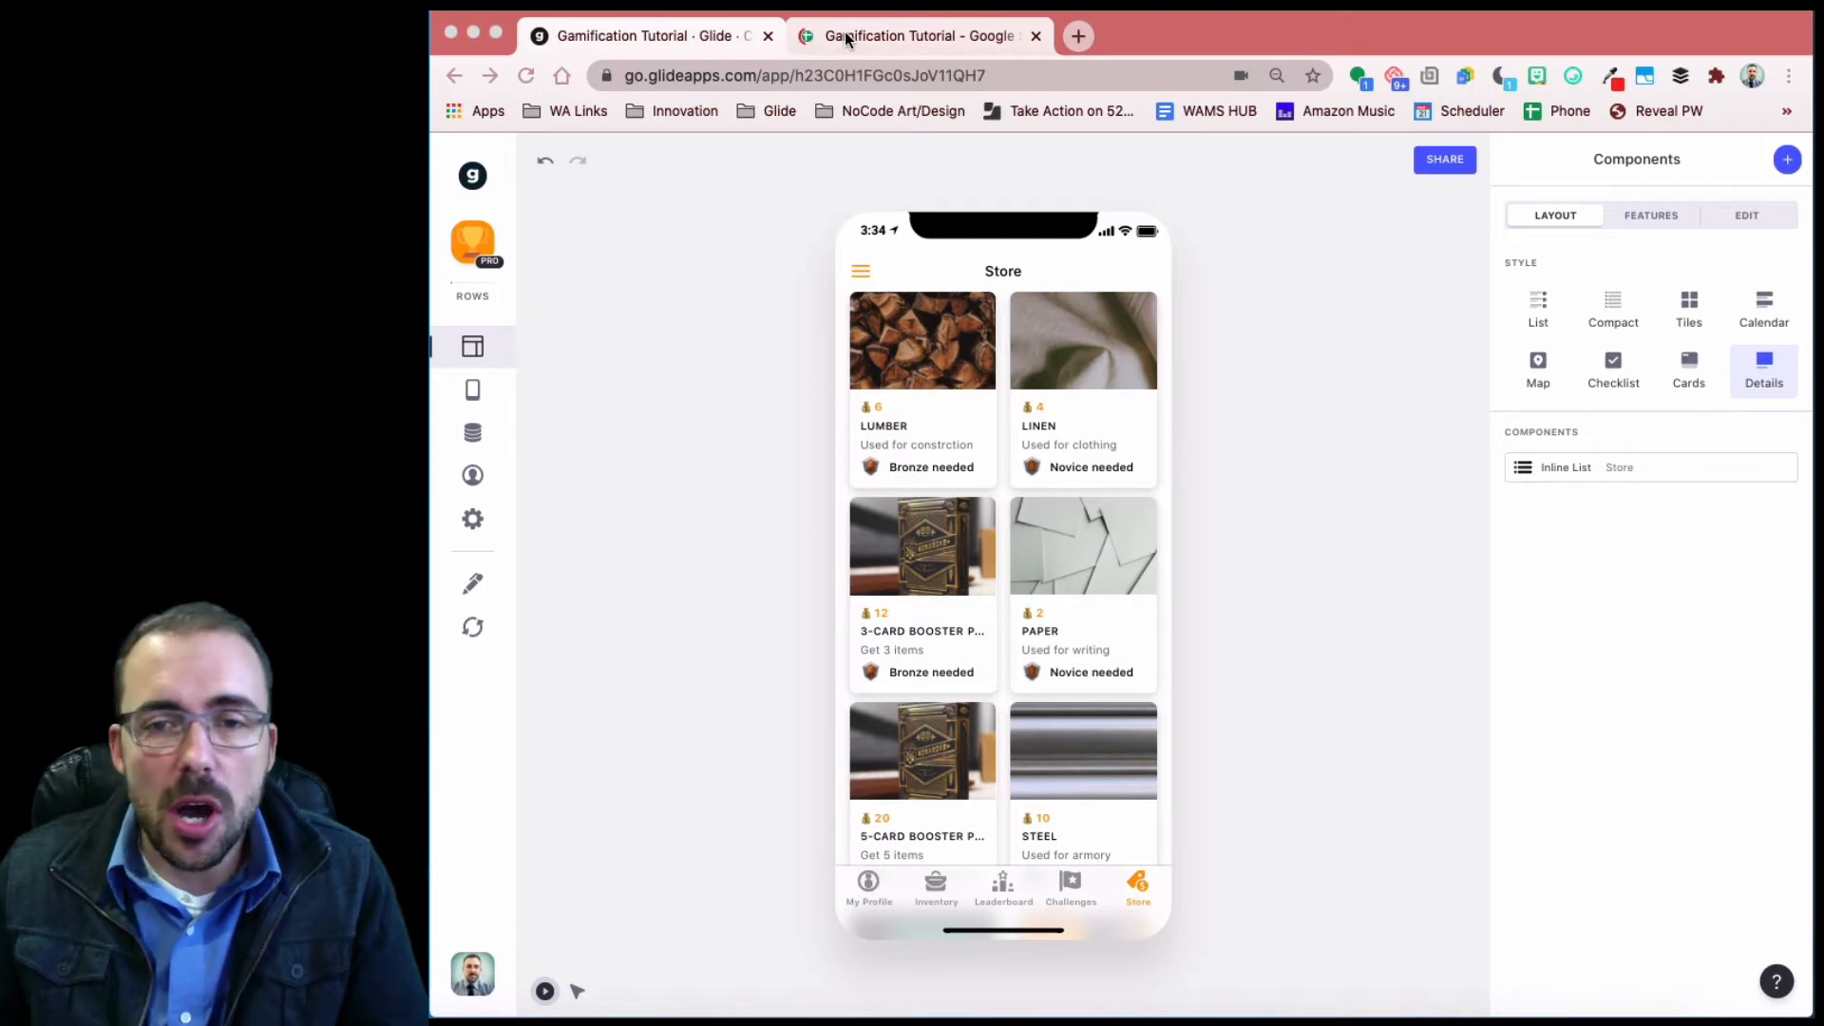
- Switch to the Gamification Tutorial spreadsheet in Google Sheets
click(845, 38)
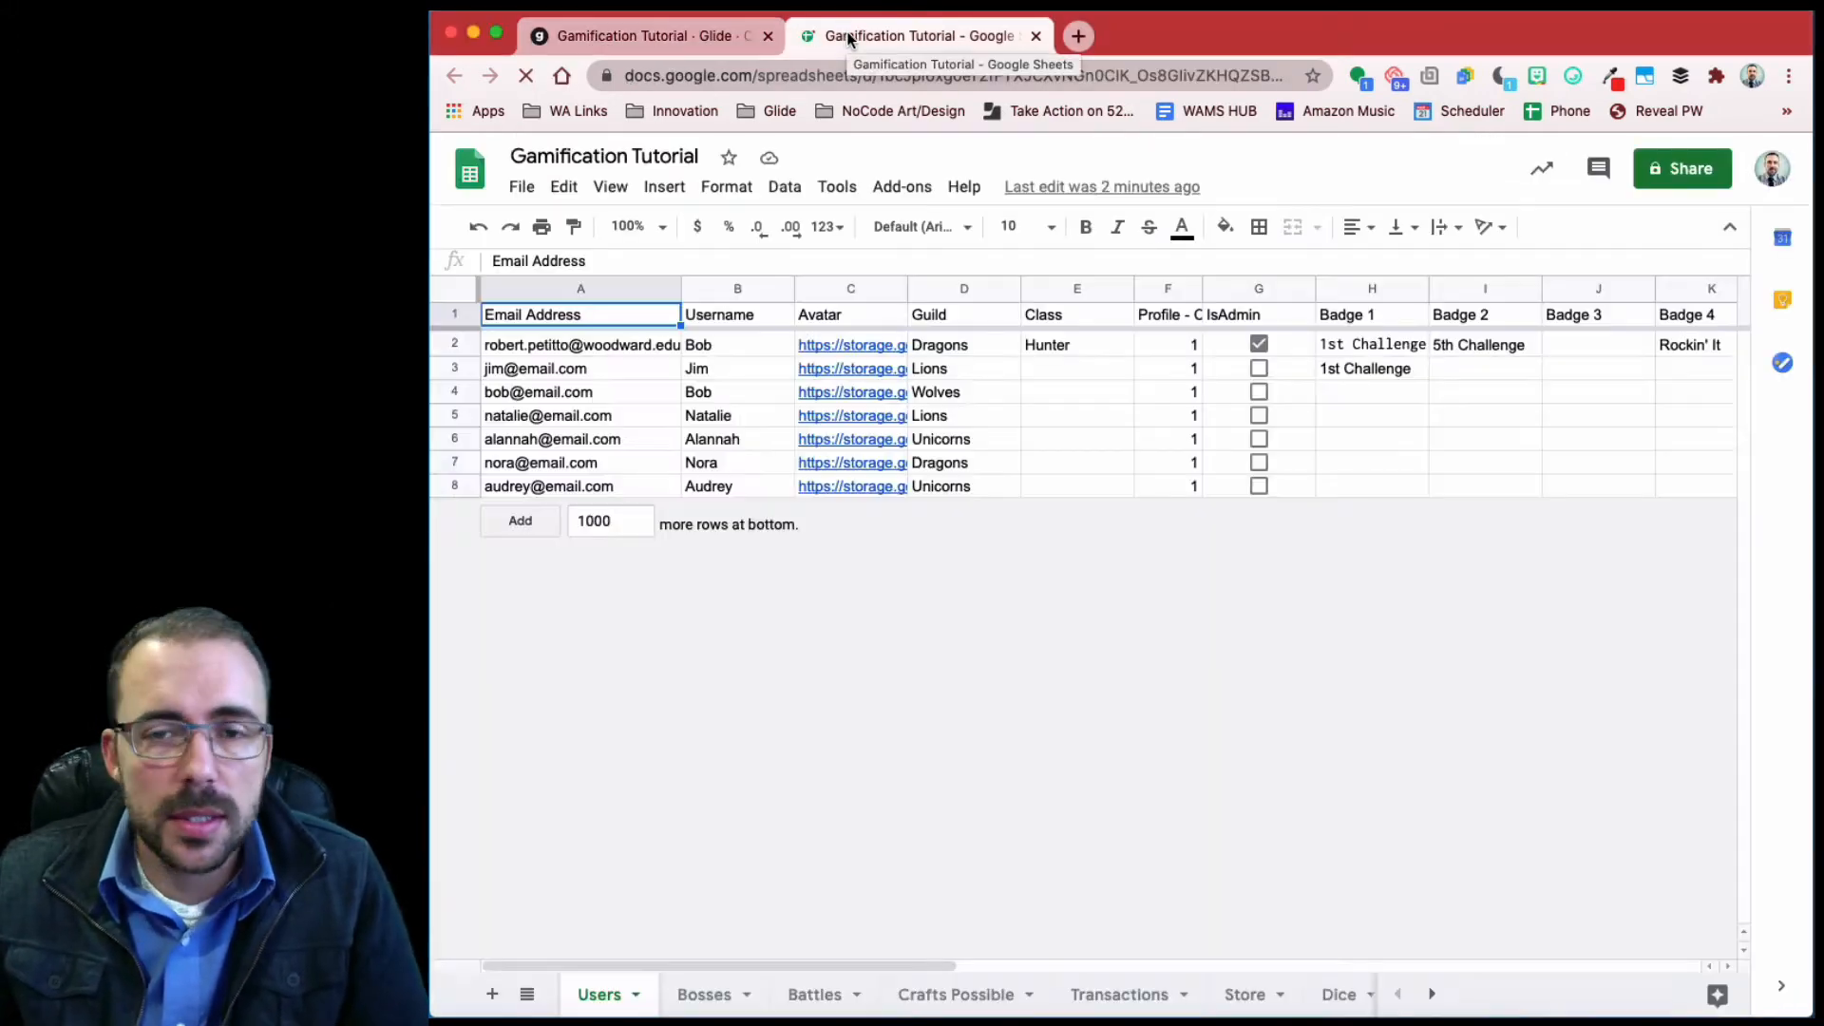
- Add a new sheet and name it Hunts
click(492, 994)
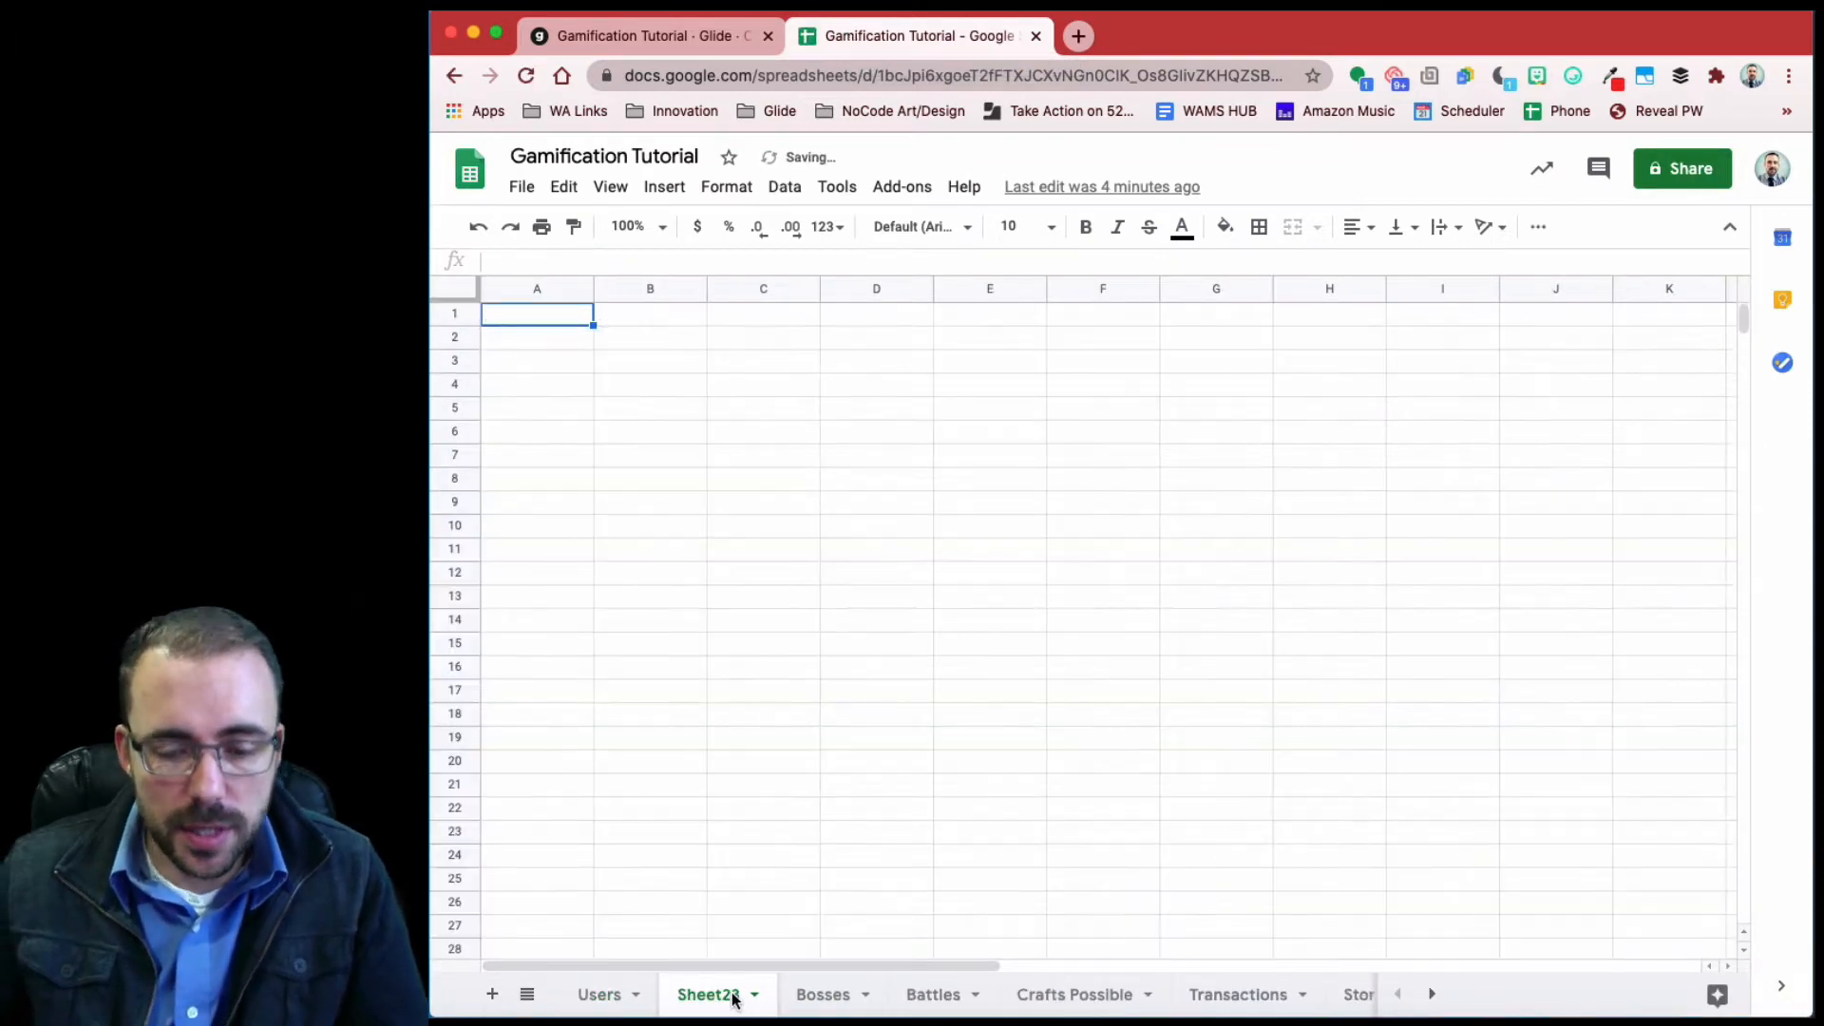
double_click(736, 1003)
text(Huts)
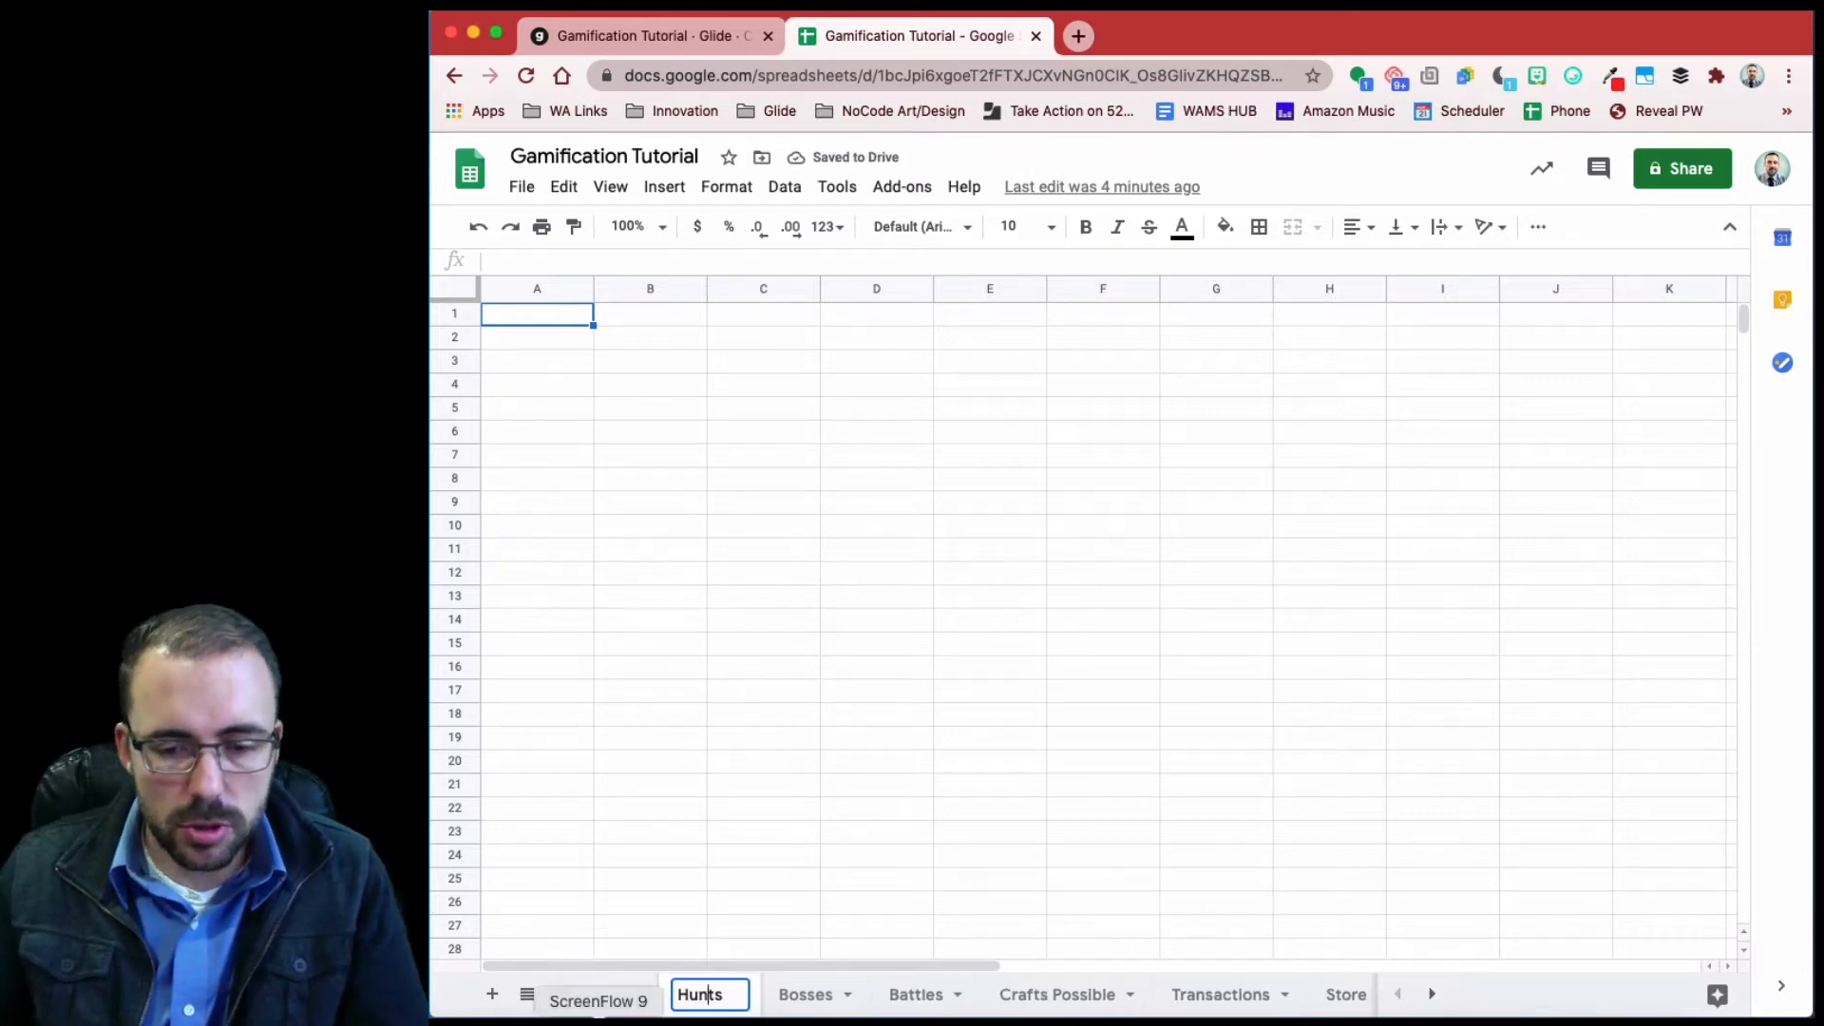
key(Left)
key(Left)
text(n)
- Add a second sheet named Hunt Log, then return to Hunts
click(482, 994)
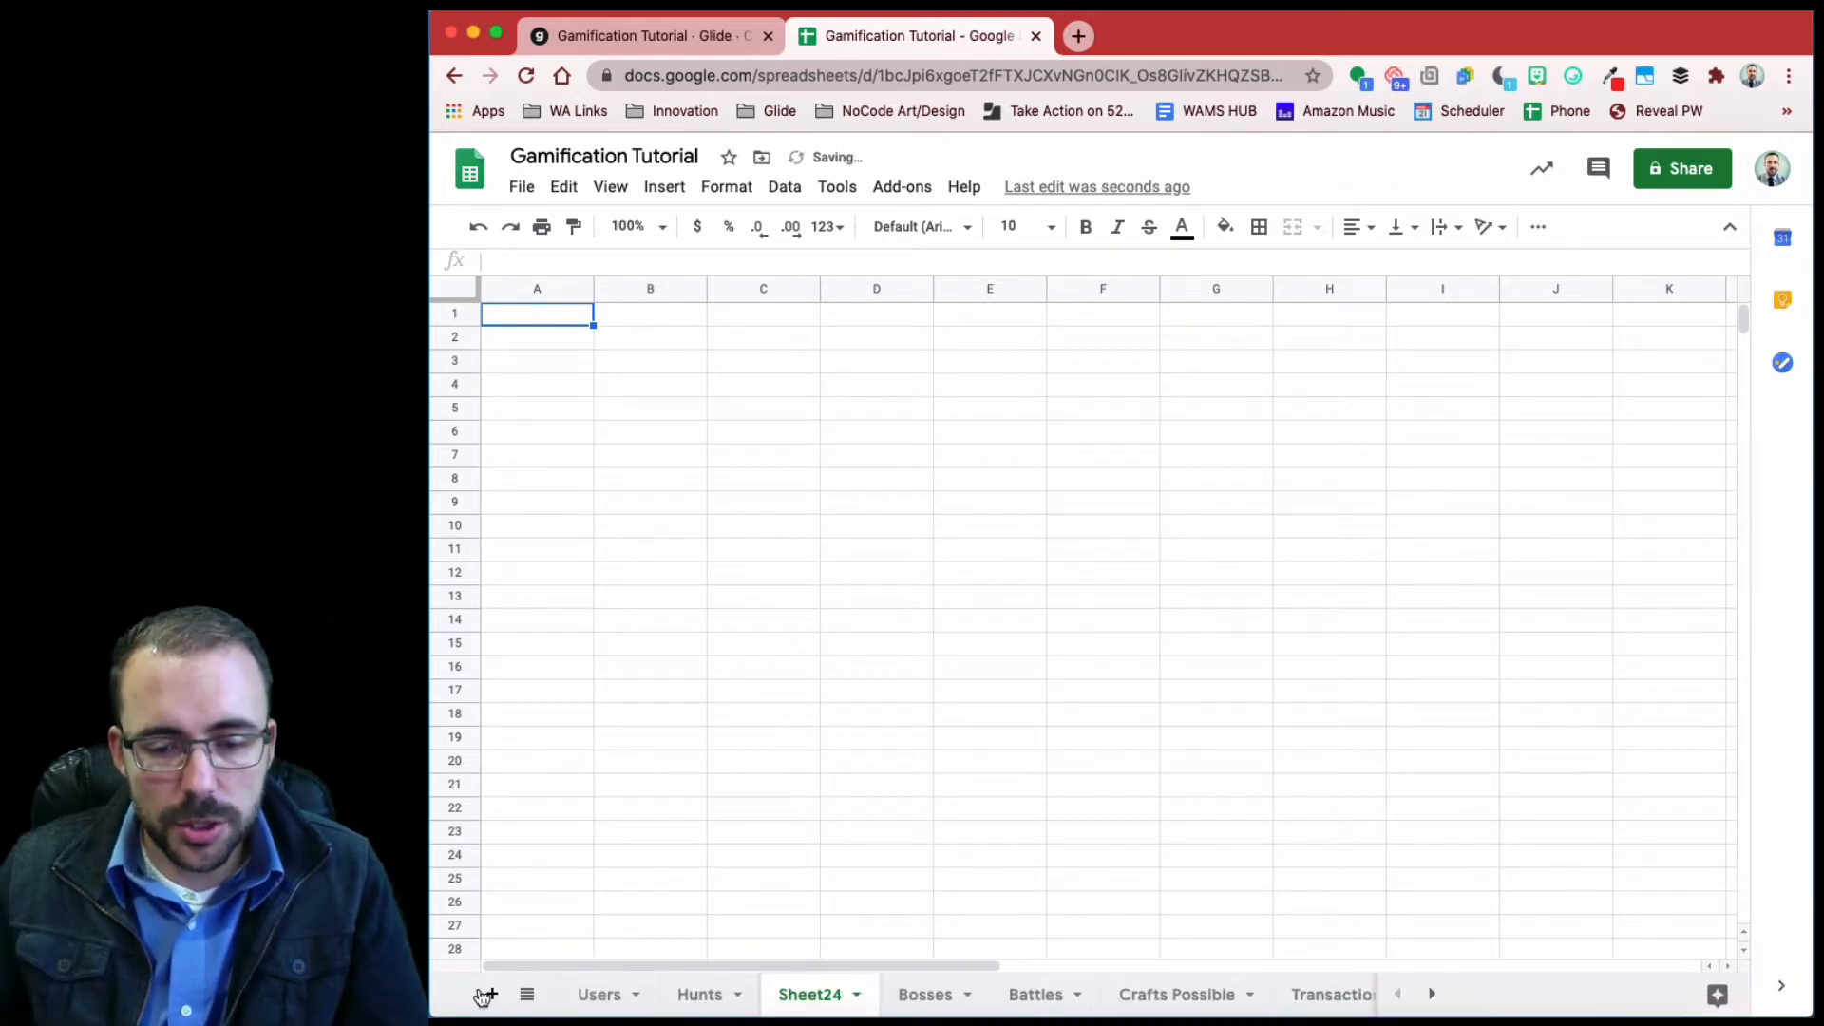
double_click(814, 997)
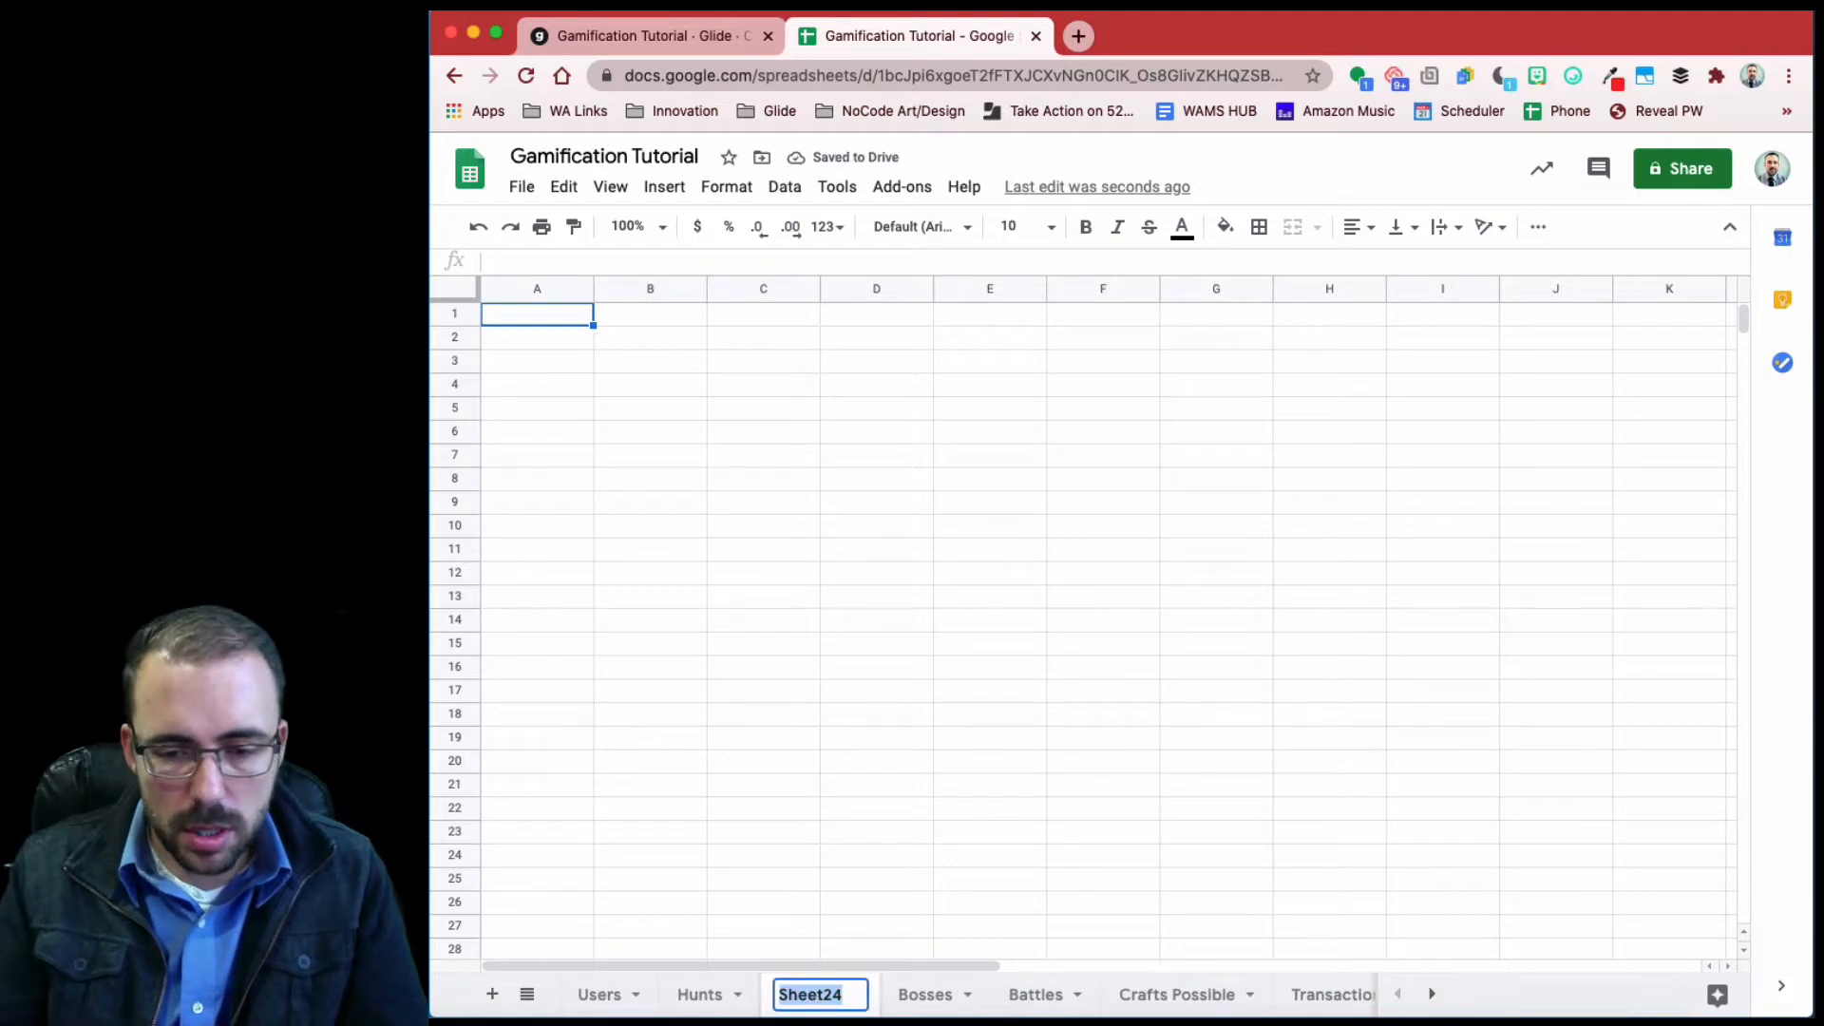
text(Hunt Log)
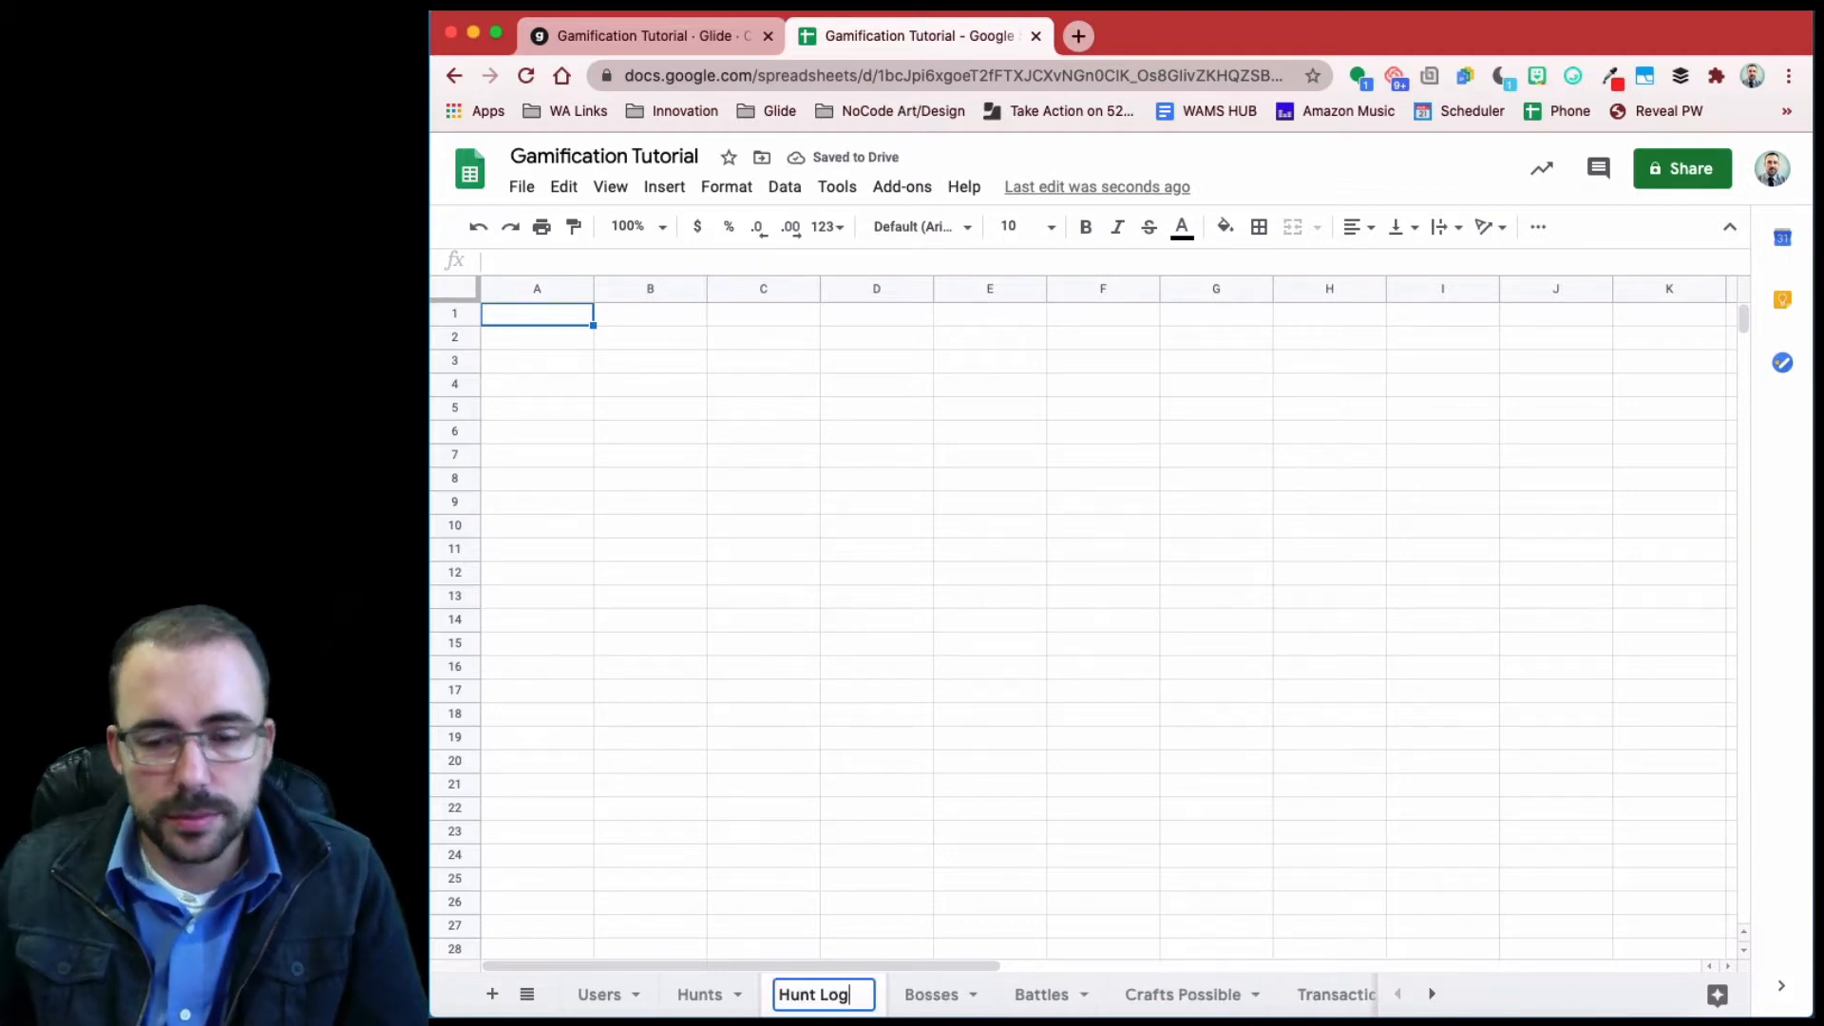
click(716, 997)
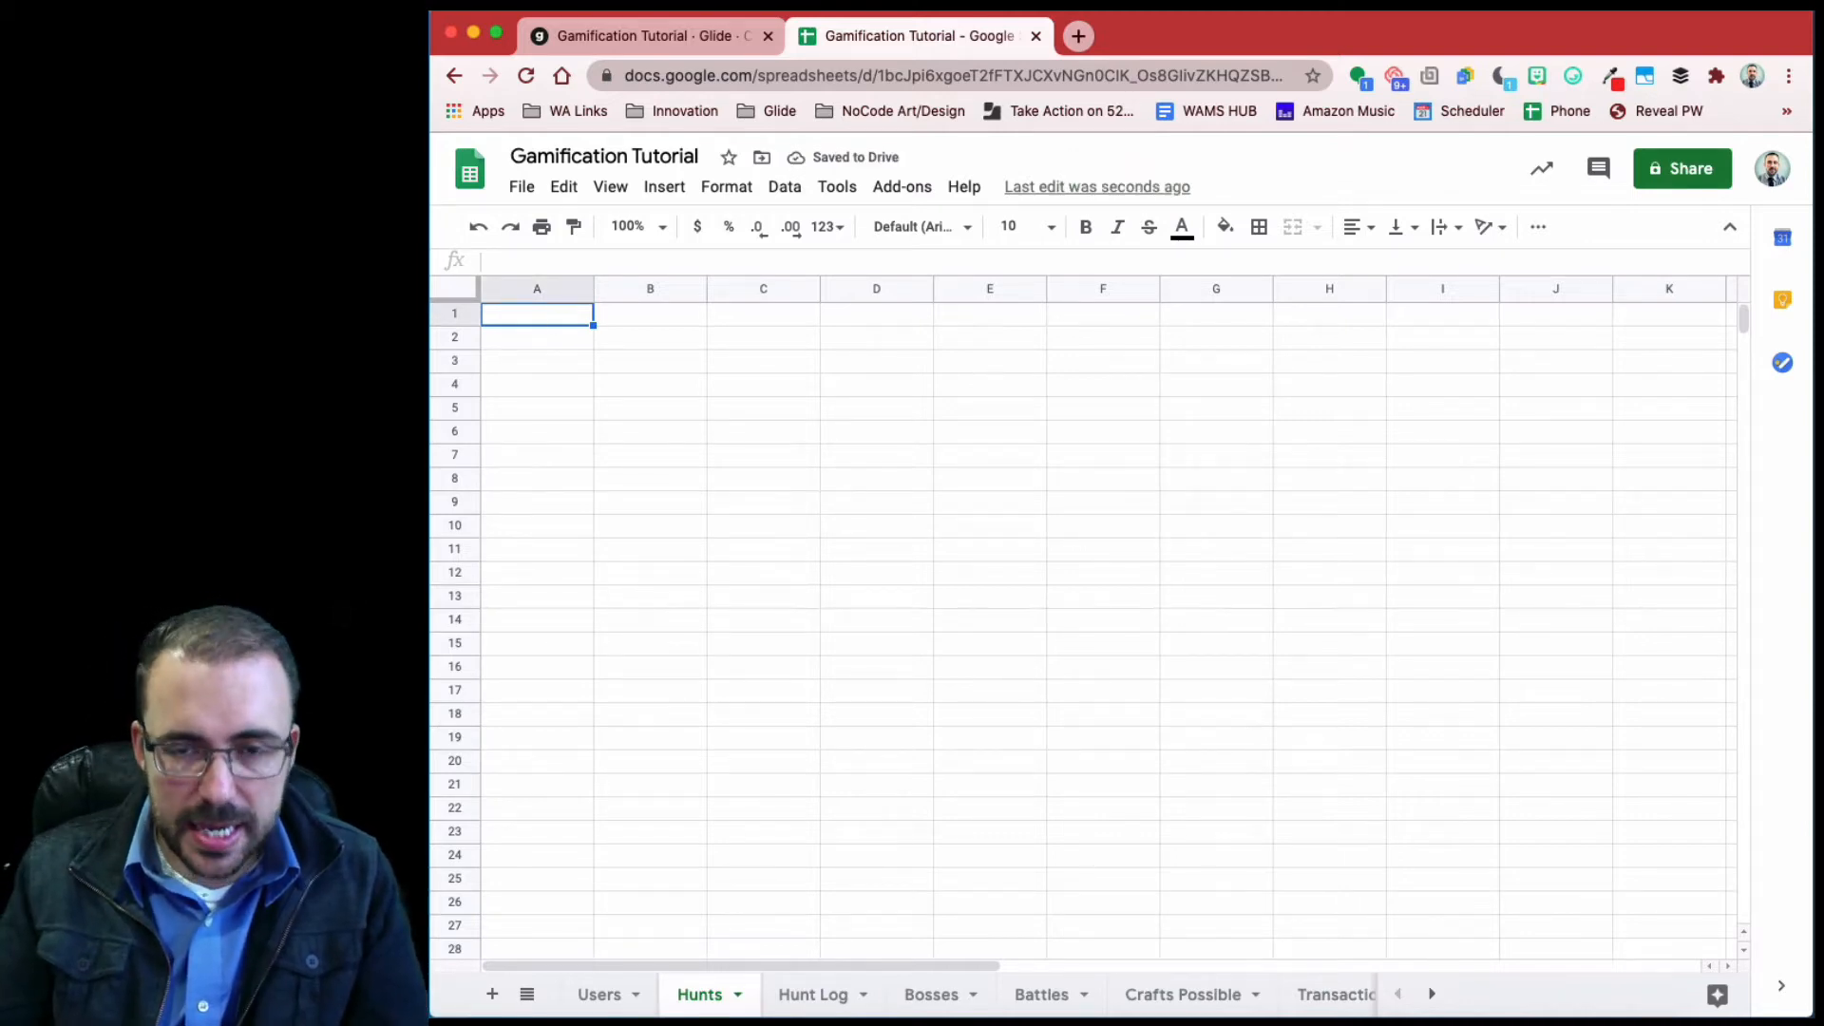
- Enter headers Title, Image, Description, Location and Reward across A1:E1 of Hunts
text(Title)
key(Tab)
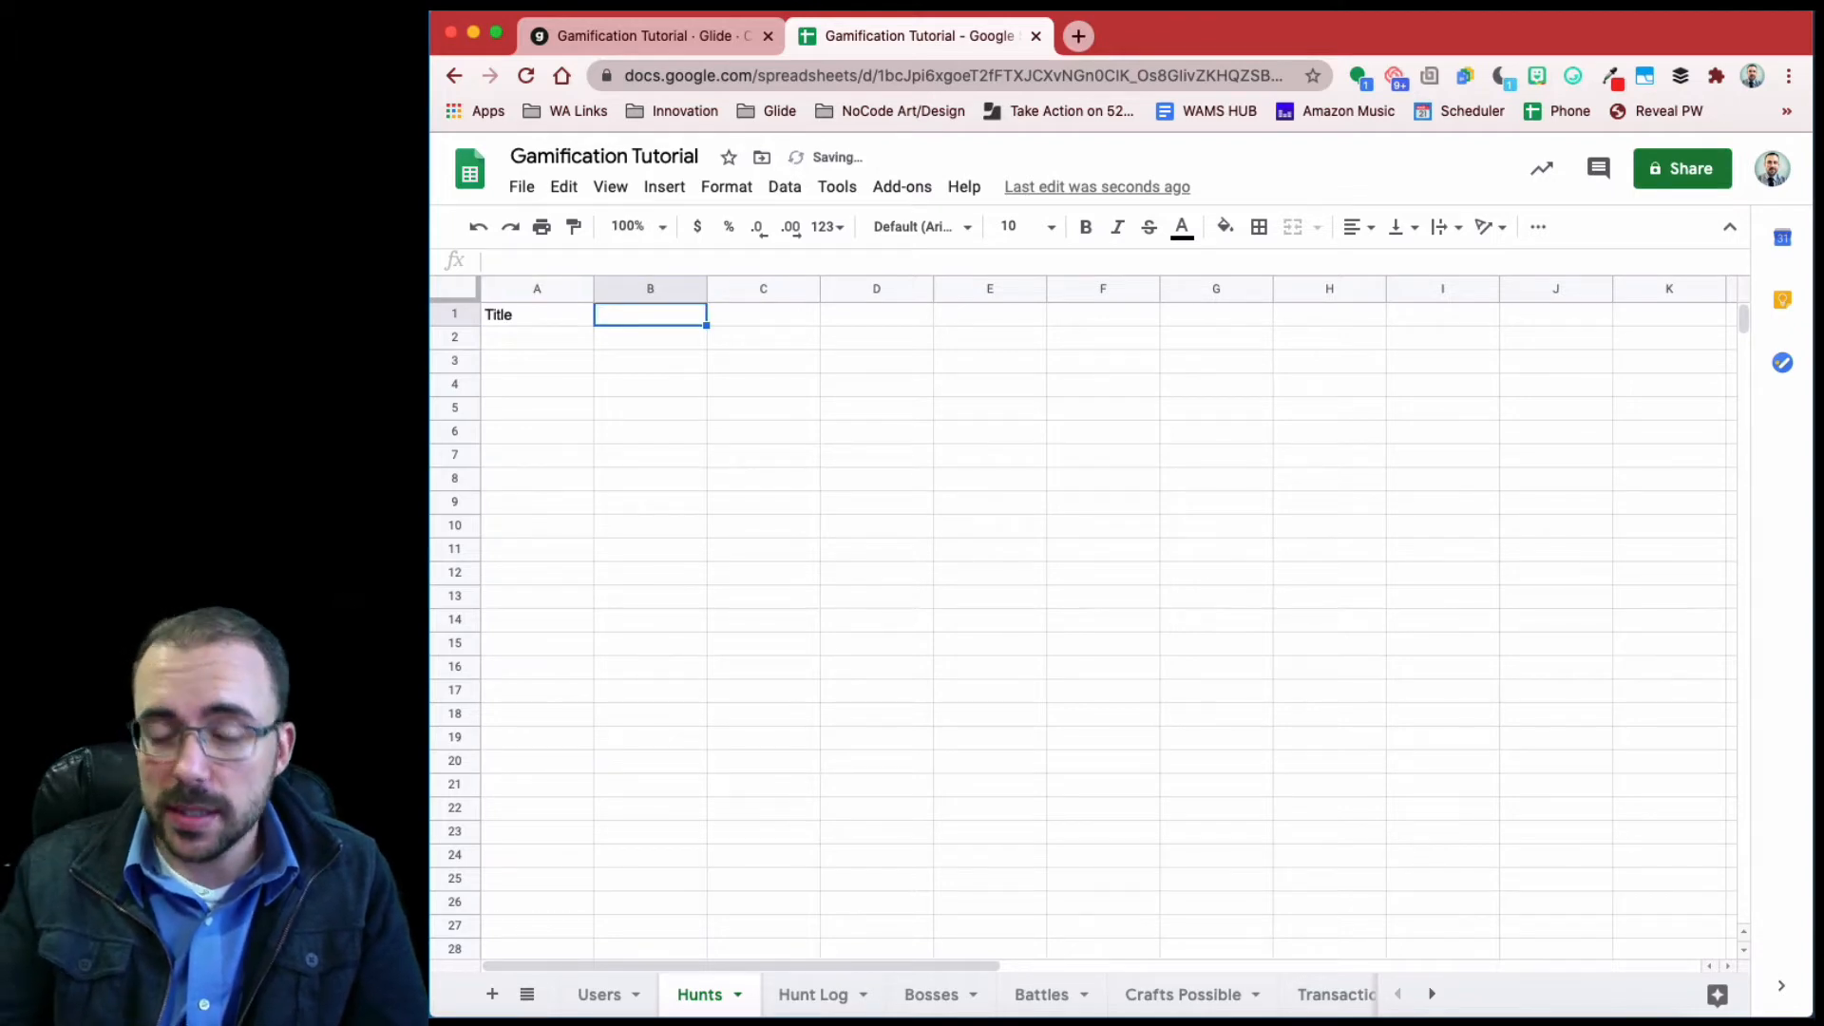
text(Image)
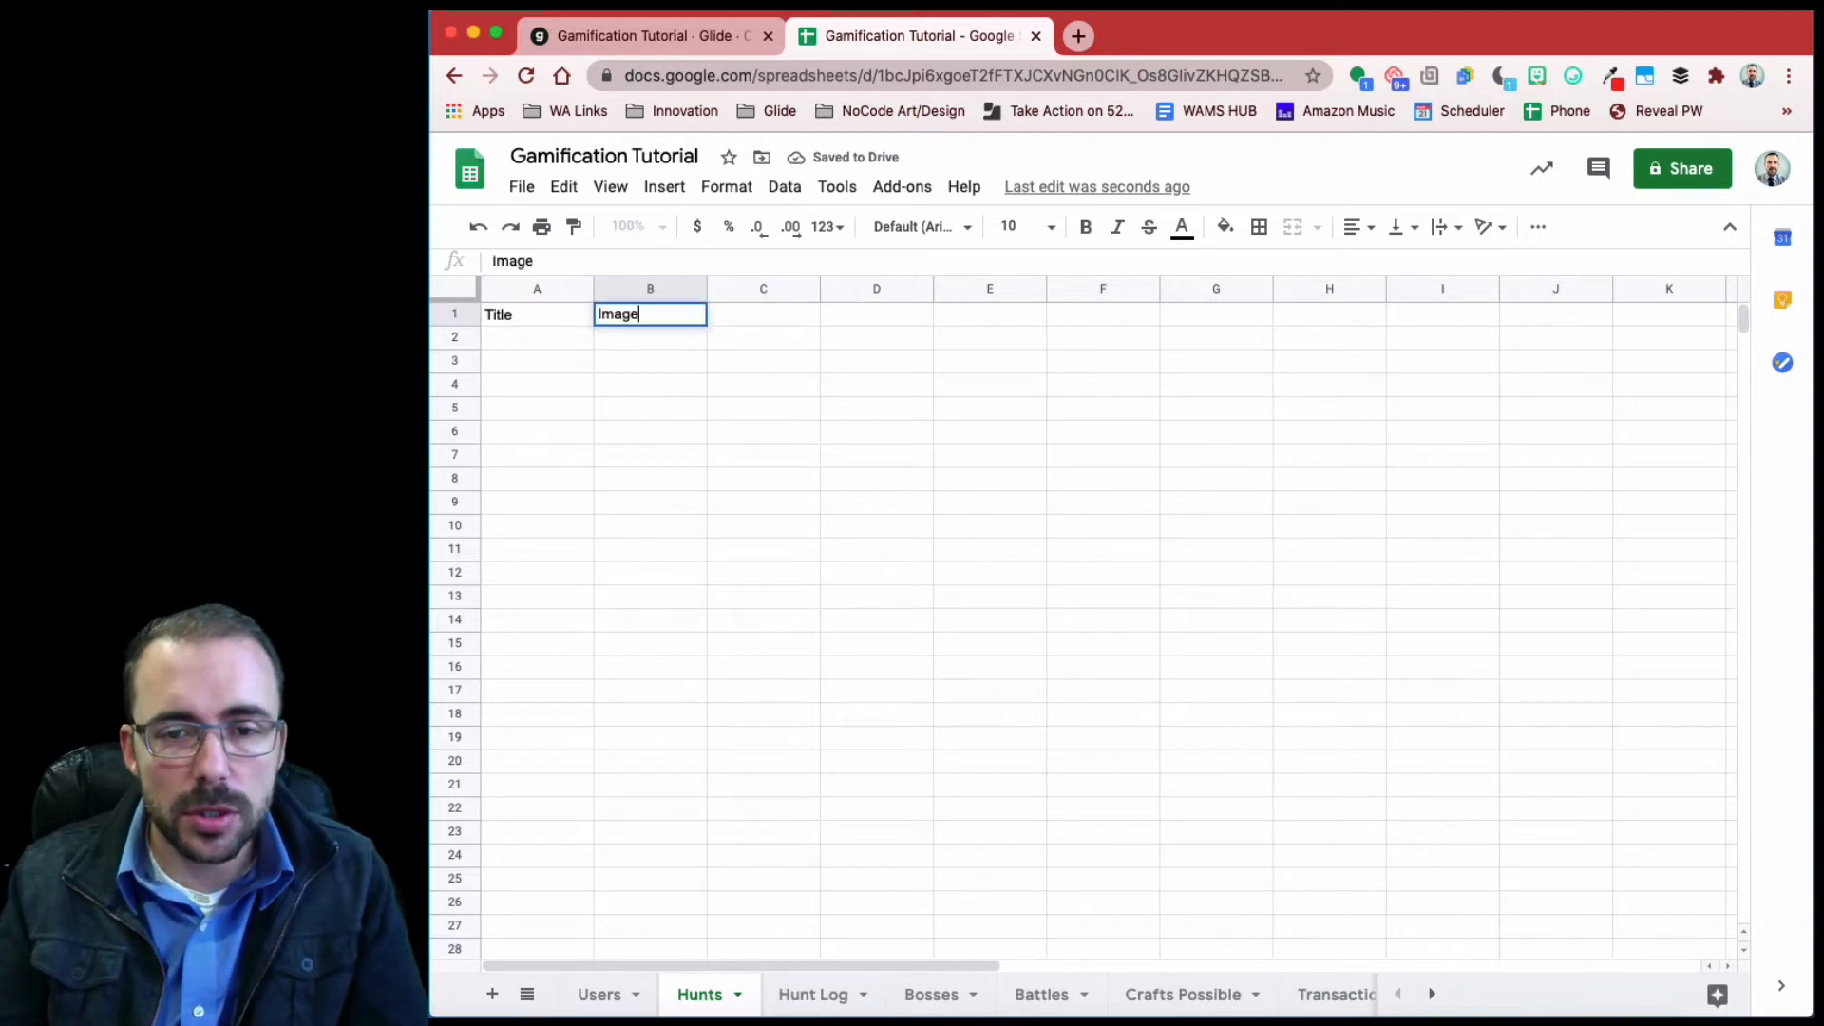
key(Tab)
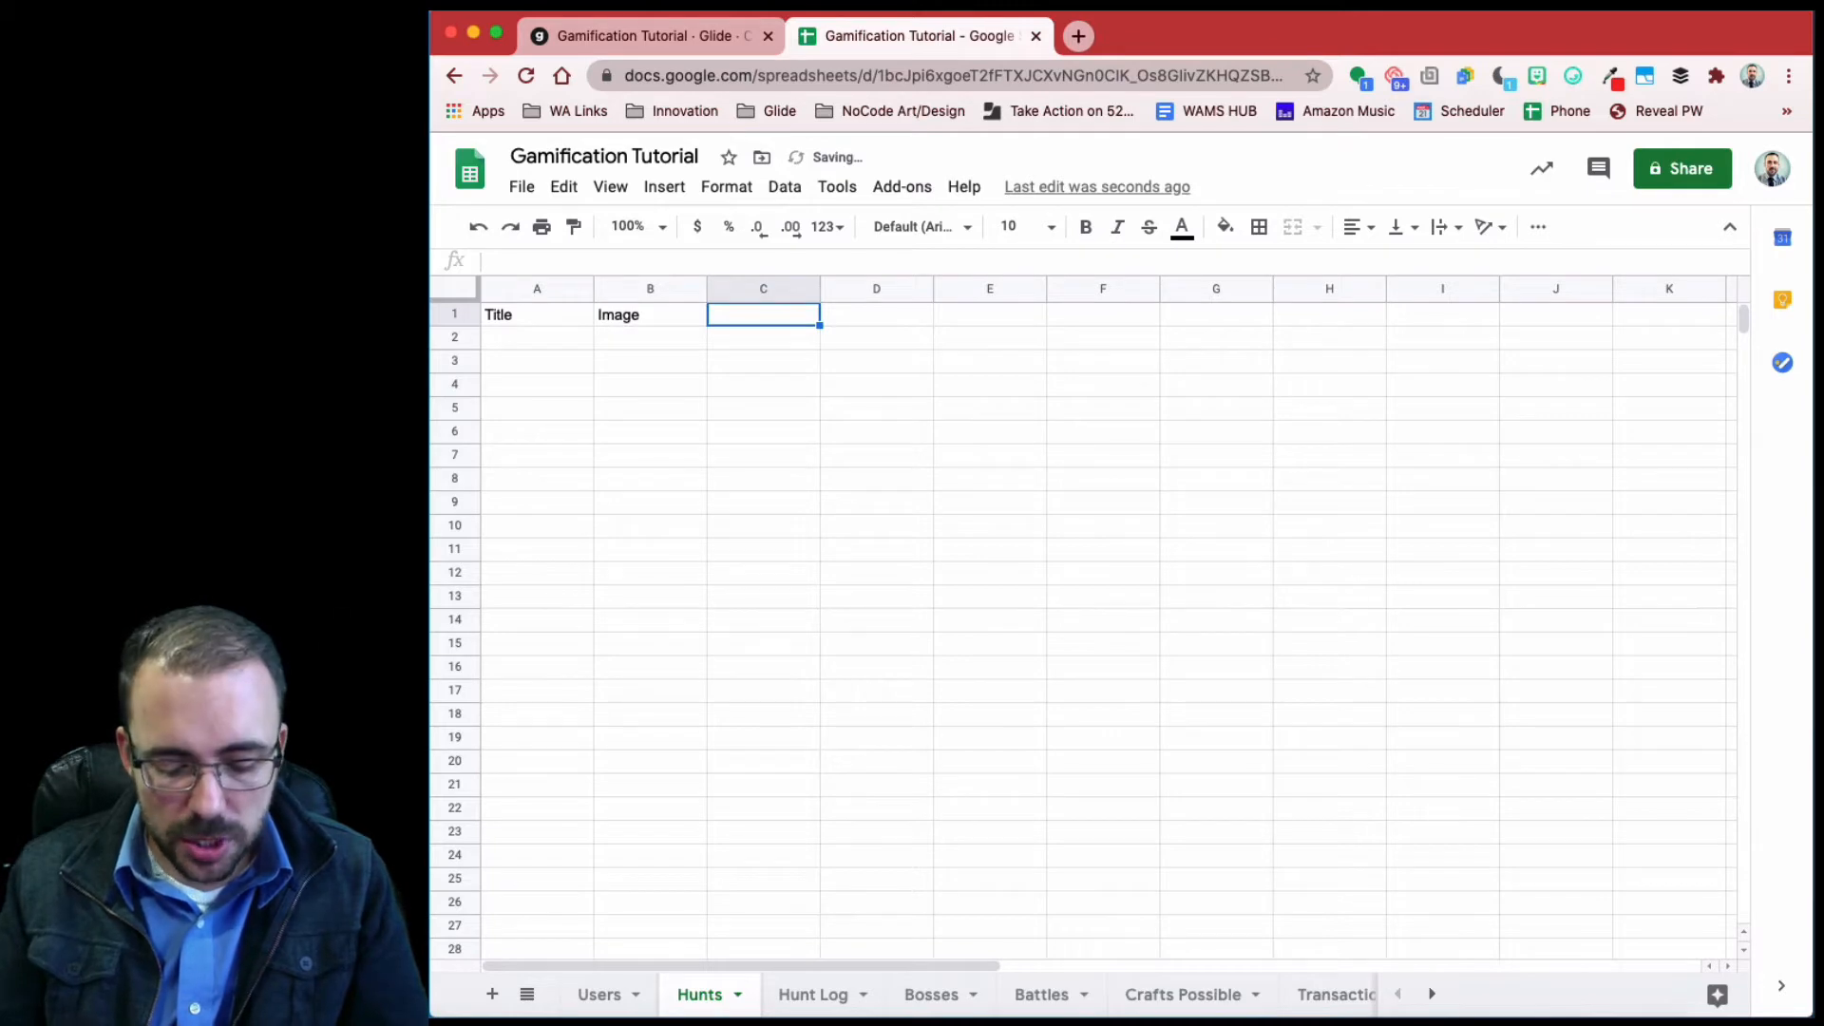
text(Description)
key(Tab)
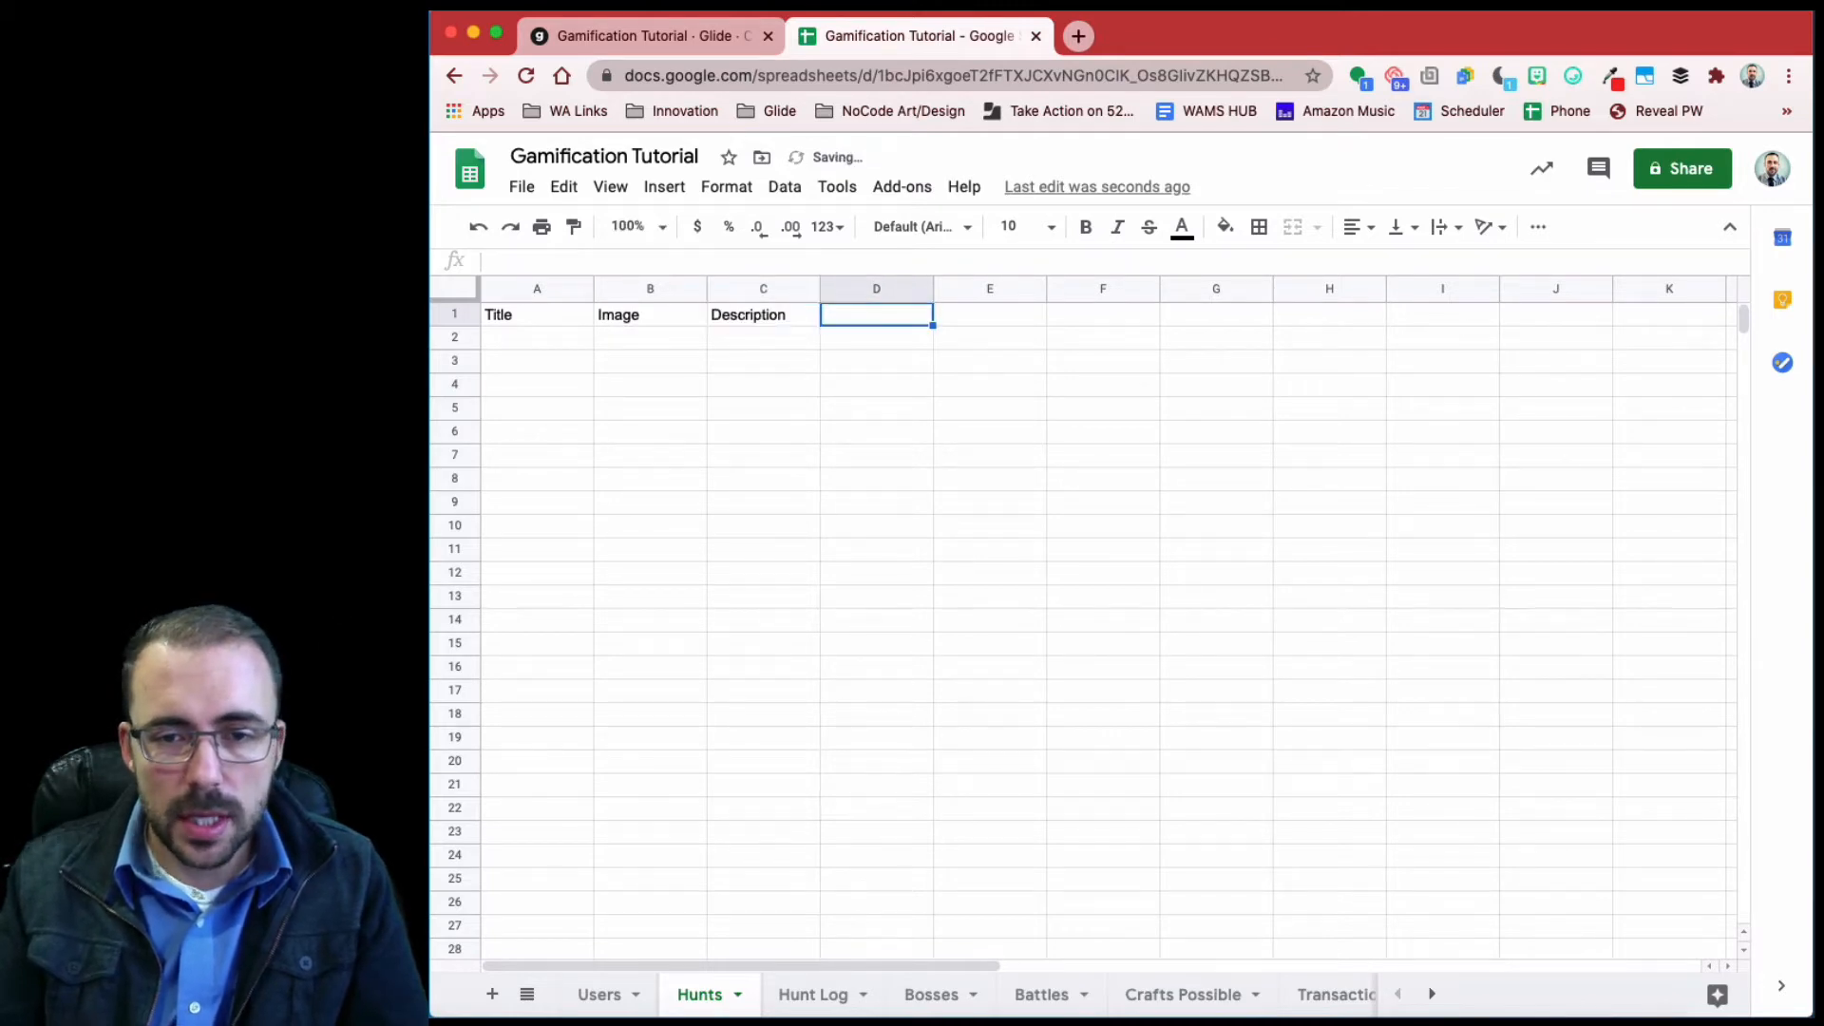
text(Locatio)
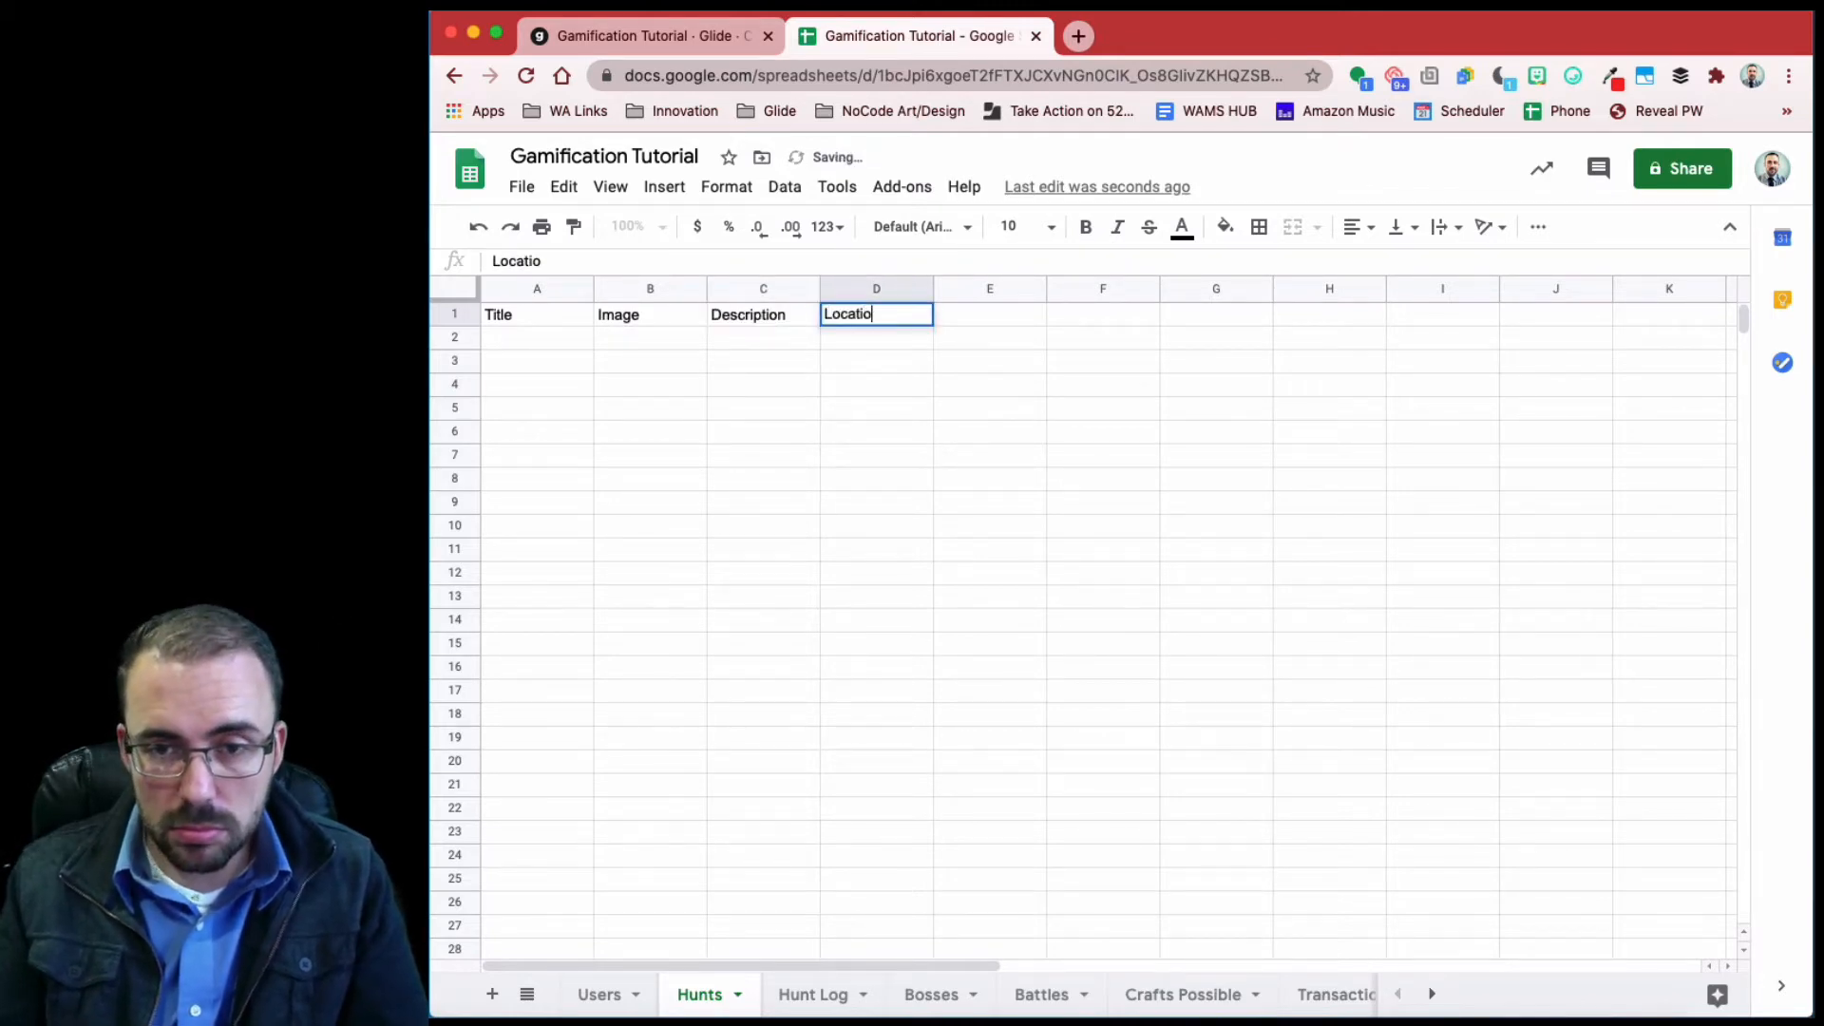
text(n)
key(Tab)
text(Req)
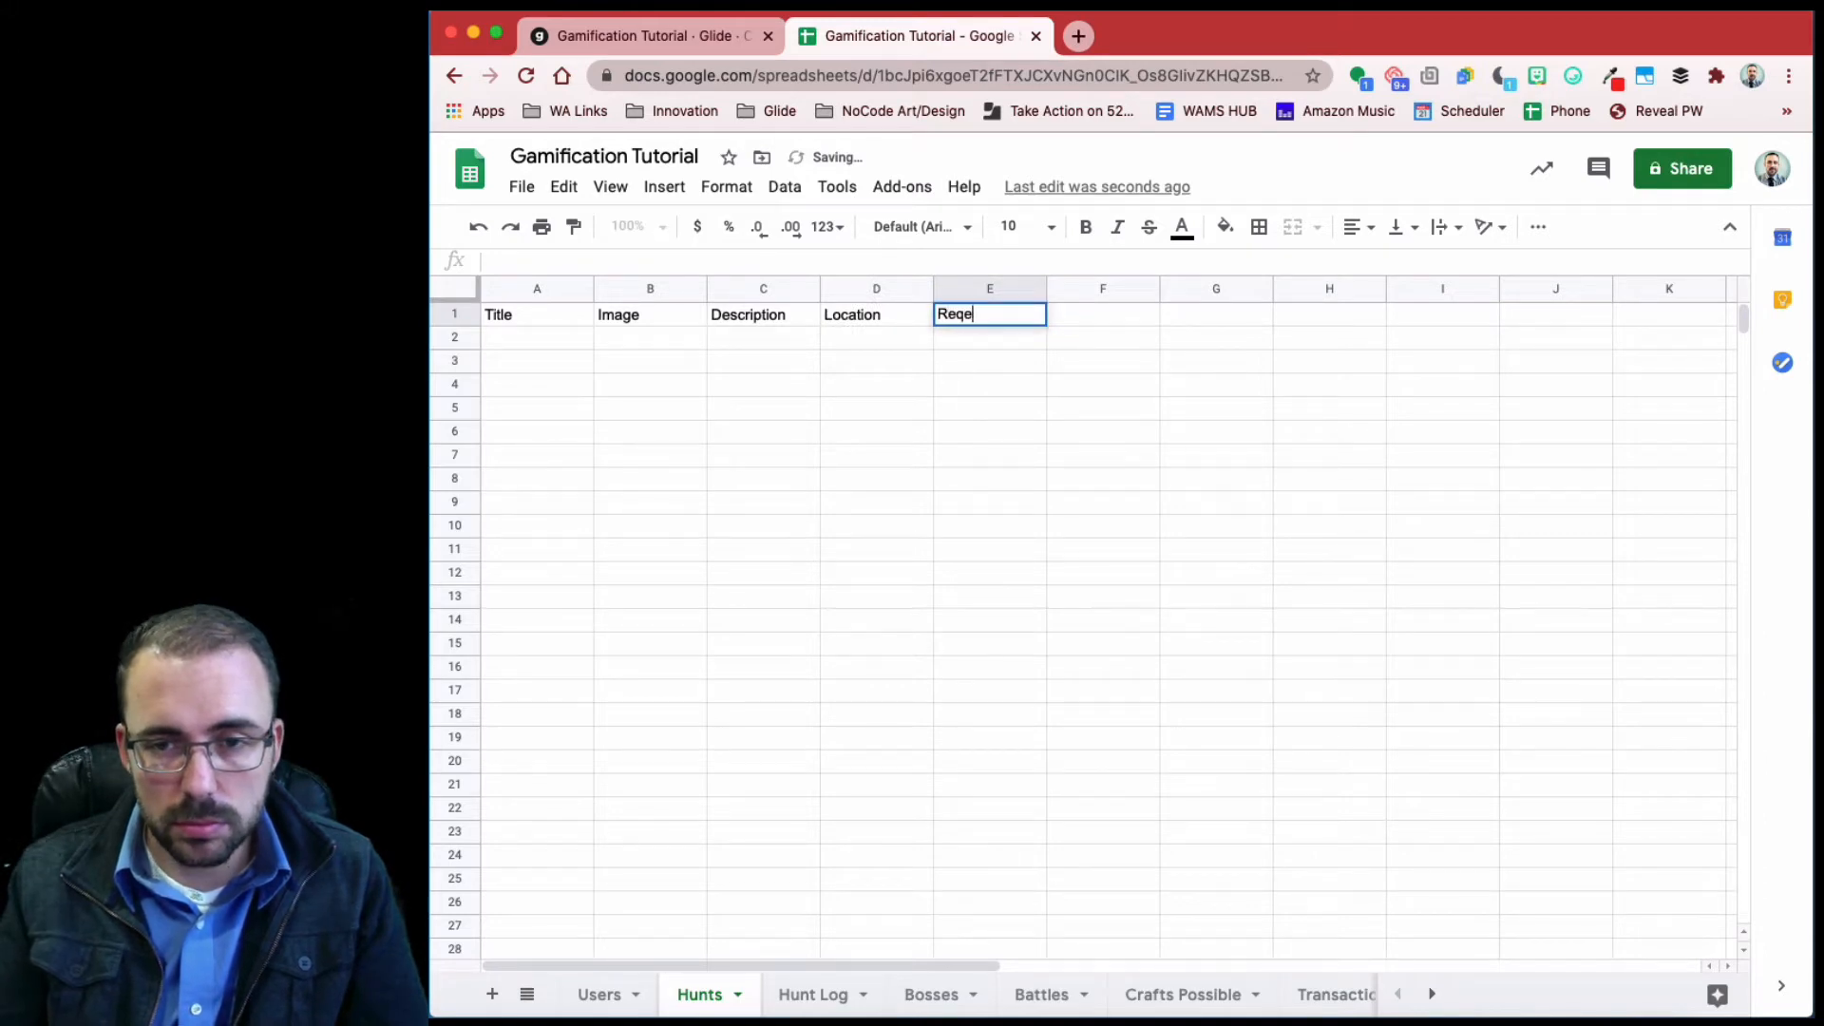
key(BackSpace)
text(ward)
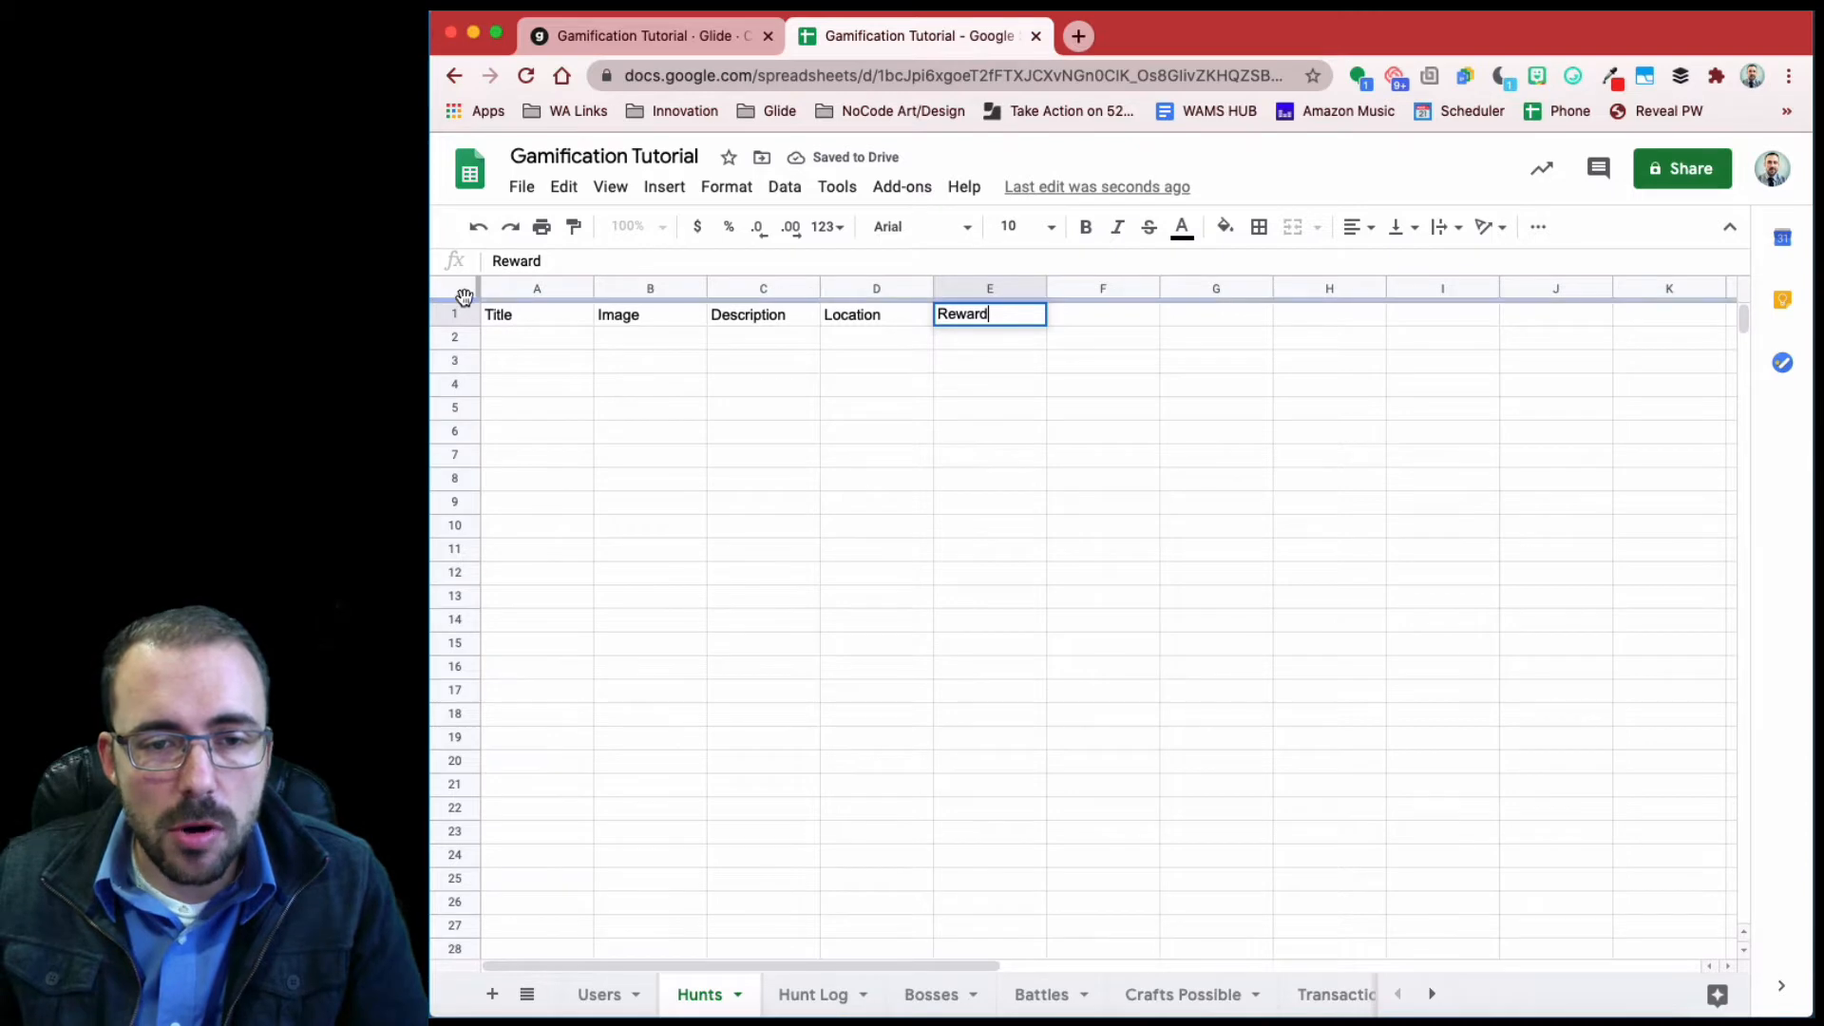
- Freeze the header row of the Hunts sheet
drag(463, 298, 463, 332)
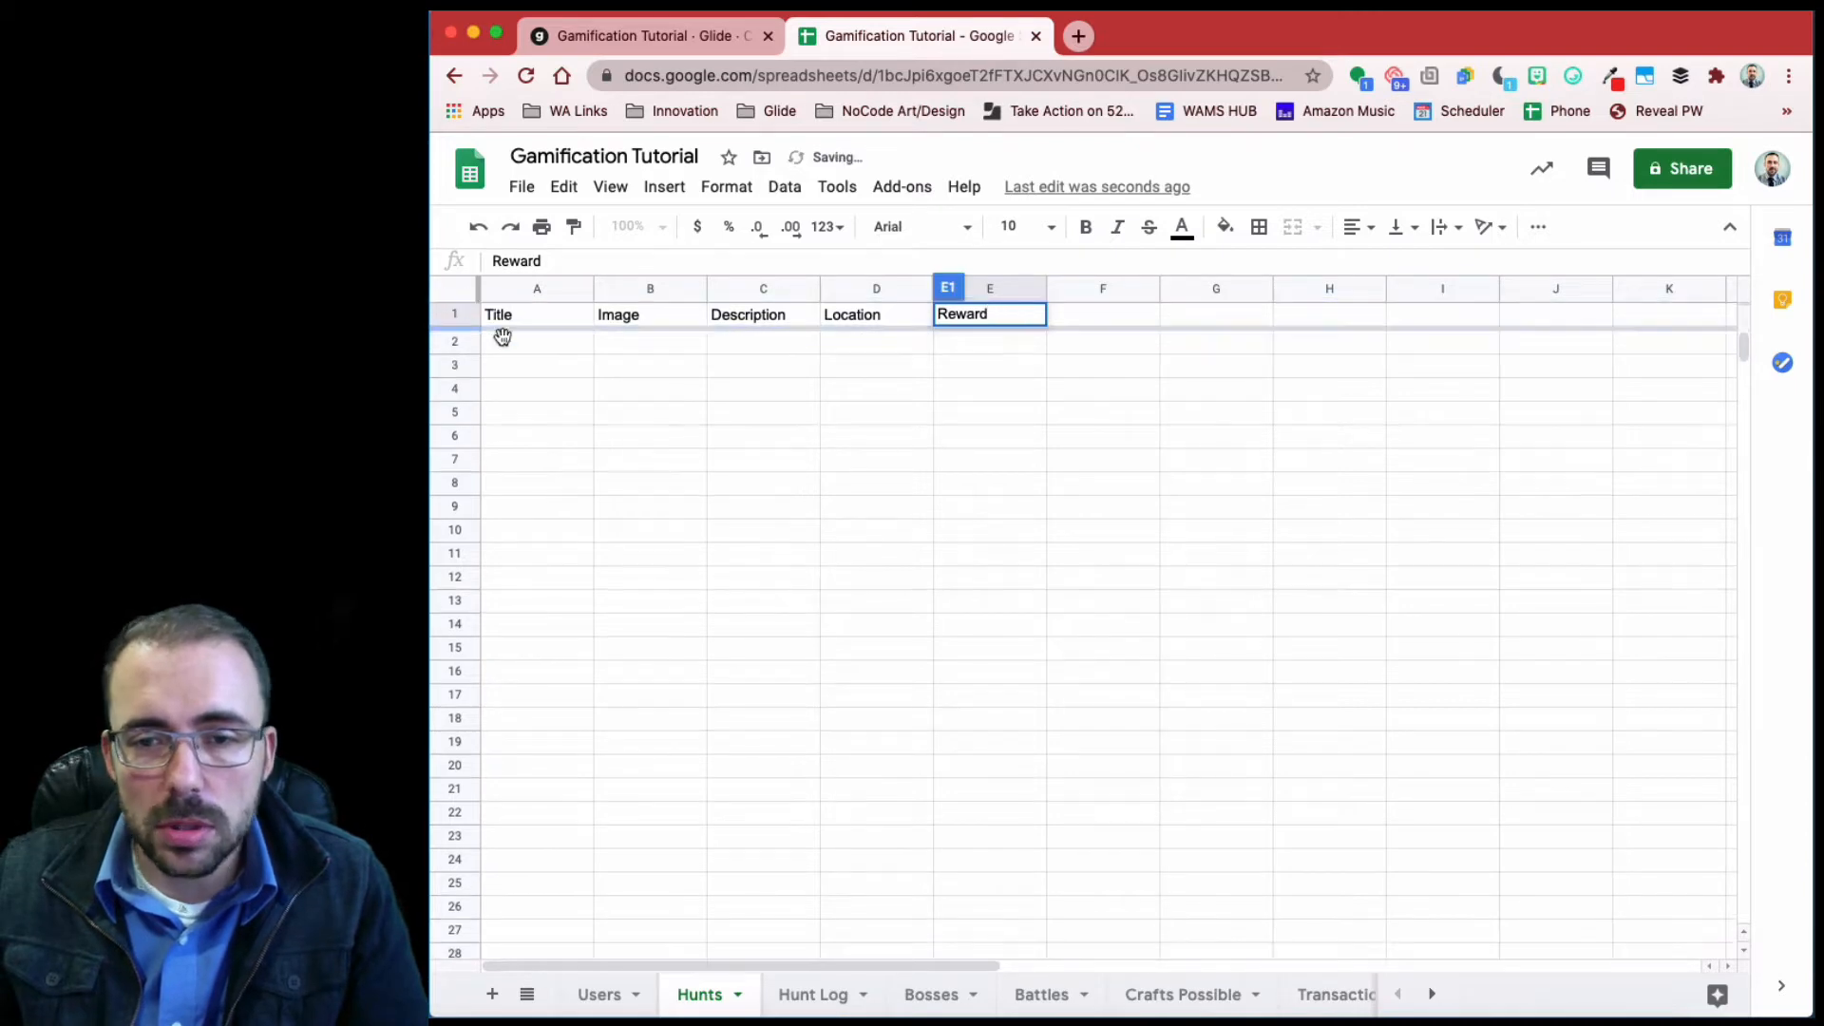
click(770, 411)
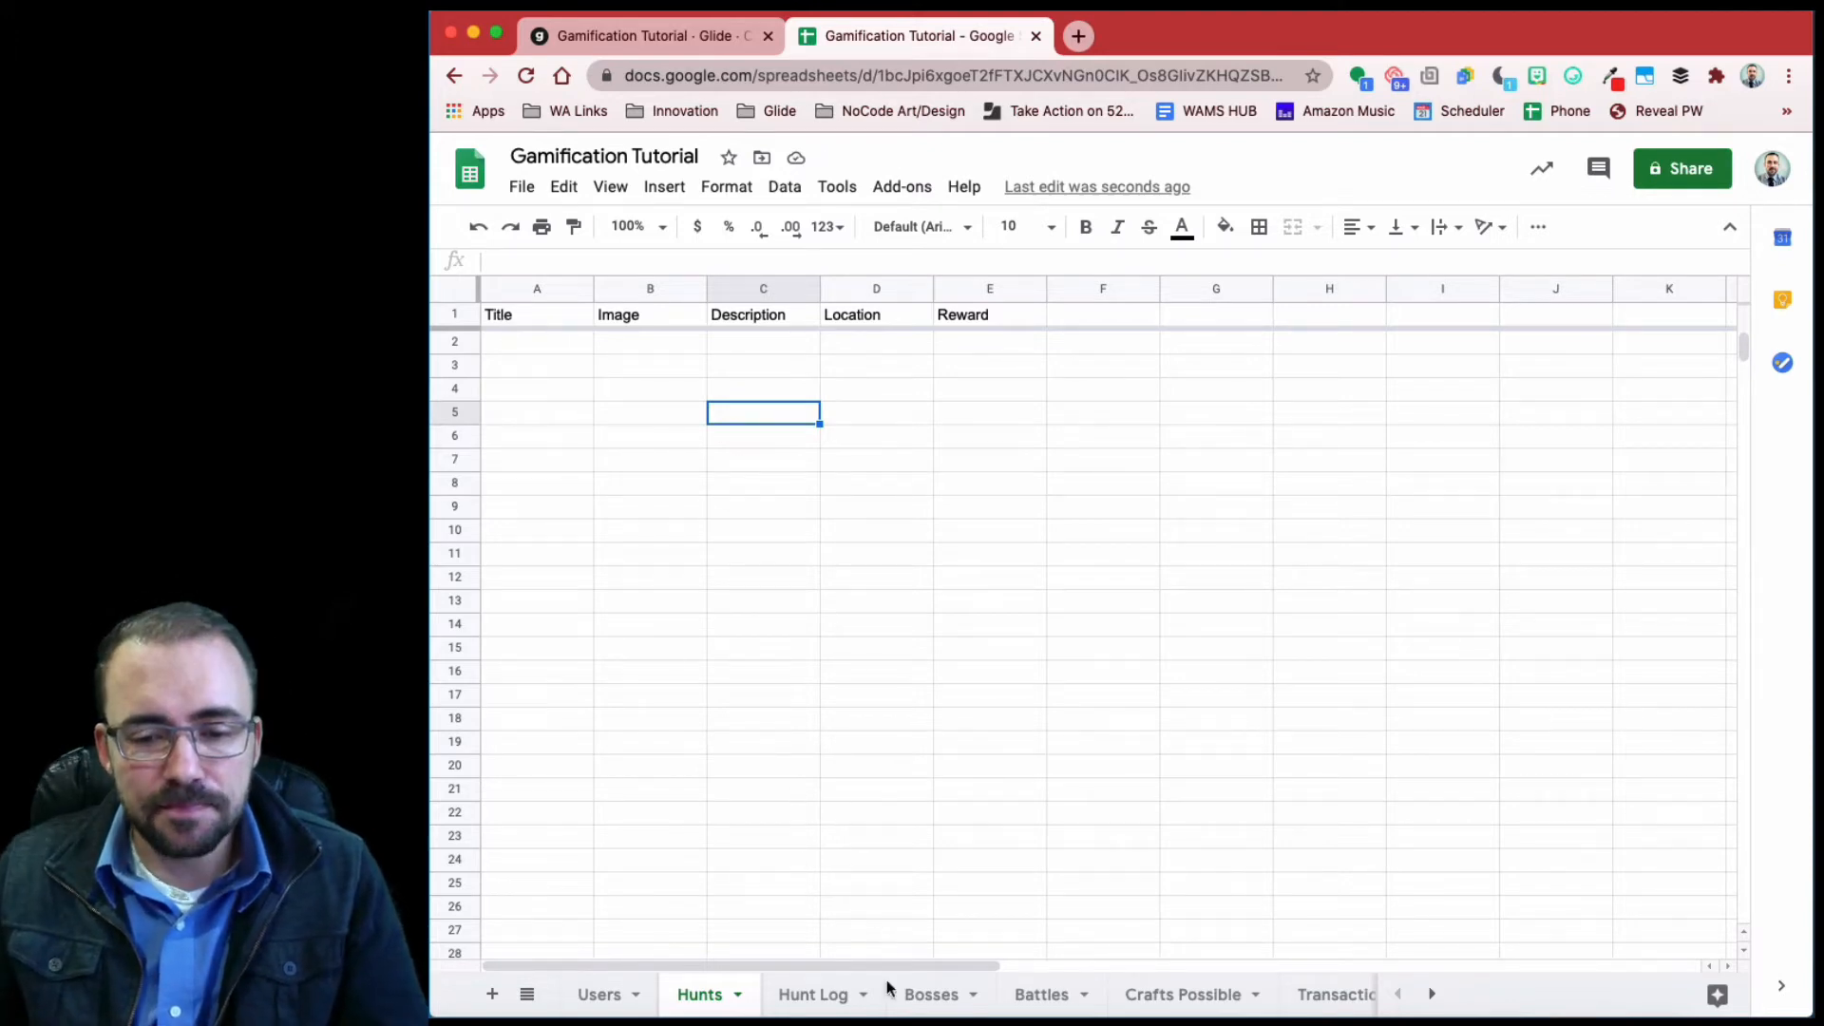
click(812, 994)
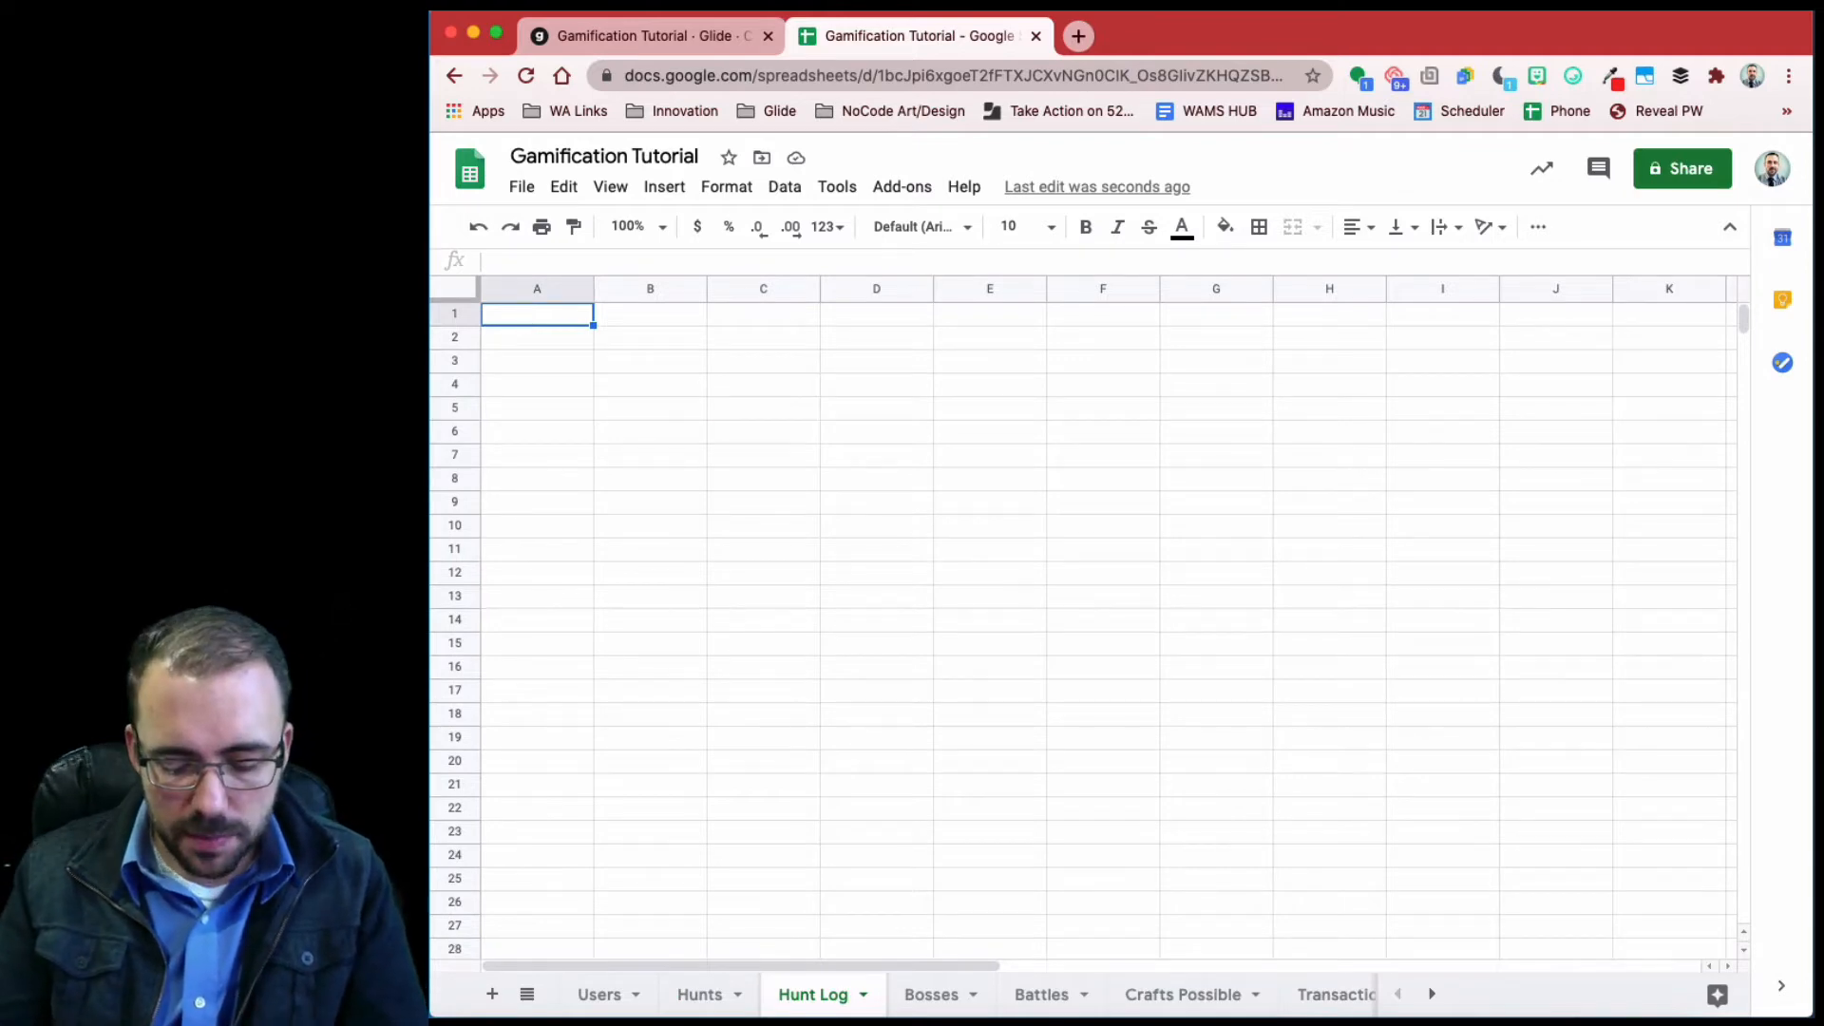
- Enter Hunt Log headers Timestamp, Hunt ID and Email in A1:C1
text(Timestamo)
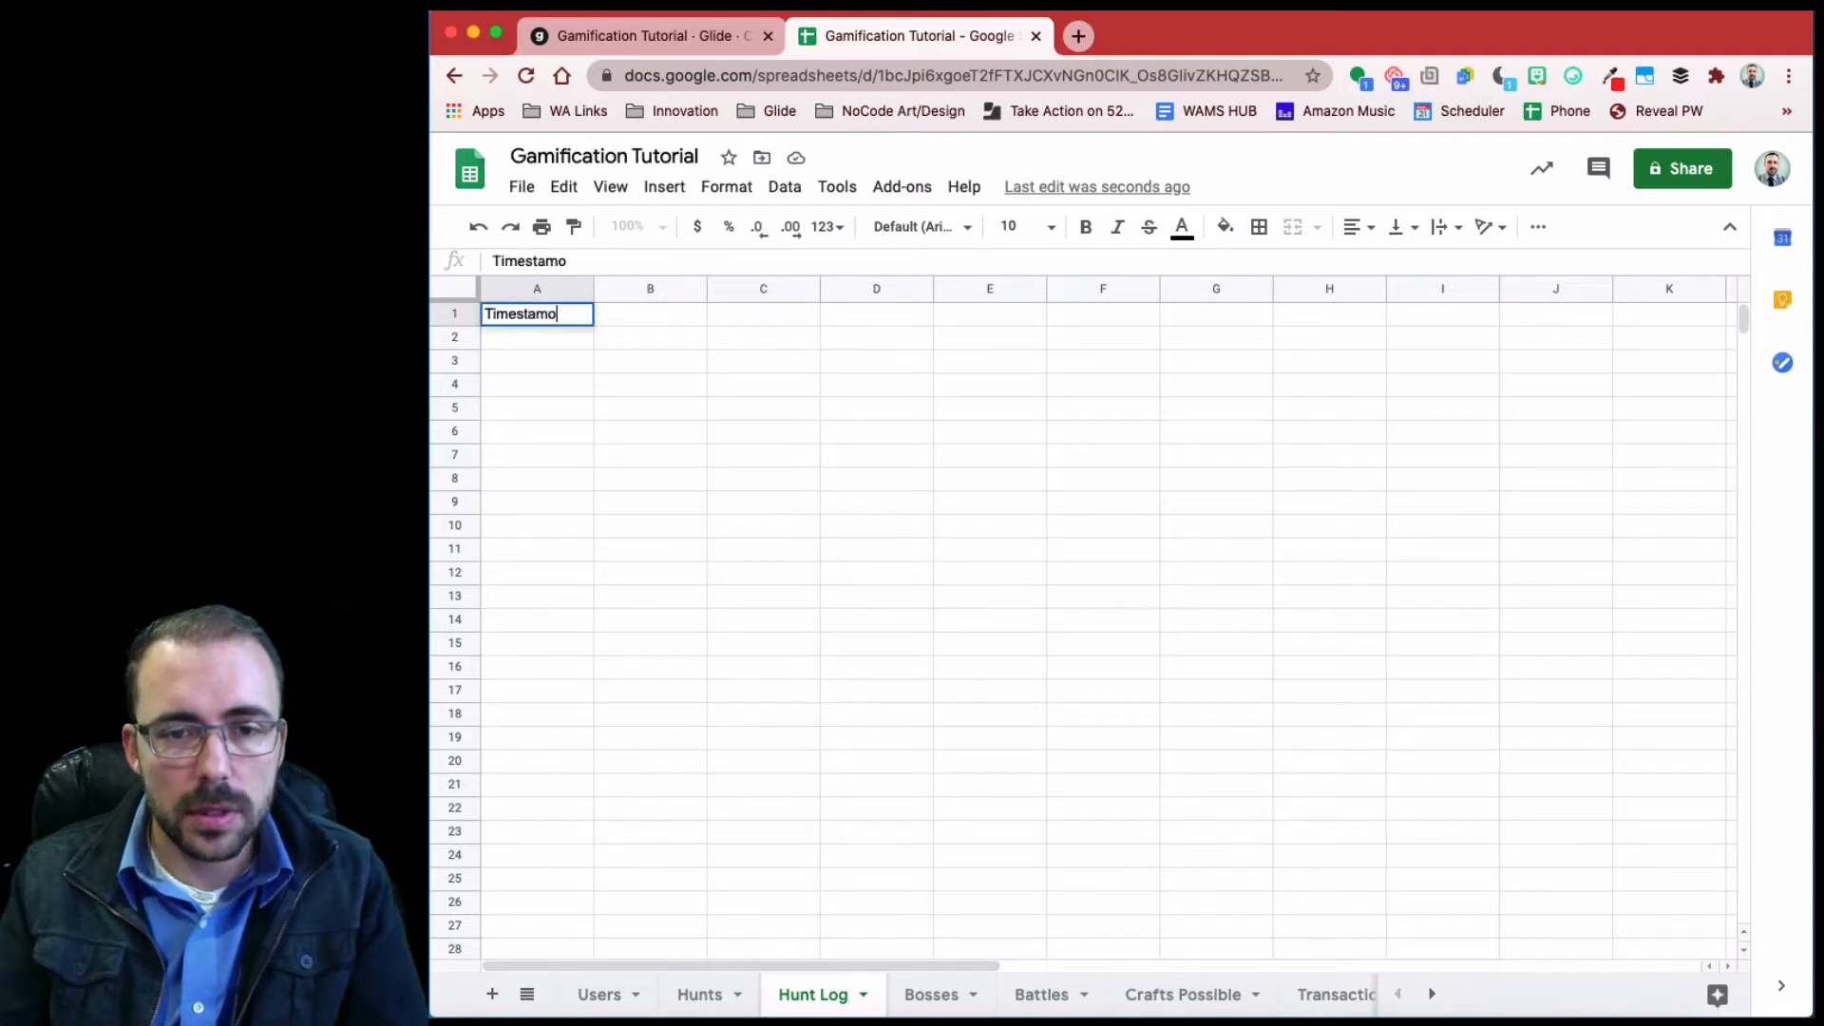
key(BackSpace)
text(p)
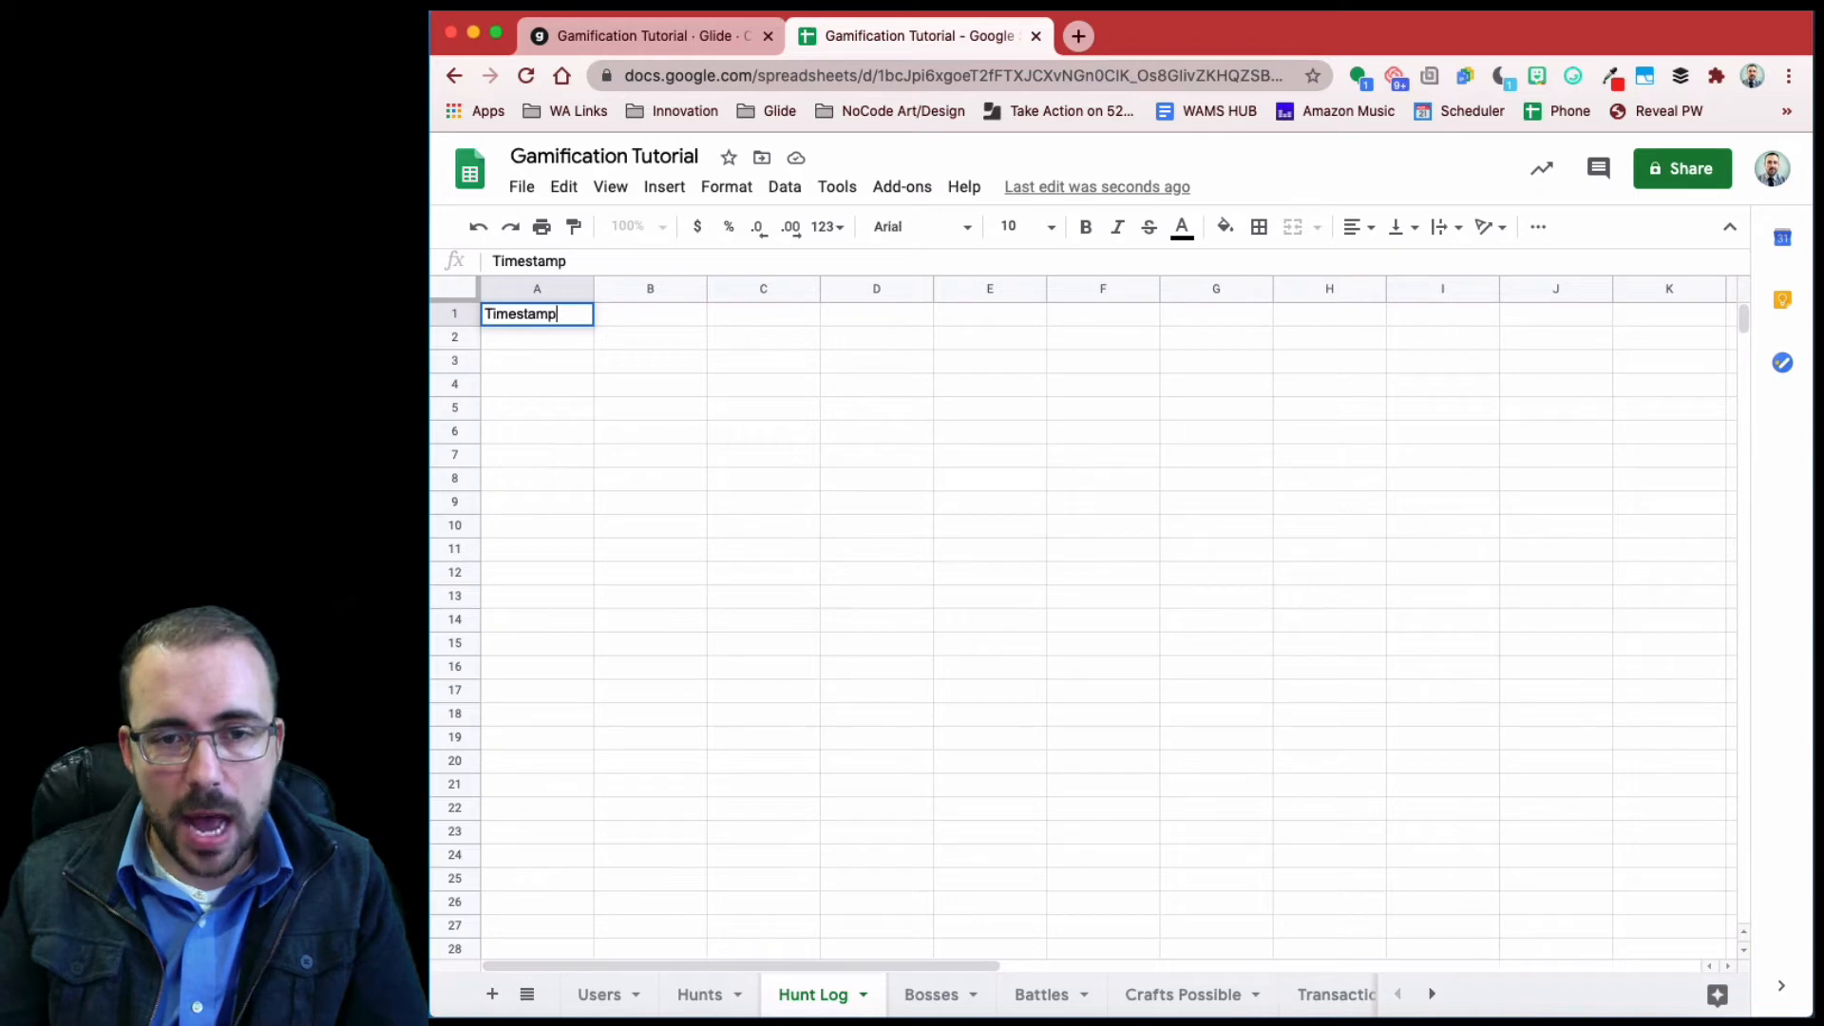
key(Tab)
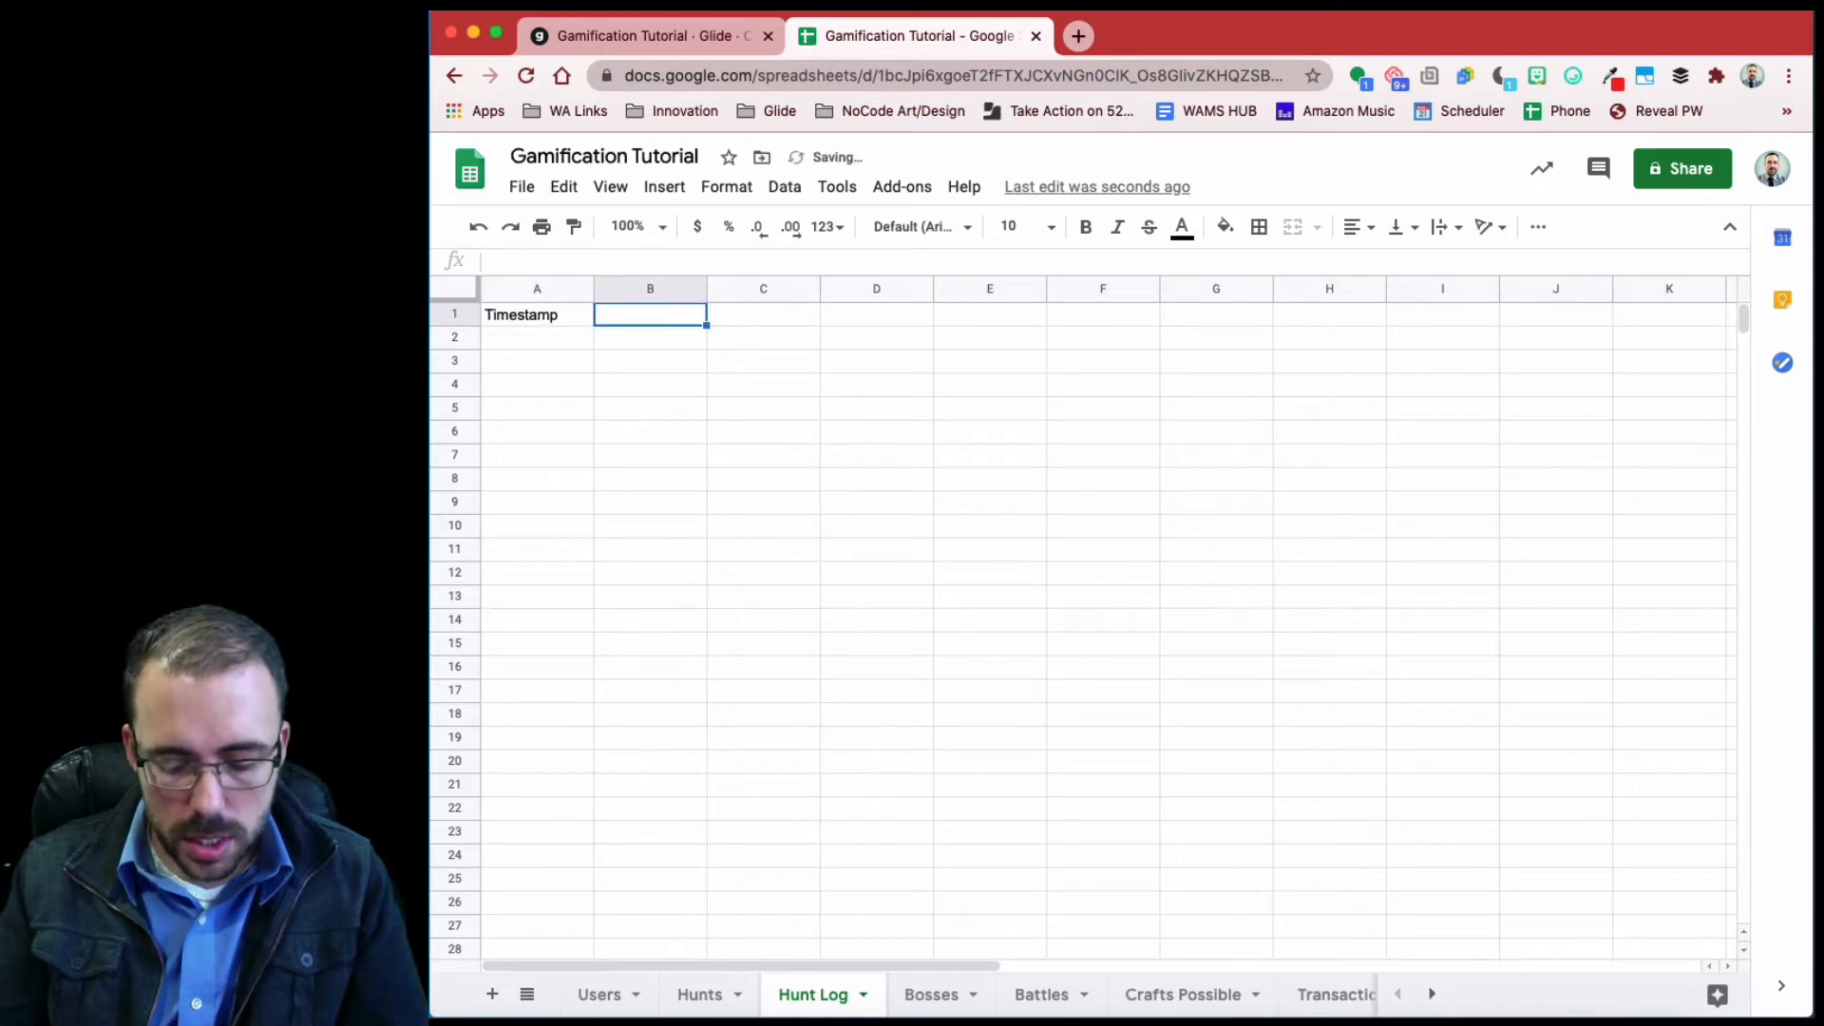
text(Hunt)
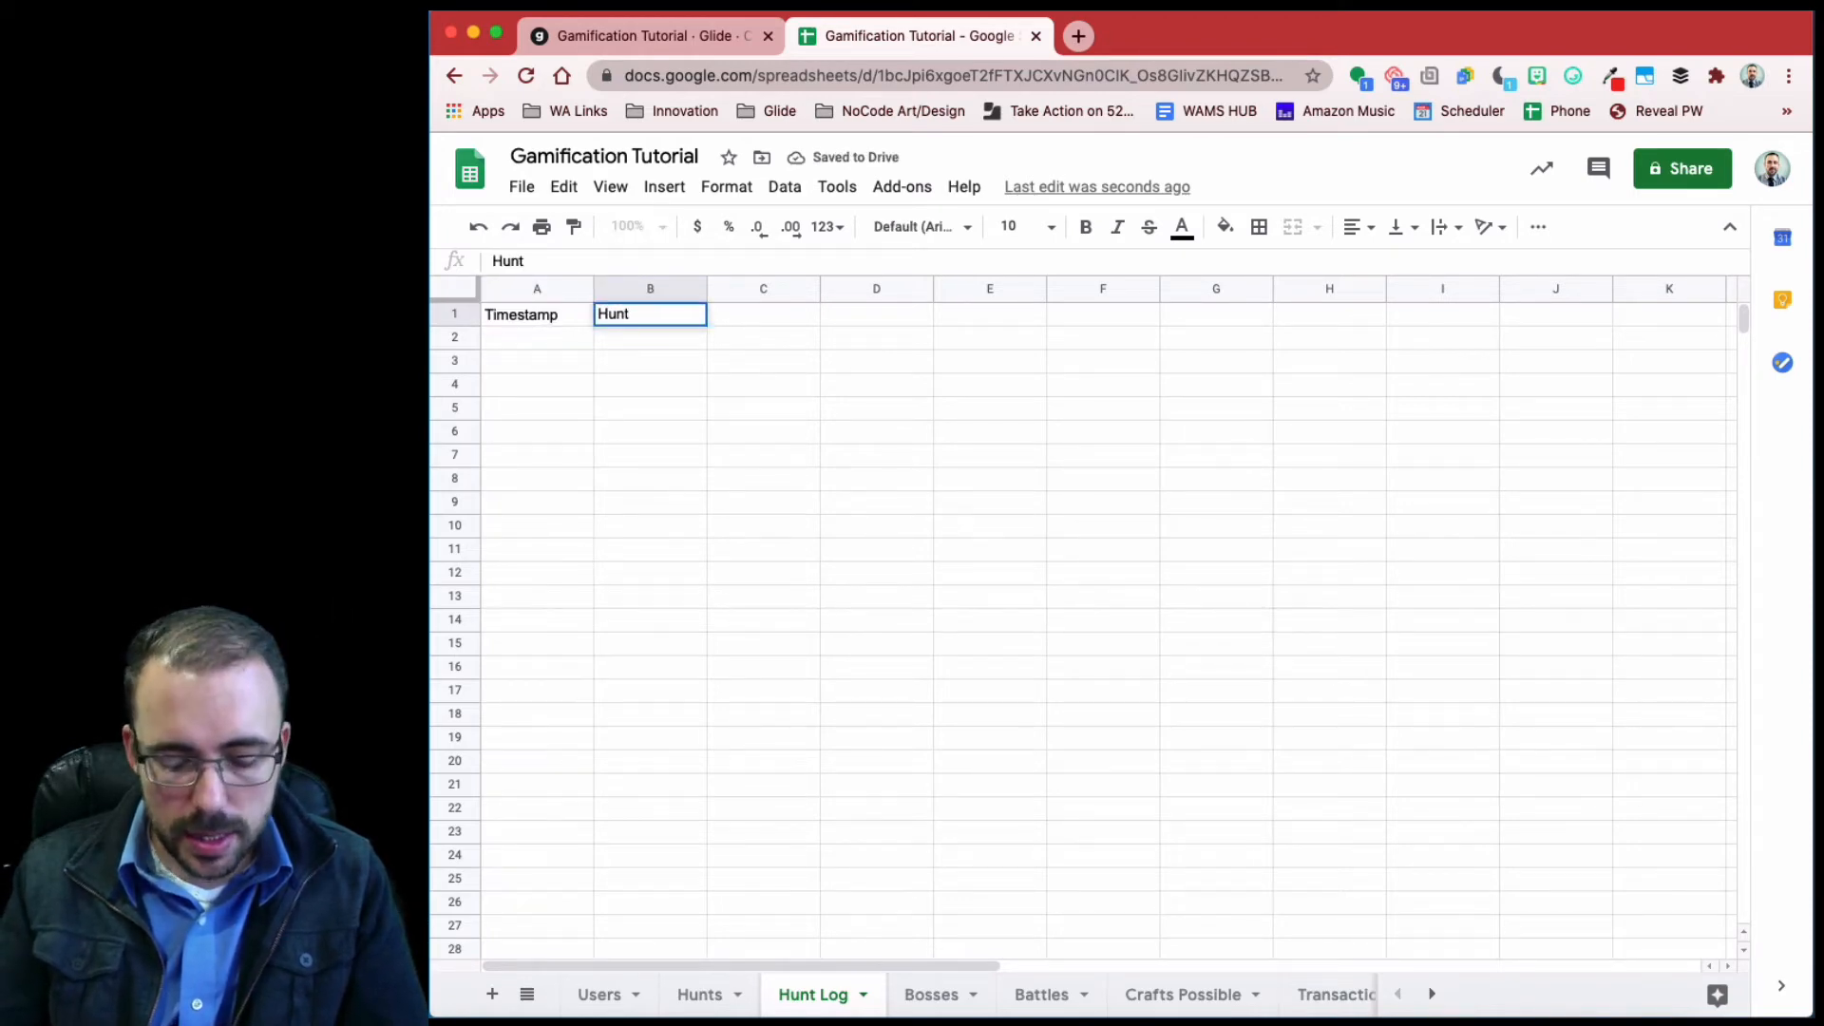
text( ID)
key(Tab)
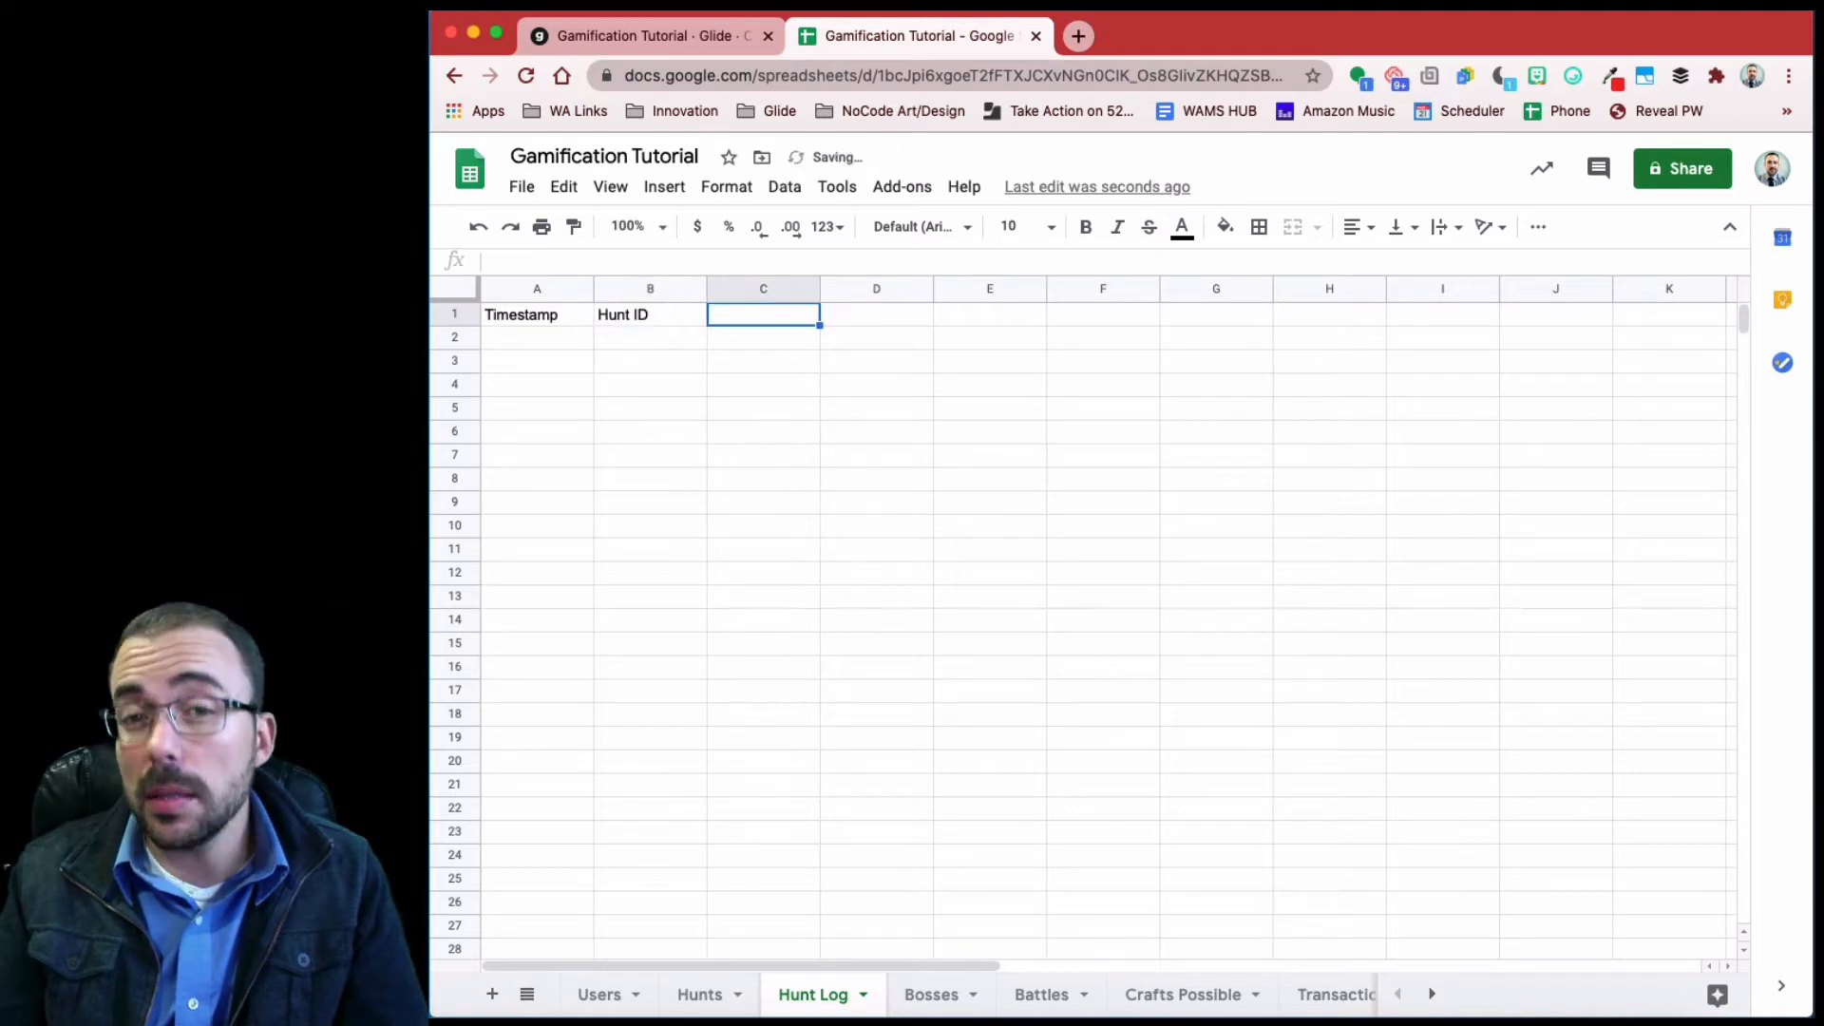
text(Email)
key(Tab)
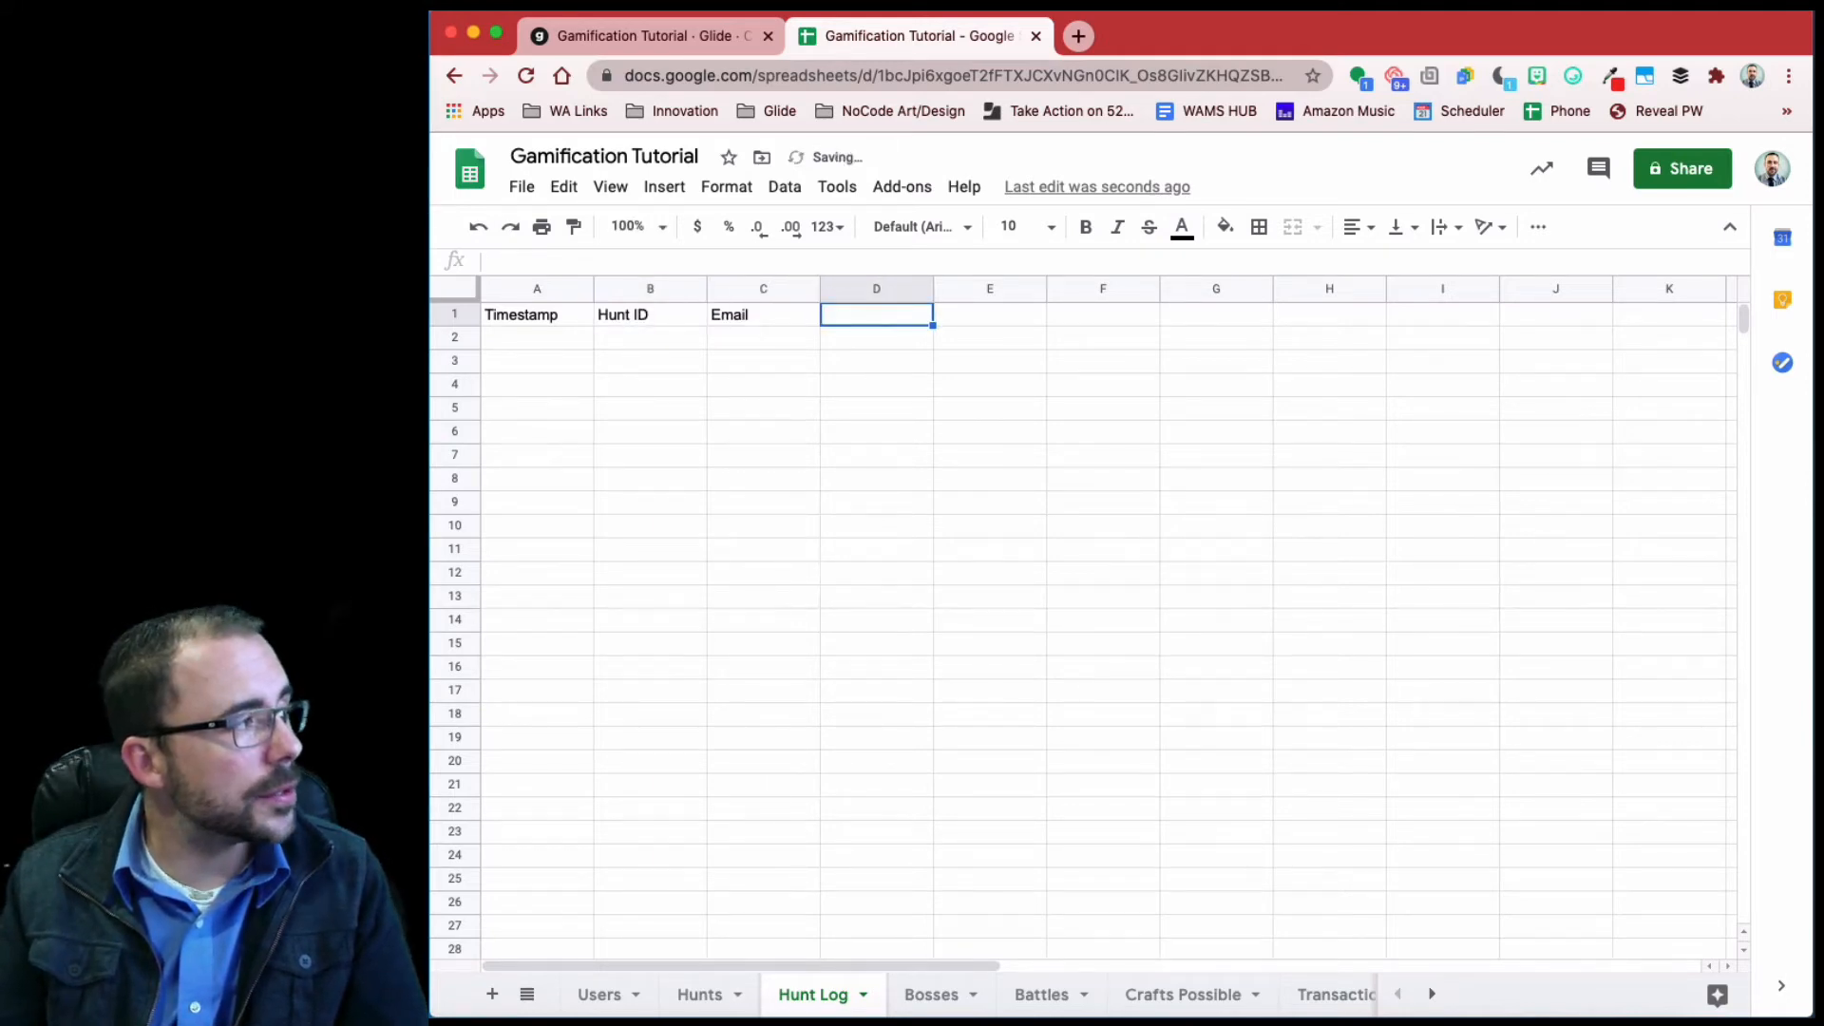
- Add Location, Reward and Item ID headers and freeze the header row
text(Location)
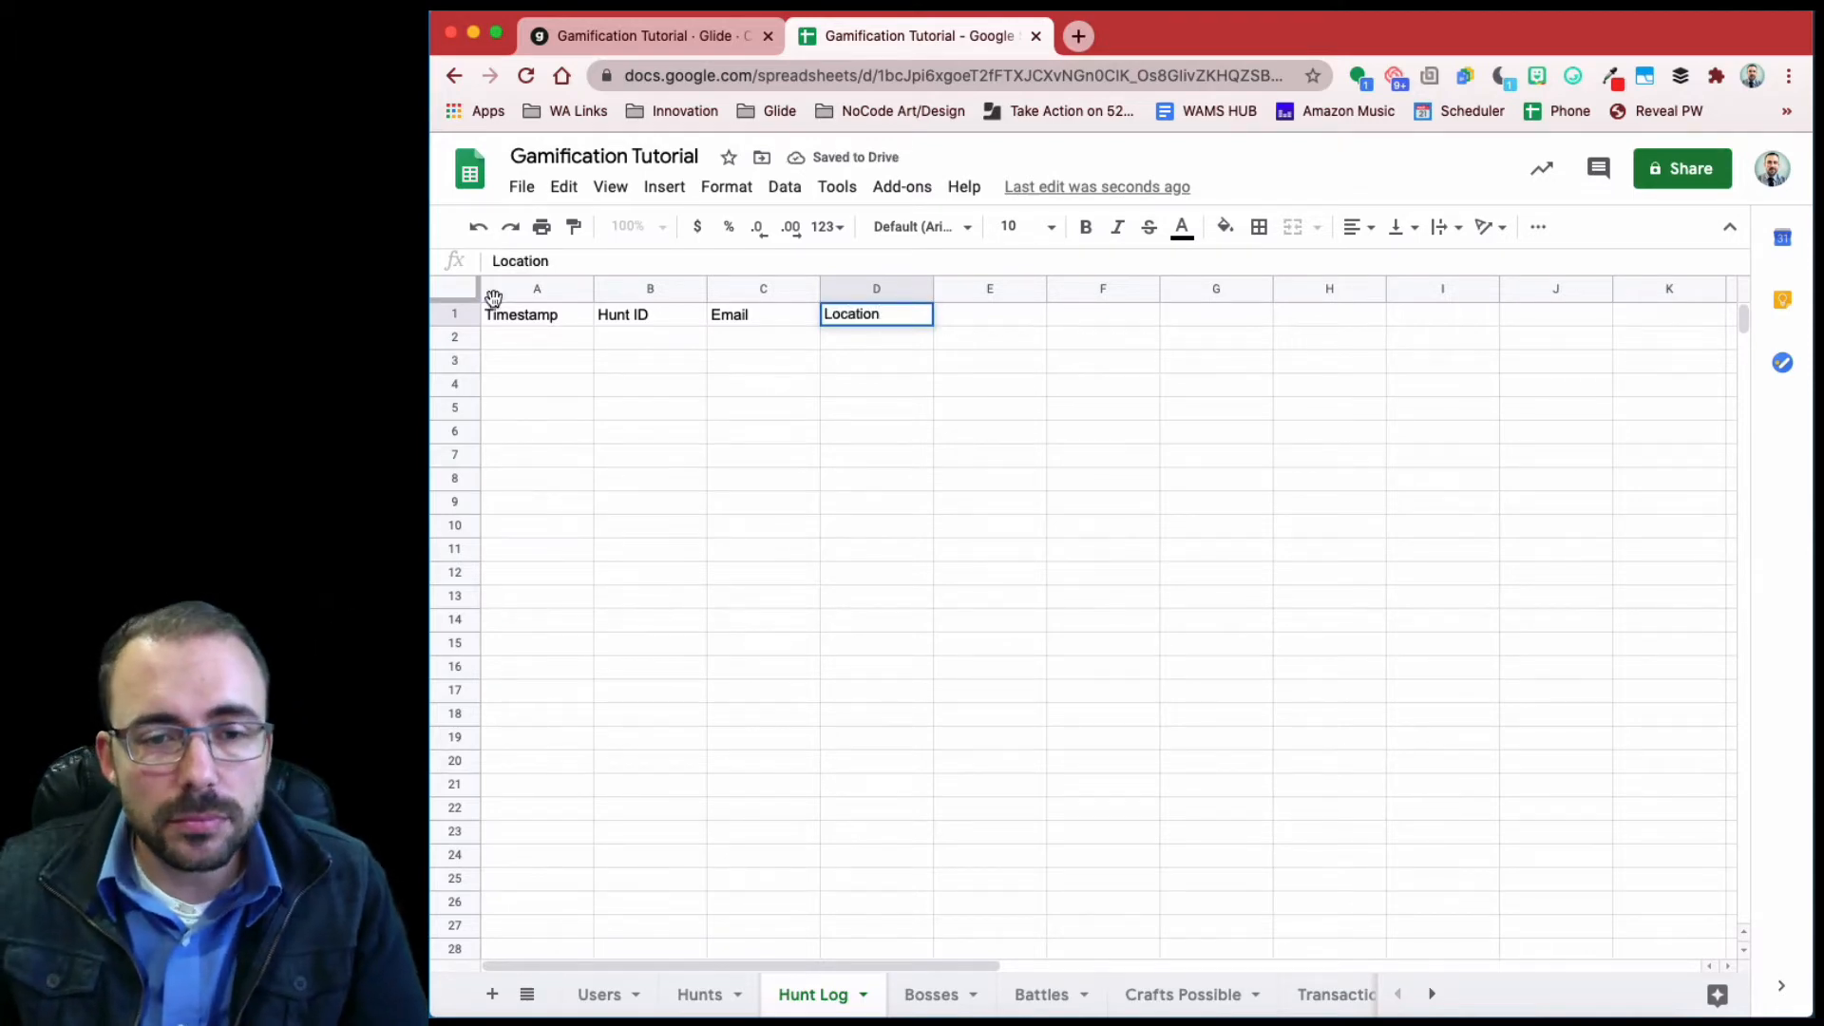
drag(458, 301, 462, 323)
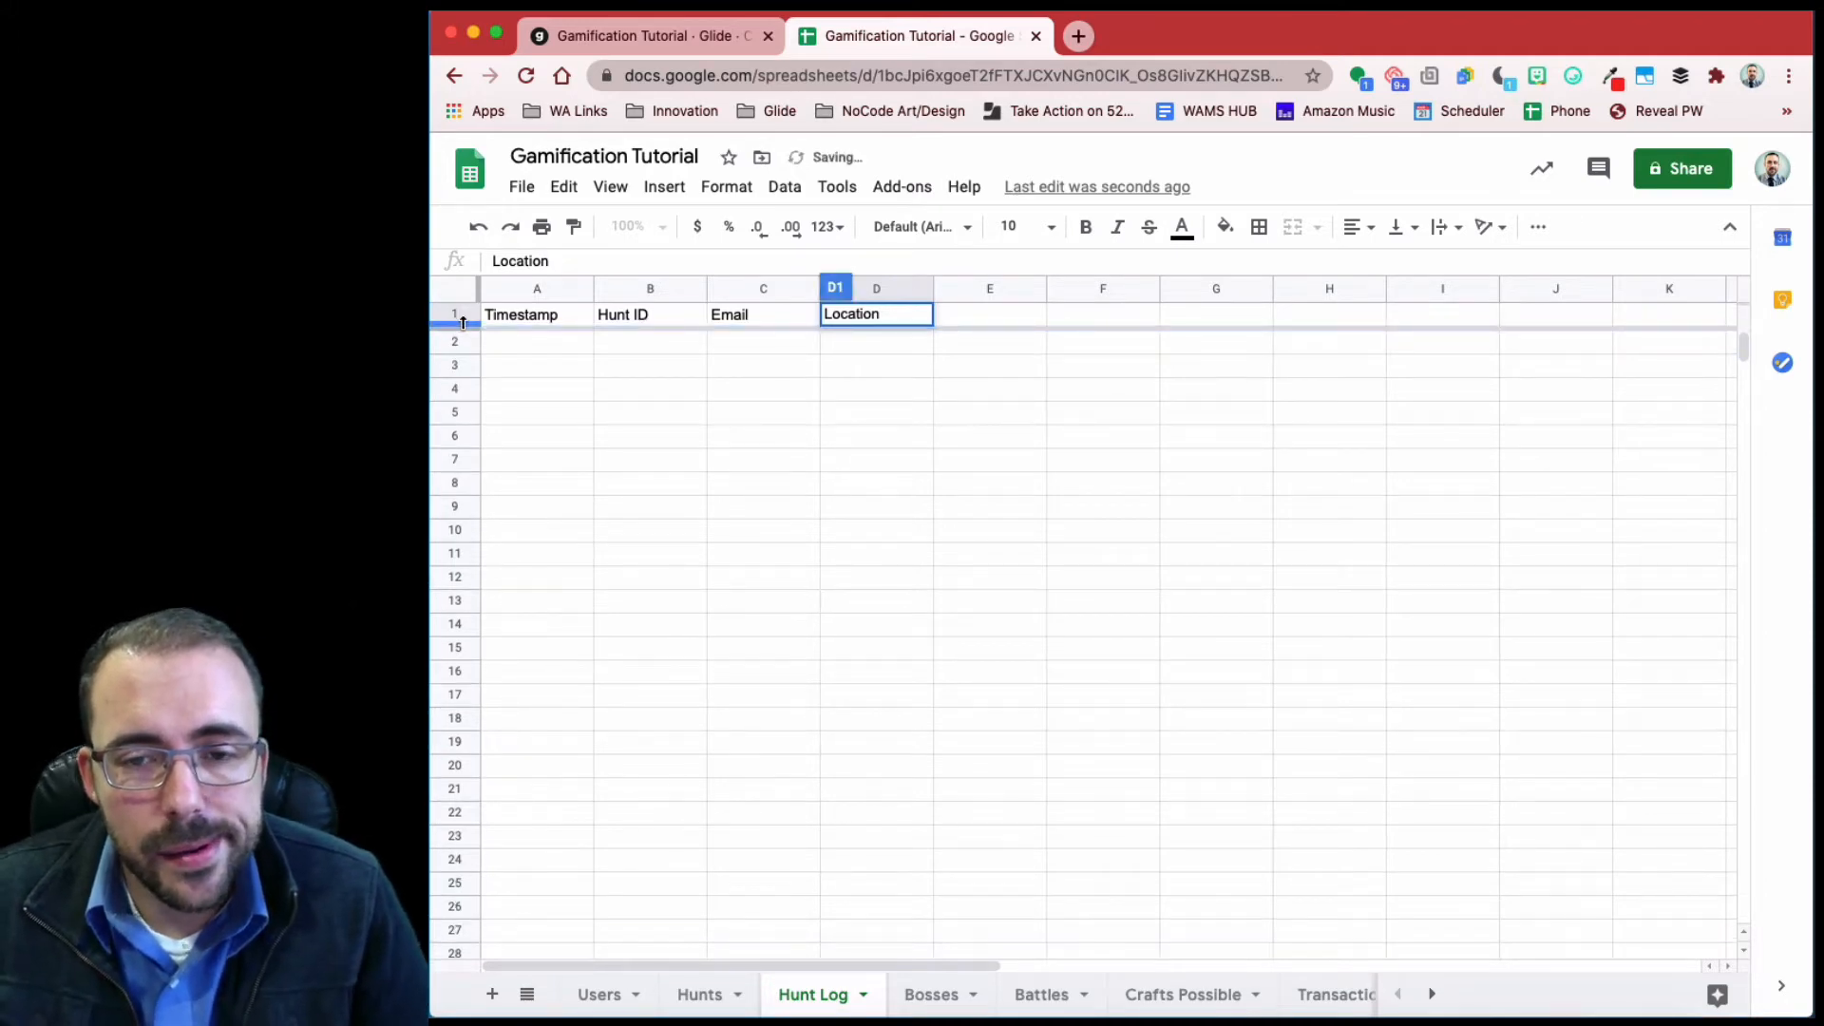
click(1005, 317)
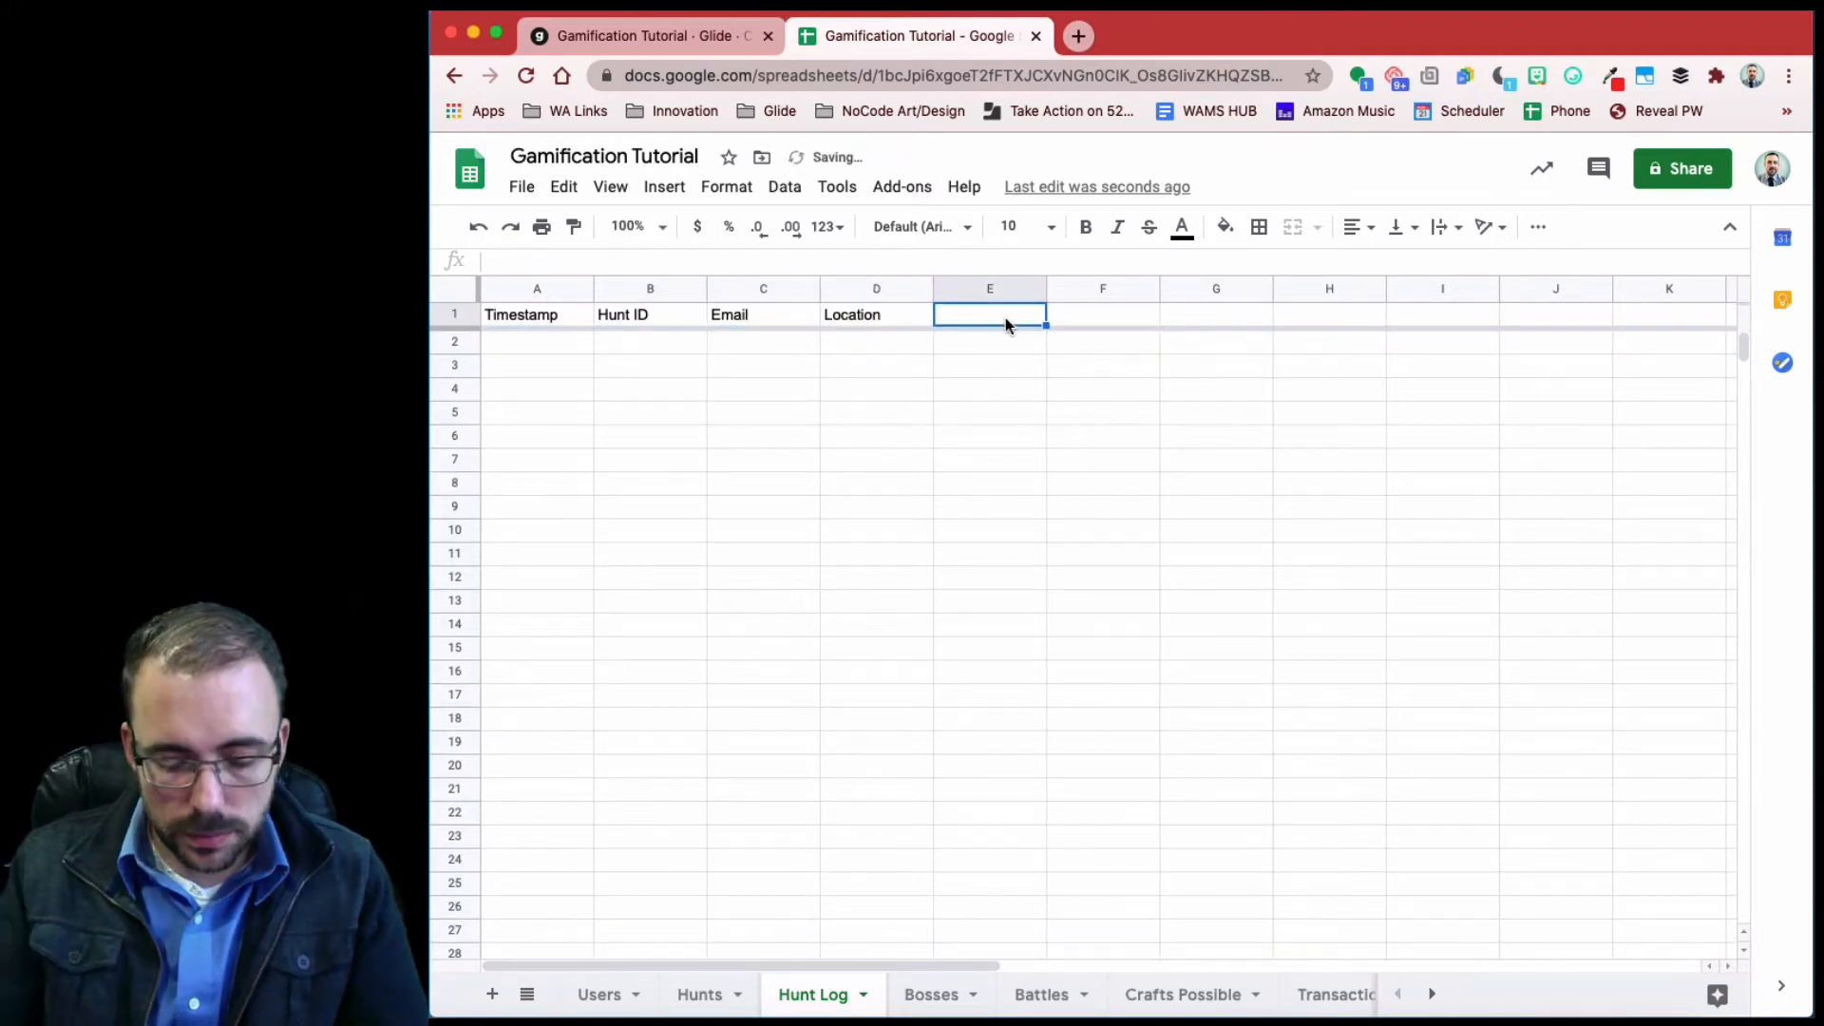
text(Reward)
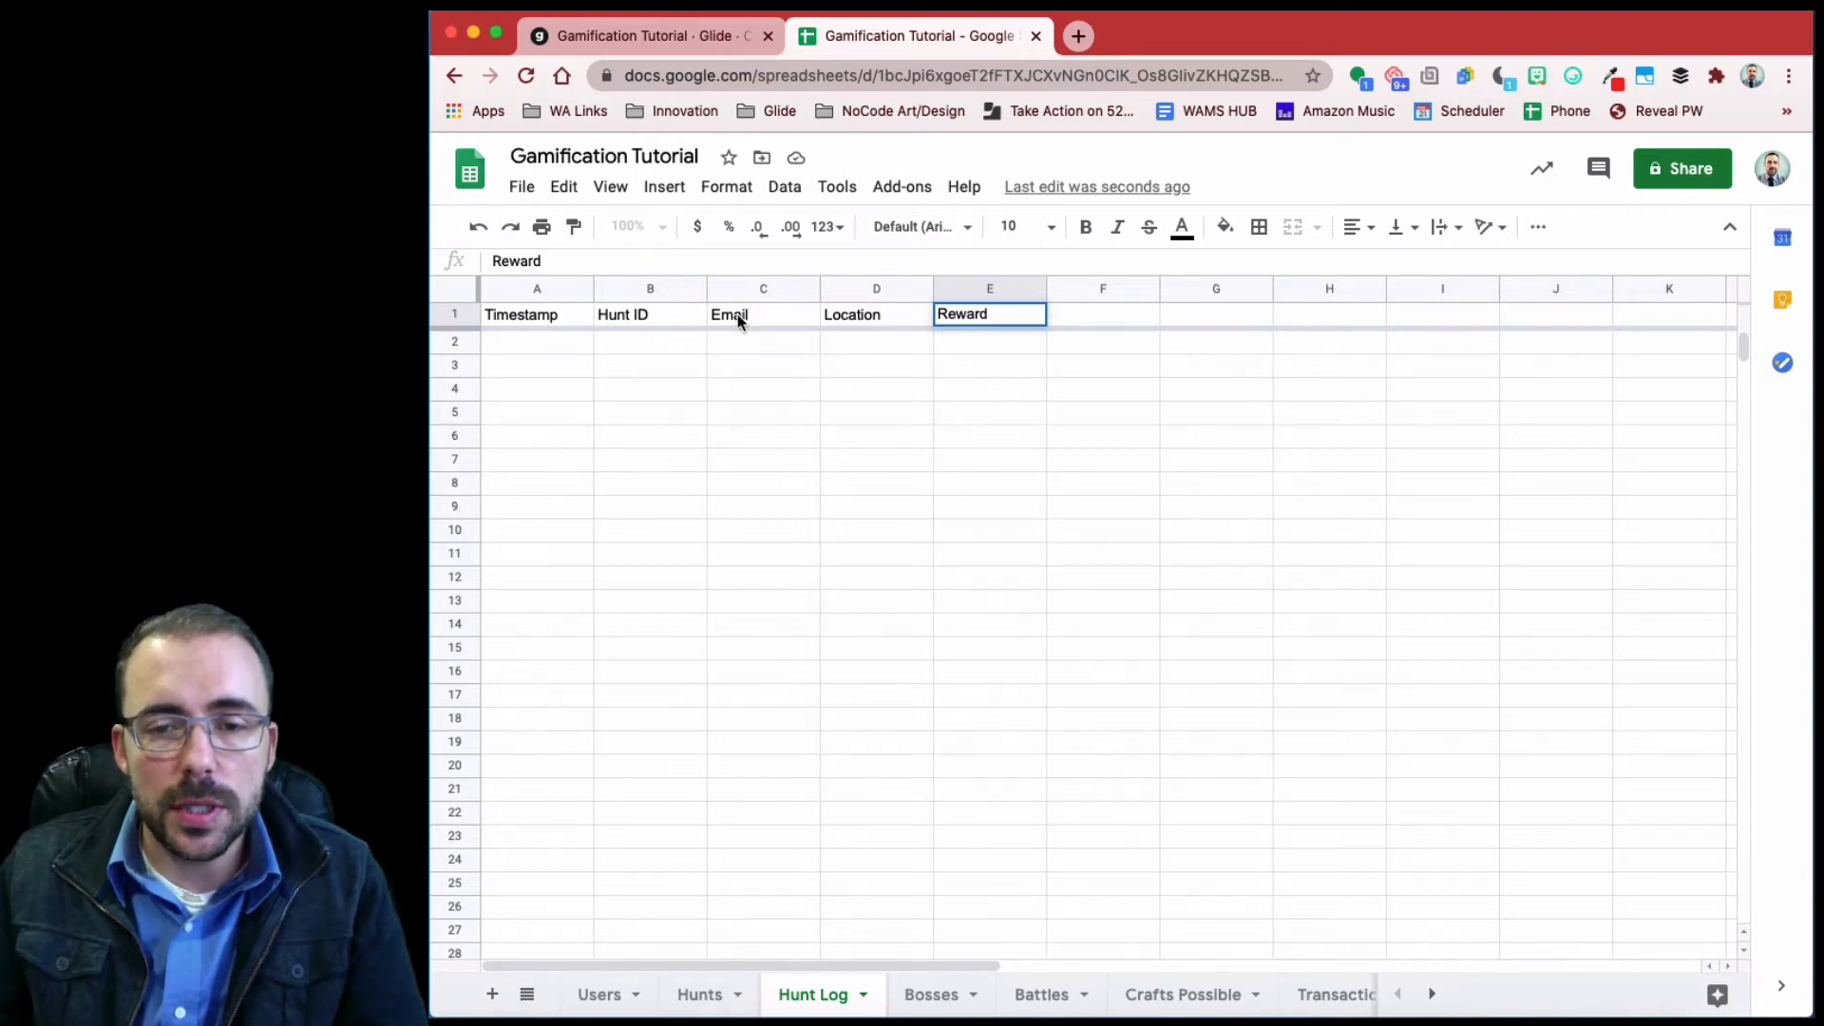
click(1092, 314)
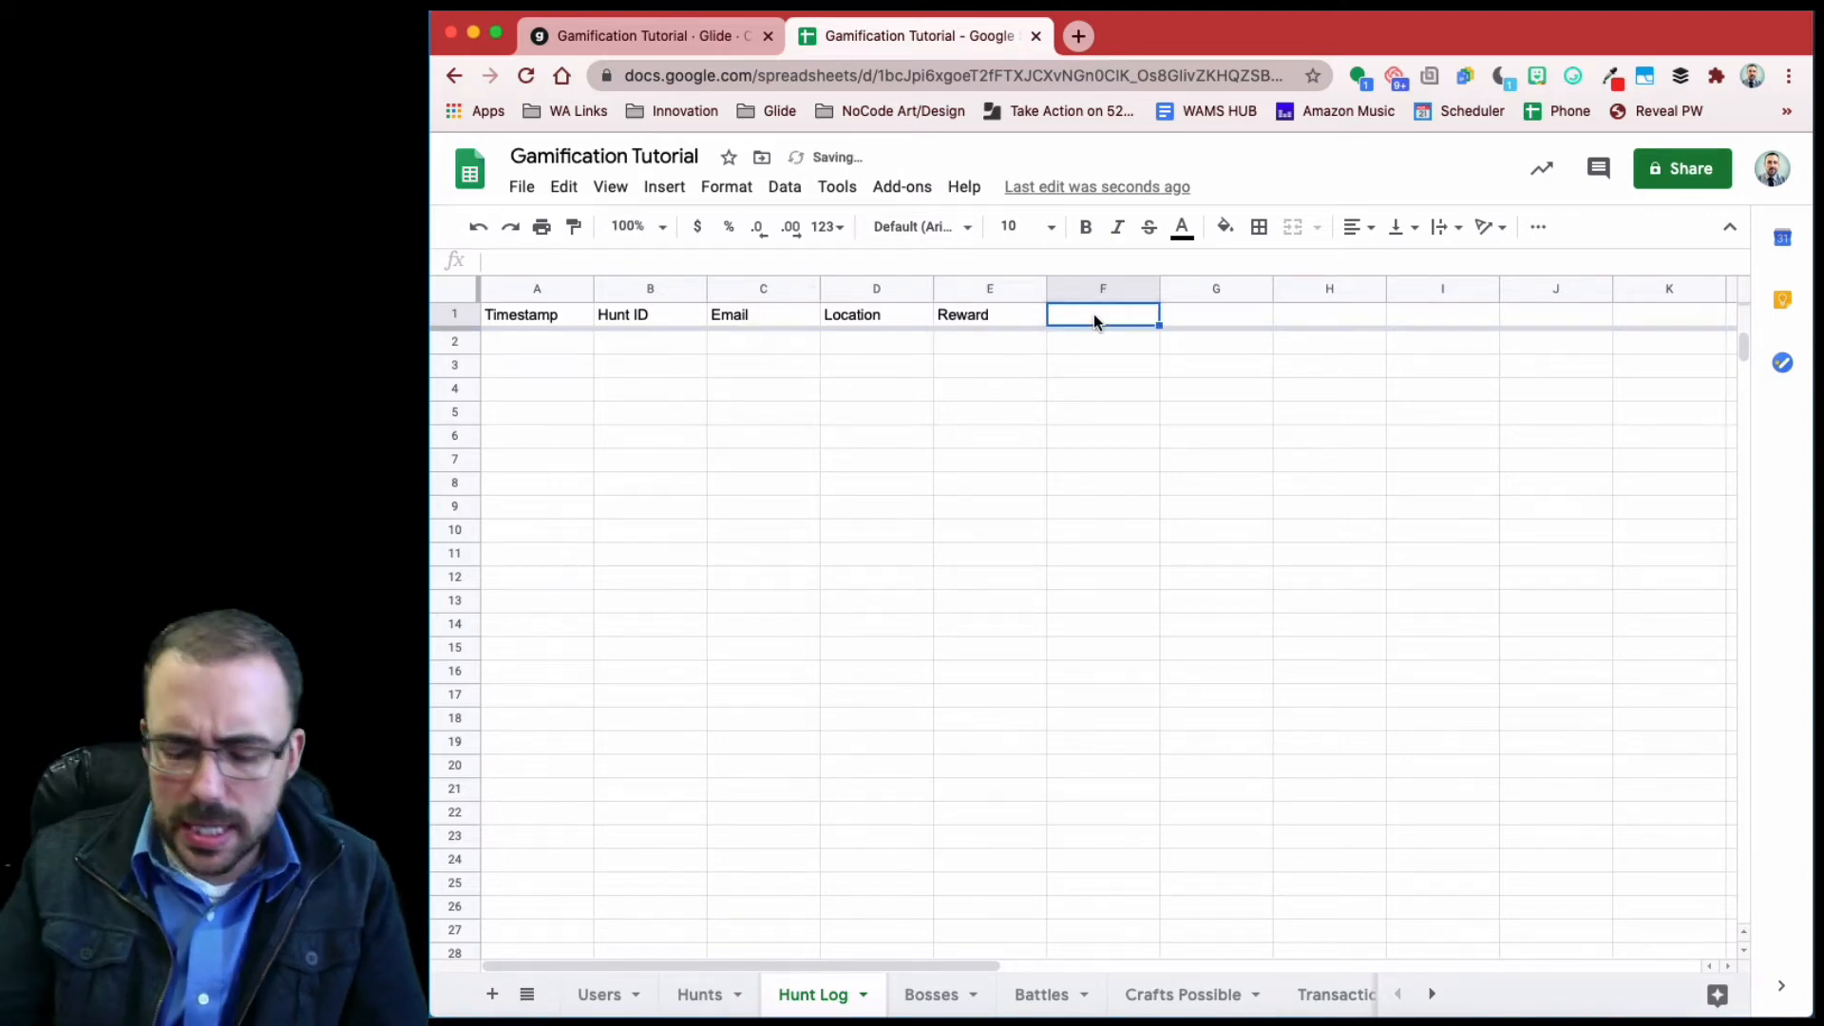
text(Item ID)
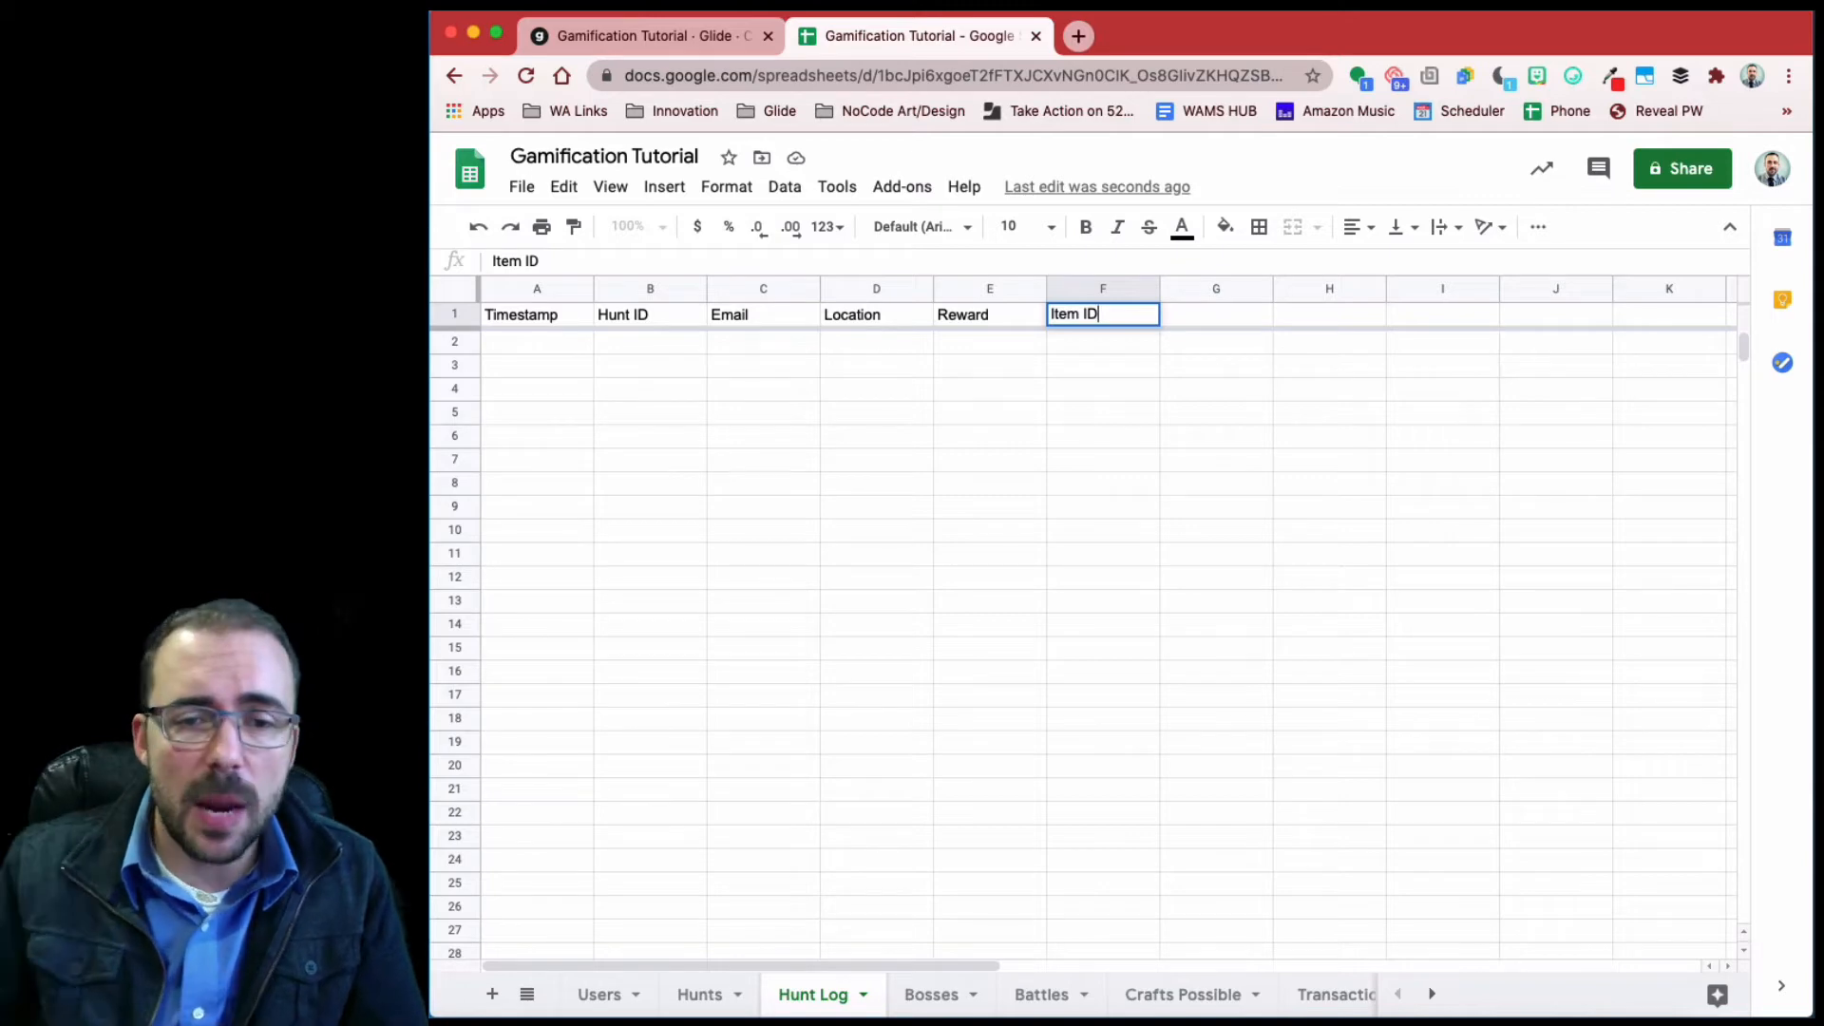
click(1106, 370)
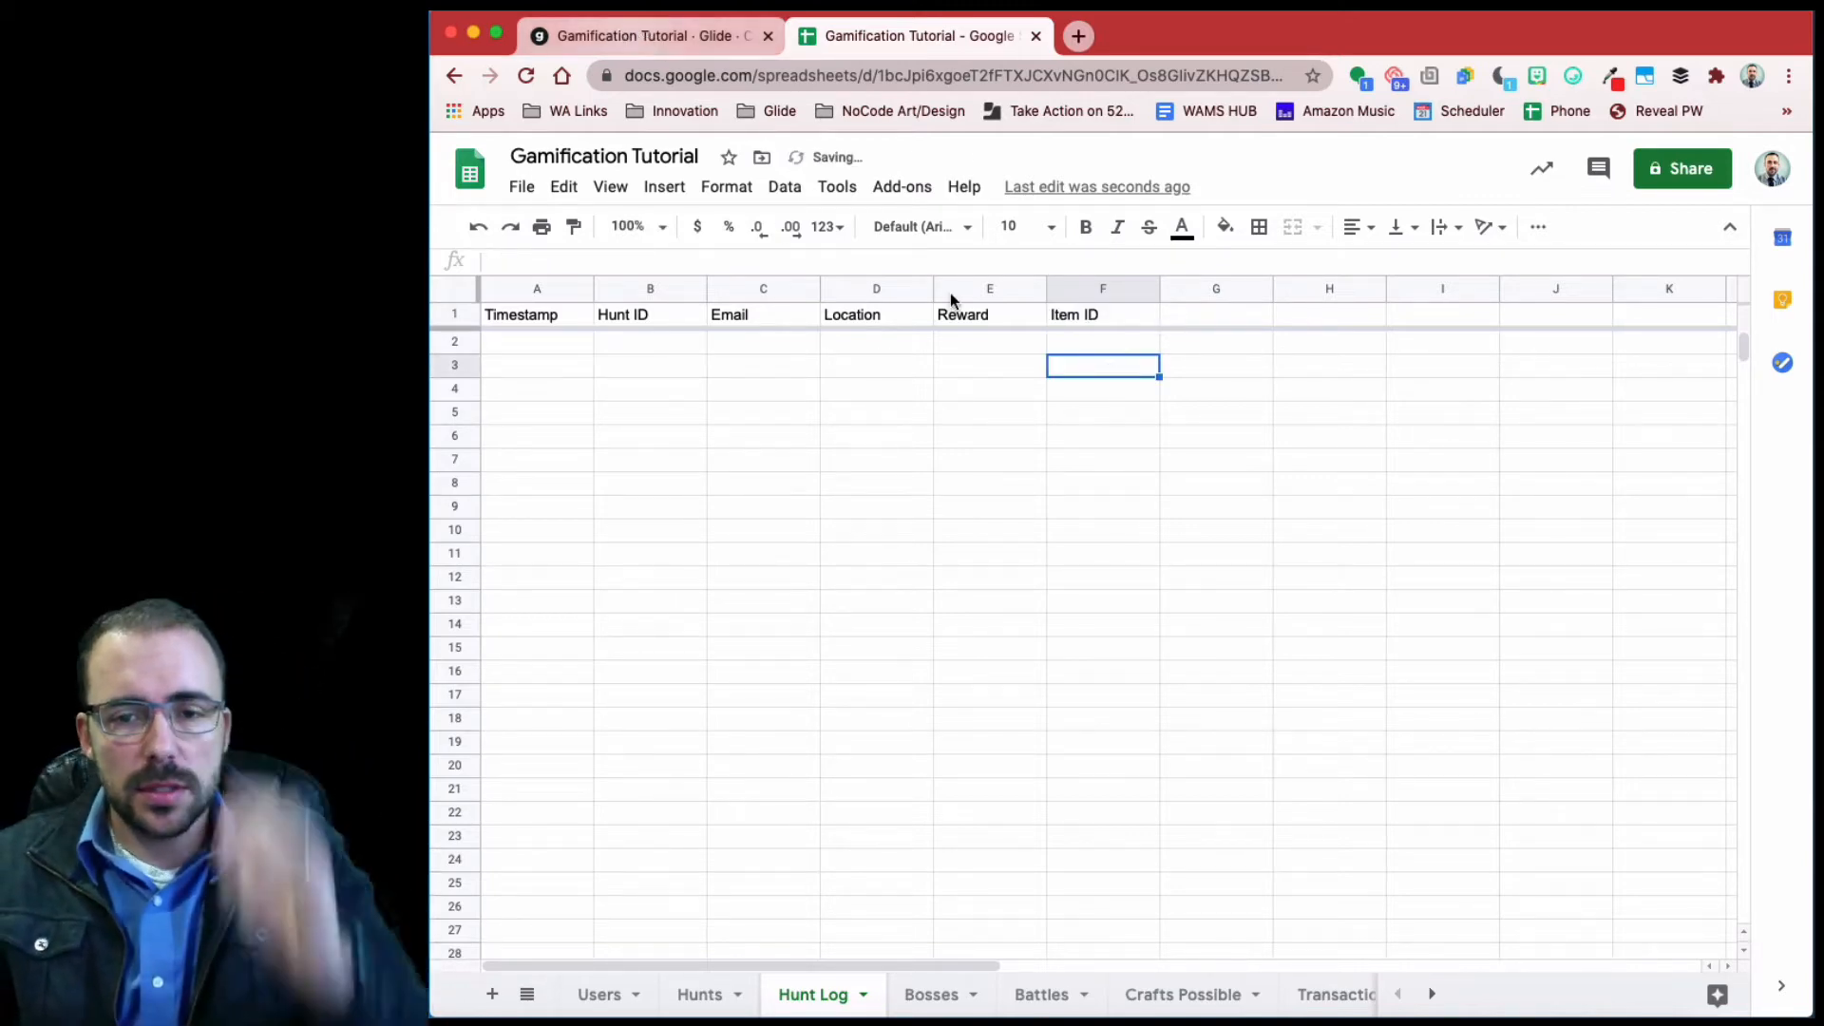
- On Hunts, add an Item ID header in F1 and rename Reward to XP Reward
click(692, 994)
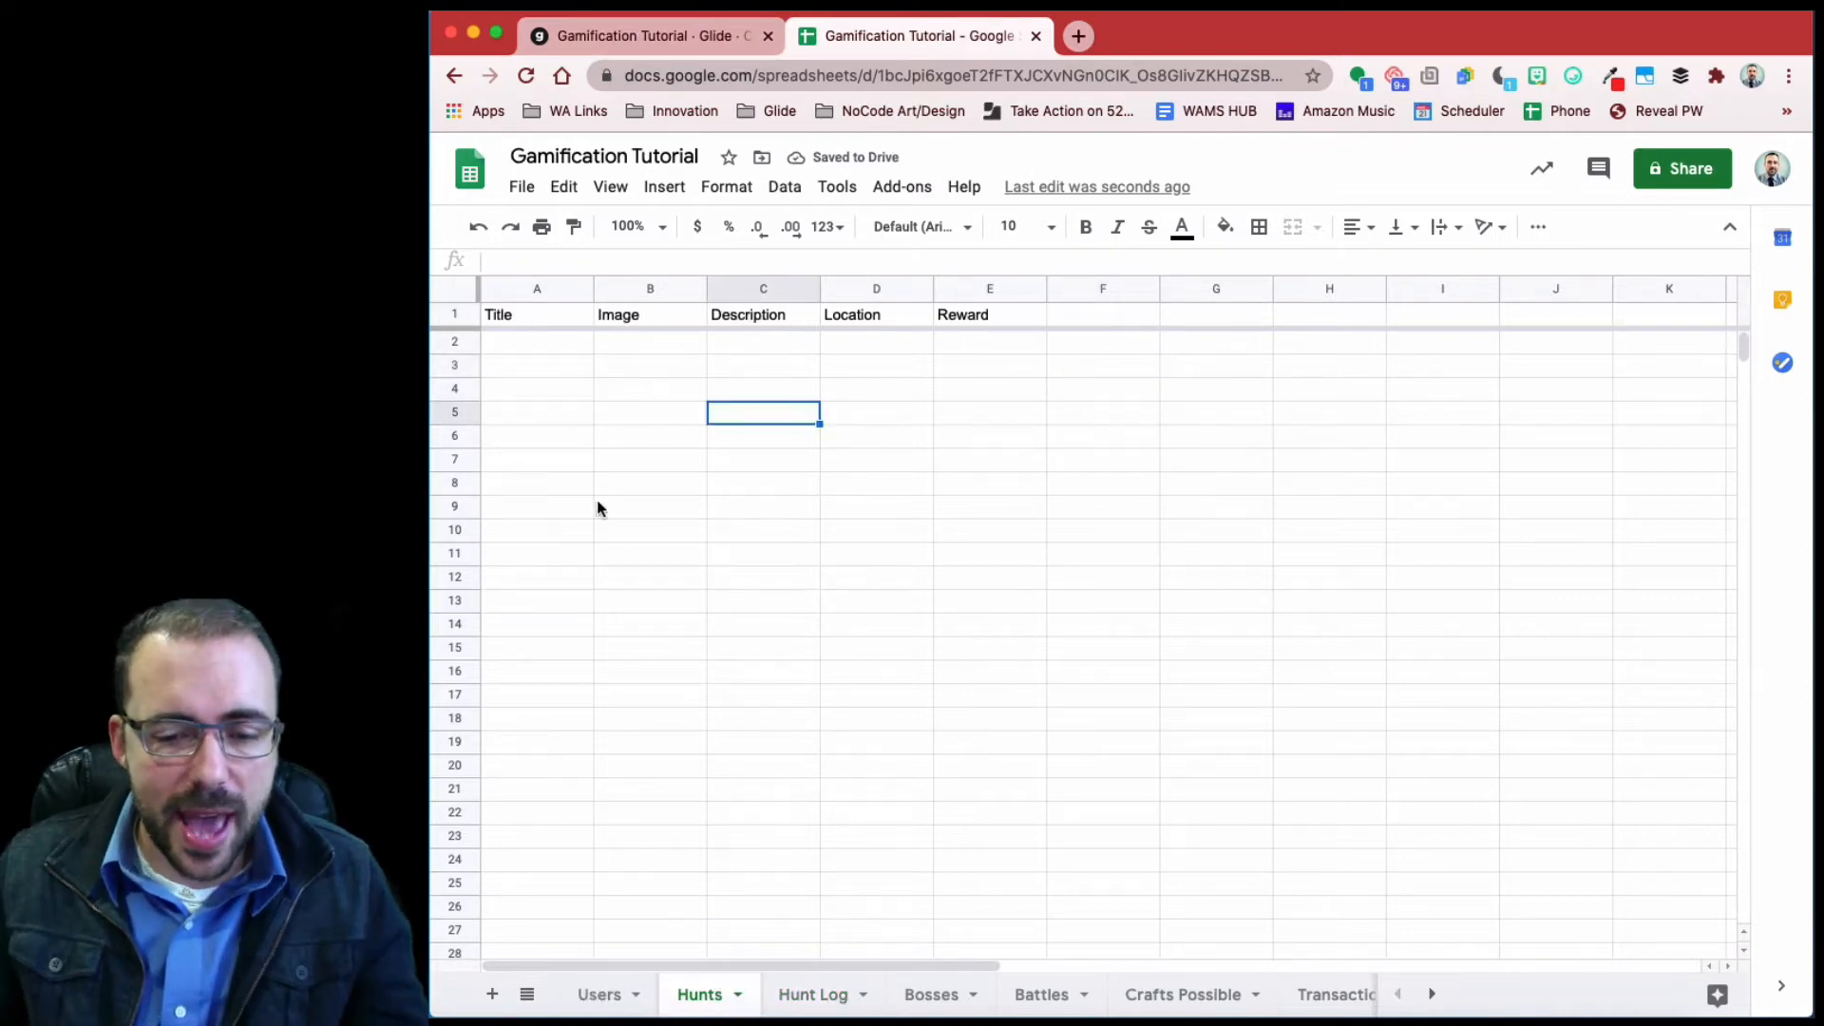
click(540, 347)
click(1124, 315)
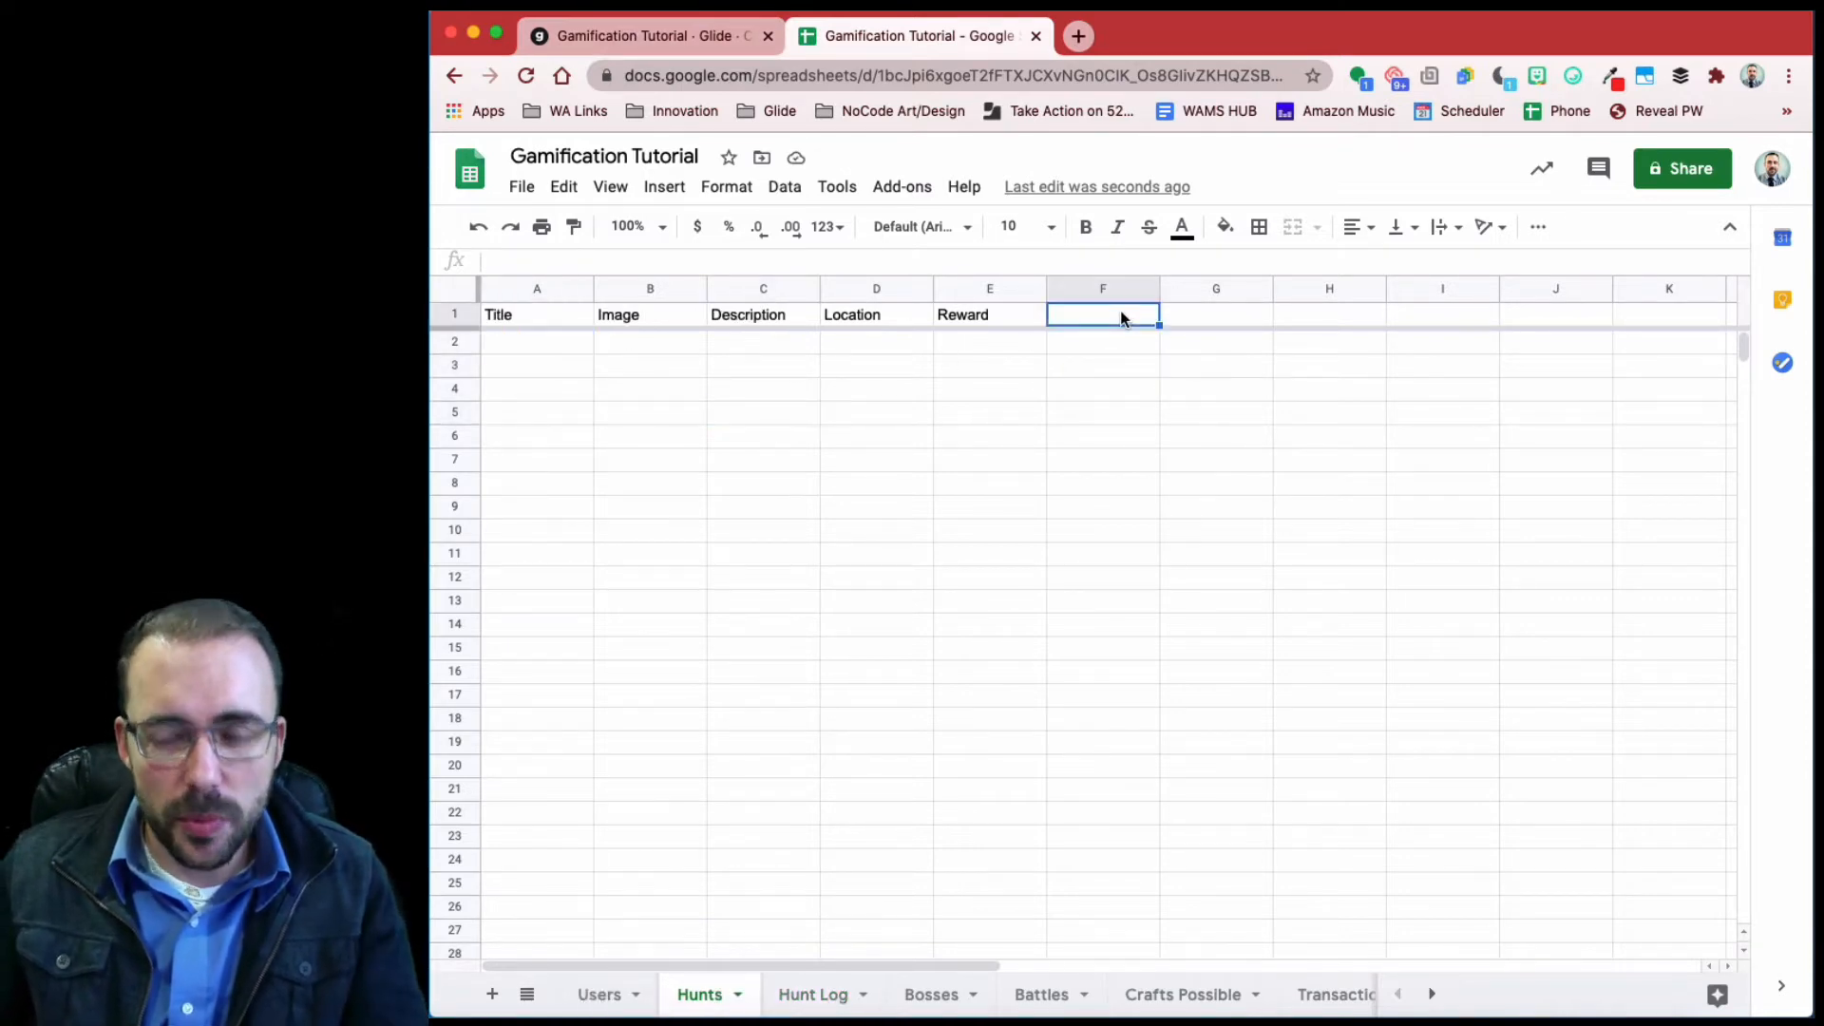
text(Item)
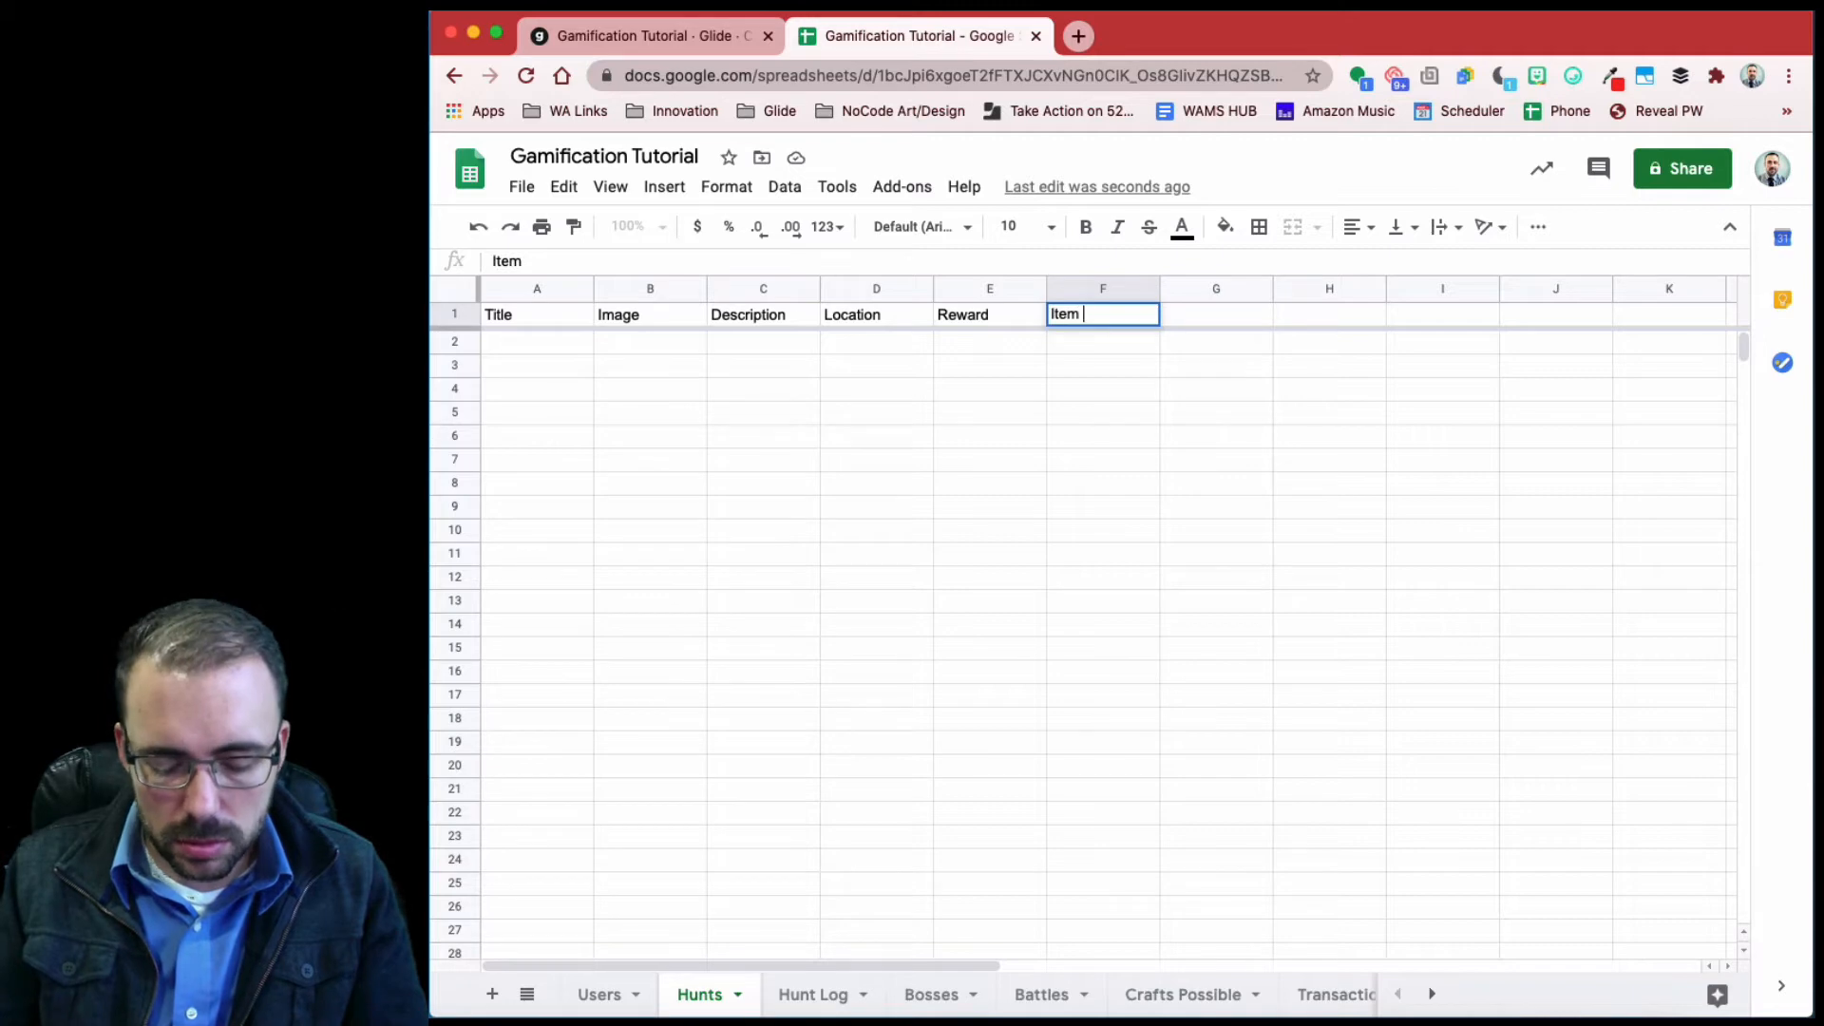
text( ID)
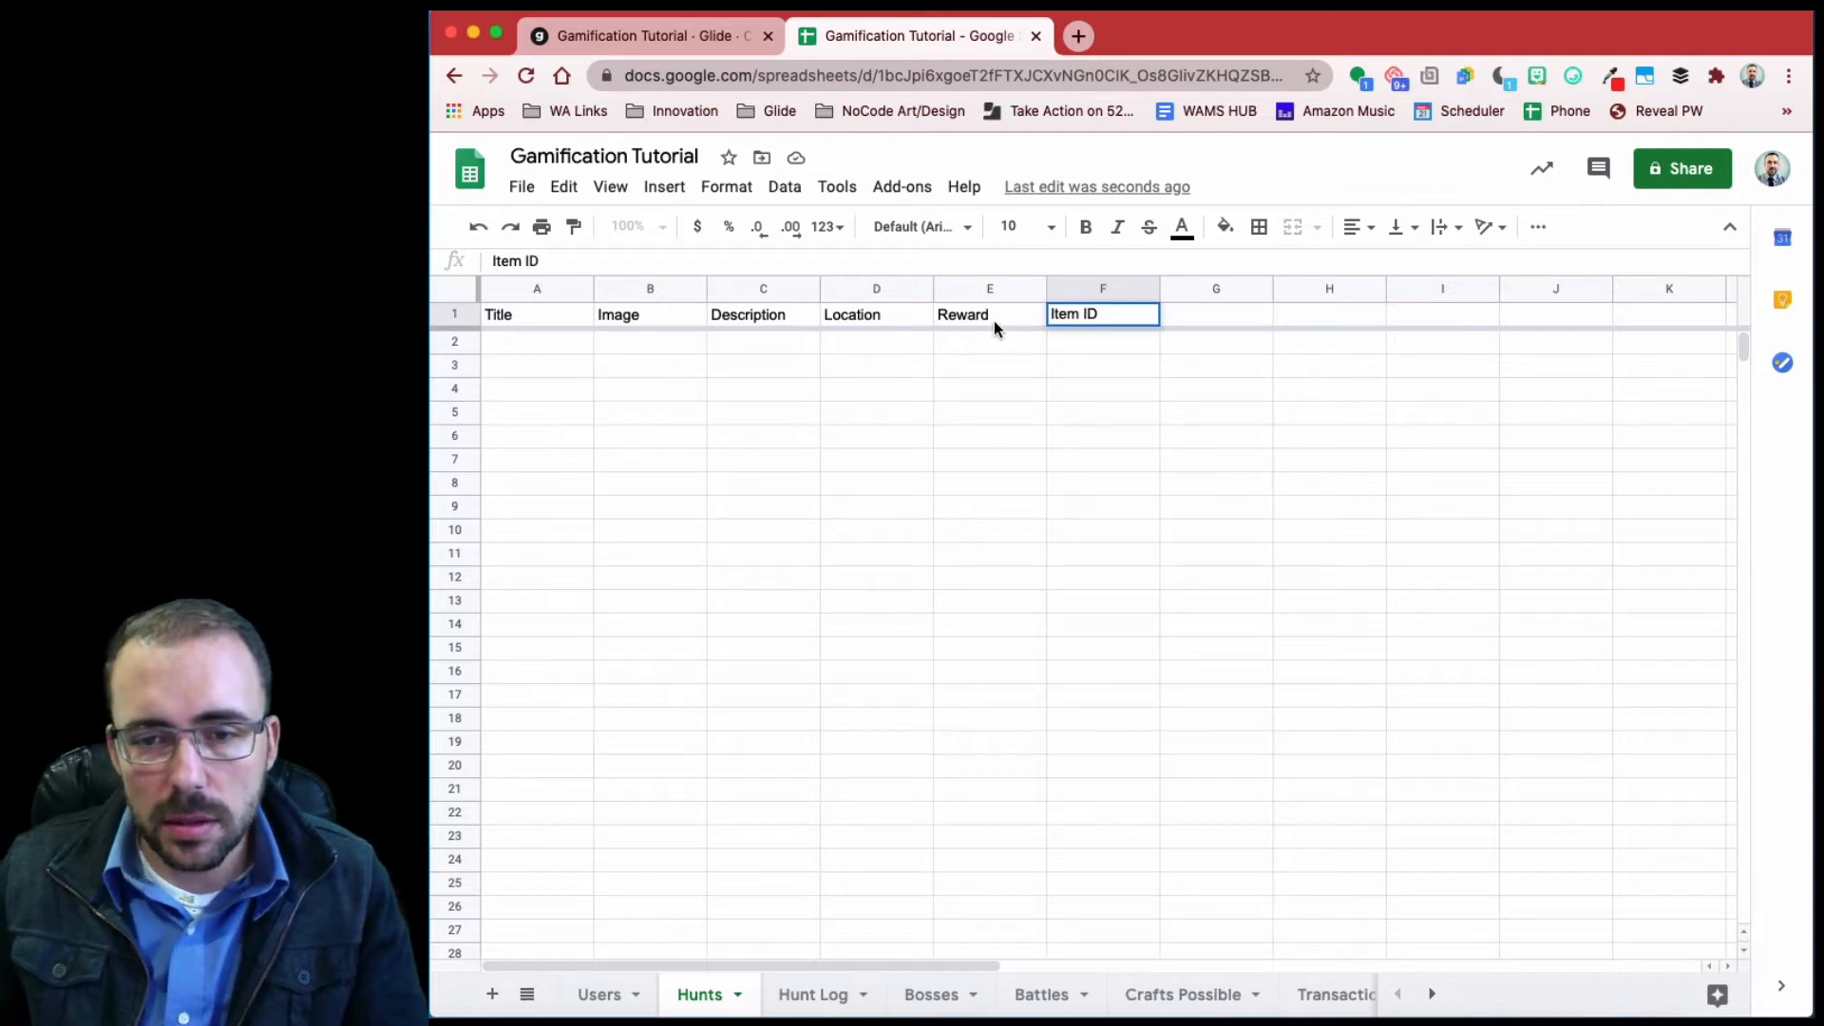
double_click(981, 318)
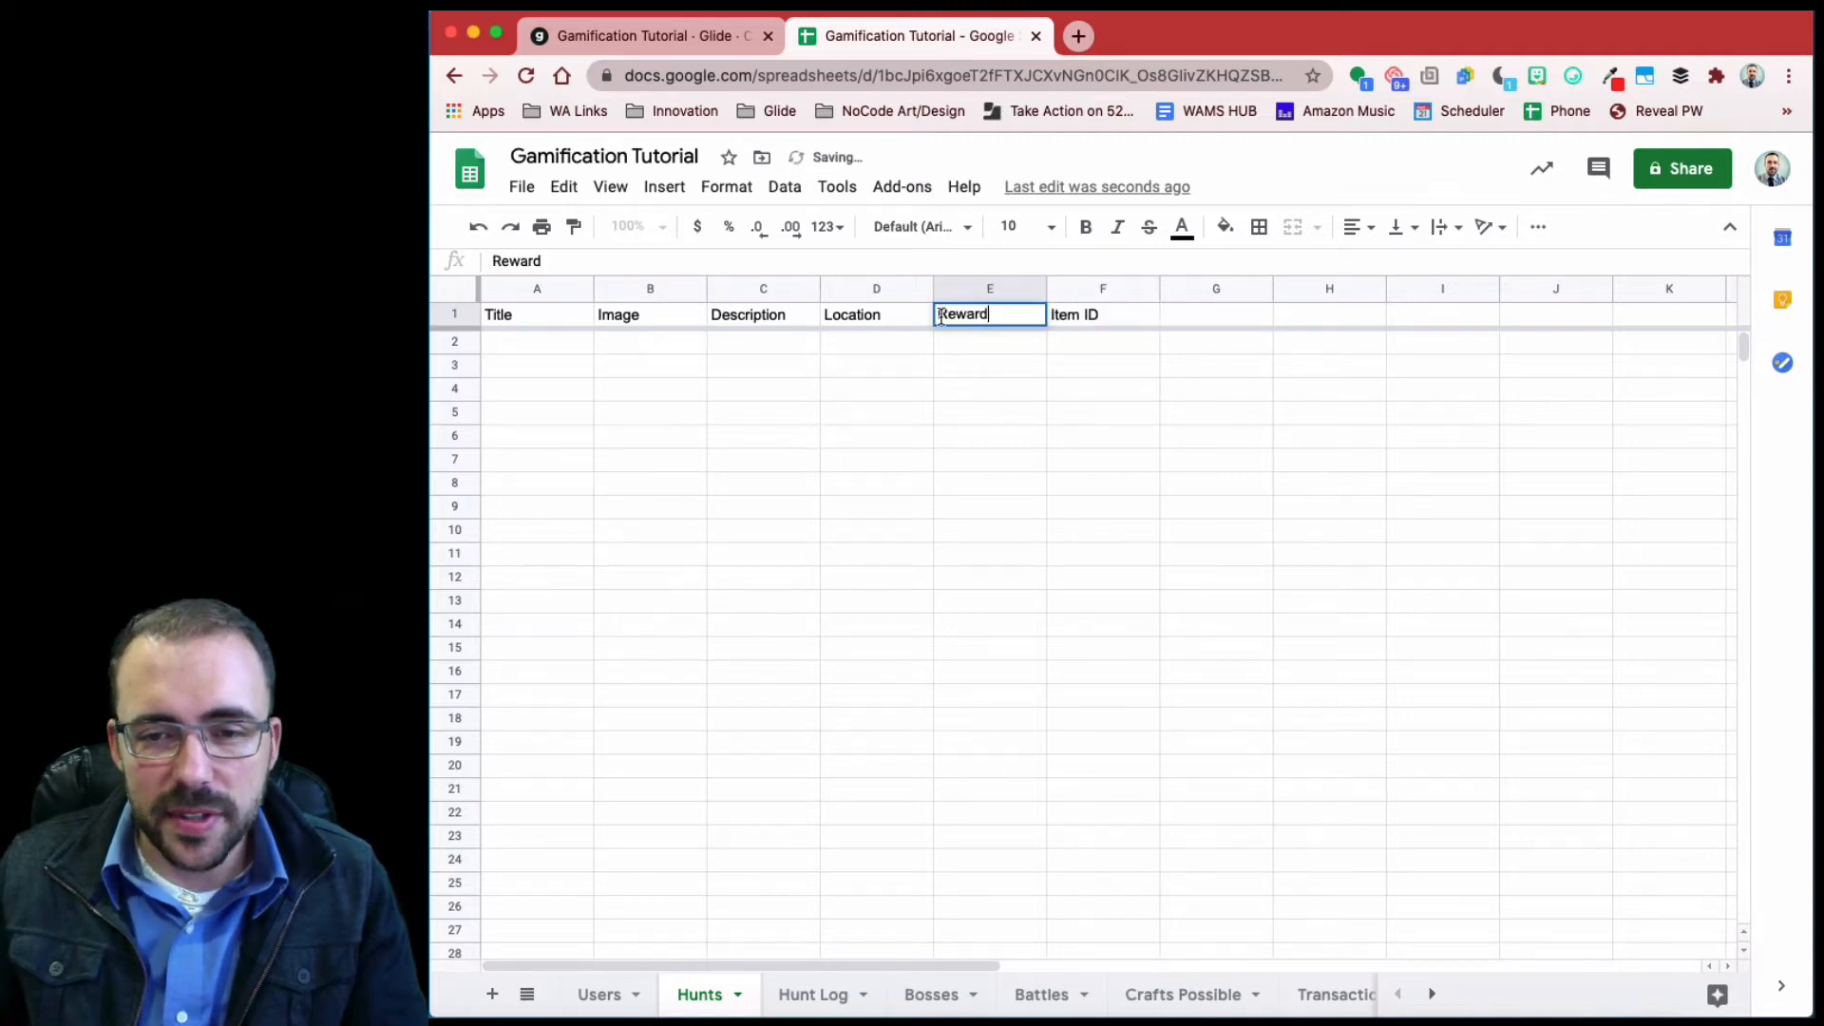
click(939, 316)
text(XP)
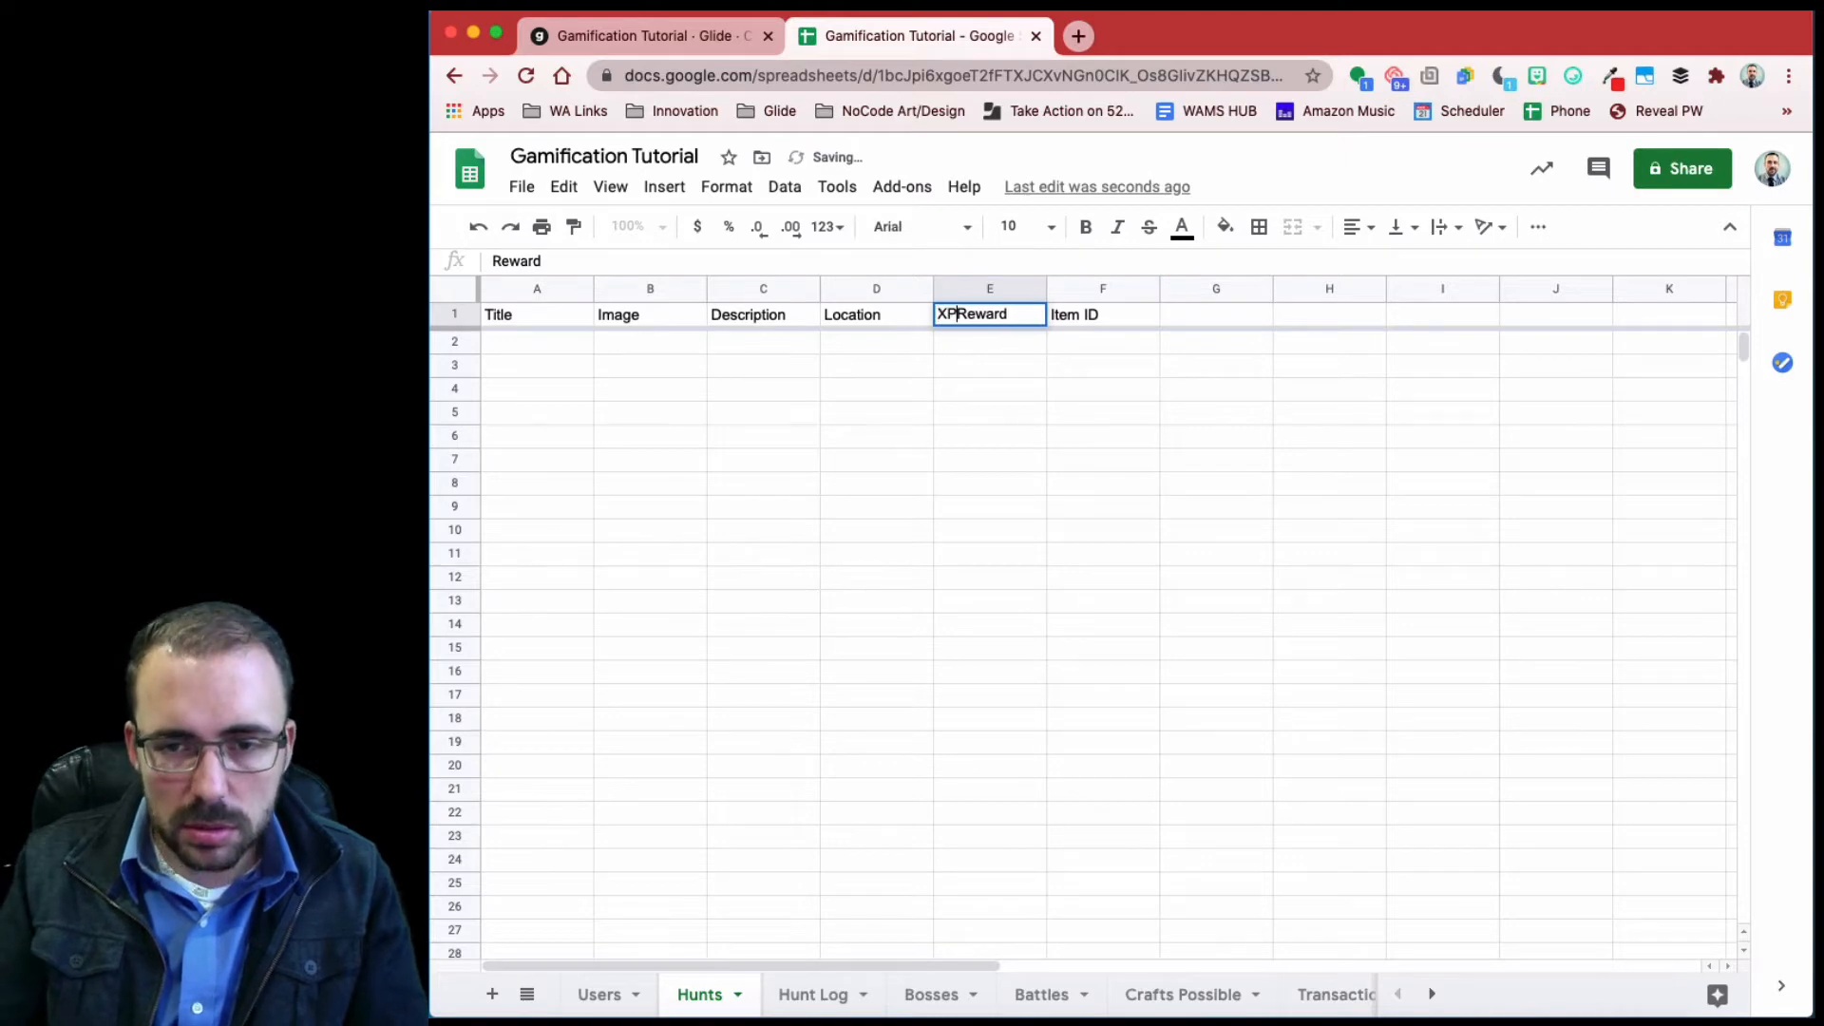
- Insert a column right of XP Reward headed Gold Reward
click(976, 285)
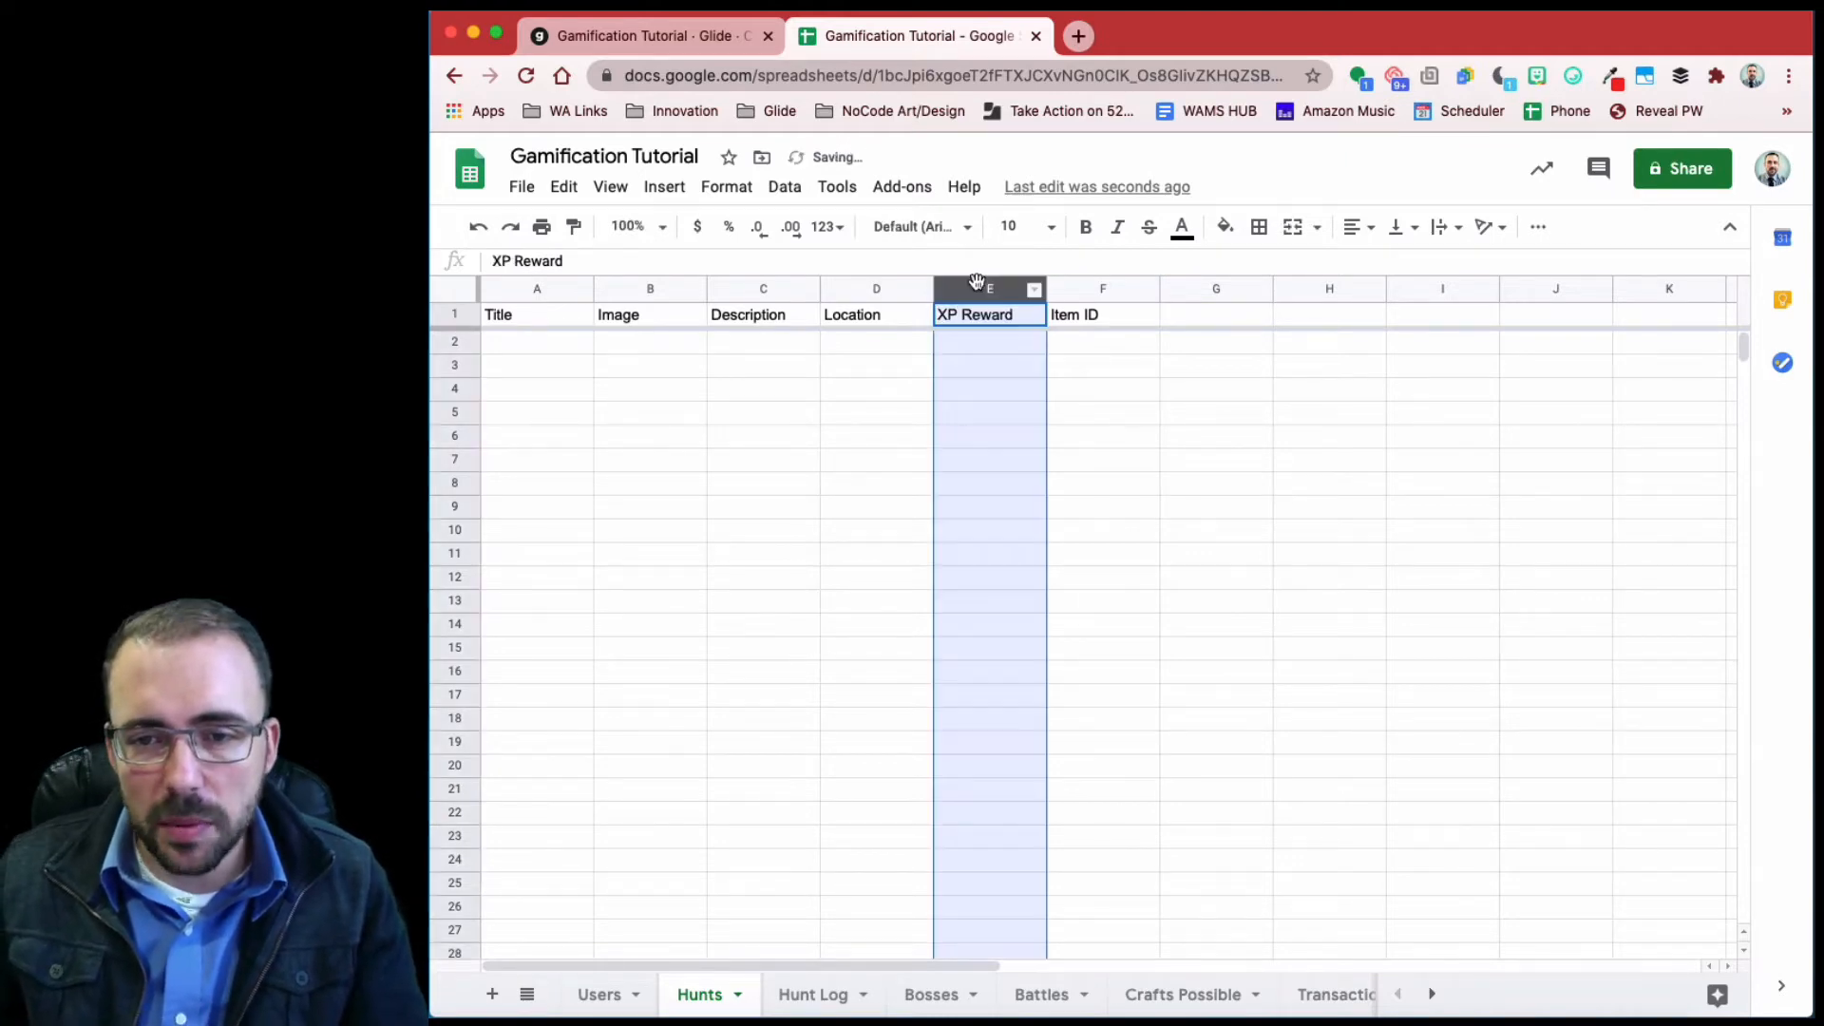
right_click(983, 284)
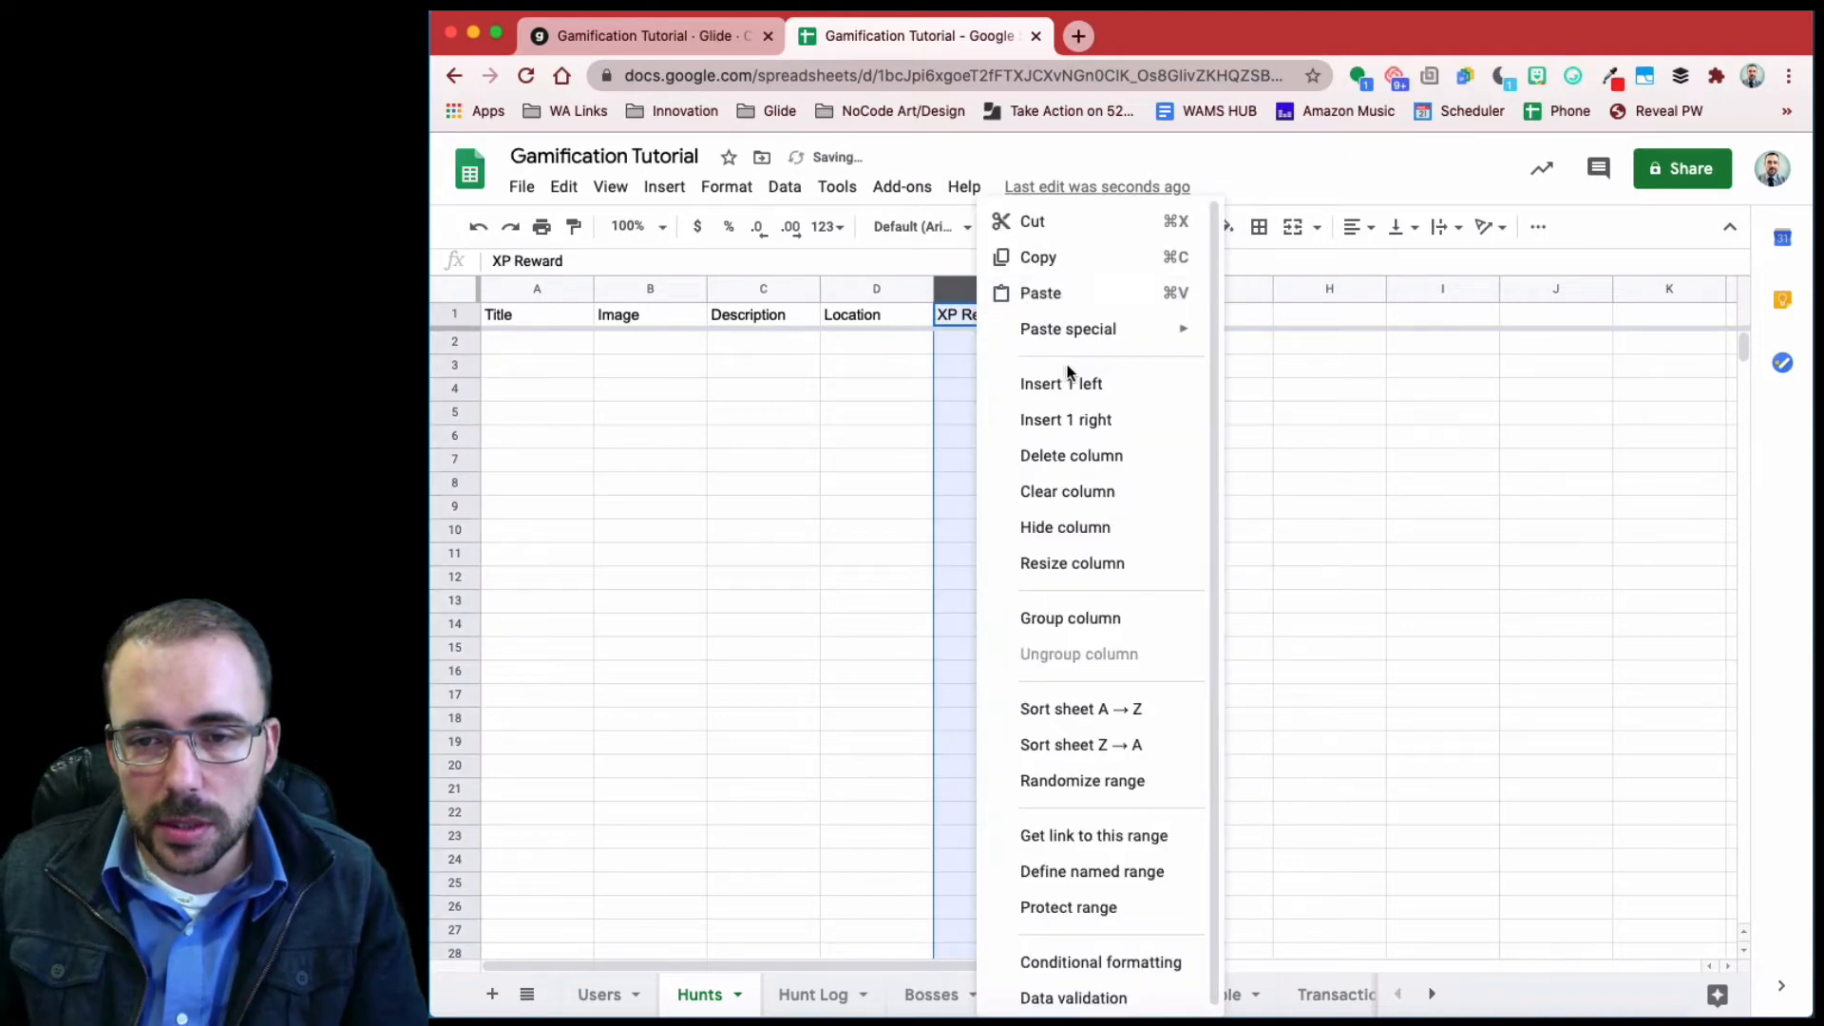
click(1068, 420)
click(1069, 315)
text(Go)
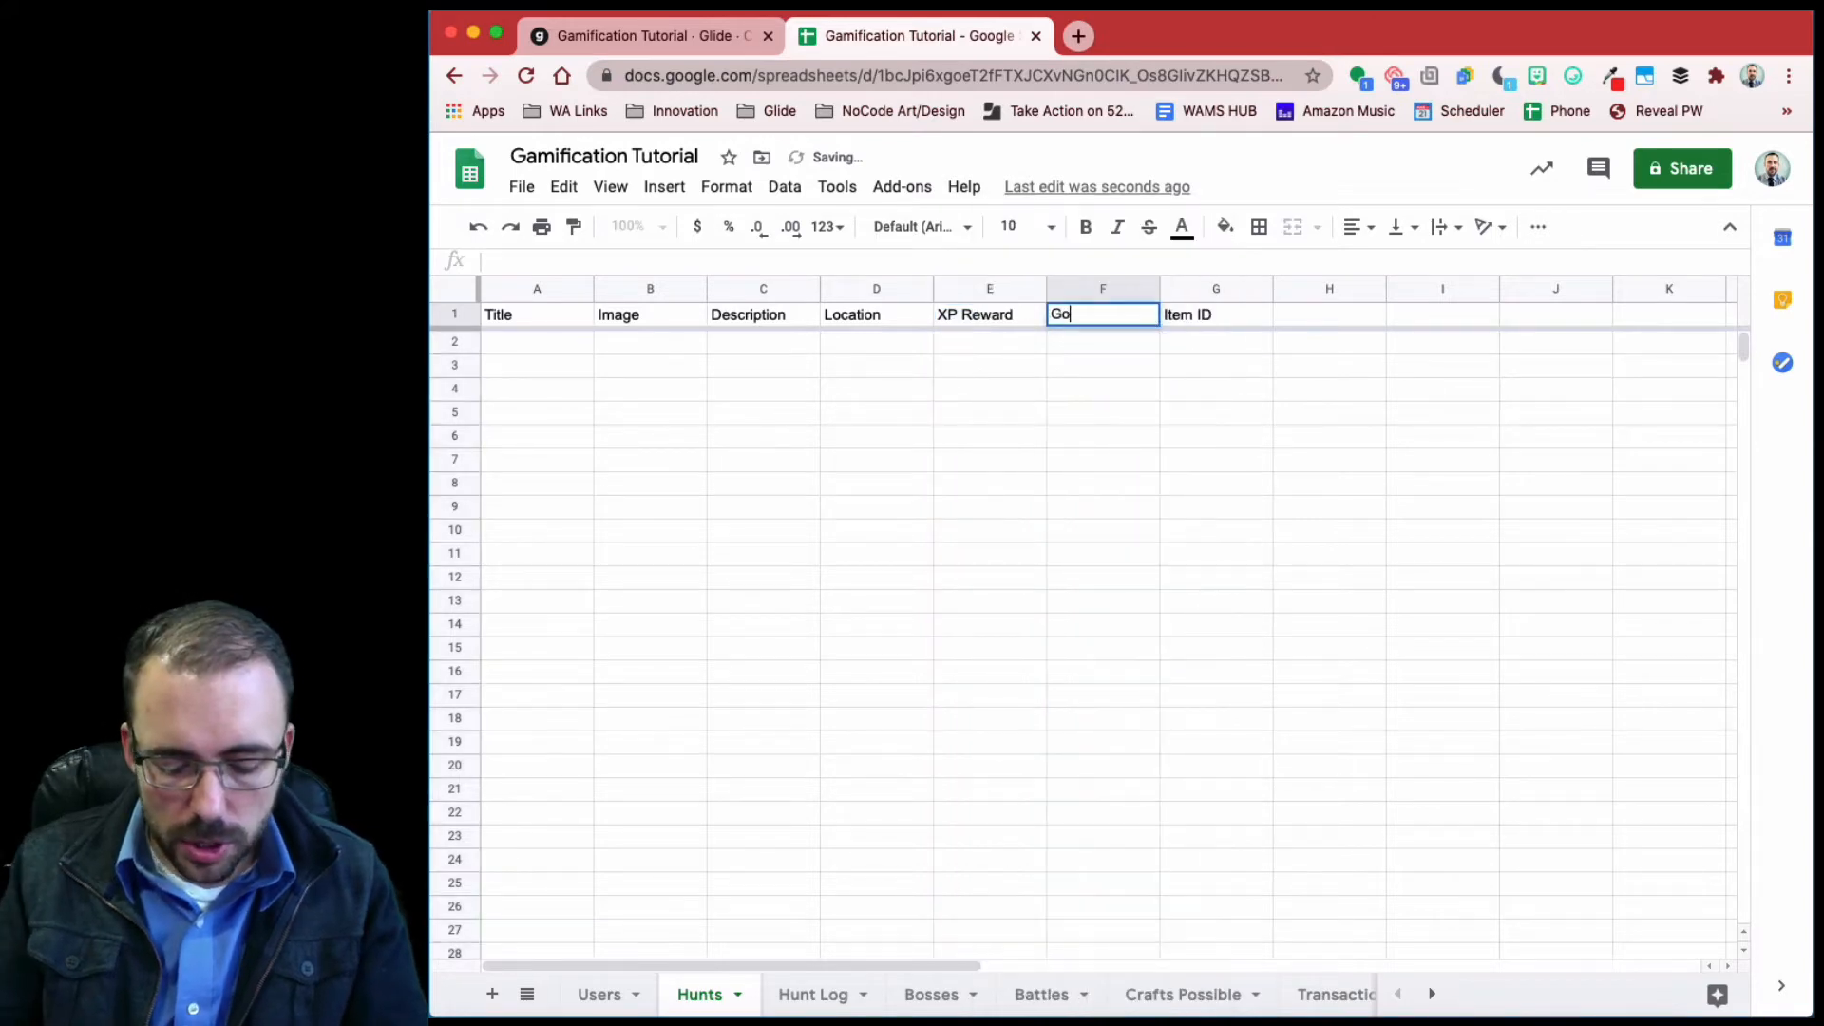
text(ld Reqward)
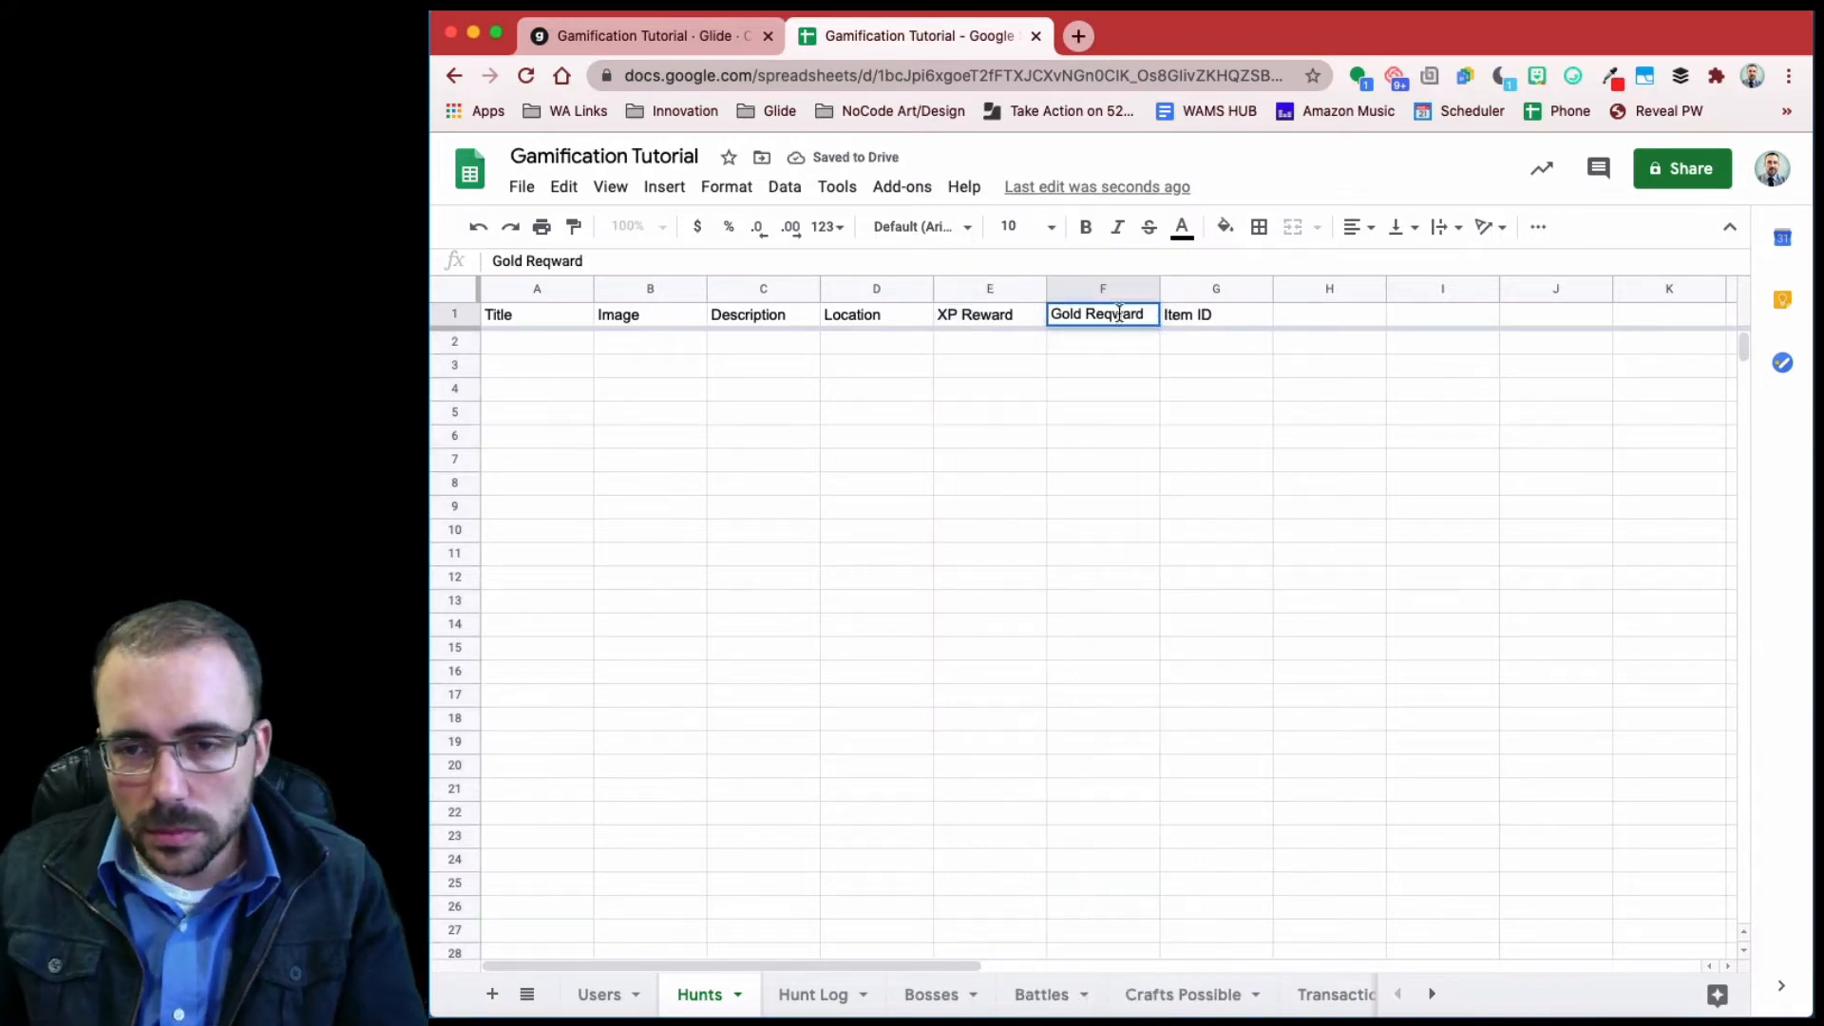
click(1112, 313)
key(BackSpace)
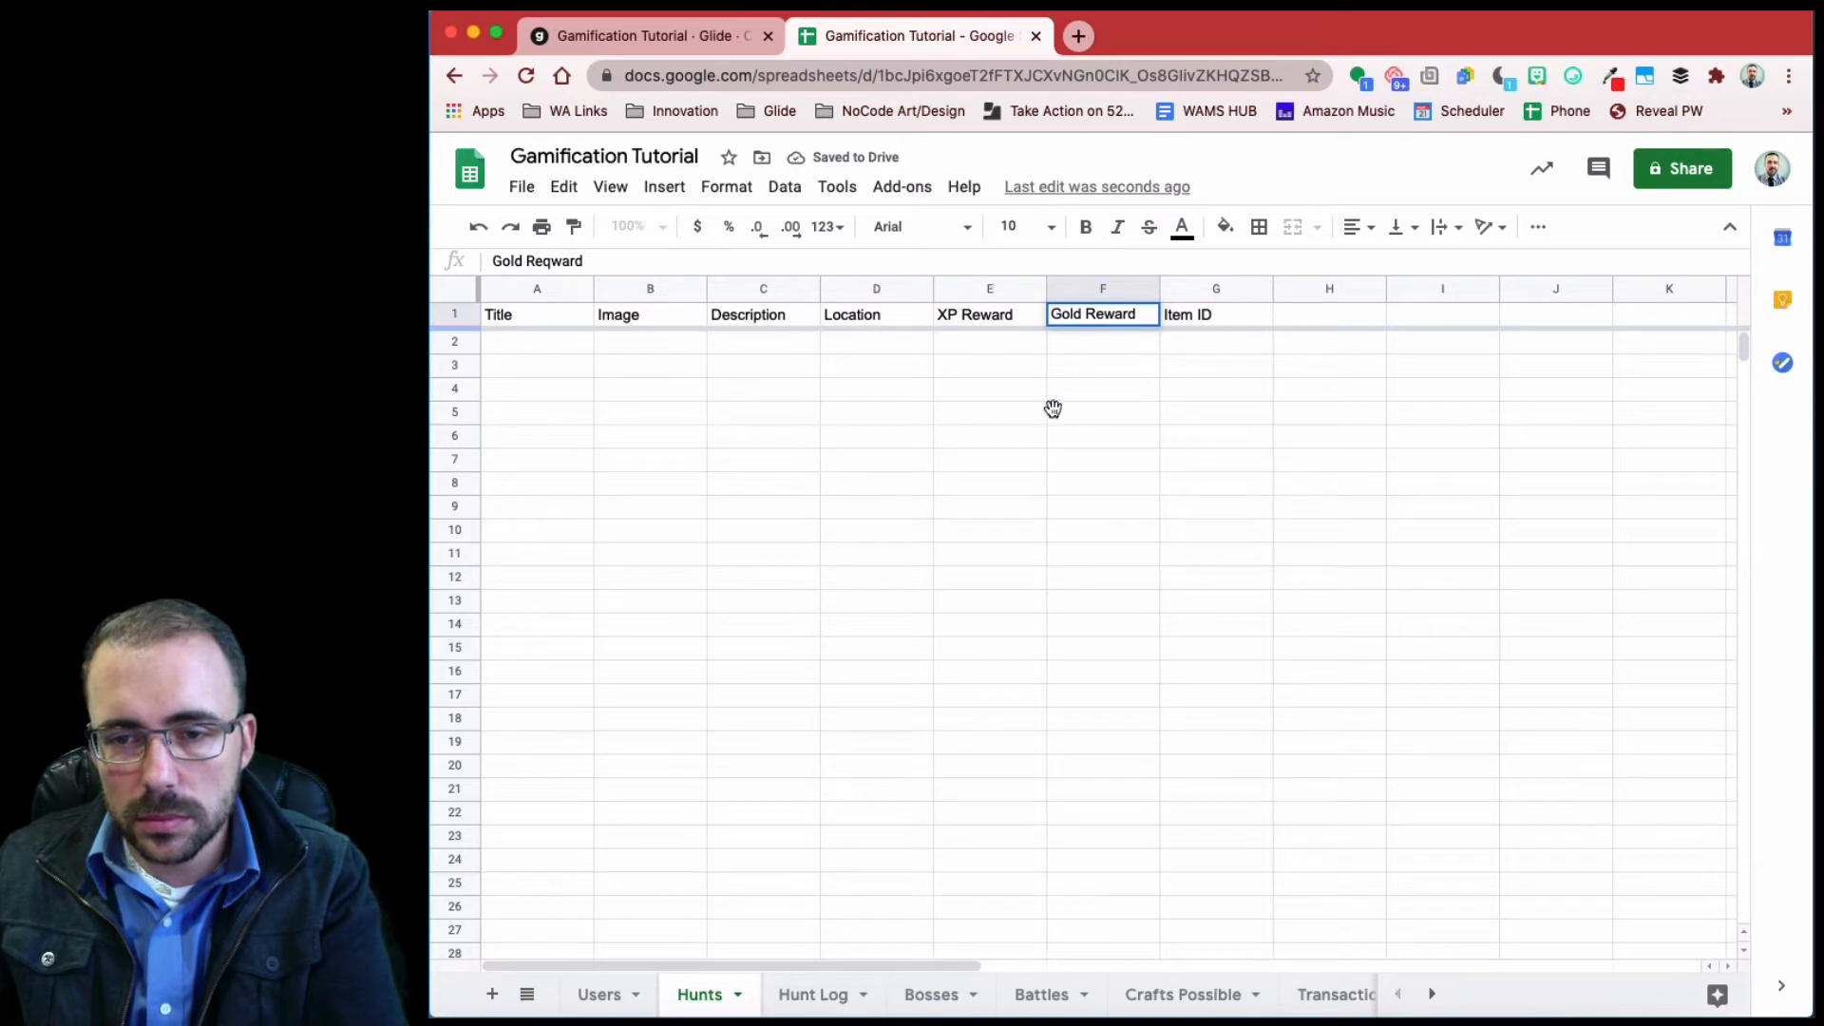
- On Hunt Log, rename the Reward header to XP Reward
click(809, 995)
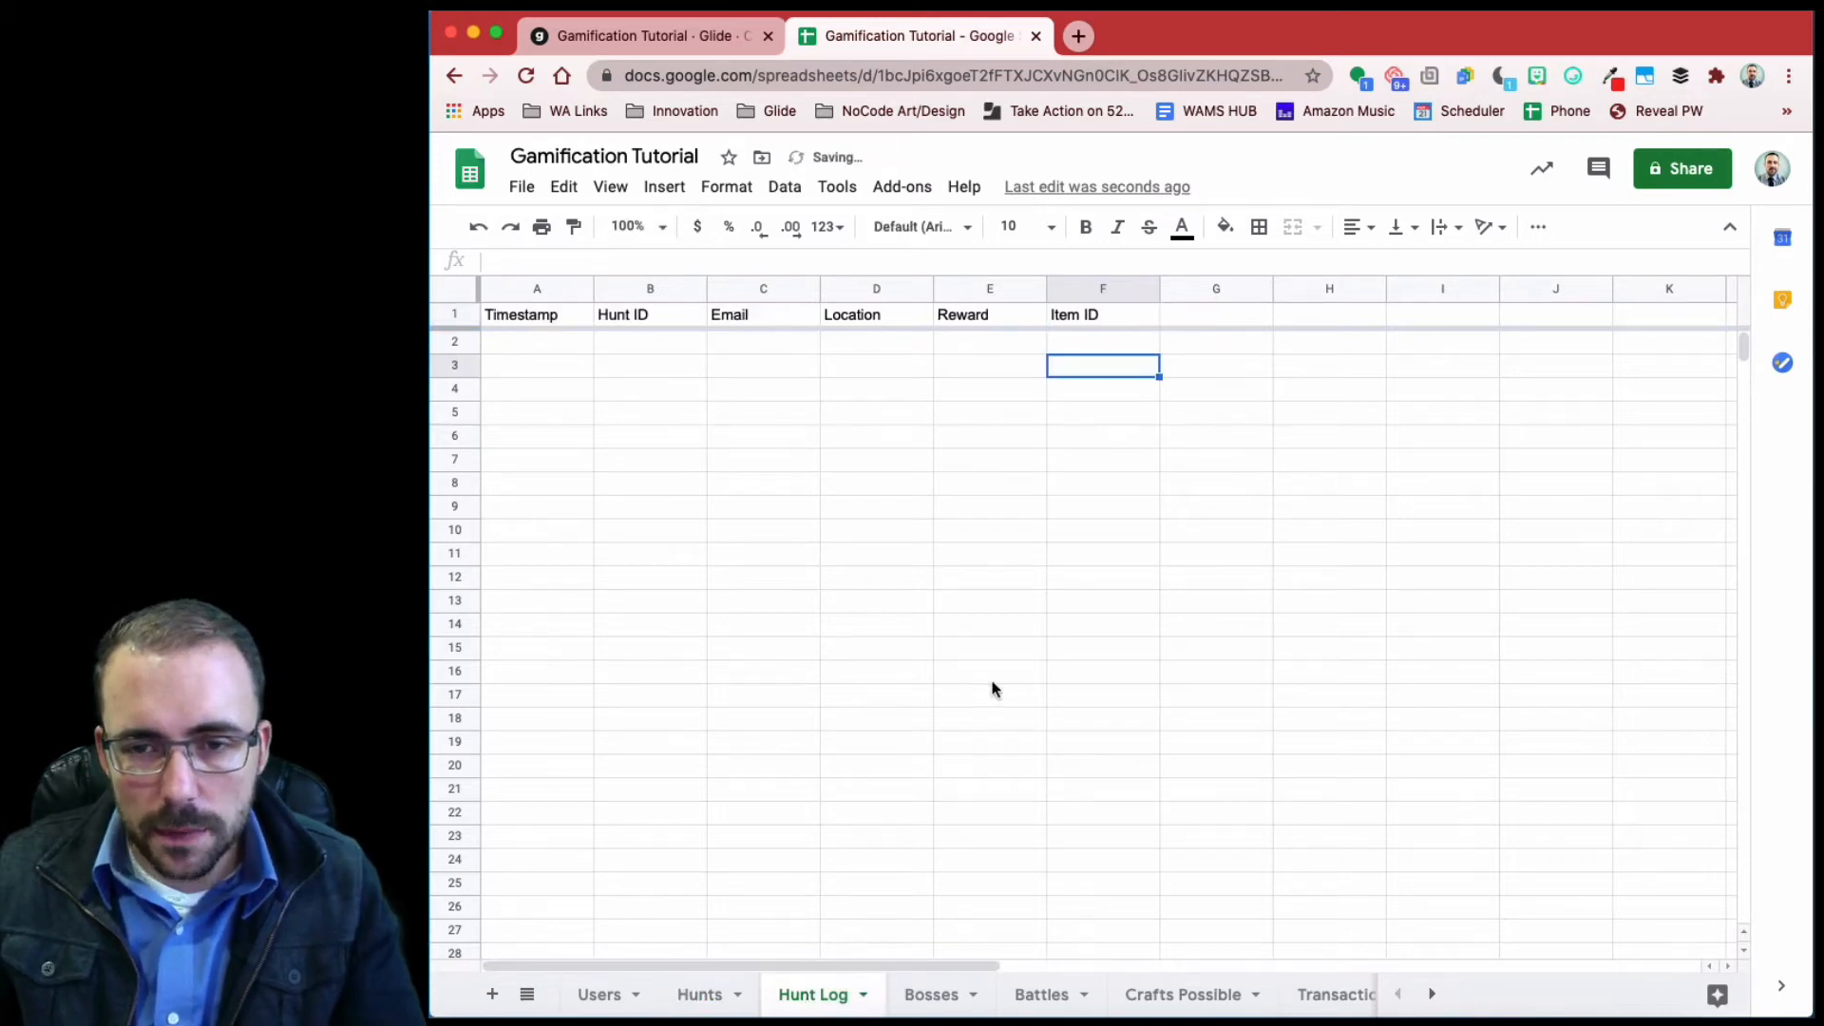
click(1075, 294)
right_click(1075, 293)
double_click(945, 315)
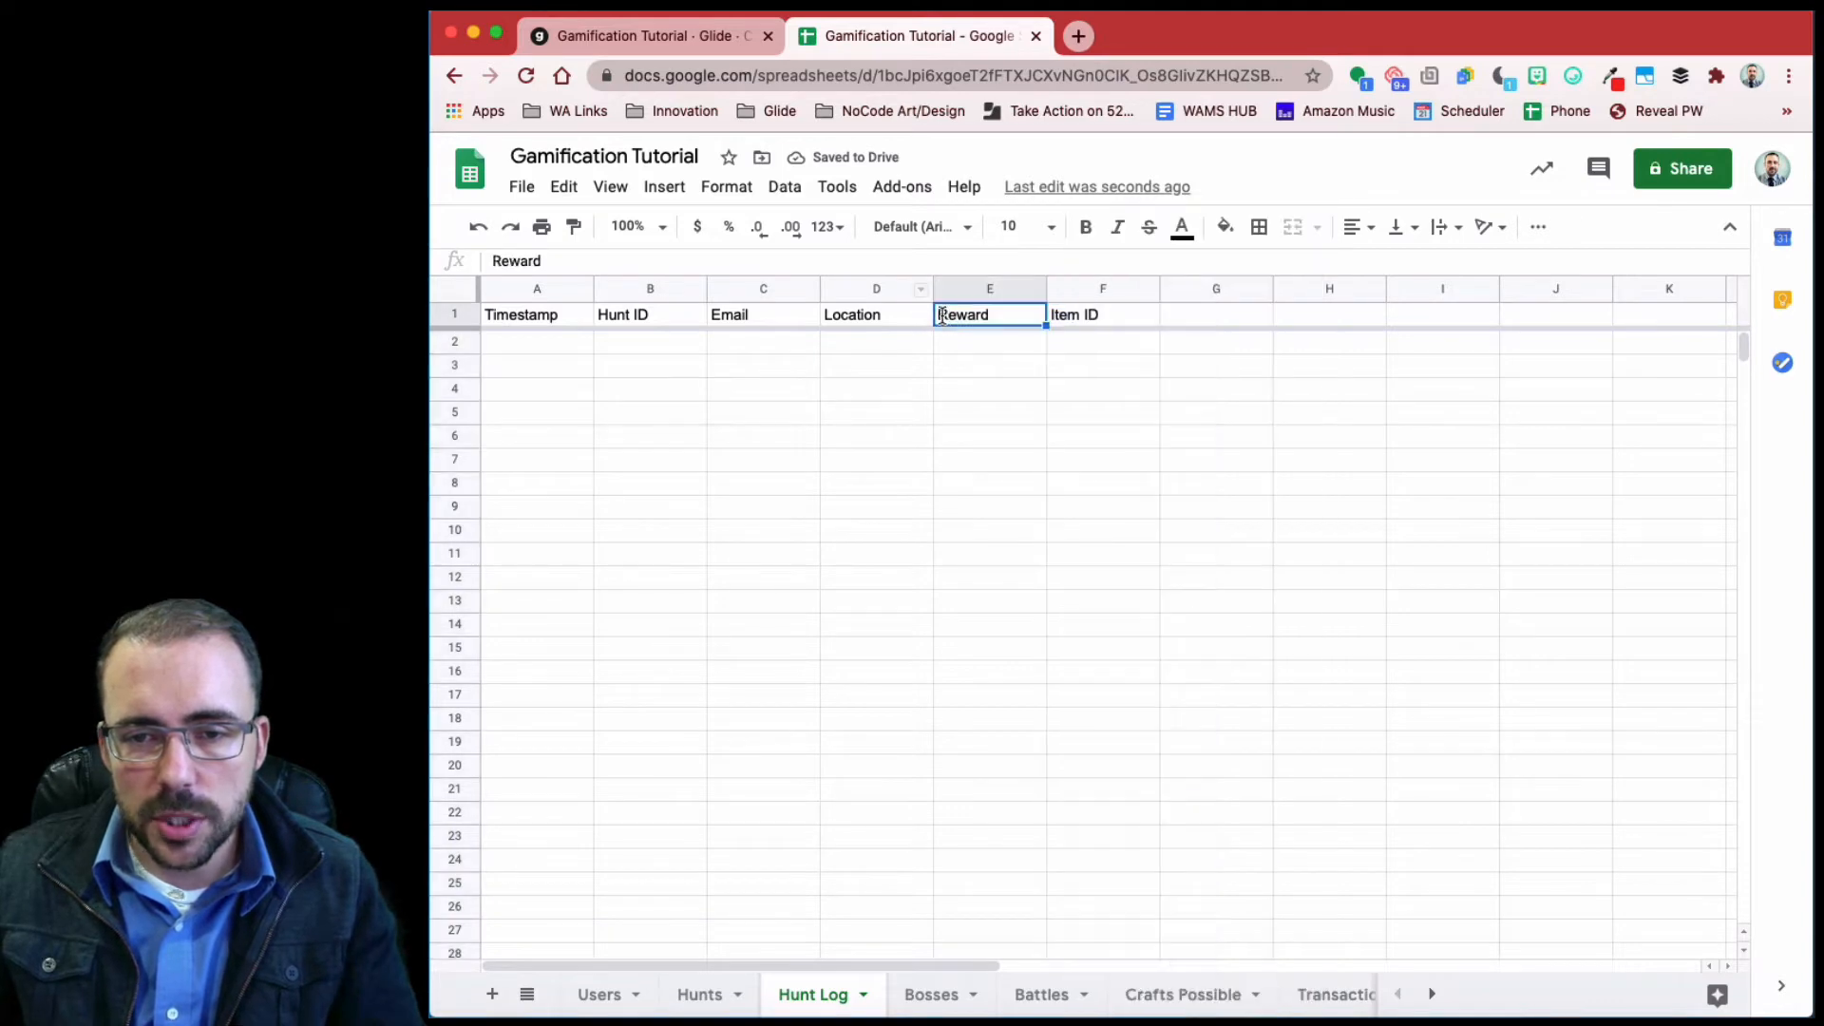
click(937, 321)
text(XP)
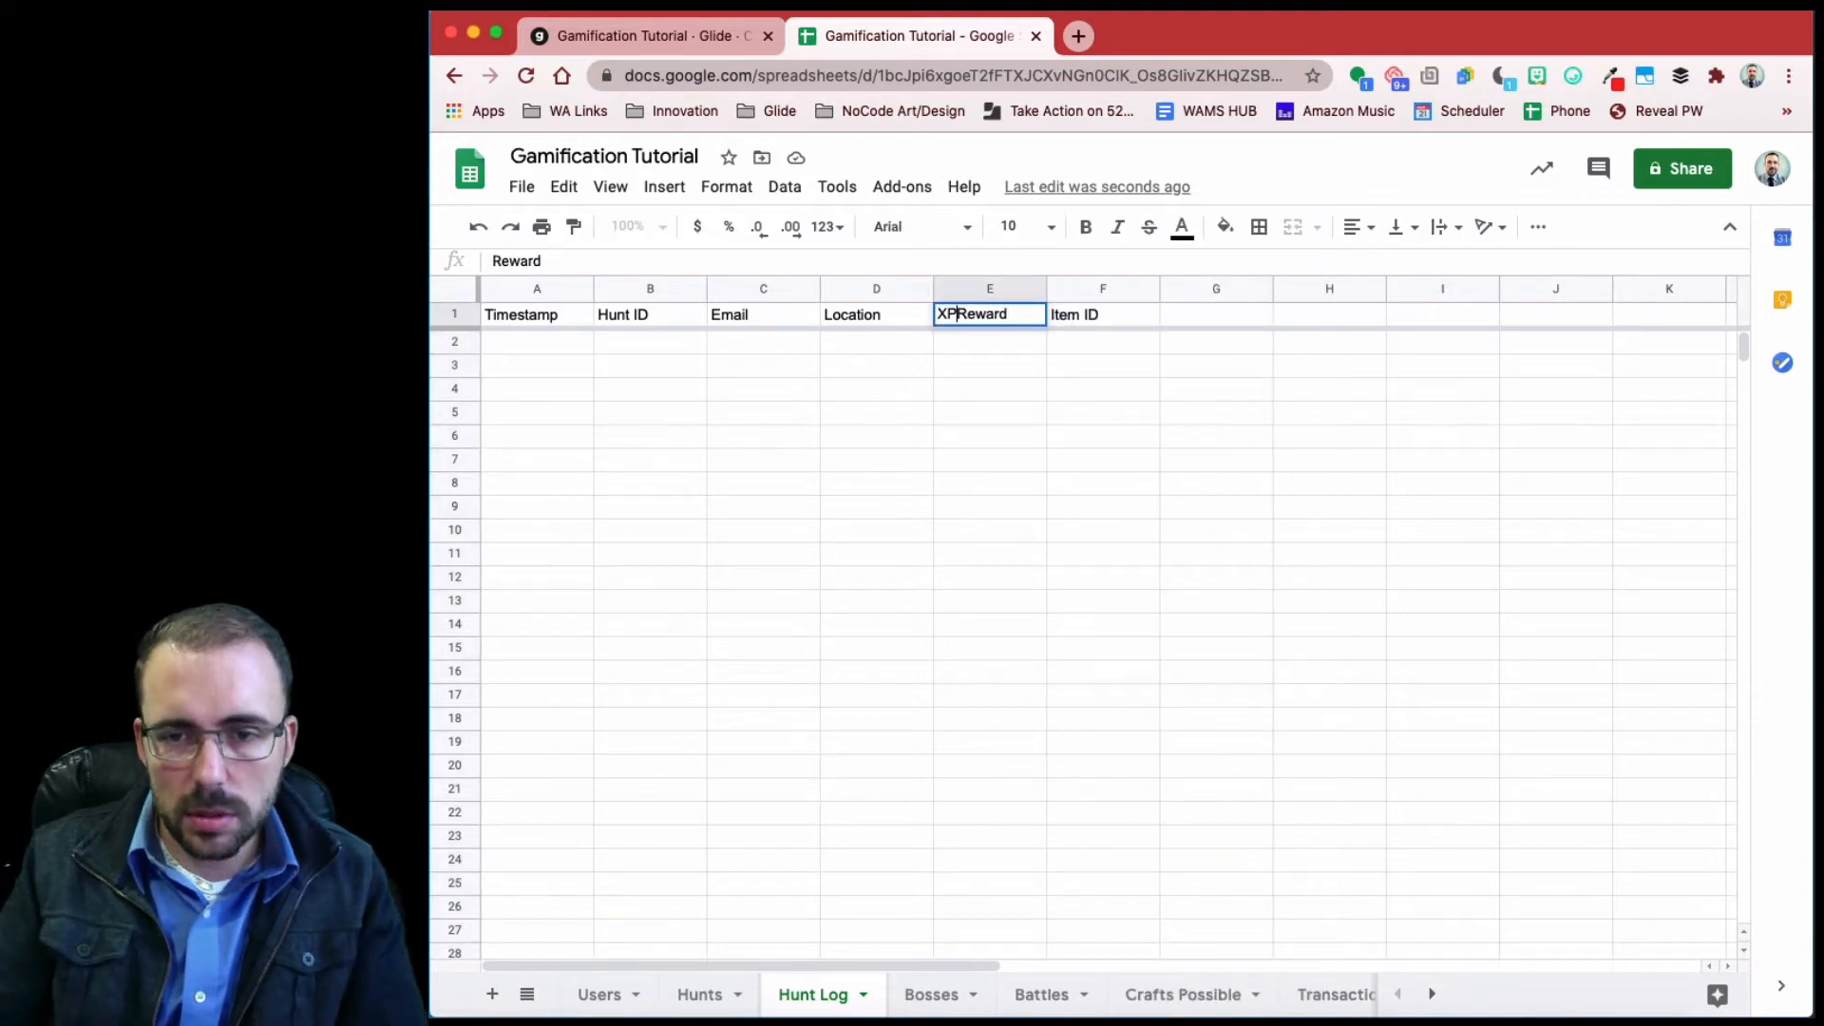
- Insert a Gold Reward column right of XP Reward in Hunt Log
click(993, 287)
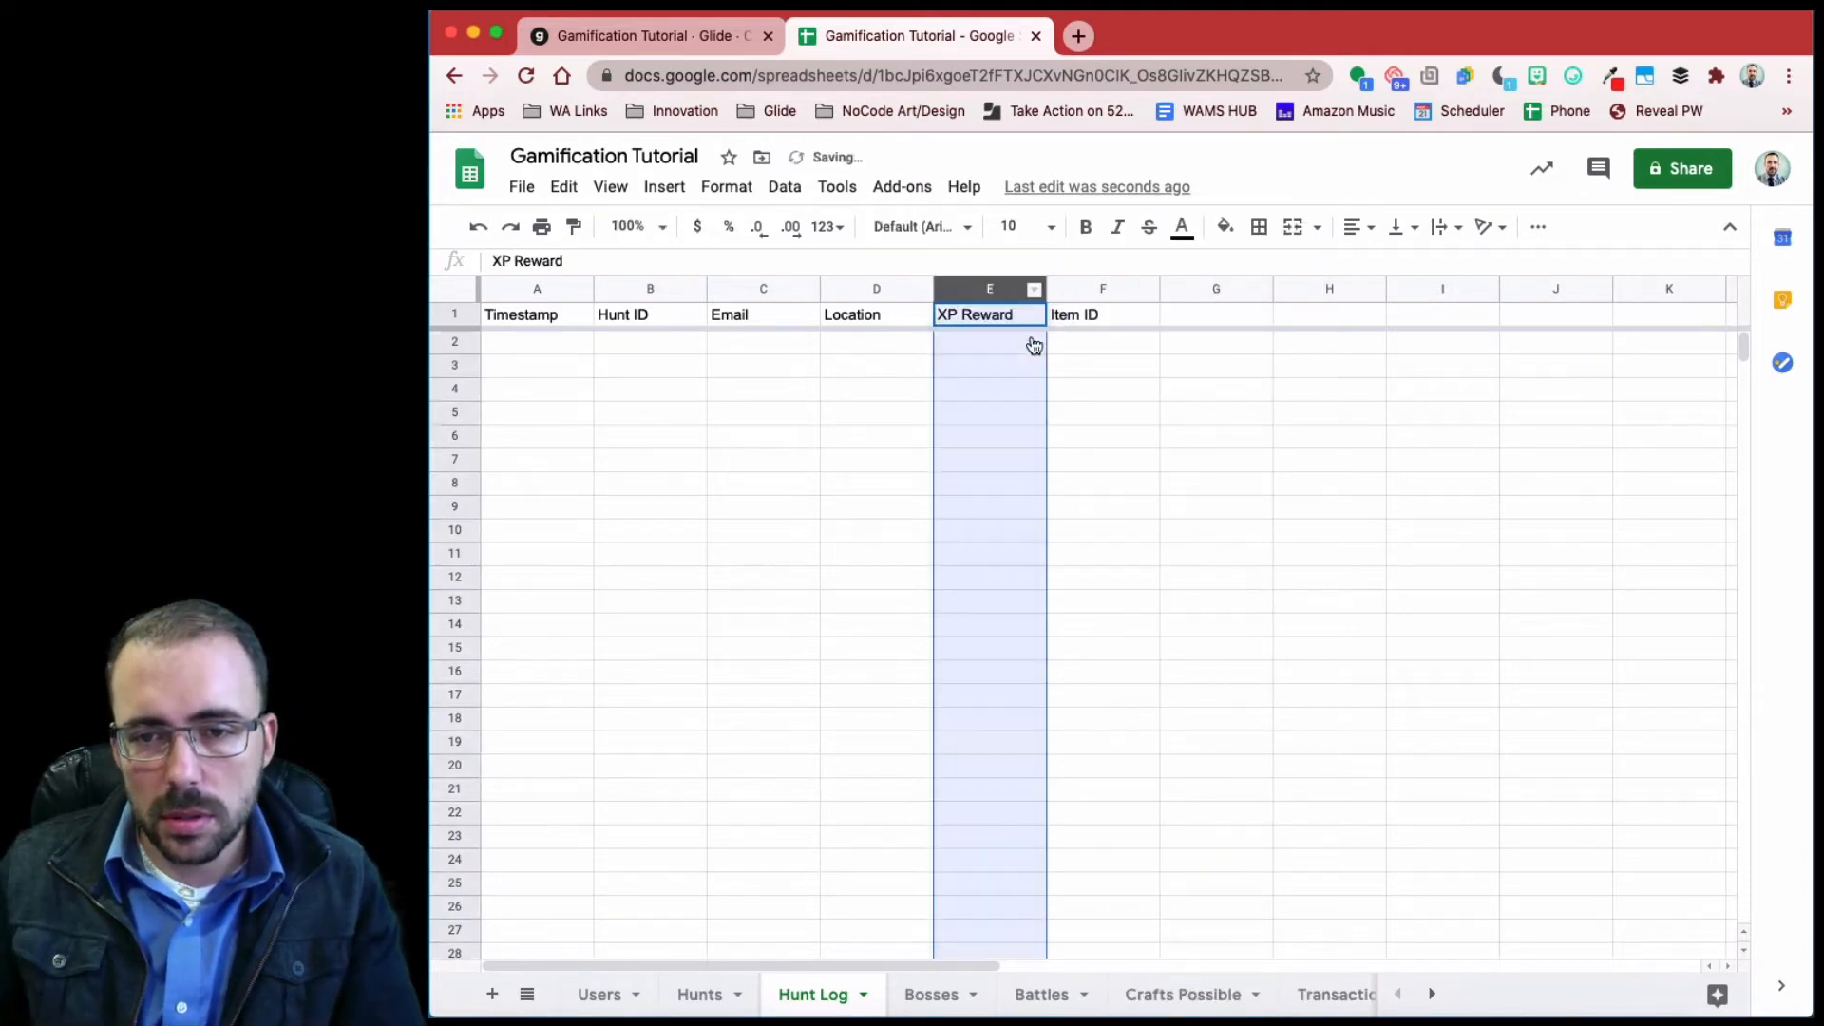
right_click(994, 290)
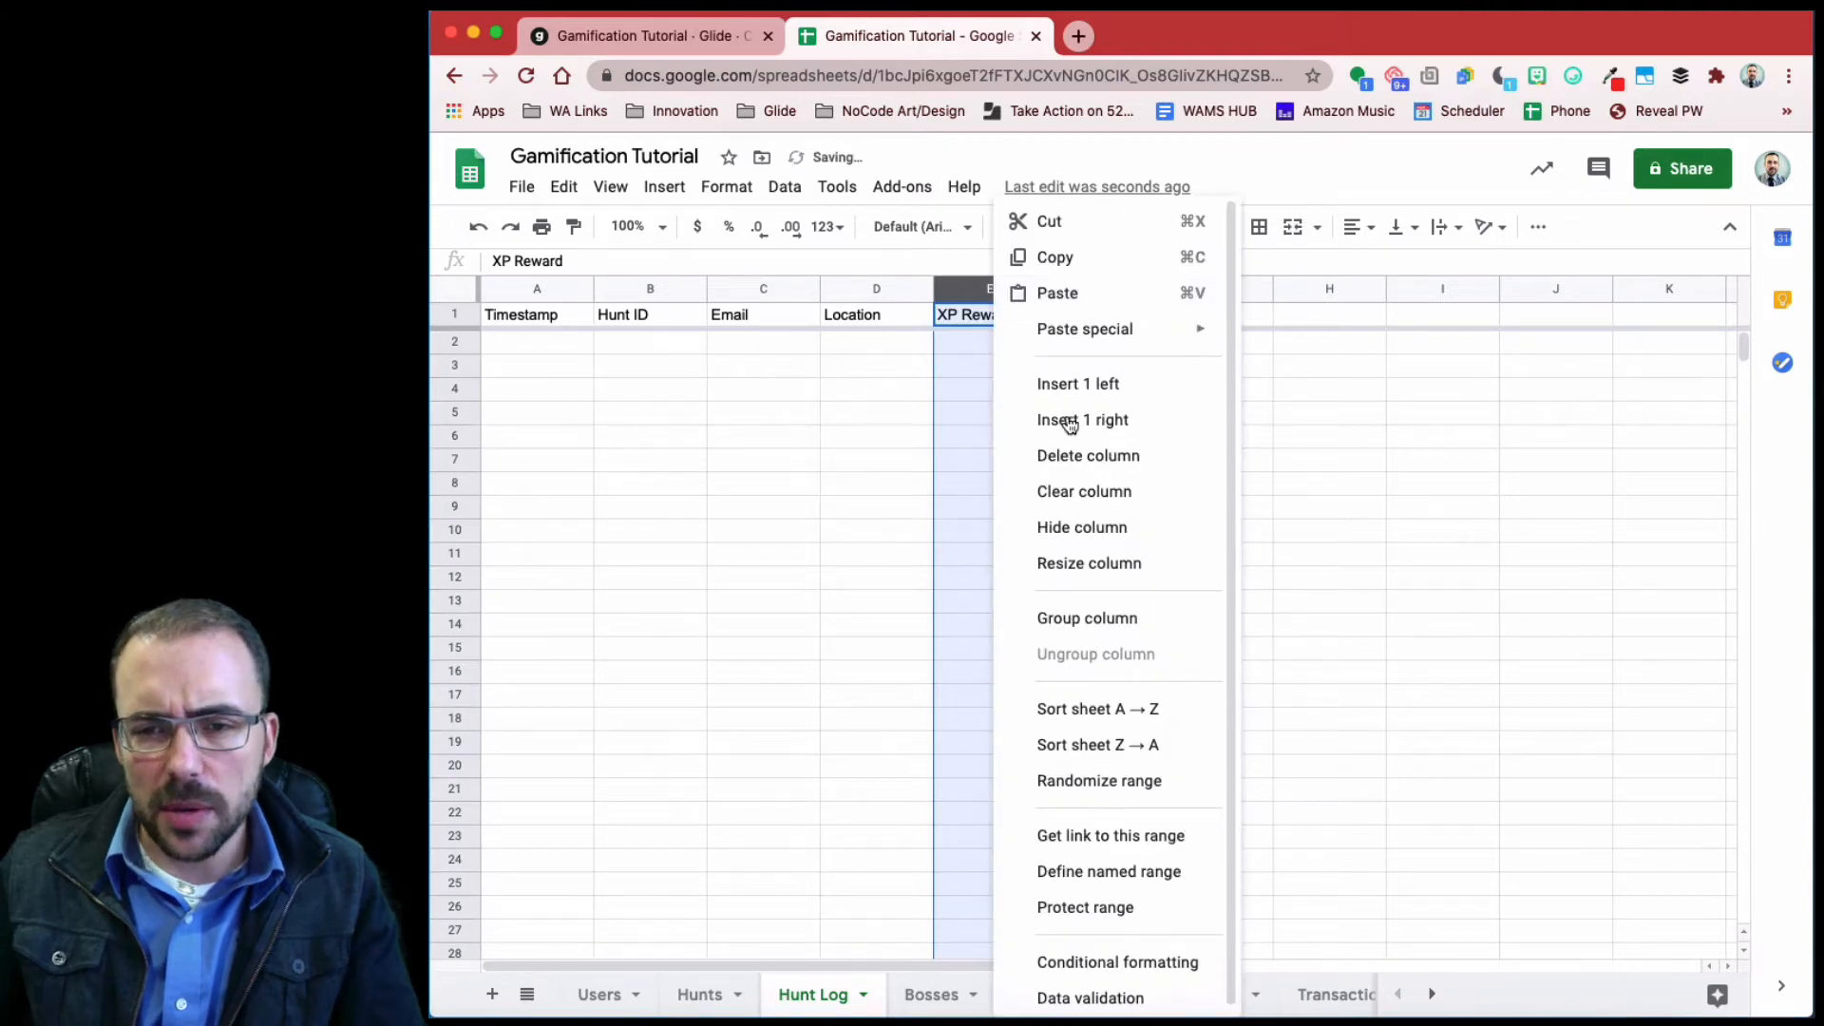
click(1070, 420)
click(1079, 323)
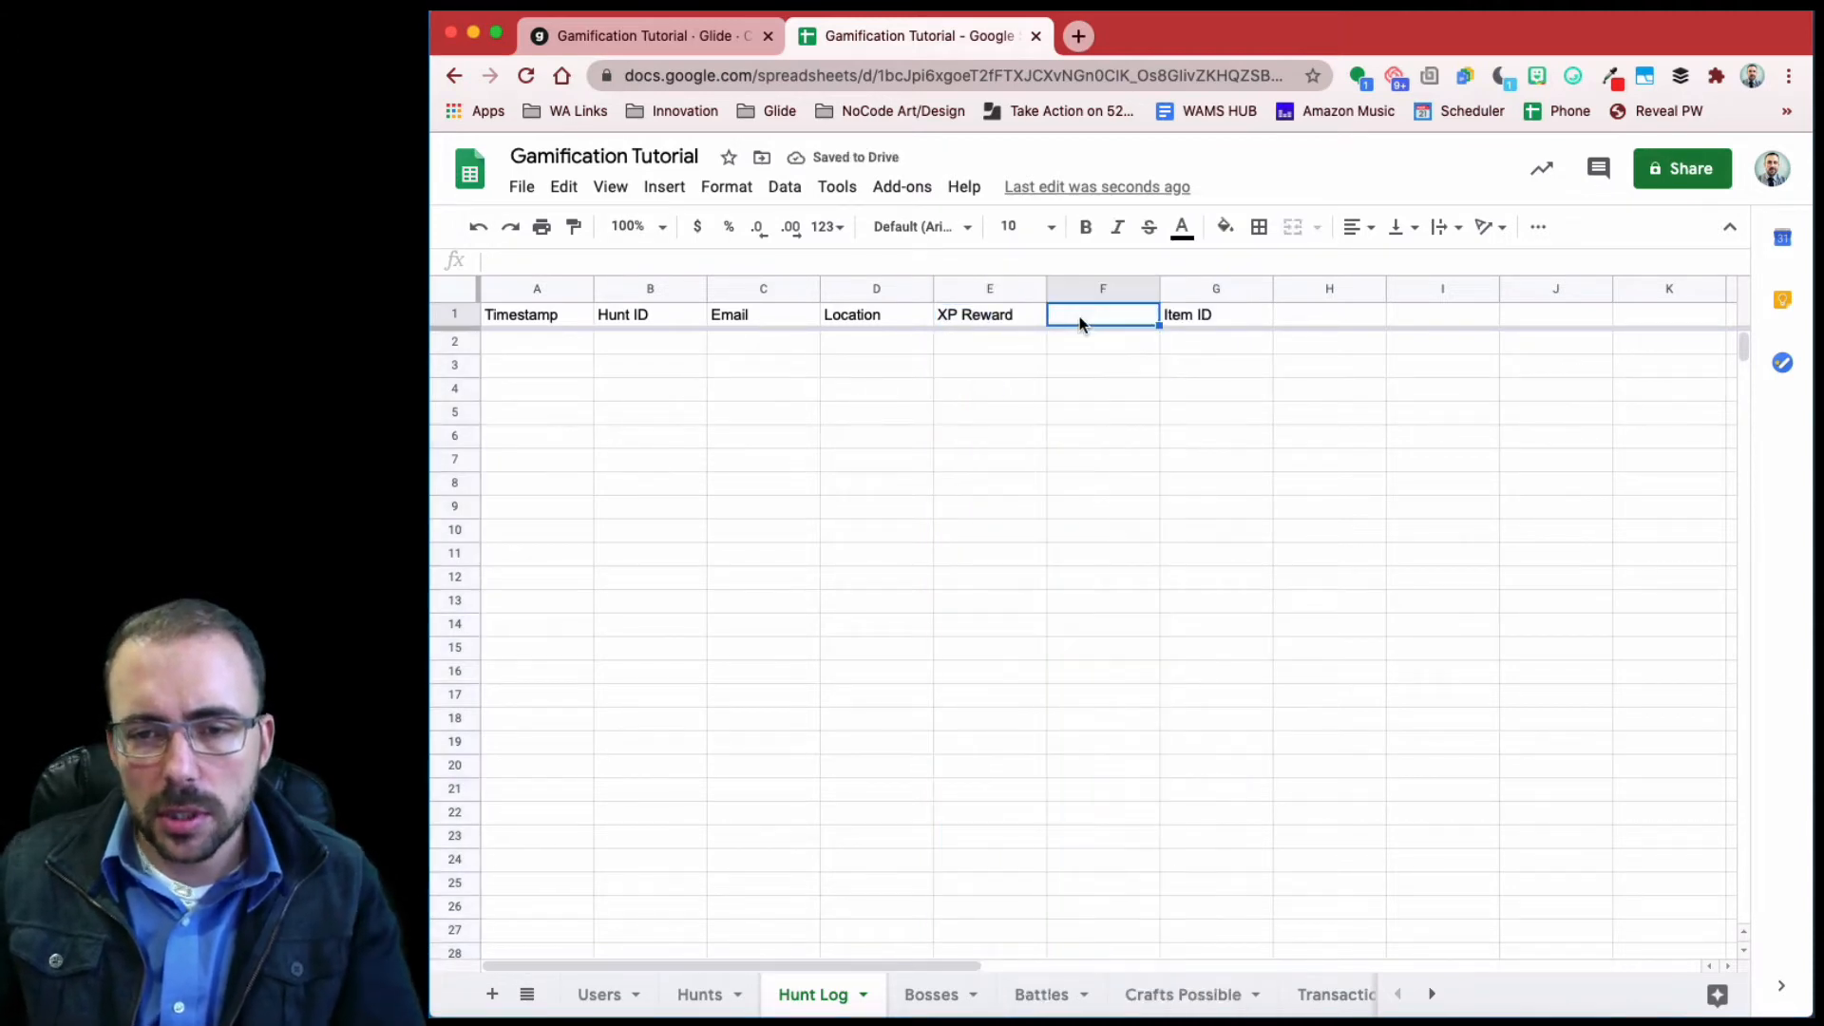
text(Gold )
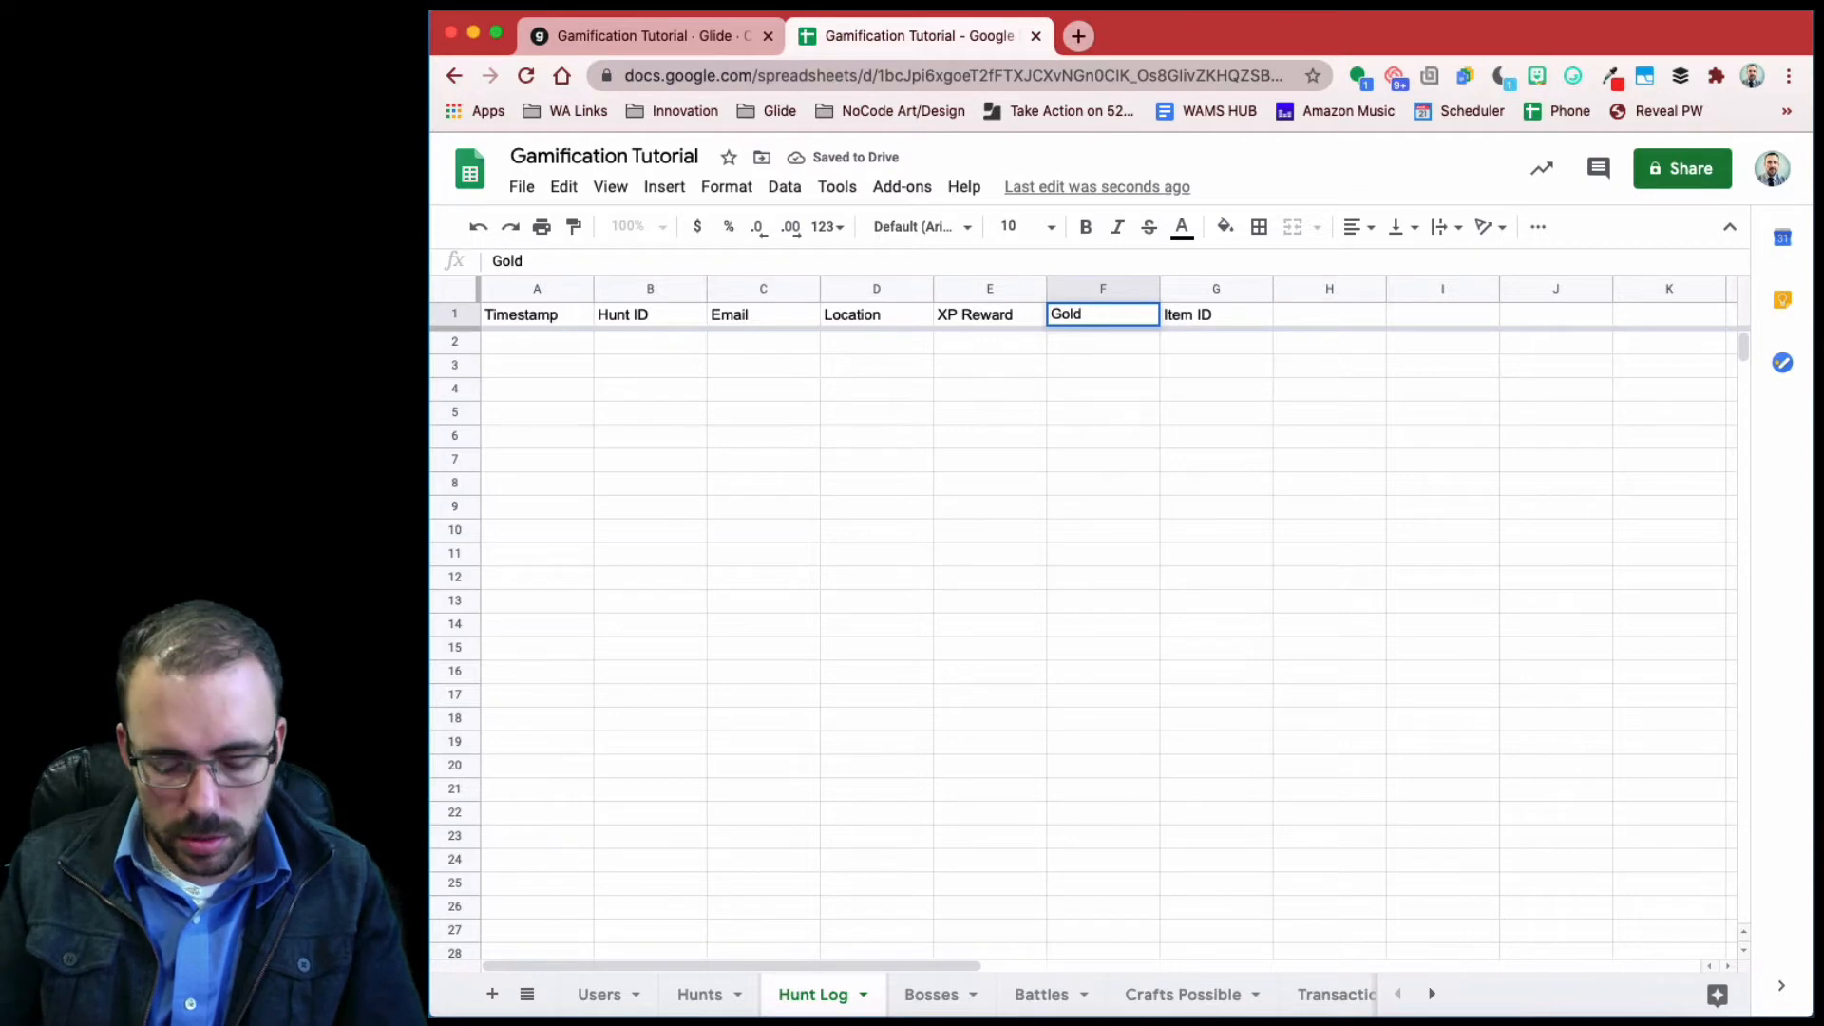
text(Reward)
click(626, 486)
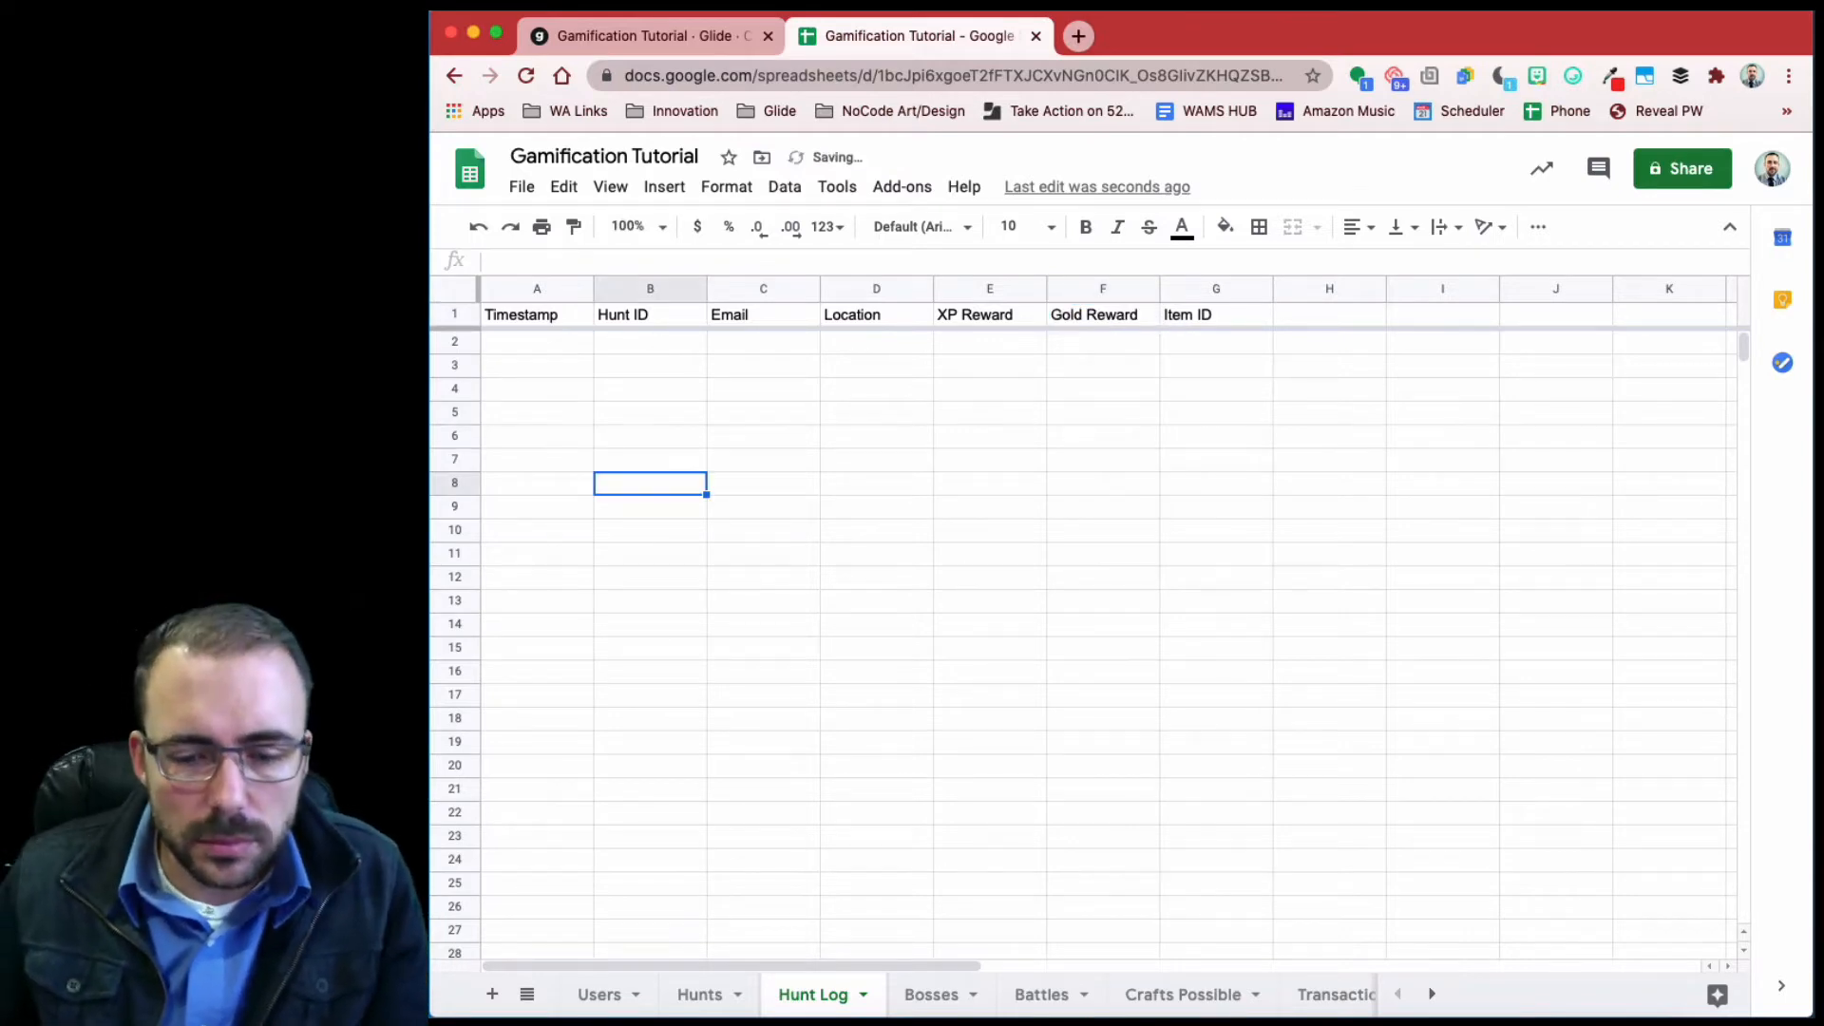
click(700, 995)
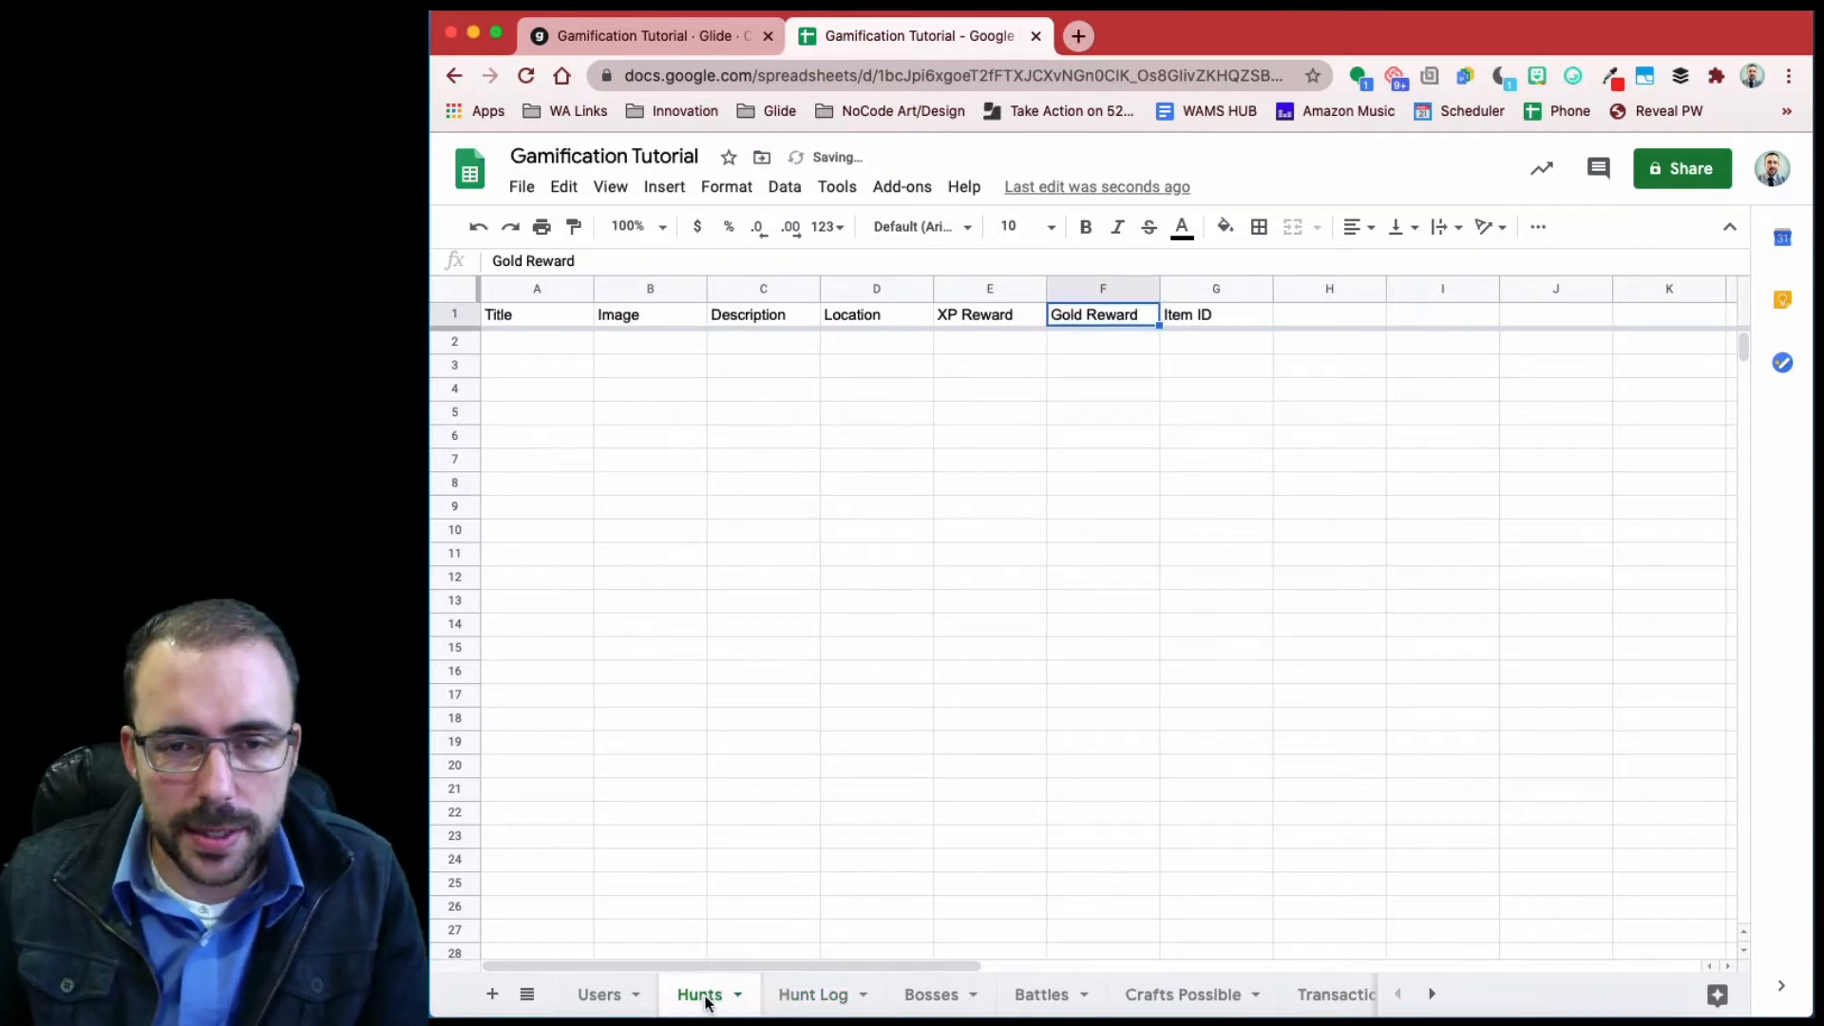
- Enter hunt titles Office Hunt in A2 and Landmark Hunt in A3
click(547, 344)
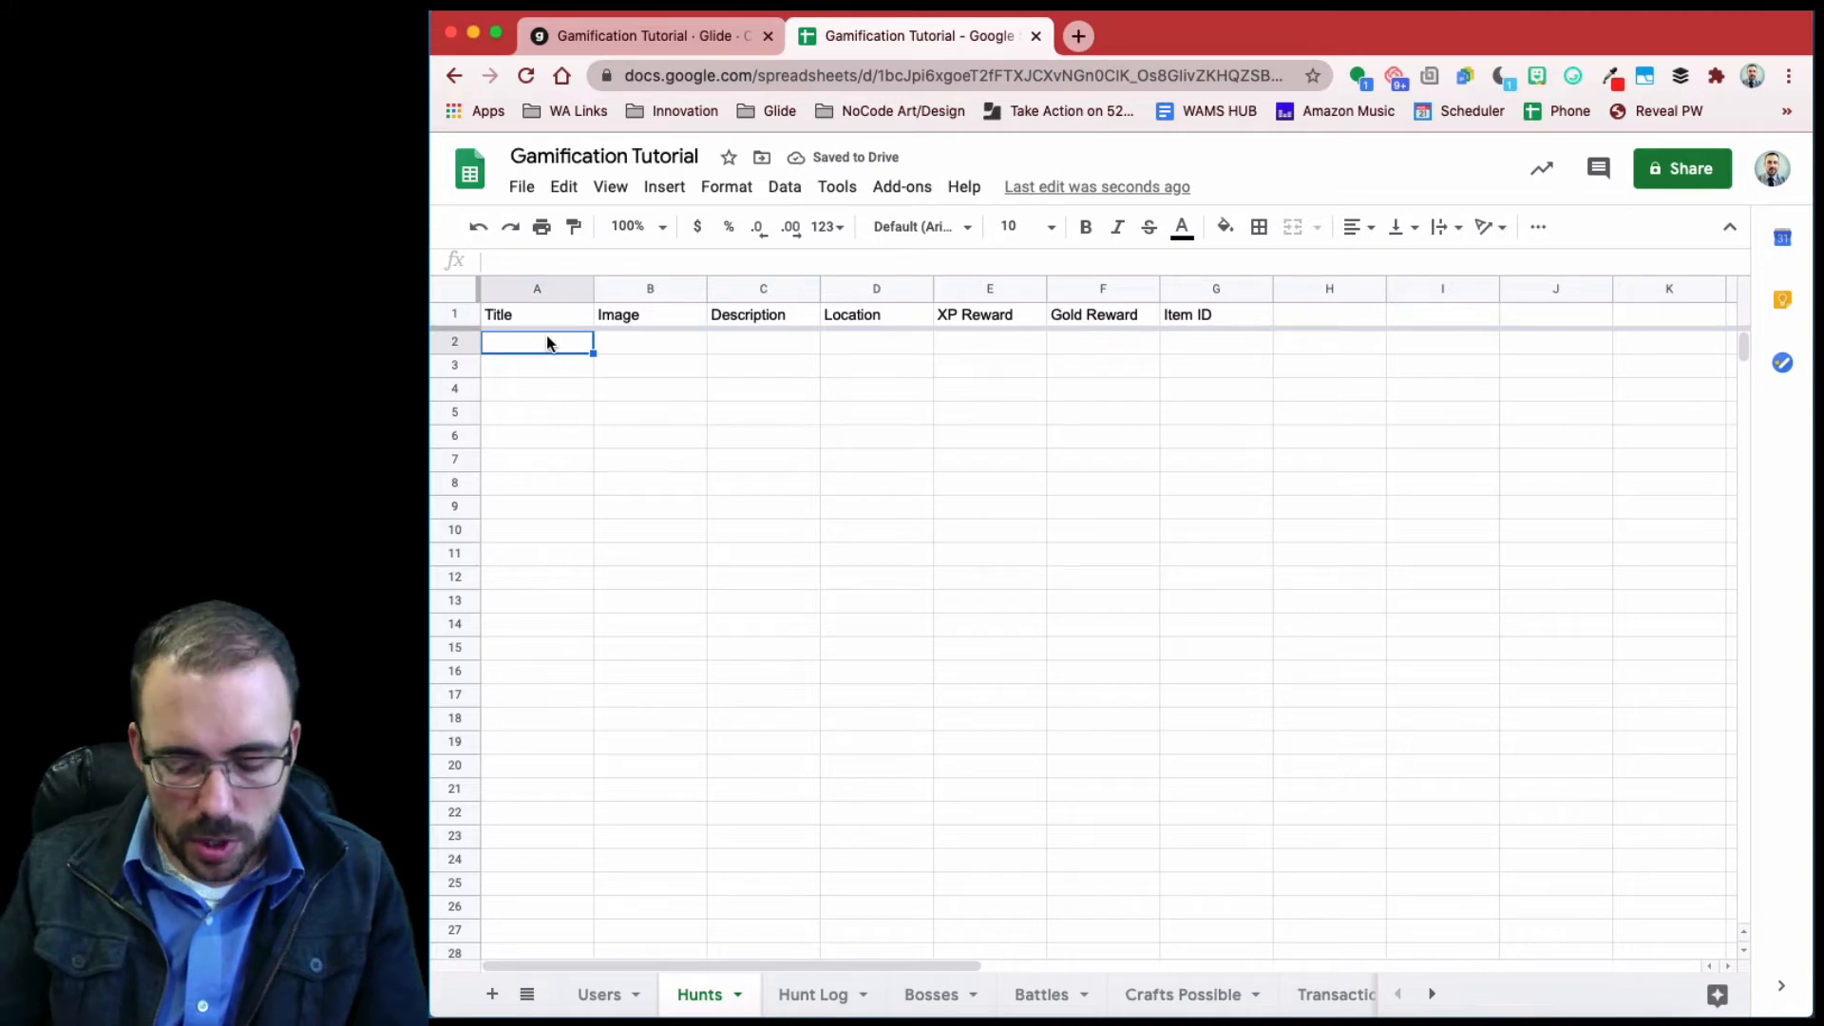
text(Office Hunt)
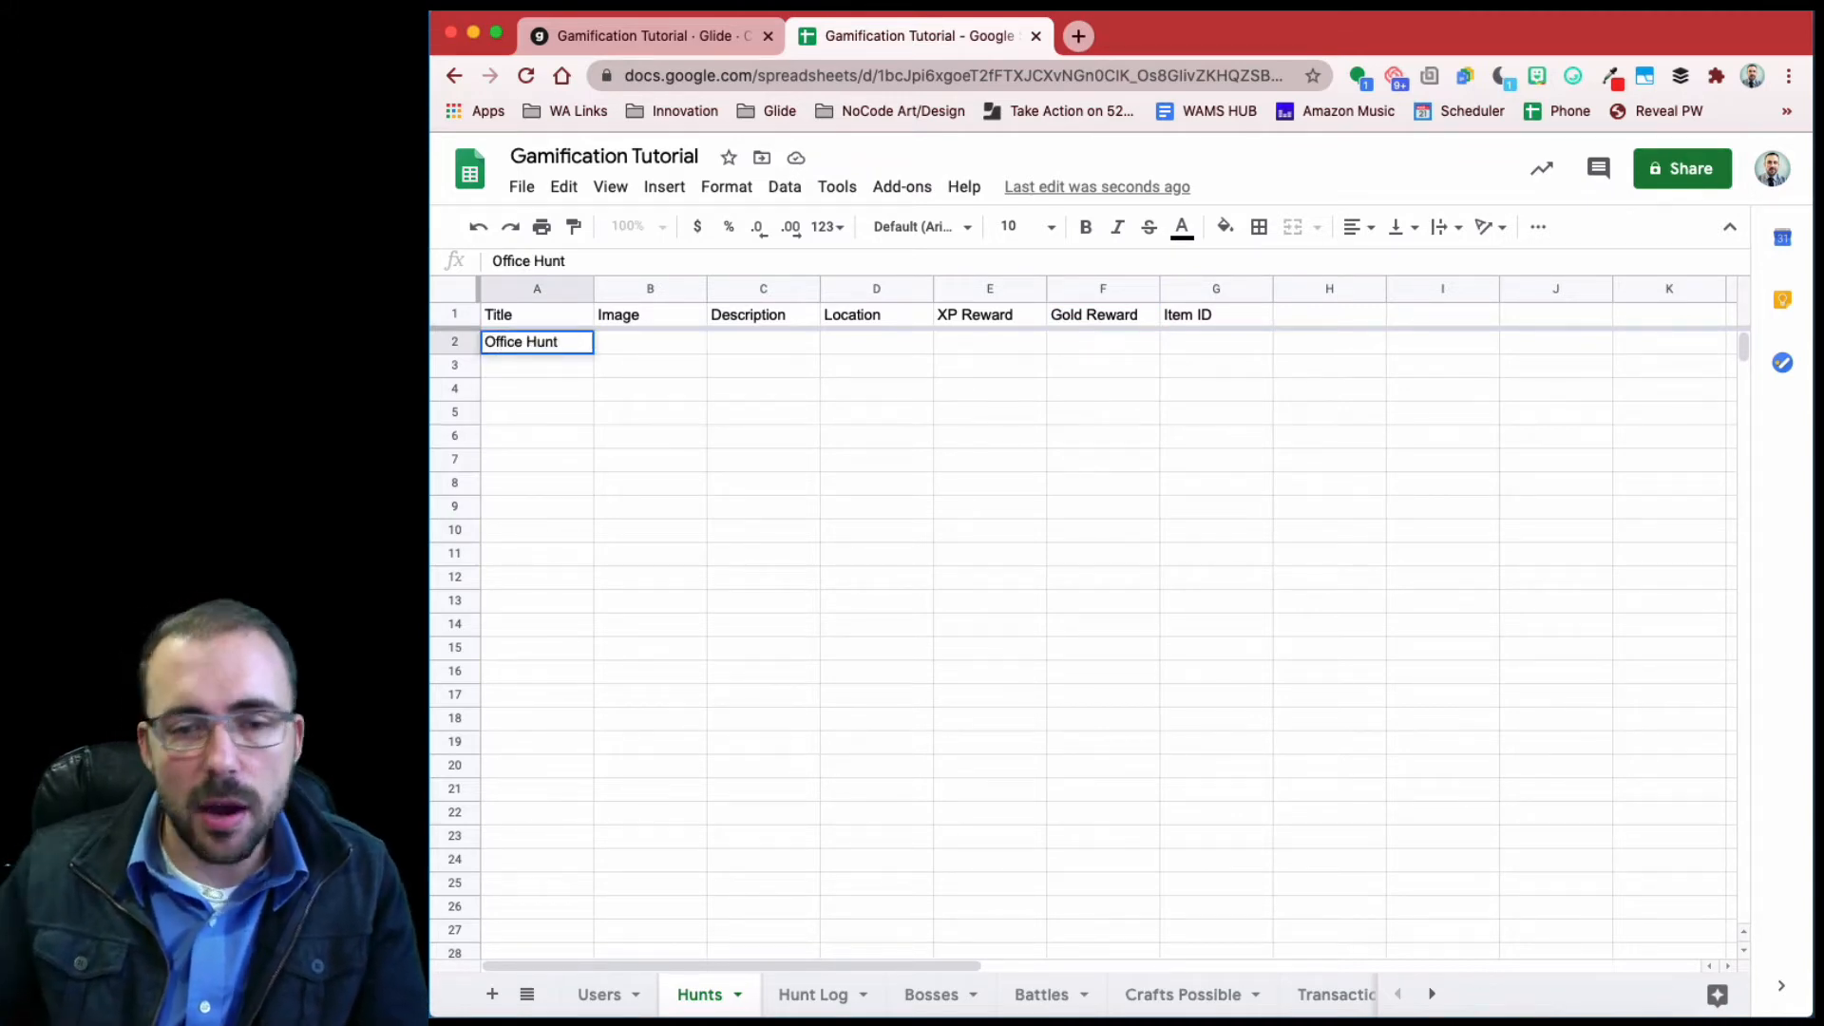
click(528, 369)
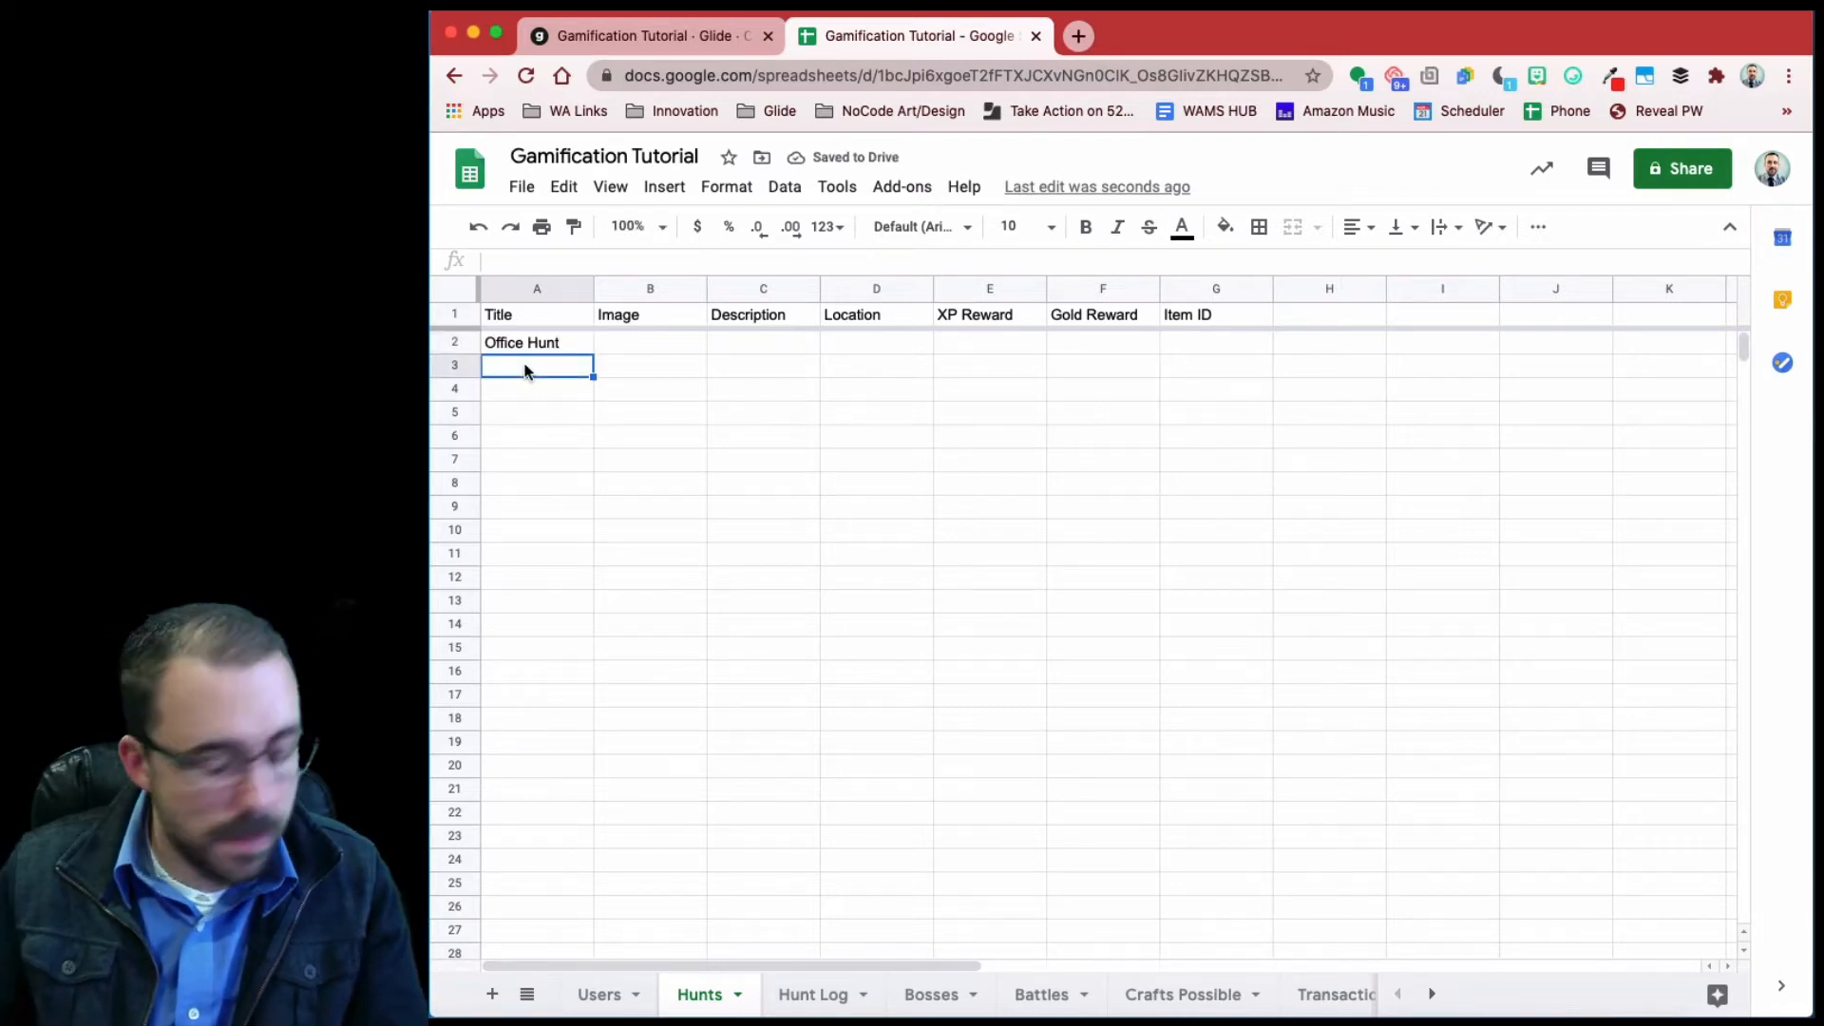
text(Landmark )
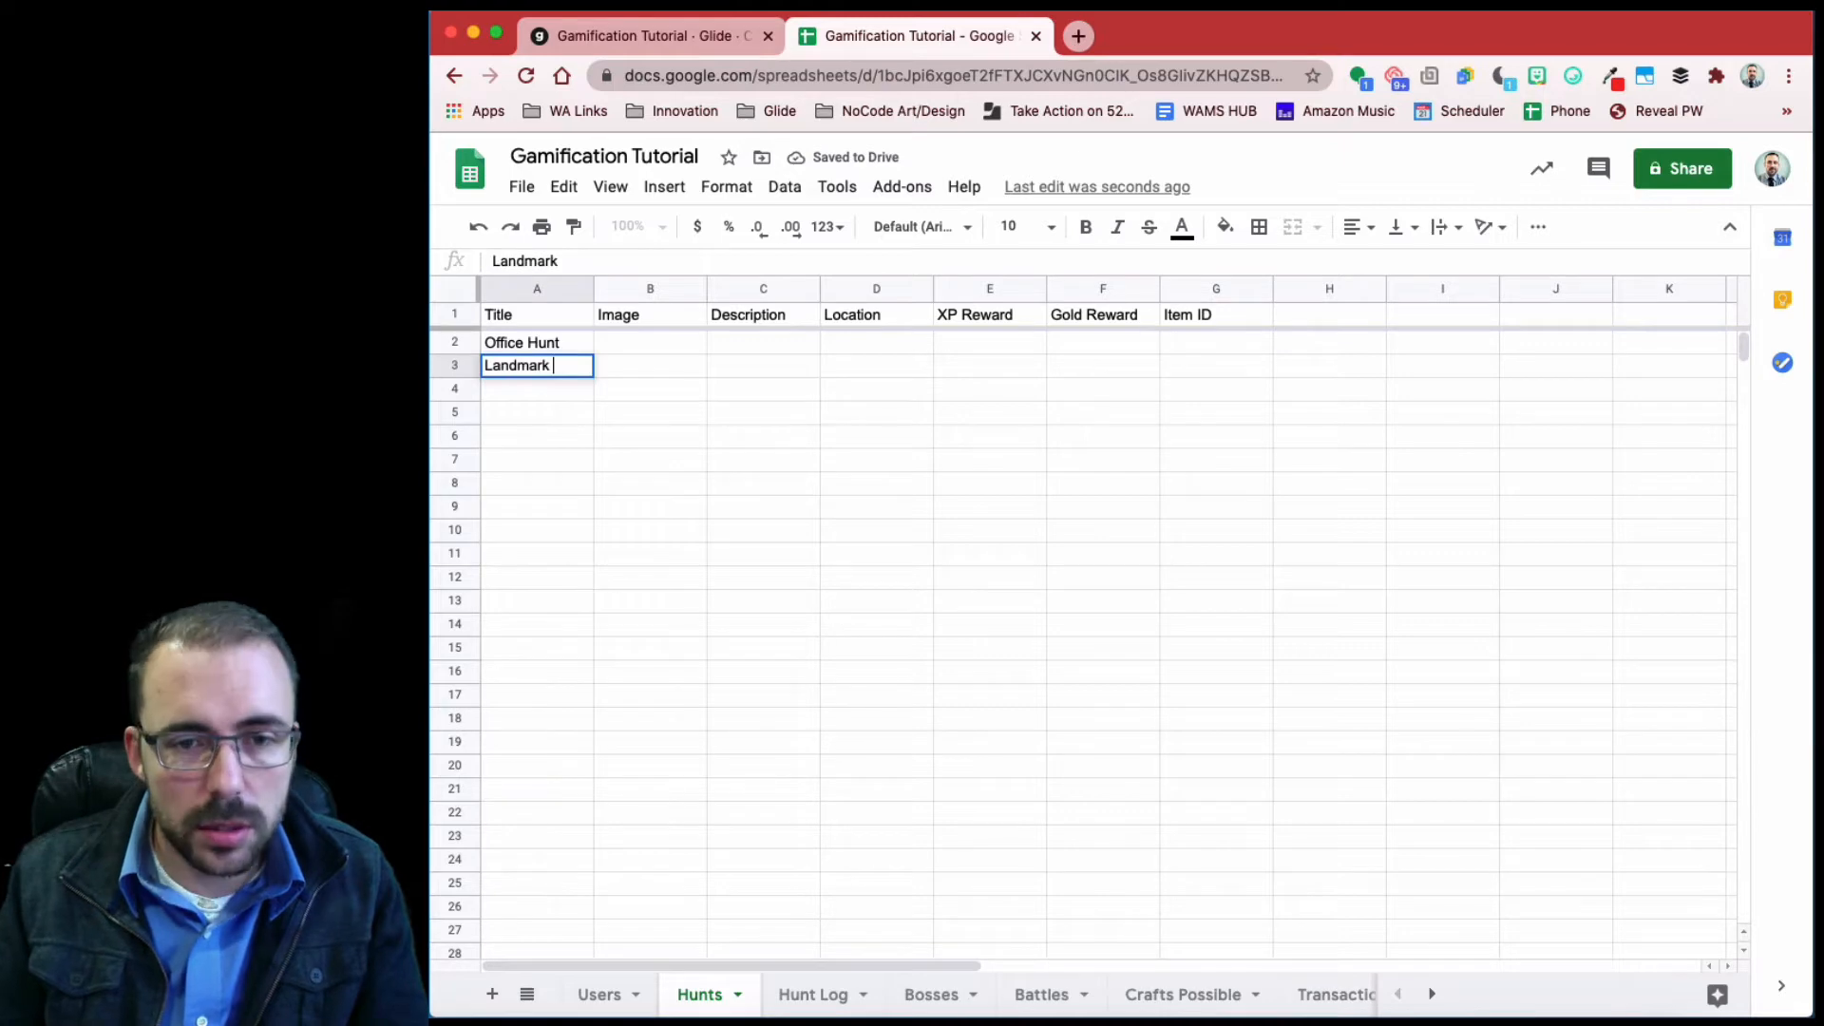
text(Hunt)
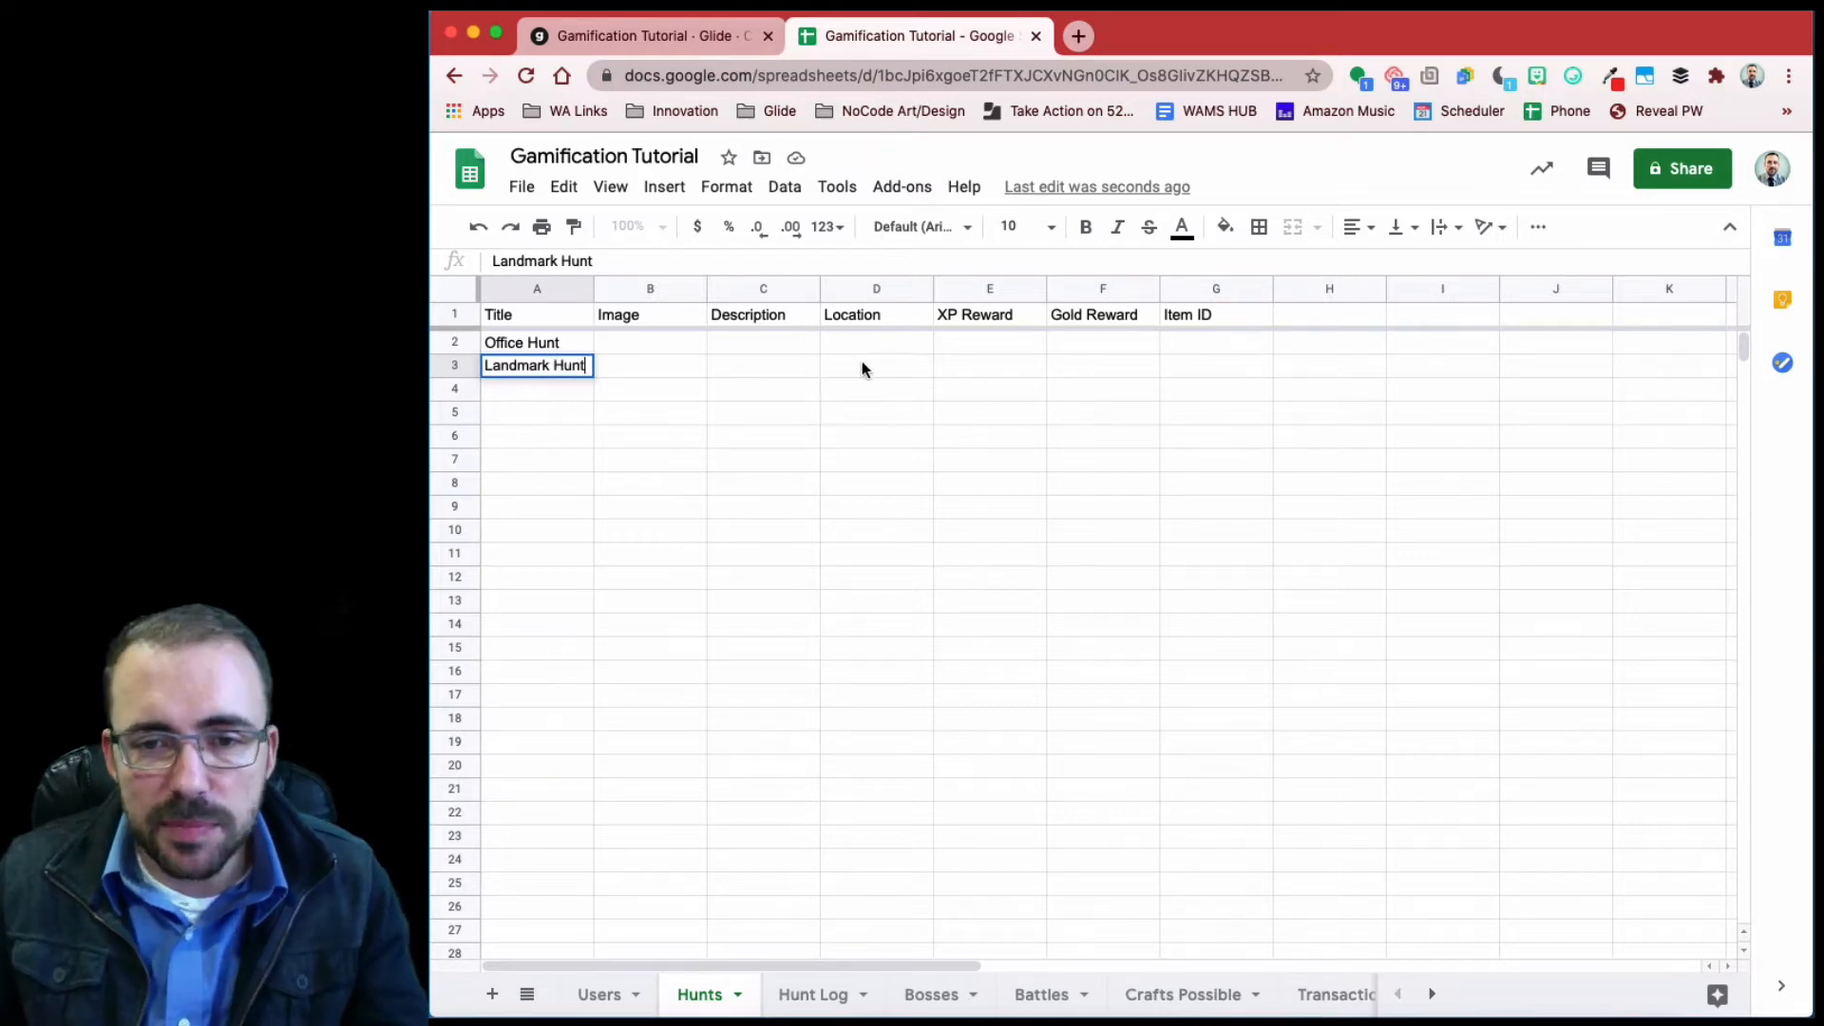
click(884, 370)
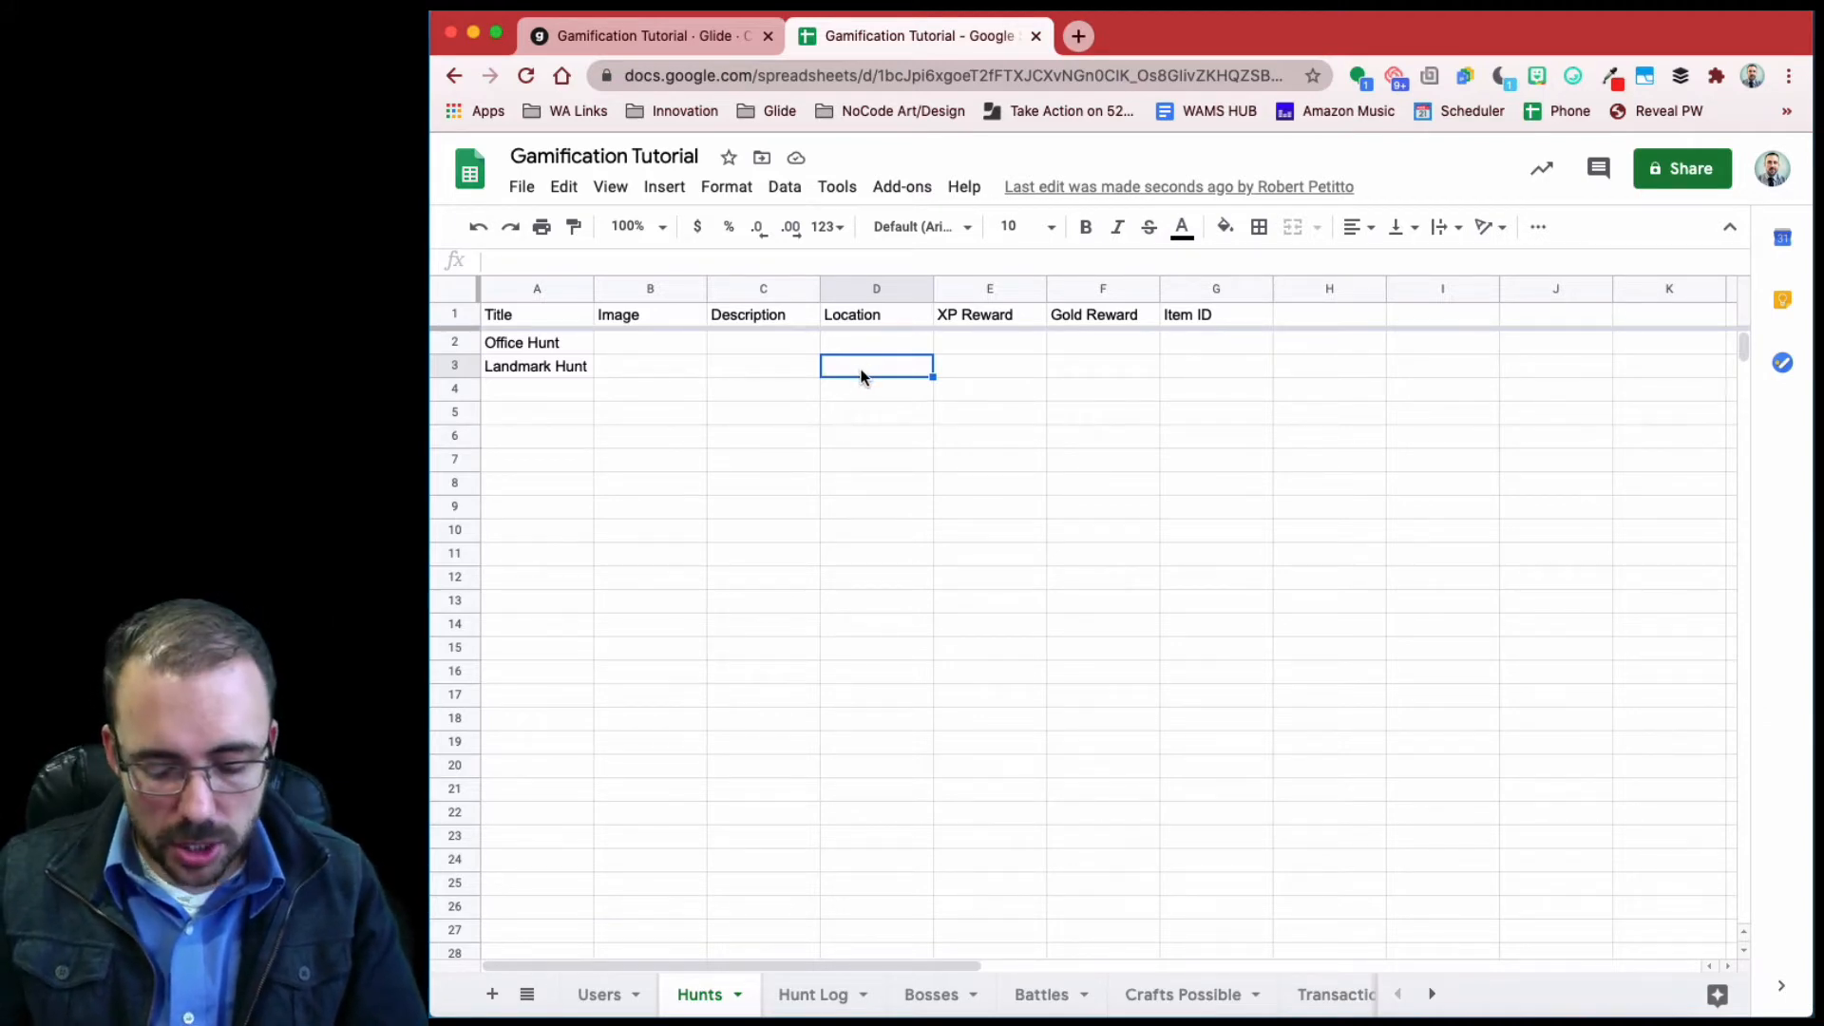
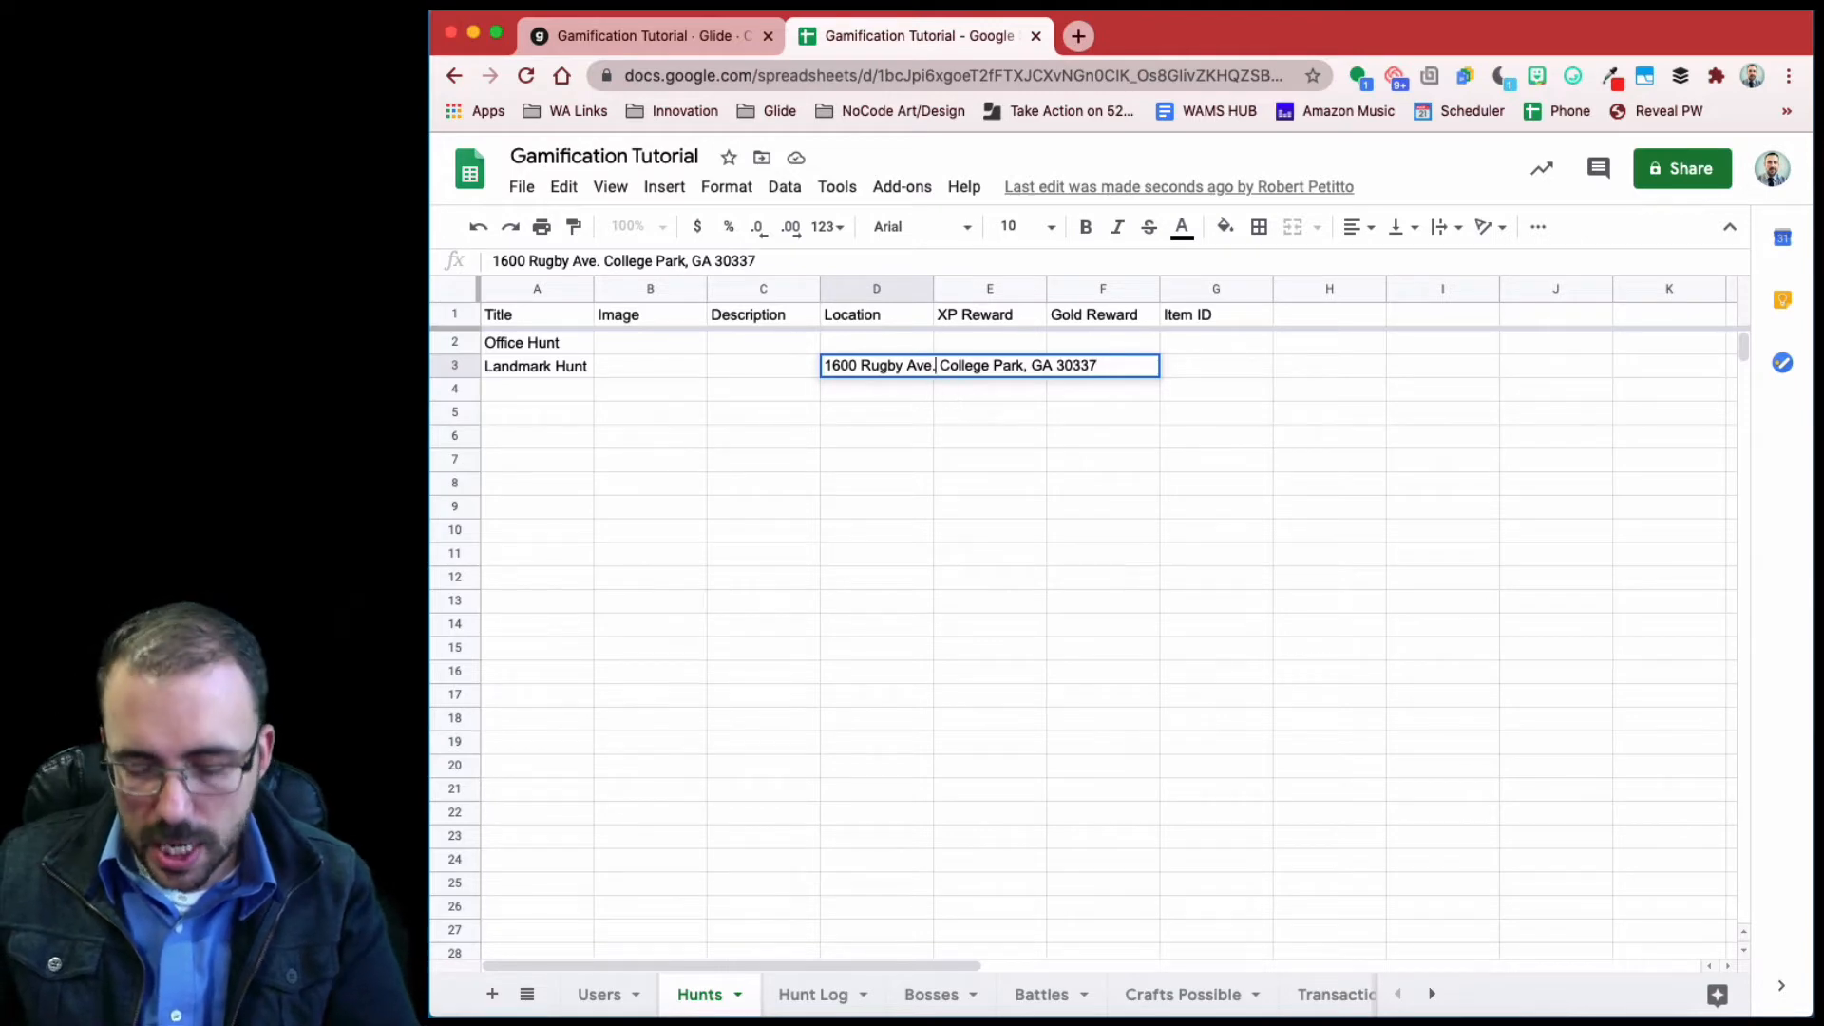
- Fill in the Landmark Hunt Location with its College Park street address
key(Return)
- Enter the Office Hunt's full street address in College Park, GA into D2
click(897, 347)
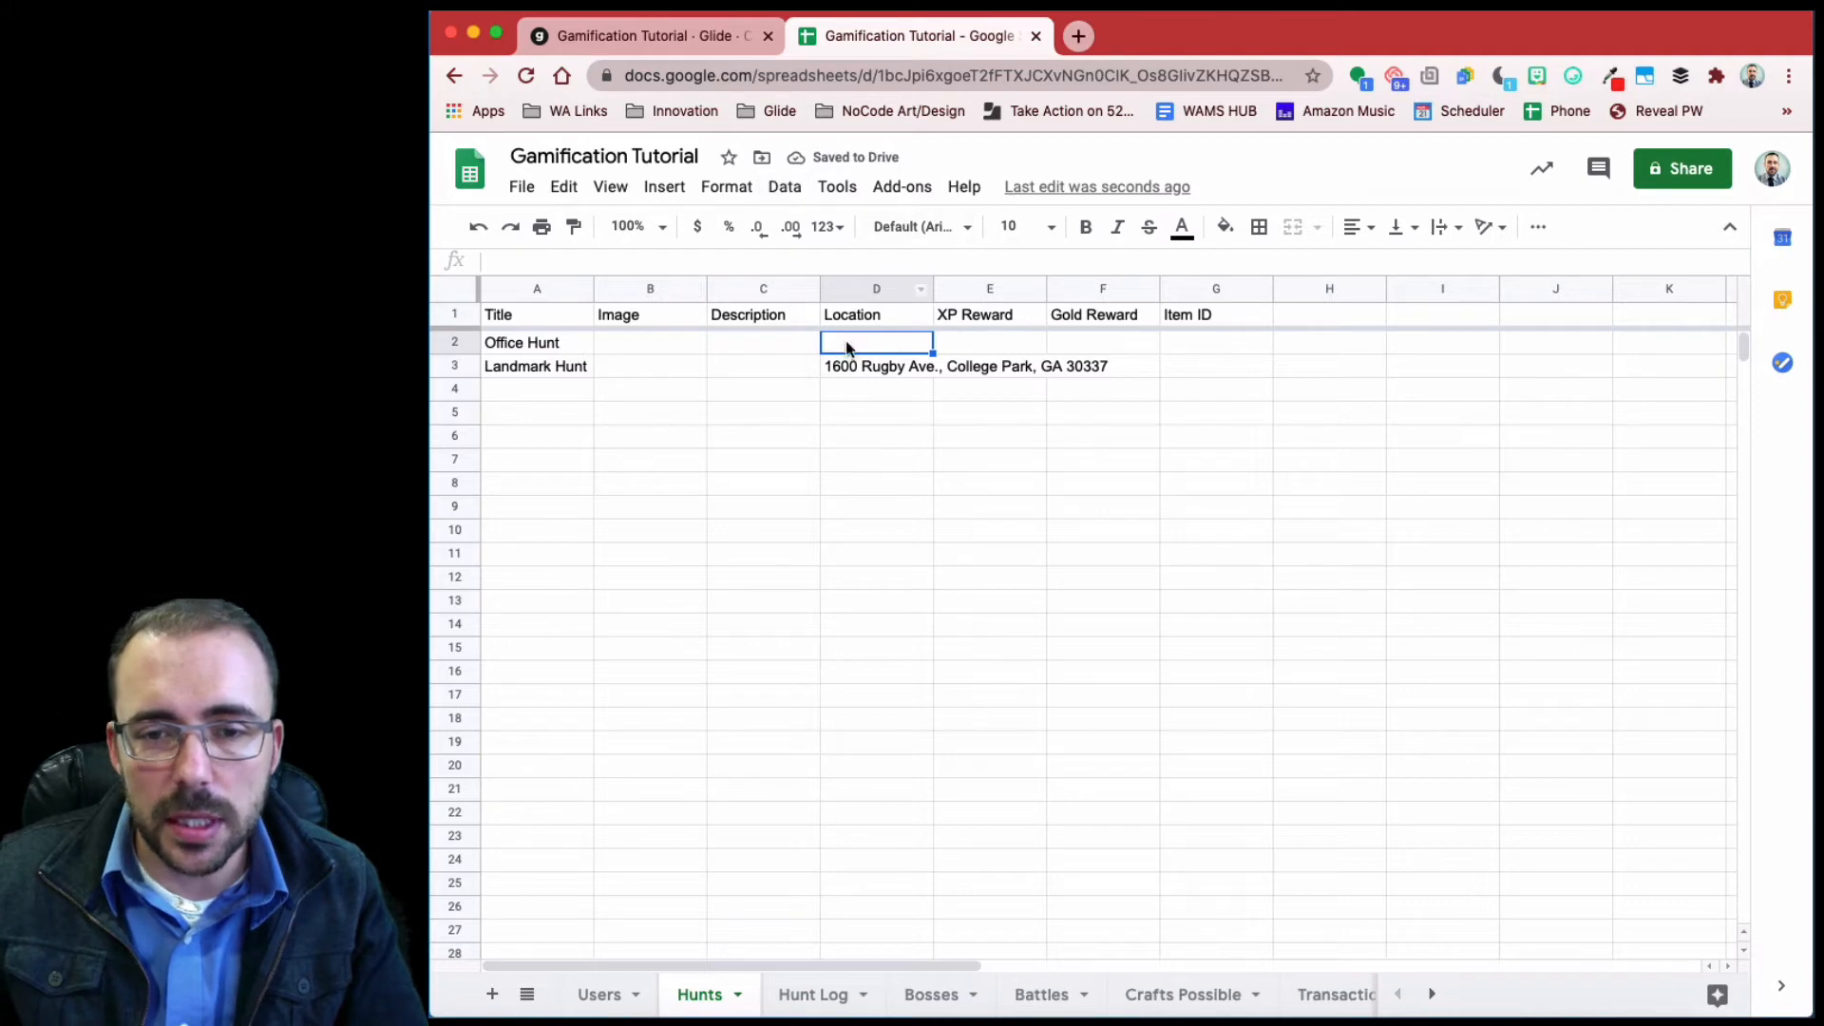
text(15)
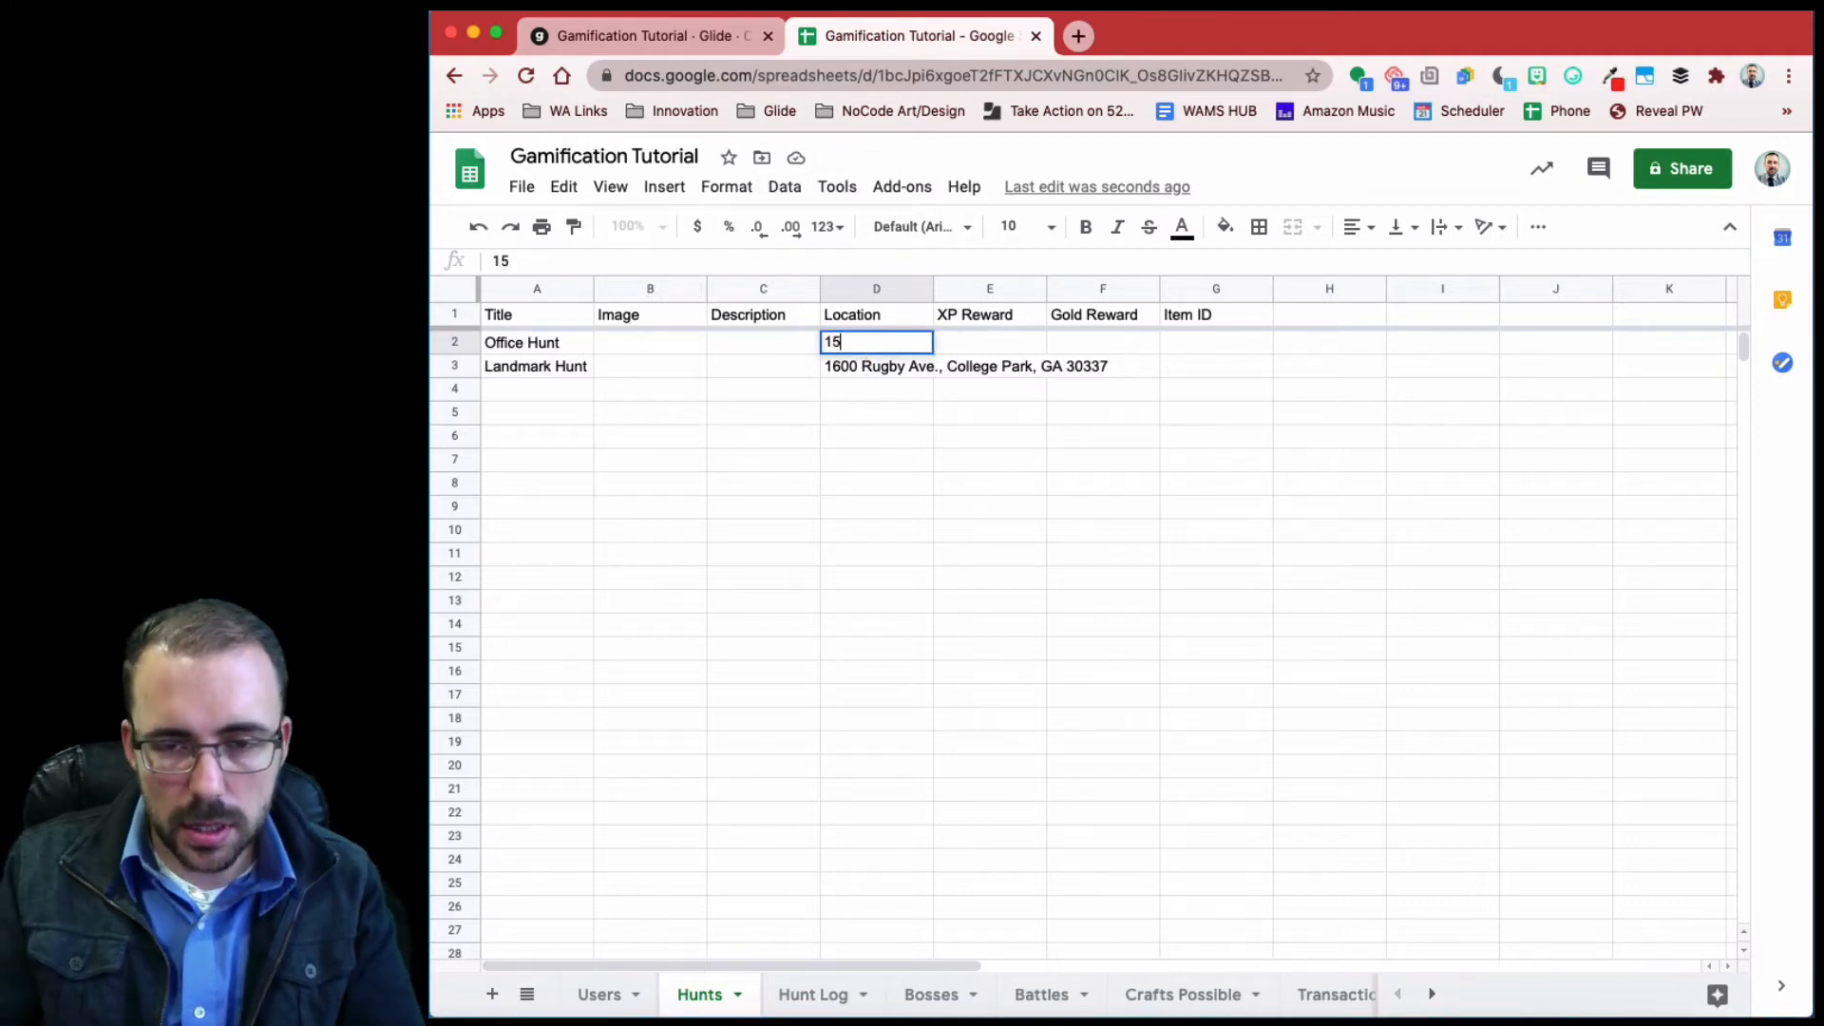
key(BackSpace)
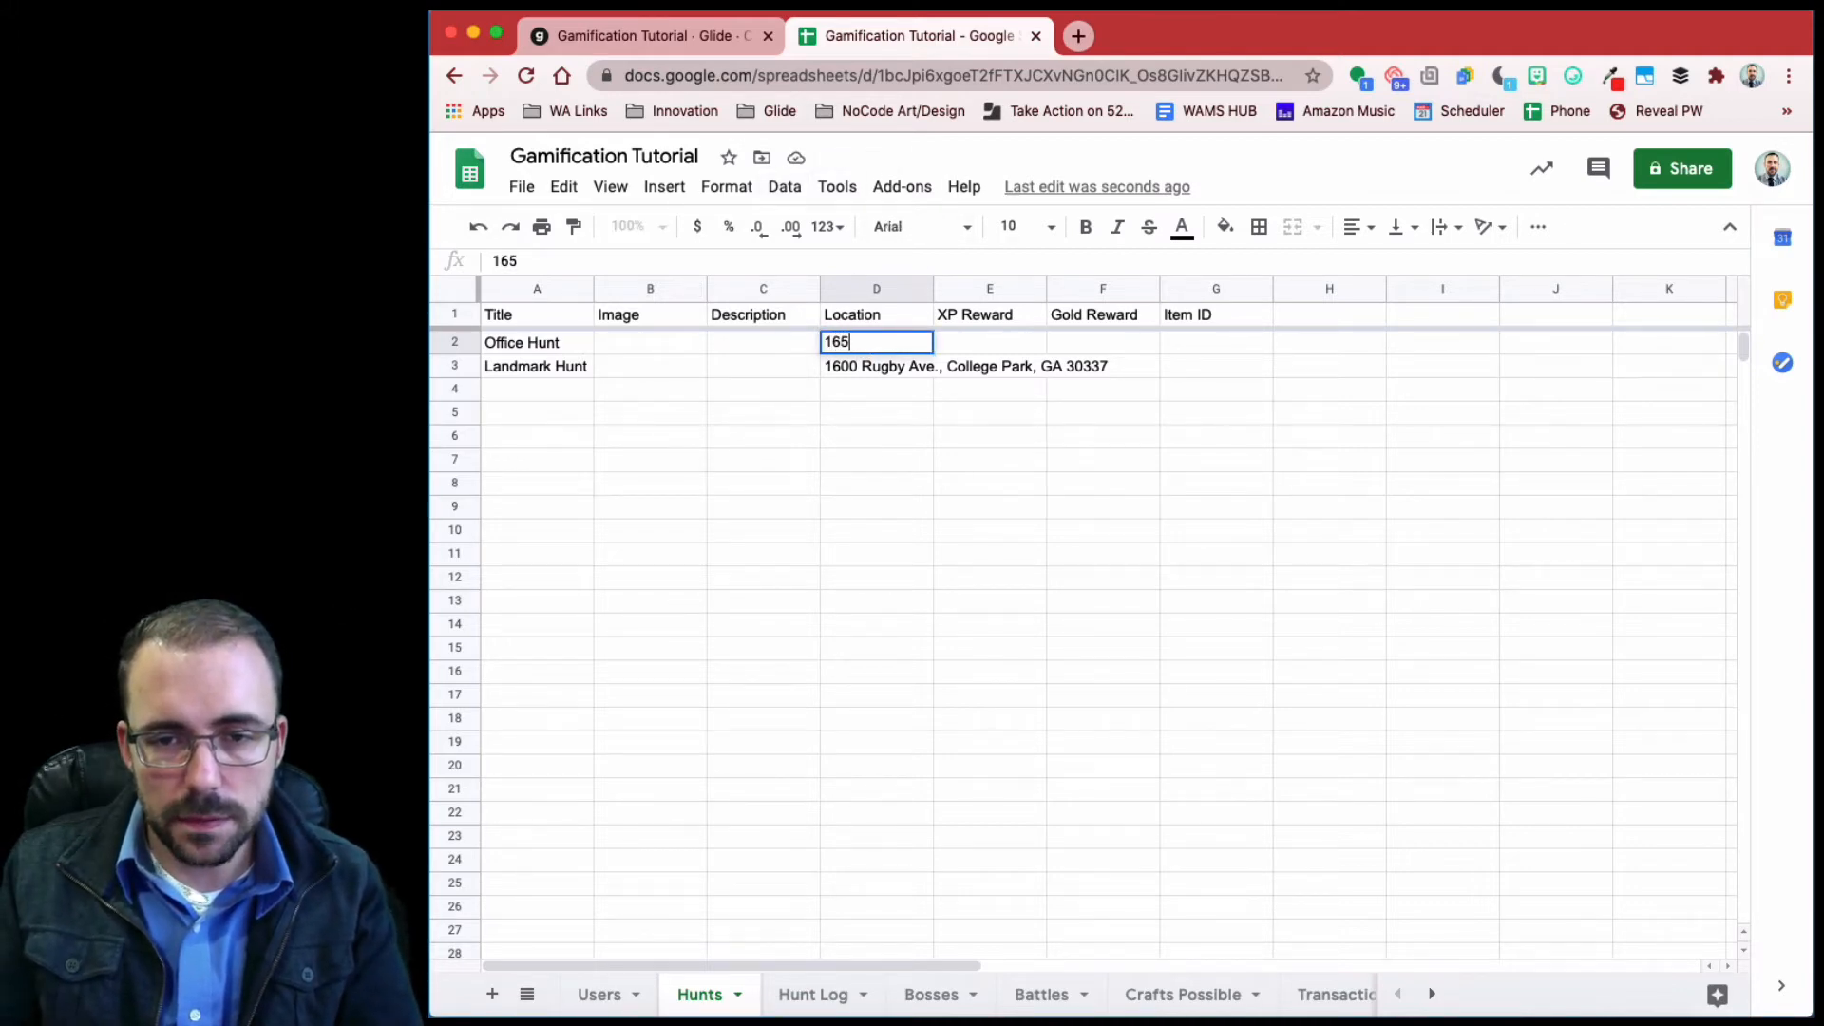
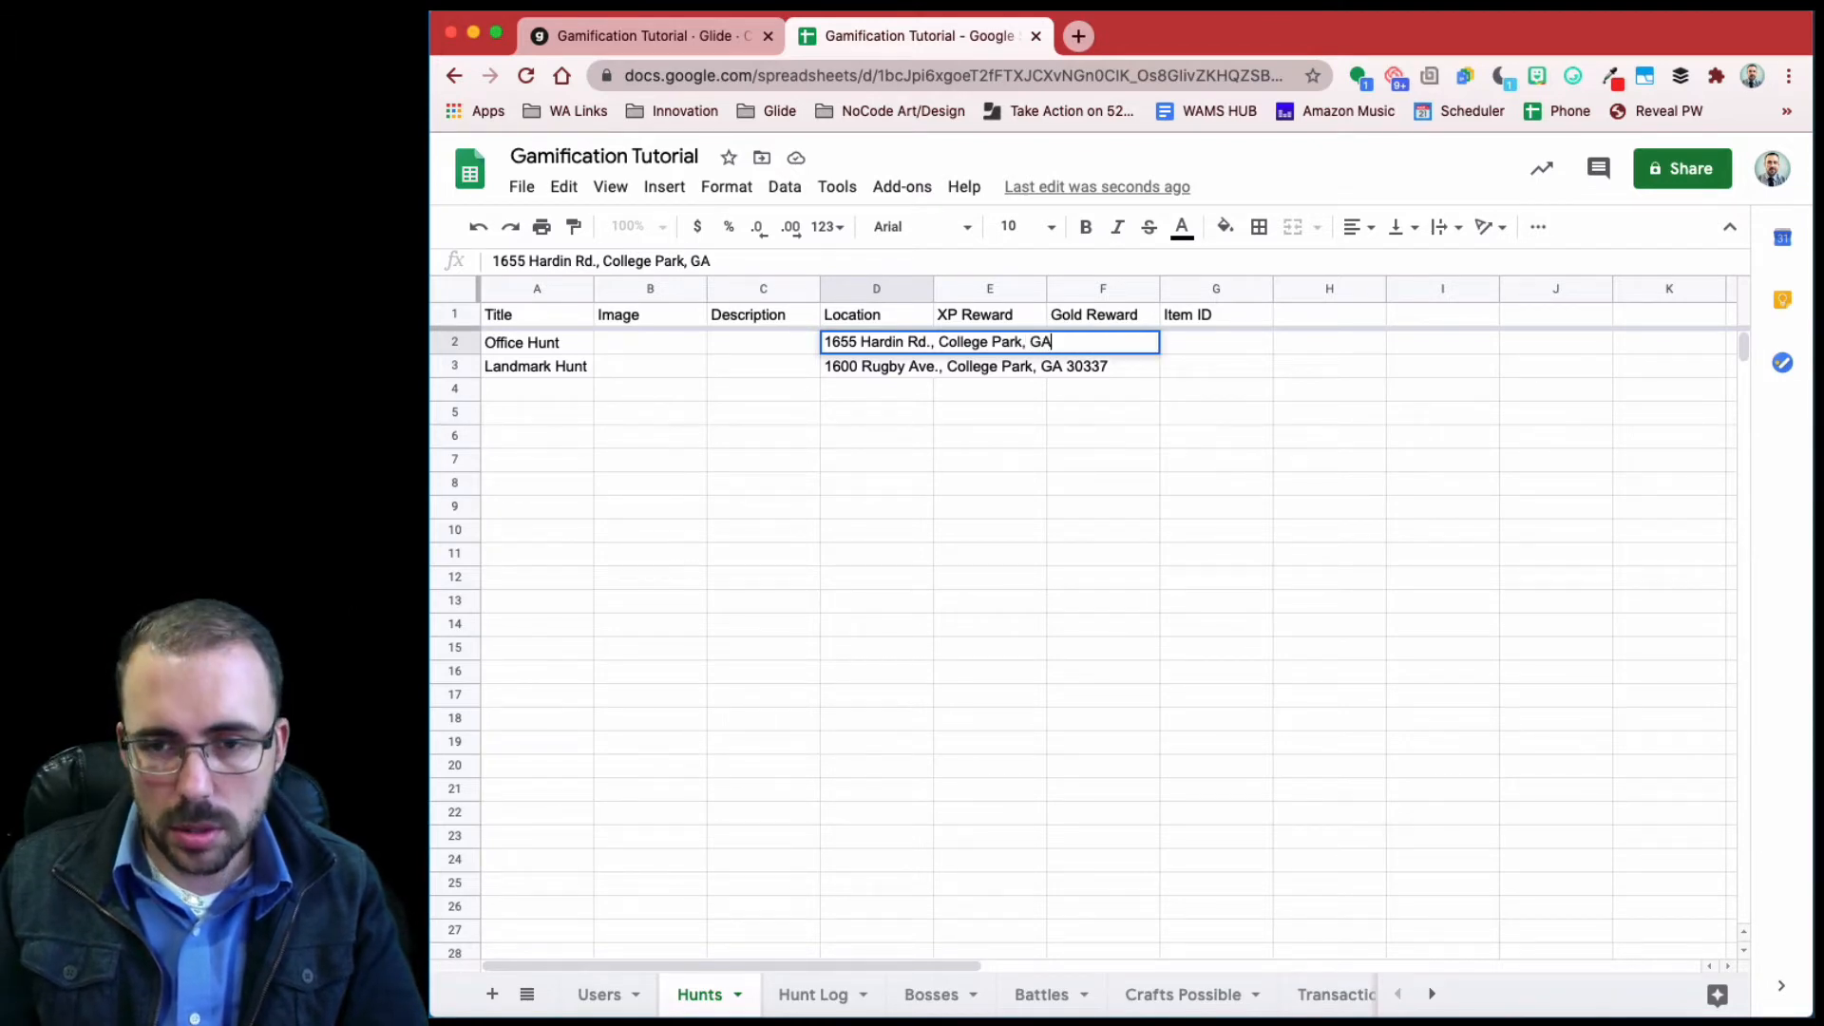
key(Return)
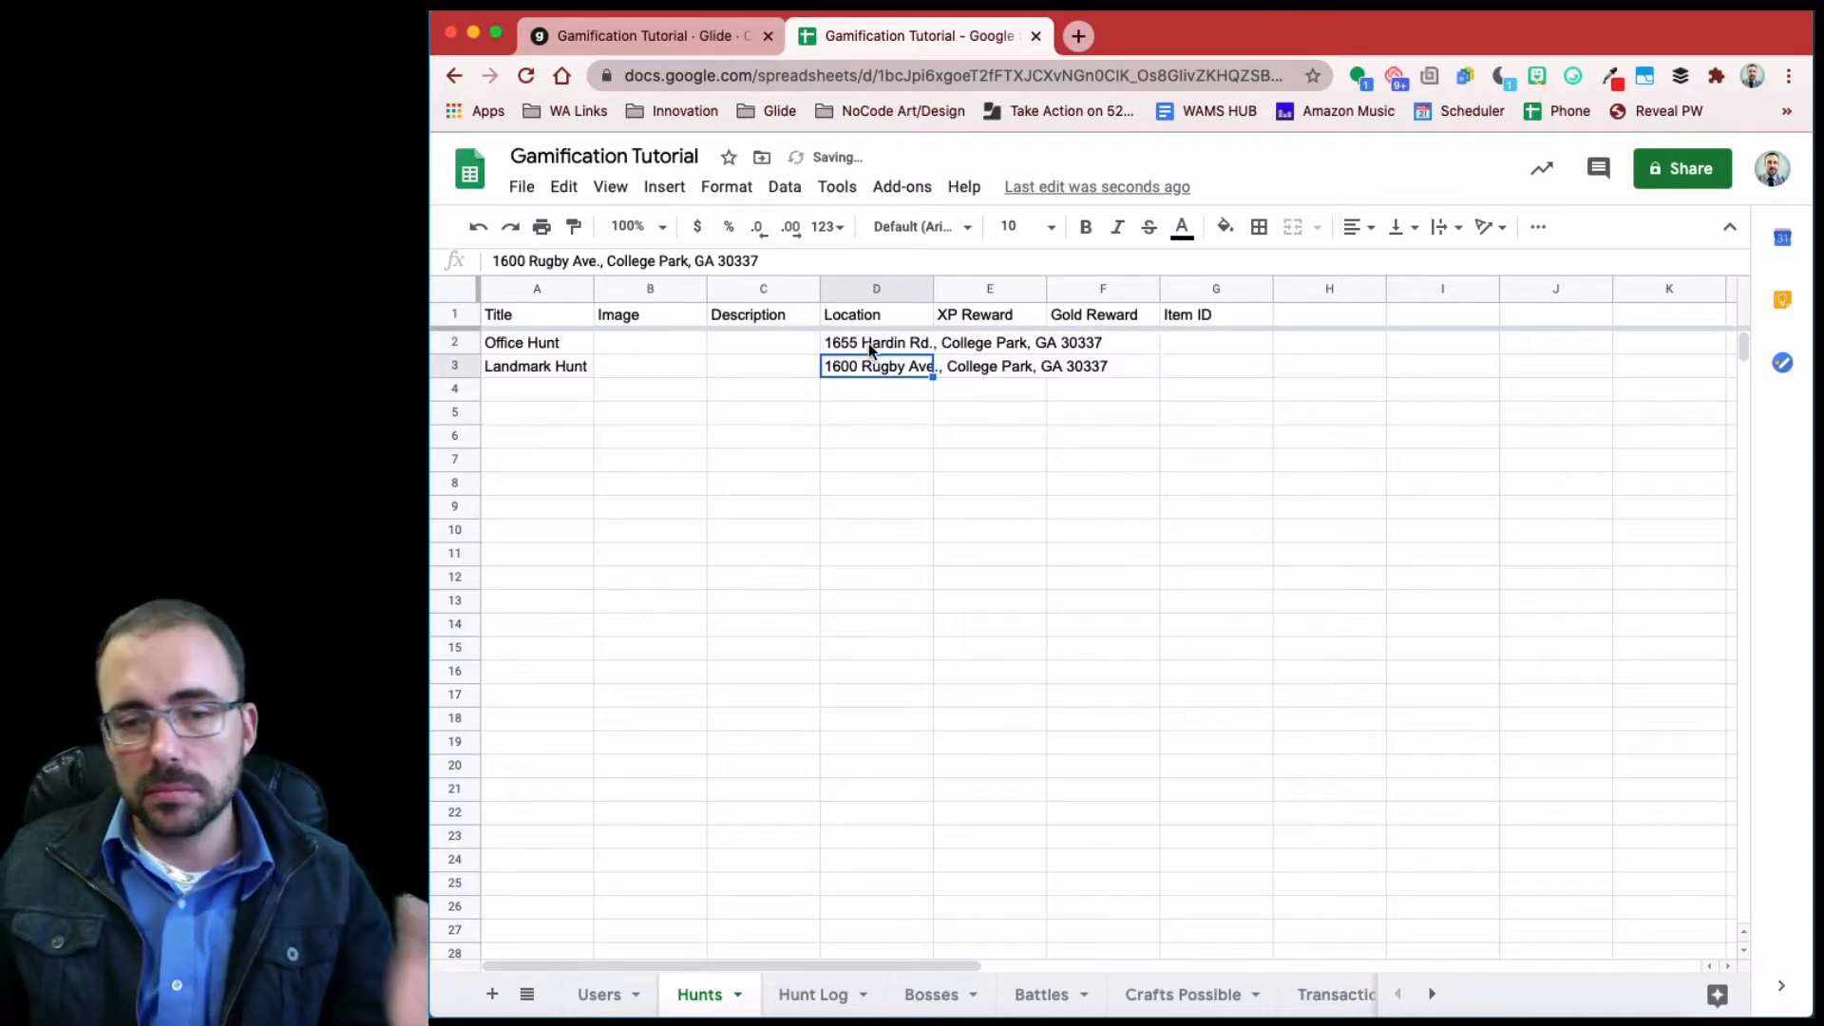
click(967, 346)
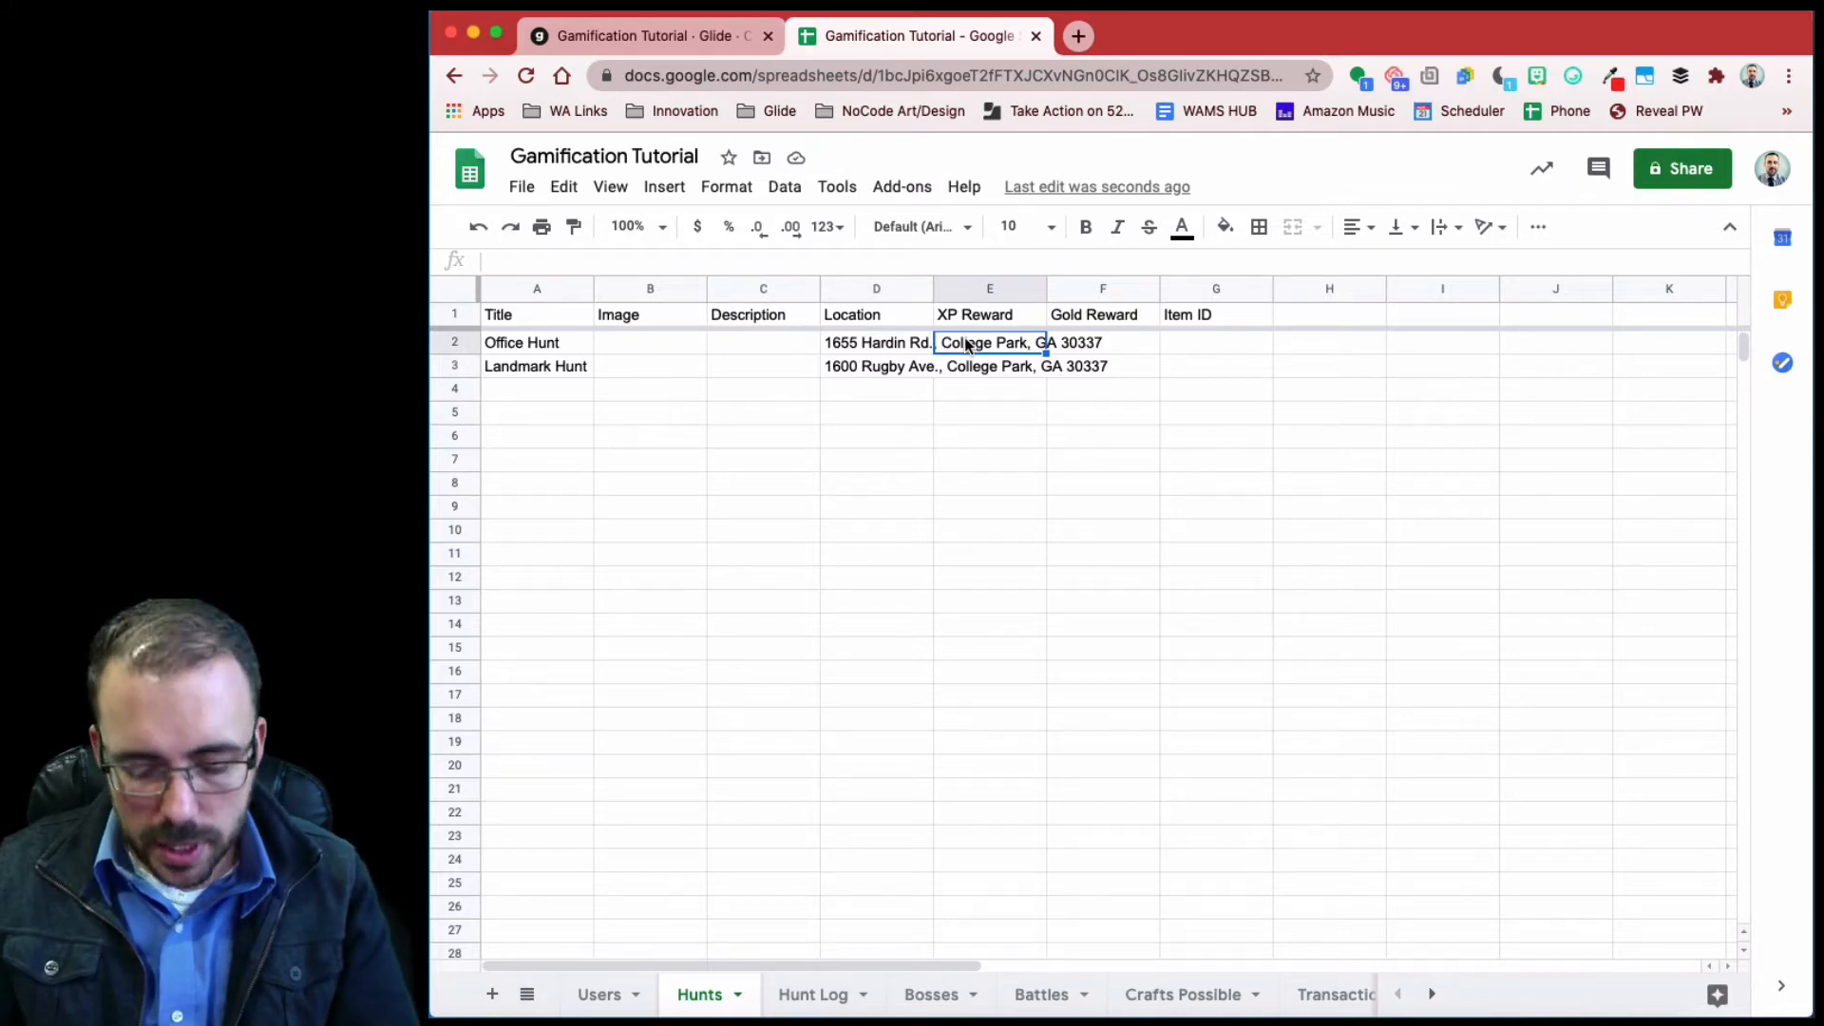
- Give both hunts XP Reward 50 and Gold Reward 10
text(50)
key(Tab)
text(10)
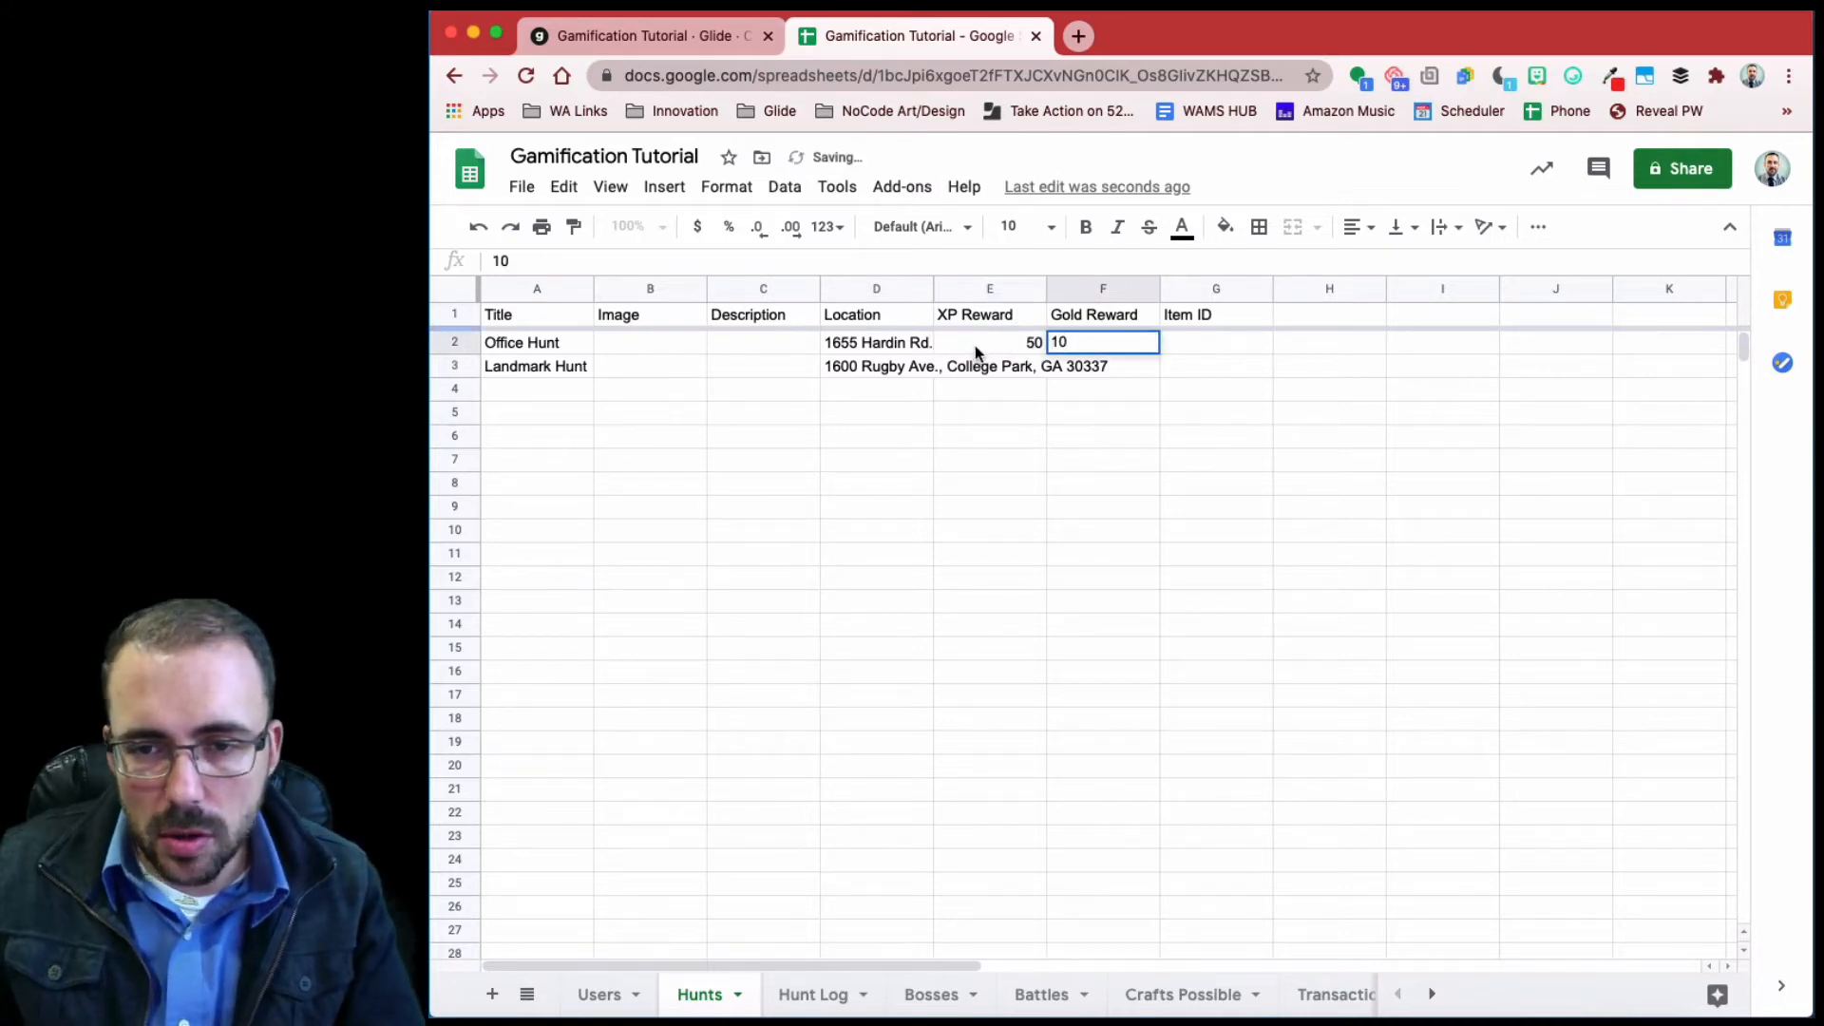
click(978, 371)
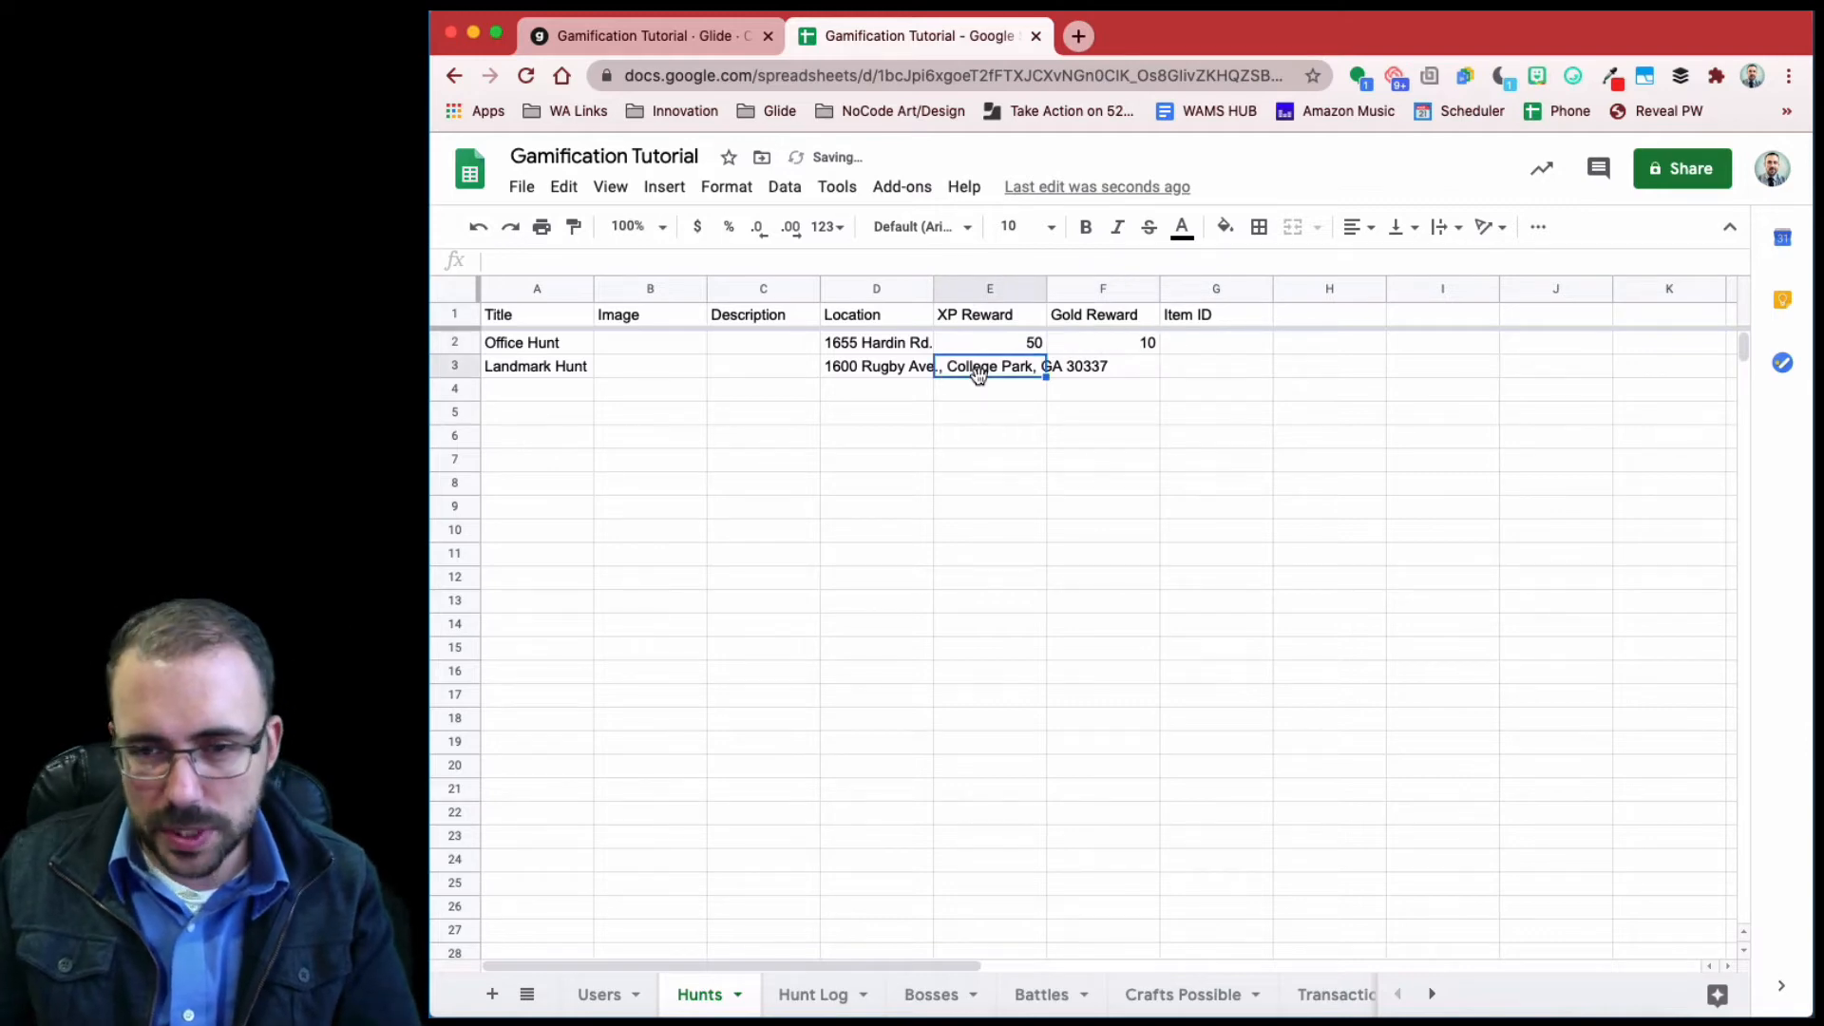
text(50)
key(Tab)
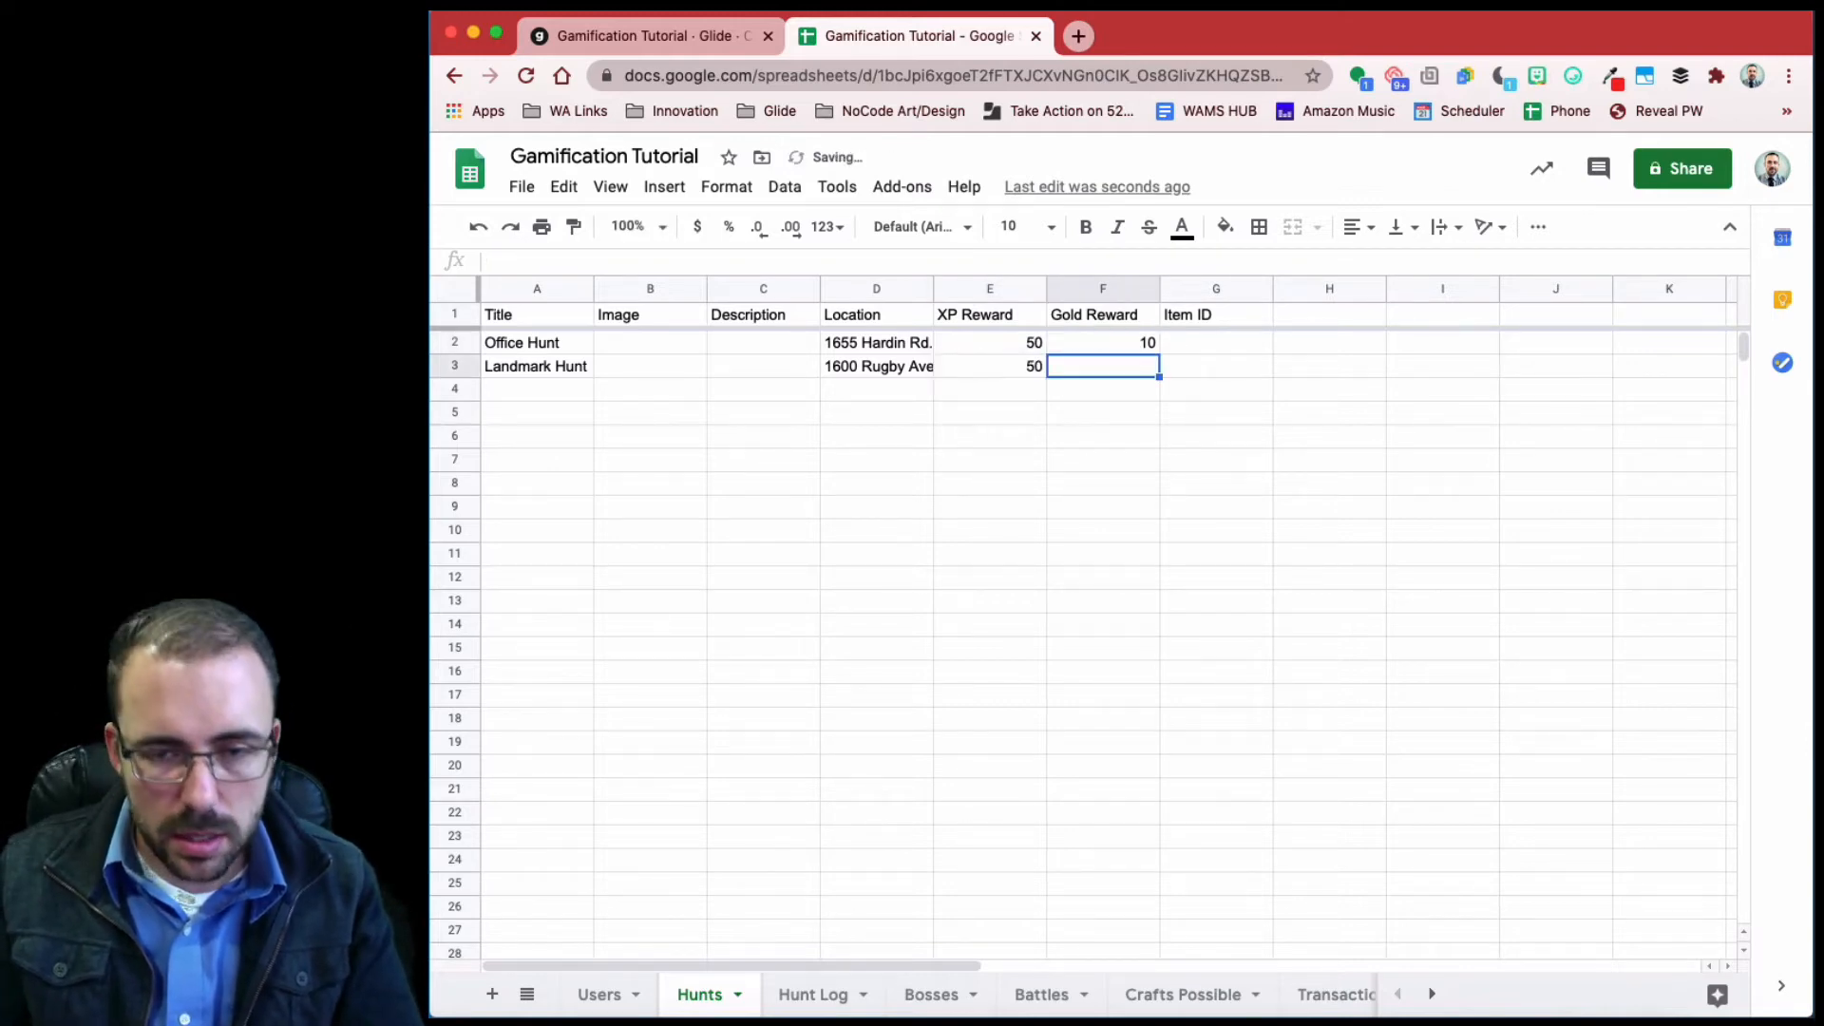
text(10)
click(625, 334)
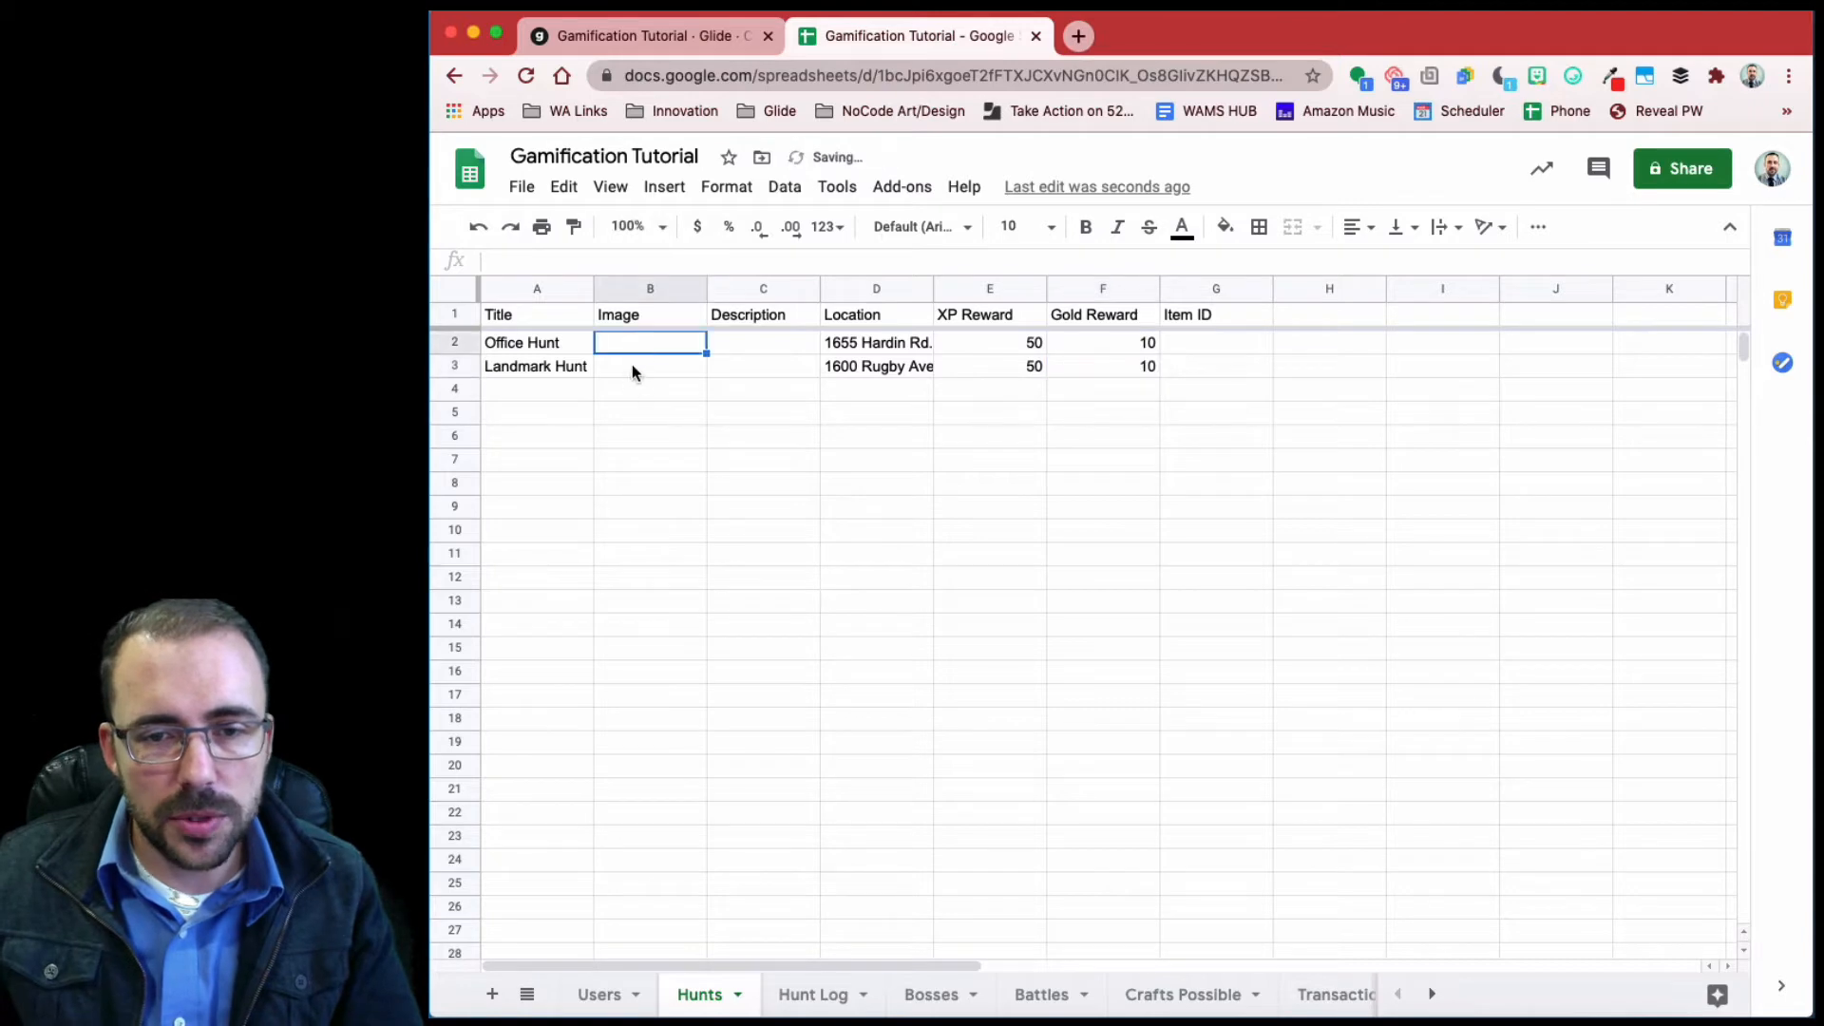
- Add descriptions "Find my office" for Office Hunt and "Arrive to school!" for Landmark Hunt
click(794, 341)
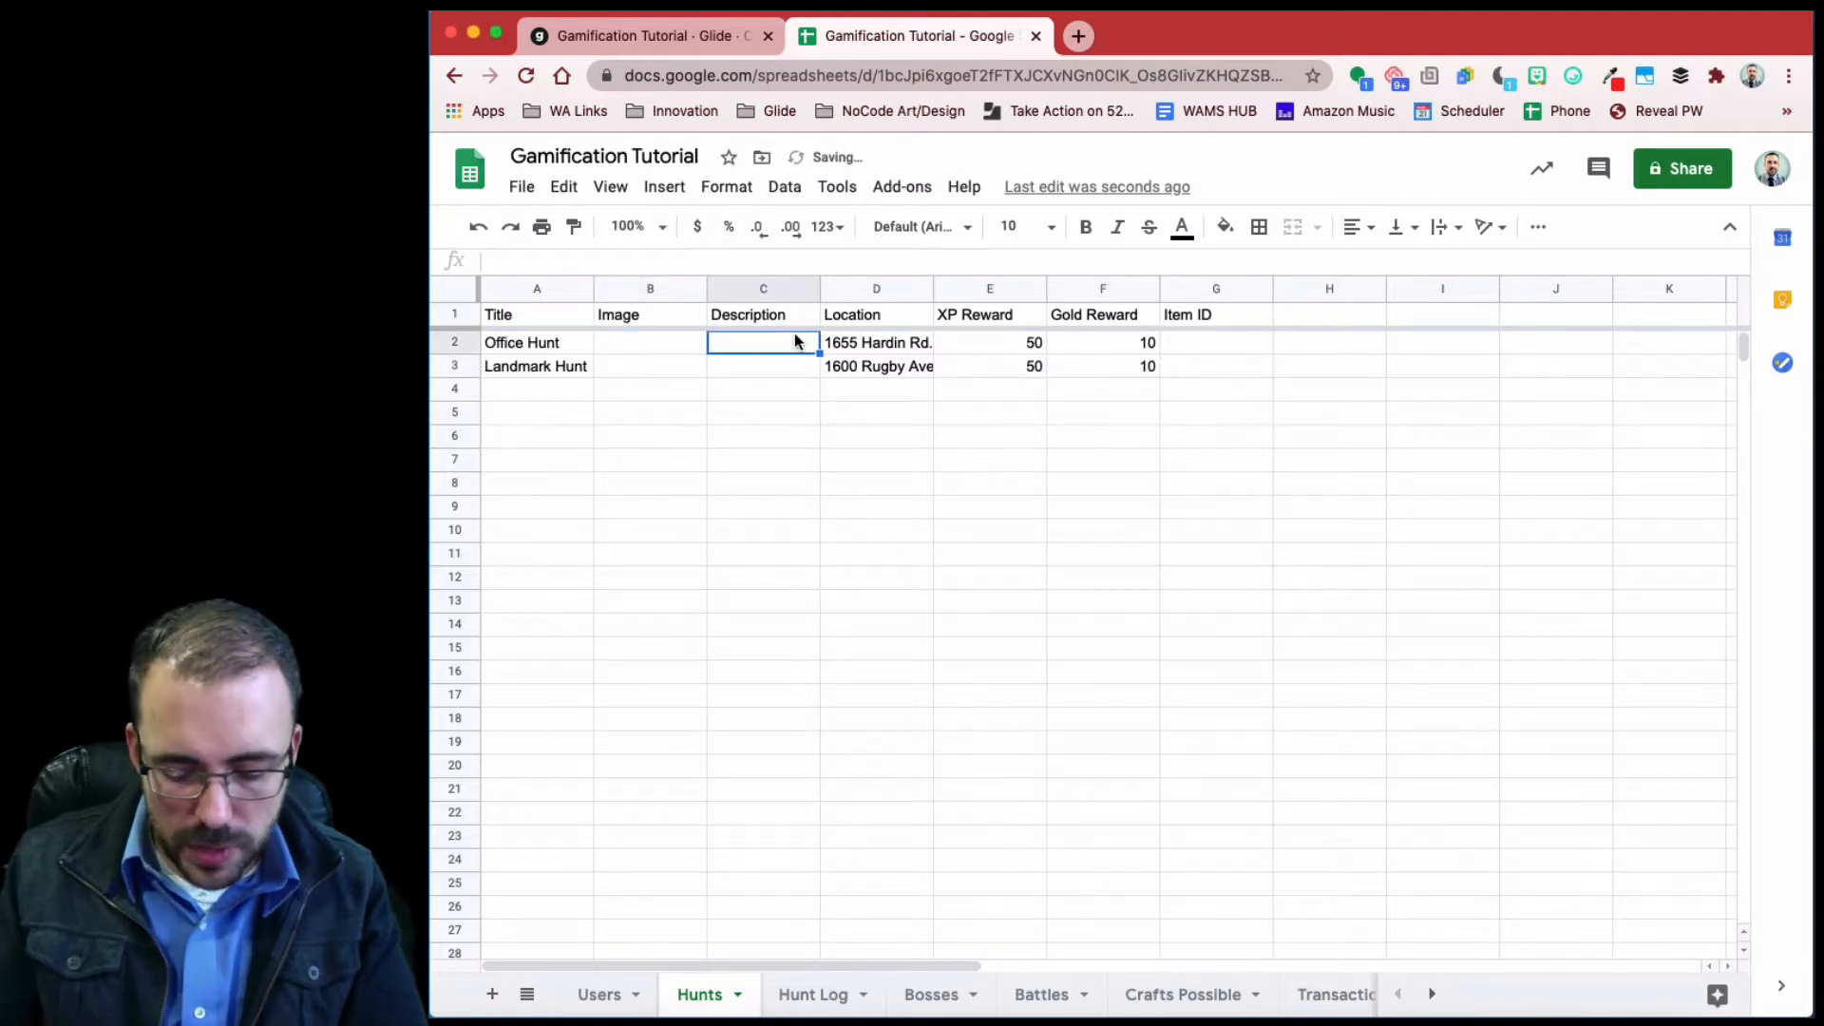
text(Find my office!)
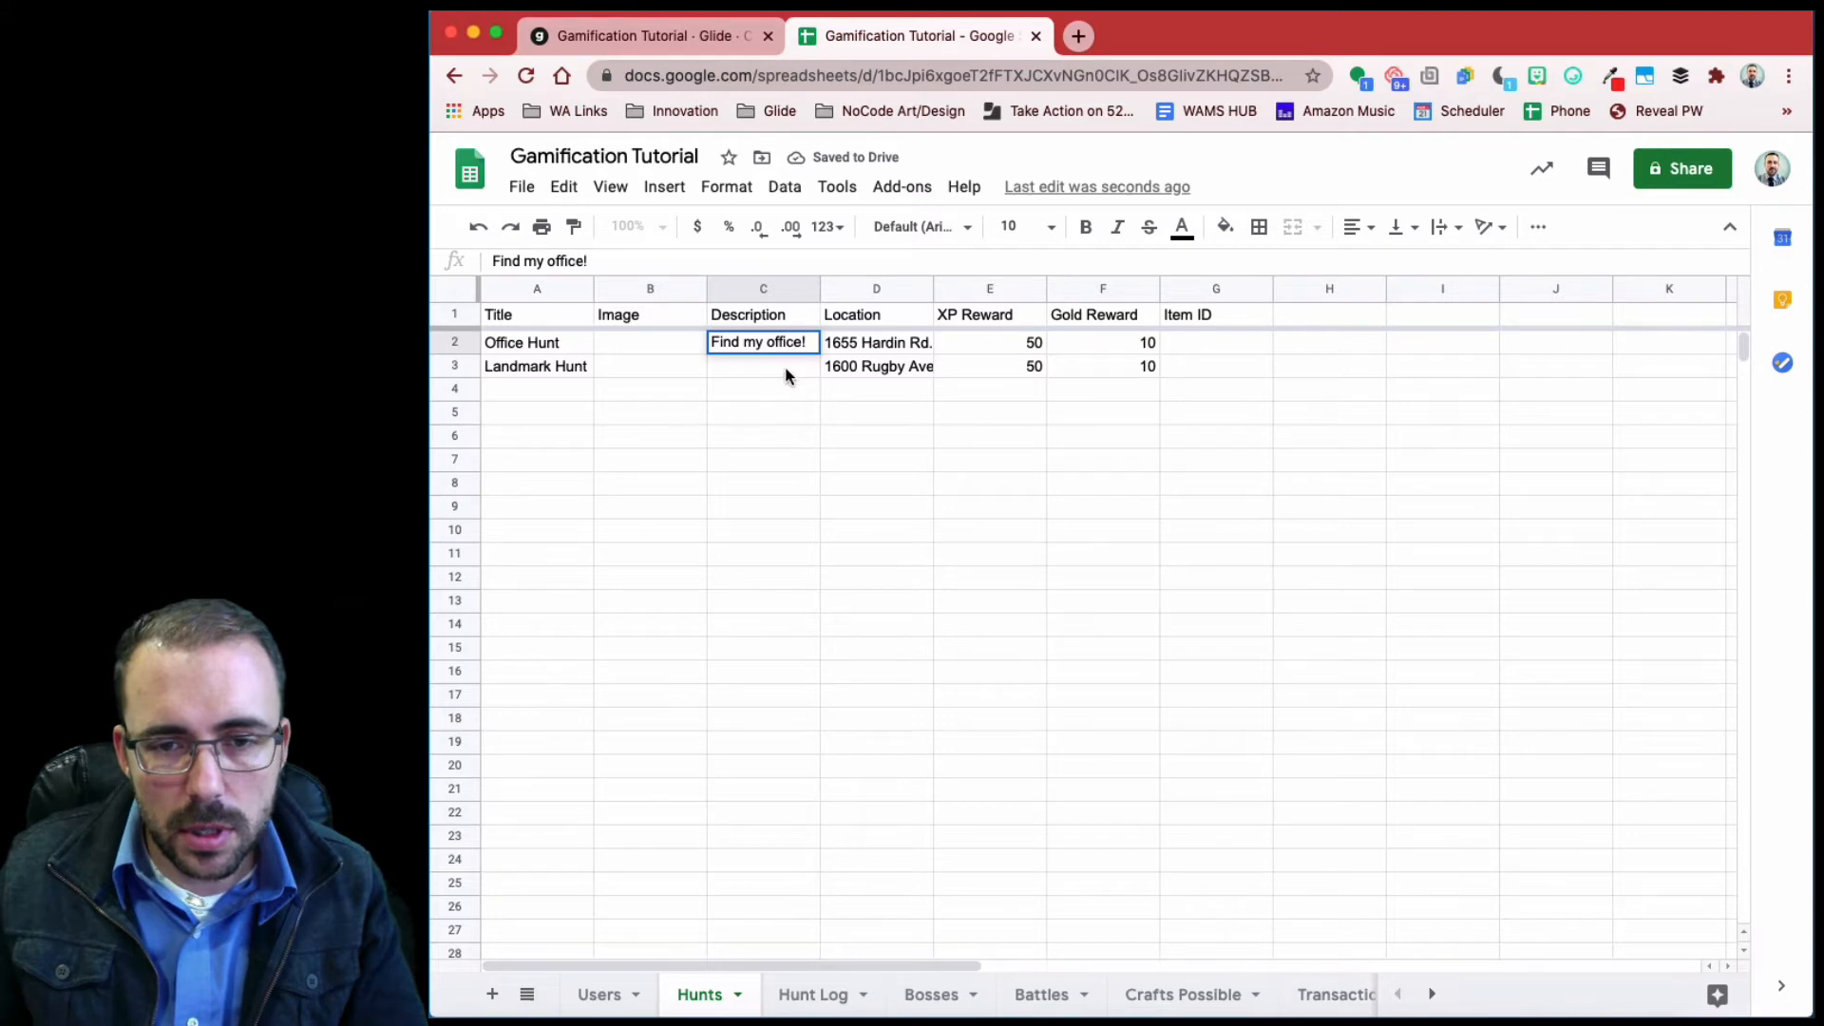
click(785, 371)
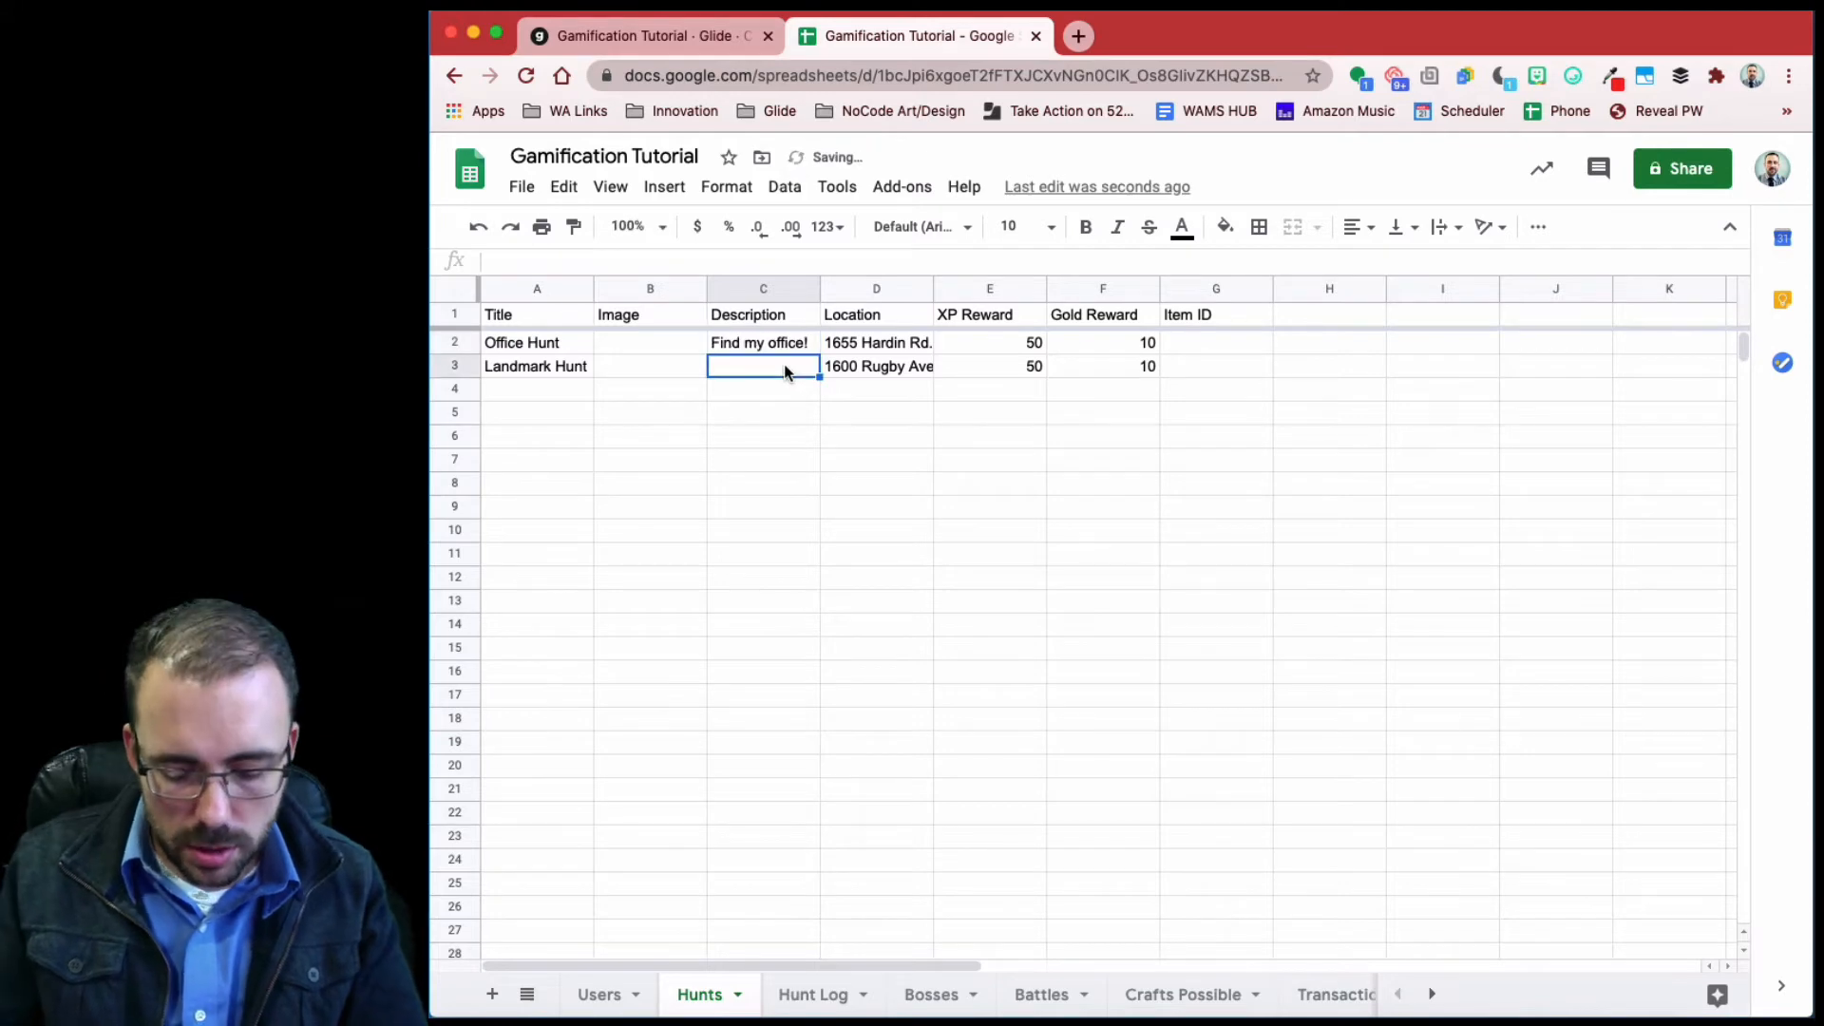
text(Arrive to school!)
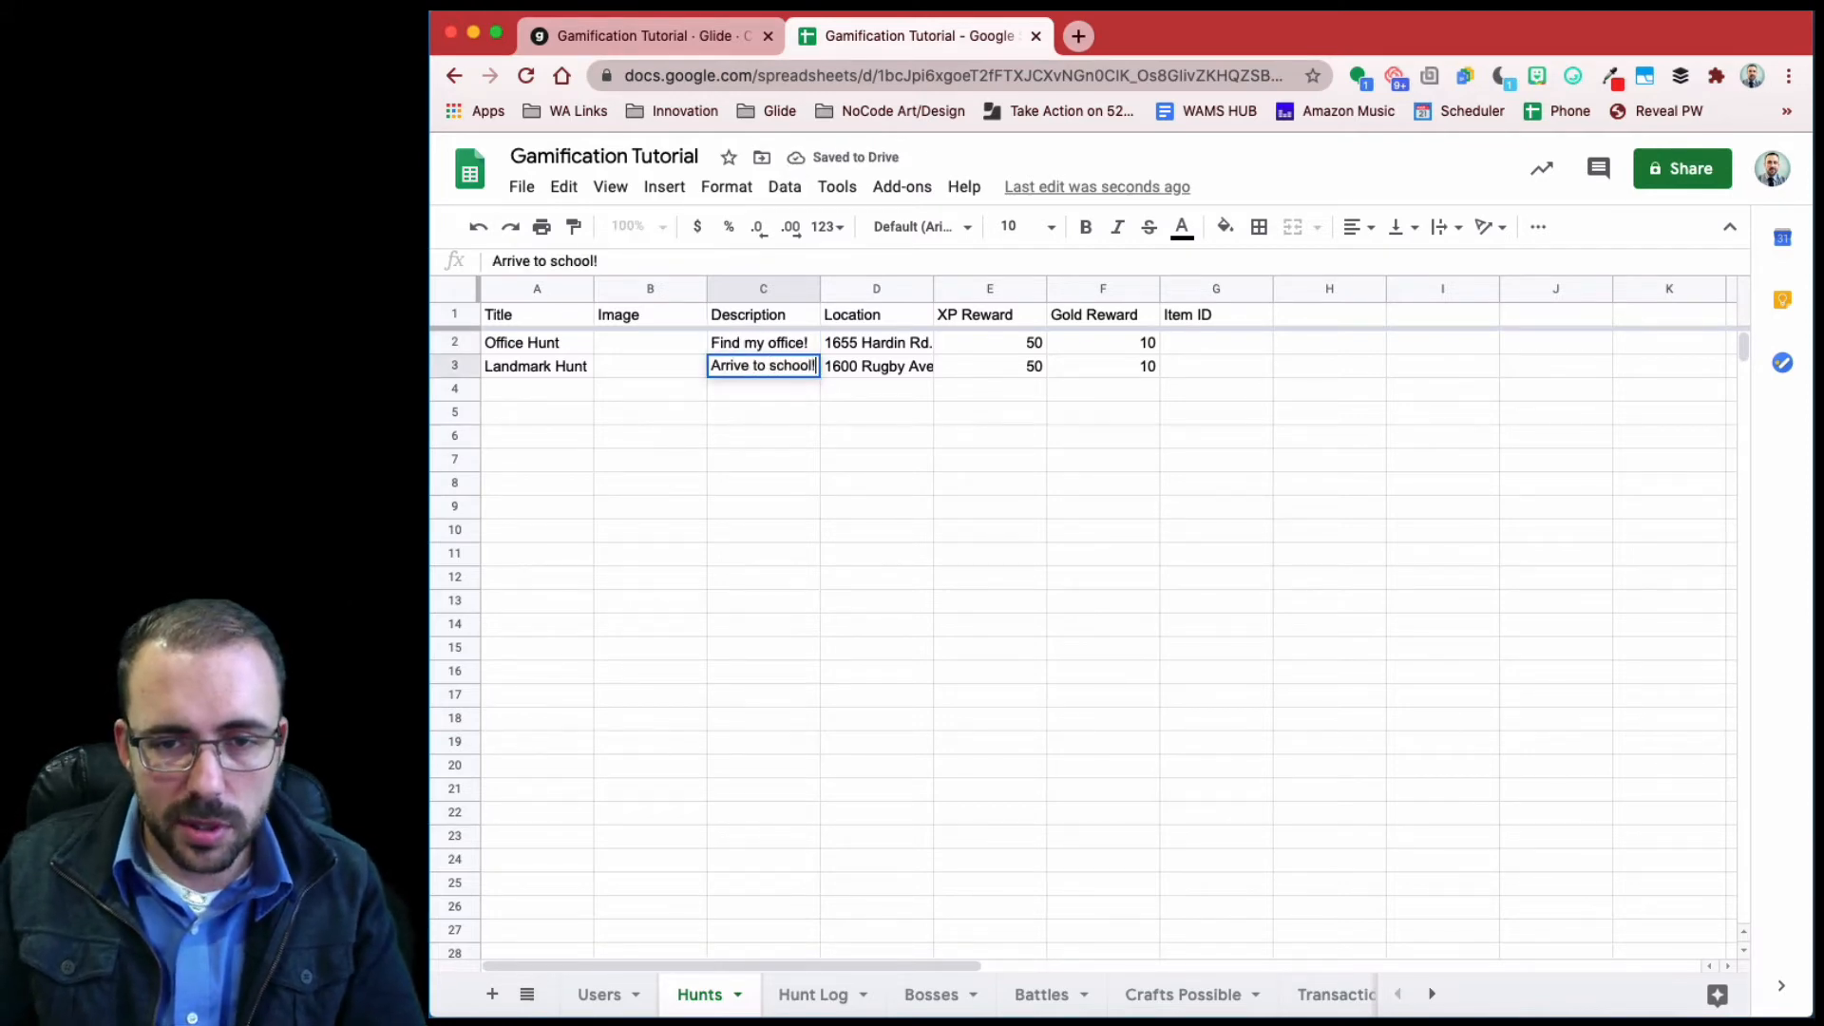
click(775, 460)
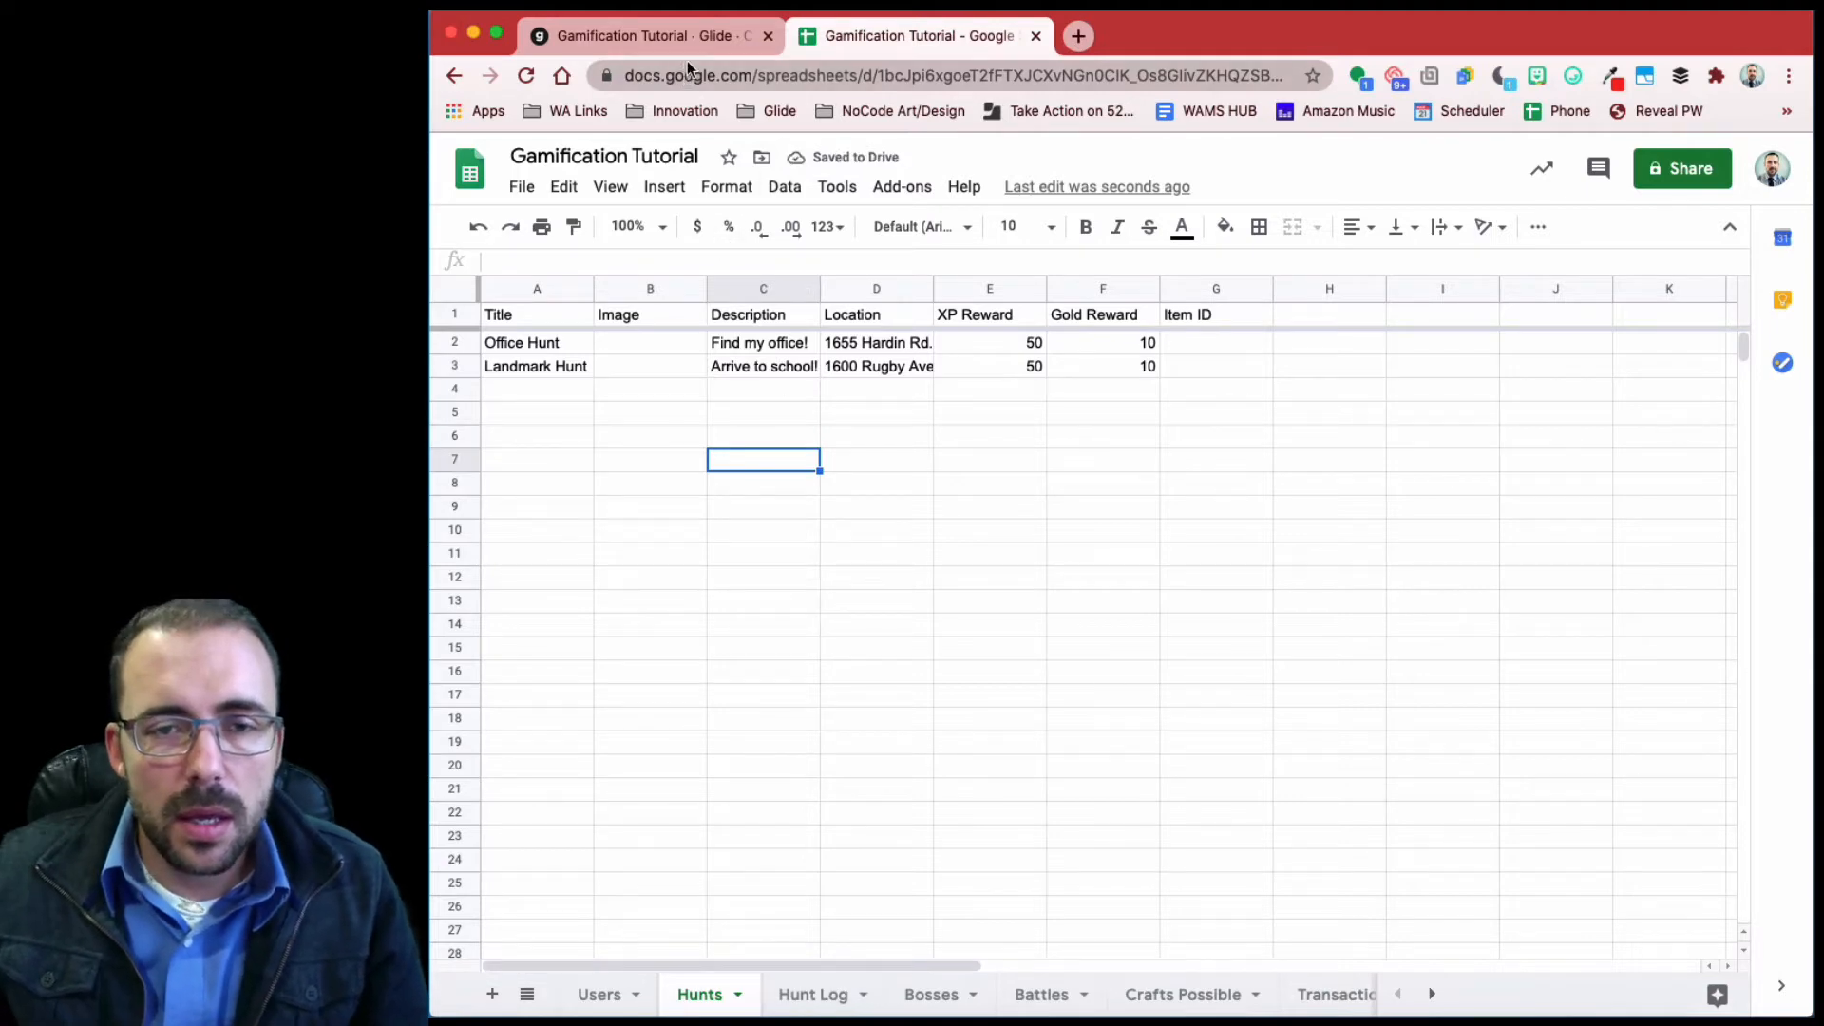
- Back in Glide, reload the updated spreadsheet data
click(669, 24)
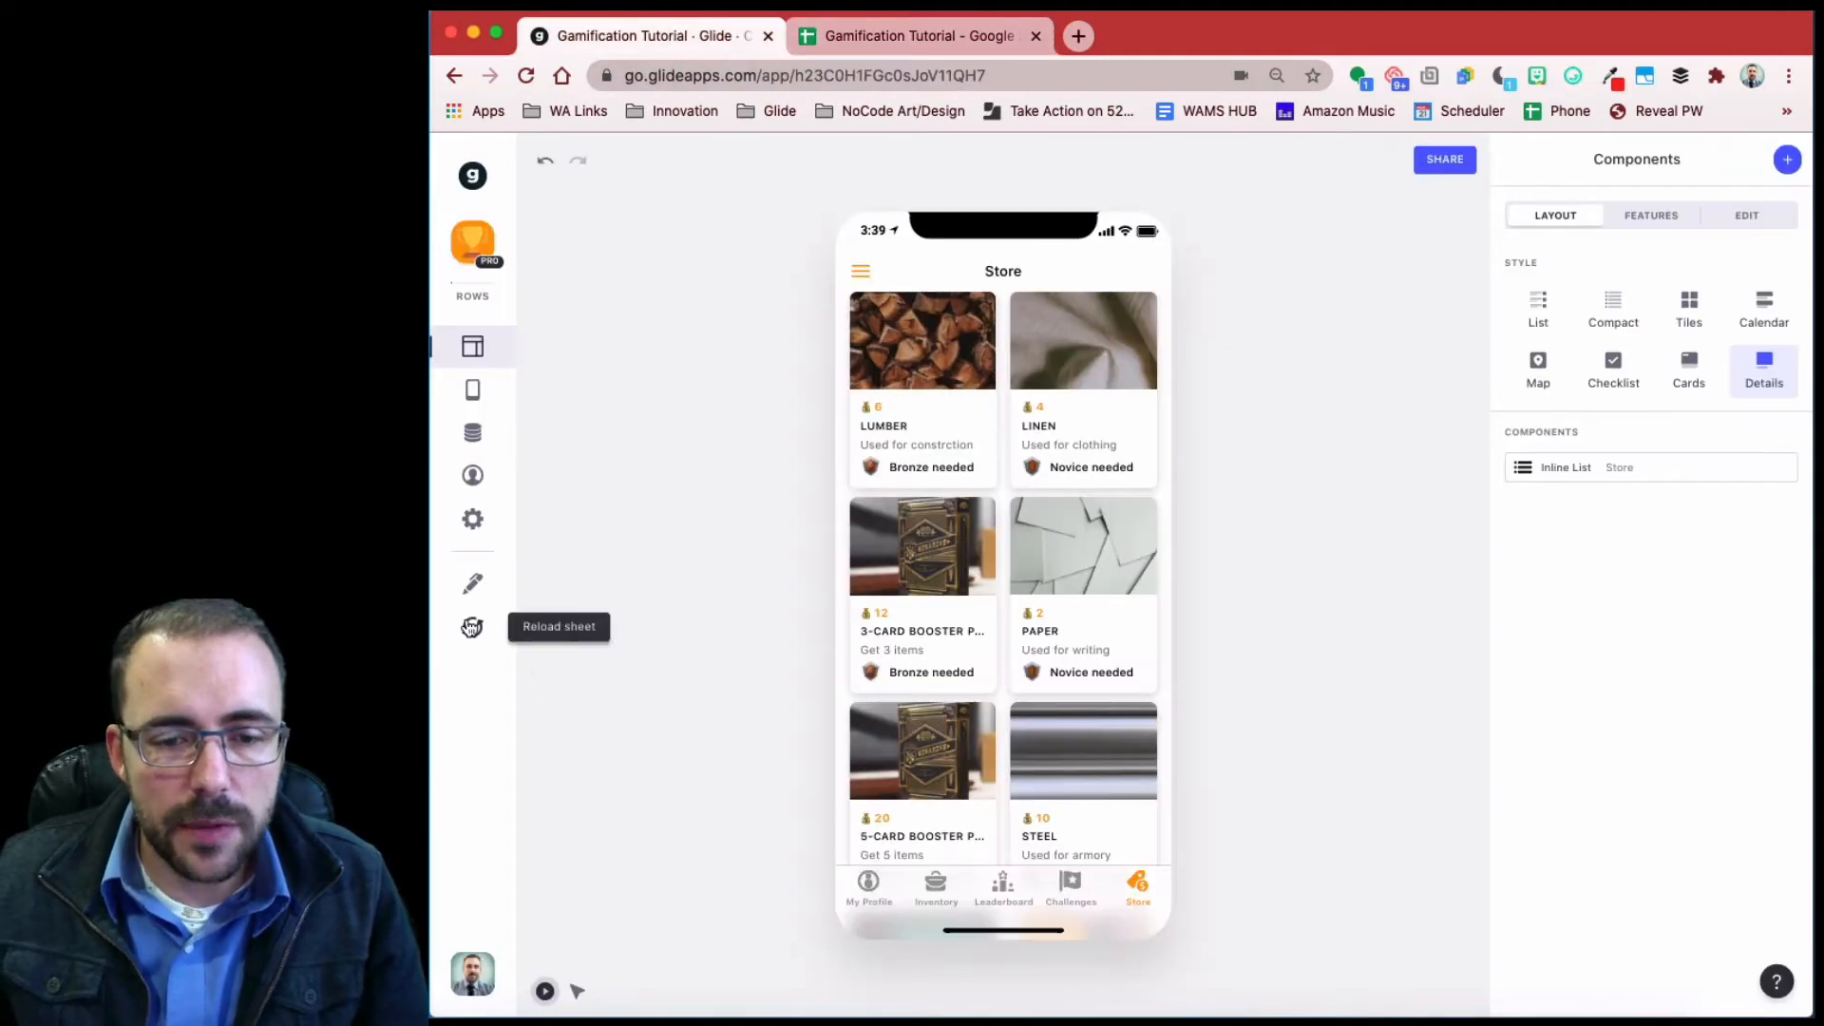
click(471, 627)
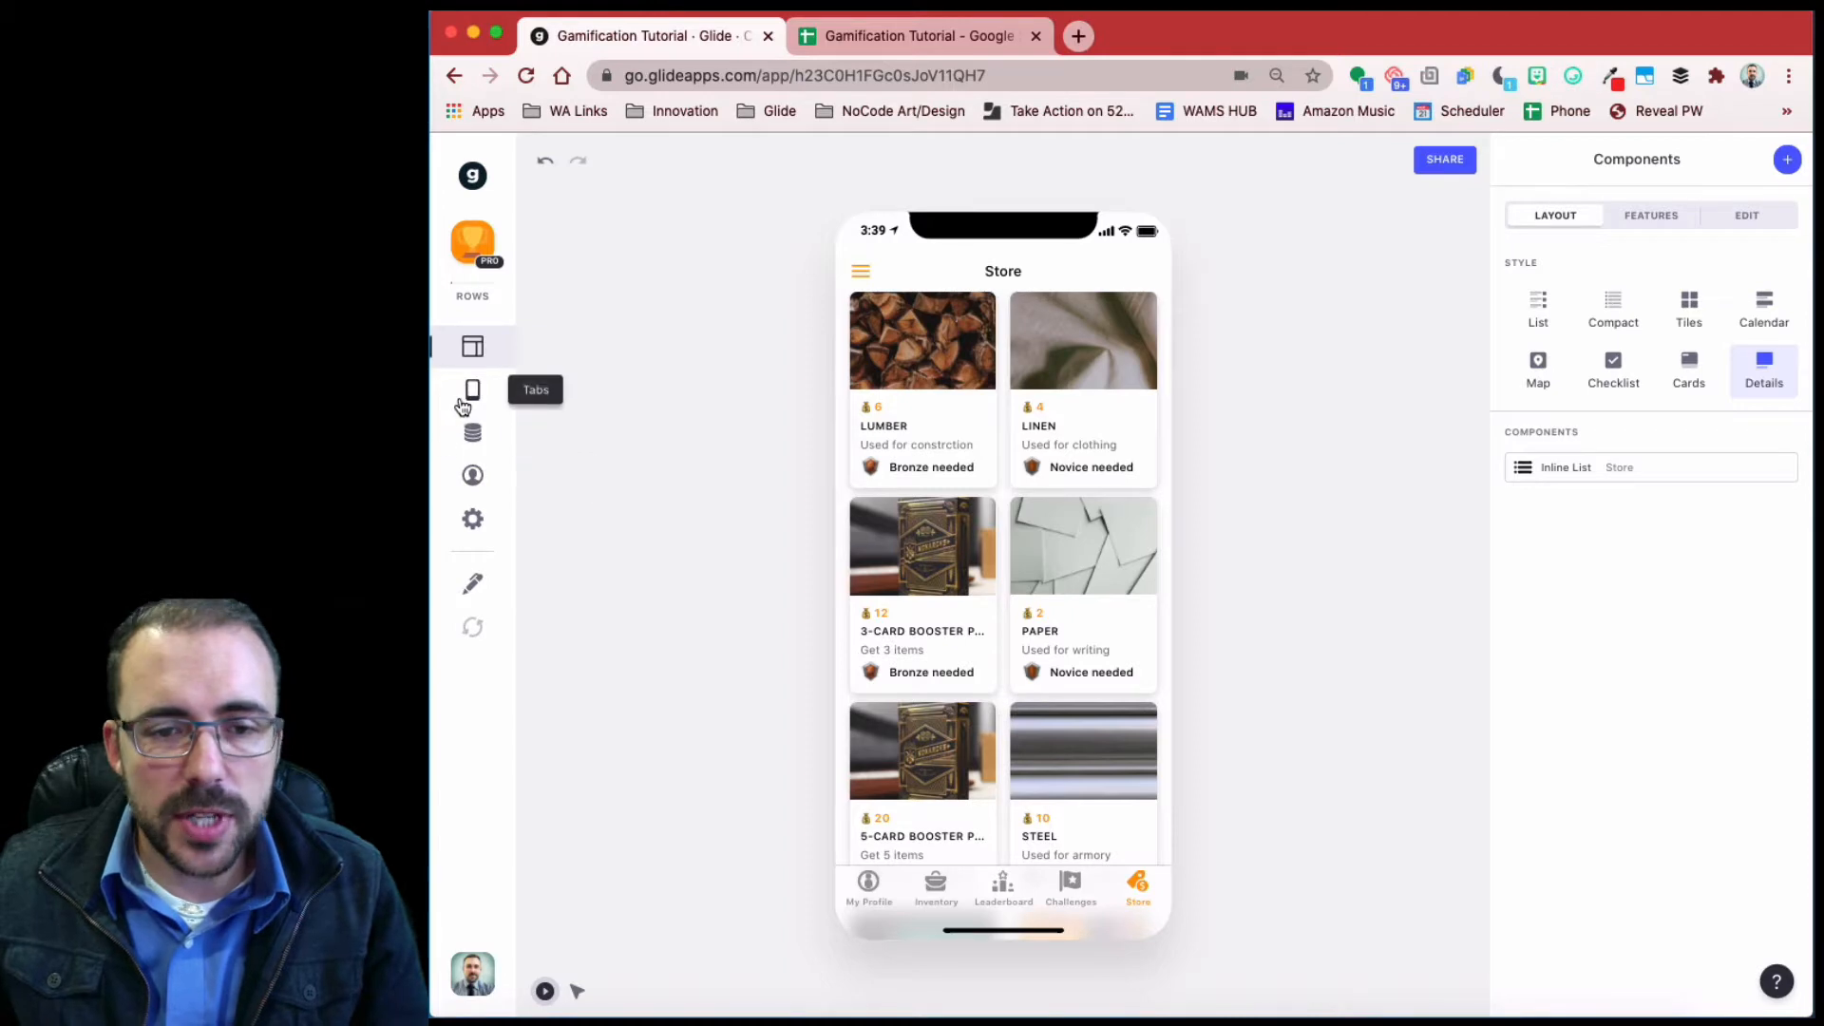
click(470, 393)
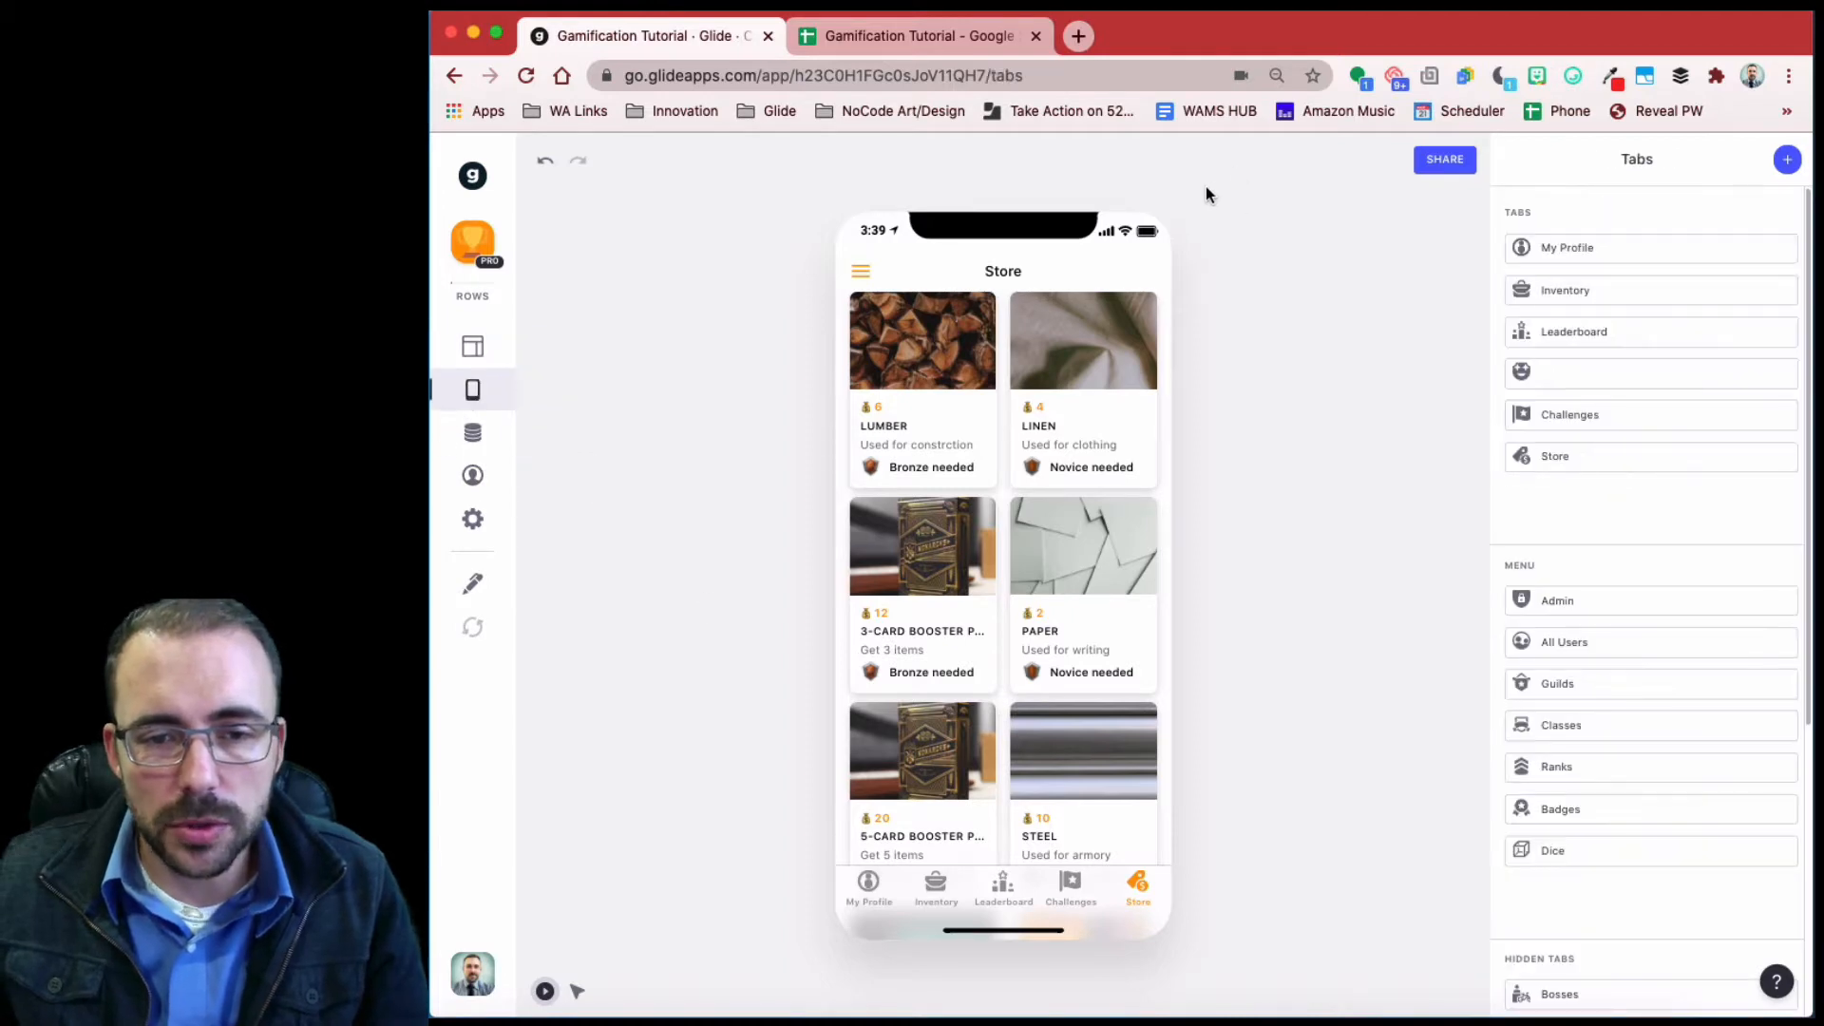
- Add a new app tab with a map-marker icon found by searching 'map'
click(1787, 164)
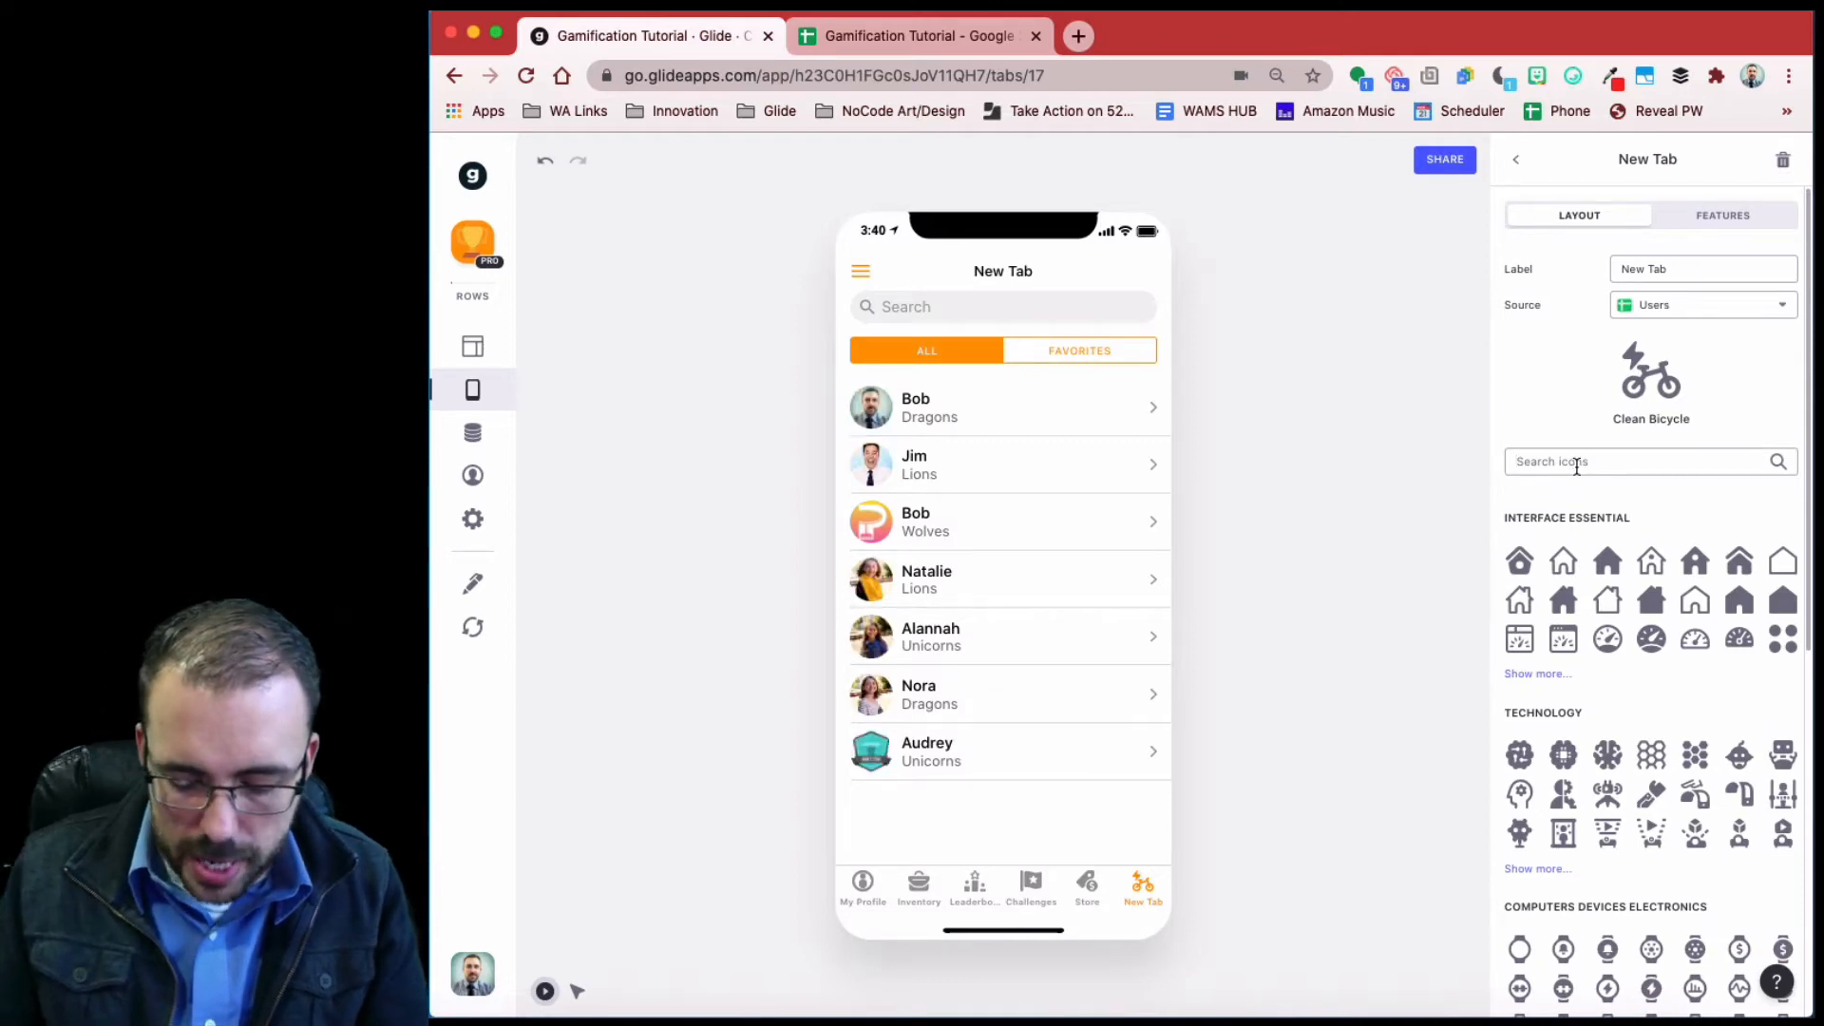
click(1576, 463)
text(map)
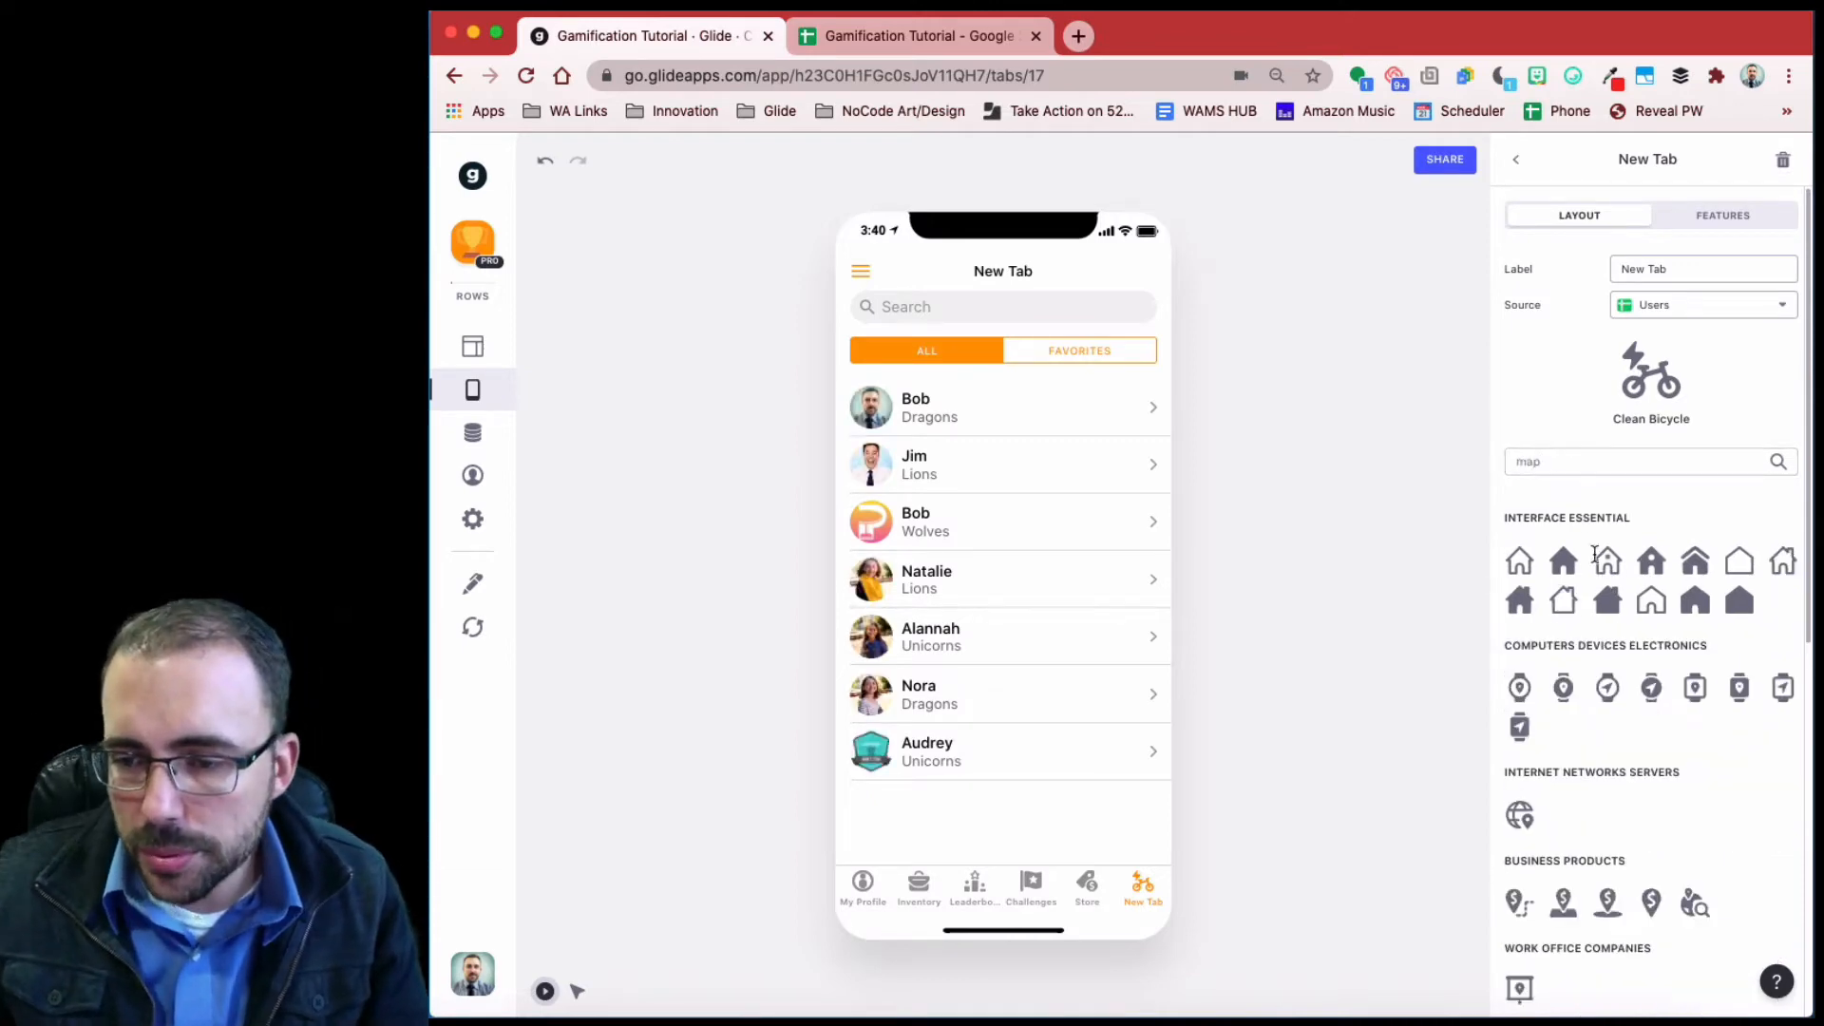
scroll(1616, 753, down, 3)
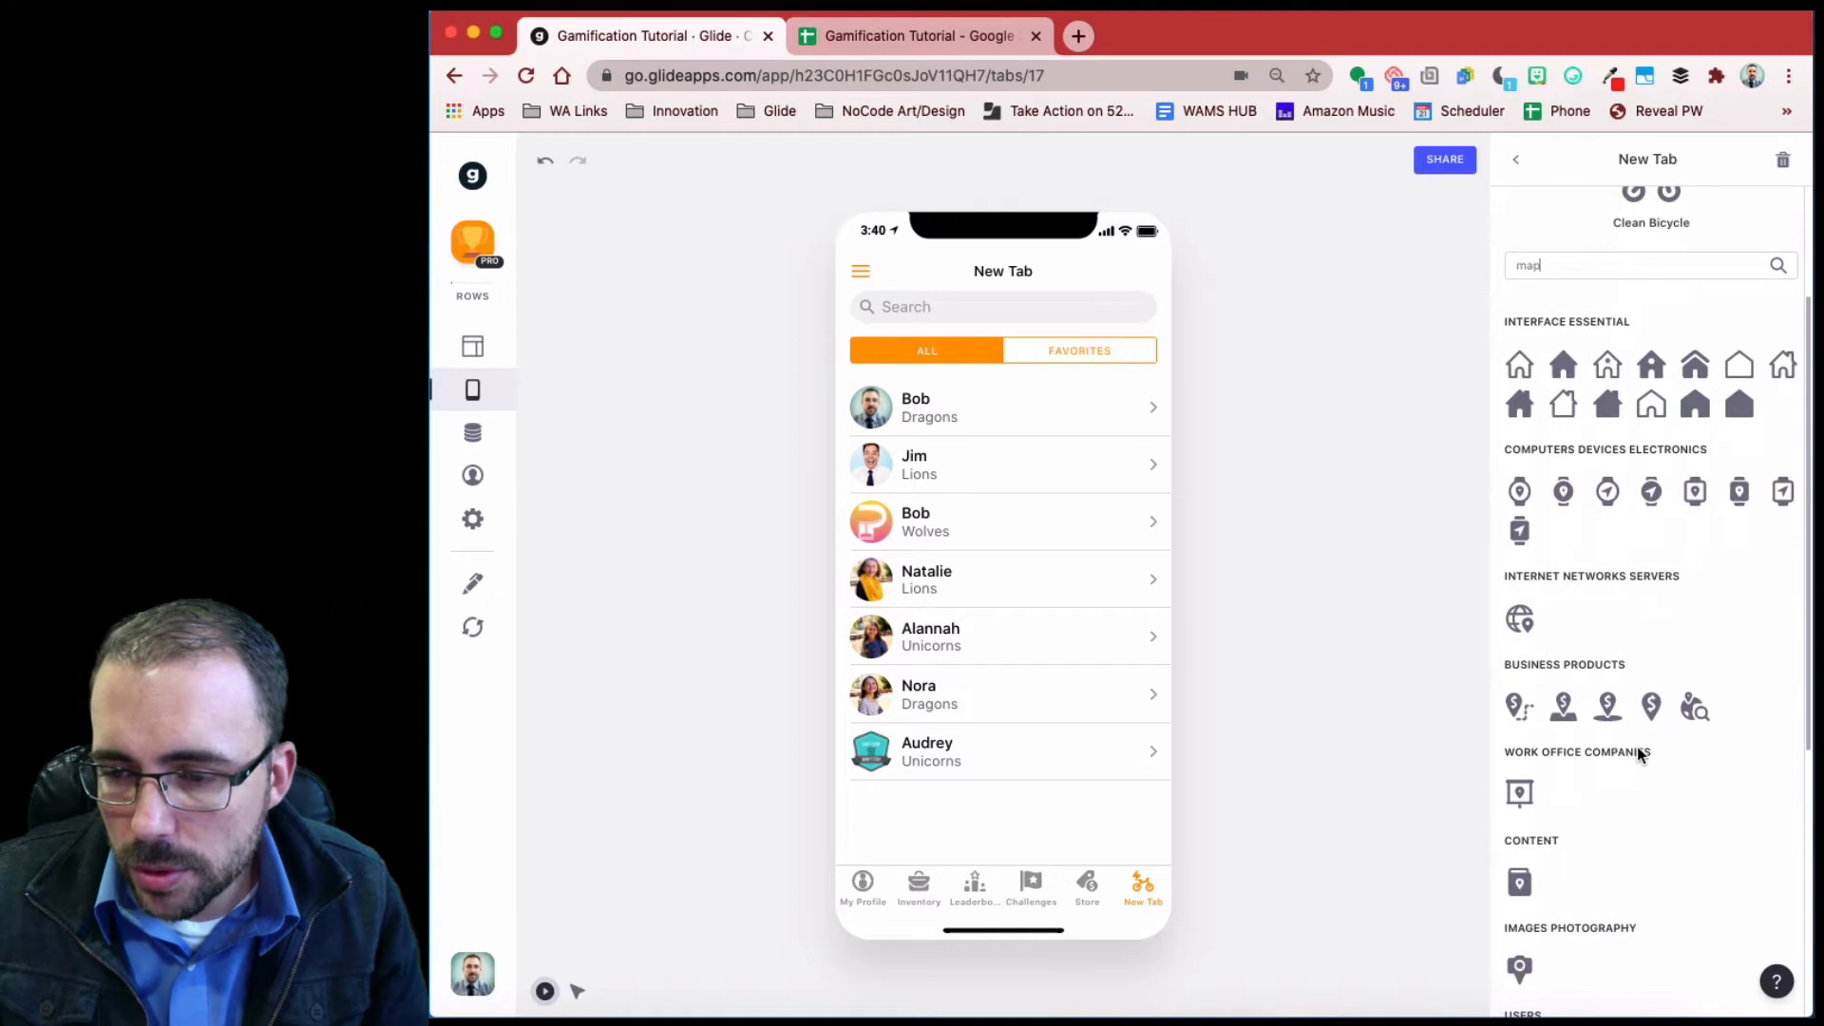
scroll(1637, 746, down, 5)
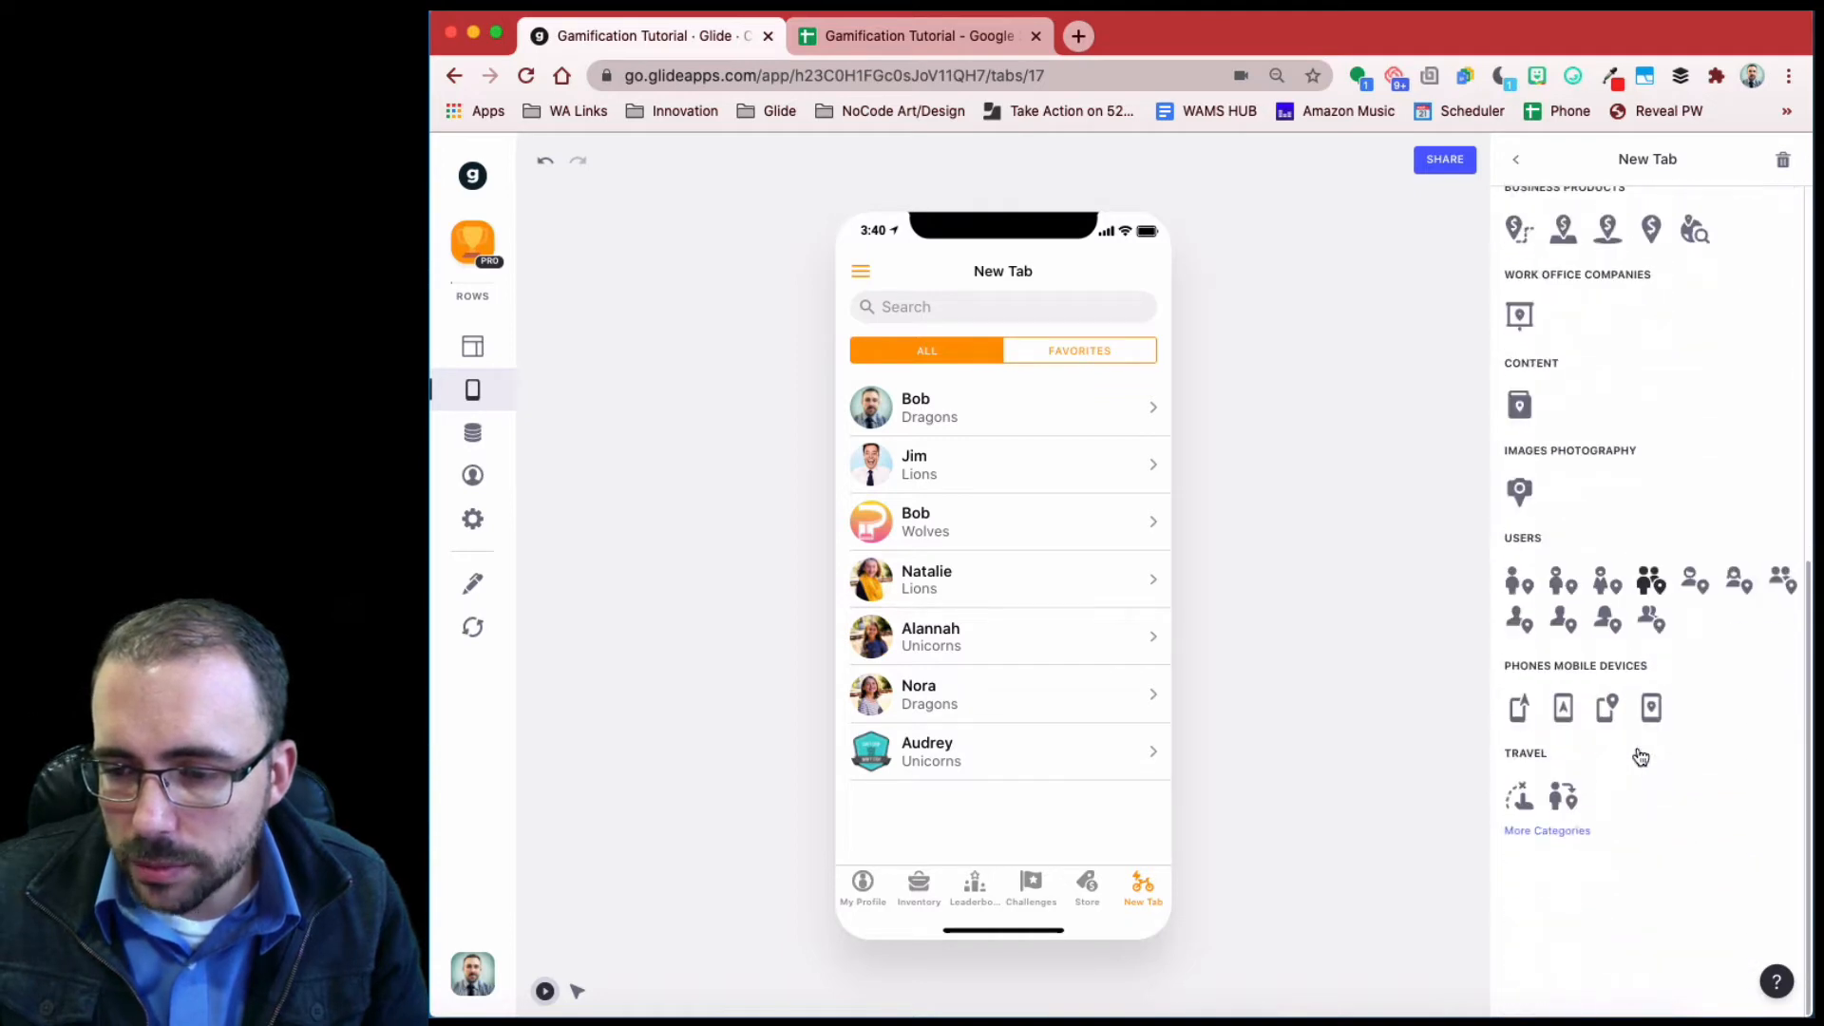
click(1546, 830)
scroll(1642, 726, down, 3)
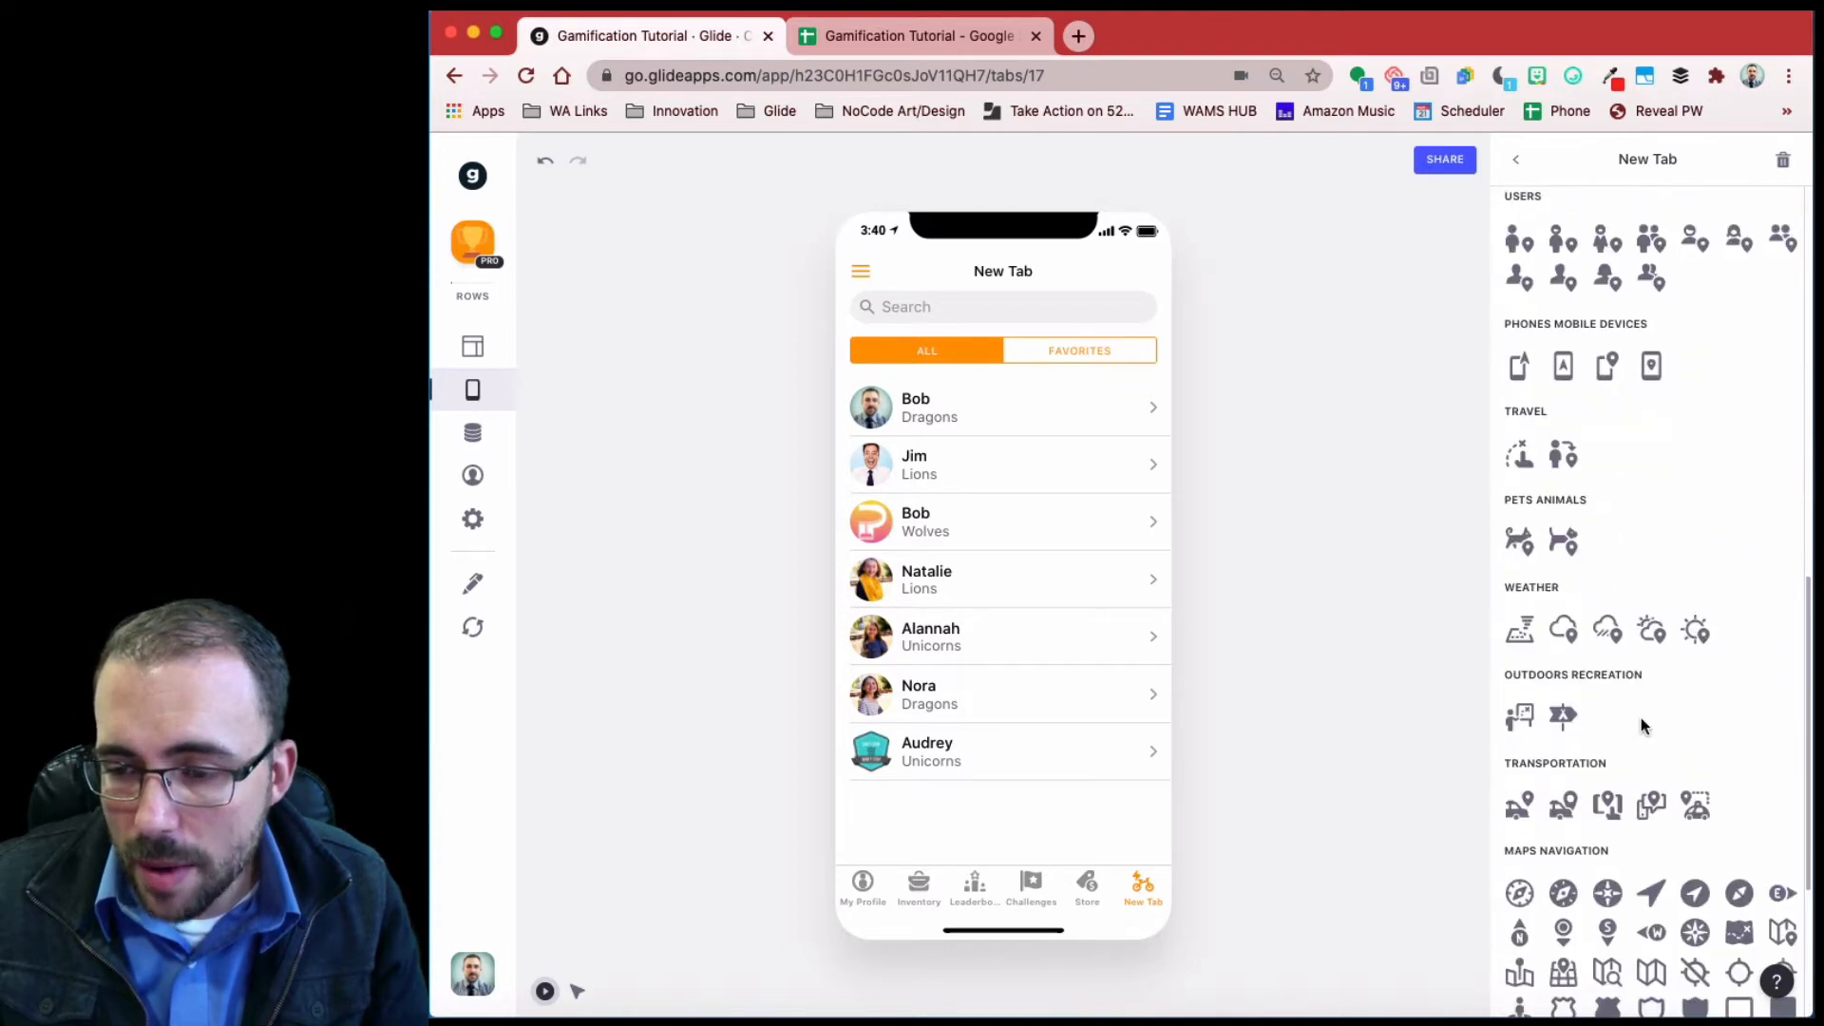
scroll(1643, 720, down, 3)
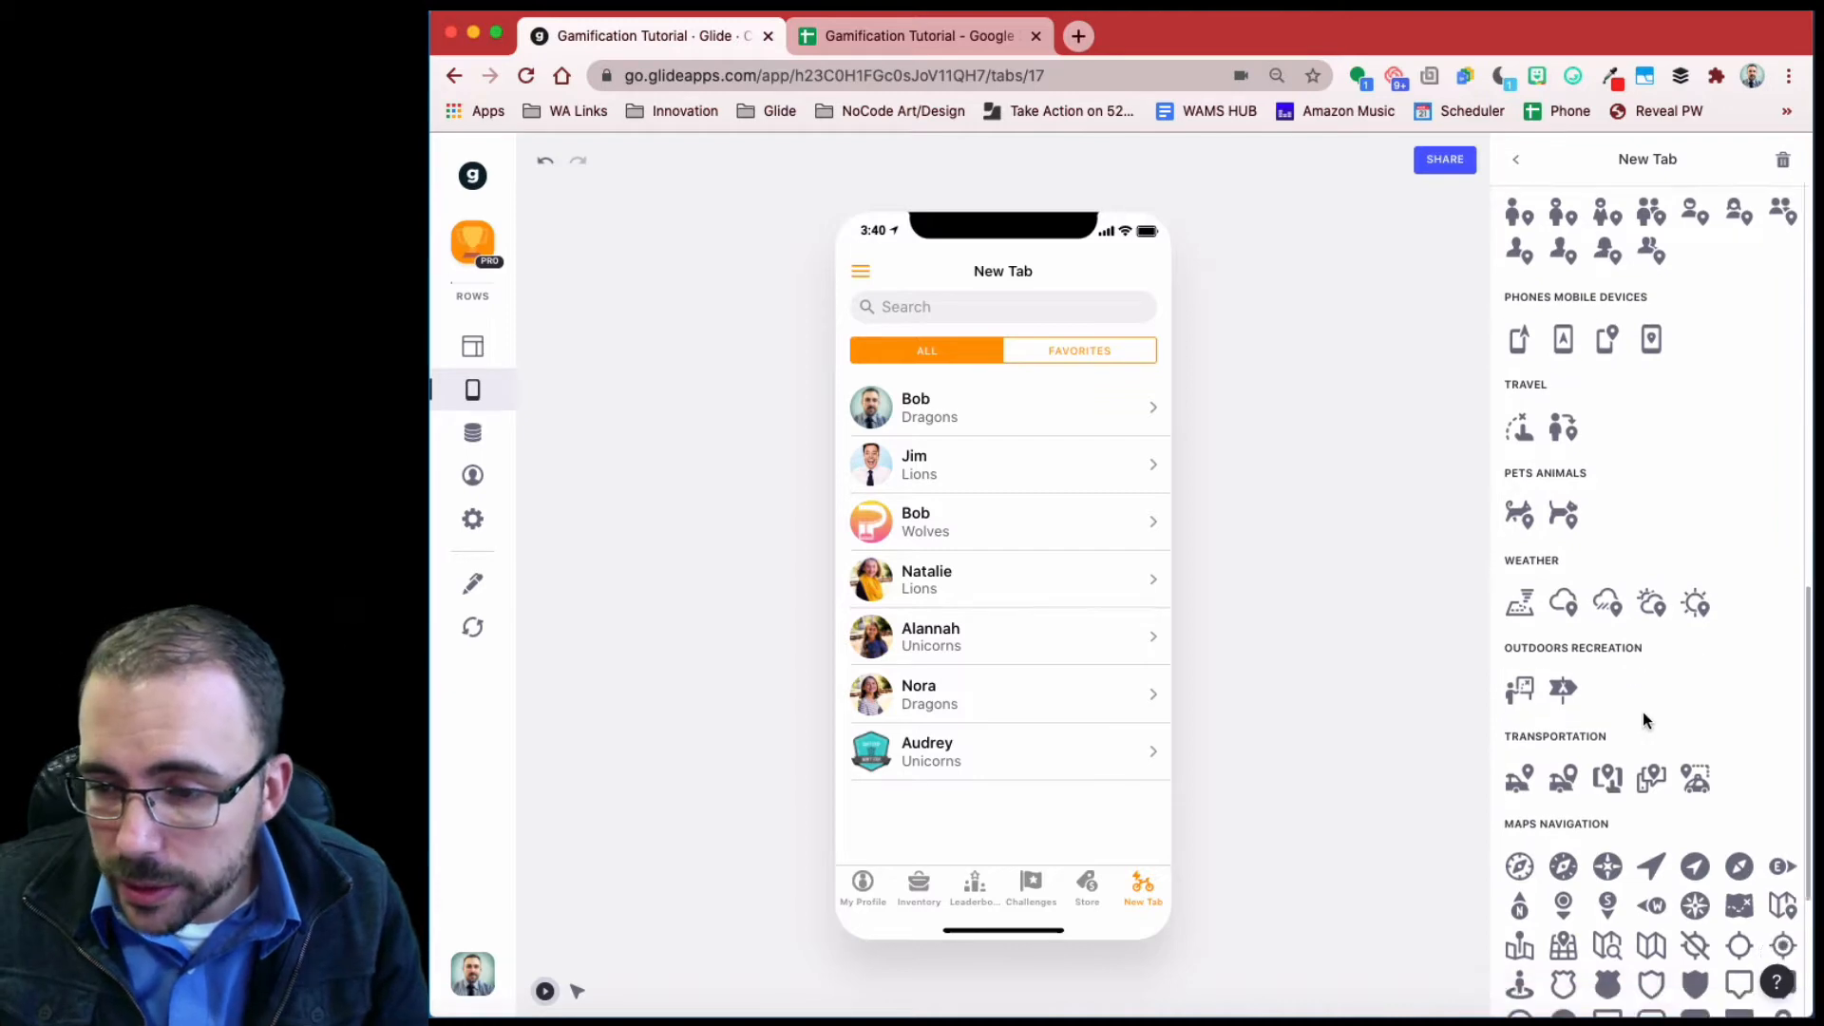
scroll(1646, 722, down, 1)
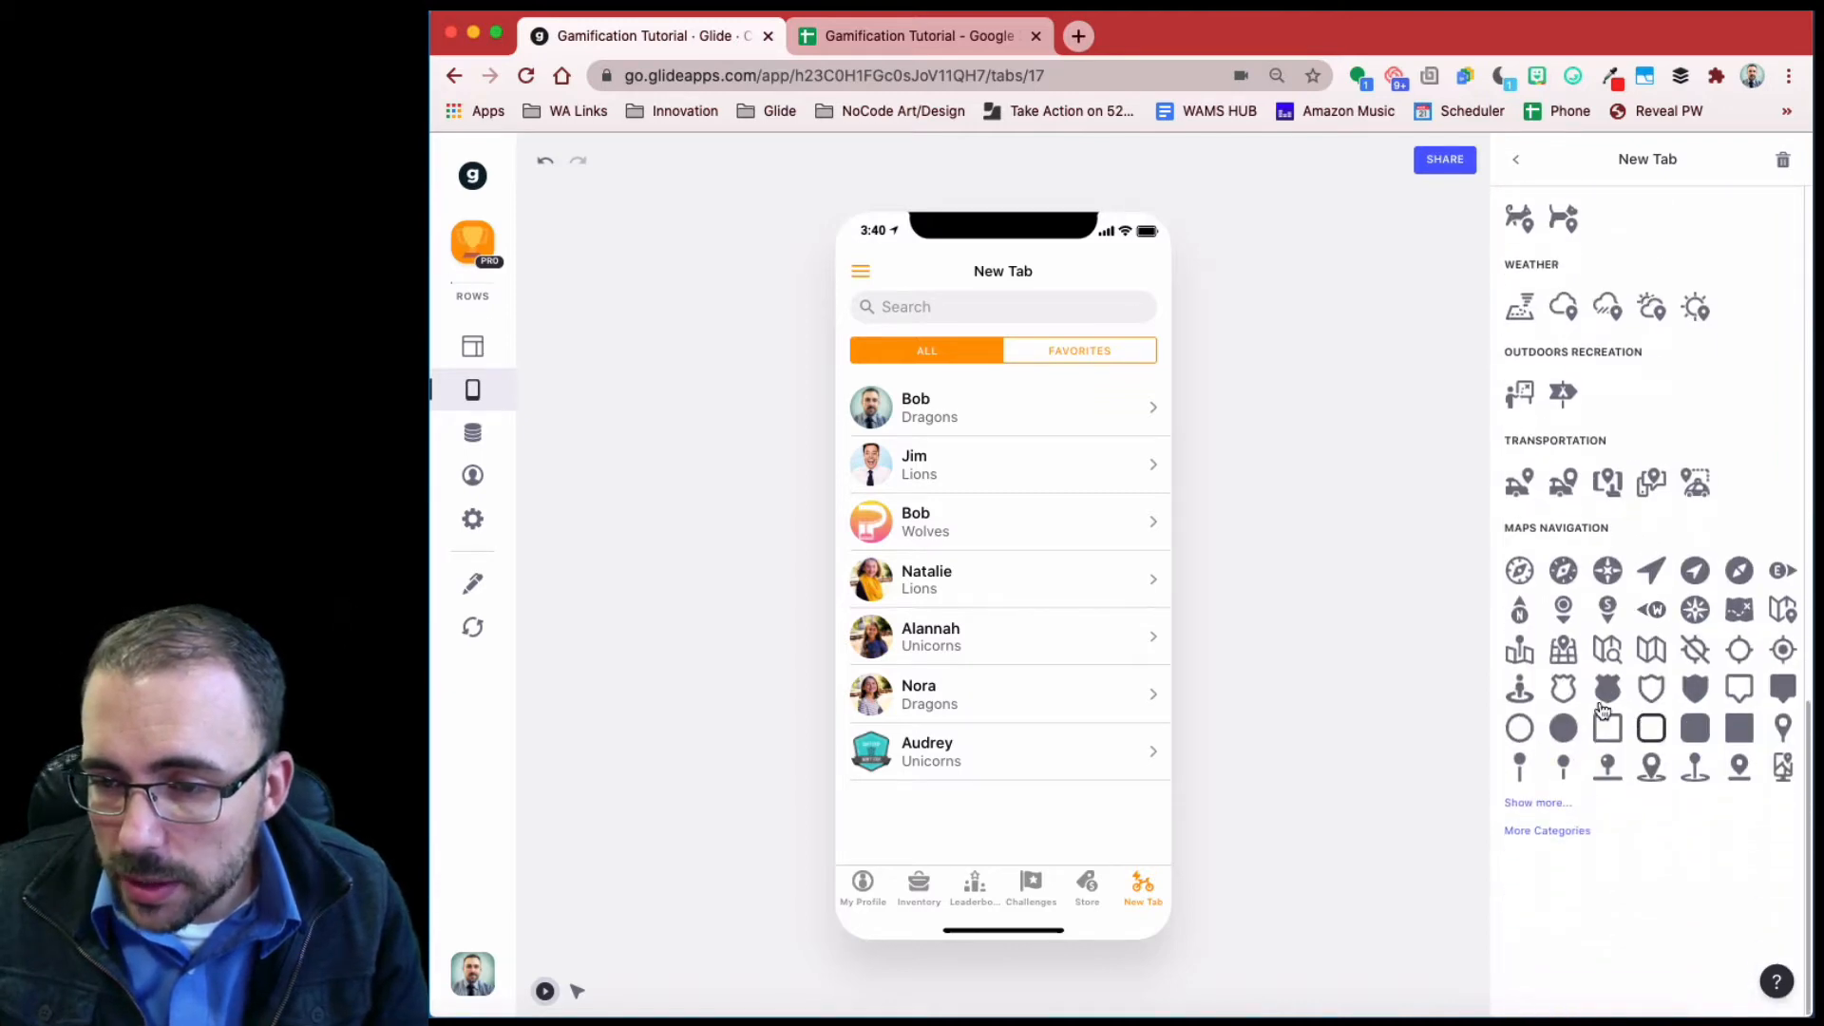
click(1738, 609)
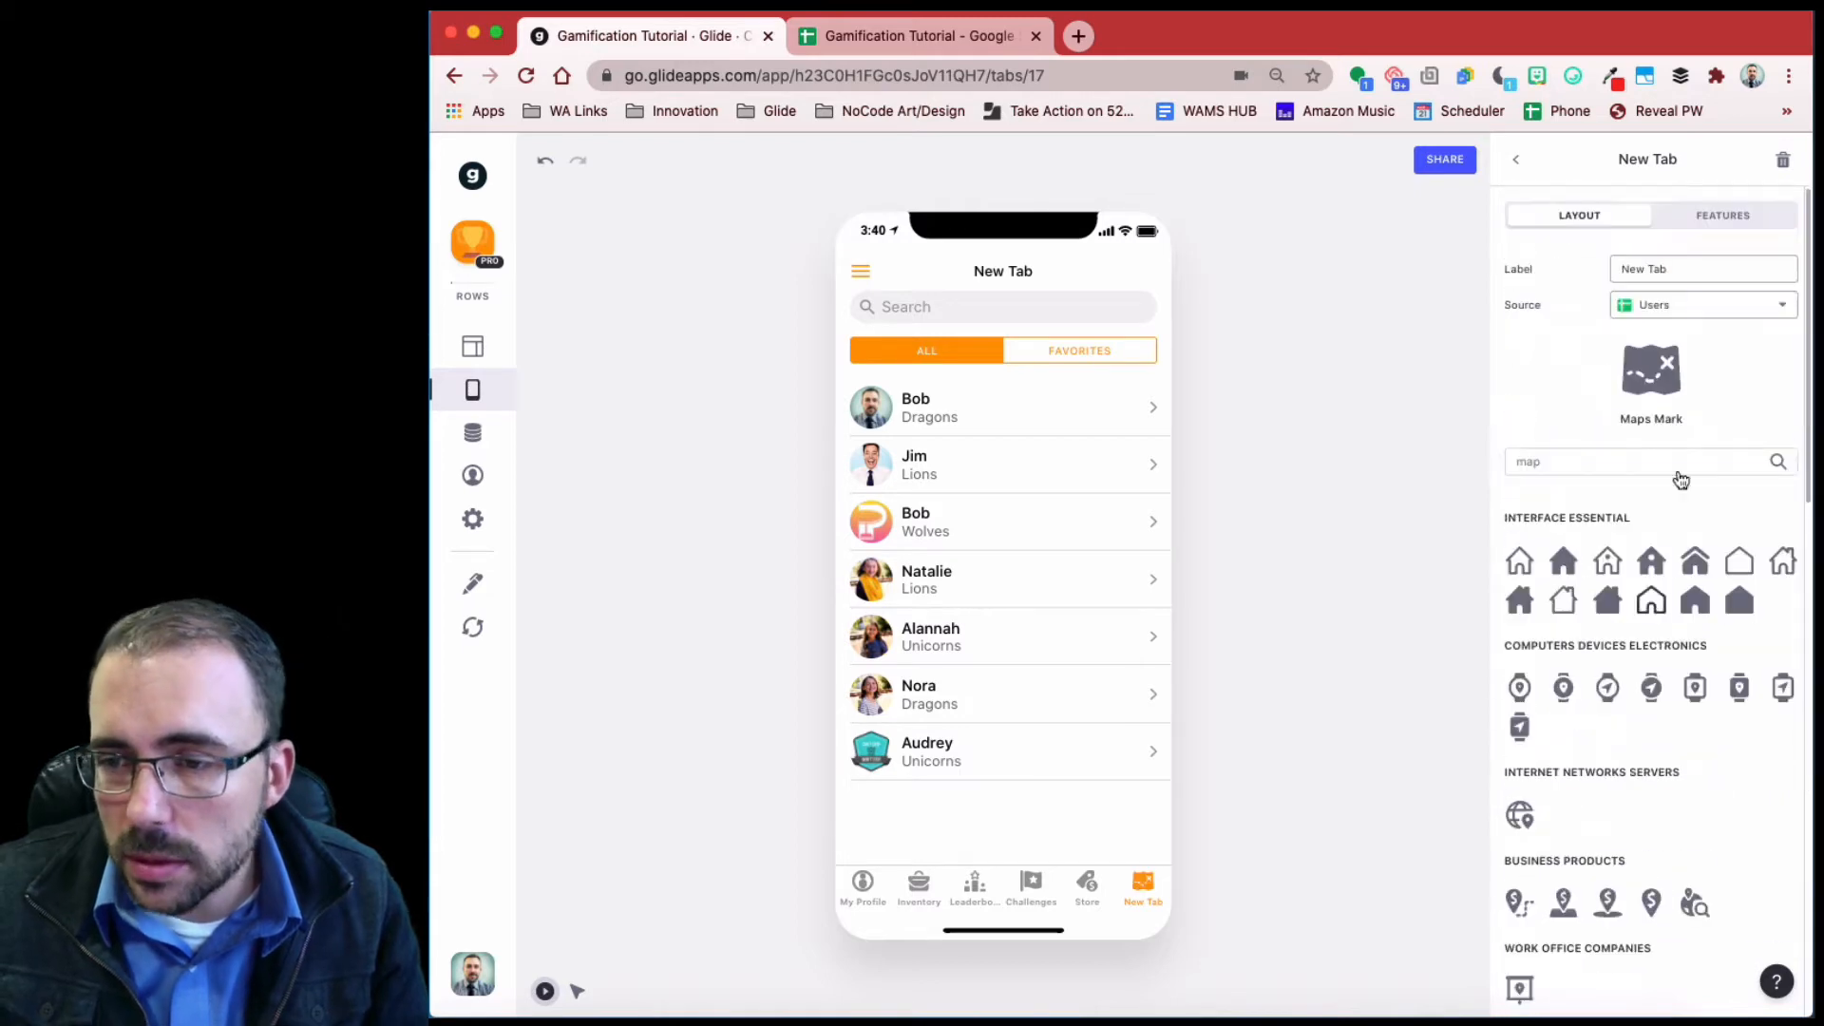
- Label the new tab Treasure Hunt
drag(1694, 266, 1548, 273)
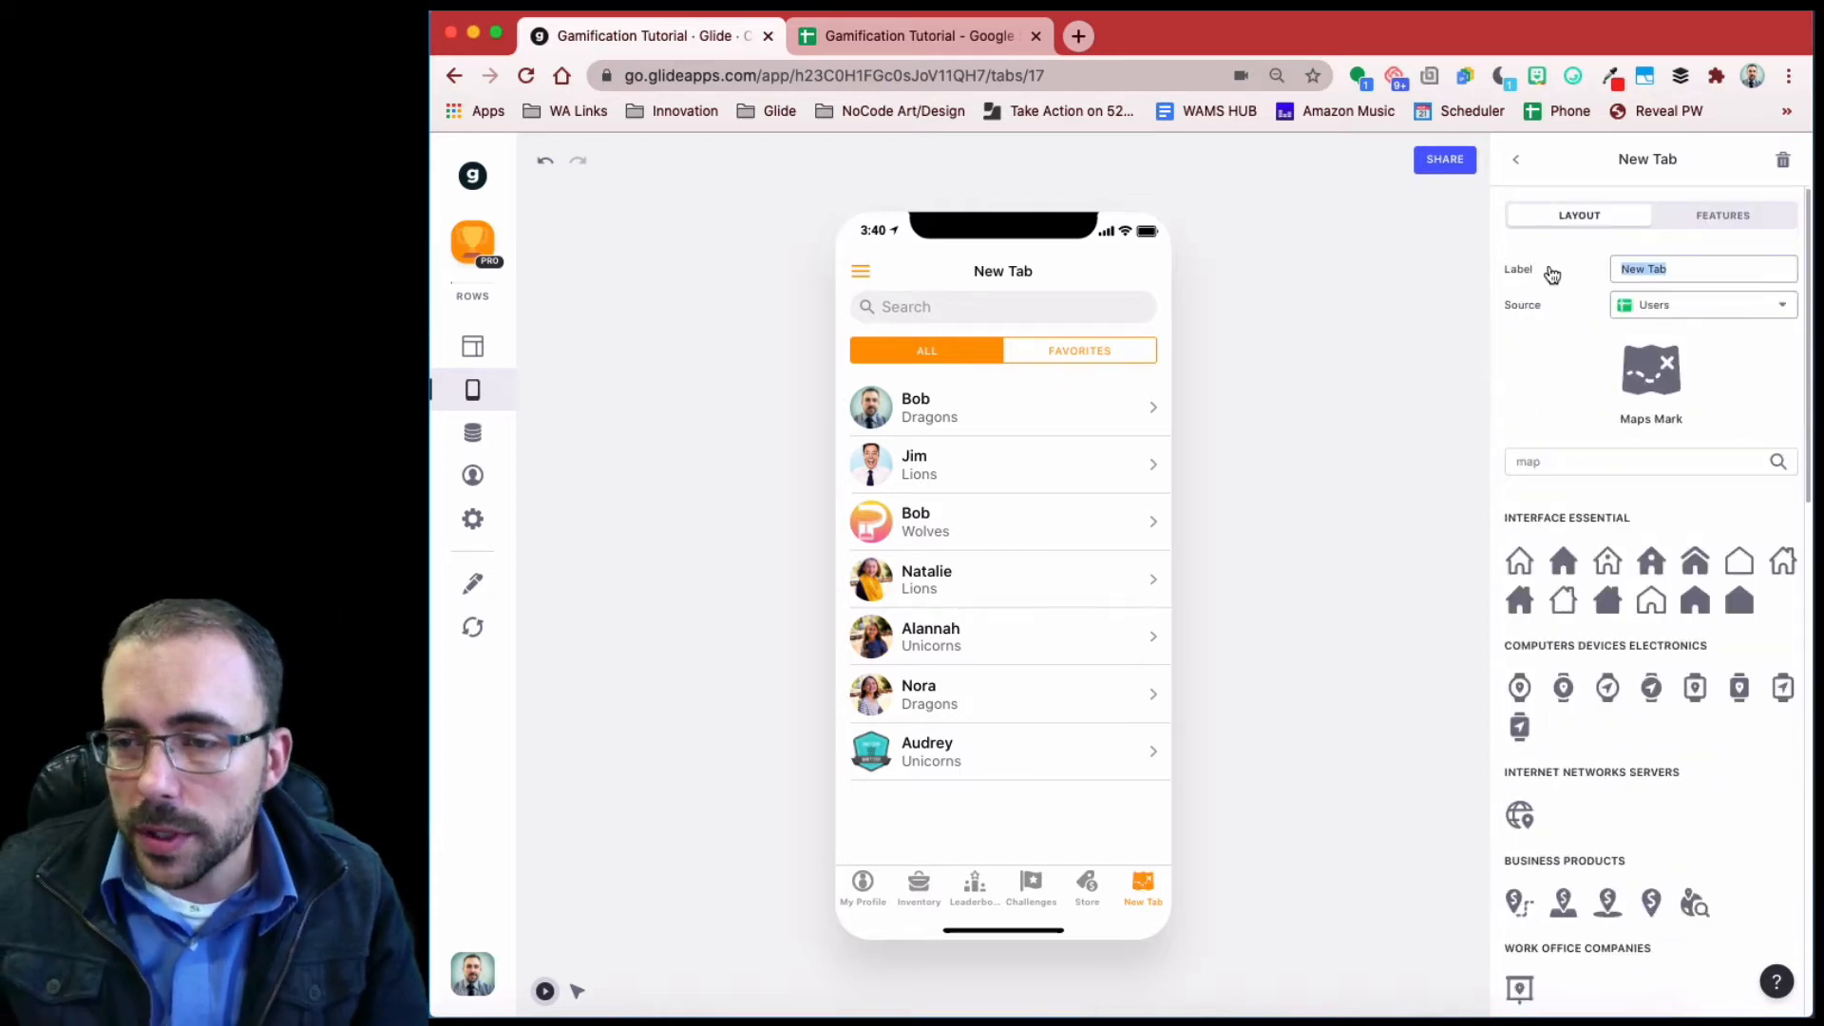
text(Tre)
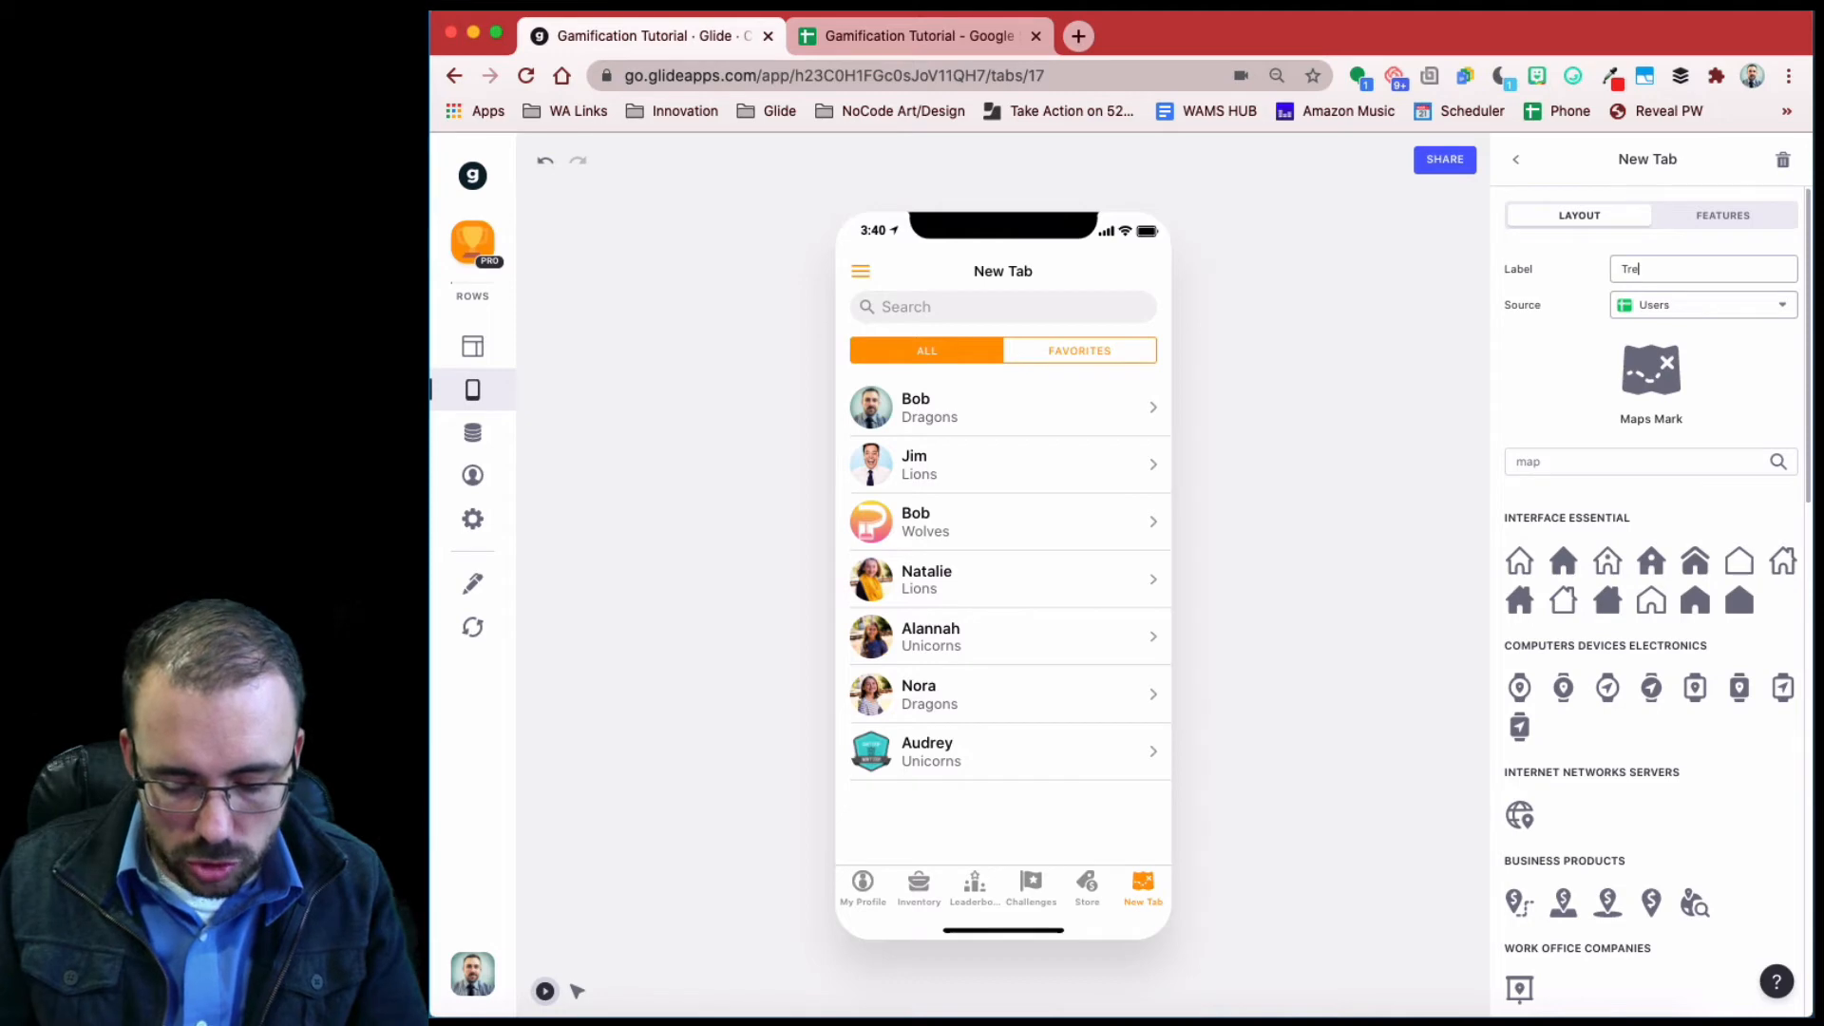
text(asure Hunt)
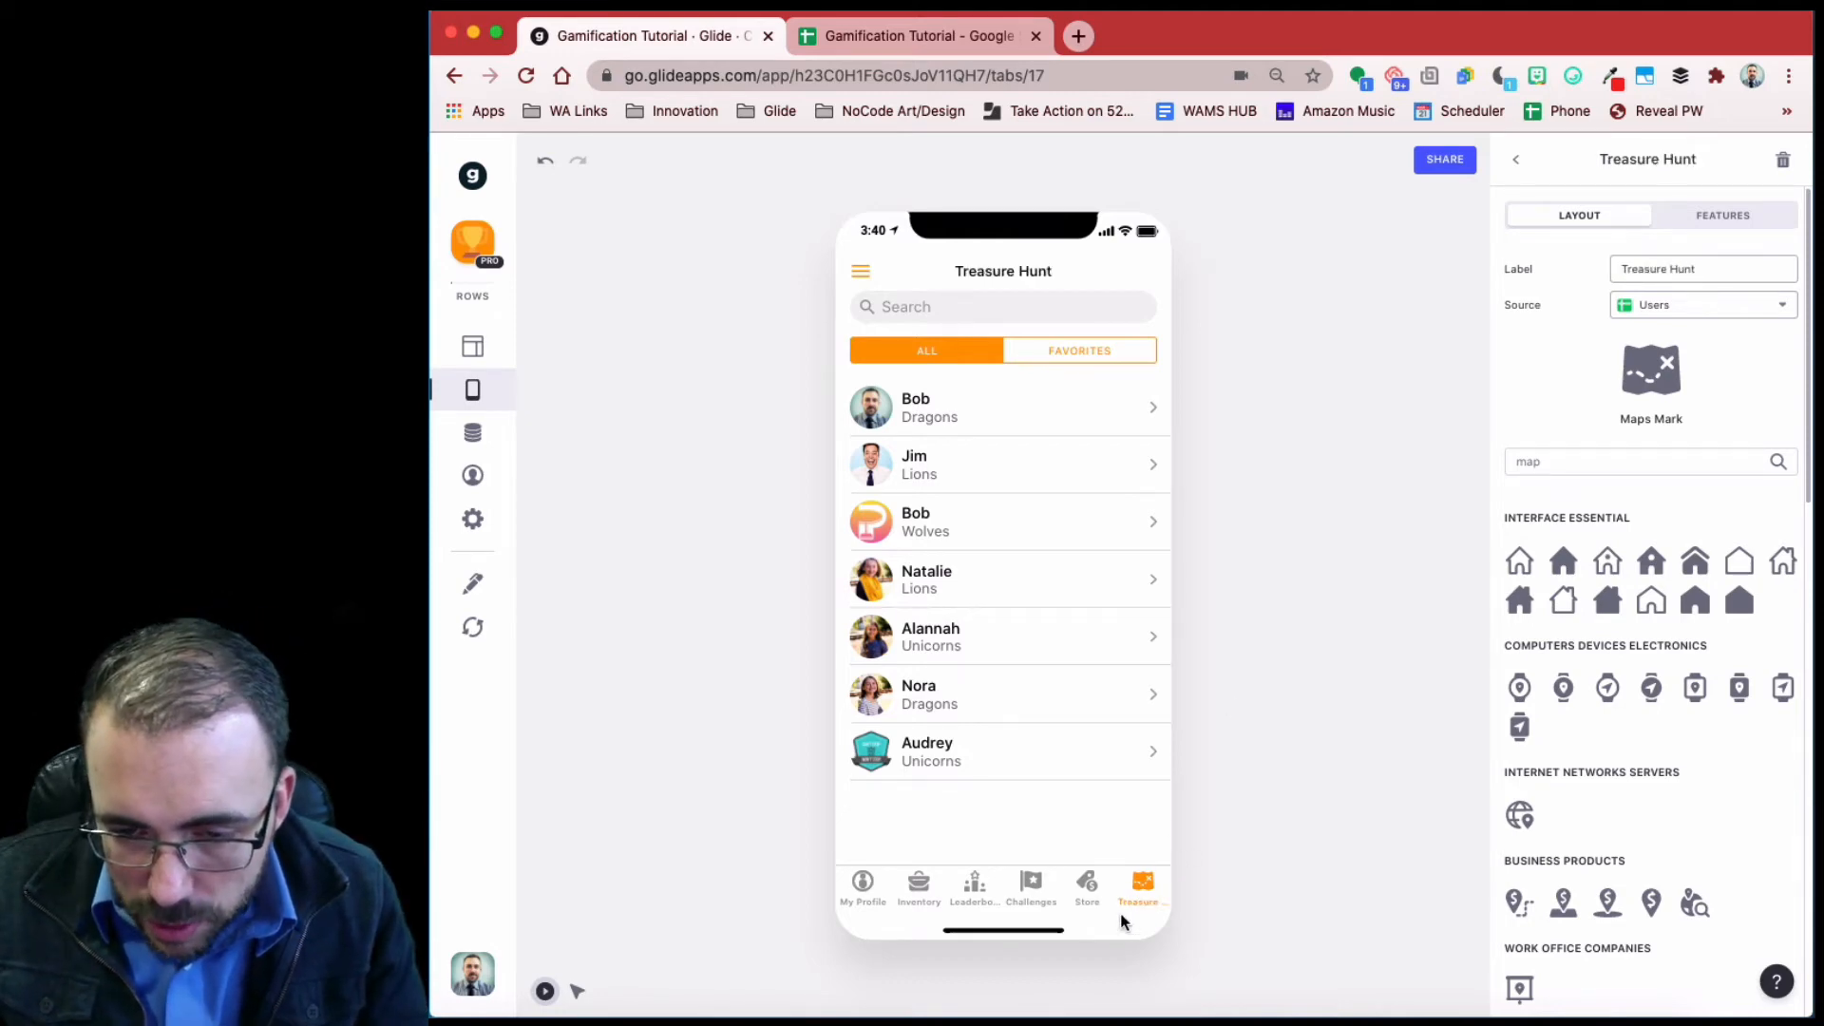
click(1516, 160)
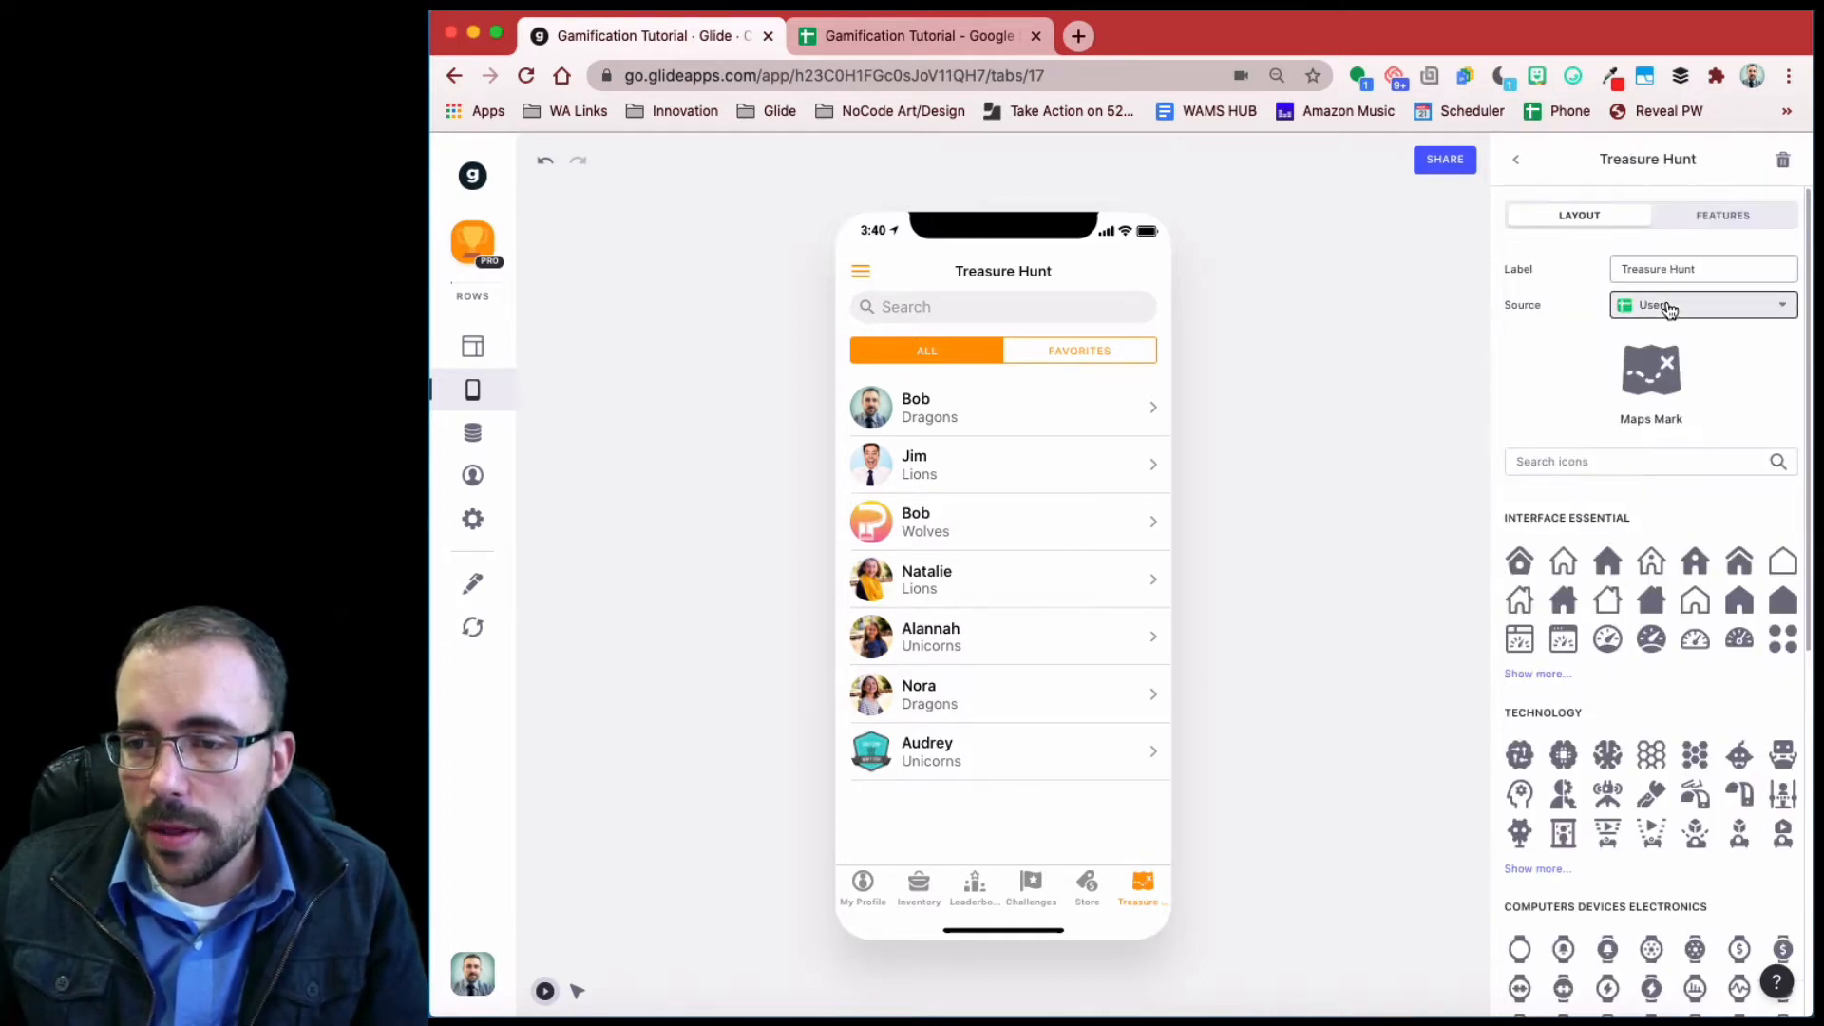
- Set the Treasure Hunt tab's data source to the Hunts table
click(1667, 305)
scroll(1693, 700, down, 3)
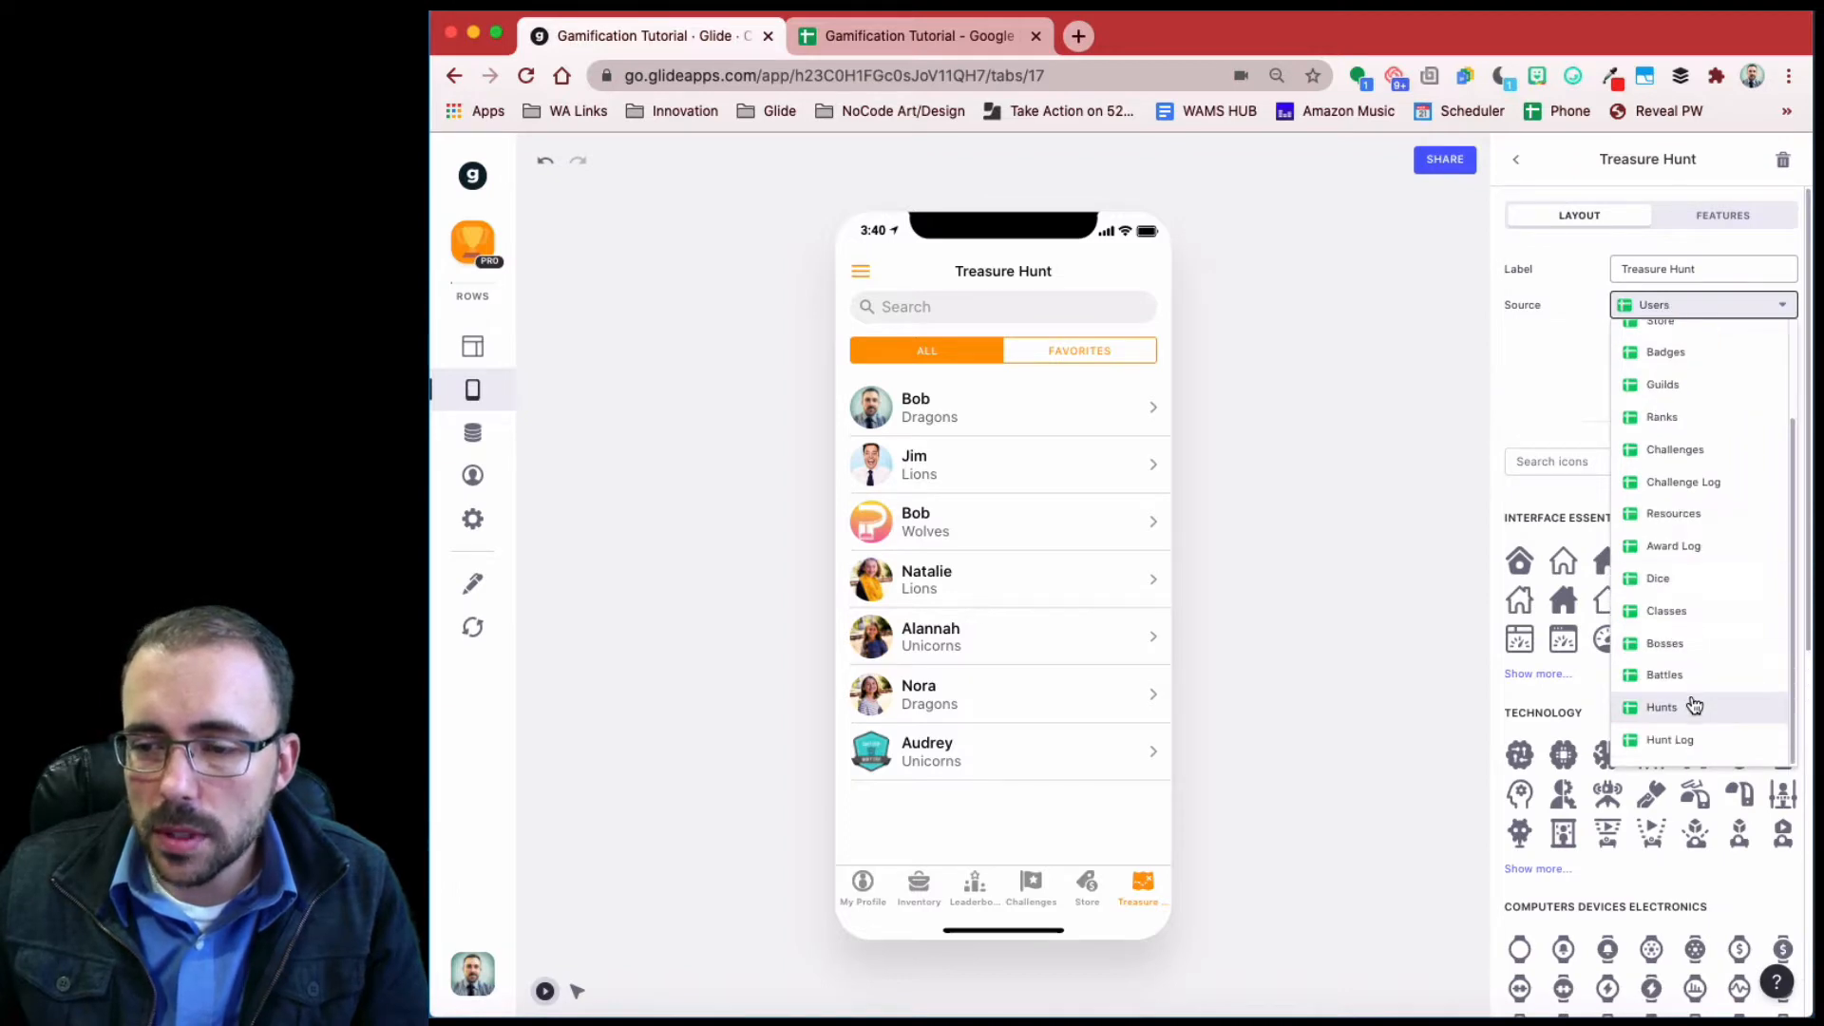
click(1695, 705)
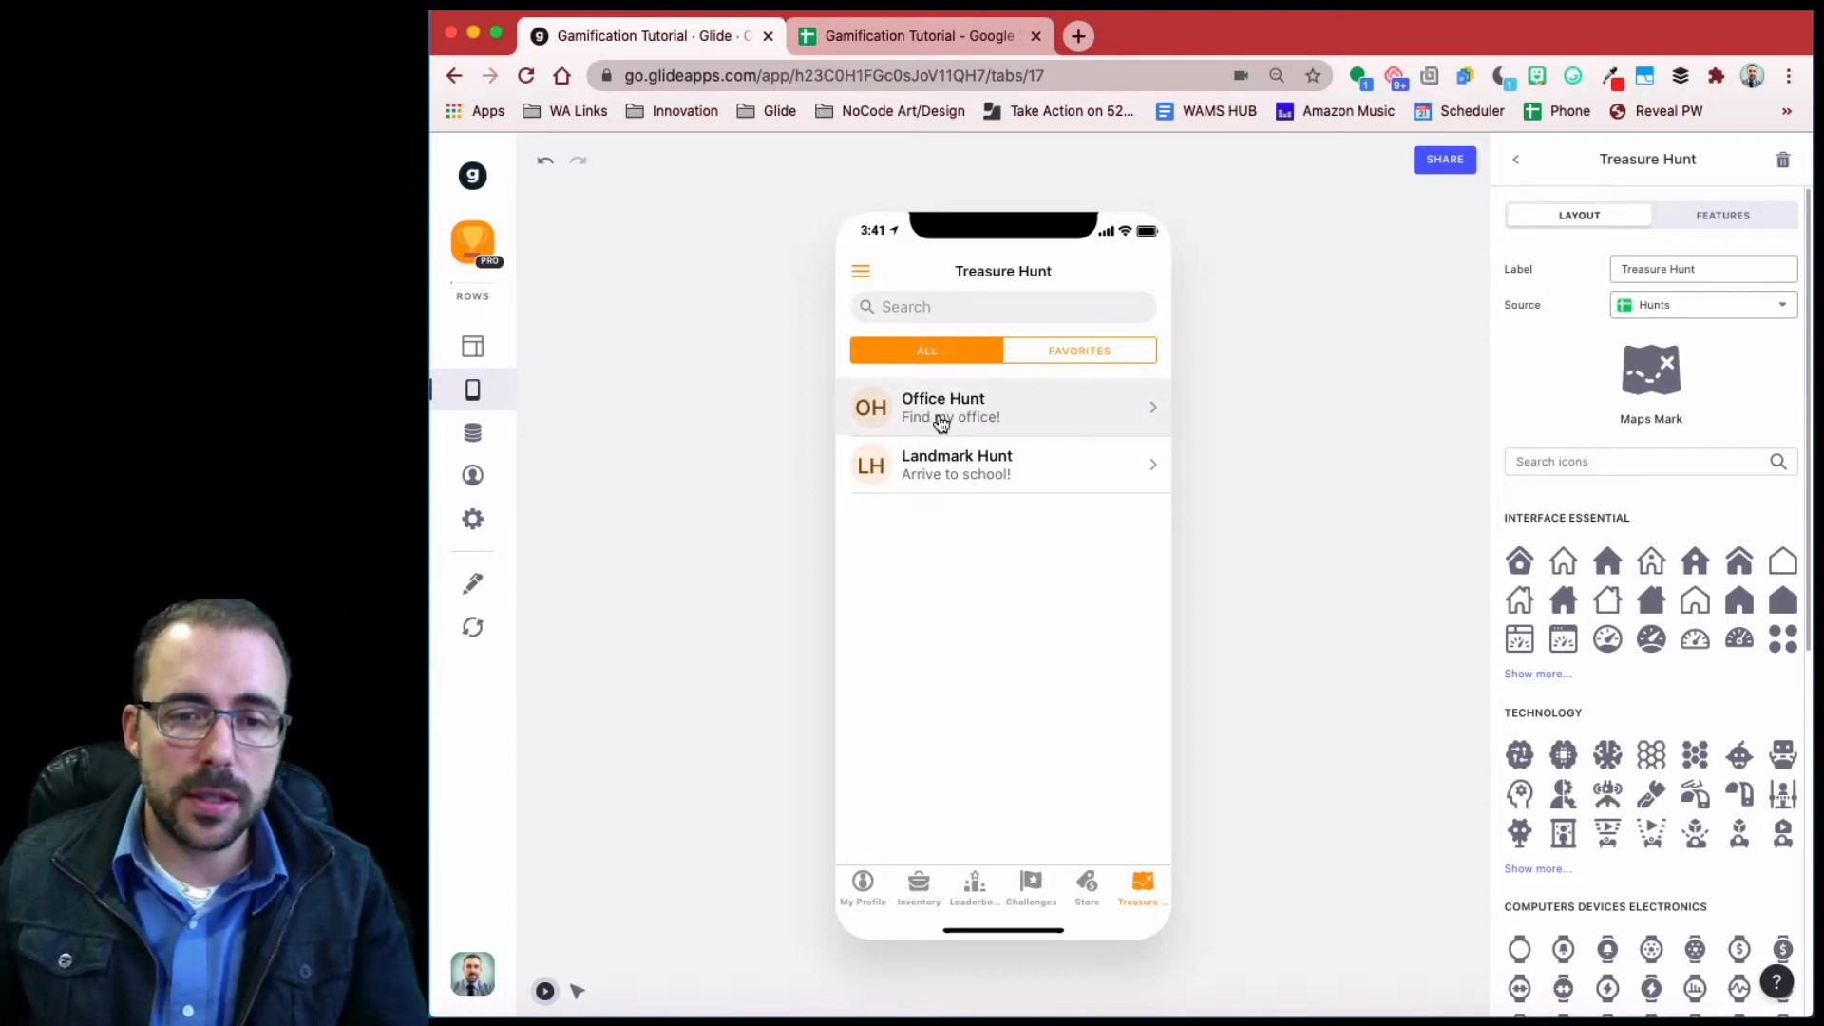
- In the Hunts data, change the Image column's type to Image
click(474, 436)
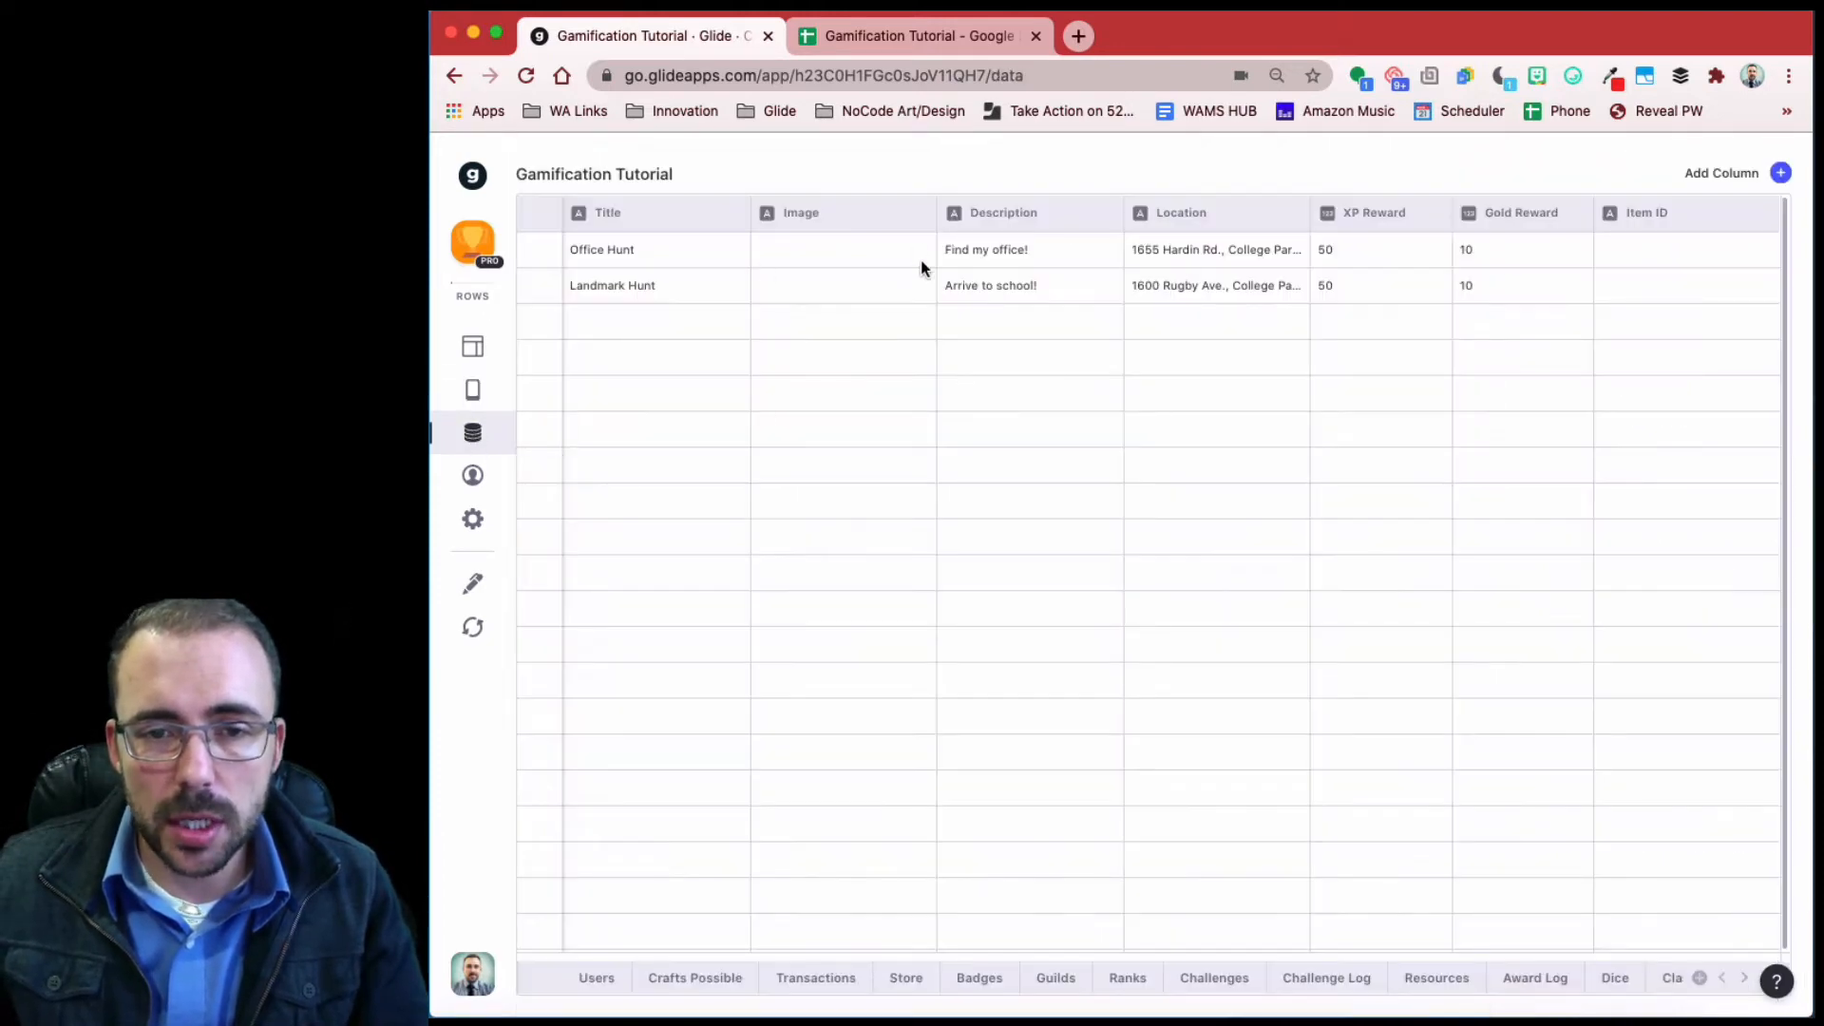
click(893, 224)
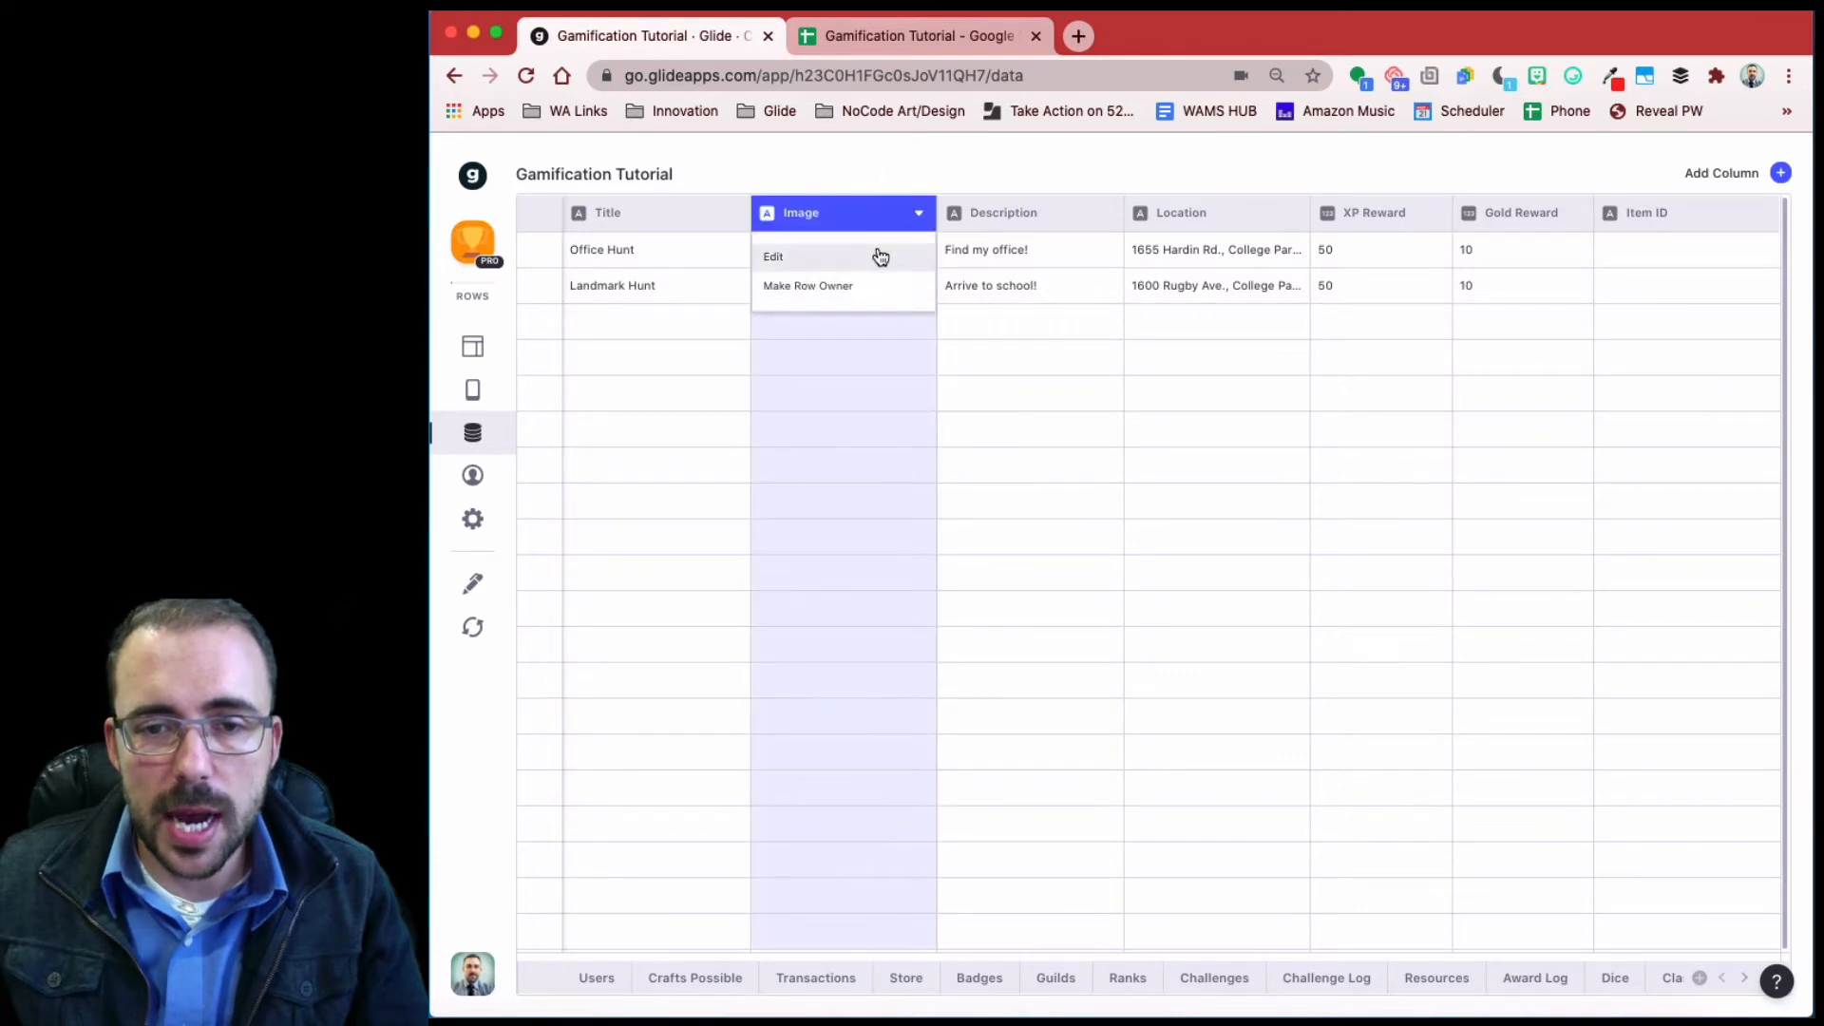
click(876, 253)
click(1158, 287)
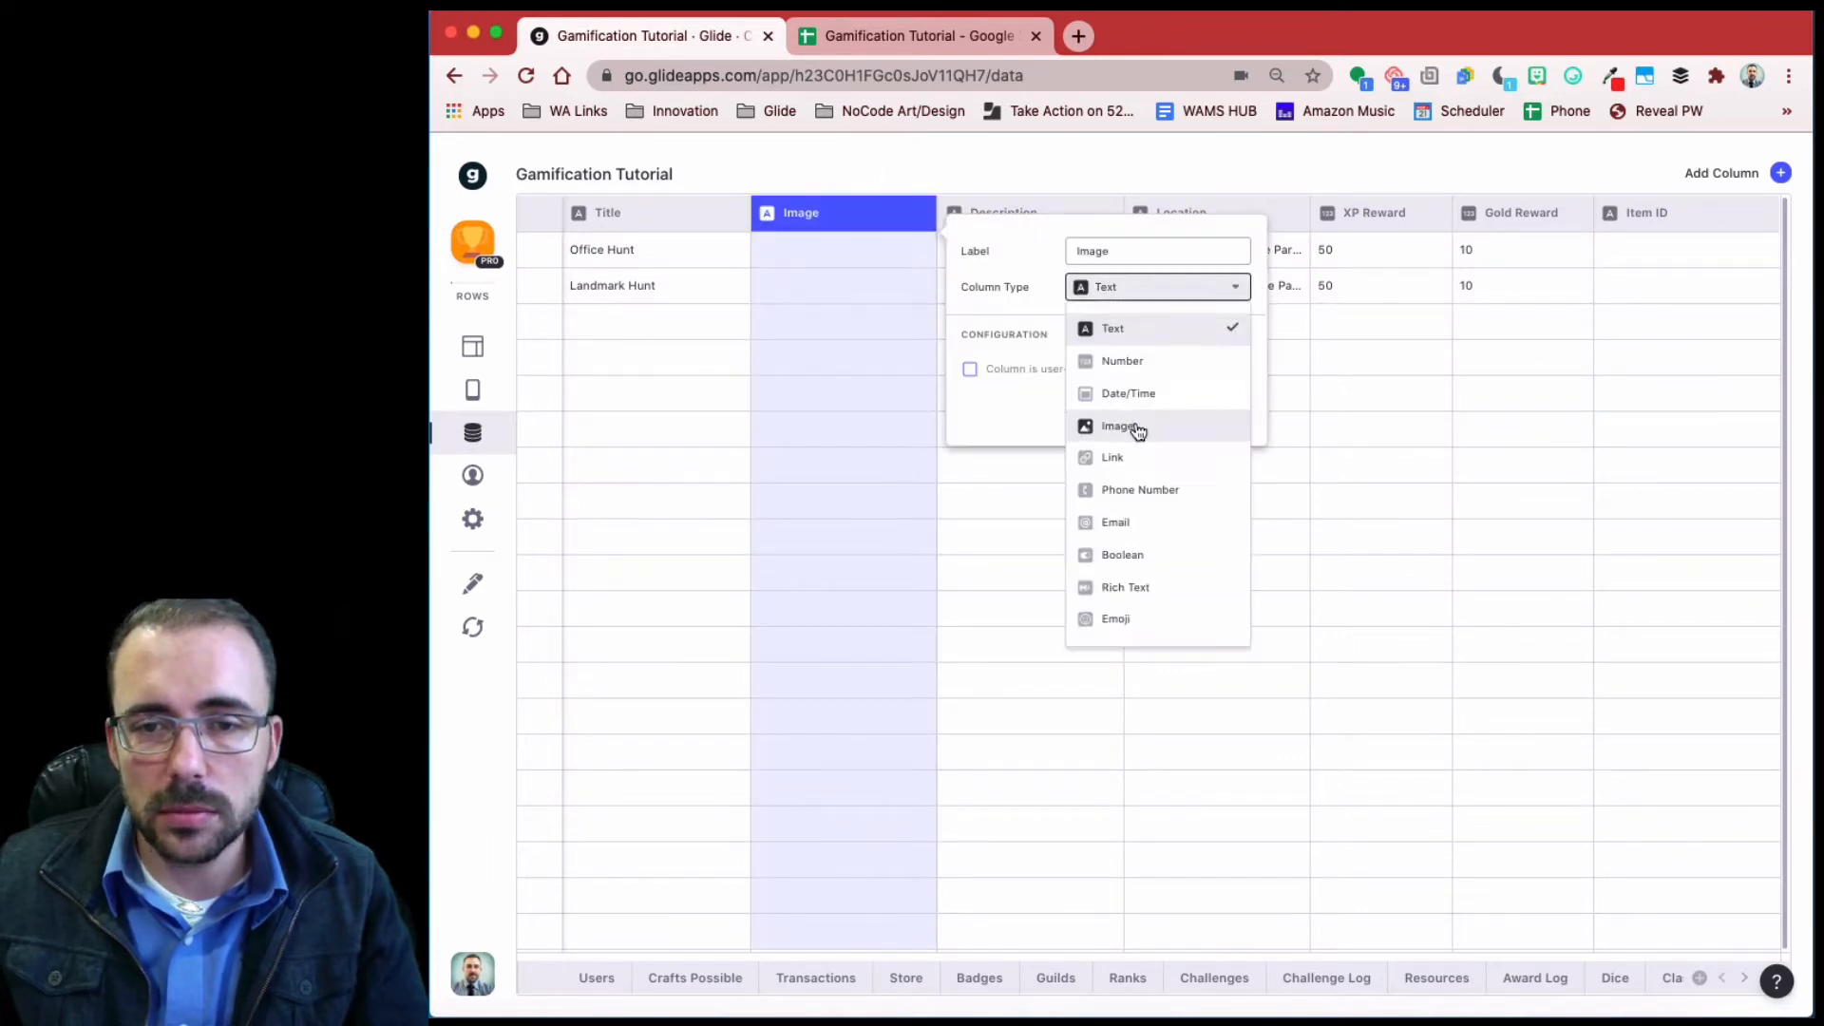
click(1135, 423)
click(1239, 409)
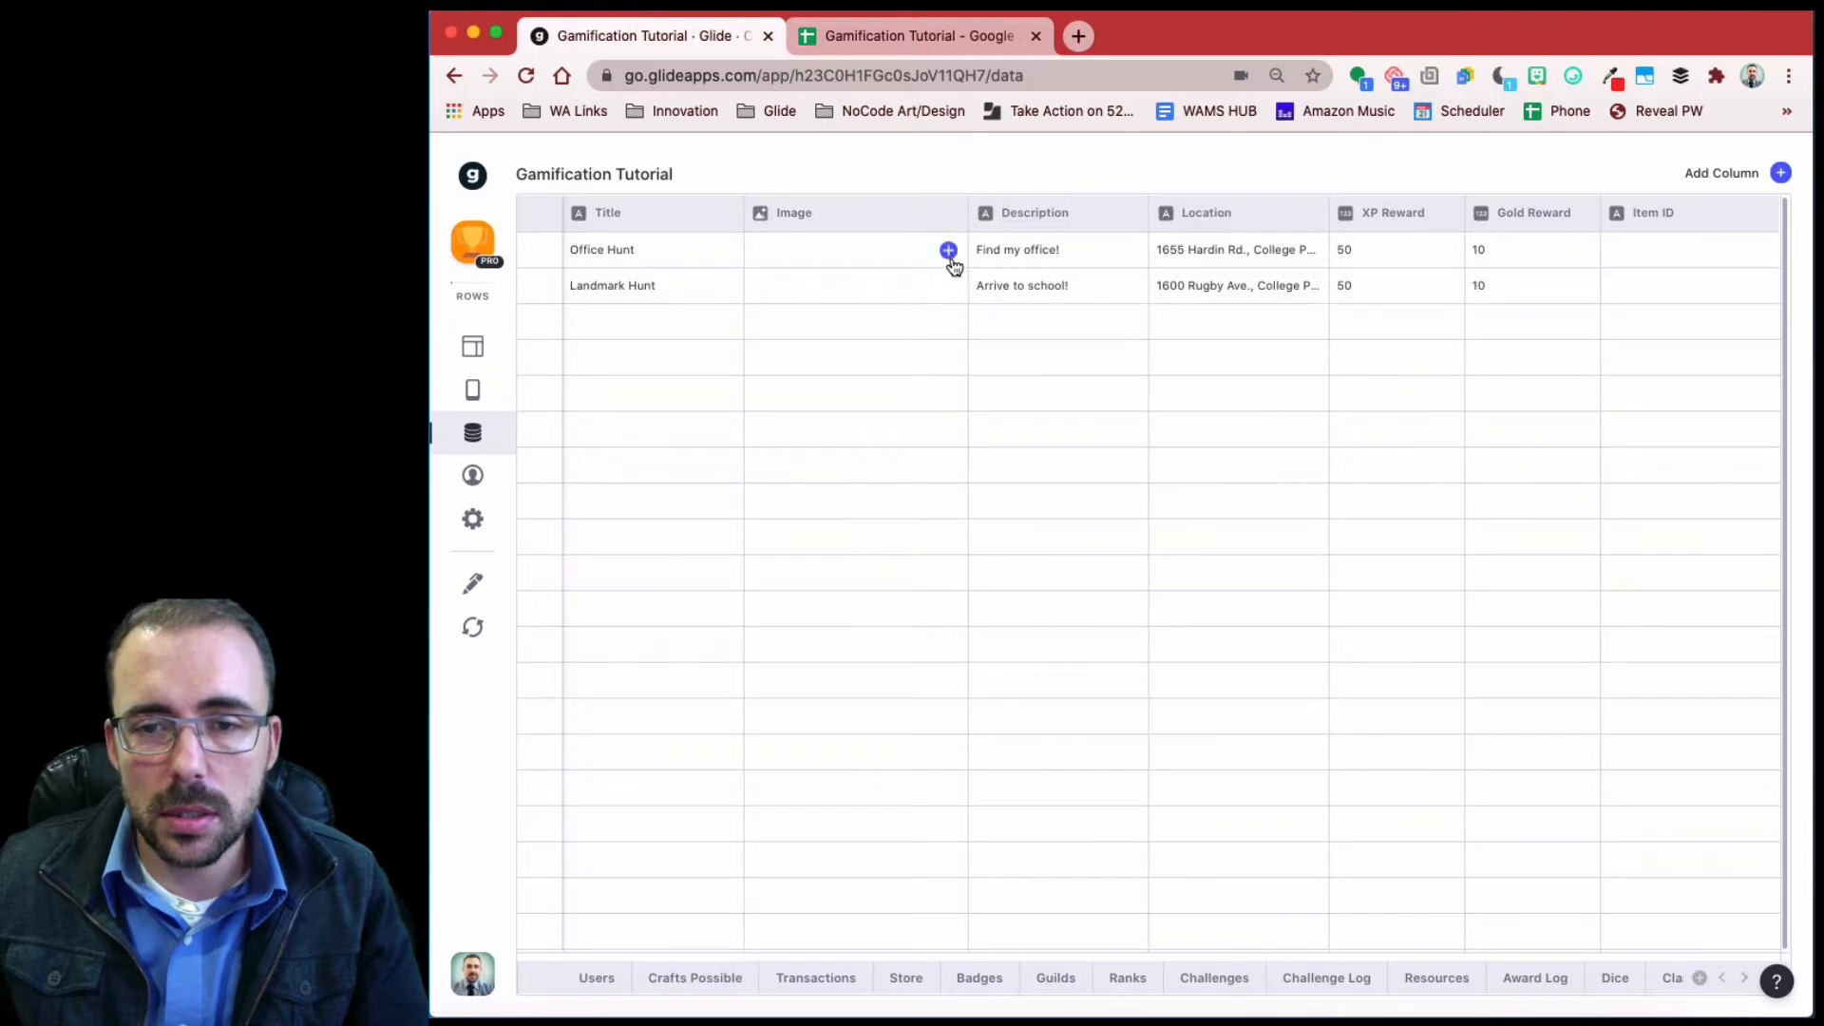
- Give Office Hunt an Unsplash photo found by searching 'office'
click(948, 251)
click(1042, 456)
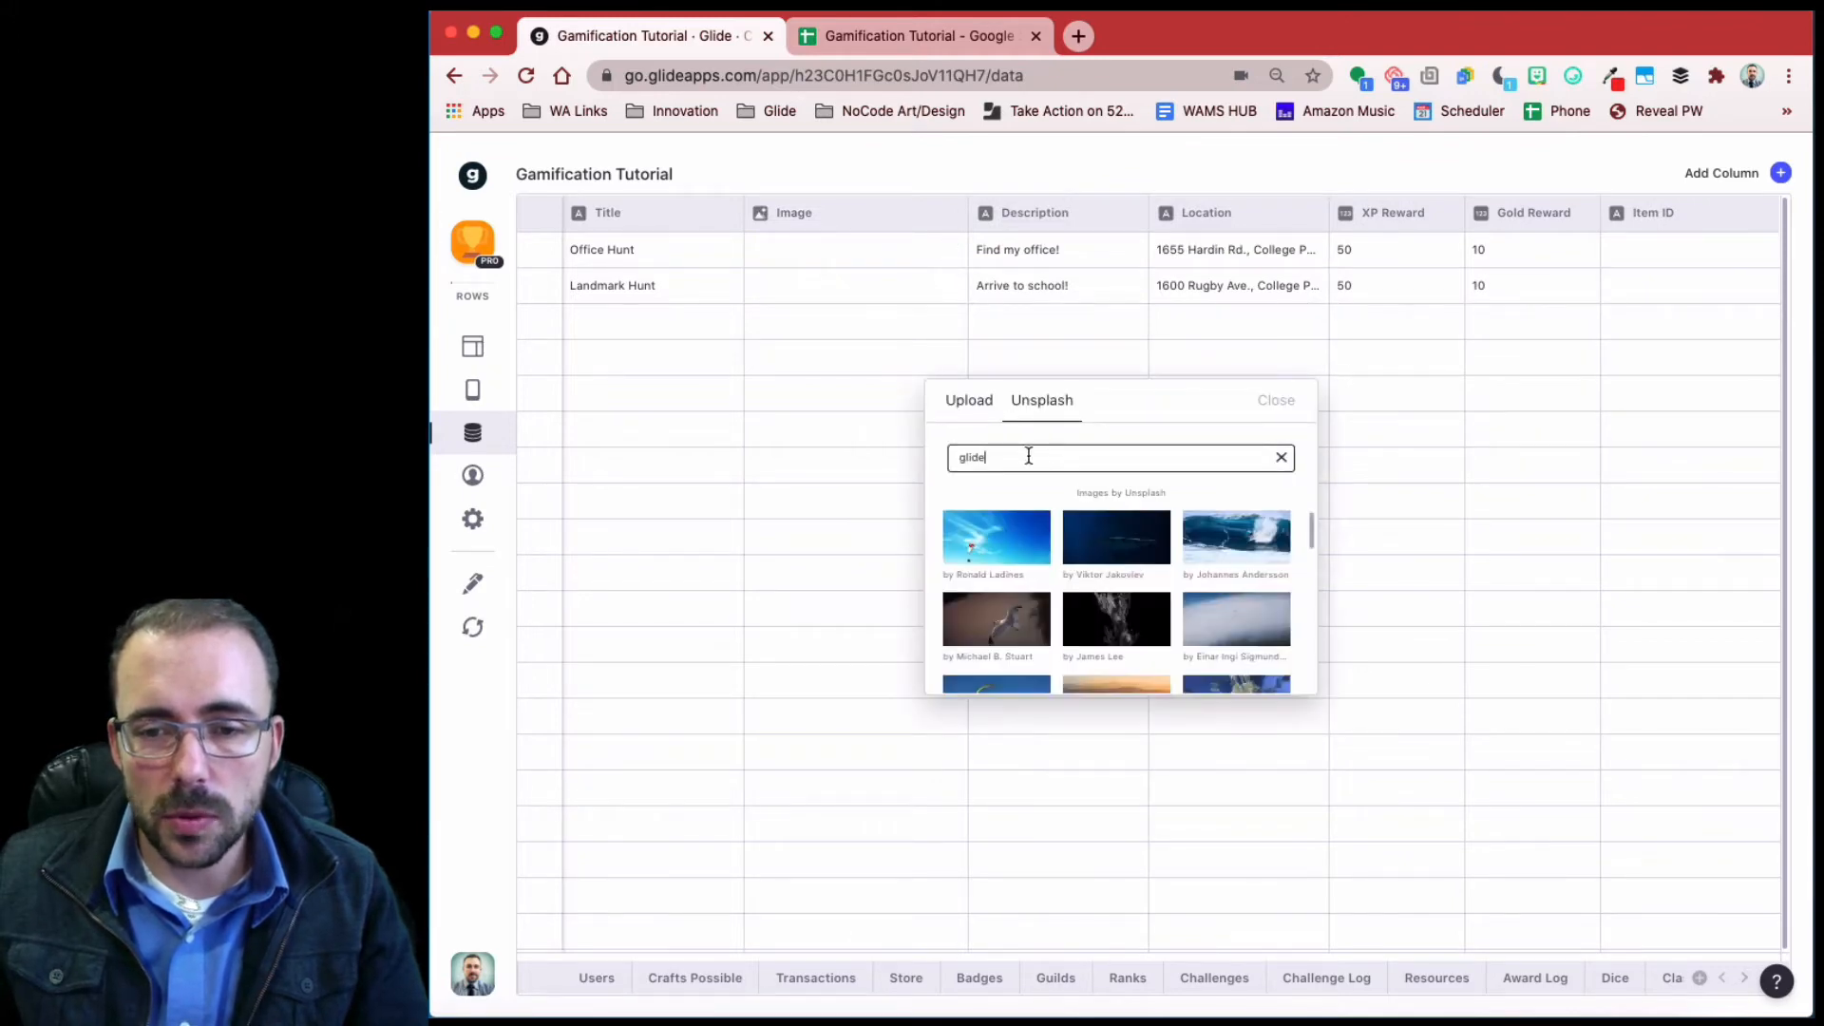
drag(1029, 456, 944, 457)
text(office)
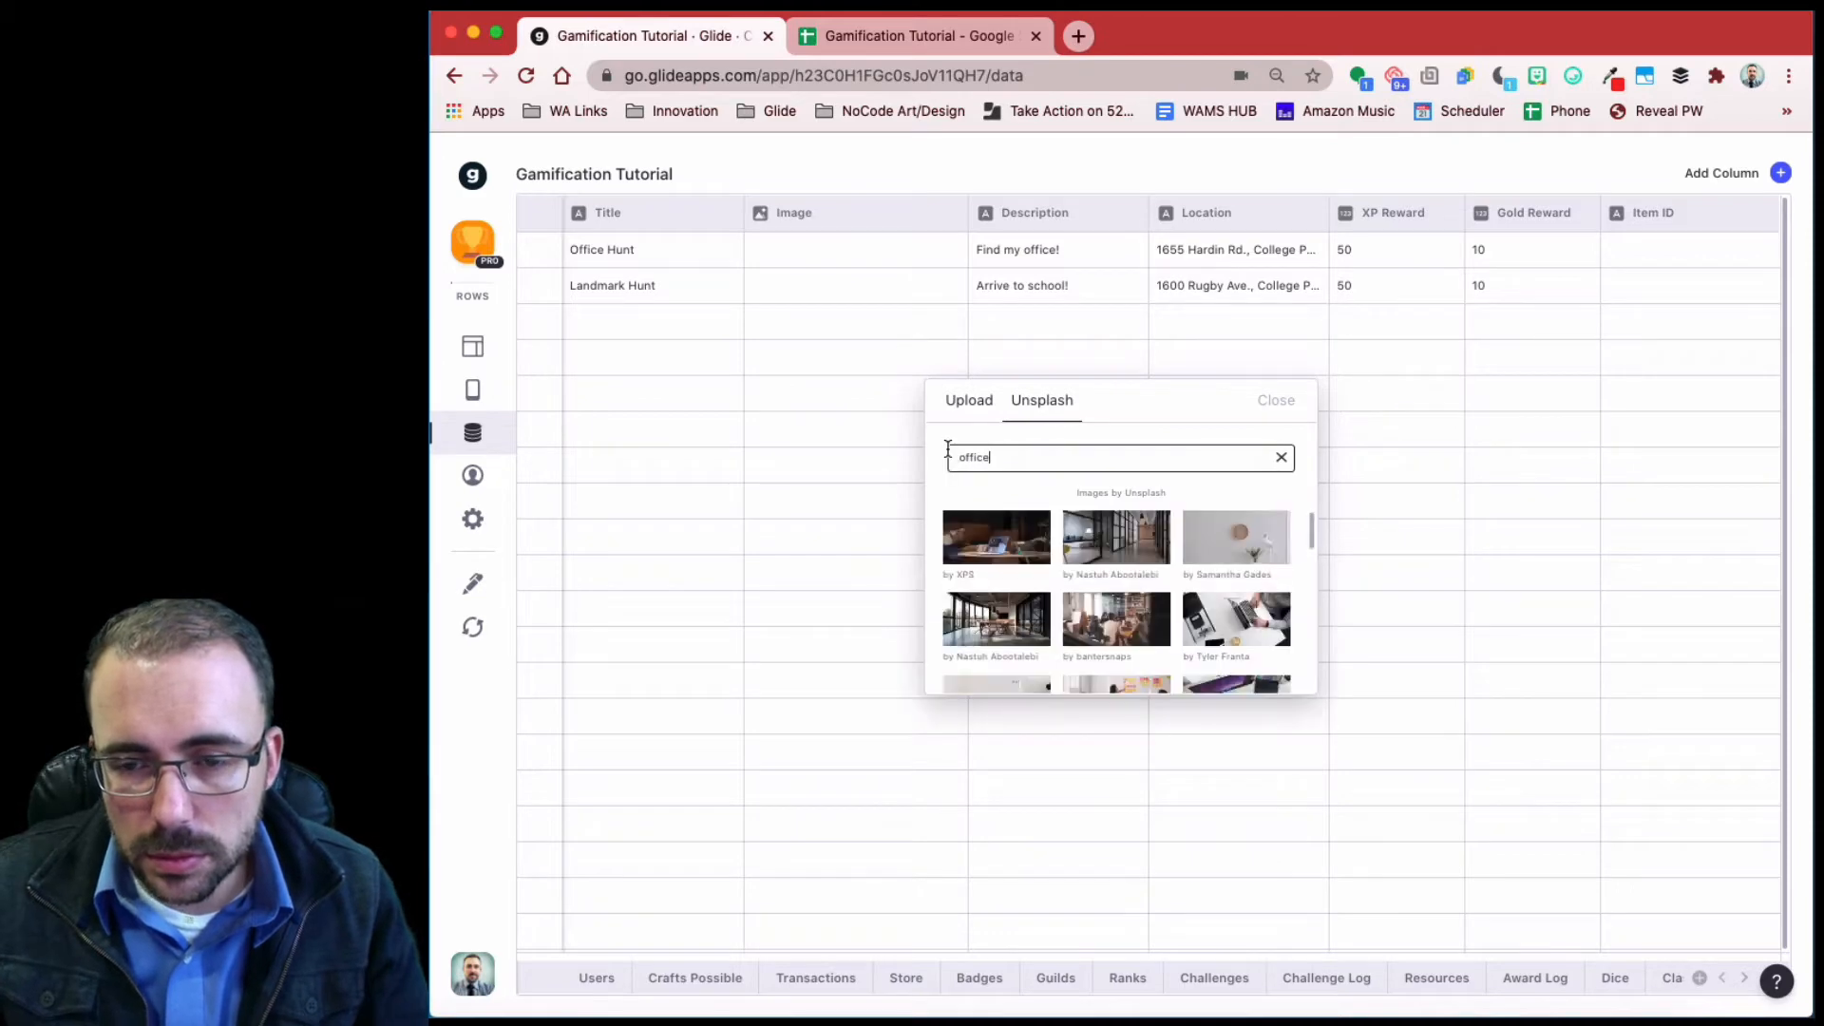
click(1116, 537)
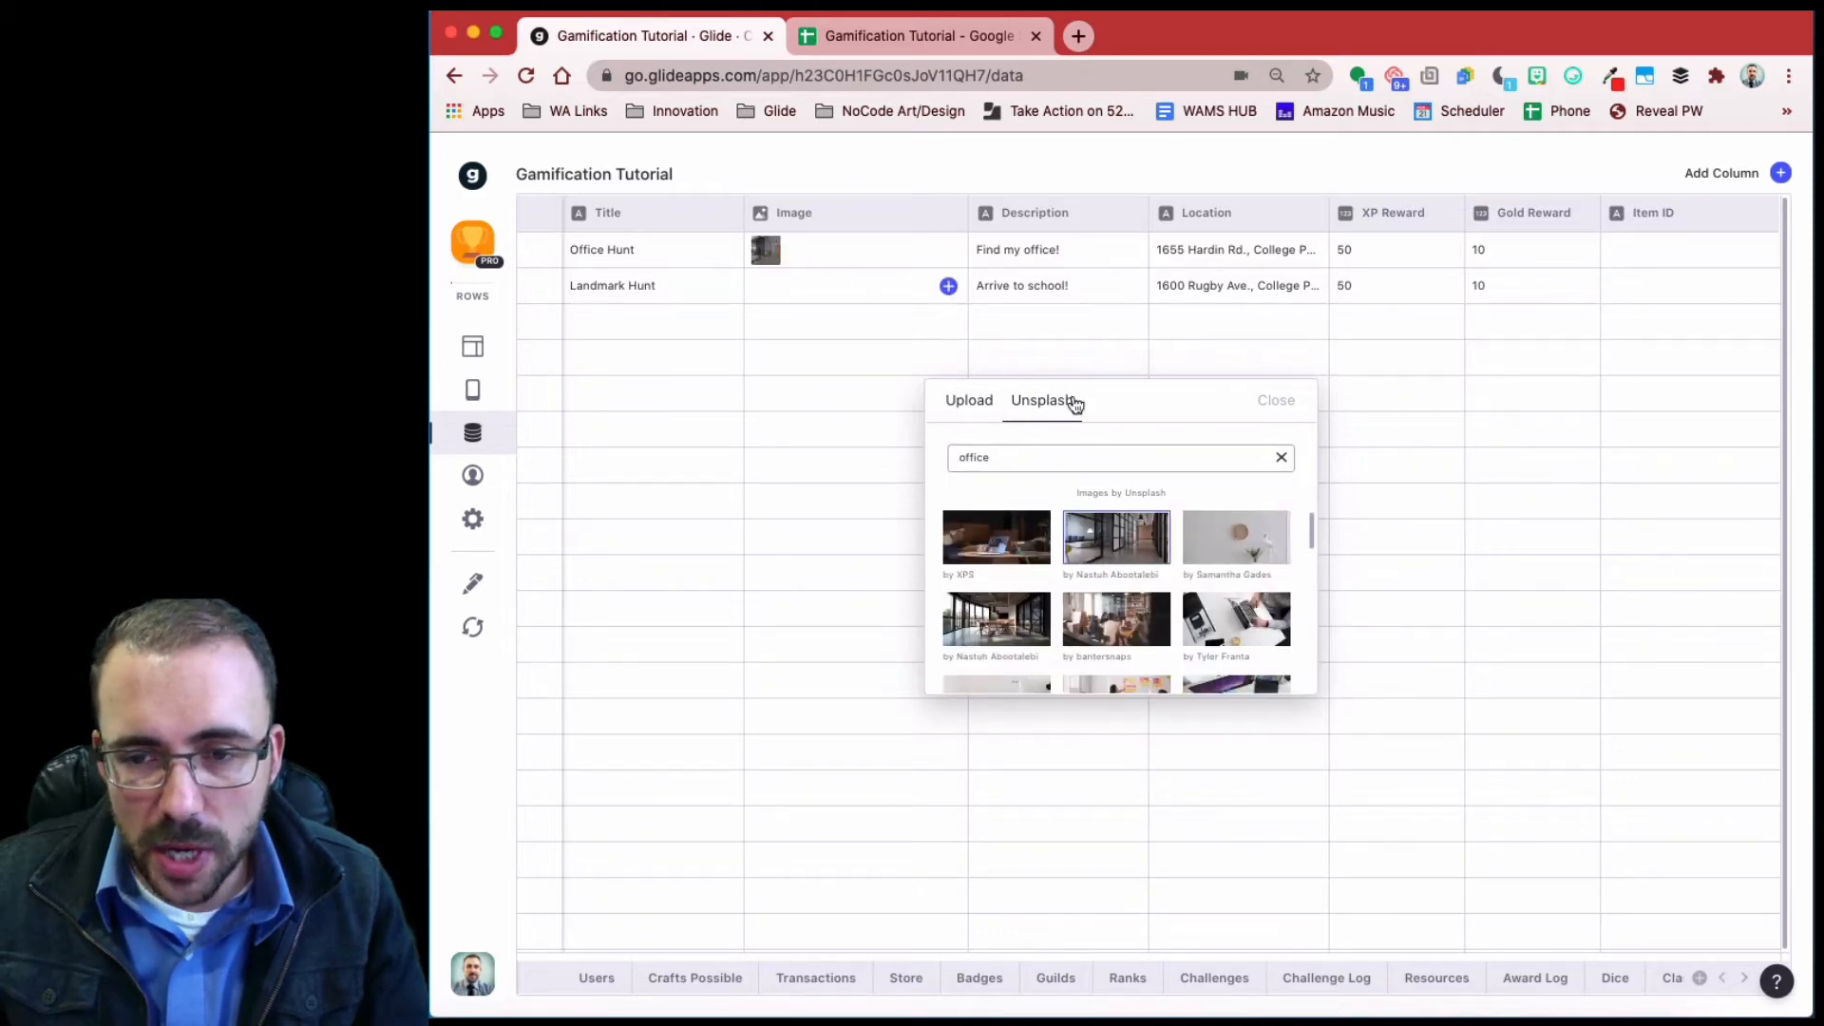
click(1276, 400)
- Give Landmark Hunt an Unsplash photo found by searching 'school'
click(948, 285)
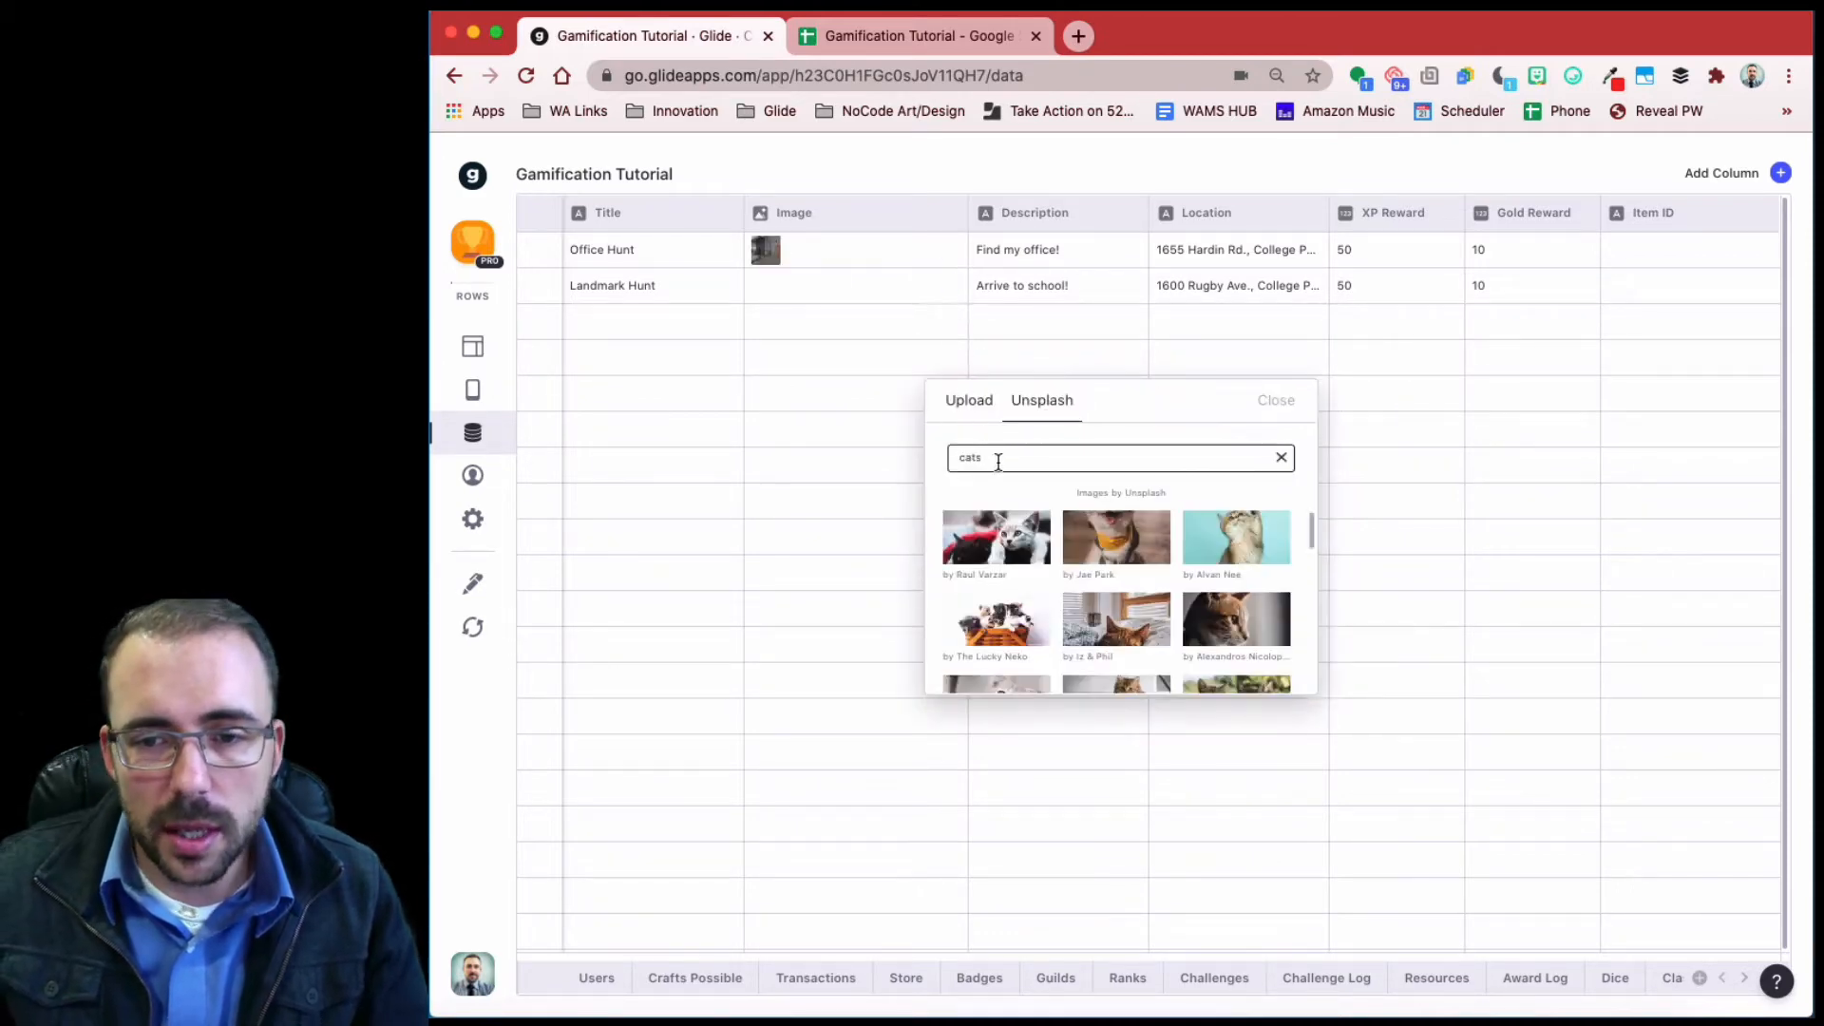
drag(998, 462, 897, 449)
text(school)
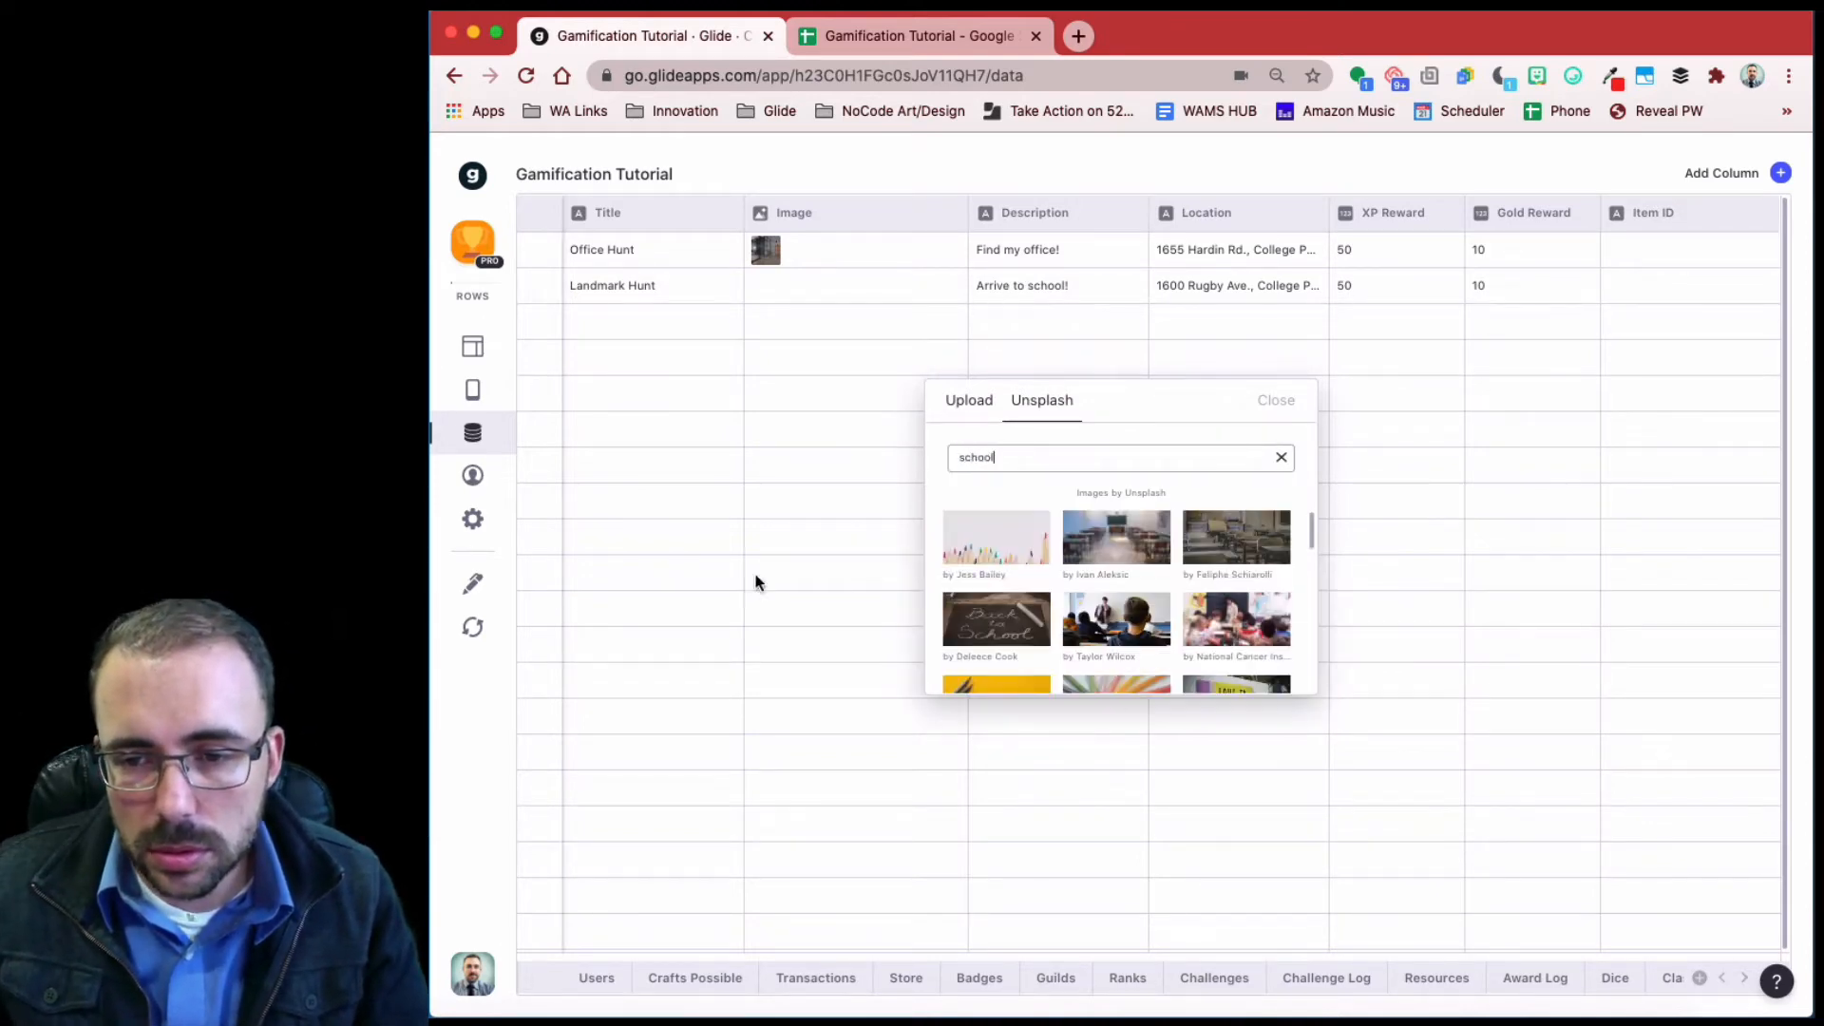
scroll(1217, 636, down, 5)
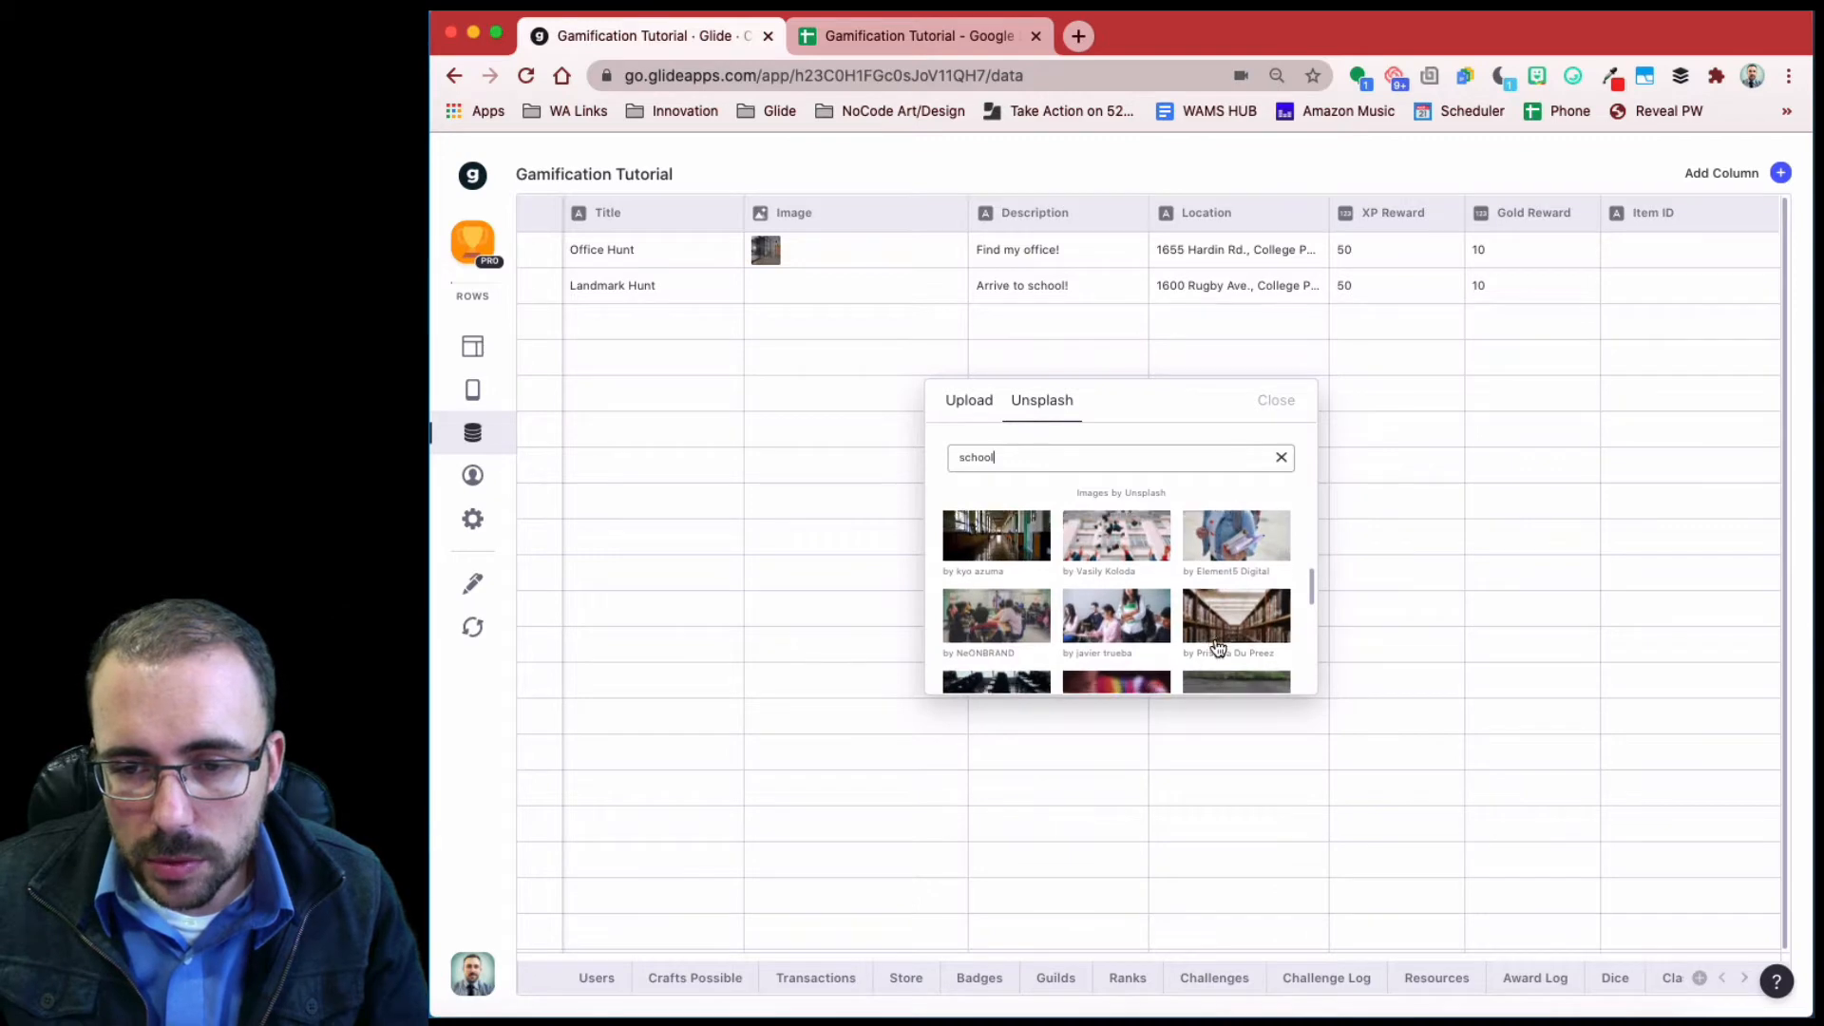
scroll(1218, 645, down, 5)
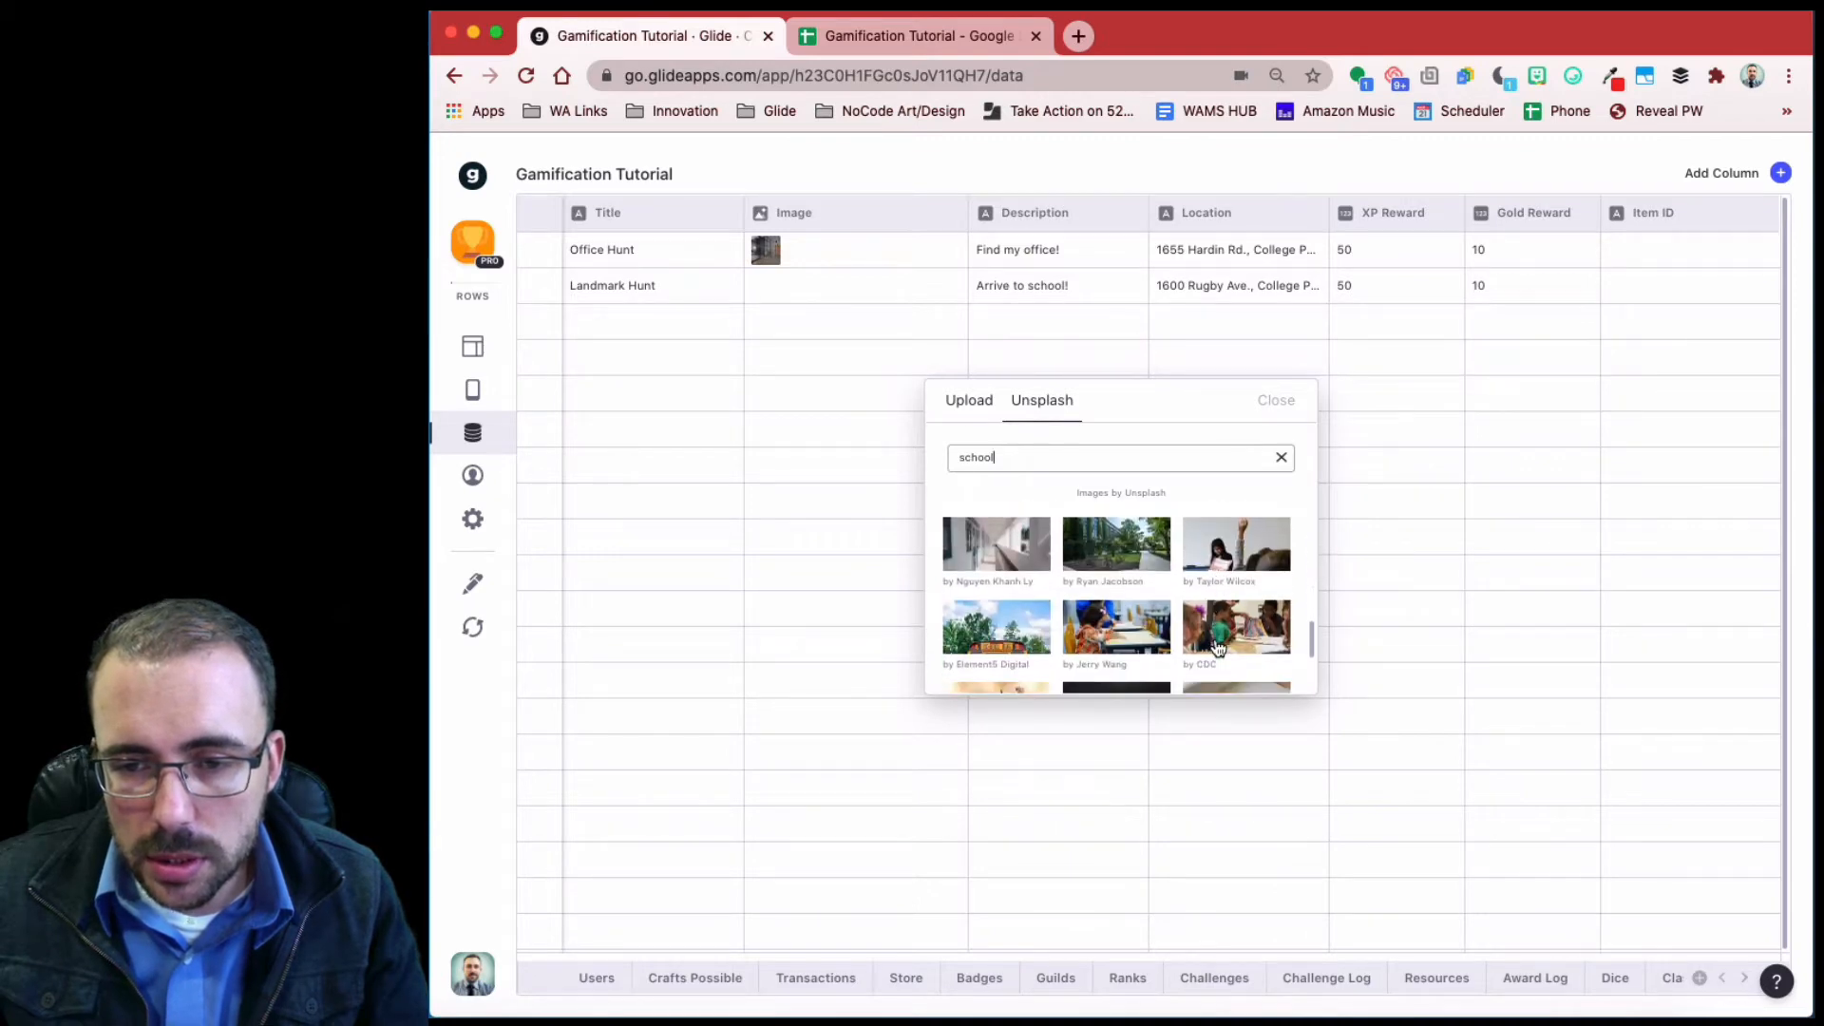
click(1116, 546)
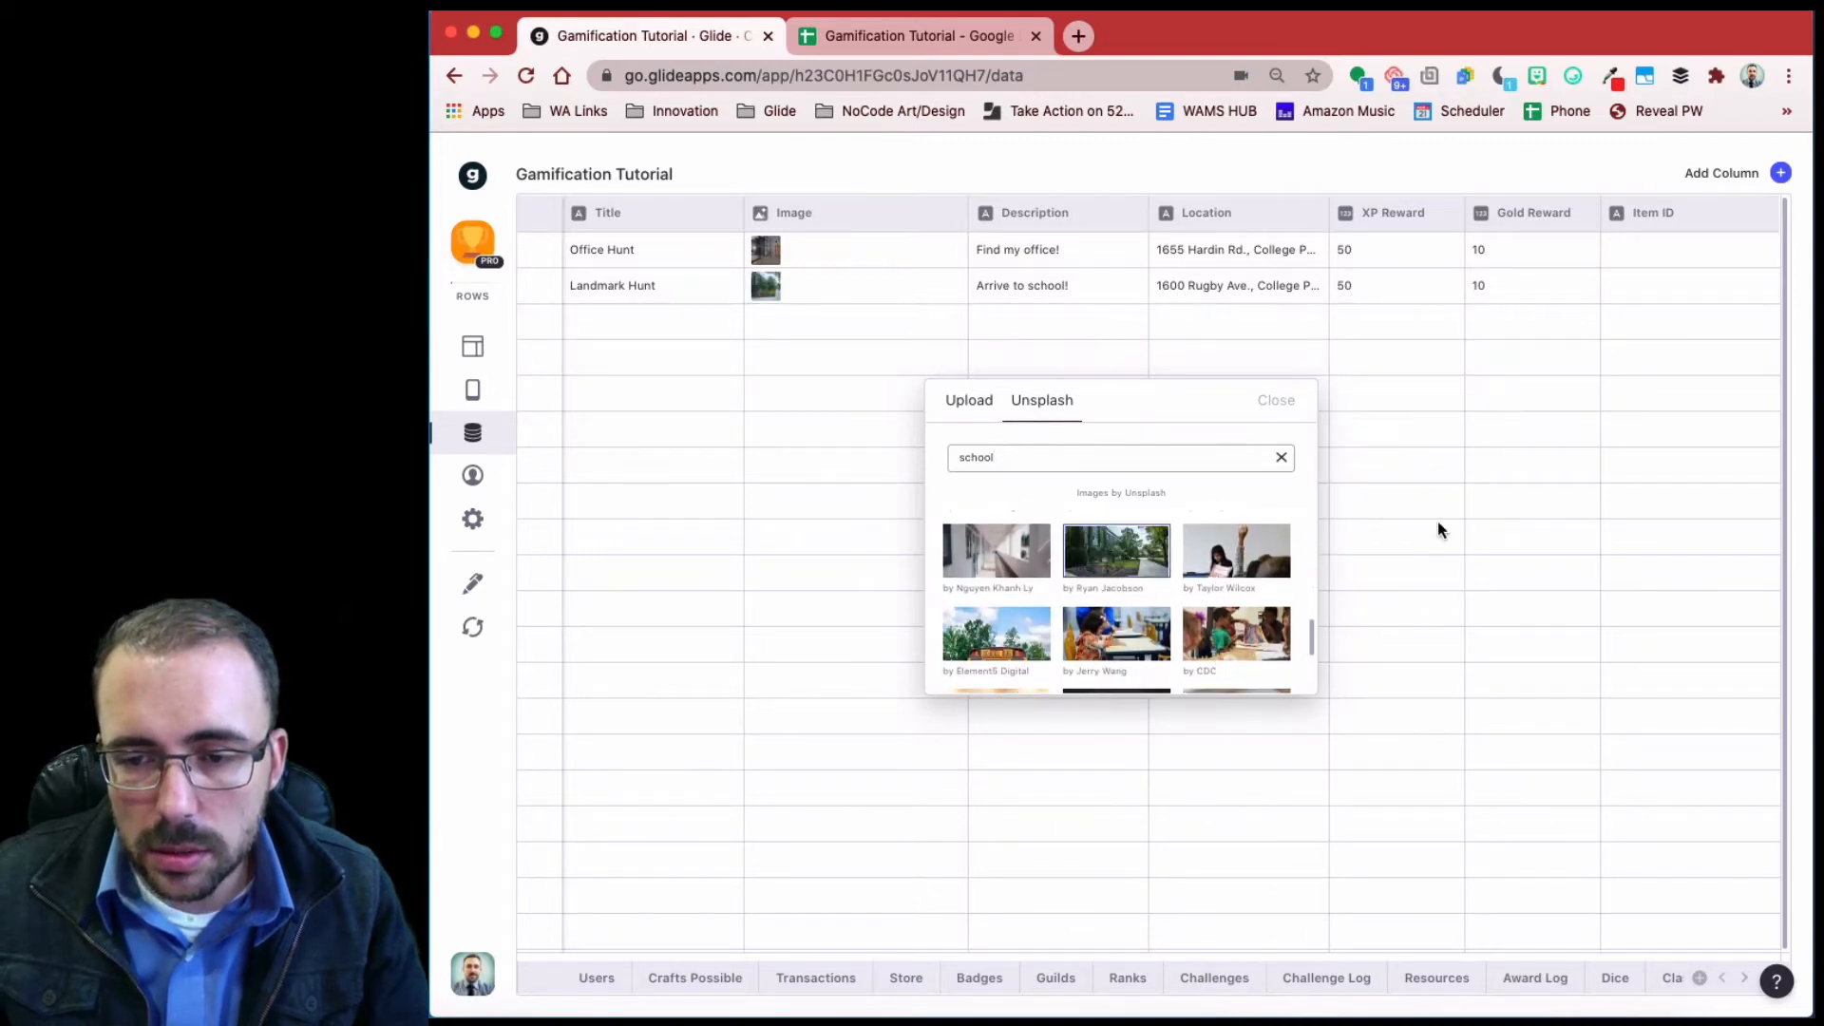
click(1292, 401)
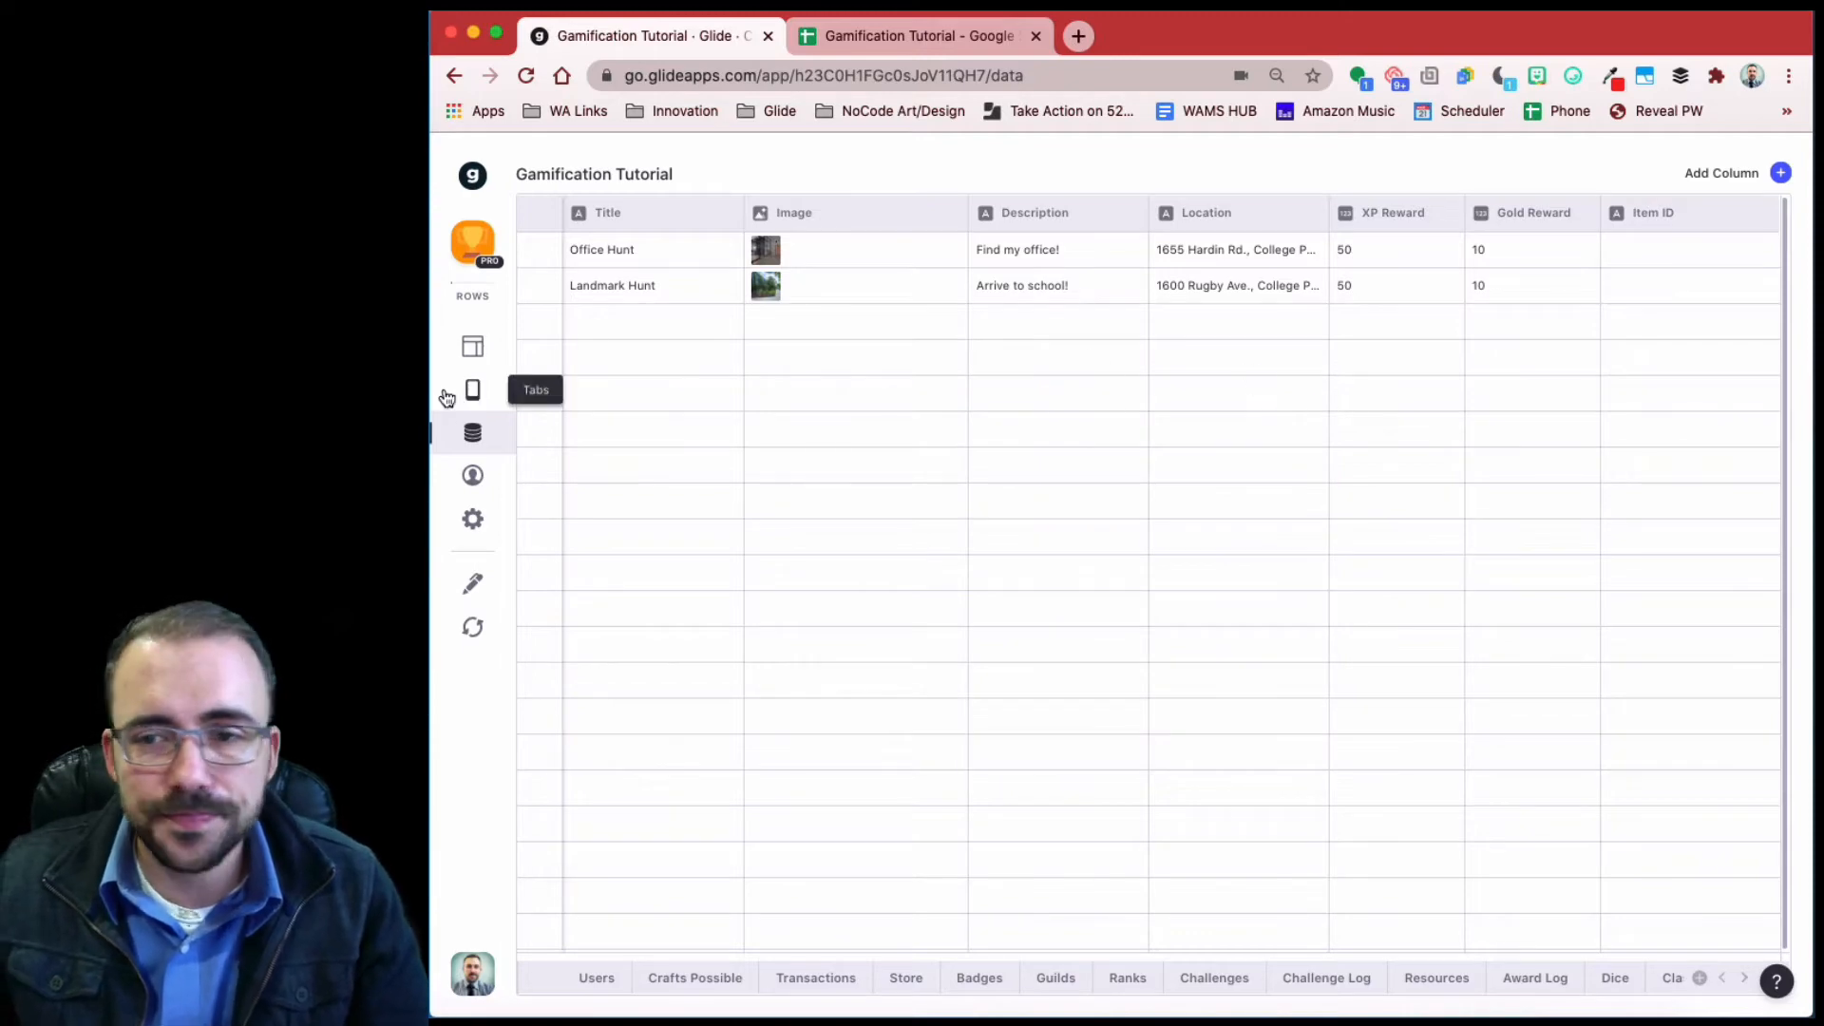
- Format XP Reward as whole numbers with the unit 'XP' after them
click(1445, 213)
click(1388, 256)
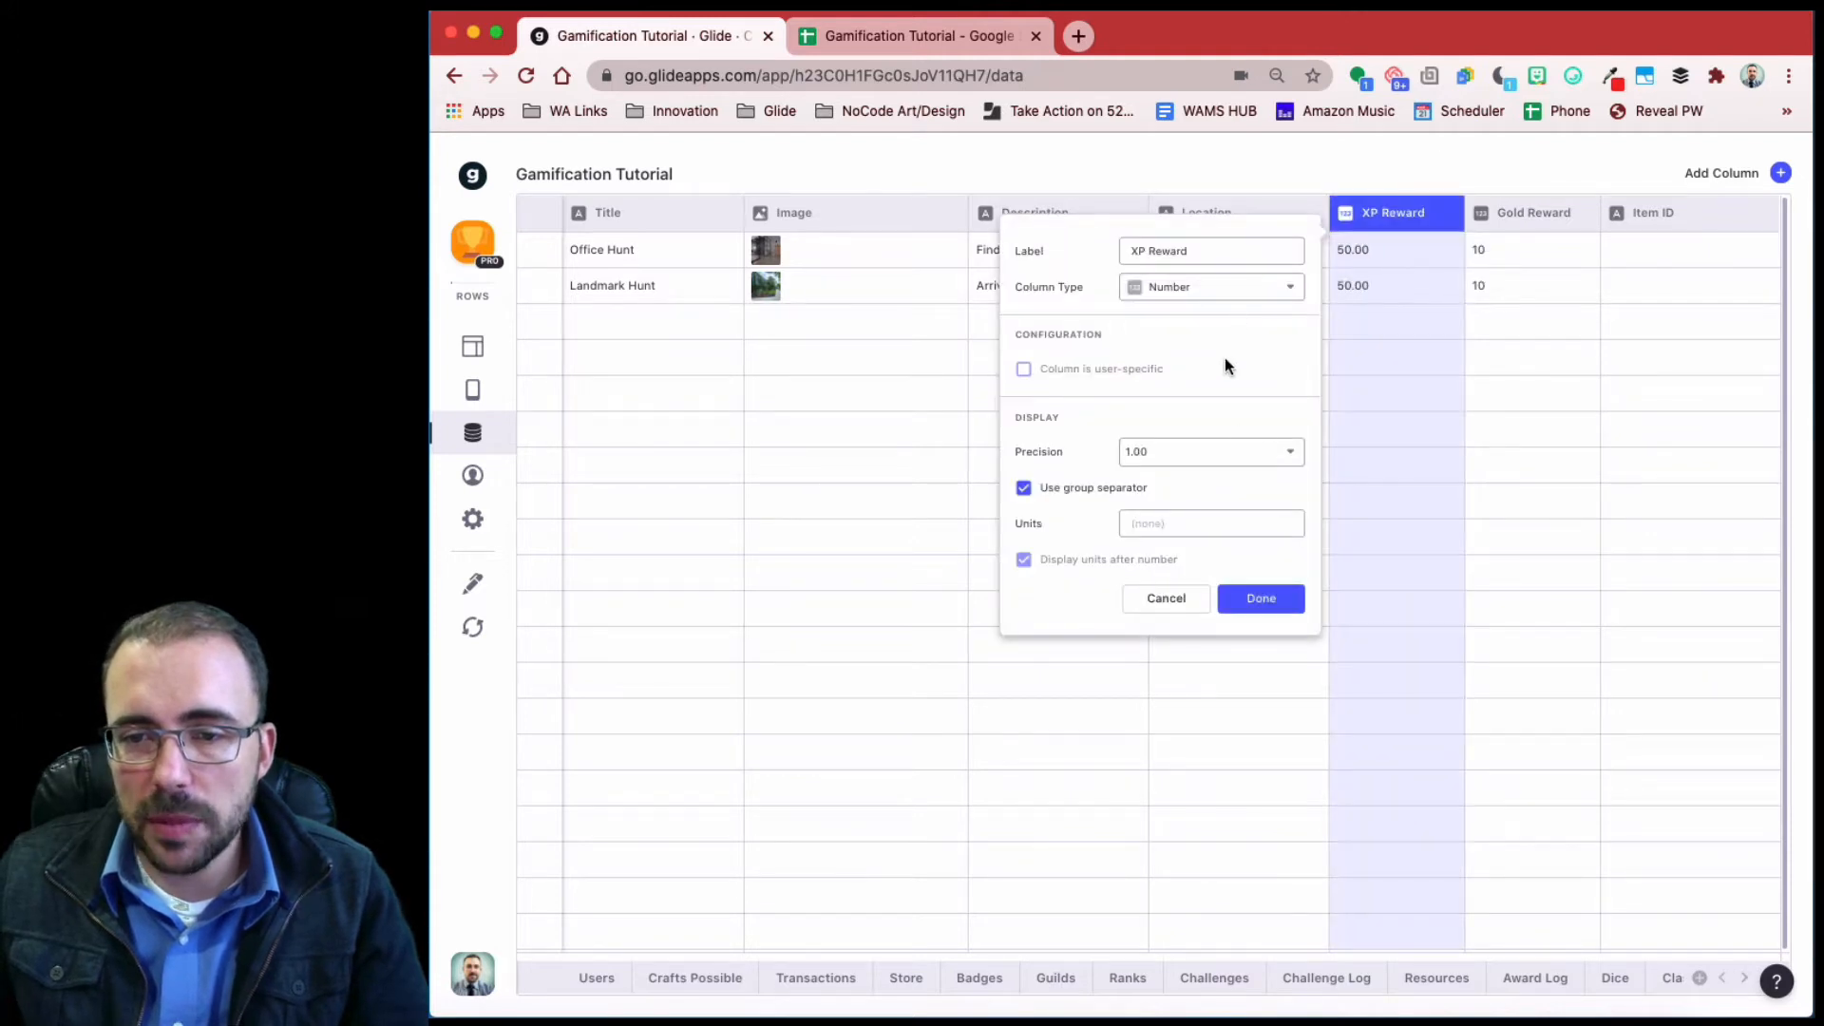
click(1144, 456)
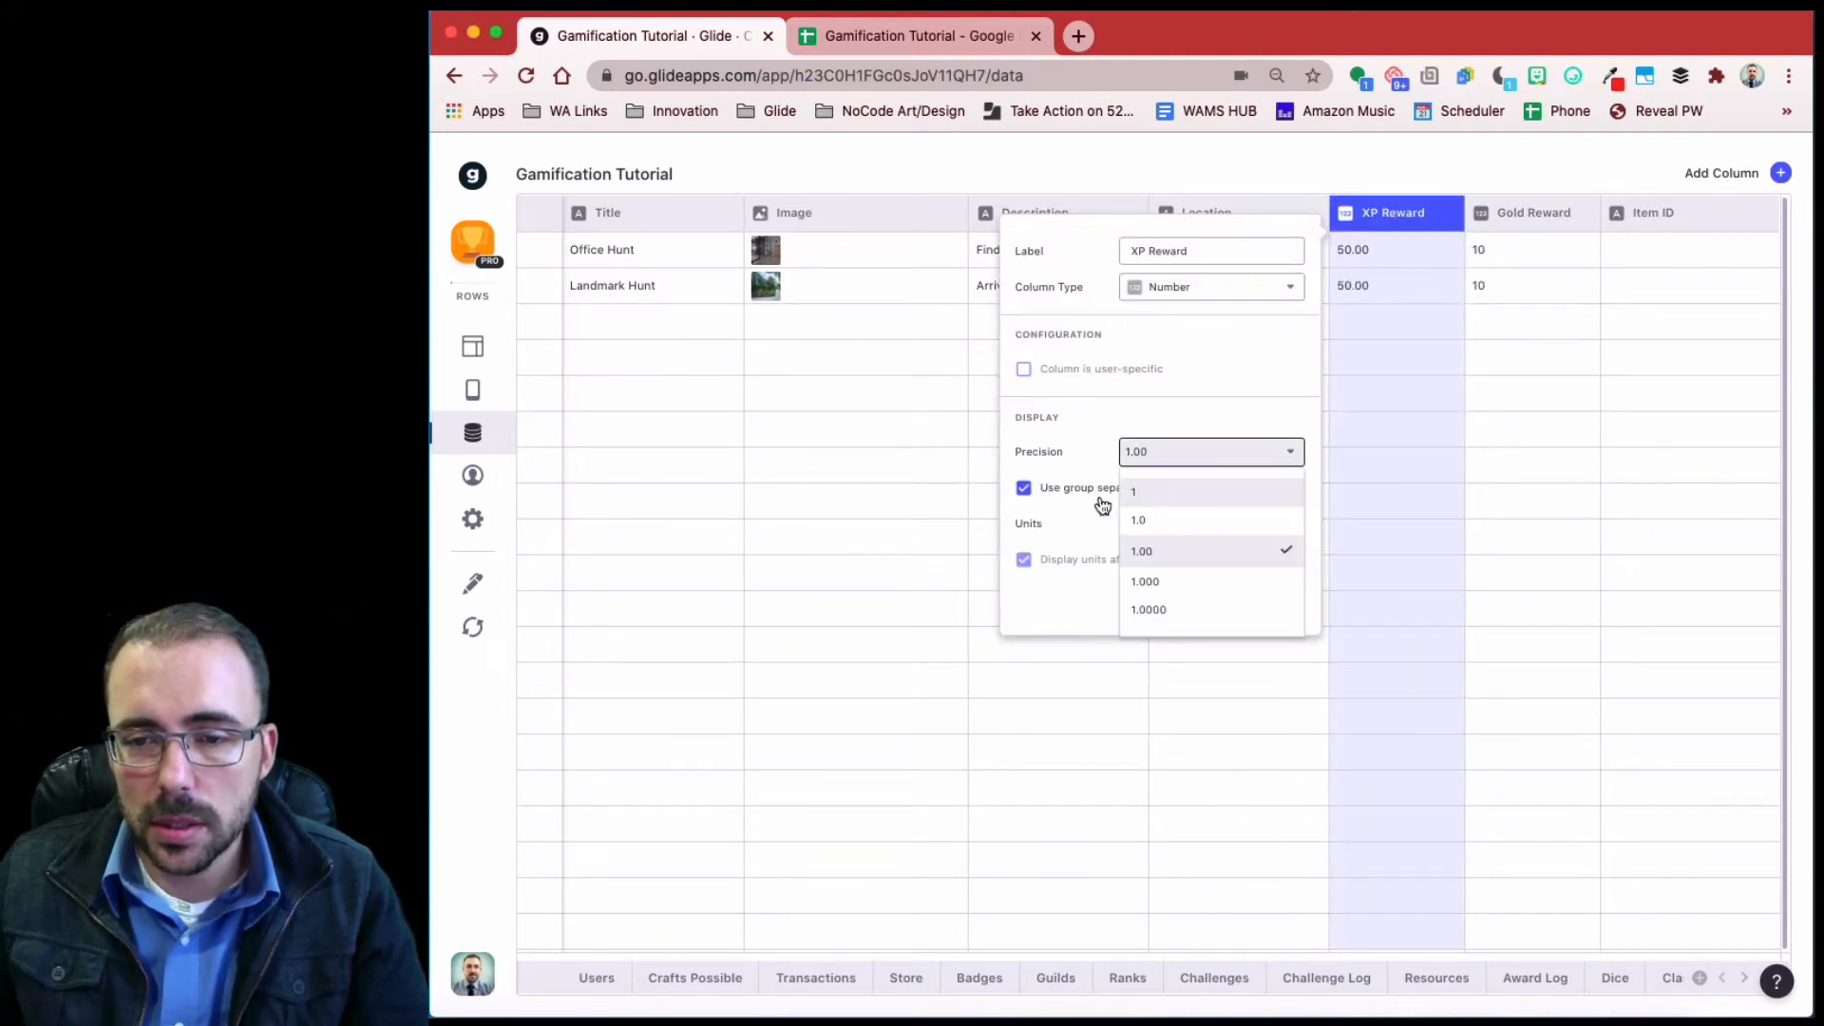
click(1135, 492)
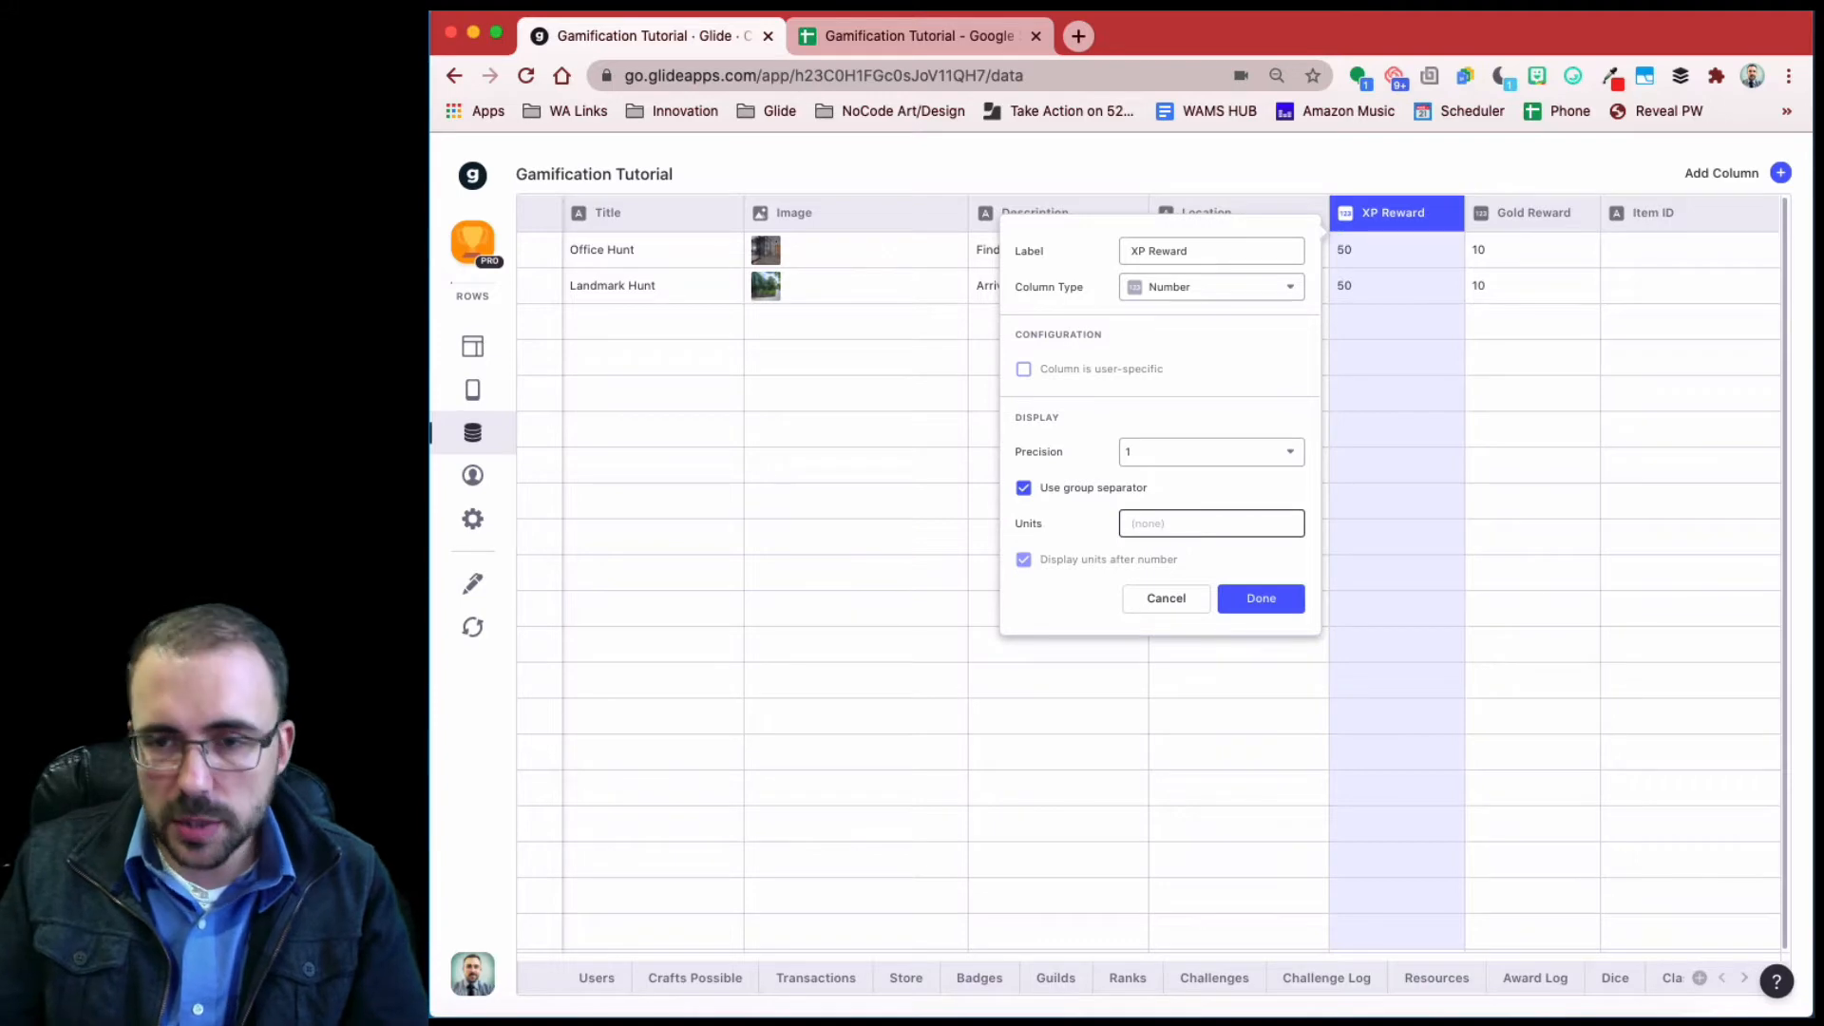
text(XP)
click(1263, 597)
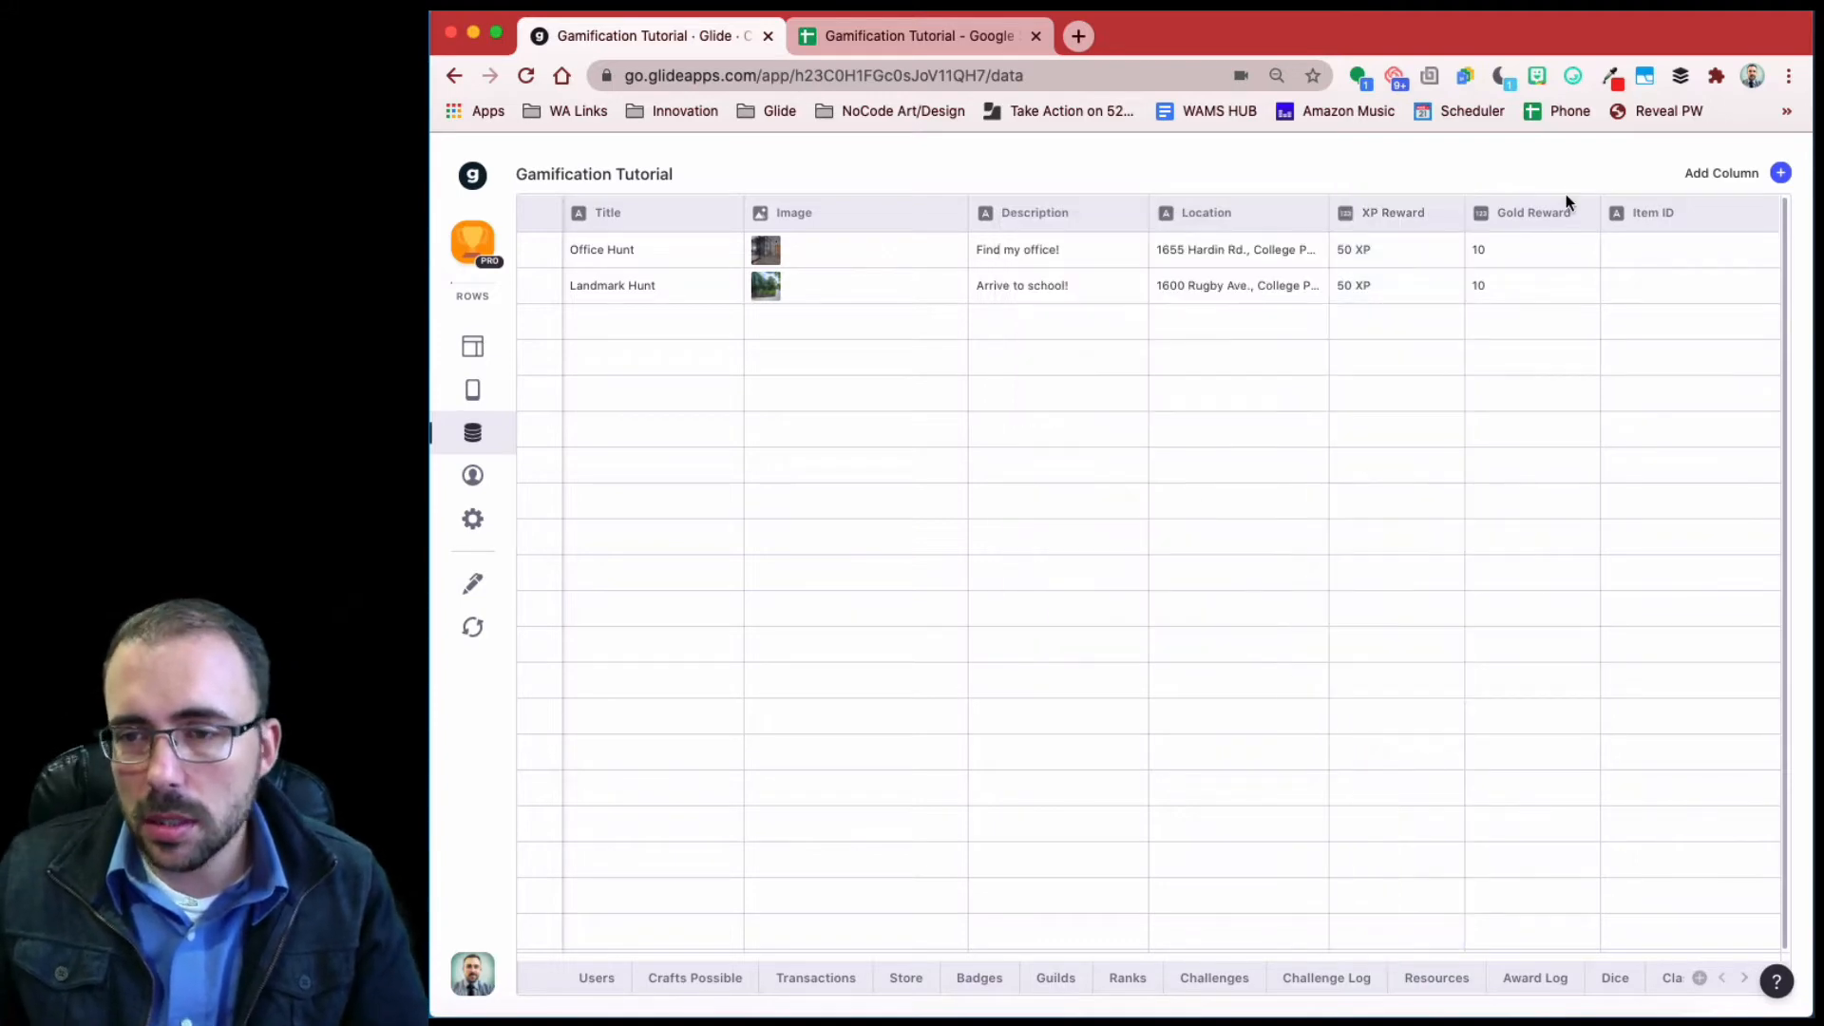
- Format Gold Reward as whole numbers with a 💰 unit shown before the number
click(1579, 220)
click(1555, 266)
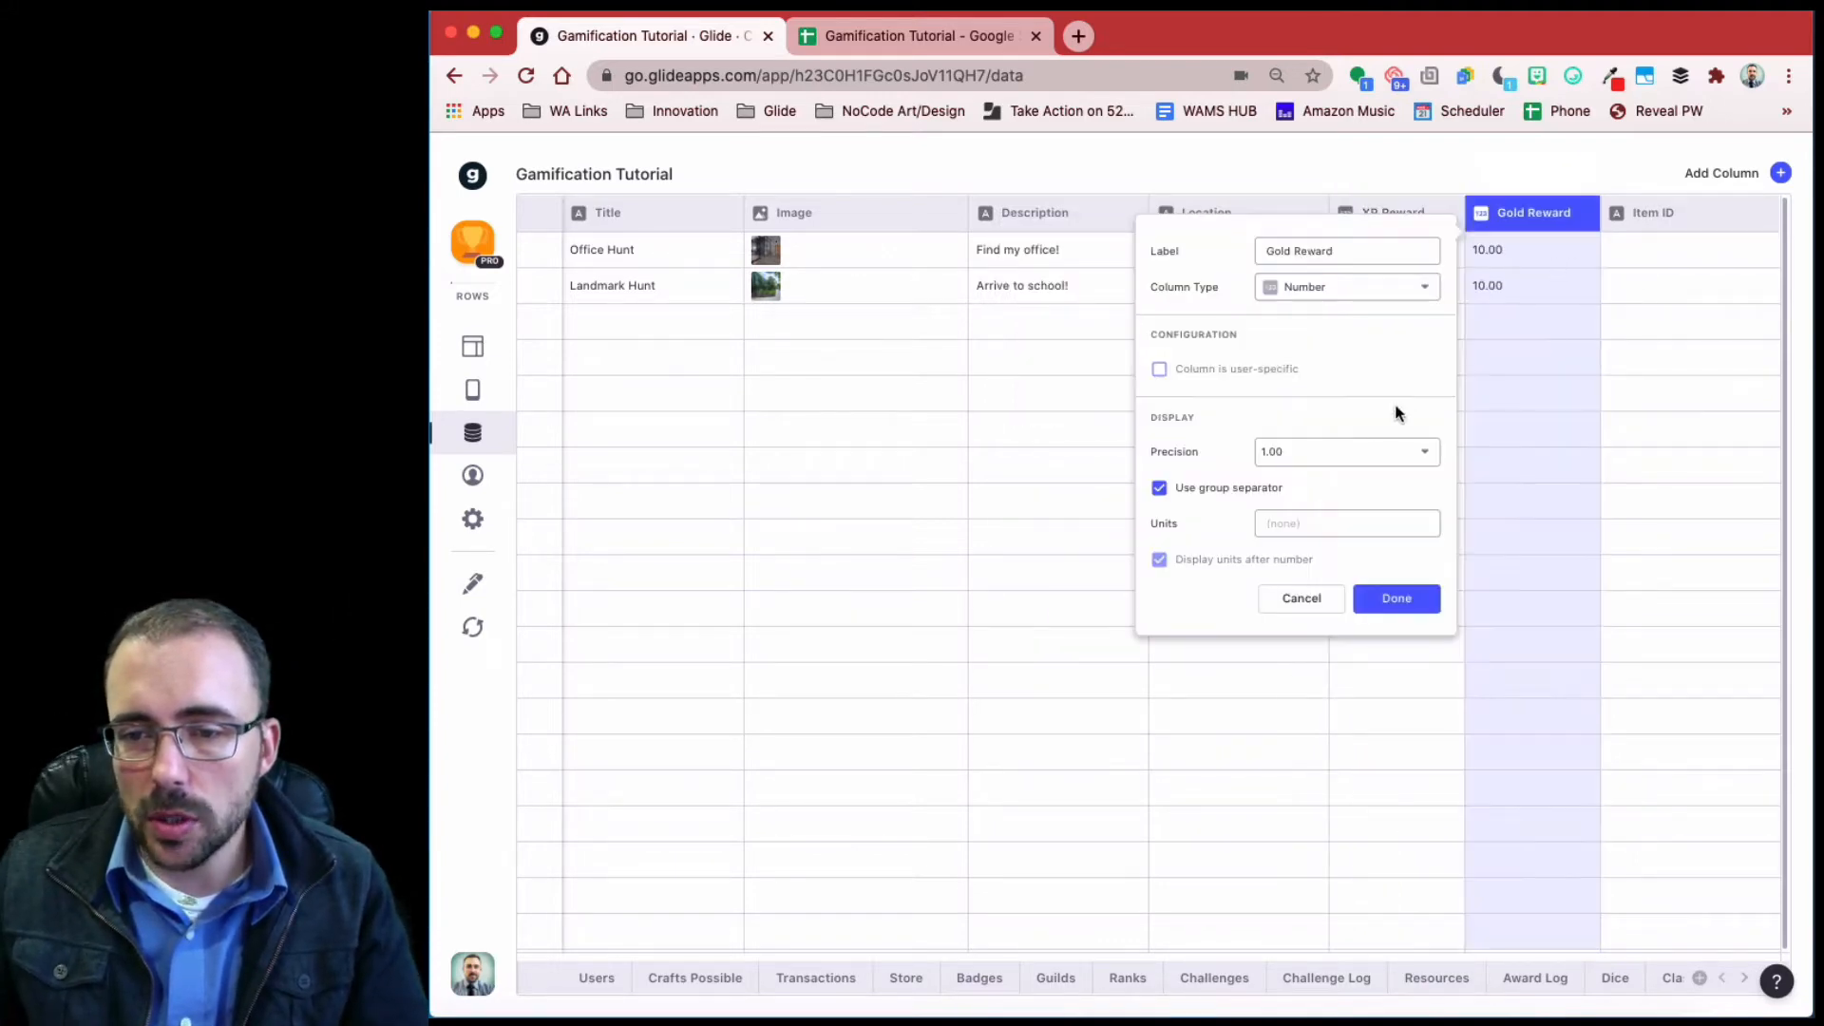
click(1335, 464)
click(1337, 492)
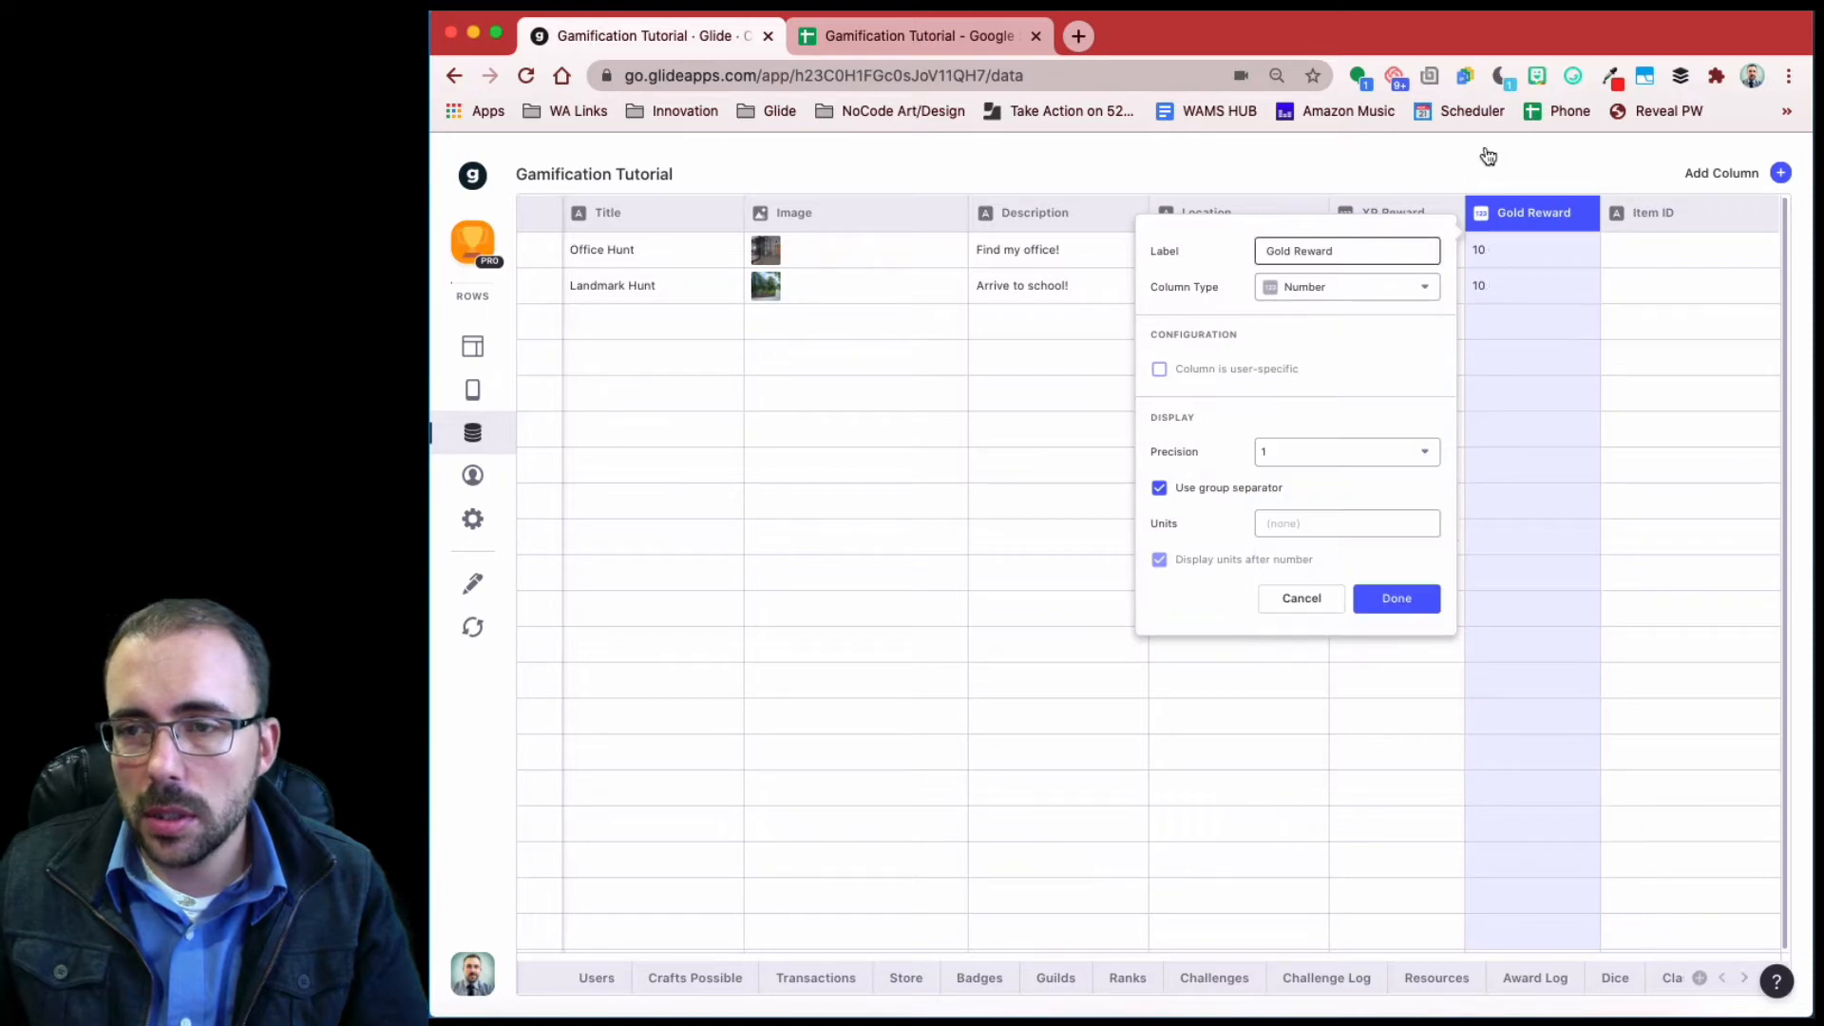
click(1574, 76)
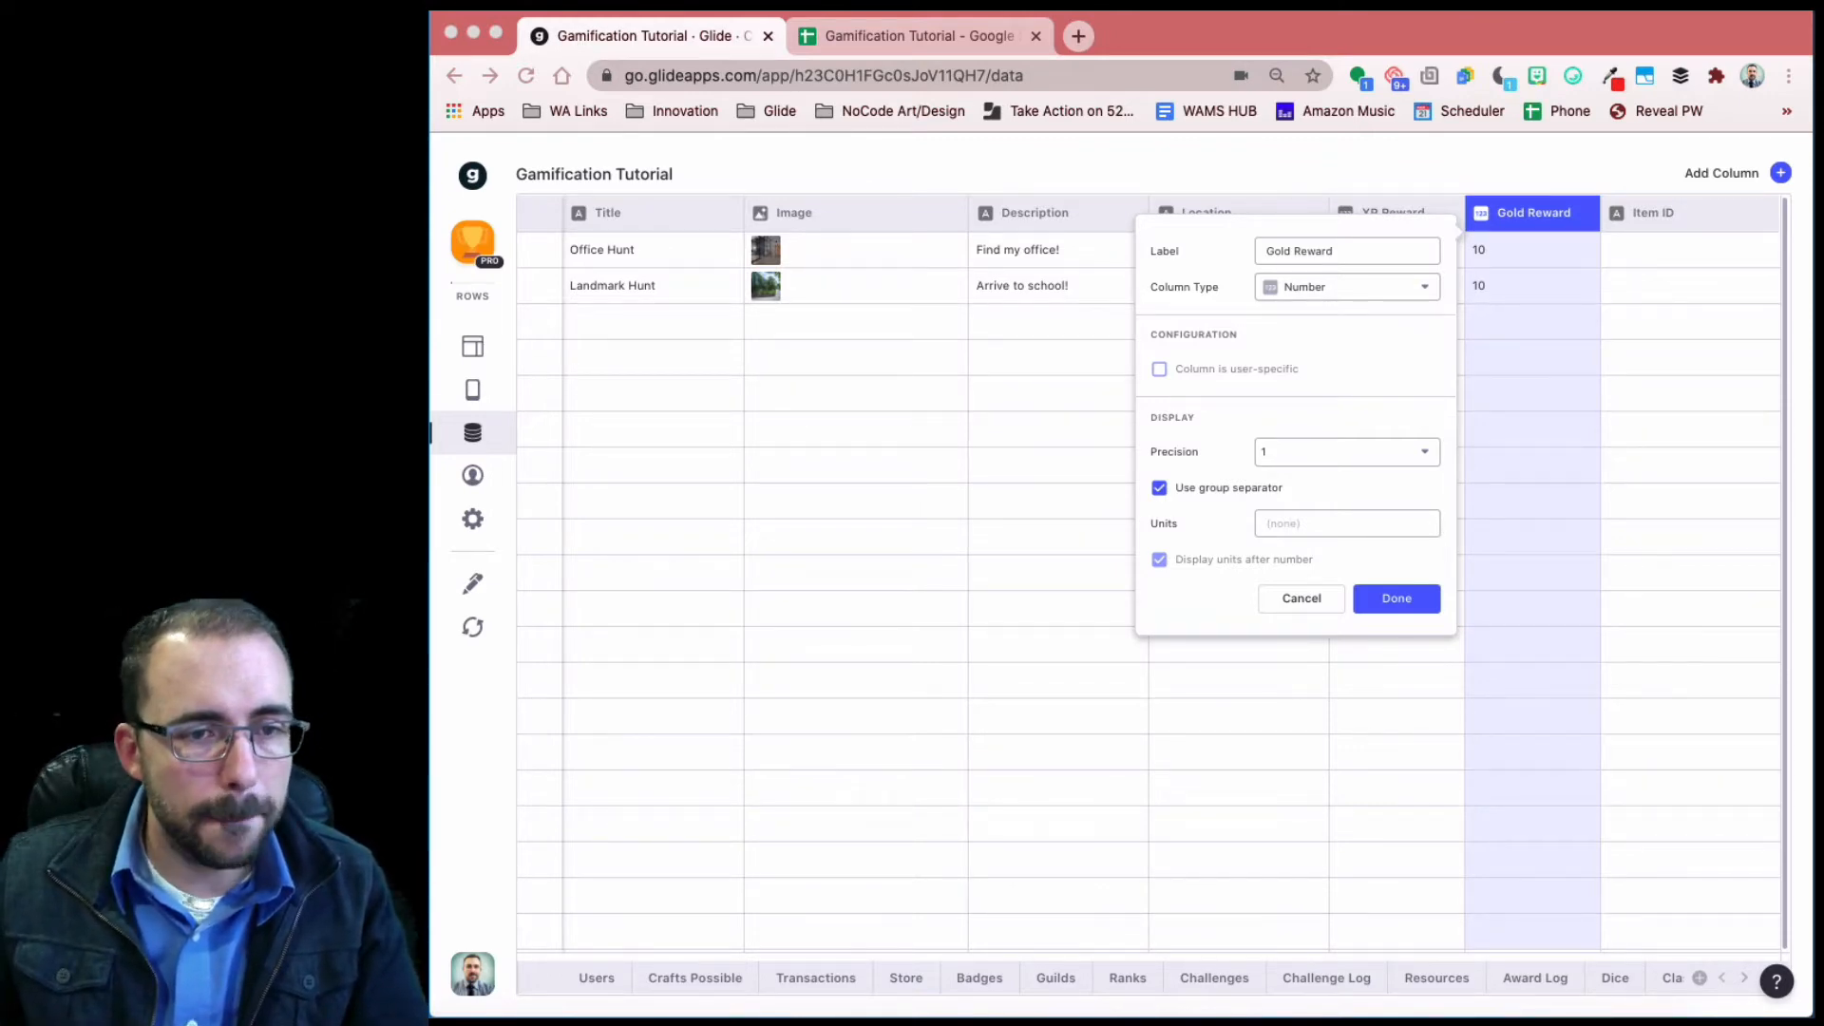
click(1304, 522)
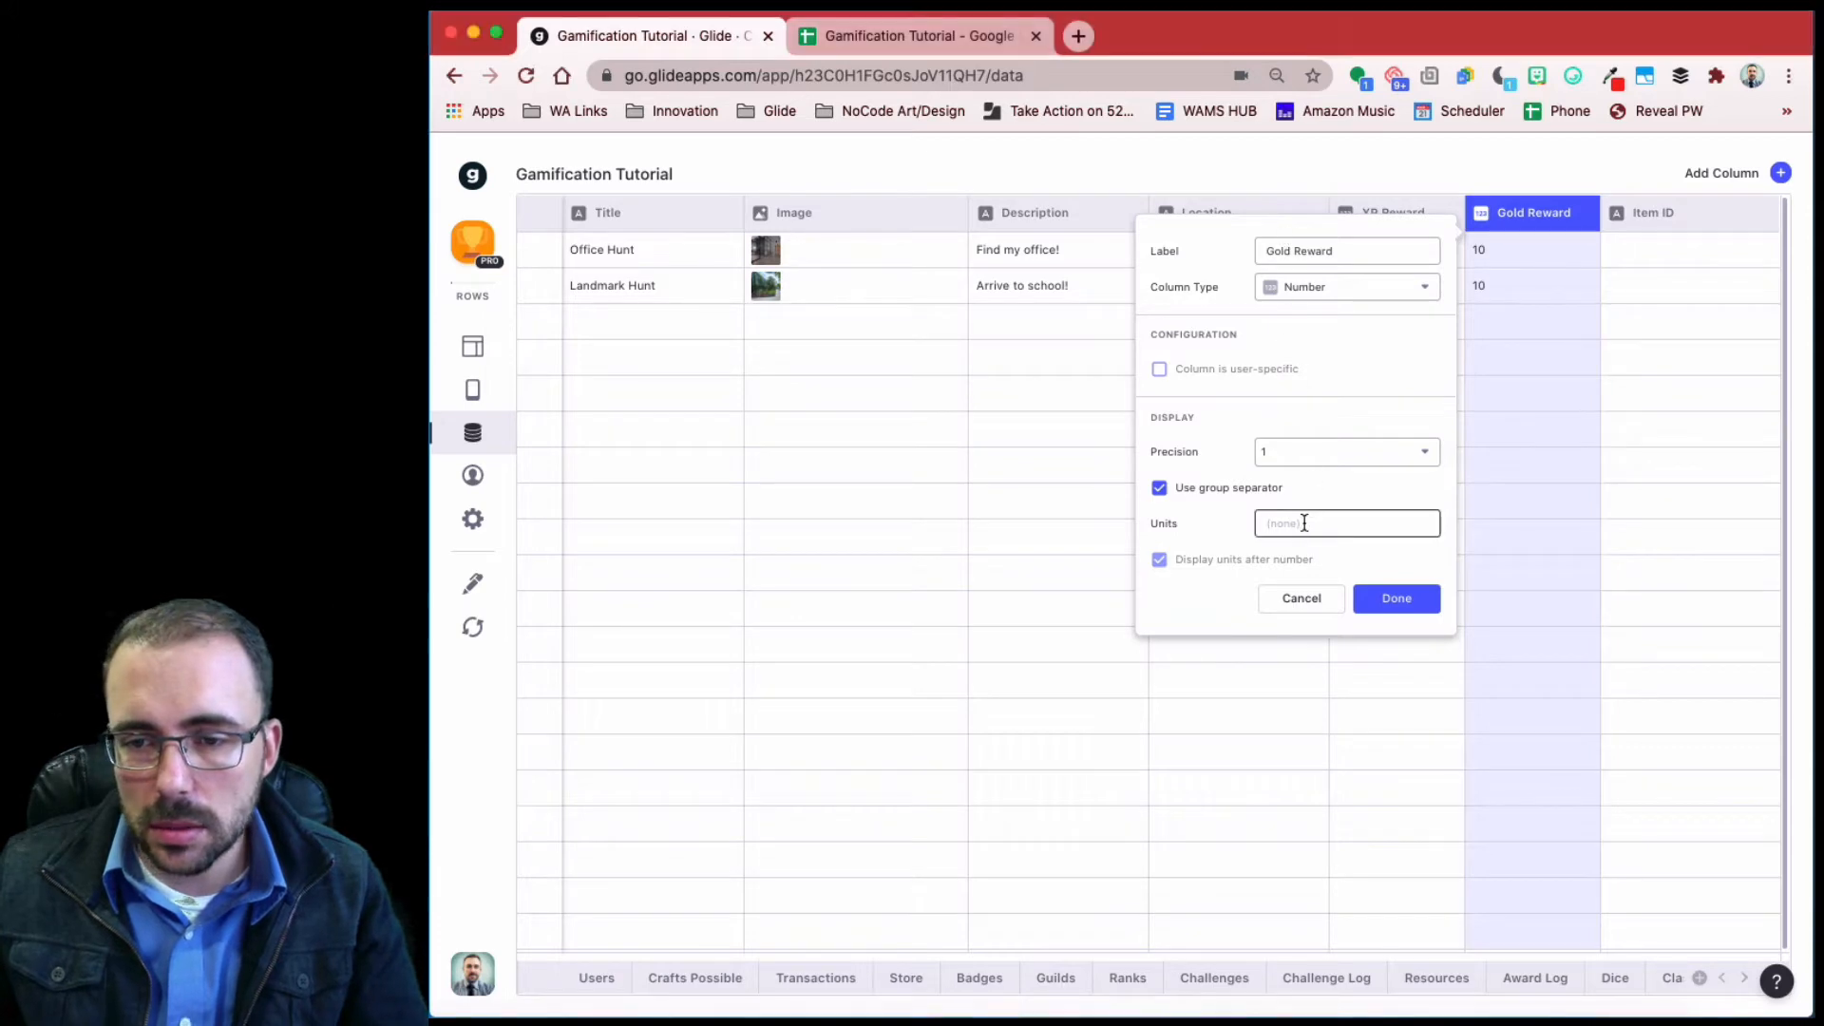
text(💰)
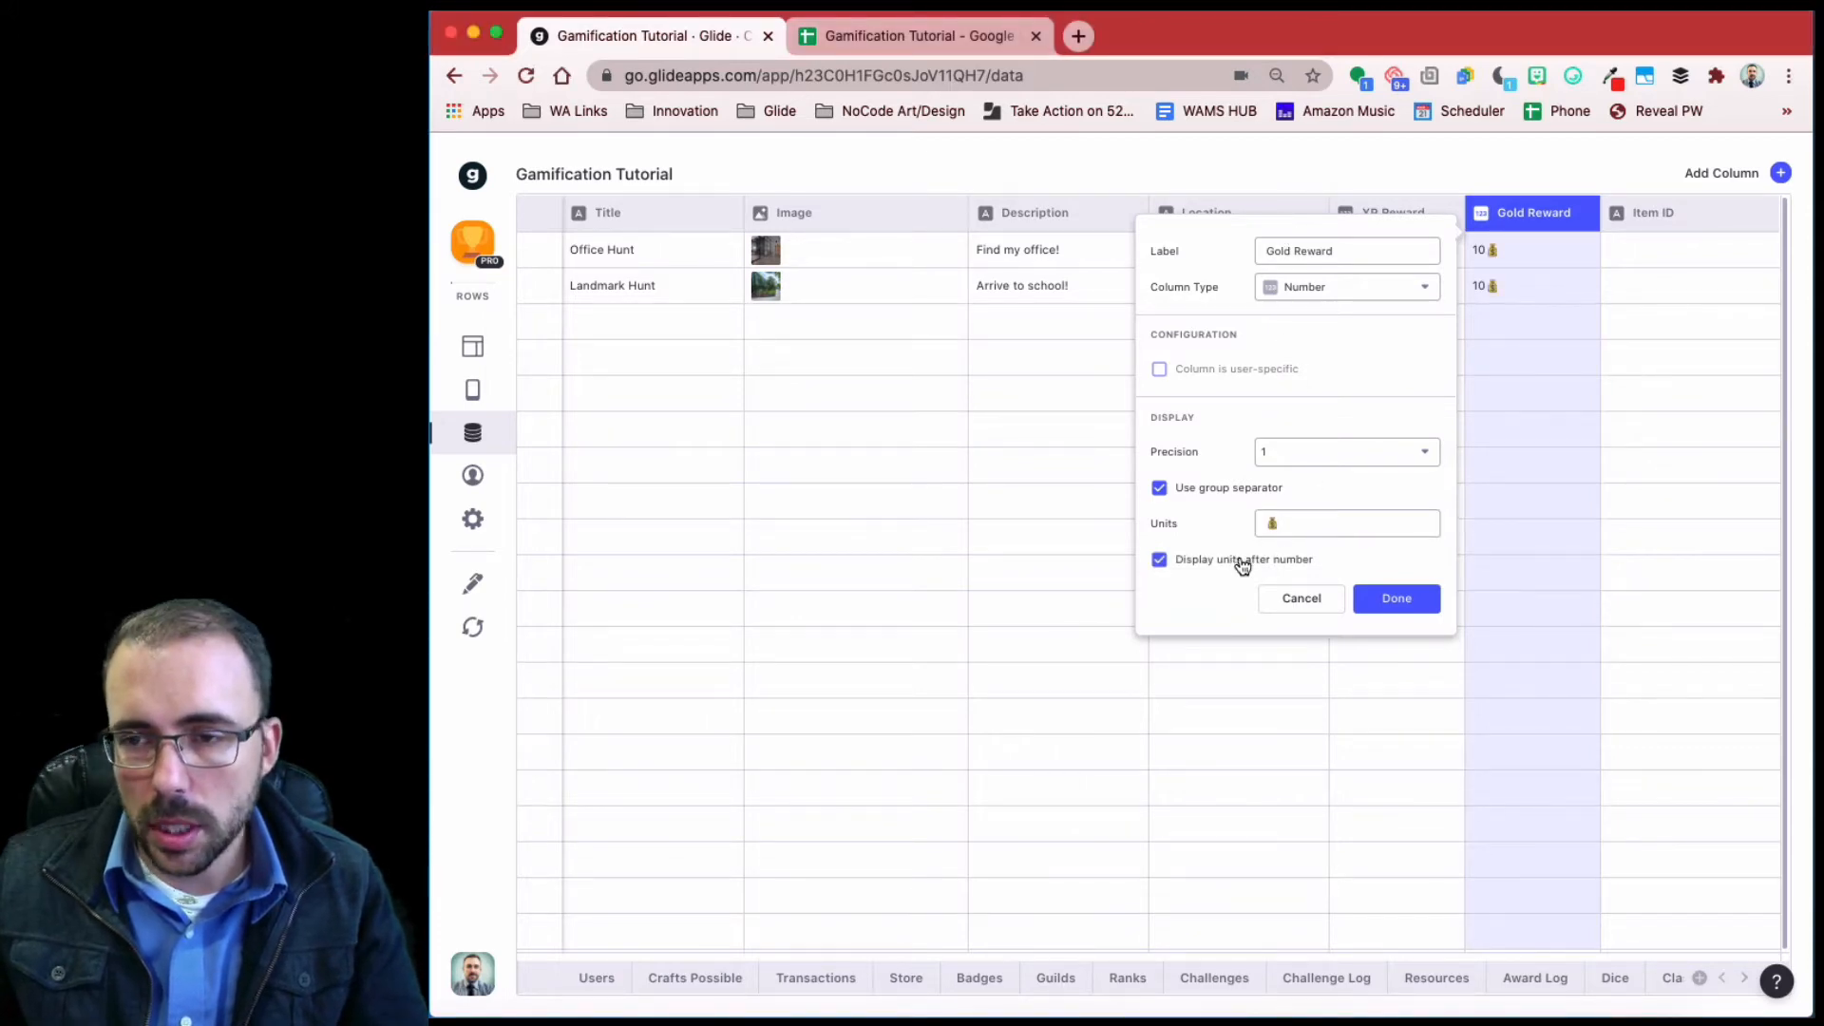
click(1235, 560)
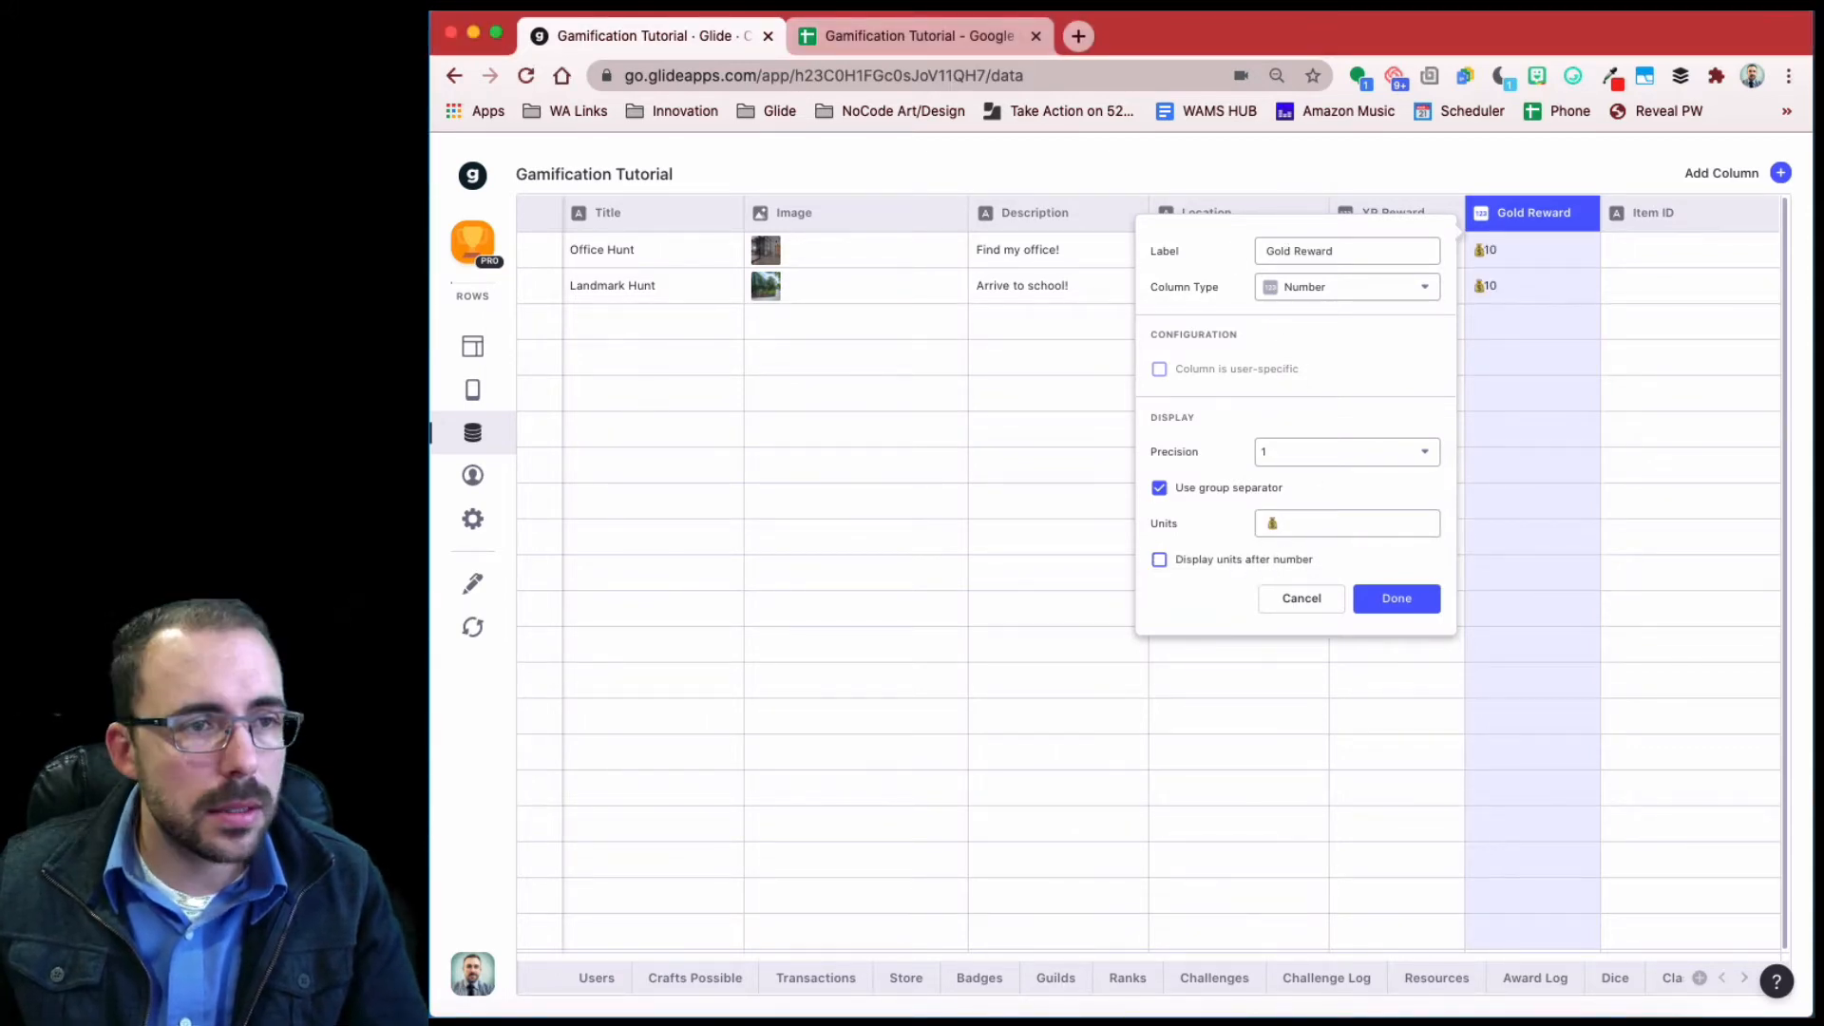
click(1410, 605)
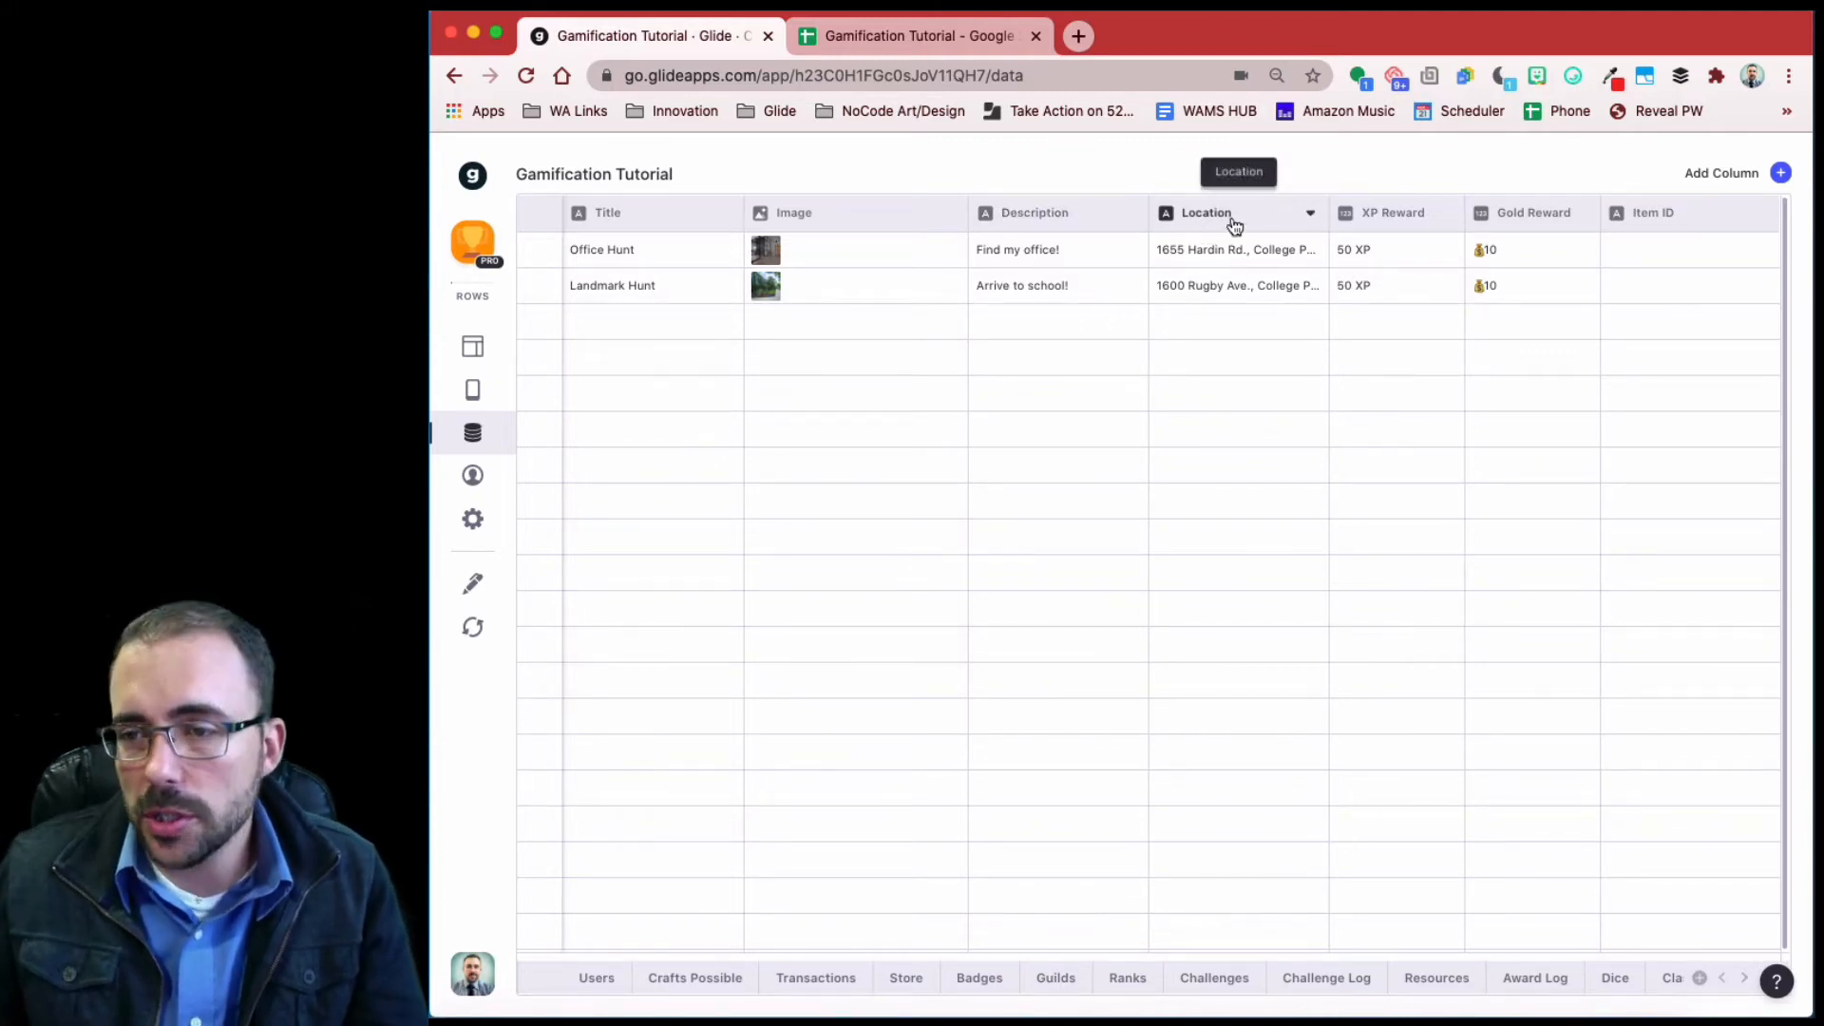
- Add a Distance-type column to the Hunts table named 'Distance to Treasure'
click(1782, 174)
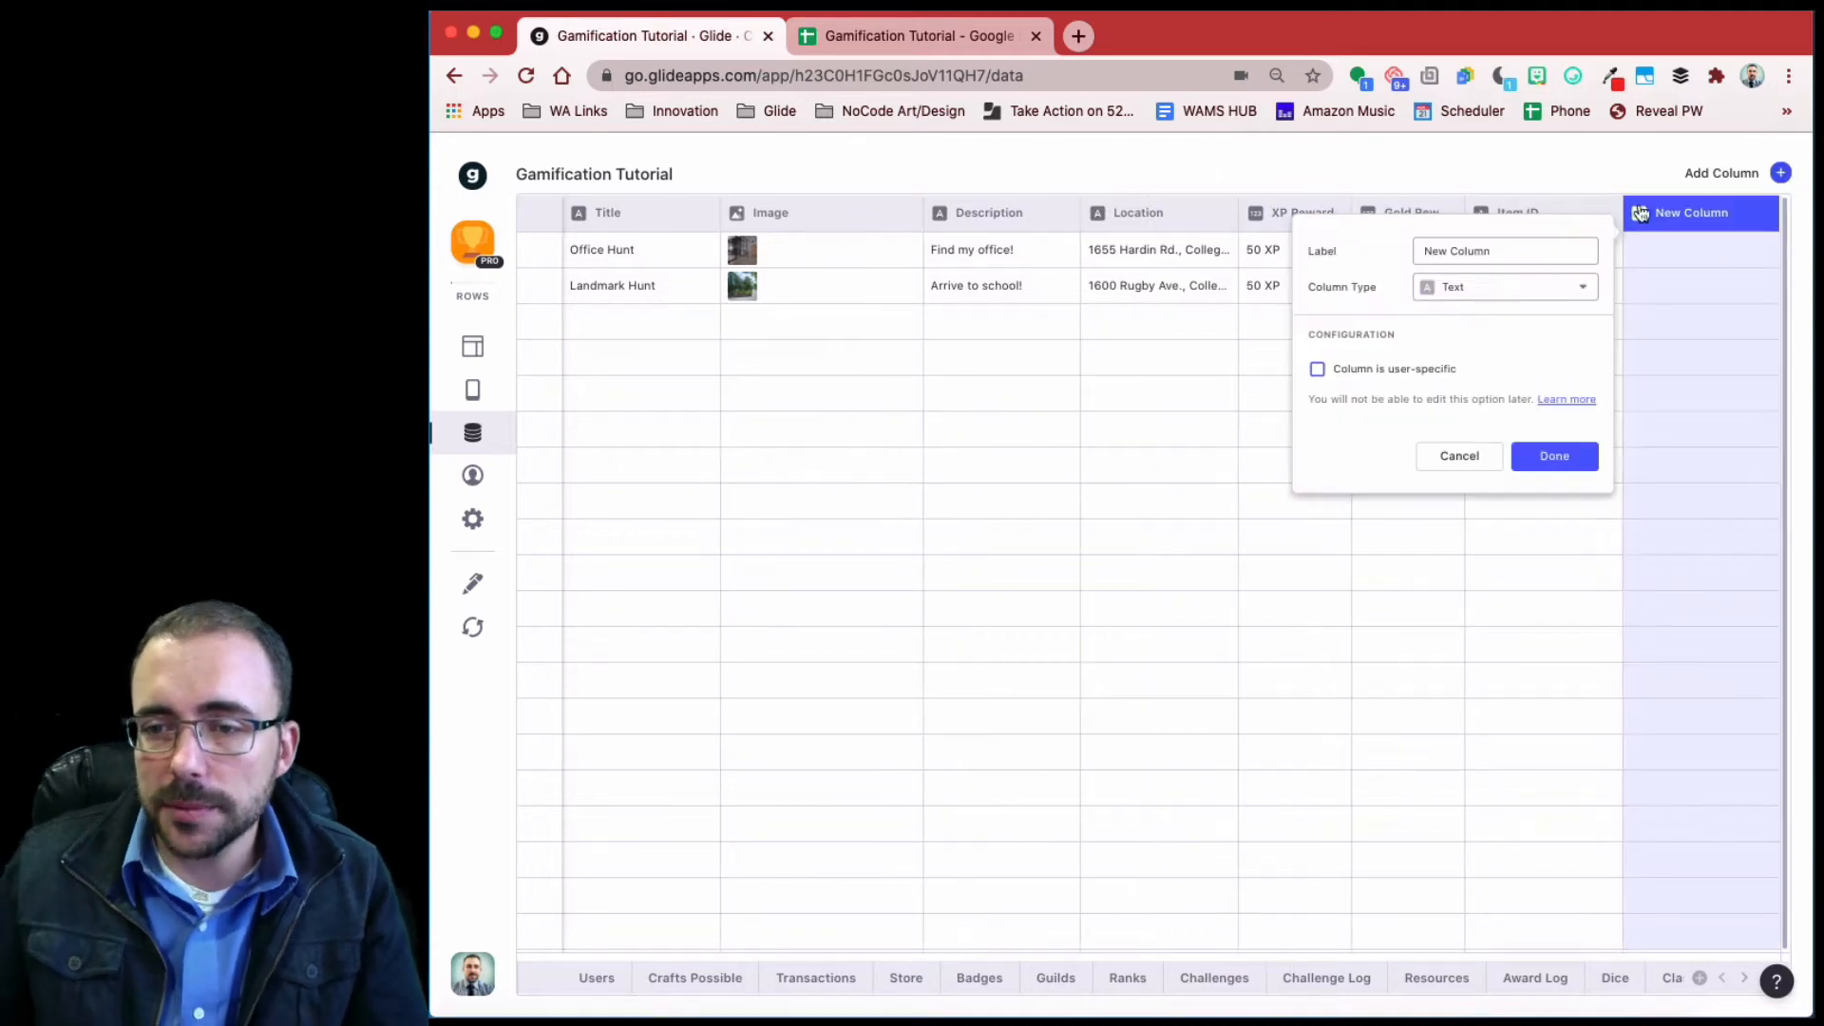
click(1481, 296)
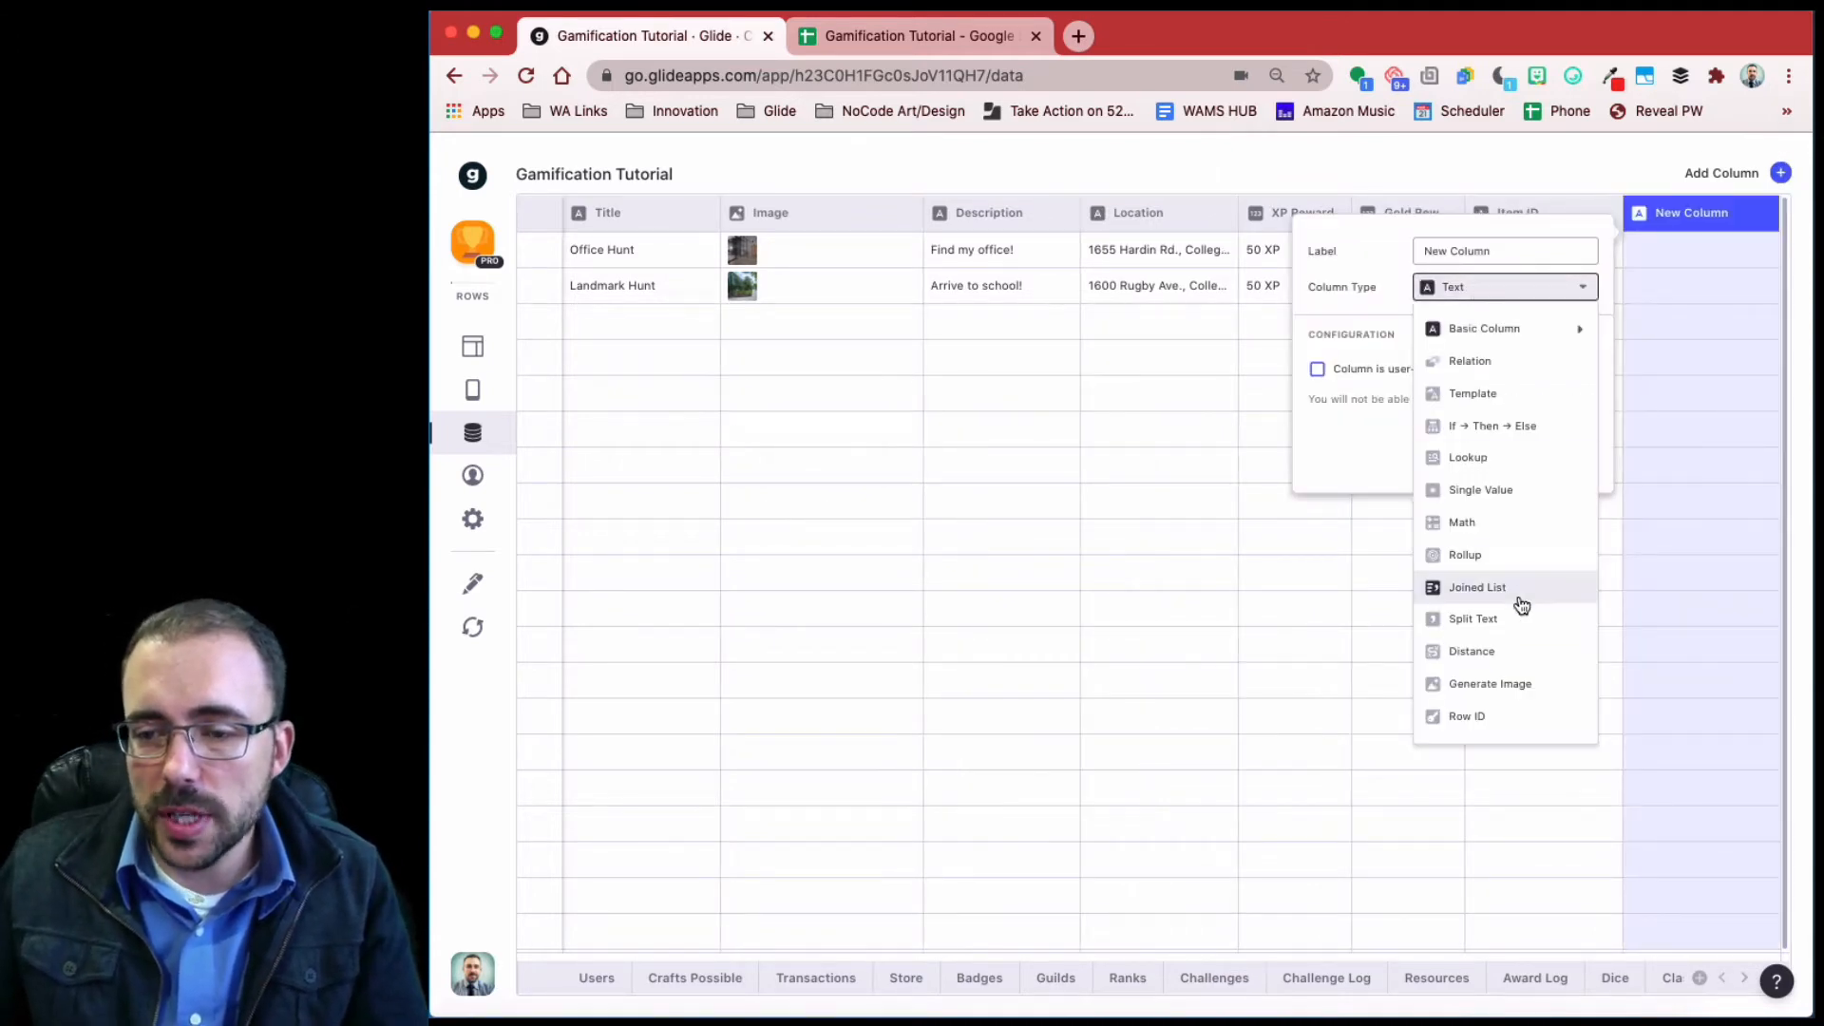
click(1514, 655)
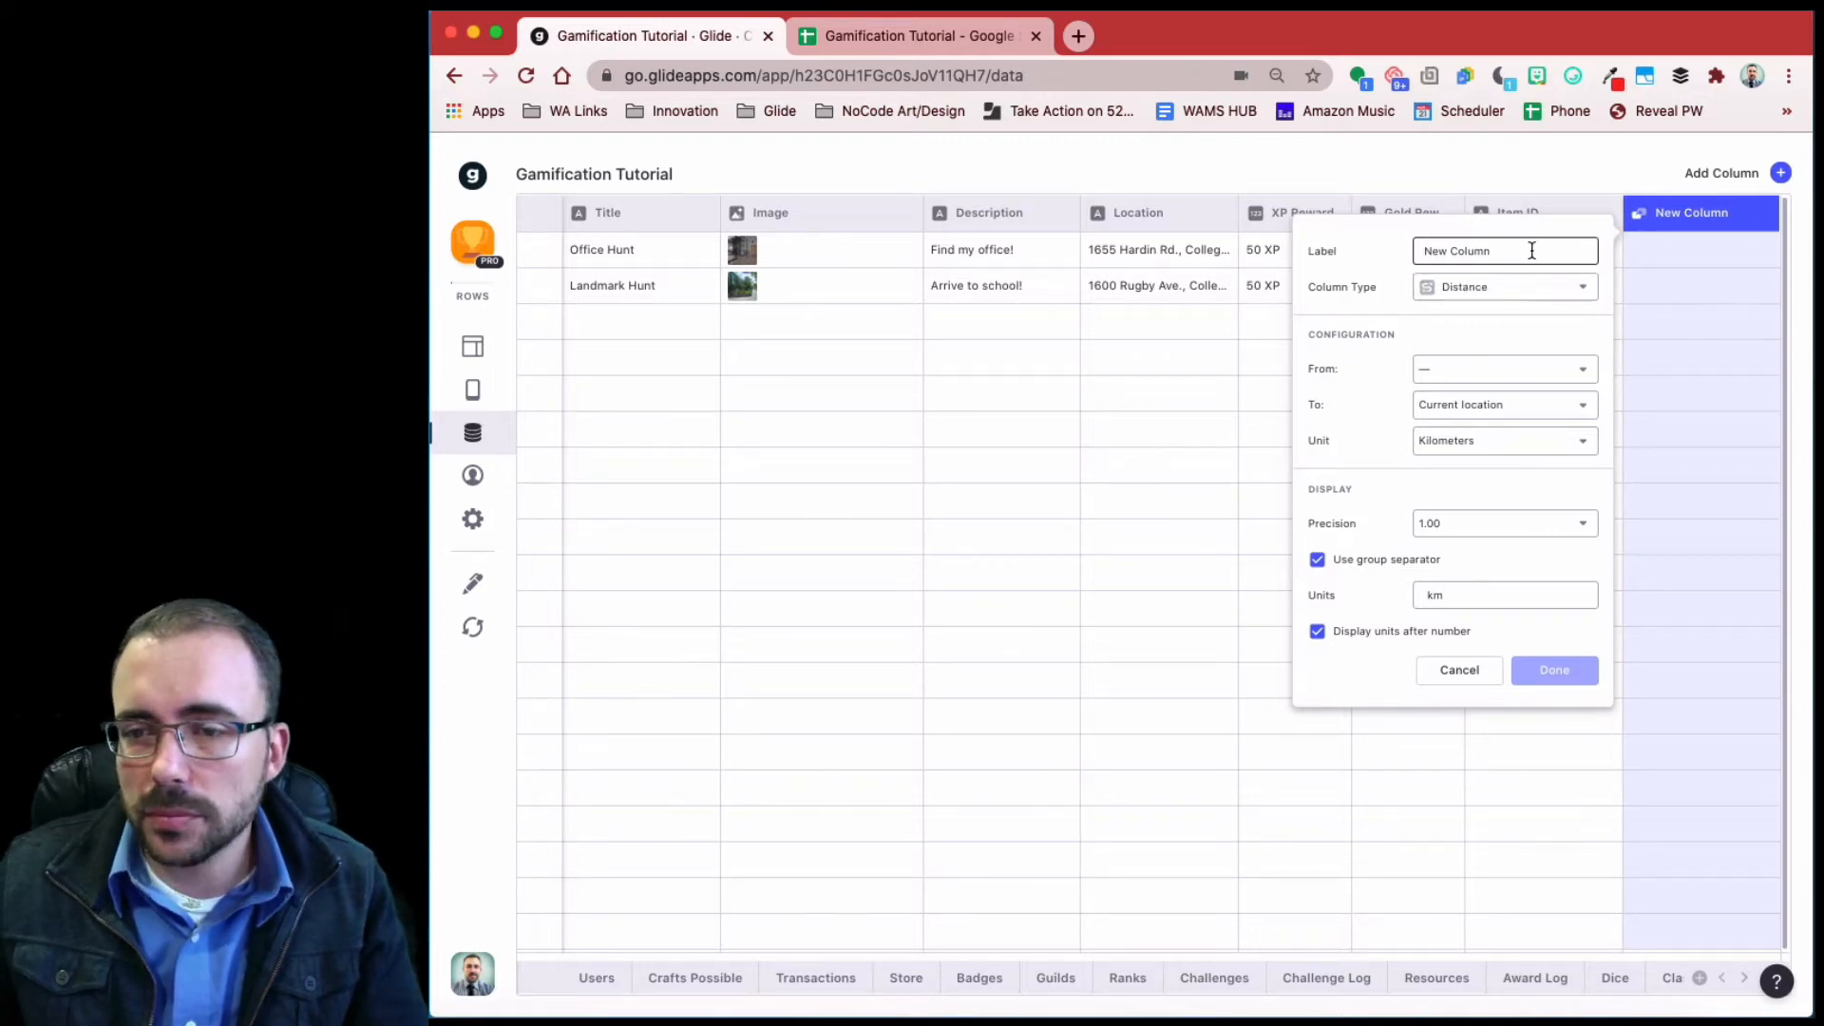
drag(1531, 250, 1323, 253)
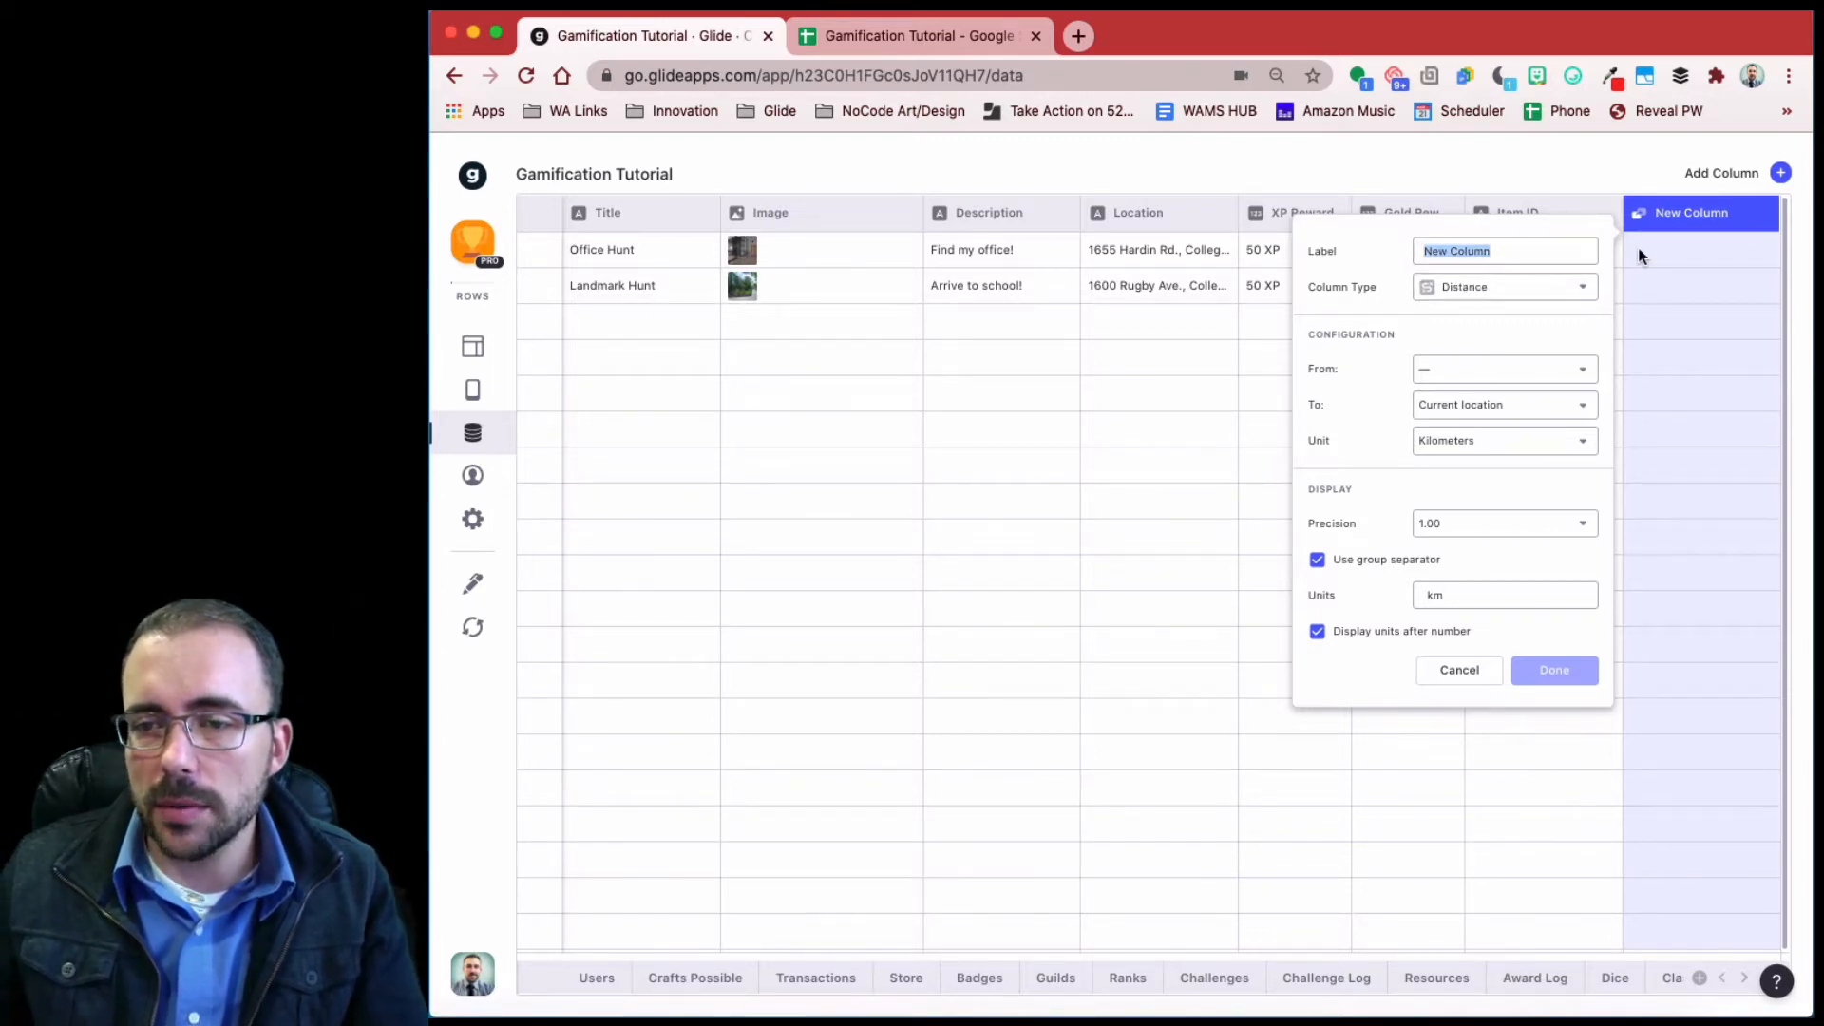
text(Dis)
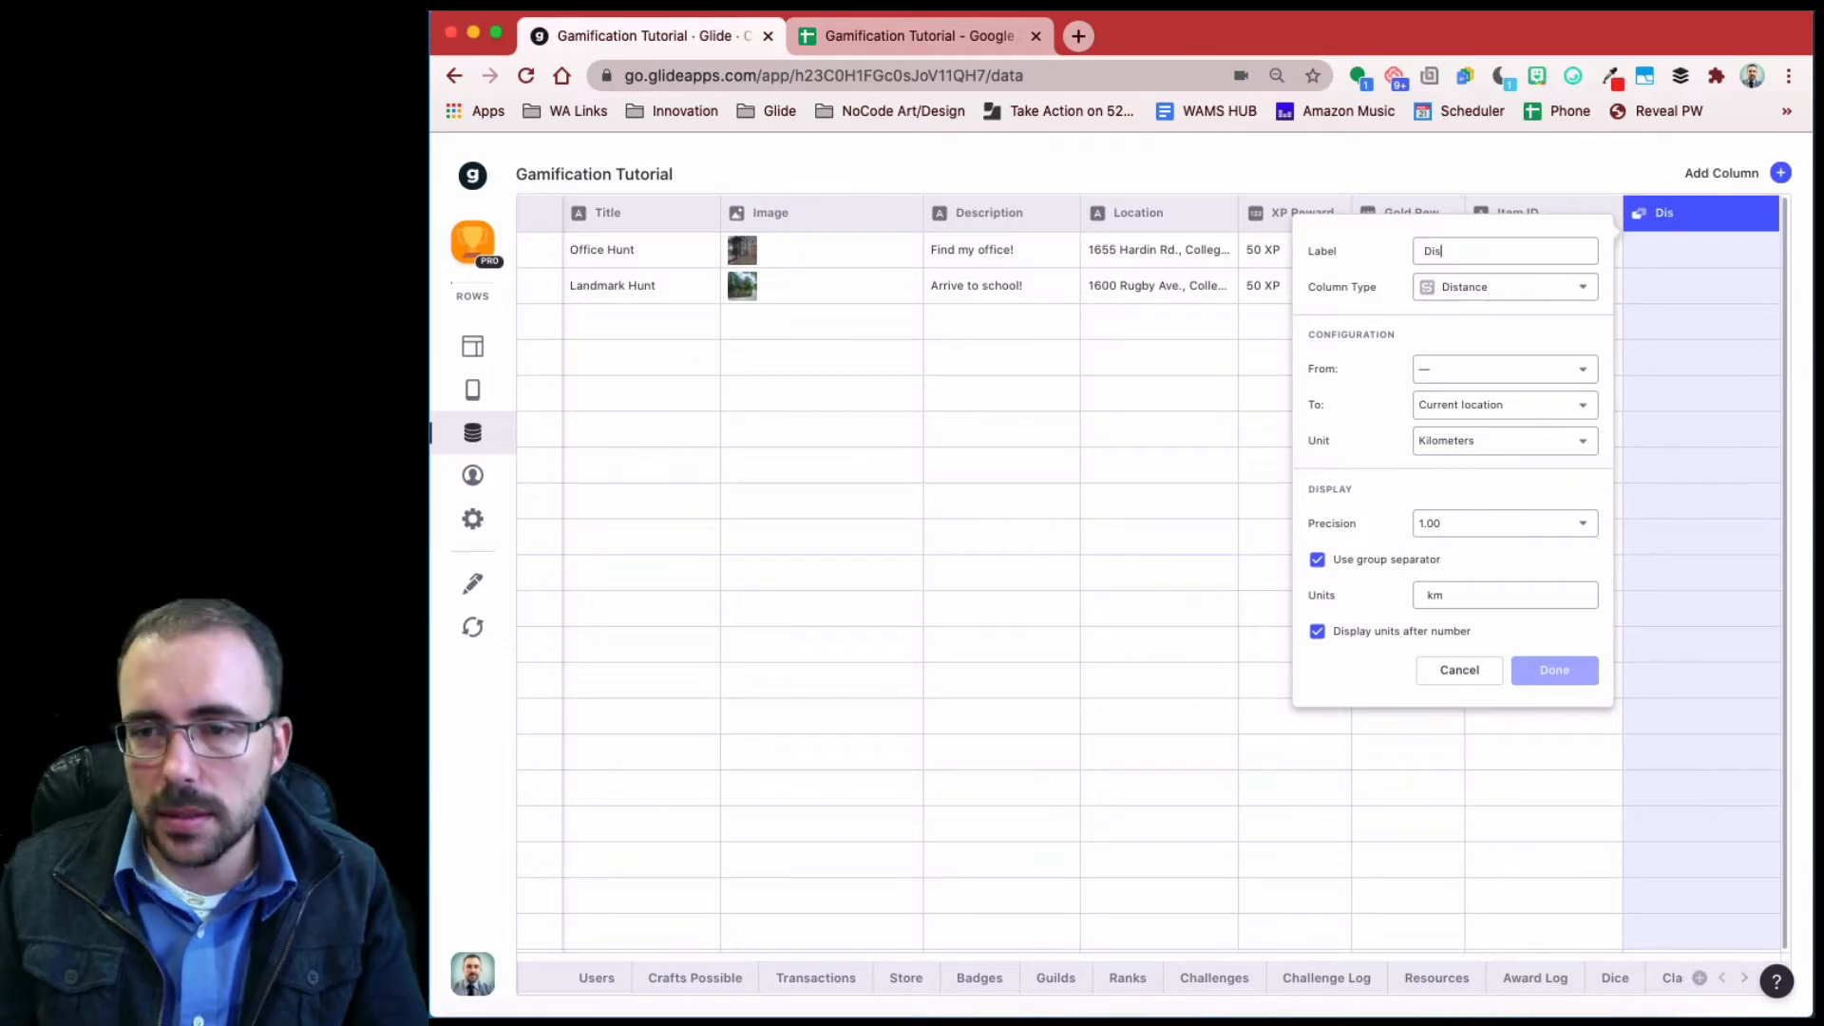
text(tance to Treasure)
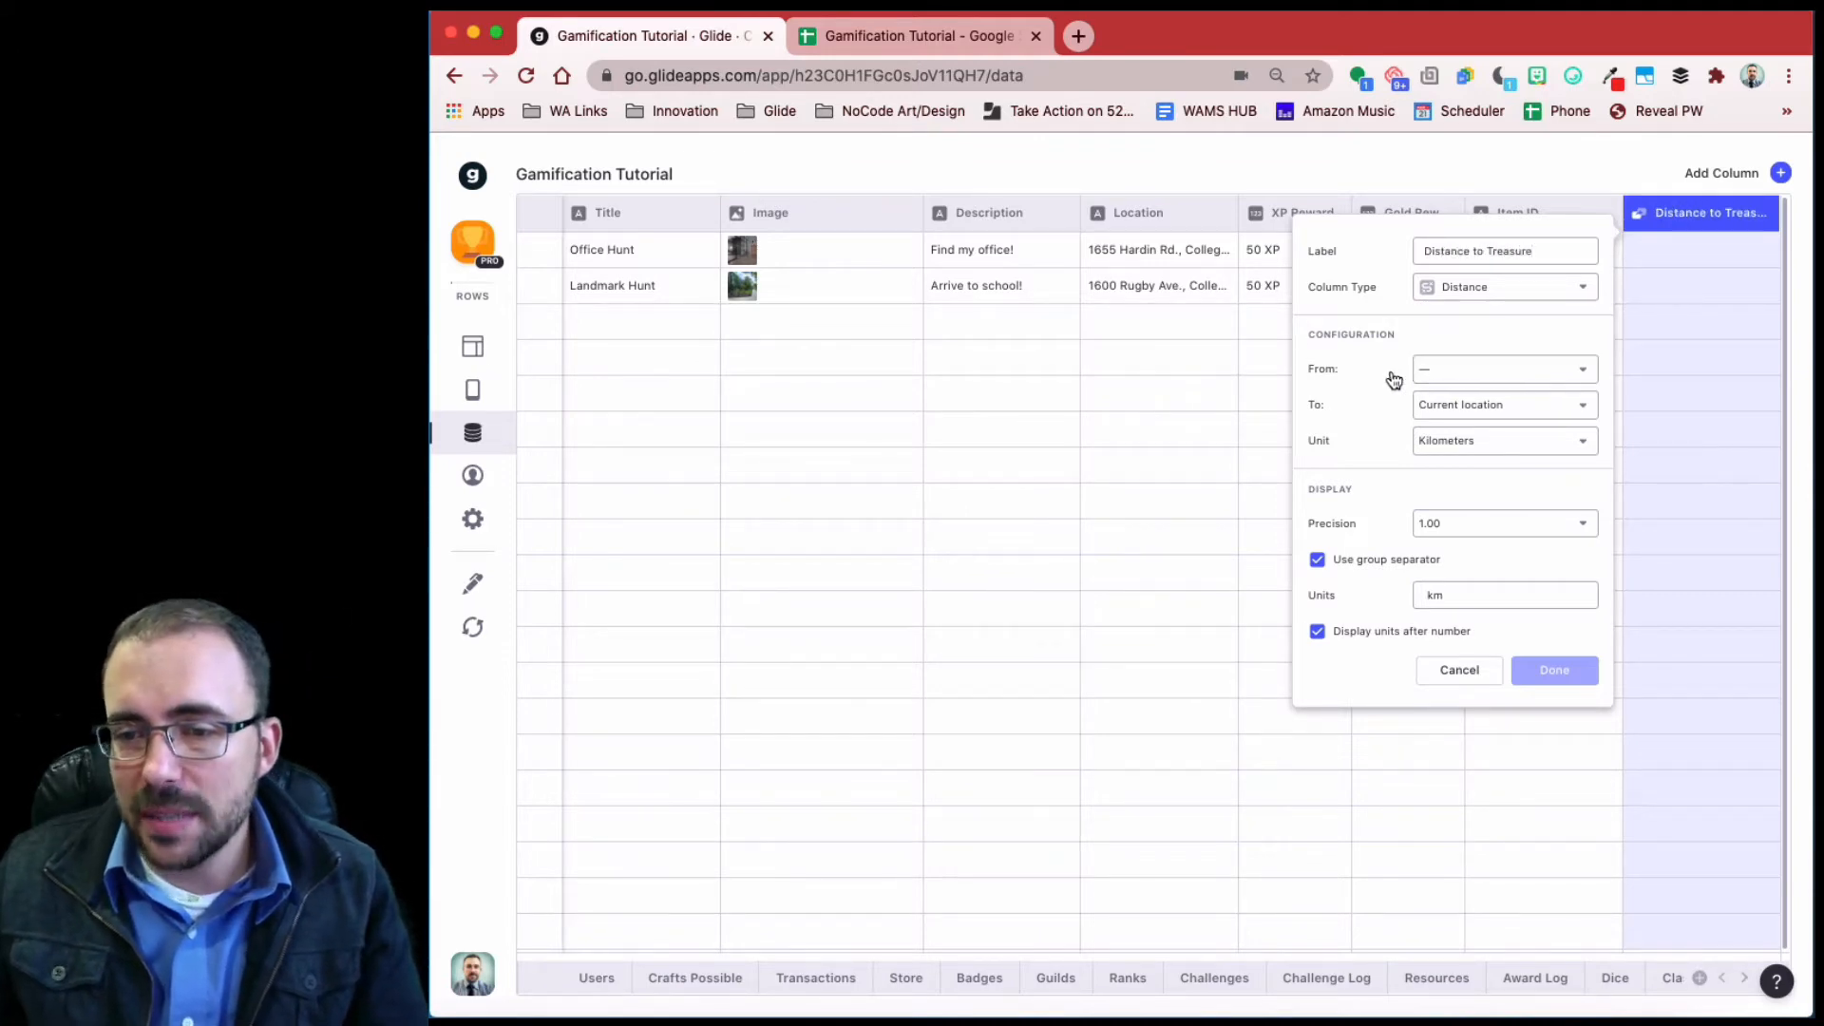
- Have Distance to Treasure measure in miles from each hunt's Location
click(1484, 370)
mouse_move(1501, 660)
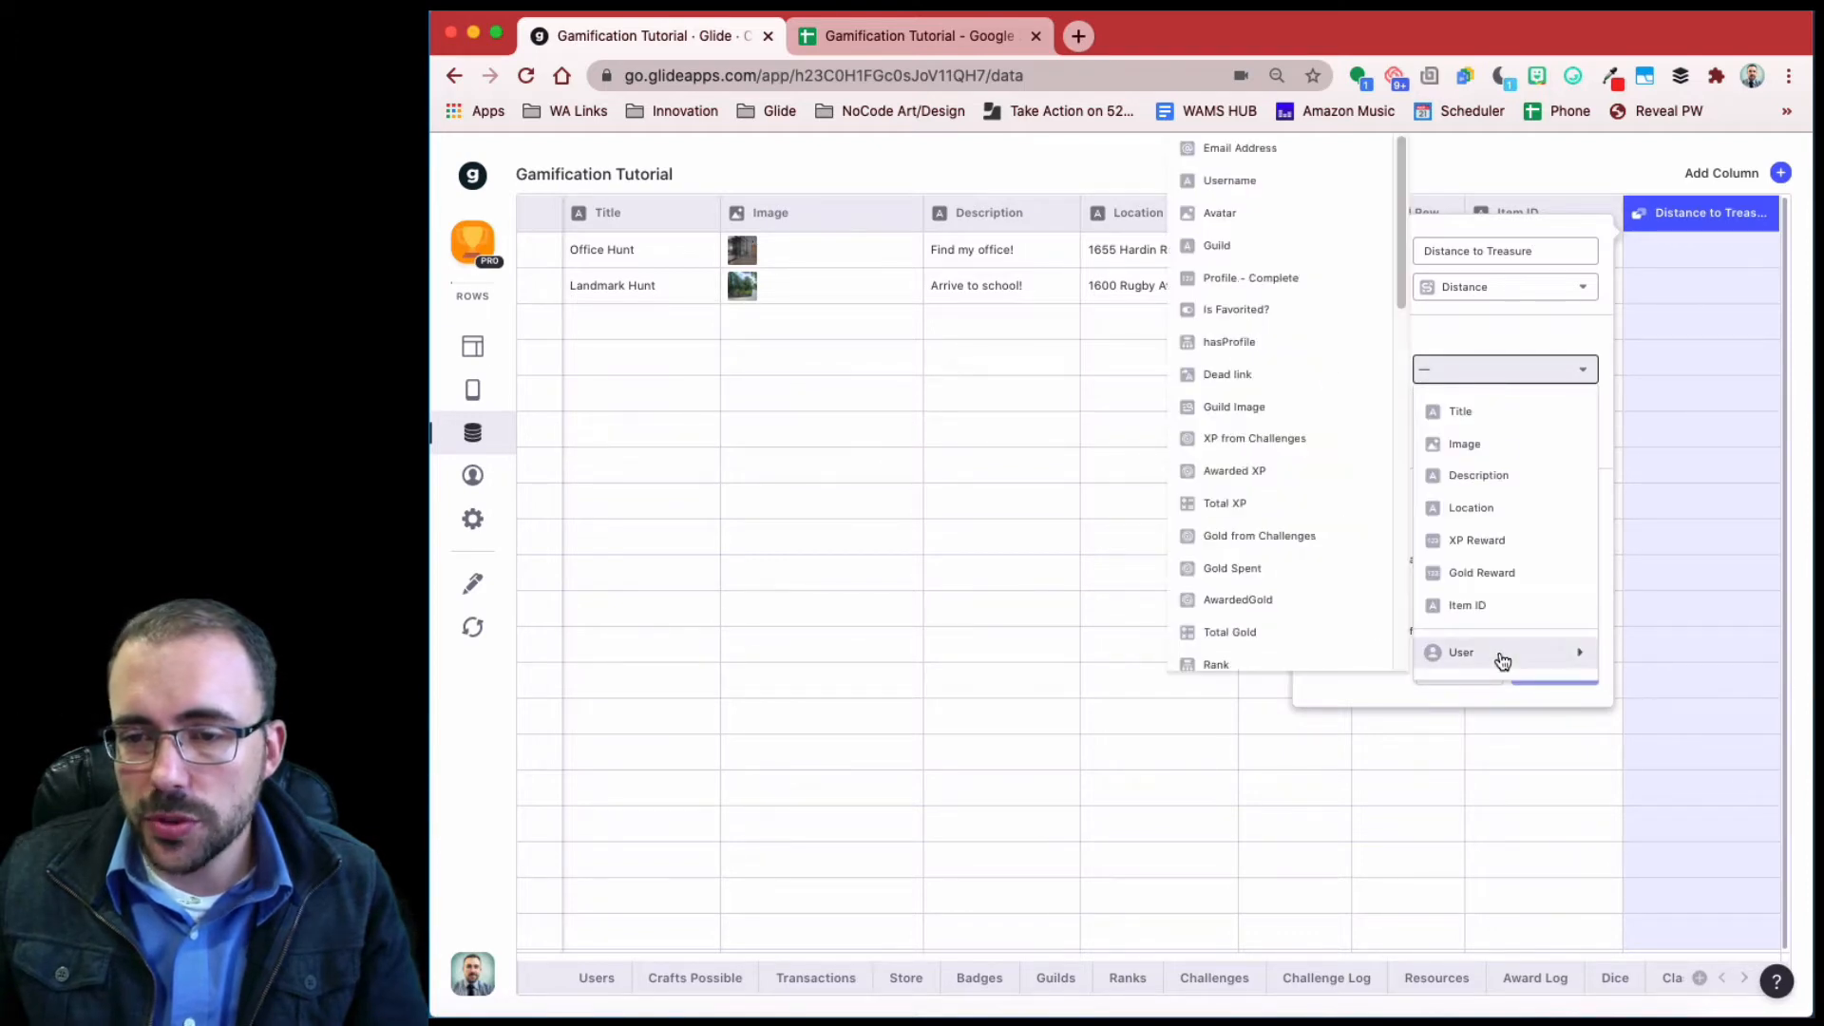
scroll(1371, 590, down, 10)
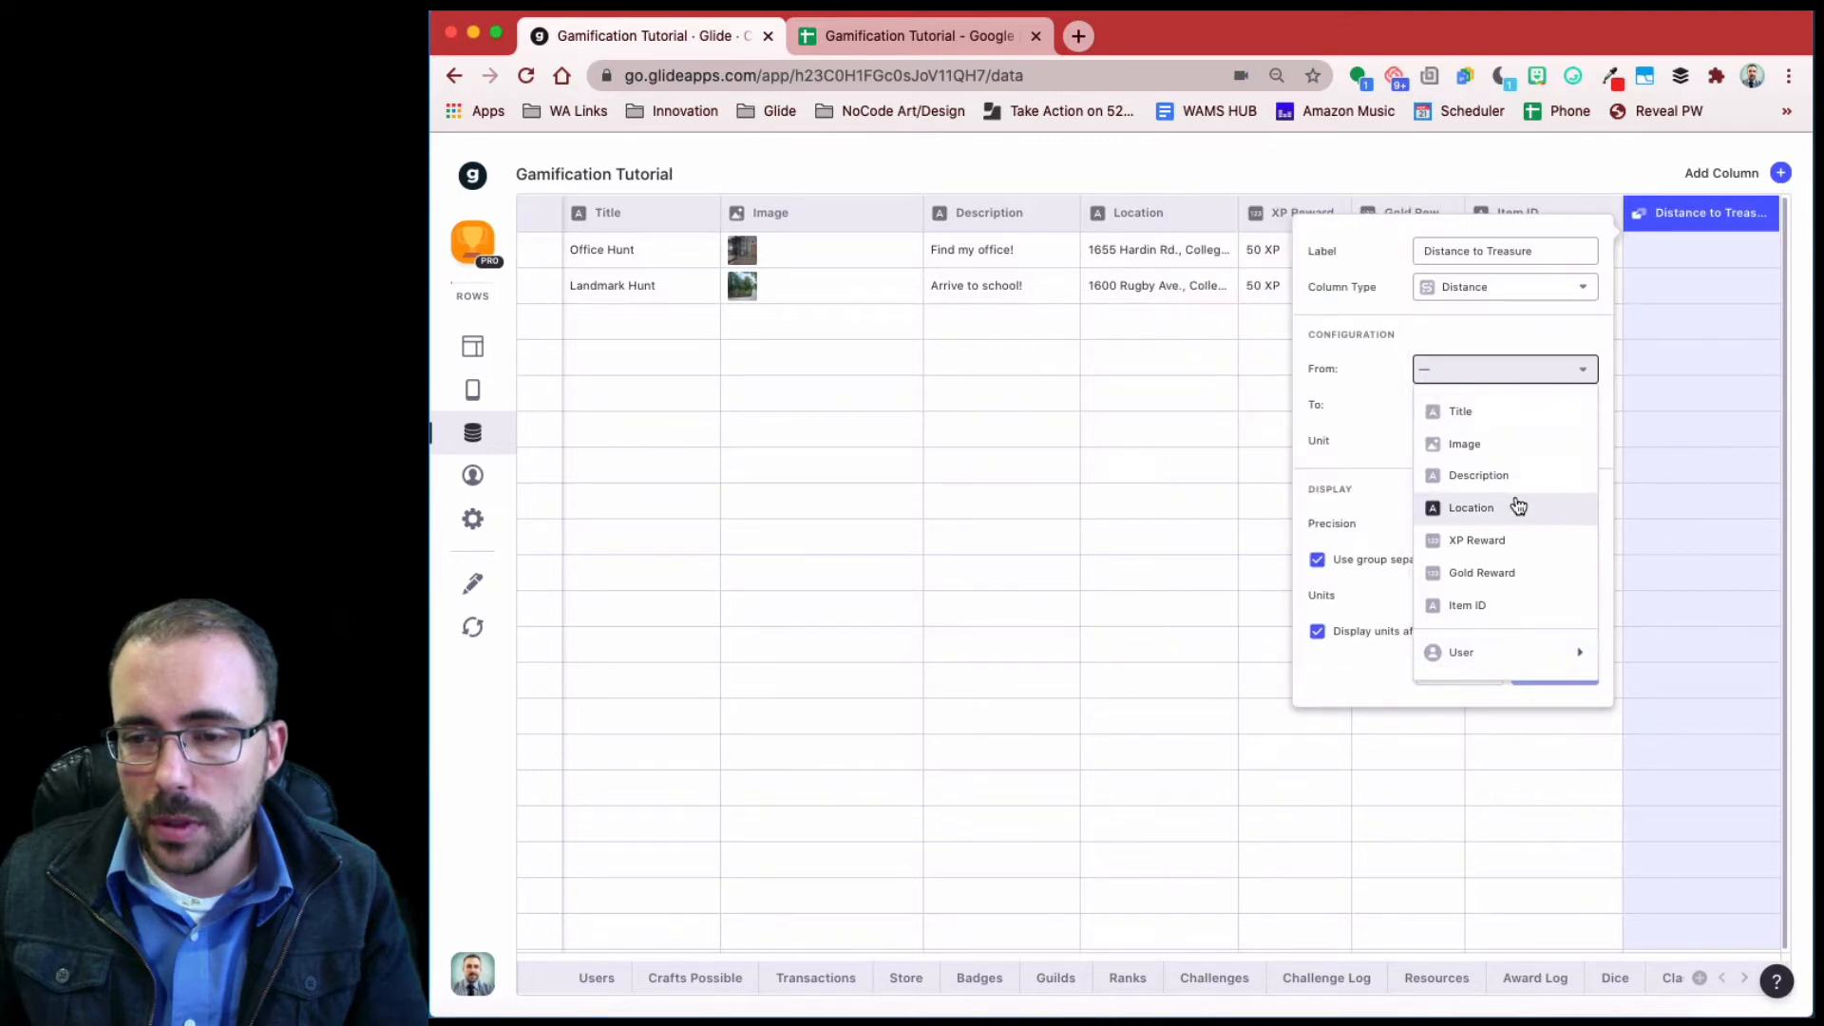
click(1513, 376)
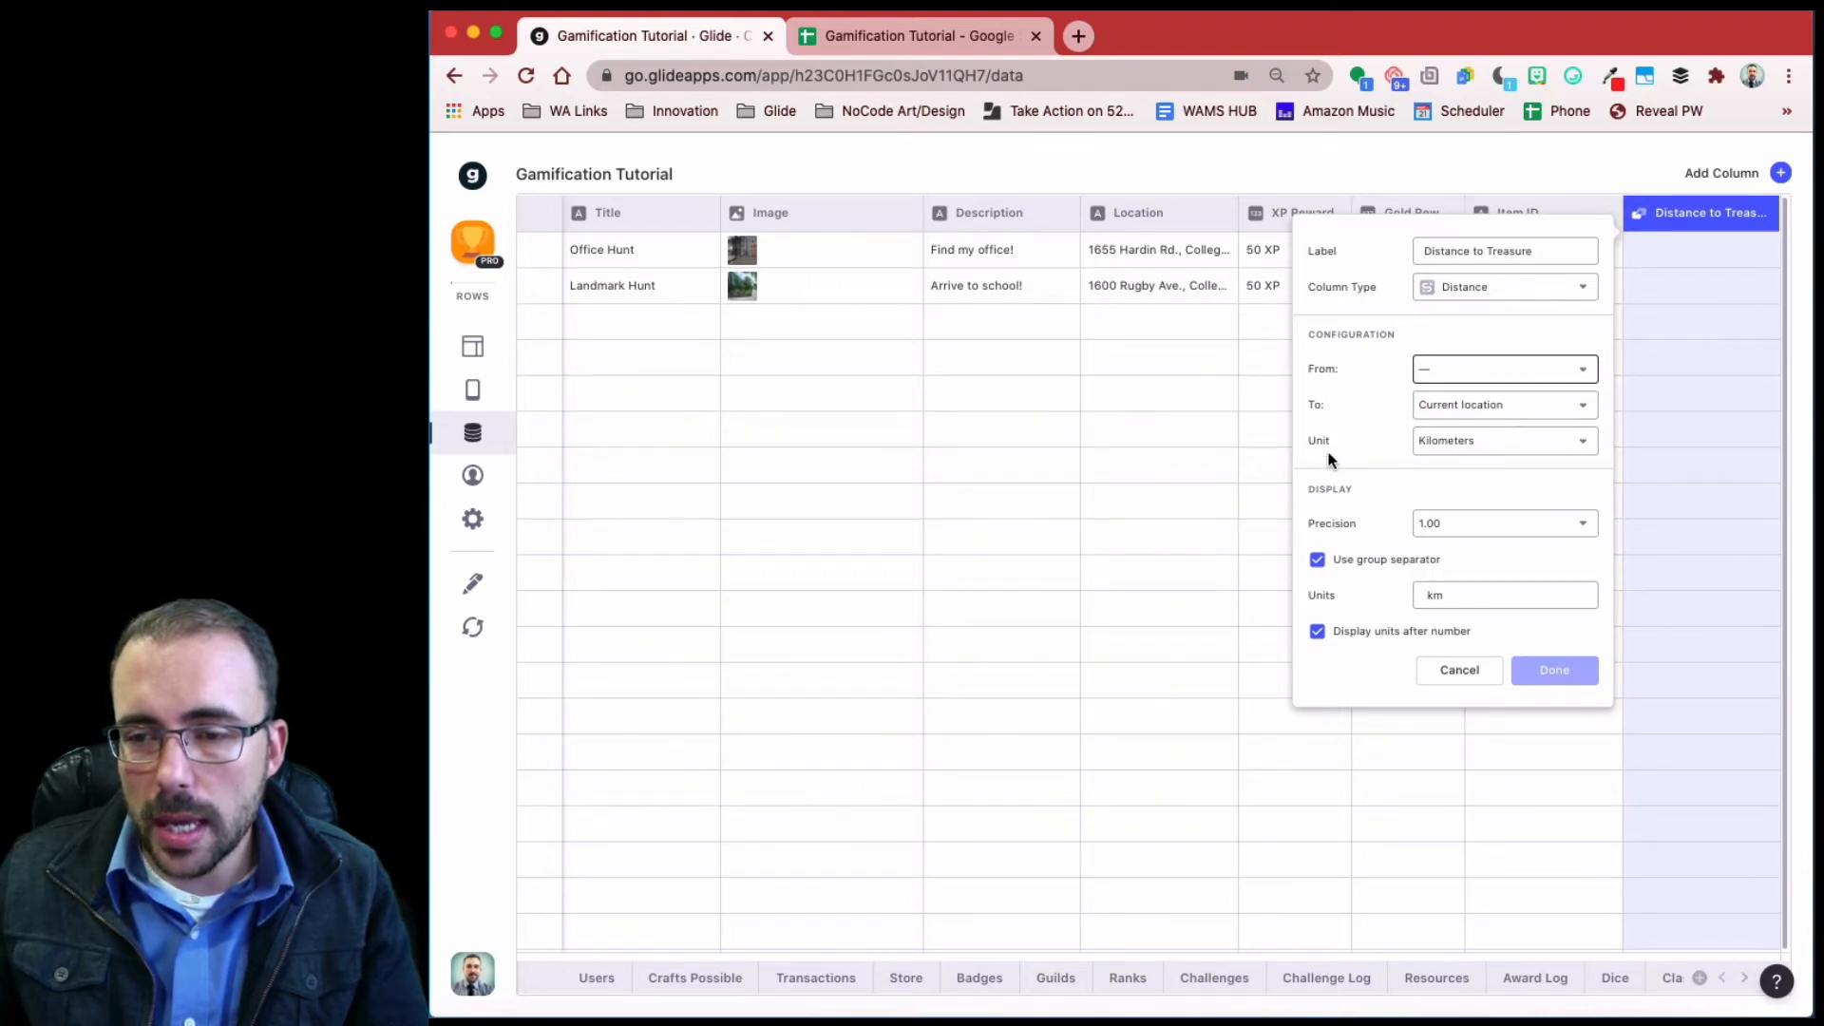
click(1529, 458)
click(1494, 521)
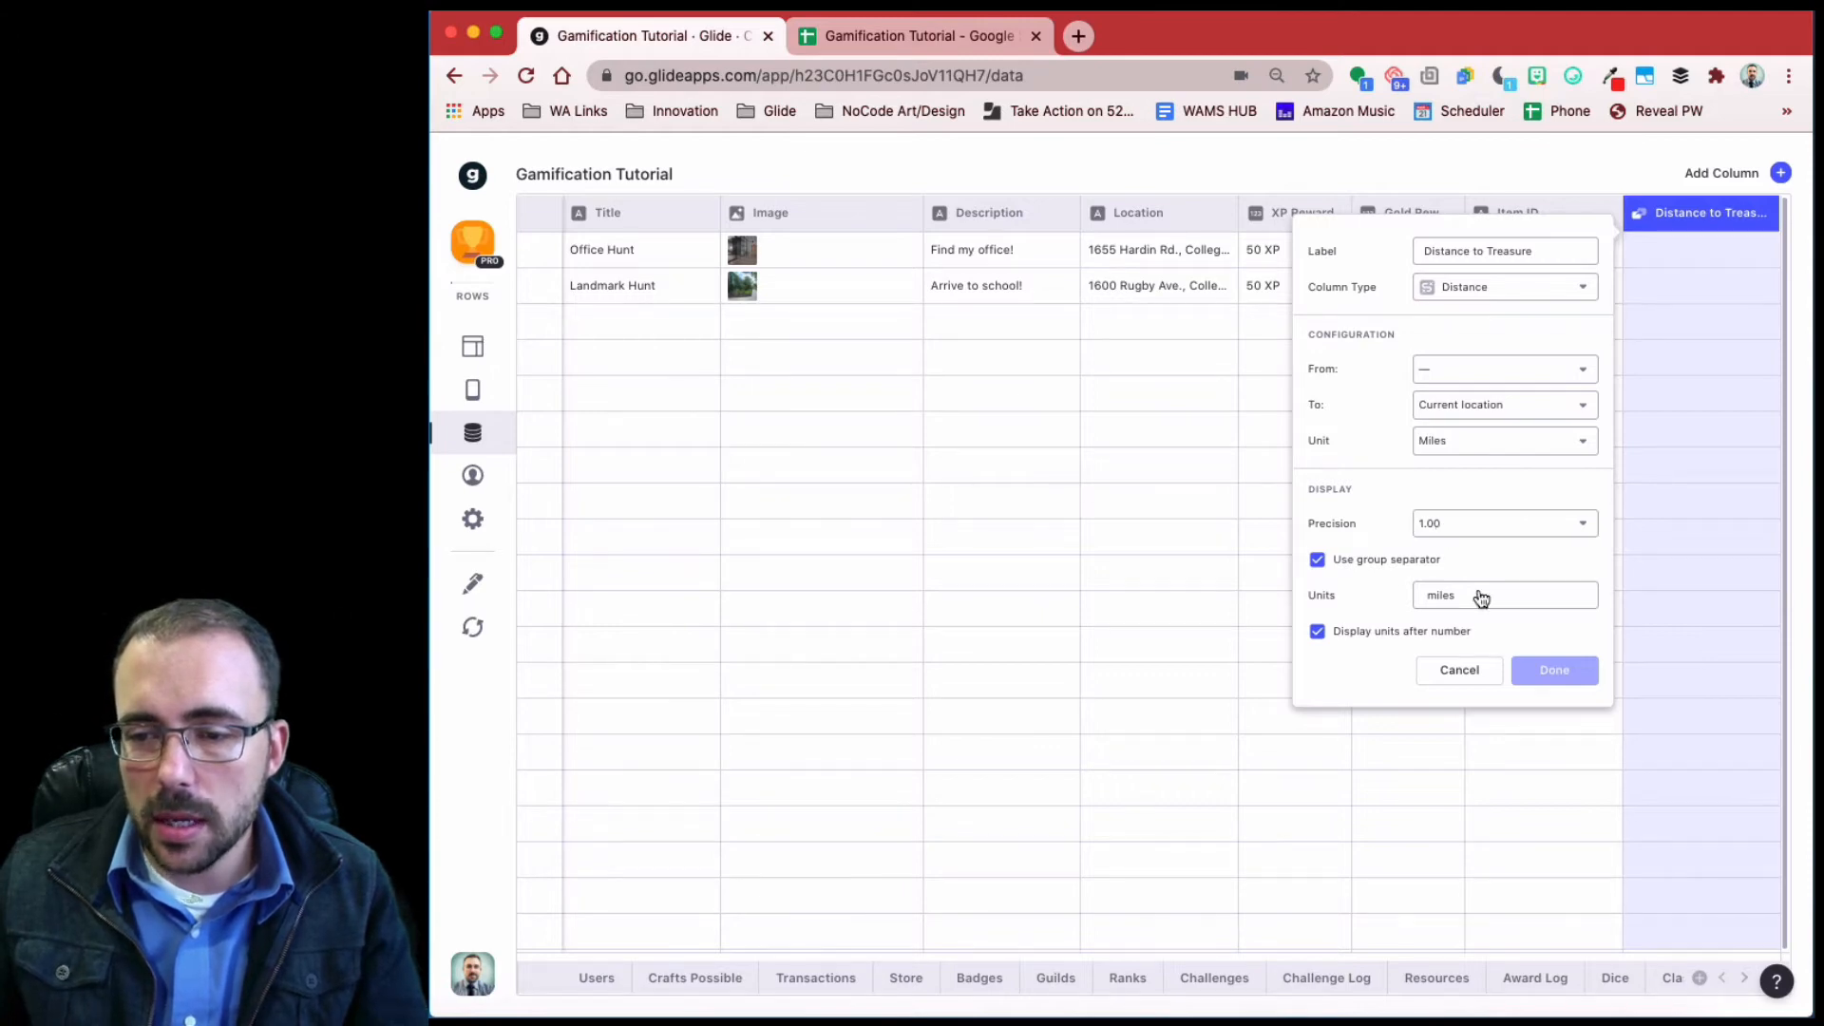
click(1455, 368)
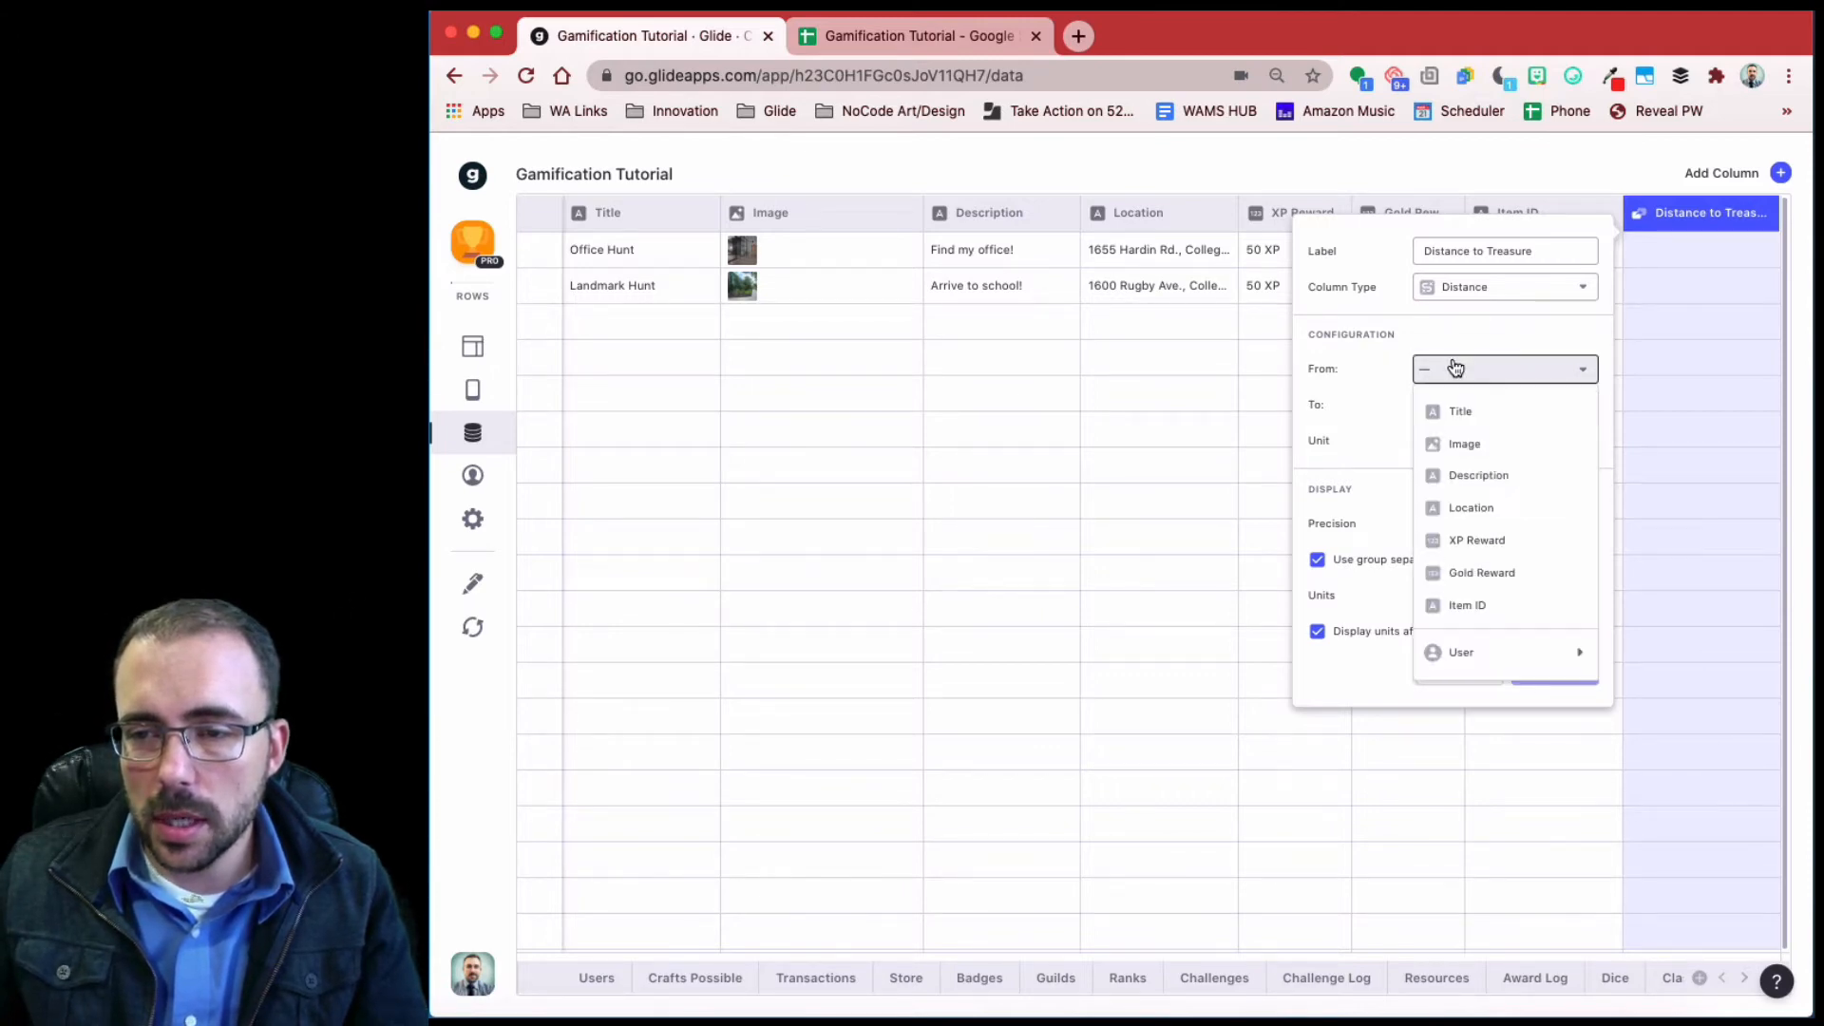
click(1520, 507)
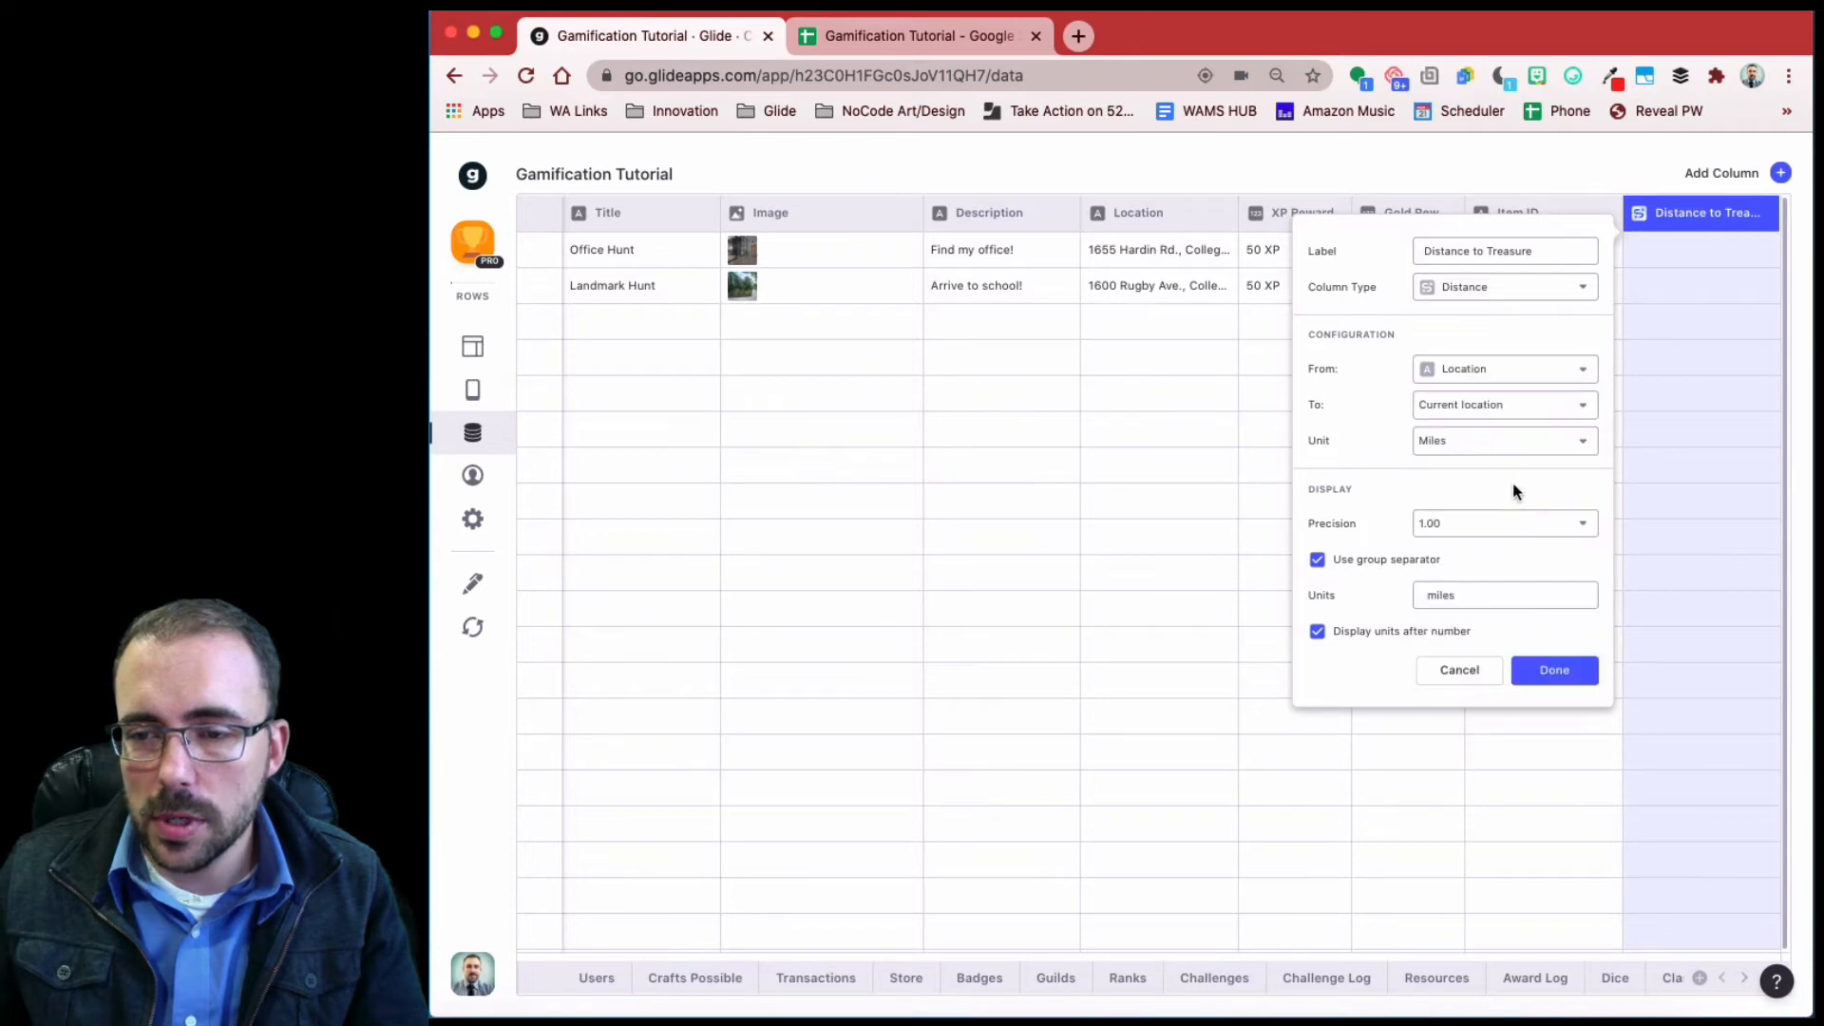
click(1557, 670)
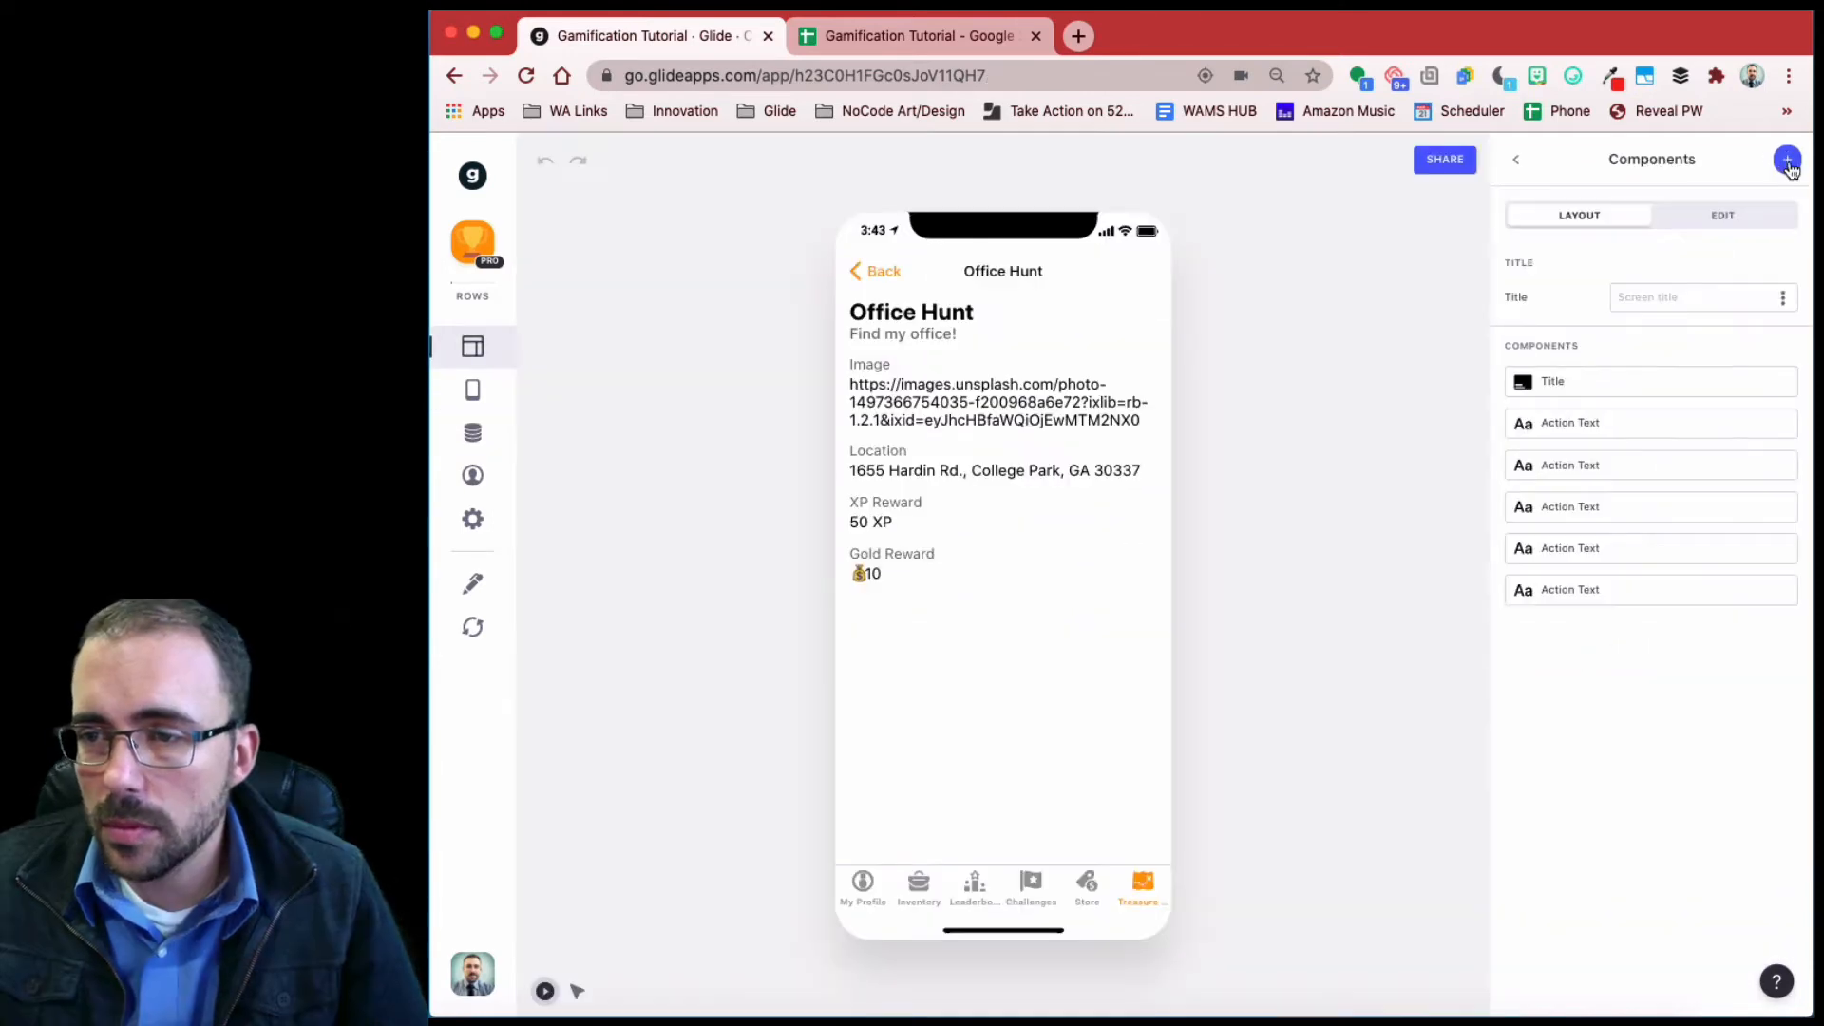
- Add a new column to the Hunts table labelled 'User Location'
click(1788, 161)
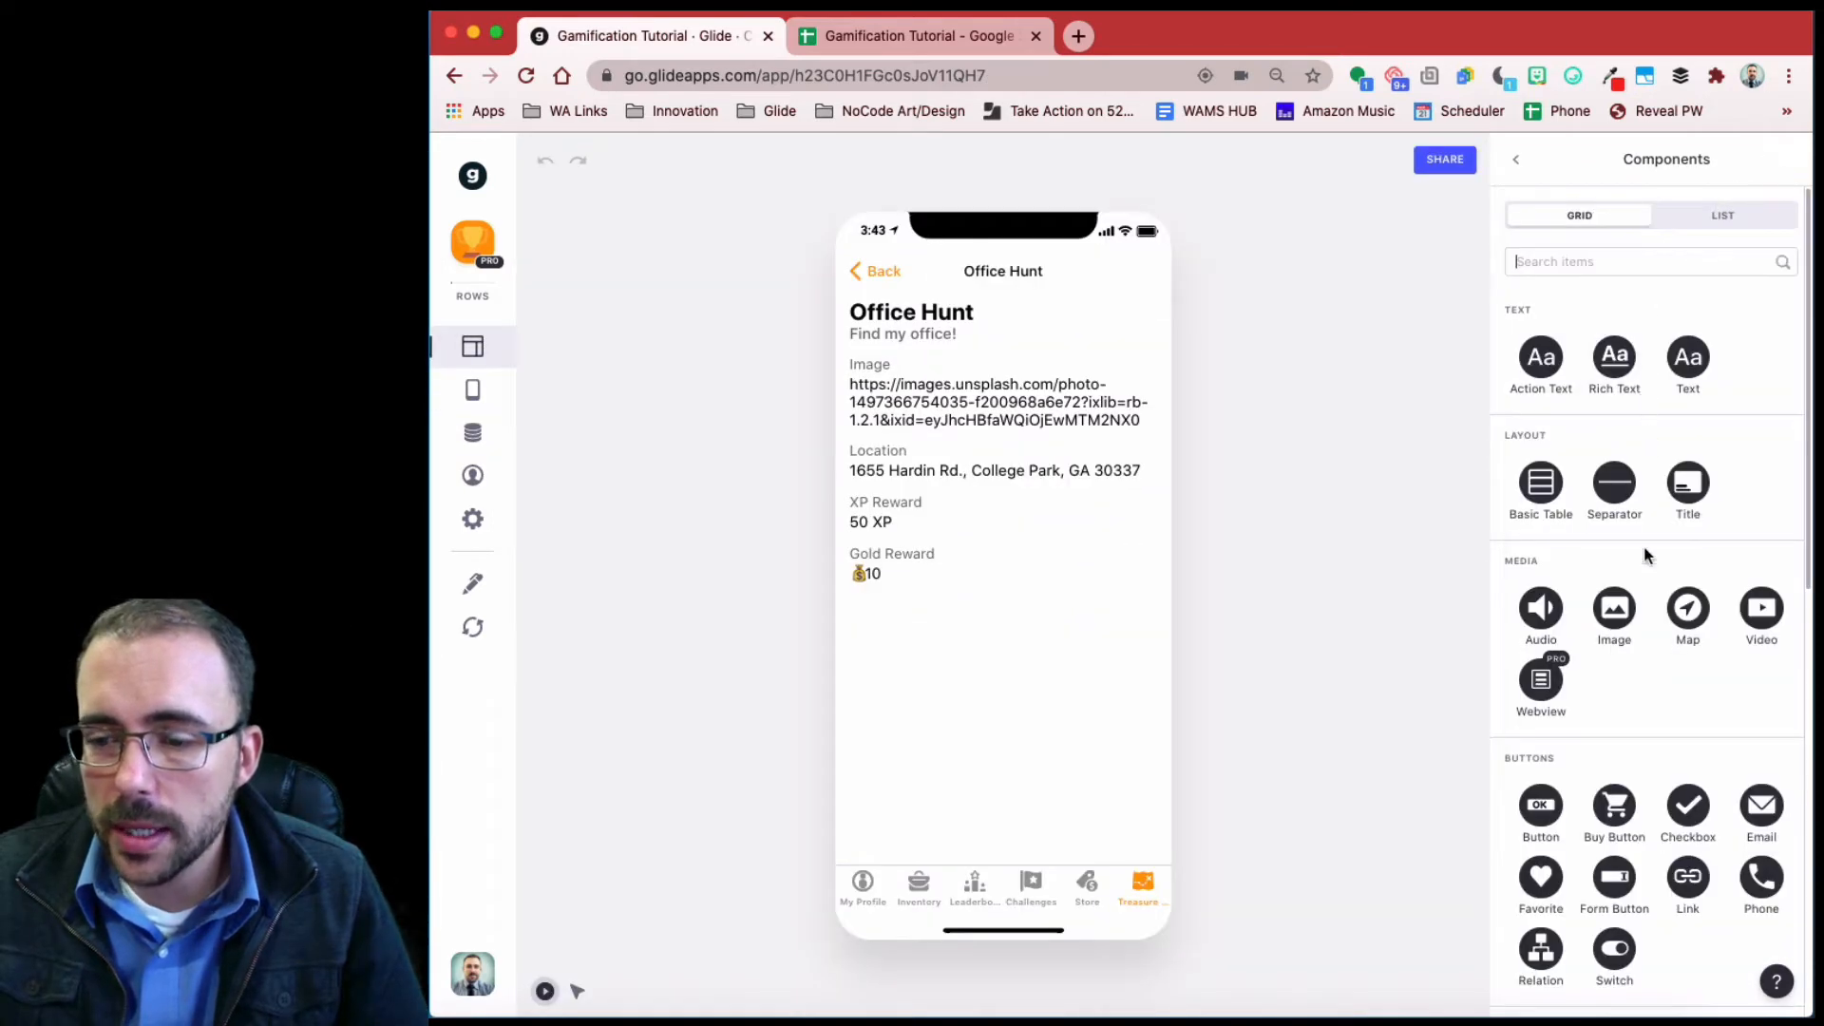
scroll(1651, 573, down, 5)
scroll(1651, 573, down, 1)
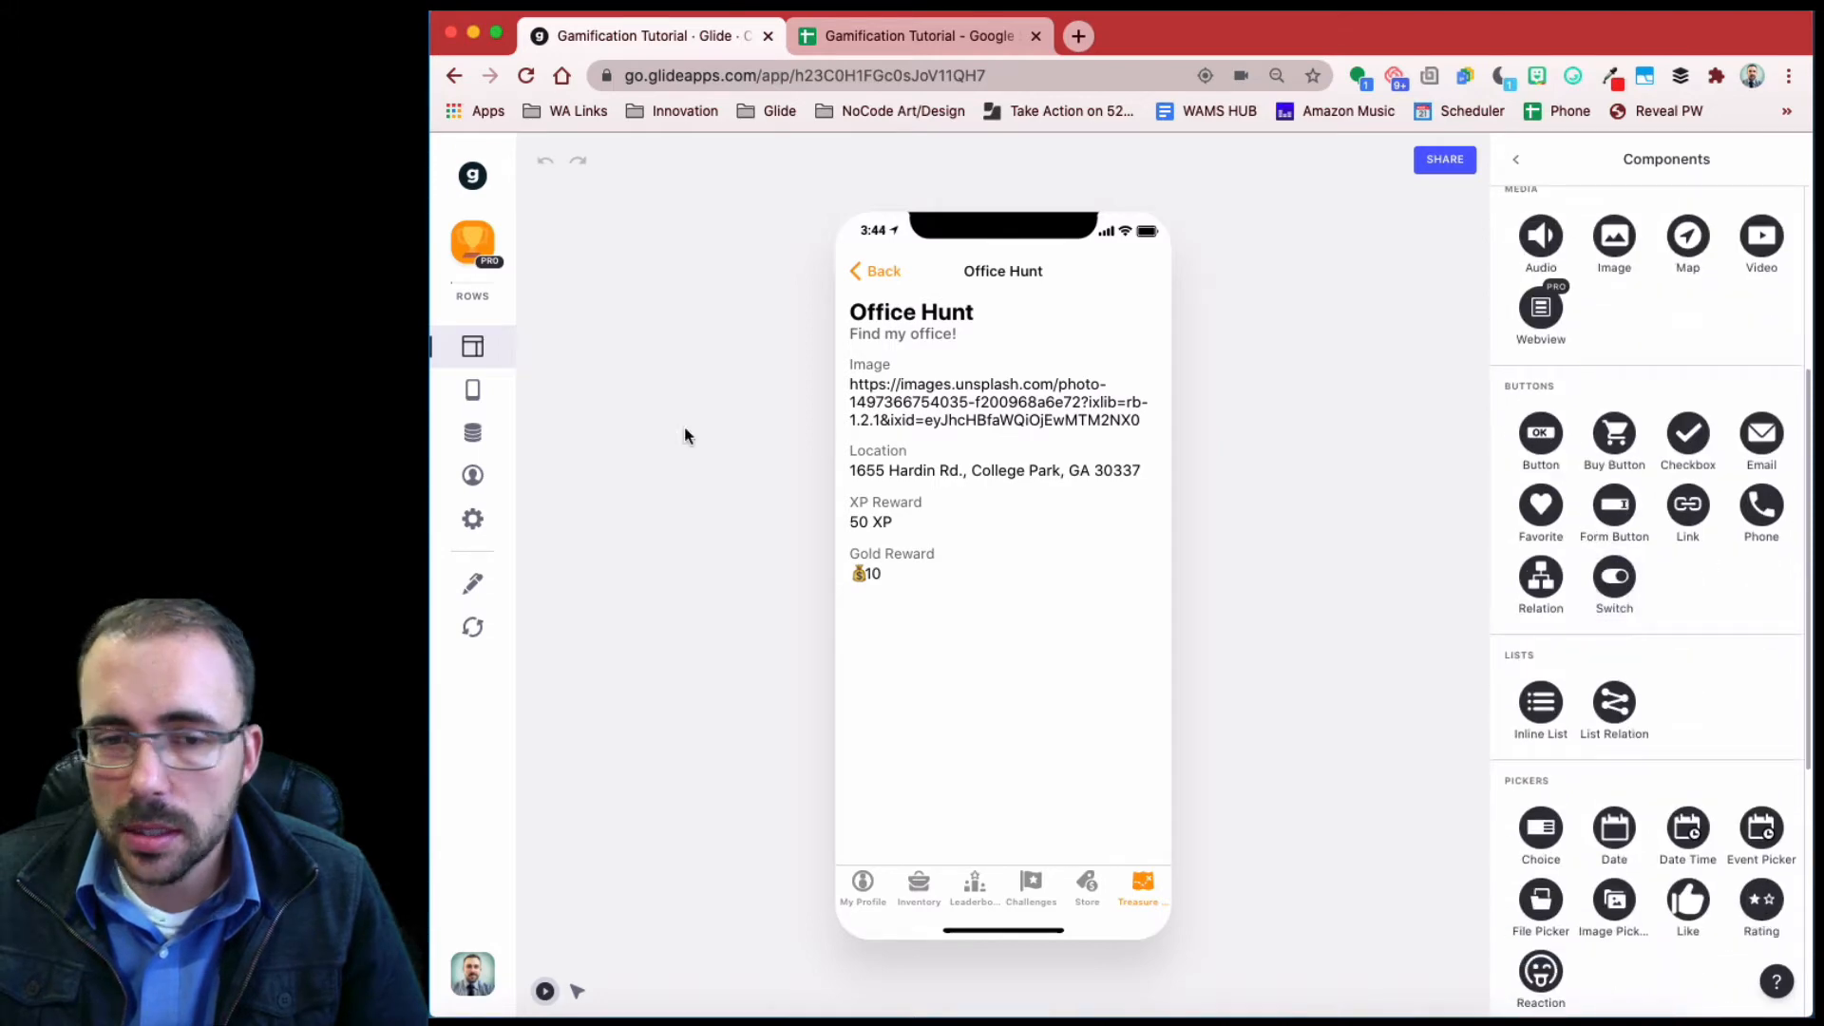
click(465, 434)
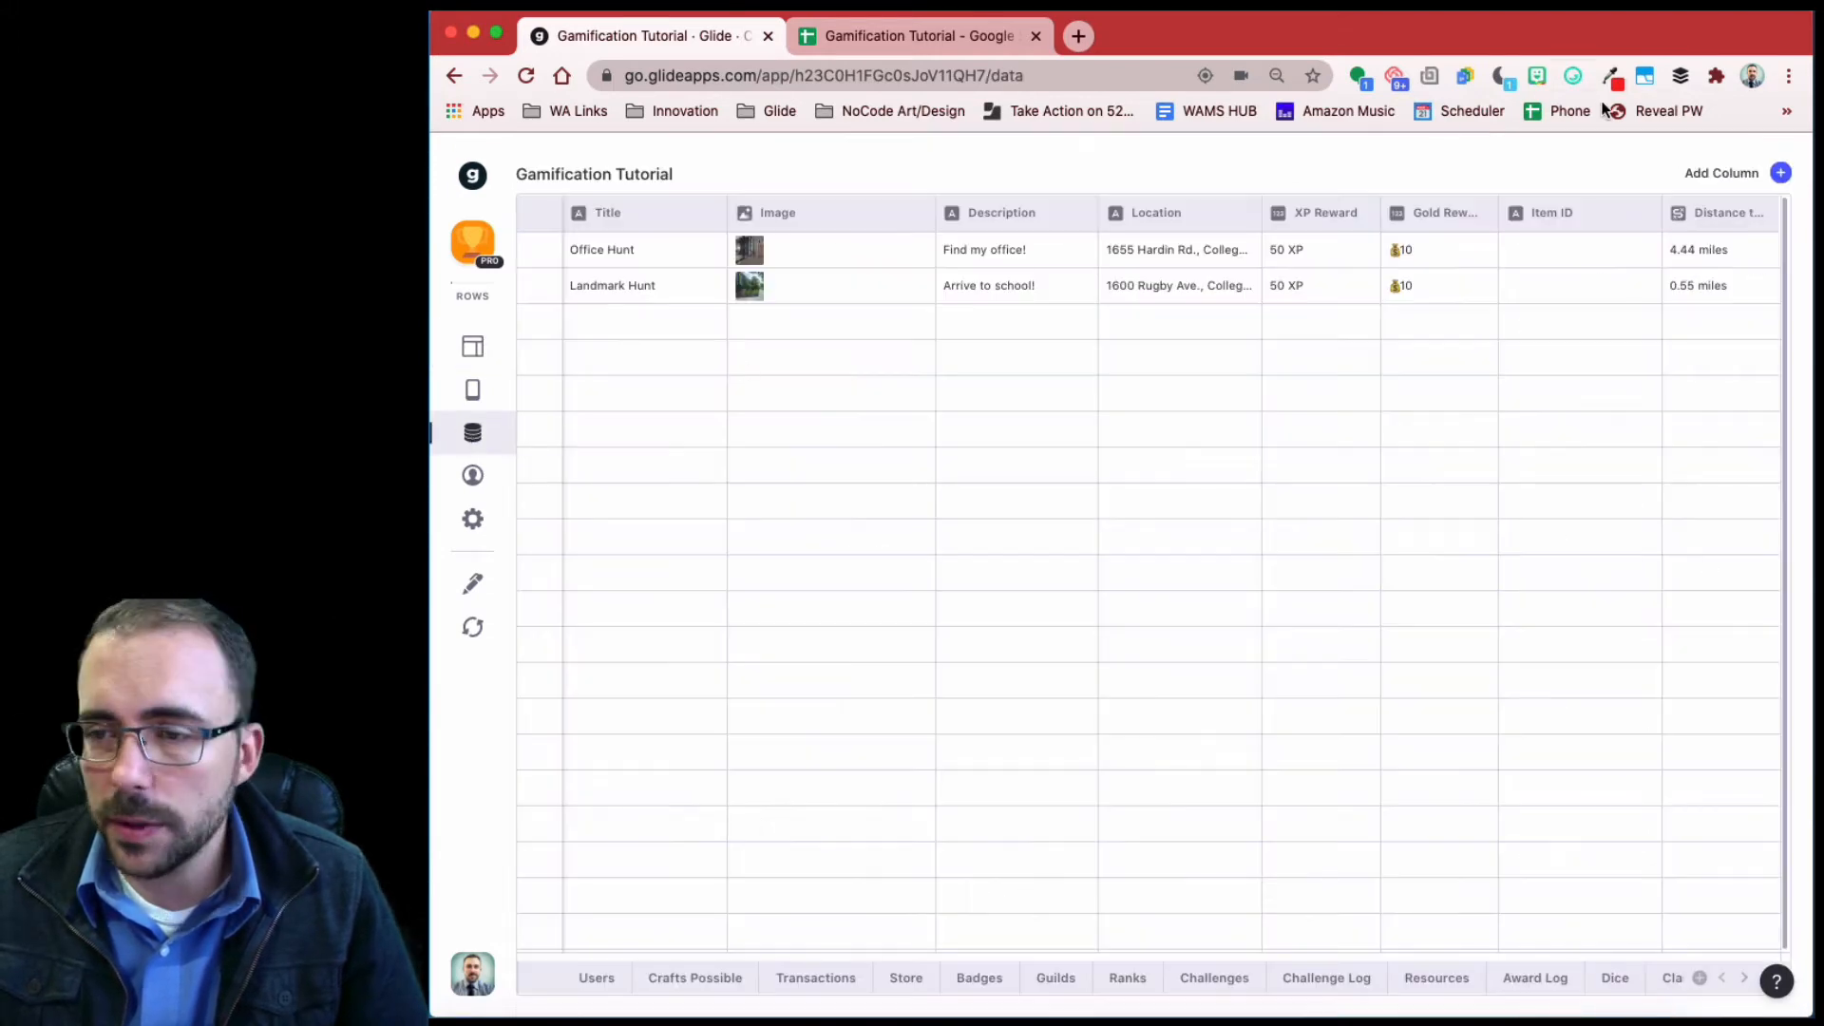
click(1779, 174)
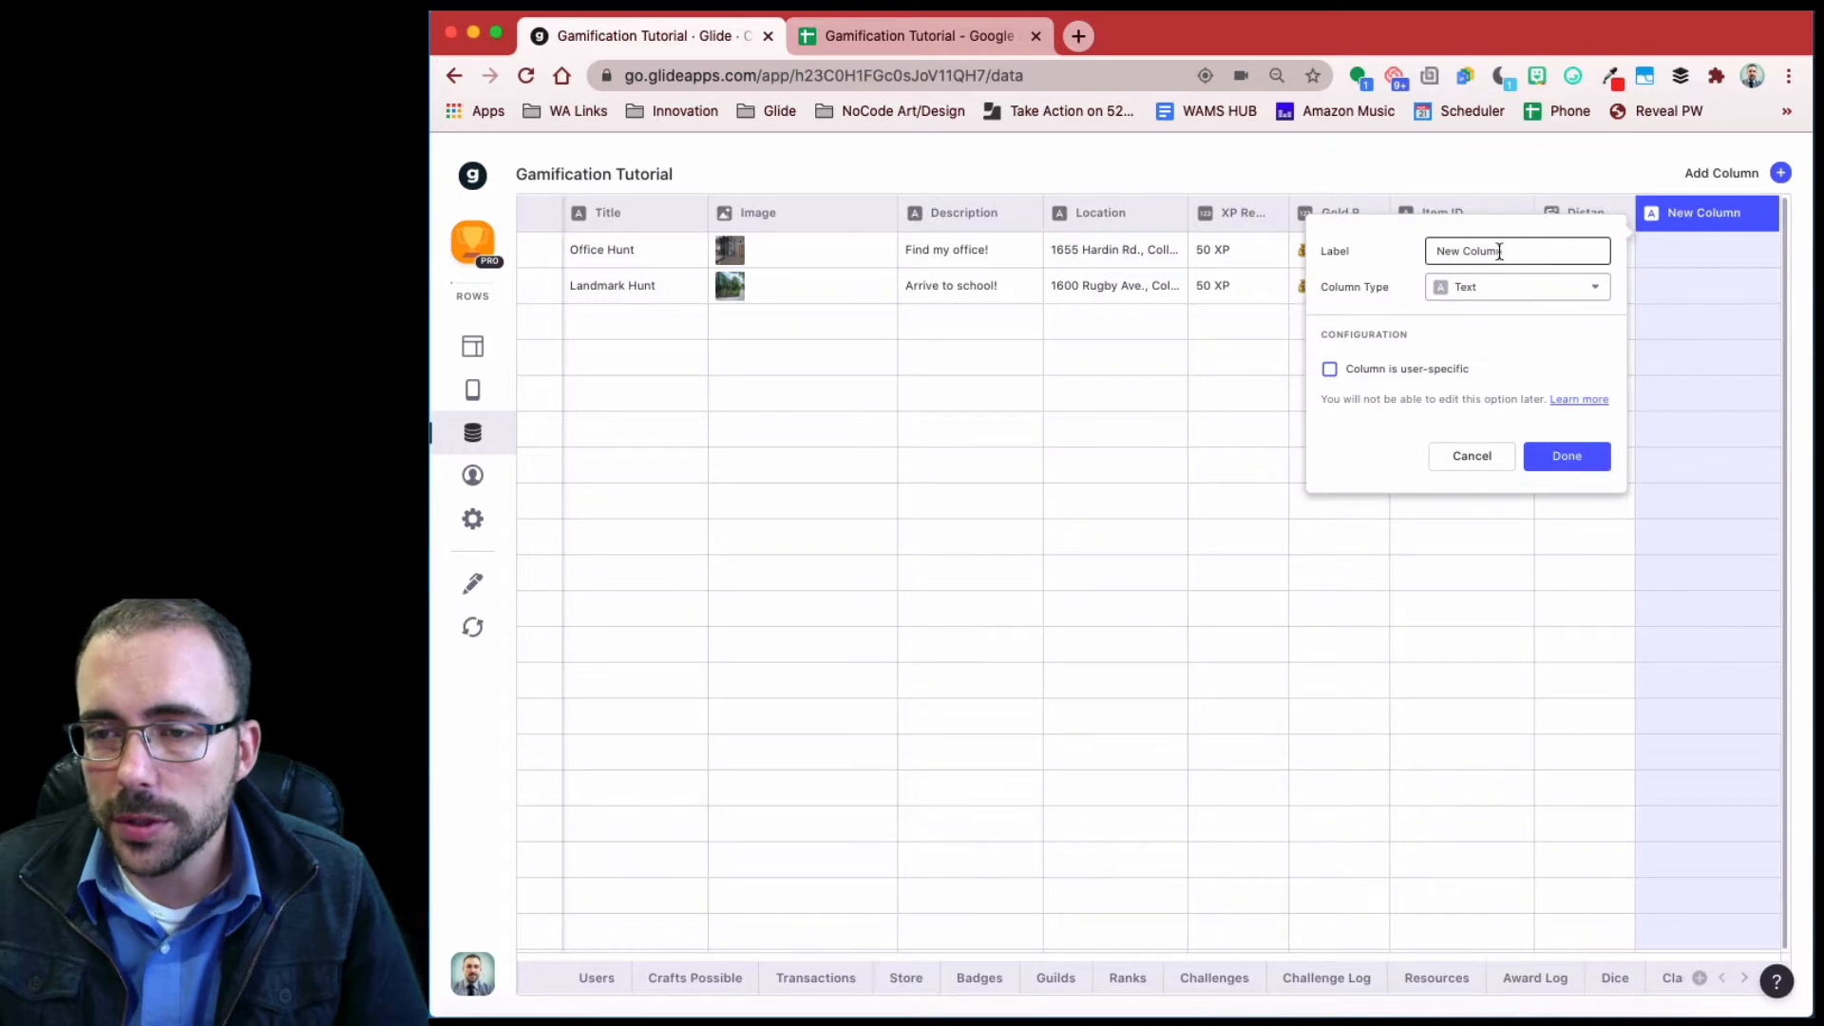
drag(1504, 251, 1376, 255)
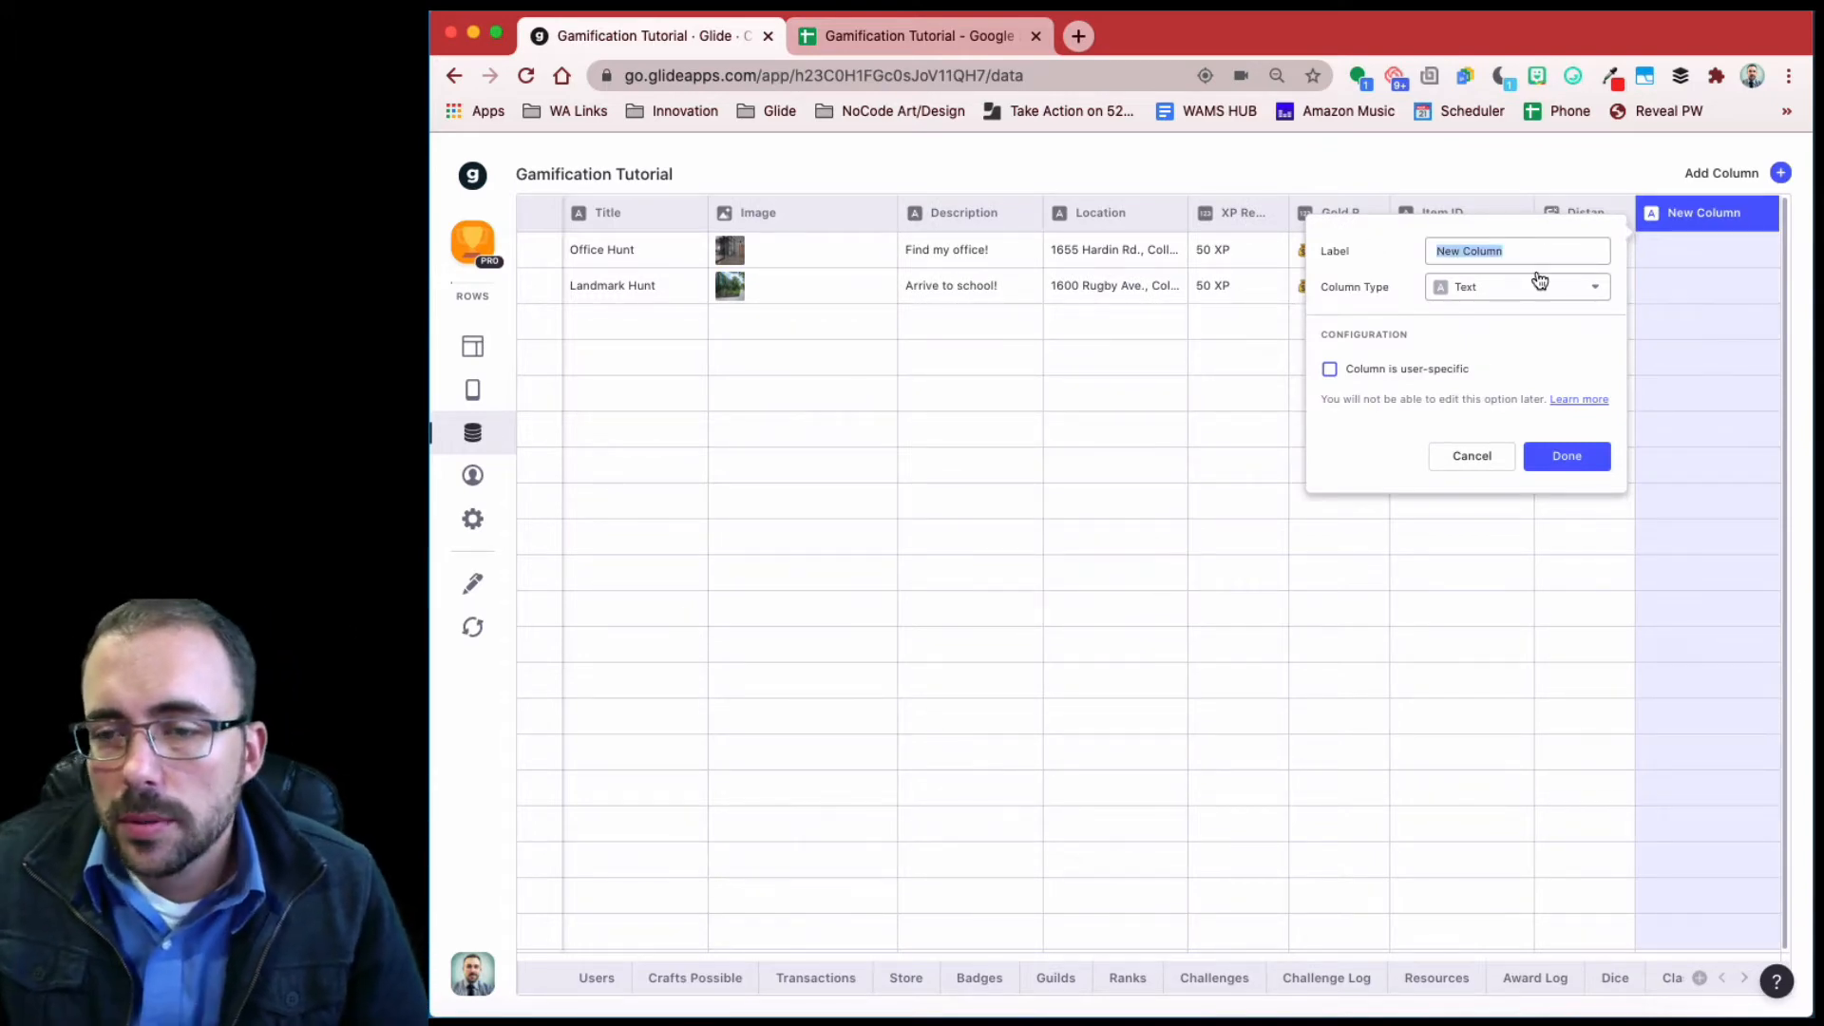
text(user Location)
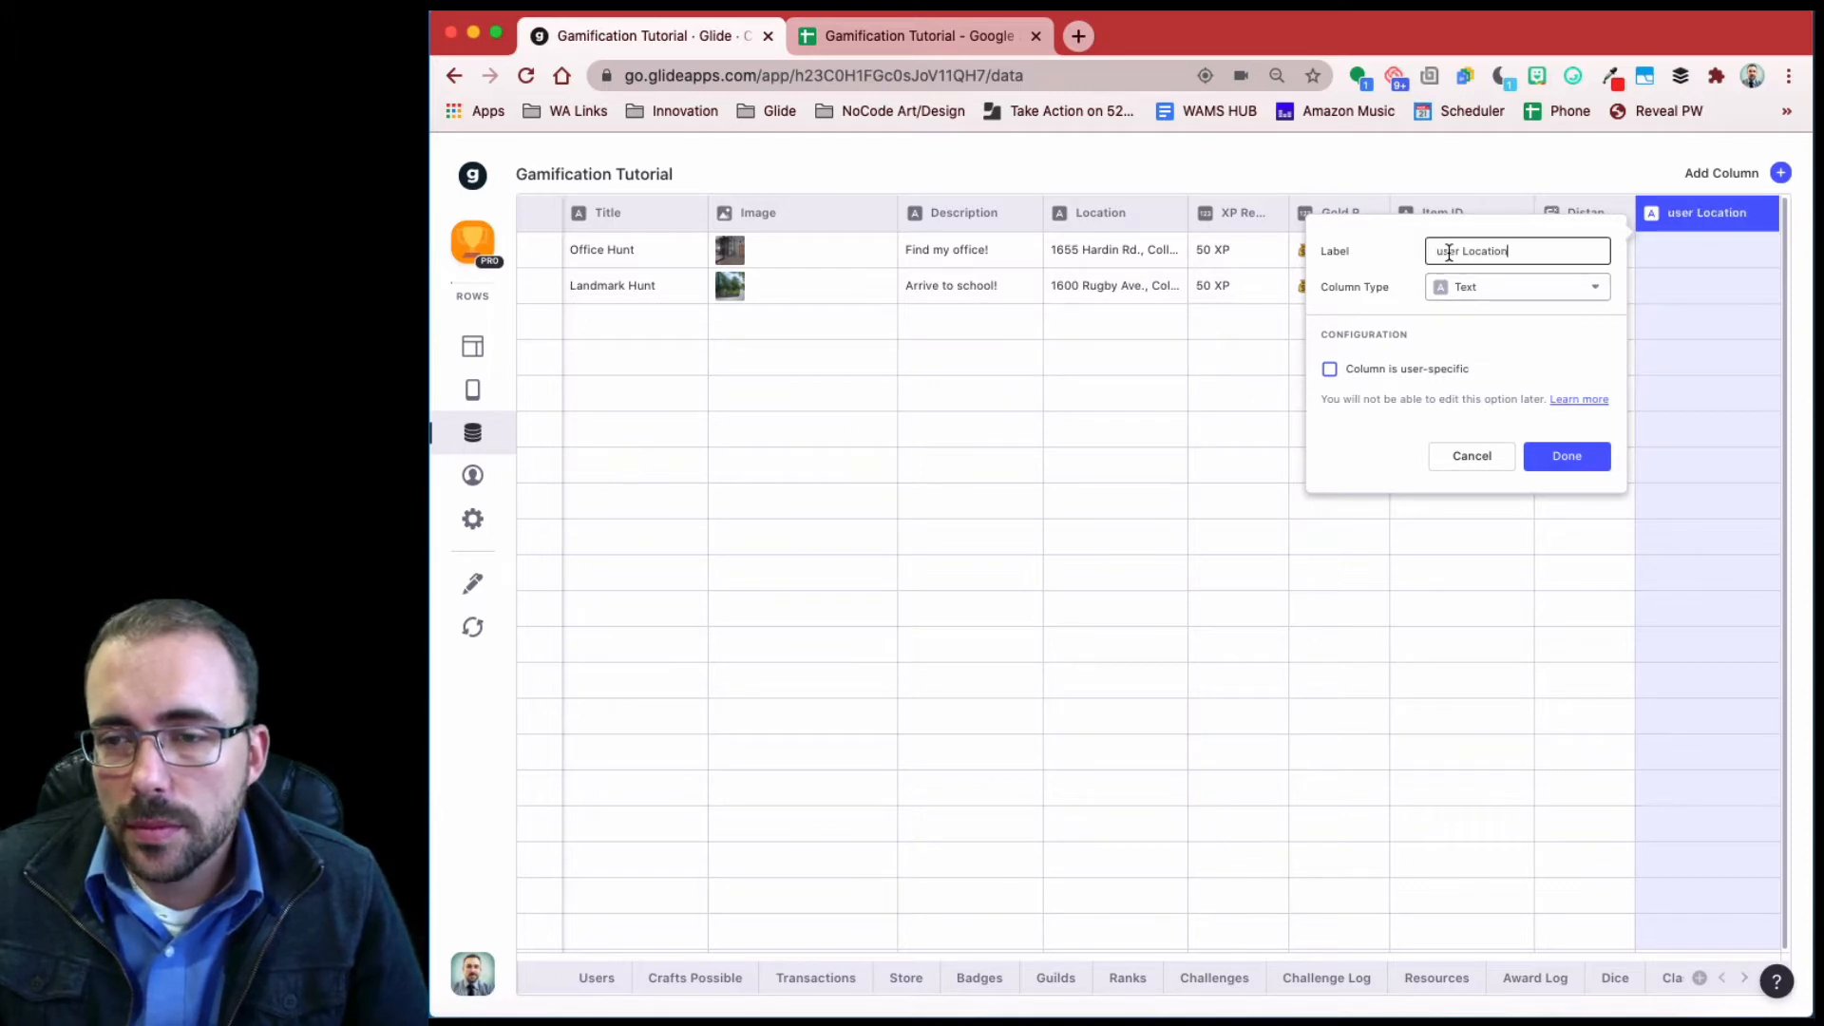
click(1442, 251)
key(BackSpace)
text(U)
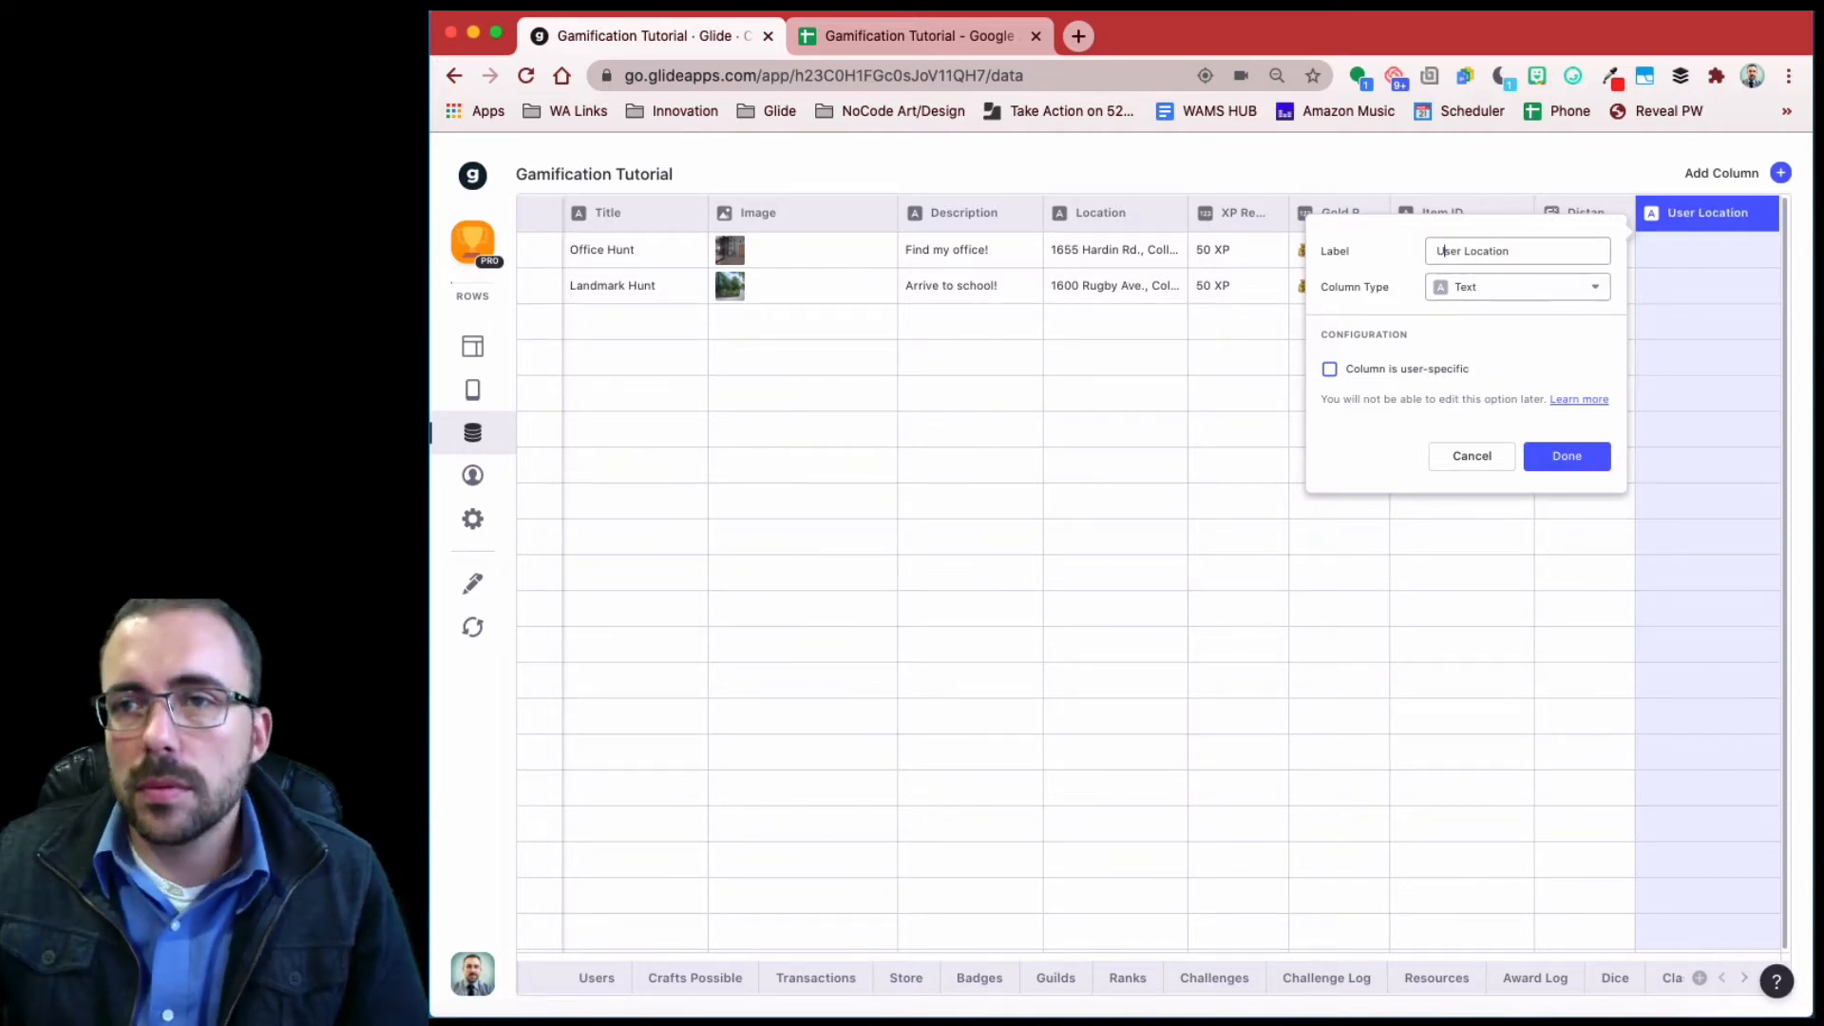
- Make User Location a user-specific Text column and add the required row ID column
click(1508, 291)
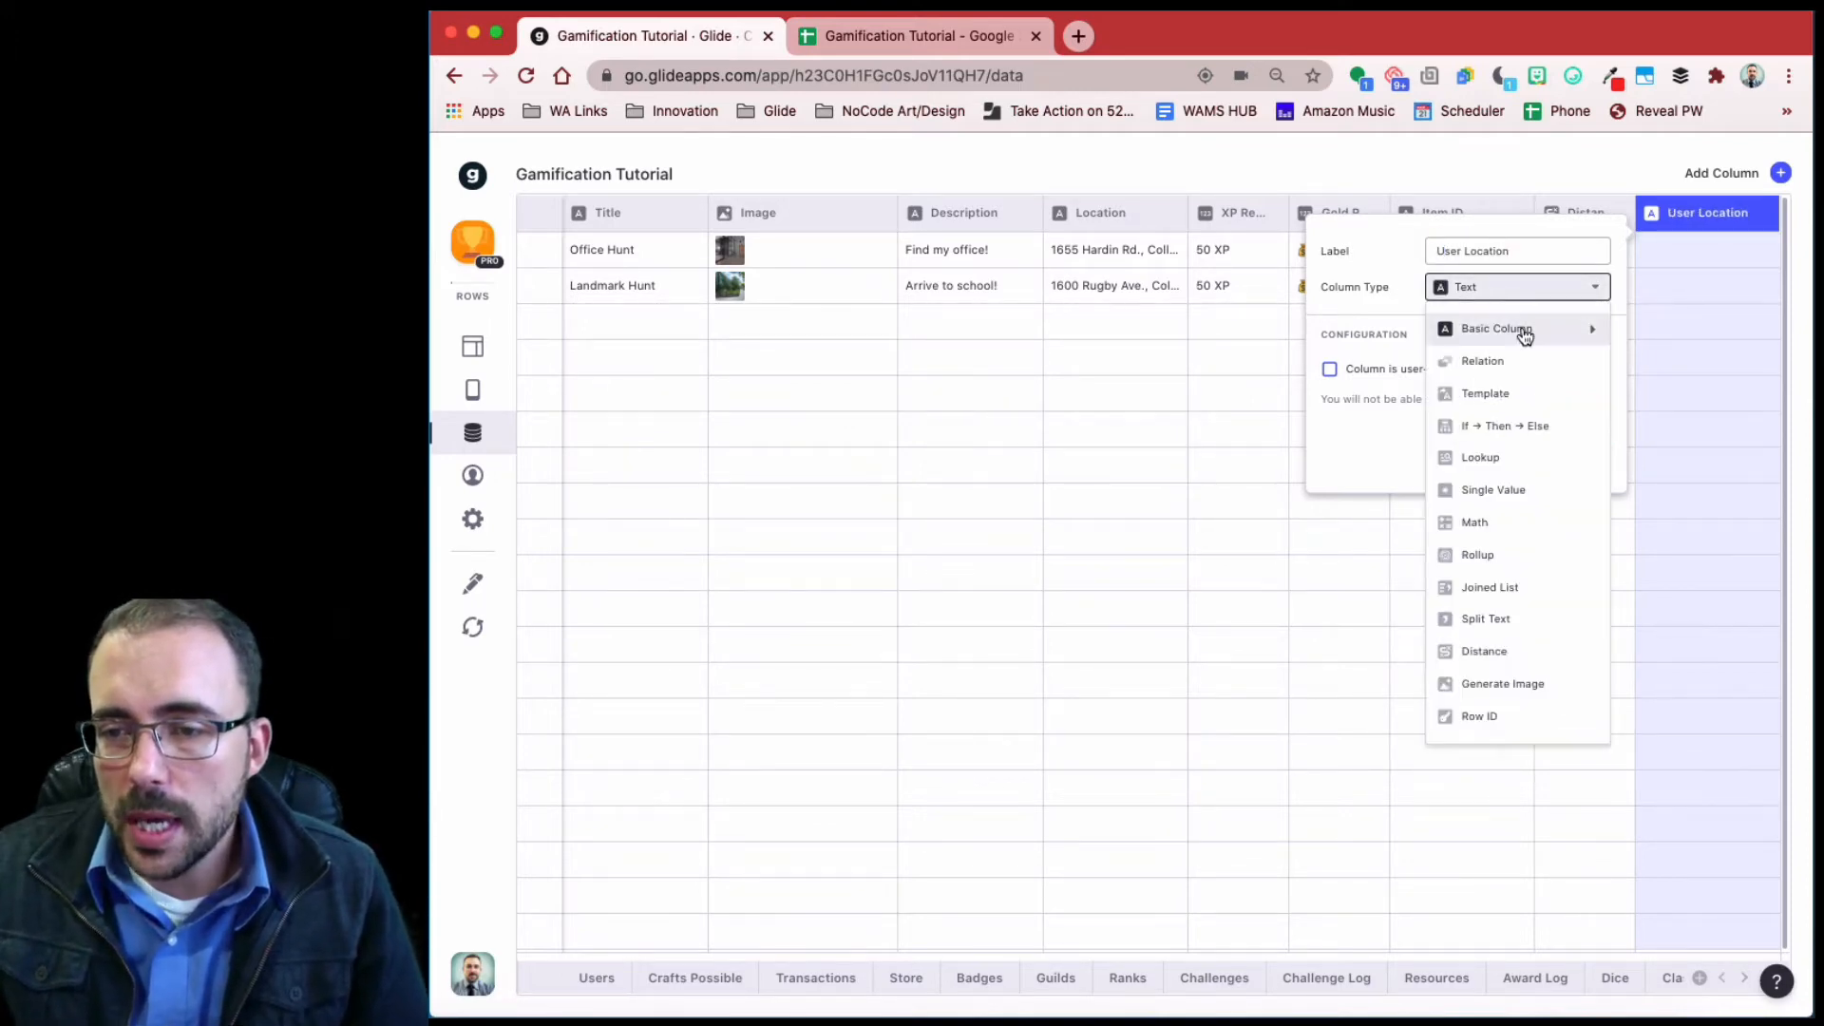
mouse_move(1523, 336)
click(1268, 328)
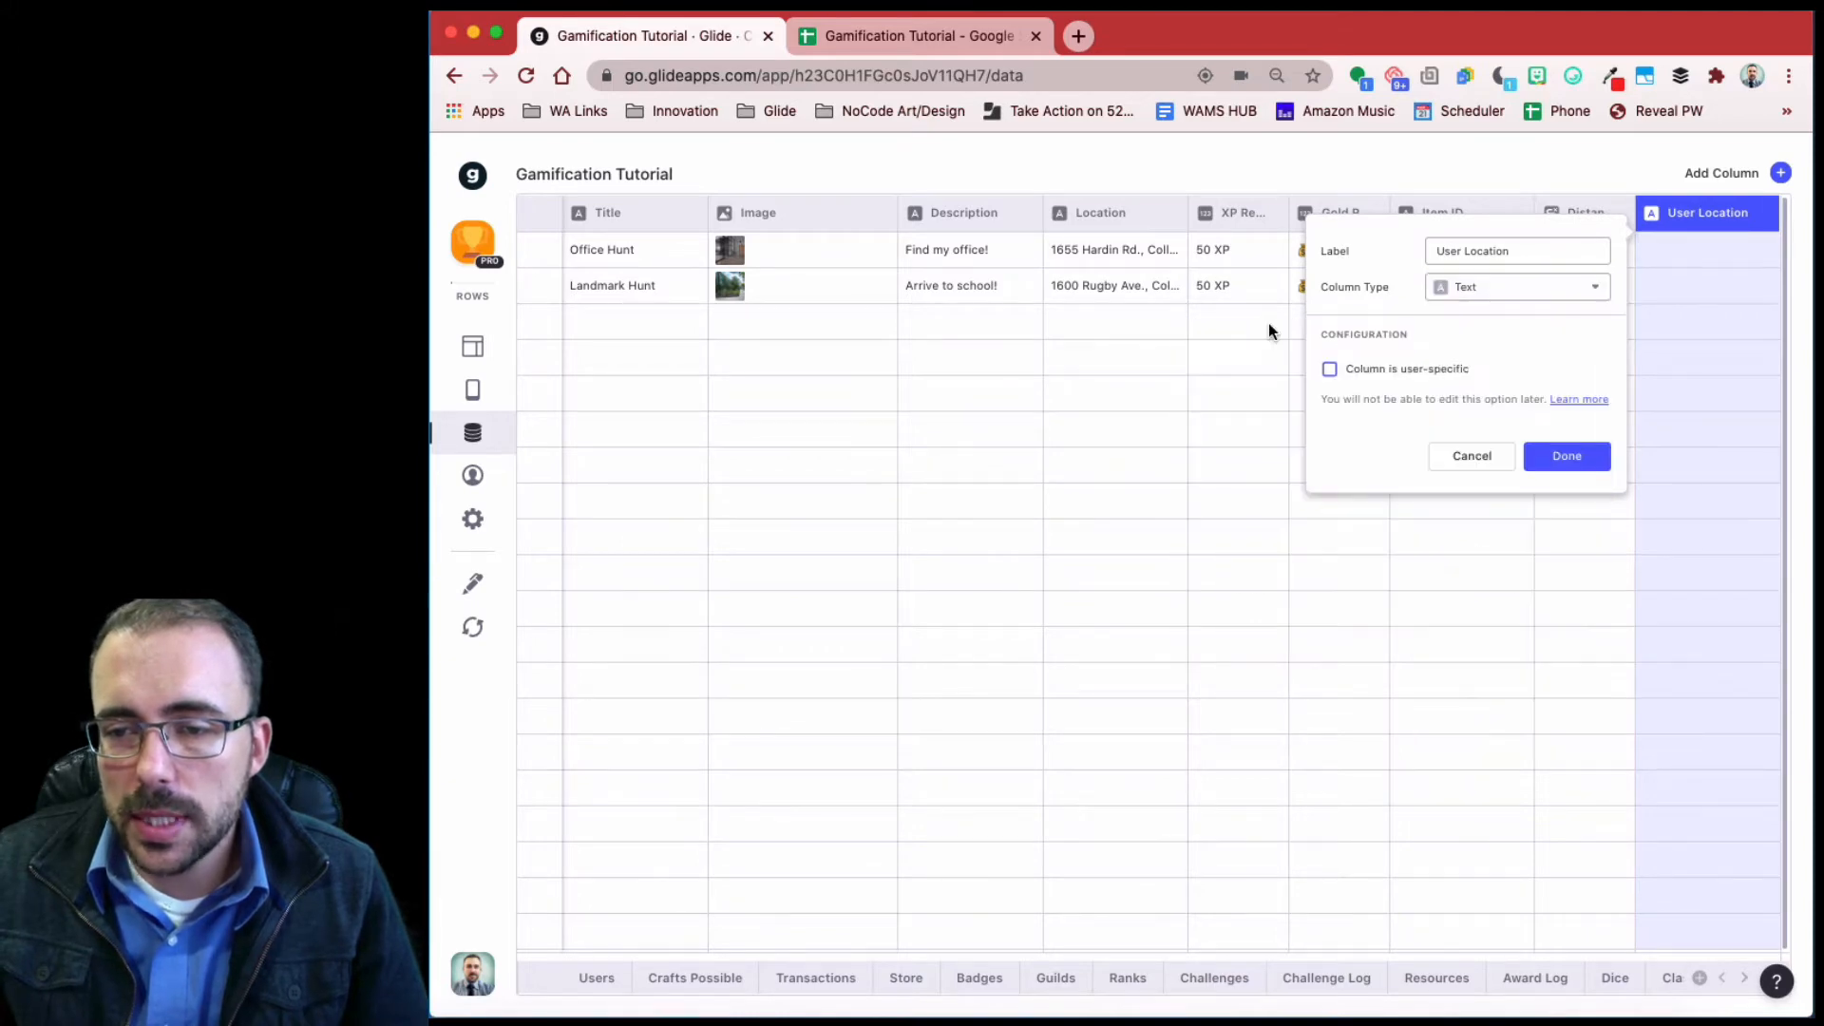
click(1423, 368)
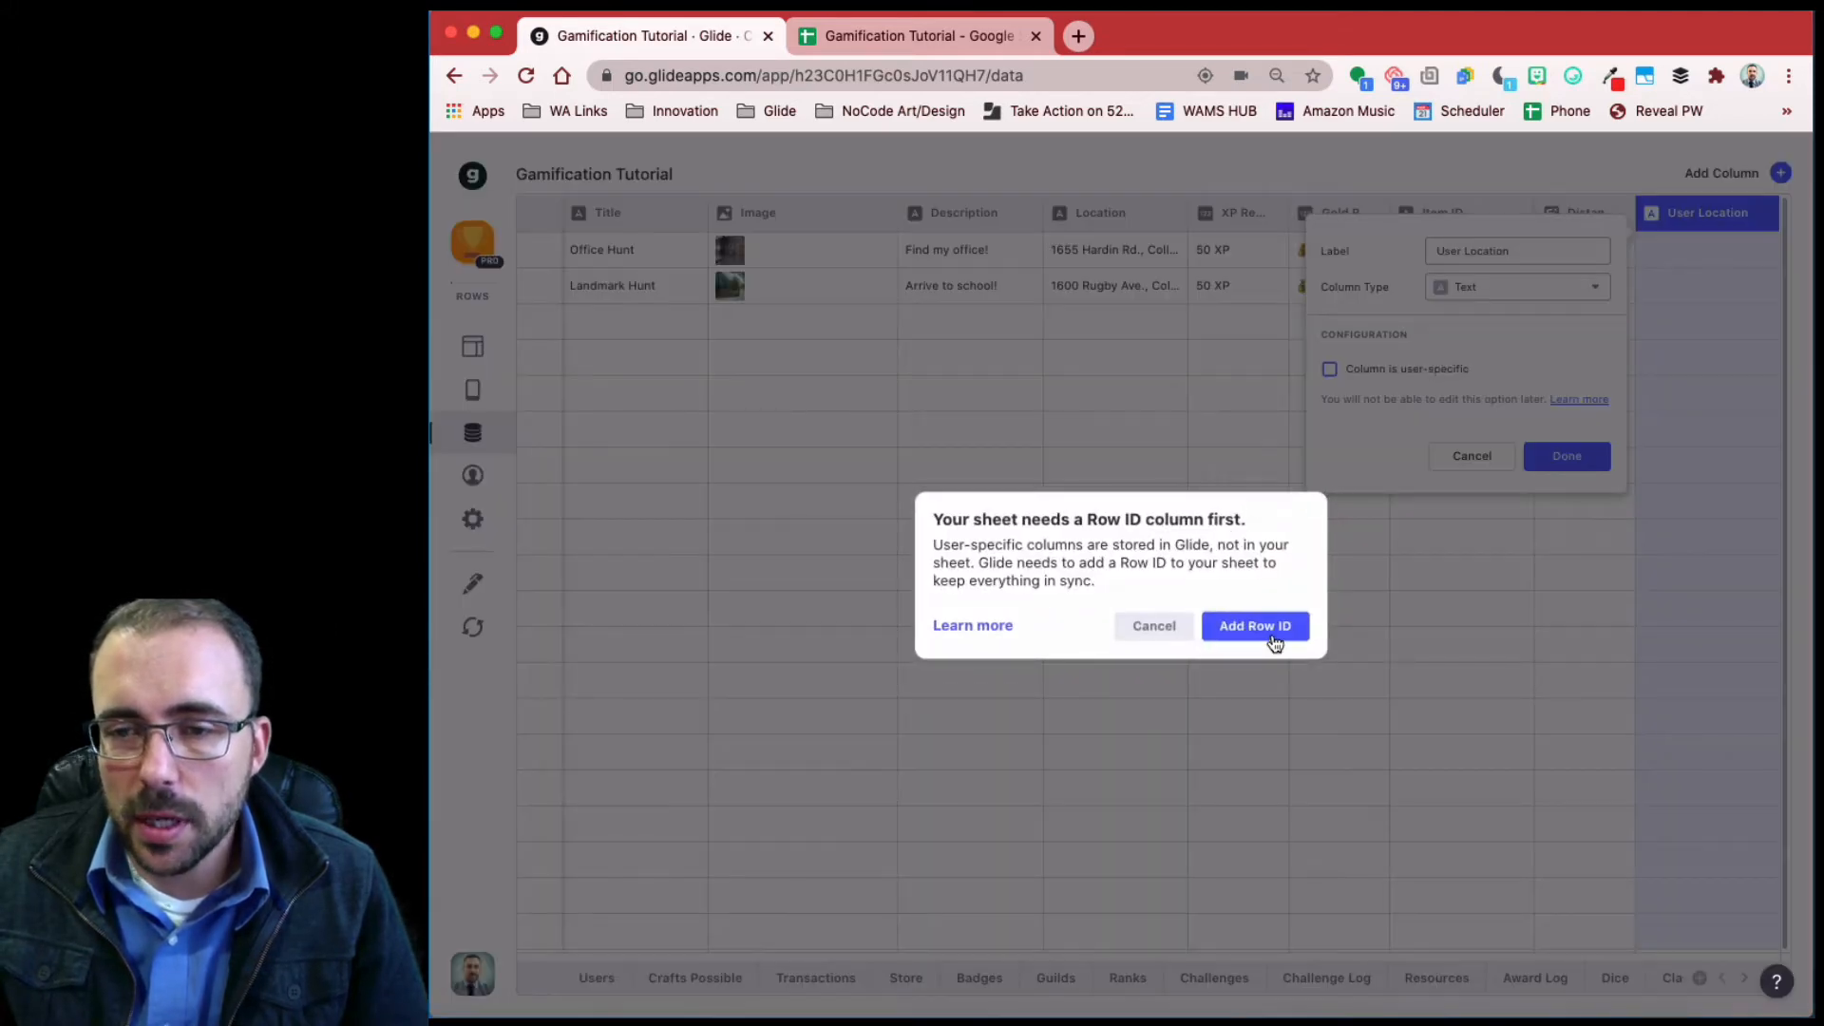
click(1255, 626)
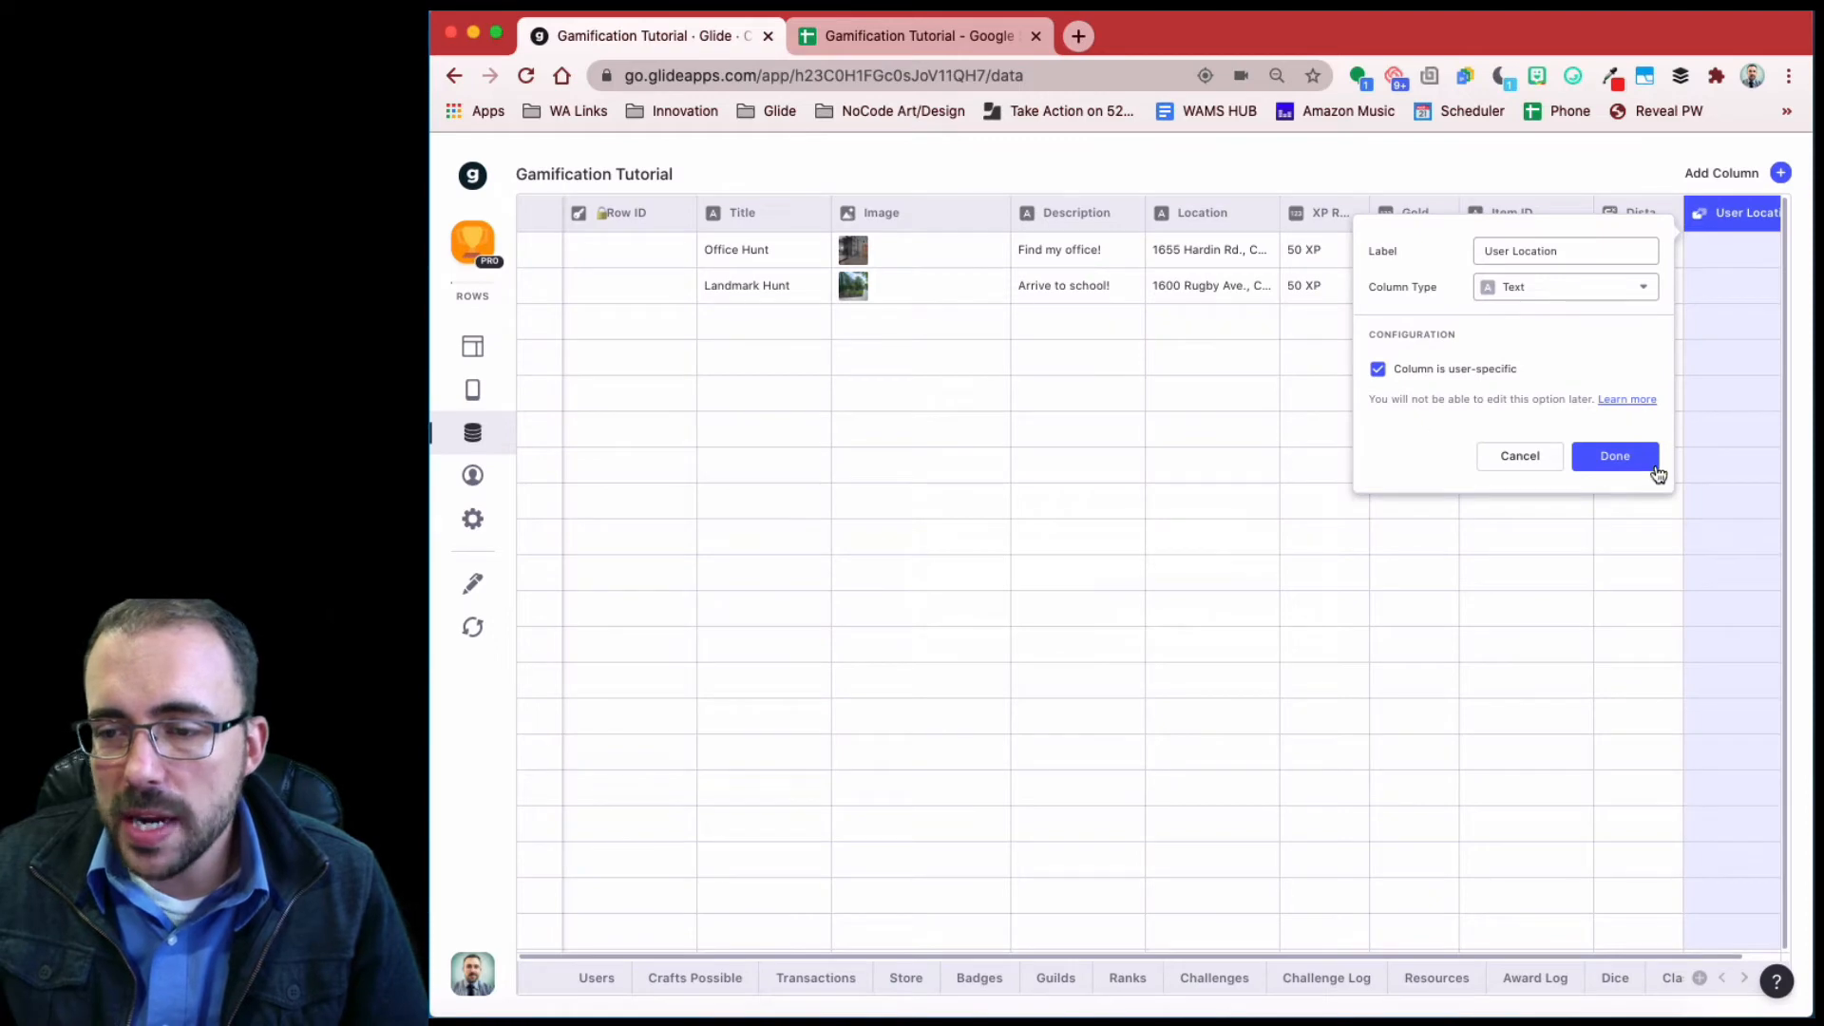
click(1615, 456)
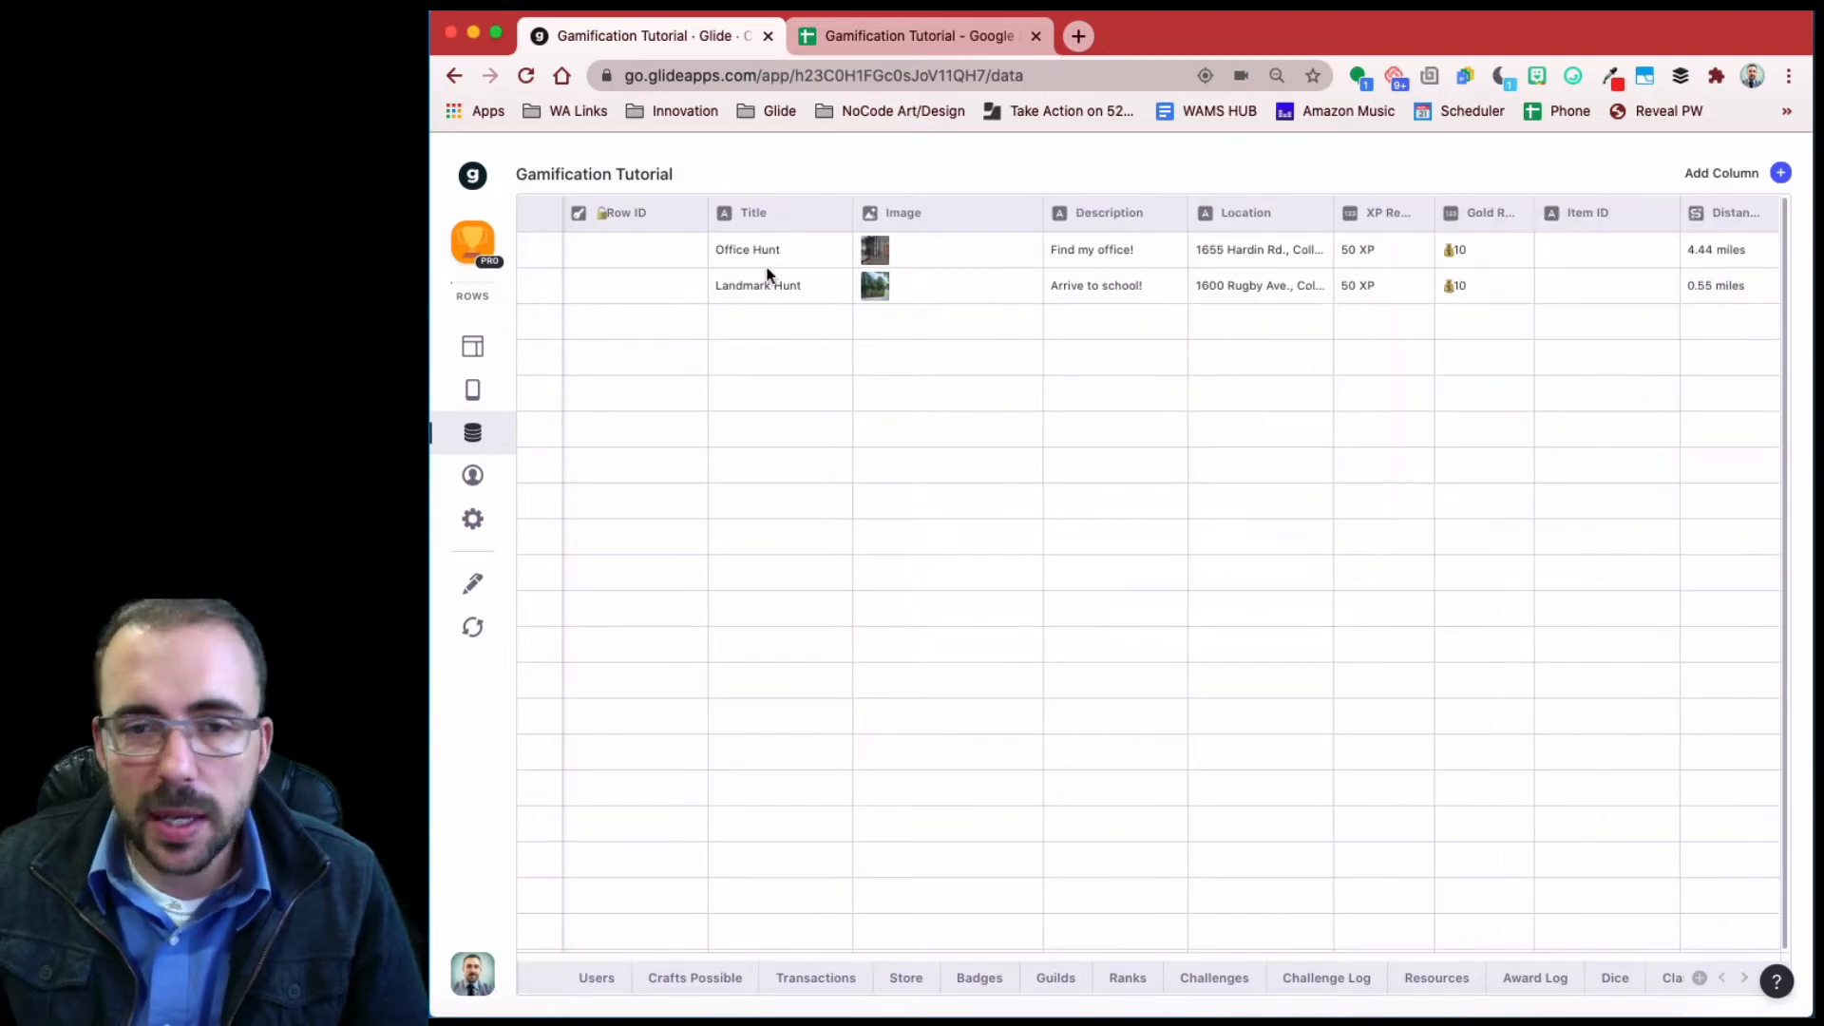
- Rename the Row ID column to 'Hunt ID'
click(677, 213)
click(677, 256)
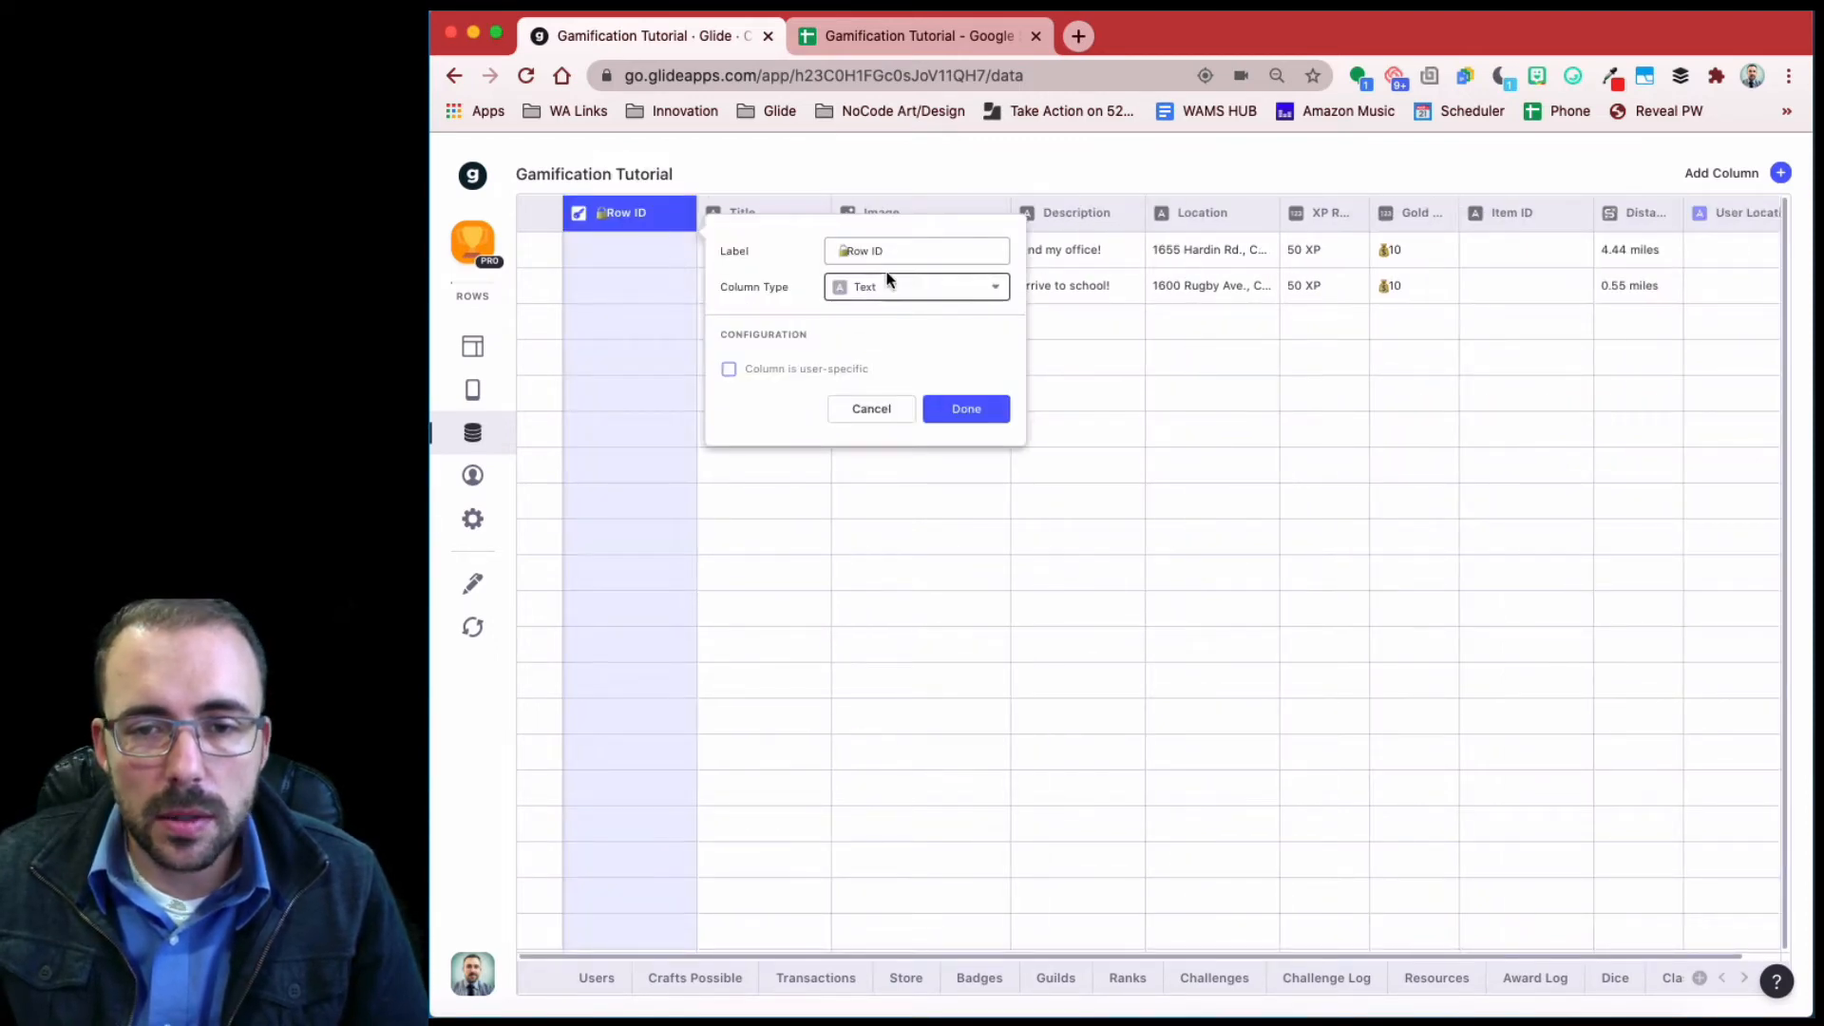
click(853, 249)
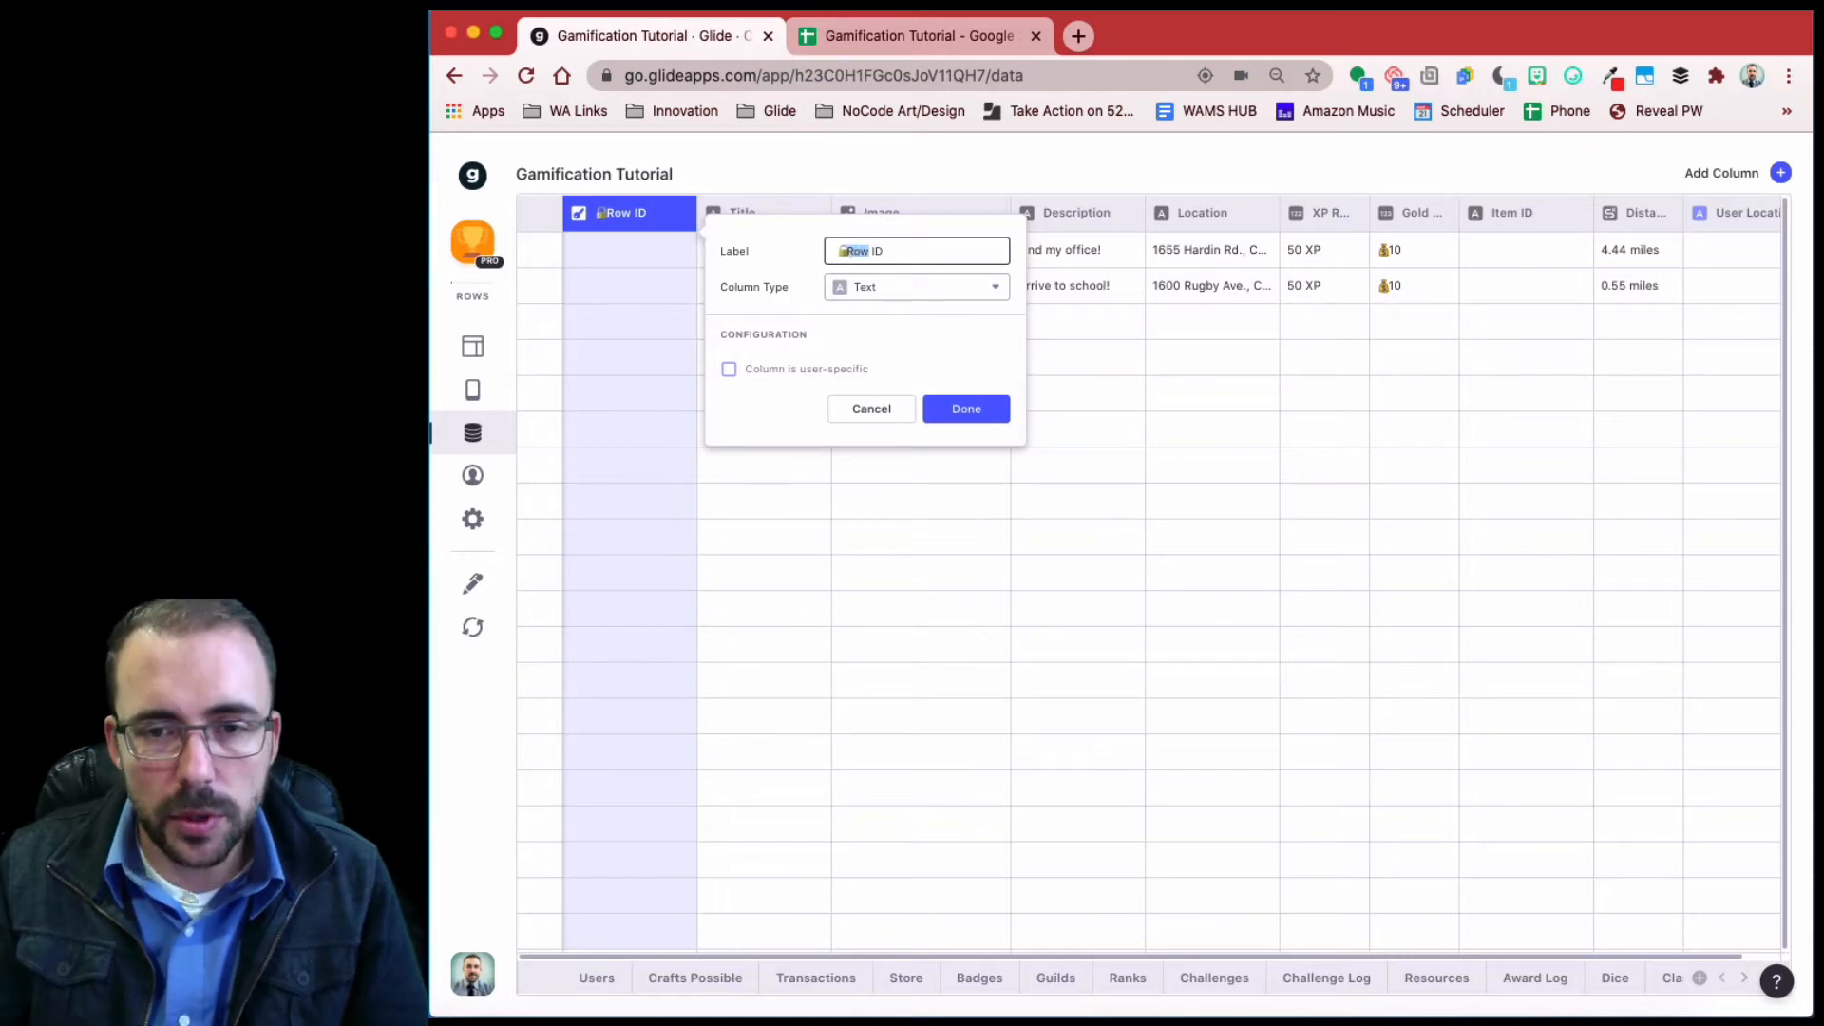
text(Hn)
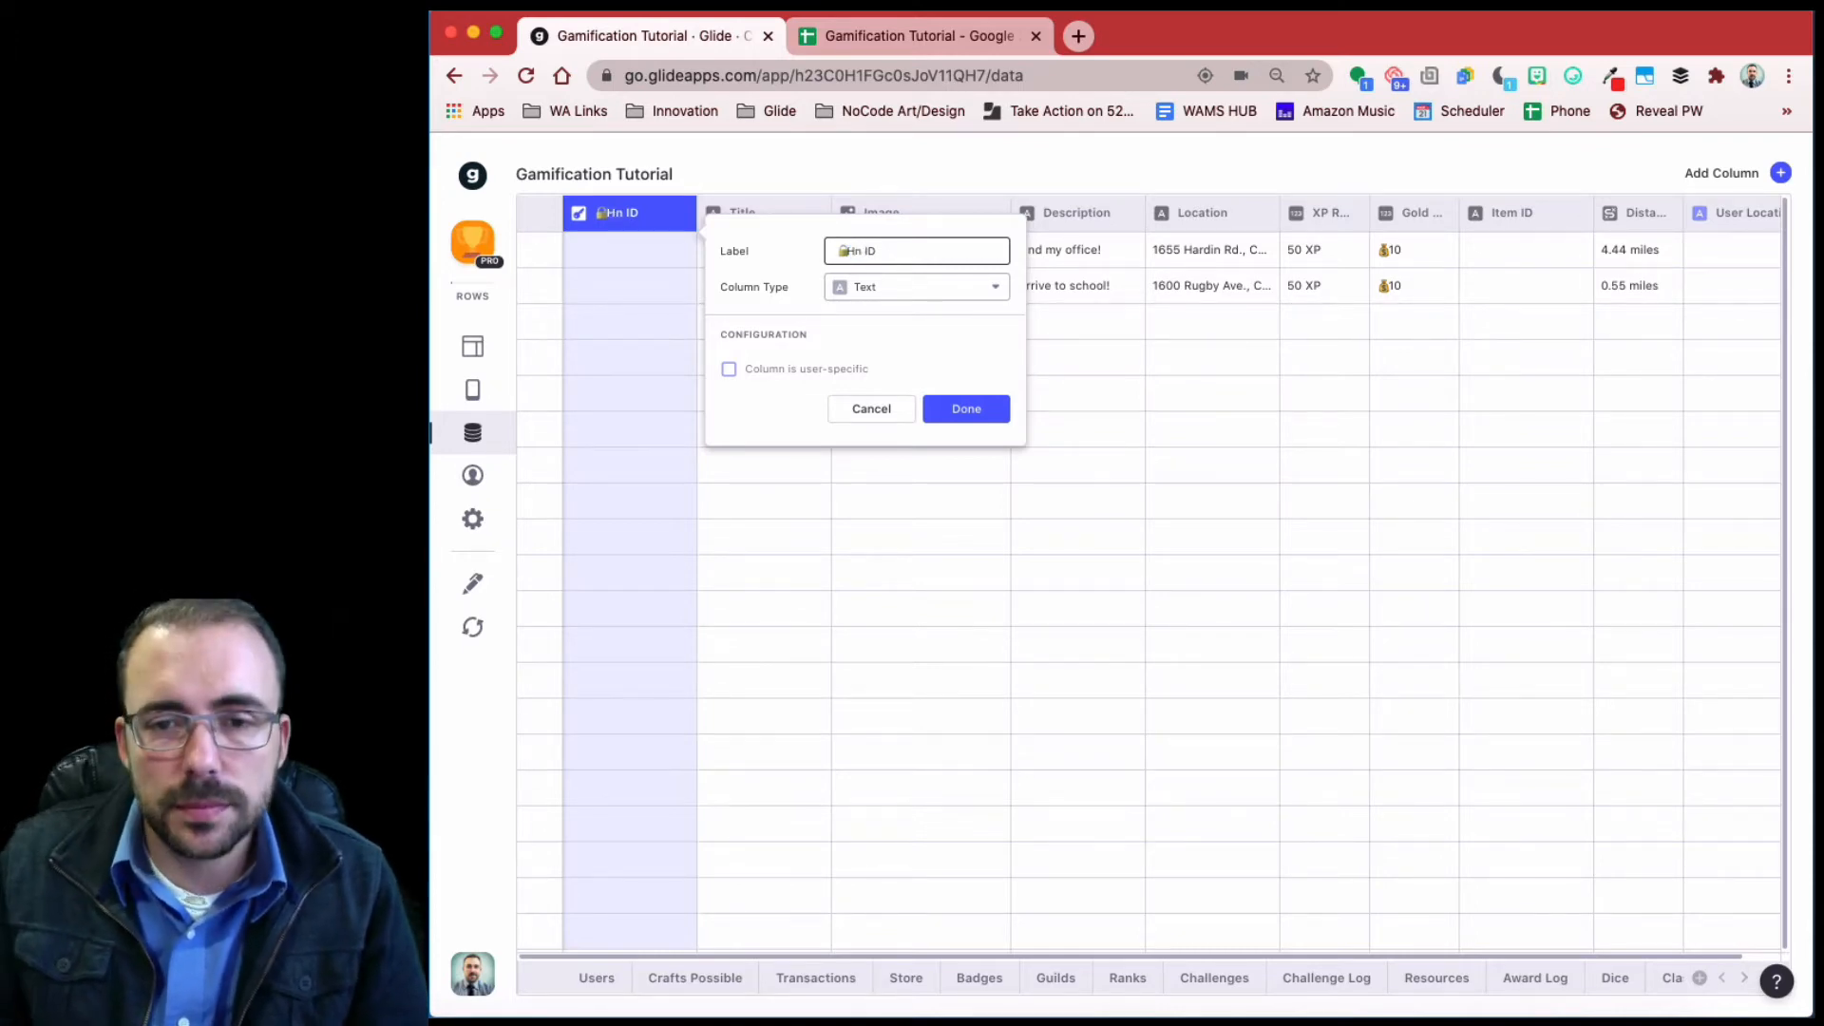
key(BackSpace)
text(unt)
click(946, 411)
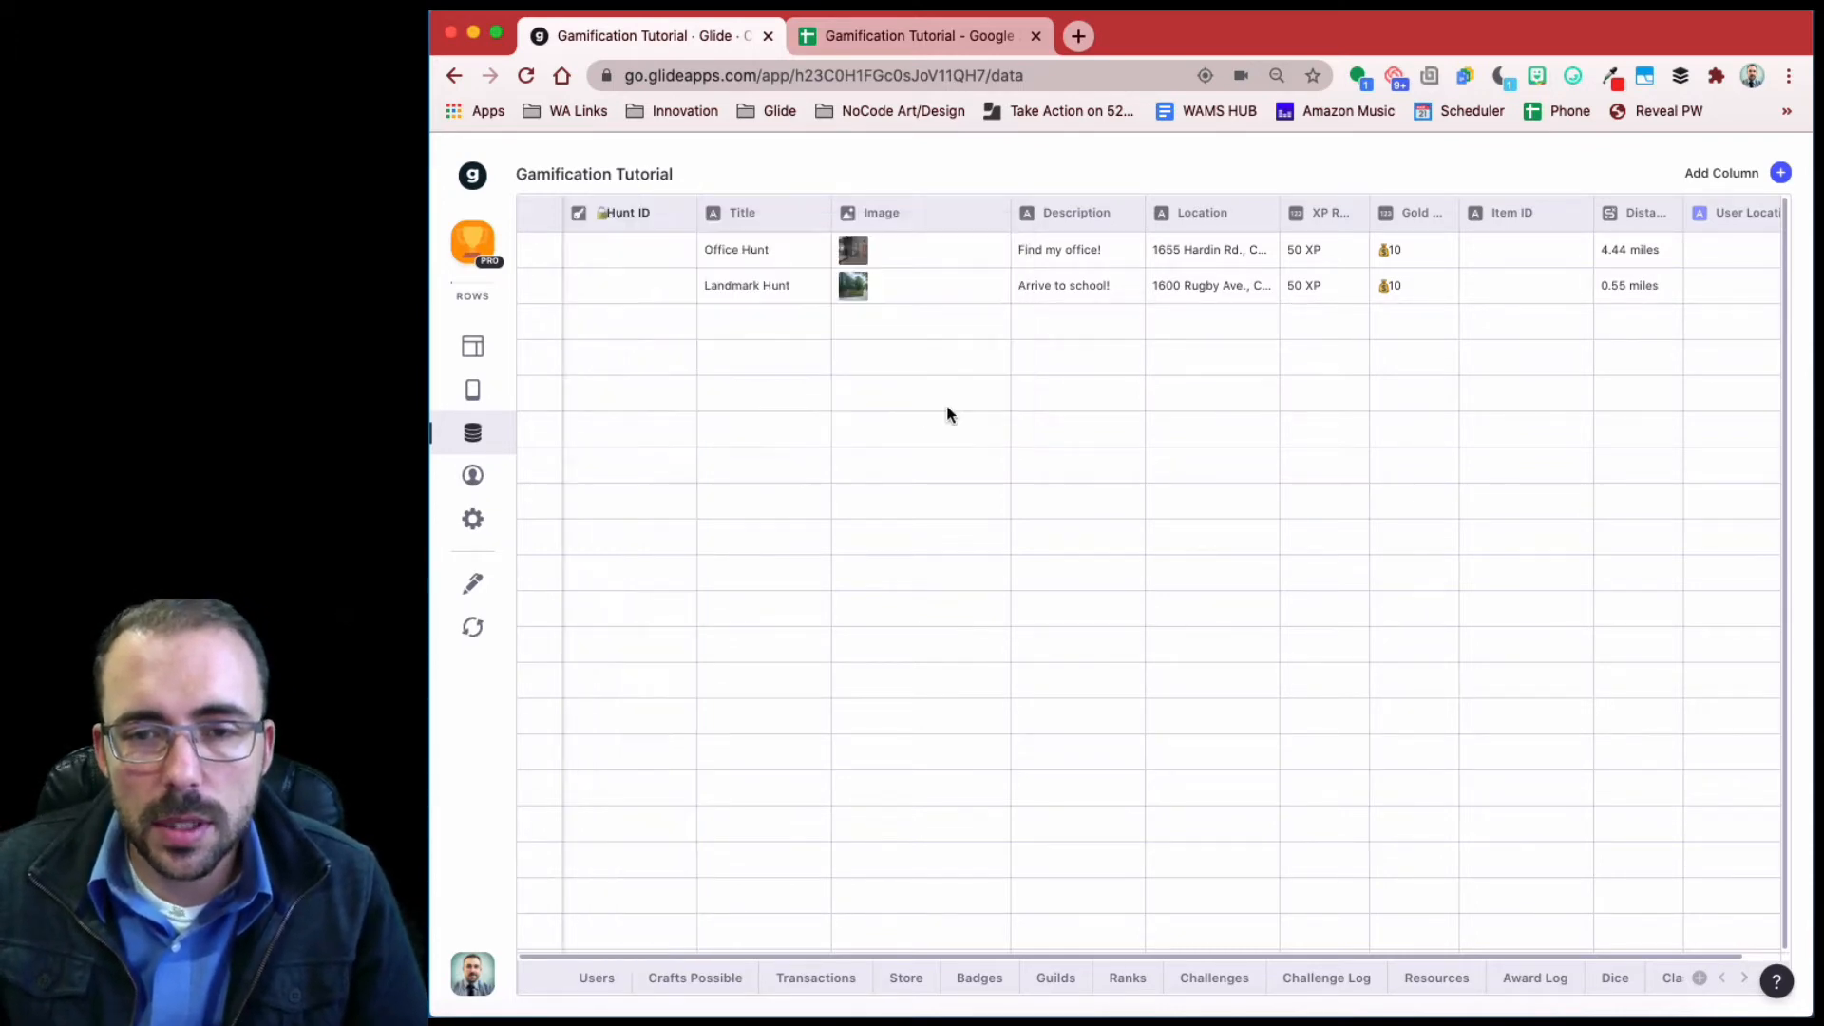
scroll(1234, 380, right, 1)
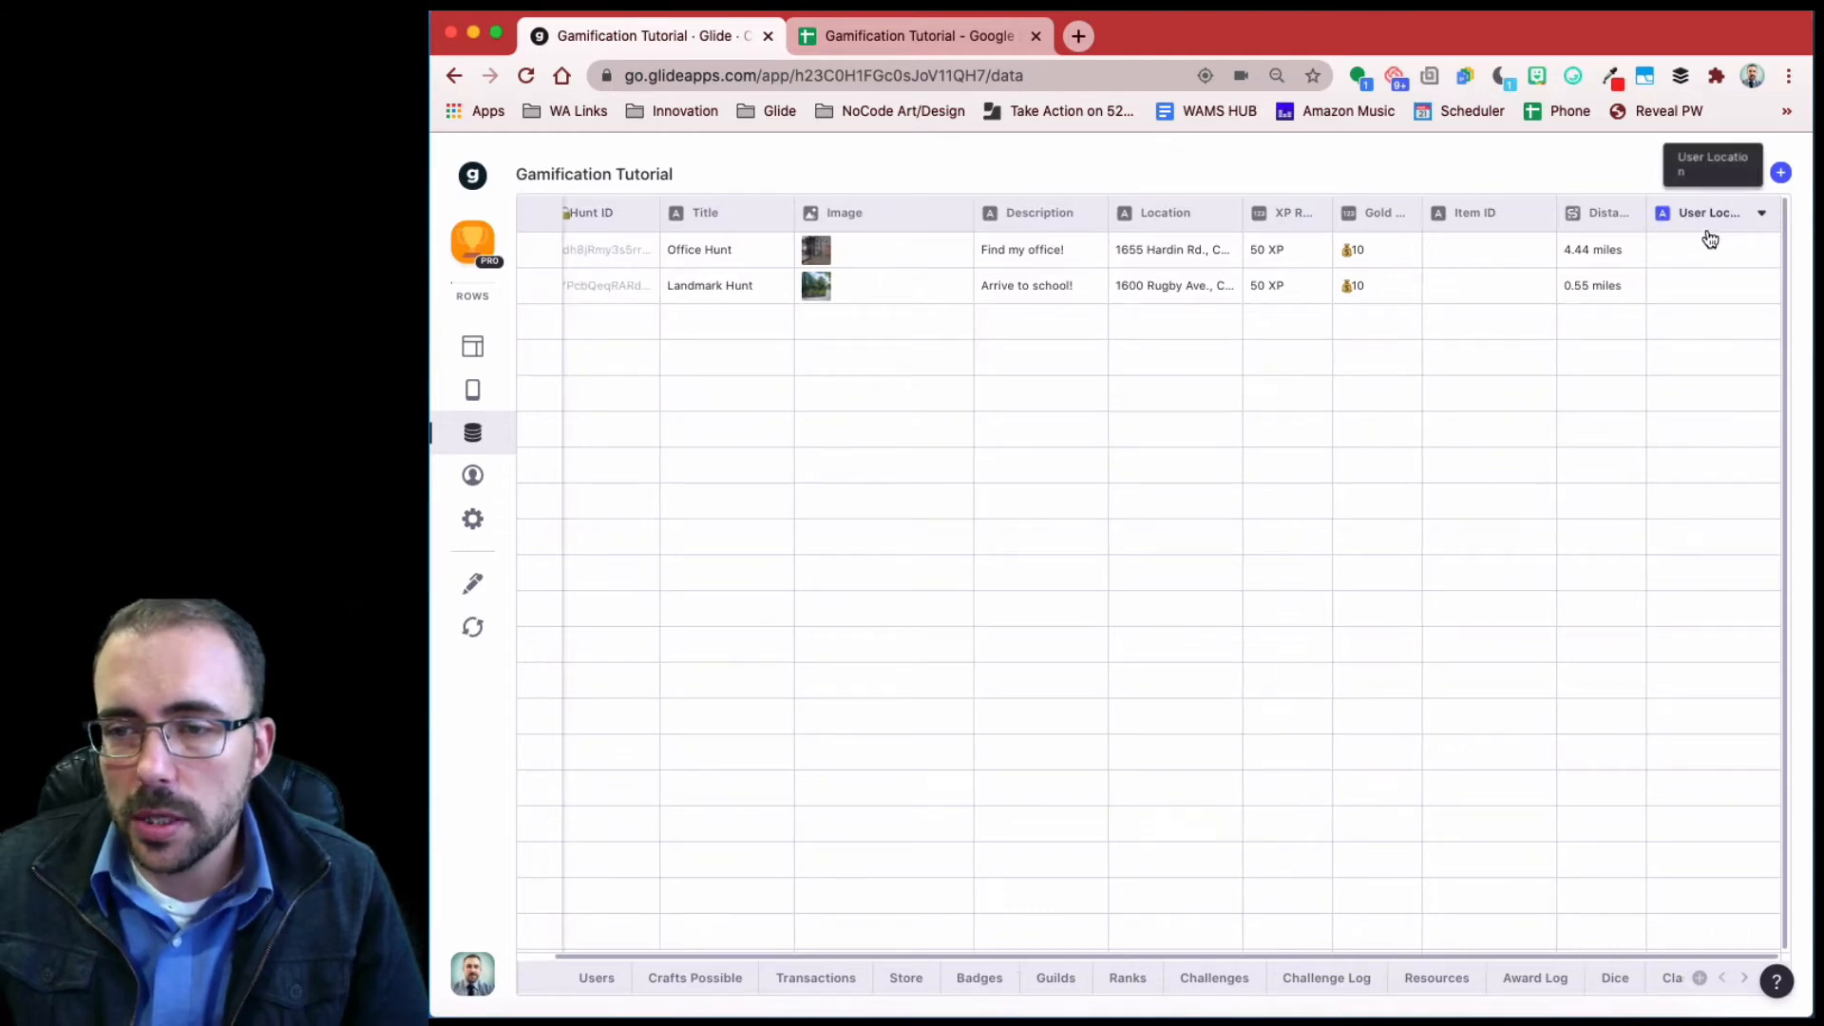
- Add a Location entry component to the Office Hunt detail screen
click(472, 350)
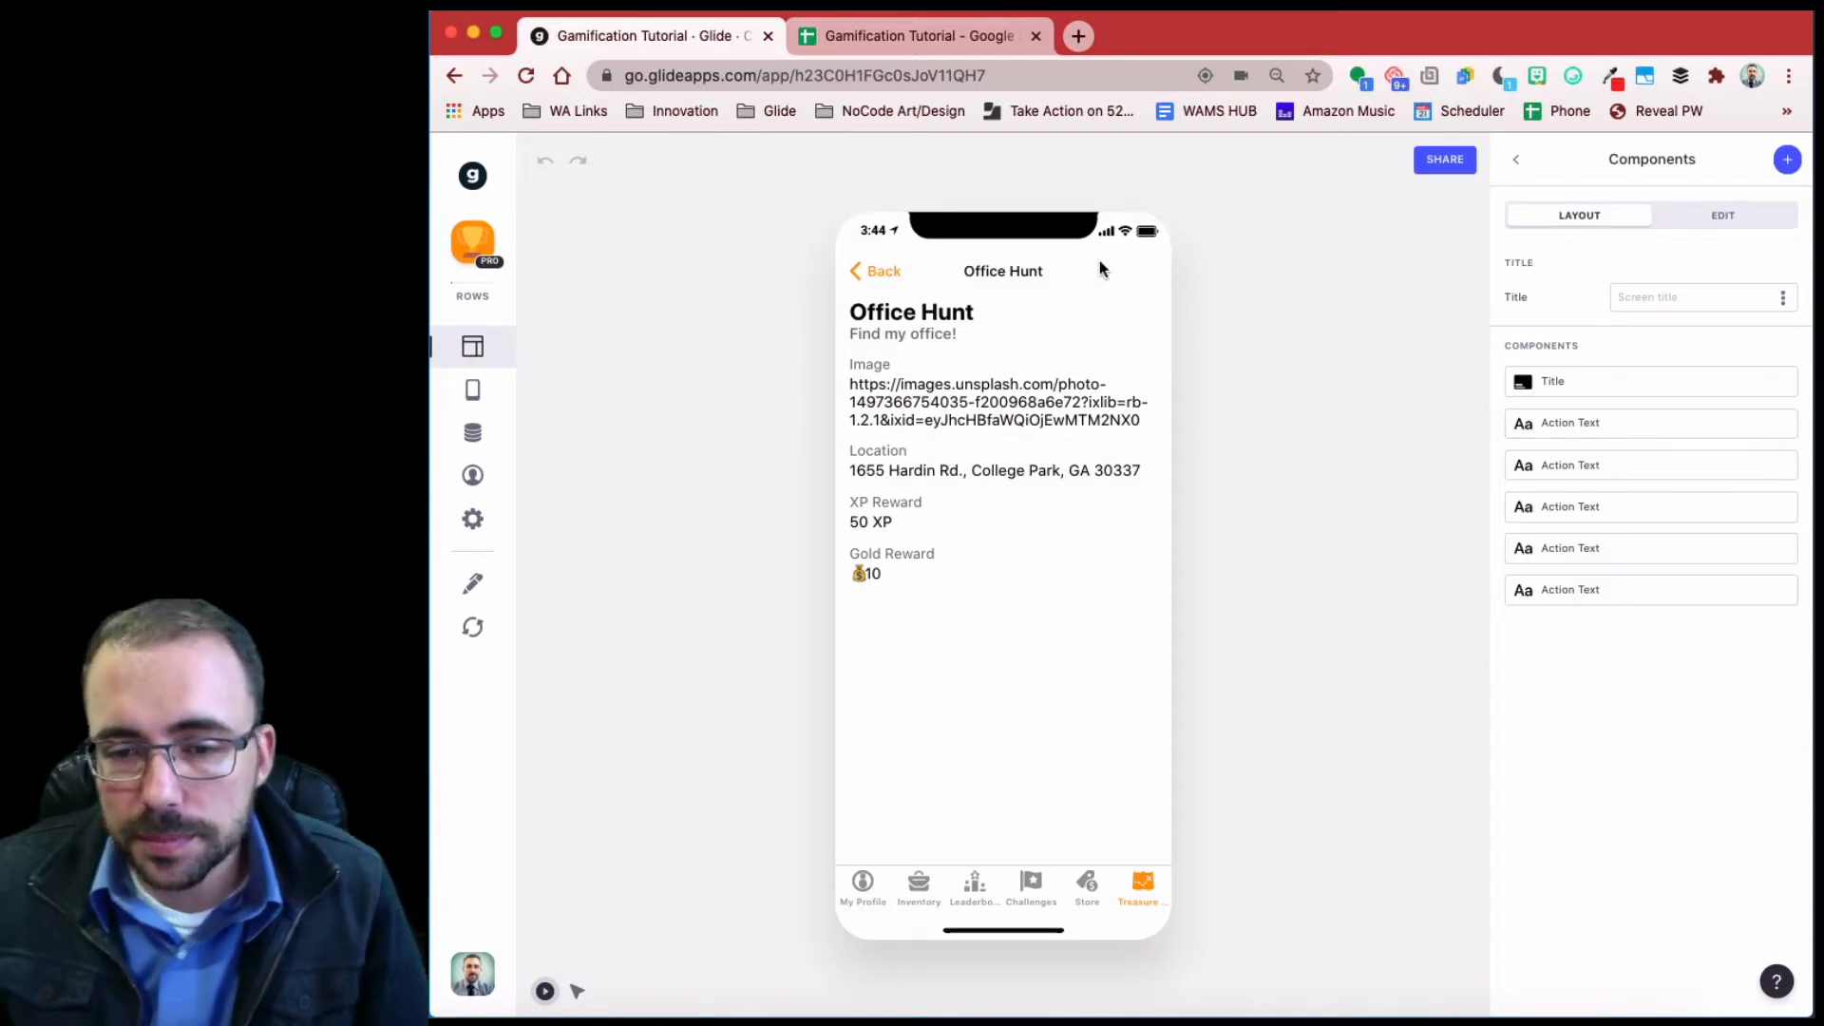
click(1786, 158)
scroll(1646, 735, down, 5)
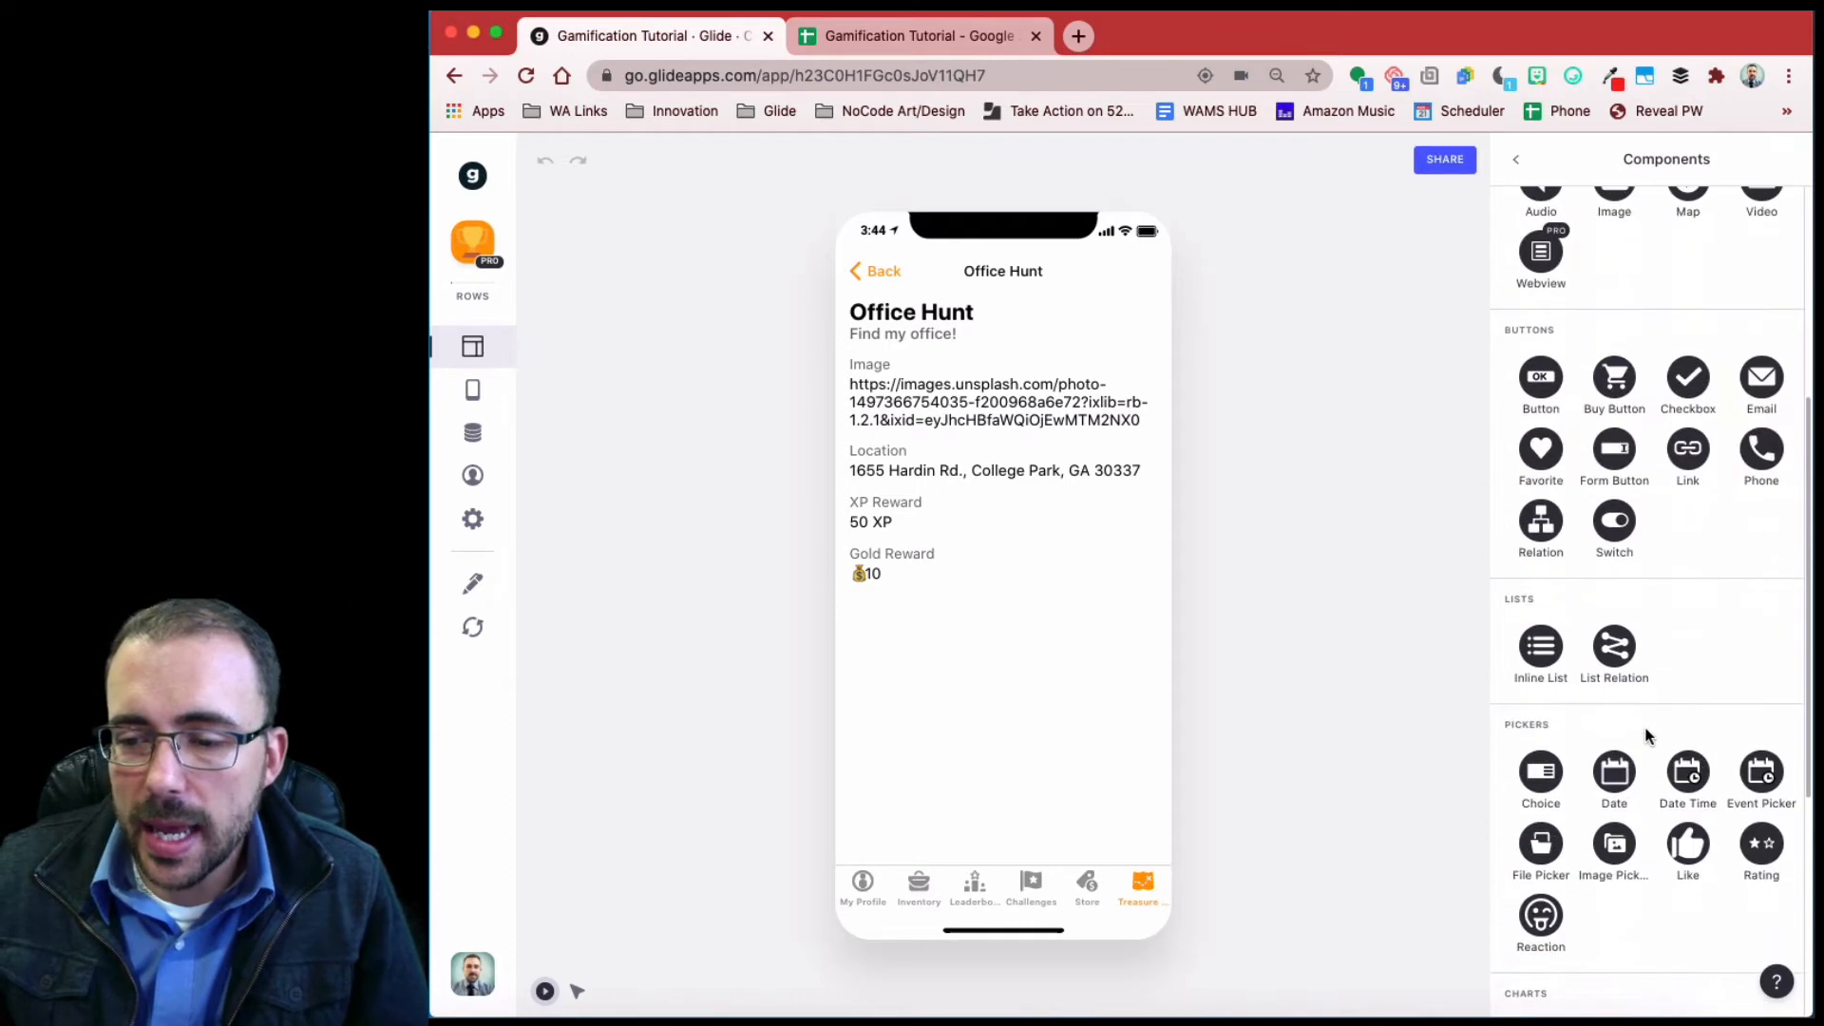
scroll(1646, 737, down, 4)
scroll(1644, 741, down, 2)
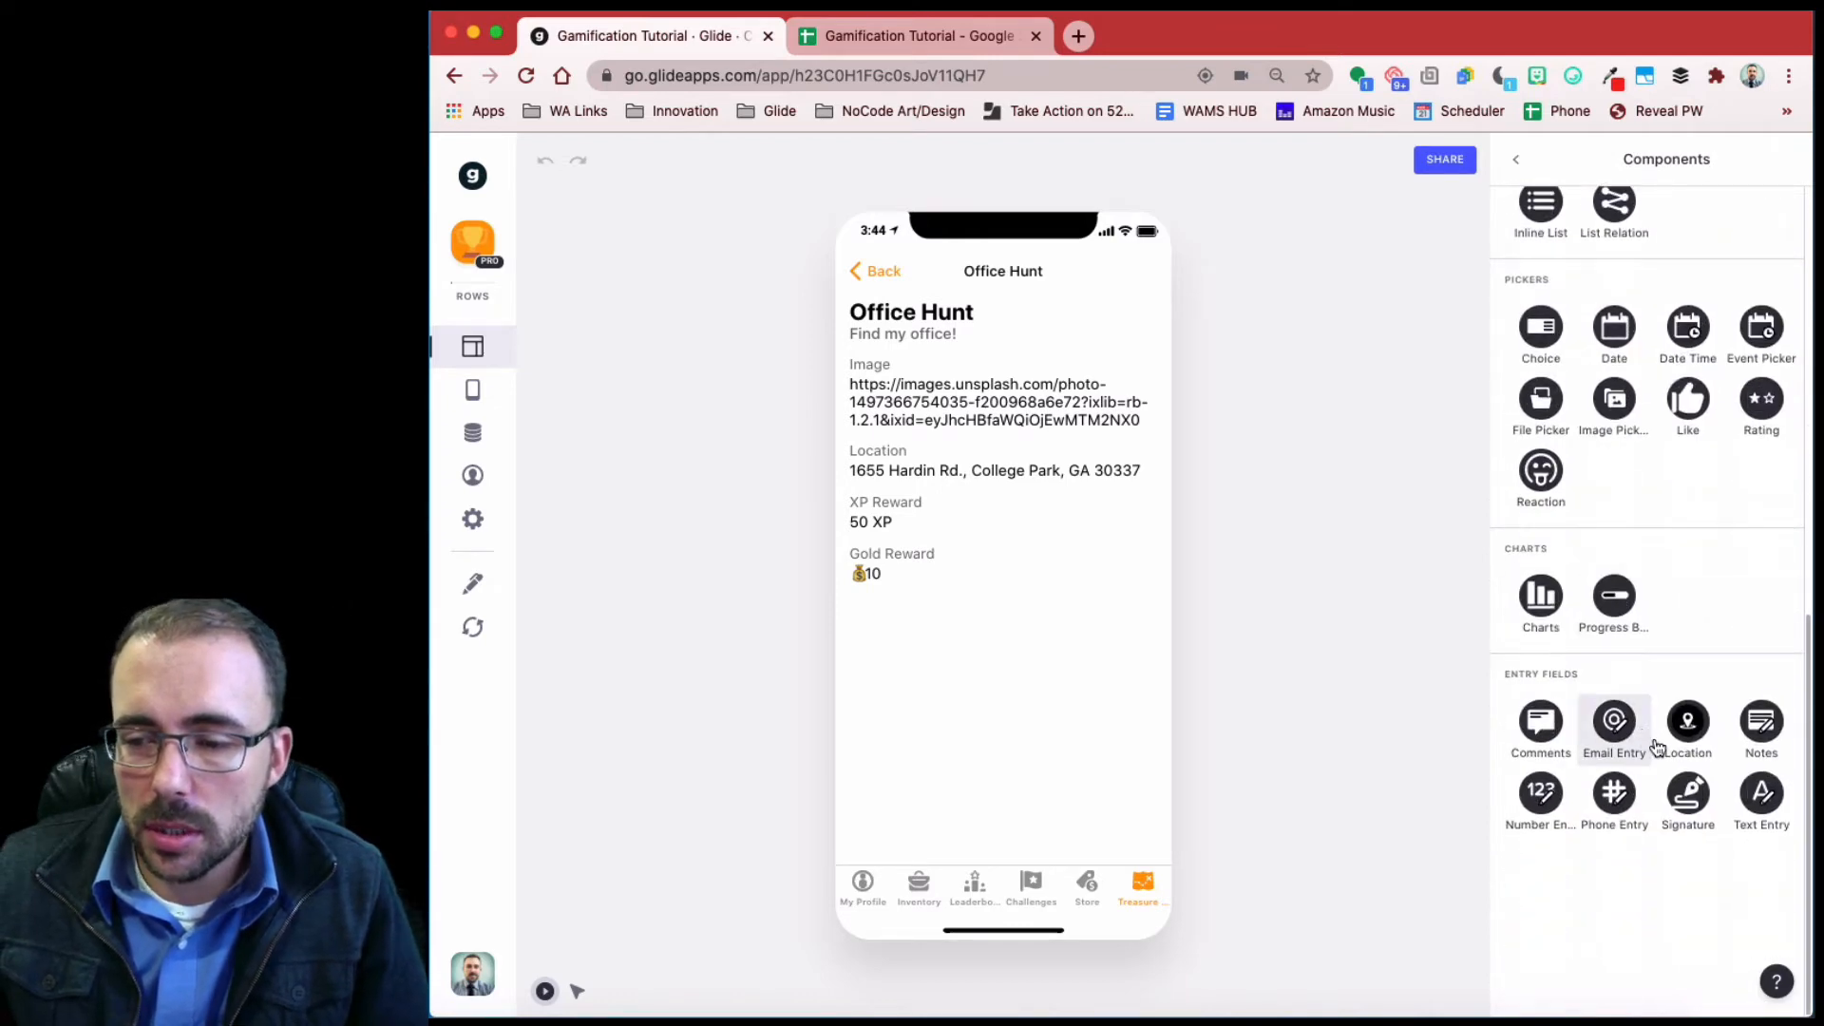
click(1687, 722)
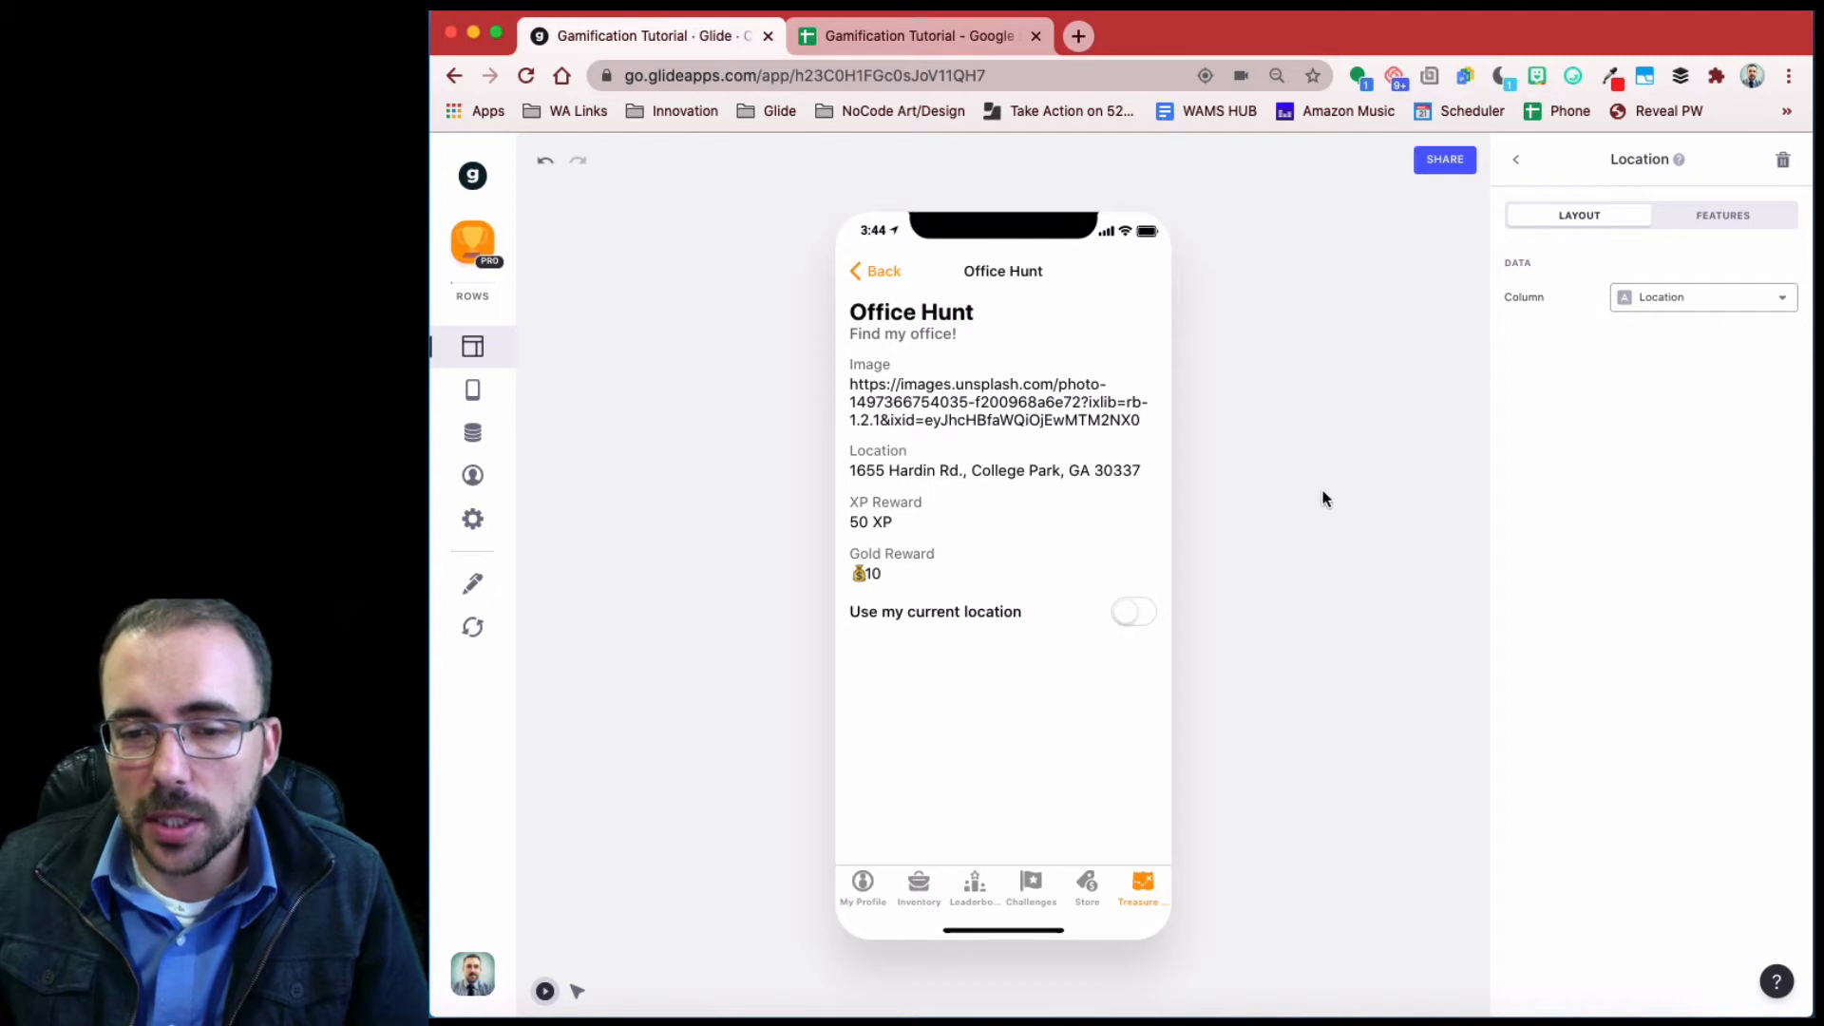
- Save the Location component to User Location with 'Use my current location' switched on
click(1130, 614)
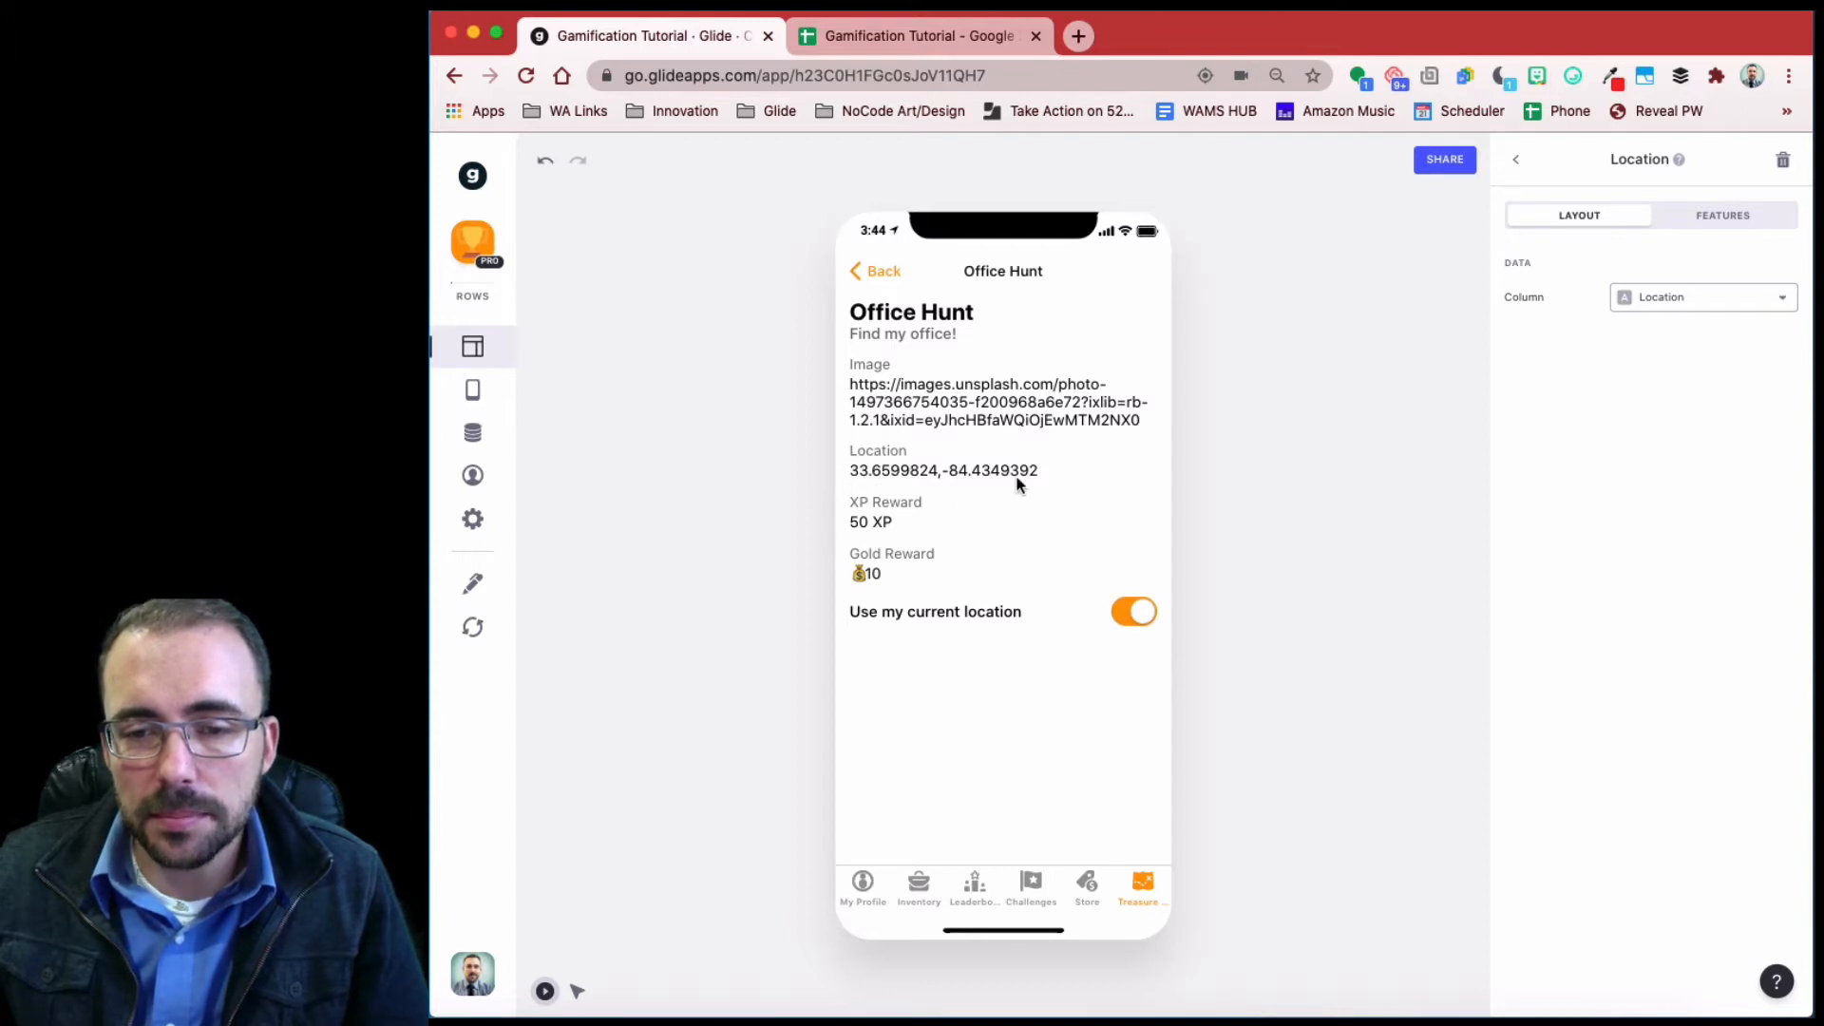
click(1655, 299)
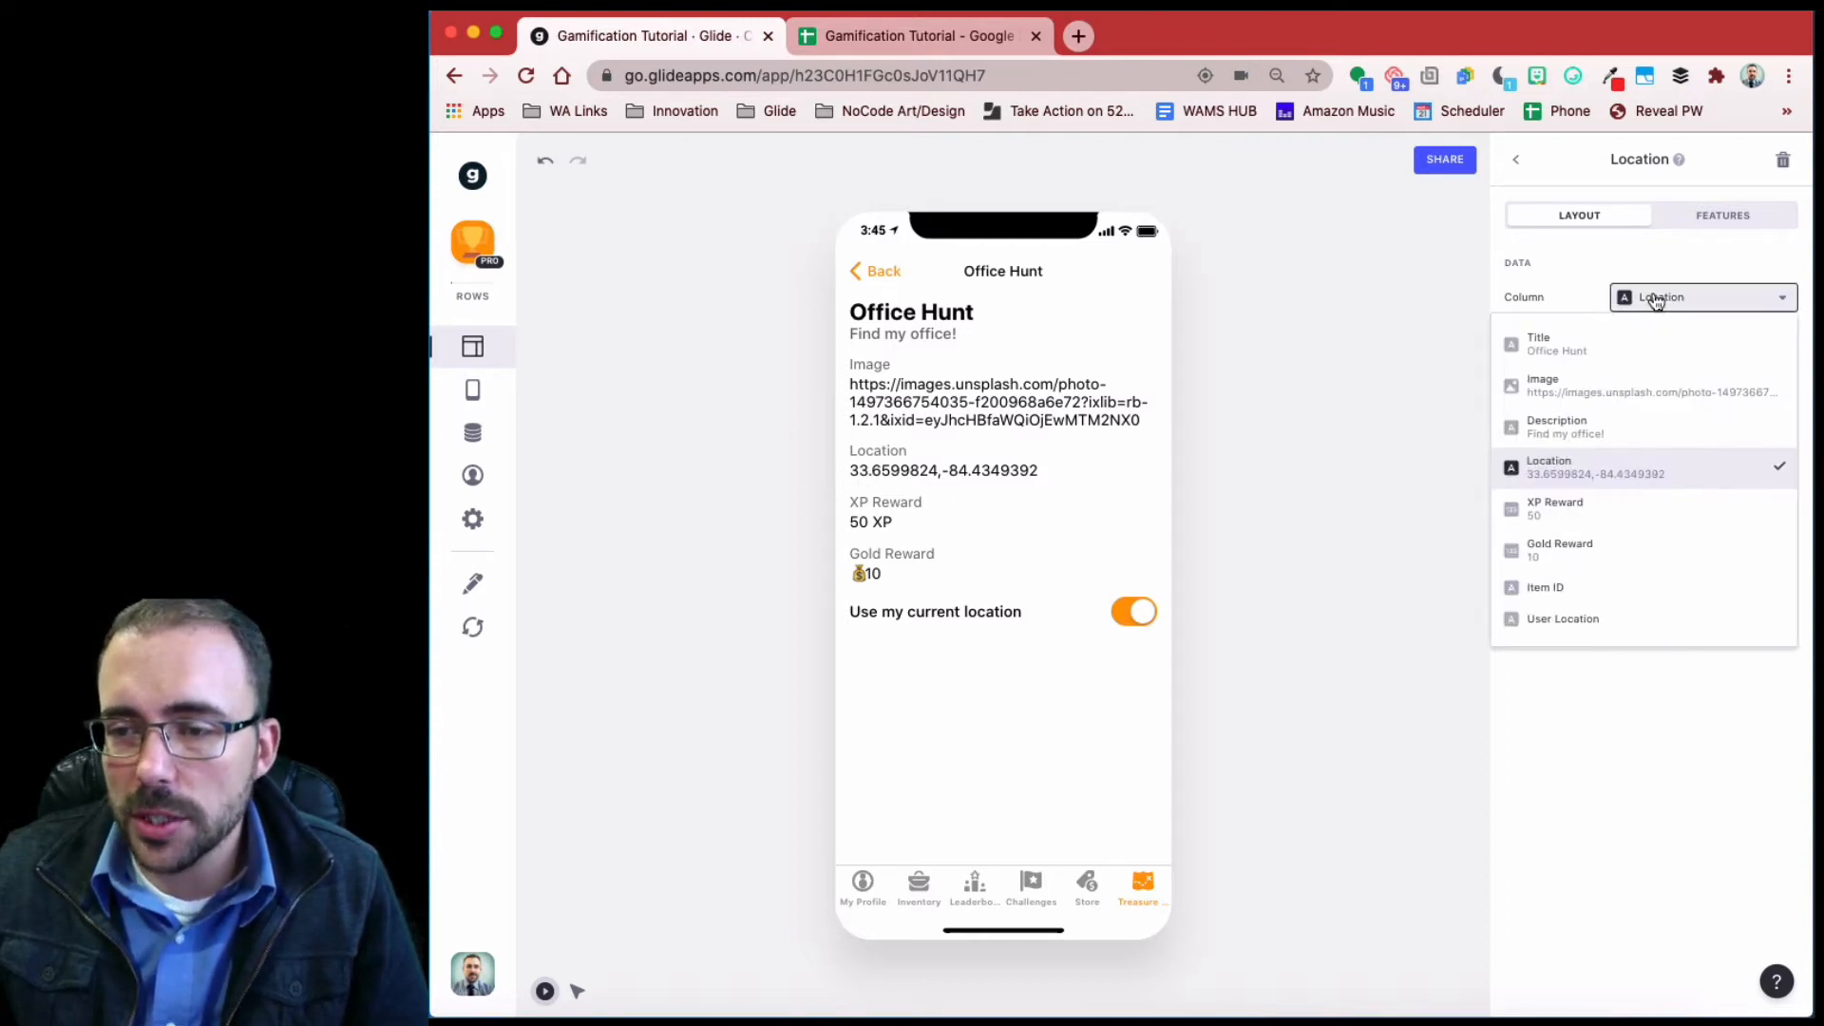
click(1586, 619)
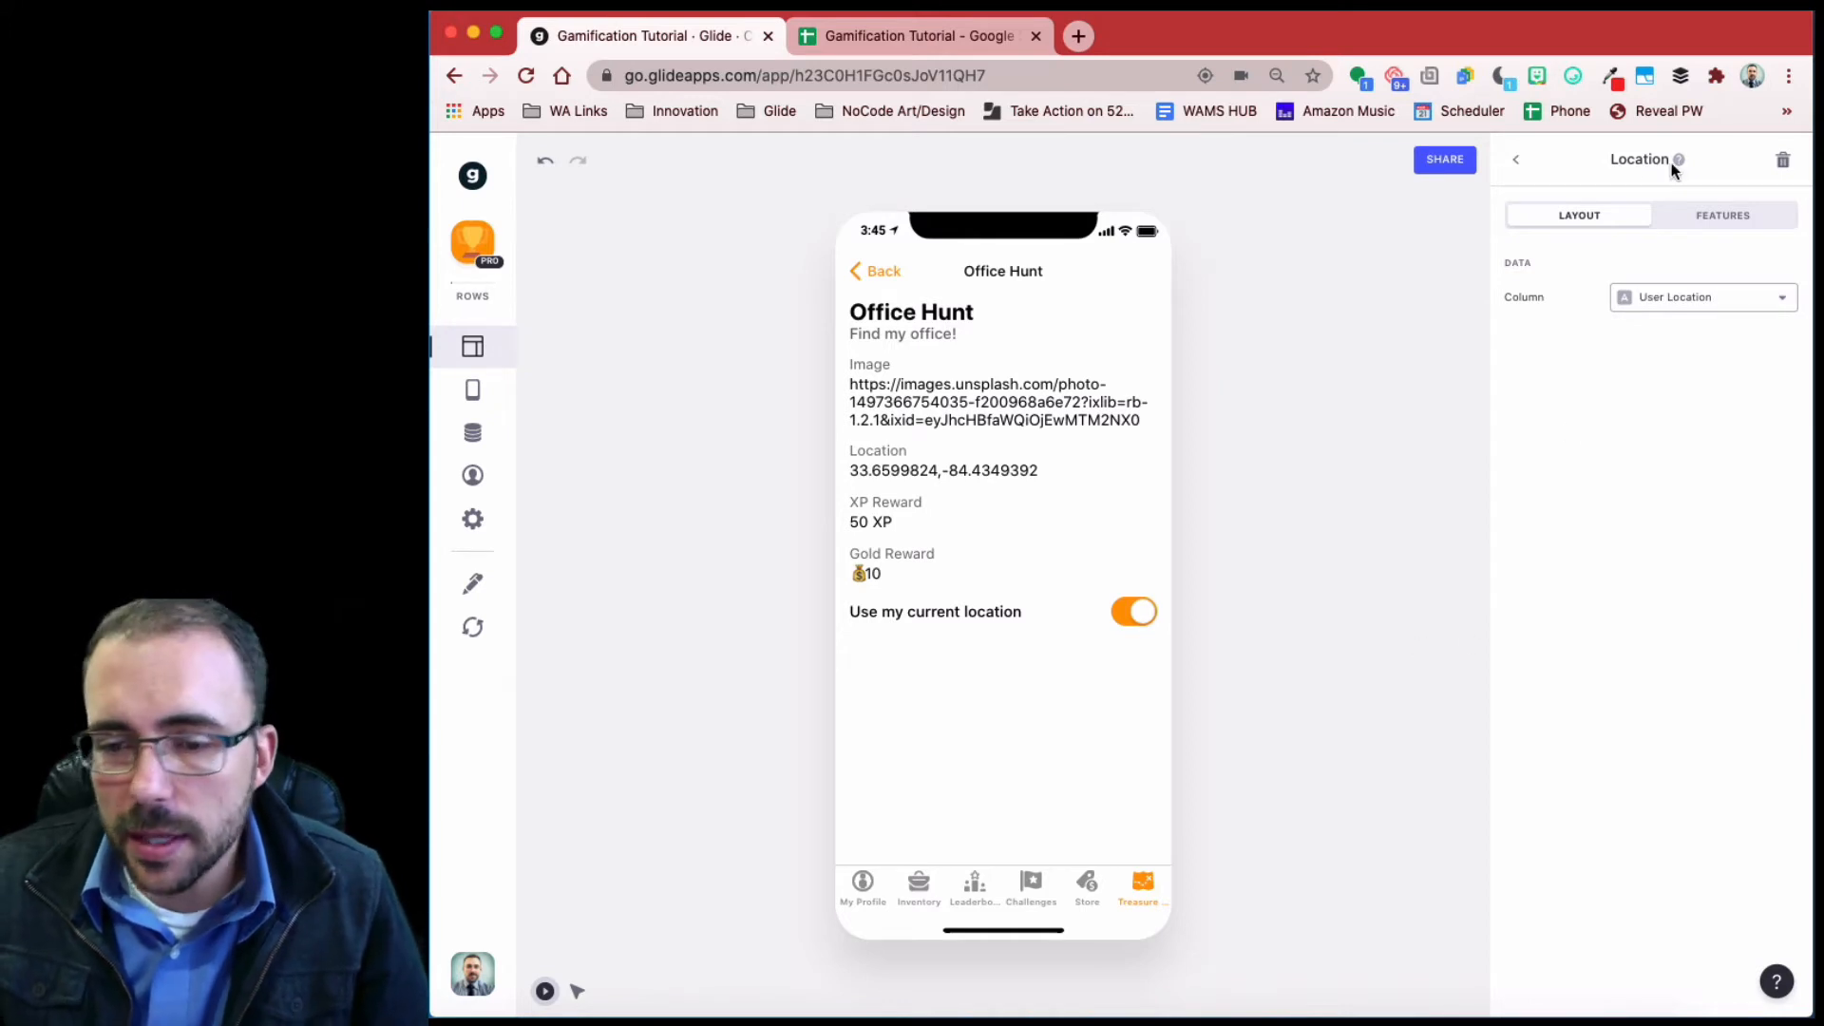
click(1128, 618)
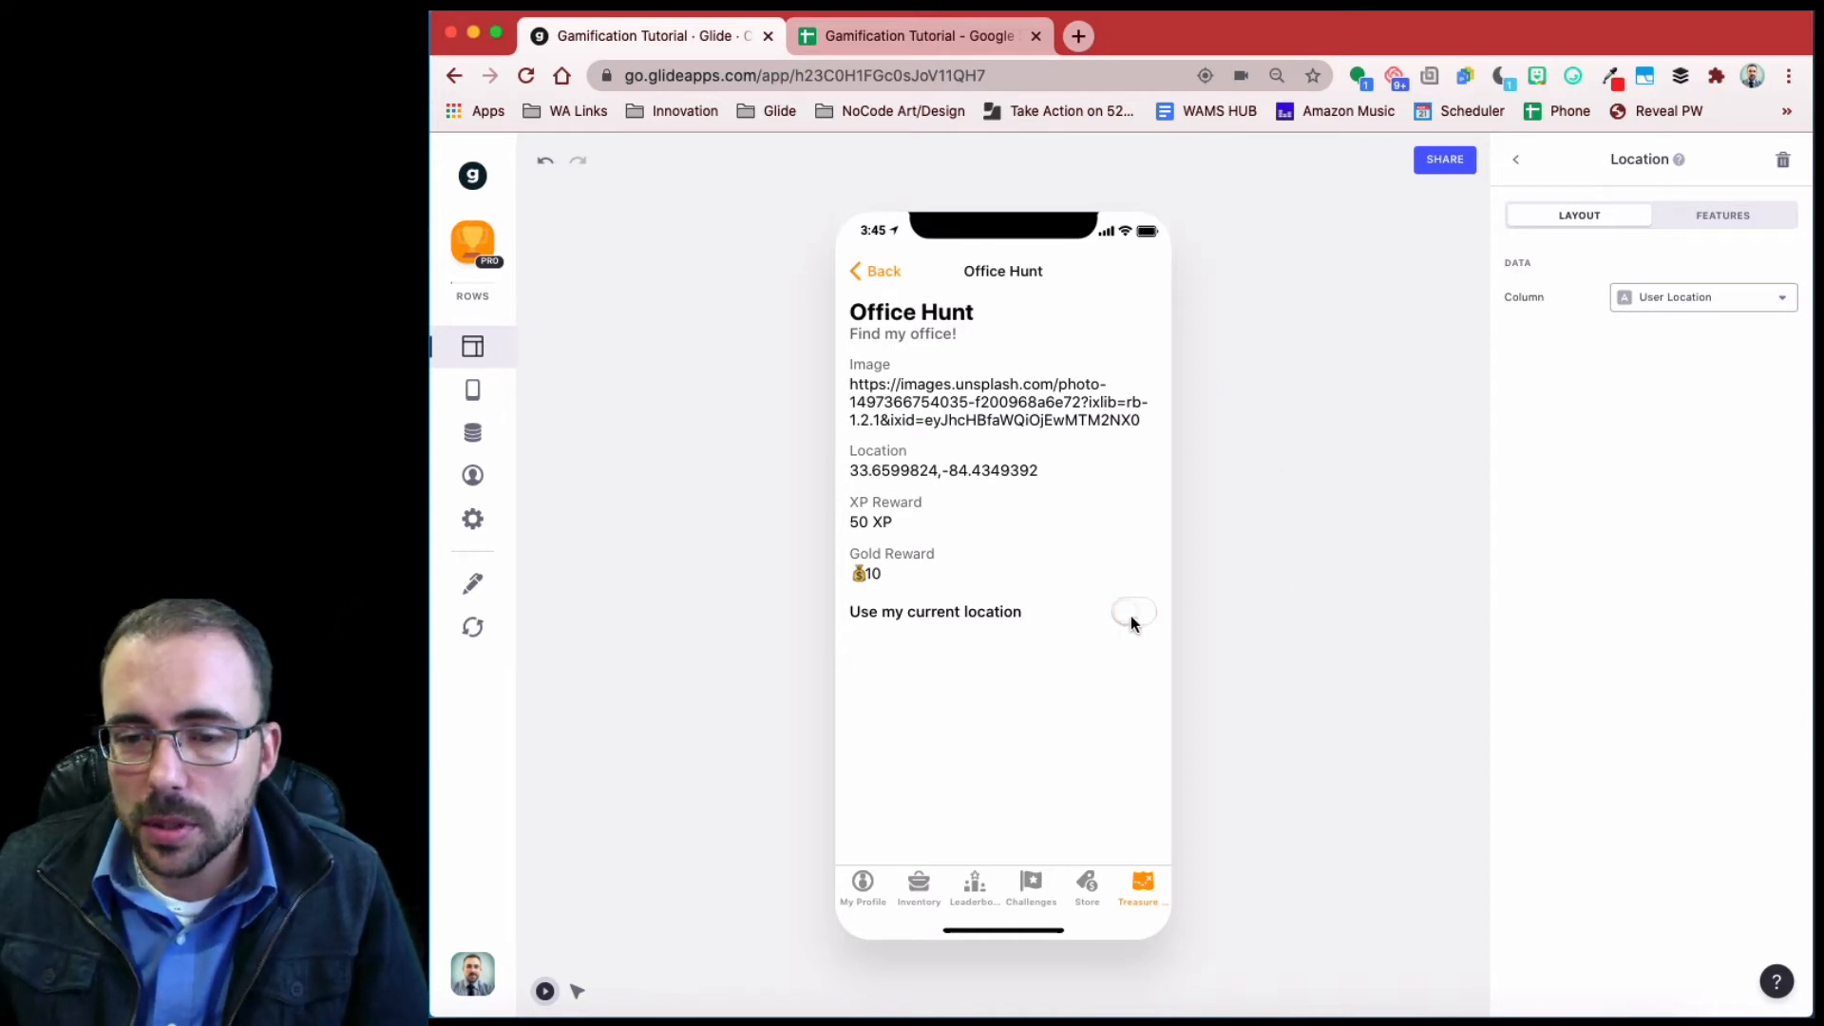
click(1514, 160)
click(1634, 631)
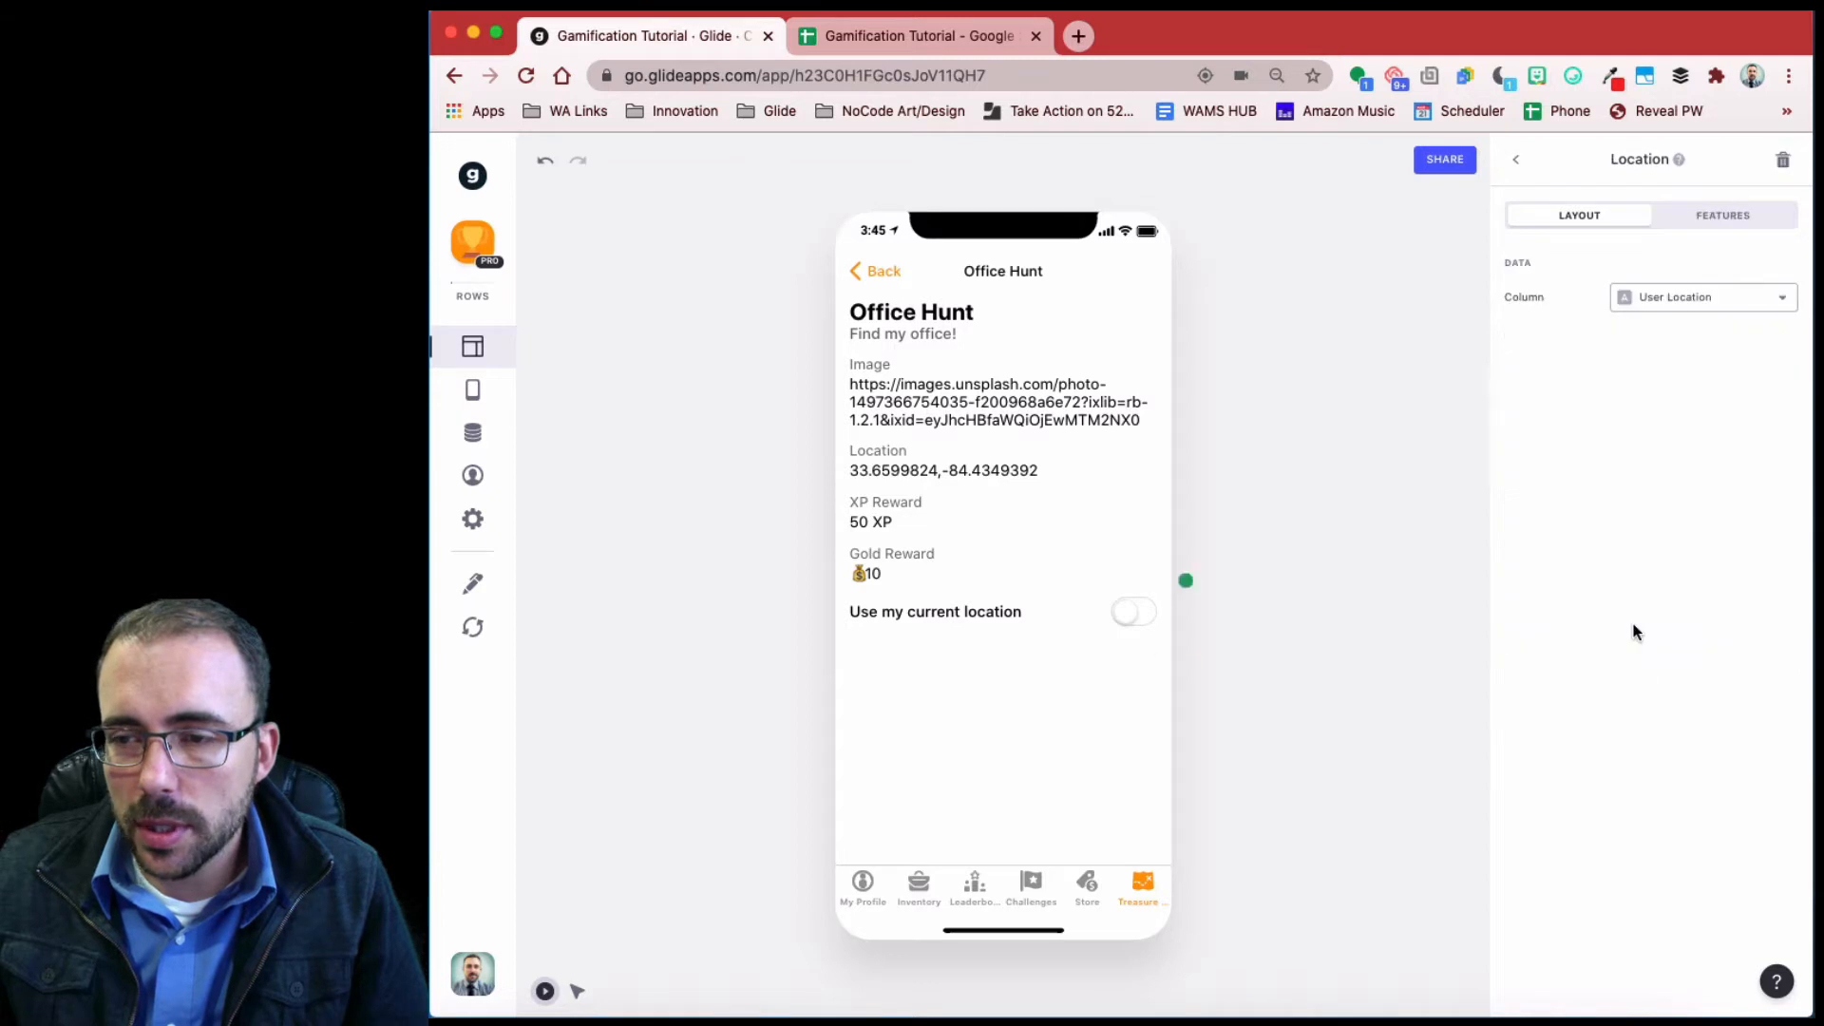
click(1518, 158)
click(1140, 613)
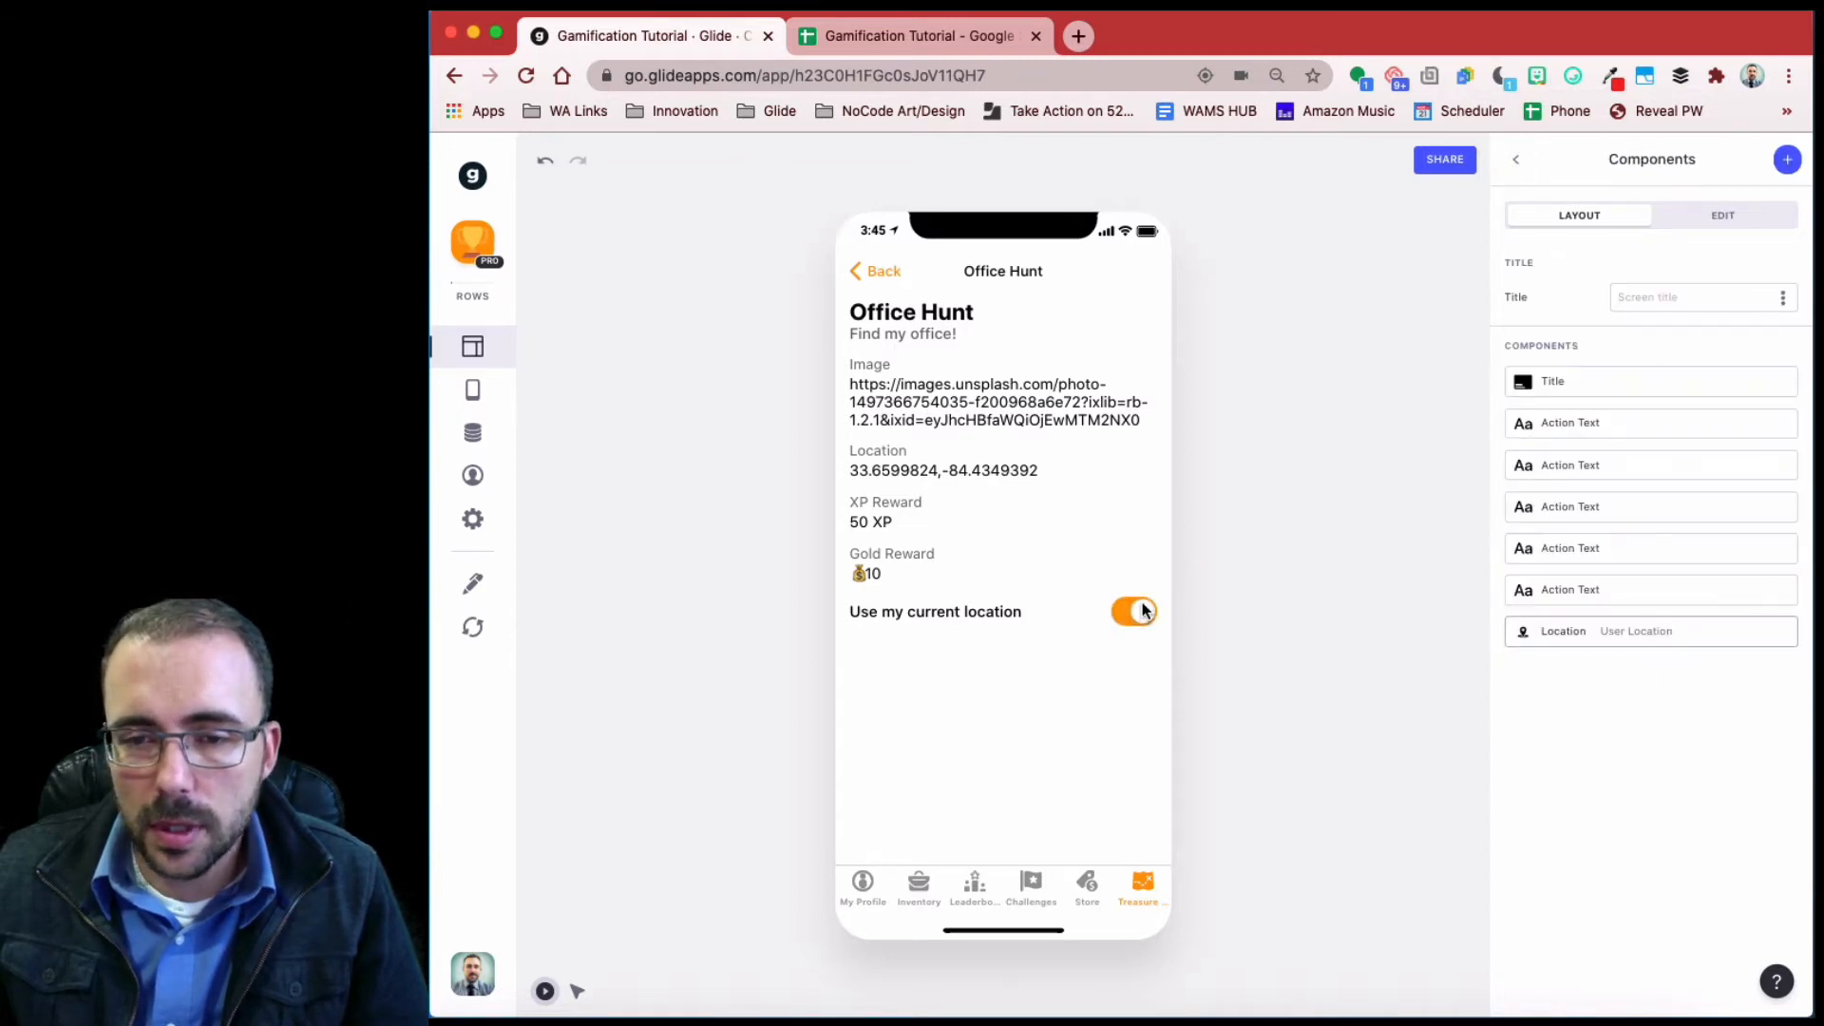
click(487, 432)
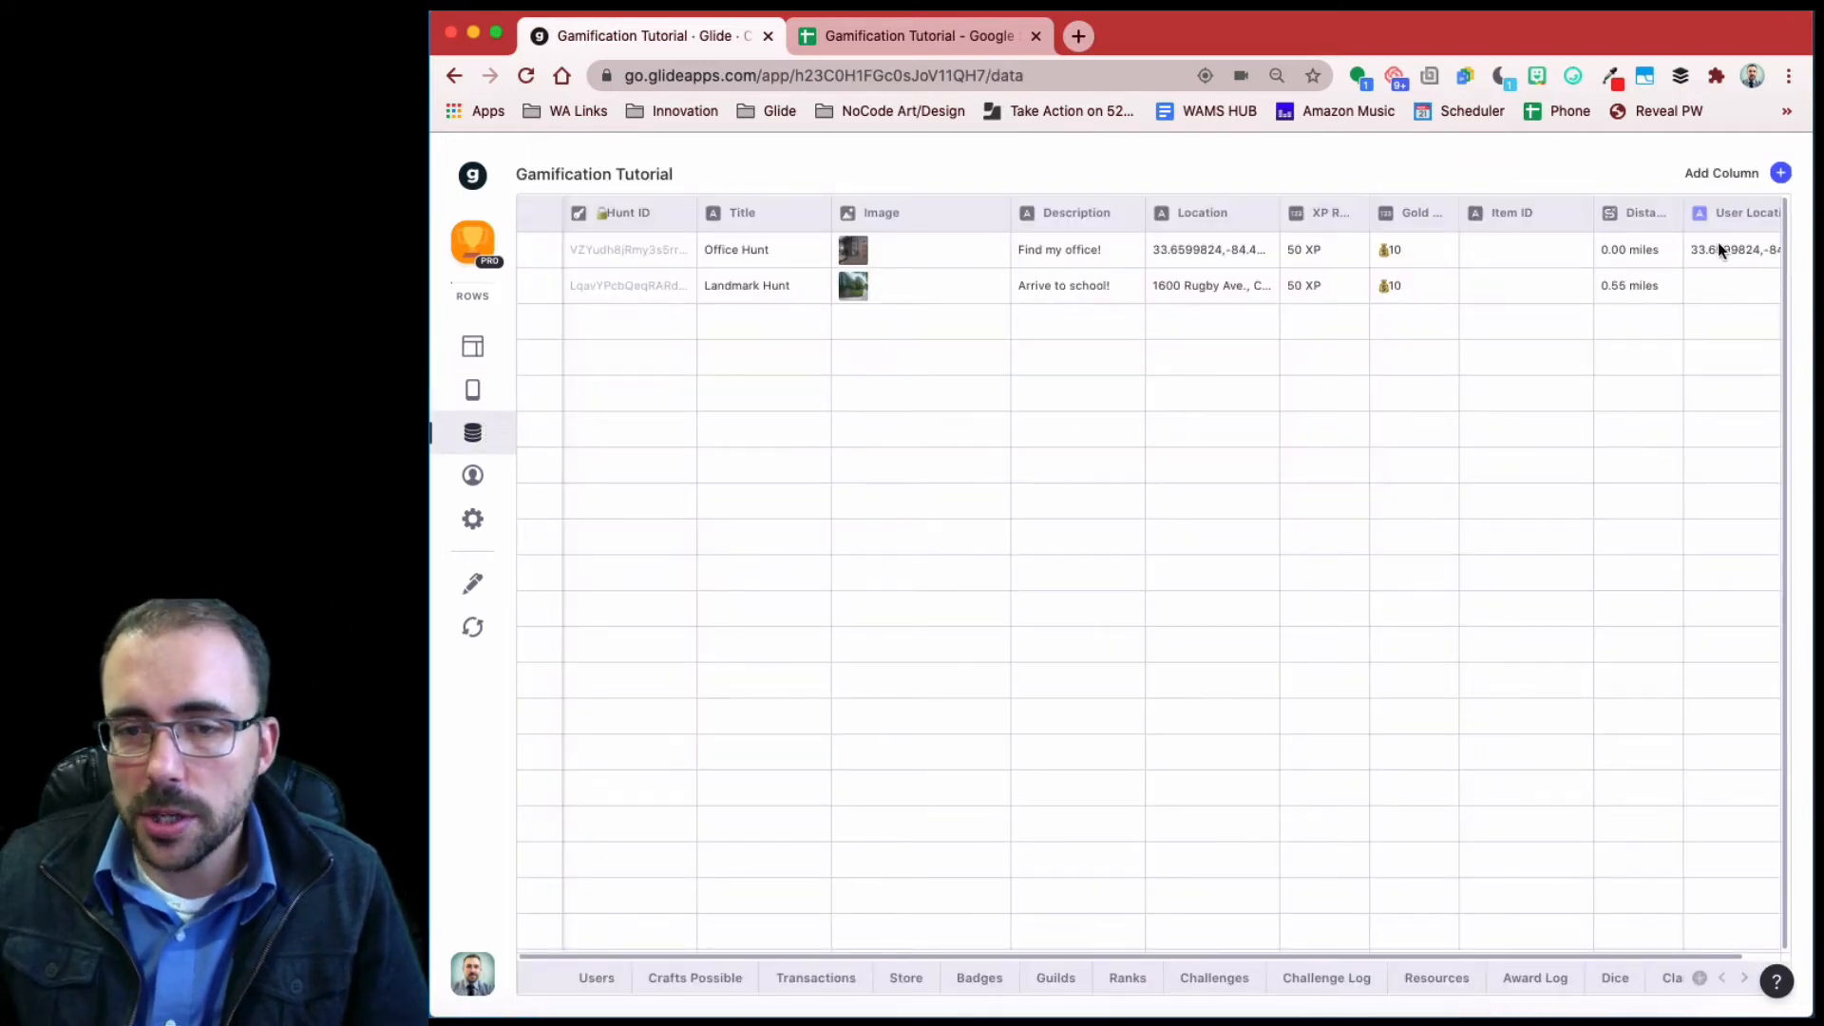
- Replace Office Hunt's Location coordinates with the office's street address
double_click(1176, 244)
key(Left)
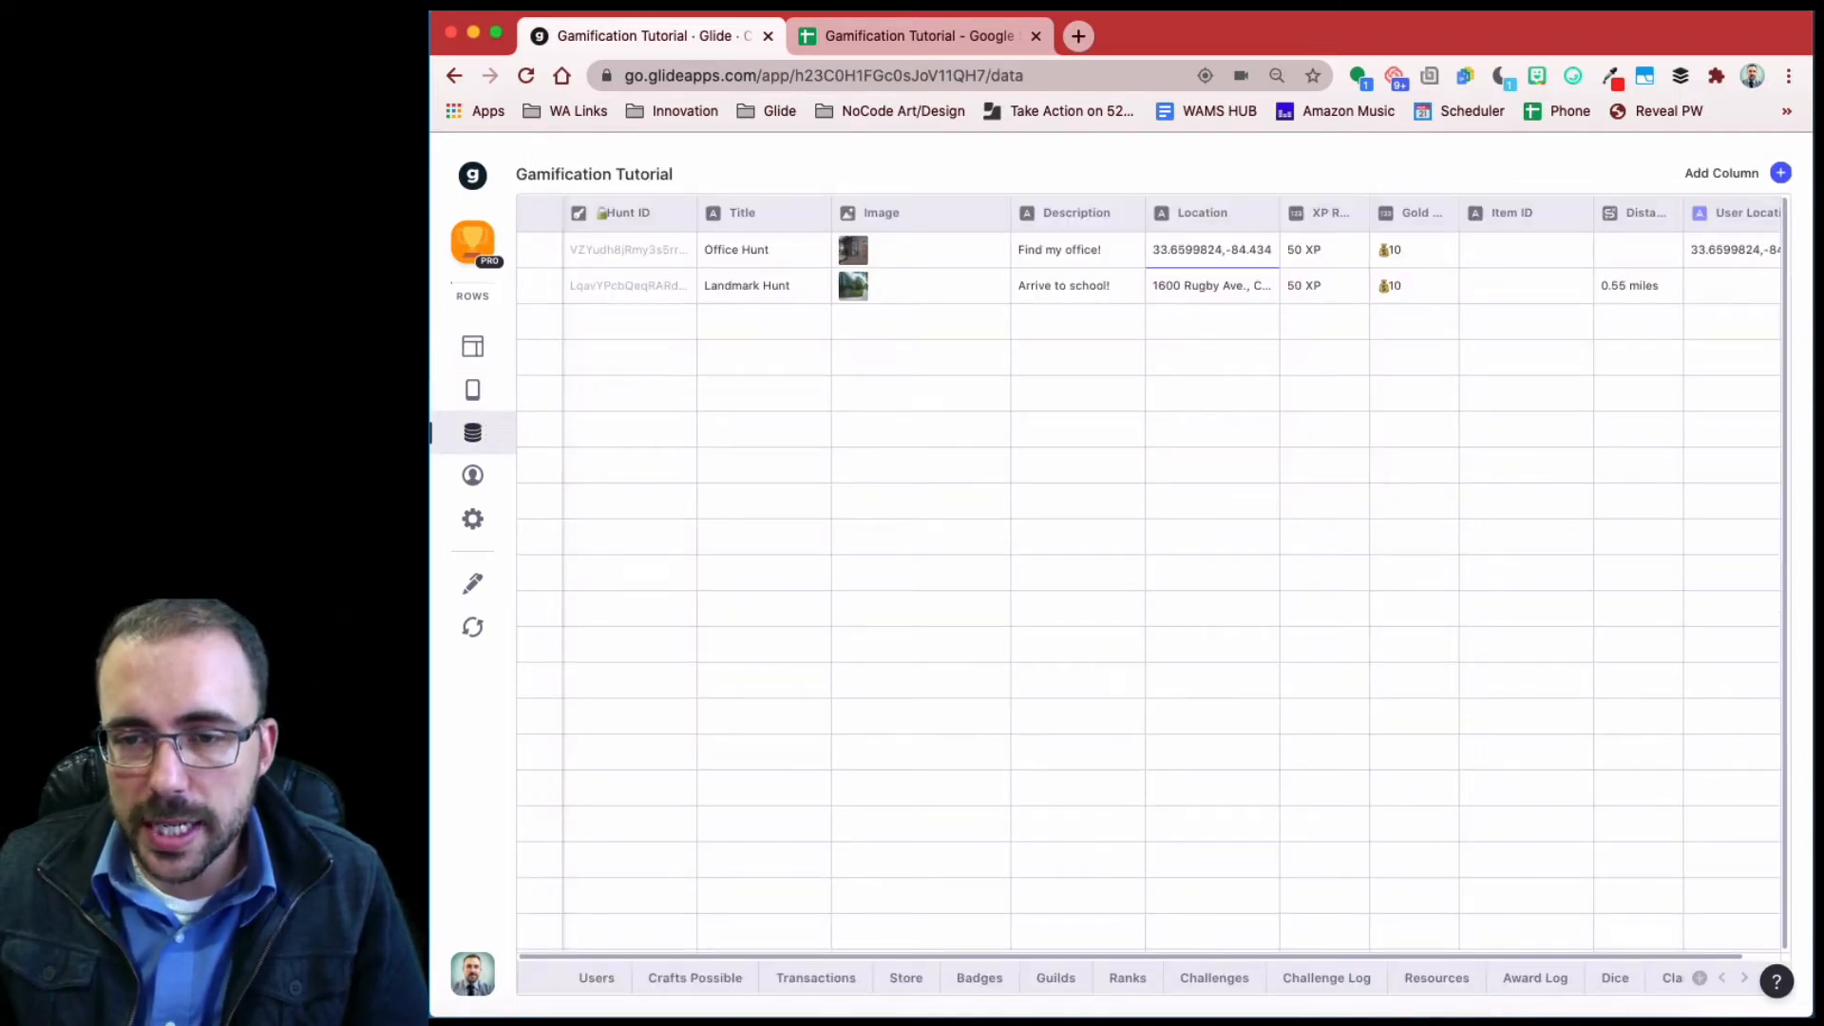
click(1259, 249)
key(super+a)
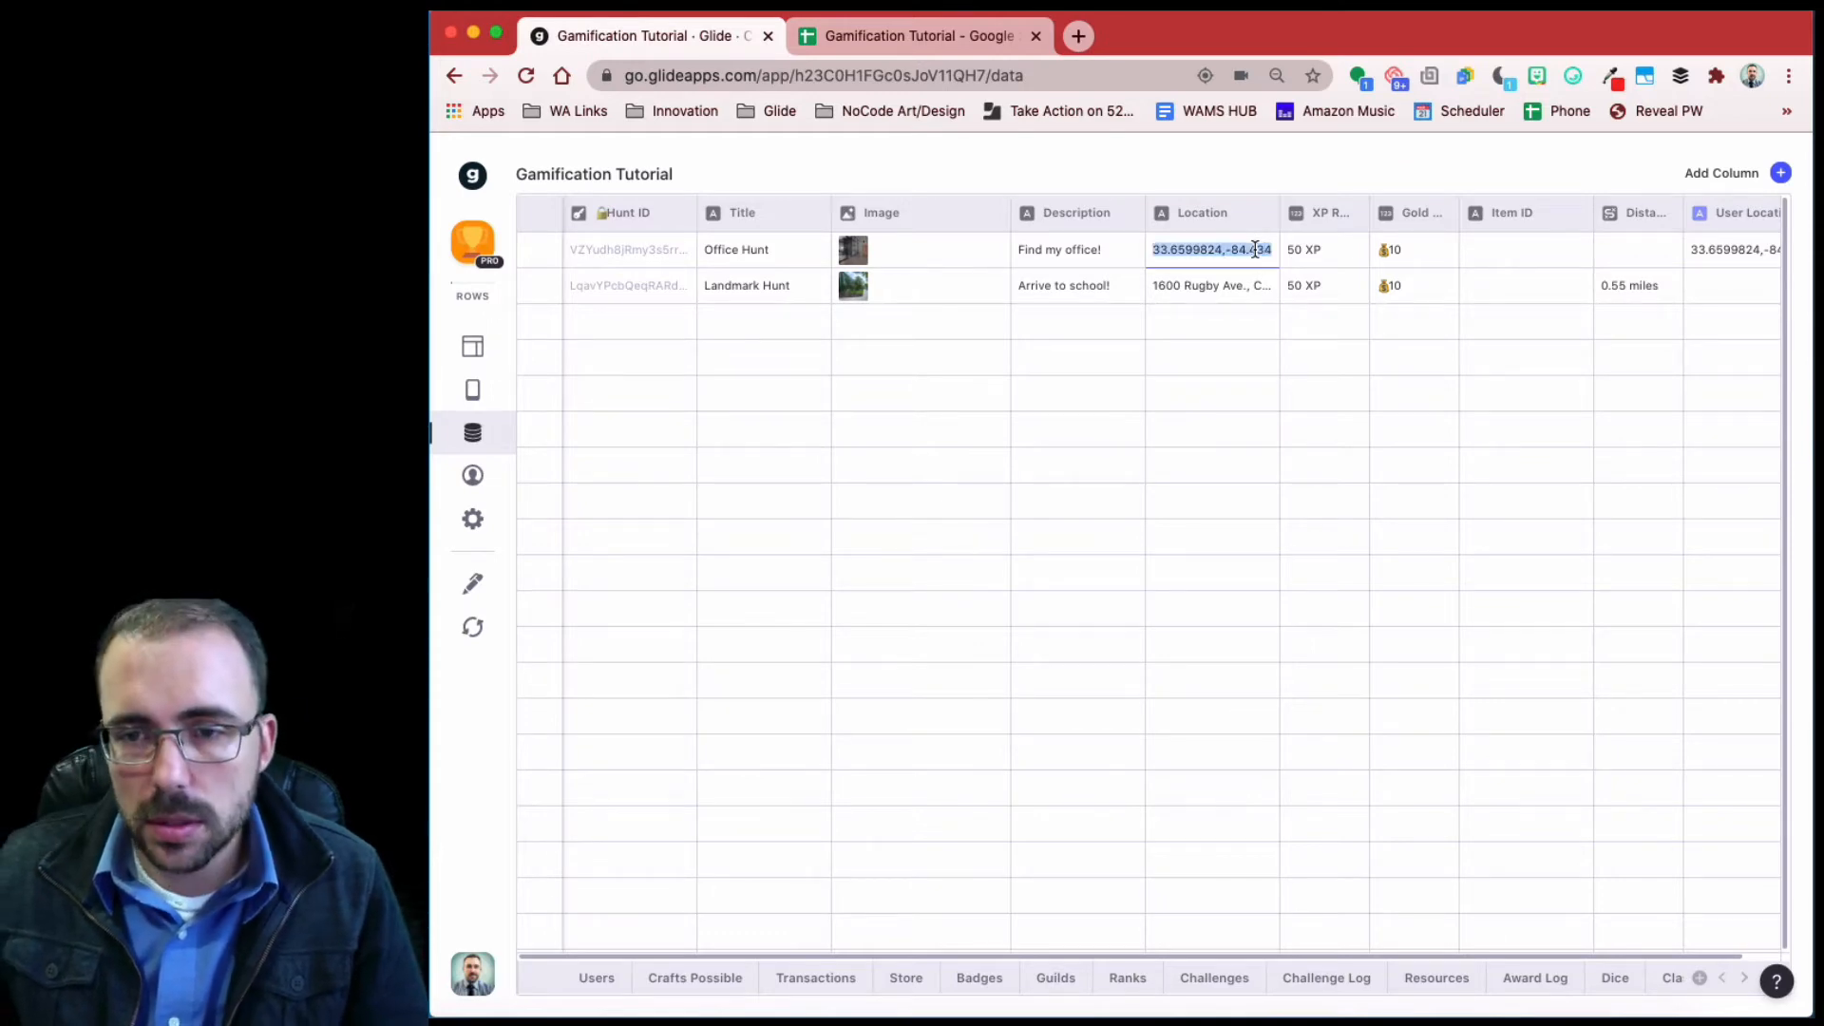
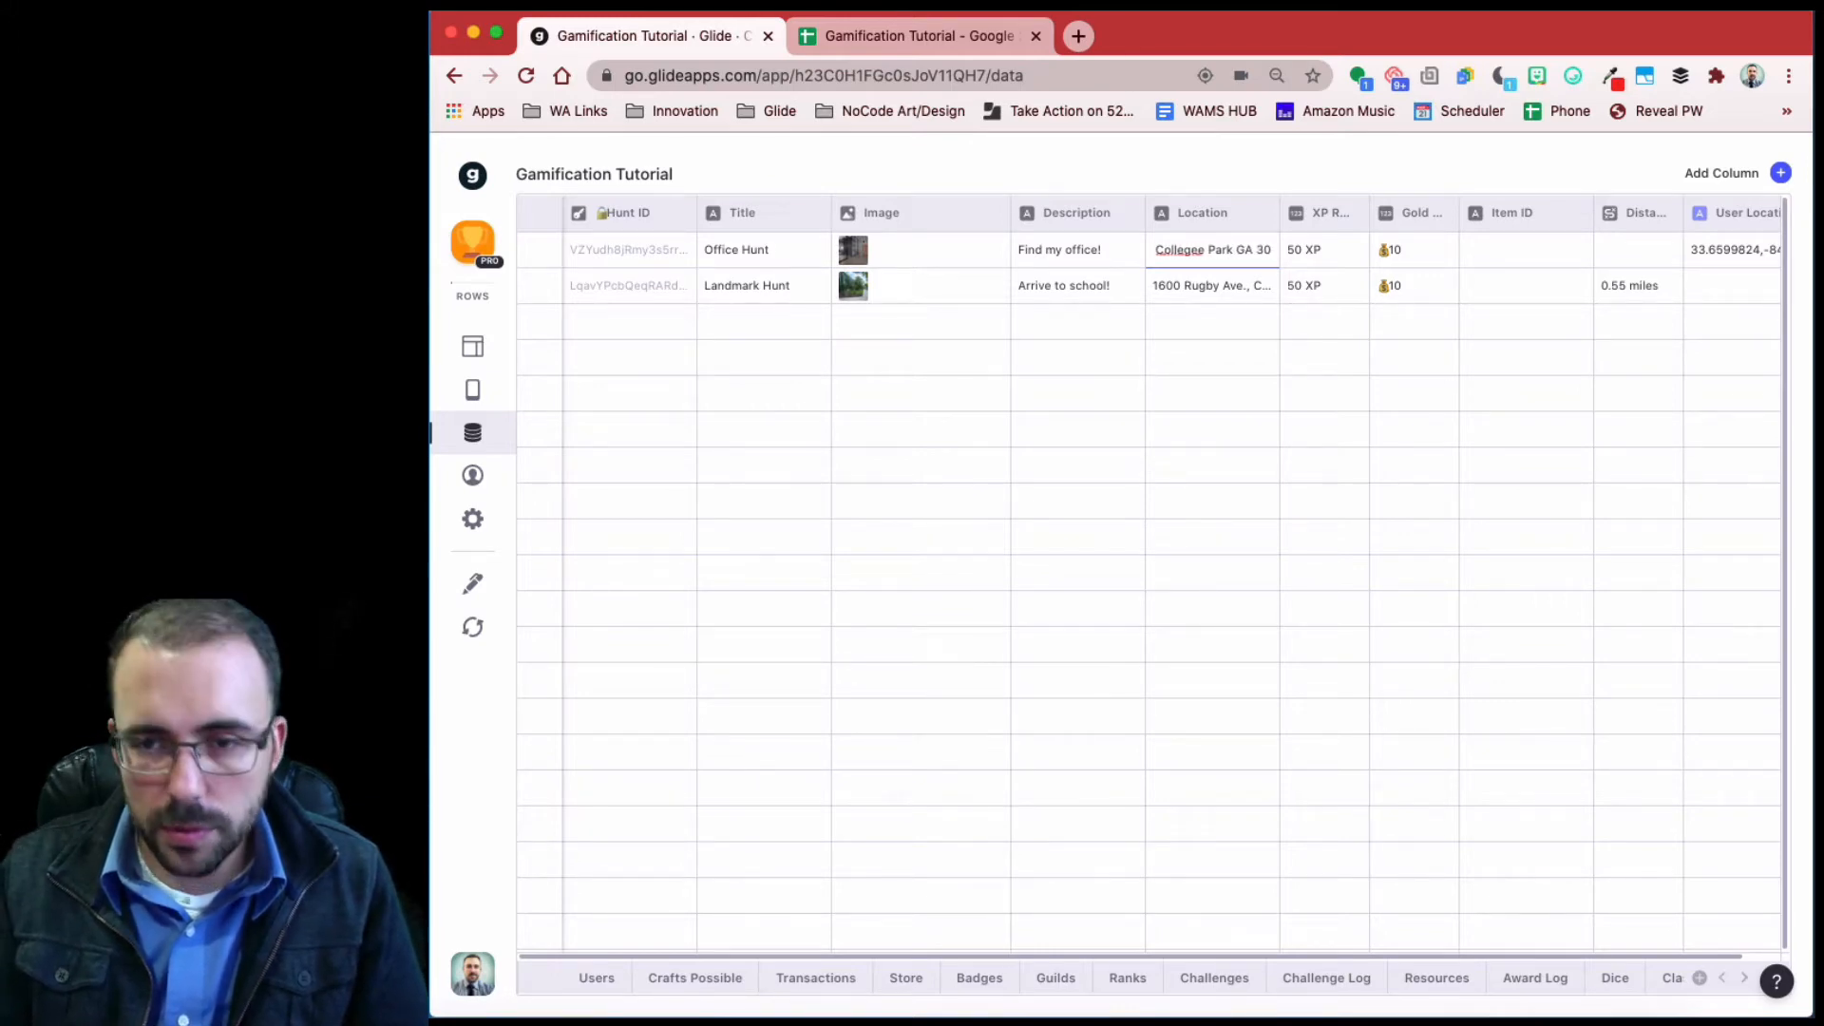
- Fix the typos in the street name, city and ZIP code, and commit the Office Hunt address
click(1187, 254)
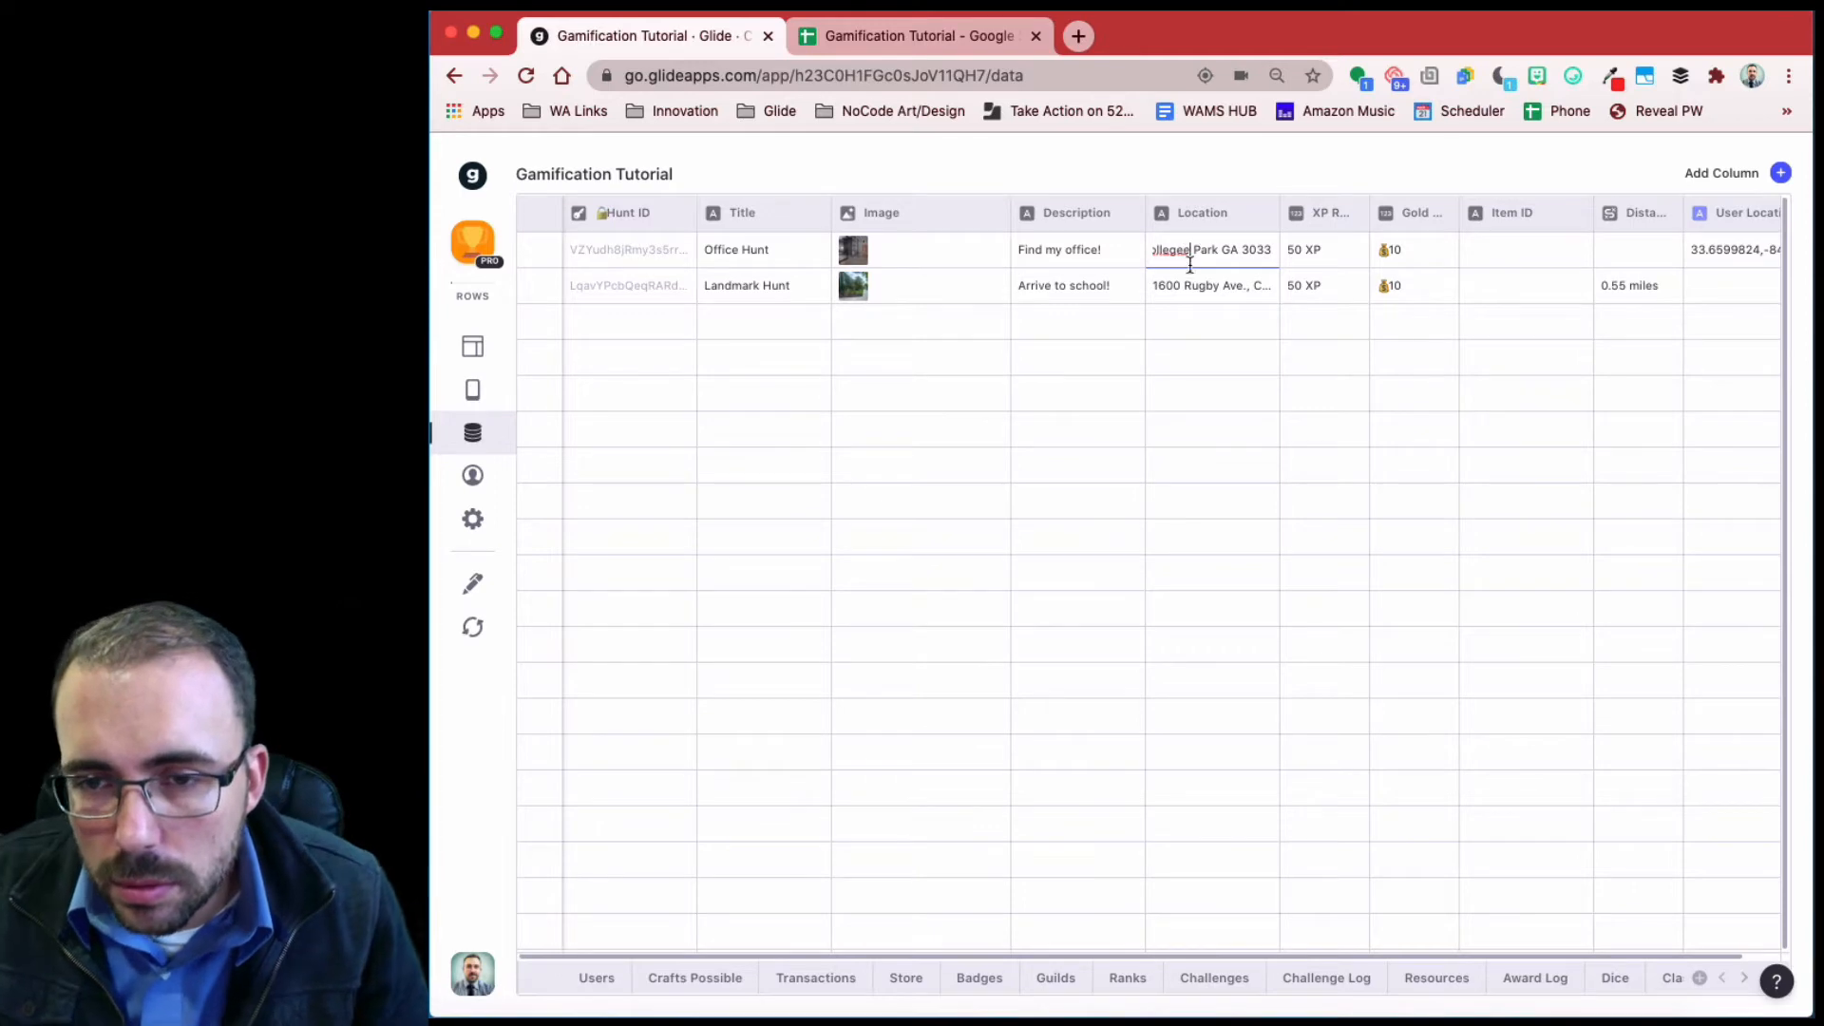
key(BackSpace)
key(super+Right)
text(7)
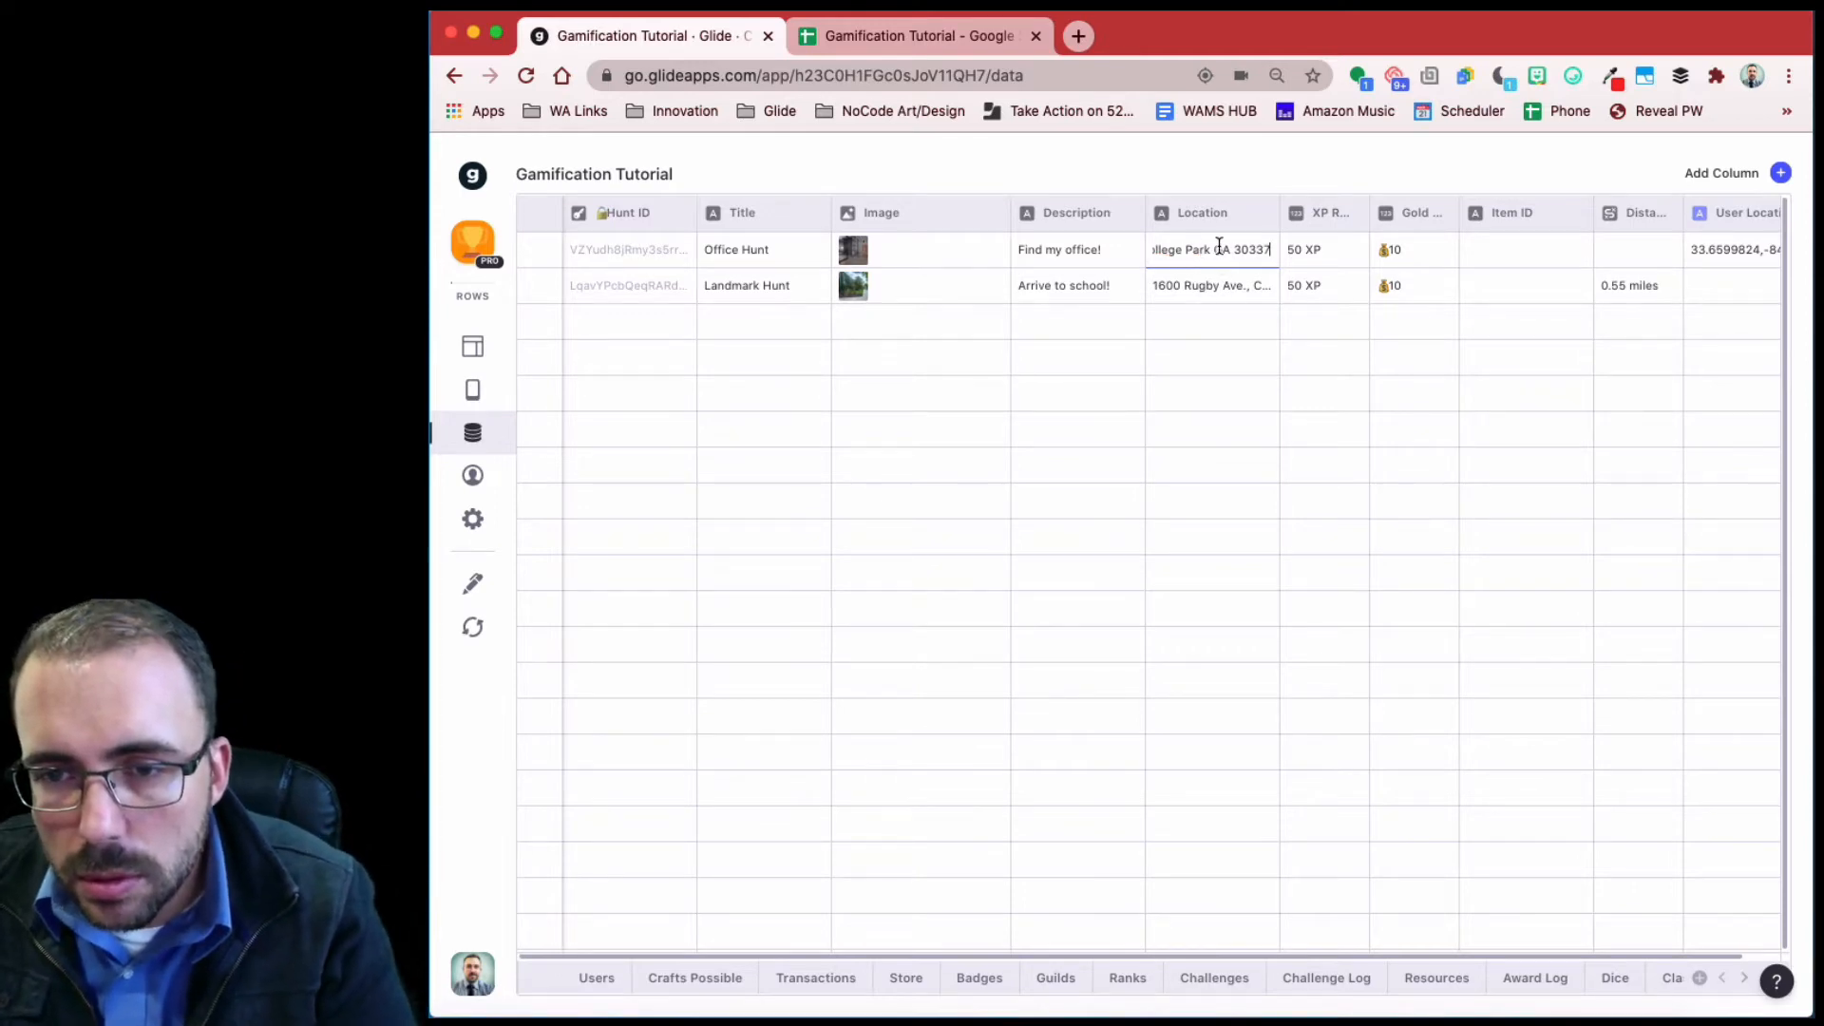
text(,)
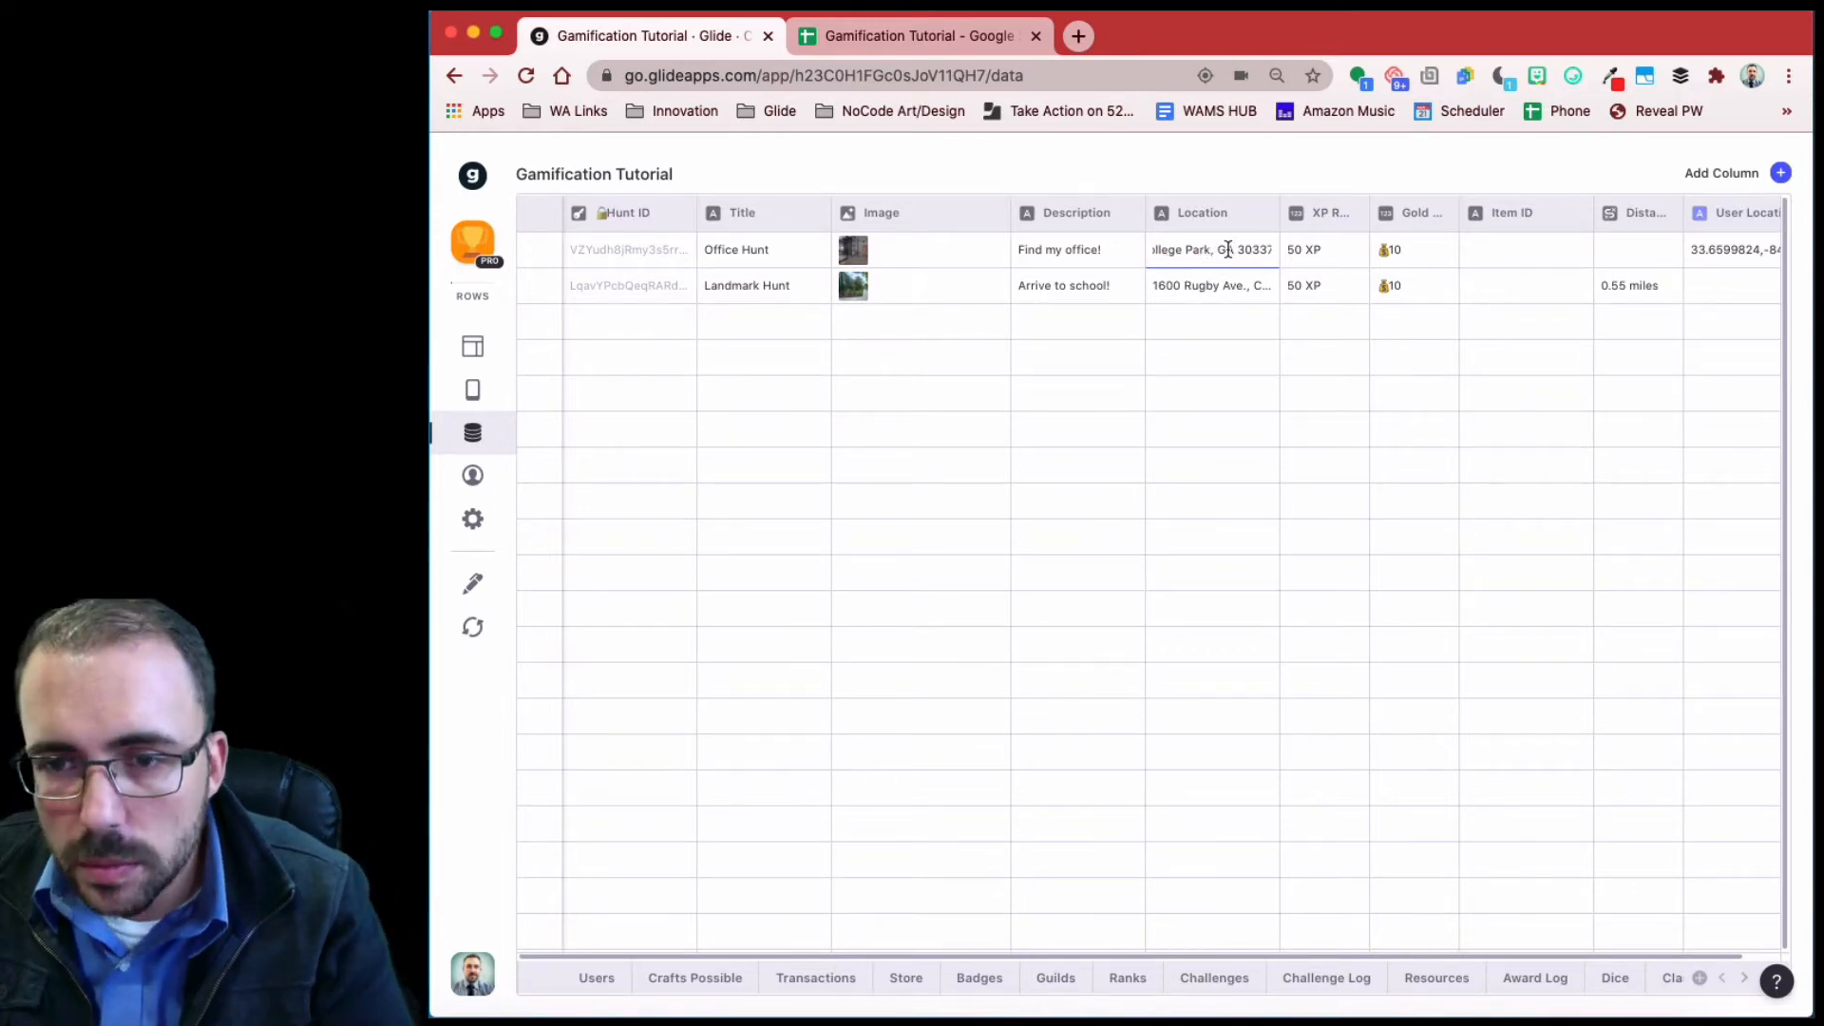
drag(1231, 249, 1137, 247)
click(1190, 250)
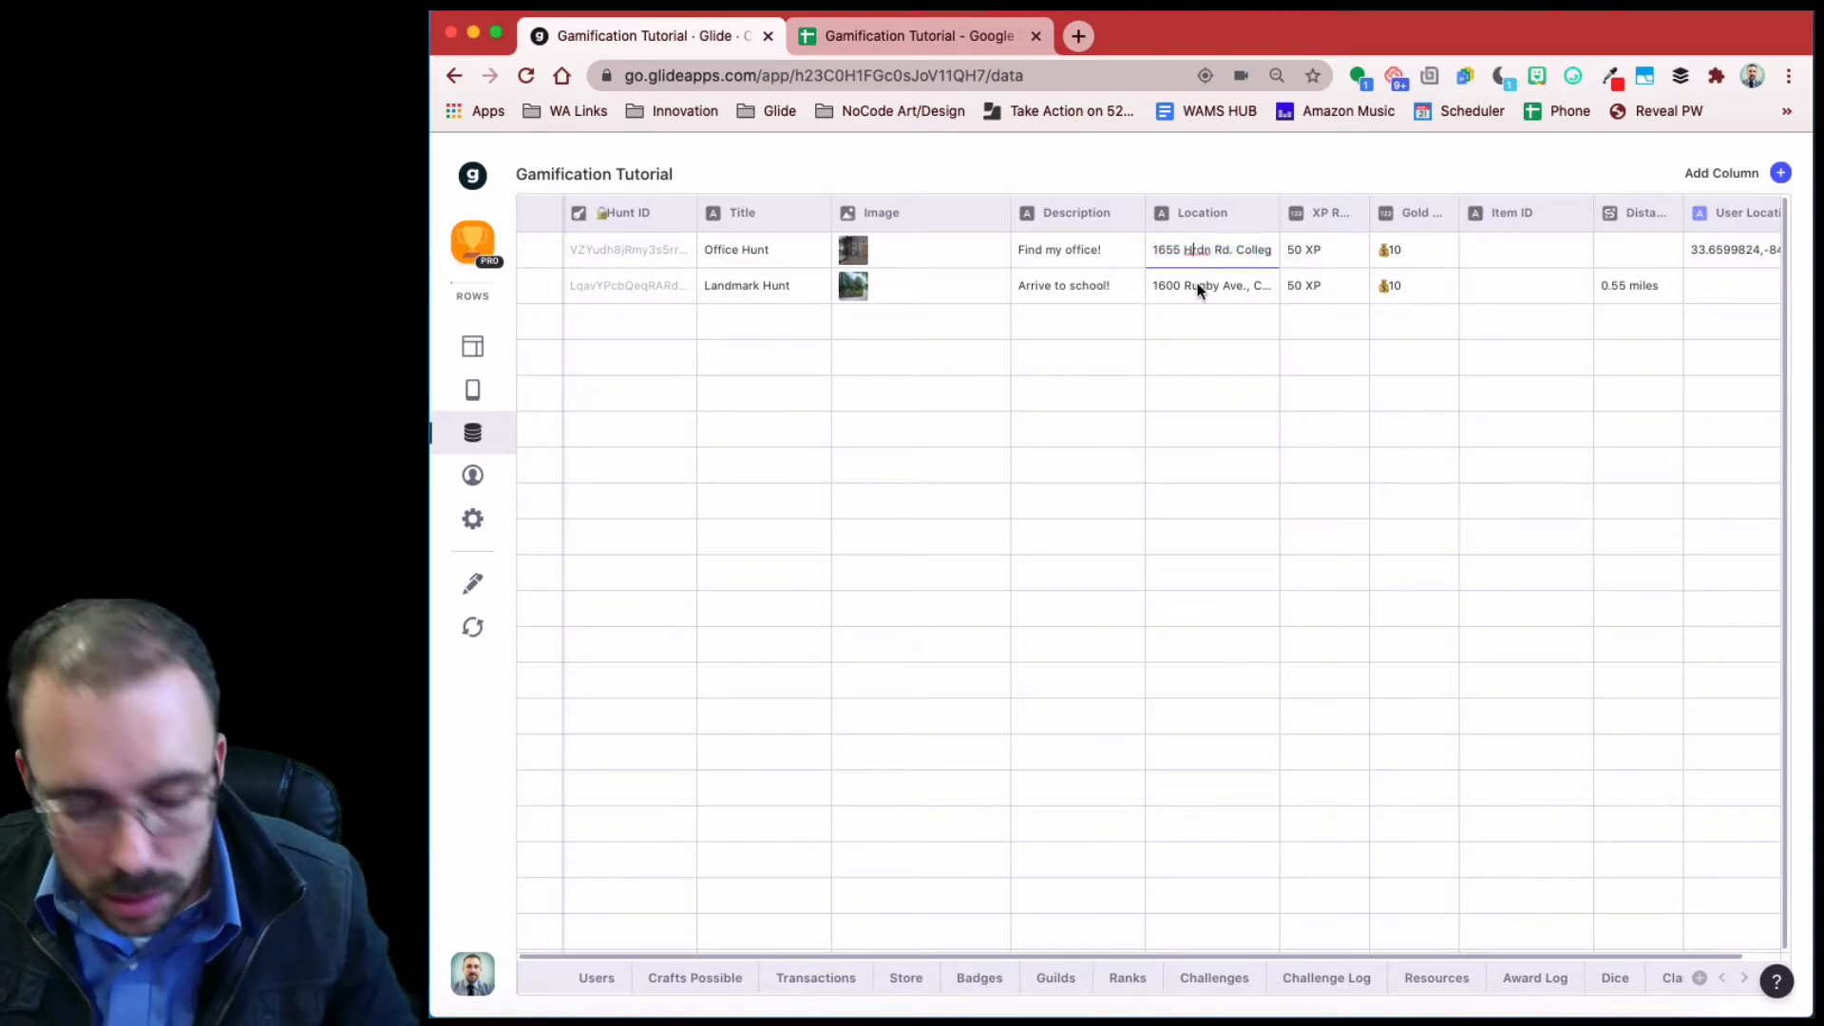
key(super+Right)
drag(1229, 251, 1136, 251)
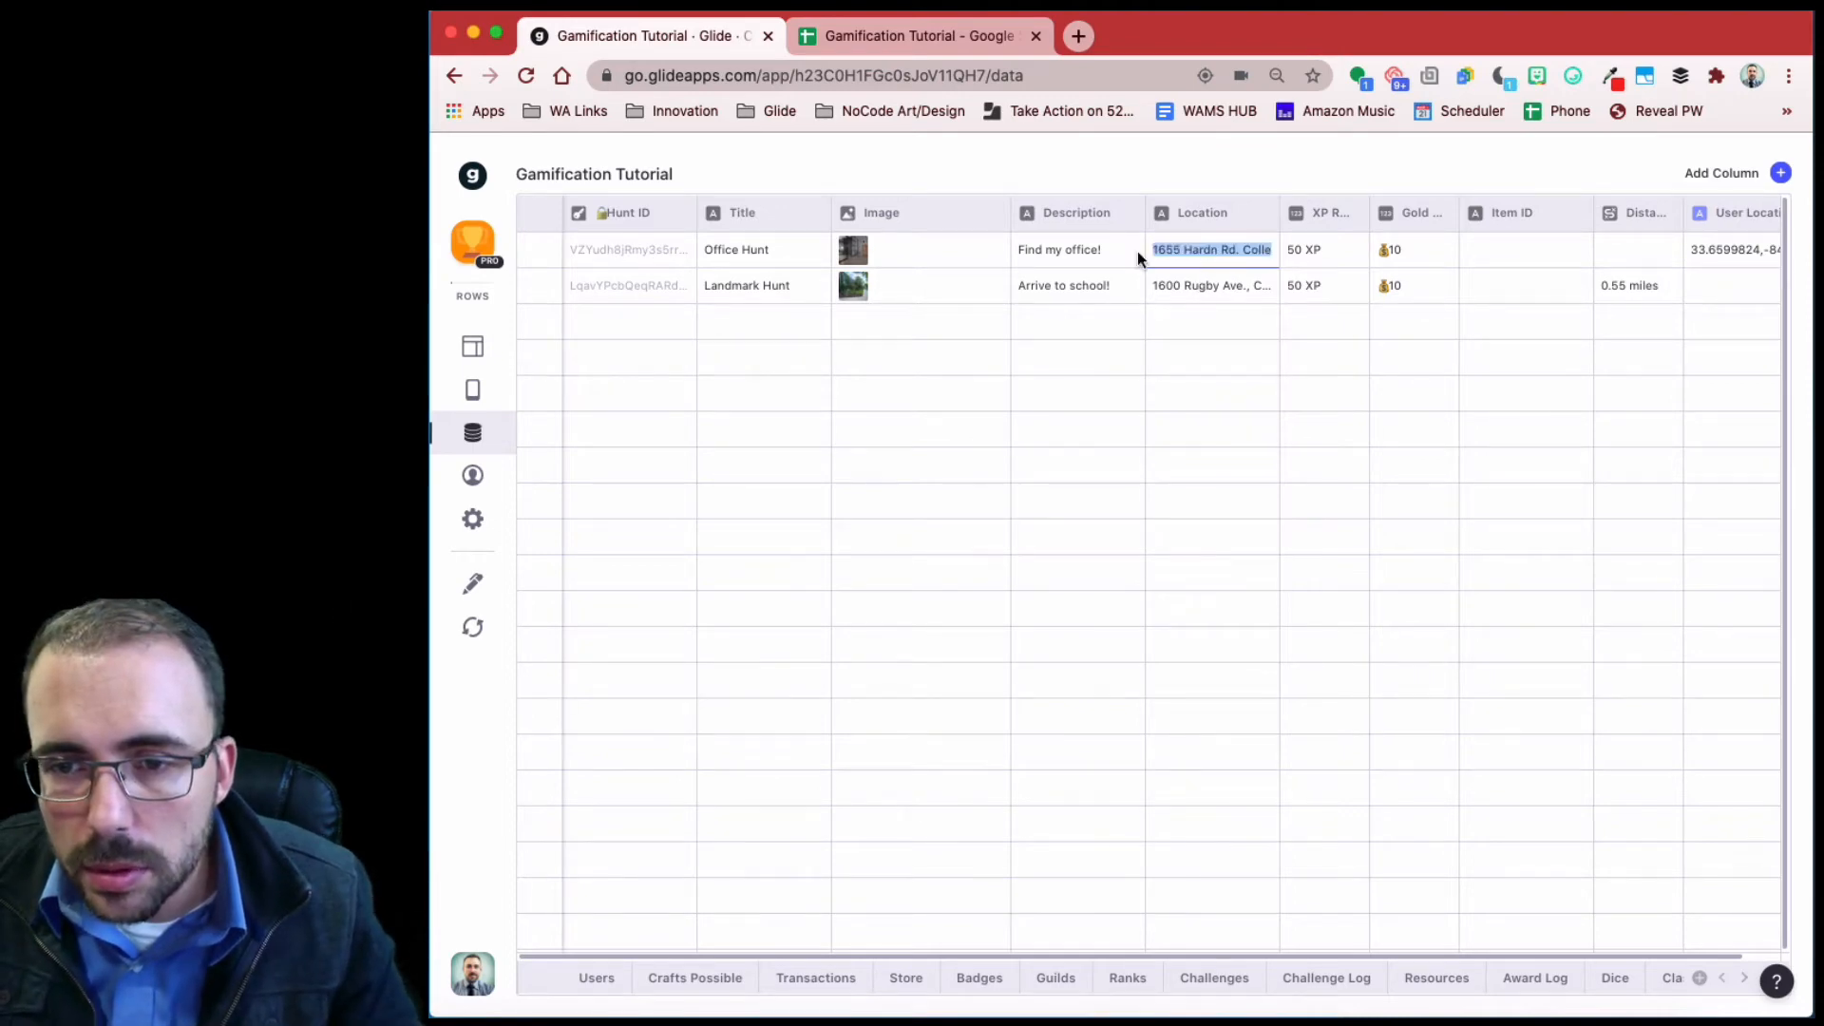
click(1239, 251)
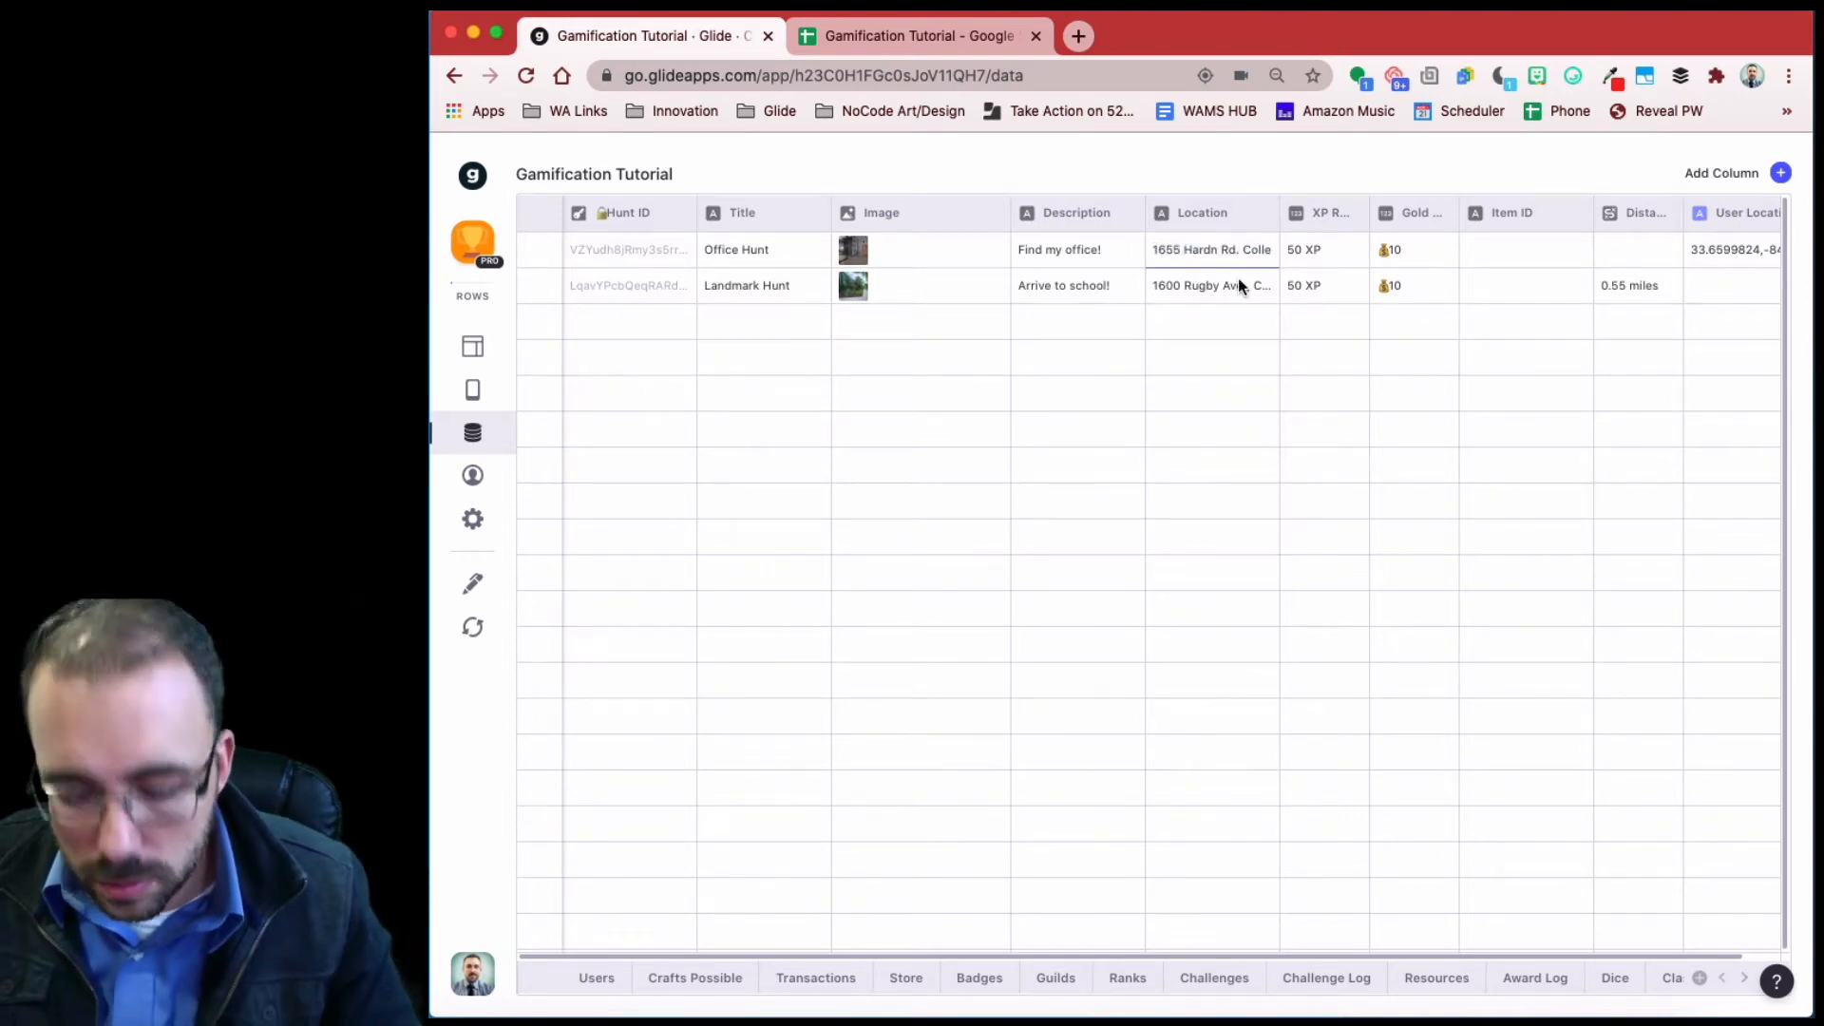
key(super+Right)
key(Return)
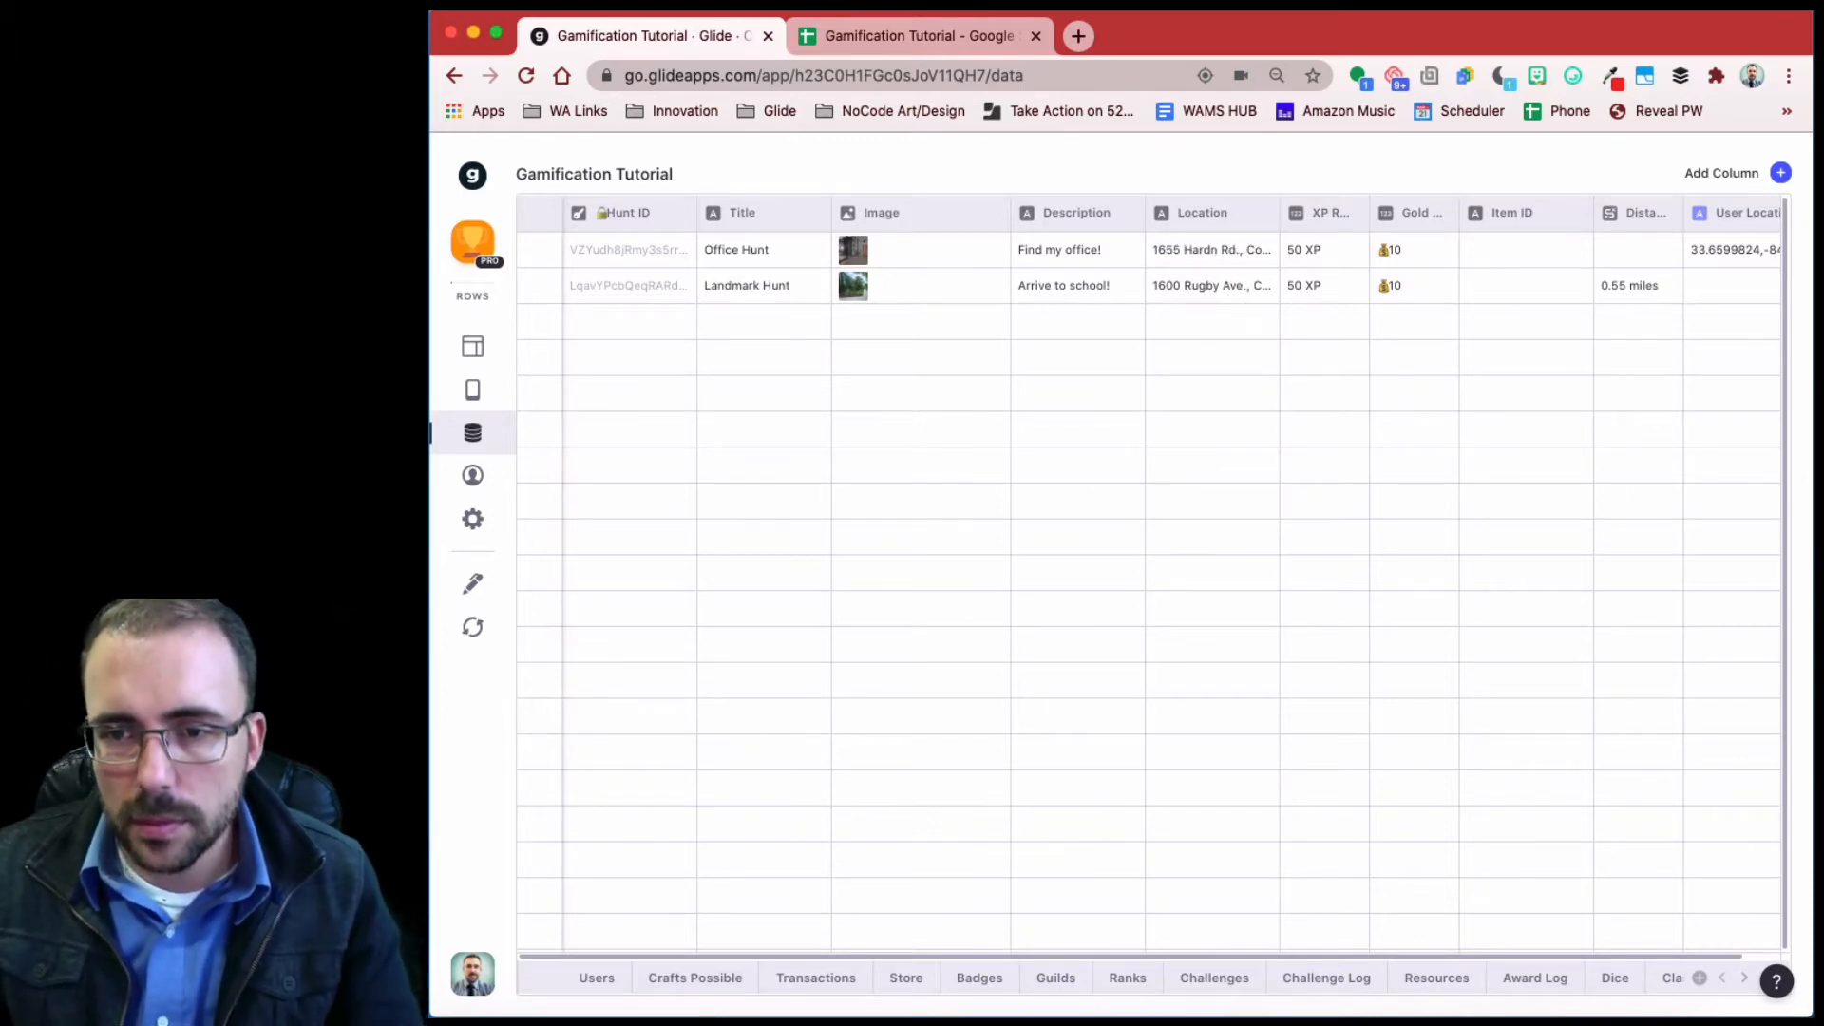
scroll(1414, 373, right, 1)
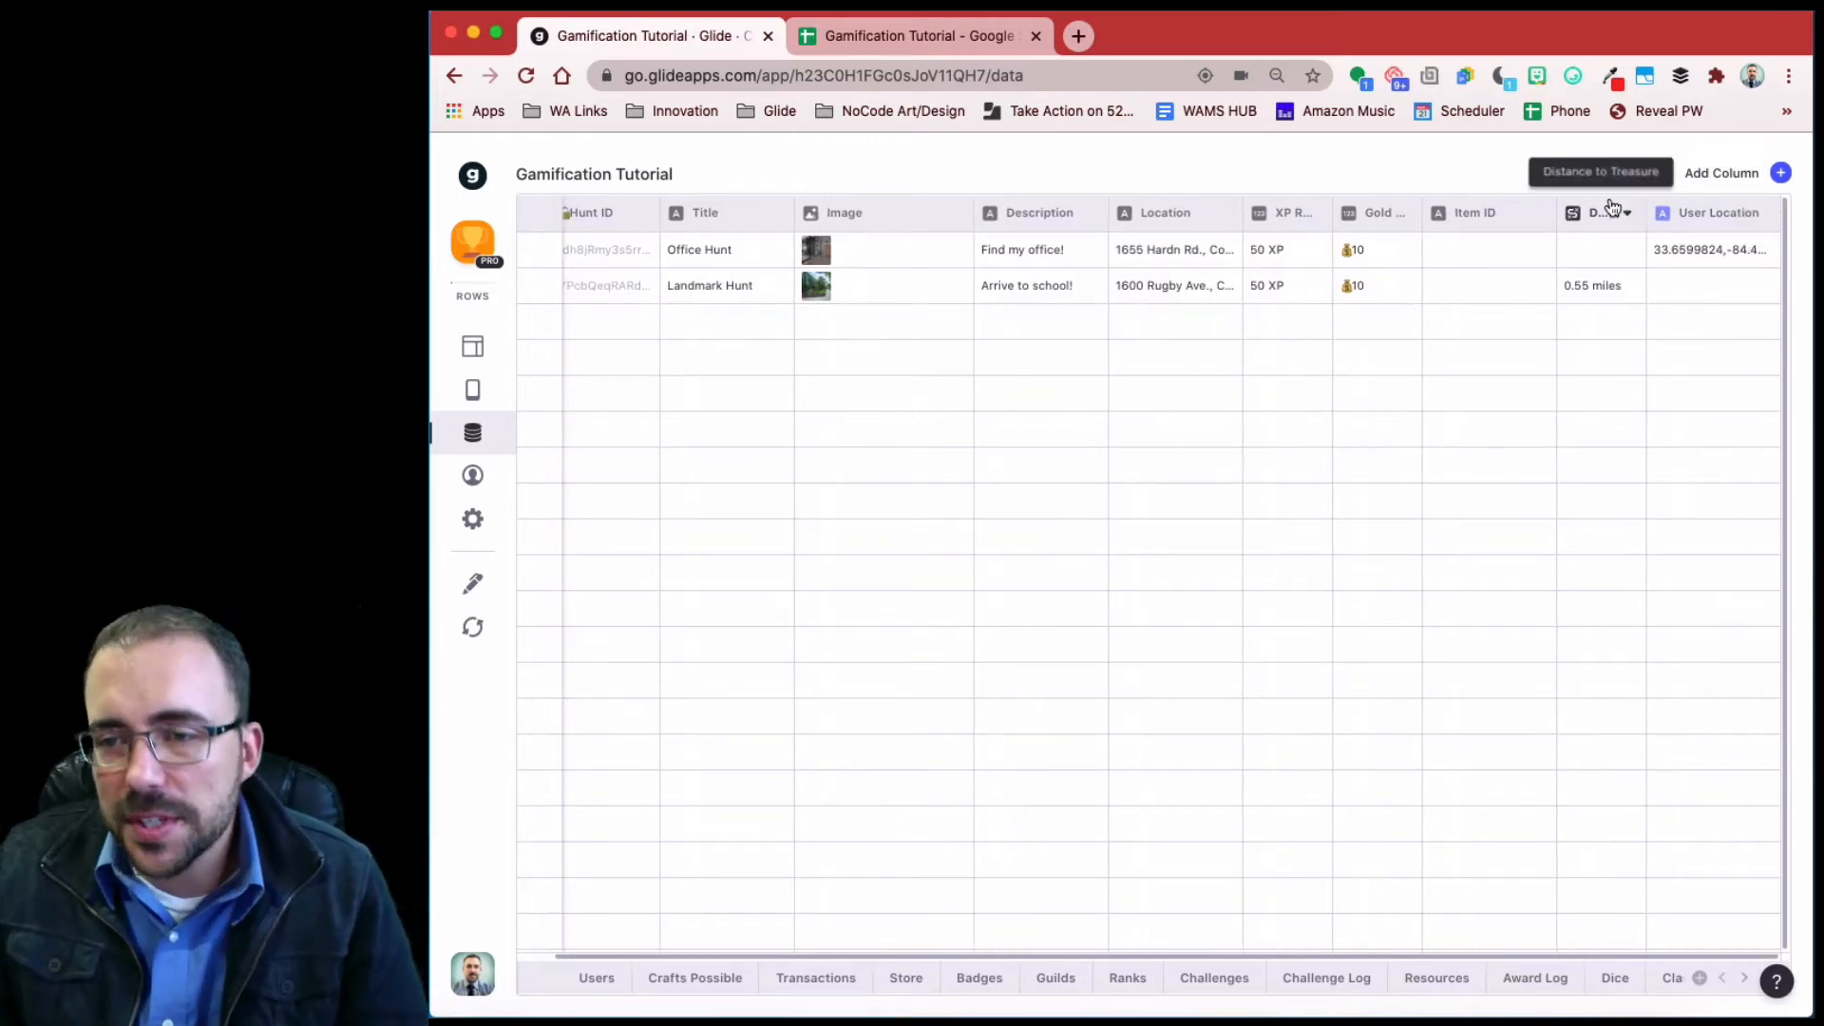
- Create a Single Value column named 'Distance Single Value' after moving Distance past User Location
drag(1588, 221, 1682, 215)
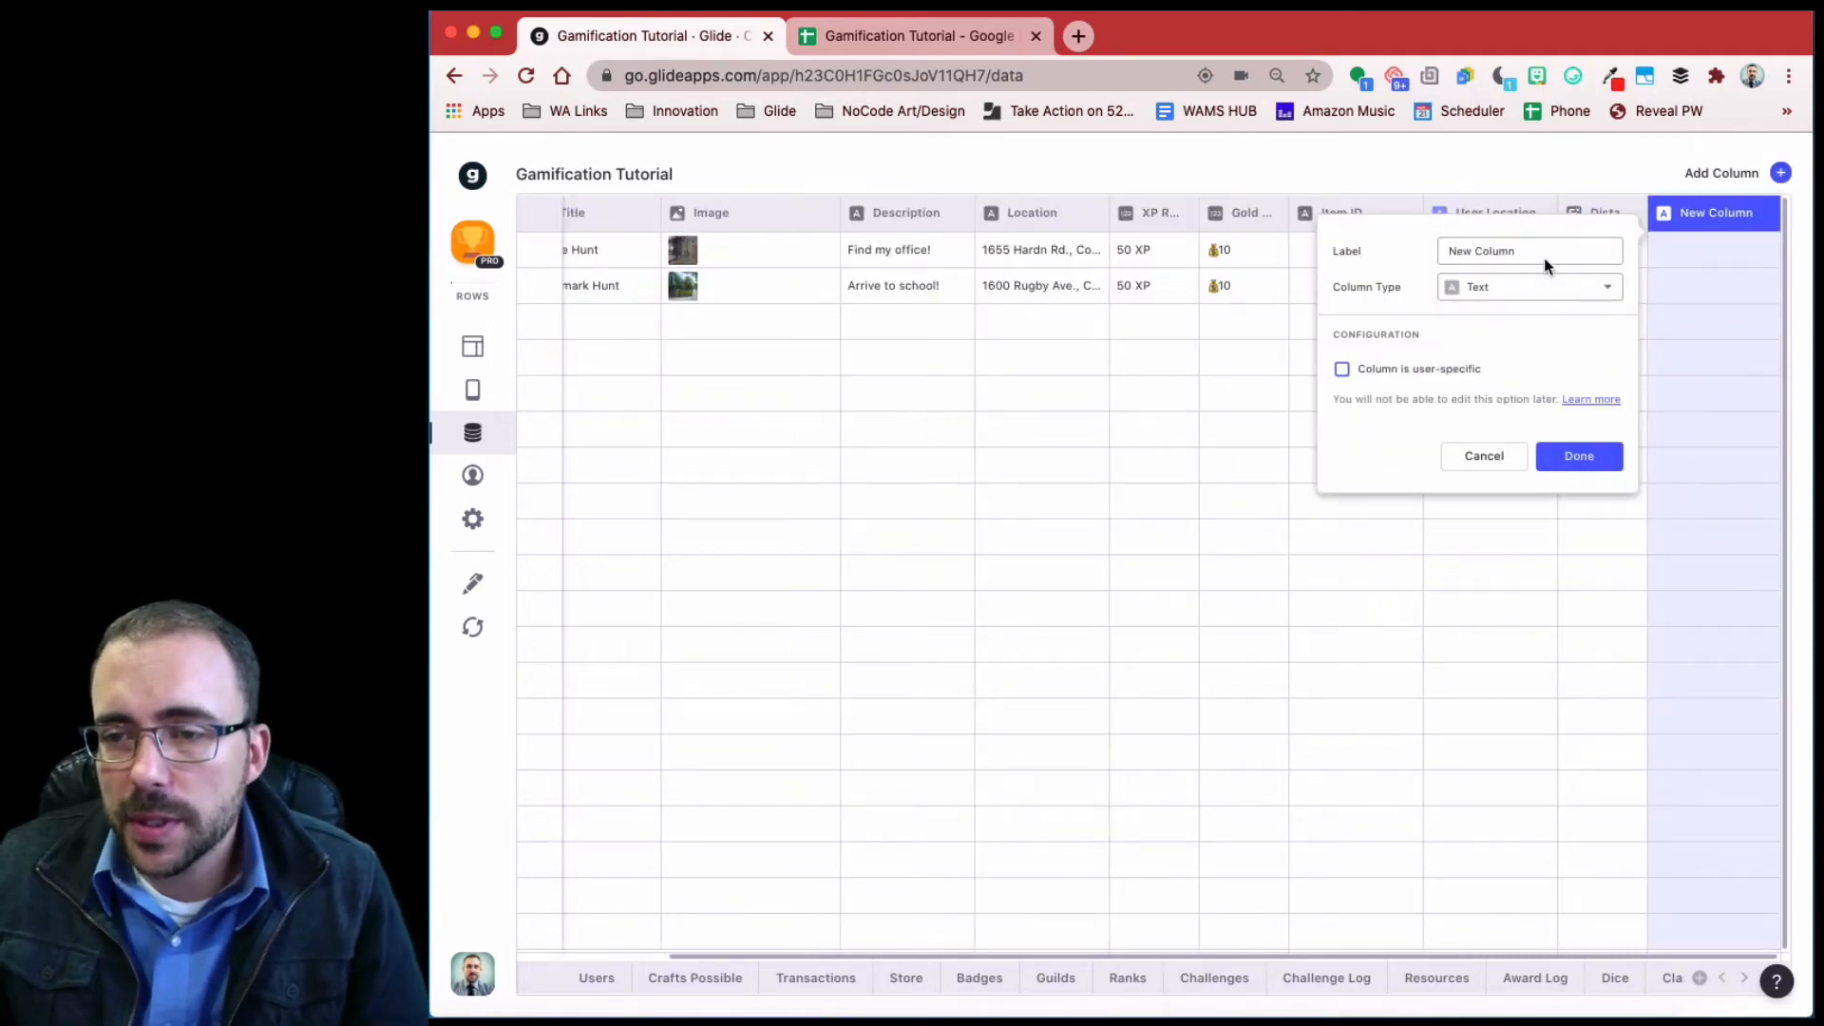
drag(1543, 258, 1387, 253)
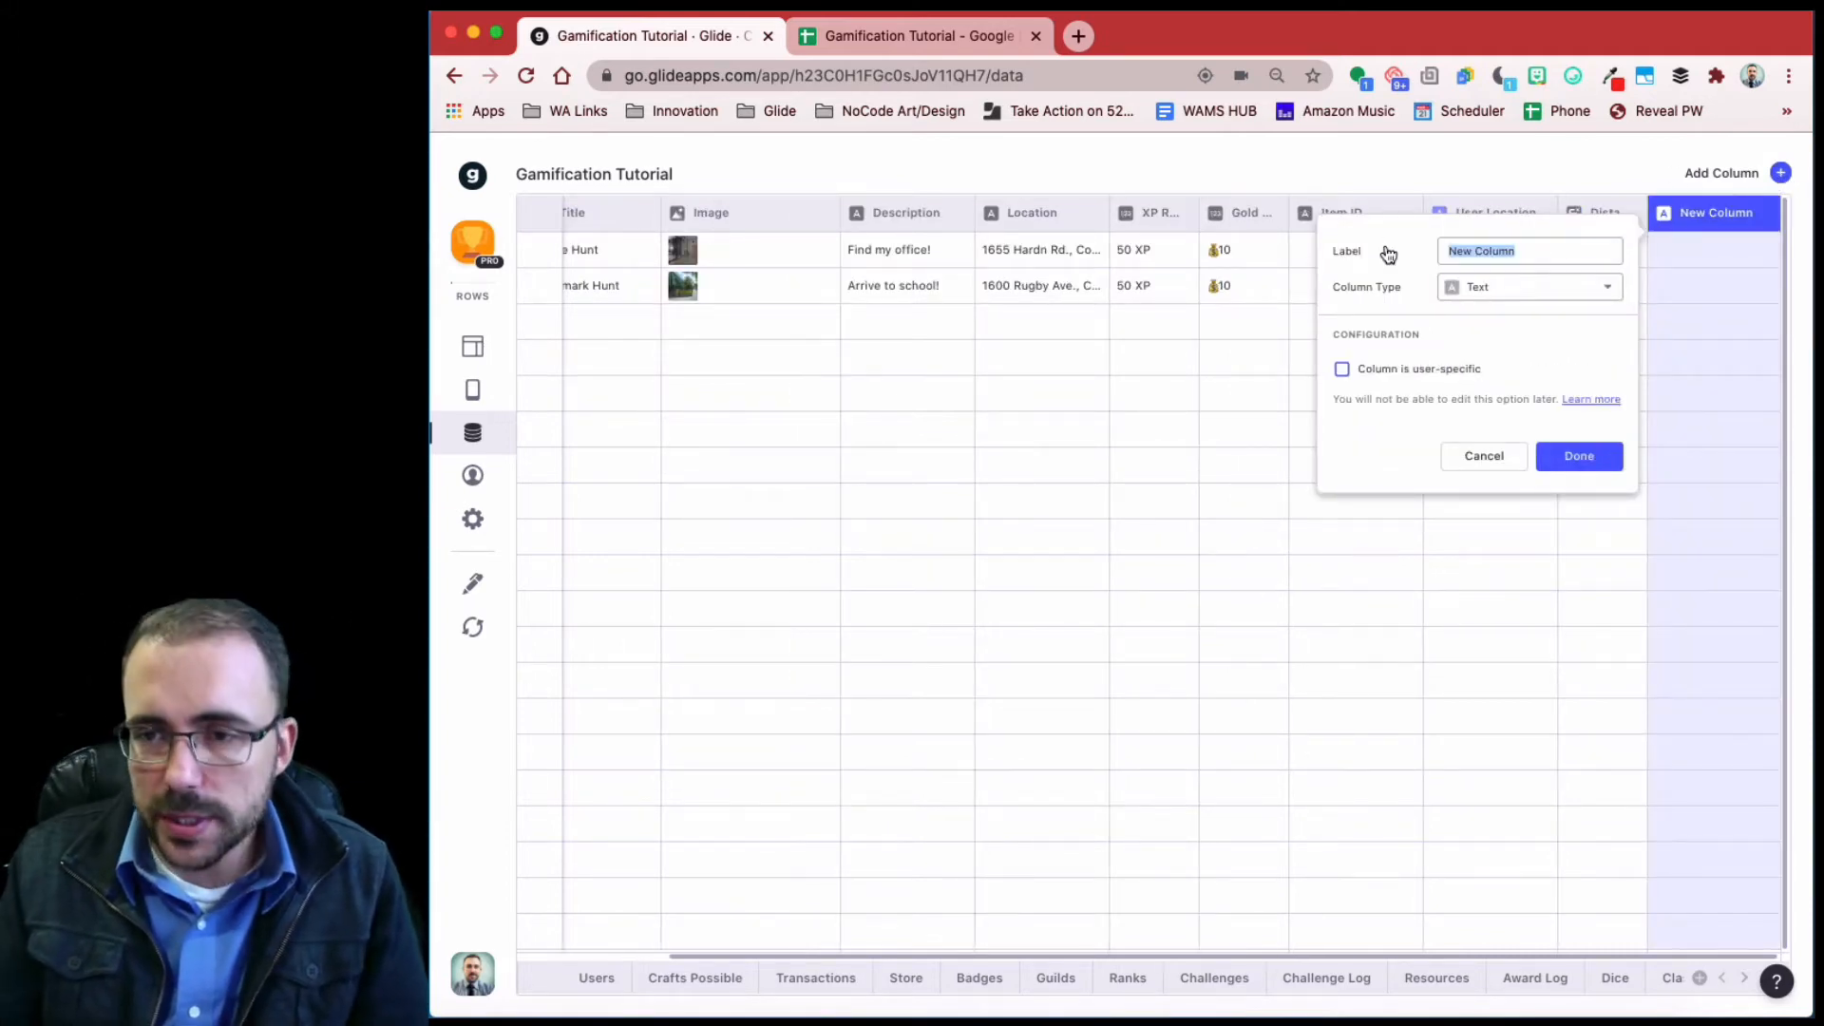
text(Ds)
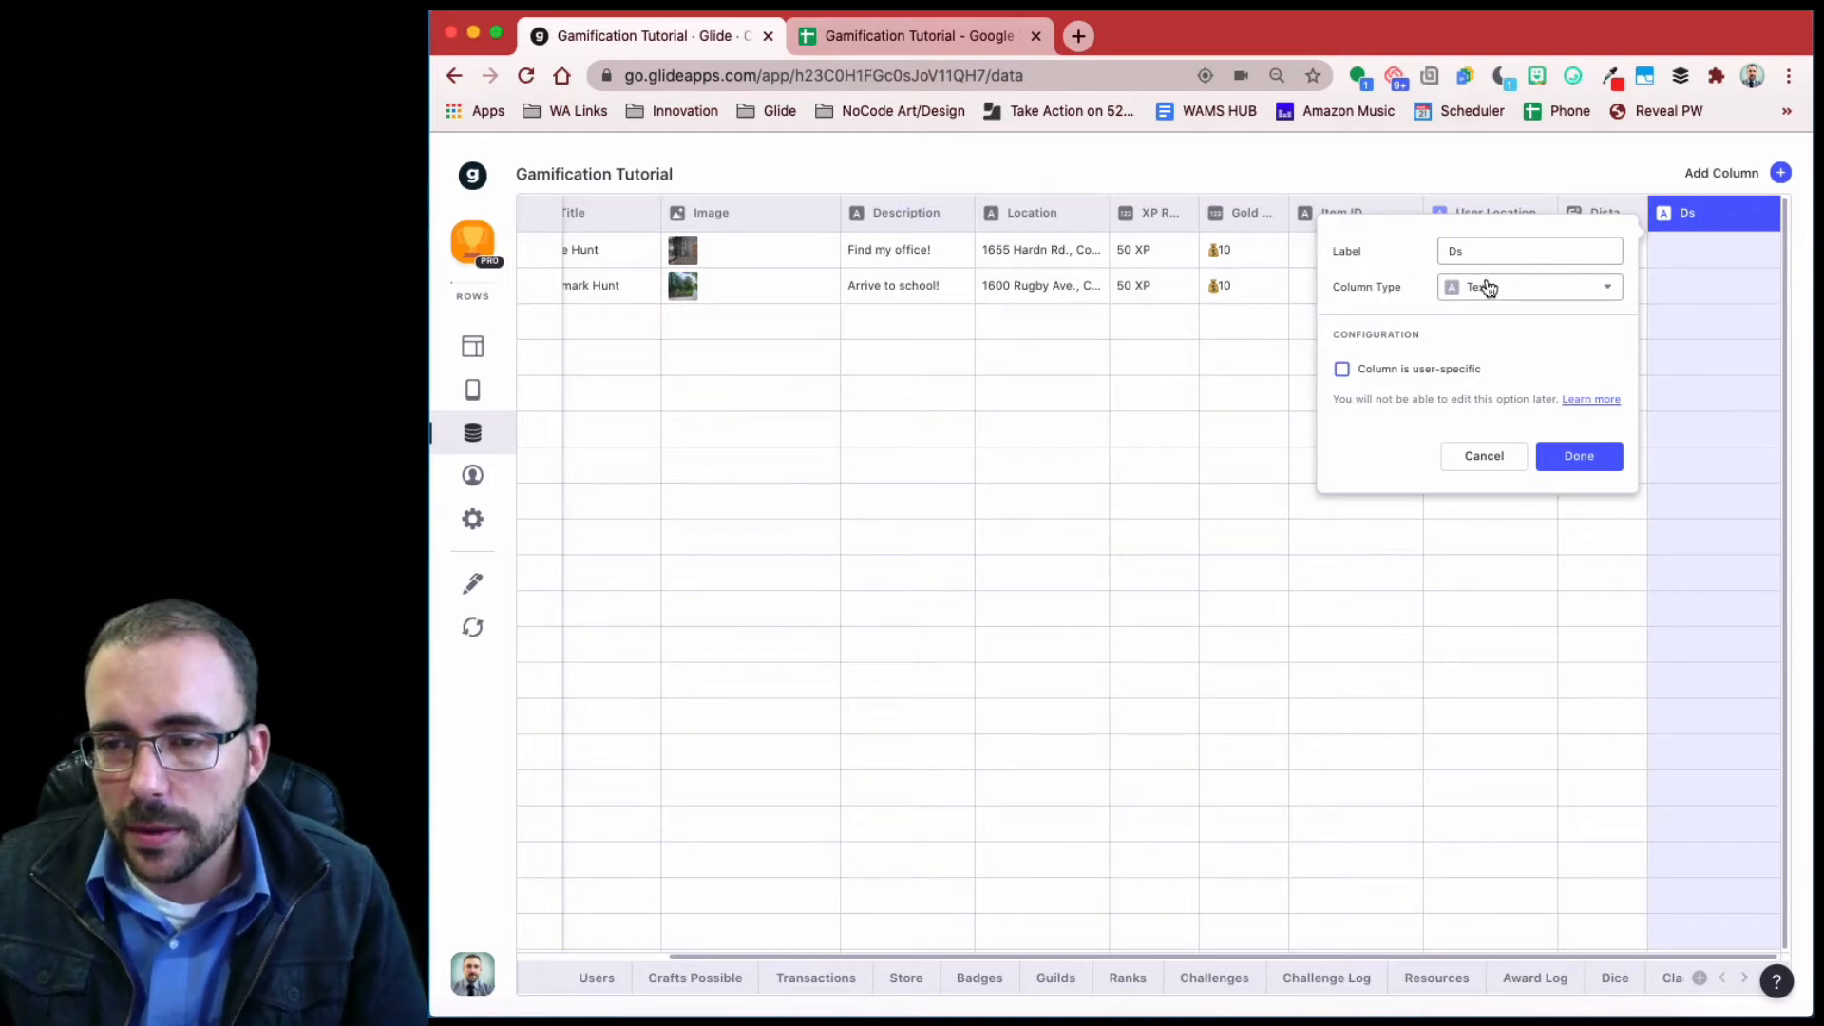
key(BackSpace)
text(istance Single Value)
click(1518, 284)
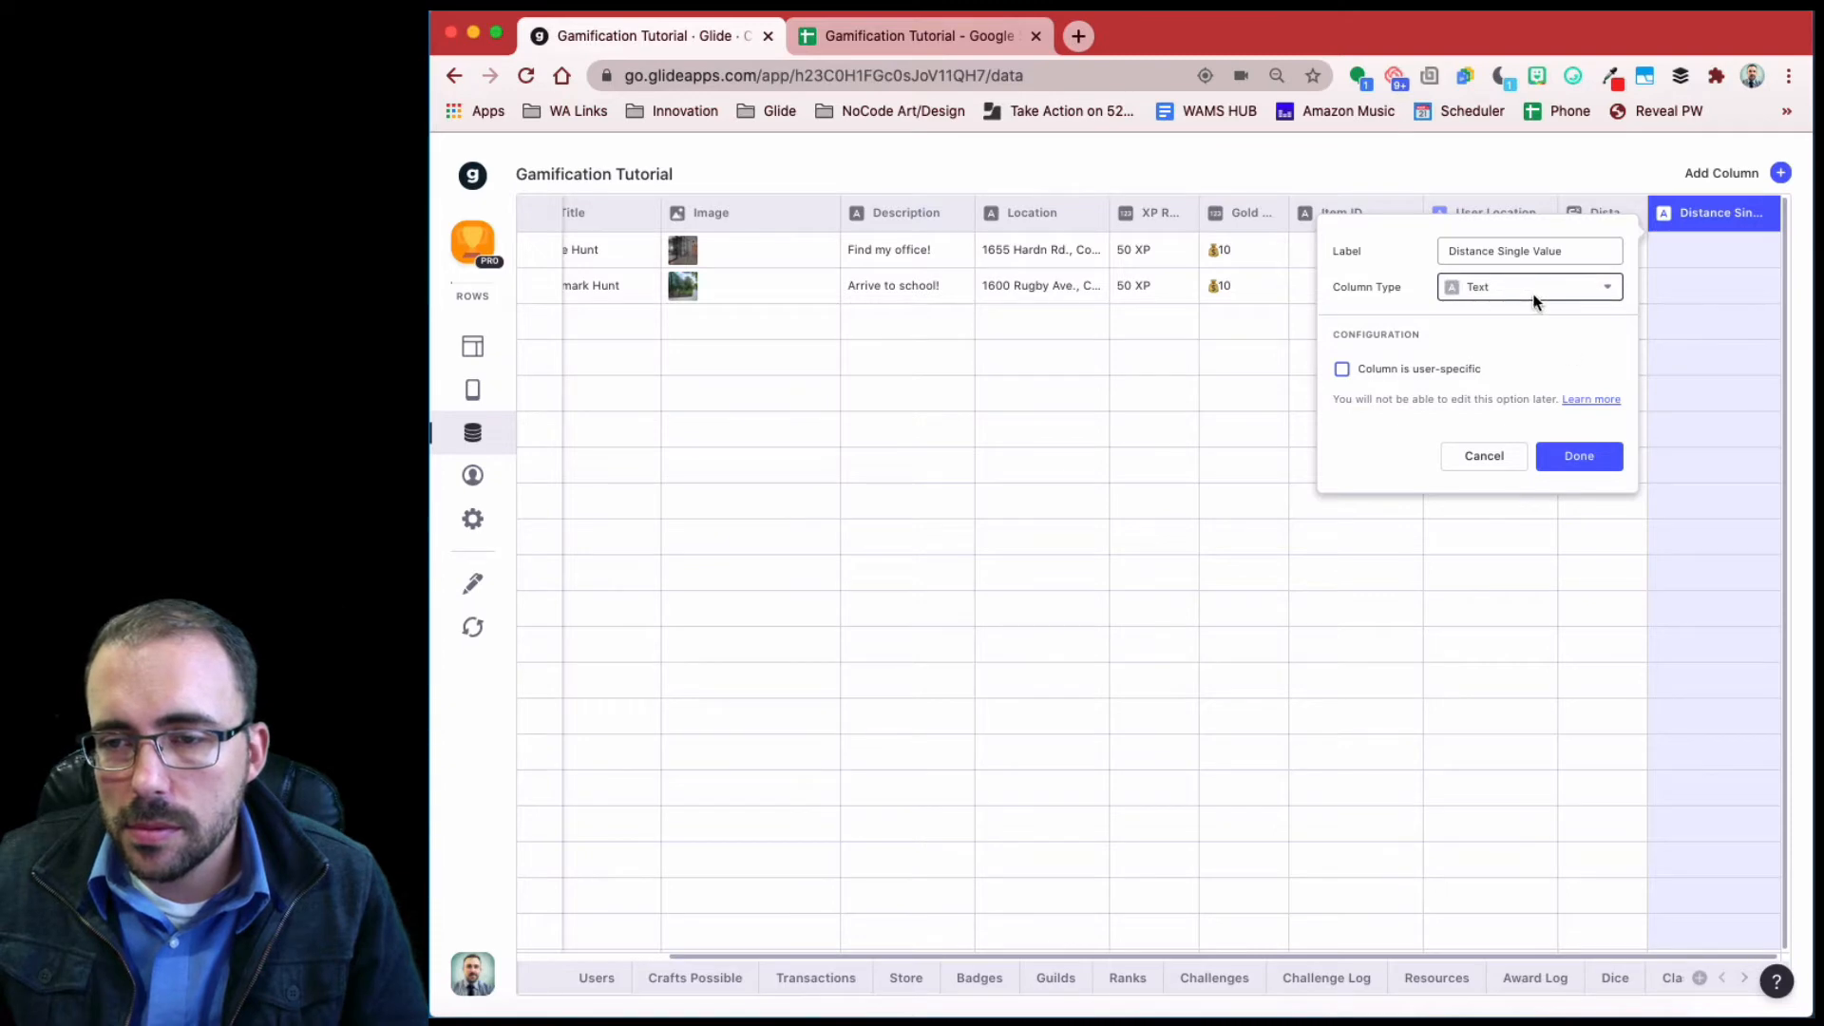
click(1538, 294)
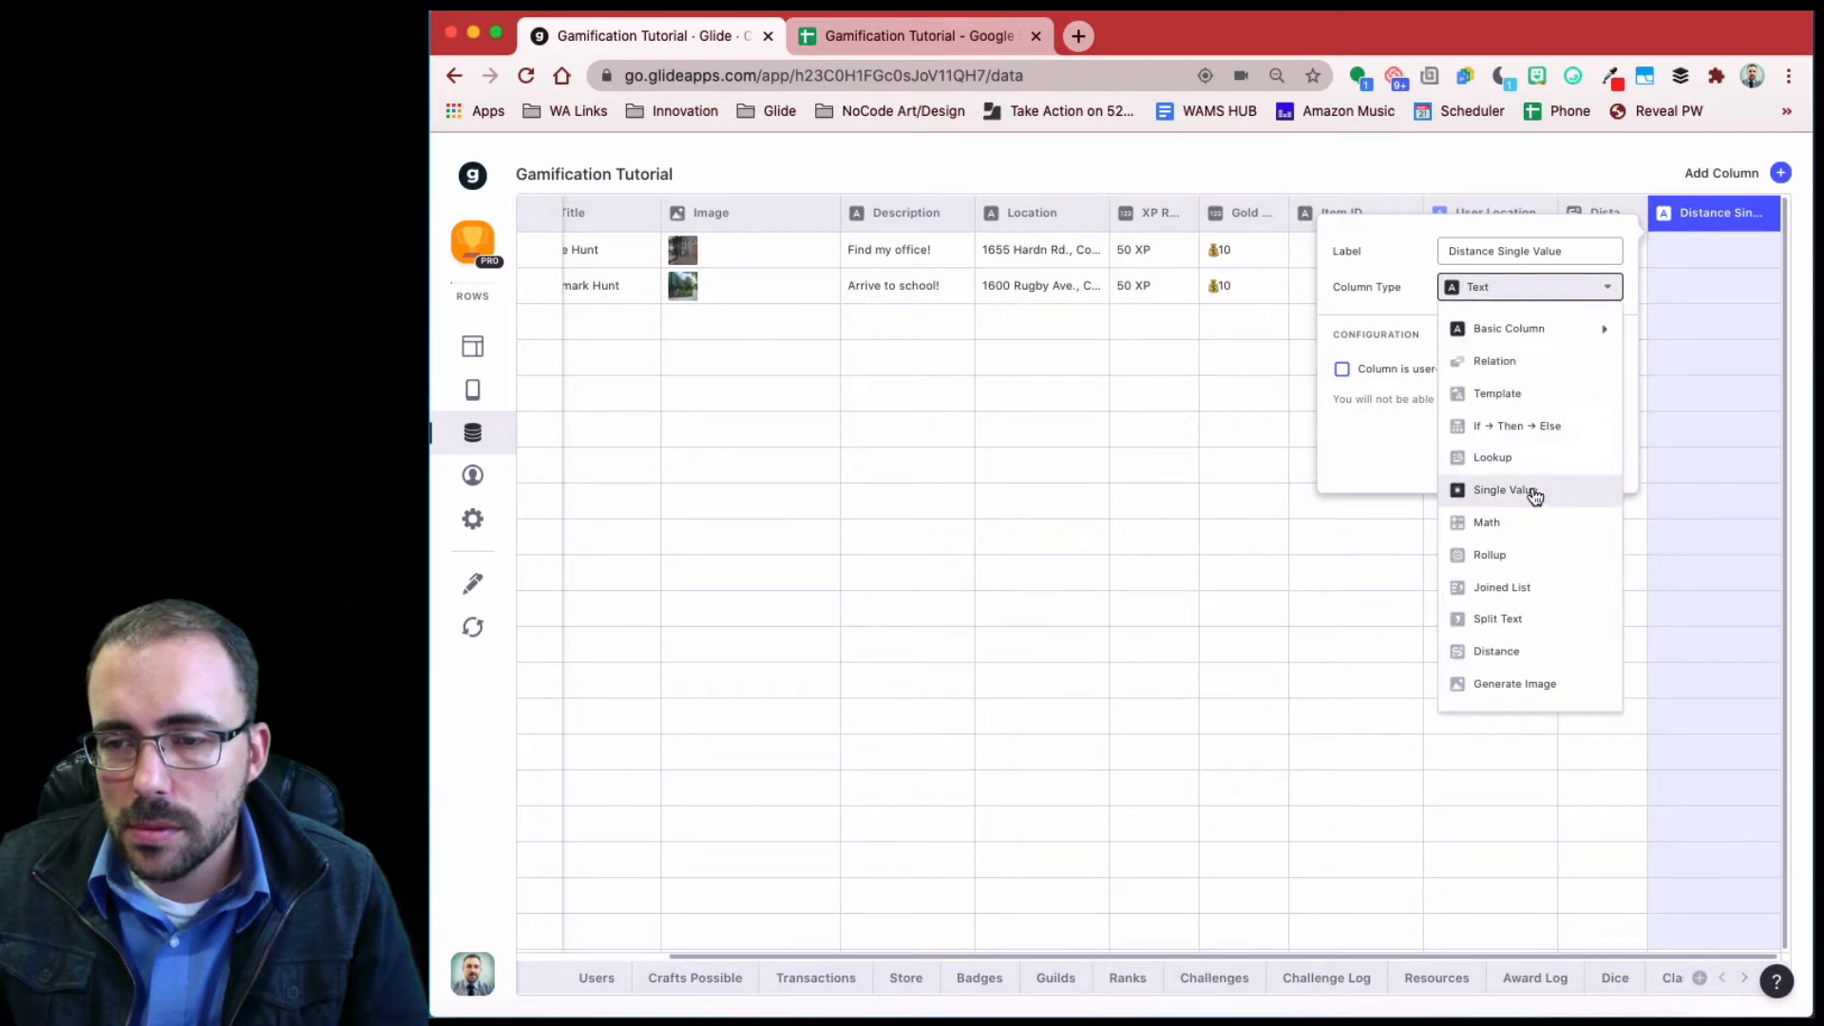
click(1534, 492)
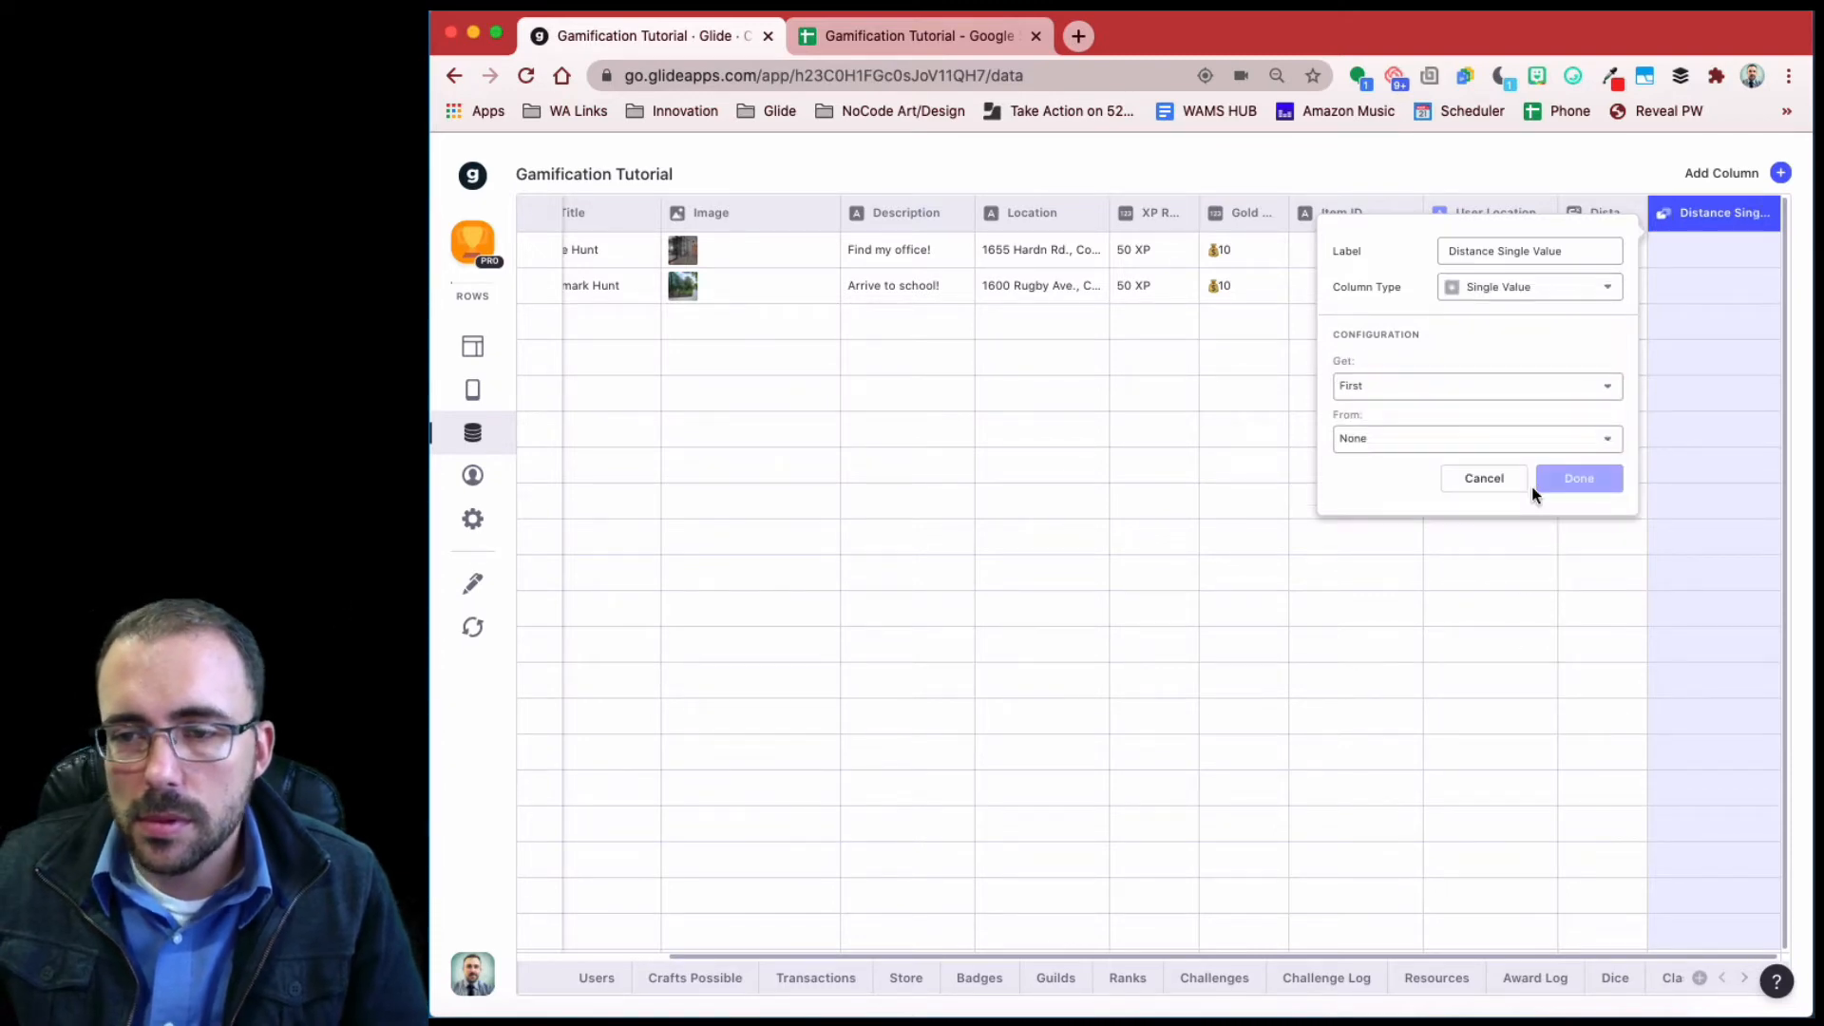
- Have Distance Single Value get the first Hunts > User Location, then move Distance after it
click(1415, 390)
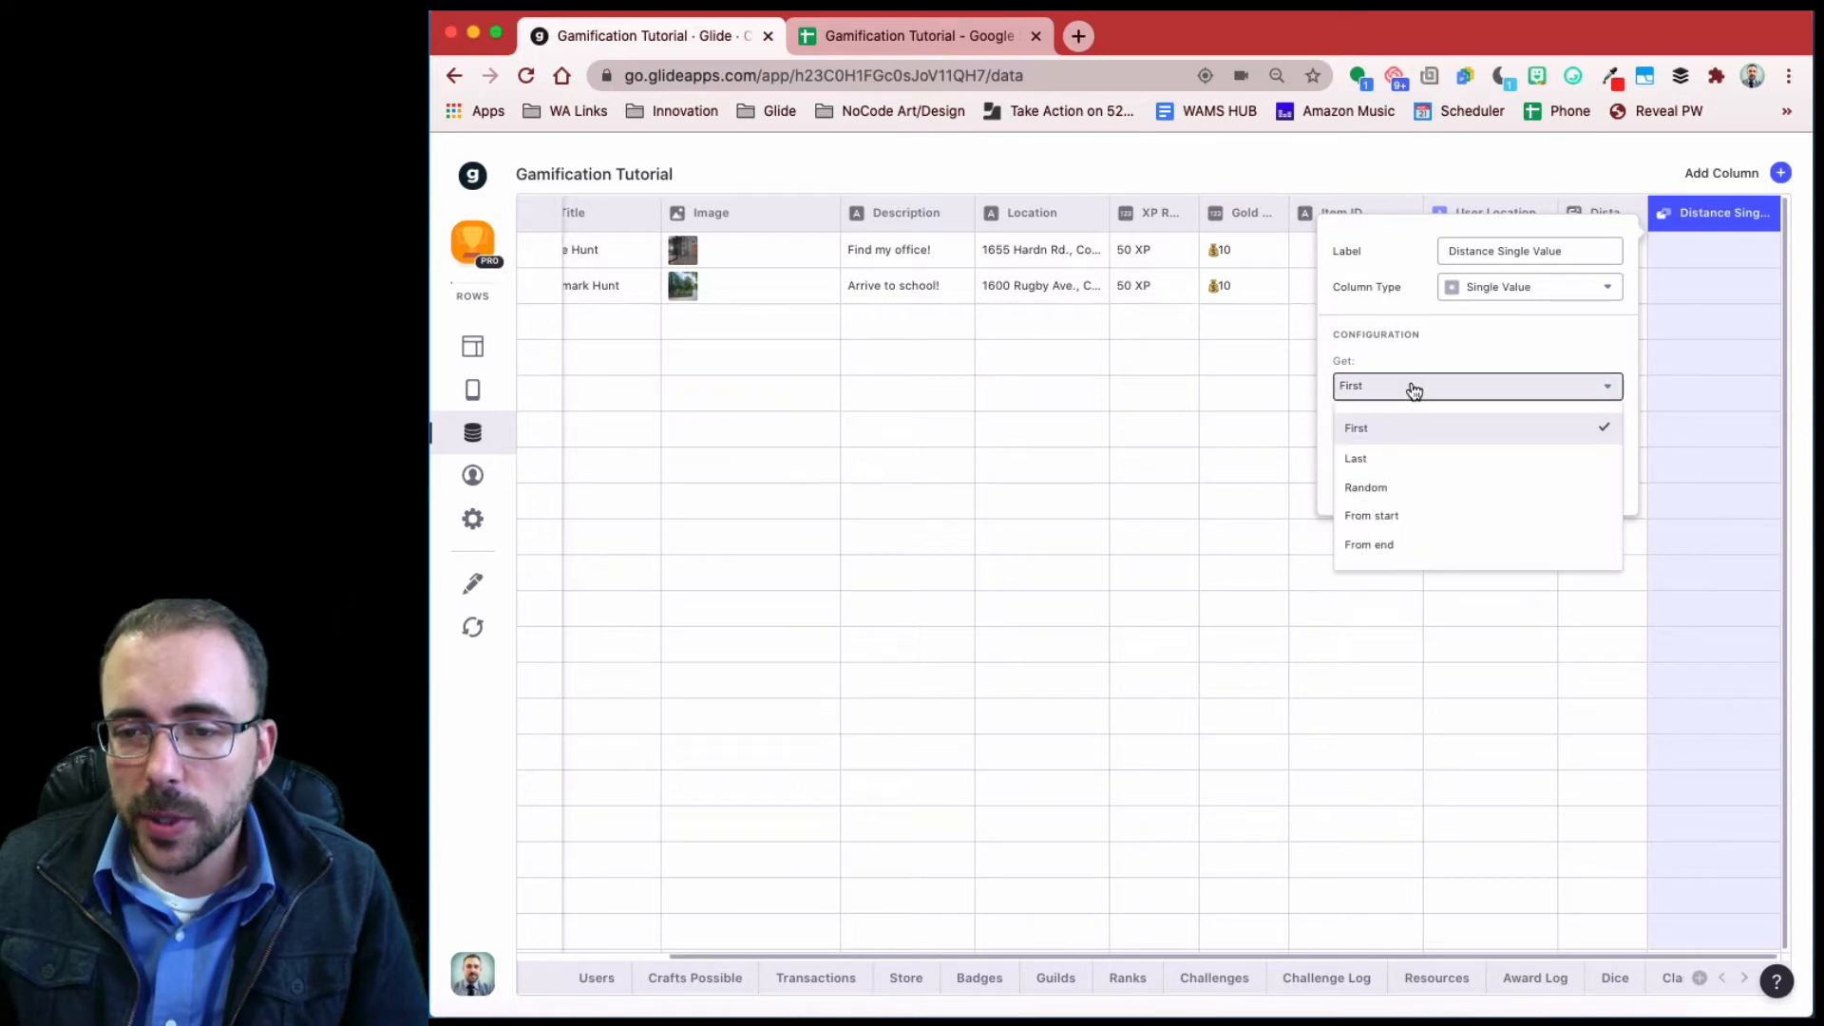
click(1387, 431)
click(1400, 444)
mouse_move(1445, 643)
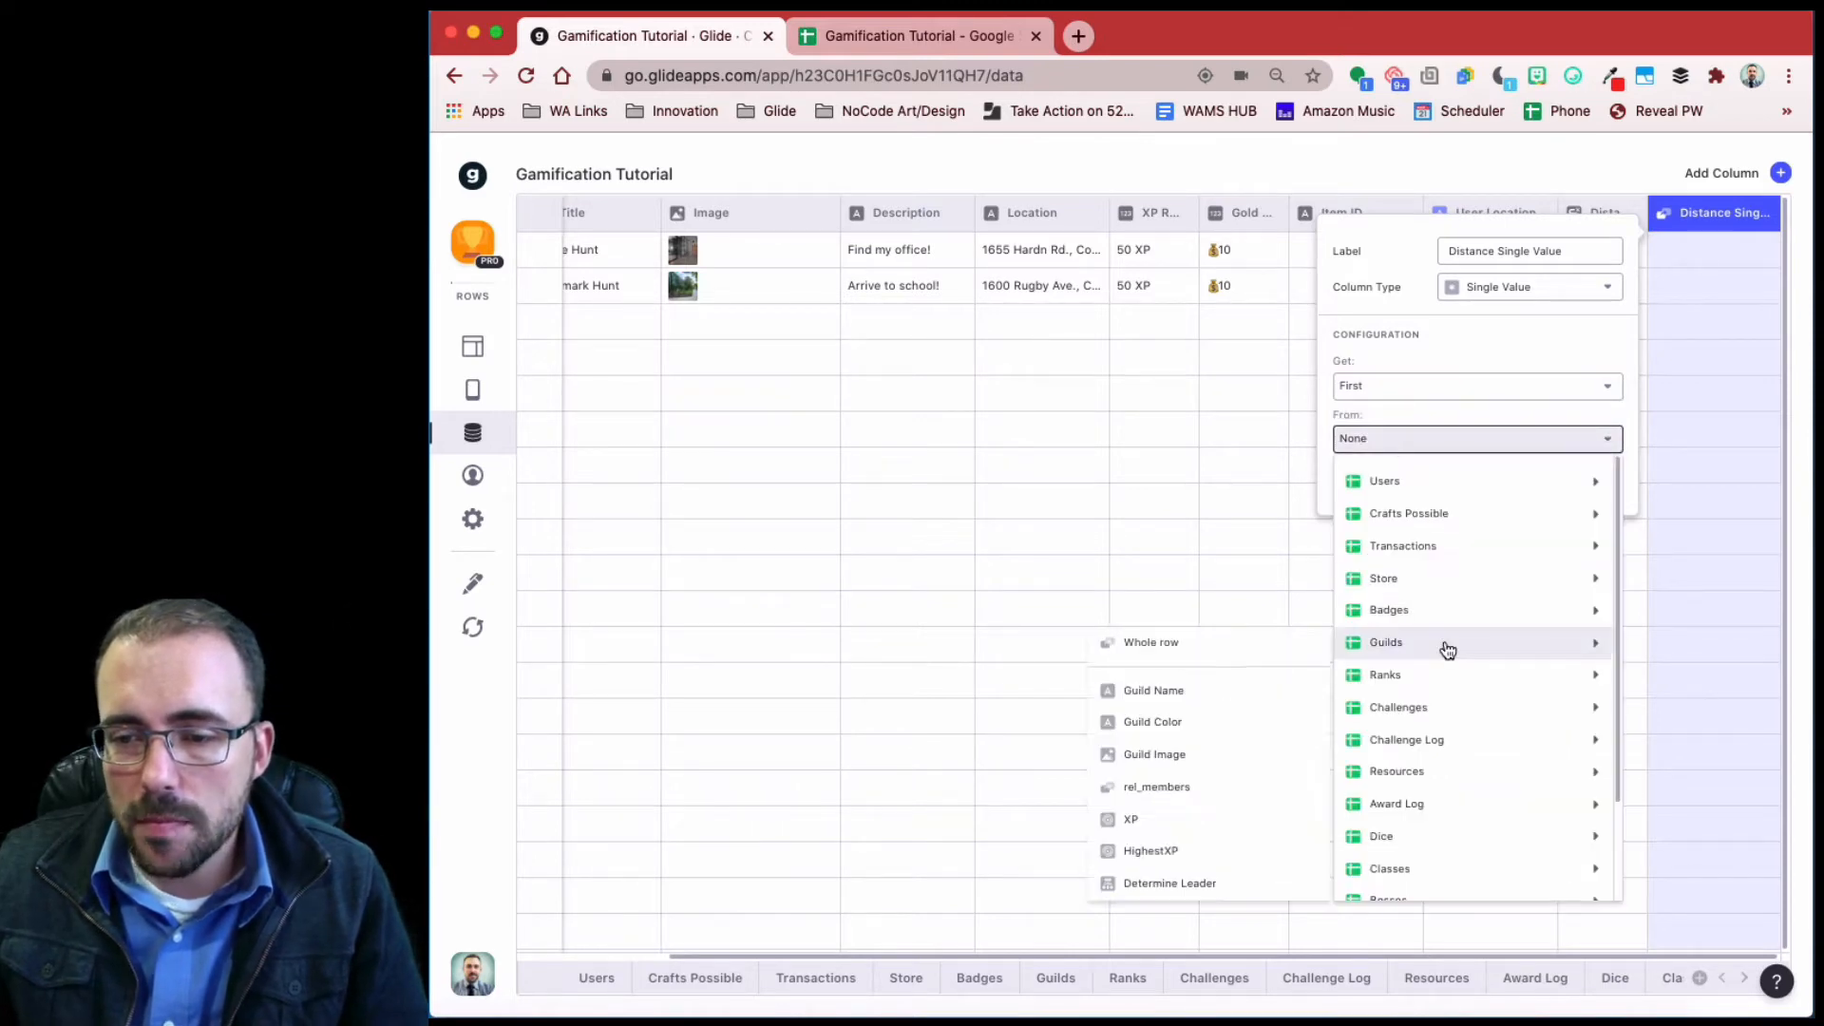
scroll(1473, 835, down, 3)
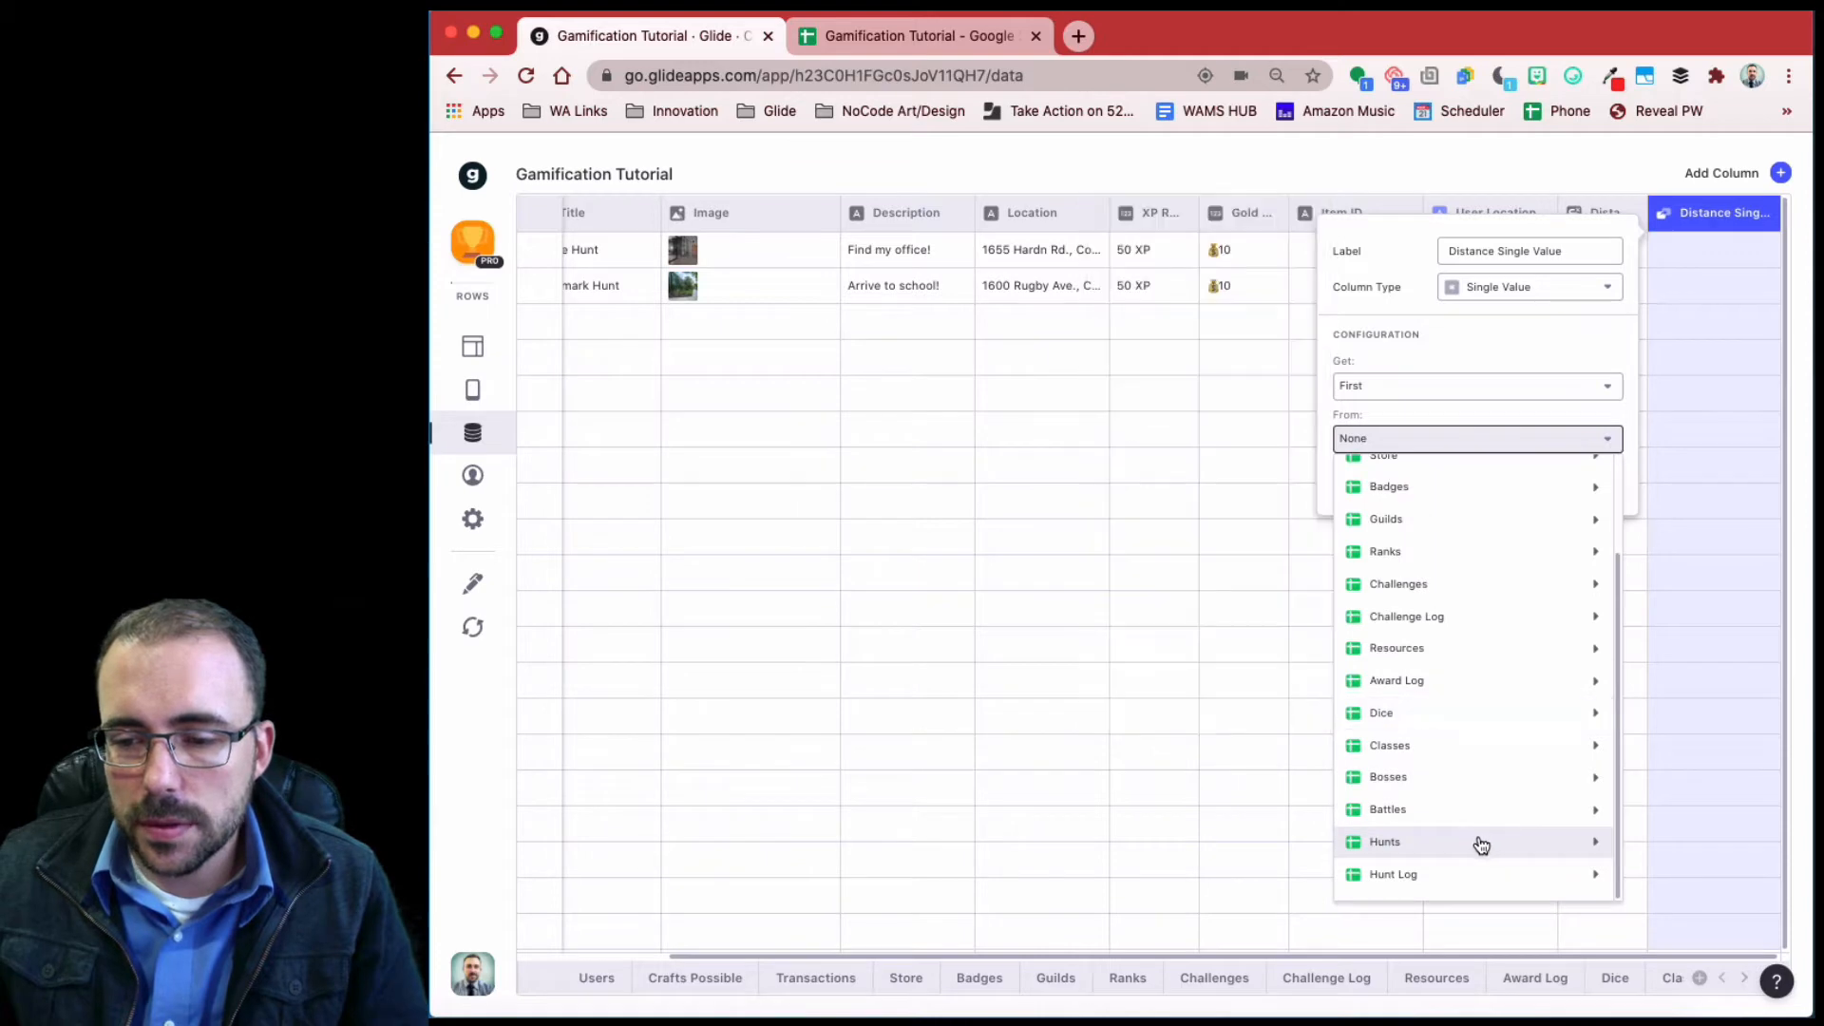
mouse_move(1494, 850)
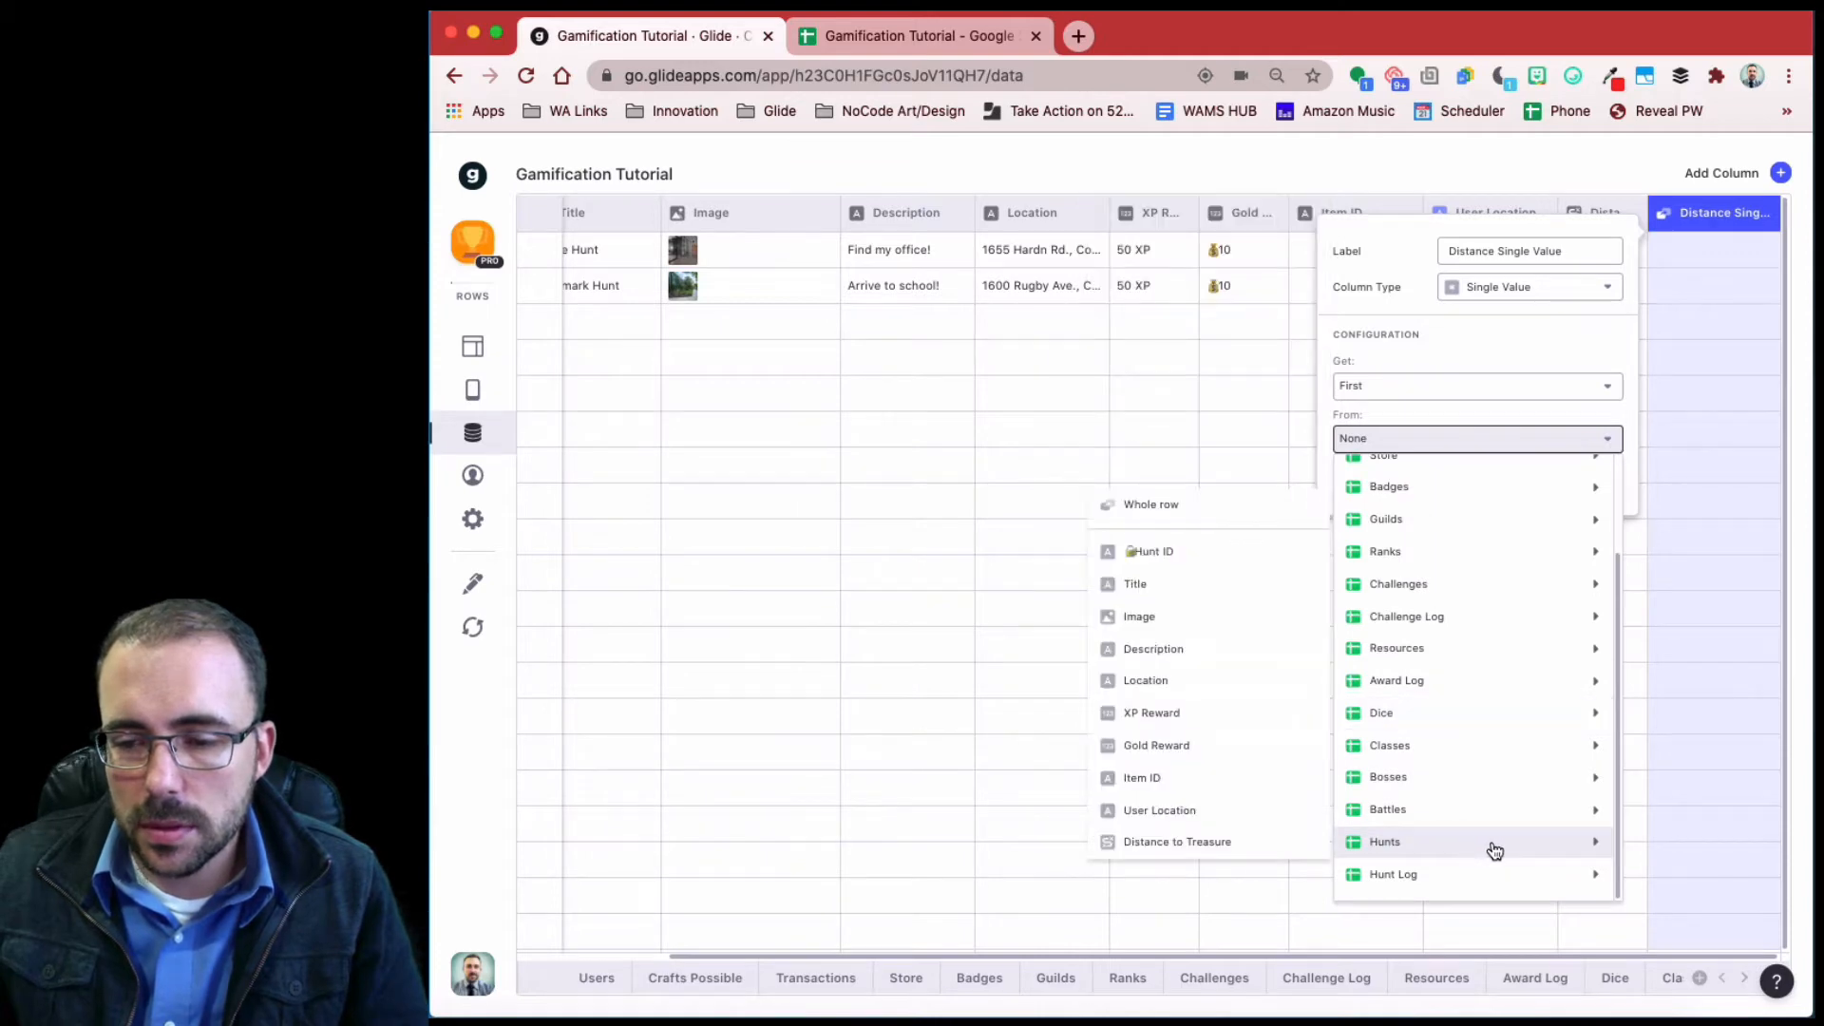
click(1178, 819)
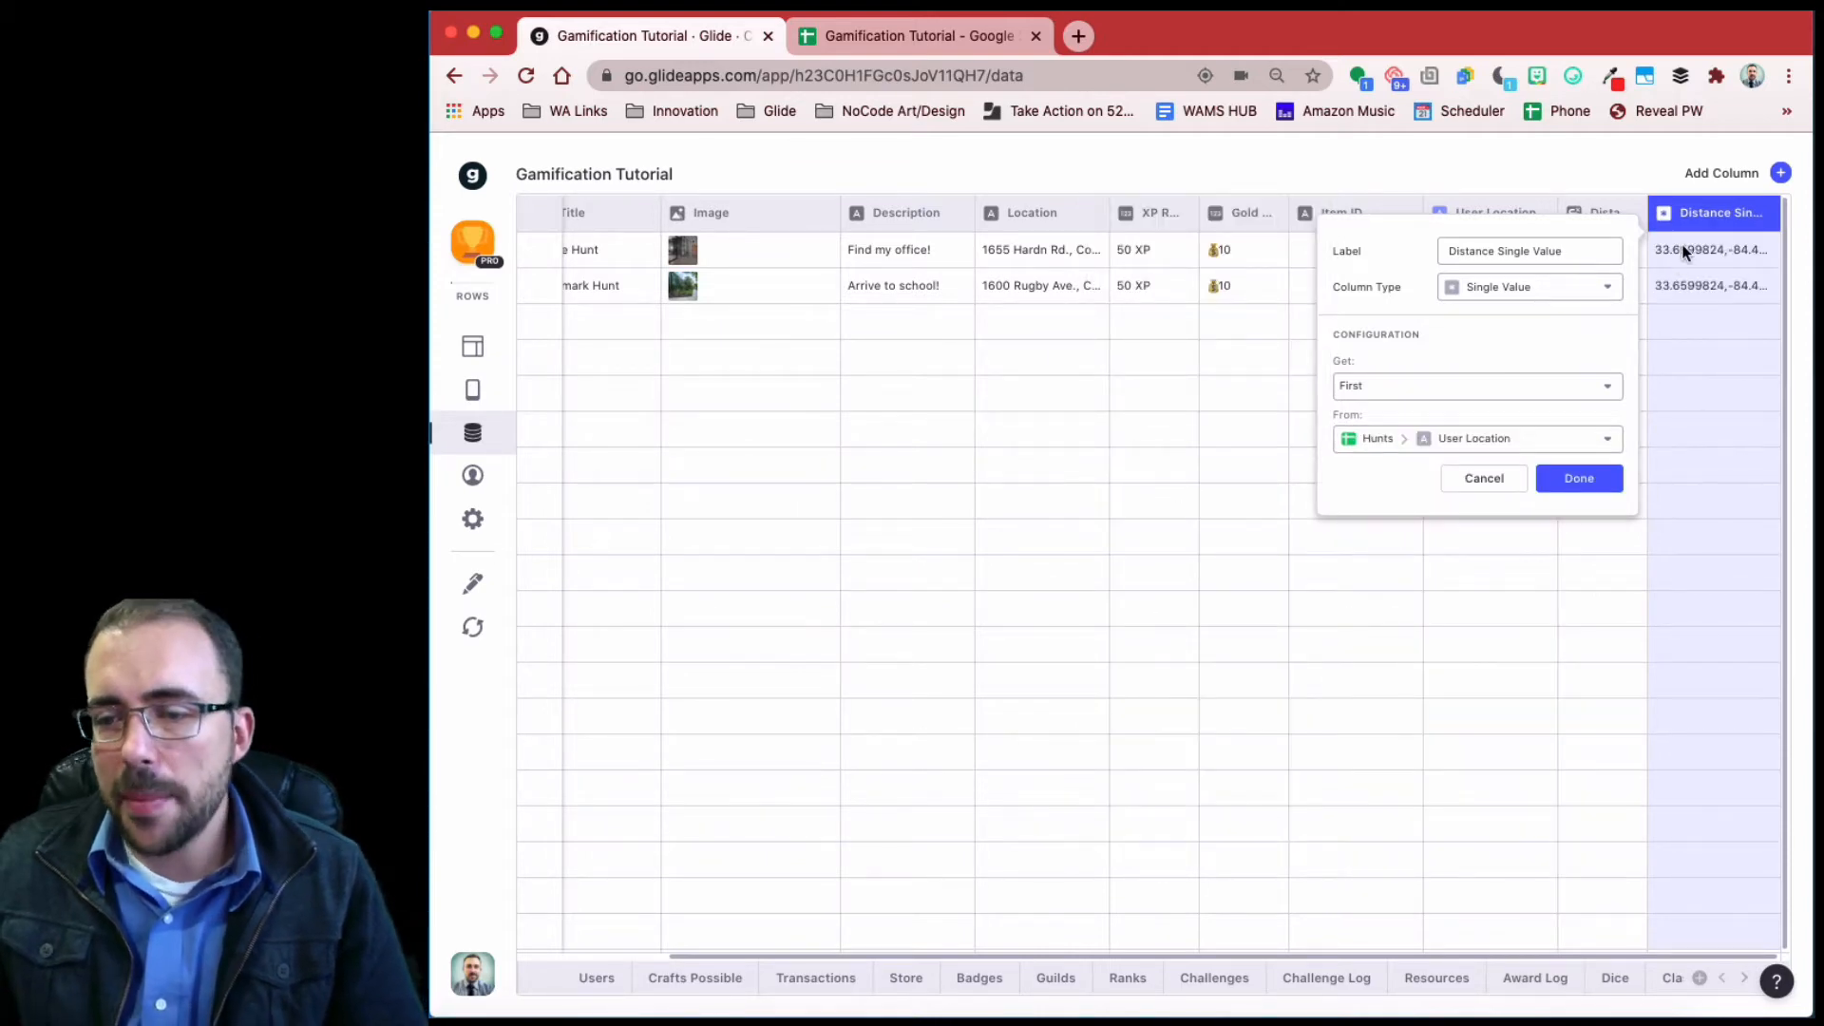
click(1577, 479)
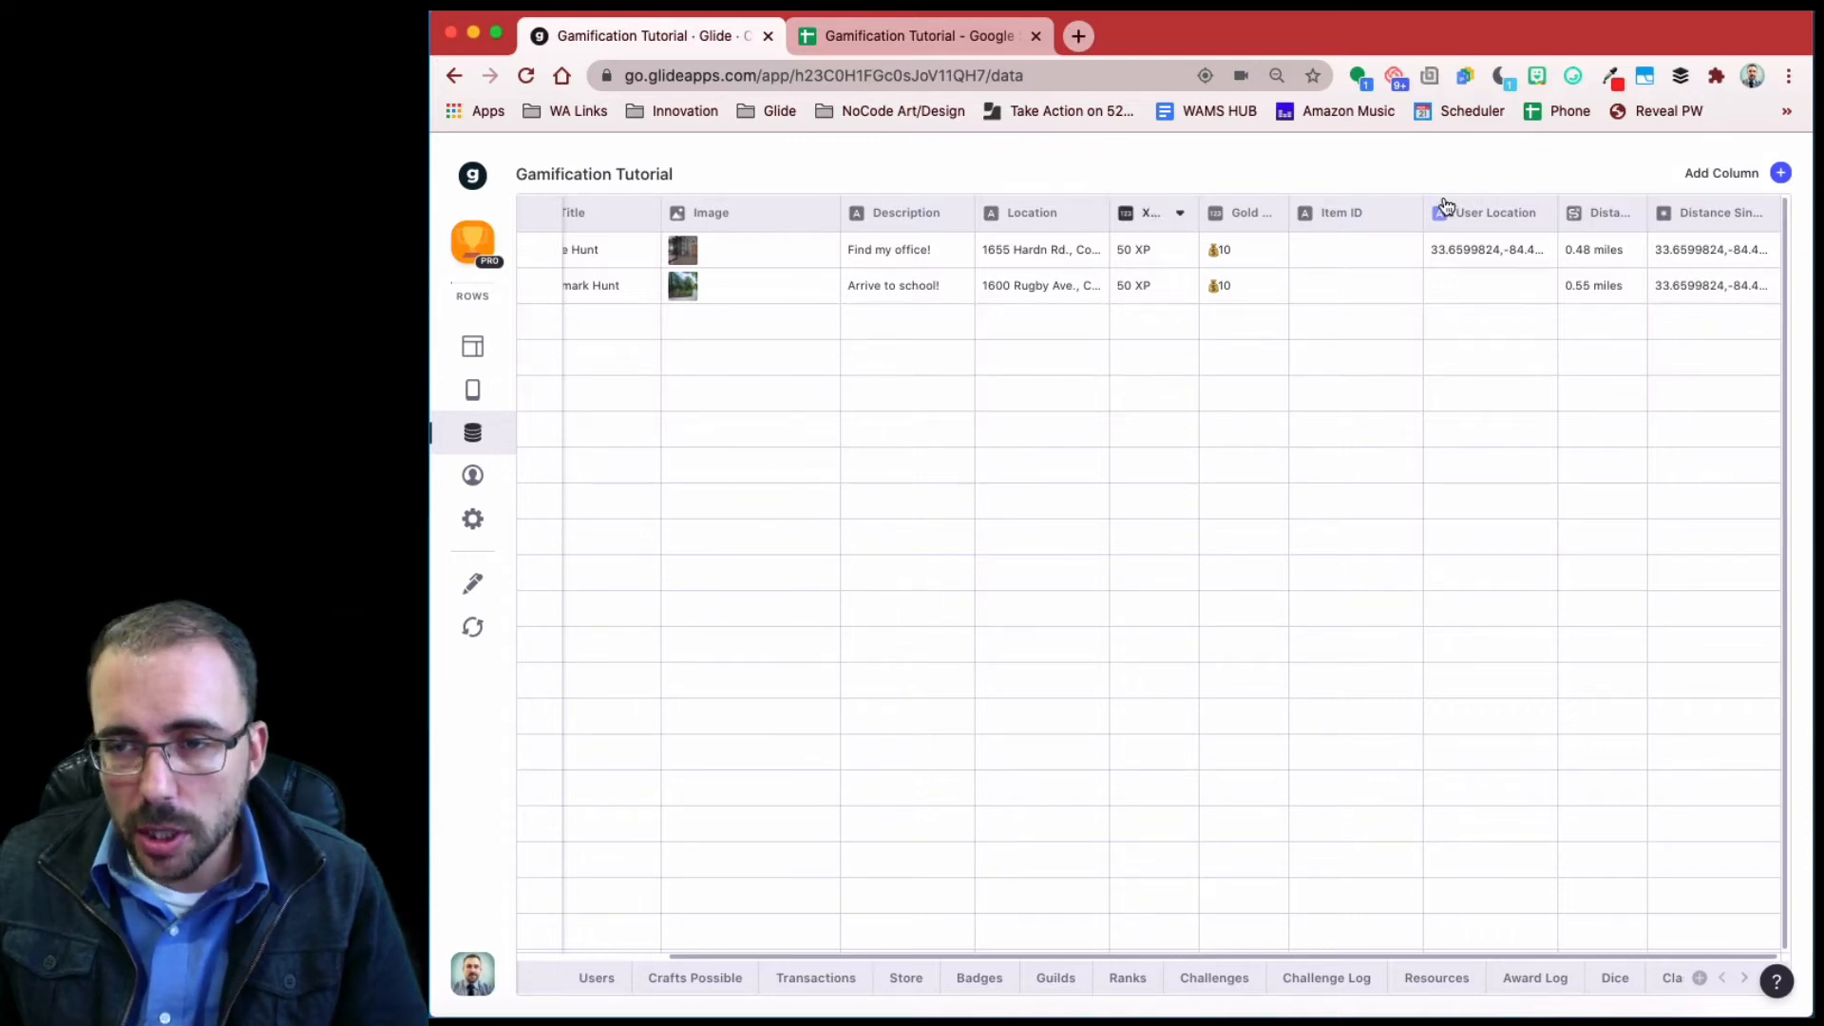
drag(1580, 220, 1671, 276)
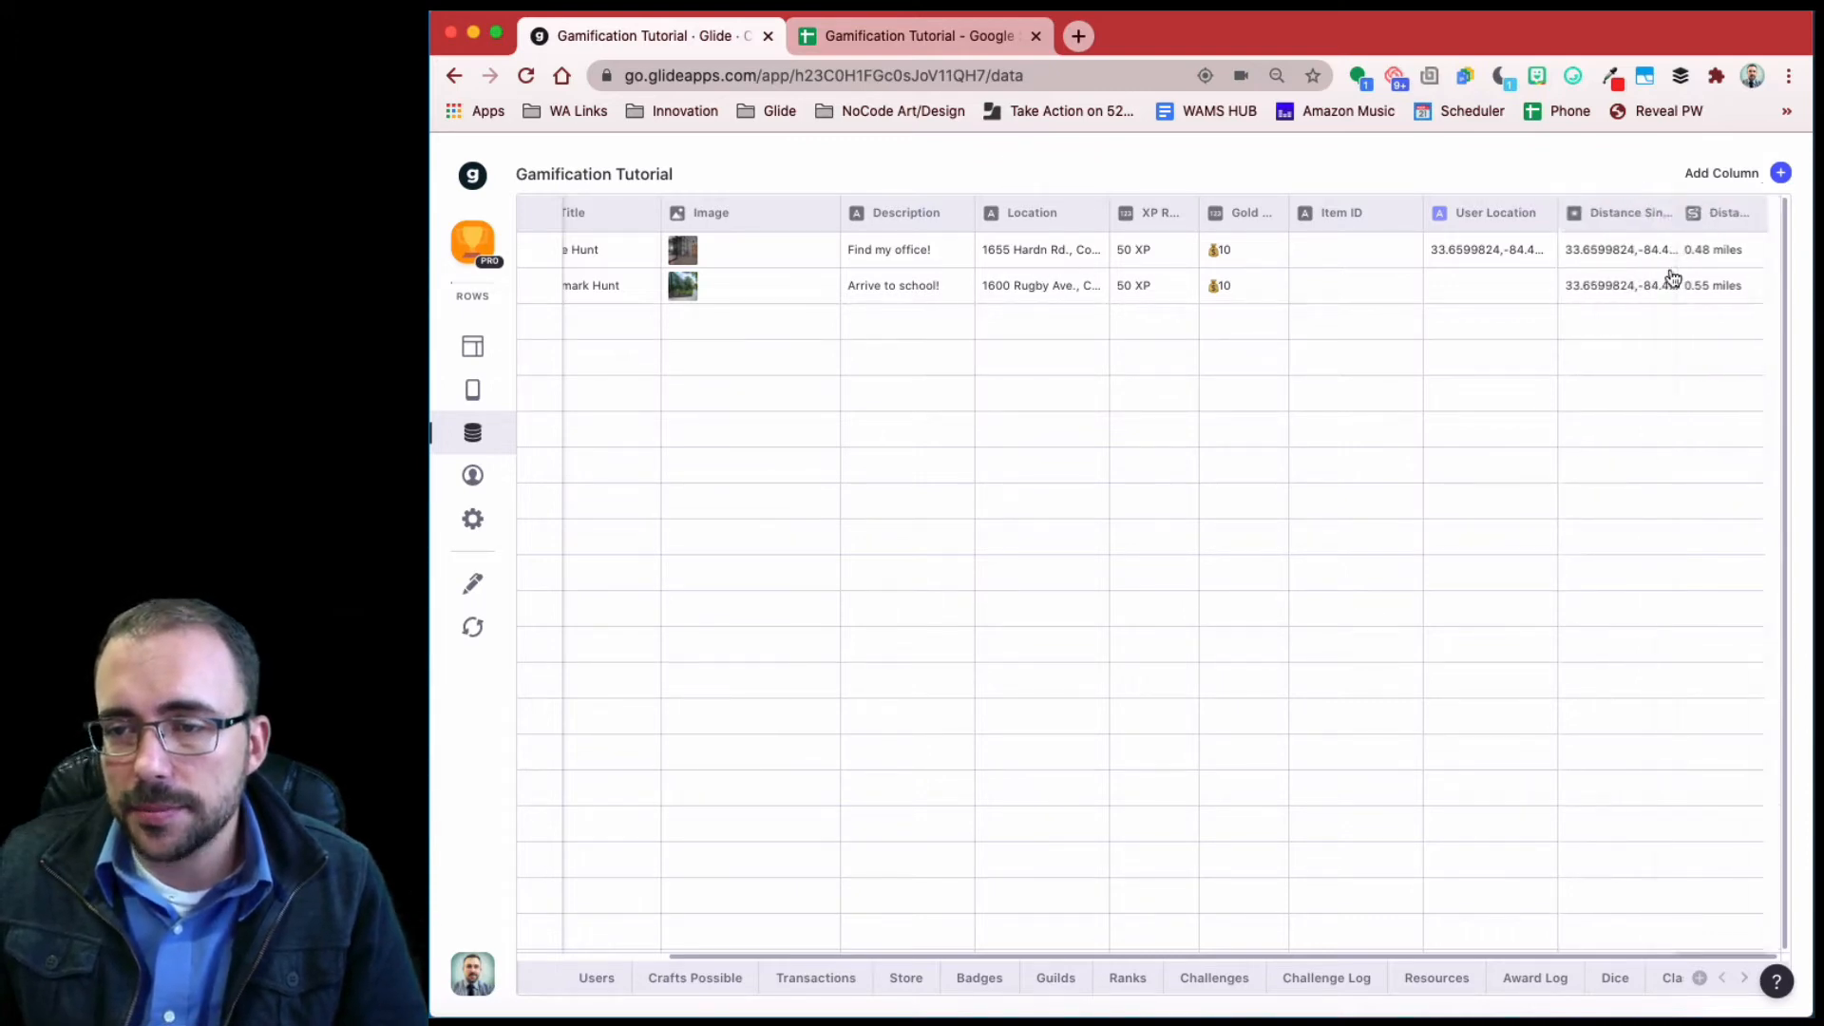
- Measure Distance to Treasure in miles from Distance Single Value to each hunt's Location
click(1762, 213)
click(1746, 265)
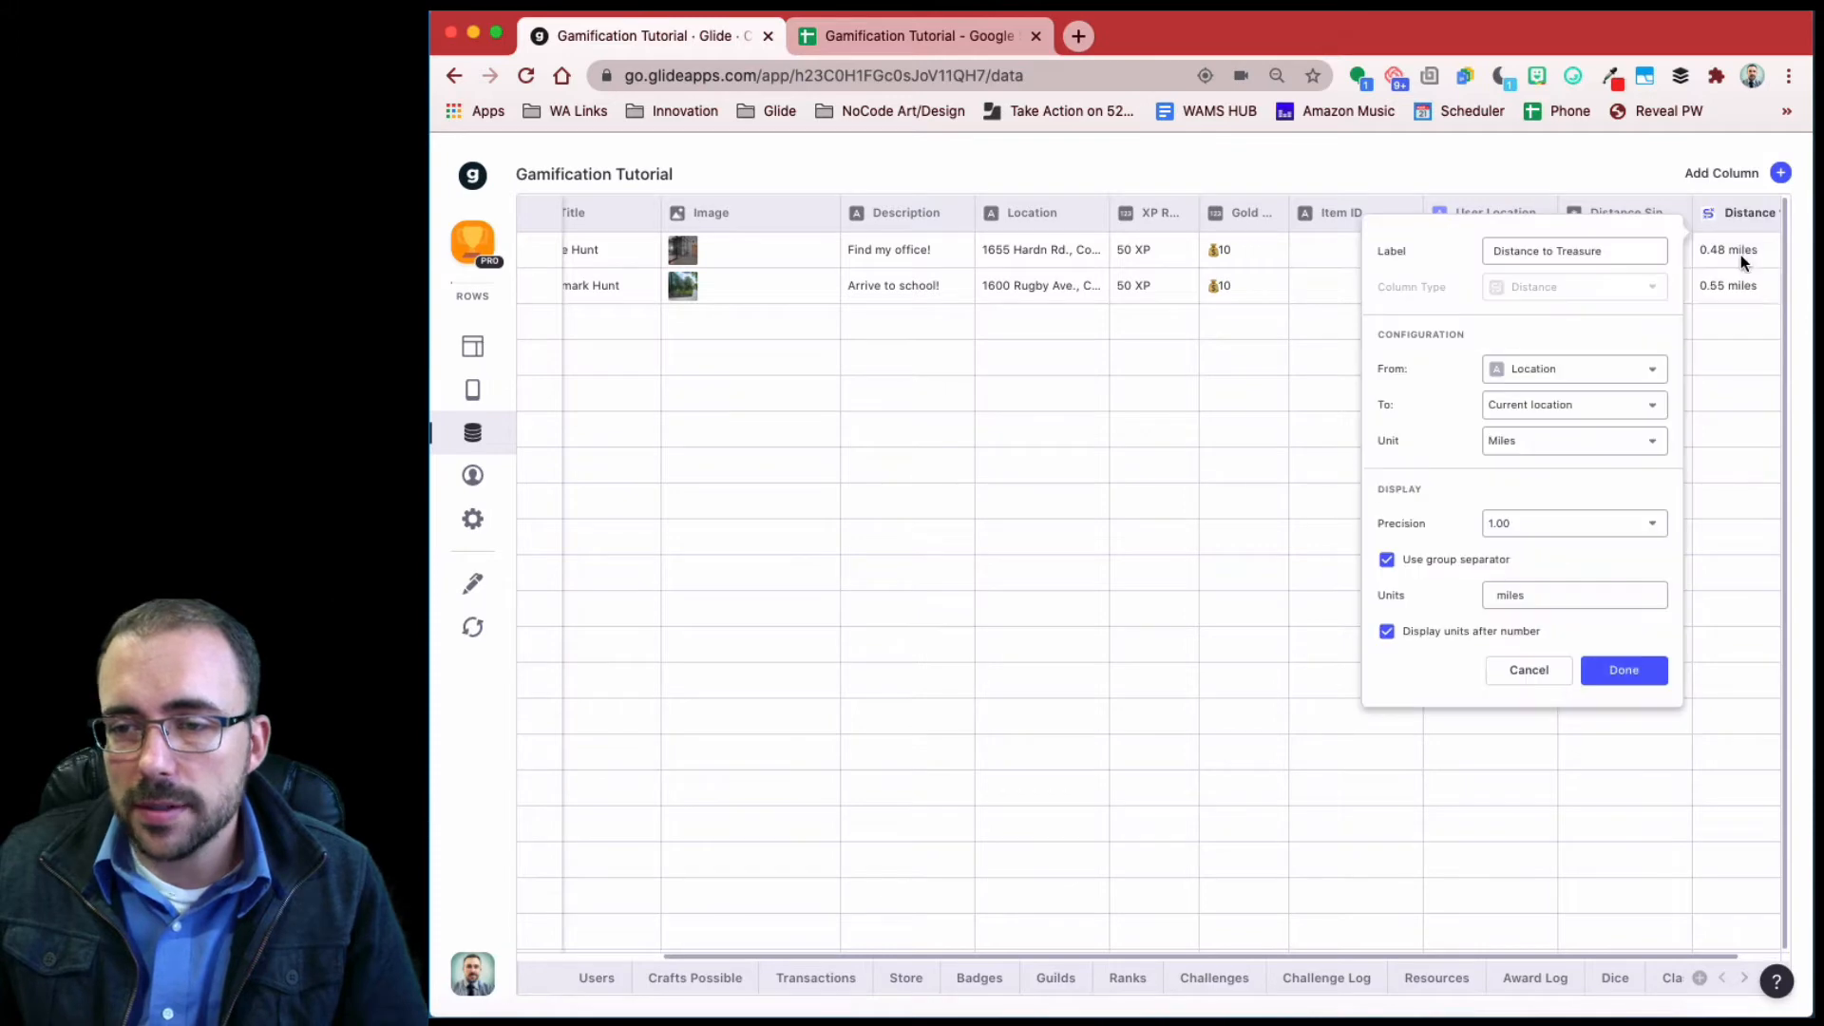
click(1537, 374)
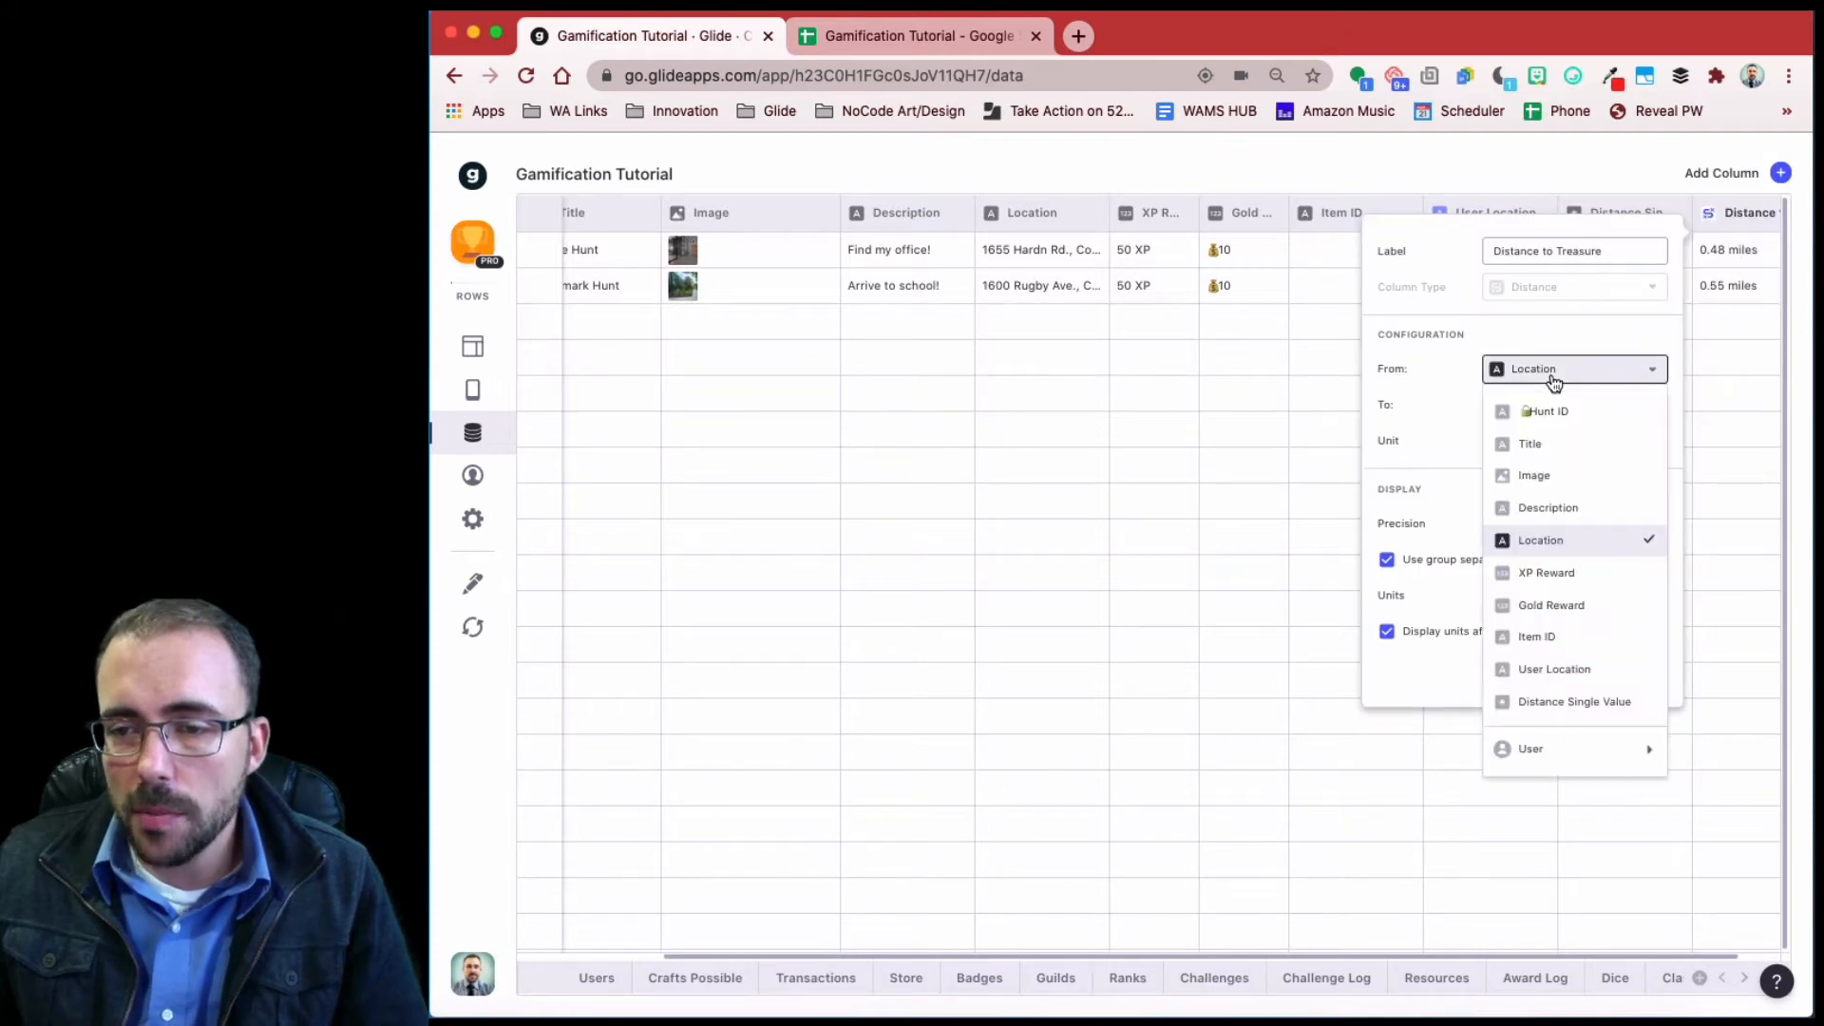
click(1552, 704)
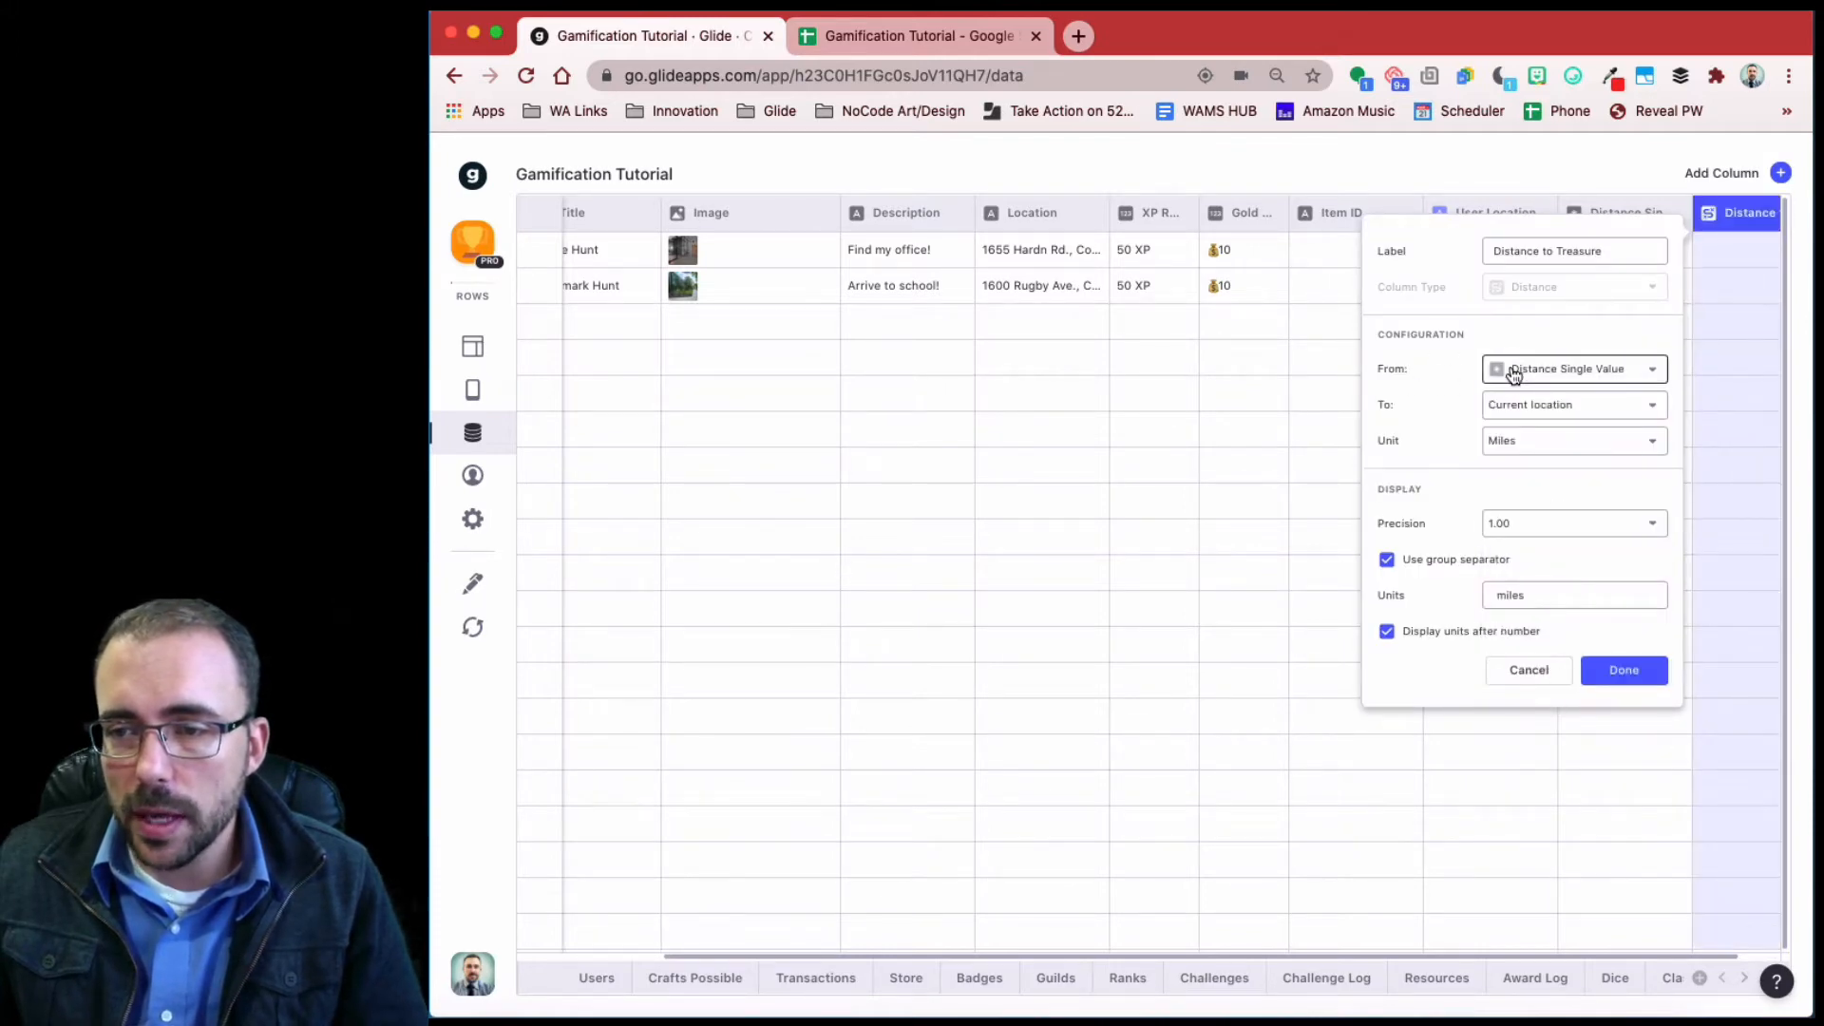
click(1585, 408)
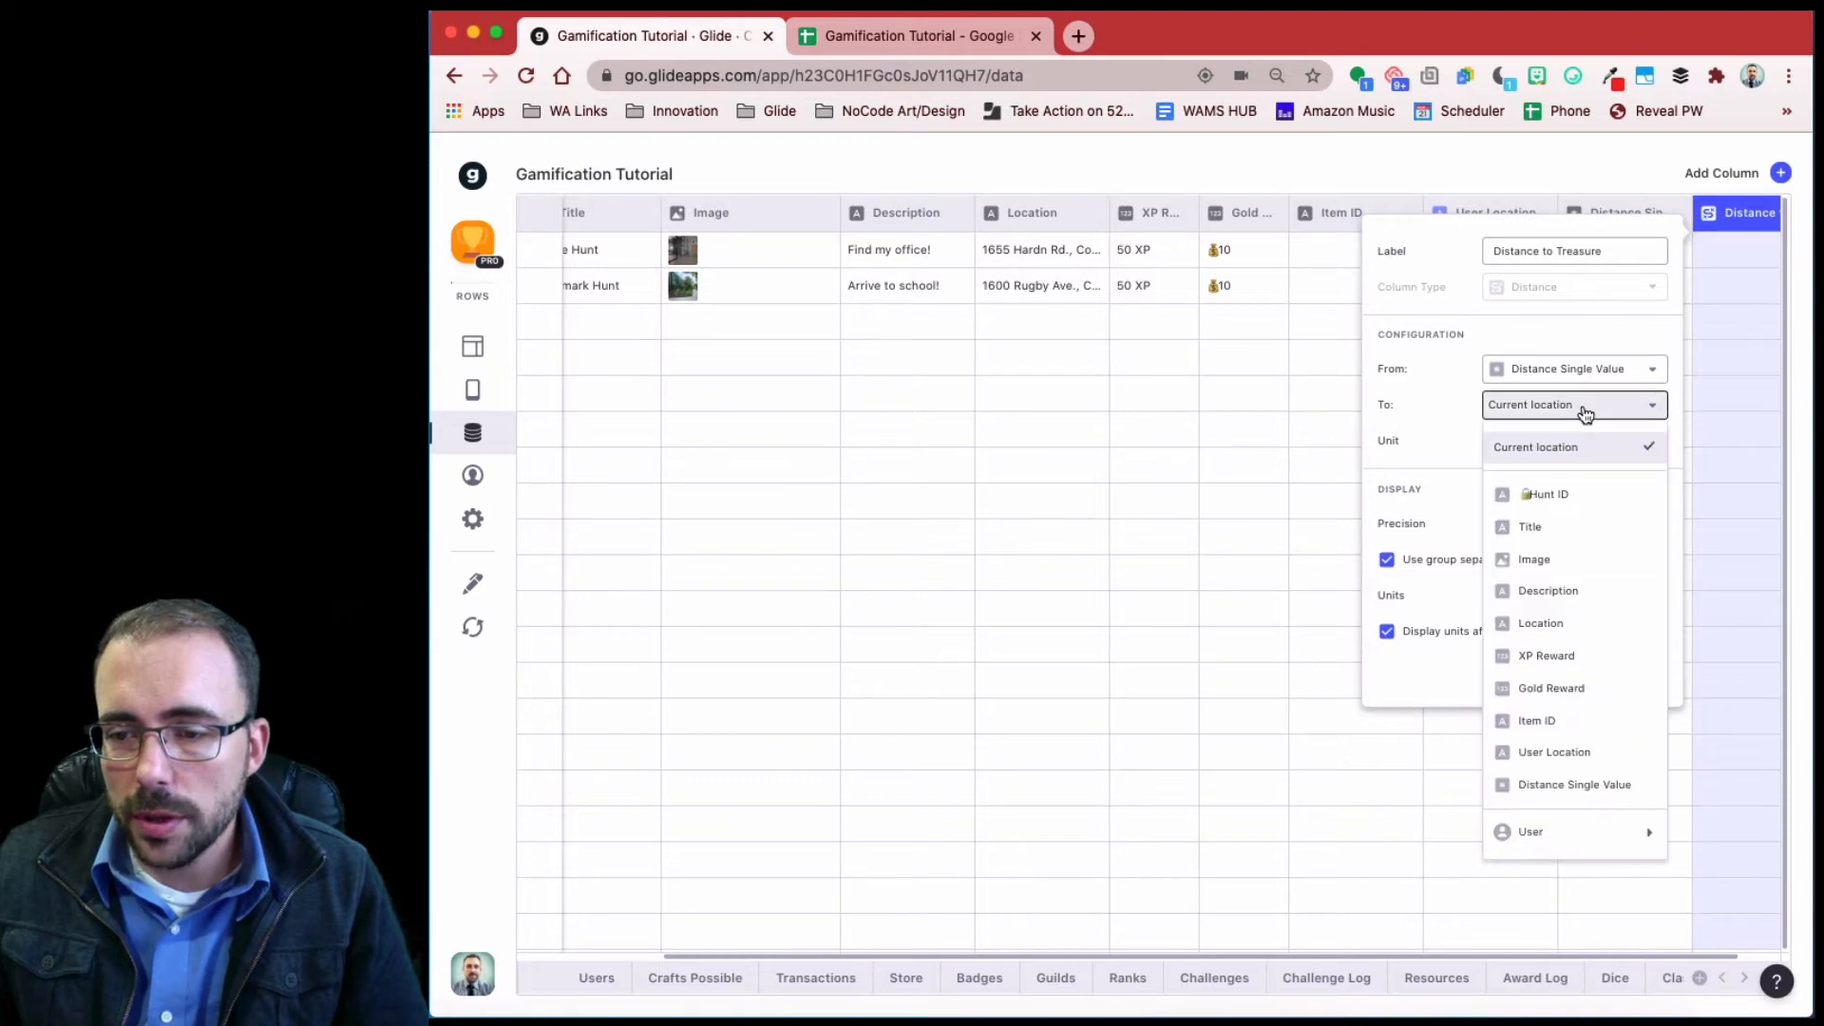
click(1587, 623)
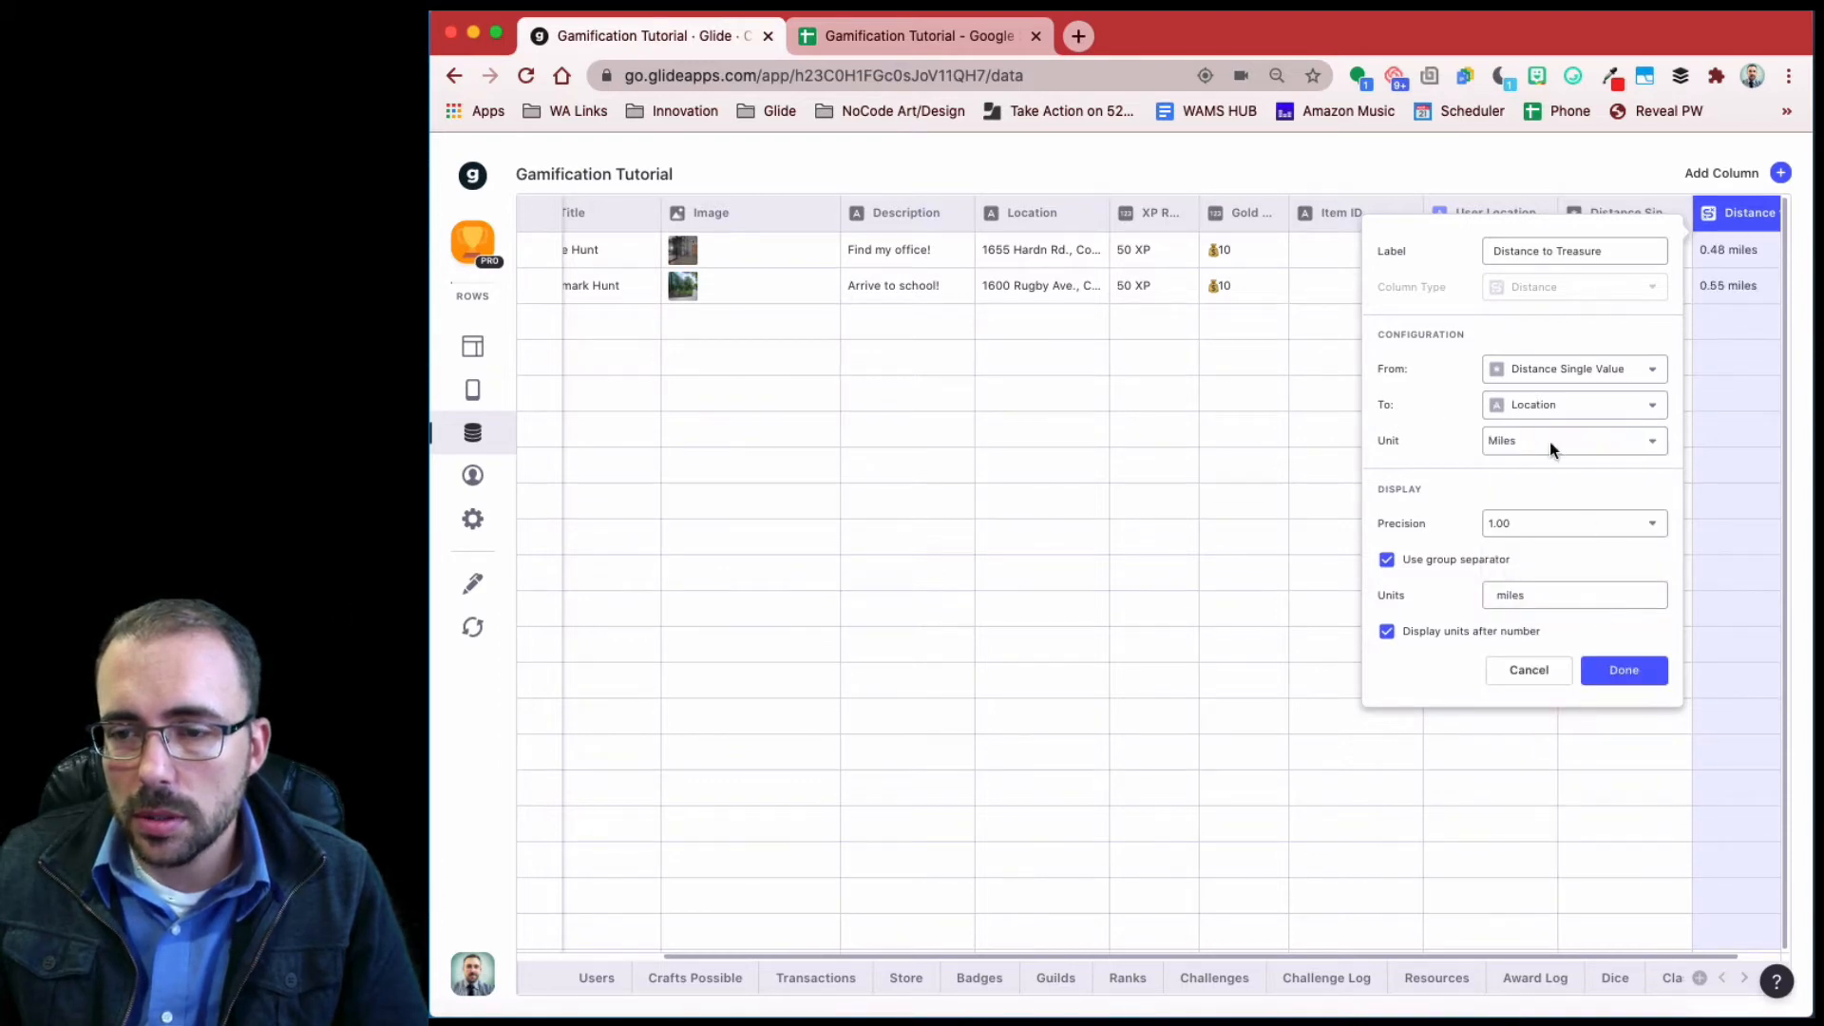
click(1626, 673)
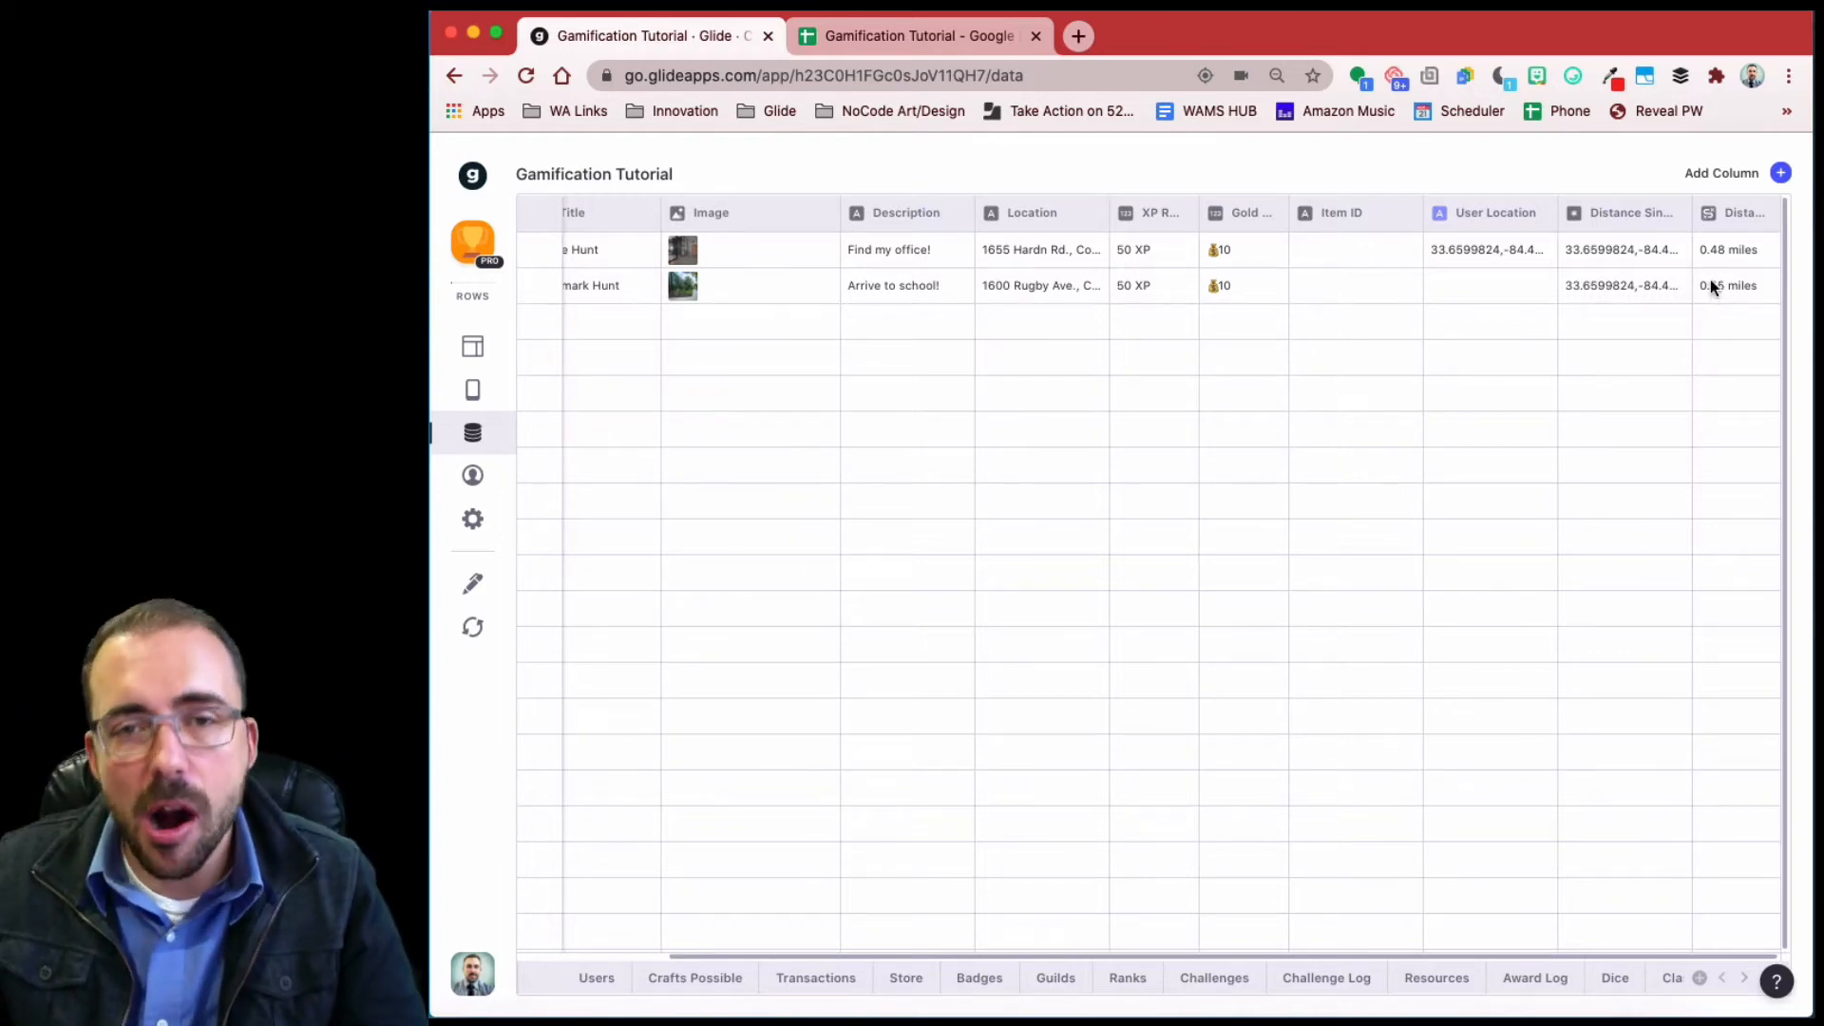
- Add an If-Then-Else column named 'At Location' whose condition uses Distance to Treasure
click(1782, 172)
drag(1584, 250, 1323, 250)
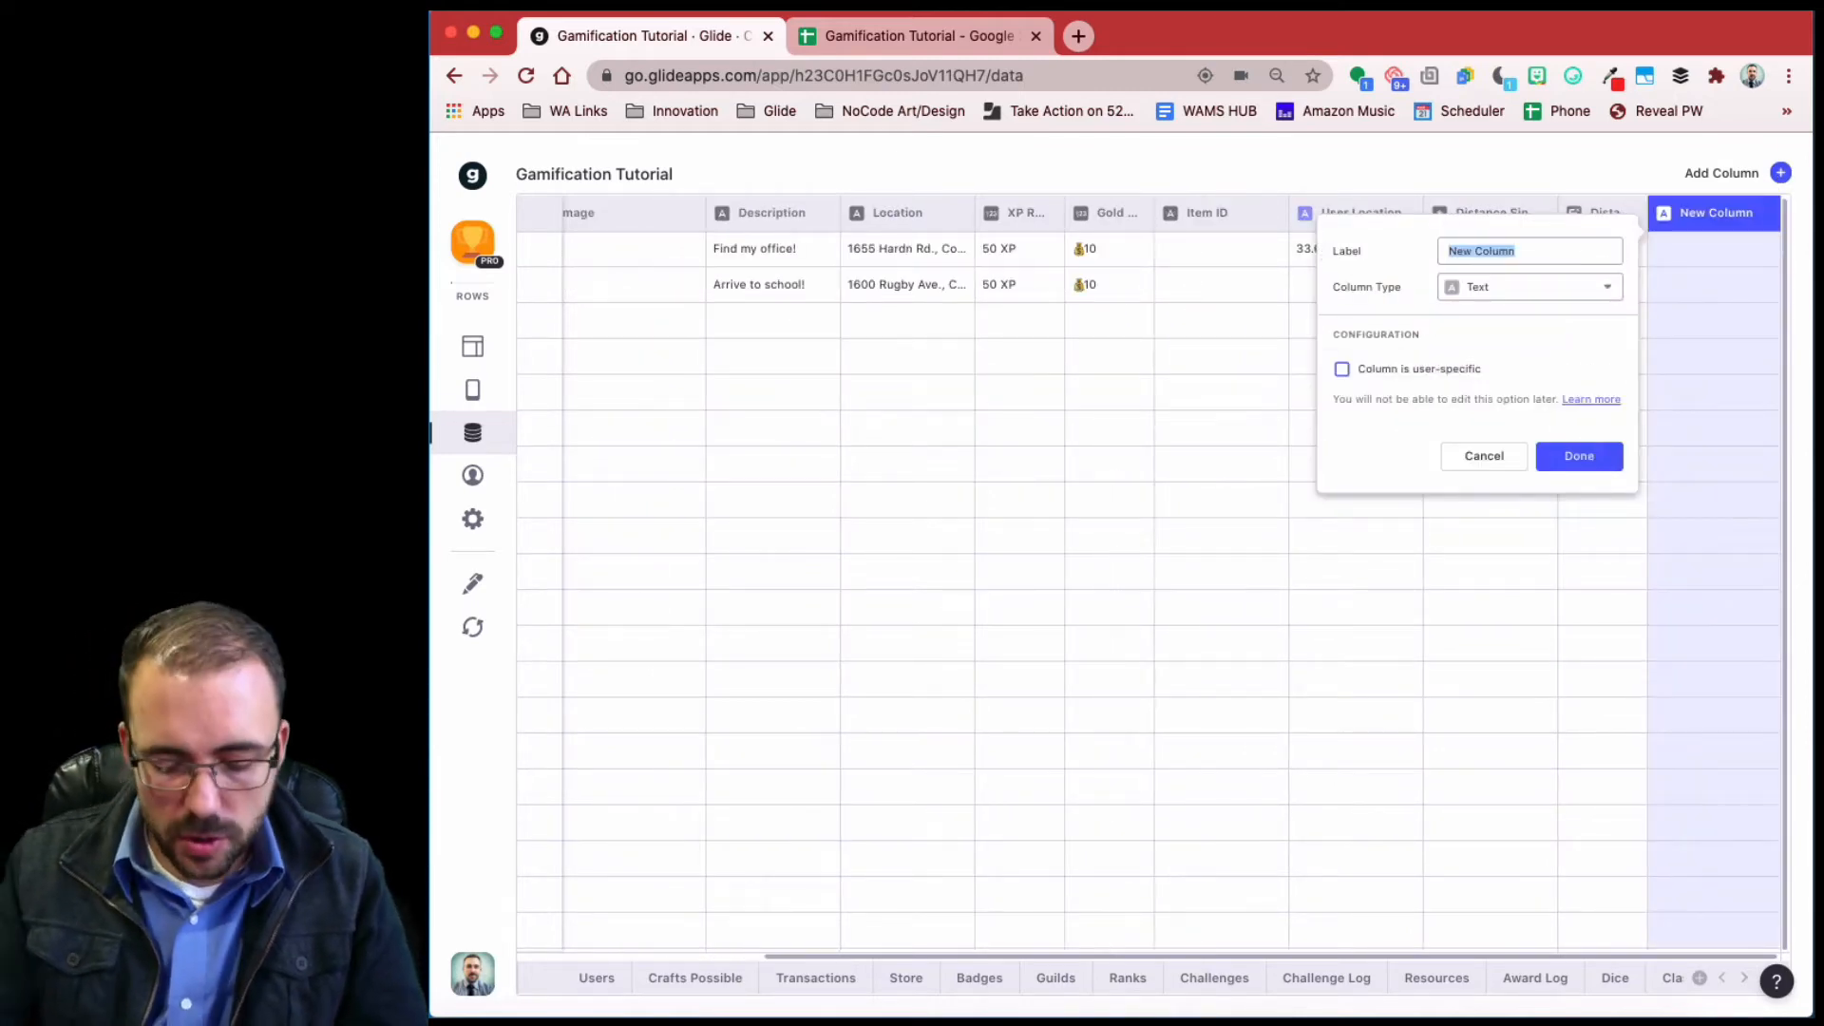
text(A)
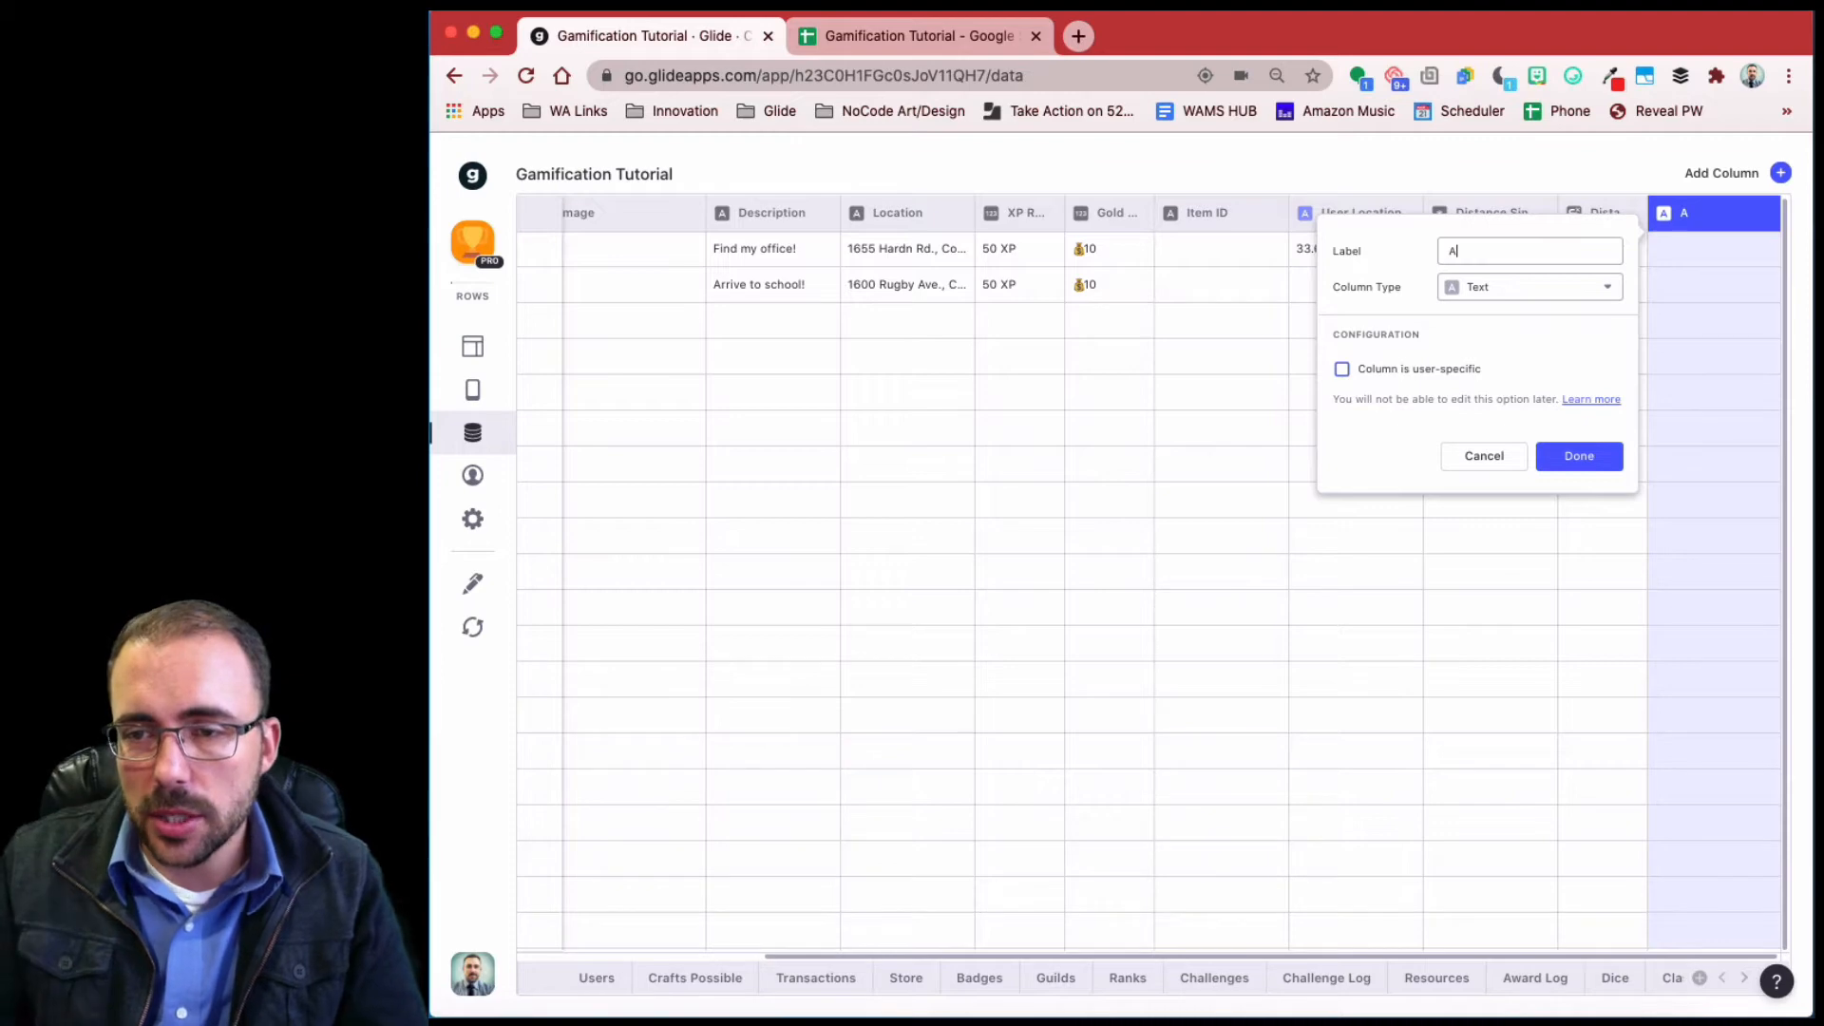
text(t Location)
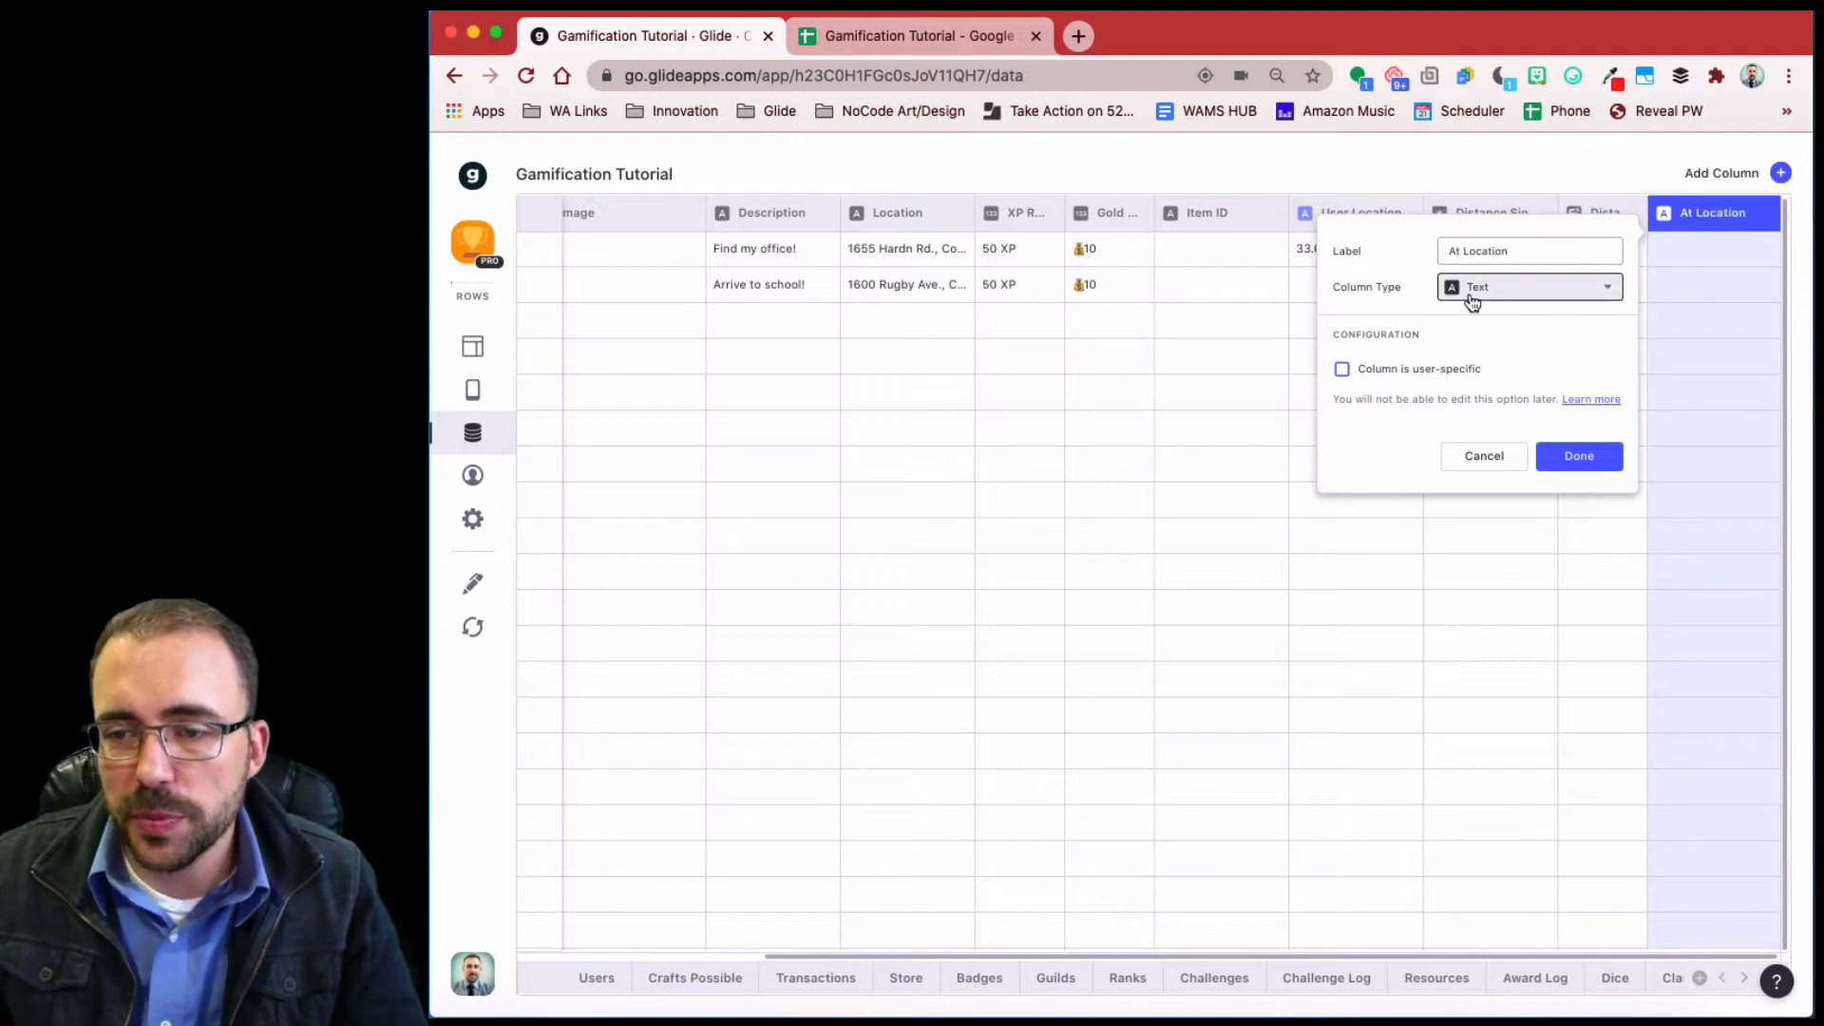
click(1524, 424)
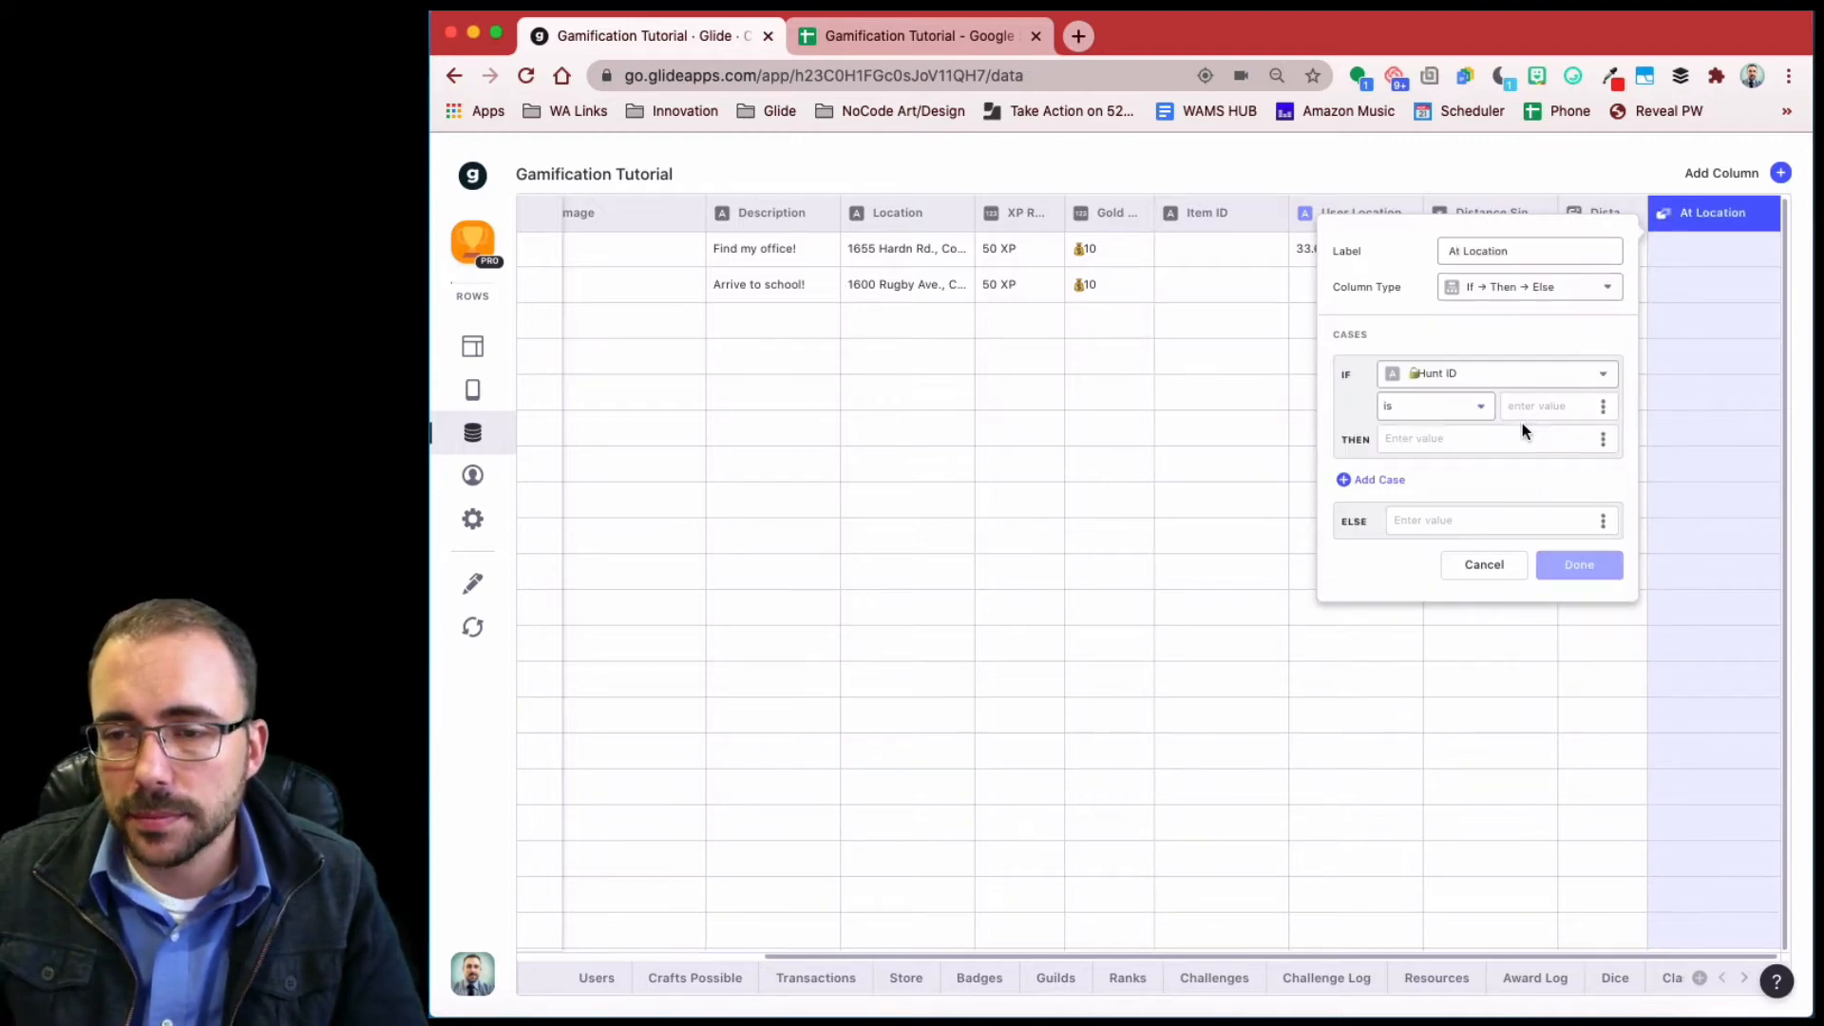
click(1455, 373)
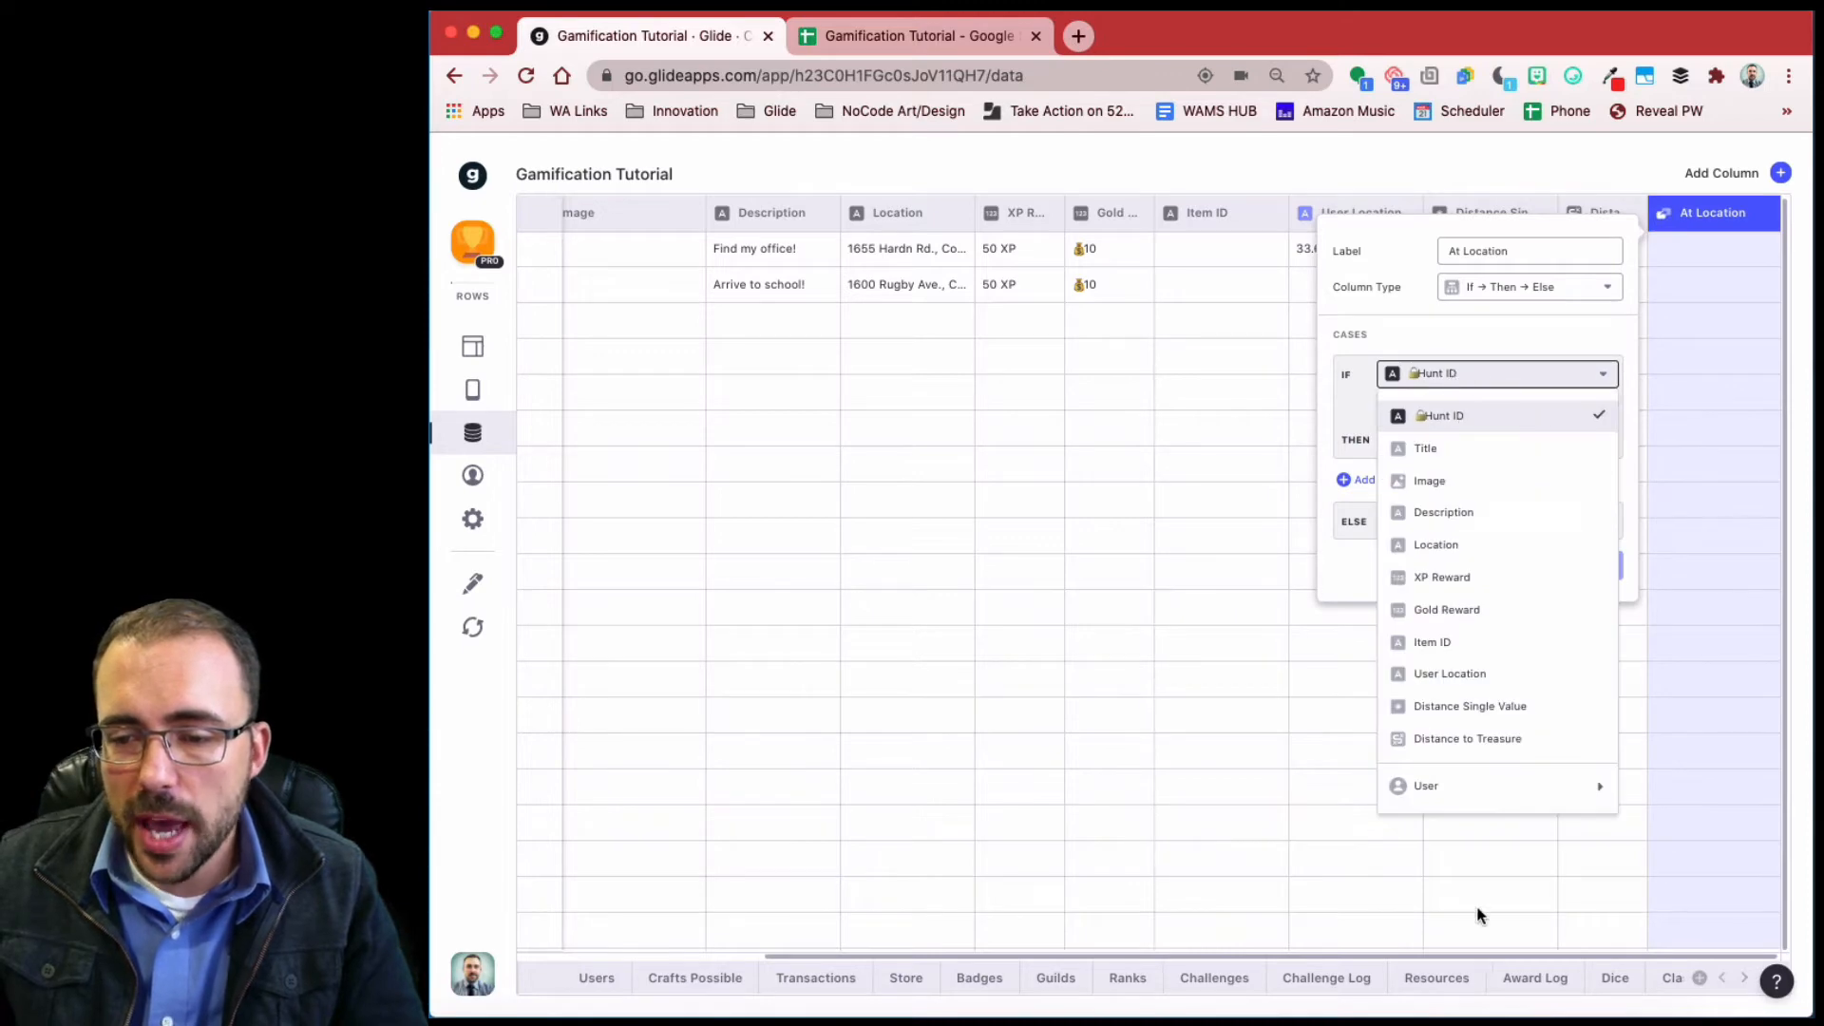
click(1470, 740)
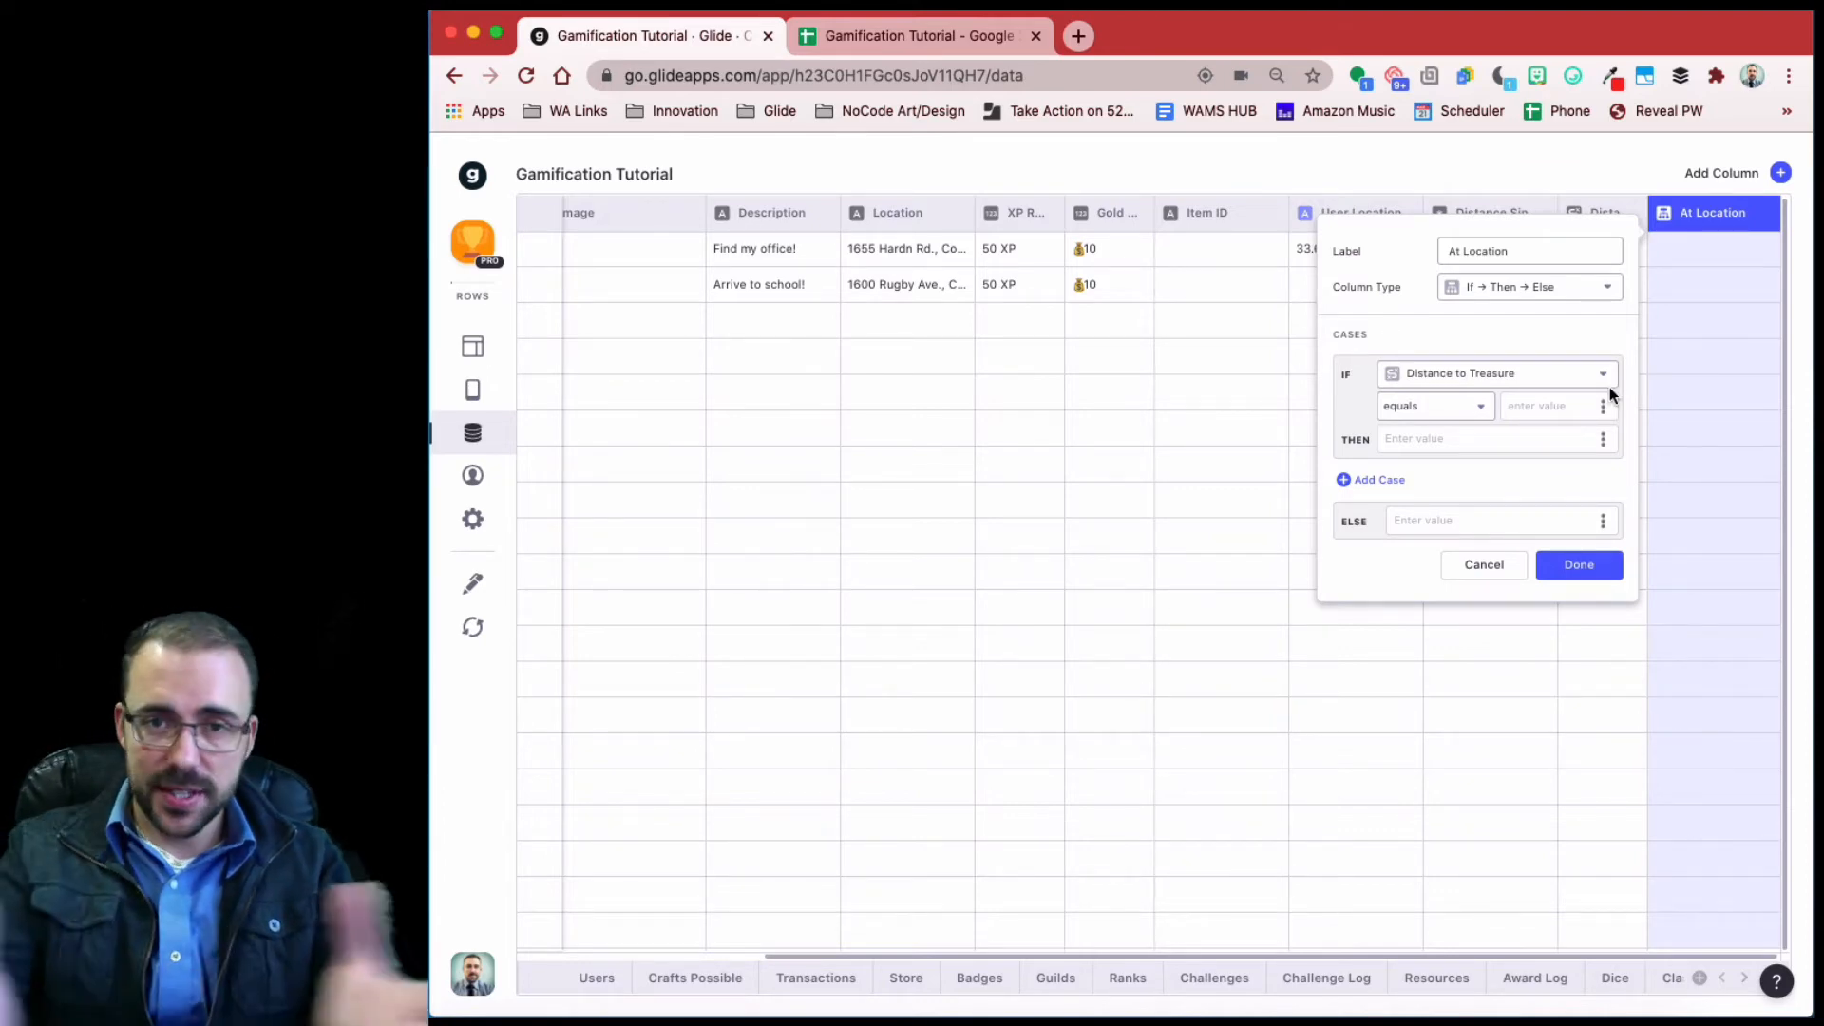
- Set the condition to Distance to Treasure less than or equal to 0.5
click(1549, 406)
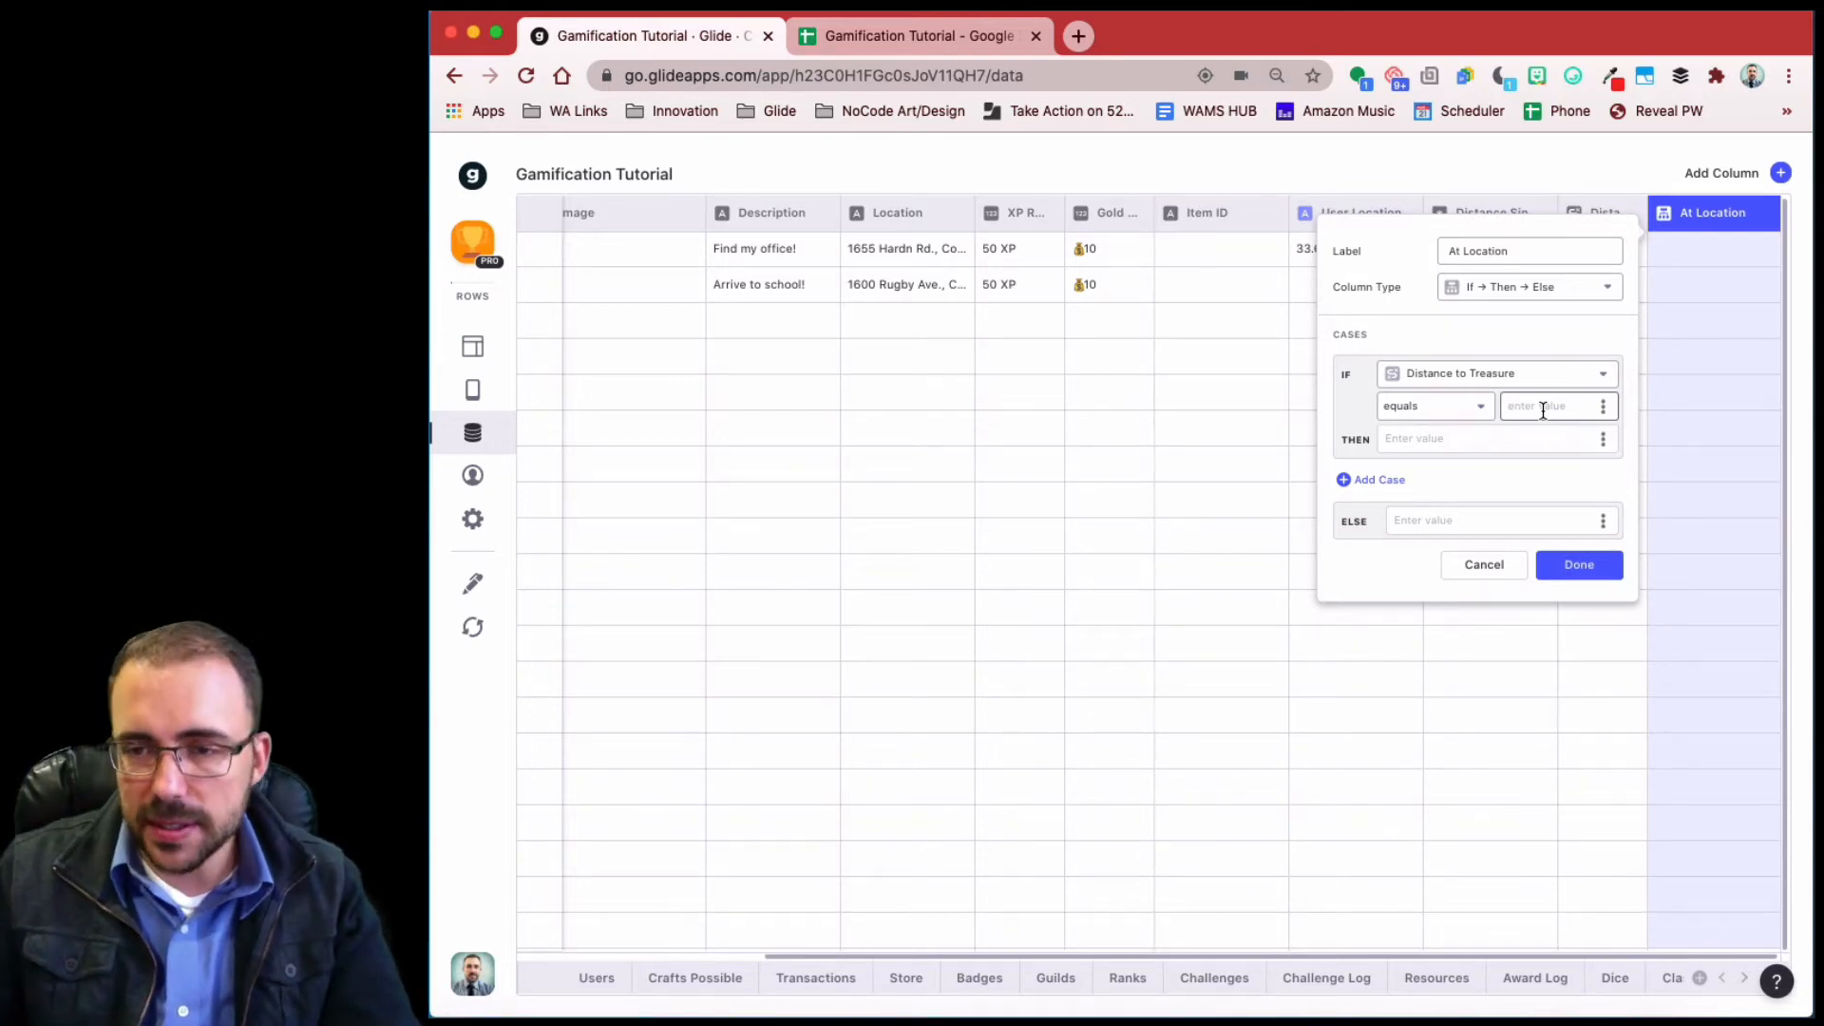
click(1463, 411)
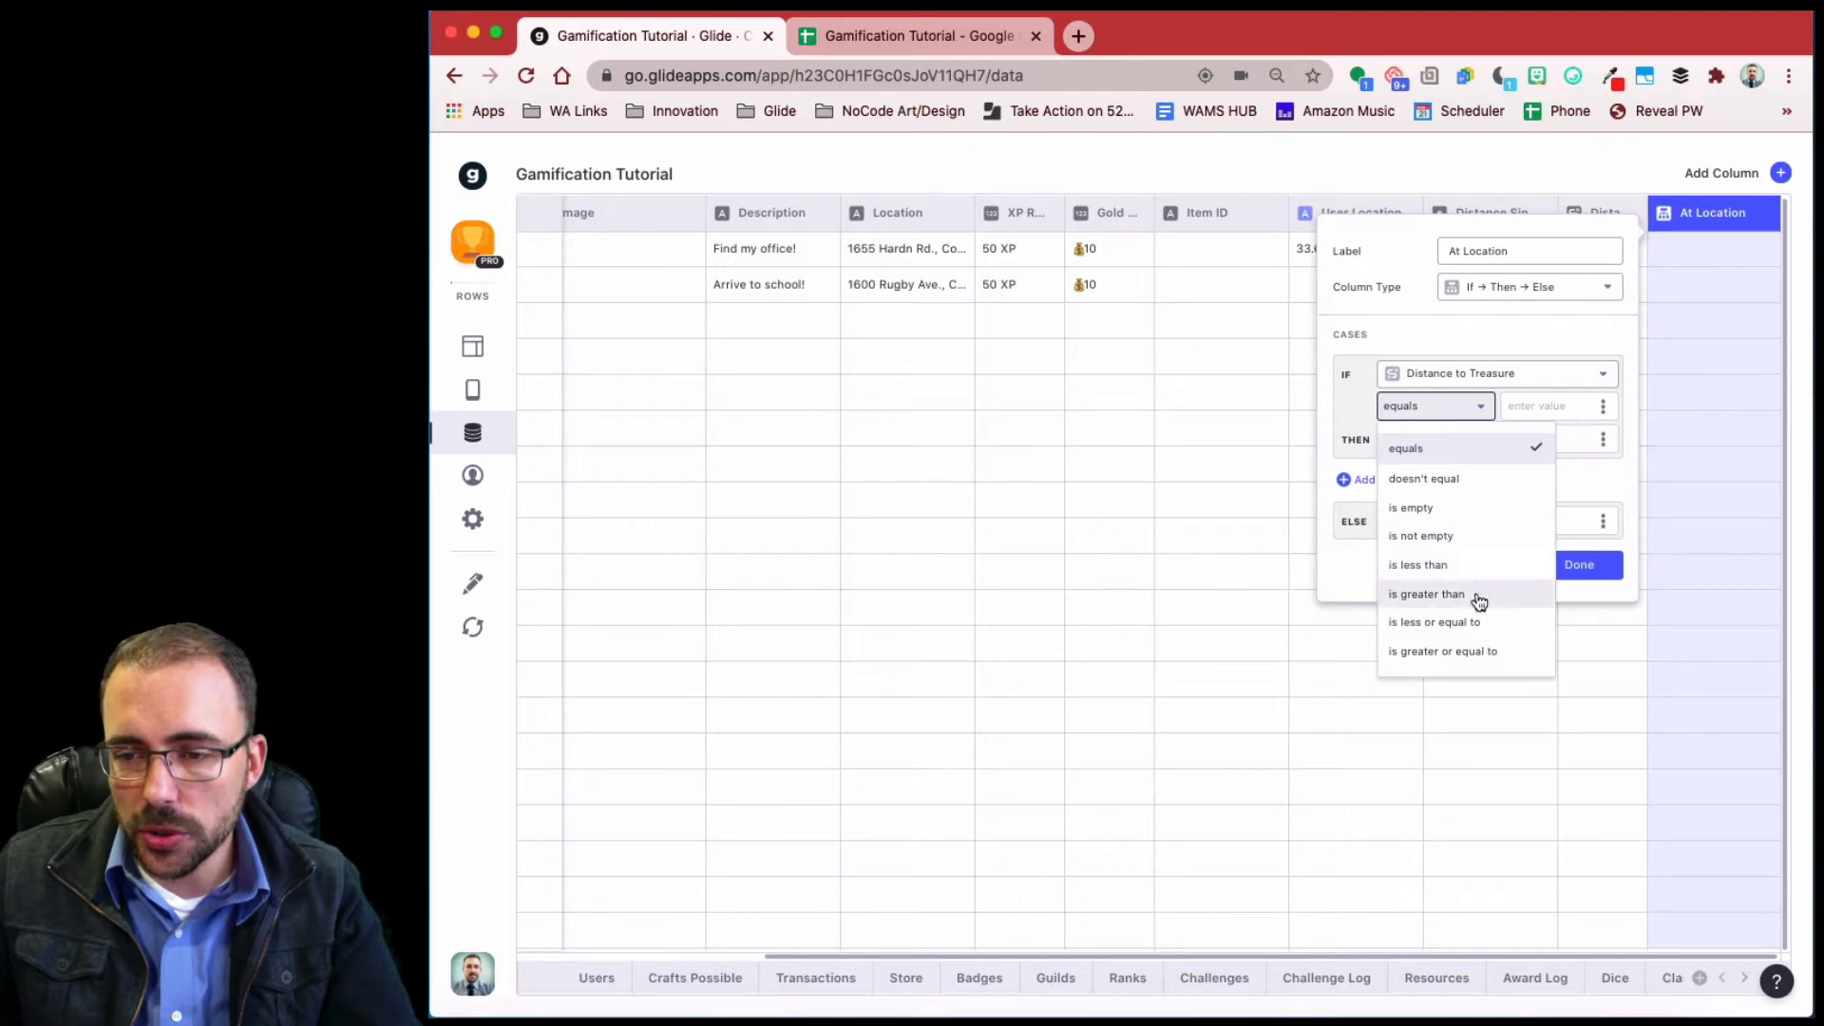
click(1484, 625)
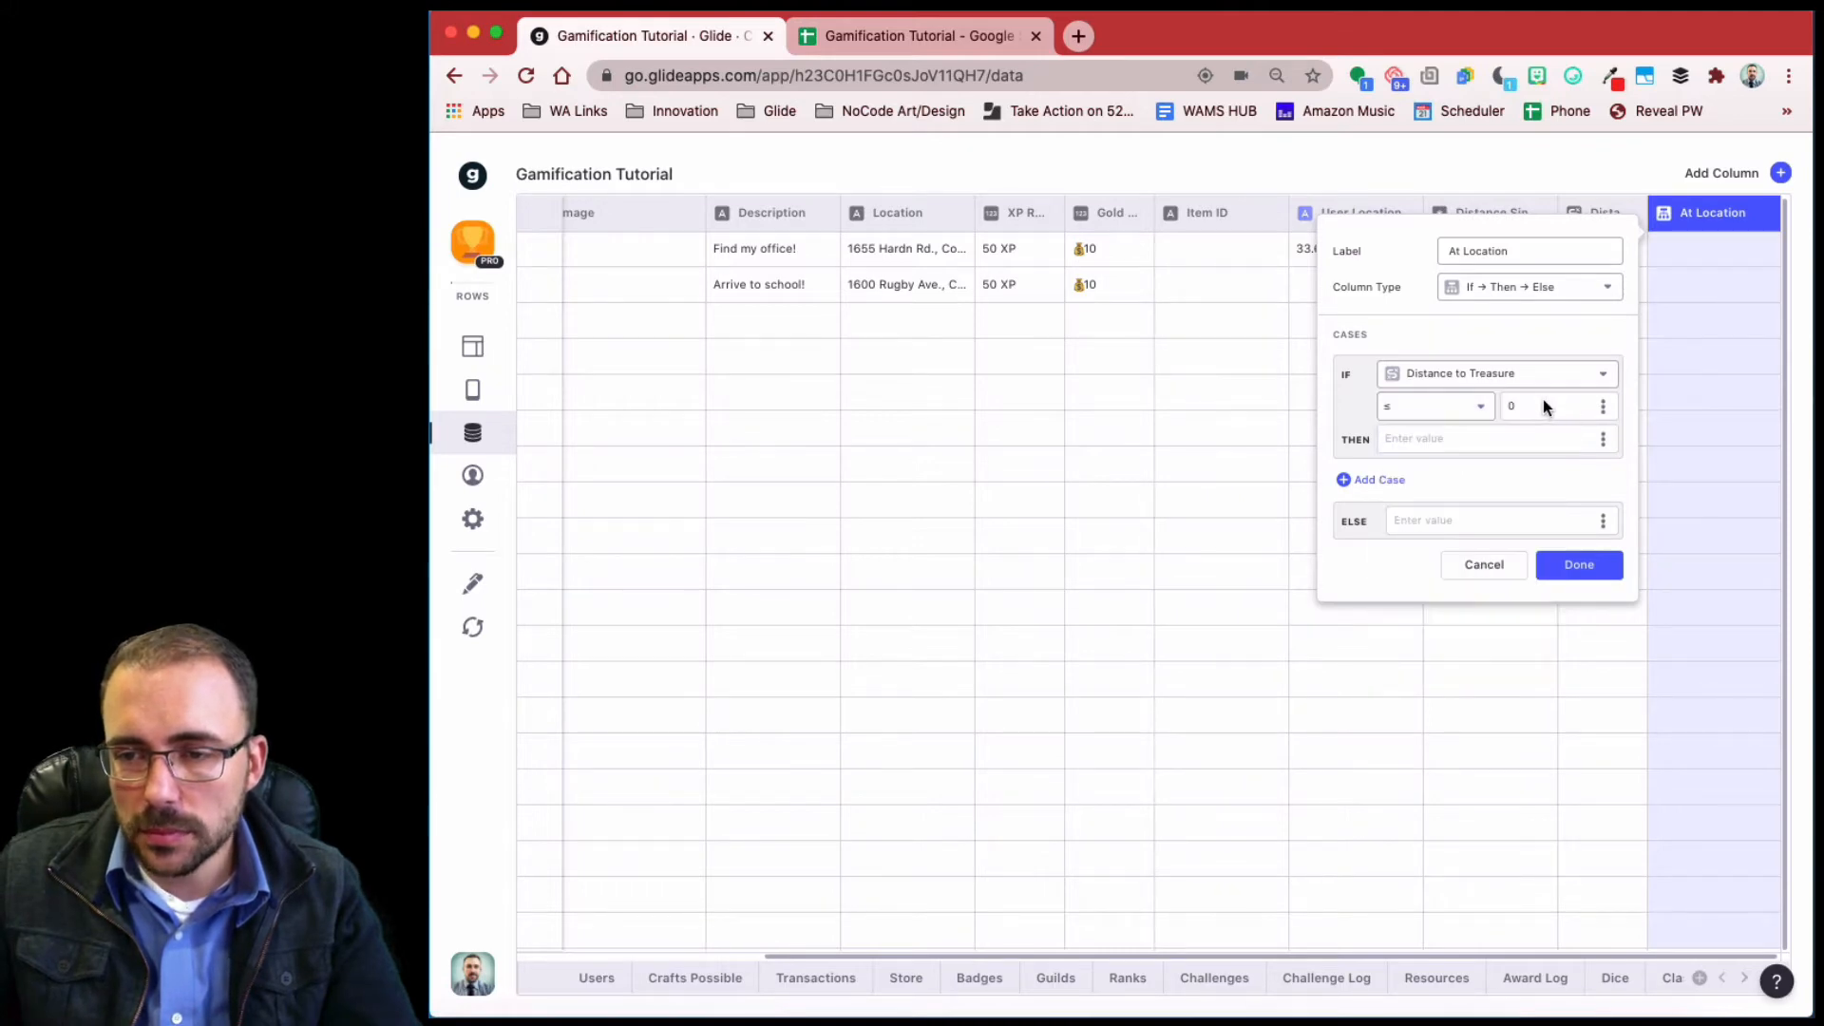
double_click(1542, 407)
text(0.5)
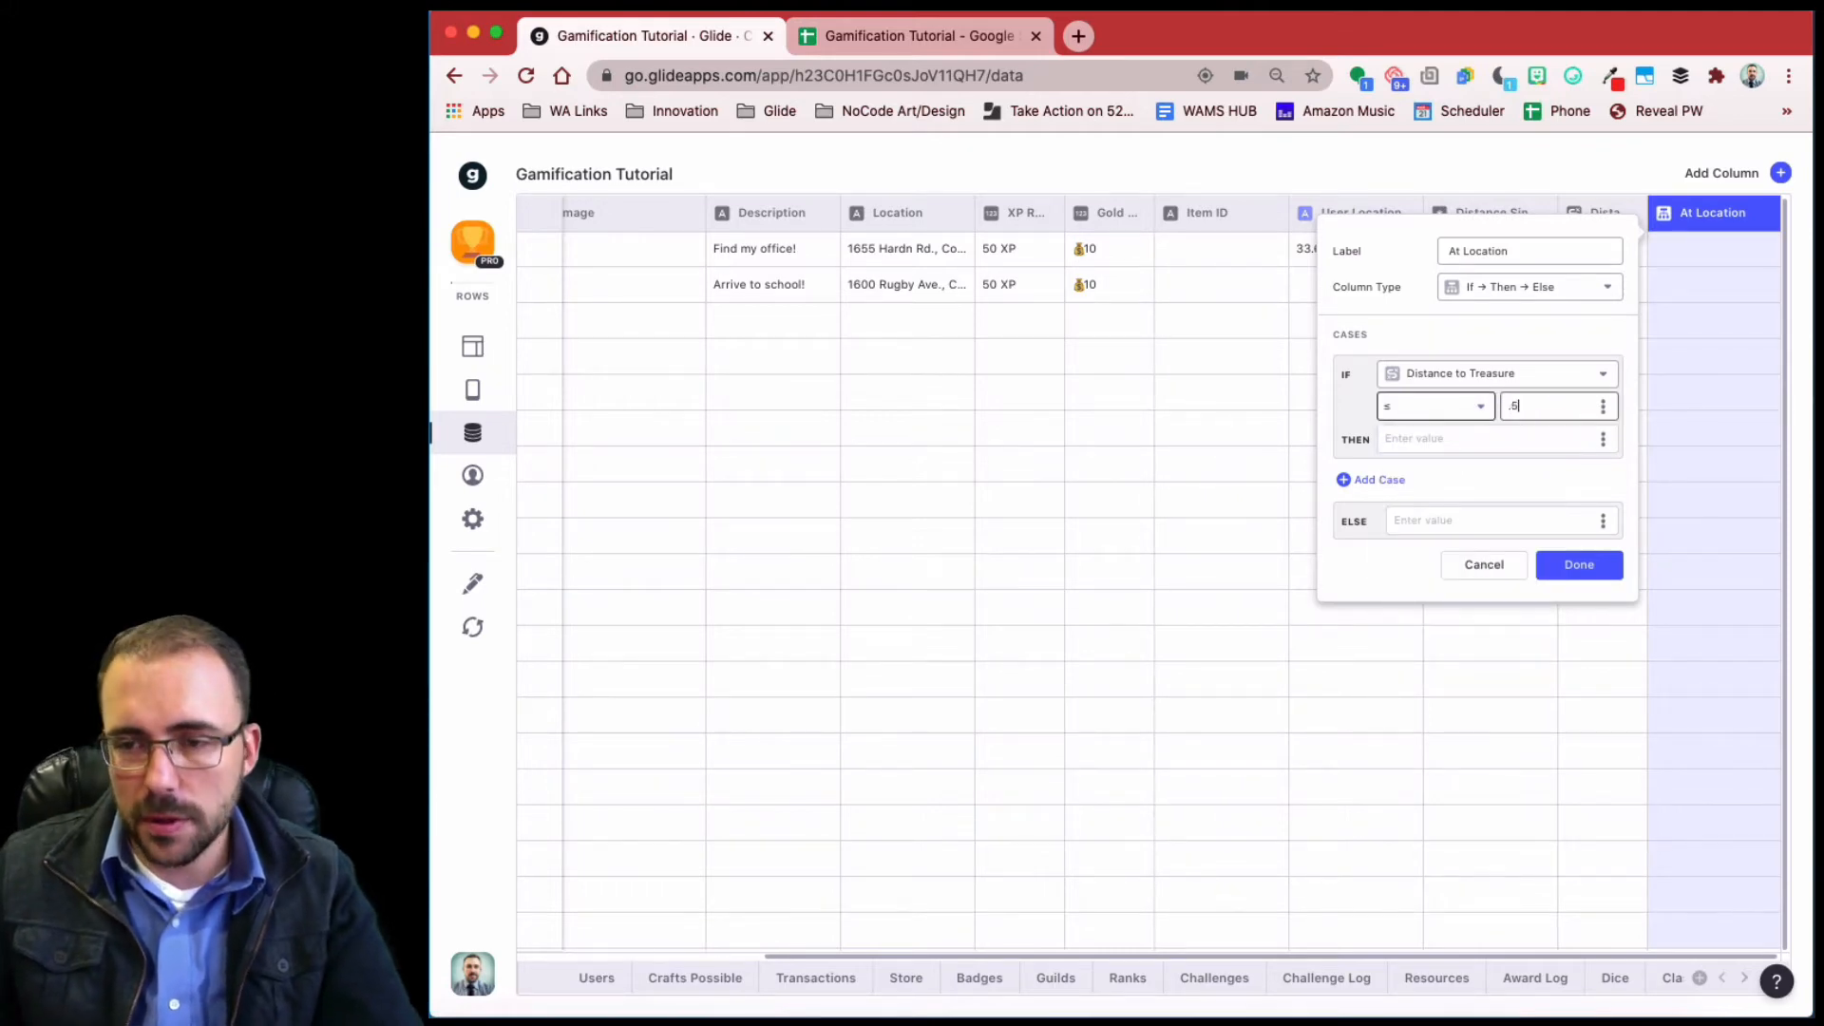
- Return true when the condition holds and false otherwise, save the column, and check its values
click(1431, 438)
text(tru)
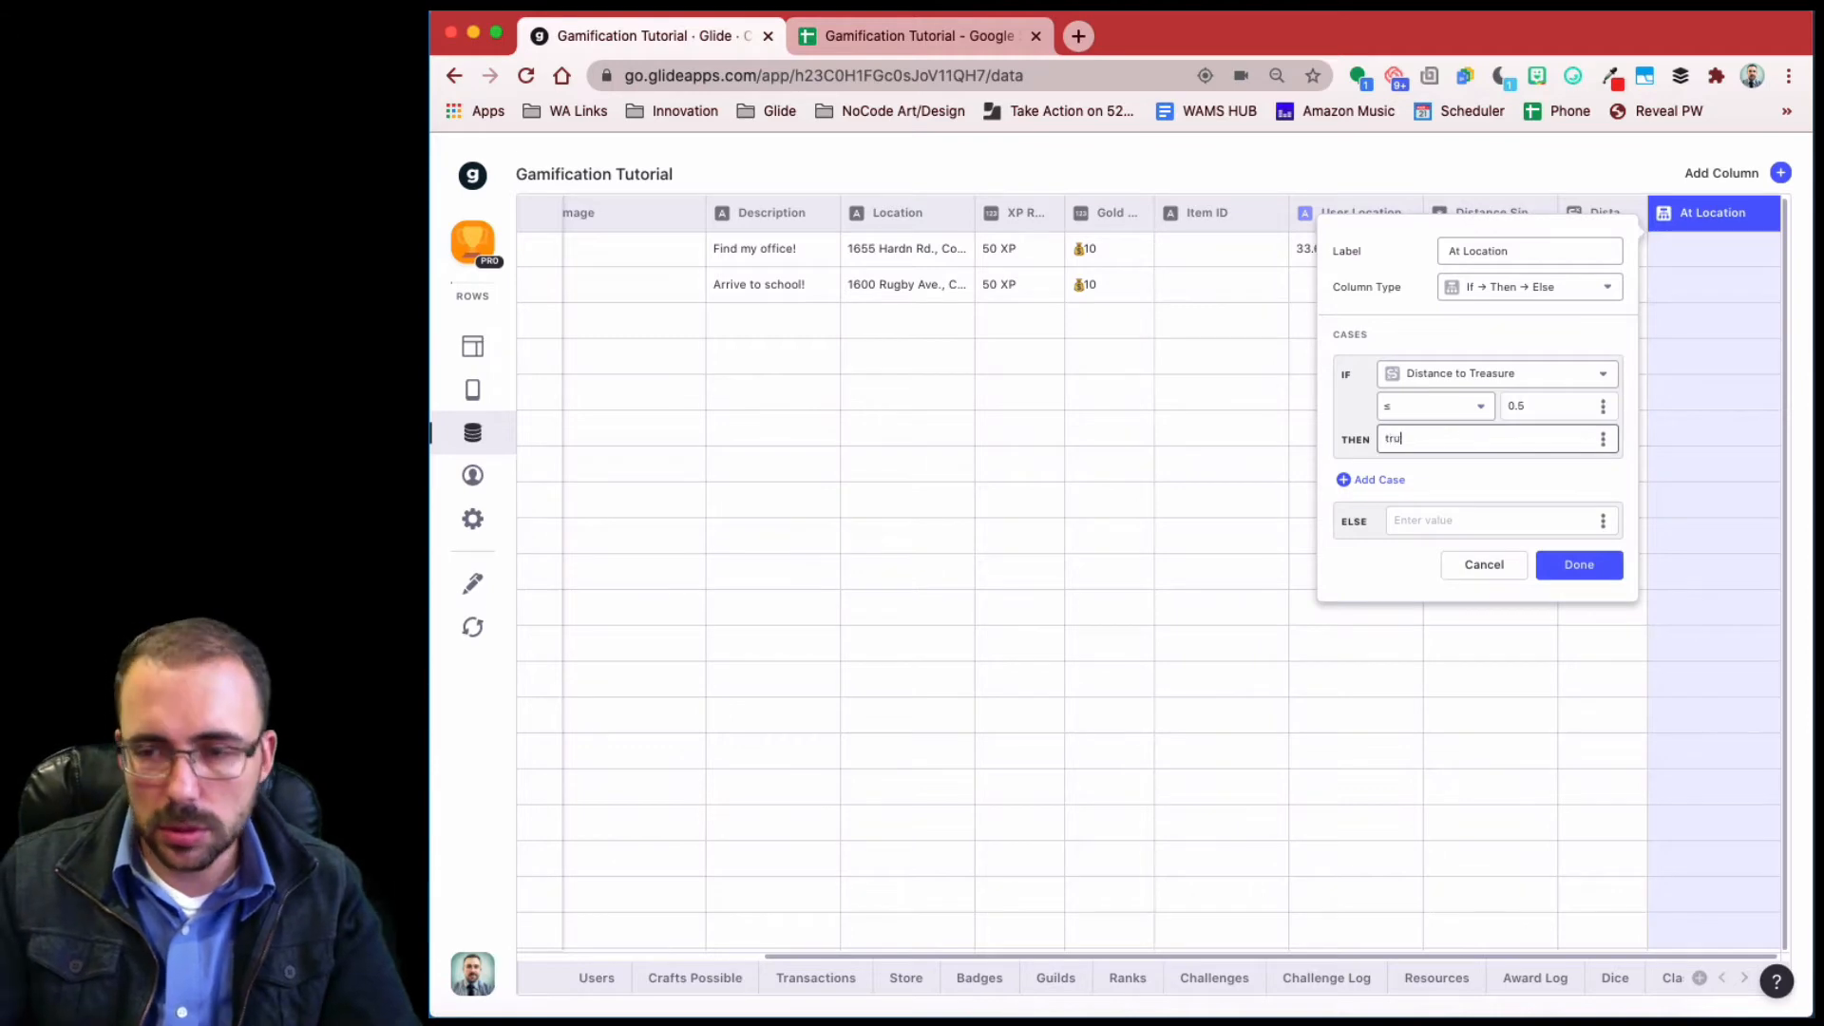
text(e)
click(1460, 528)
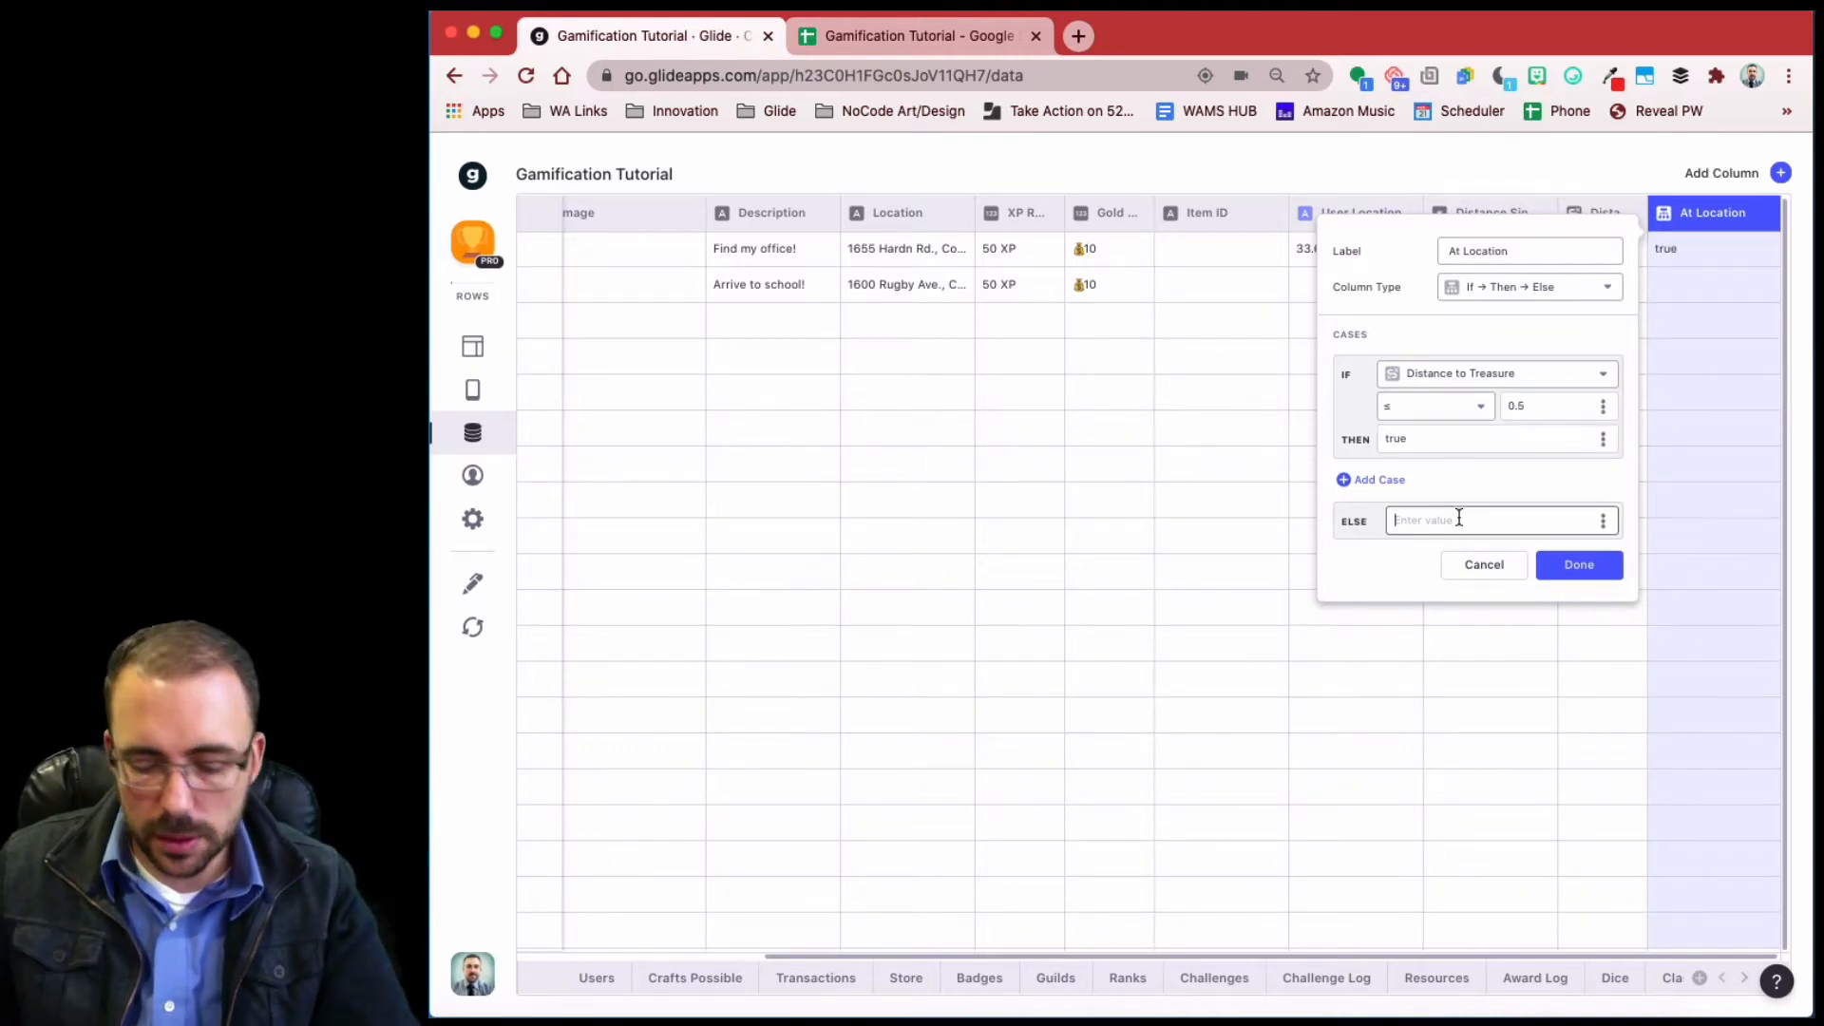
text(false)
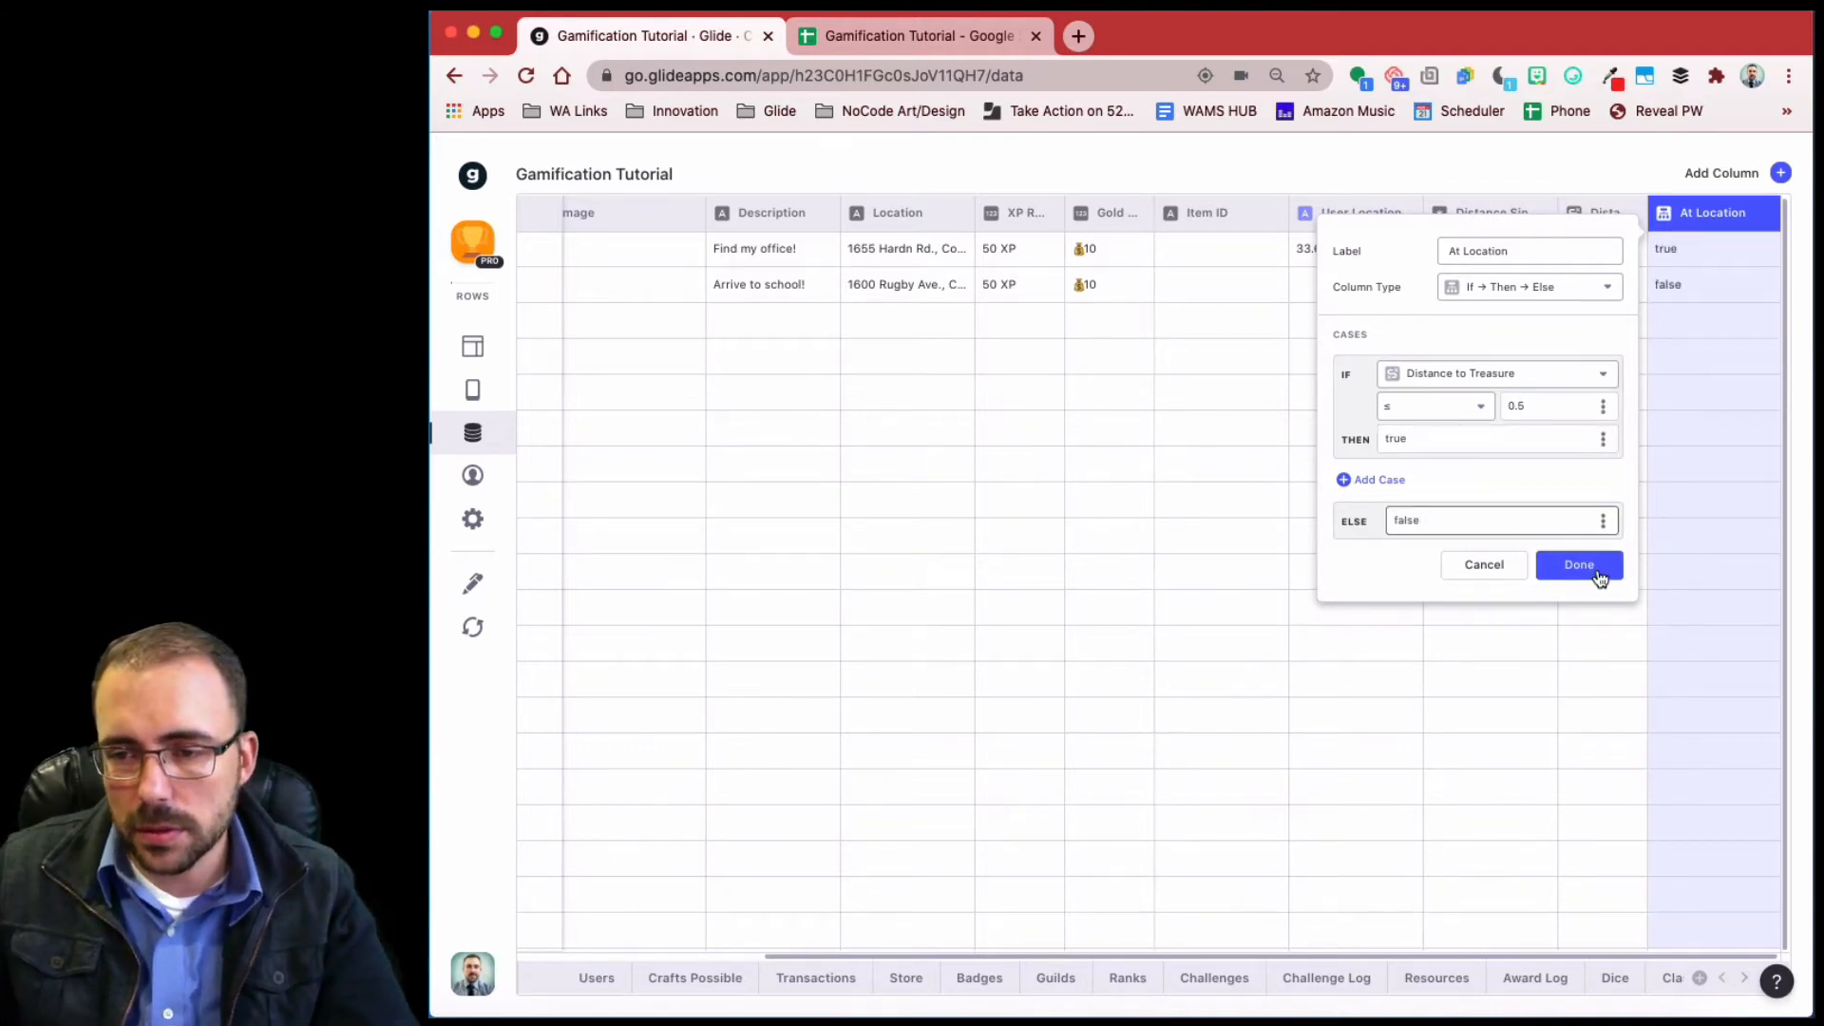
click(1595, 566)
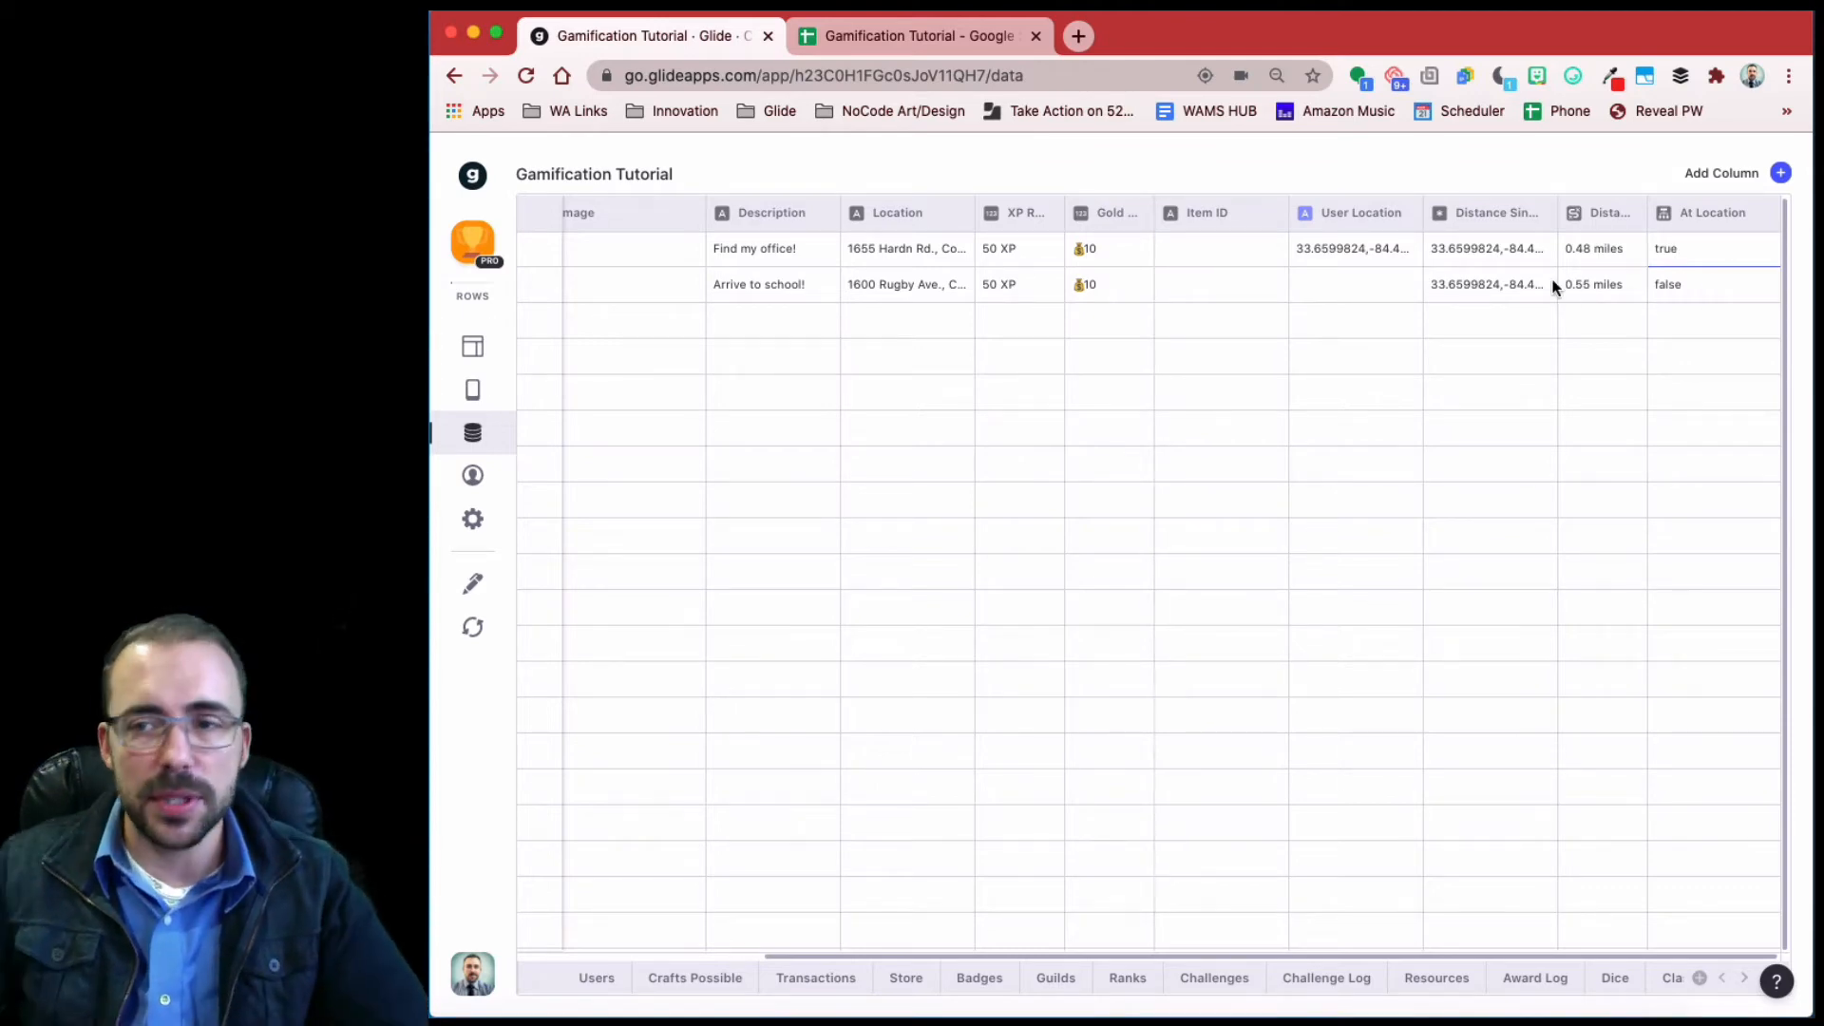
click(1672, 287)
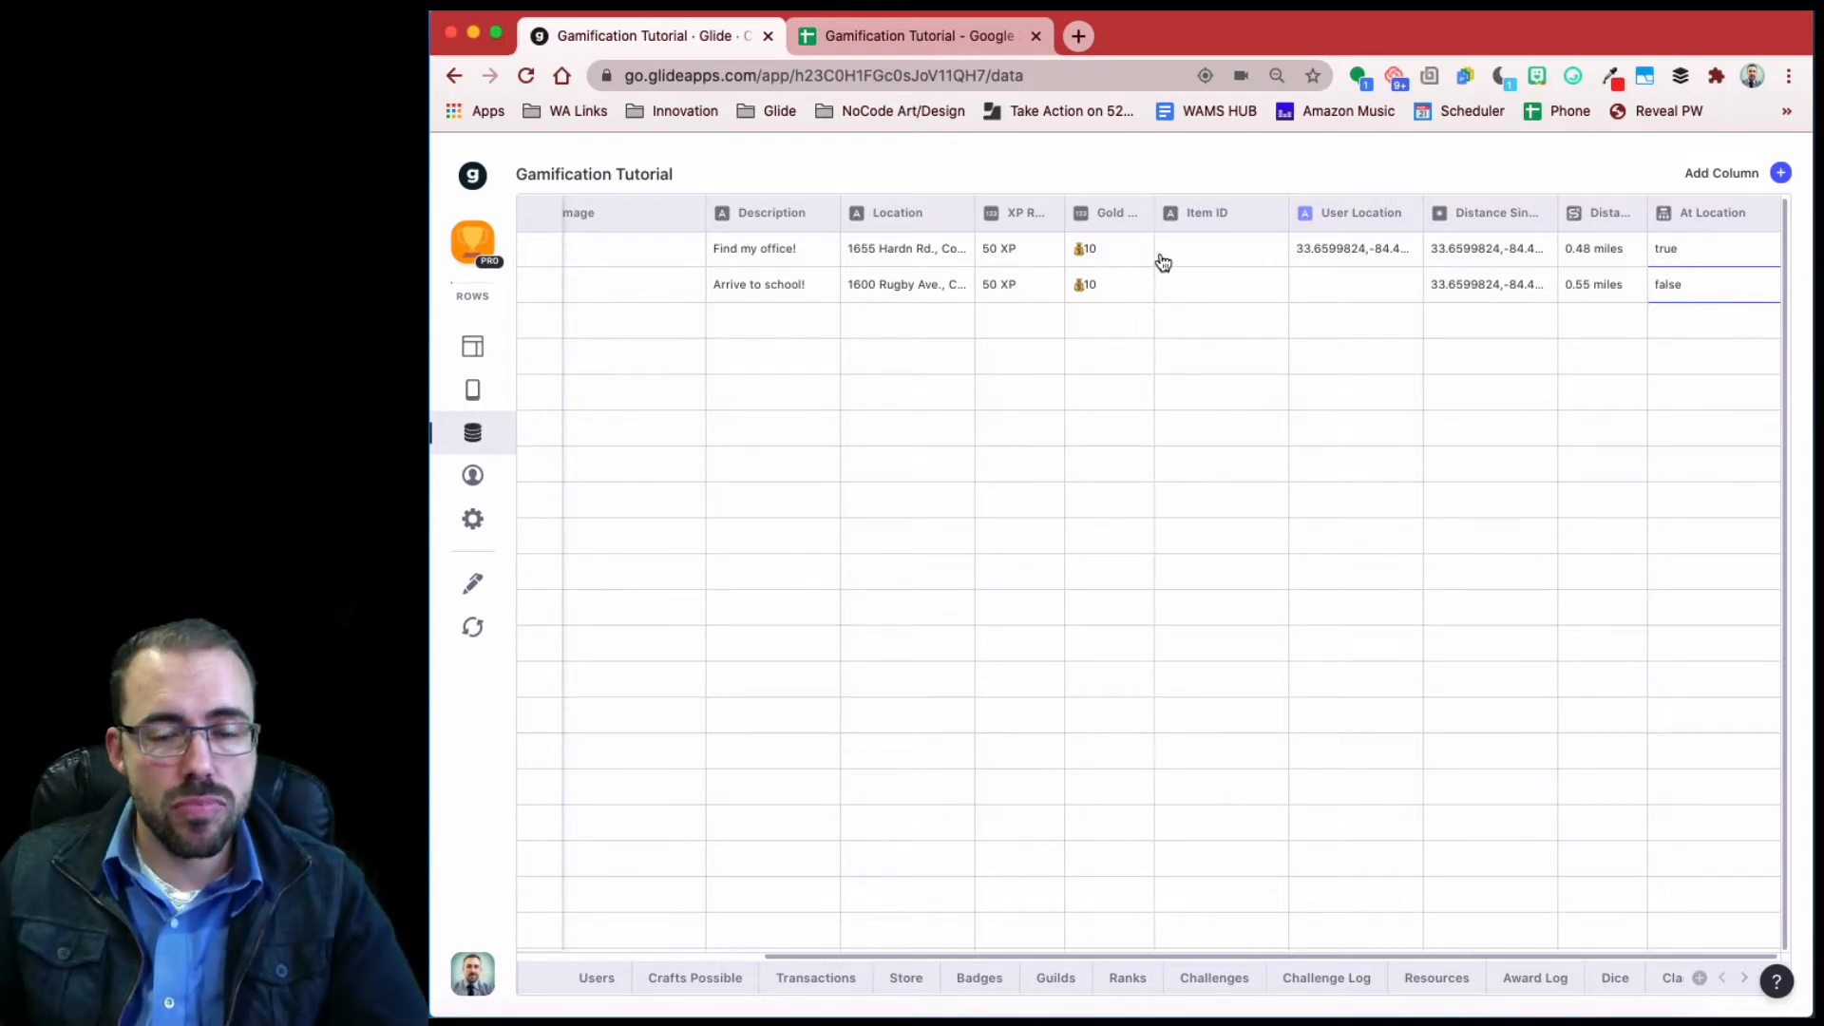
click(473, 353)
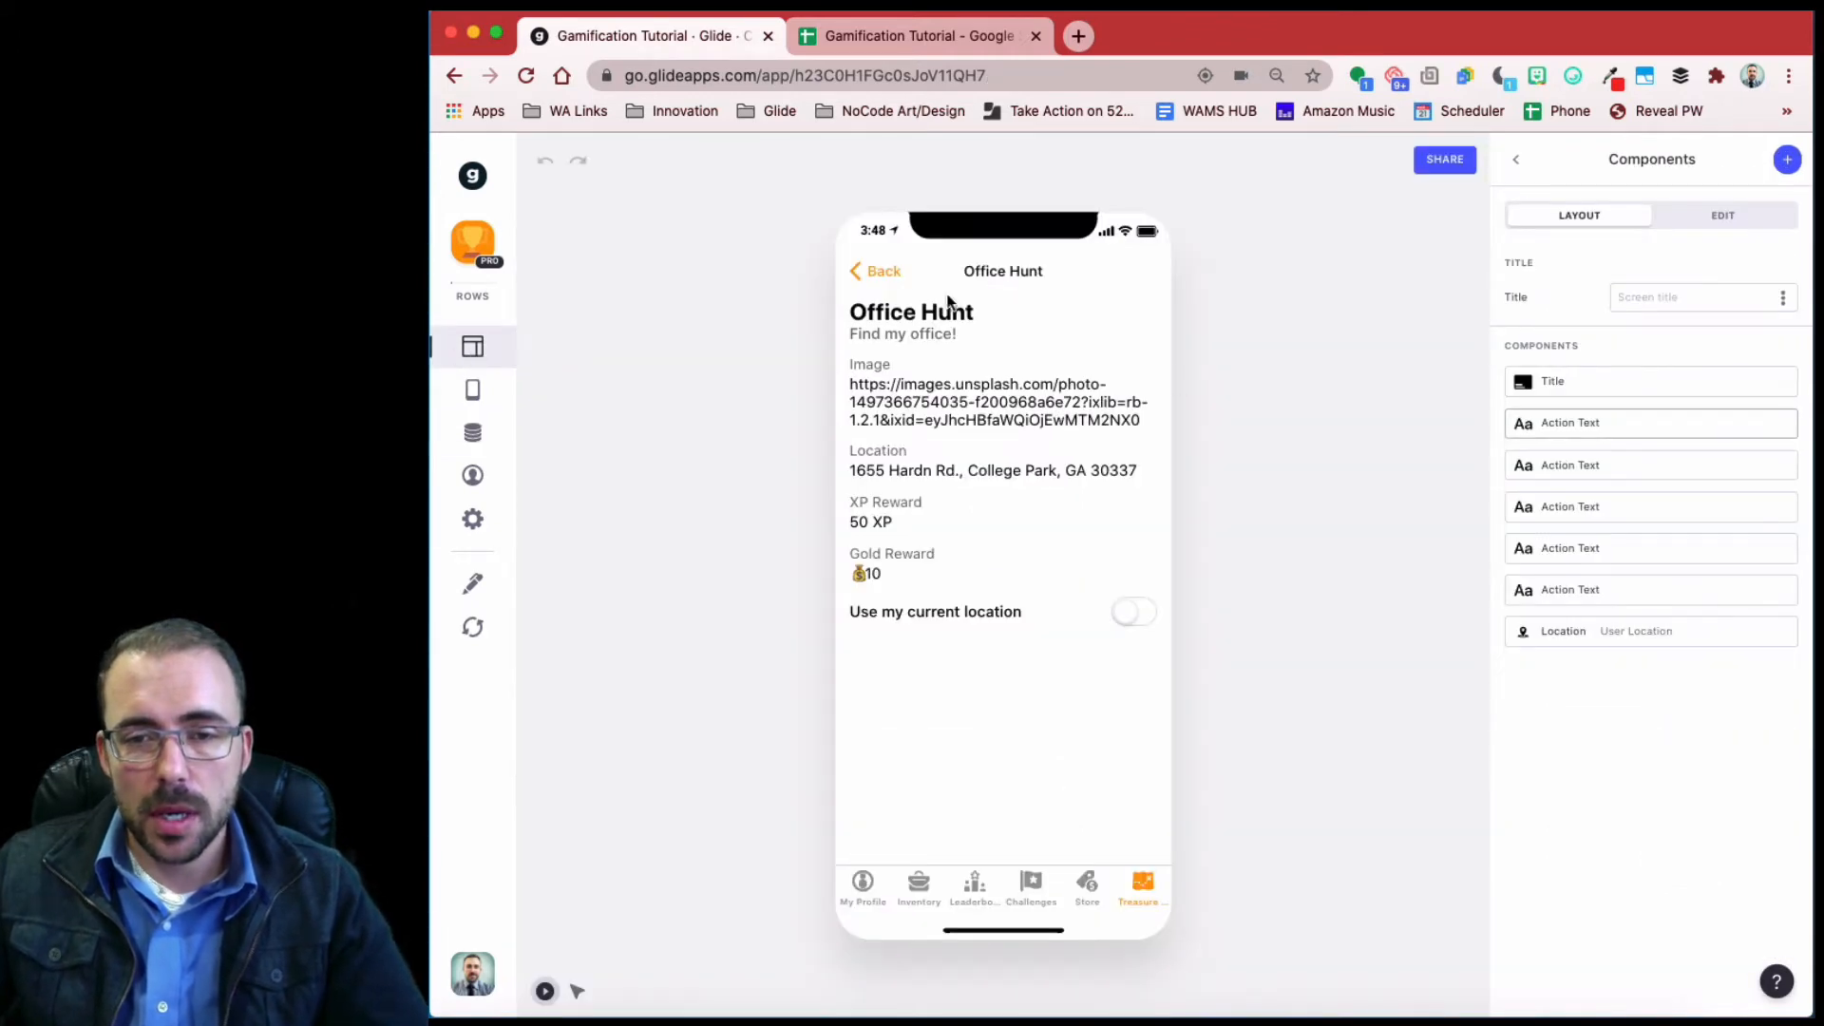
click(1132, 614)
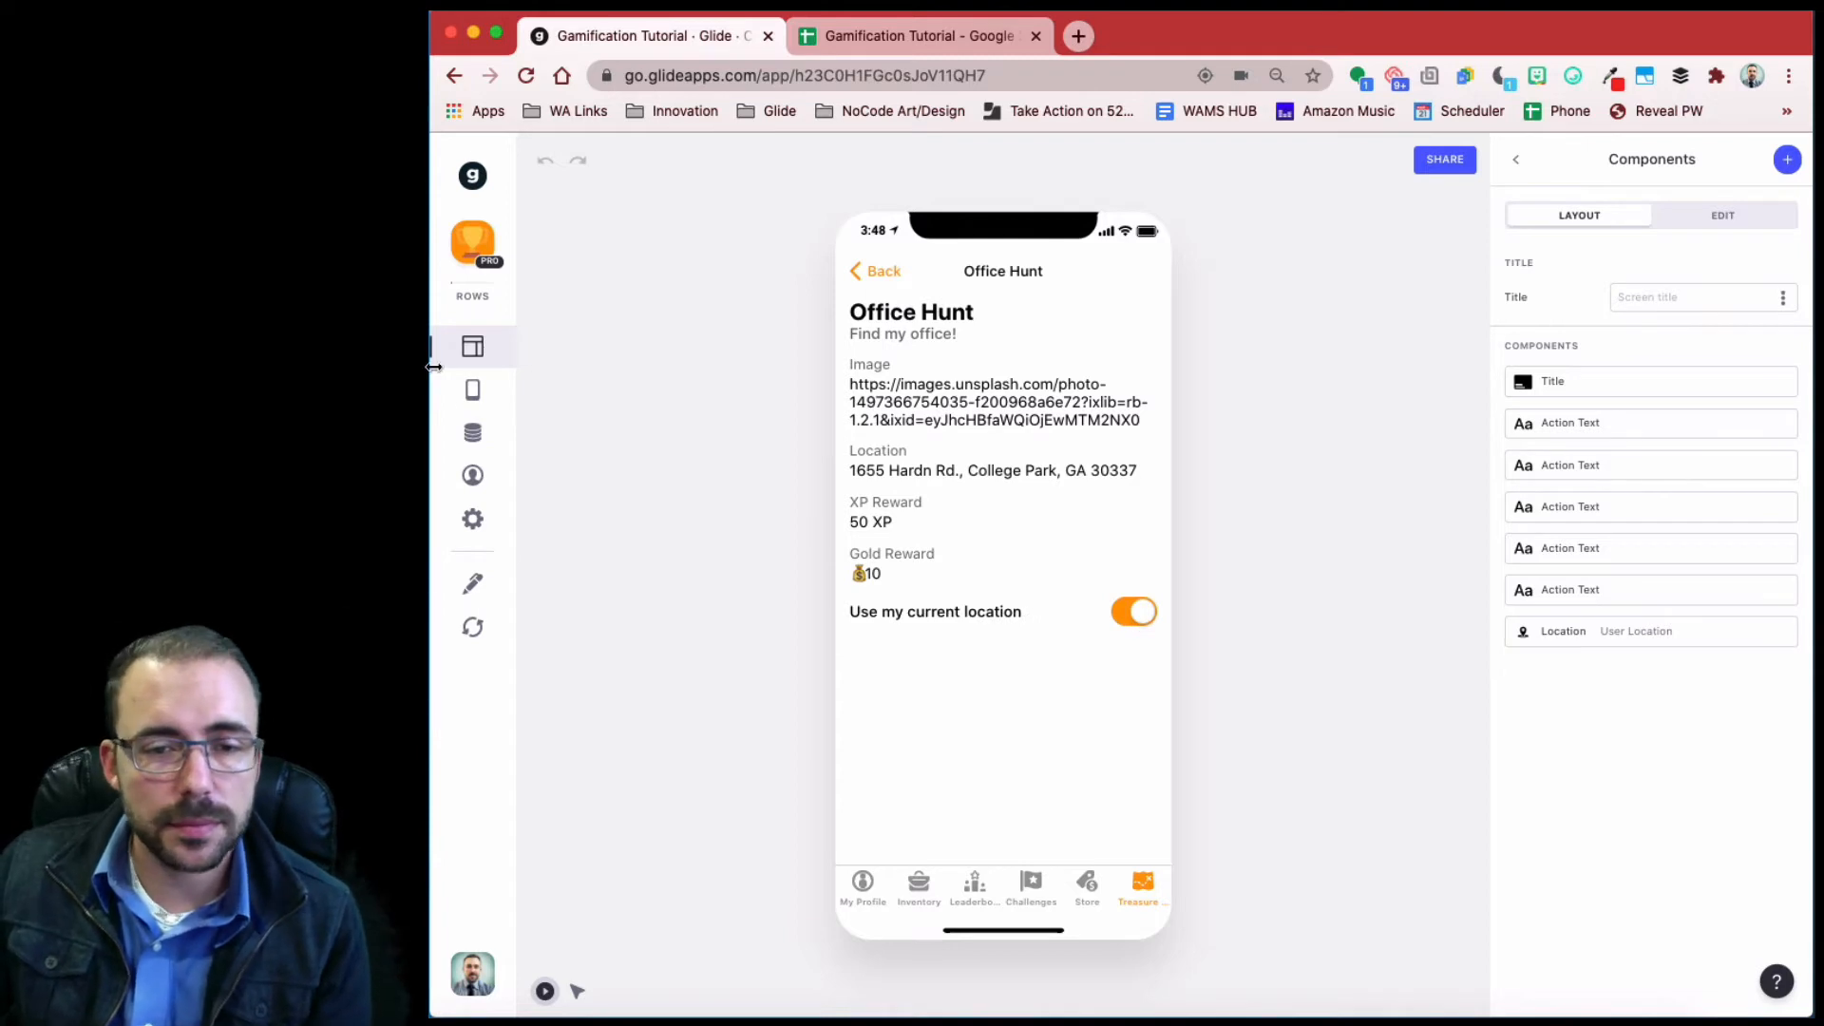
click(471, 434)
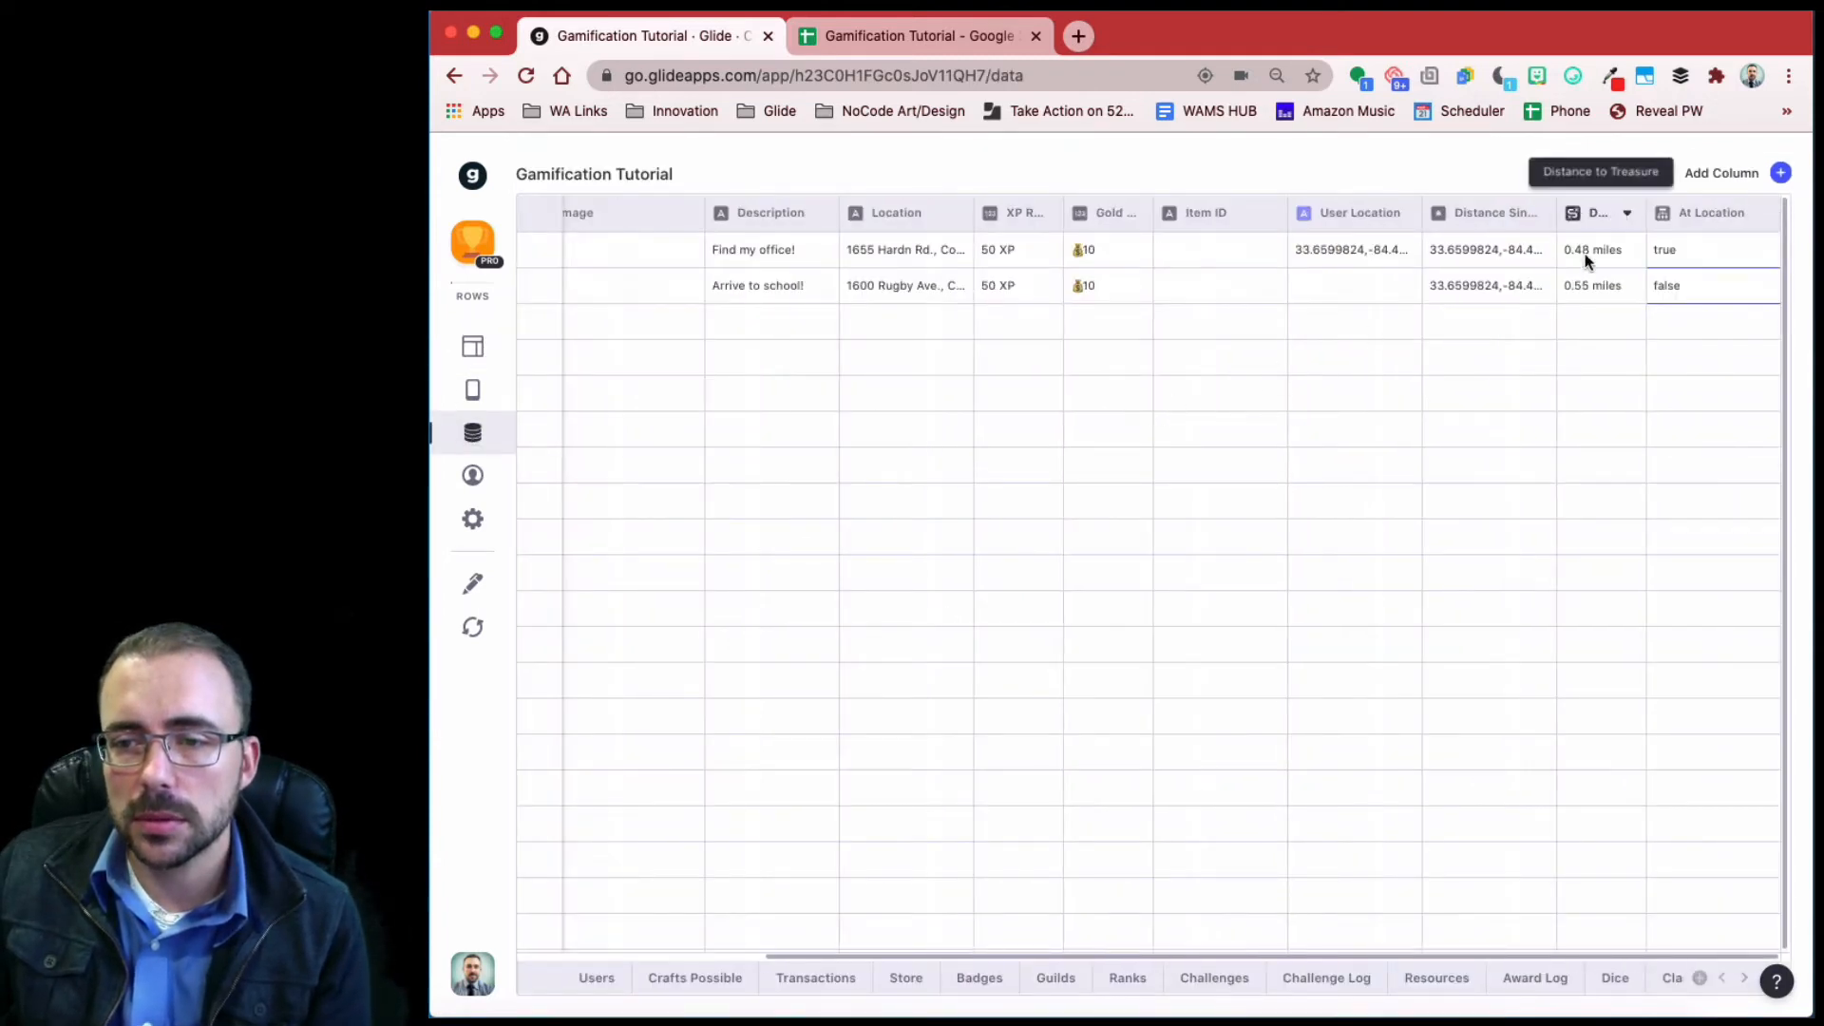
click(466, 349)
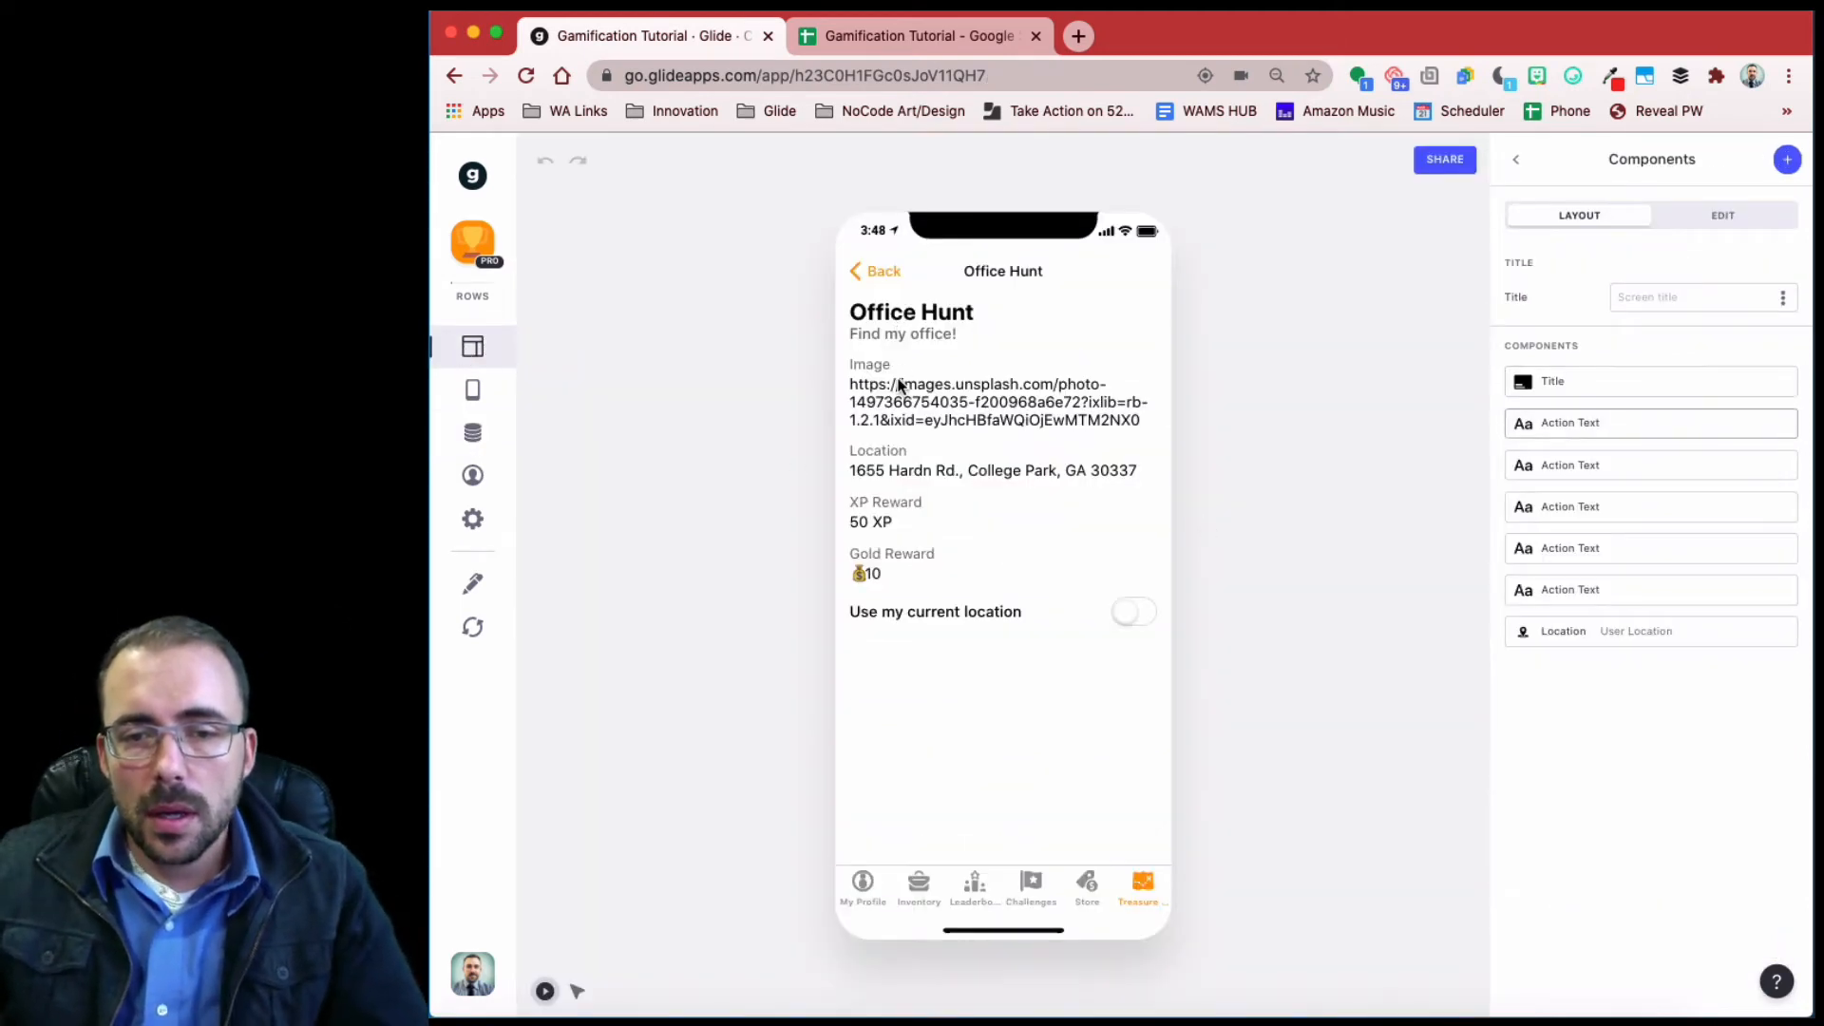
- Set the Title component's header image to the hunt's Image column
click(1626, 384)
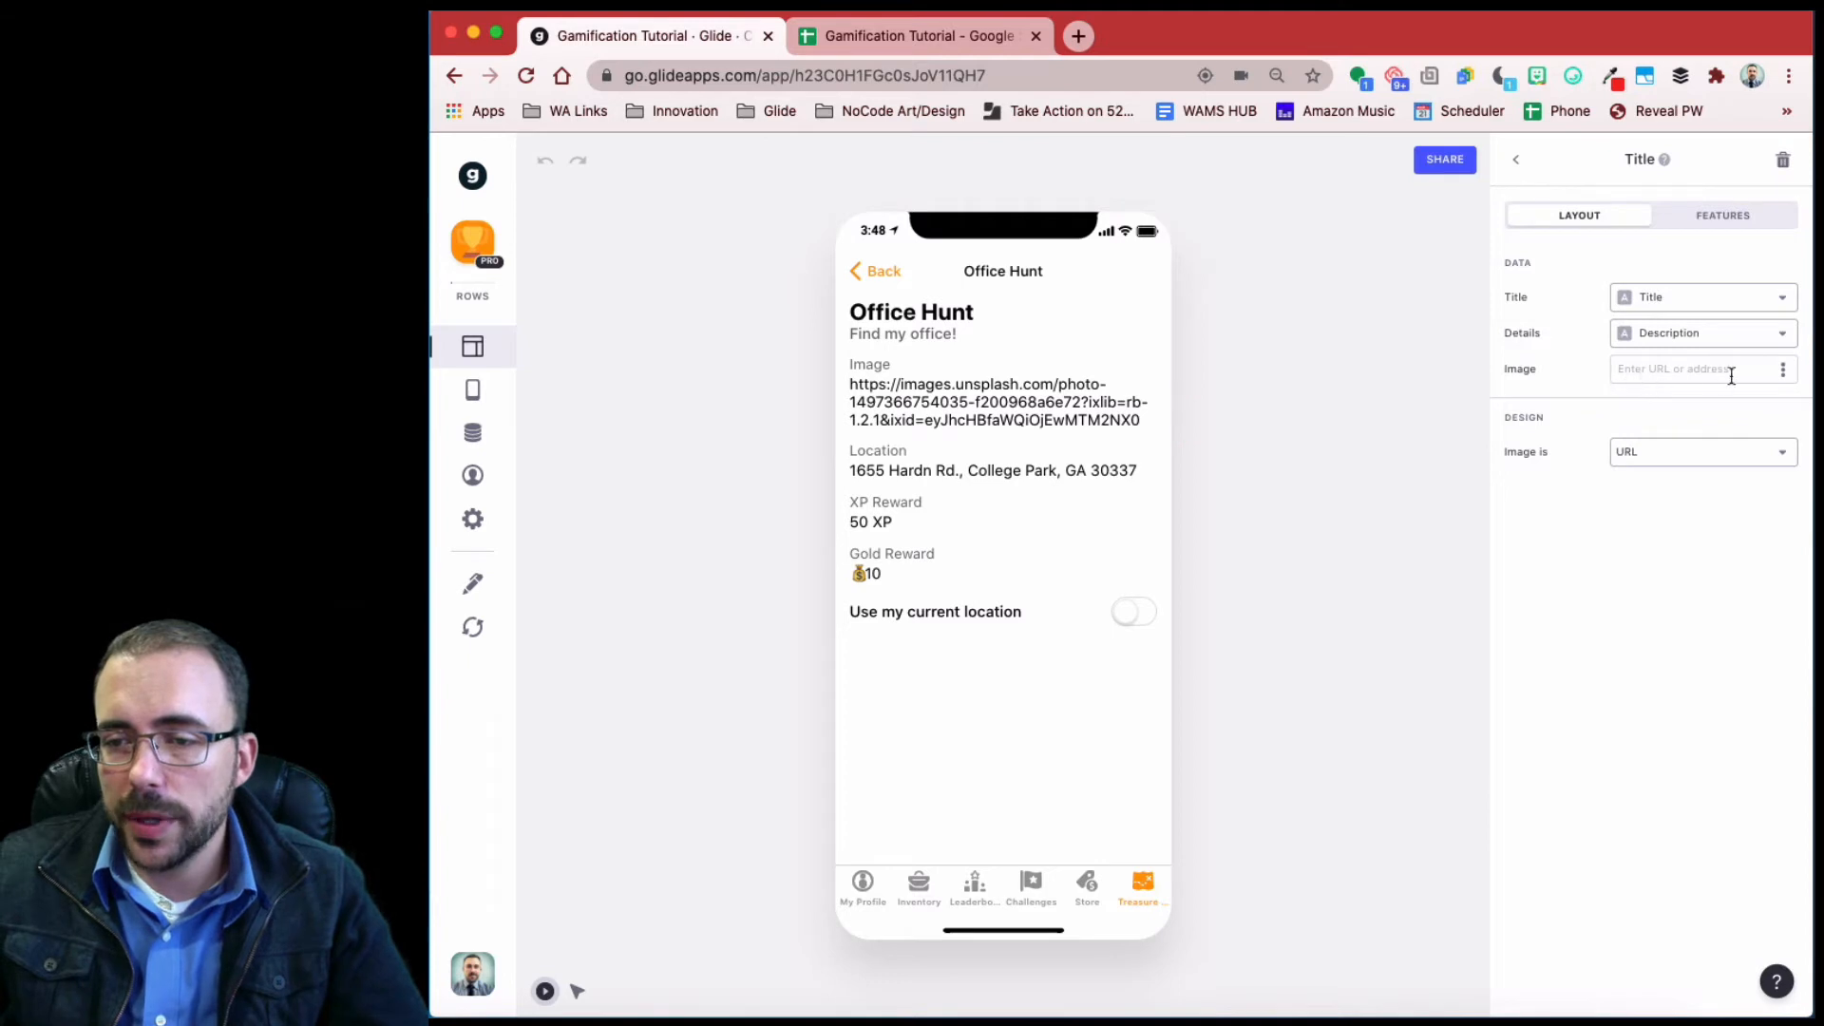
click(1782, 369)
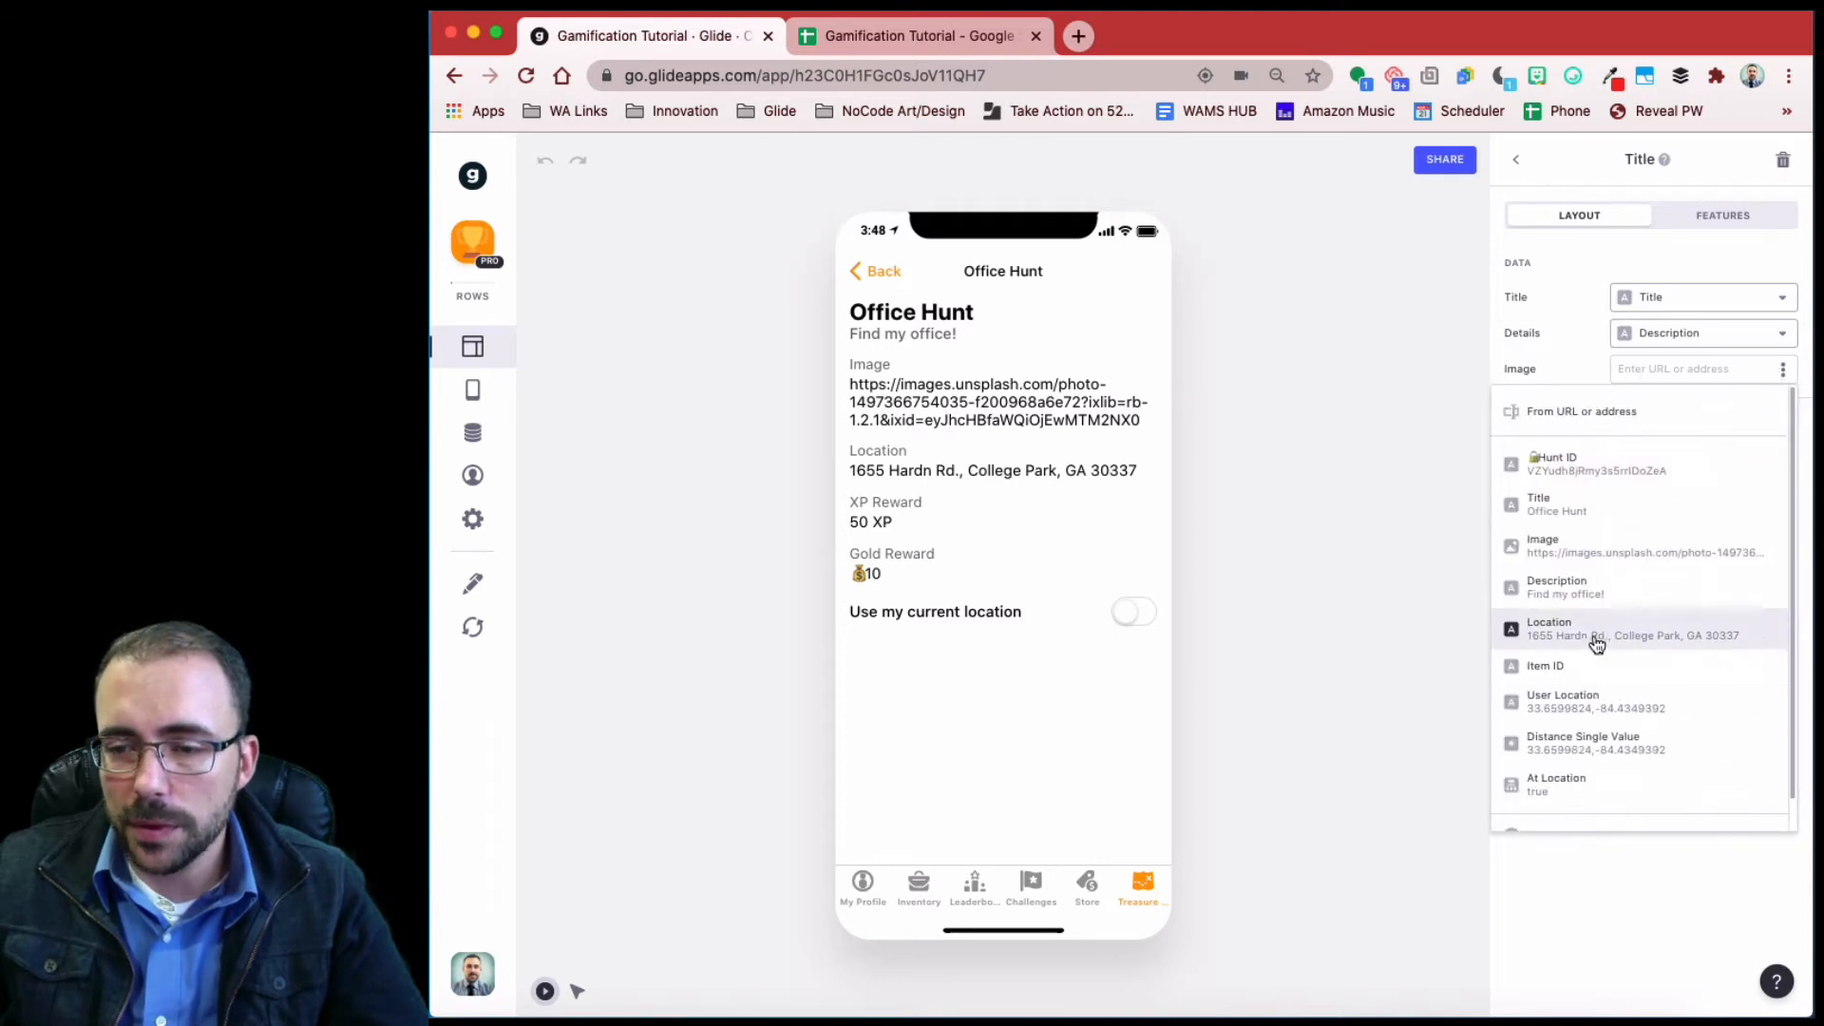
click(1581, 545)
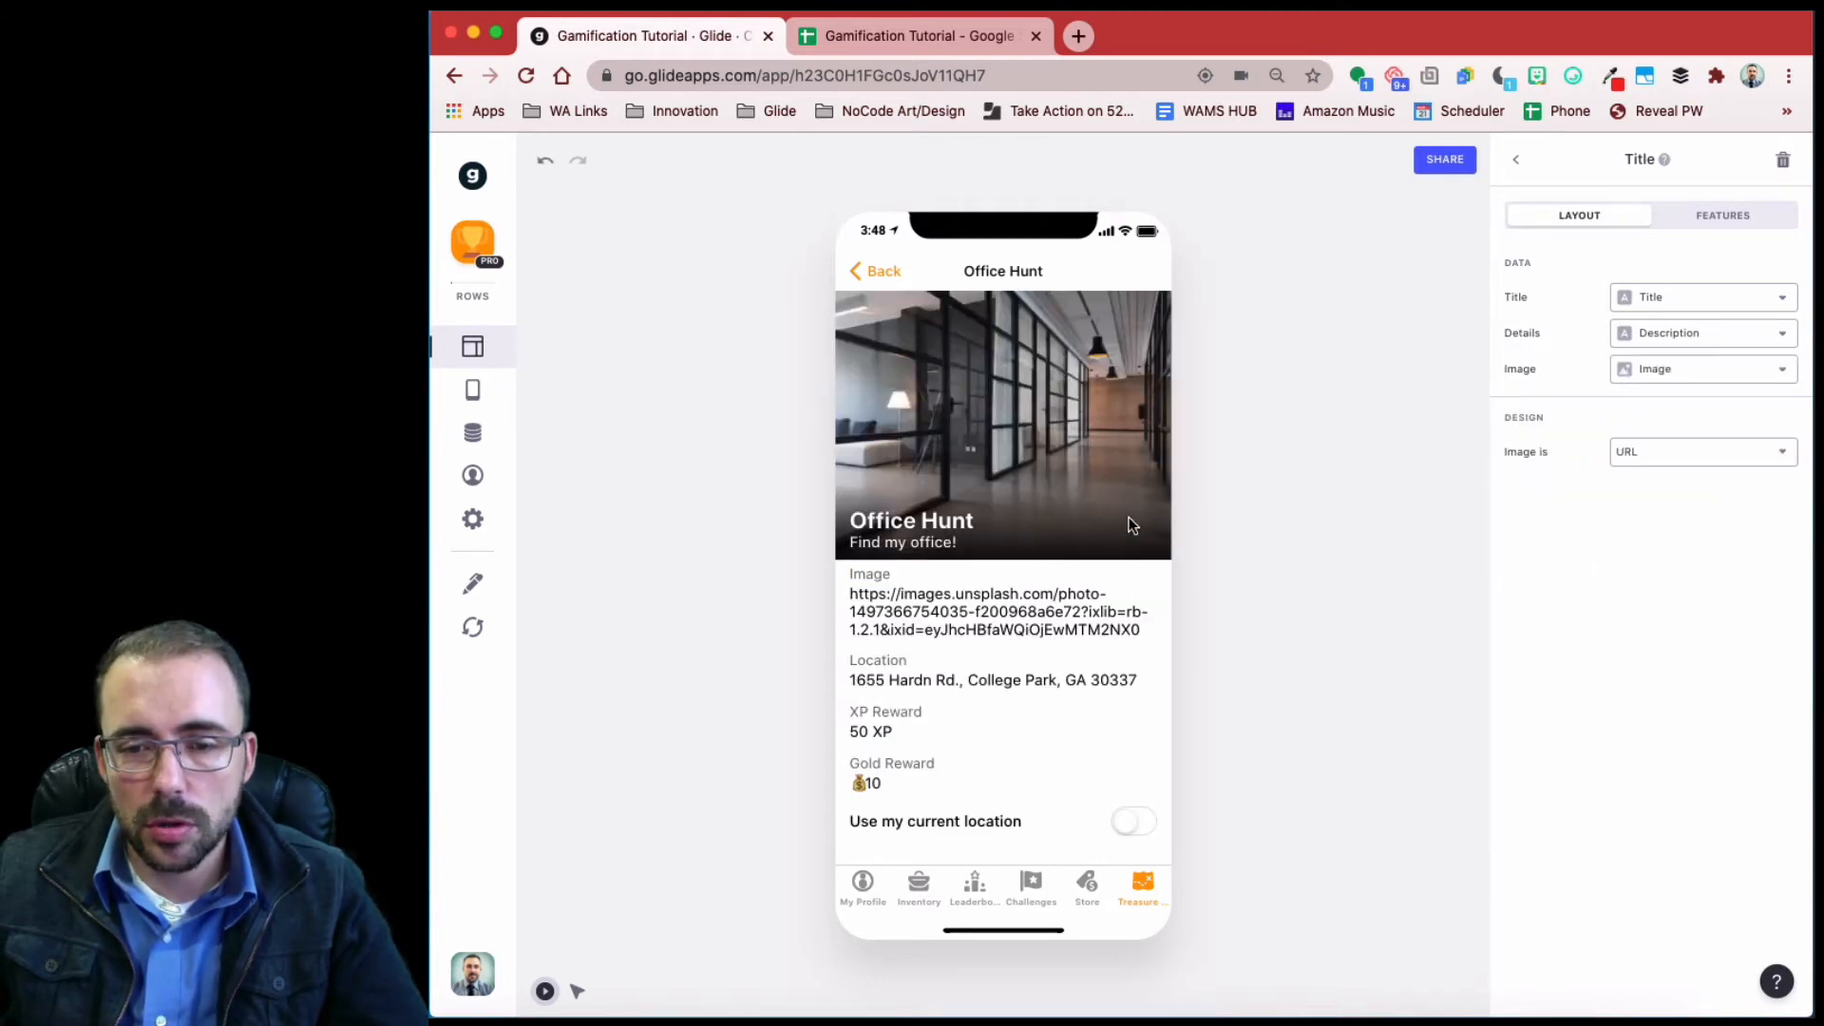
click(1516, 160)
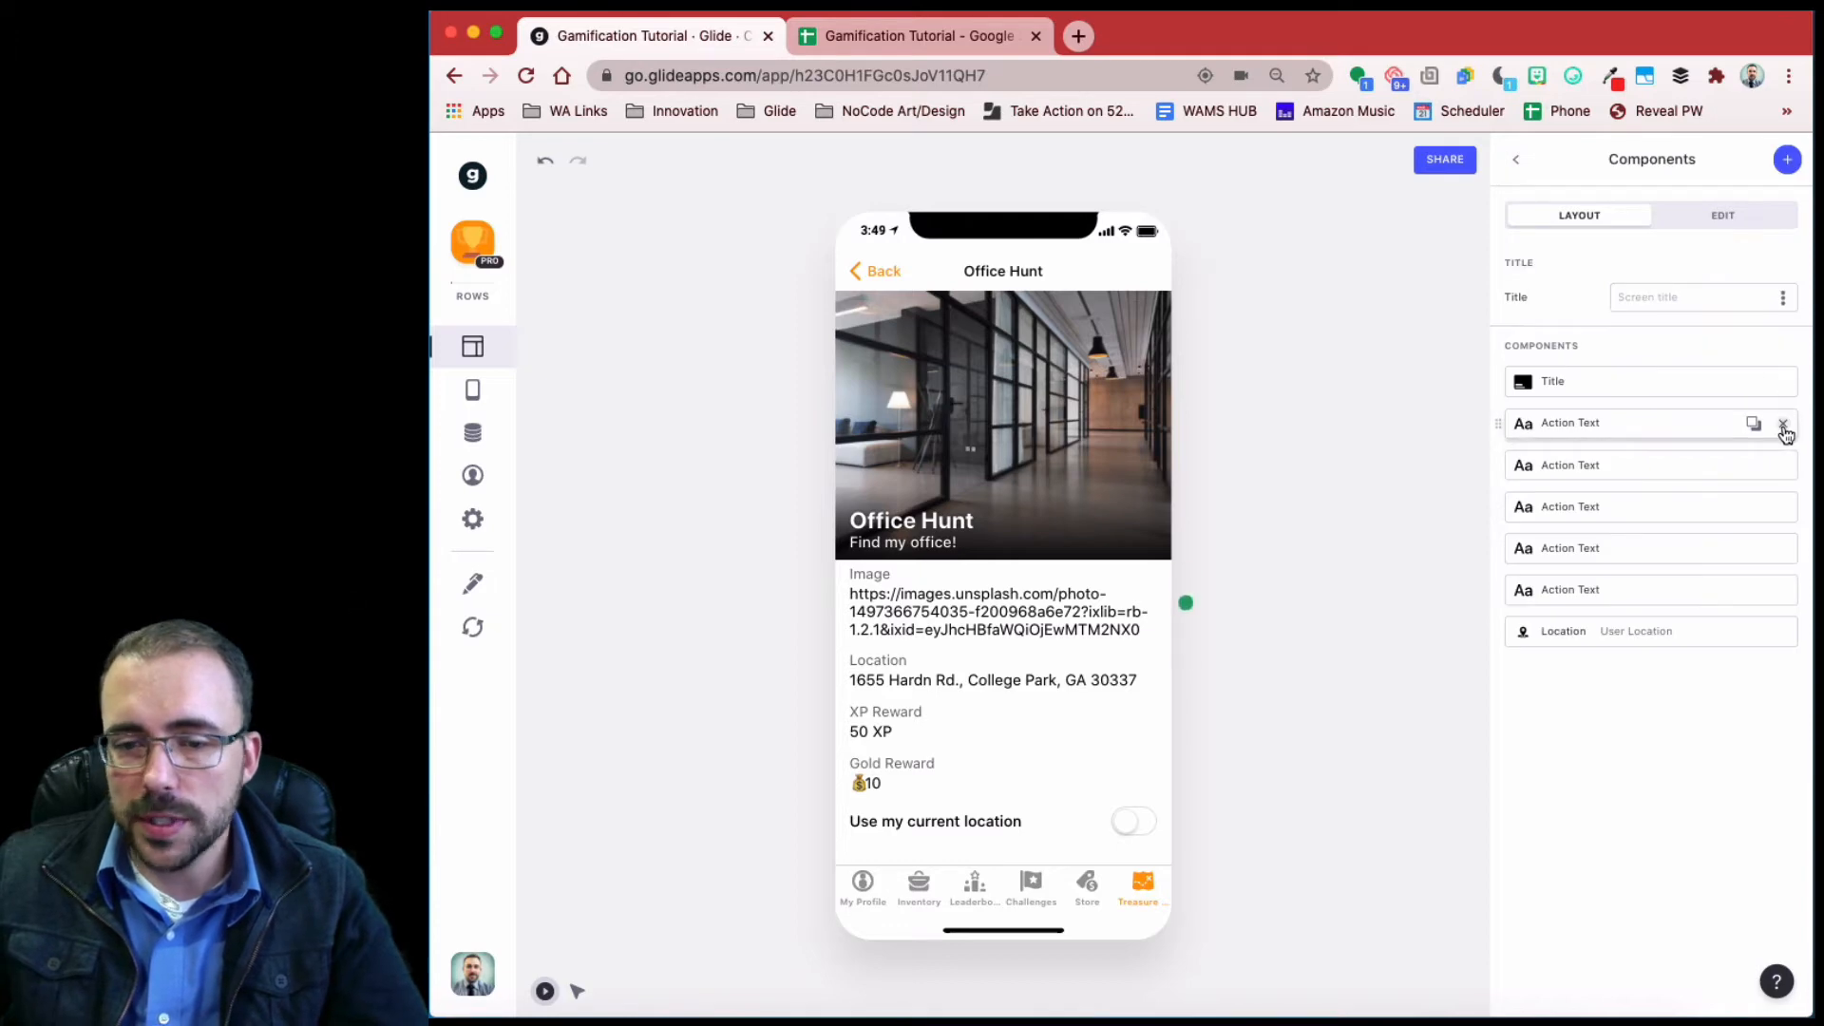
- Delete the Image, Location, XP Reward and Gold Reward text fields from the screen
click(1783, 424)
click(1783, 424)
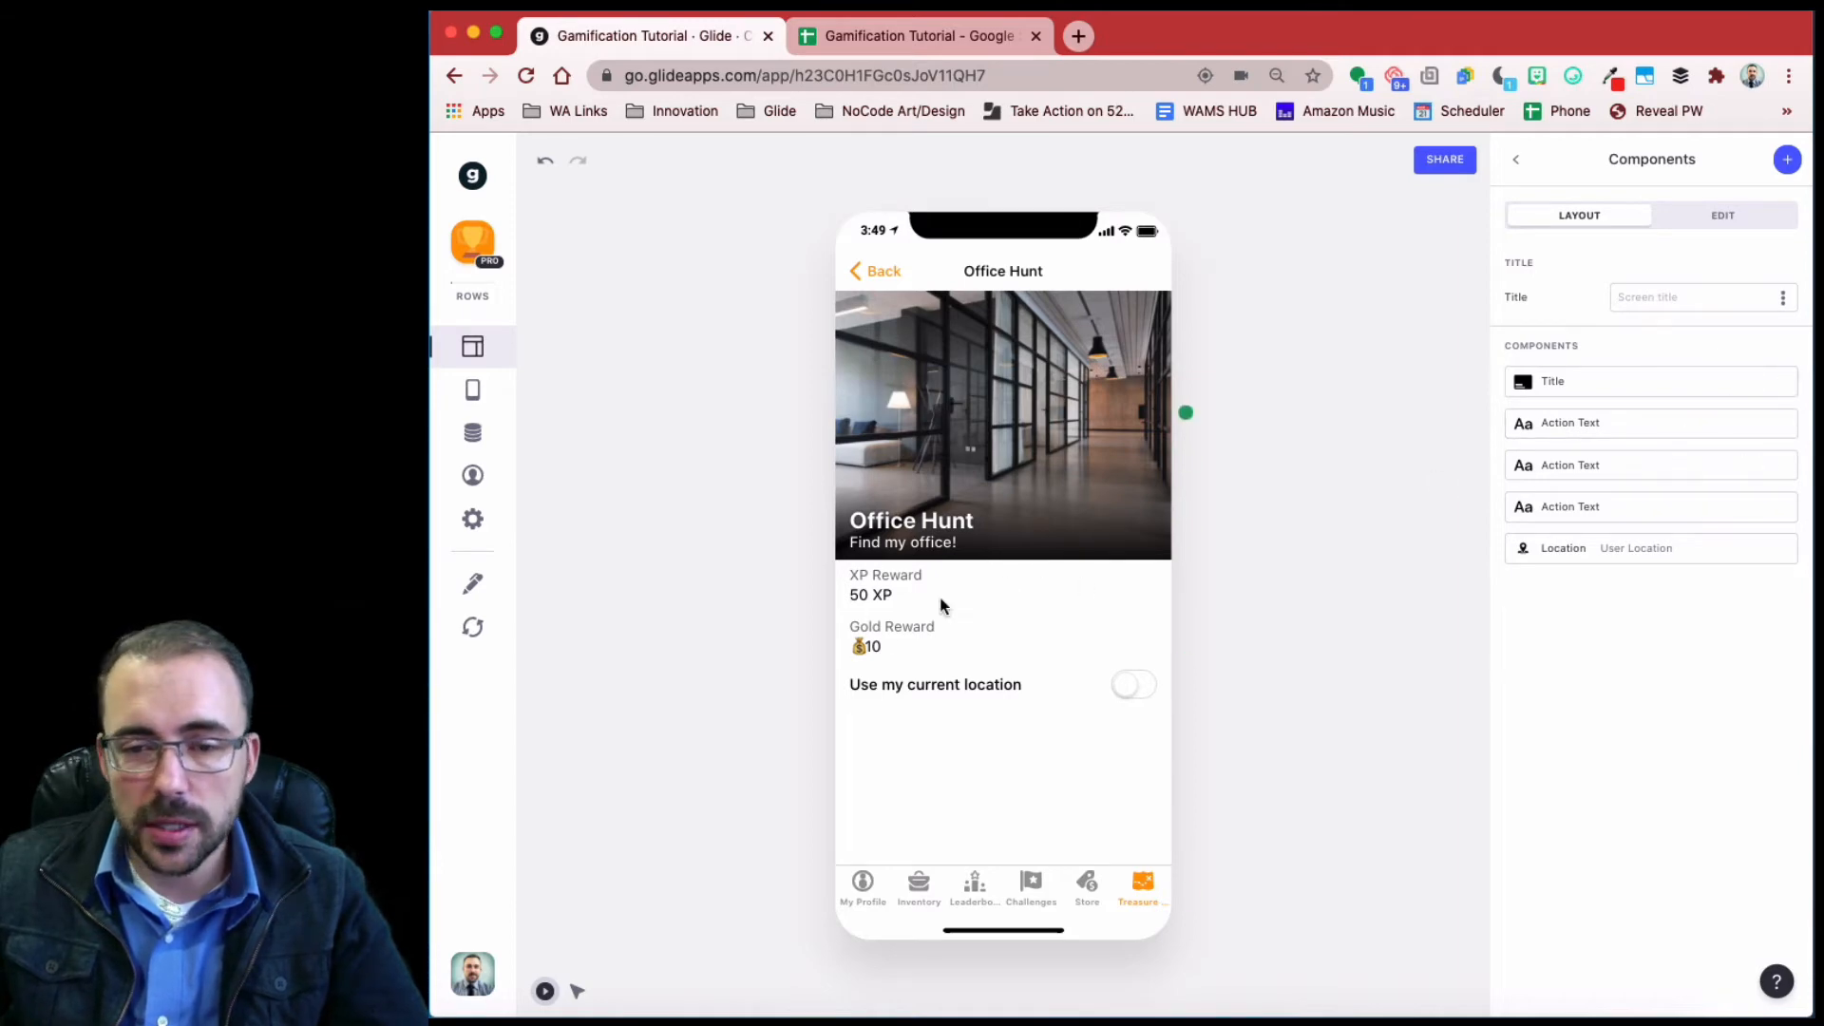
click(1783, 425)
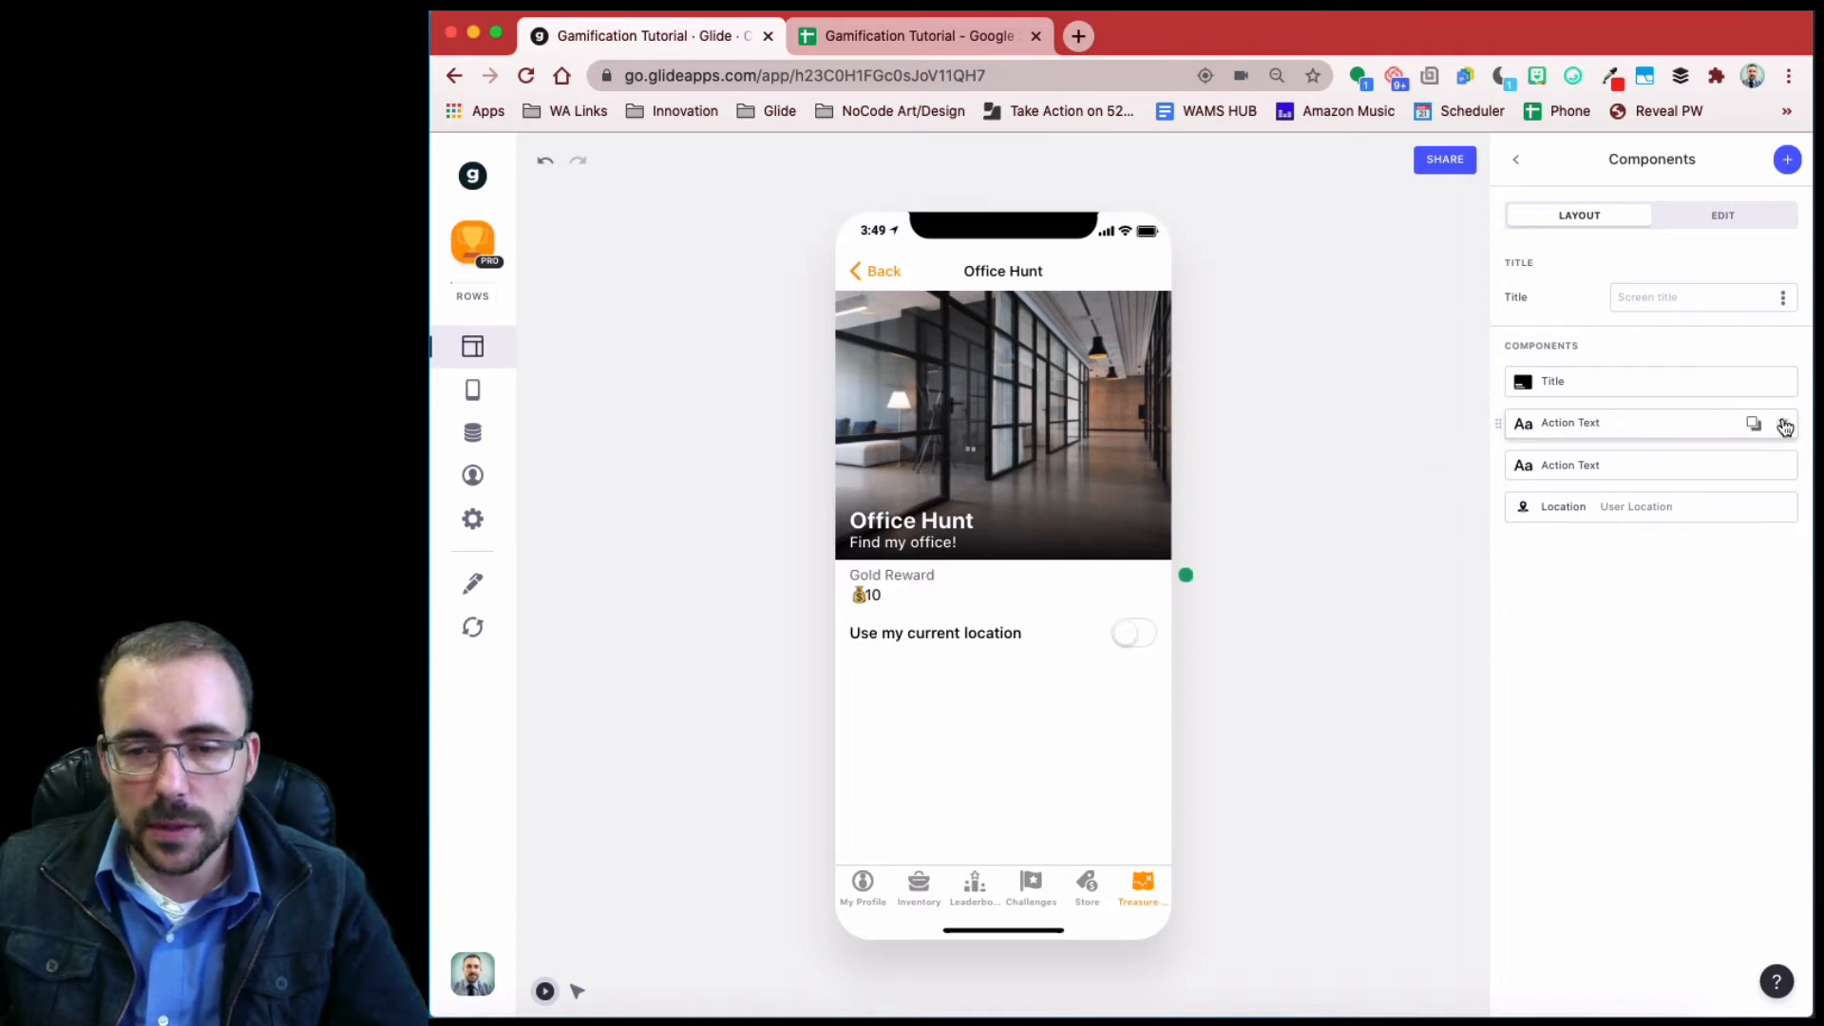
click(1783, 424)
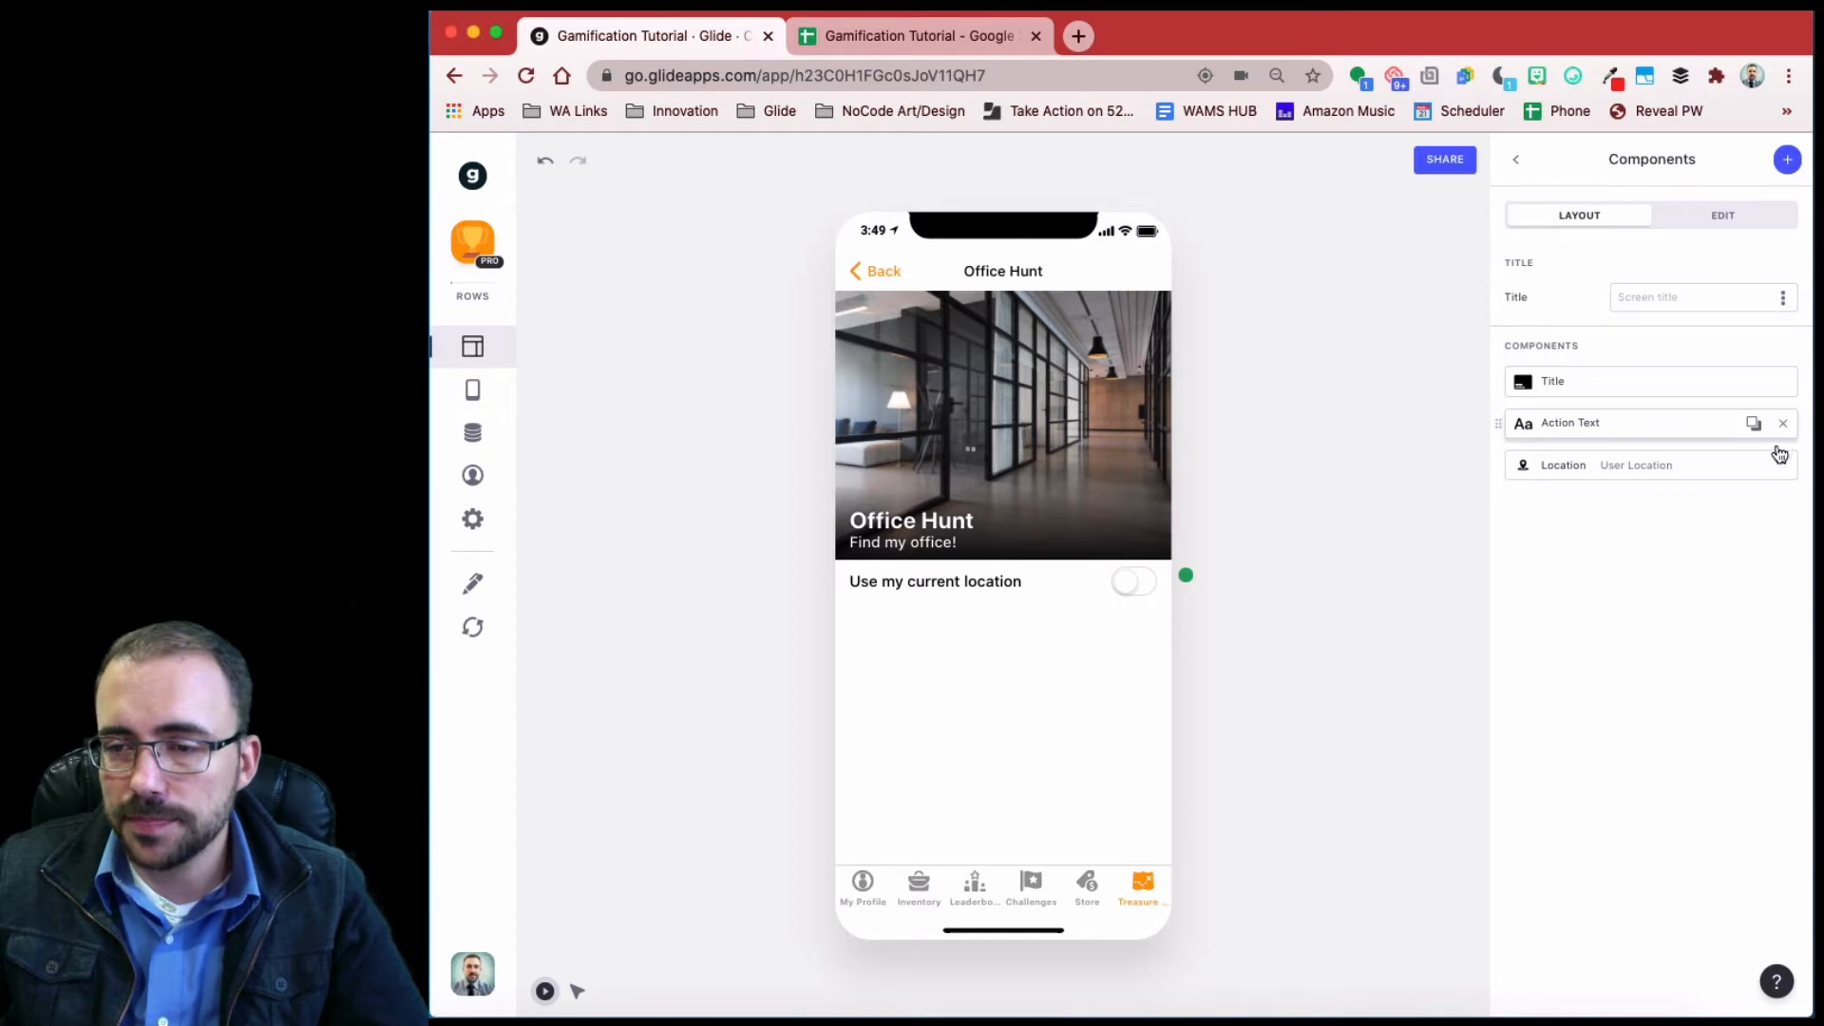
- Add a Basic Table component titled 'Rewards' to the detail screen
click(1787, 159)
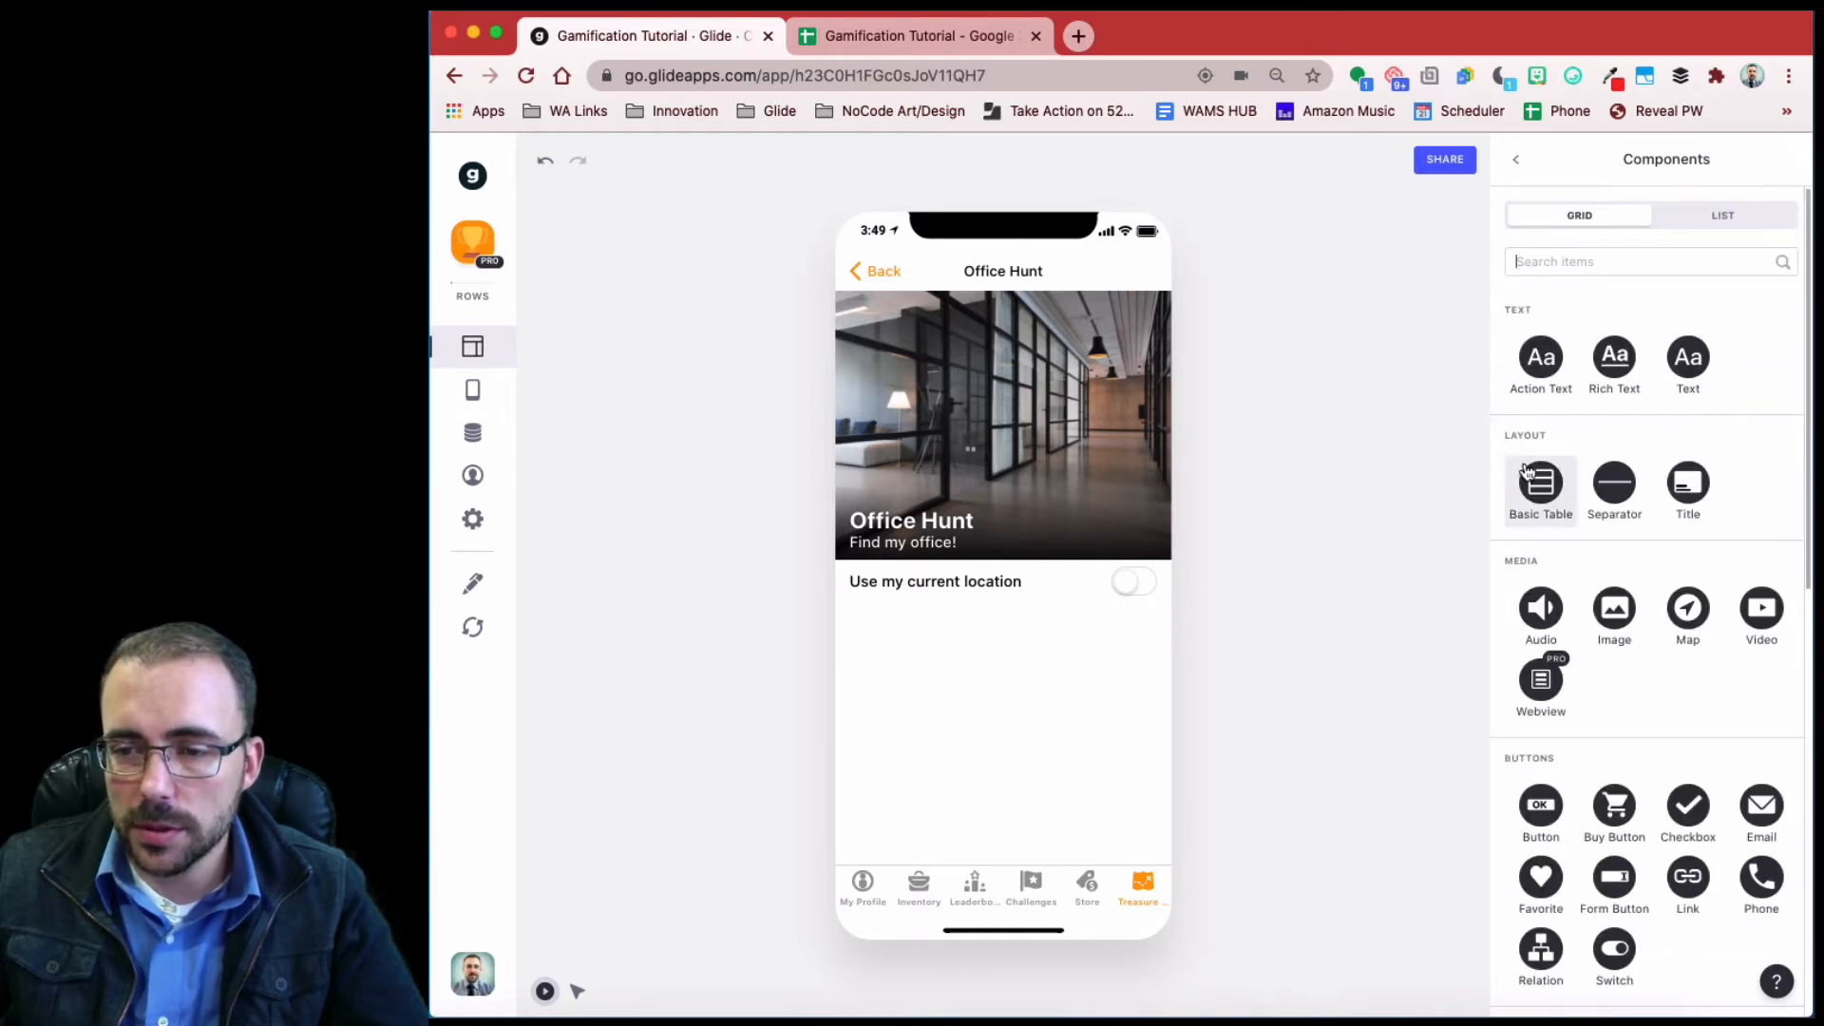
click(1526, 473)
click(1720, 355)
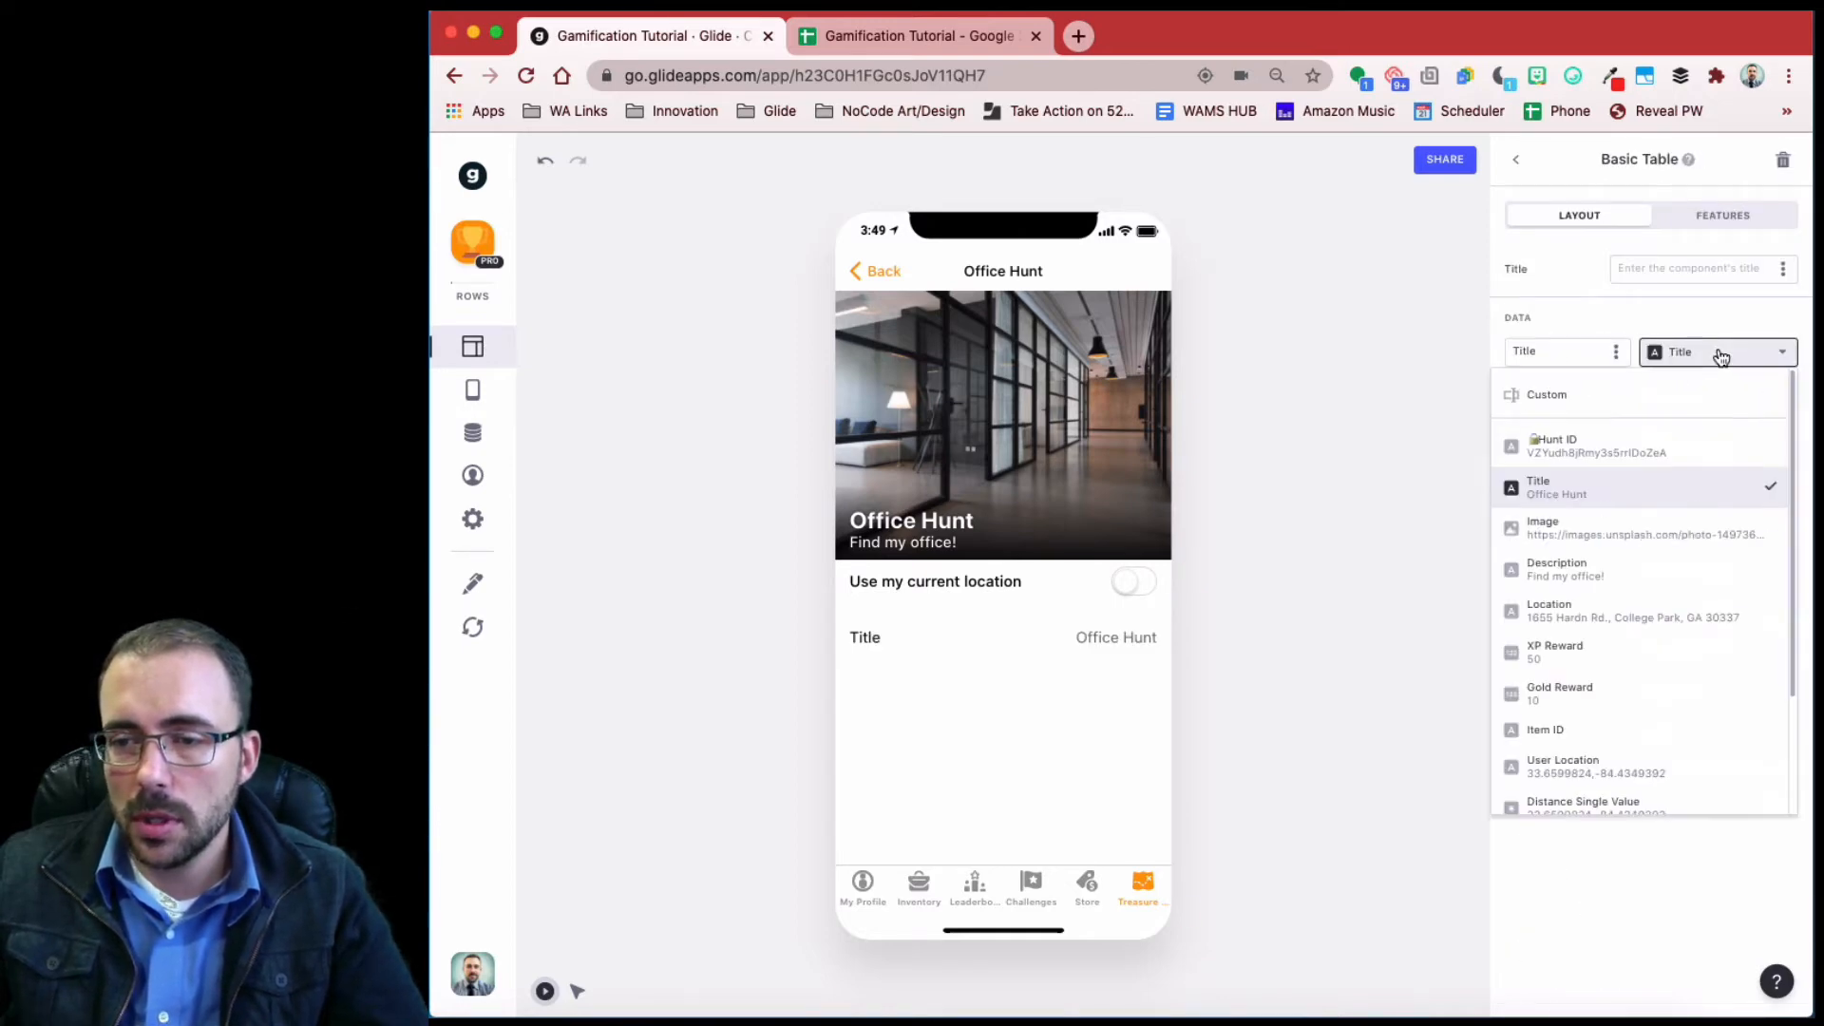
click(1686, 269)
text(Rewards)
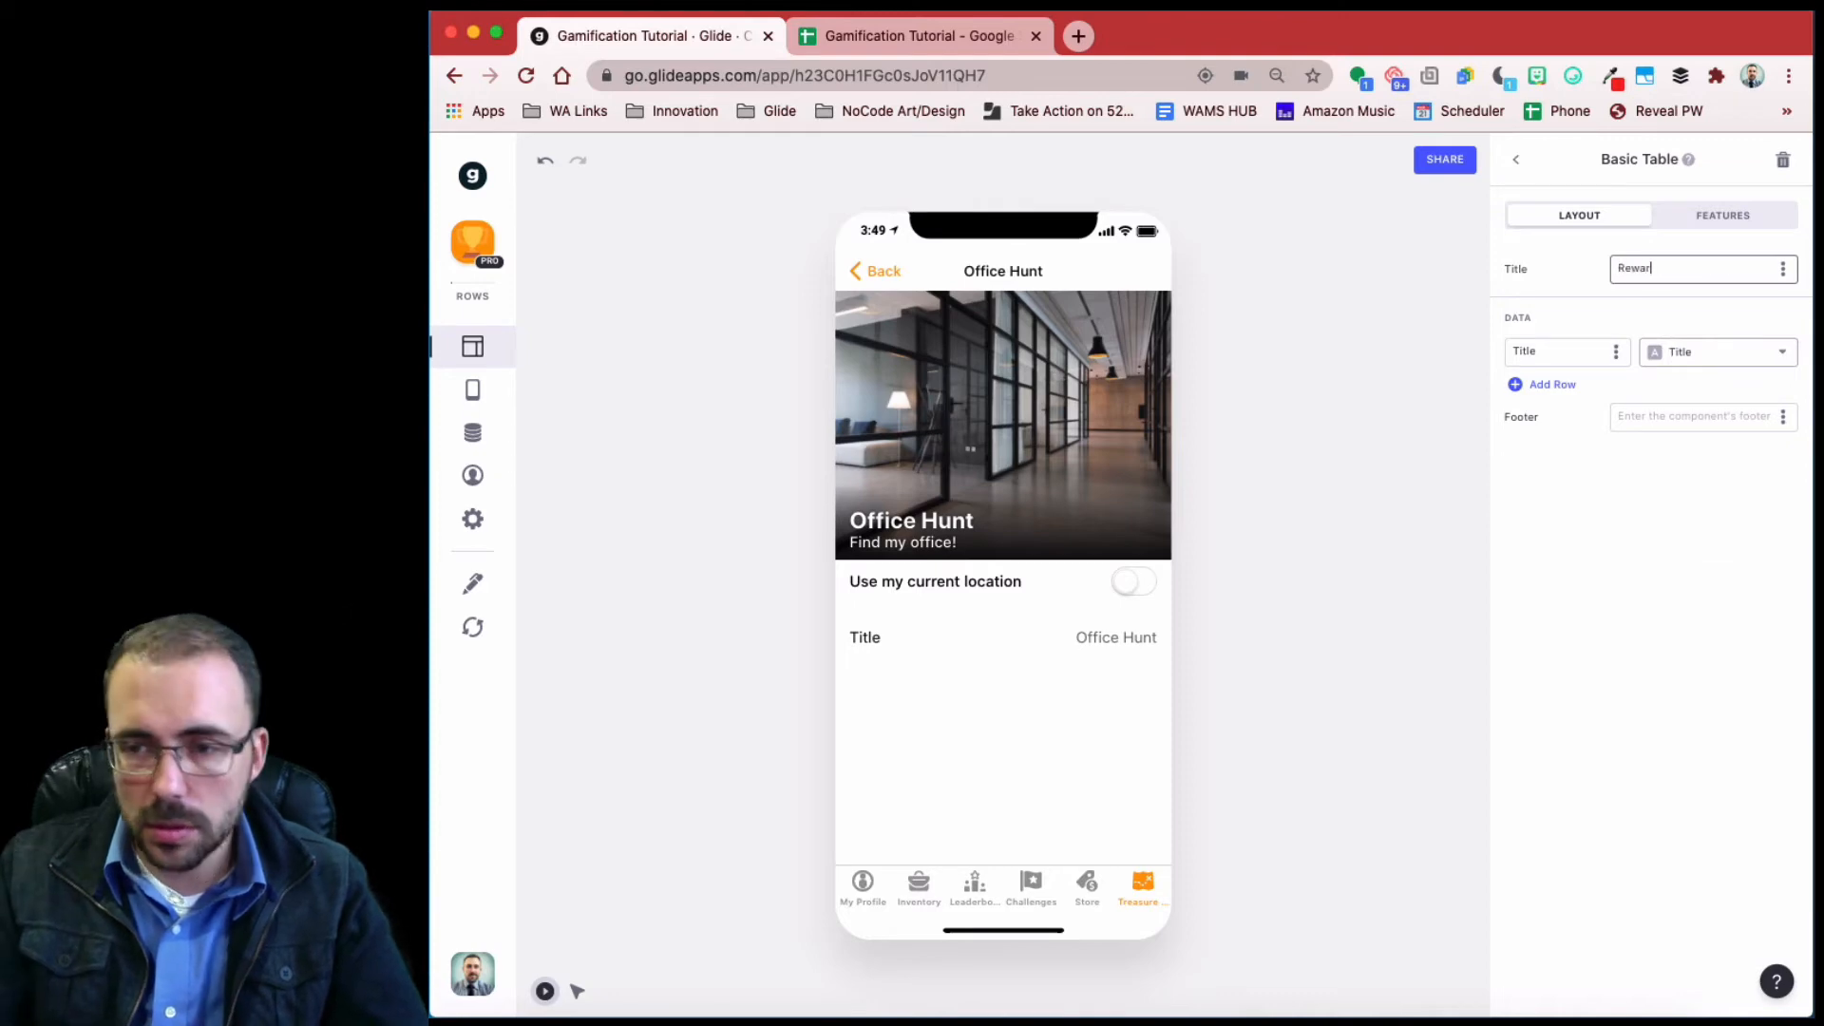
- Fill the Rewards table rows with XP Reward and Gold Reward, adding a third row
click(1692, 368)
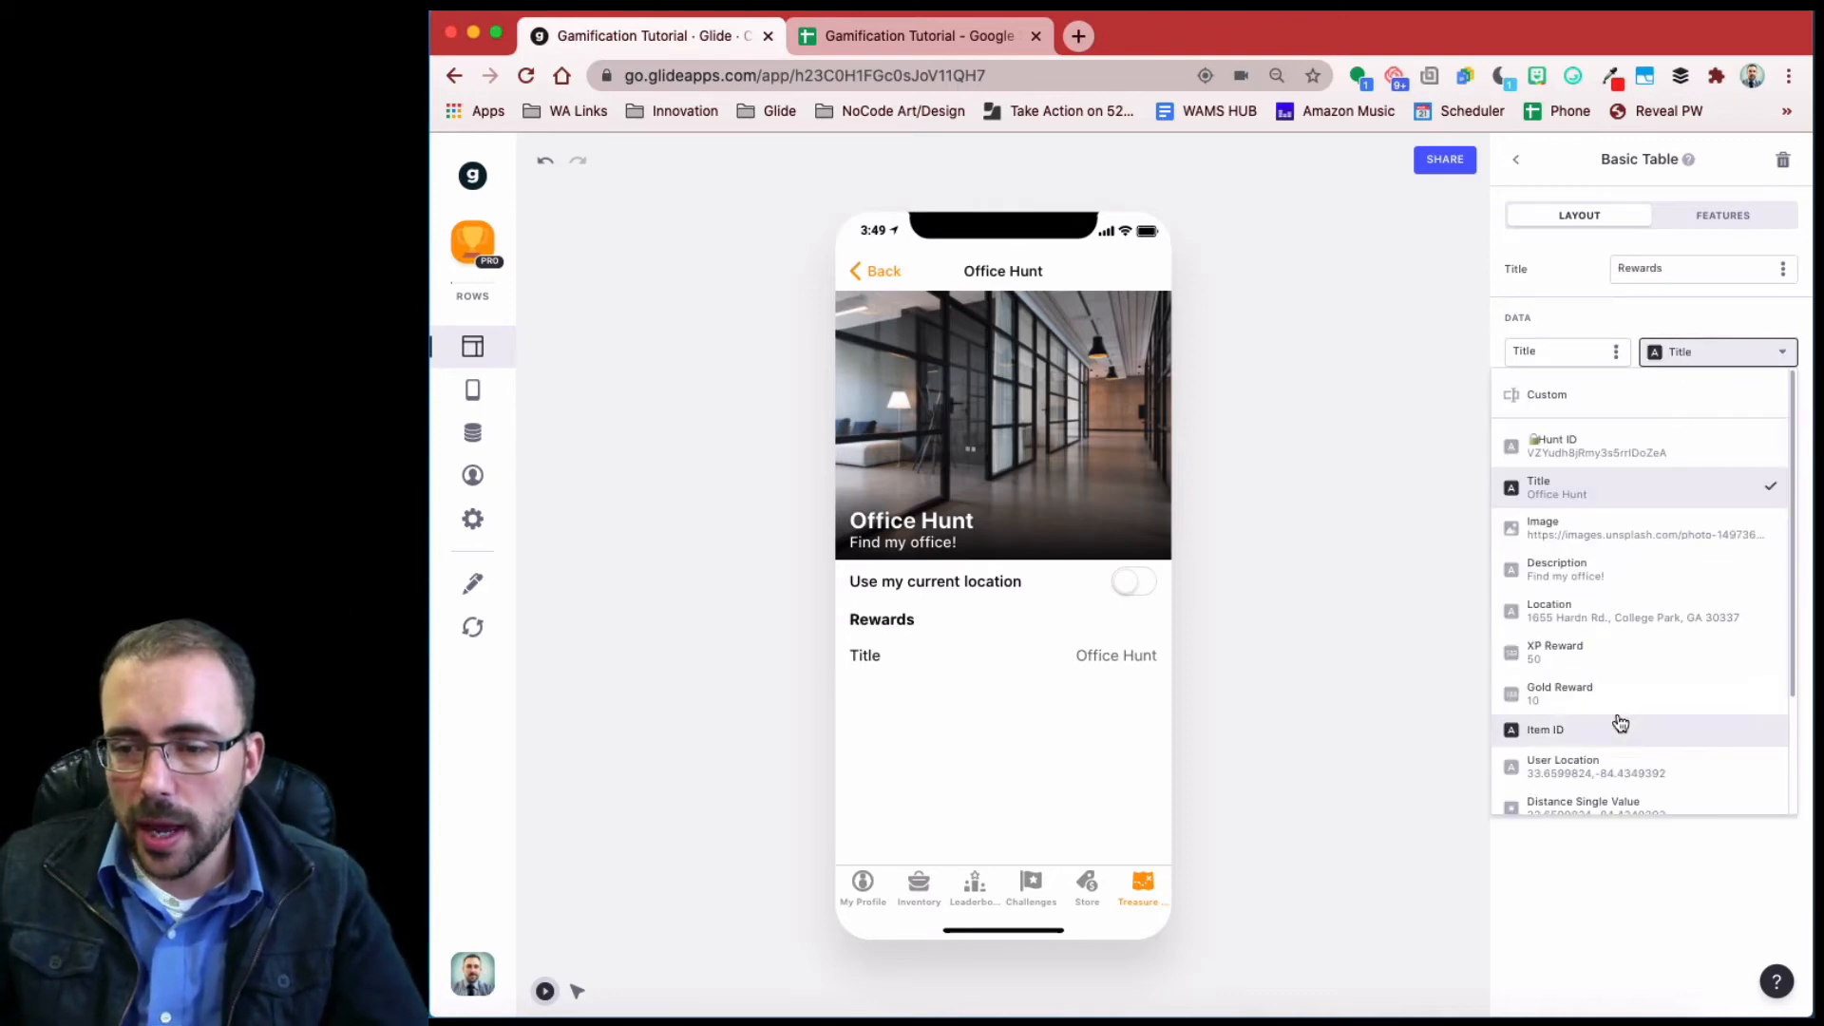
click(1609, 660)
click(1548, 385)
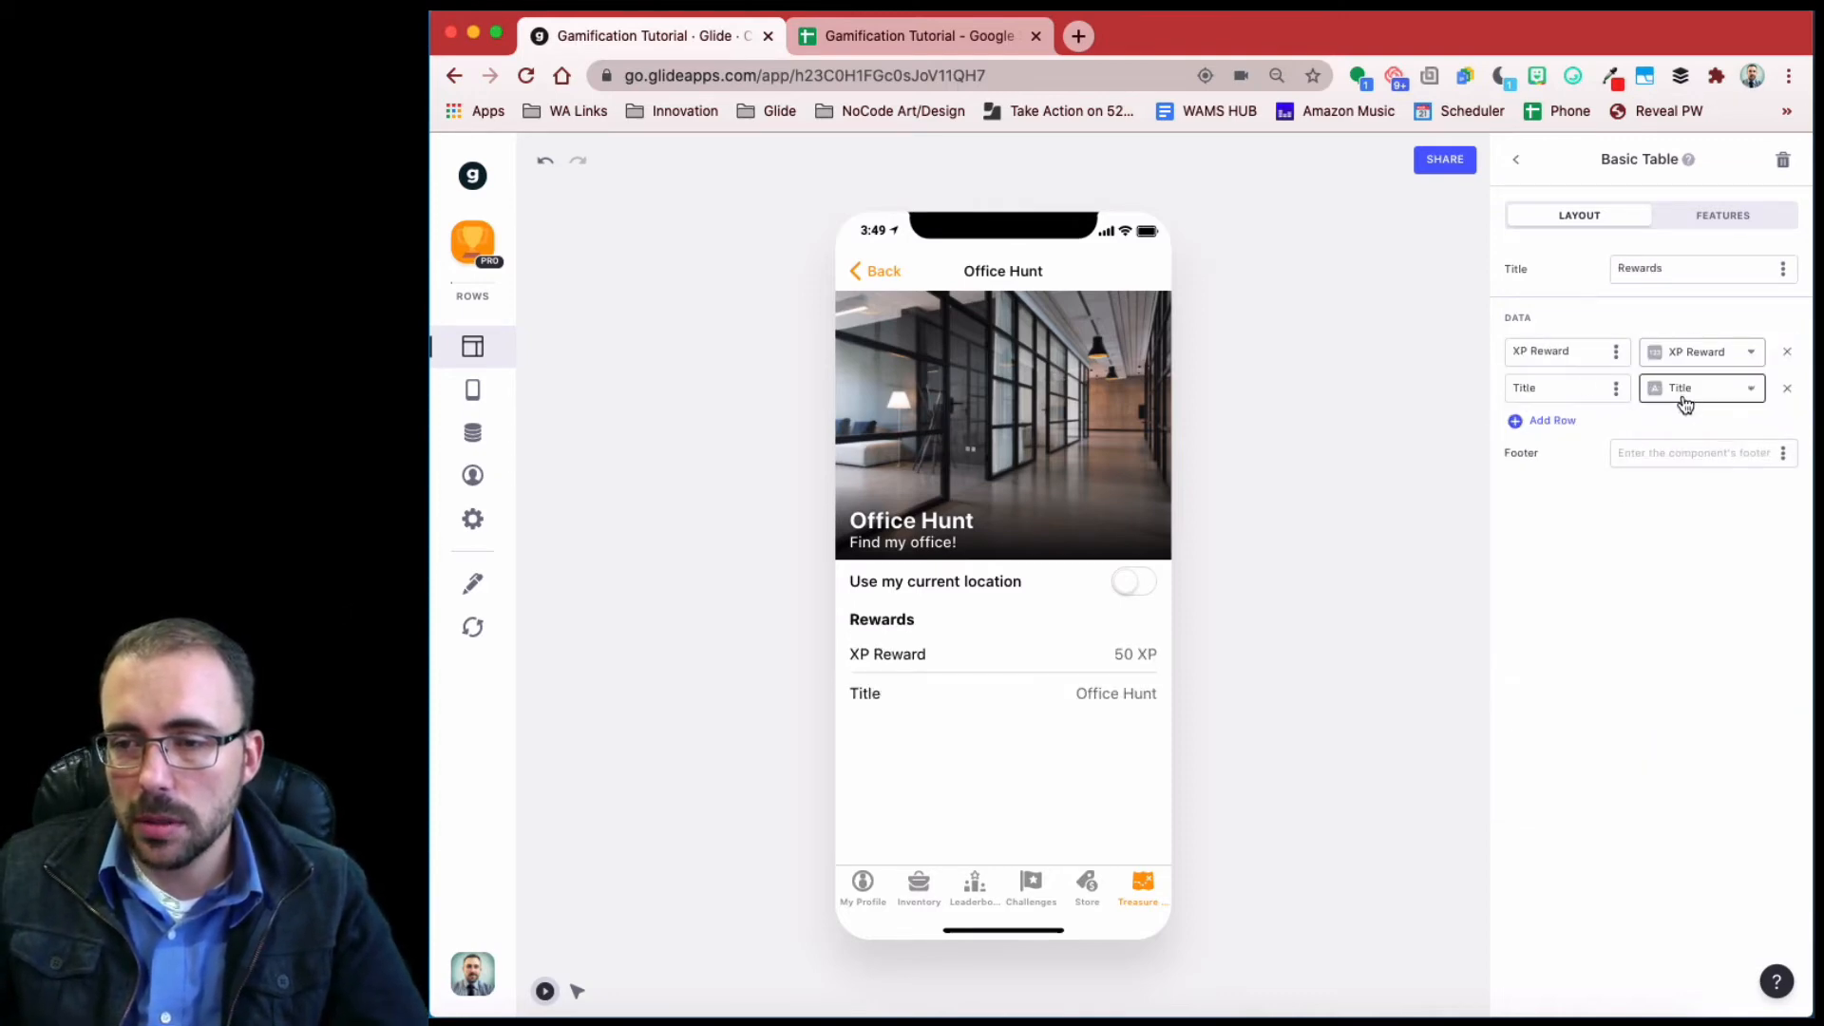
click(1696, 389)
click(1565, 732)
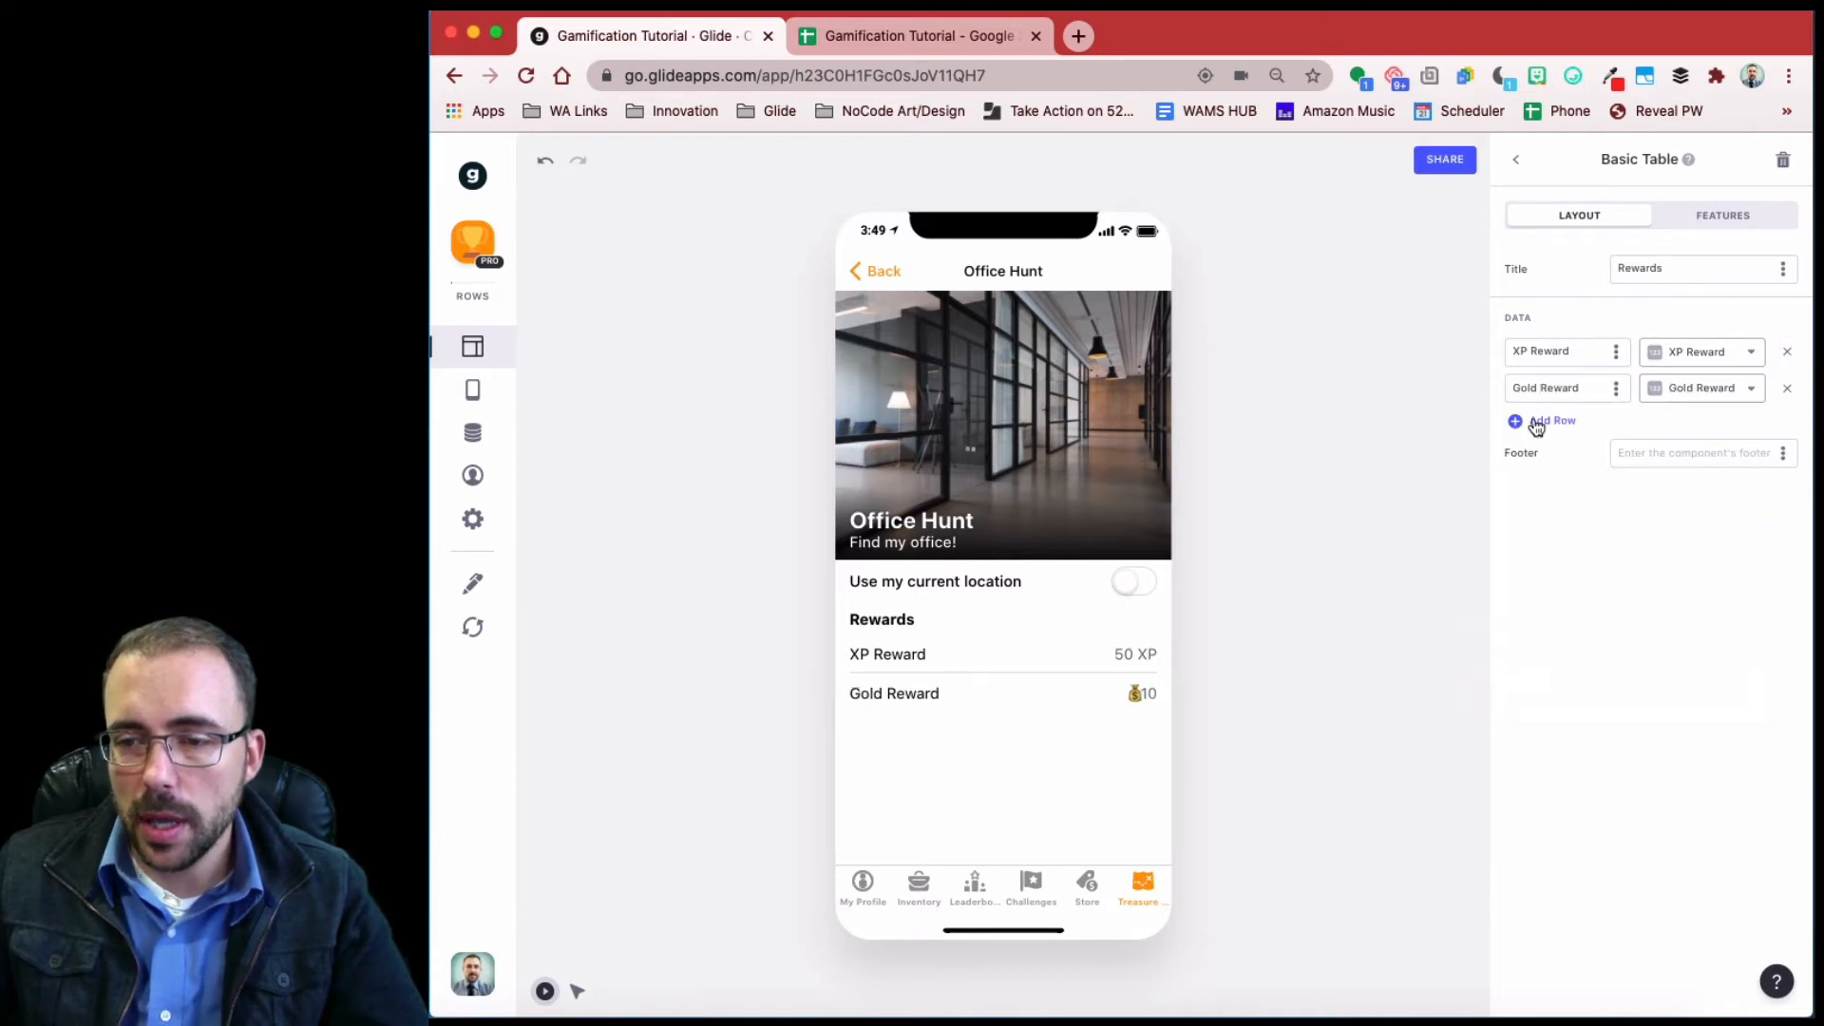
click(1539, 422)
click(1691, 435)
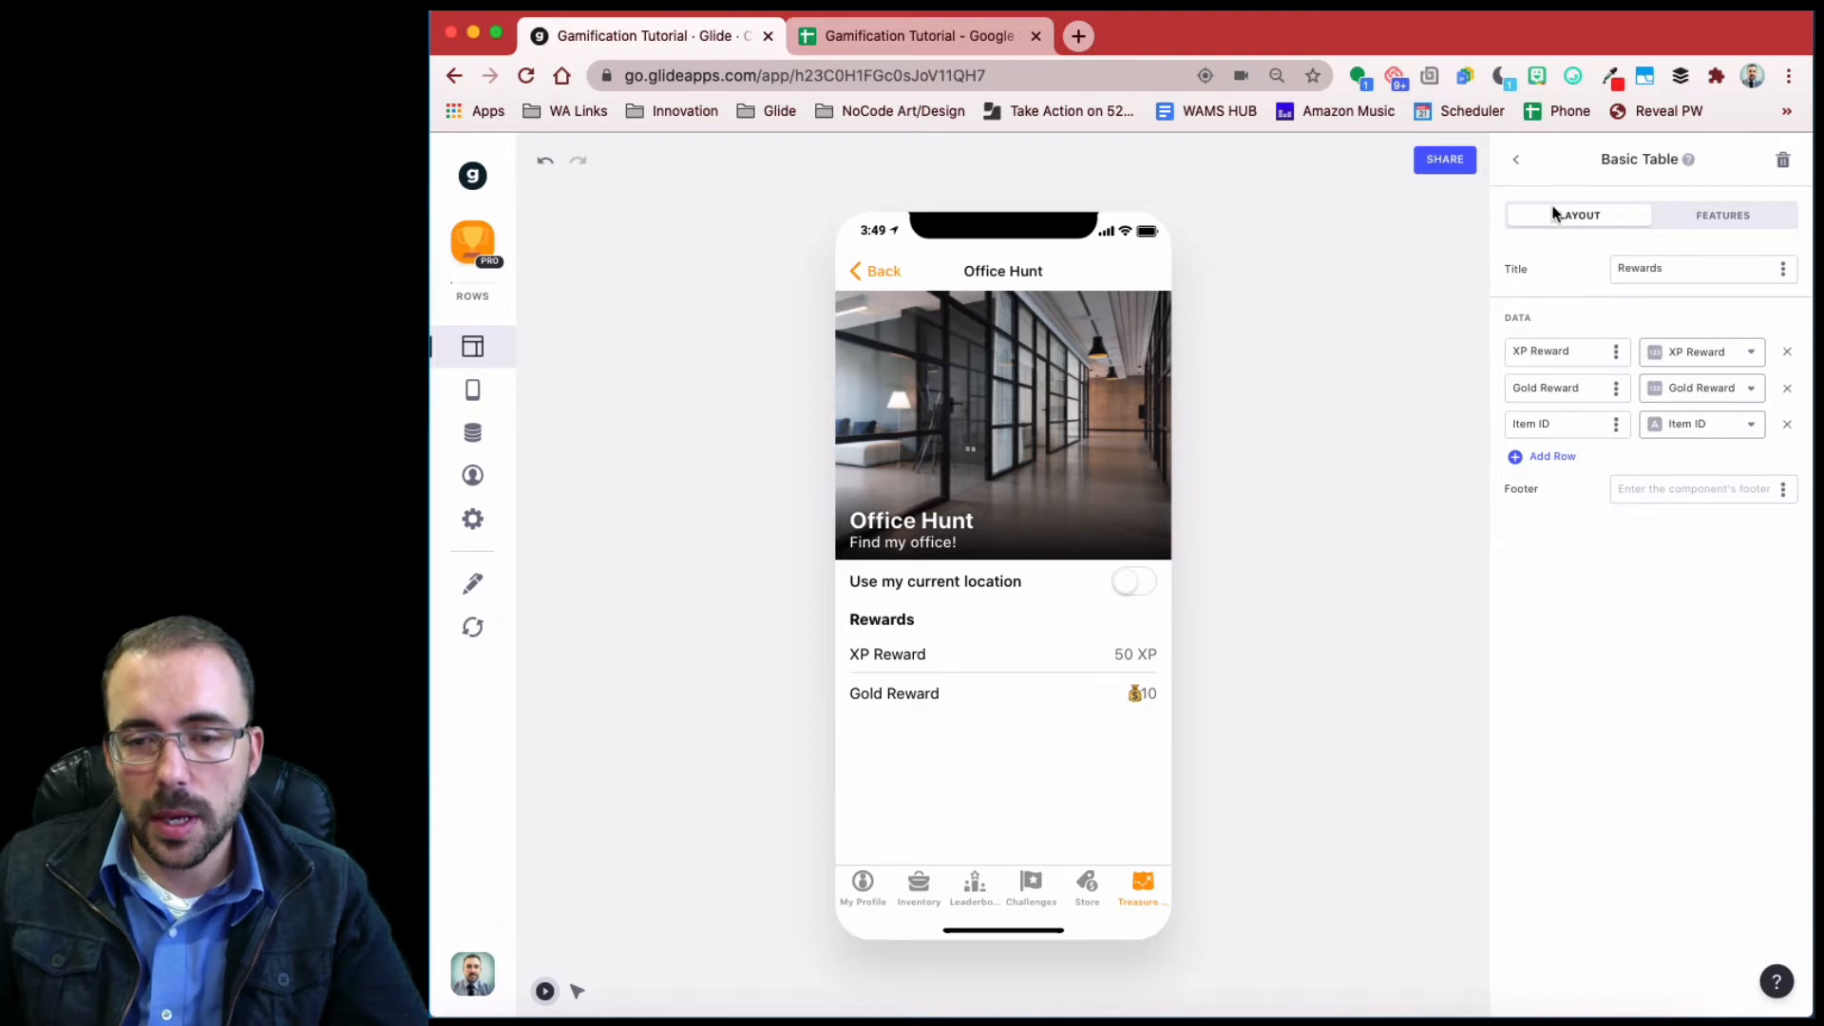
click(1513, 162)
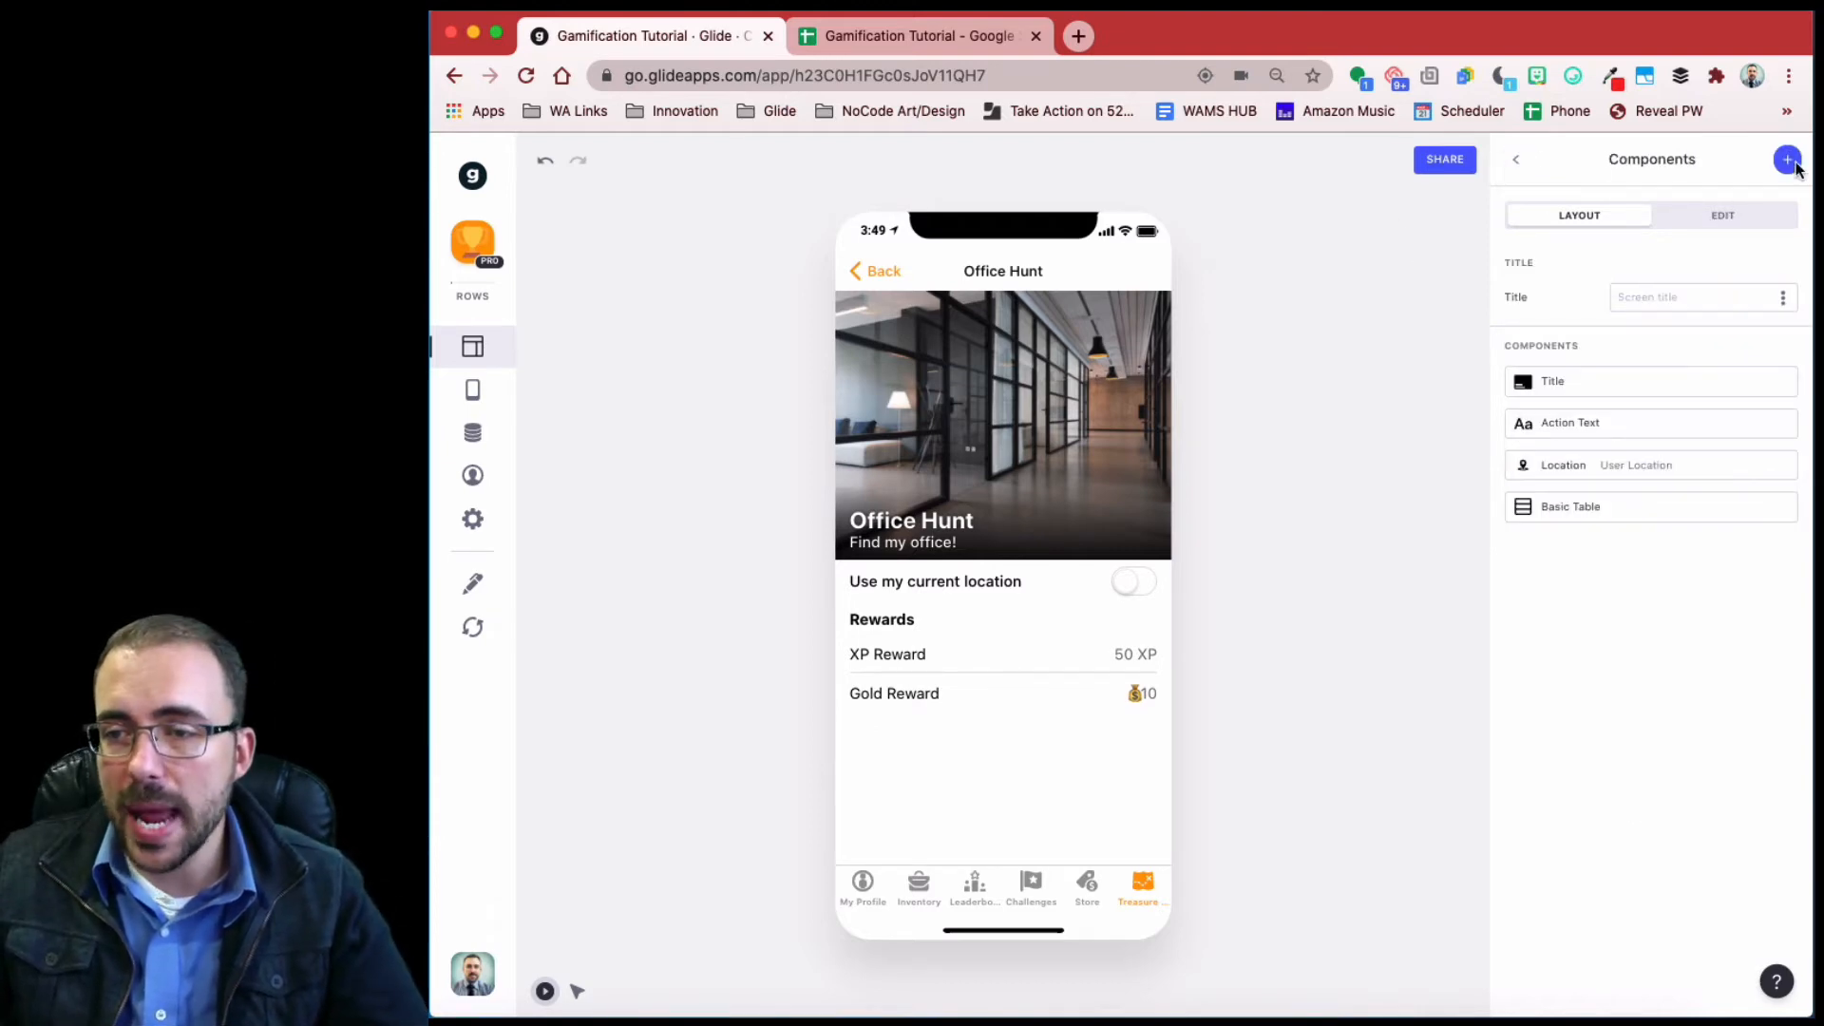
- Add a Map component pinning the hunt's Location at Near zoom below the Rewards table
click(1787, 161)
scroll(1680, 655, down, 5)
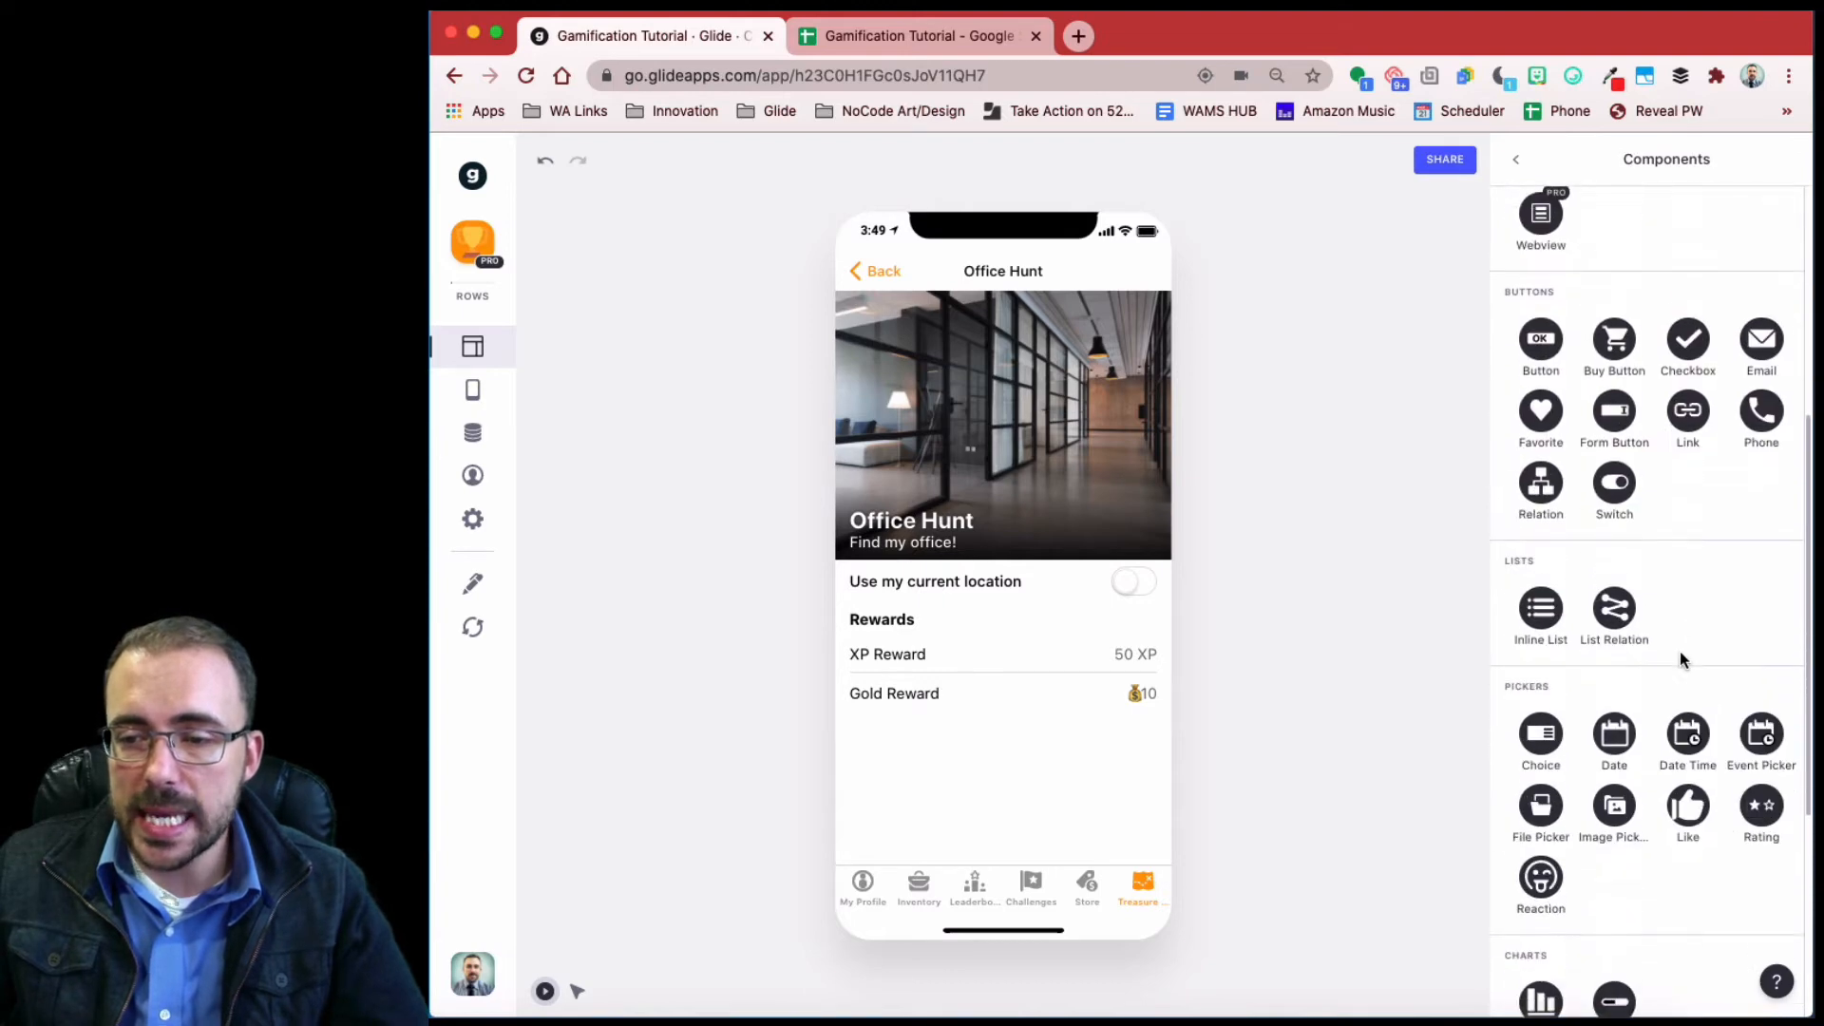
scroll(1679, 655, down, 4)
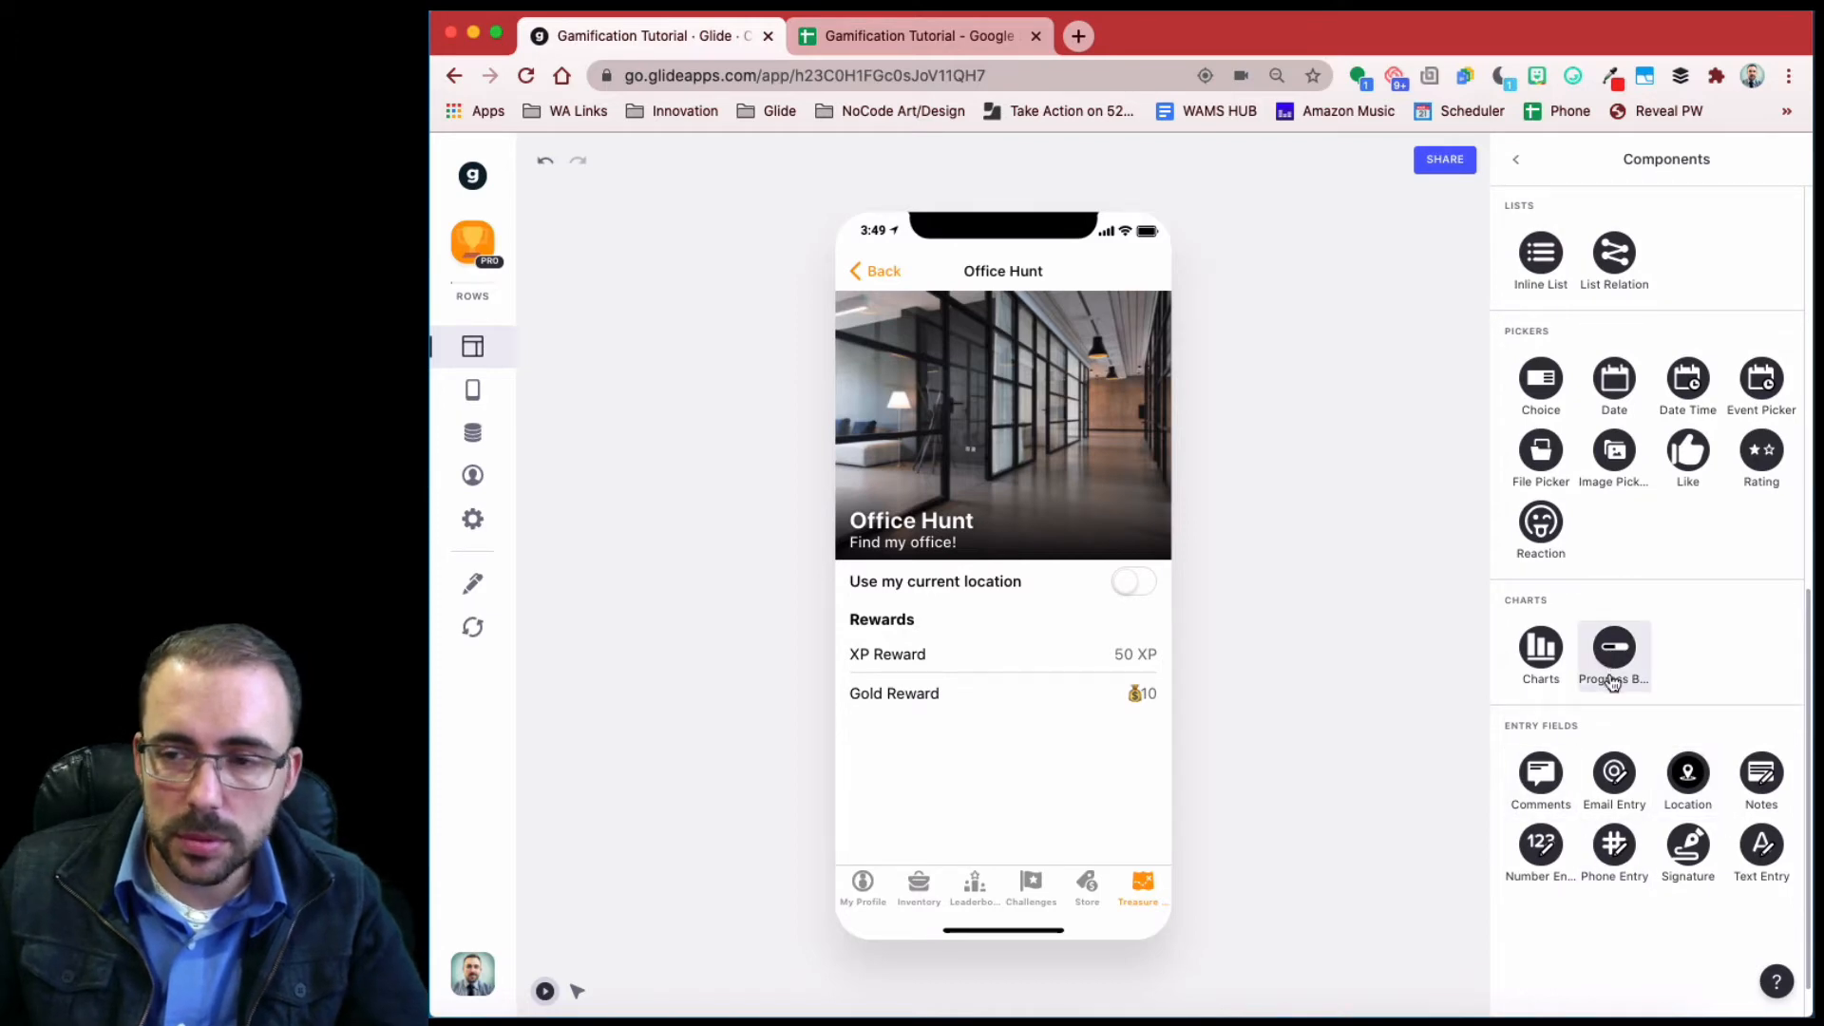
scroll(1612, 682, up, 10)
text(map)
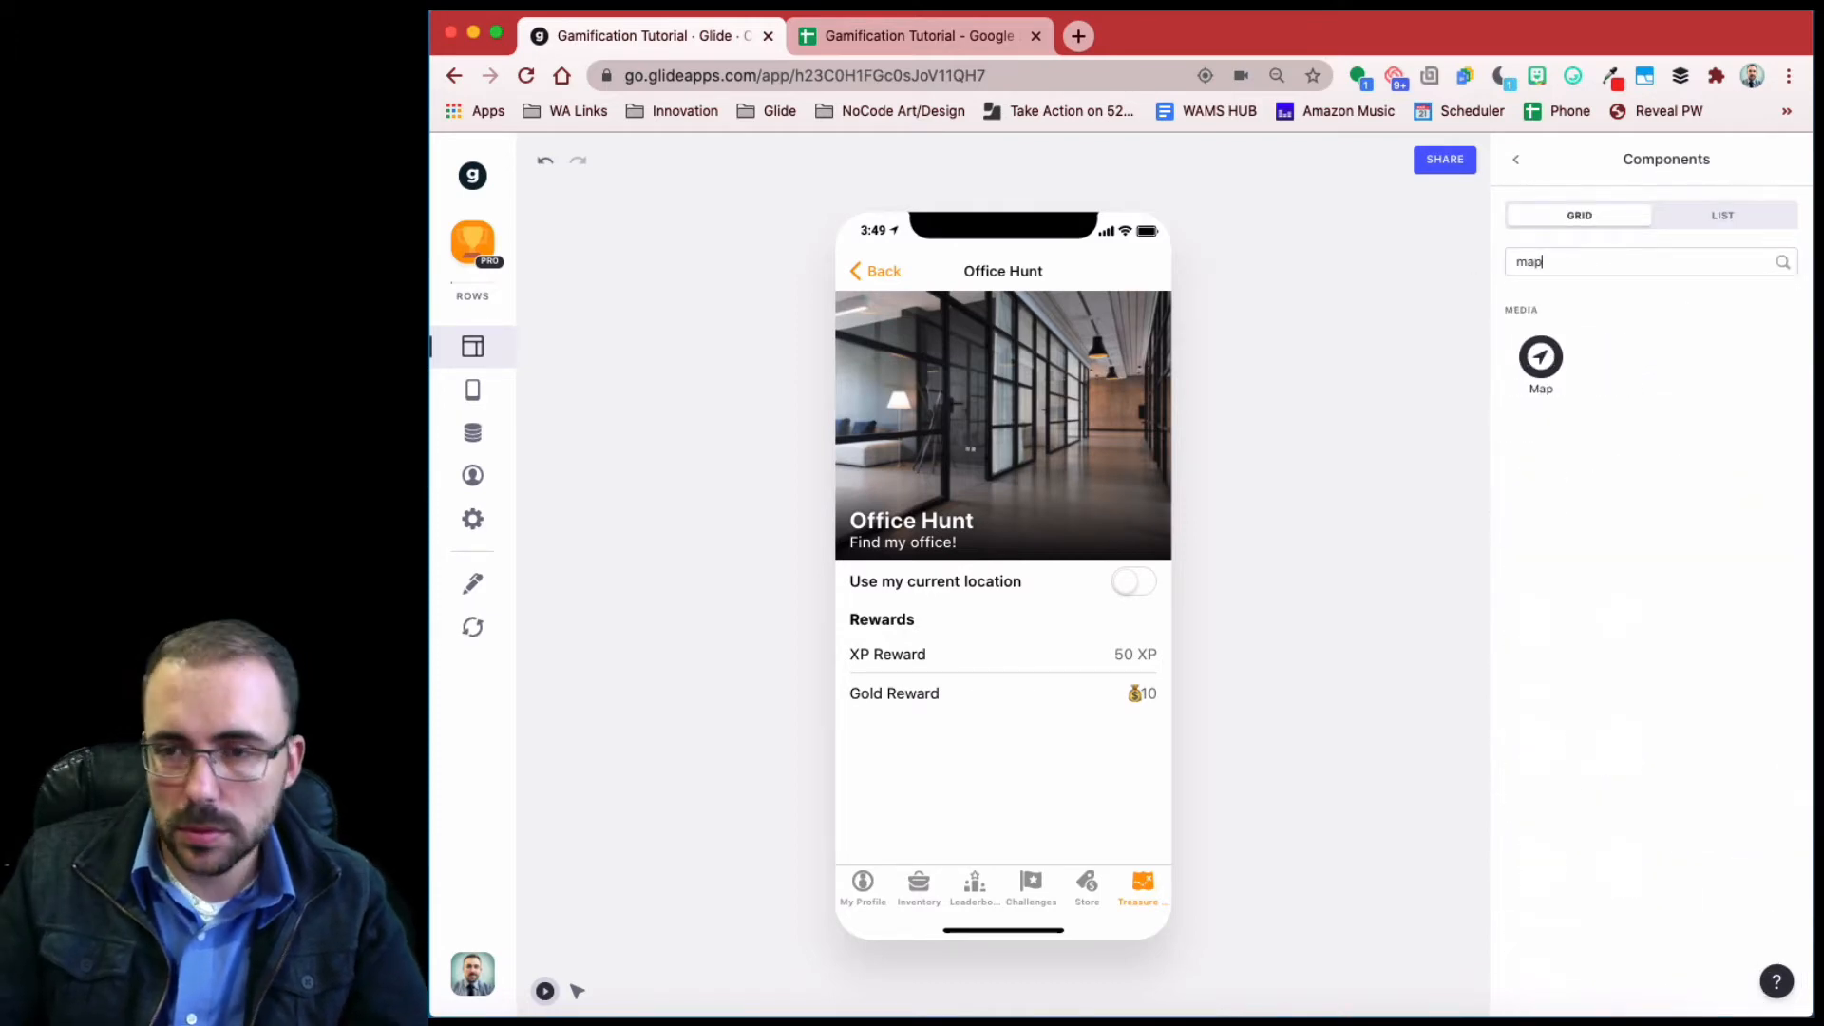
click(1532, 358)
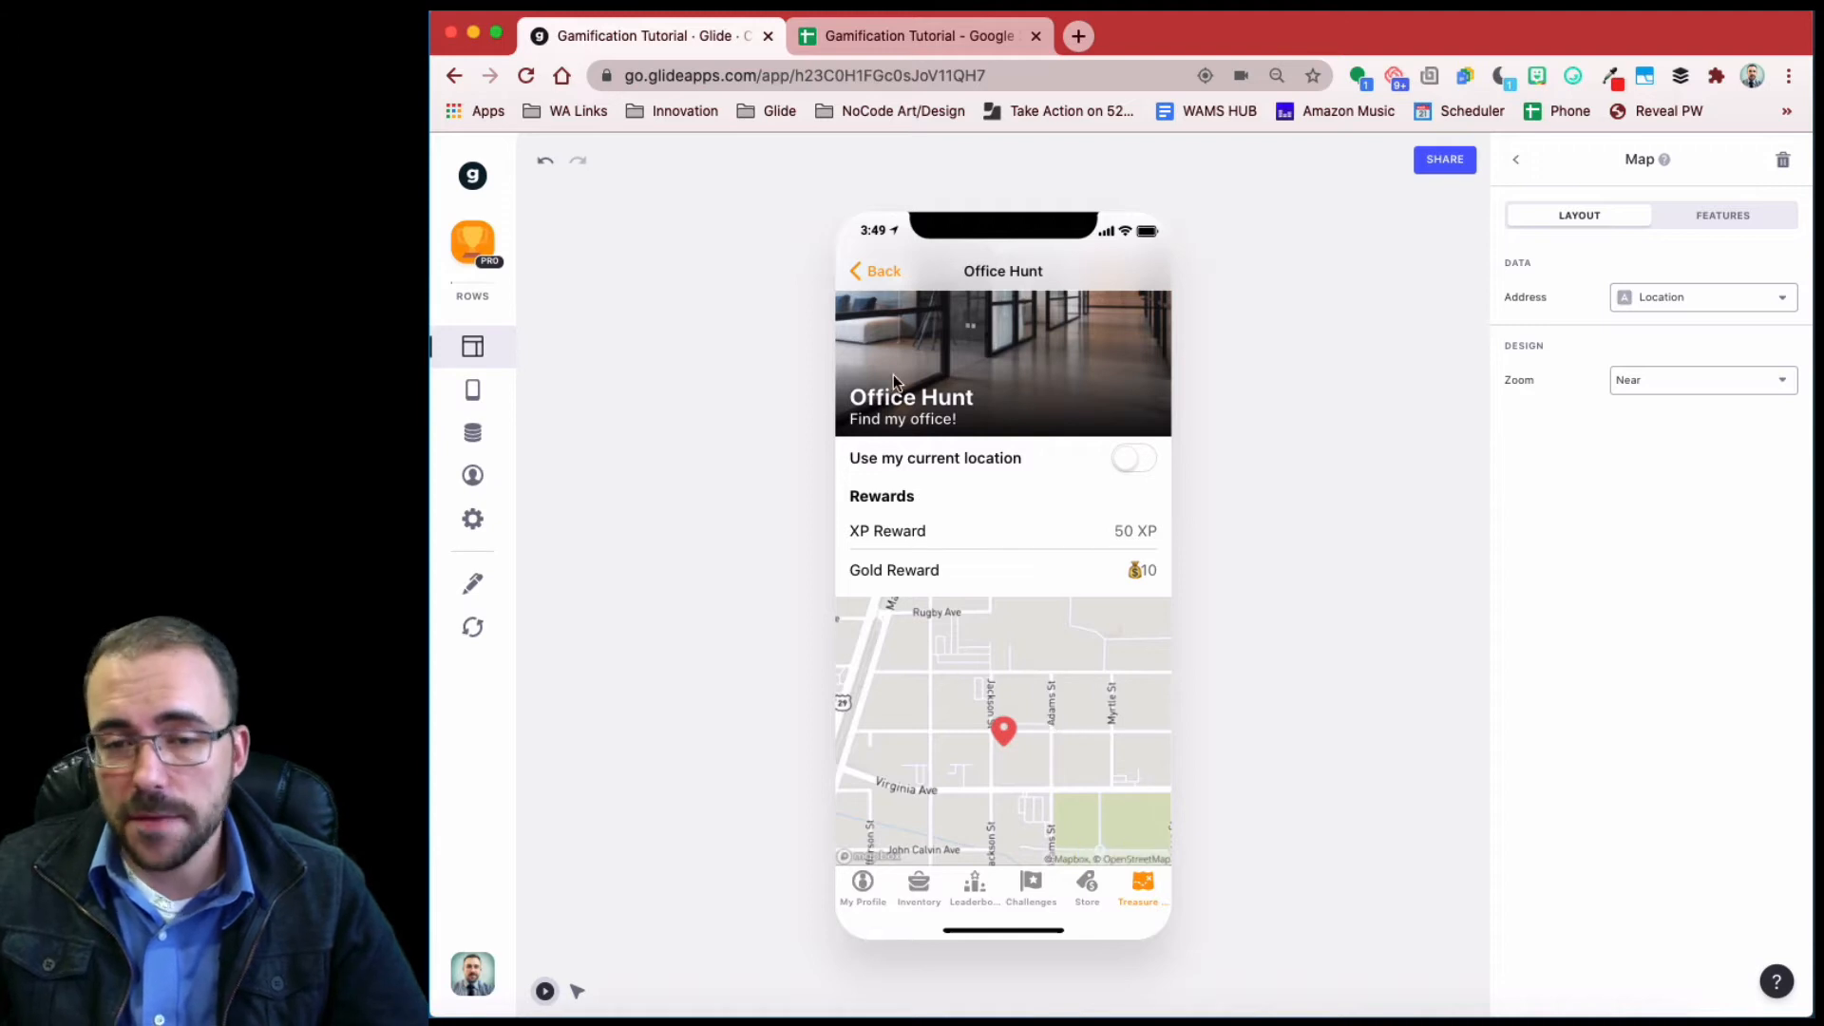
click(1517, 163)
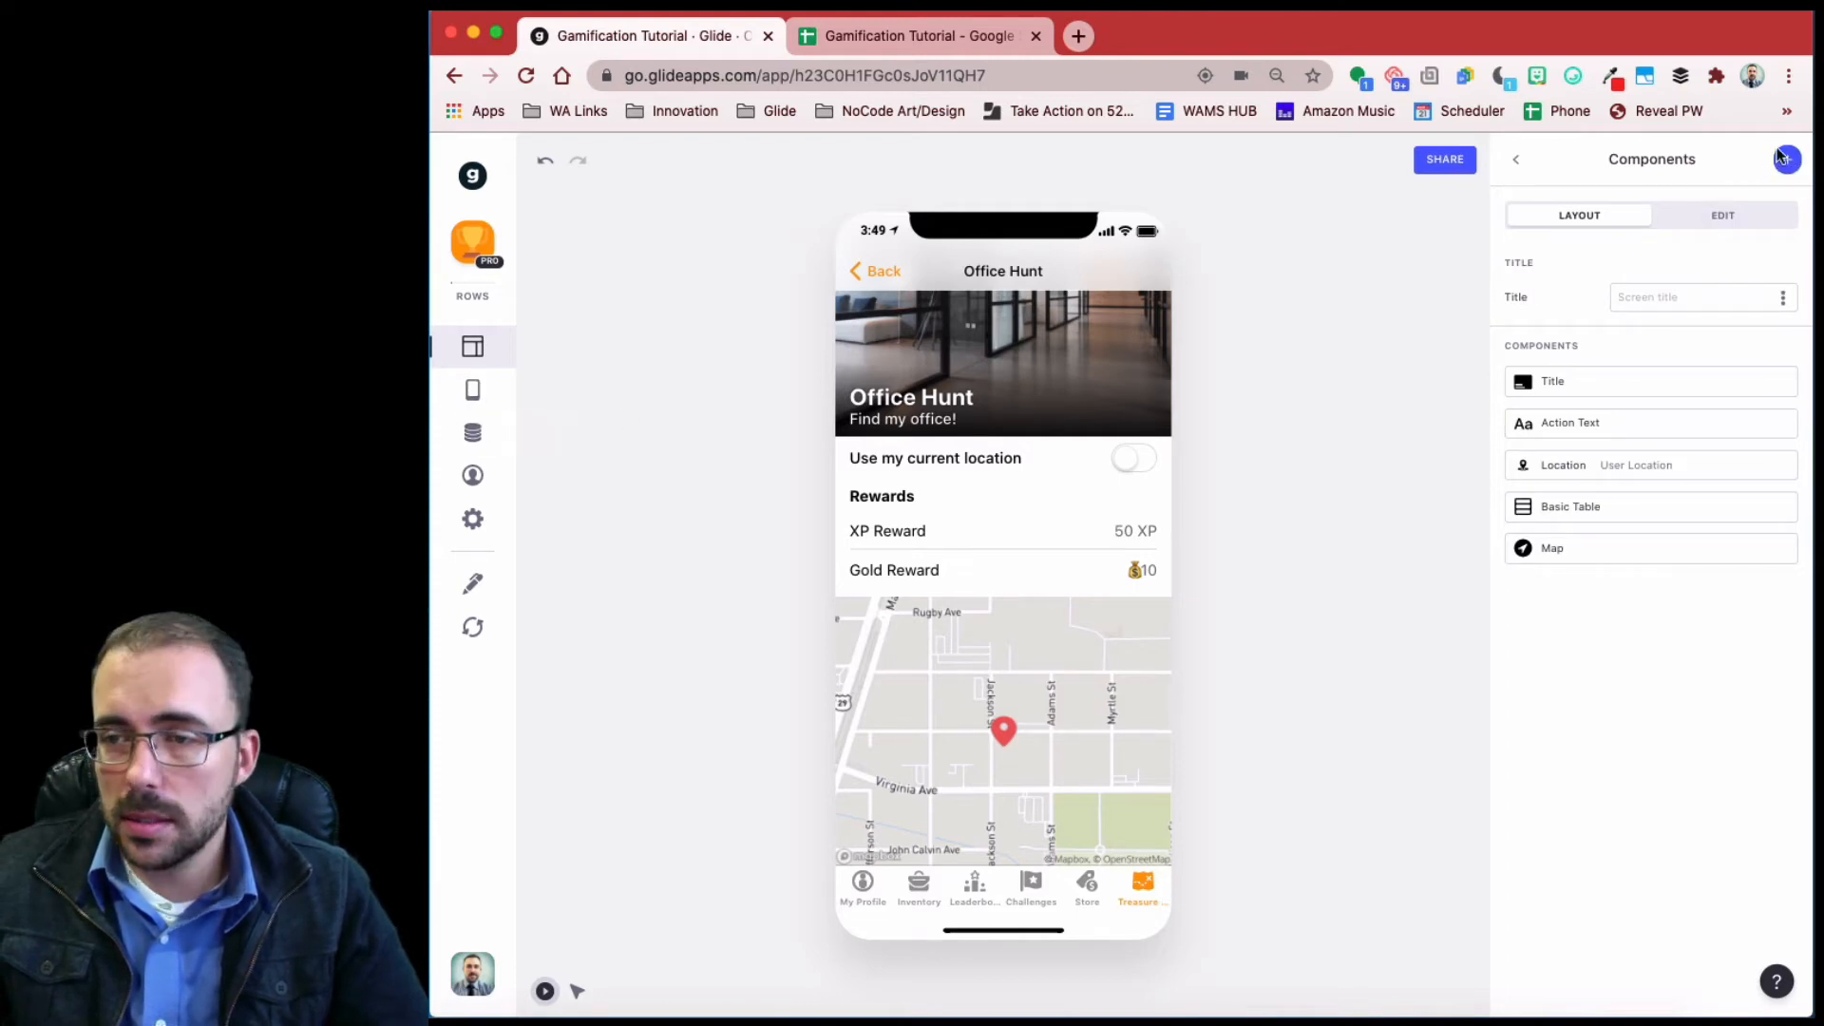
click(1785, 161)
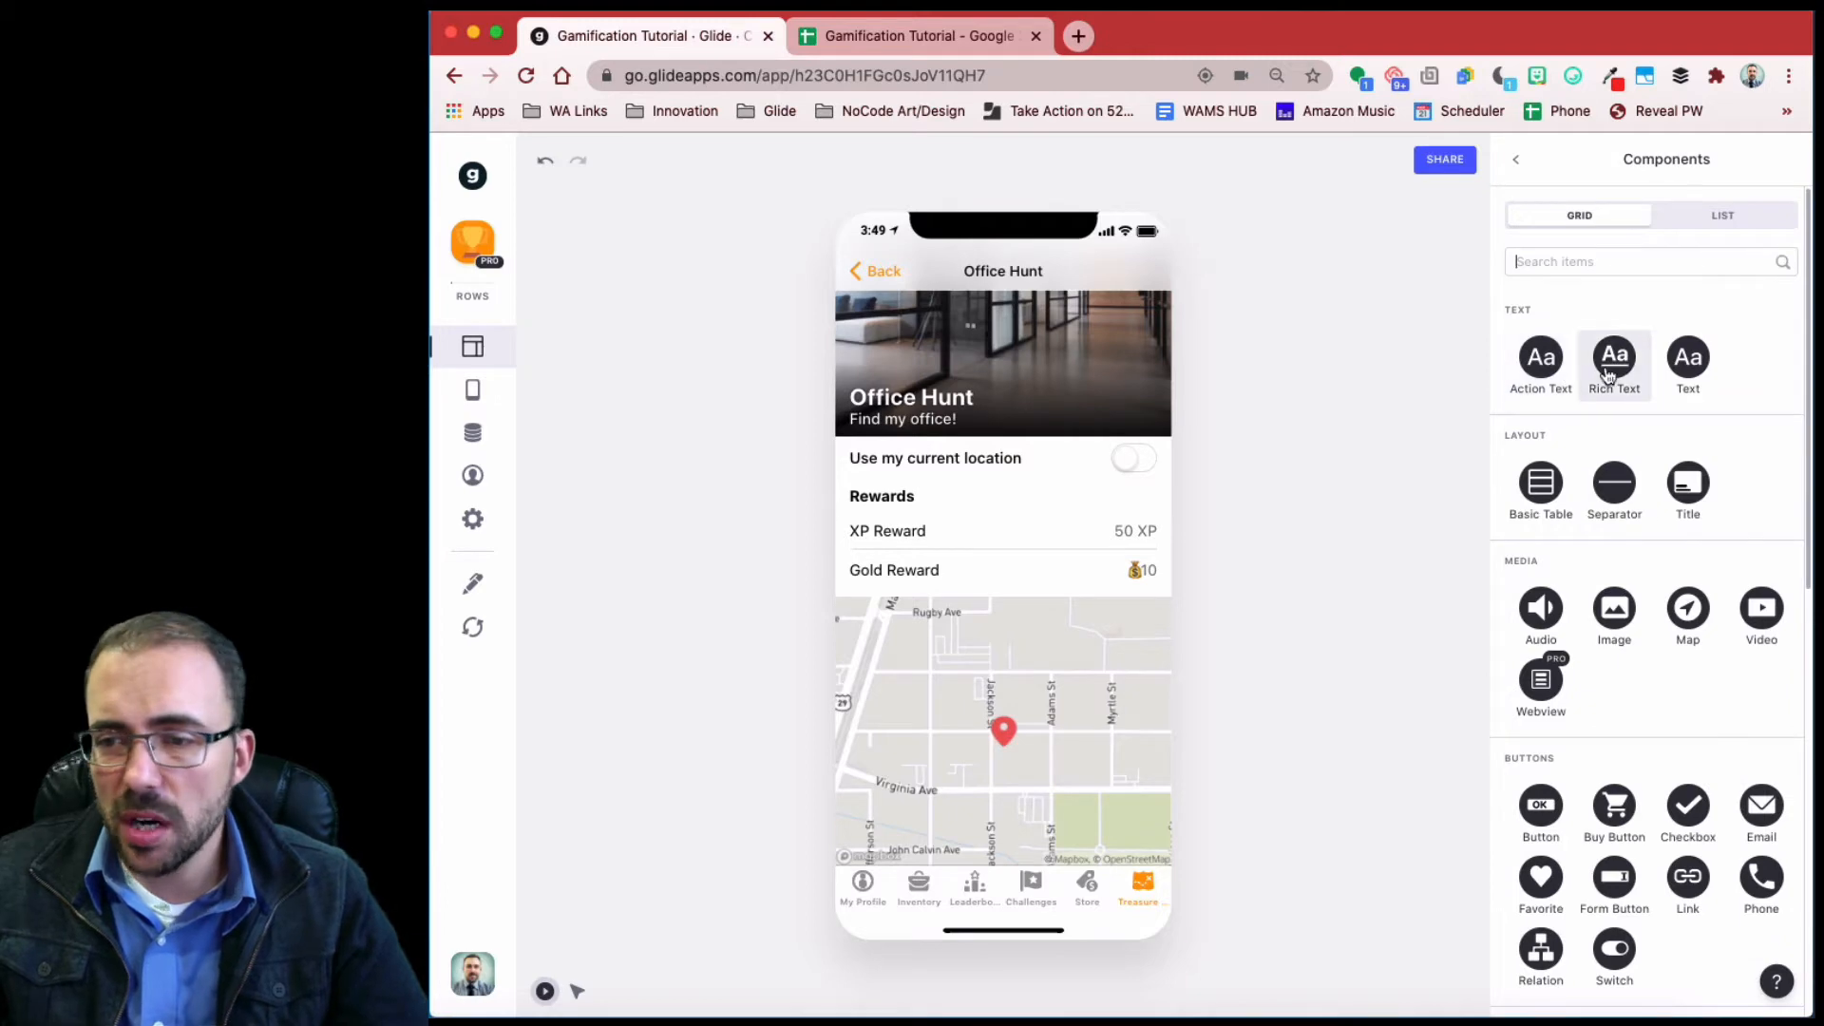
- Add an Action Text component and retitle it 'Distance from Treasure'
click(1688, 359)
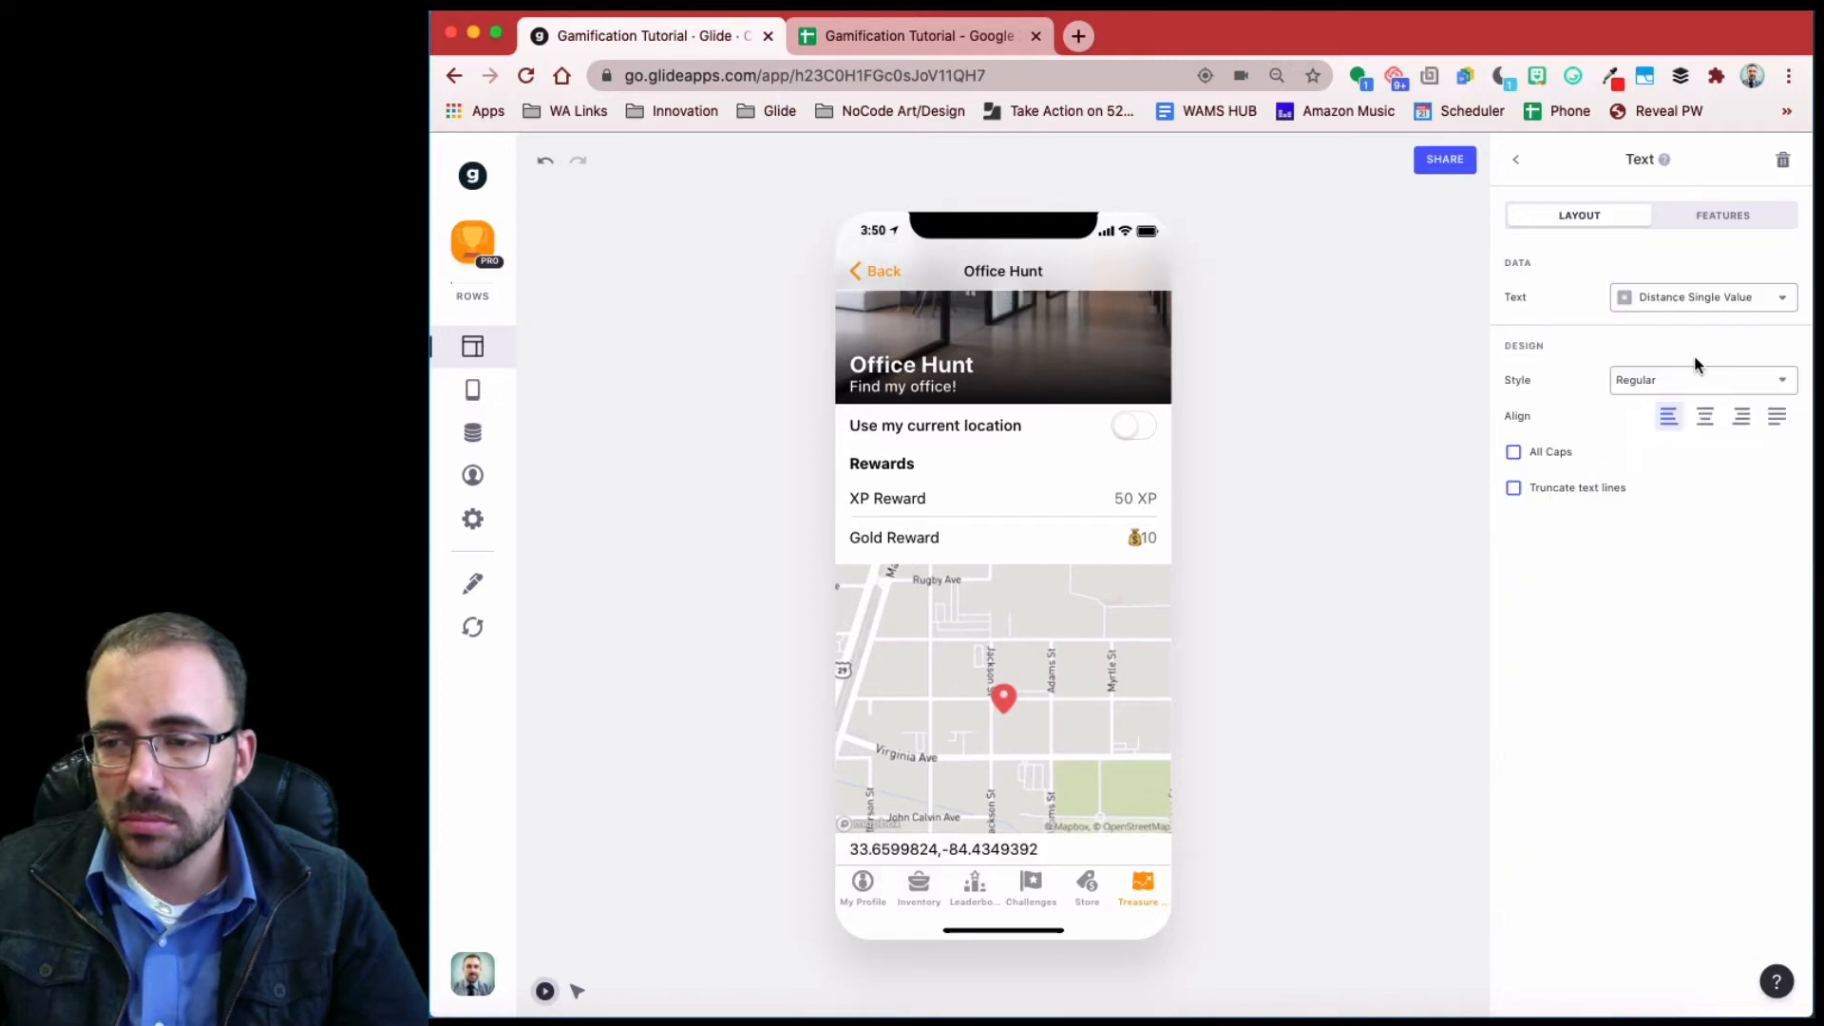
click(1782, 162)
click(1782, 162)
click(1541, 361)
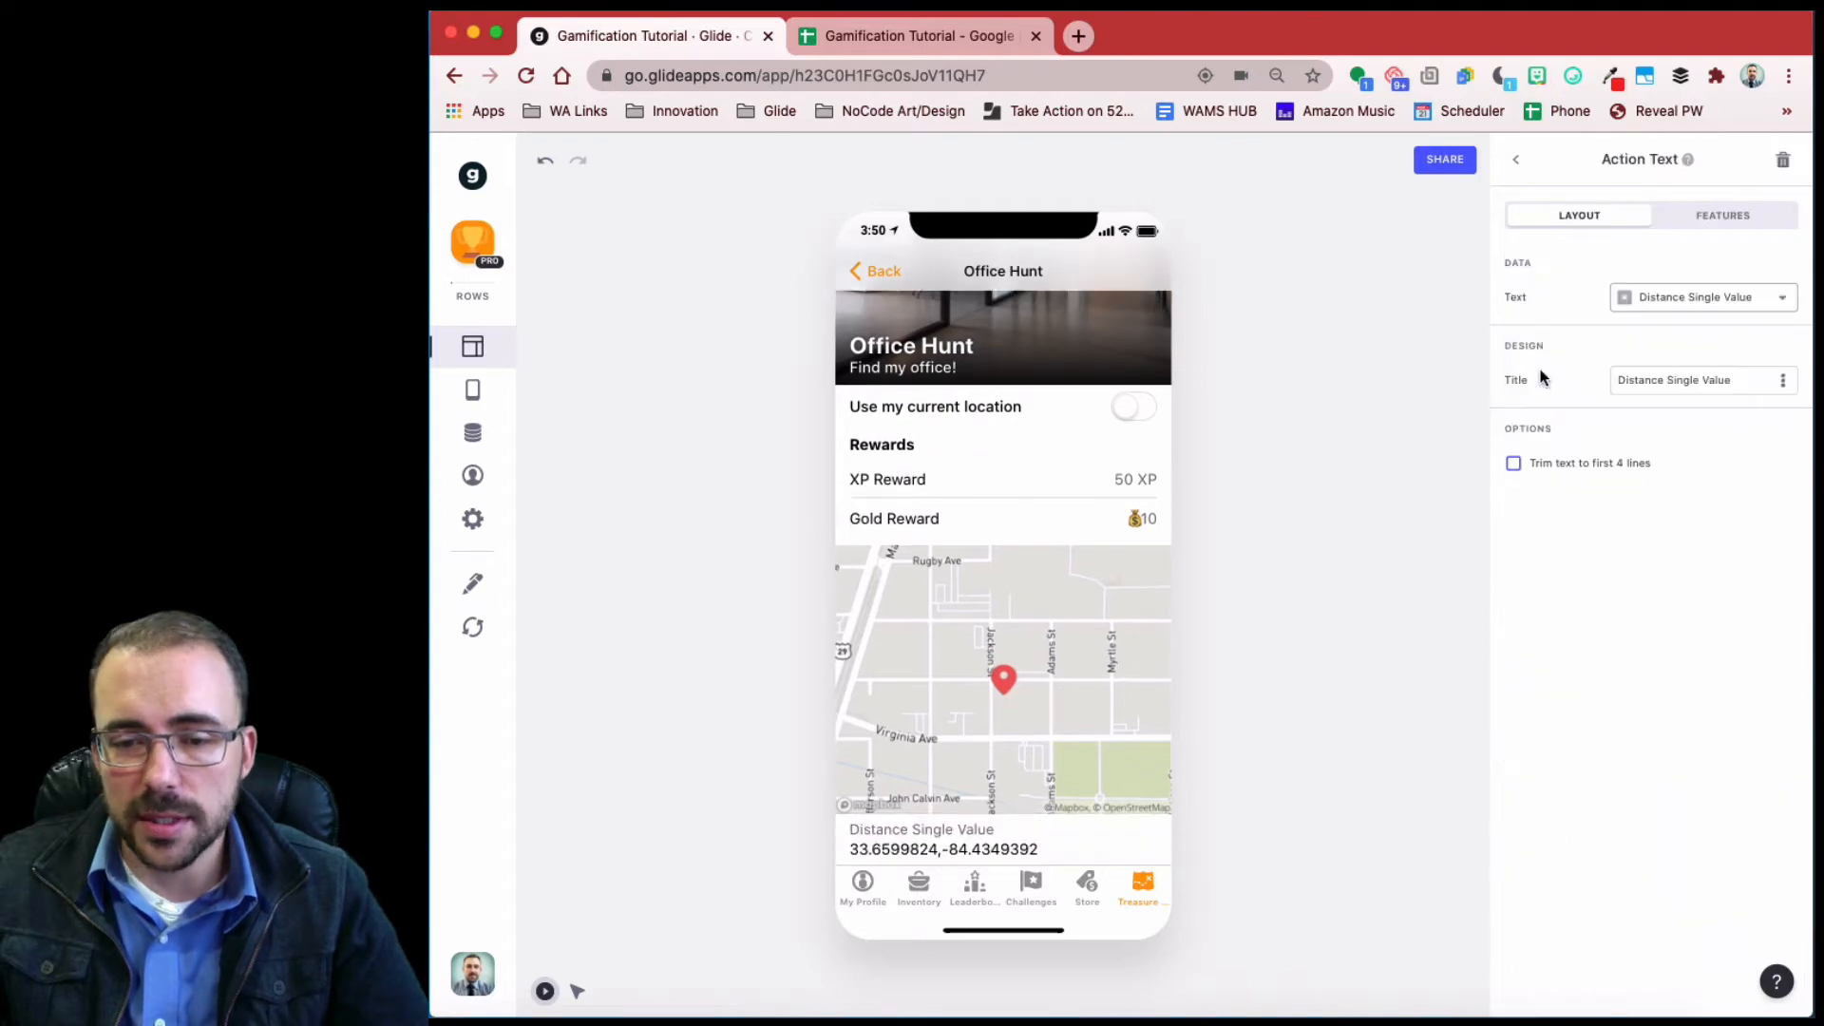
click(1718, 299)
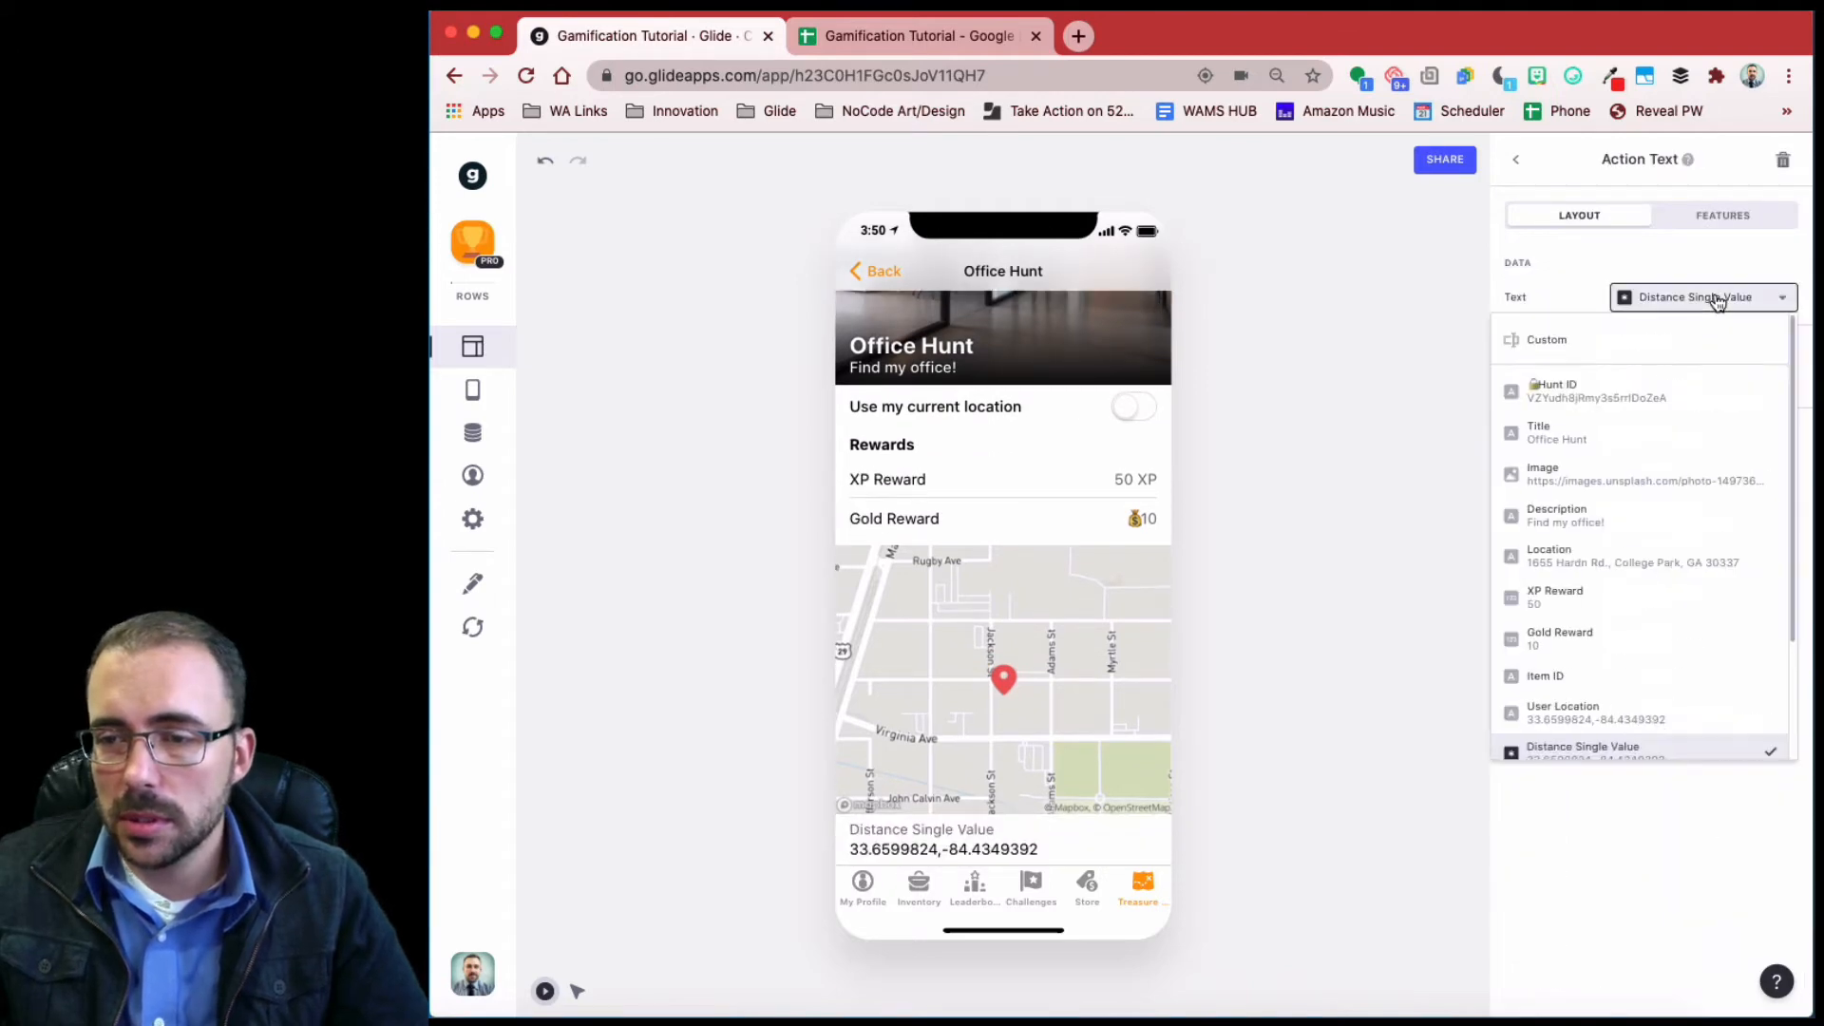
click(1717, 299)
drag(1742, 379, 1675, 379)
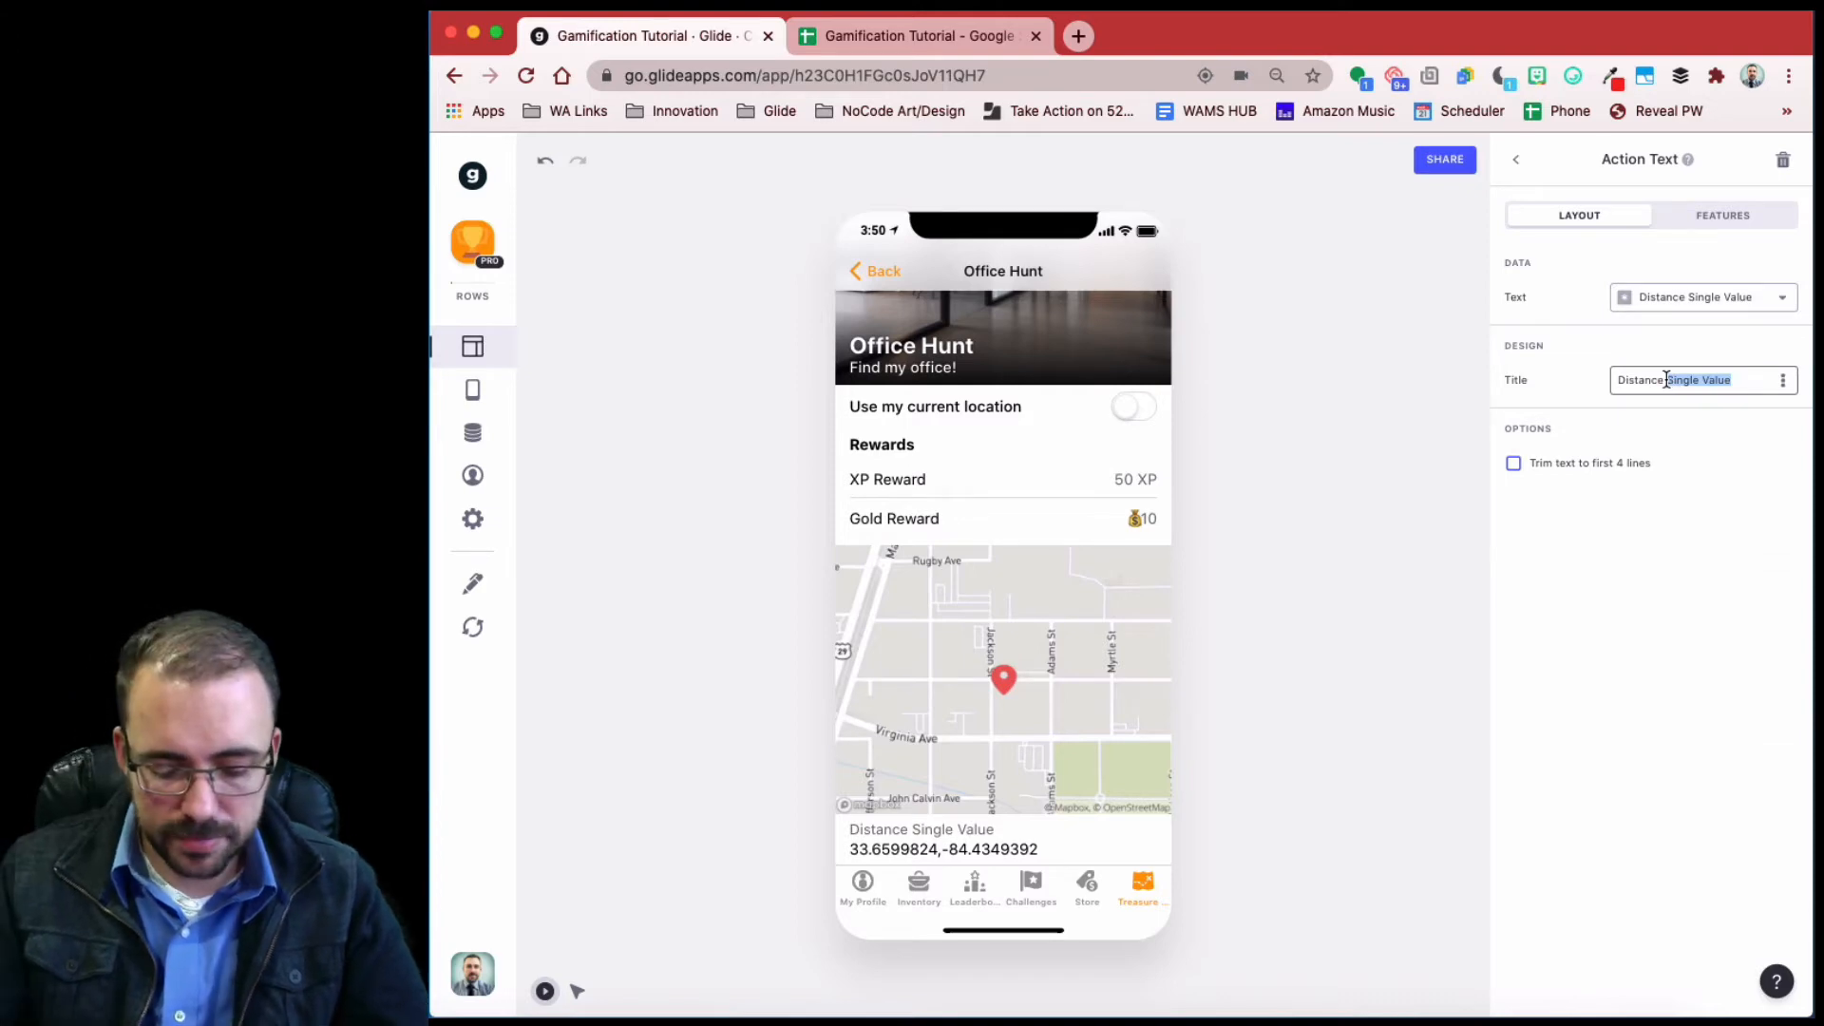
text(from Tre)
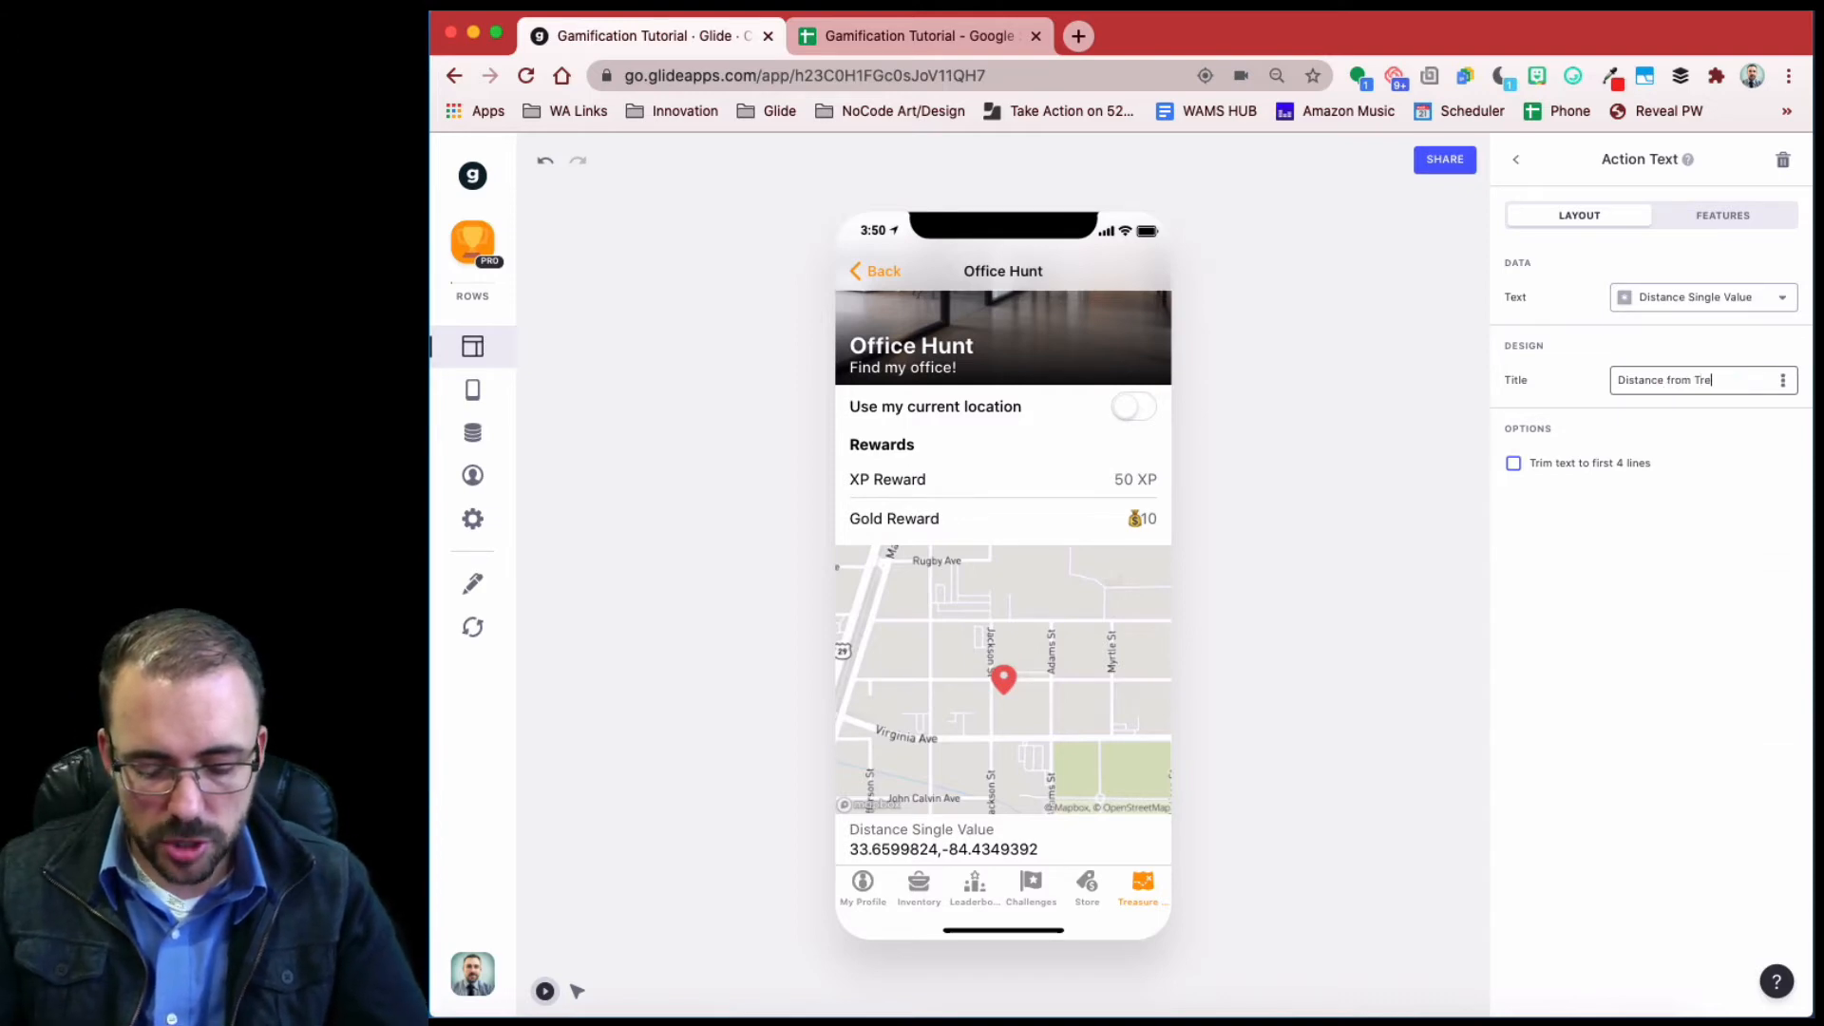
text(asure)
- Show the Distance to Treasure value in it and move it just below the header image
click(1689, 299)
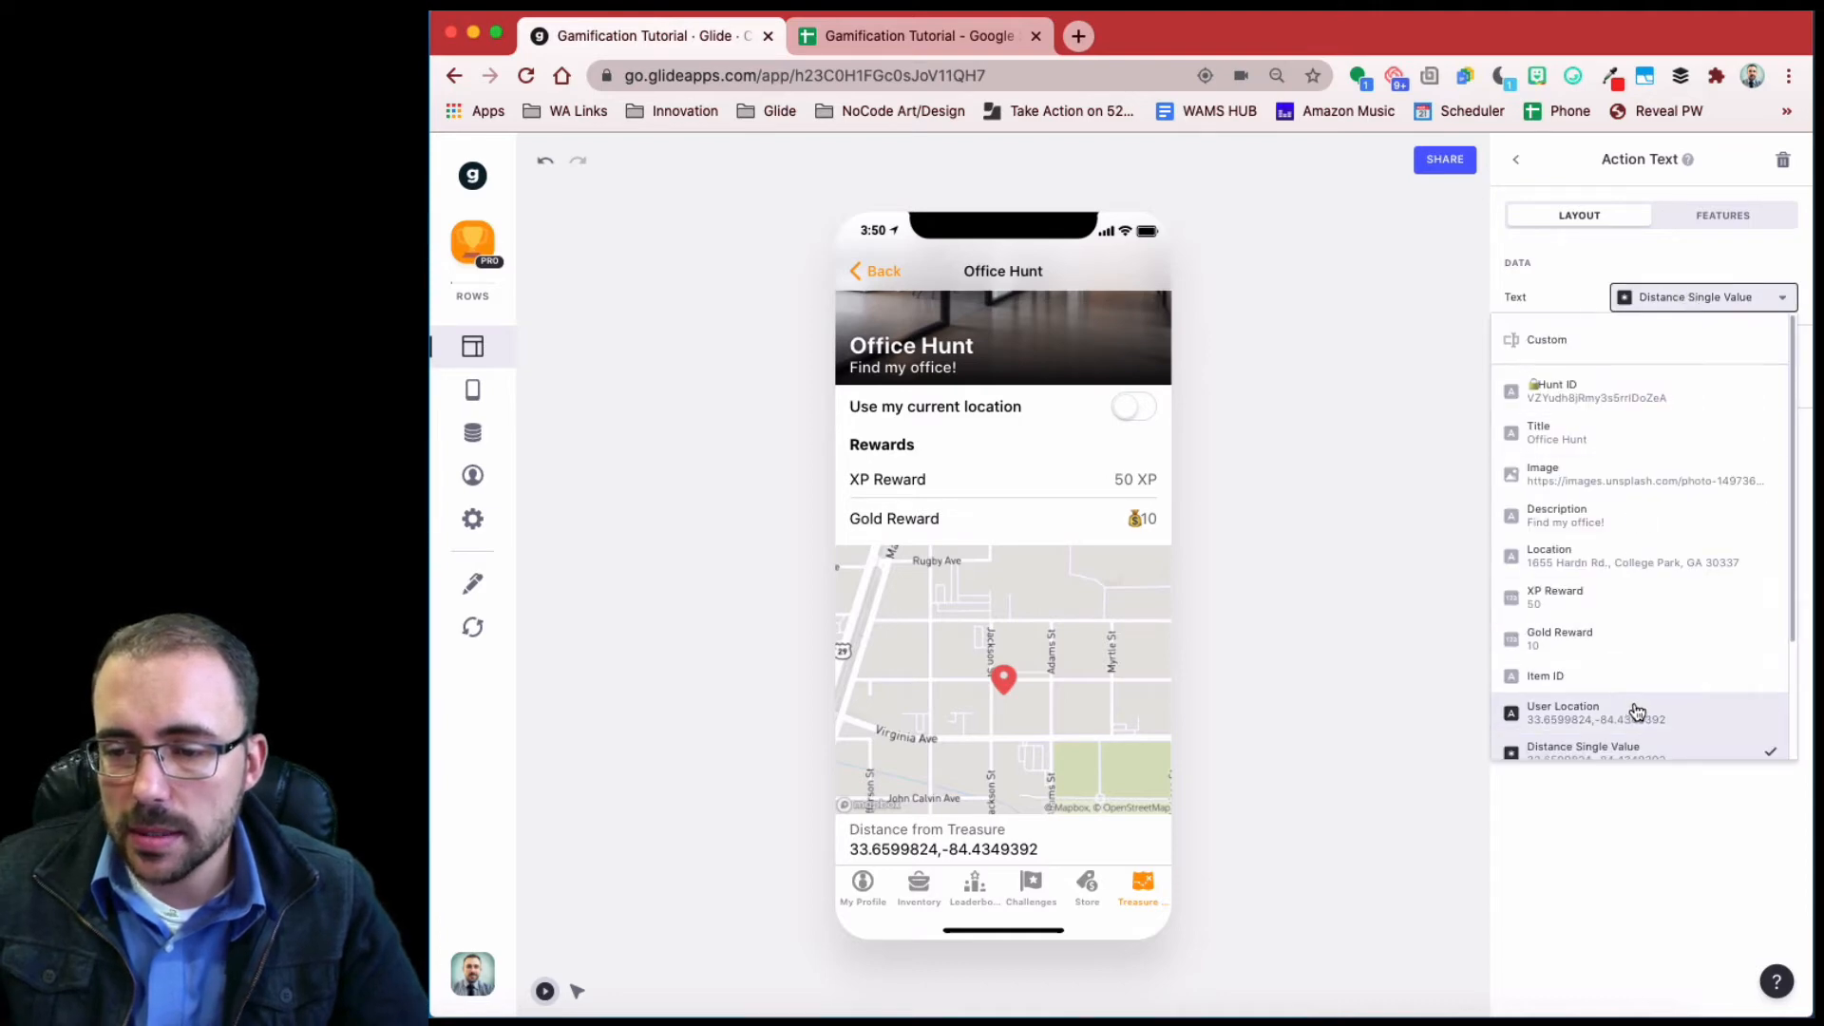
scroll(1636, 712, down, 2)
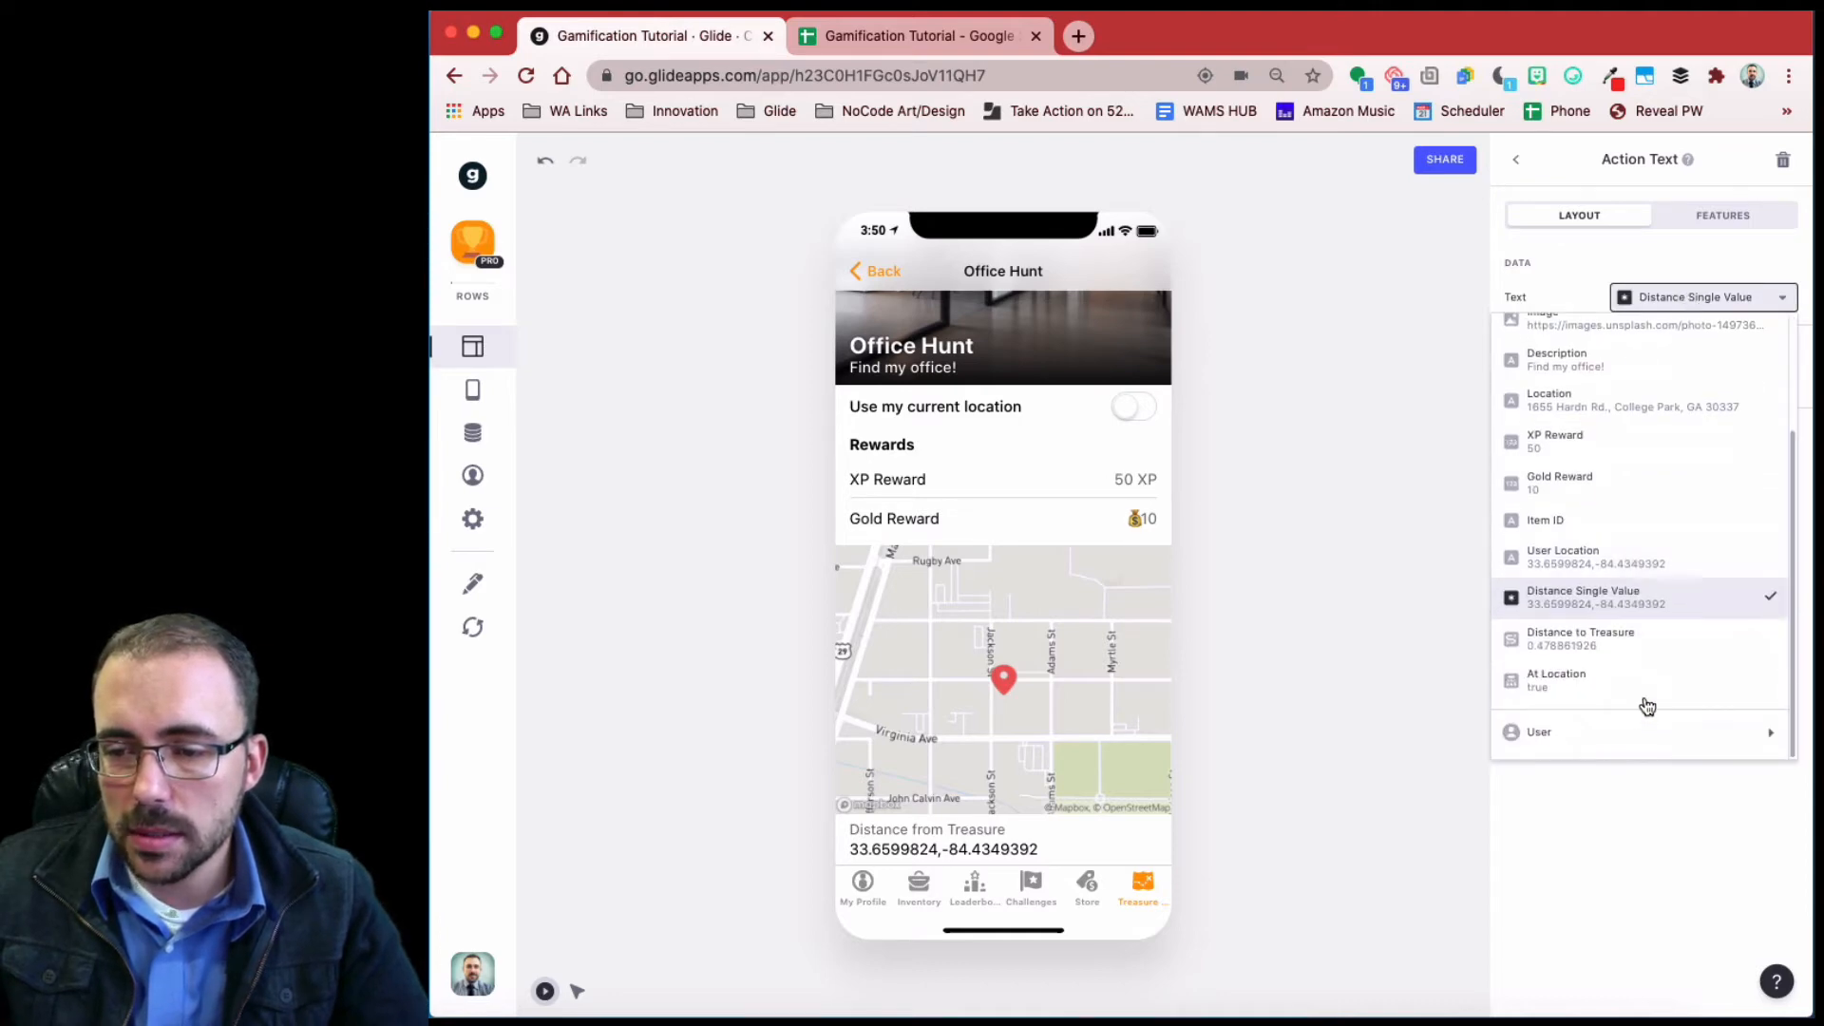
click(1632, 643)
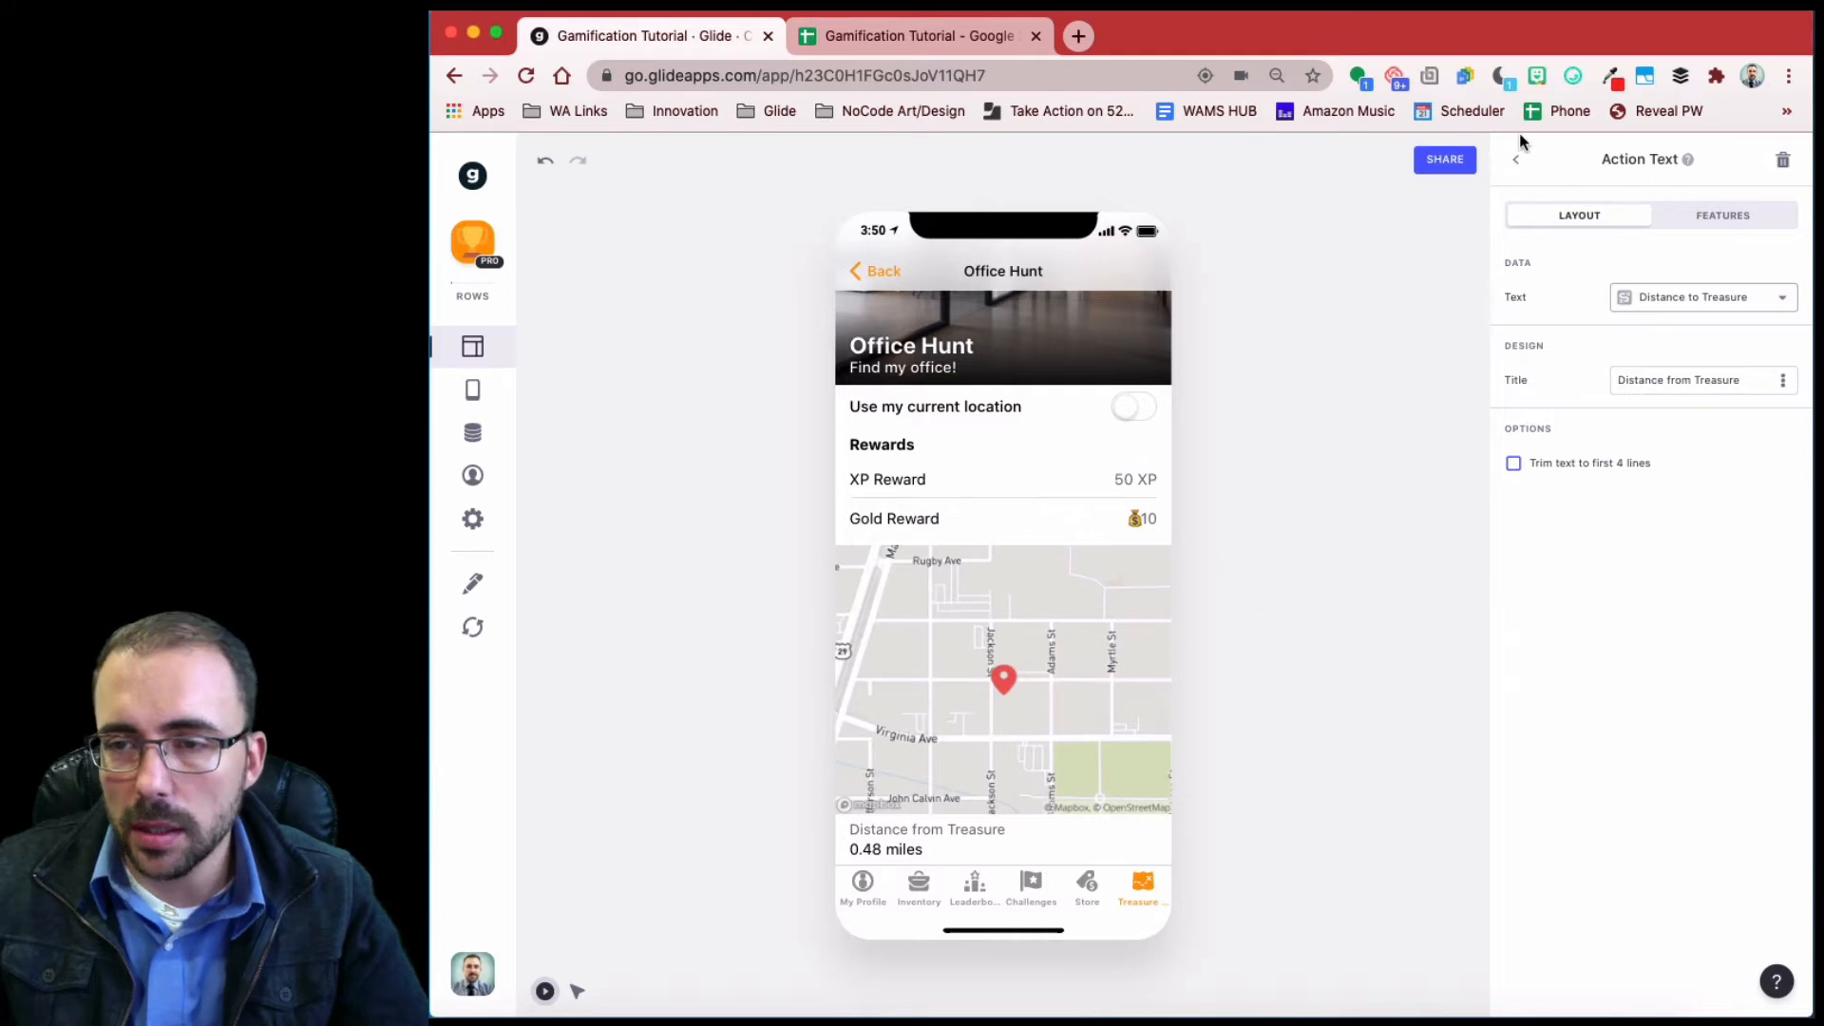
click(1516, 158)
drag(1612, 584, 1624, 418)
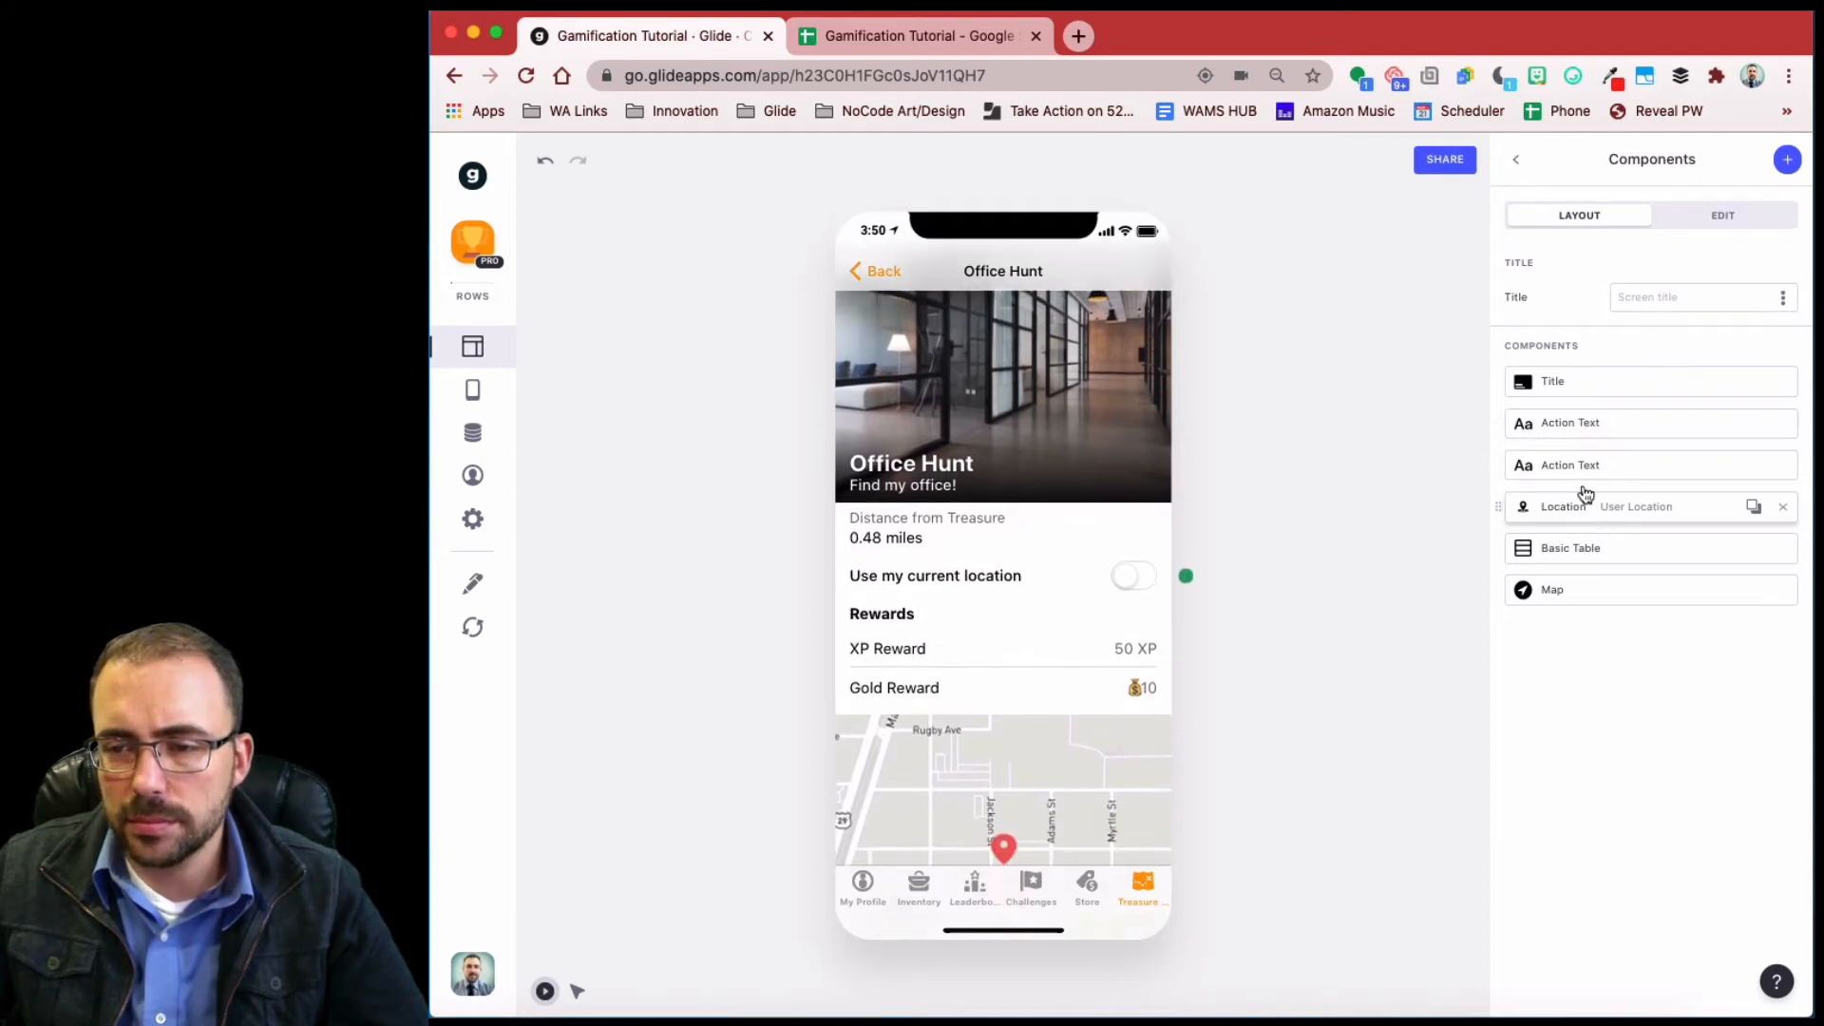
- Delete the extra Item ID text and move the location toggle above the Distance from Treasure line
click(1582, 424)
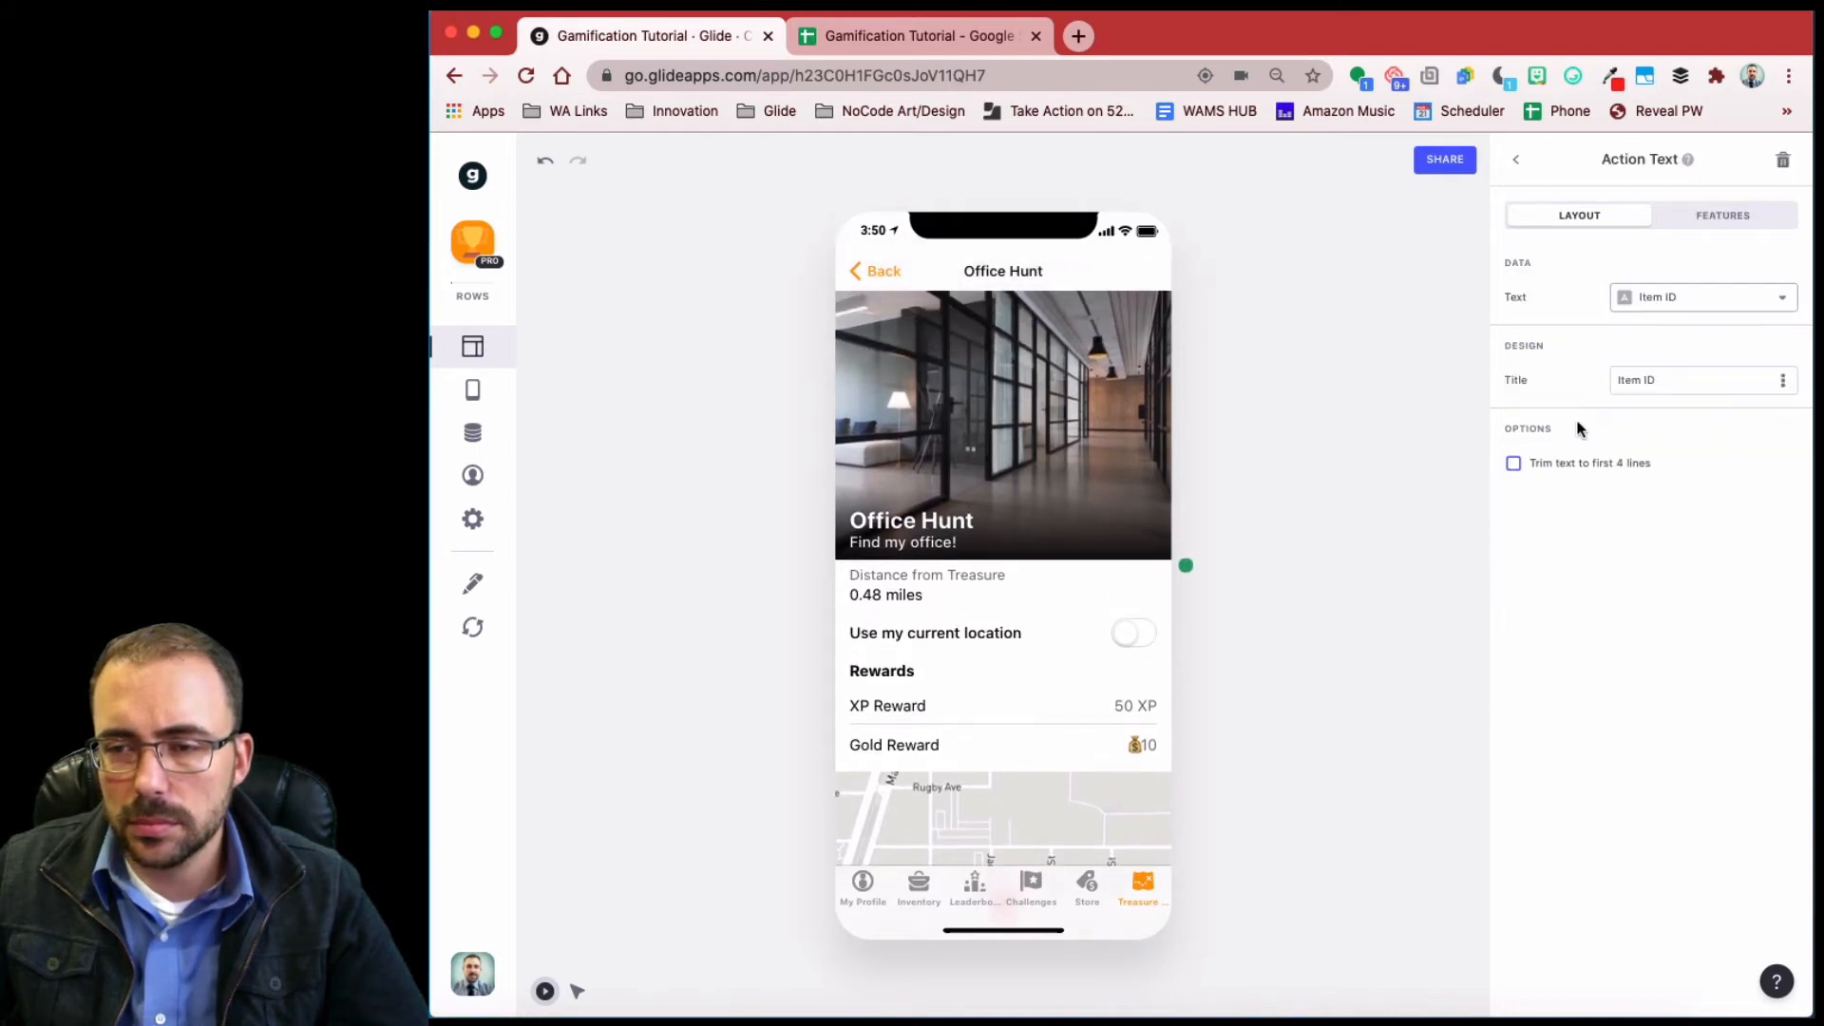
click(1791, 168)
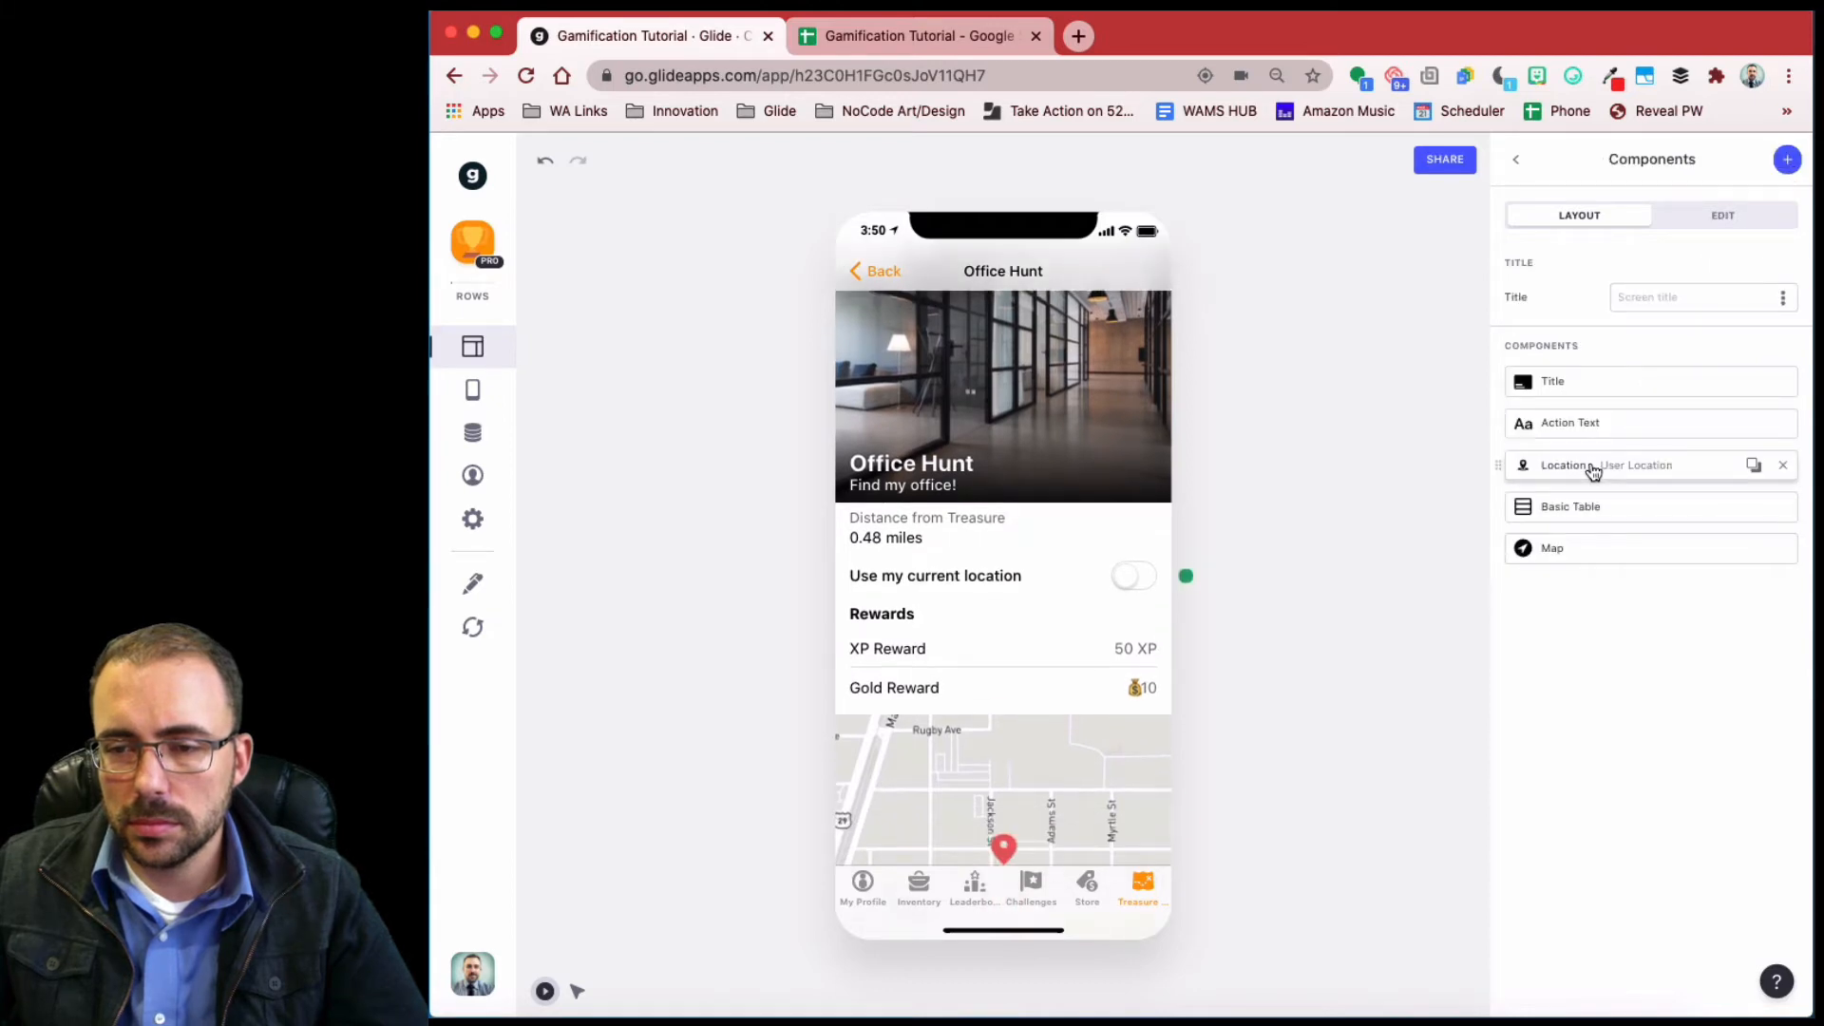
drag(1592, 472, 1592, 424)
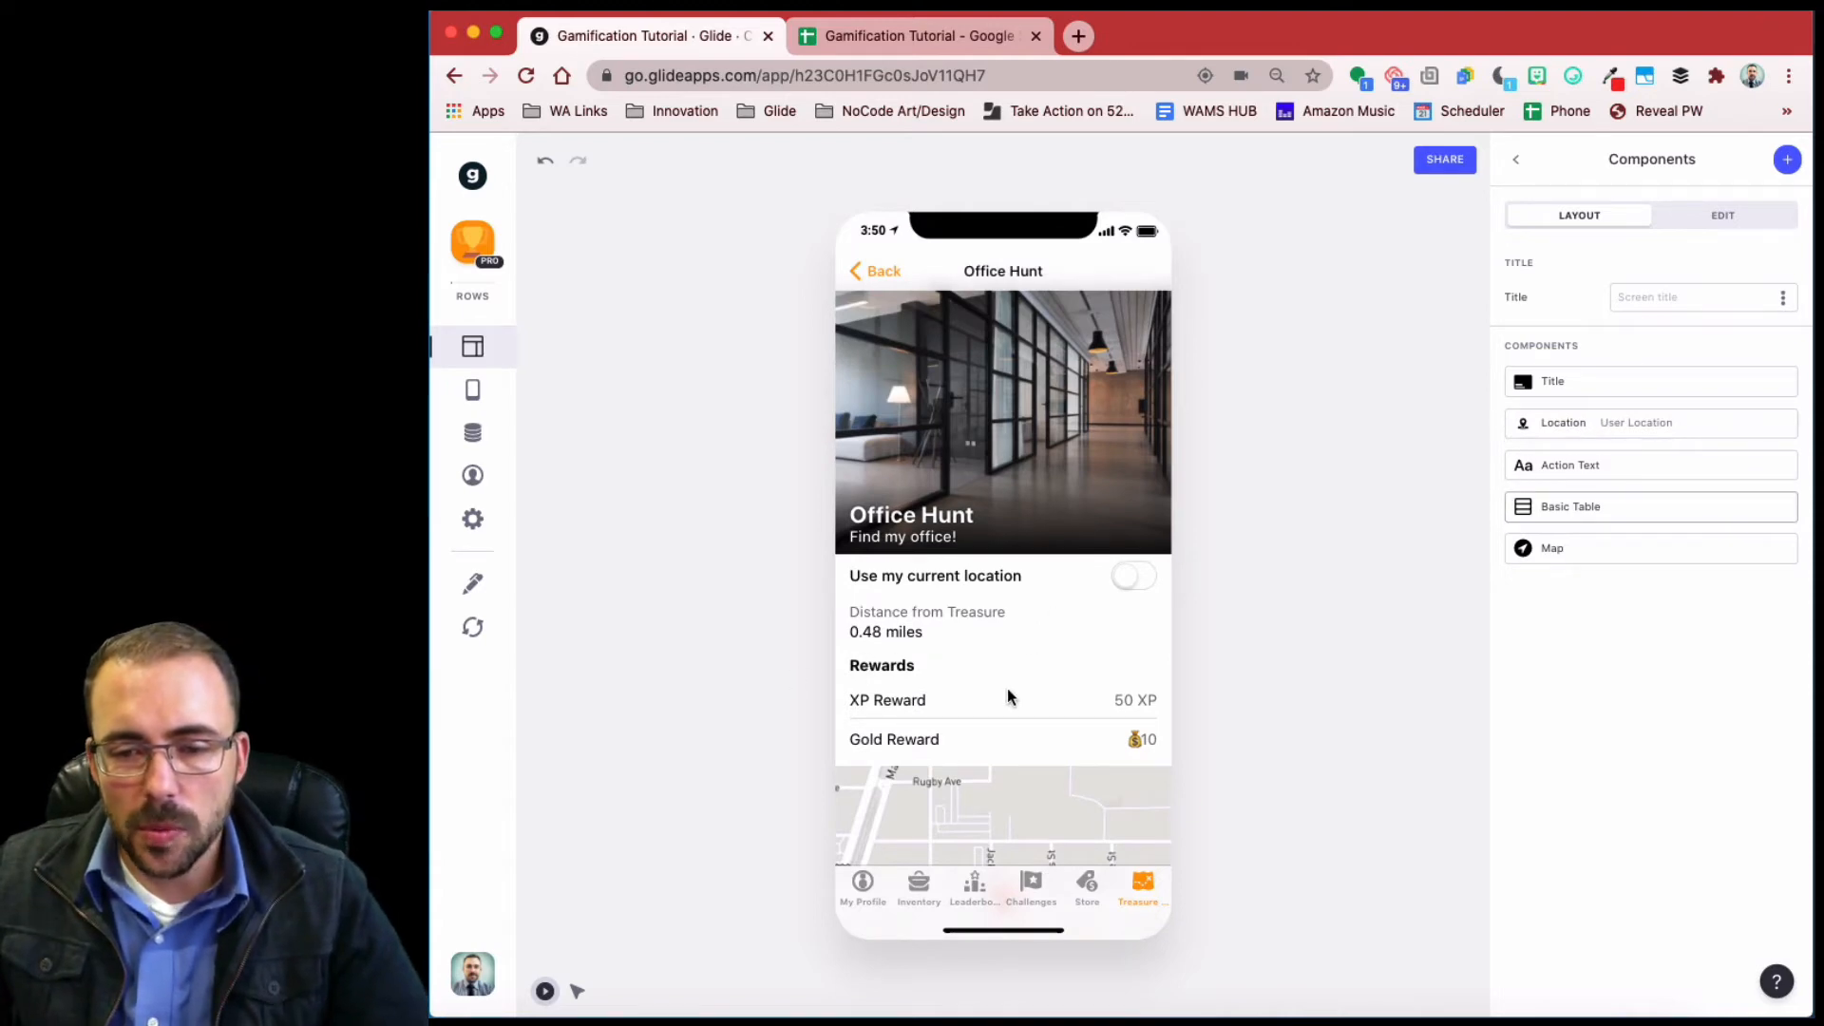
scroll(1007, 687, down, 2)
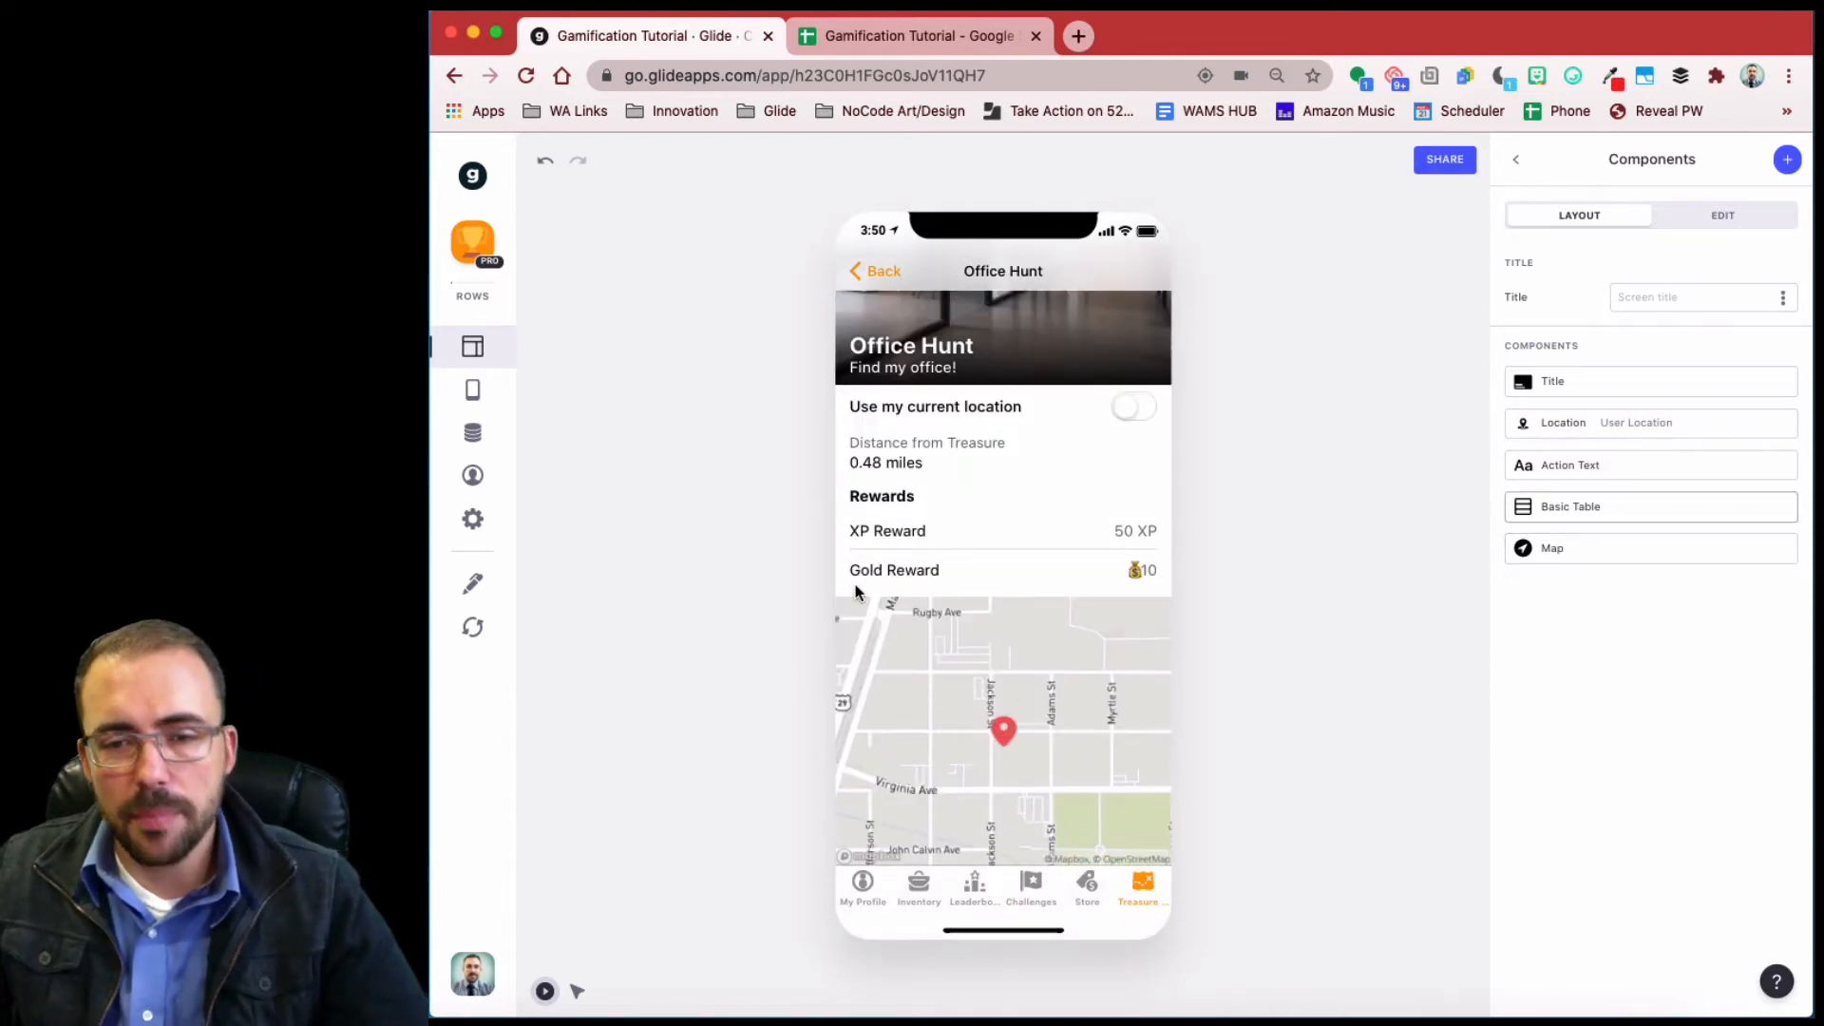
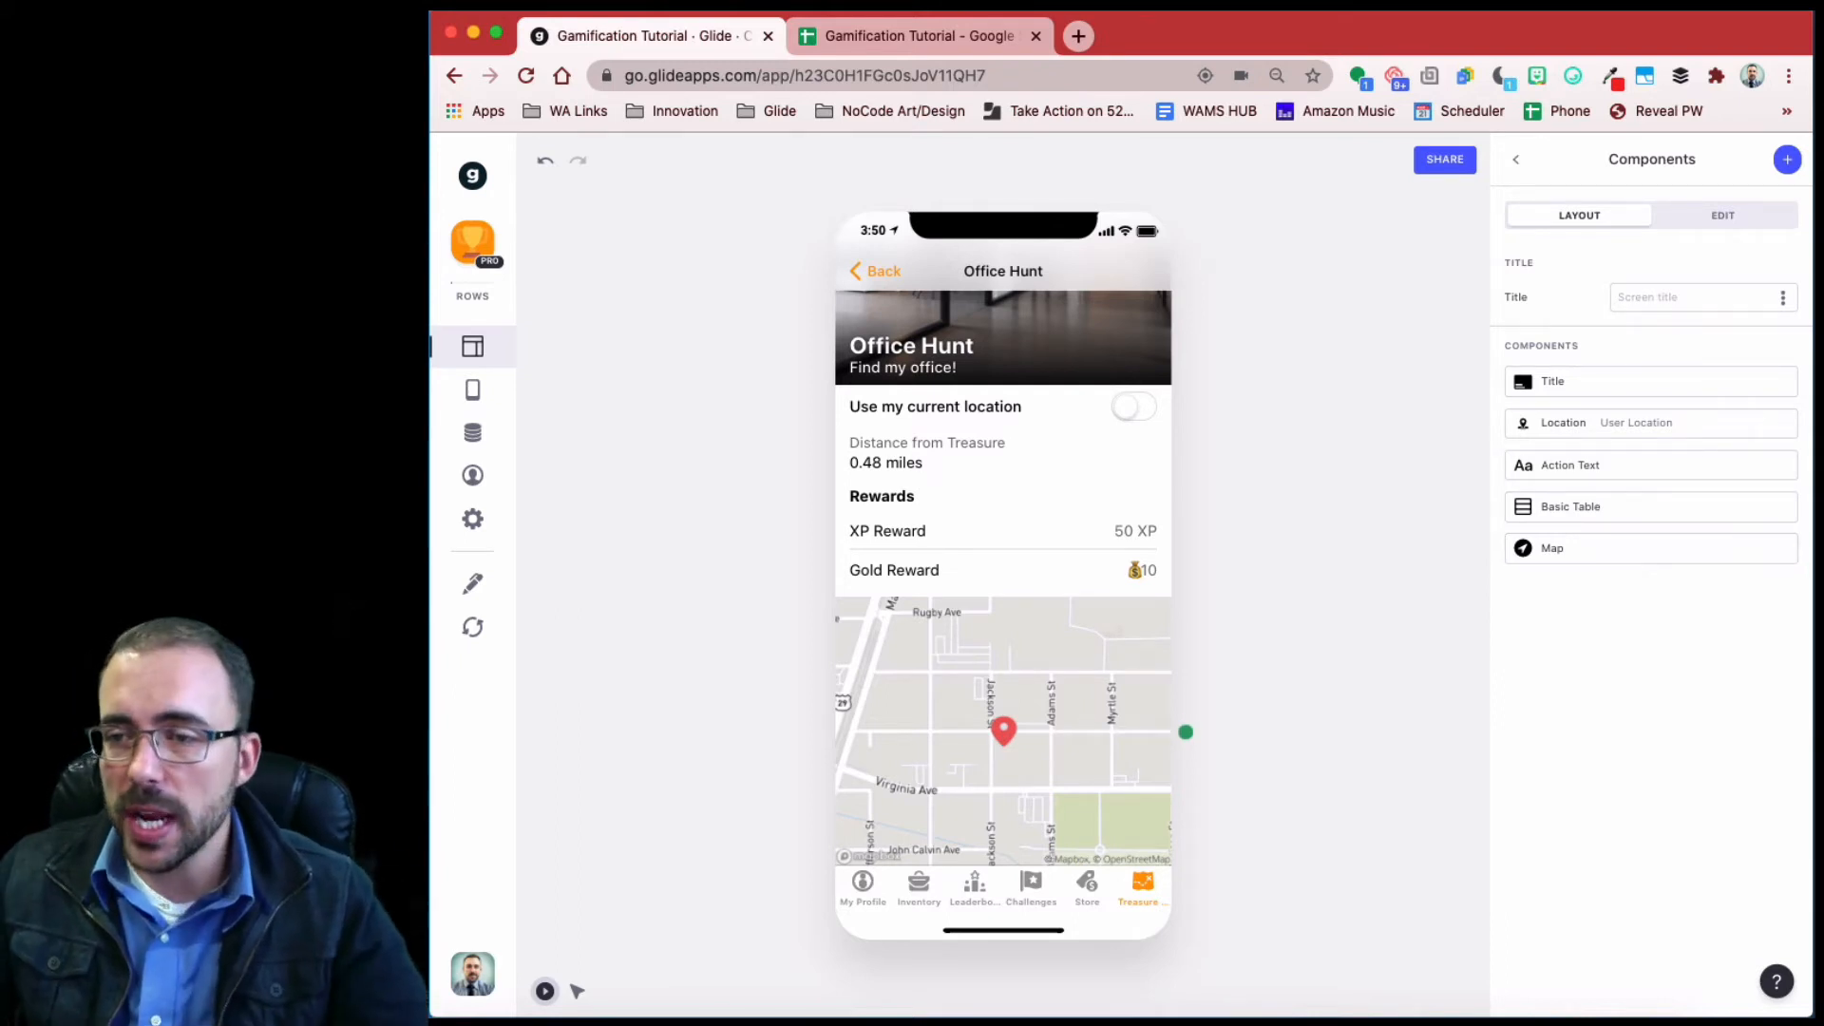
- Add a Button below the map on the Office Hunt screen, titled 'You found it!'
click(1789, 162)
scroll(1567, 769, down, 3)
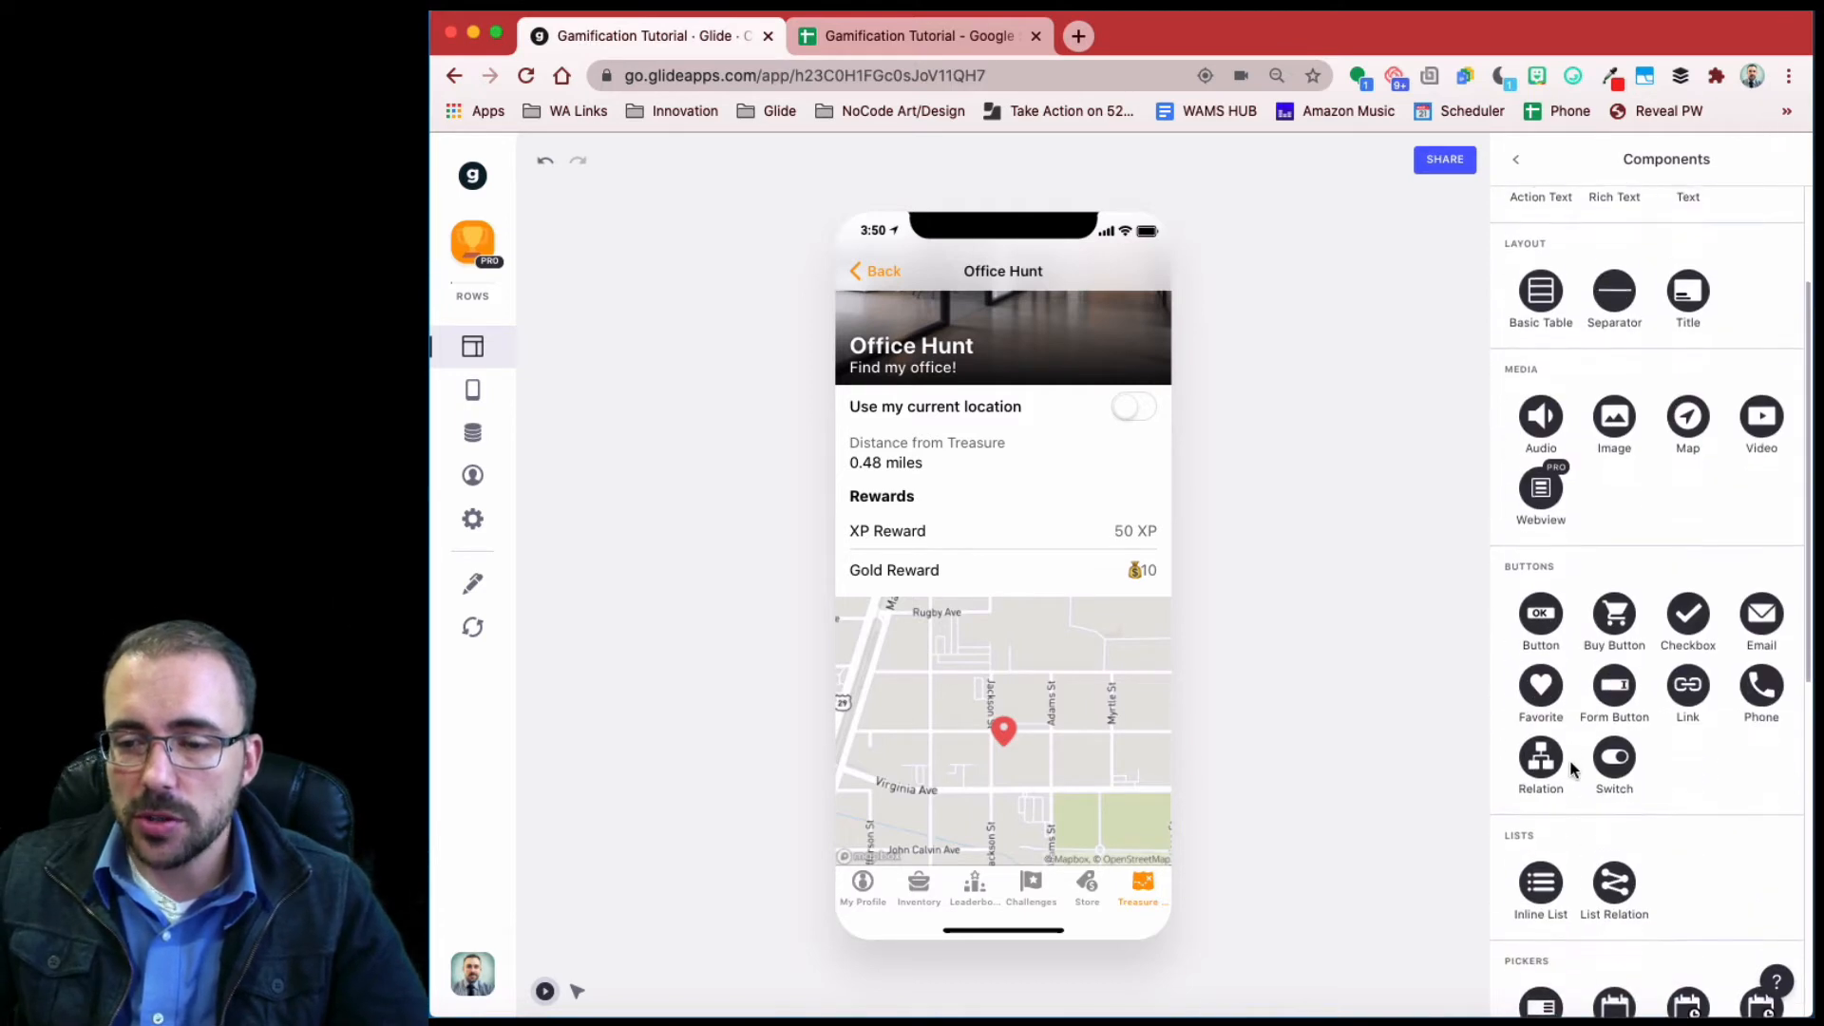
click(1541, 618)
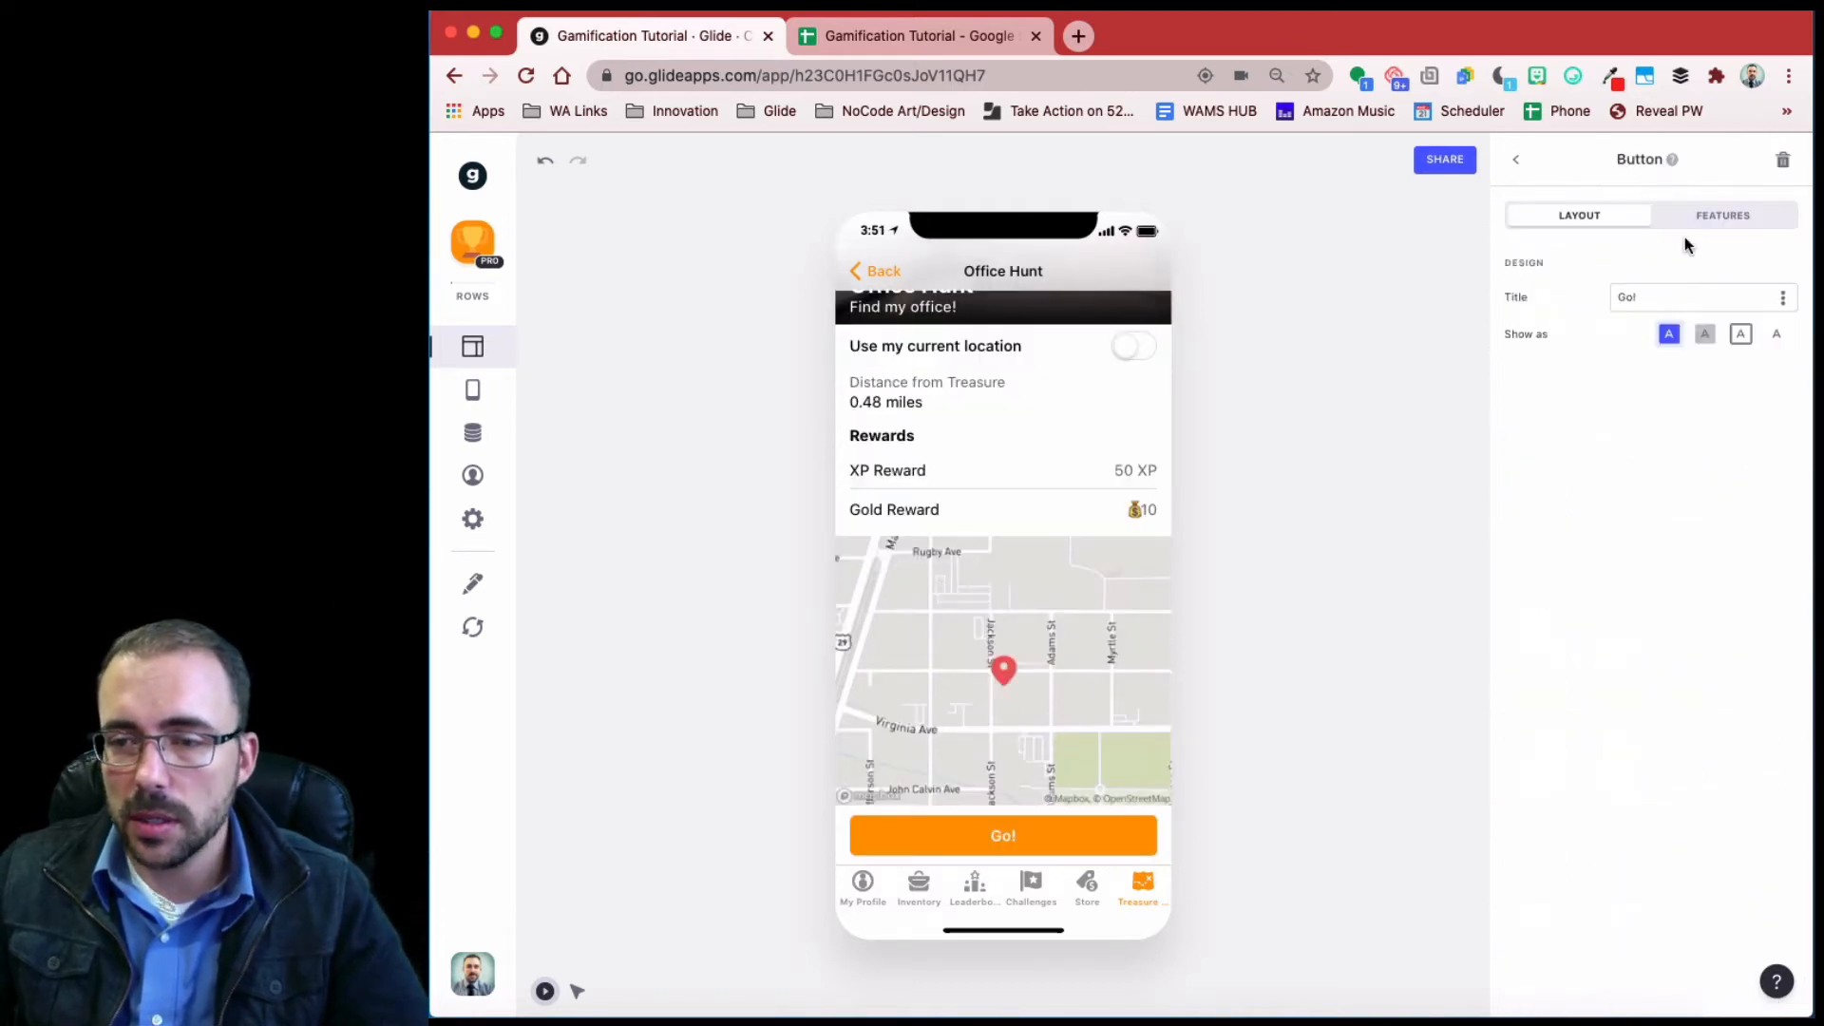
drag(1660, 301, 1560, 291)
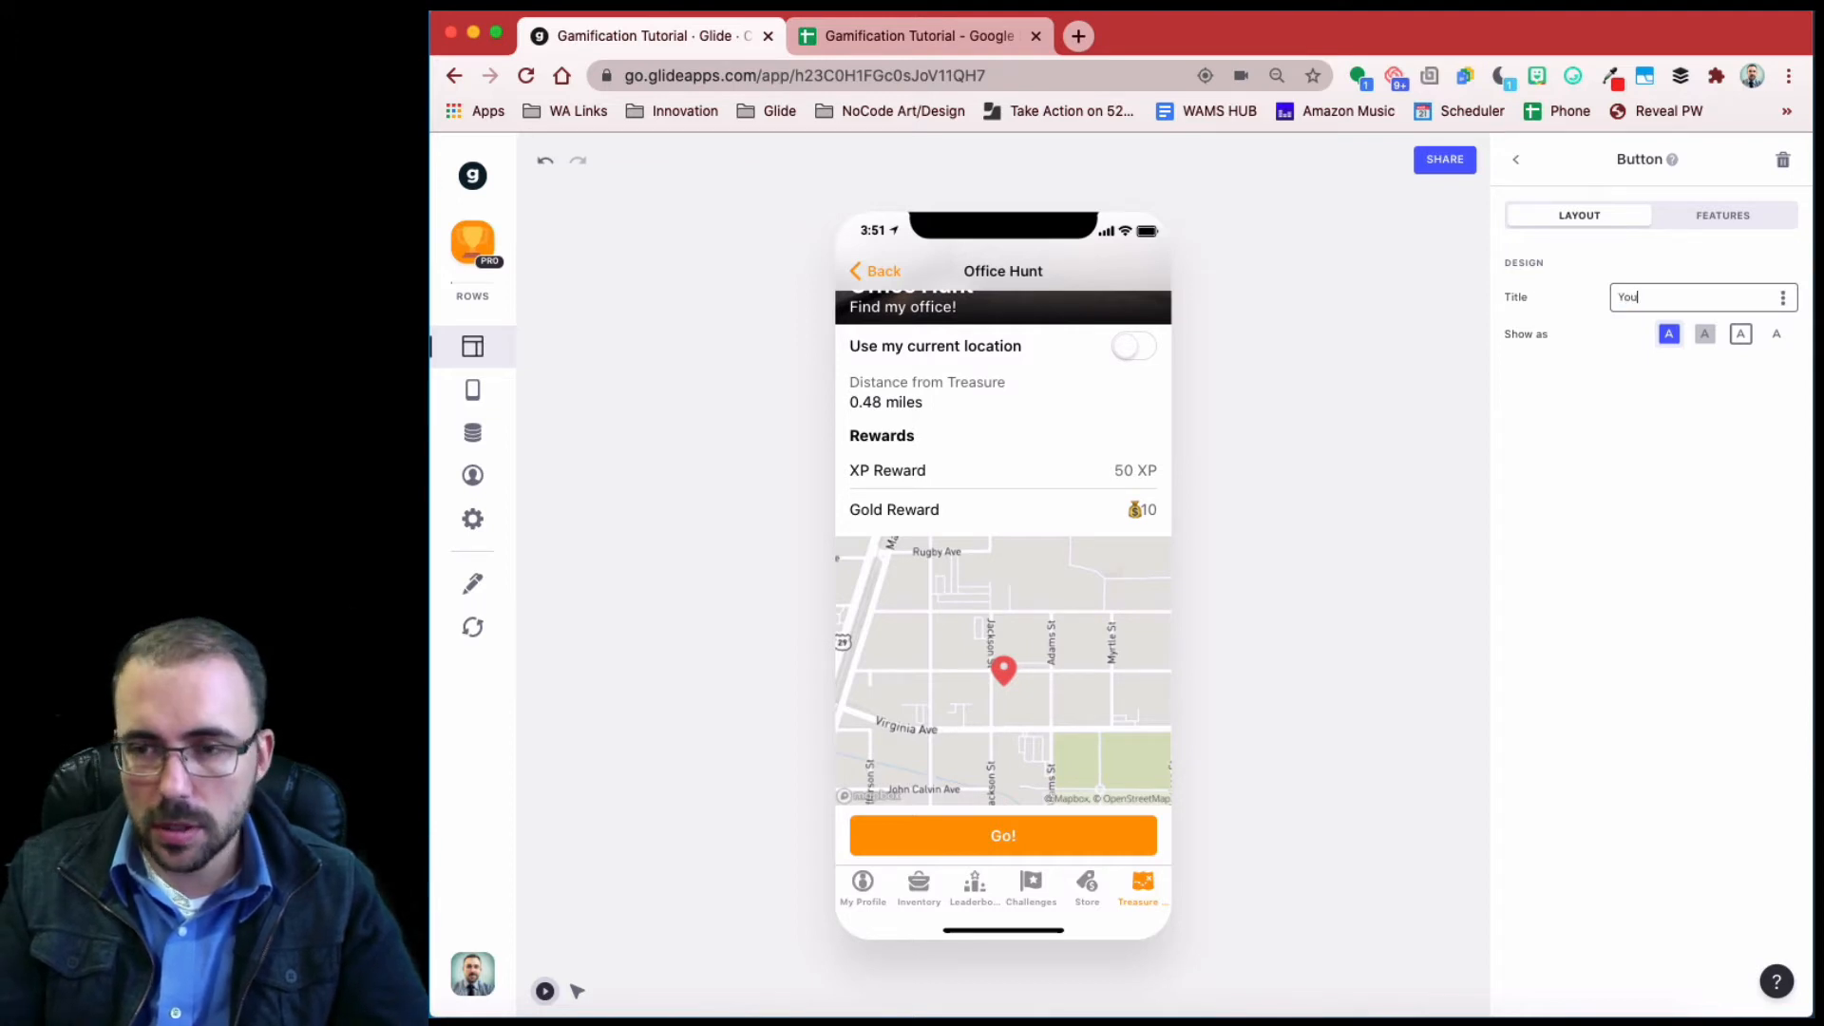
text(You found)
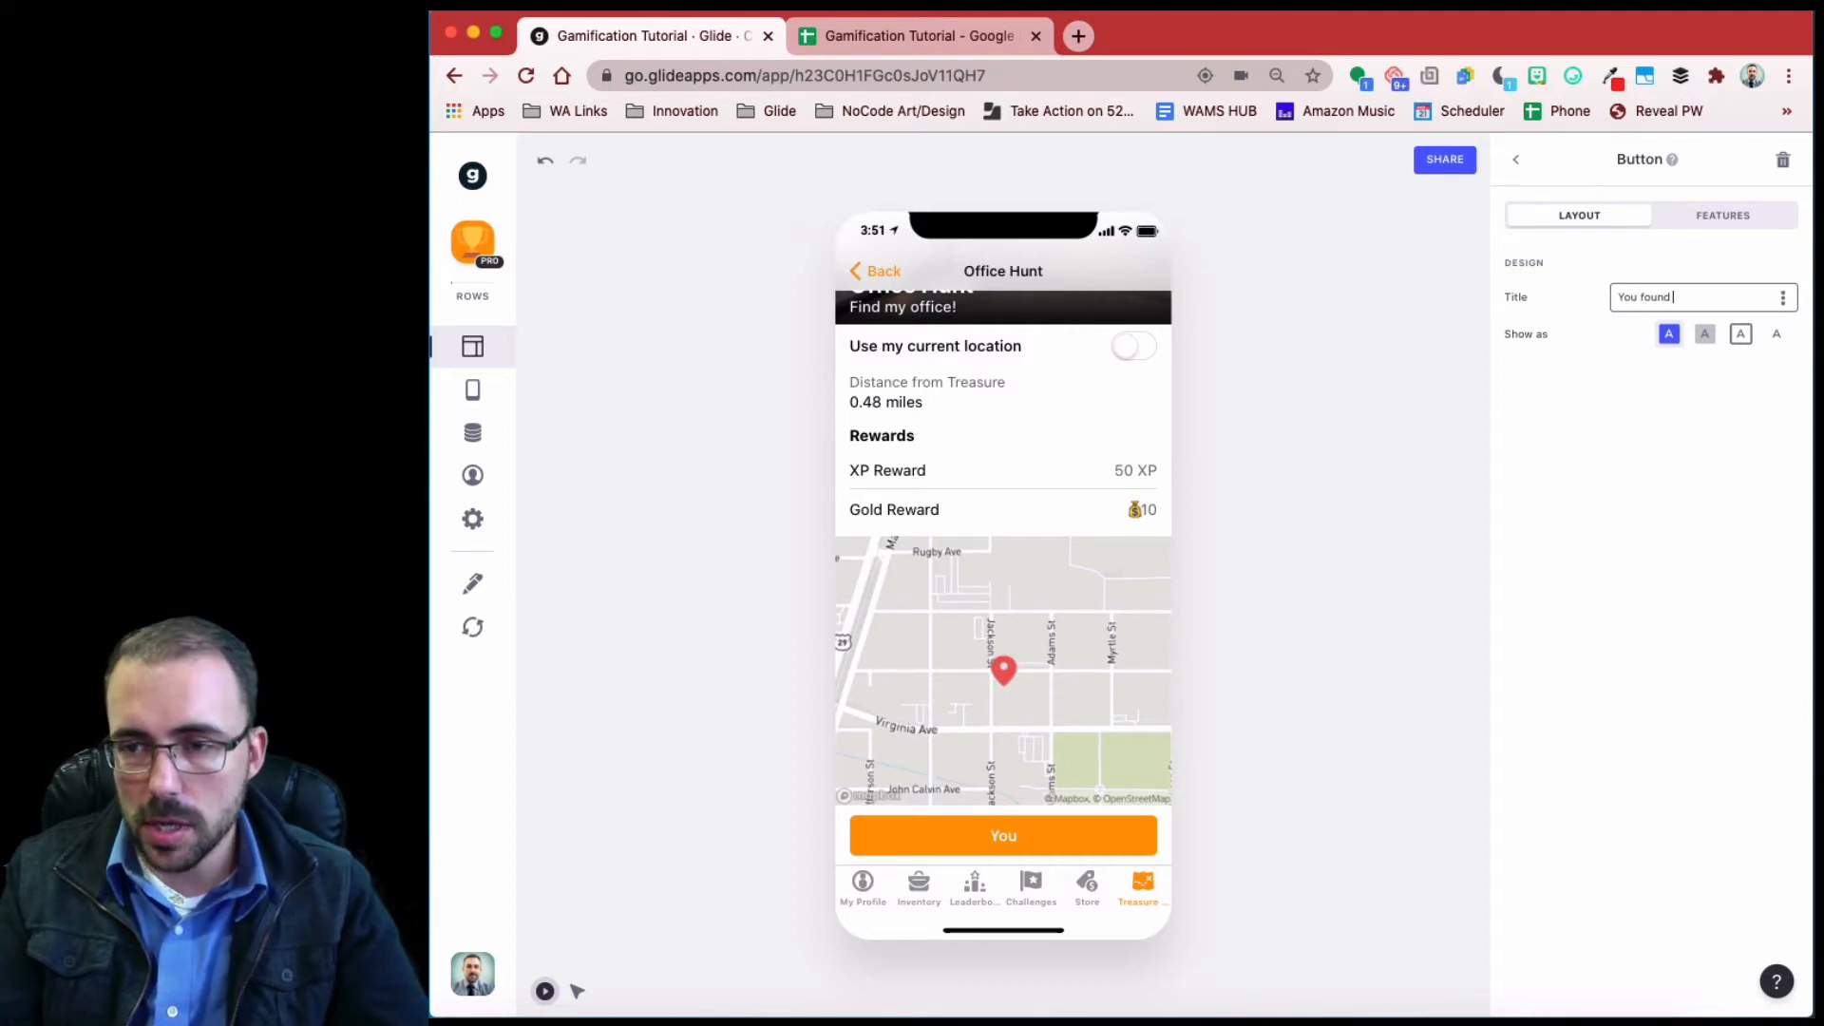
text( it!)
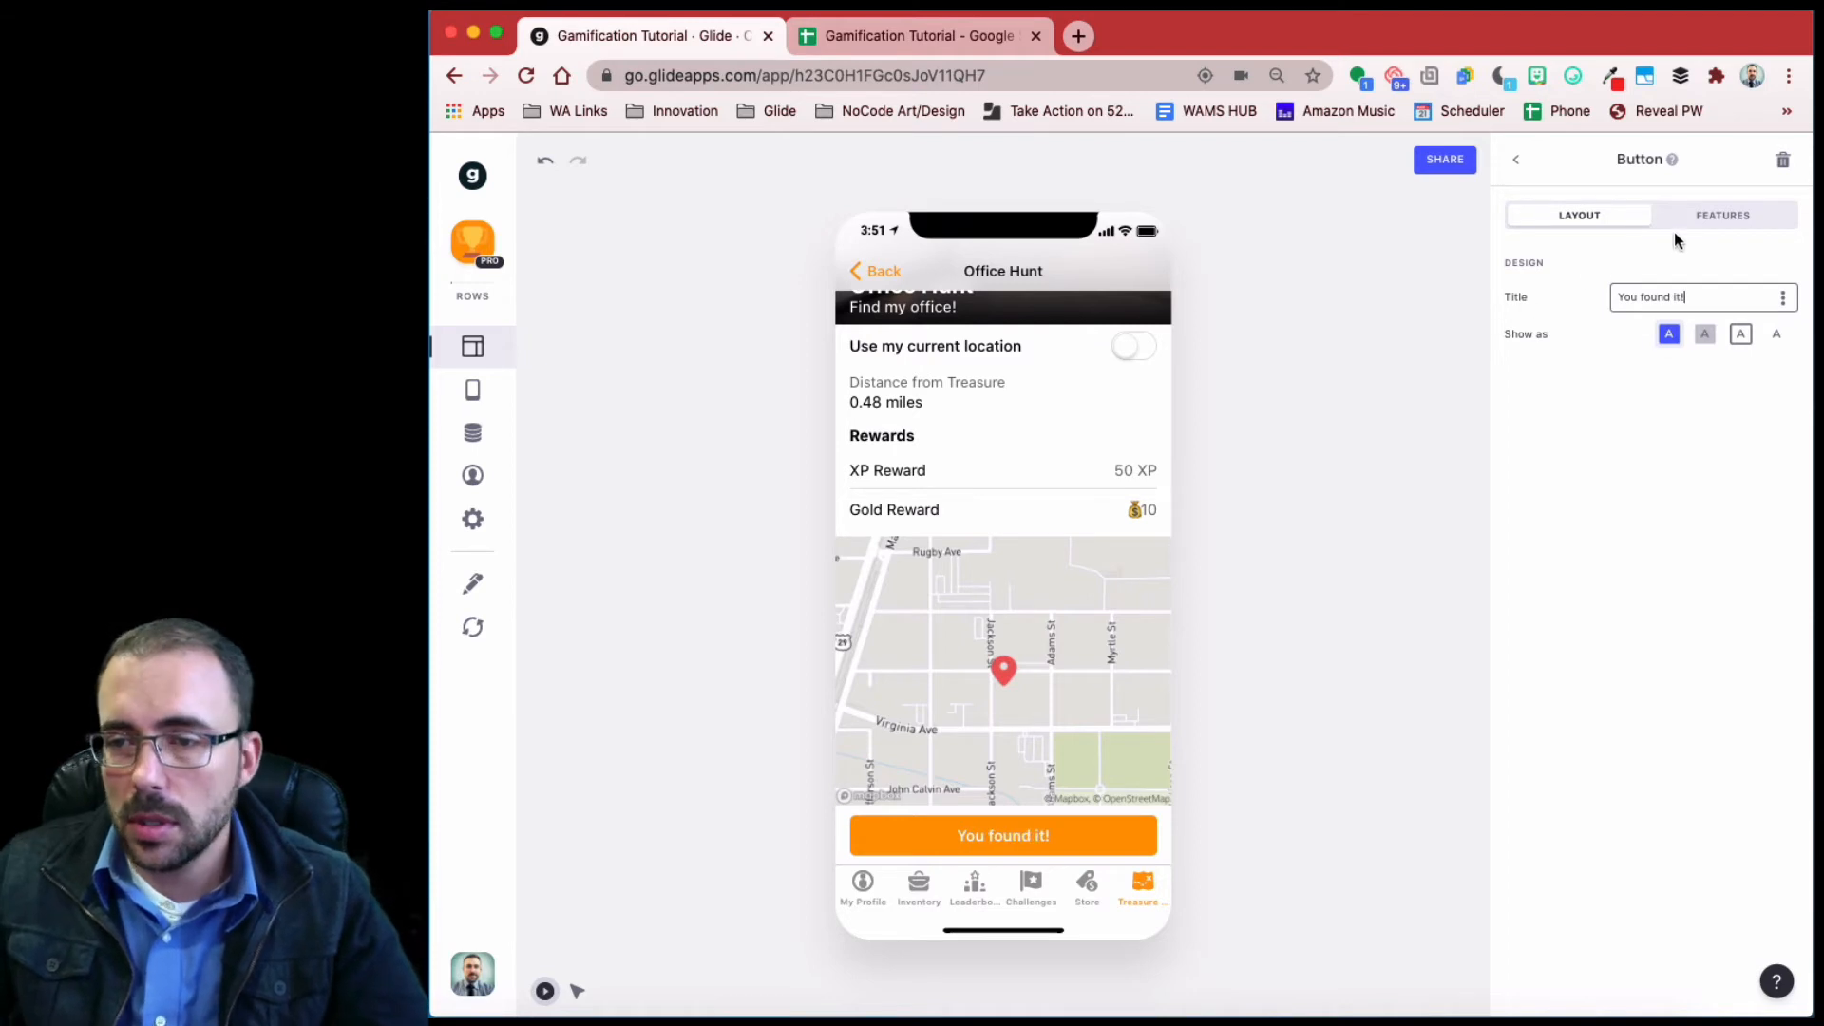
- Set the button's action to Show form and open the form it shows
click(1702, 216)
click(1653, 410)
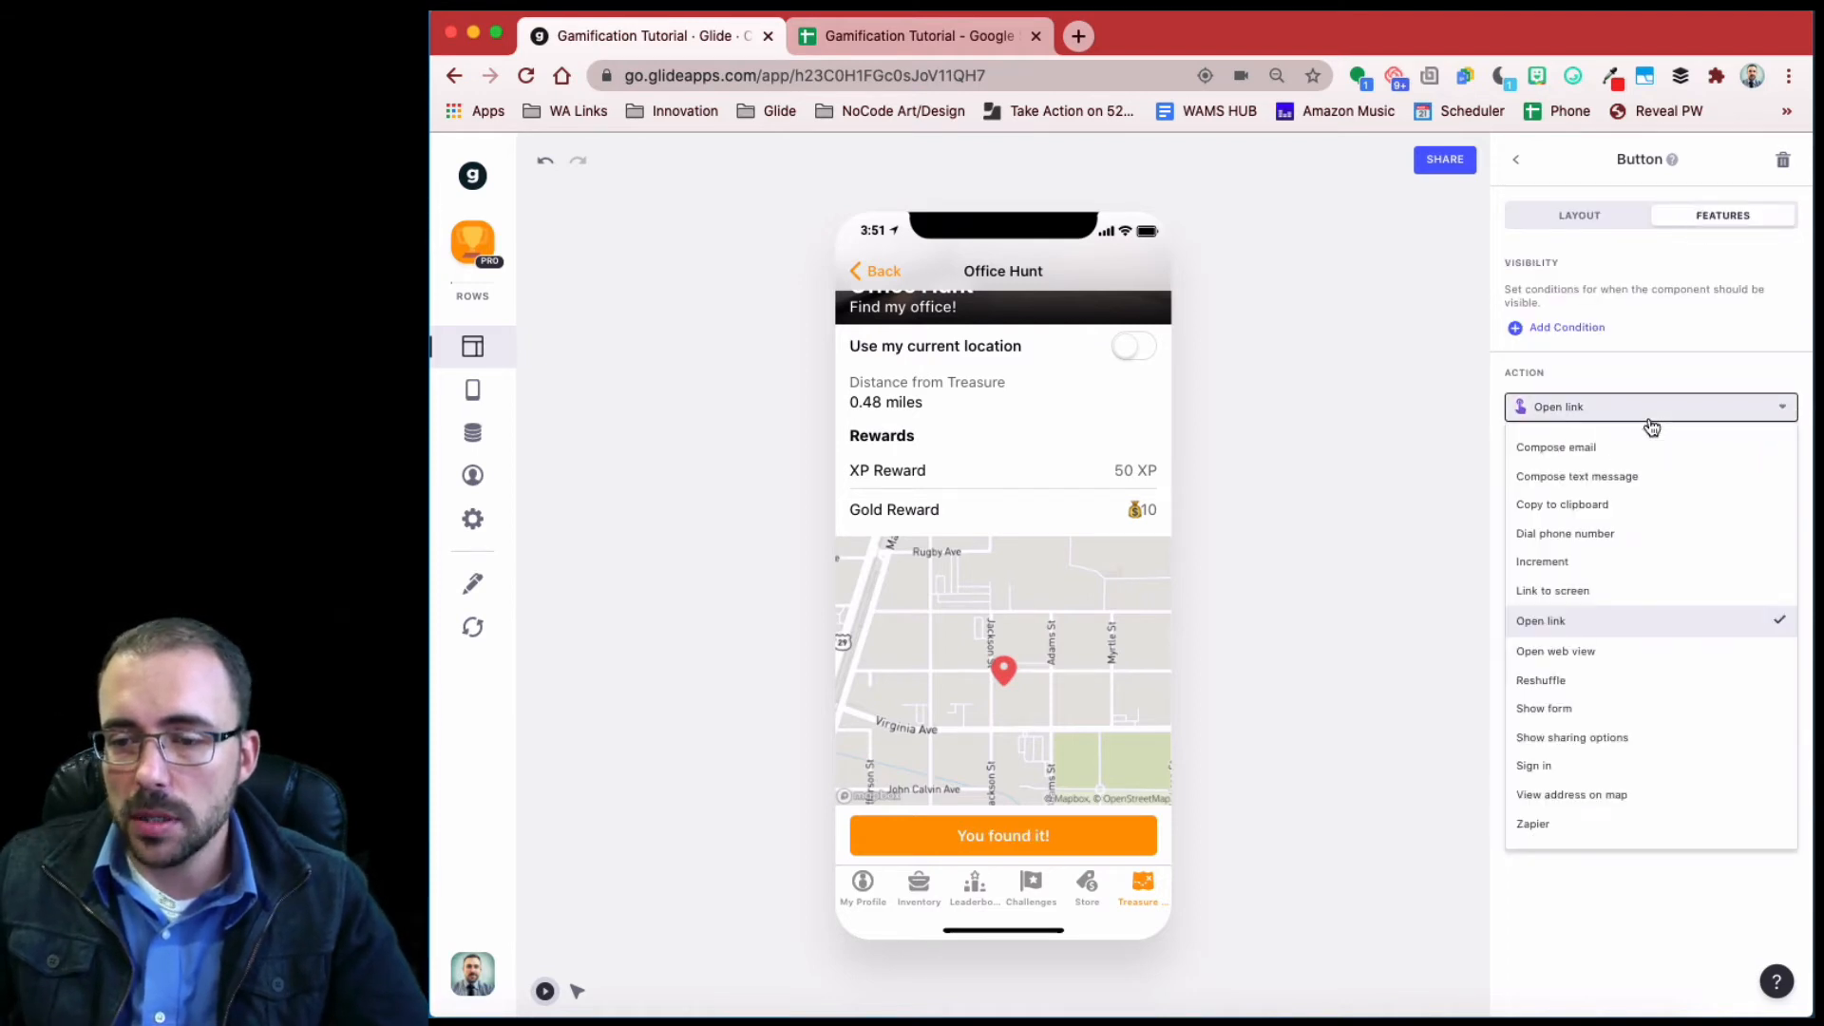
click(1582, 710)
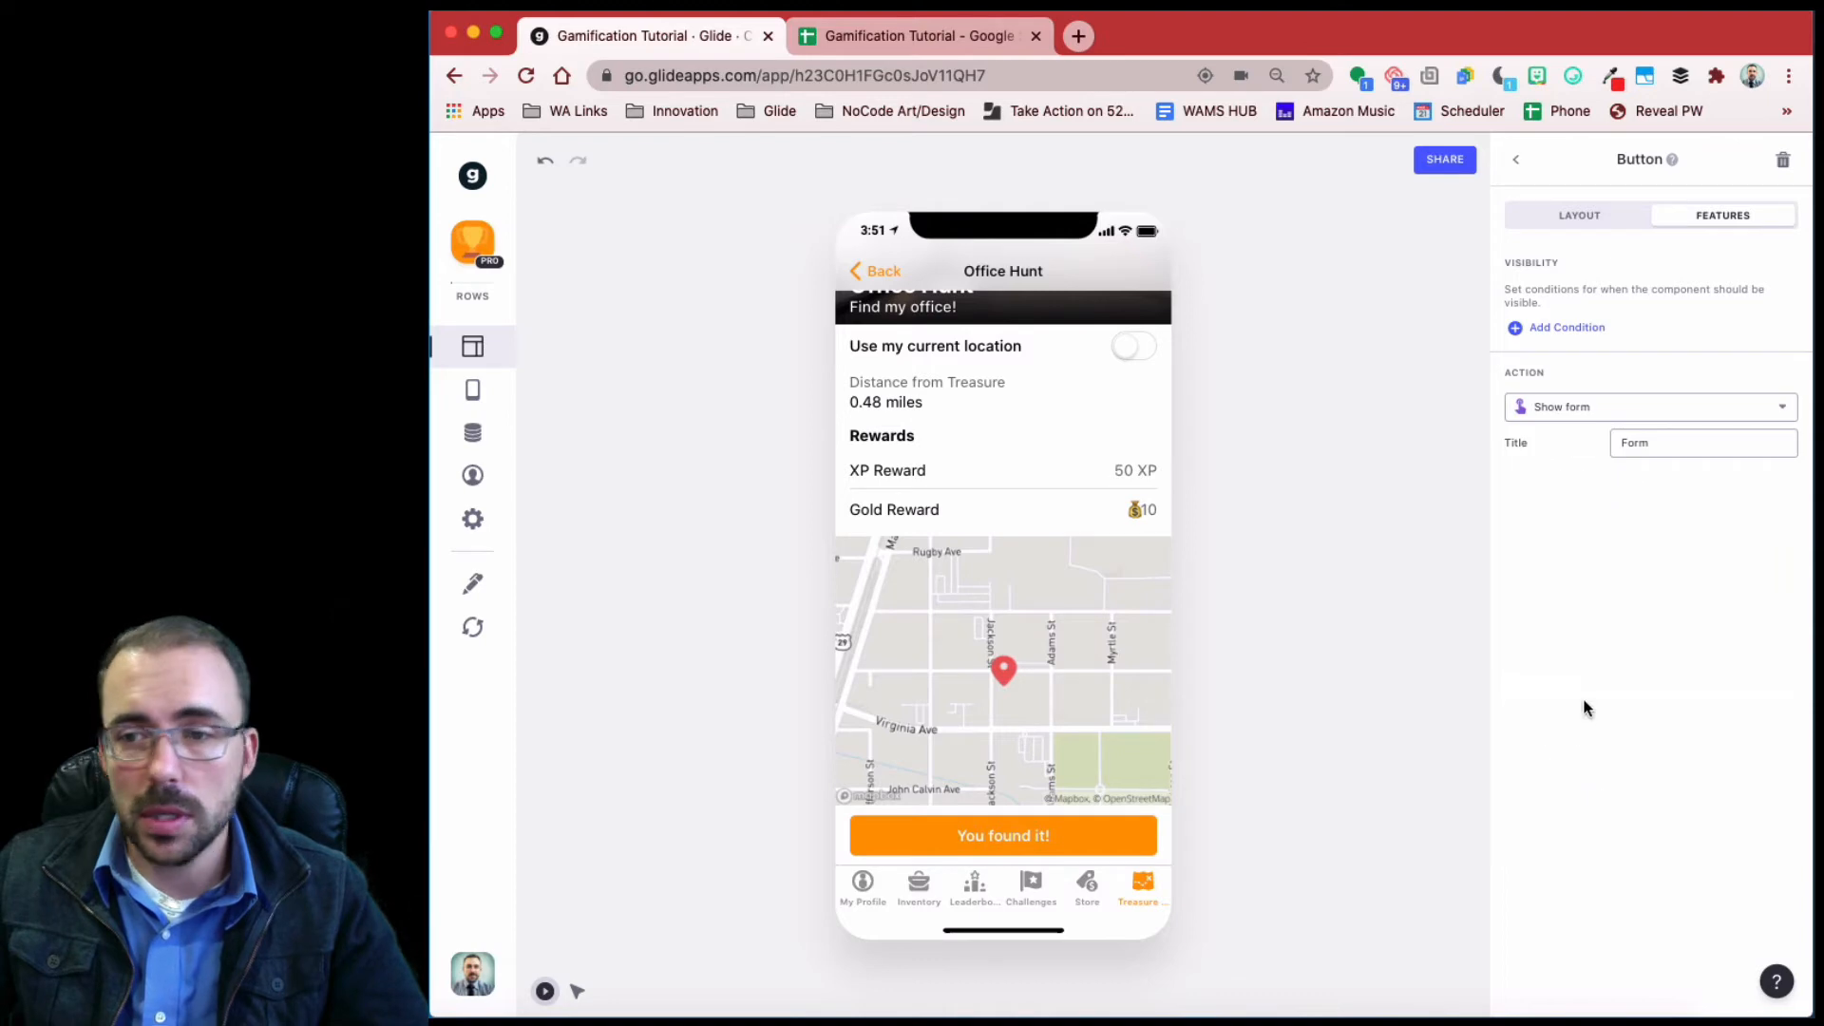
click(1578, 217)
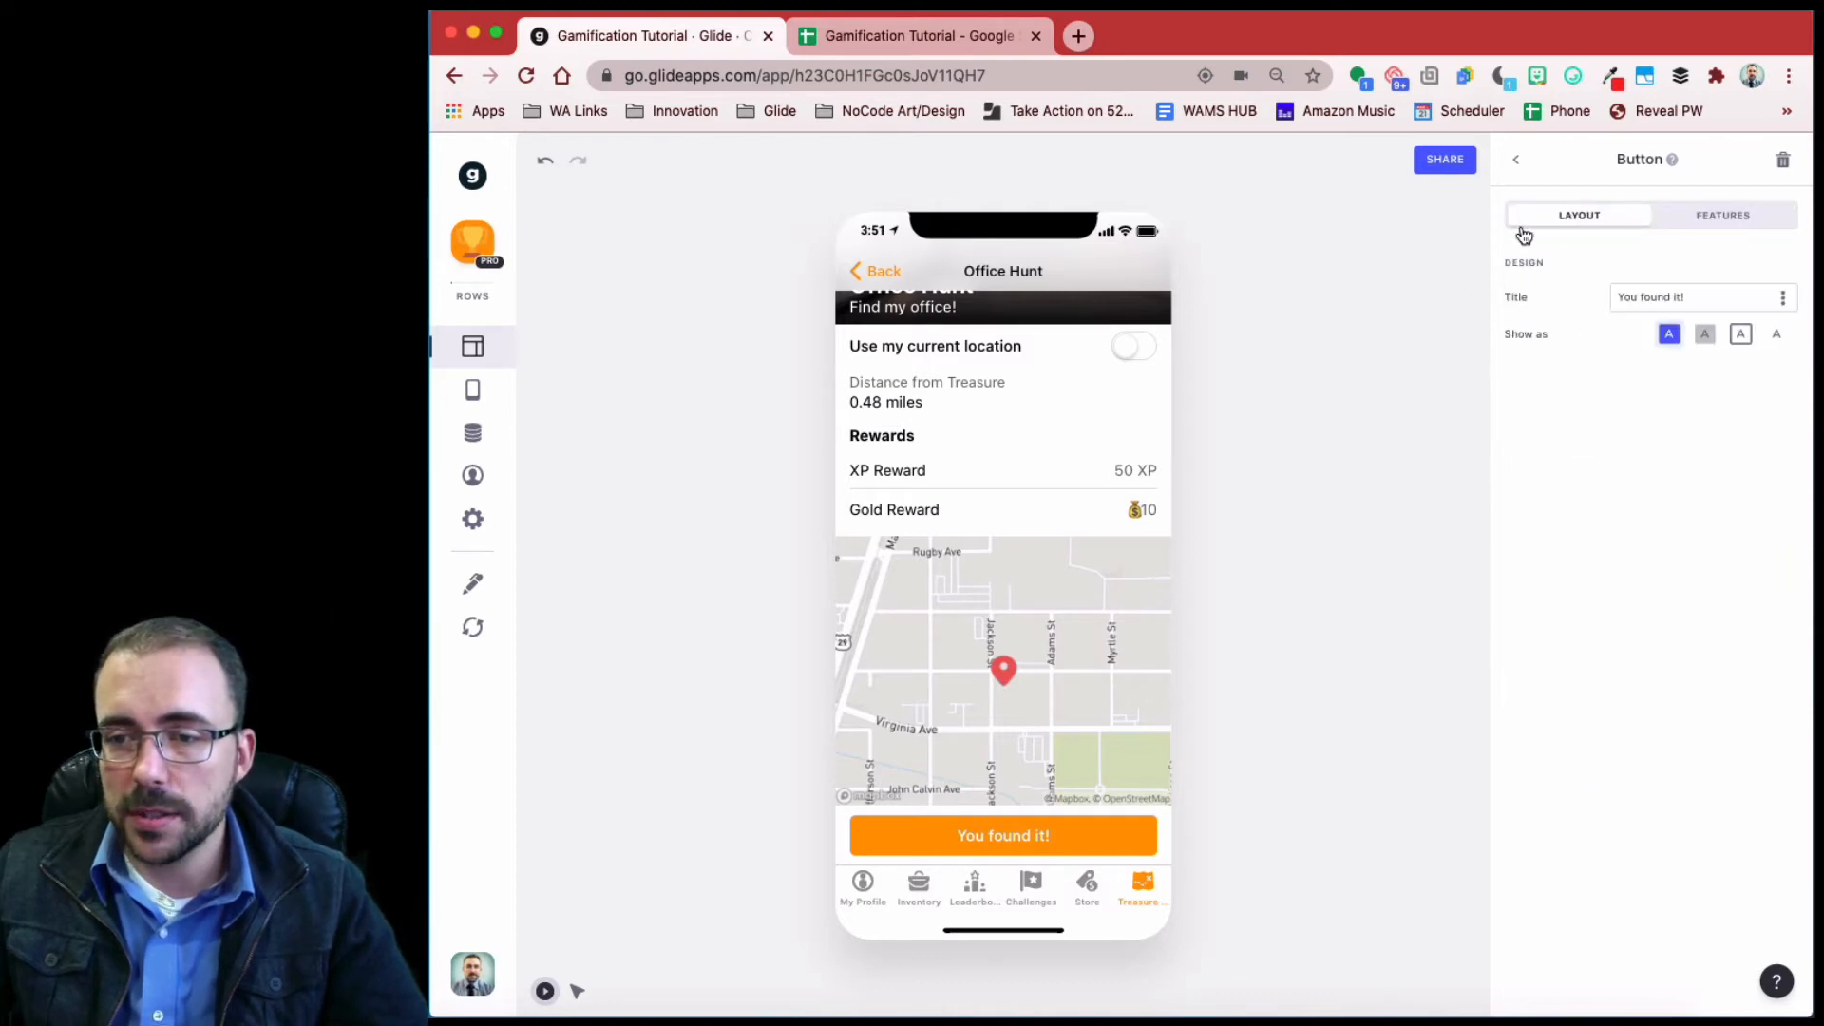
click(1717, 219)
click(1569, 225)
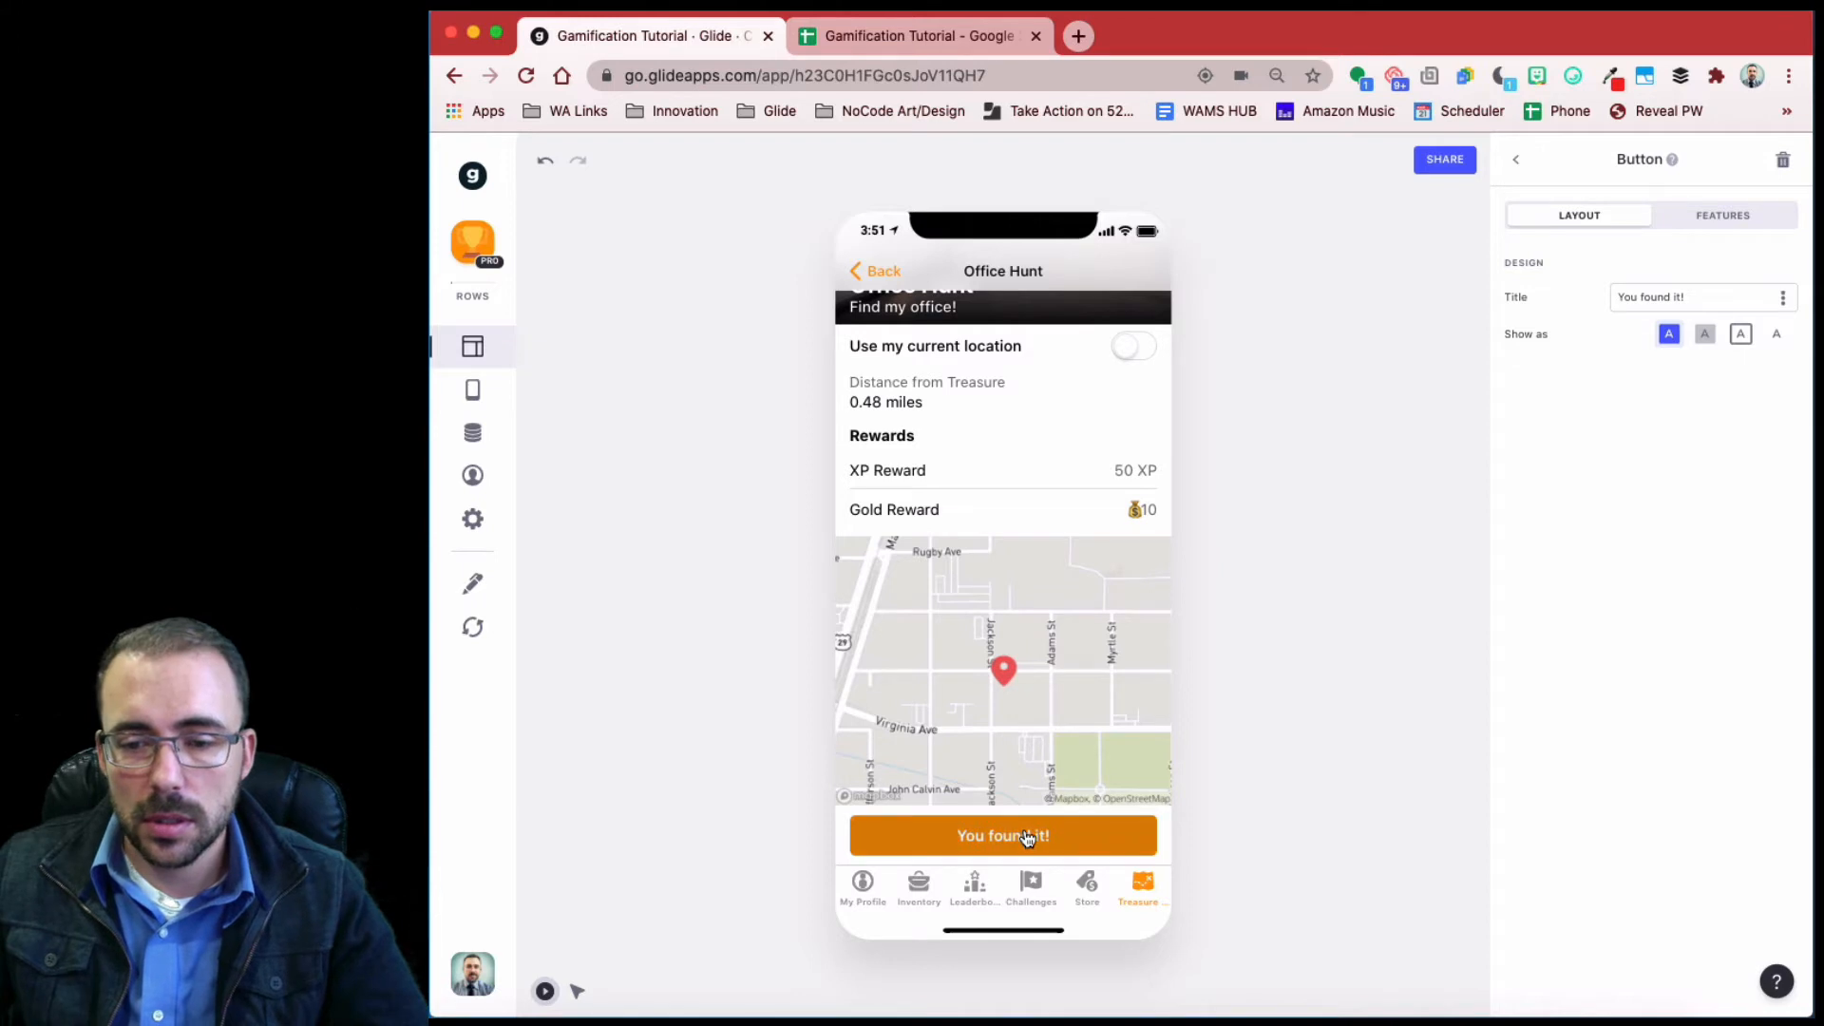
click(1027, 837)
- Point the form's destination sheet to Hunt Log
click(1674, 249)
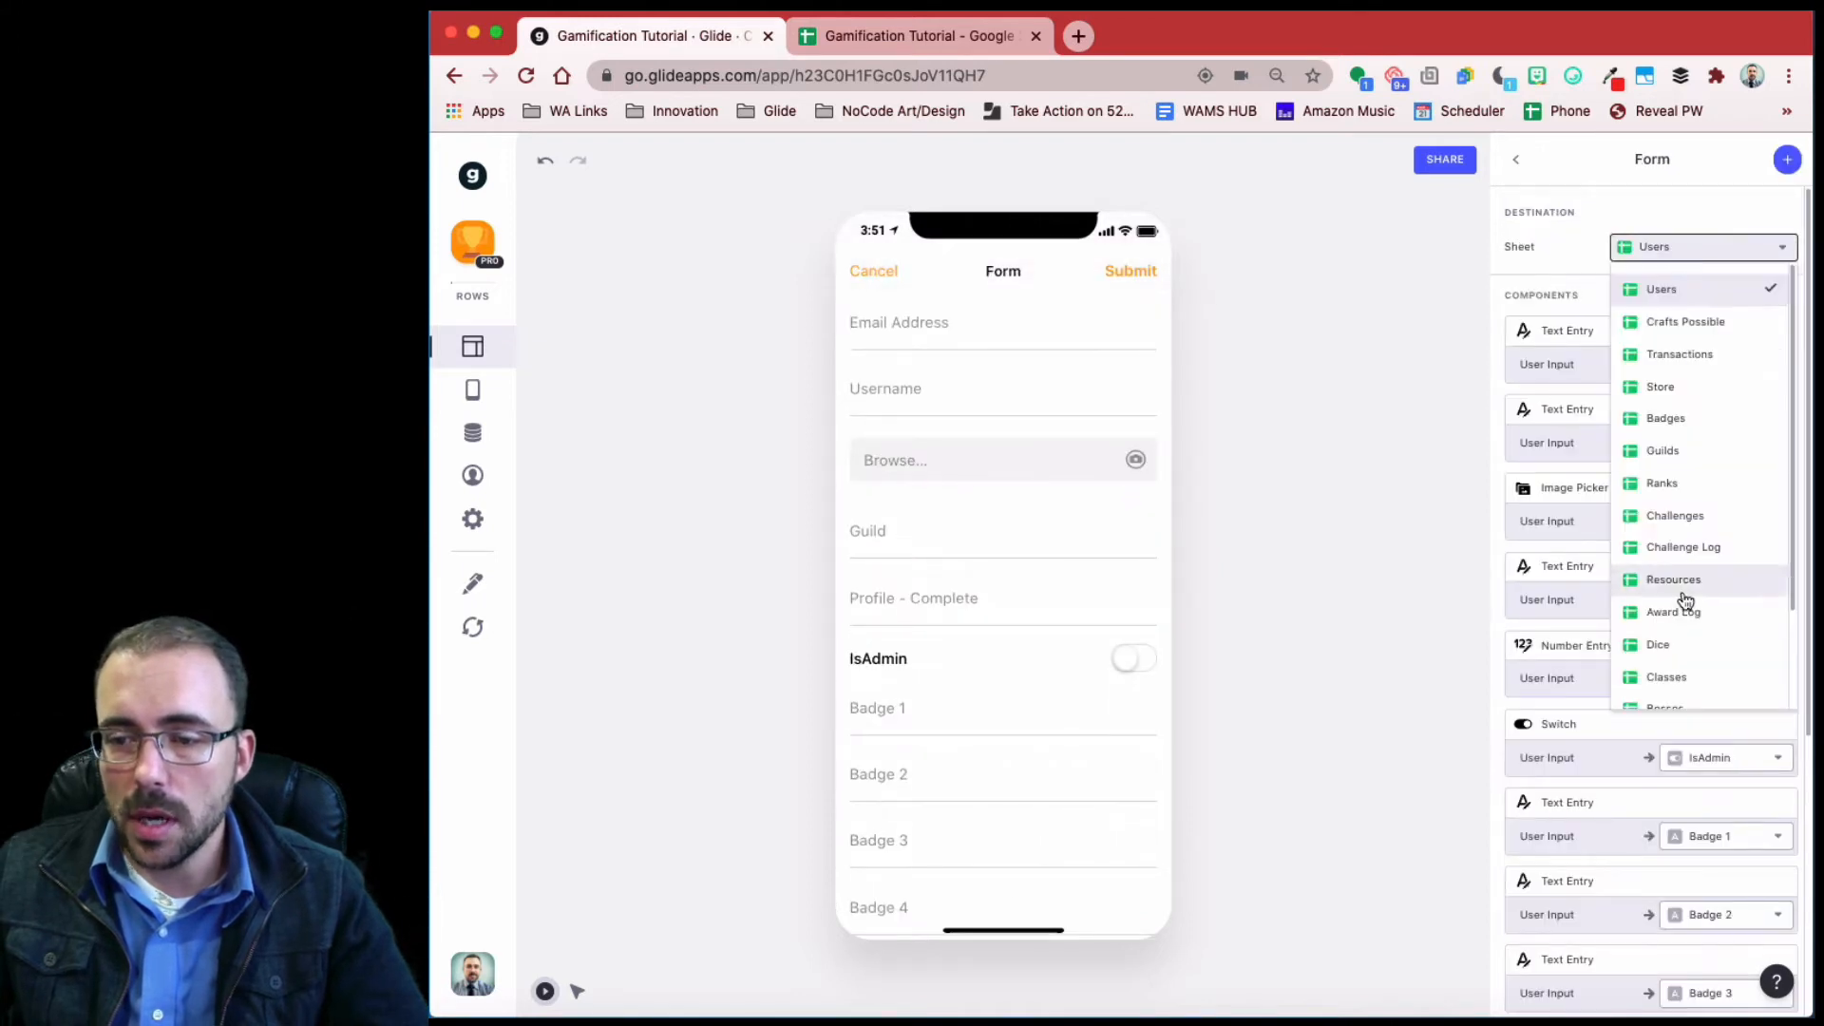
scroll(1693, 607, down, 1)
click(1677, 683)
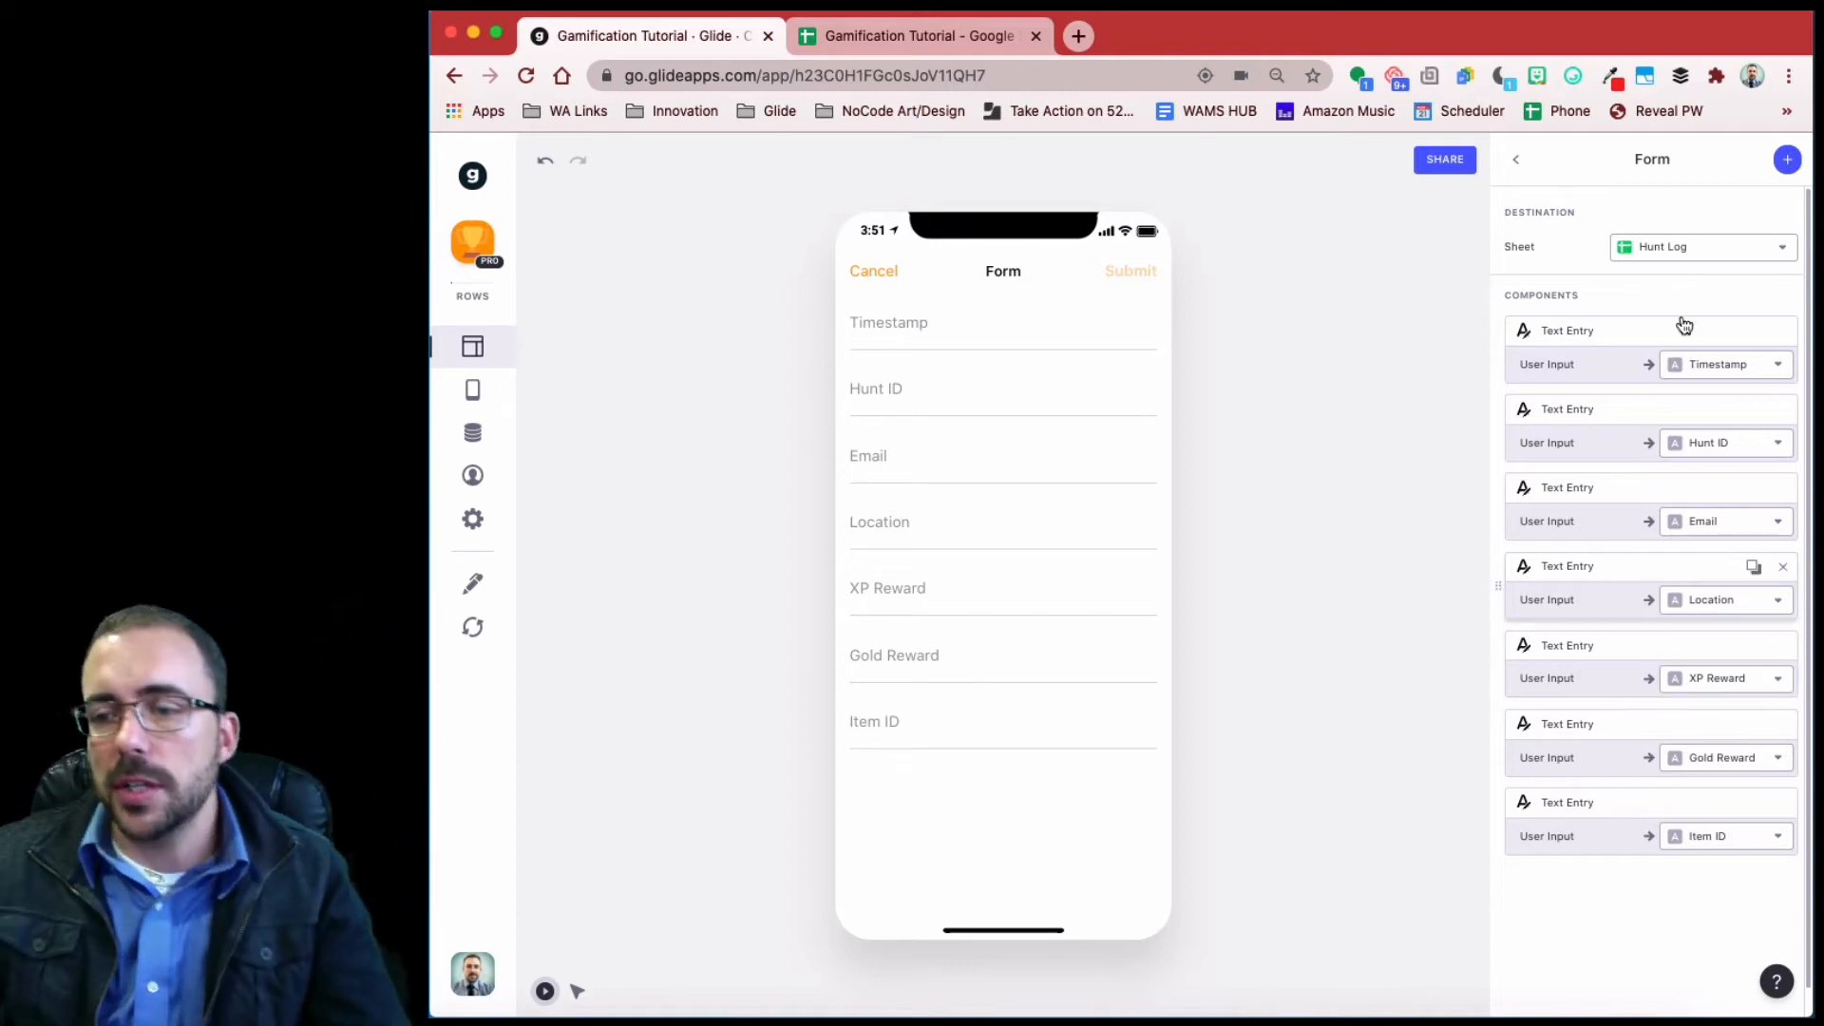
- Delete all seven auto-generated text entry fields, from Timestamp to Location
click(1781, 332)
click(1784, 332)
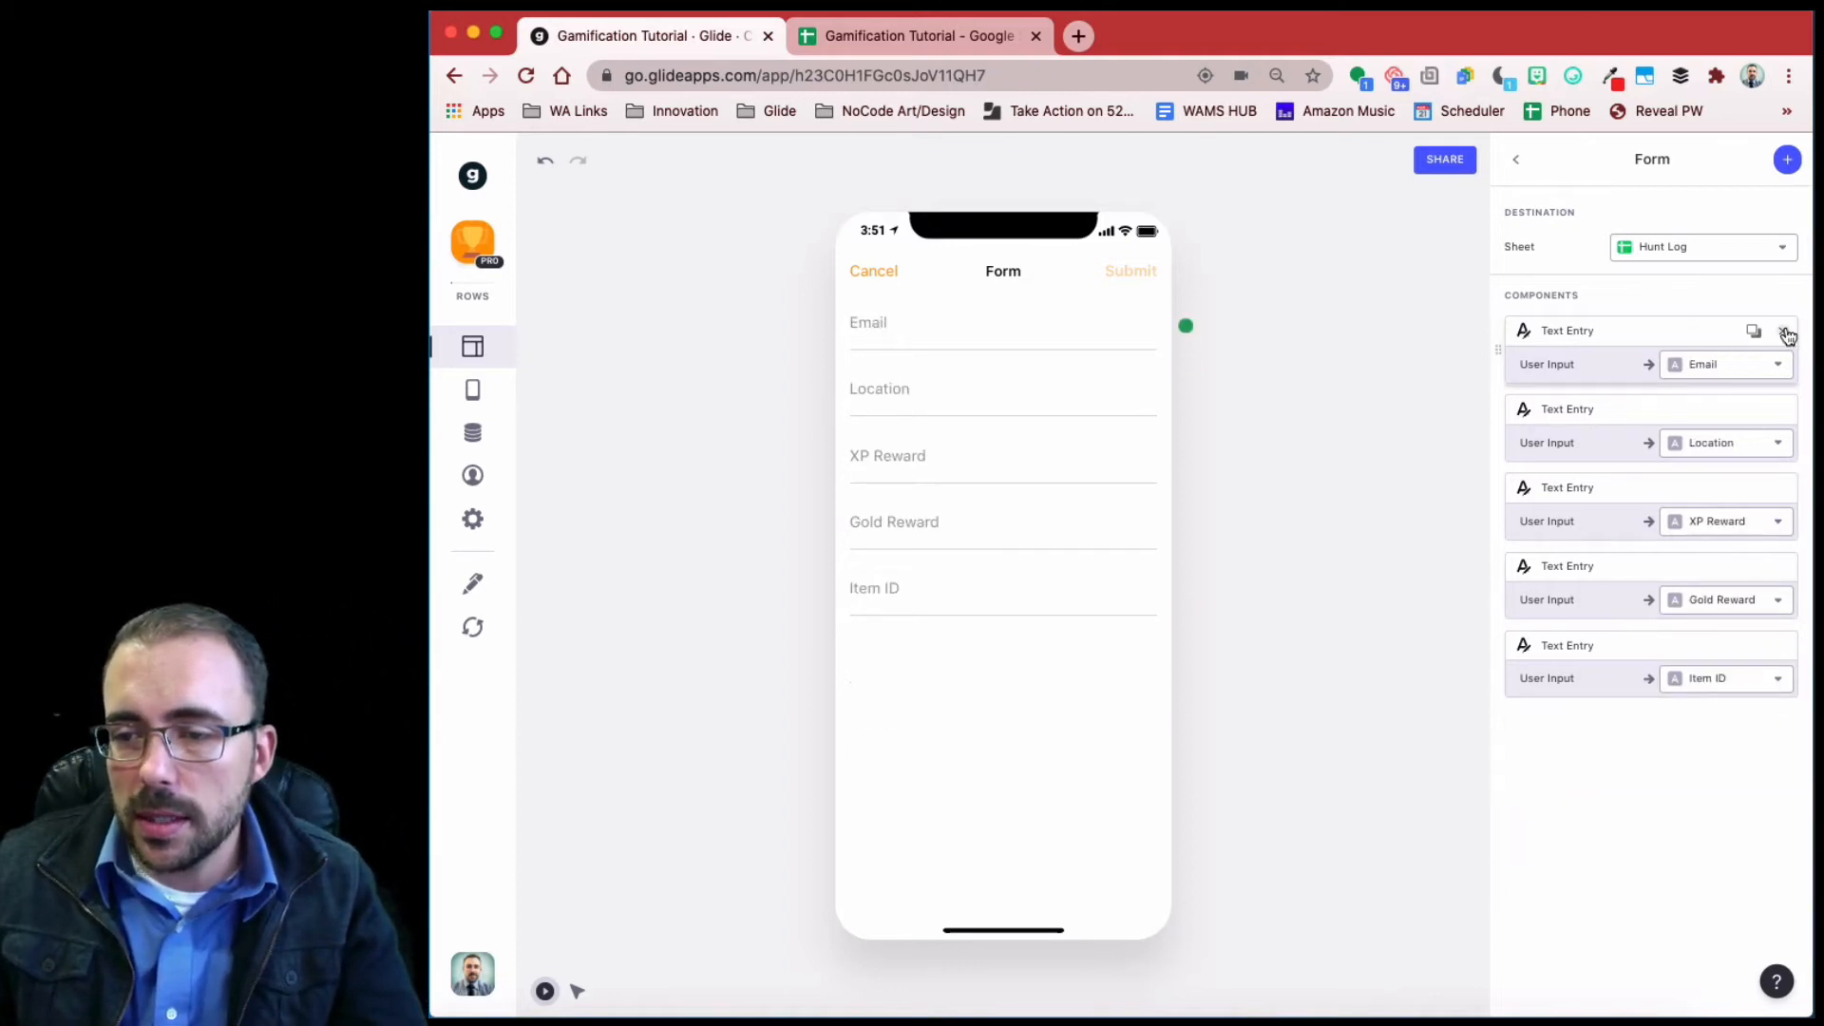
click(1784, 333)
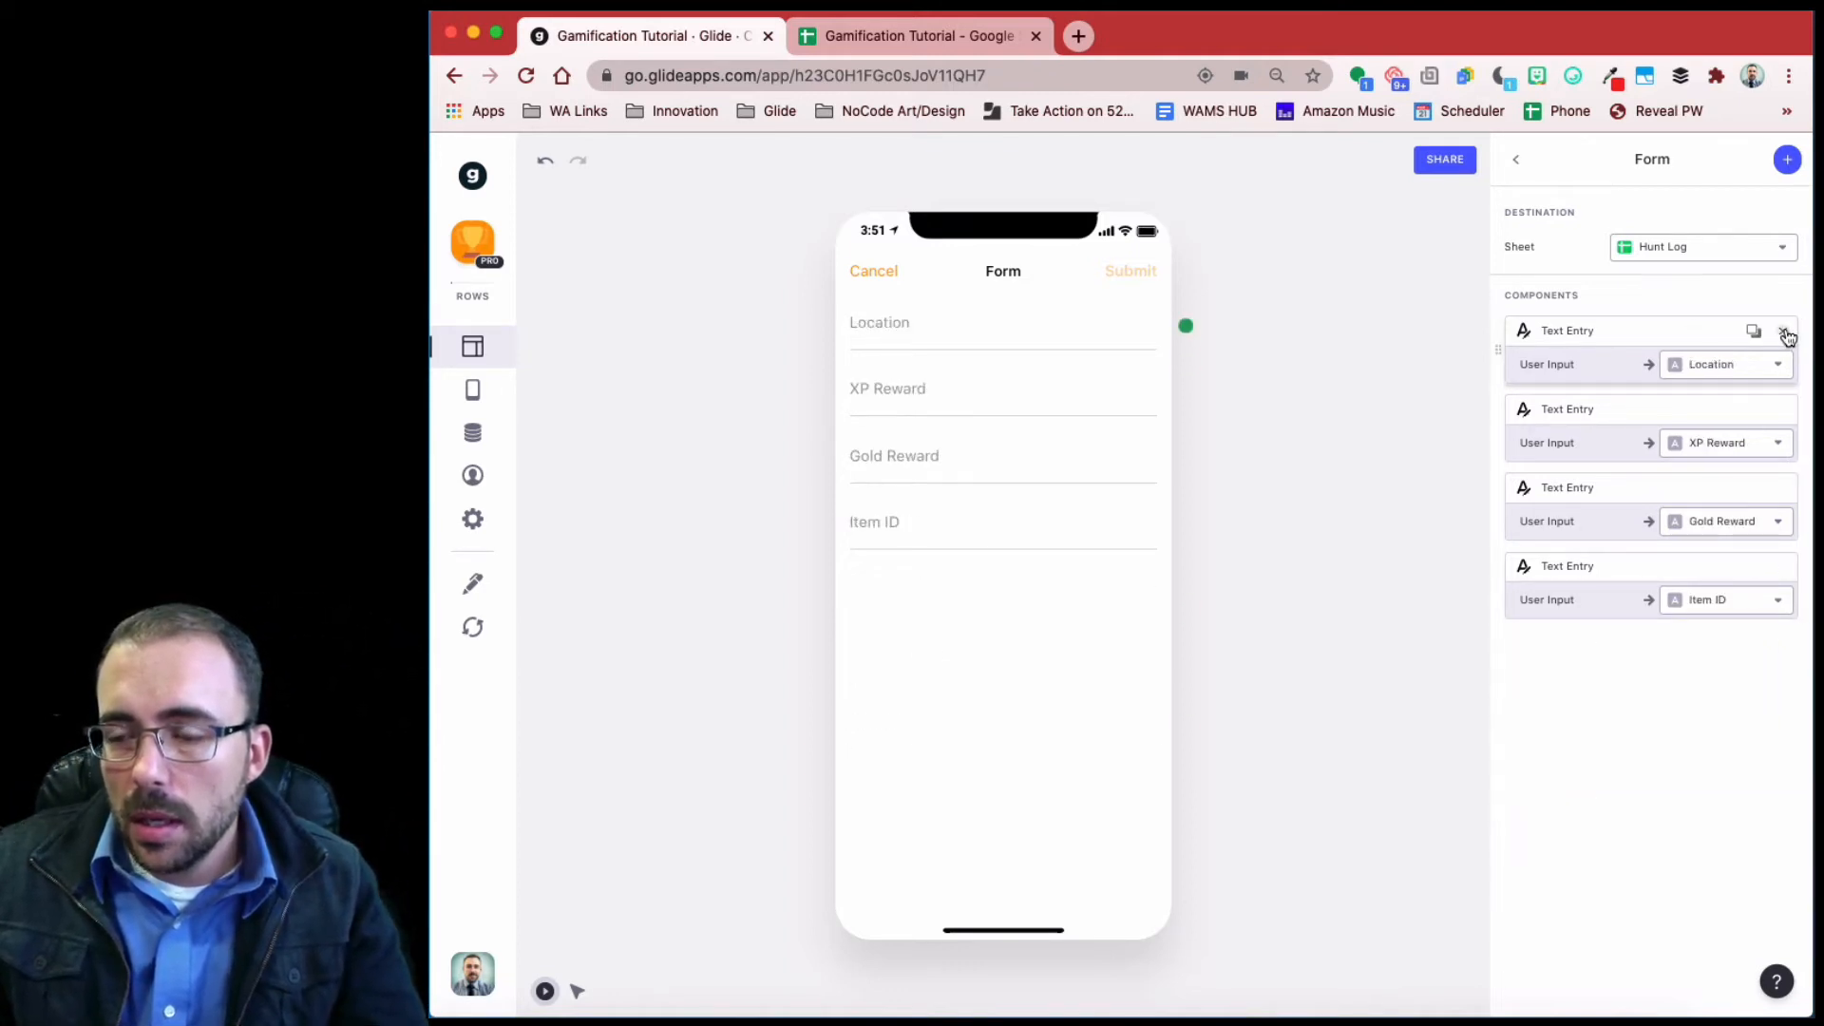
click(1783, 411)
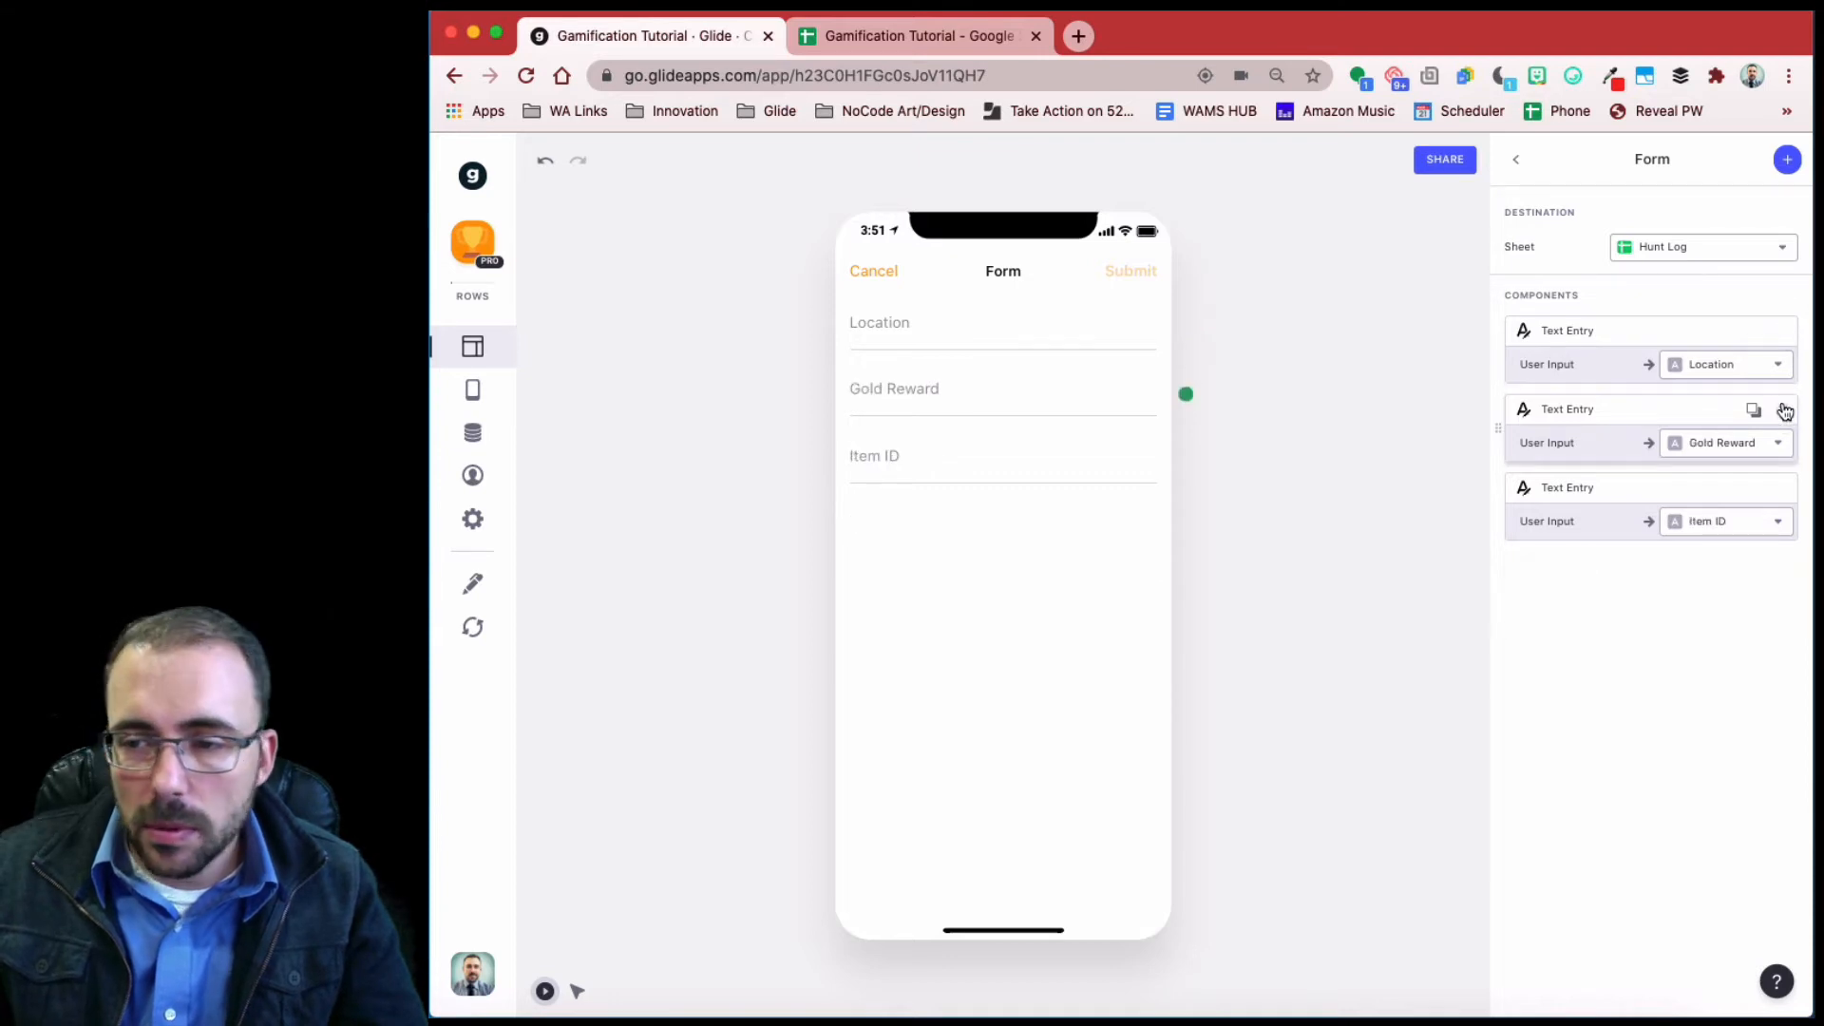
click(1783, 411)
click(1784, 410)
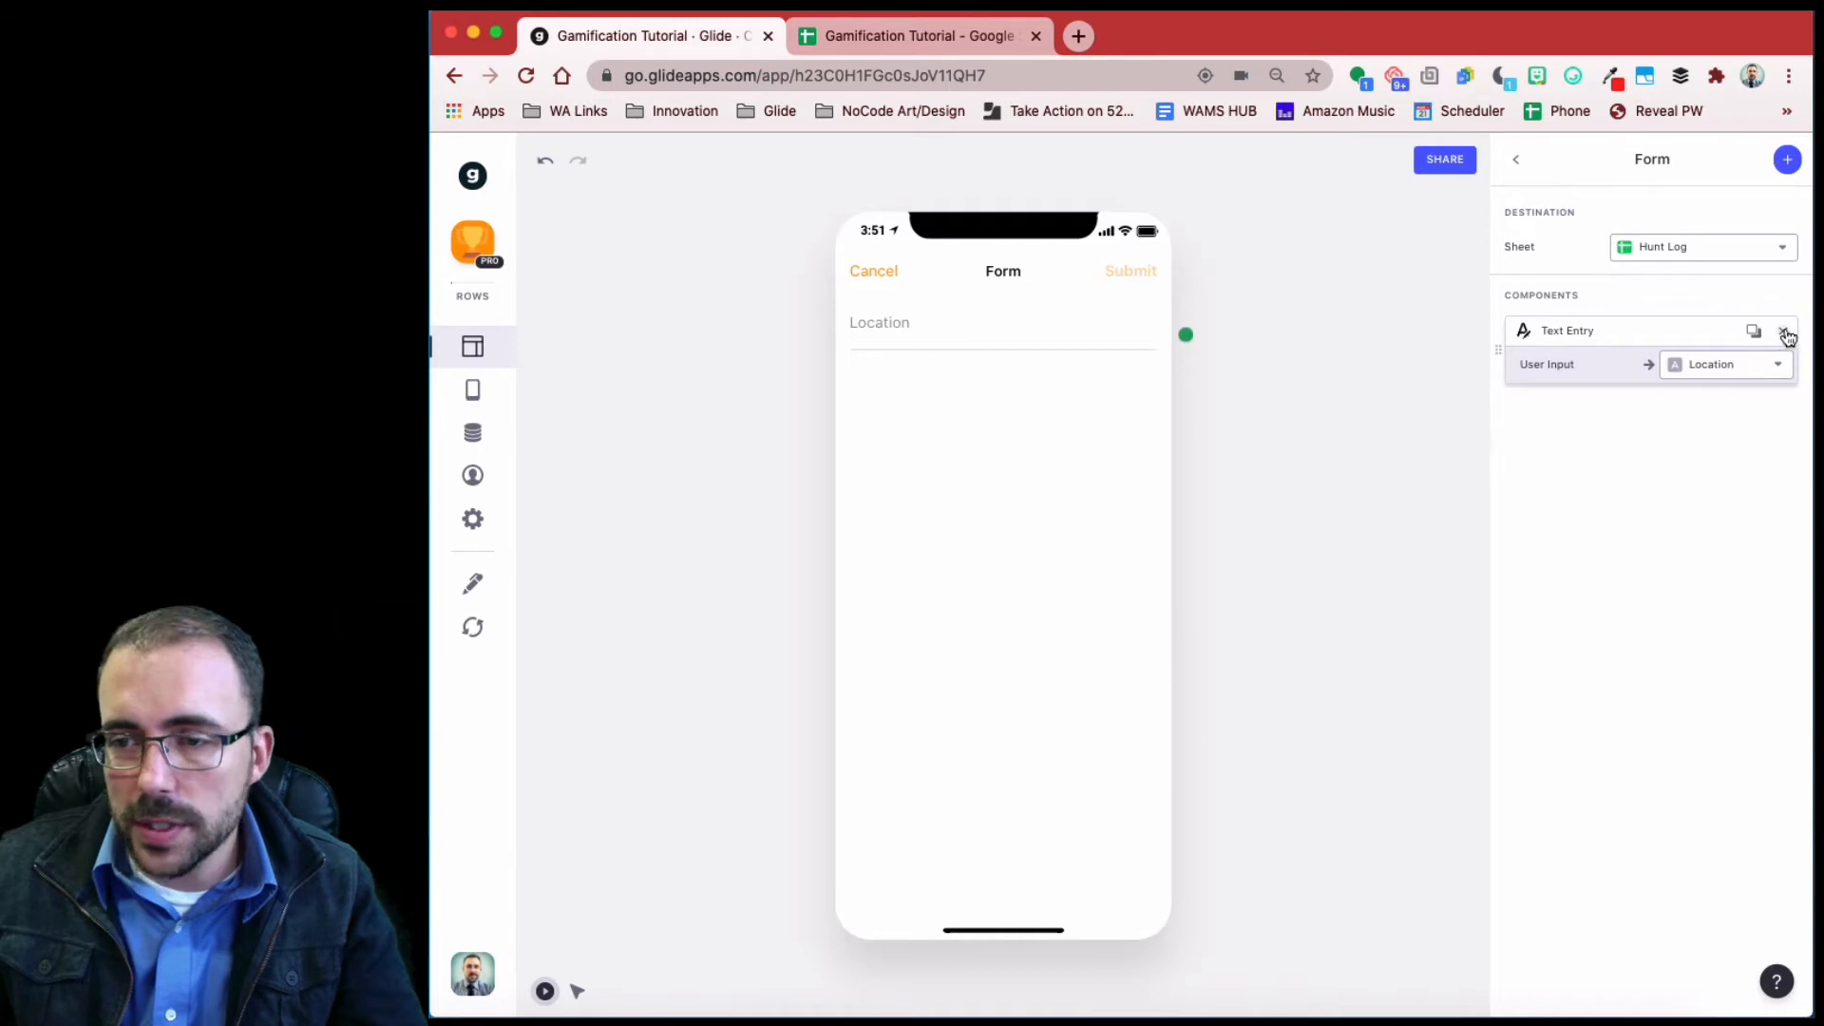
click(1784, 332)
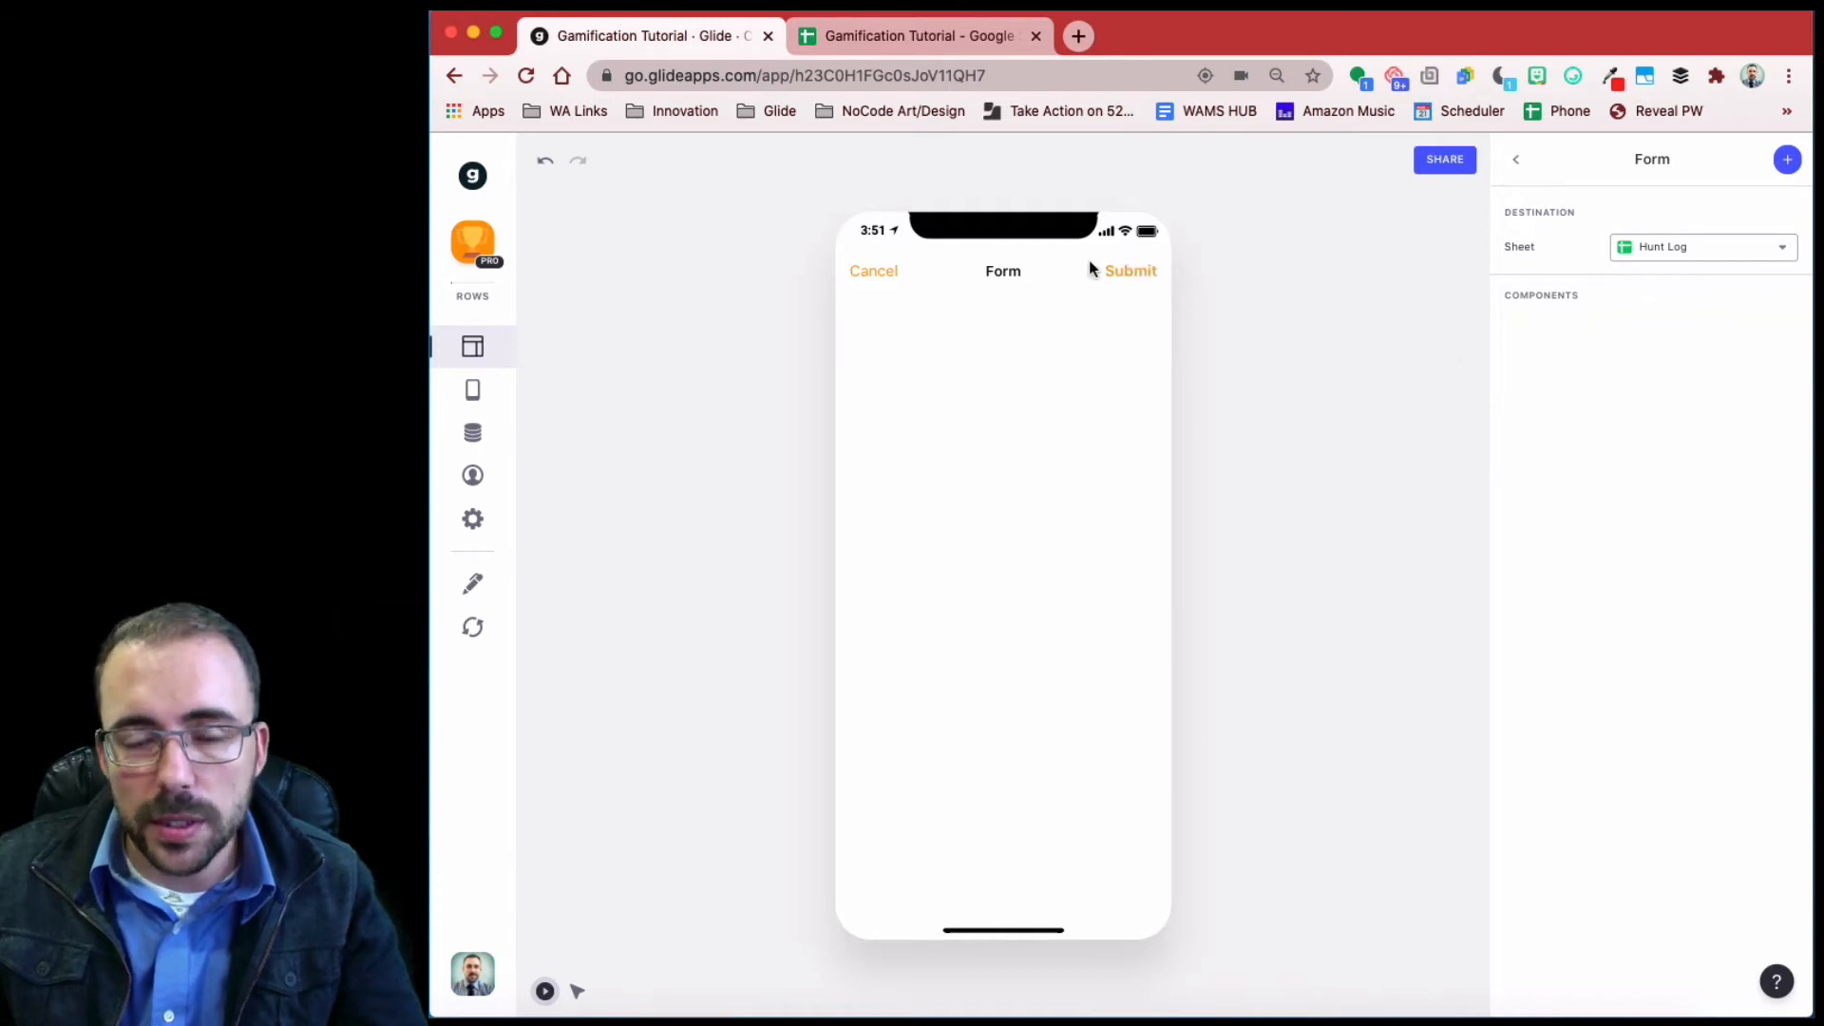
- Add the Hunt ID value to the form, stored in the Hunt ID column
click(1786, 159)
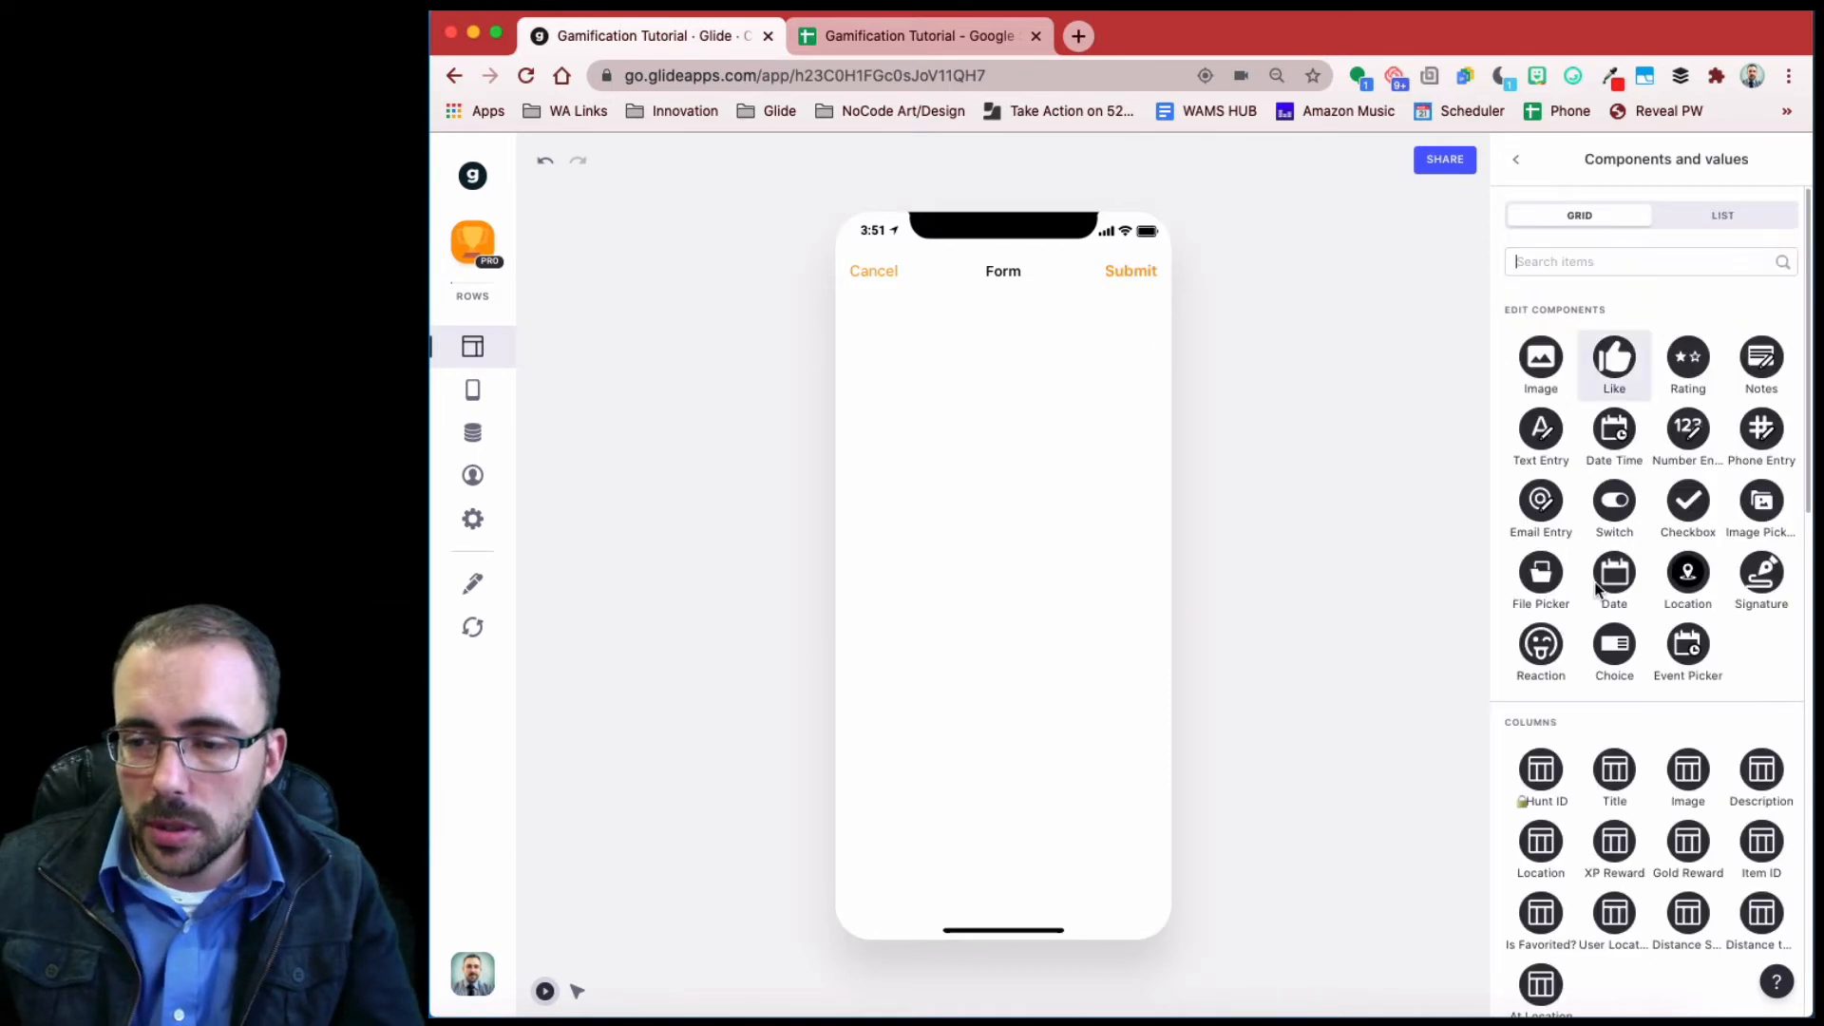
scroll(1599, 589, down, 5)
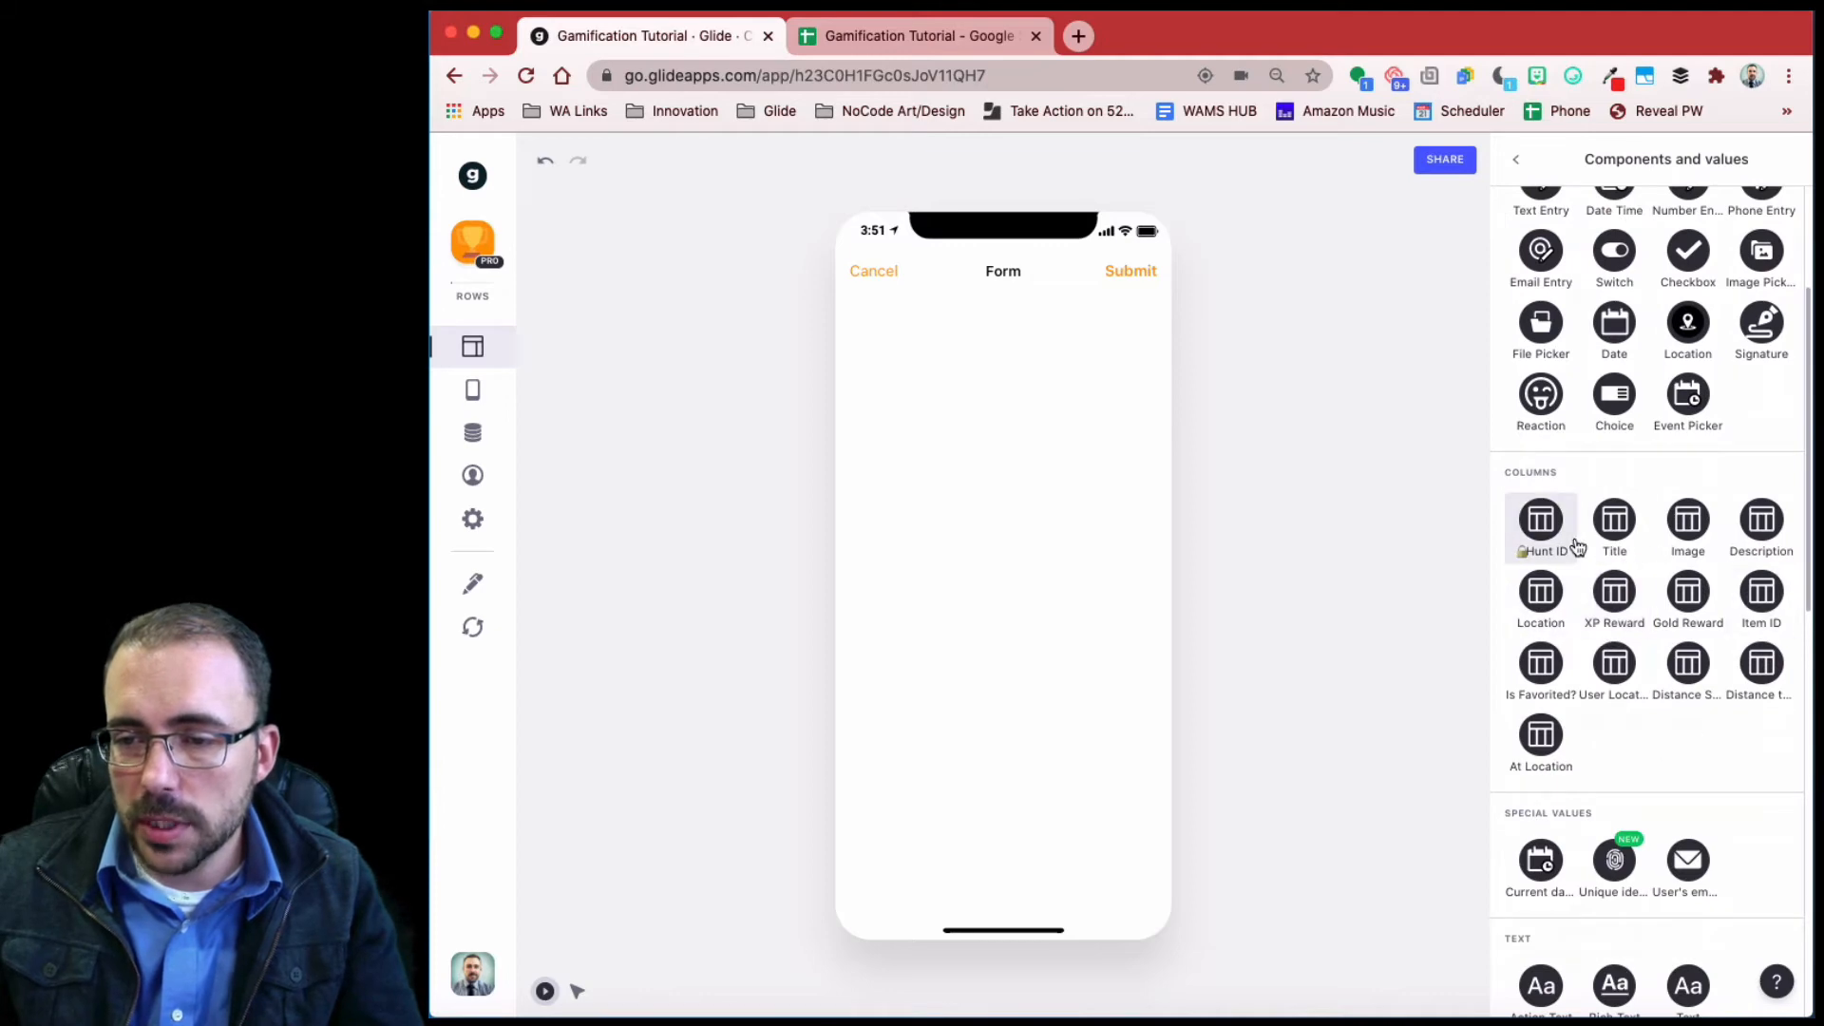
click(1544, 525)
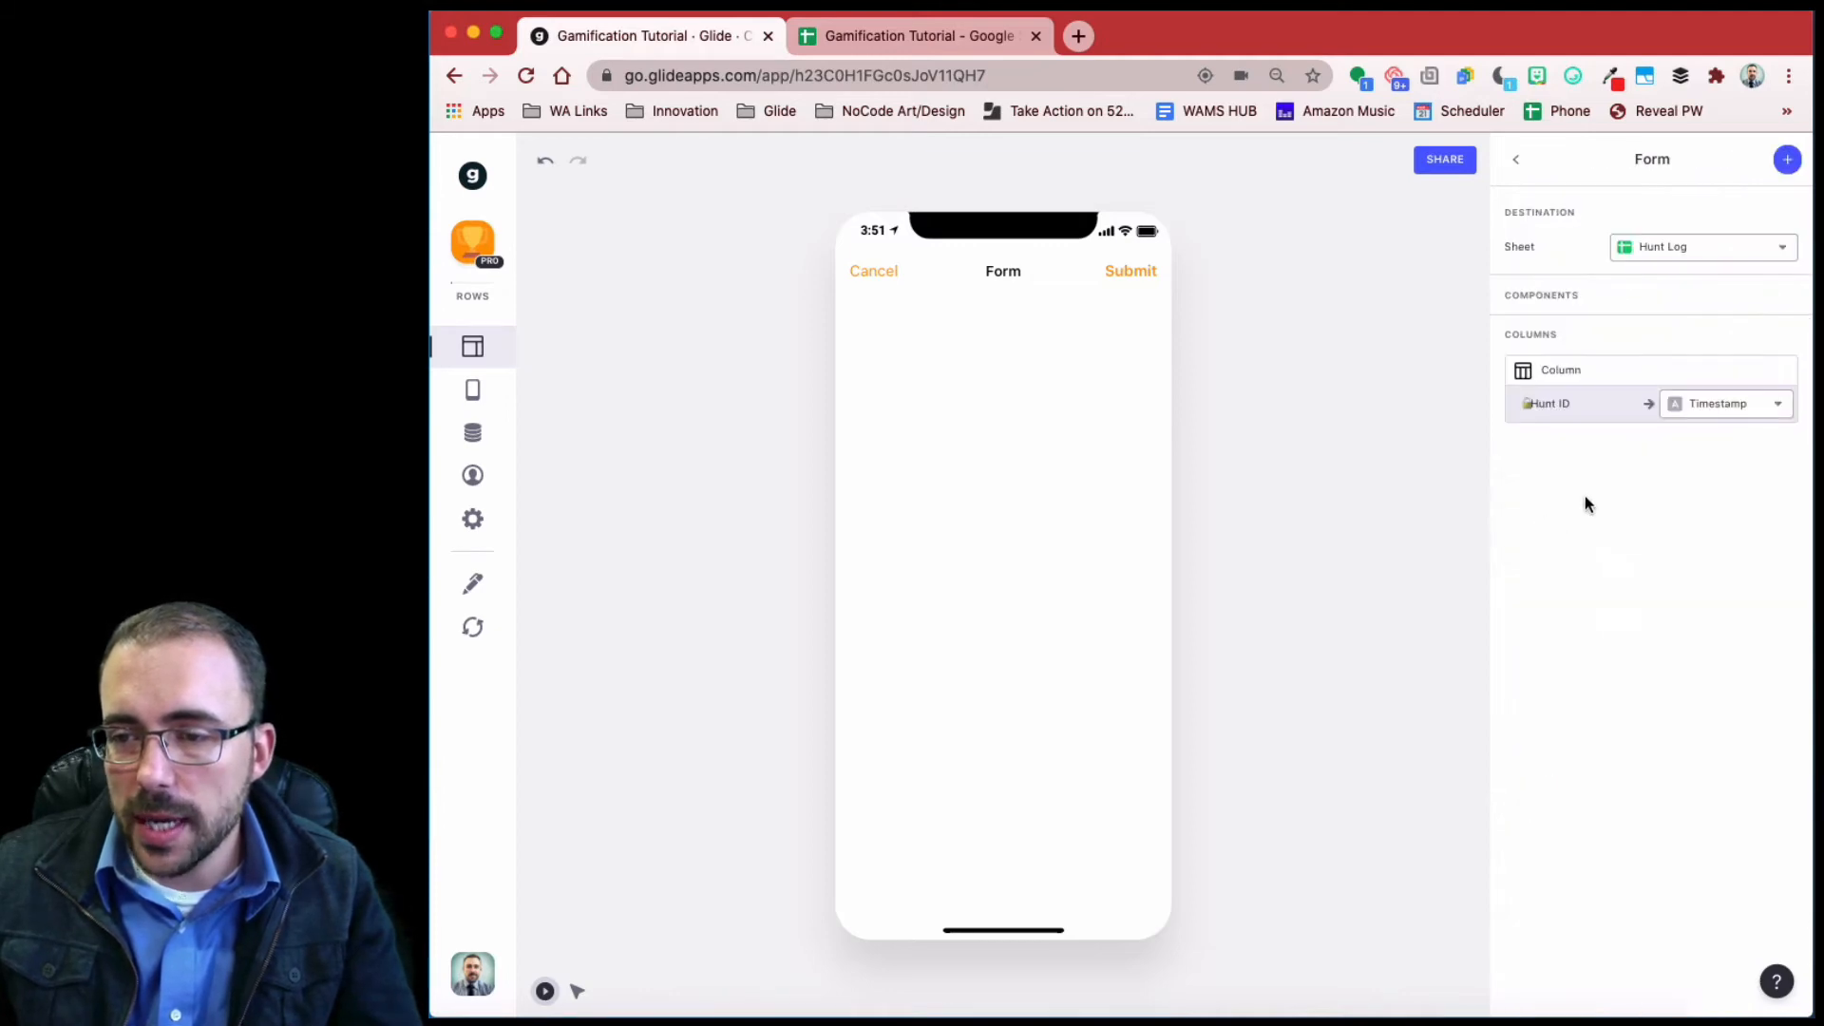
click(1726, 404)
click(1677, 486)
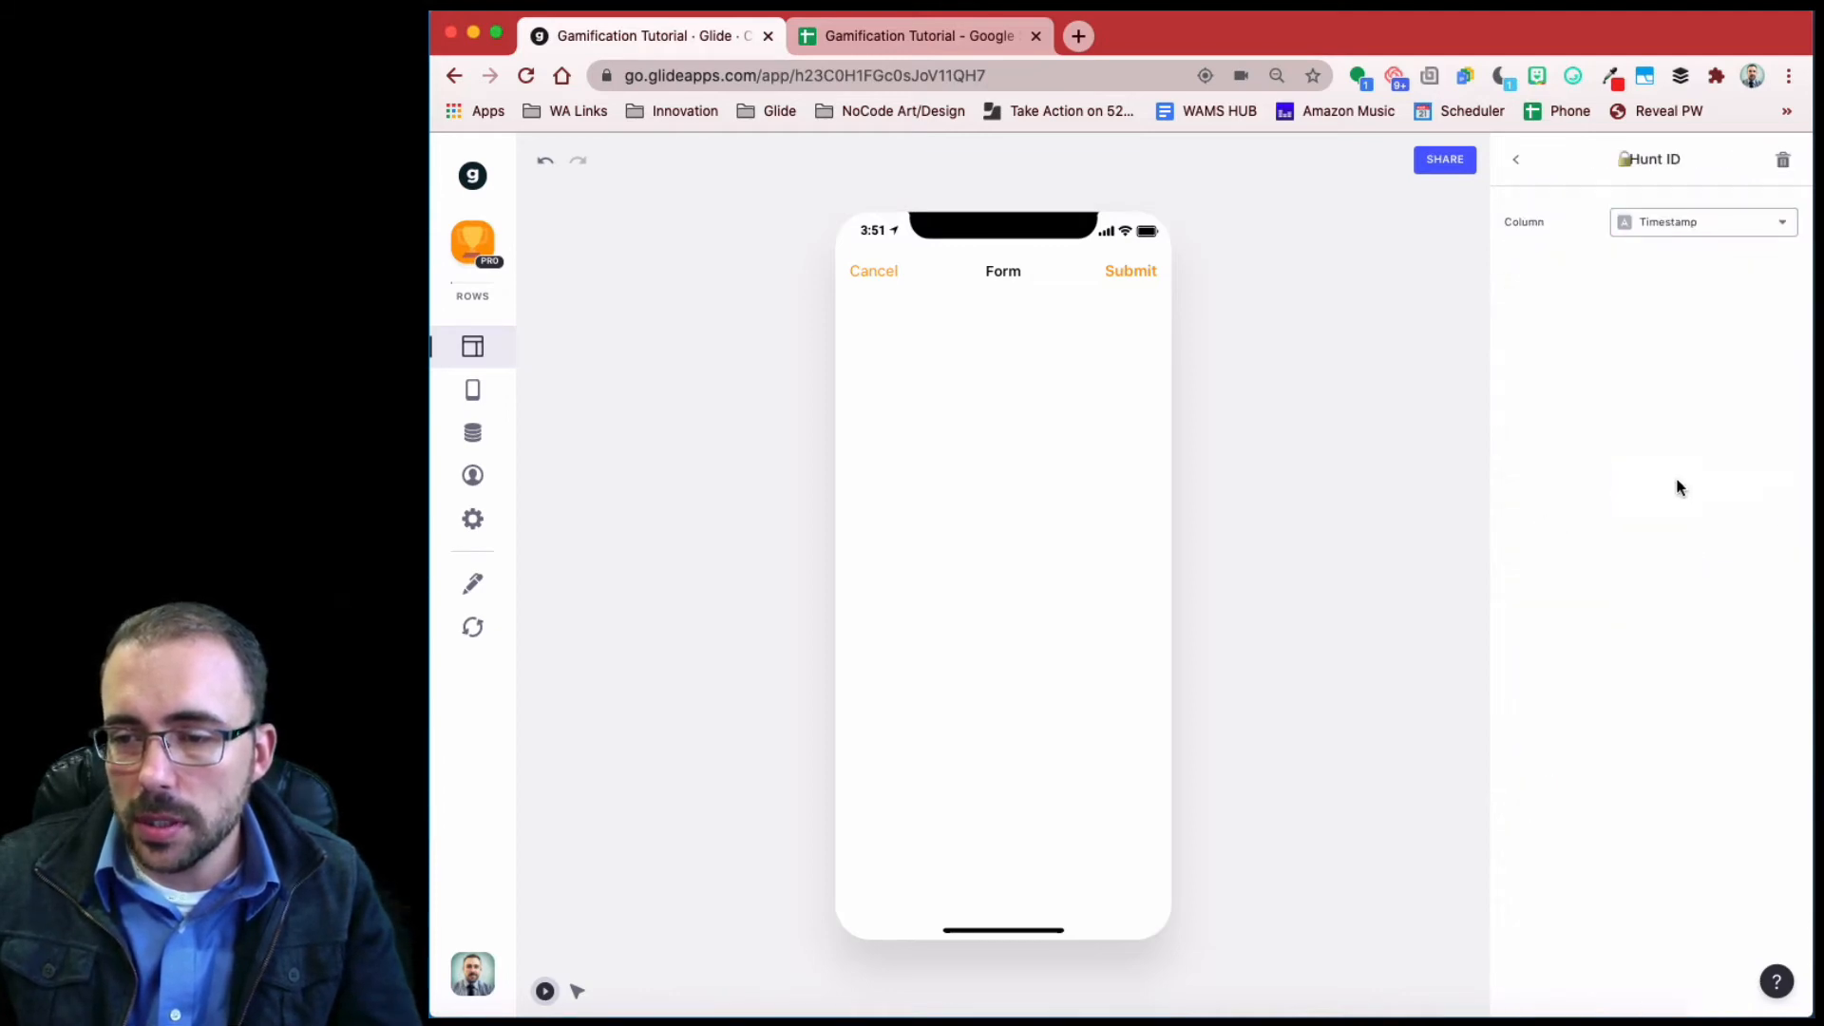
click(1678, 226)
click(1683, 319)
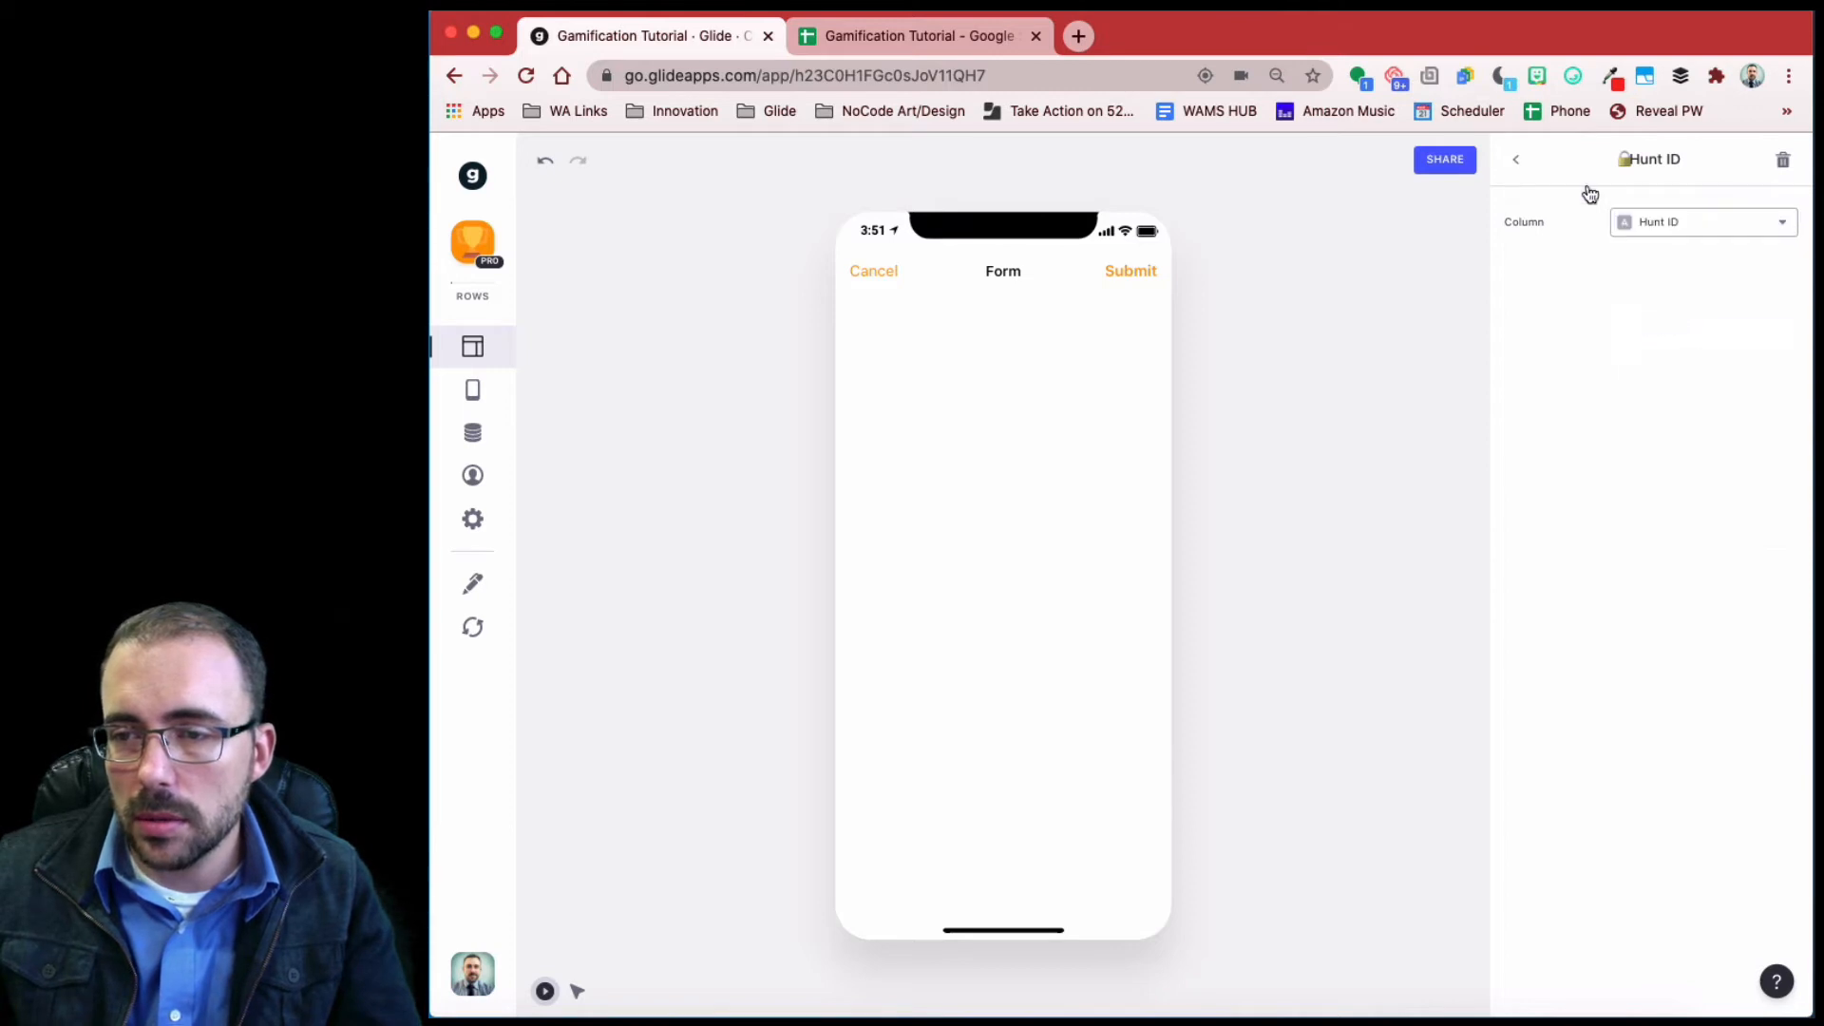
click(1515, 161)
- Log the current date/time into Timestamp and the user's email into Email
click(1783, 162)
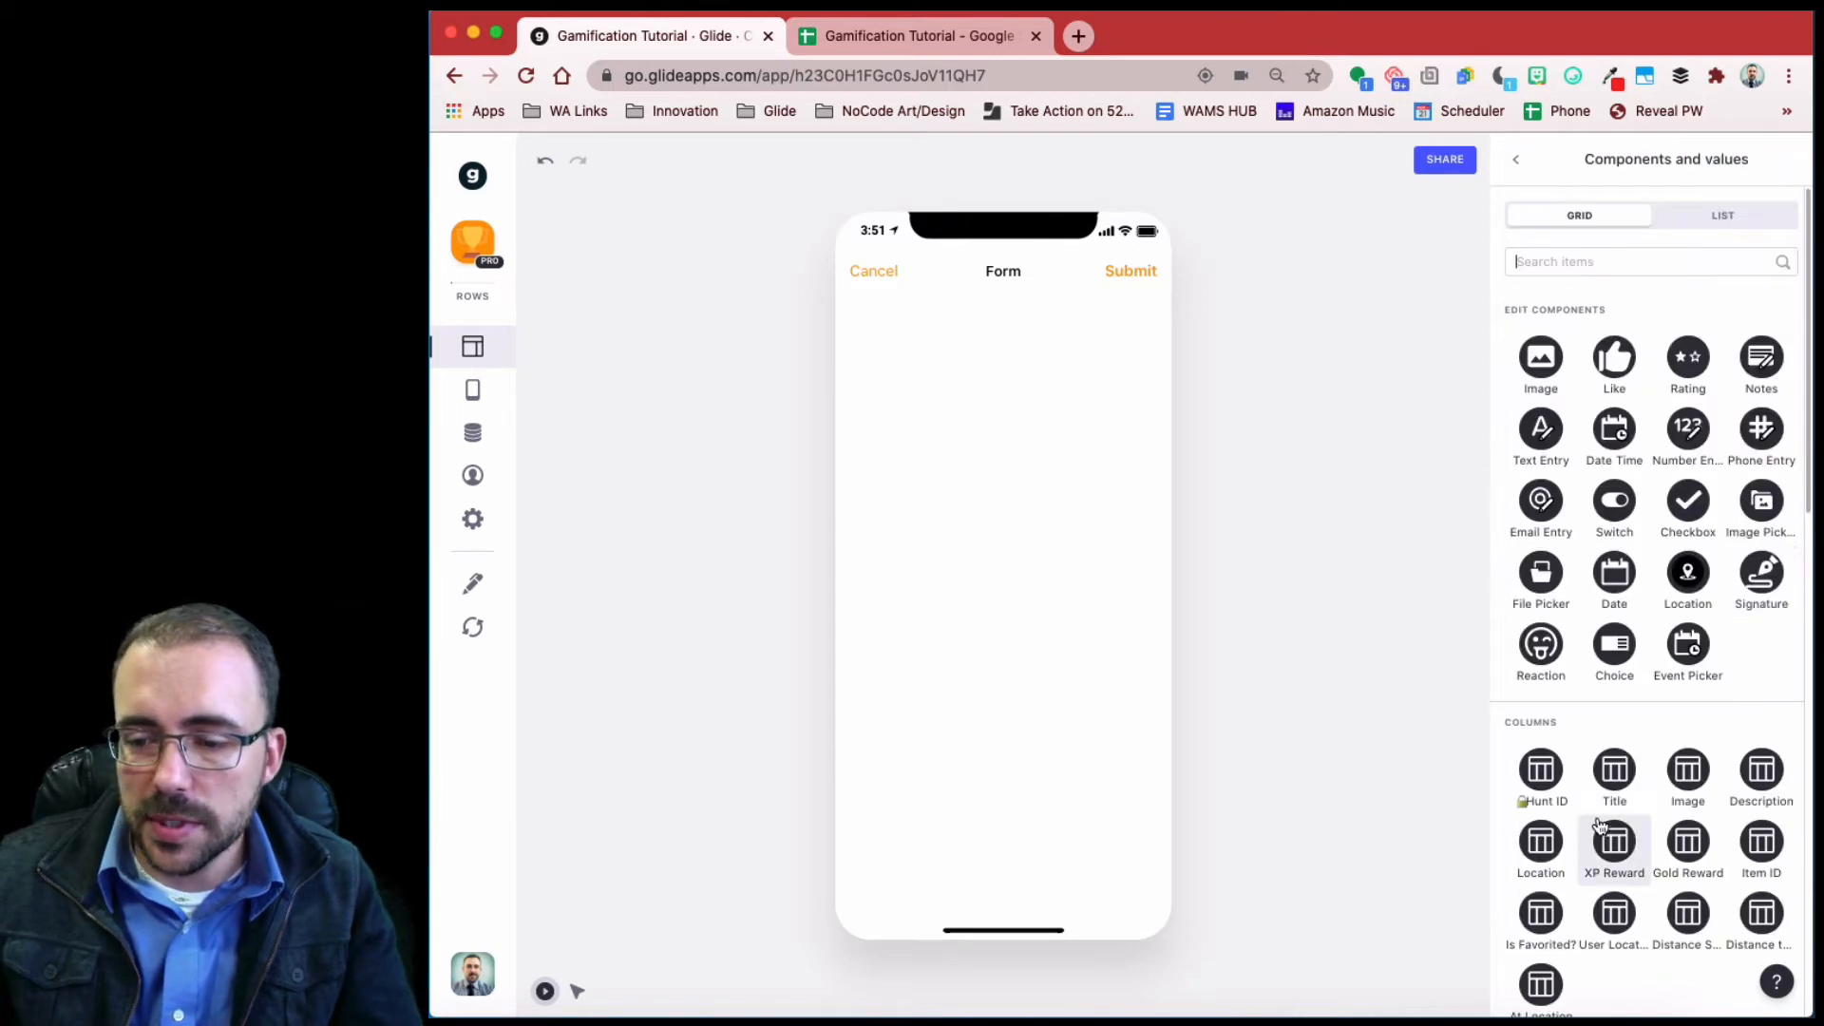
scroll(1603, 818, down, 3)
click(1538, 829)
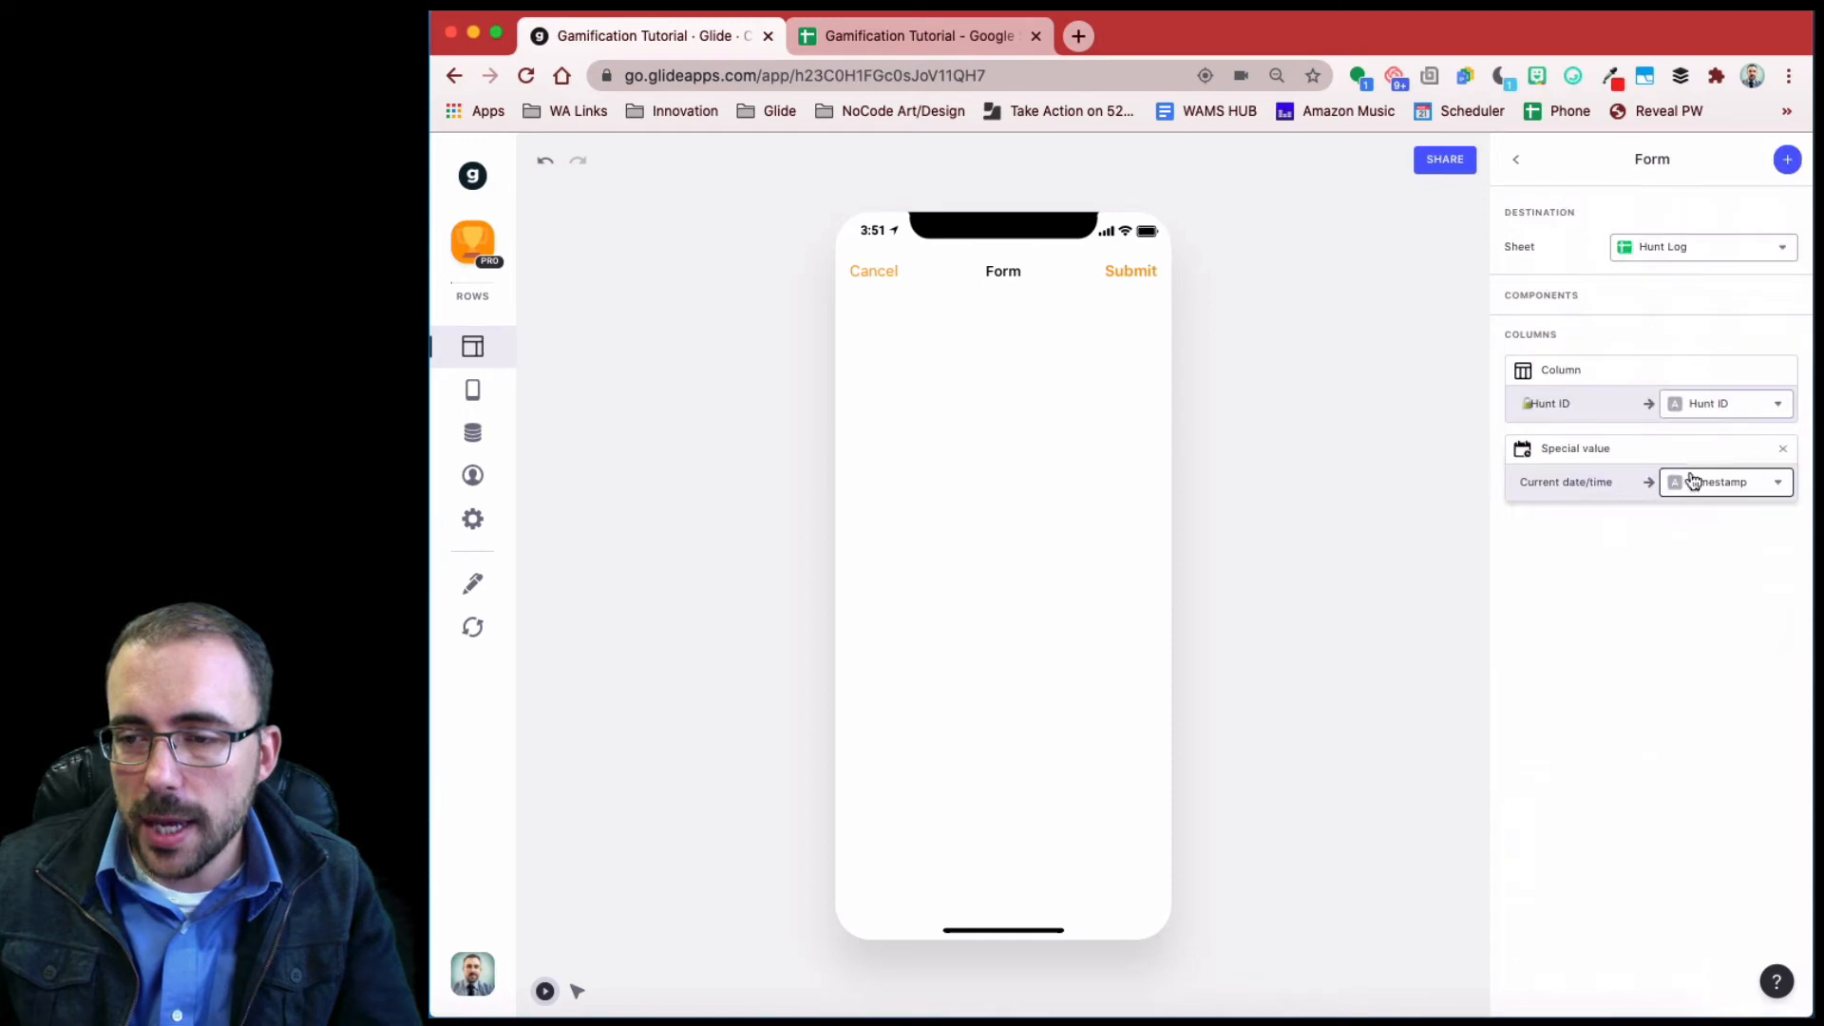
click(1787, 159)
scroll(1653, 859, down, 3)
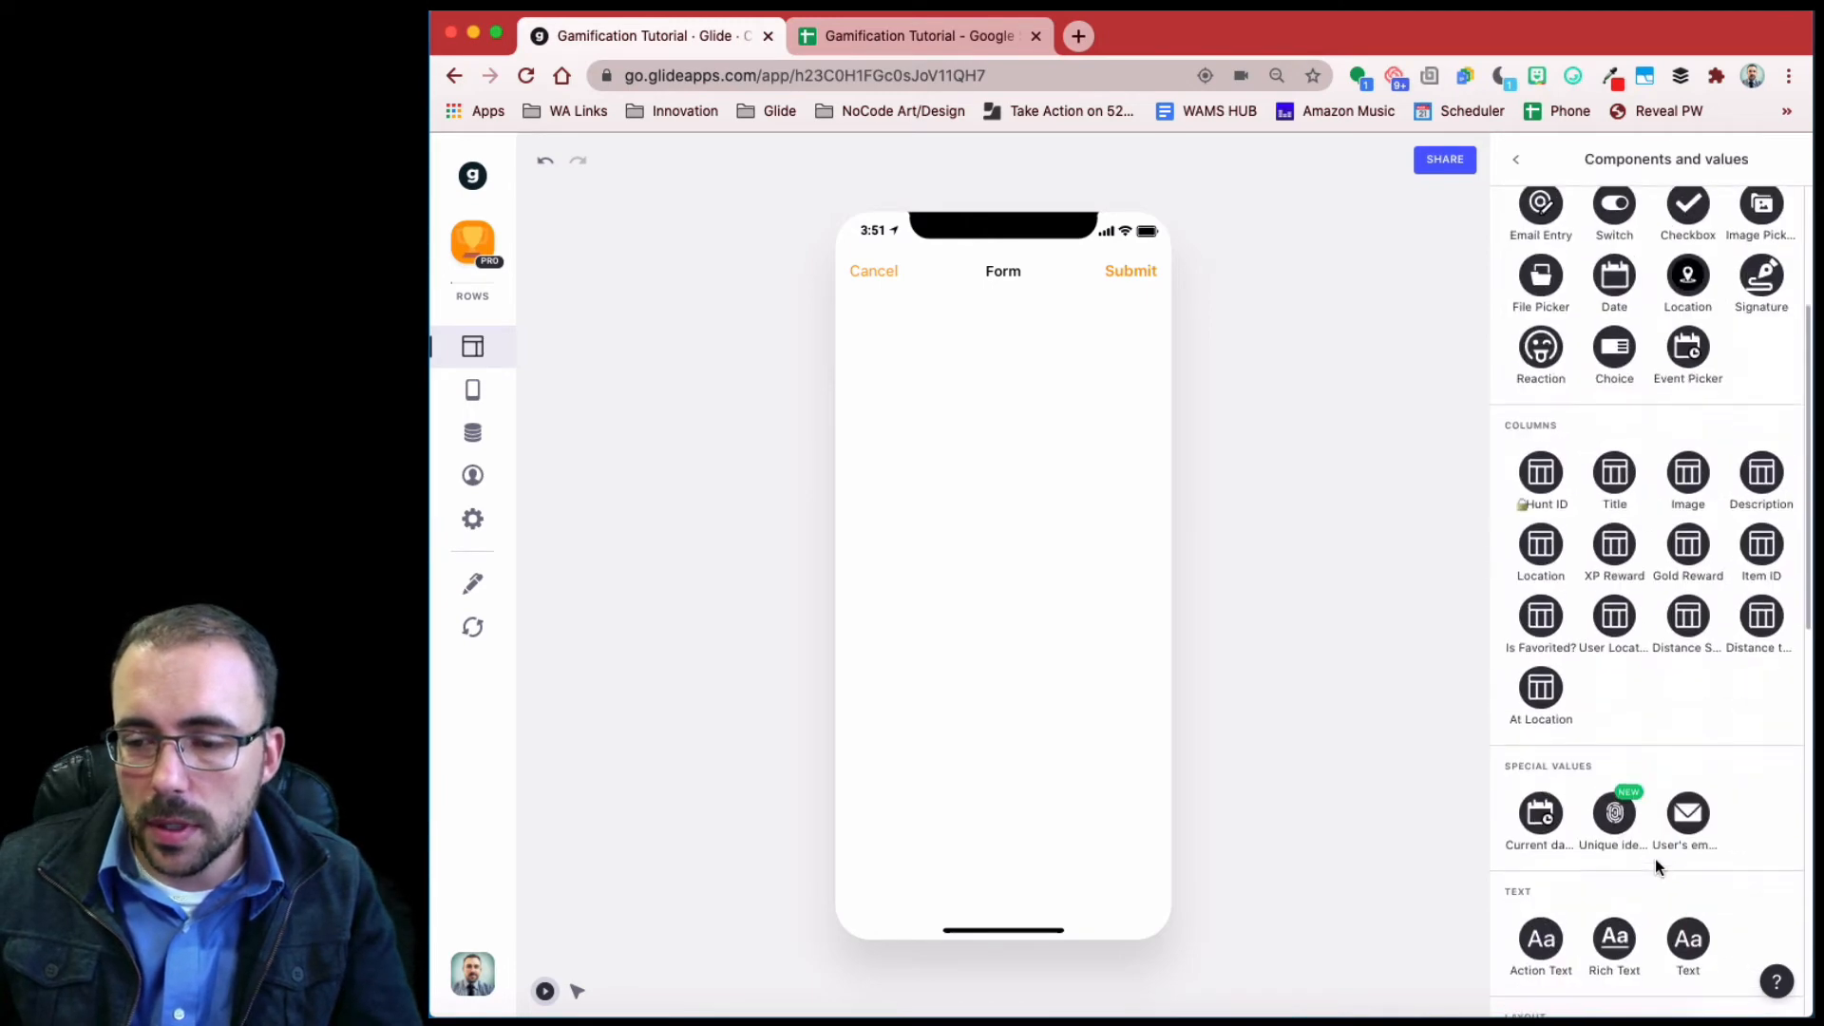
click(1687, 814)
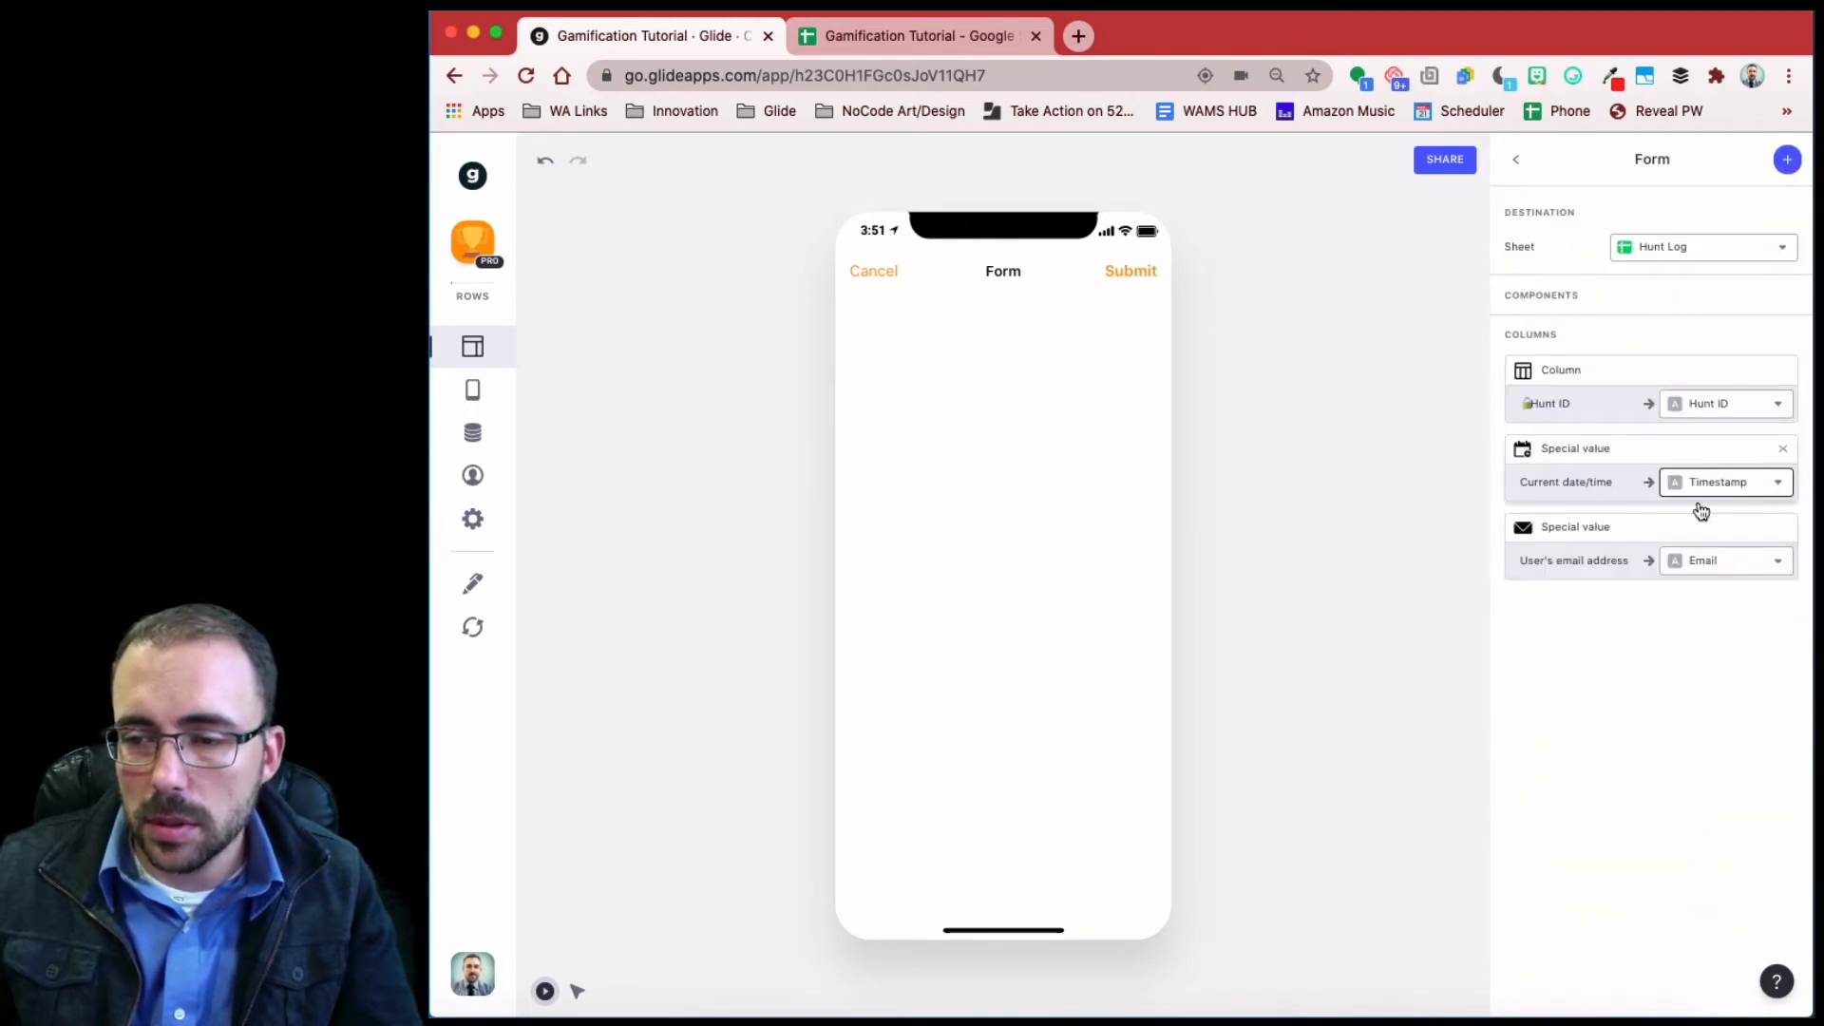
- Add XP Reward and Gold Reward values, mapped to their matching log columns
click(1786, 162)
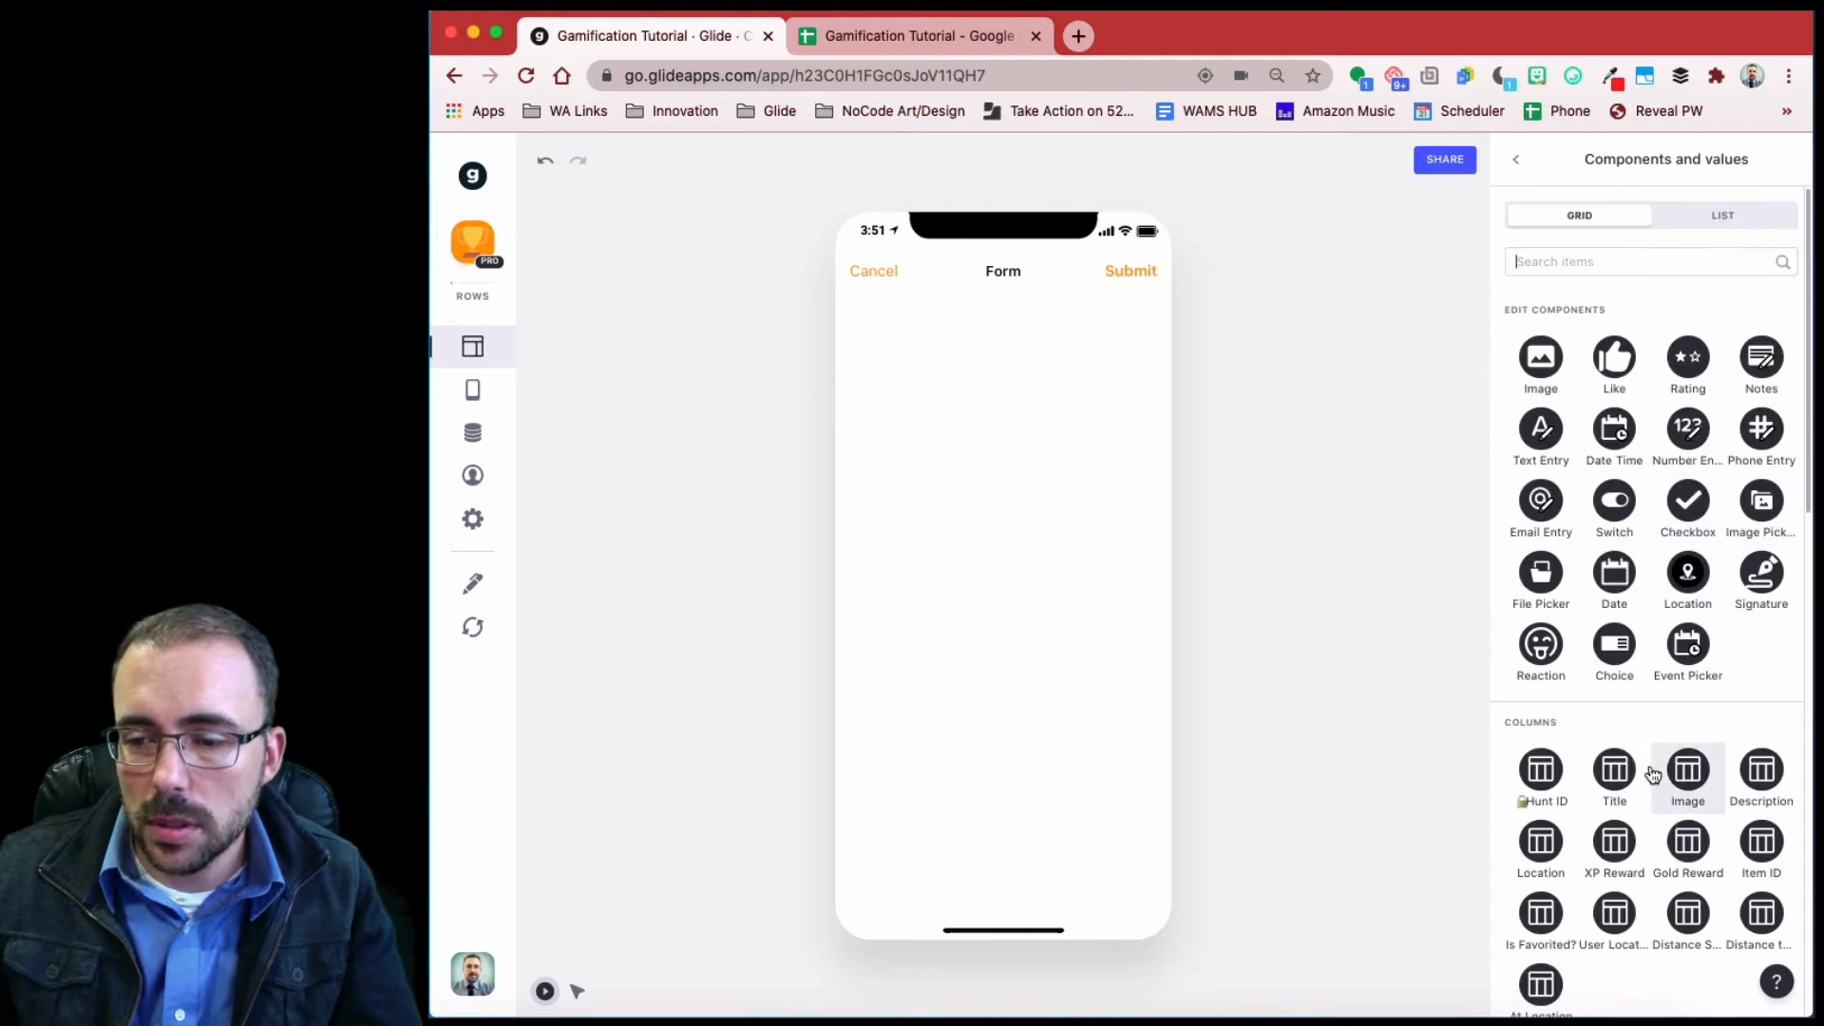
scroll(1615, 779, down, 3)
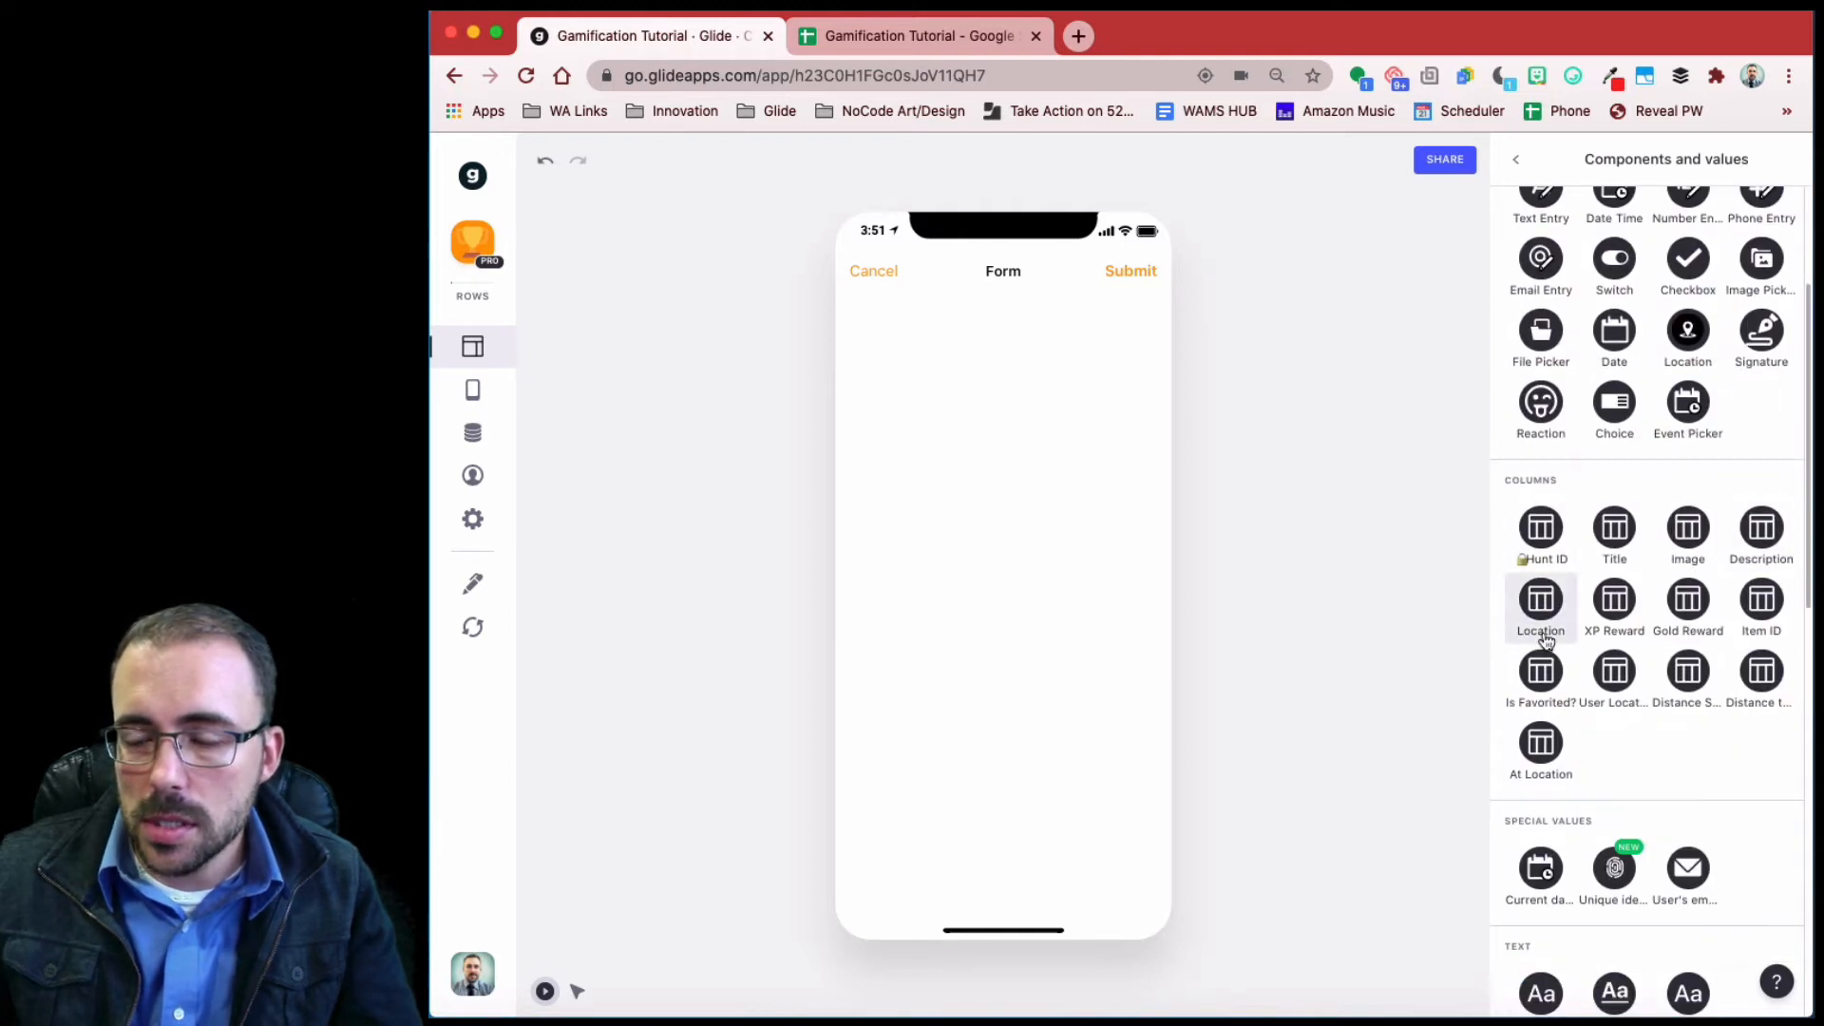
click(1614, 603)
click(1724, 639)
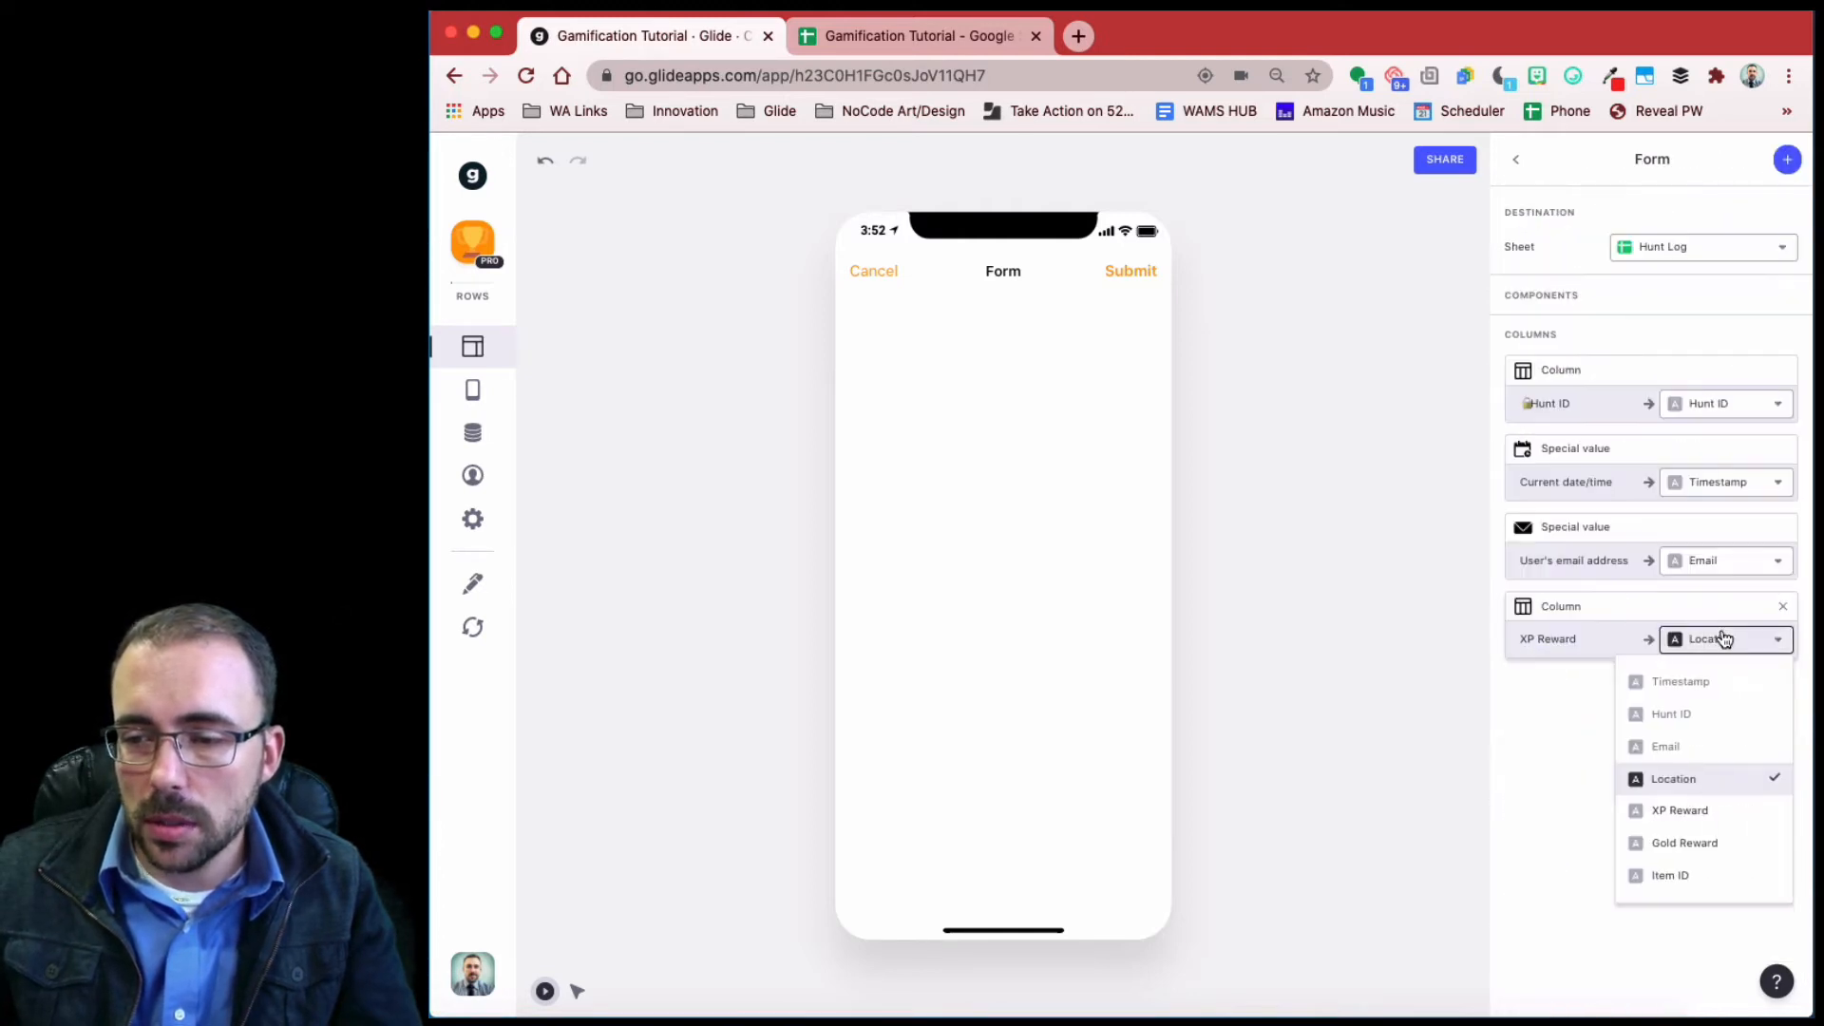
click(1701, 813)
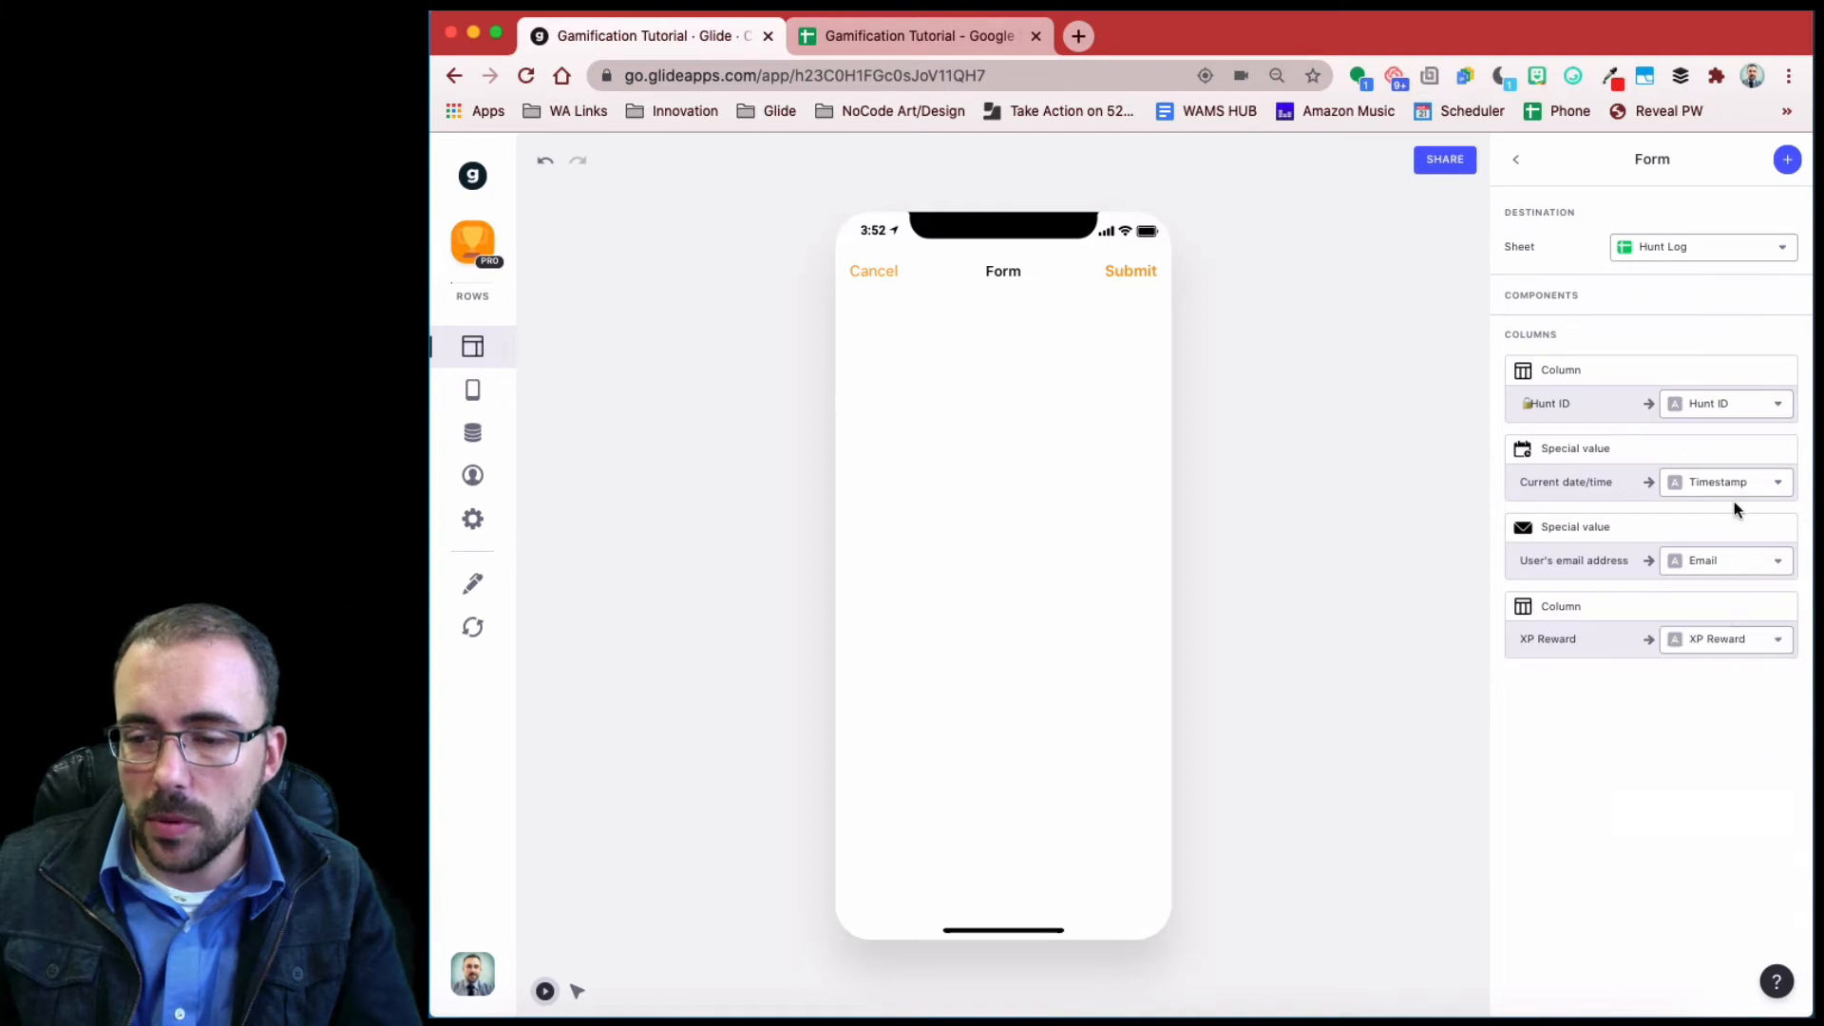
click(1785, 162)
click(1690, 859)
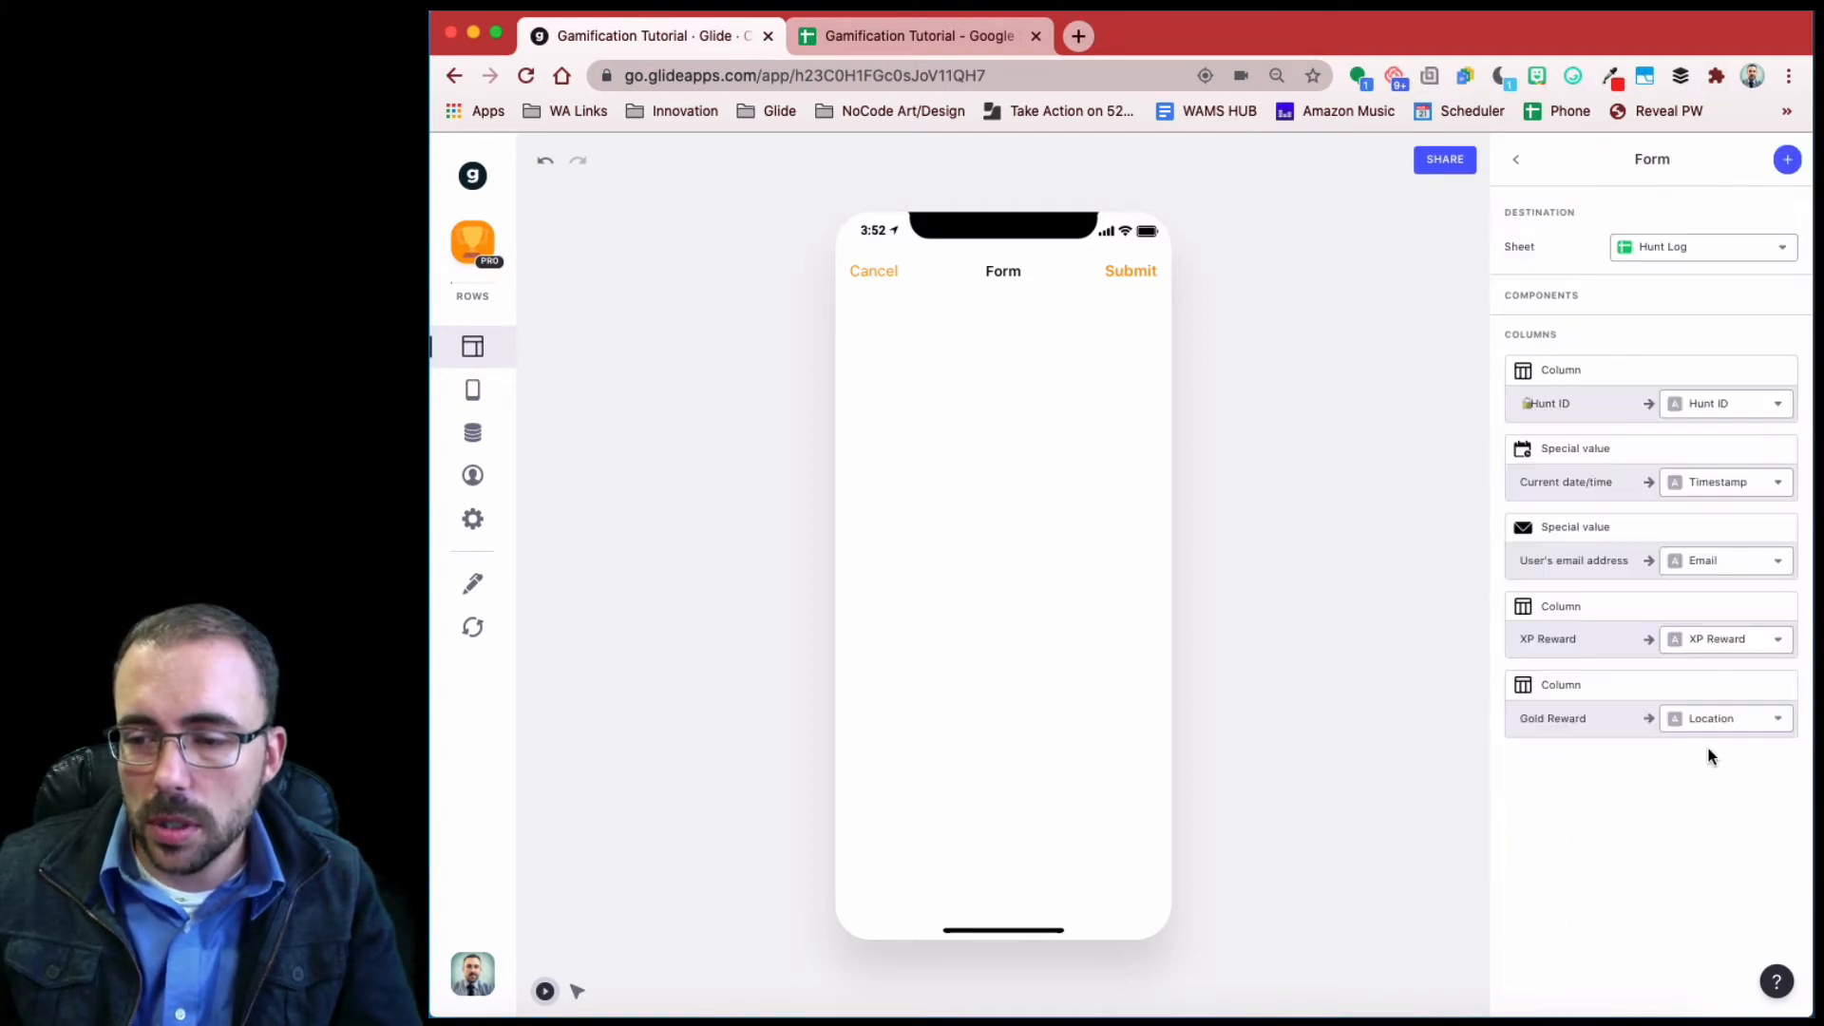
click(1710, 722)
click(1699, 921)
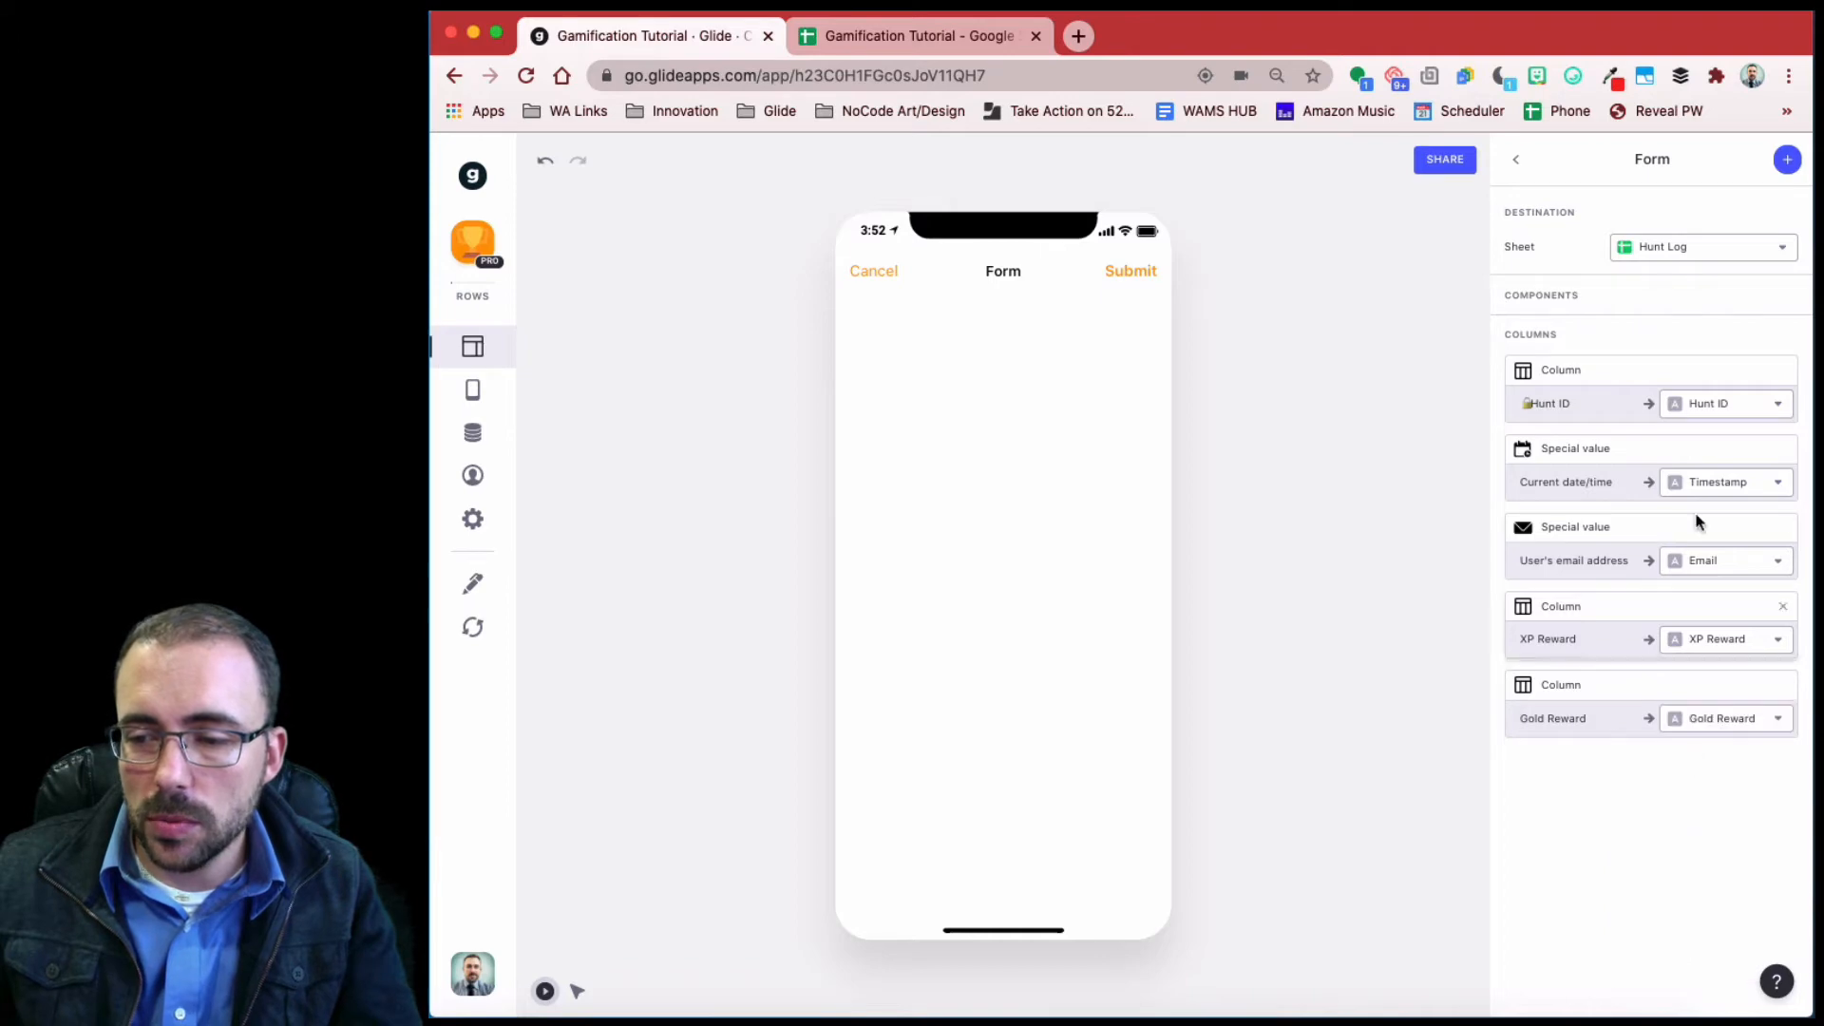
- Add Item ID into the Item ID column and User Location into Location
click(1785, 160)
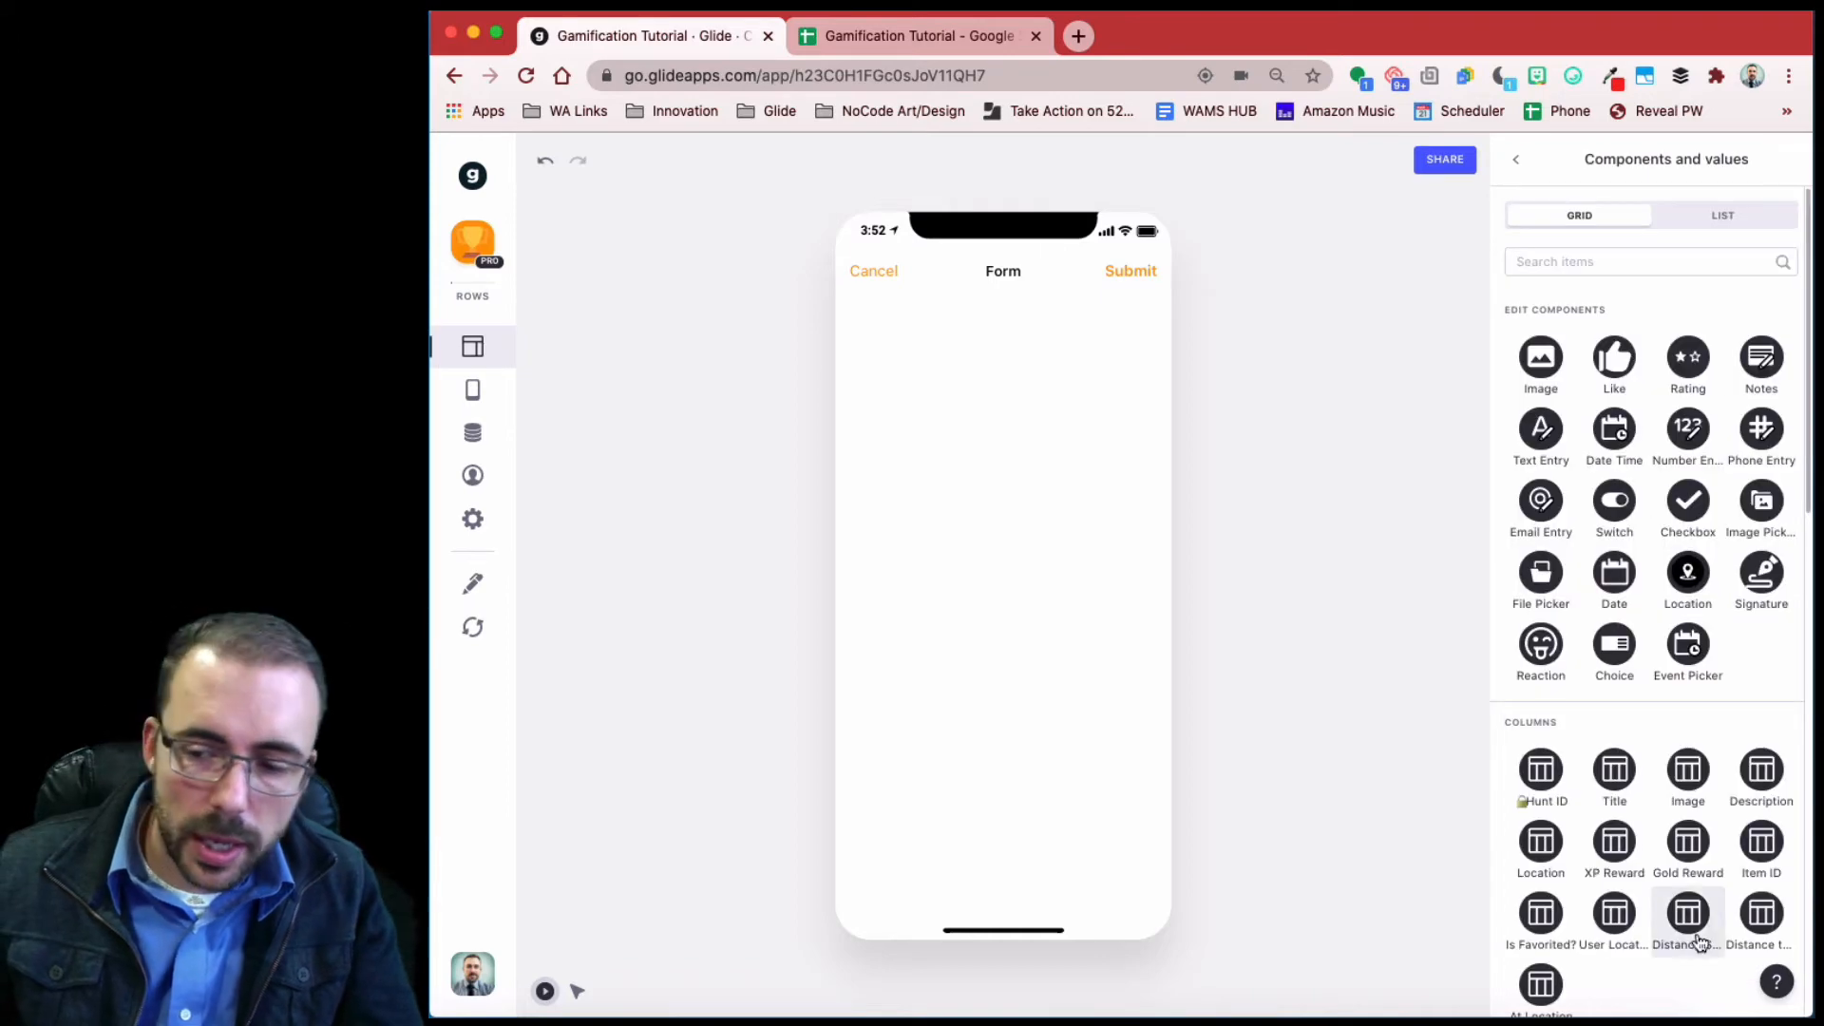
click(1760, 842)
click(1710, 802)
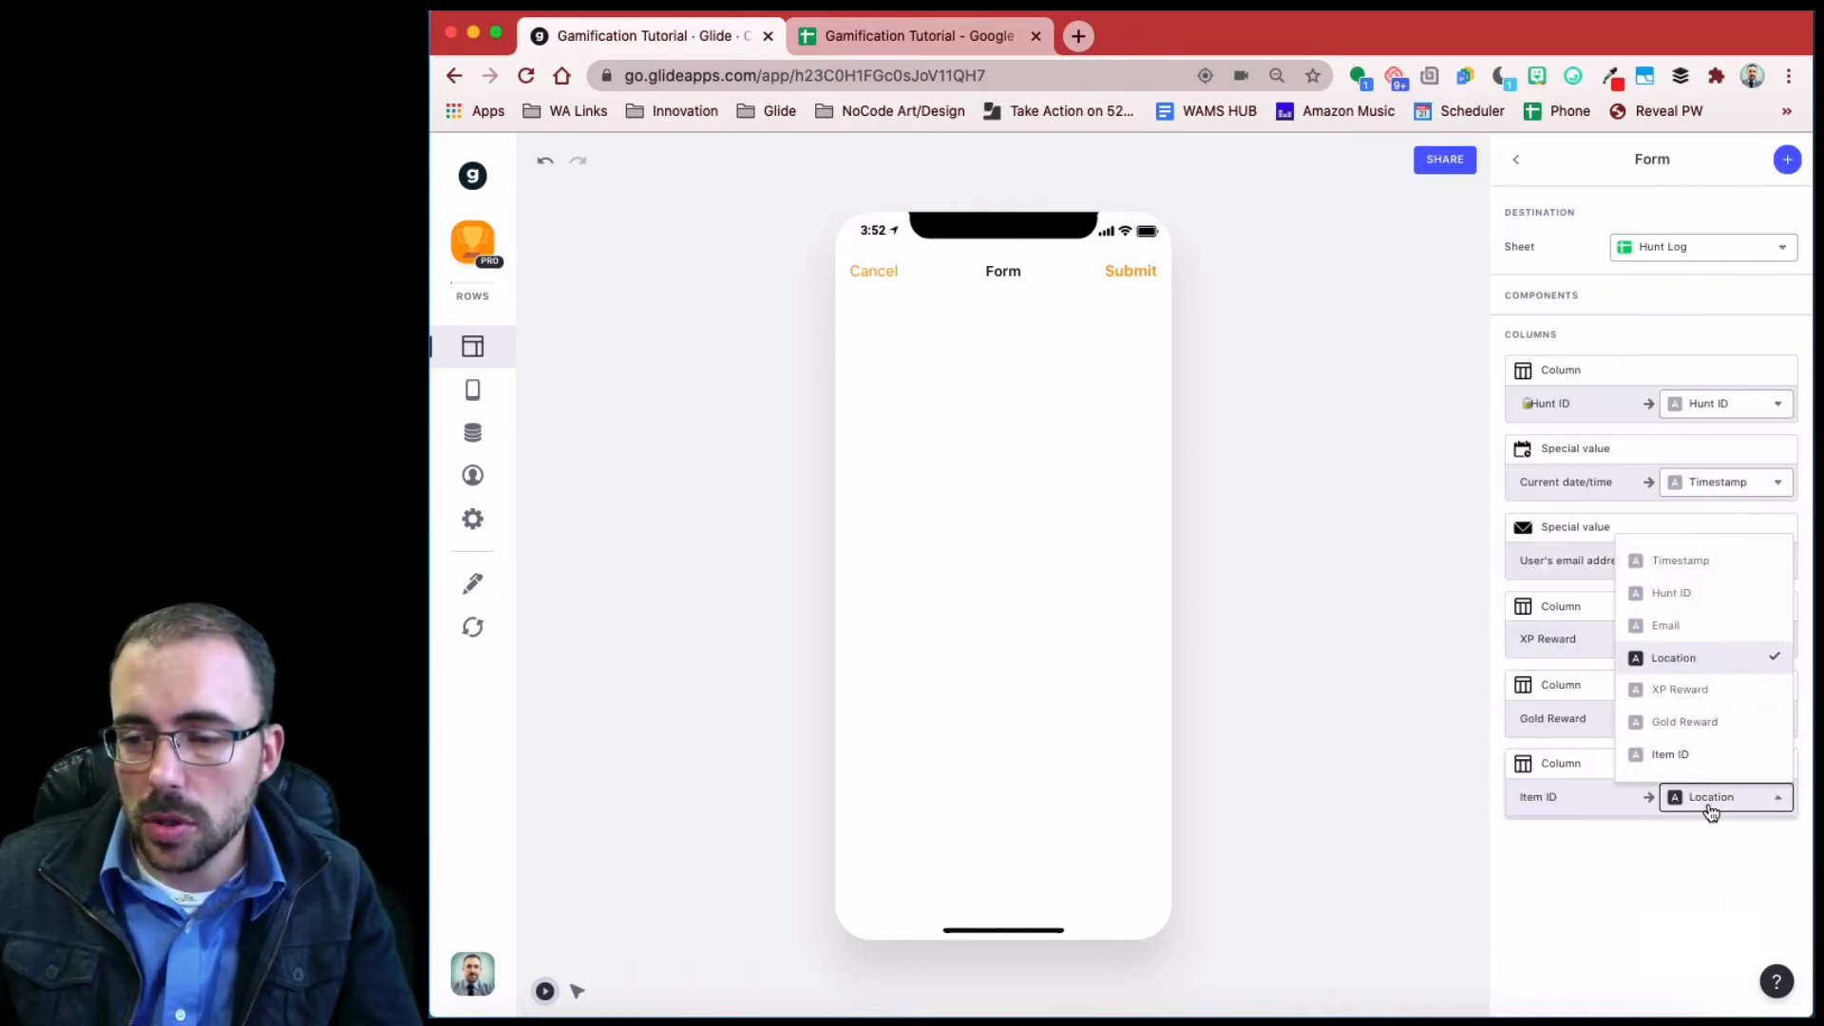
click(1689, 753)
click(1785, 161)
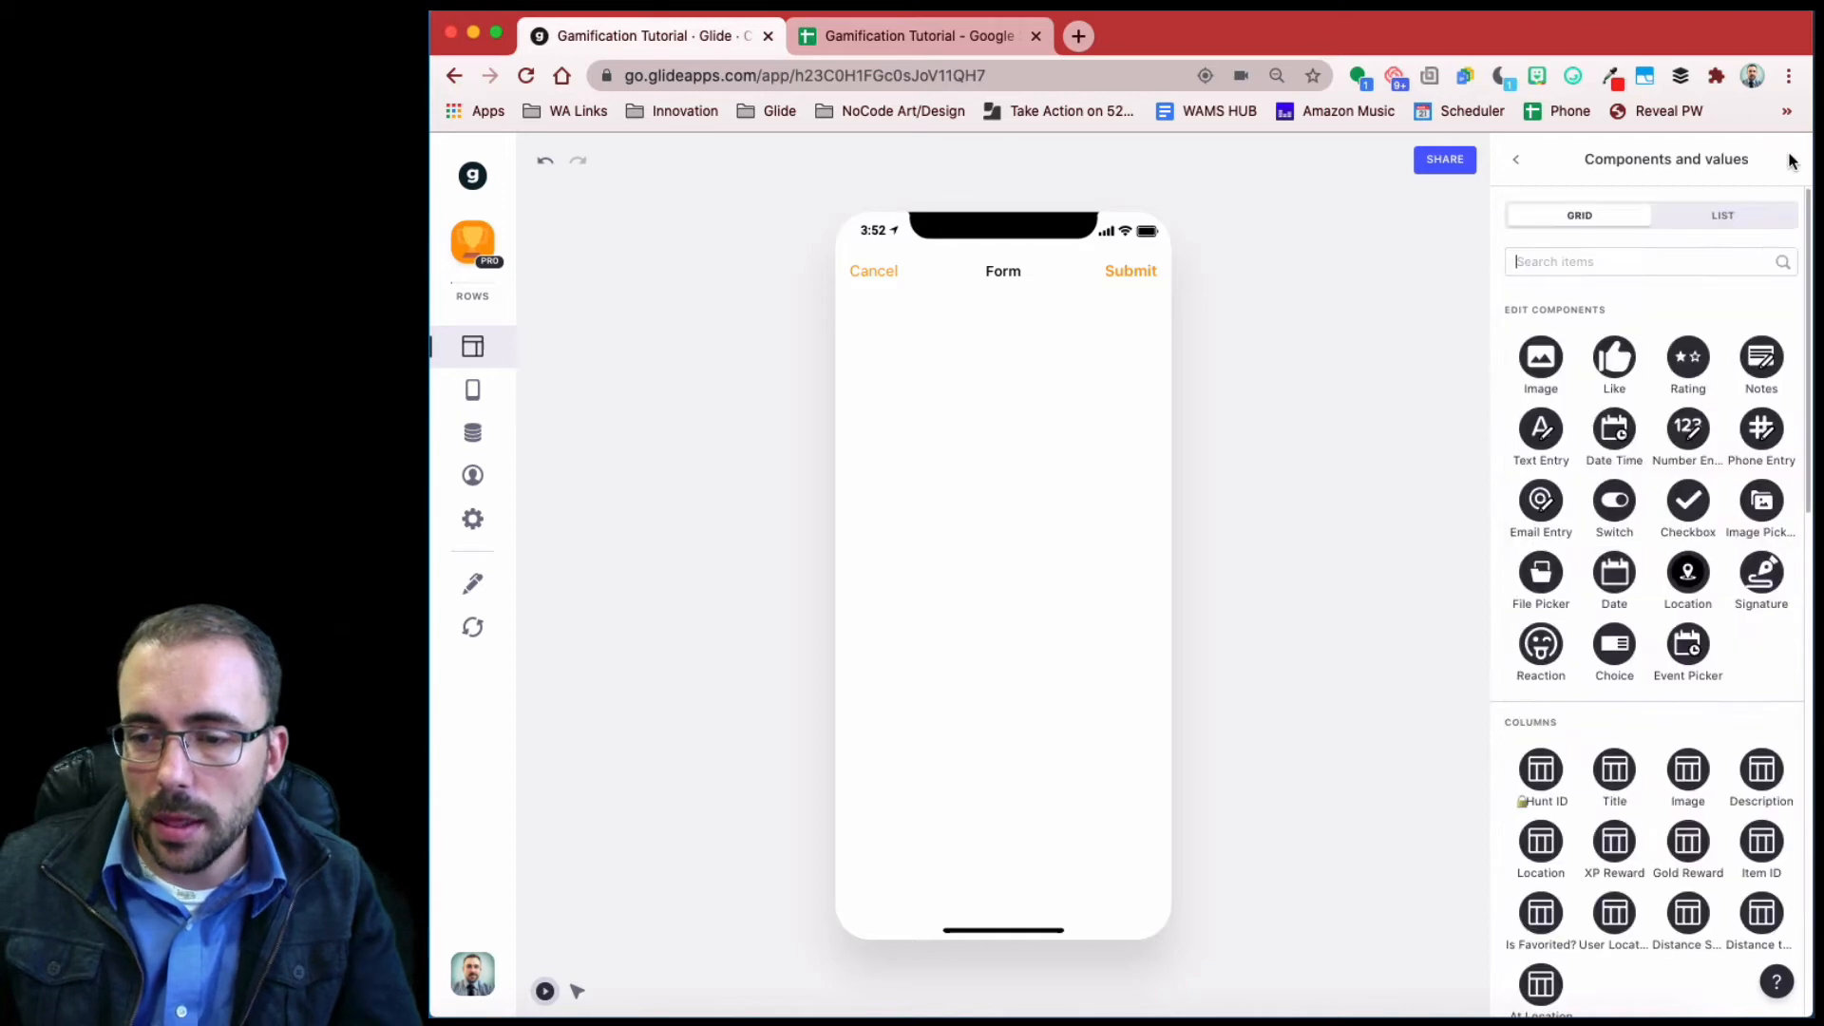
scroll(1688, 713, down, 3)
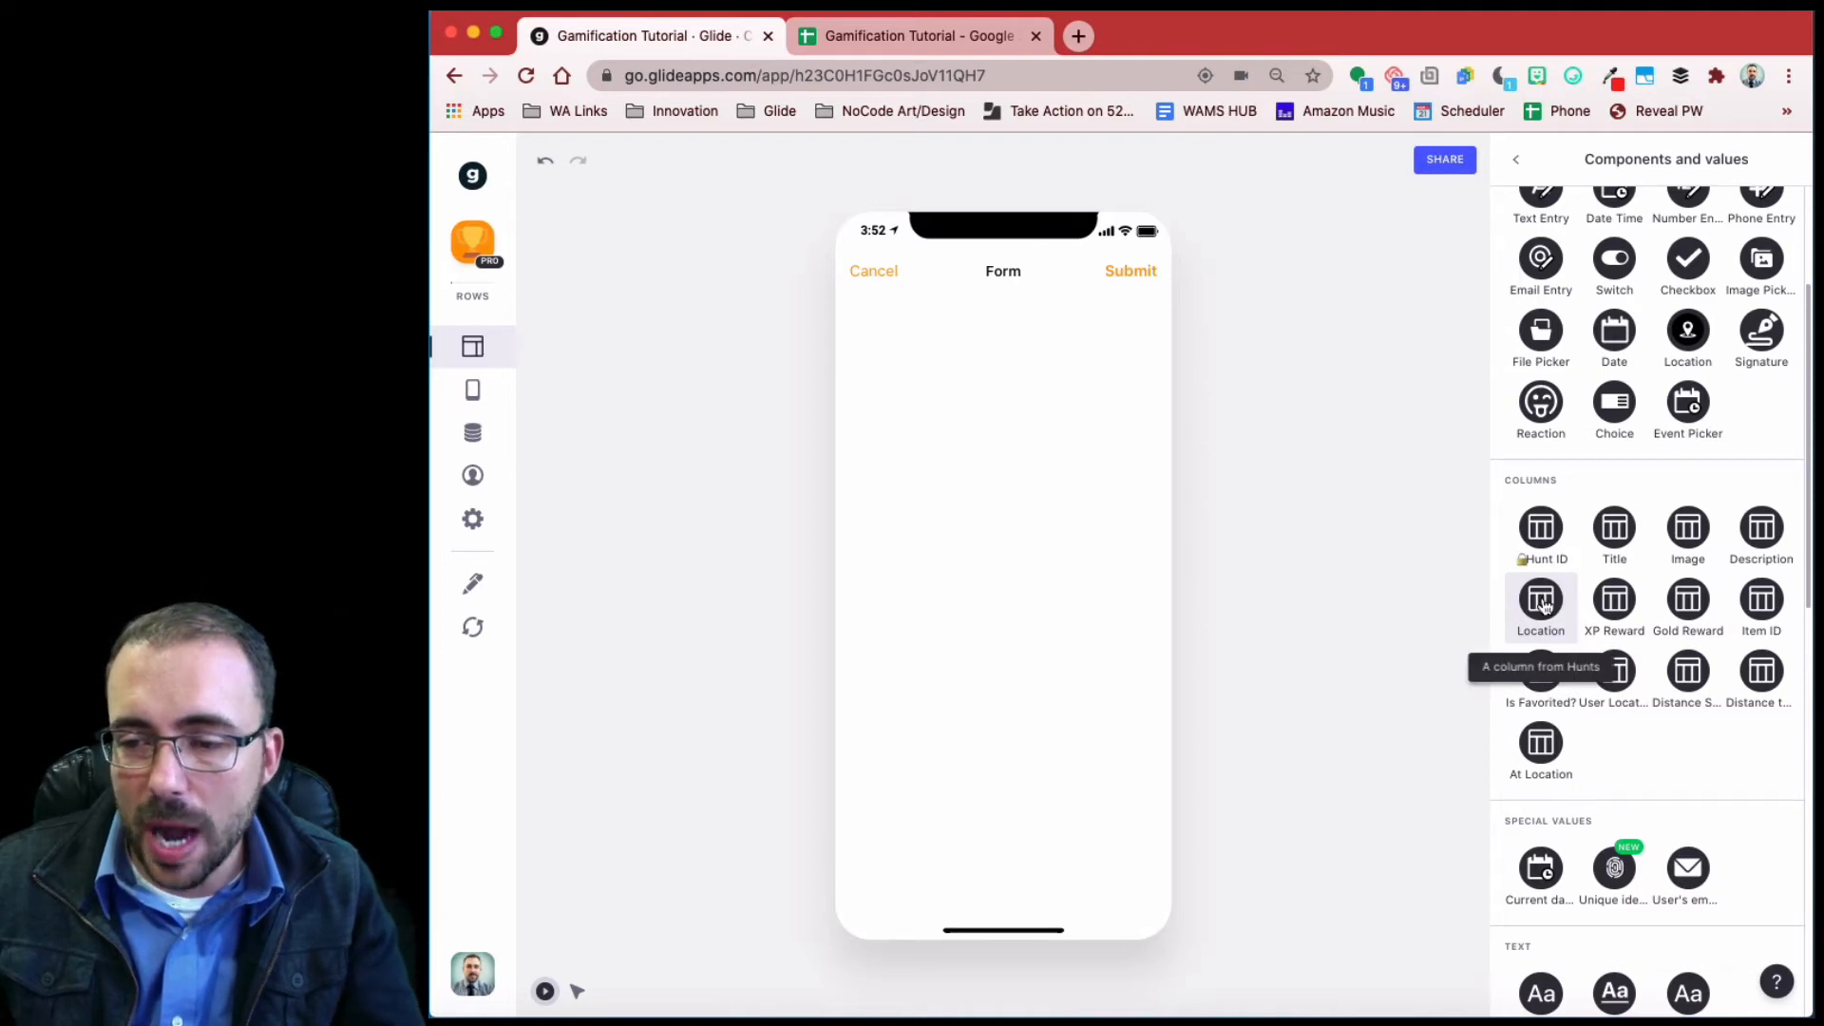
click(1624, 669)
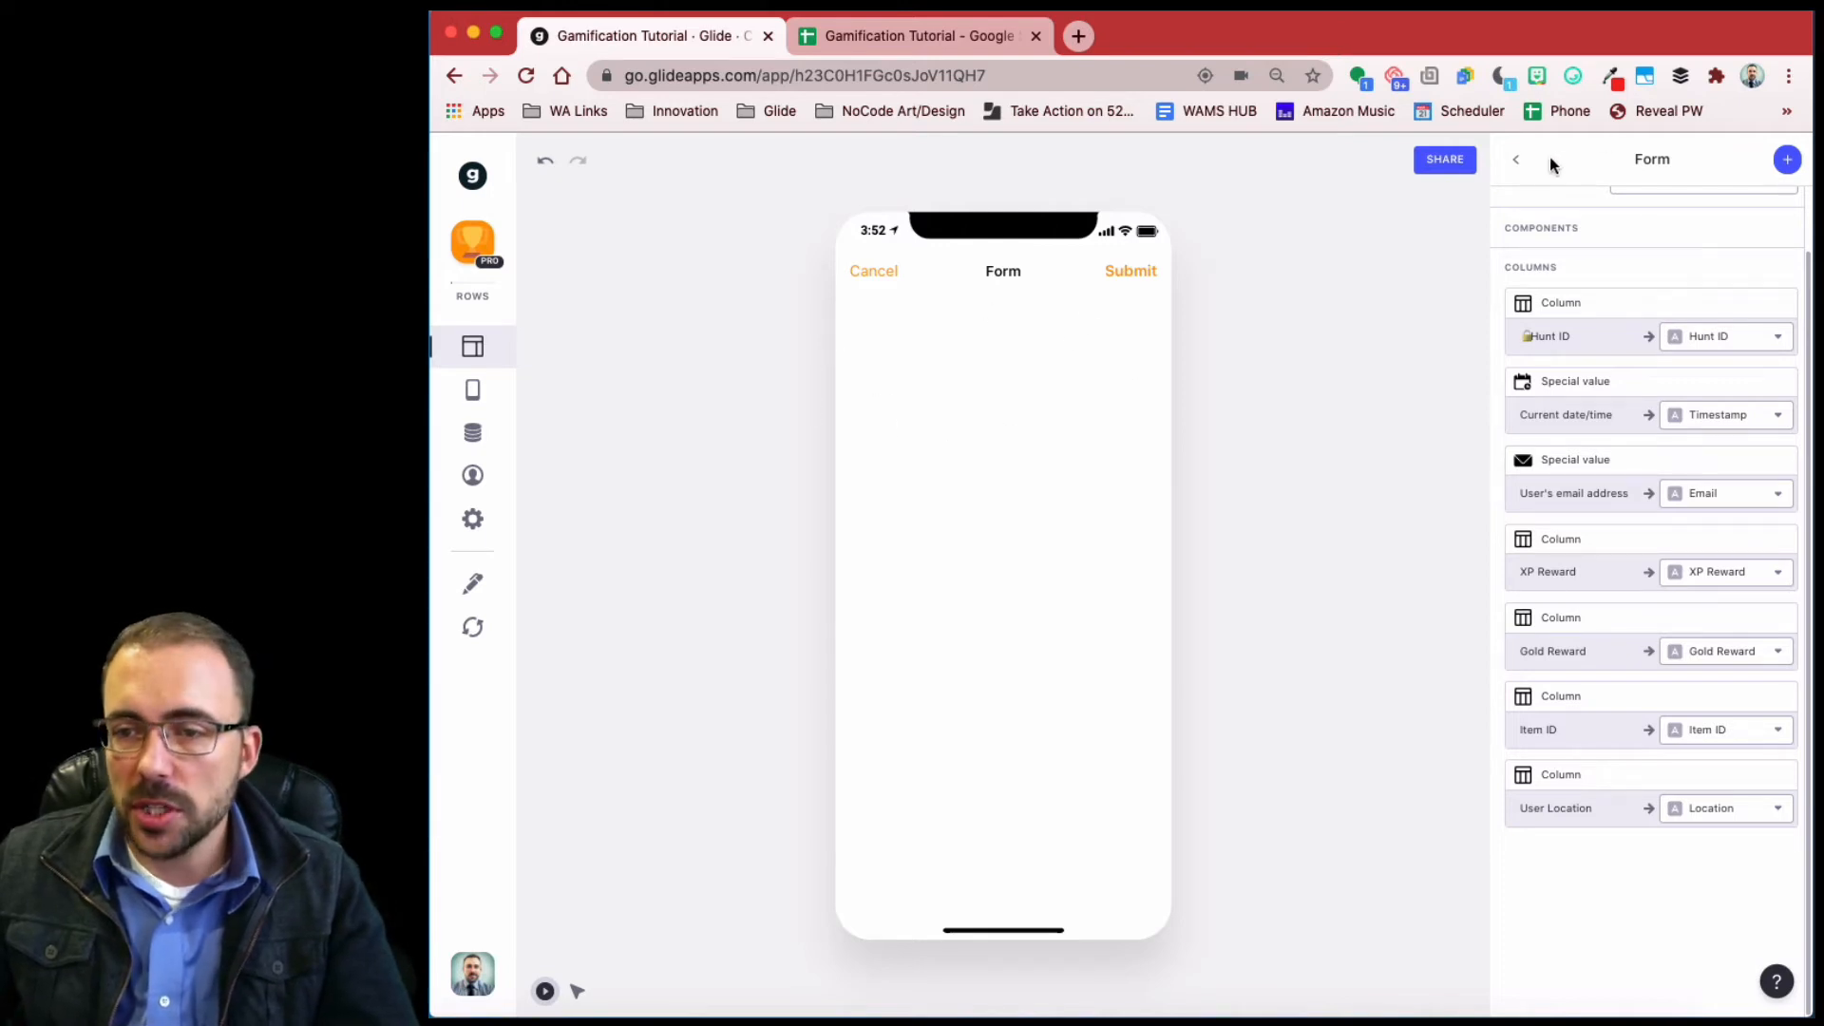
click(1518, 163)
- Add a Text component with custom text to the 'You found it!' form
scroll(1073, 786, down, 3)
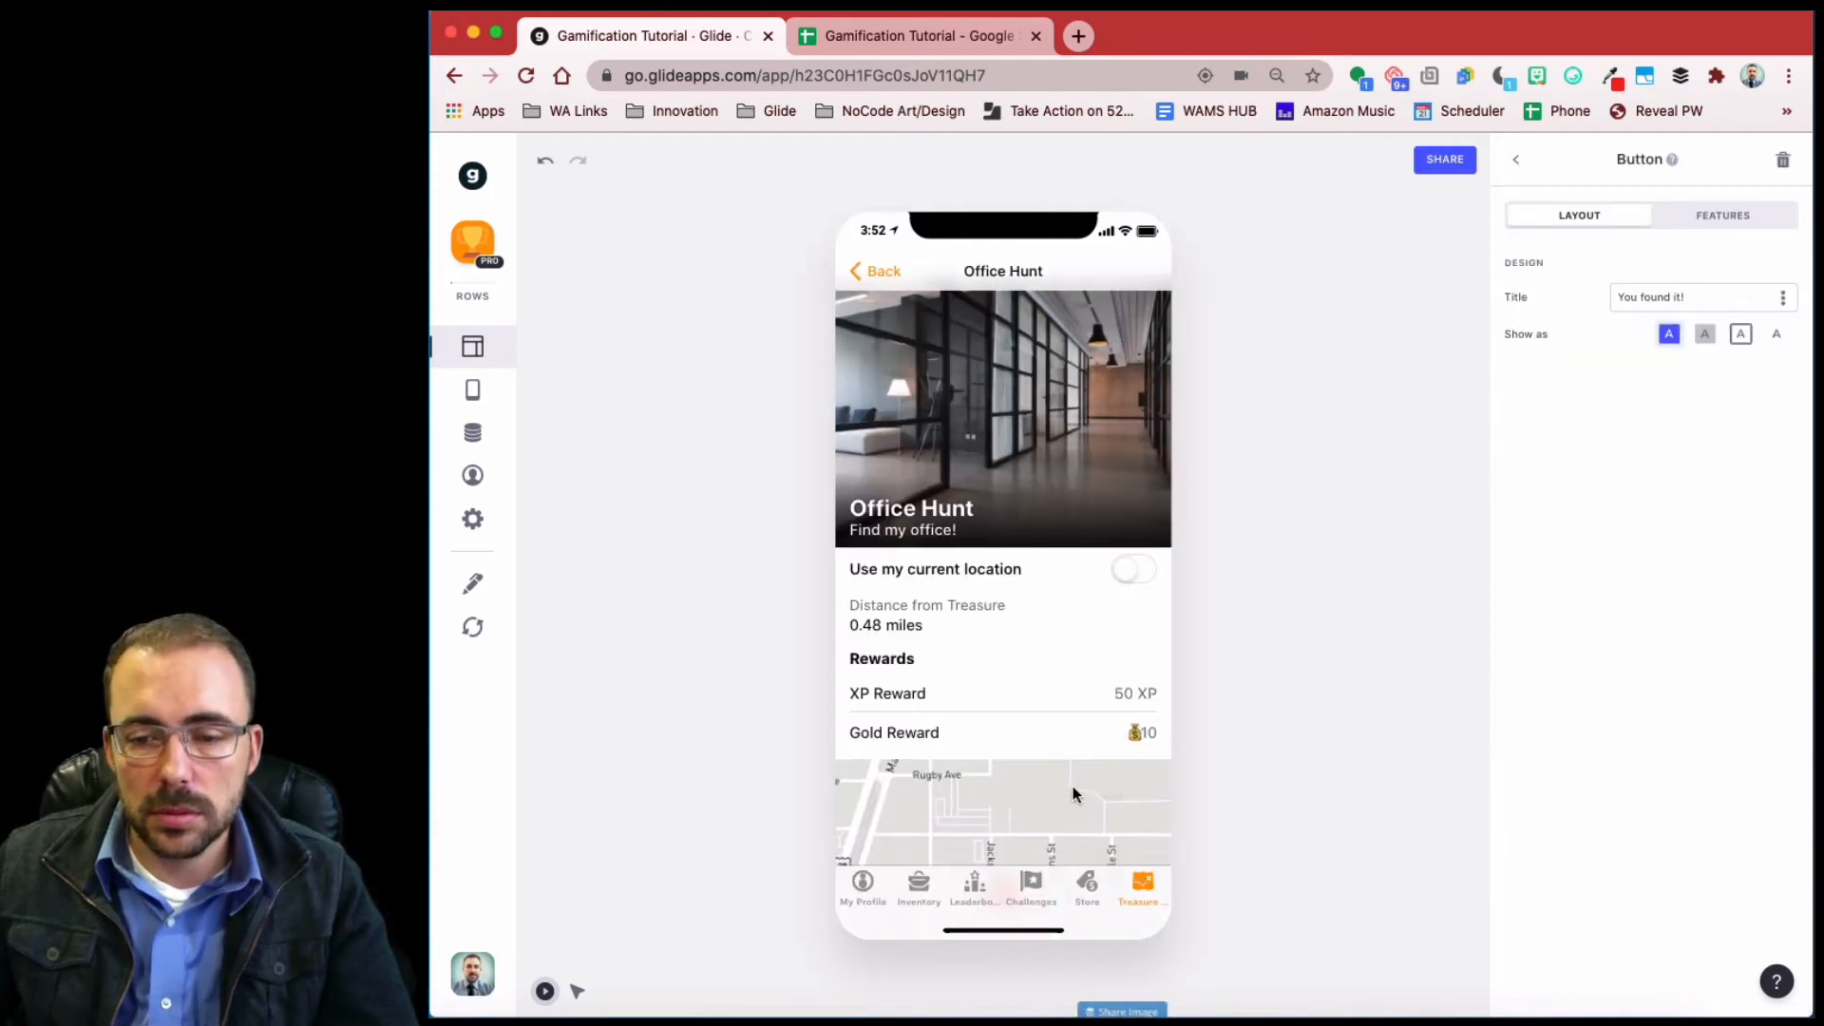
click(1000, 846)
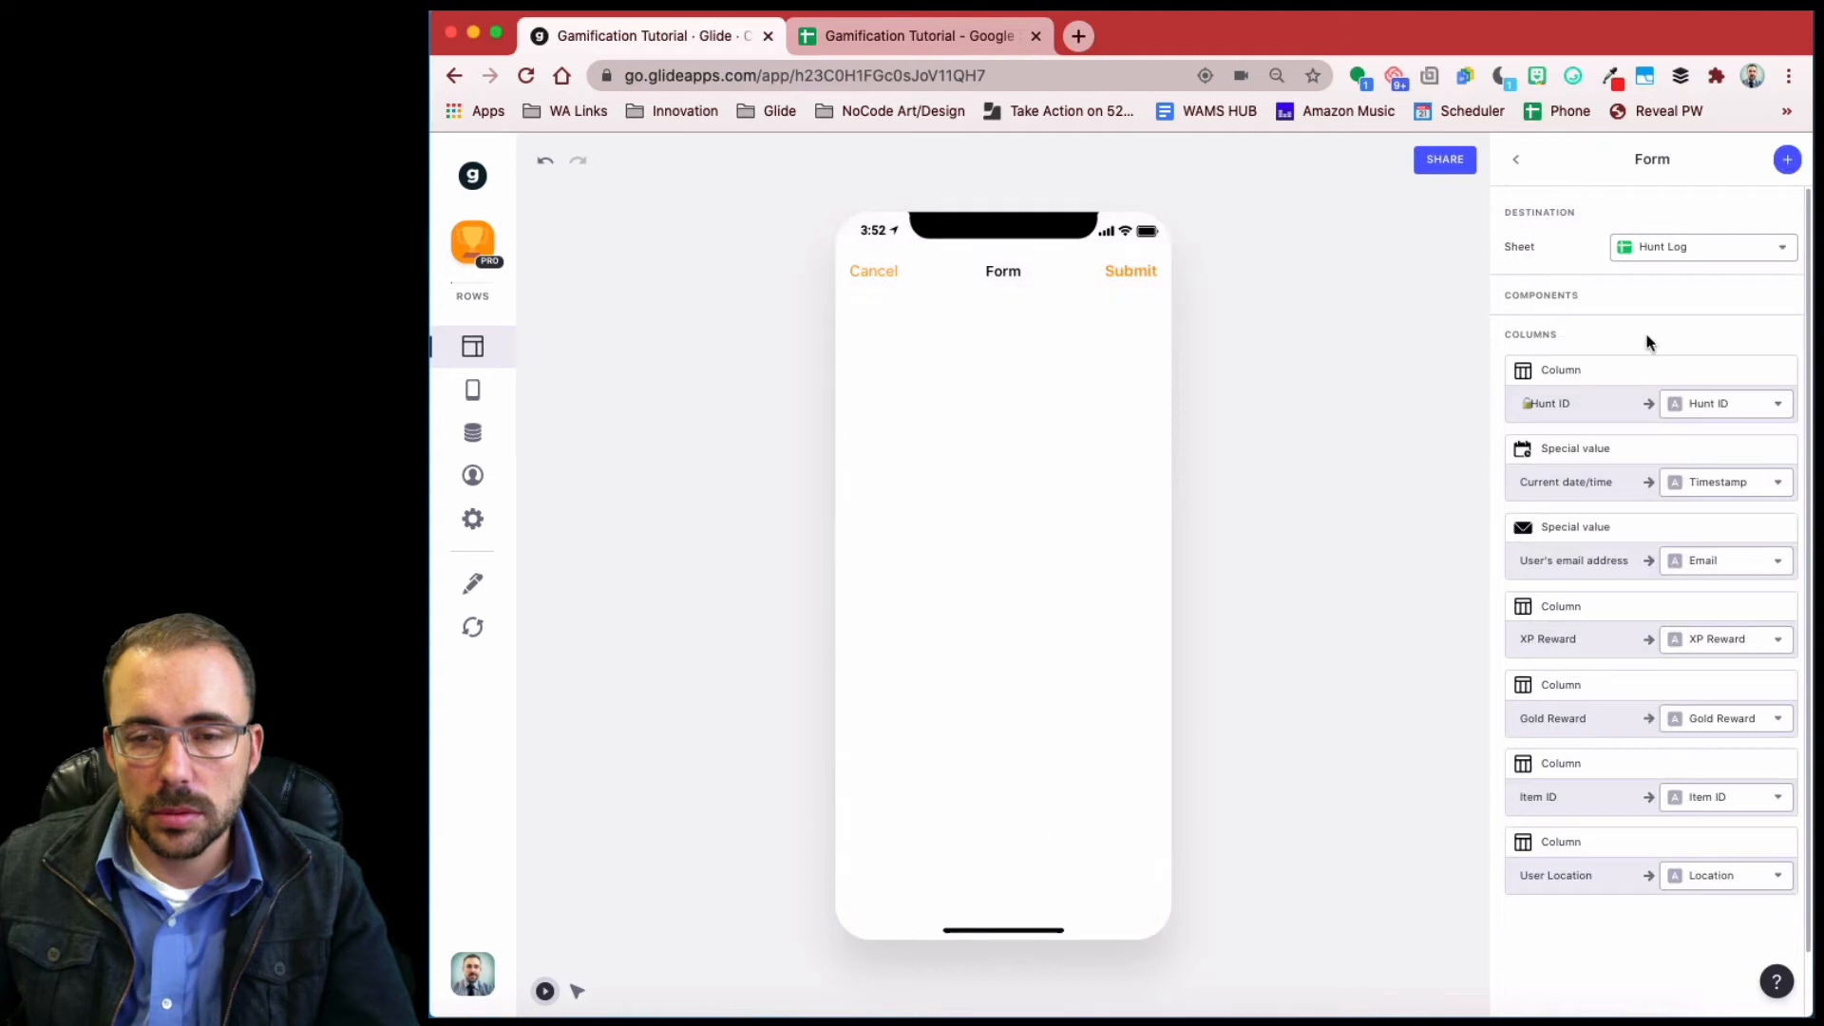
click(1787, 162)
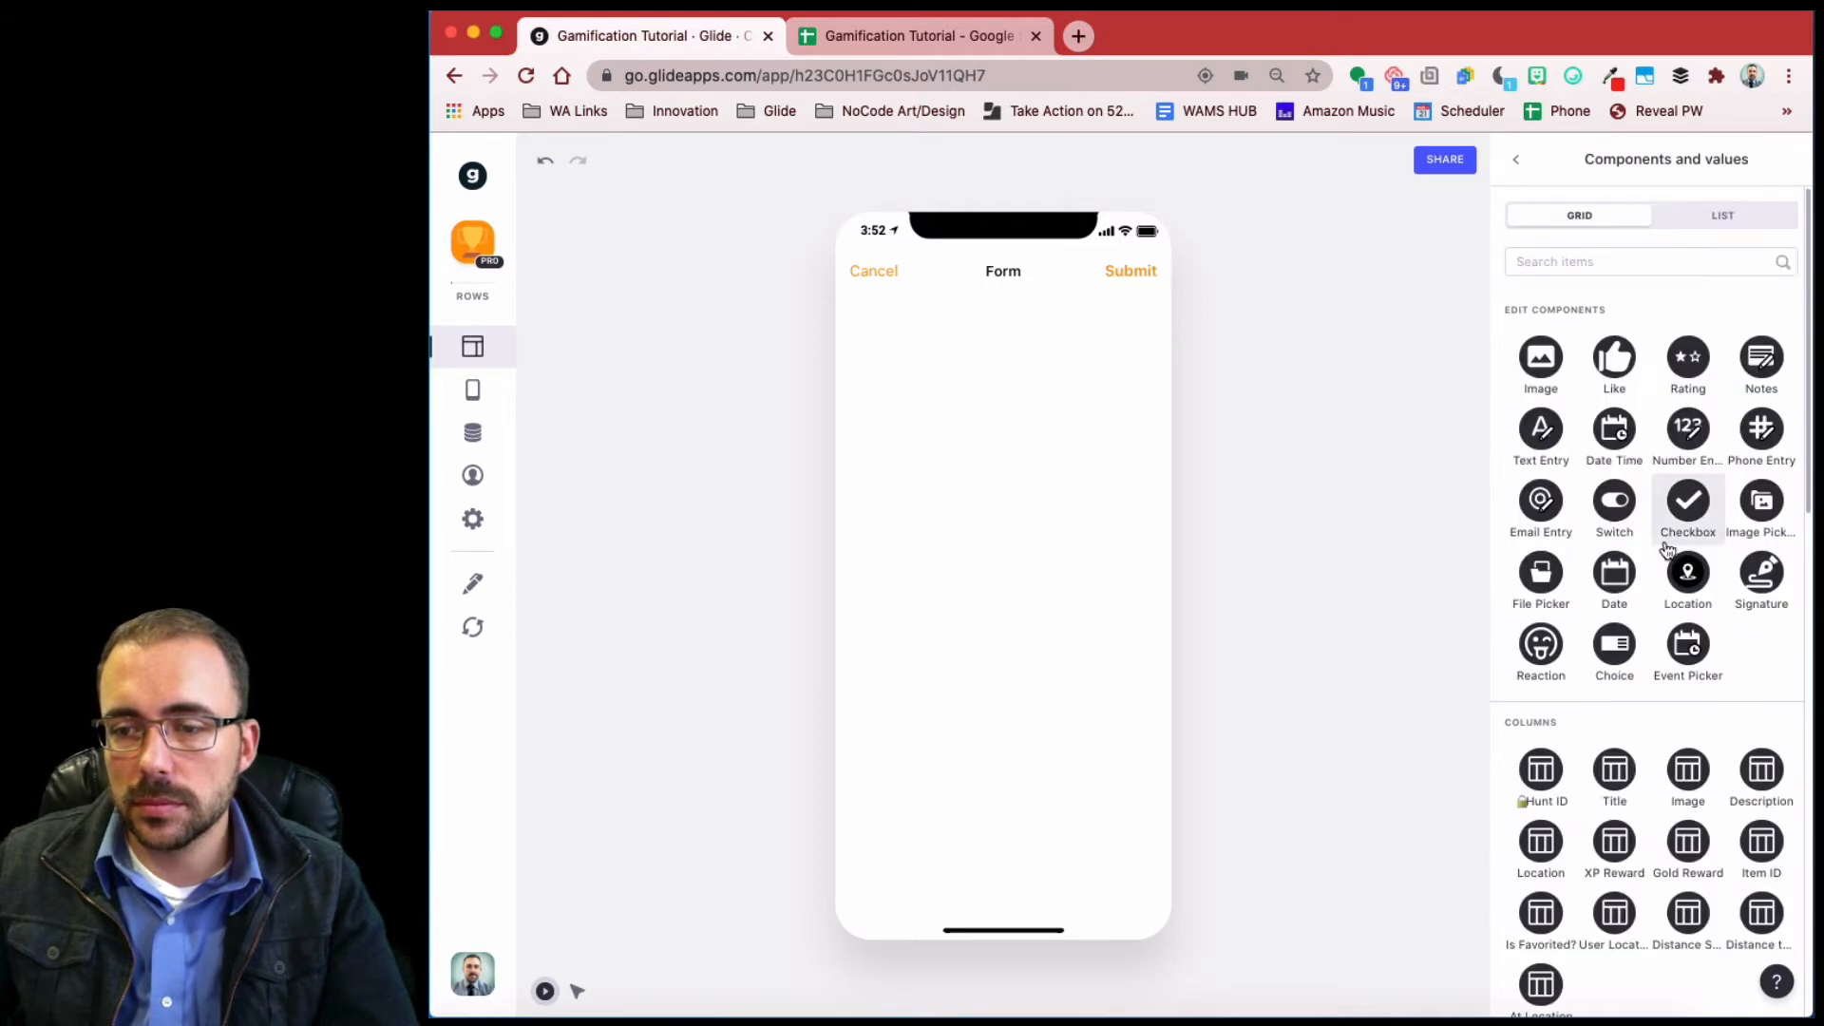
scroll(1579, 590, down, 6)
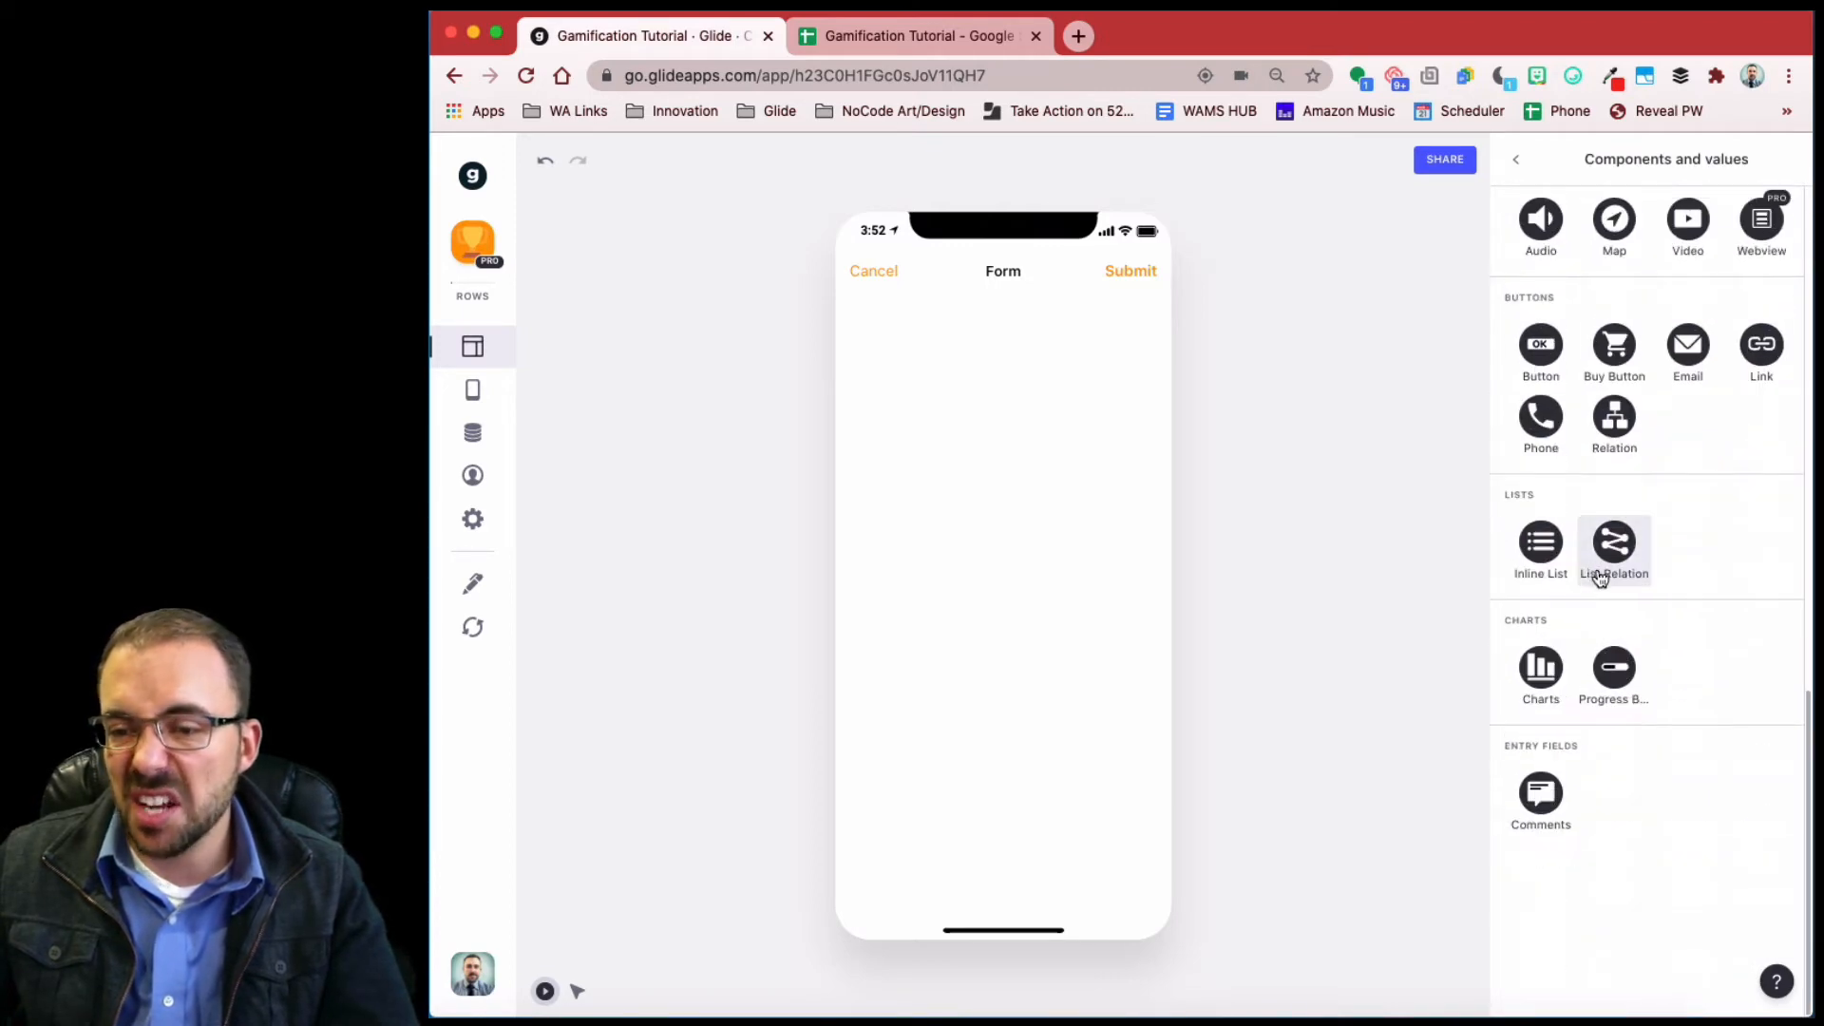
scroll(1595, 550, up, 3)
click(1693, 220)
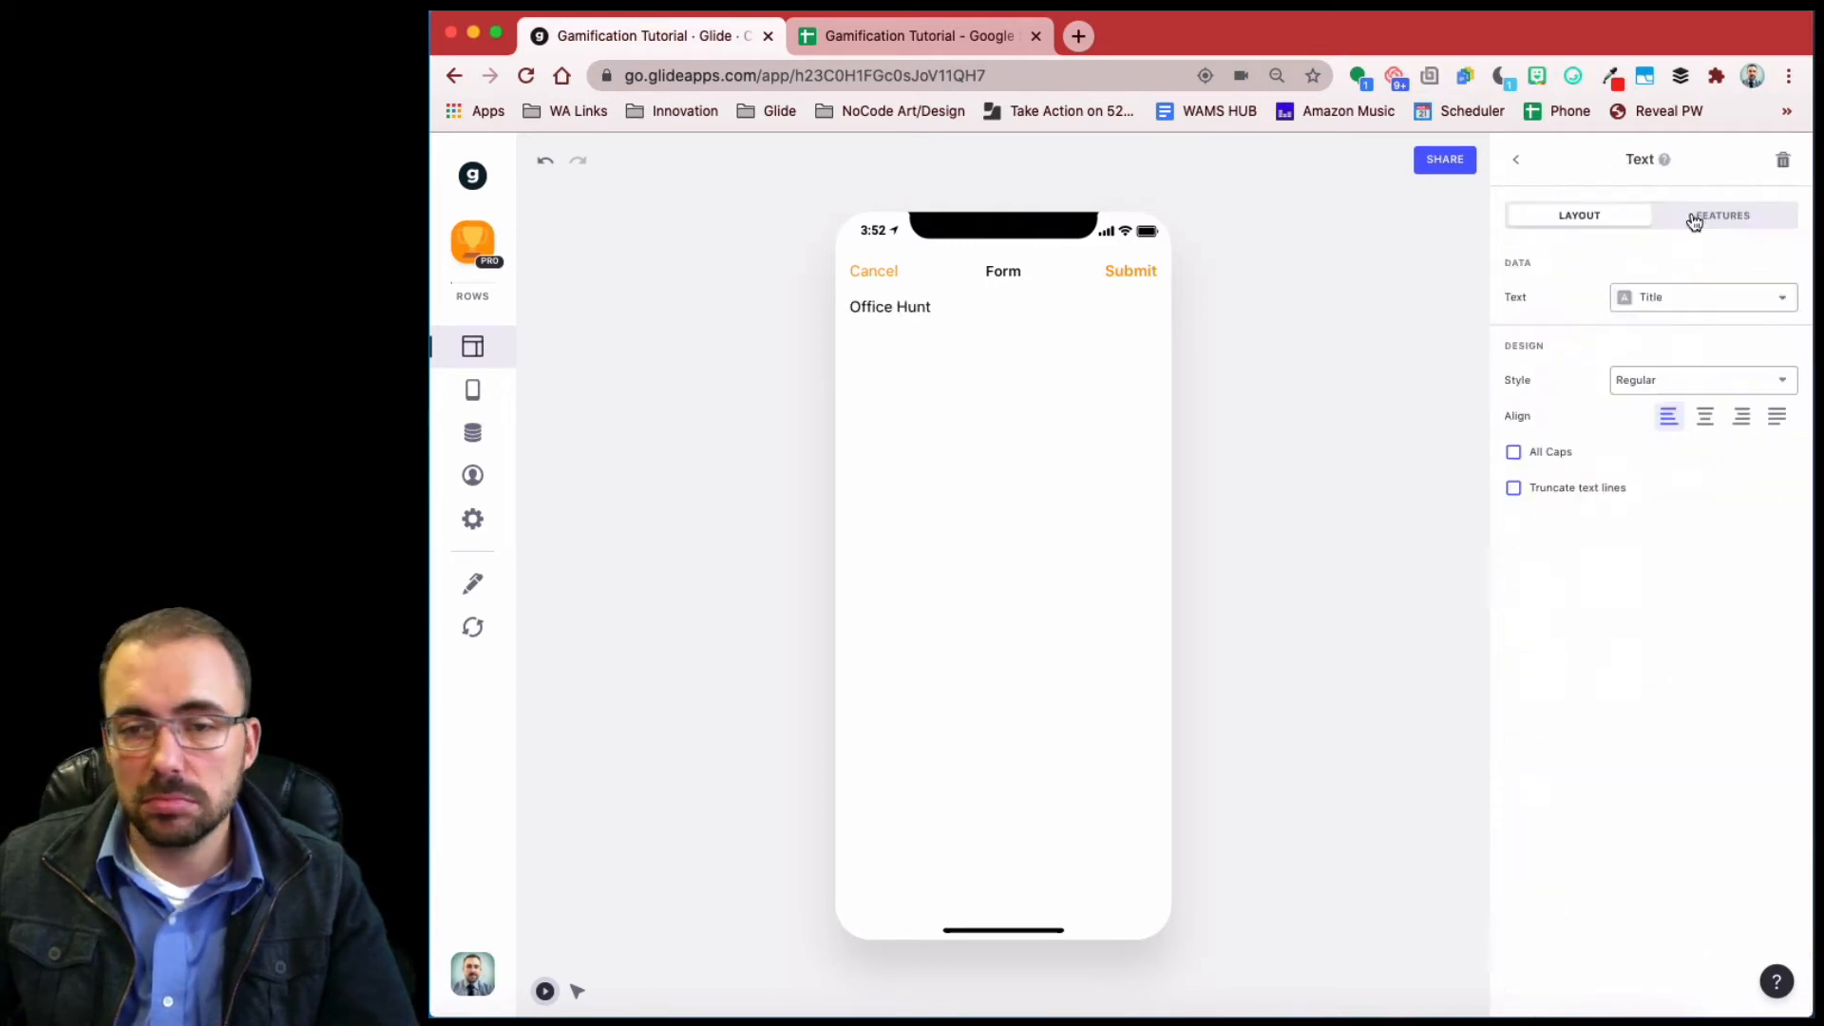
click(1690, 295)
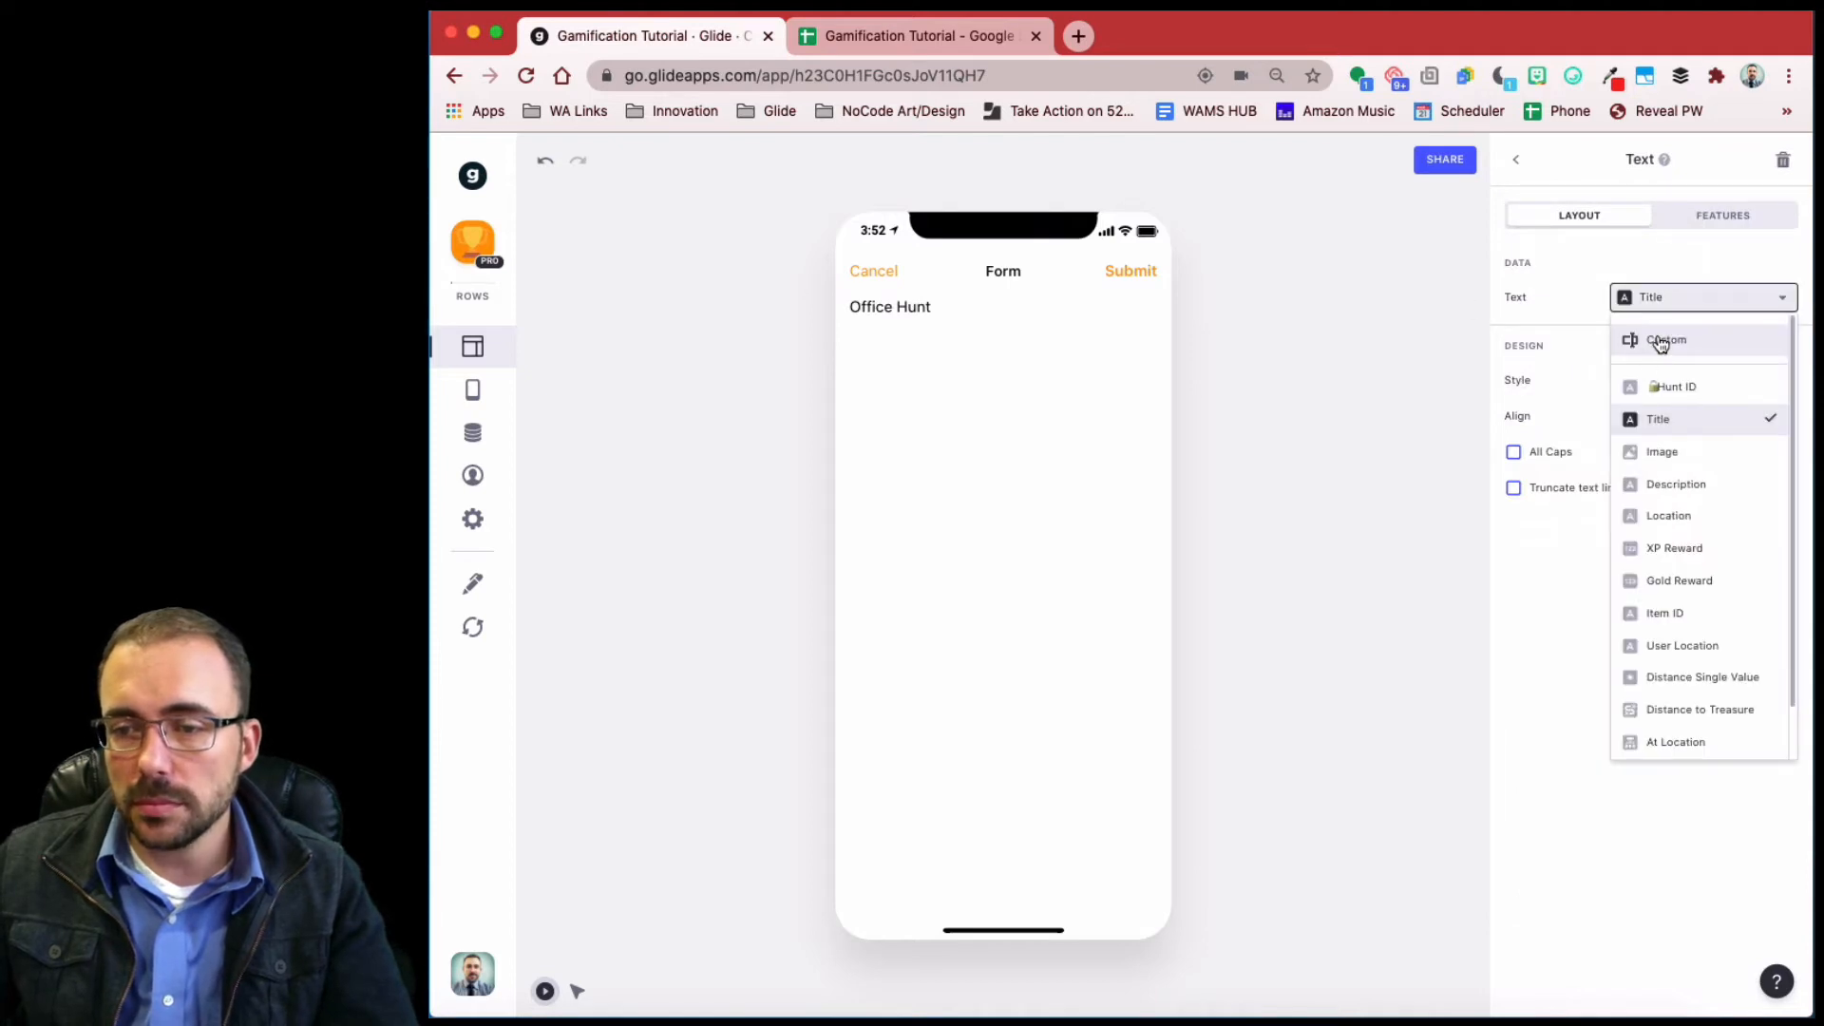
click(1648, 344)
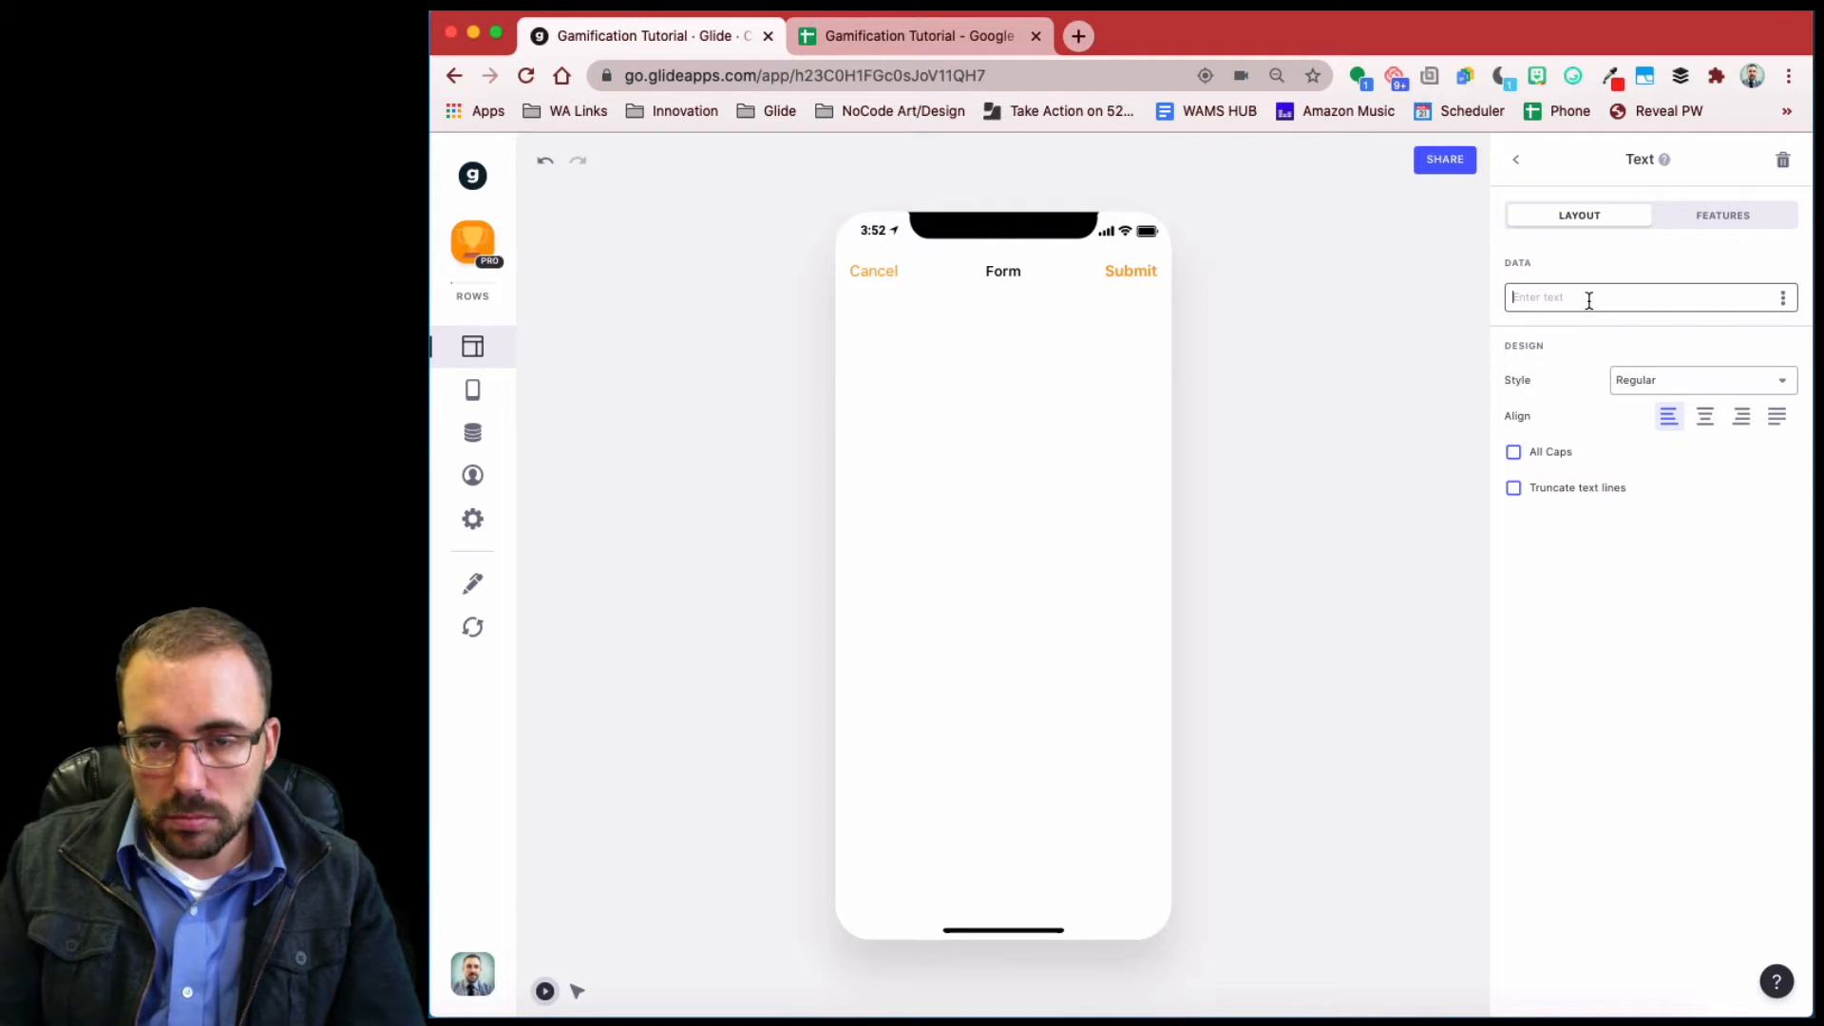
- Make it a centred Headline 1 'Tap submit to collect your reward!' and submit a test entry
text(Tap sub)
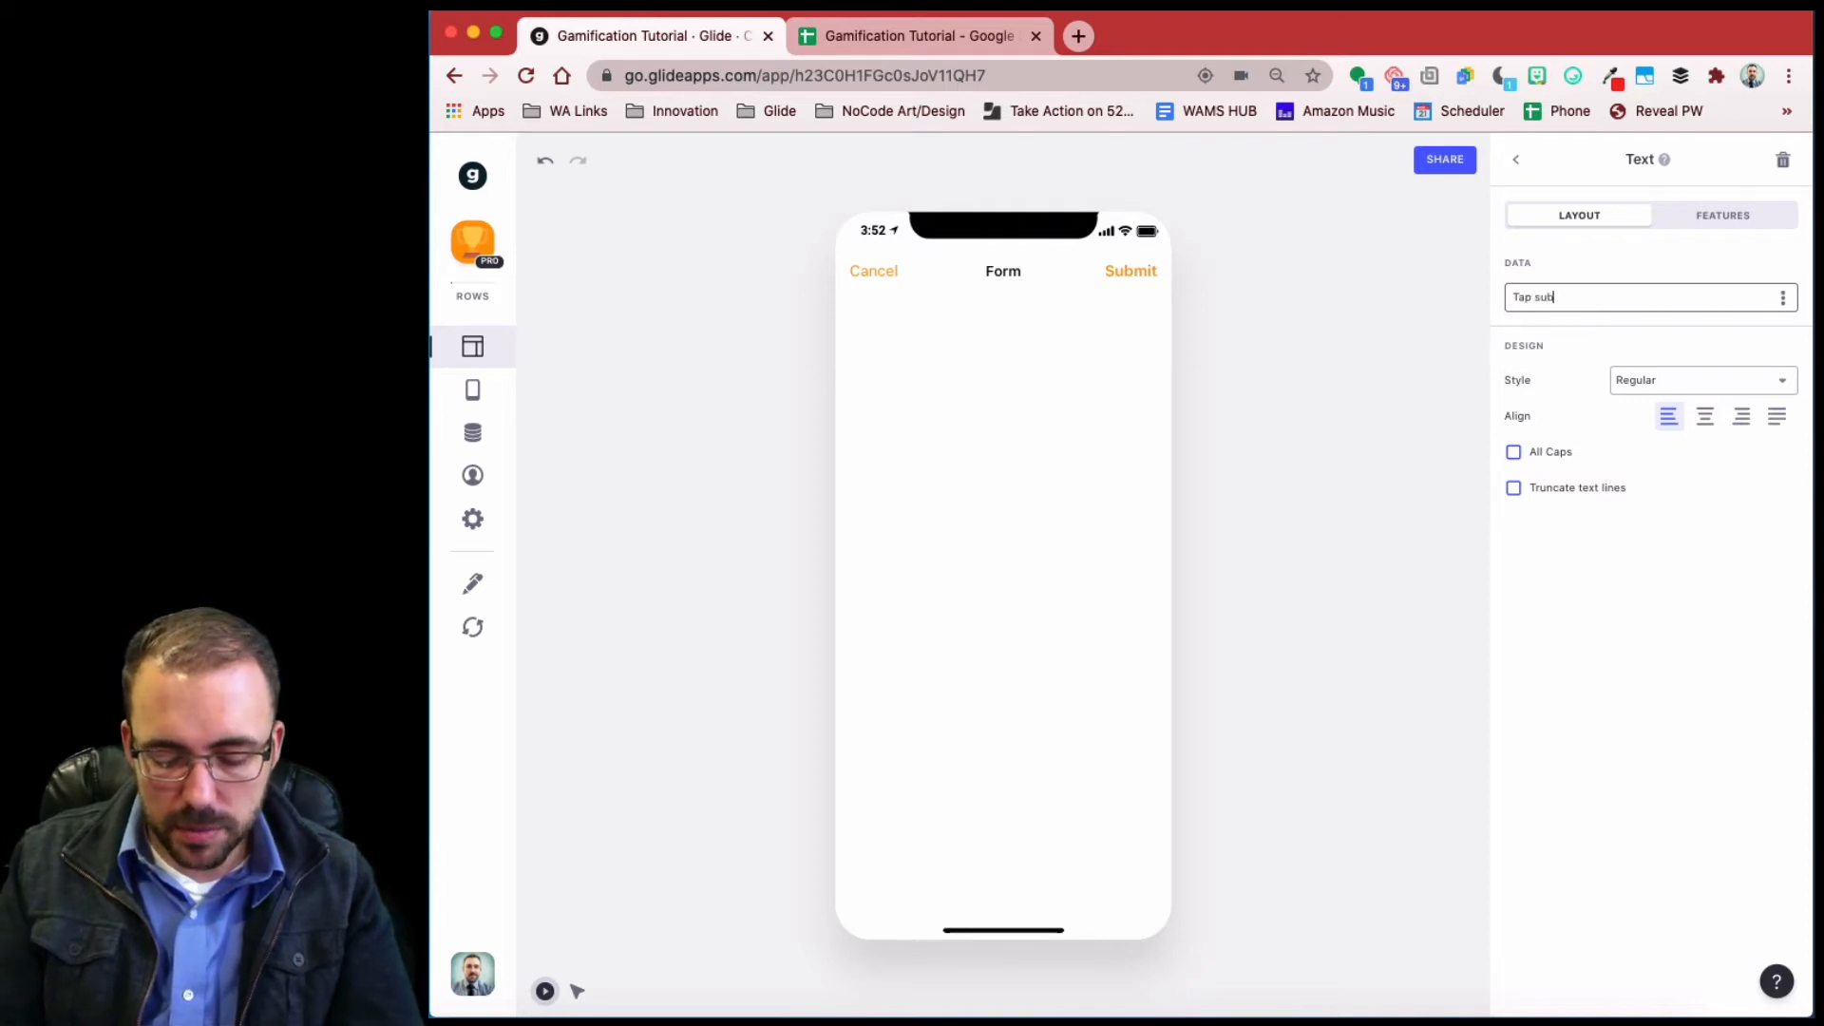
text(mit to)
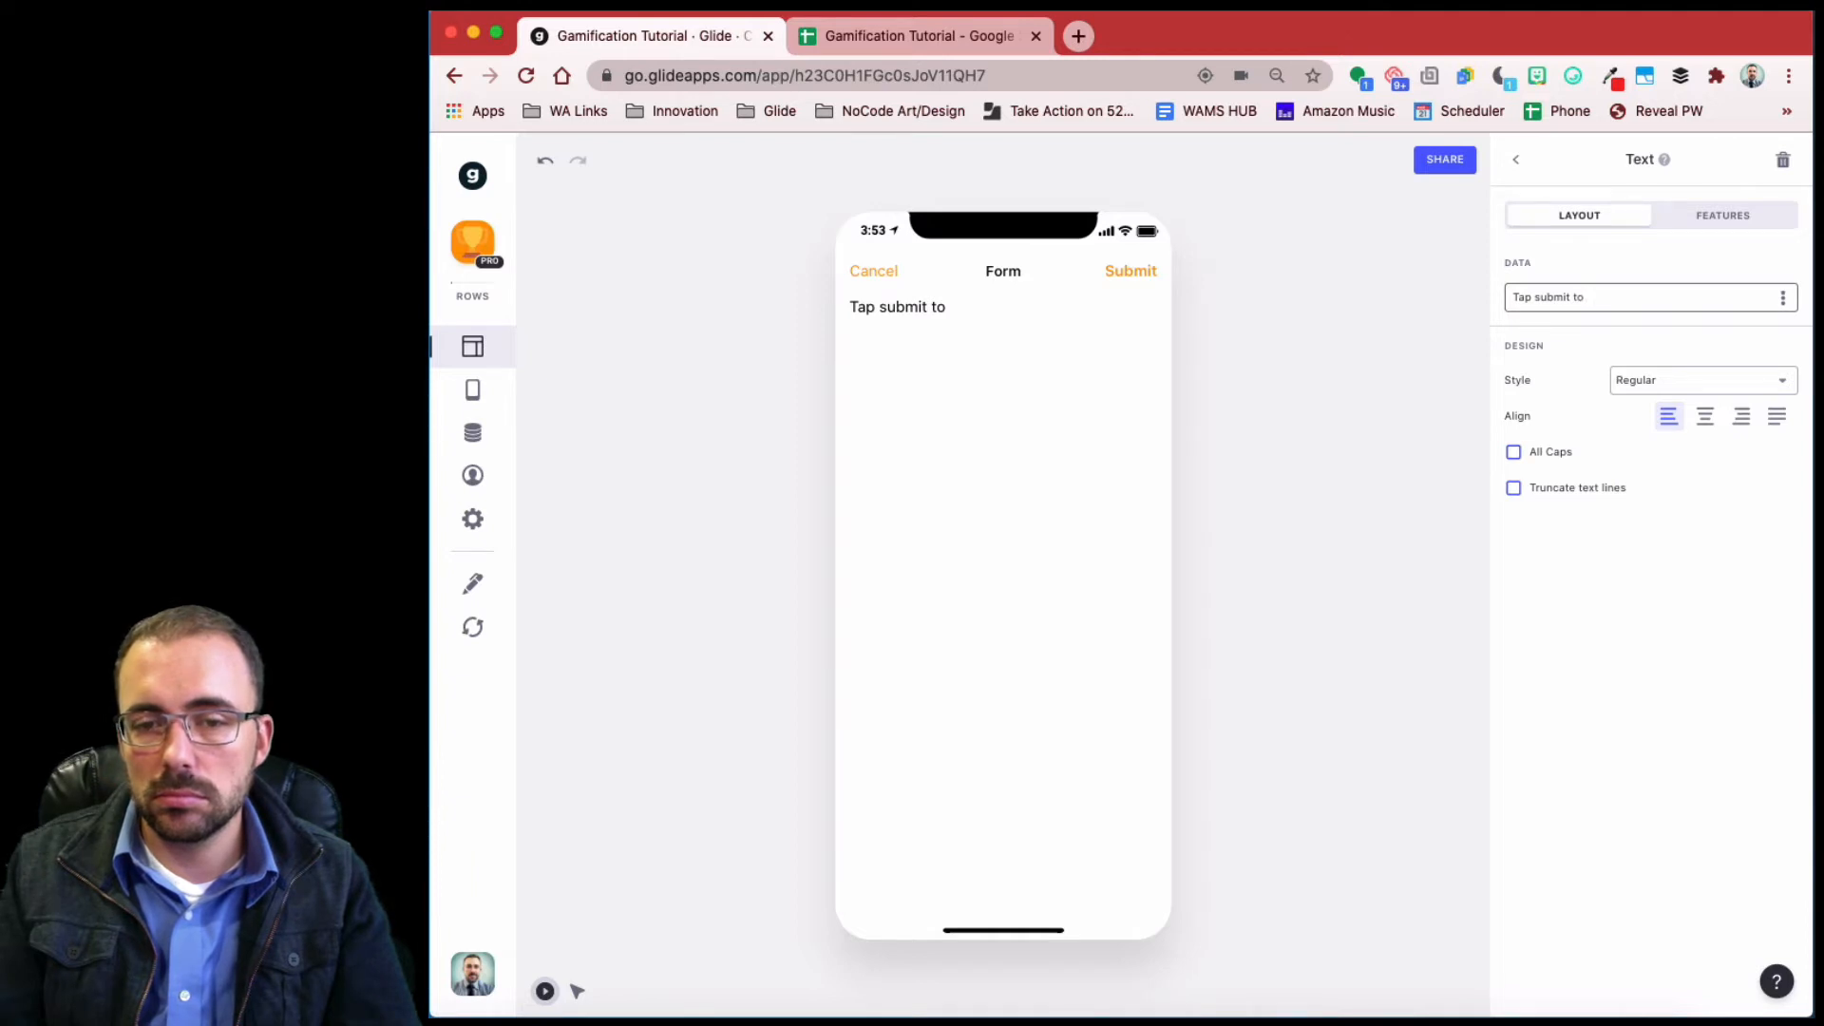
key(super+a)
key(BackSpace)
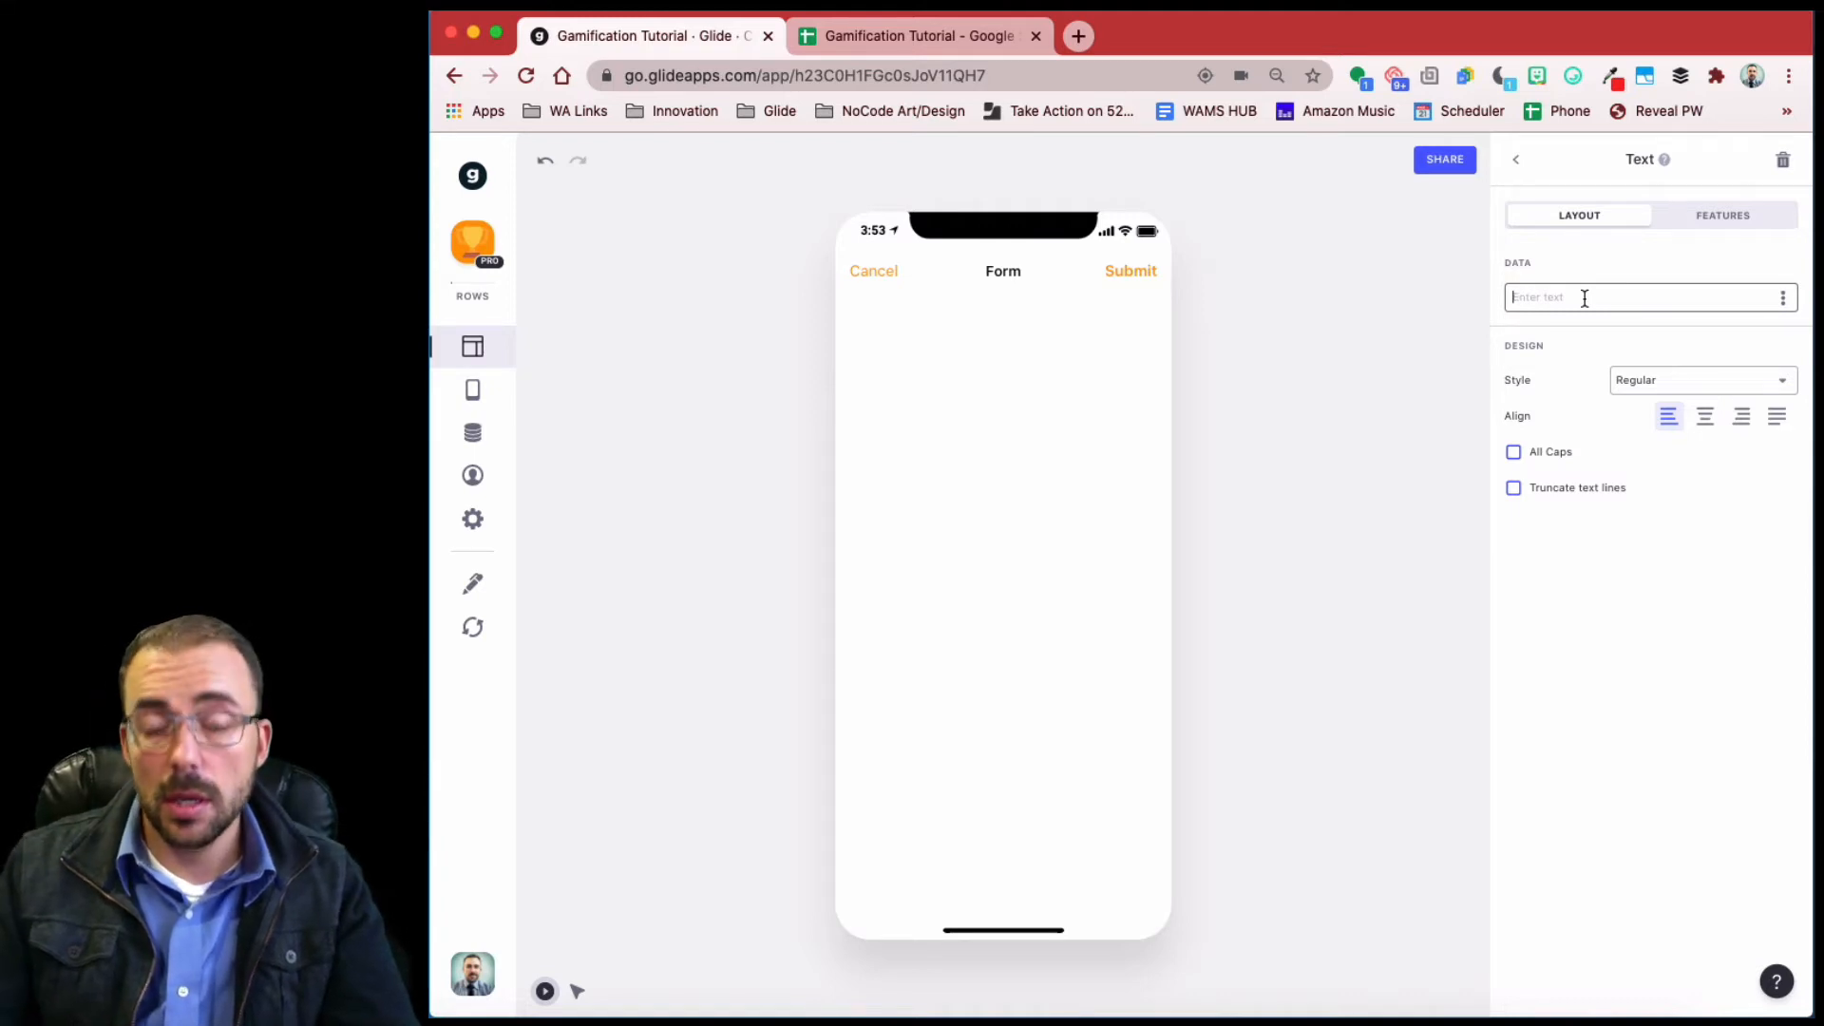
text(Tap submit to )
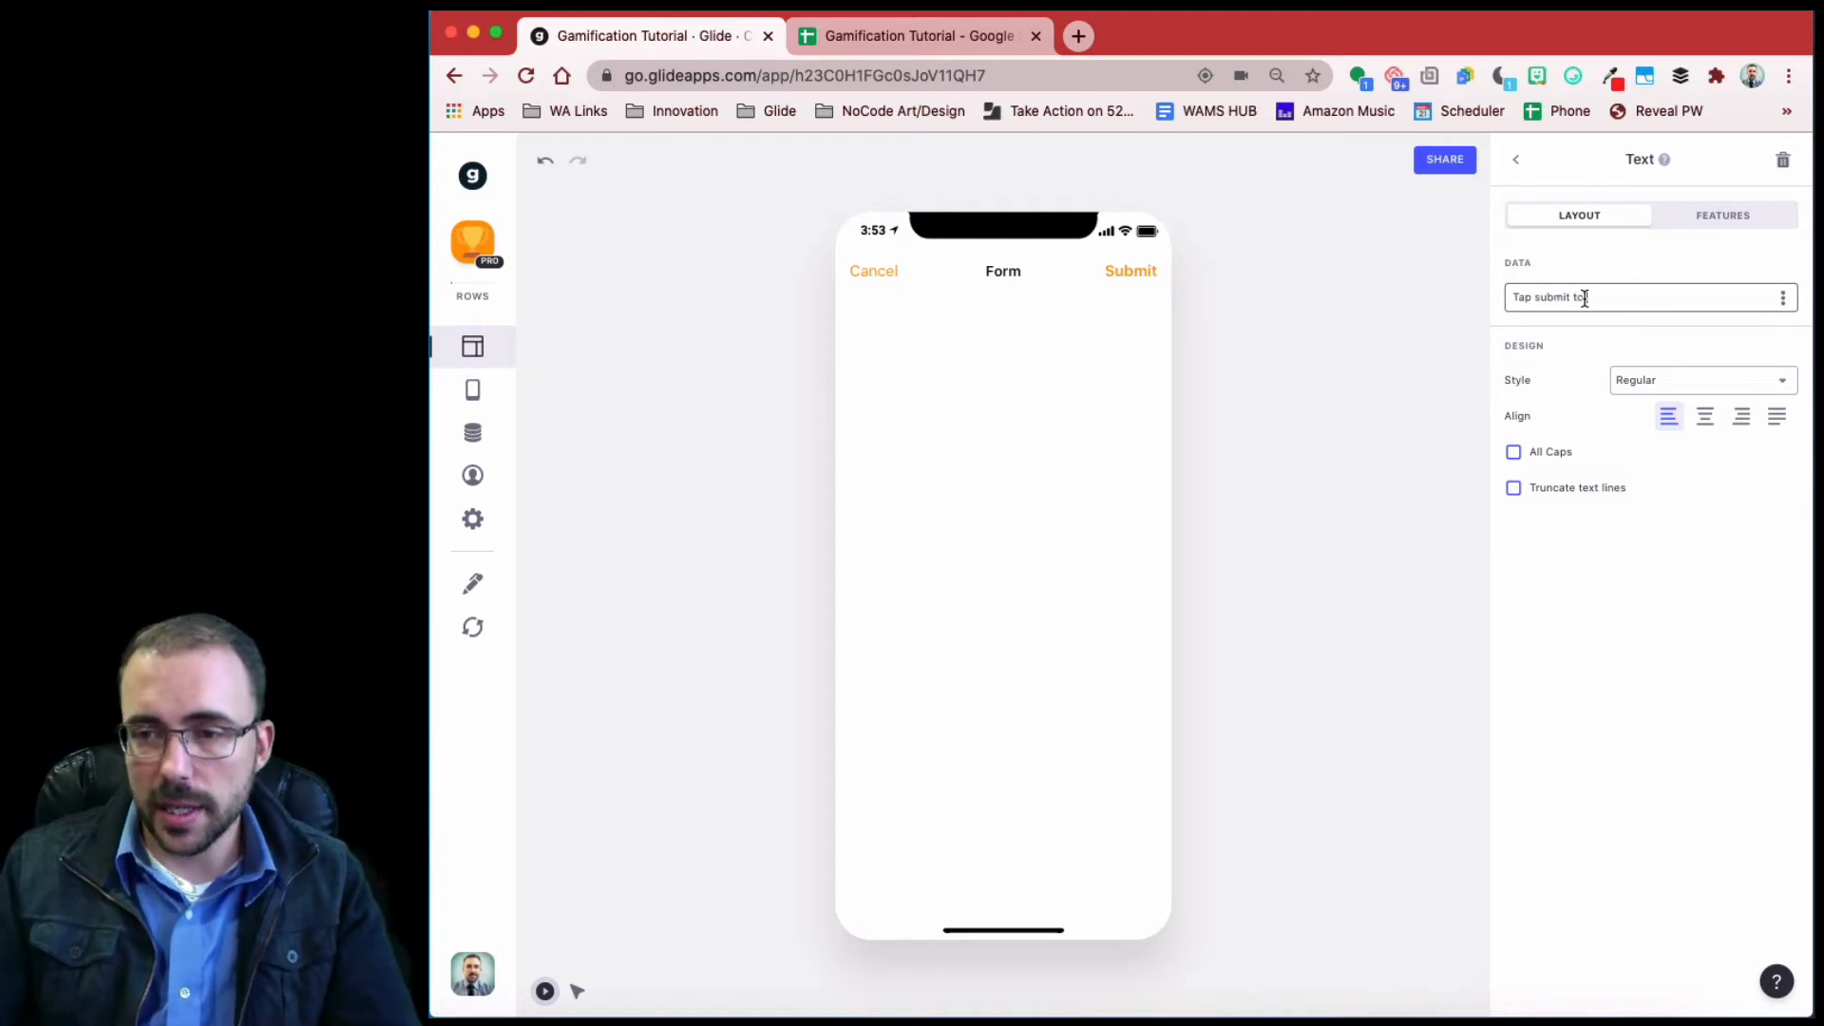
text(collect your reward!)
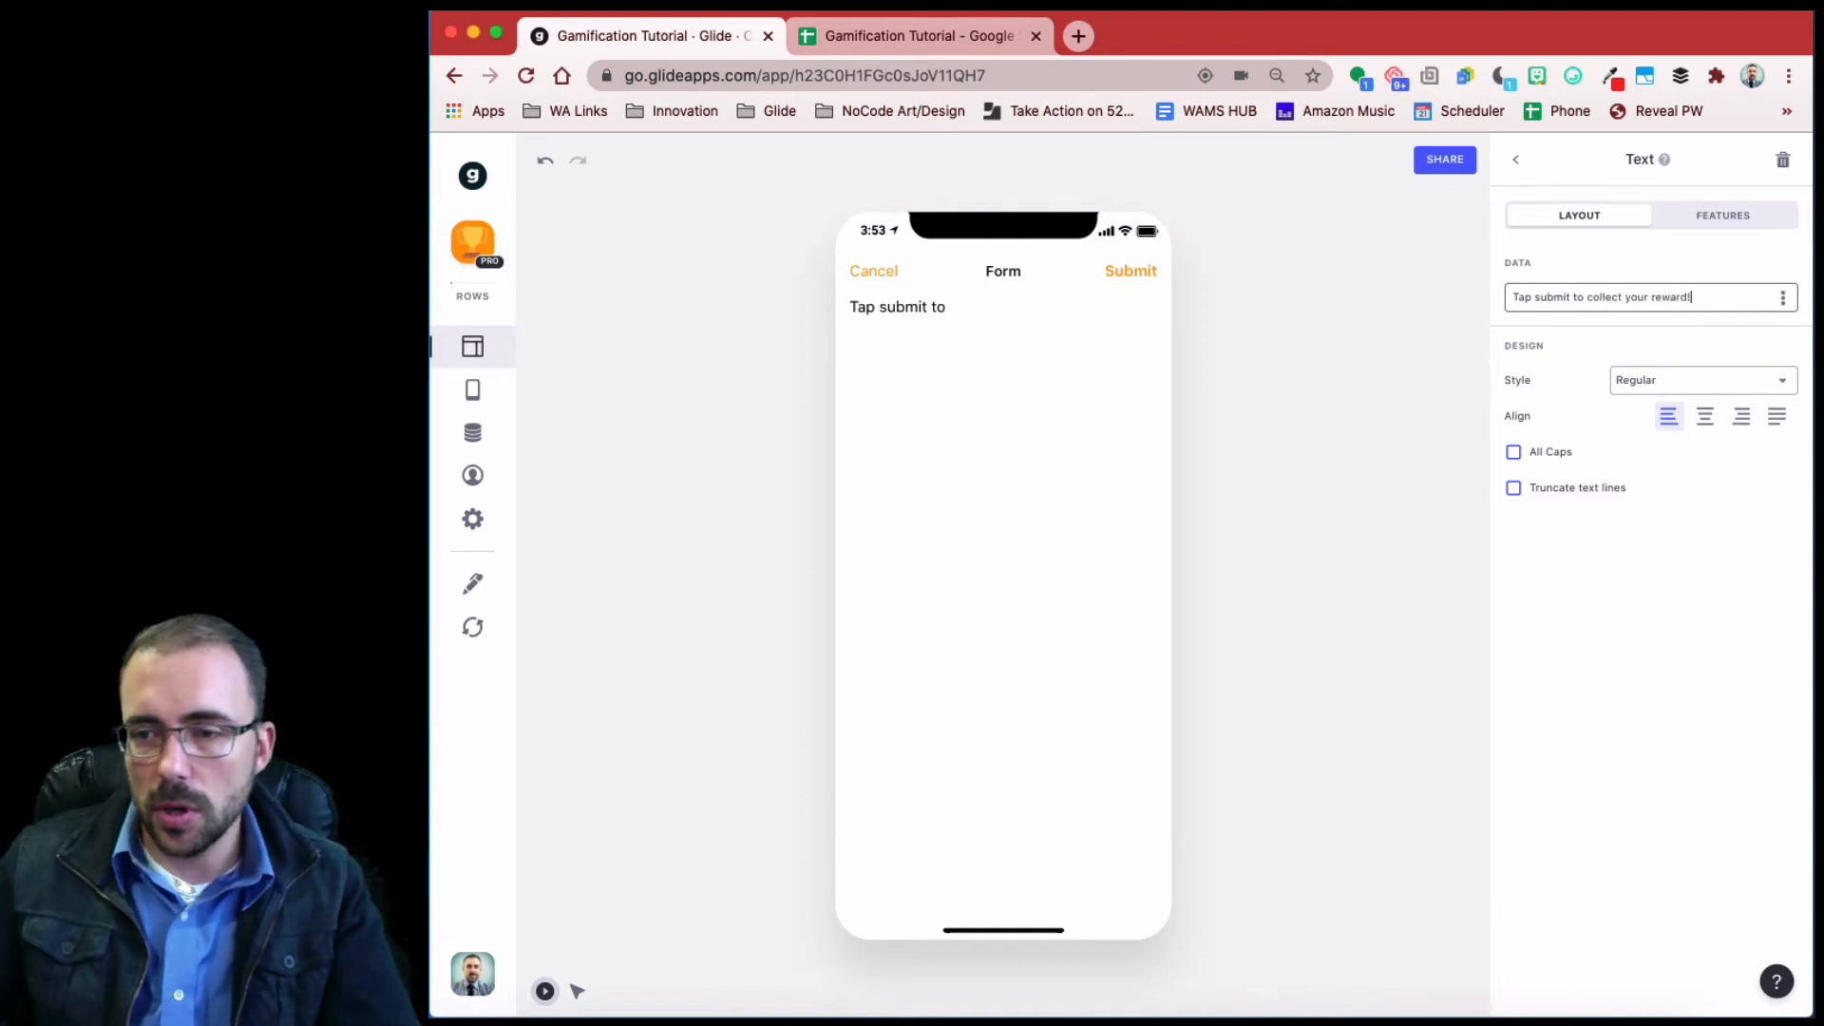
click(1706, 416)
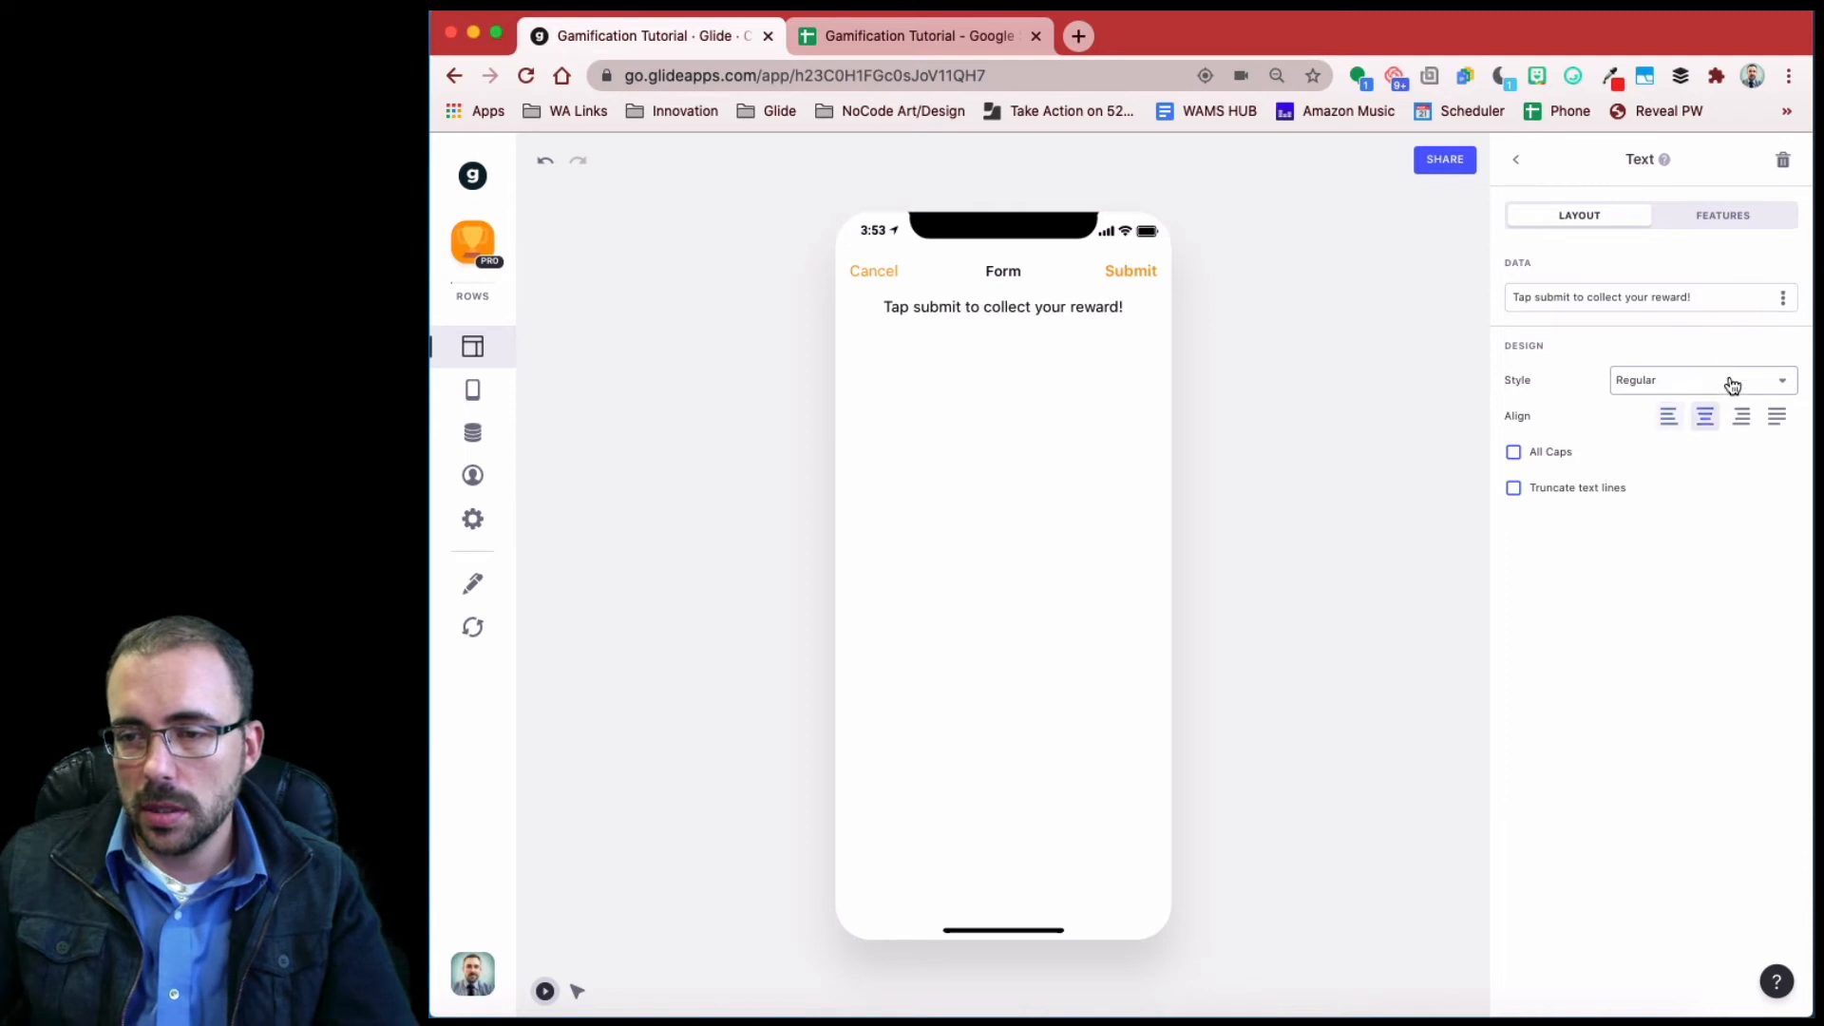
click(1733, 385)
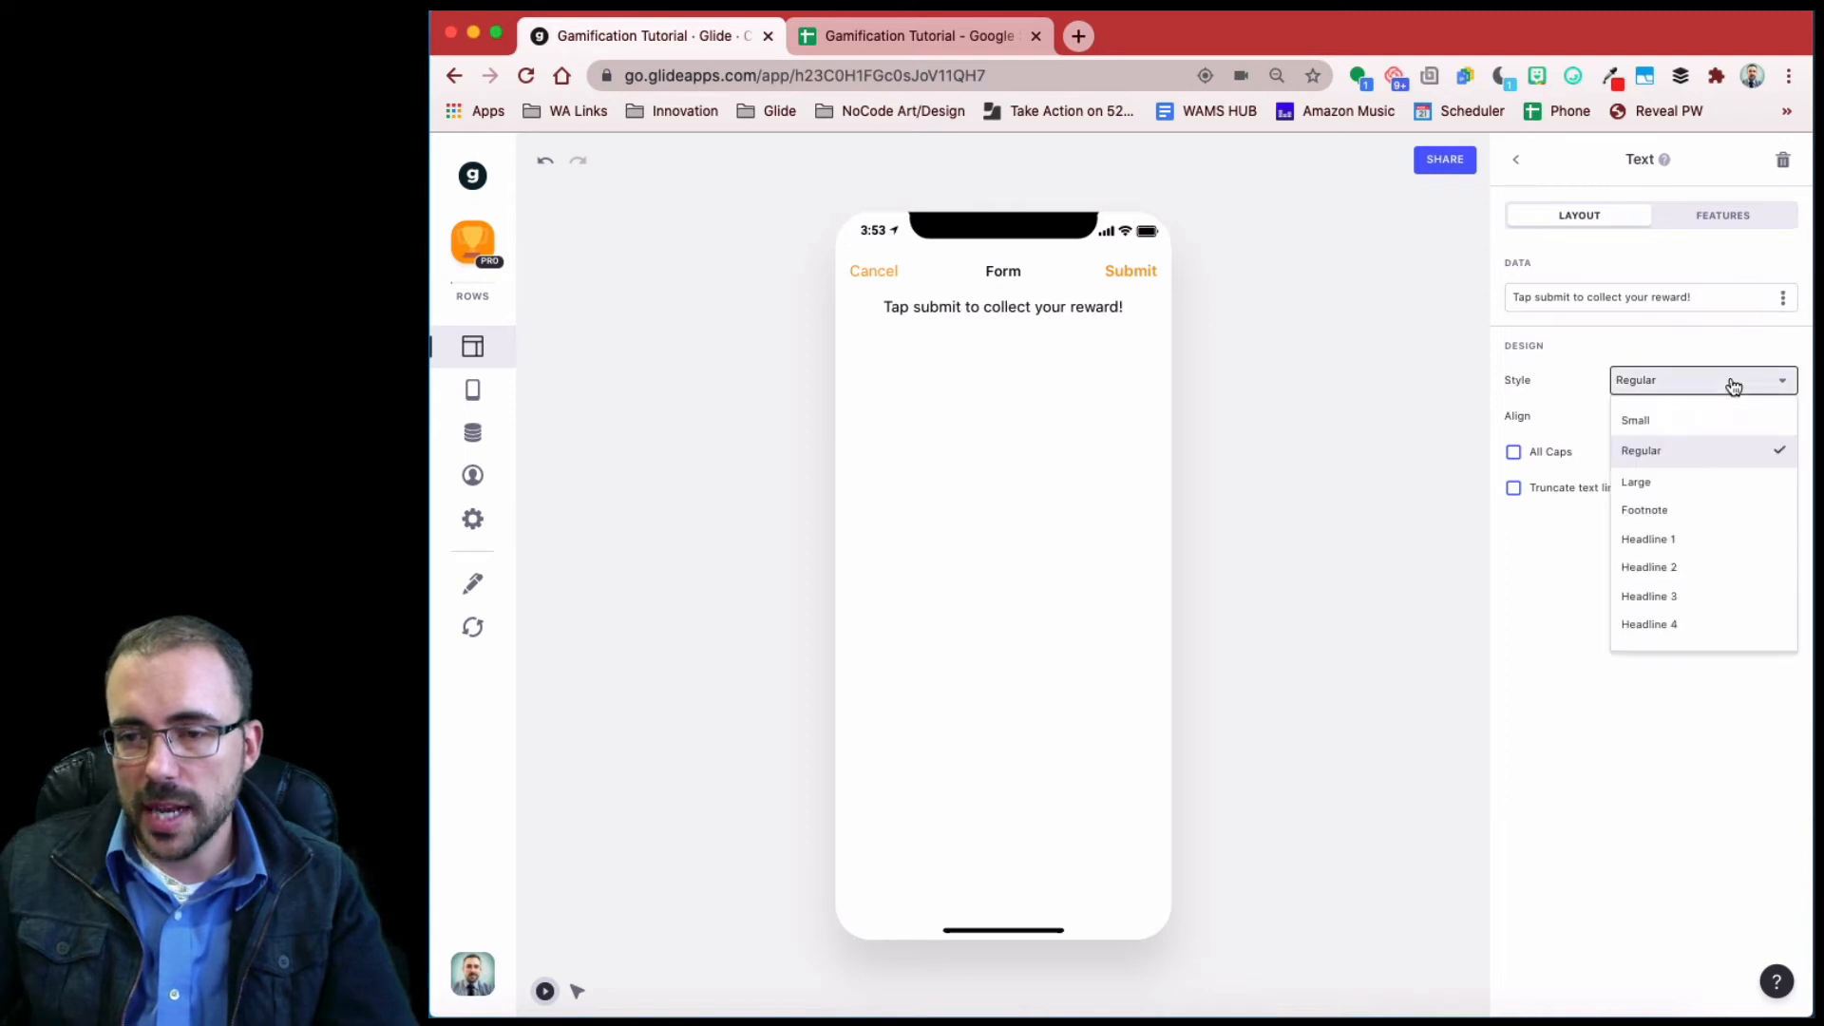
click(1708, 540)
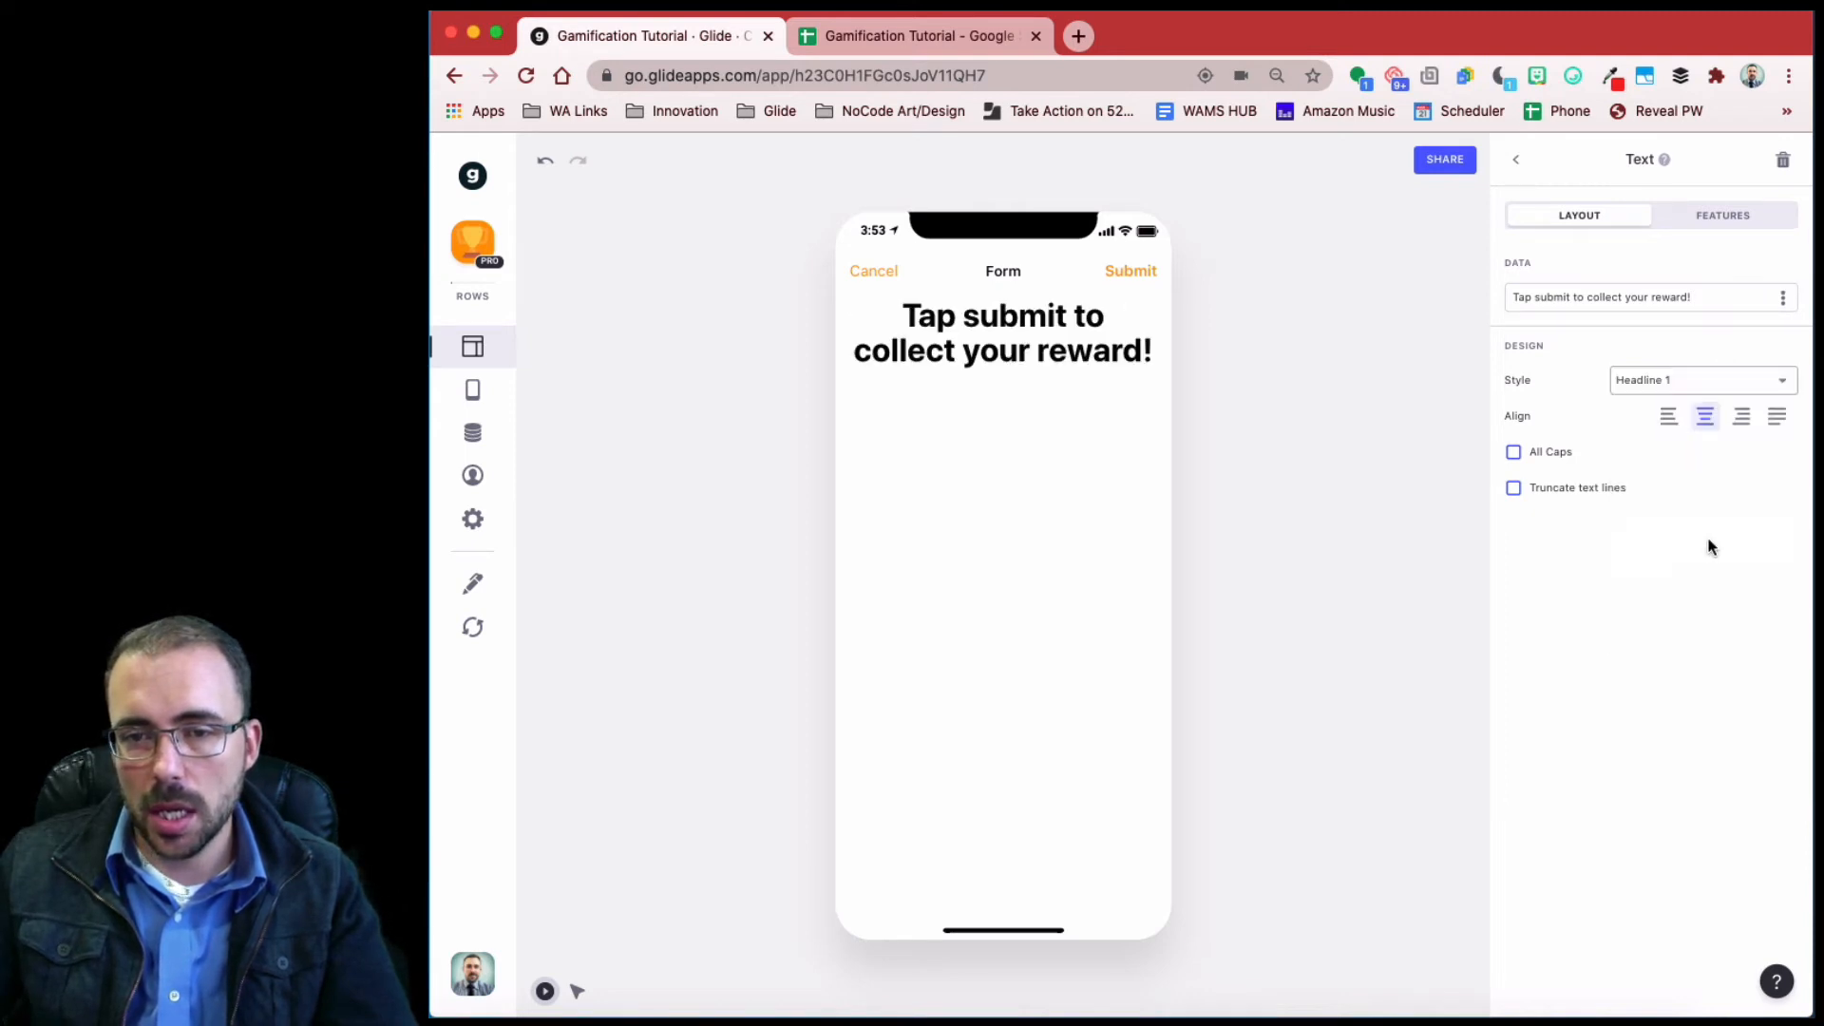
click(1149, 275)
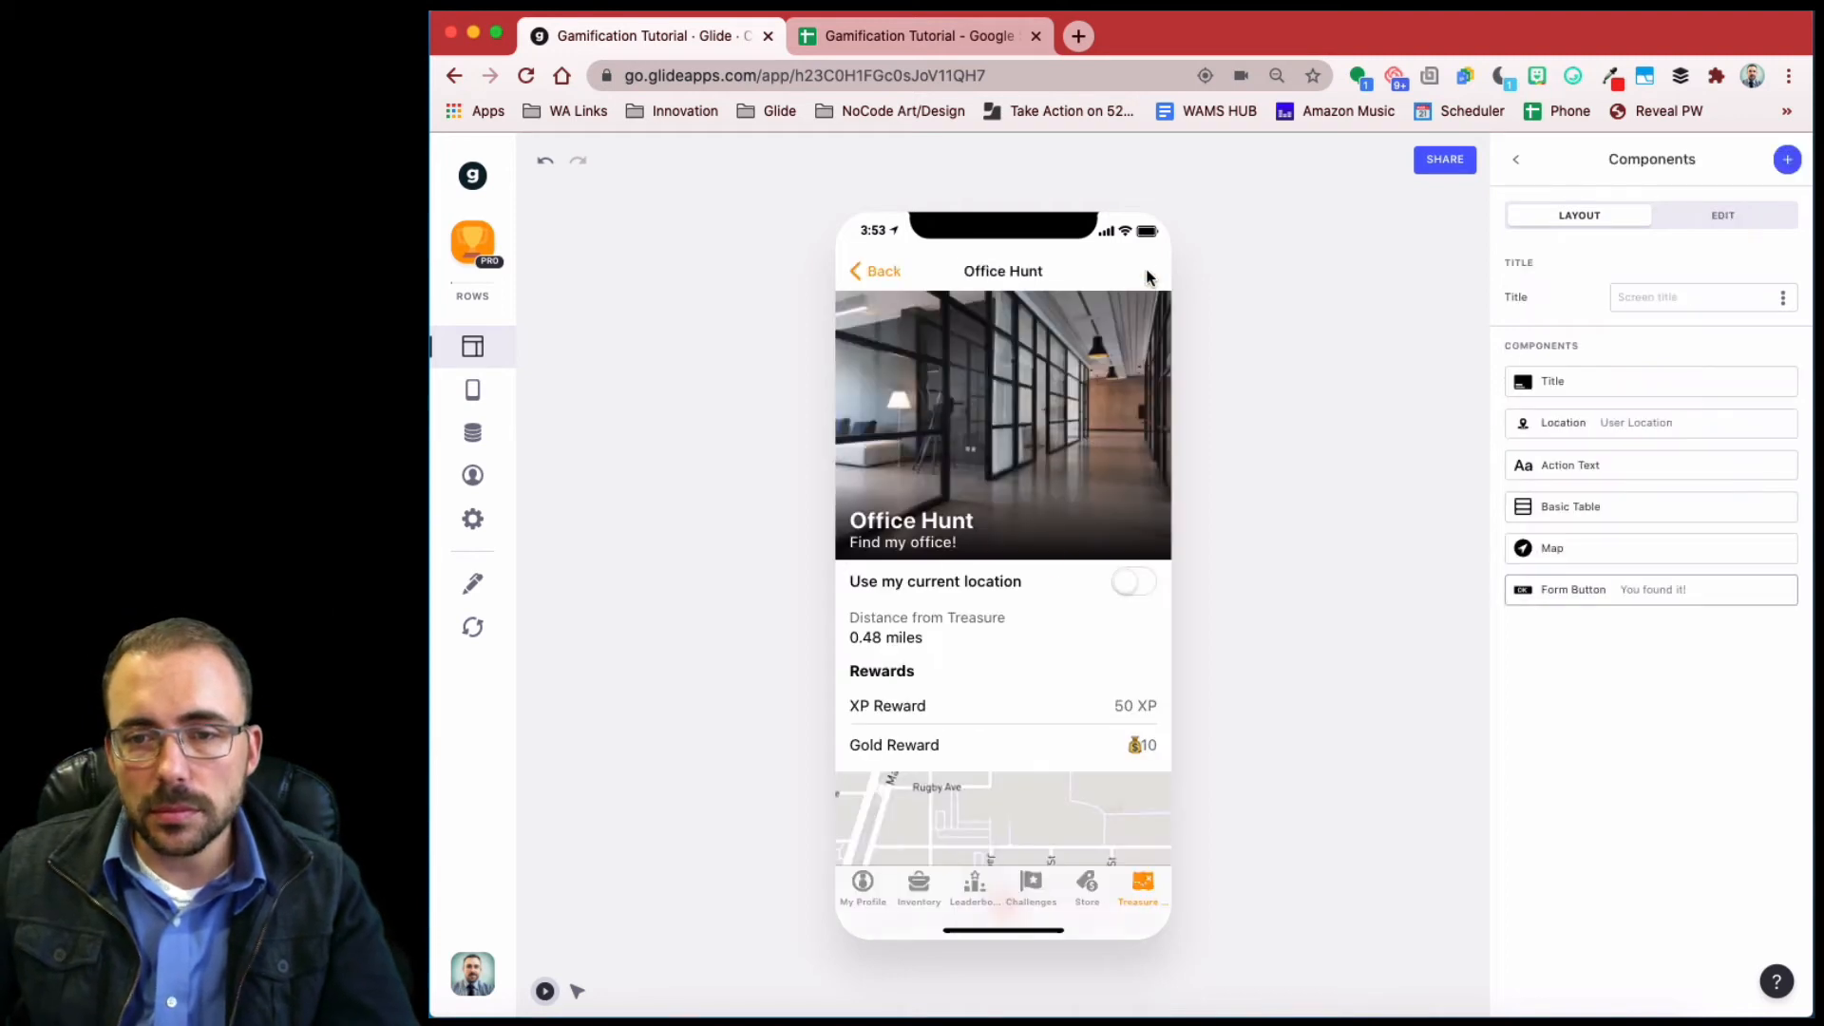
- Switch to the data tables and view the Hunt Log sheet
click(477, 437)
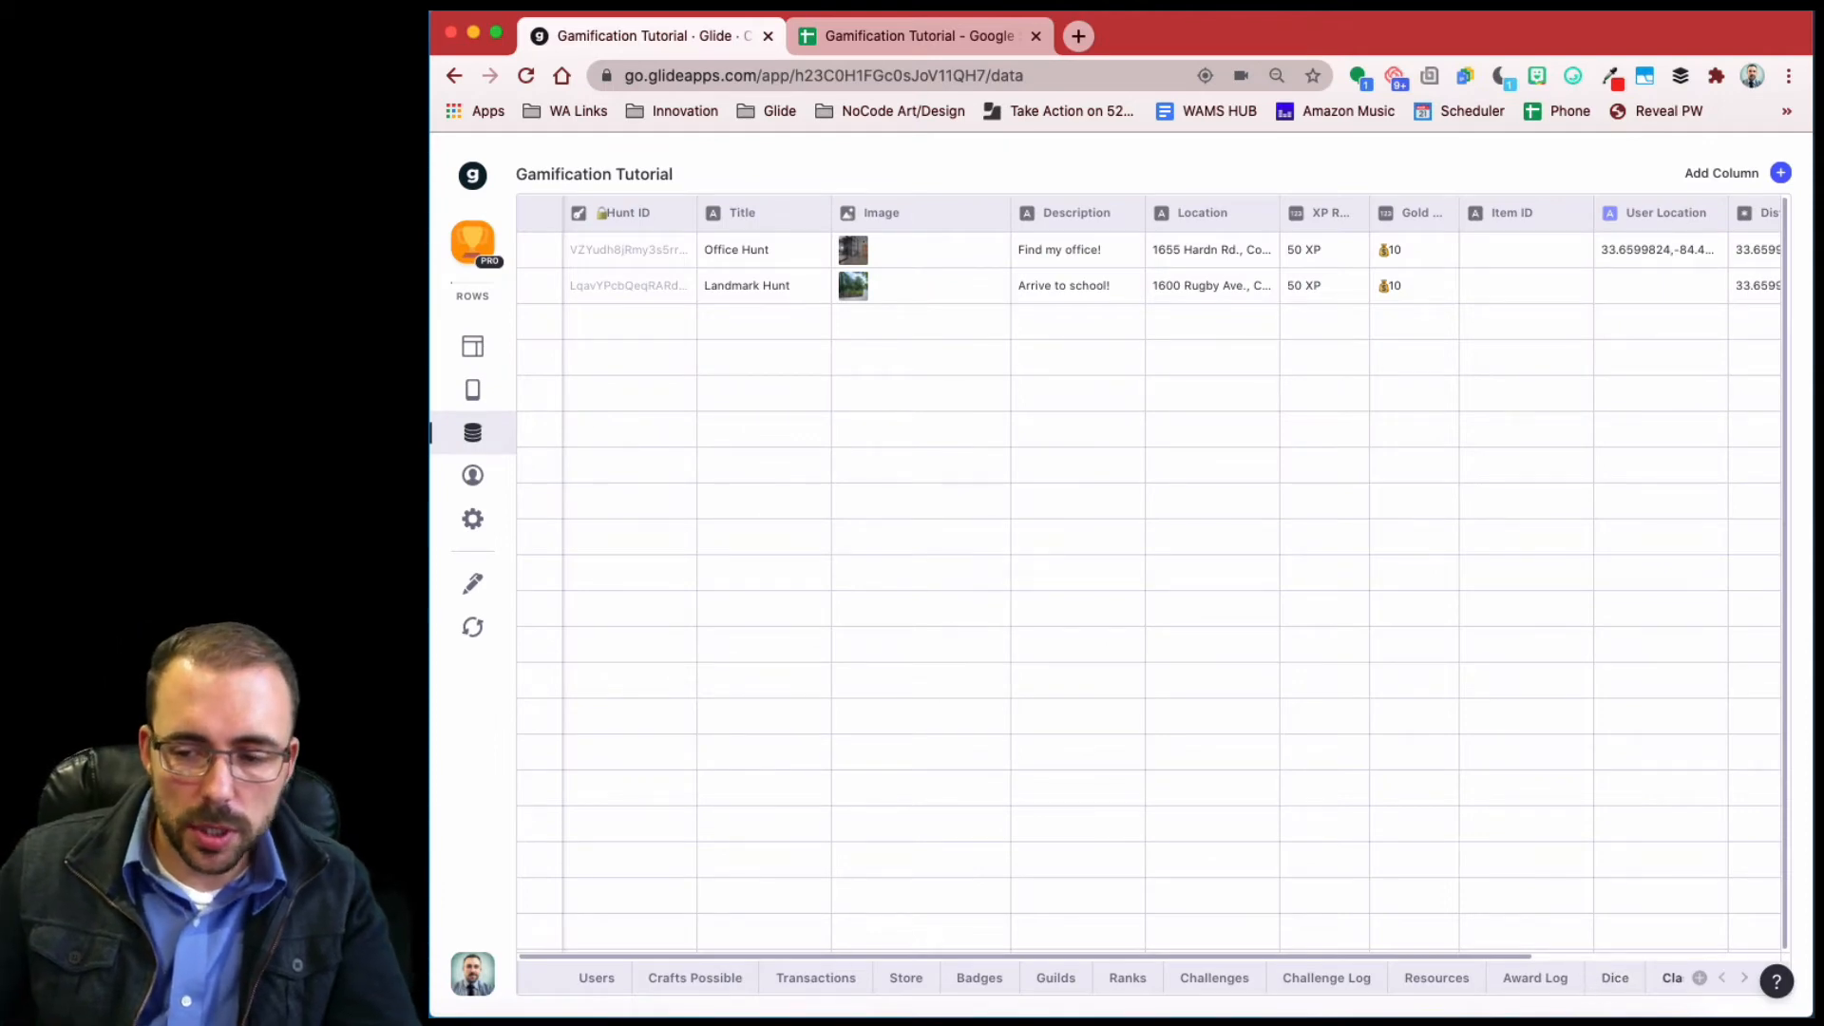
click(1744, 981)
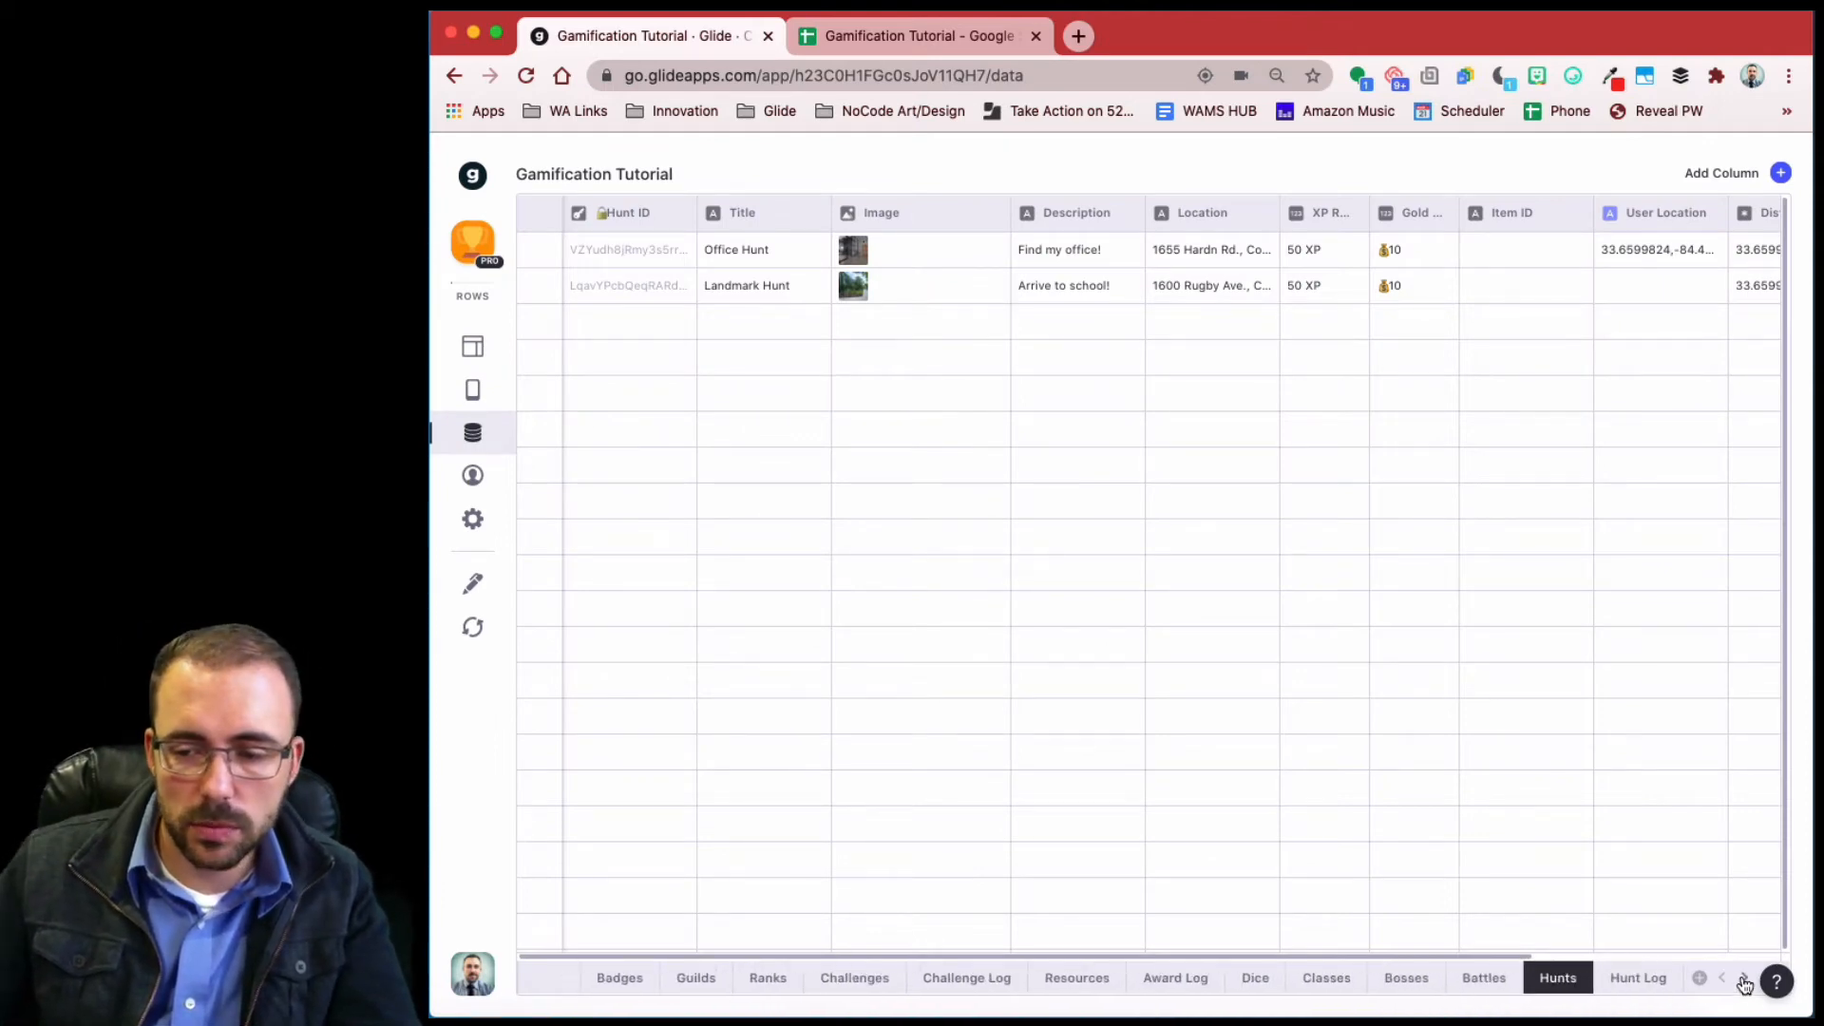
click(1630, 984)
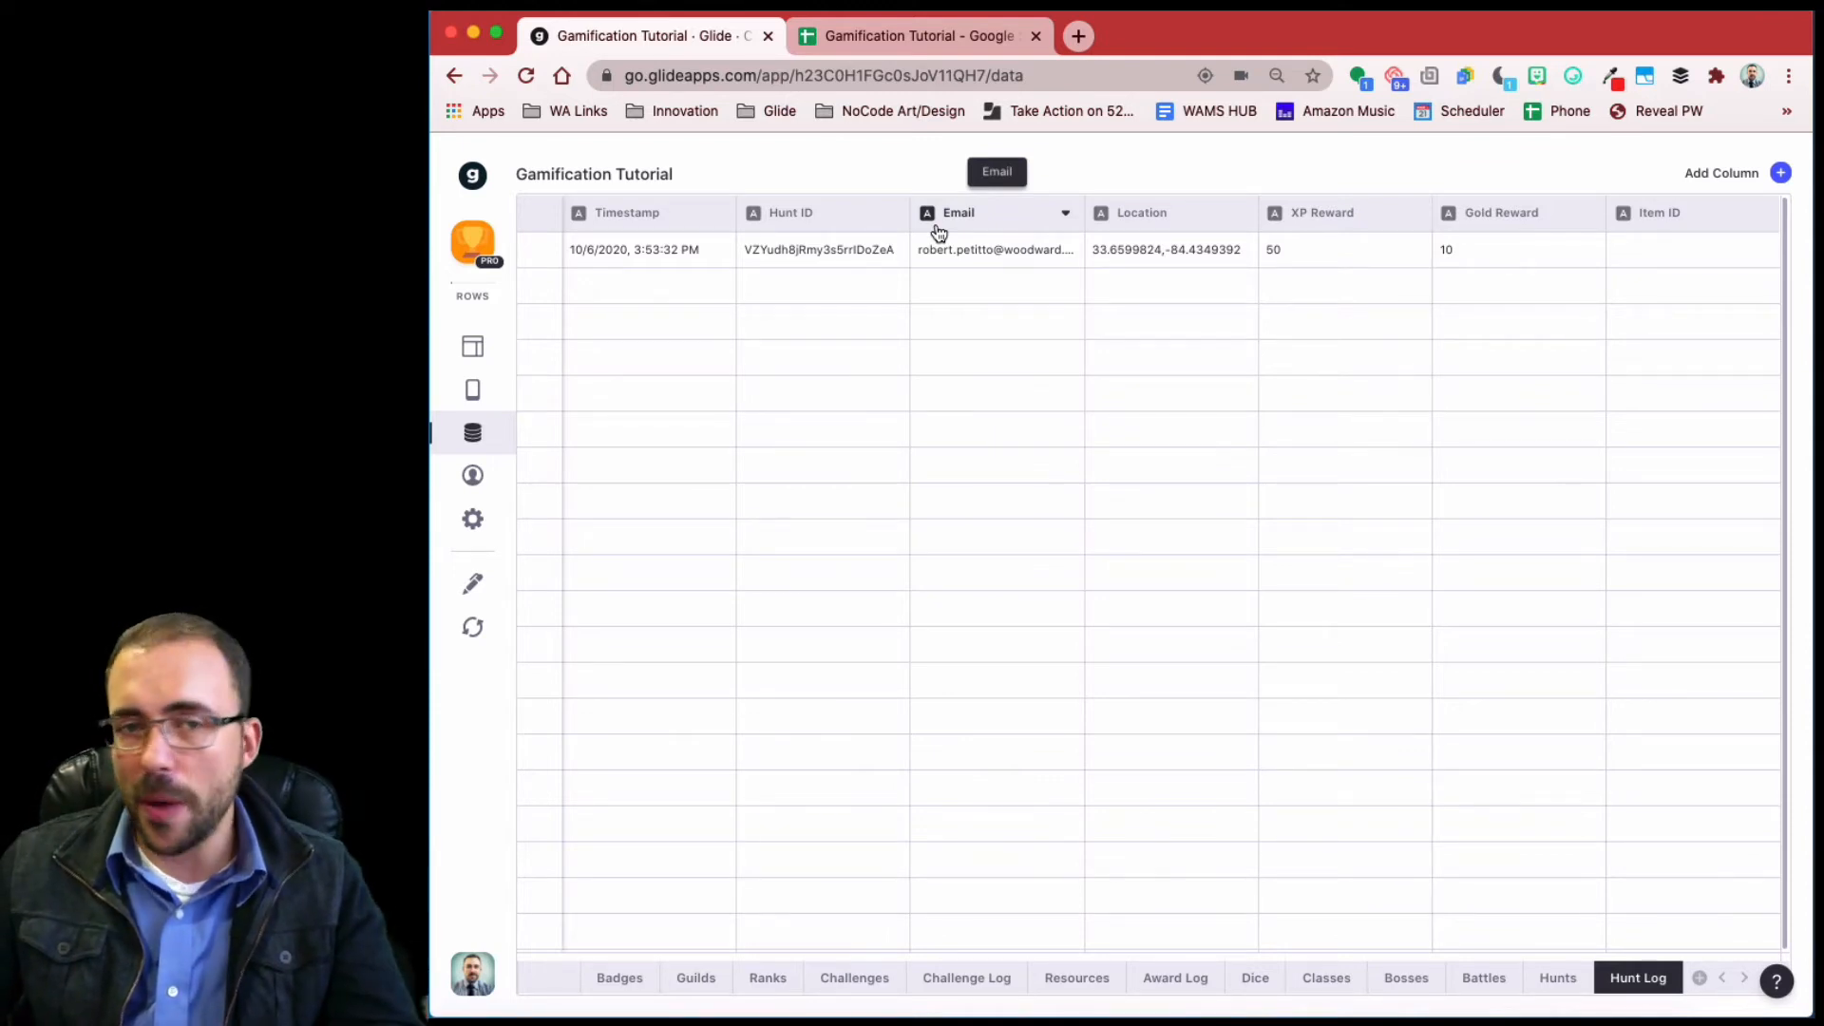
- Add a Template column named Email-ID with template text 'e-i'
click(1781, 174)
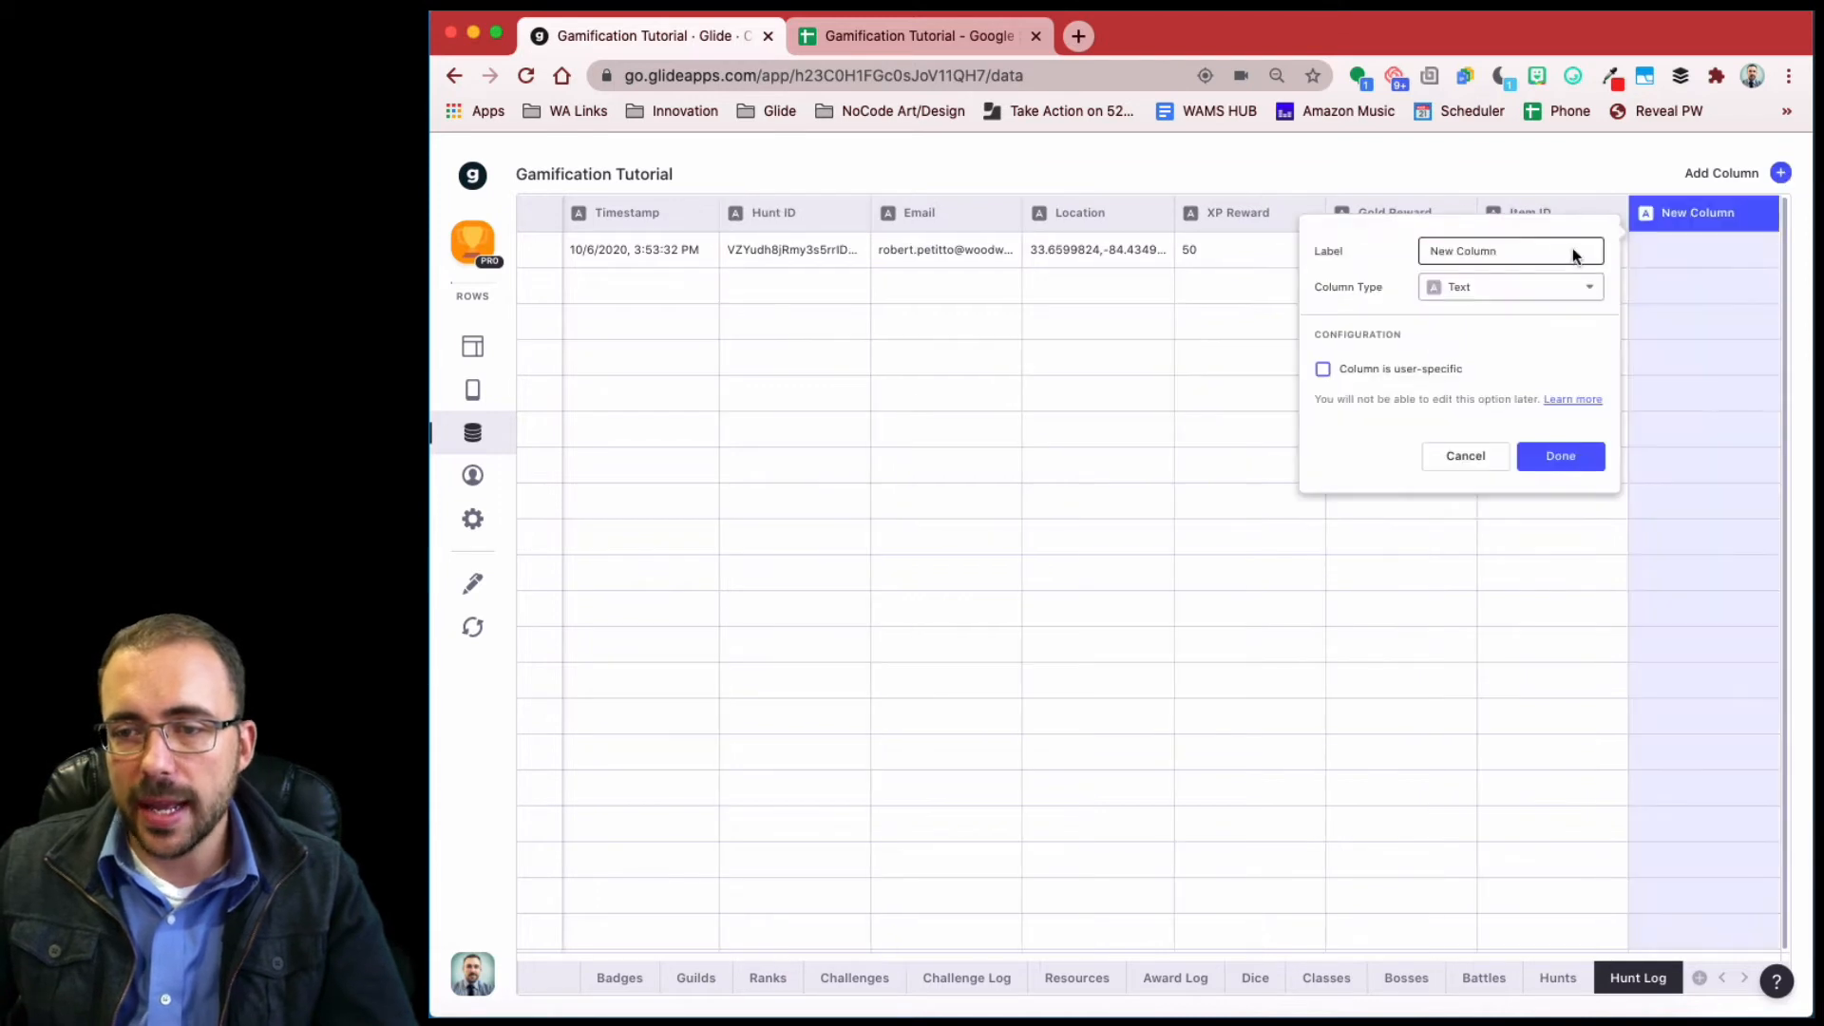
click(1514, 287)
click(1491, 403)
drag(1519, 247, 1381, 235)
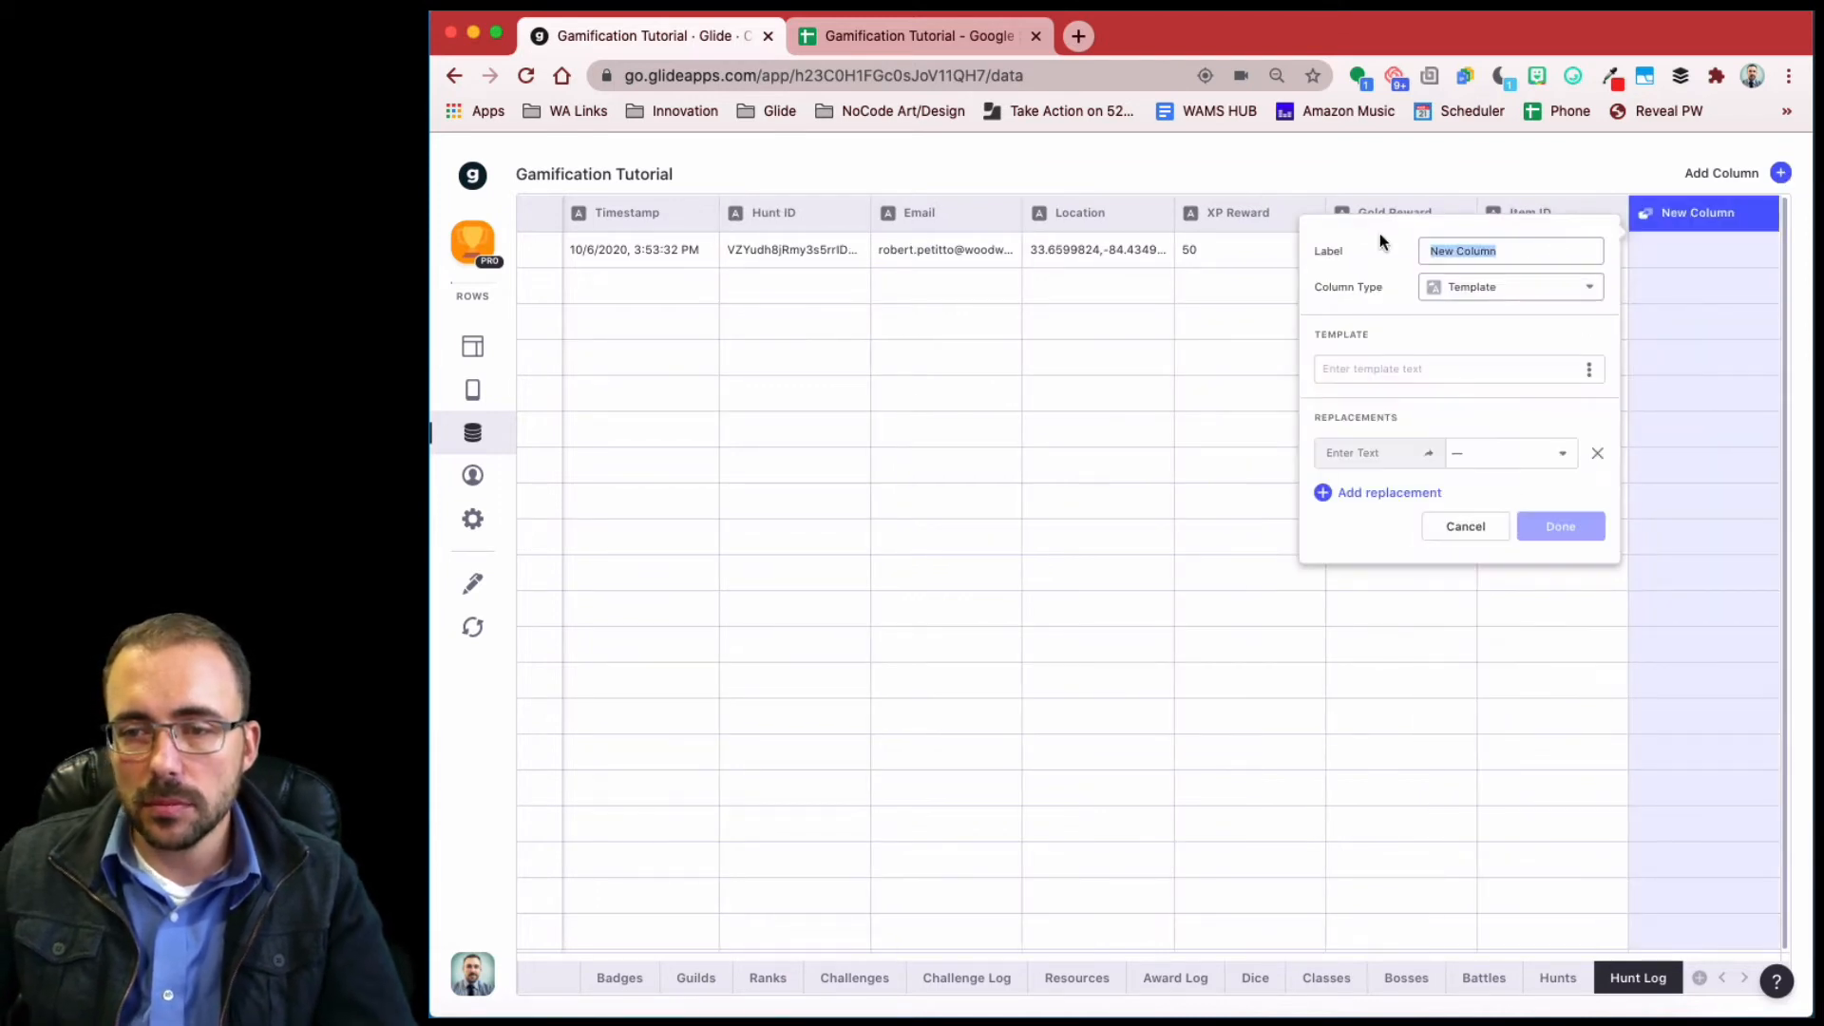
text(Email-ID)
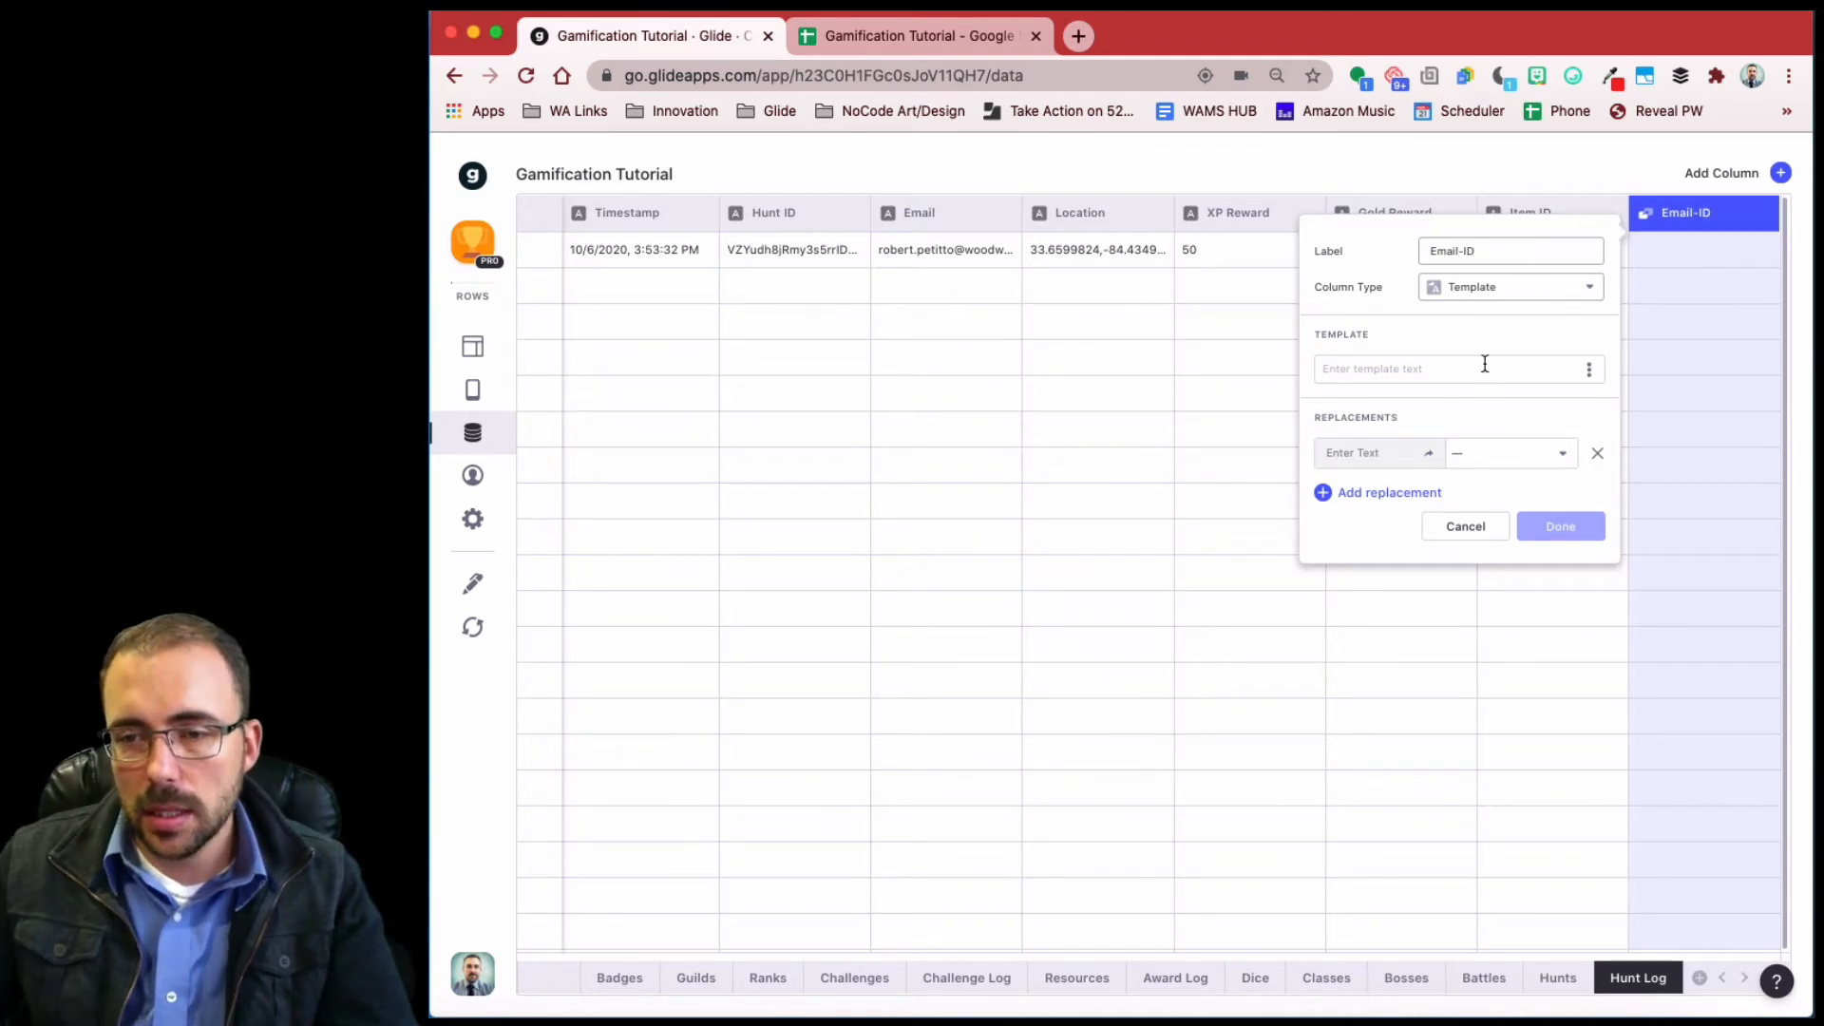
click(1484, 364)
text(e)
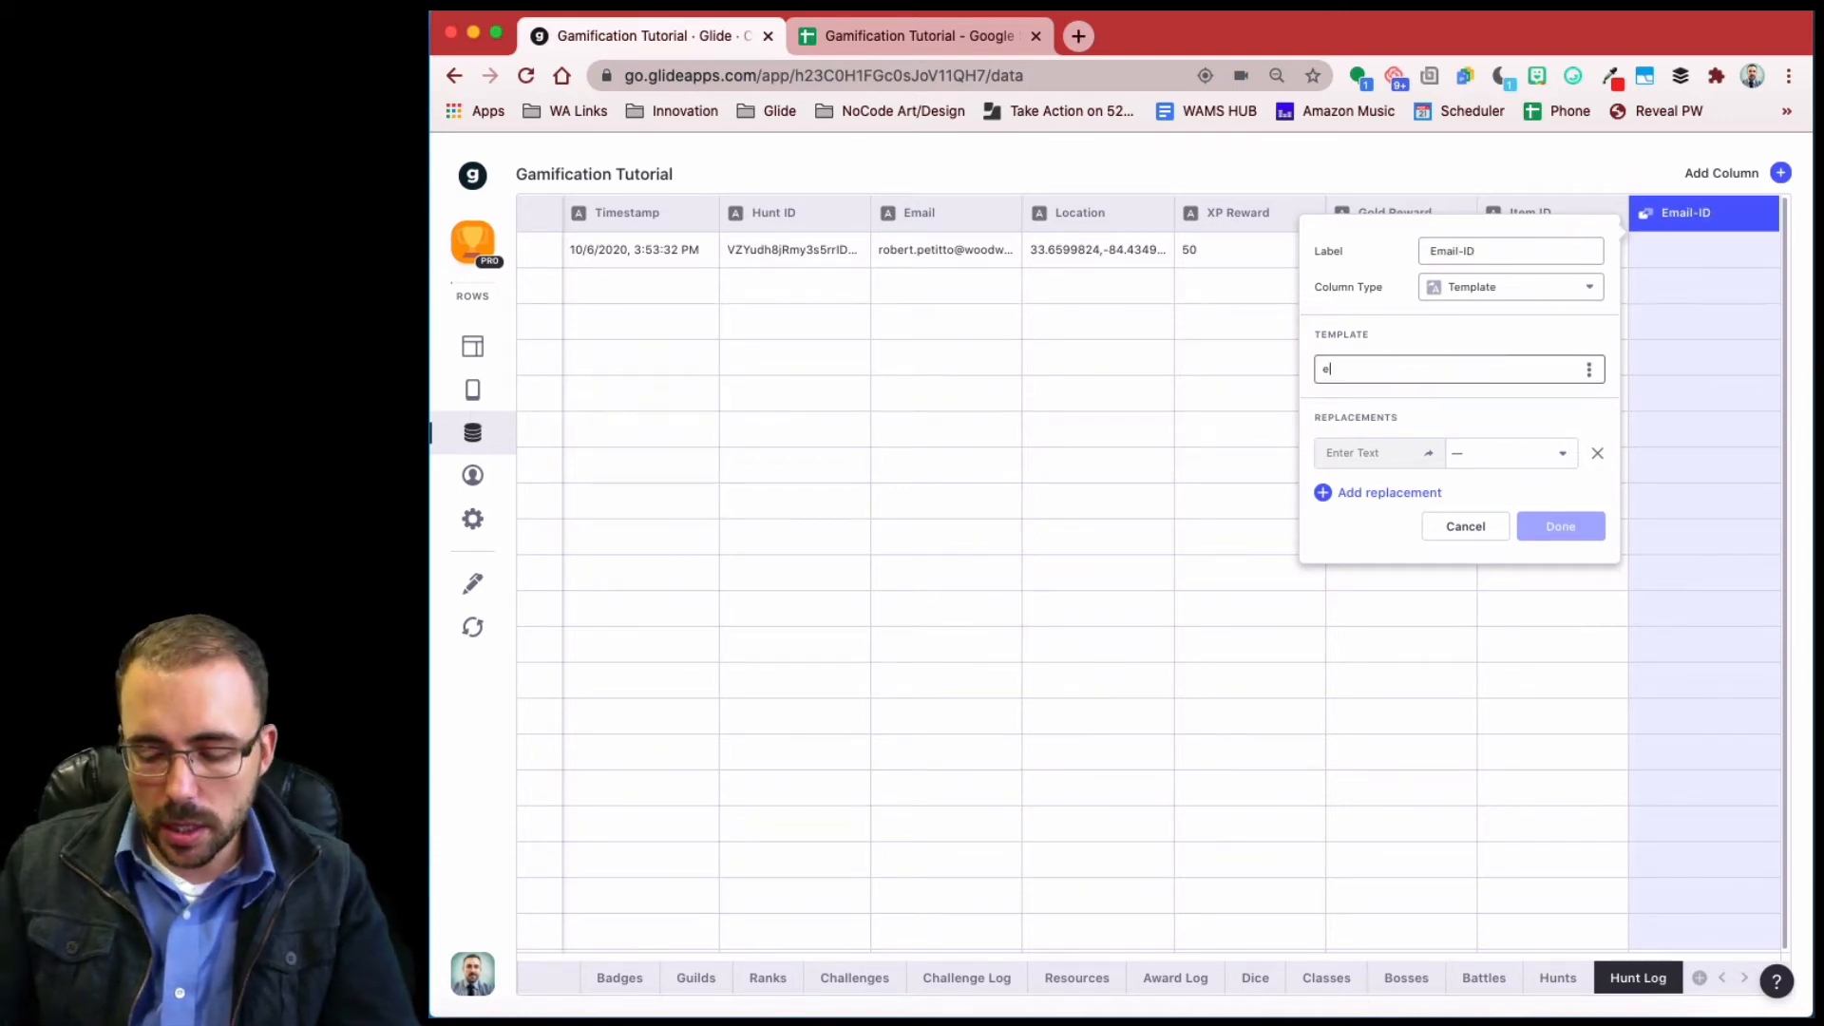
text(-i)
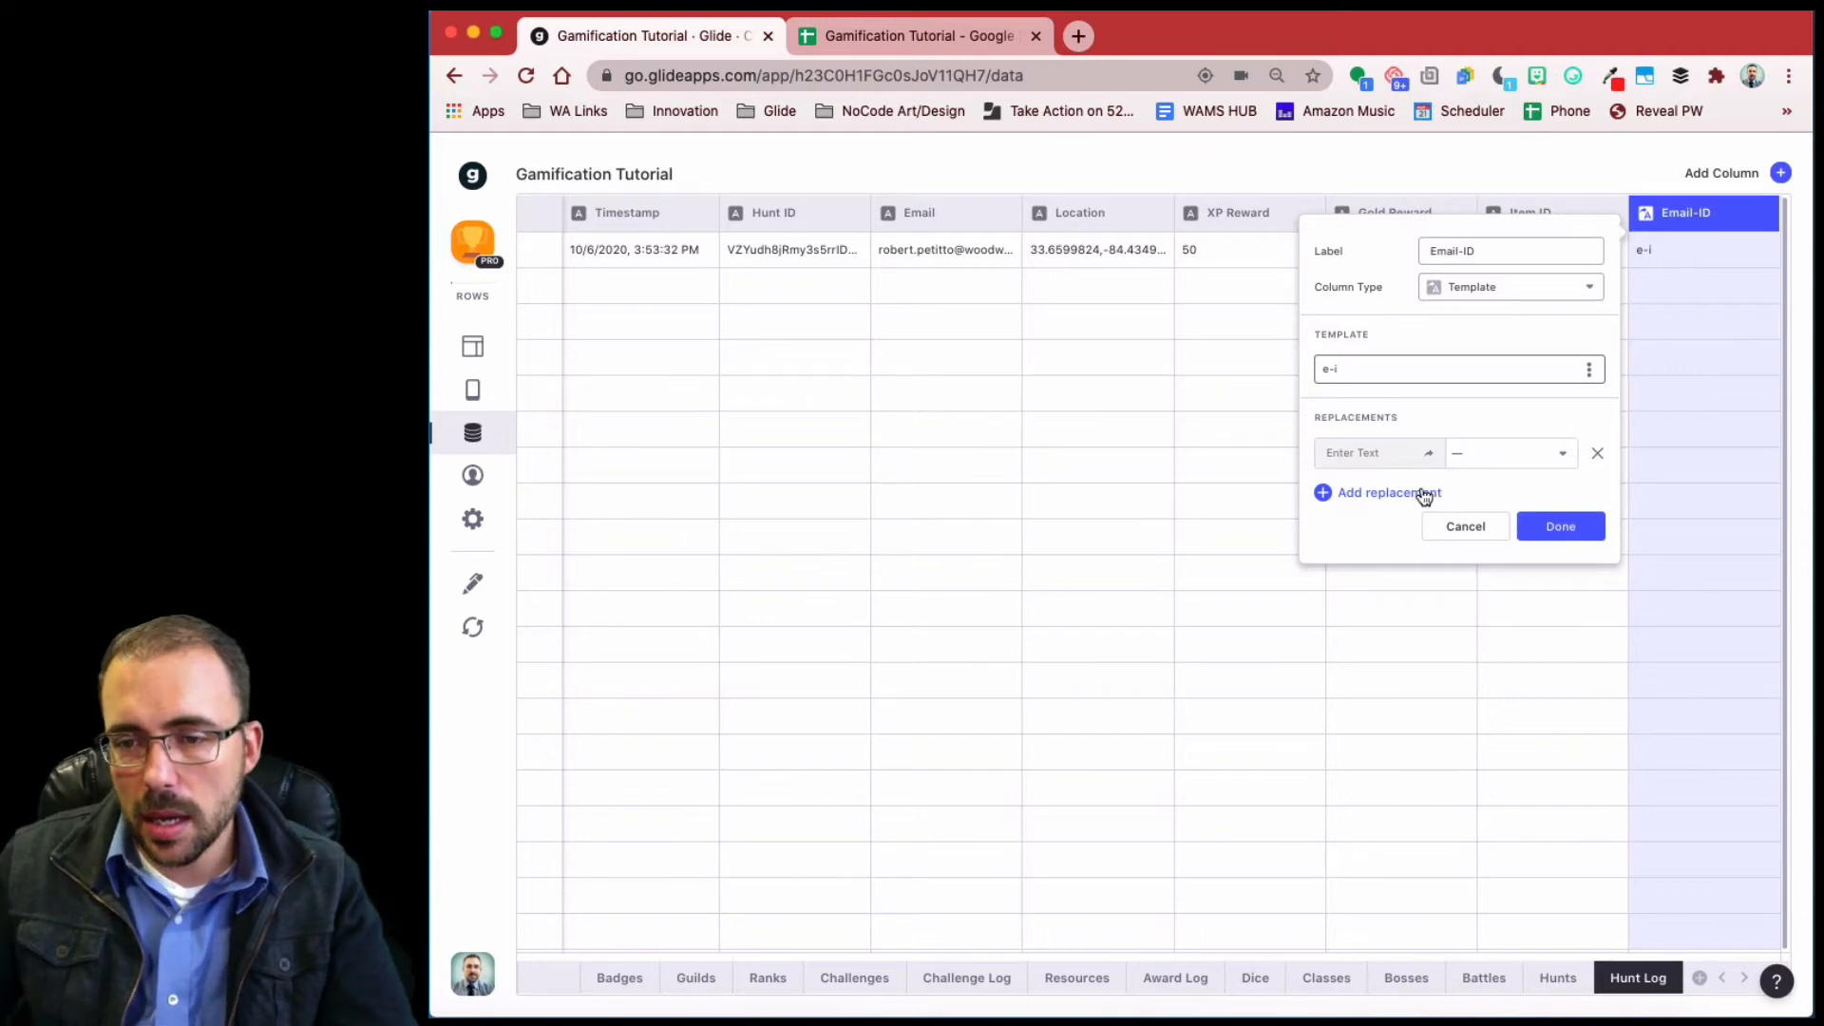
- Replace e with the Email column and i with Hunt ID, then save the column
click(1415, 492)
click(1367, 453)
text(e)
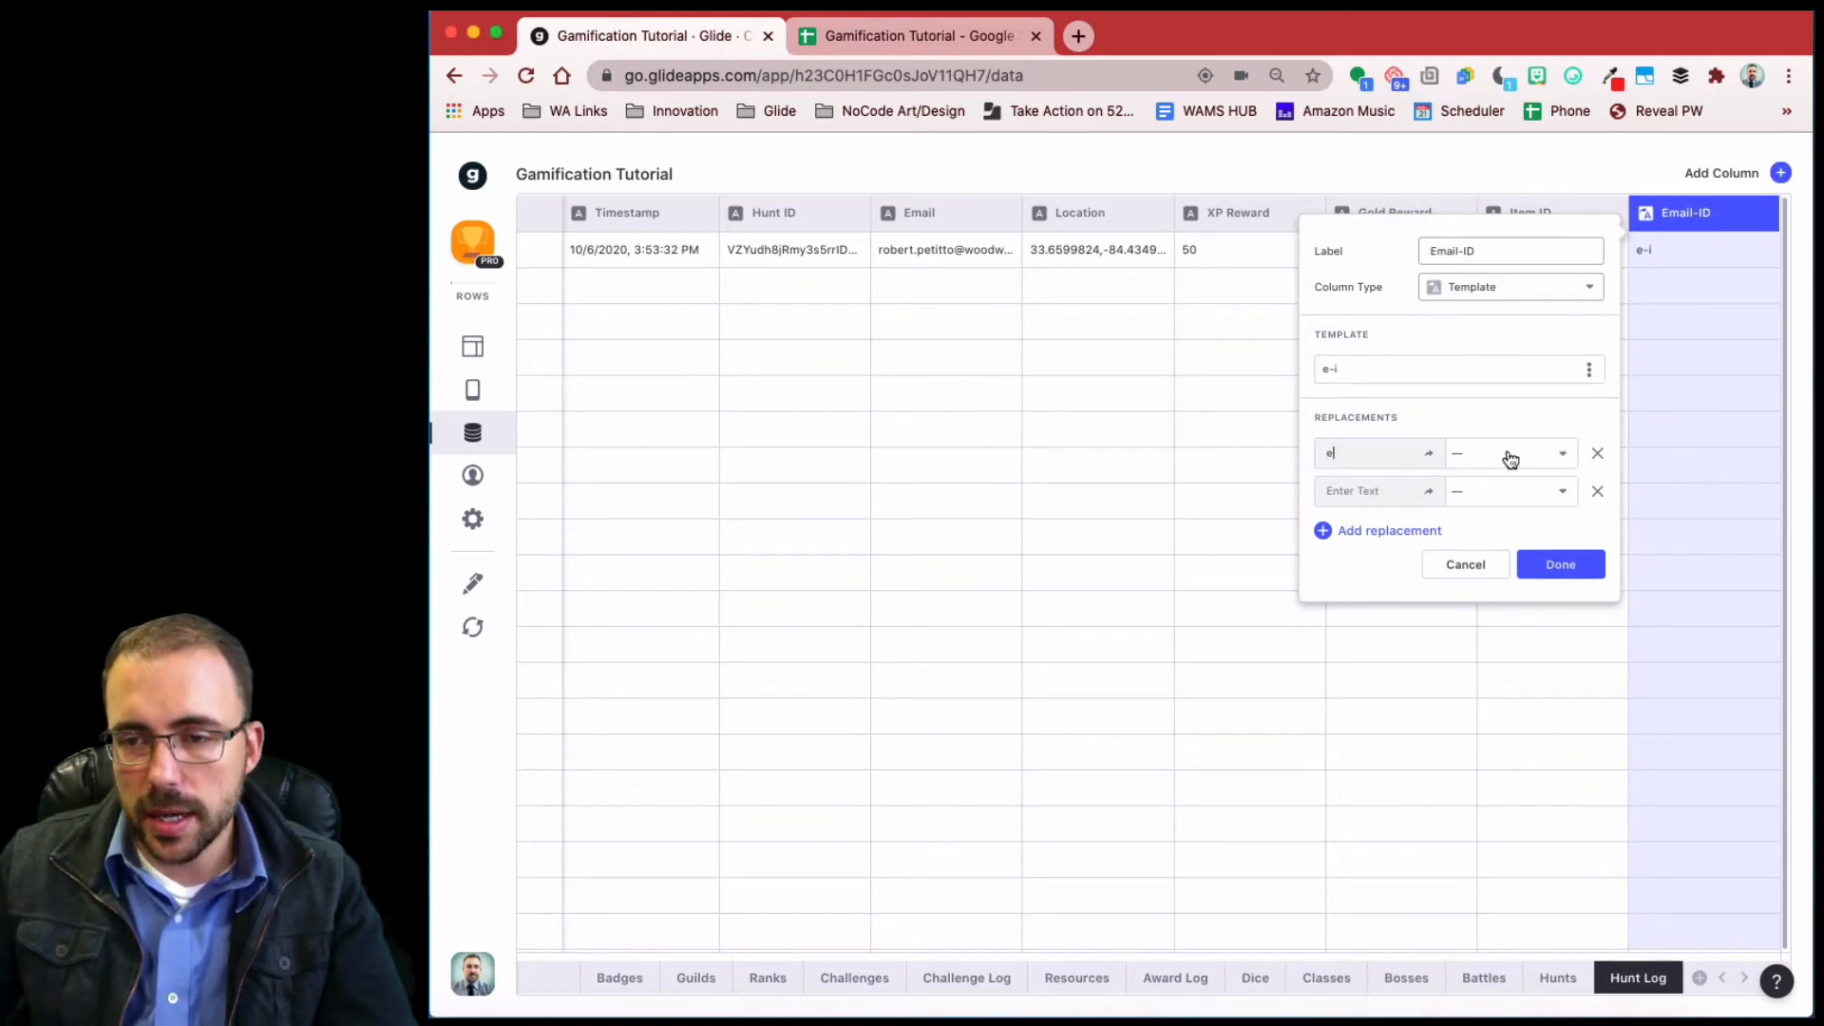
click(1510, 453)
click(1353, 491)
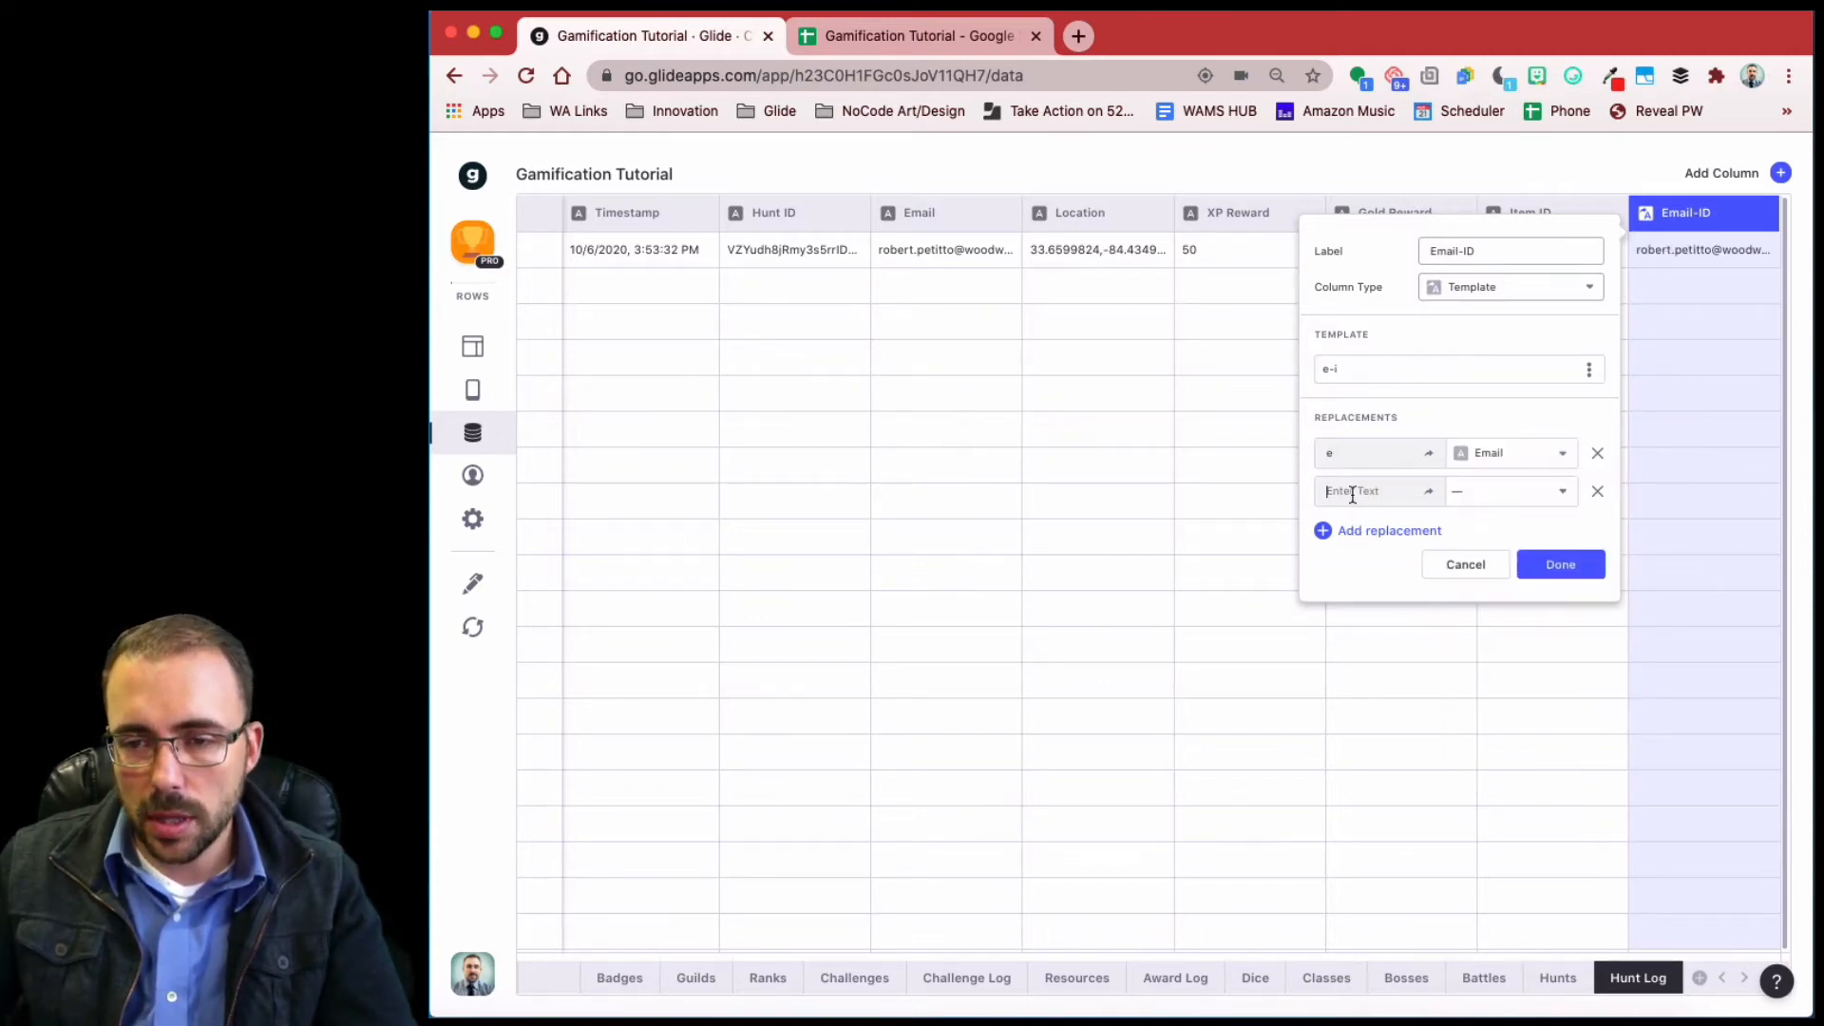
text(i)
click(1499, 502)
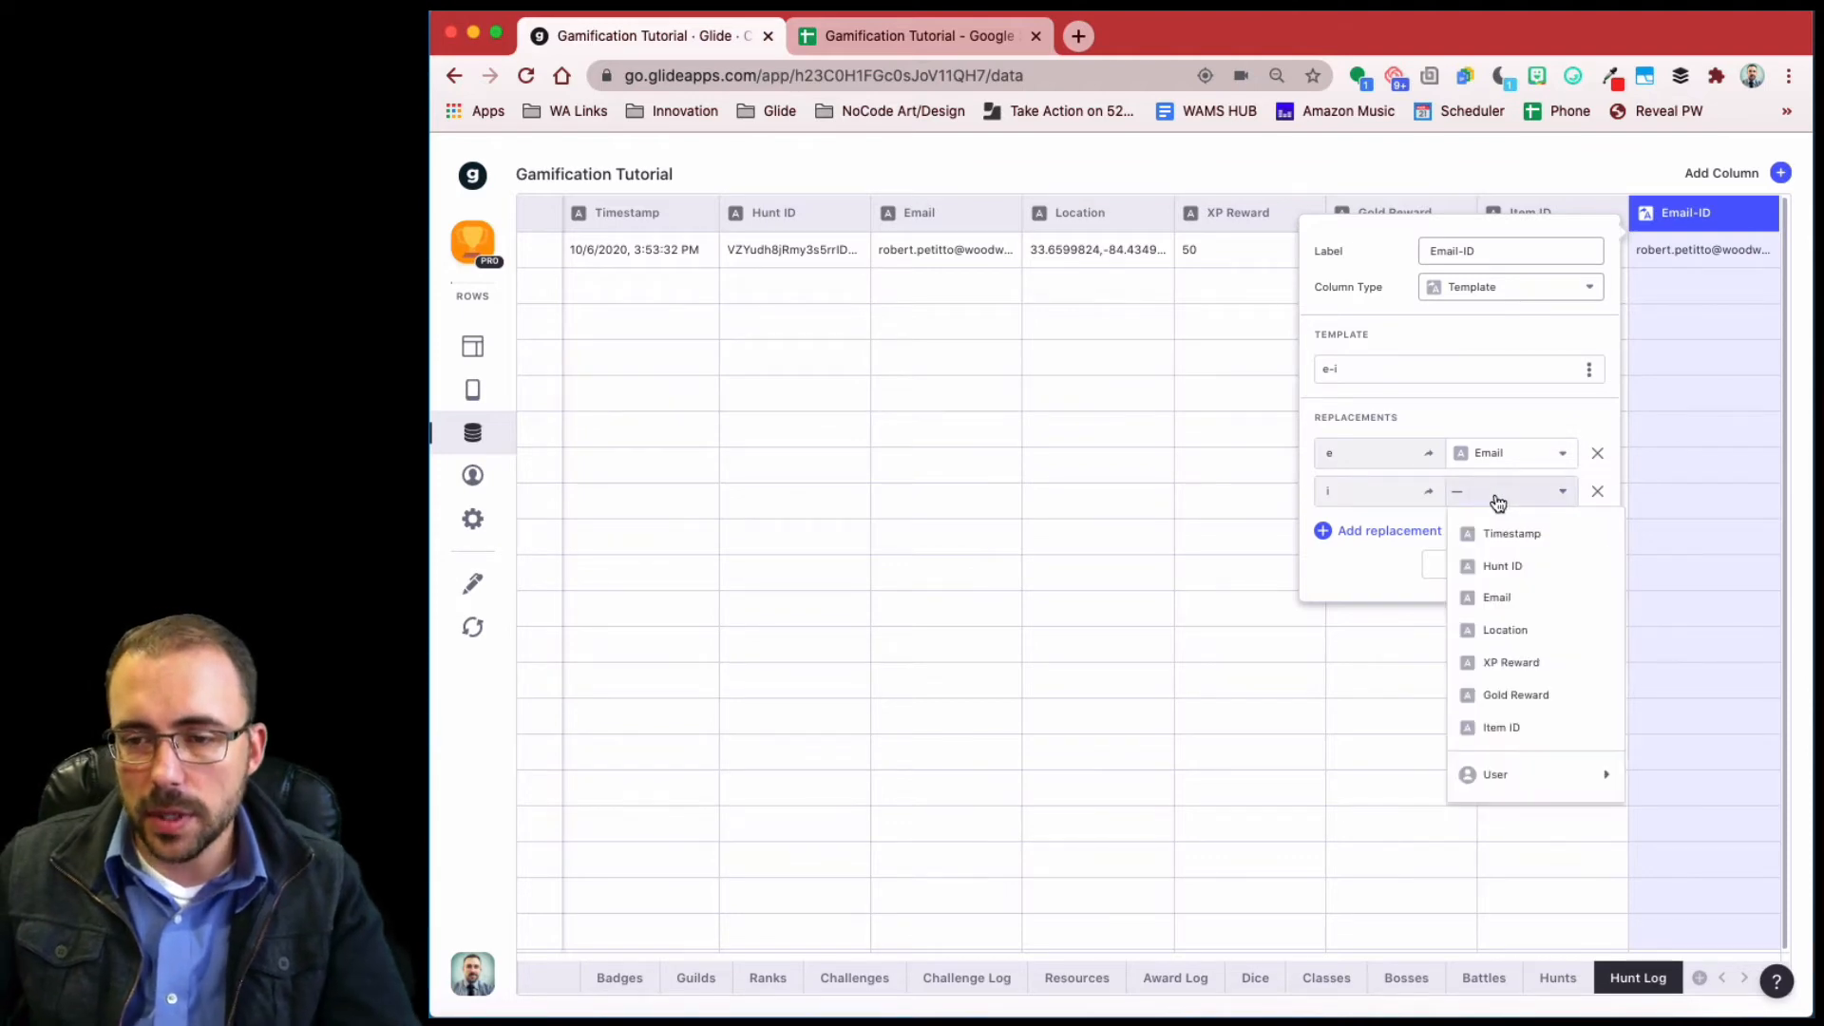
click(1508, 566)
click(1597, 574)
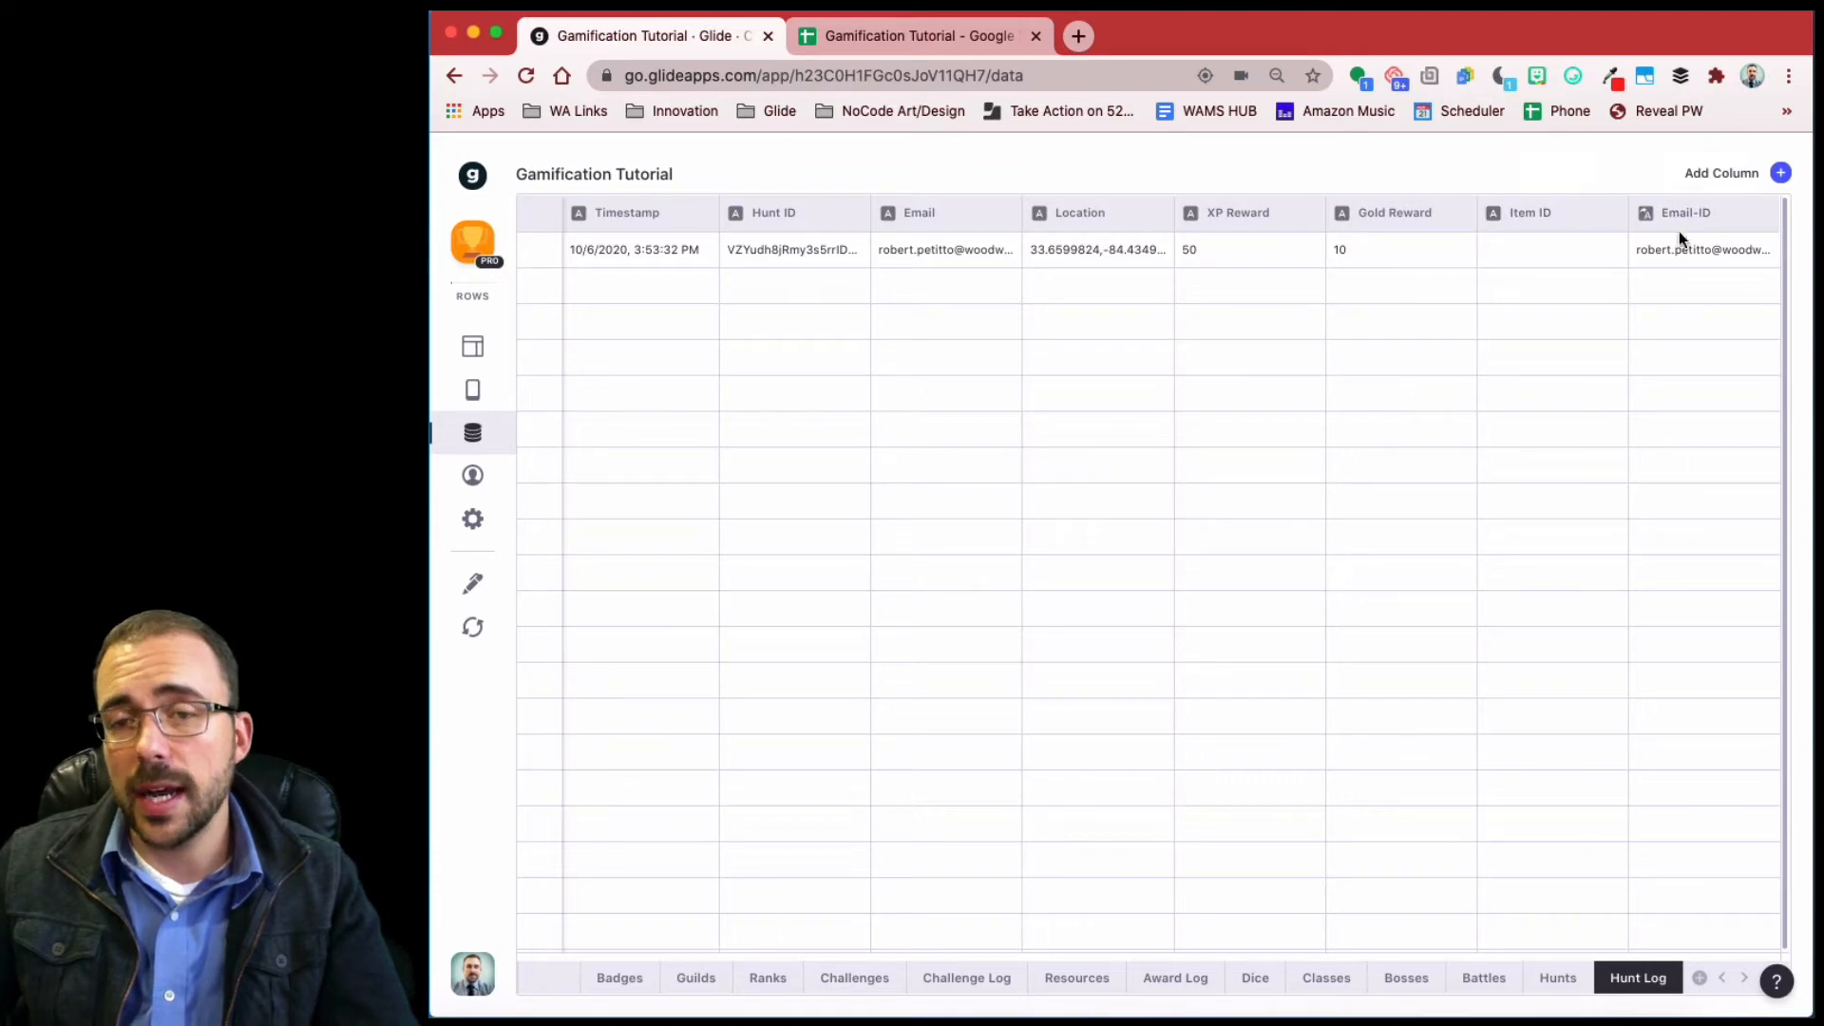
- In the Hunts sheet, add a Template column 'Email-ID' with template text 'e-i'
click(1560, 979)
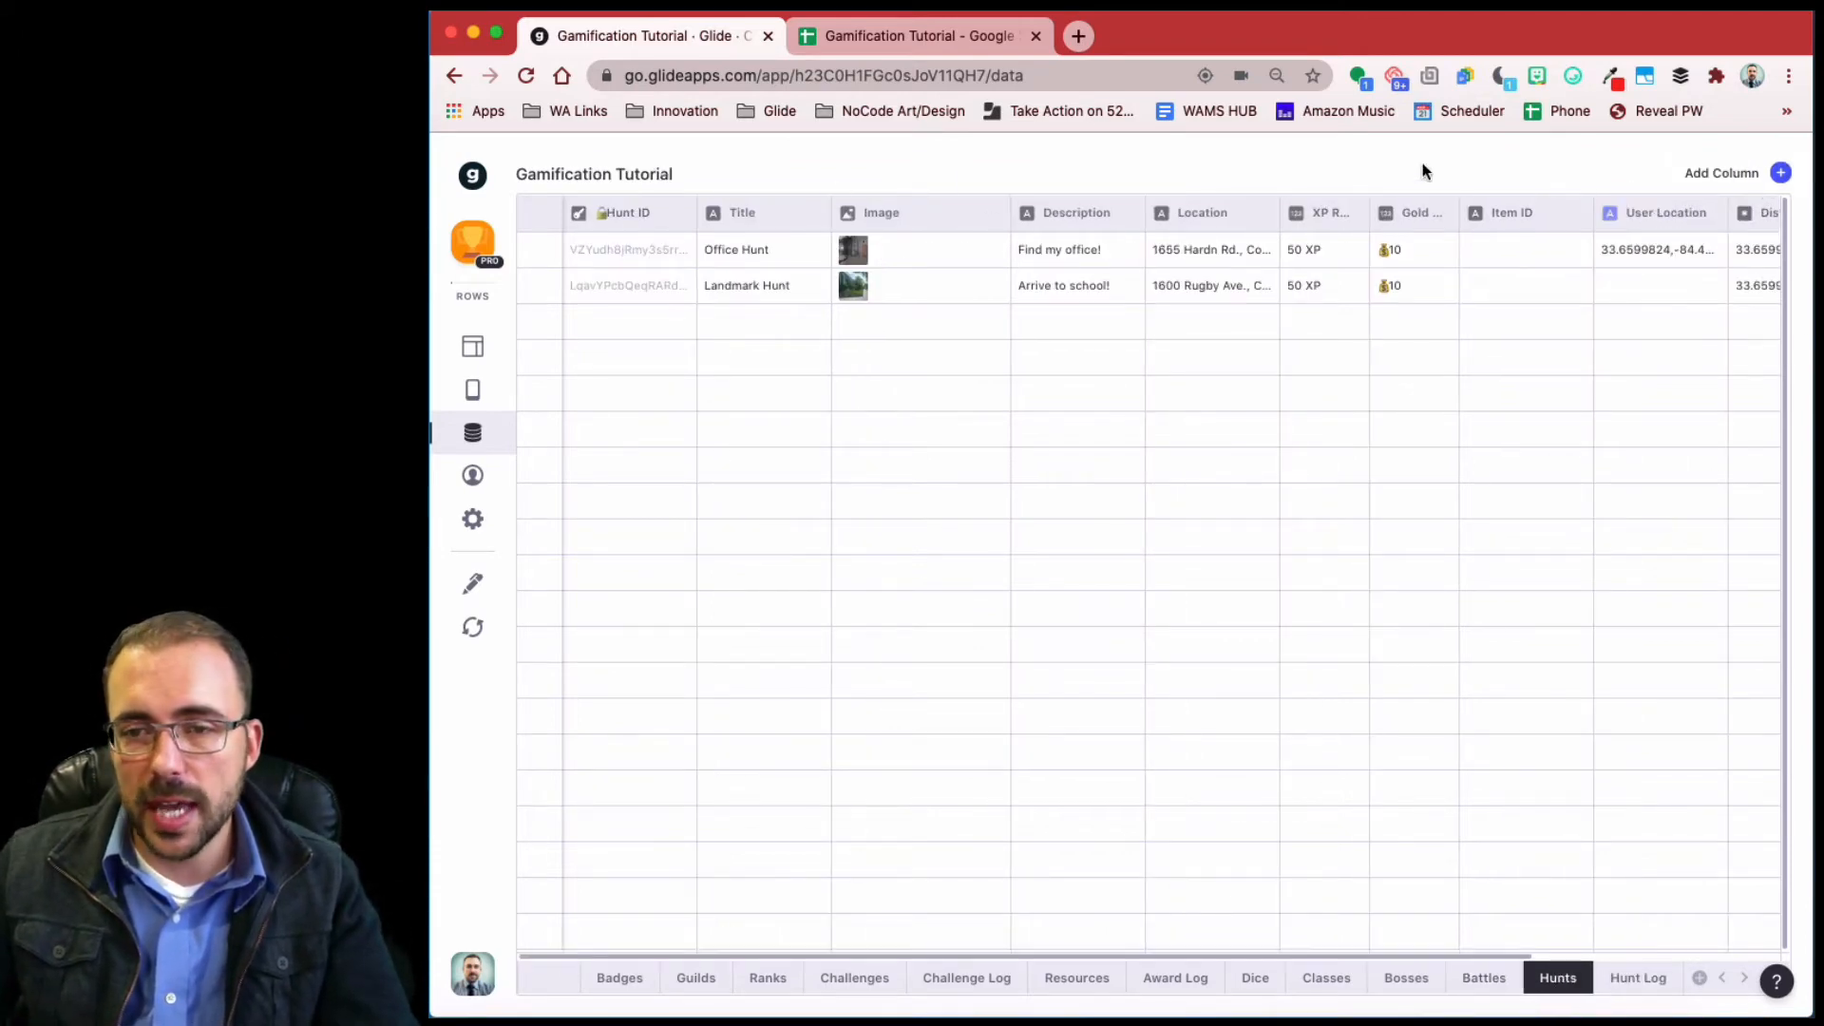
click(1780, 175)
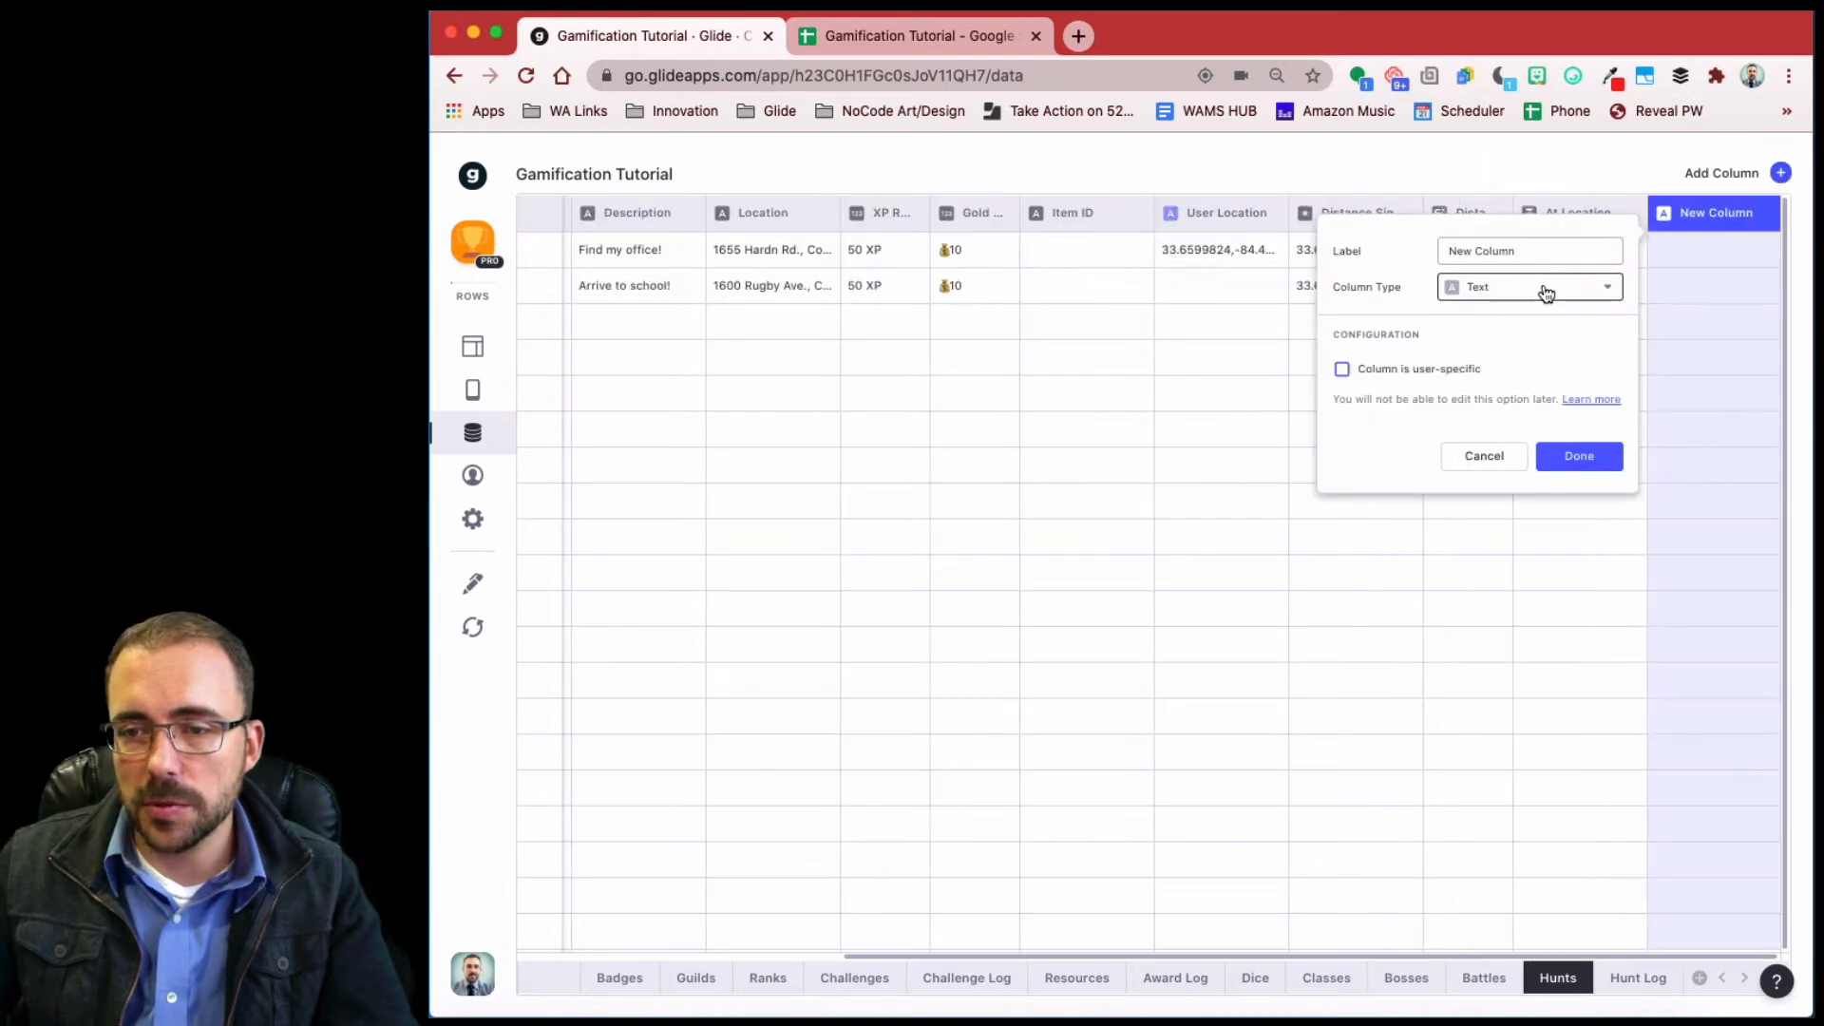
click(1541, 287)
click(1539, 387)
drag(1521, 249, 1392, 236)
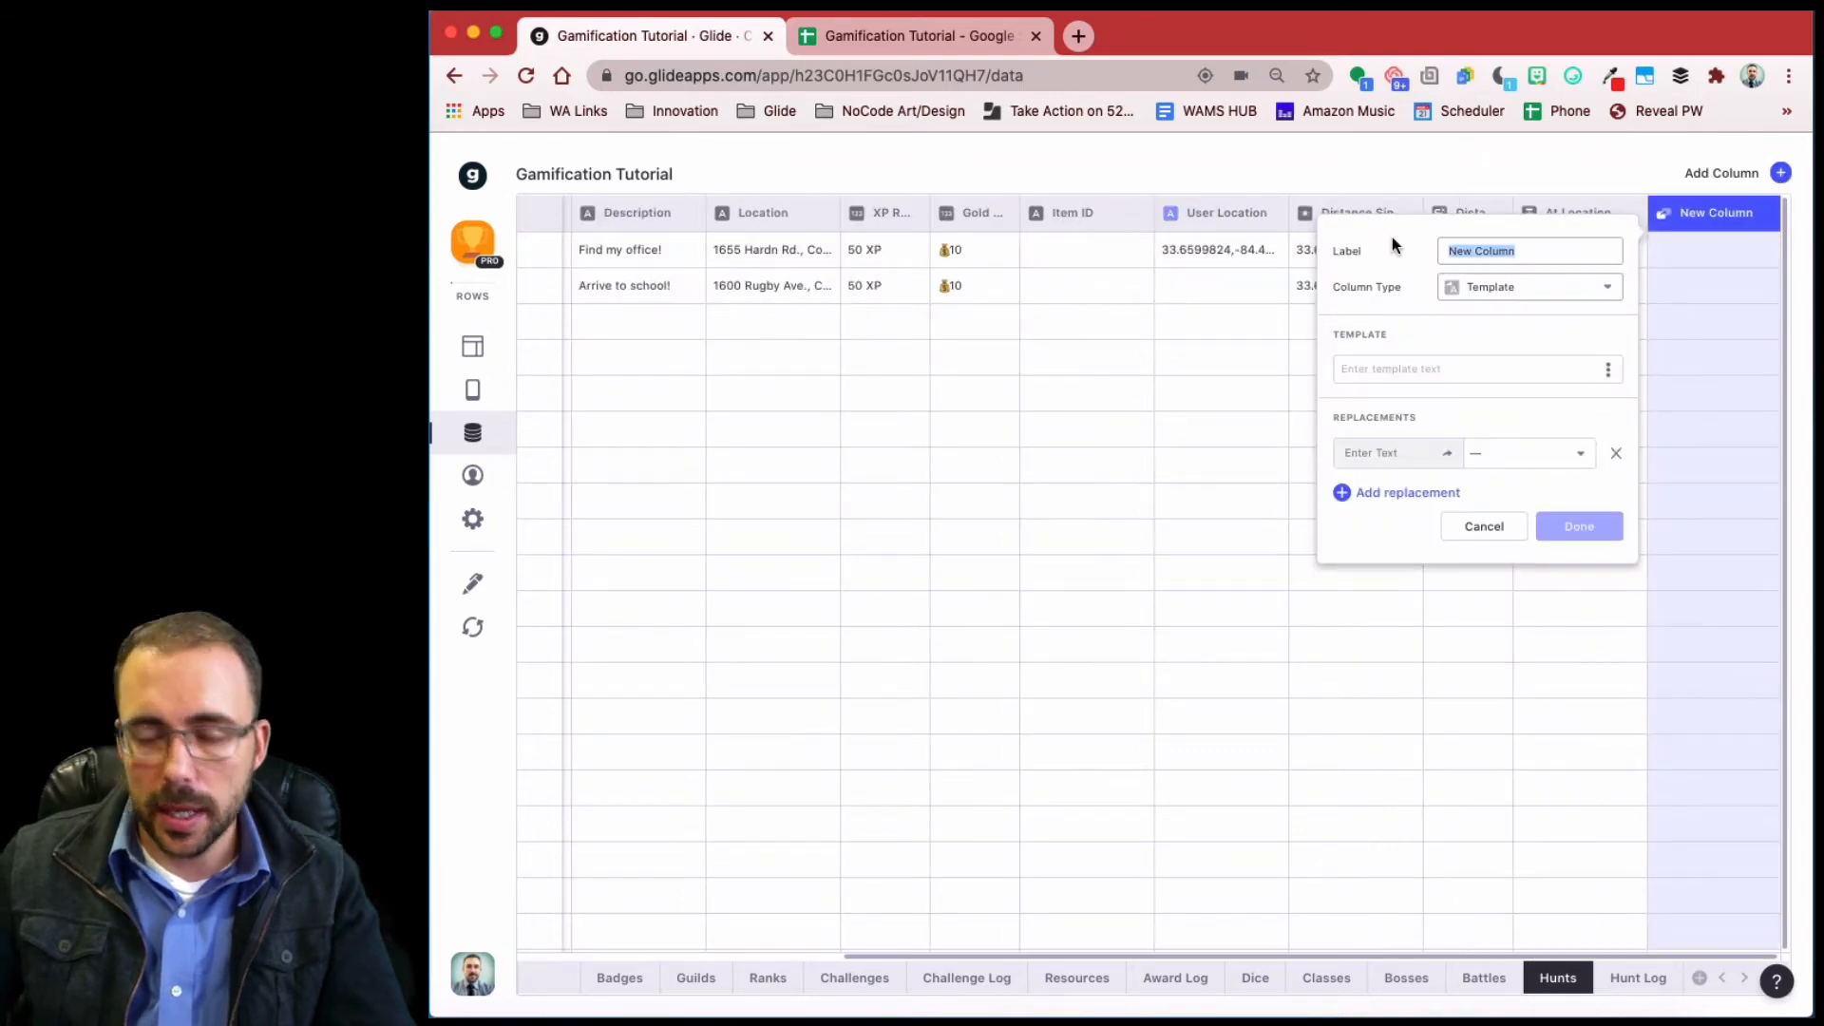
text(Email-I)
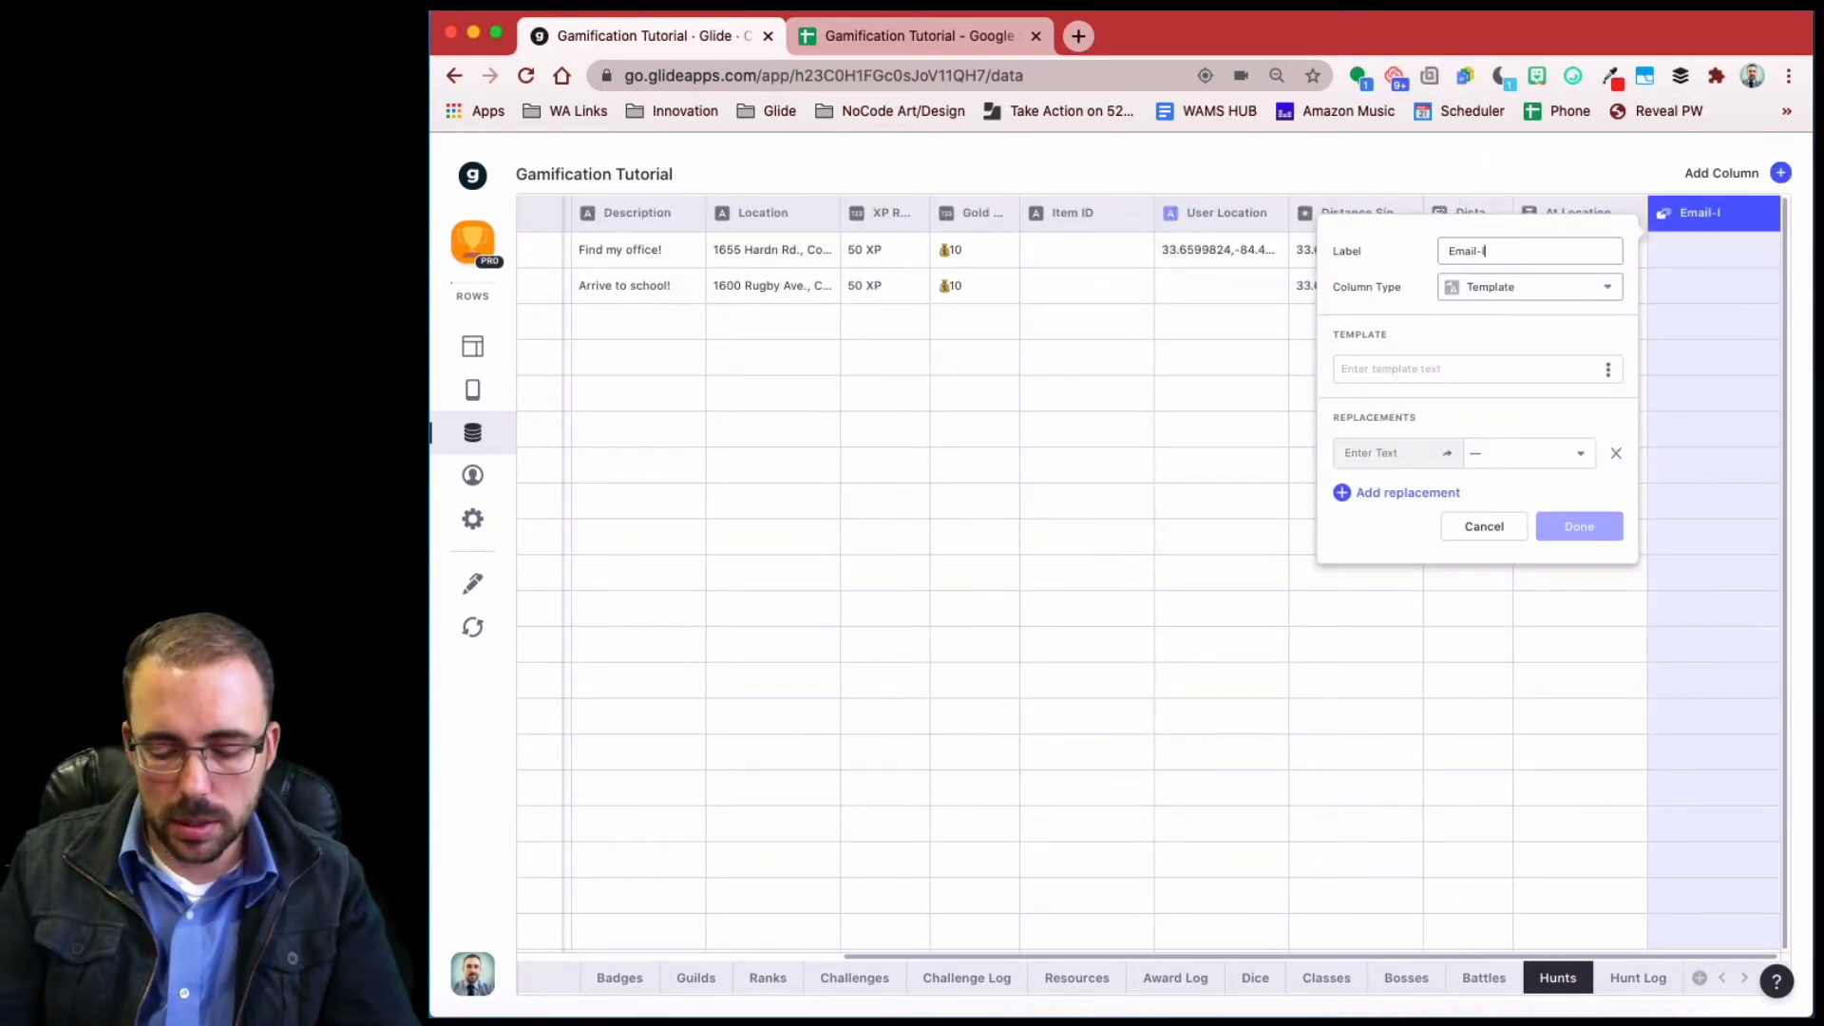
text(D)
click(1419, 368)
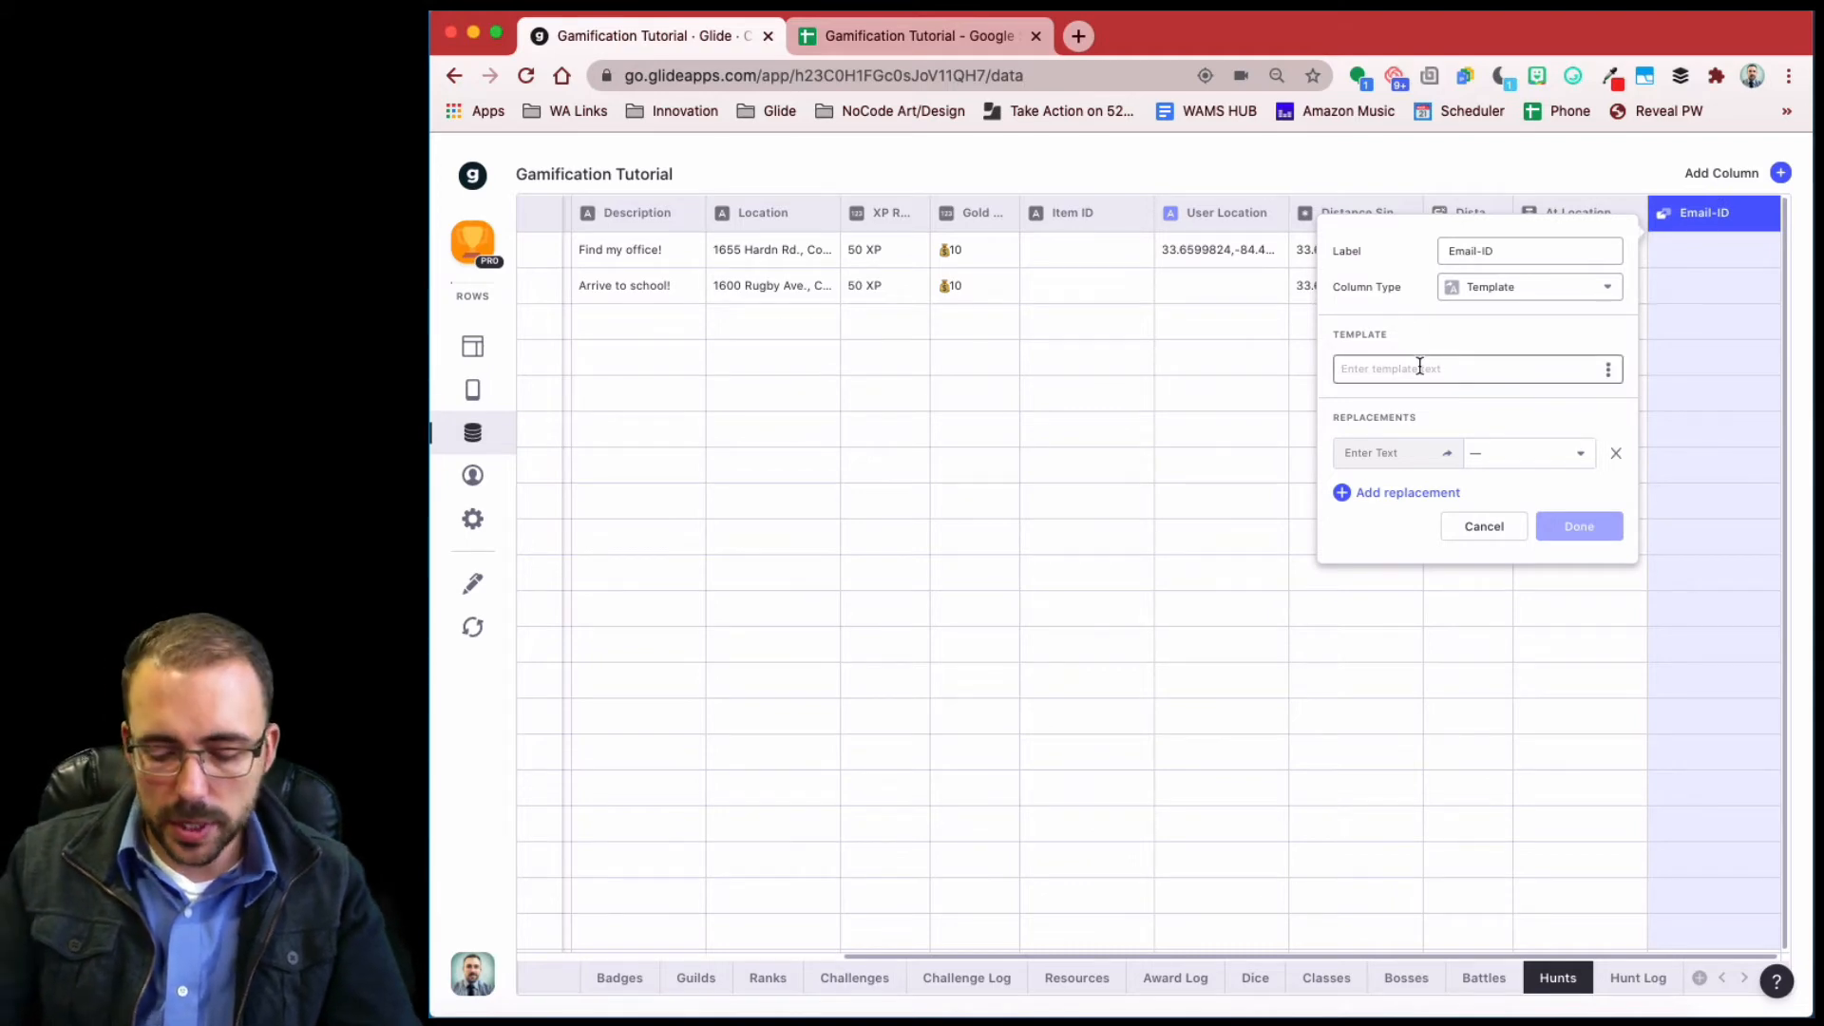
text(e-i)
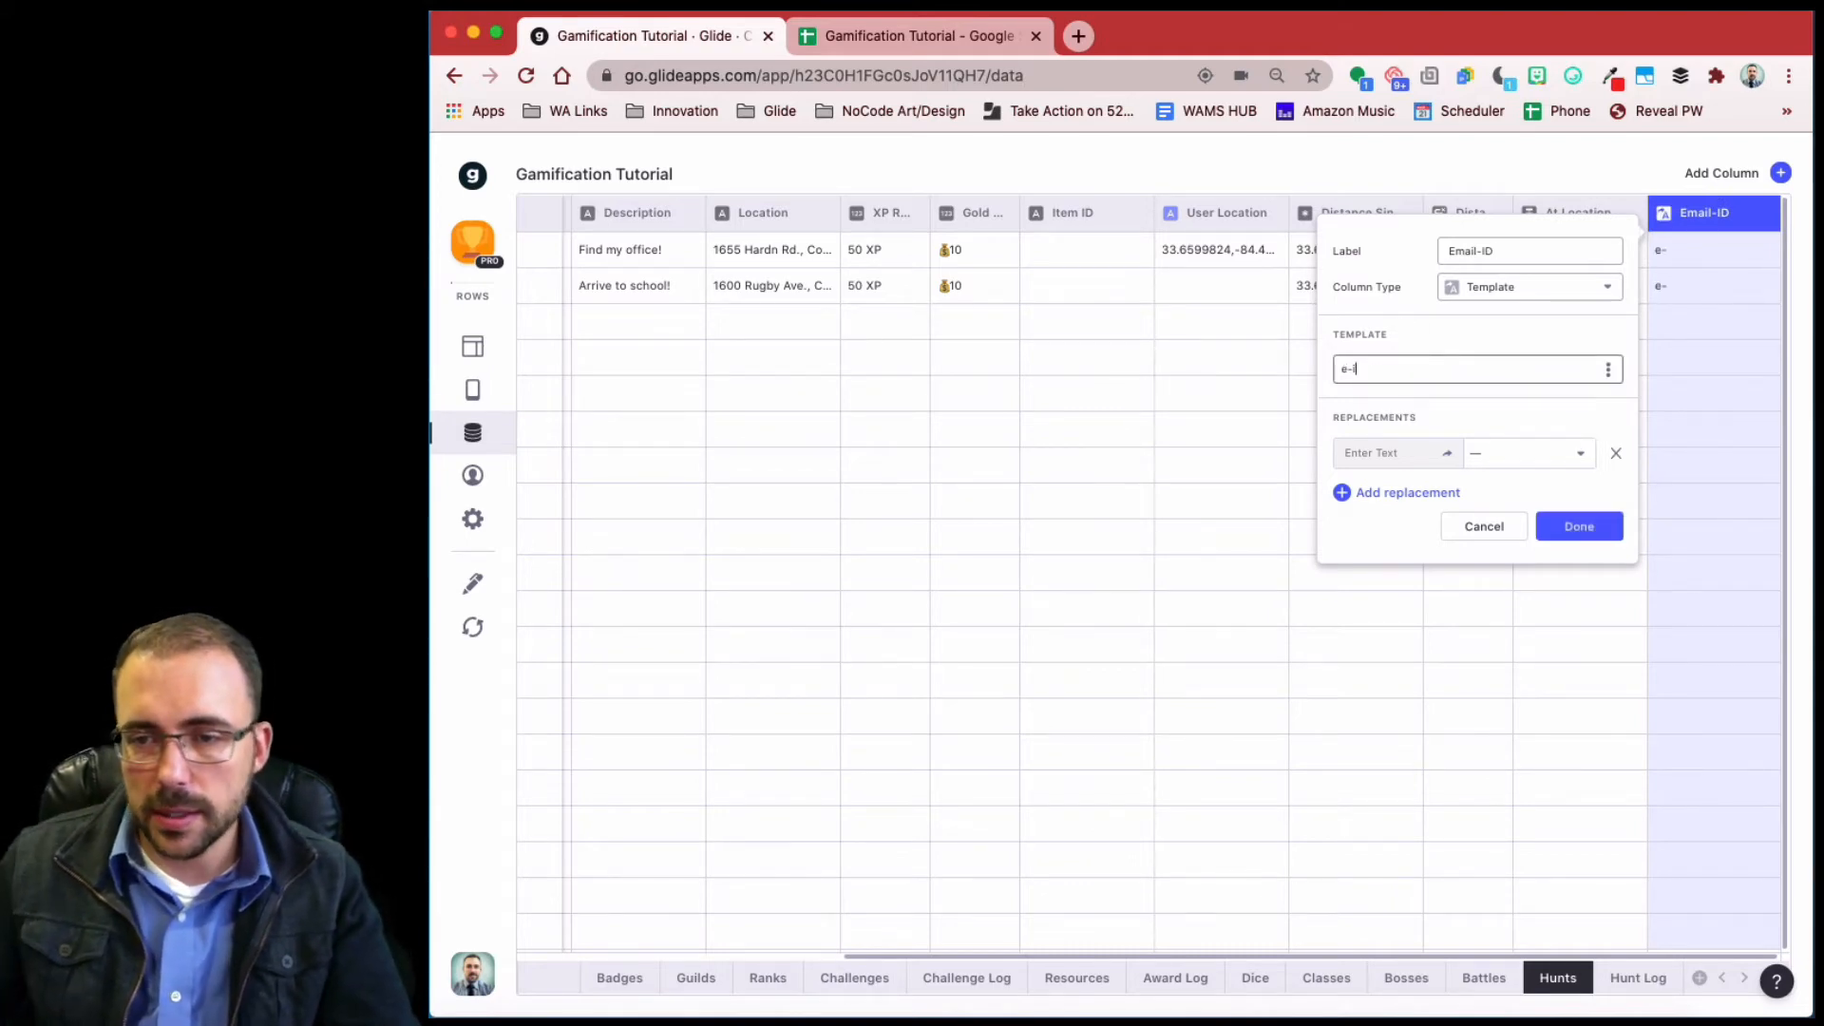
- Replace e with the user's Email Address and i with Hunt ID, then save
click(1383, 491)
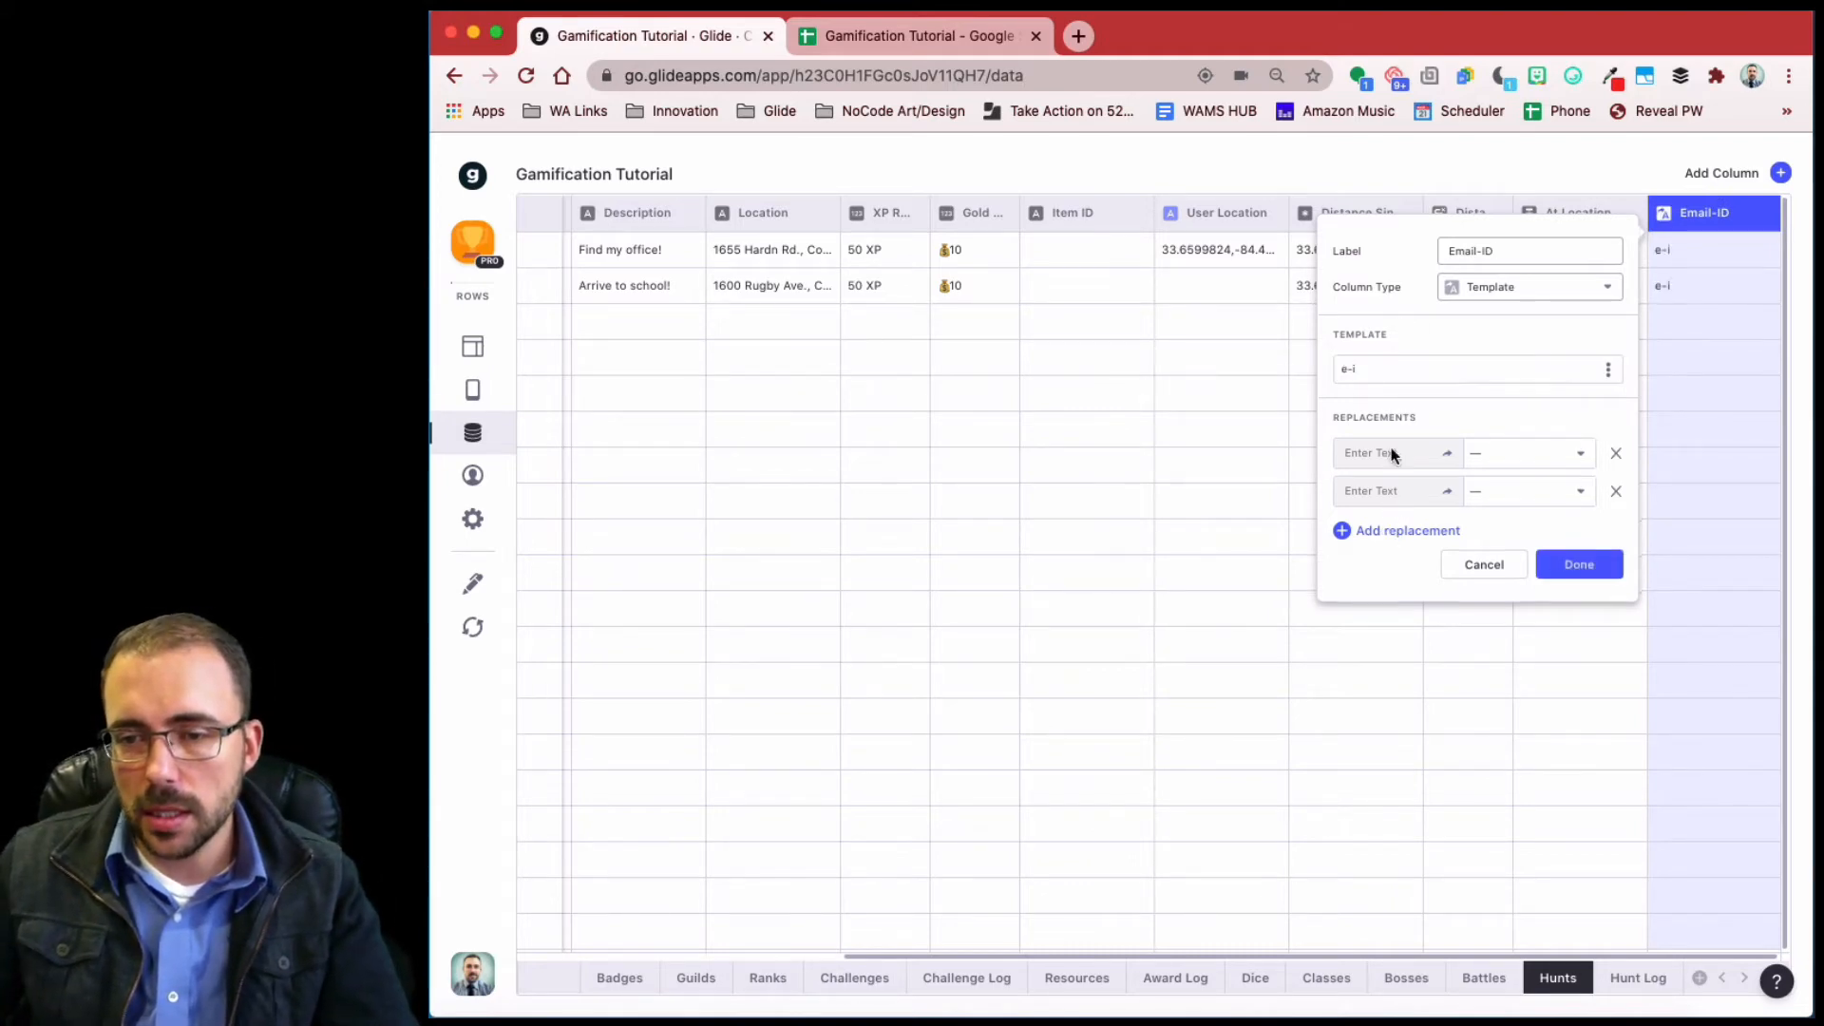
click(1514, 457)
mouse_move(1586, 893)
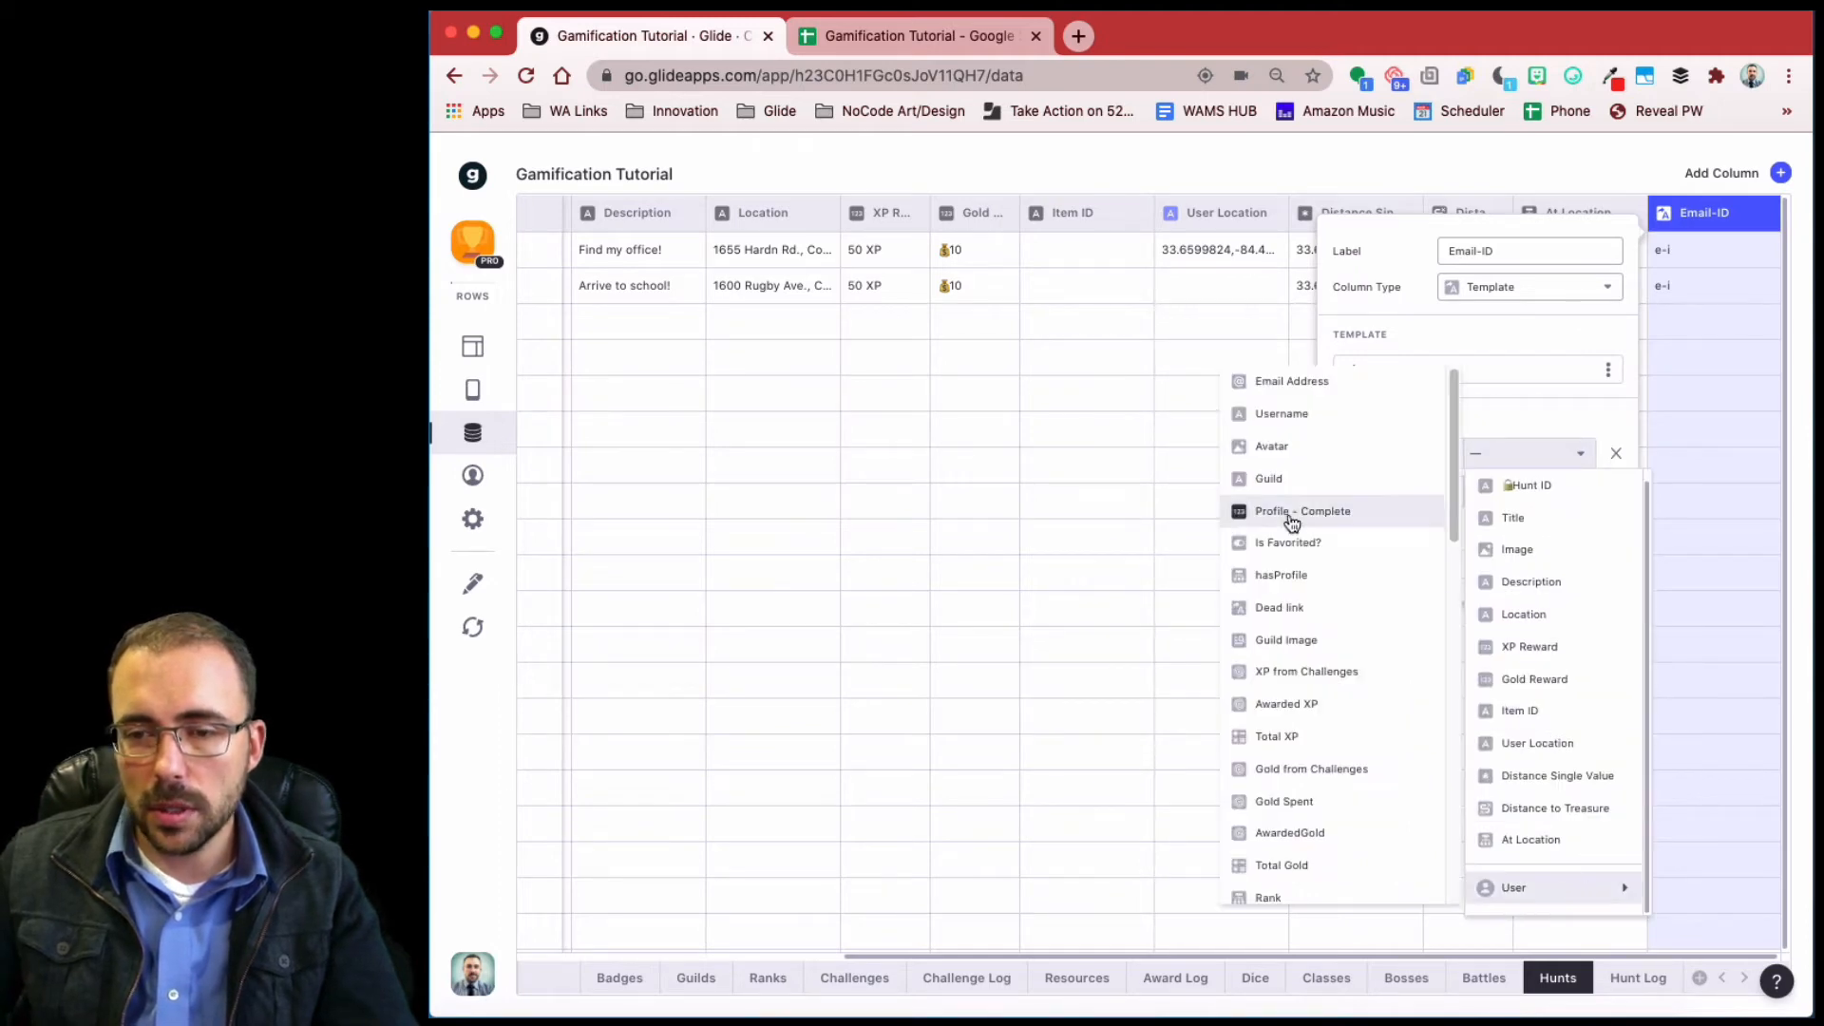
click(1319, 389)
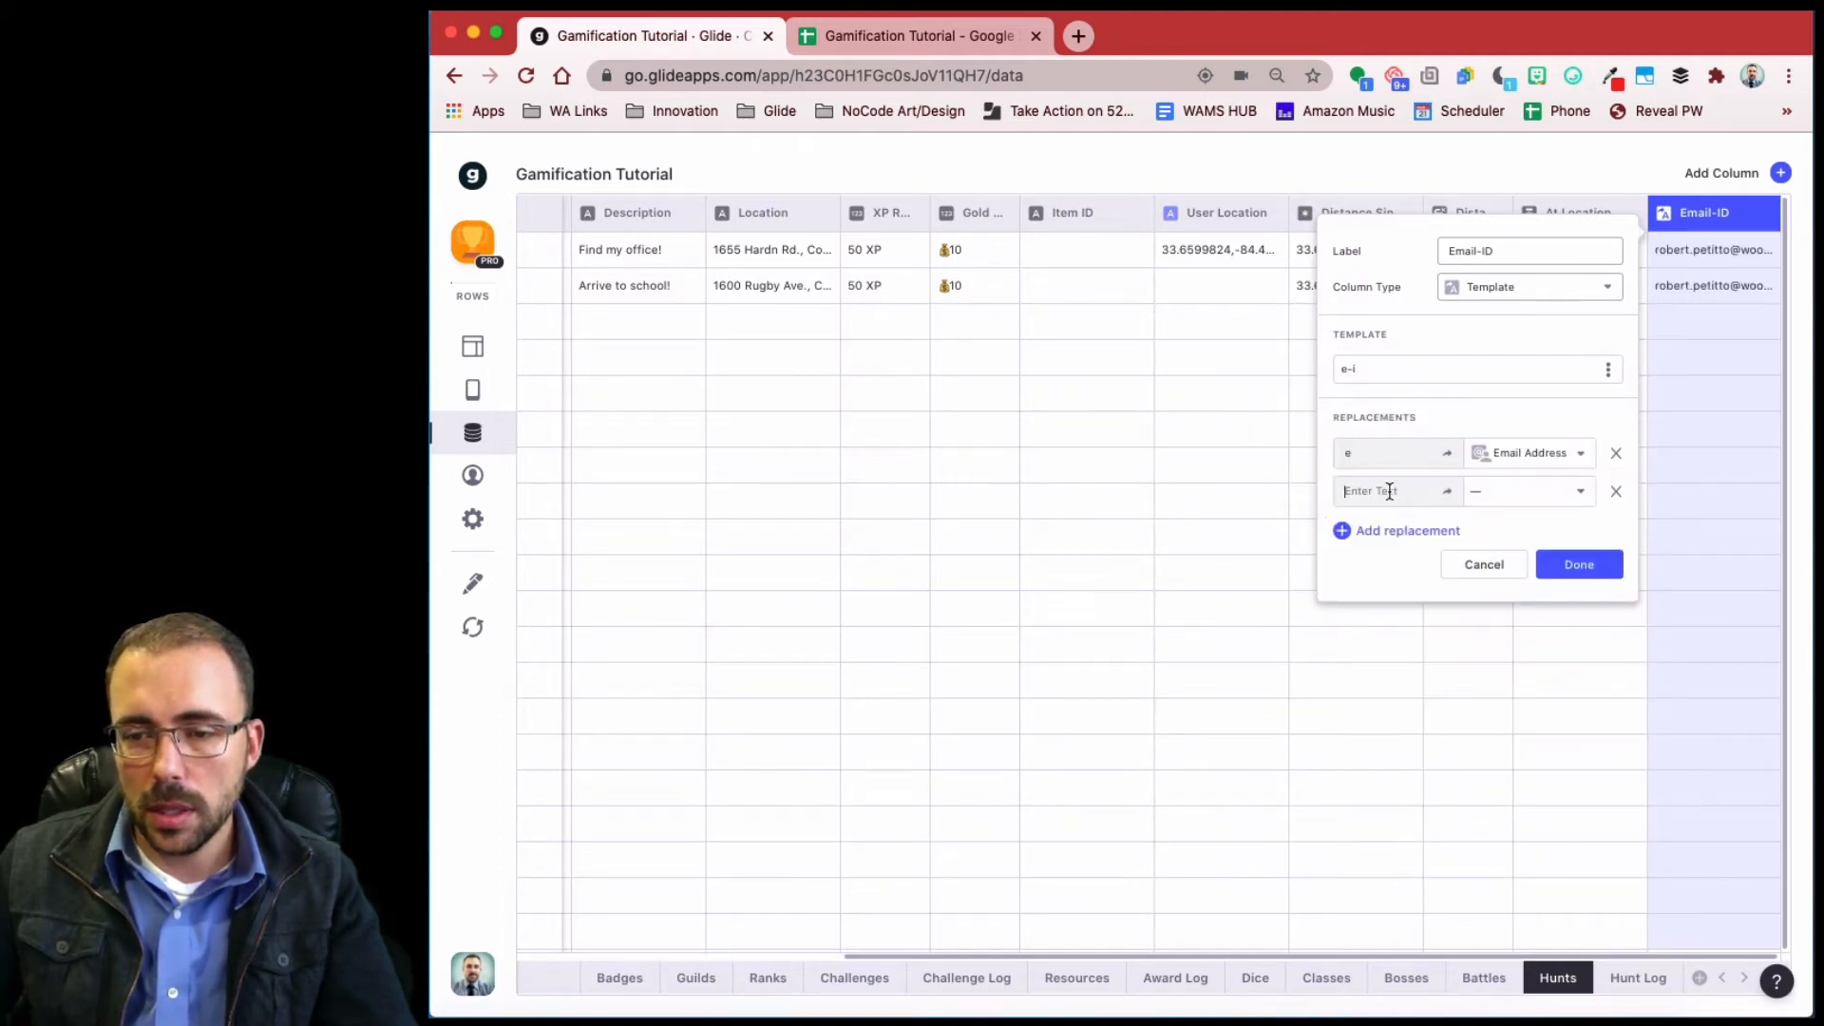
click(1388, 490)
text(i)
click(1514, 491)
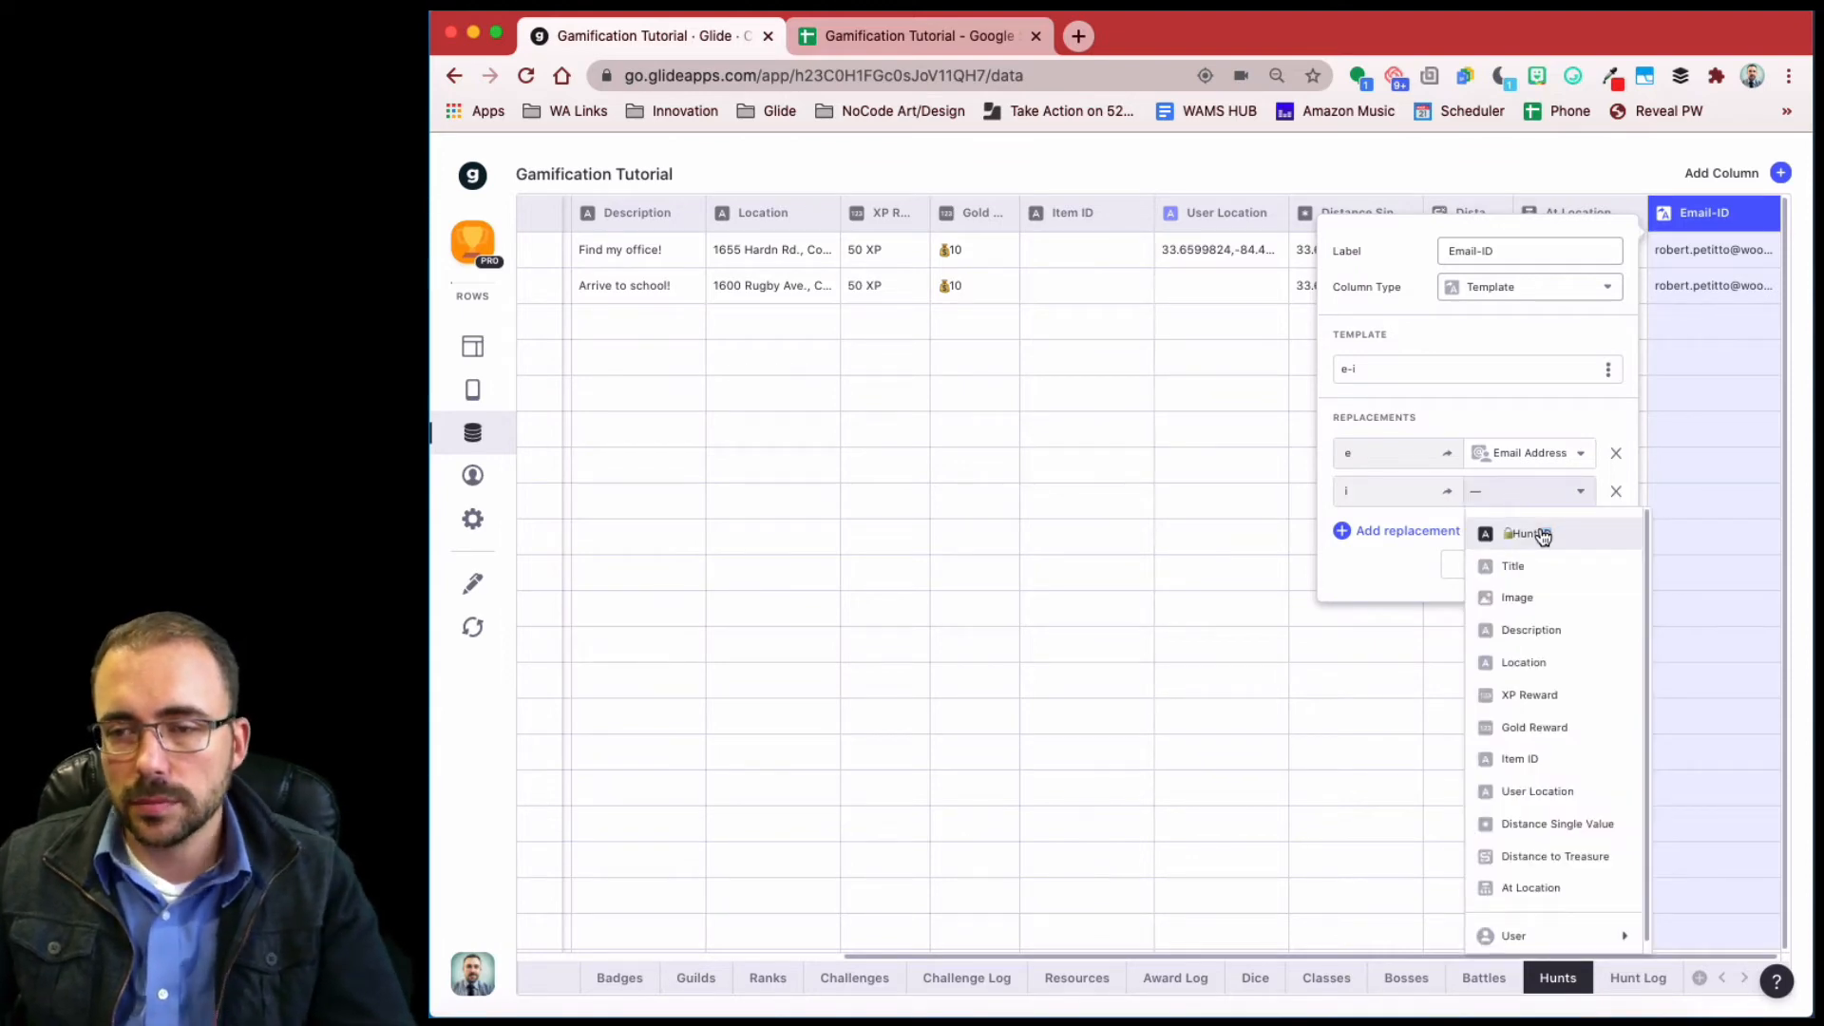
click(1540, 535)
click(1584, 564)
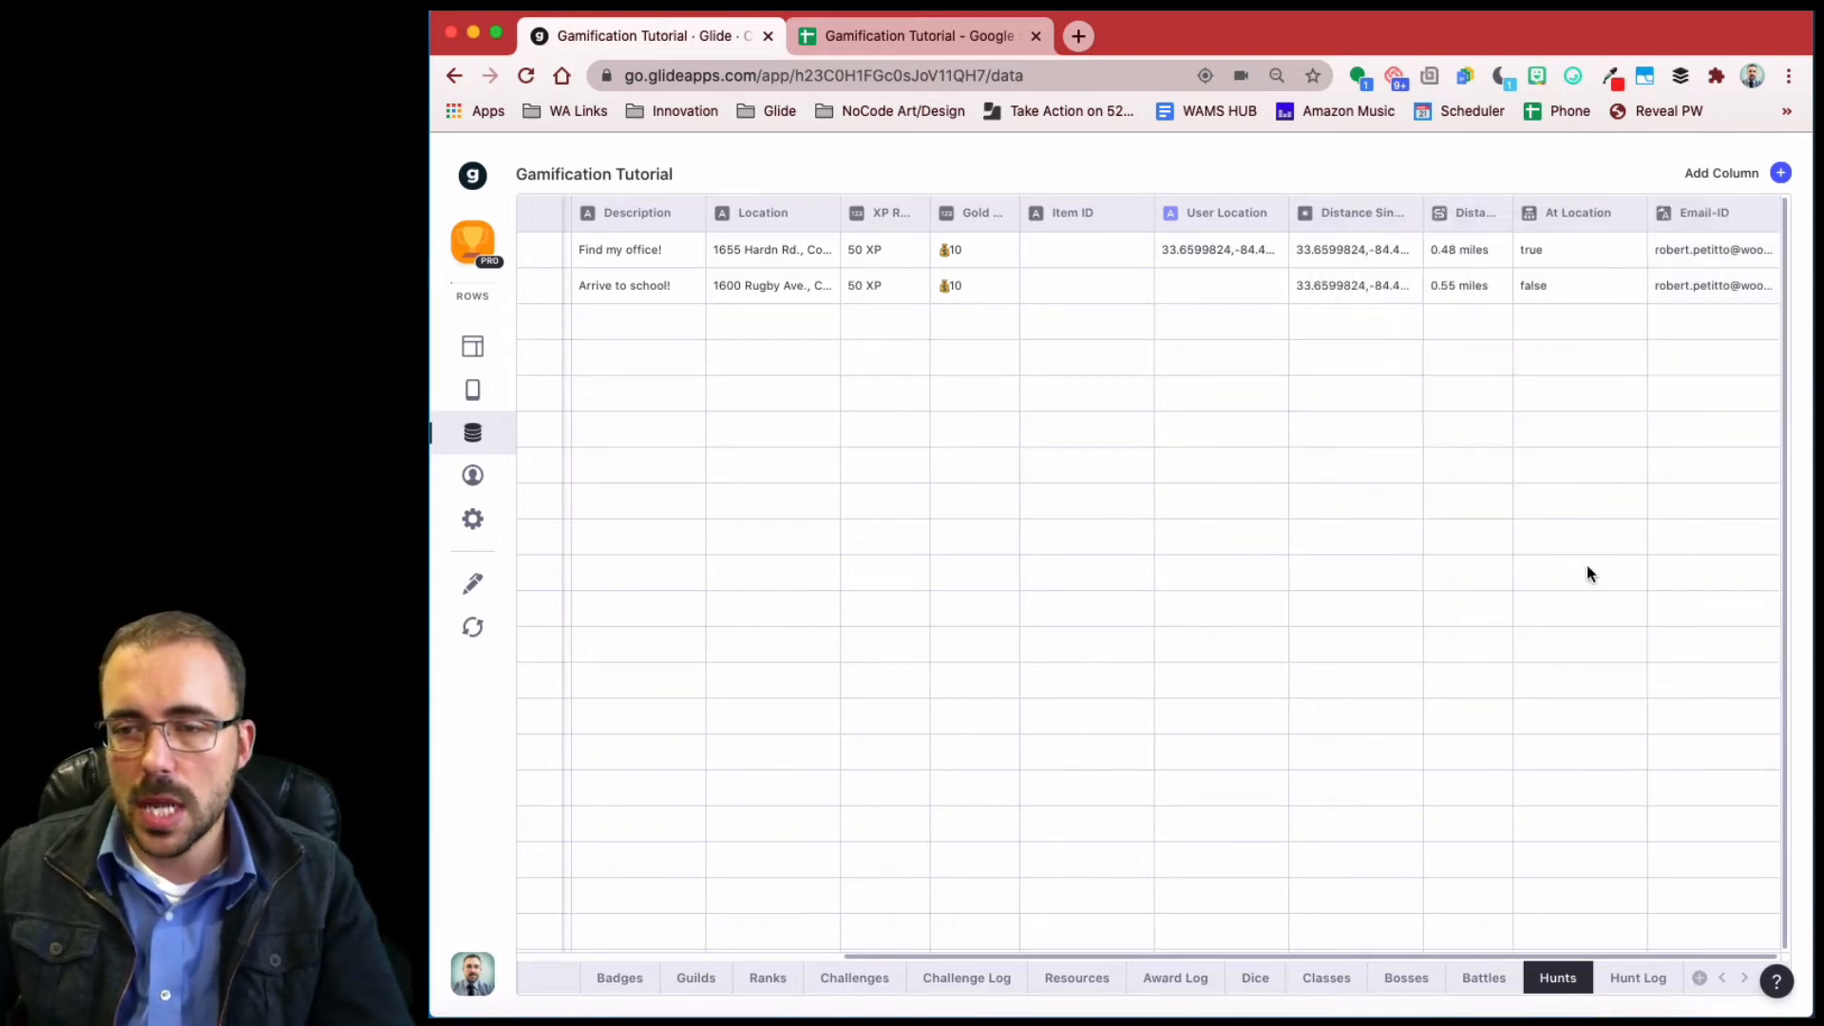
- Add a Relation column named rel_huntLog to the Hunts table
click(1782, 174)
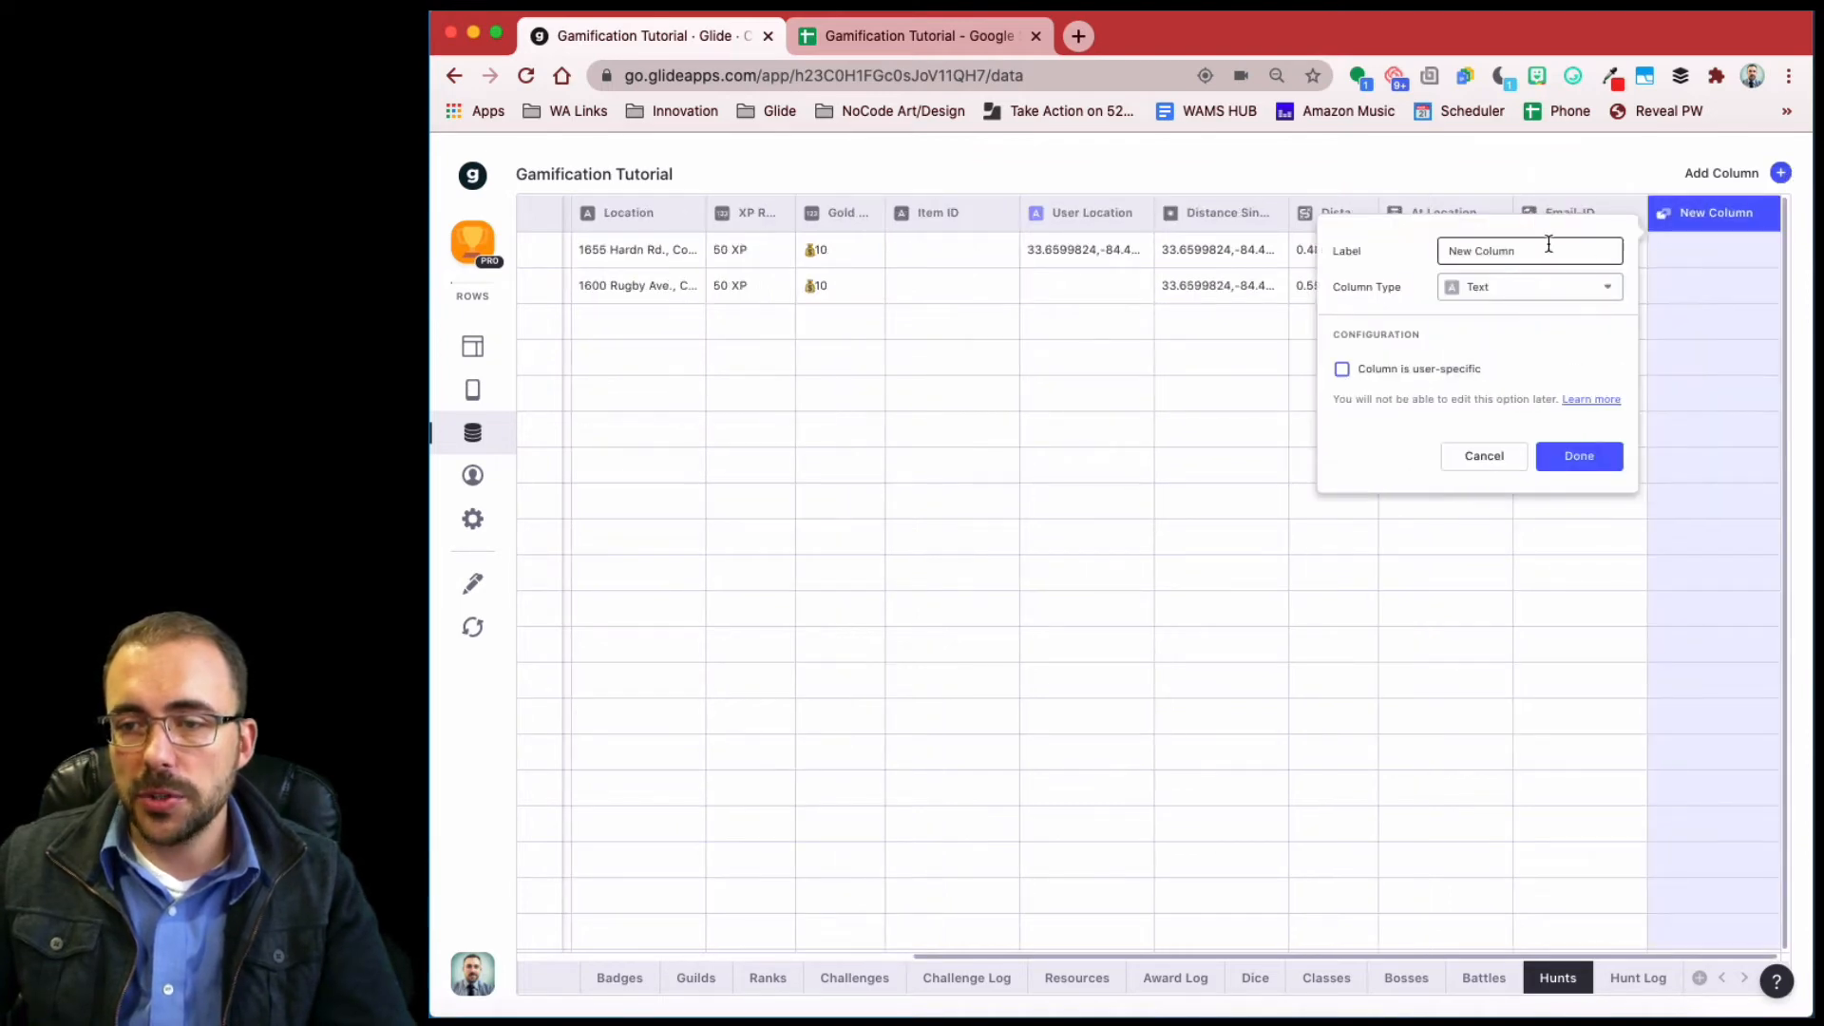
drag(1531, 250, 1343, 241)
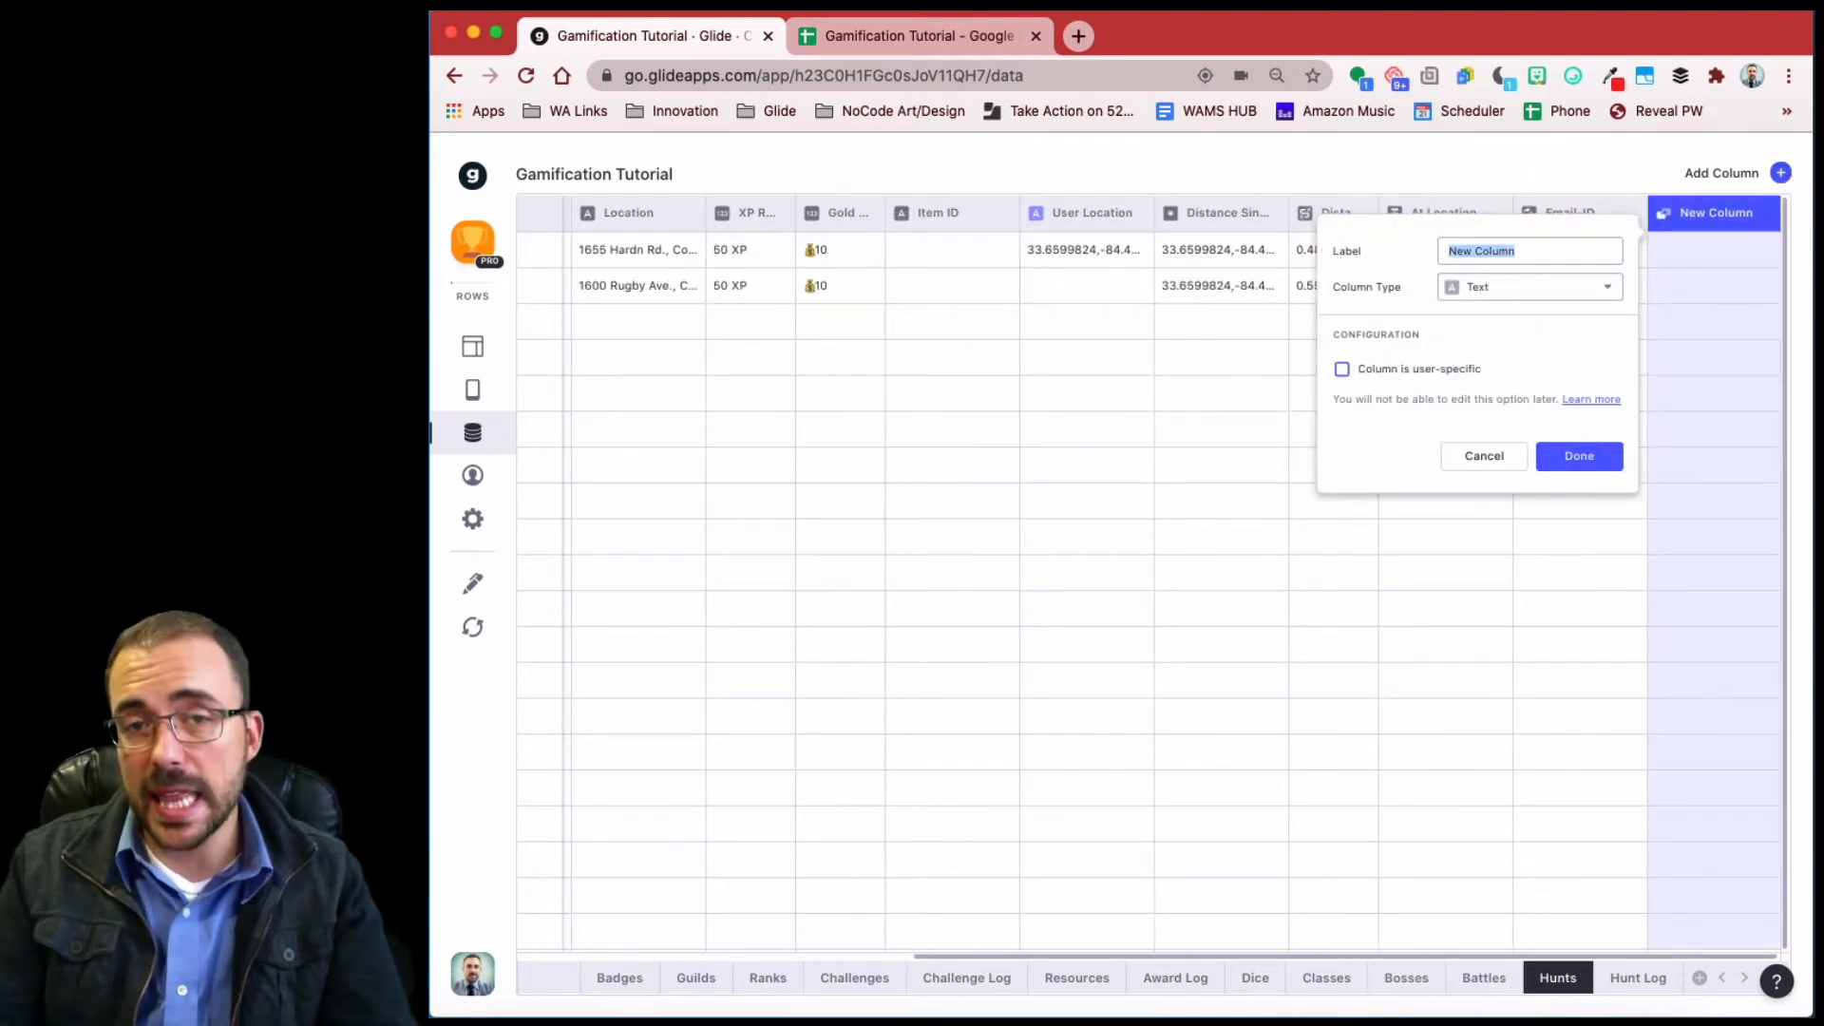
text(rela)
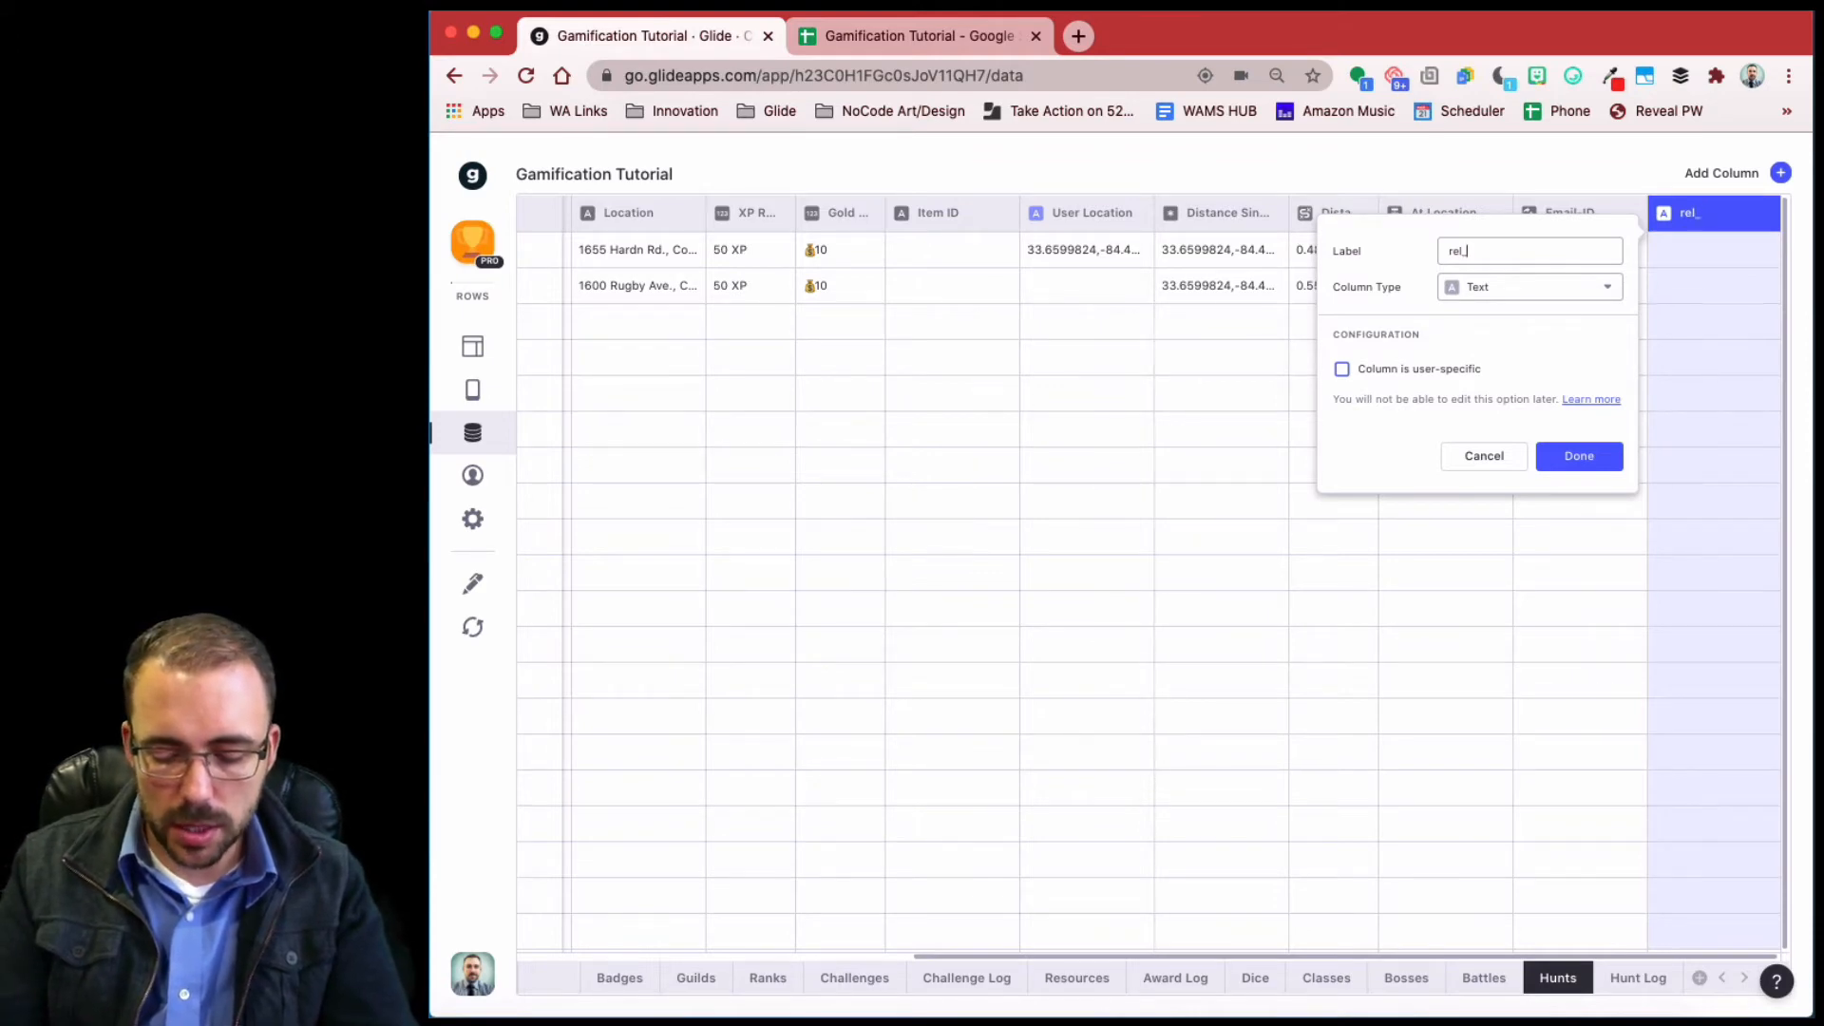
text(huntLOg)
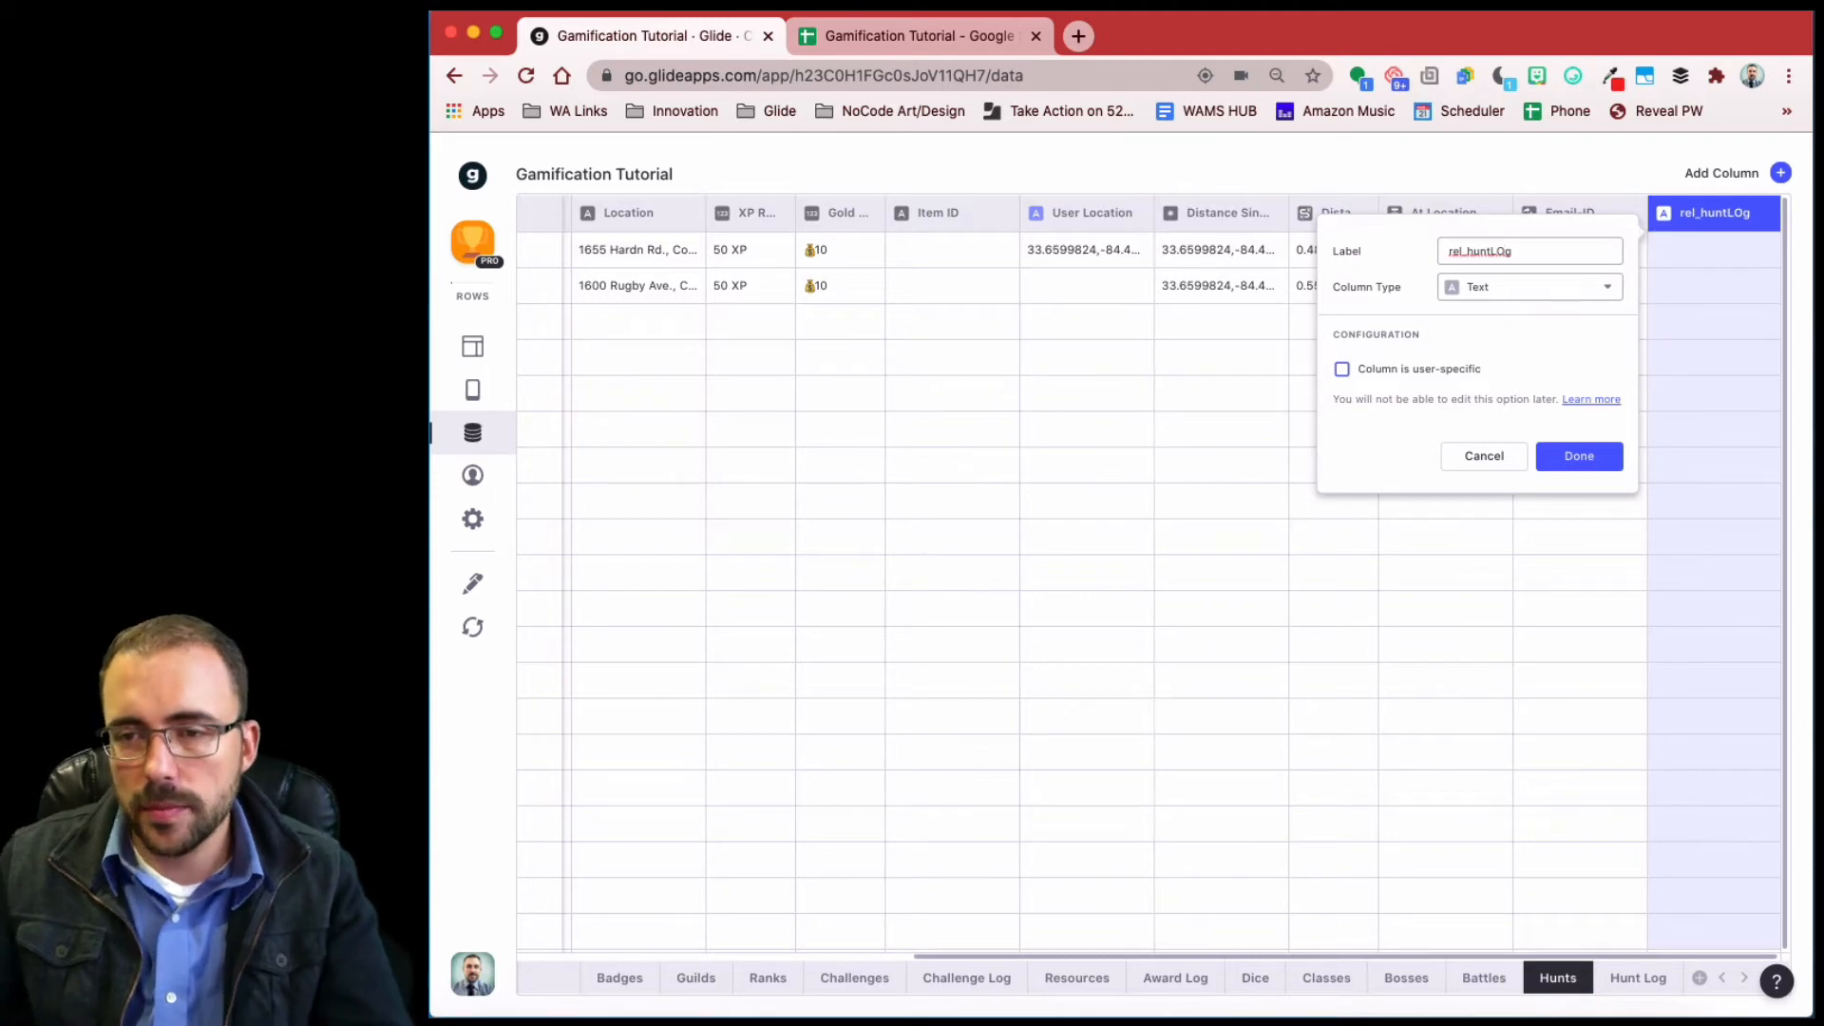
key(BackSpace)
key(BackSpace)
text(og)
click(1498, 288)
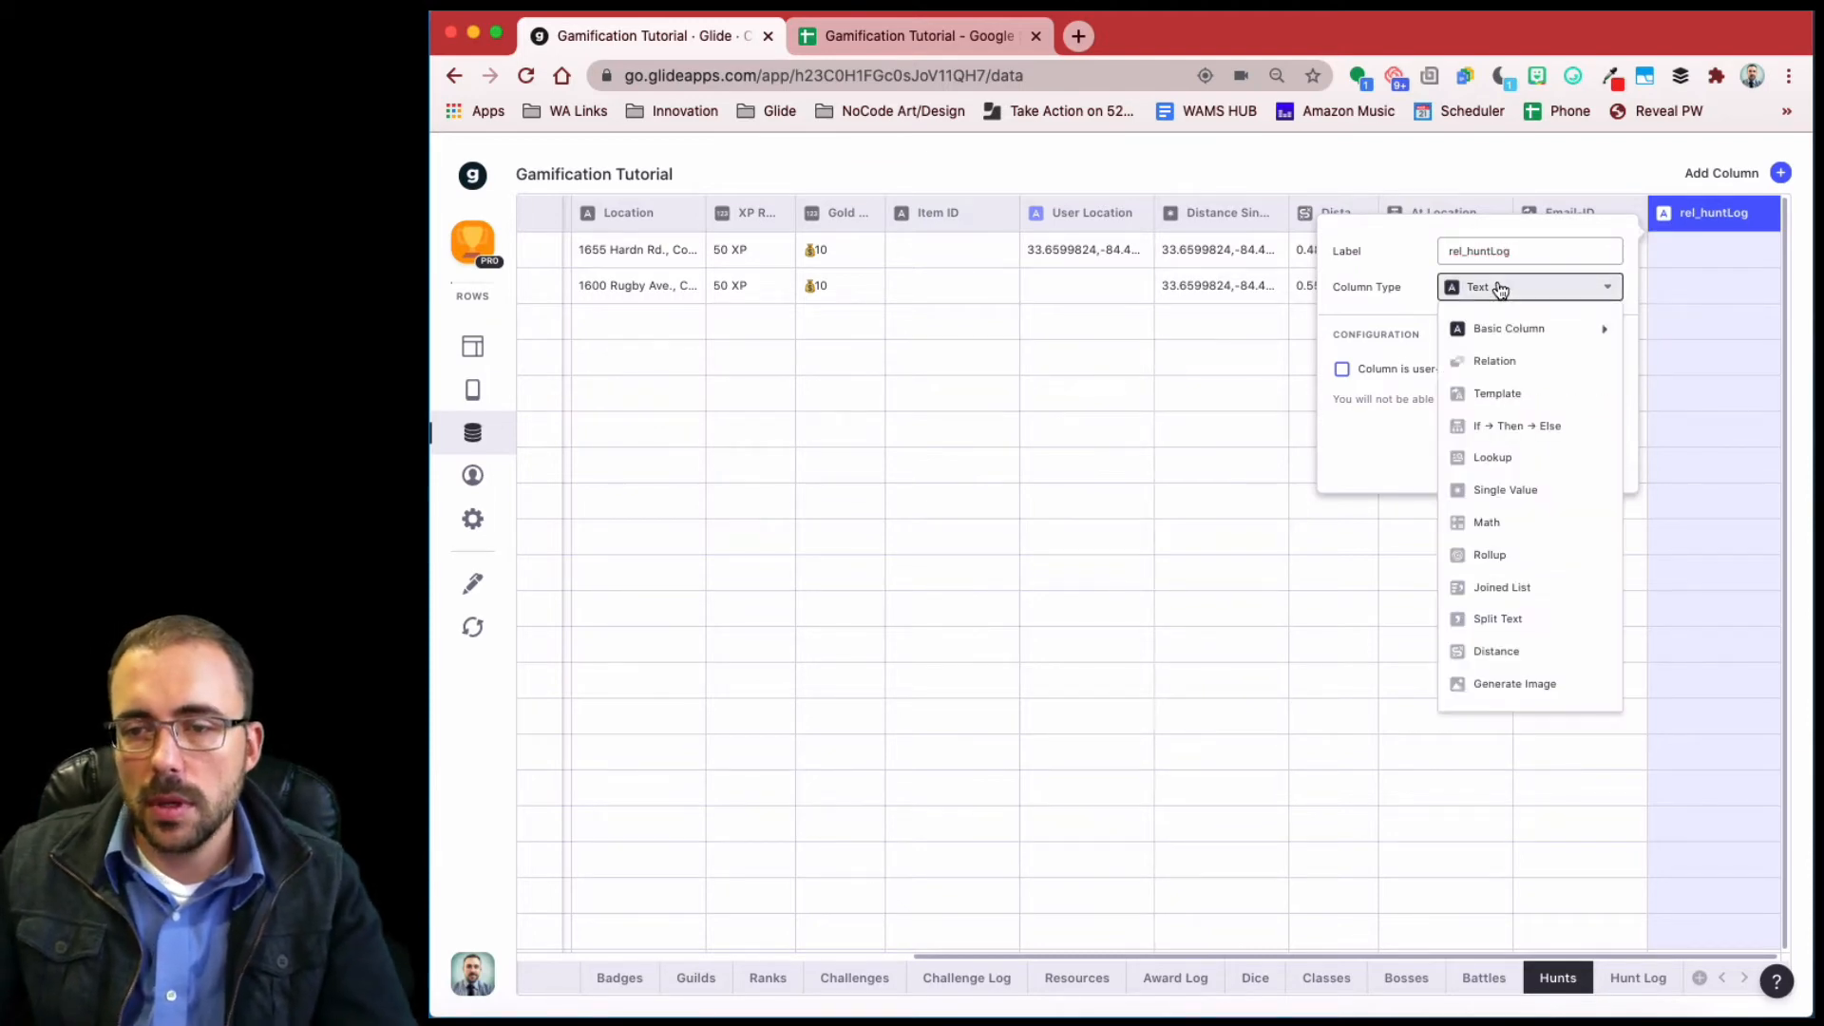
click(1513, 367)
- Match its Email-ID against Email-ID in the Hunt Log table and save
click(1458, 393)
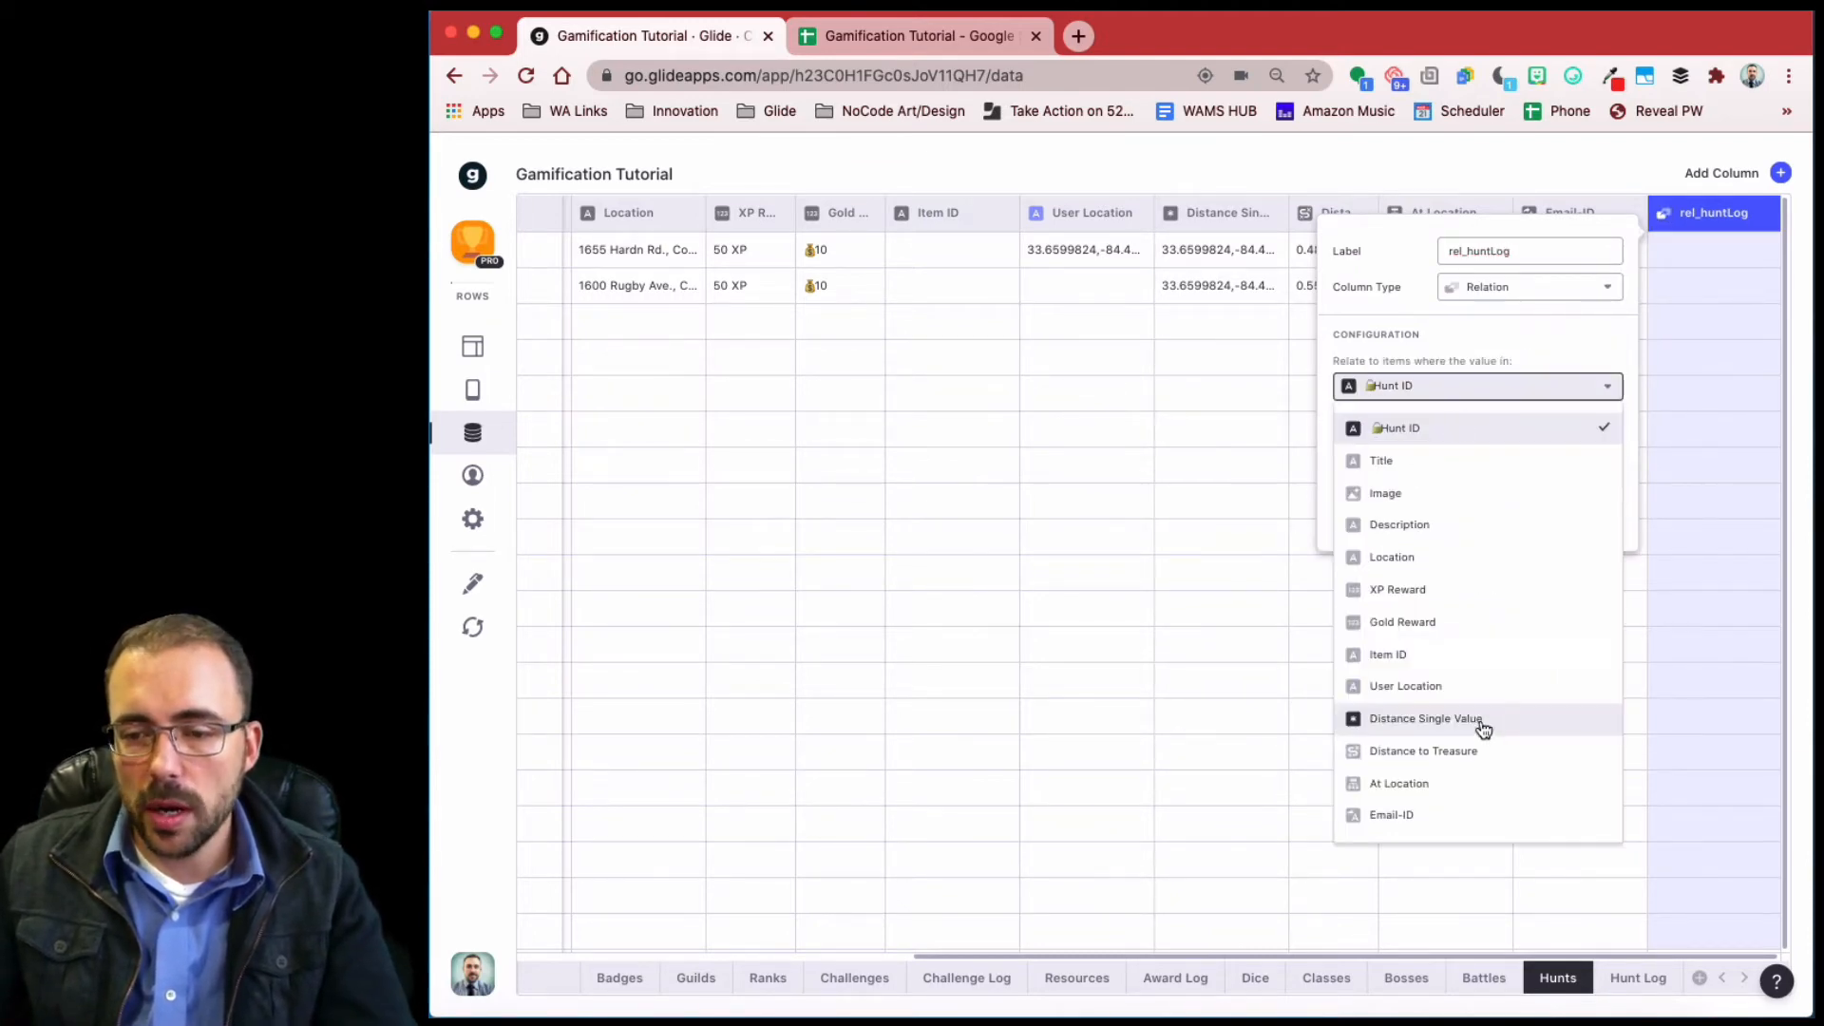
click(1494, 810)
click(1439, 440)
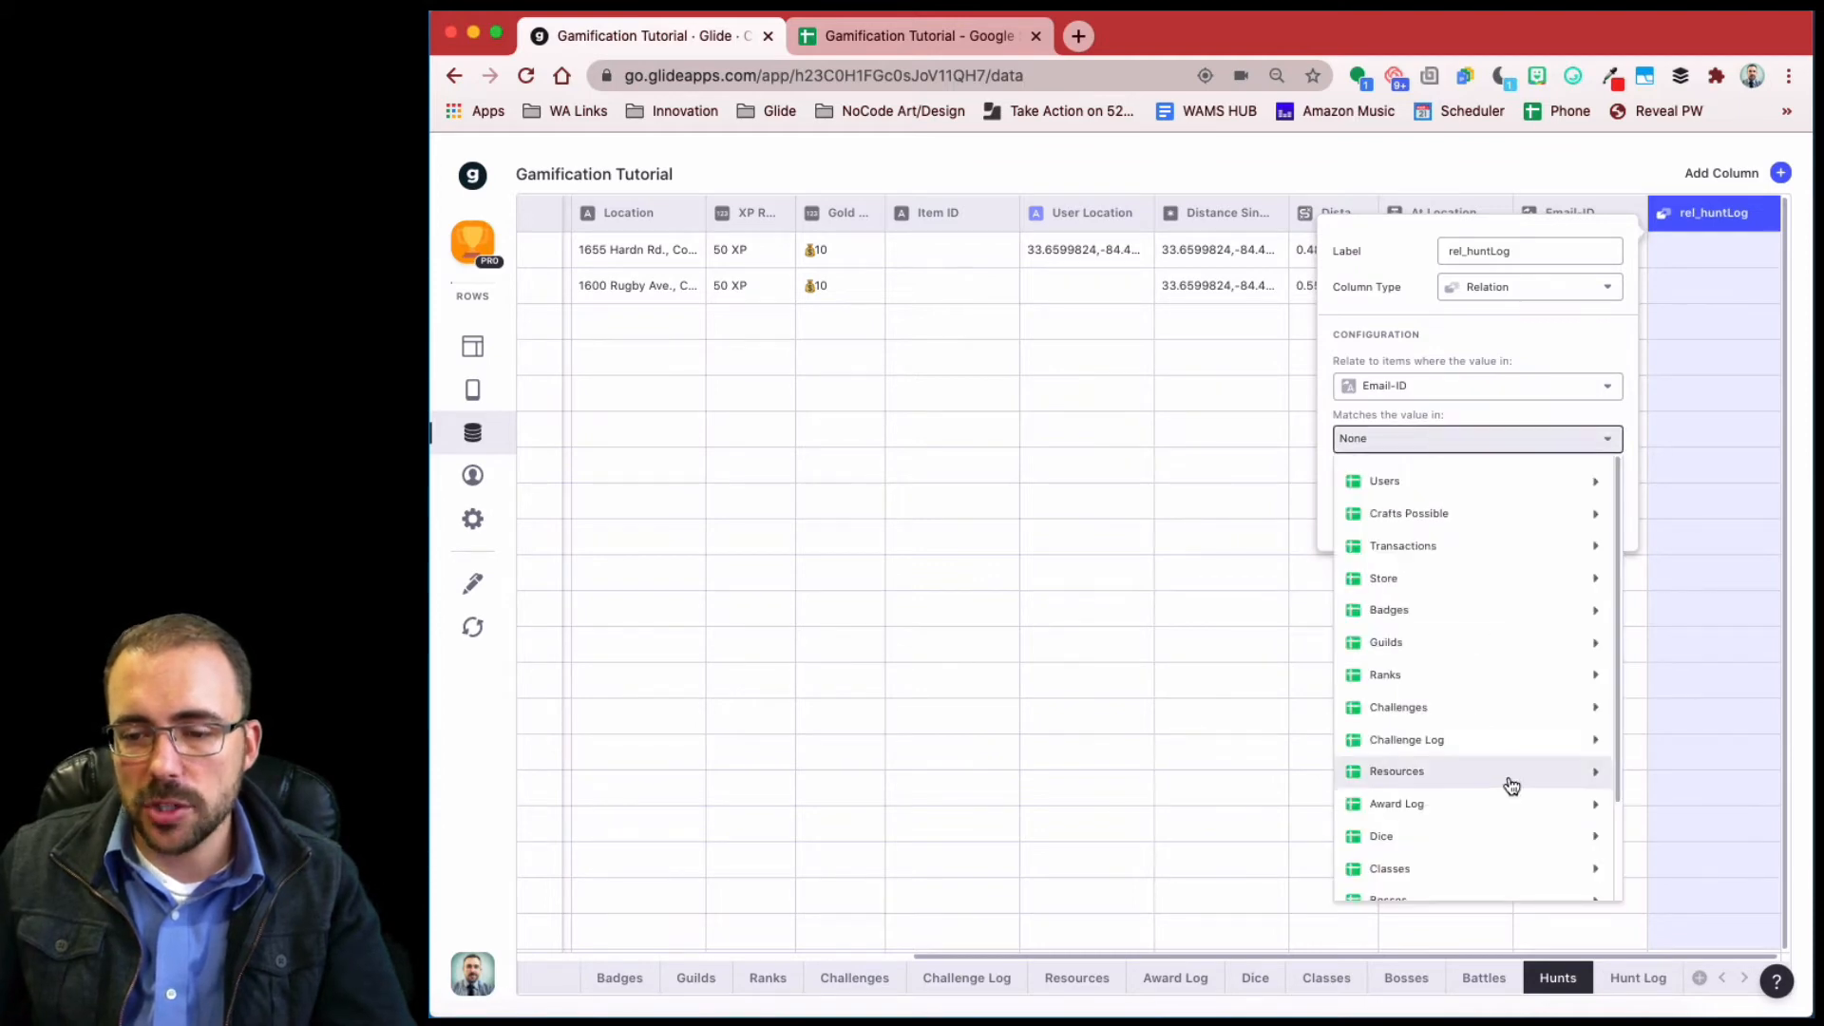
scroll(1506, 777, down, 2)
mouse_move(1516, 844)
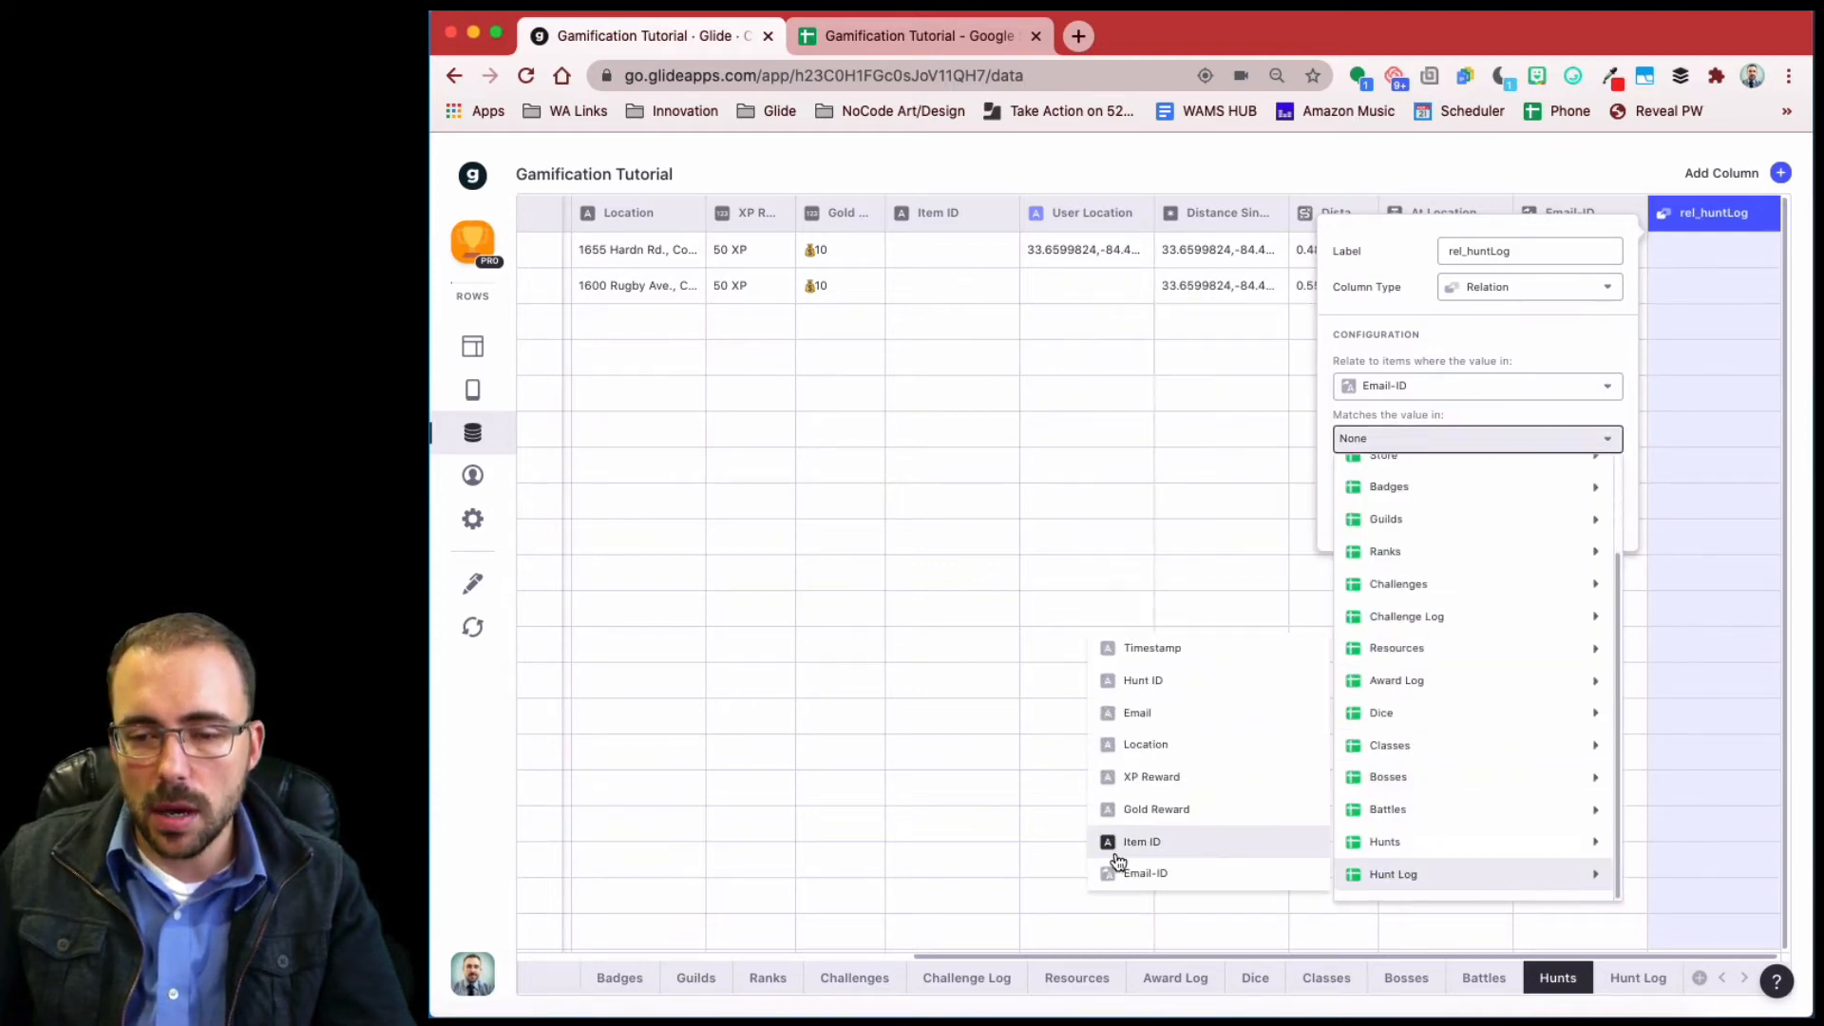
click(1166, 869)
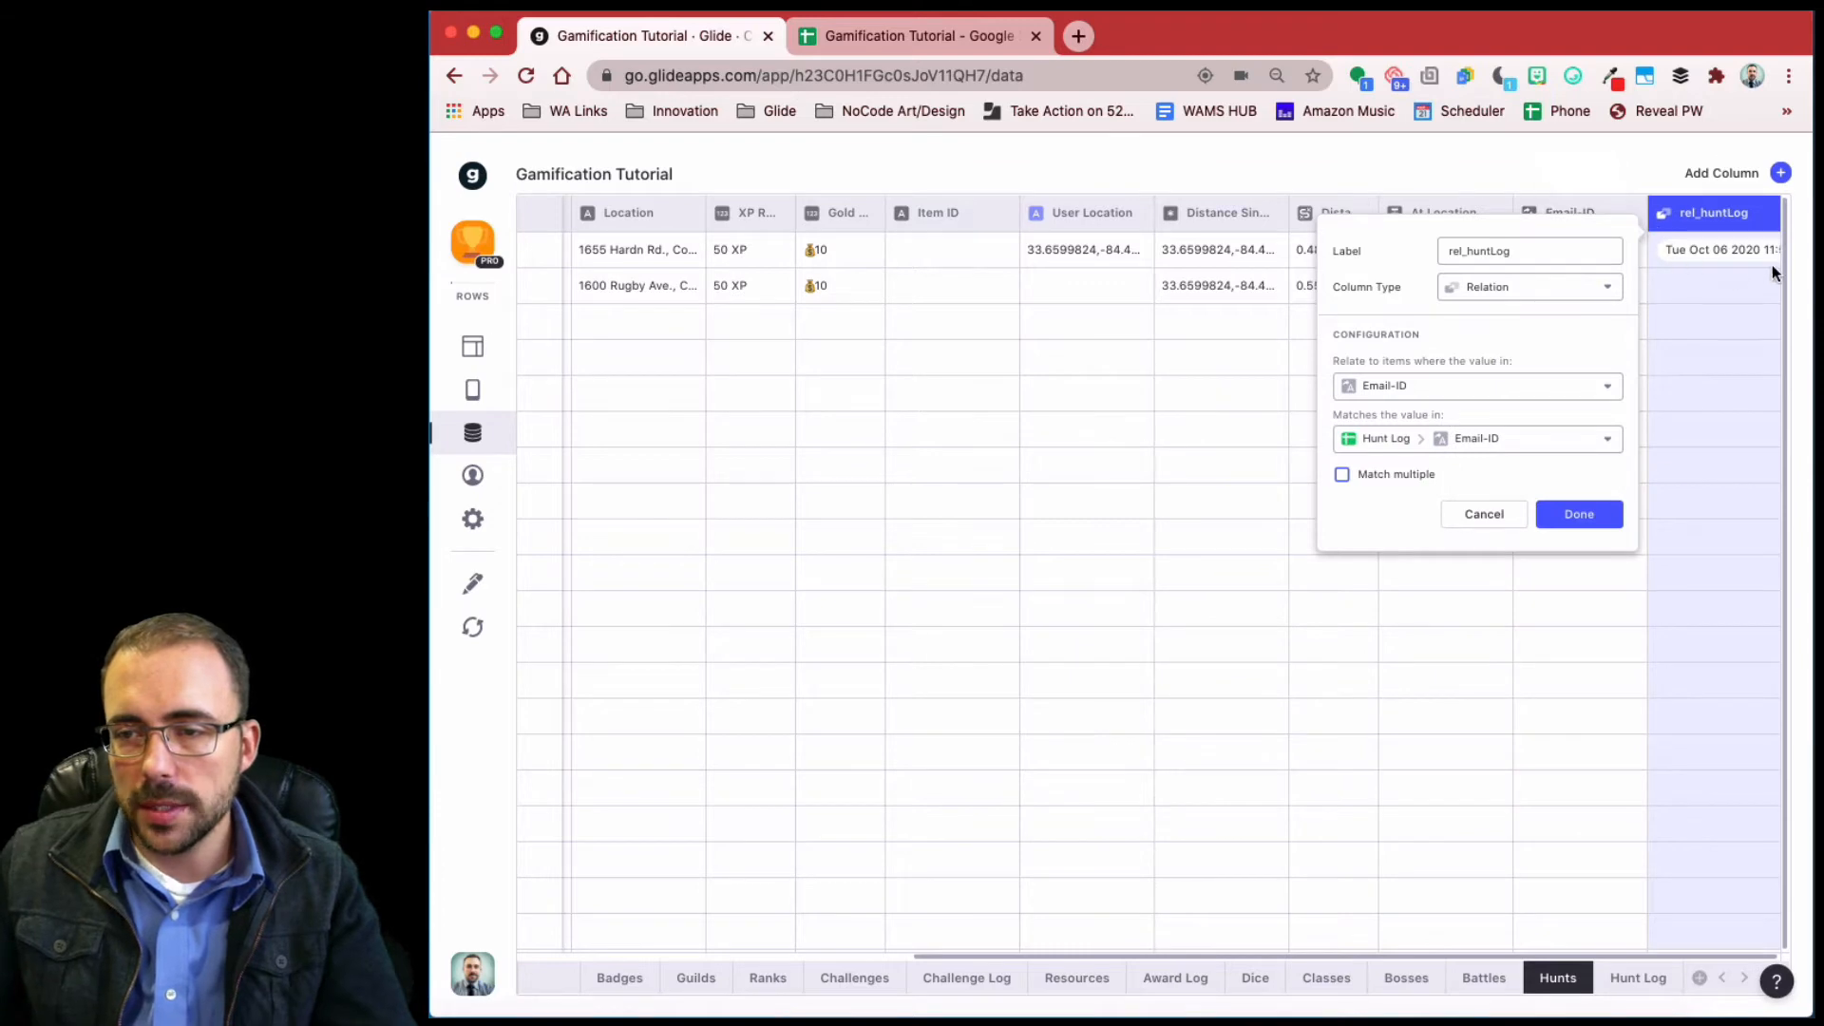
click(1582, 511)
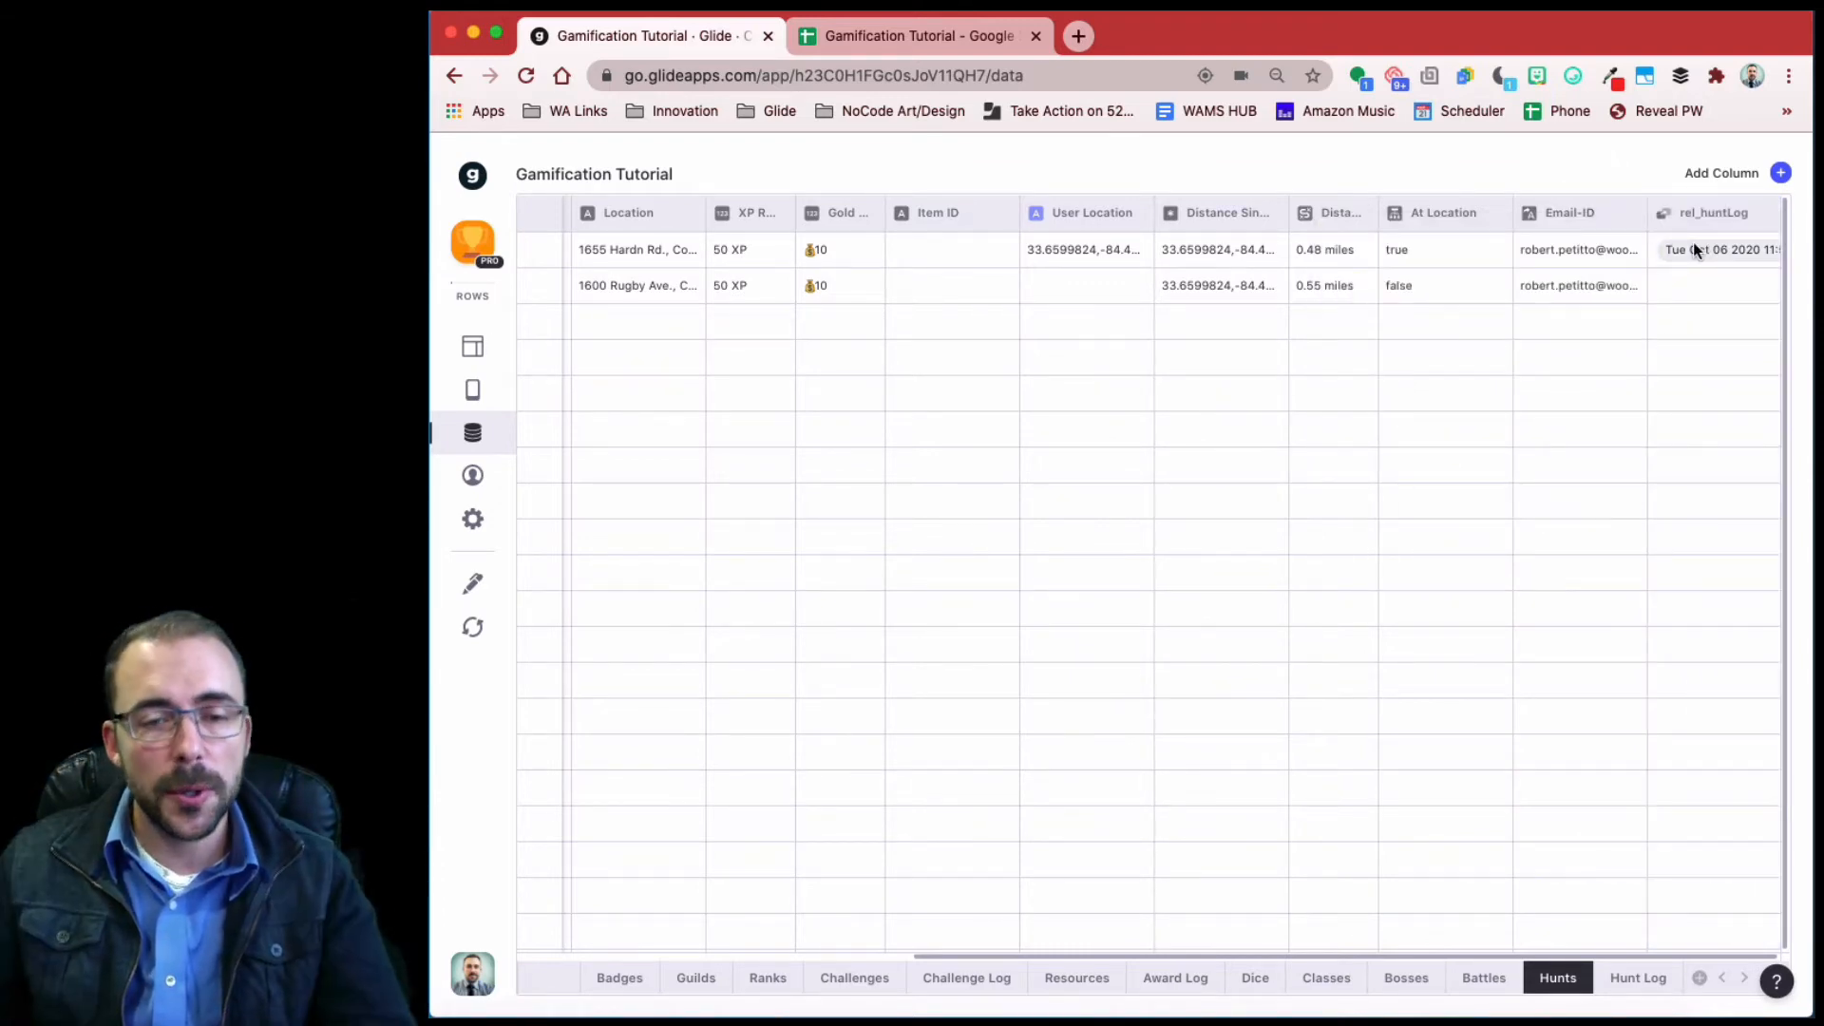
- In the Layout, duplicate the 'You found it!' form button
click(473, 348)
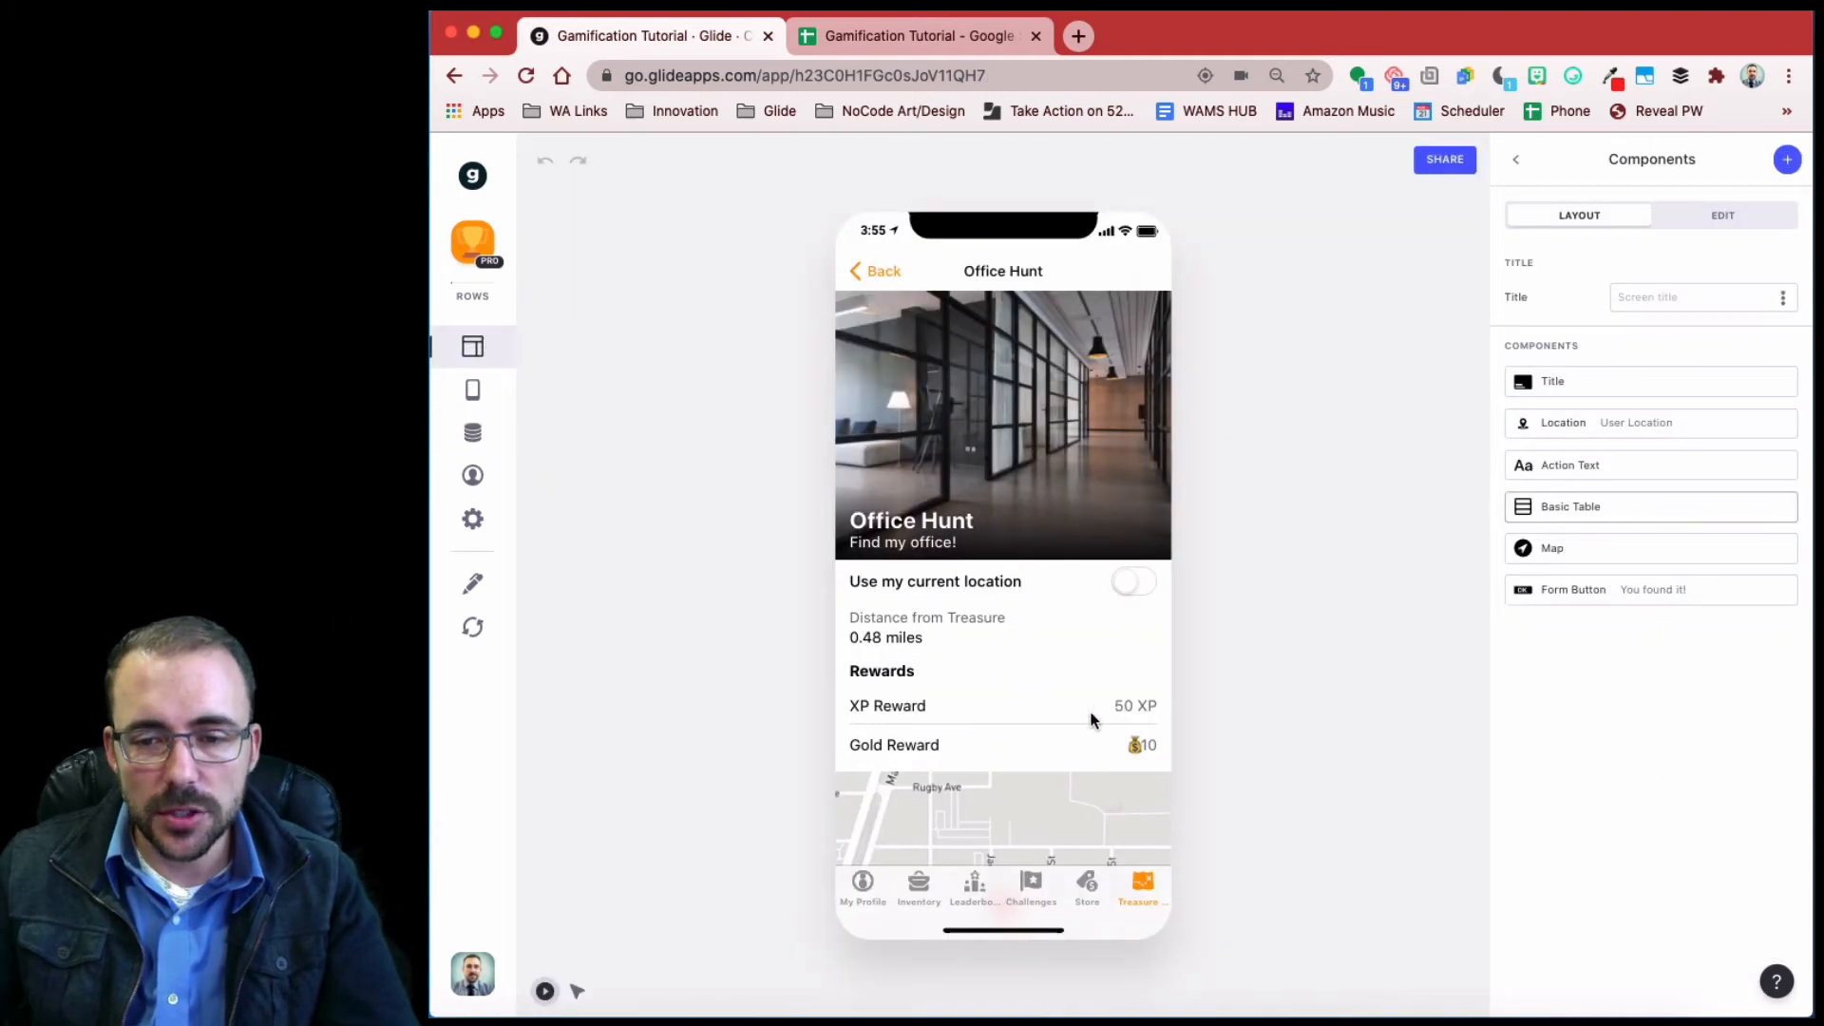
scroll(1060, 712, down, 3)
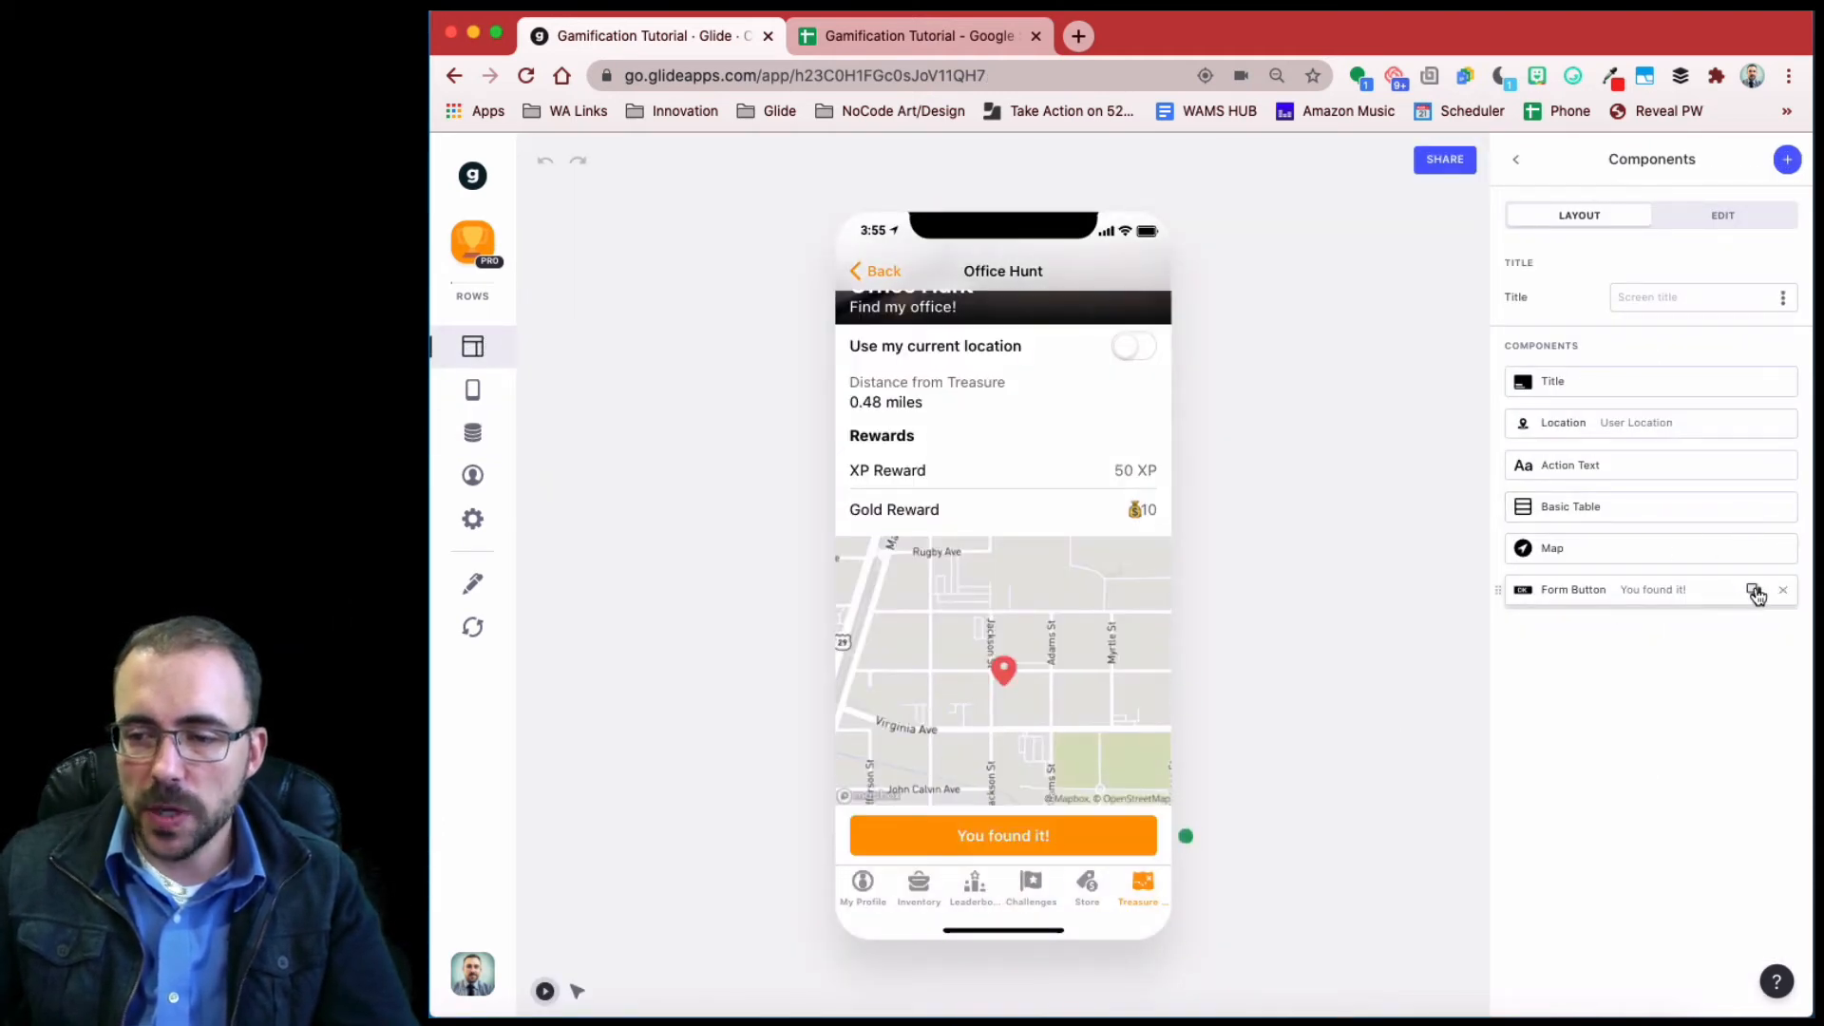
click(1753, 592)
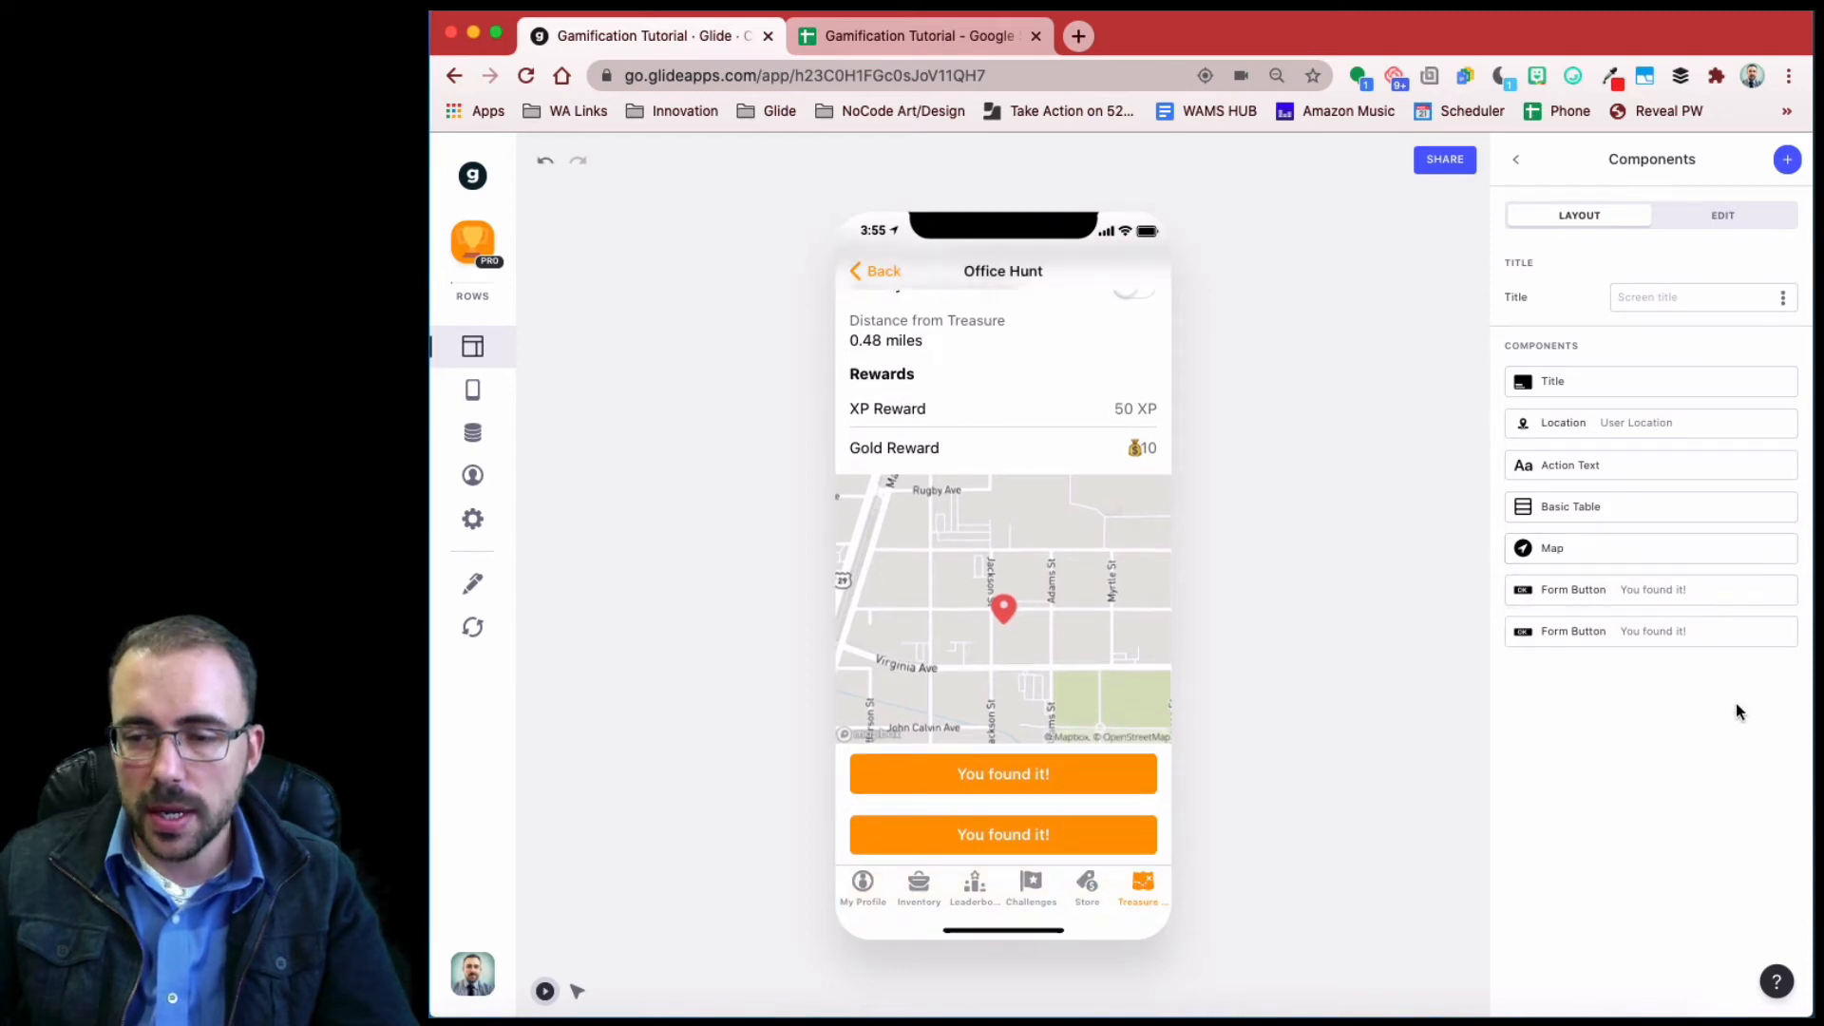
click(1603, 634)
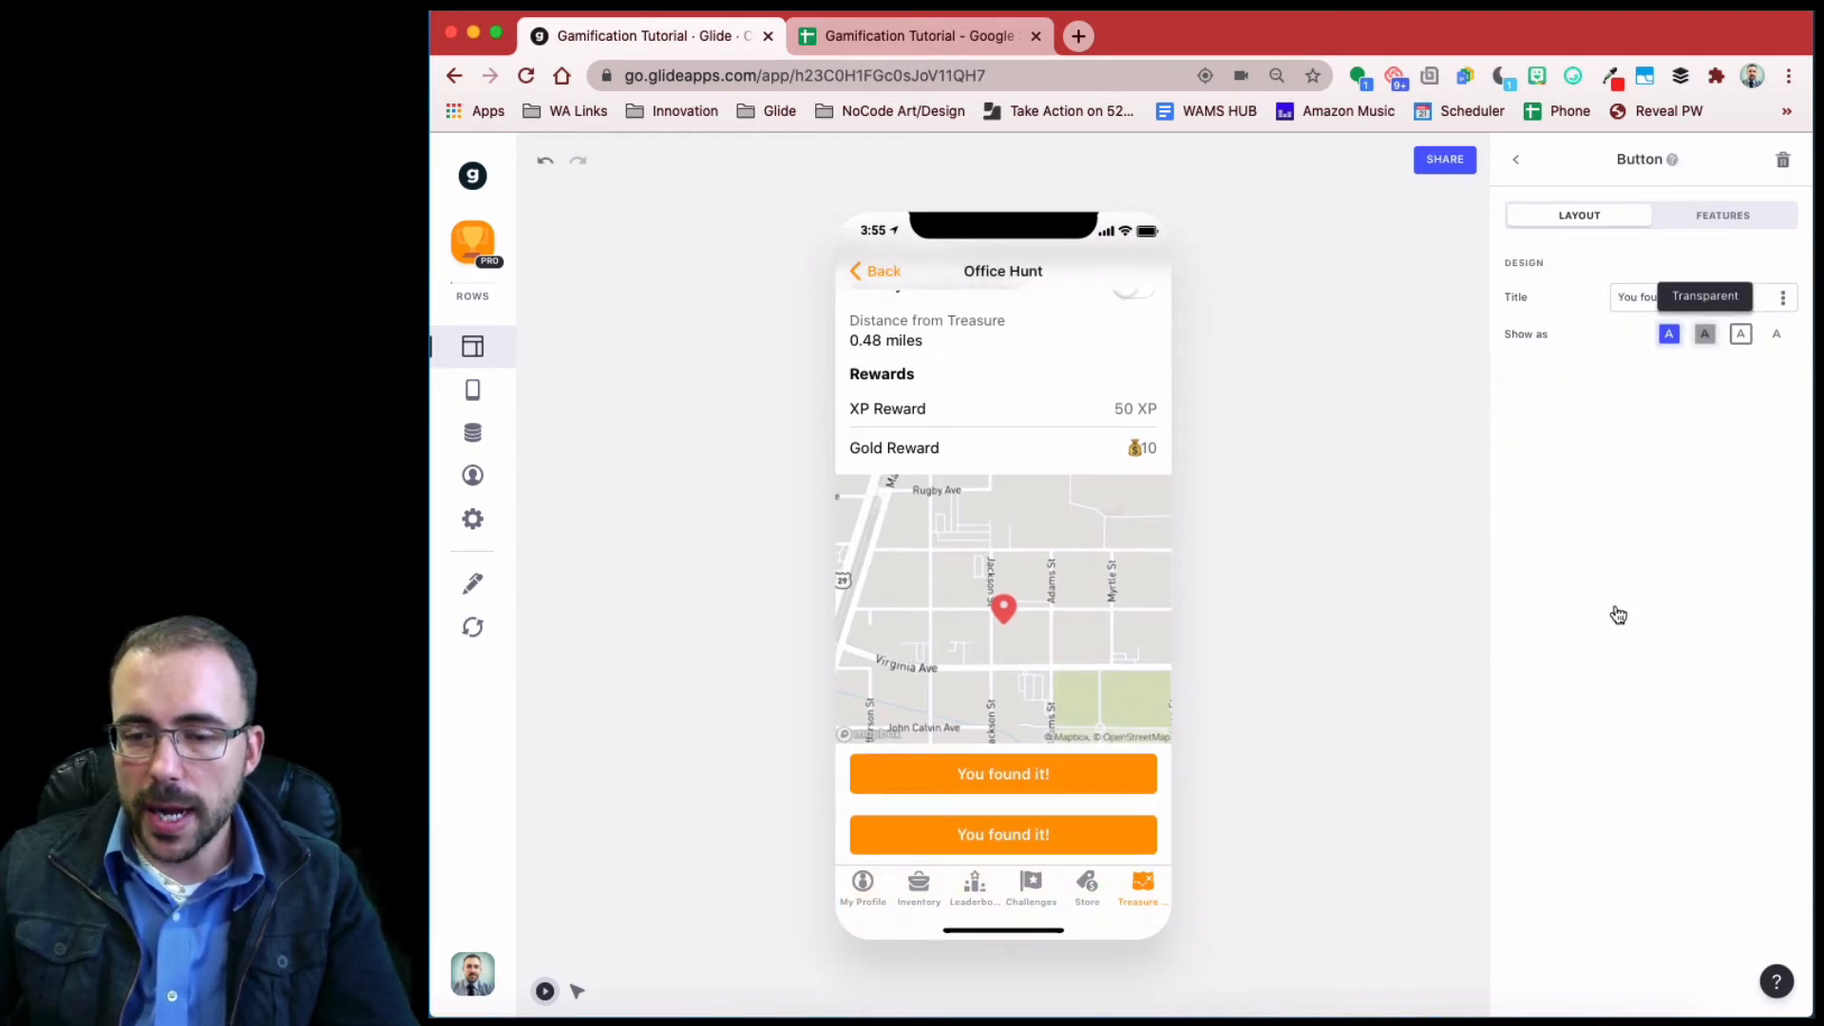
- Retitle the copy 'You've already found this treasure!' and review its available actions
drag(1706, 297, 1516, 294)
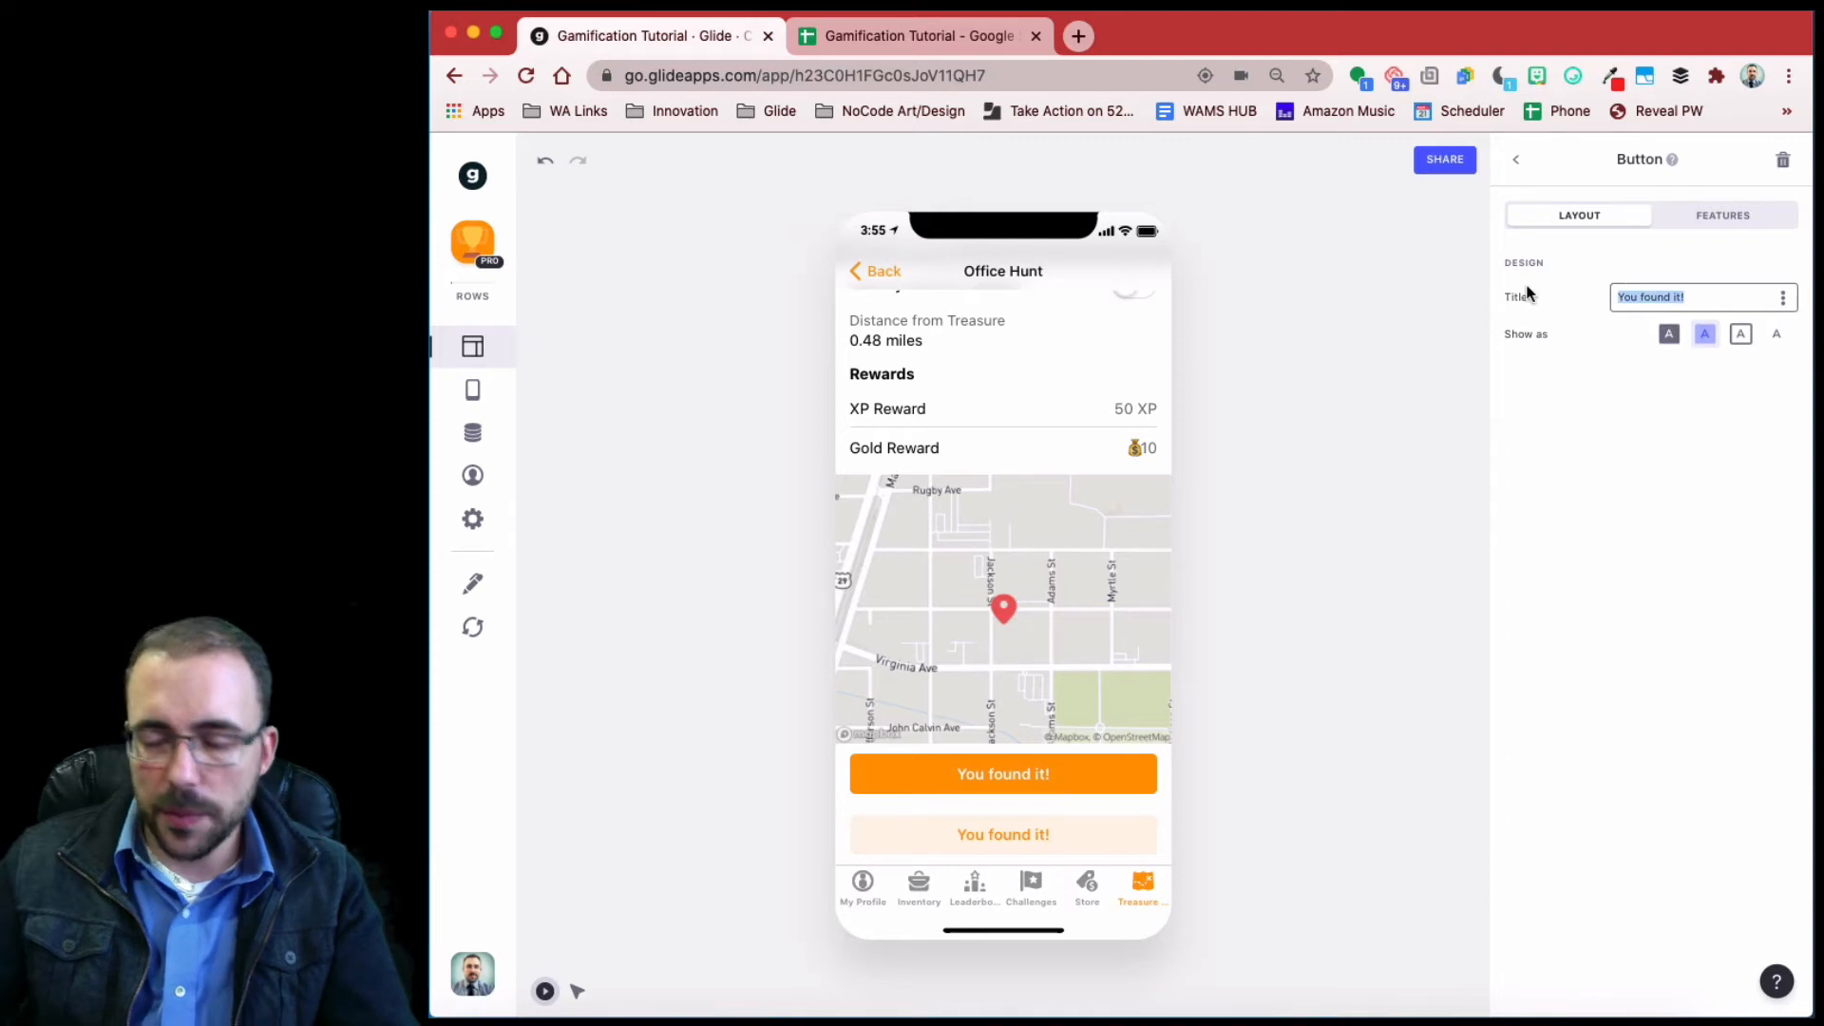
text(T)
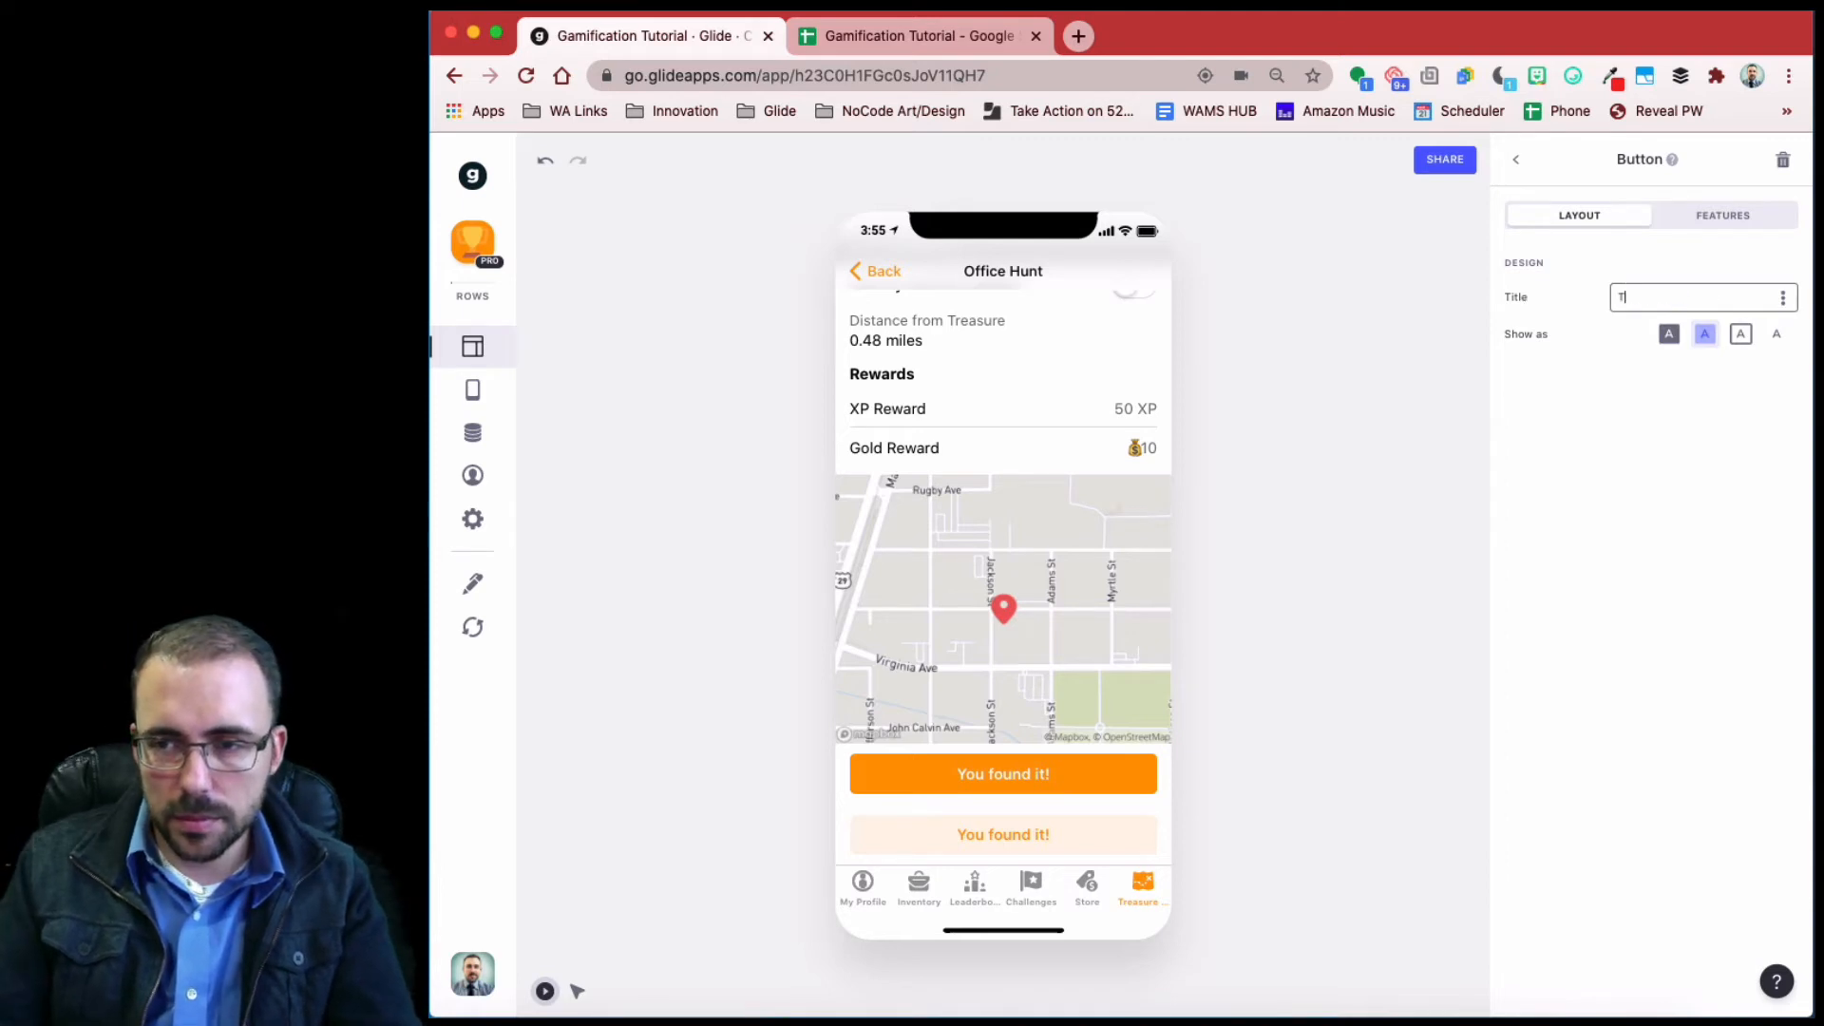
text(hi)
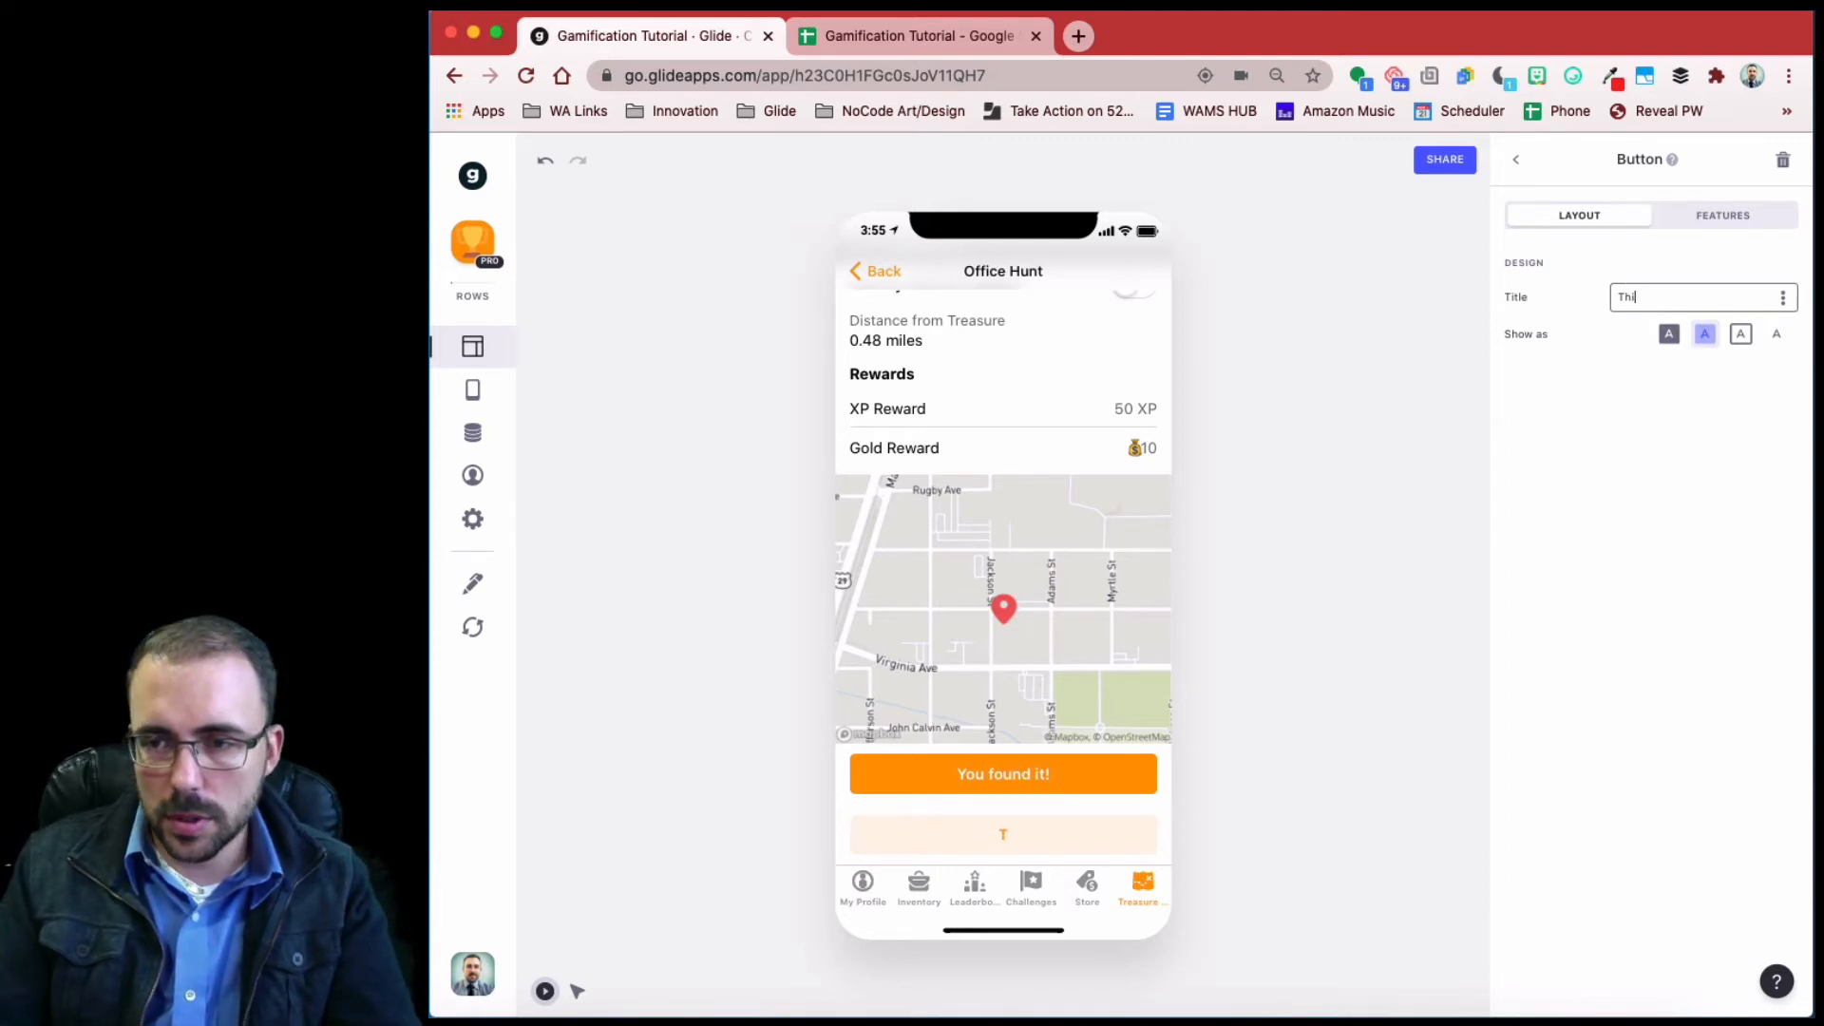
key(BackSpace)
key(BackSpace)
key(BackSpace)
text(You've already found th)
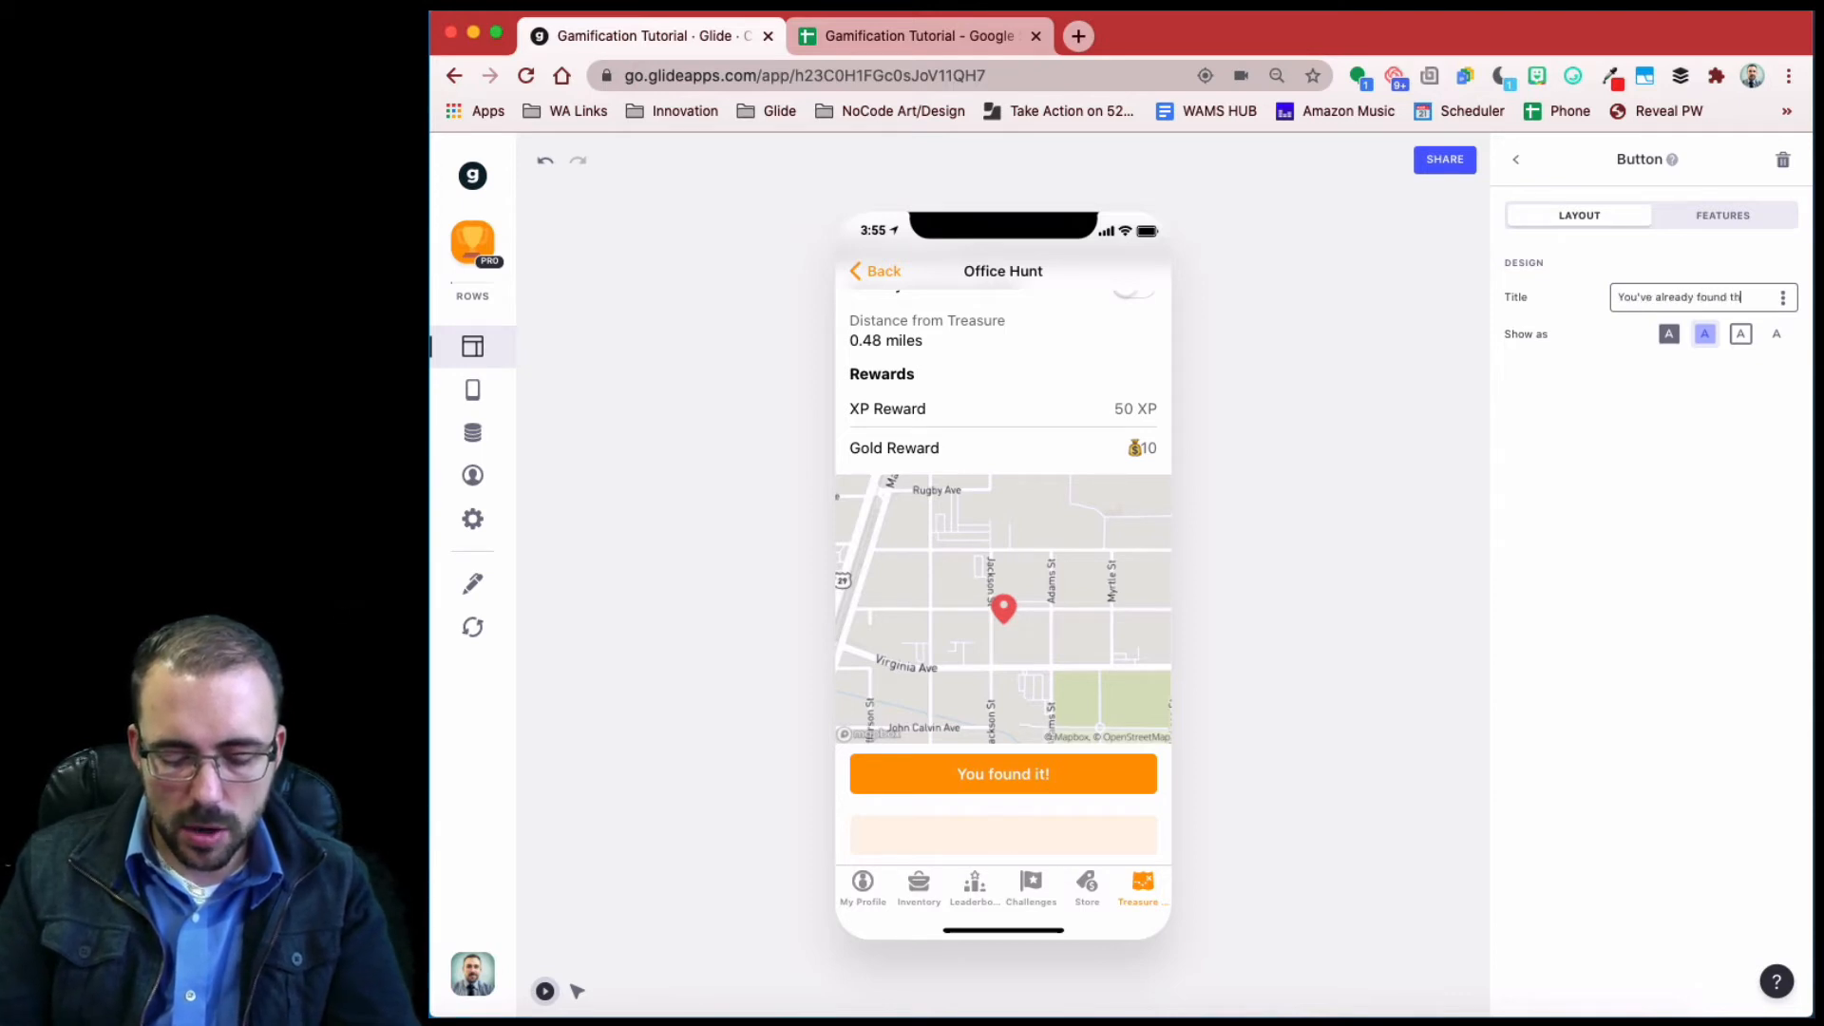
text(is treasure!)
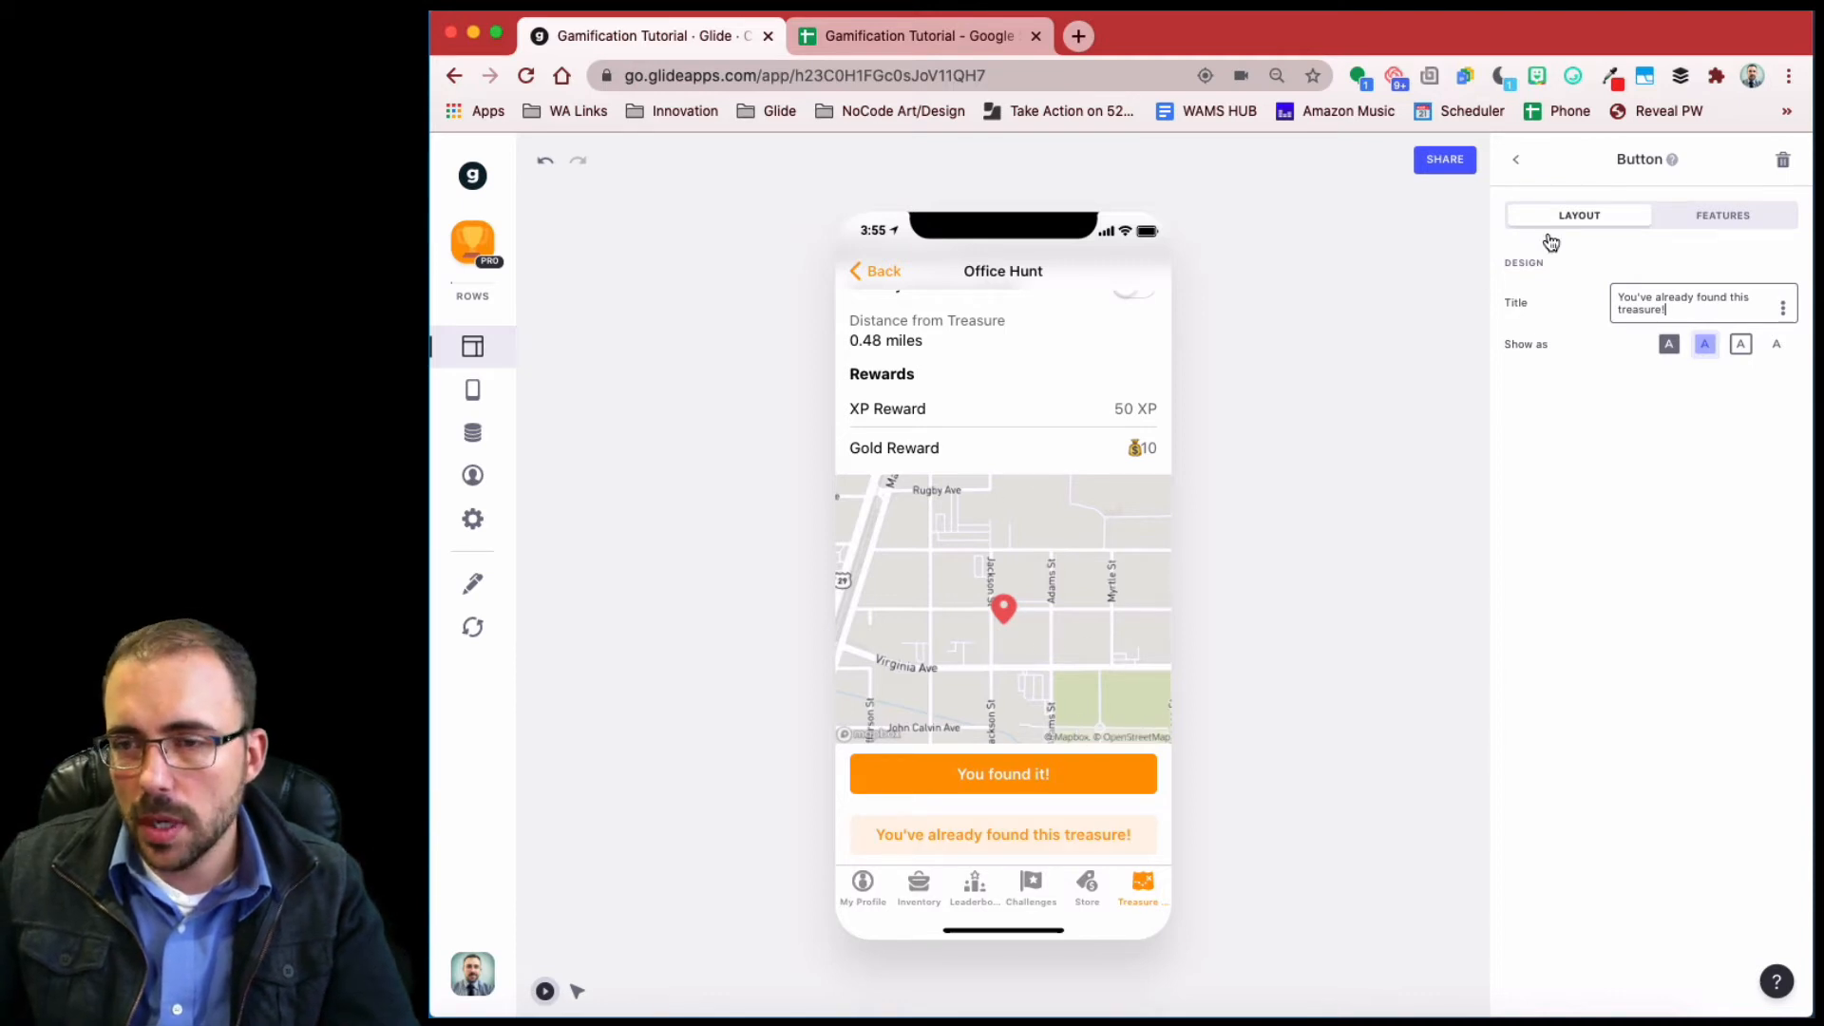
click(1722, 216)
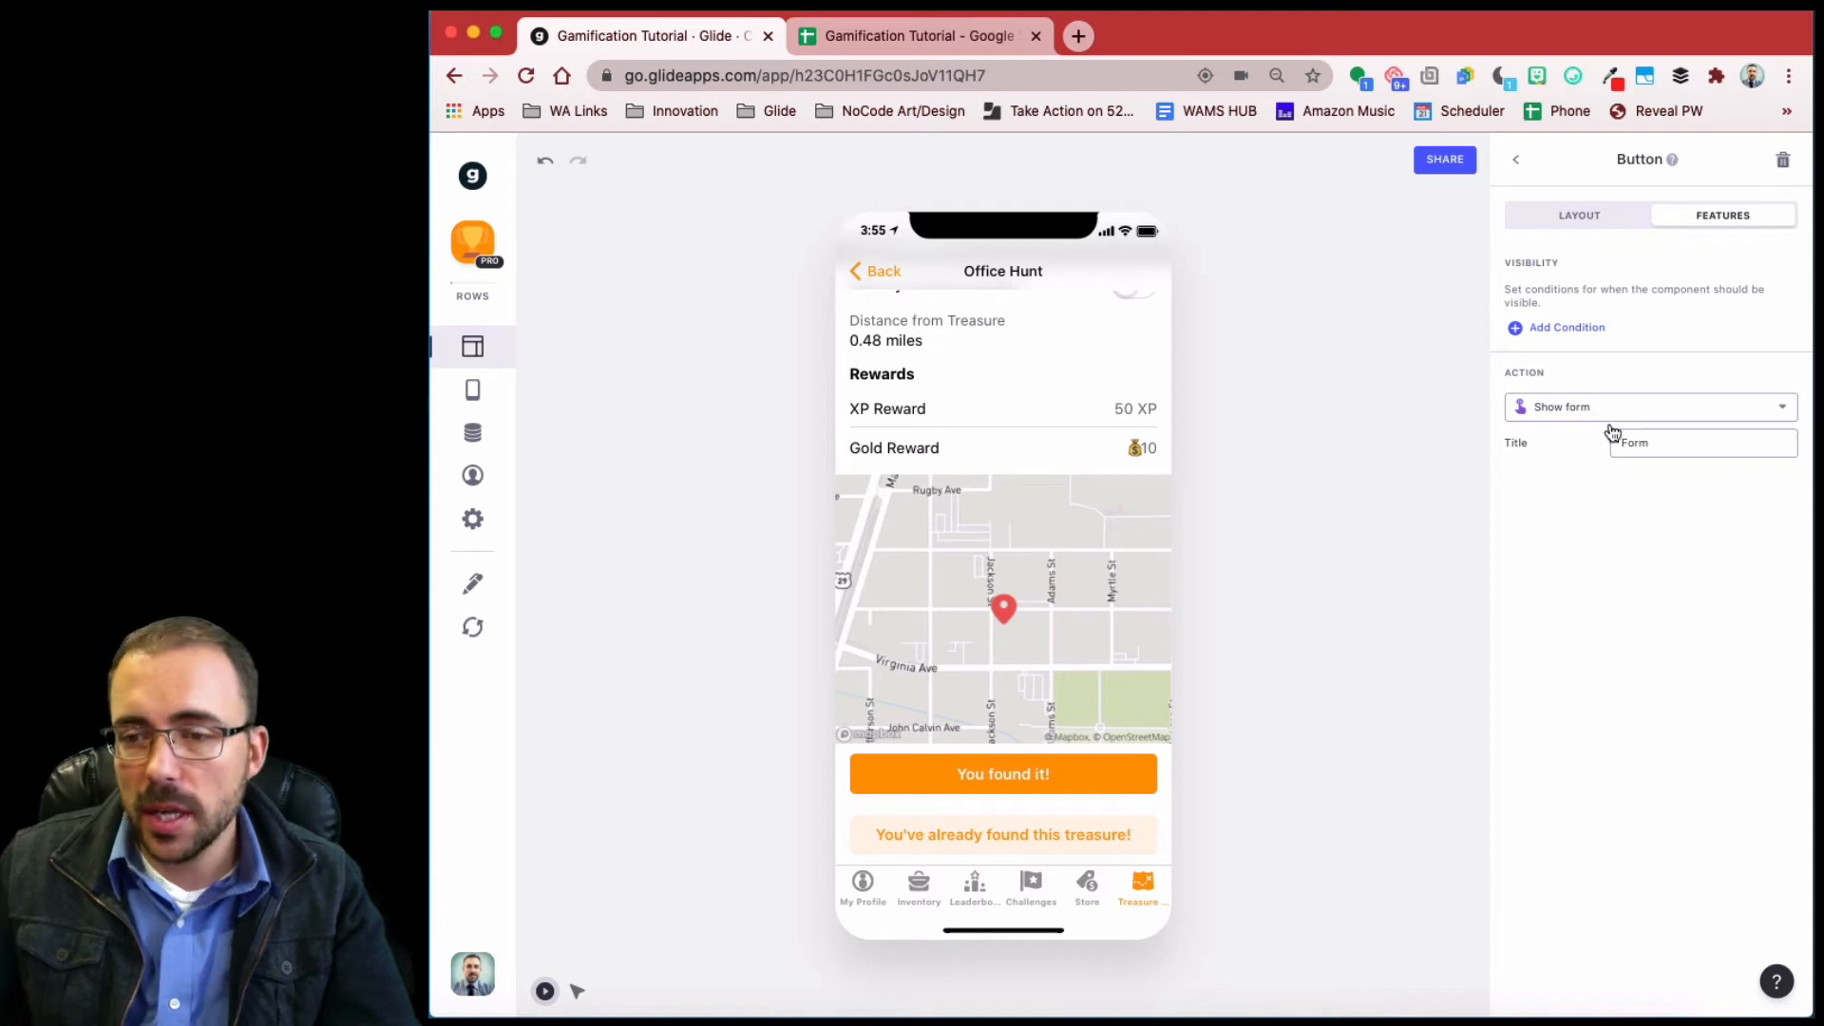
click(1552, 410)
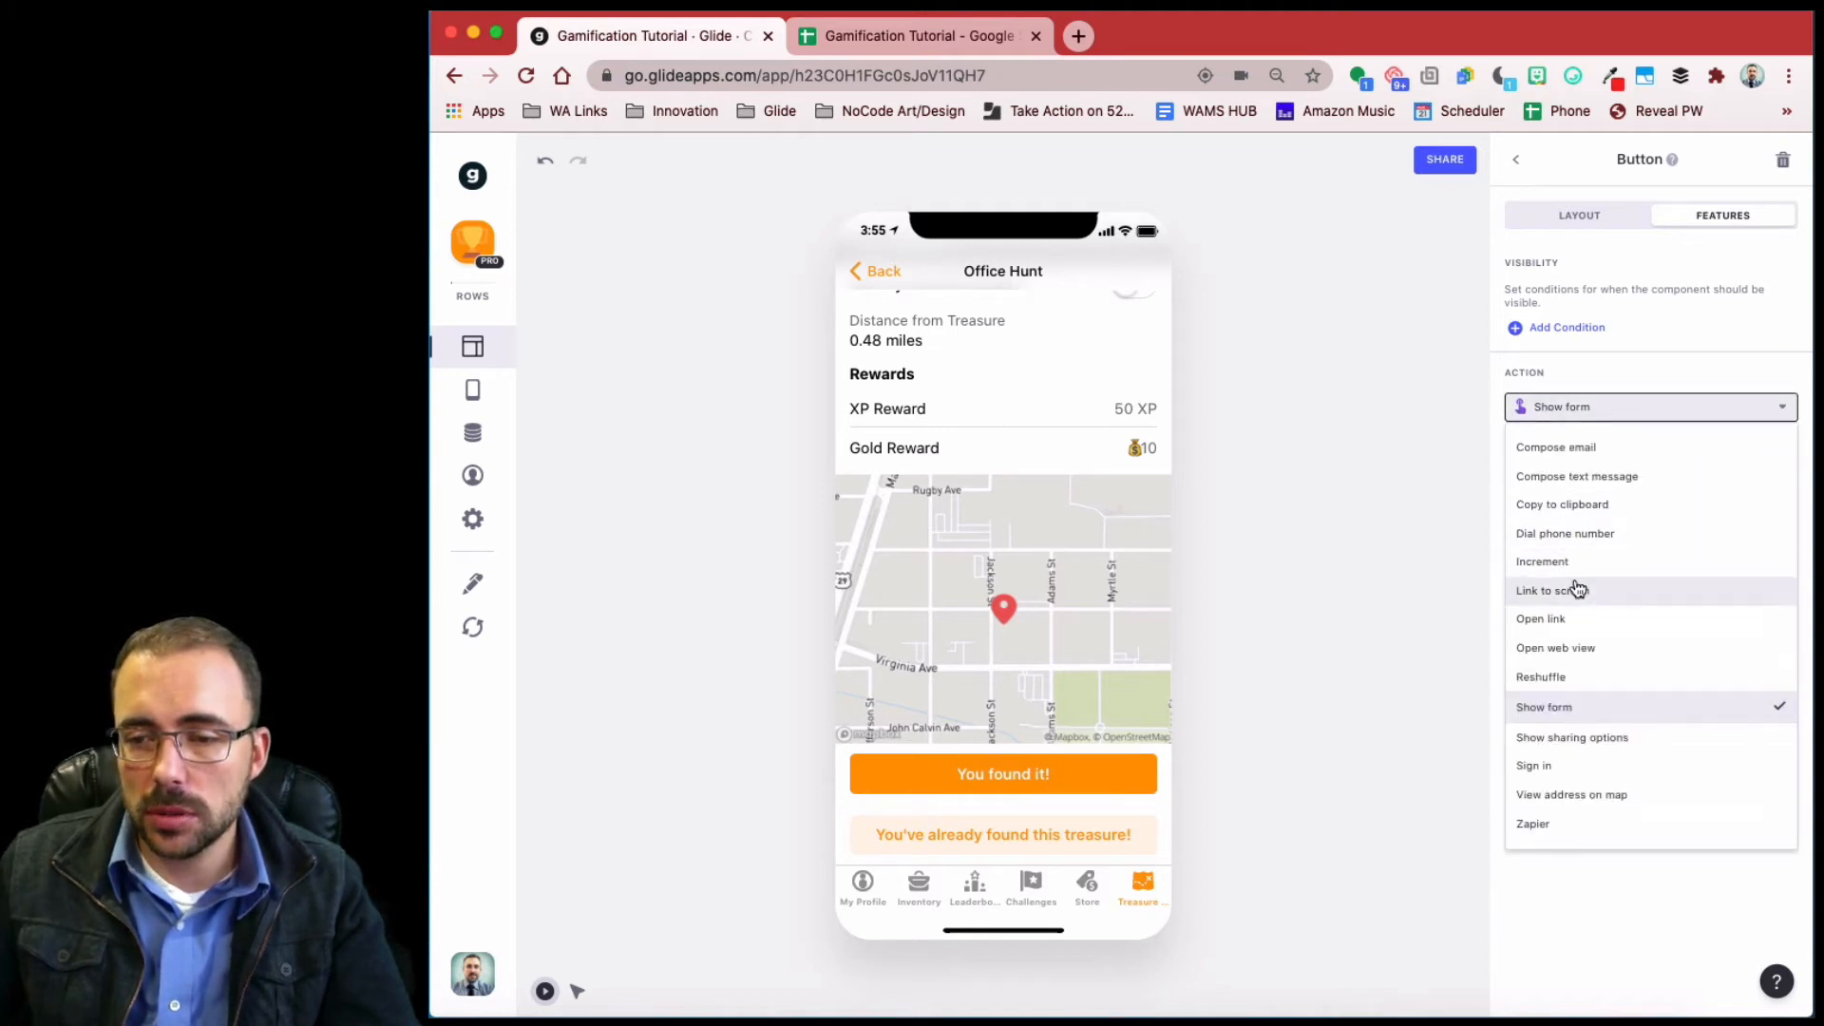
- Set the already-found button's action to Reshuffle, visible only when rel_huntLog is not empty
click(1567, 683)
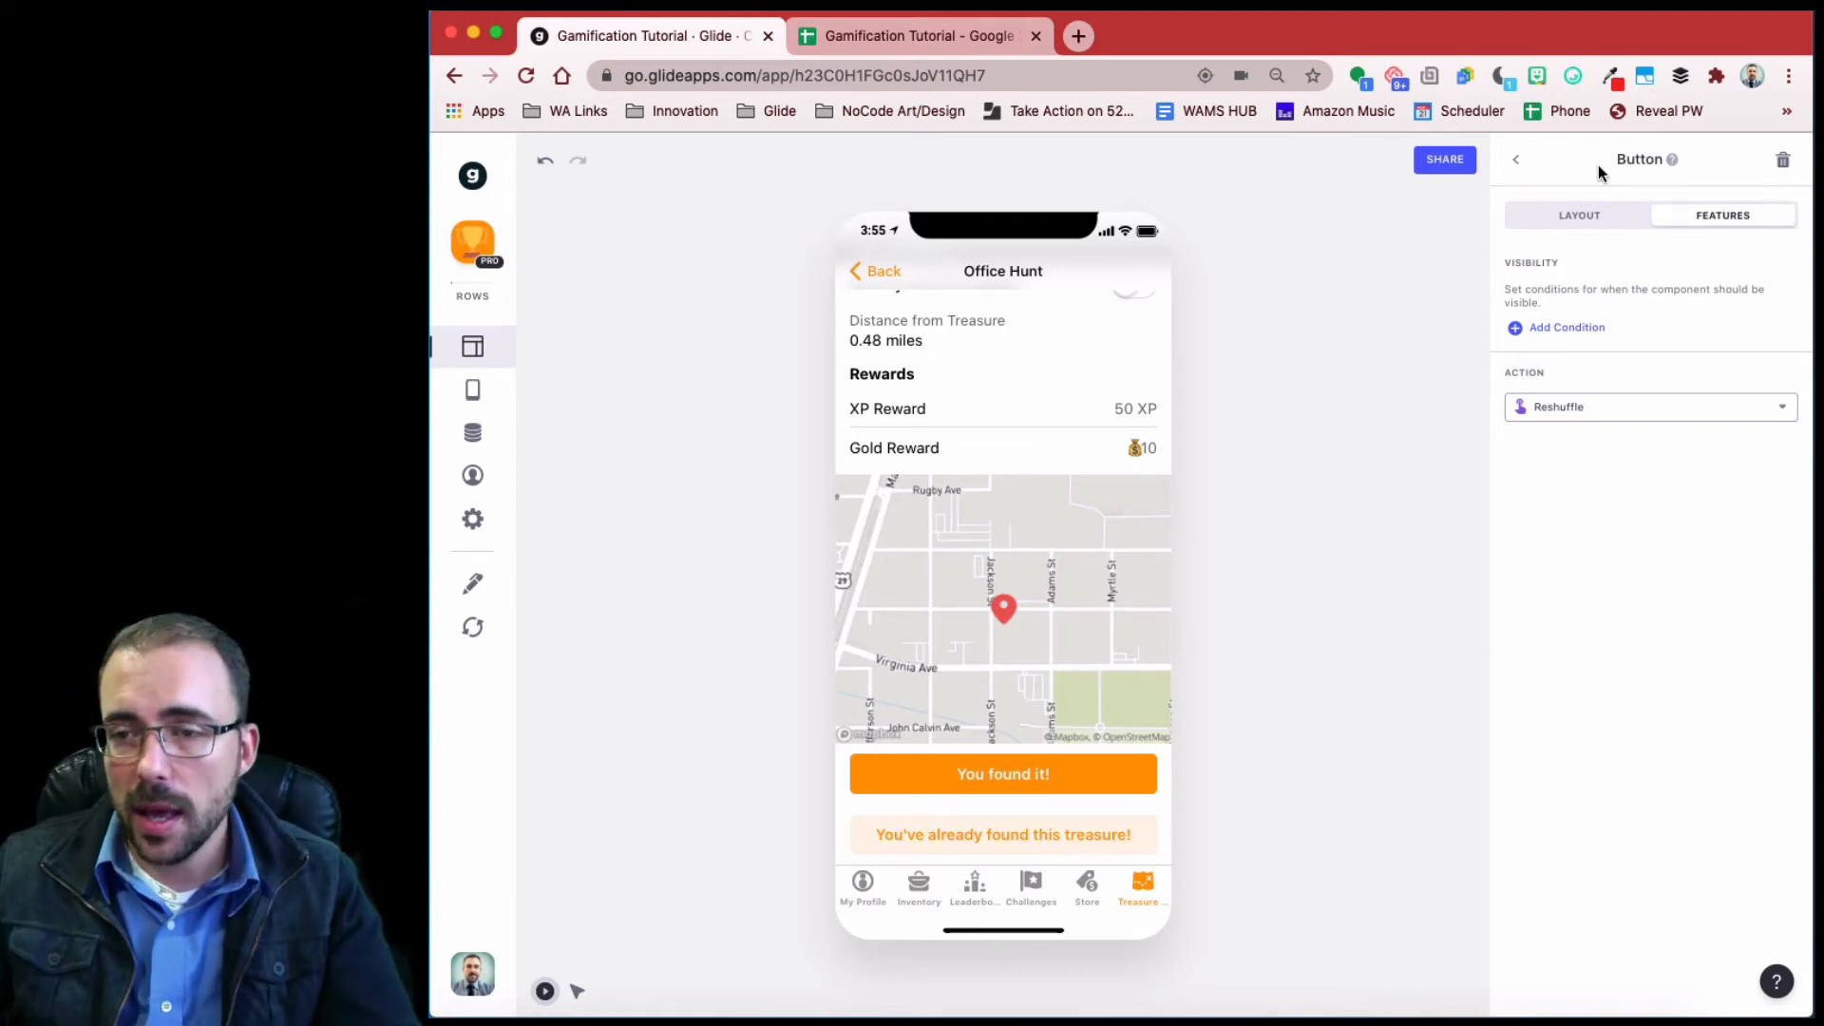
click(1579, 328)
click(1587, 319)
scroll(1612, 703, down, 3)
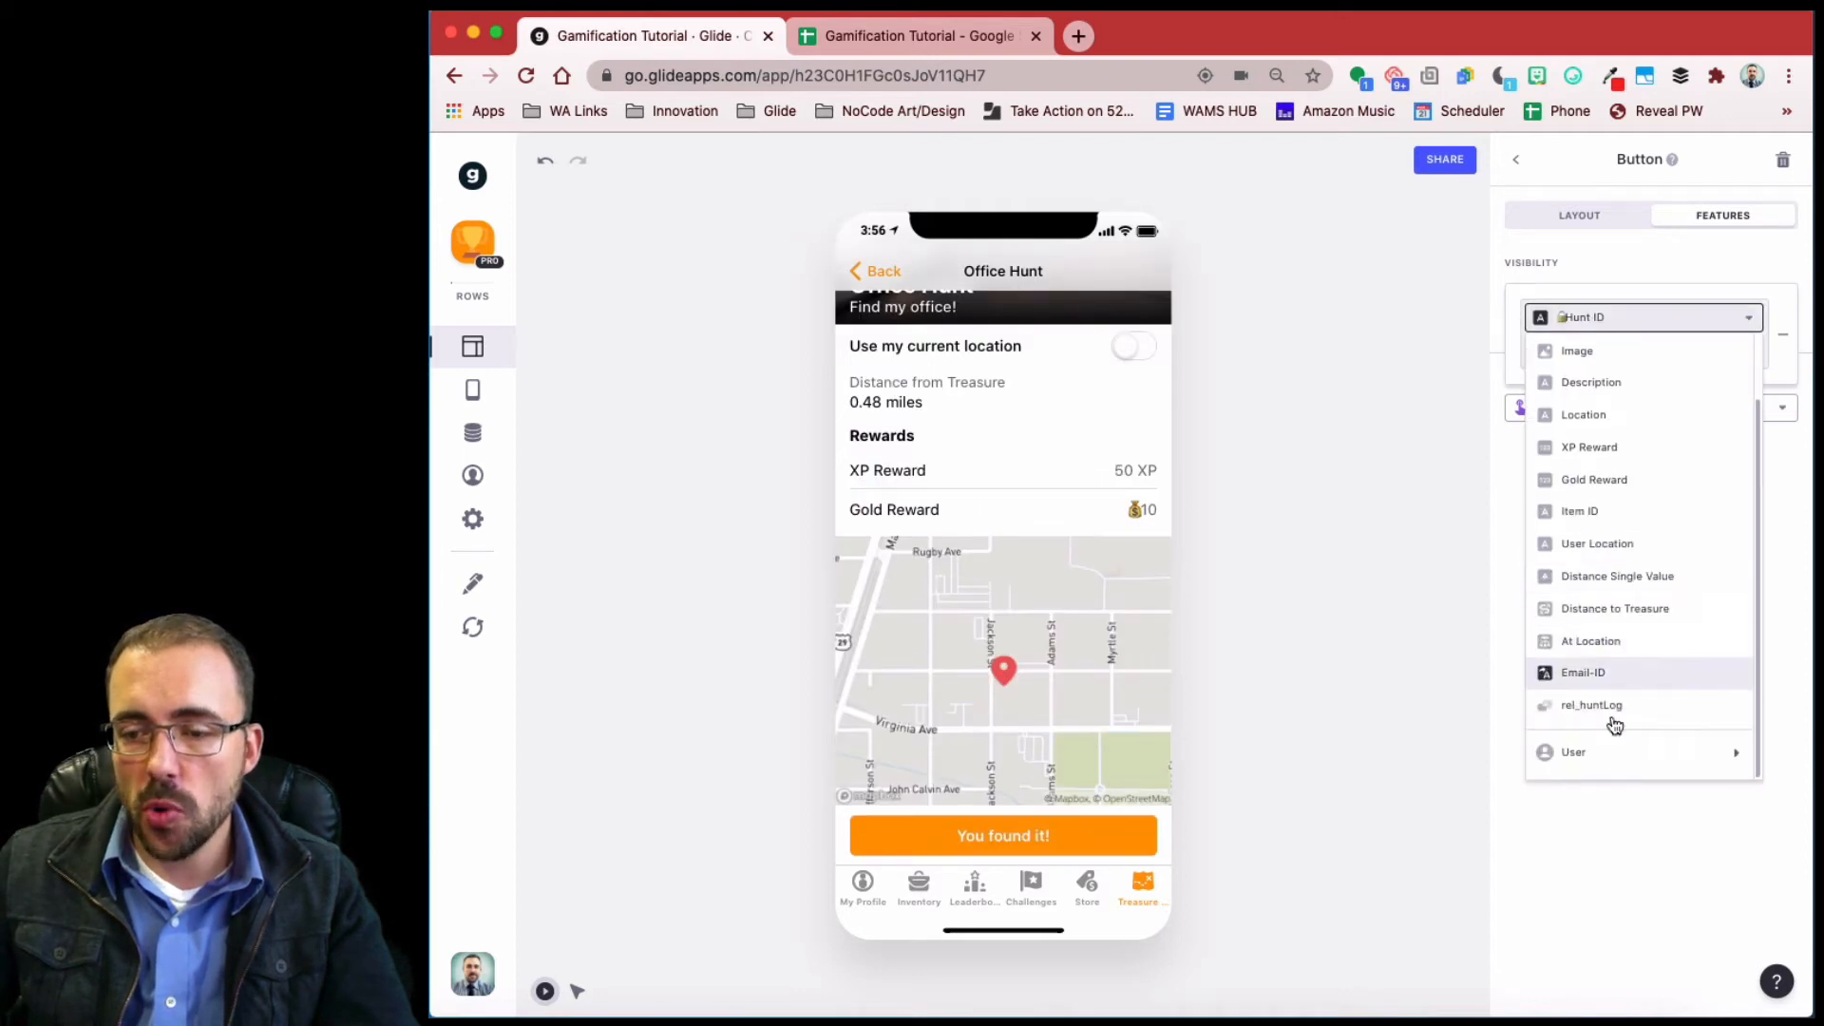
click(1599, 708)
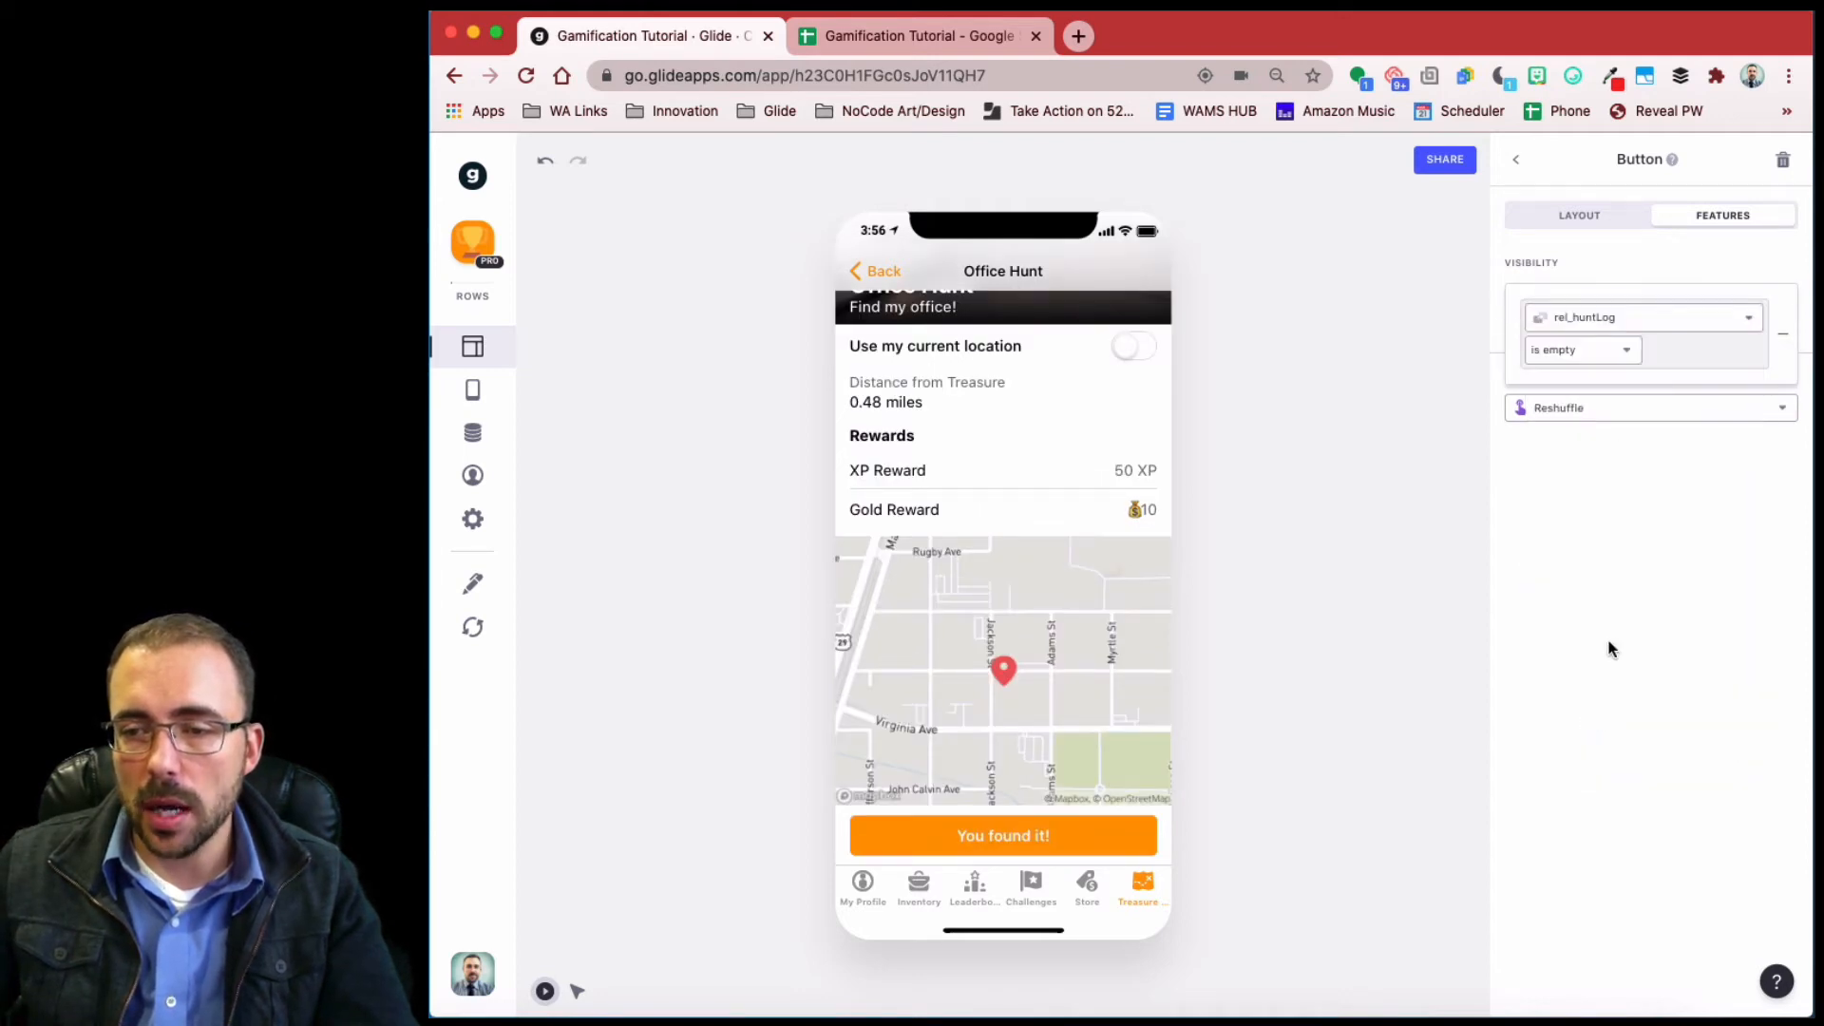
click(1593, 364)
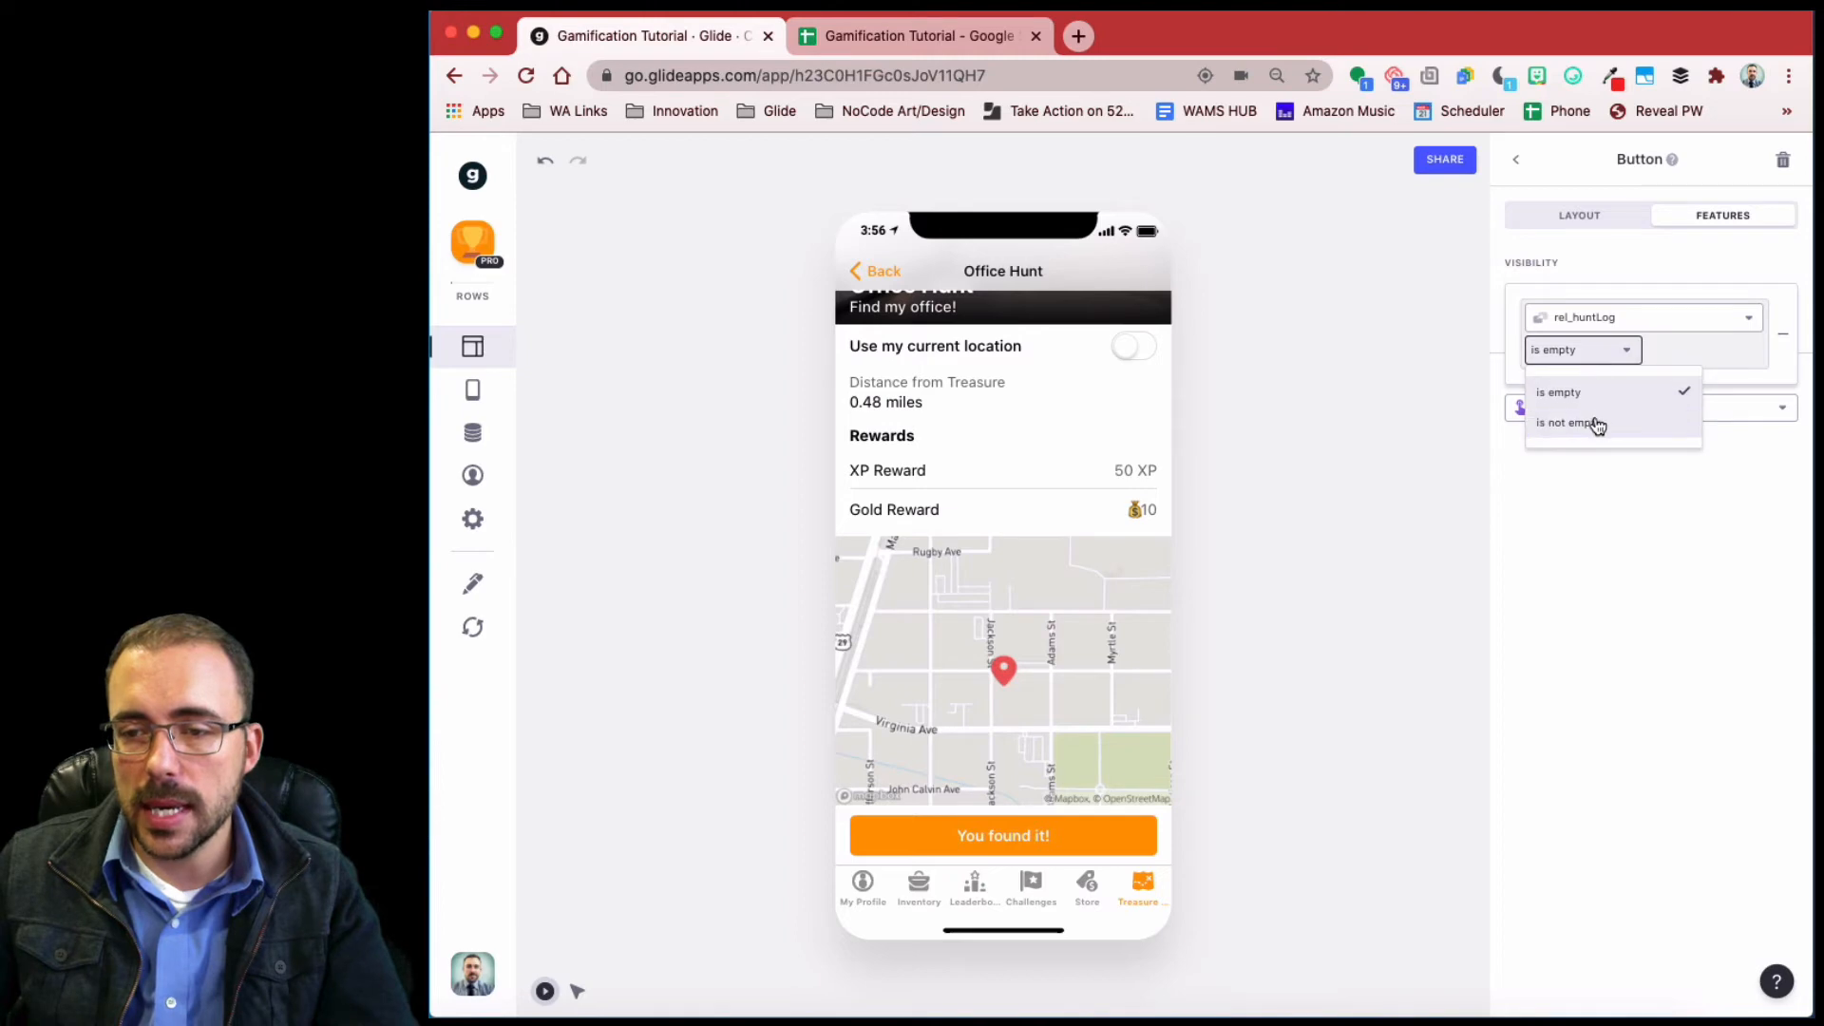
click(1594, 423)
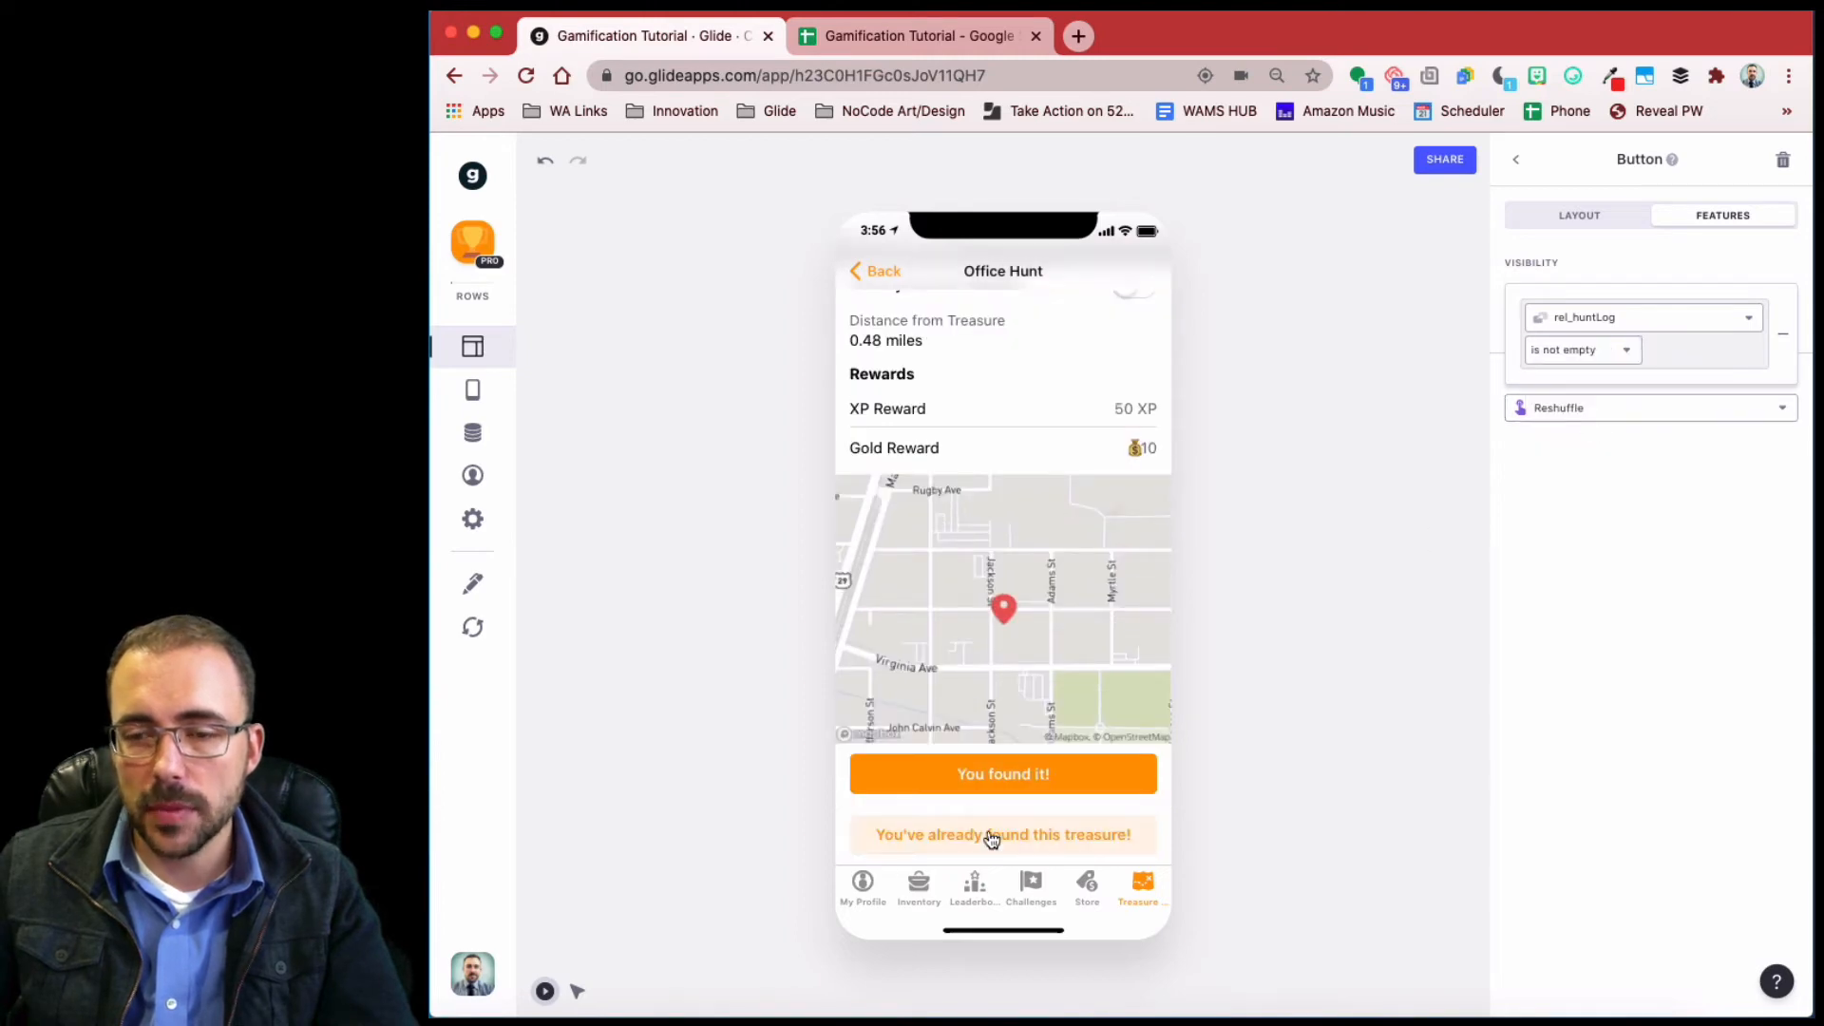
- Make the You found it! form button visible only when rel_huntLog is empty
click(1515, 159)
click(1623, 605)
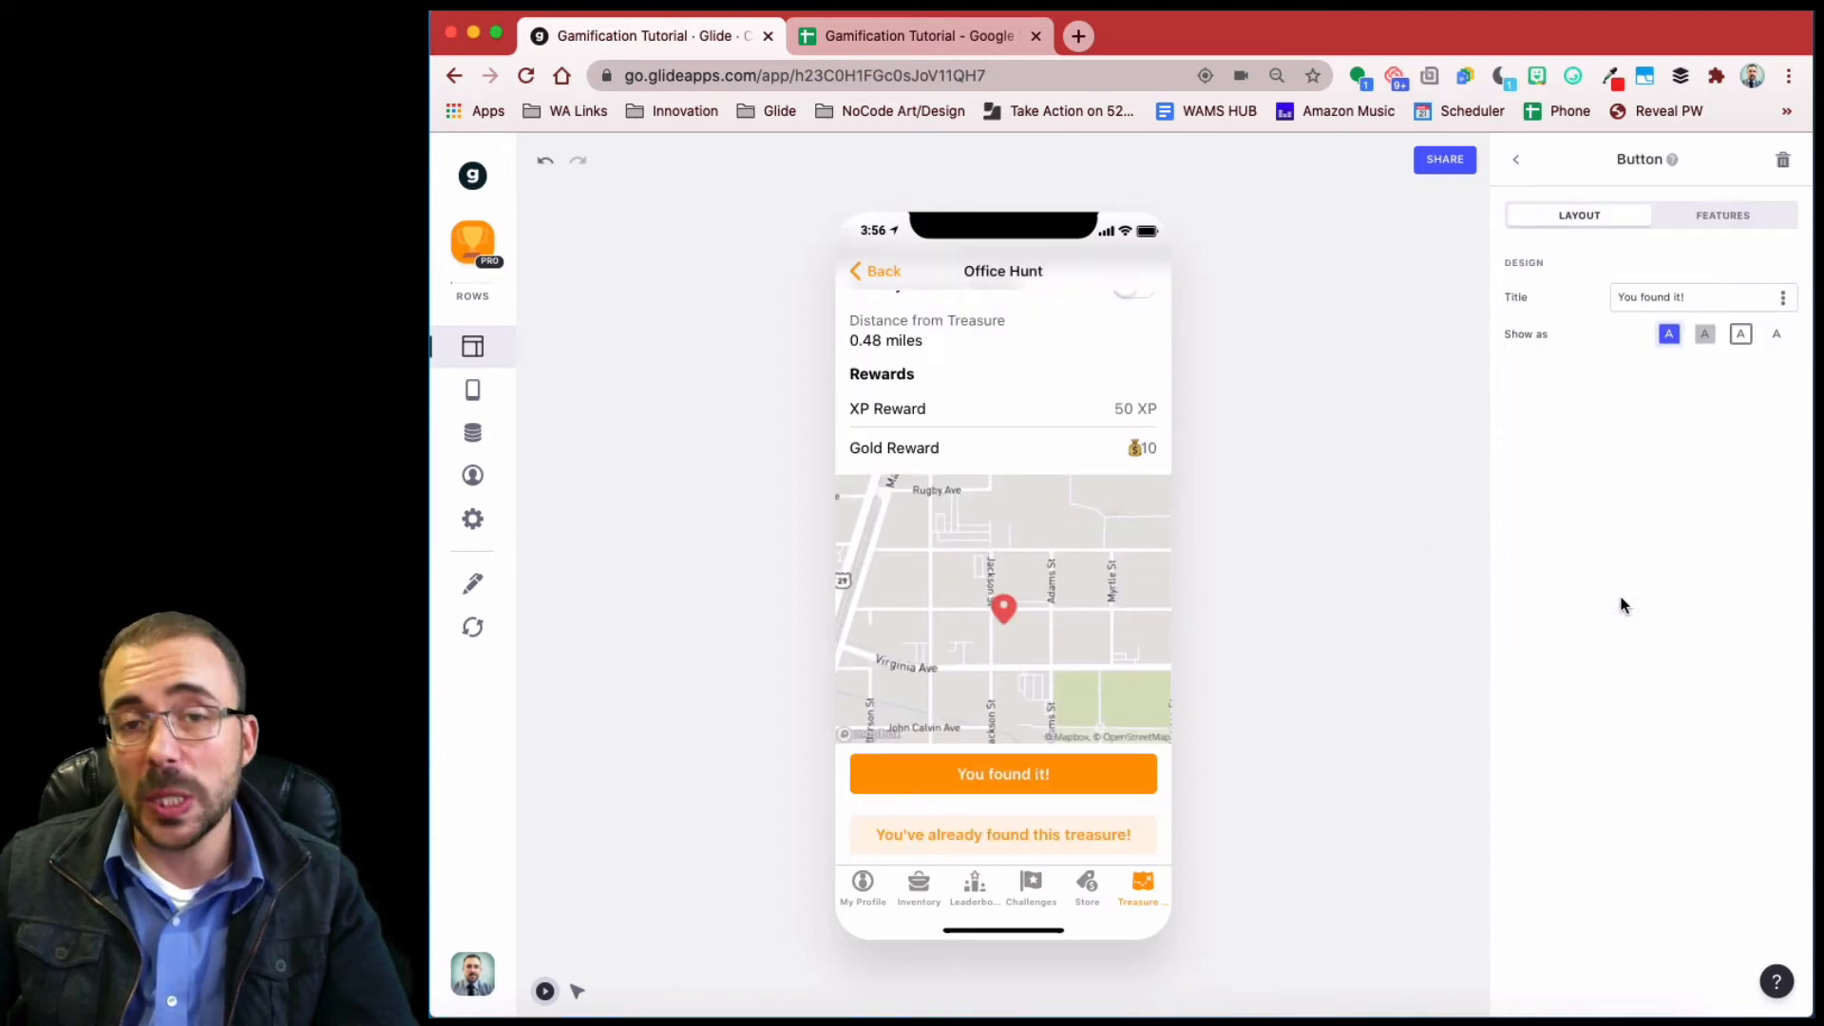
click(1718, 217)
click(1591, 332)
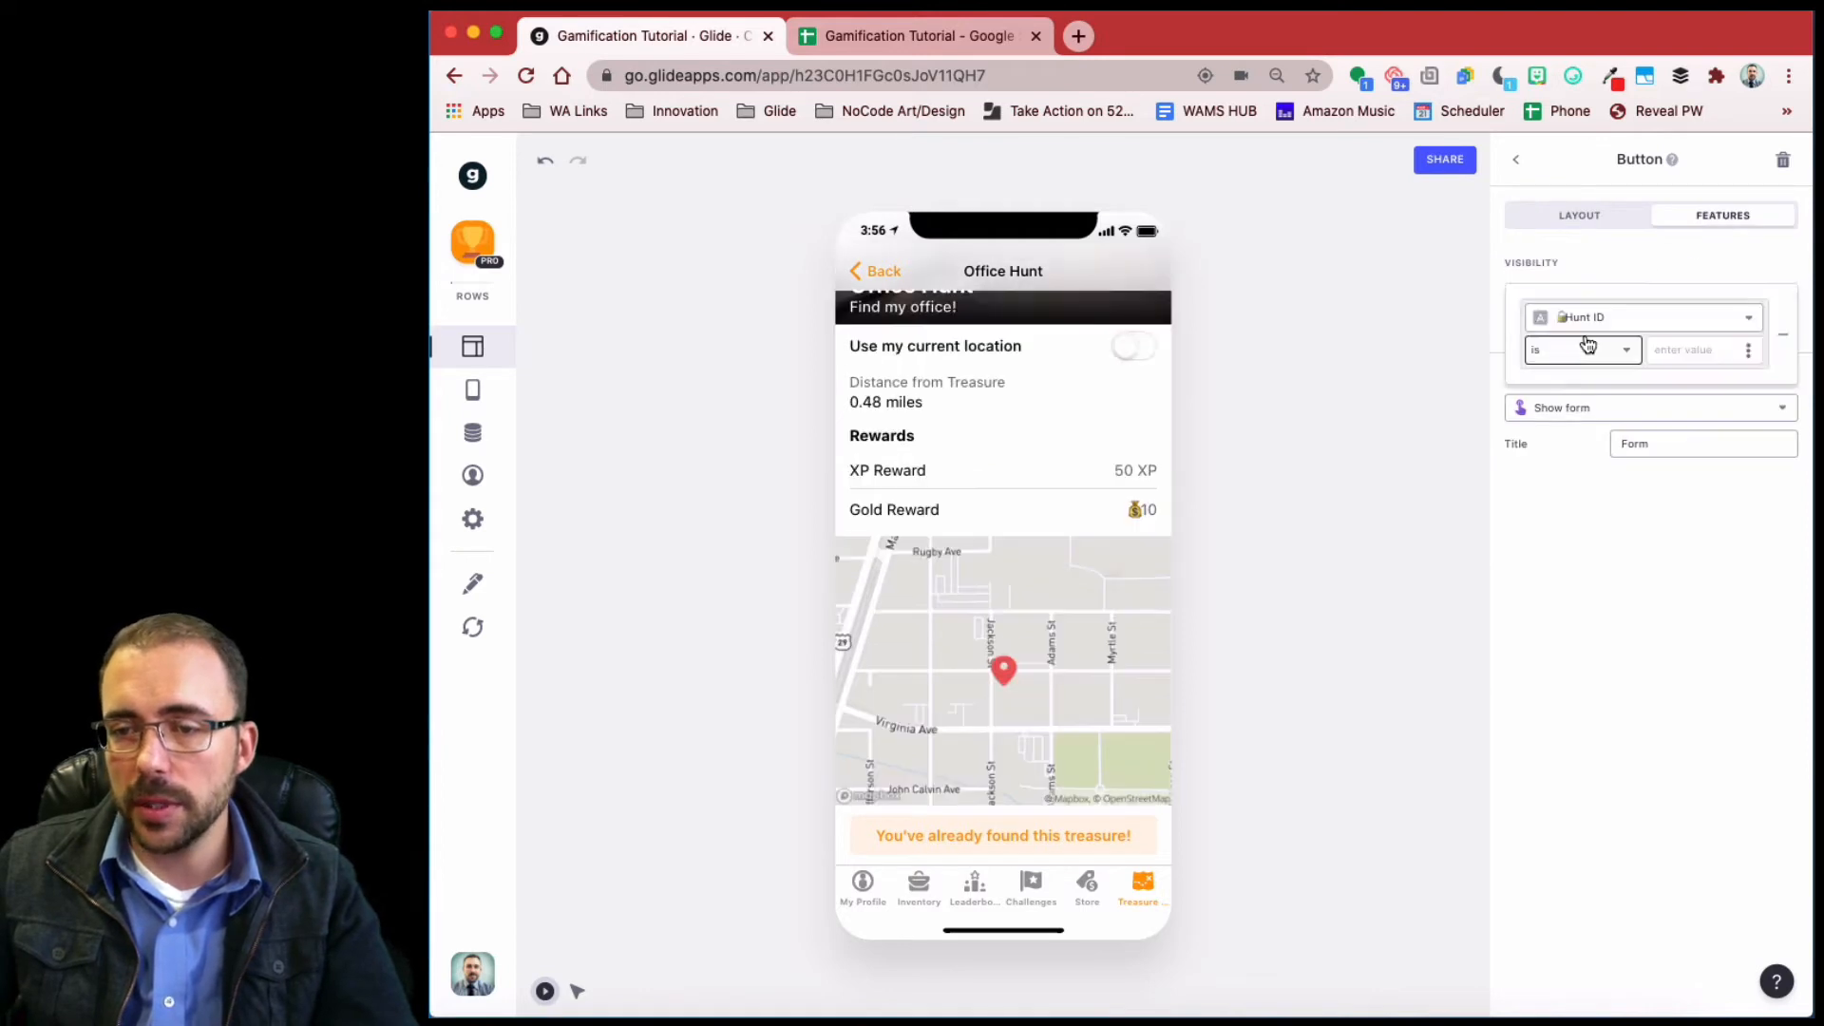
click(1605, 318)
scroll(1620, 670, down, 2)
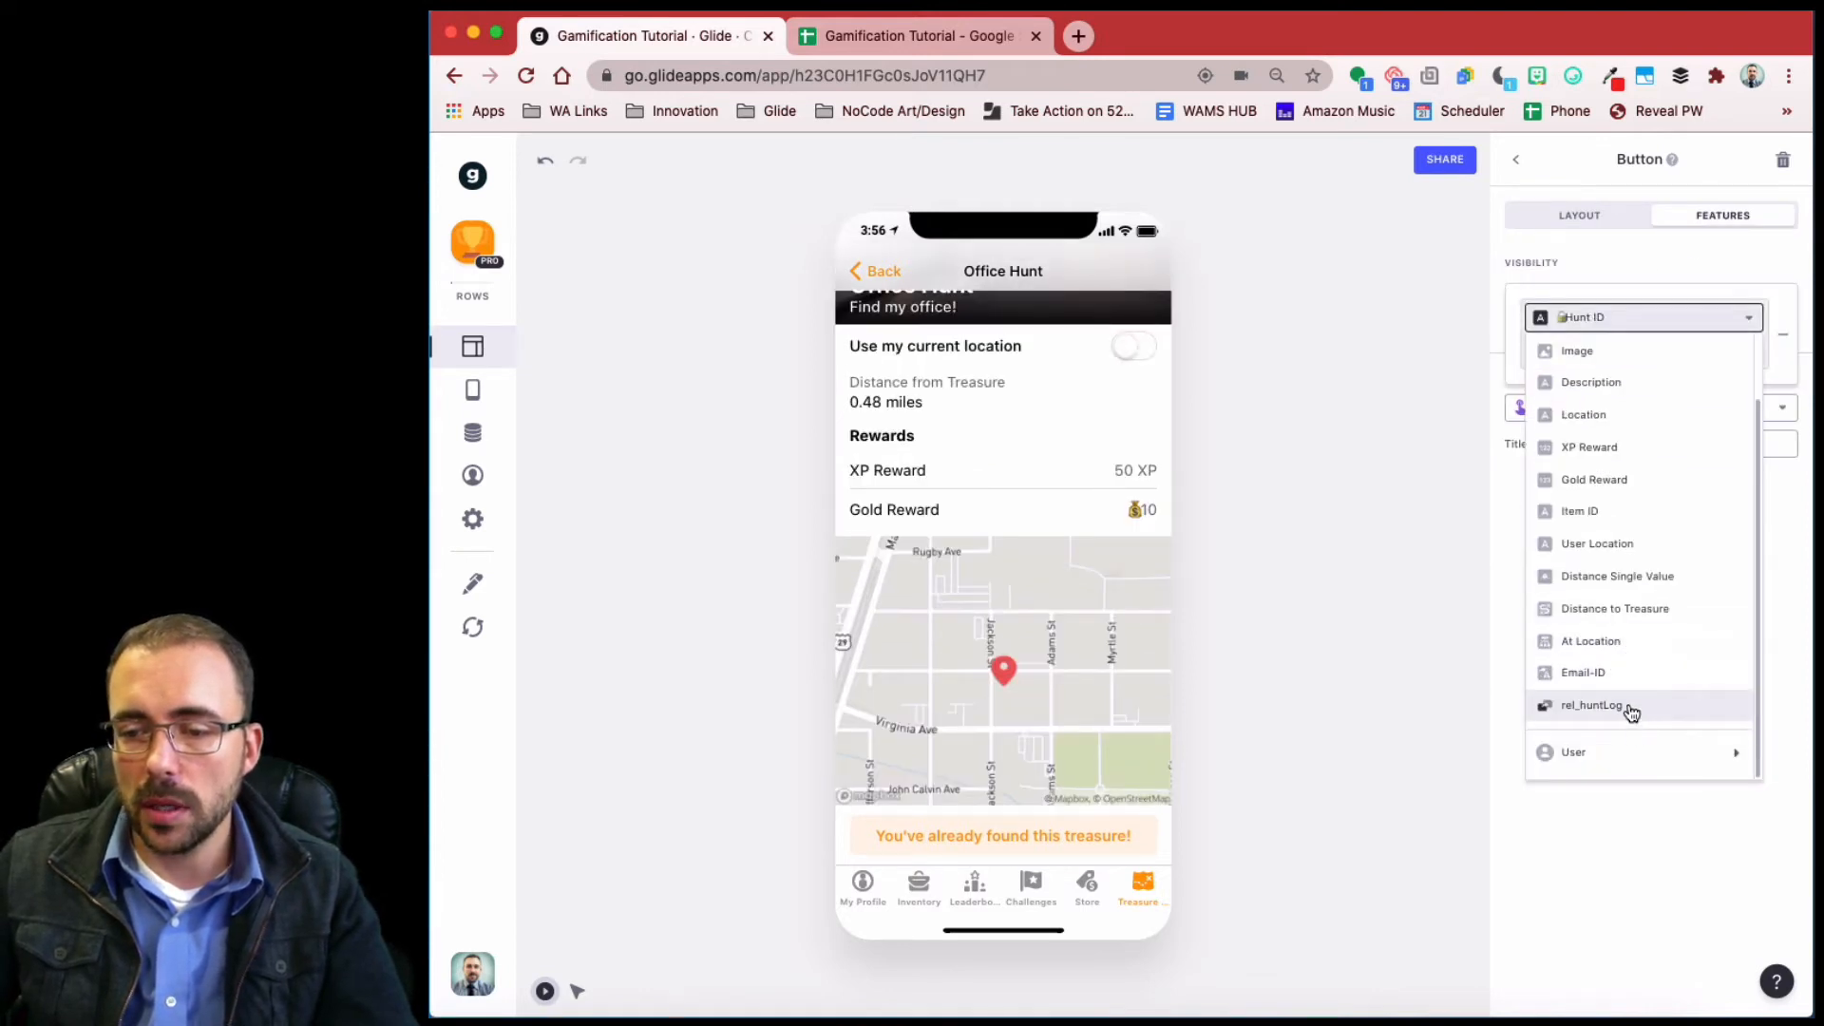
click(1626, 703)
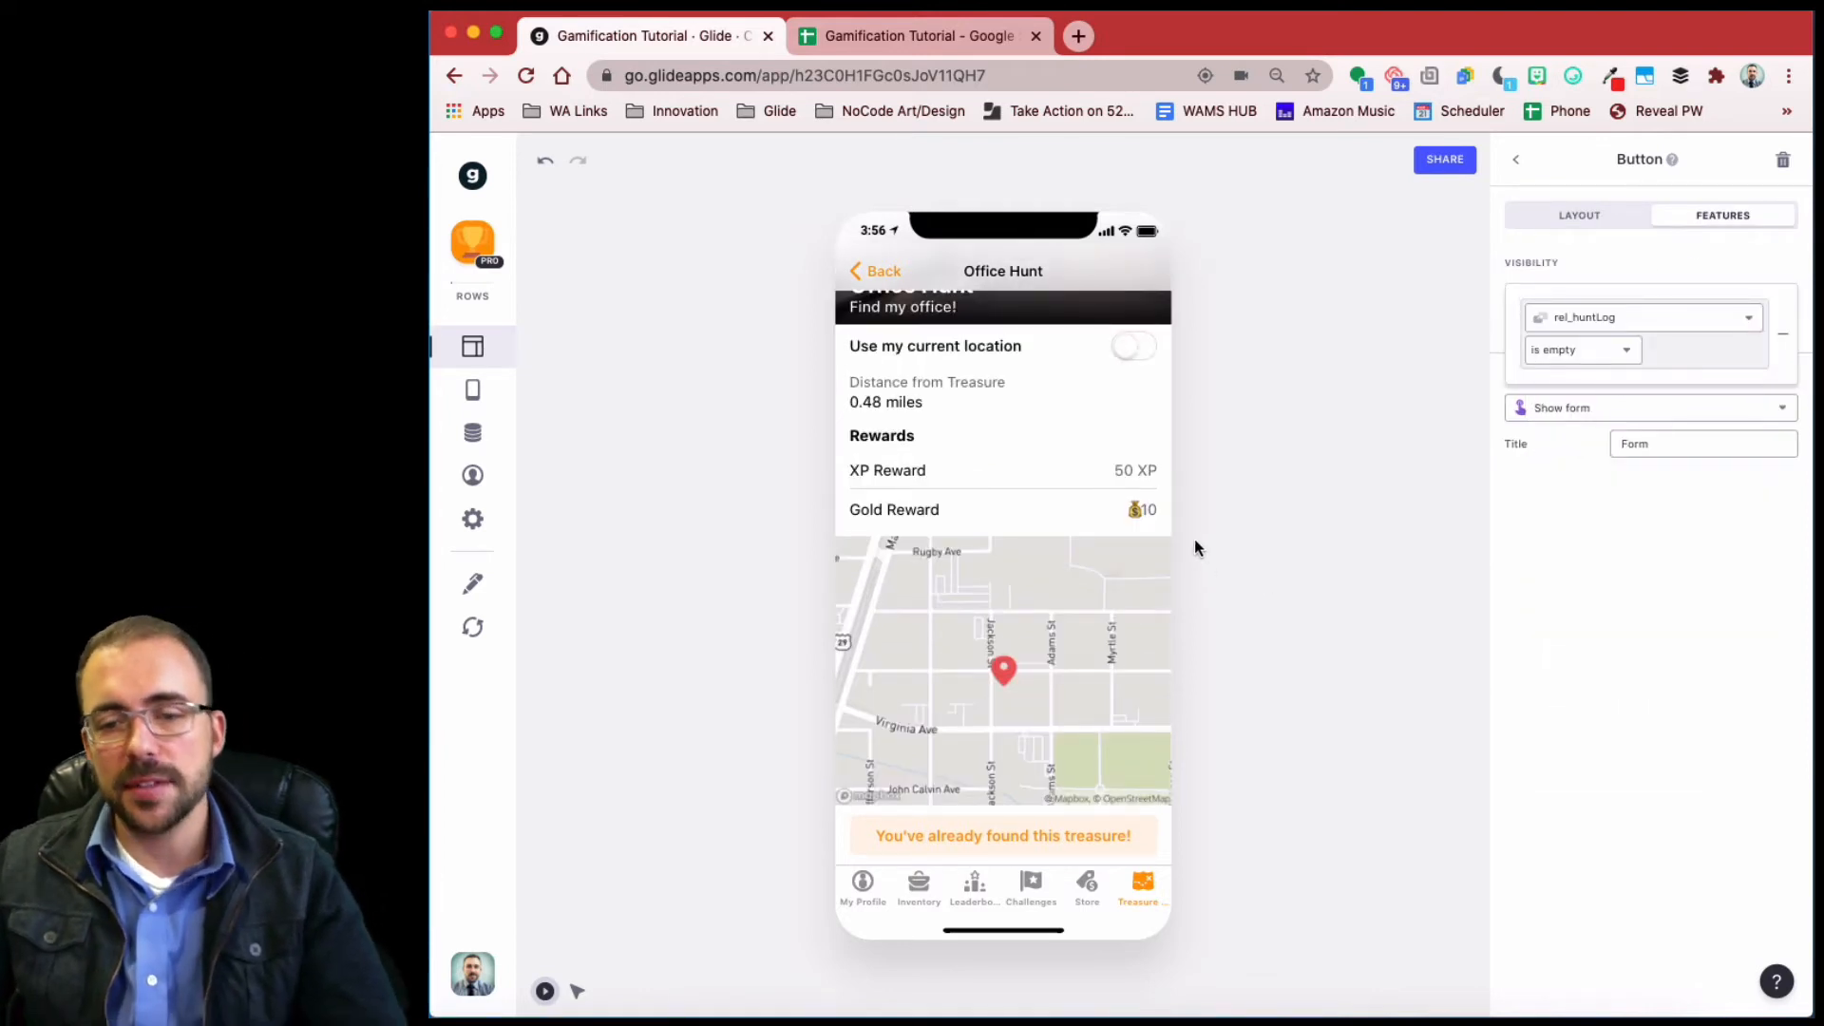
click(1040, 843)
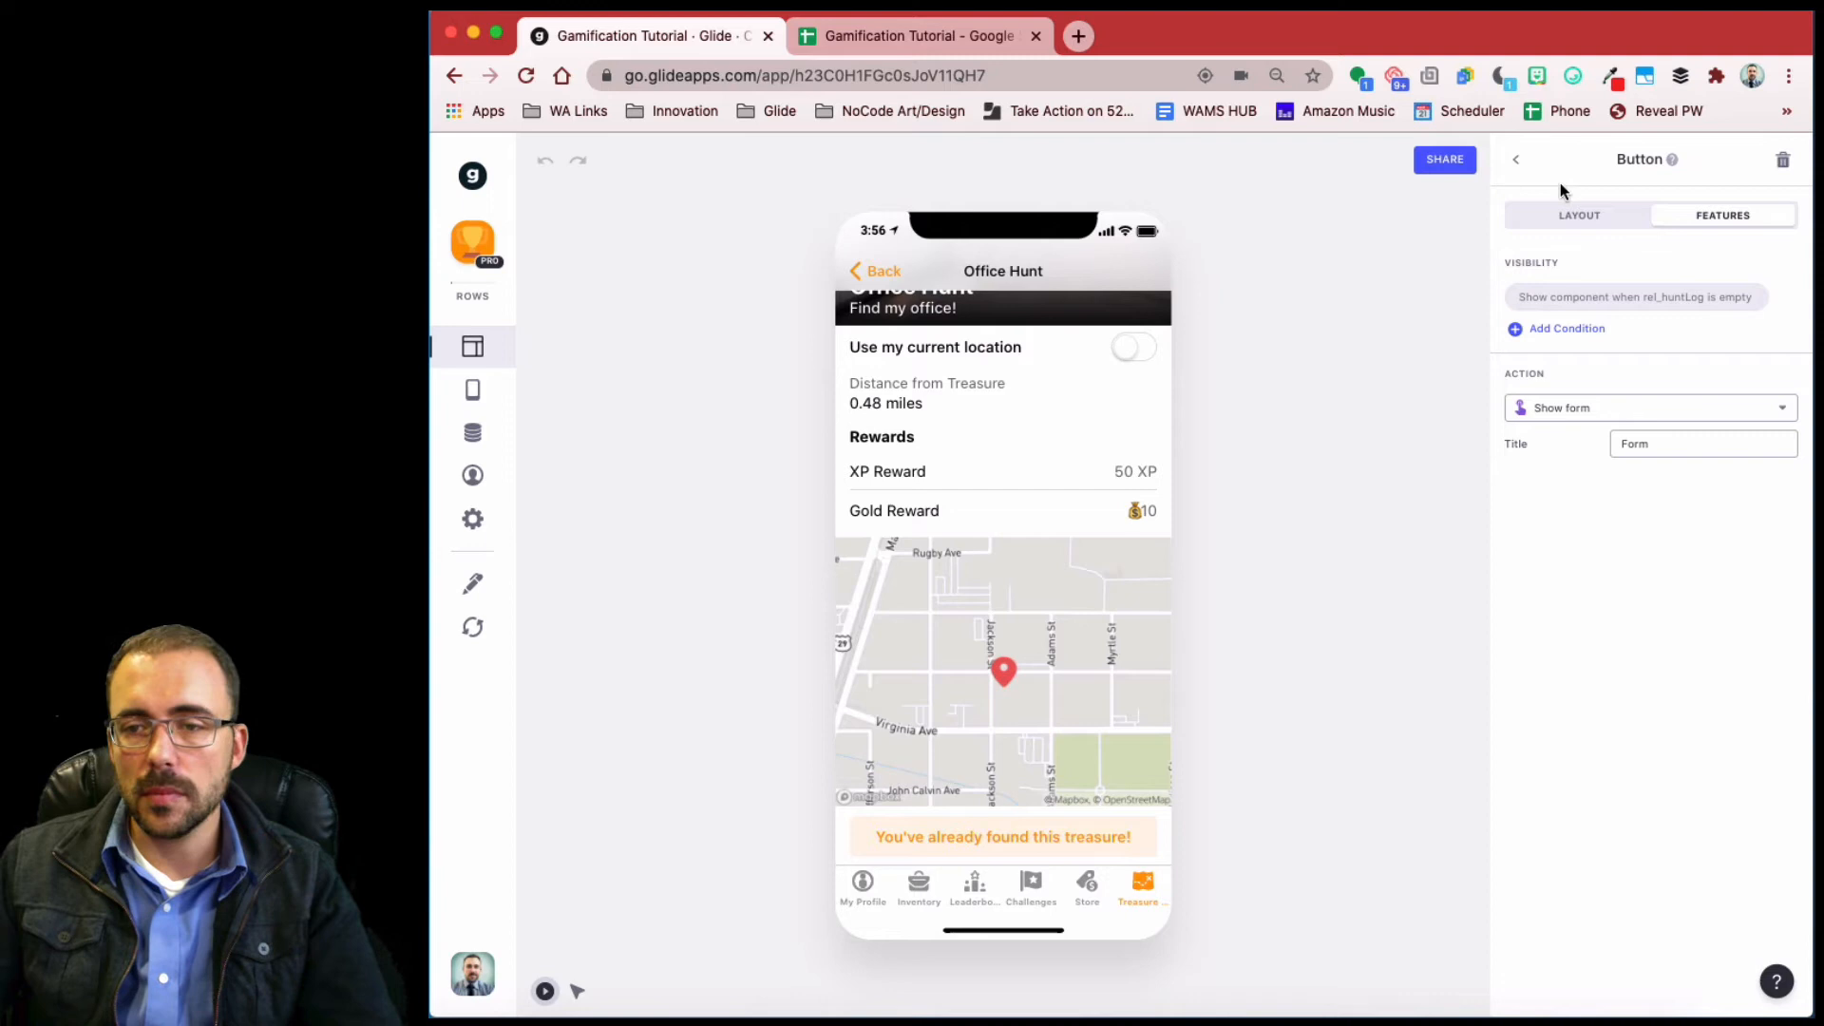
- Move the form button and the prompt button to just below the title, then check the preview
click(1516, 160)
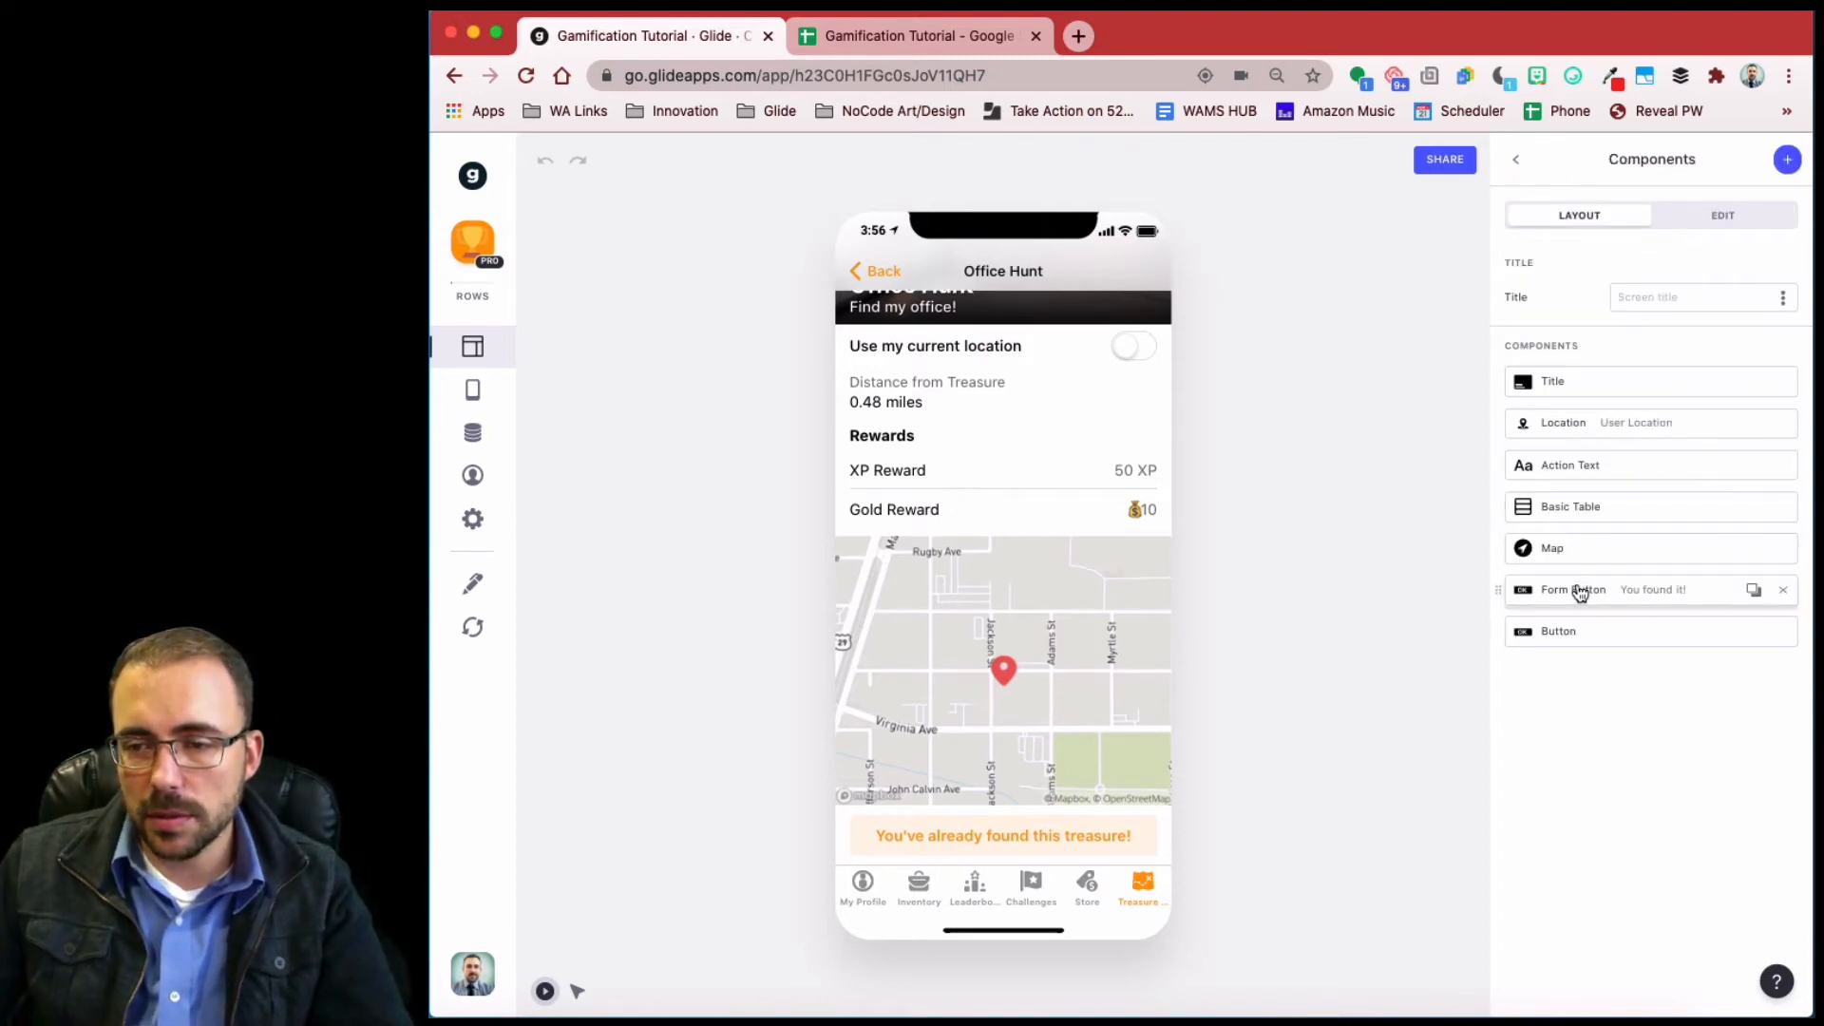
drag(1578, 592, 1574, 427)
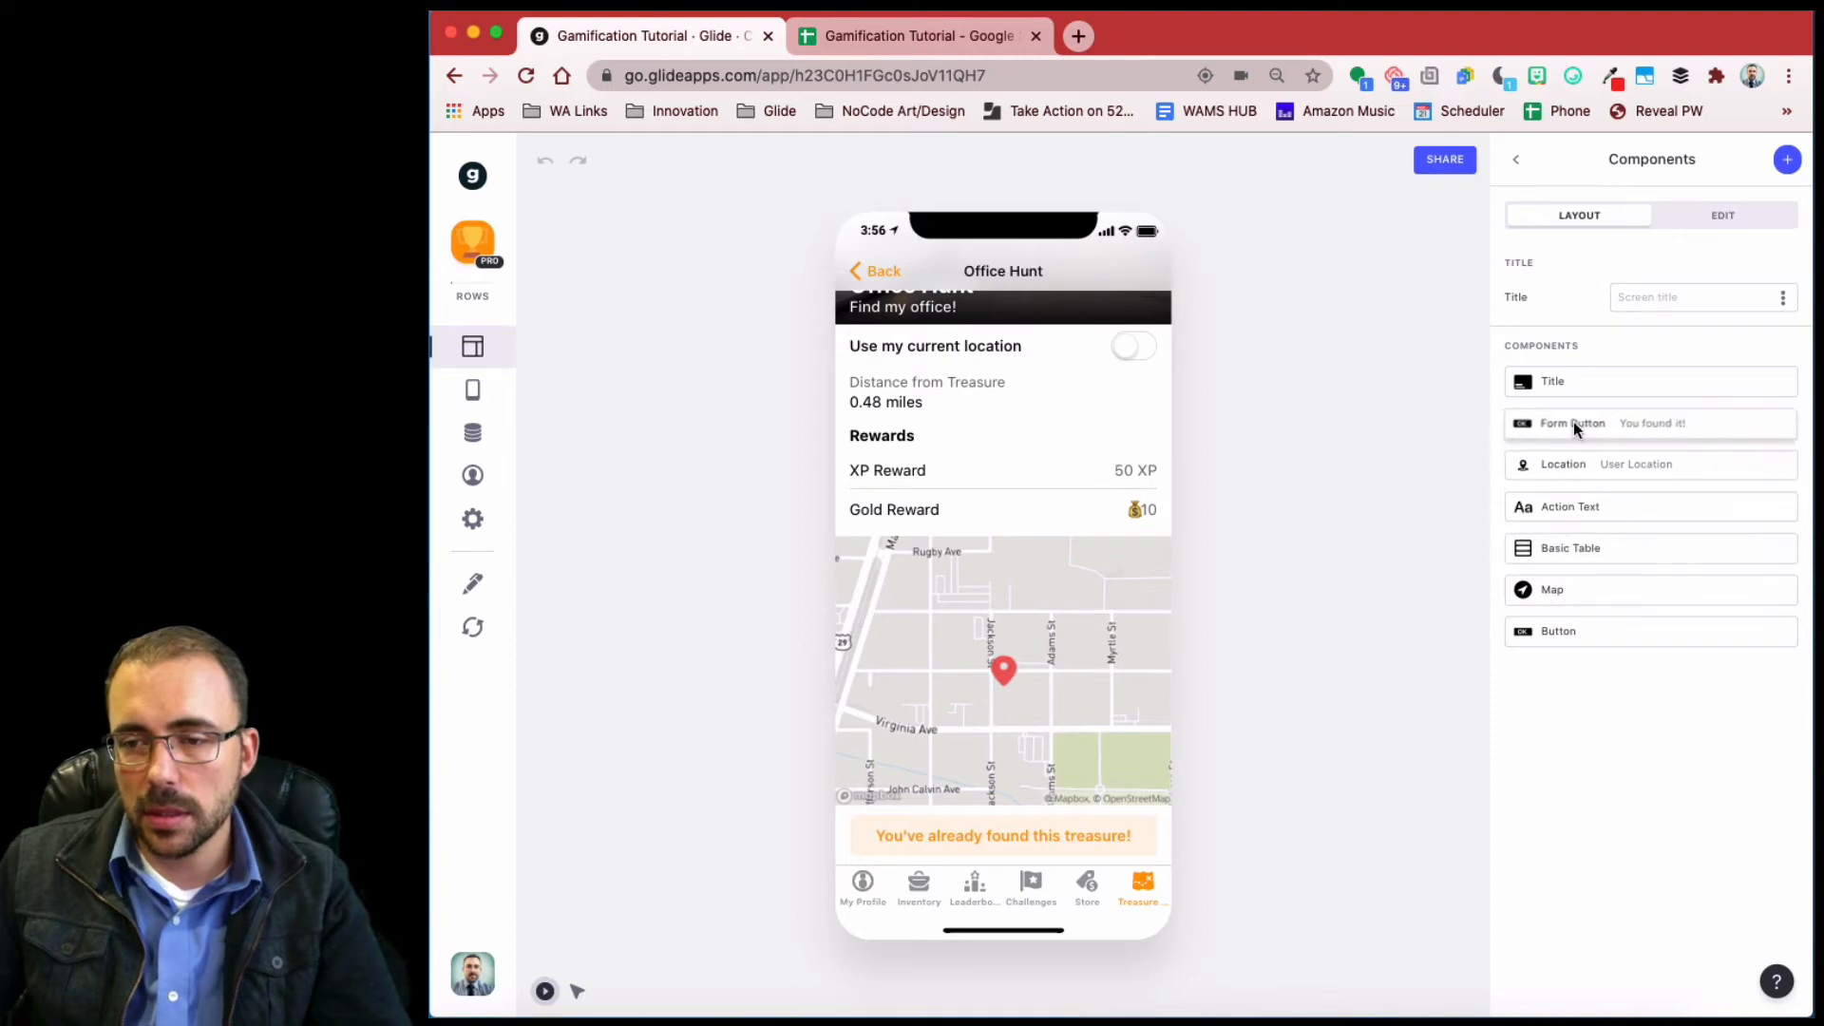
drag(1579, 638, 1600, 452)
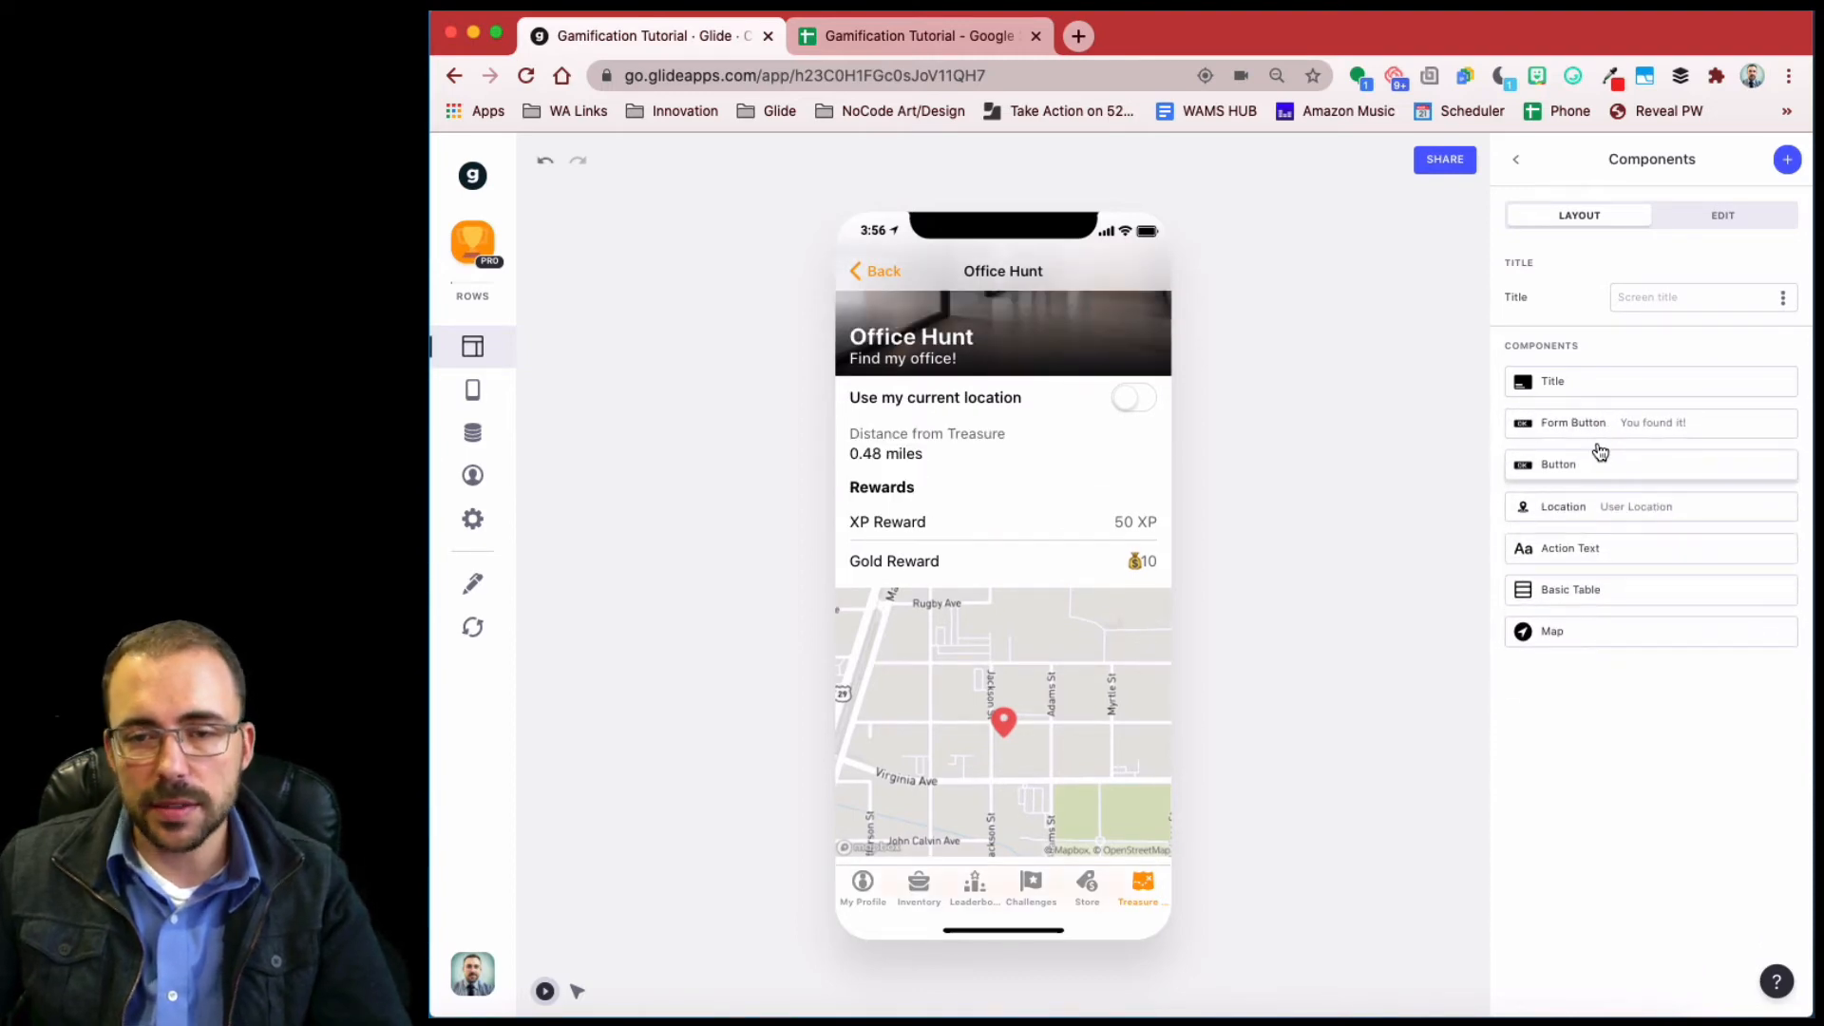
scroll(1056, 689, up, 1)
scroll(1057, 733, down, 2)
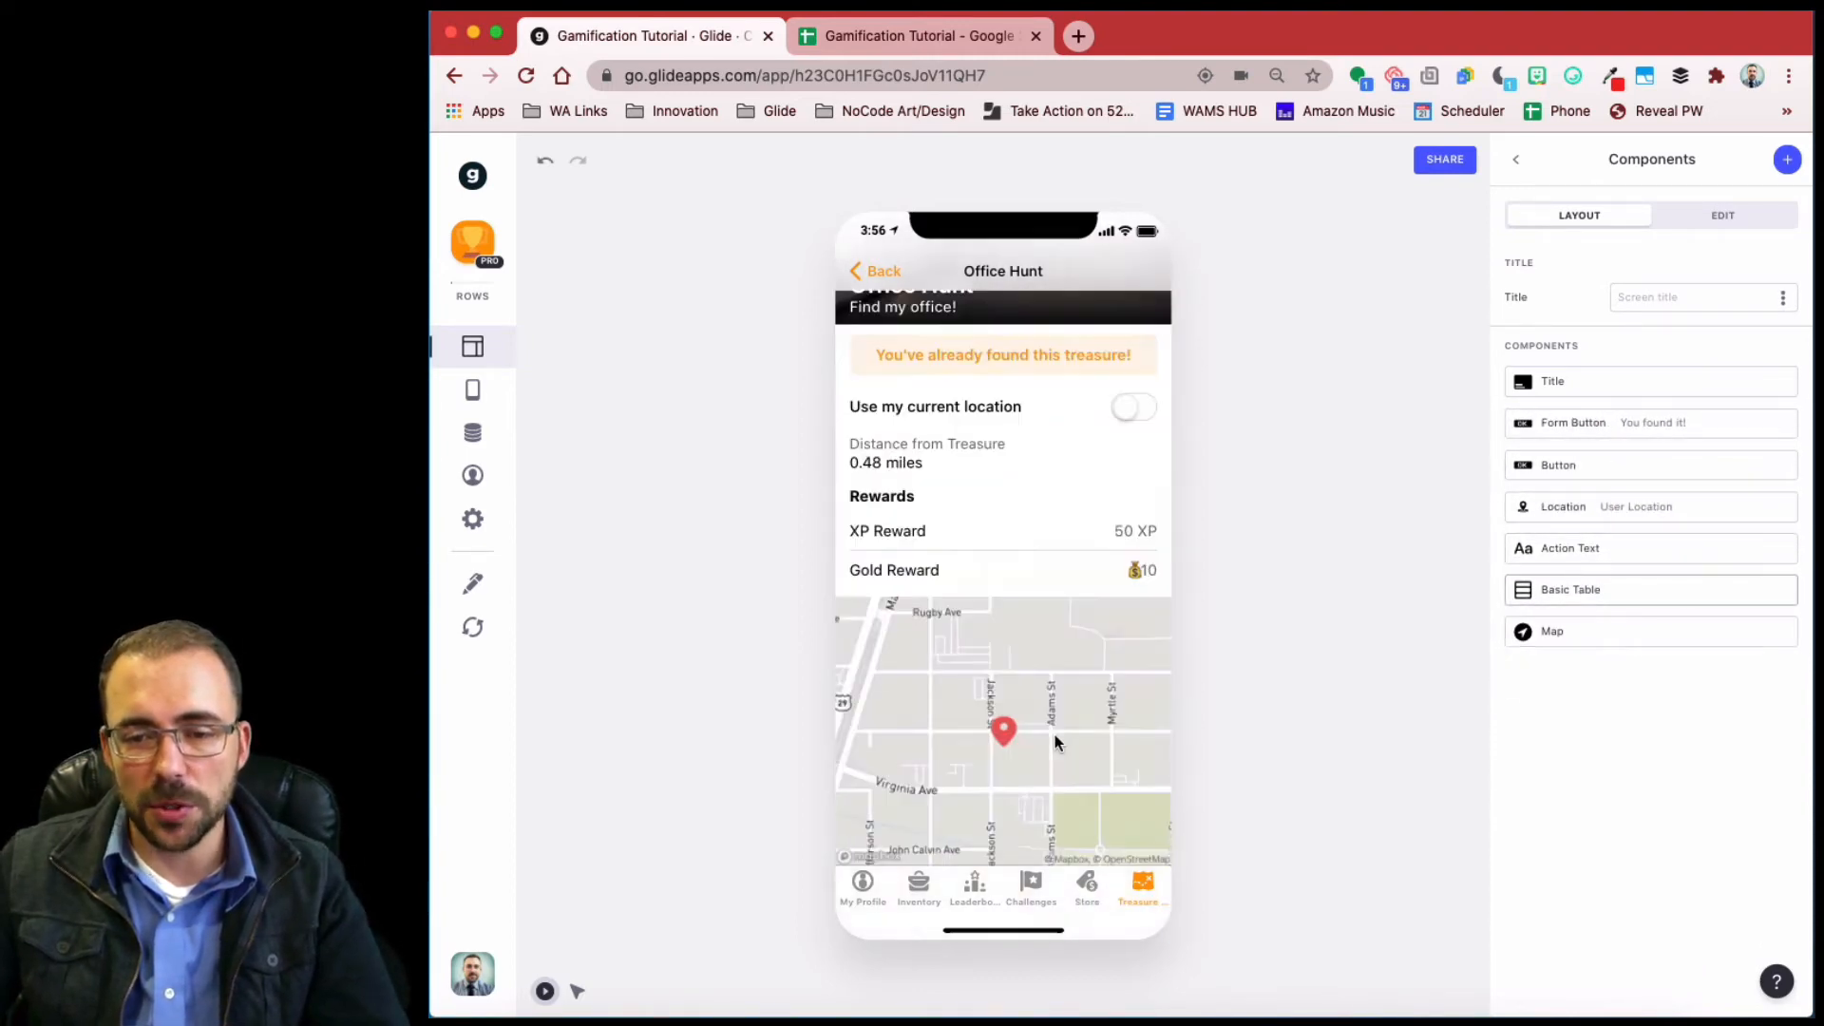
scroll(1045, 684, up, 3)
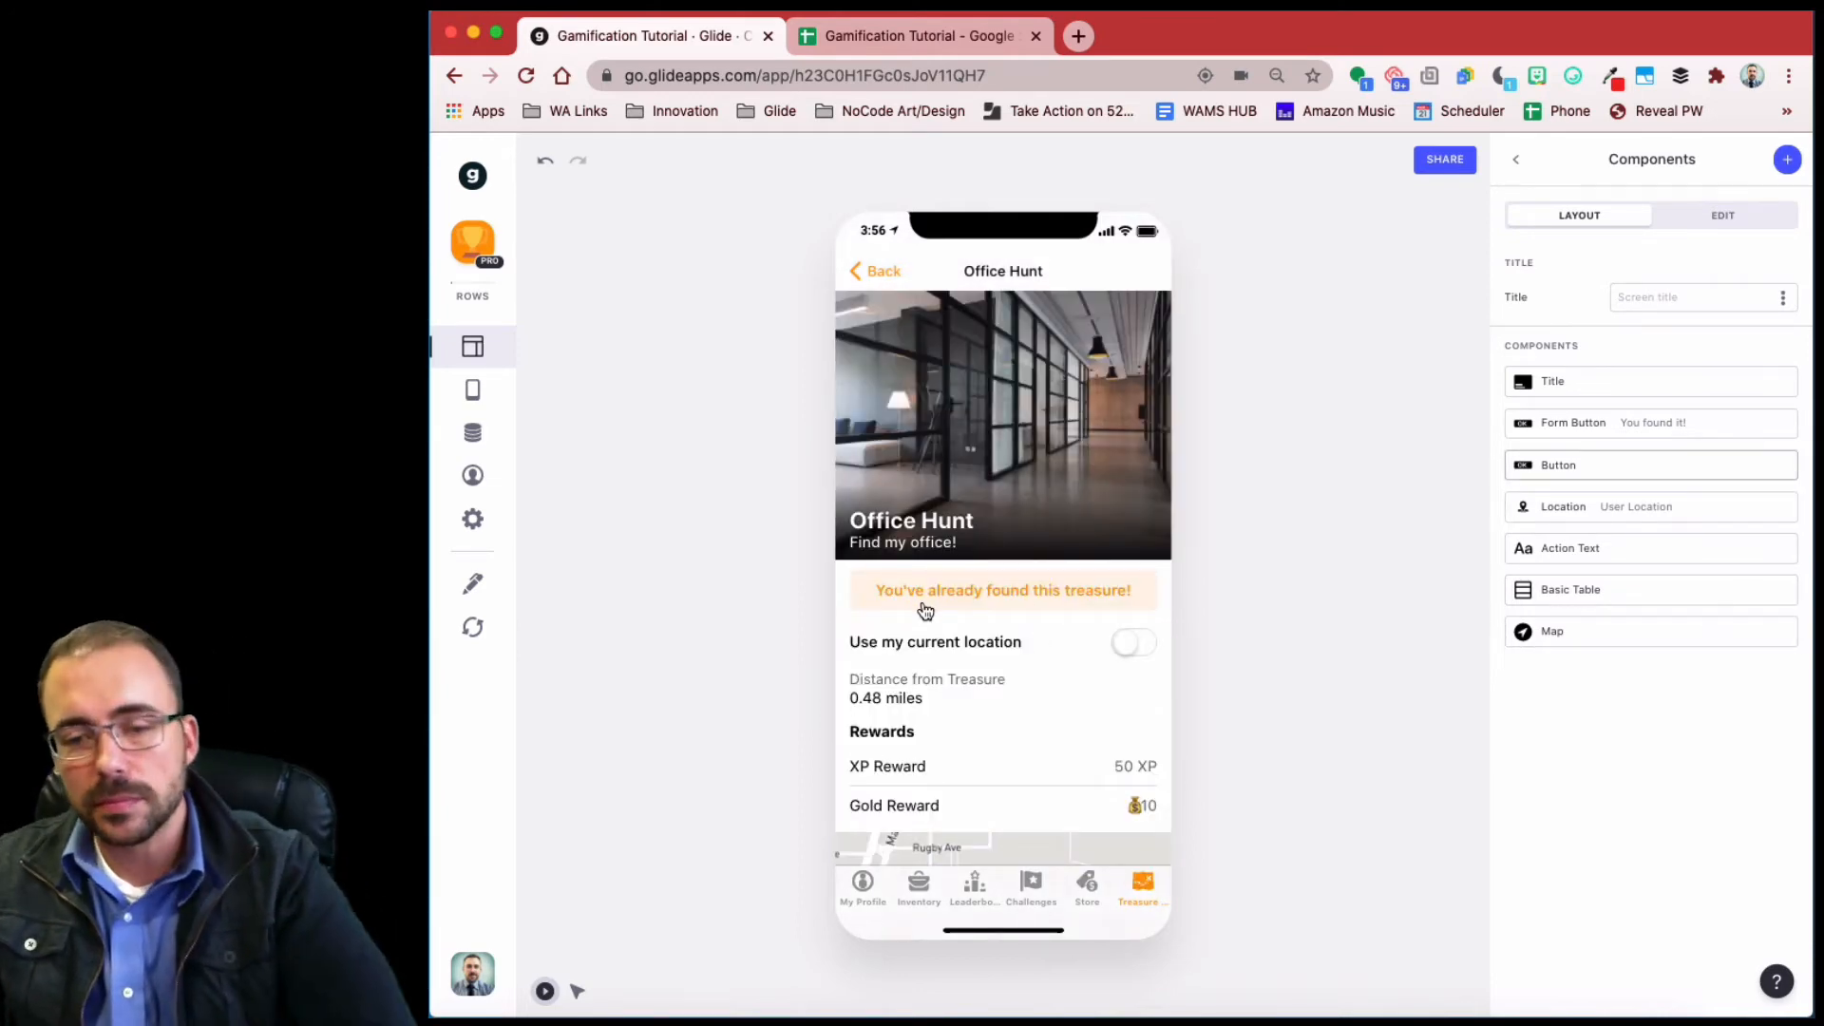
click(874, 275)
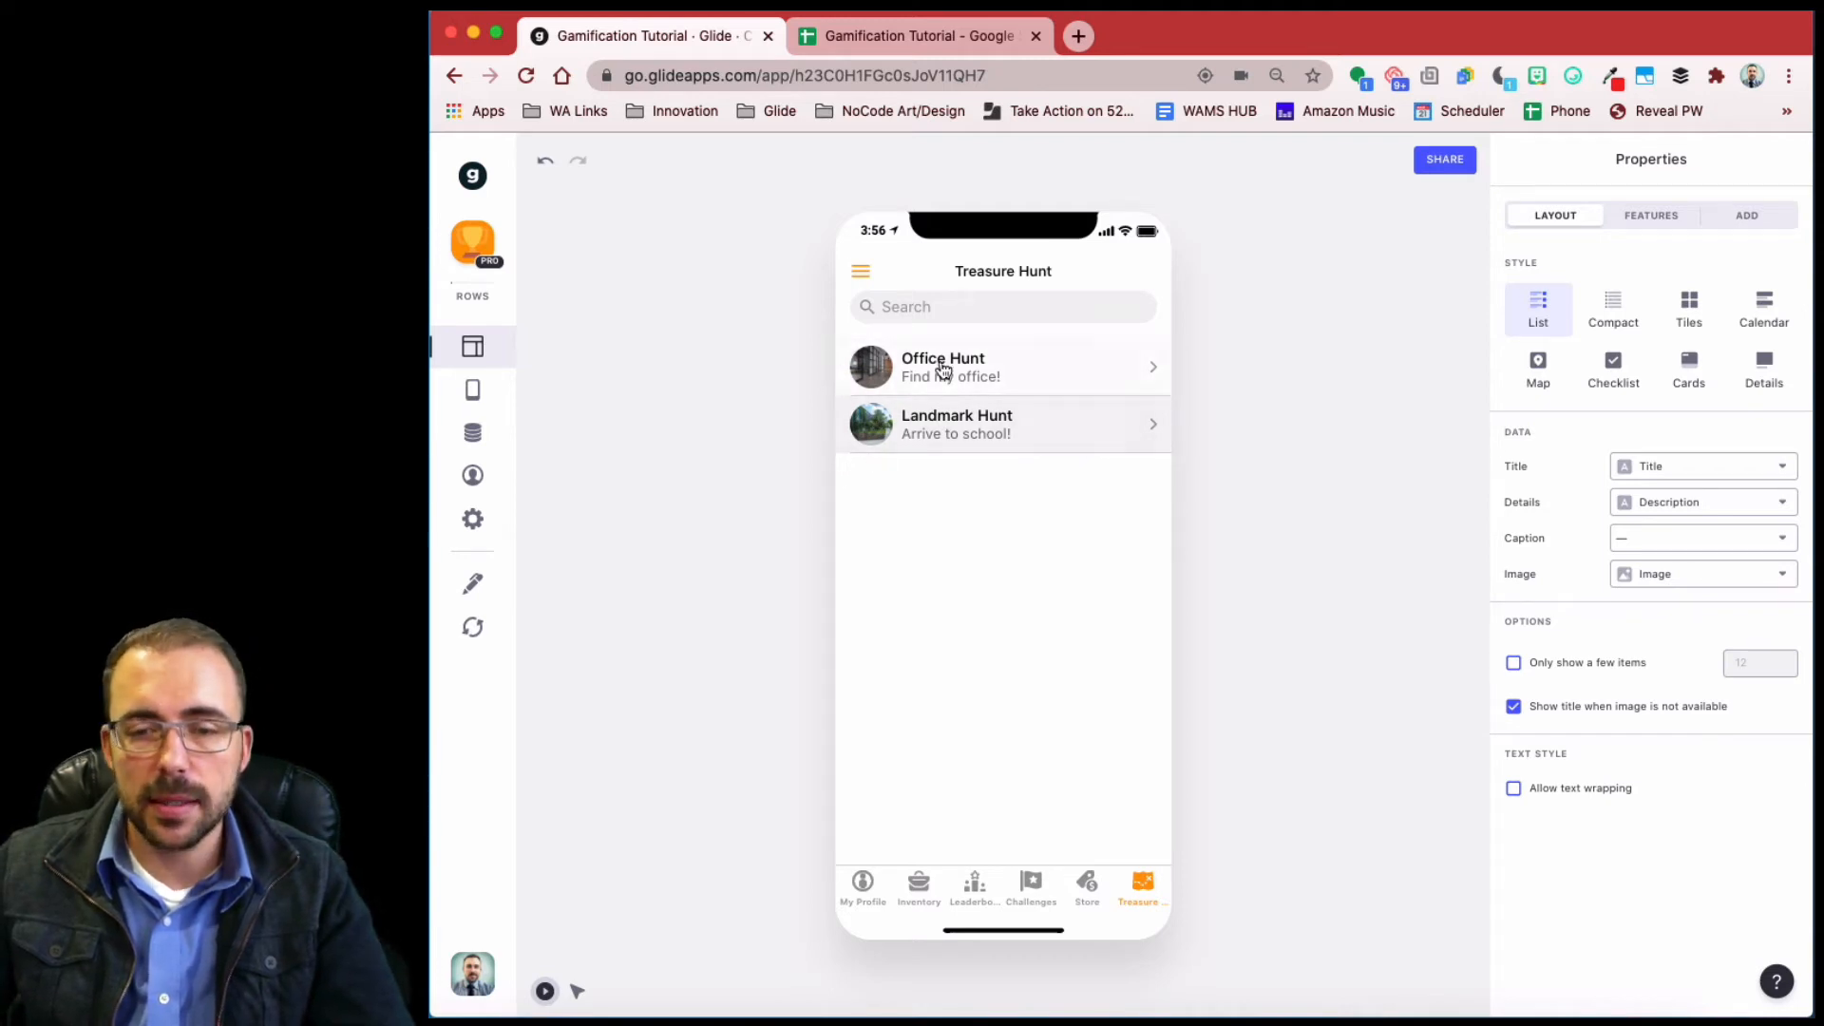
- Review the hunt list's Group by options without choosing one, then open the Data editor
click(1635, 218)
click(1657, 597)
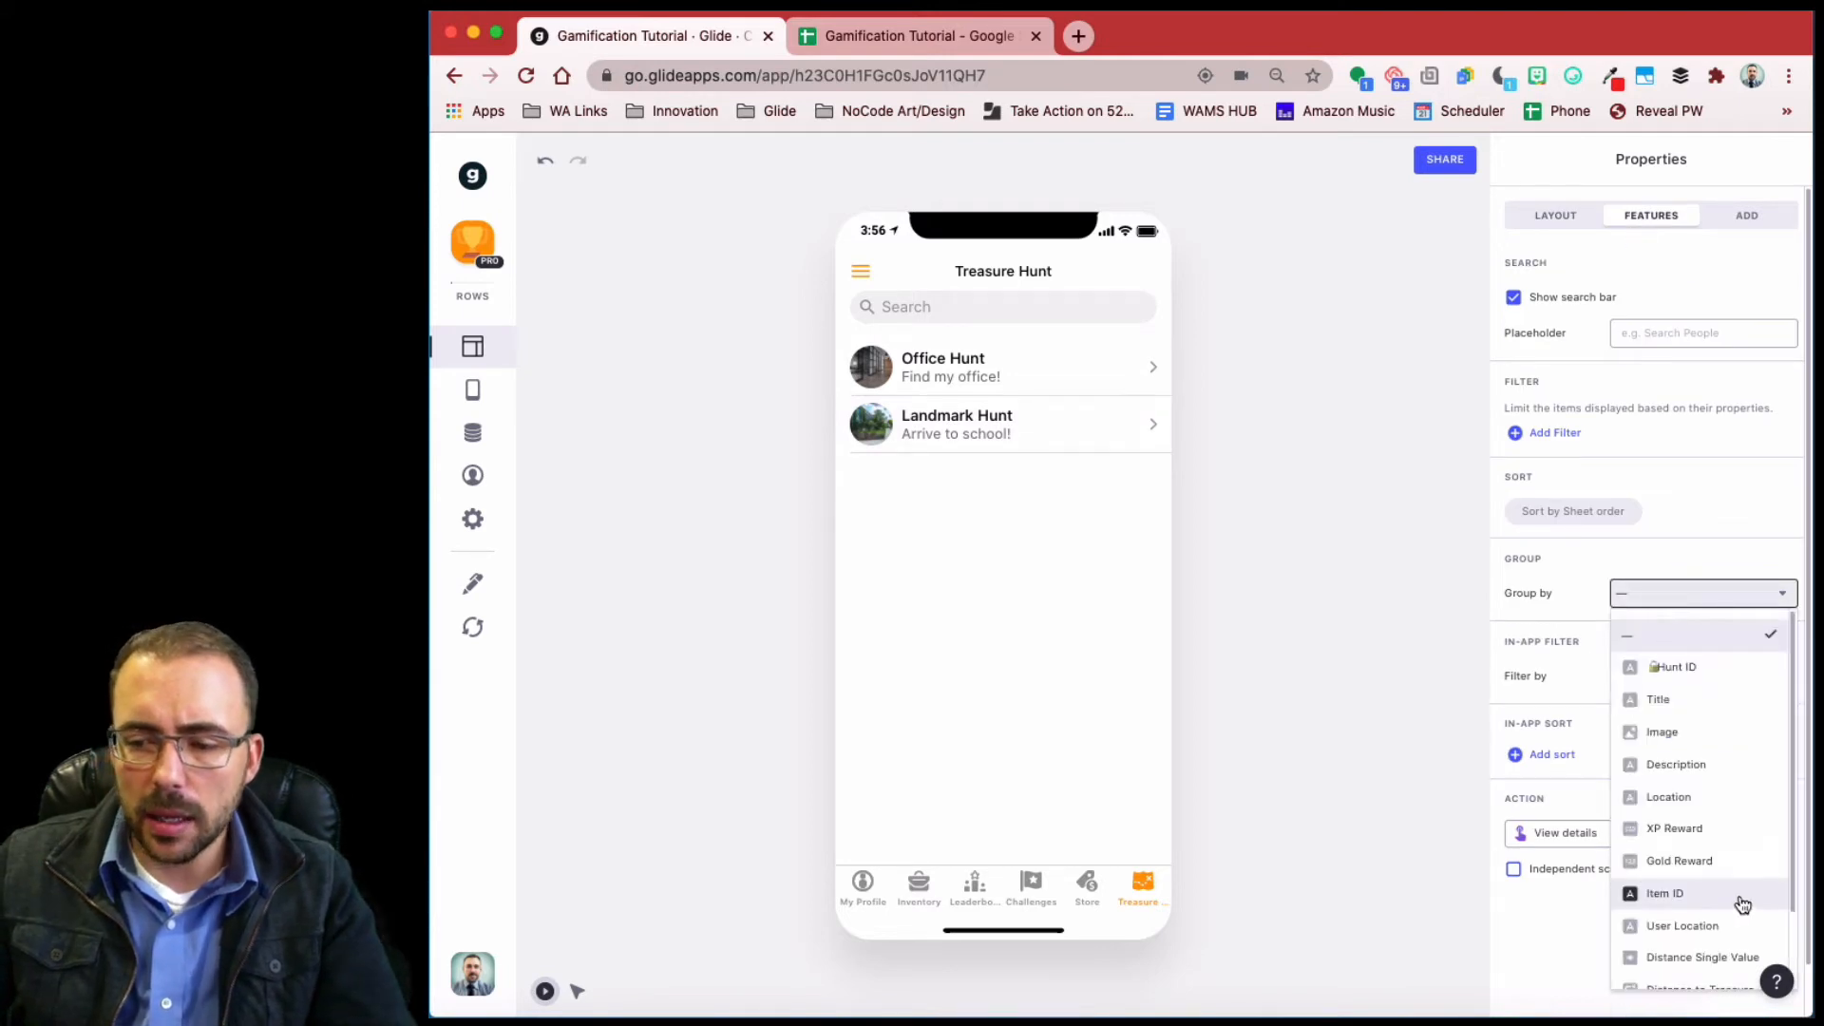
scroll(1742, 904, down, 2)
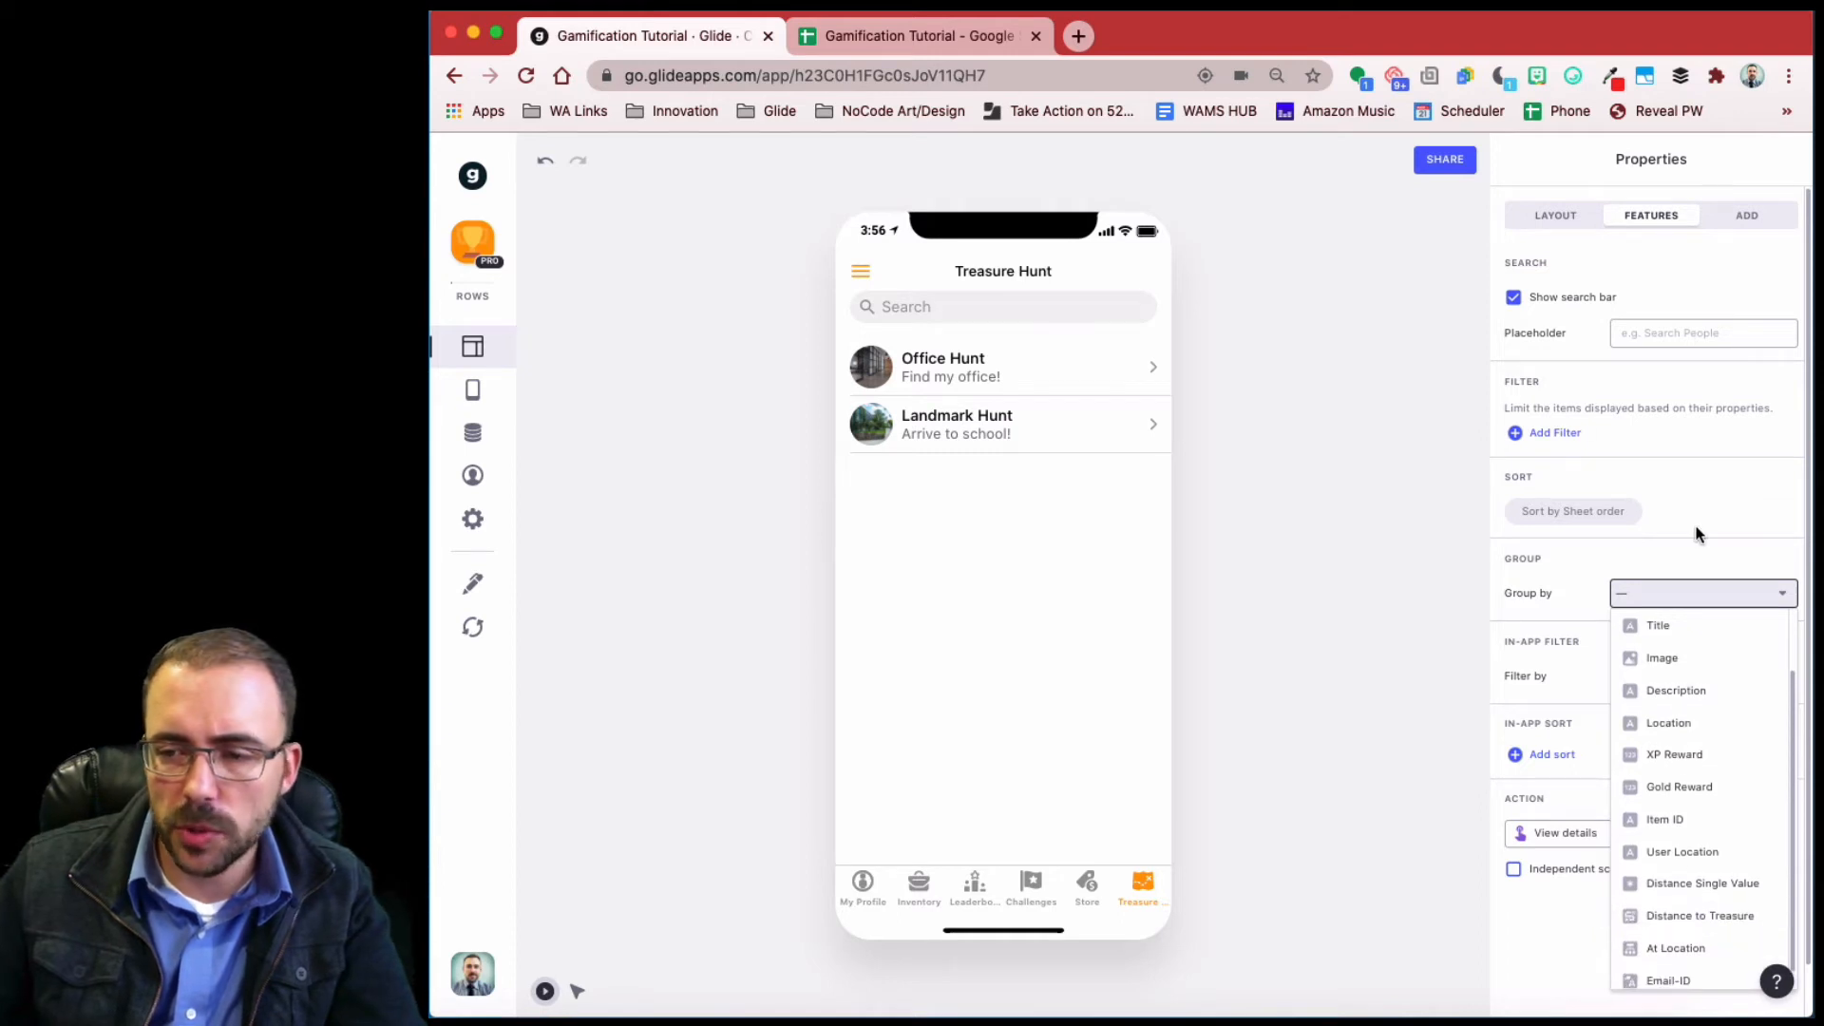
scroll(1700, 535, down, 1)
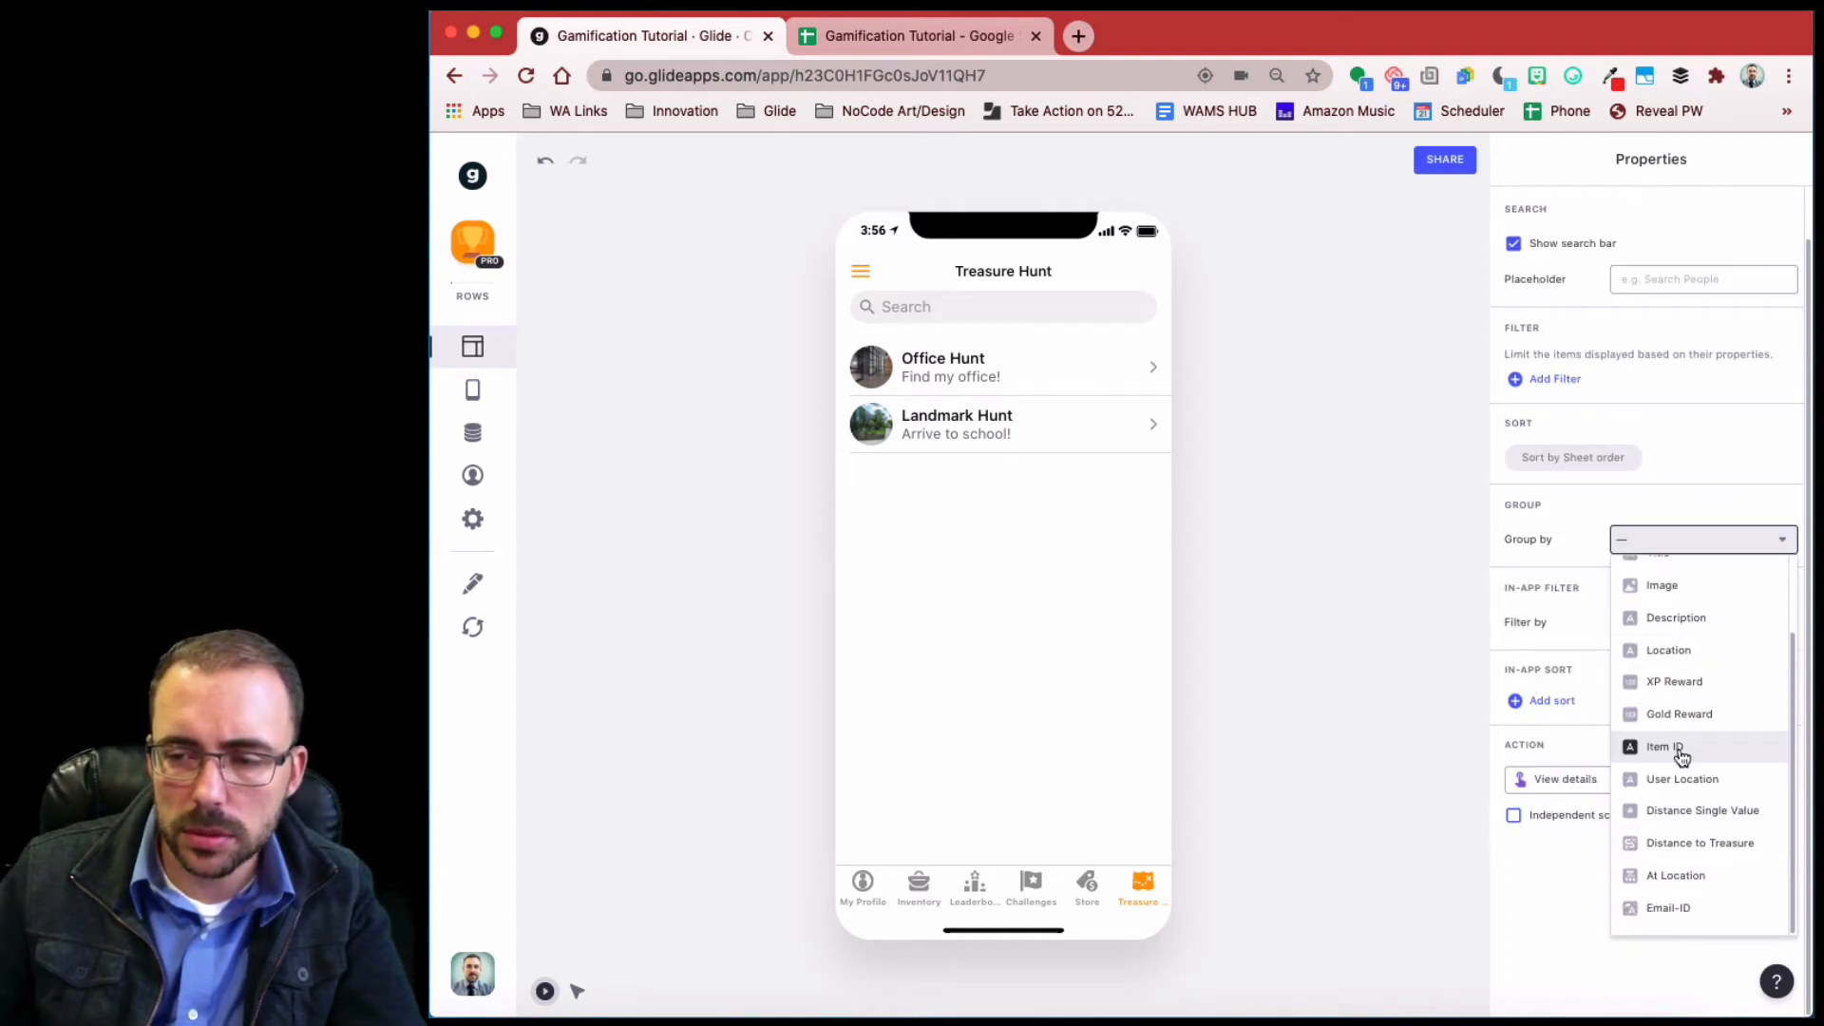
click(1681, 444)
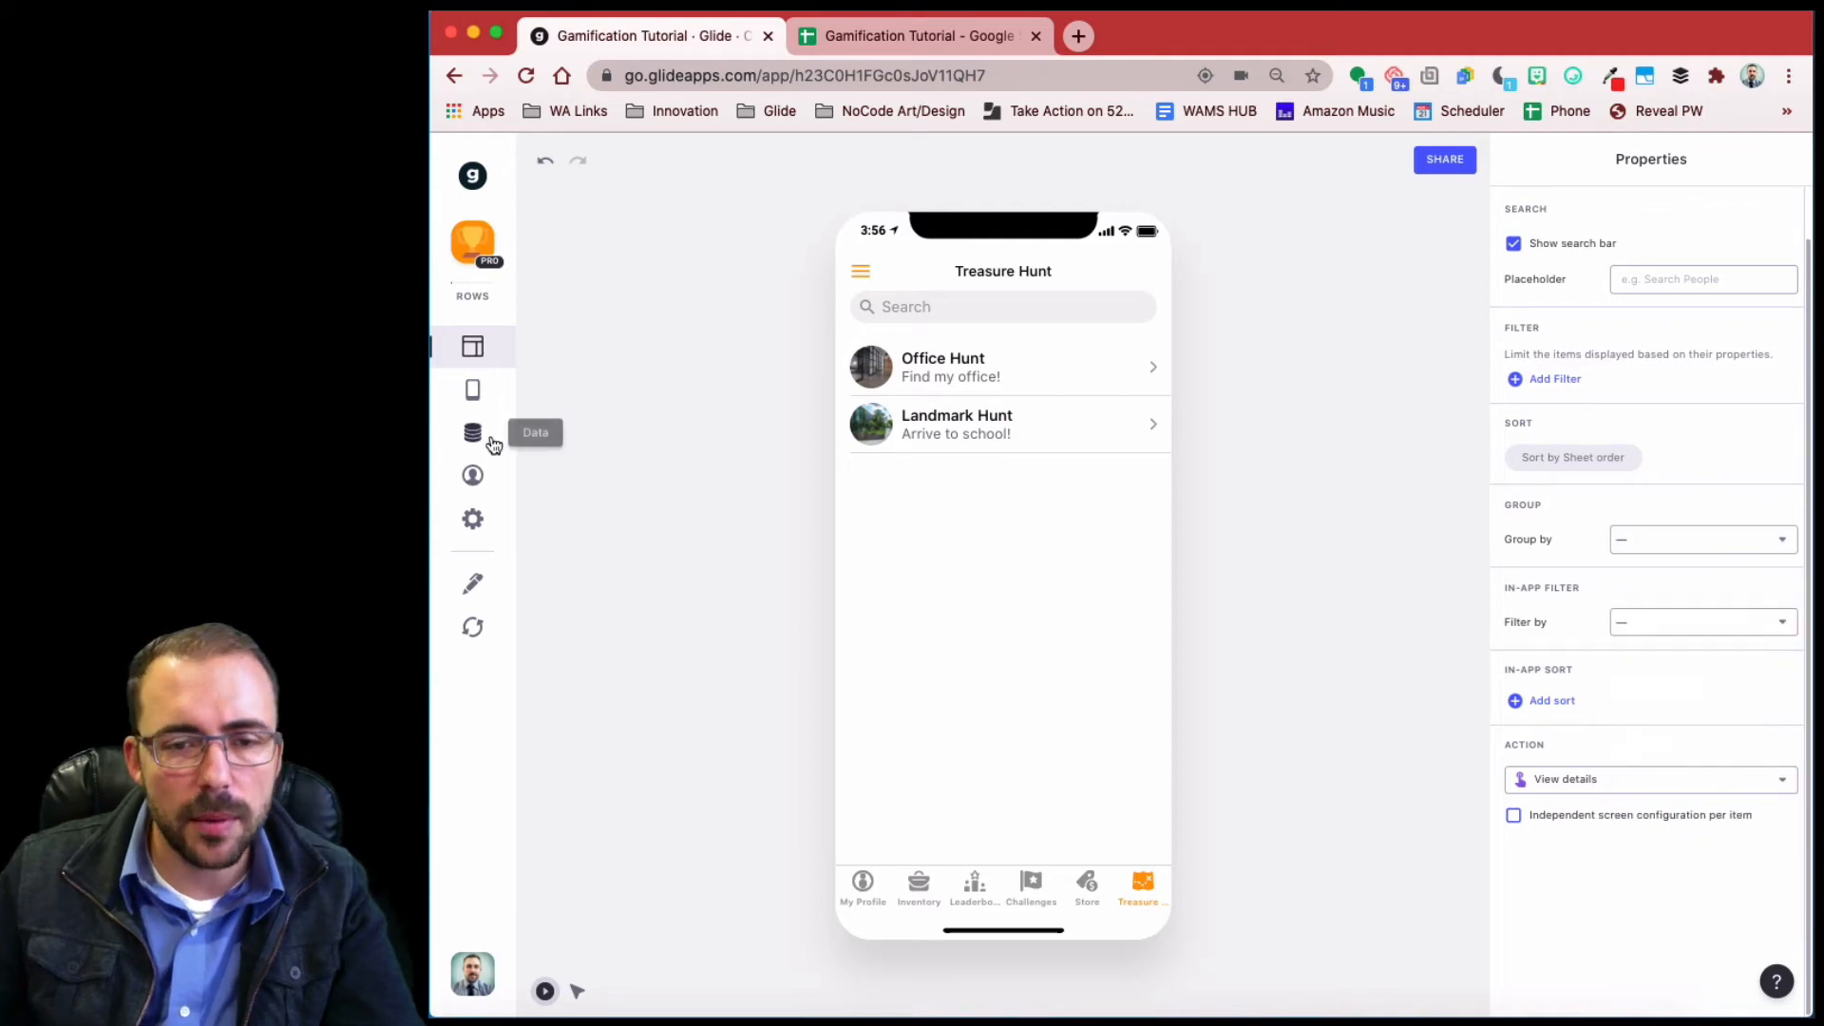
click(479, 440)
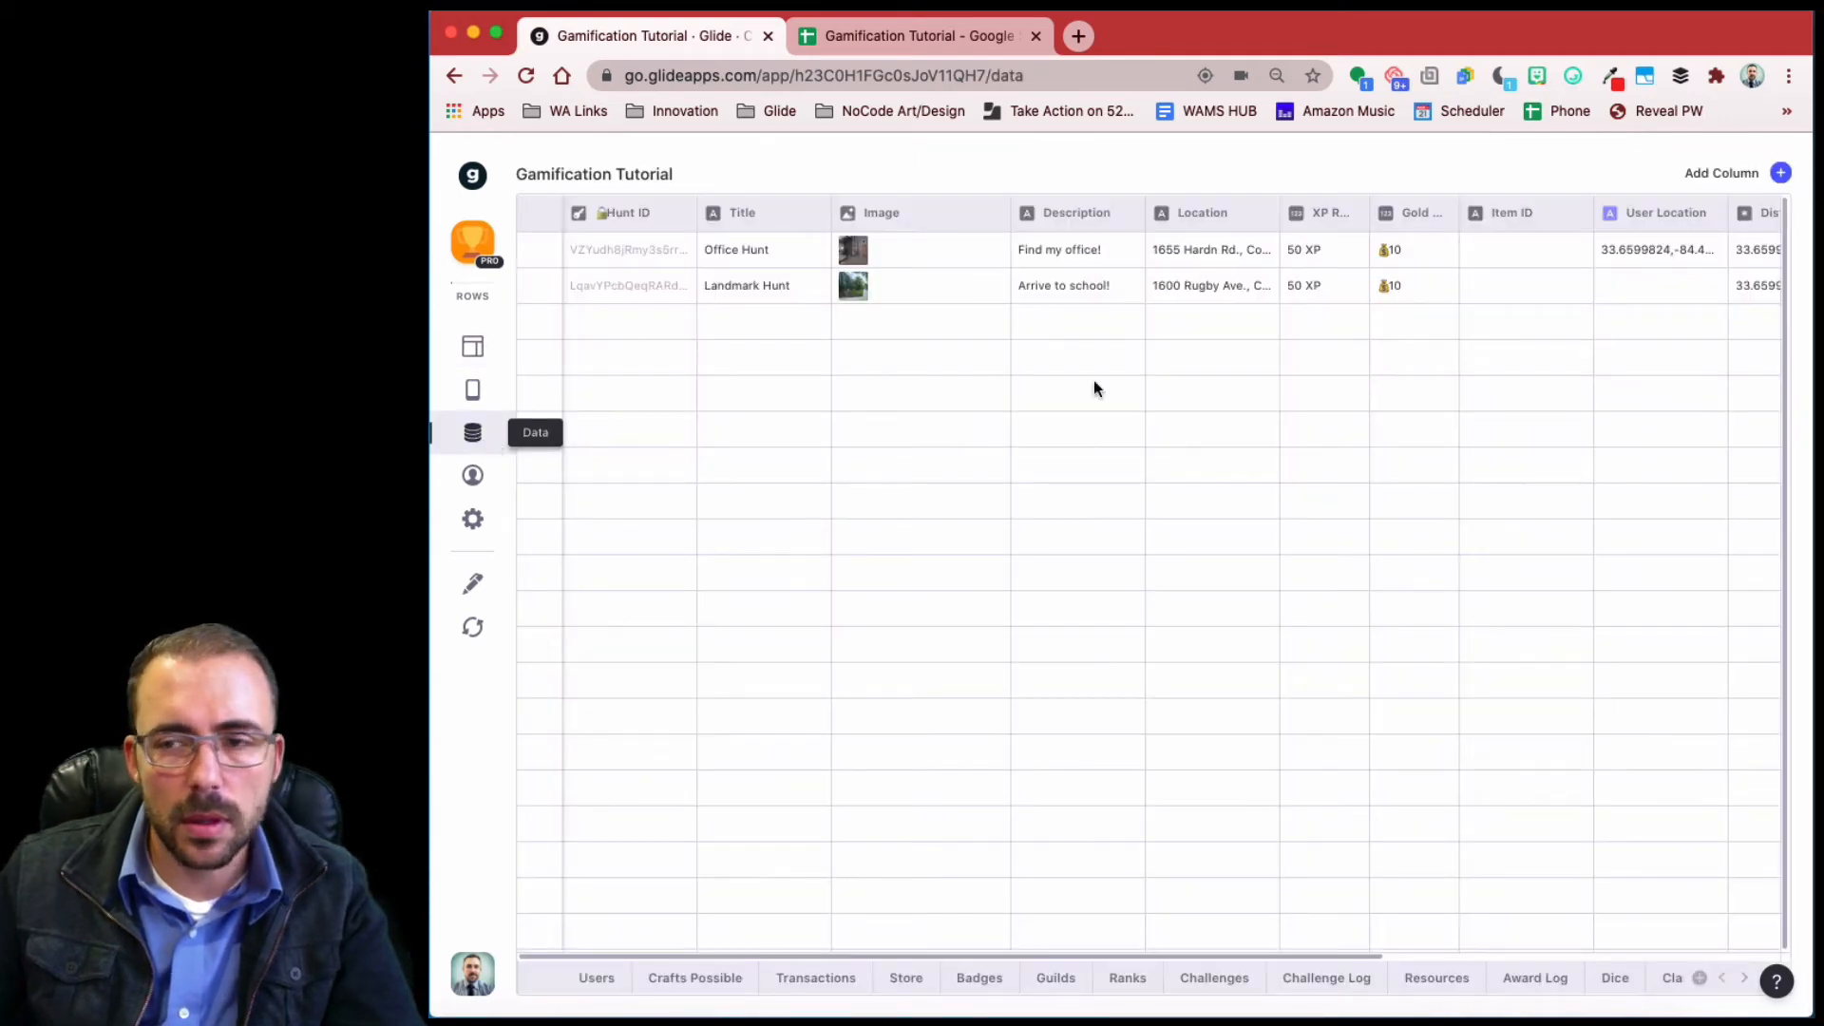
- Add a hunts-table column named Grouping of type If → Then → Else
scroll(1572, 757, right, 6)
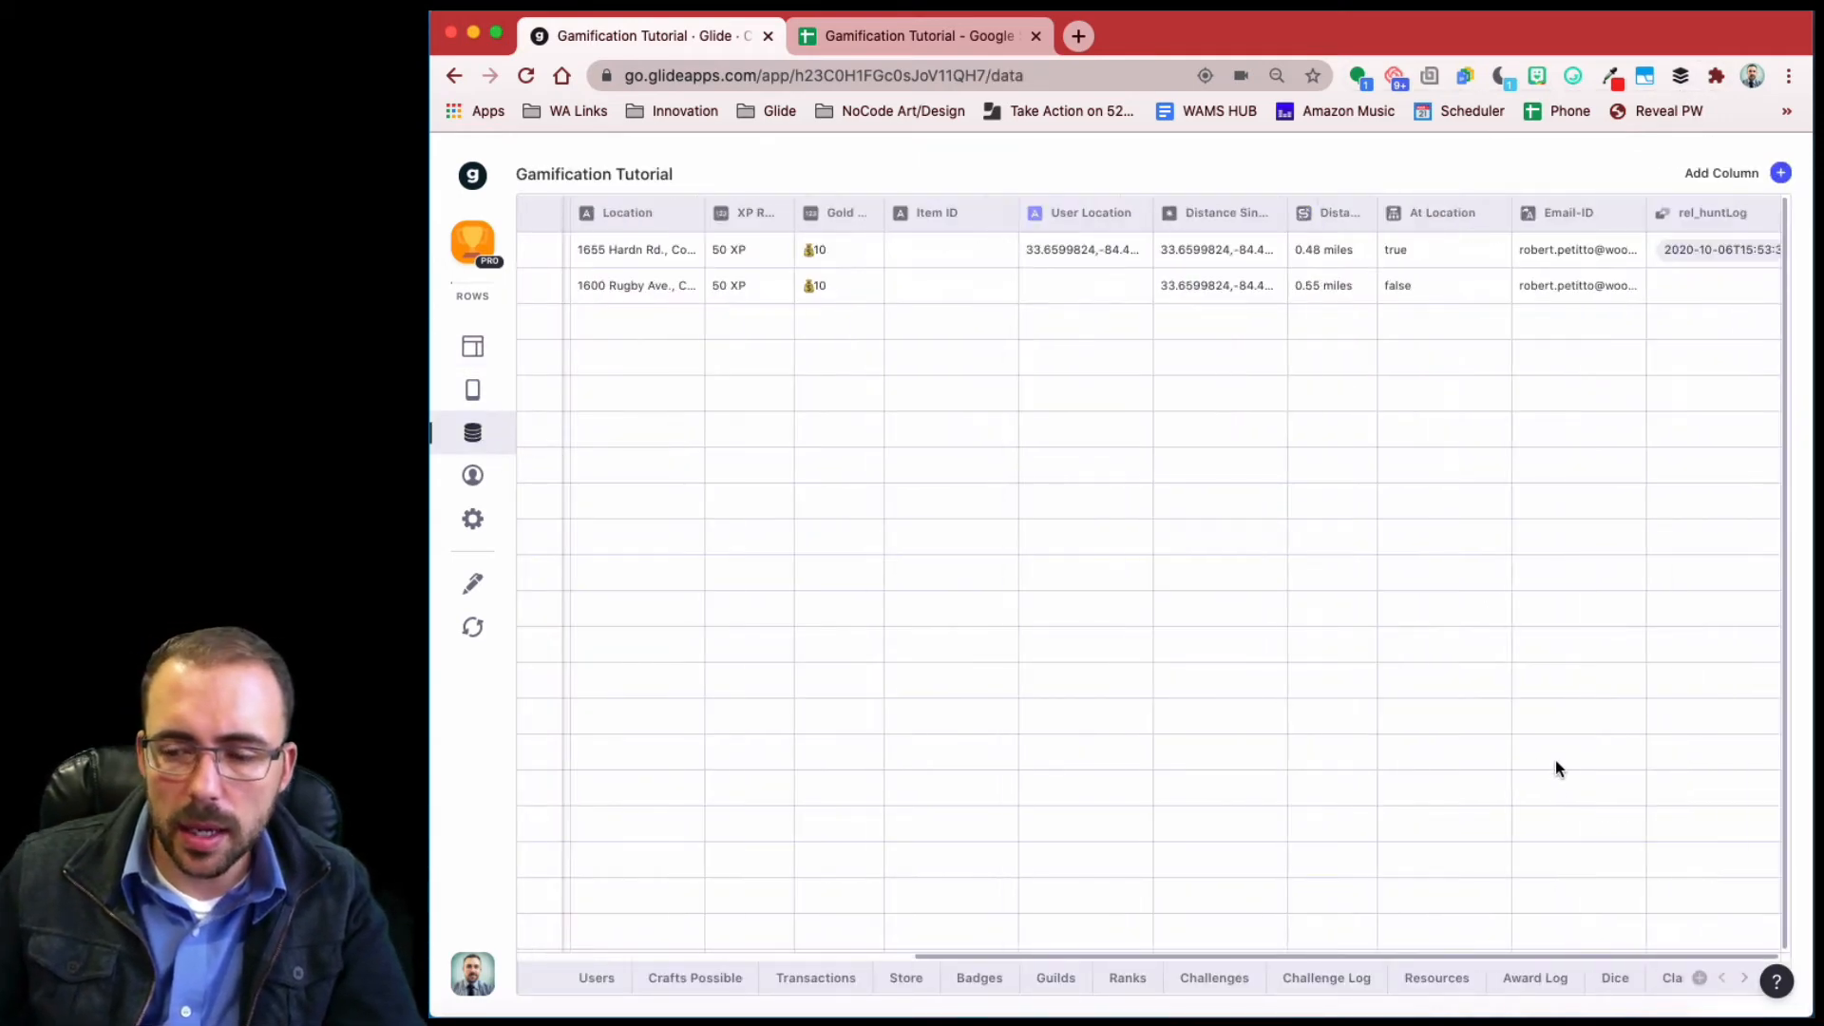
click(1782, 177)
drag(1587, 248, 1355, 251)
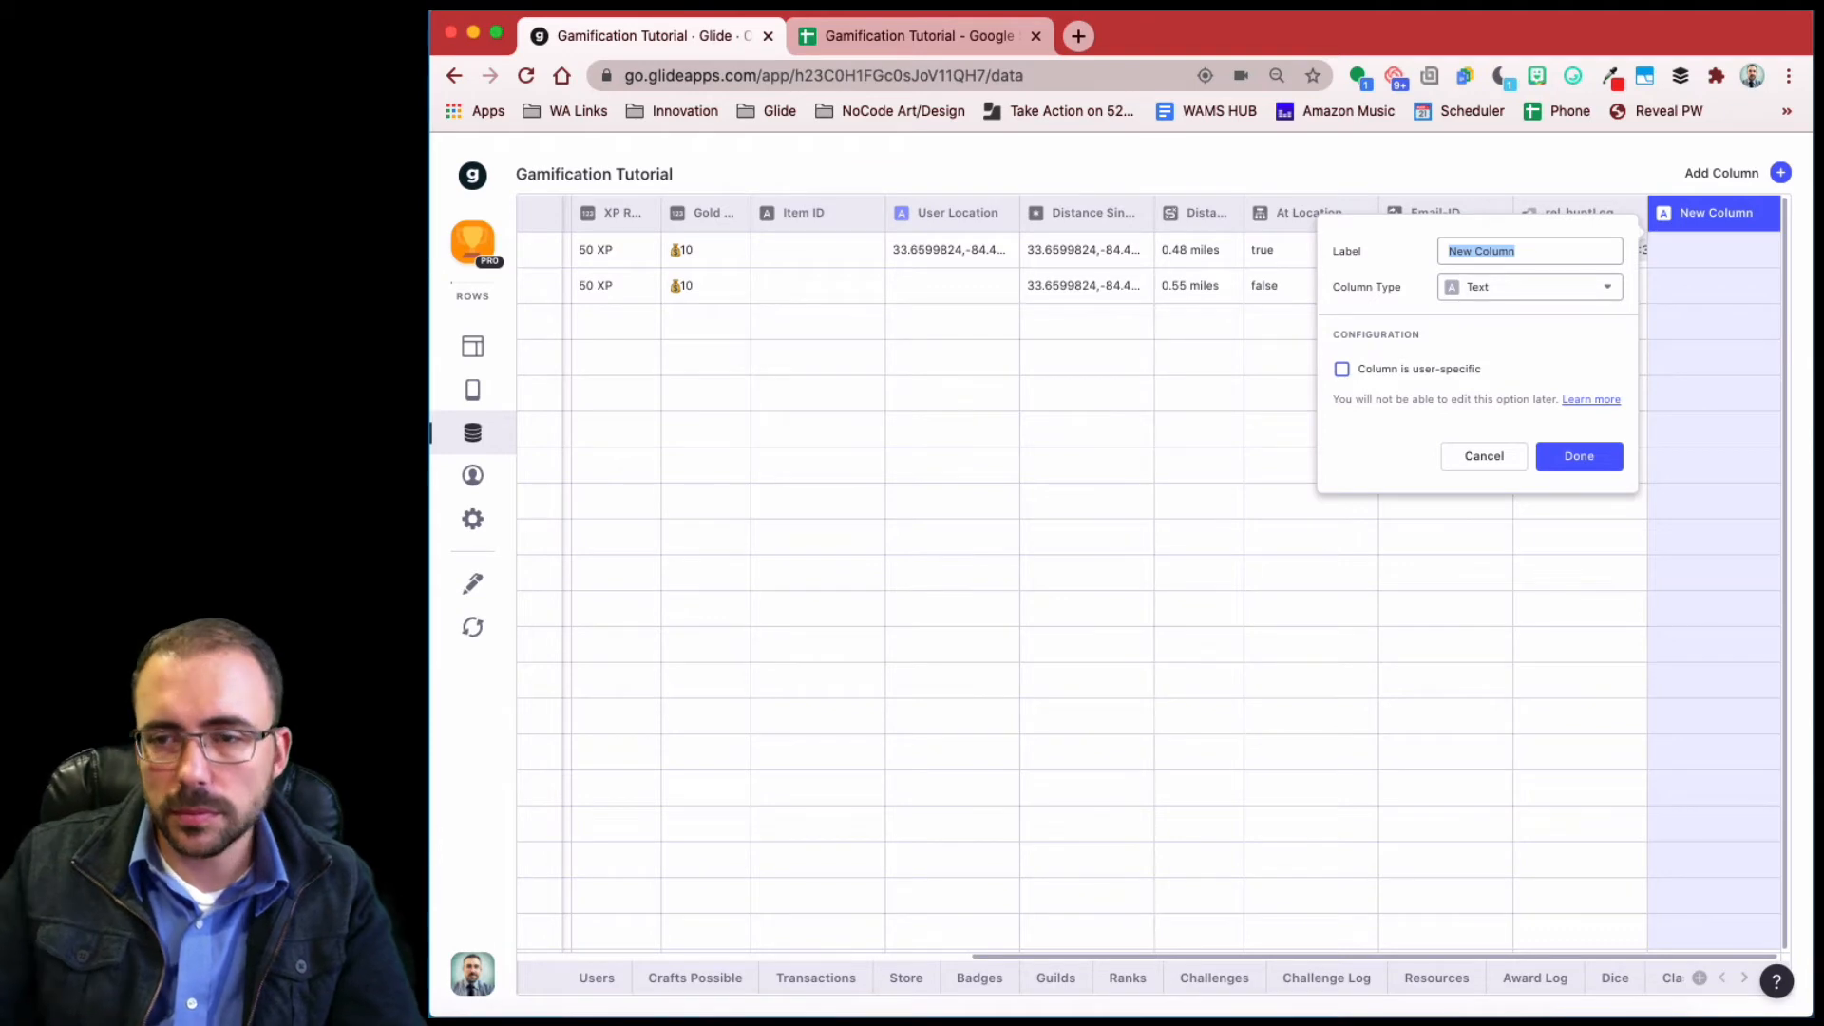
text(Grouping)
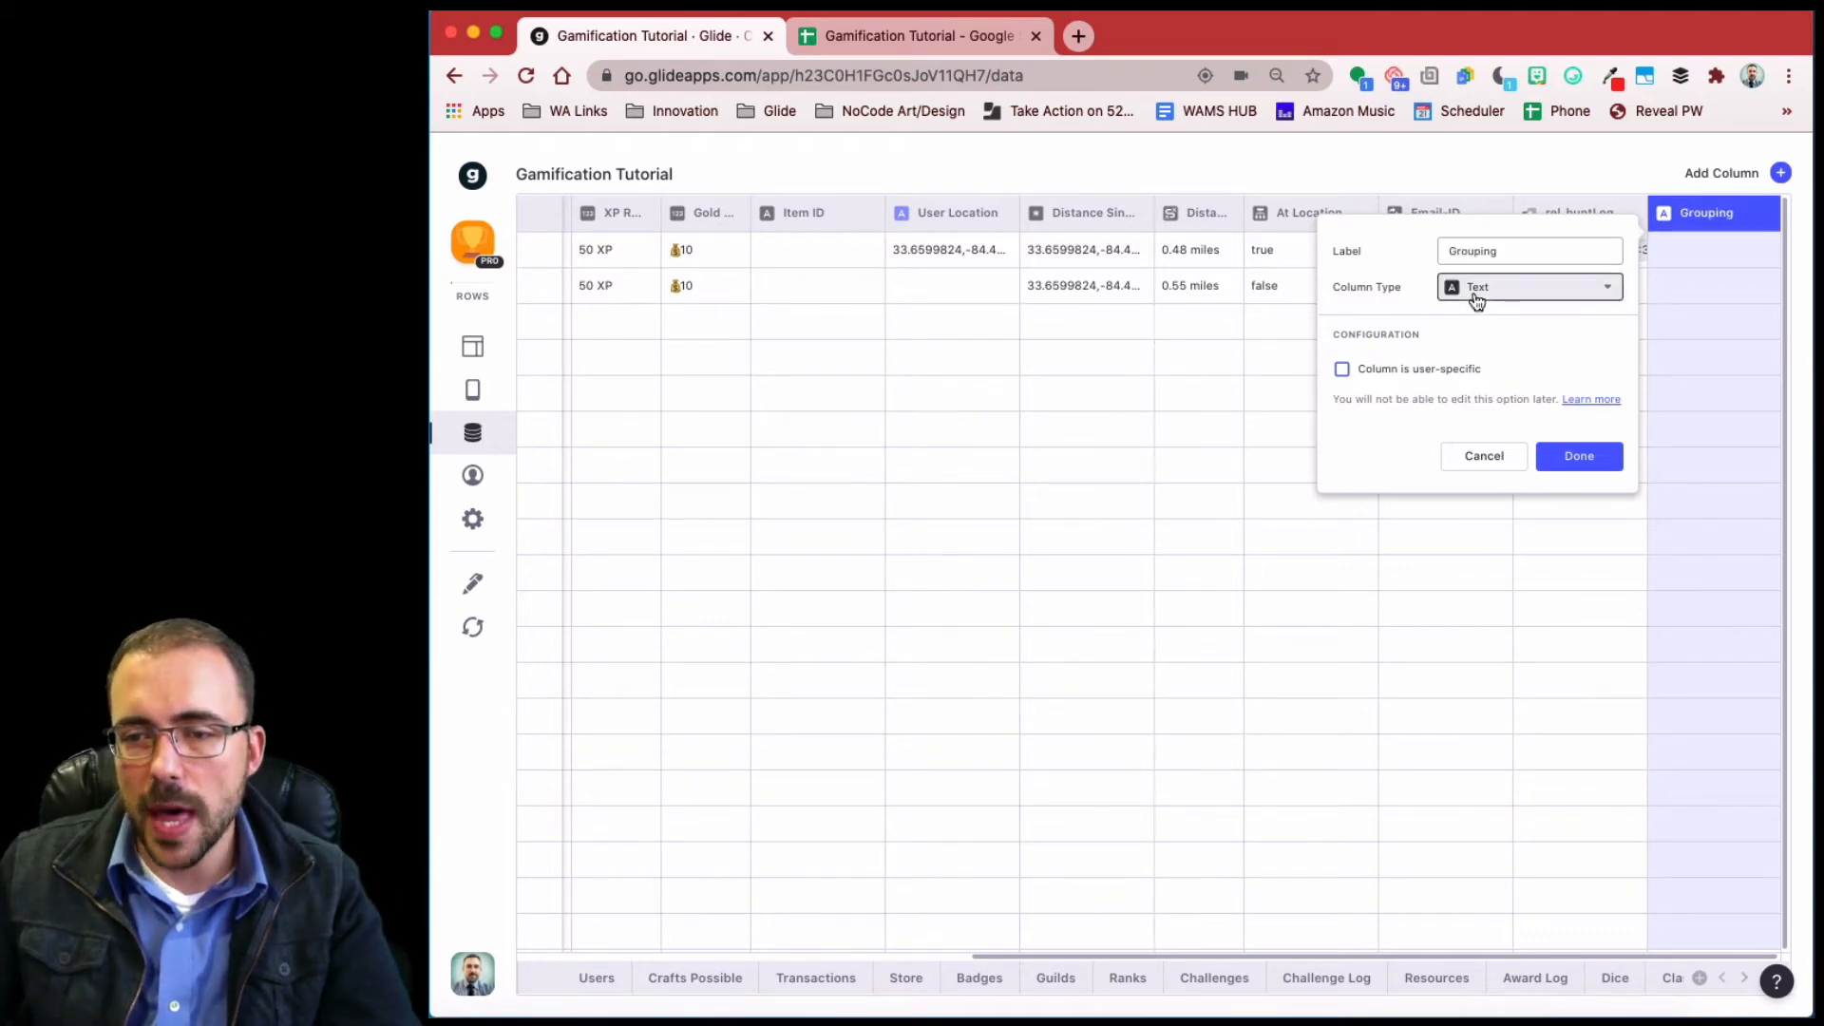
click(1477, 301)
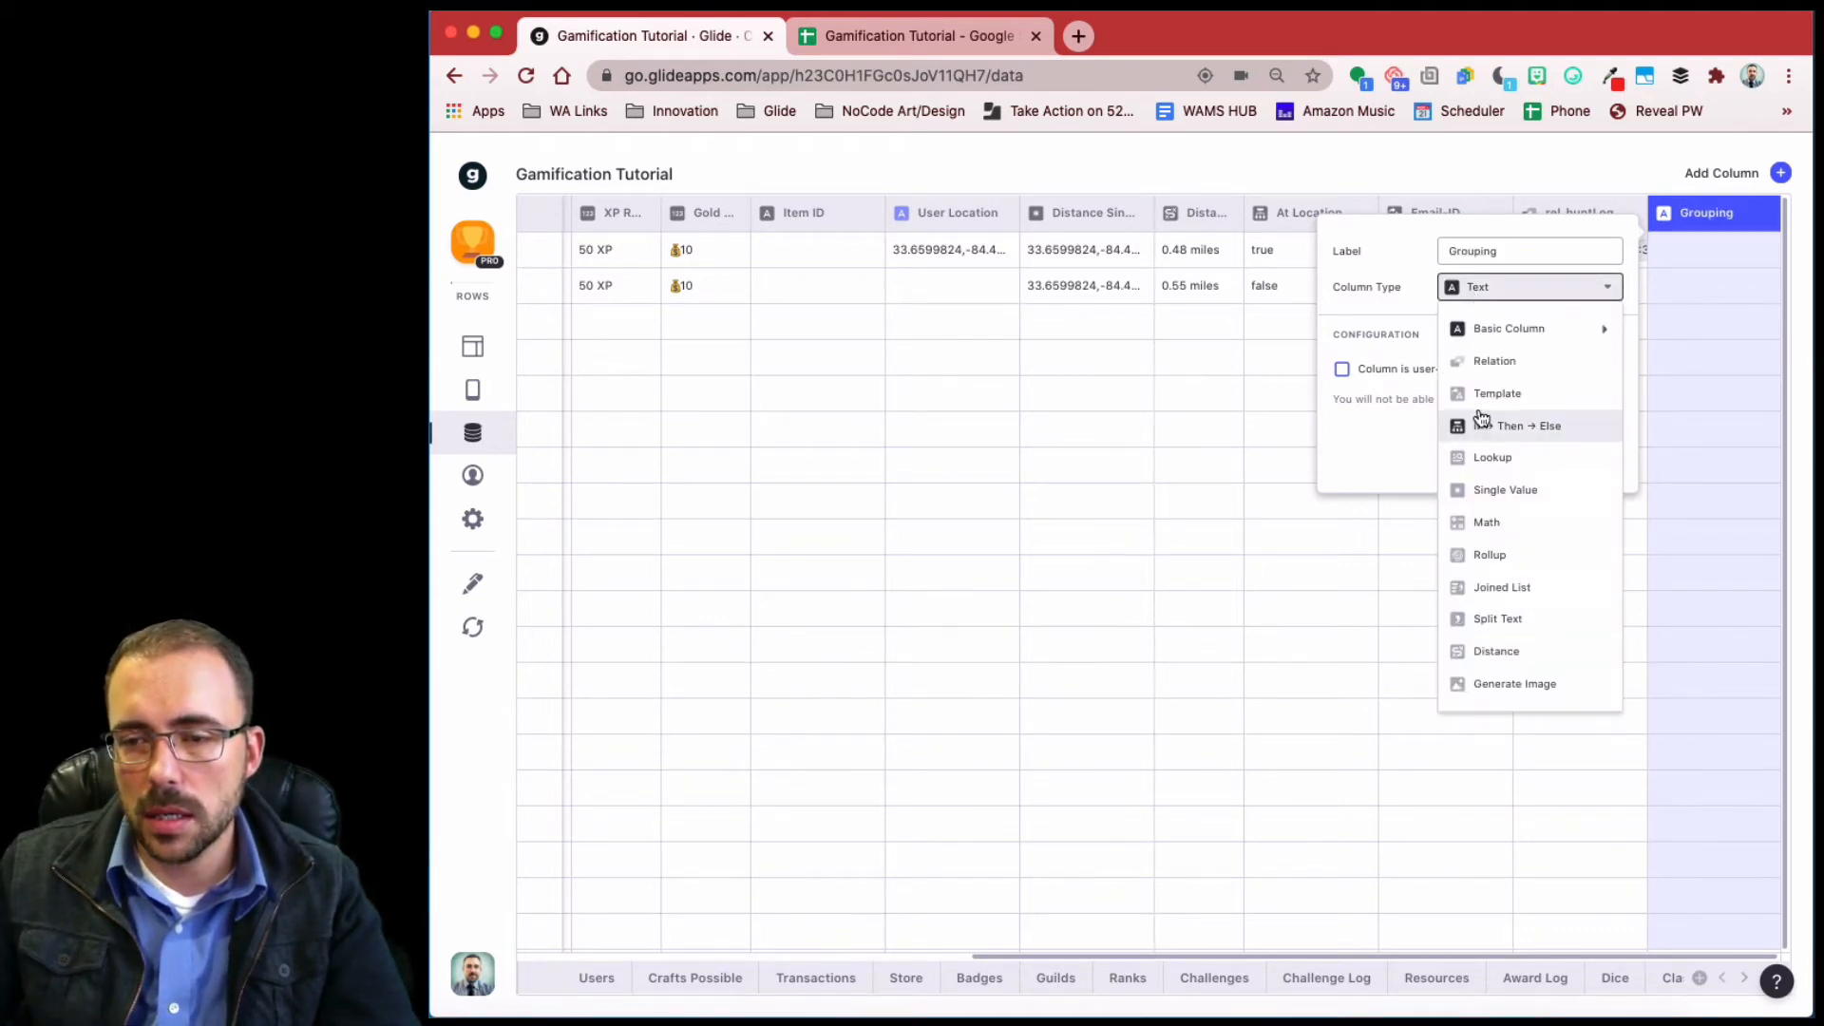
click(1482, 419)
- Set Grouping: if rel_huntLog is empty then 'New Hunts', else 'Completed Hunts'
click(1475, 380)
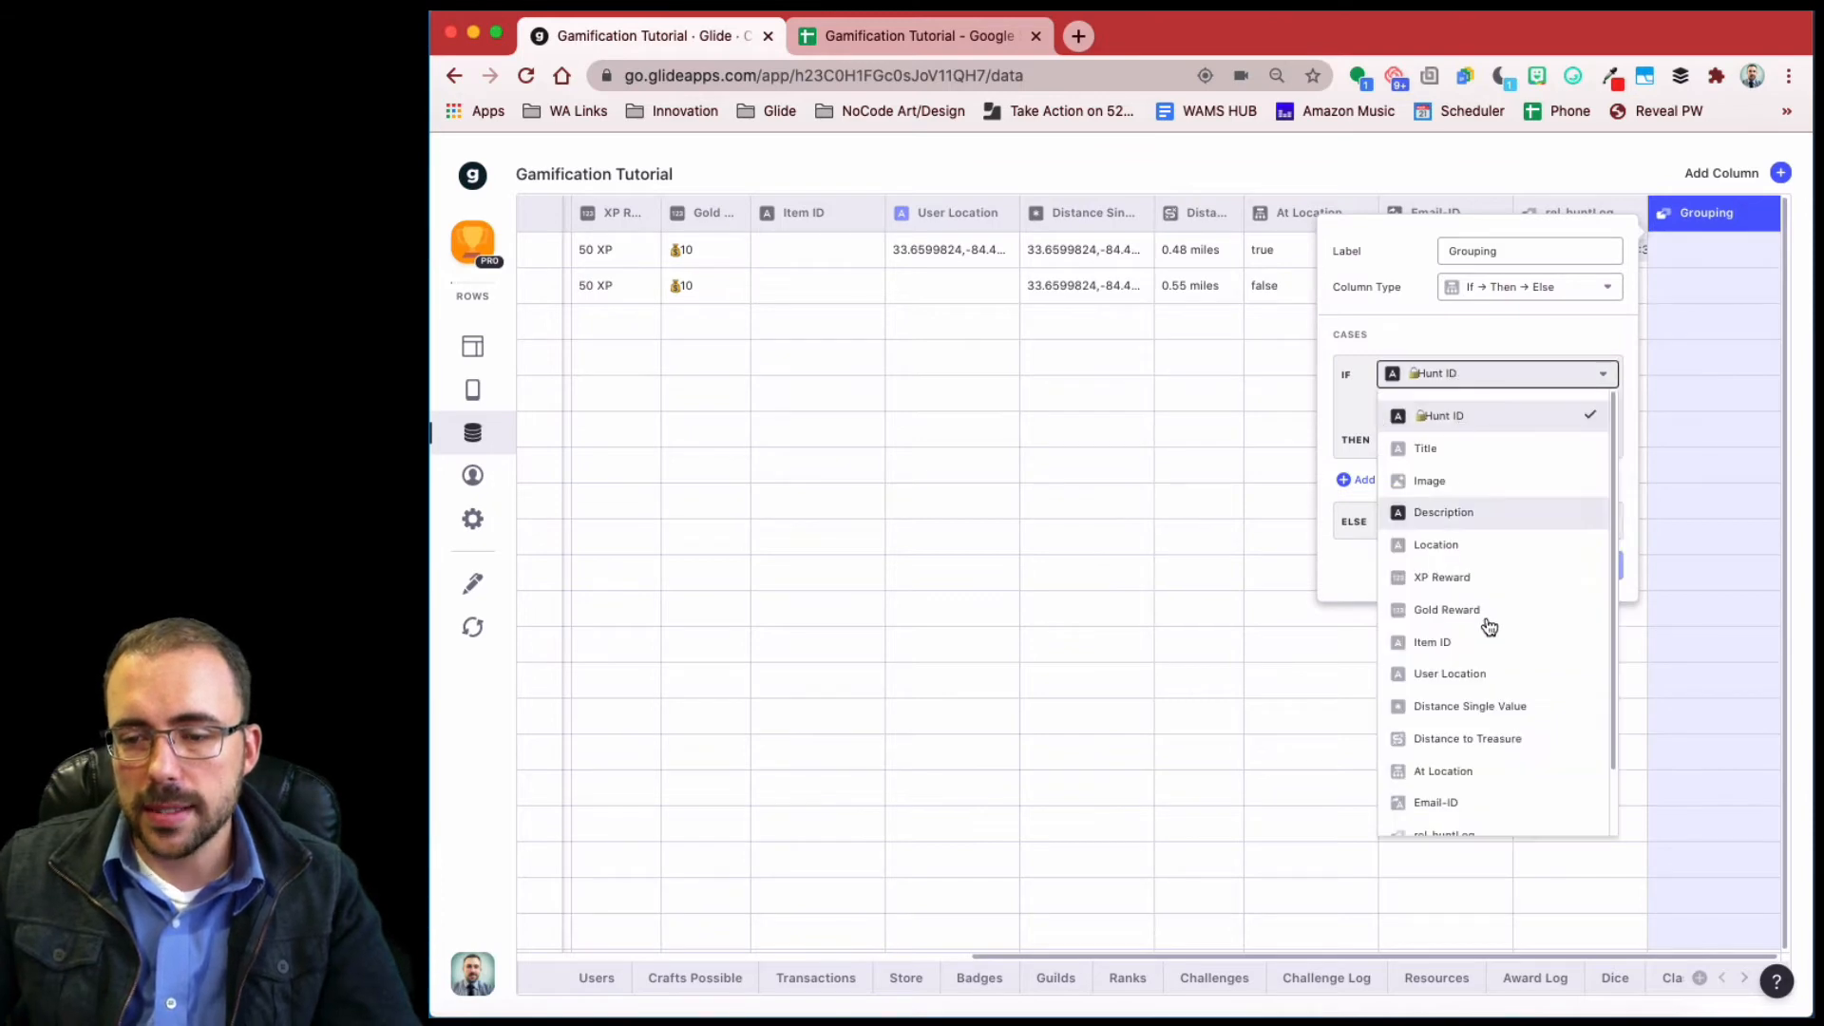
scroll(1510, 760, down, 2)
click(1473, 762)
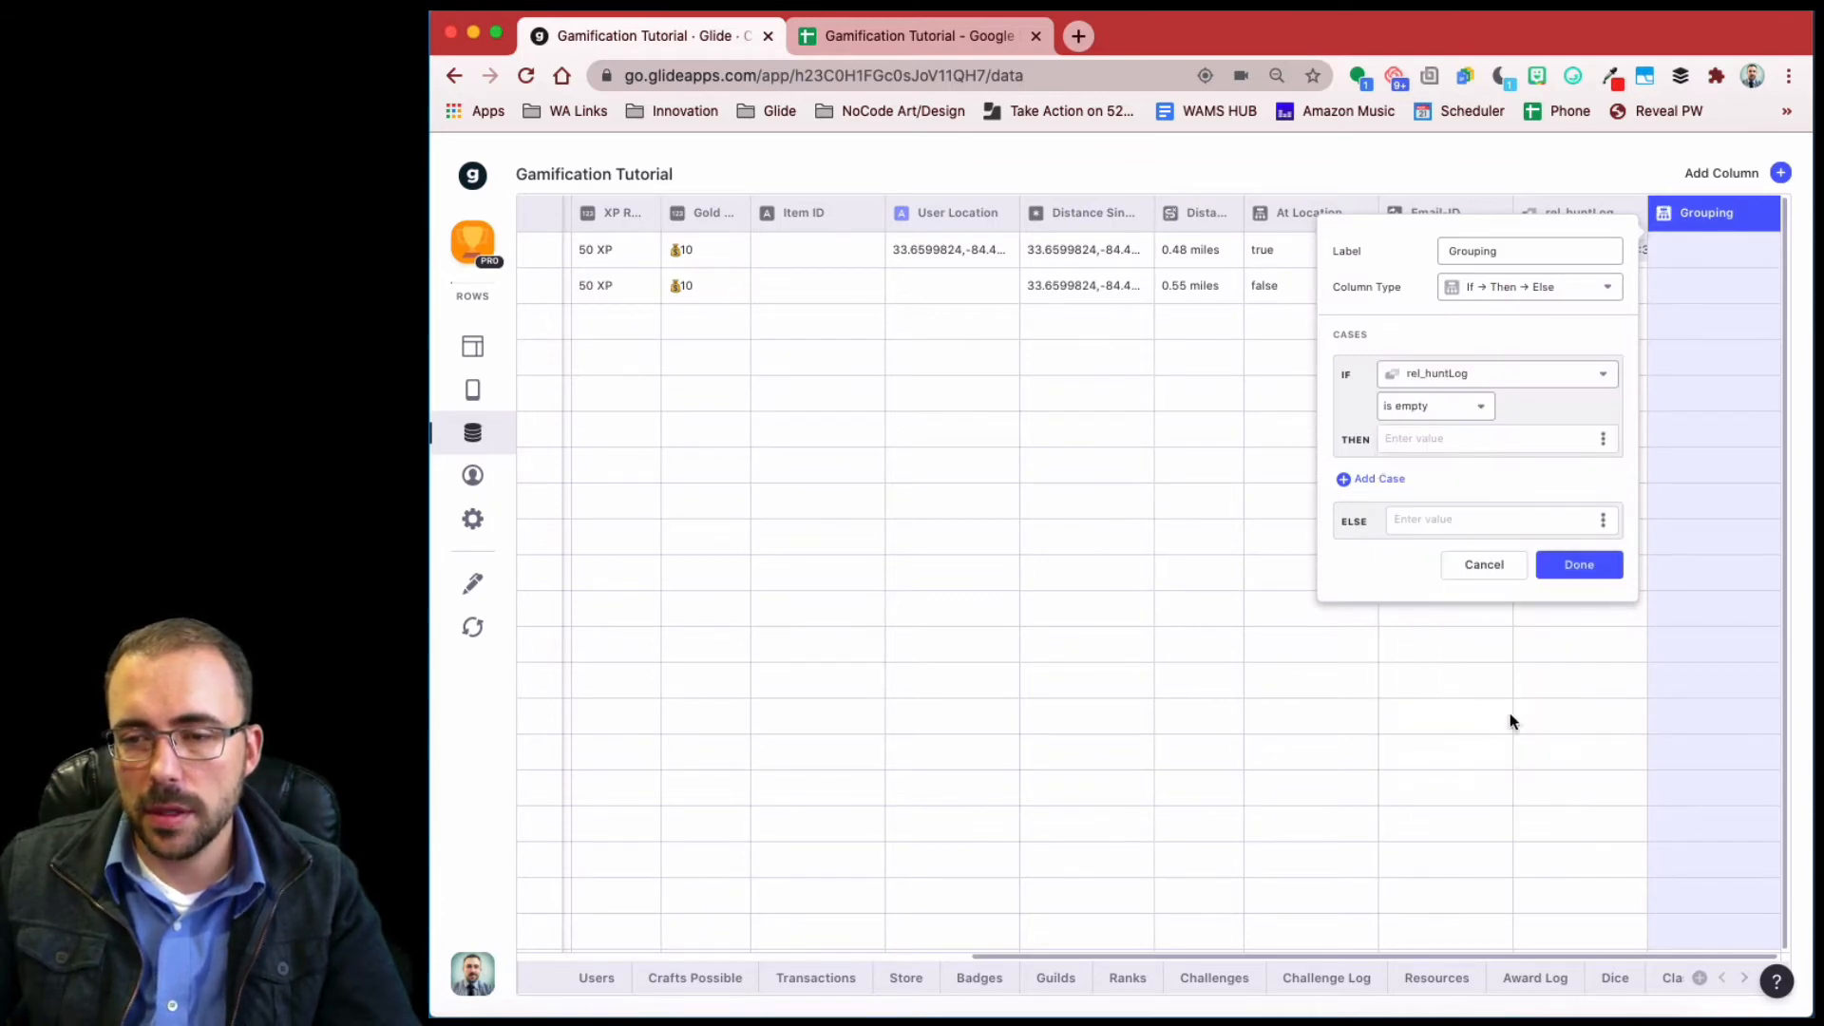
click(1467, 438)
text(N)
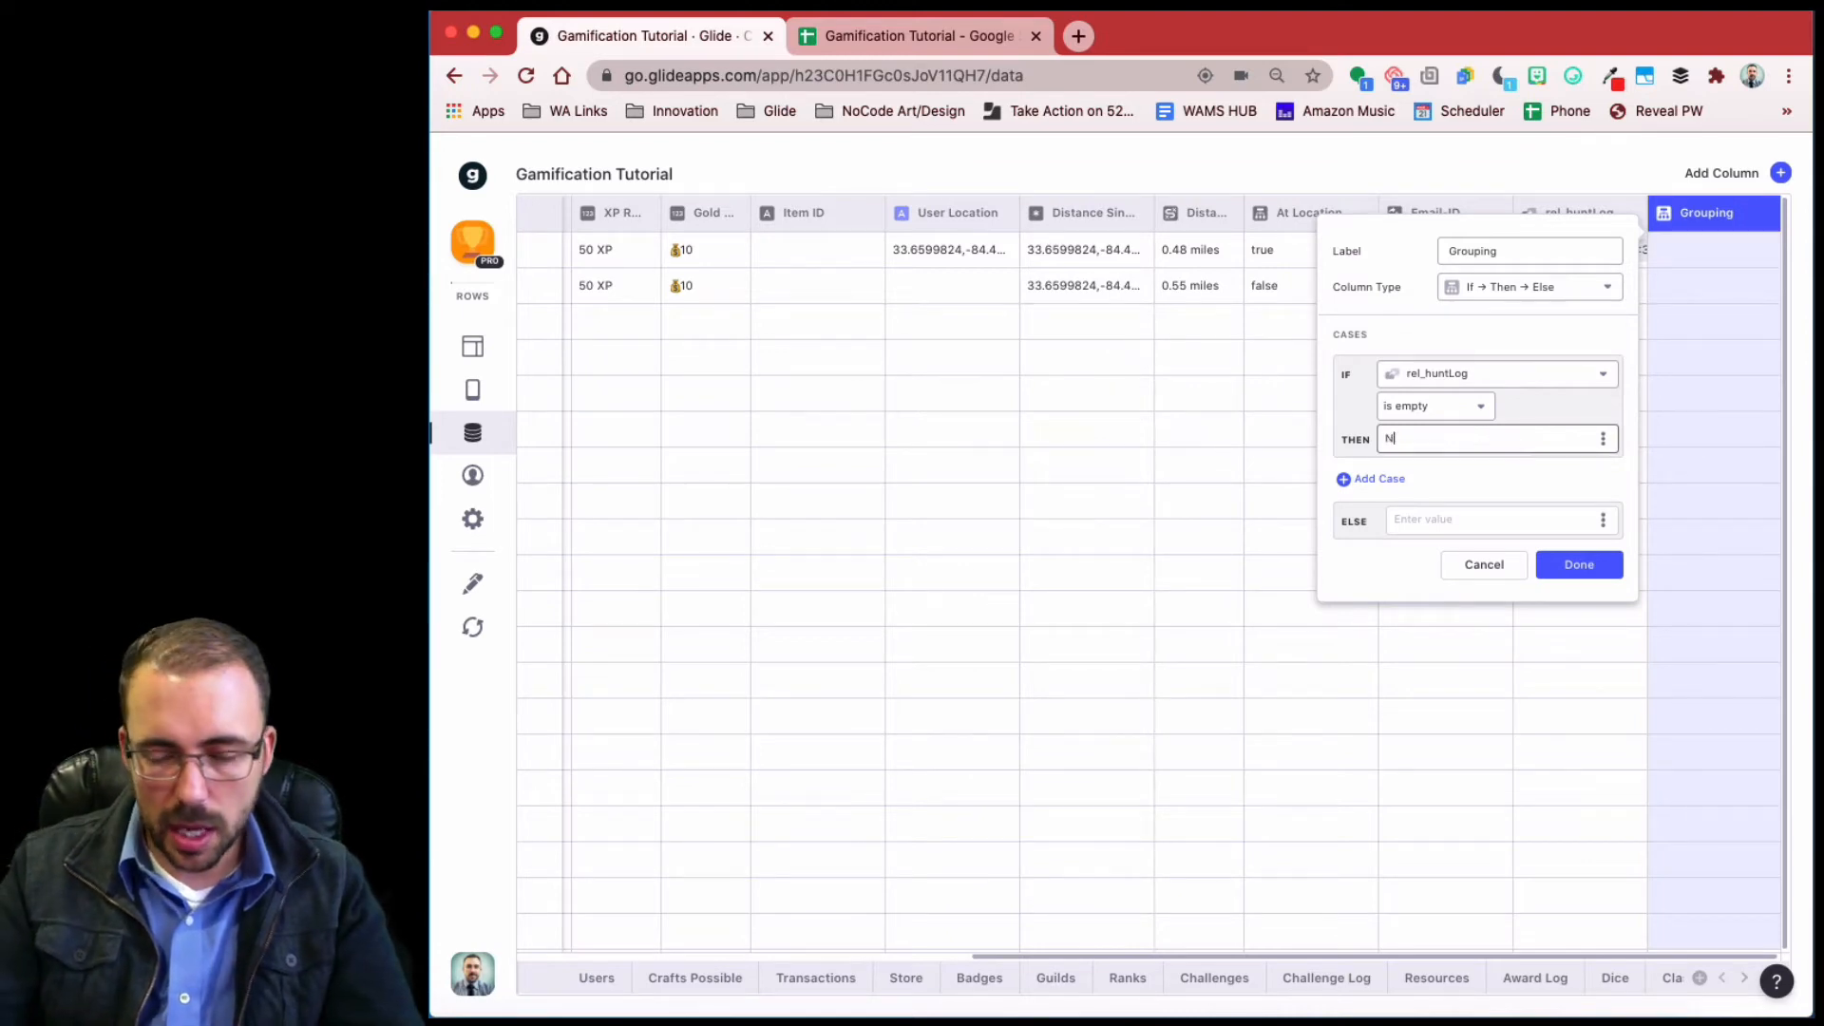
text(ew Hunts)
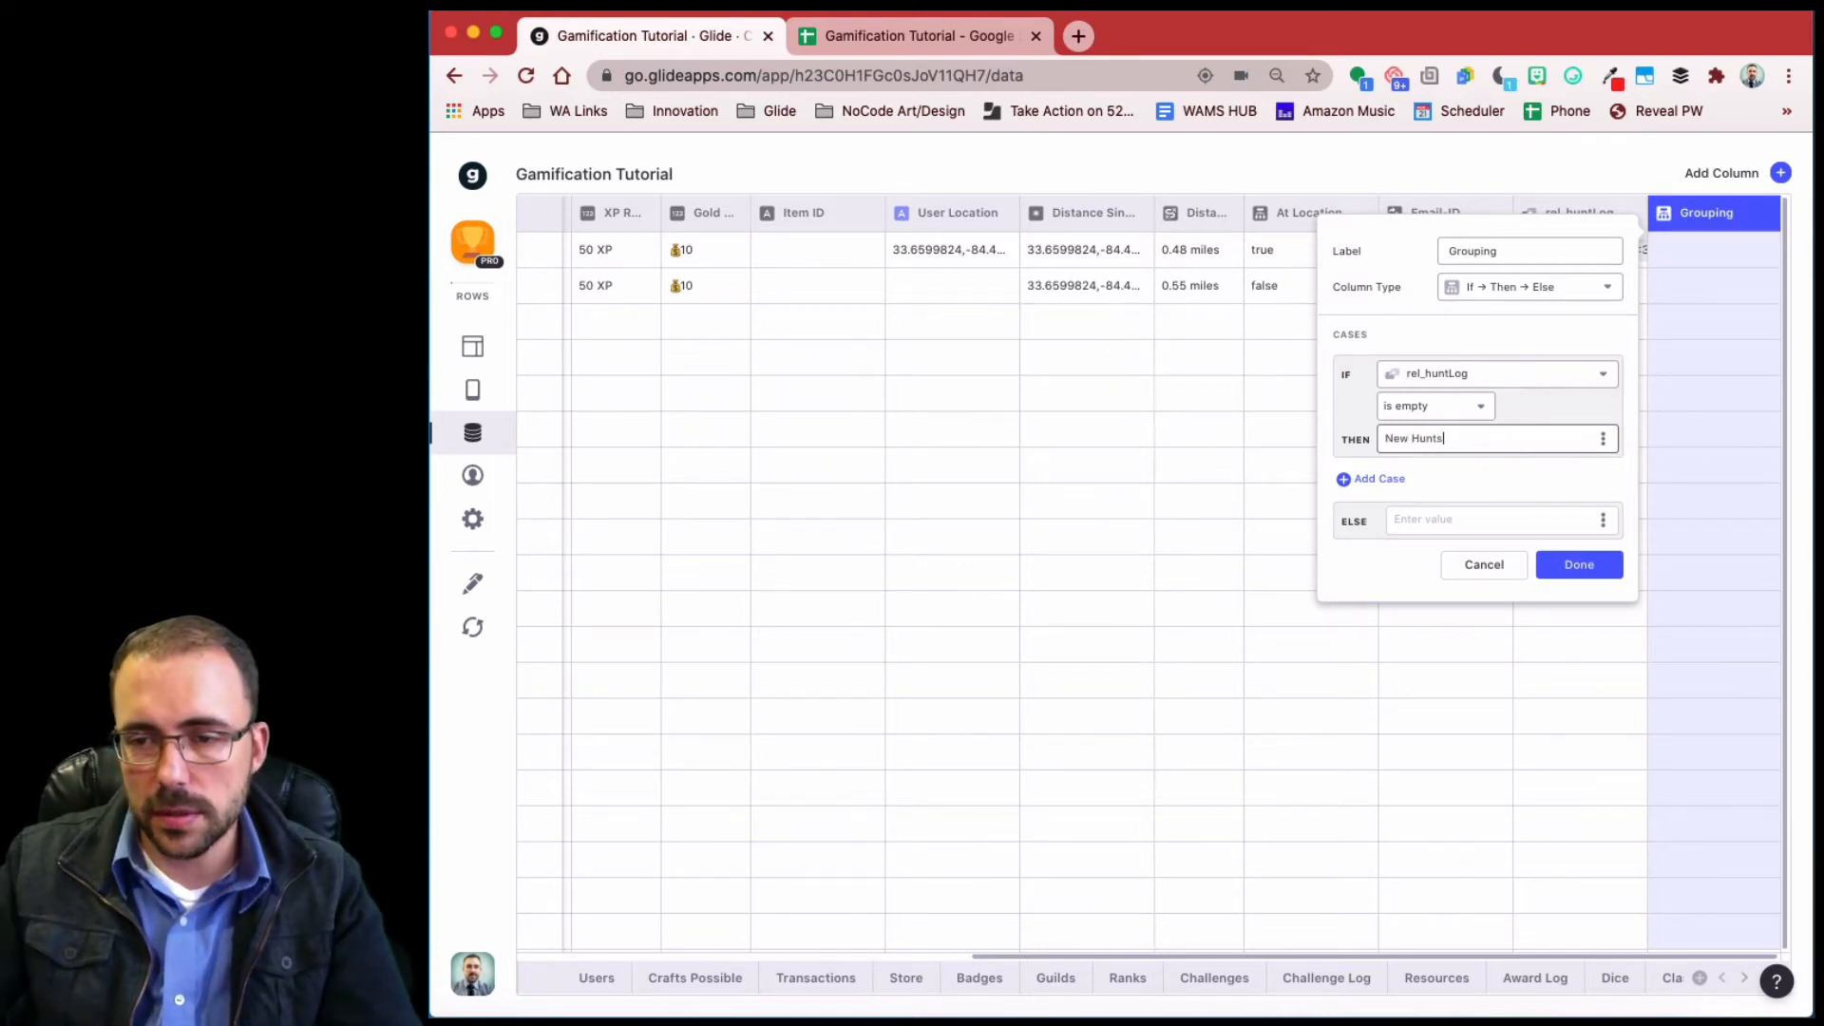
click(1436, 518)
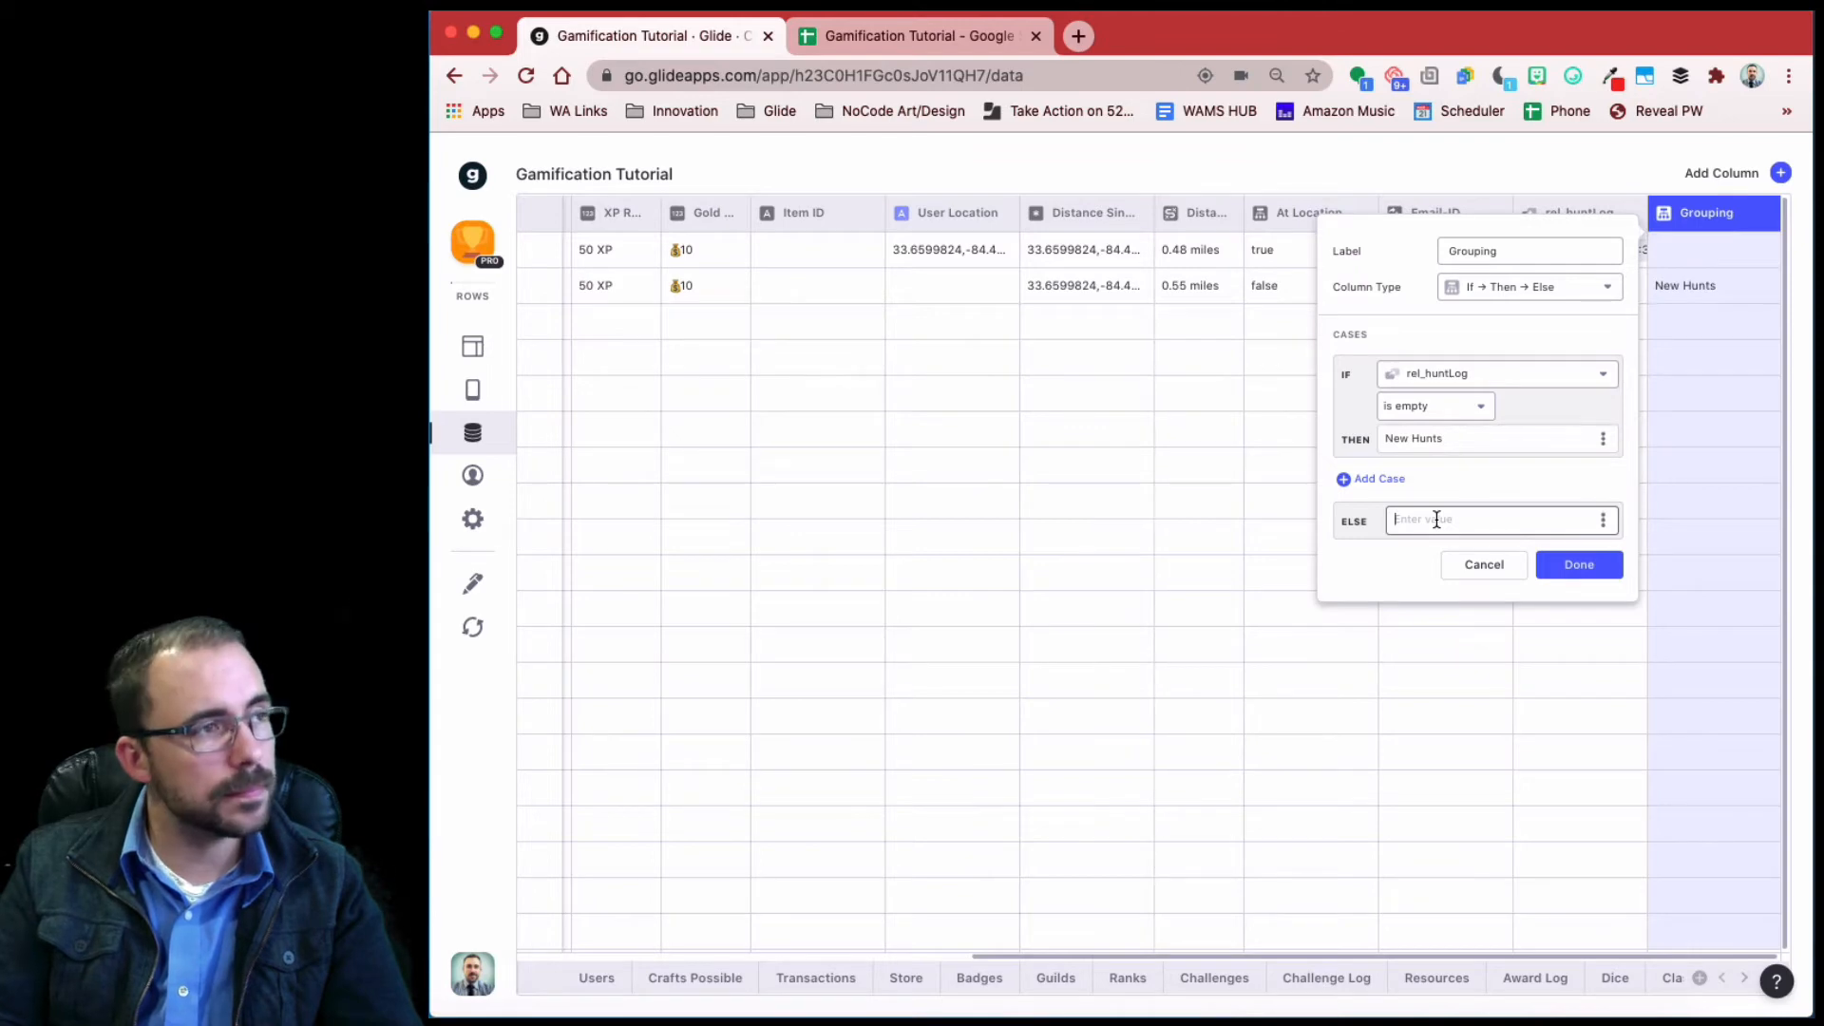
text(C)
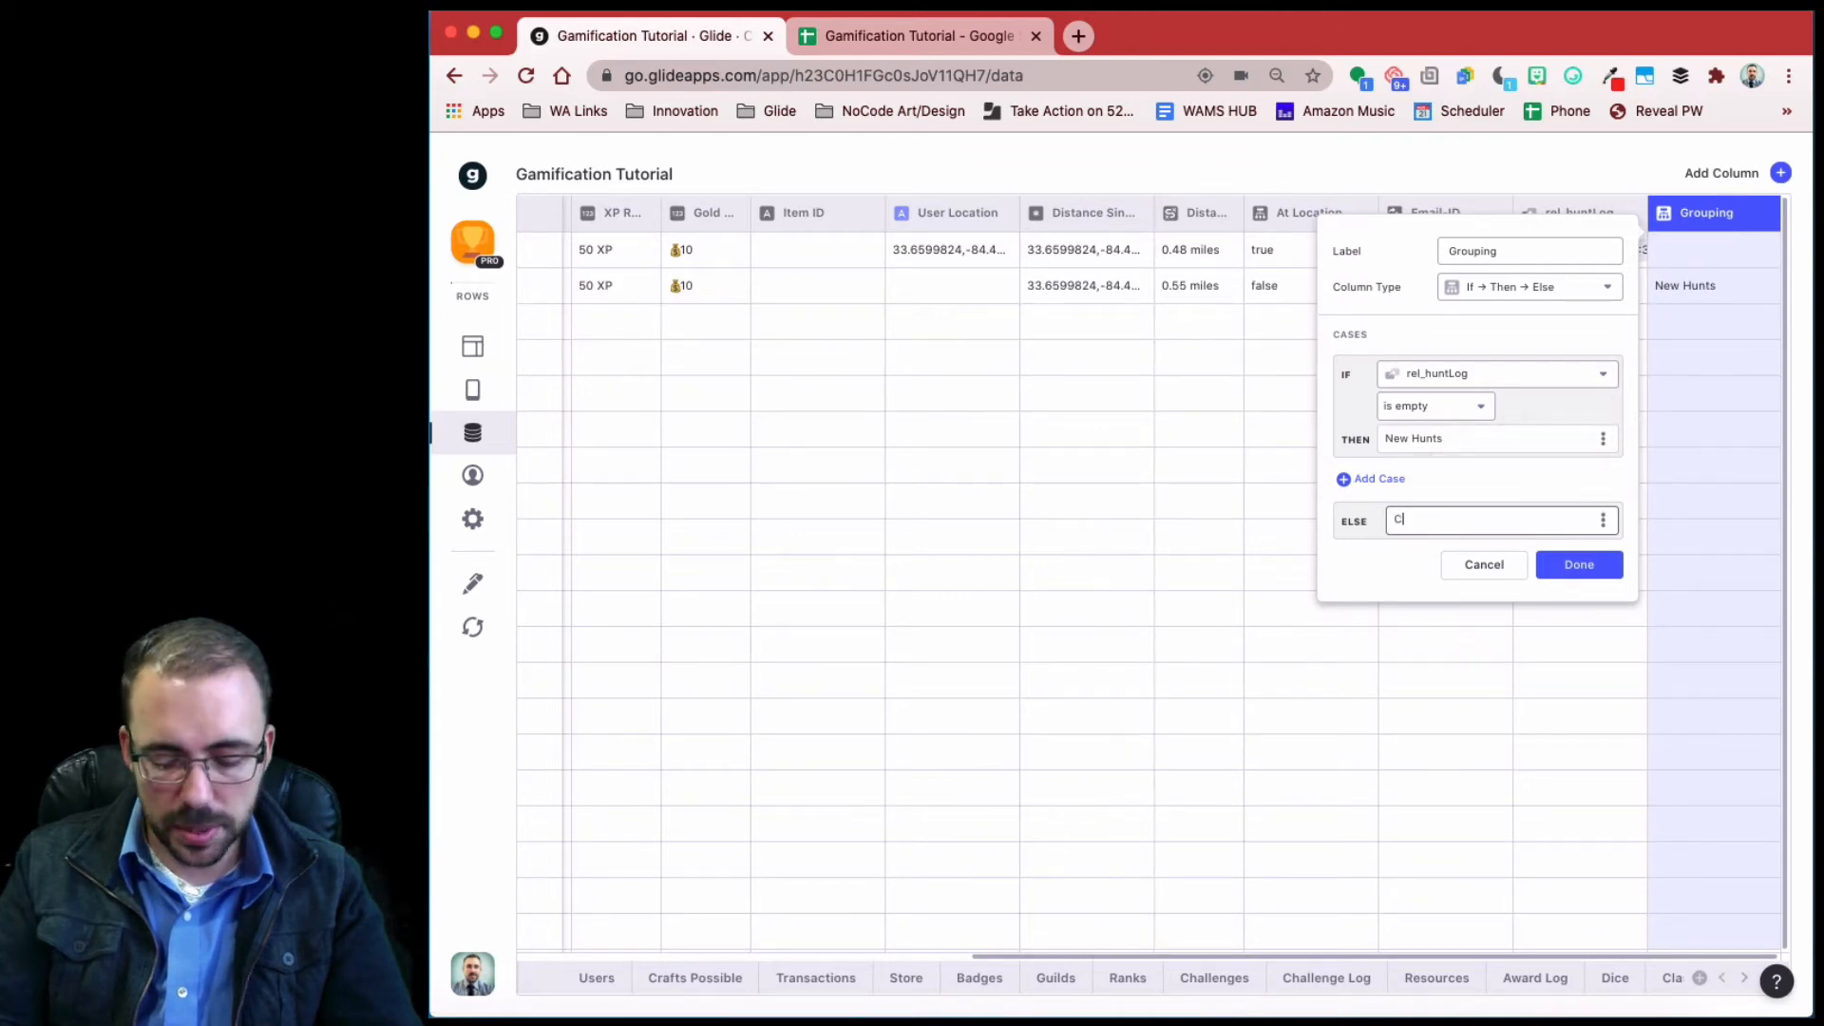
text(ompleted Hunts)
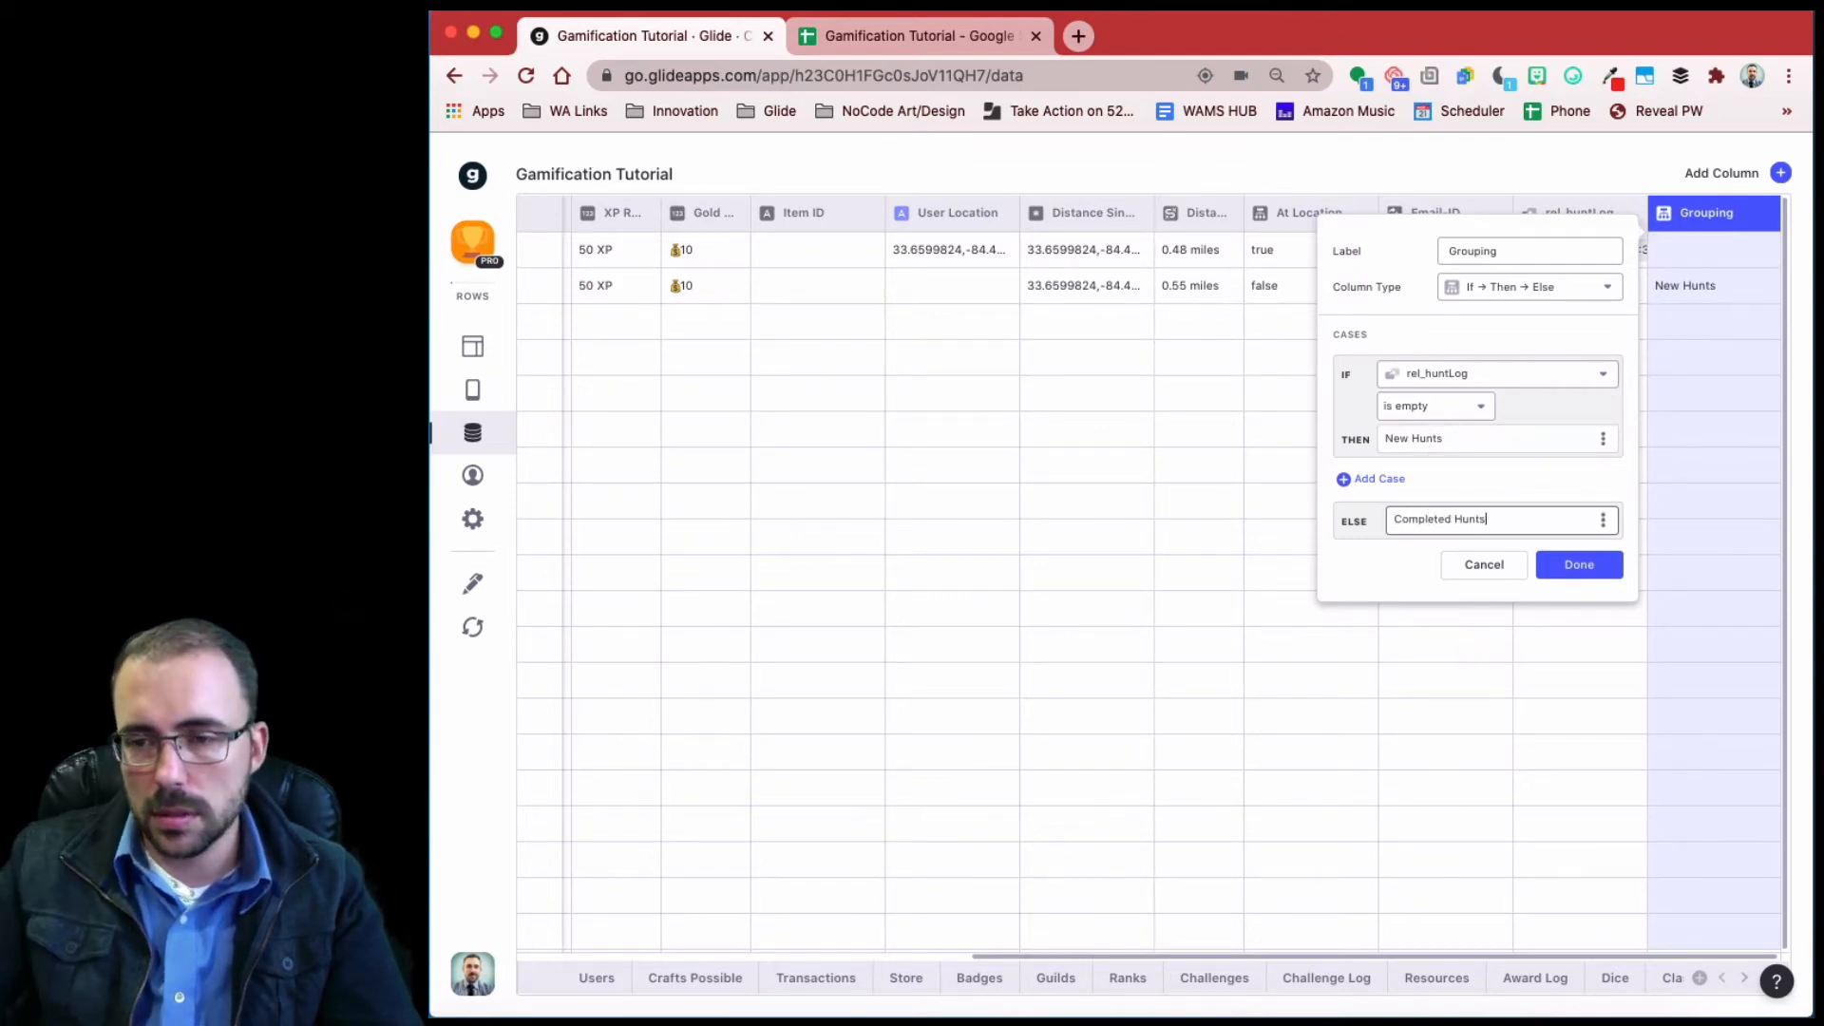
click(1579, 565)
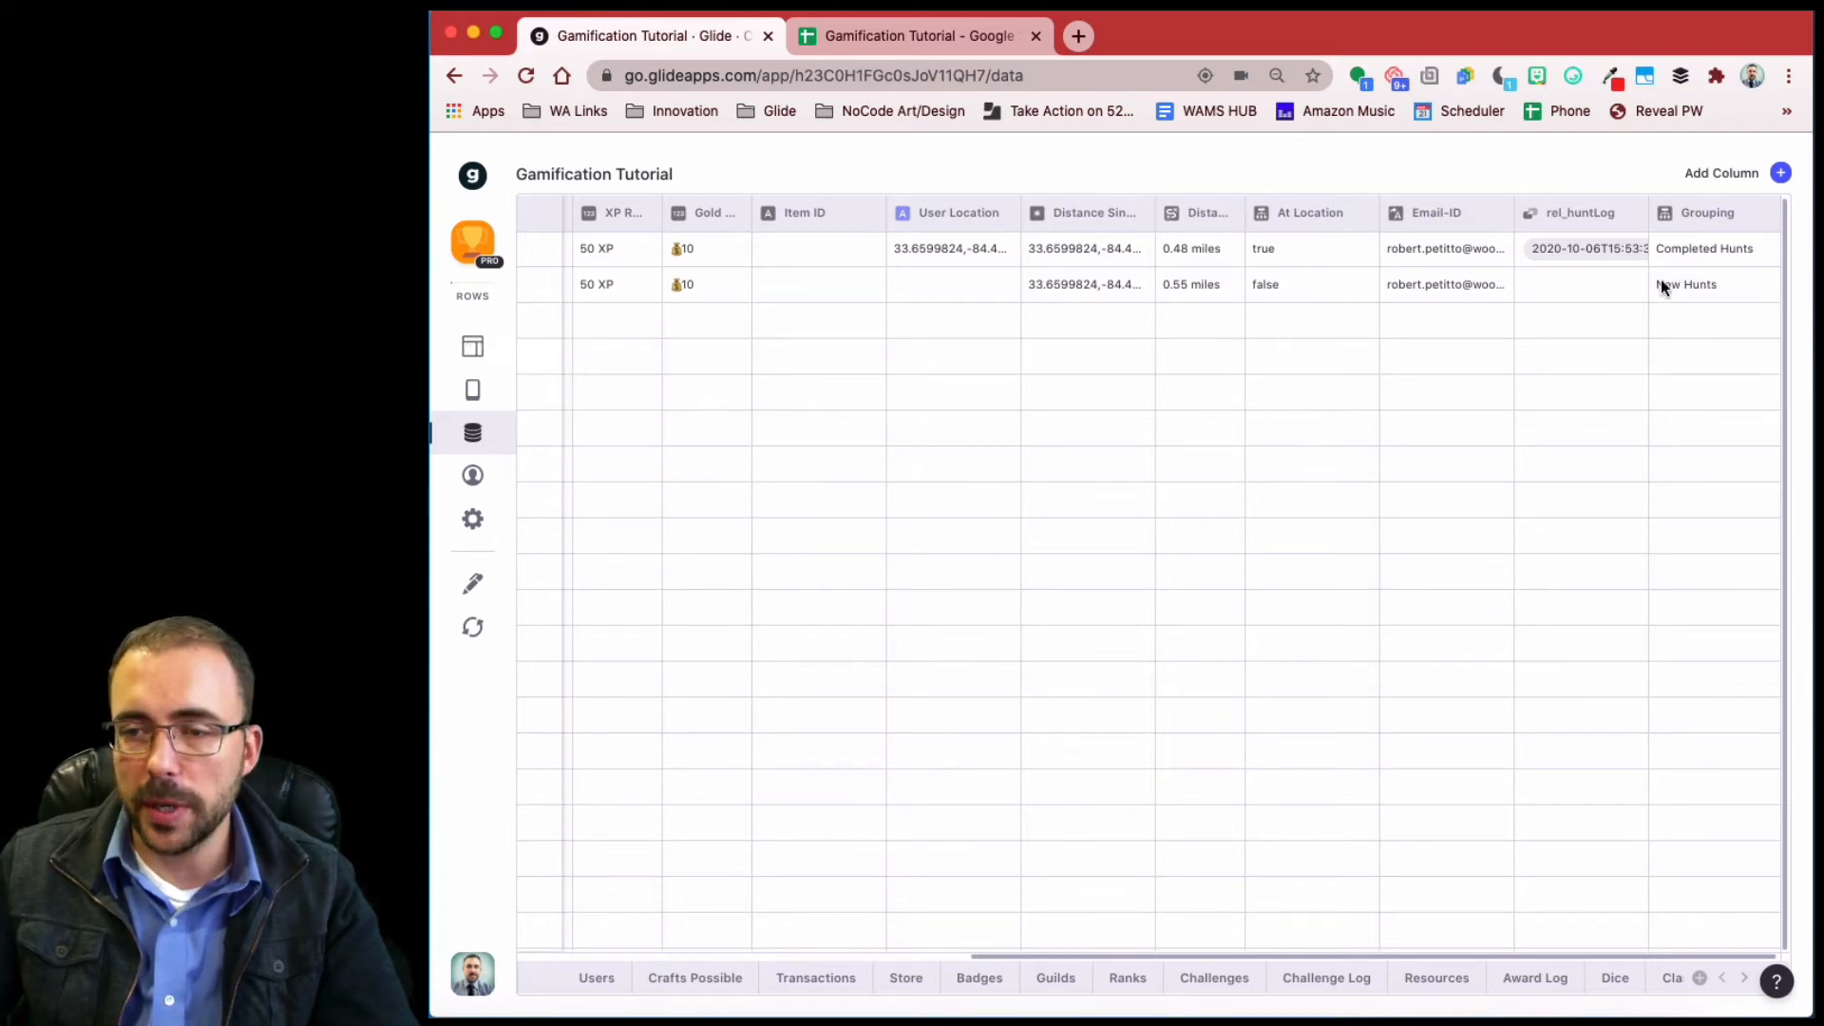
click(482, 346)
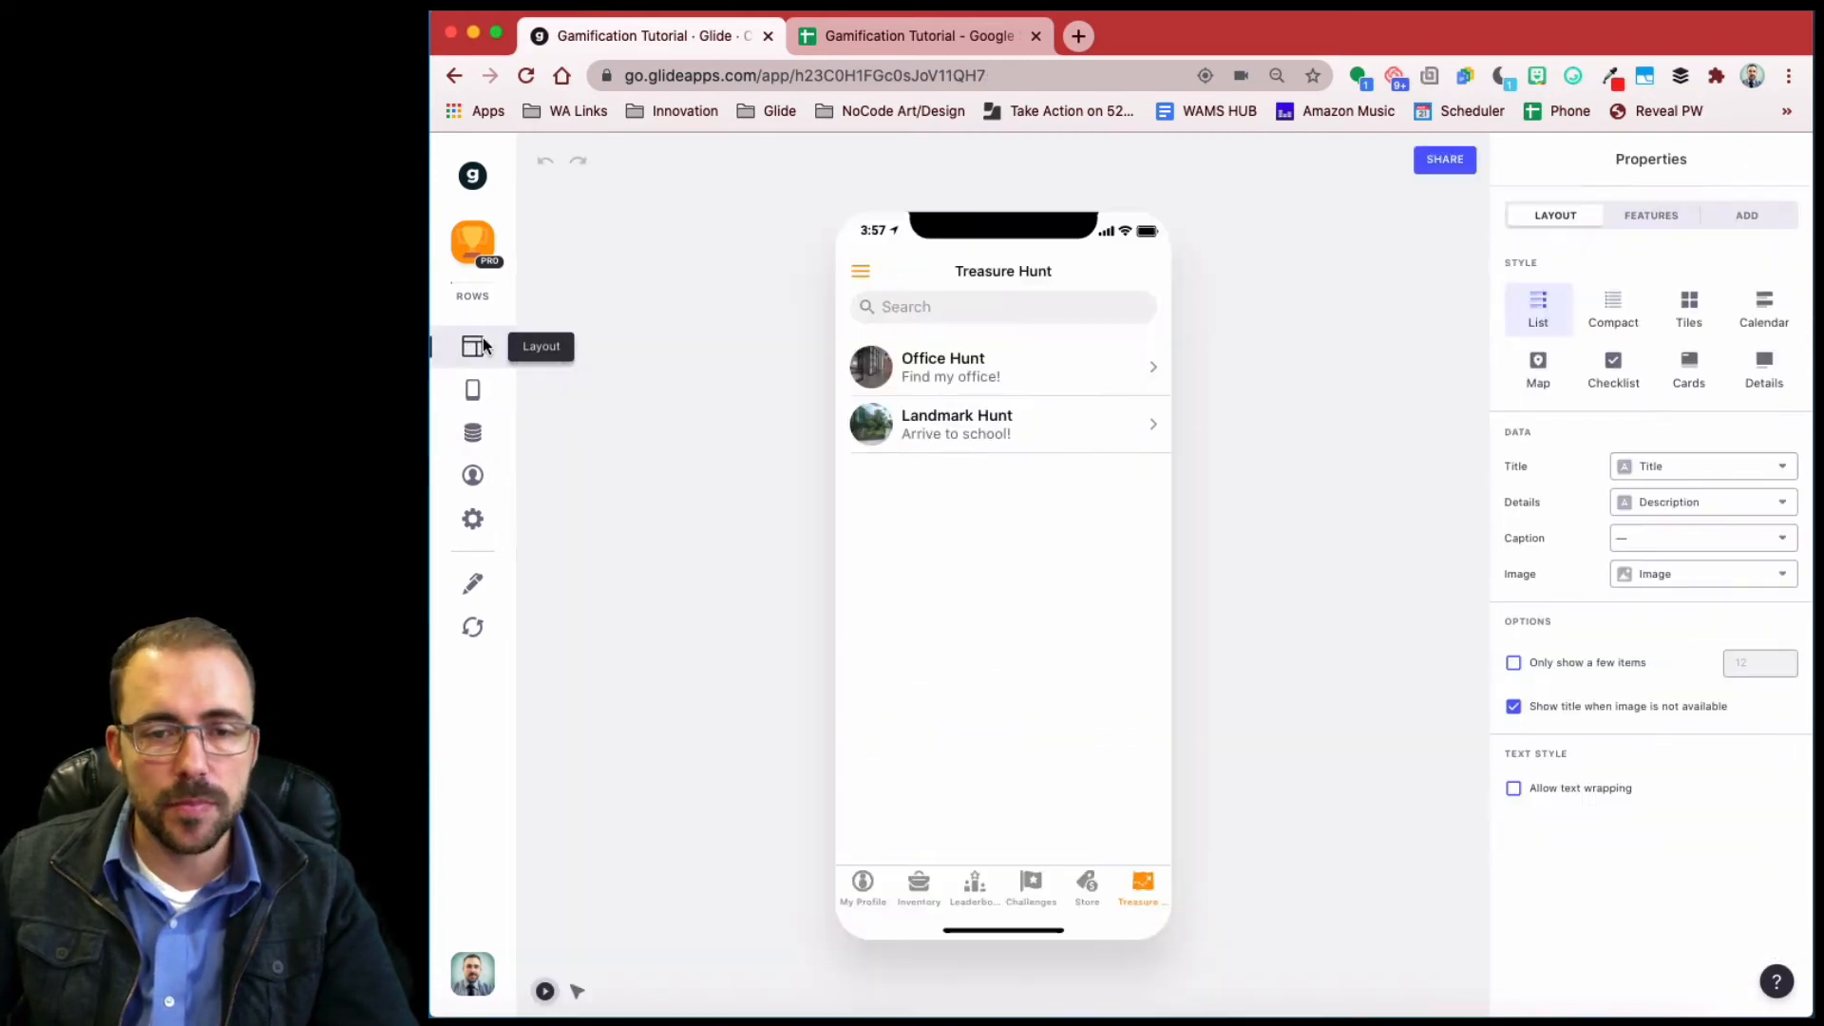
- Group the Treasure Hunt list by the Grouping column
click(1649, 218)
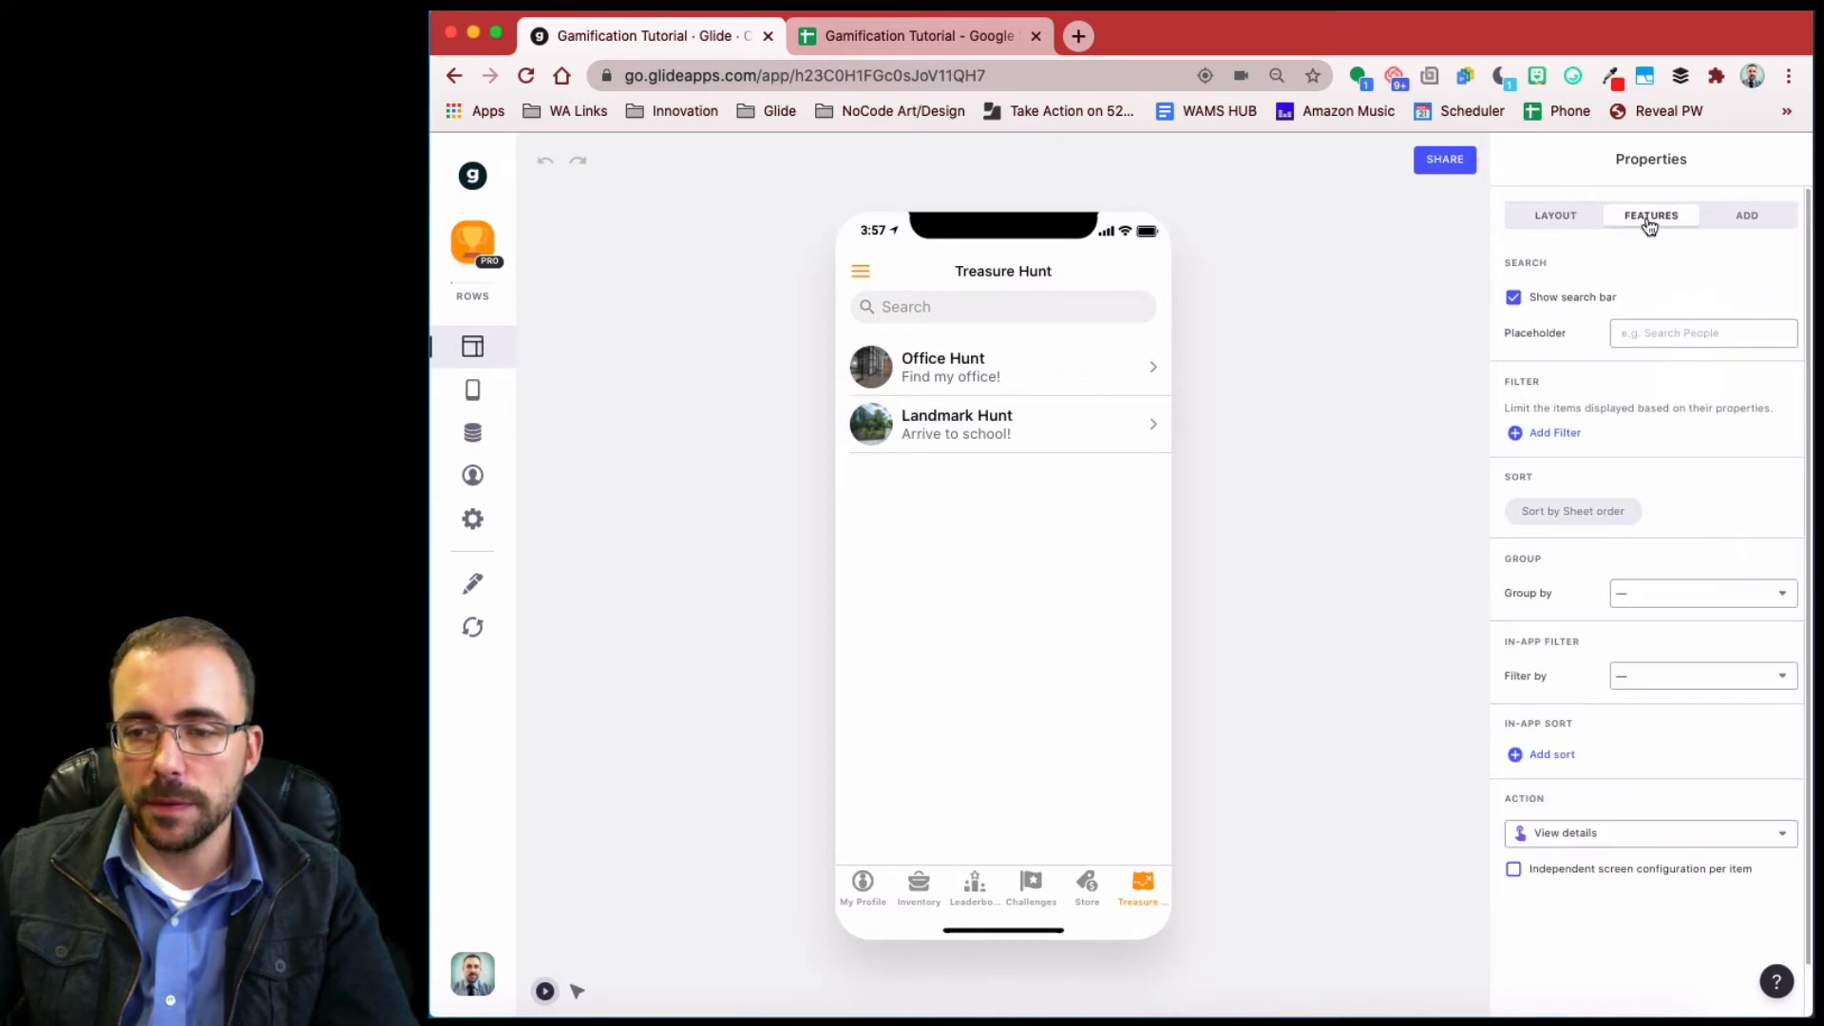
click(1700, 593)
scroll(1684, 744, down, 2)
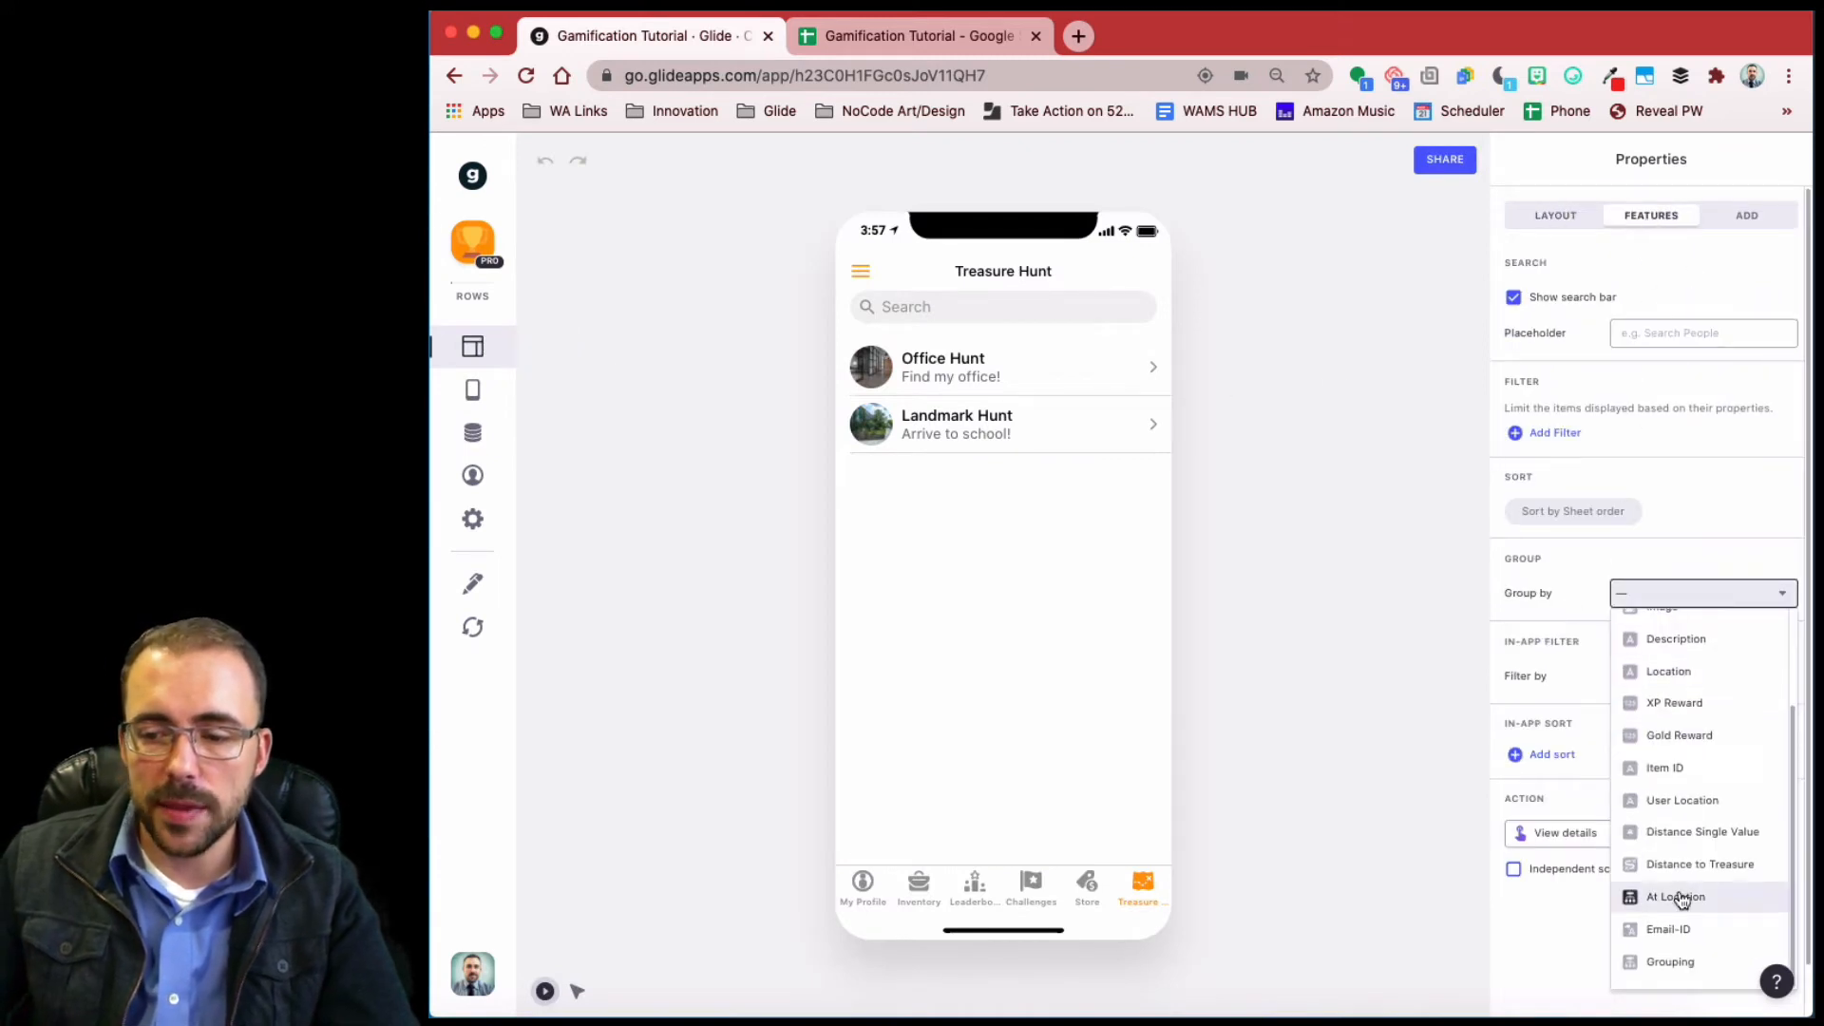
click(1684, 962)
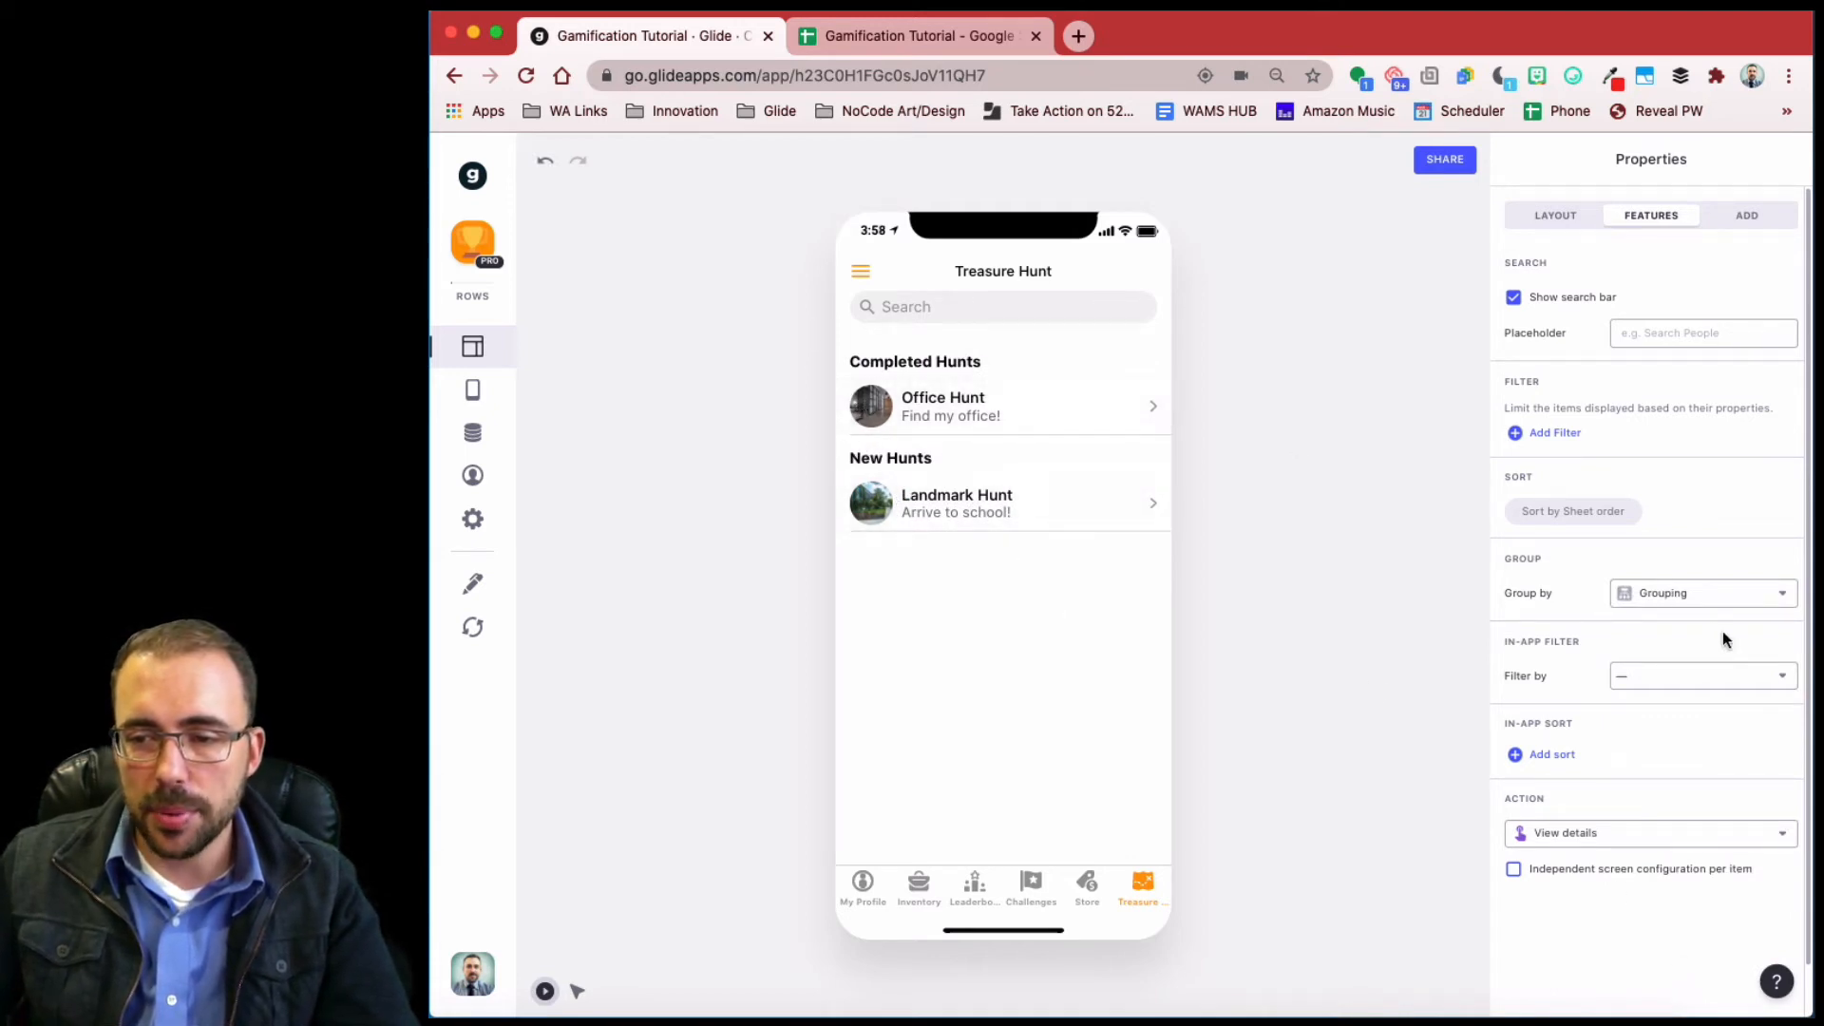
- Sort the list by Grouping descending so New Hunts come first, then open Office Hunt
click(1586, 511)
click(1583, 526)
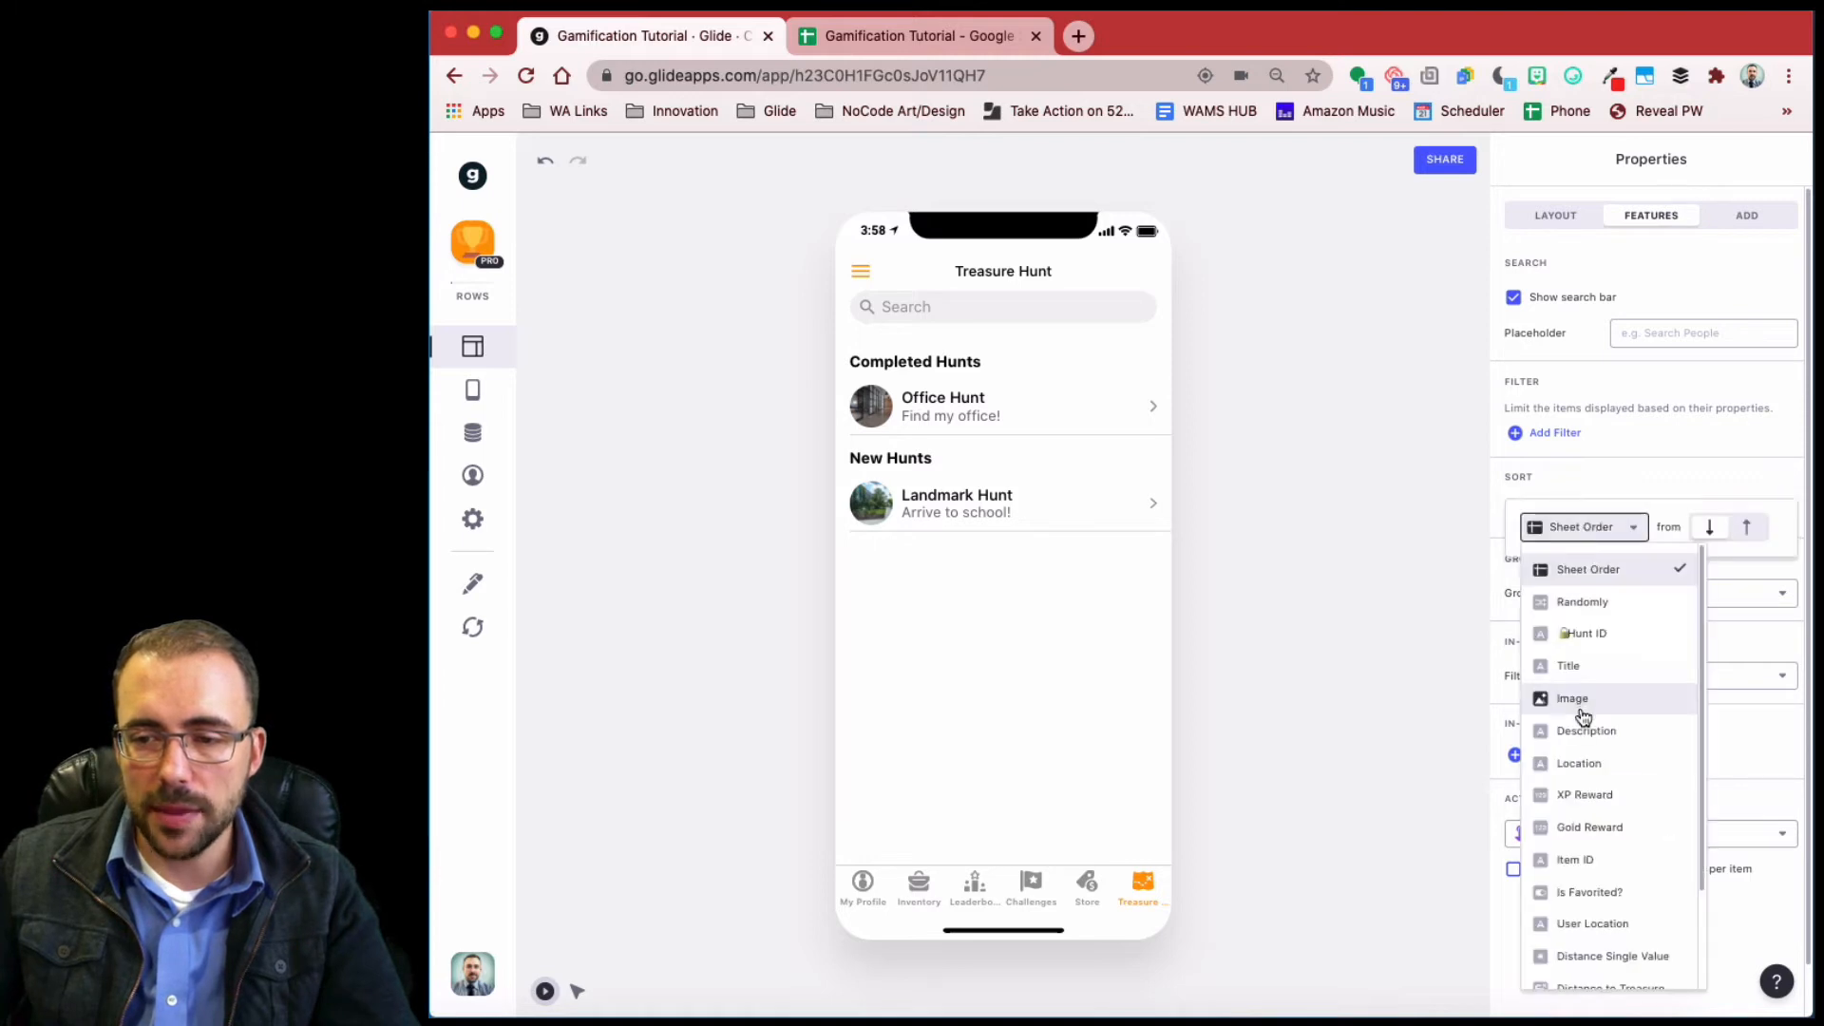
scroll(1579, 771, down, 2)
click(1621, 969)
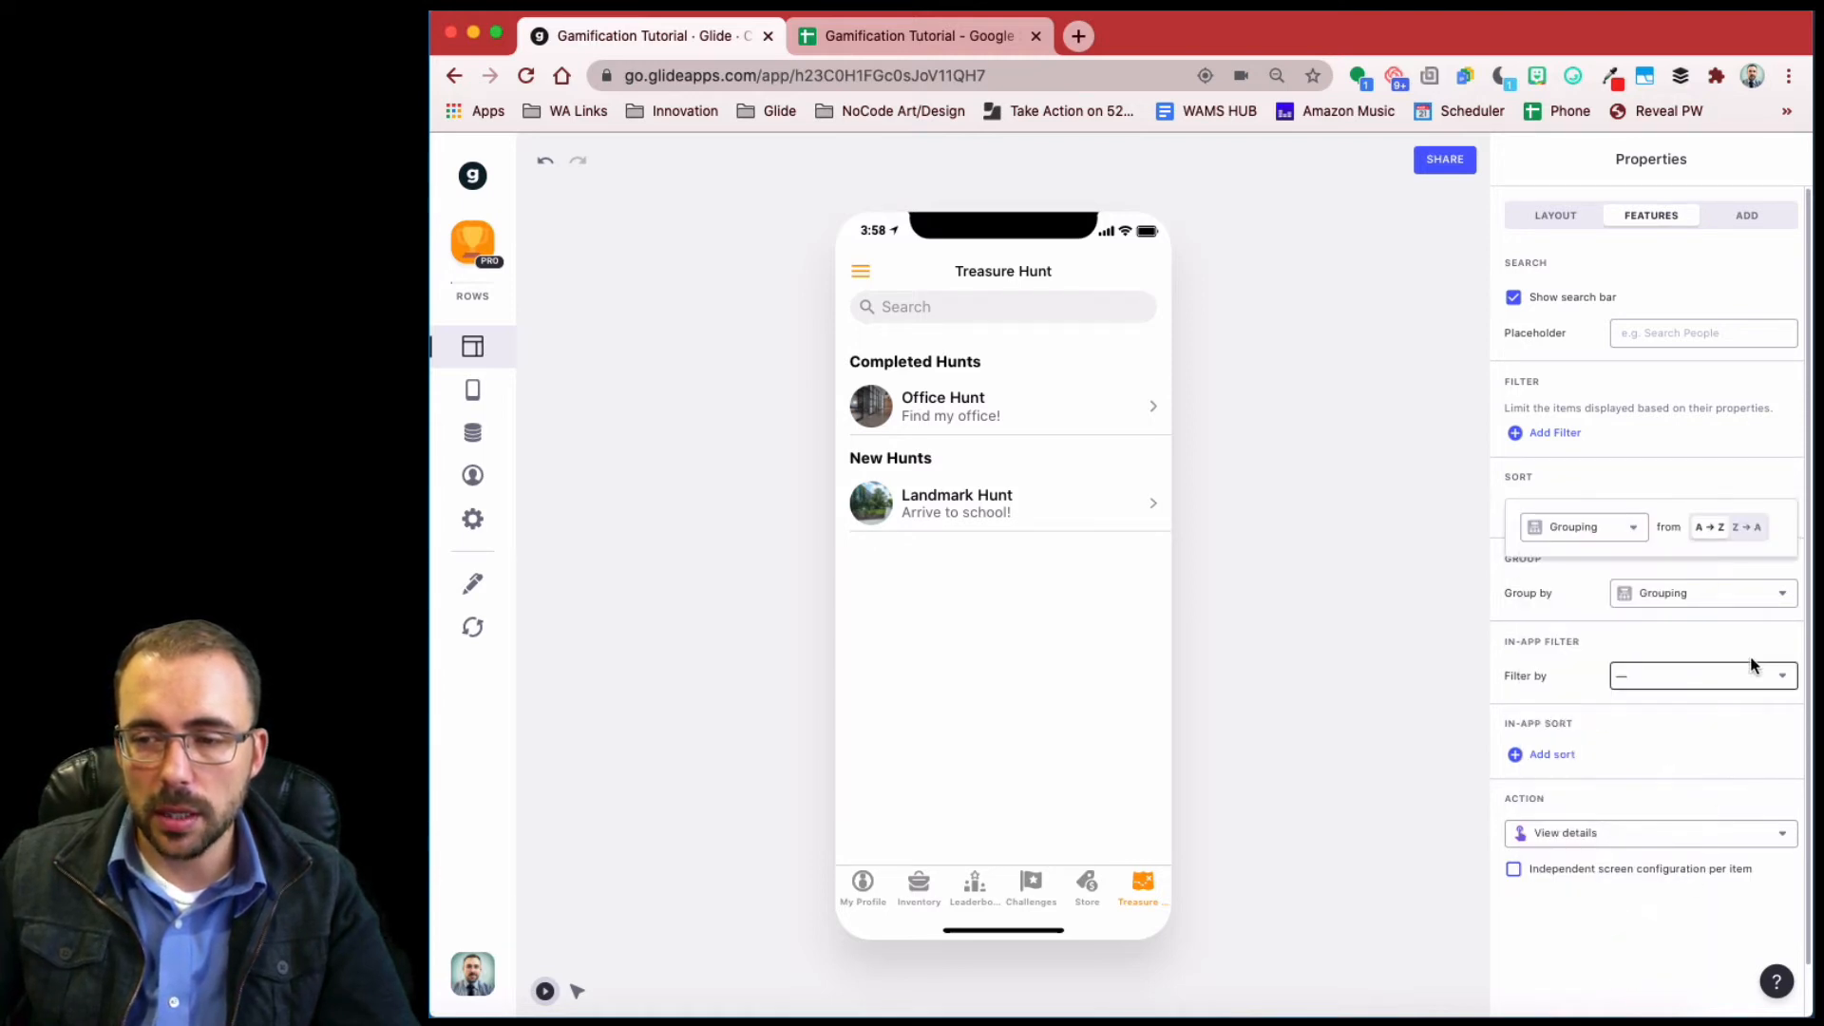
click(1743, 530)
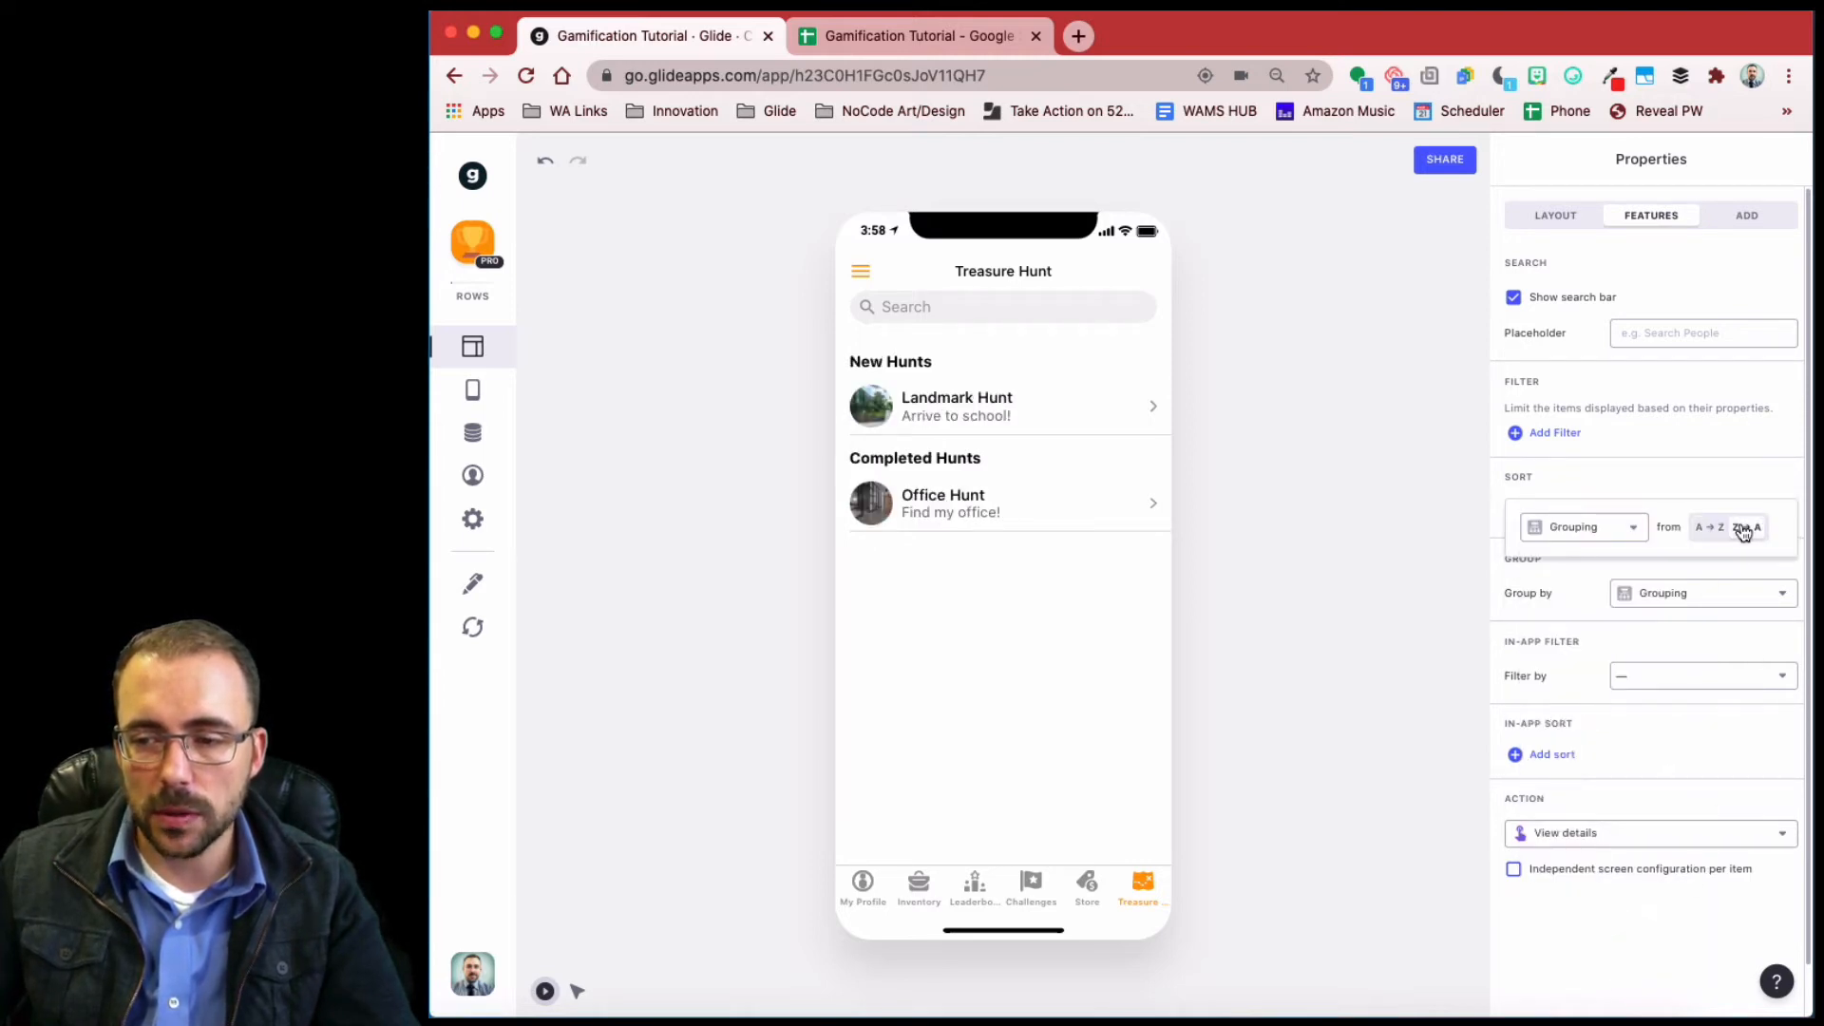
click(1009, 775)
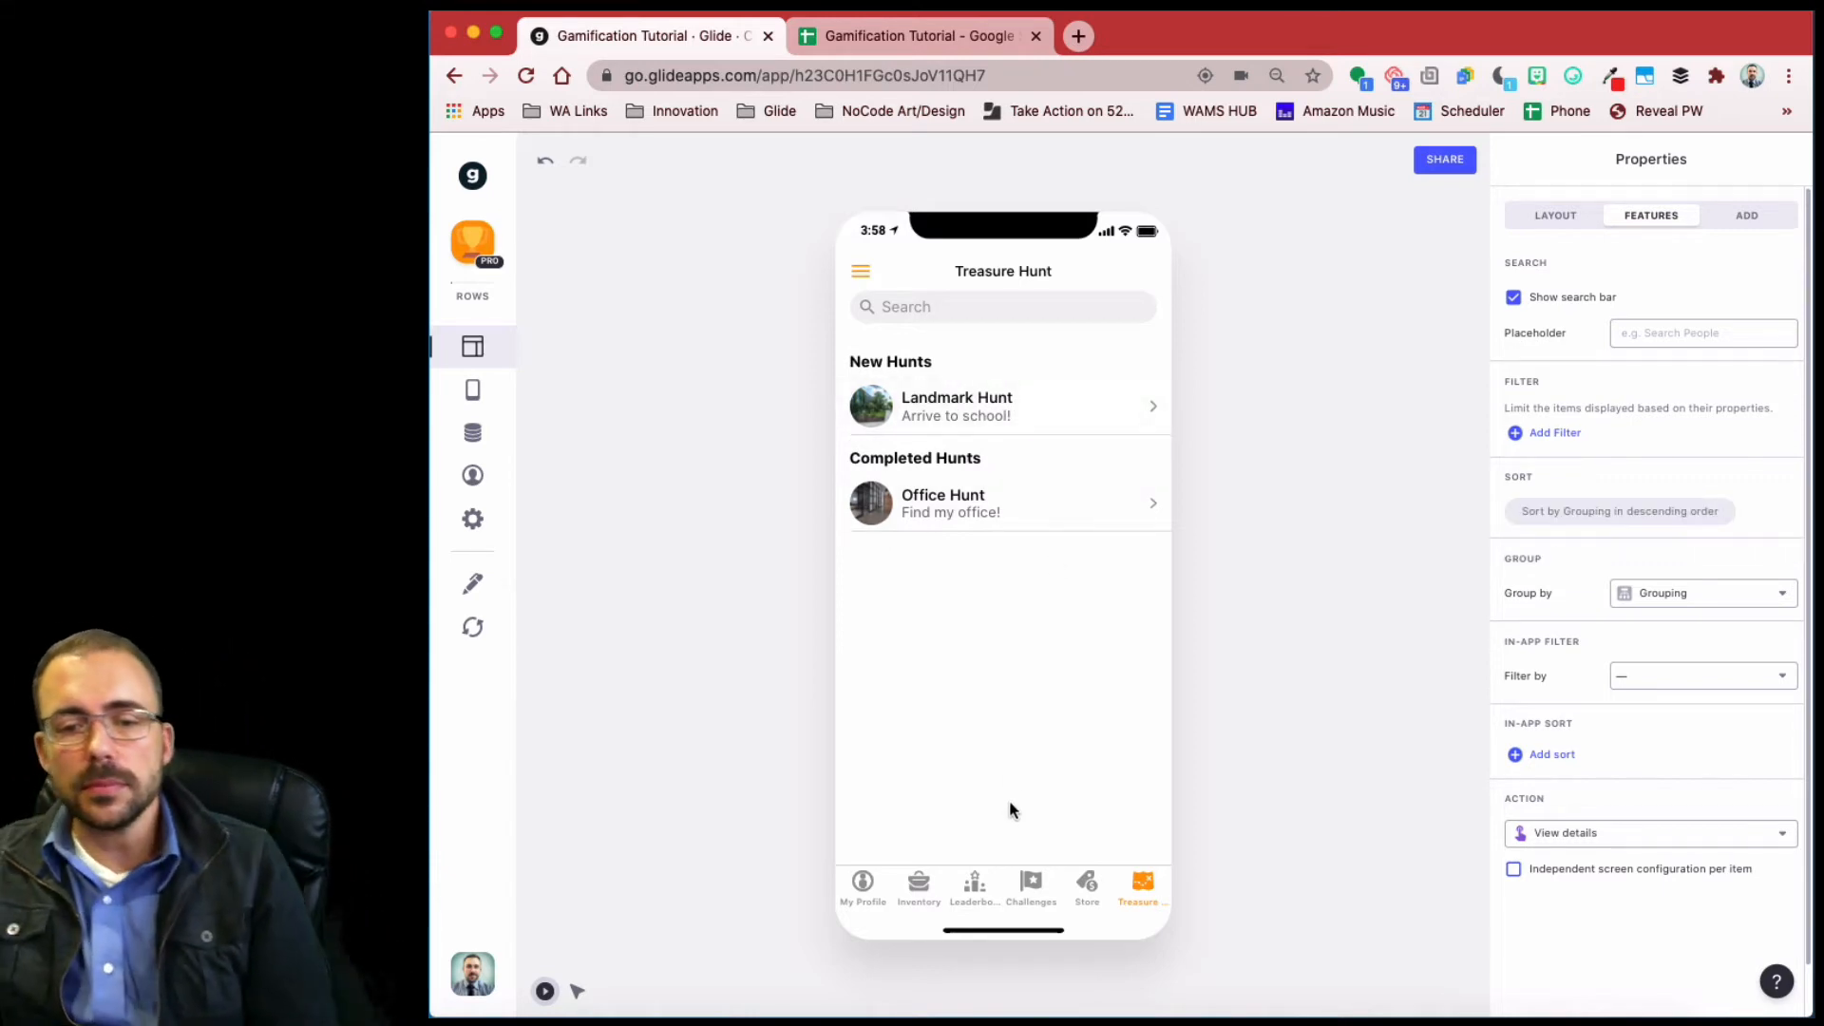
click(957, 505)
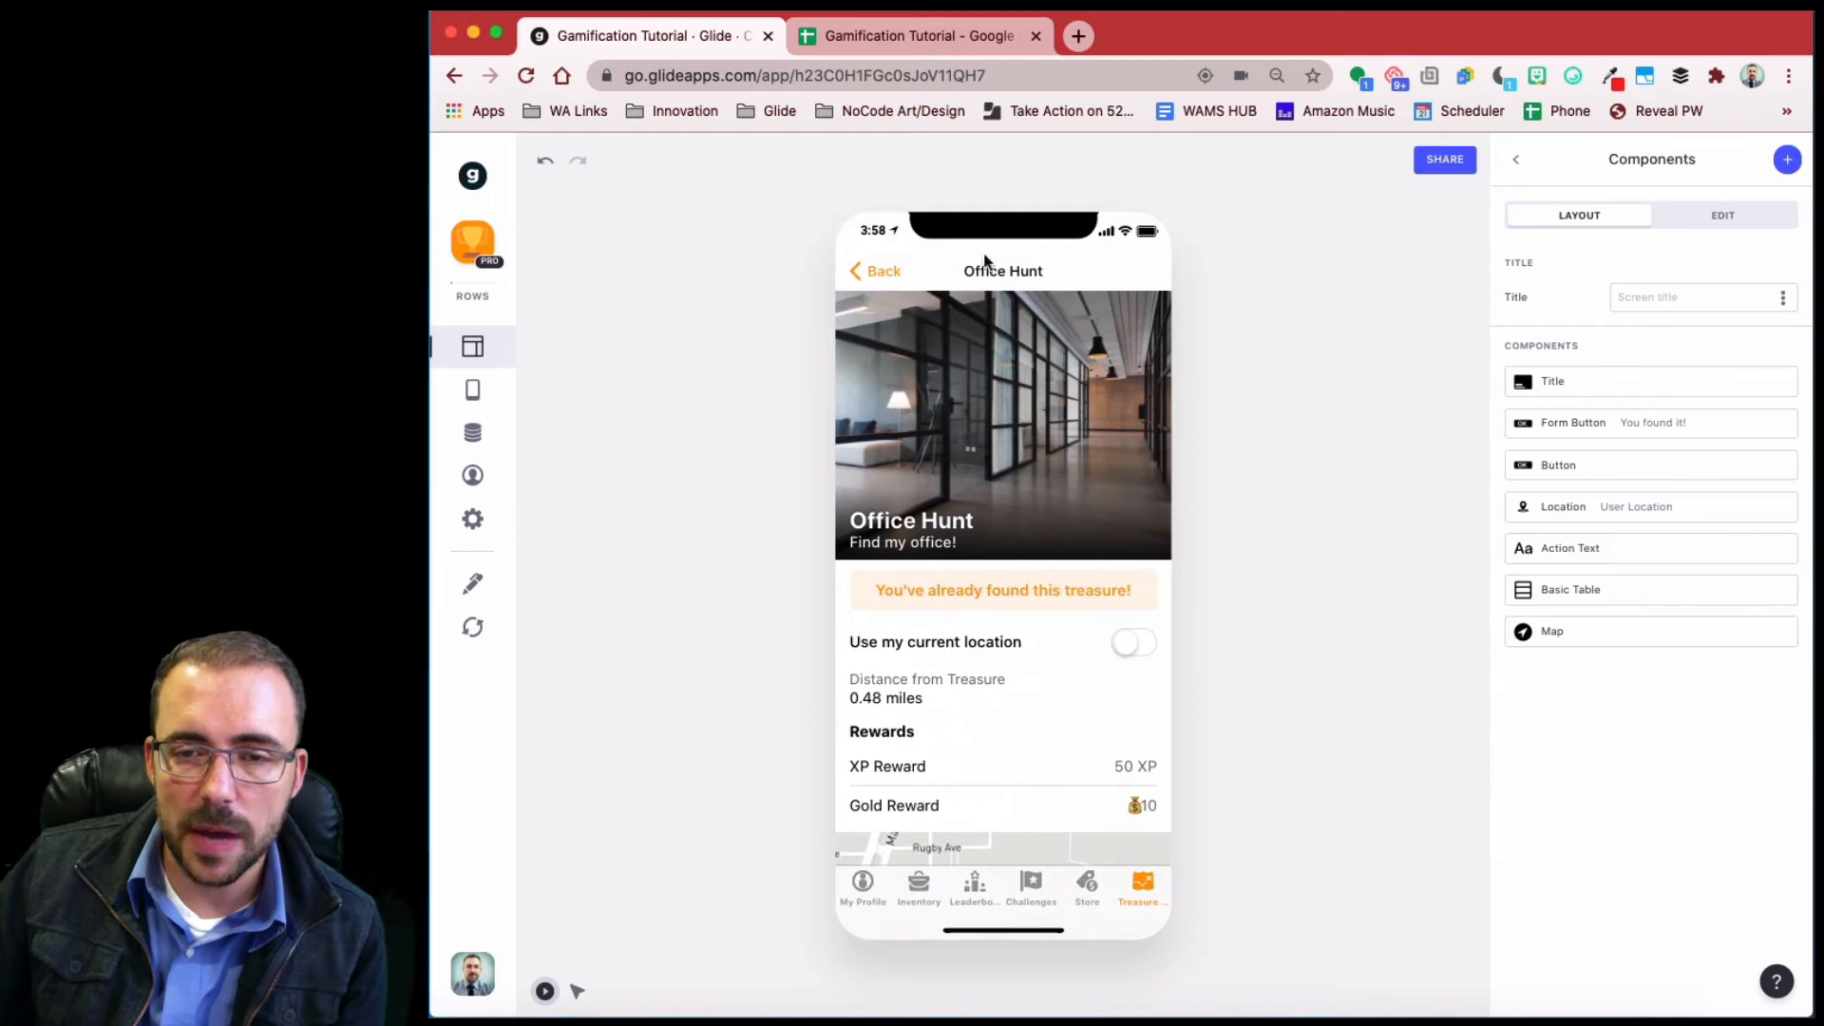
- Turn on Use my current location for Landmark Hunt, then check At Location in the hunts table
click(913, 256)
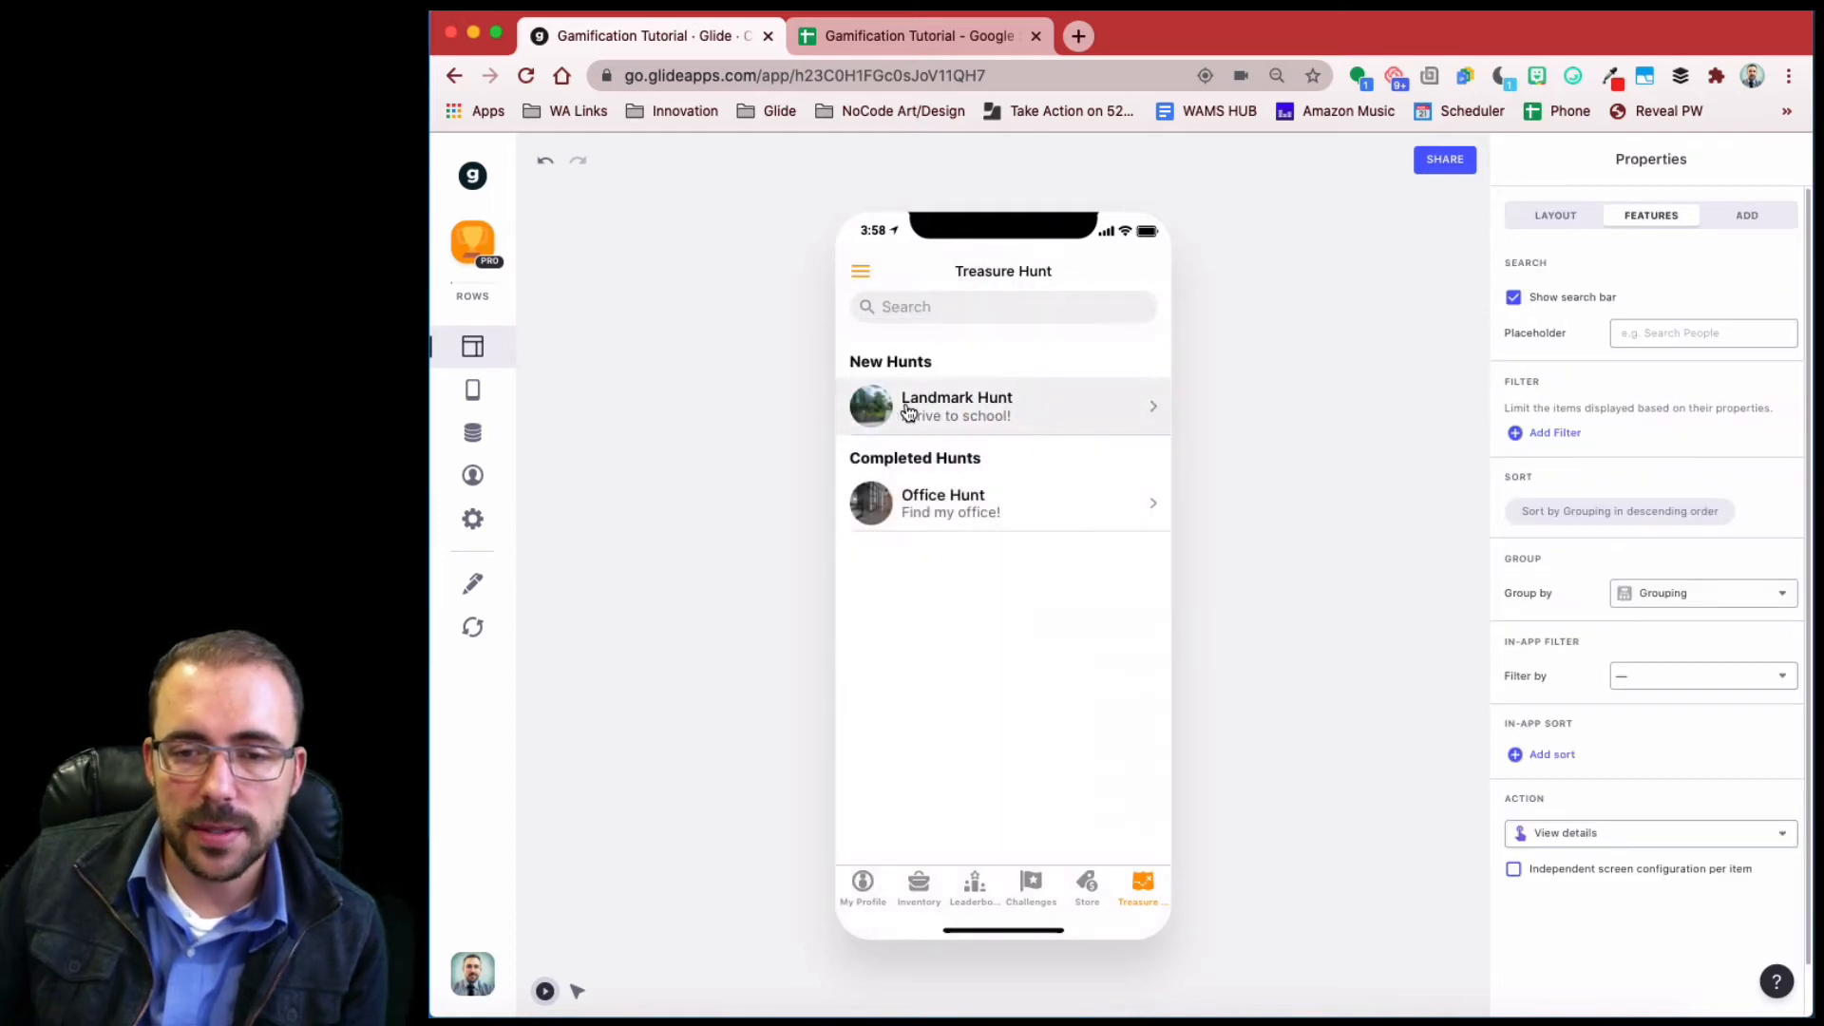
click(944, 414)
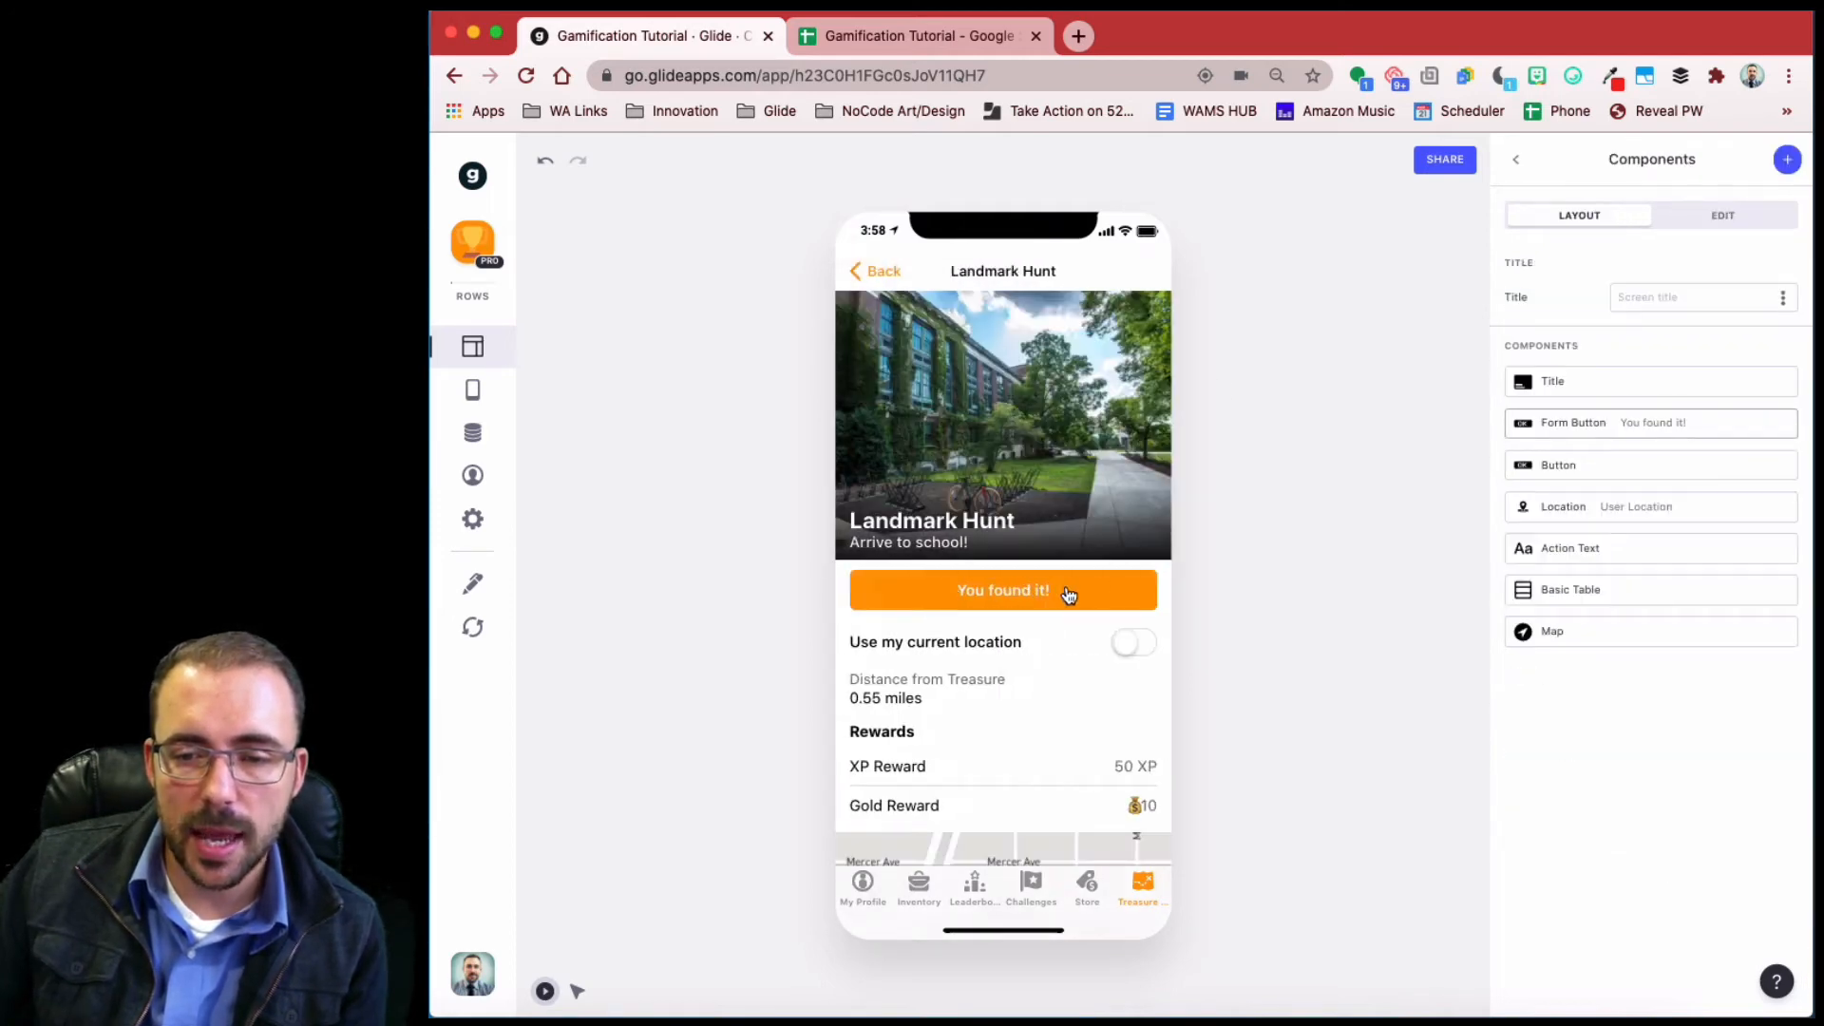
click(1131, 643)
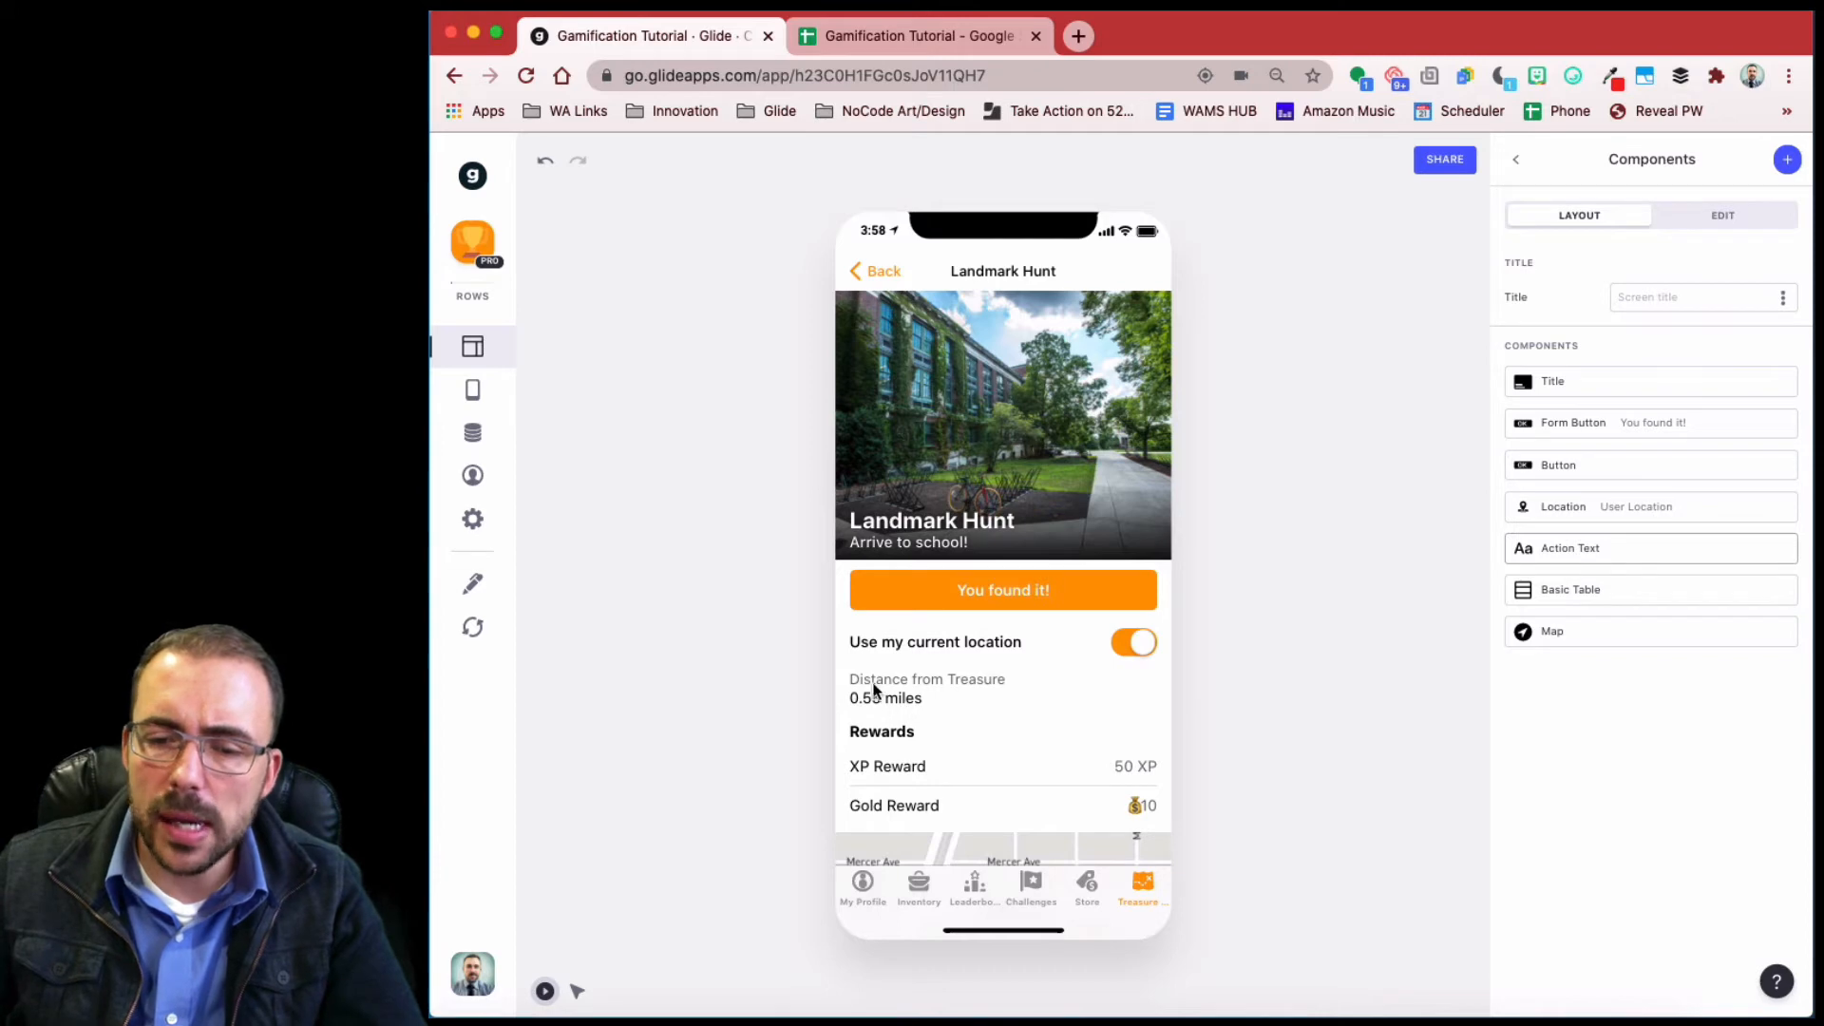
click(481, 435)
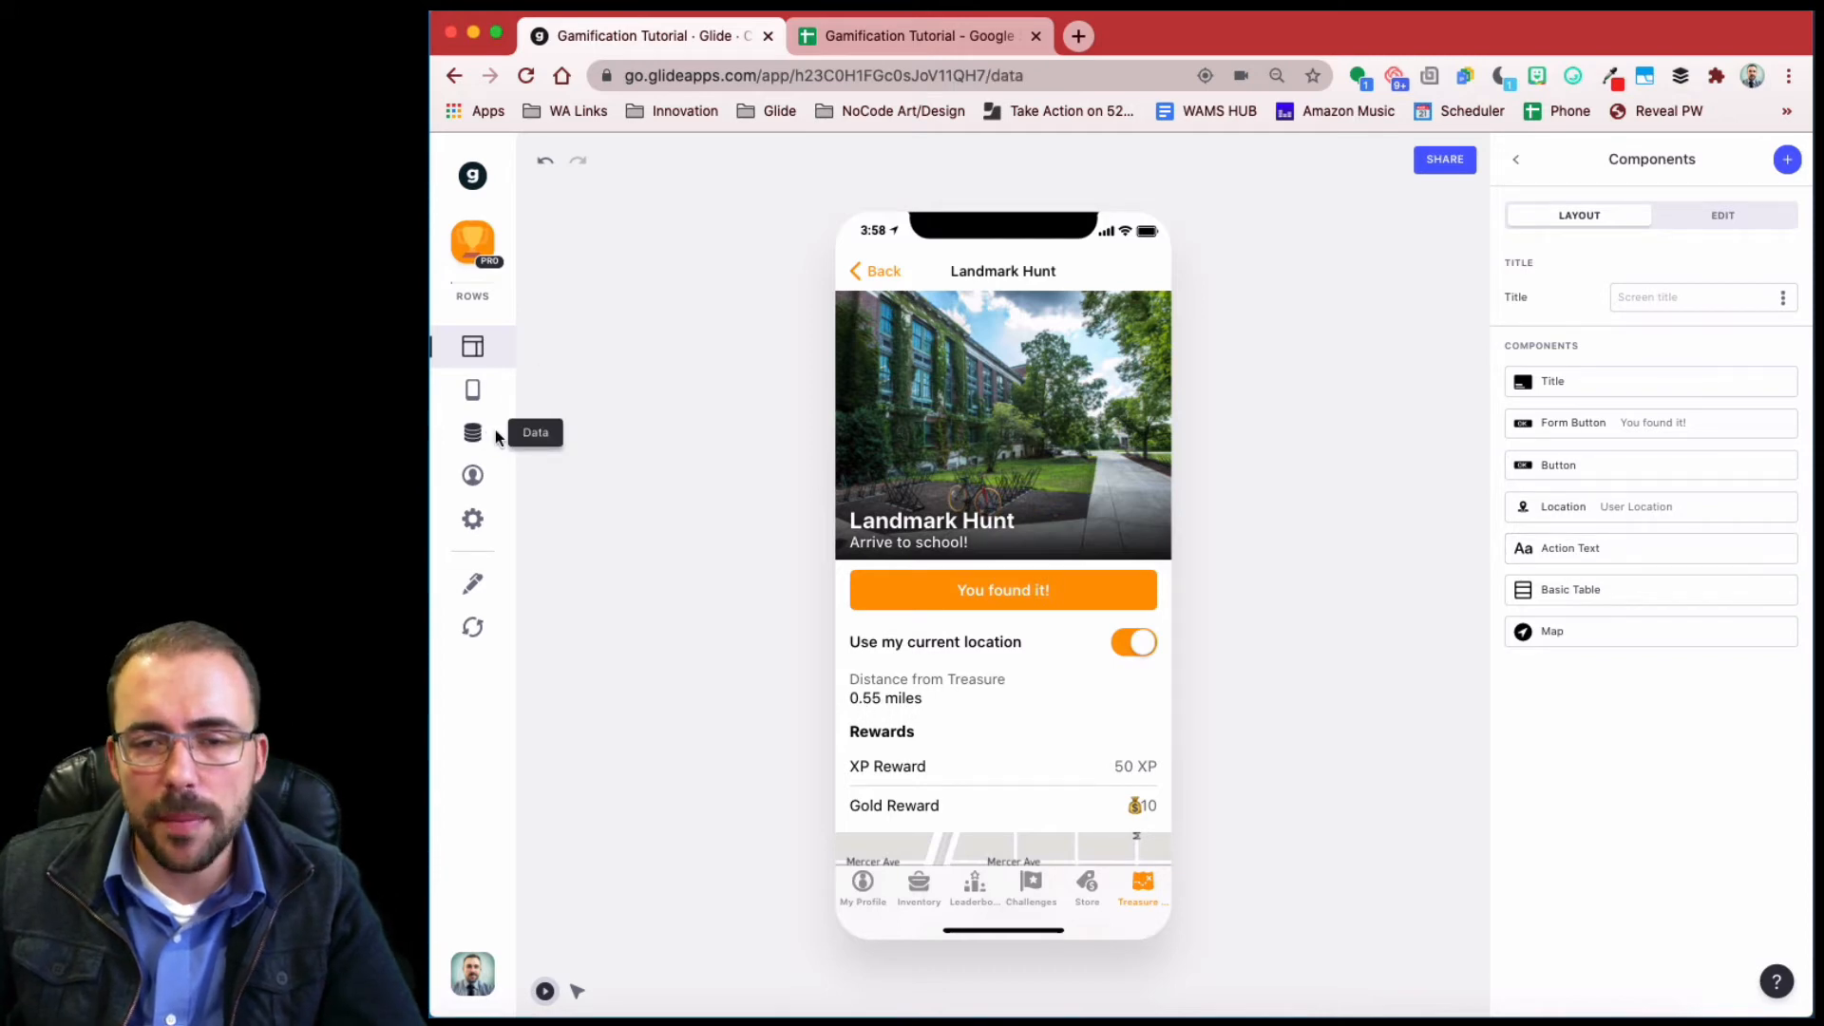
scroll(1332, 496, right, 10)
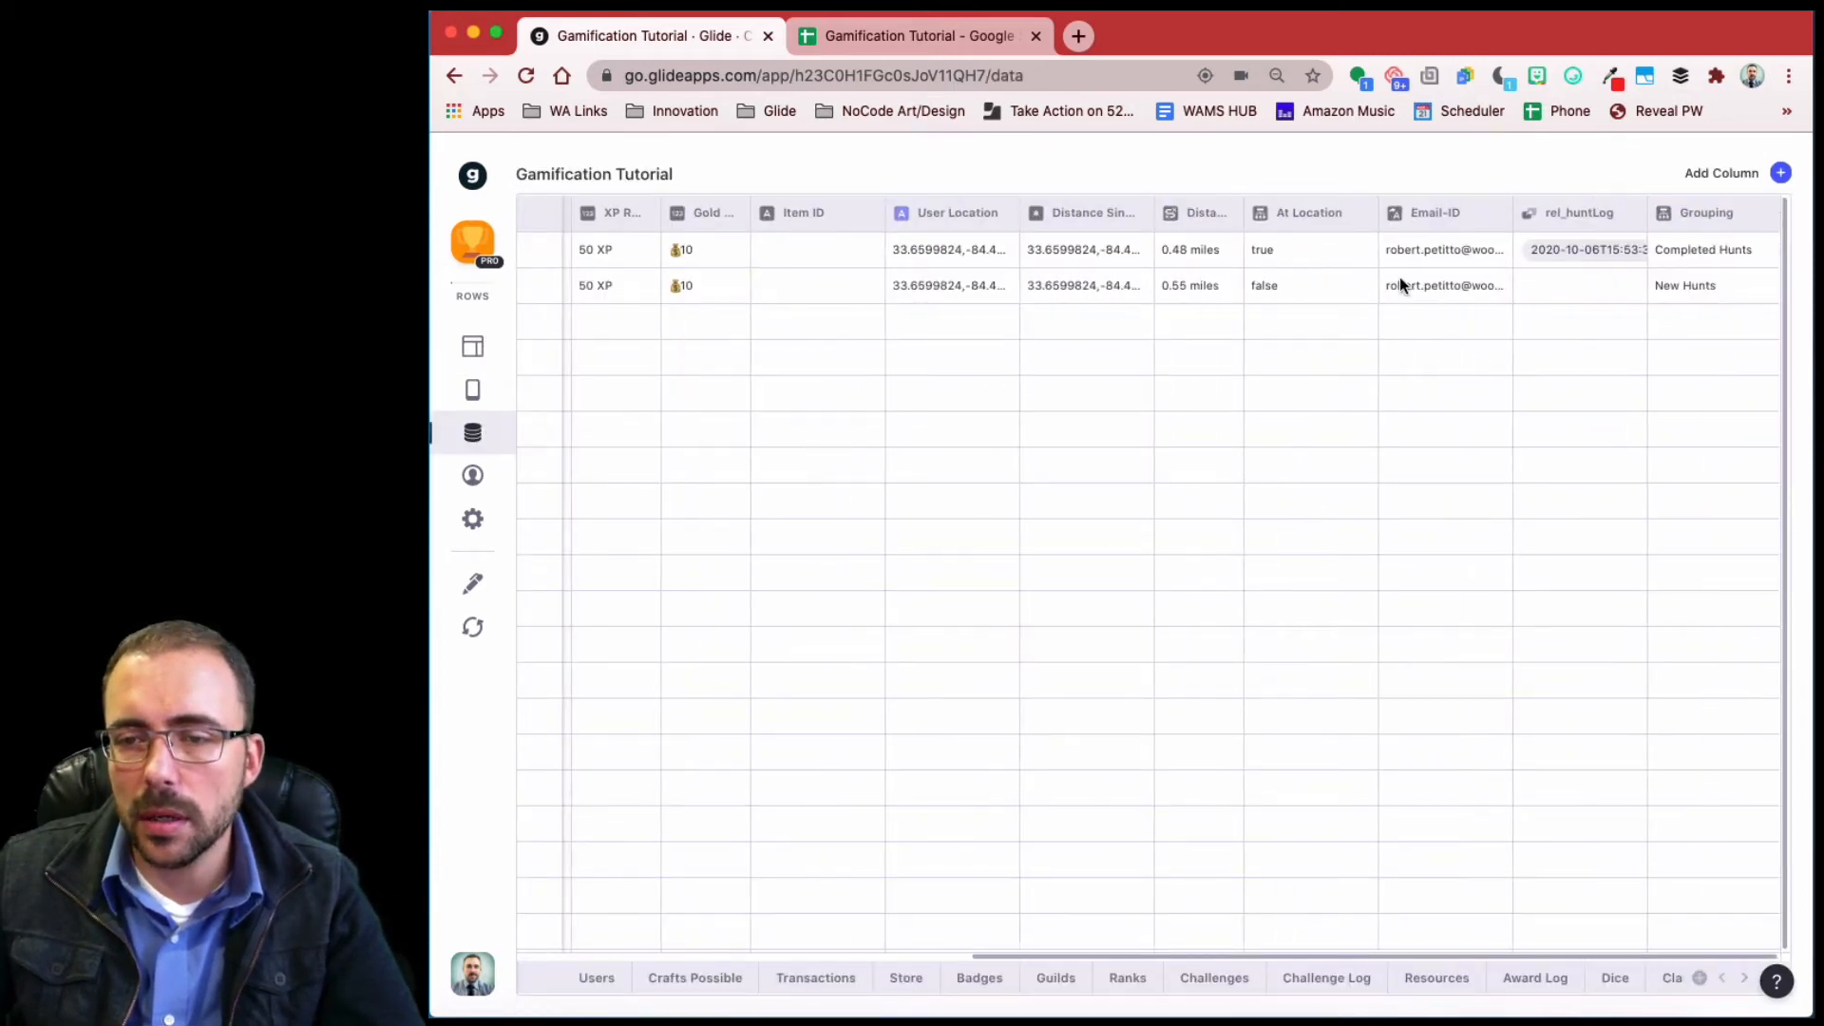
- Add a second visibility condition to the You found it! button: At Location is true
click(1274, 284)
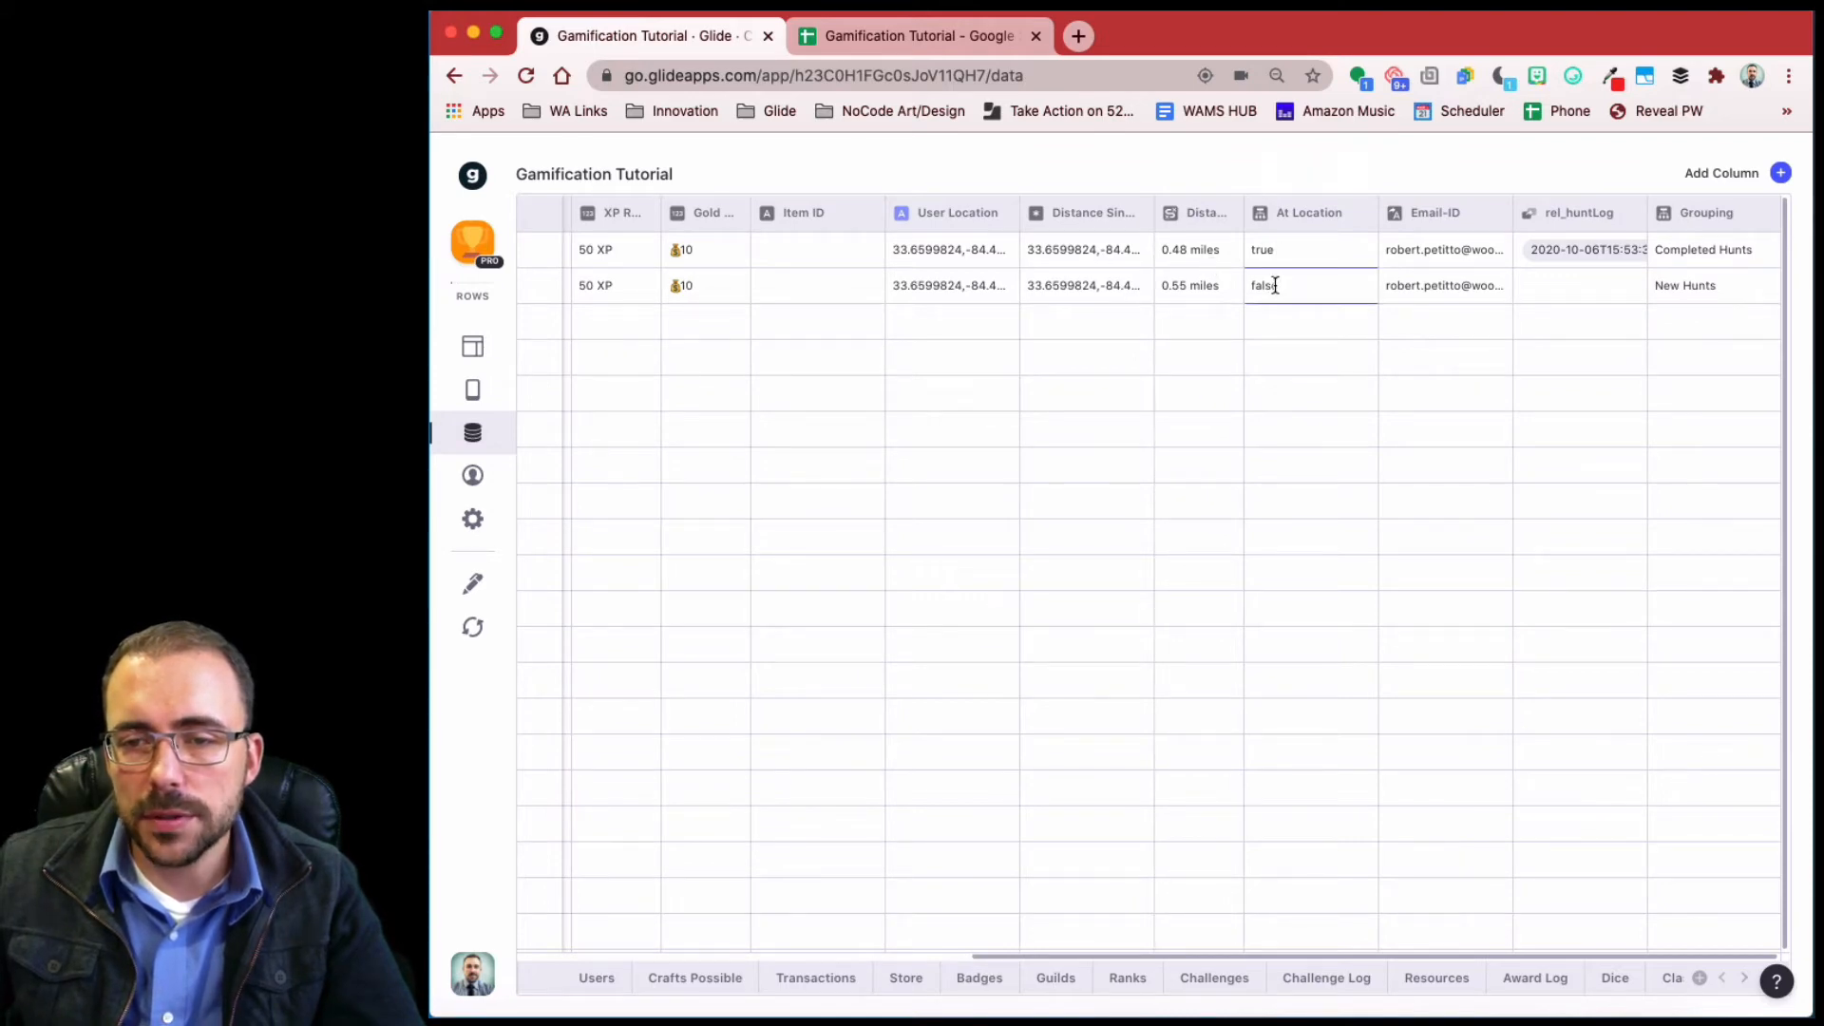
click(452, 344)
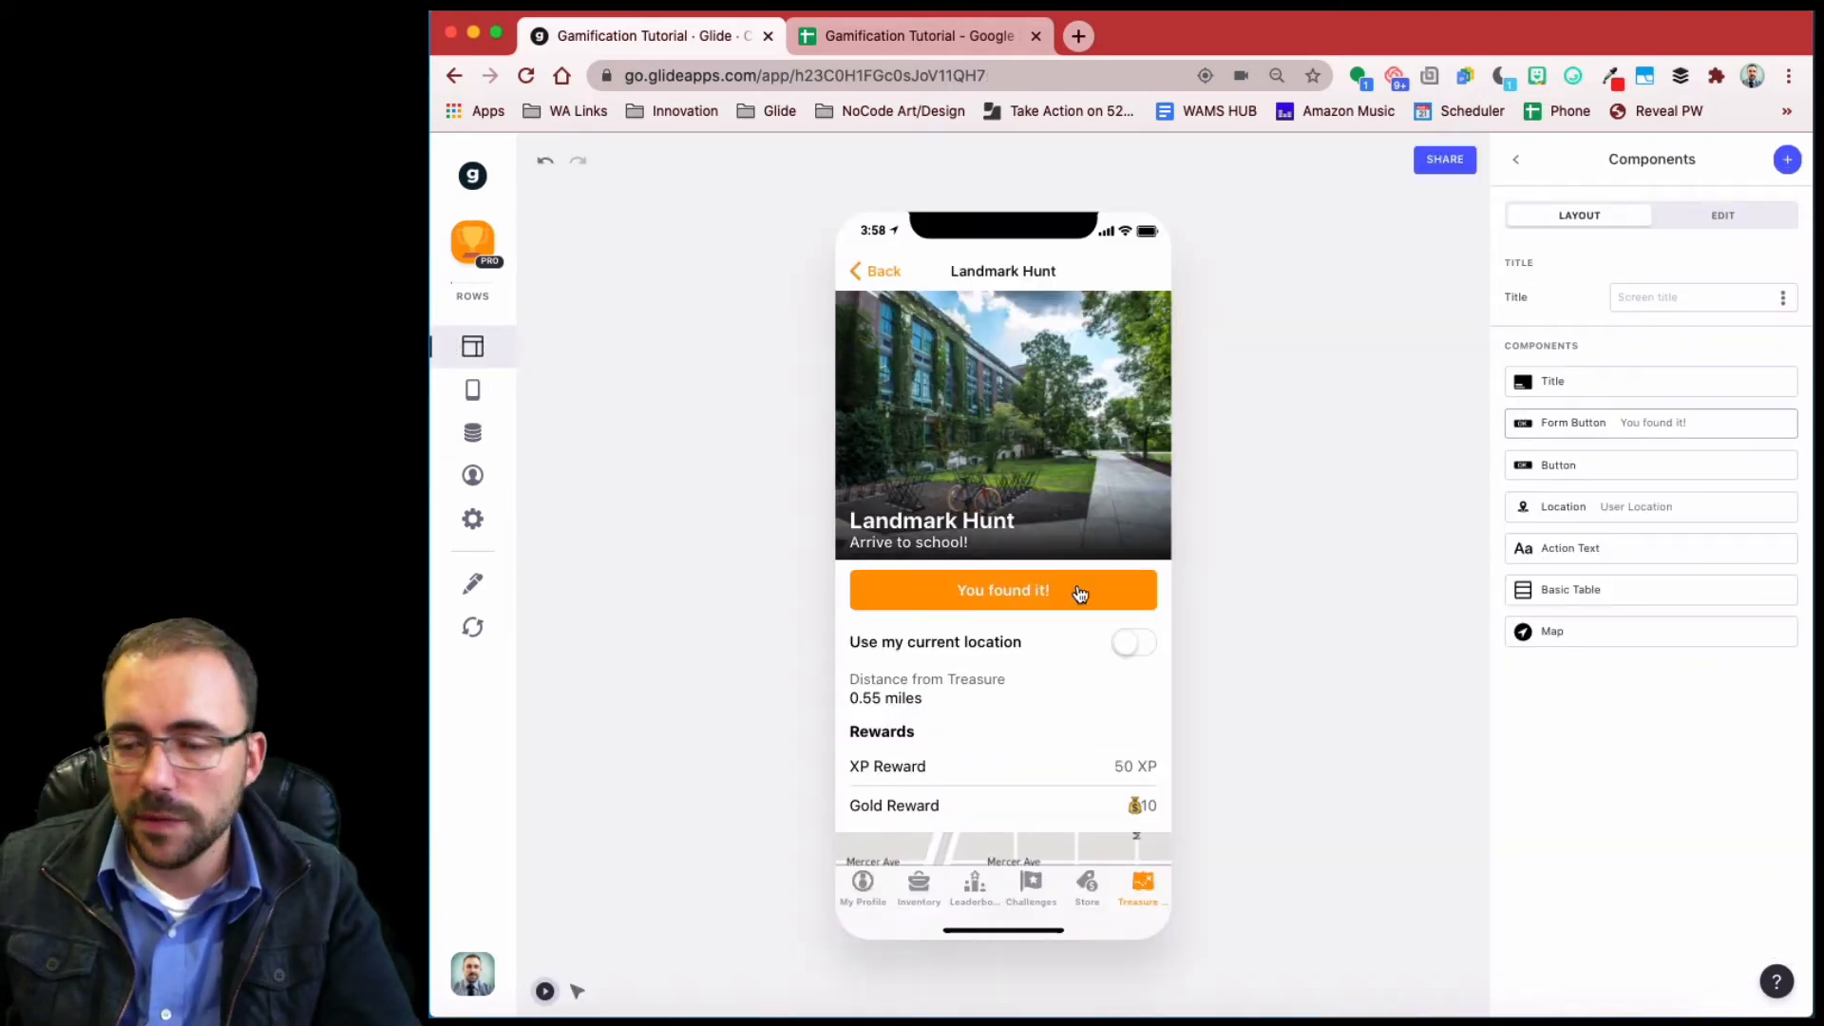
click(1641, 423)
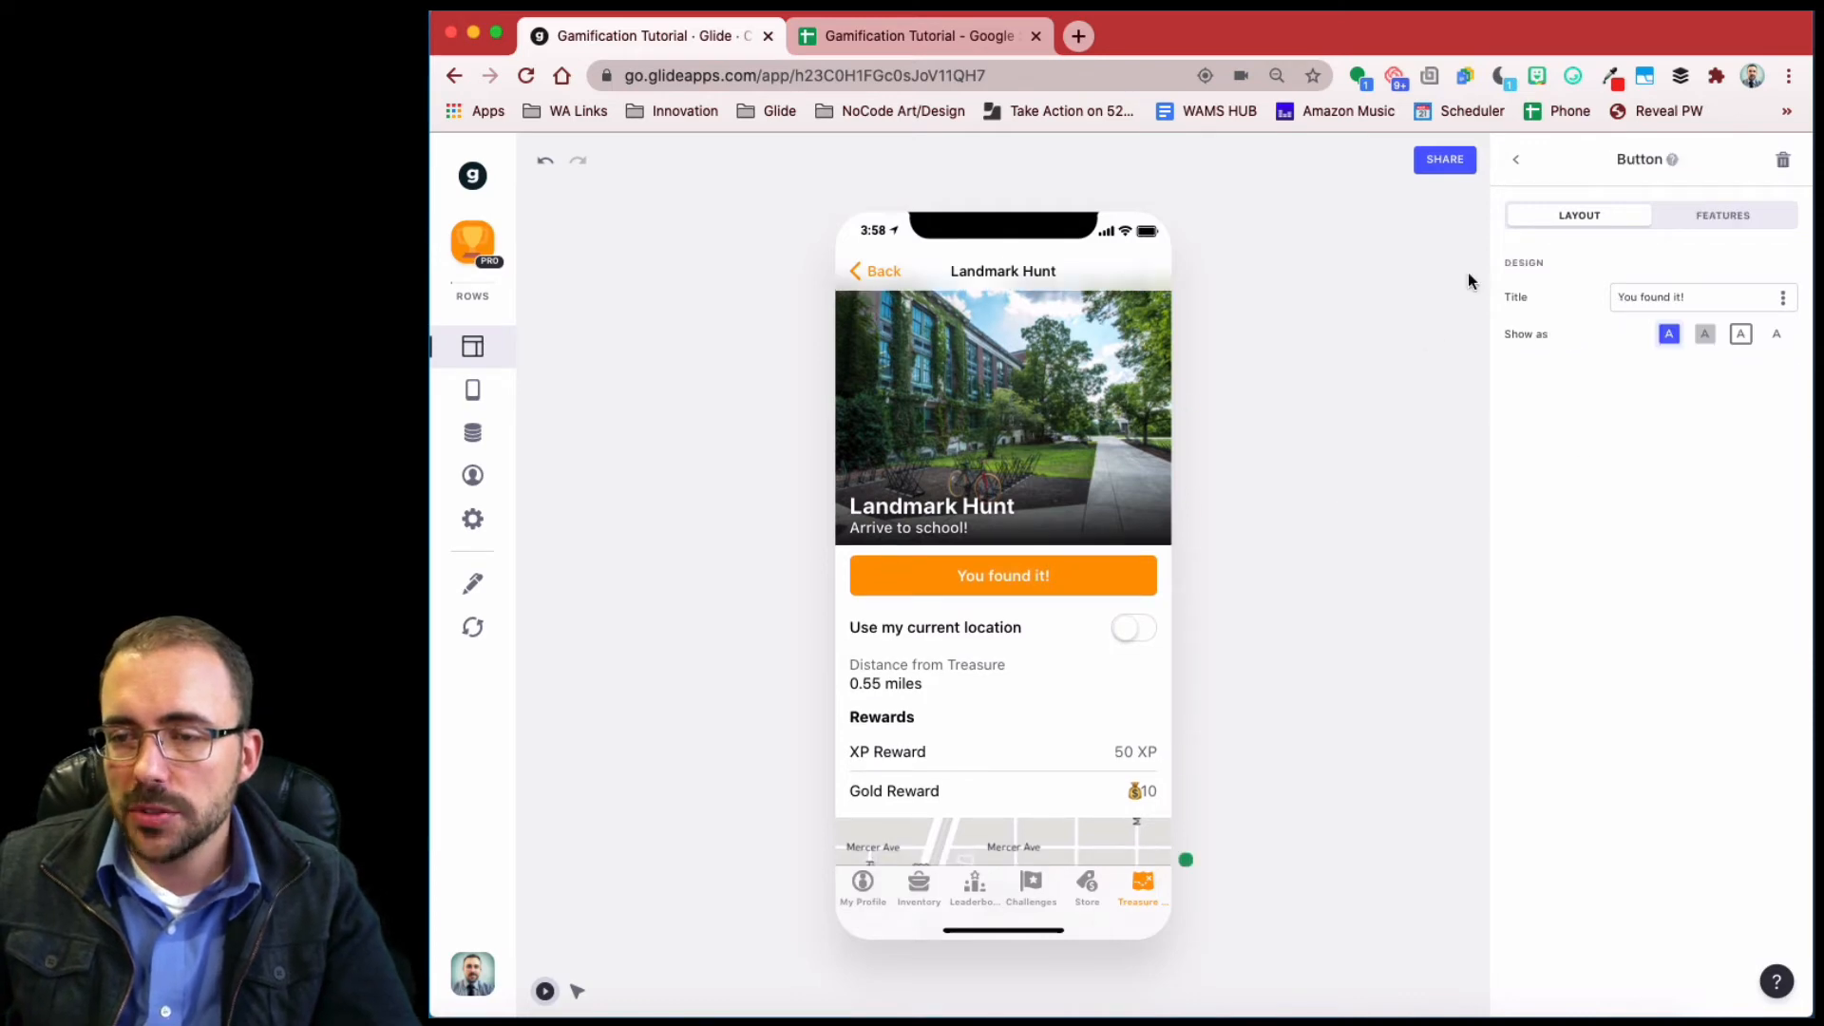
click(1719, 226)
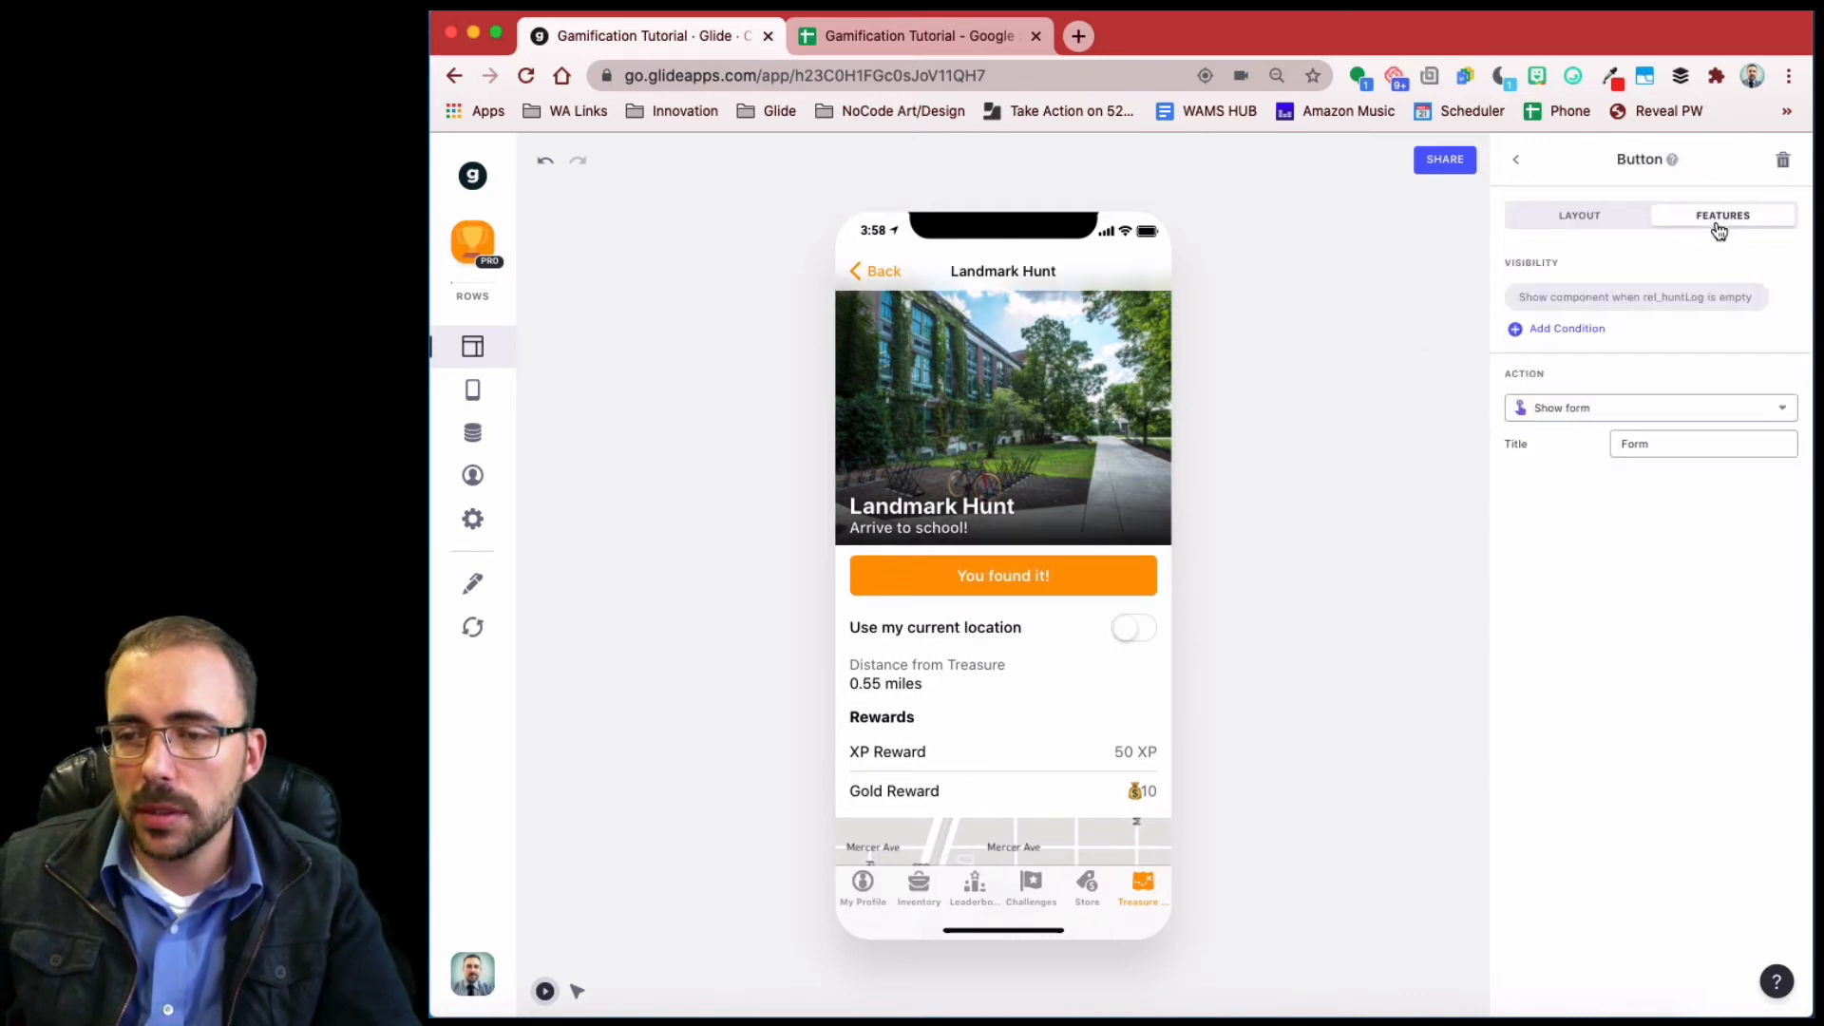
click(1568, 330)
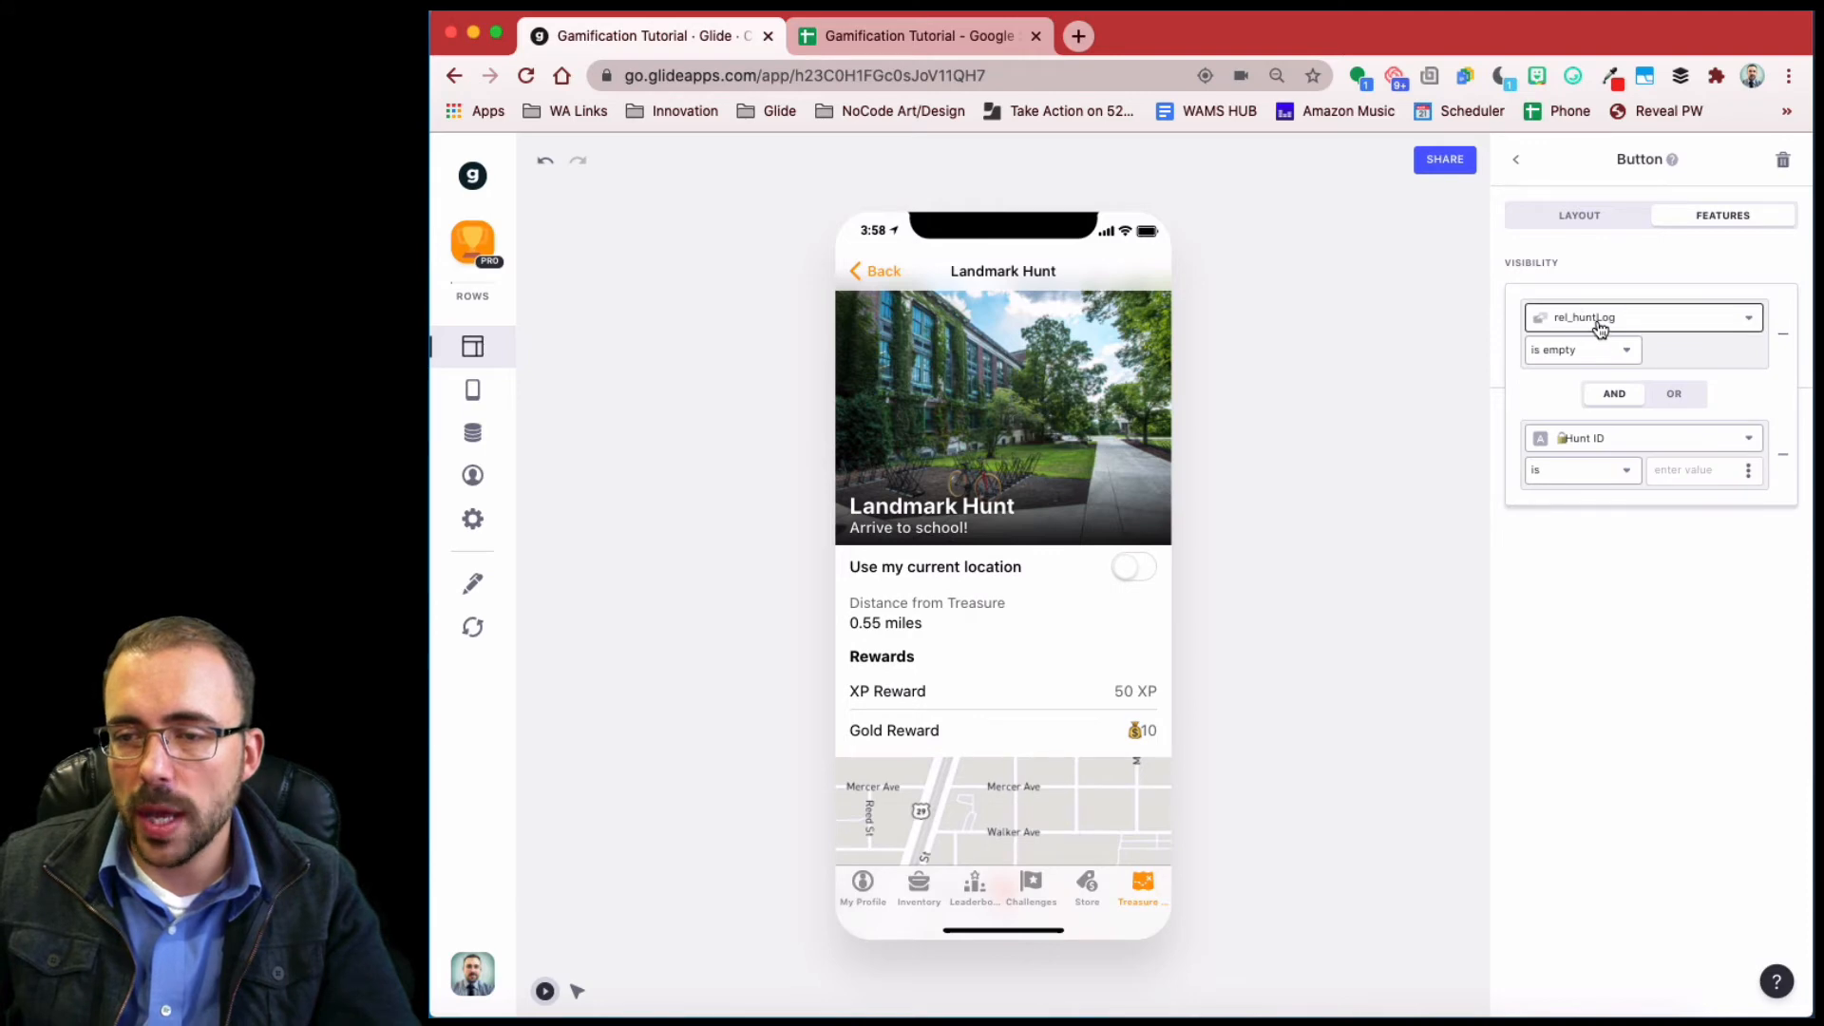
click(1599, 441)
scroll(1612, 733, down, 2)
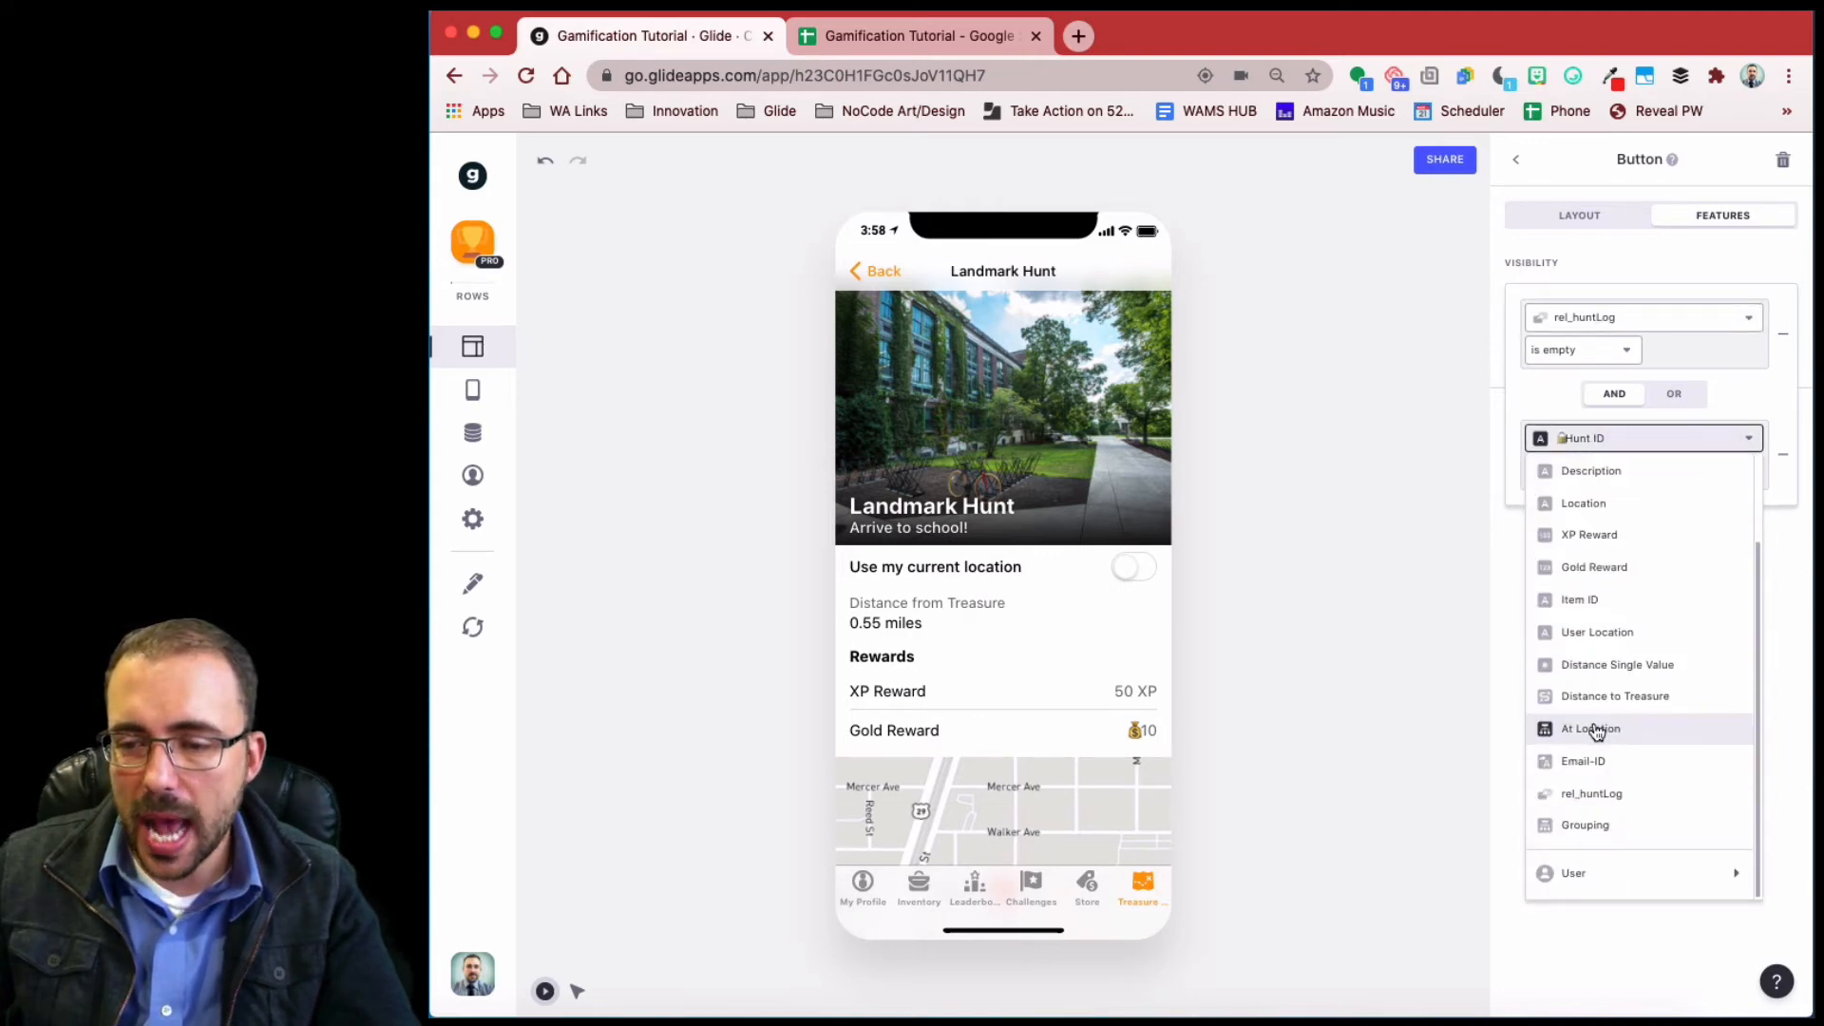
click(1628, 727)
click(1705, 470)
text(true)
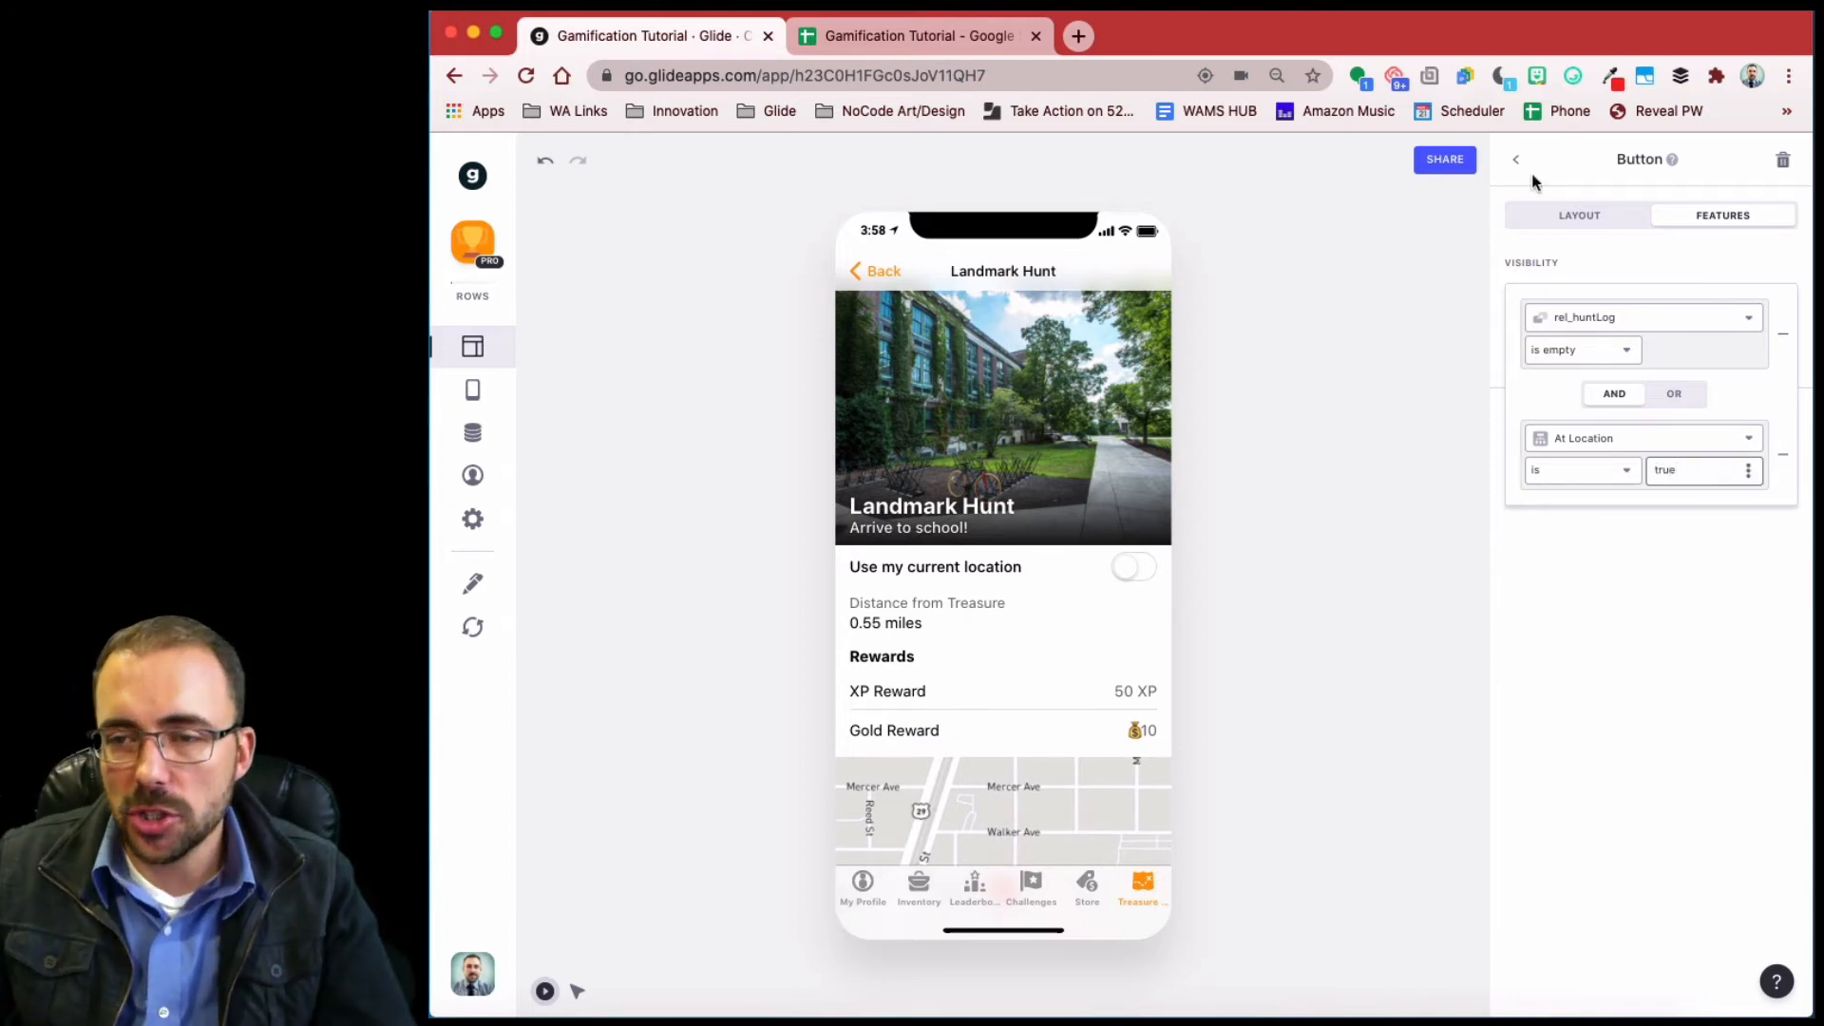
click(1555, 216)
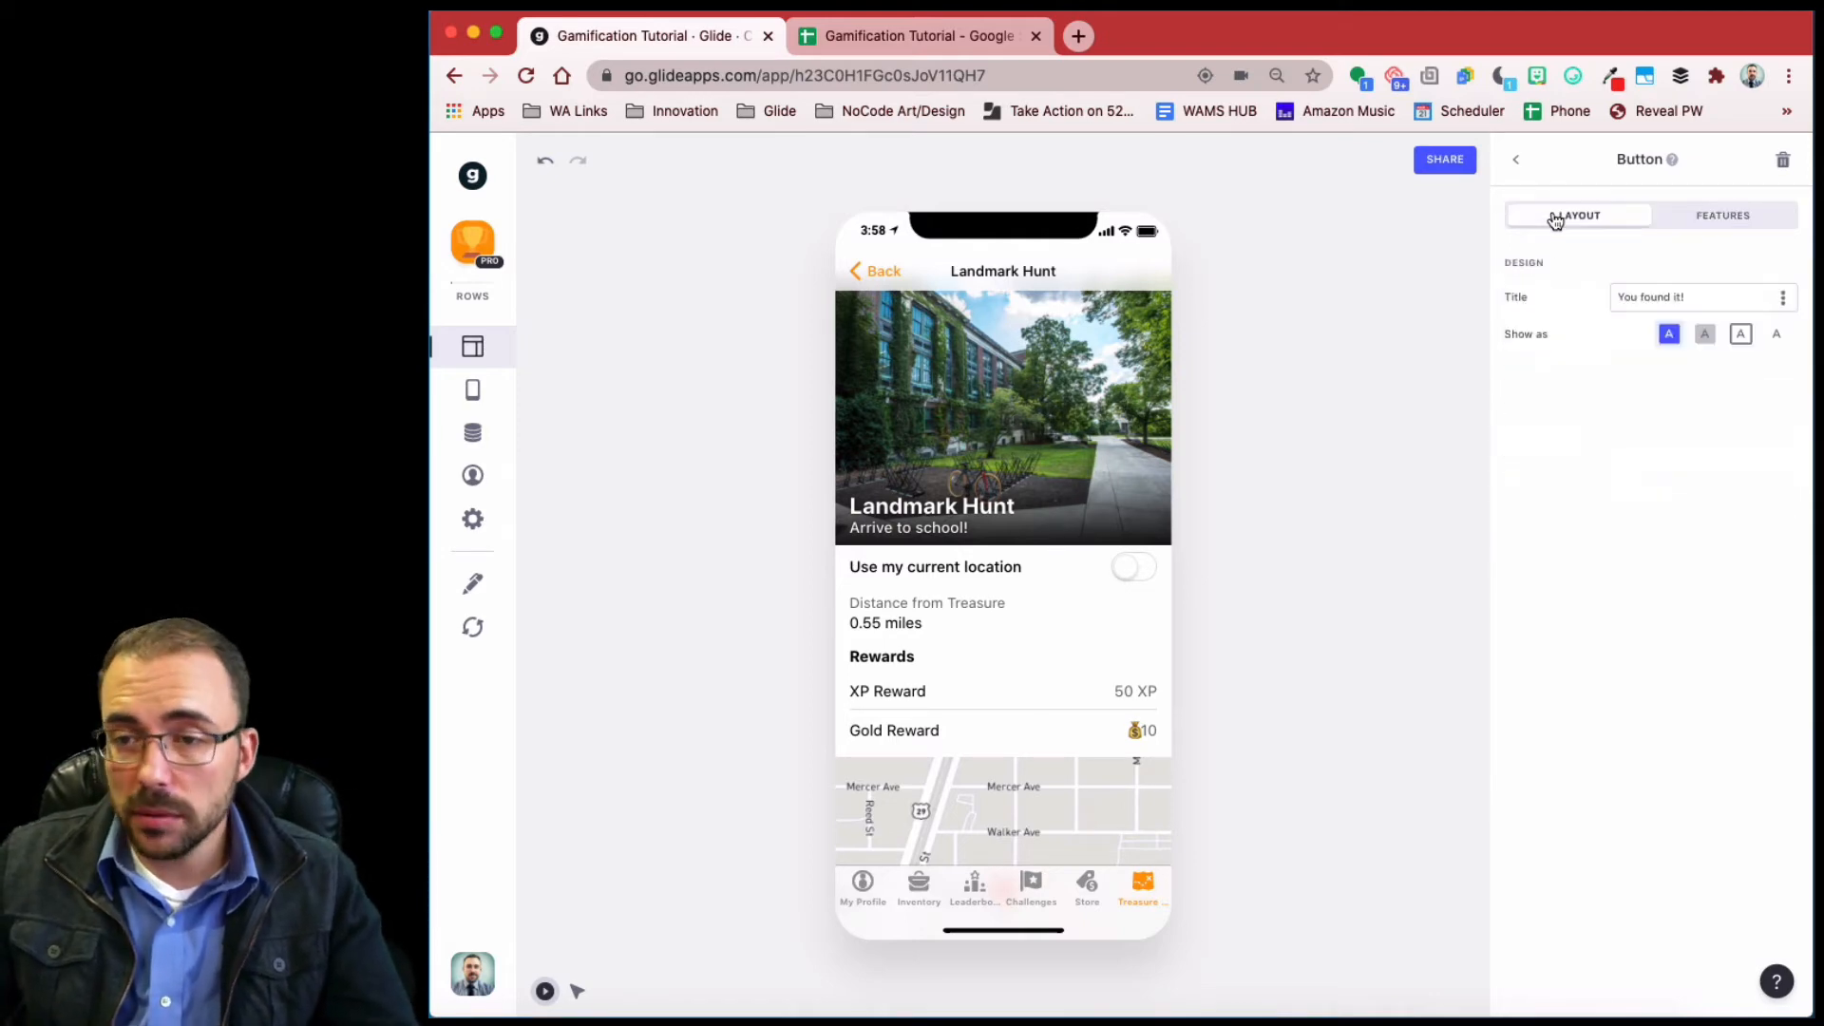
click(1515, 160)
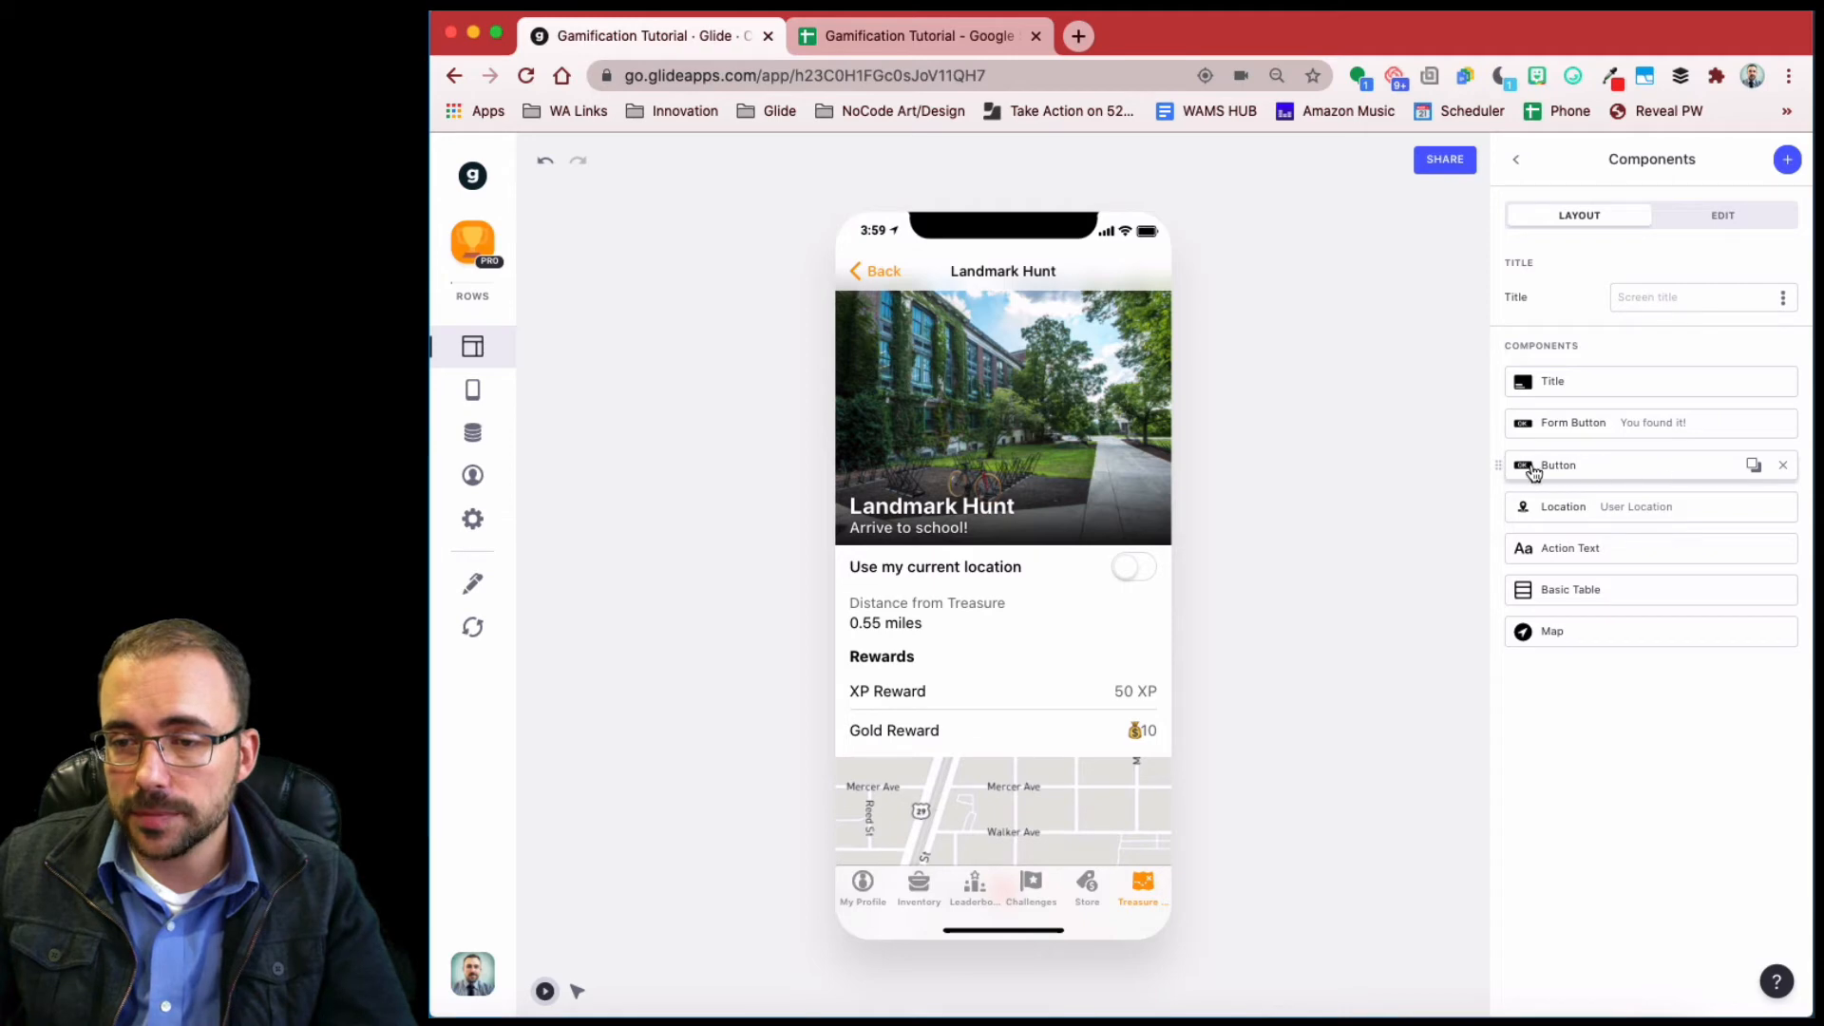
- Duplicate the plain button and make the copy's first condition rel_huntLog is empty
click(1753, 465)
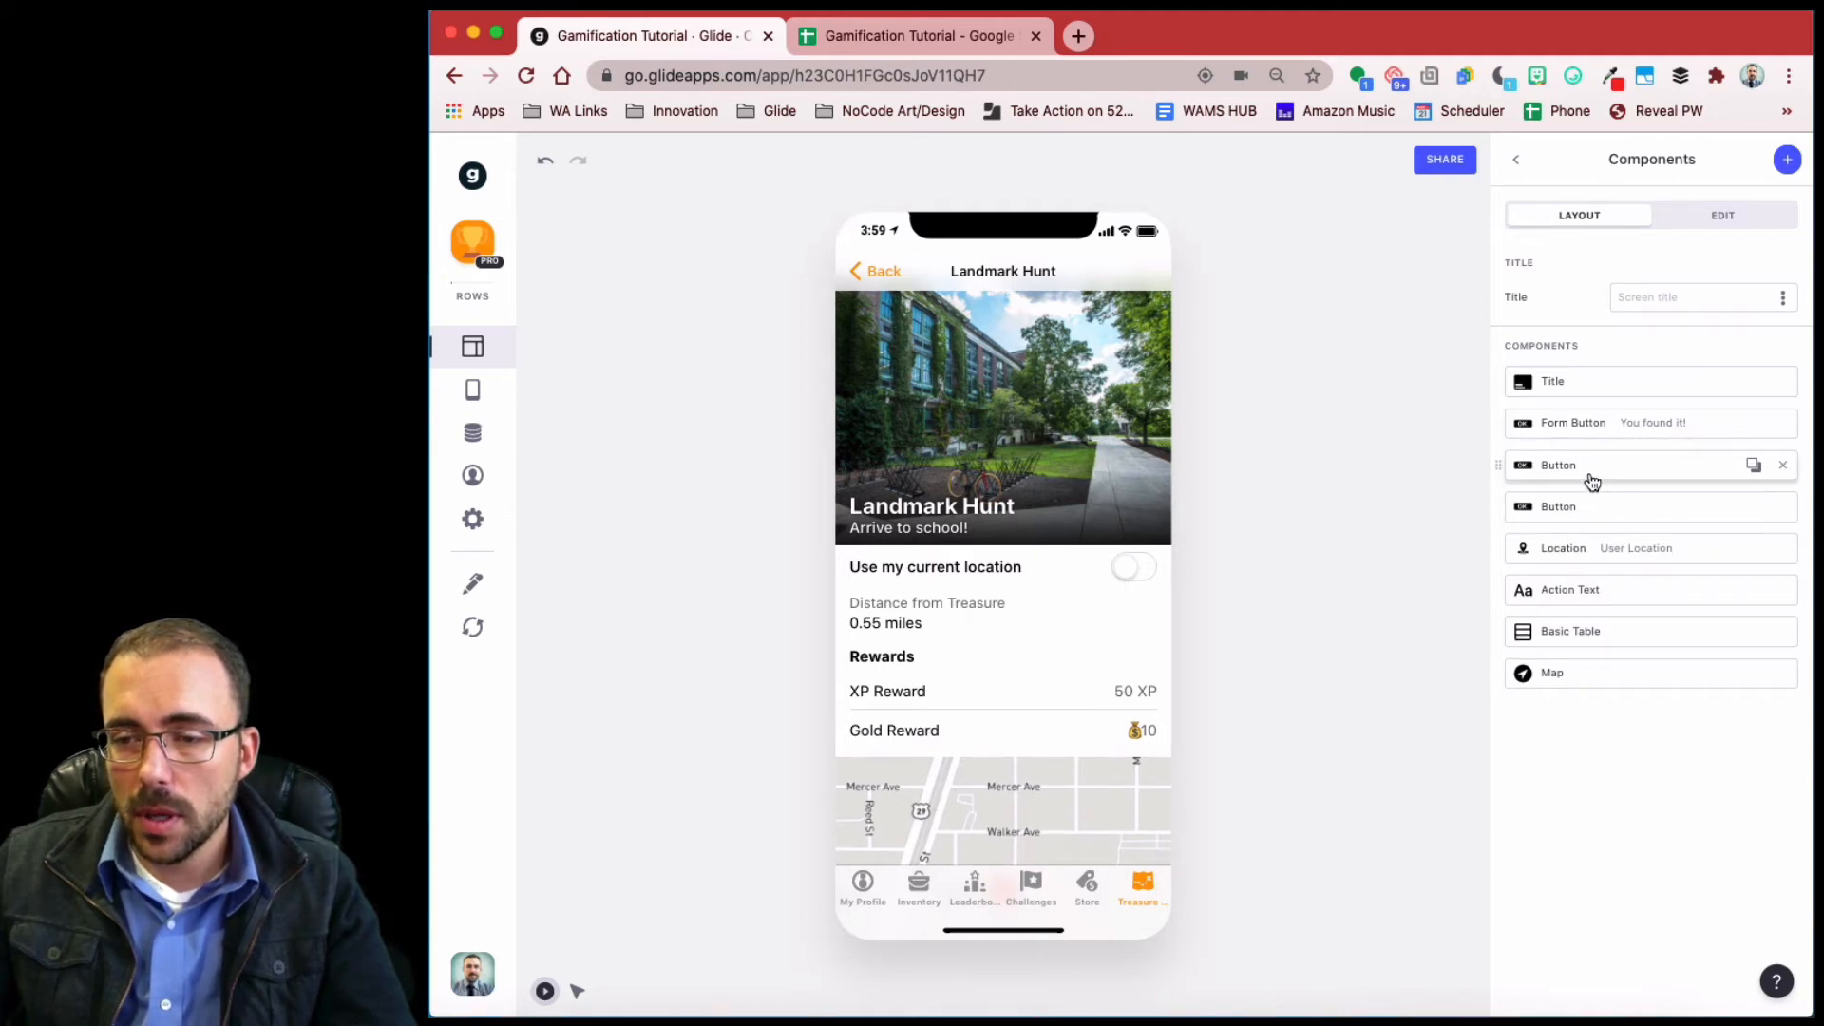
click(1595, 479)
click(1722, 215)
click(1618, 302)
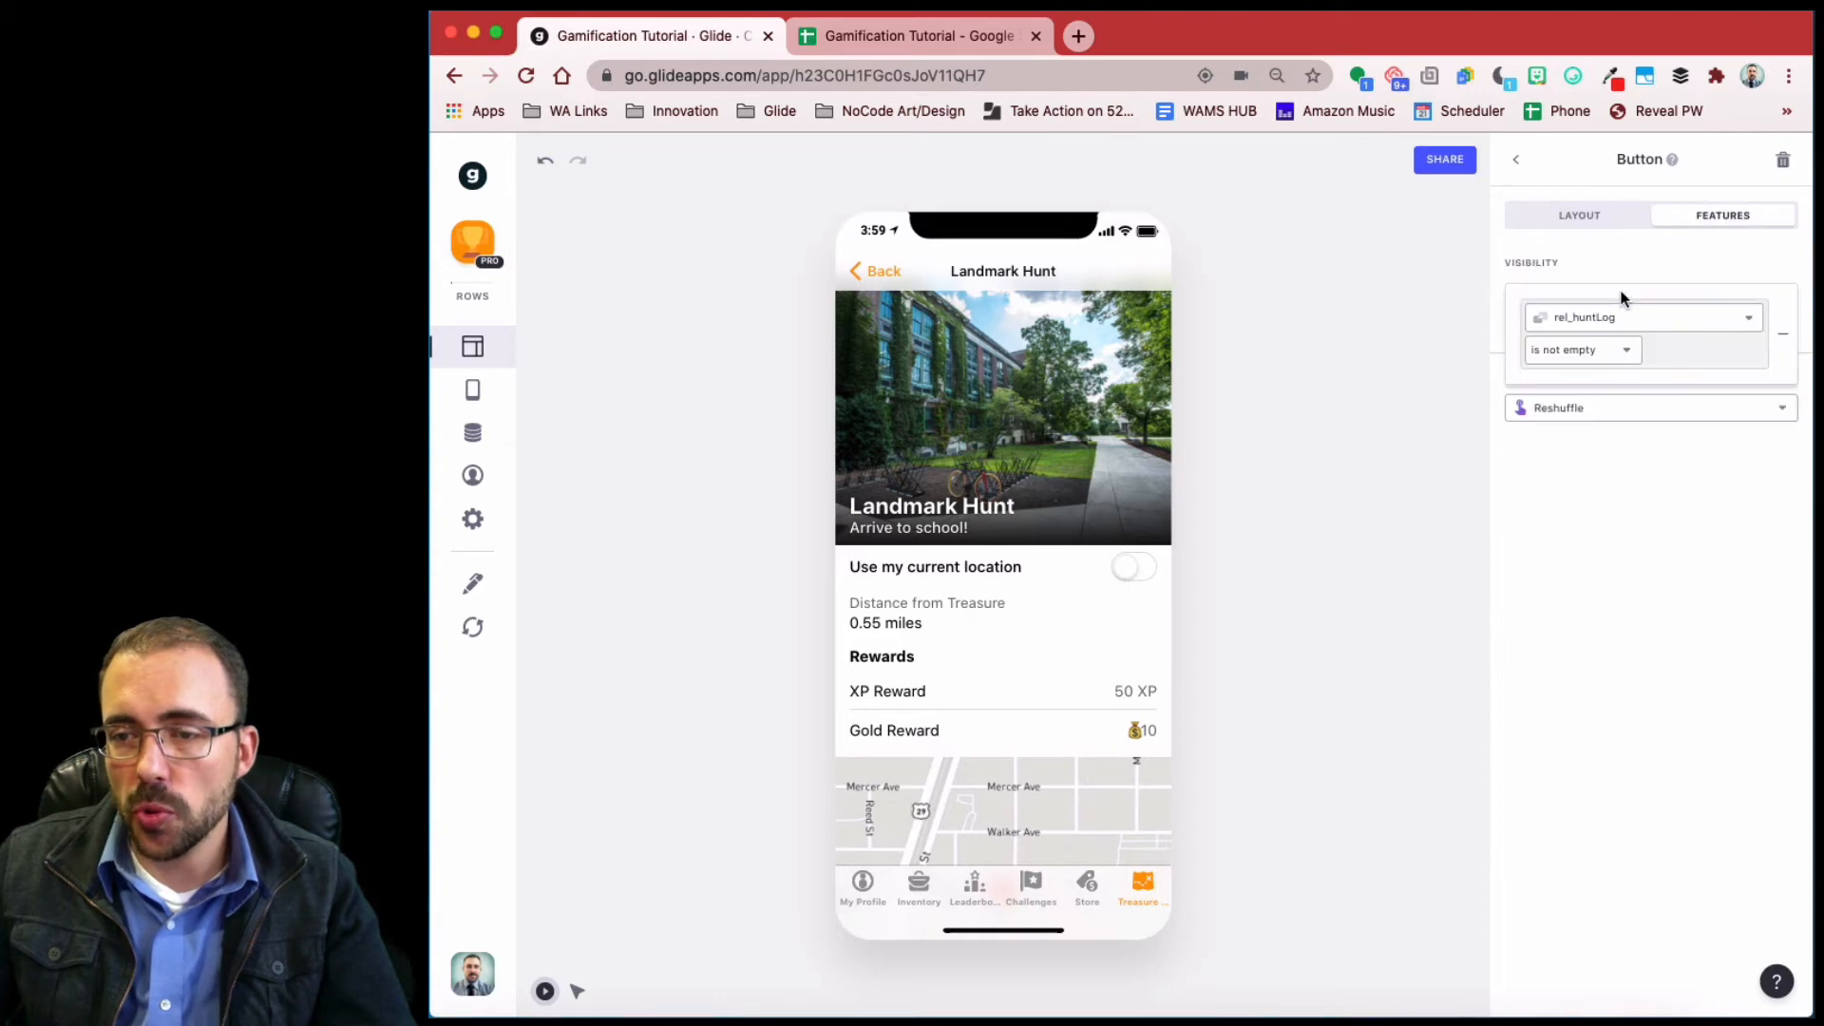
click(1606, 321)
click(1605, 324)
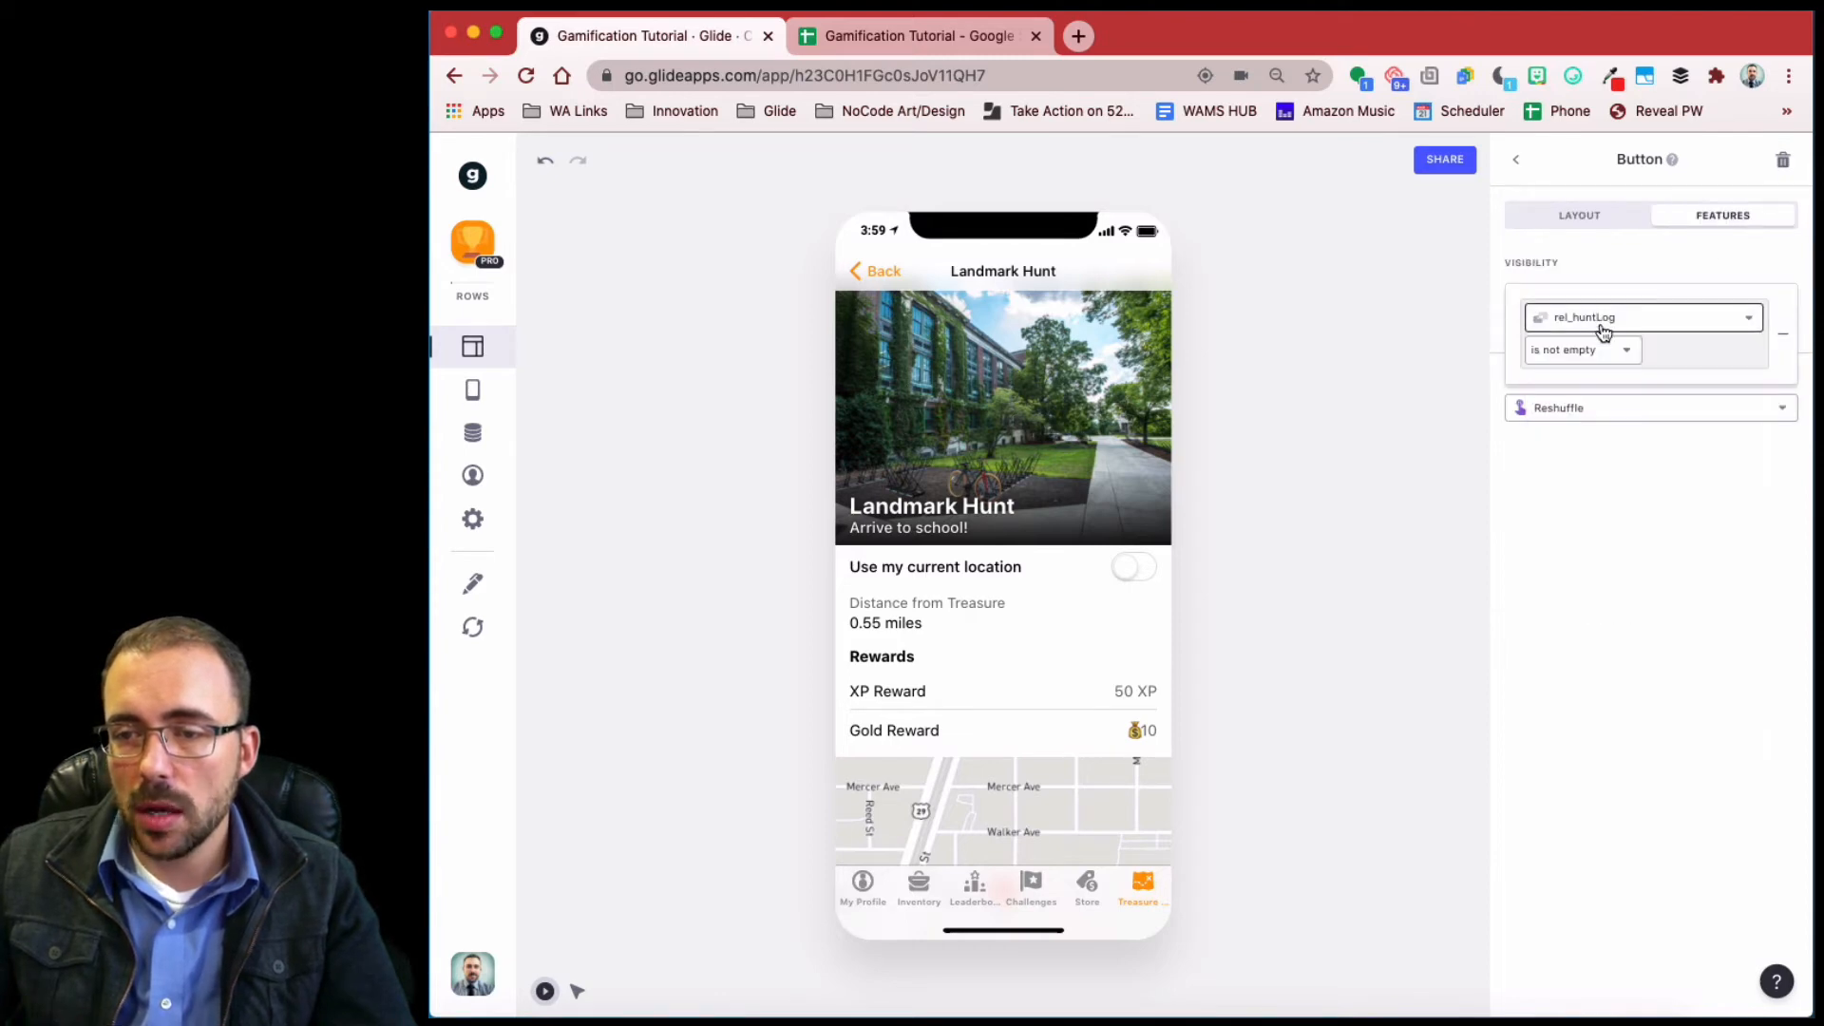
click(1572, 352)
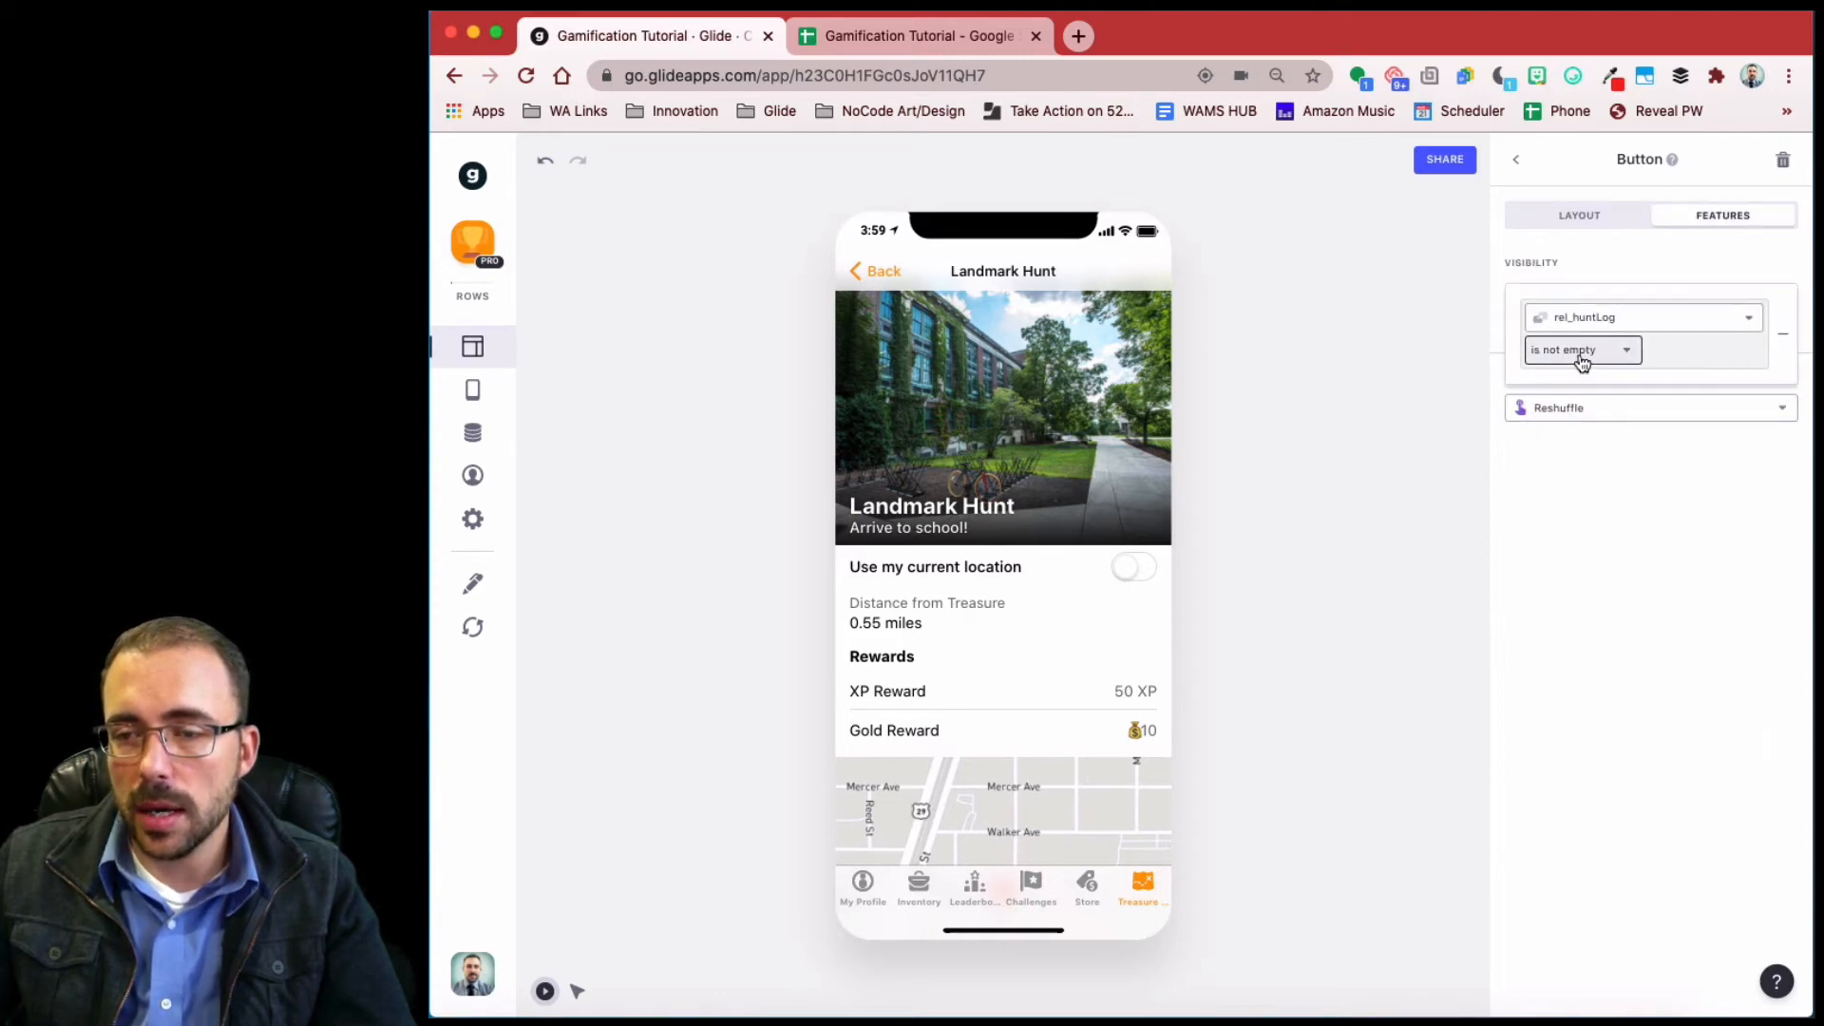
click(1575, 386)
click(1598, 387)
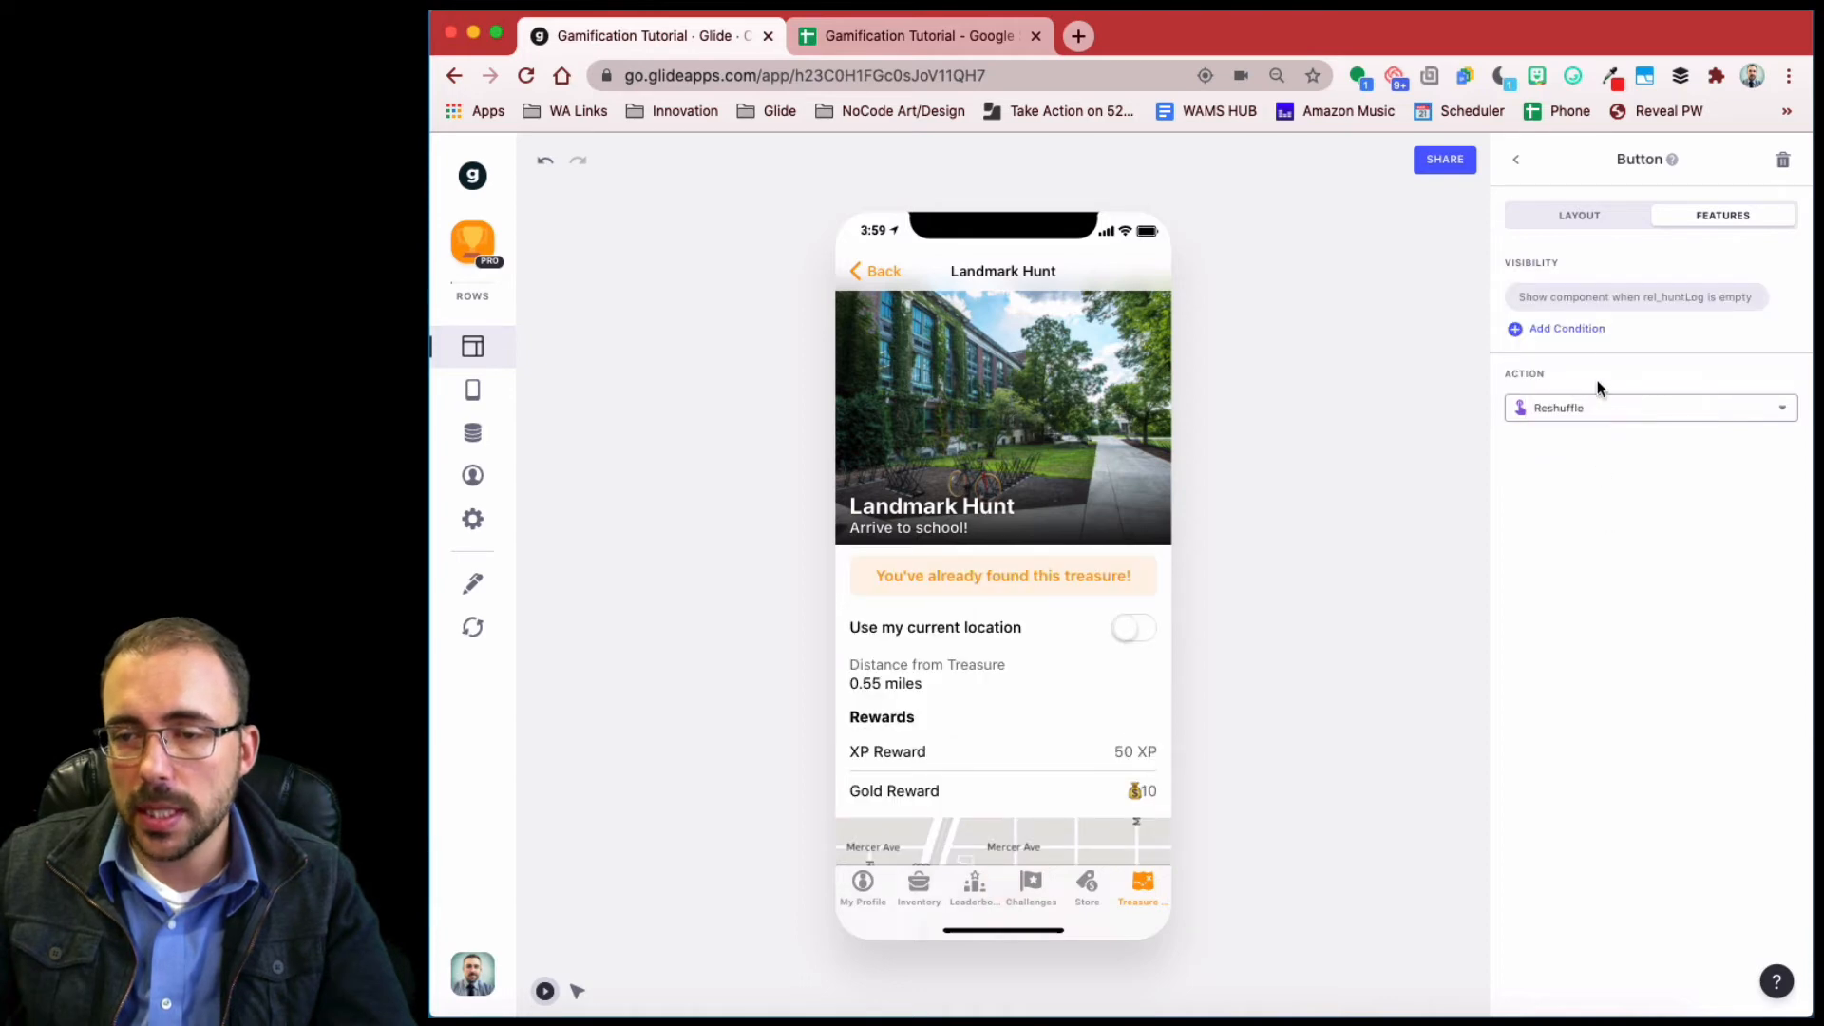
- Add a second condition to the copy: At Location is not true
click(1564, 333)
click(1605, 439)
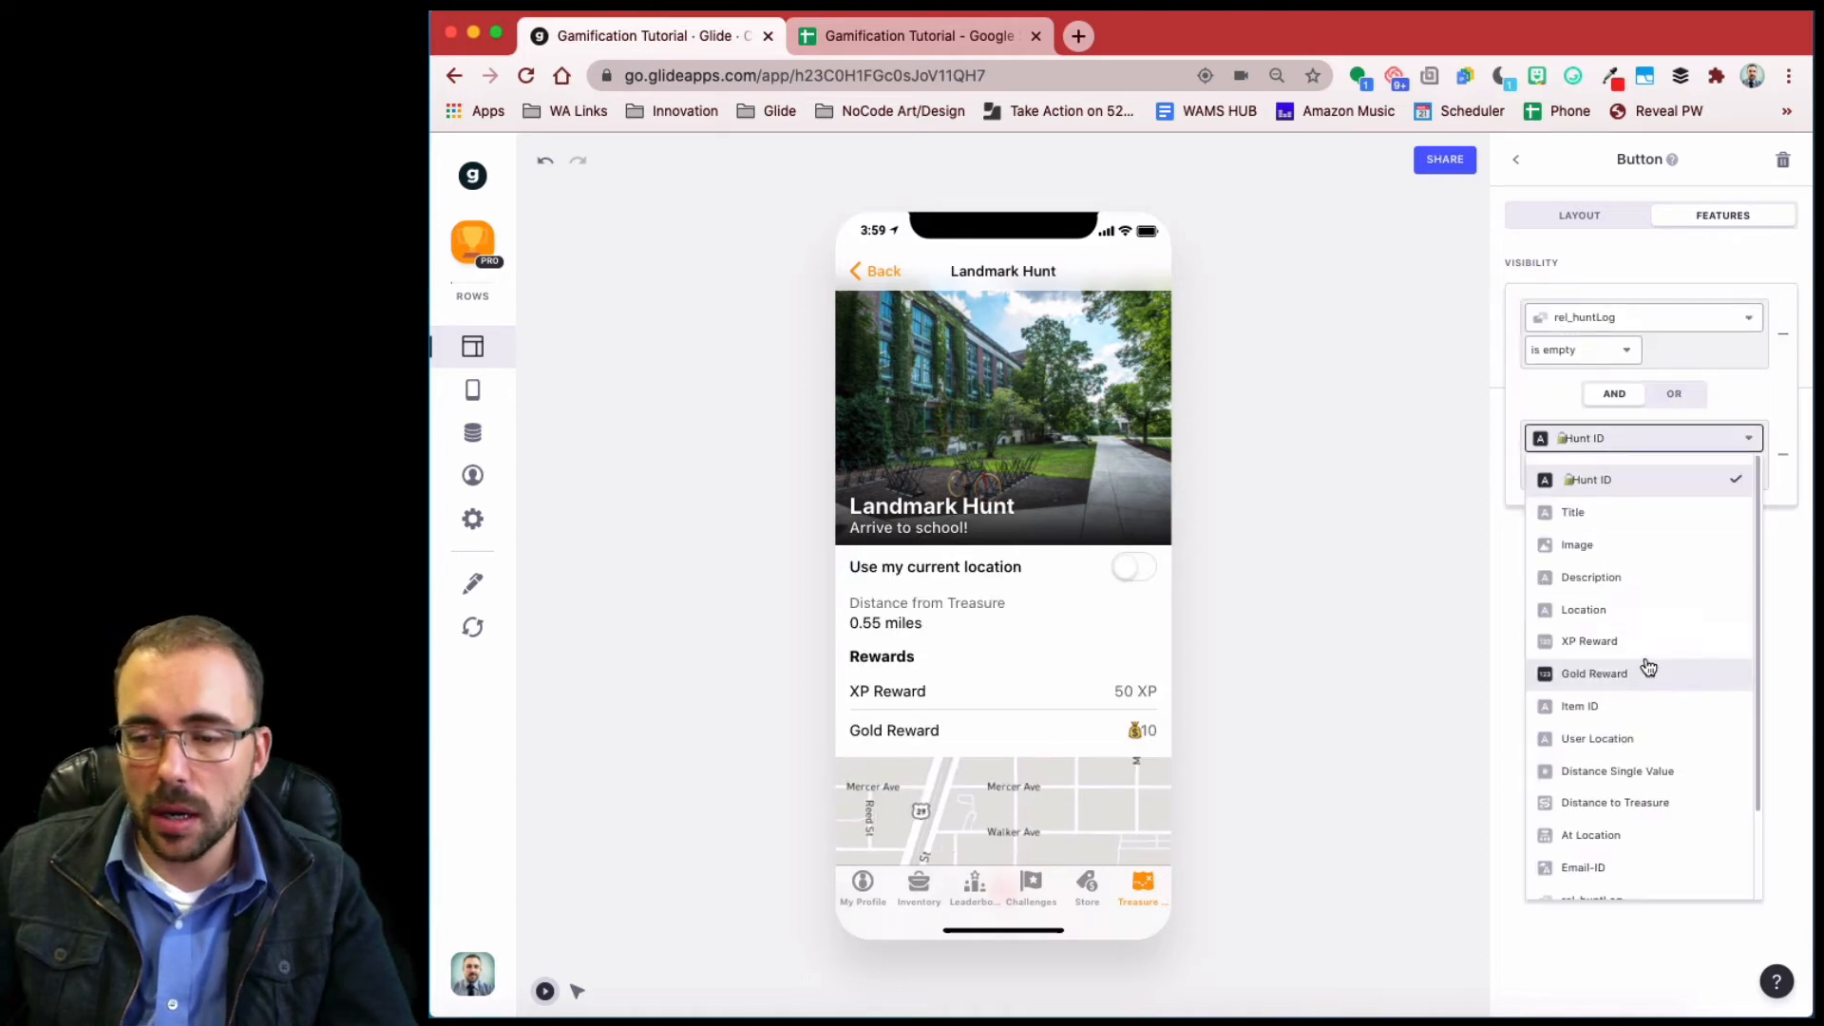
scroll(1648, 667, down, 2)
click(1605, 725)
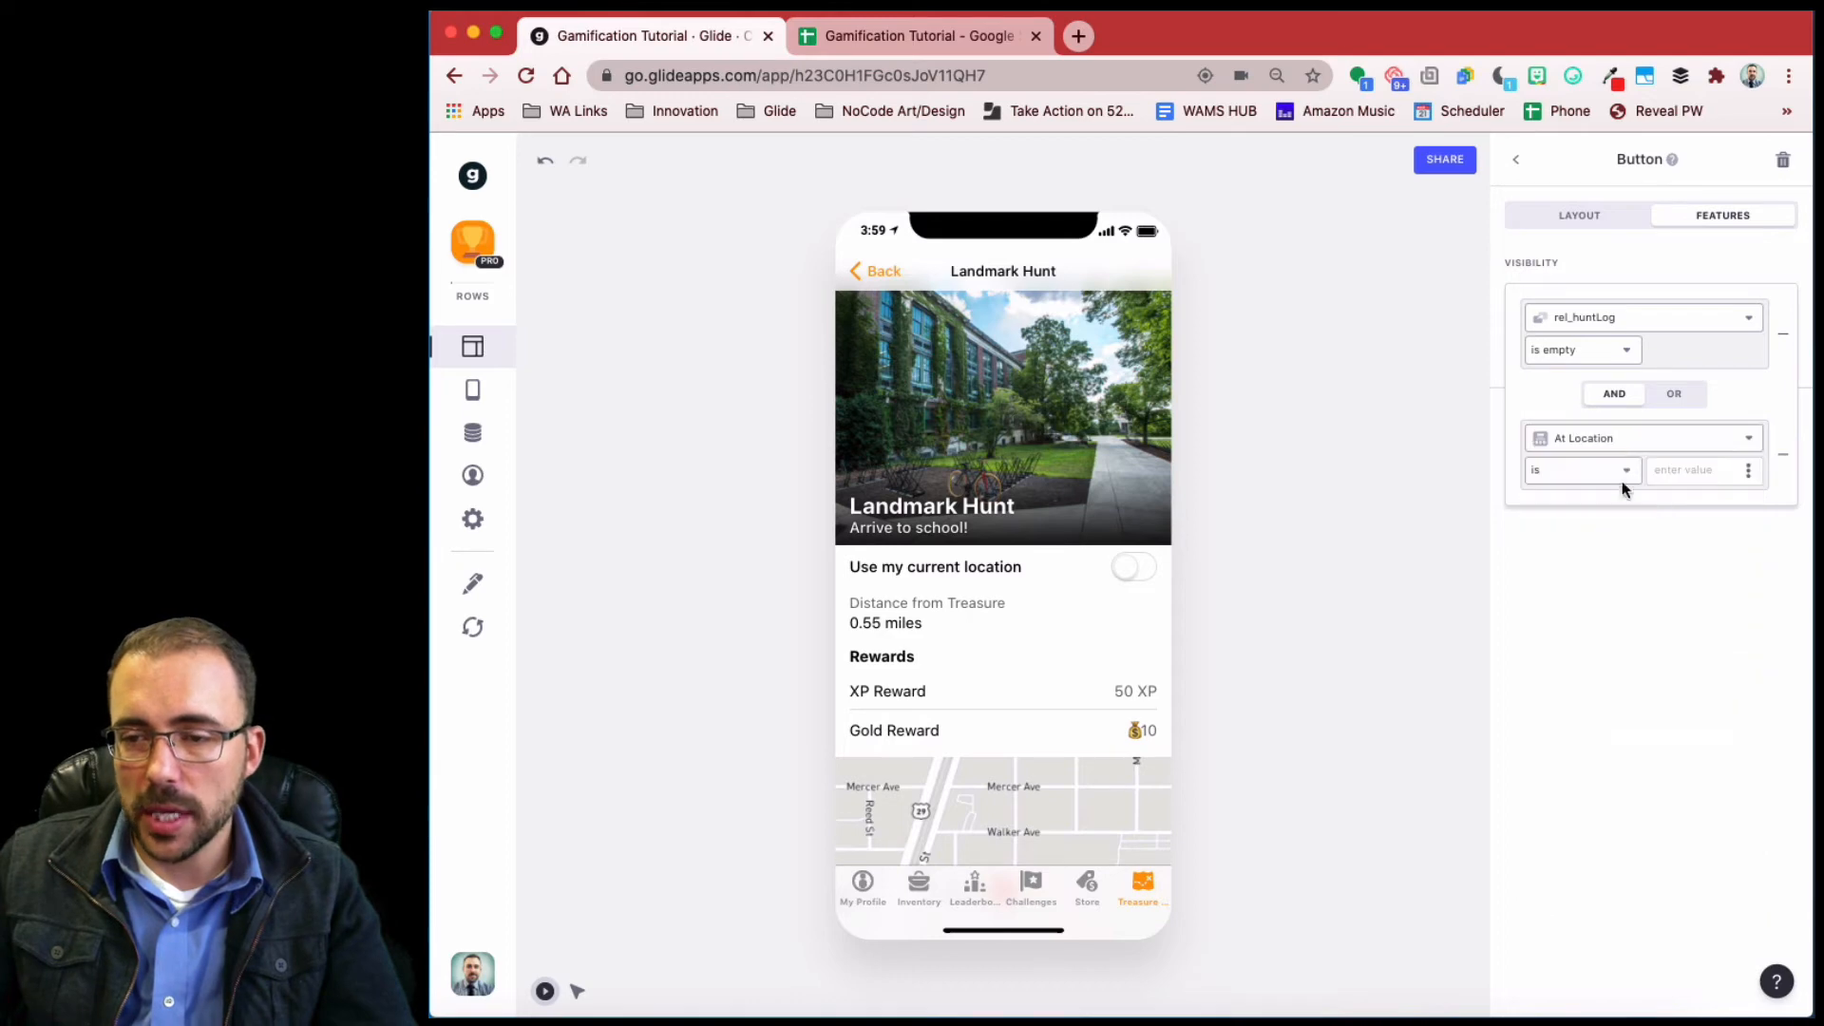
click(1608, 473)
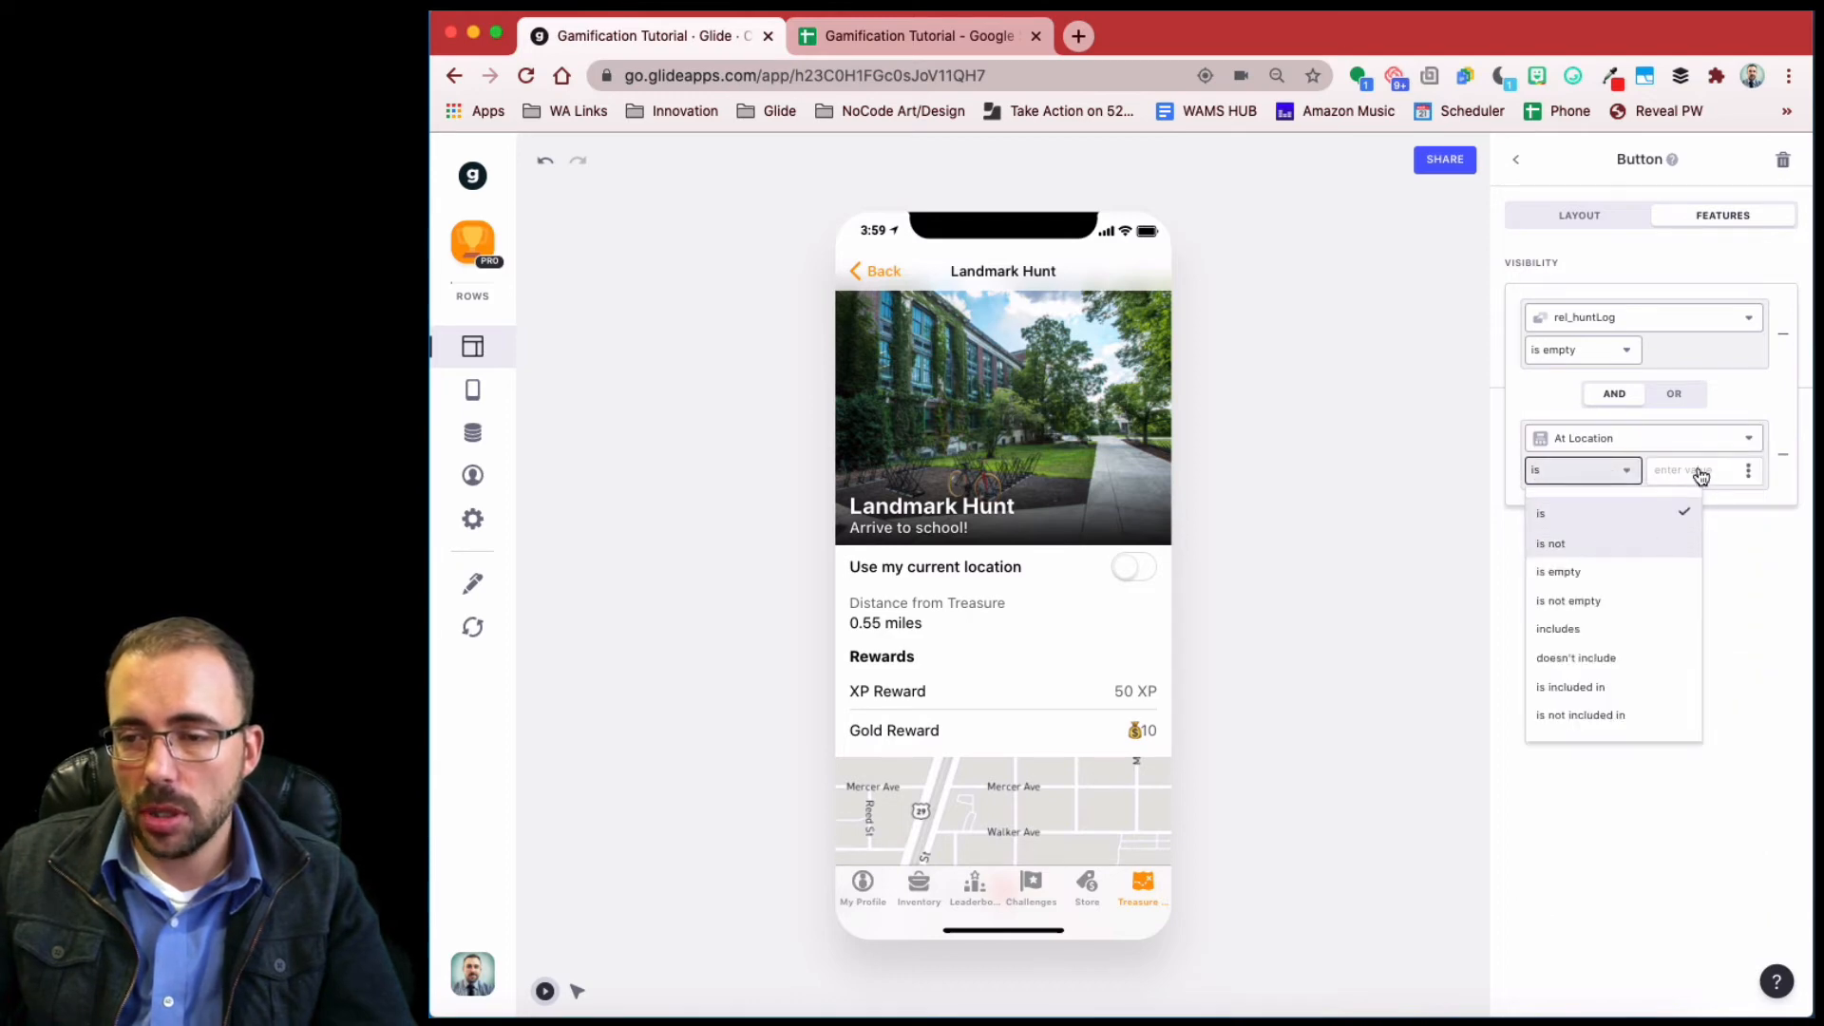
key(Tab)
text(true)
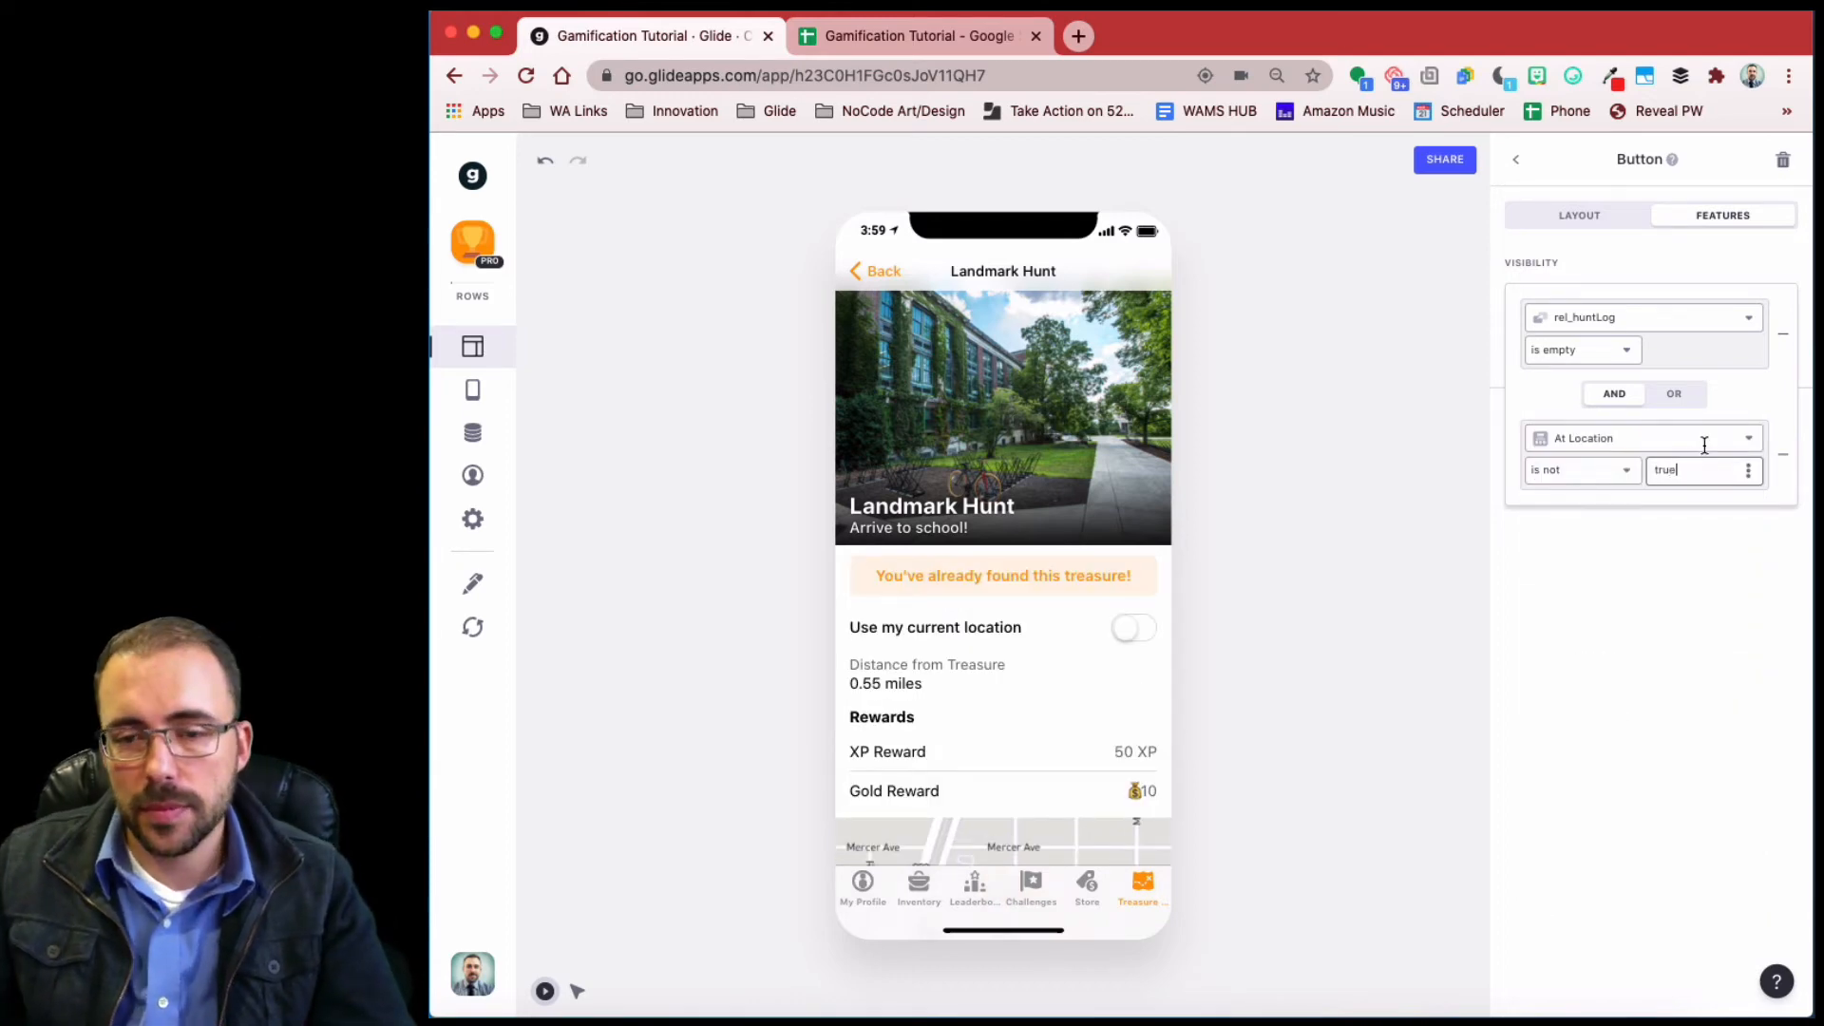
click(1572, 214)
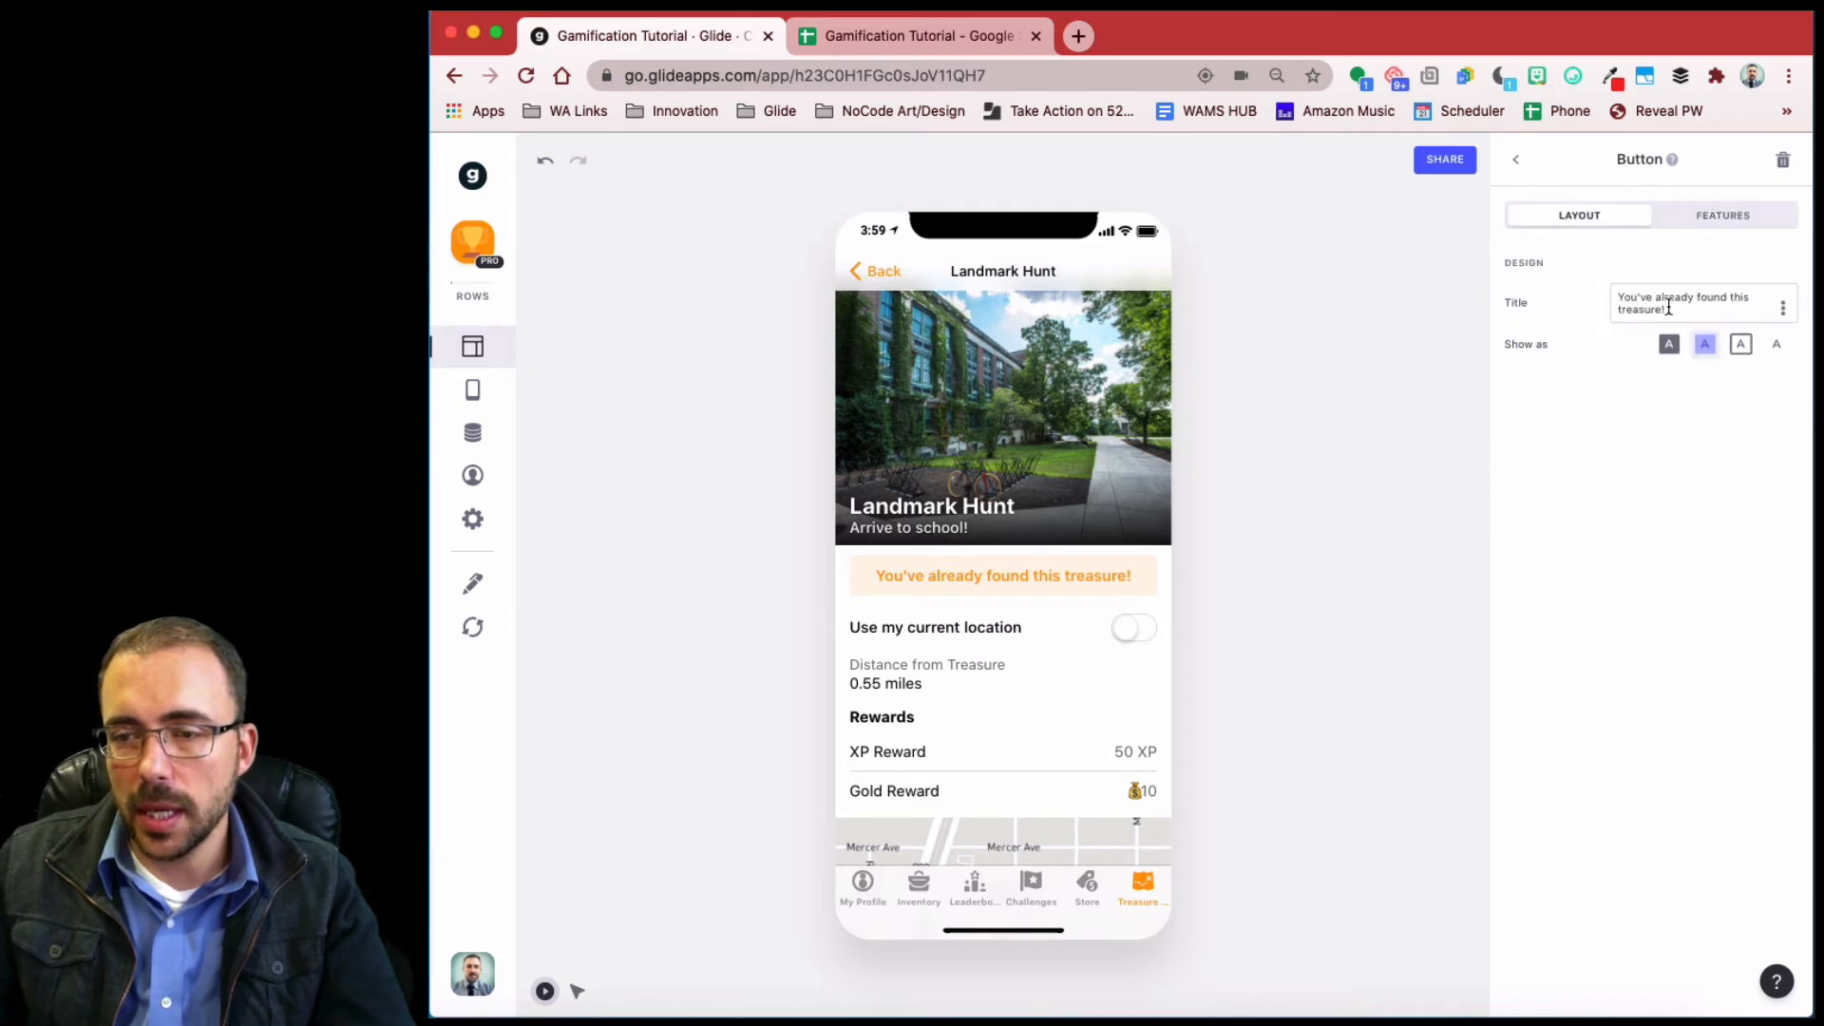
- Retitle the duplicated button 'Navigate closer to the treasure' and scroll the preview to check it
drag(1667, 307, 1532, 278)
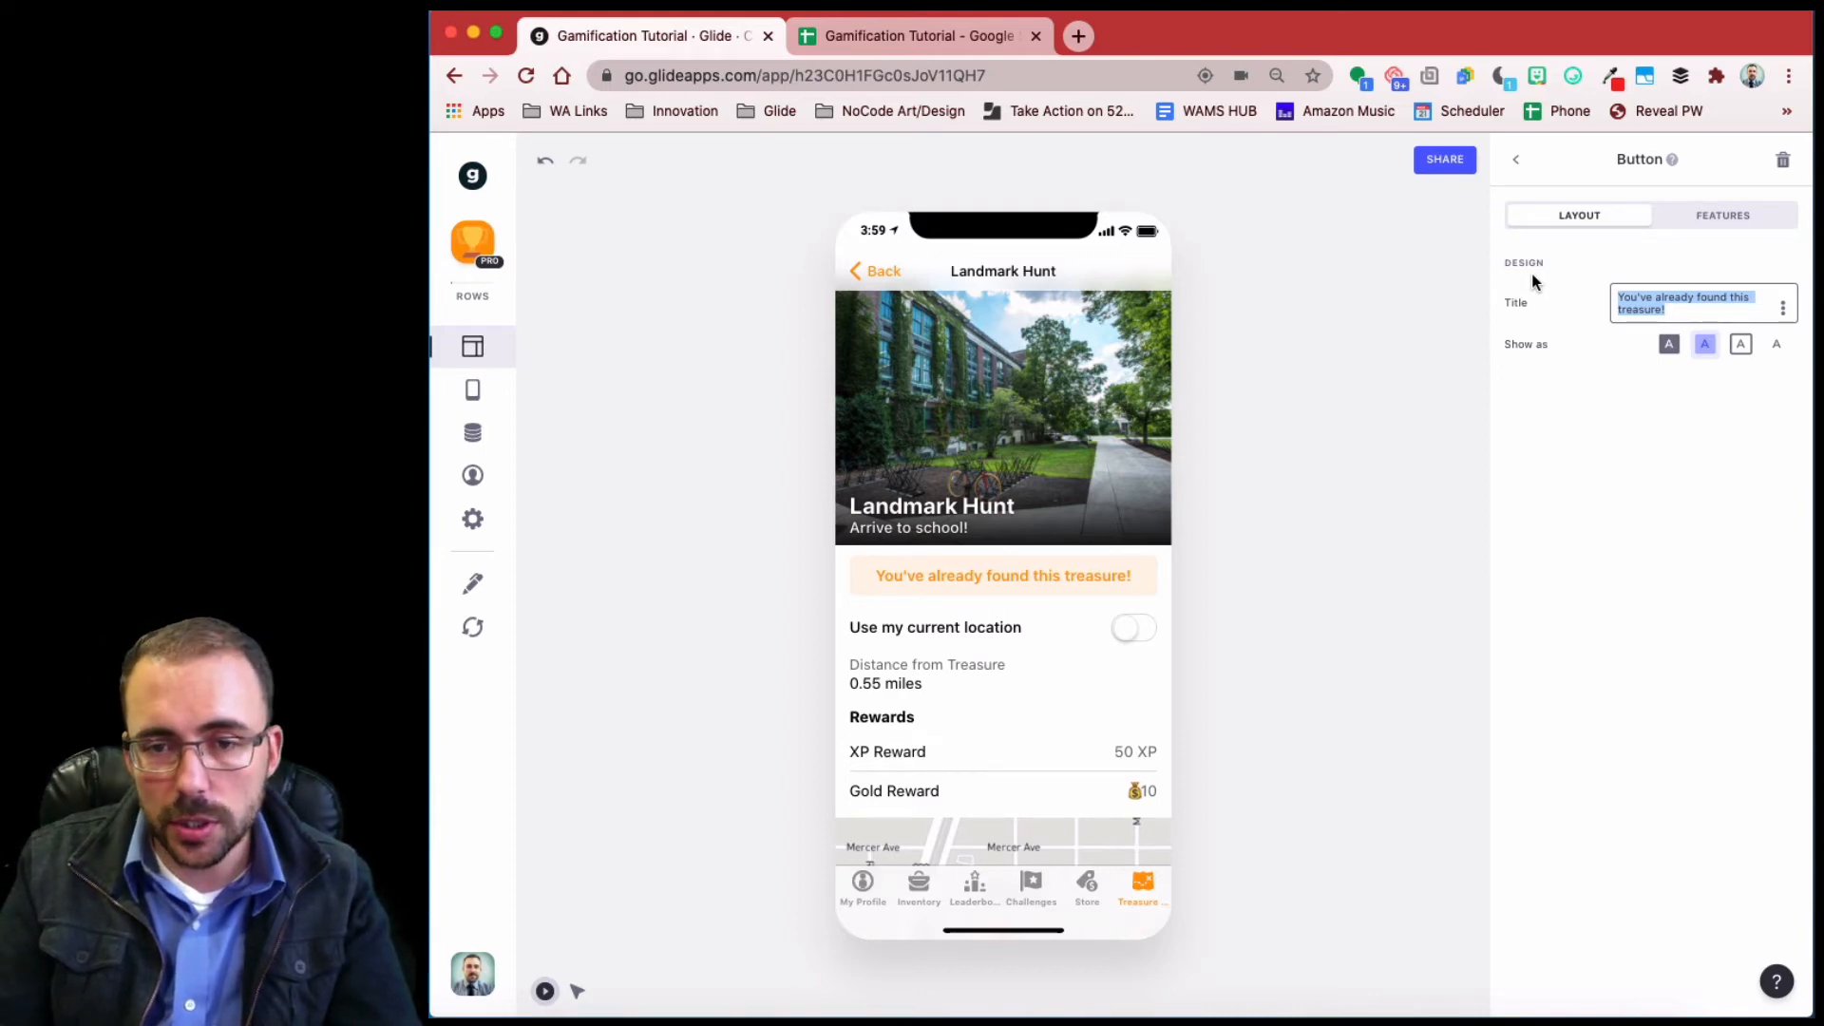
text(Navigate)
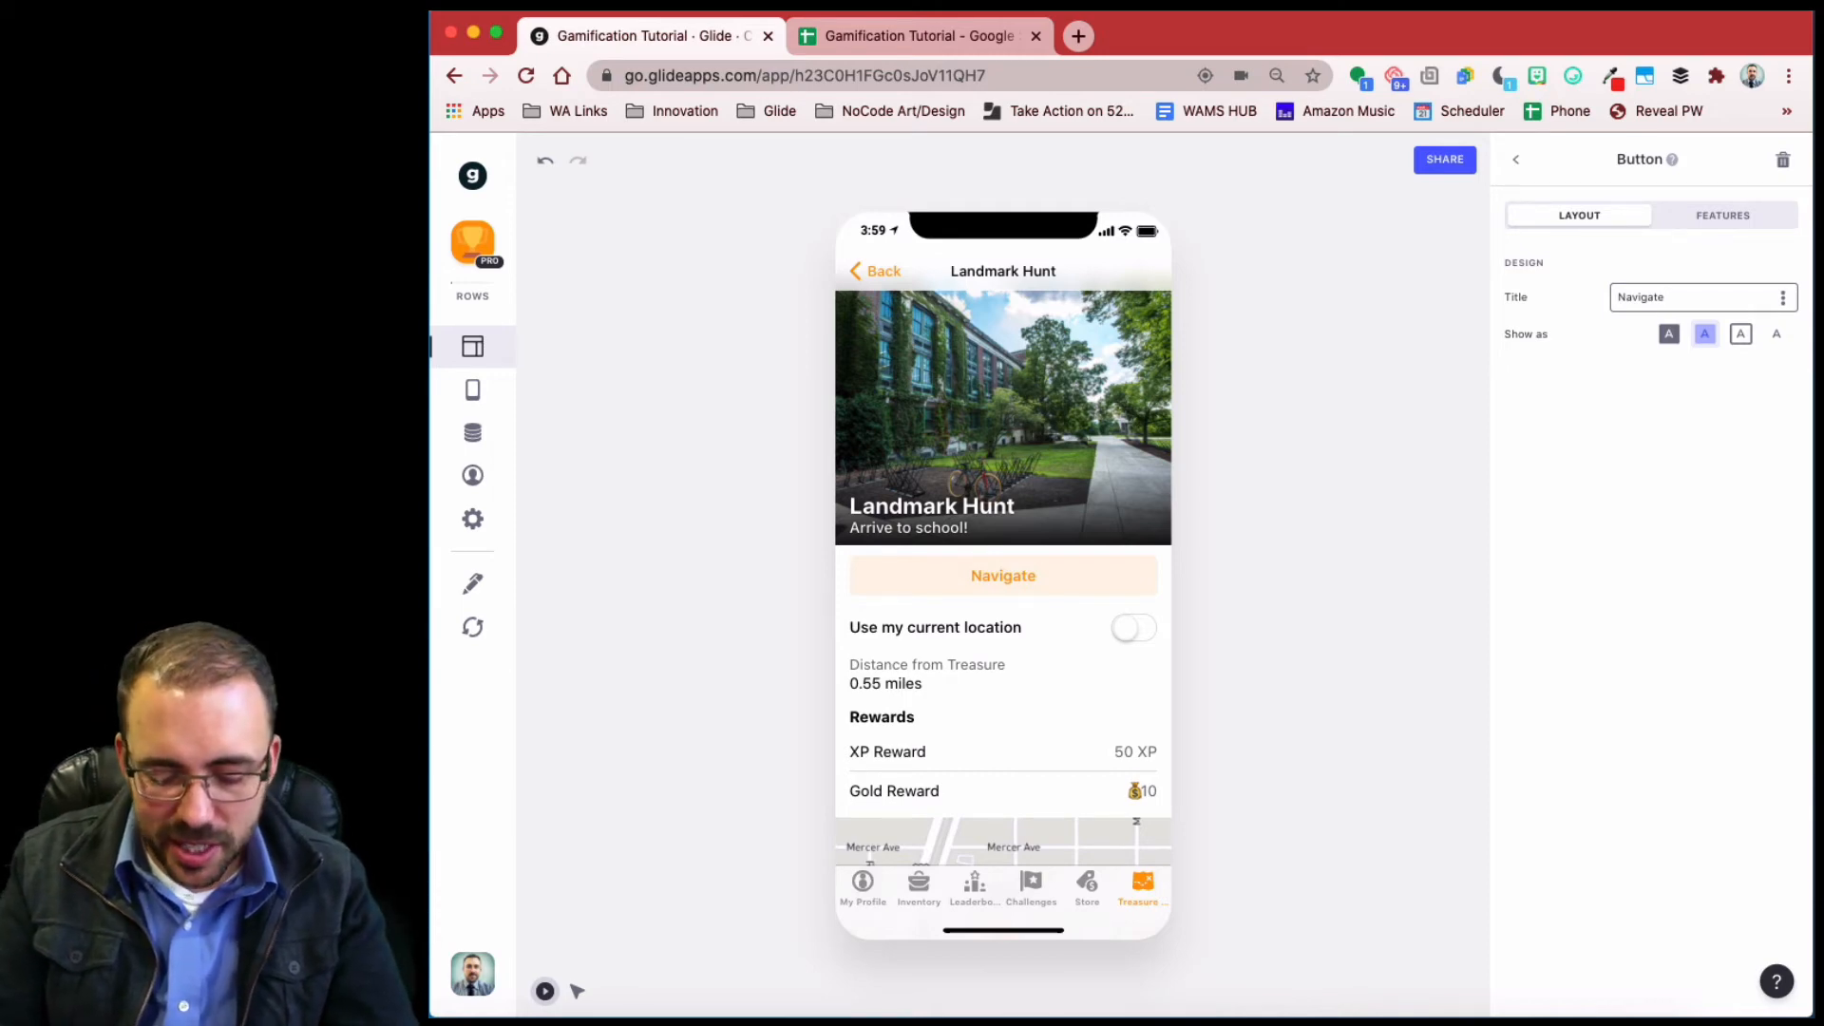
text(ser to the treasure)
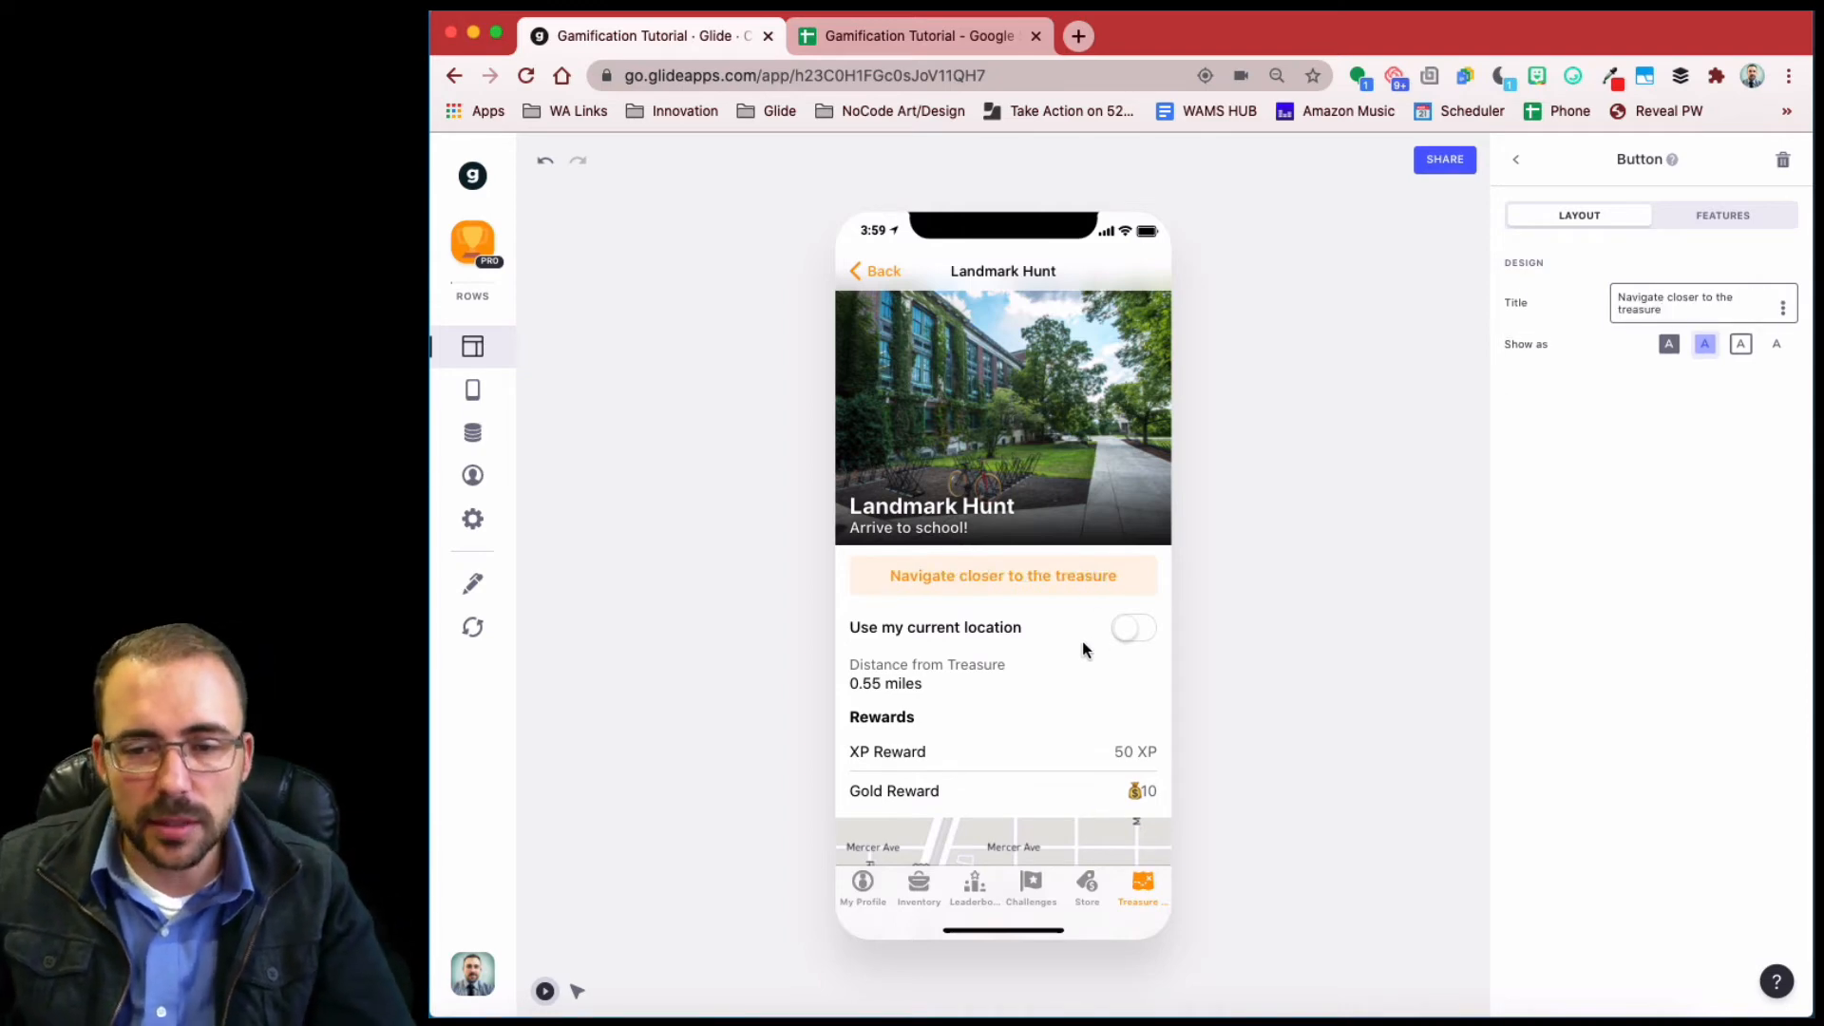
click(1025, 579)
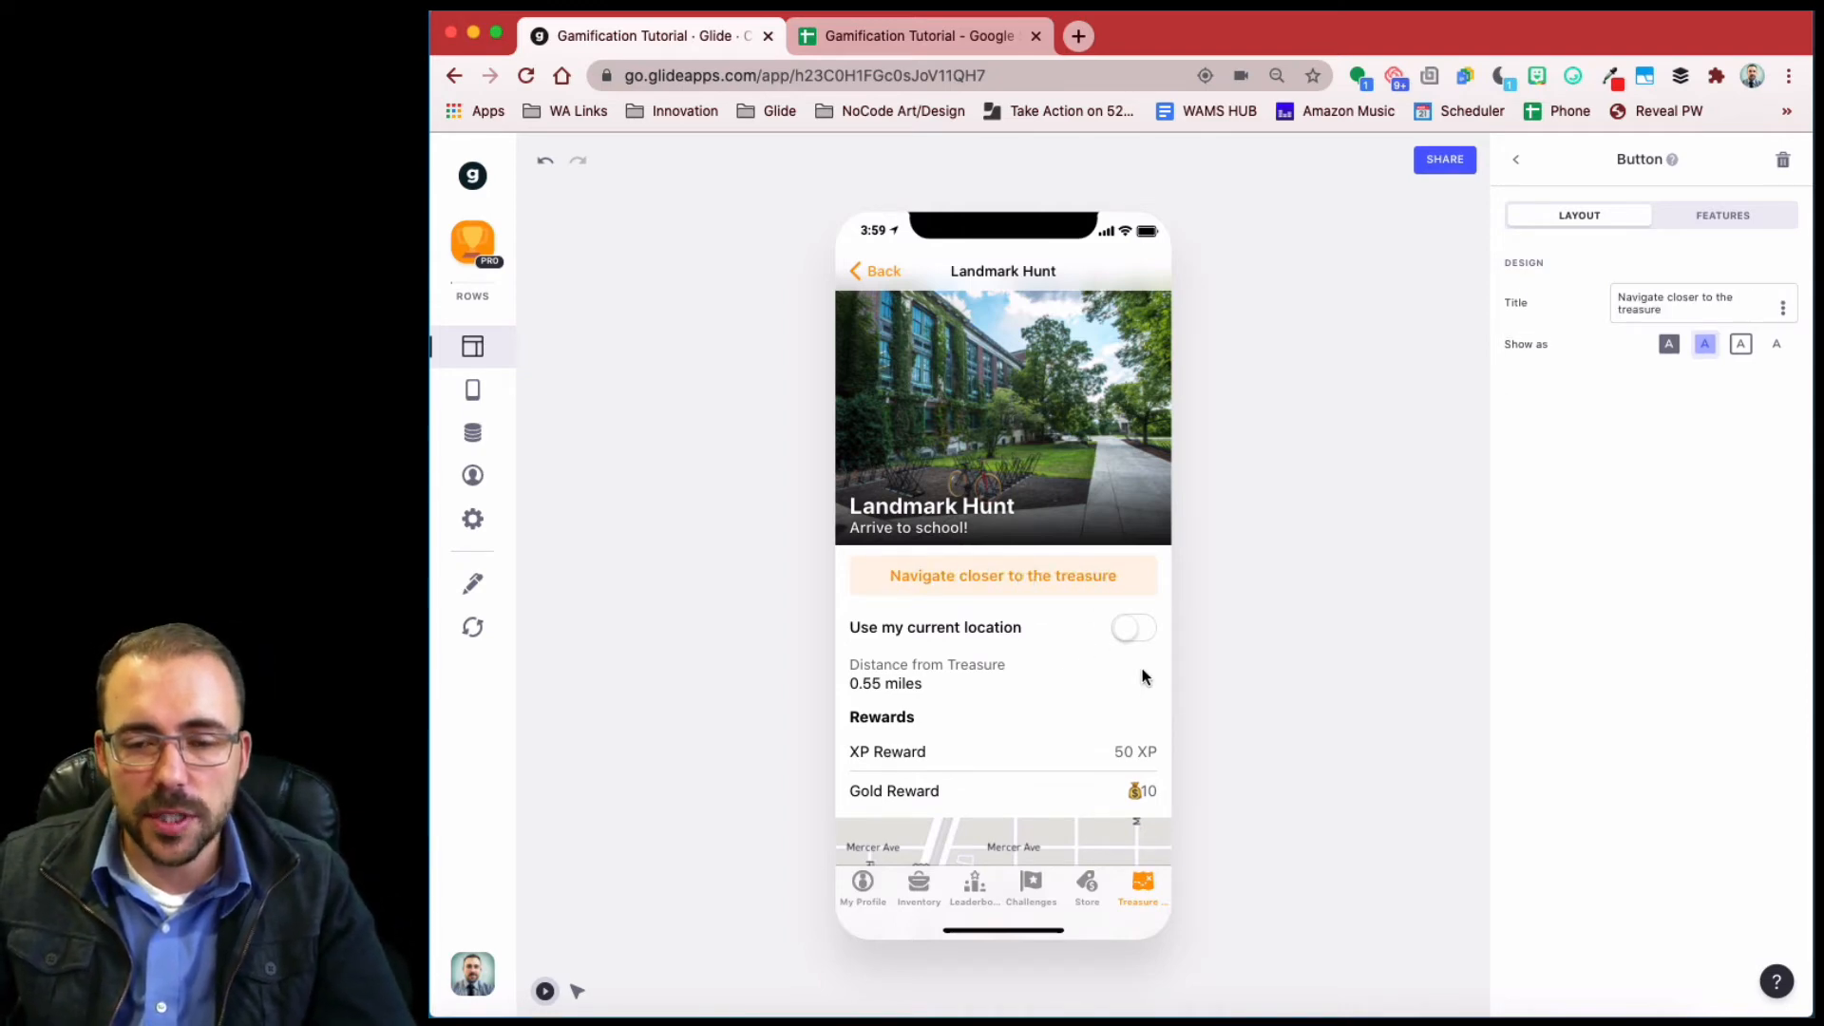
scroll(1142, 668, down, 3)
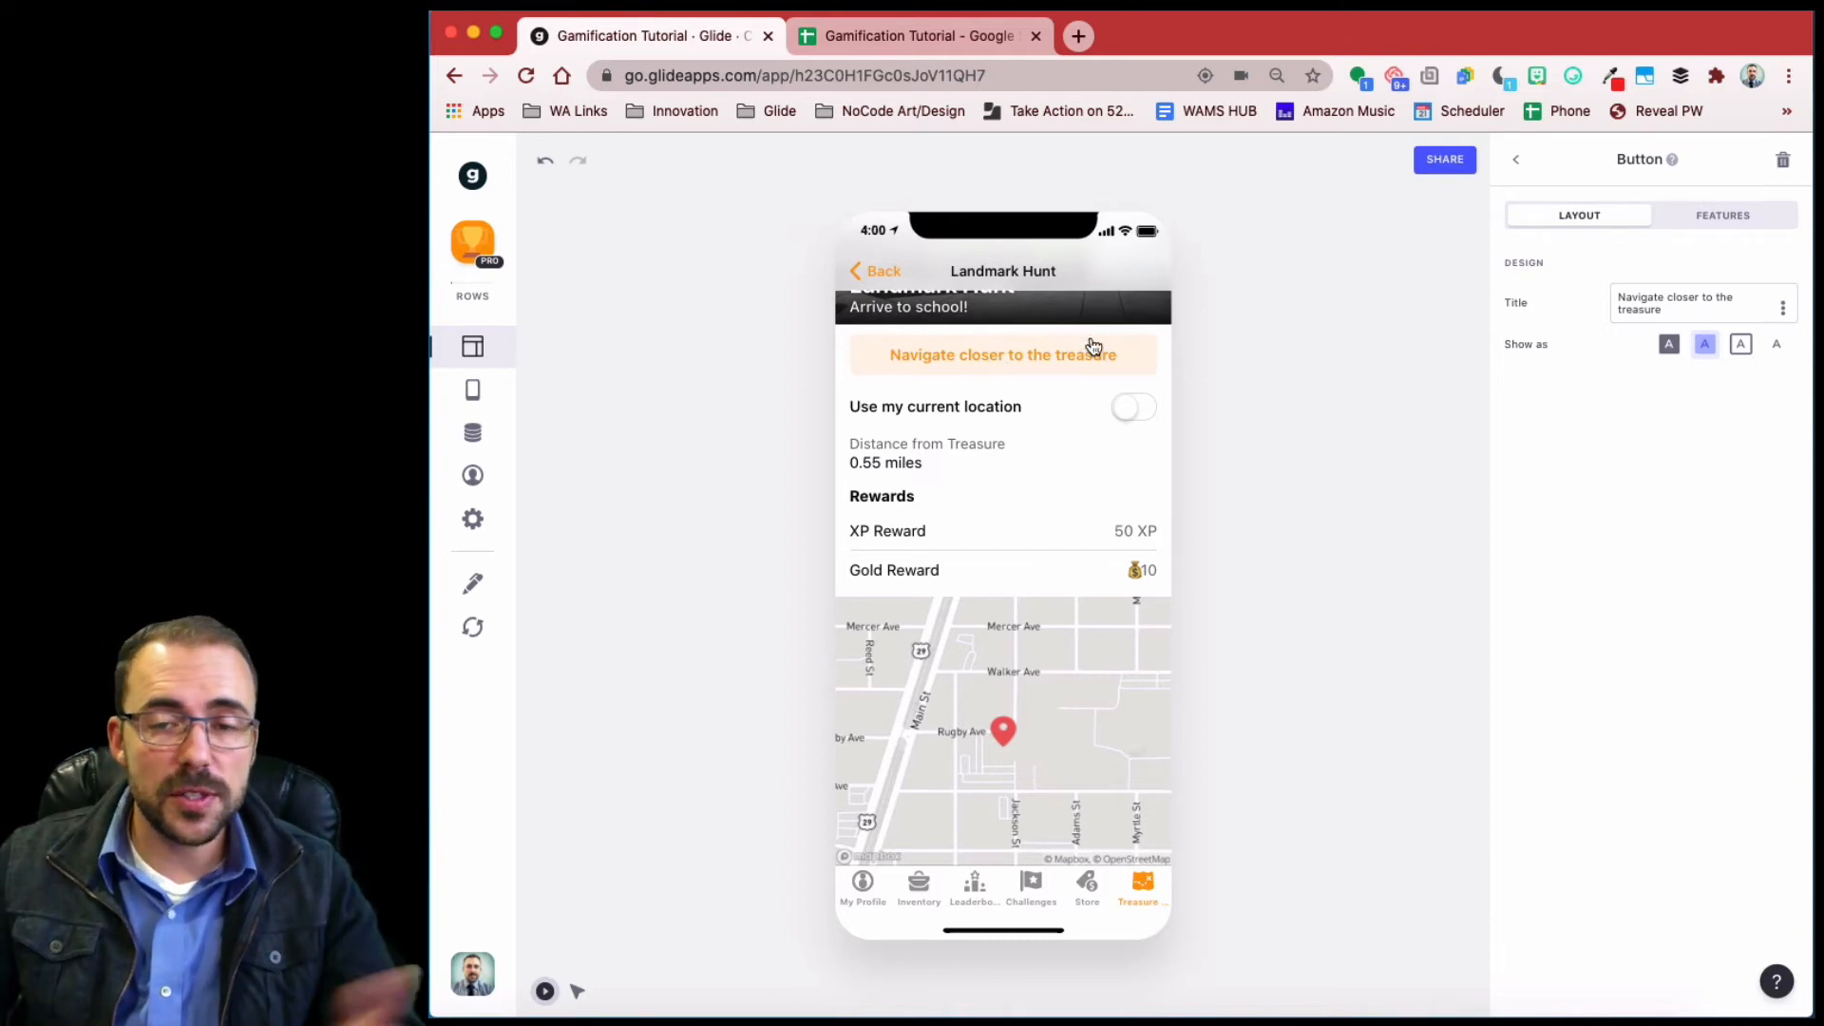
- In the Hunt Log sheet, add headers Photo Evidence in H1 and Password in I1
click(876, 40)
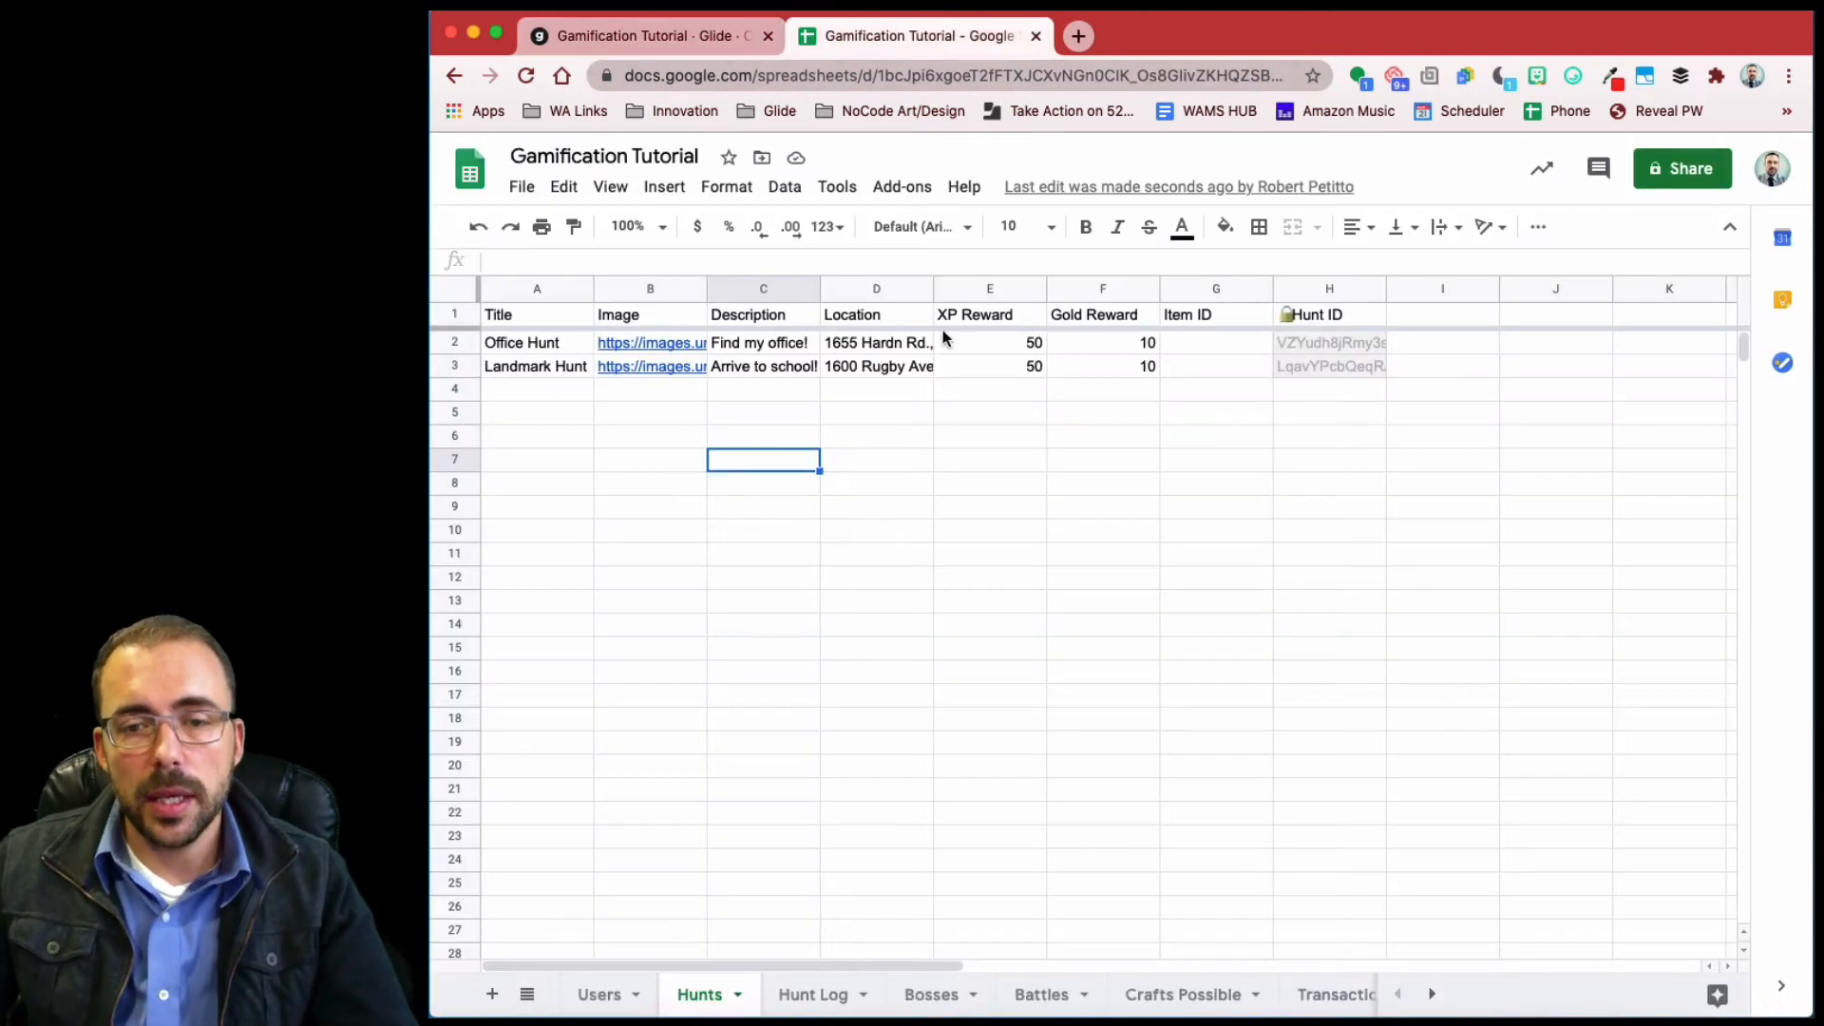
click(813, 993)
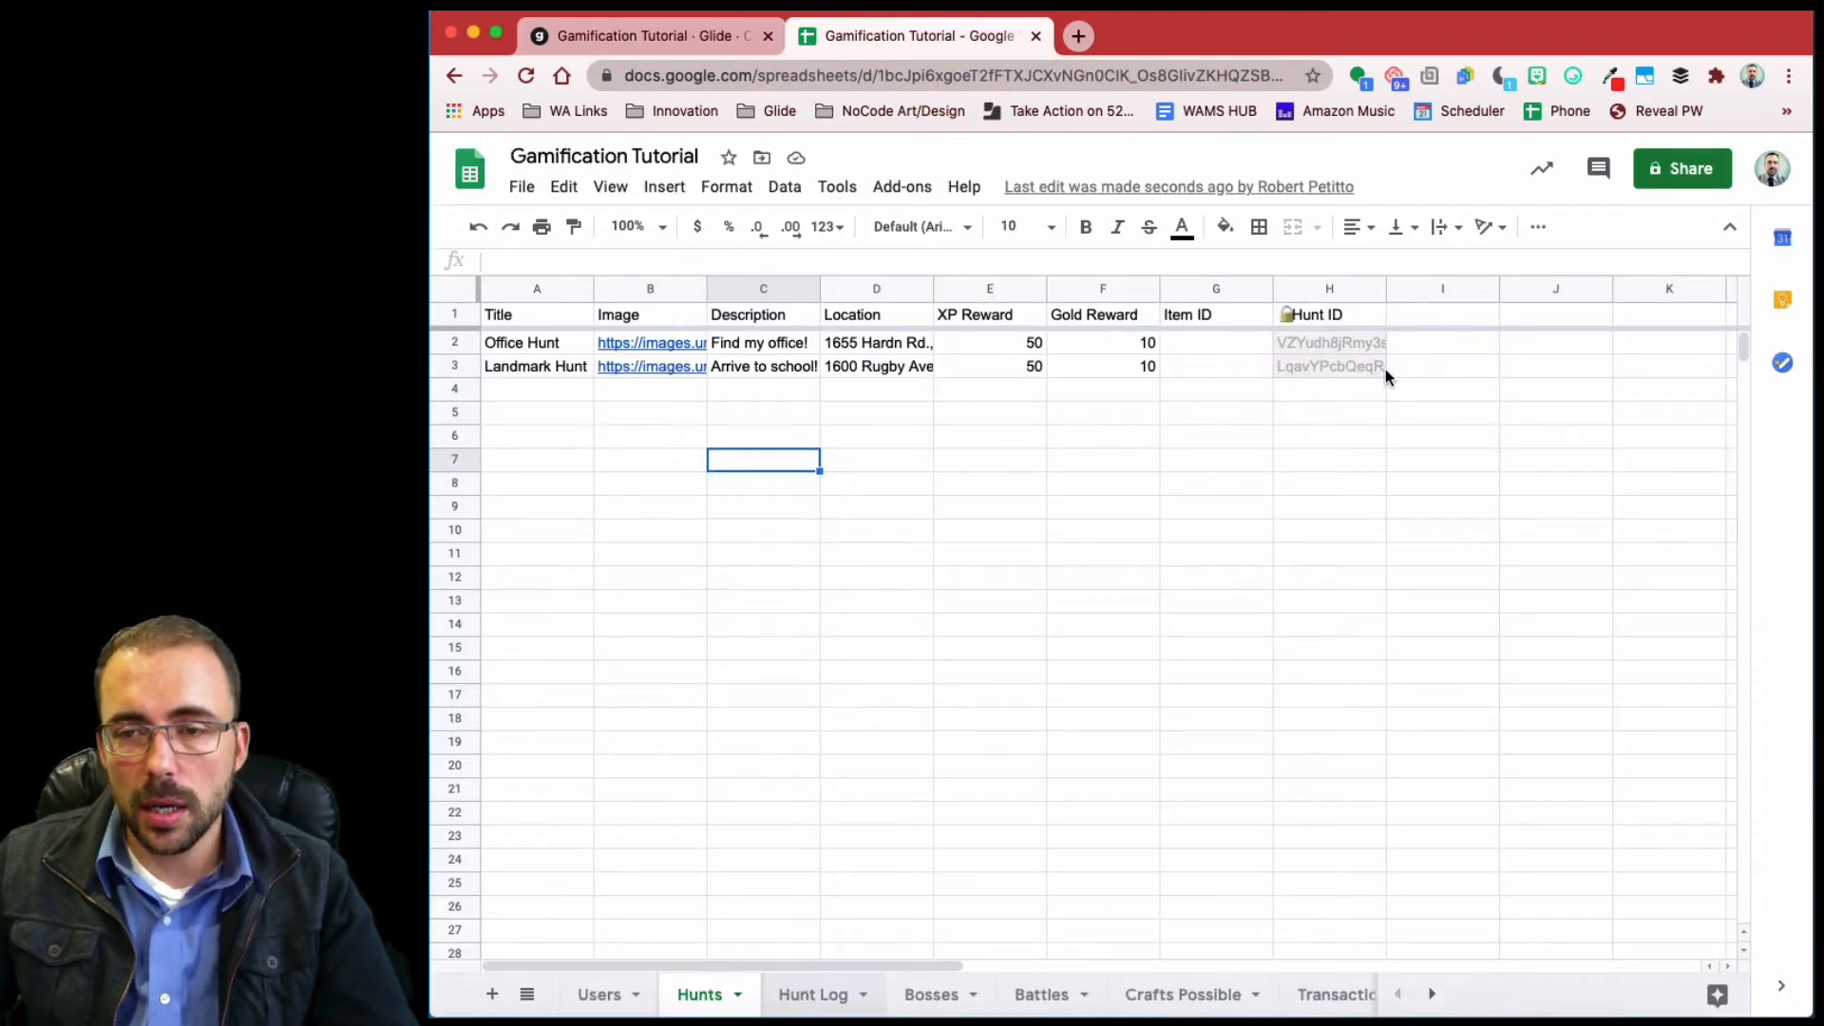
click(1282, 319)
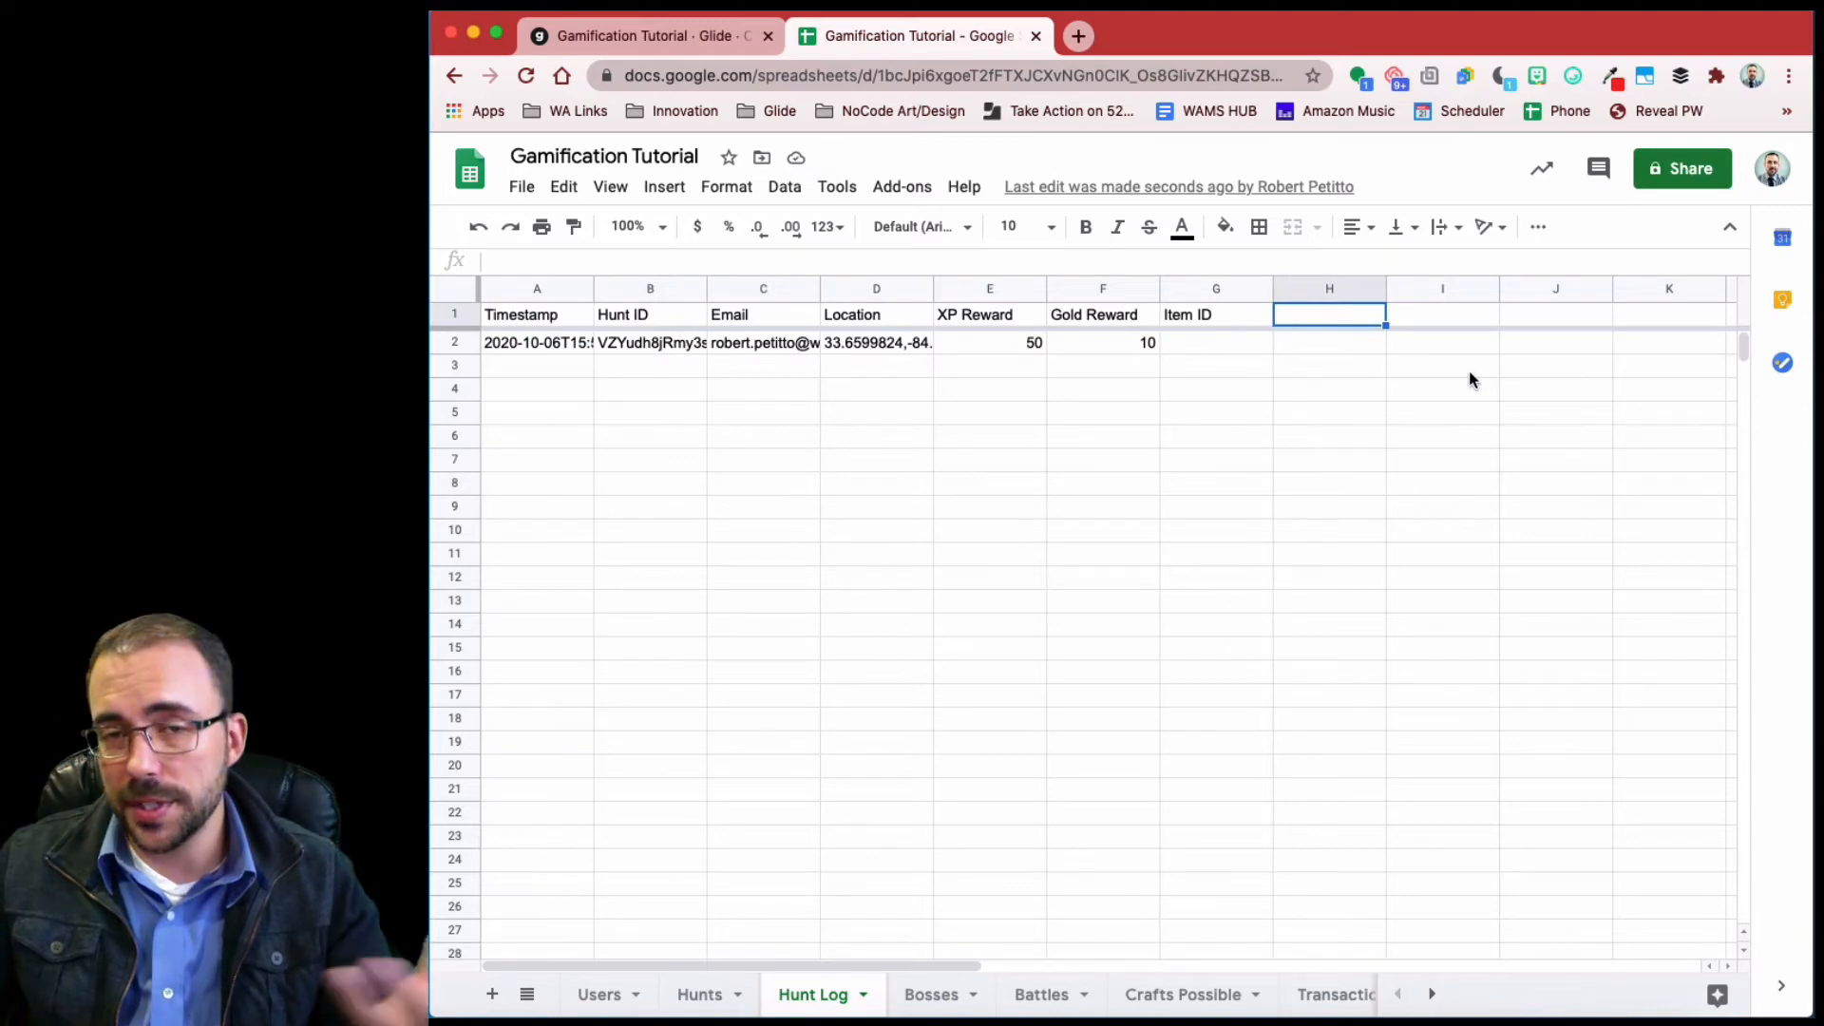
text(Photo Evidence)
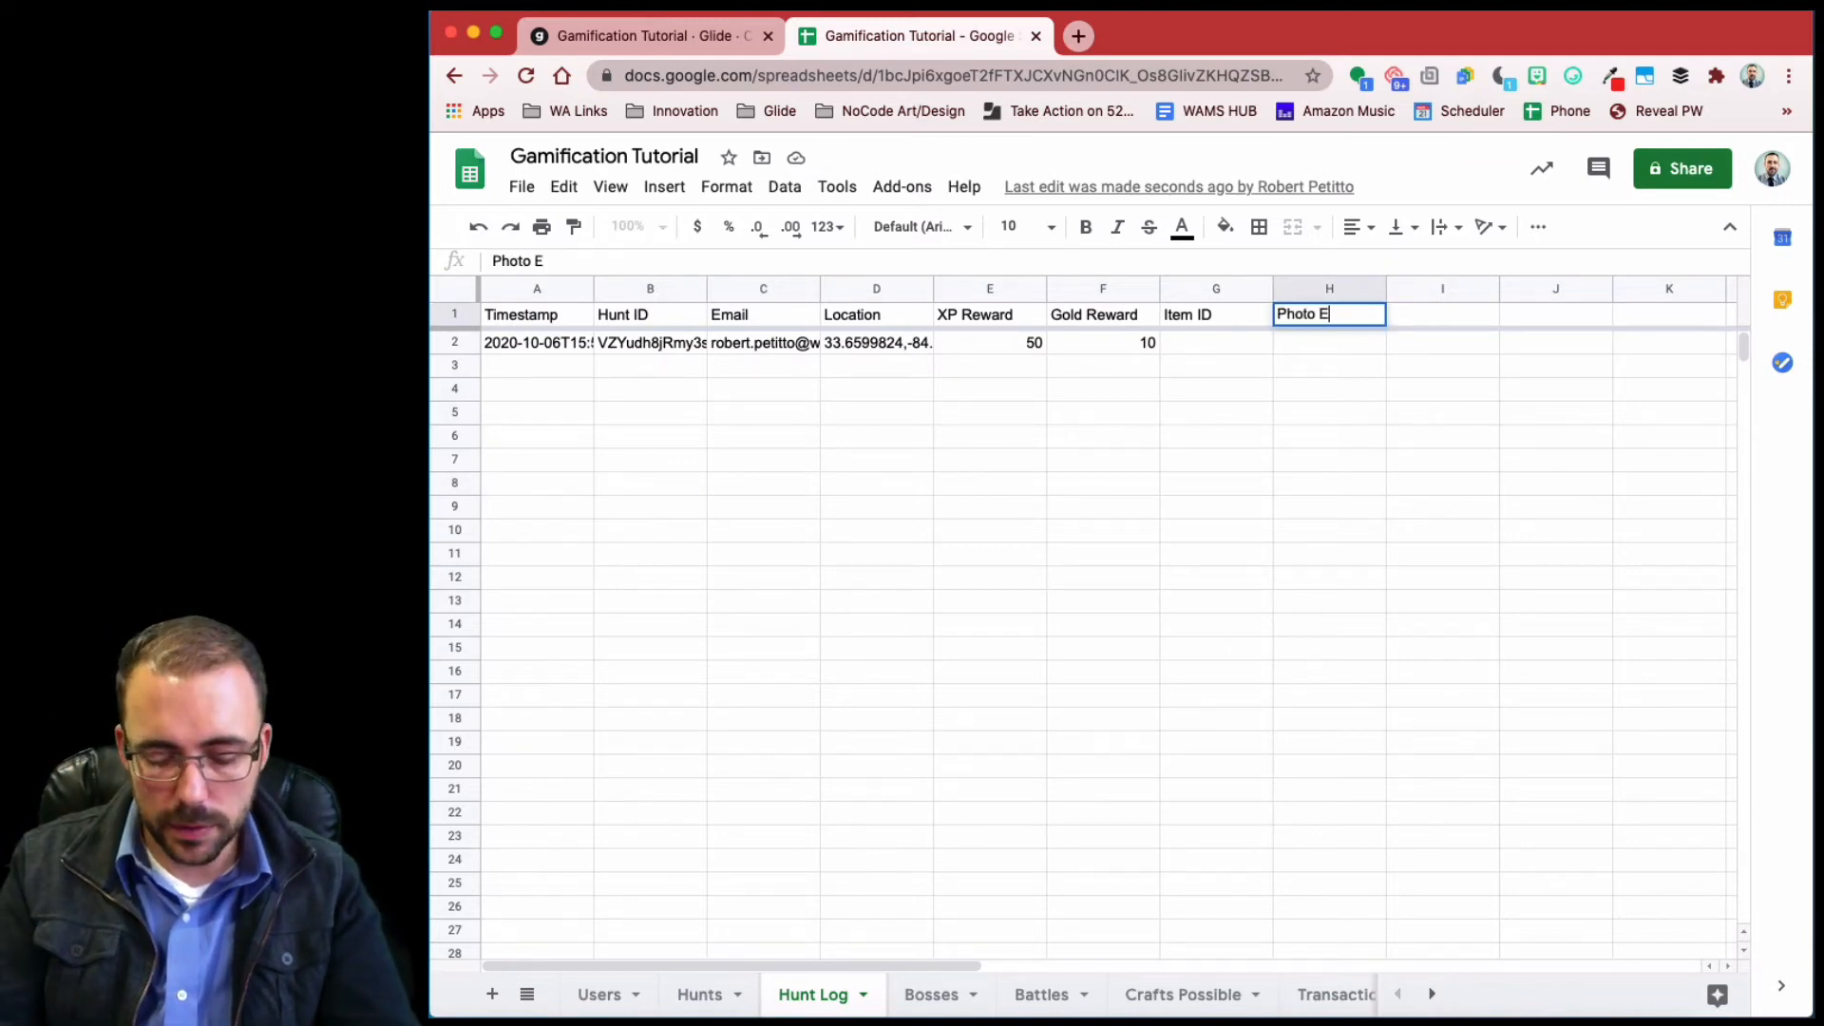
click(1430, 313)
text(Password)
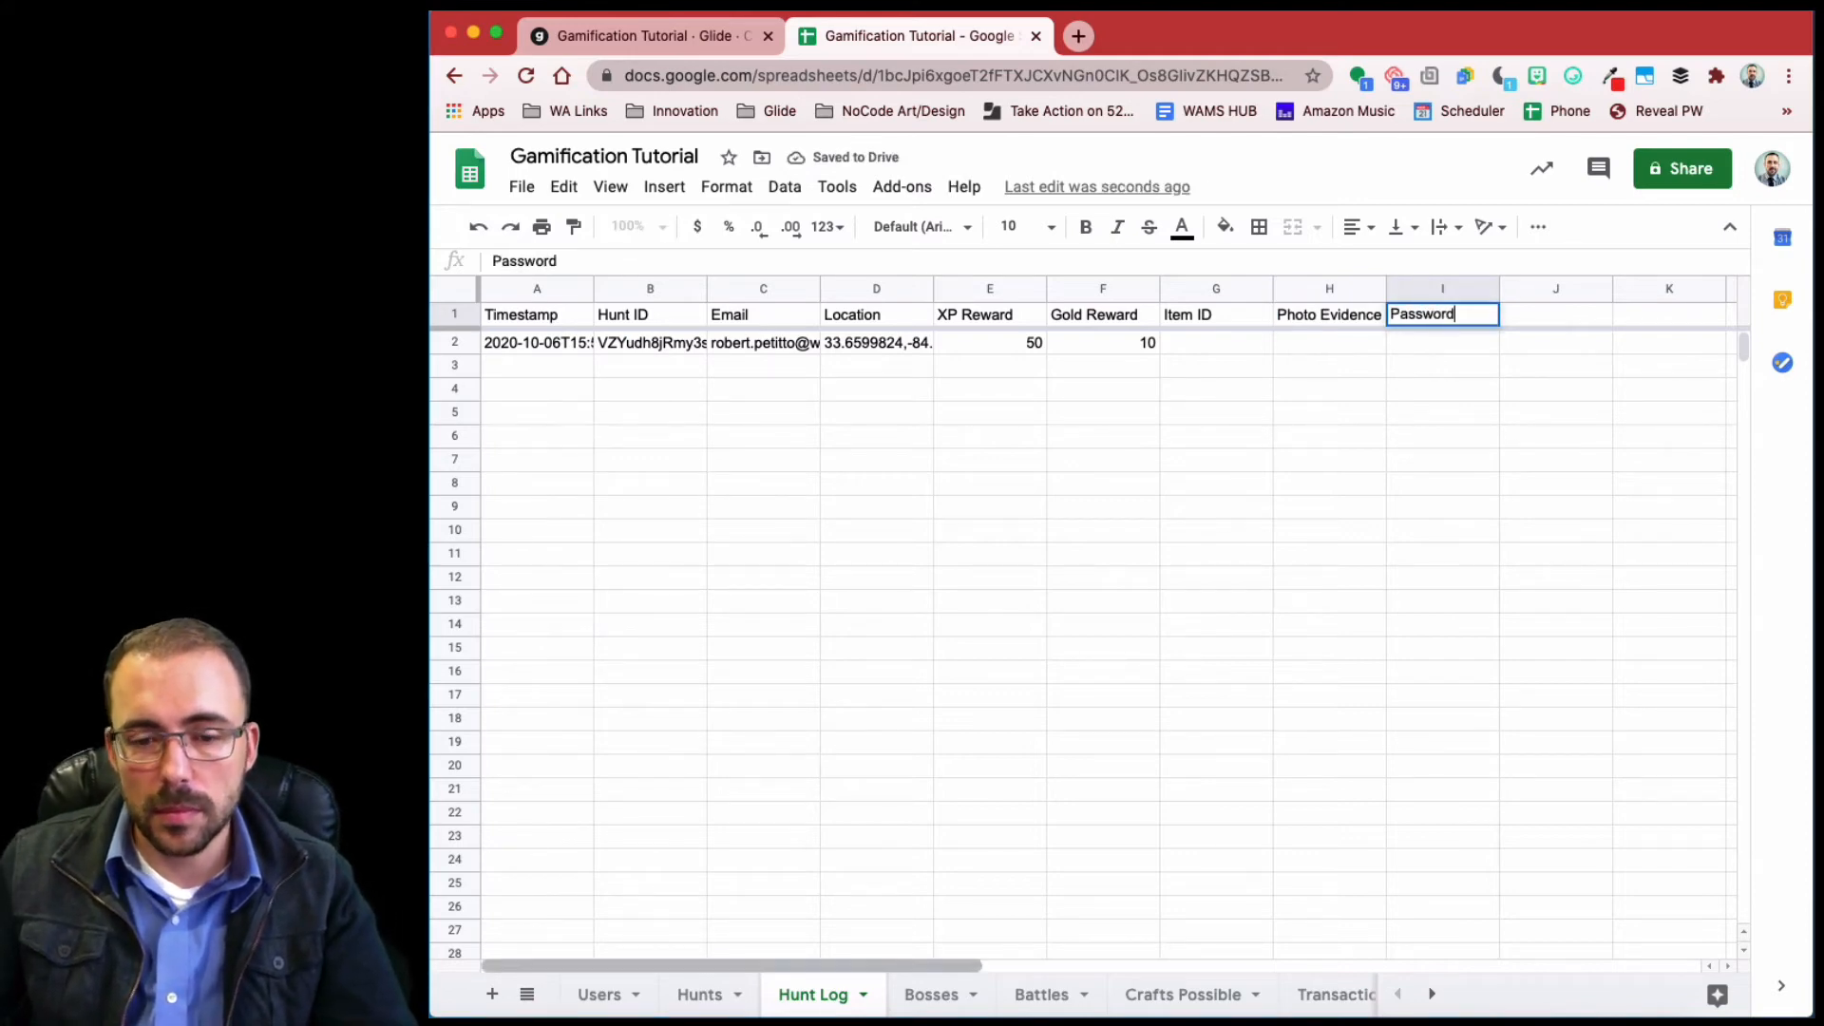
- In the Hunts sheet, add a Password header in I1 and enter Office Hunt's password in I2
click(715, 995)
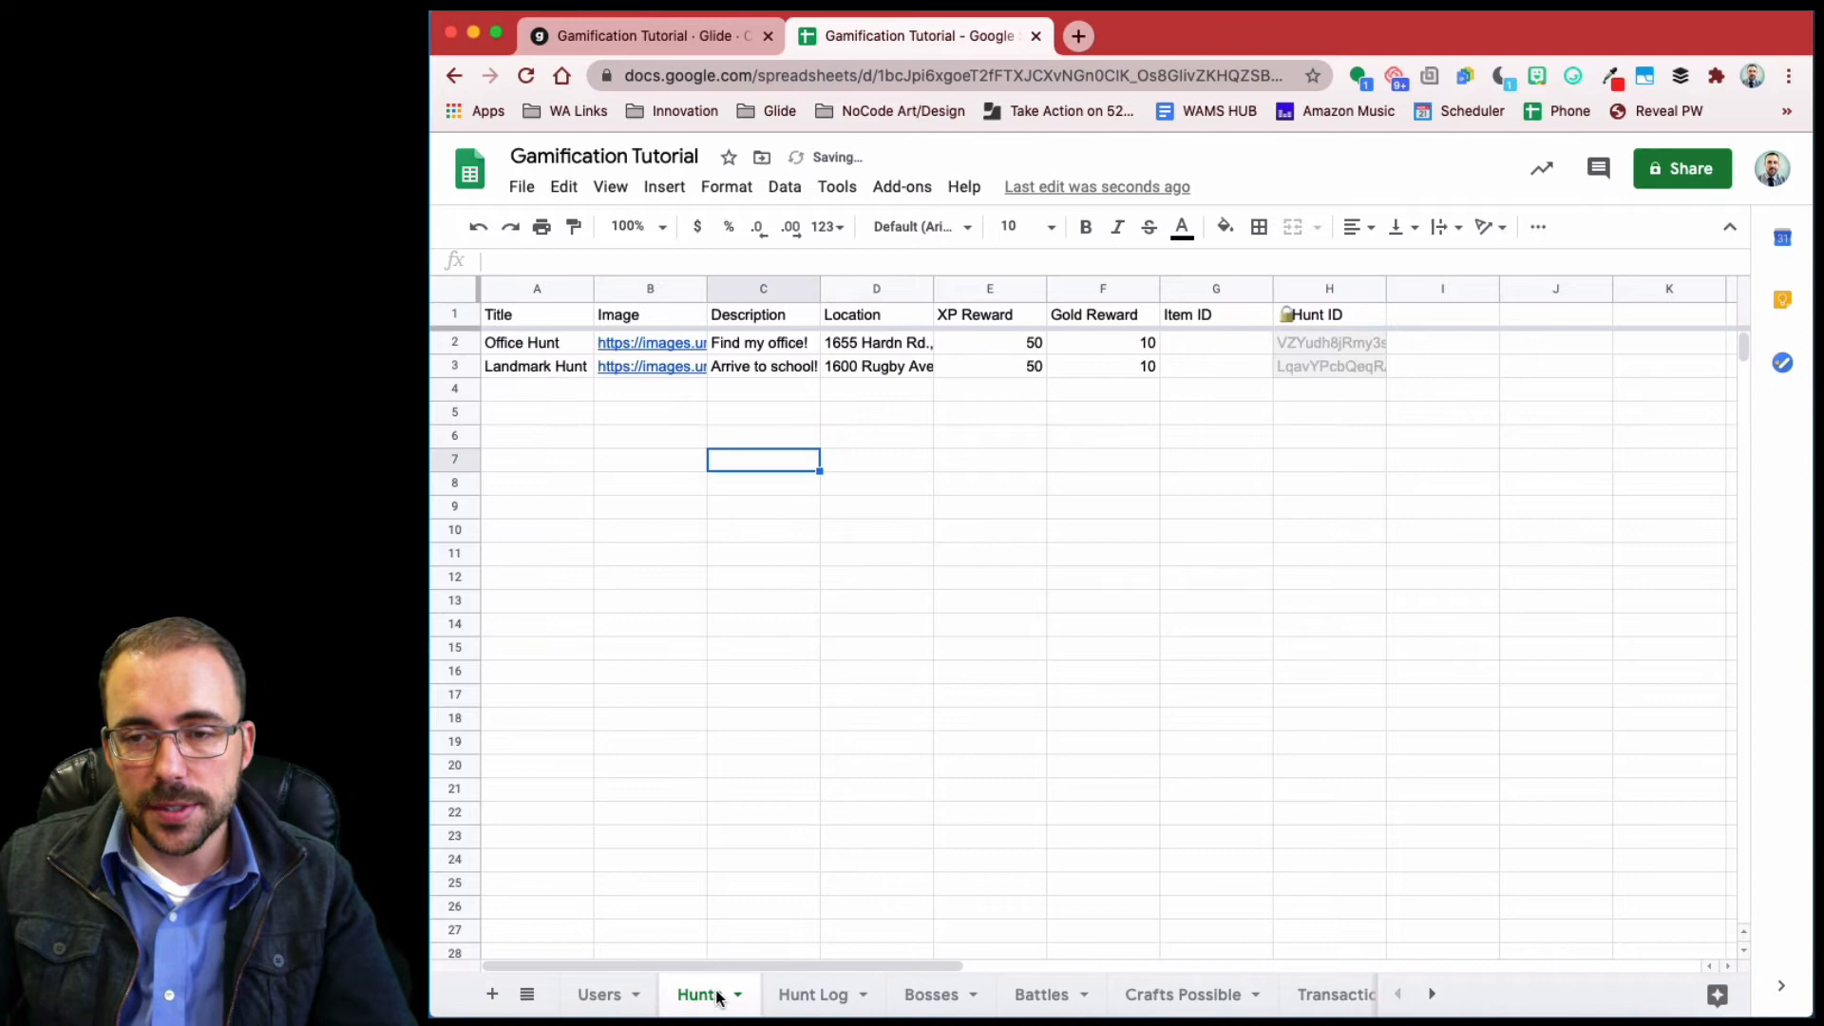
click(1435, 321)
text(Password)
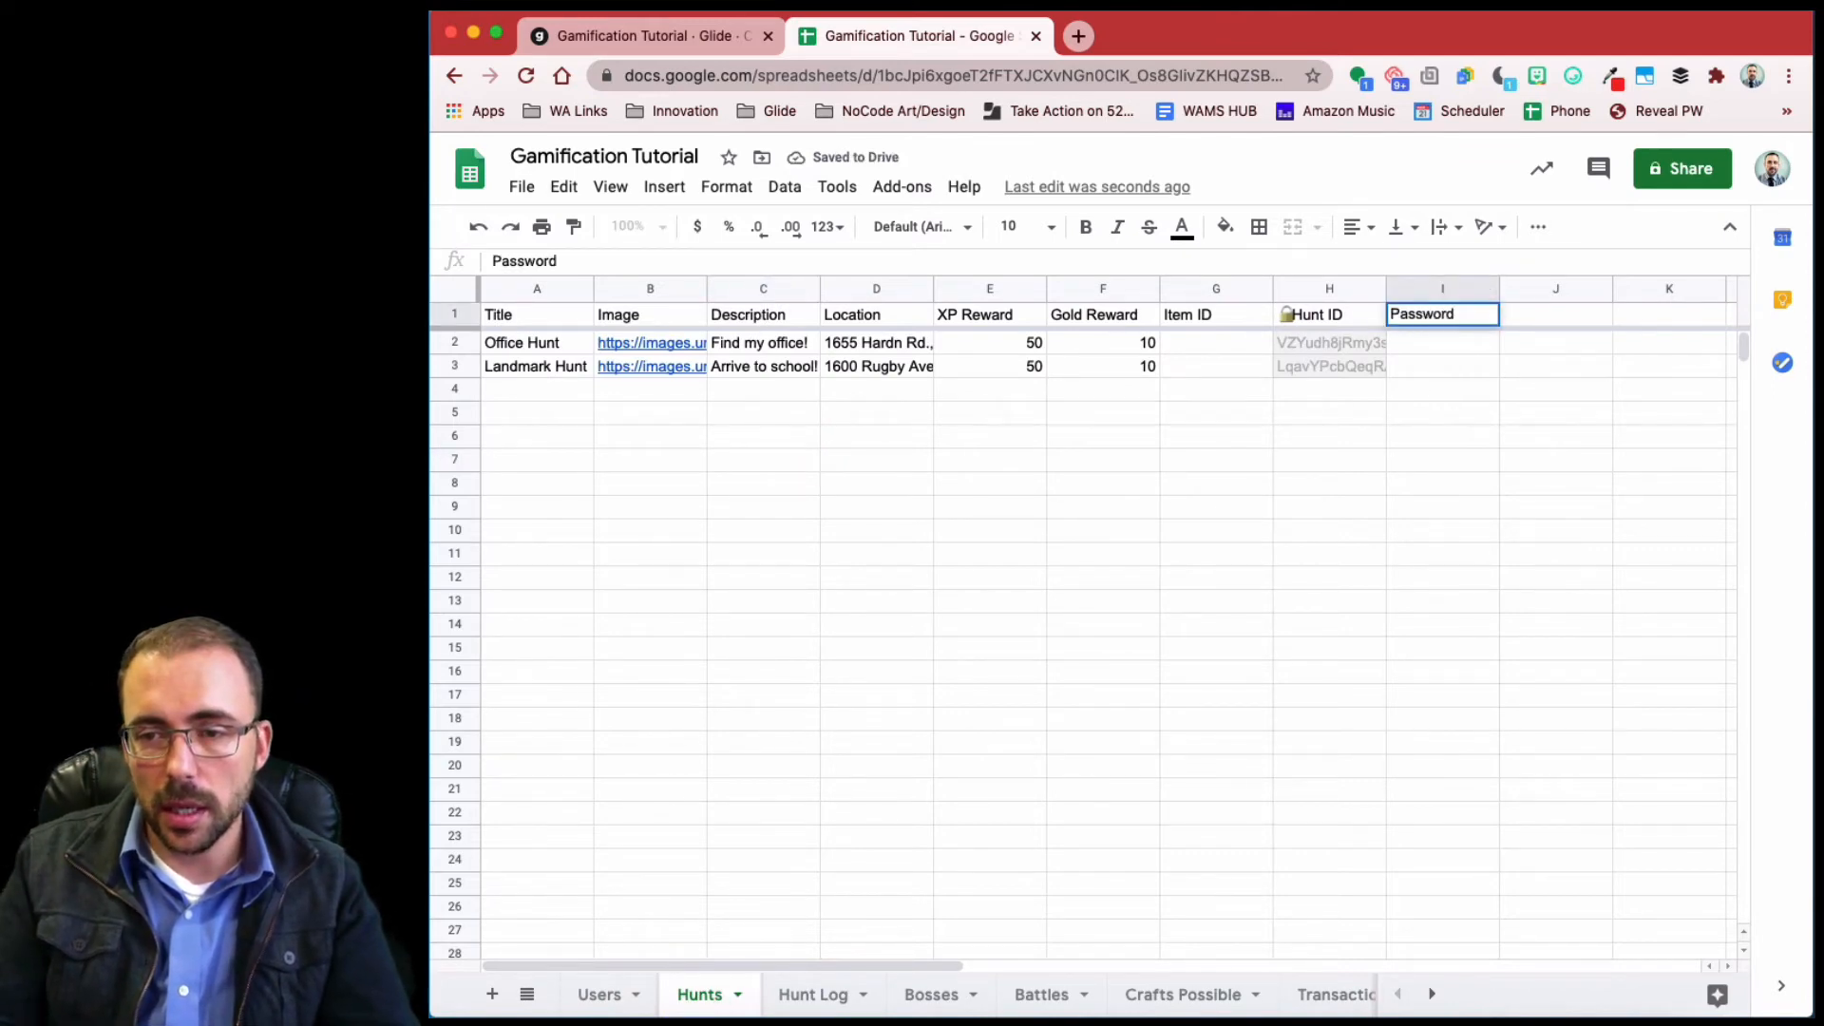
key(Return)
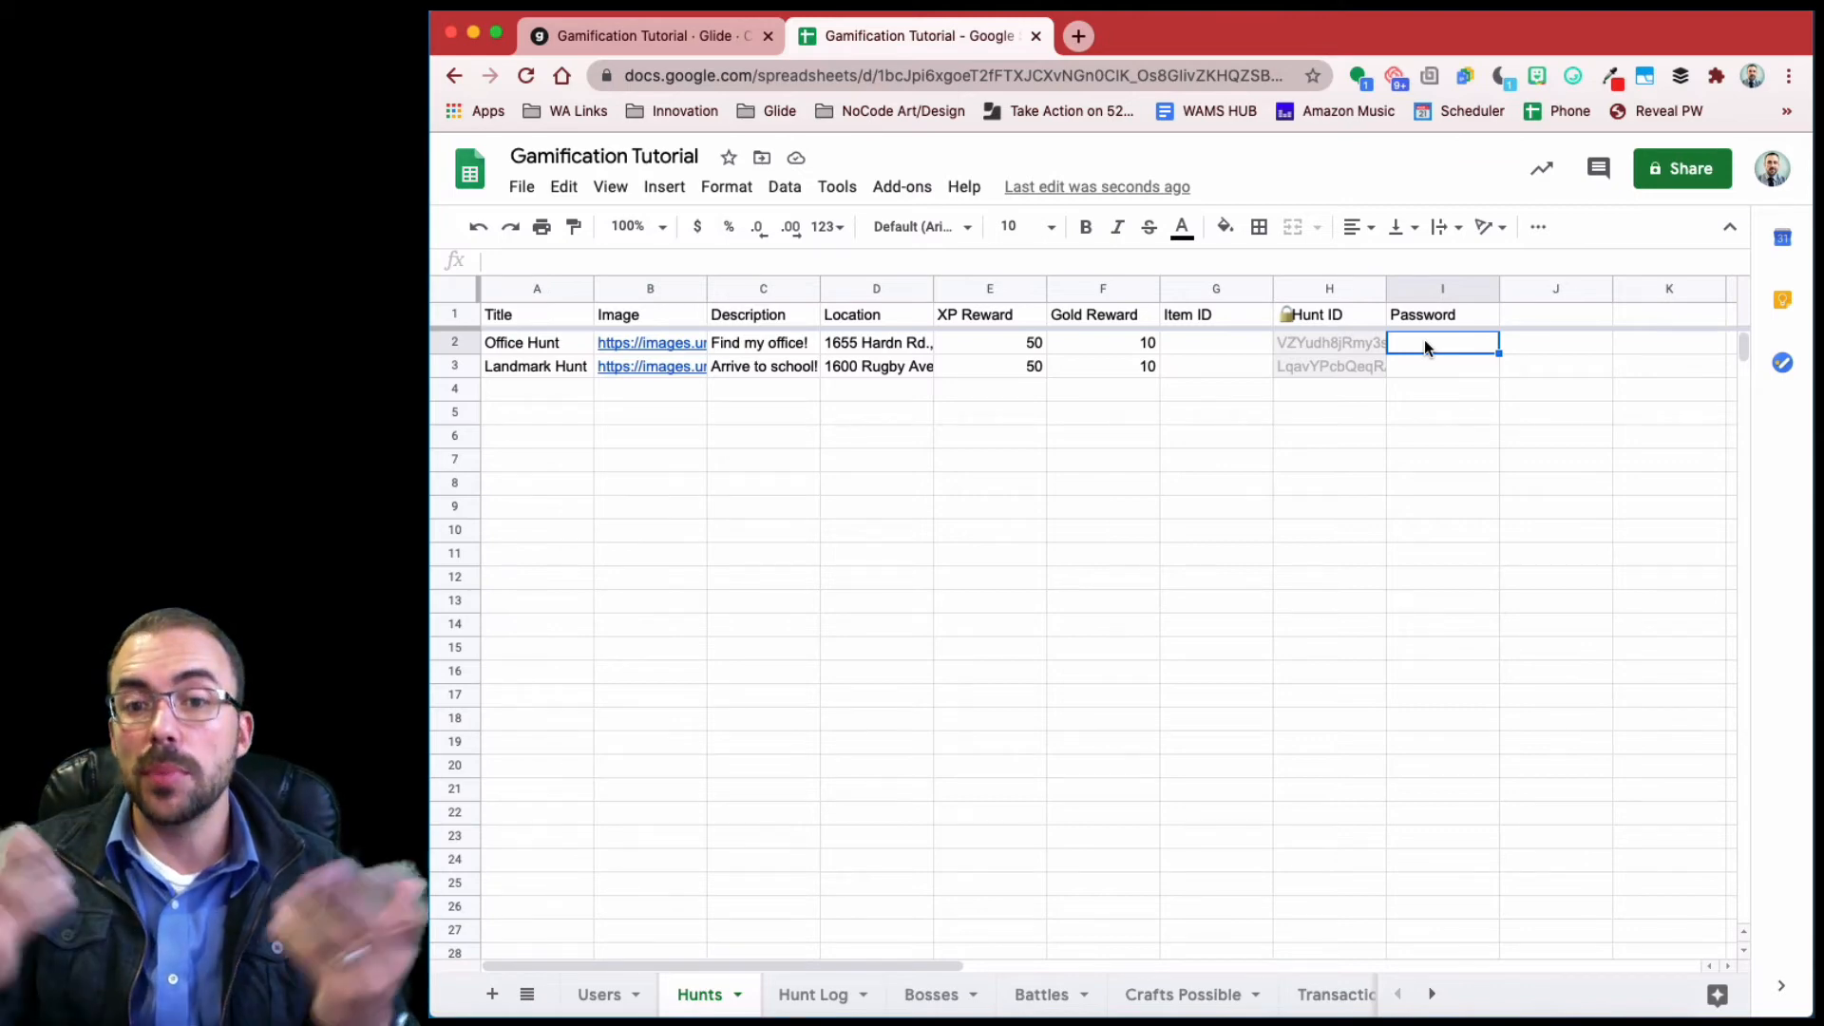
text(201)
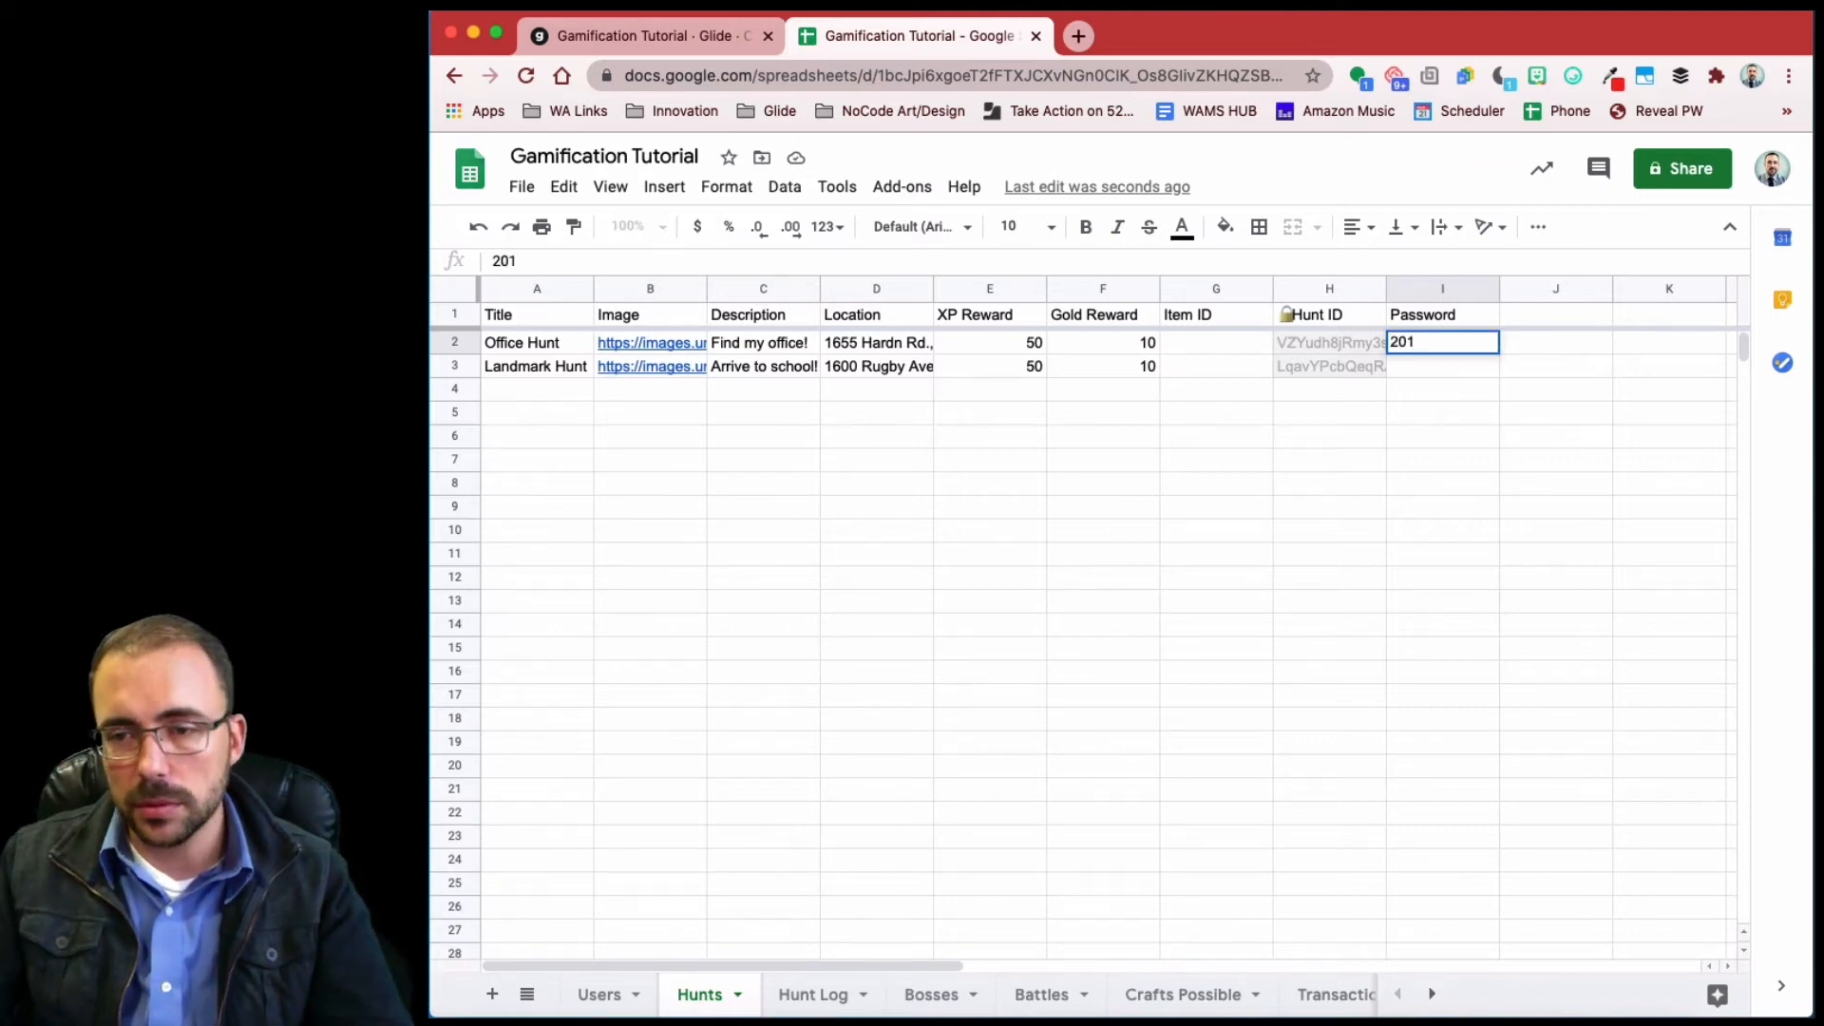
key(Return)
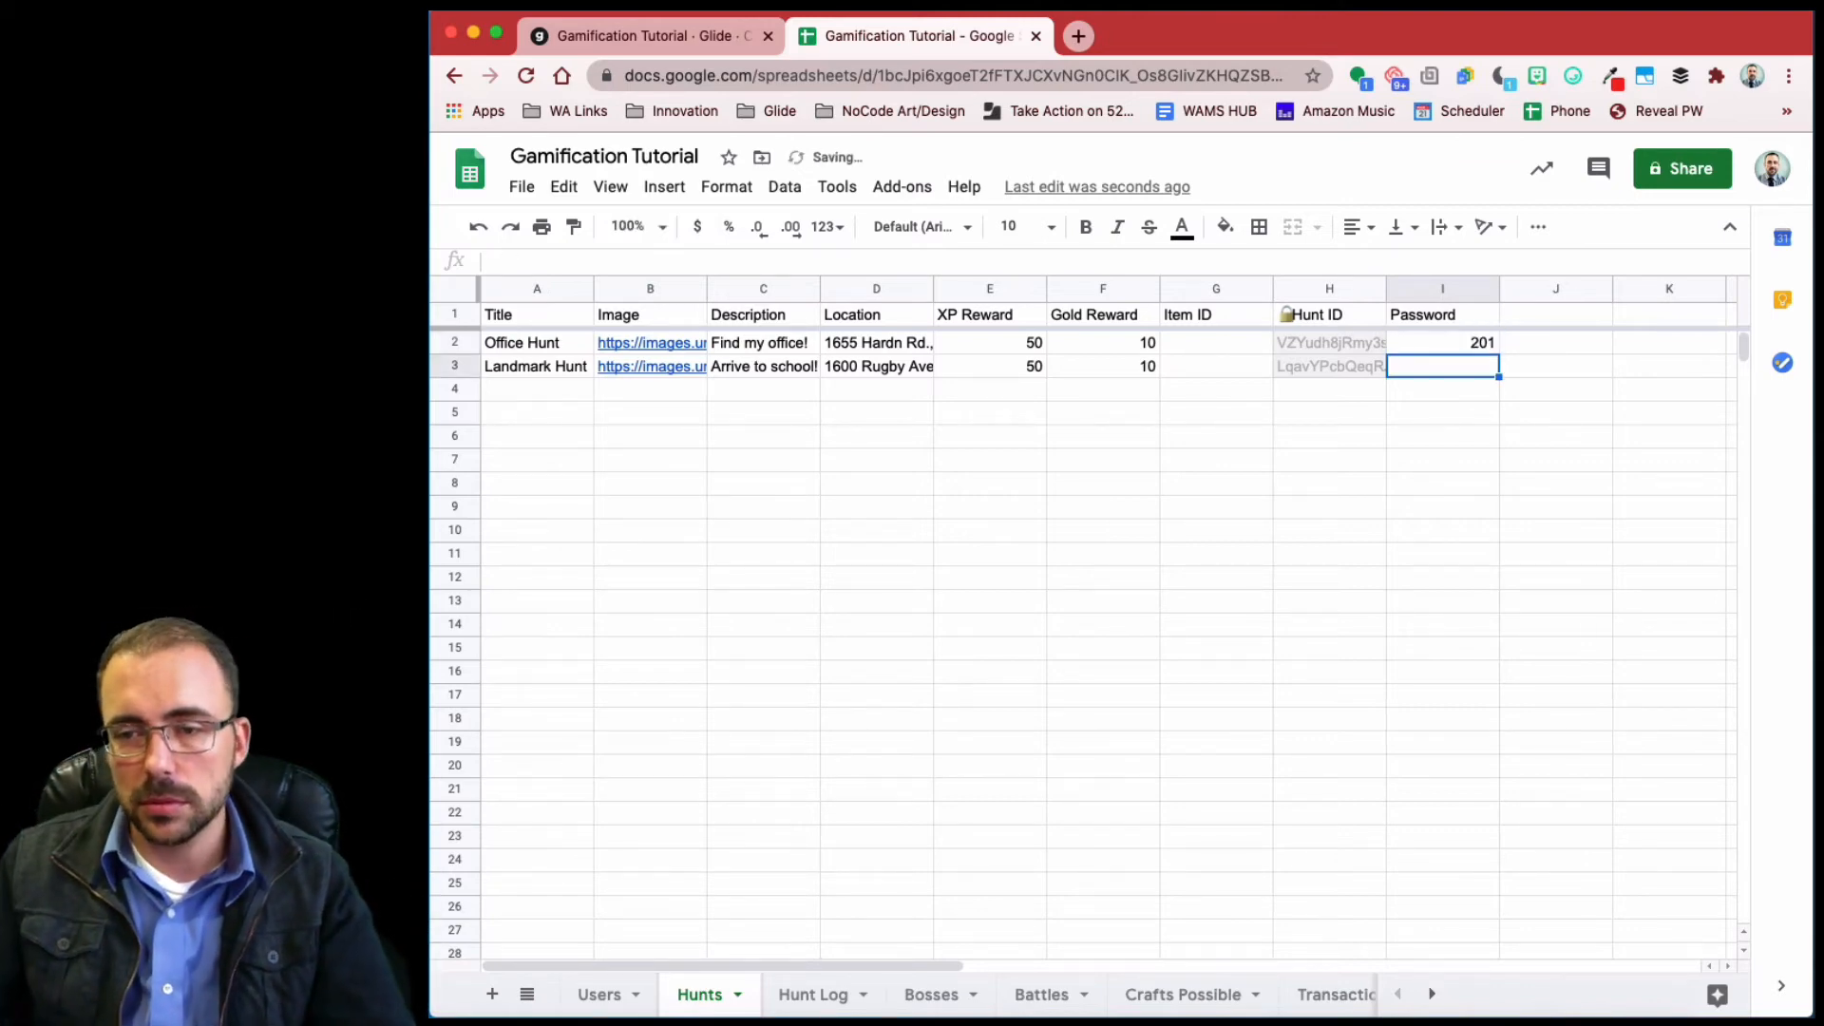
- Clear the logged entry in Hunt Log row 2, then go back to Glide
click(799, 1009)
drag(541, 344, 1313, 342)
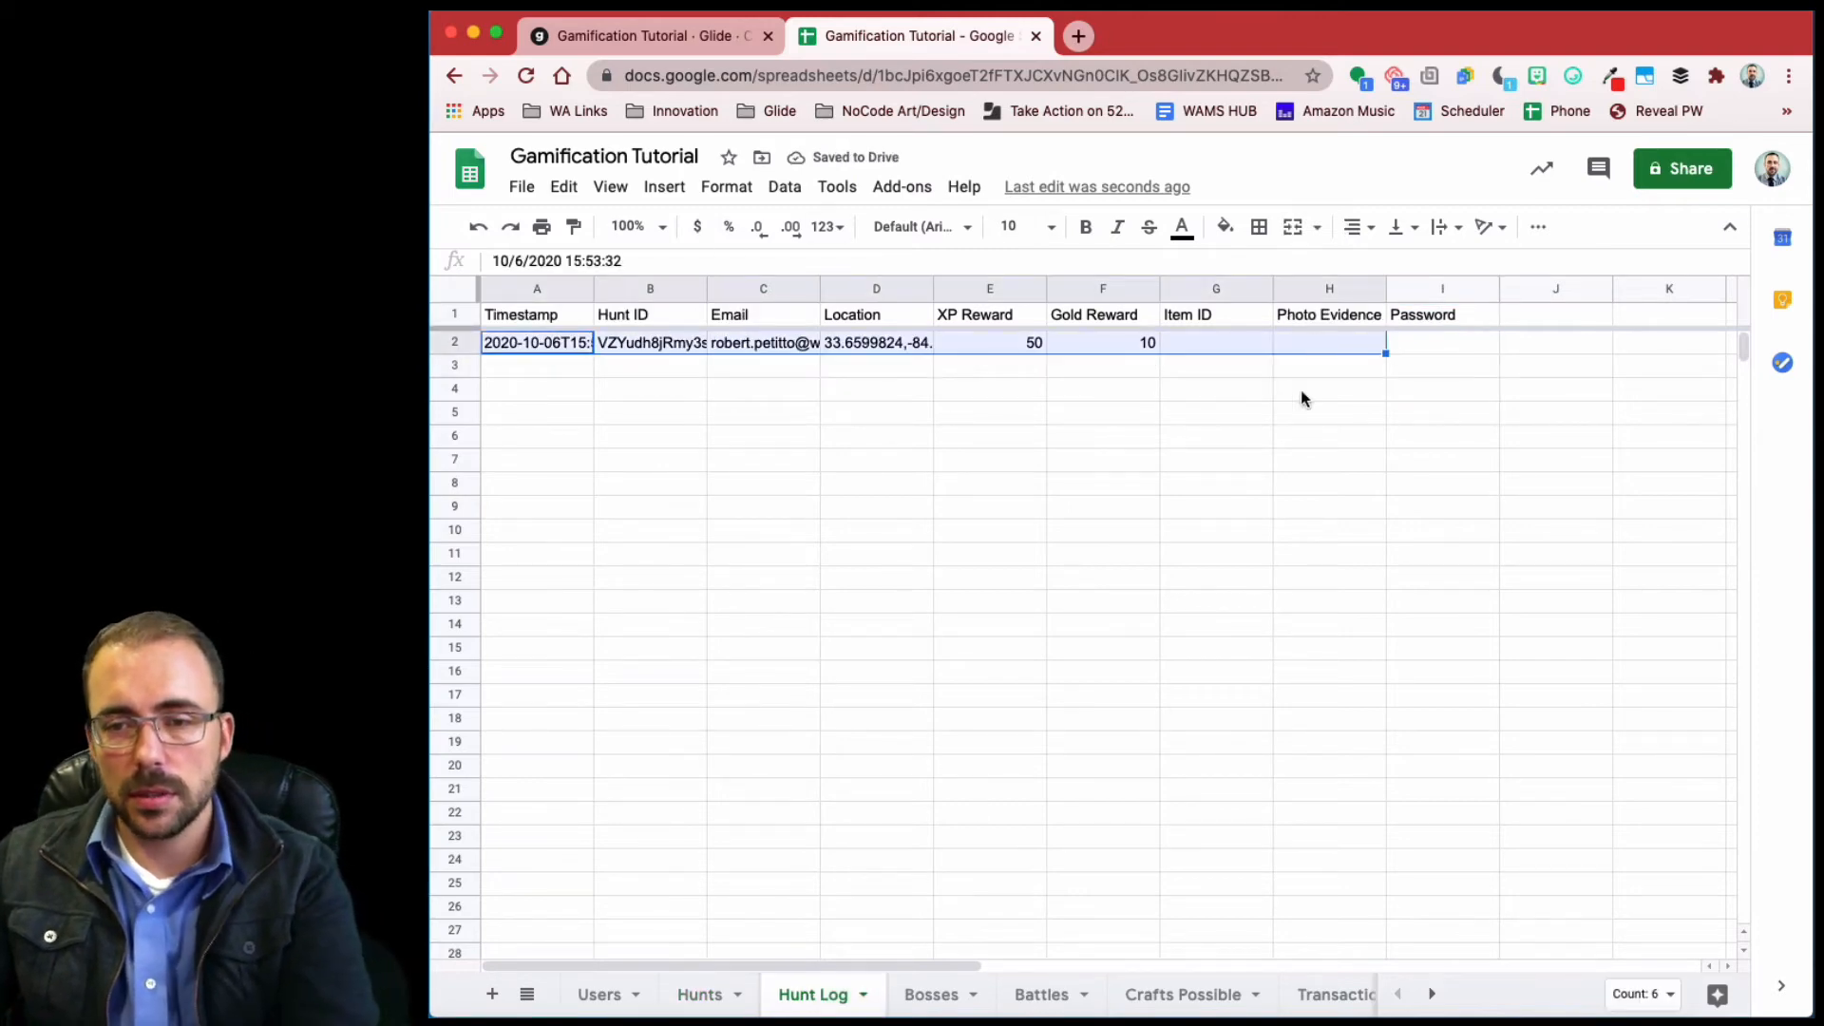
key(Delete)
click(1270, 487)
click(640, 38)
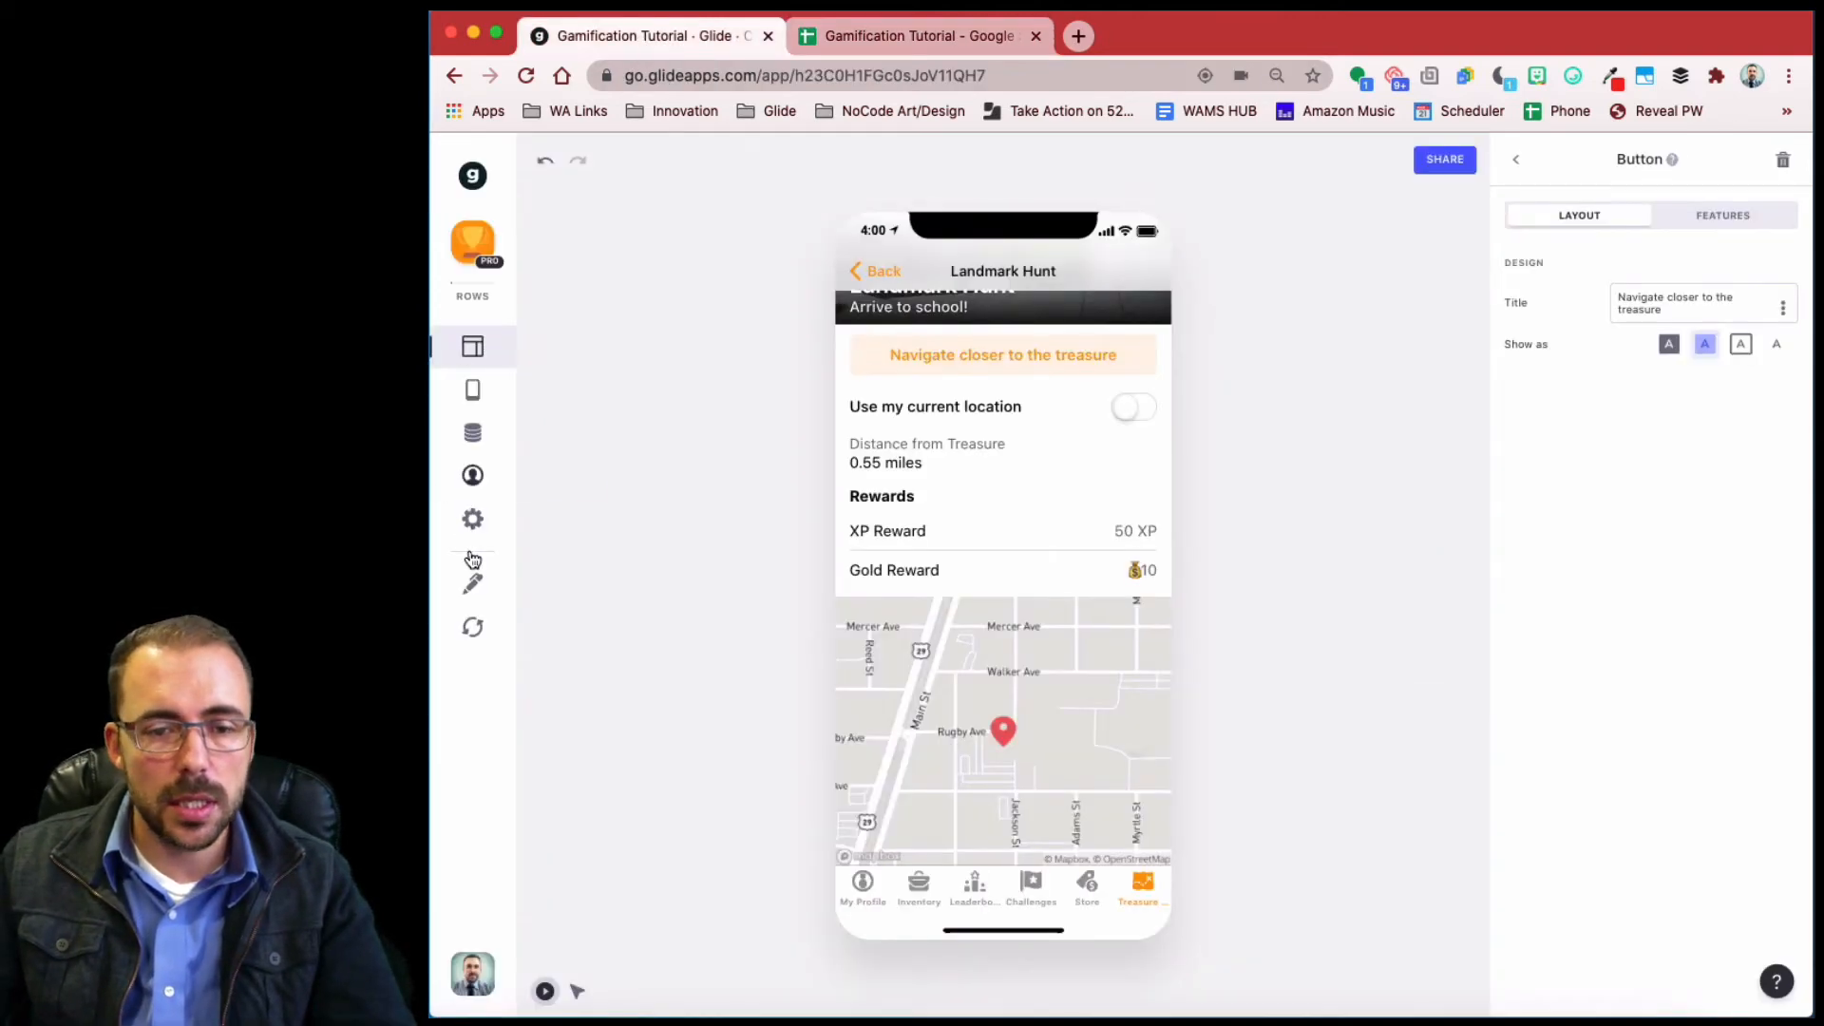
- Reload the app data, check Landmark Hunt, then open Office Hunt's 'You found it!' reward form
click(472, 626)
click(861, 271)
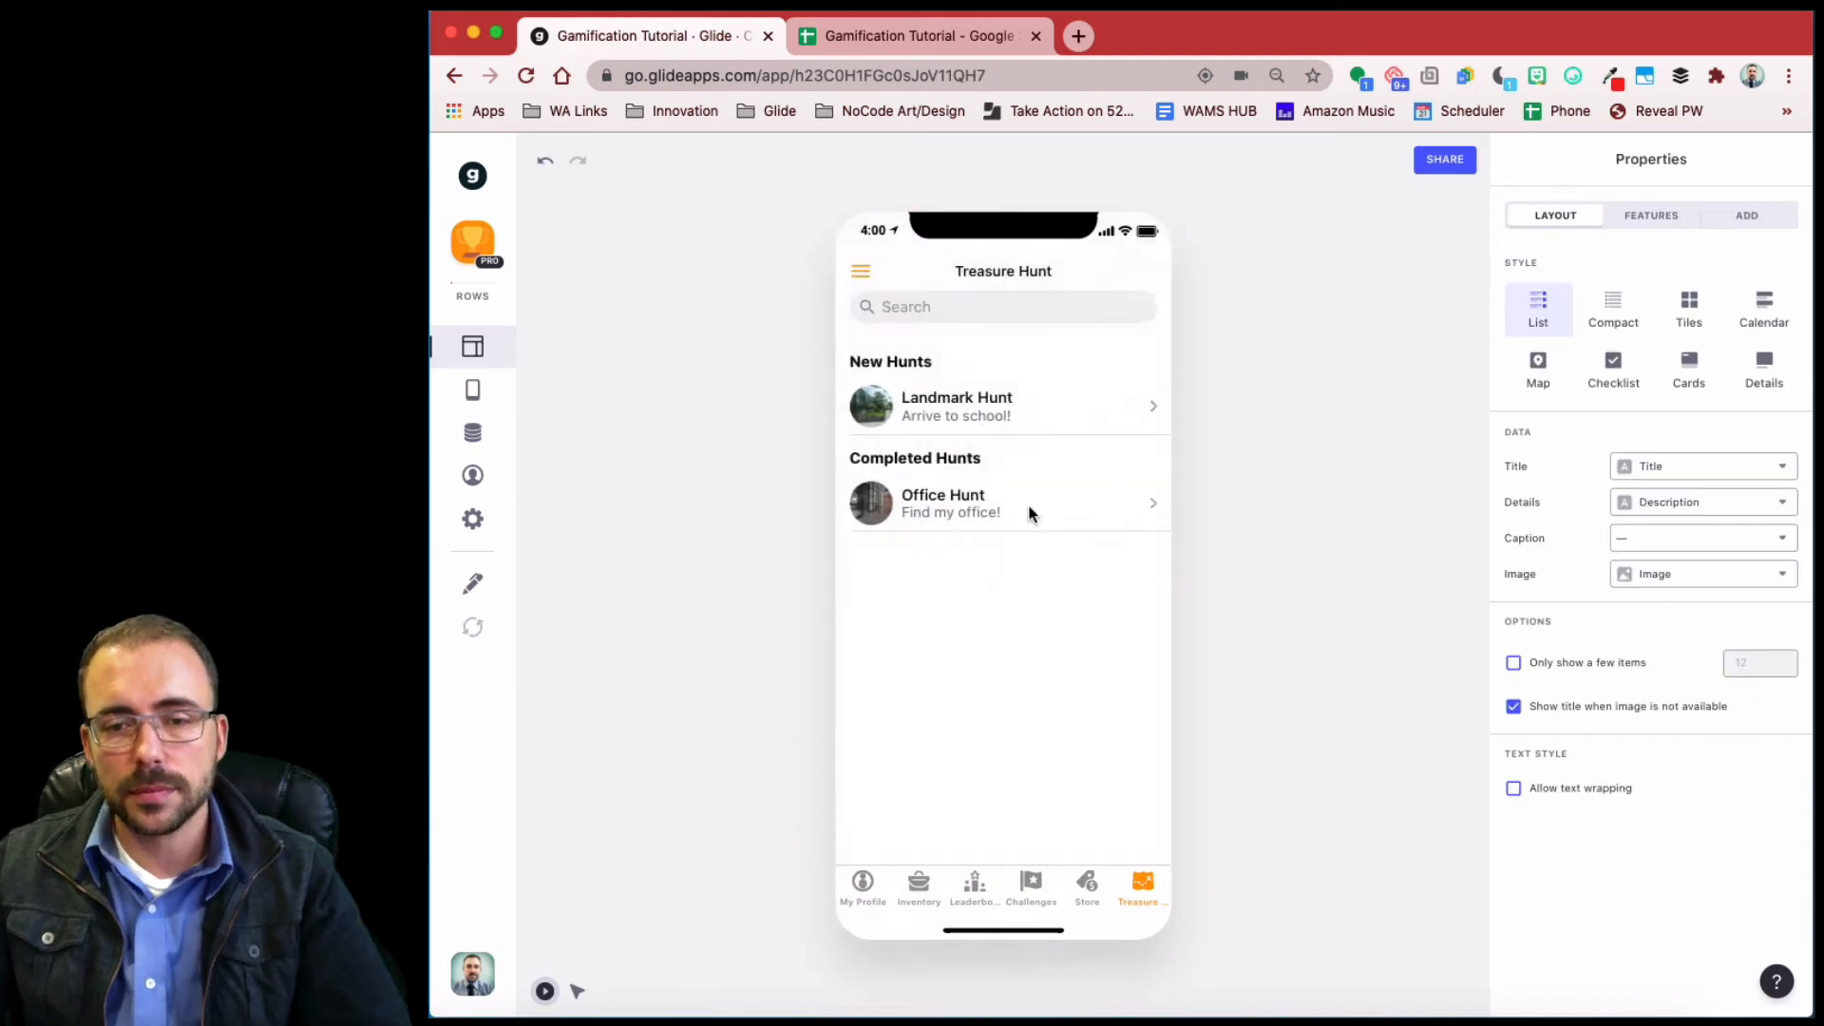
click(953, 415)
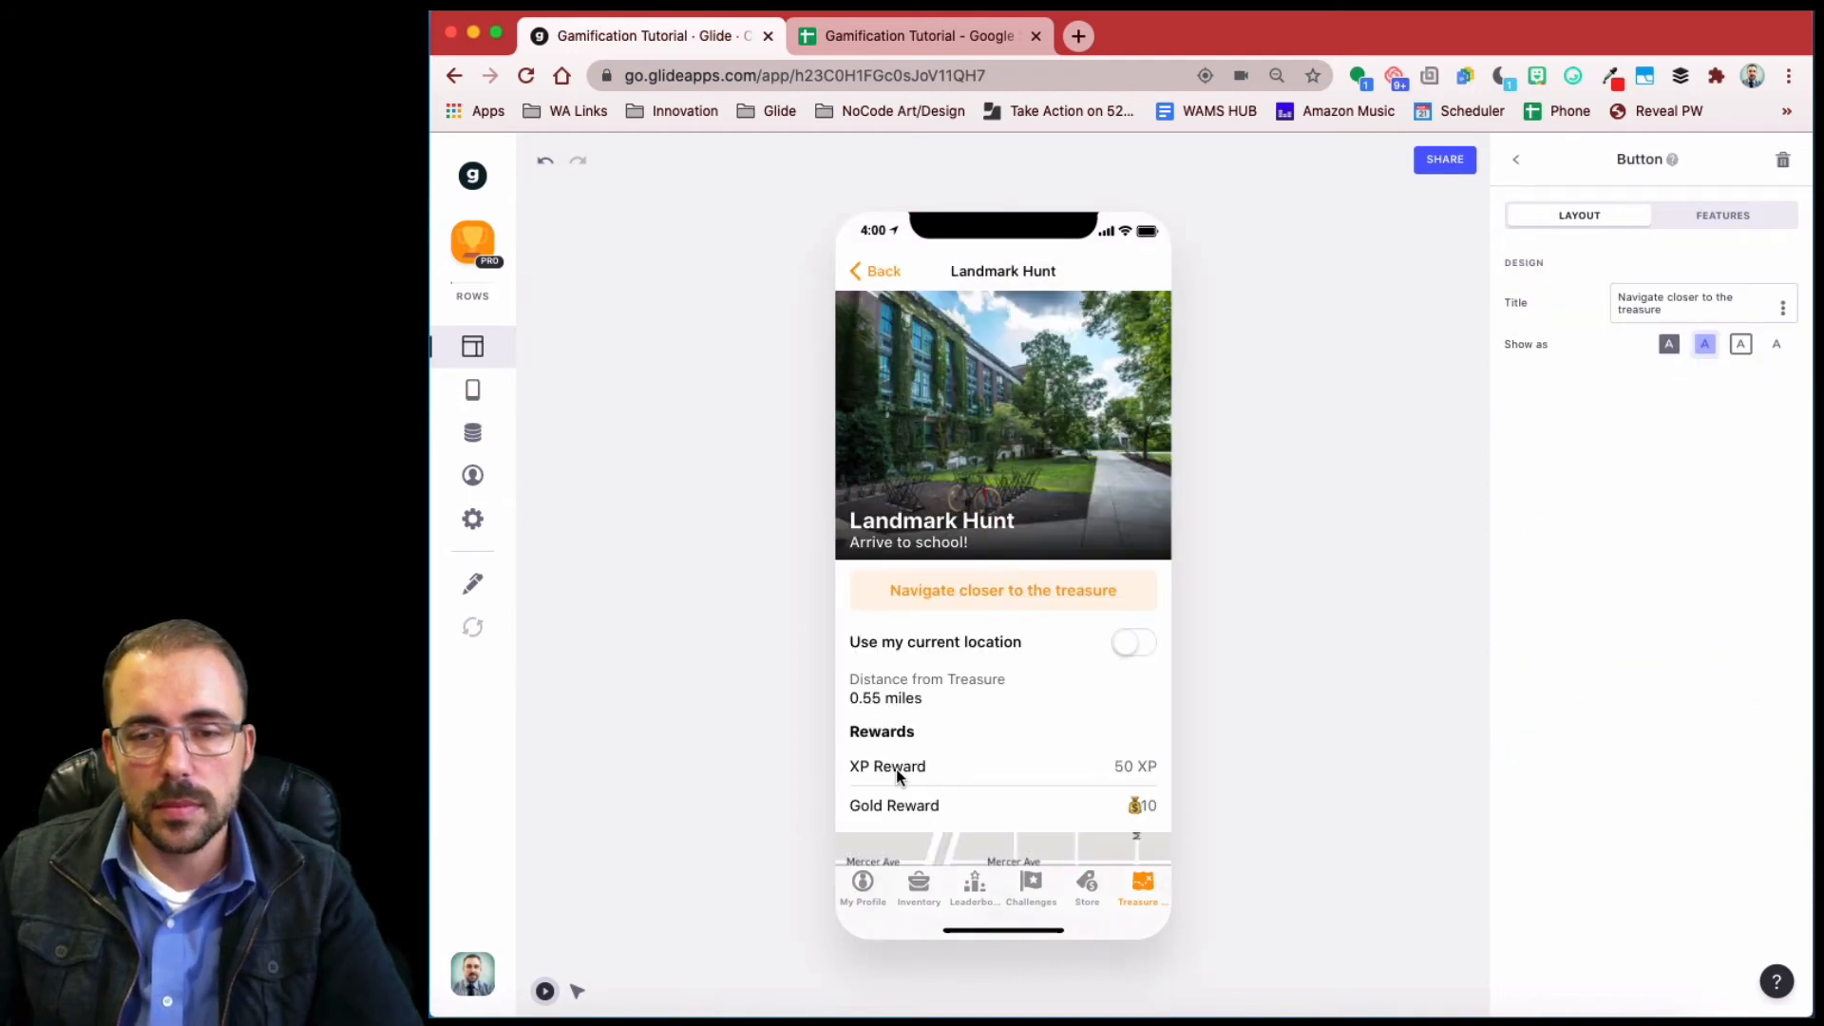
click(867, 271)
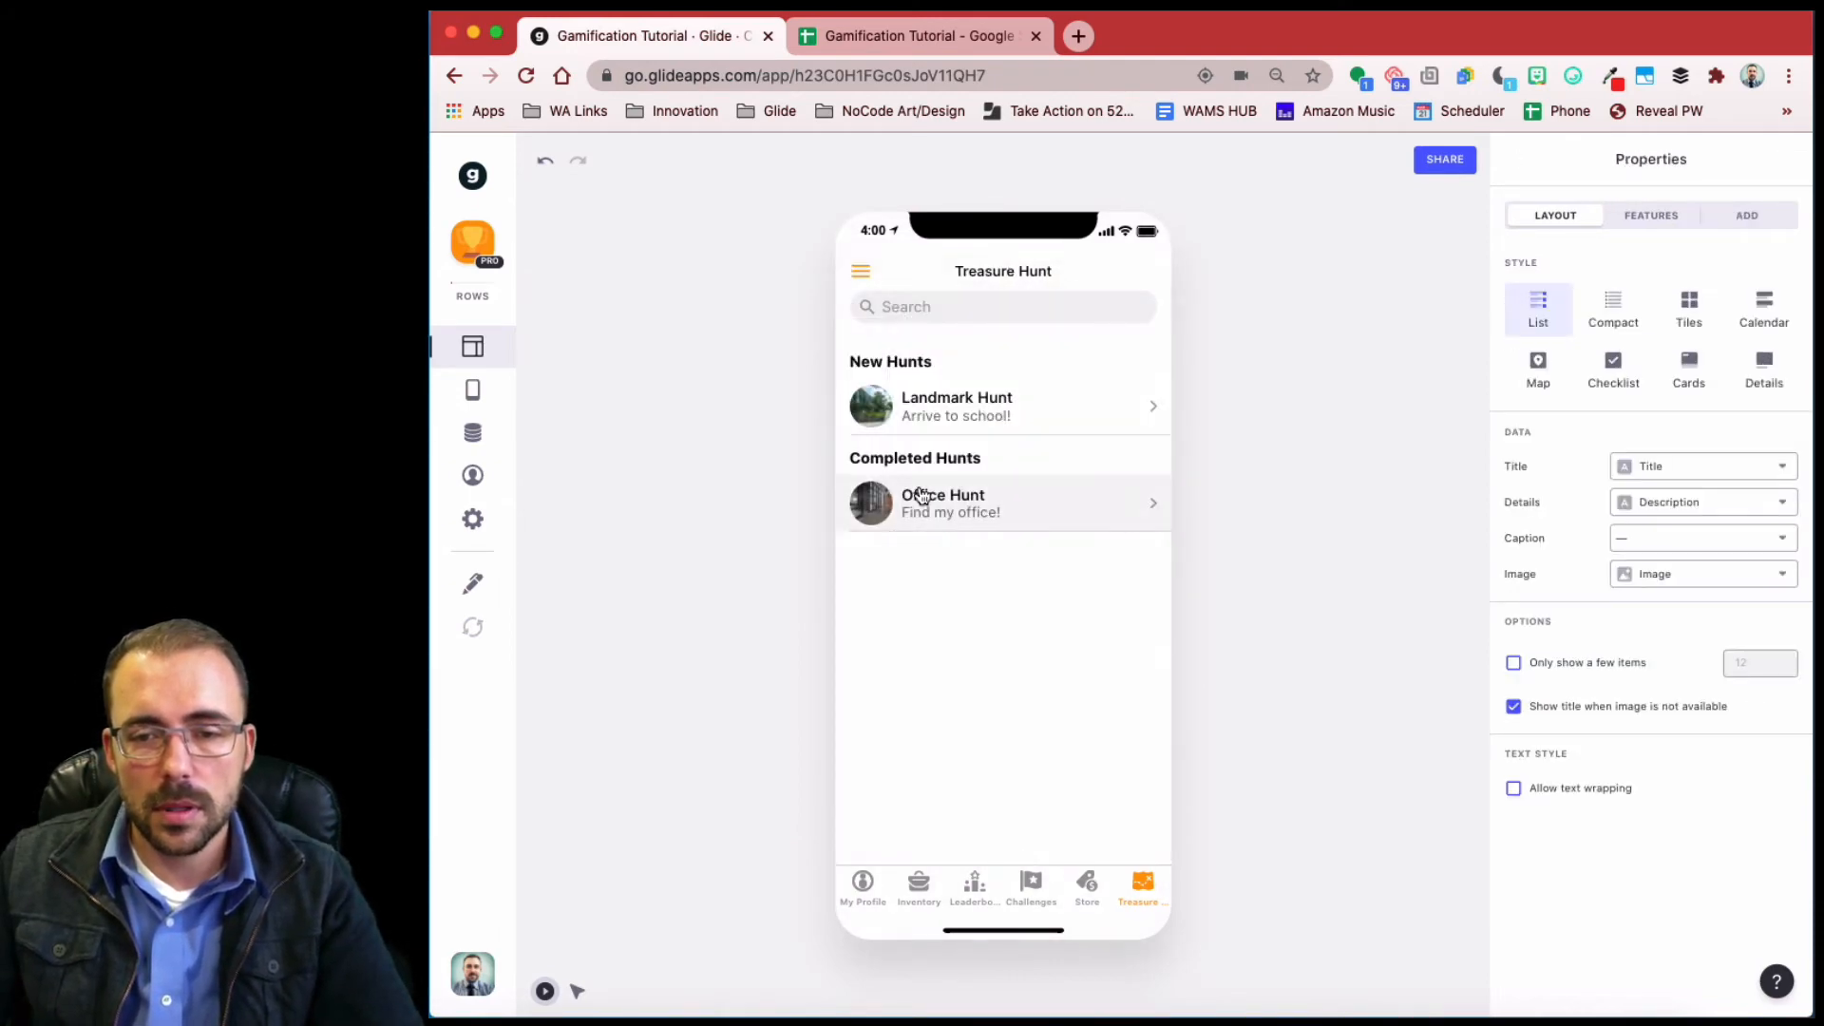
click(920, 494)
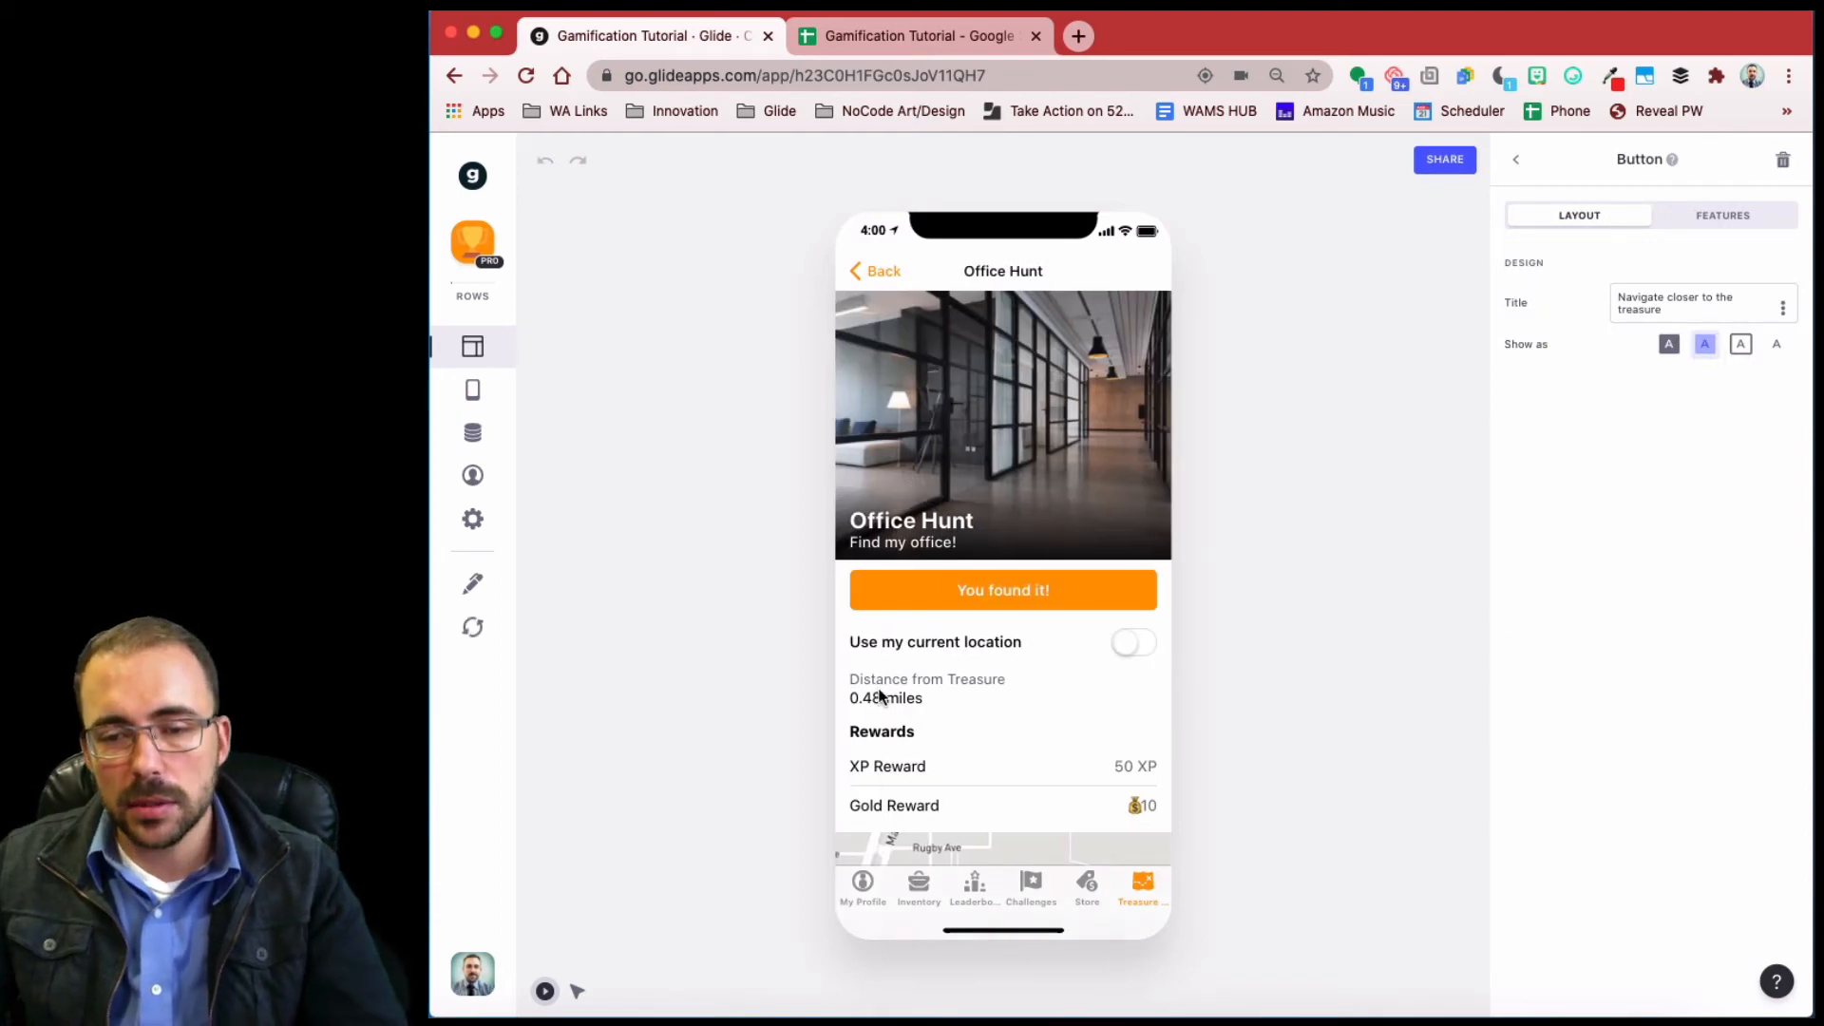
click(979, 590)
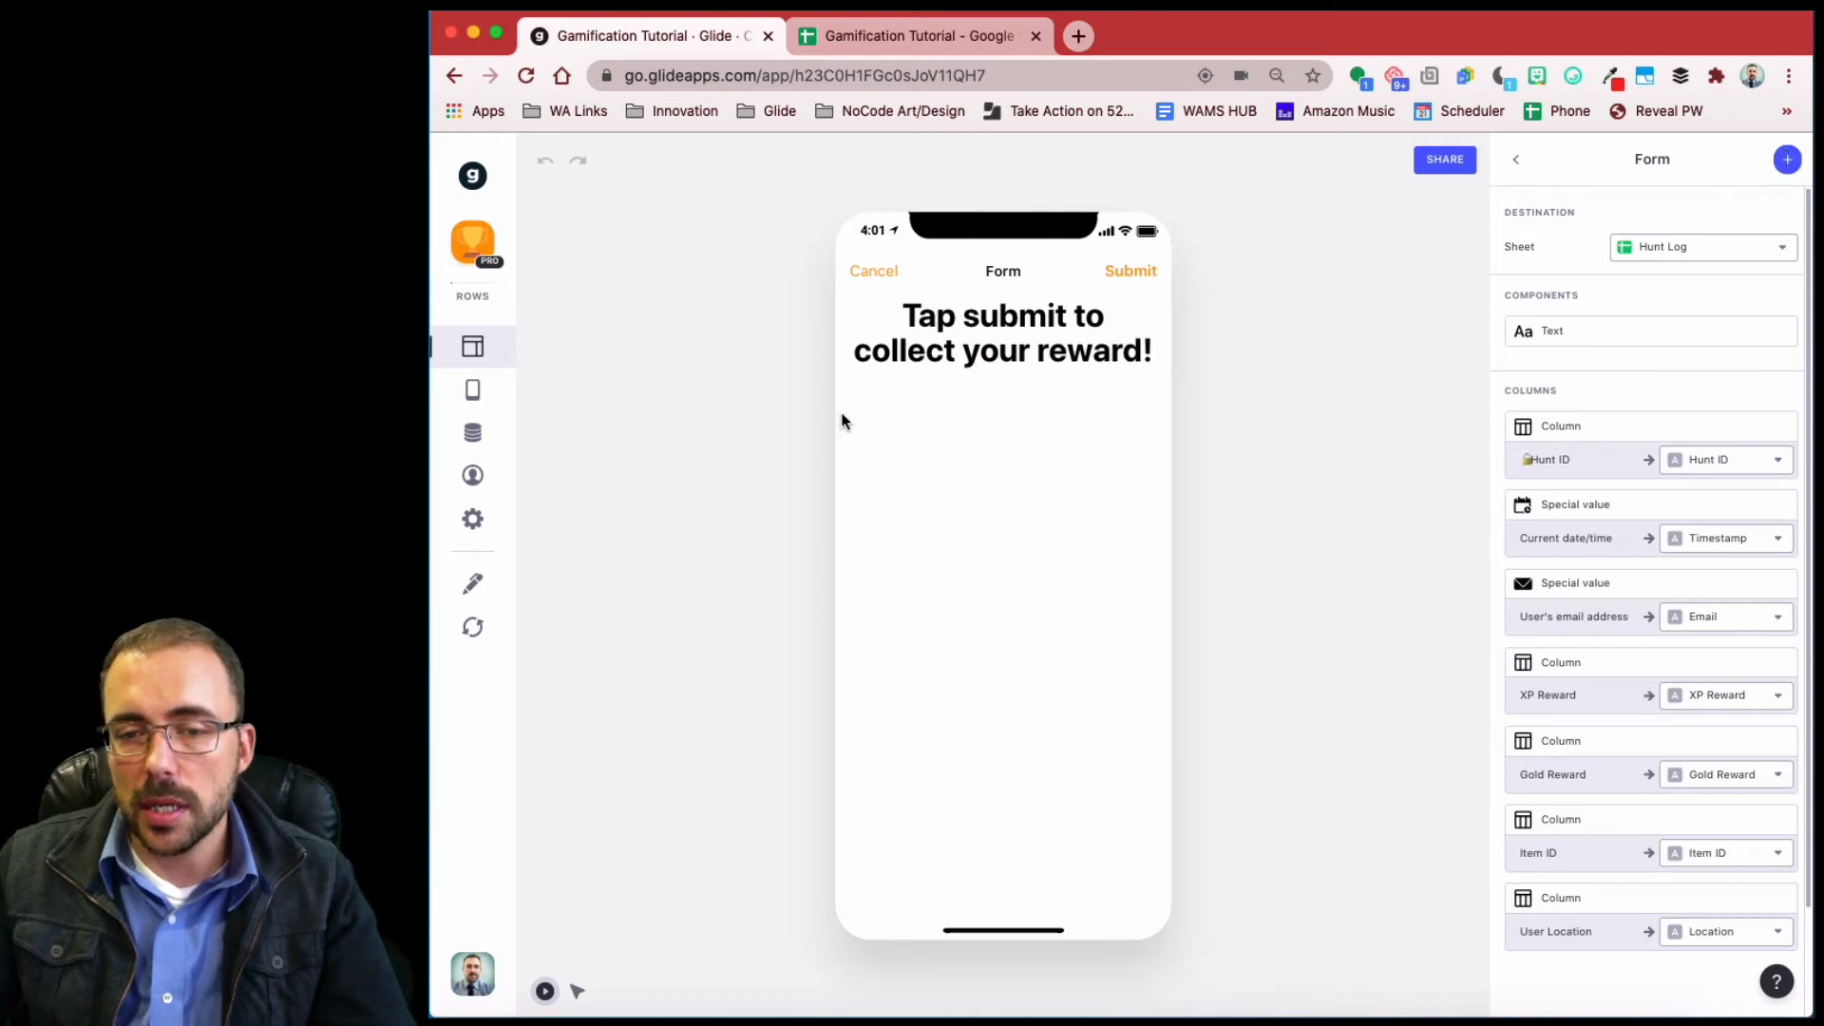
- Add a required image picker to the form that saves into Photo Evidence
click(1786, 161)
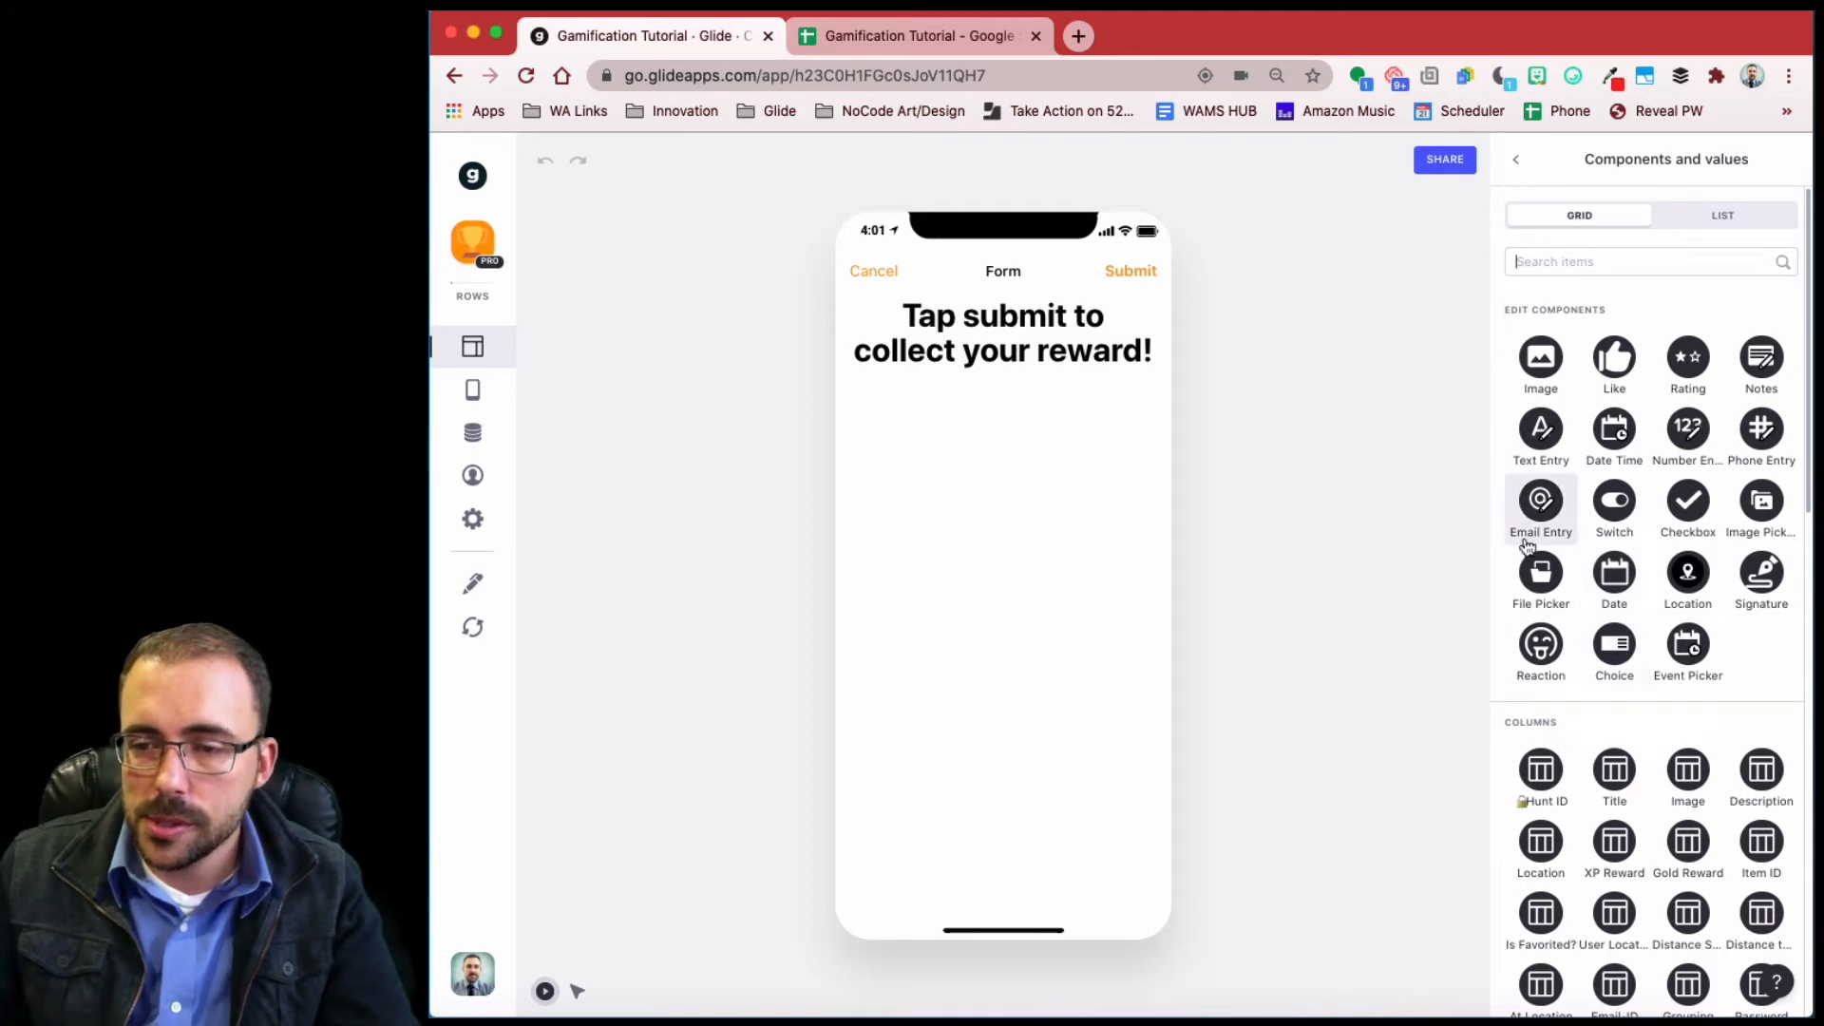
click(1759, 503)
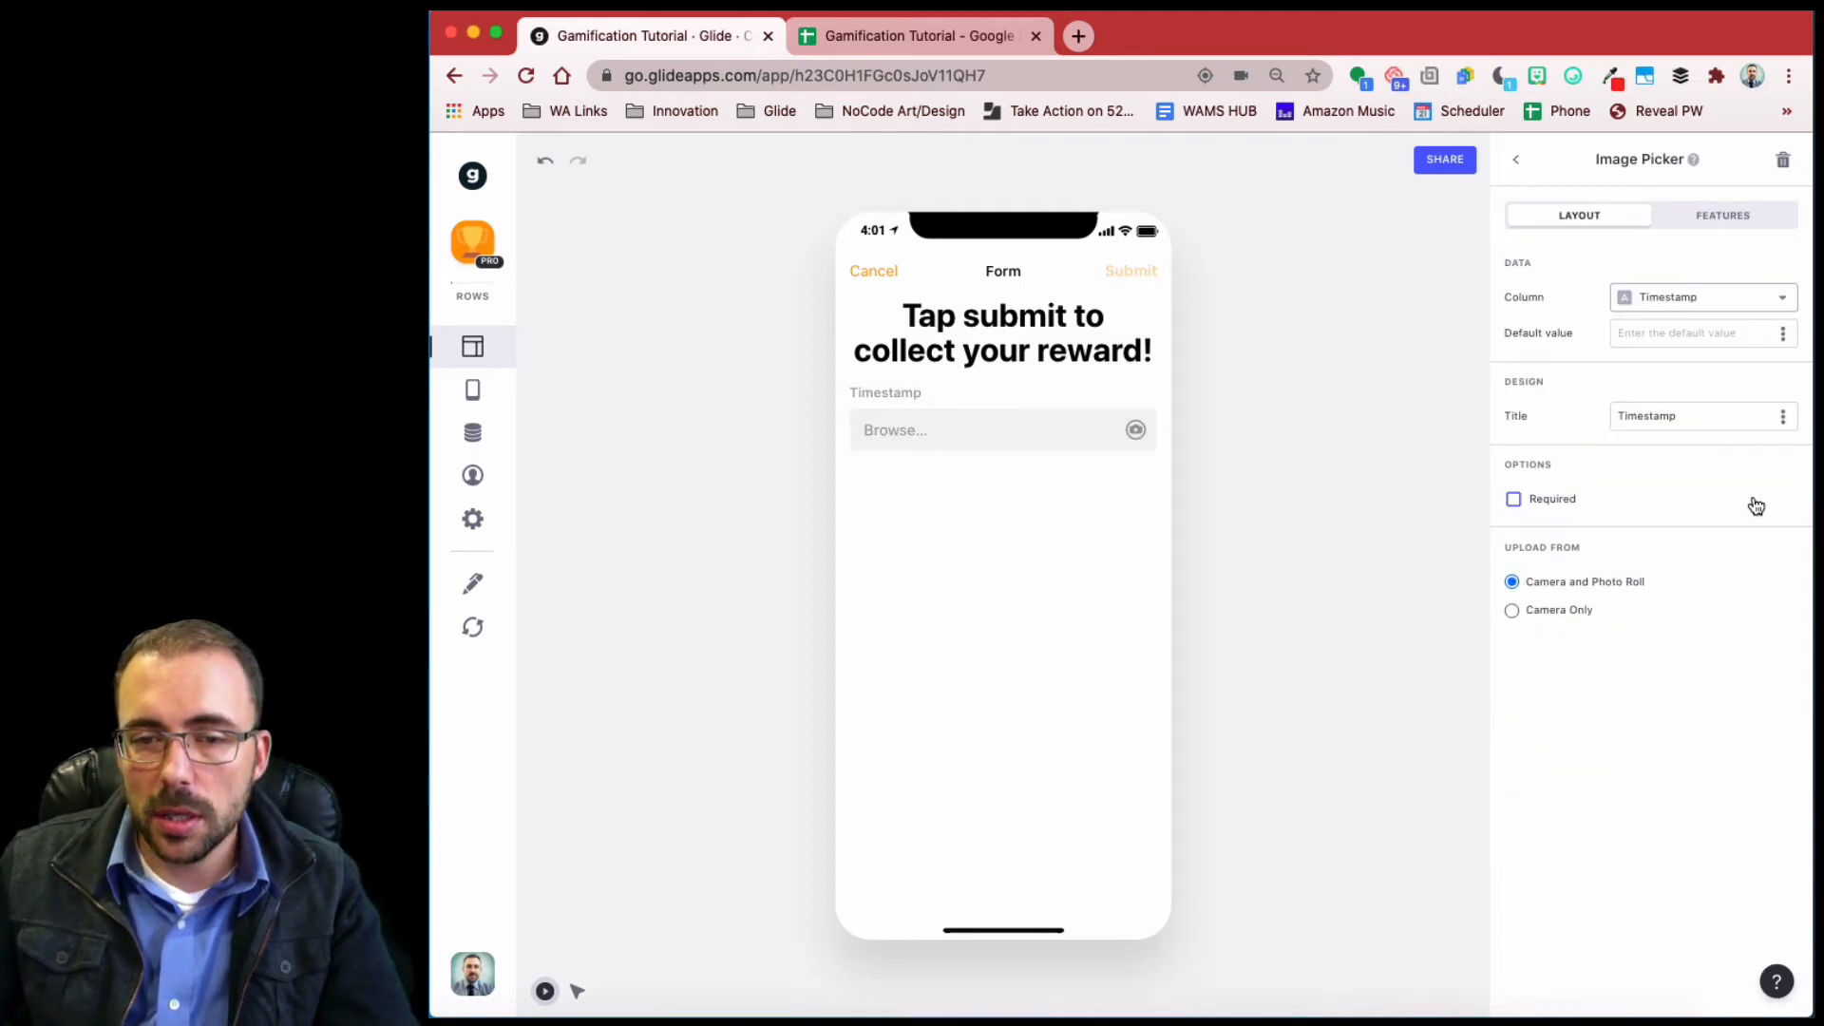
click(1707, 300)
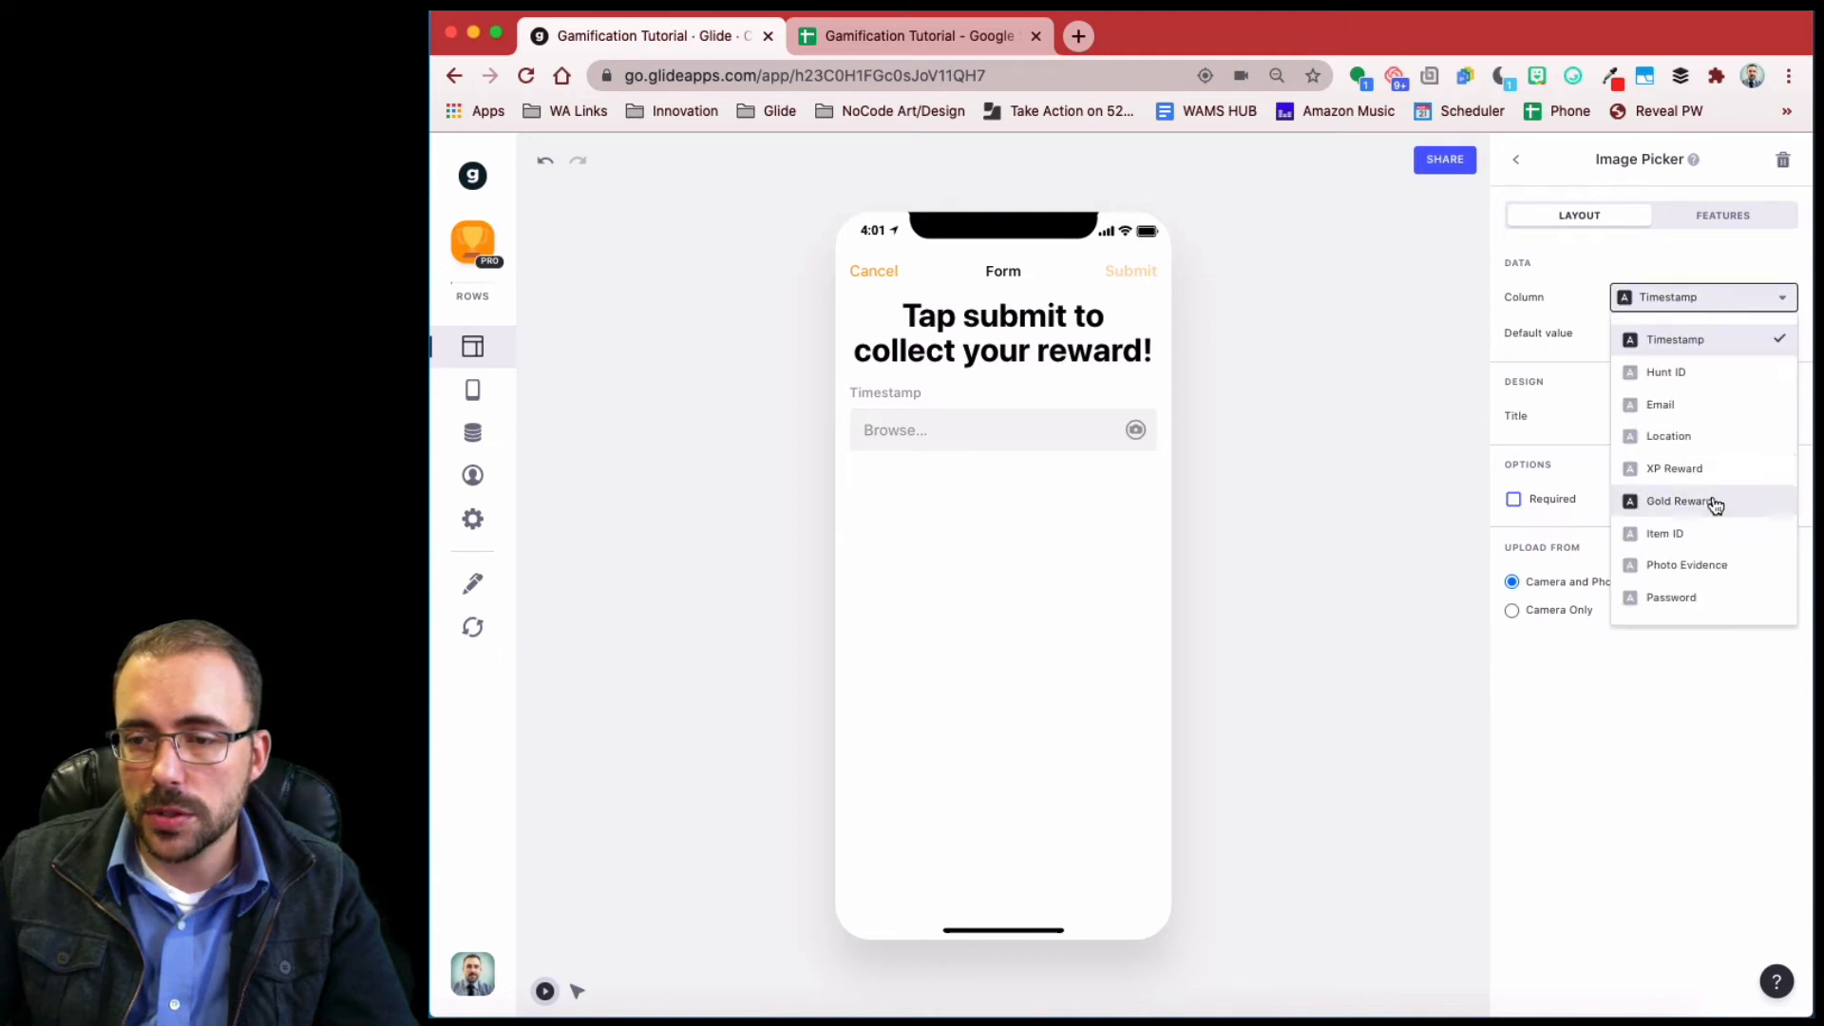
click(1711, 564)
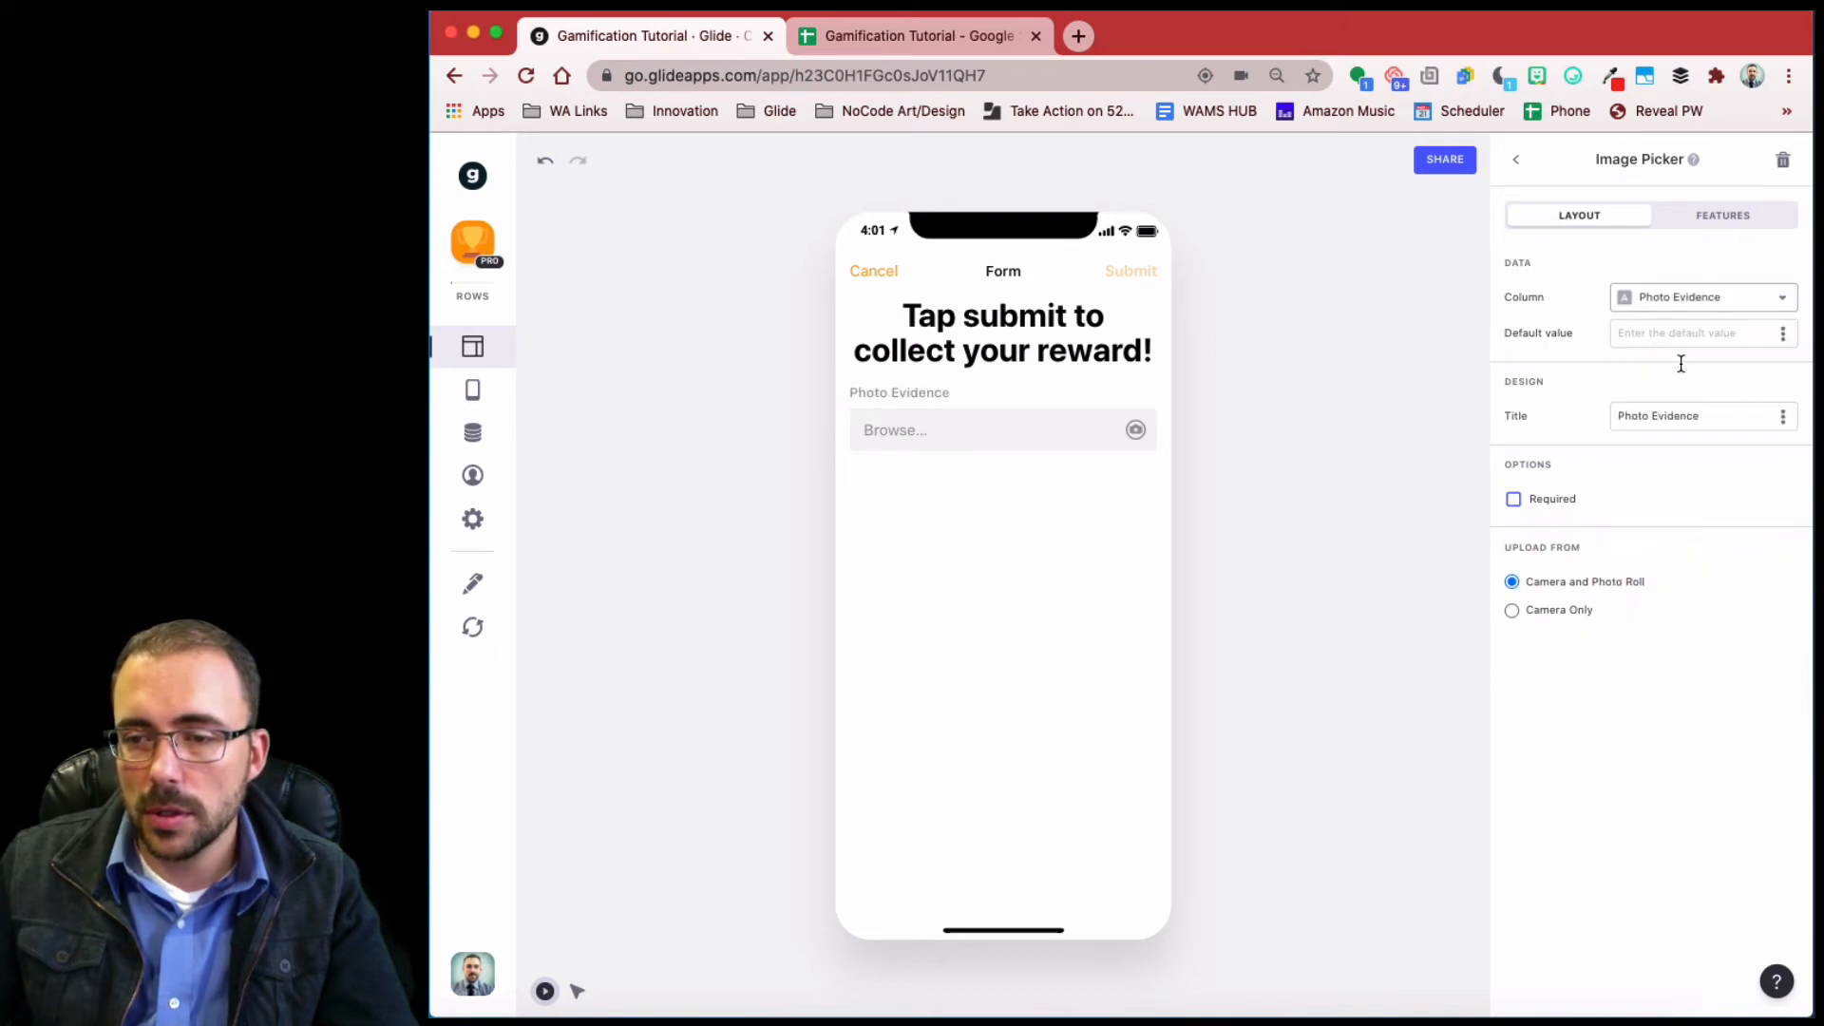
drag(1710, 416, 1576, 410)
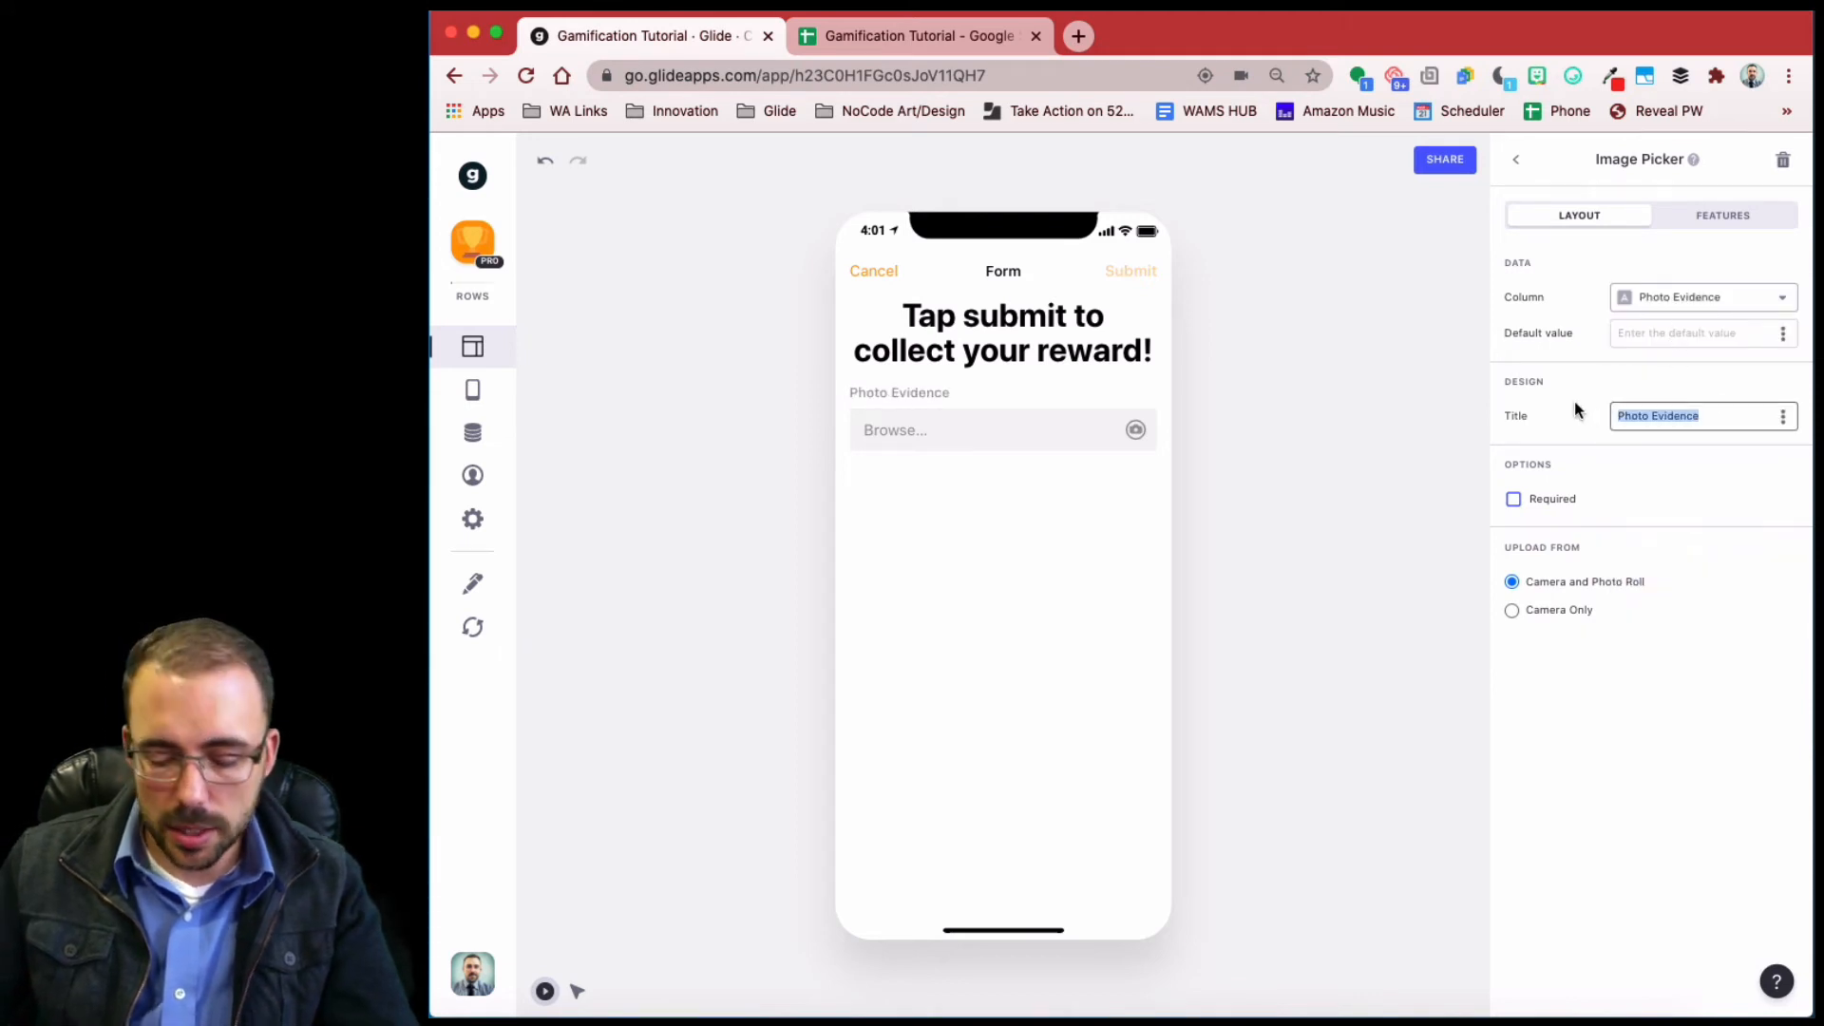
click(1512, 500)
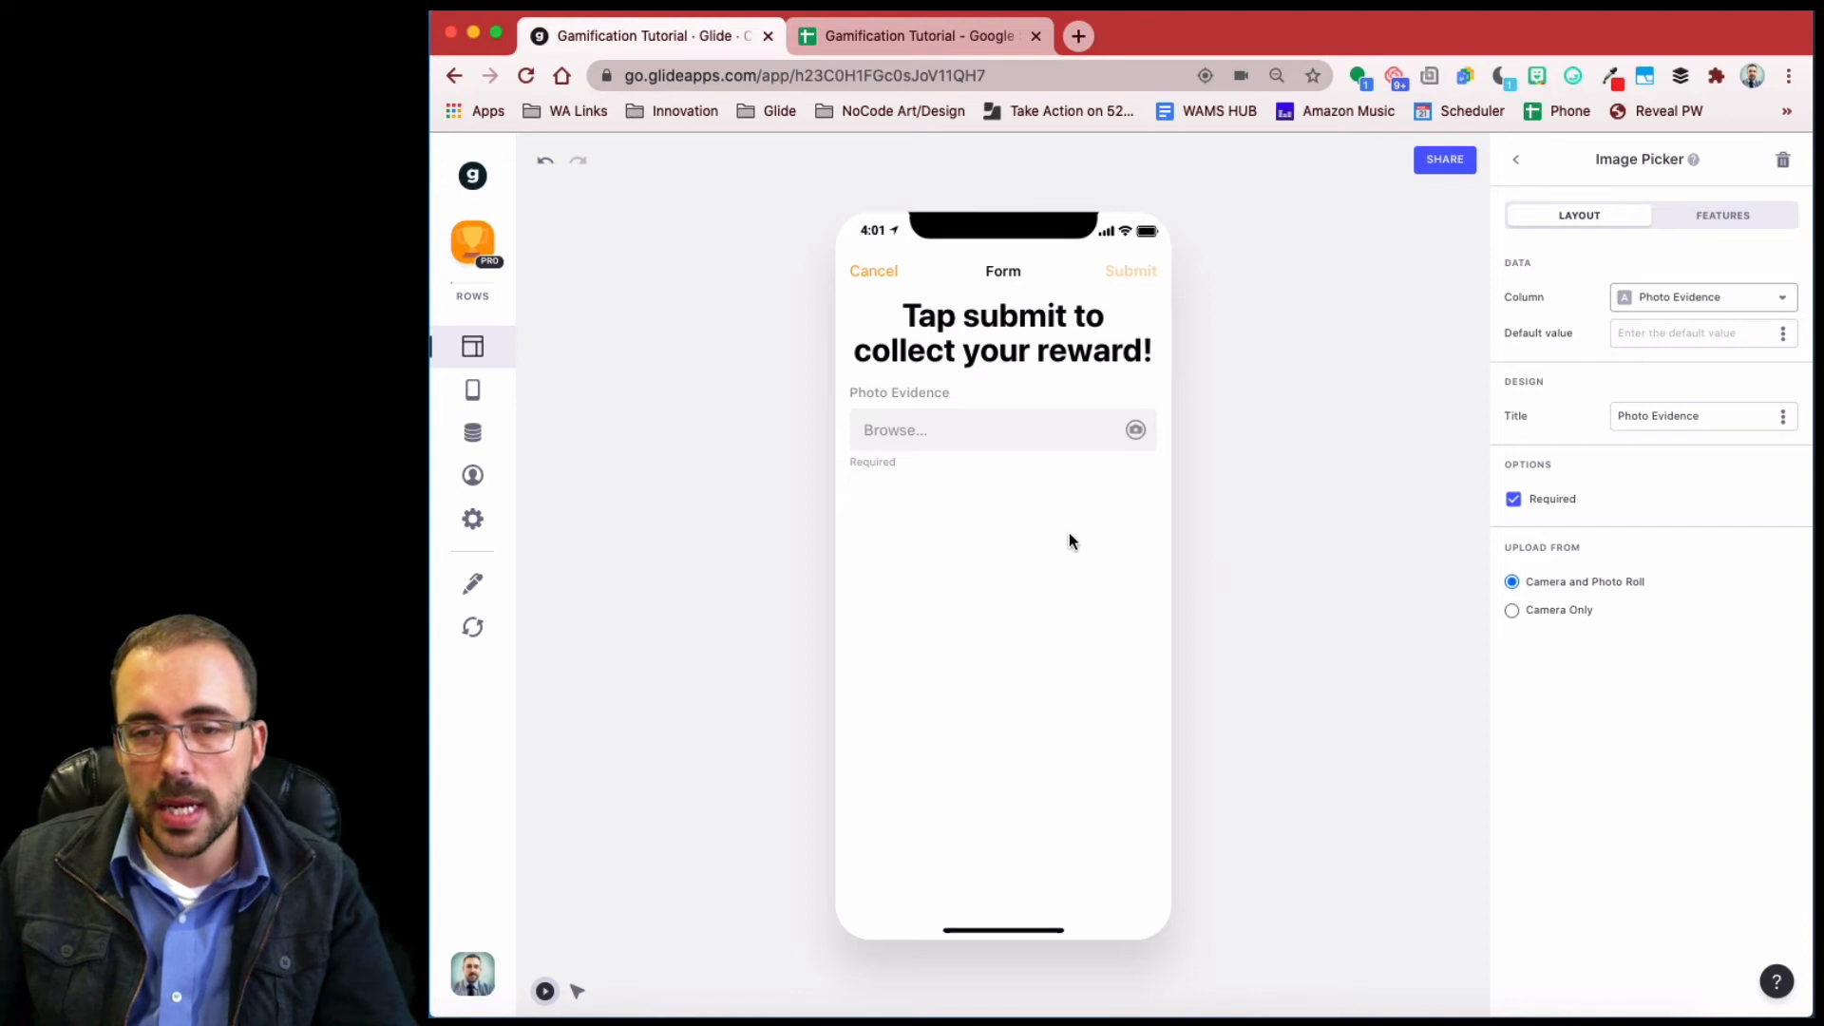
- Test the image picker in the preview by uploading 920x920.jpg
click(985, 428)
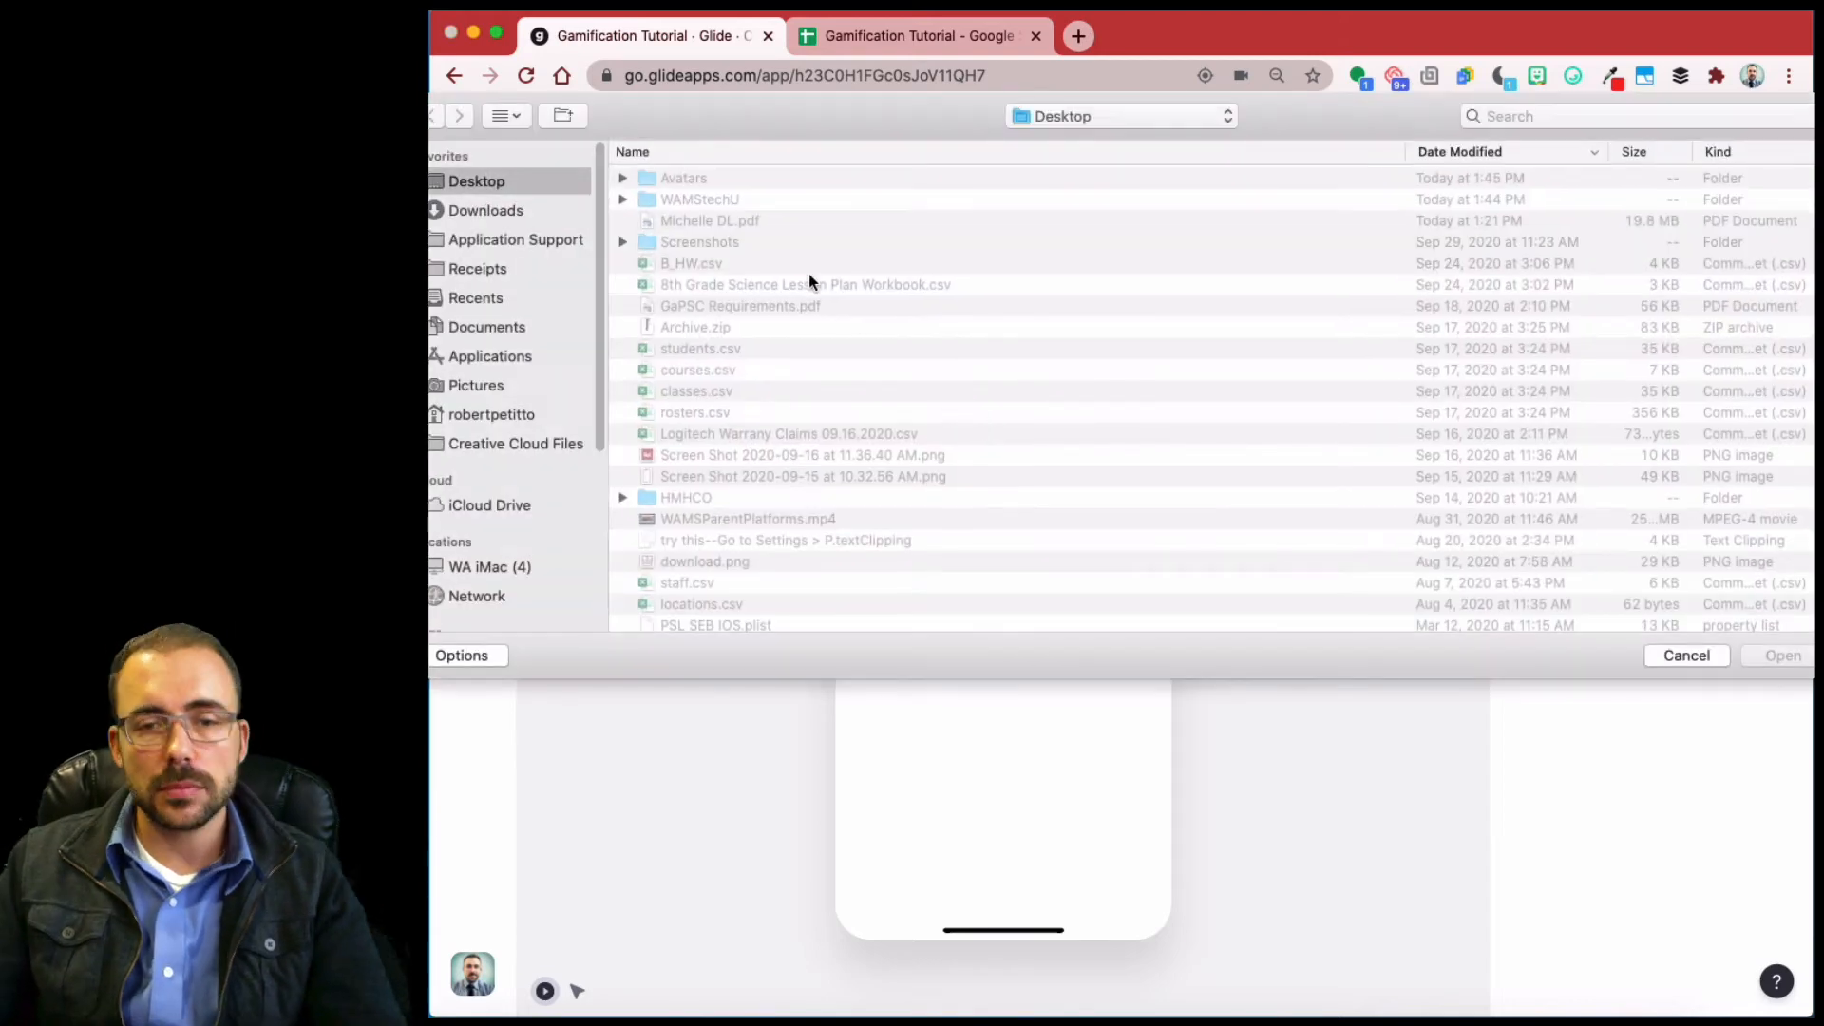
click(623, 178)
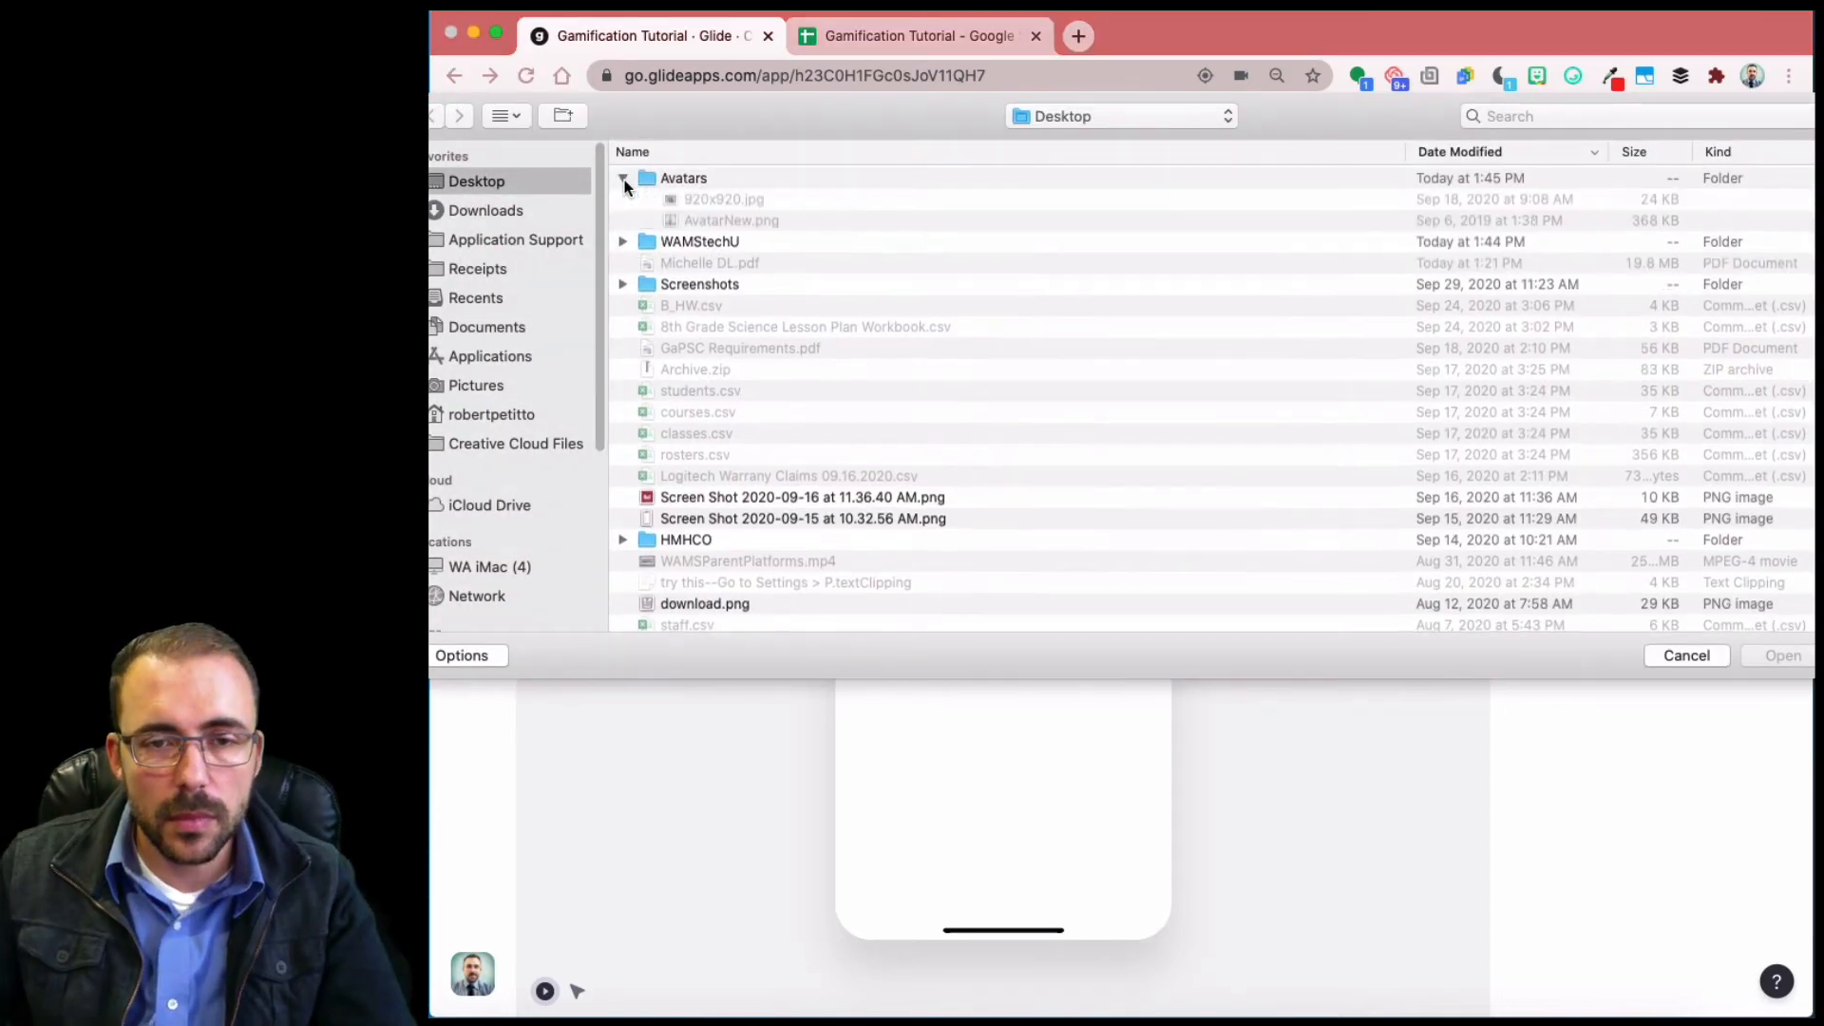
click(703, 200)
click(1778, 657)
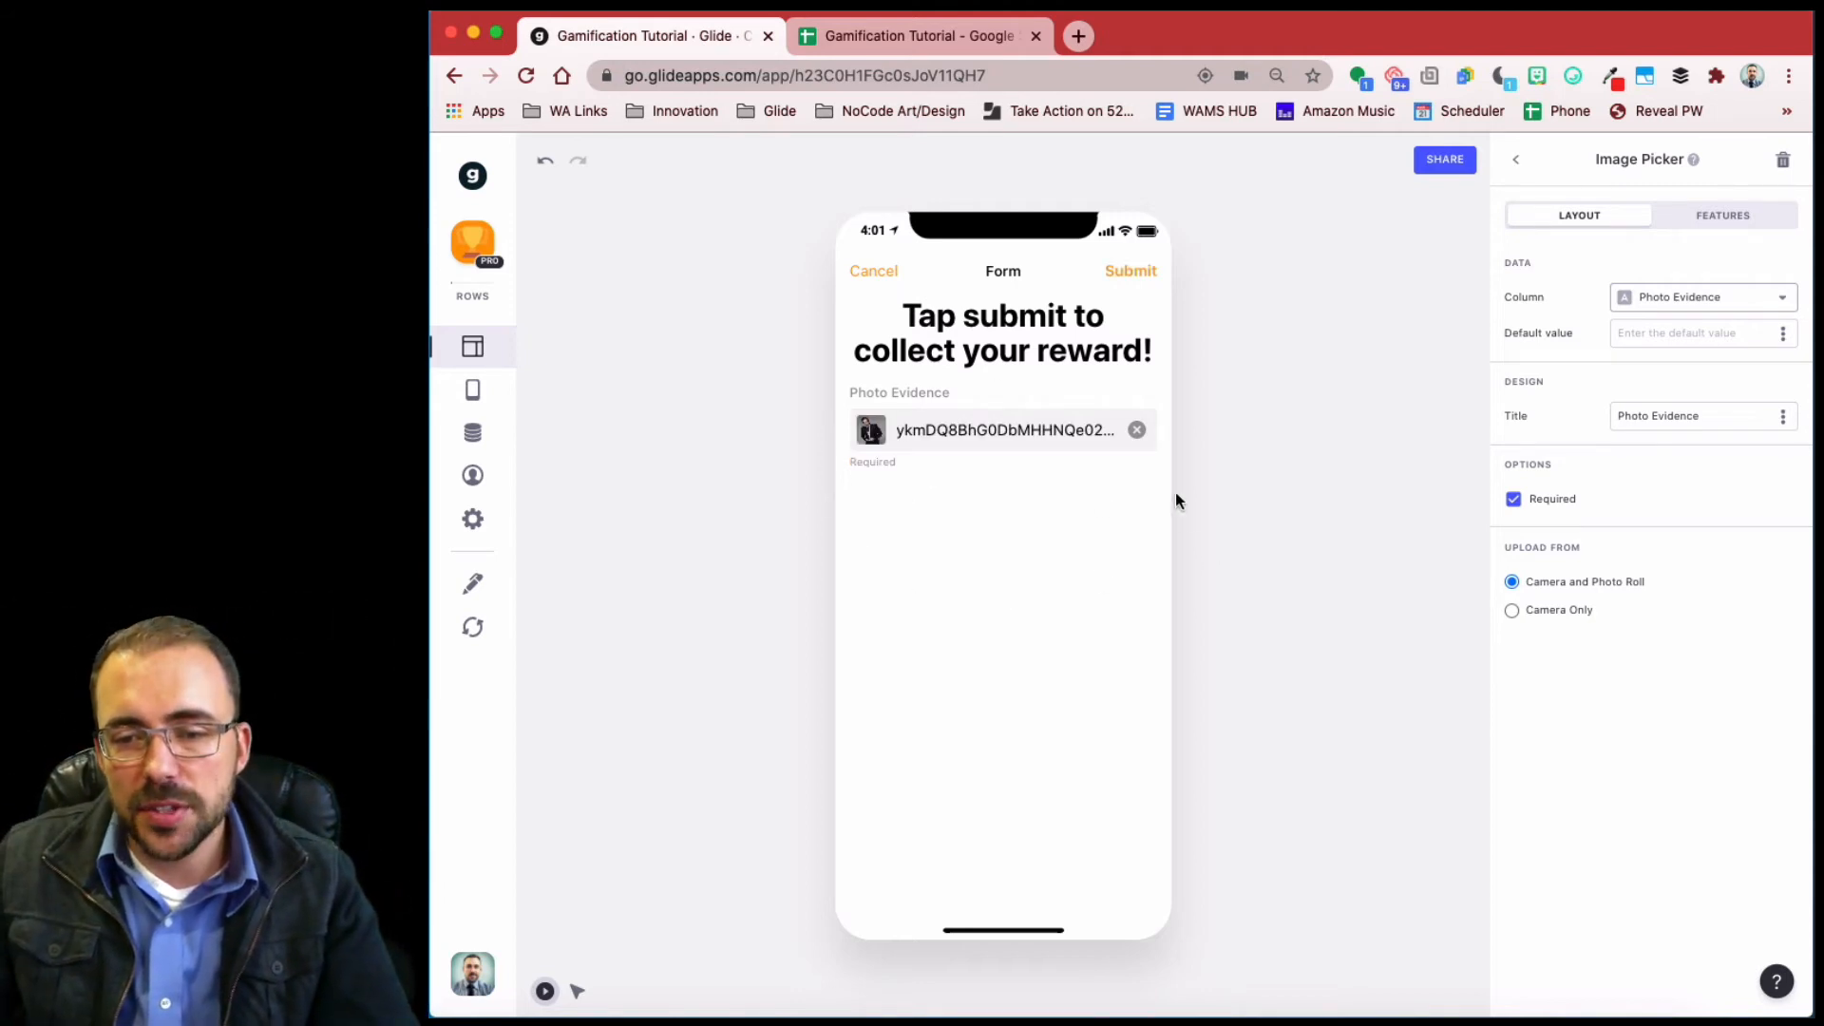
- Add a Text Entry component to the form below Photo Evidence
click(1523, 160)
click(1783, 159)
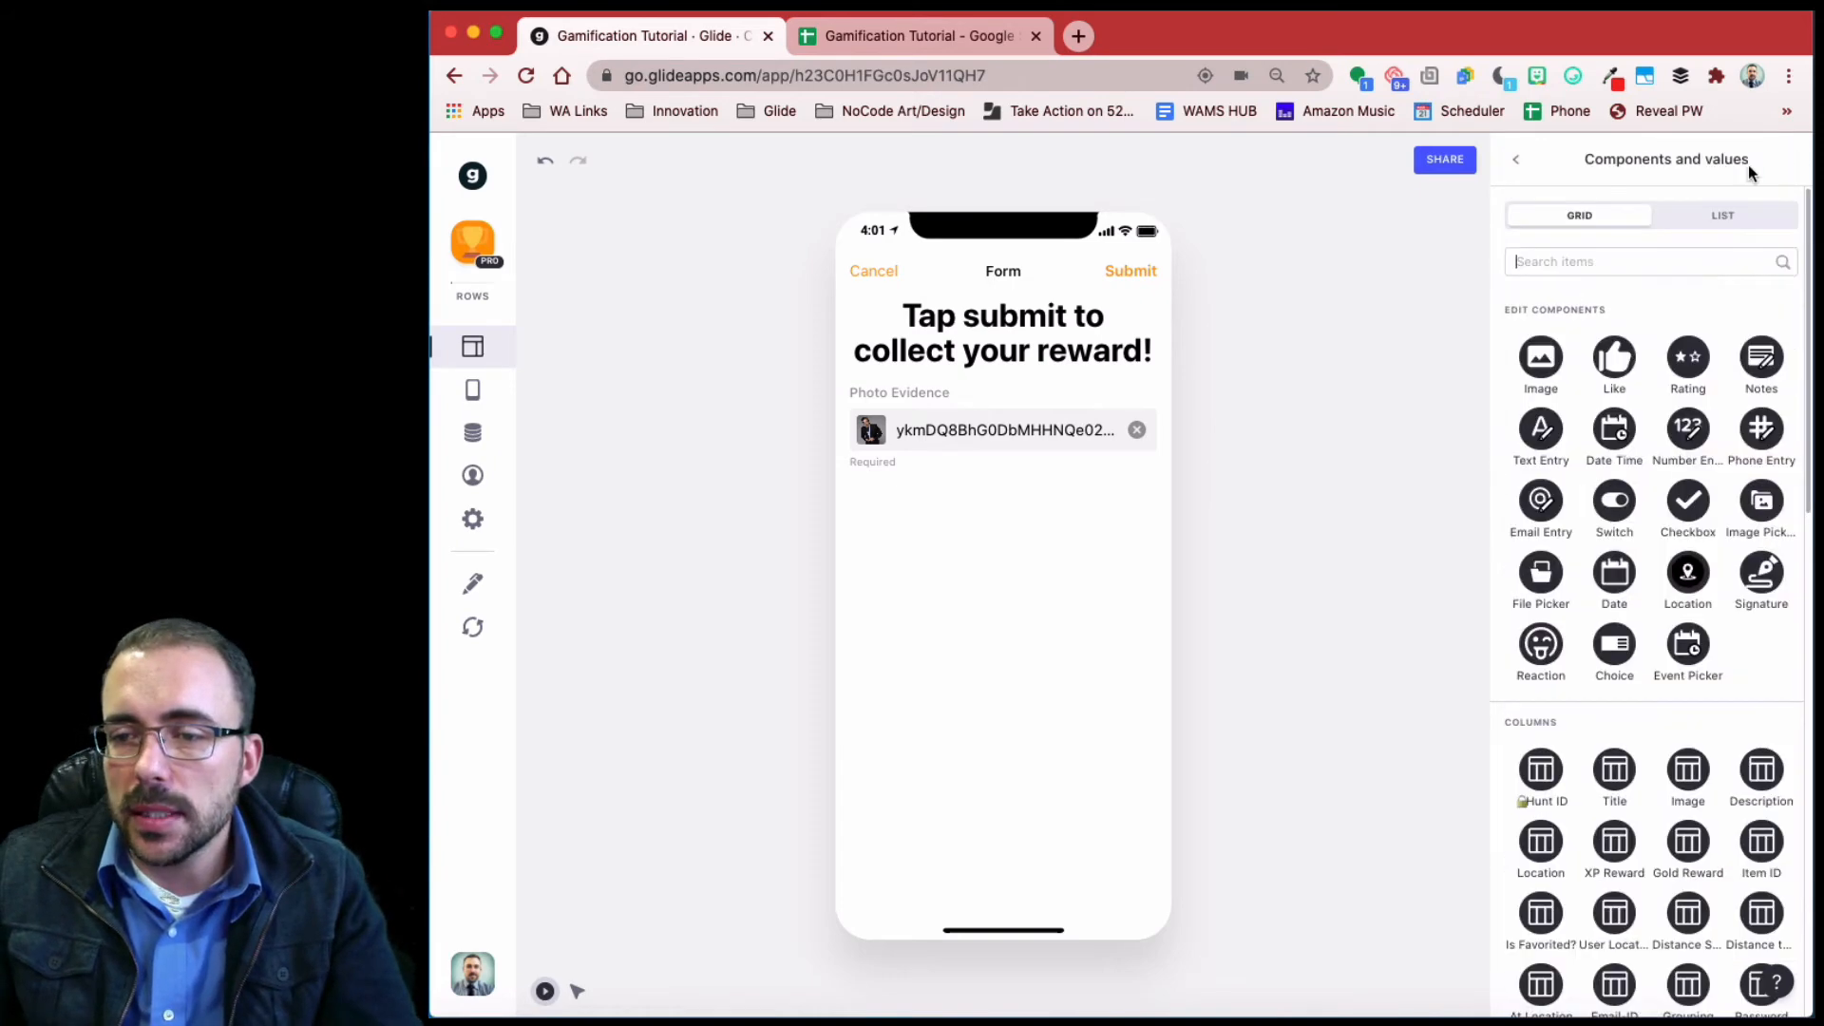
scroll(1600, 513, down, 4)
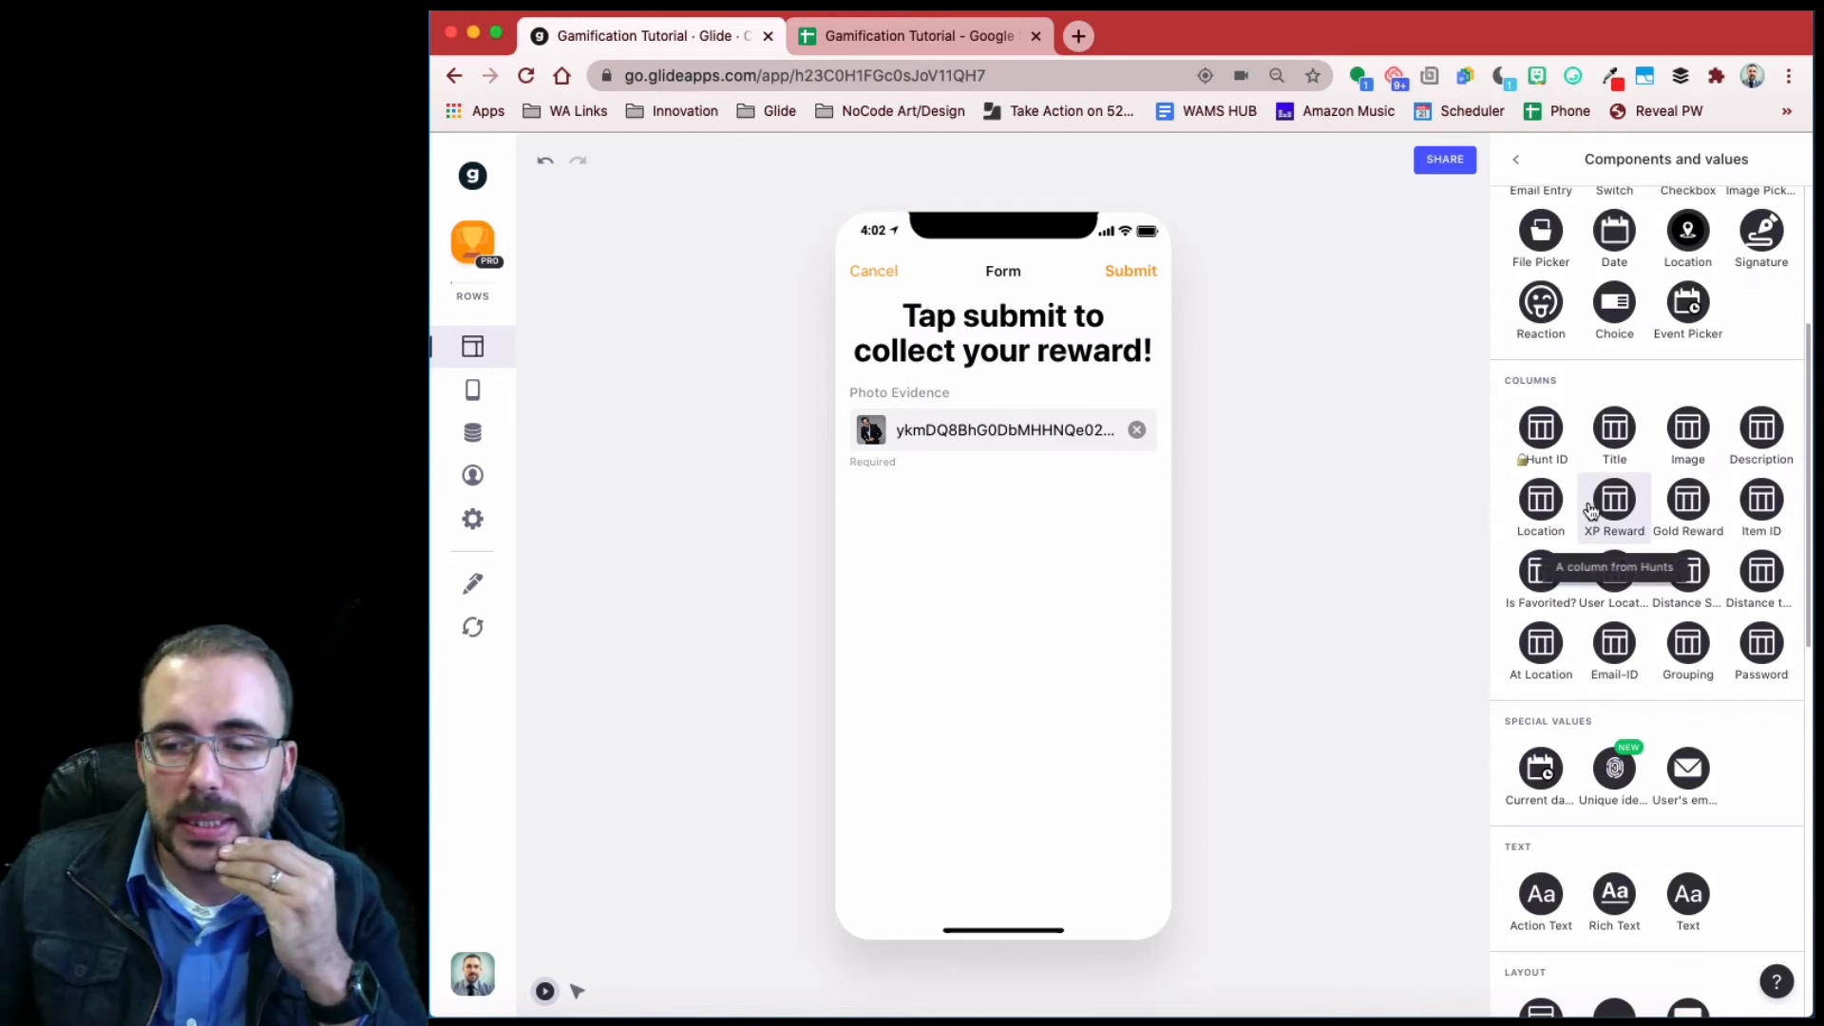
scroll(1590, 532, up, 4)
scroll(1591, 548, up, 1)
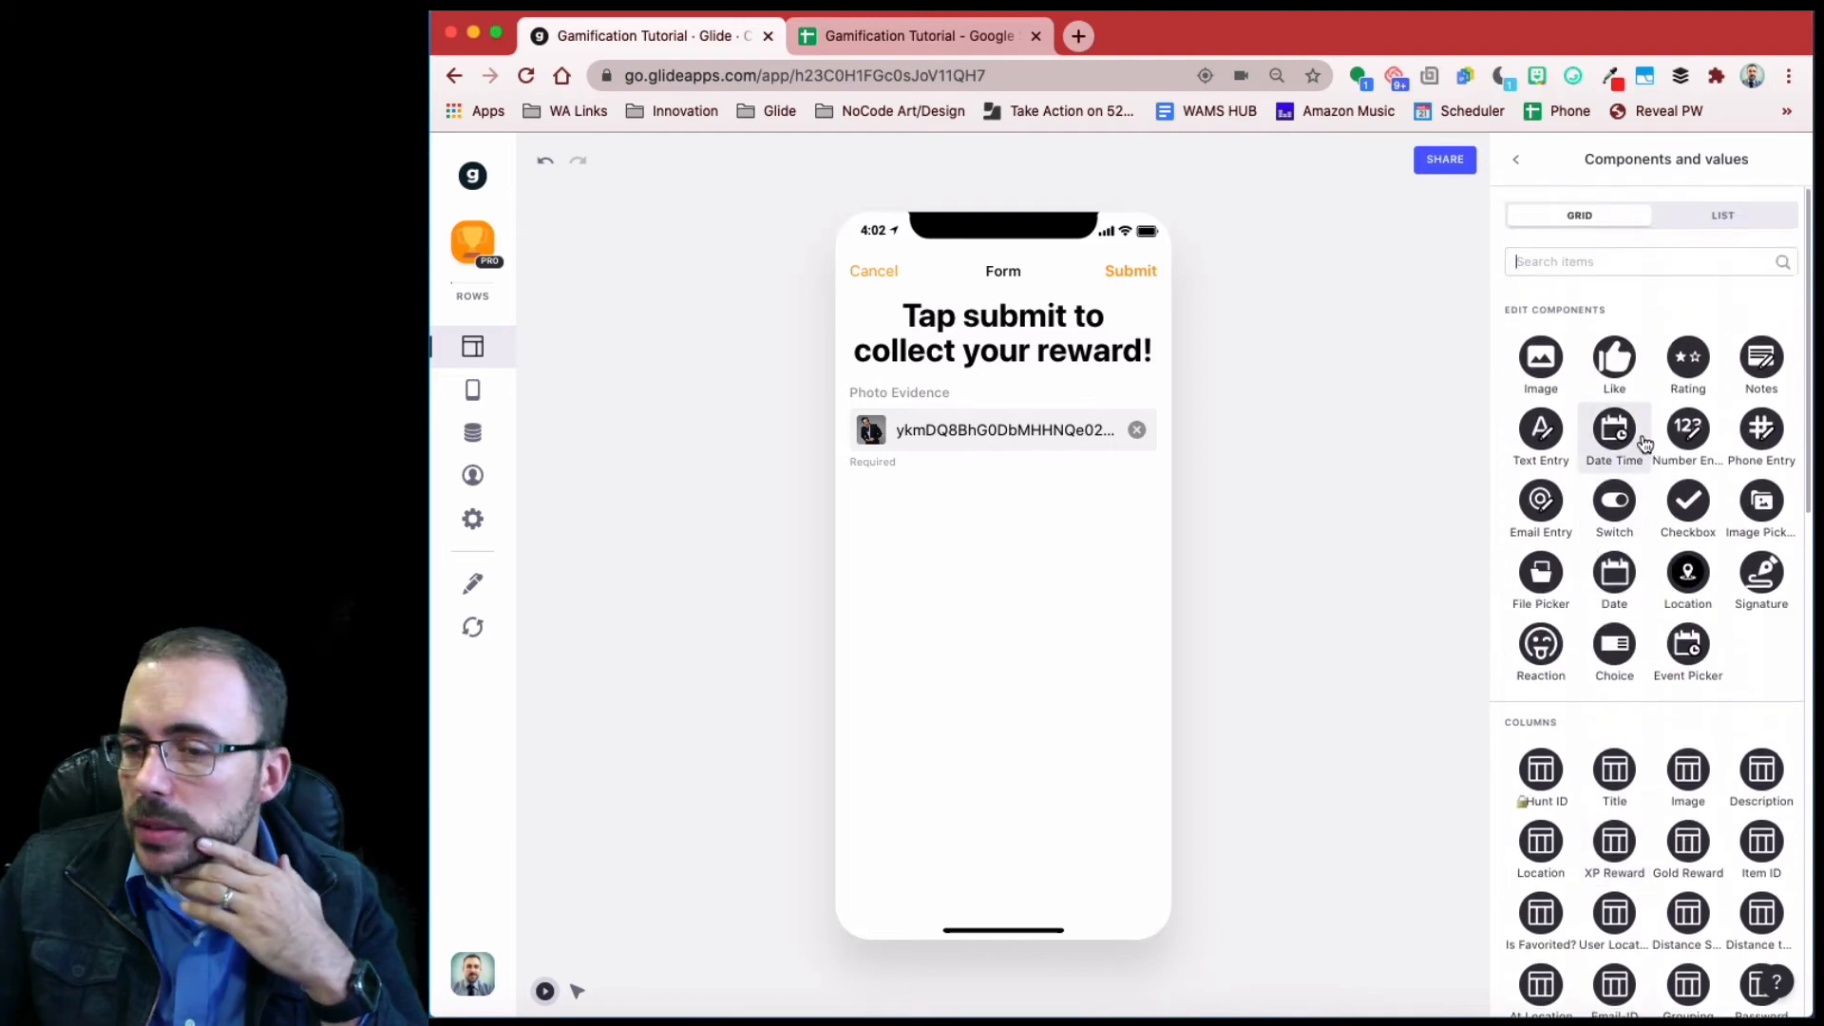
click(1563, 442)
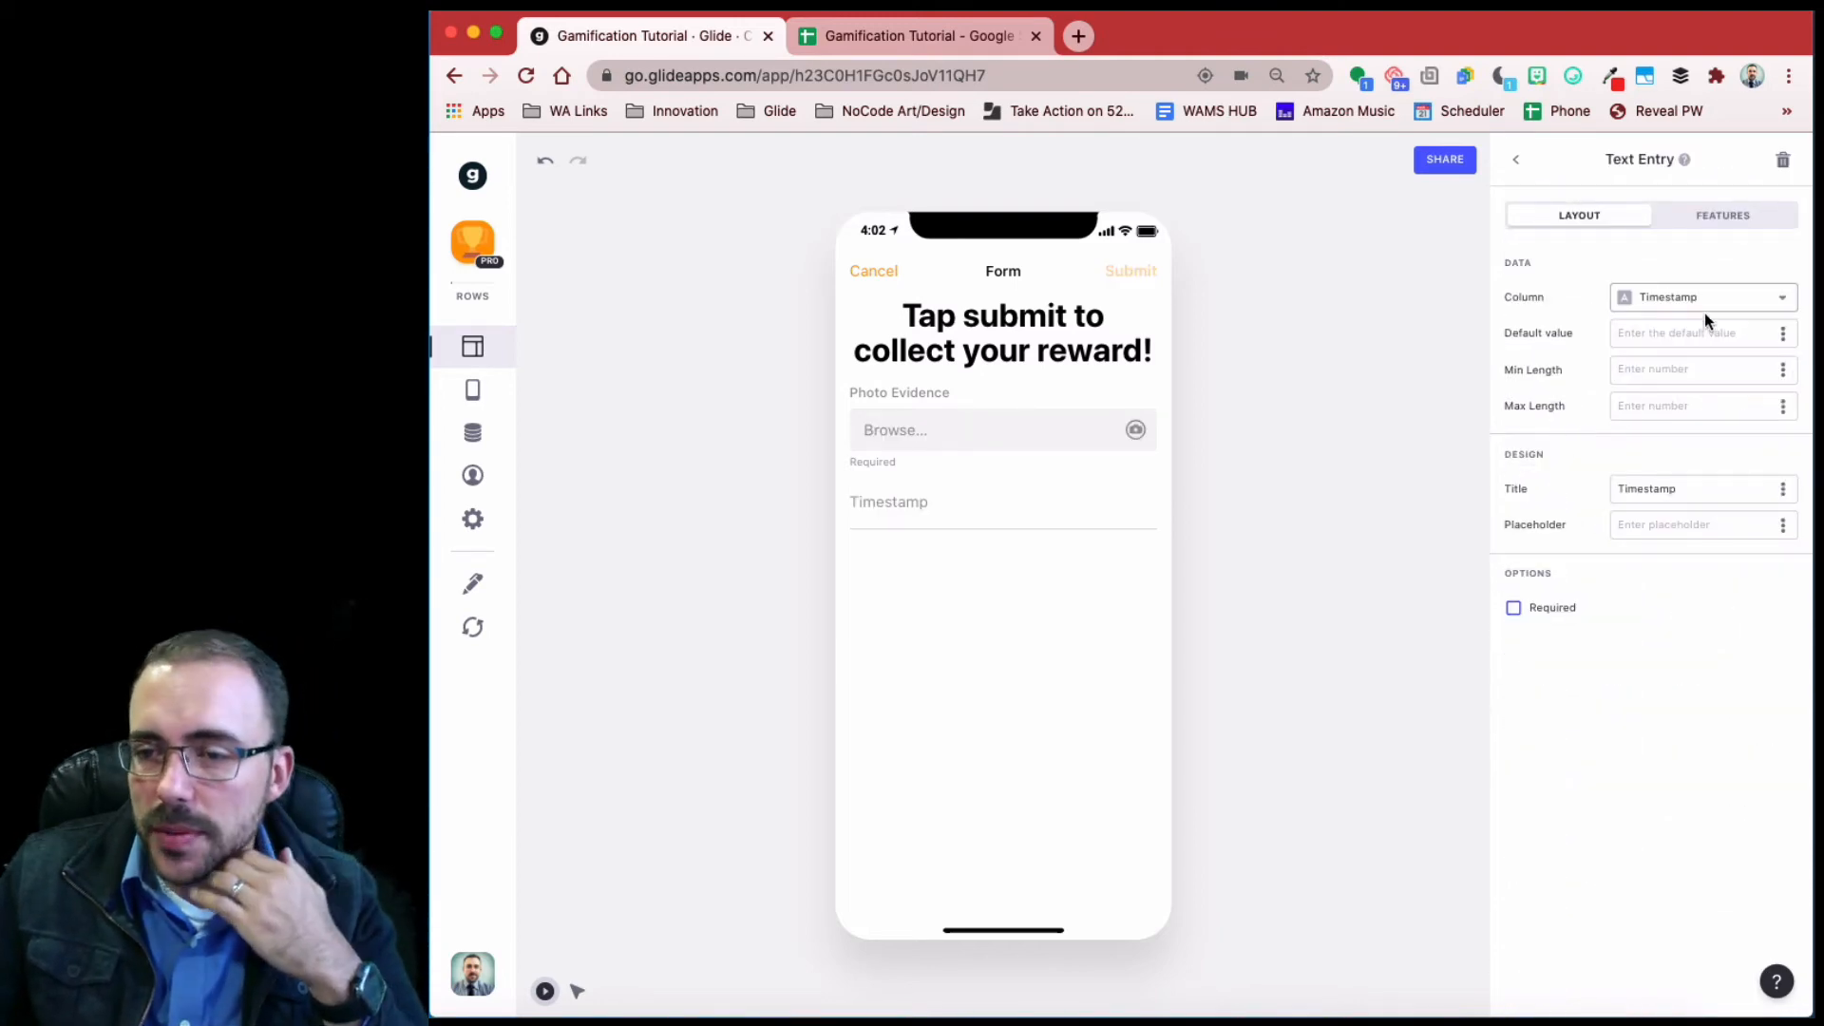
- Make the text entry a required field that writes to the Password column
click(1673, 302)
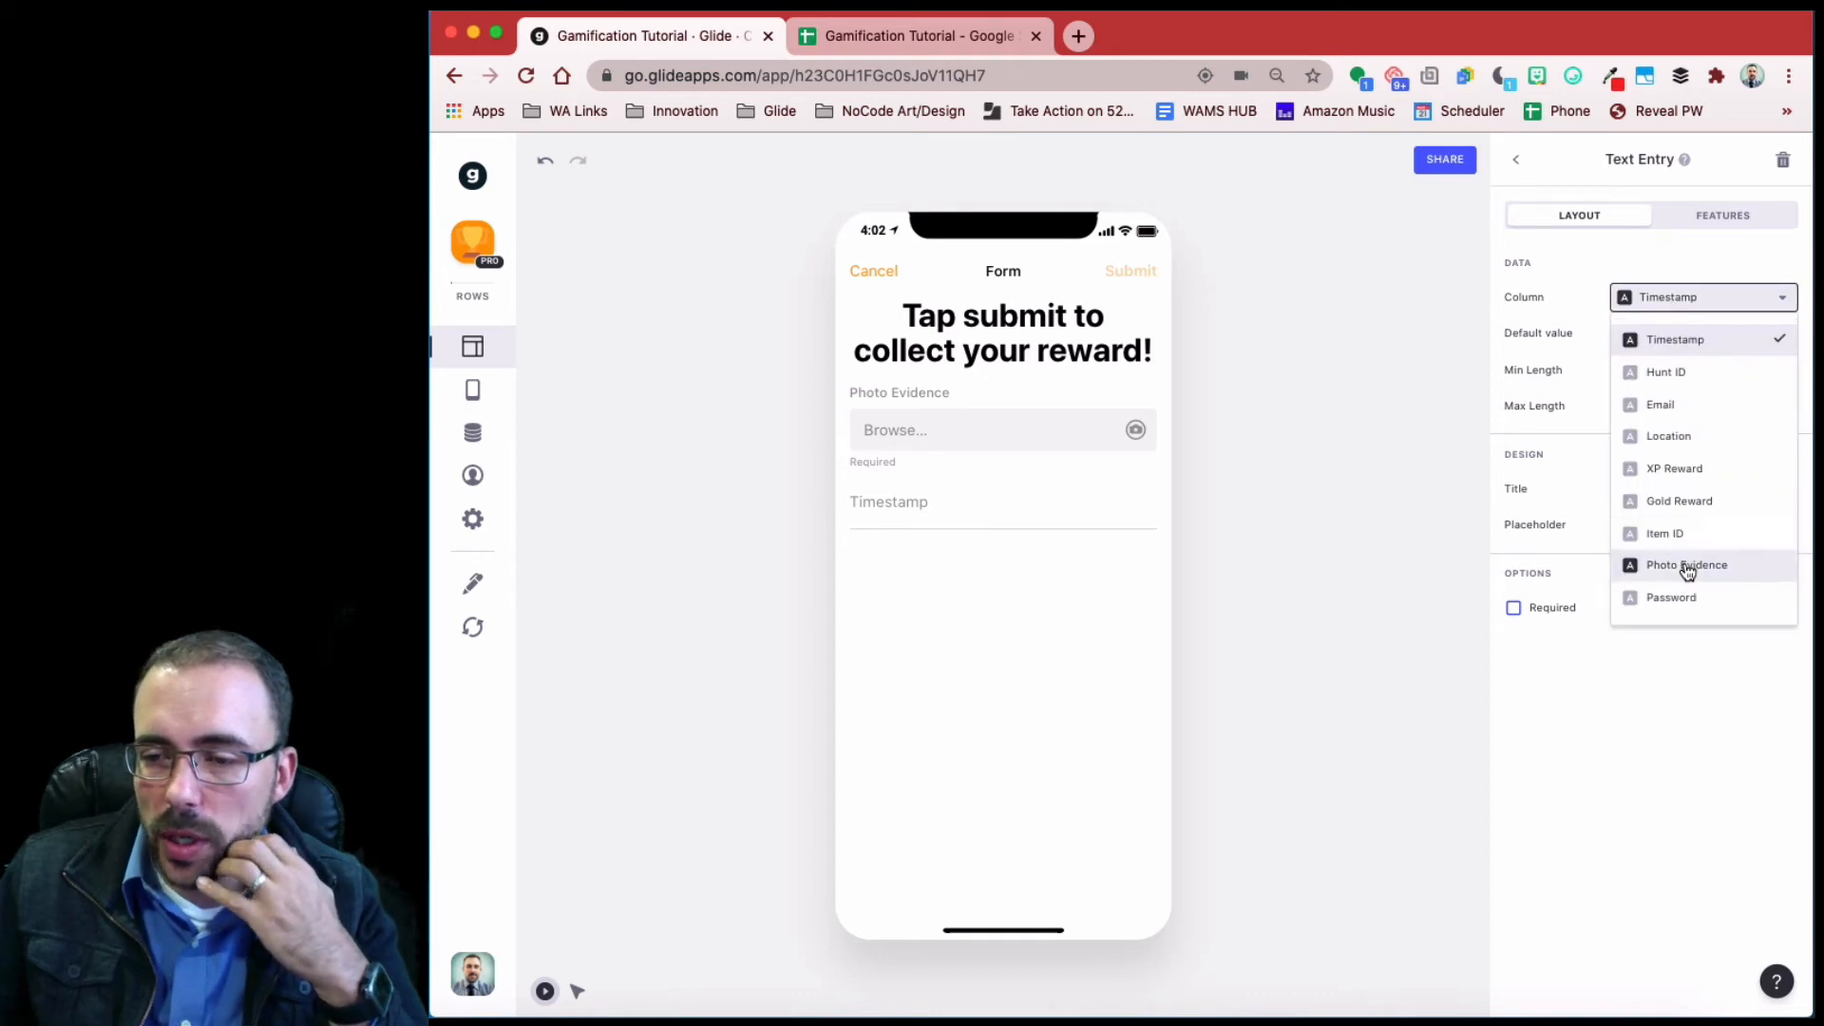
click(1681, 608)
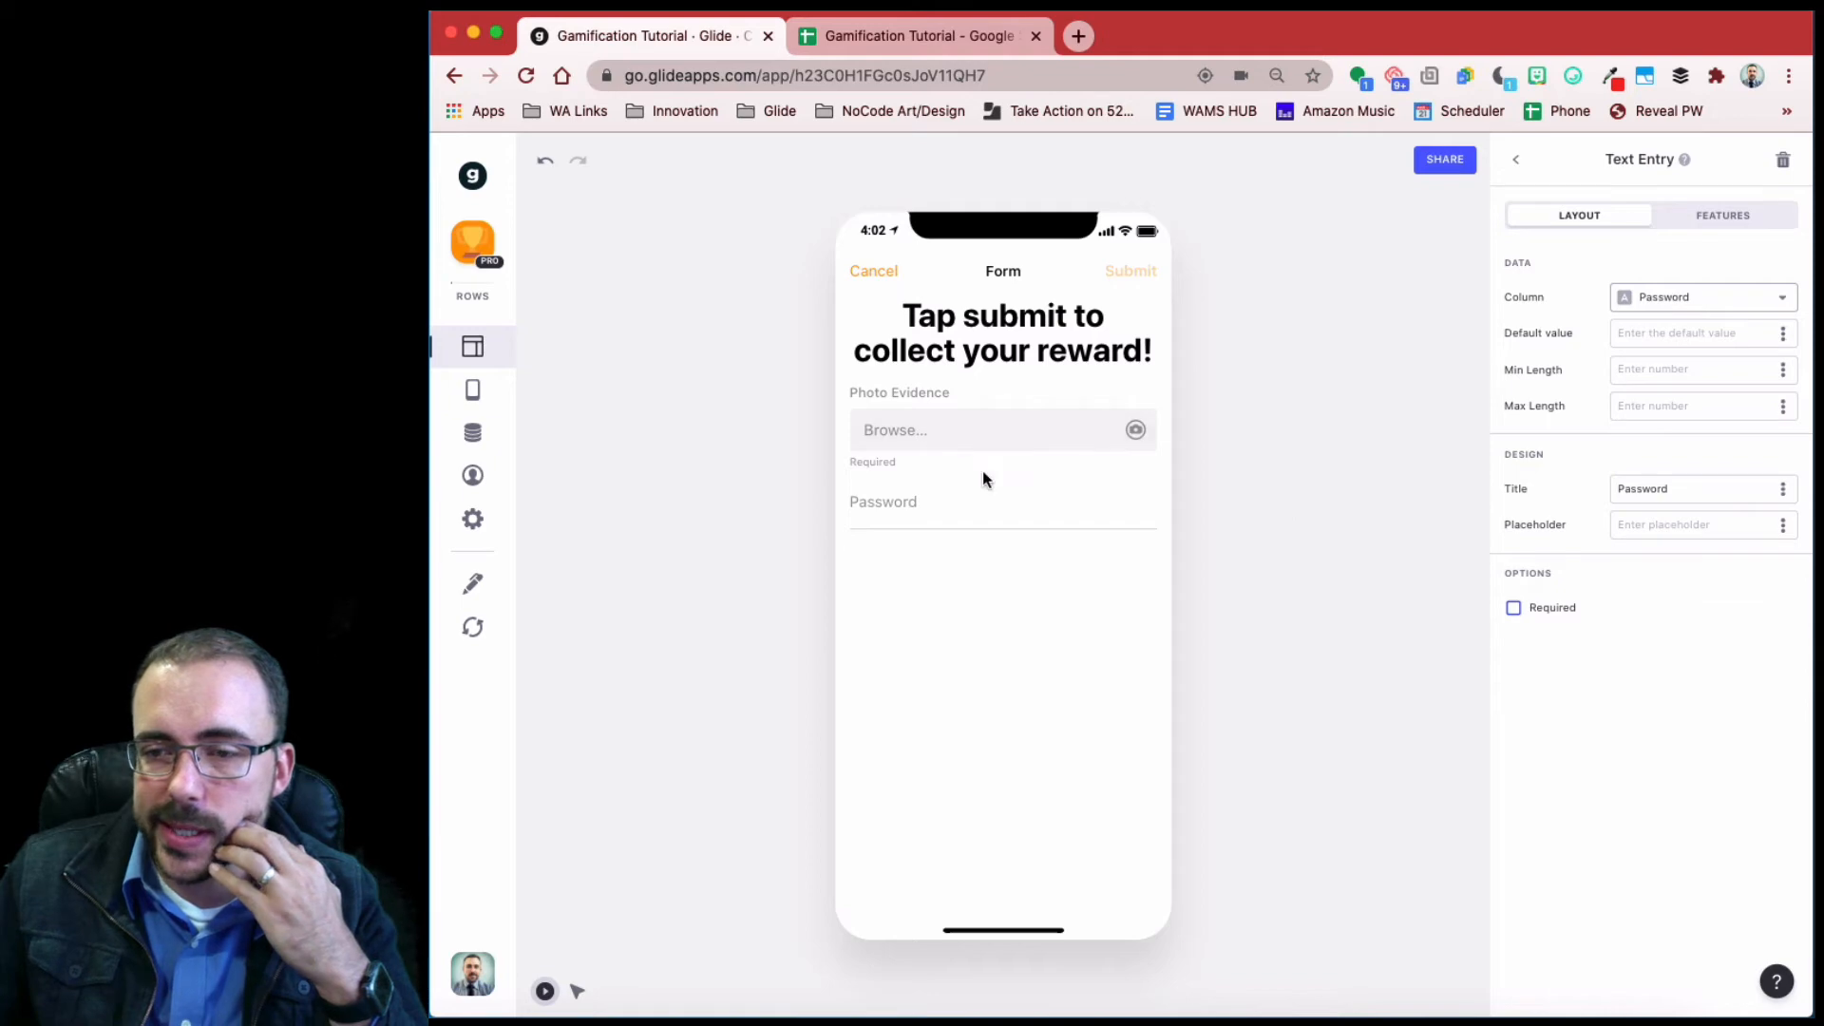
click(955, 519)
click(1561, 615)
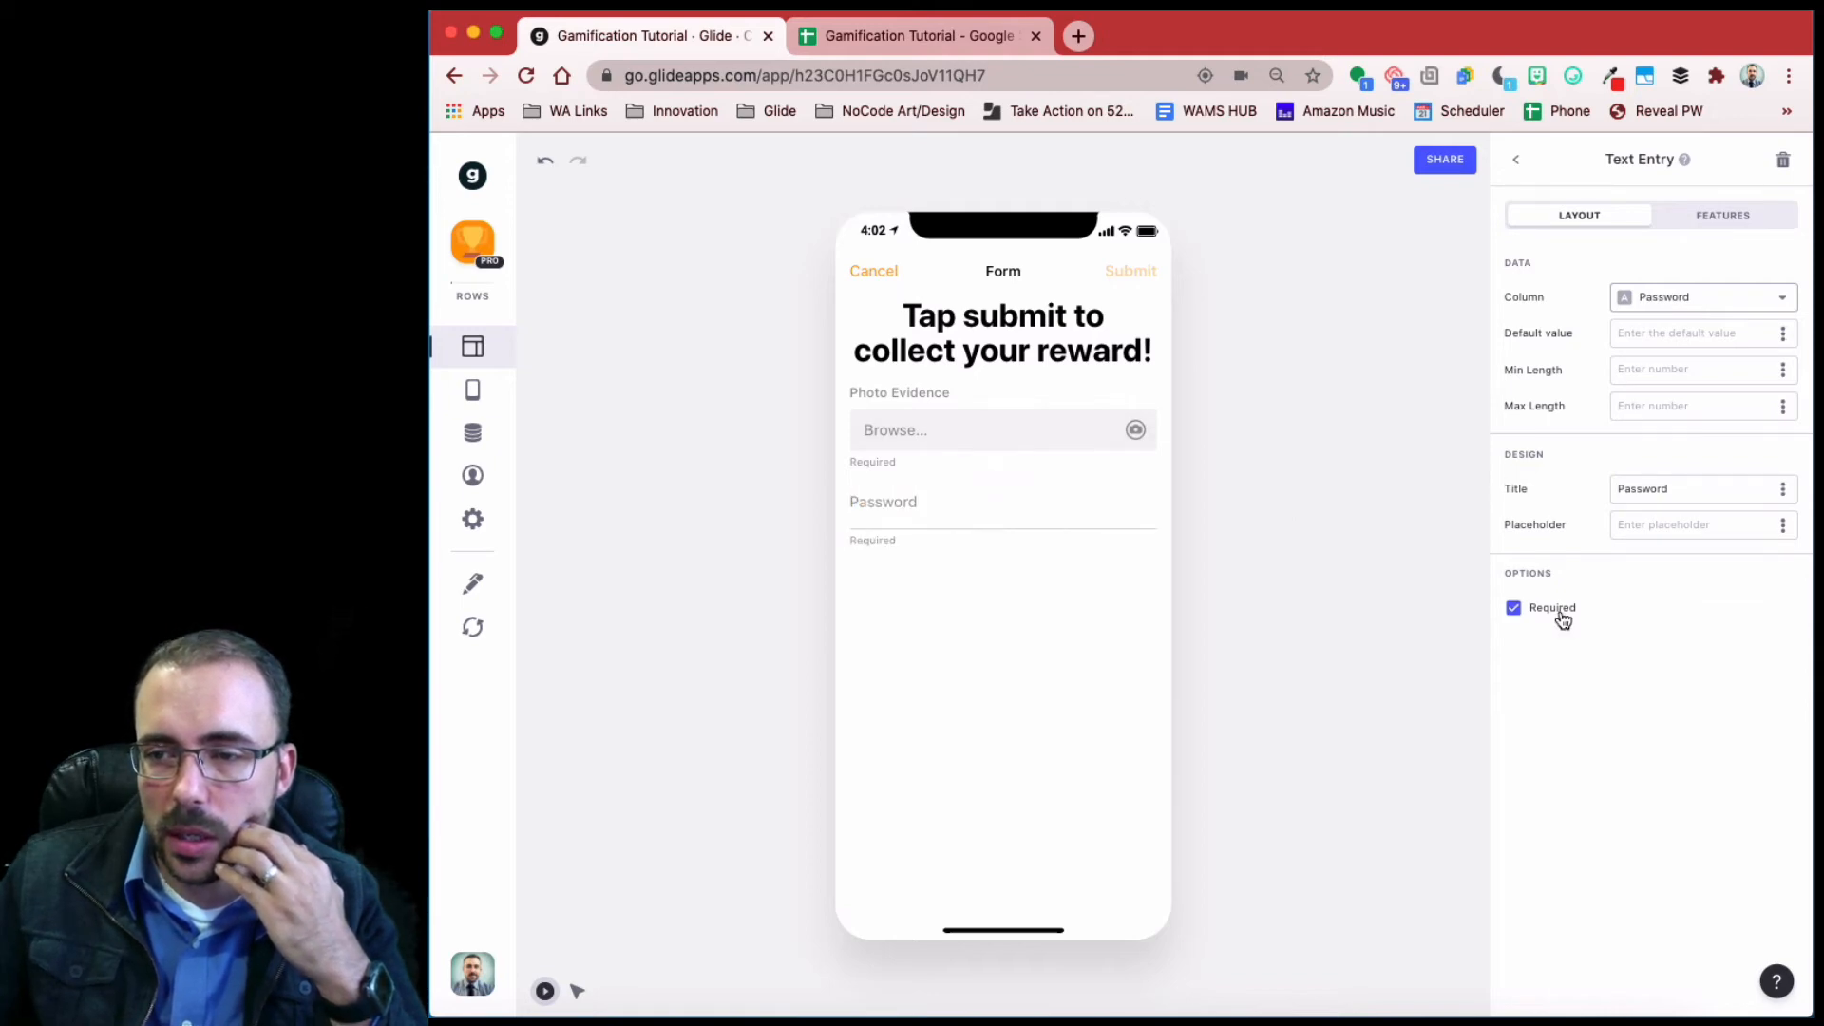
- Test the form by typing 'sdbfgn' as the password and attaching 920x920.jpg
click(935, 513)
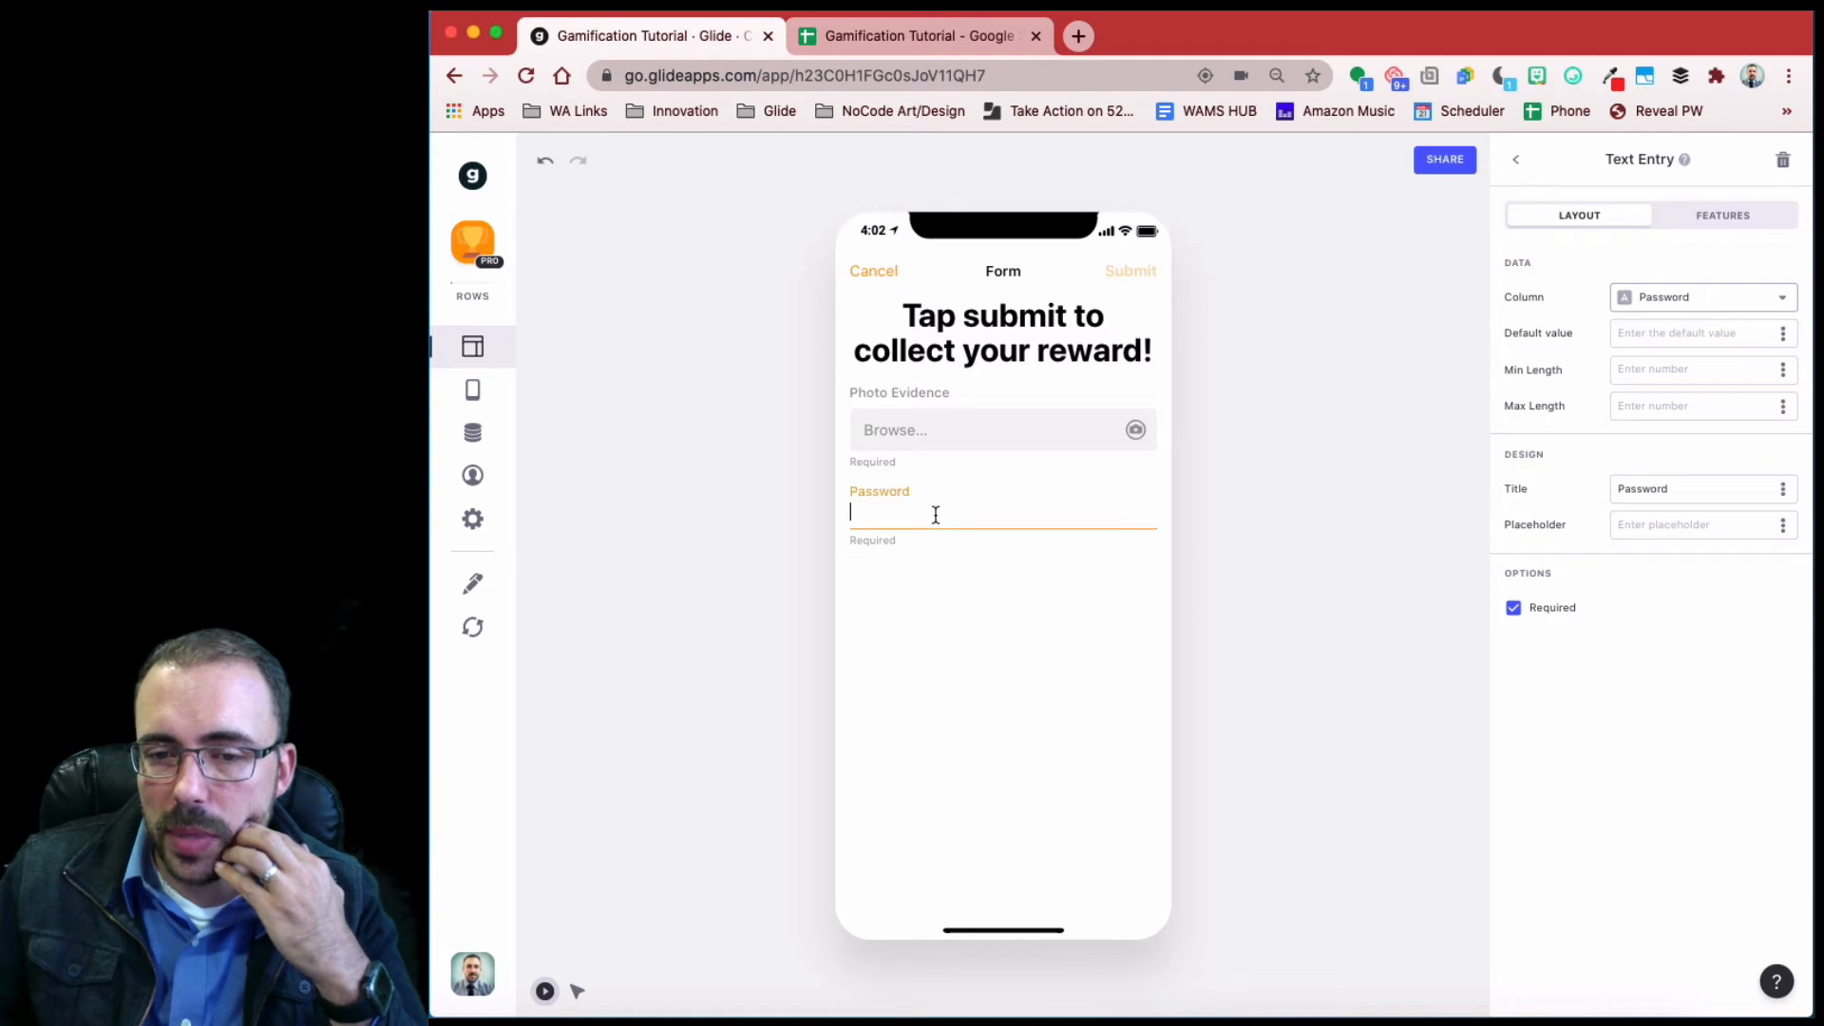
text(sdbfgn)
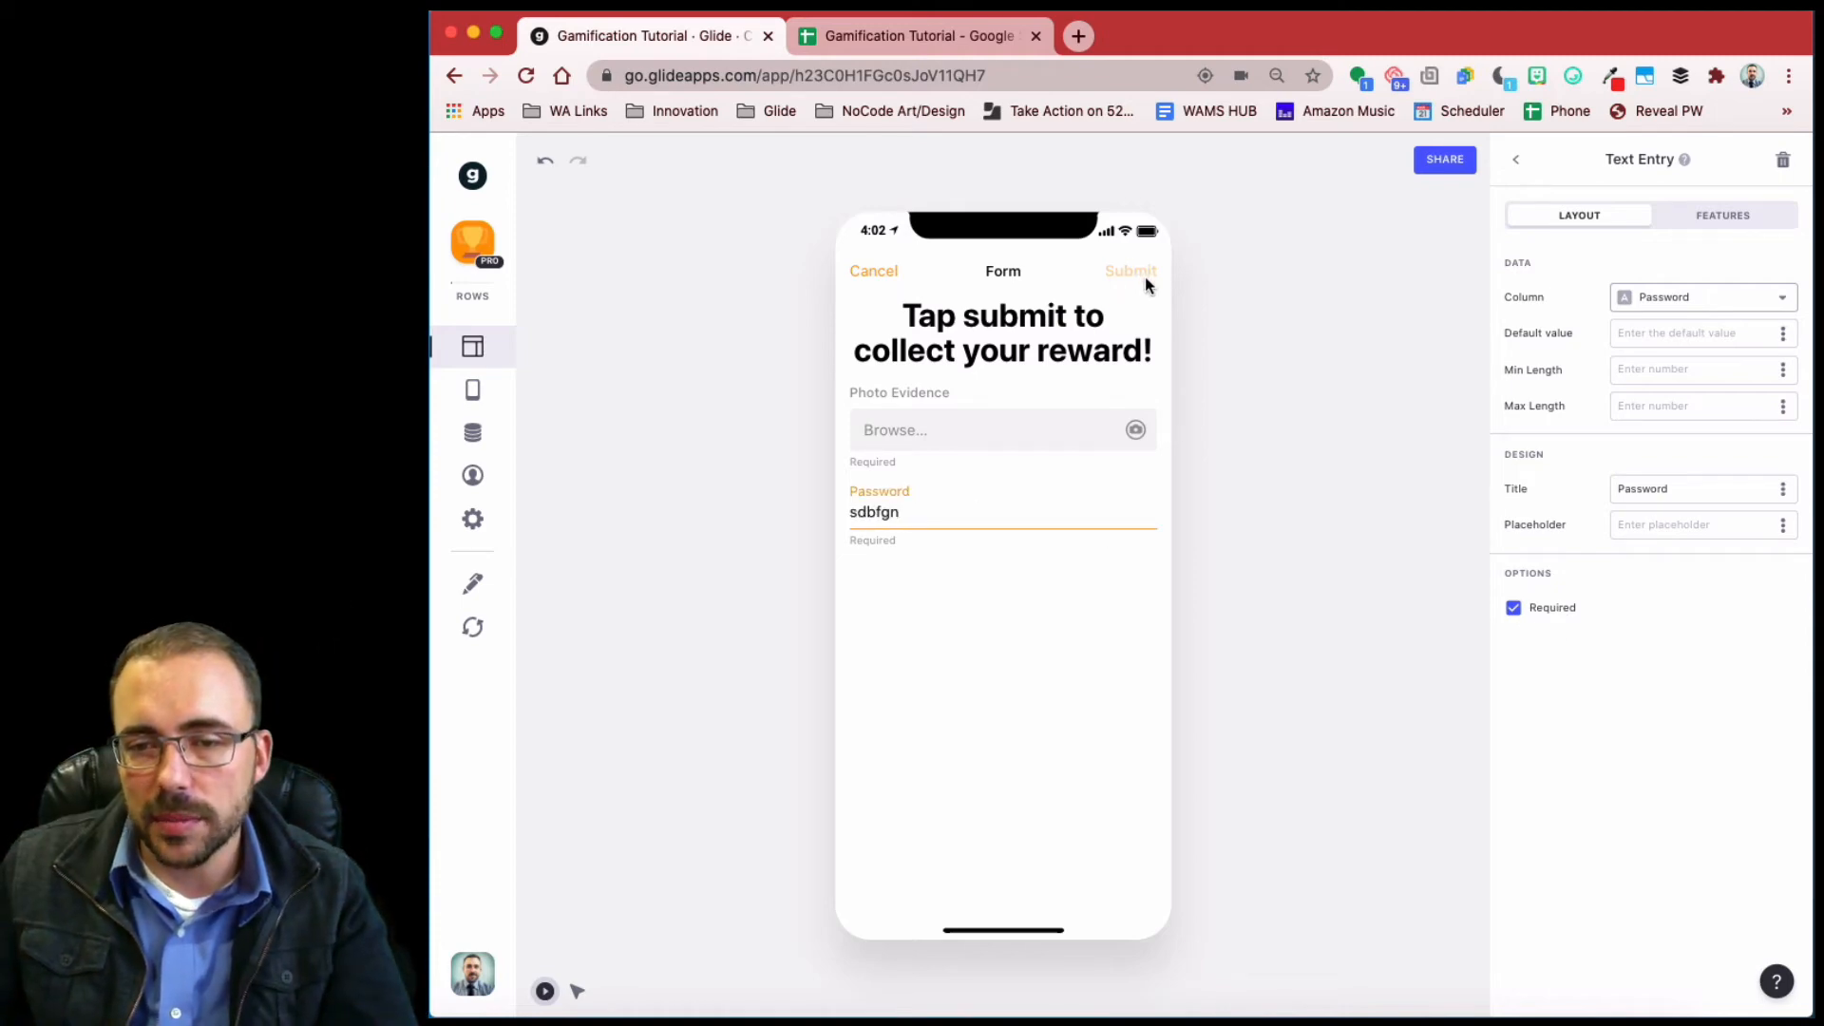
click(1036, 453)
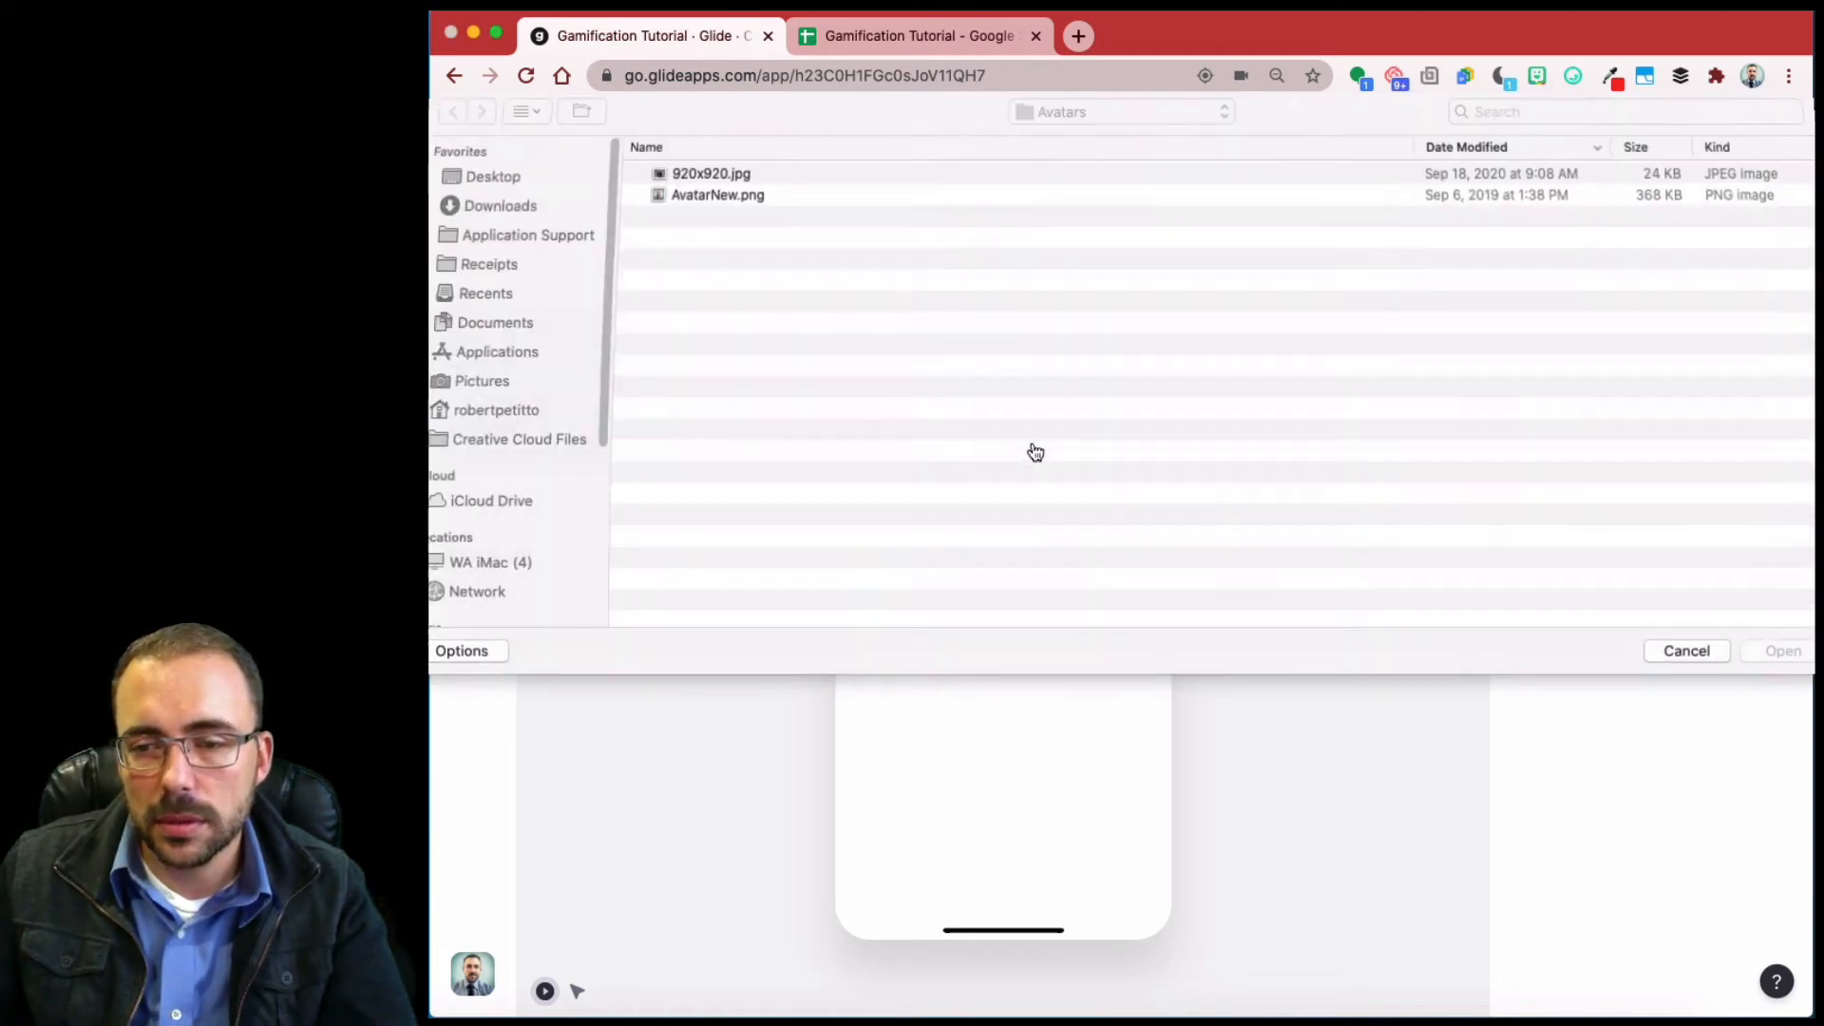
click(721, 179)
click(1784, 656)
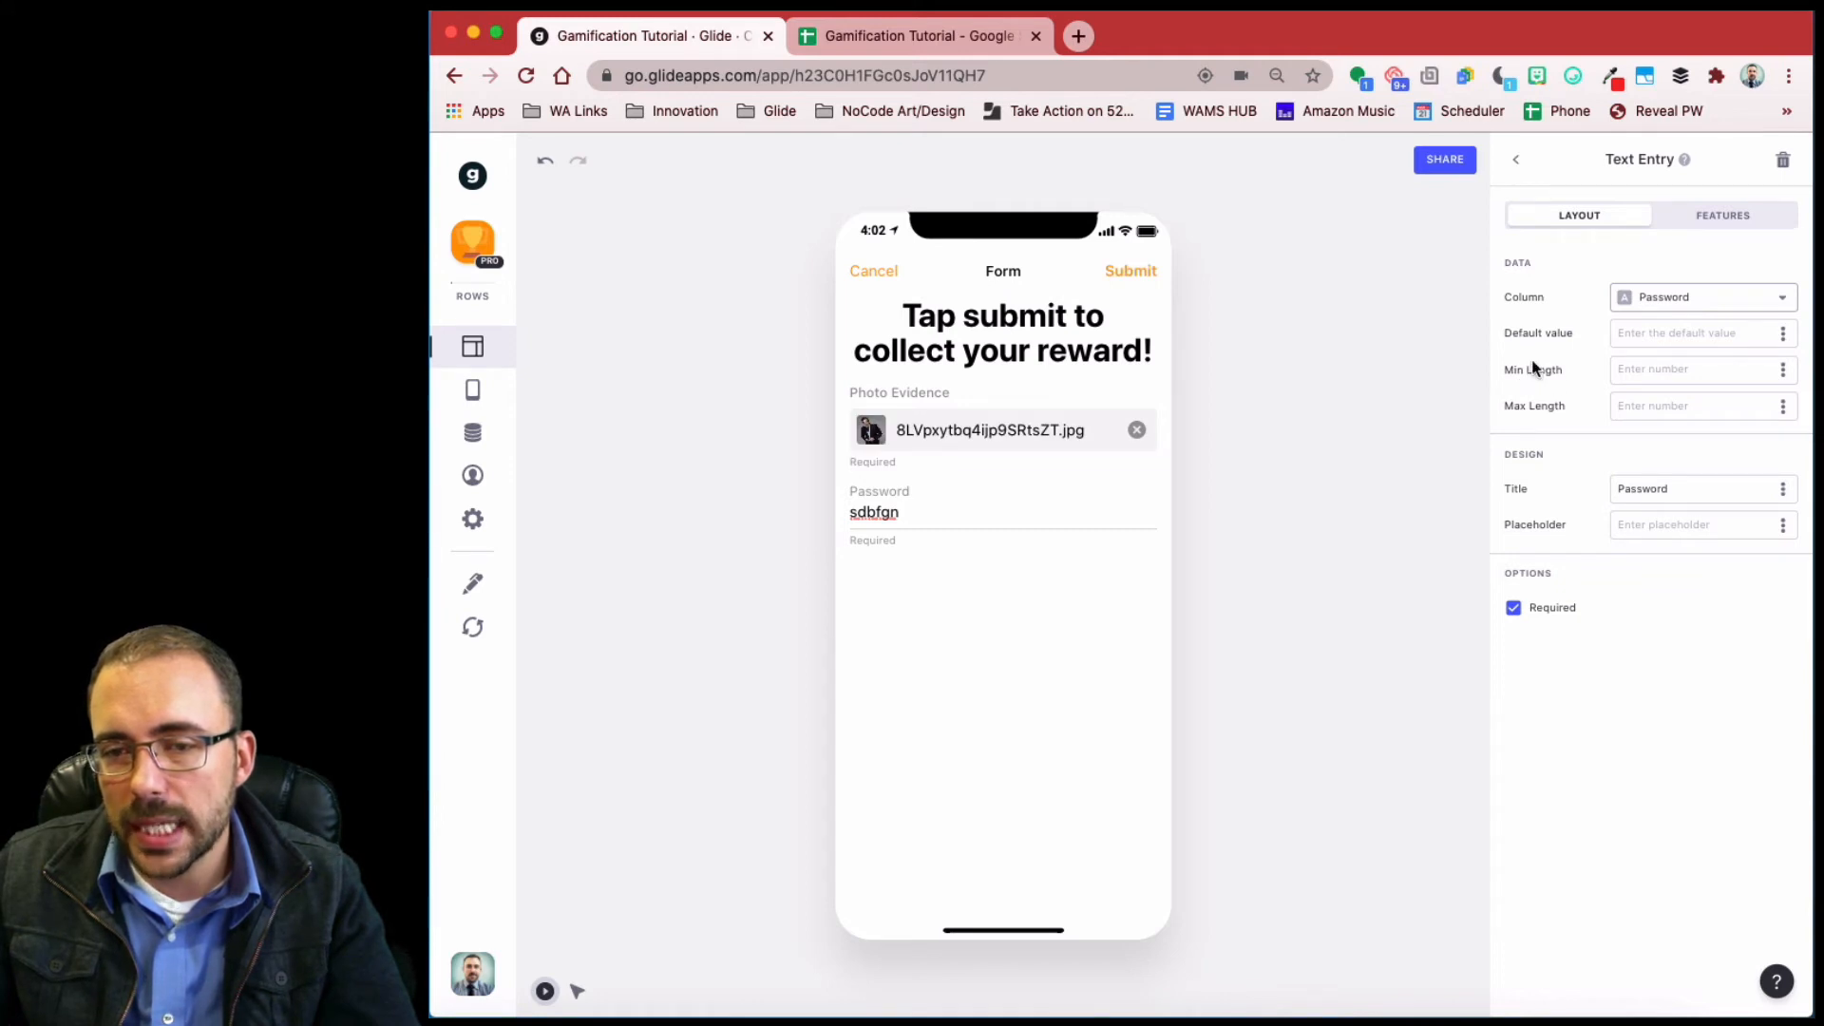
- Delete the Password entry from the form and cancel back to Office Hunt
drag(928, 512, 778, 510)
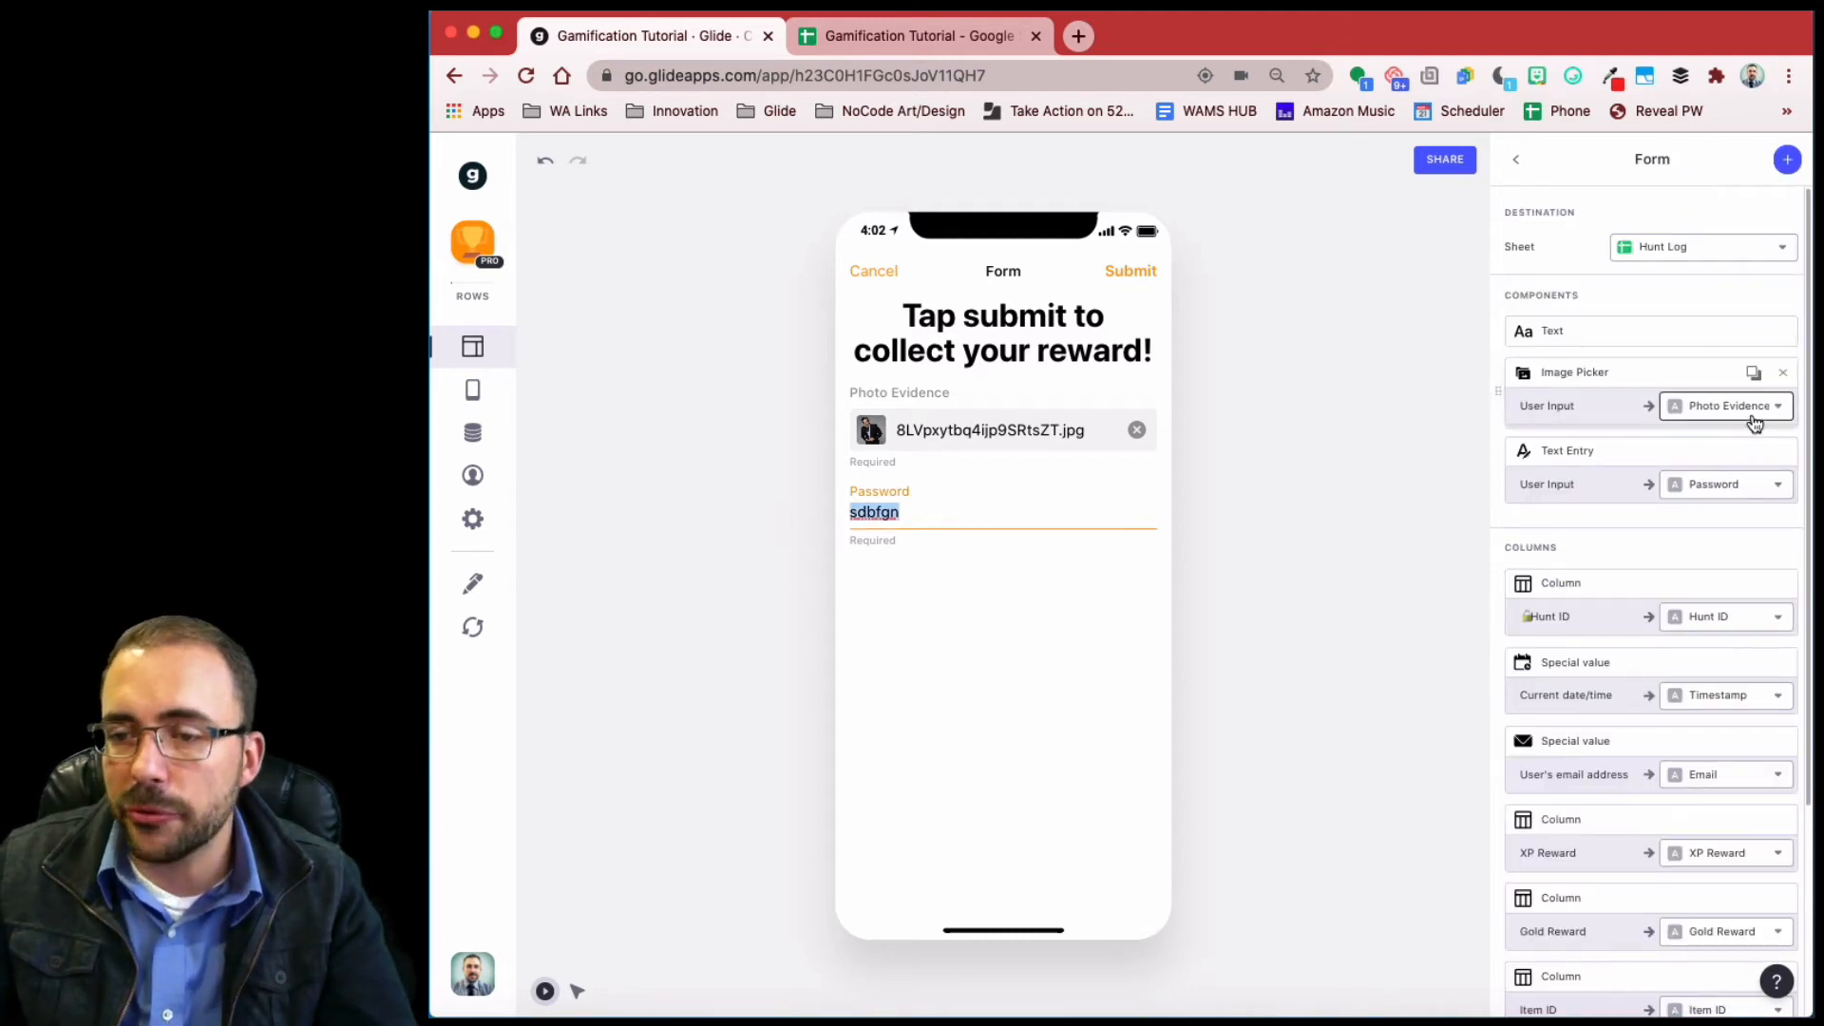
click(1782, 453)
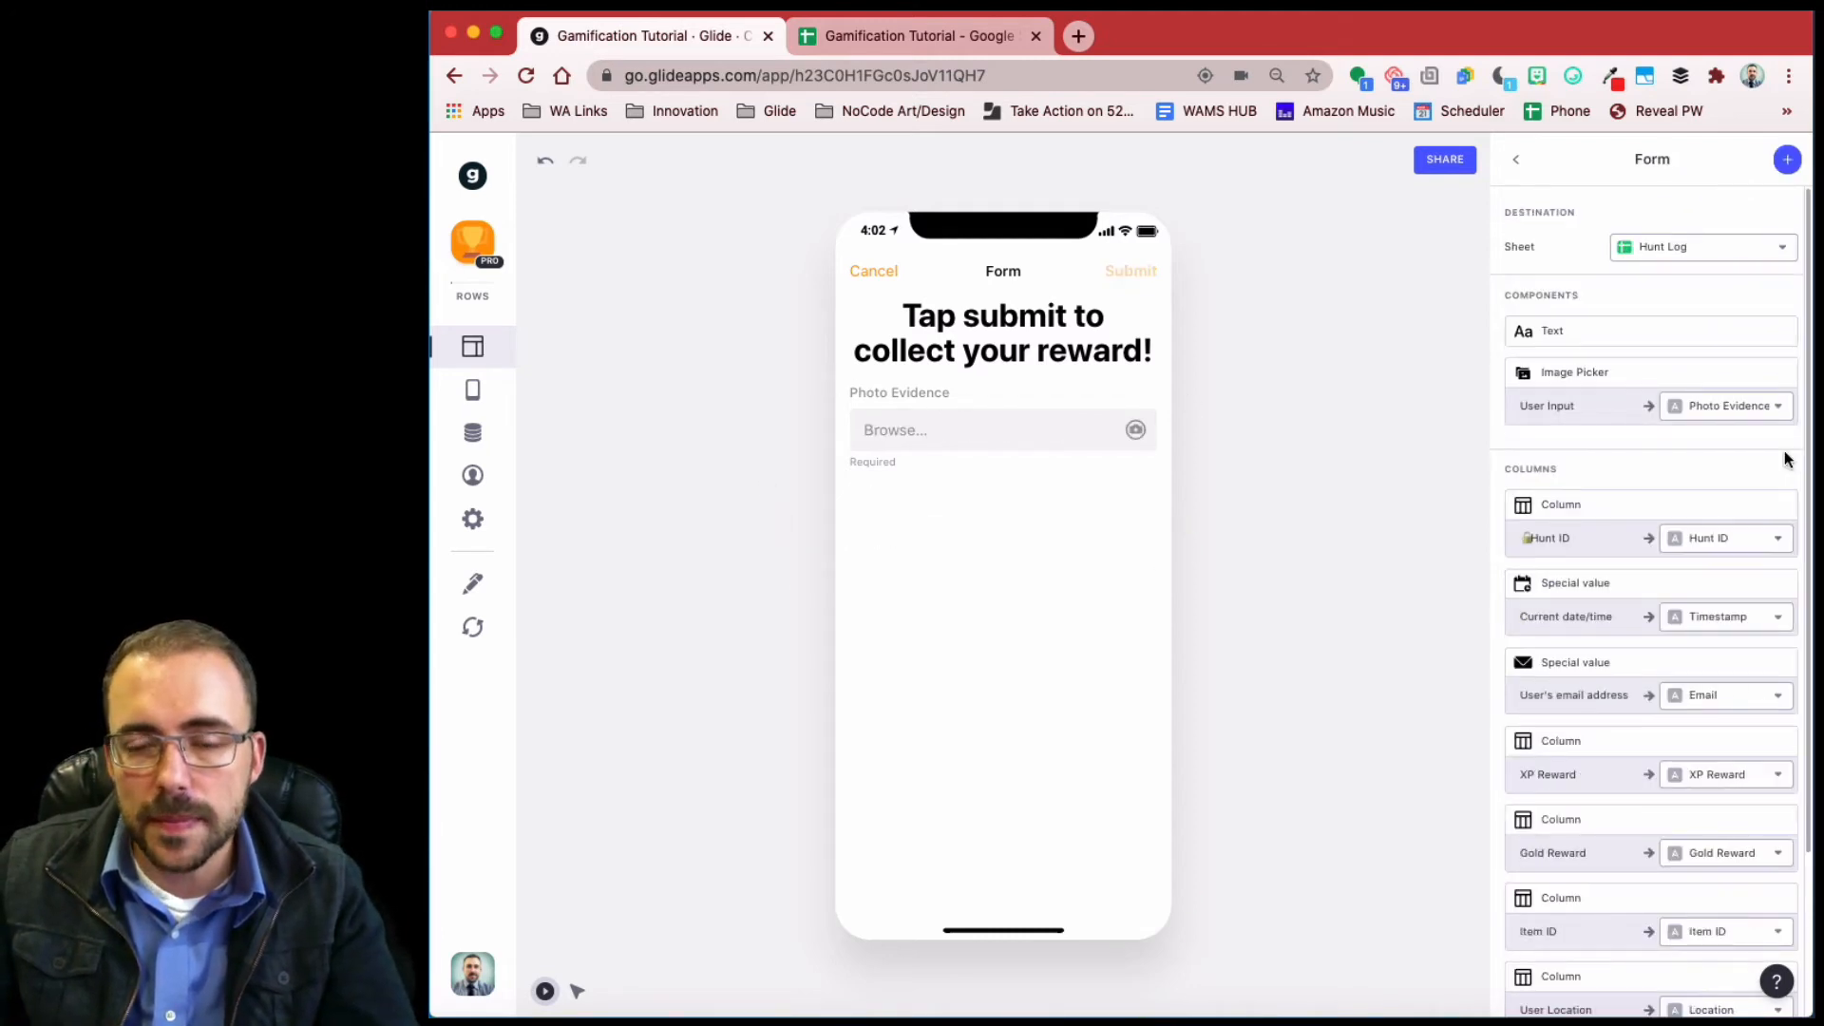
click(871, 274)
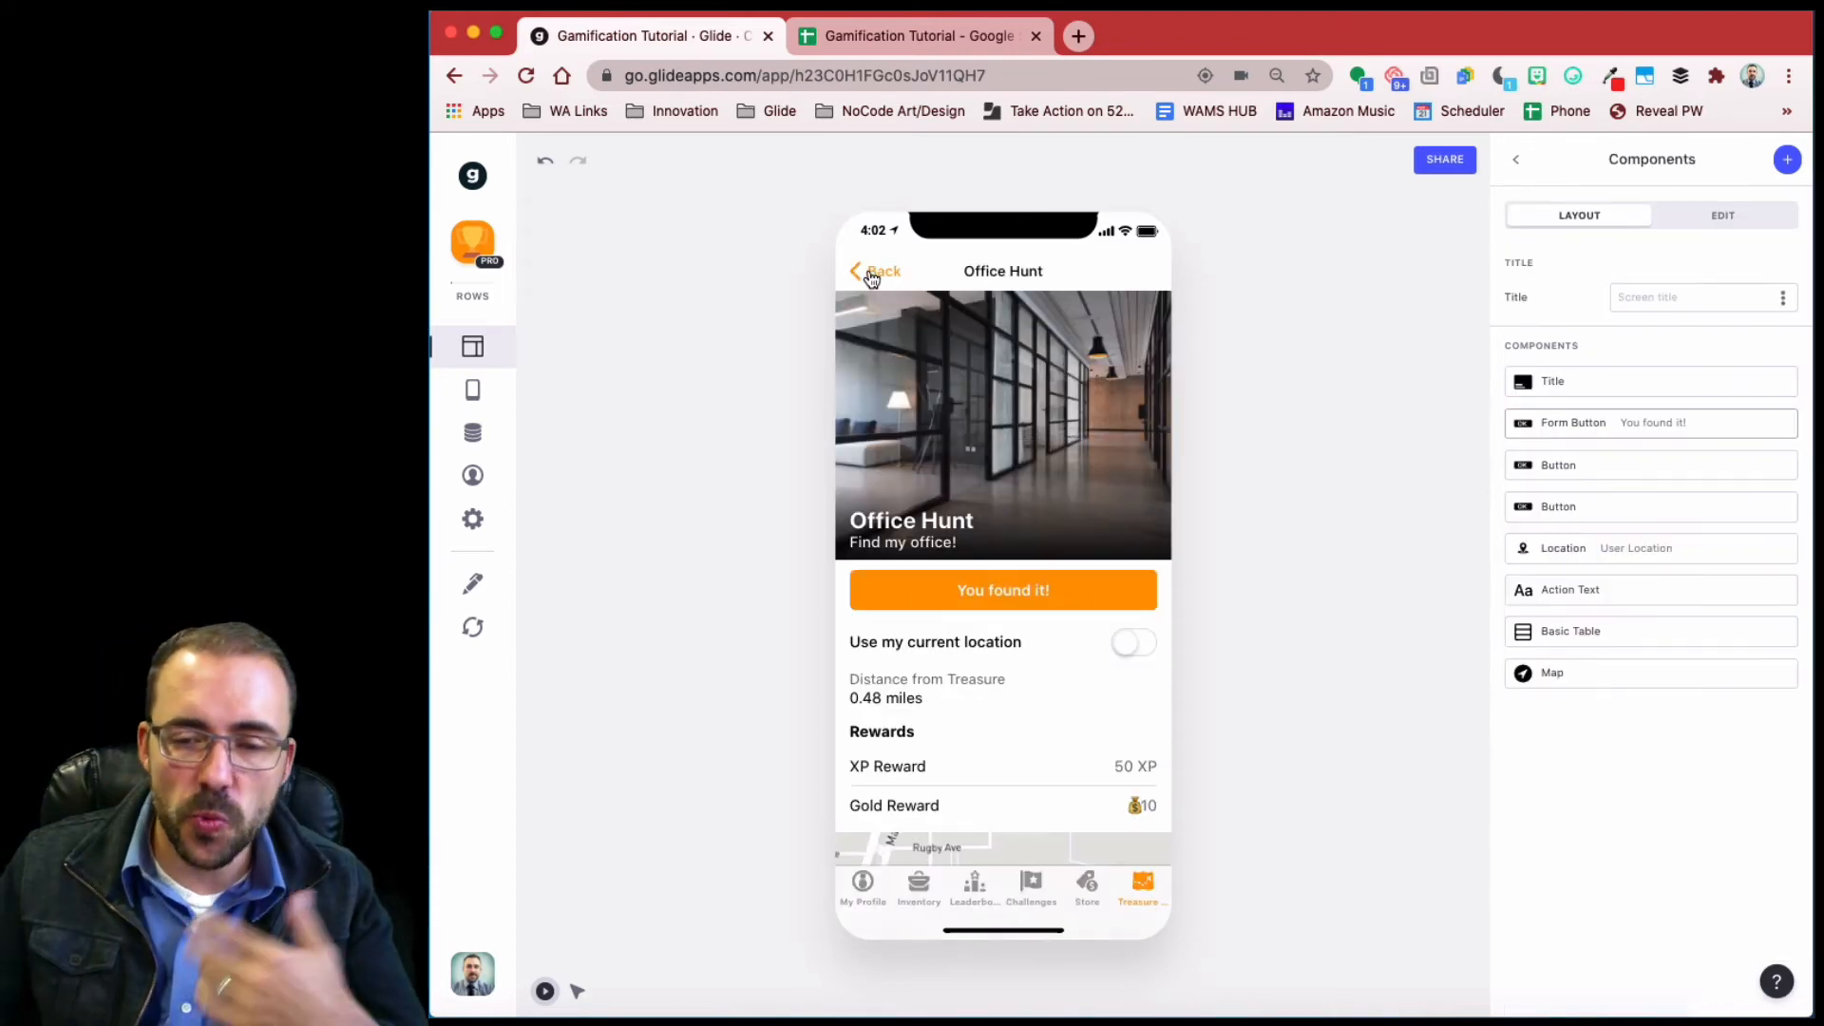
- Add a user-specific Text column named PasswordEntry to the Hunts table
click(474, 437)
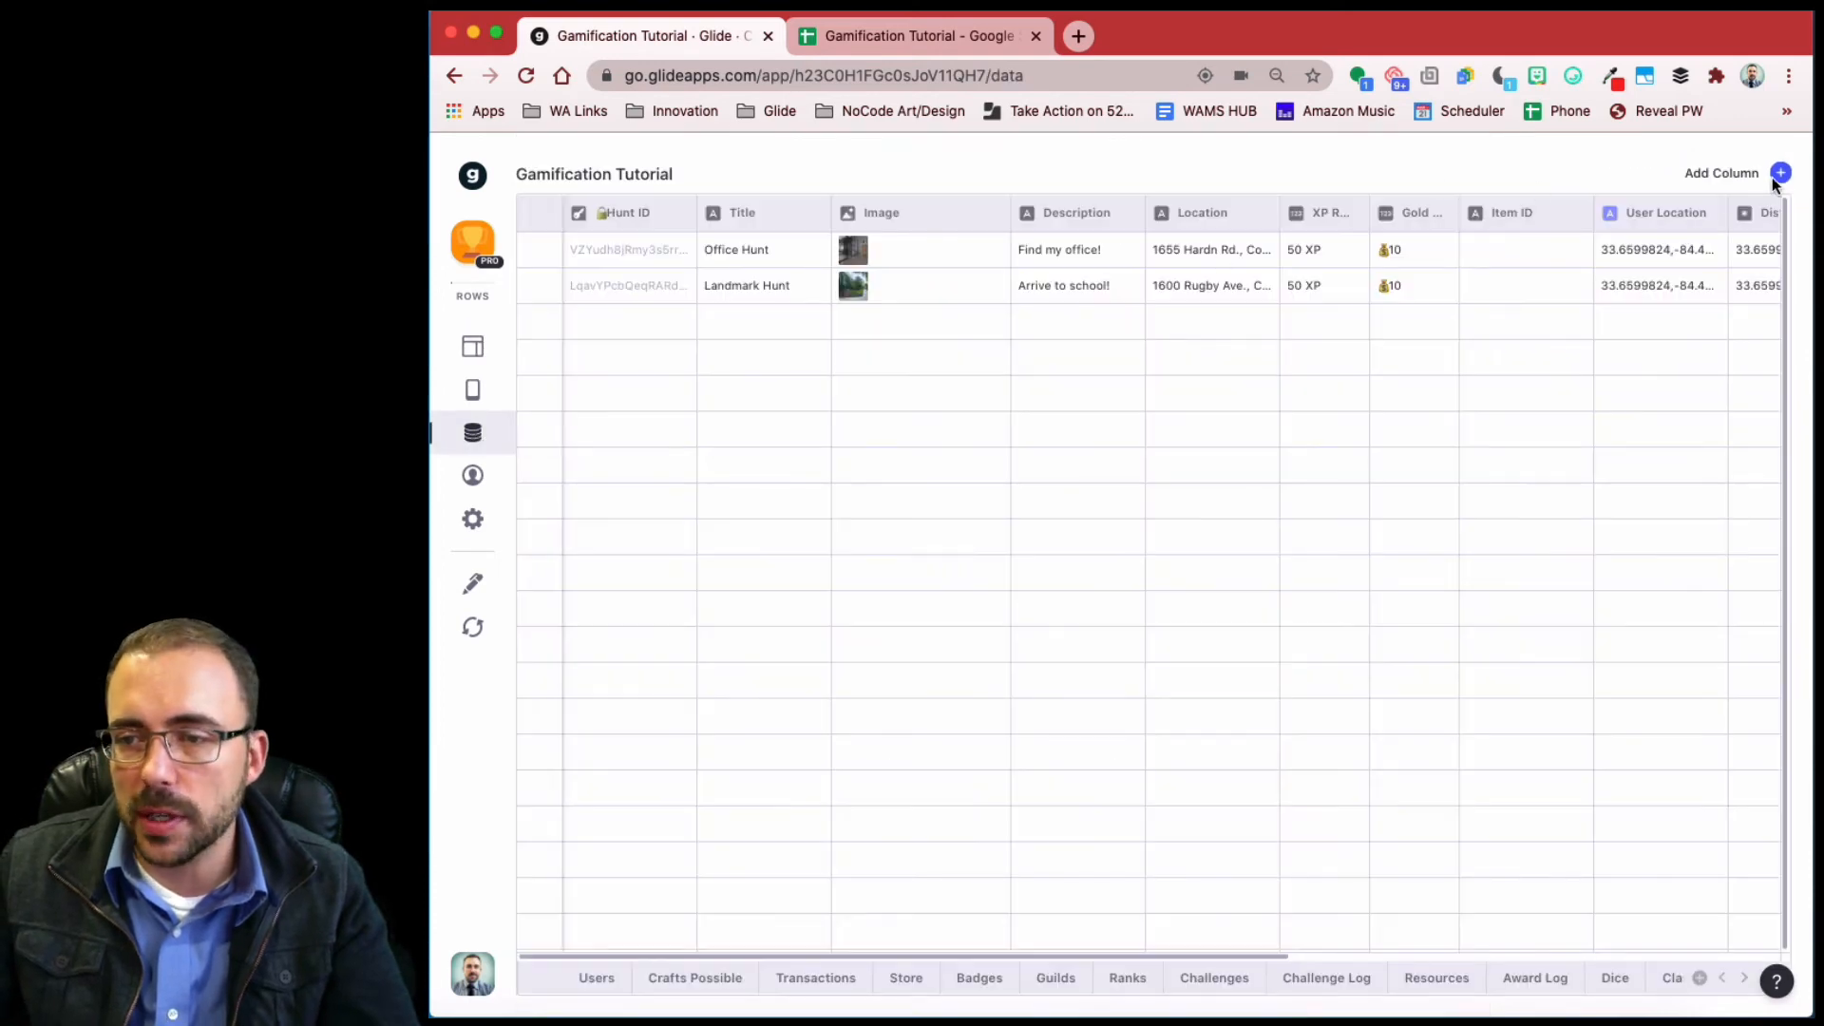
click(1779, 175)
triple_click(1559, 249)
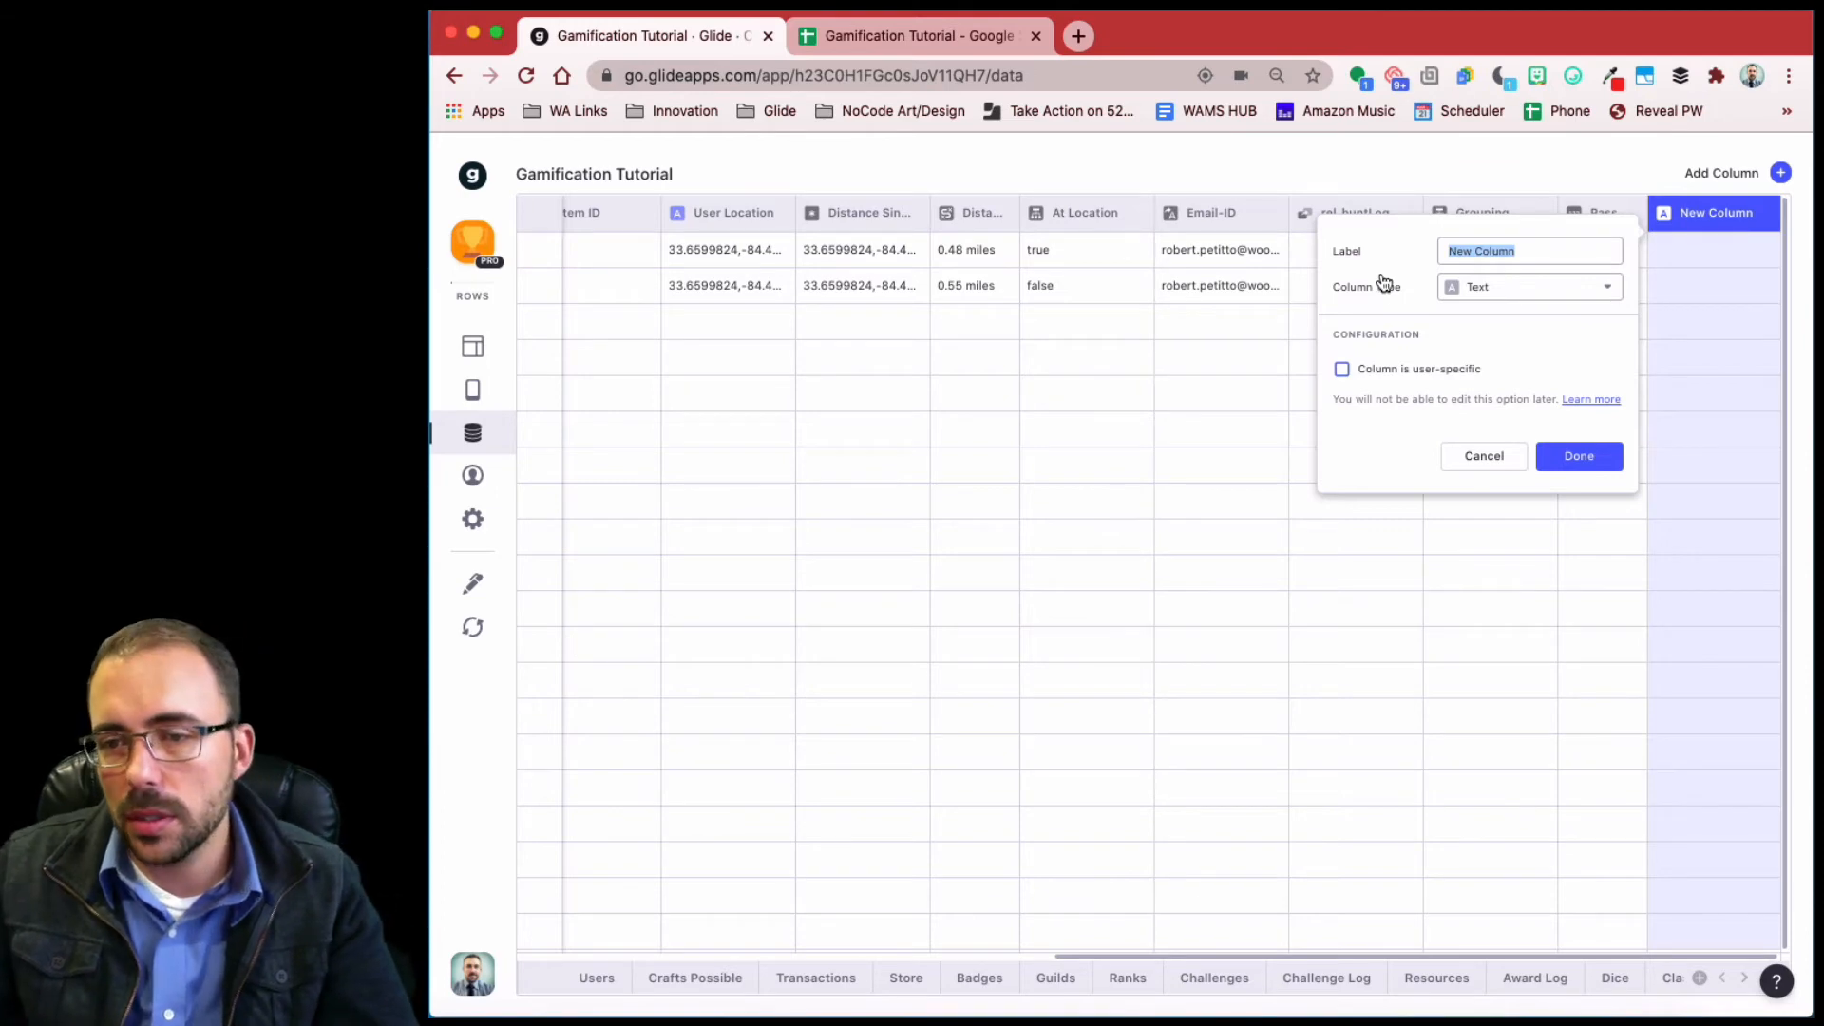
text(Password)
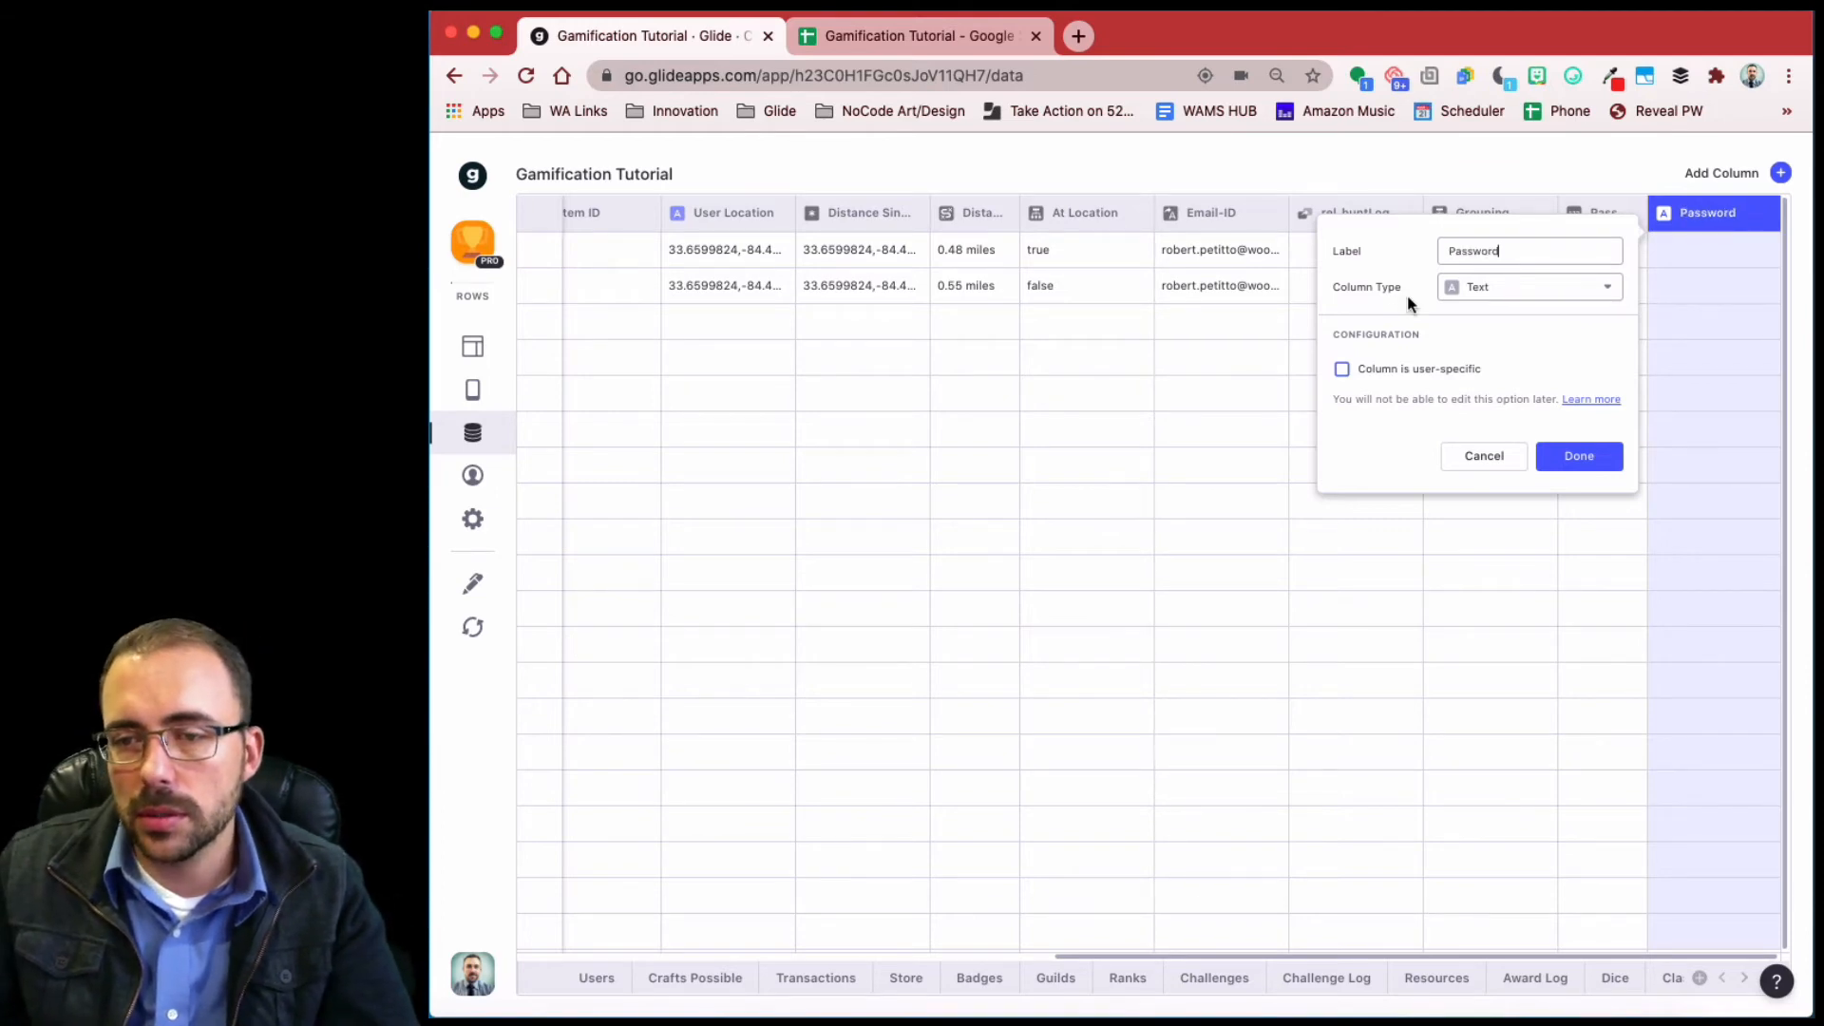
click(1482, 284)
mouse_move(1526, 328)
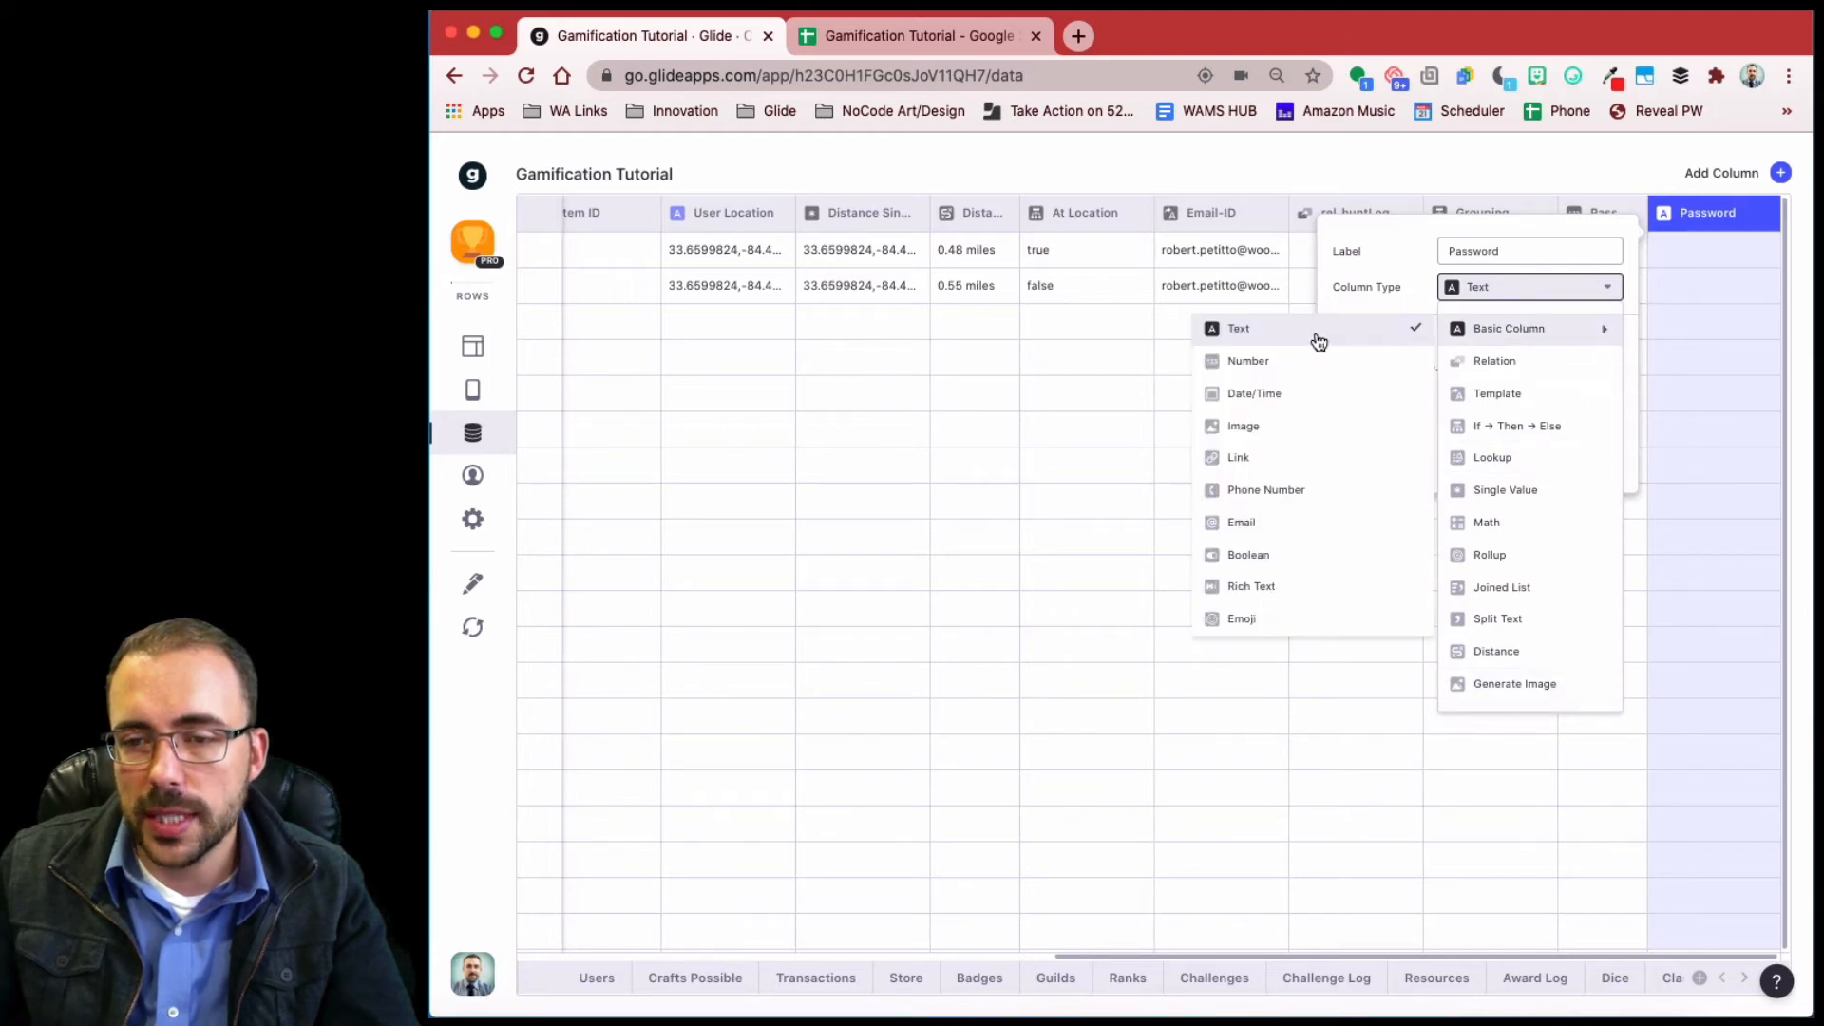
click(1318, 341)
click(1444, 253)
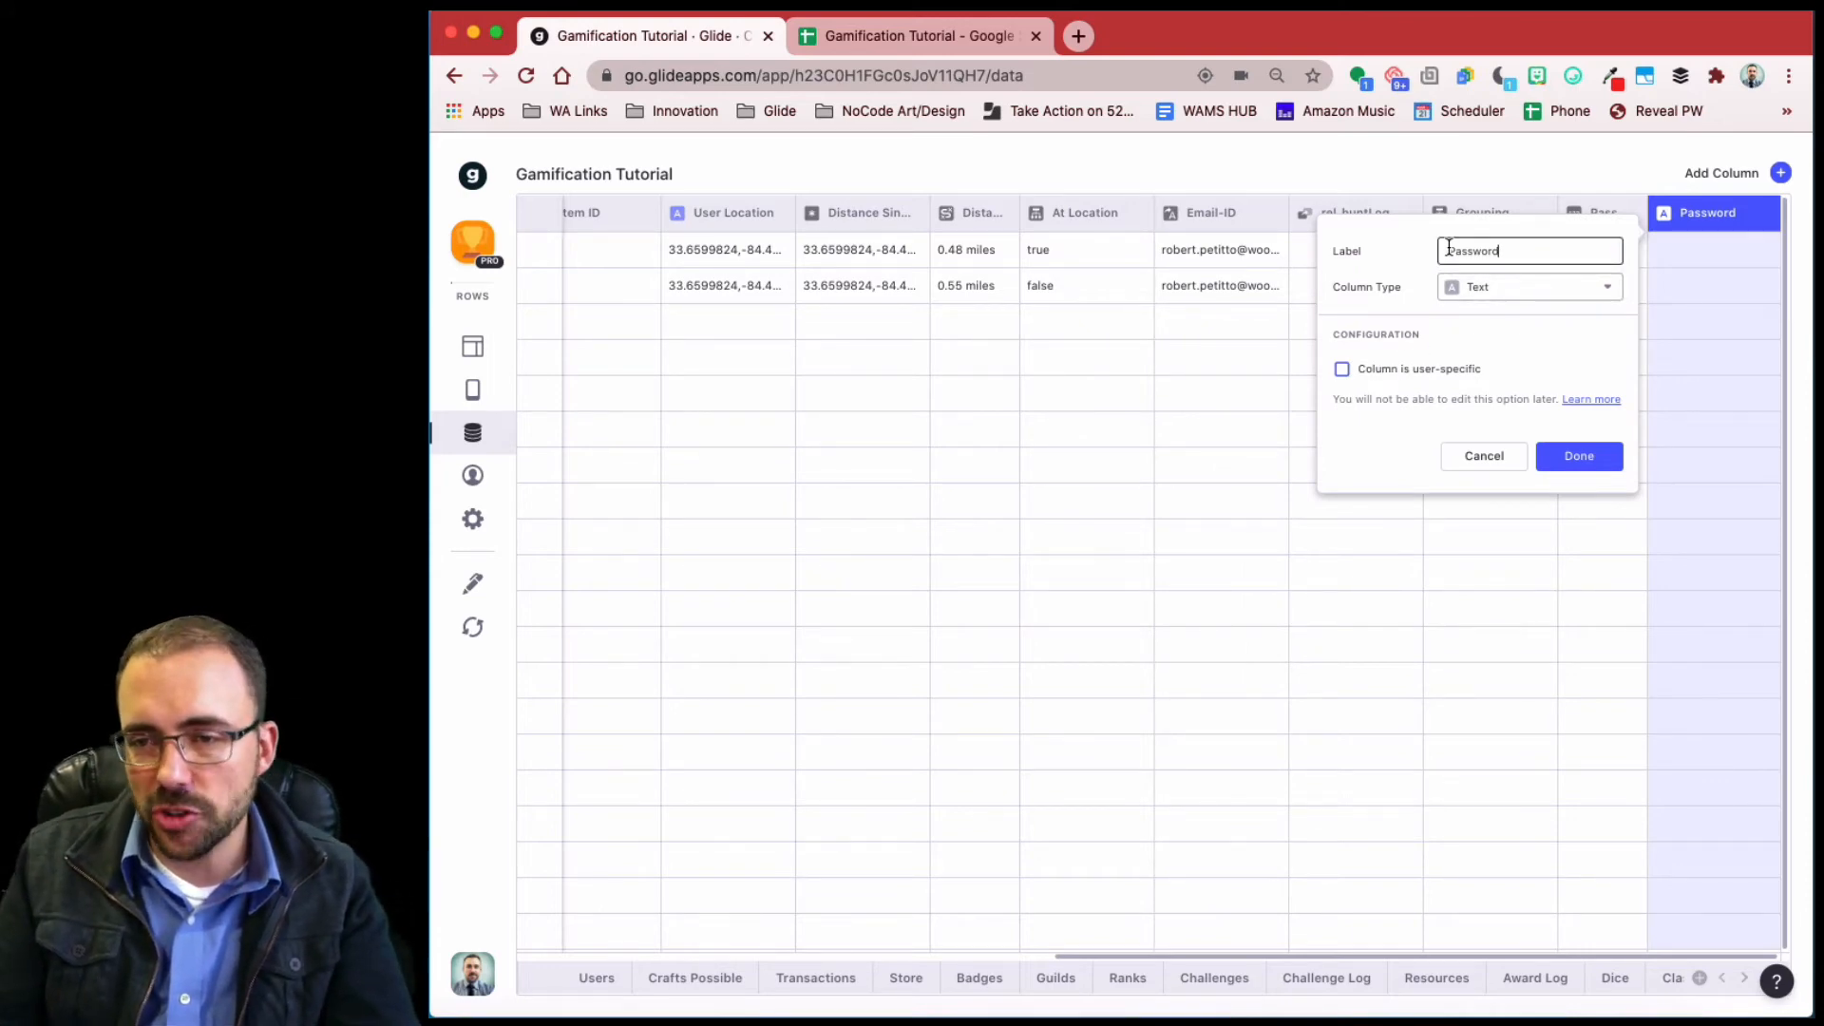
text(Entry)
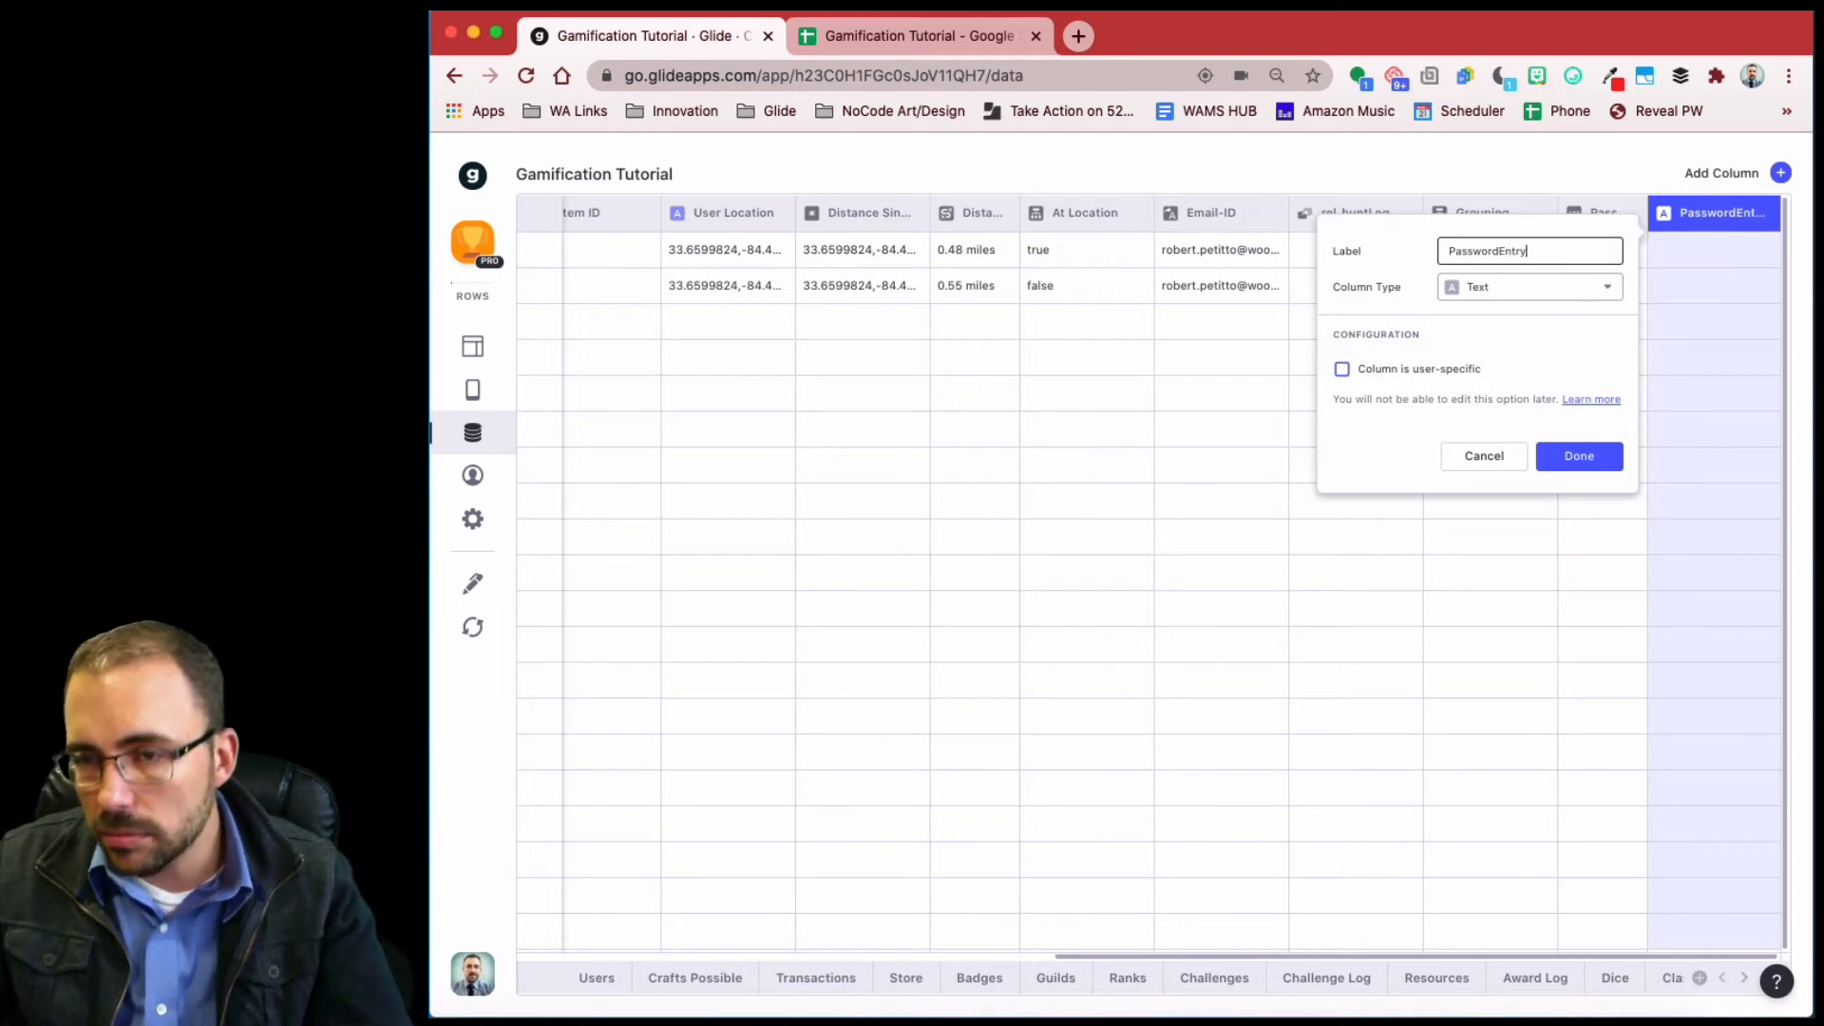
click(1341, 369)
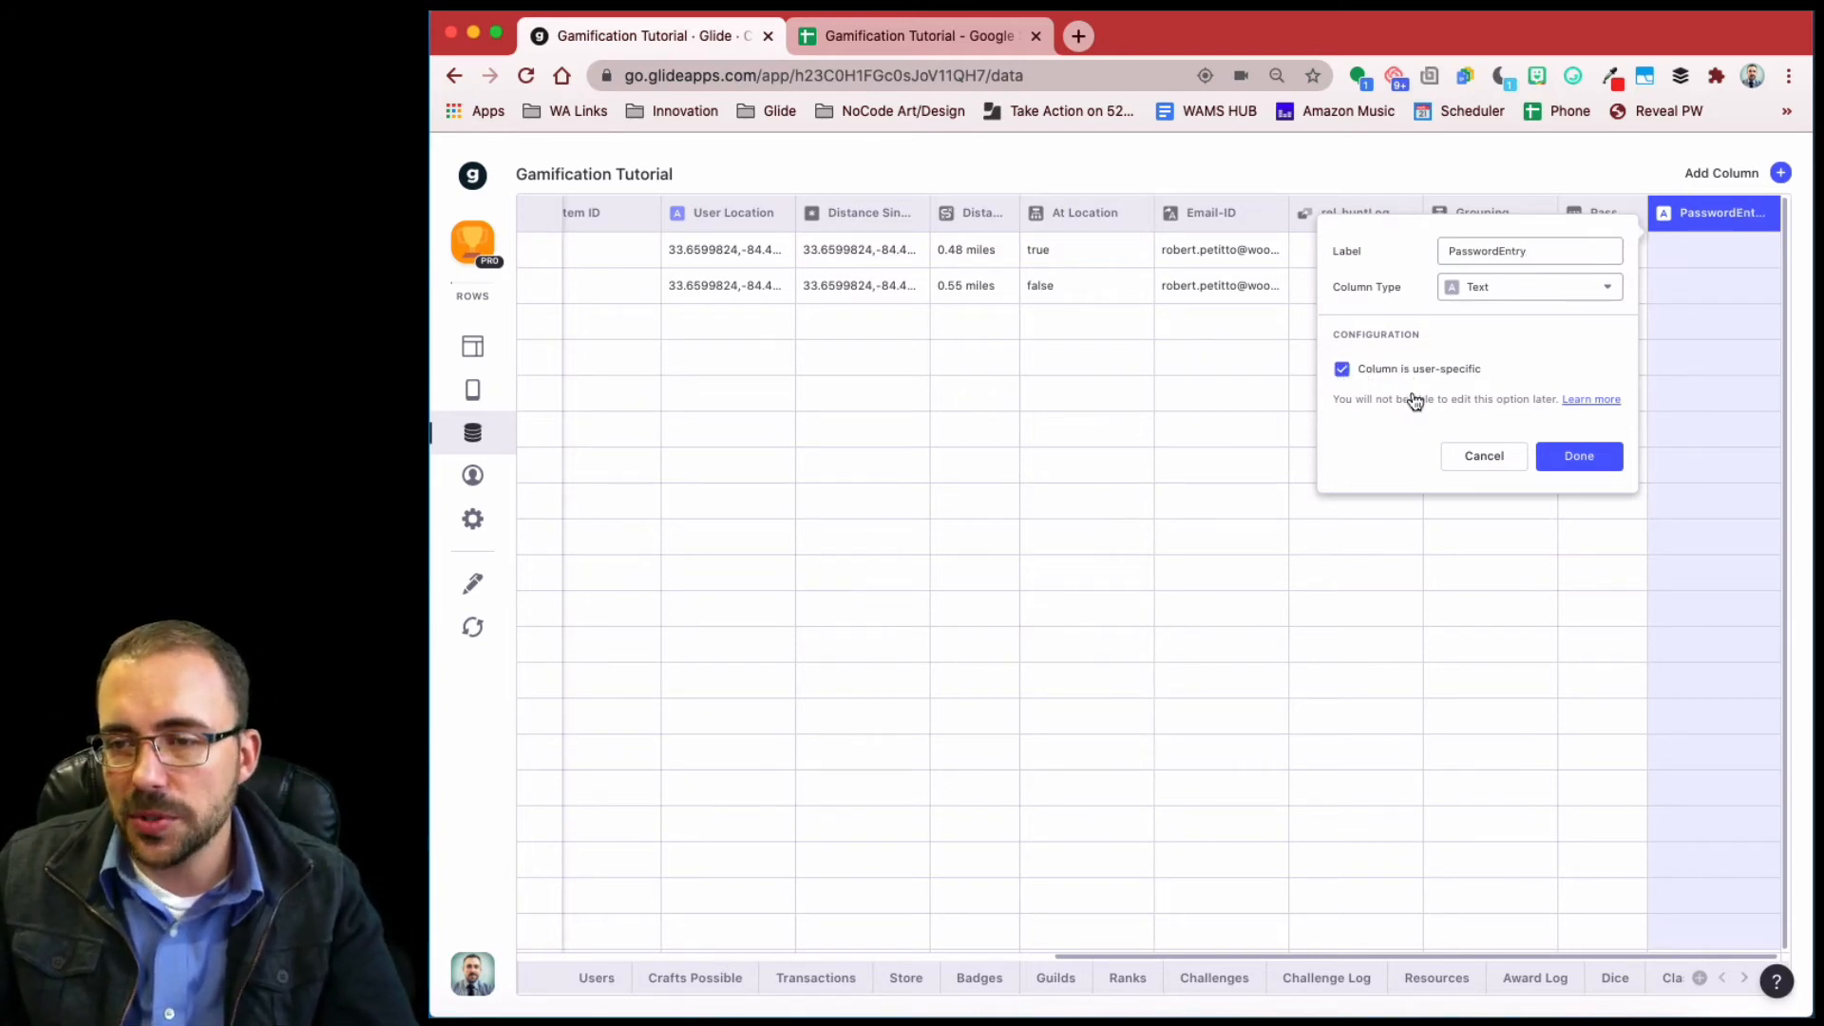
click(1579, 457)
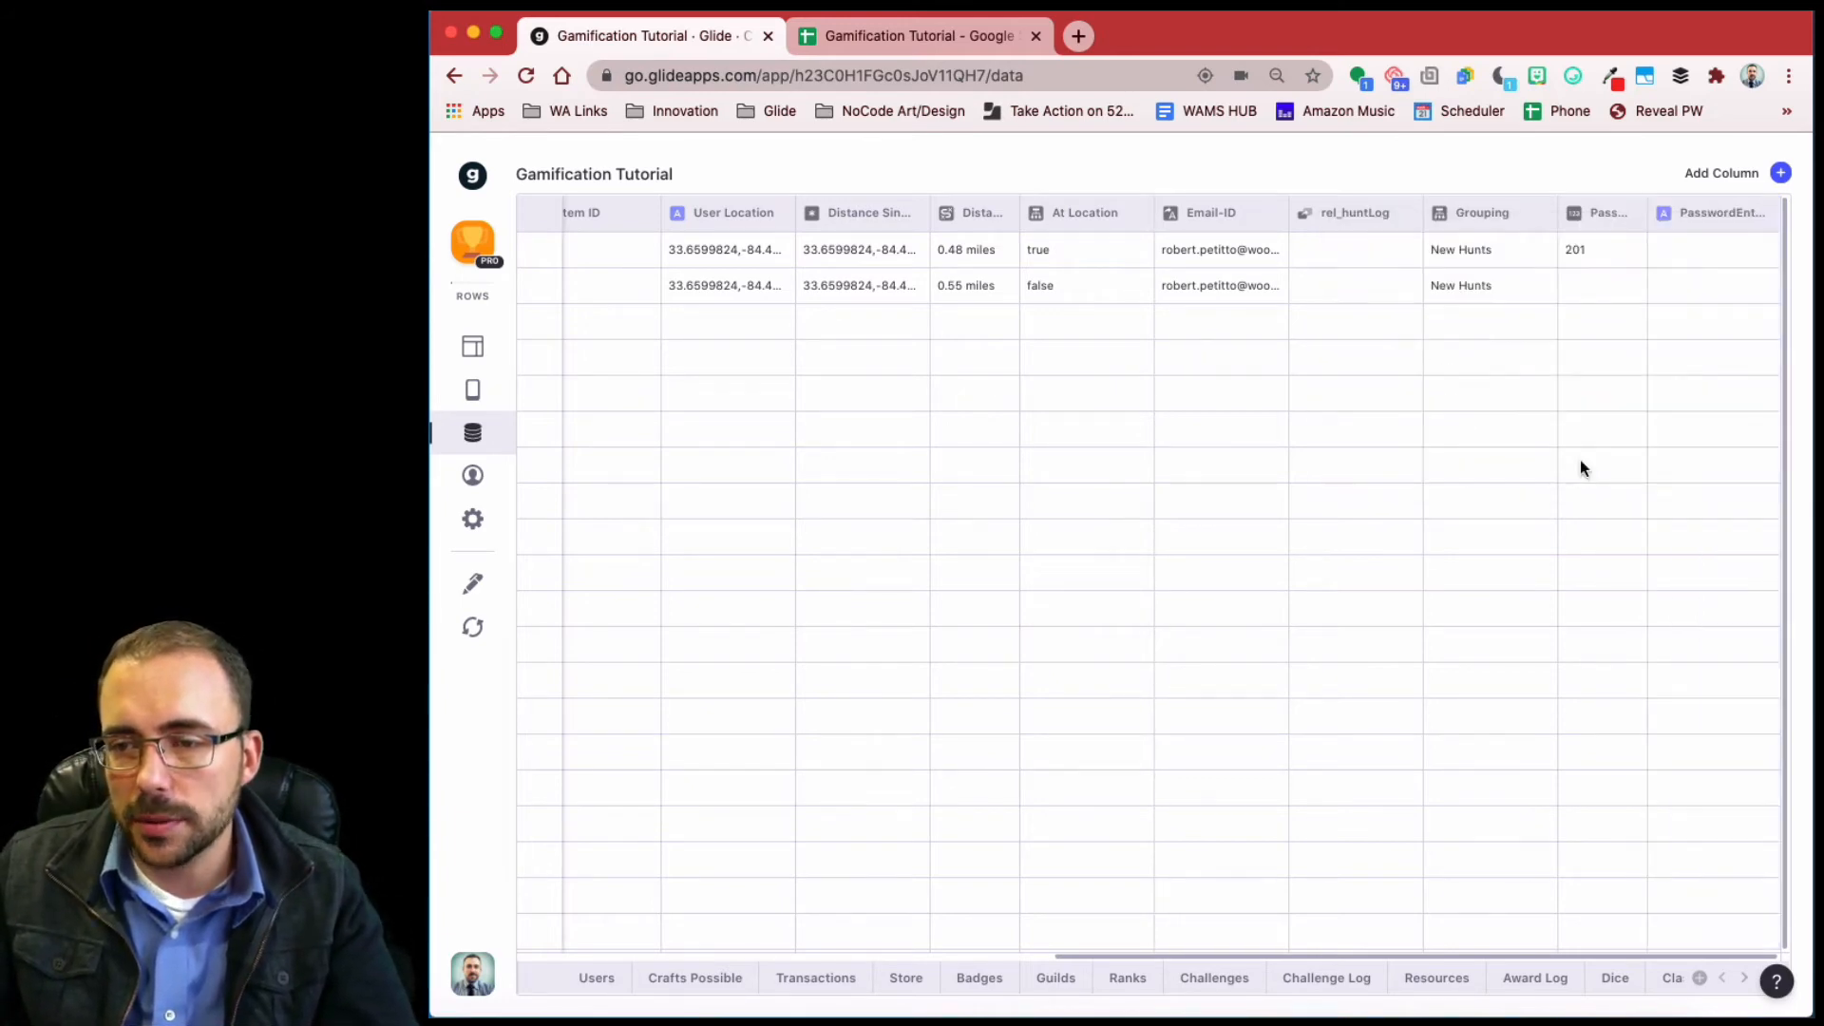
click(475, 348)
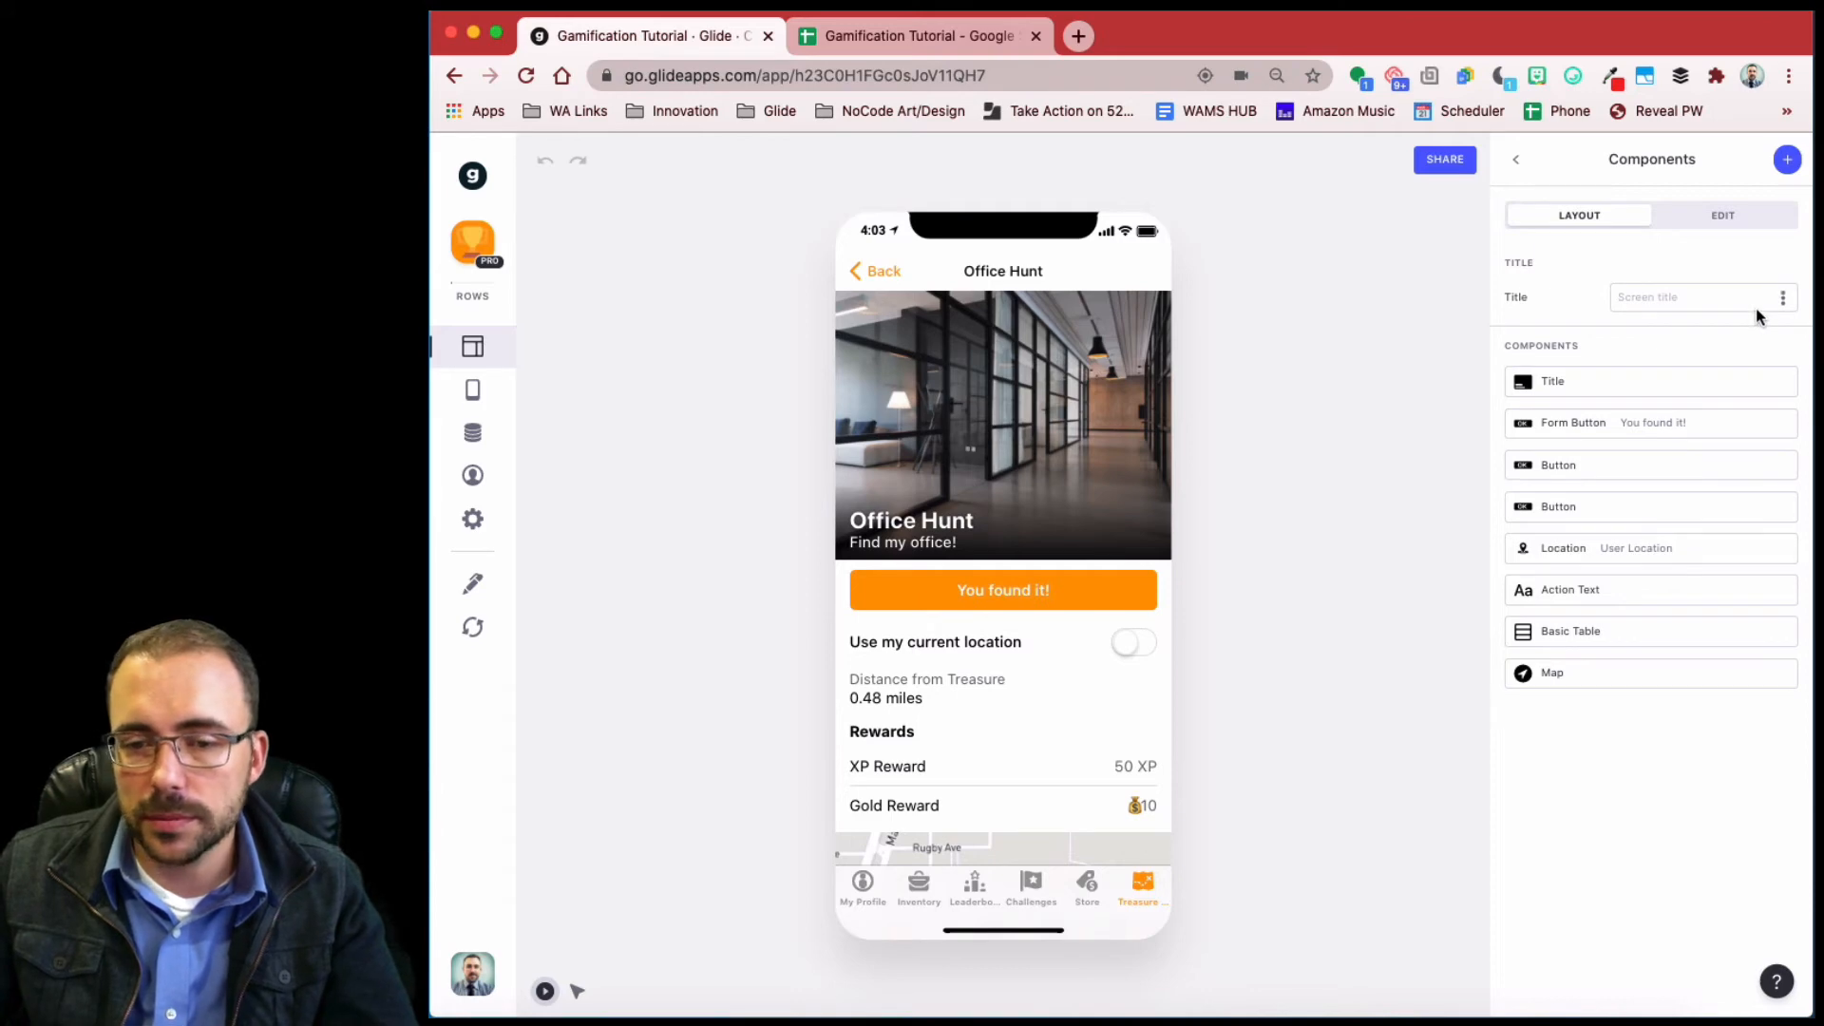
- Add a text entry titled 'Enter the location password' that stores into PasswordEntry
click(1789, 160)
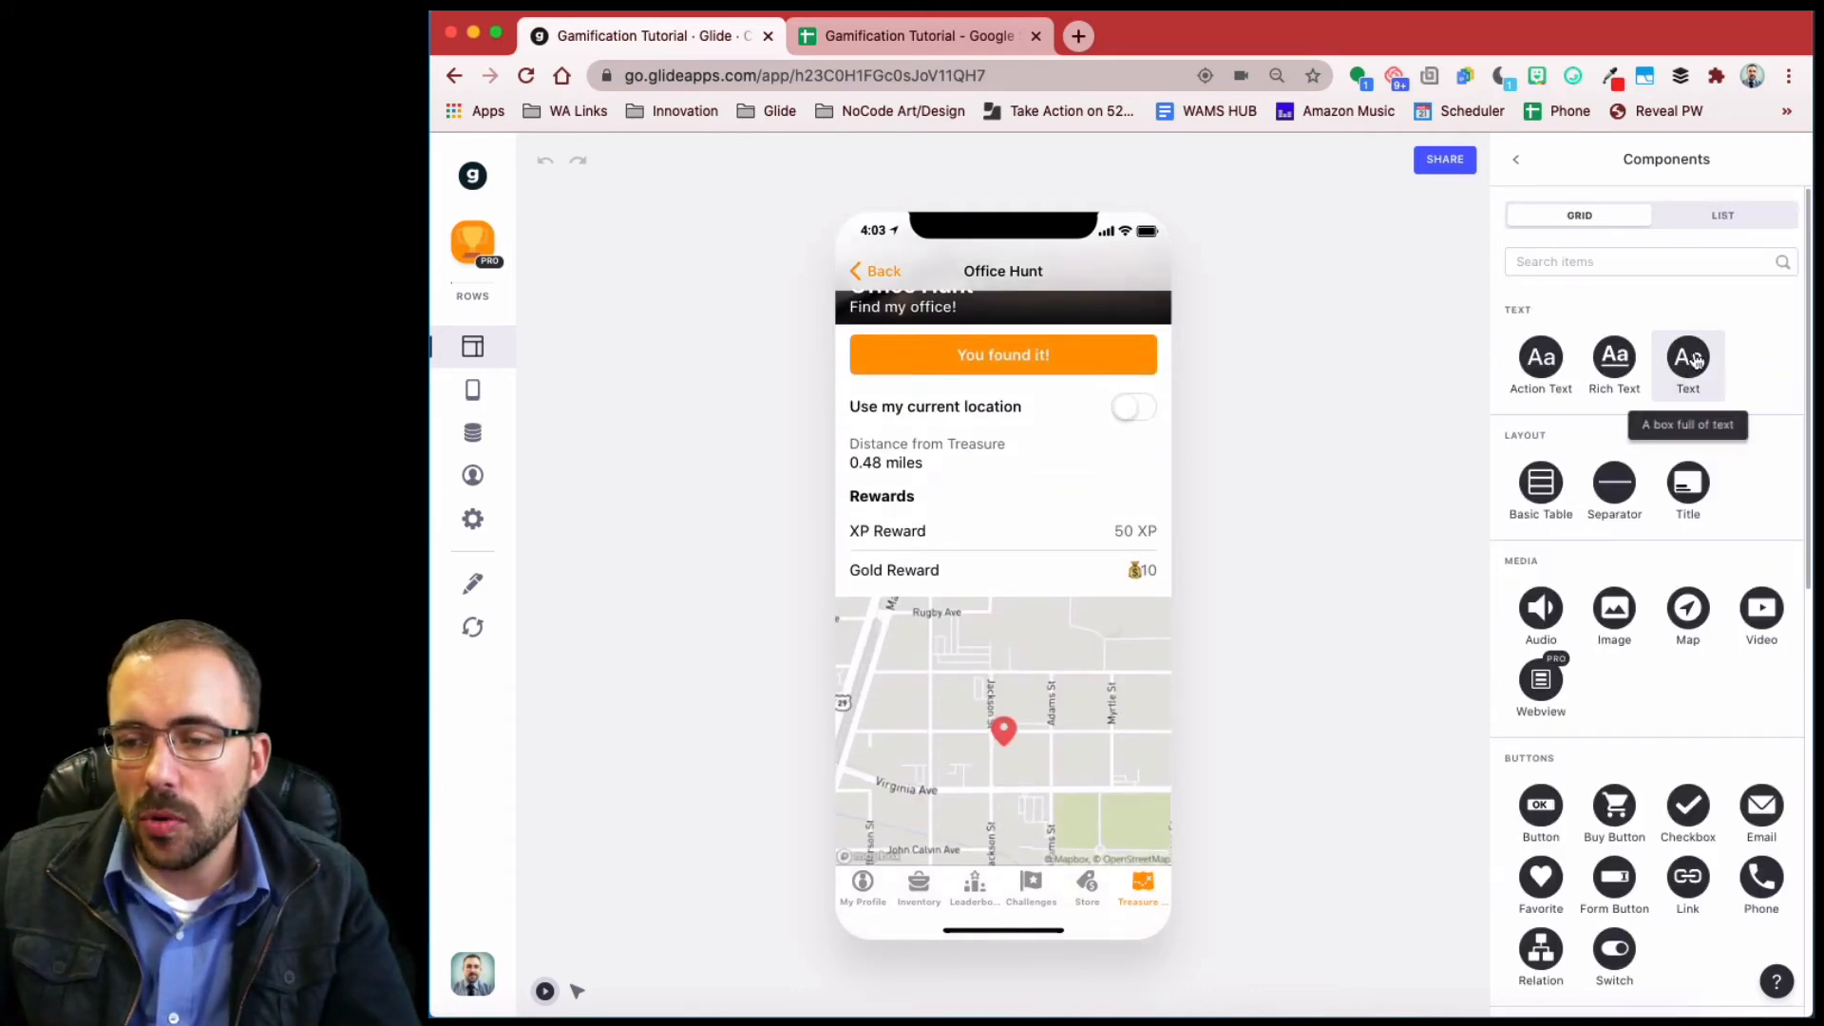
scroll(1623, 611, down, 10)
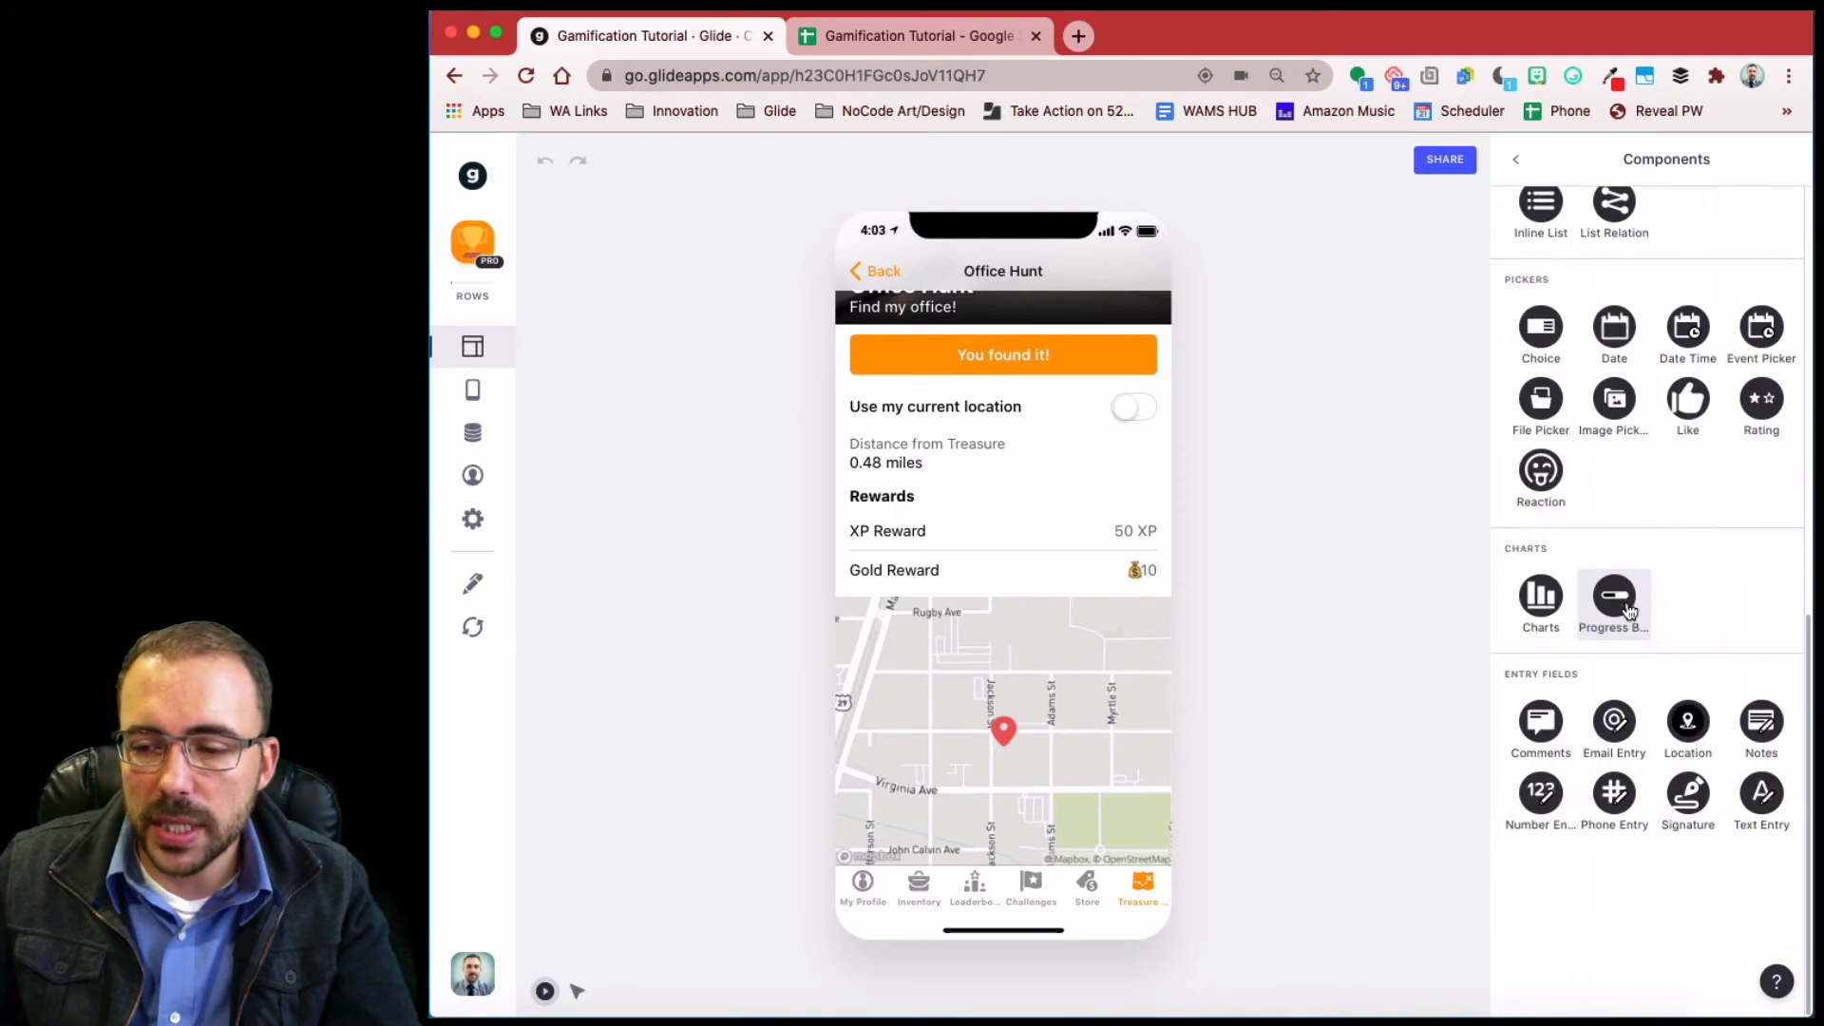
click(1761, 796)
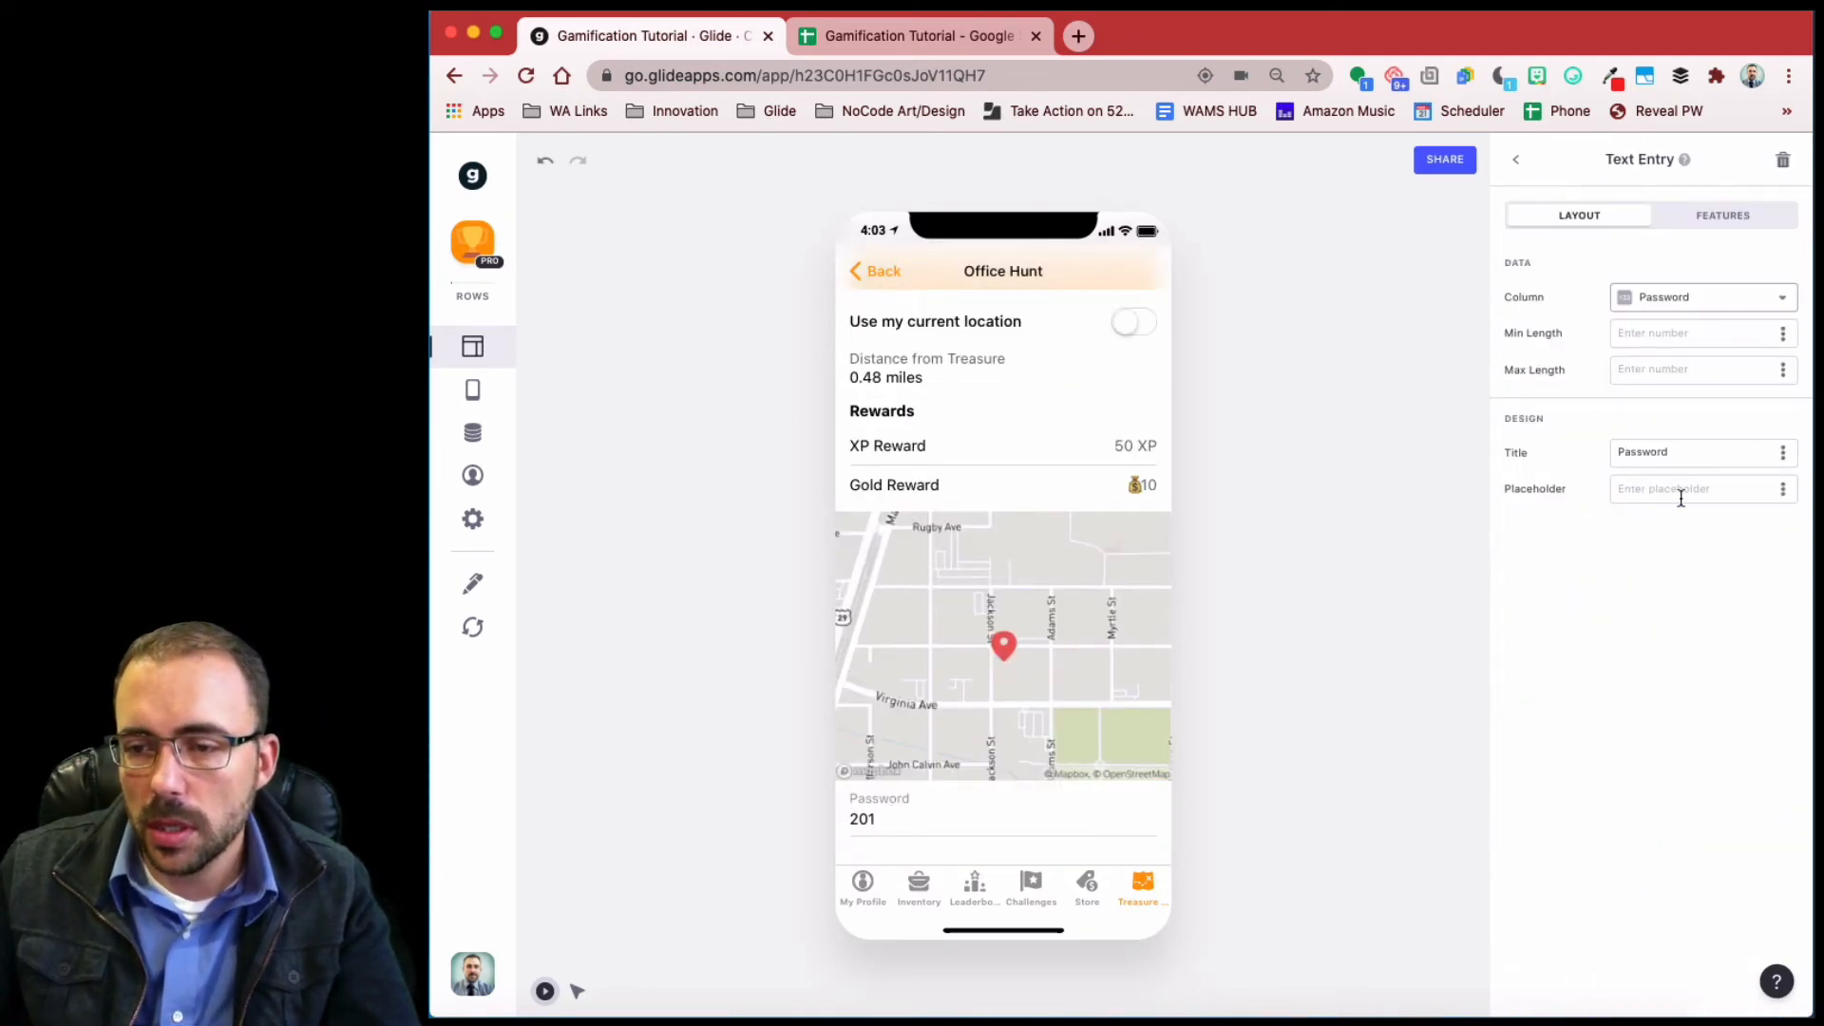
click(1664, 298)
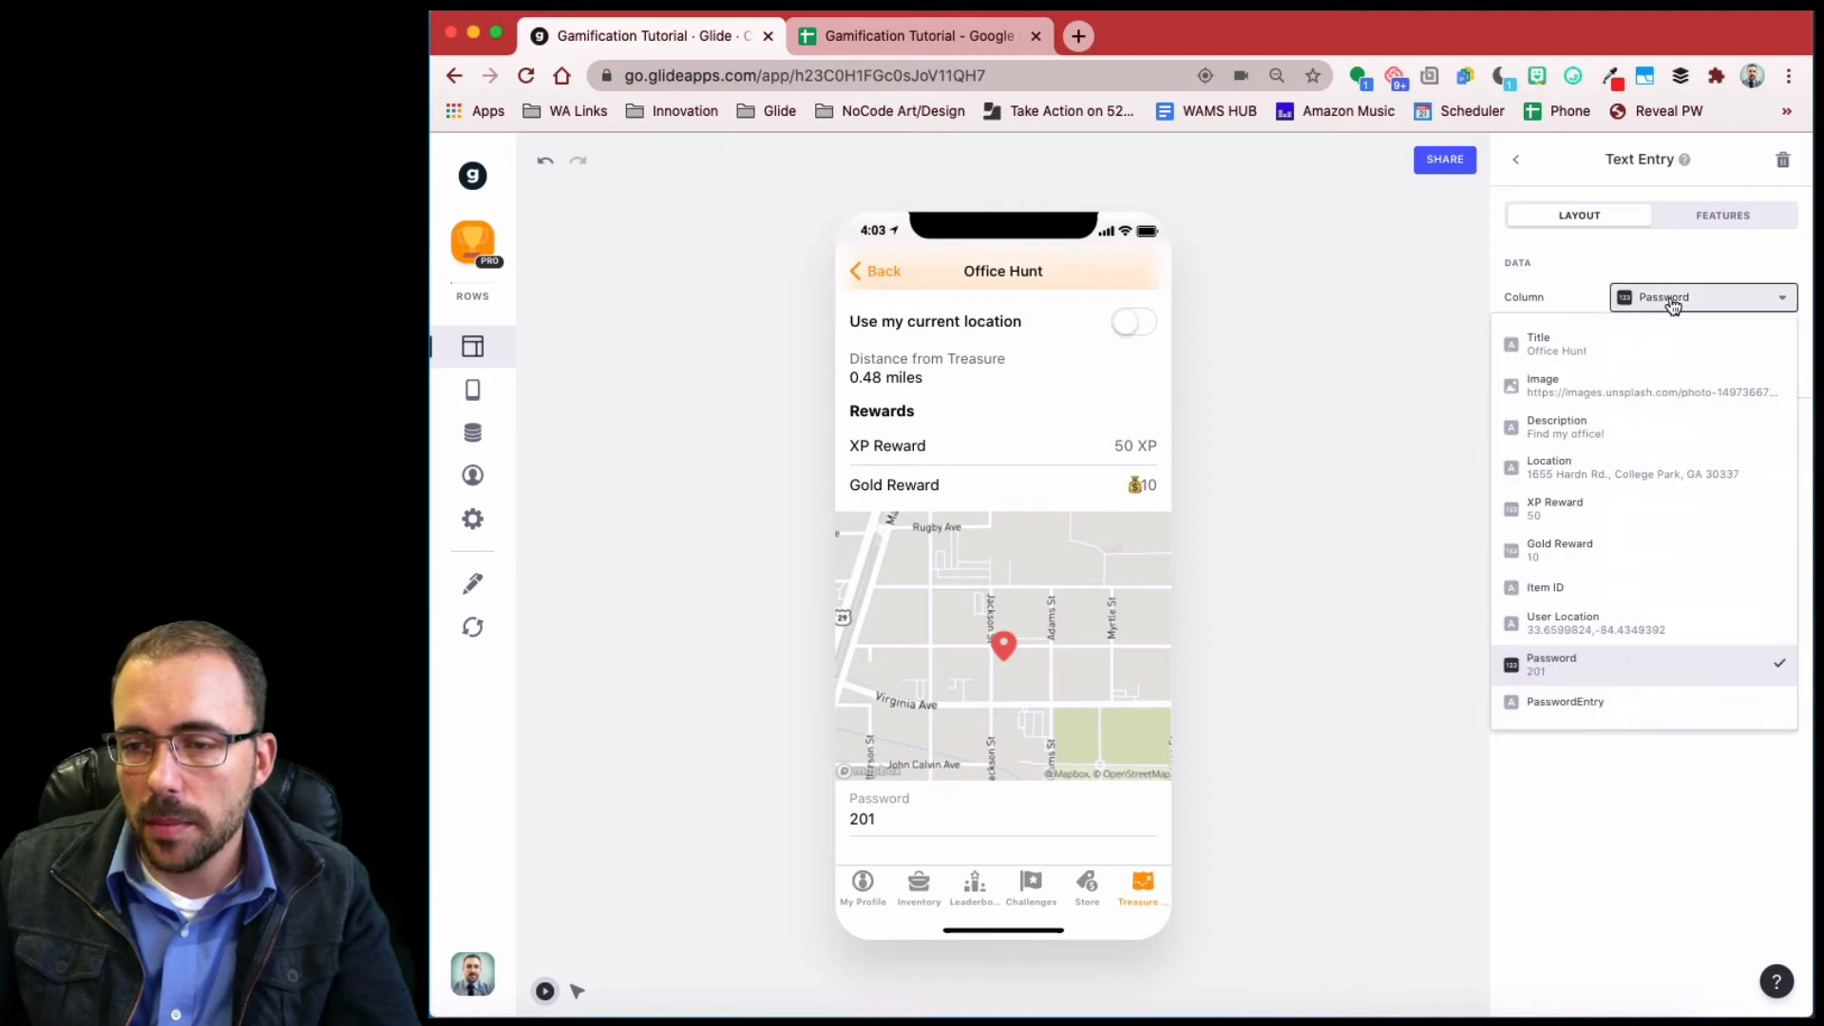
click(1564, 706)
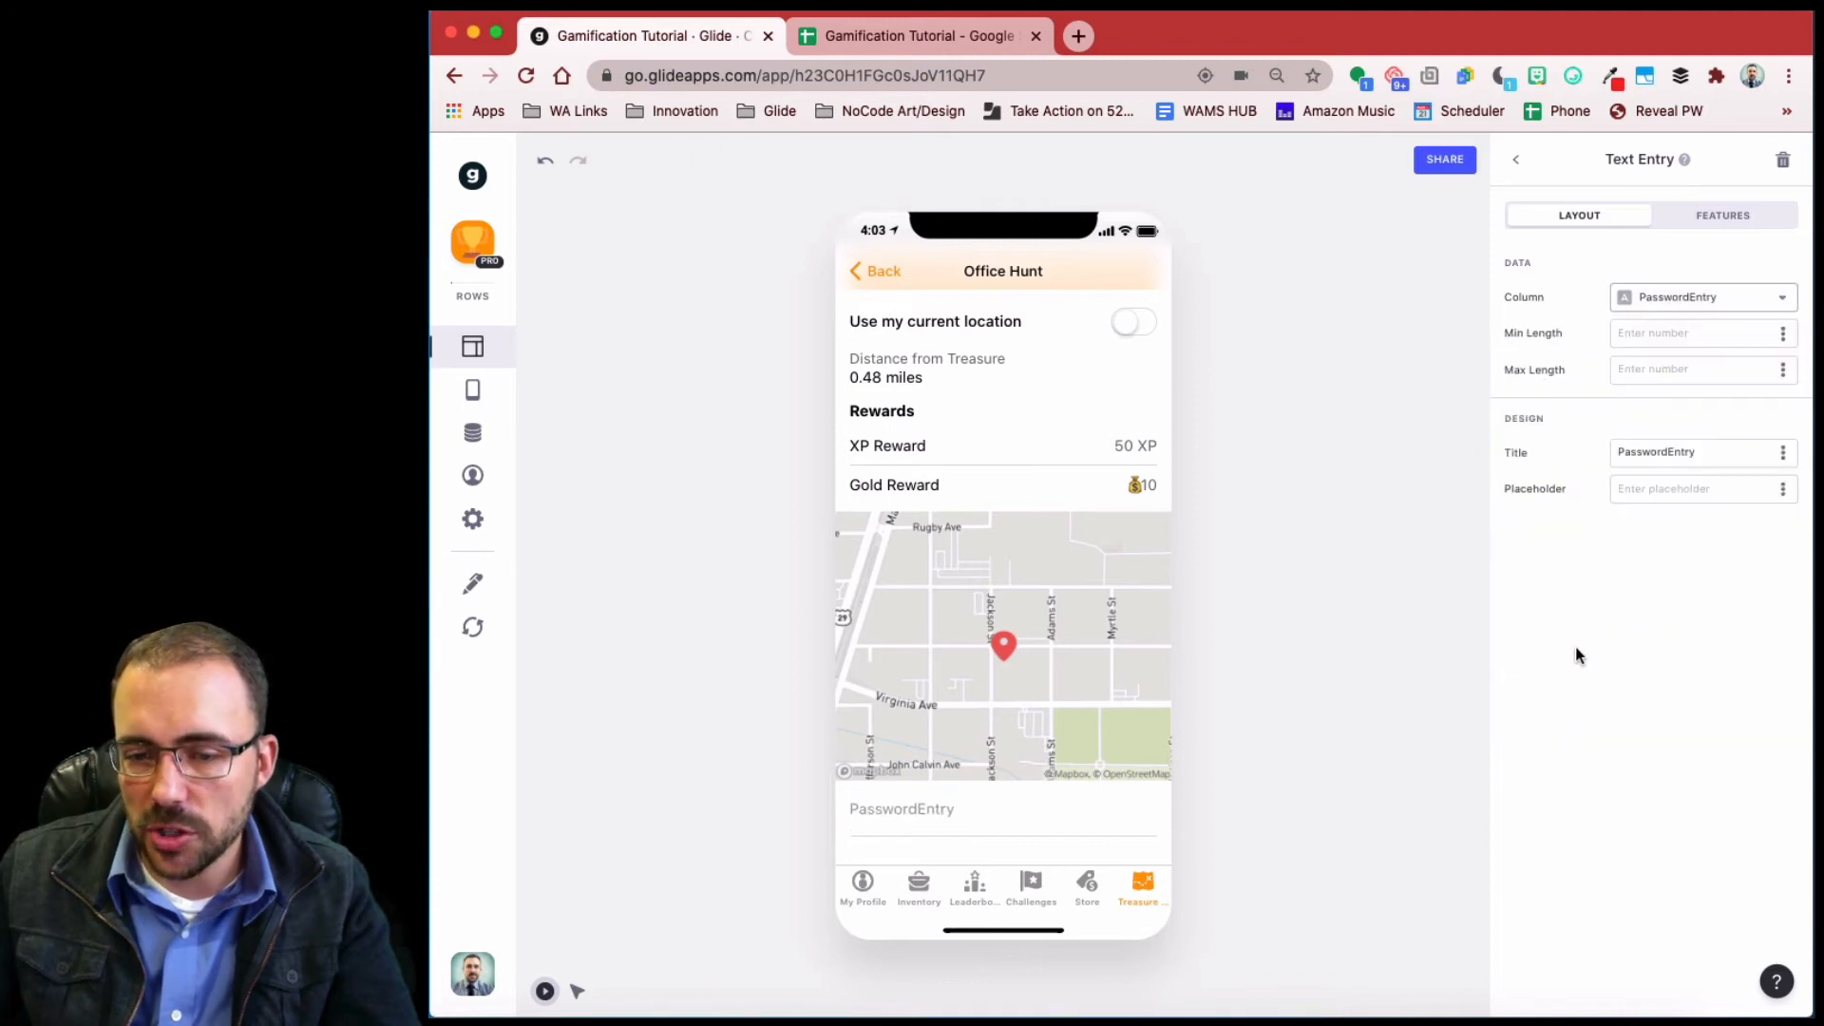
double_click(1722, 451)
text(Enter the location pa)
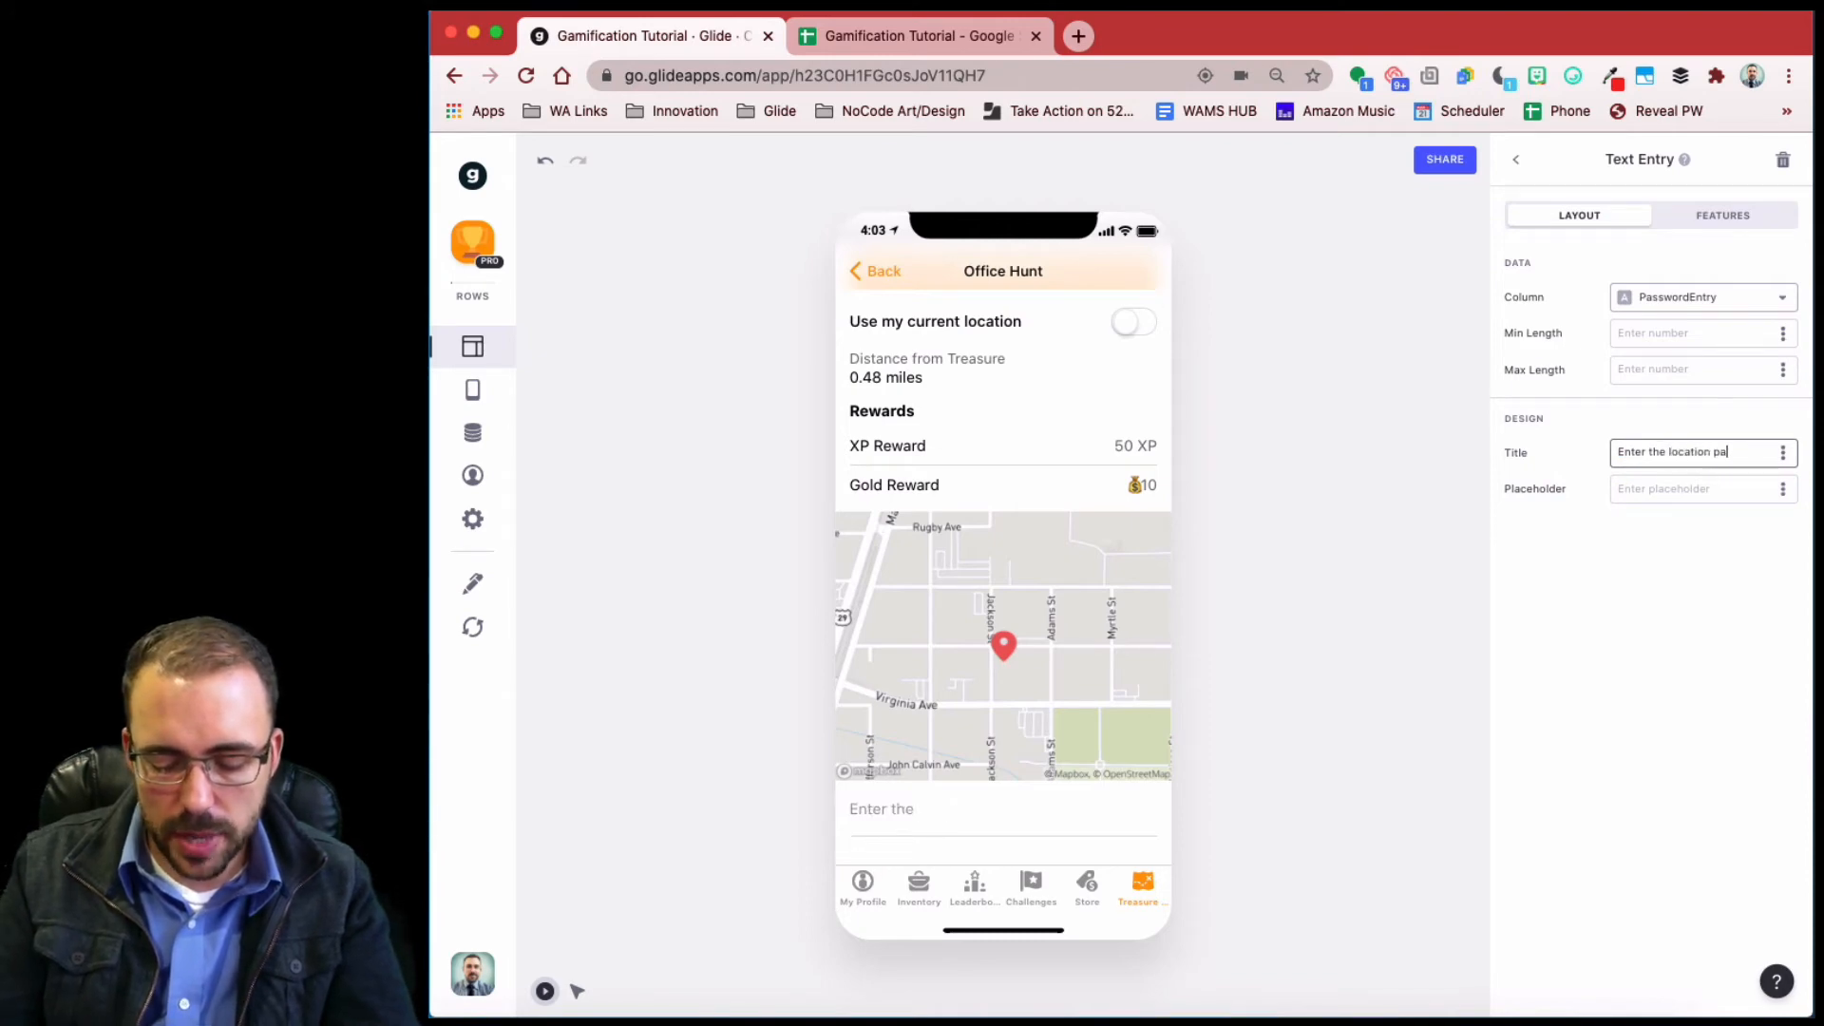
key(BackSpace)
key(BackSpace)
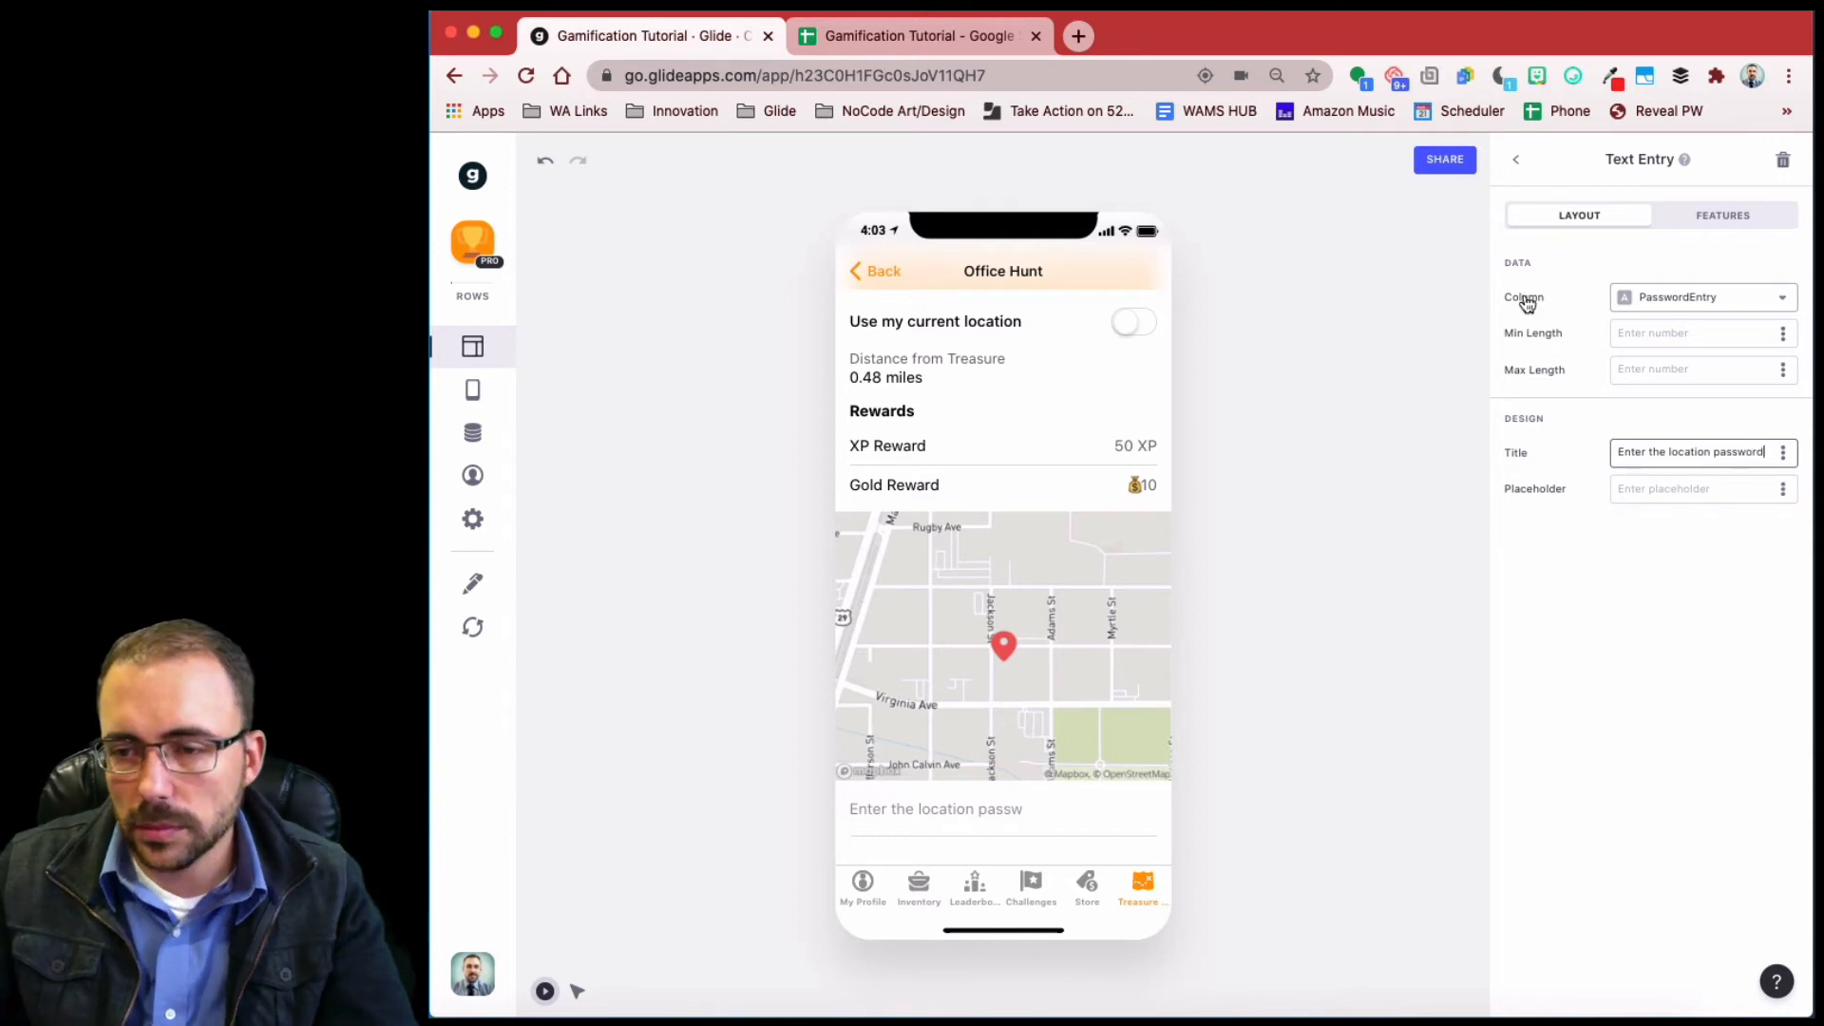
click(1523, 161)
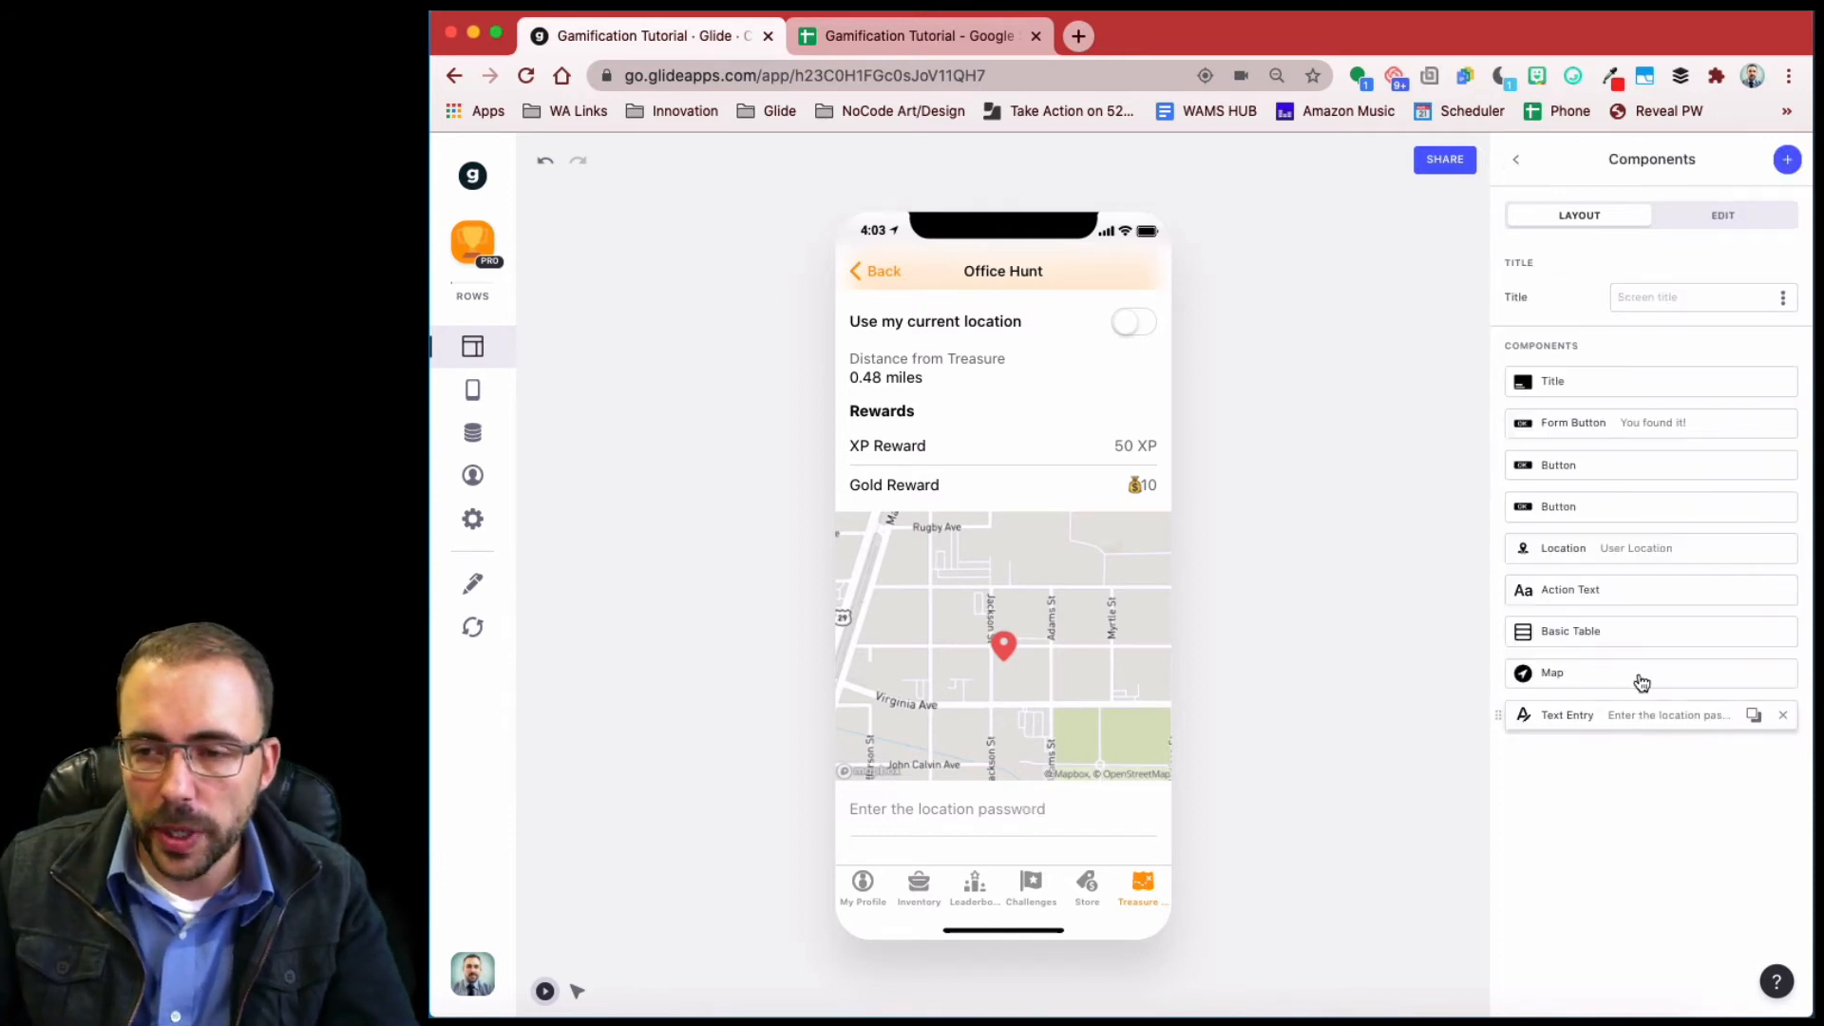
- Move the password entry just below the title, above the 'You found it!' button
drag(1641, 708, 1620, 425)
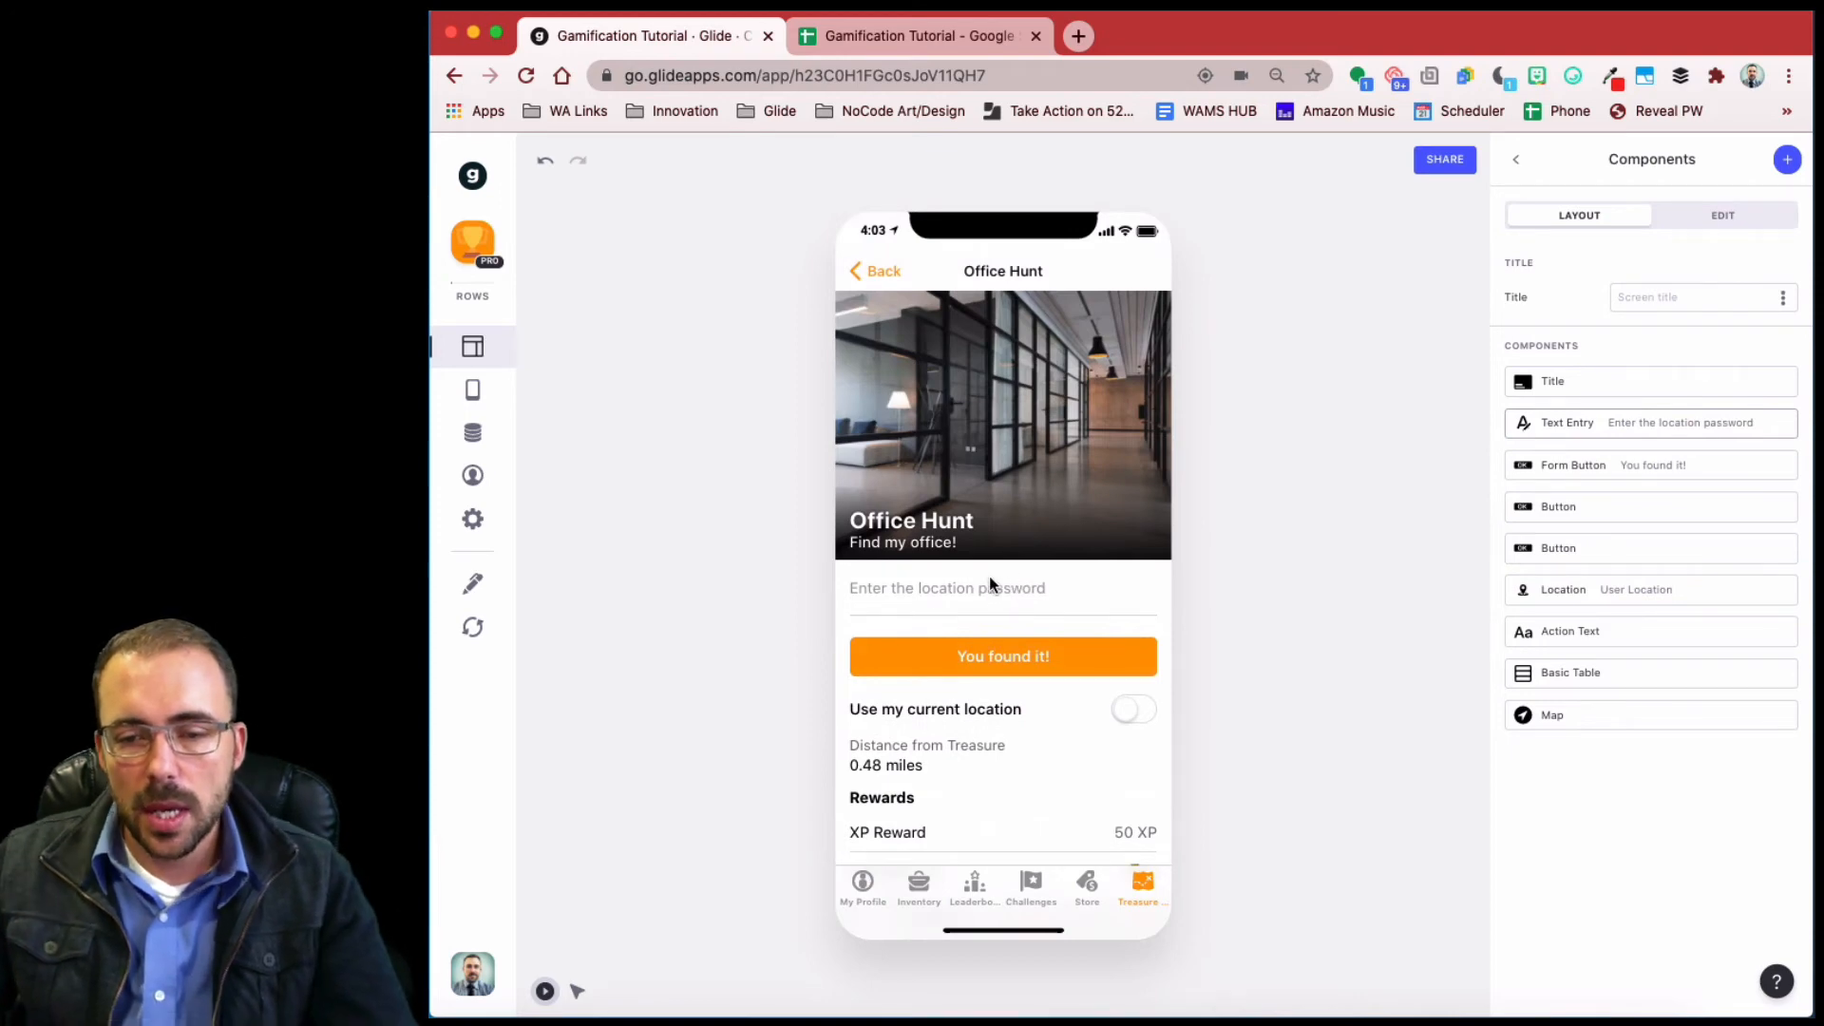
click(1557, 424)
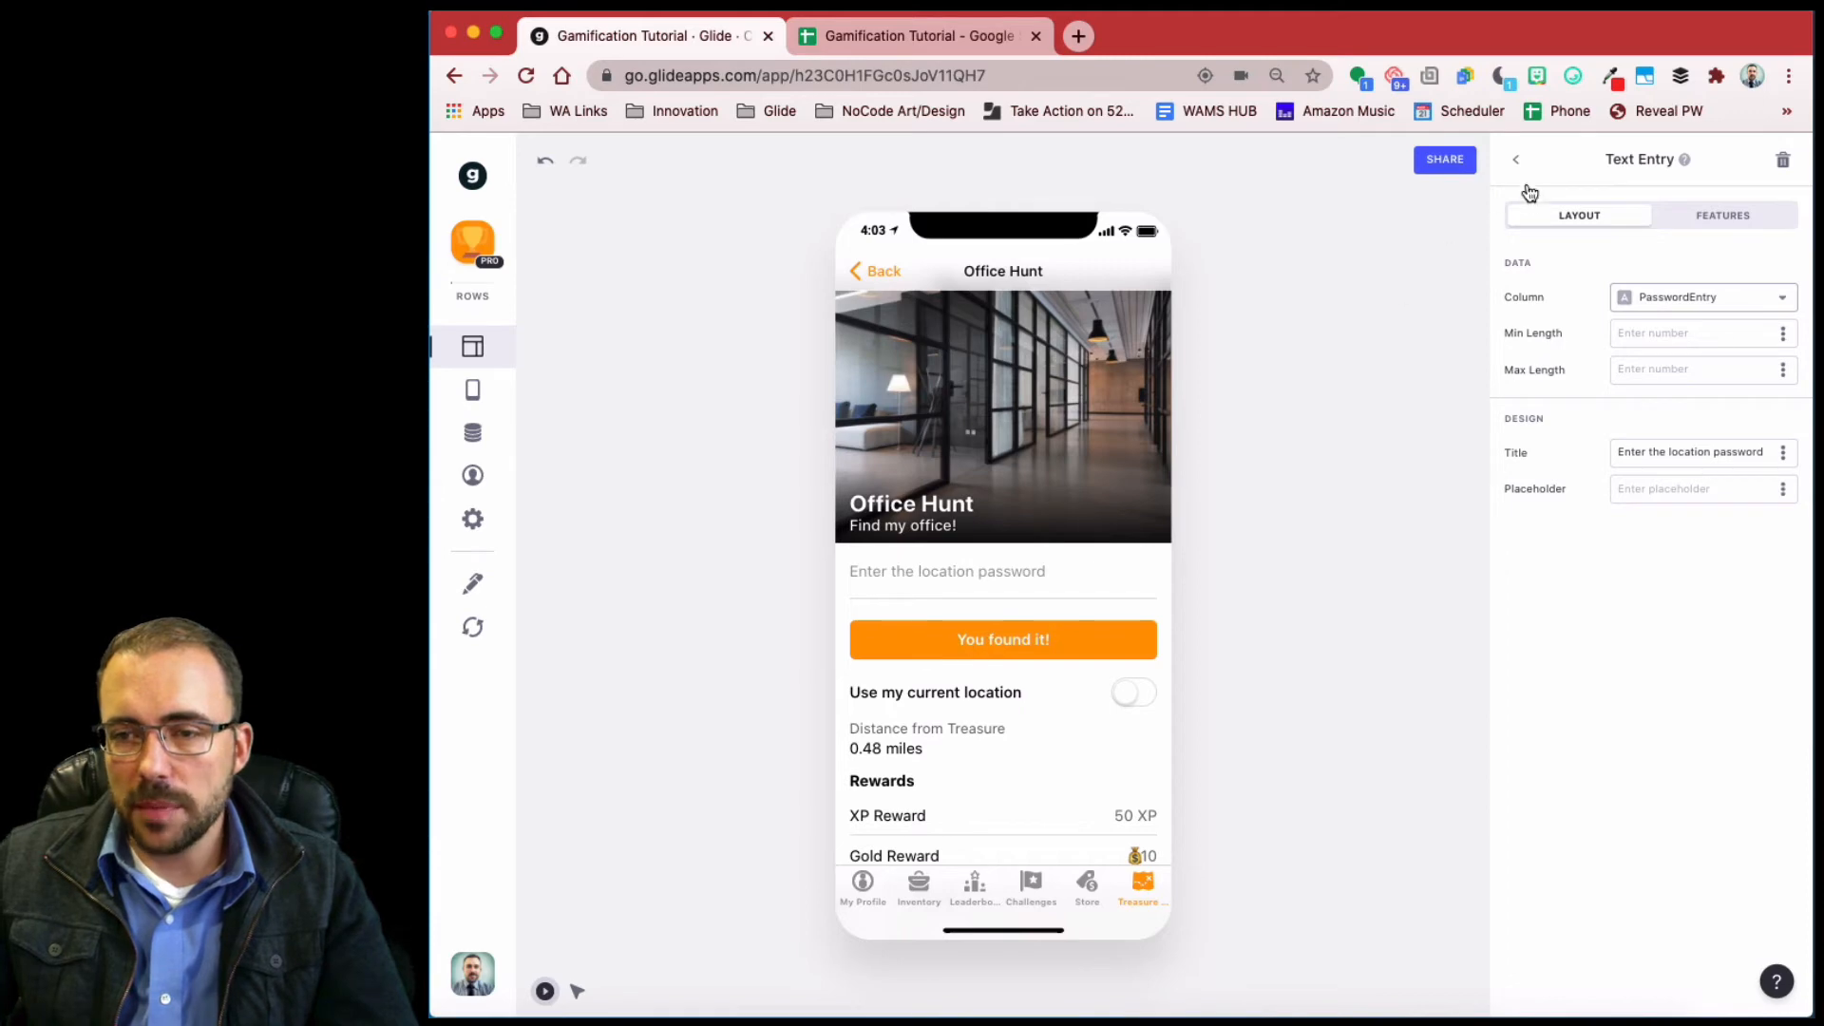
click(1516, 158)
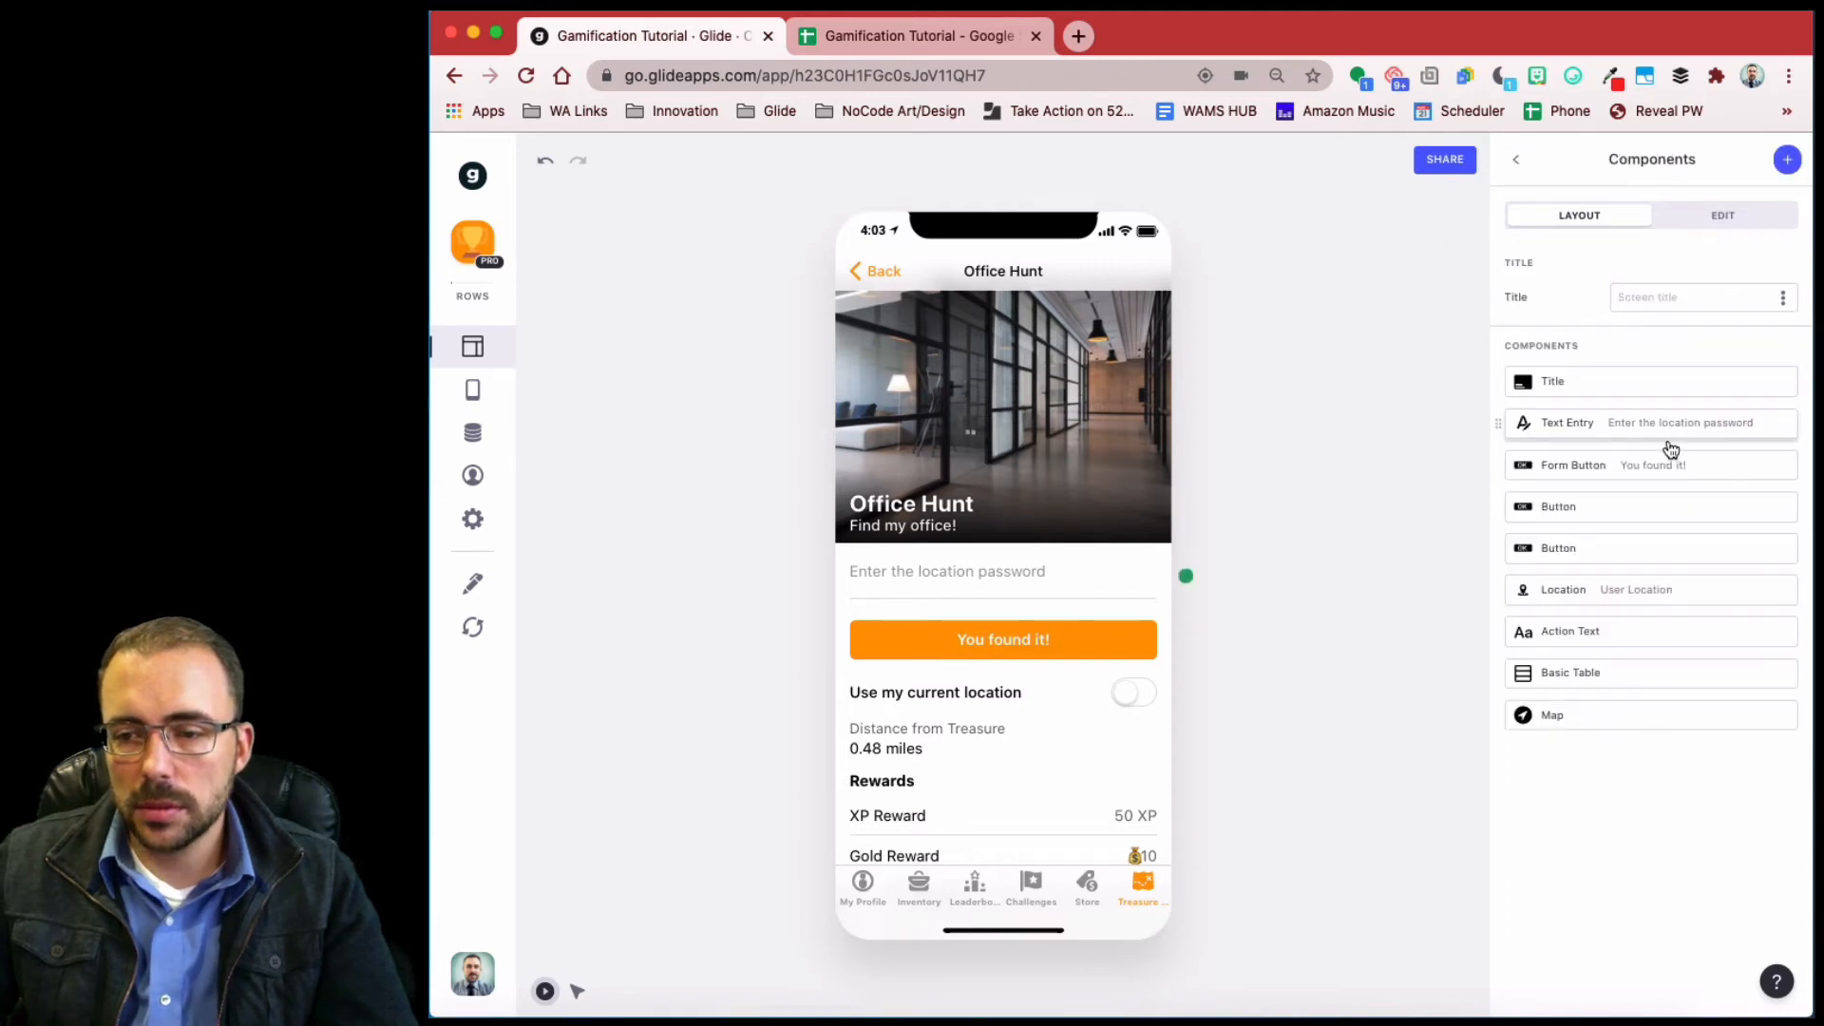
- Add a third visibility condition, Password equals, to the 'You found it!' button
click(1632, 478)
click(1705, 221)
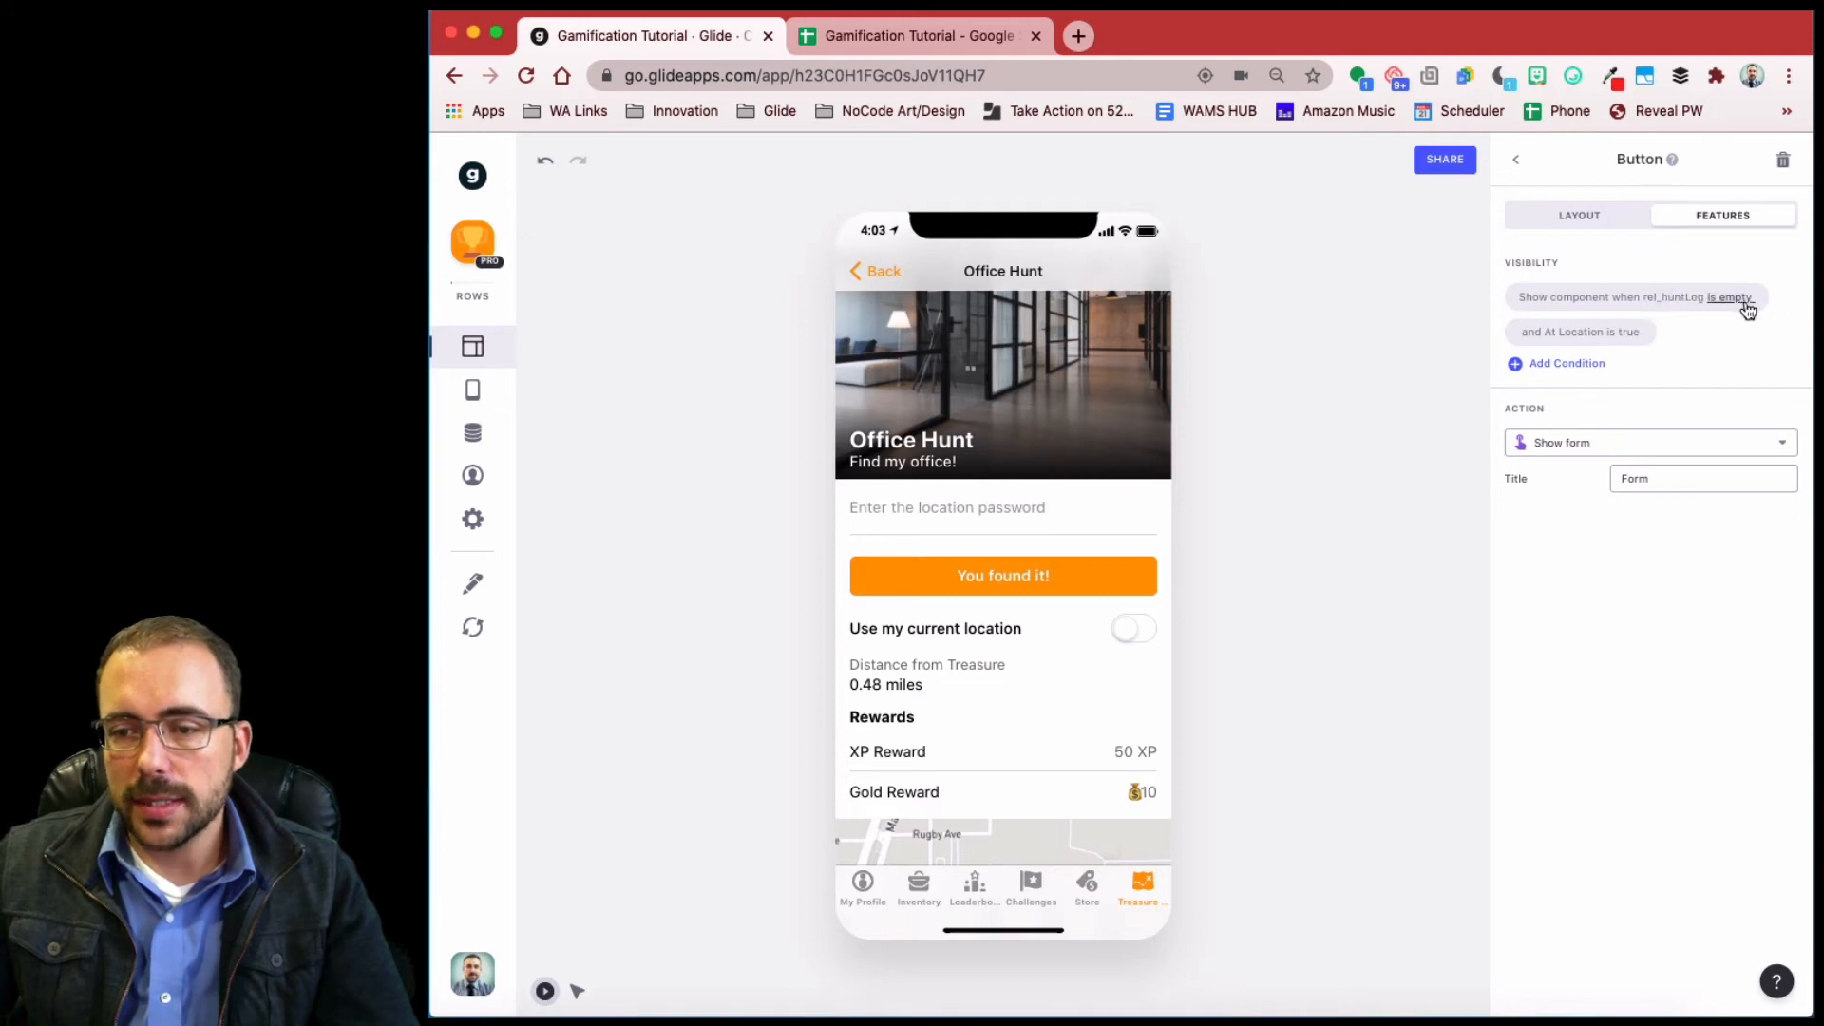
click(1567, 364)
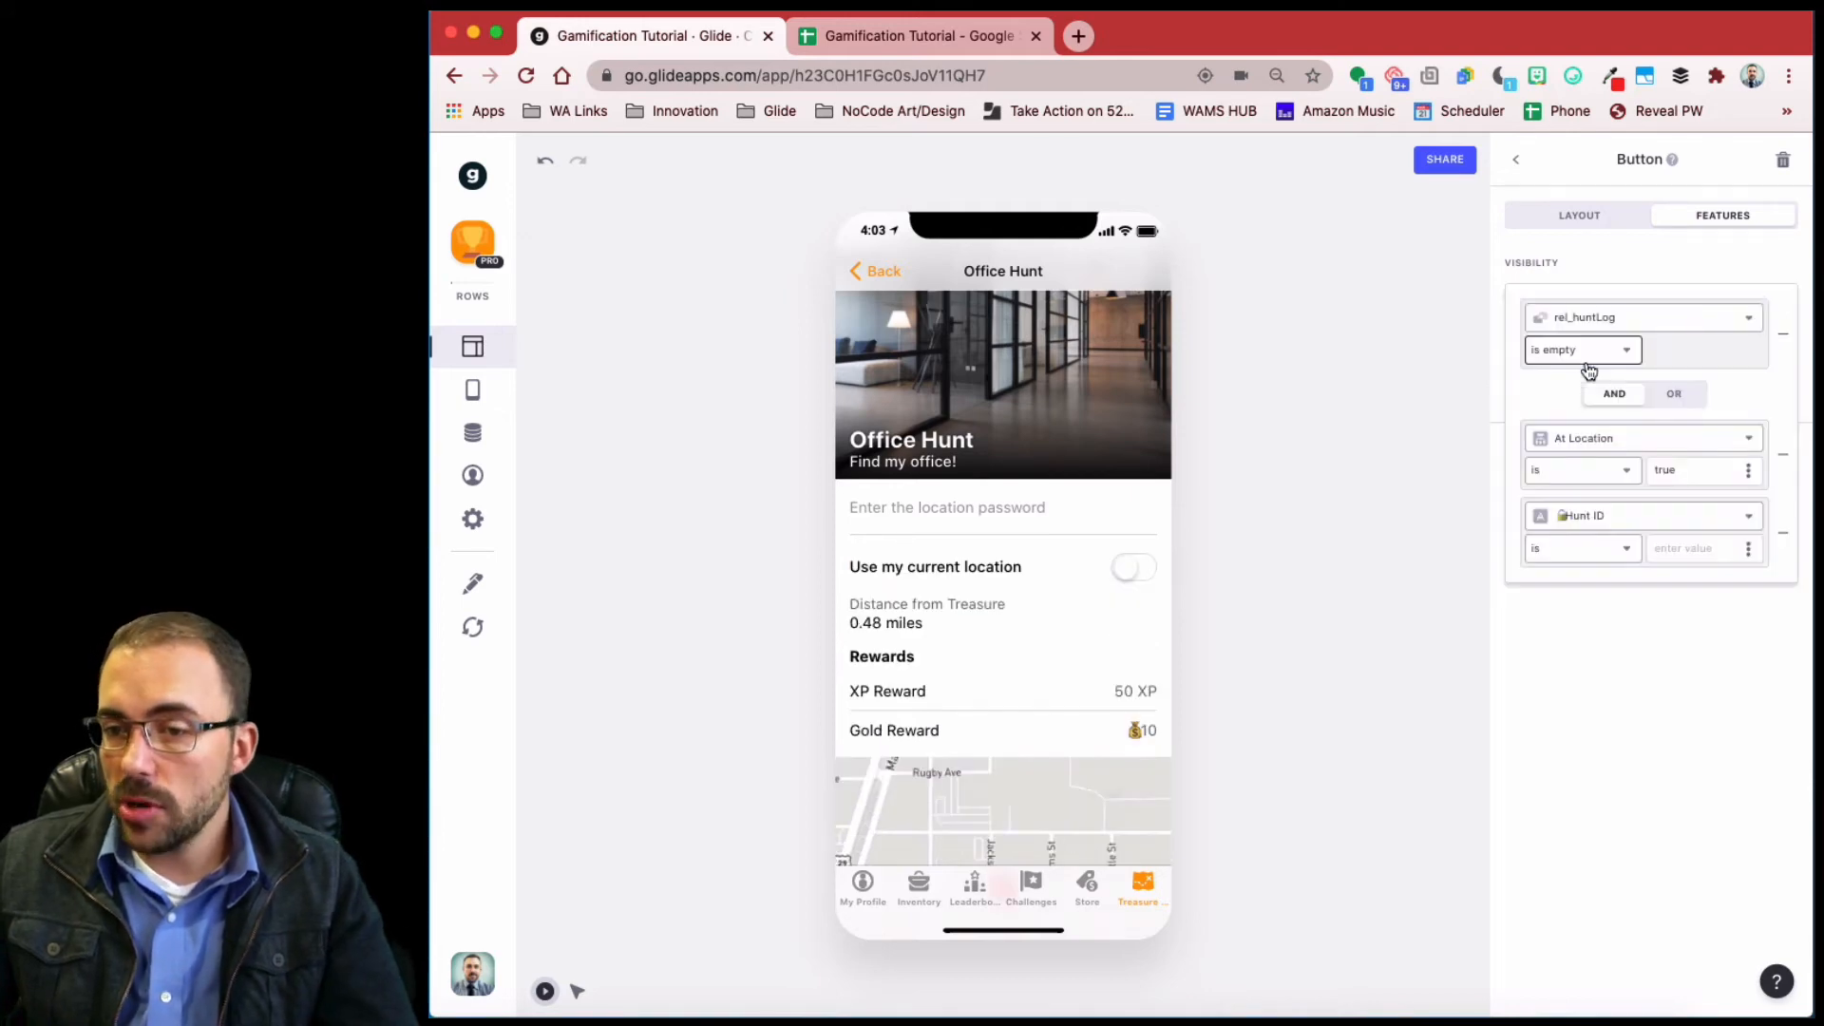
click(1634, 517)
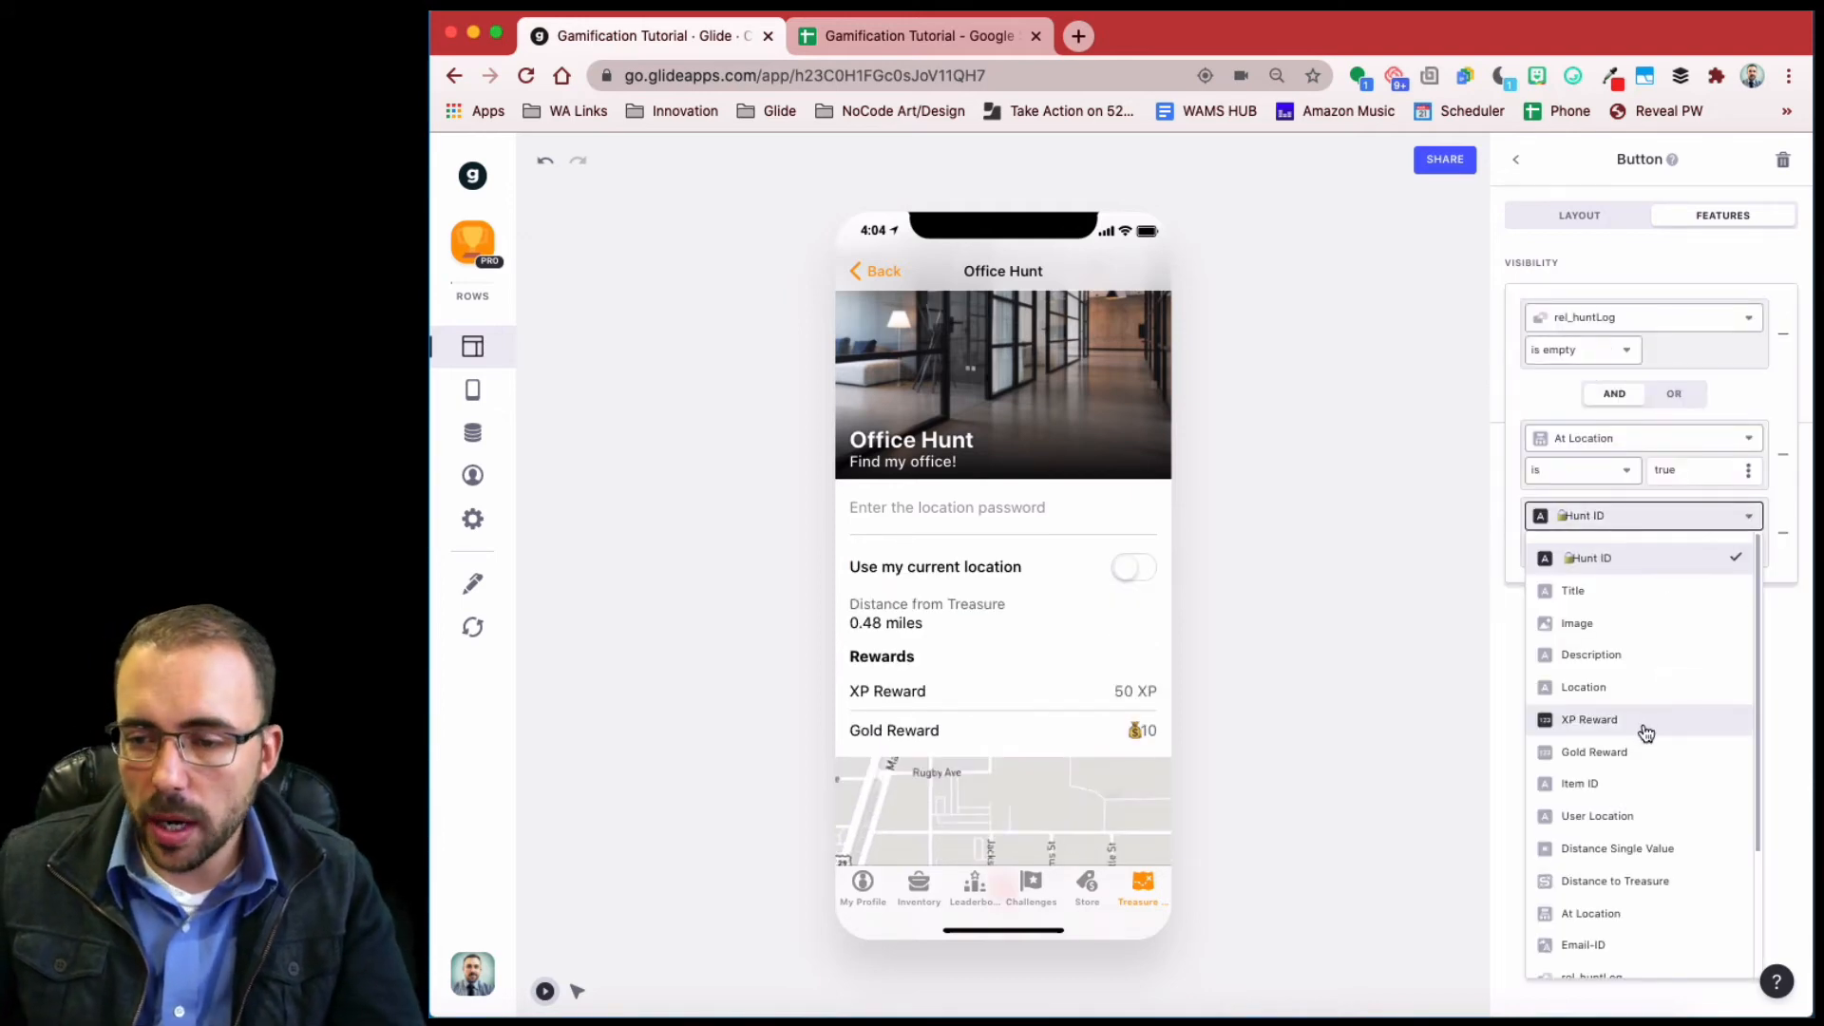
scroll(1624, 821, down, 3)
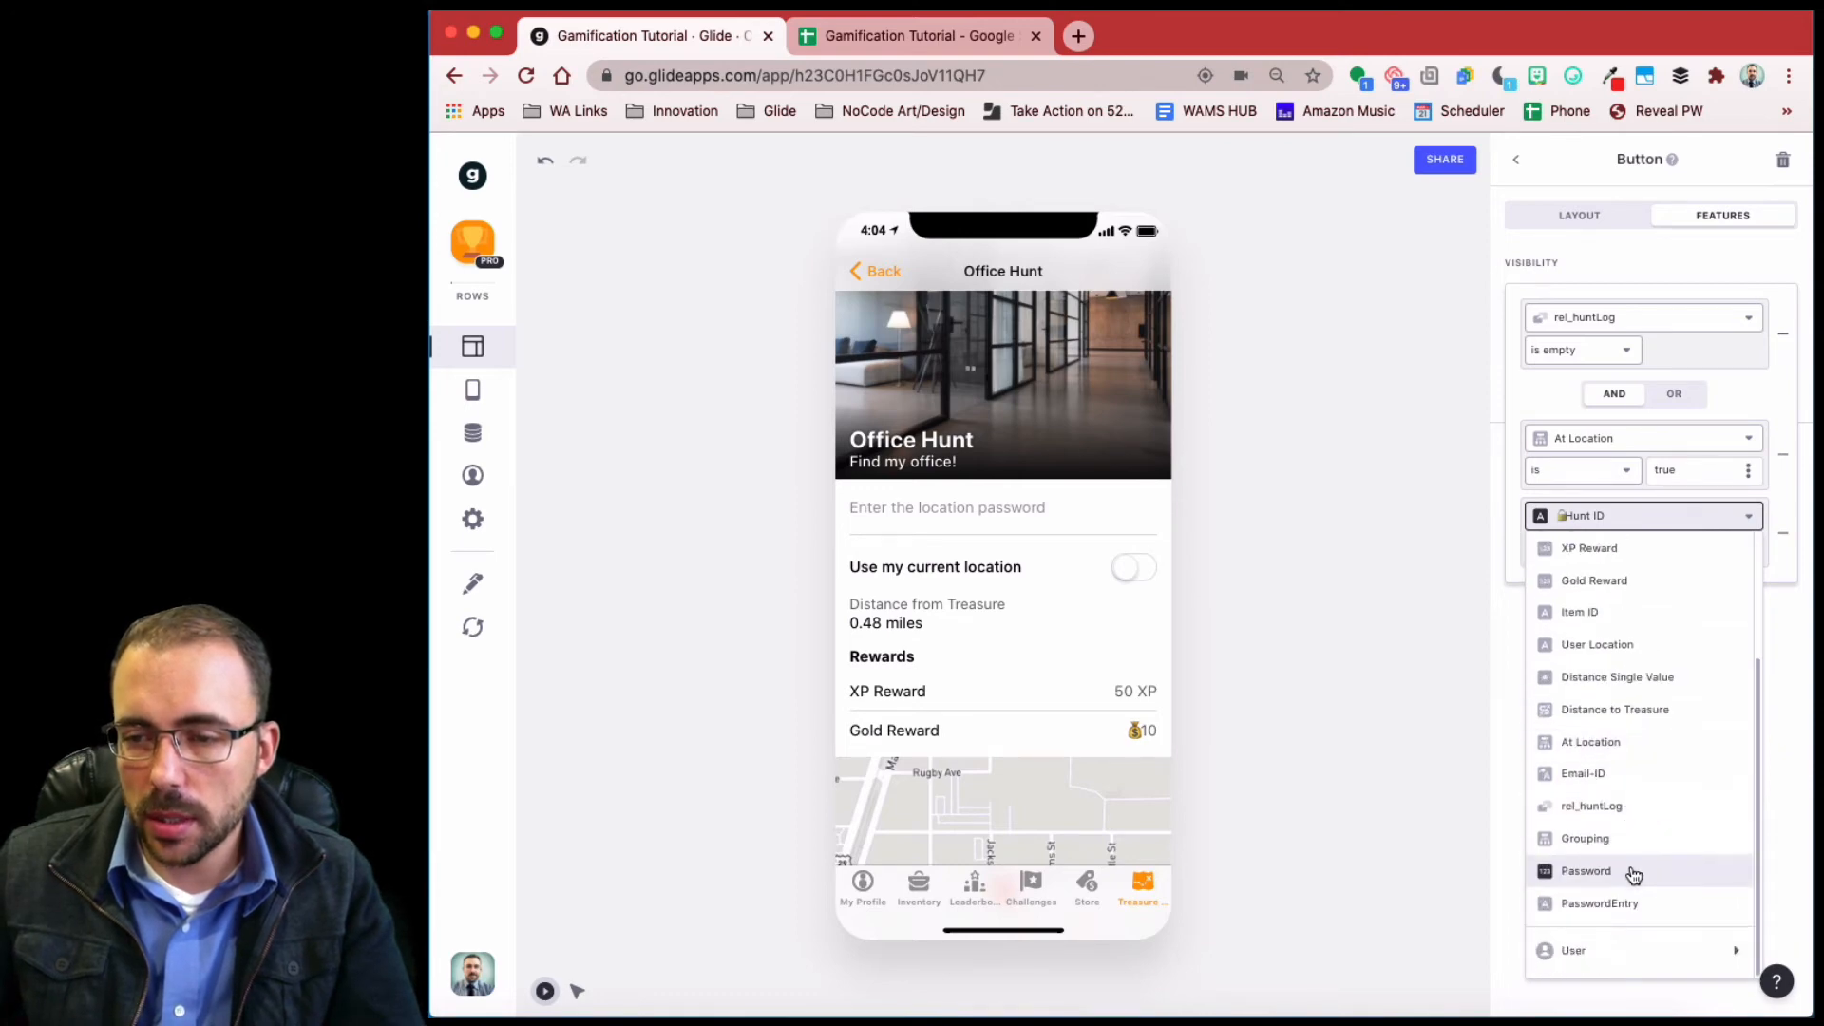
click(1628, 870)
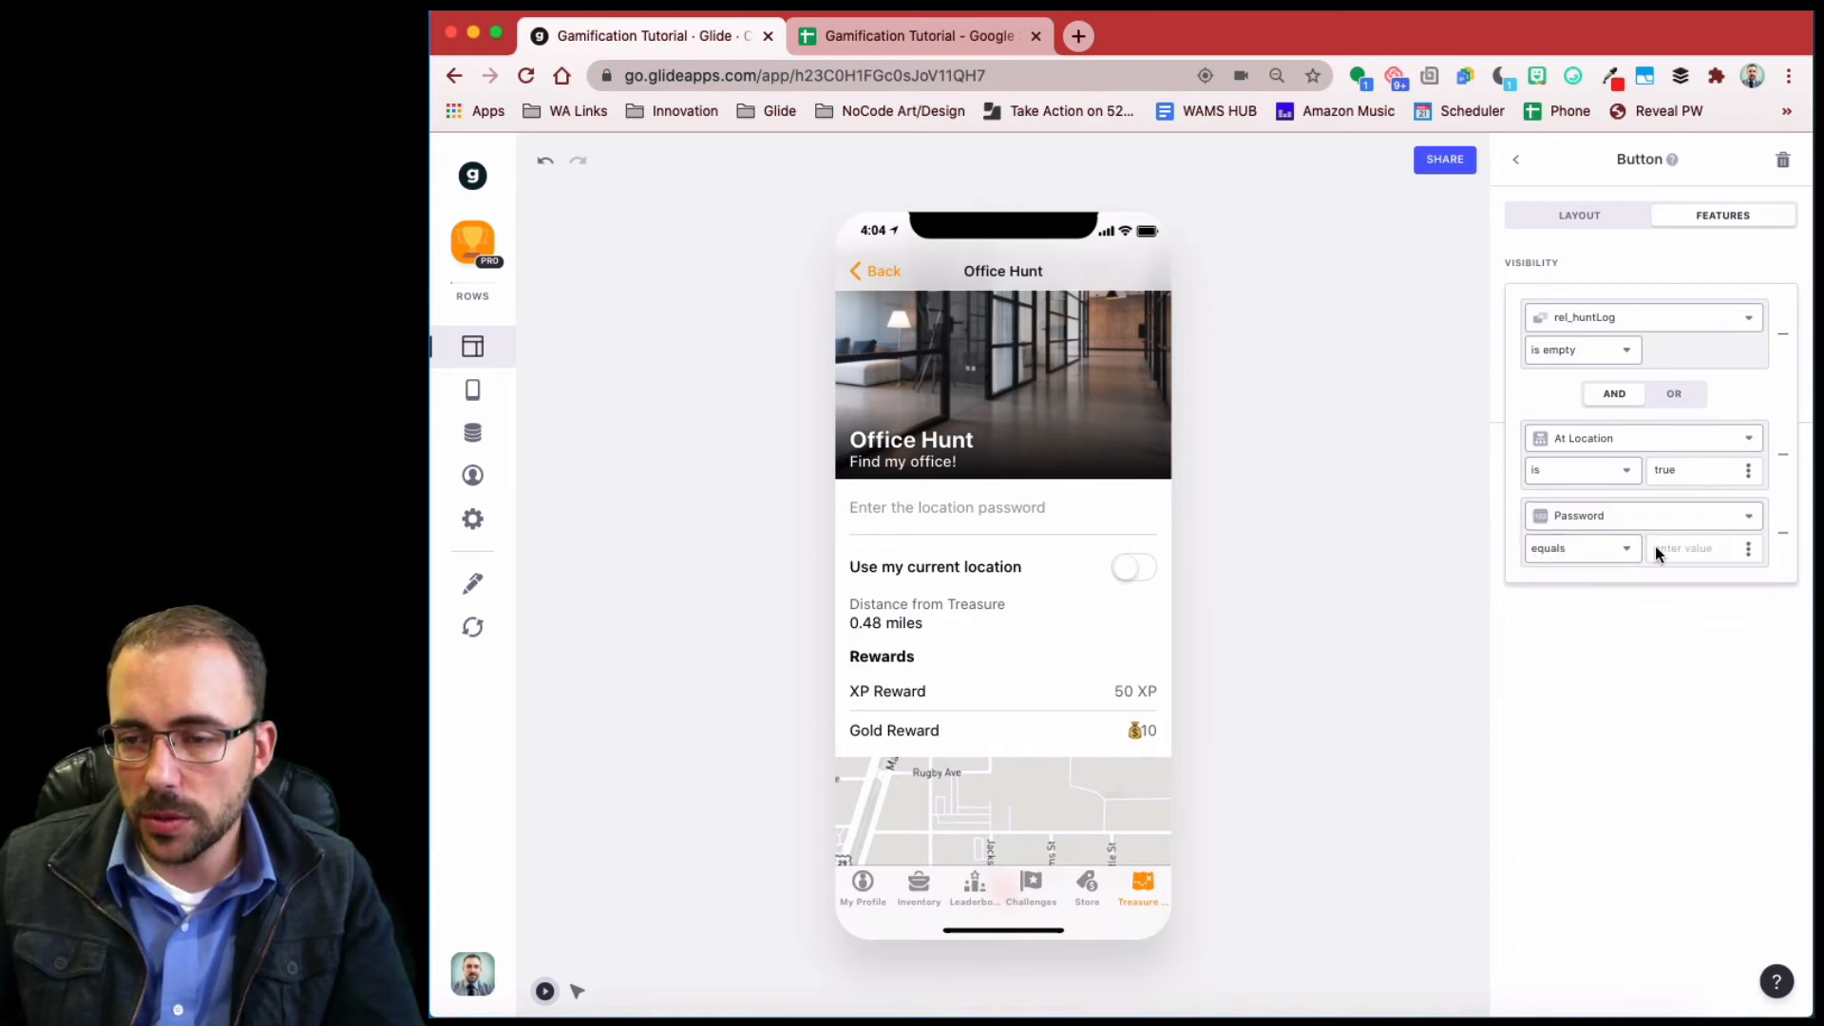
click(1597, 551)
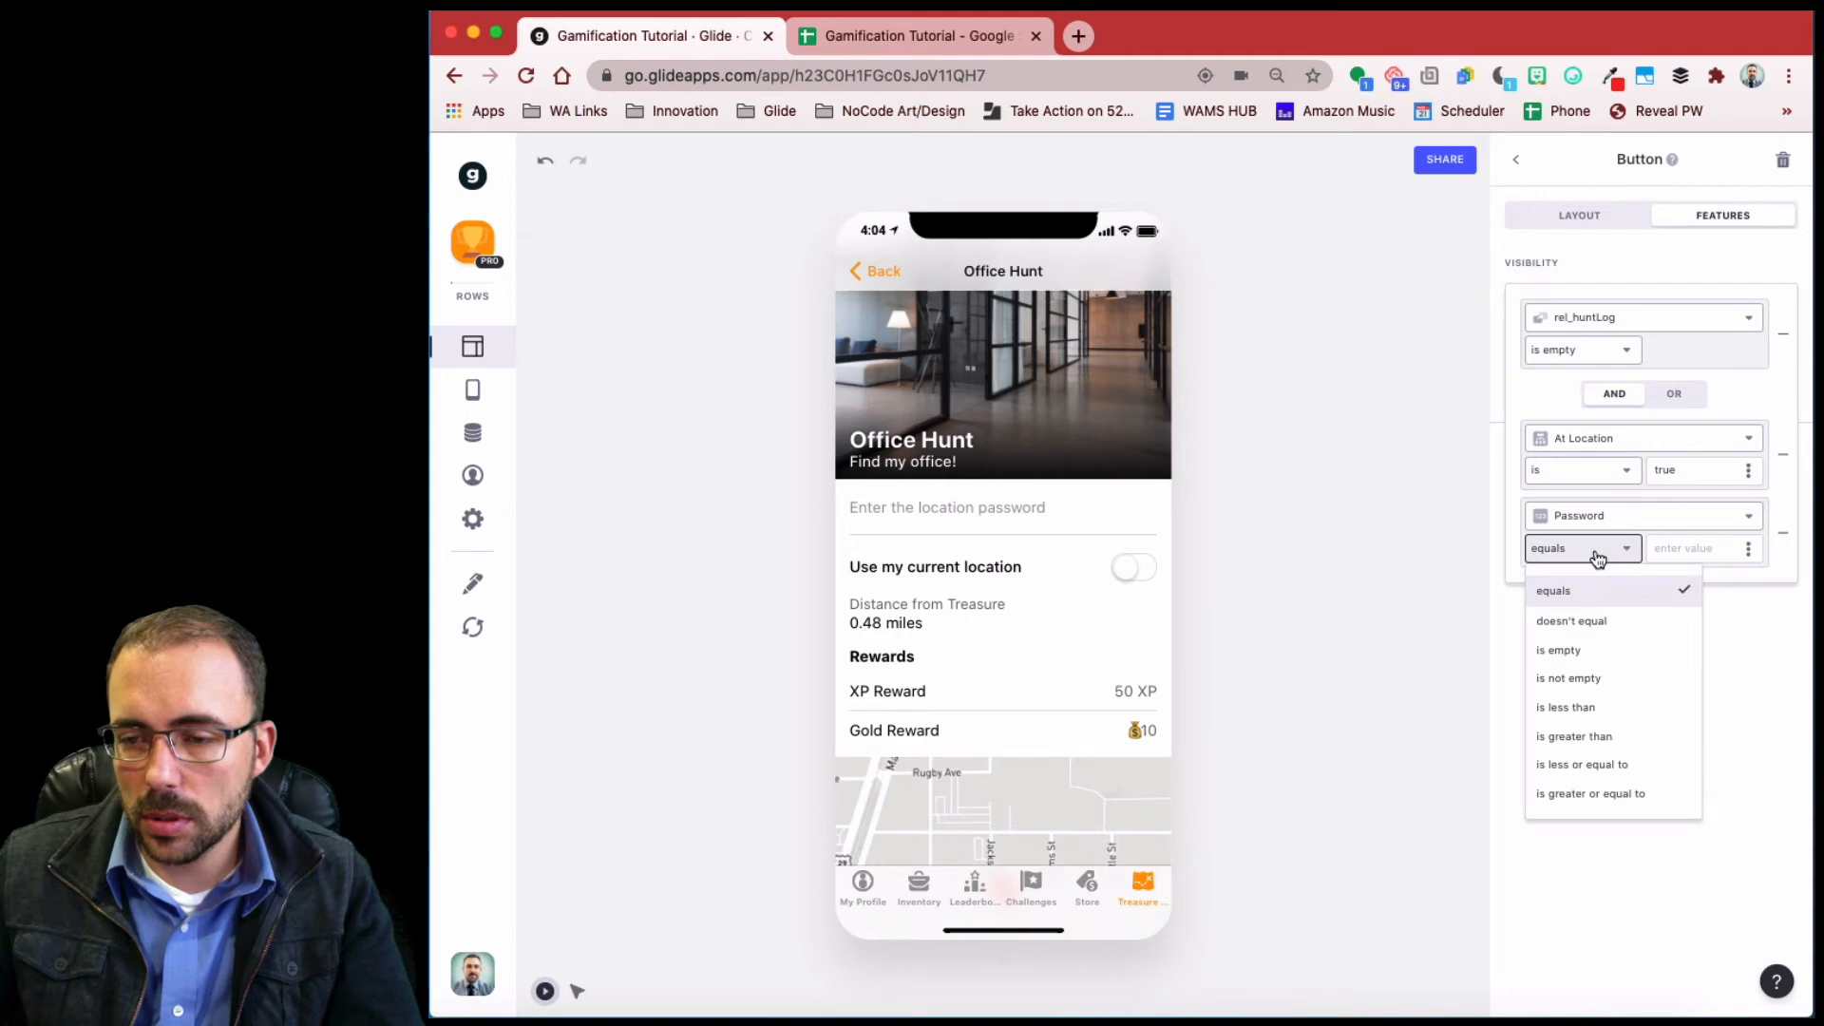
click(1597, 558)
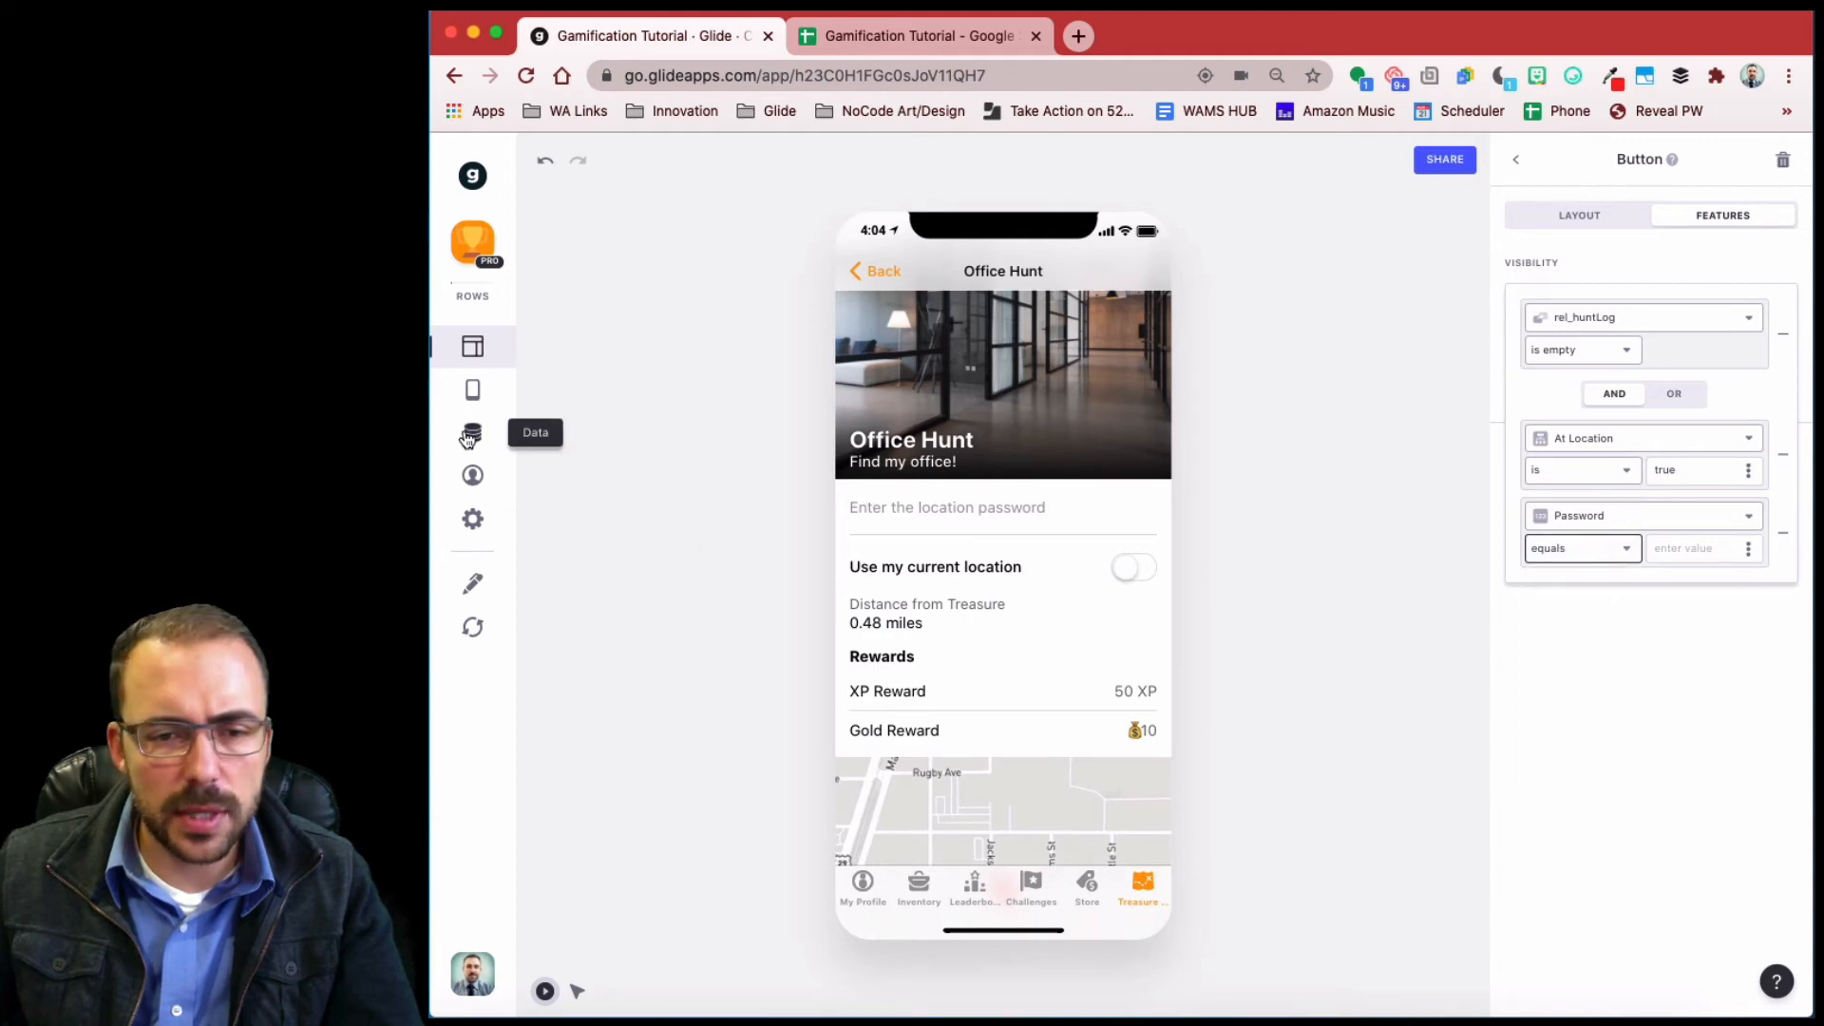
click(472, 439)
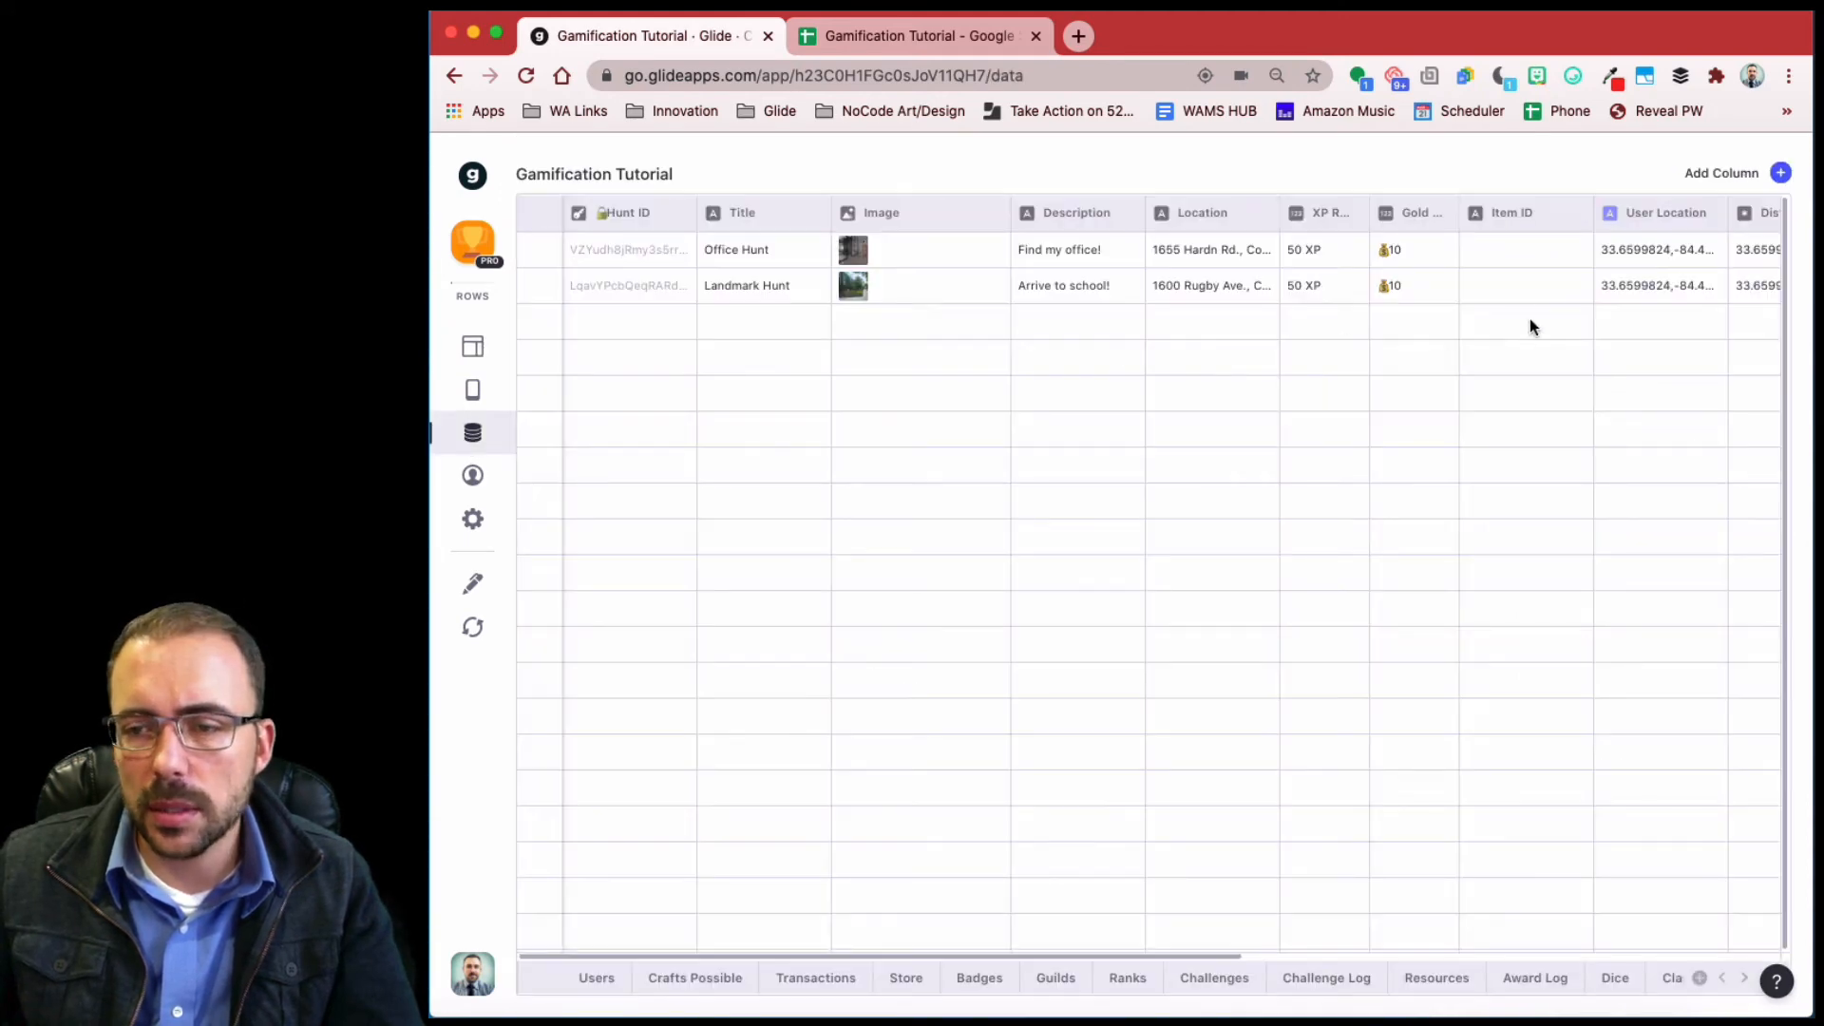
- Change the Password column's type to Text
scroll(1501, 328, right, 10)
click(1627, 213)
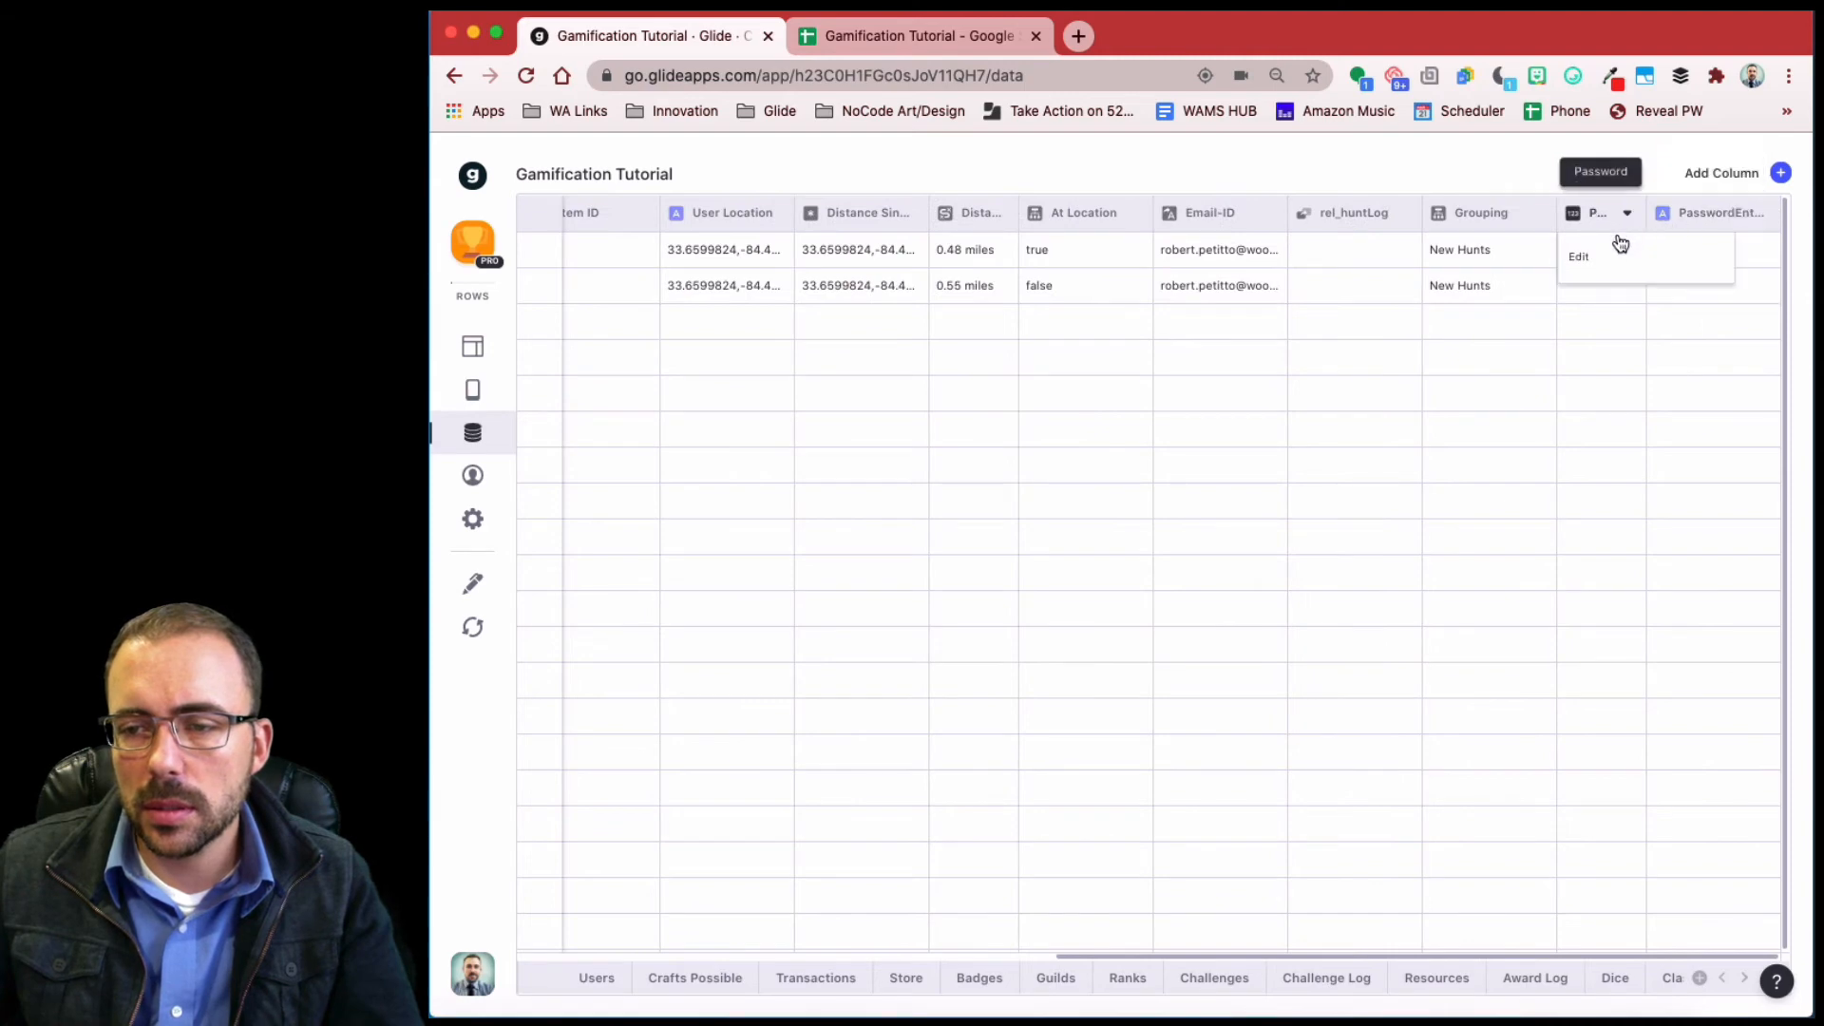
click(1621, 258)
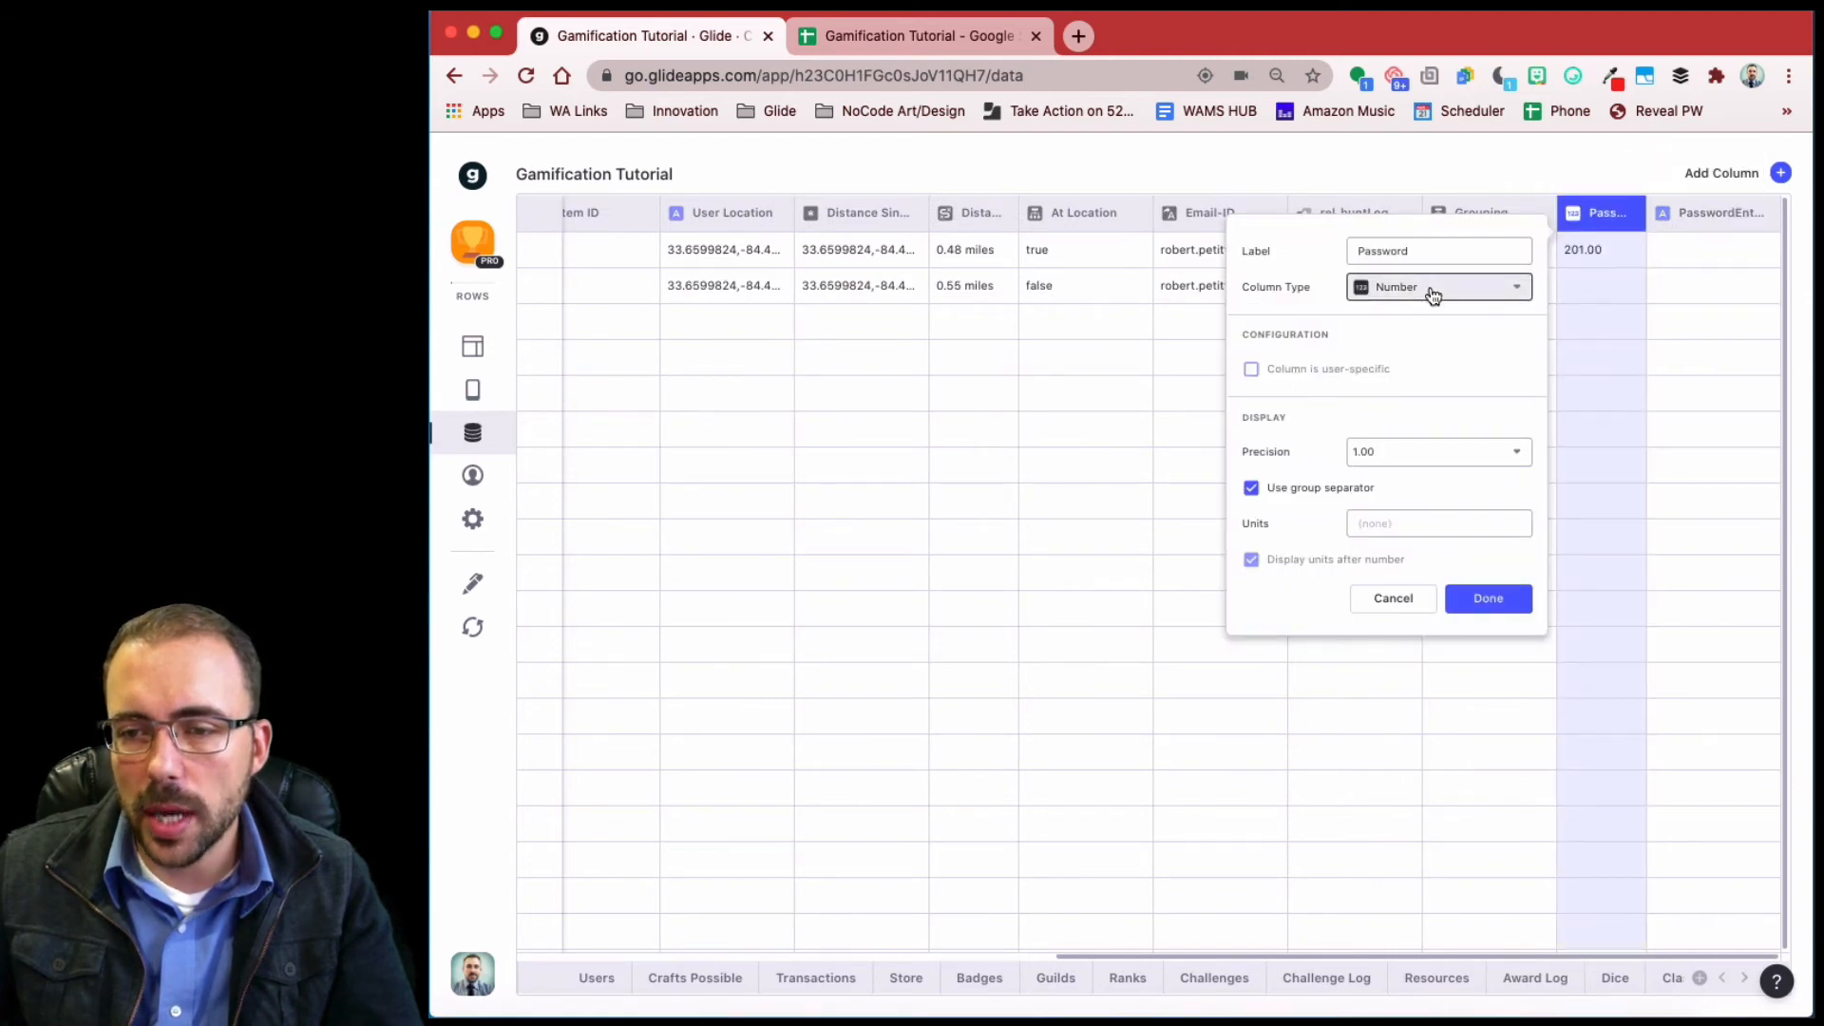
click(1428, 286)
click(1421, 325)
click(1486, 407)
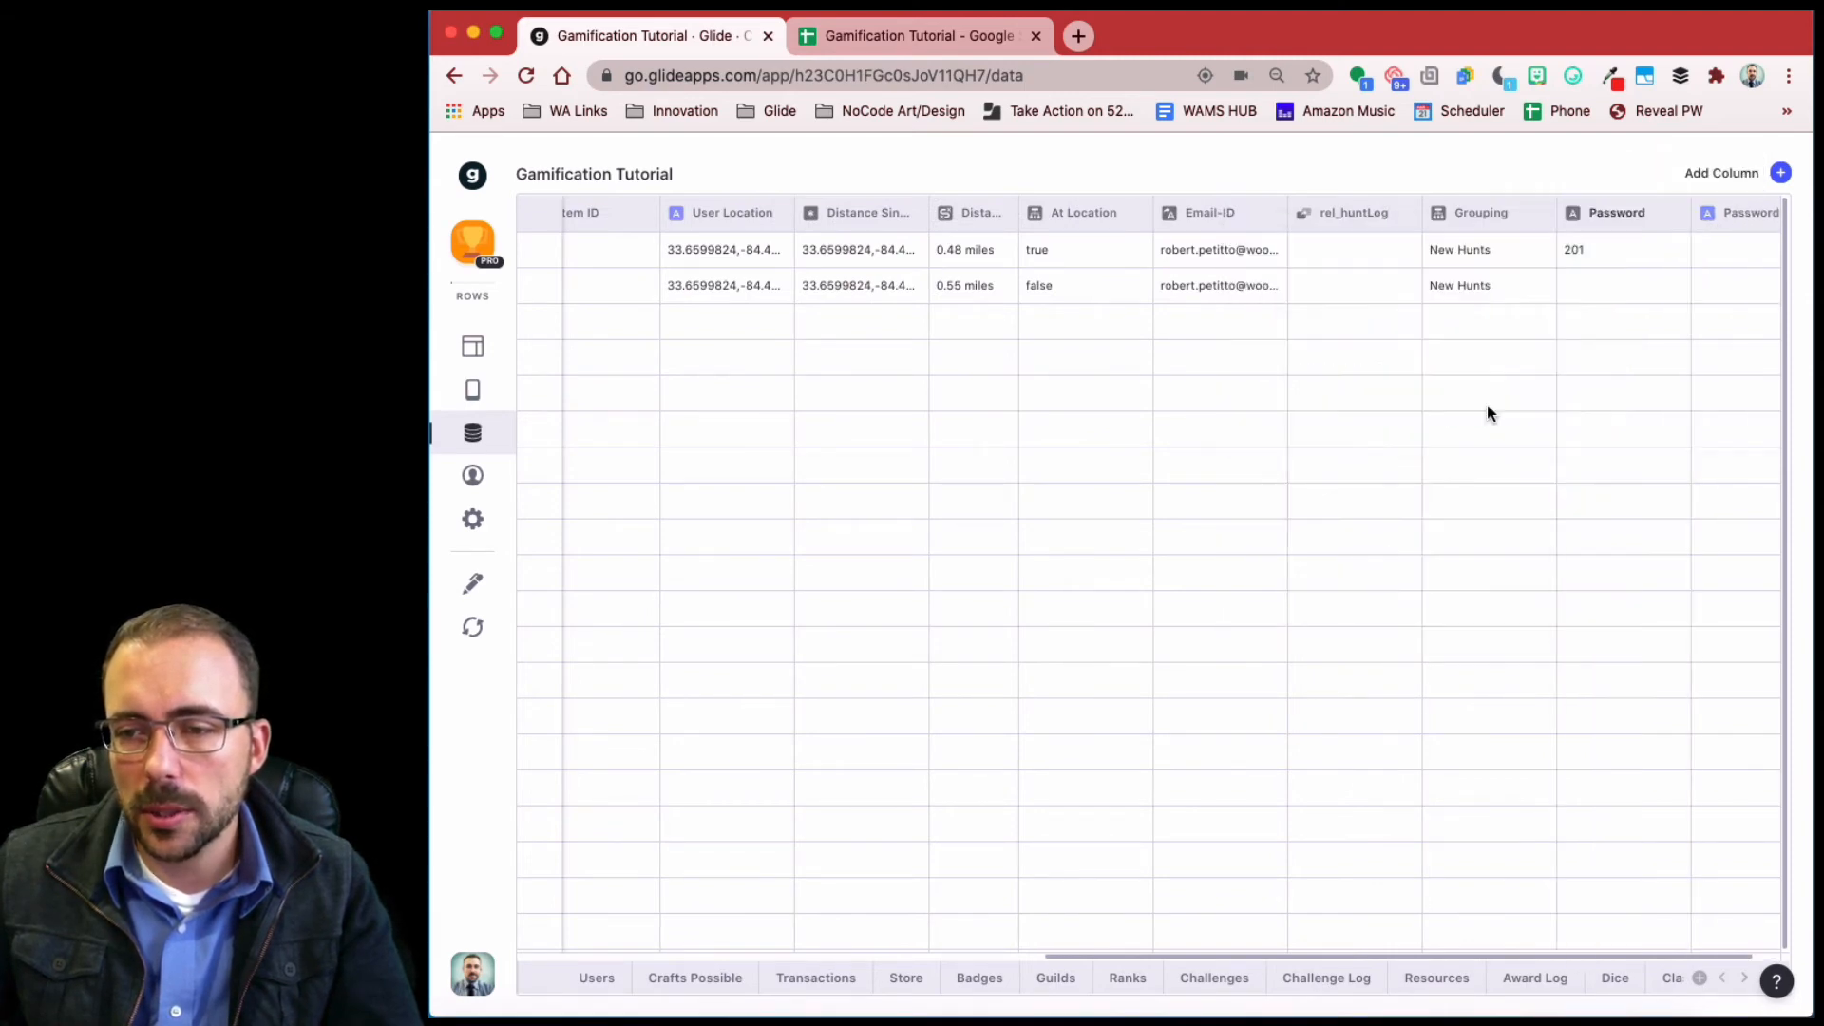
- Set the button's Password condition to equal the PasswordEntry column
click(467, 348)
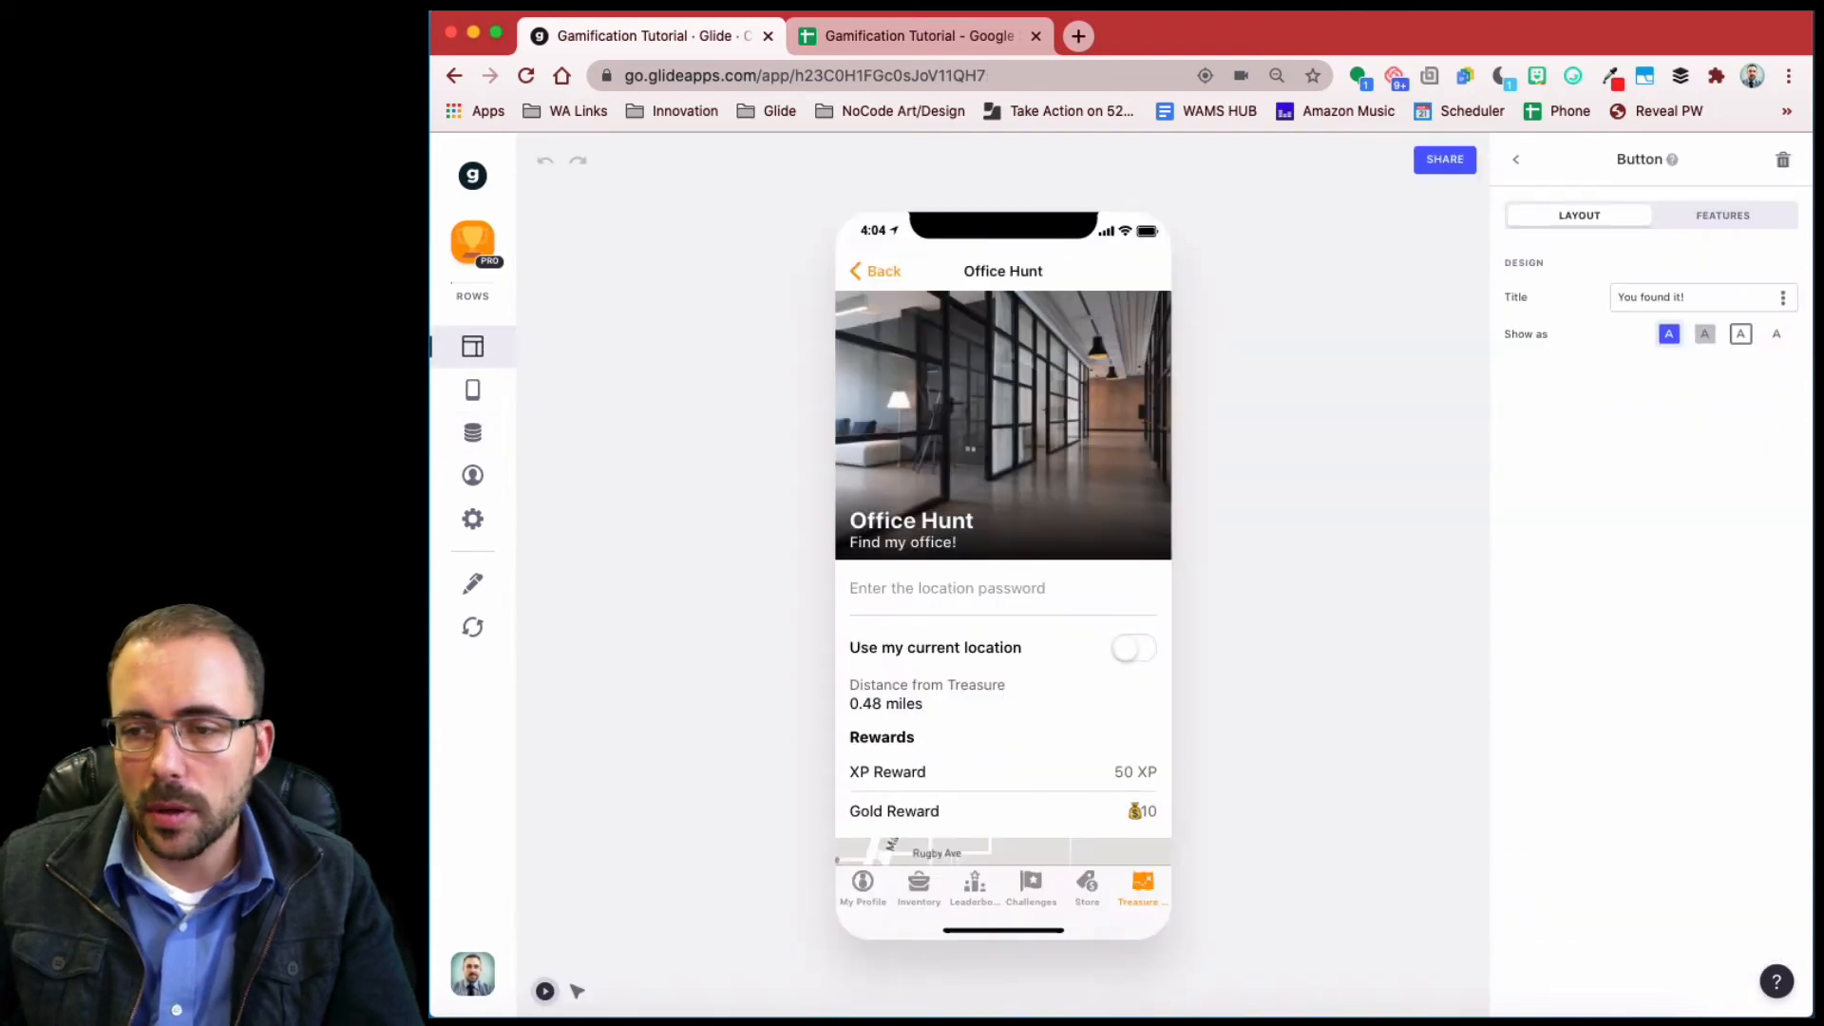
click(1748, 222)
click(1596, 380)
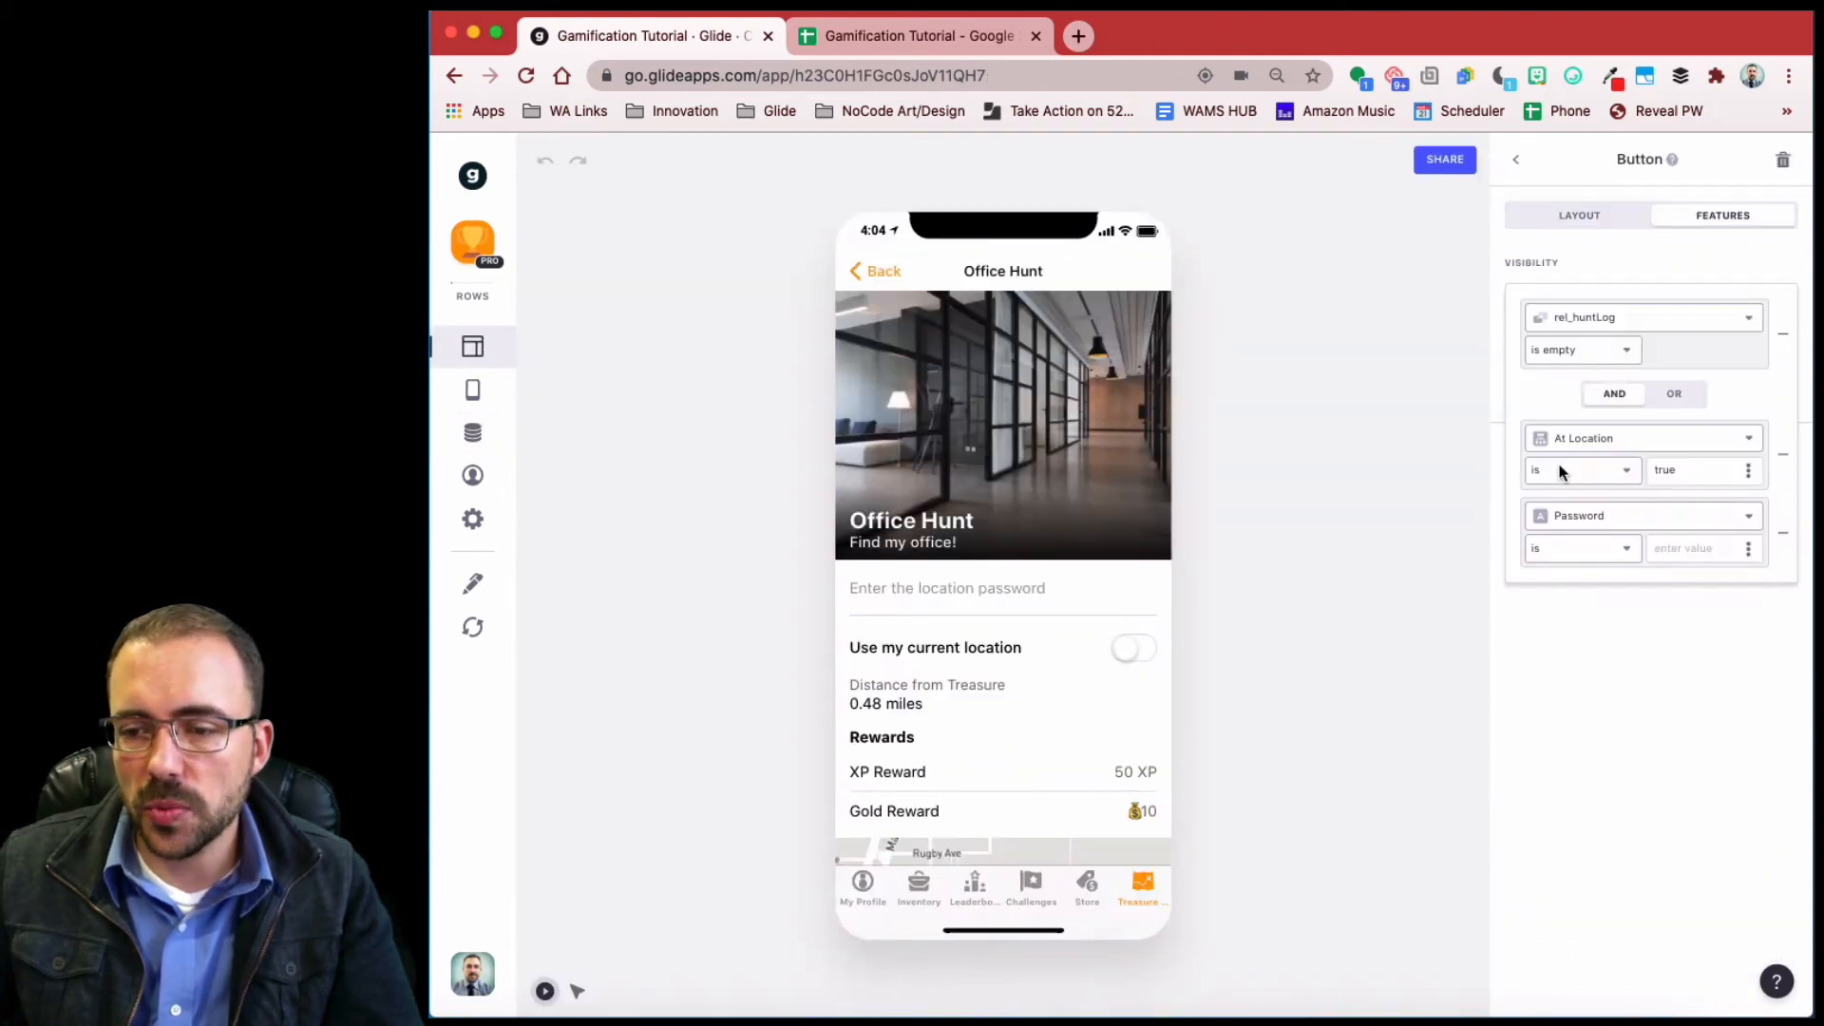
click(1747, 549)
scroll(1660, 703, down, 5)
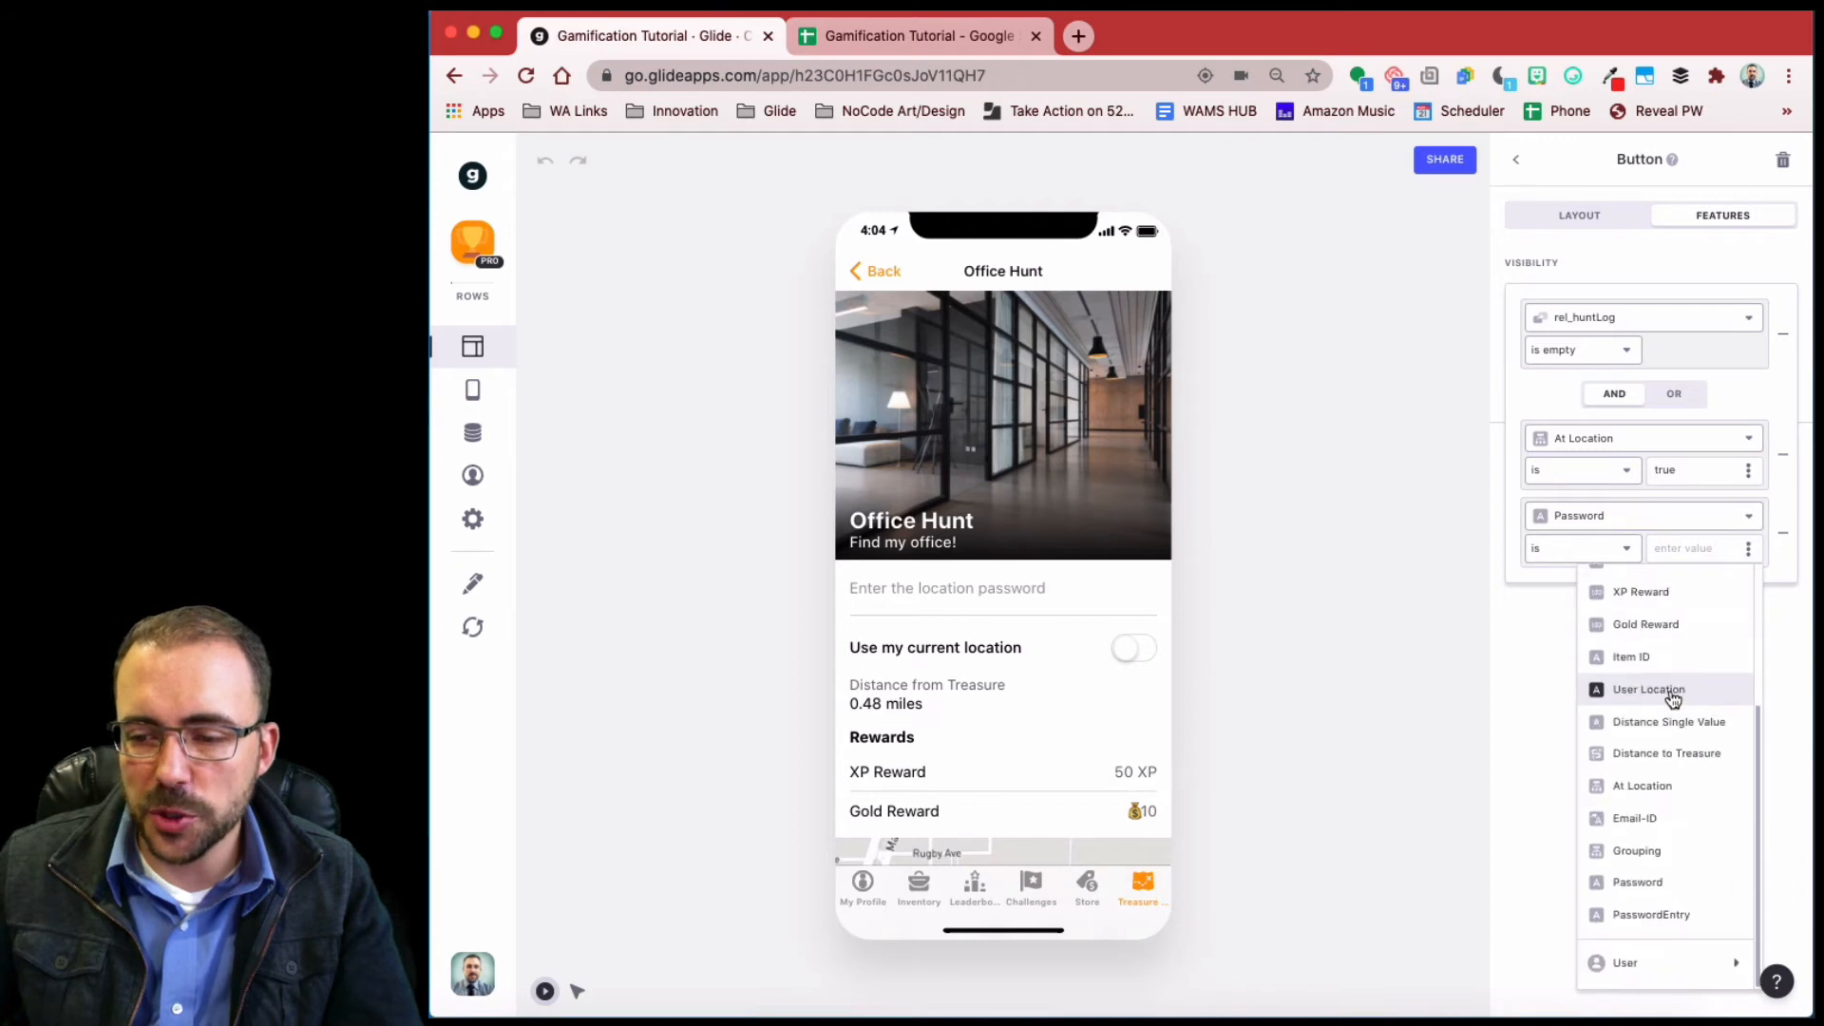
click(1641, 914)
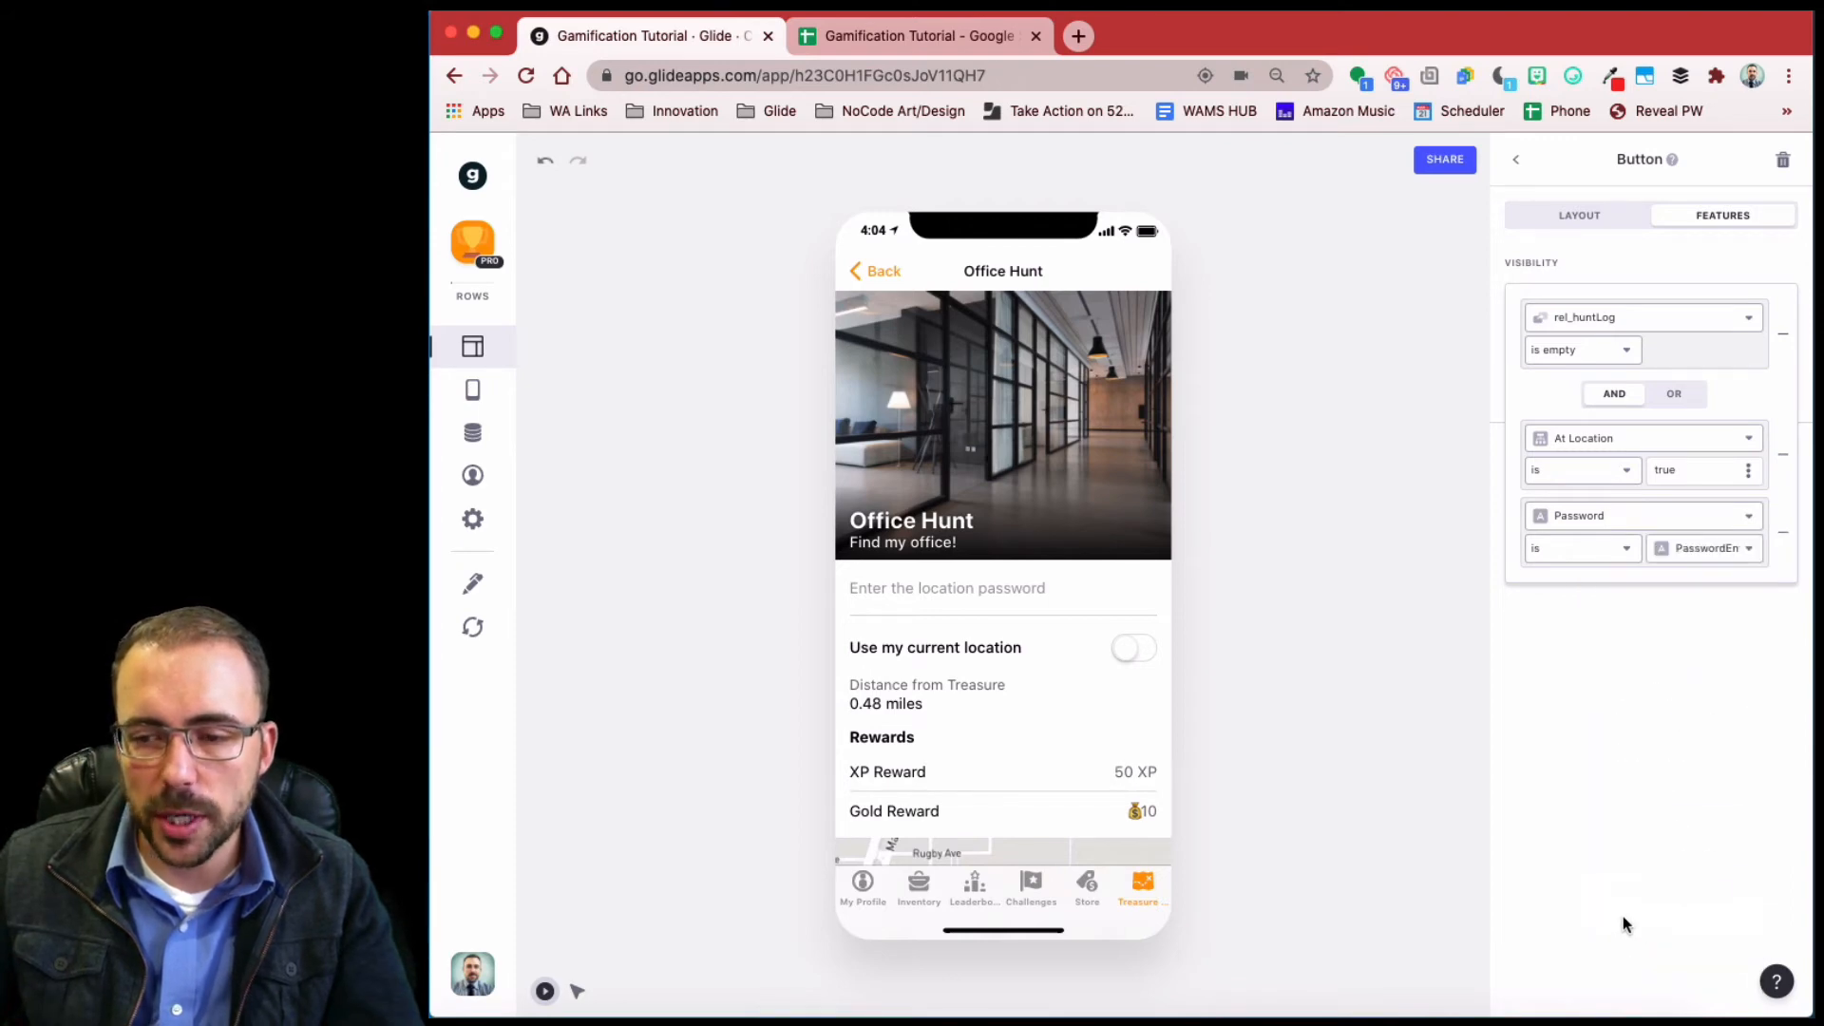
click(1488, 875)
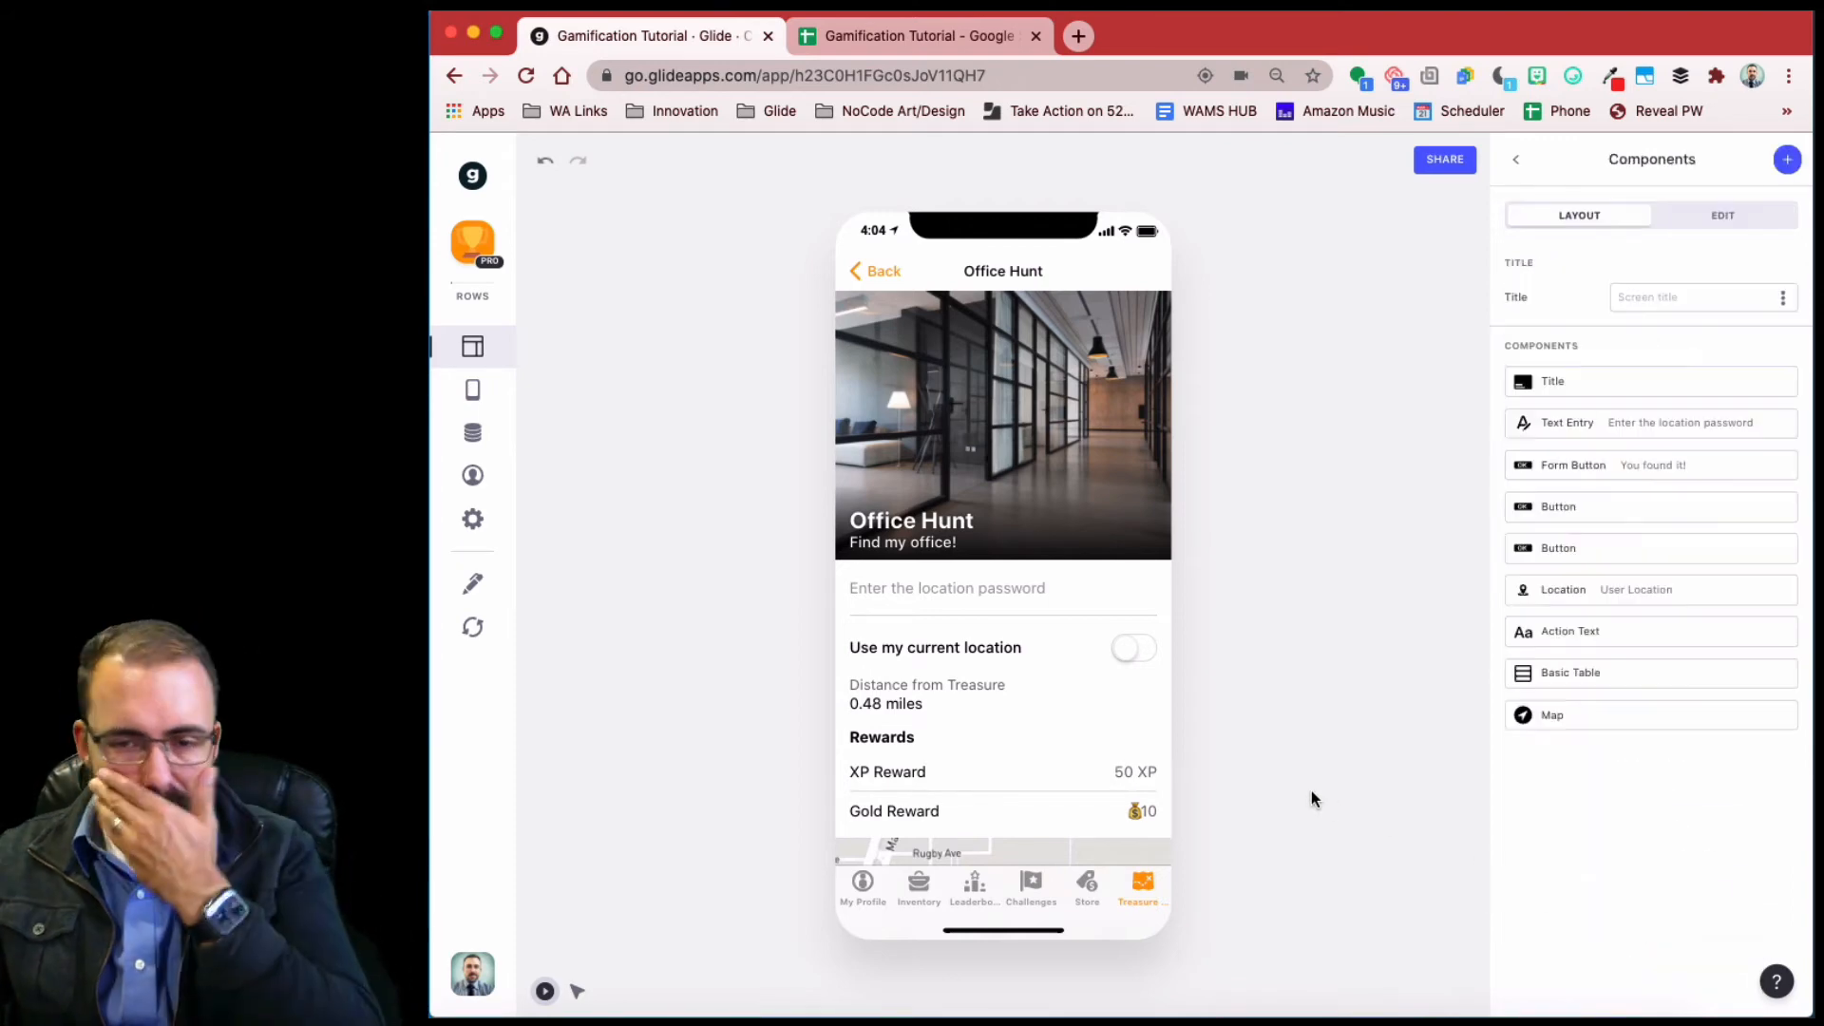
- Test the gate in preview: 201 reveals 'You found it!', wrong entries hide it
click(898, 591)
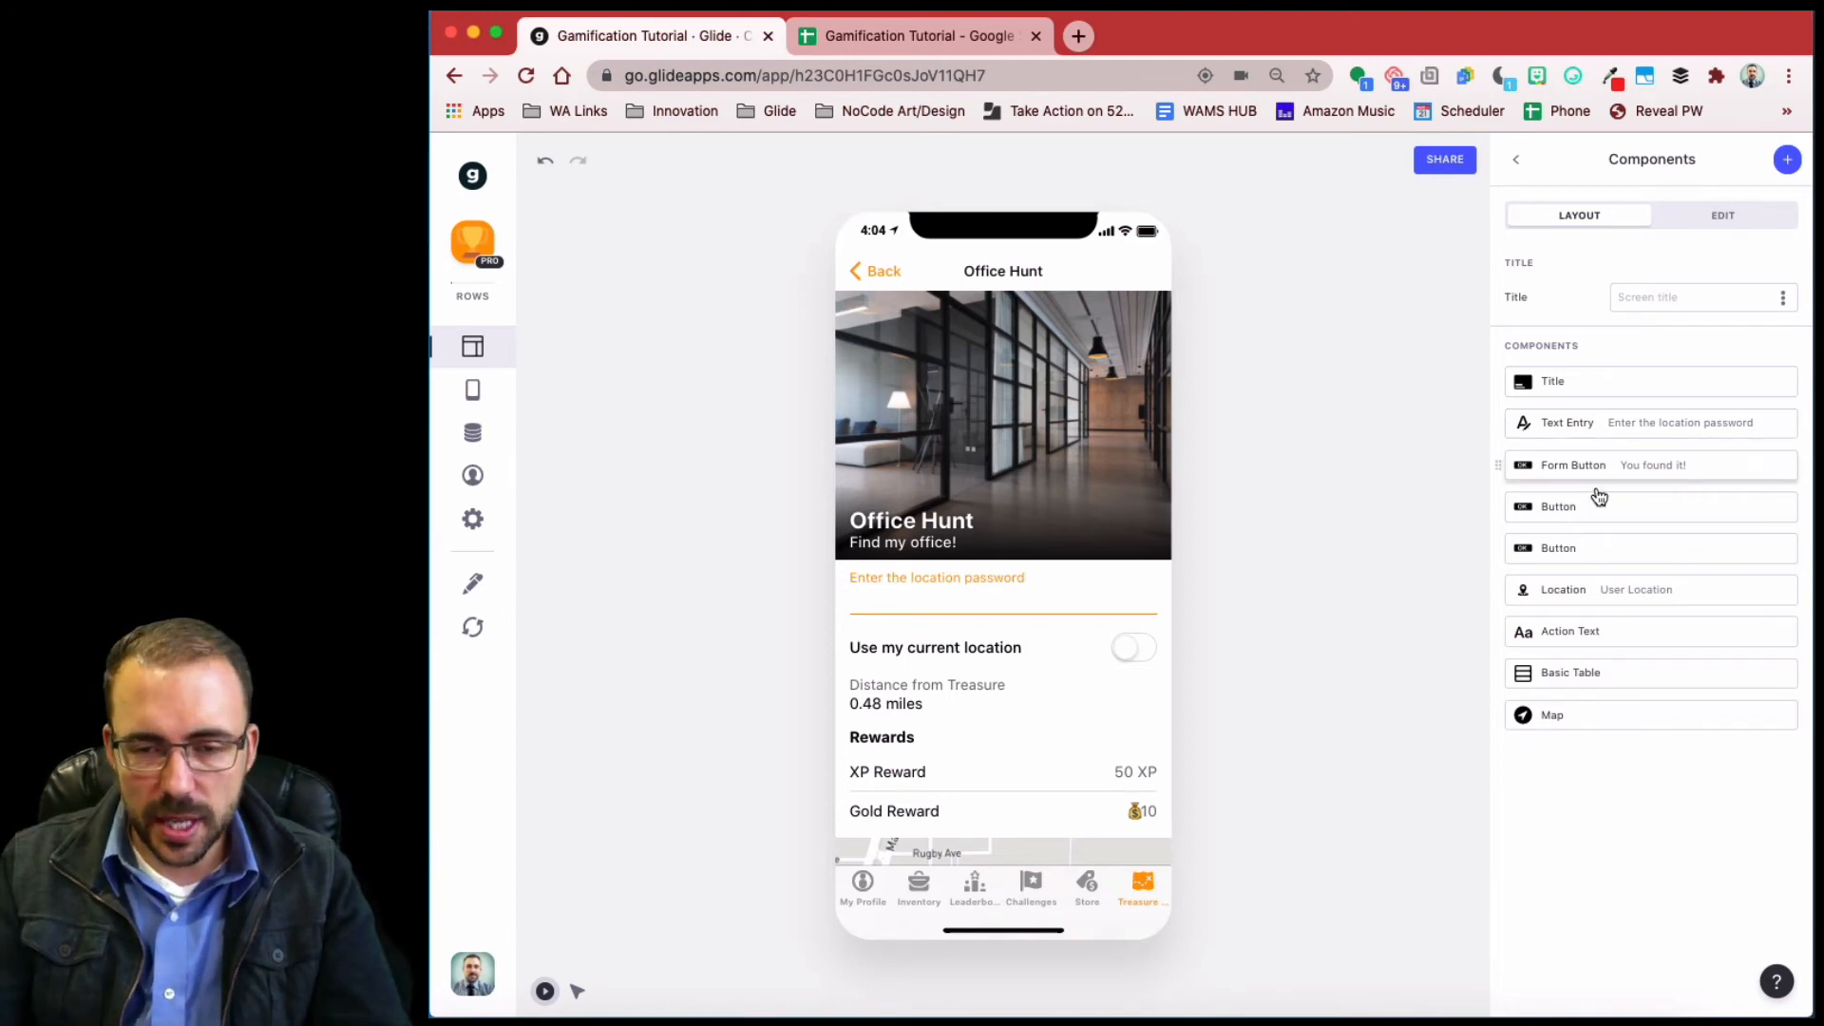
text(201)
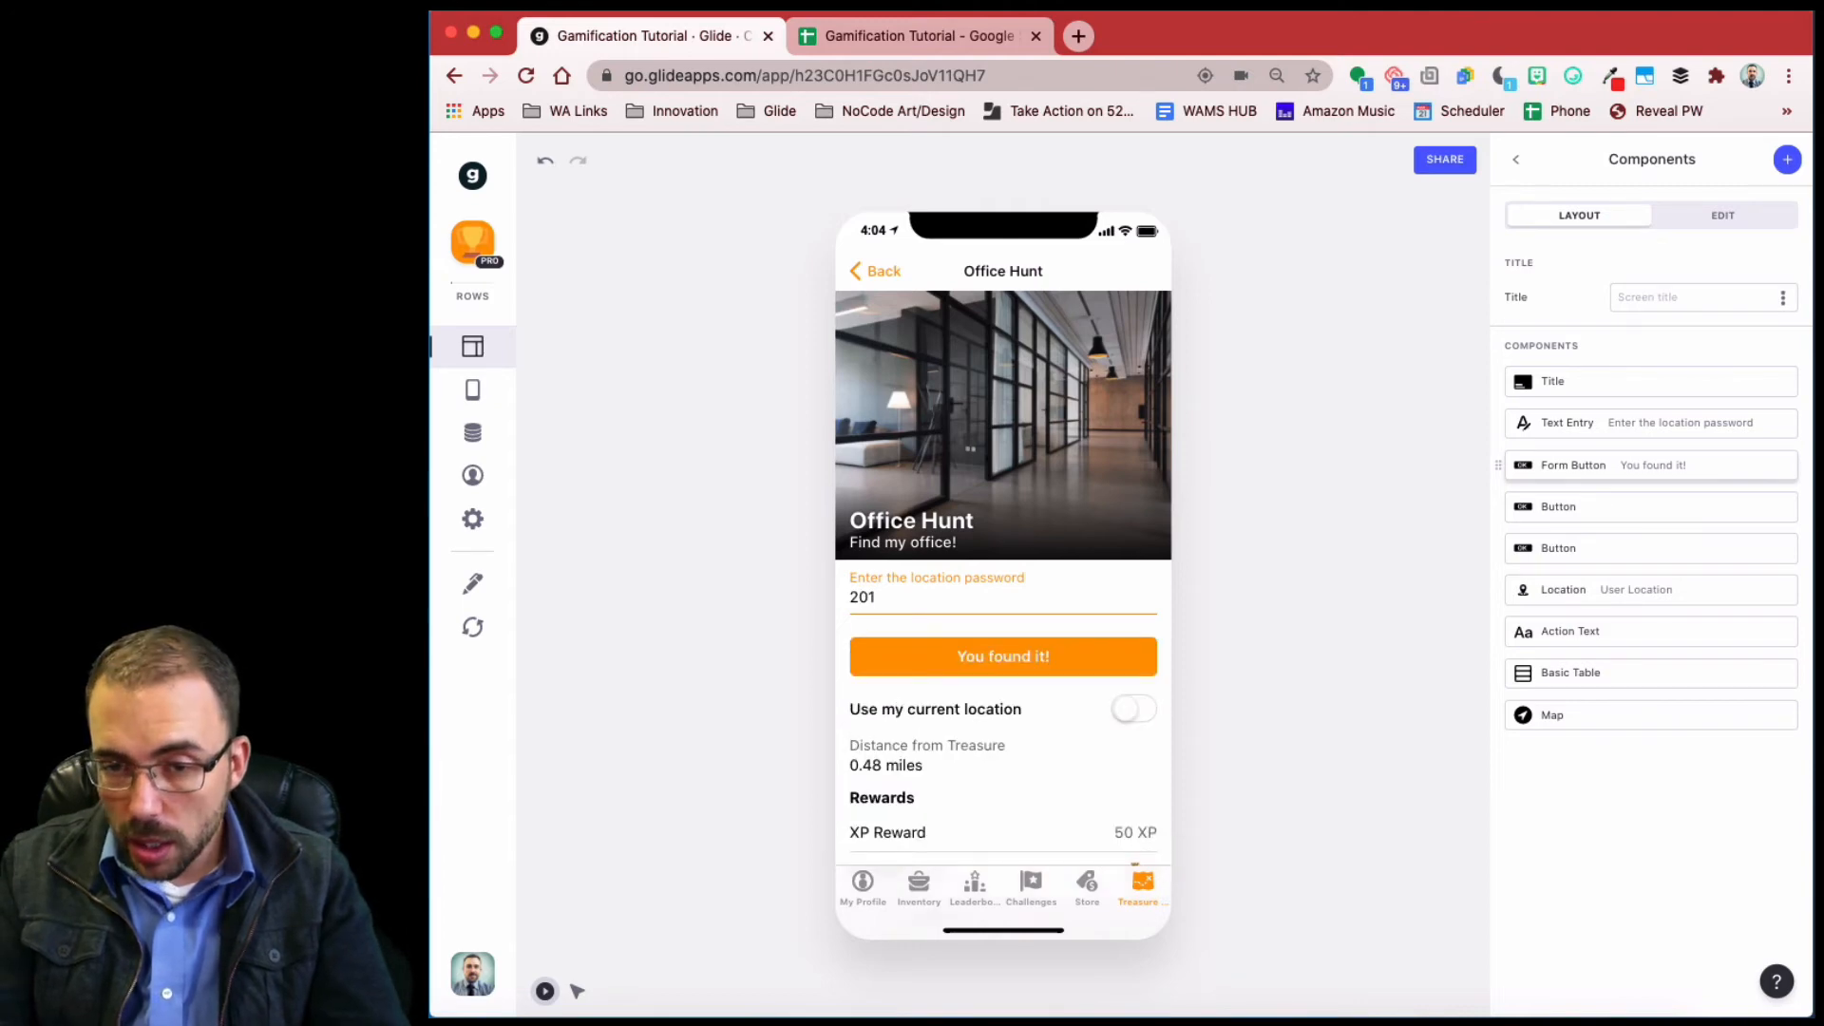
key(BackSpace)
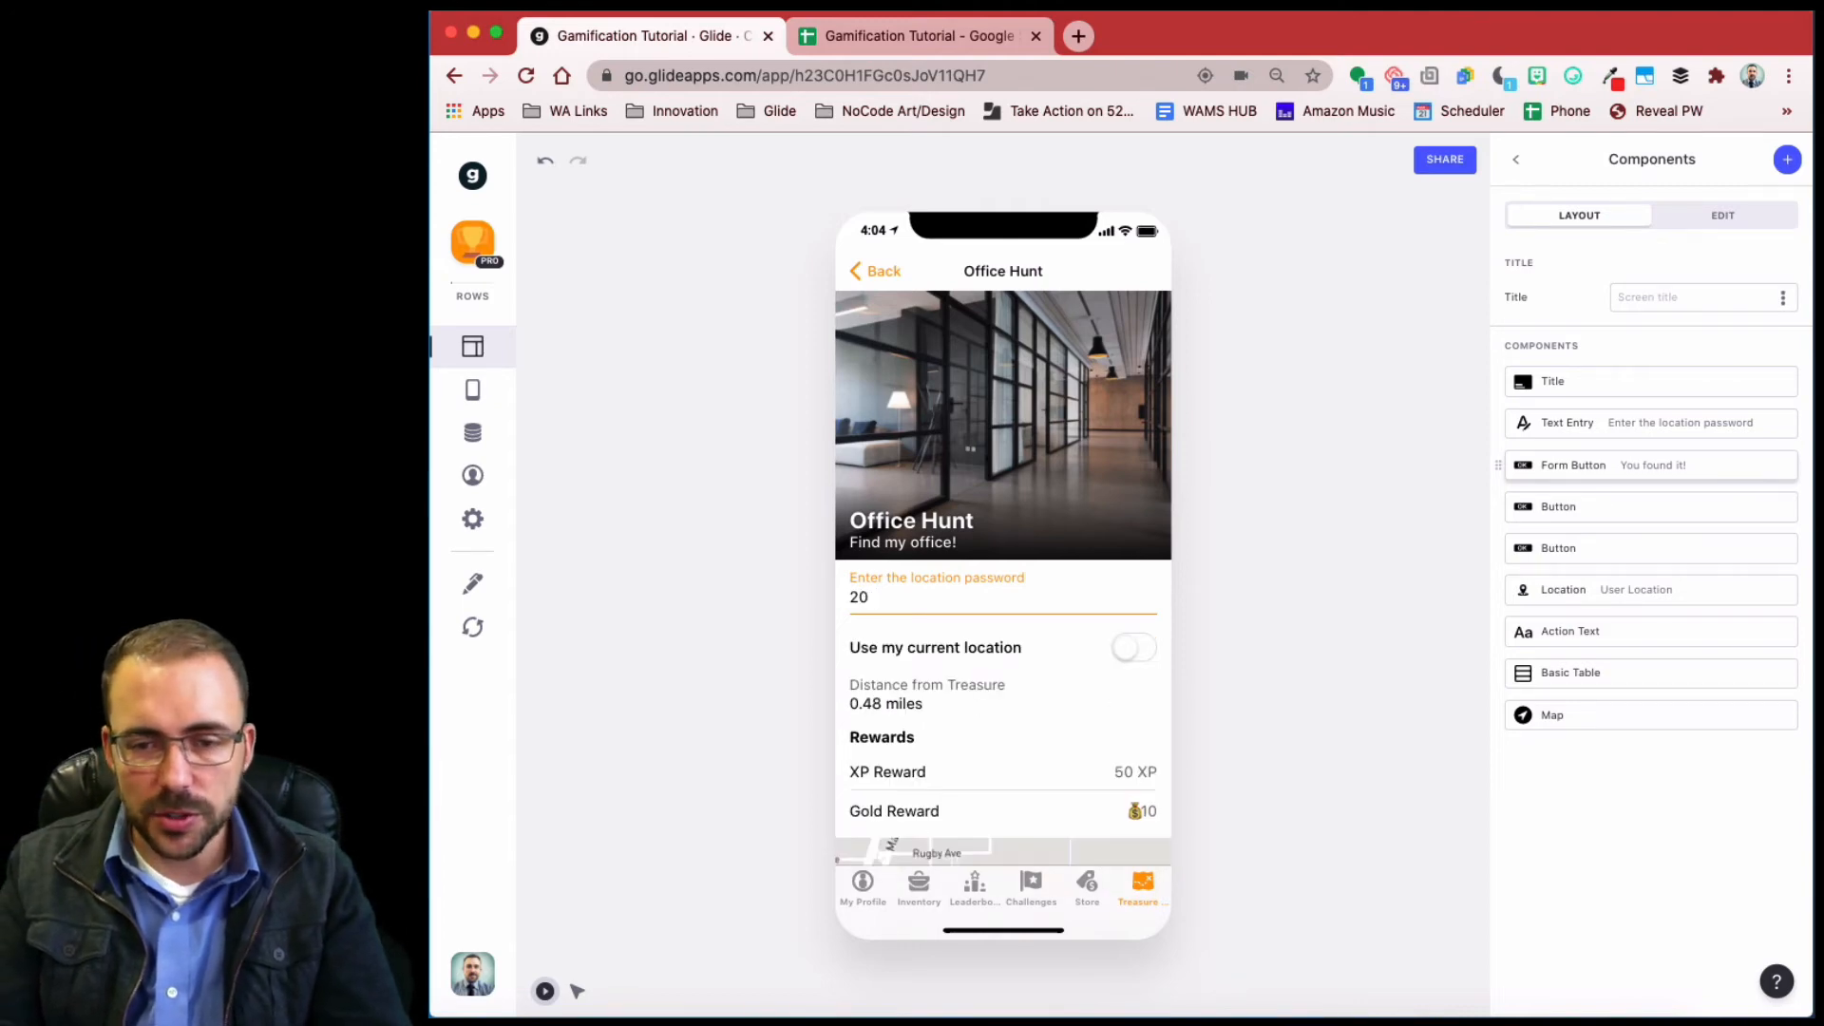
text(45456345)
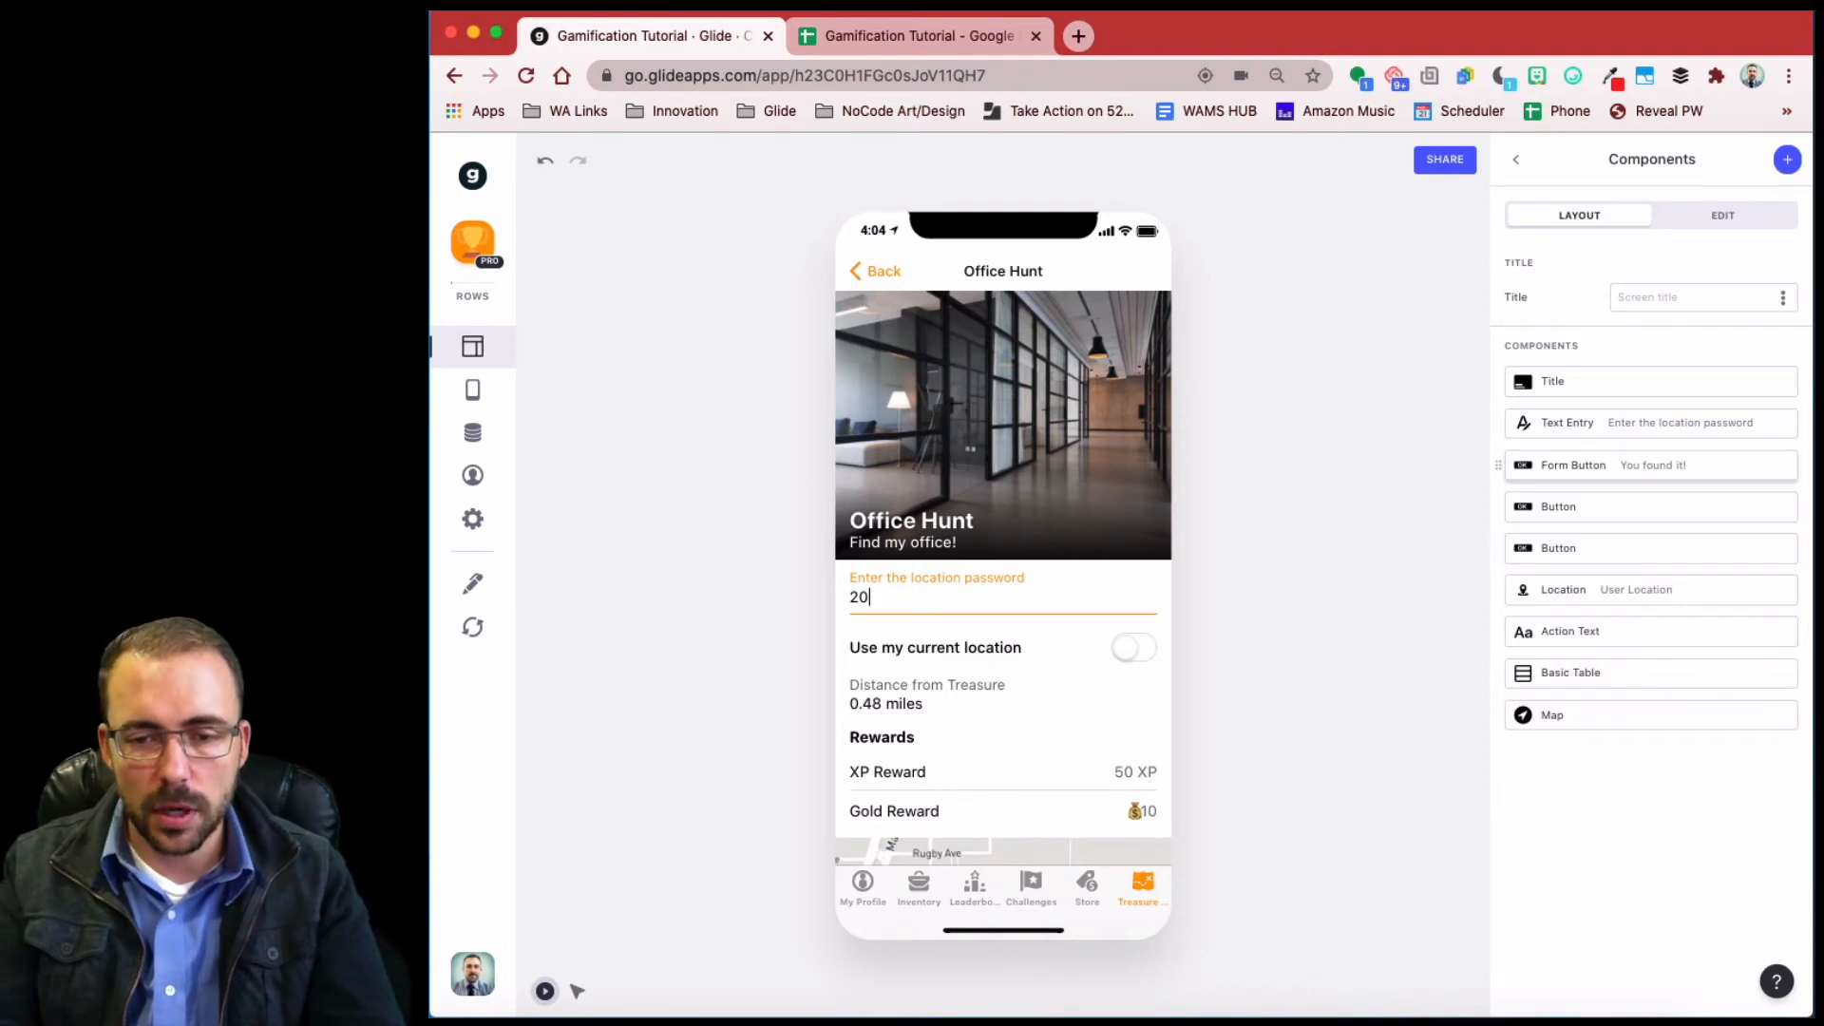
text(1)
key(BackSpace)
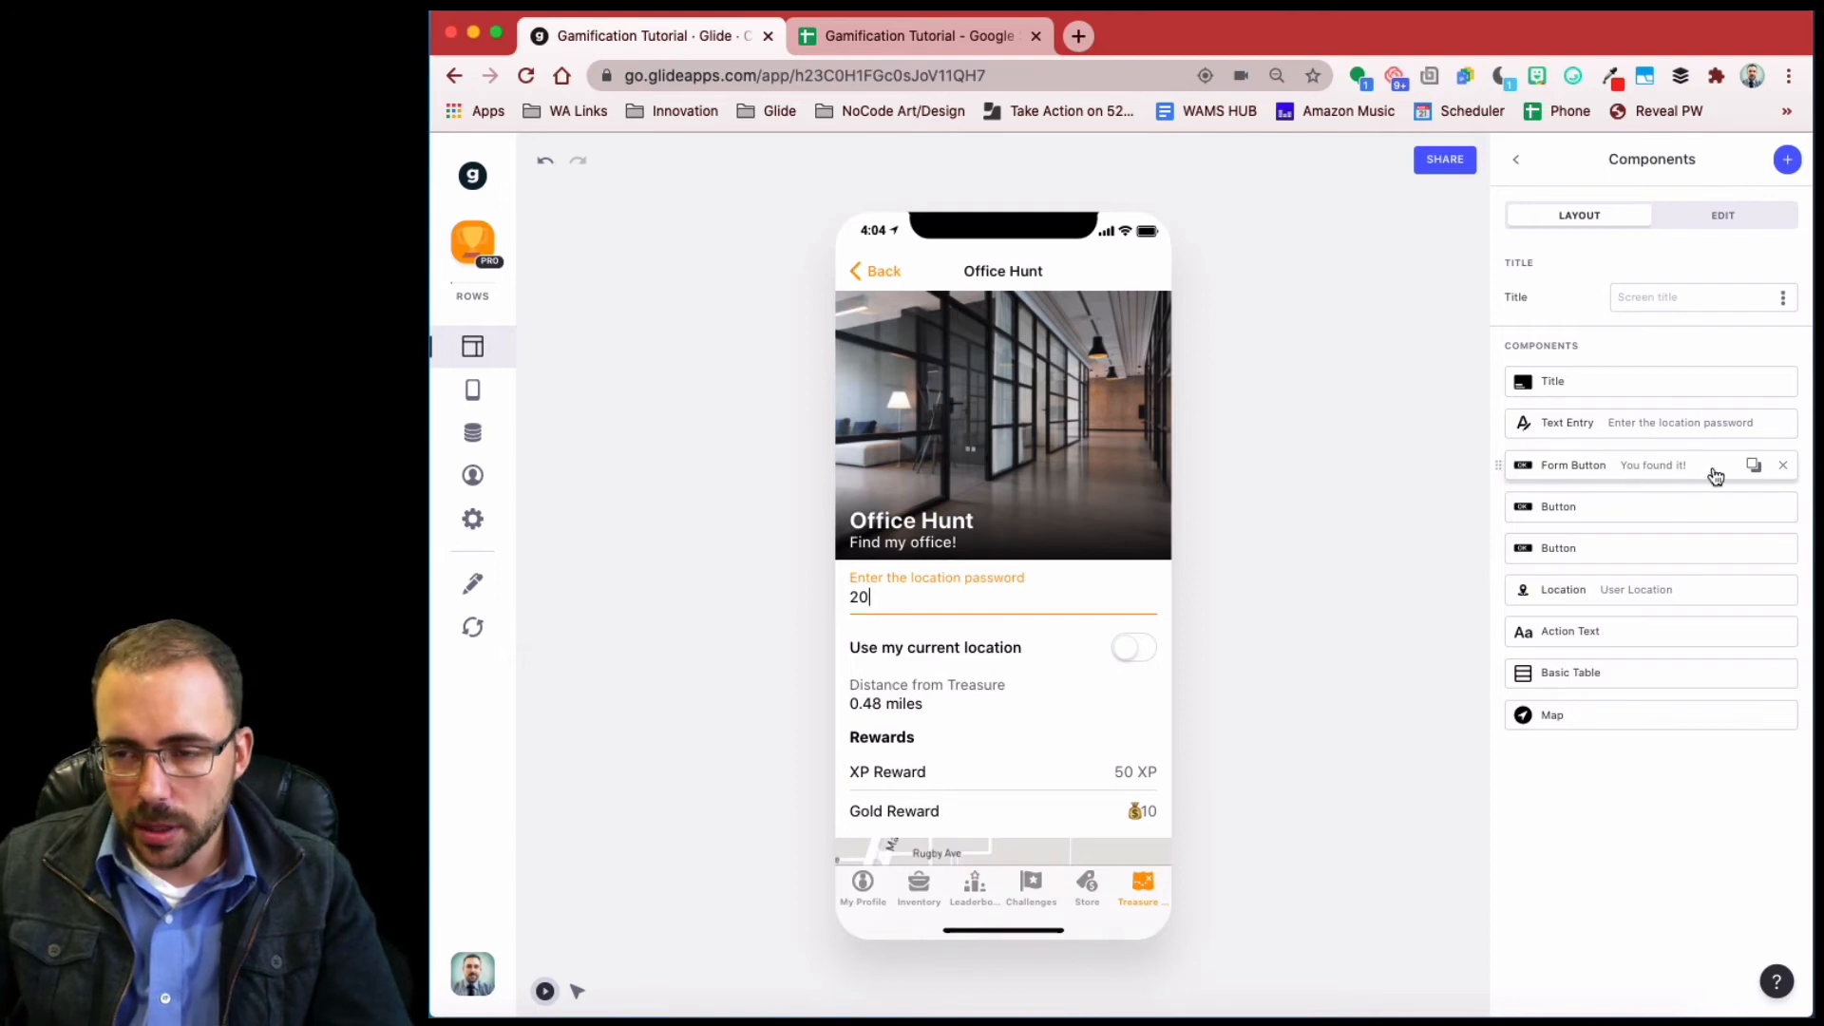
- Duplicate the form button as a reshuffle button shown when Password isn't PasswordEntry
click(1753, 465)
click(1636, 516)
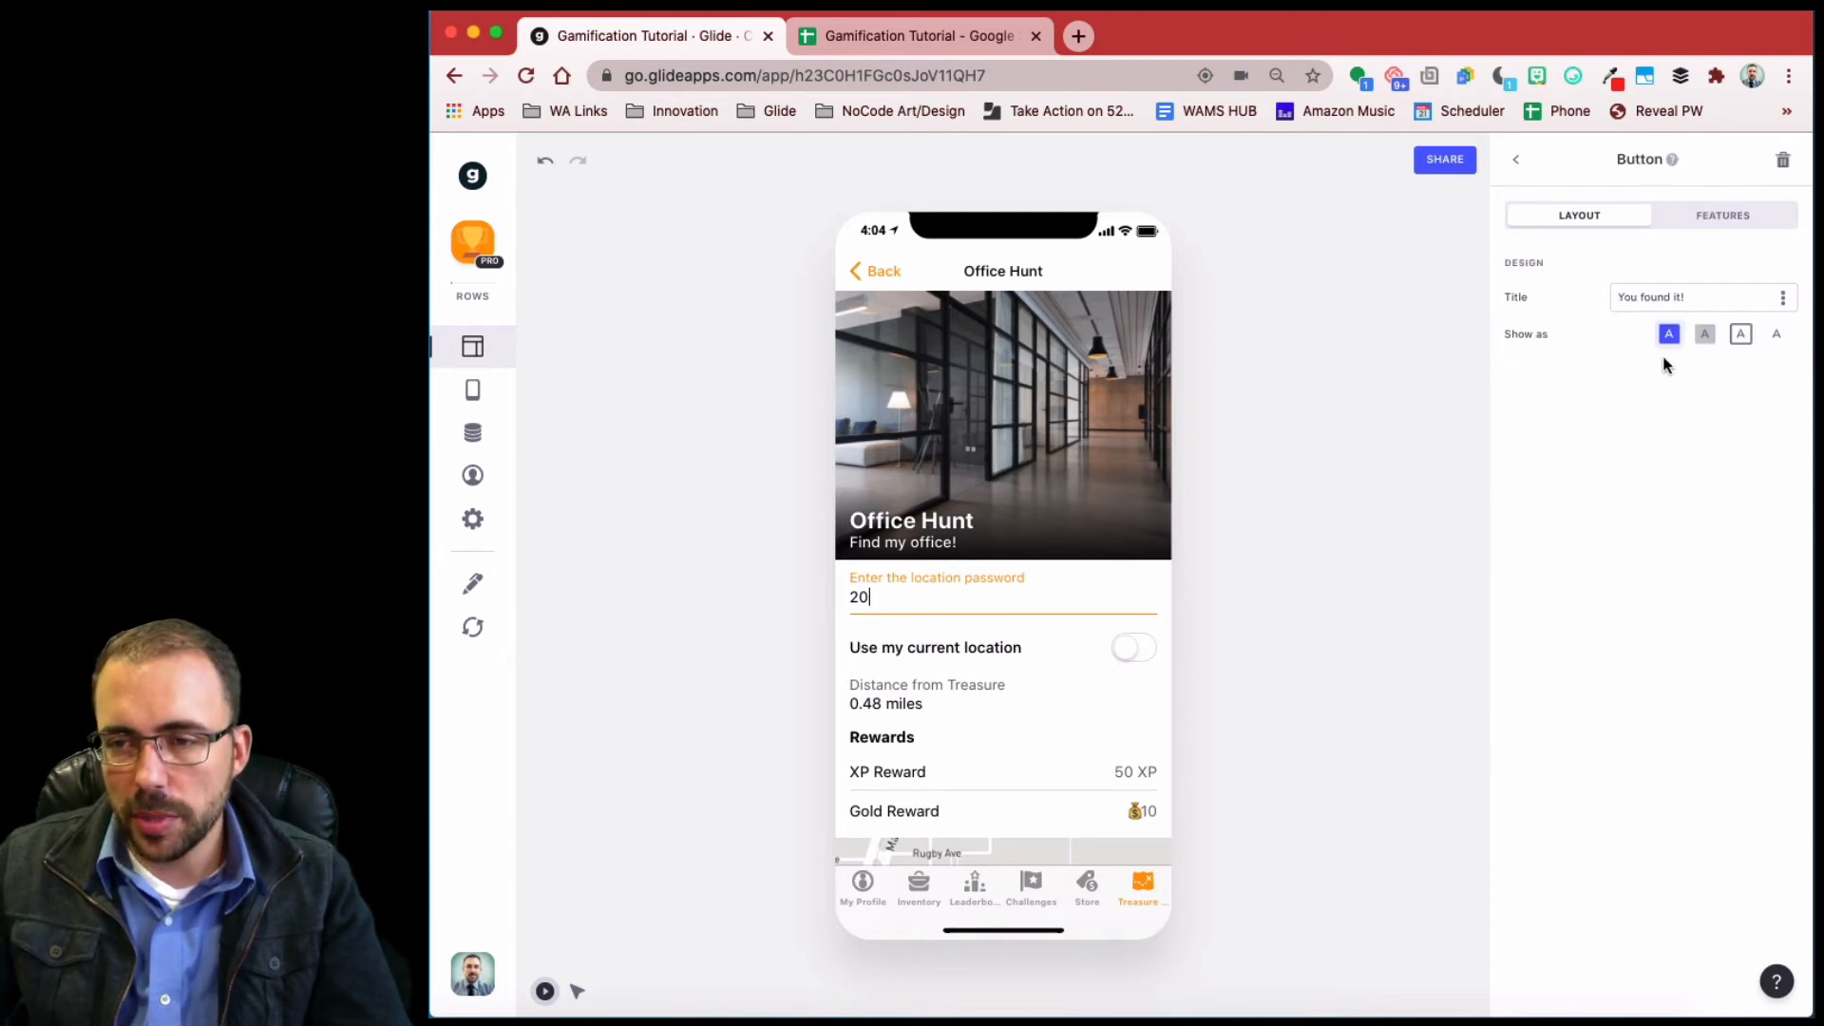
click(1715, 217)
click(1669, 476)
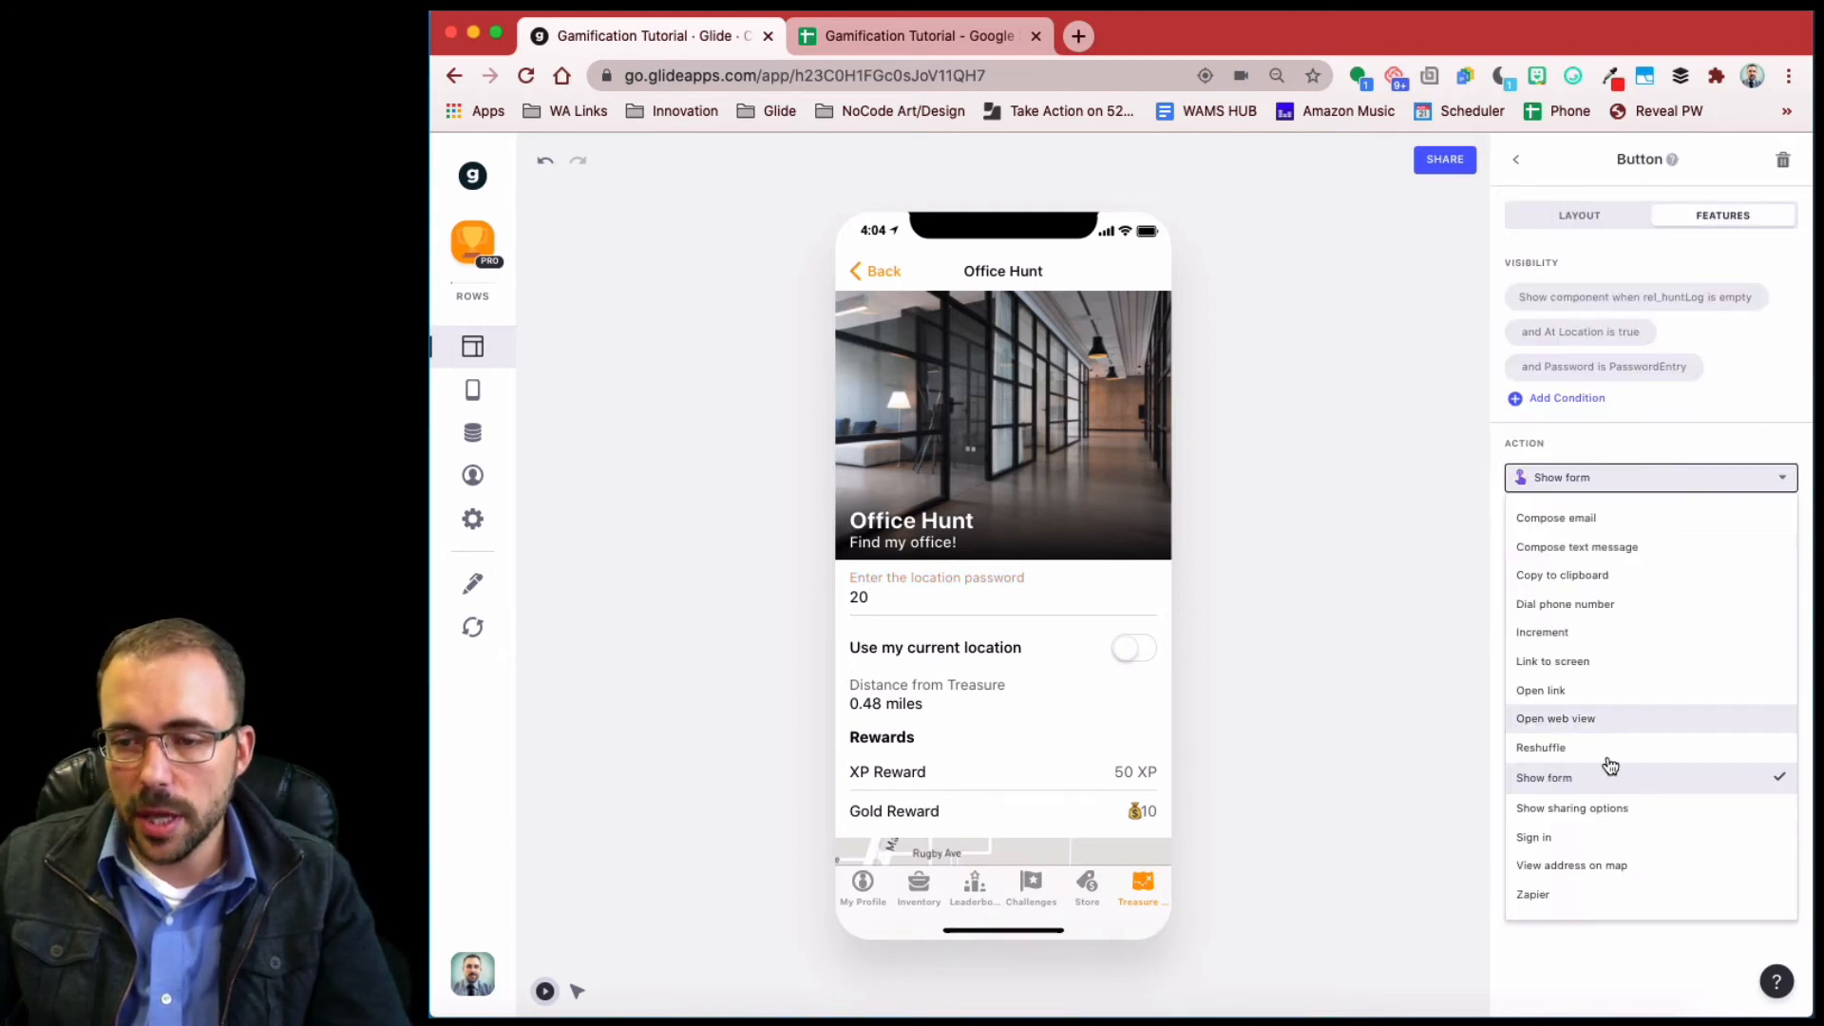
click(1599, 753)
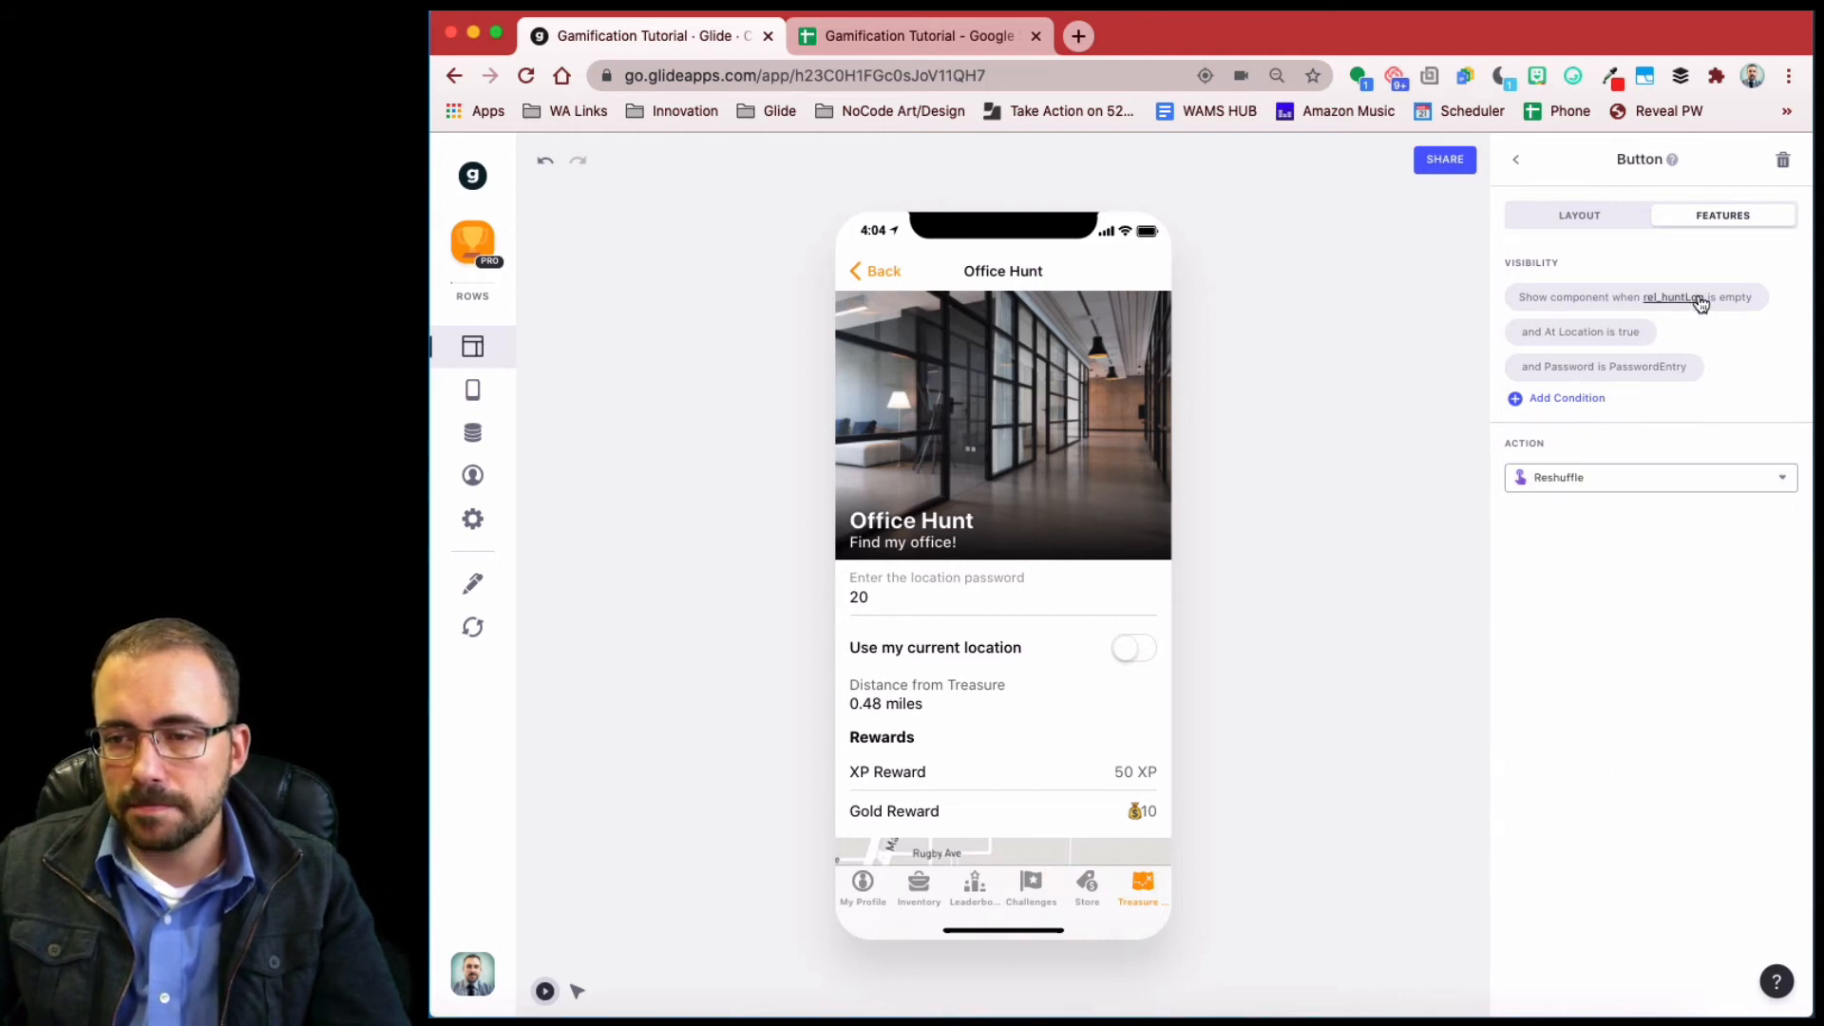
click(1581, 367)
click(1581, 550)
click(1588, 625)
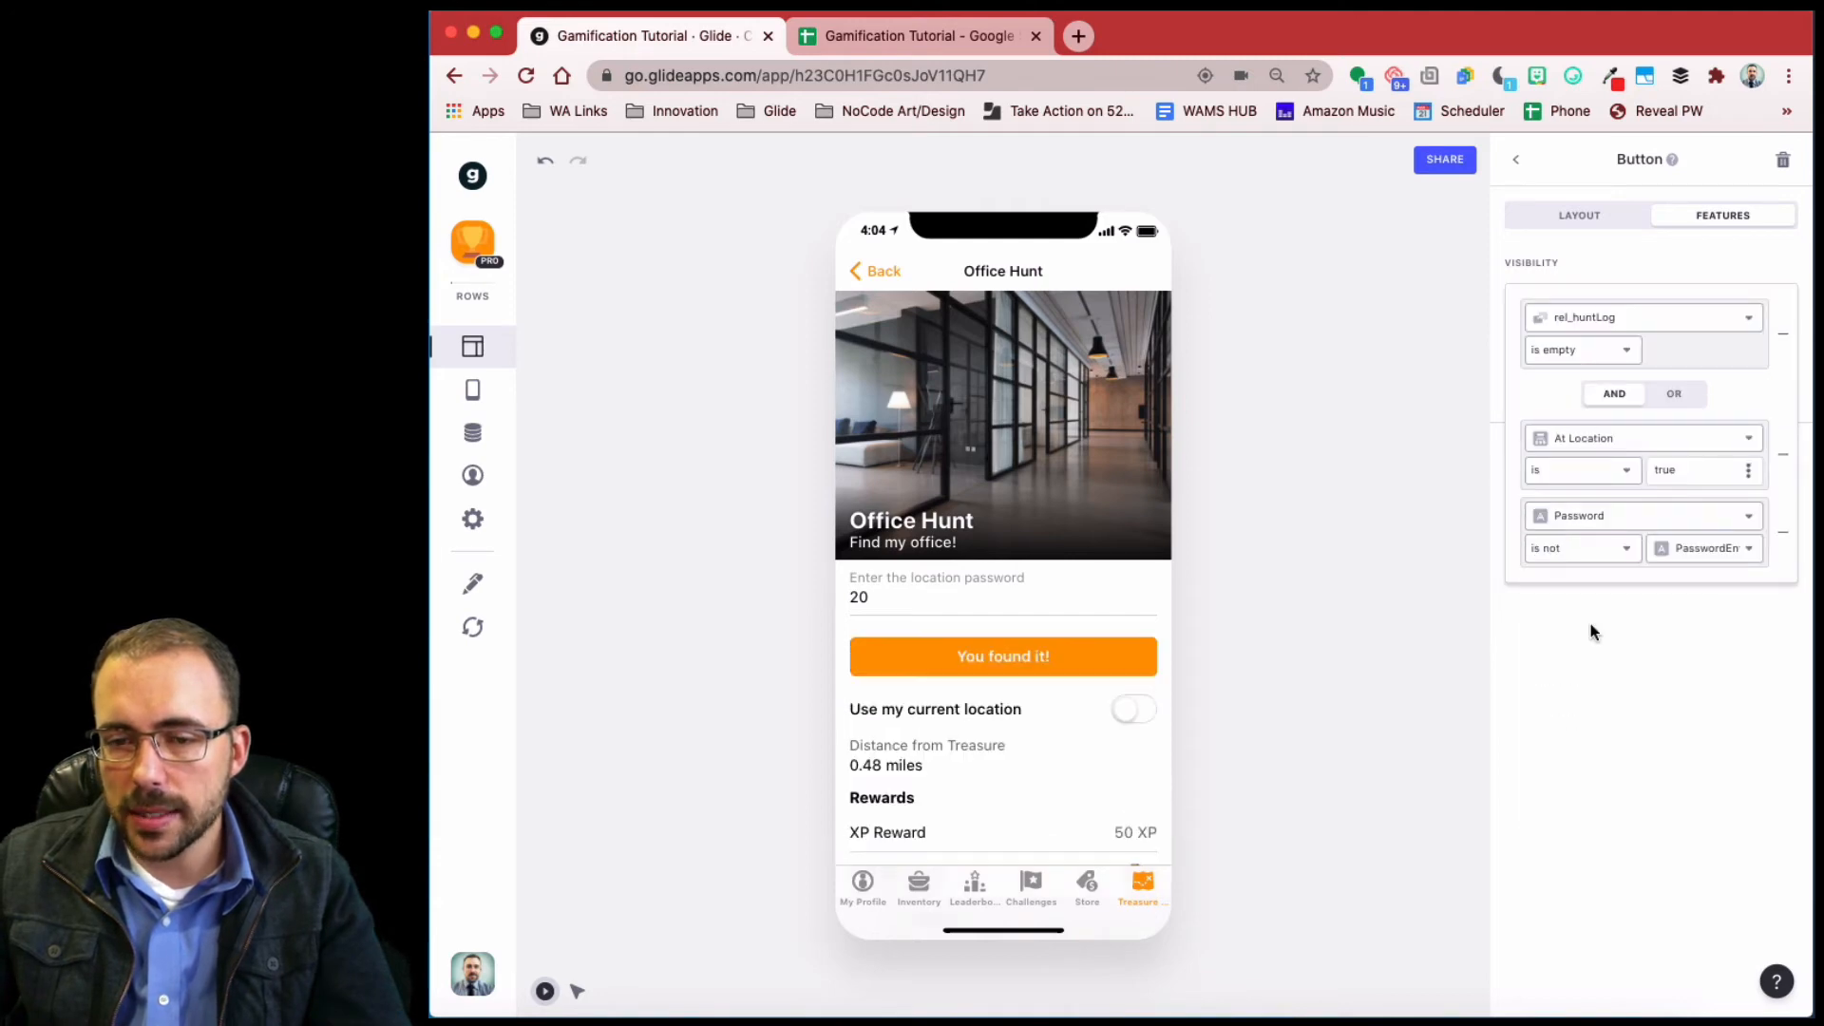
- Title the duplicate 'You found it—enter the Password!', make it Bordered, and complete 201 in preview
click(1597, 223)
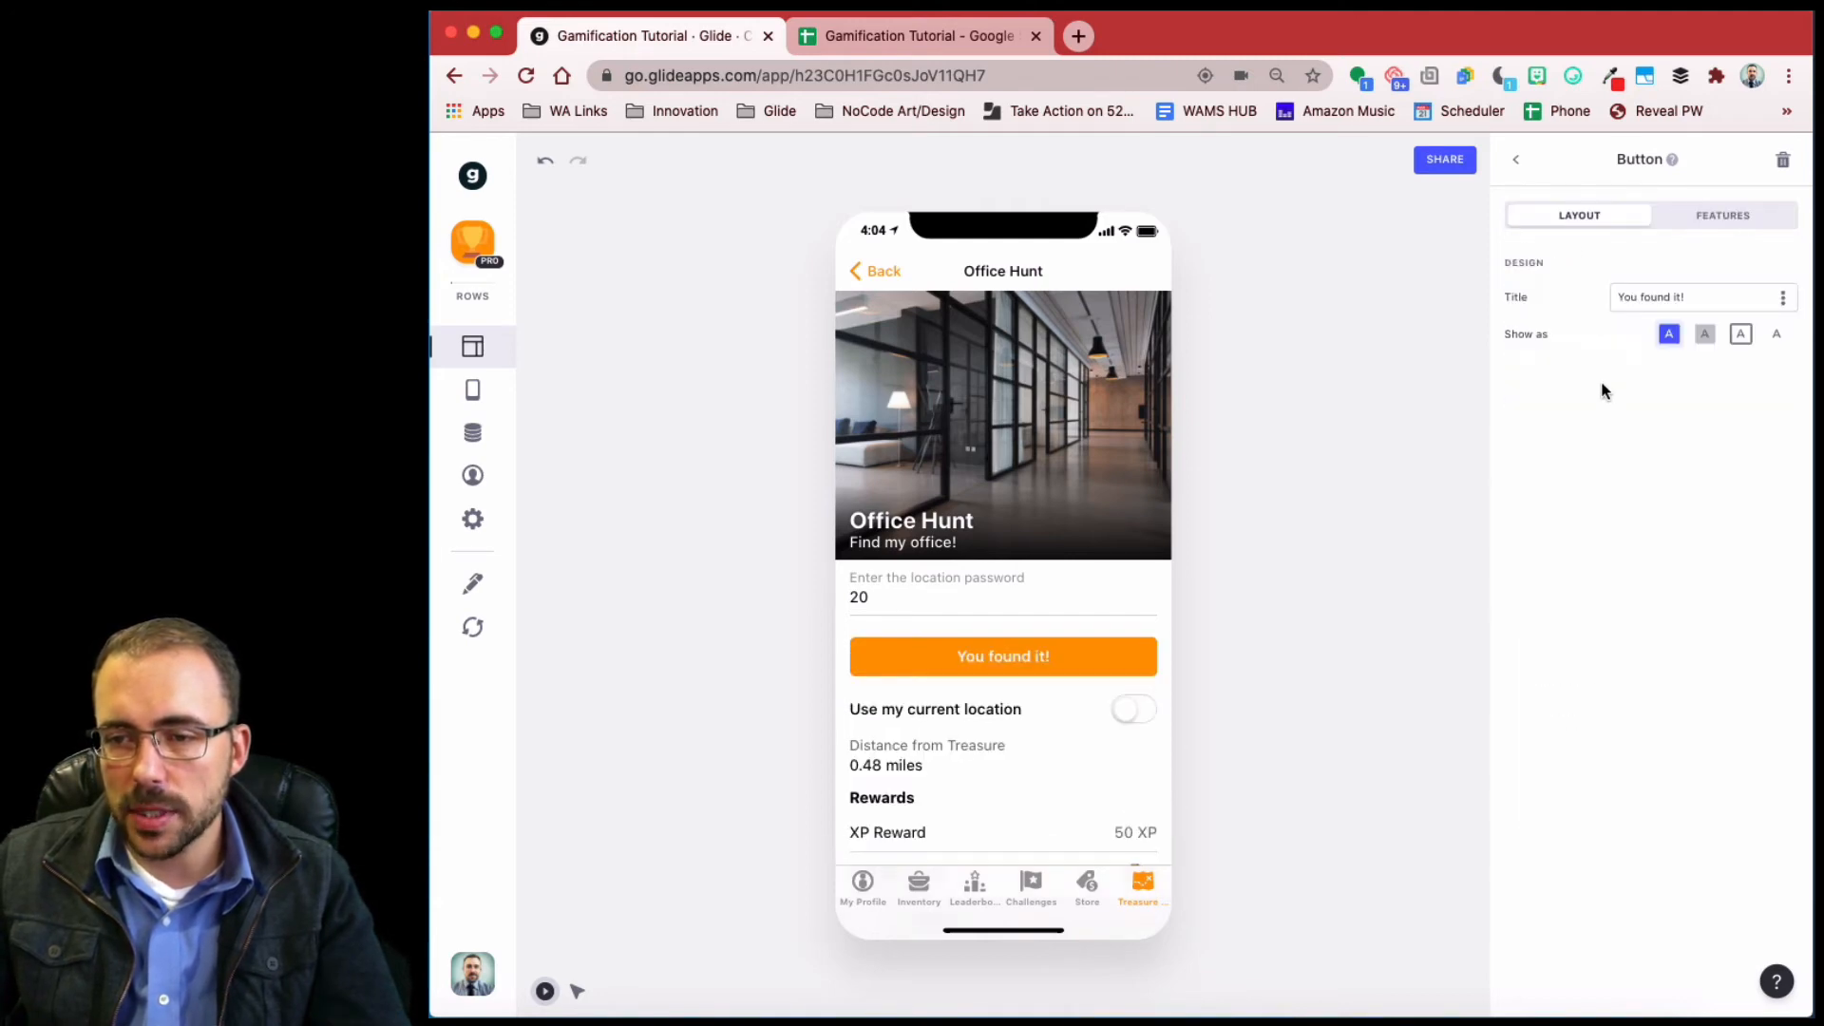
click(1700, 294)
text(E)
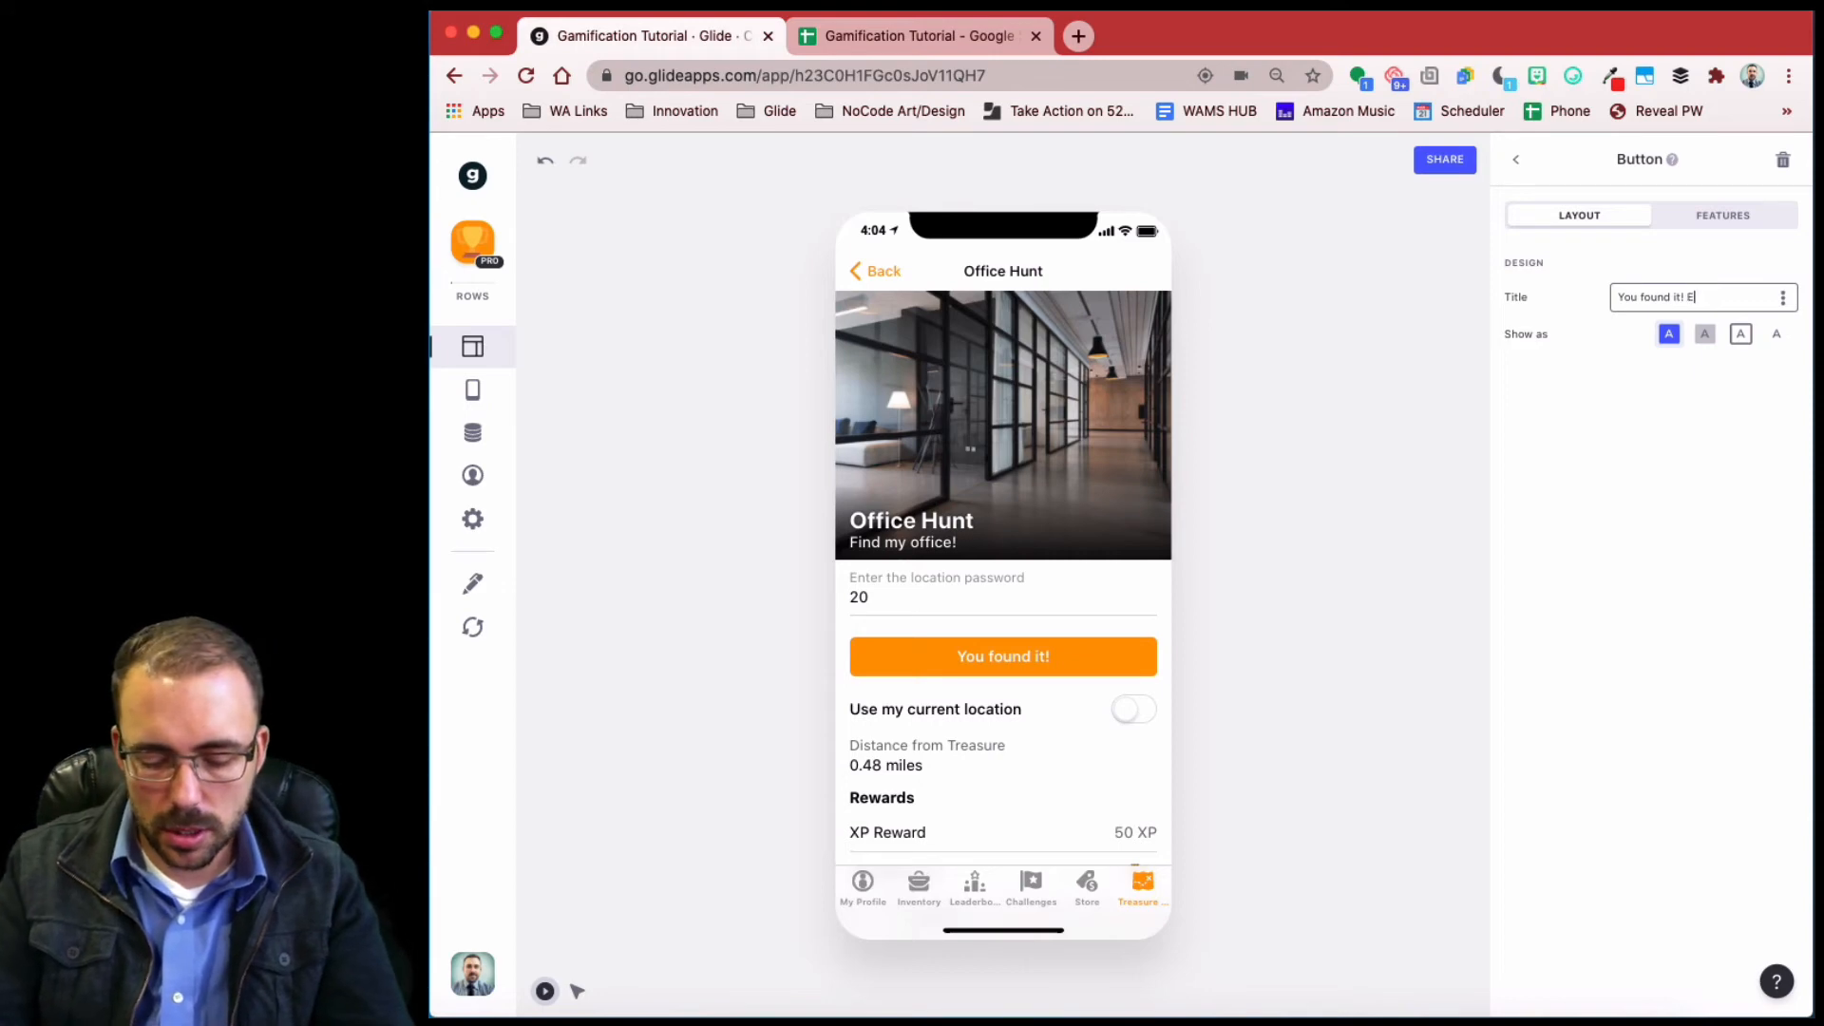
text(nter the Password)
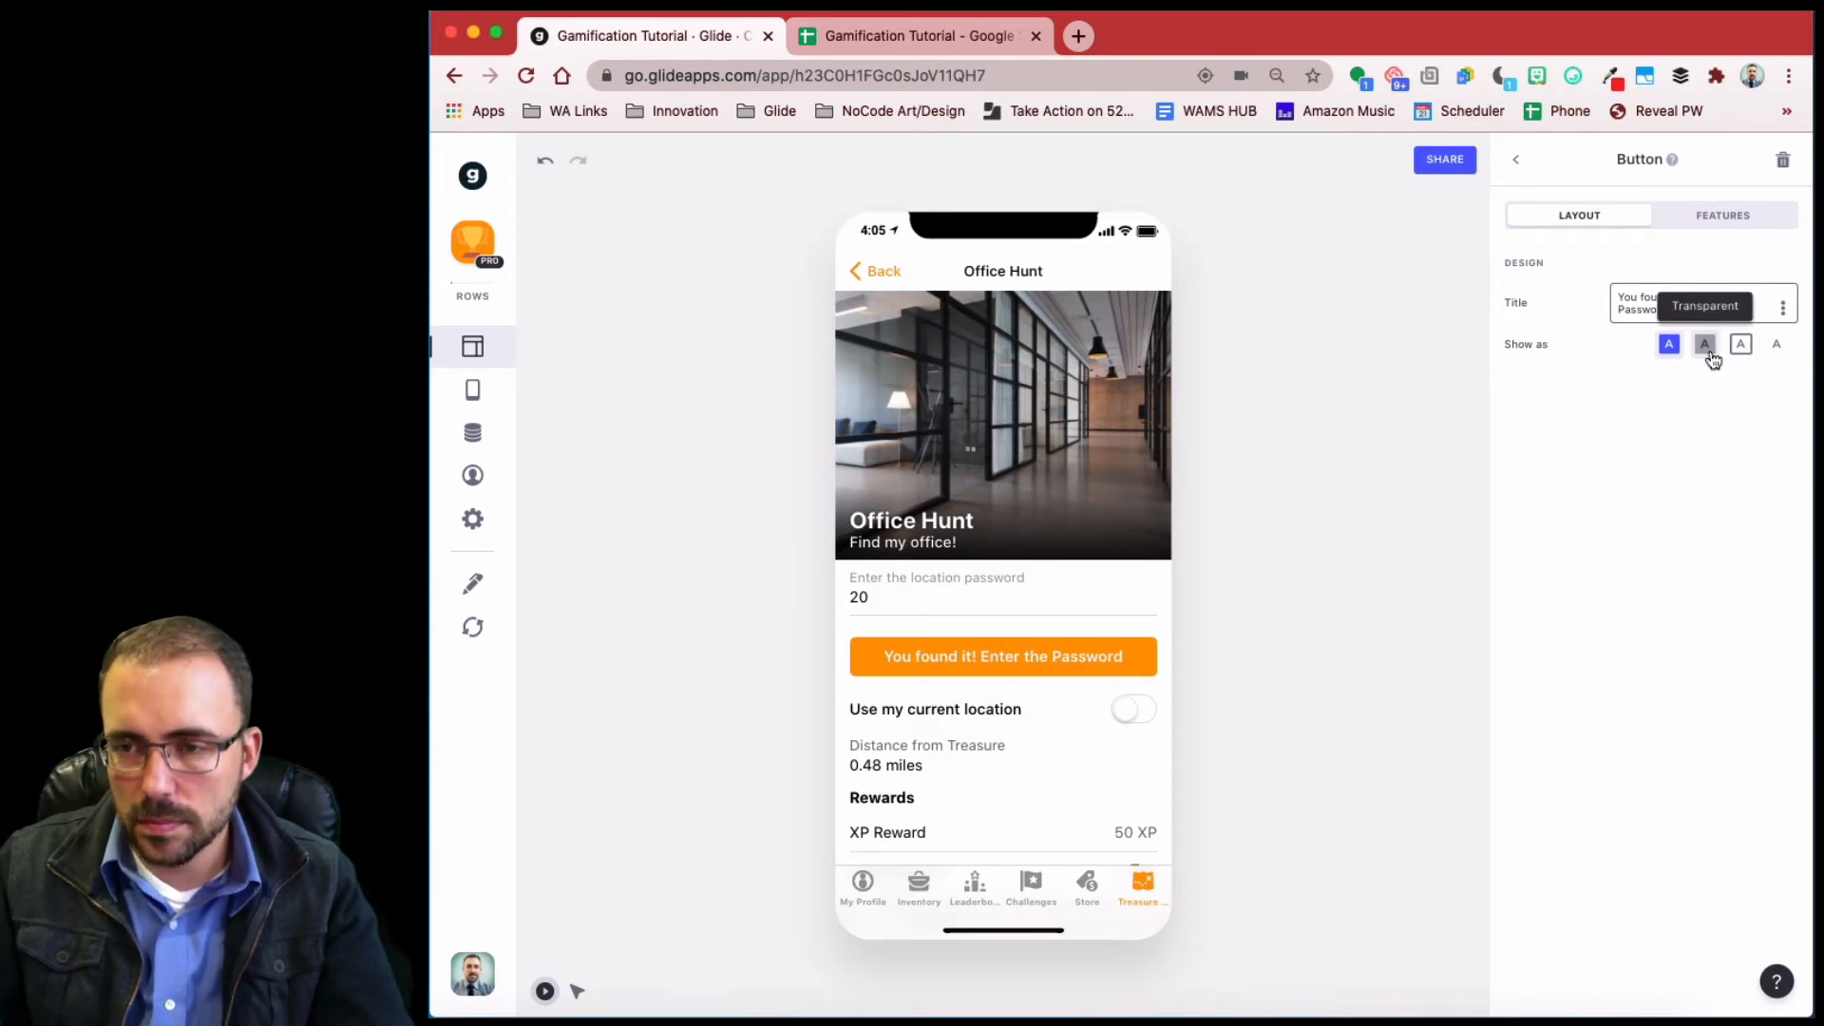
key(BackSpace)
key(BackSpace)
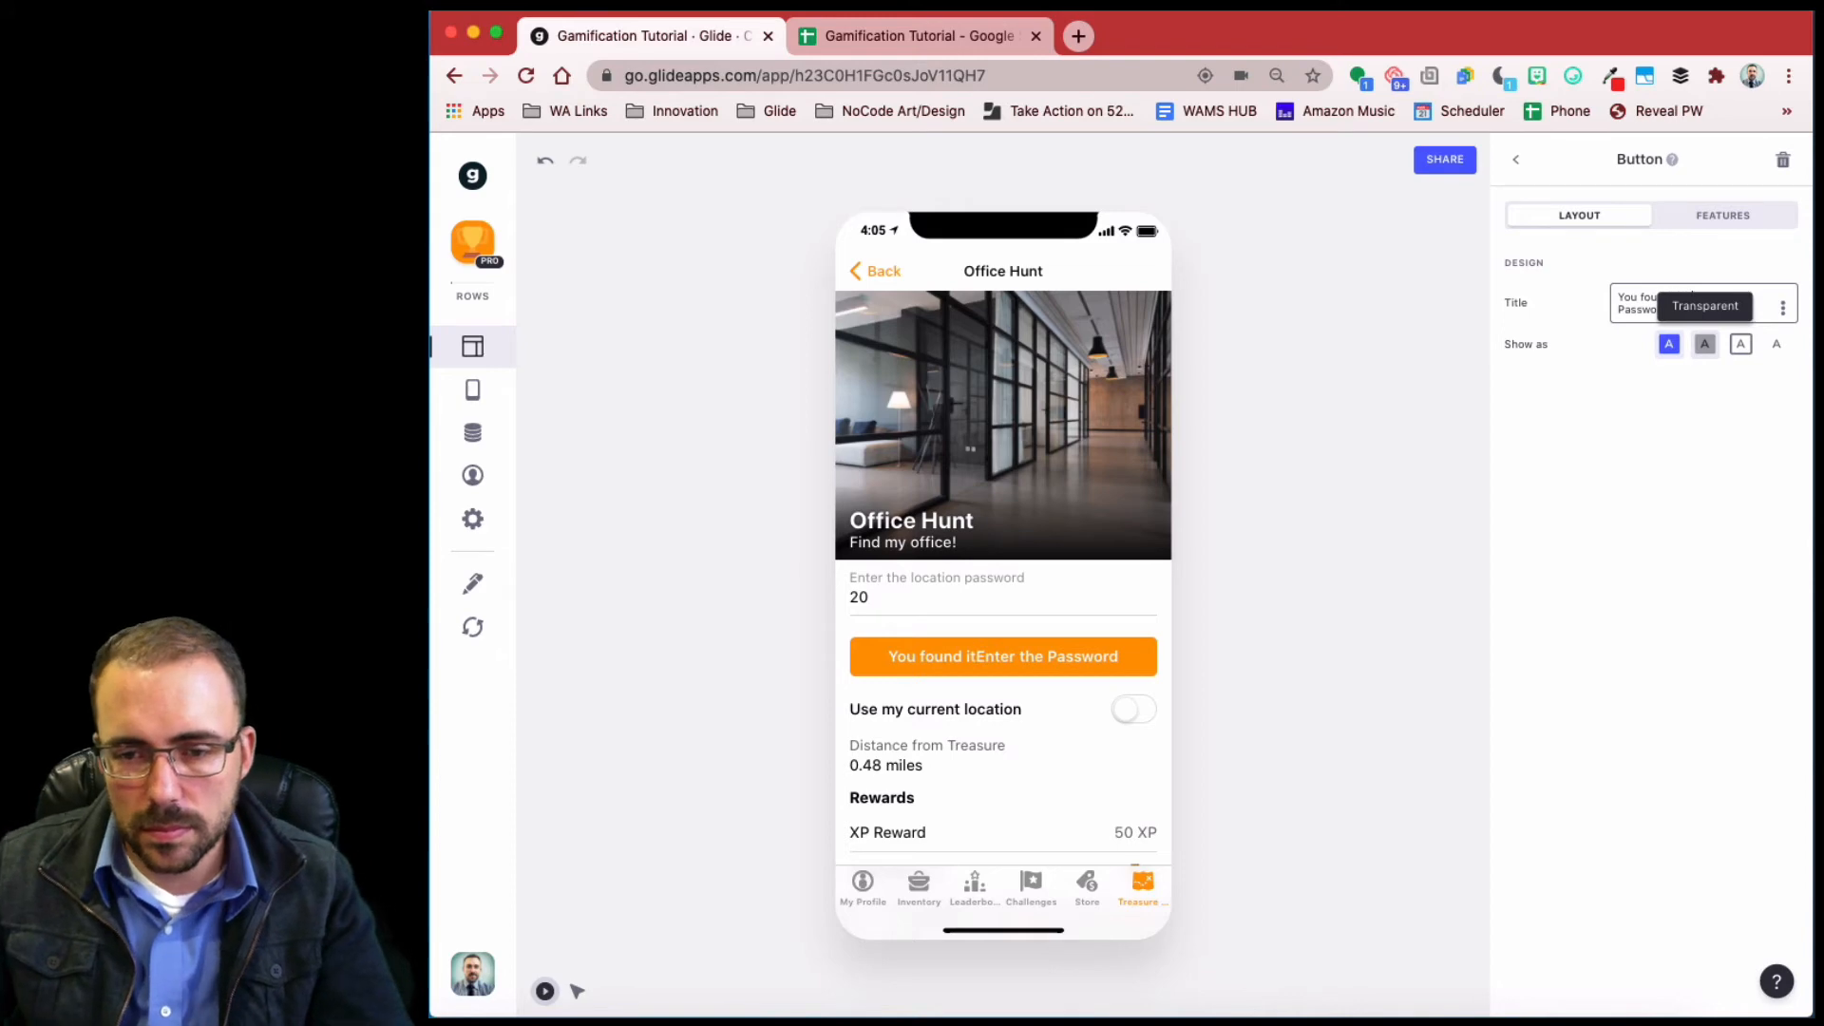
text(—)
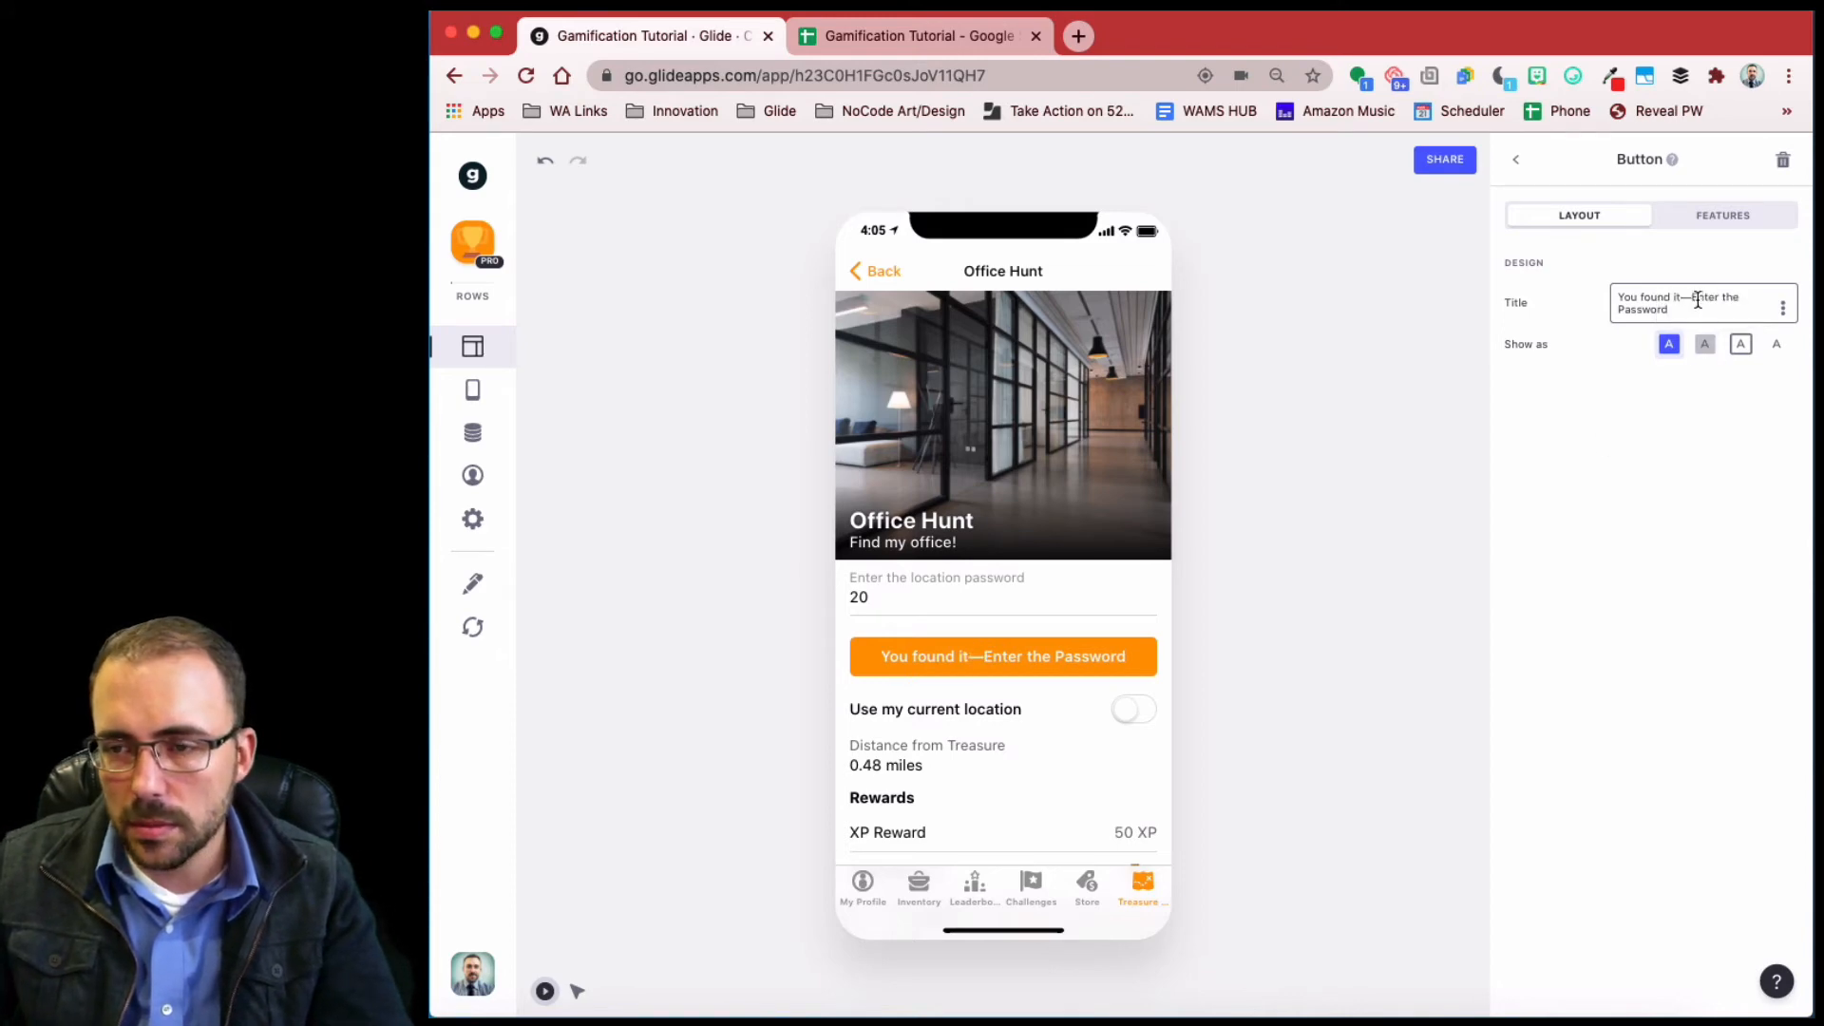
key(Delete)
text(e)
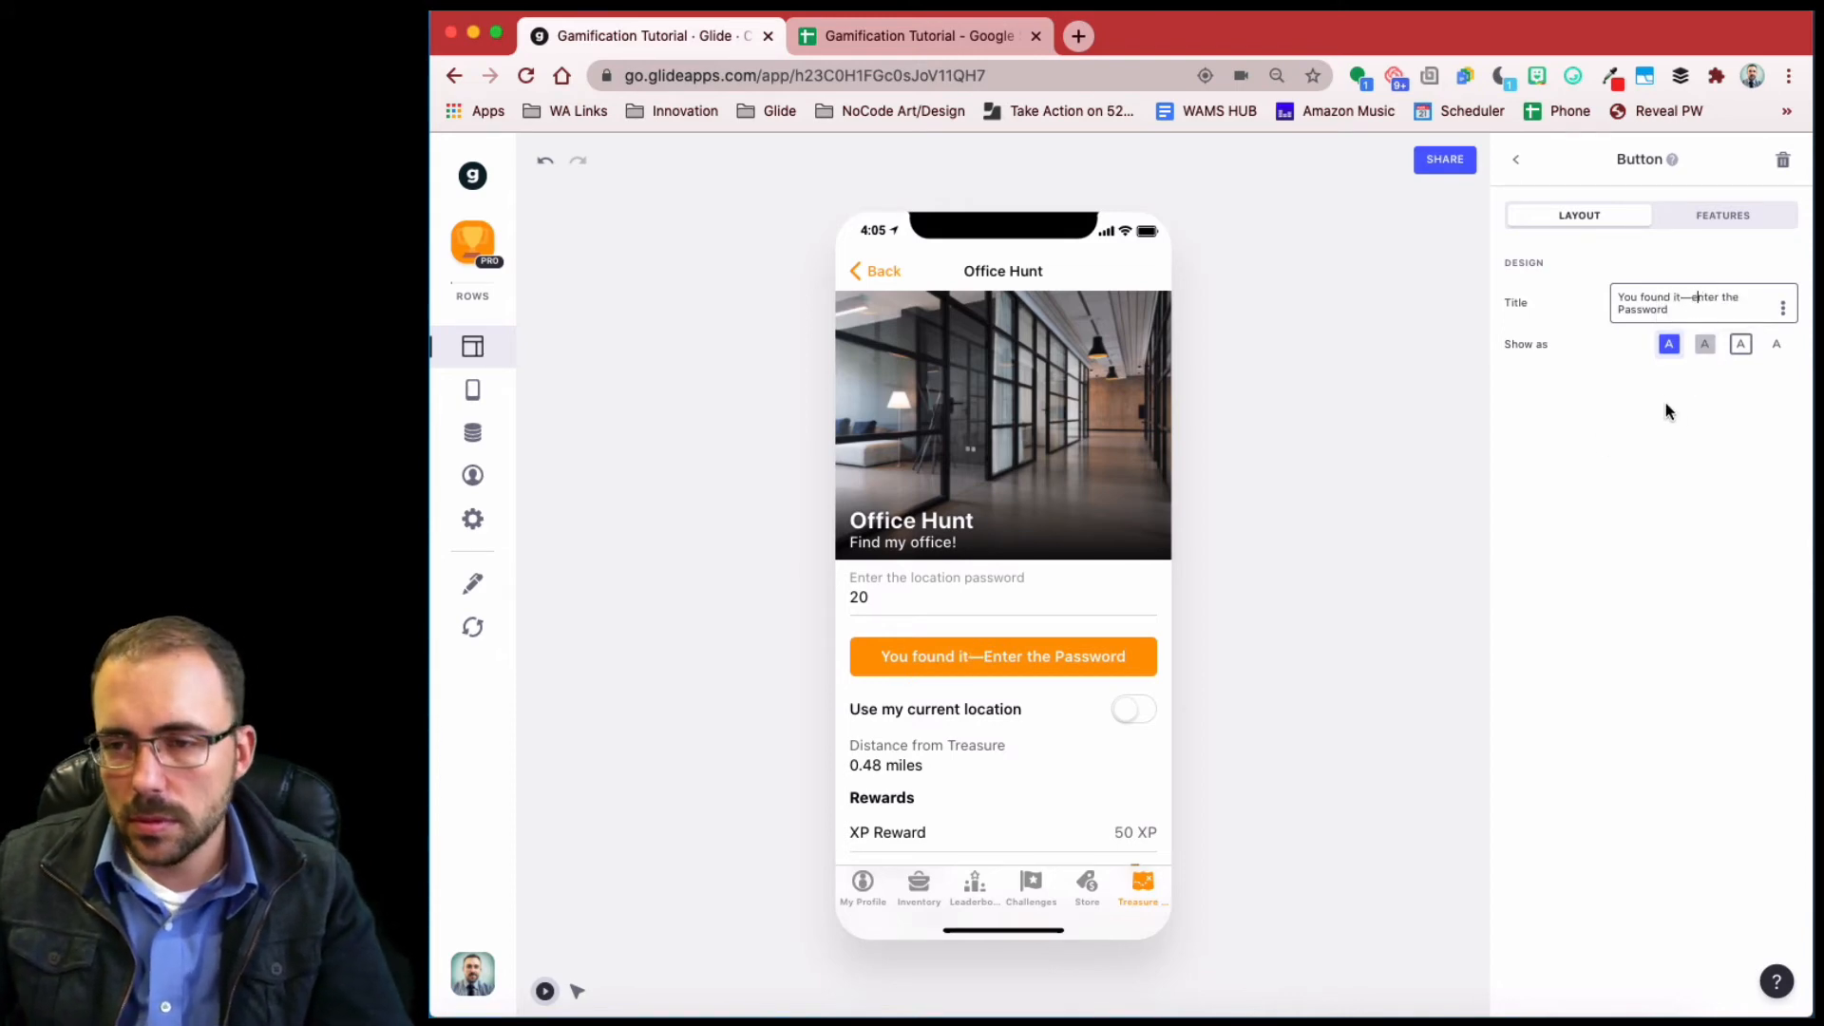
click(1742, 345)
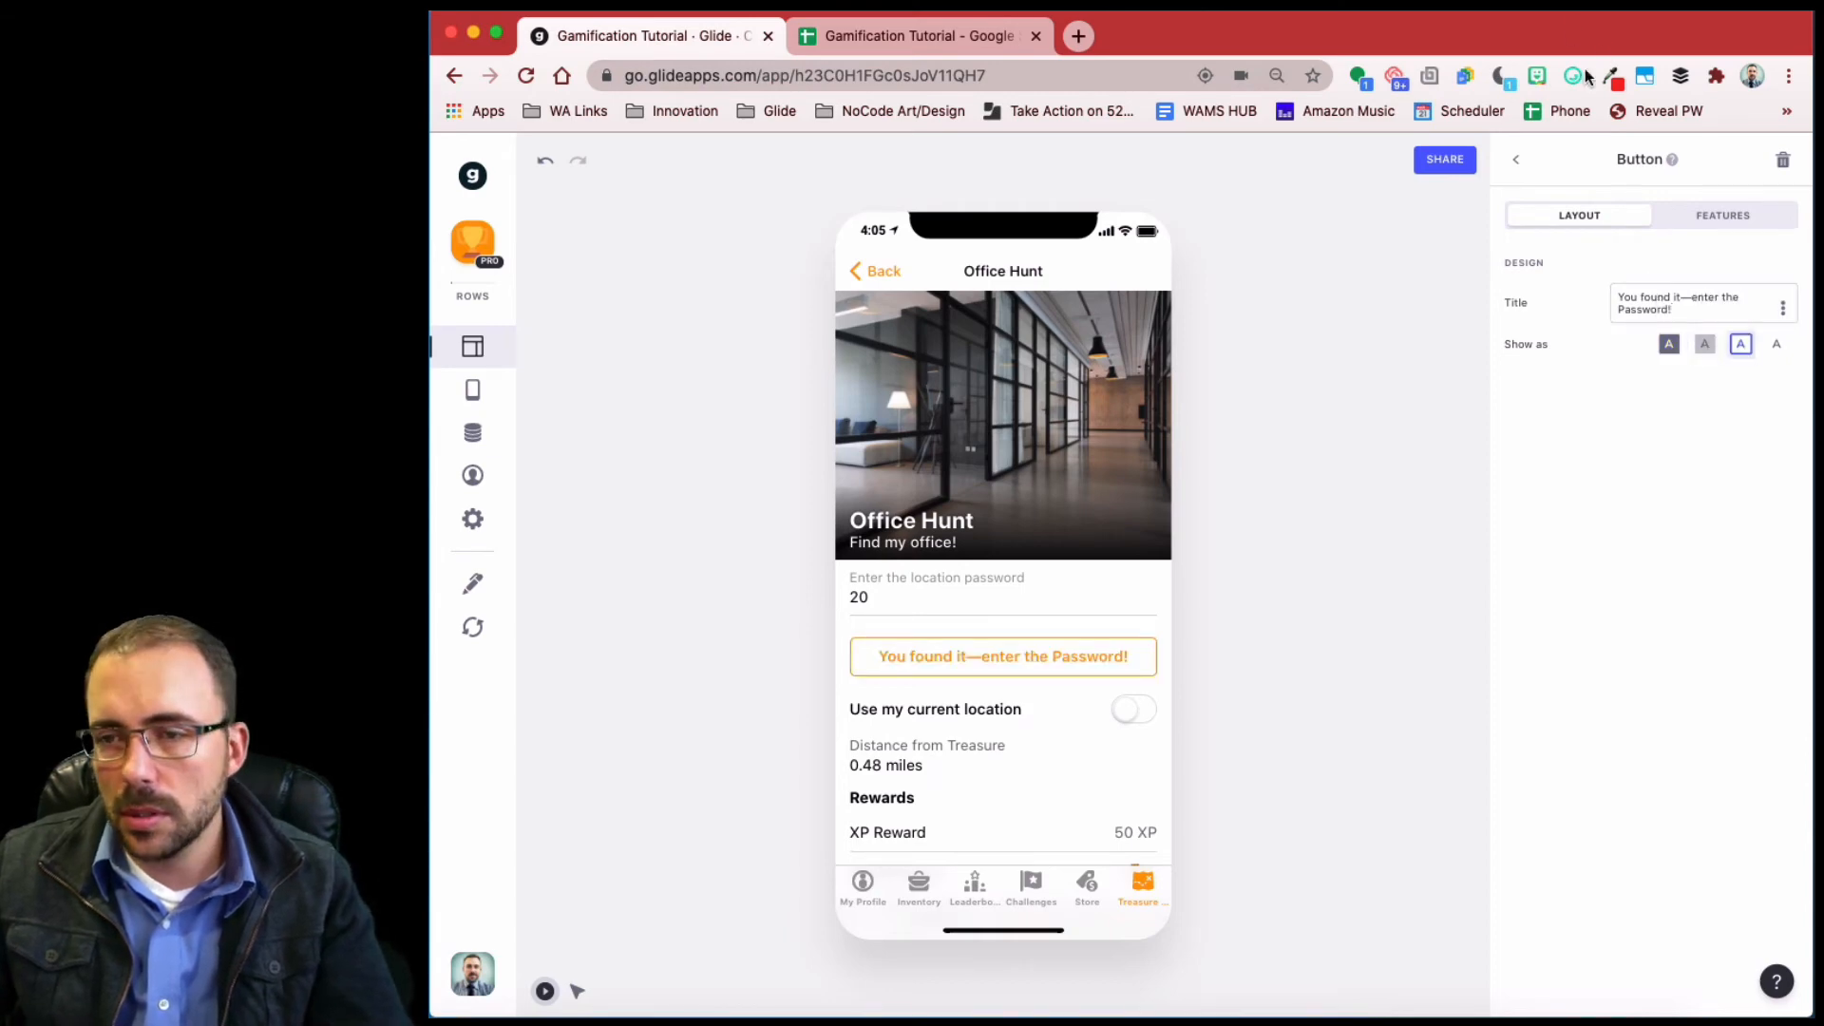
click(904, 604)
text(1)
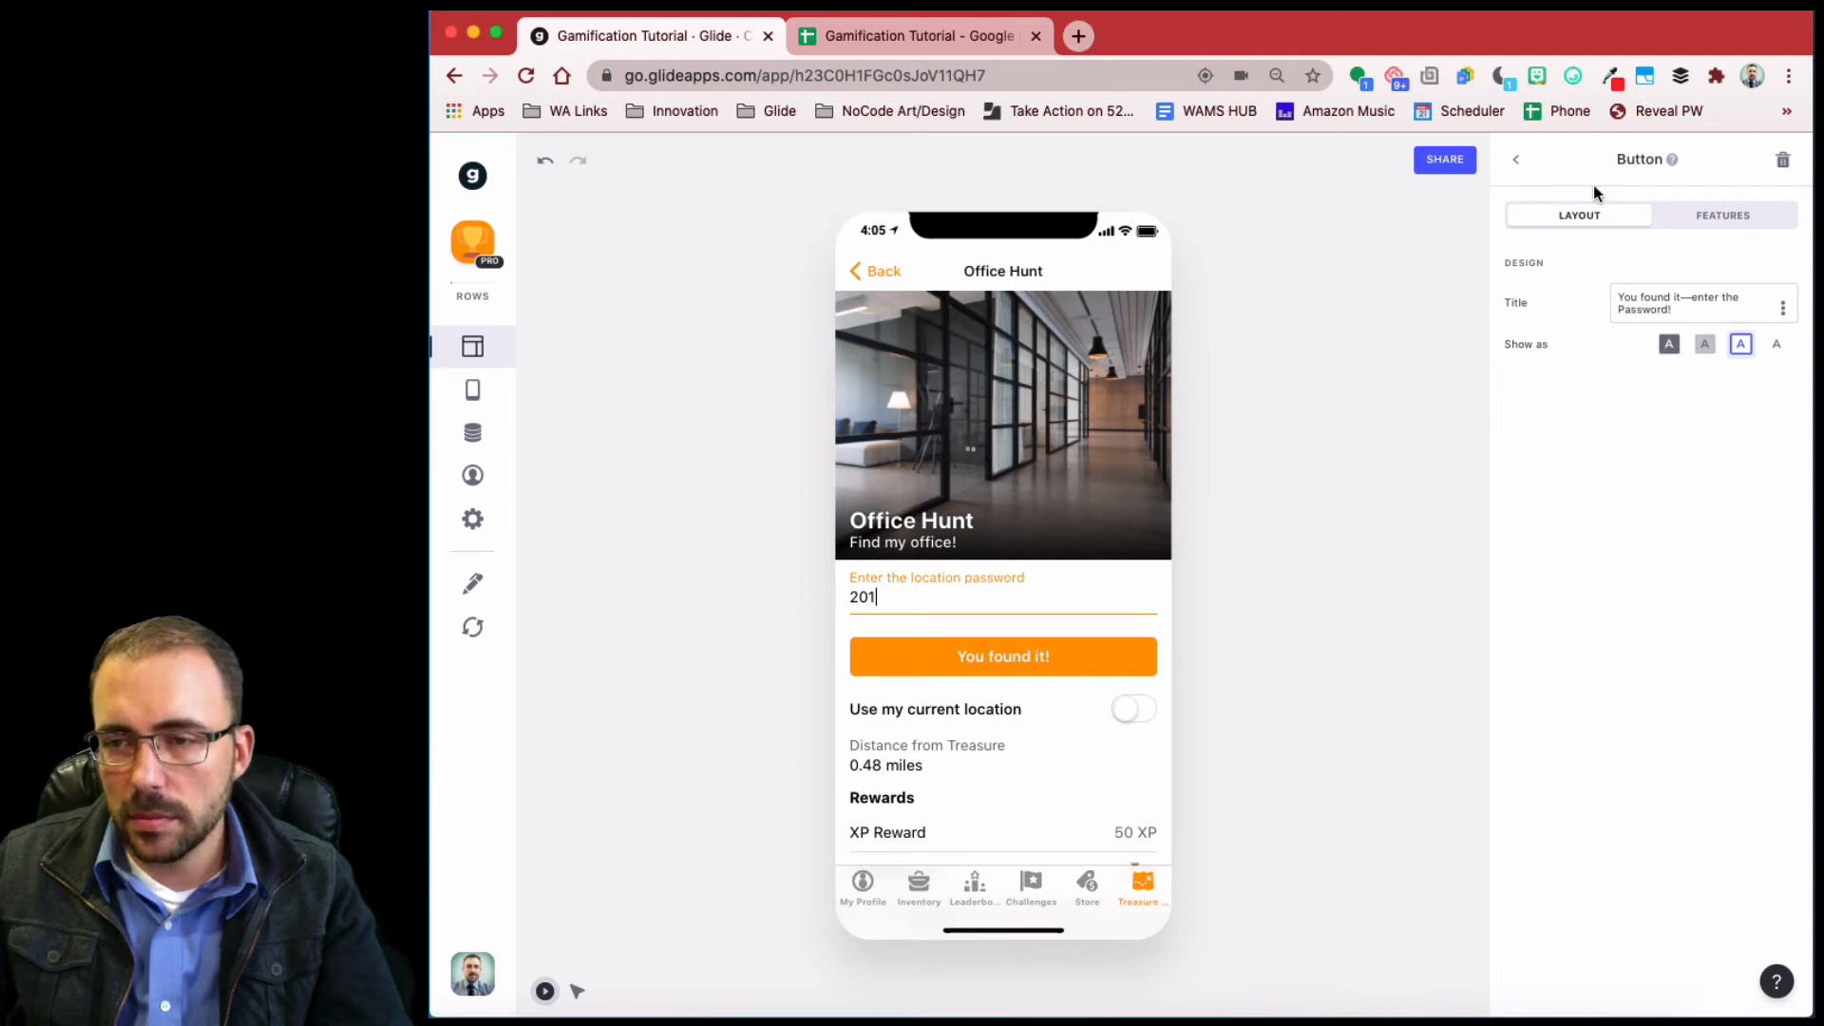
- Retitle the 'You found it!' form button to 'Collect your reward!'
click(1521, 161)
click(1604, 464)
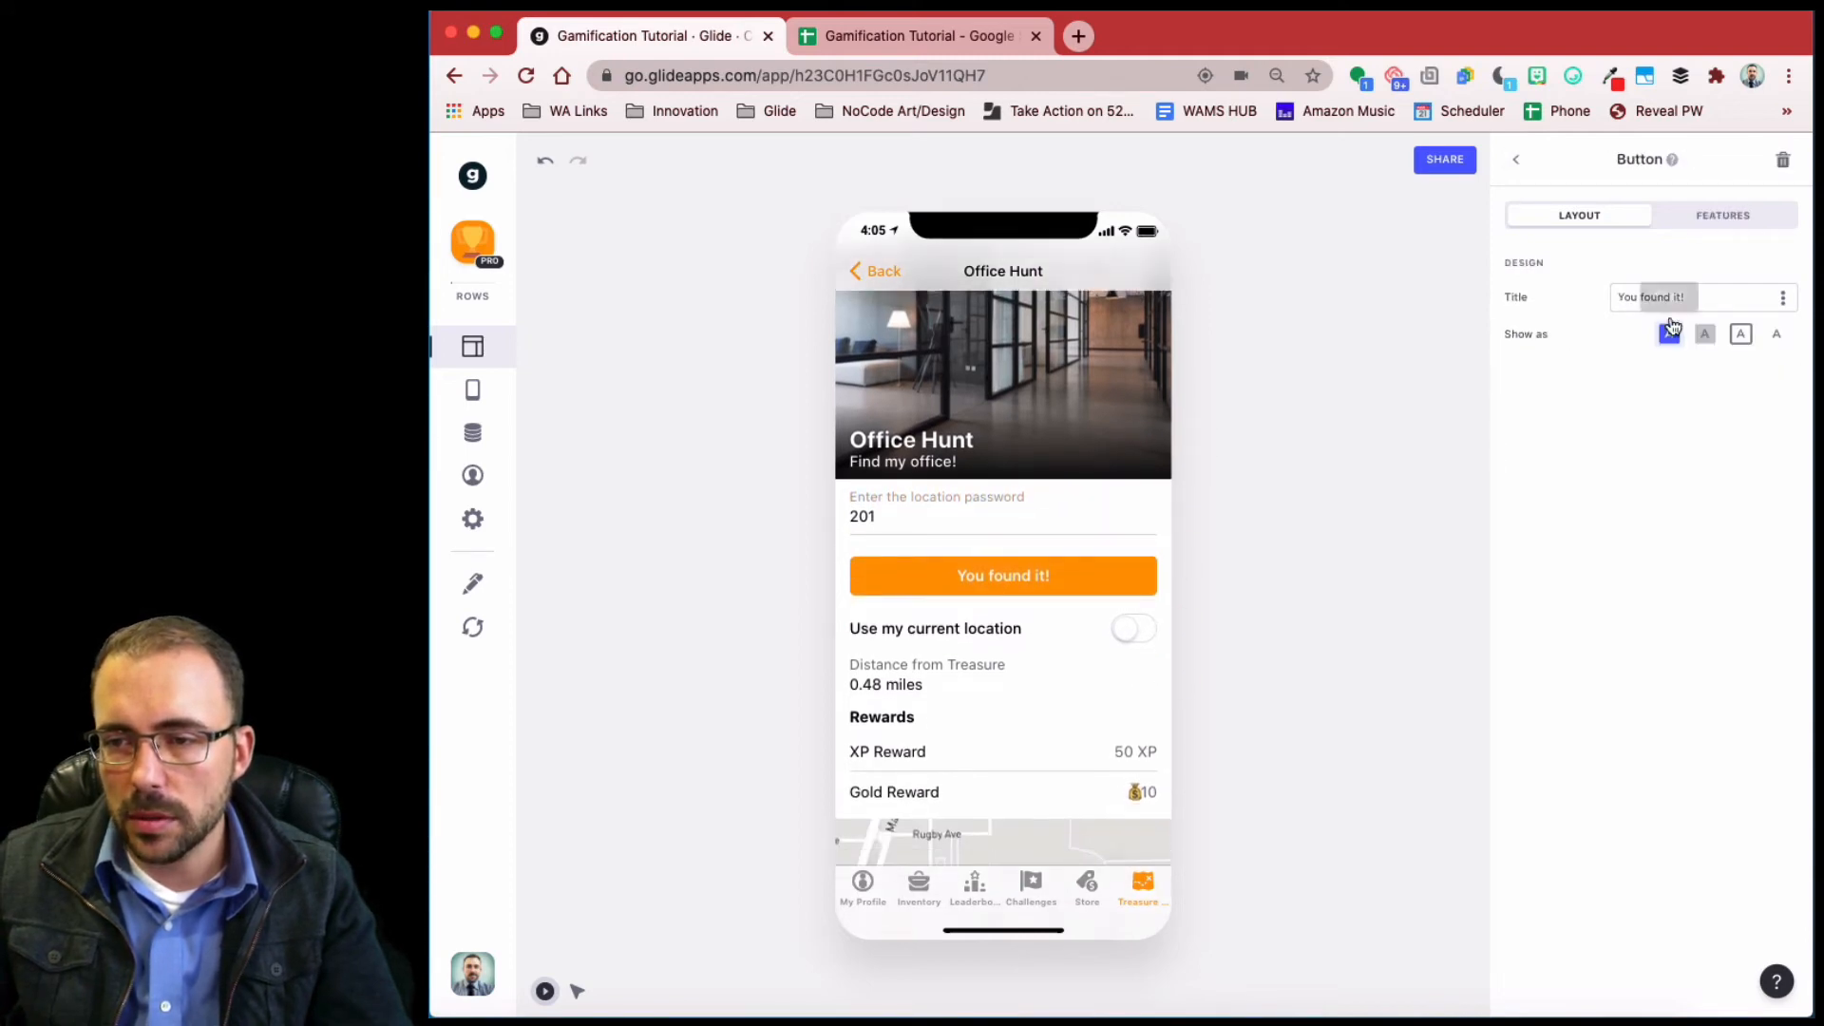
drag(1690, 298, 1516, 294)
text(Co)
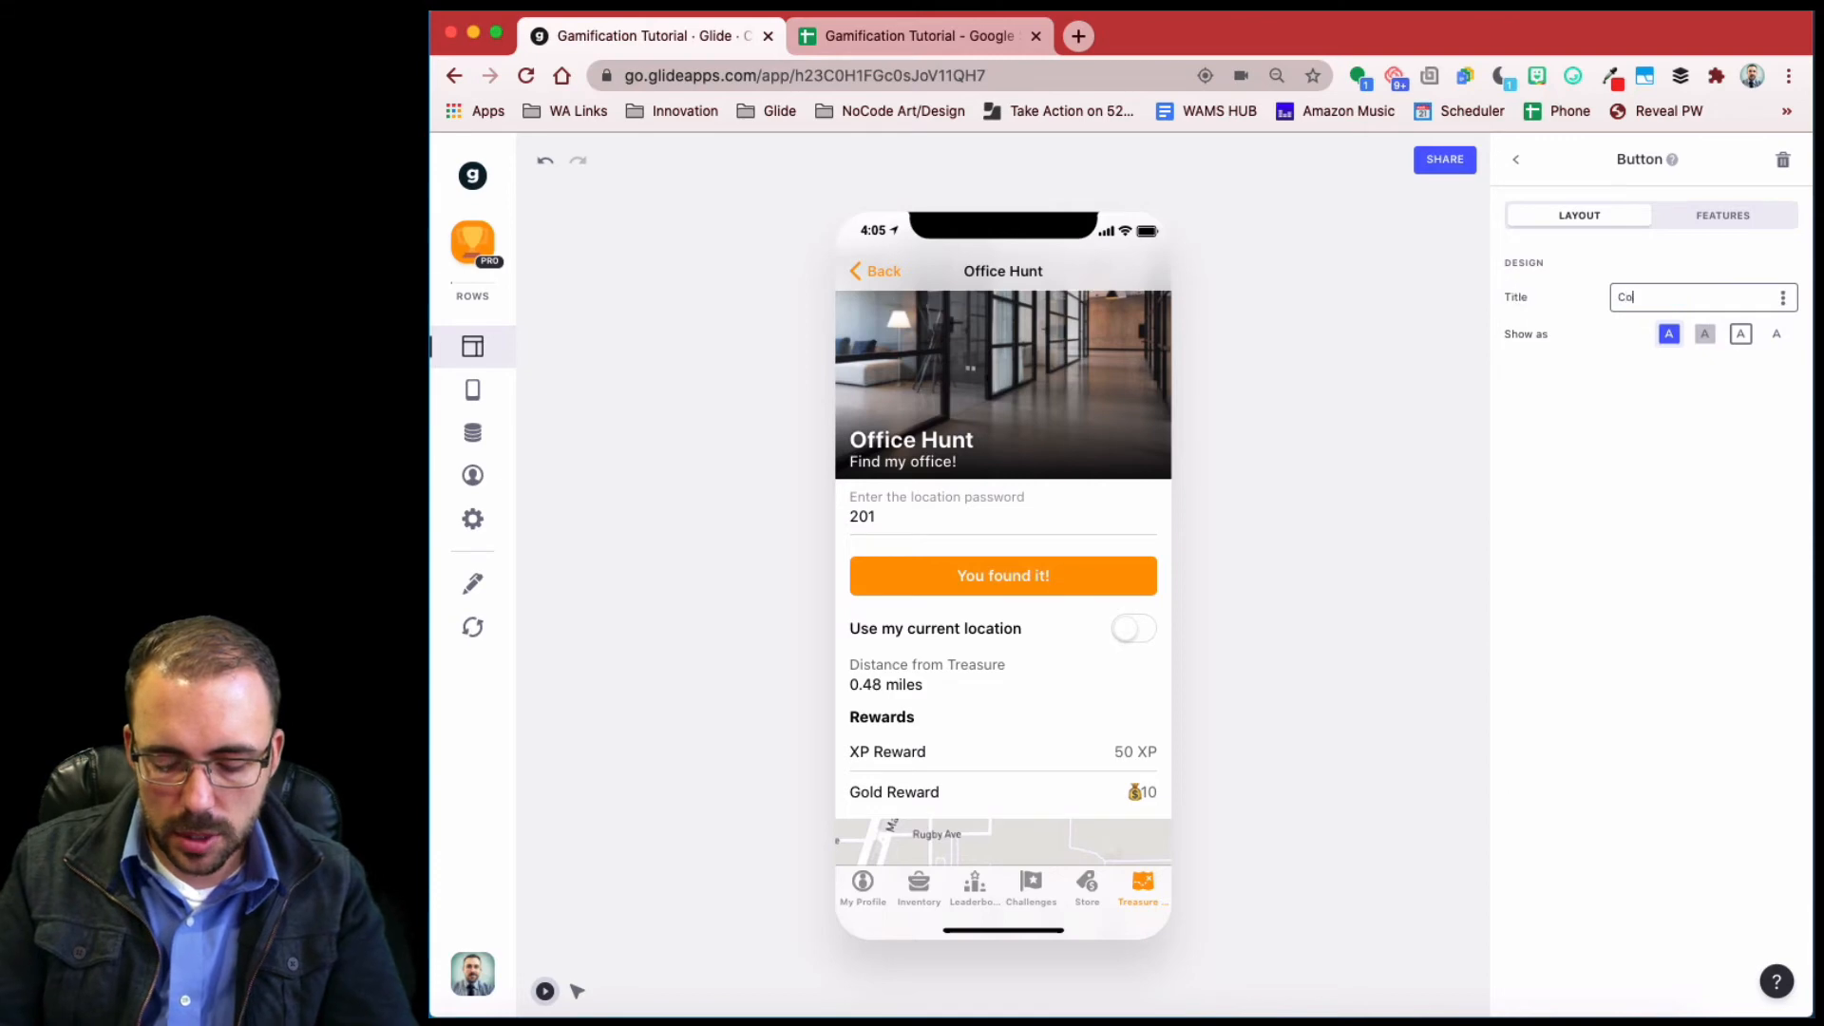
text(llect y)
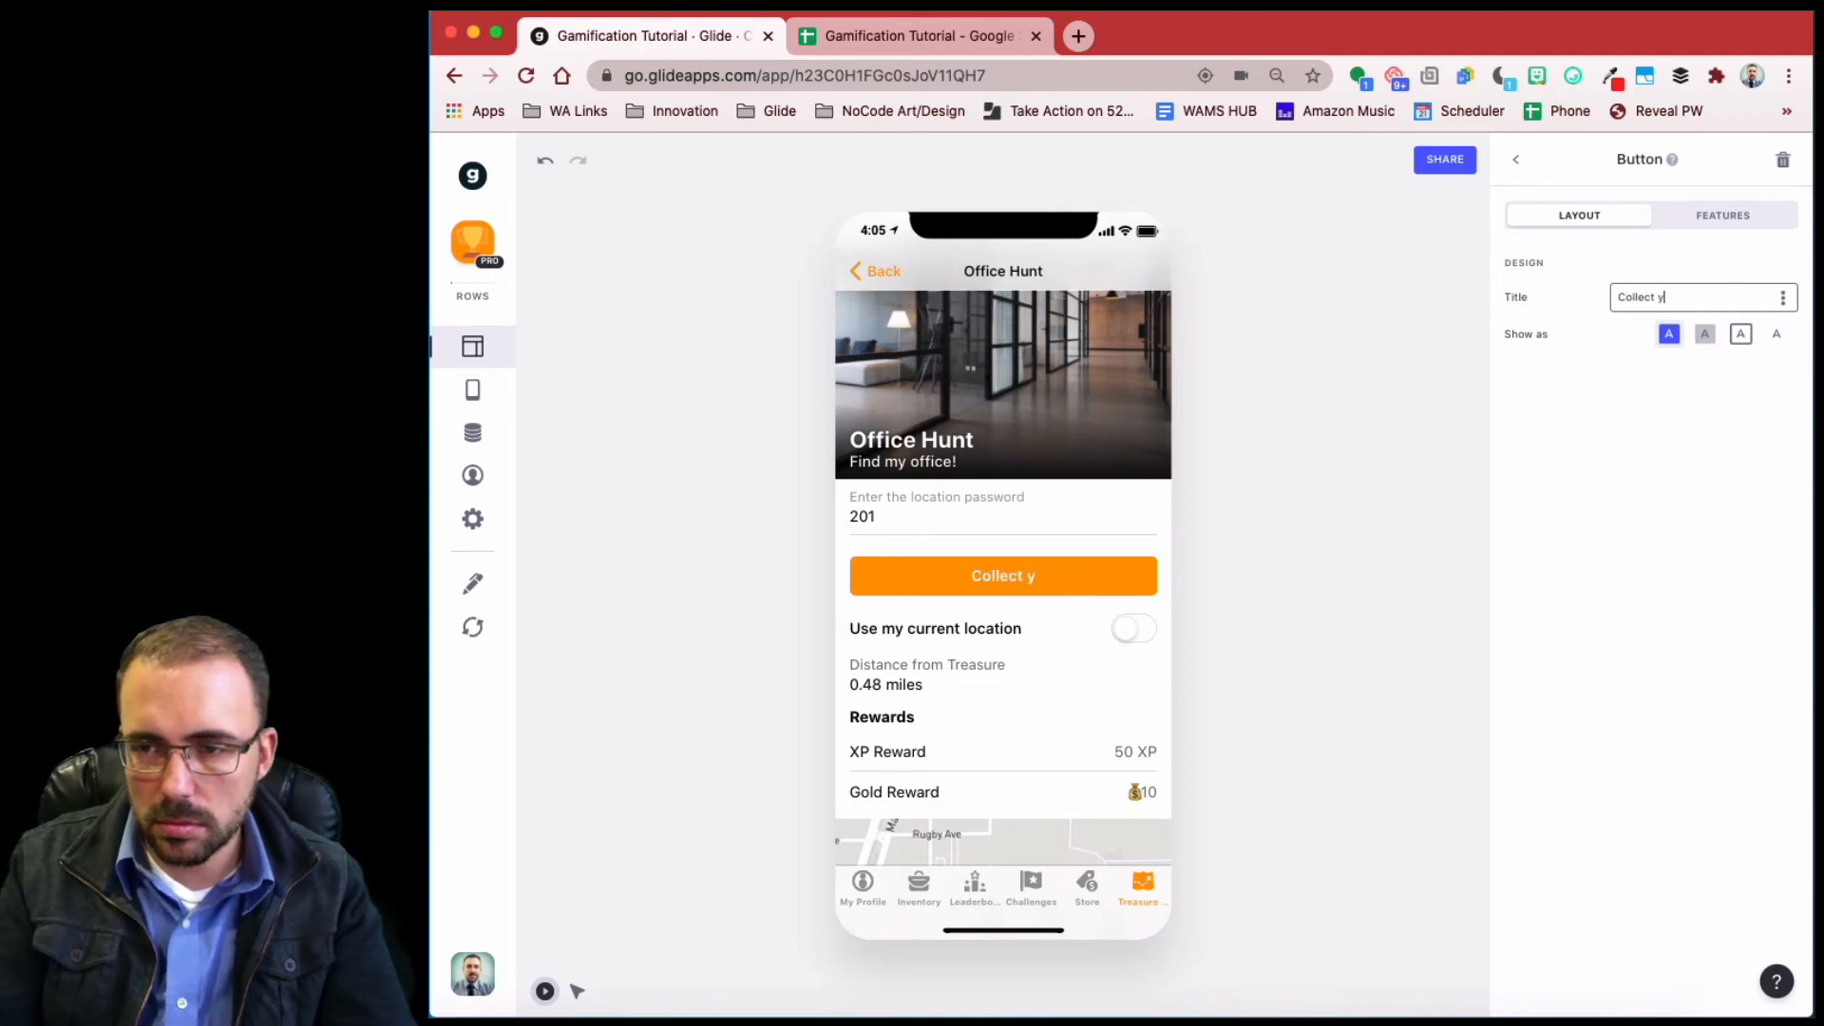
text(our reward)
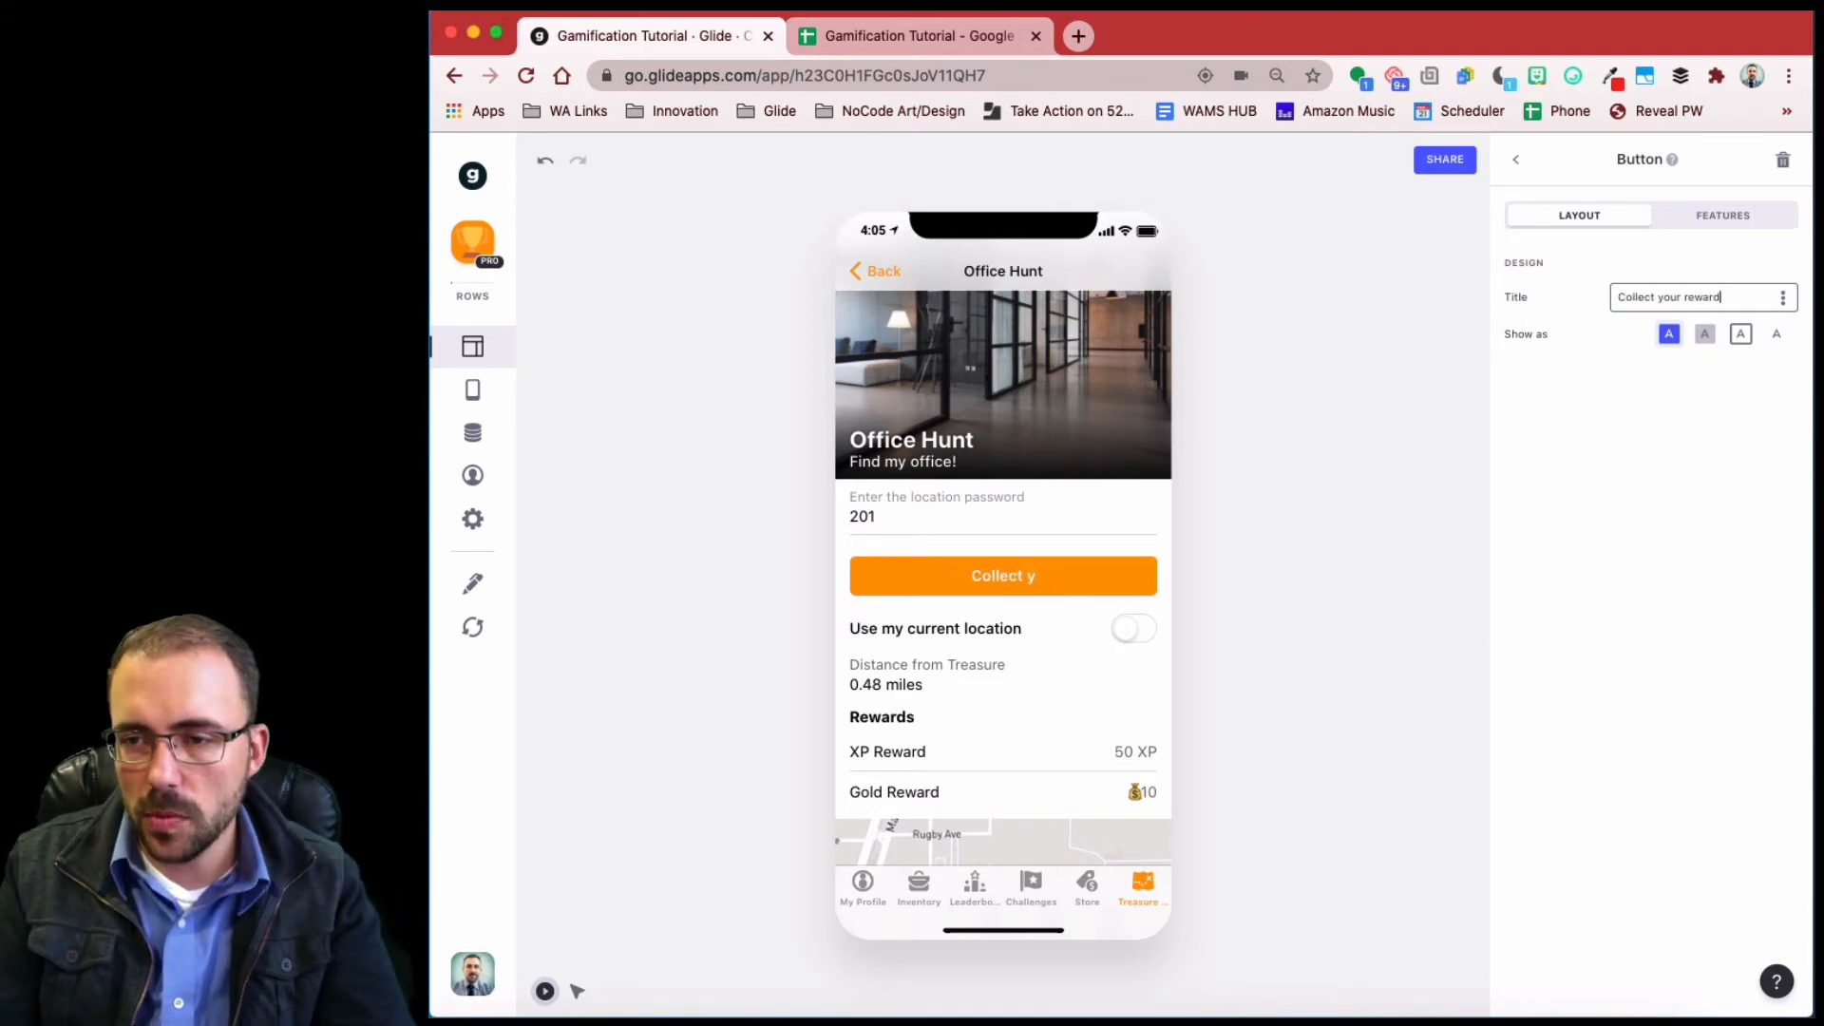
text(!)
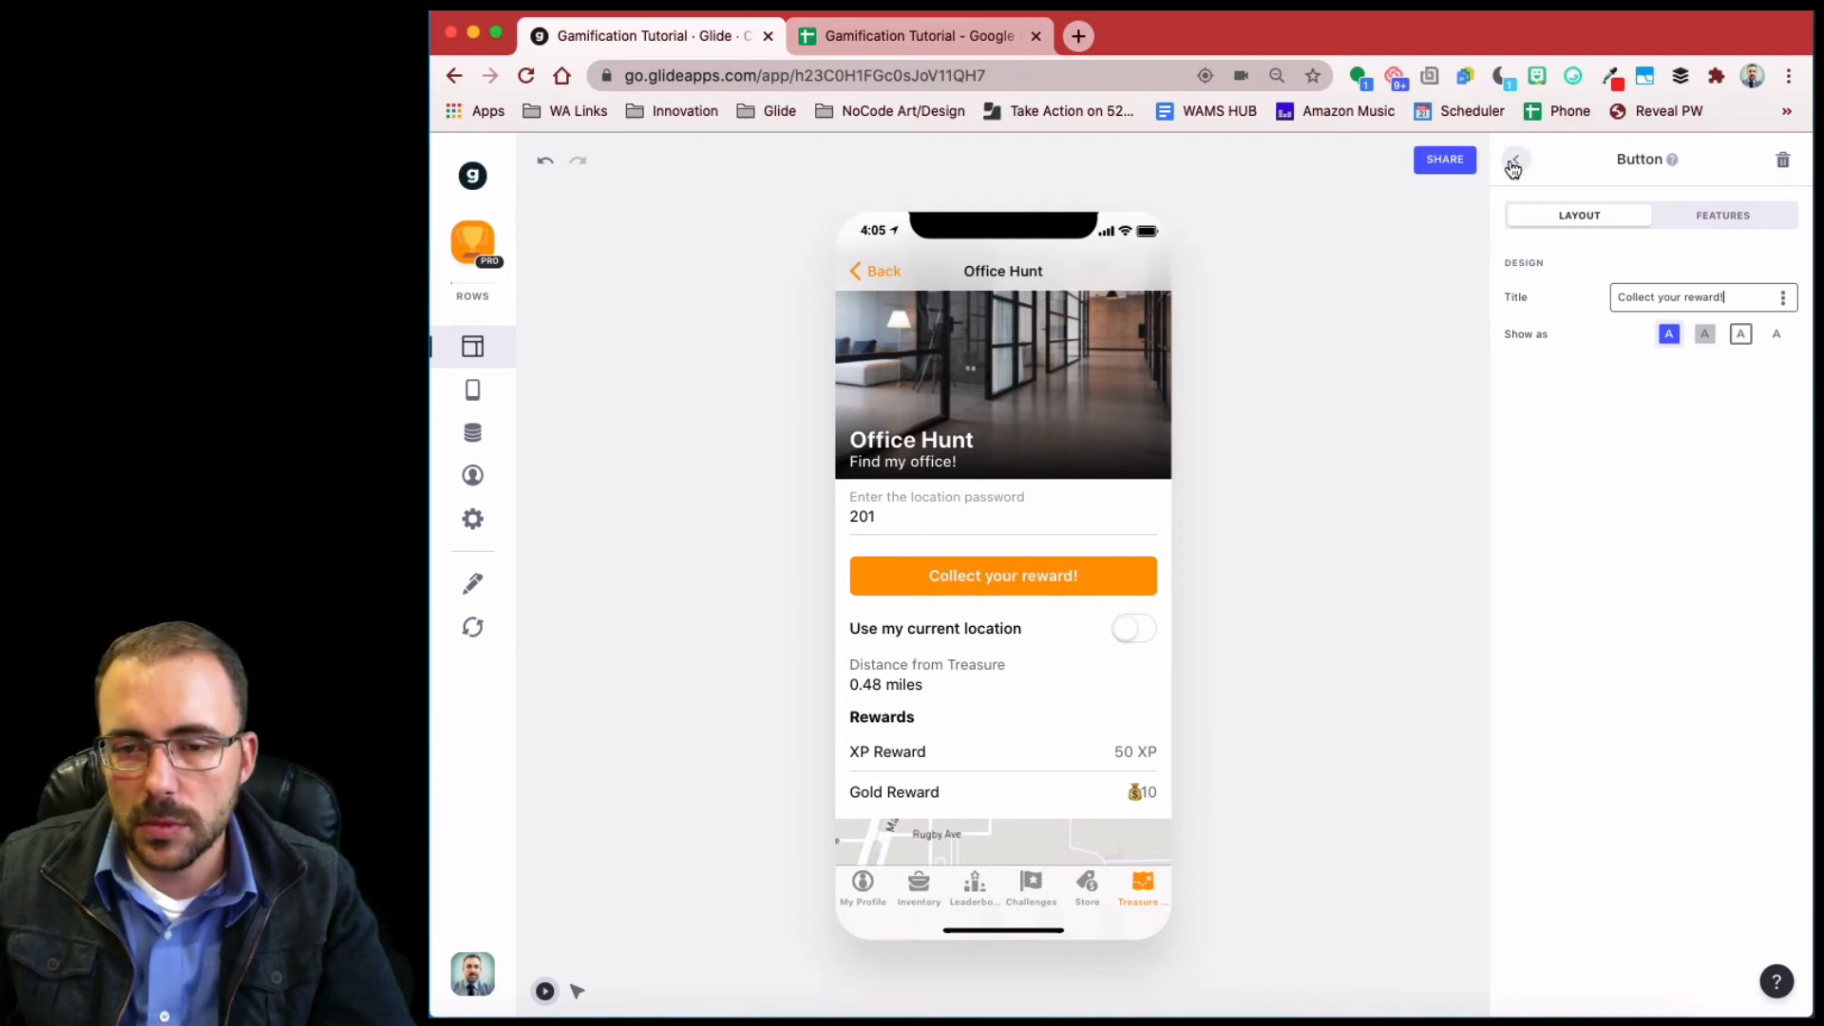
click(1514, 164)
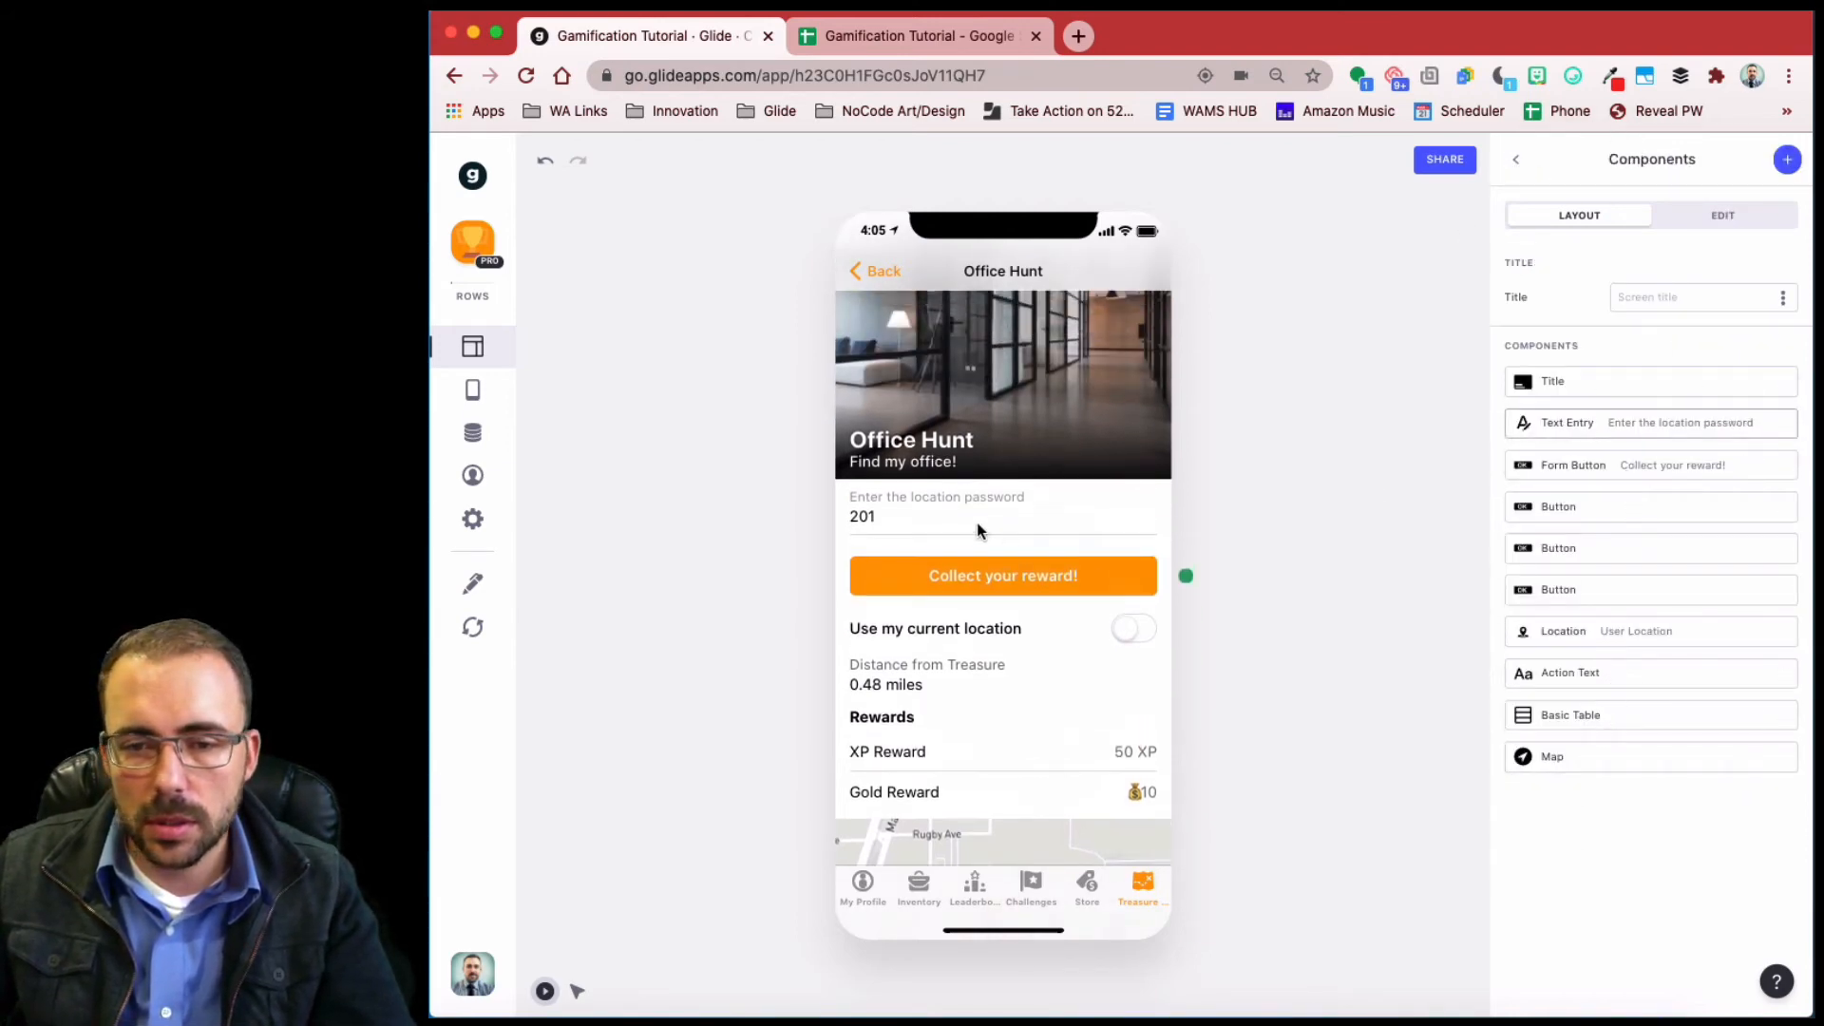
- Retest the password field, confirming 201 swaps the prompt for 'Collect your reward!'
click(938, 521)
key(BackSpace)
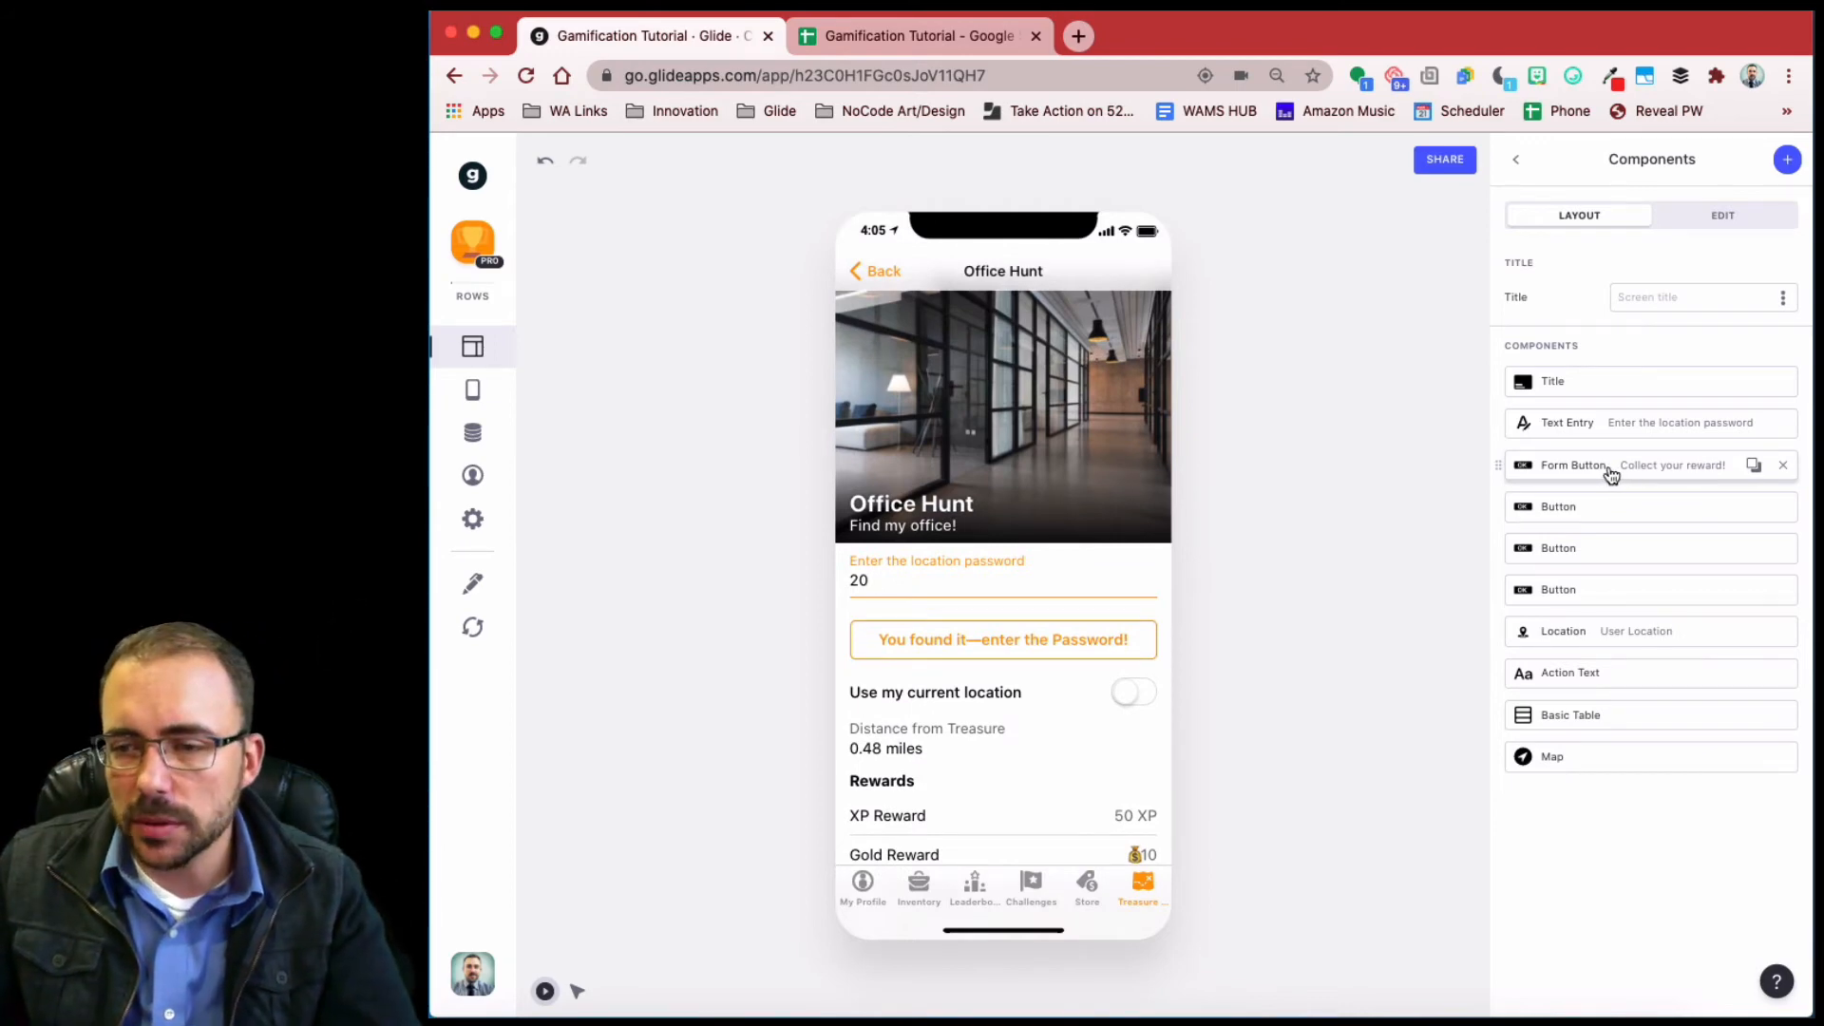
text(1)
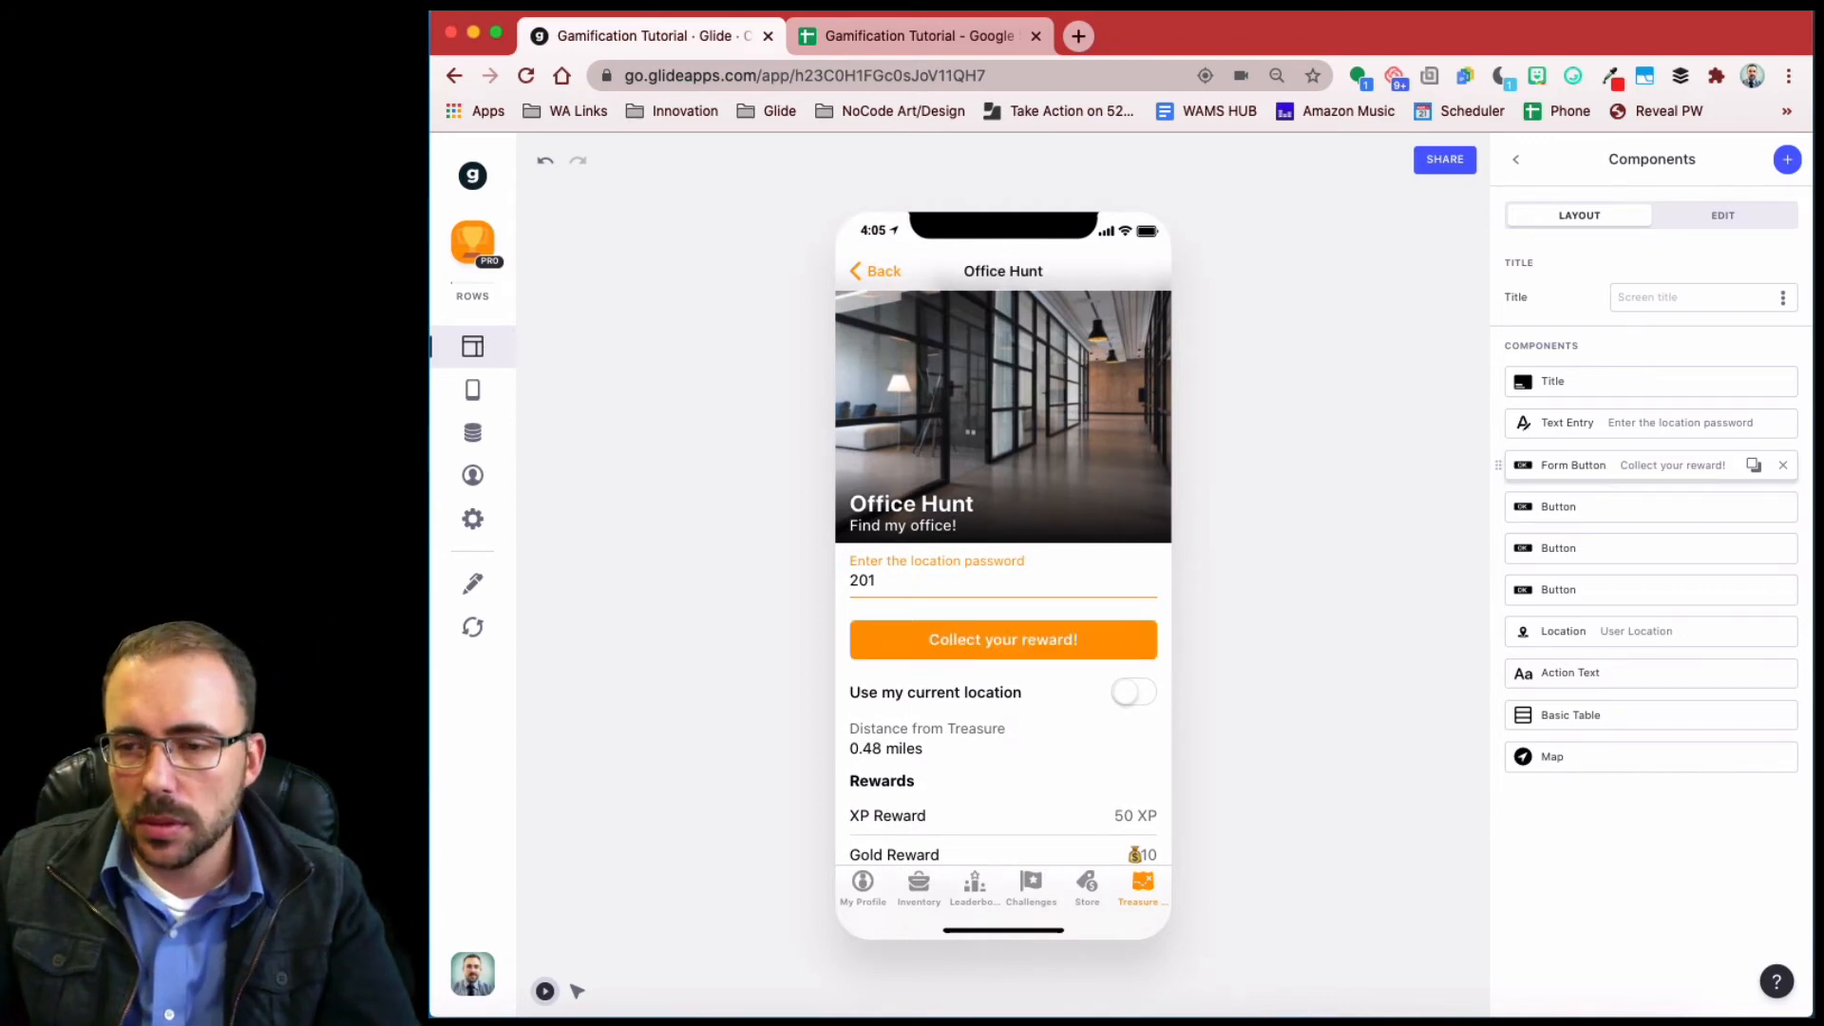
- Add an 'At Location is true' visibility condition to the password entry field
click(1654, 434)
click(1722, 216)
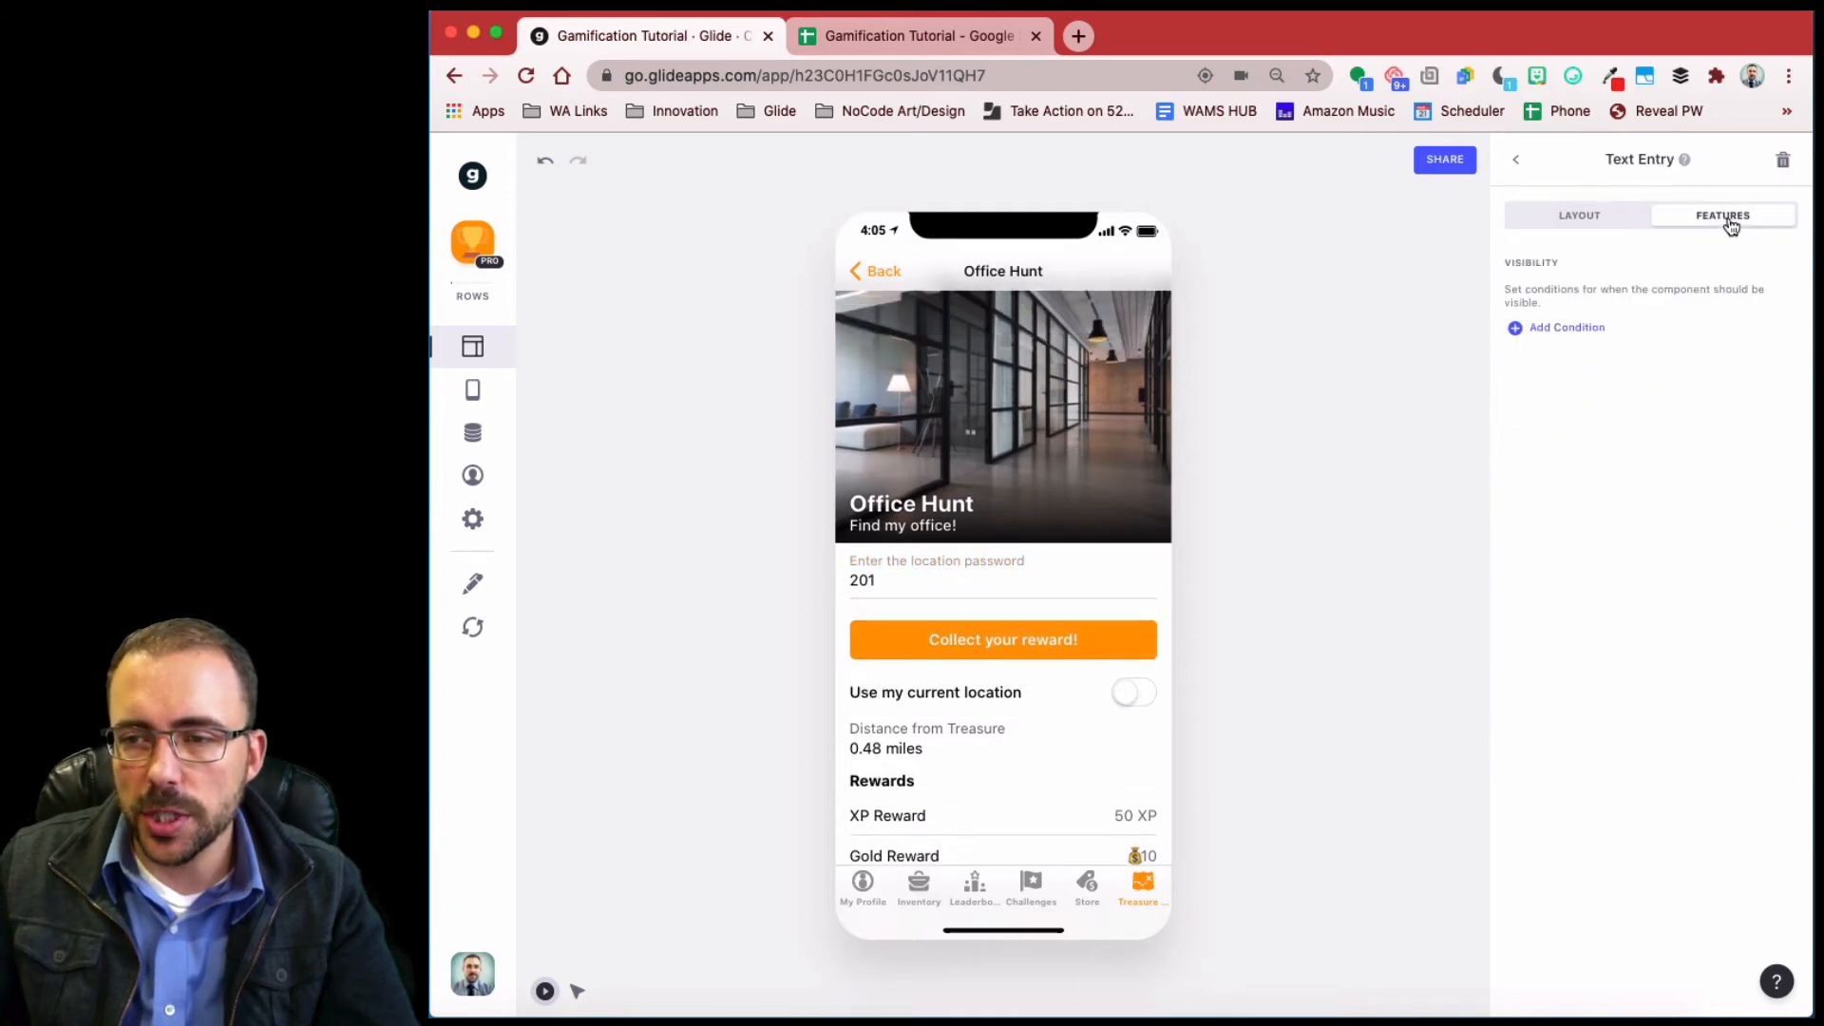
click(1551, 329)
click(1598, 321)
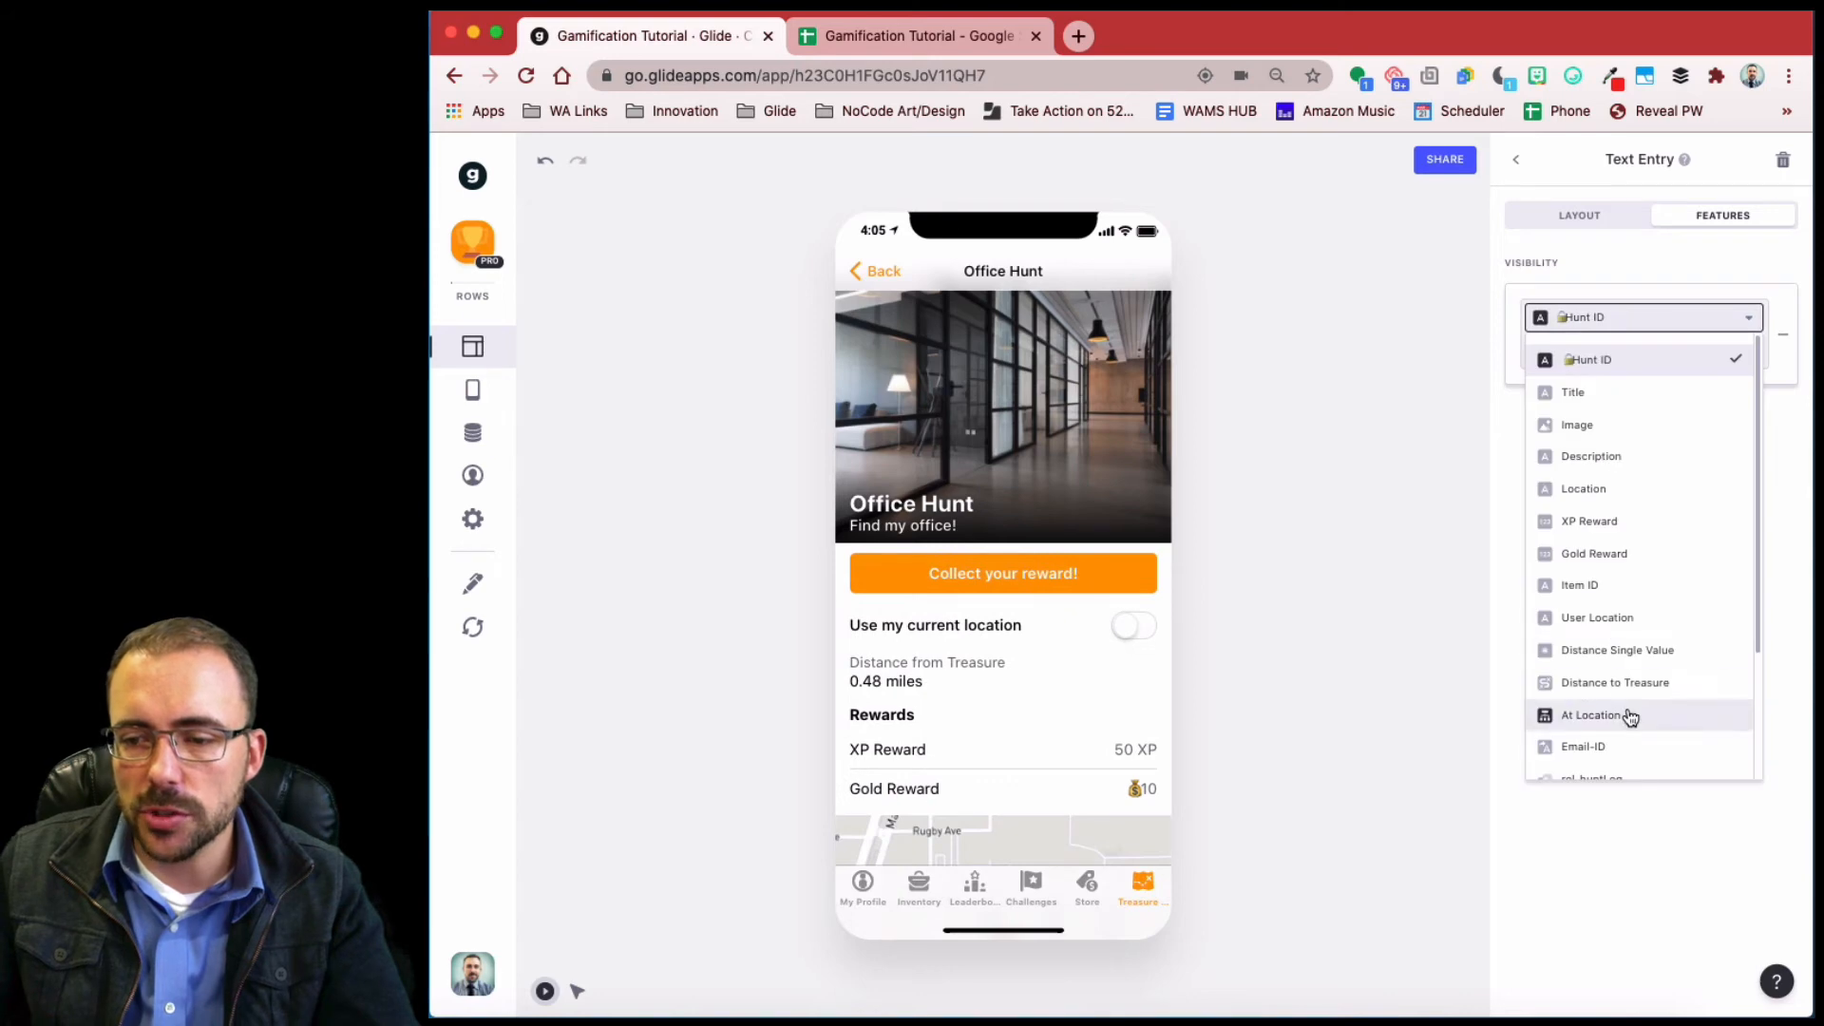
scroll(1626, 707, down, 3)
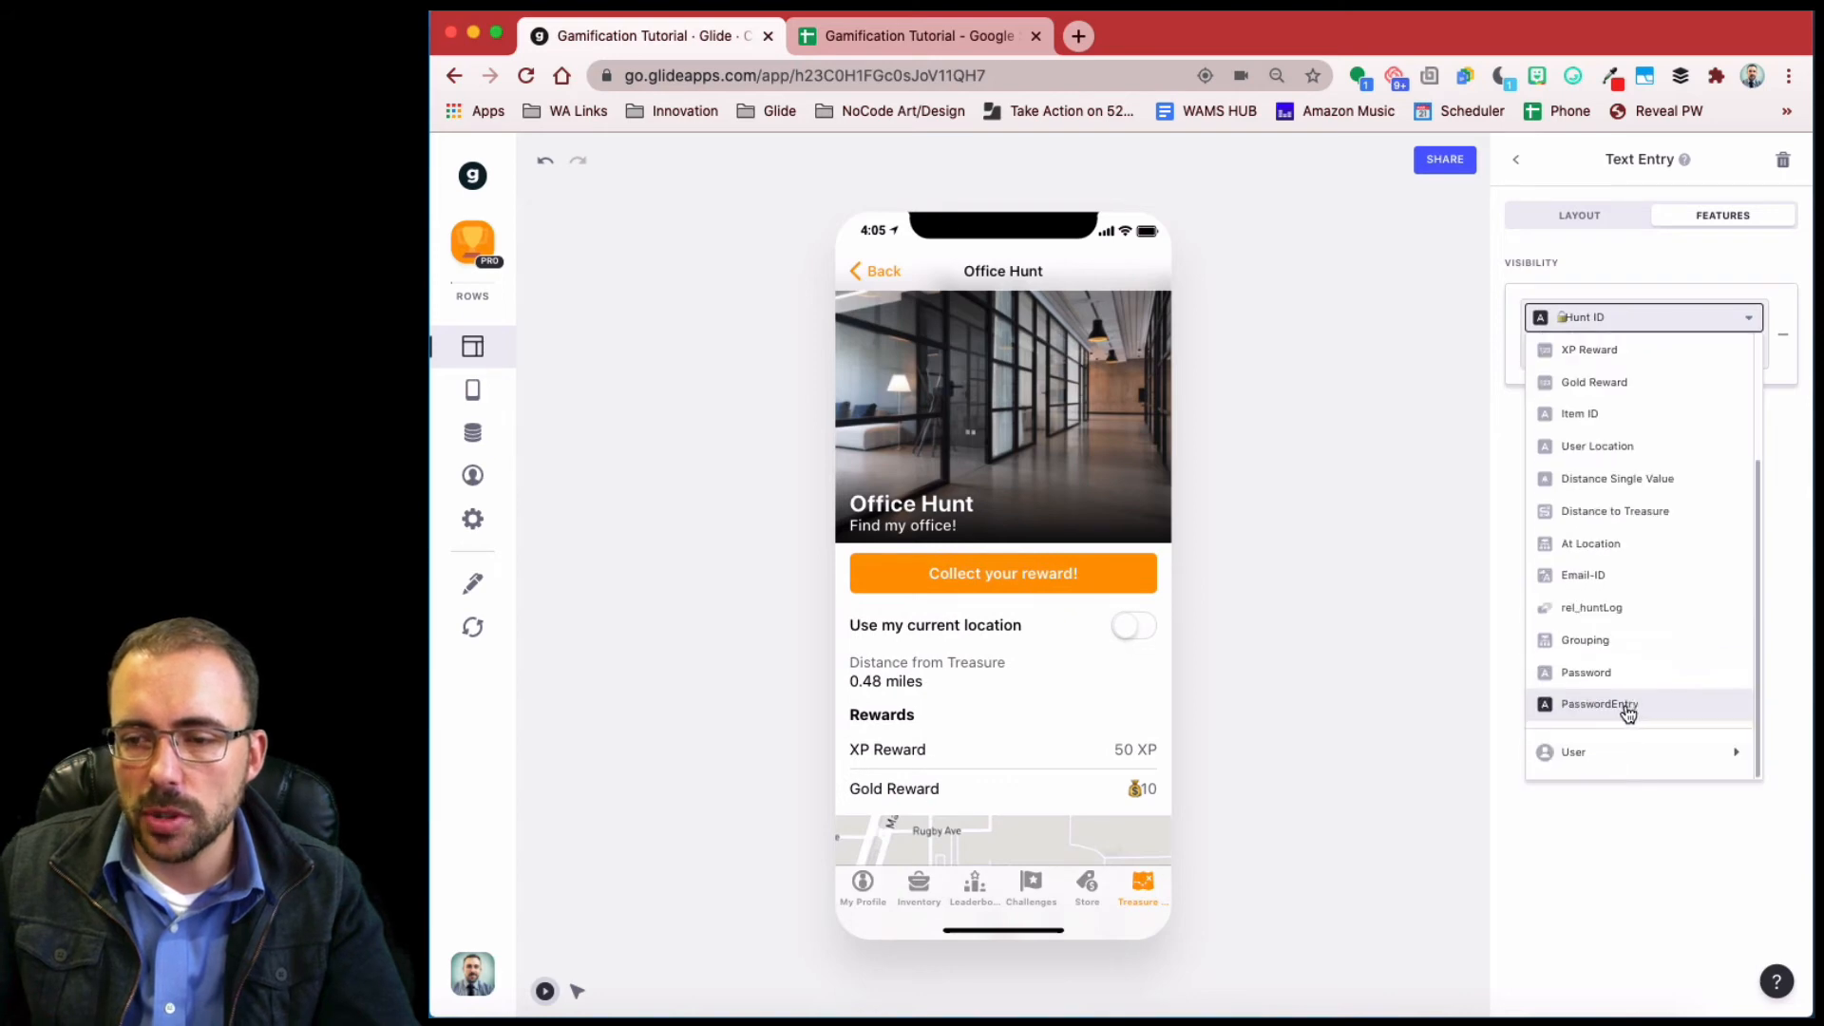
click(1611, 545)
click(1685, 350)
text(true)
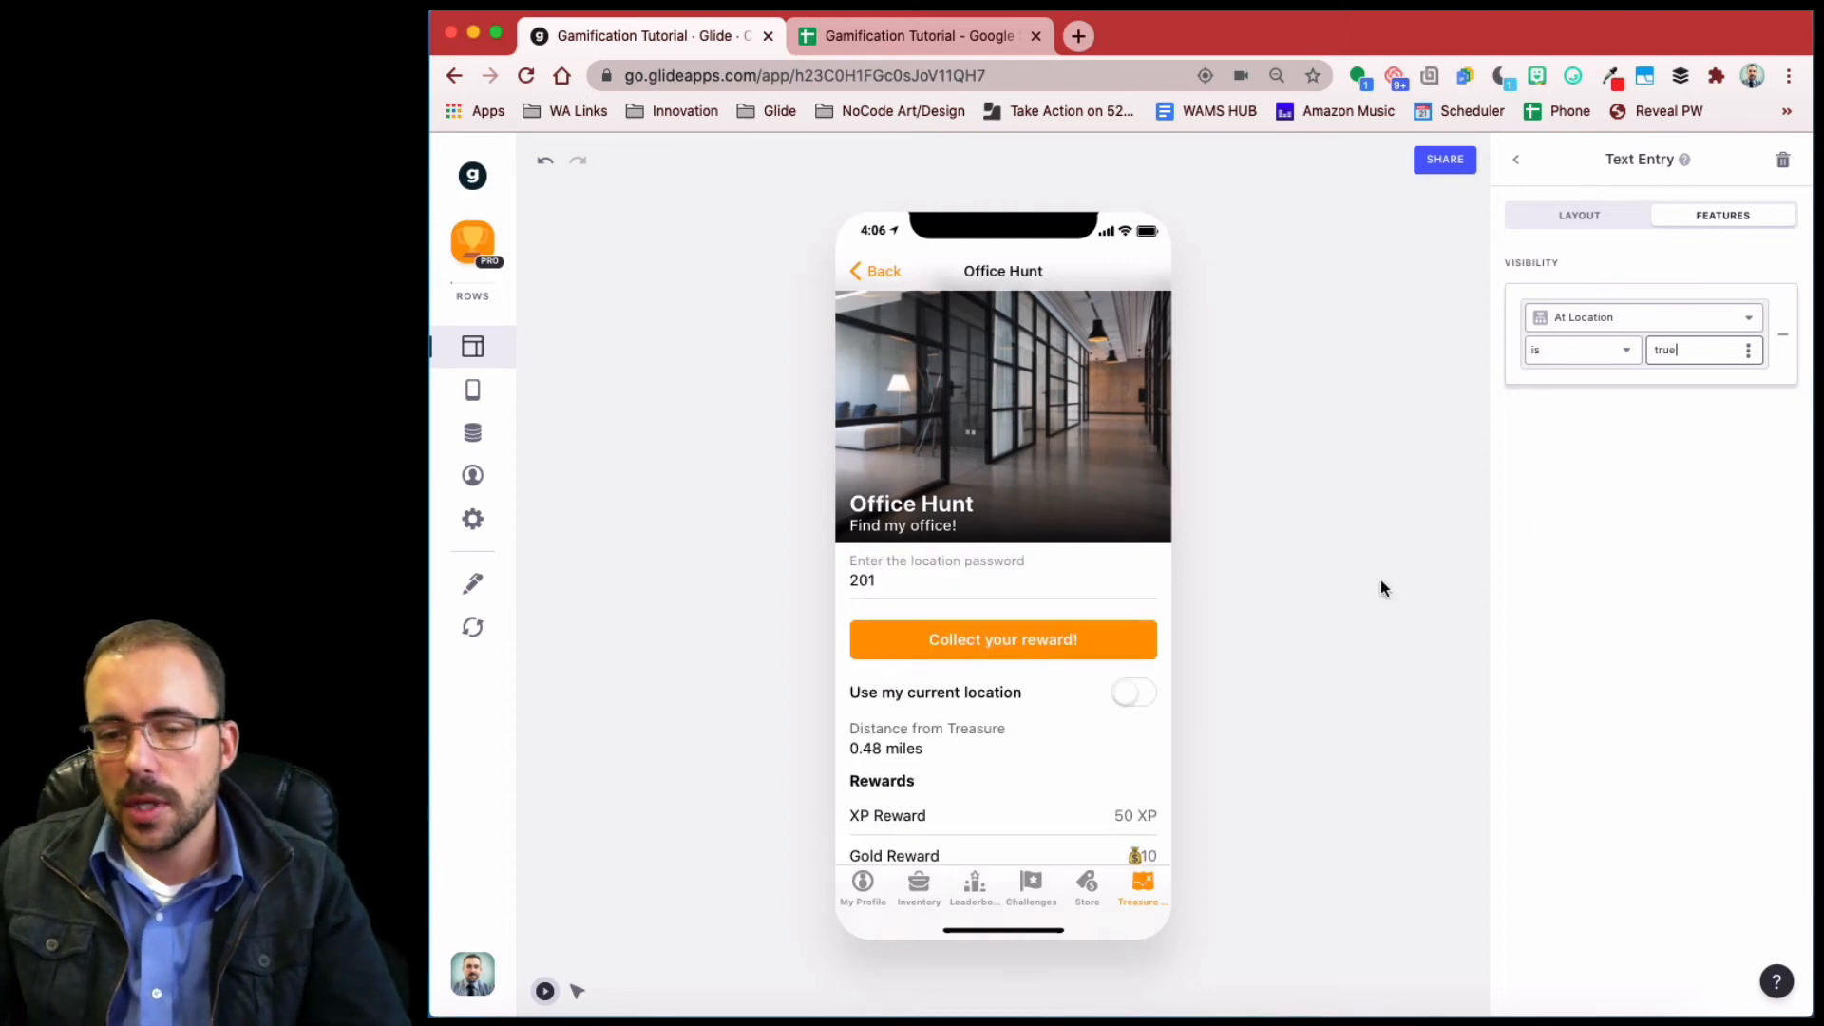
drag(968, 586, 724, 589)
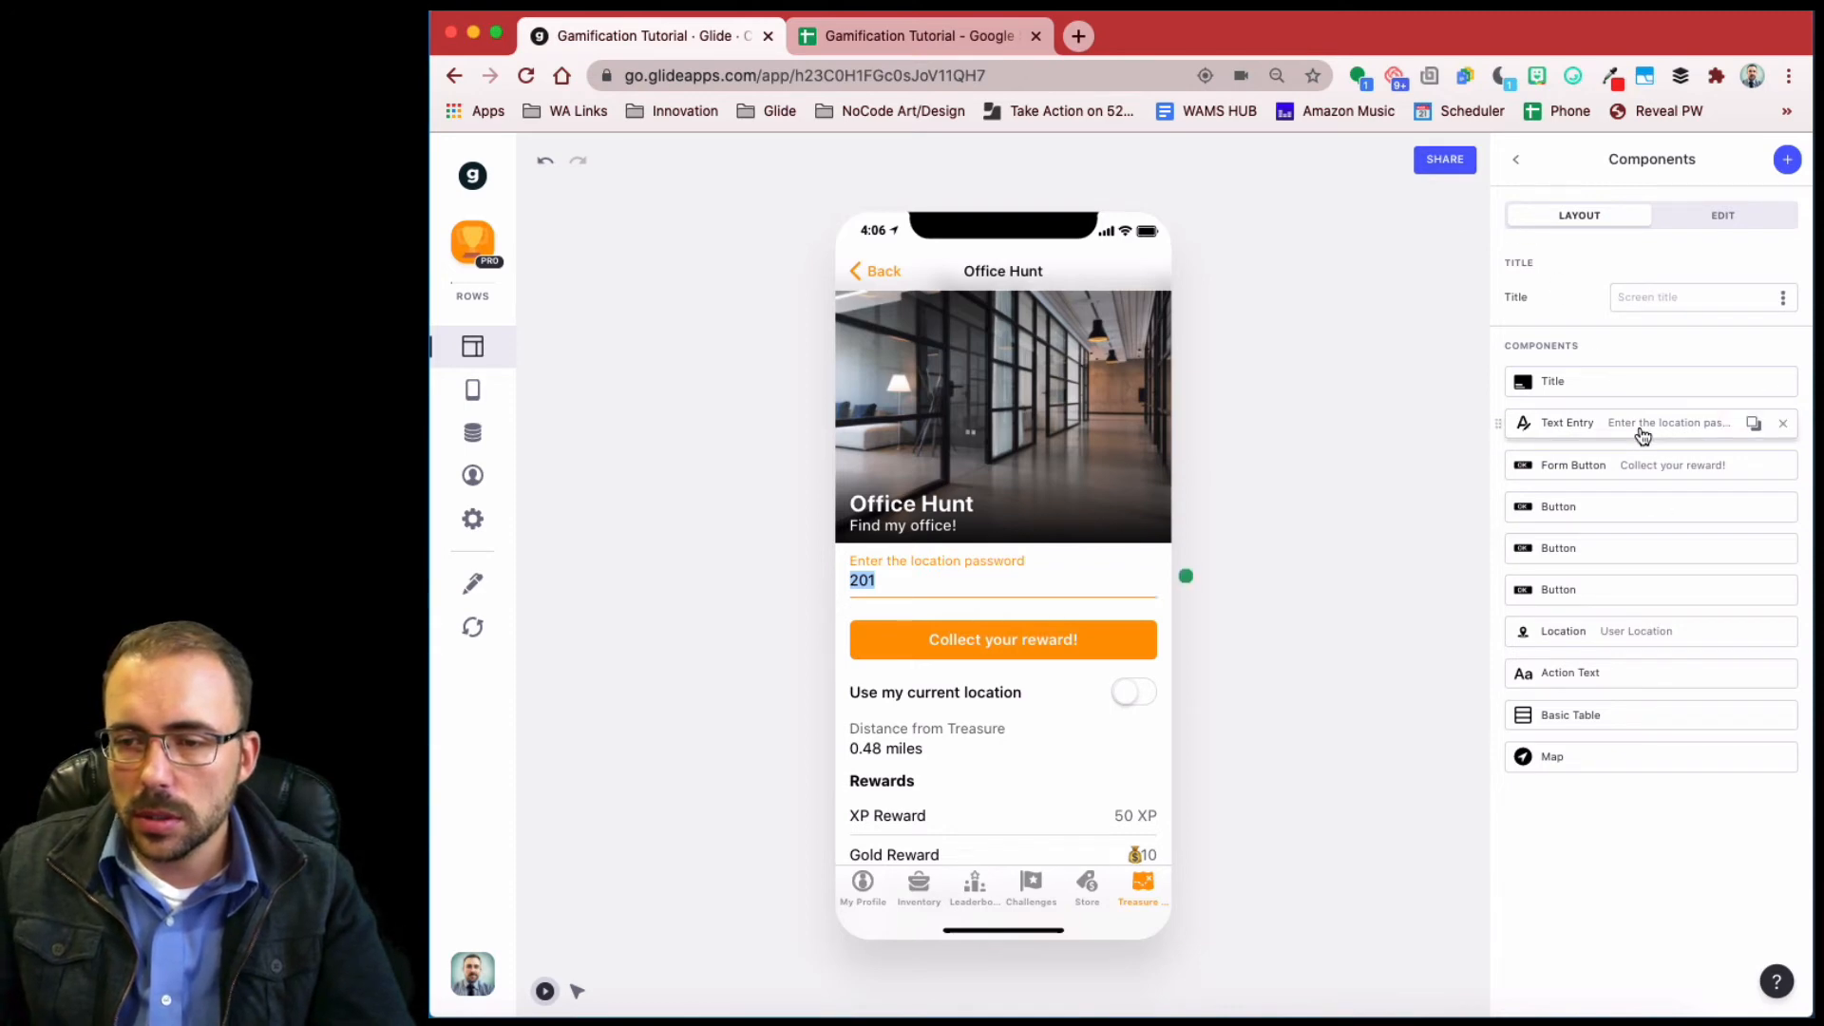
- Move the password field below the third button and clear 201 from the preview's password
drag(1641, 436, 1636, 595)
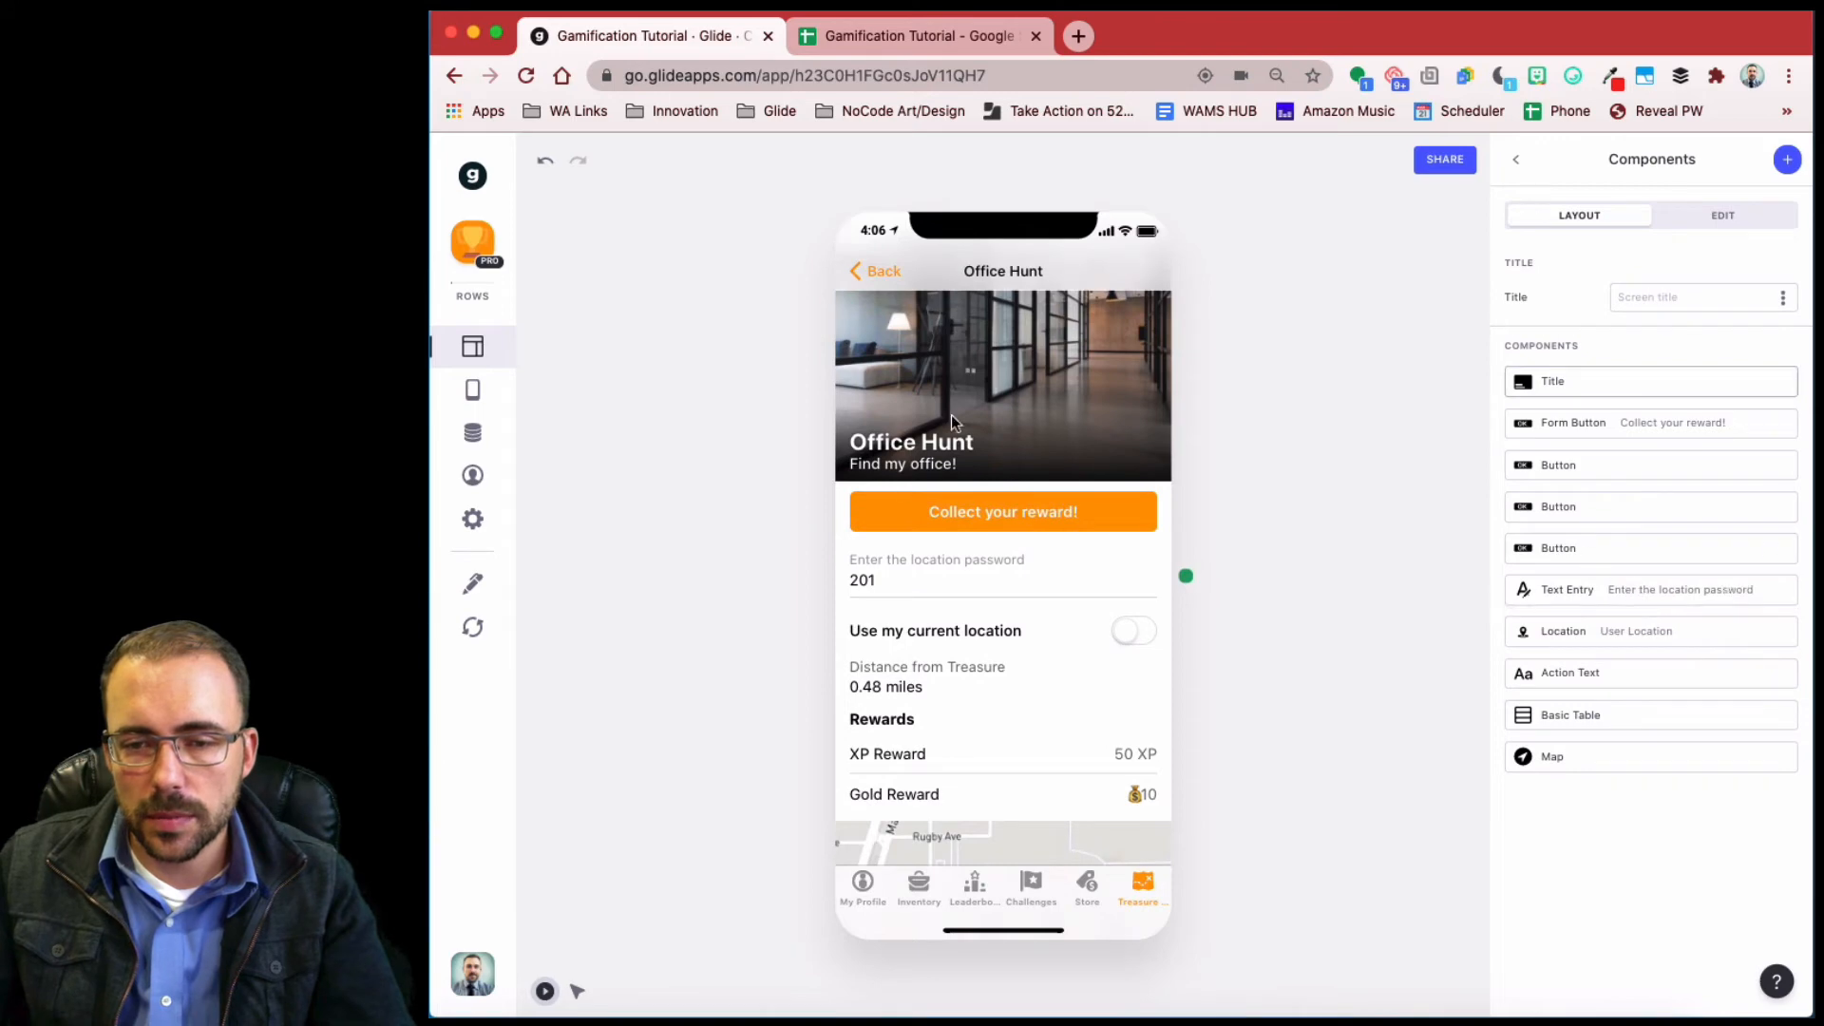
double_click(863, 639)
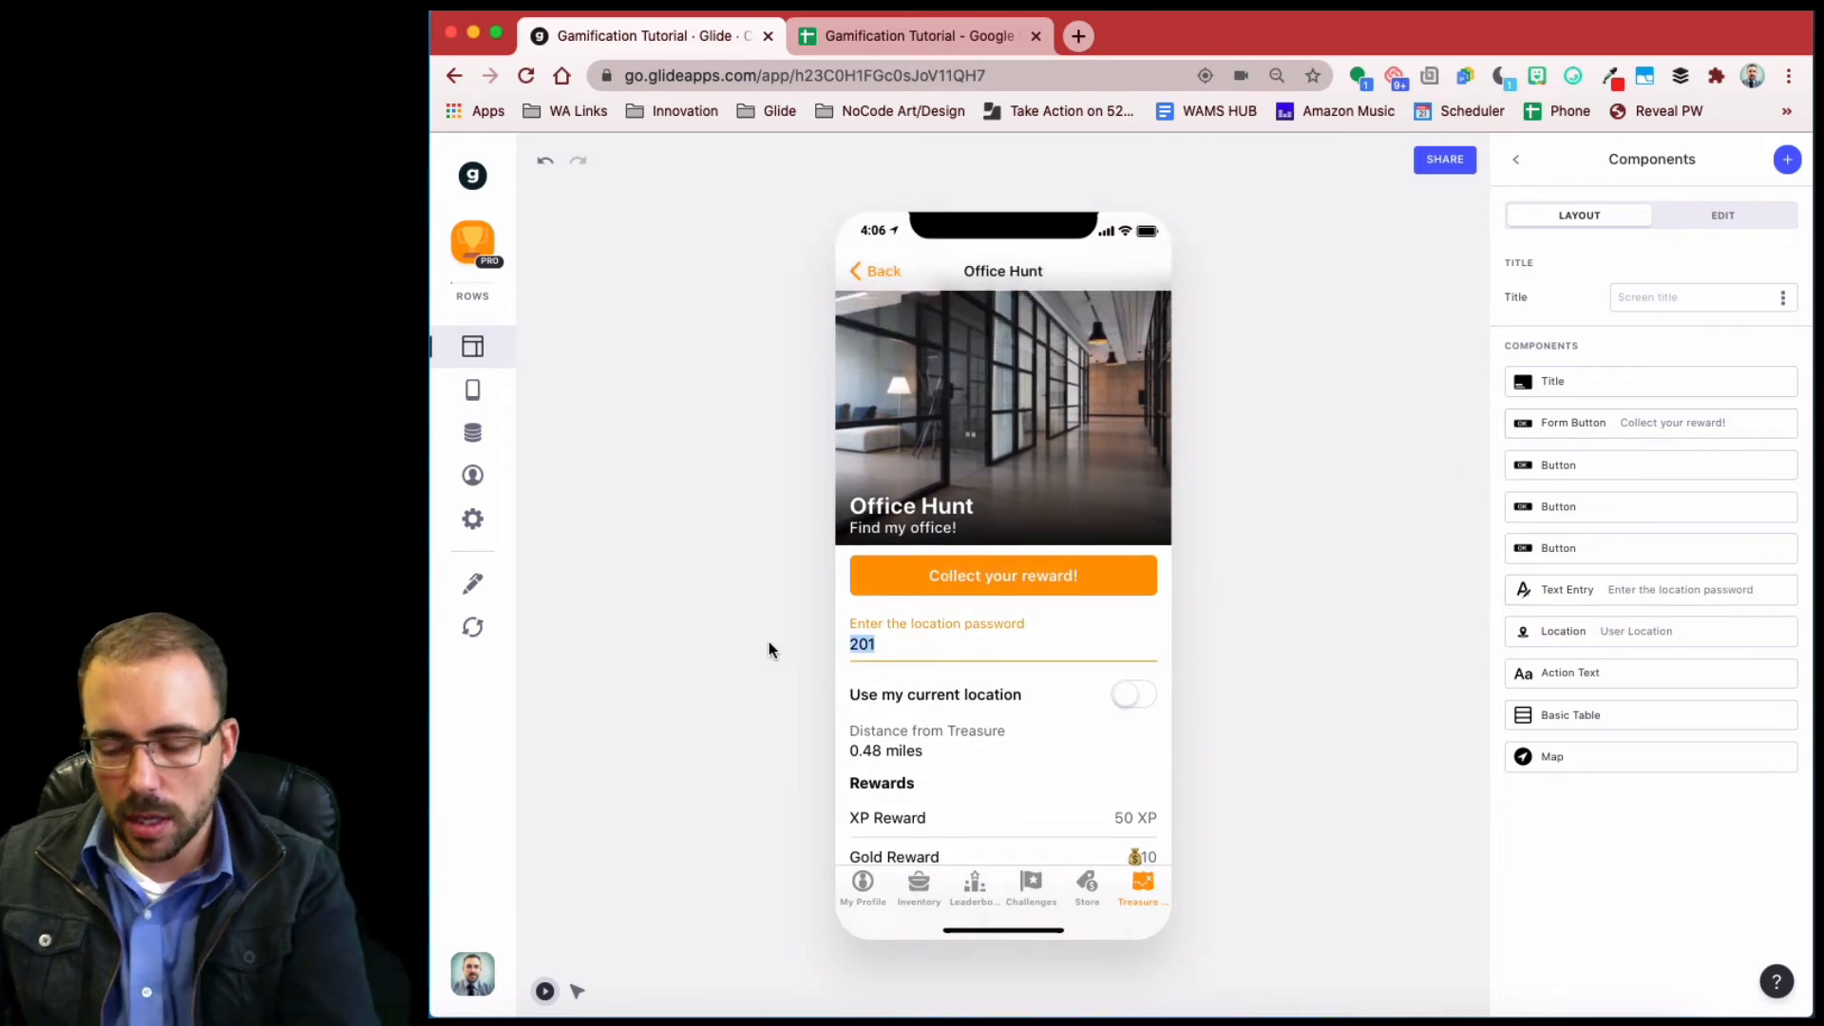
key(BackSpace)
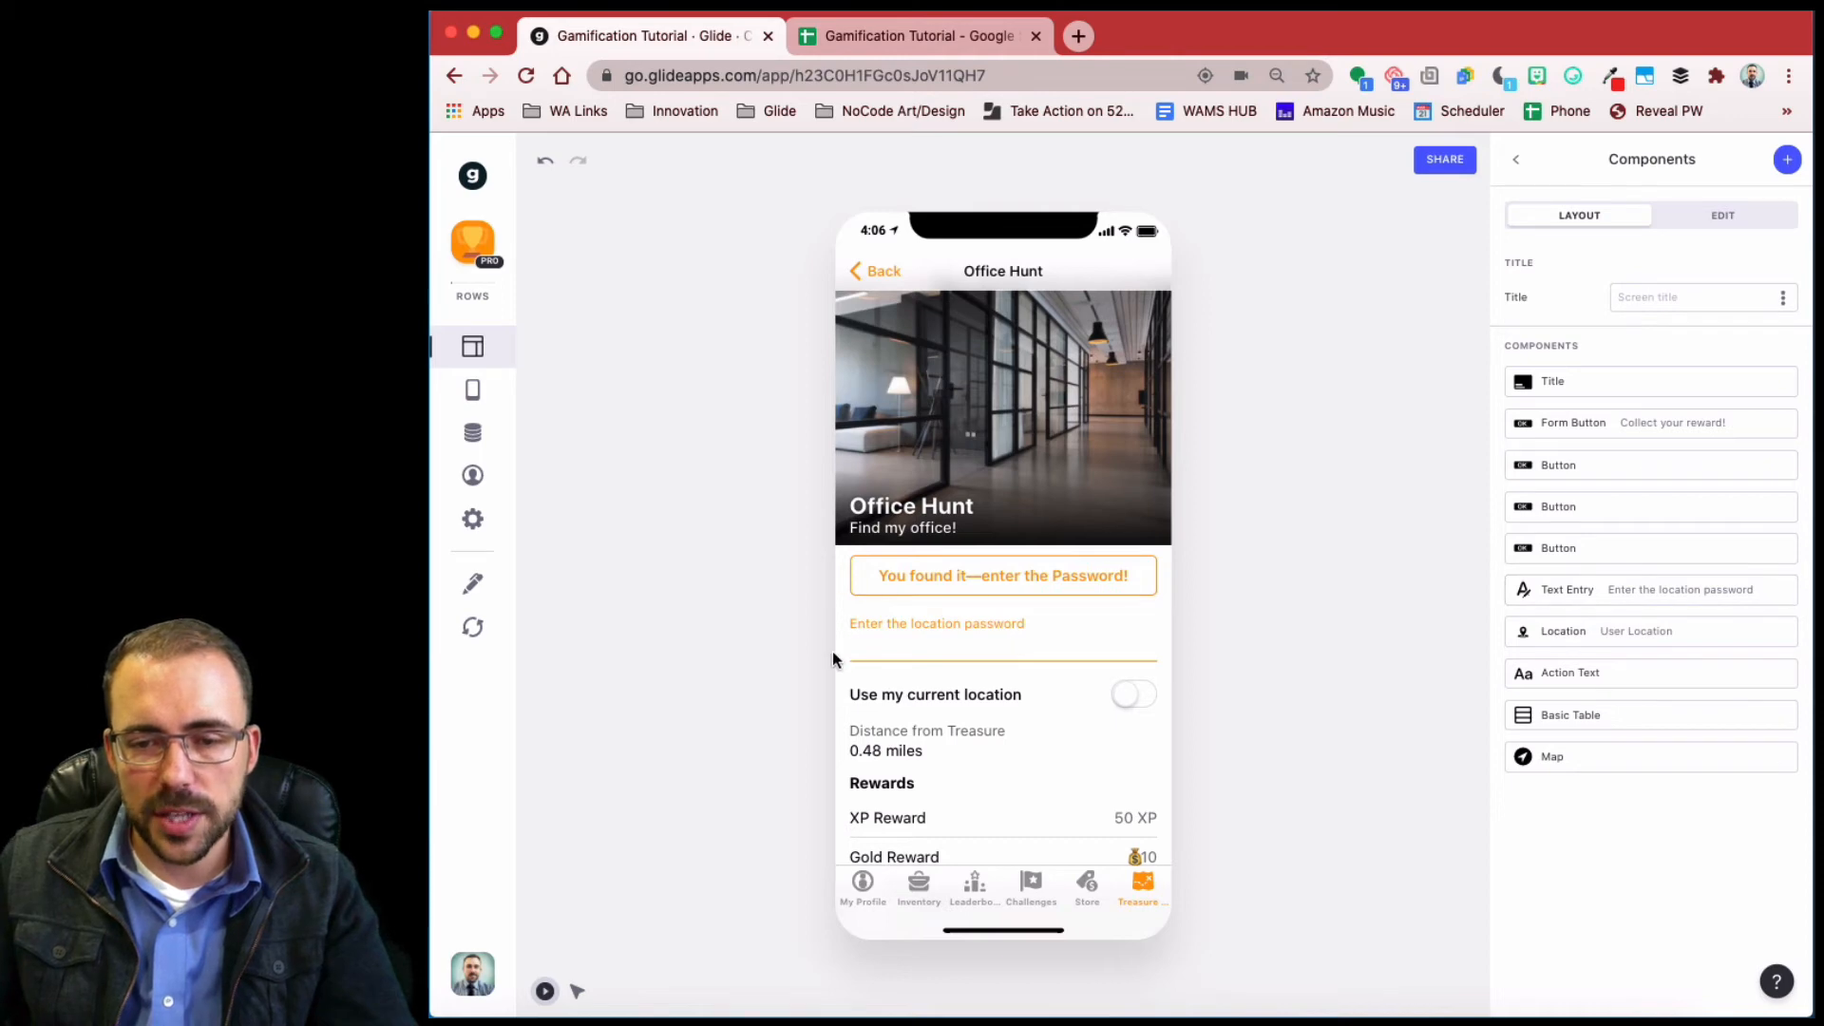
click(857, 657)
text(201)
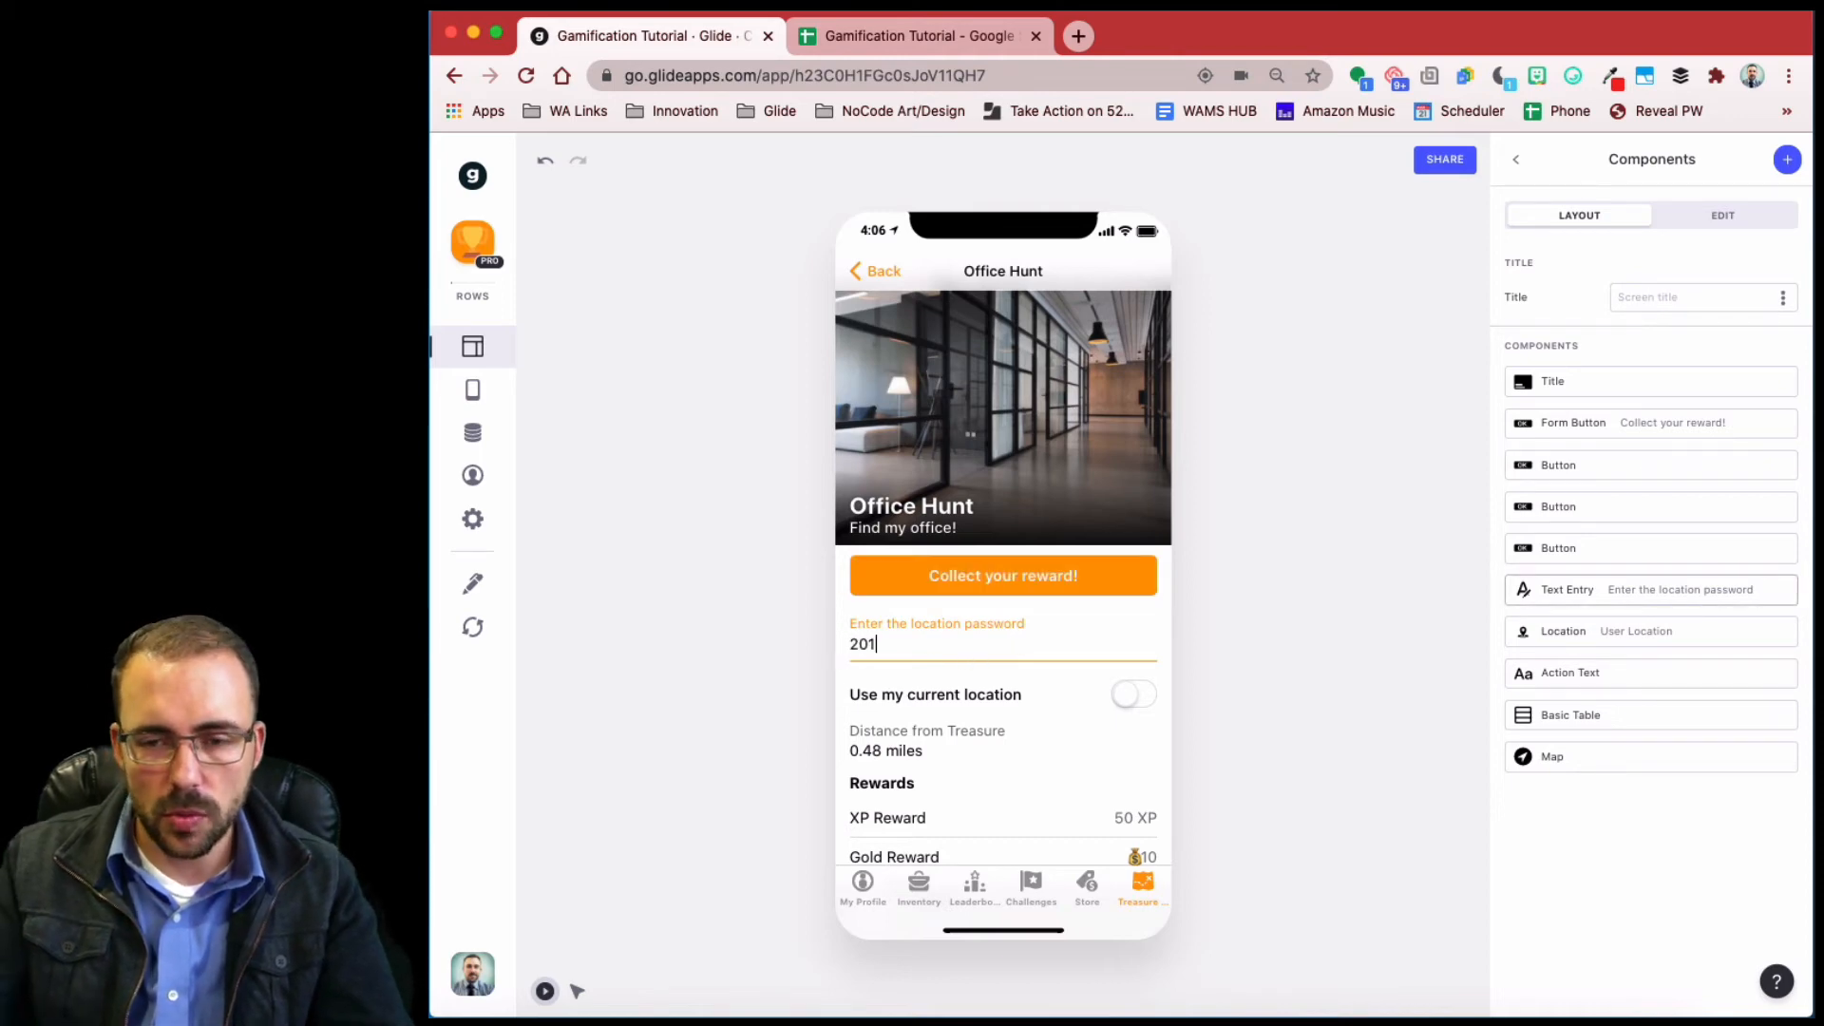
click(963, 592)
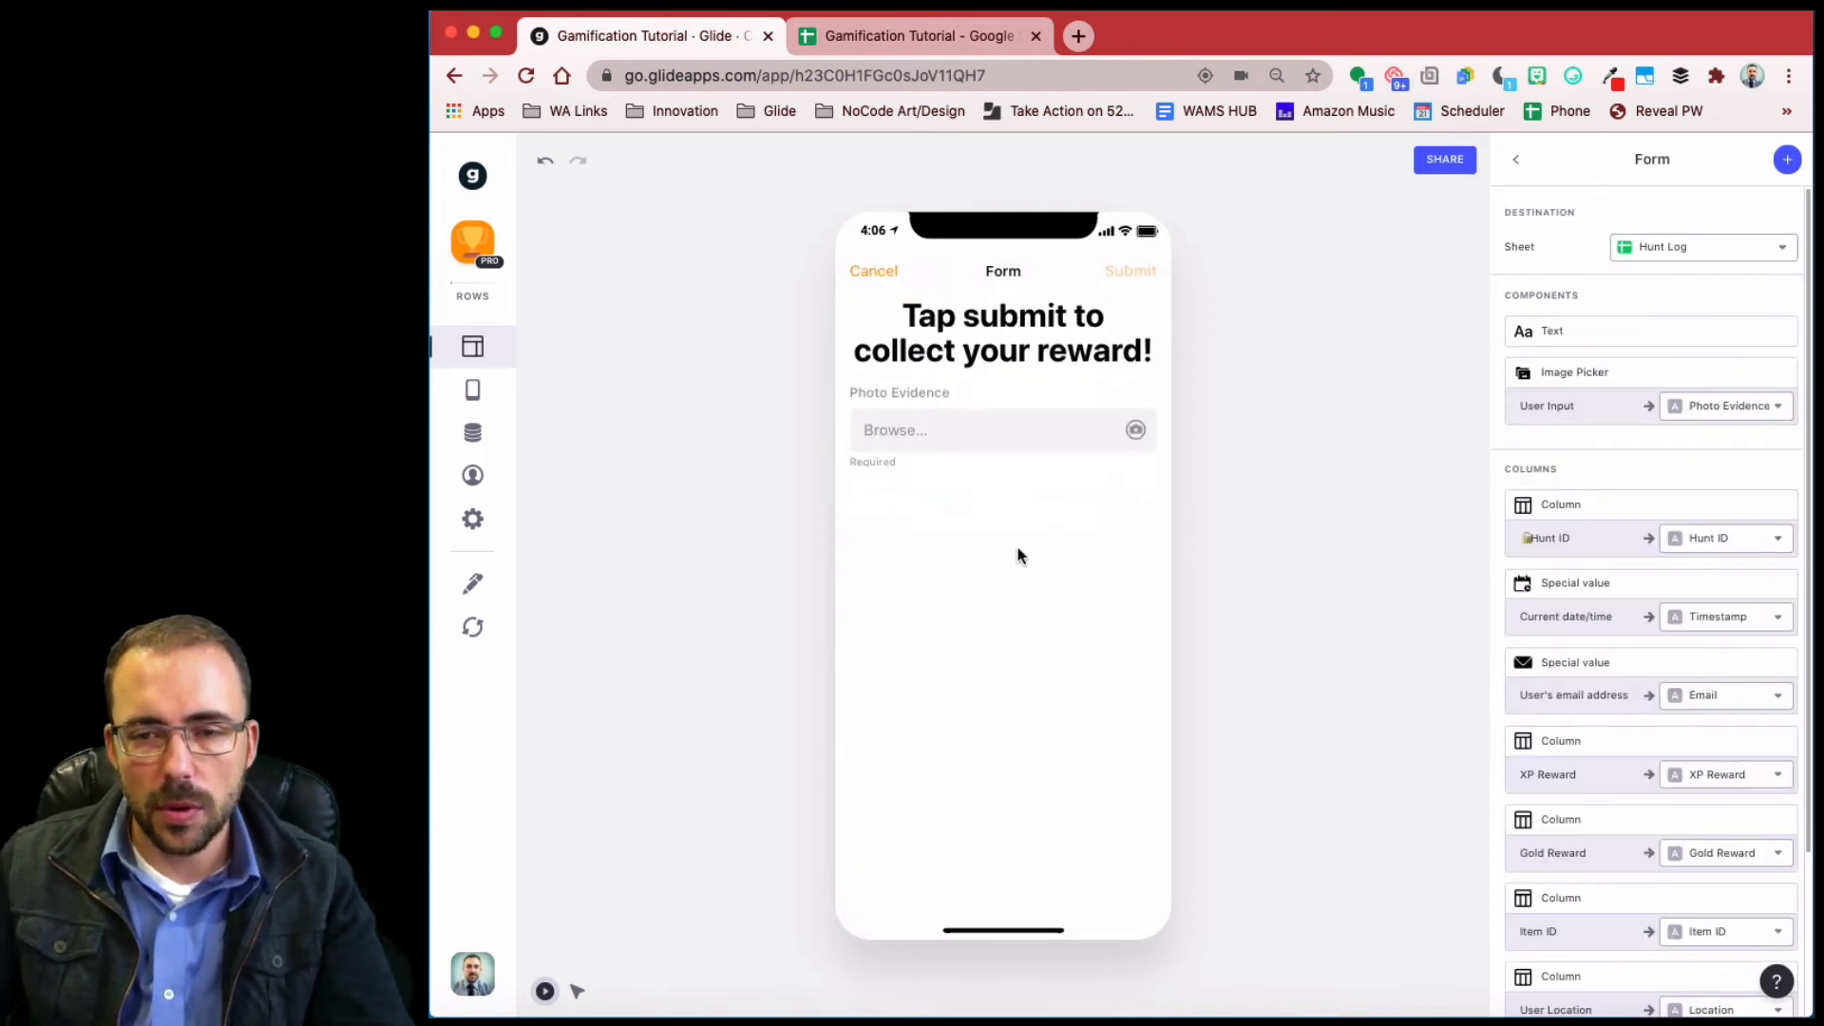
click(943, 432)
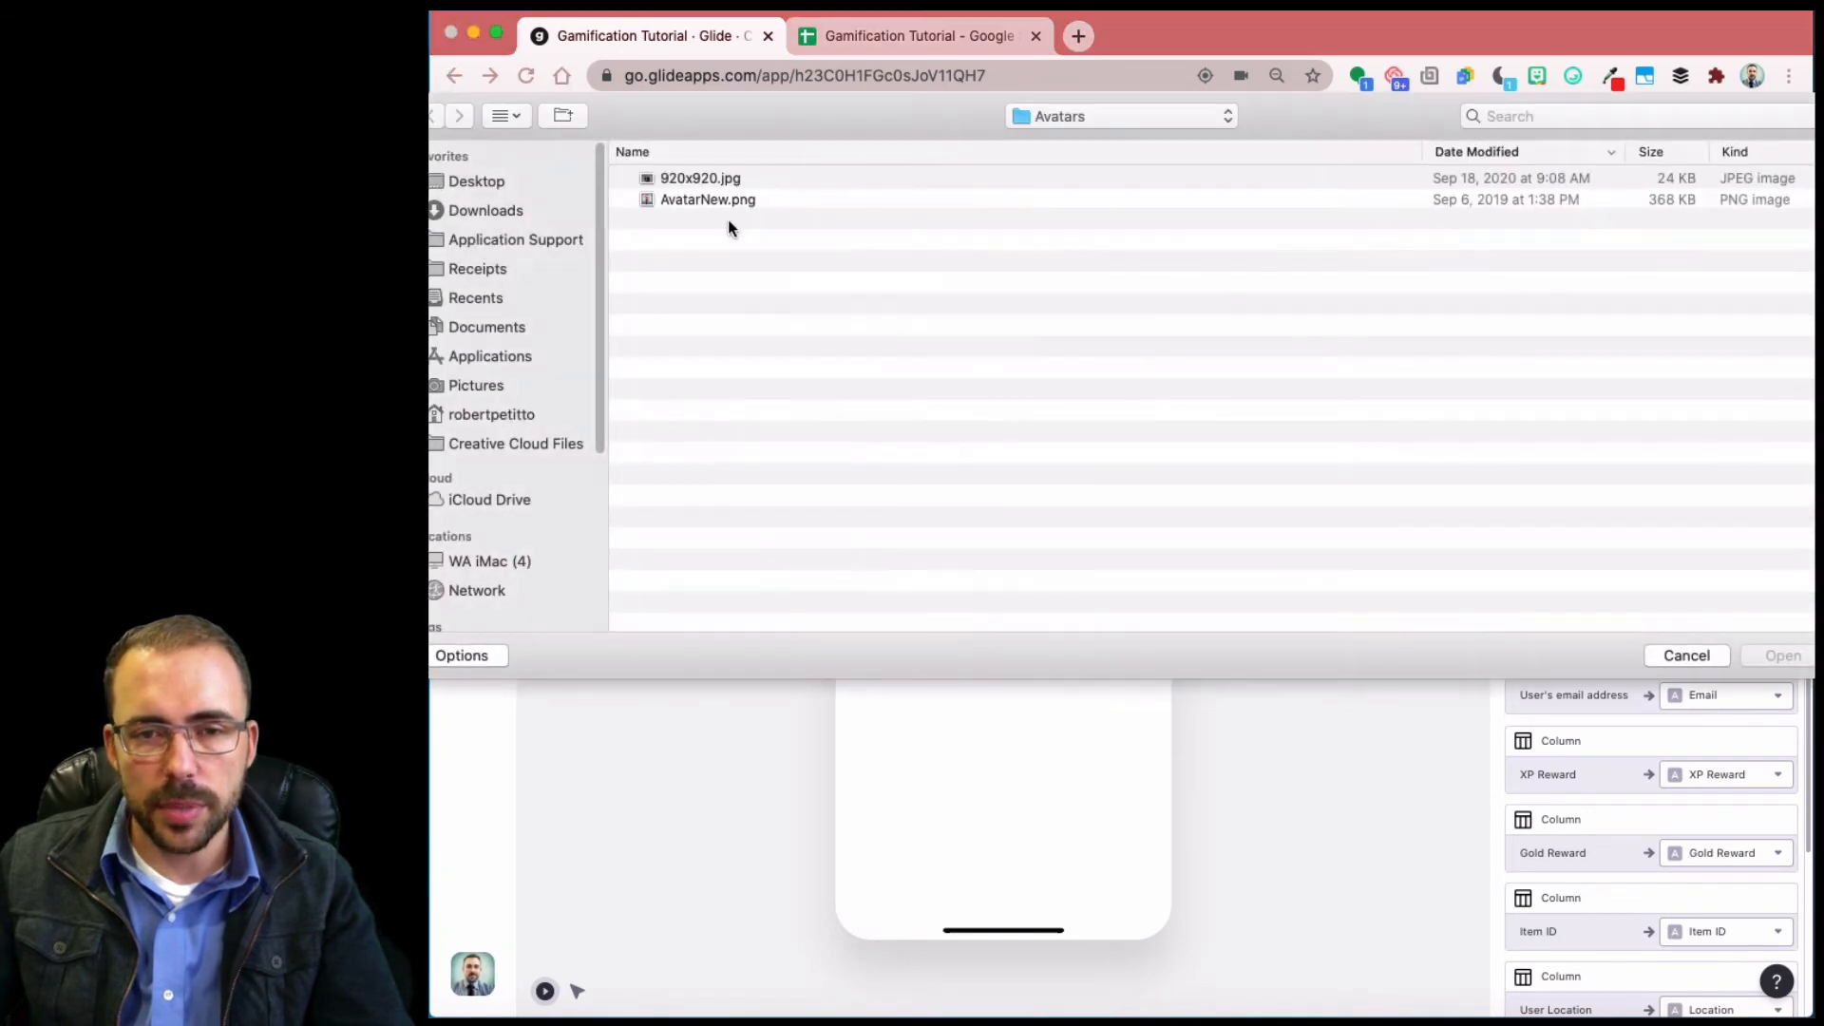
click(732, 199)
click(1784, 656)
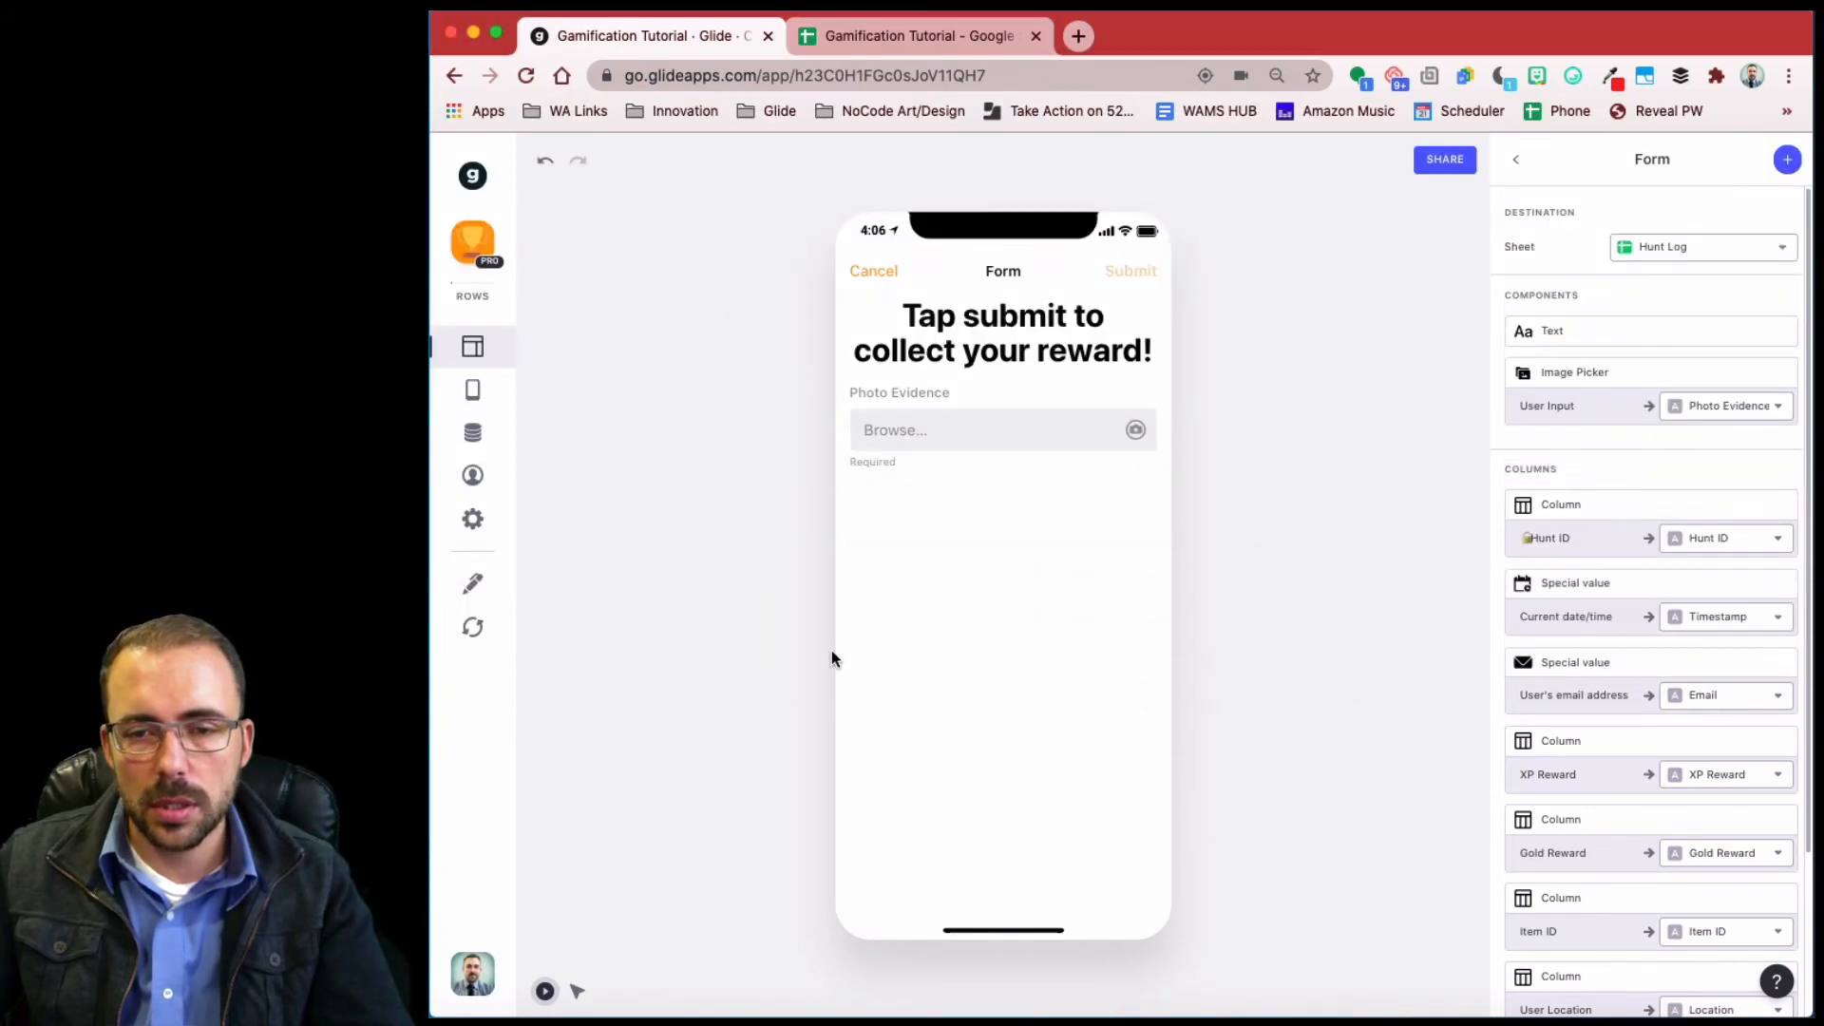
click(1130, 272)
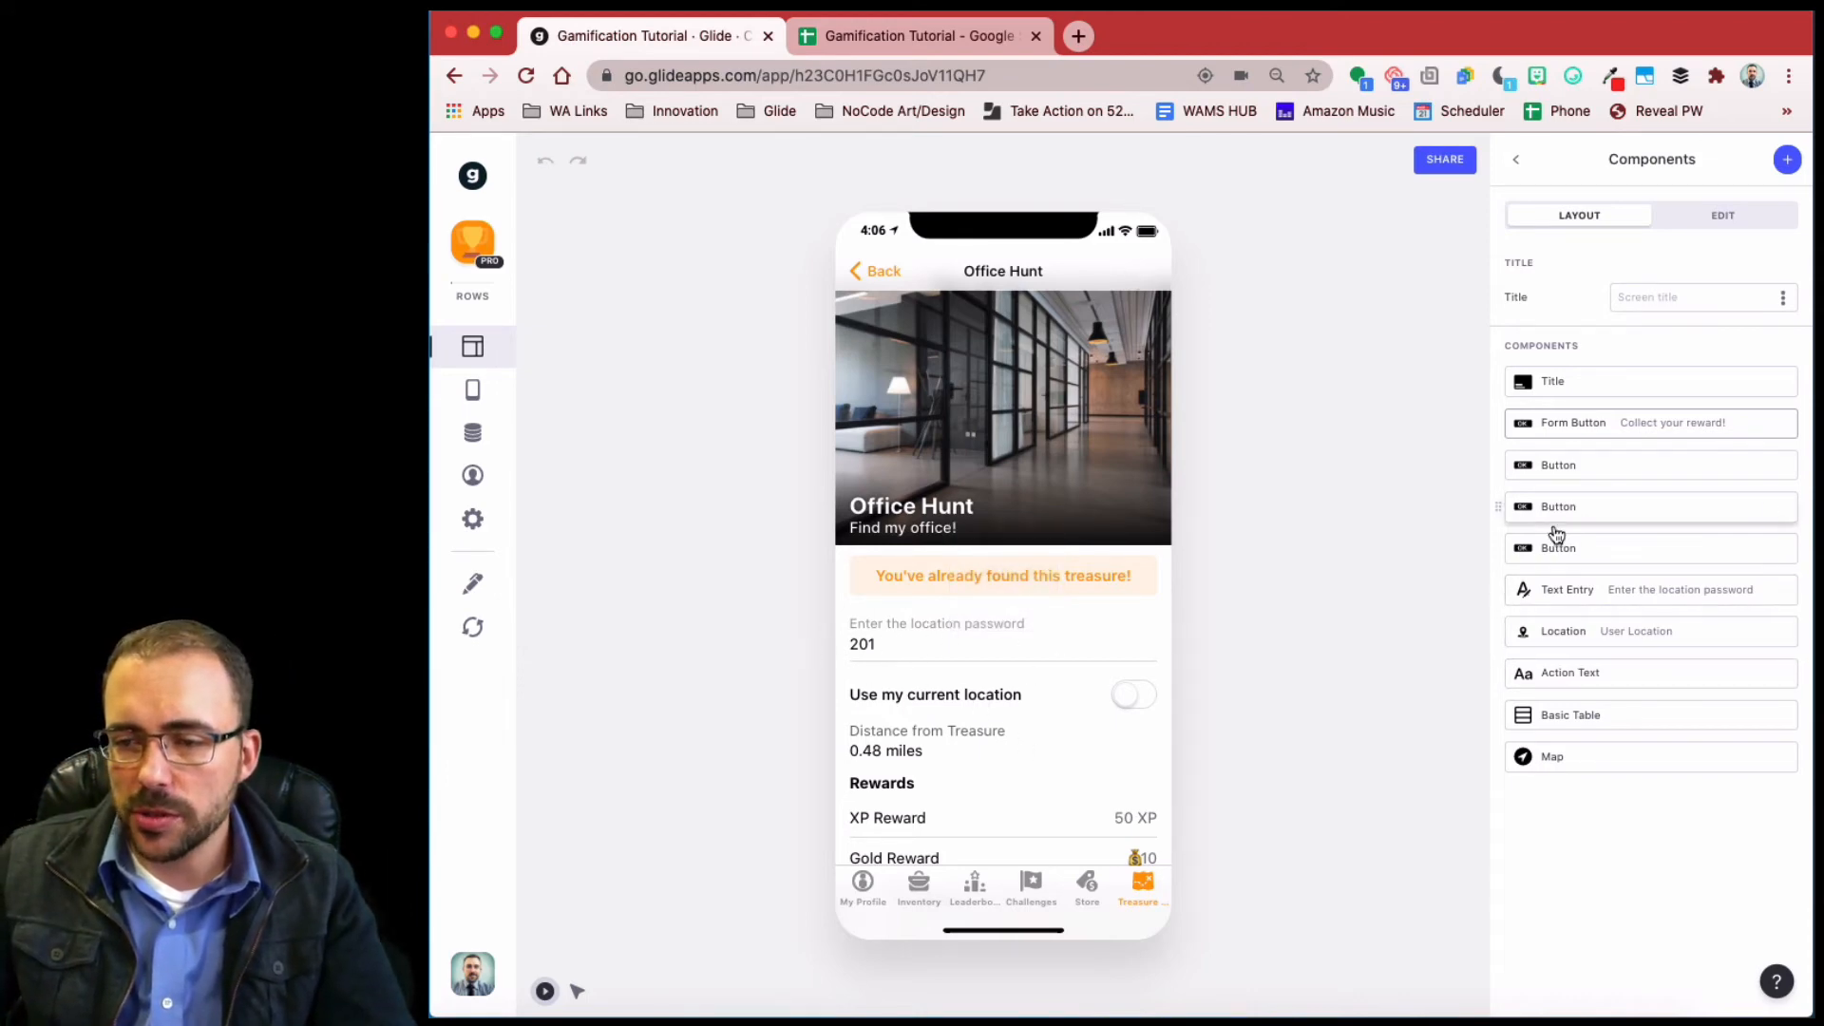
scroll(1092, 562, down, 2)
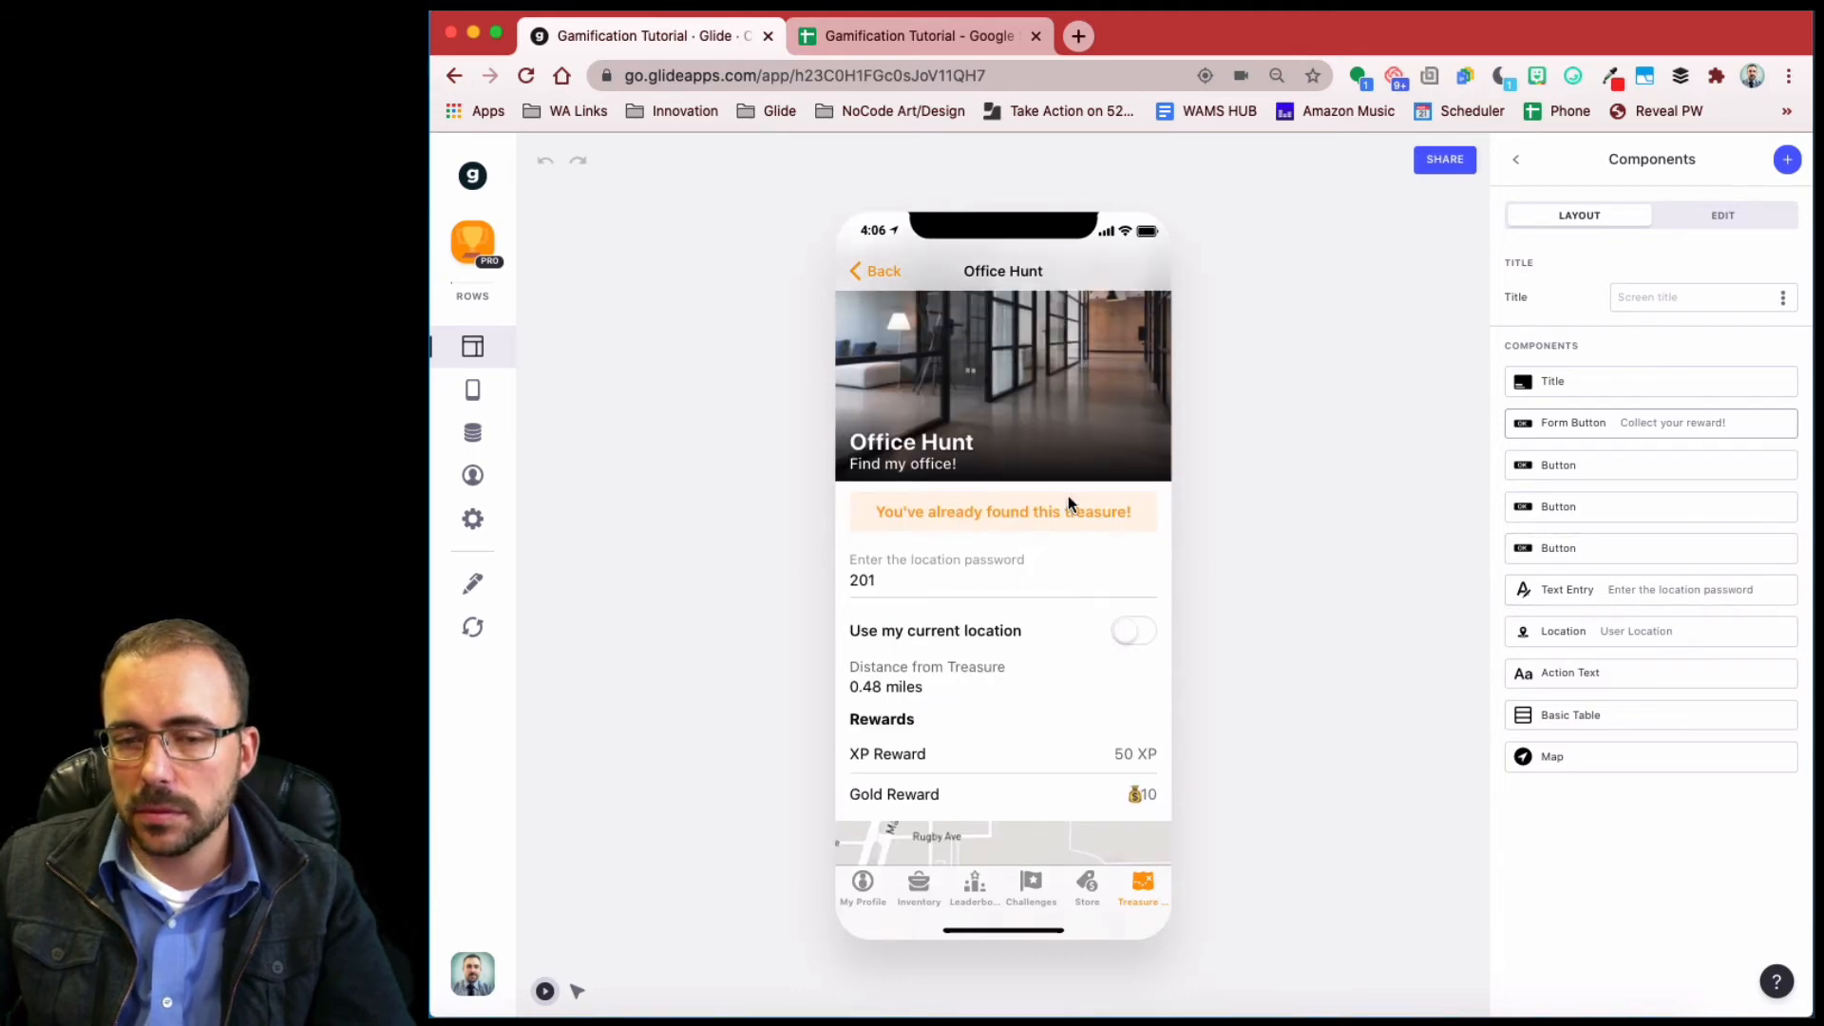
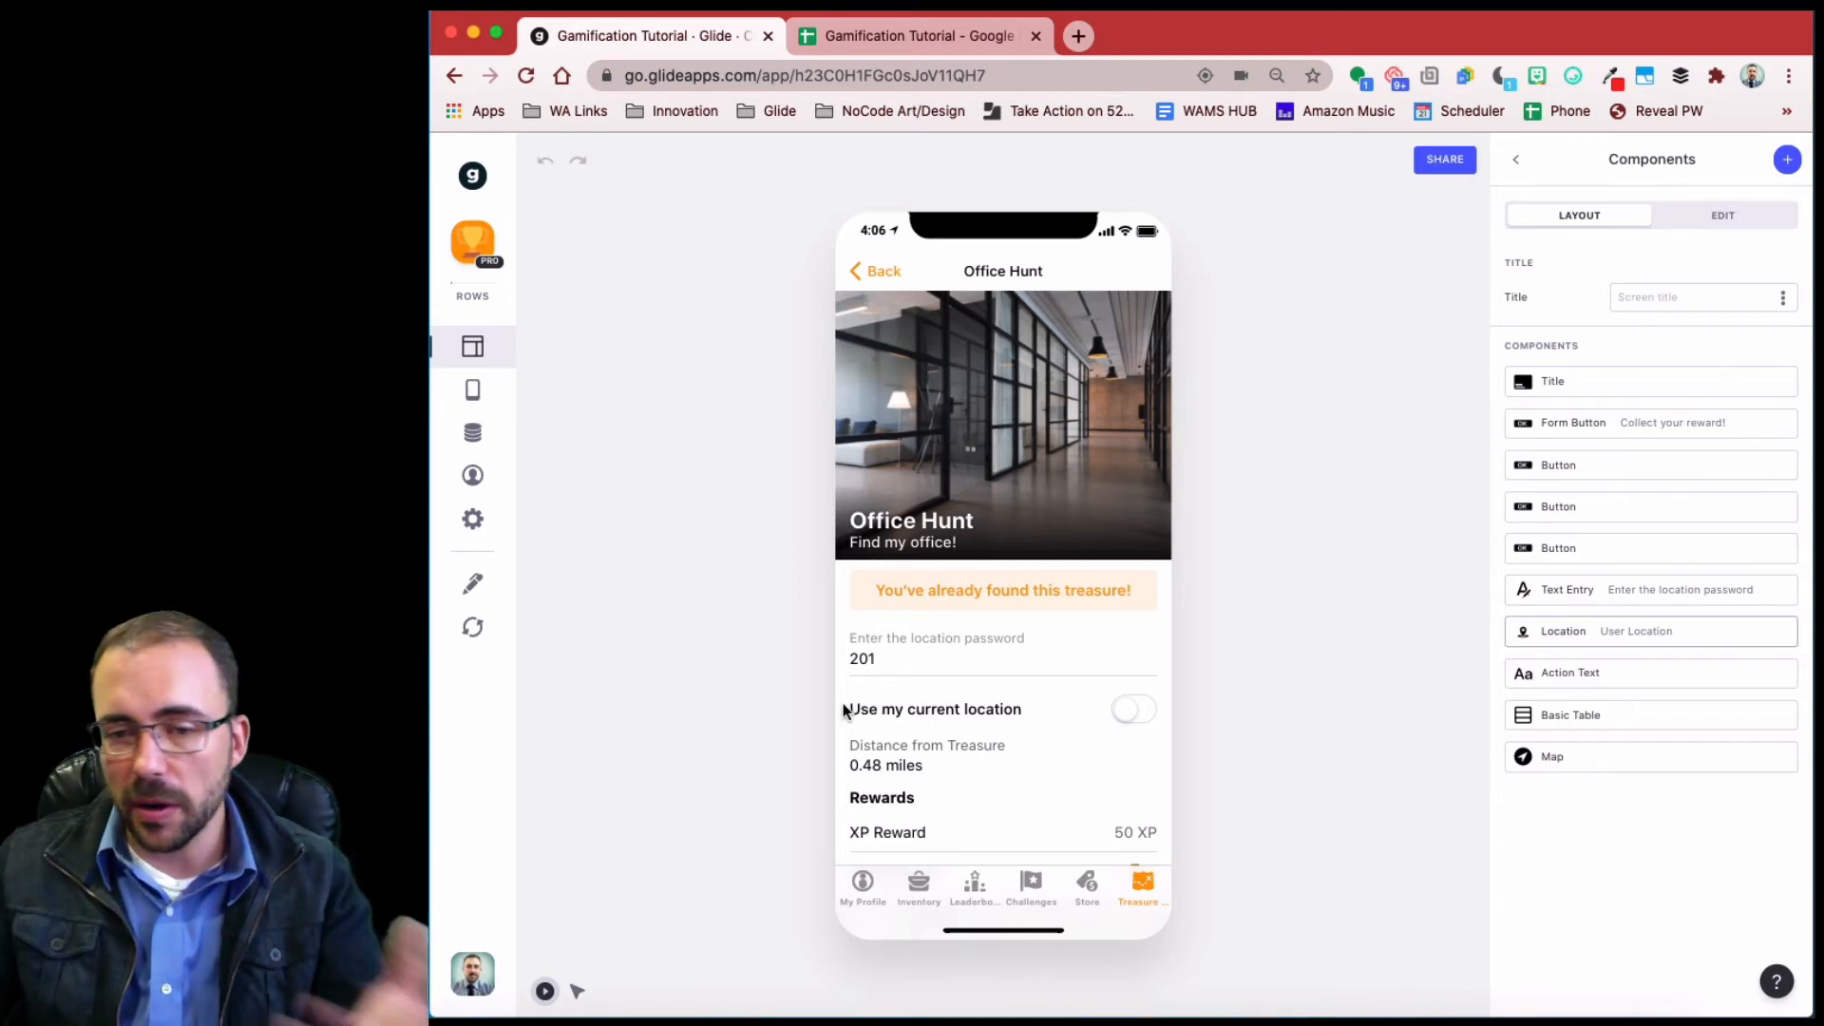
- Return the preview to the Treasure Hunt list and open the data editor on the hunts table
click(878, 274)
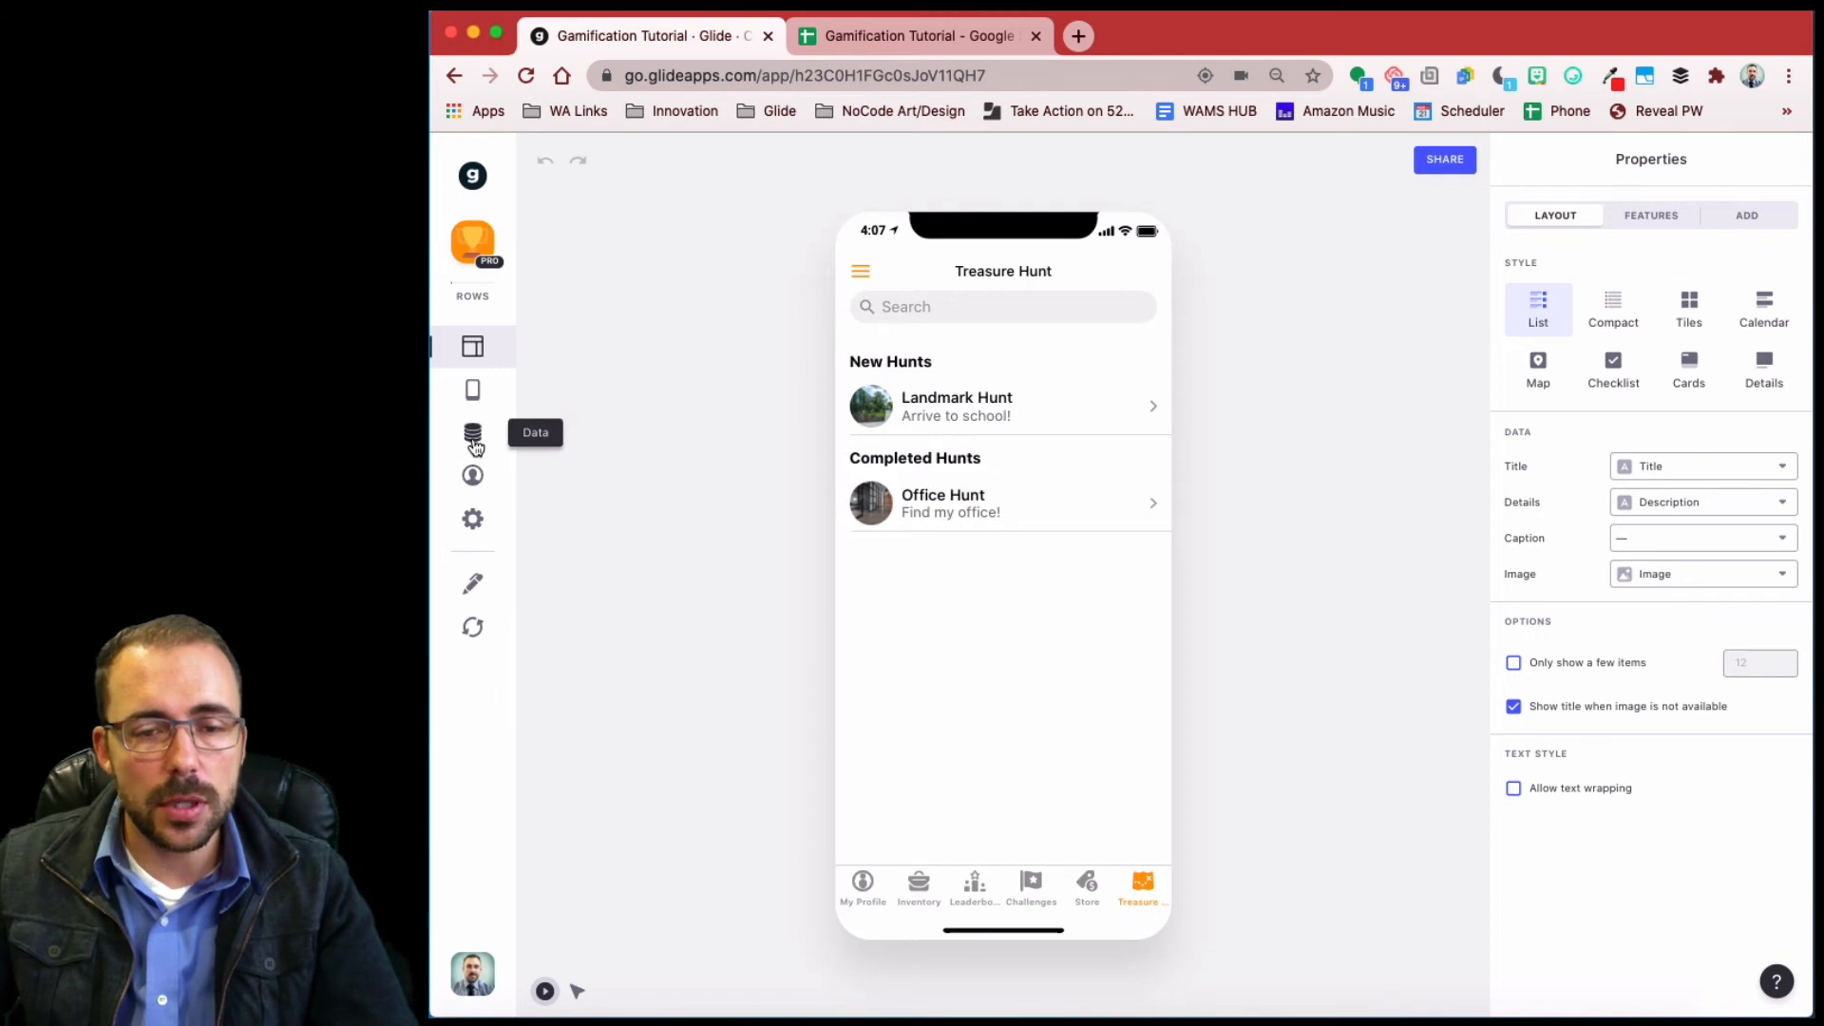
click(473, 432)
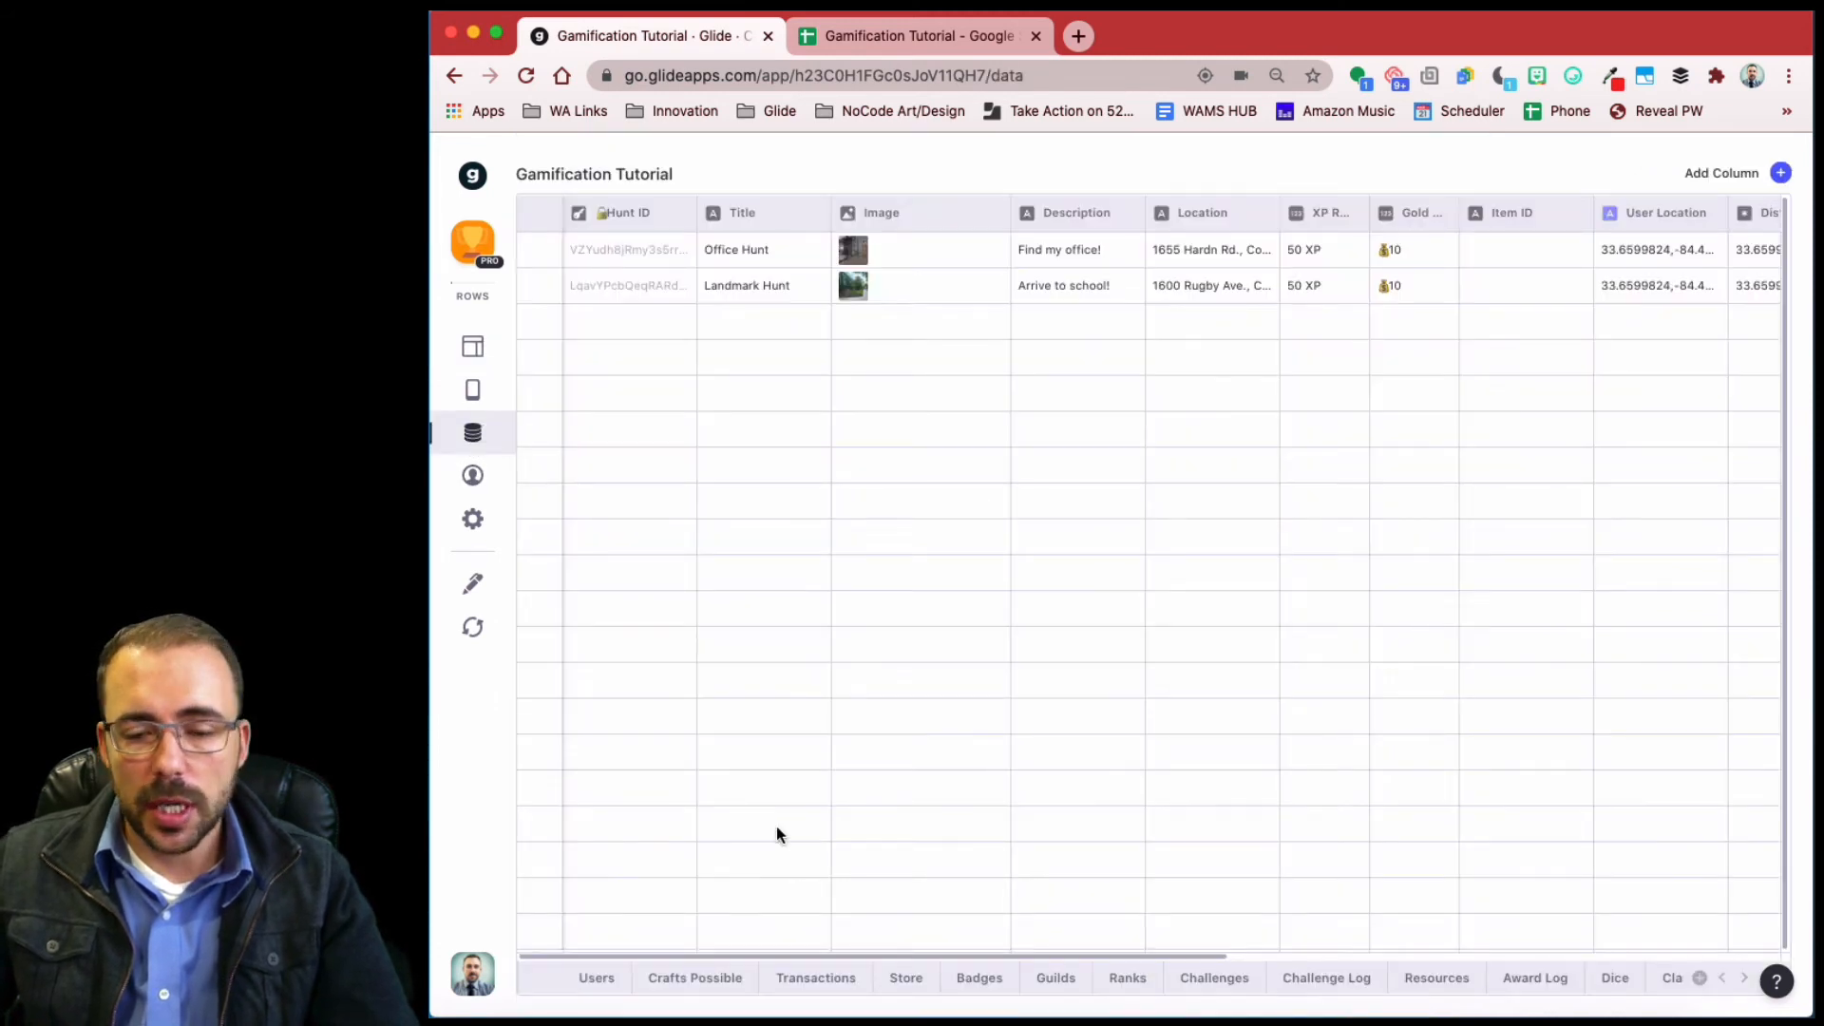
- Add a new column to the Users table labelled rel_hunt
click(596, 978)
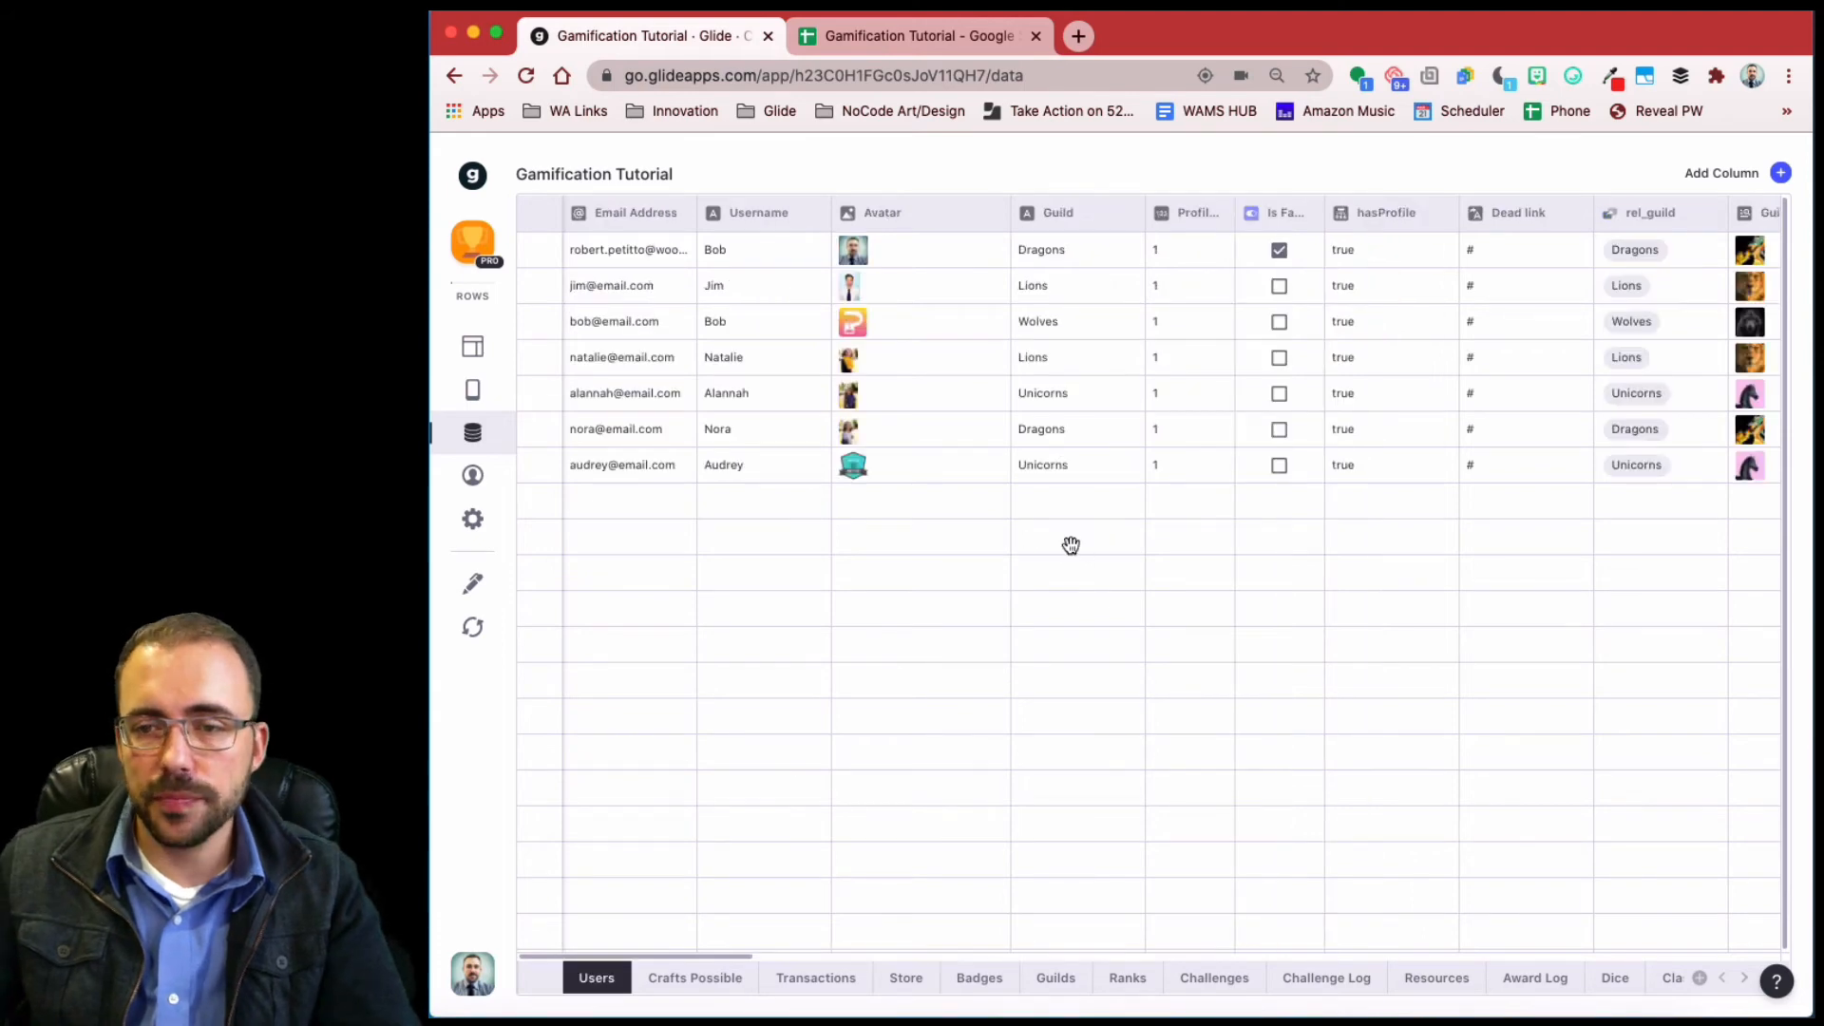
scroll(1067, 545, right, 10)
scroll(1048, 553, right, 15)
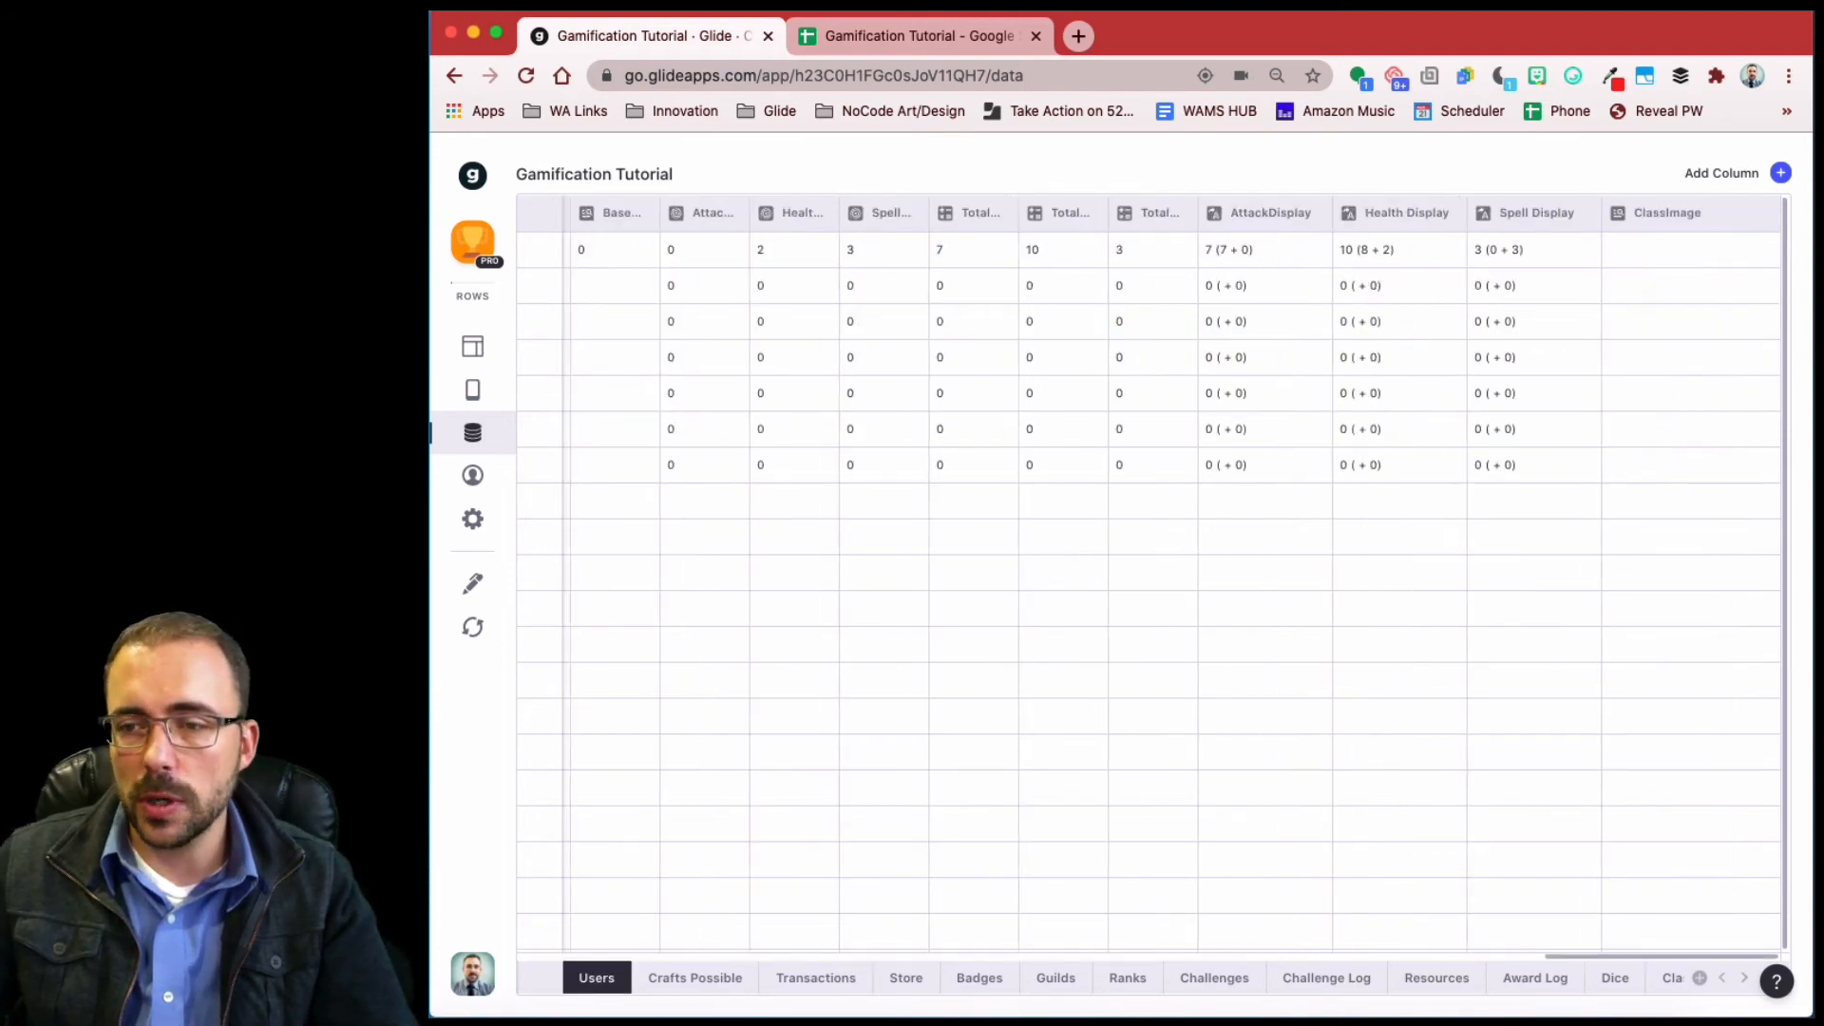
click(1781, 173)
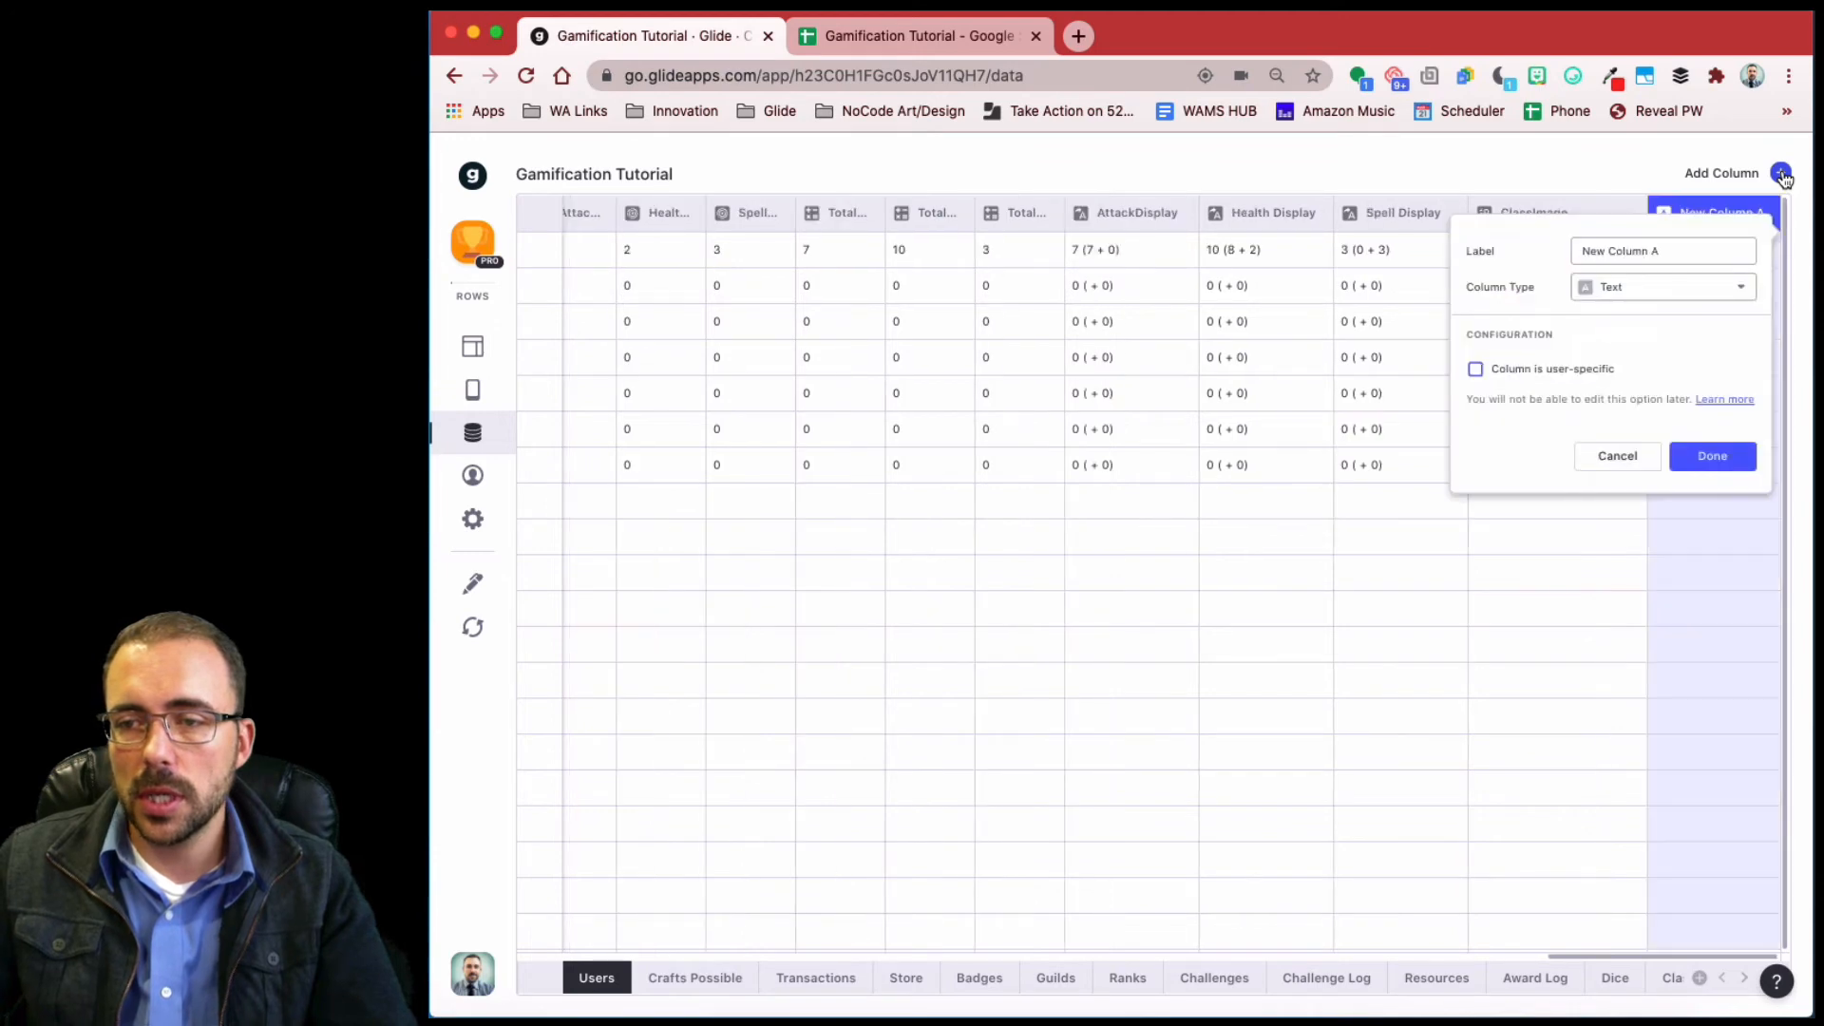
drag(1567, 247, 1393, 251)
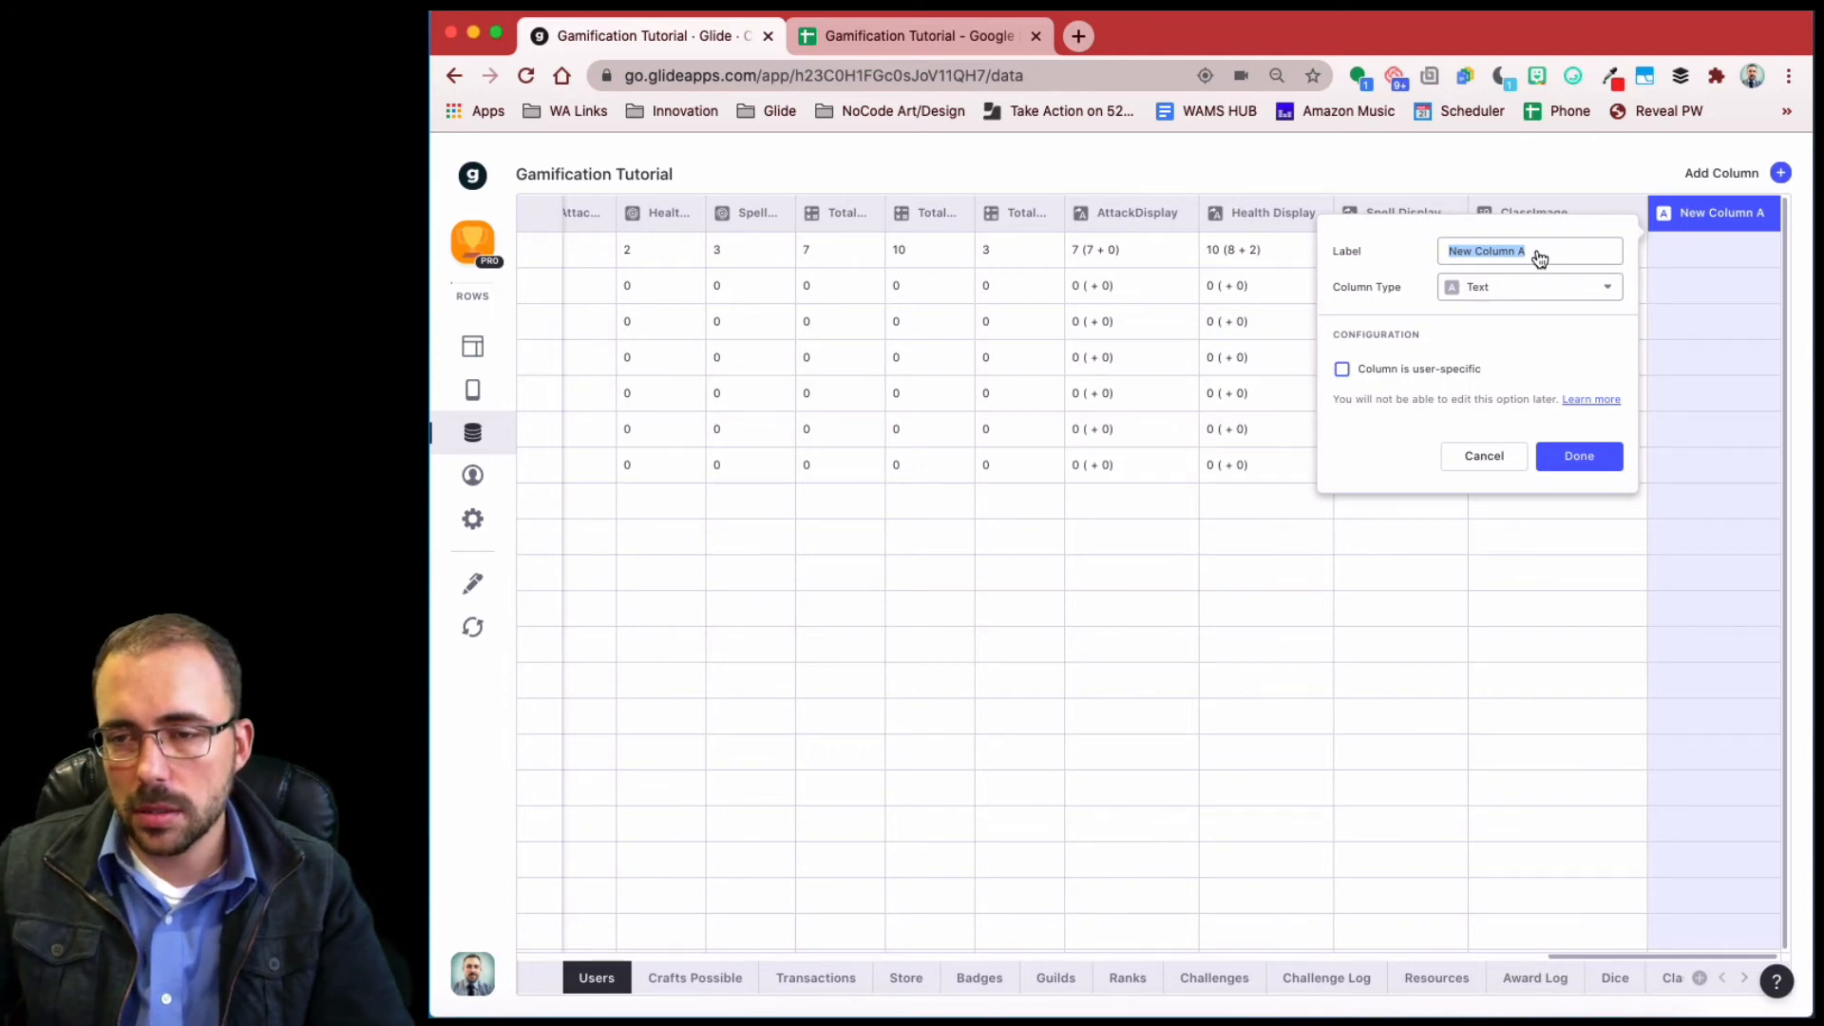
text(Hunt XPO)
drag(1539, 249, 1364, 236)
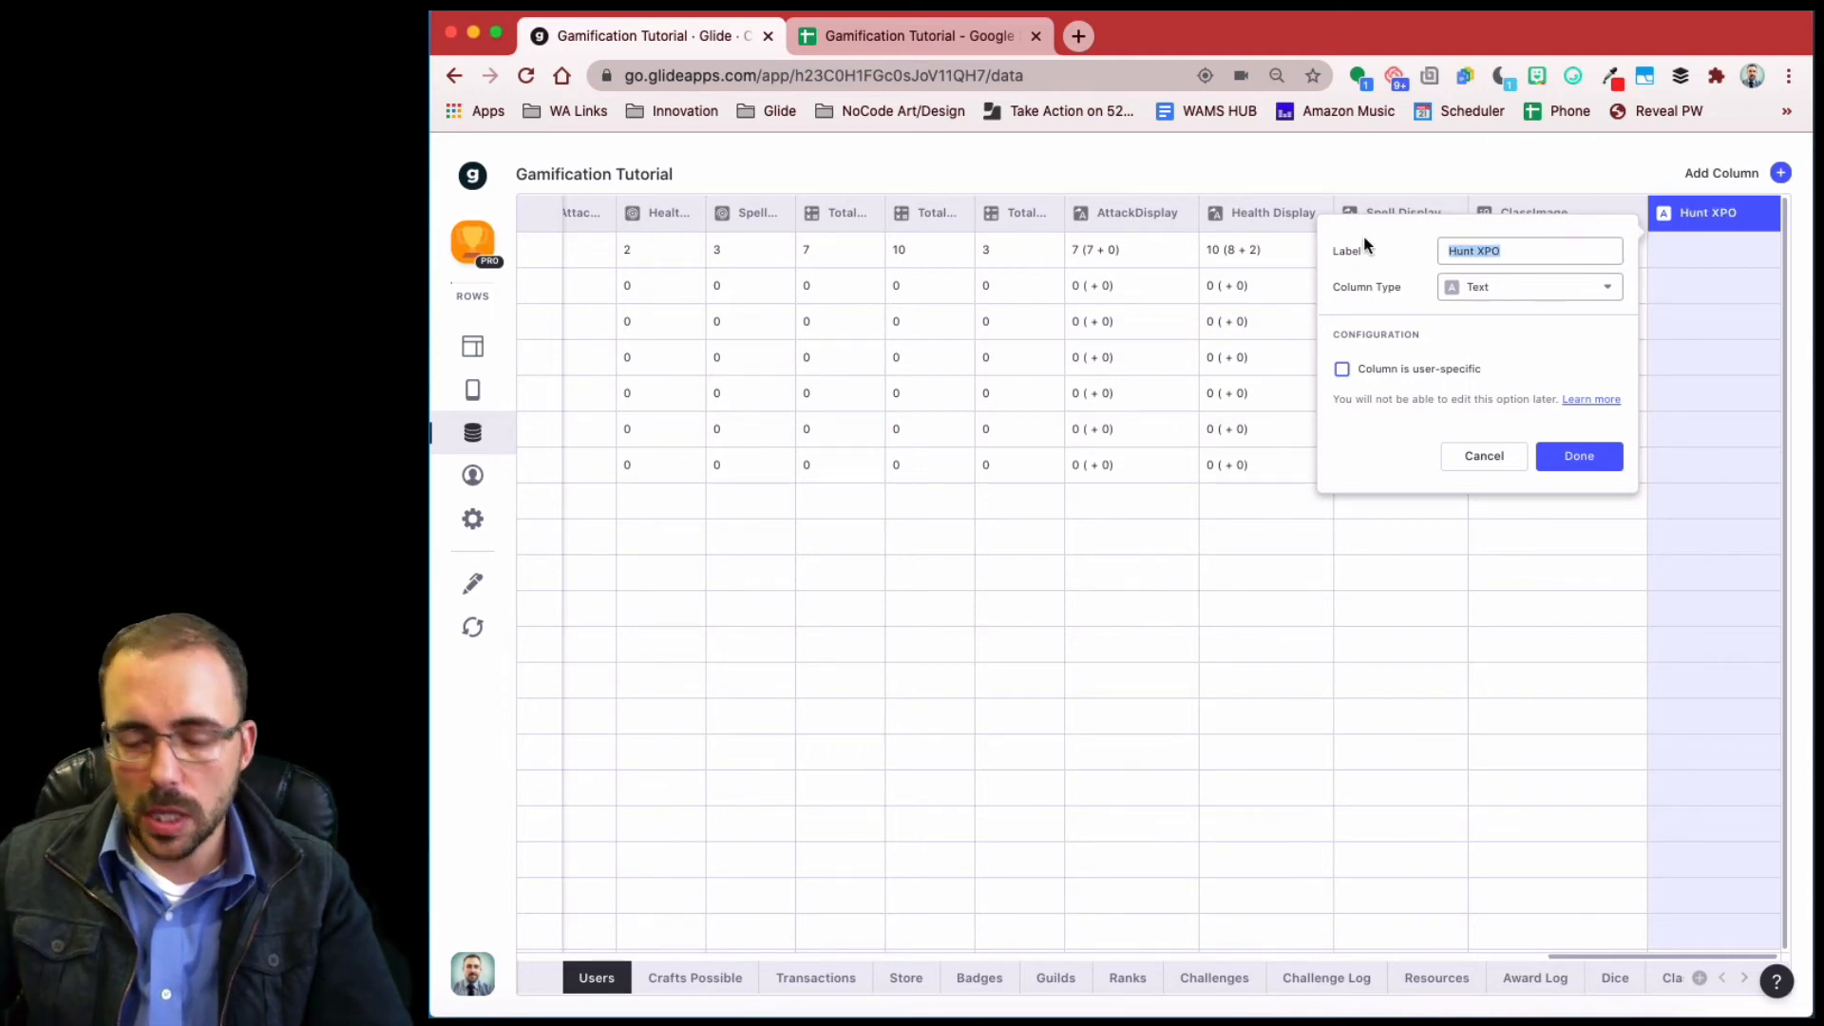
text(rel)
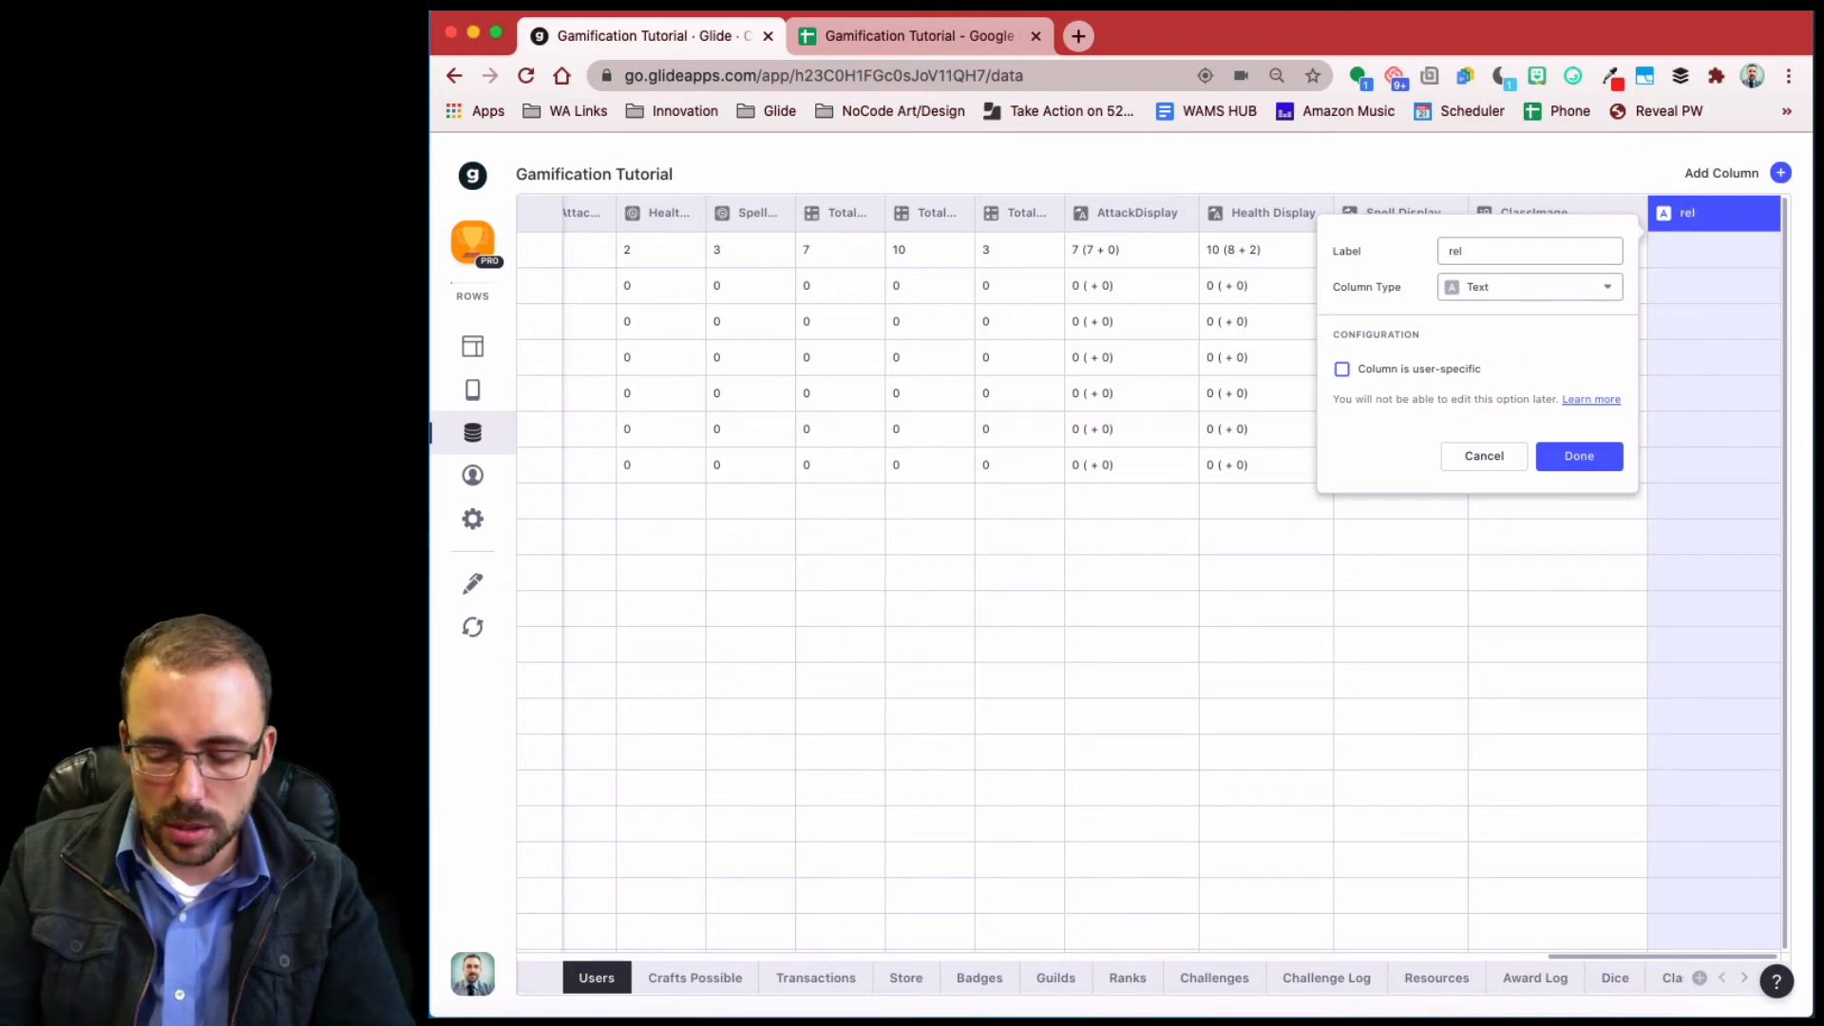
text(_hunt)
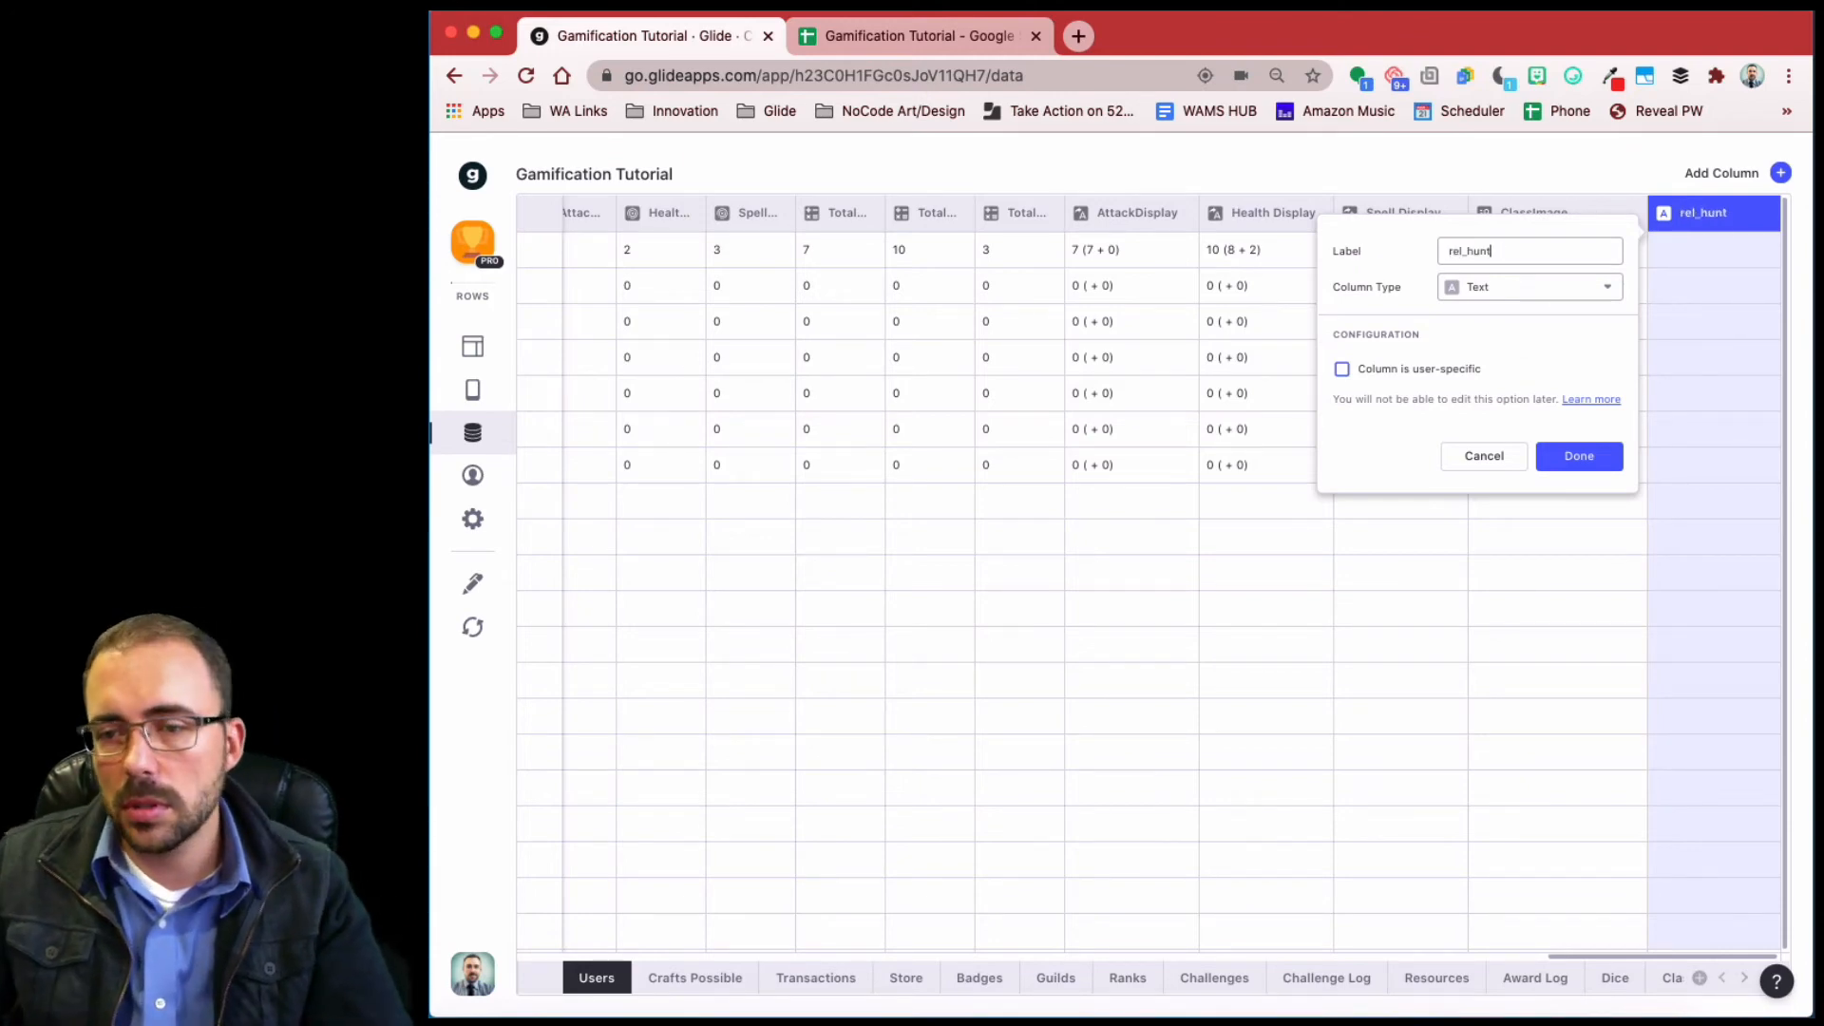
- Make rel_hunt a relation matching Email Address to Hunt Log's Email column
click(1480, 284)
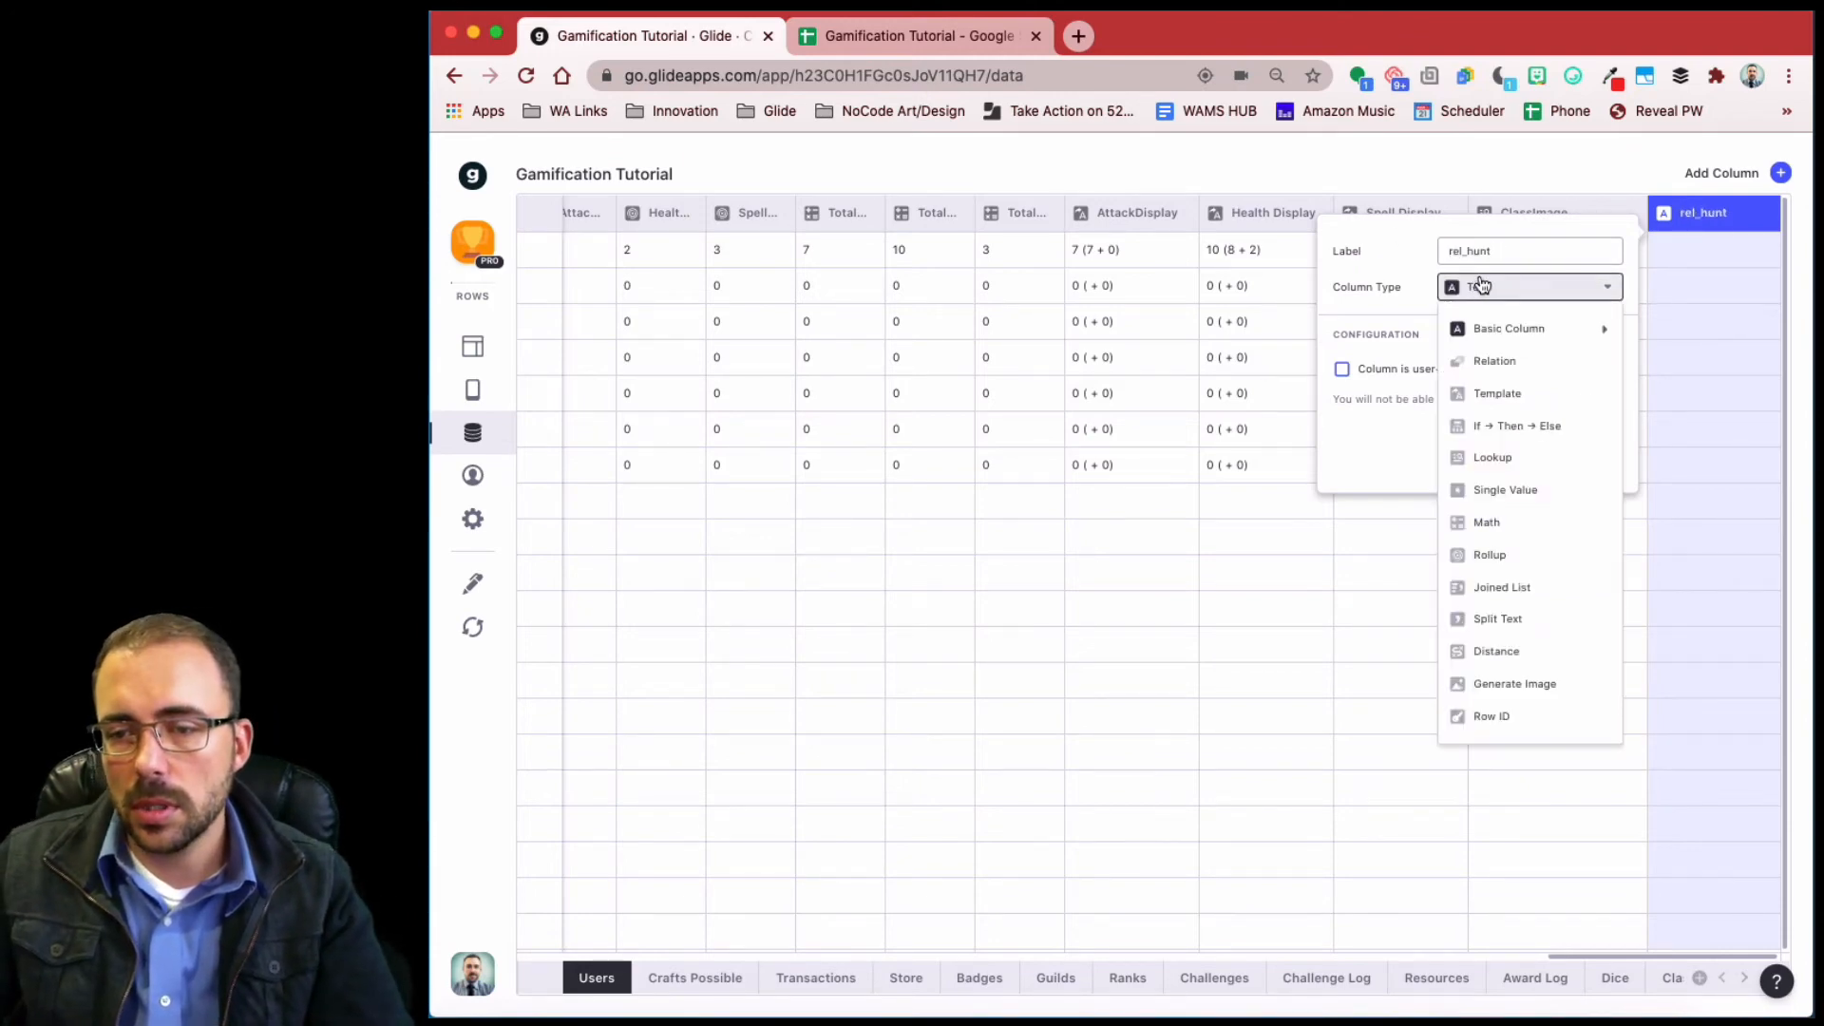
click(1530, 364)
click(1456, 386)
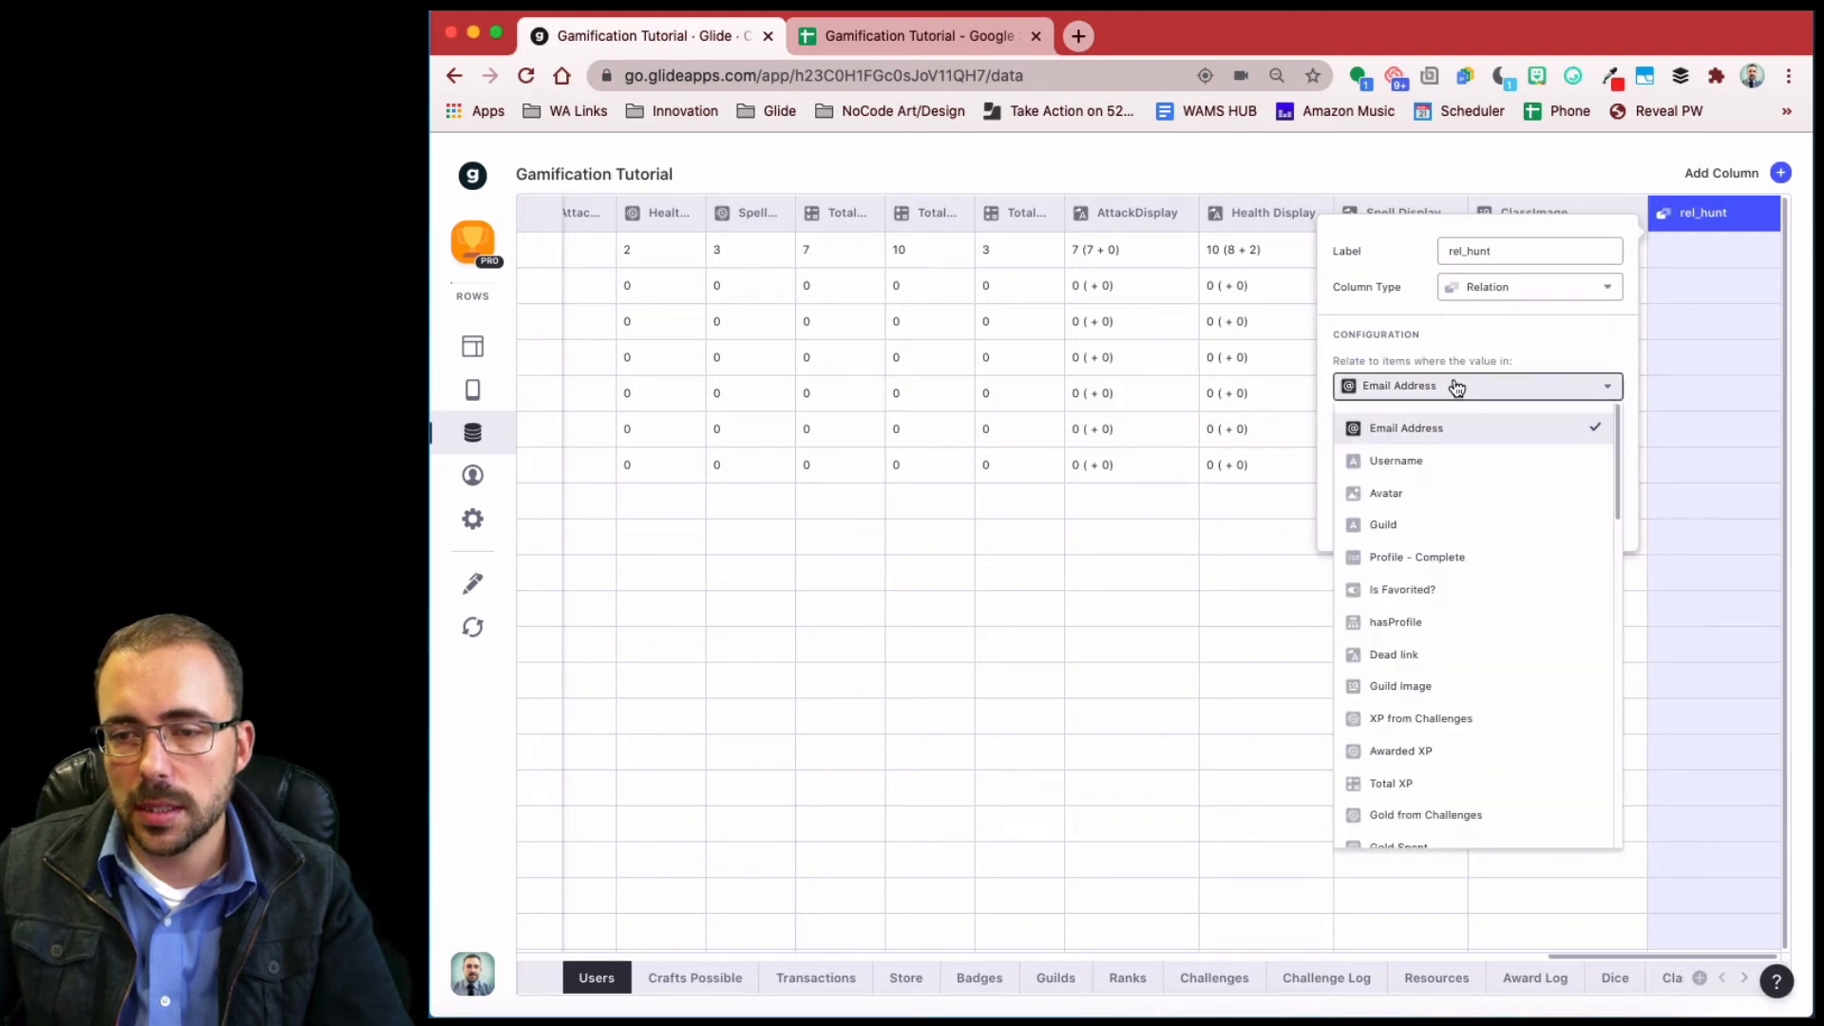
click(1434, 439)
click(1434, 439)
mouse_move(1450, 740)
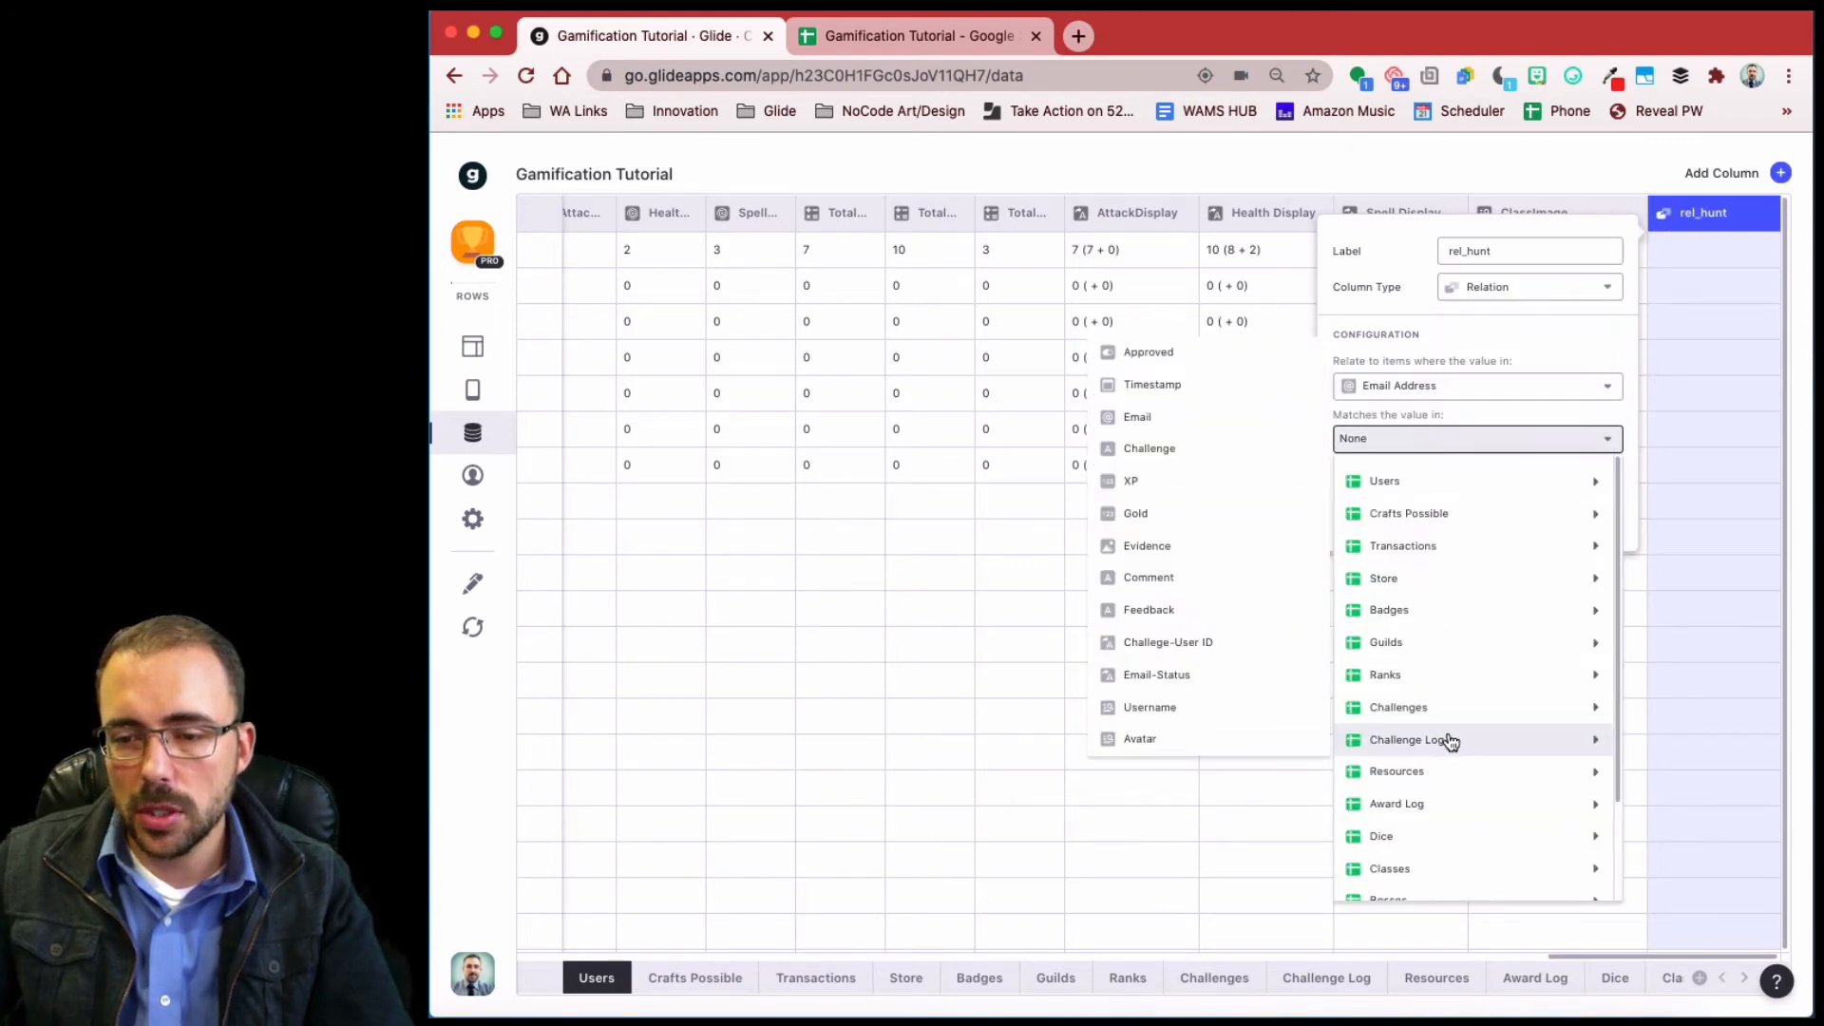
scroll(1451, 741, down, 3)
mouse_move(1473, 846)
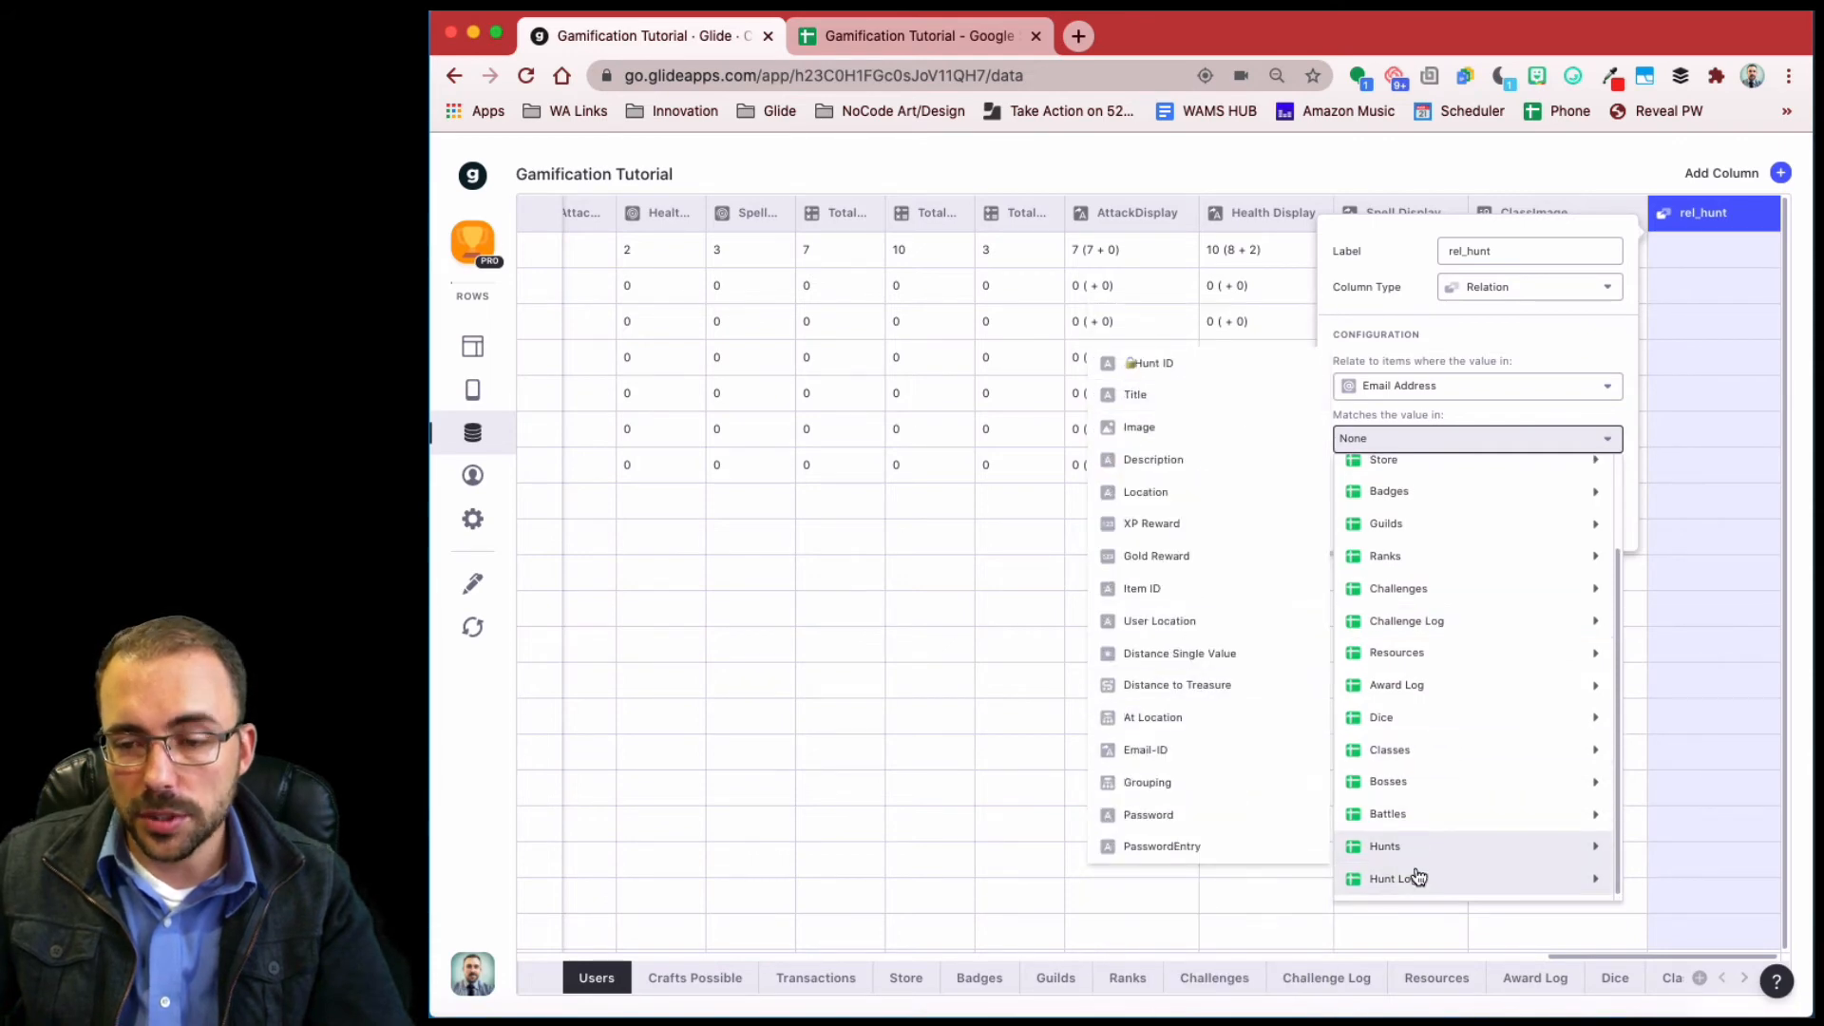
mouse_move(1416, 874)
click(1160, 652)
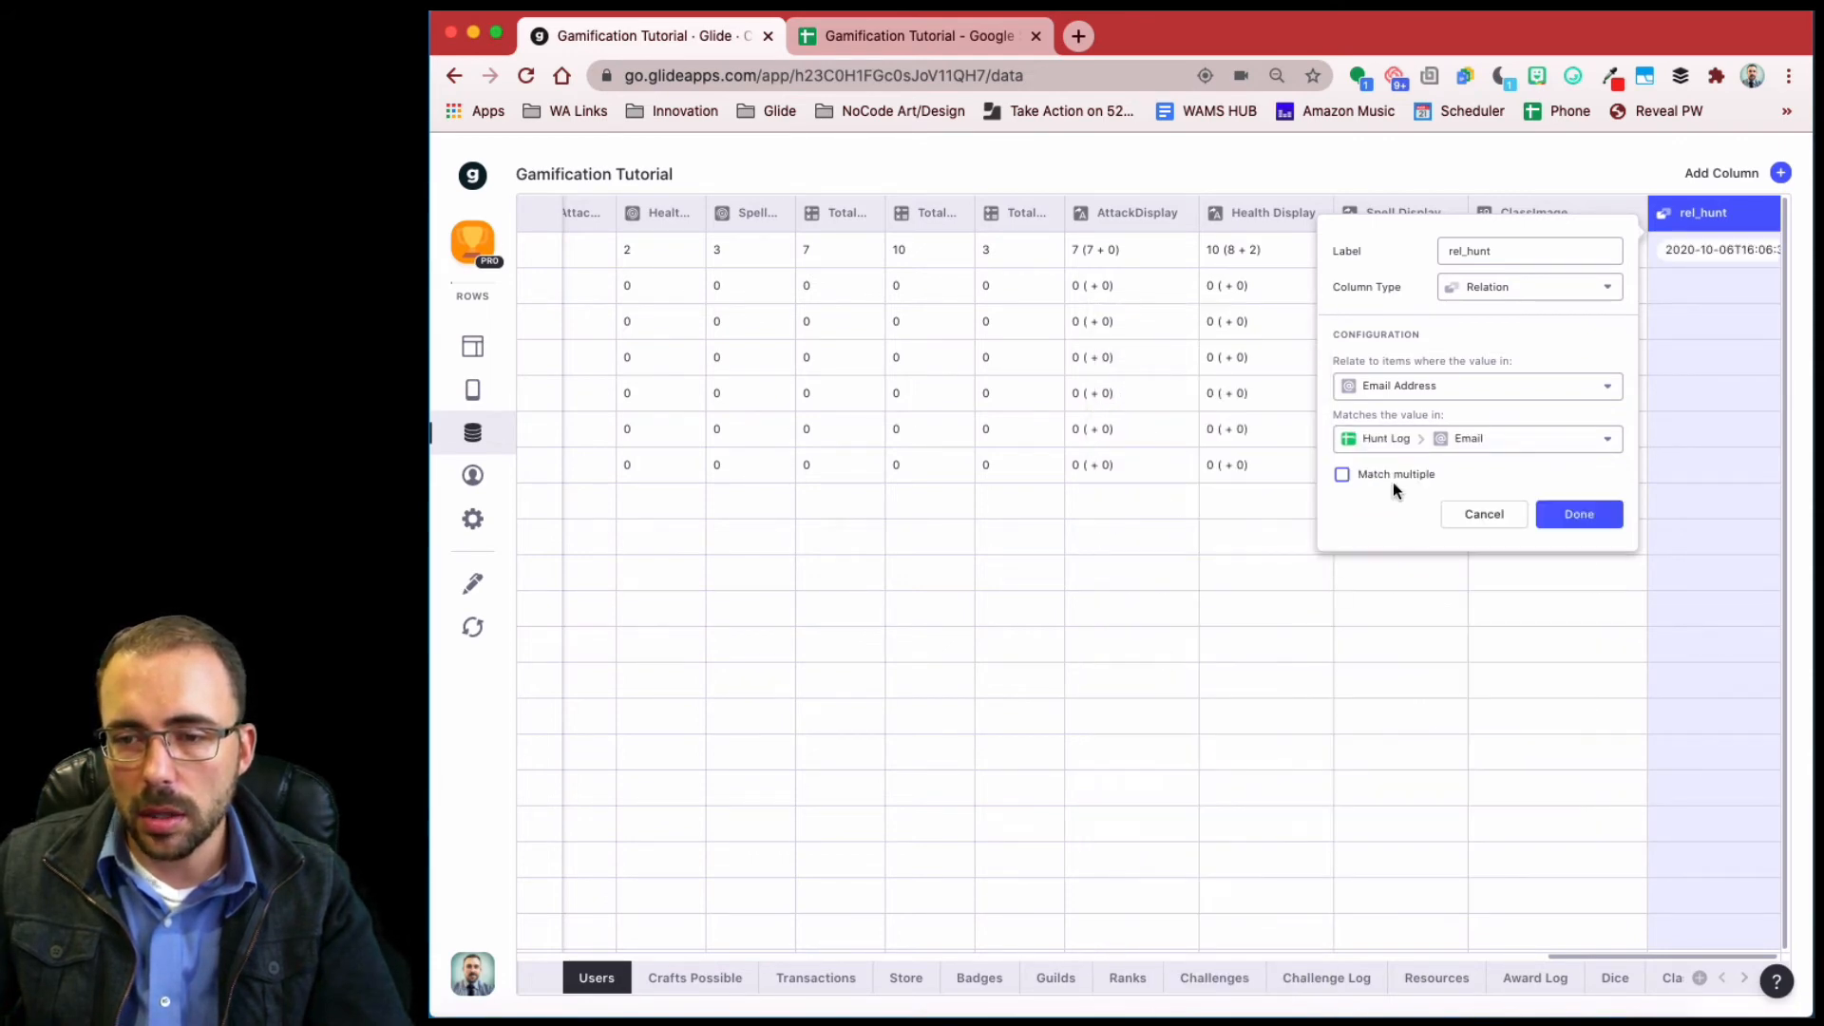
click(1579, 514)
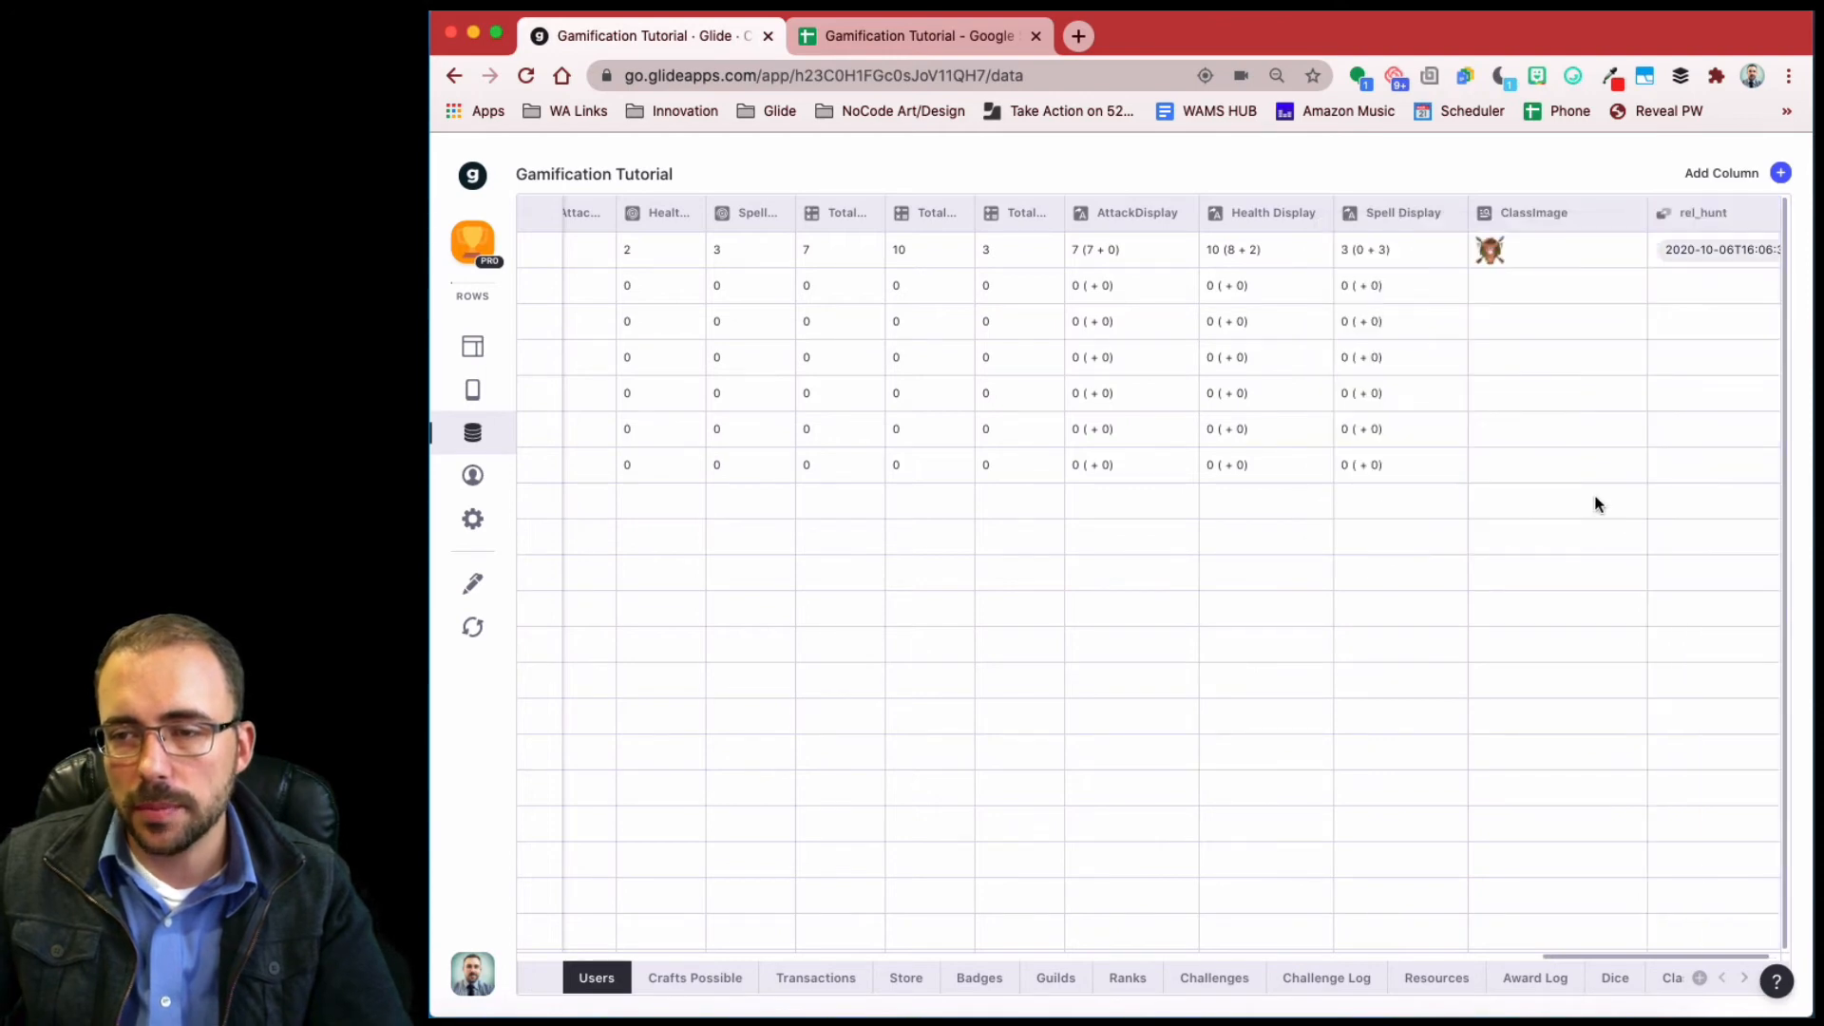
click(1782, 174)
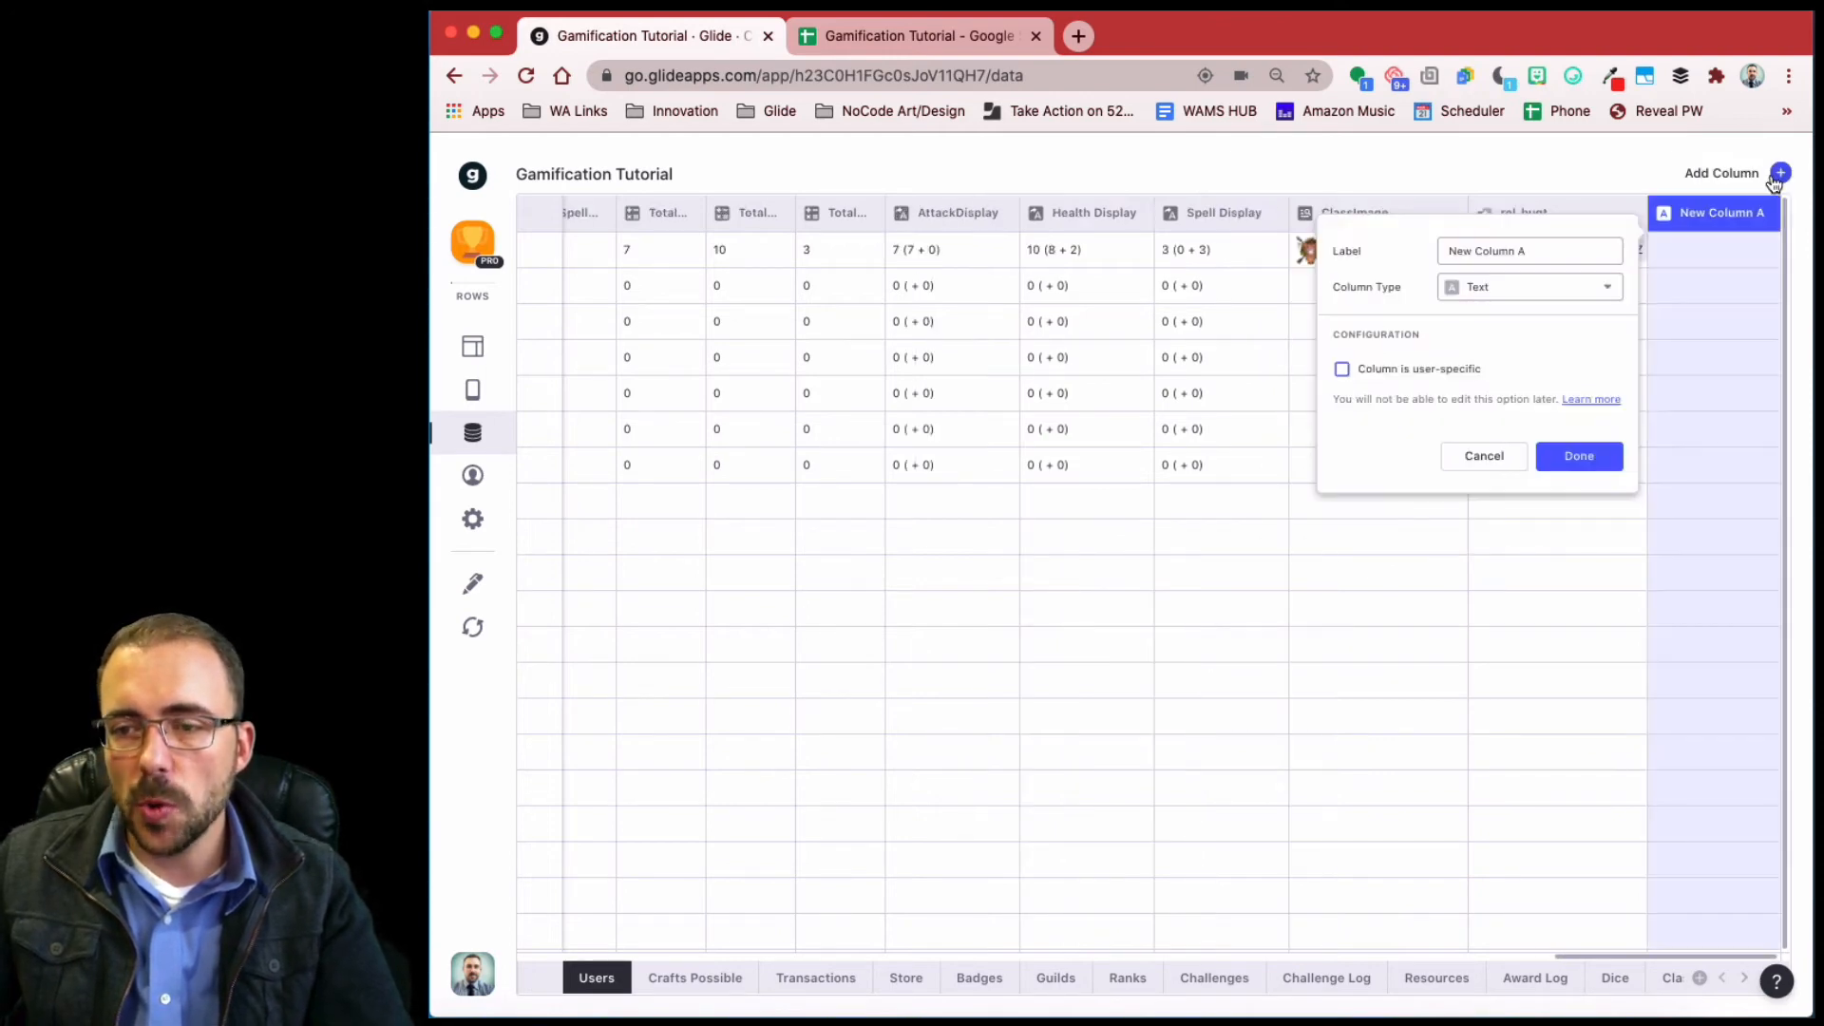
- Make the new column a Hunt XP rollup that sums XP Reward through rel_hunt
click(1563, 286)
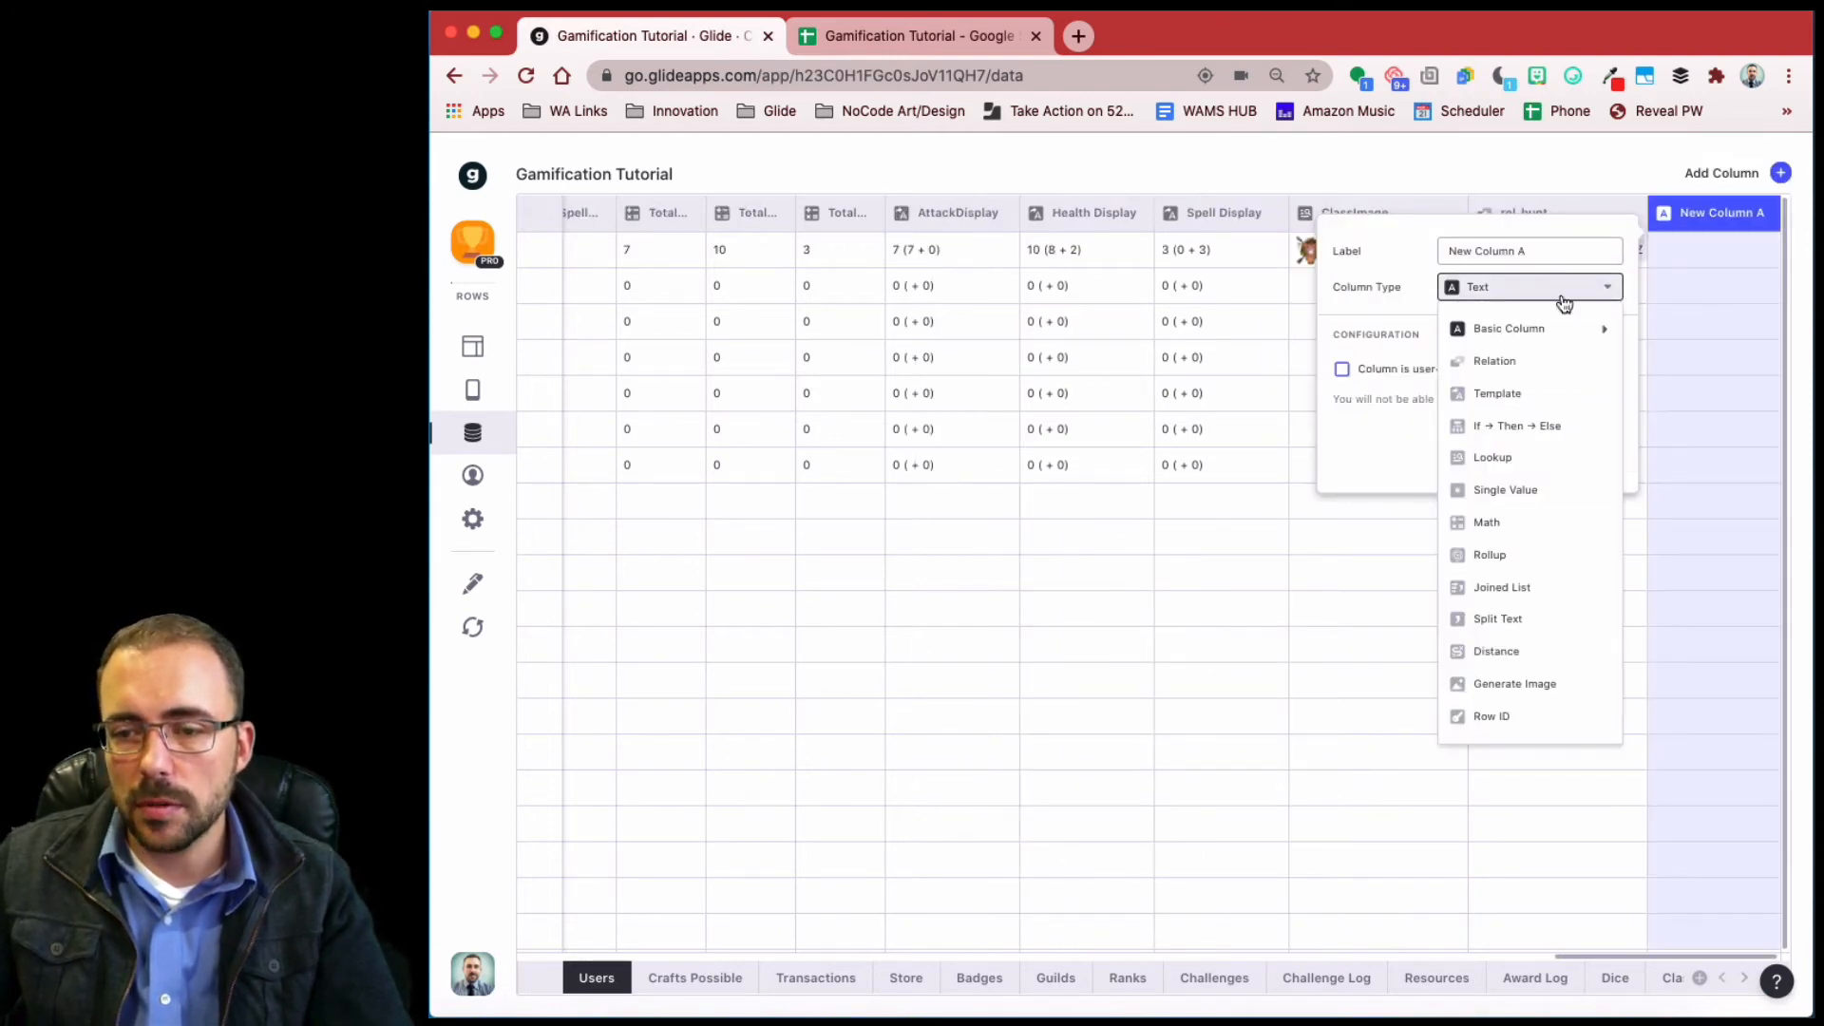
drag(1514, 579, 1516, 564)
click(1514, 565)
click(1346, 252)
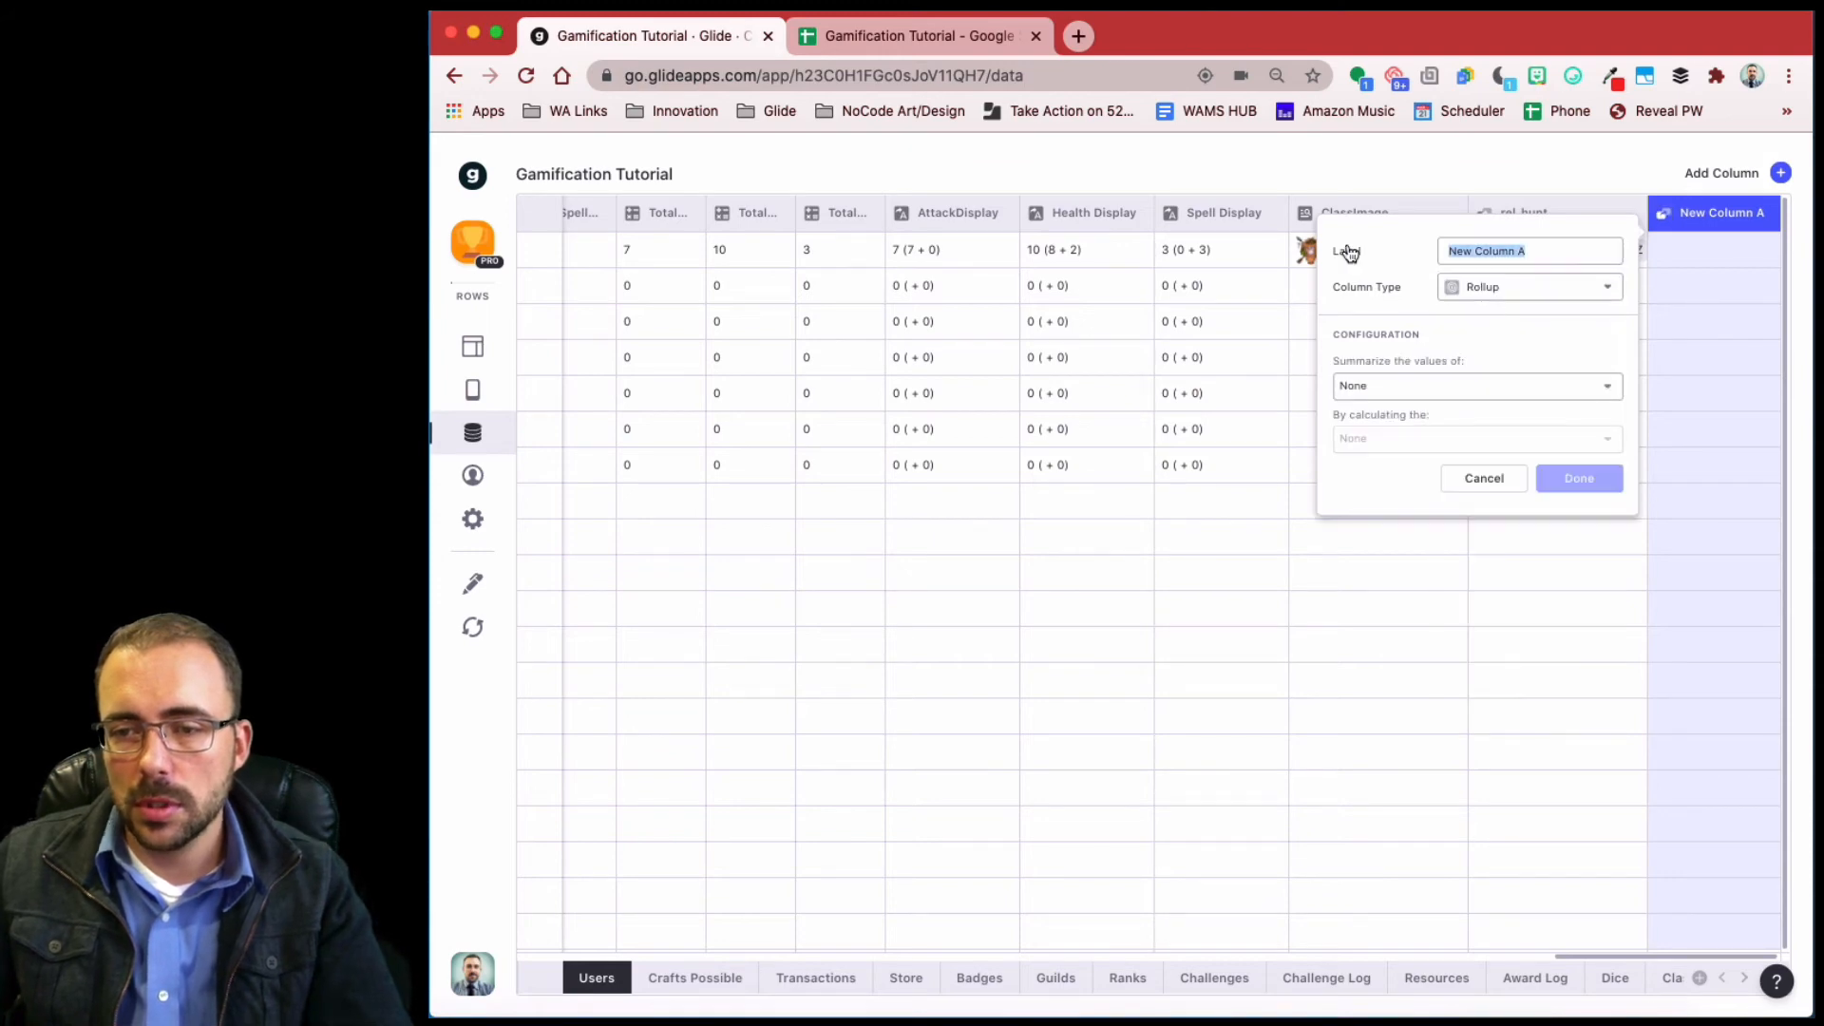
text(Hunt X)
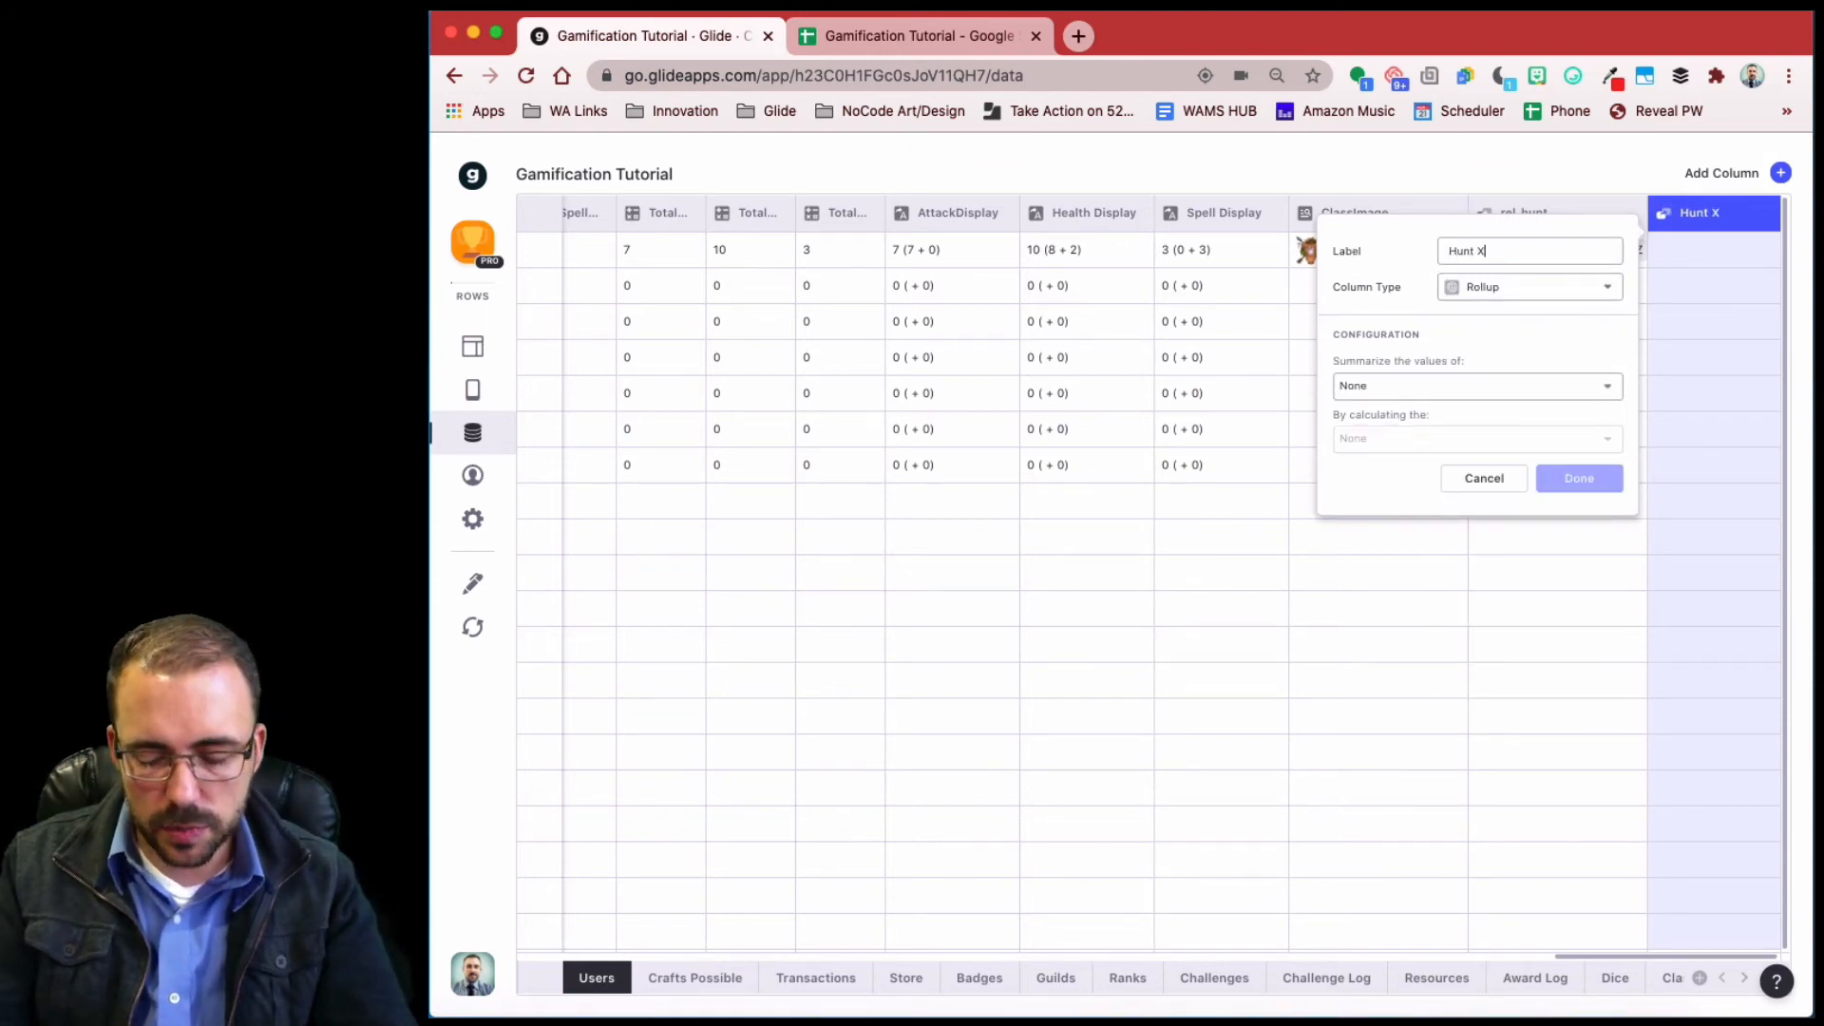
text(P)
click(1396, 383)
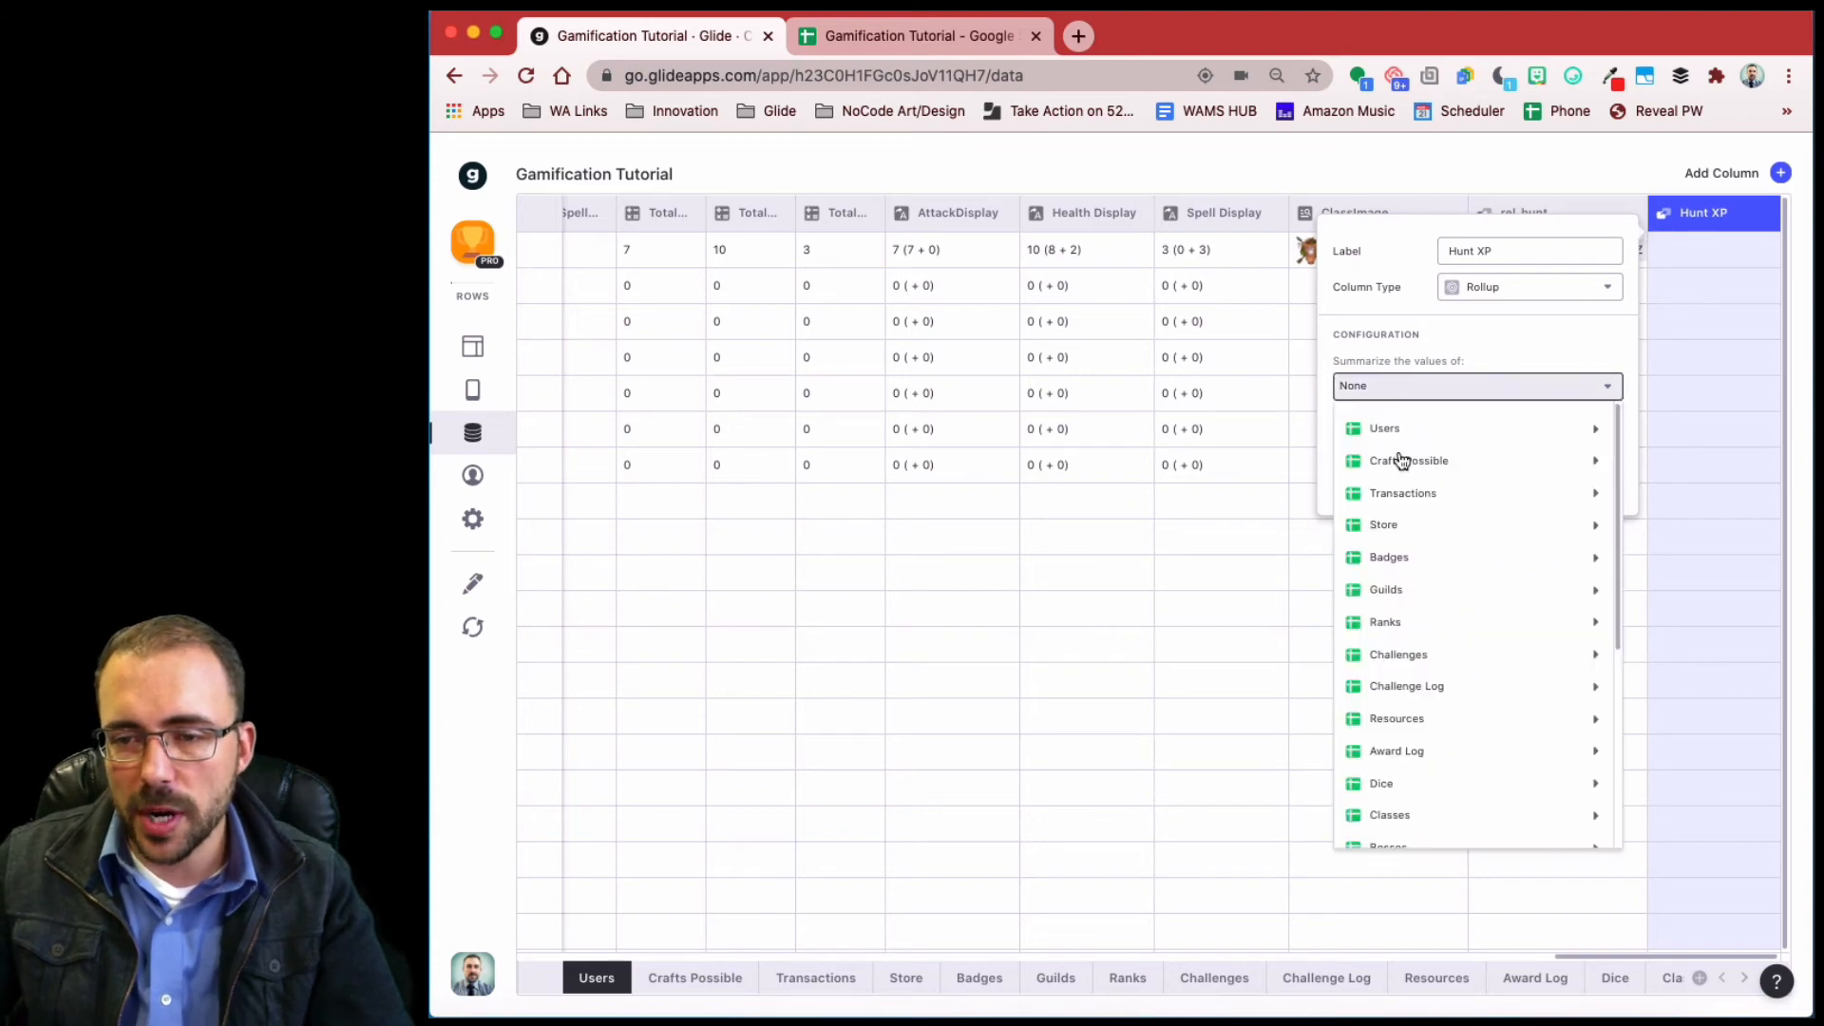
scroll(1421, 728, down, 10)
mouse_move(1411, 827)
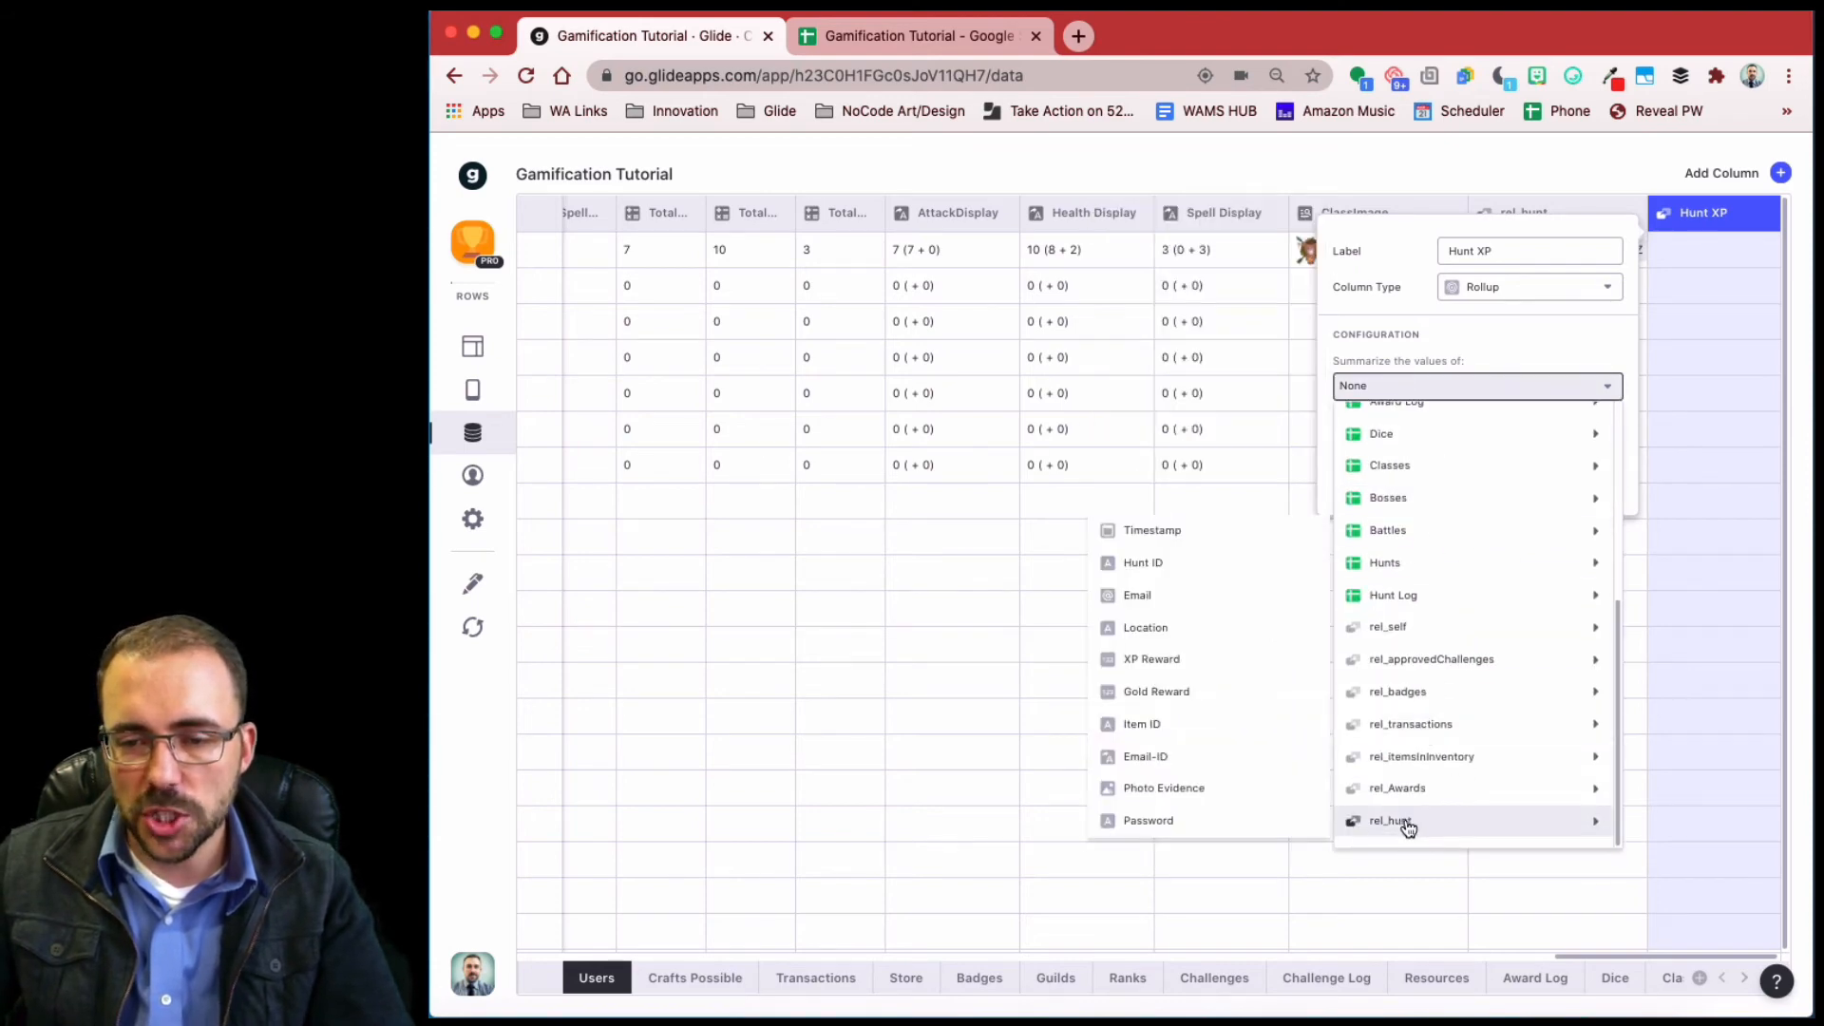
click(1186, 665)
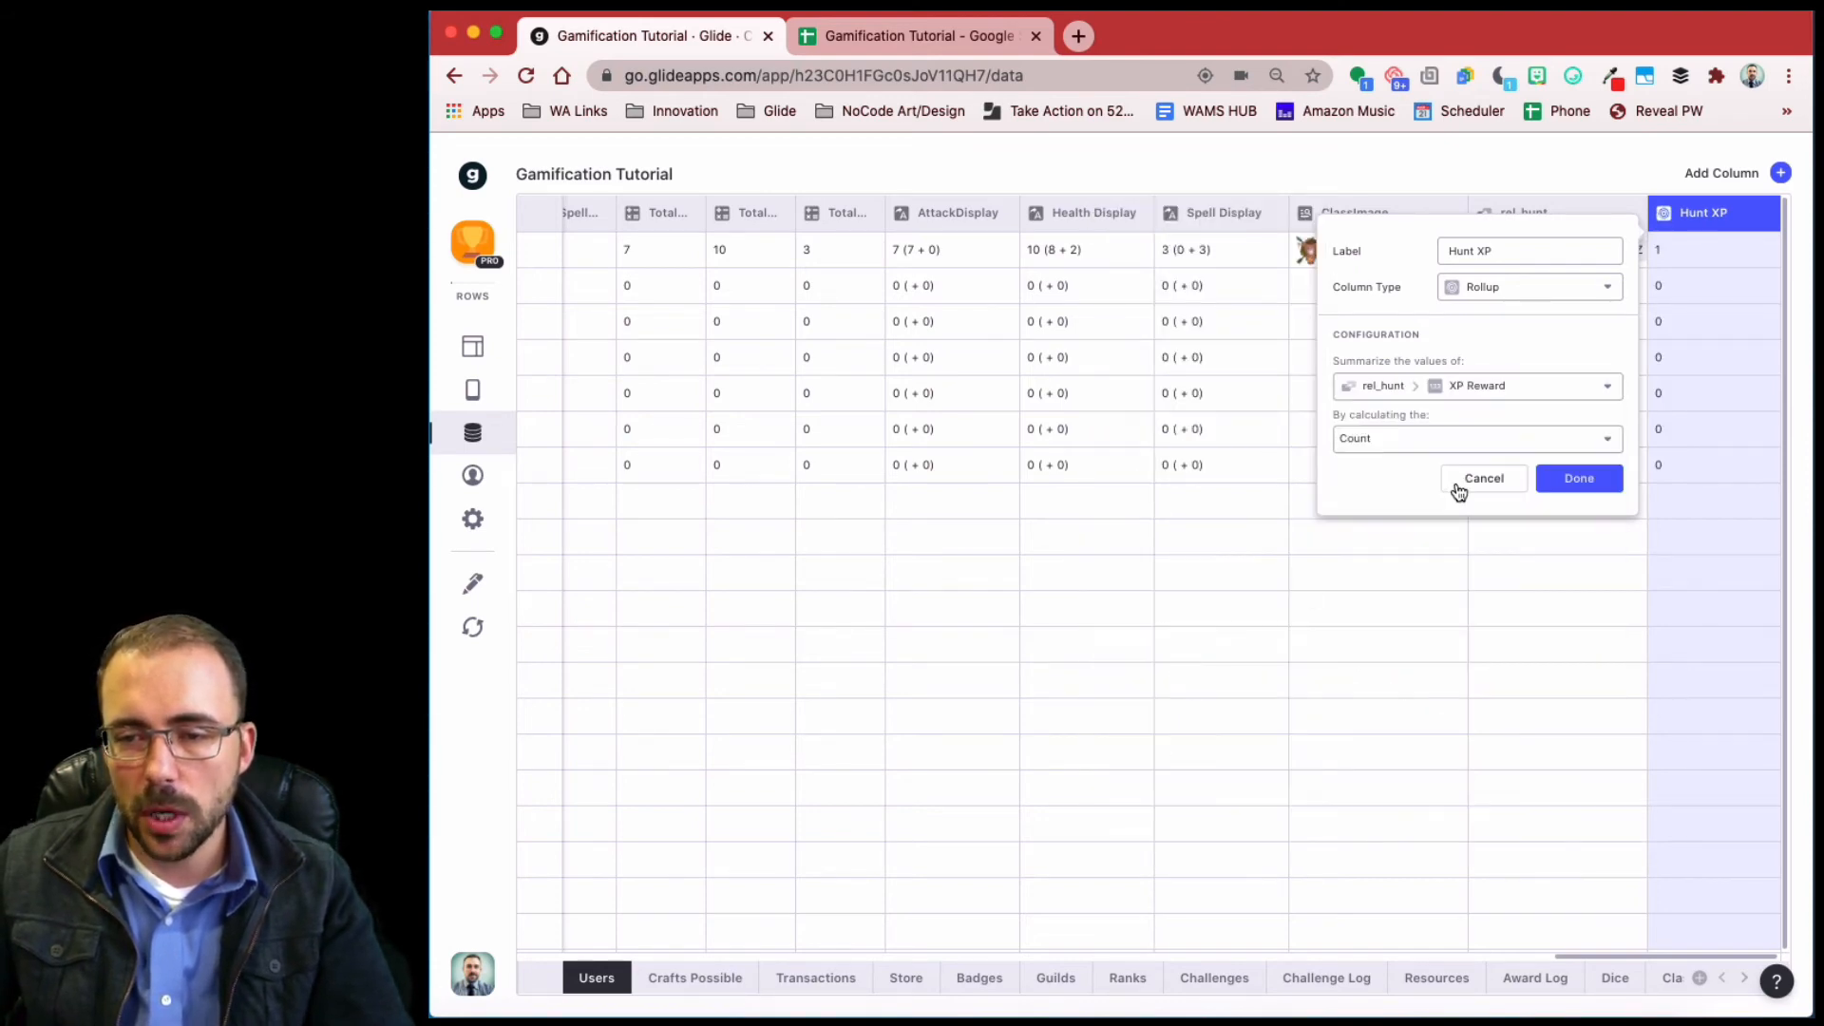
click(1421, 444)
click(1374, 541)
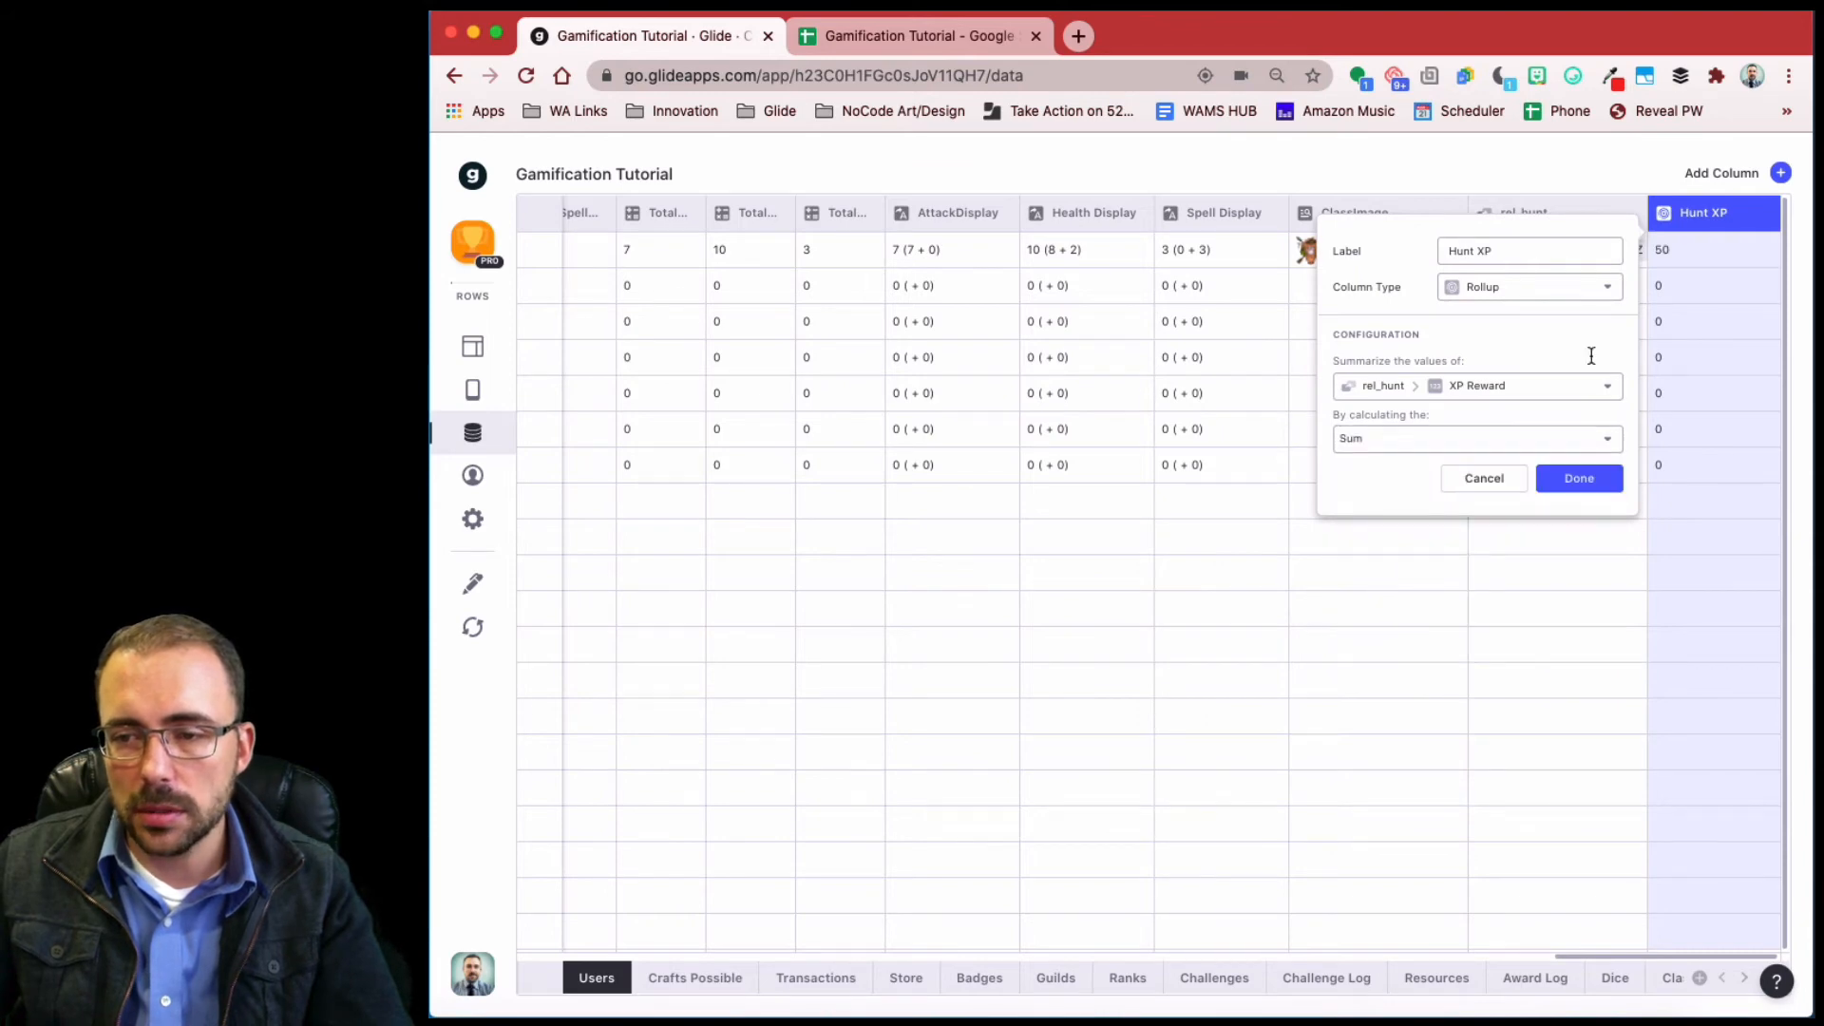
click(1569, 483)
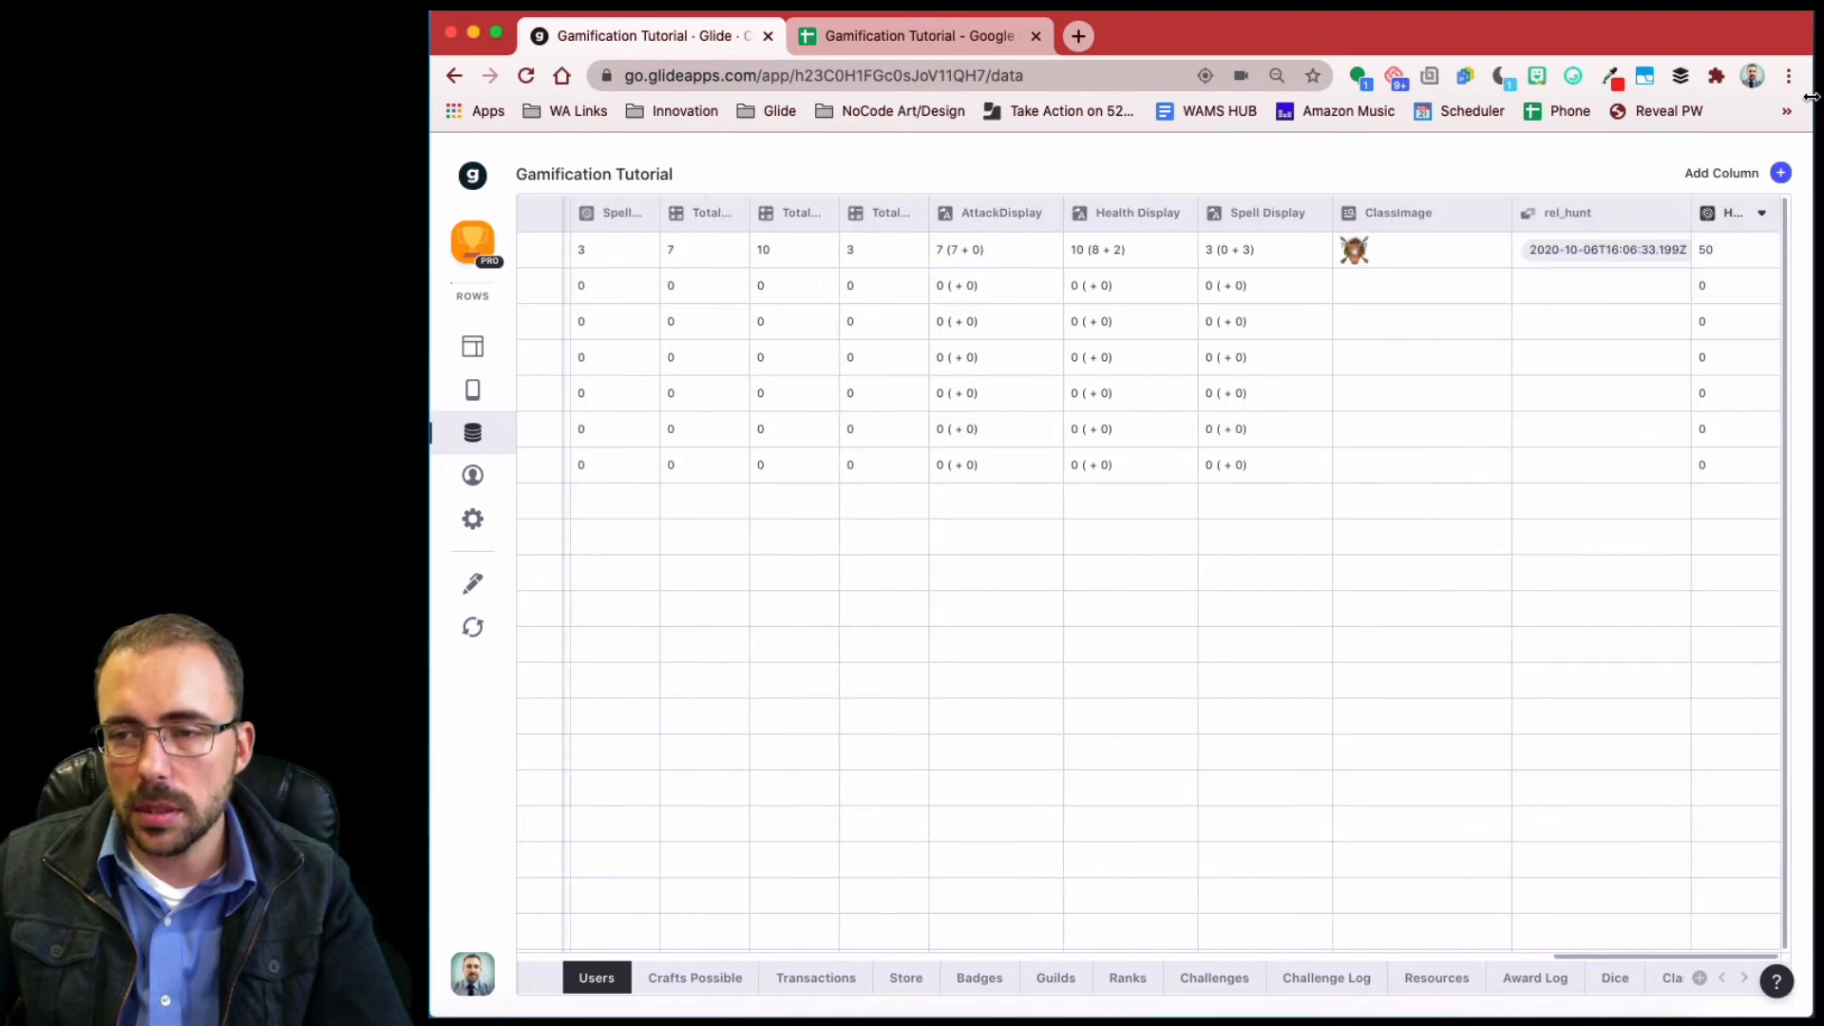
- Add a Hunt Gold rollup column that sums Gold Reward through rel_hunt
click(1781, 175)
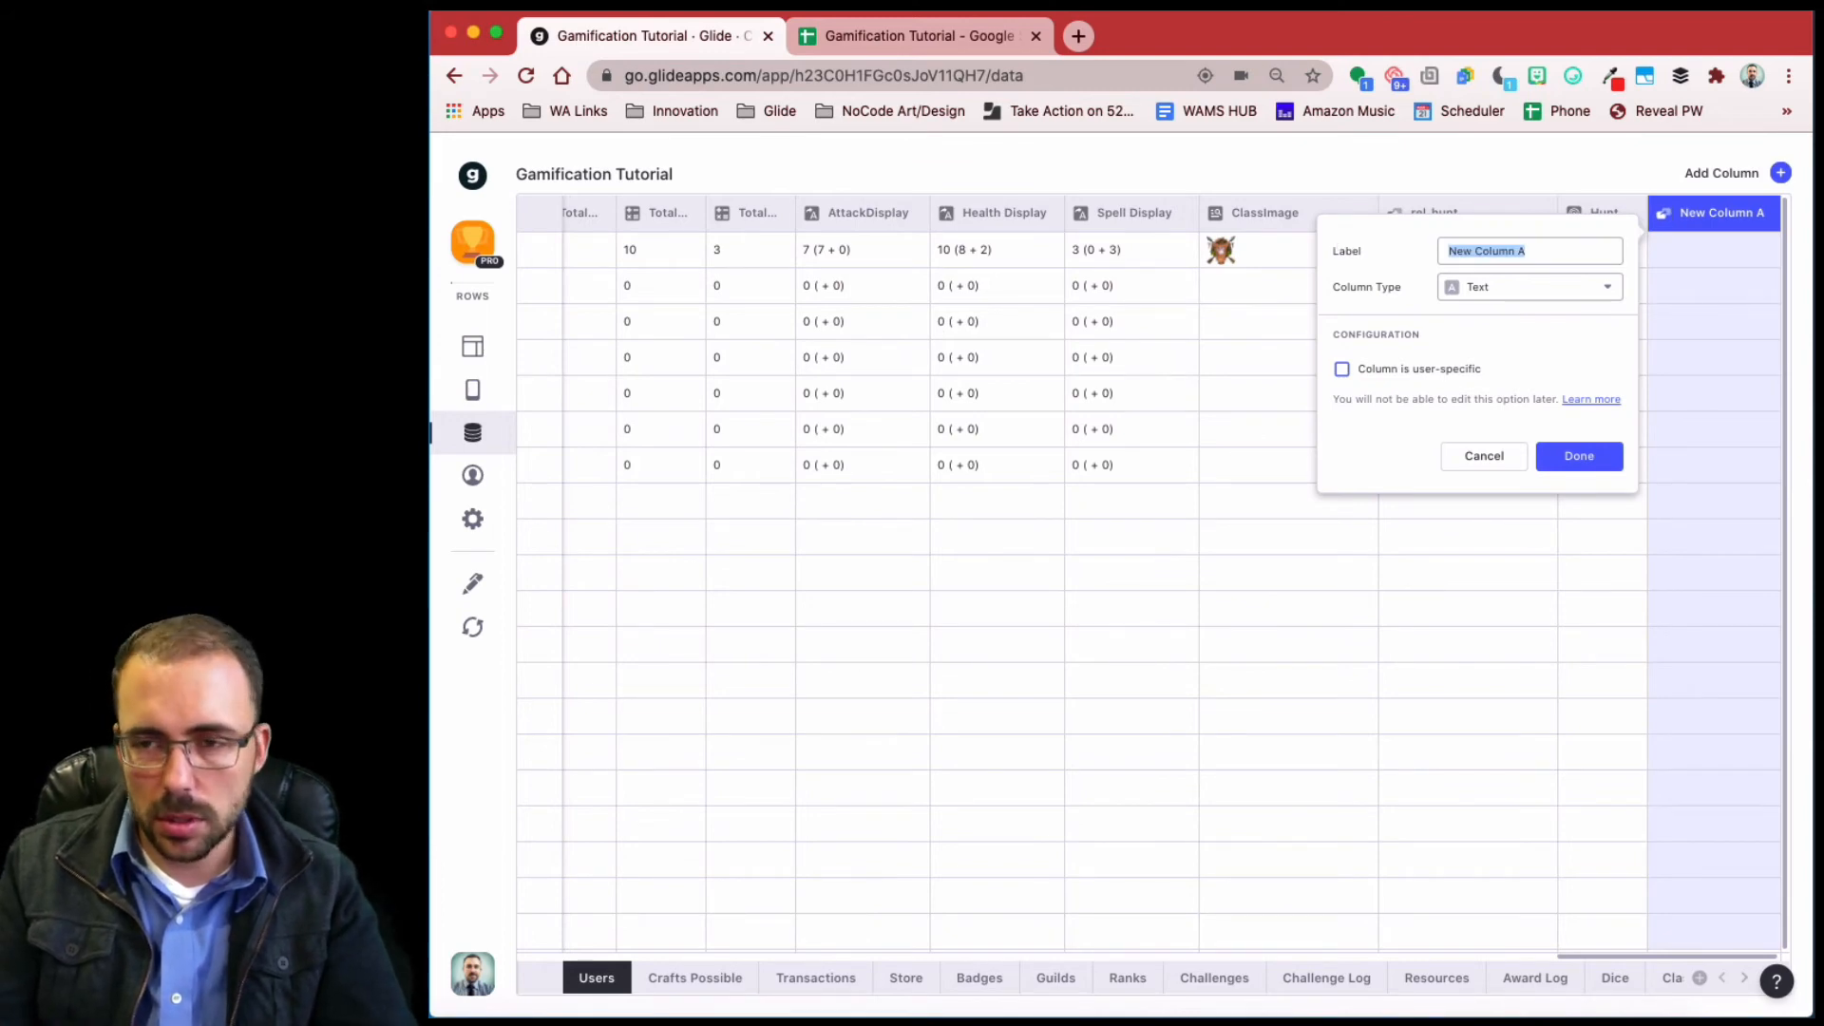
text(Hunt Gold)
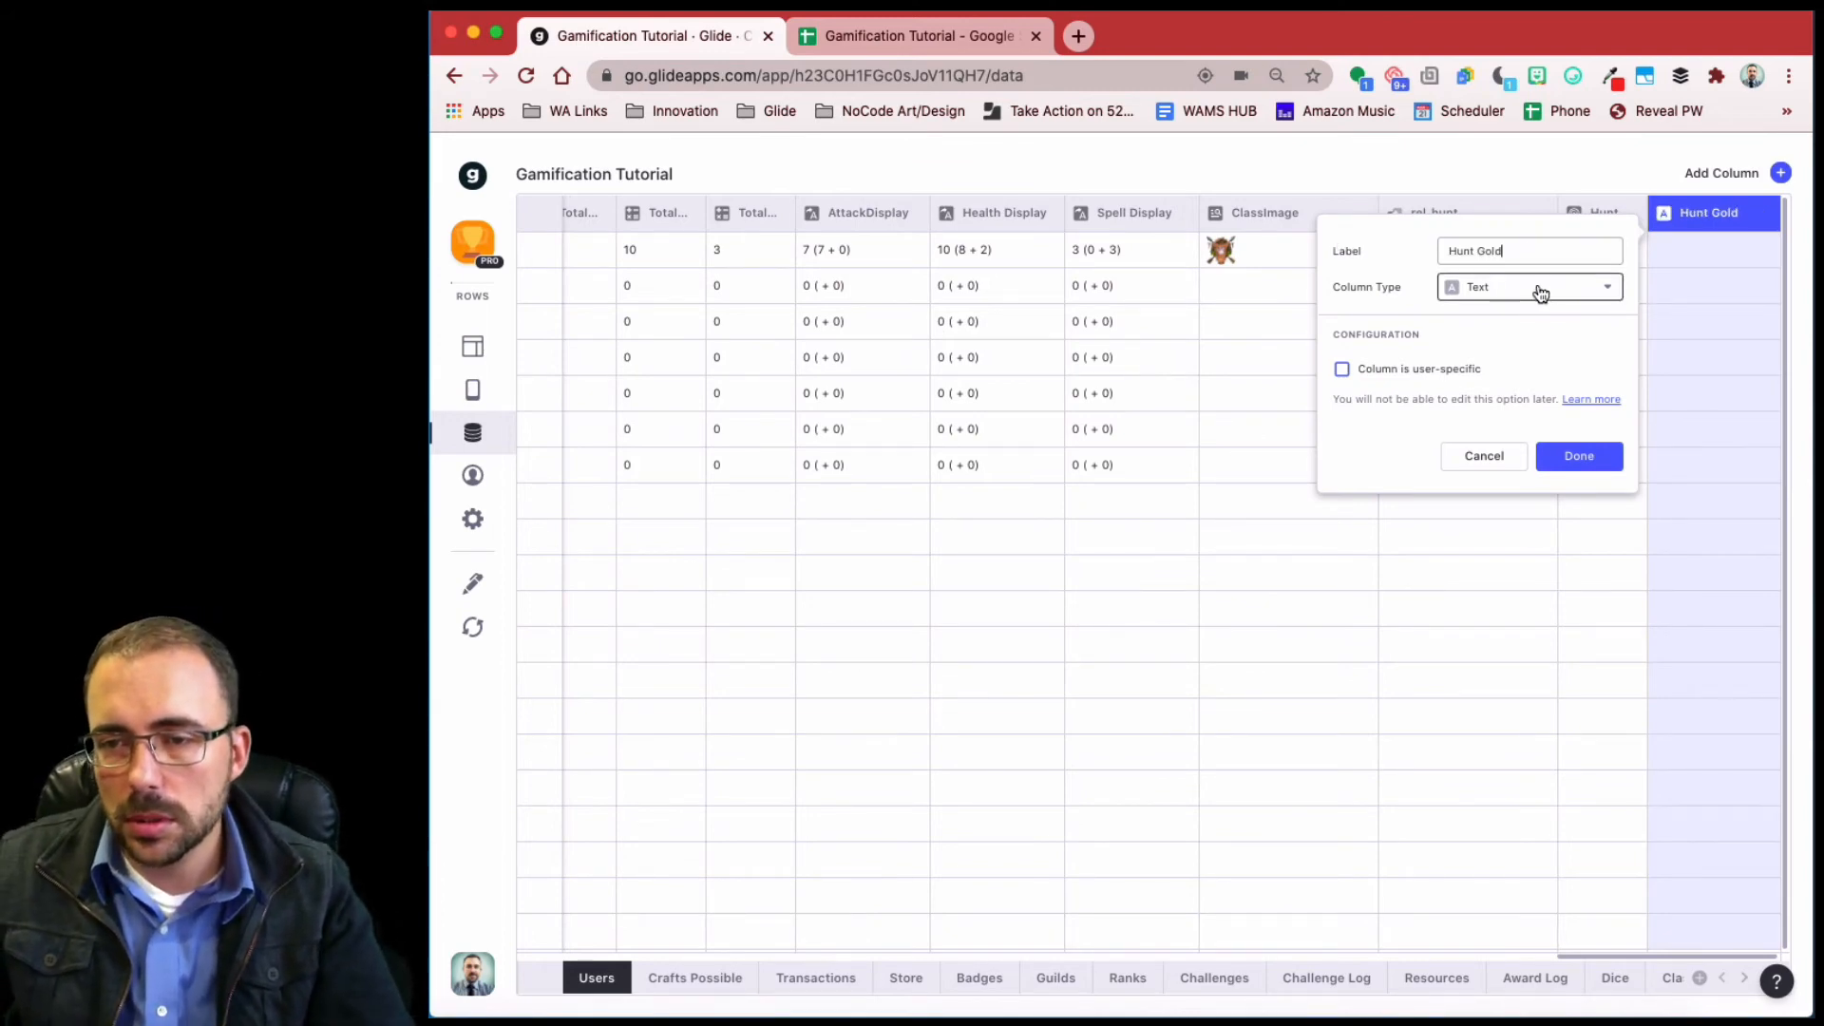
click(1540, 290)
click(1519, 558)
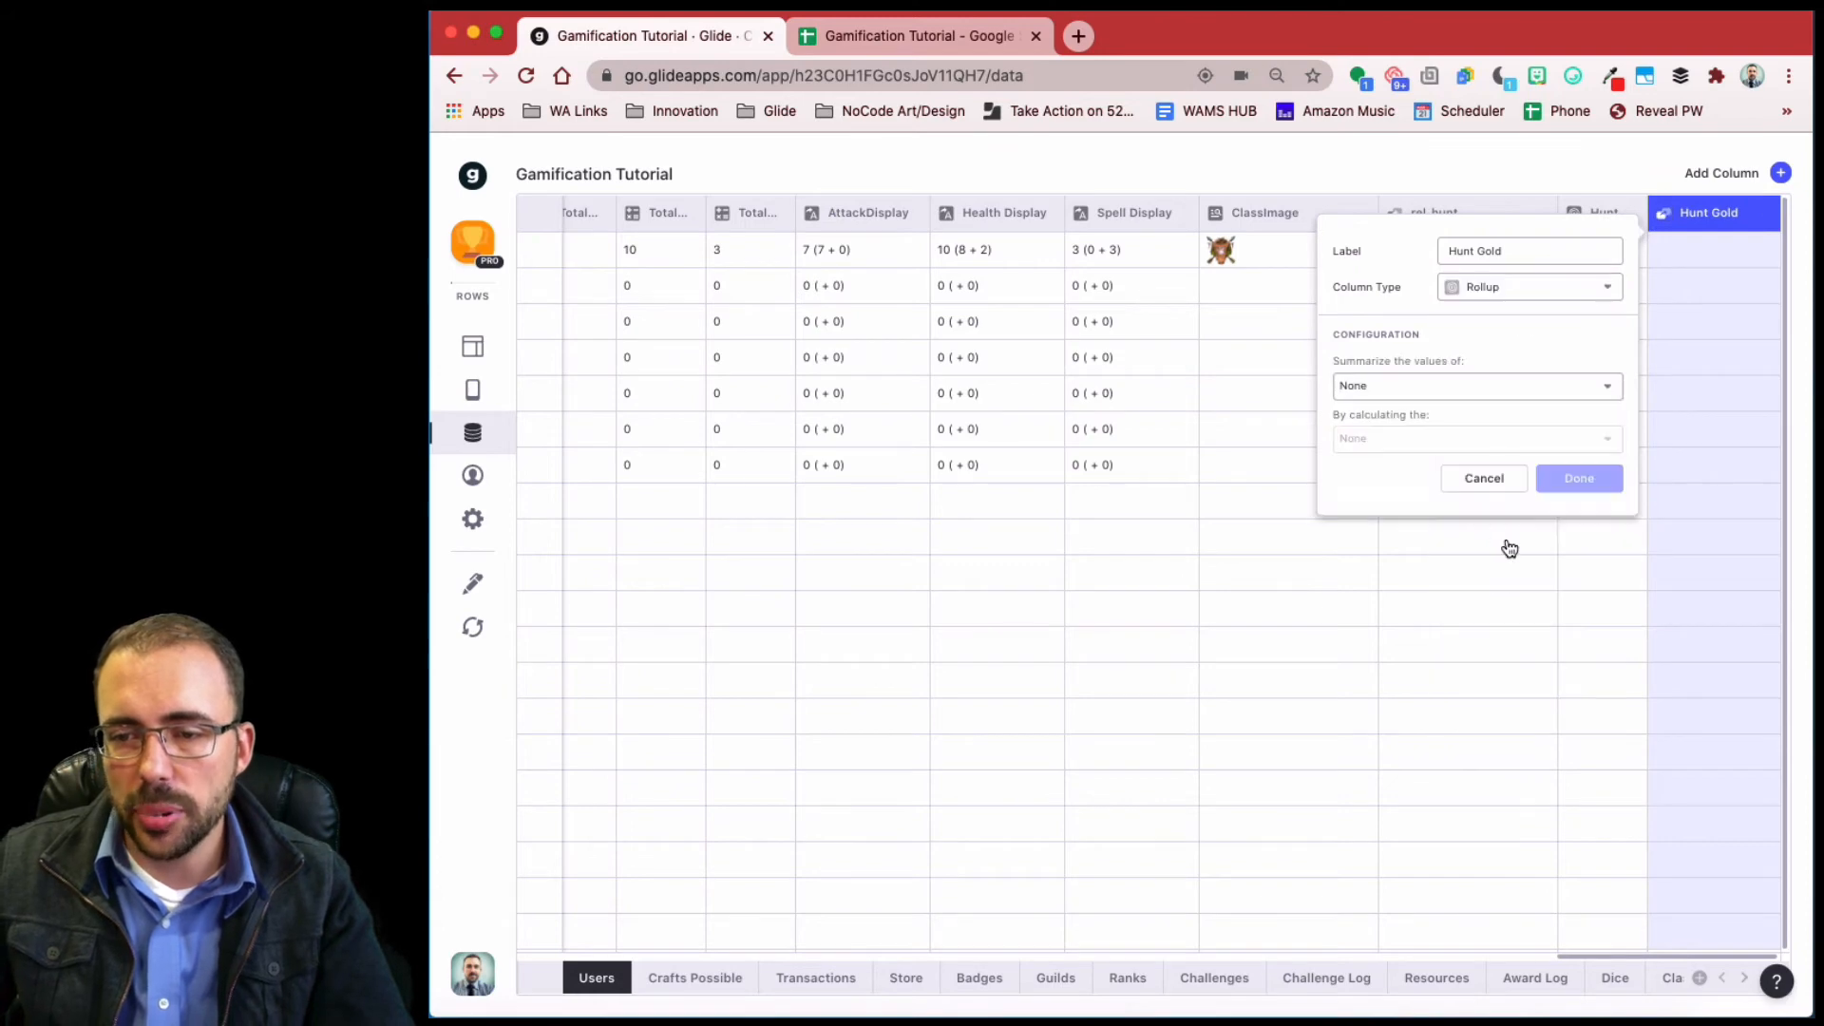
click(1425, 388)
scroll(1451, 708, down, 5)
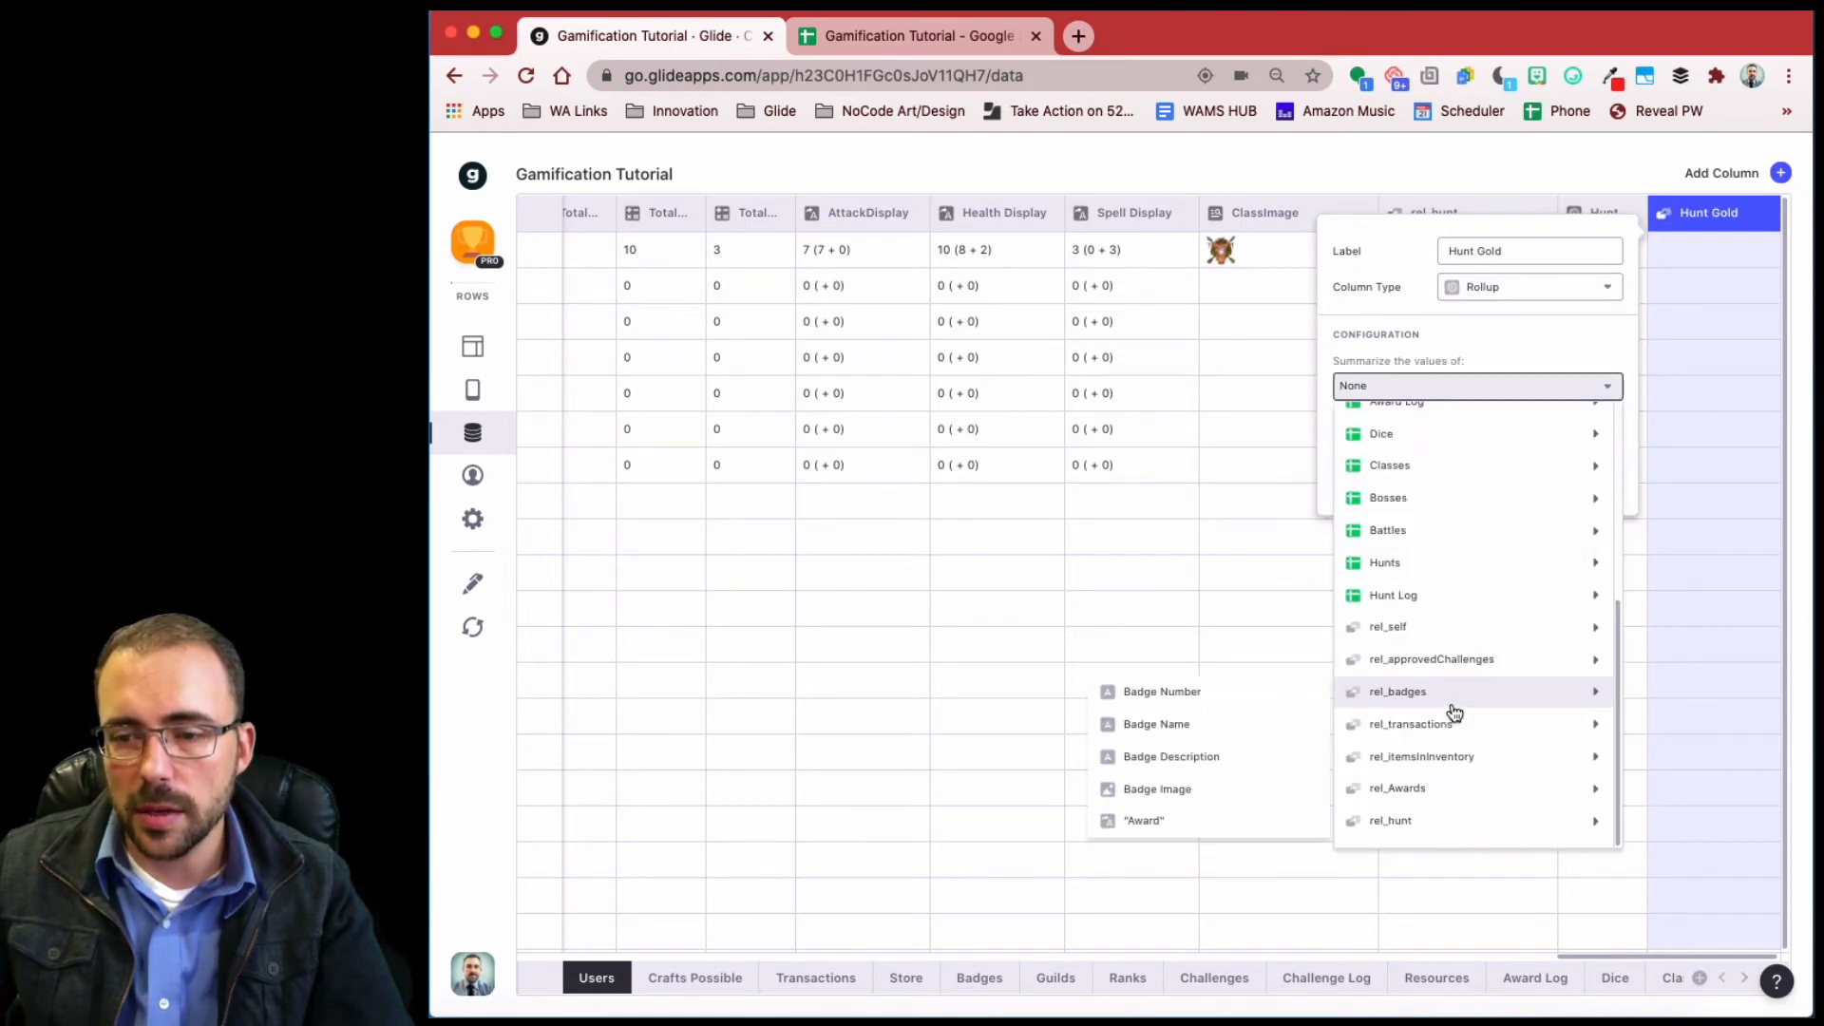
mouse_move(1430, 833)
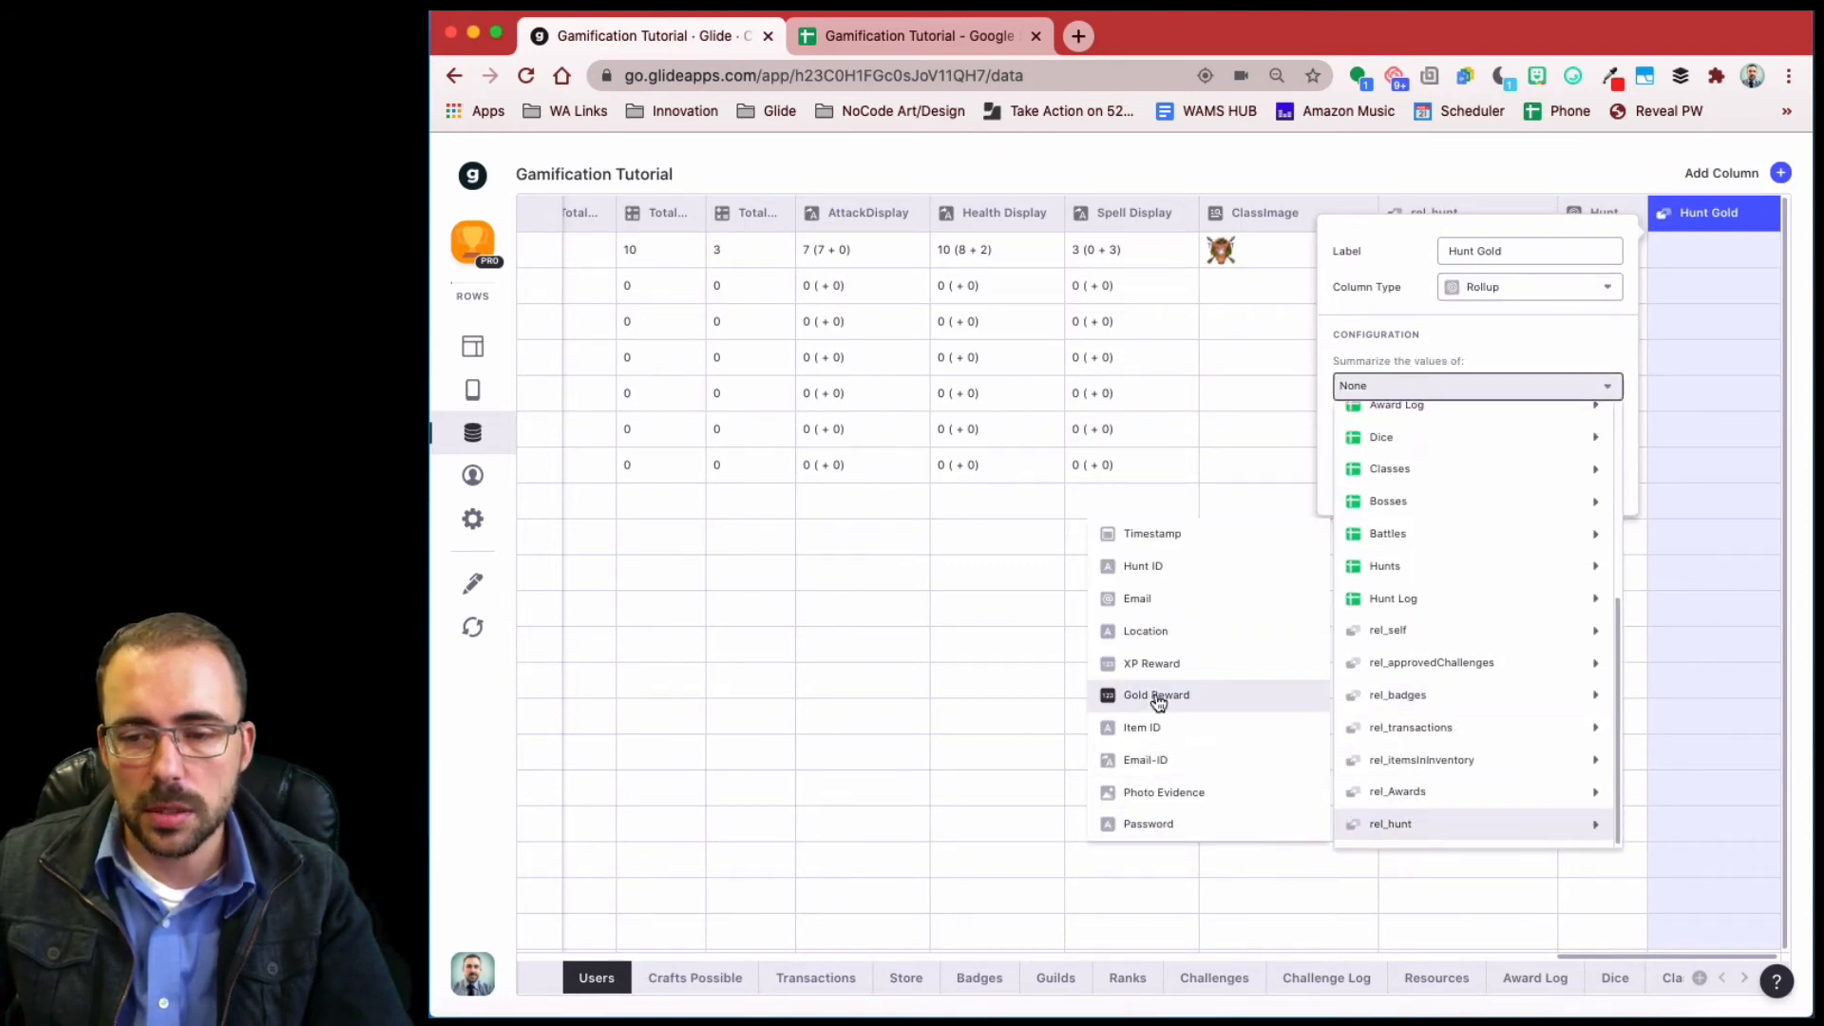
click(1156, 698)
click(1413, 439)
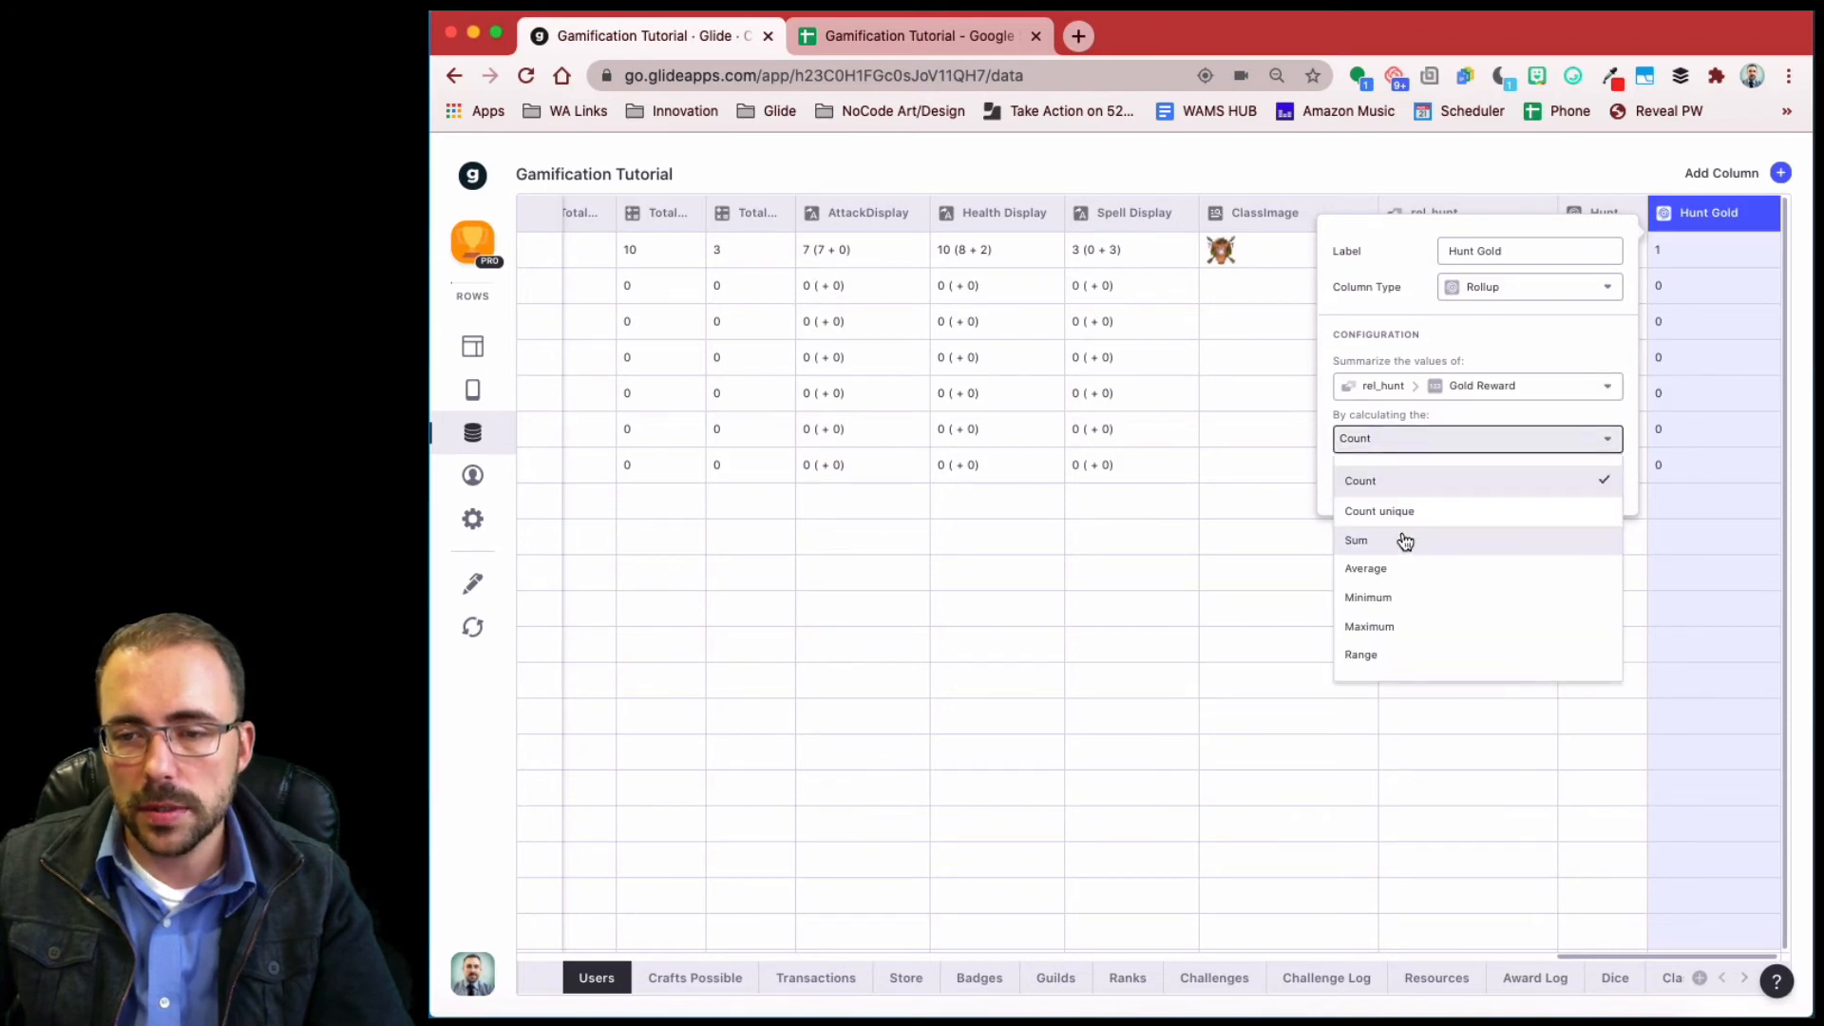
click(1405, 534)
click(1567, 482)
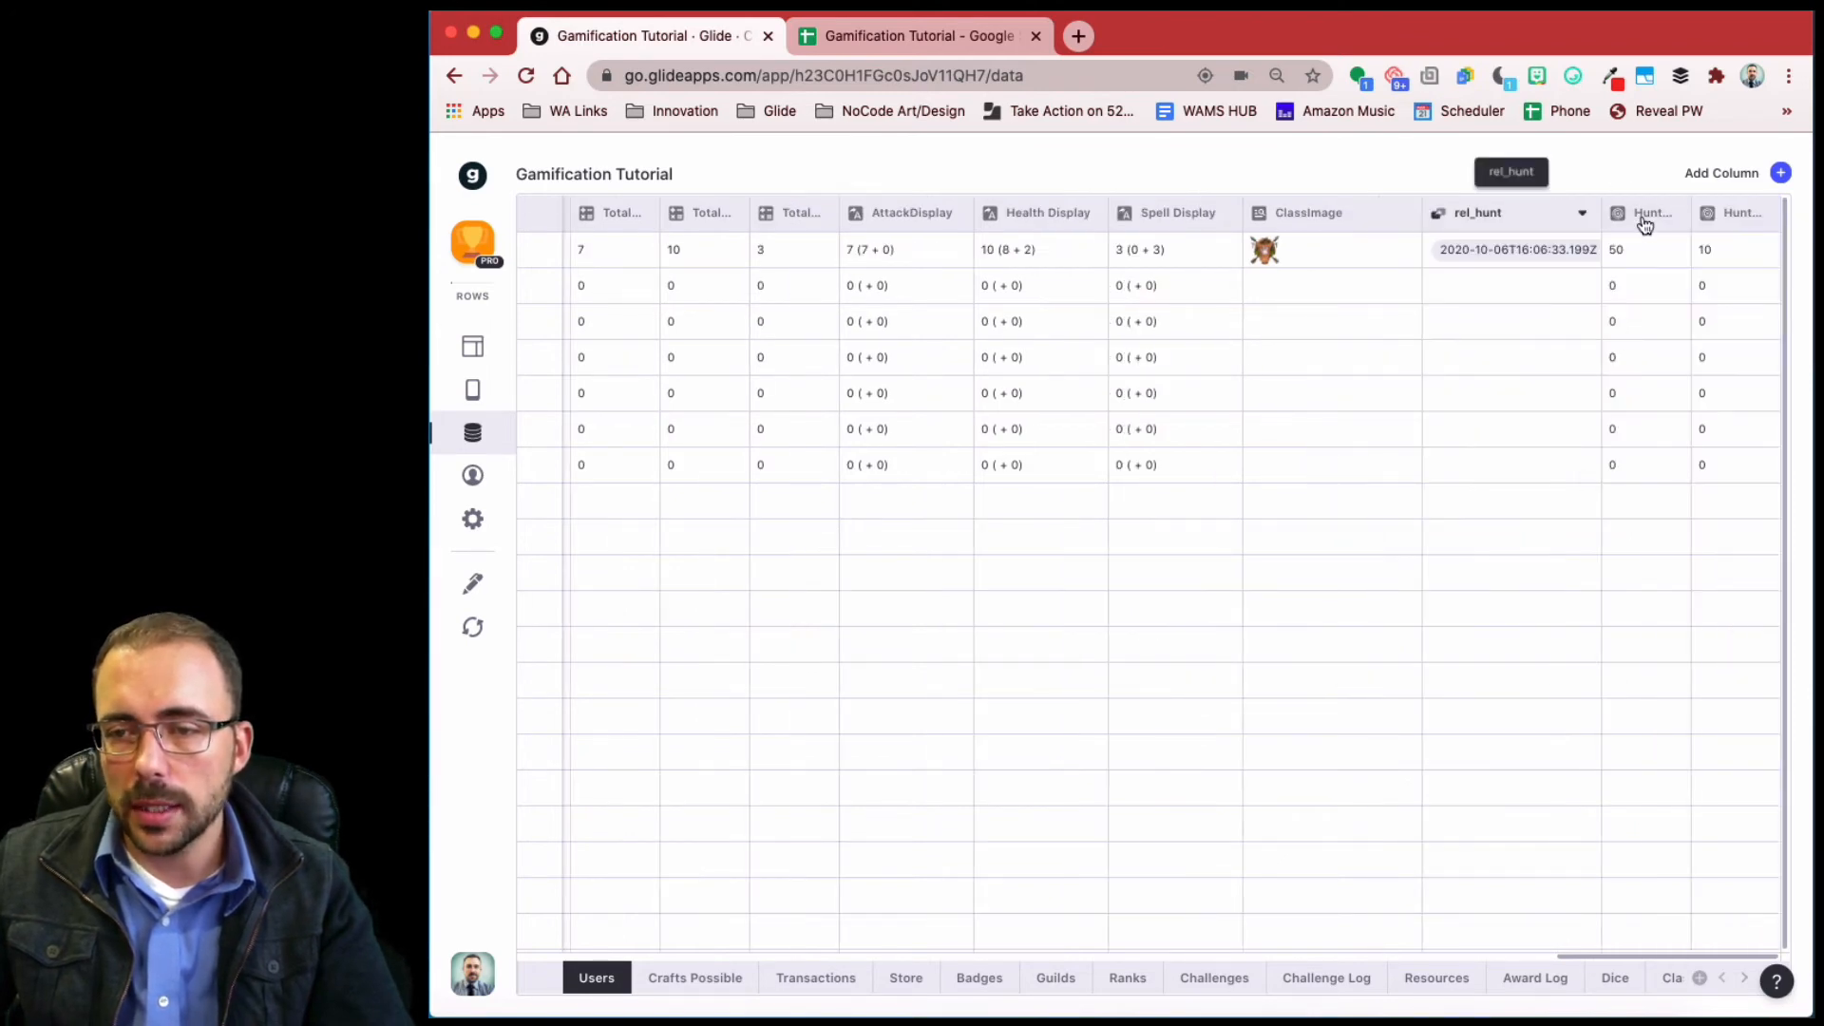
- Move the Hunt XP column beside Awarded XP, just ahead of Total XP
drag(1640, 223, 778, 214)
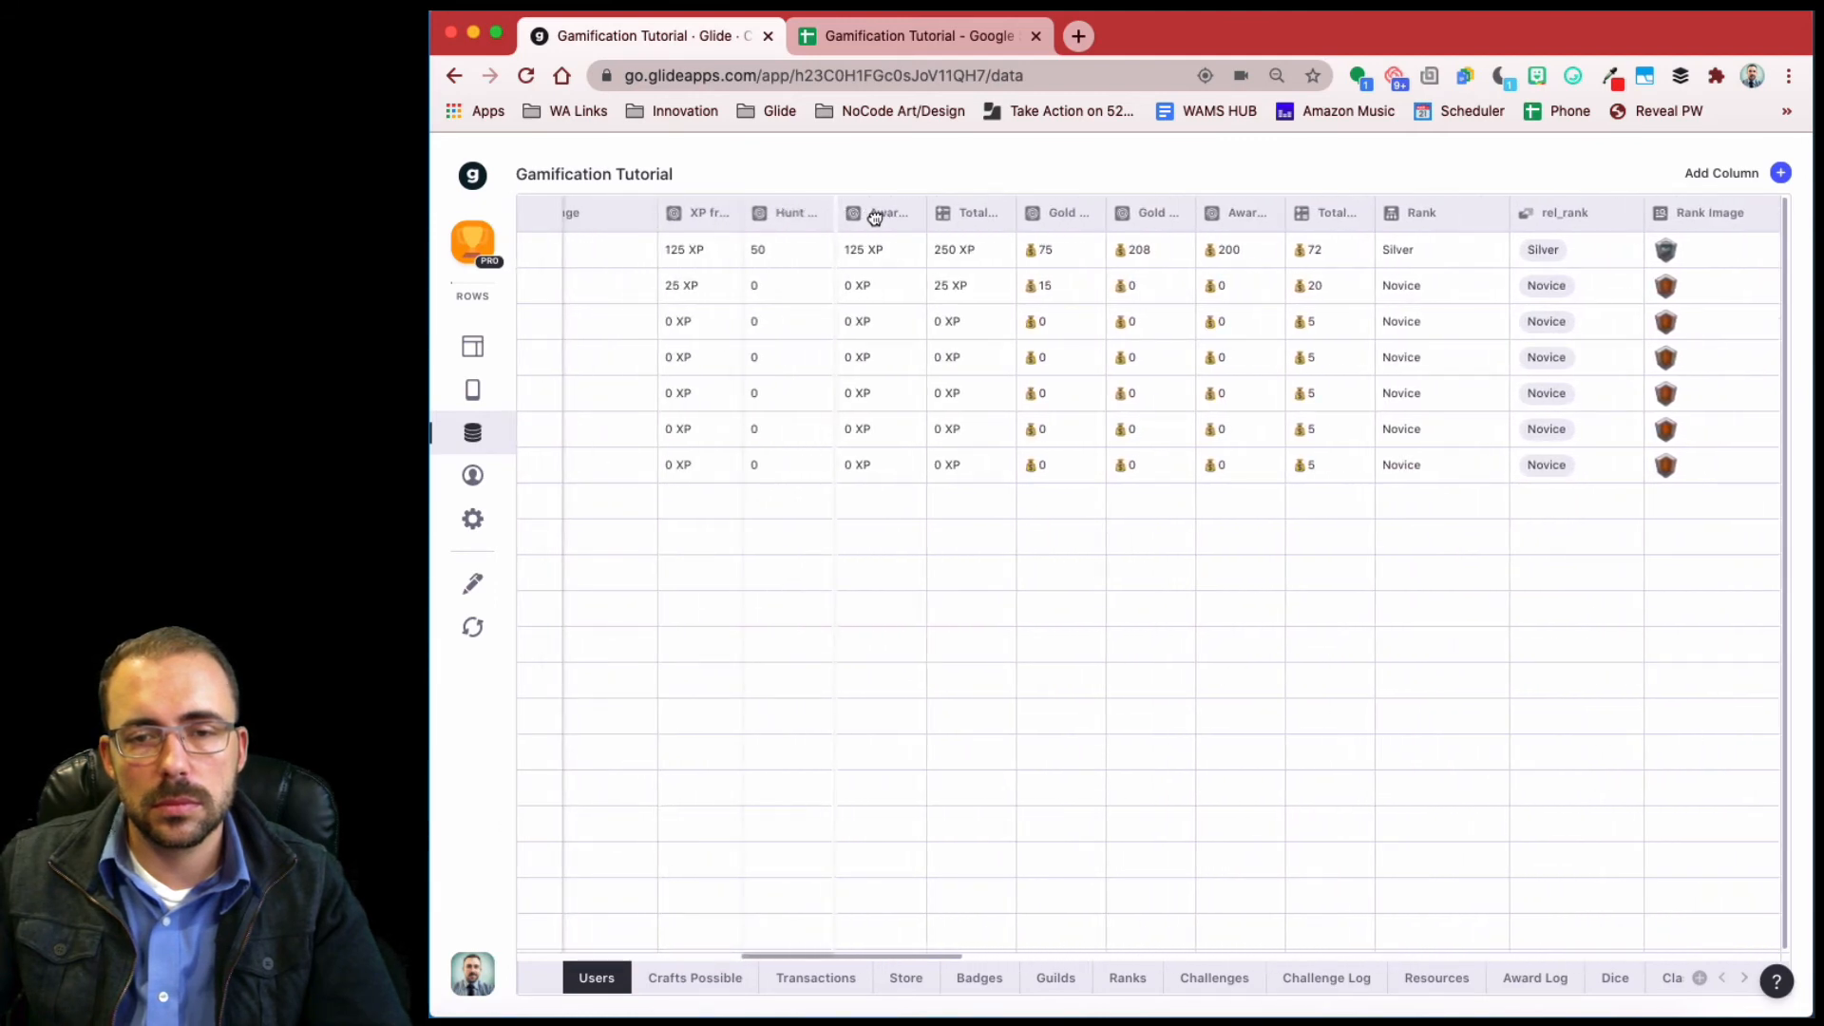
drag(875, 216, 872, 217)
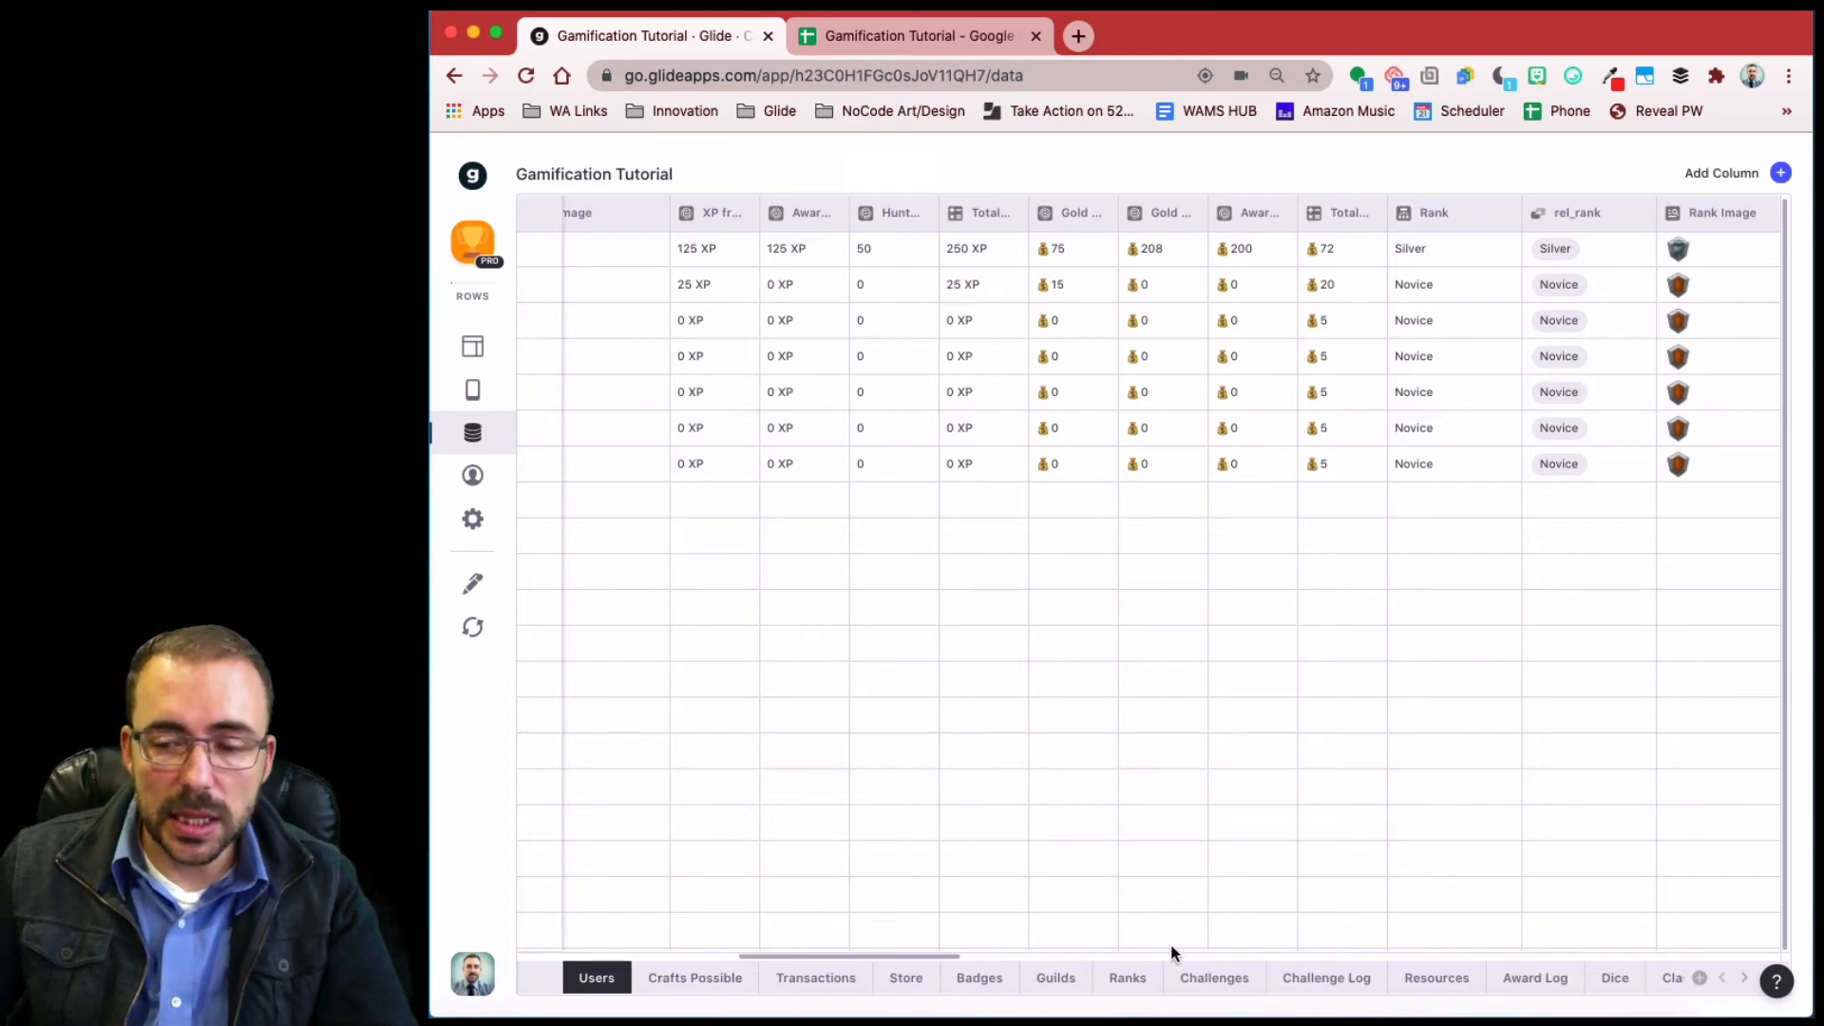
click(1743, 977)
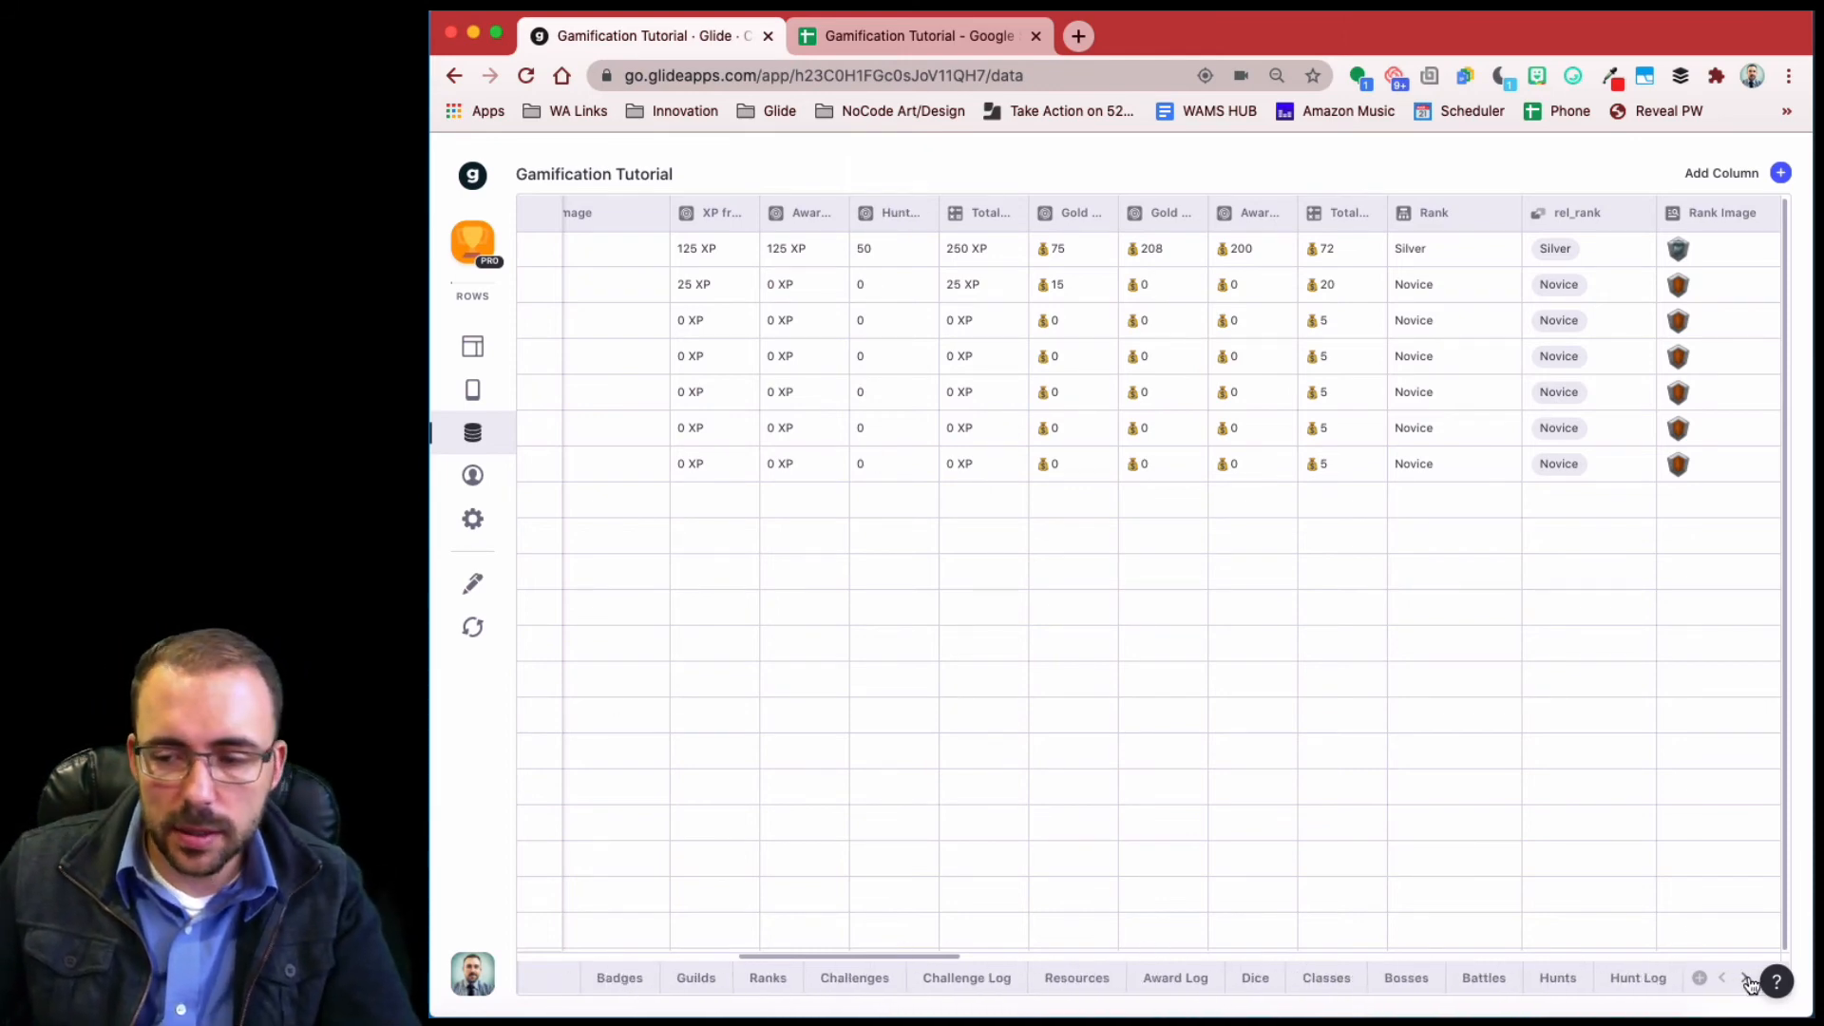
- In Hunt Log, show XP Reward as whole numbers with the unit XP
click(1640, 978)
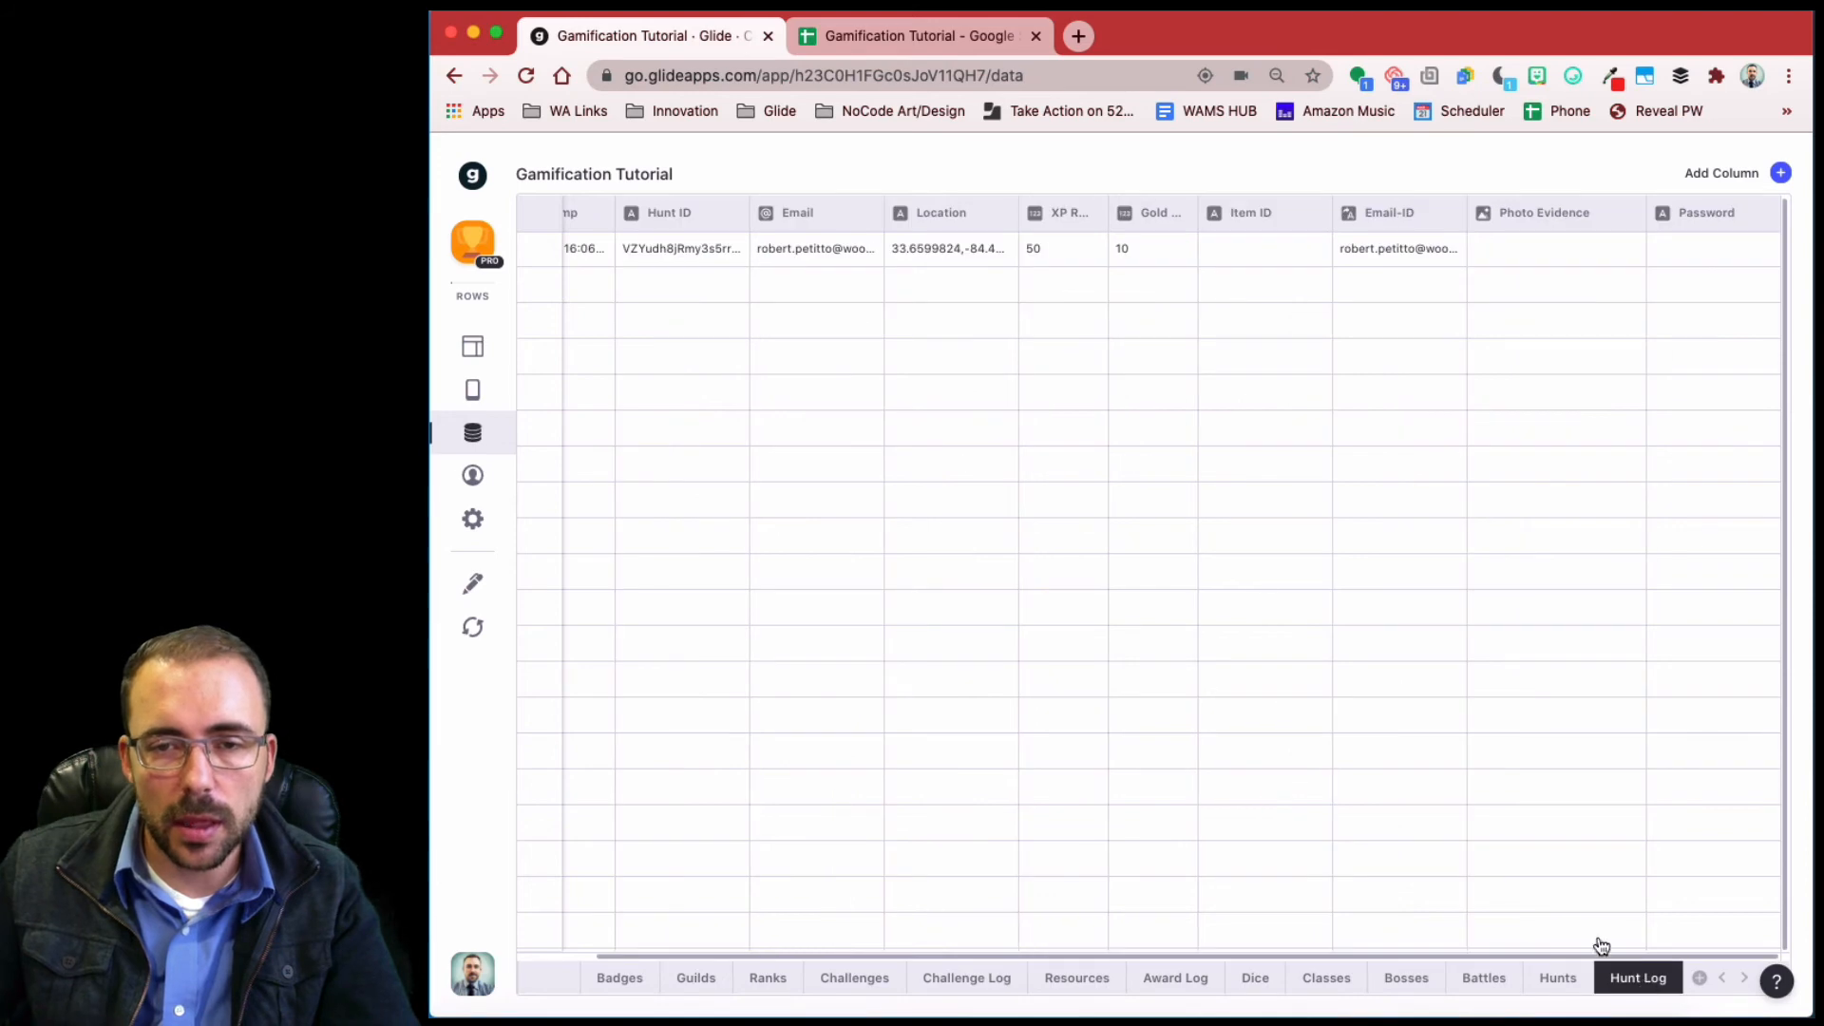
click(1092, 216)
click(1071, 258)
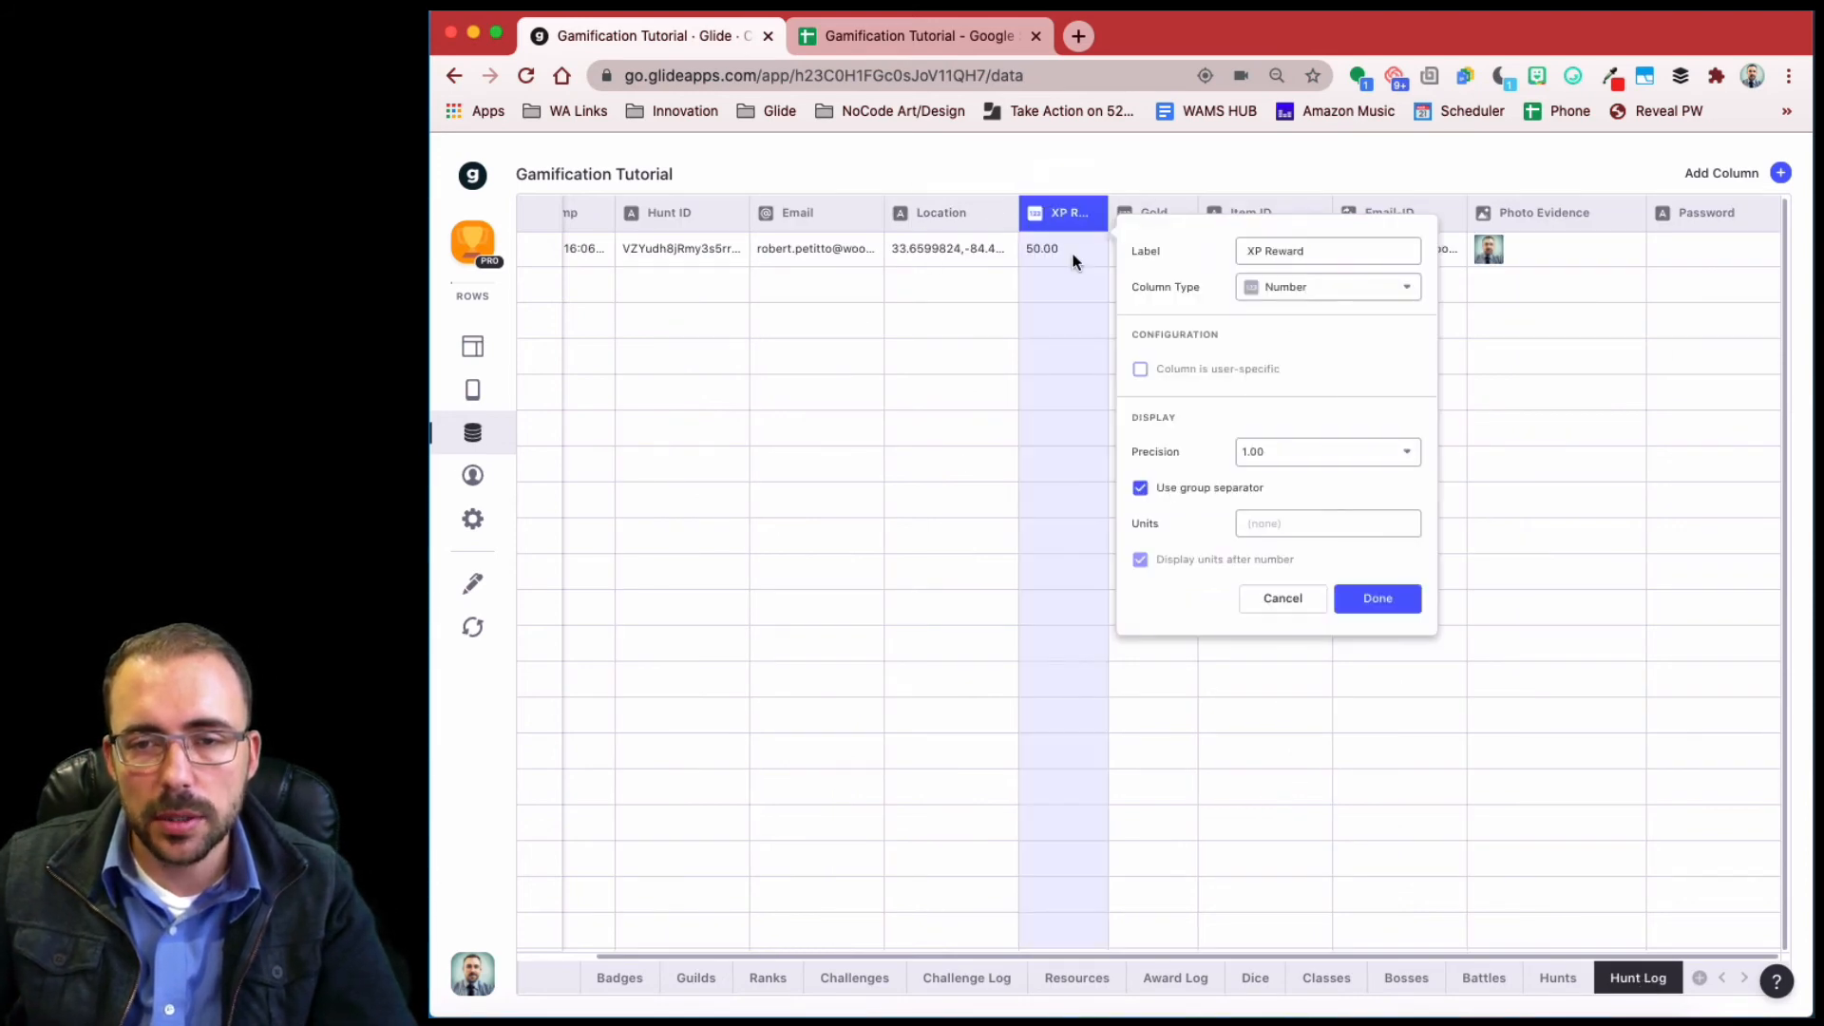
click(1282, 449)
click(1286, 492)
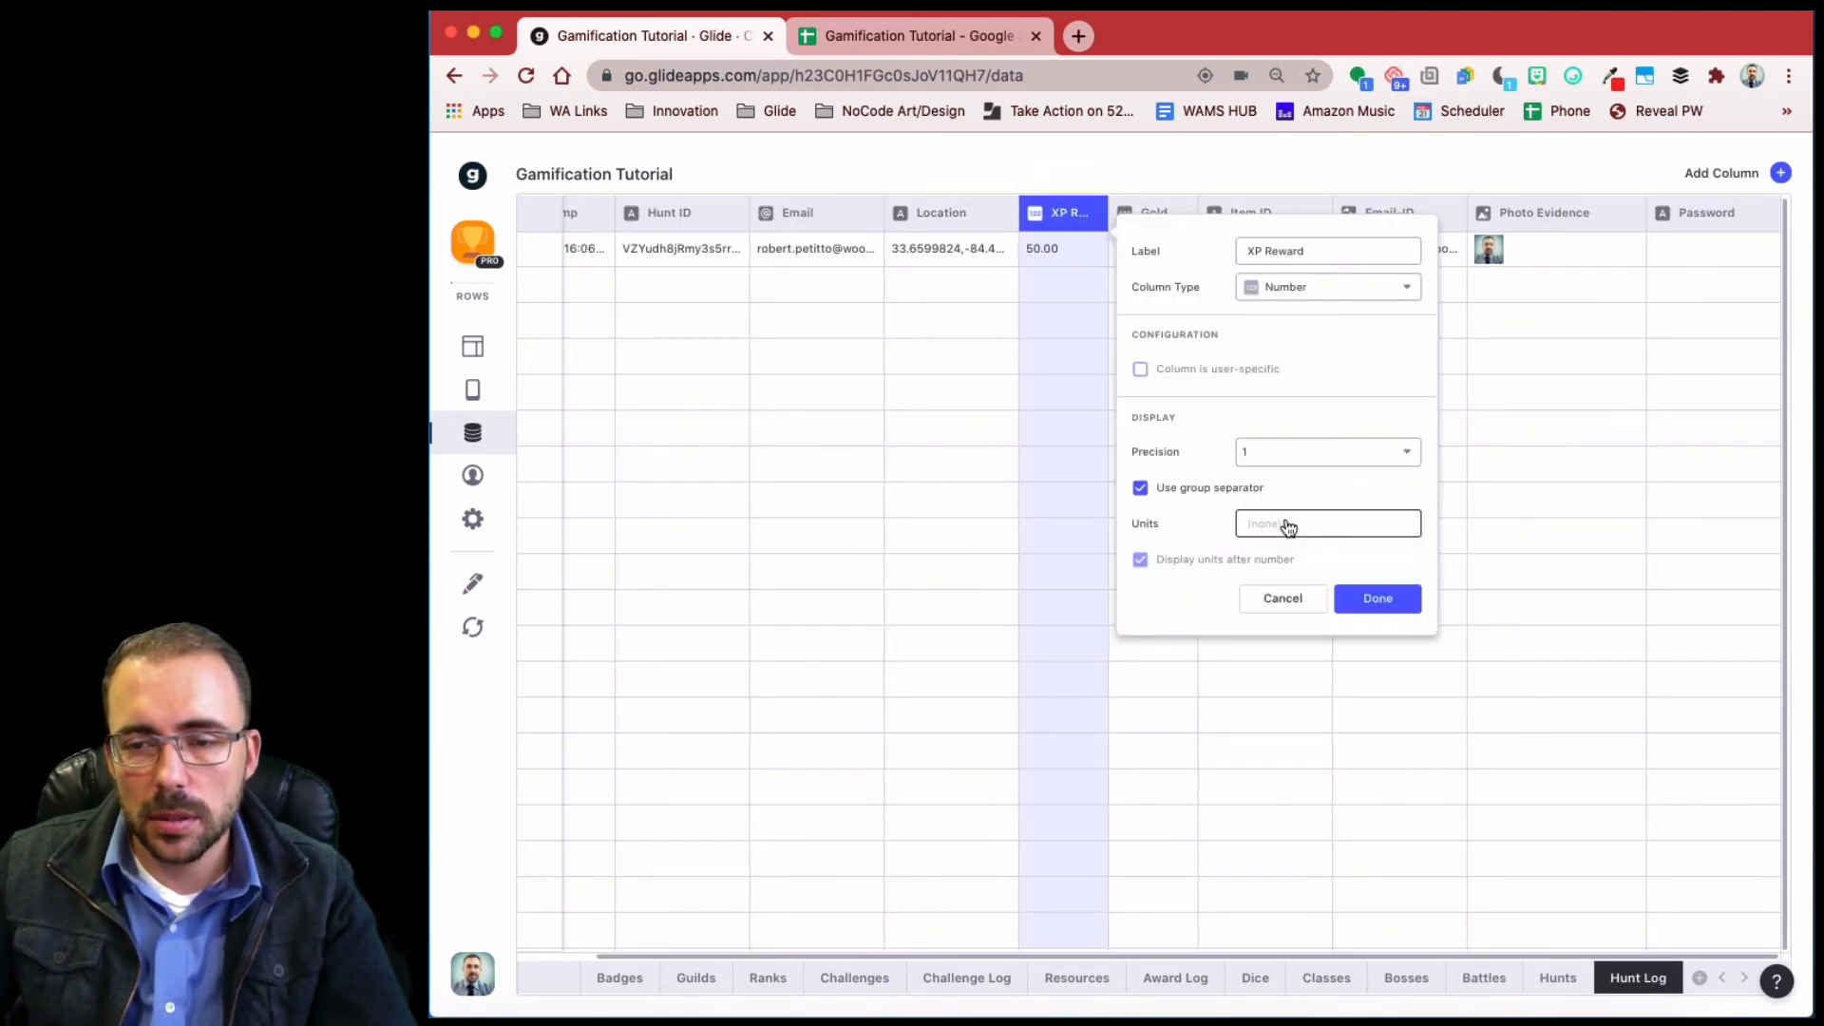
text(XP)
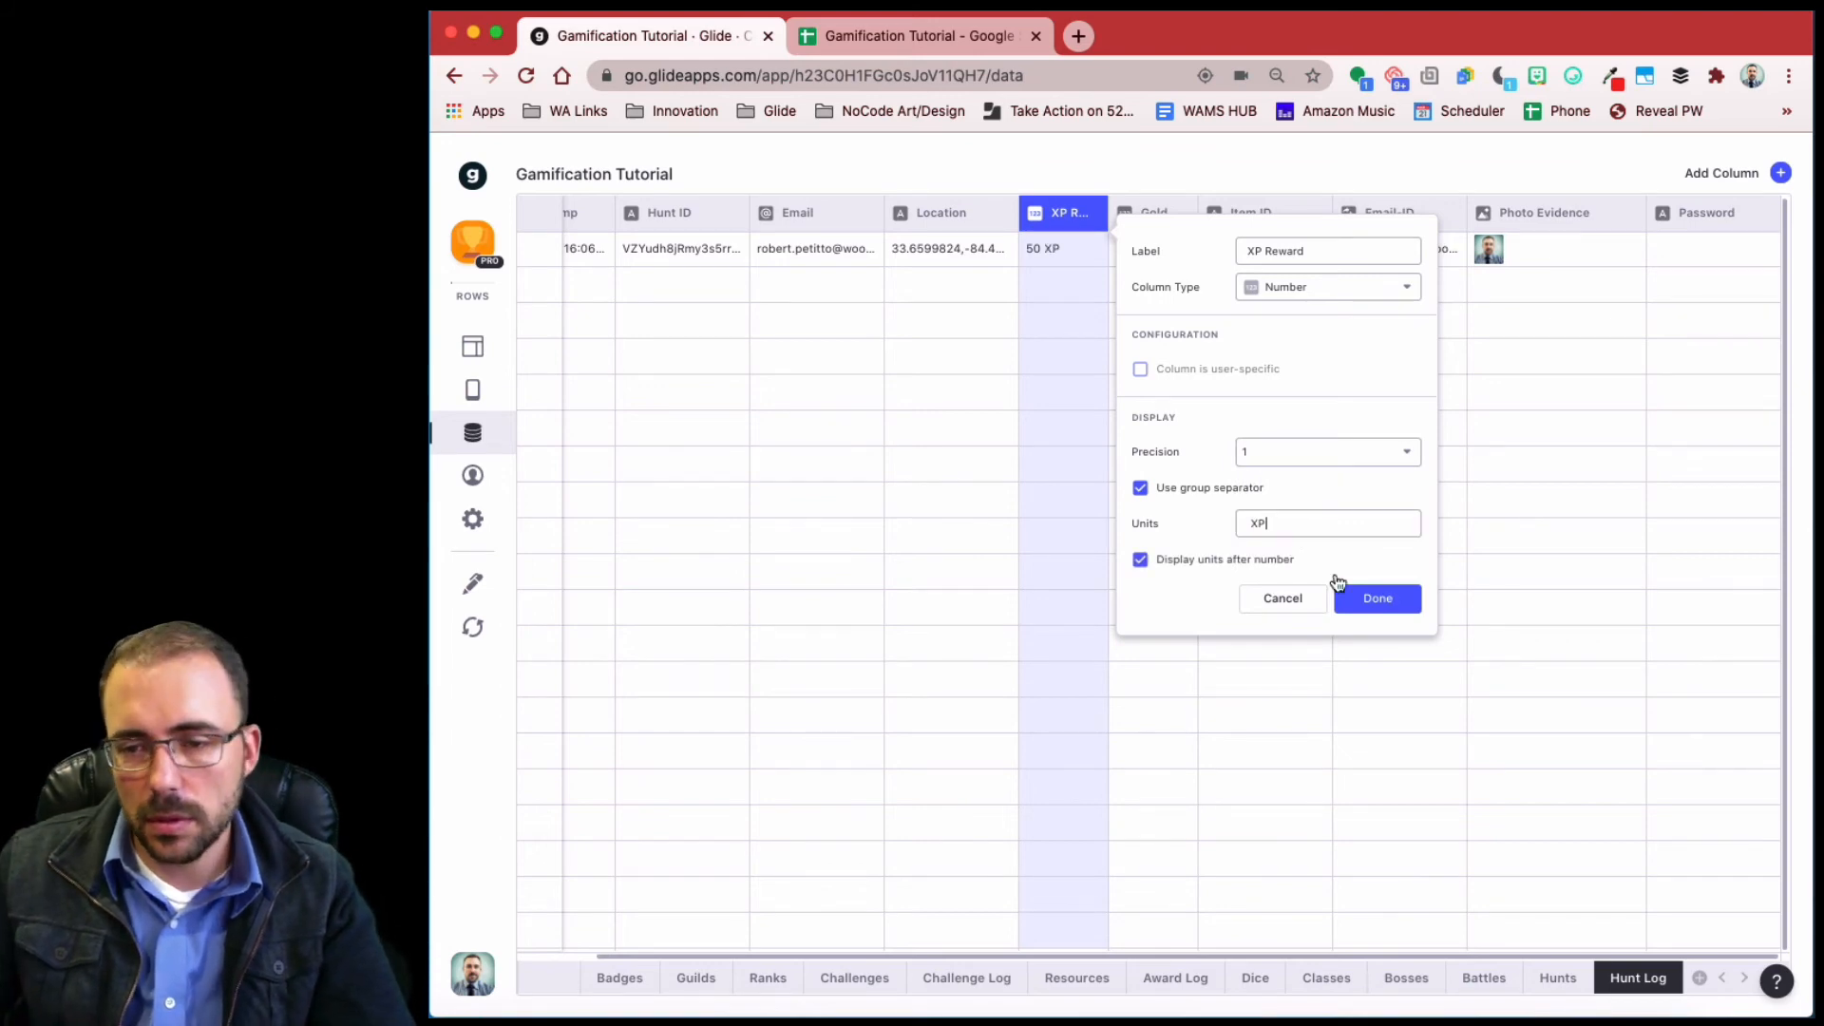
click(1361, 597)
- Show Gold Reward as whole numbers with a 💰 unit placed before the number
click(1174, 221)
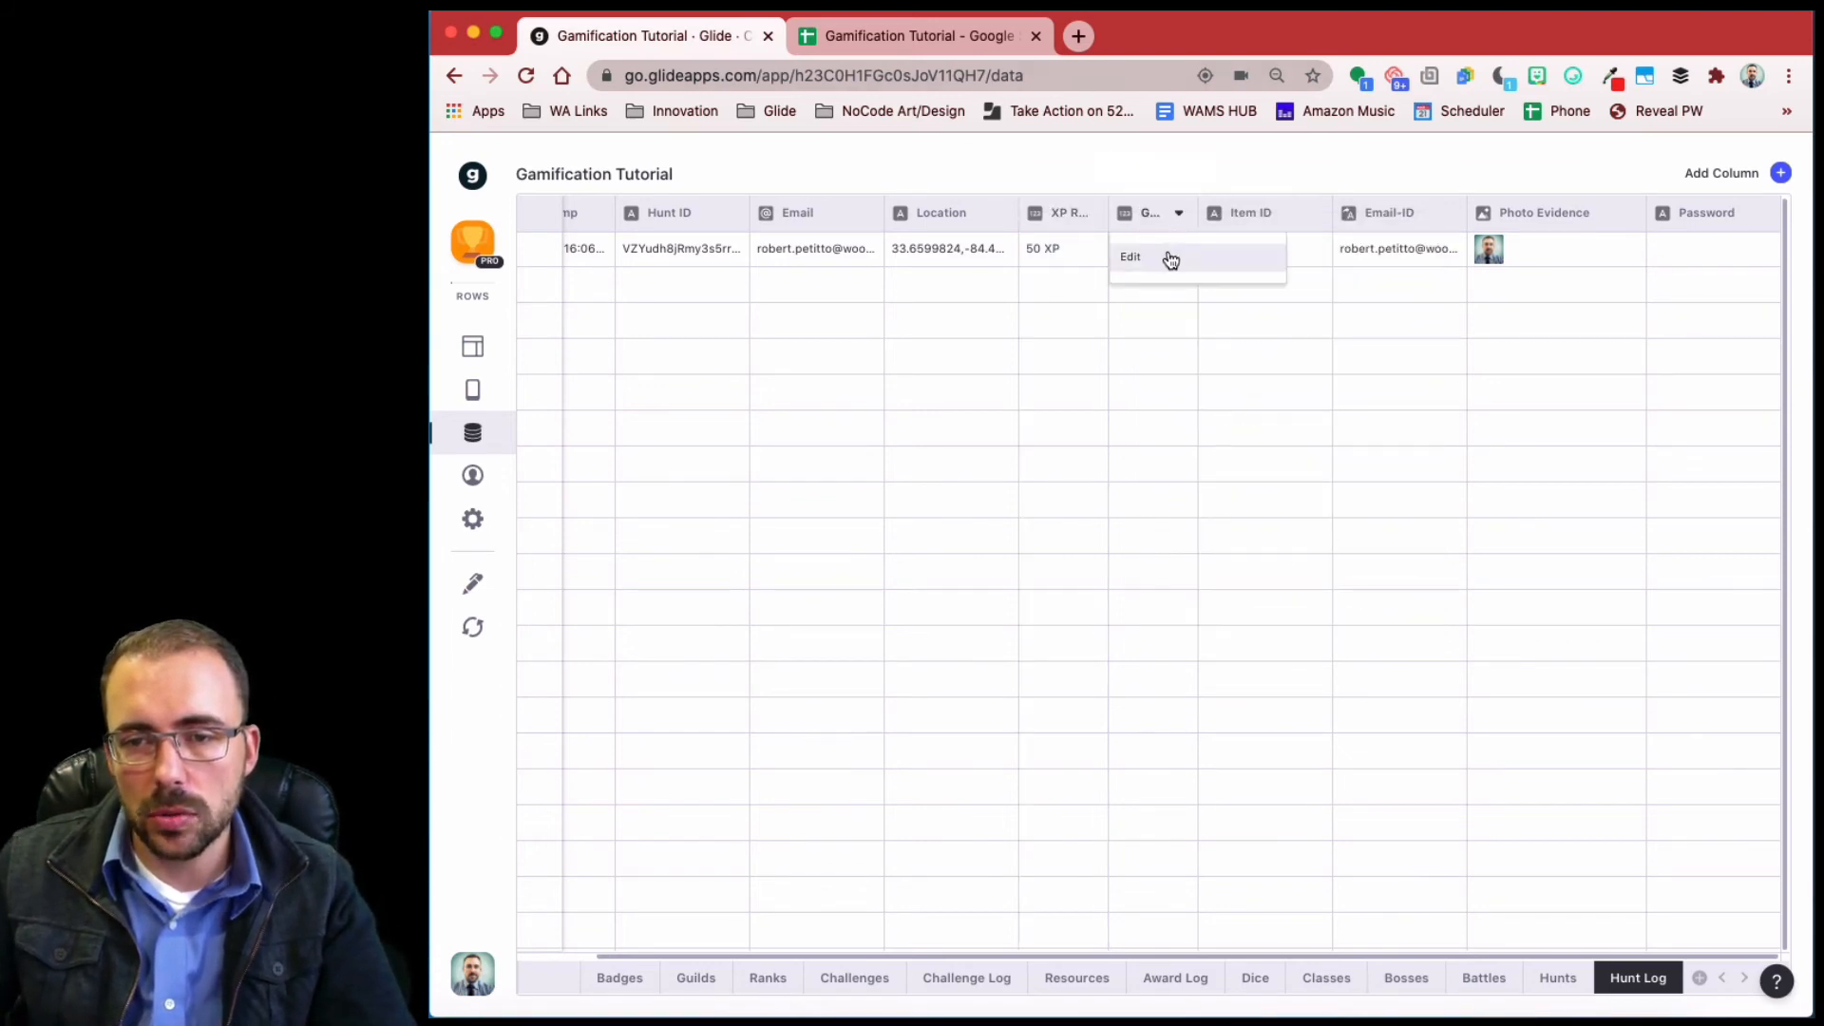
click(1171, 258)
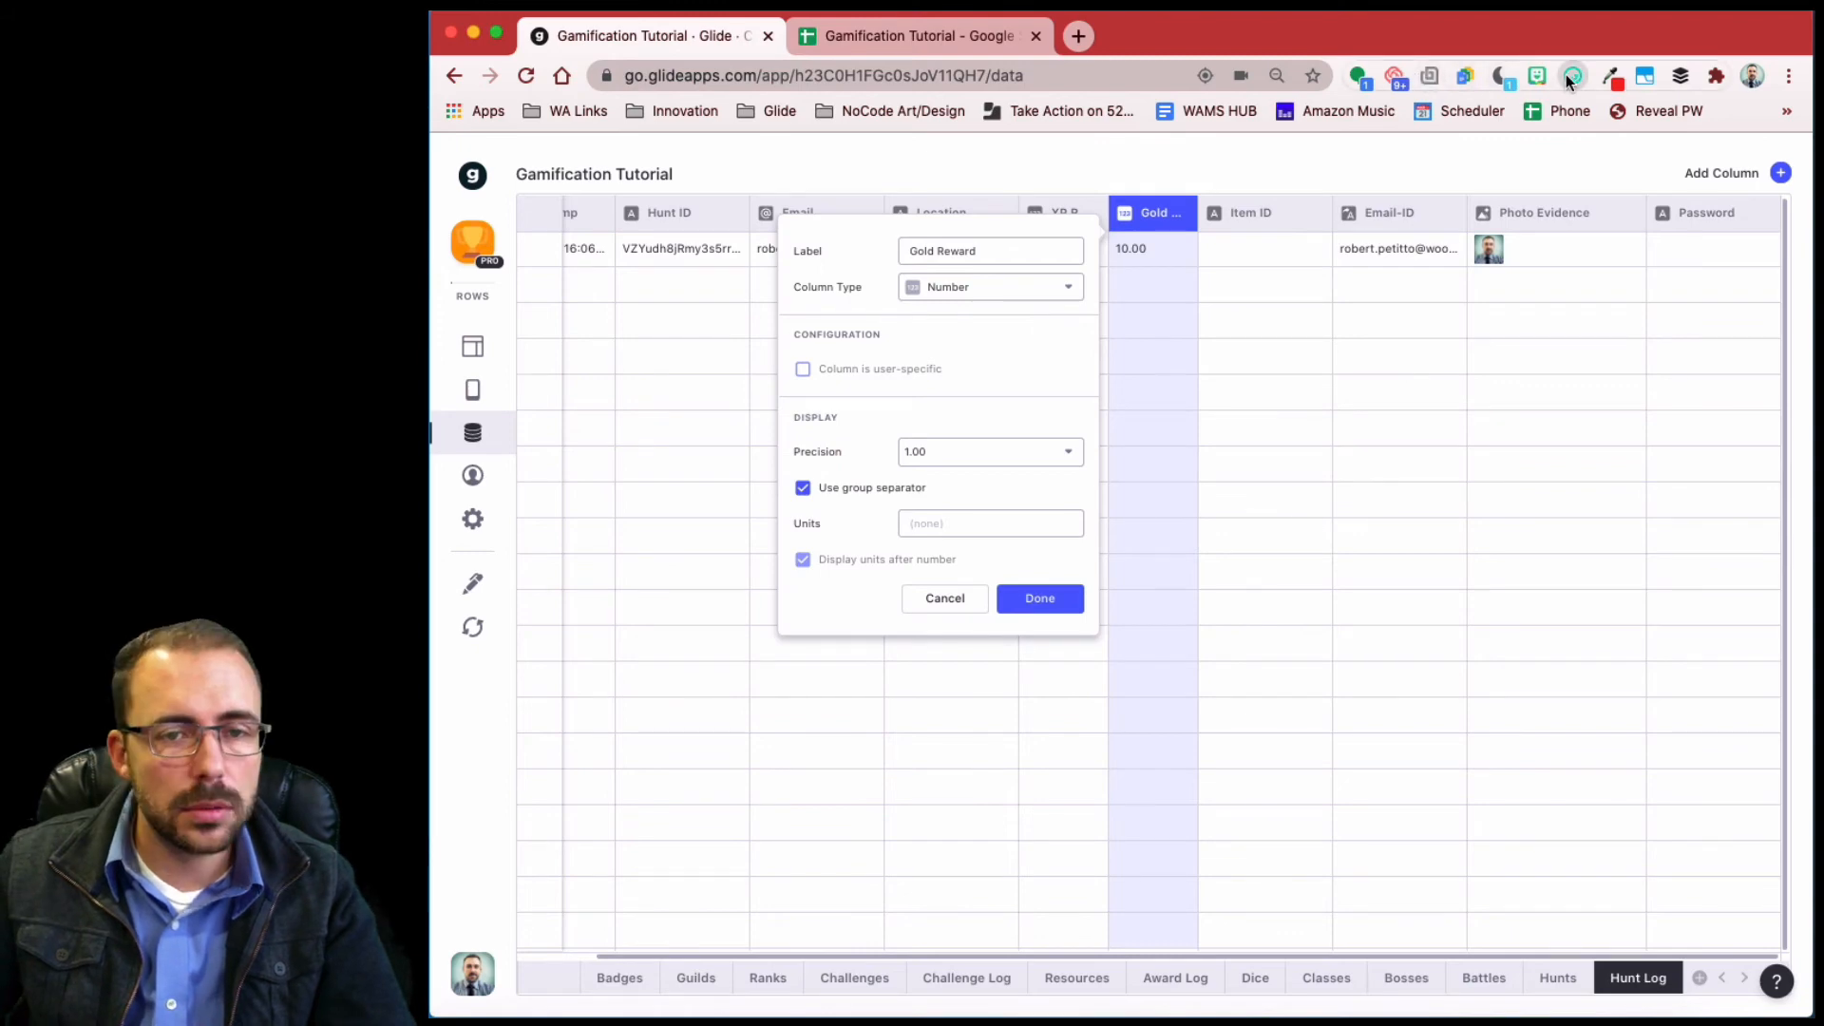
key(super+Tab)
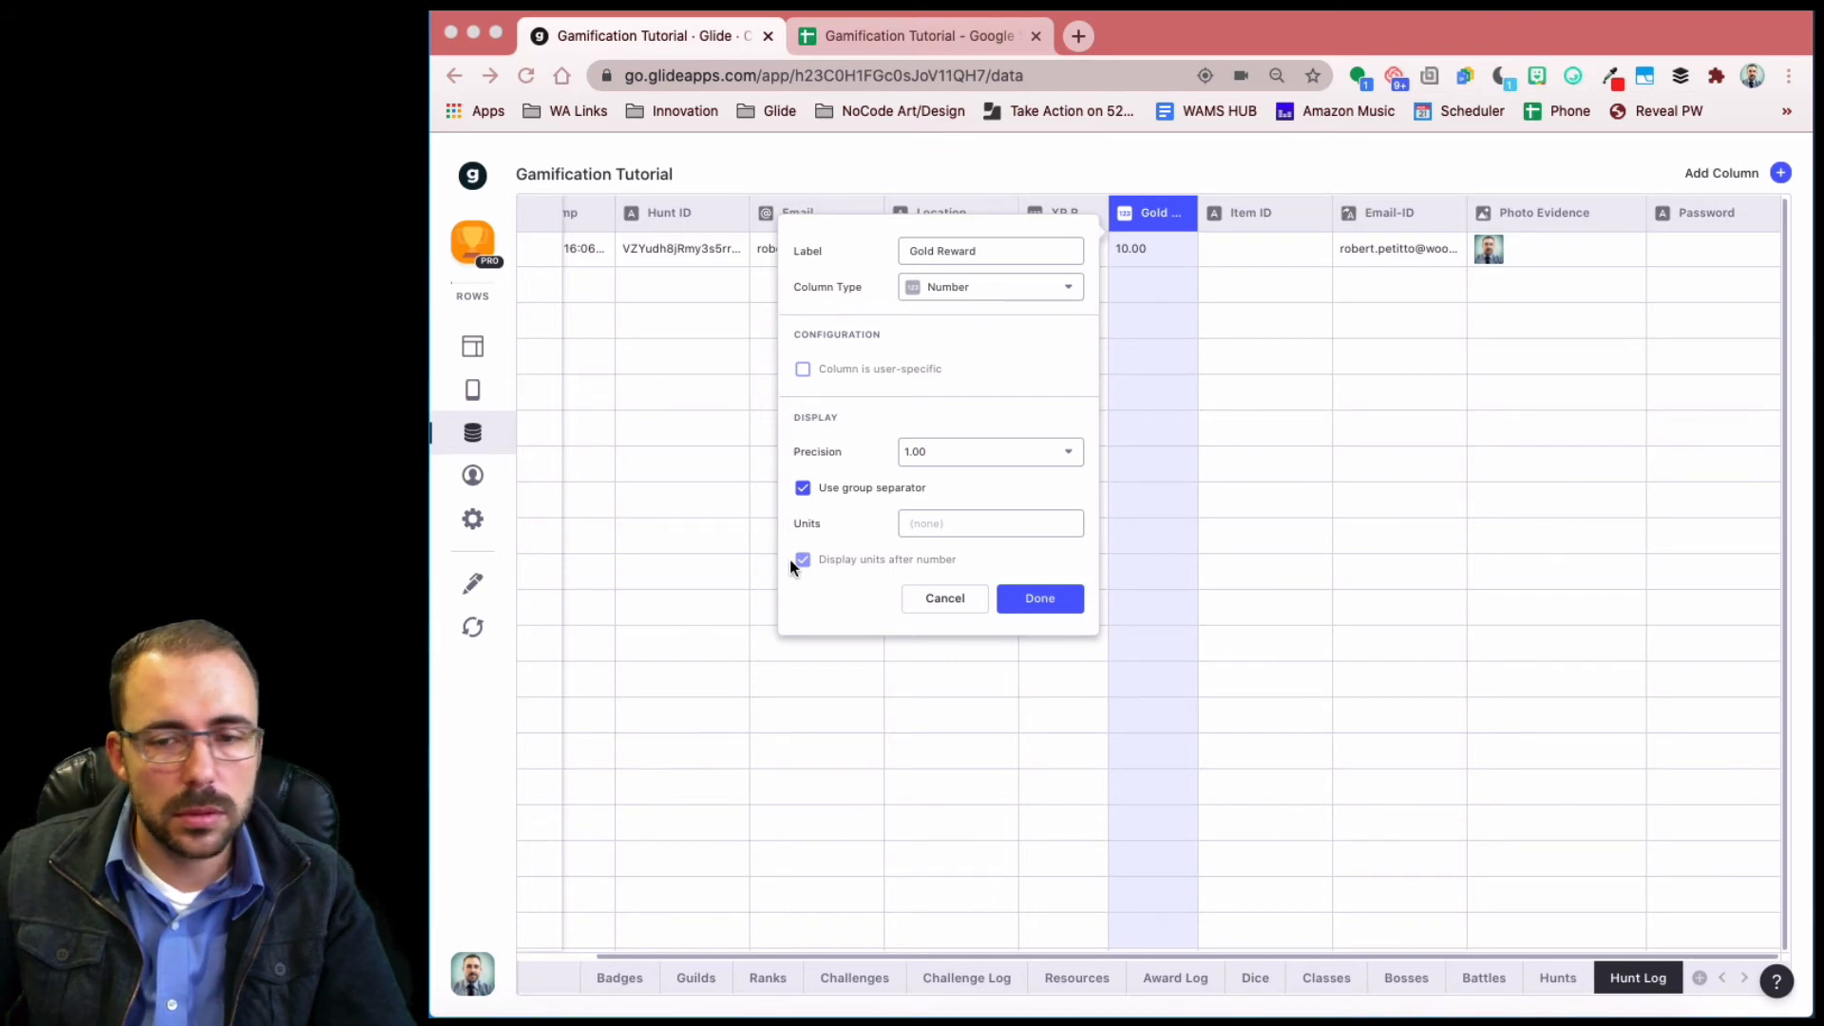
click(944, 520)
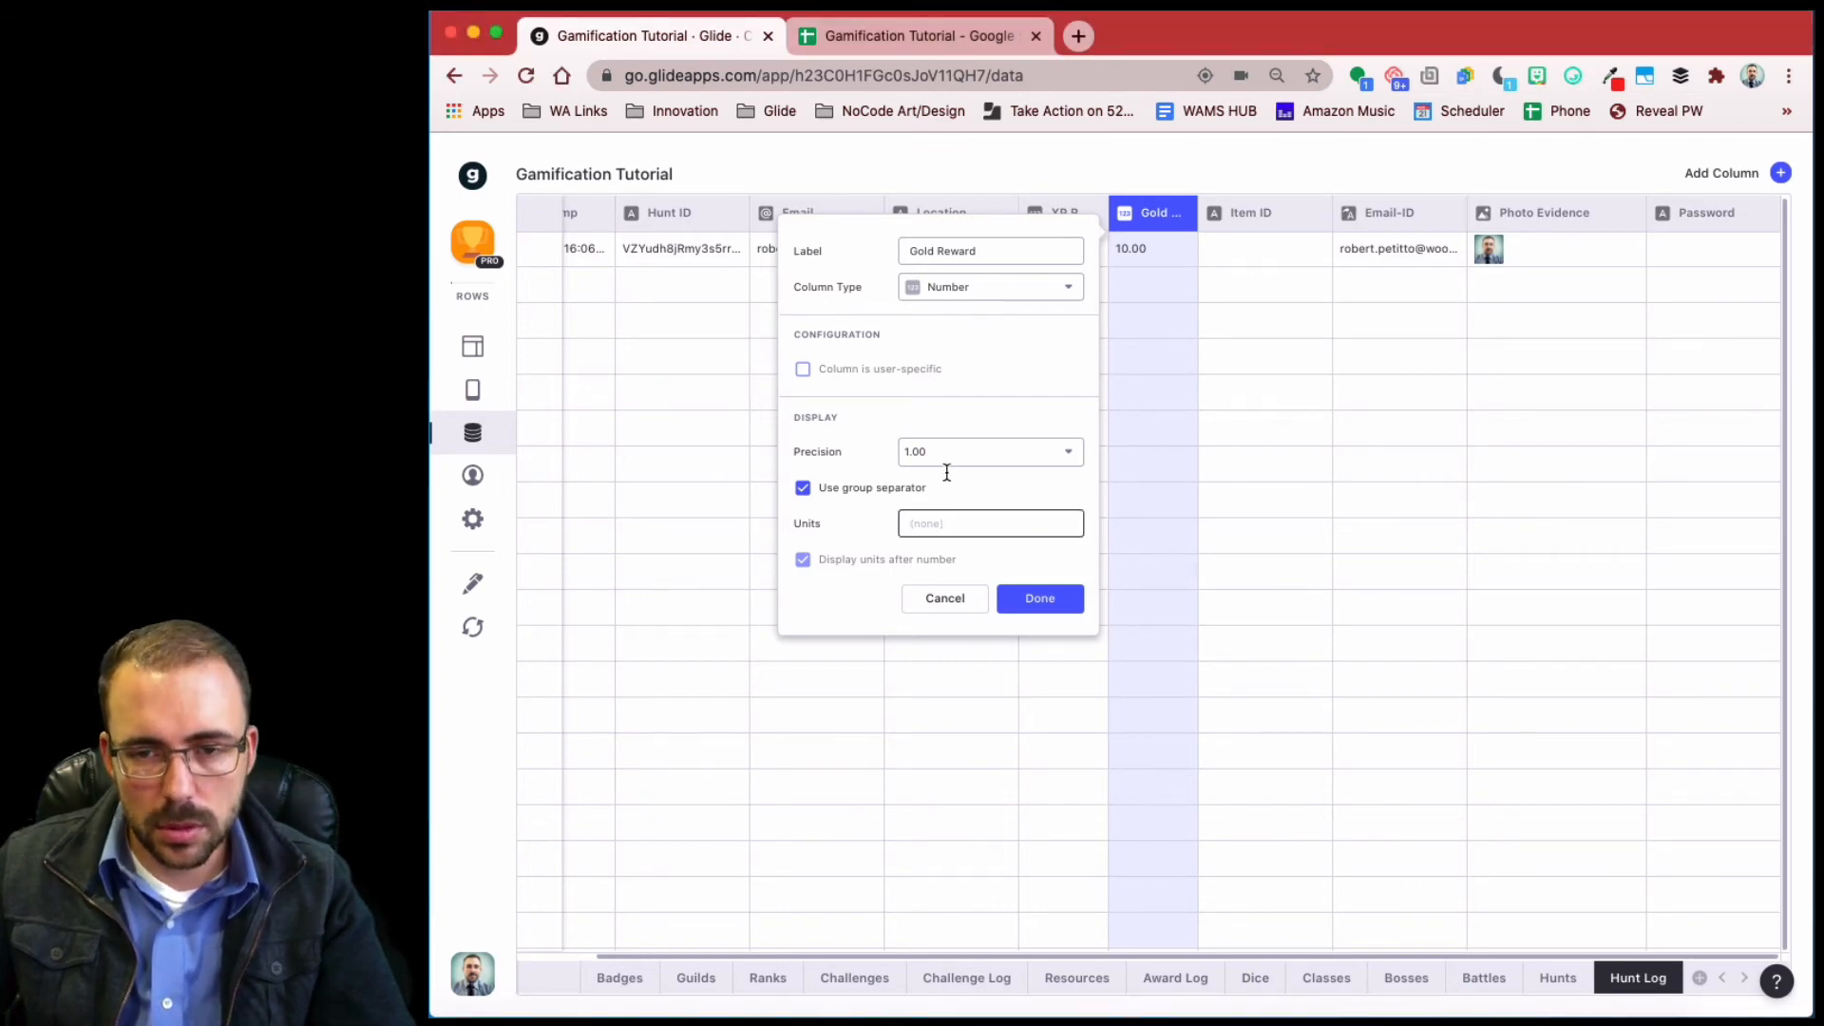
key(super+v)
click(948, 454)
click(919, 525)
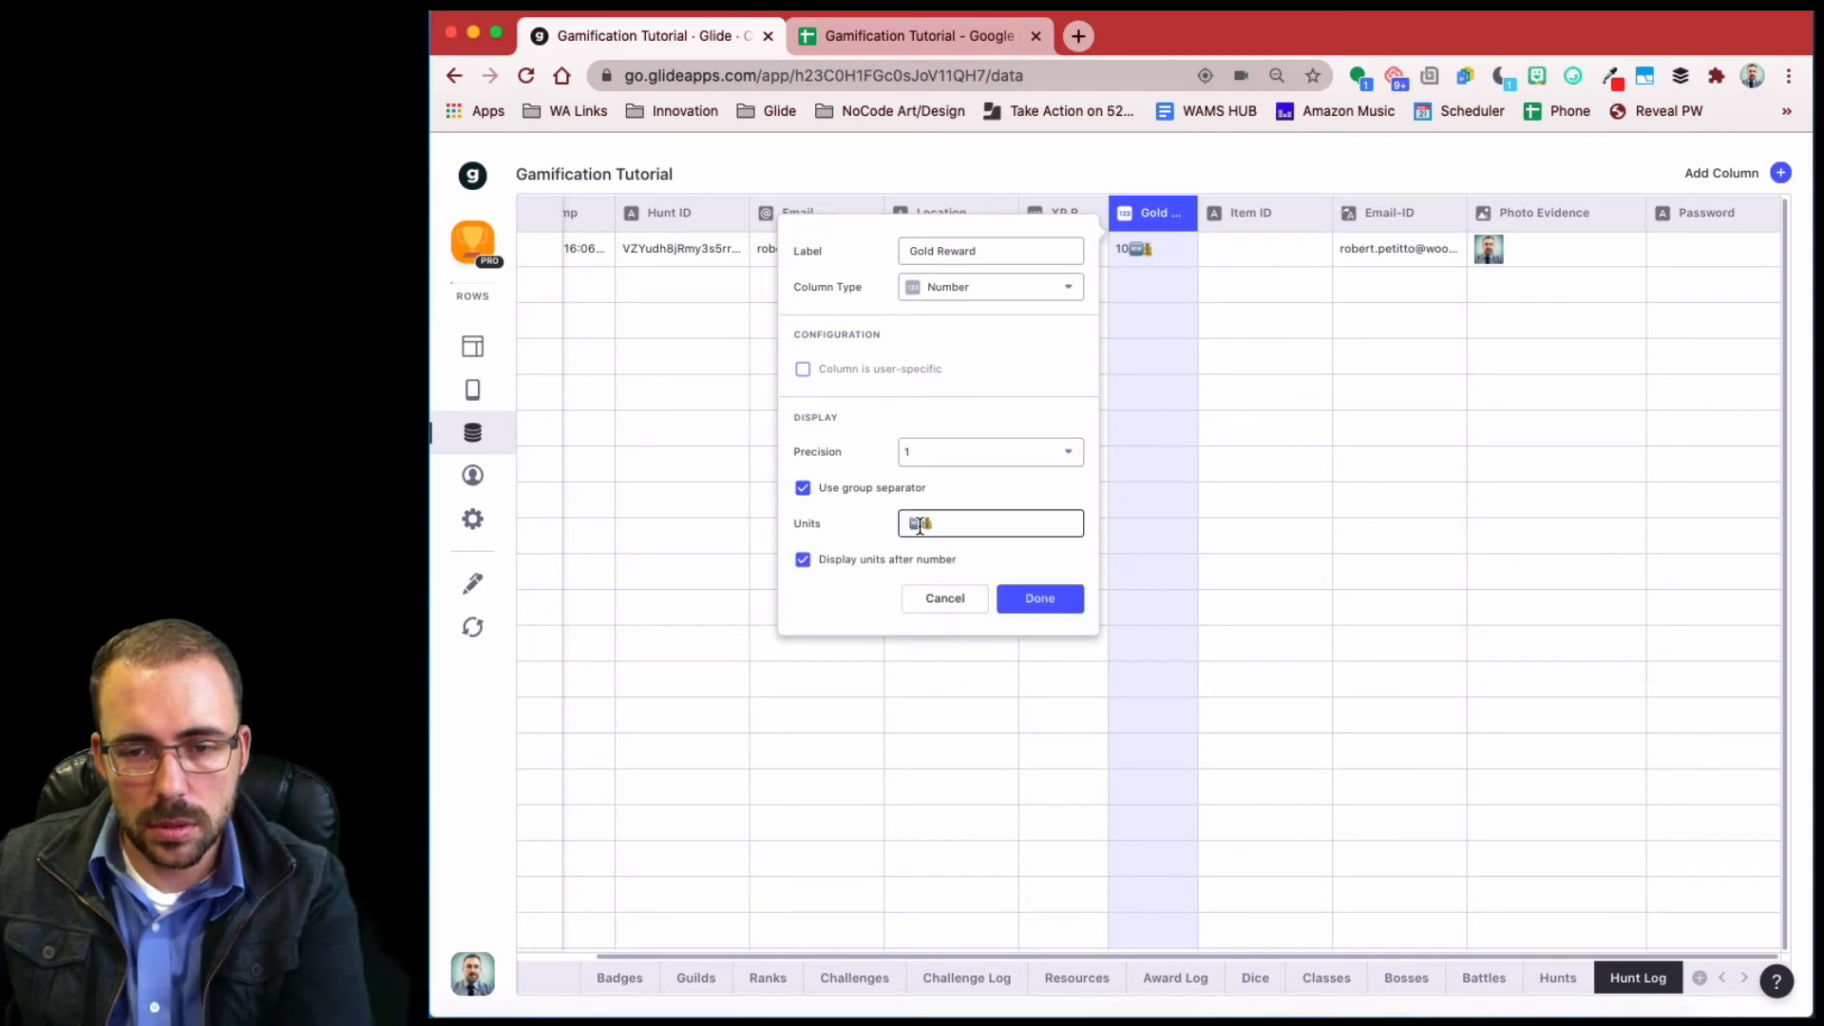
click(868, 562)
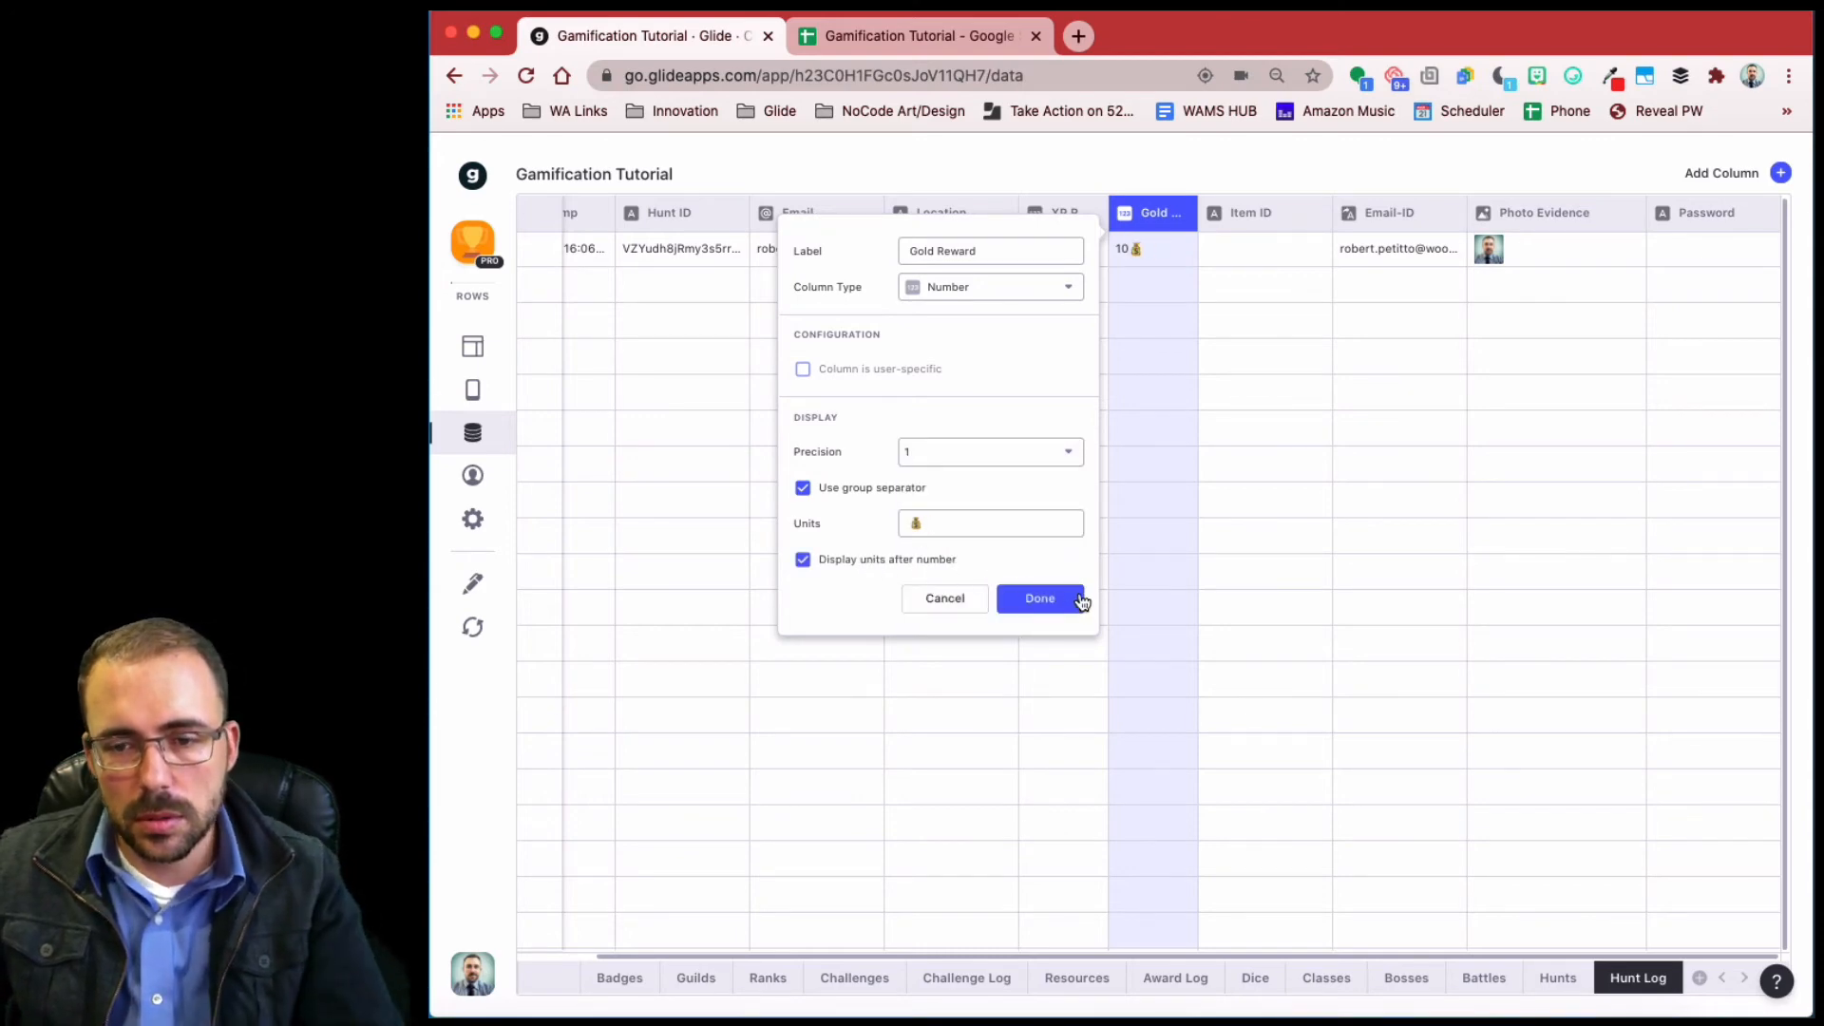
click(1048, 599)
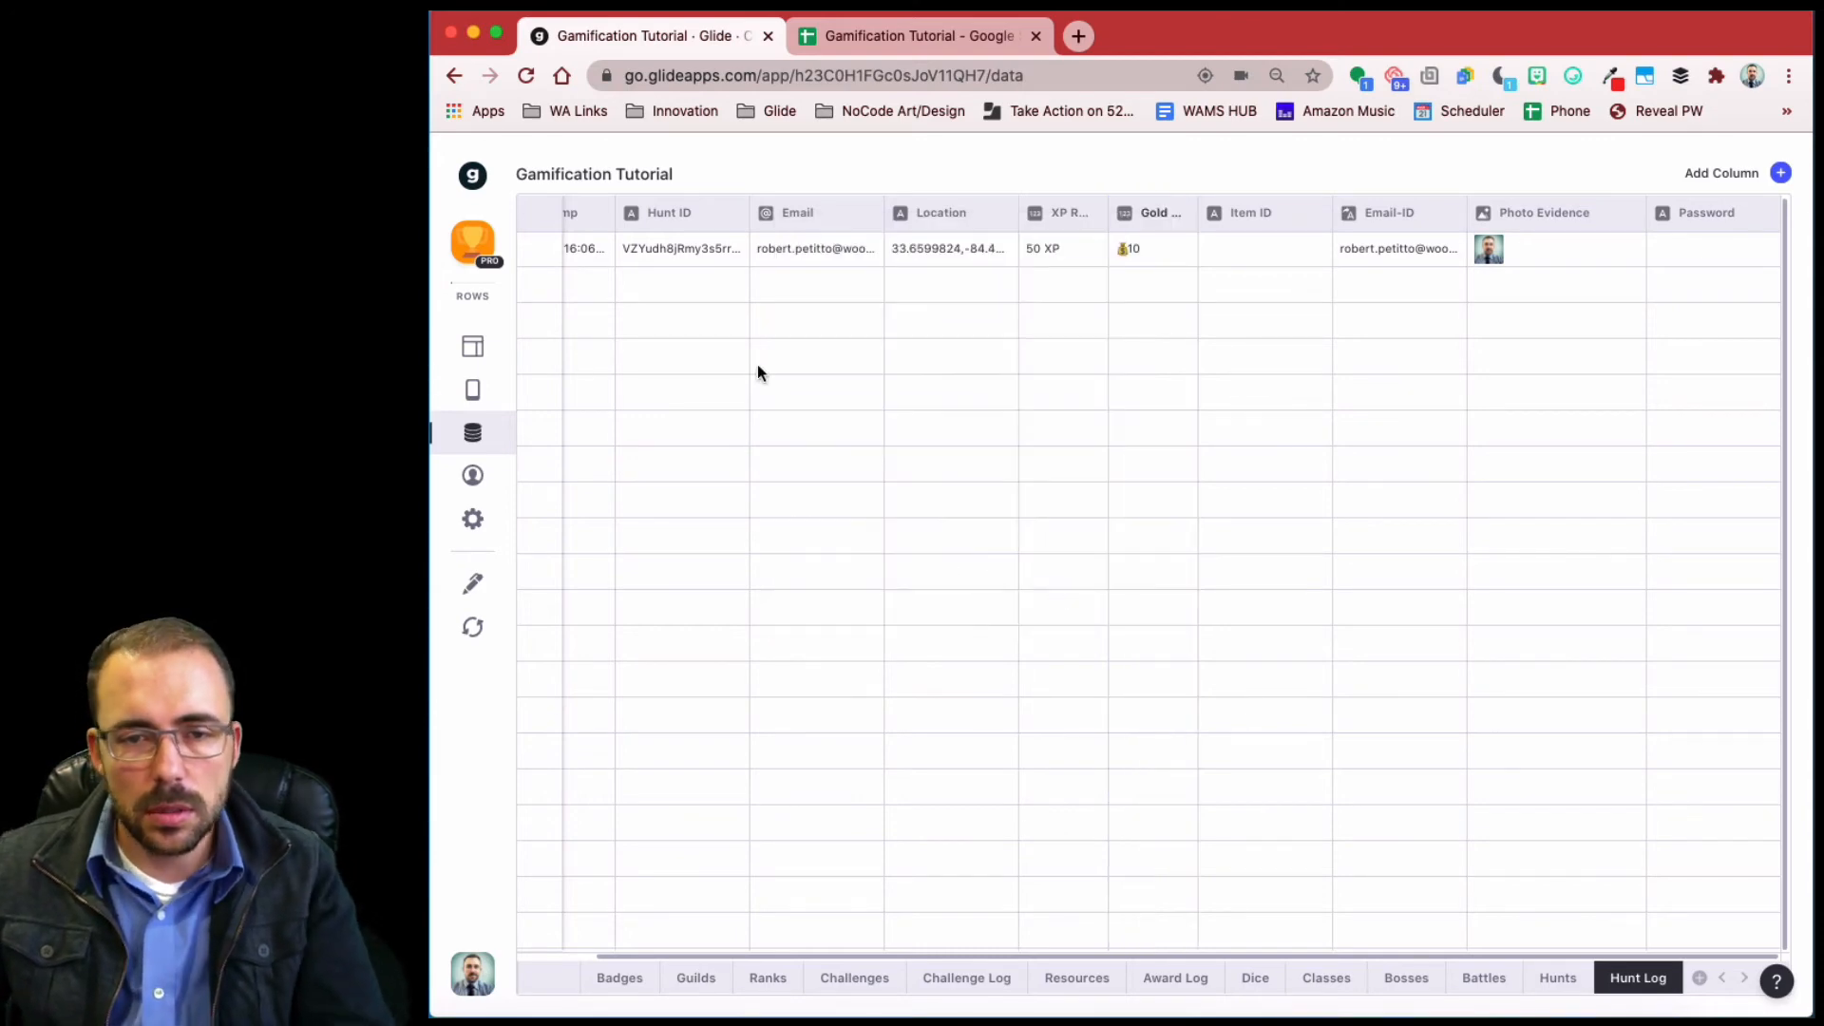
- In the Users table, move Hunt Gold right after Awarded Gold, ahead of the total
click(489, 345)
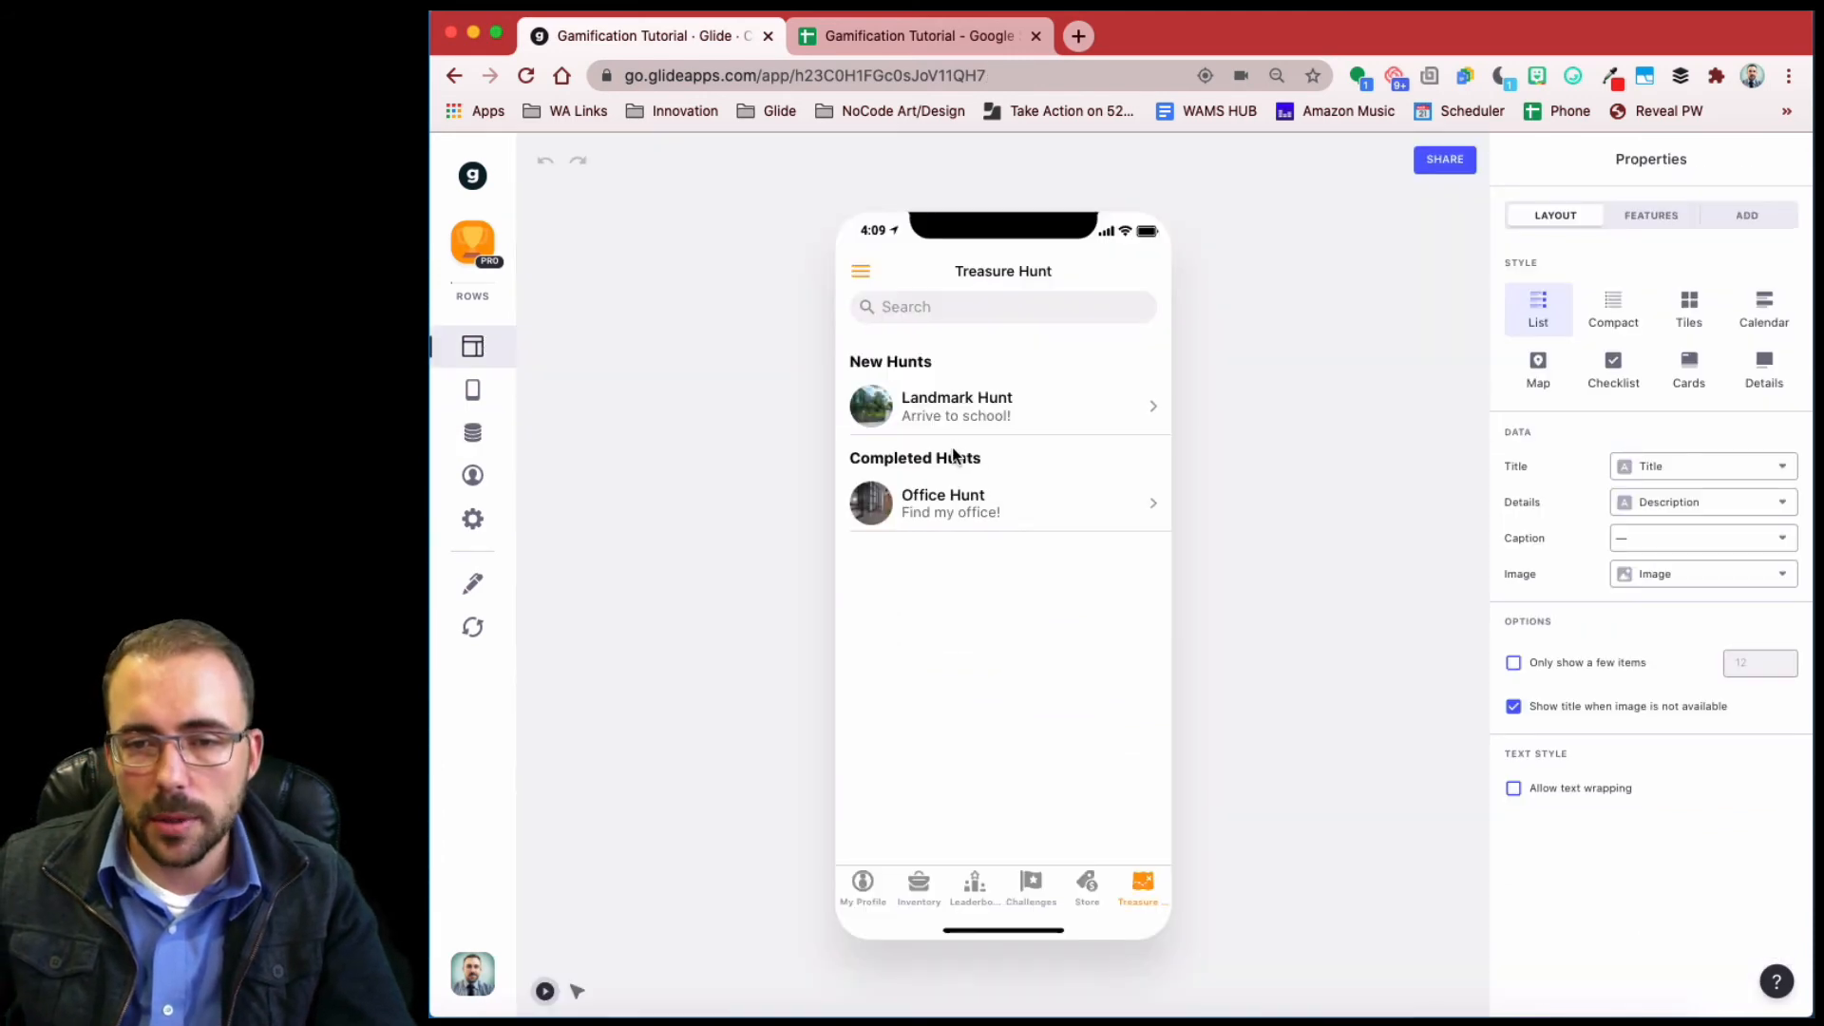
click(470, 432)
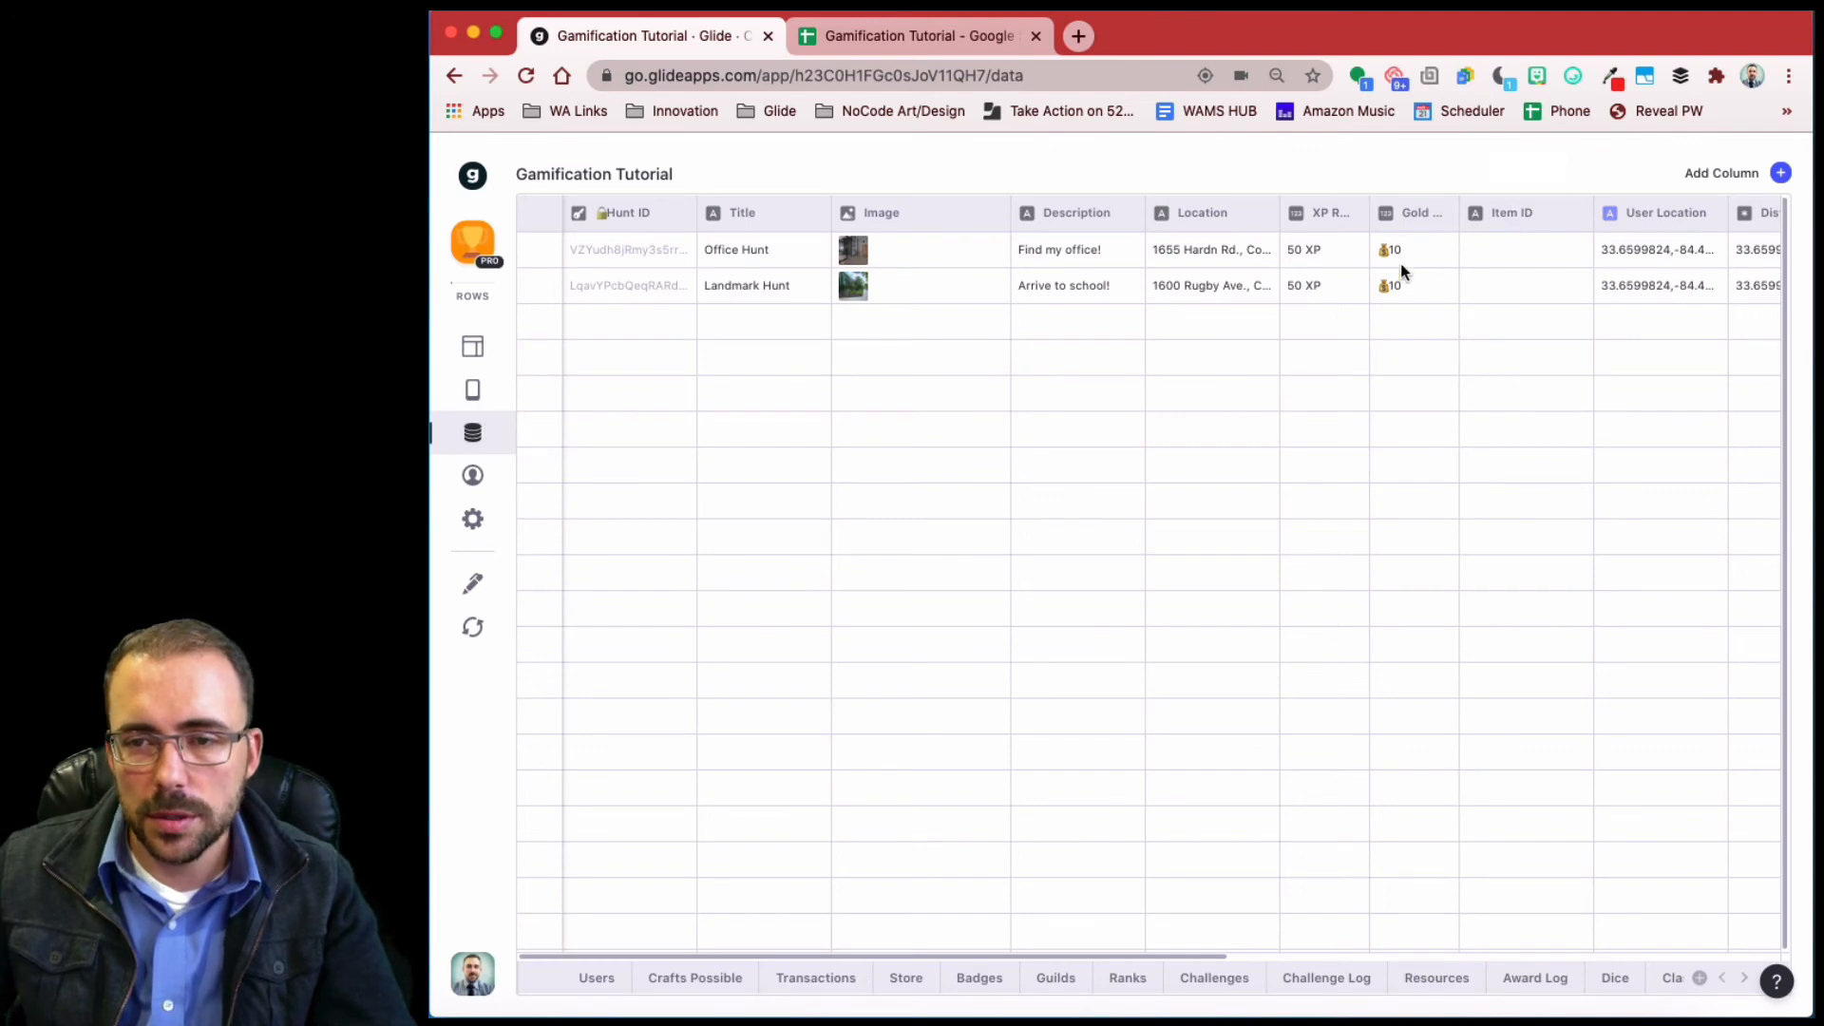
click(589, 988)
scroll(1585, 395, right, 15)
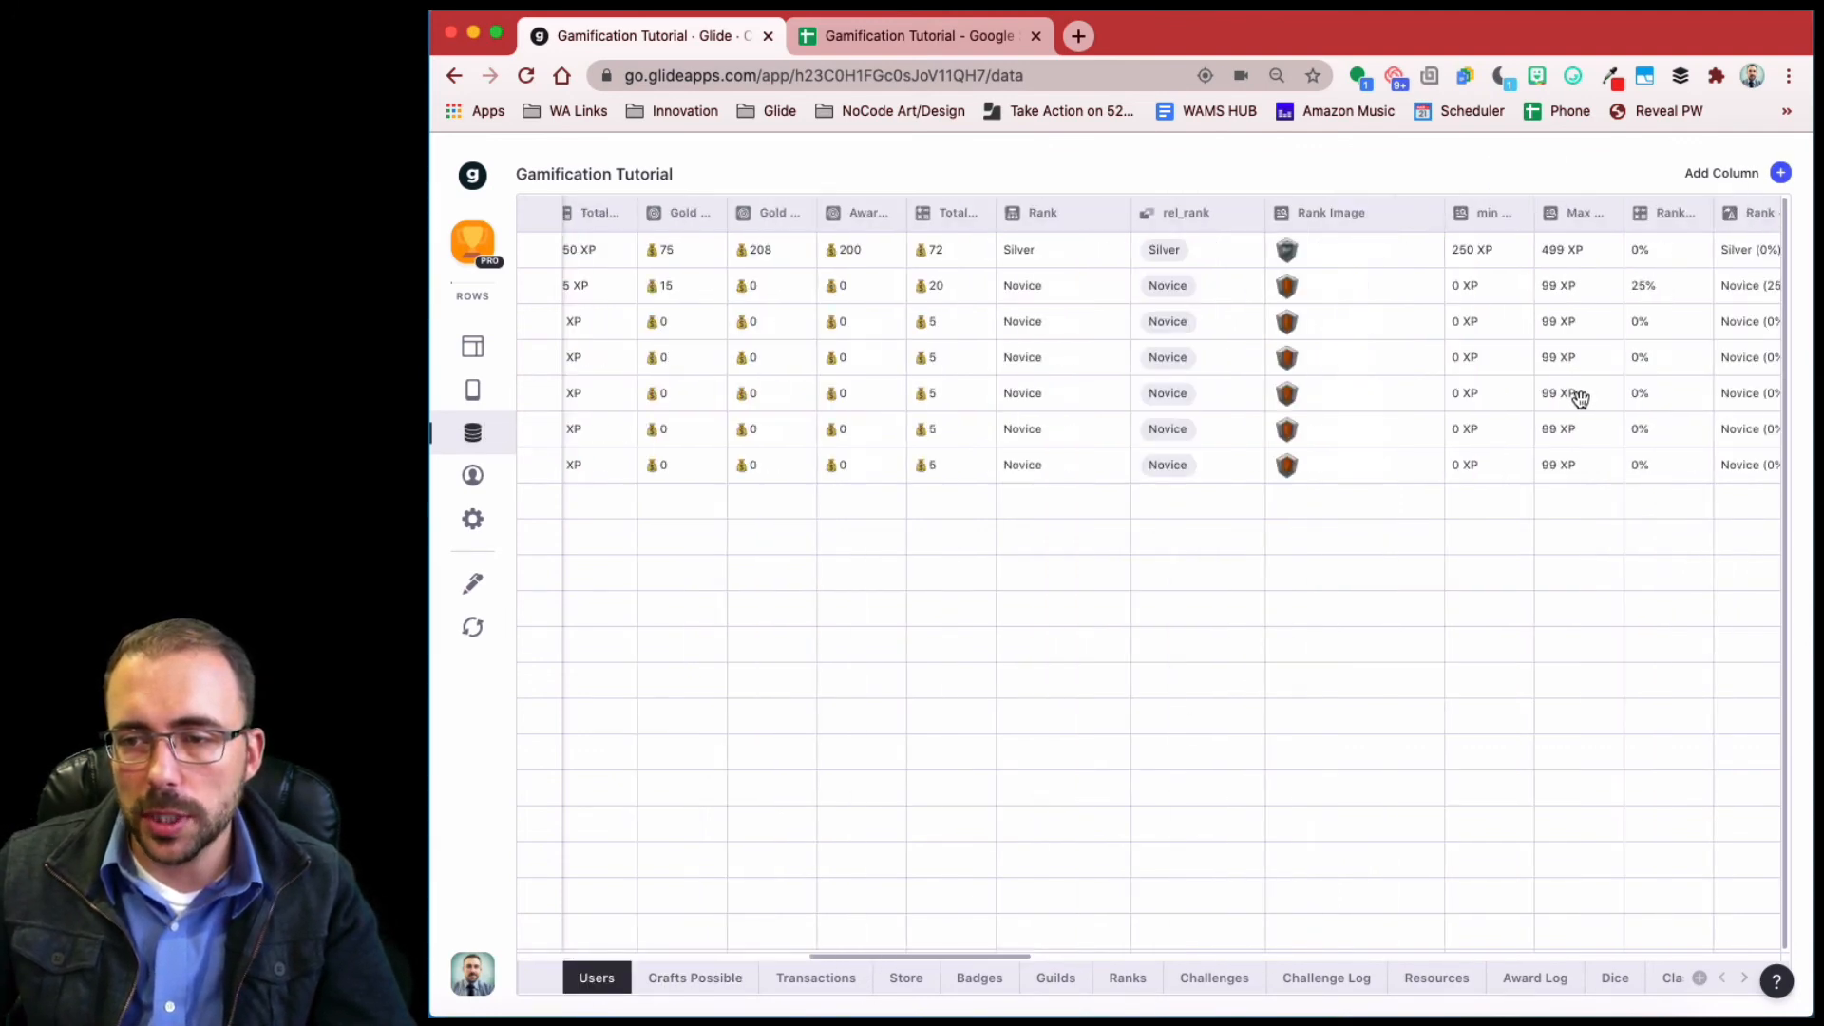
scroll(1045, 247, left, 3)
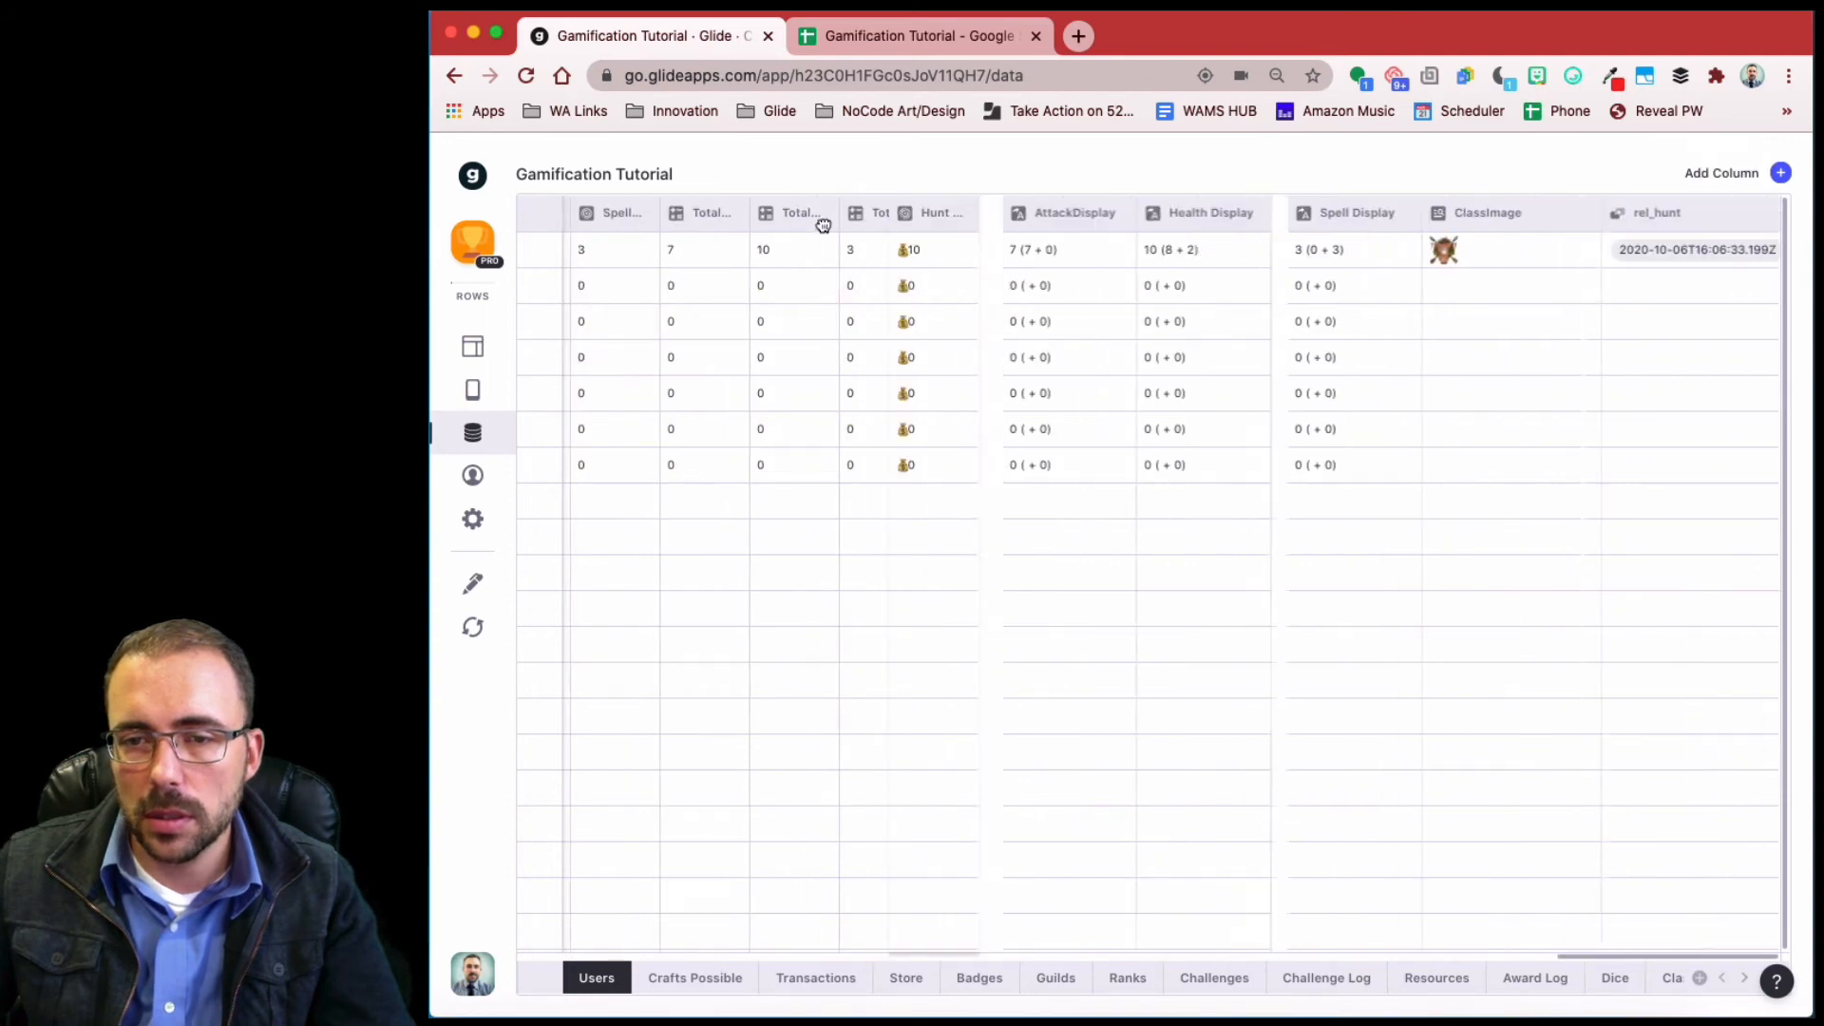
scroll(578, 246, left, 4)
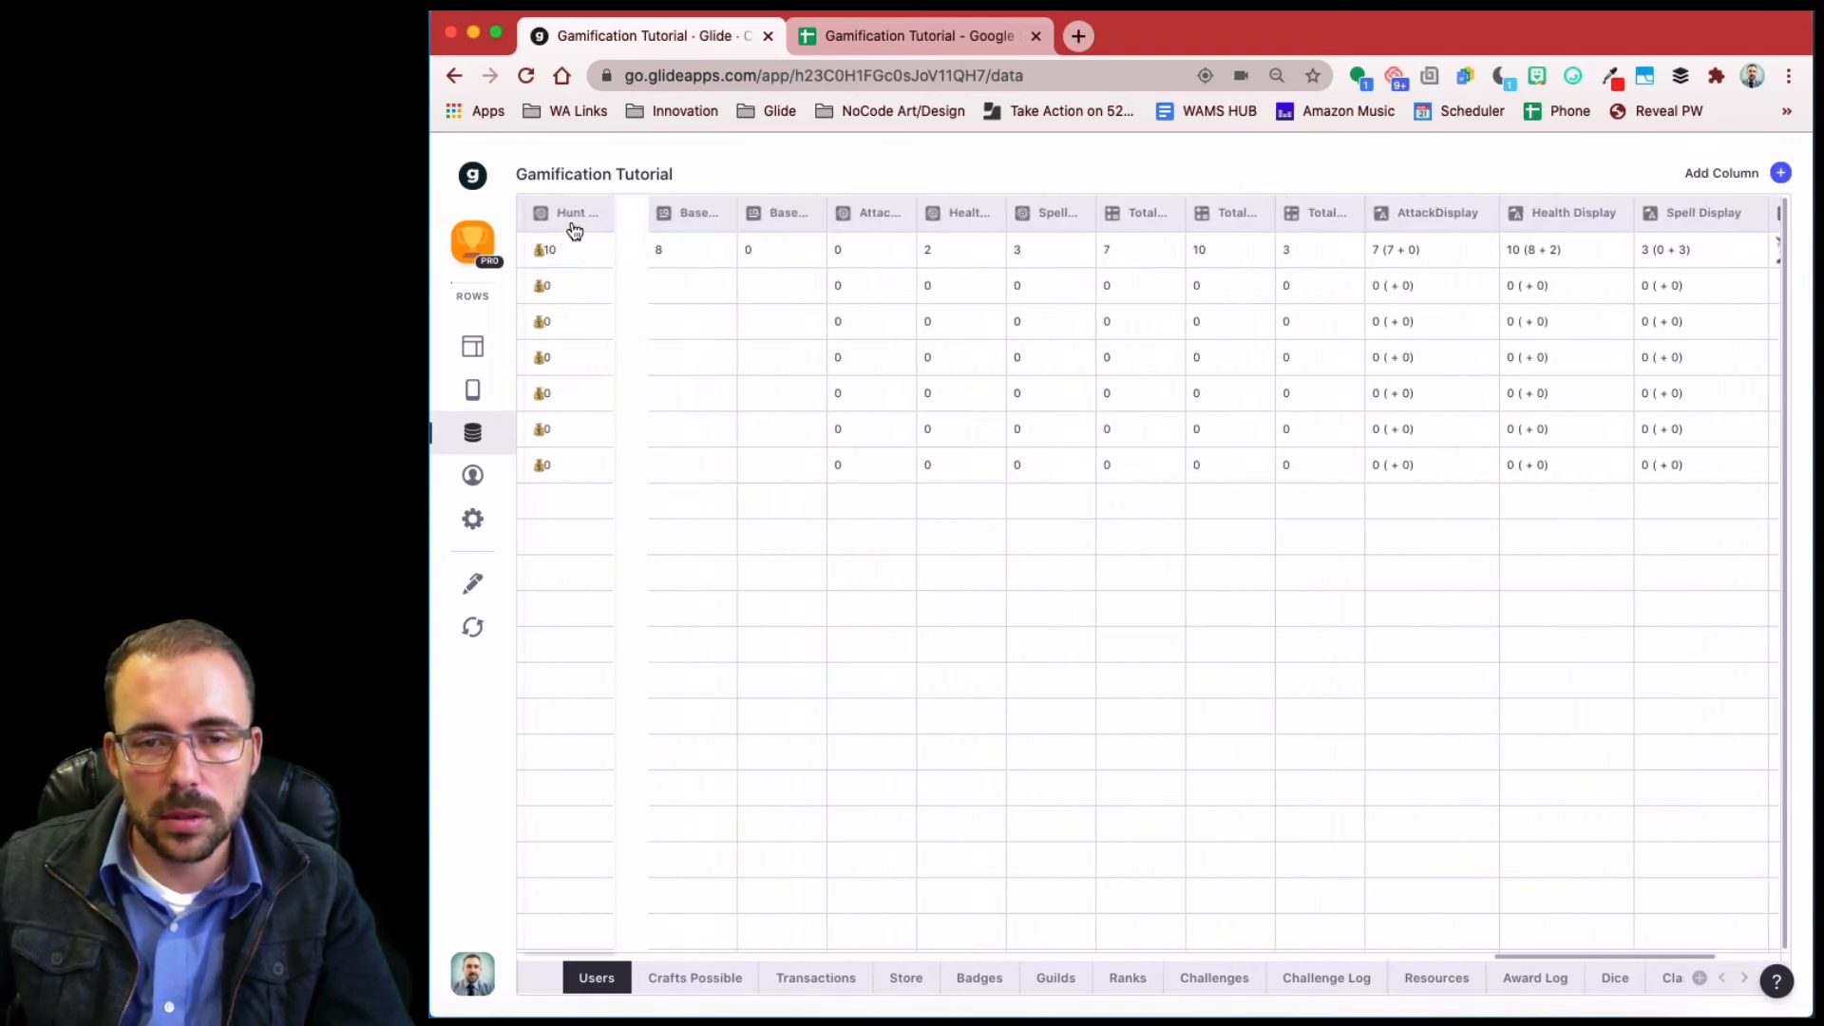
scroll(577, 246, left, 4)
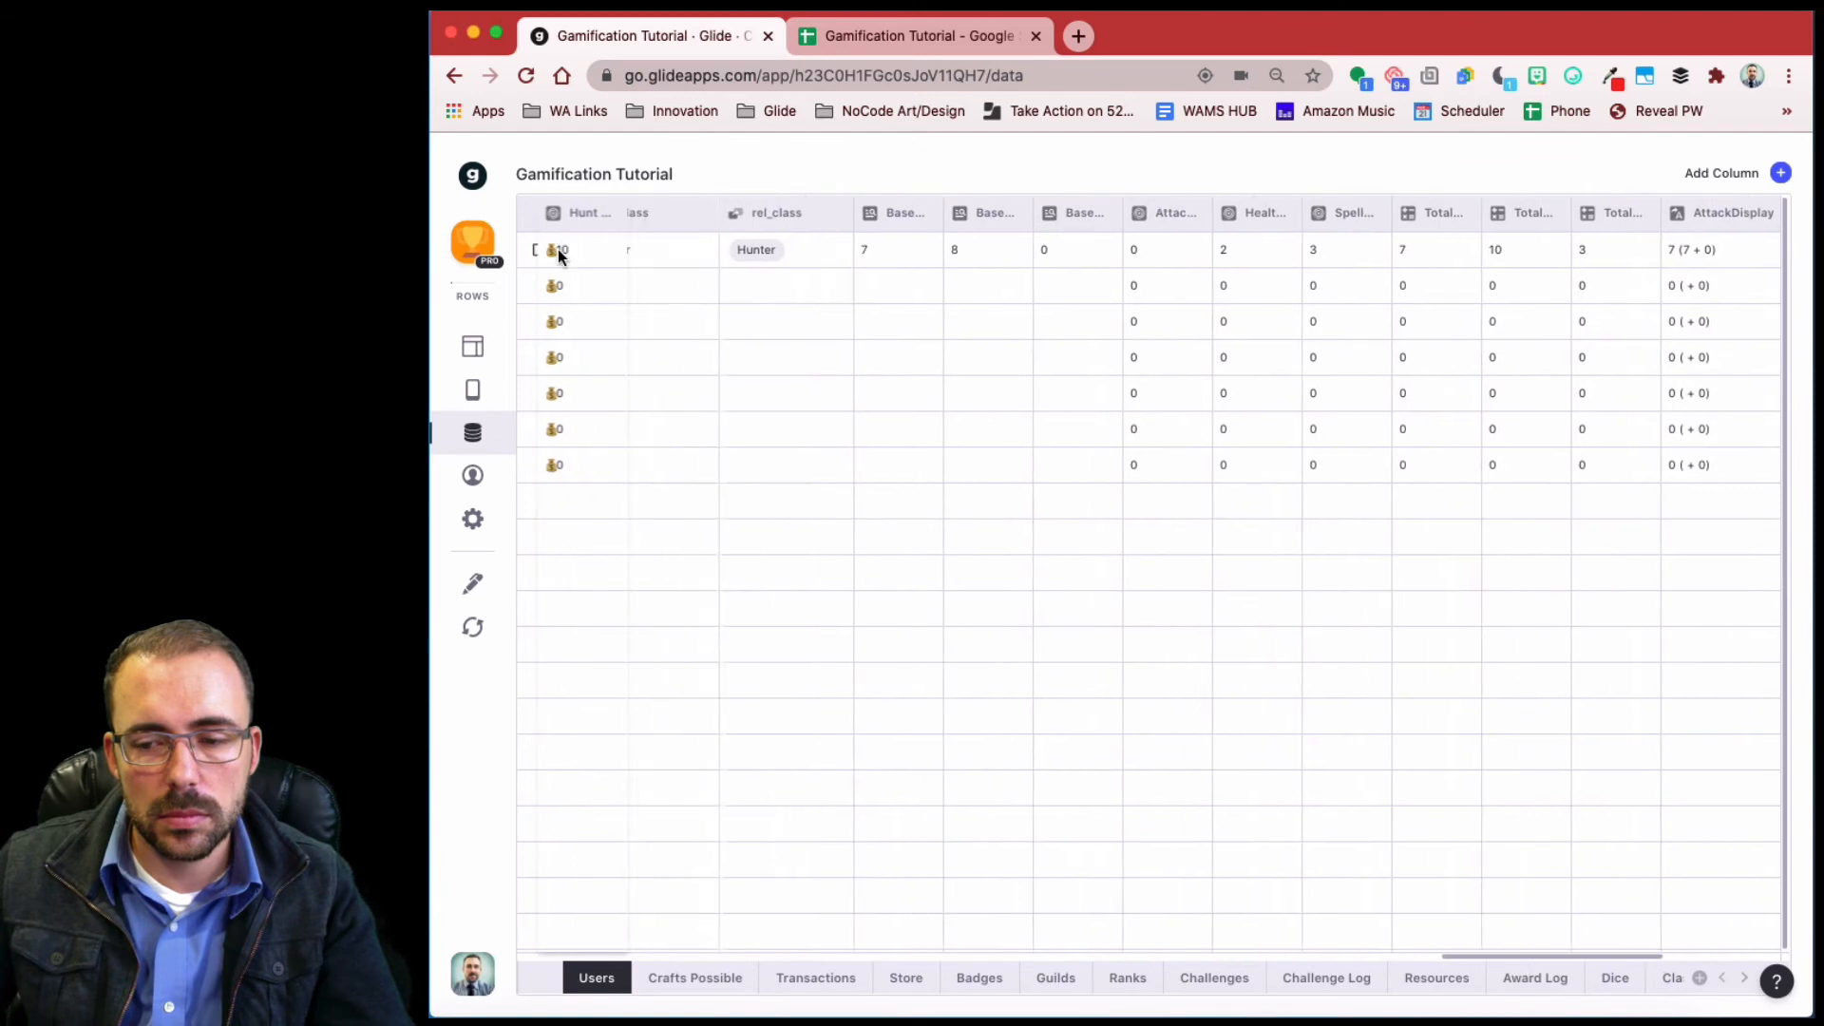
scroll(543, 281, left, 5)
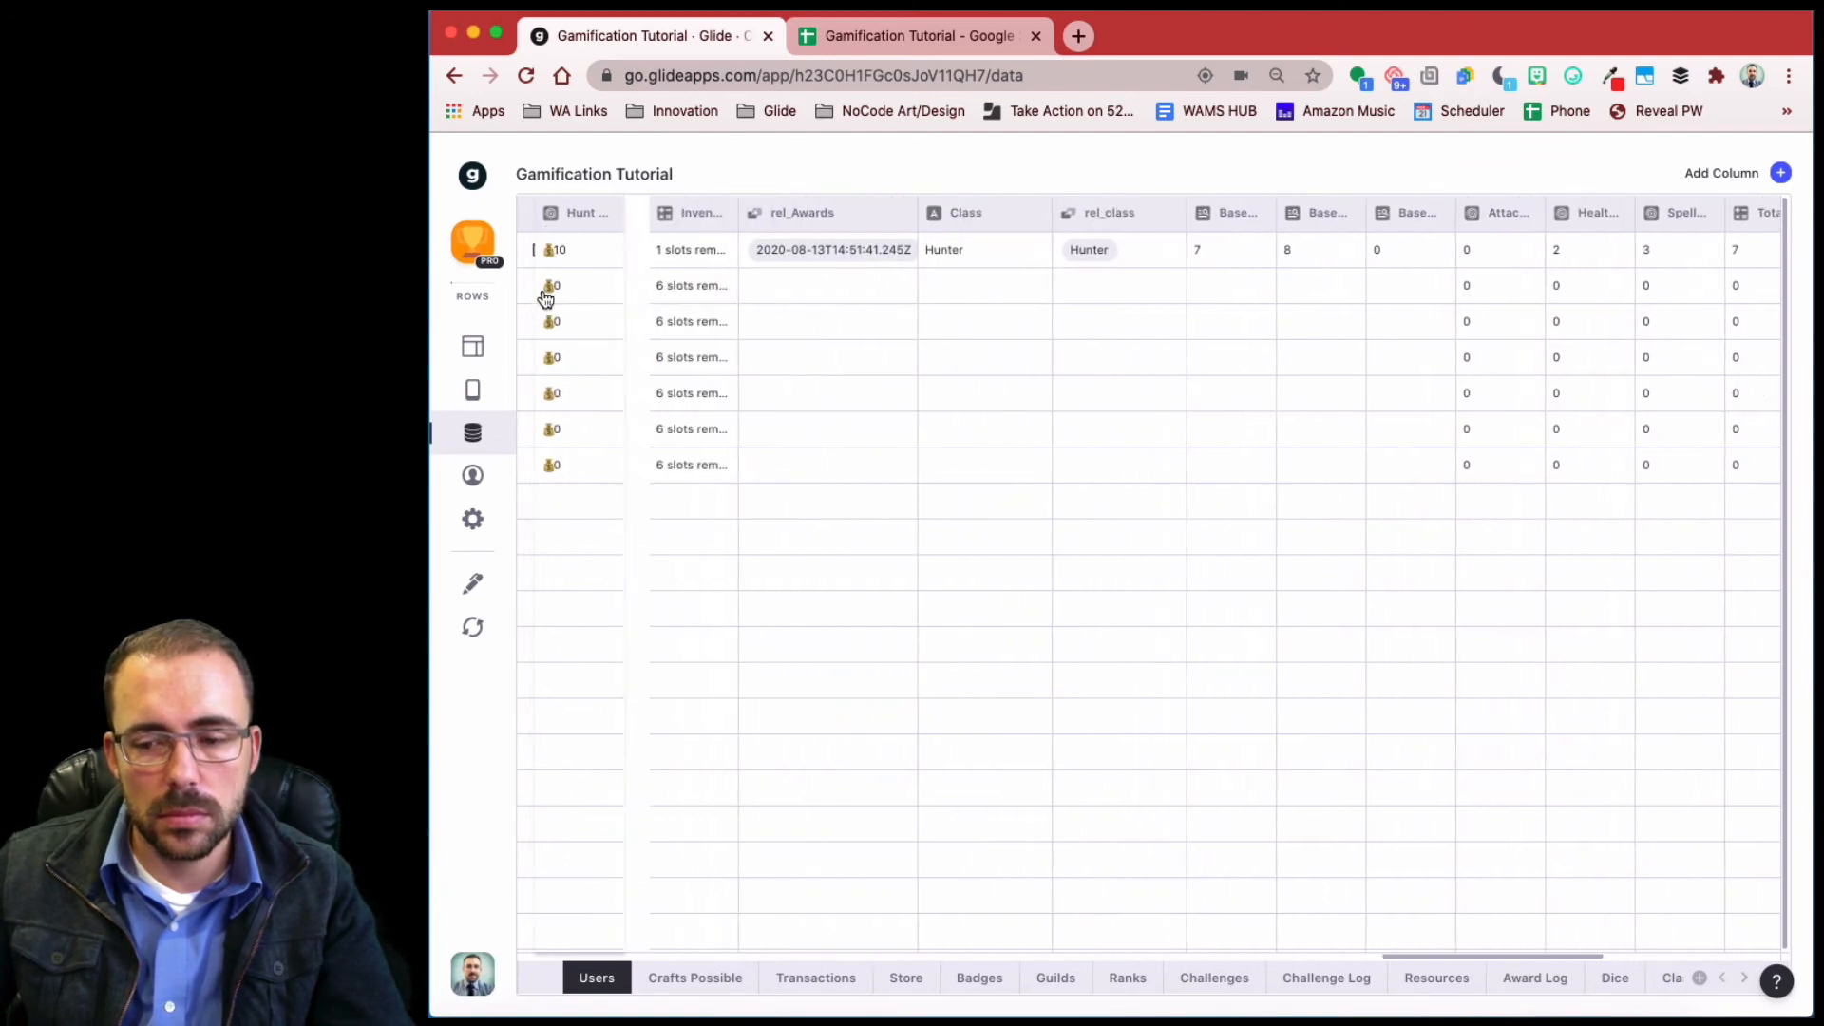
scroll(550, 323, left, 4)
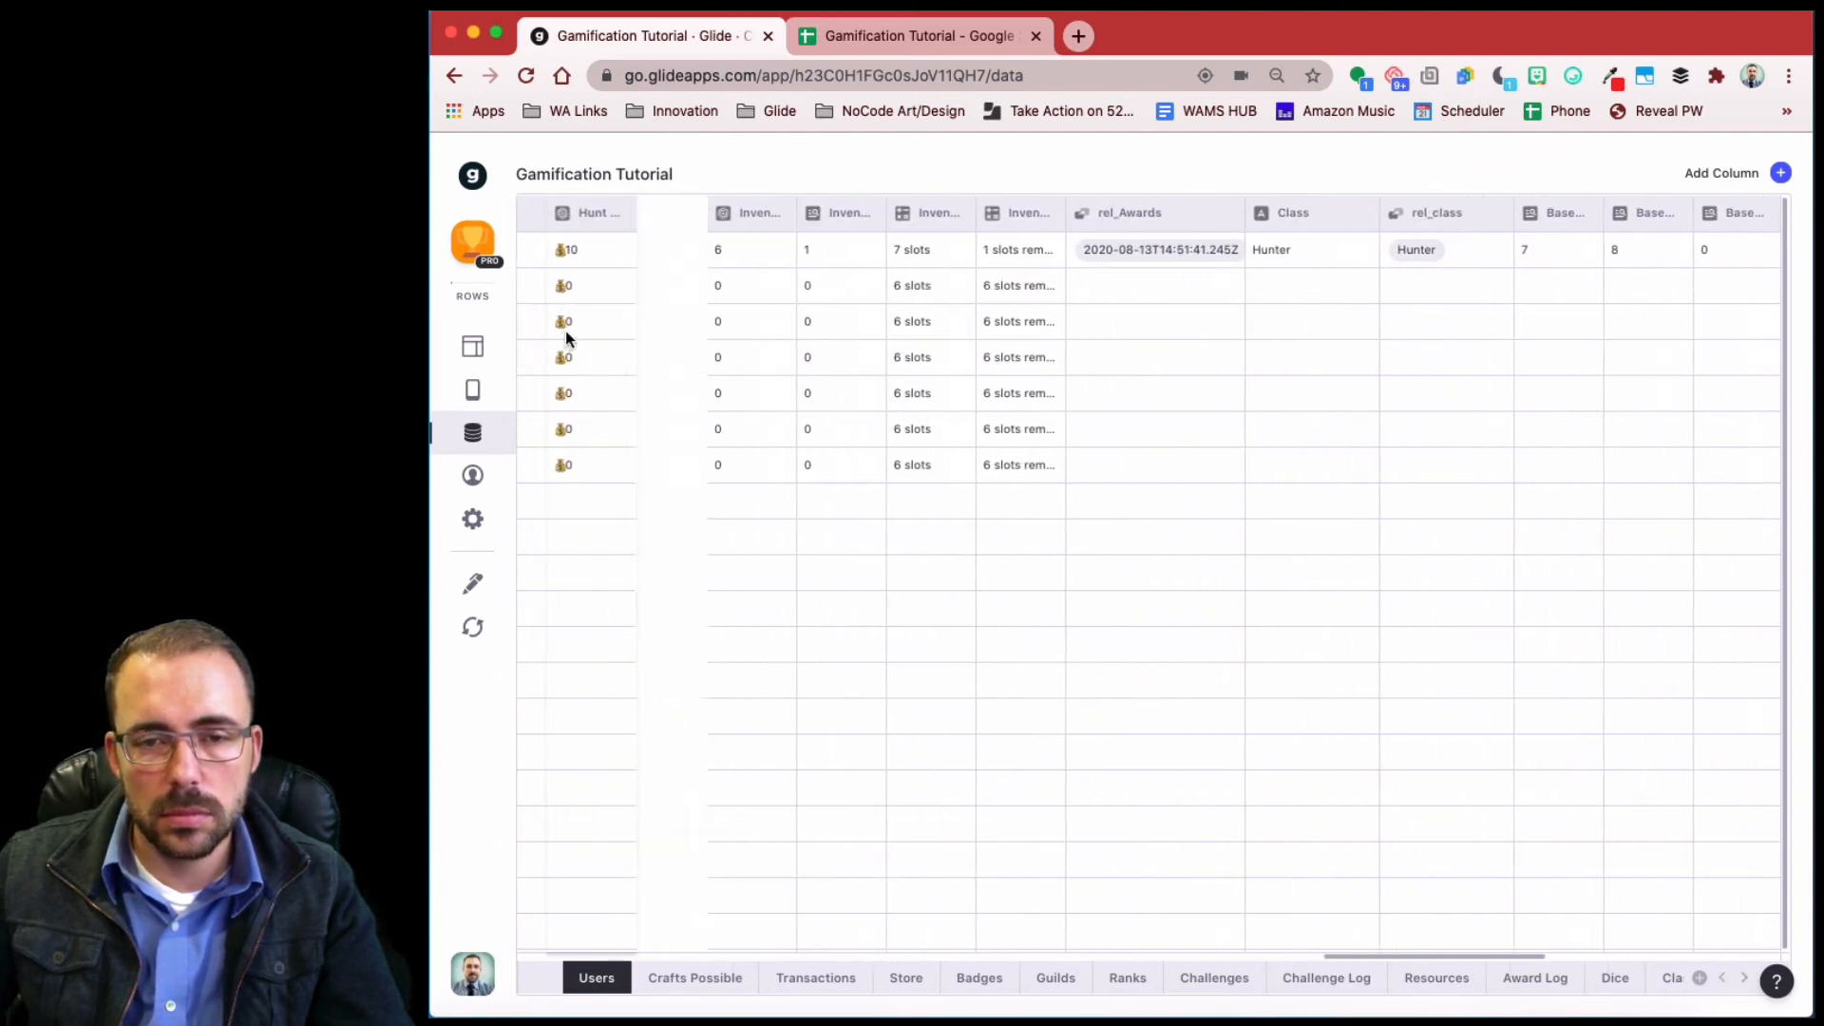
scroll(560, 323, left, 5)
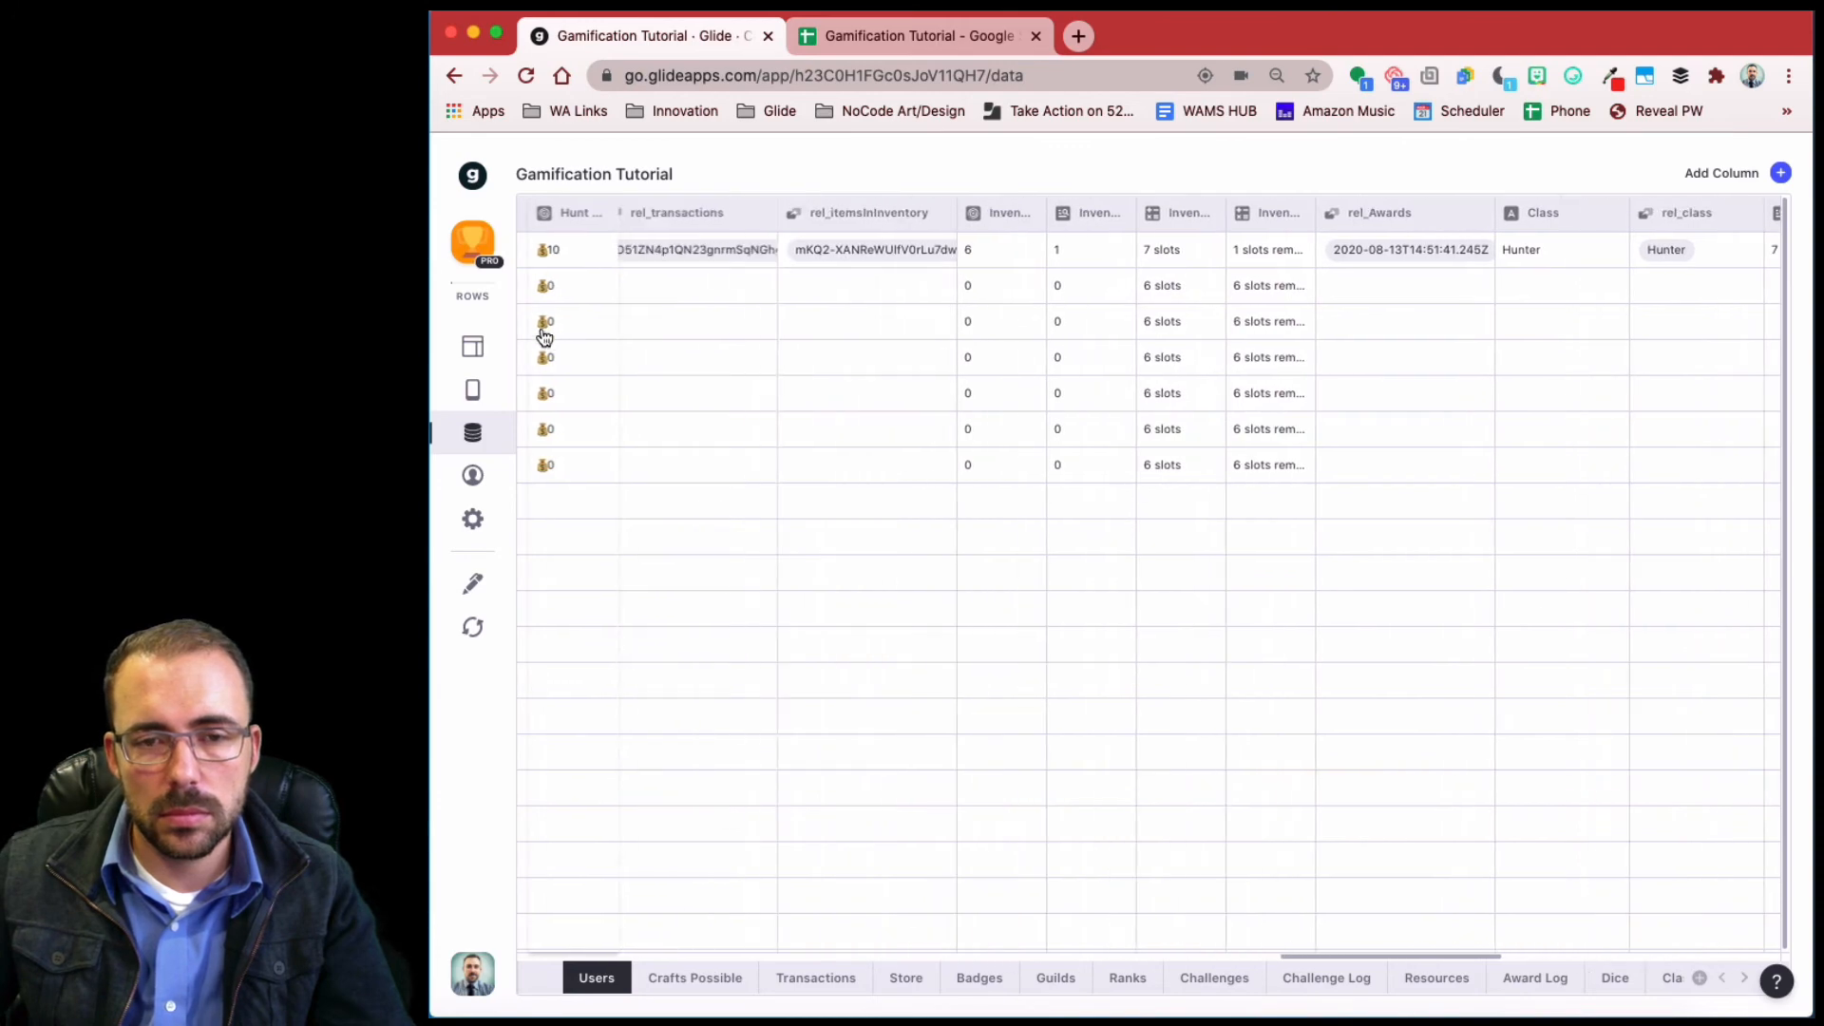
scroll(534, 319, left, 3)
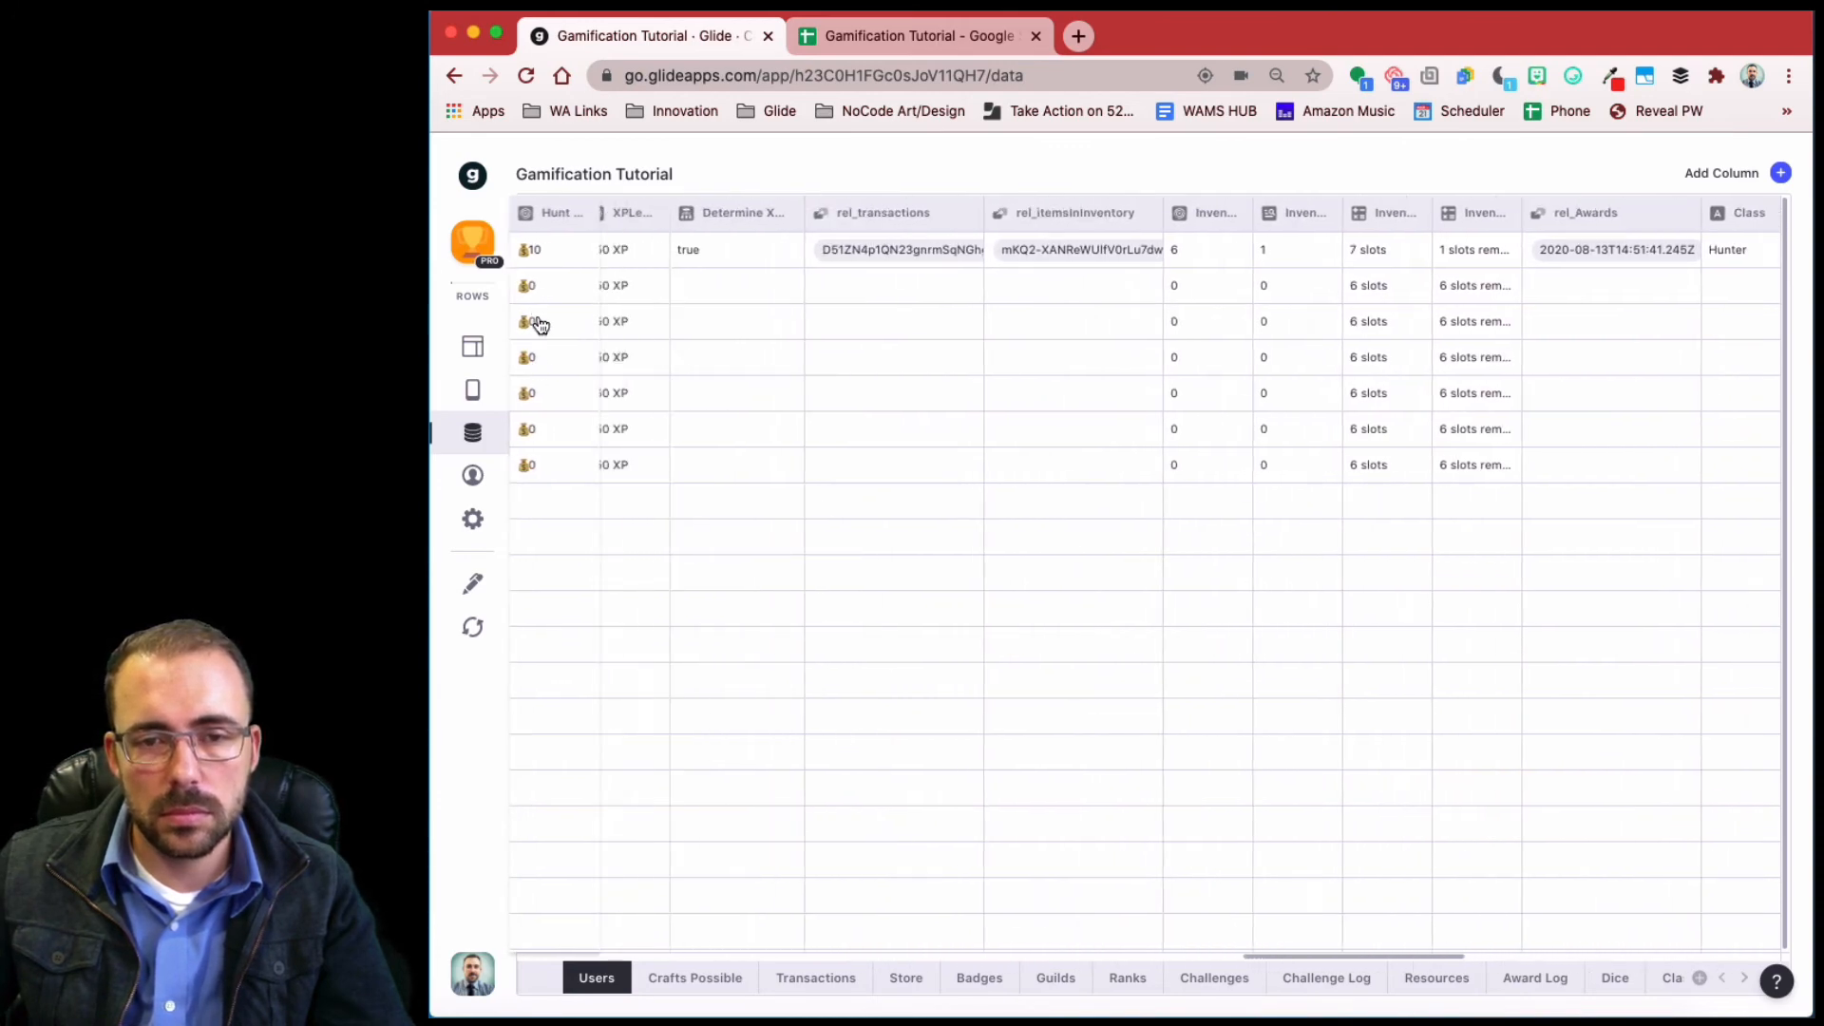
scroll(570, 332, left, 3)
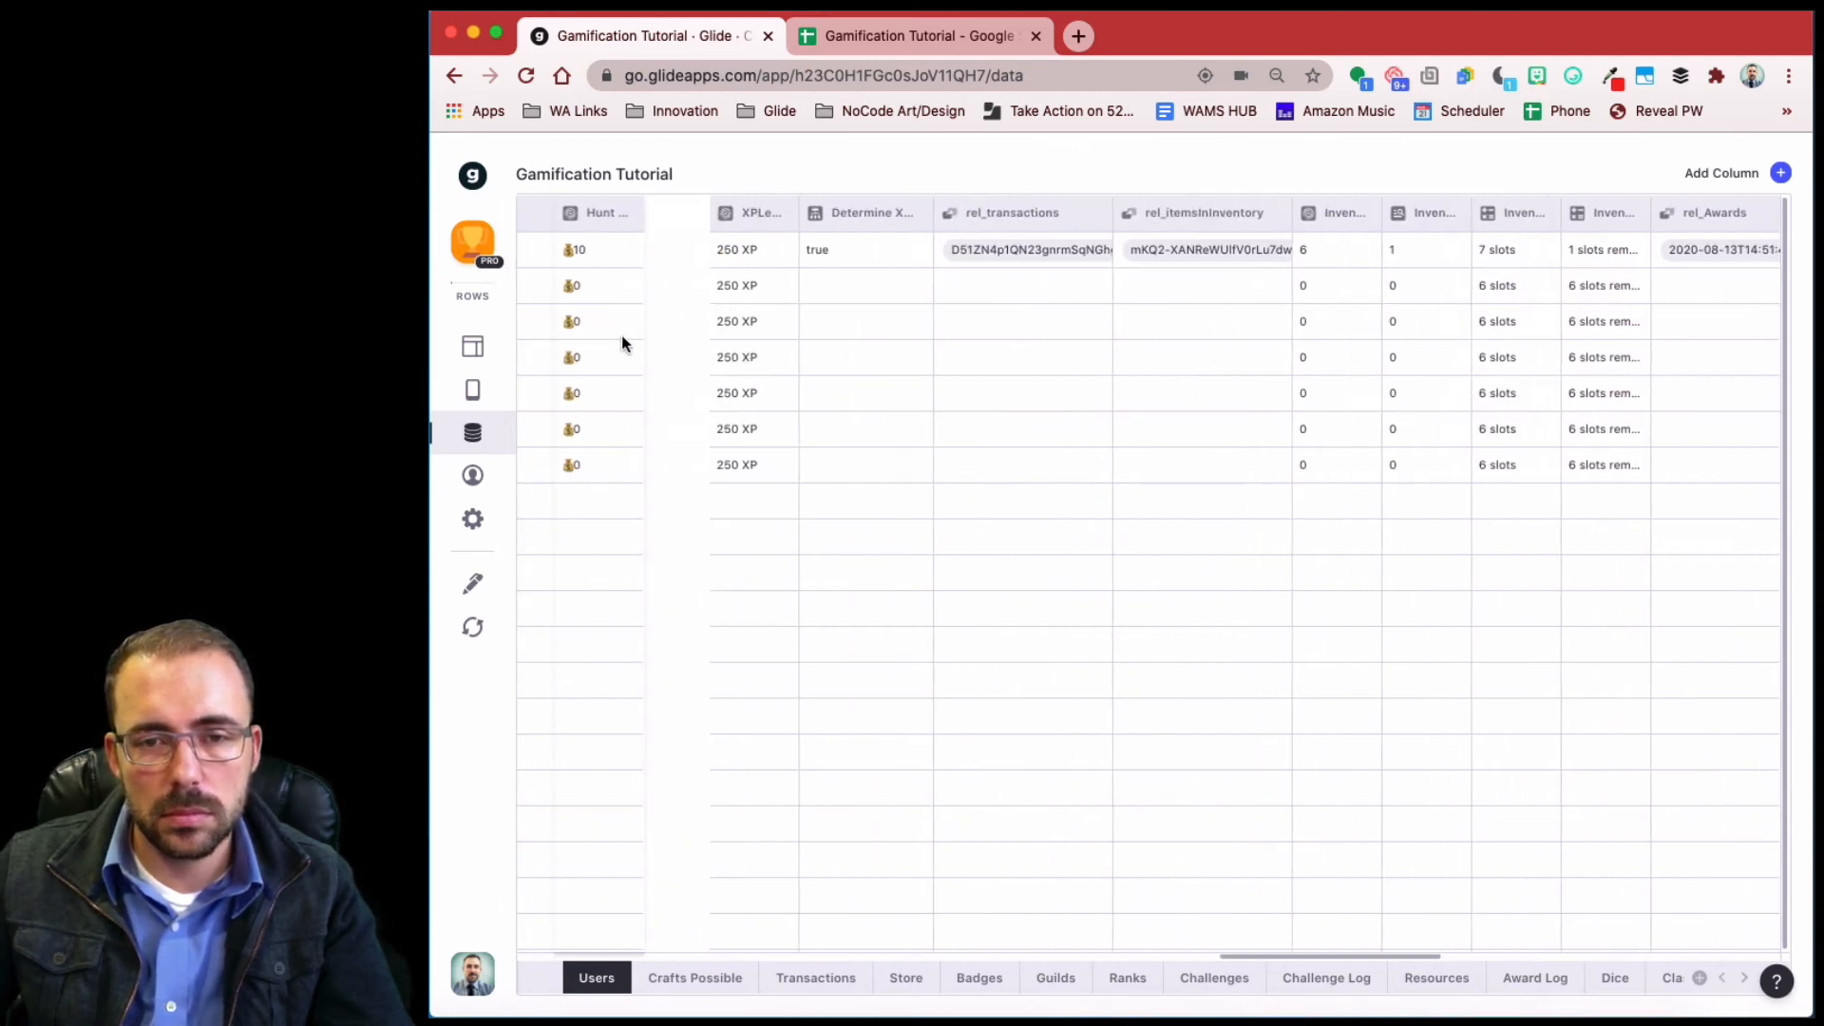
scroll(579, 323, left, 3)
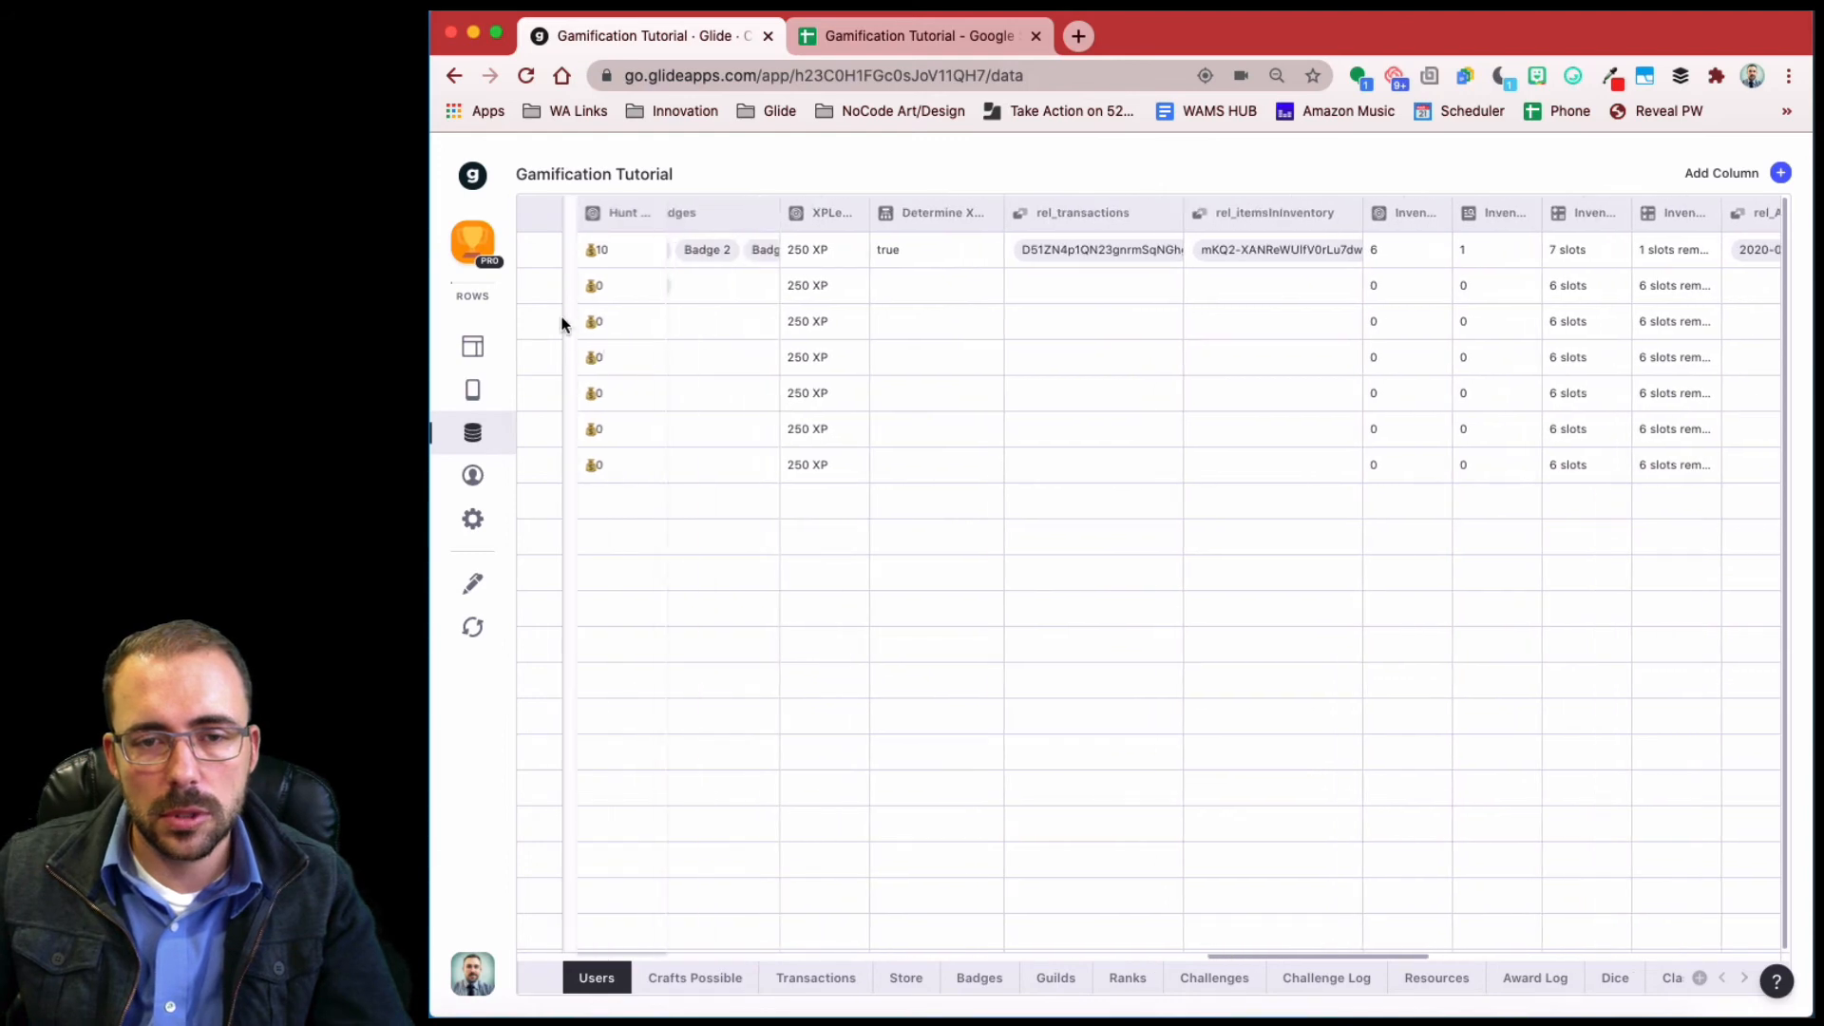
scroll(564, 319, left, 5)
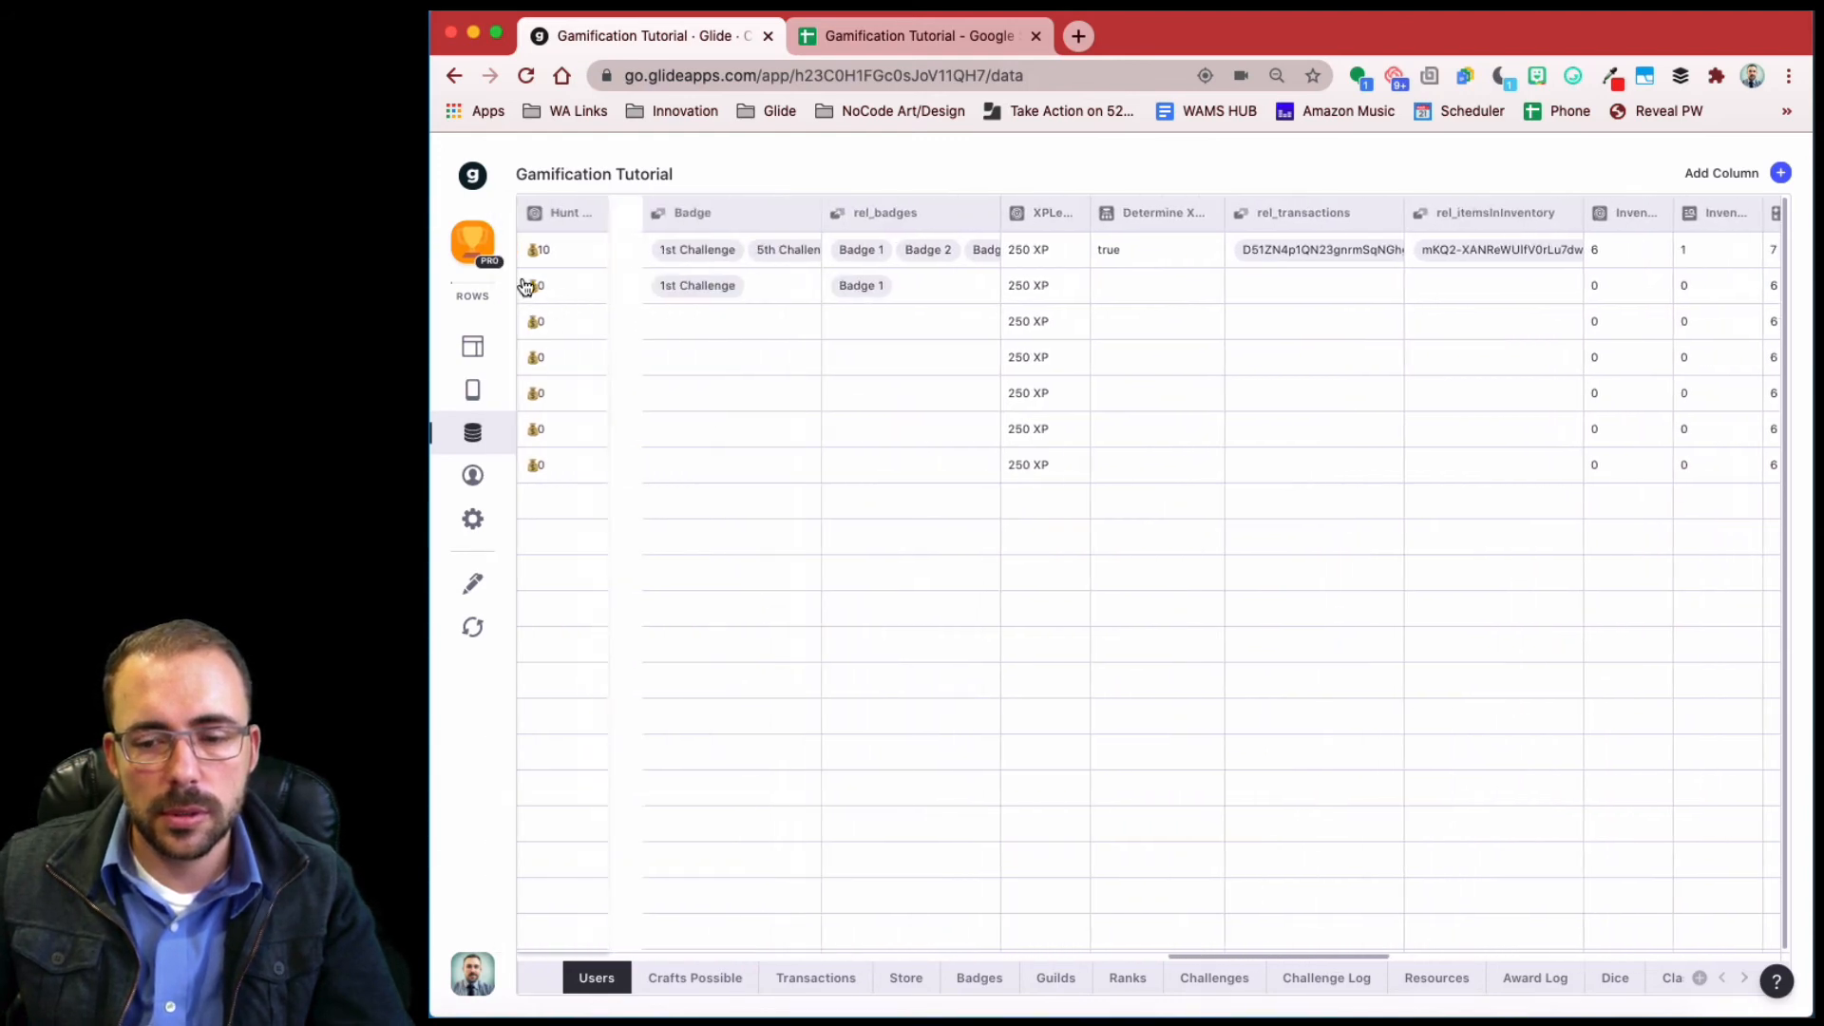
scroll(534, 361, left, 8)
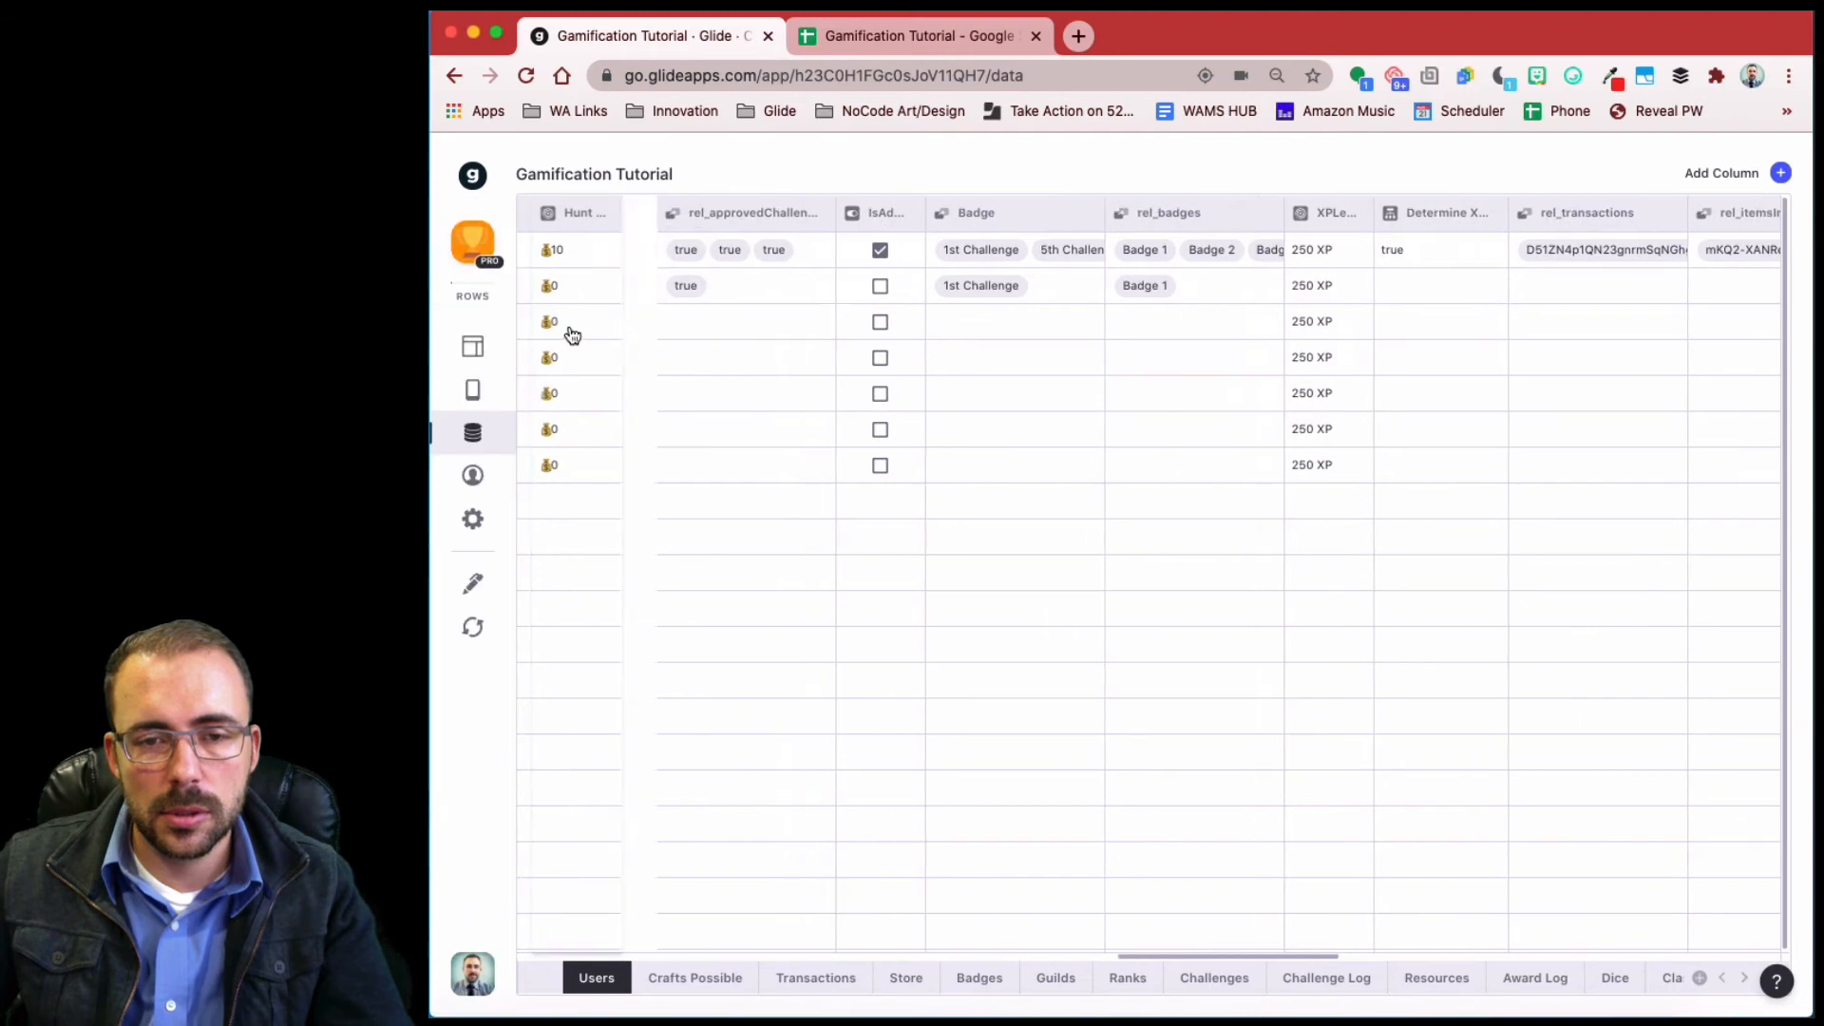
scroll(568, 325, left, 10)
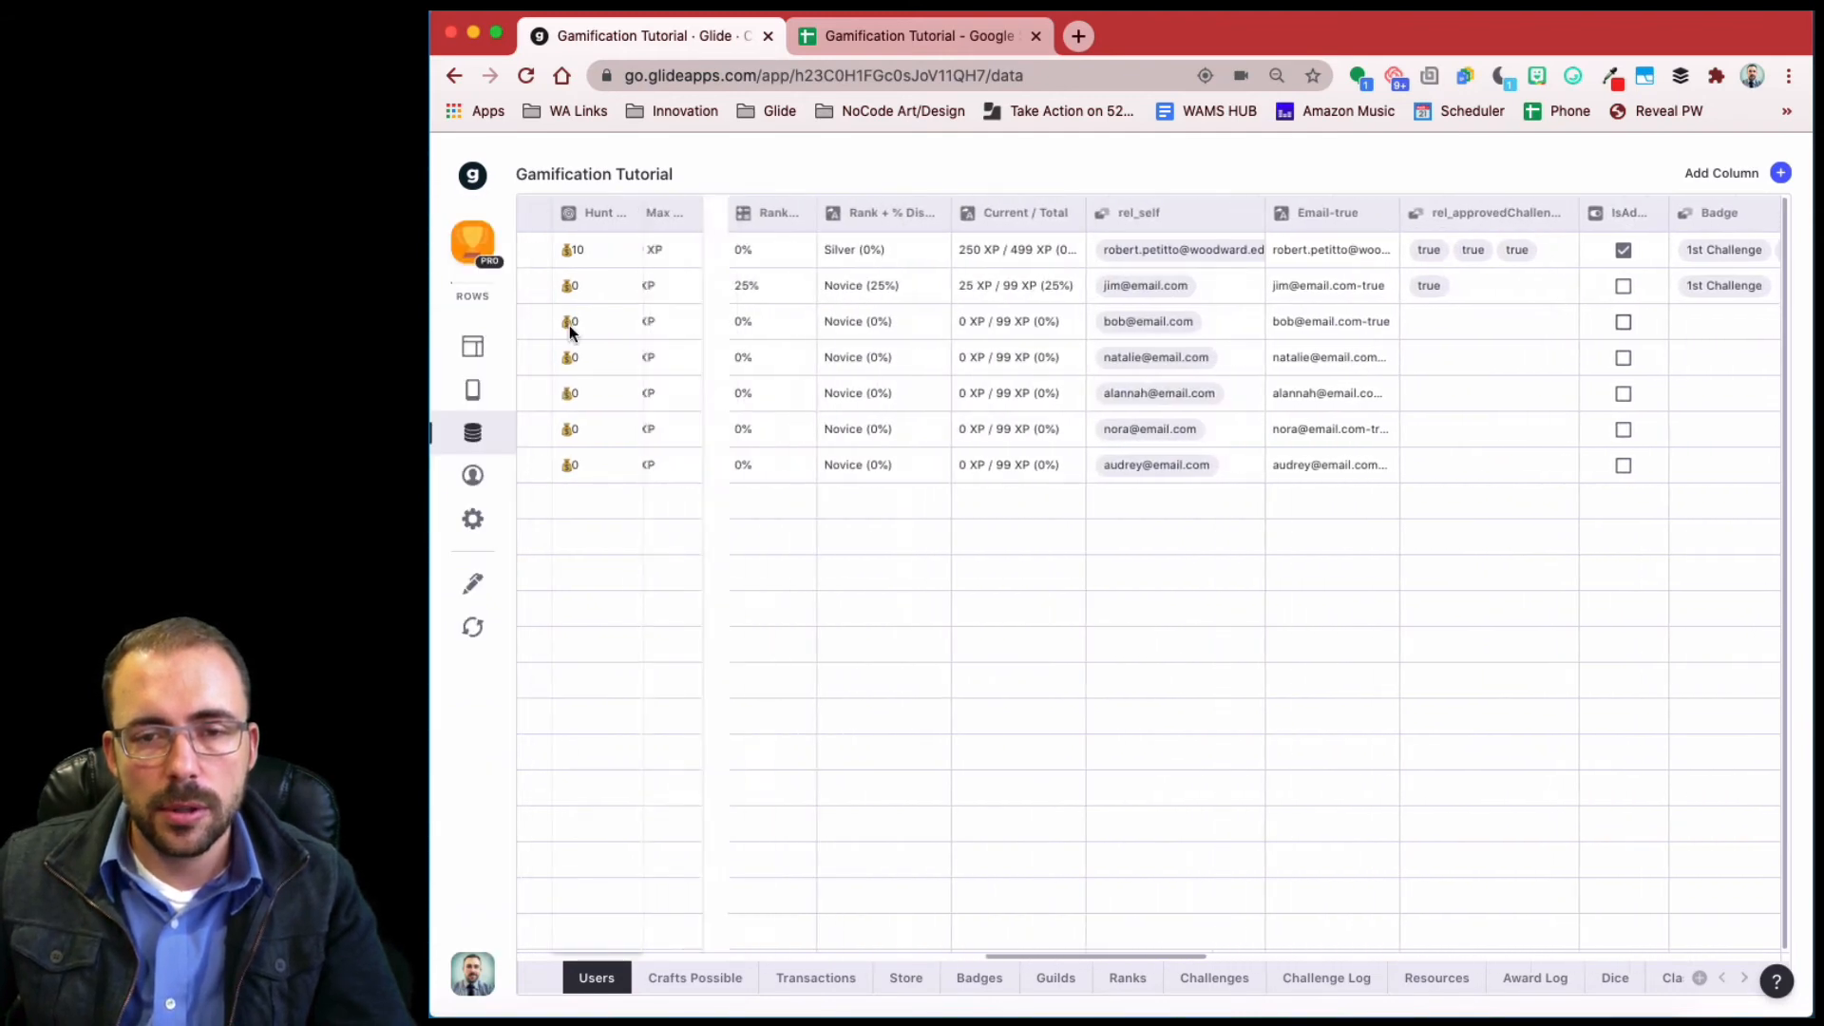
scroll(568, 325, left, 10)
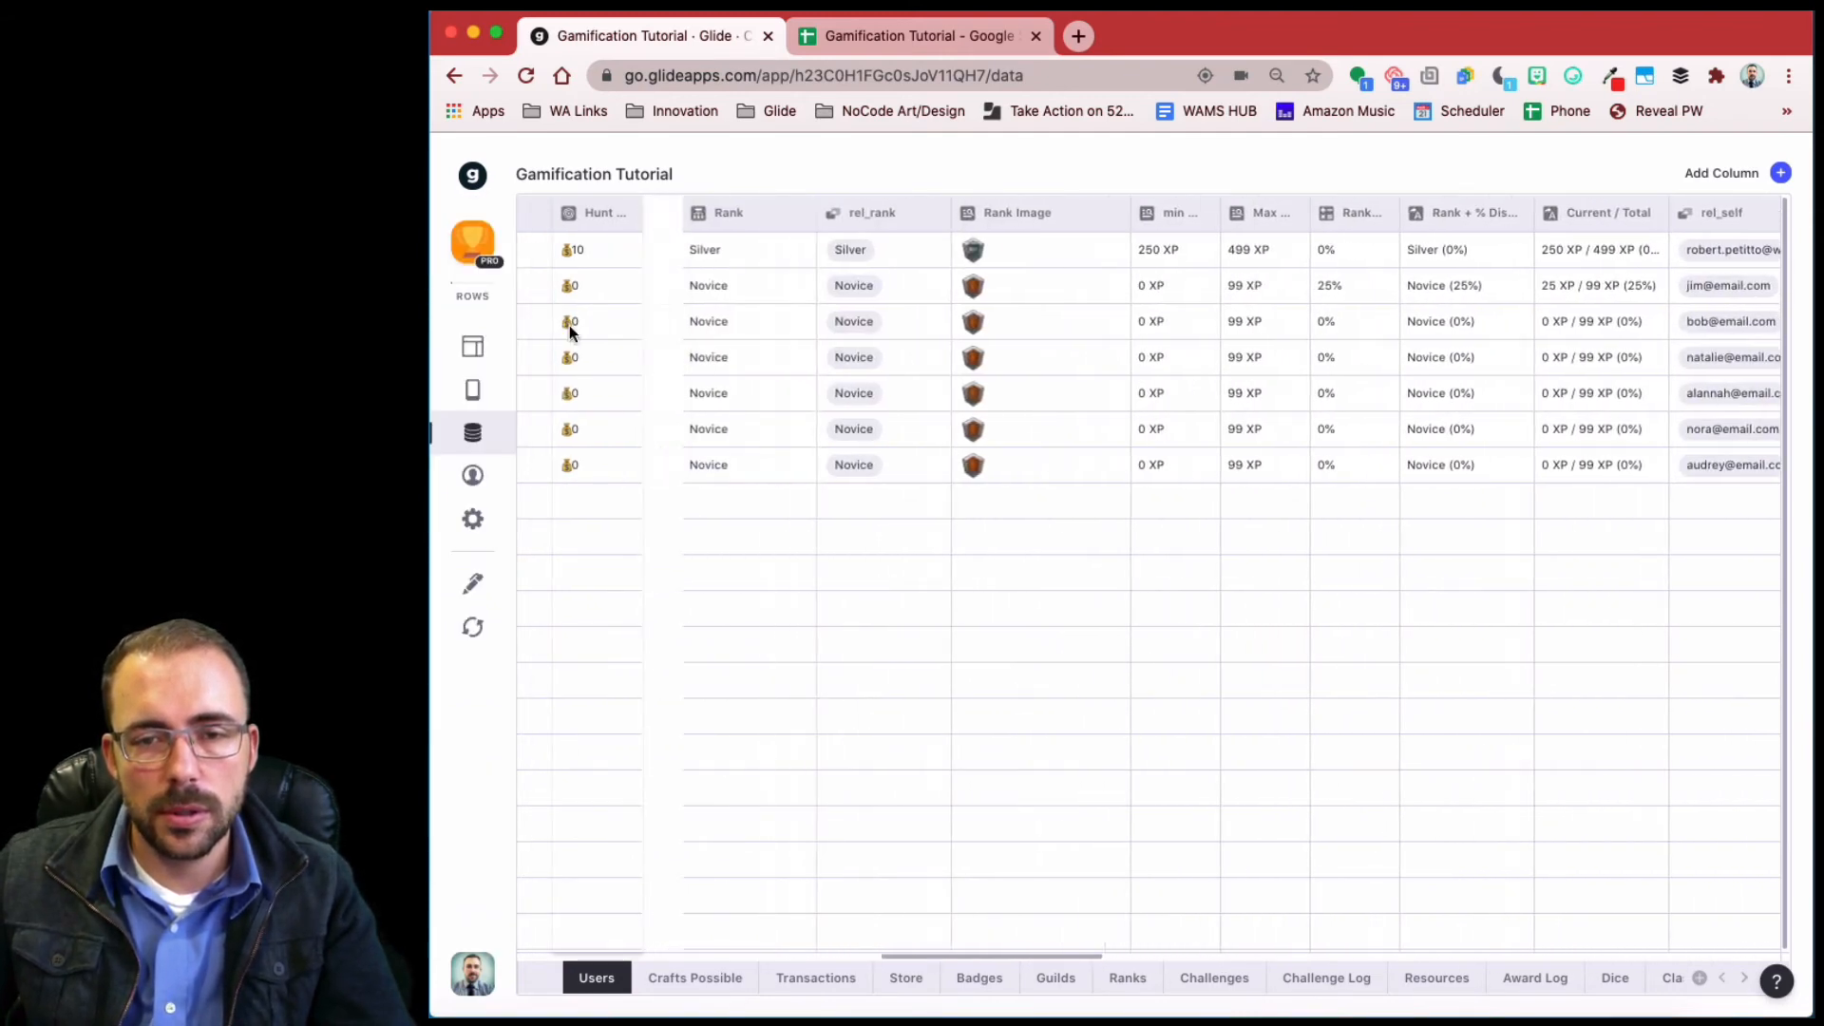
drag(738, 331, 796, 333)
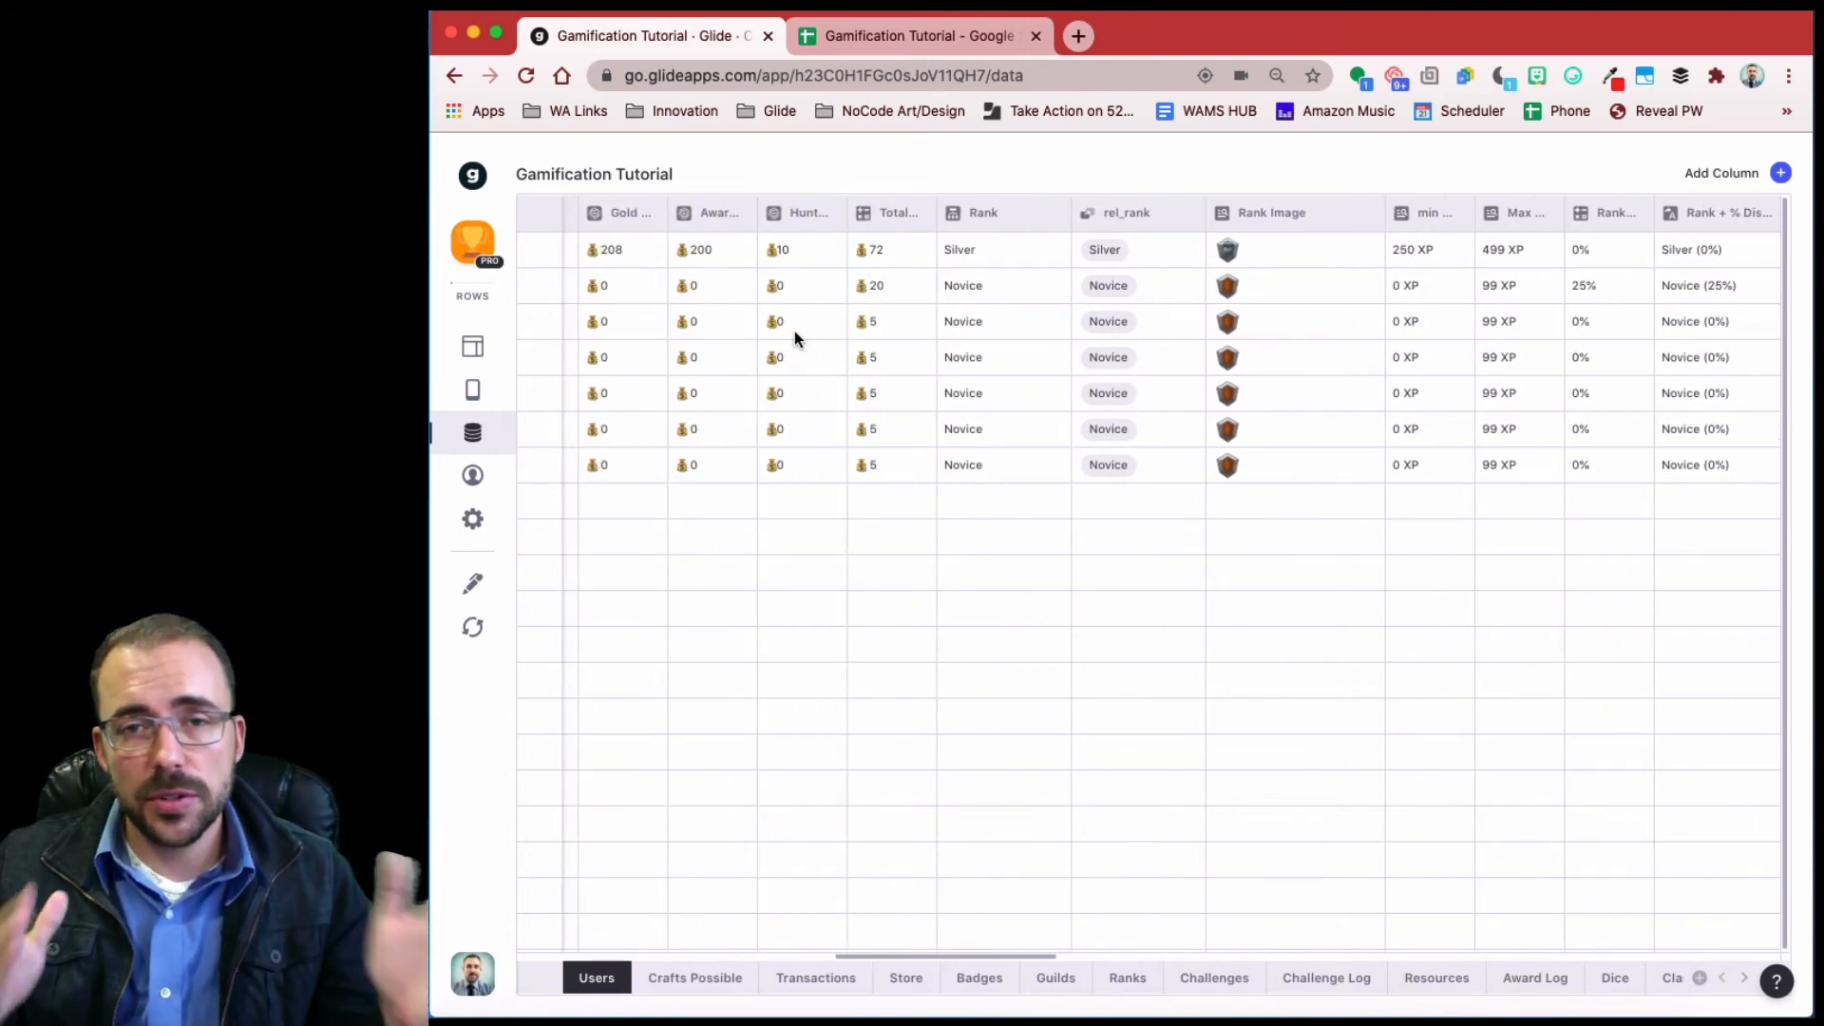
- Append +H to the Total Gold formula, with H mapped to Hunt Gold
click(917, 212)
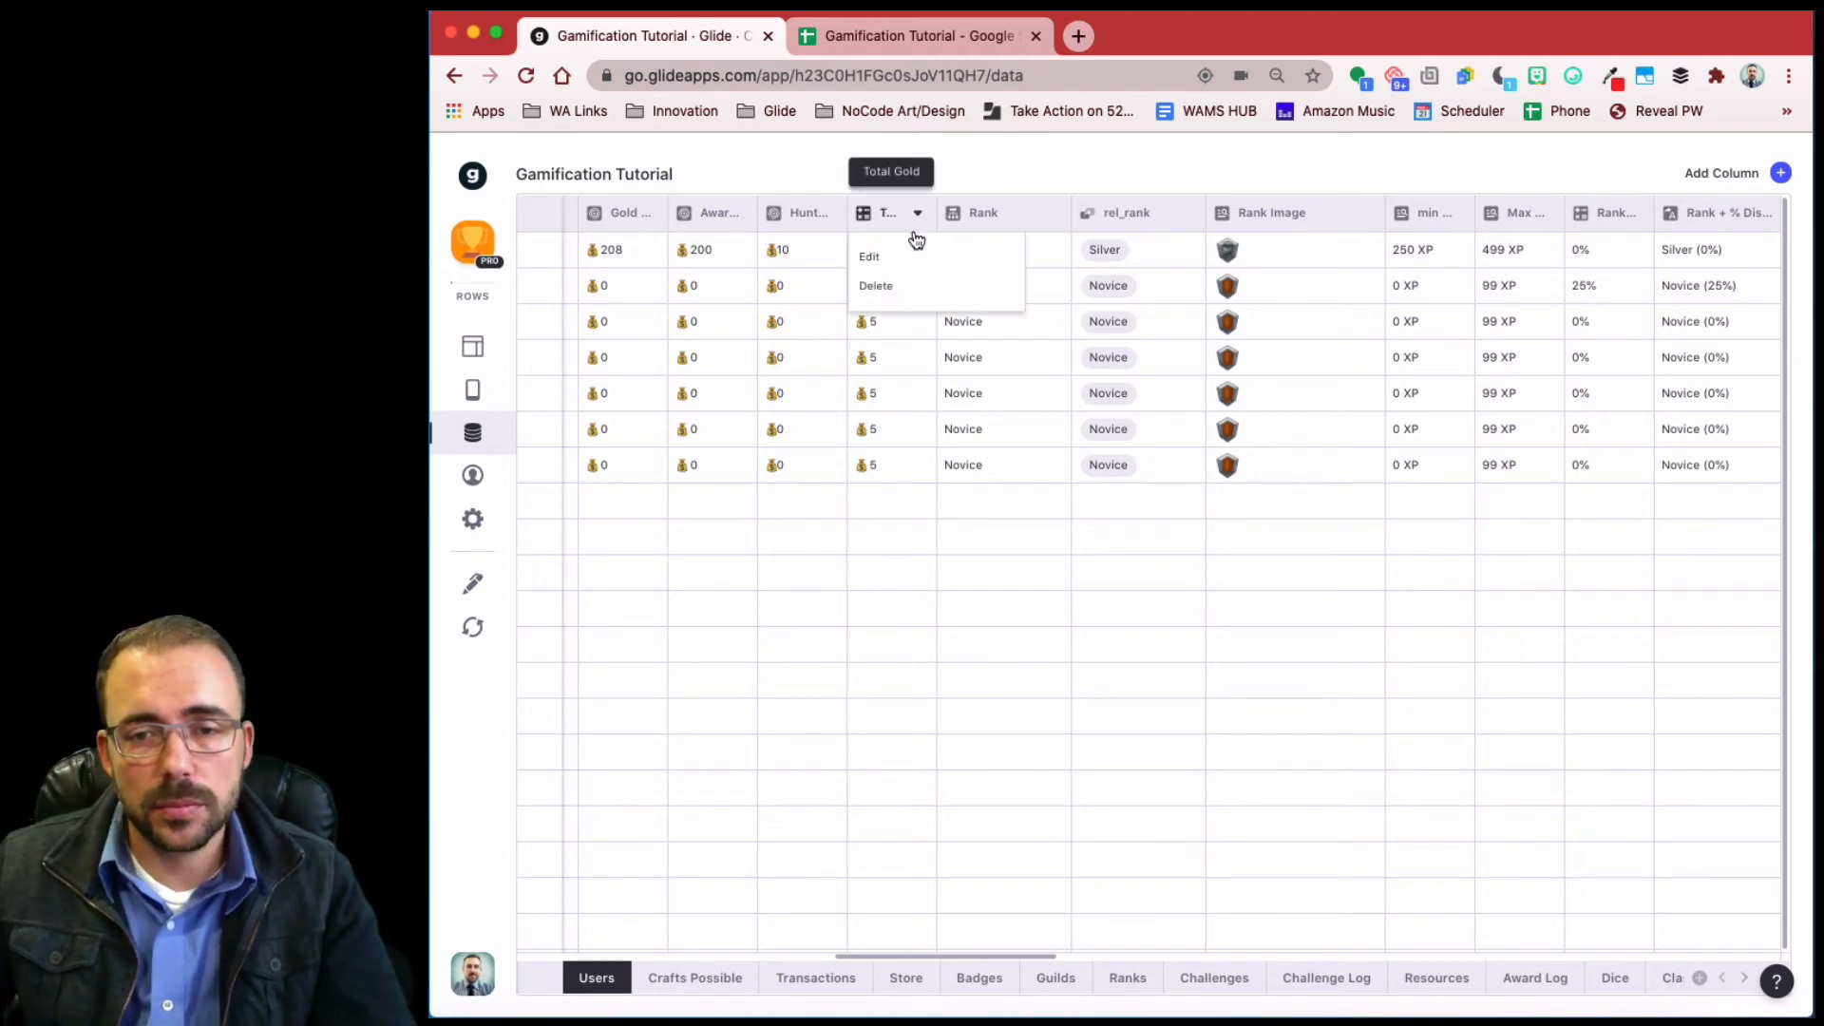
click(909, 258)
click(1033, 370)
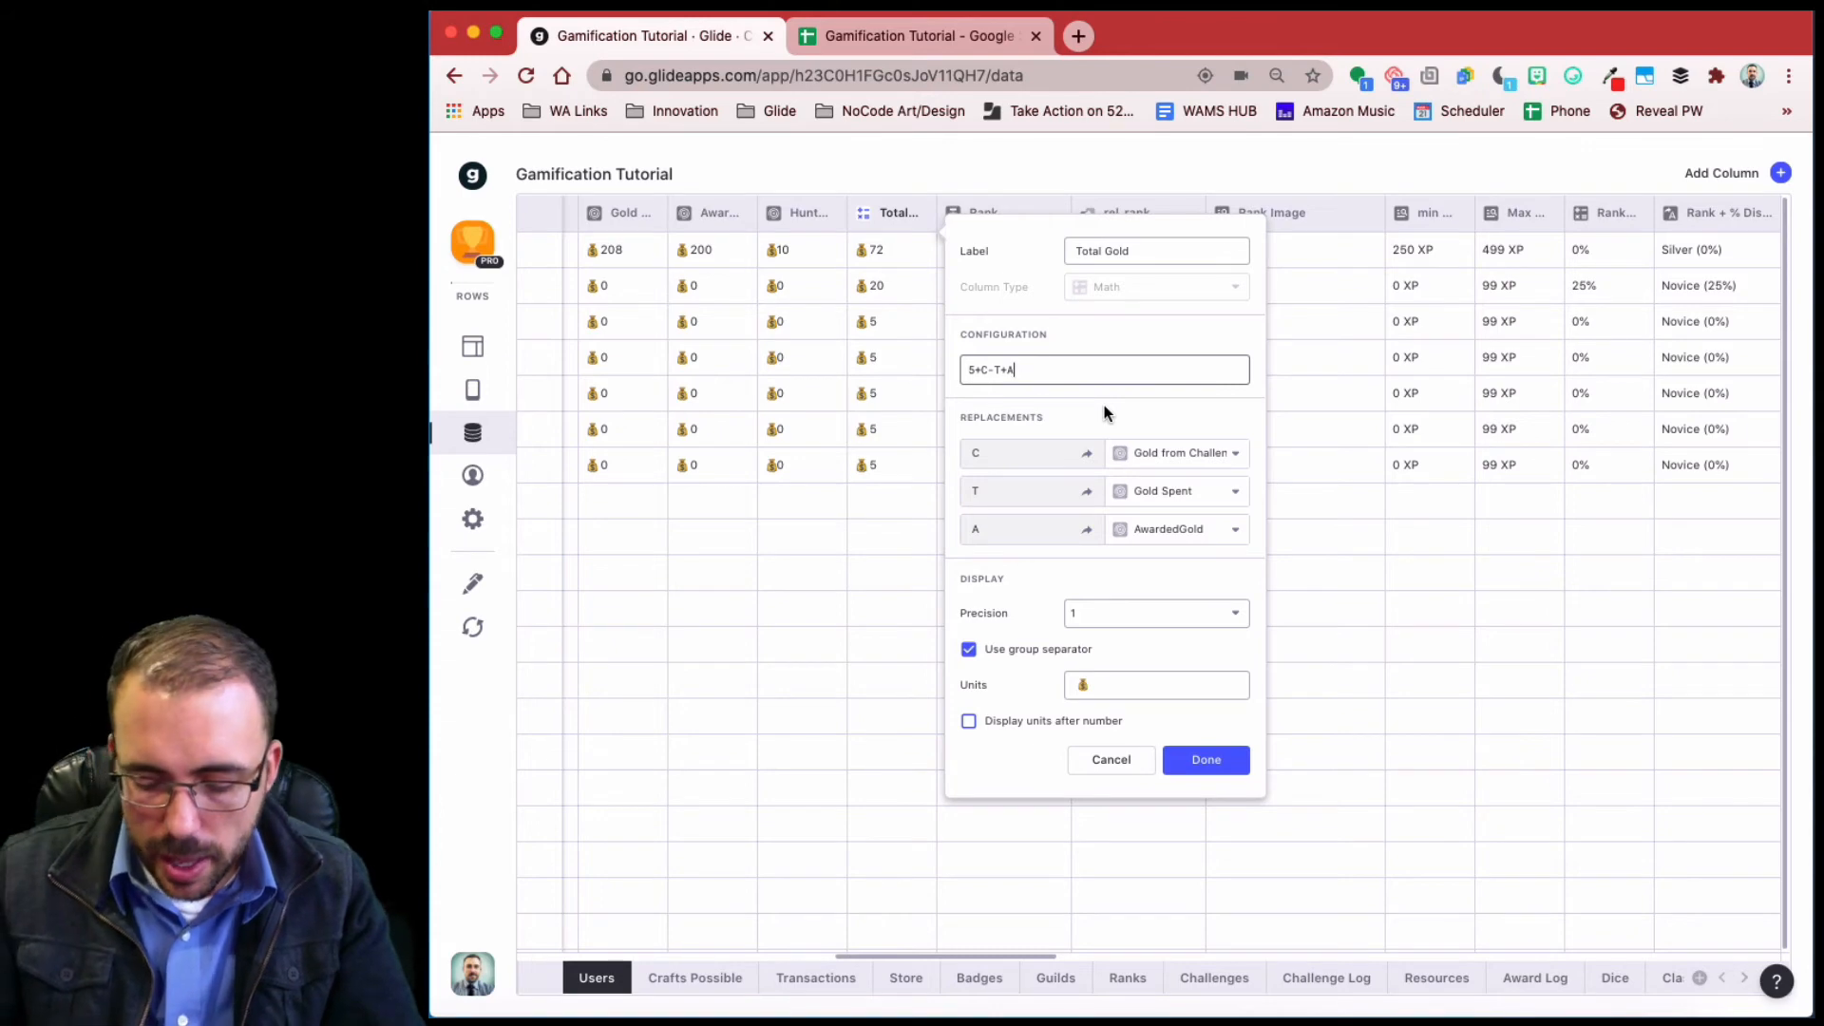
text(+H)
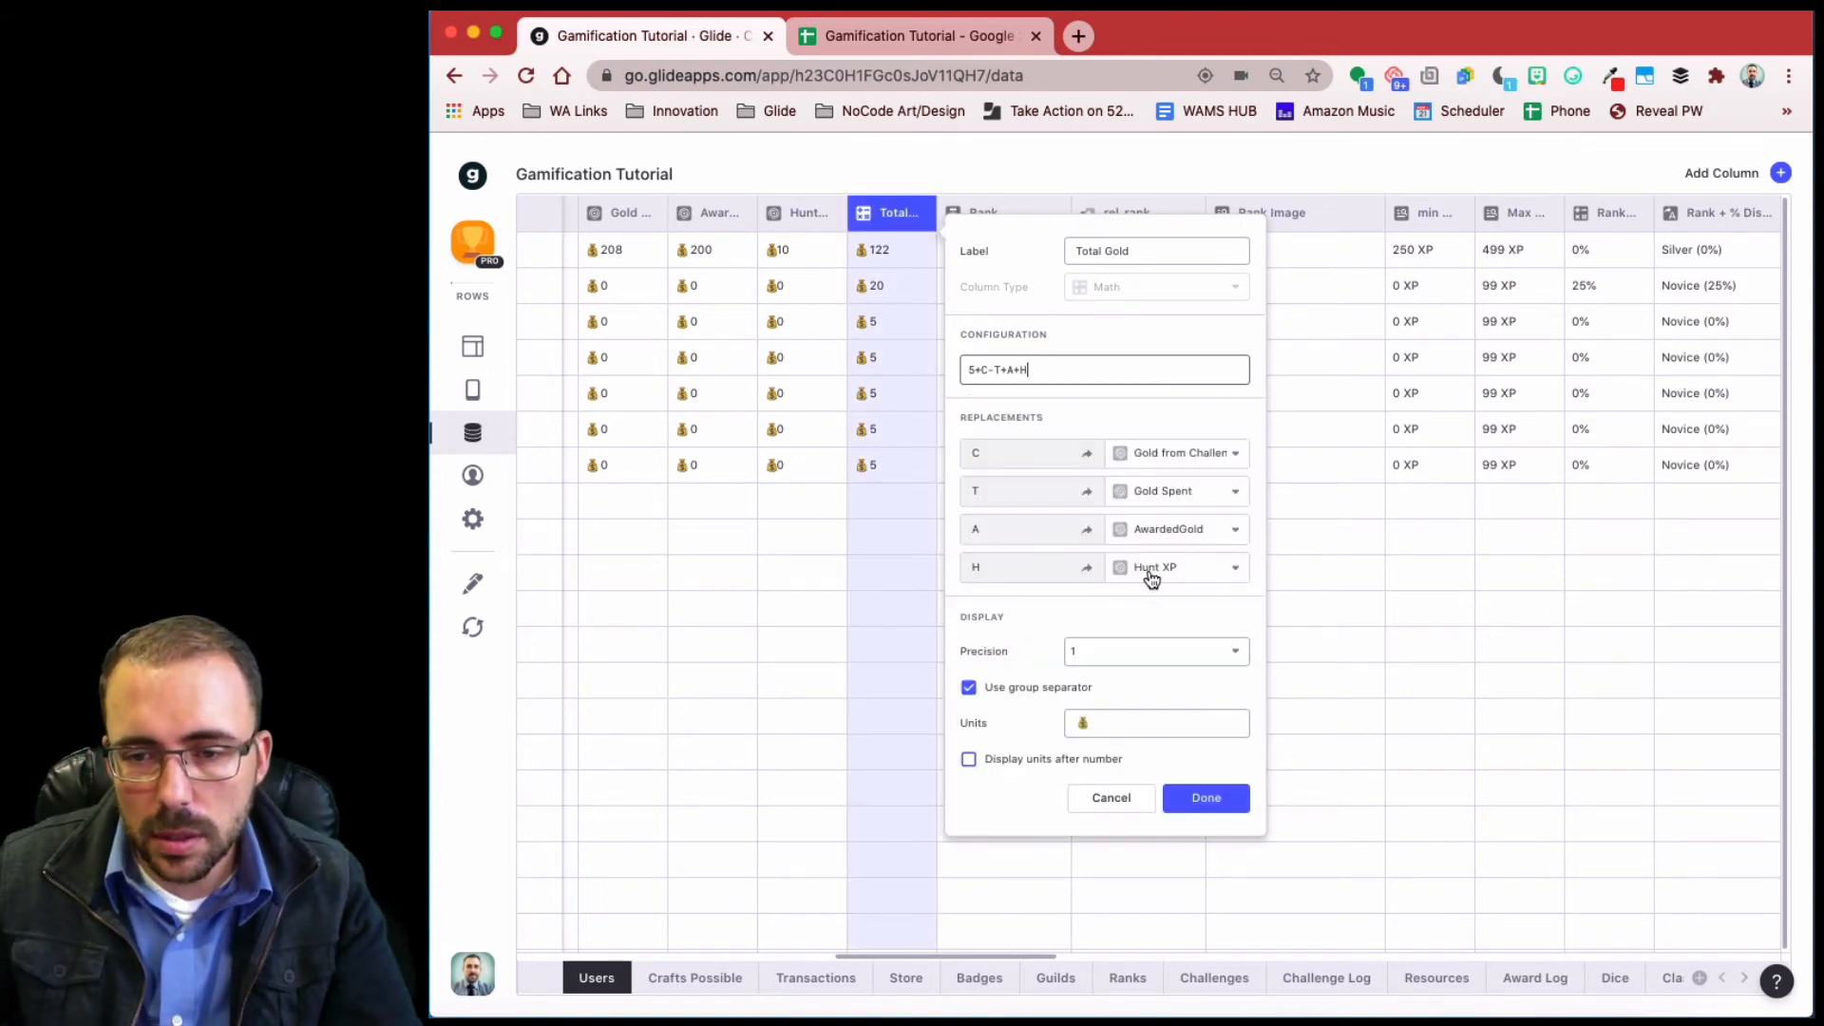
click(1151, 570)
scroll(1245, 900, down, 5)
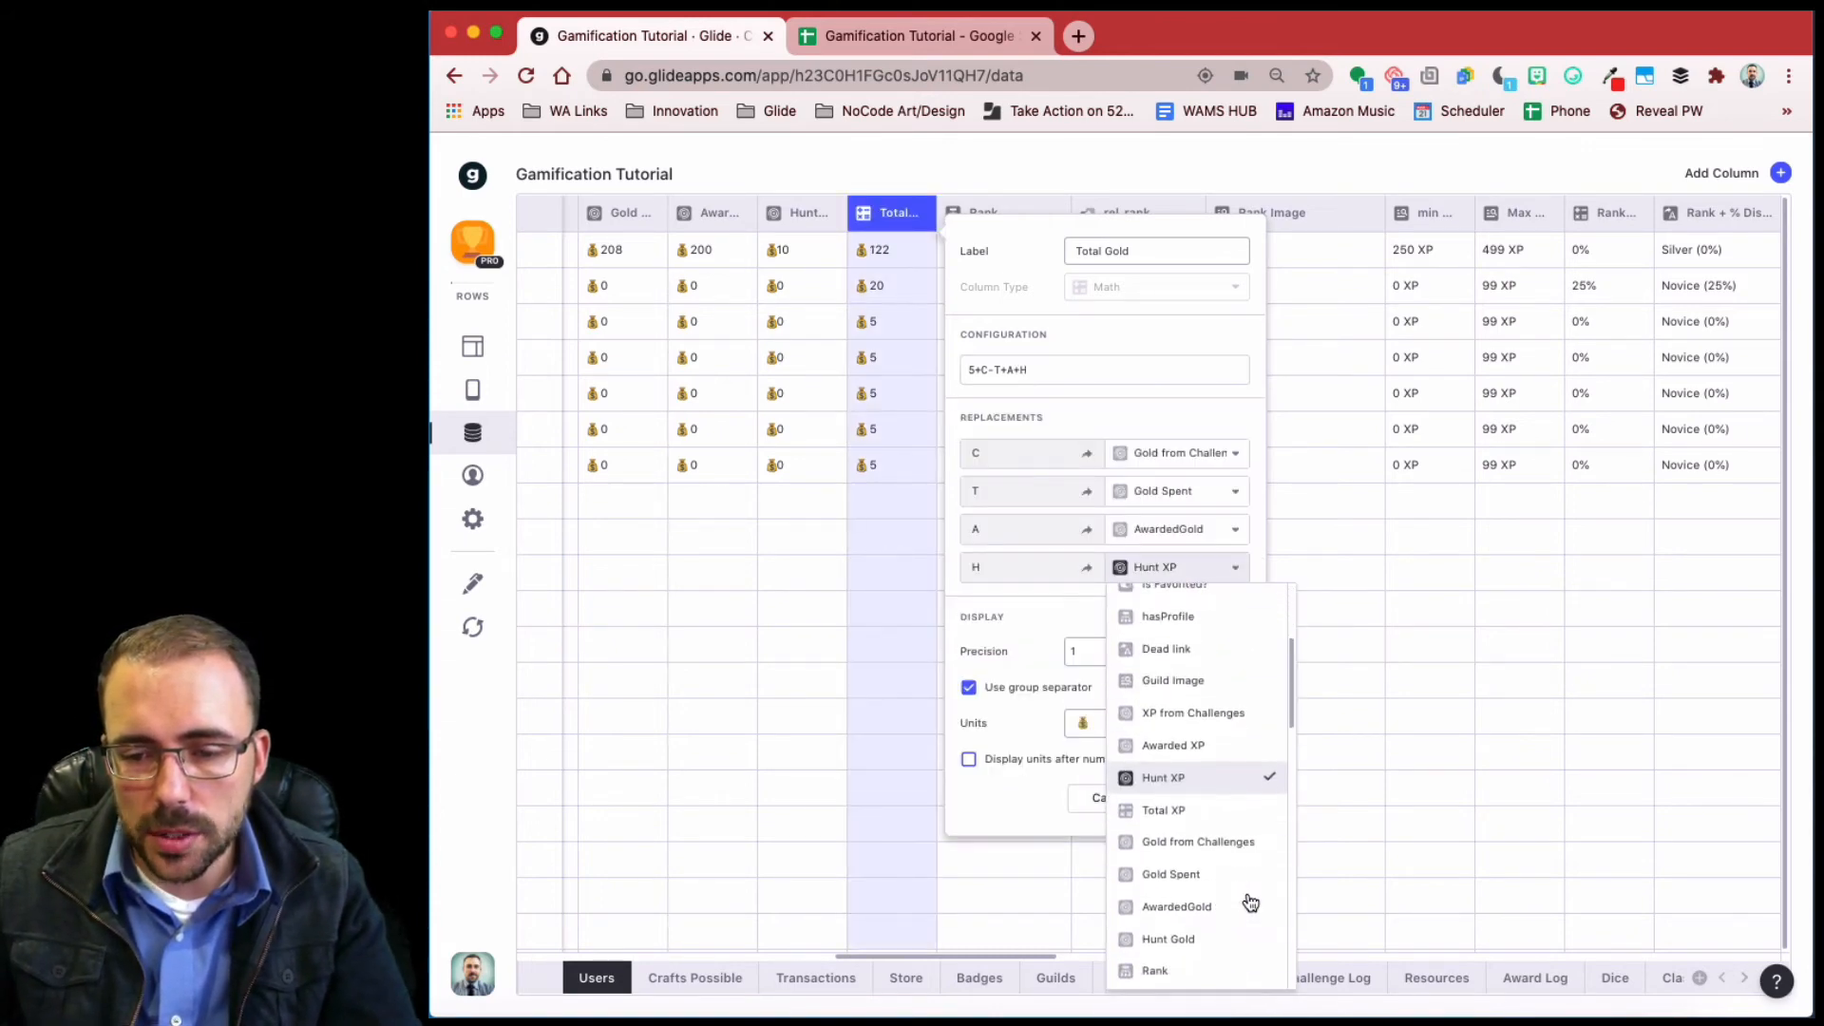
scroll(1250, 902, down, 1)
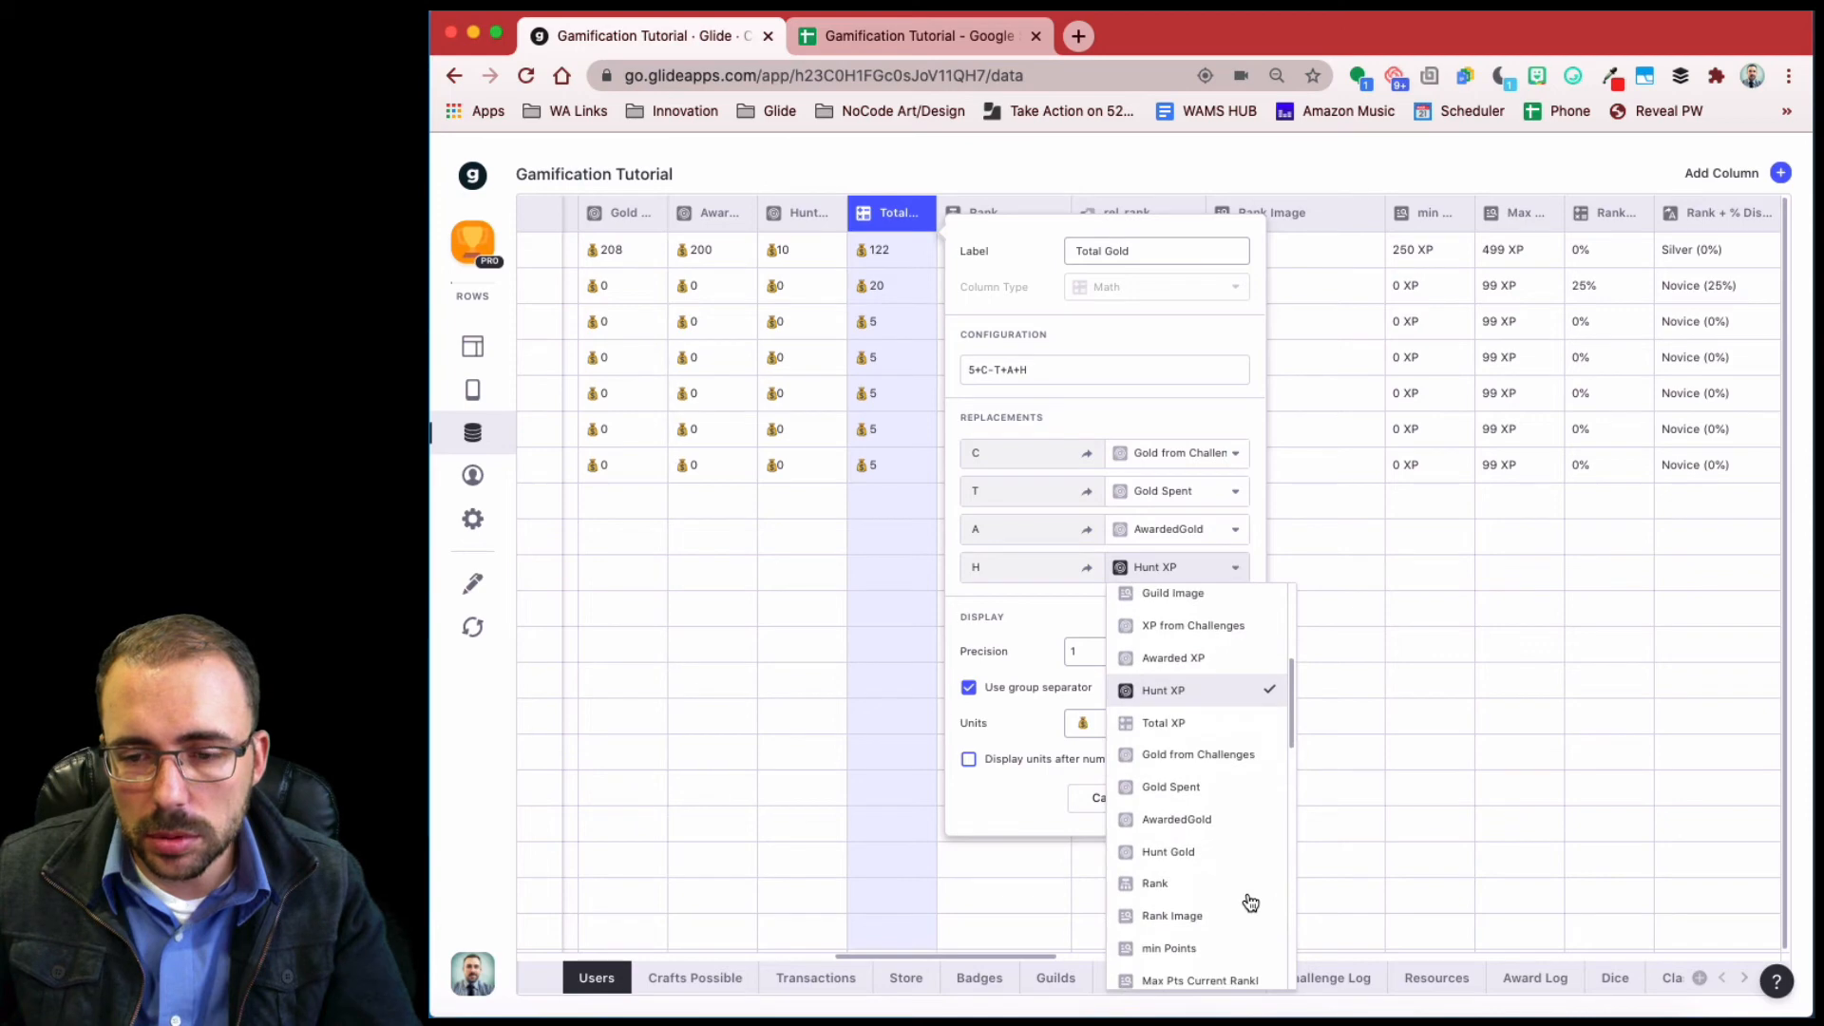
click(1185, 858)
click(1205, 798)
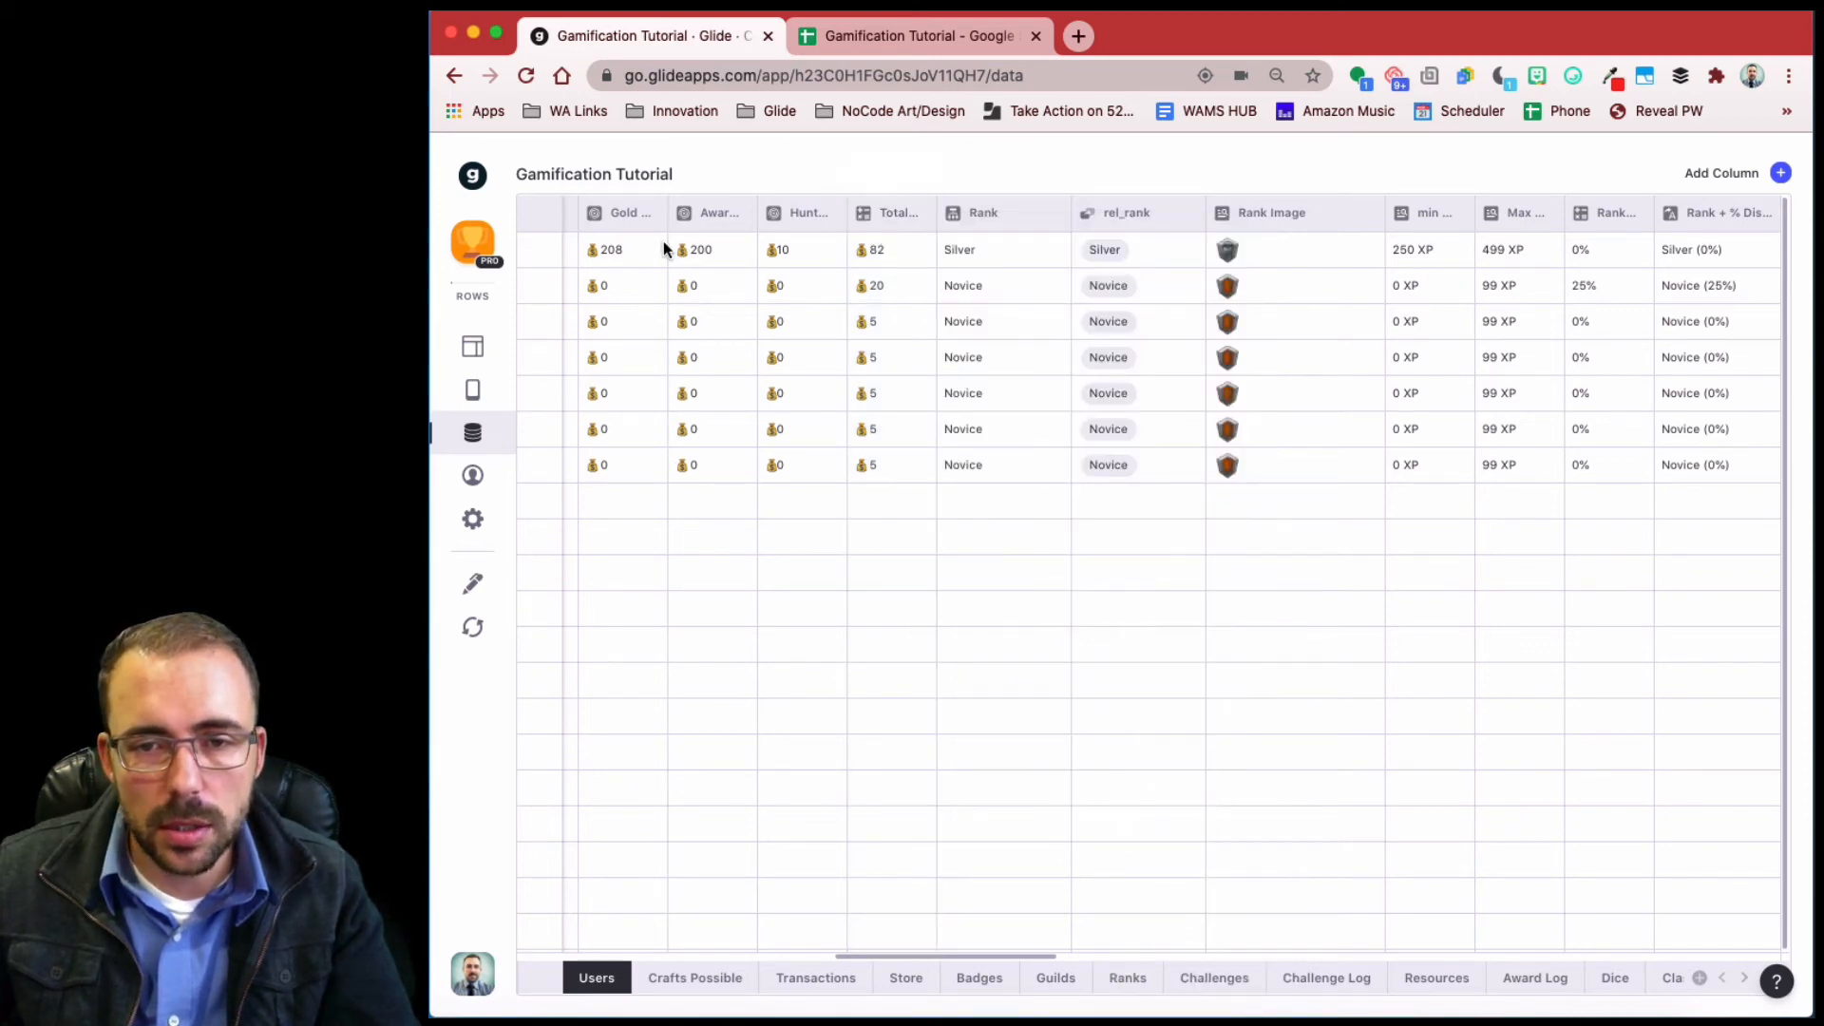
- Append +H to the Total XP formula so it adds Hunt XP
scroll(731, 661, left, 15)
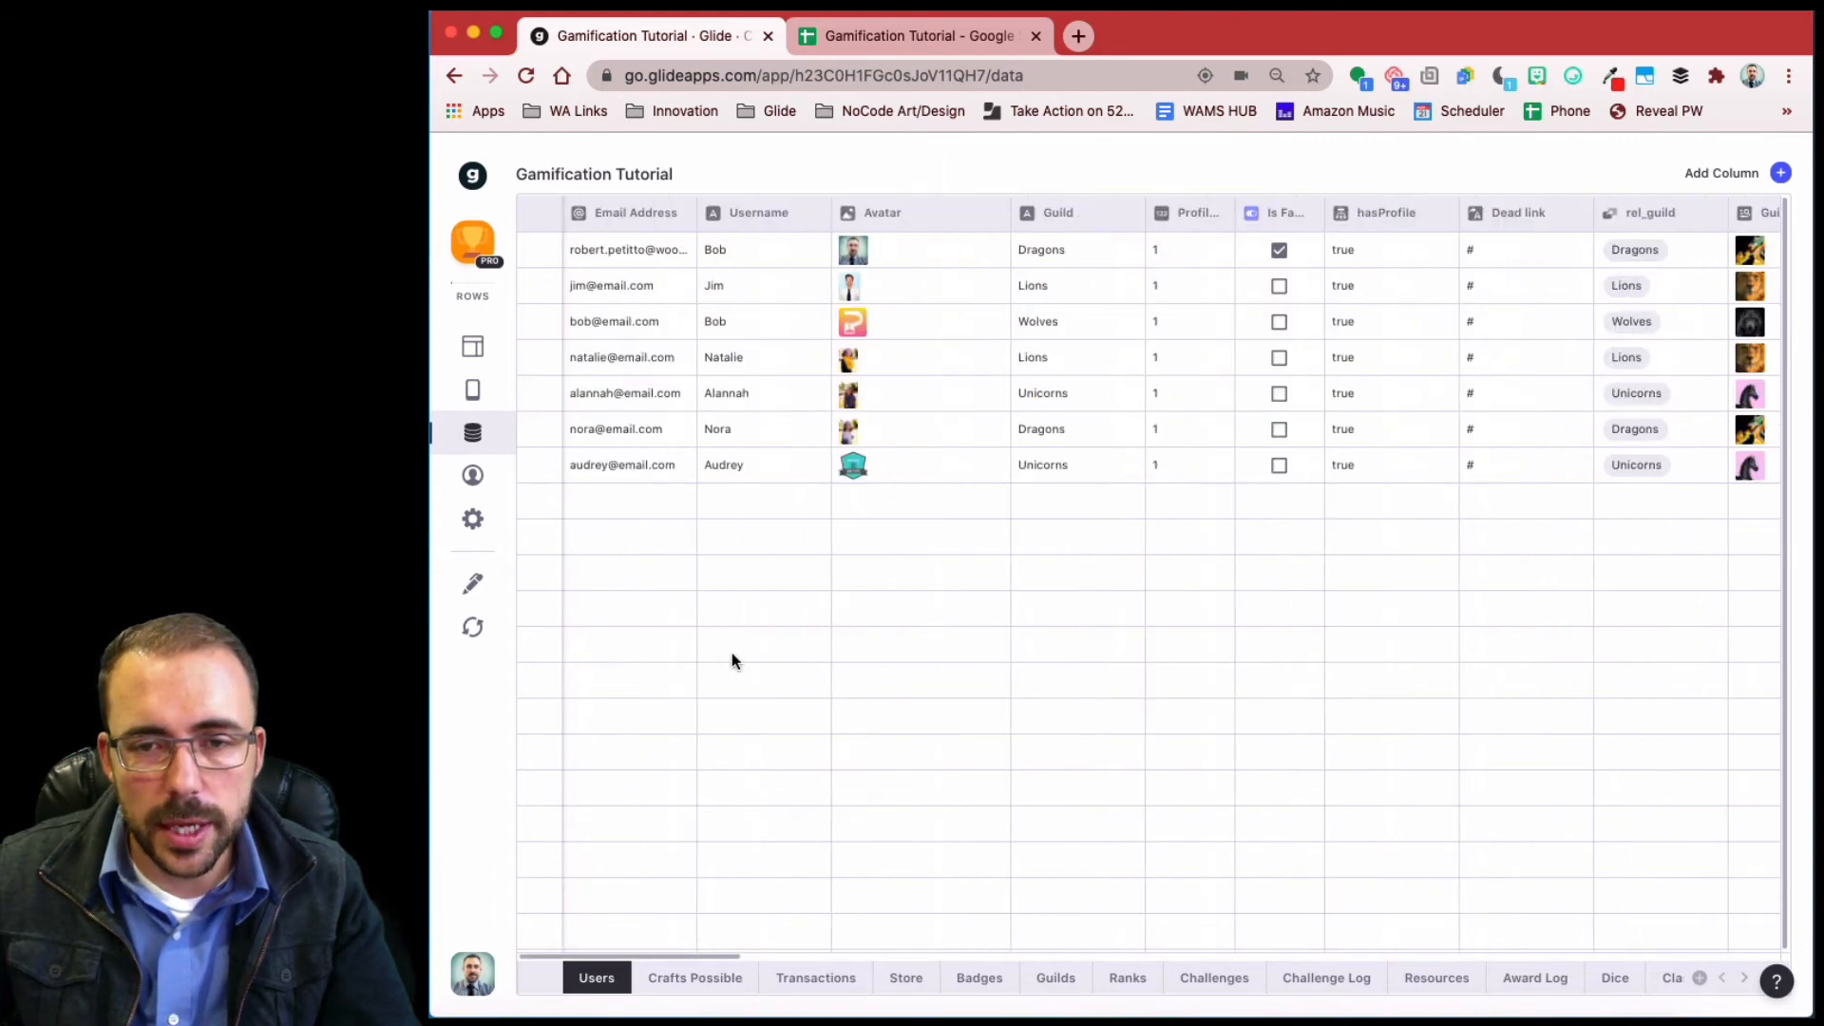
scroll(732, 660, right, 10)
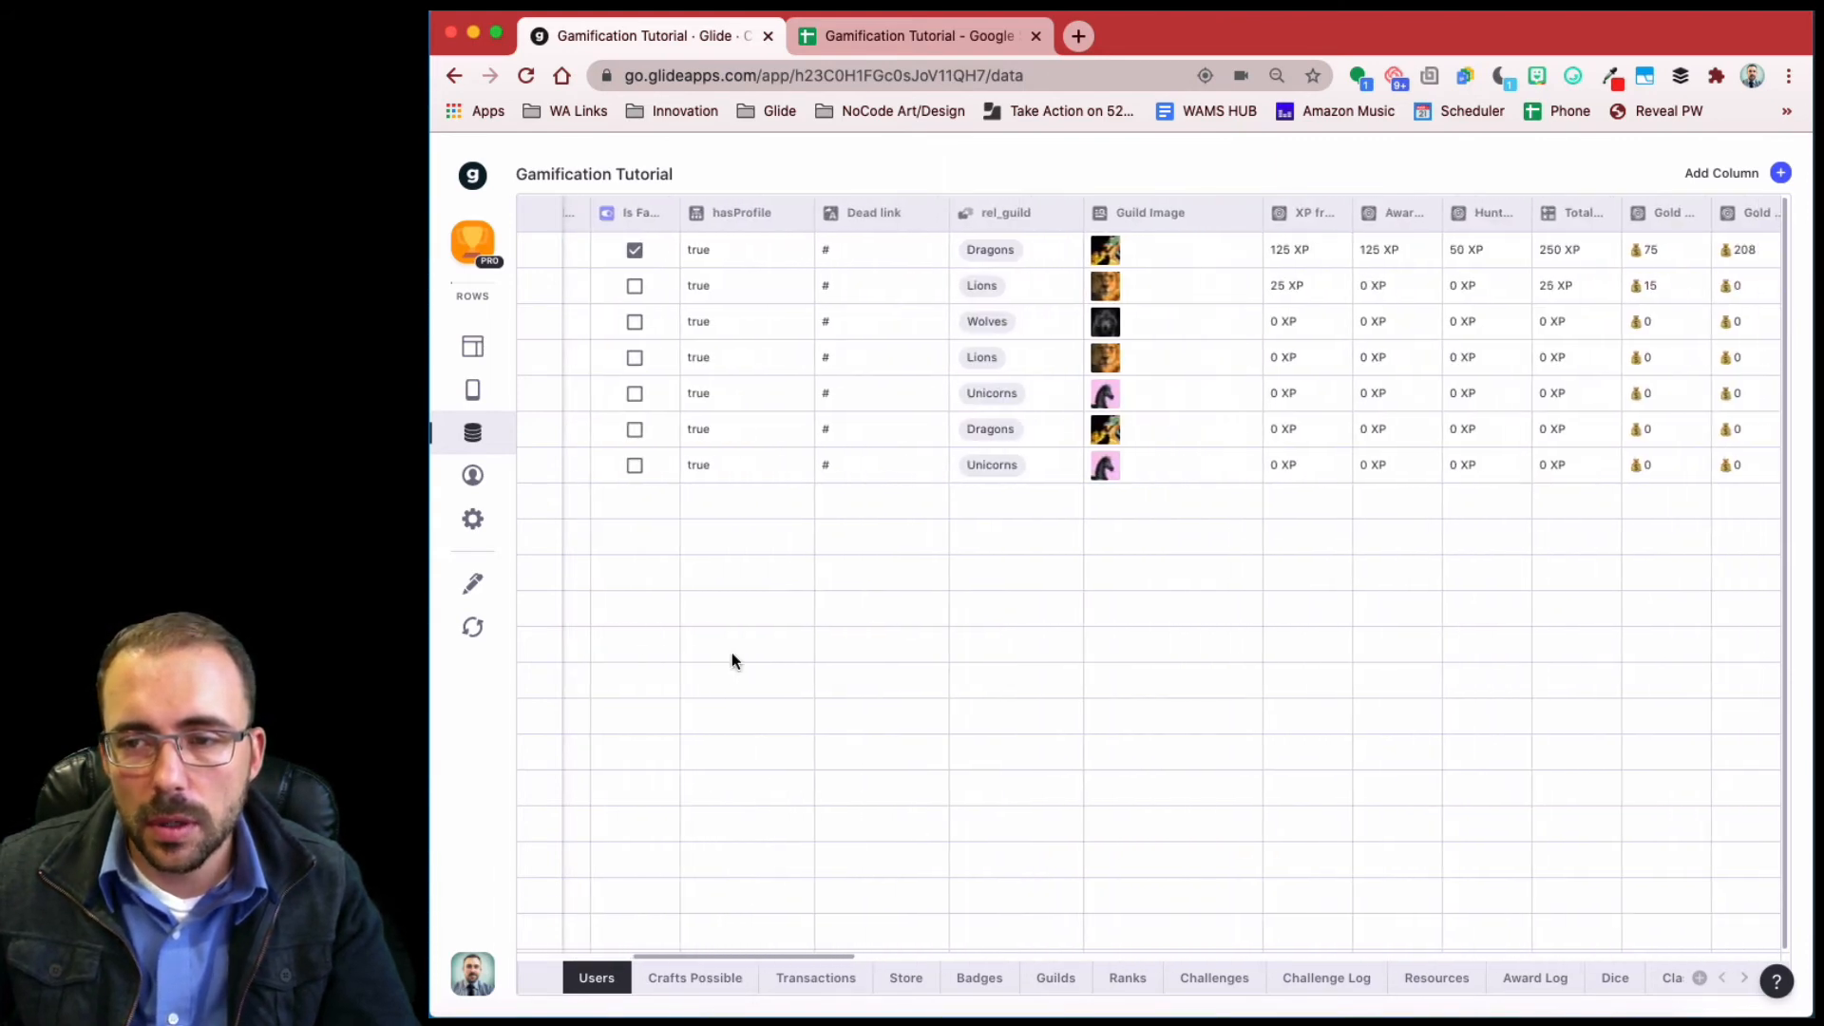
click(1495, 211)
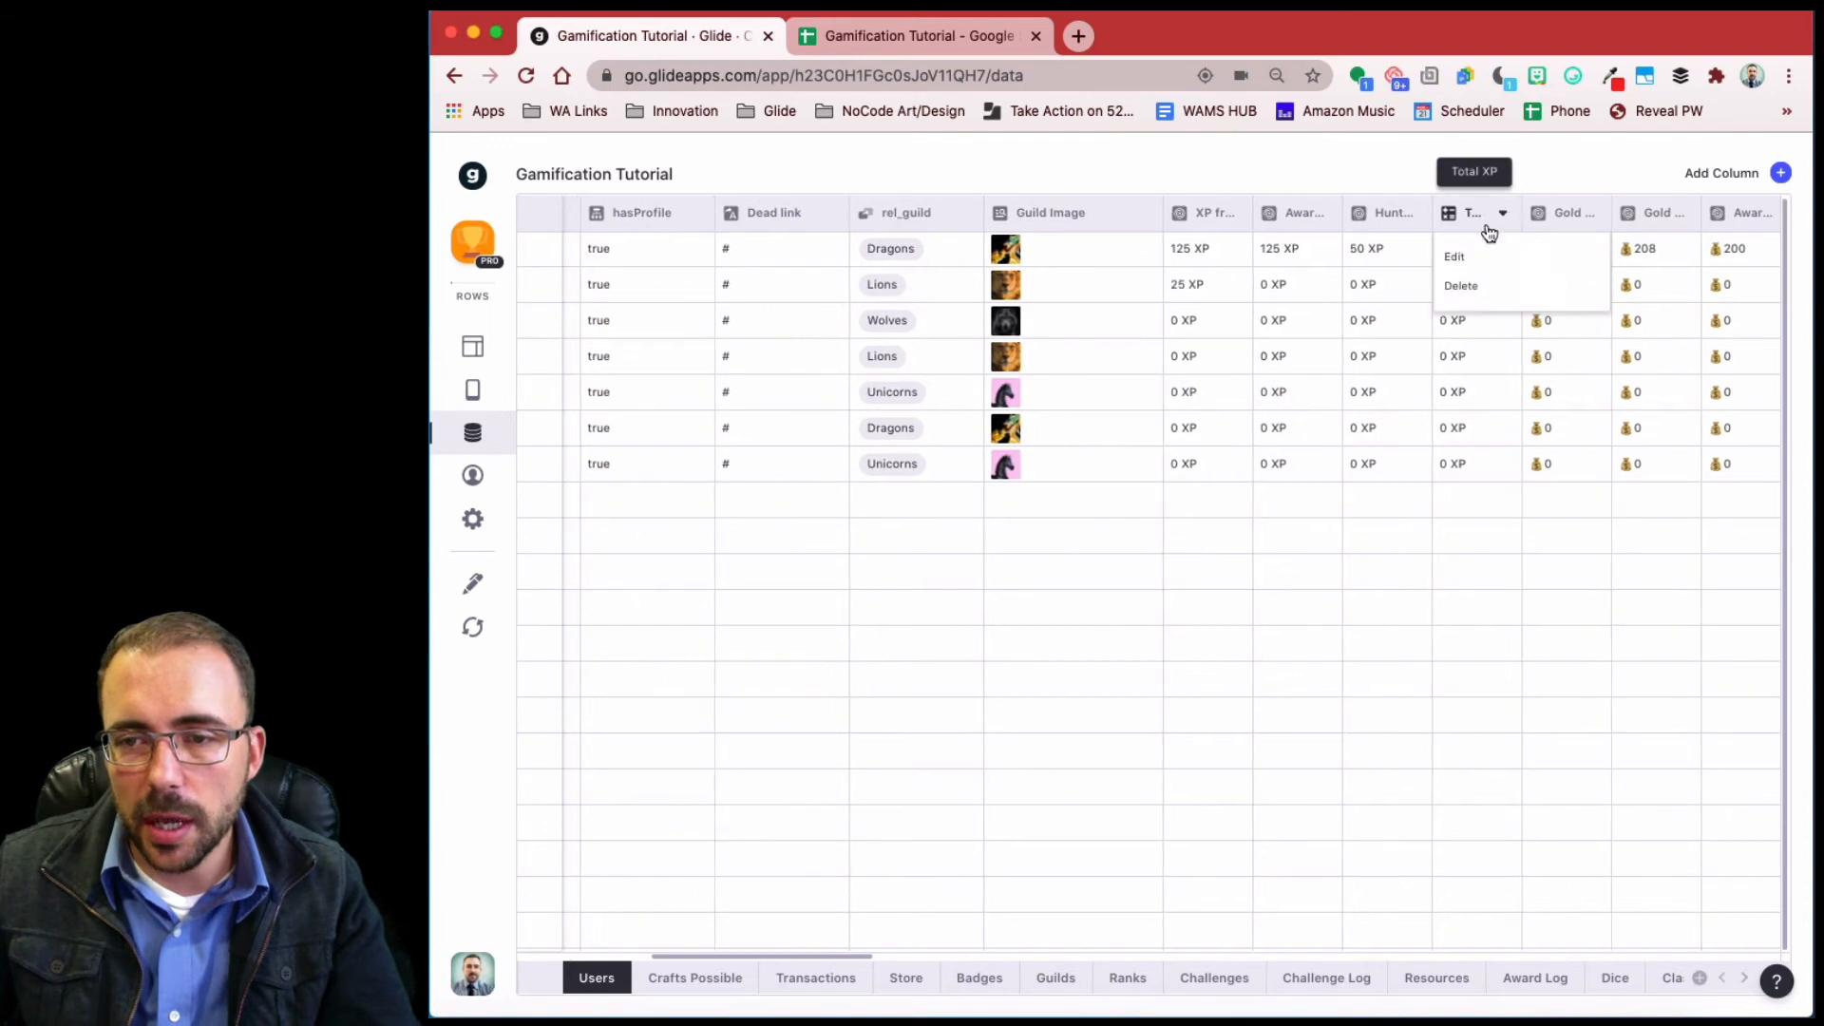
click(1458, 258)
click(1266, 369)
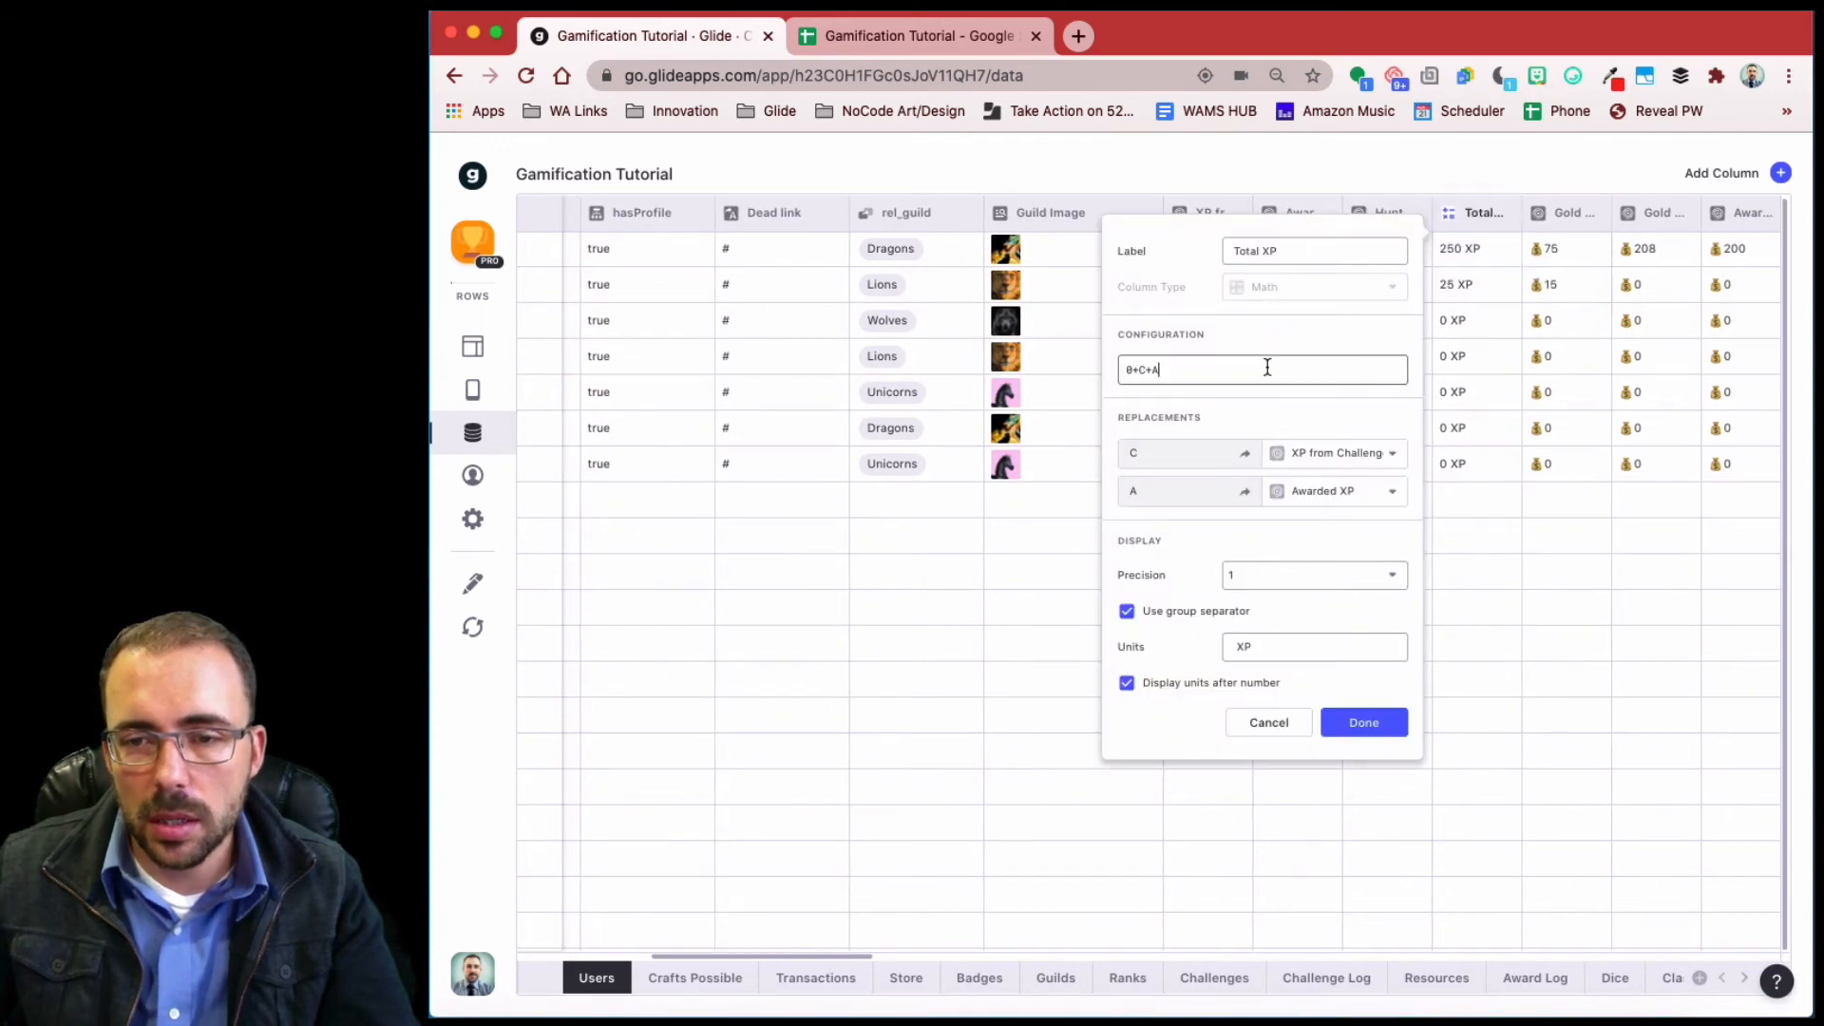
text(+H)
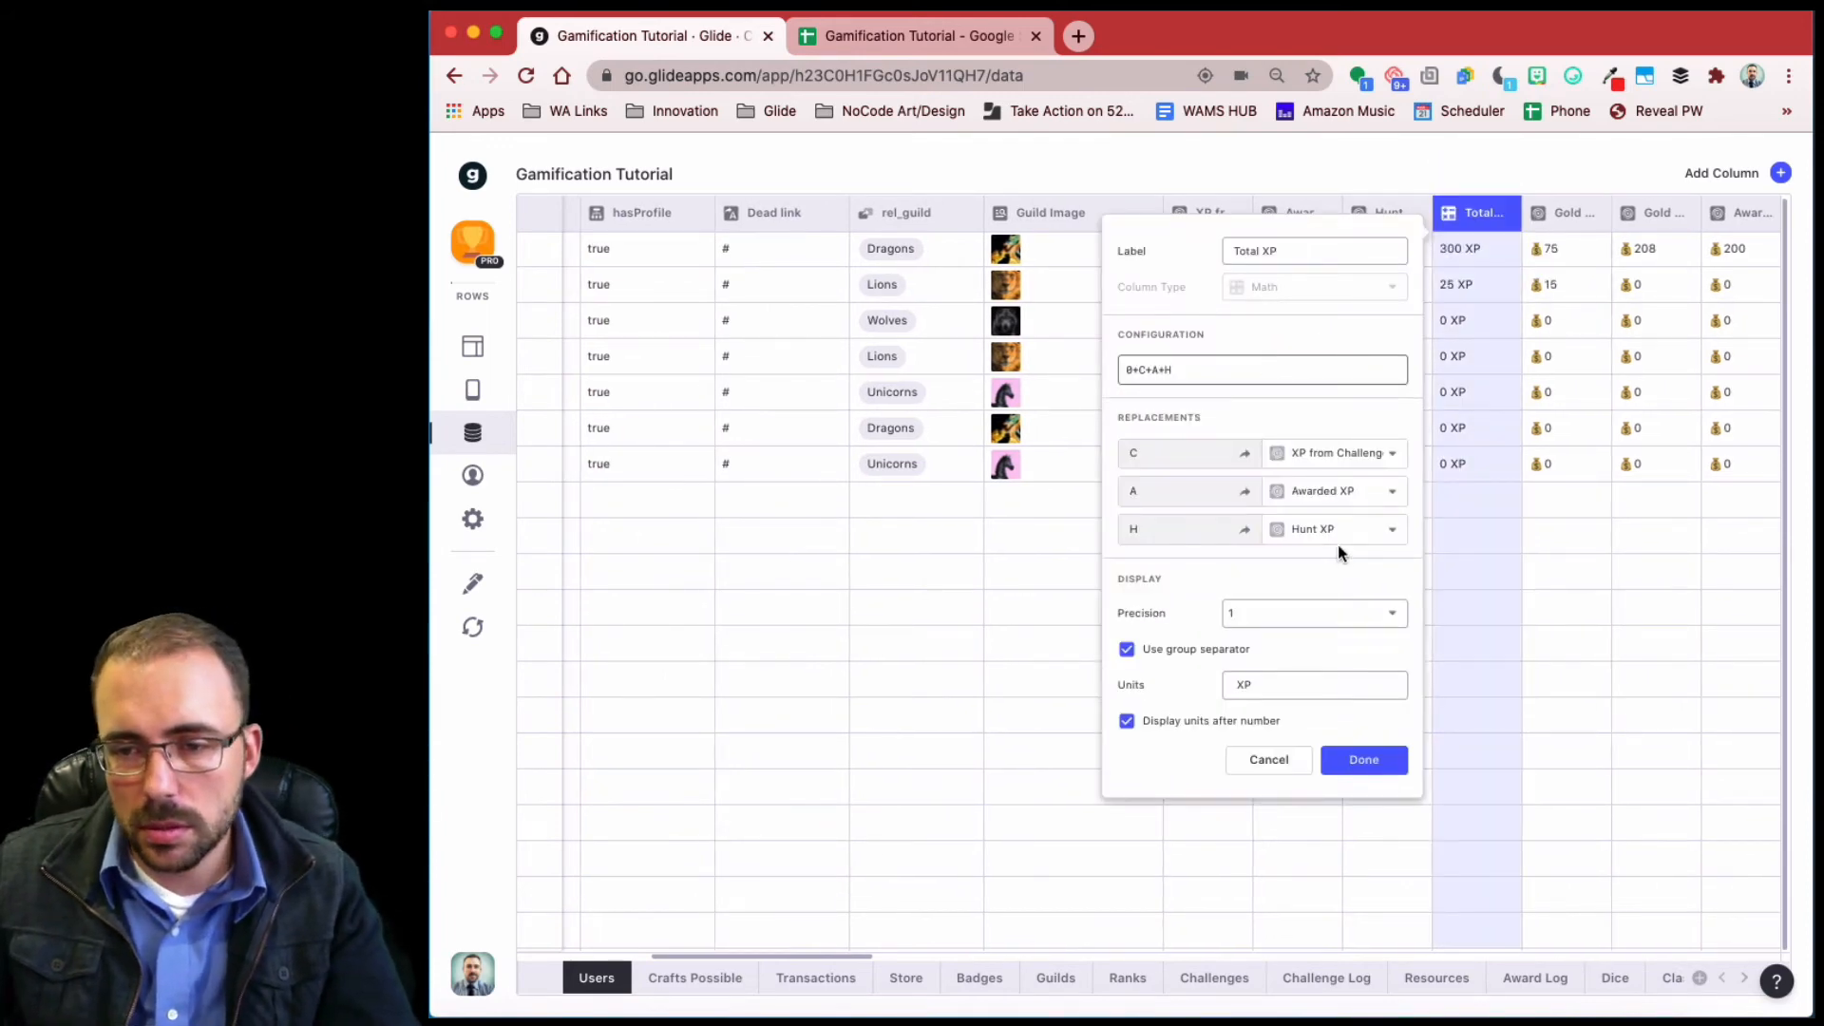
click(1379, 762)
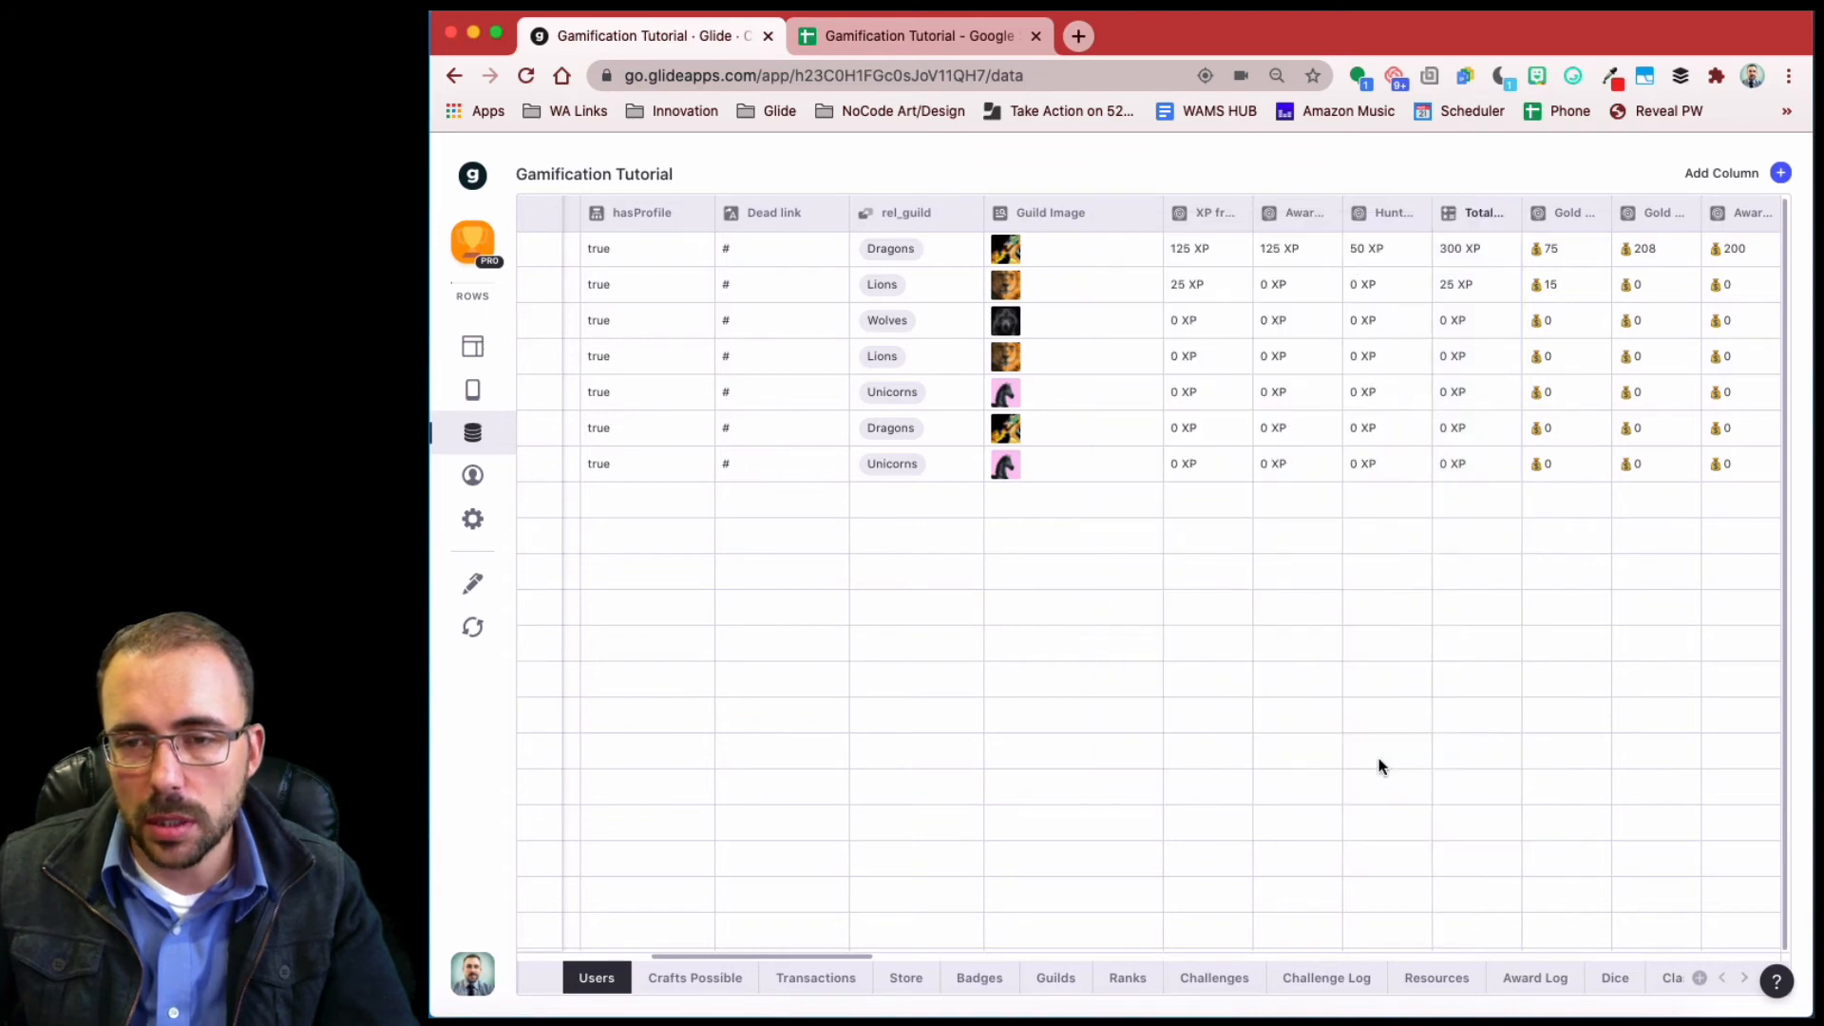
- In the layout editor, preview My Profile and Store, open Paperclip, then return to Store
click(469, 353)
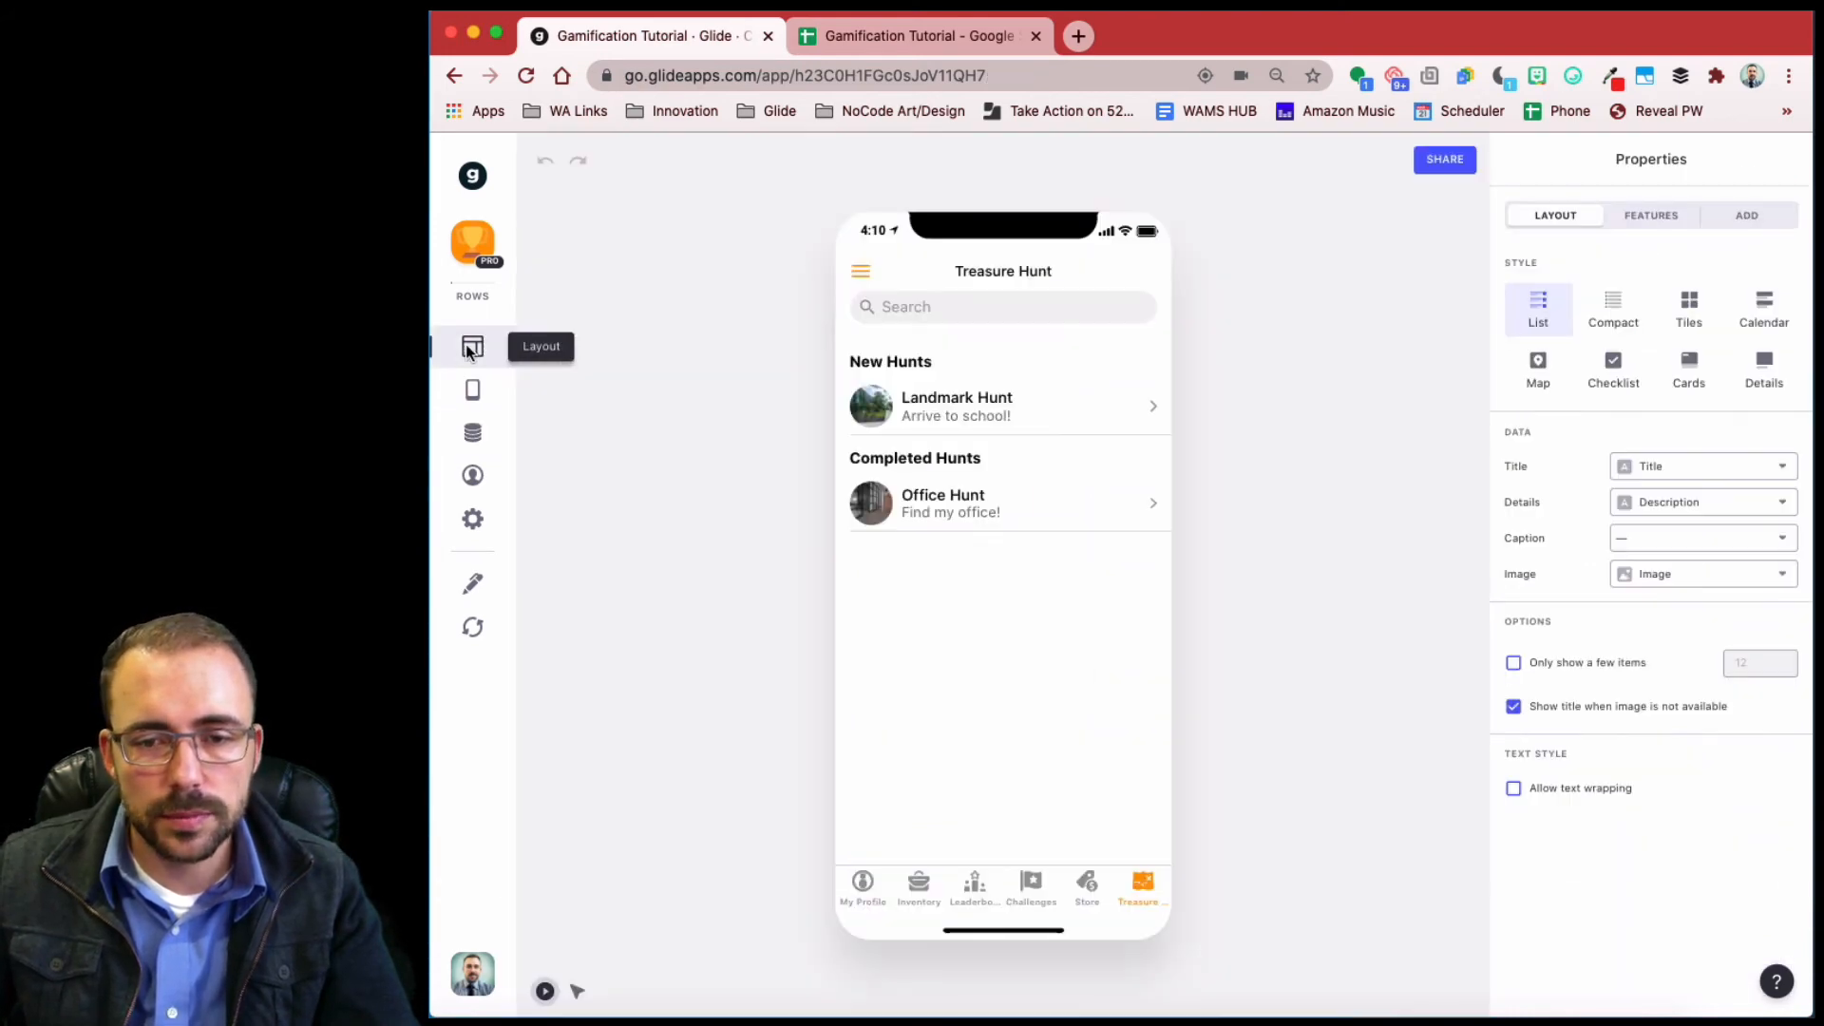
click(864, 886)
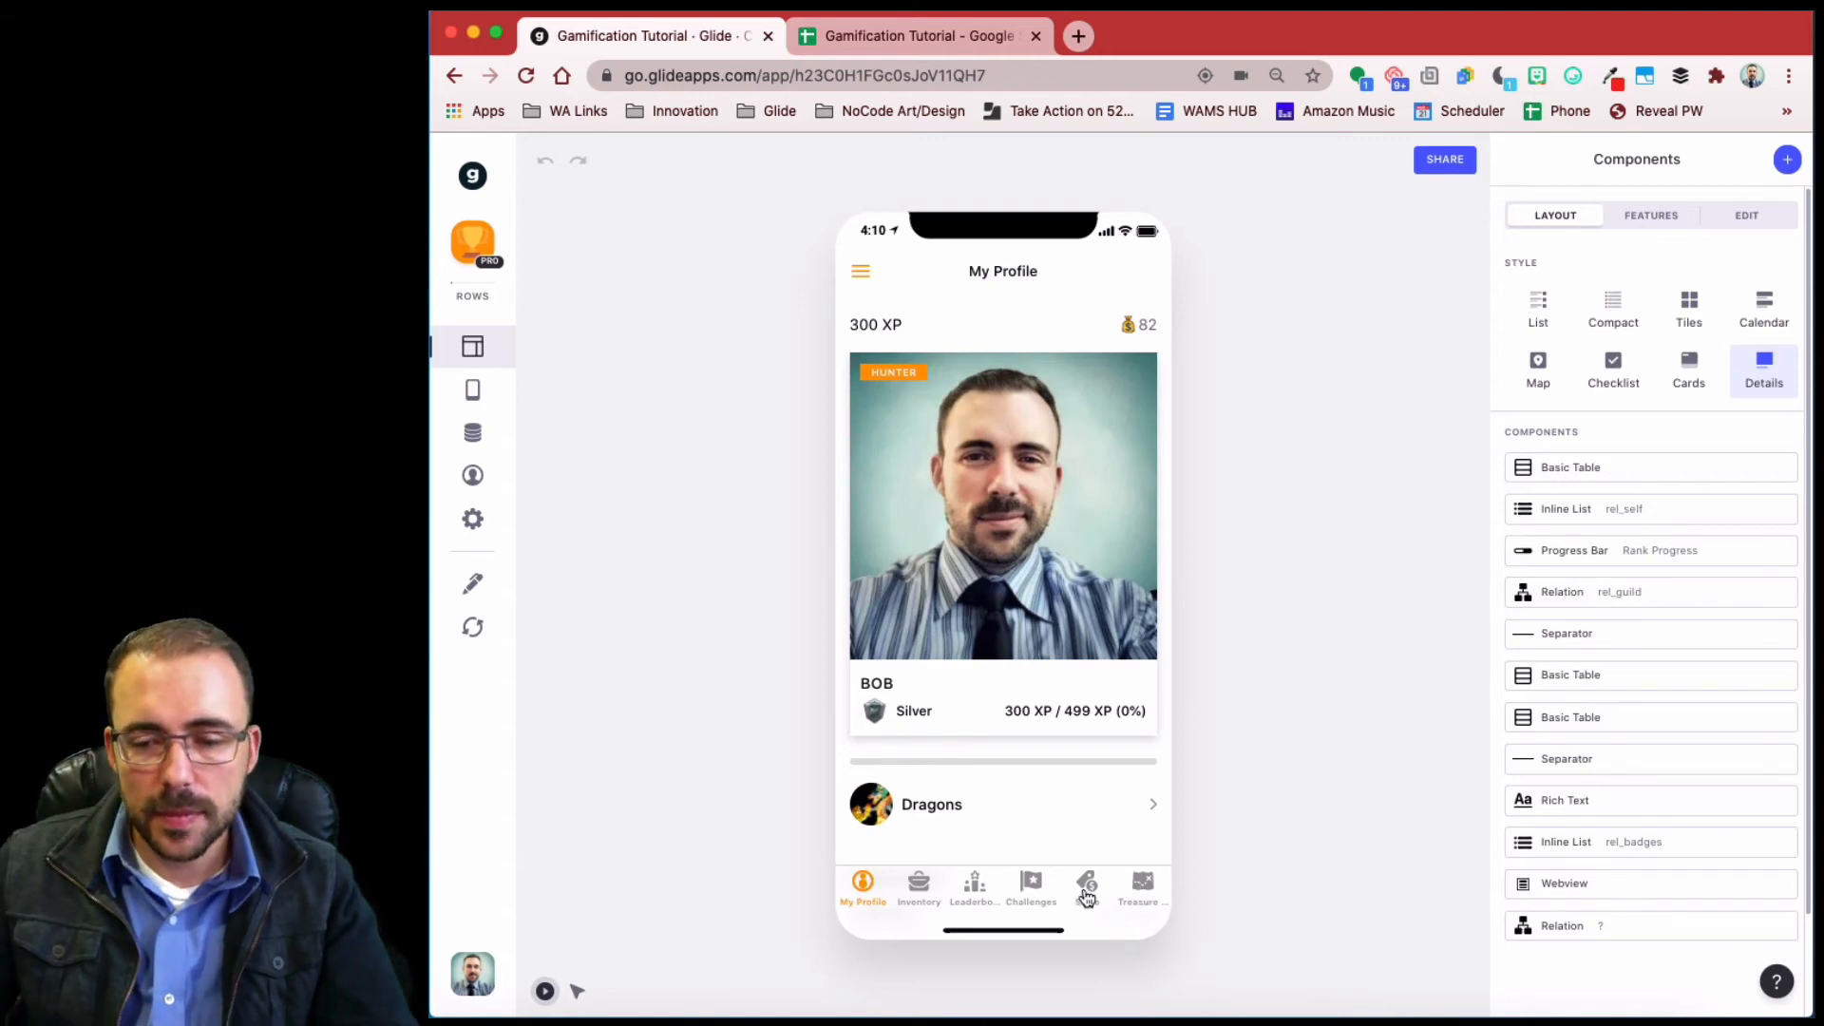
click(1087, 884)
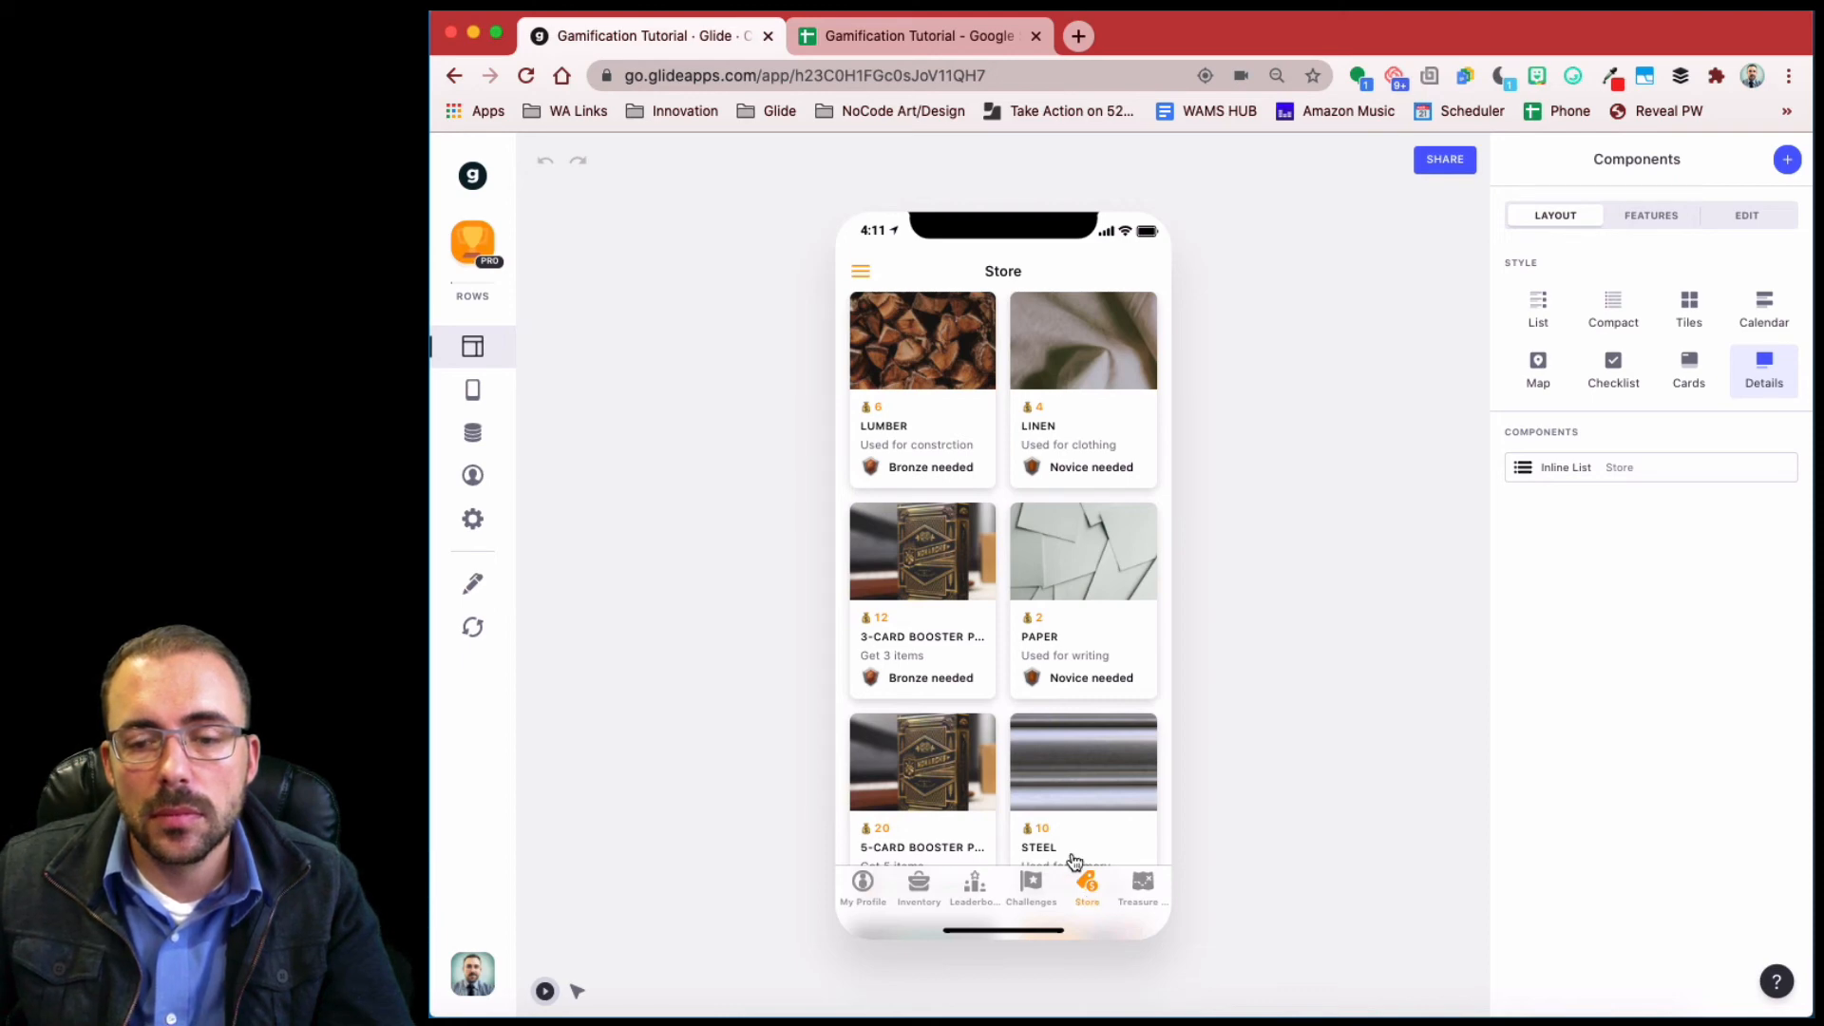
scroll(1068, 760, down, 5)
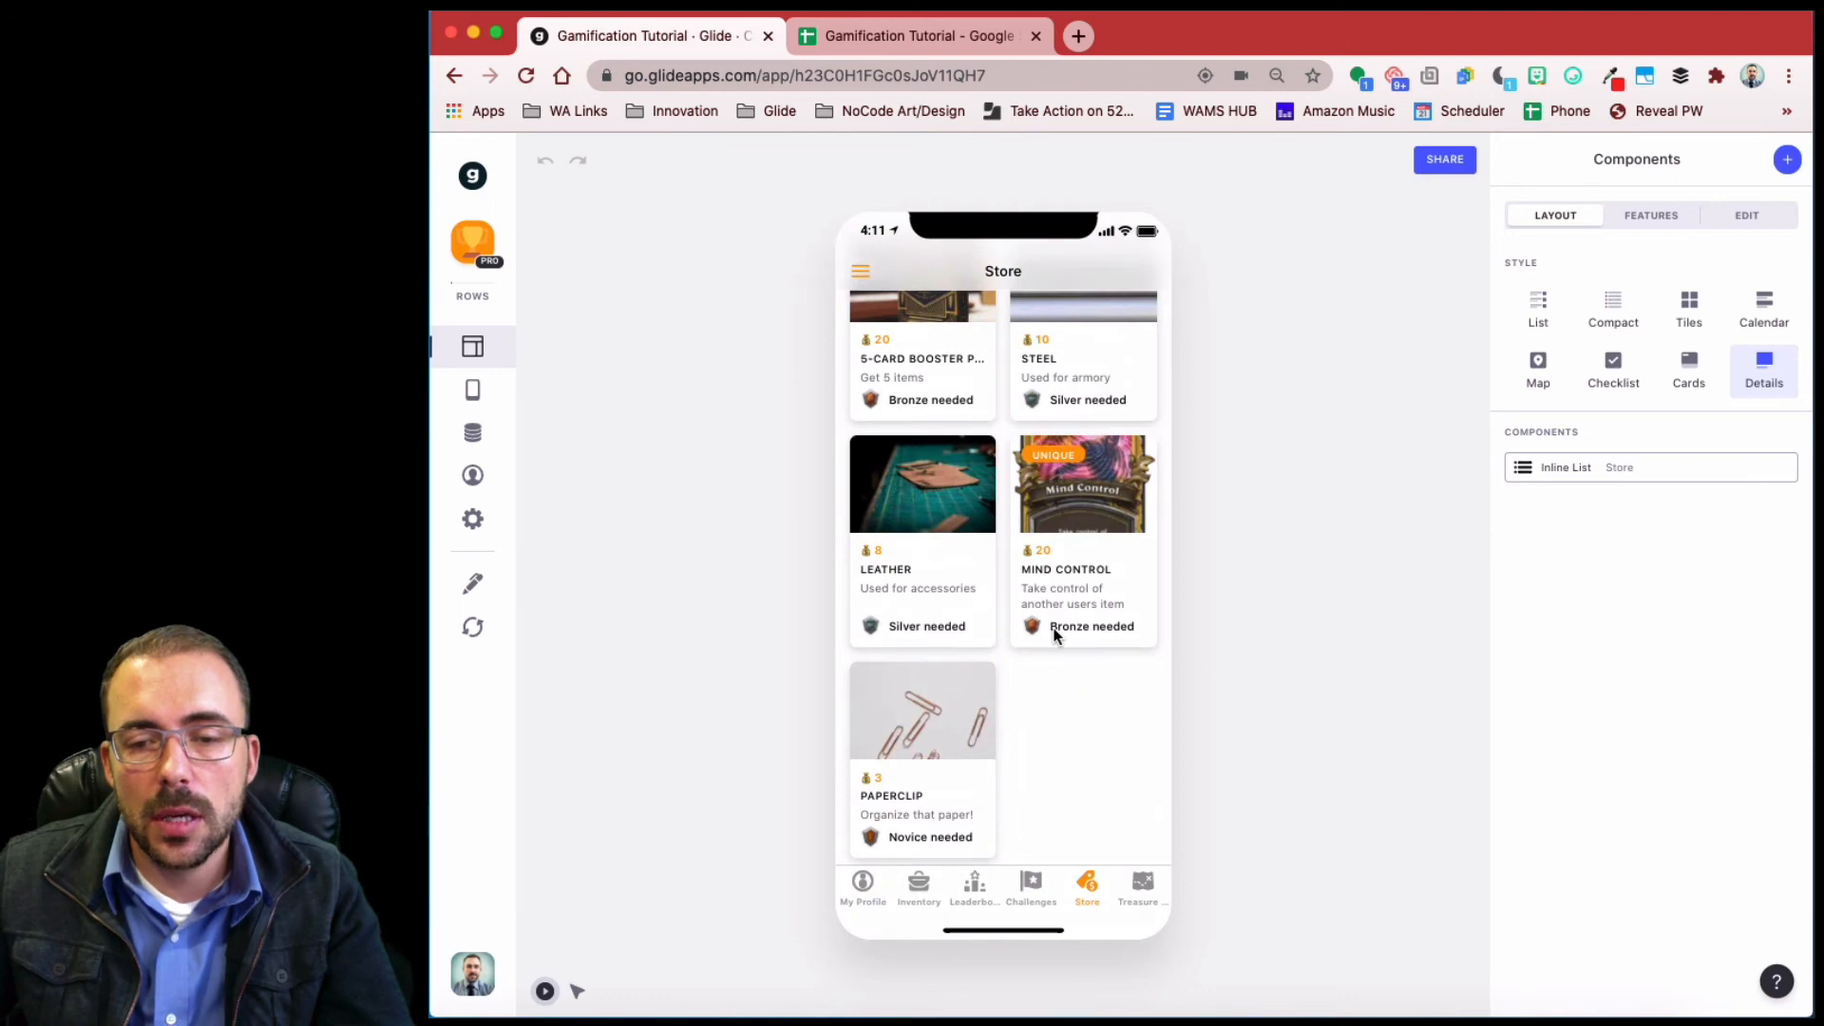
scroll(1054, 635, up, 2)
scroll(1058, 635, down, 2)
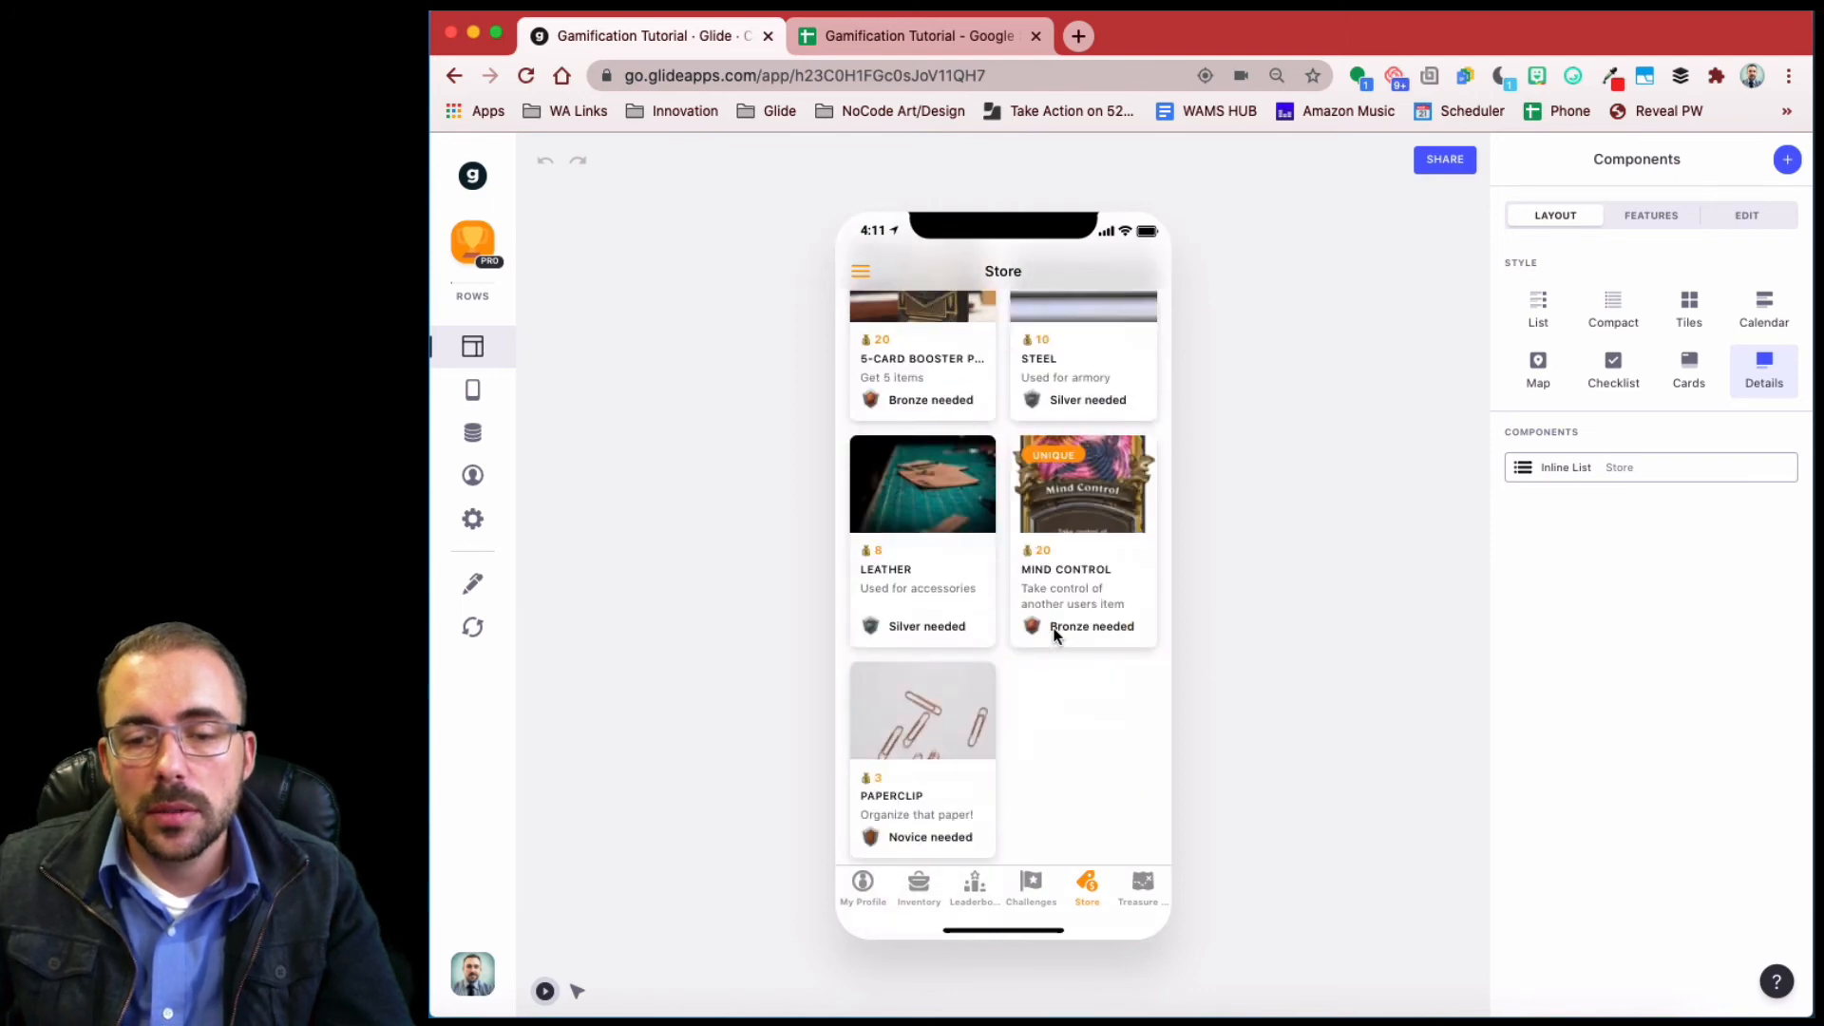
click(944, 682)
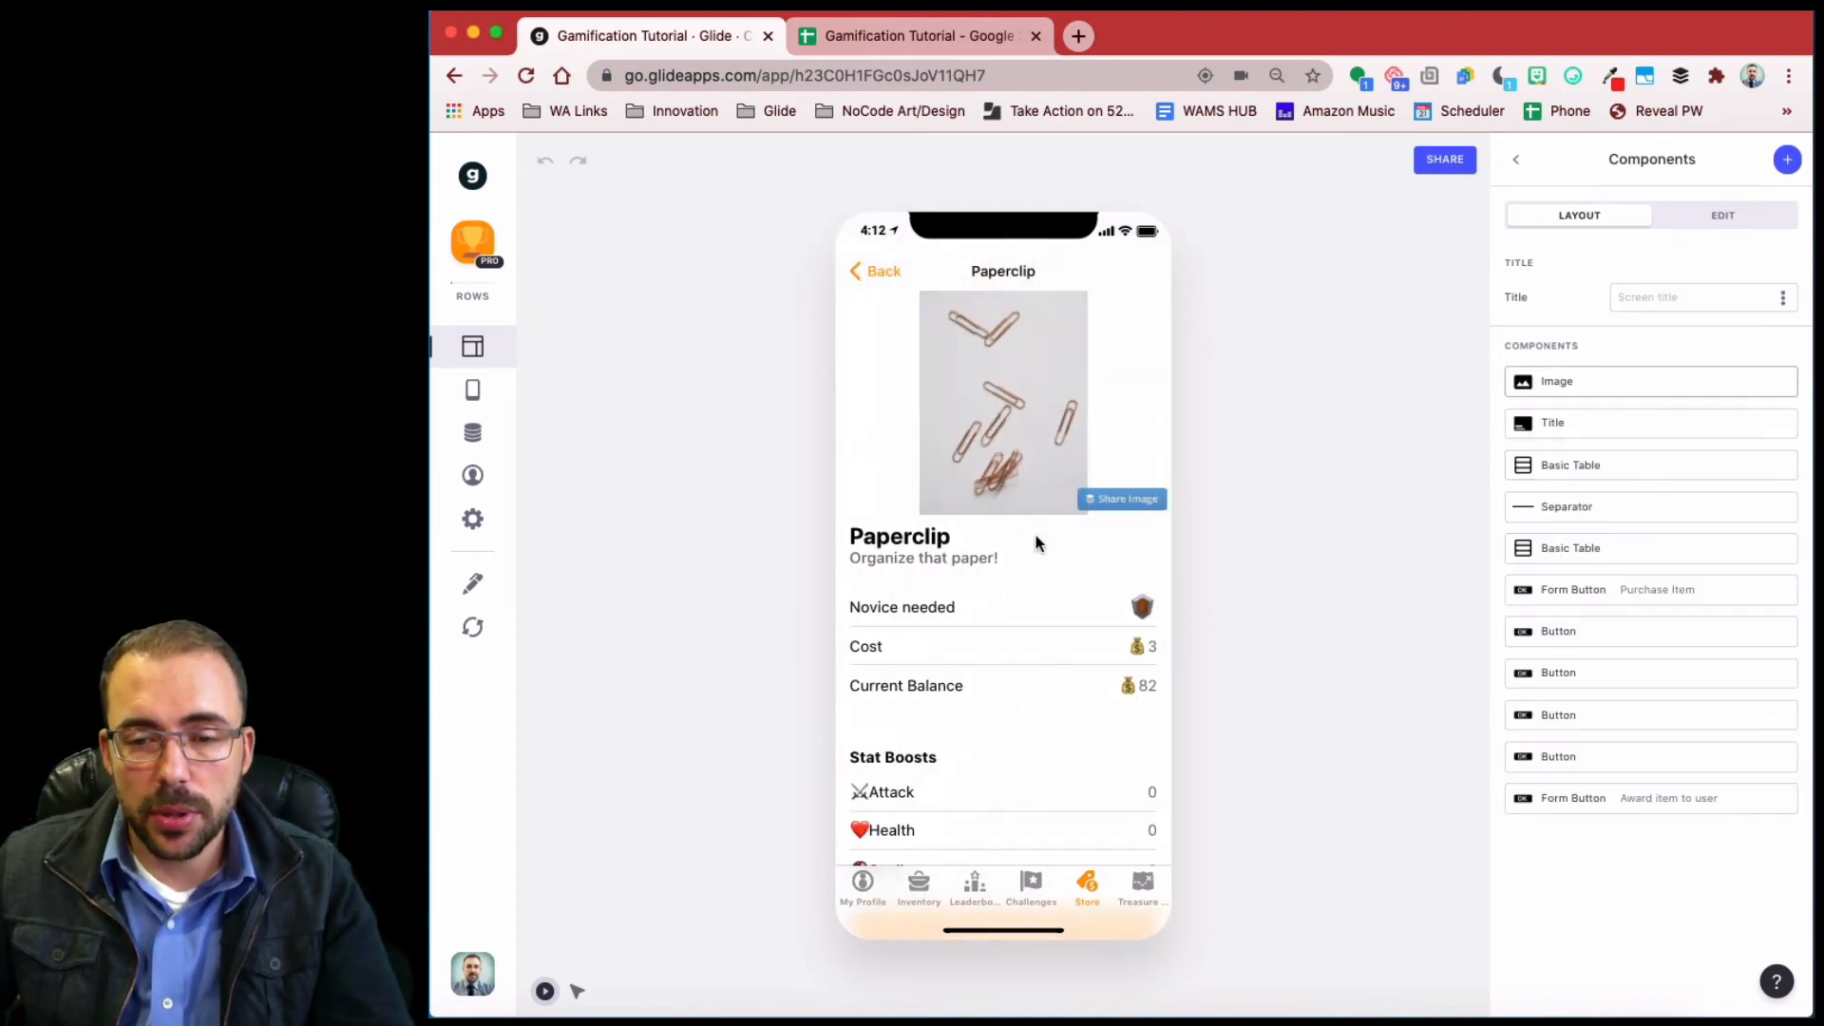
click(865, 271)
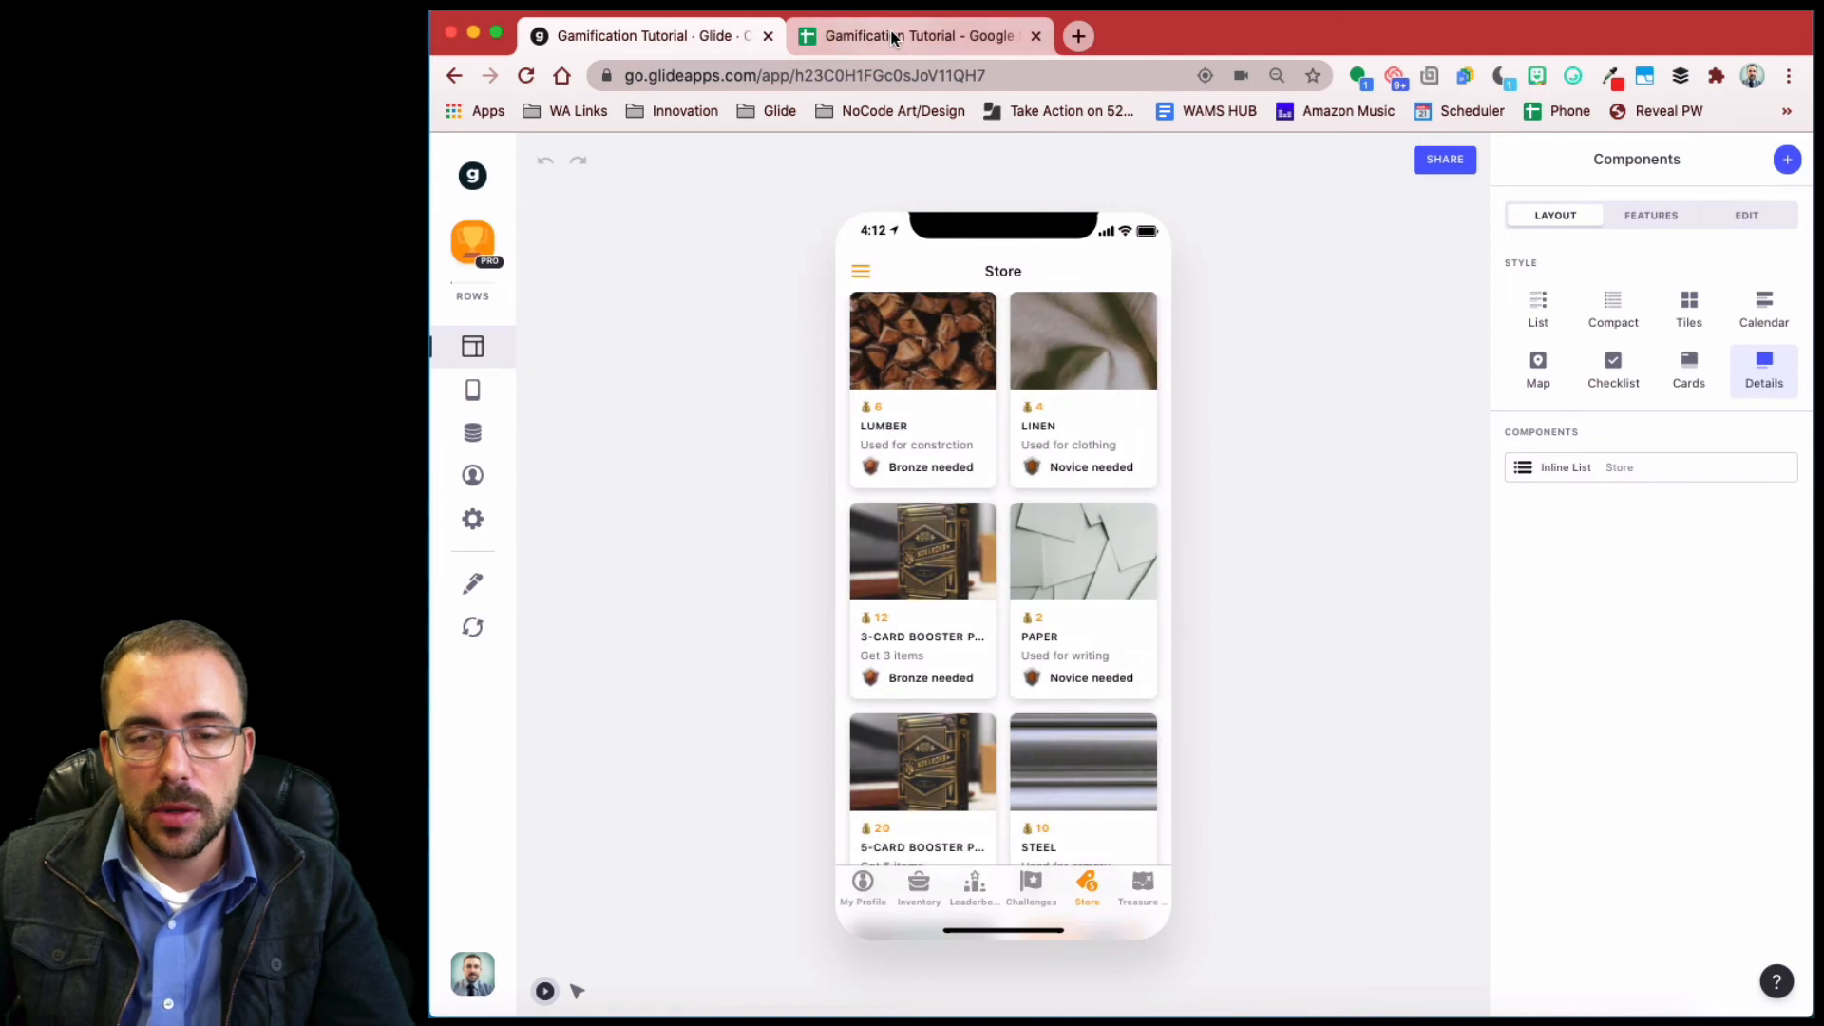
click(893, 38)
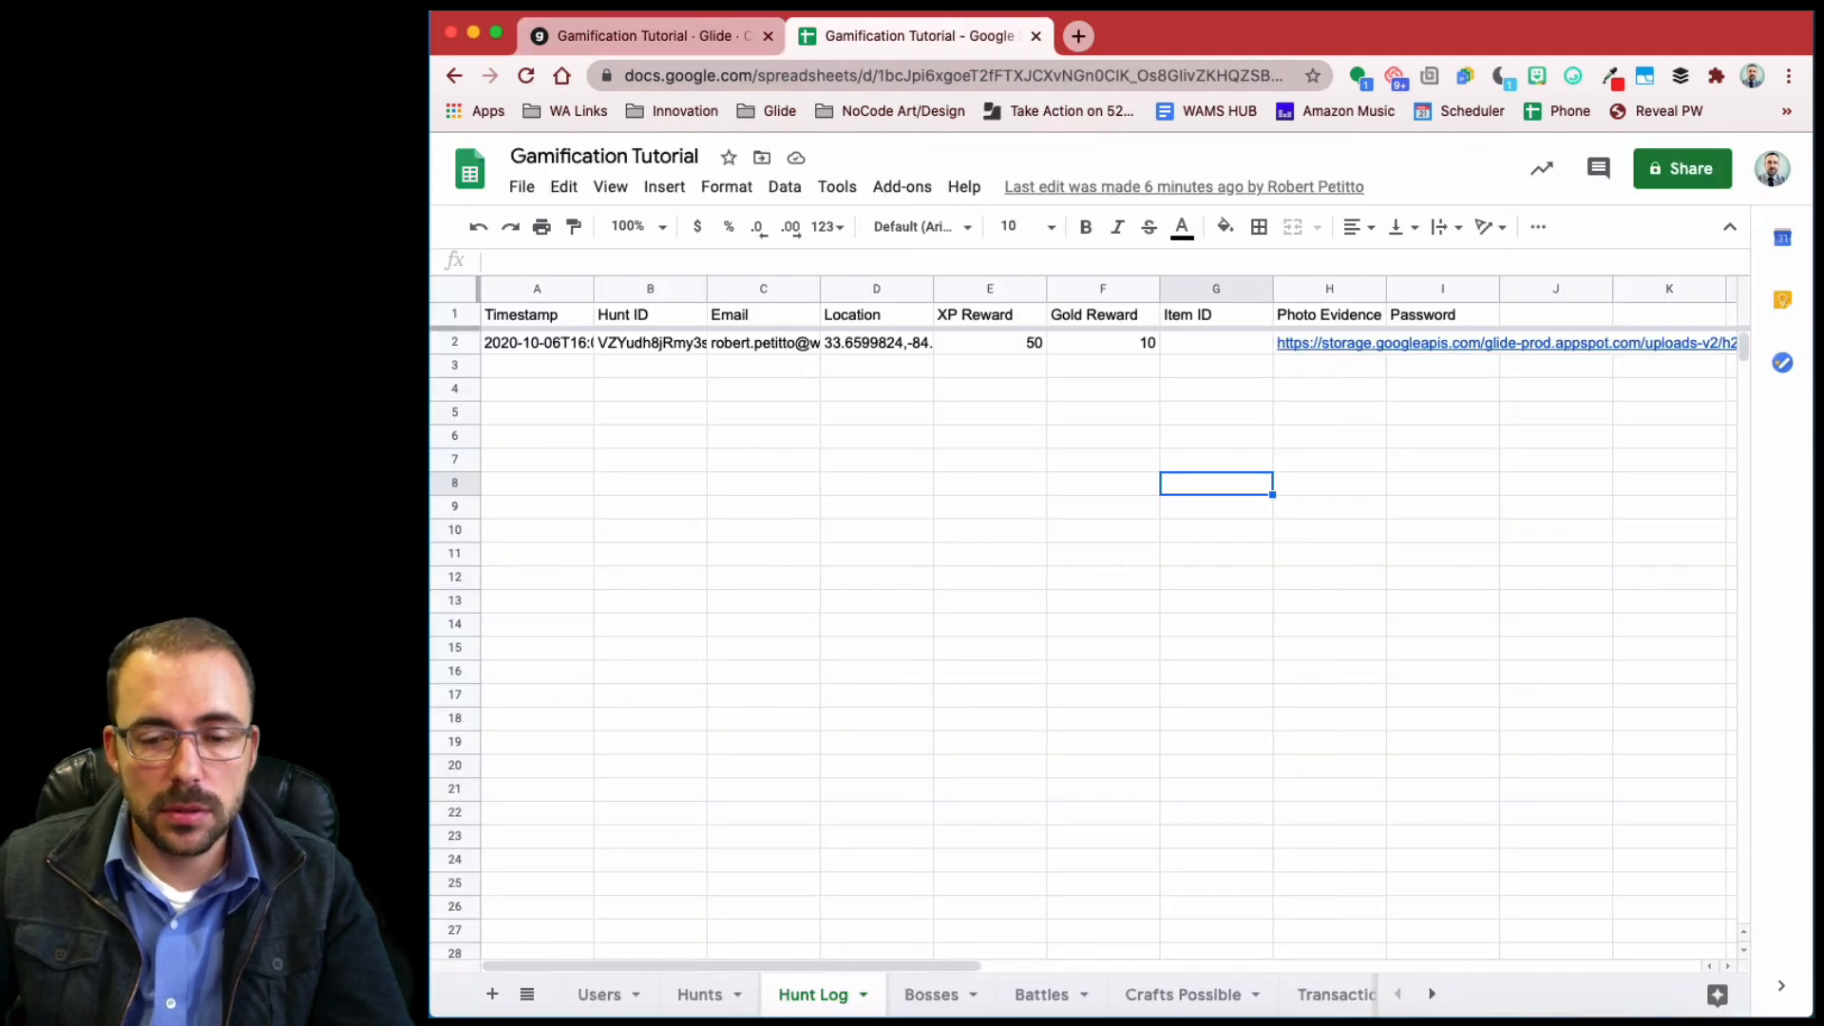
- Copy the Paperclip item's ID from the Store sheet
scroll(1038, 993, right, 5)
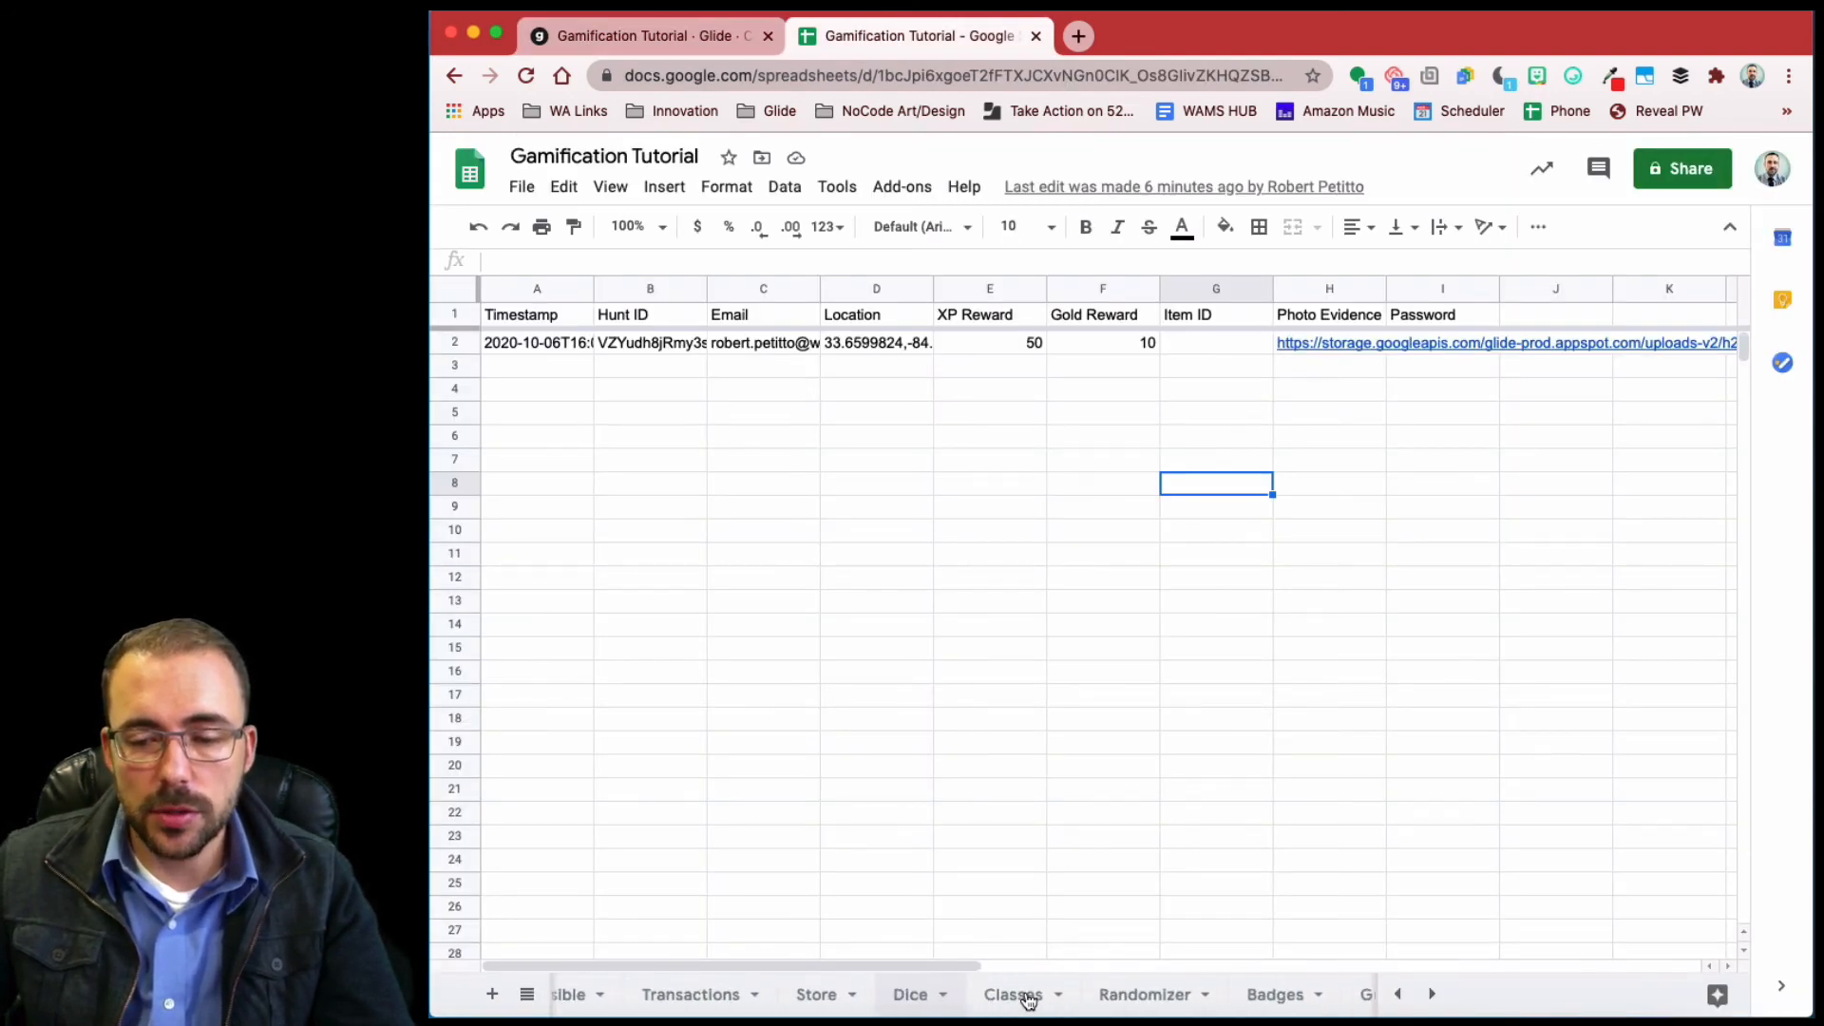
scroll(1028, 999, right, 8)
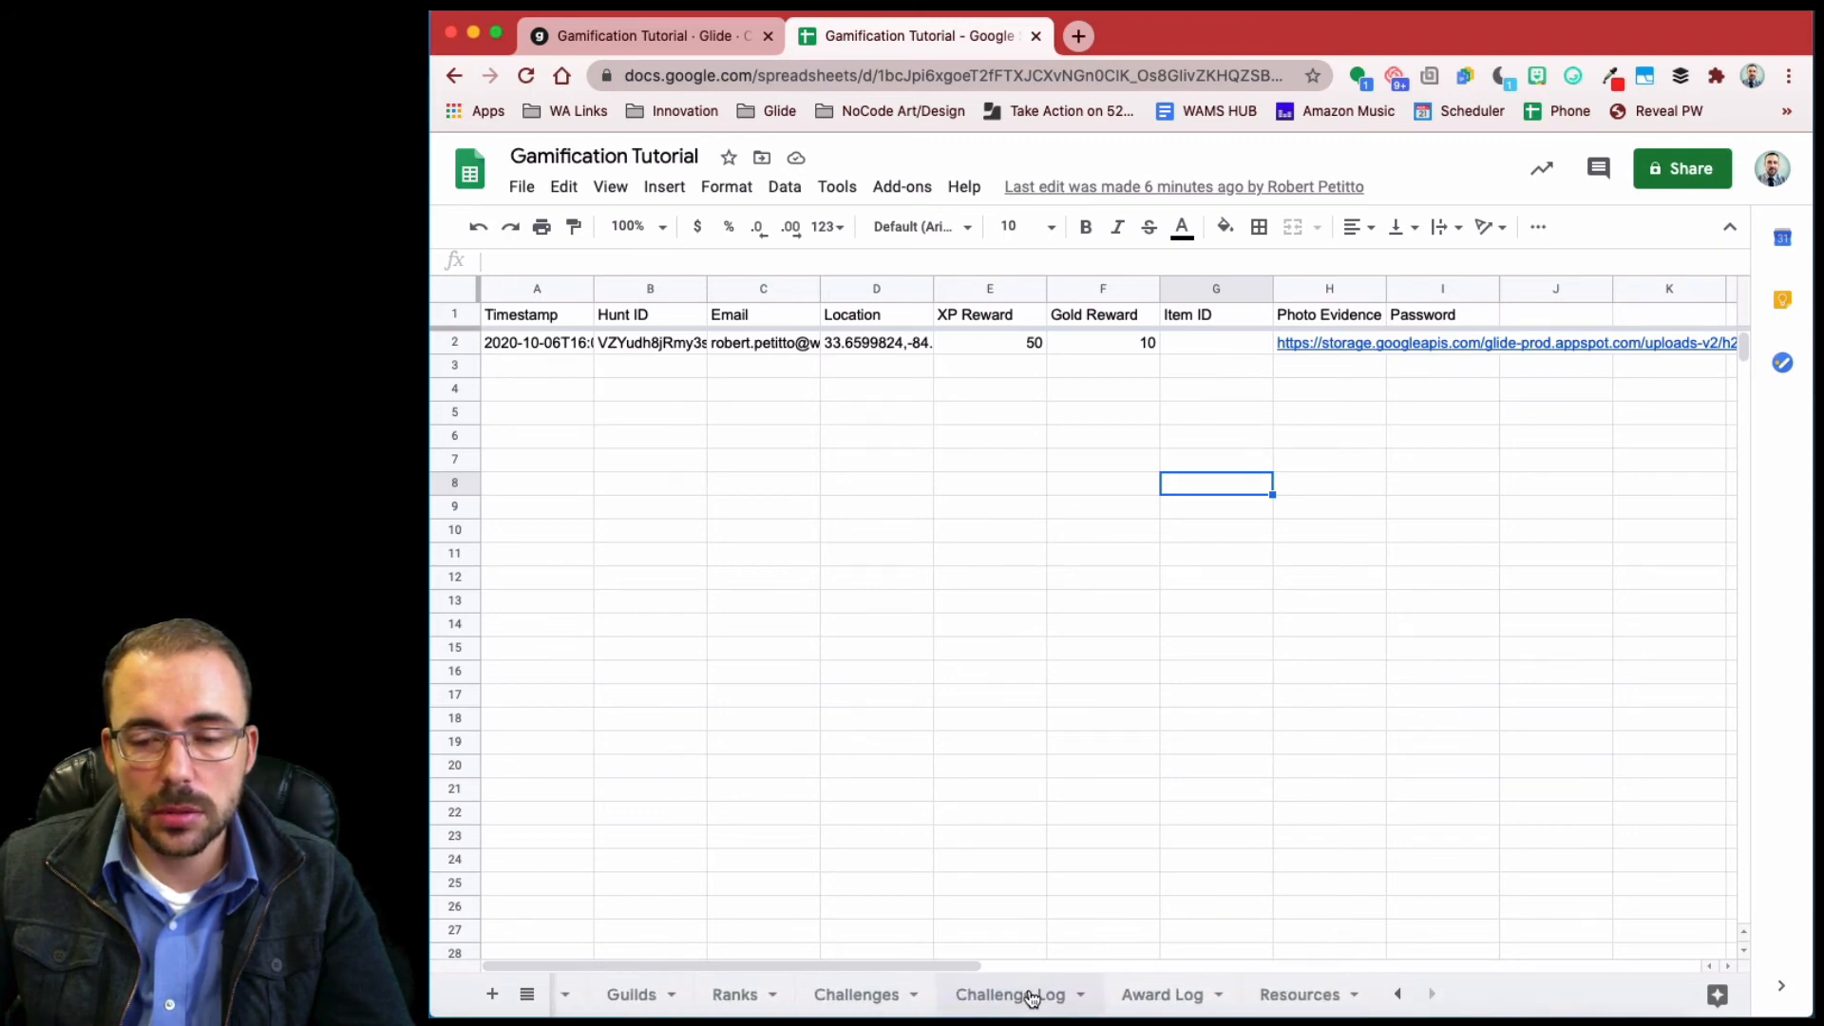
scroll(1026, 997, left, 8)
scroll(1026, 996, left, 3)
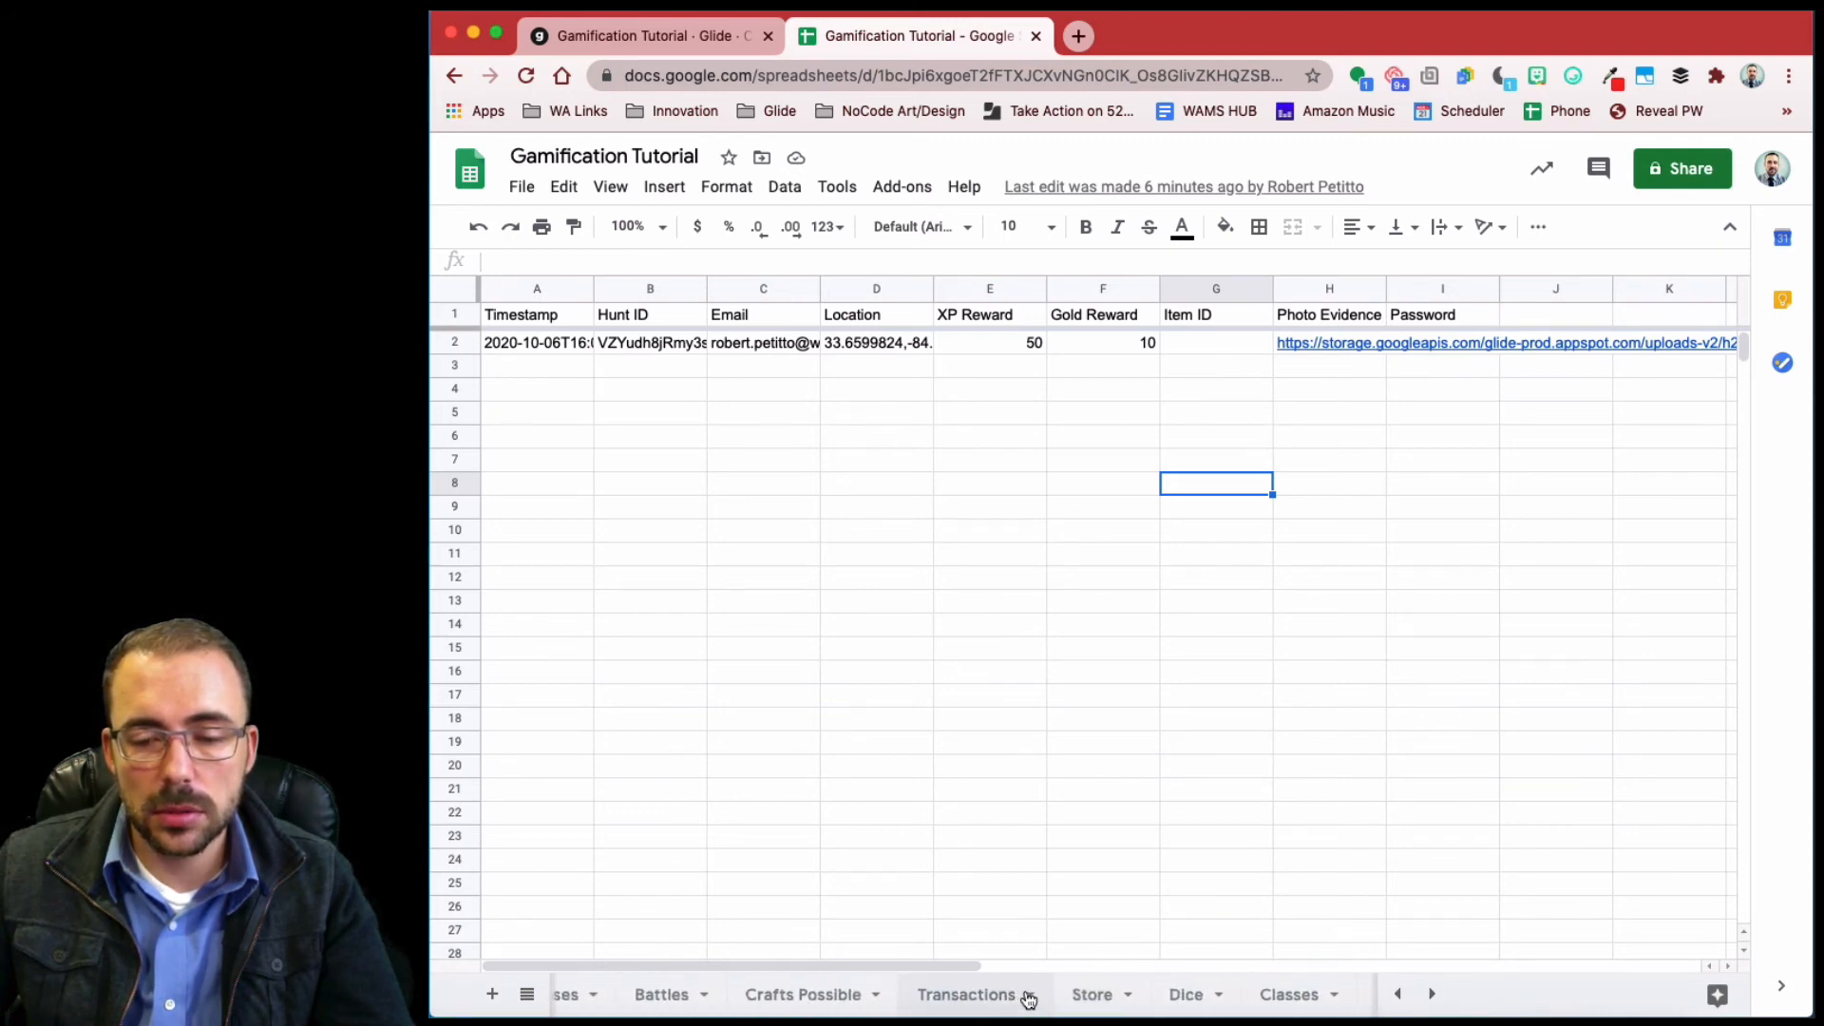
click(1089, 997)
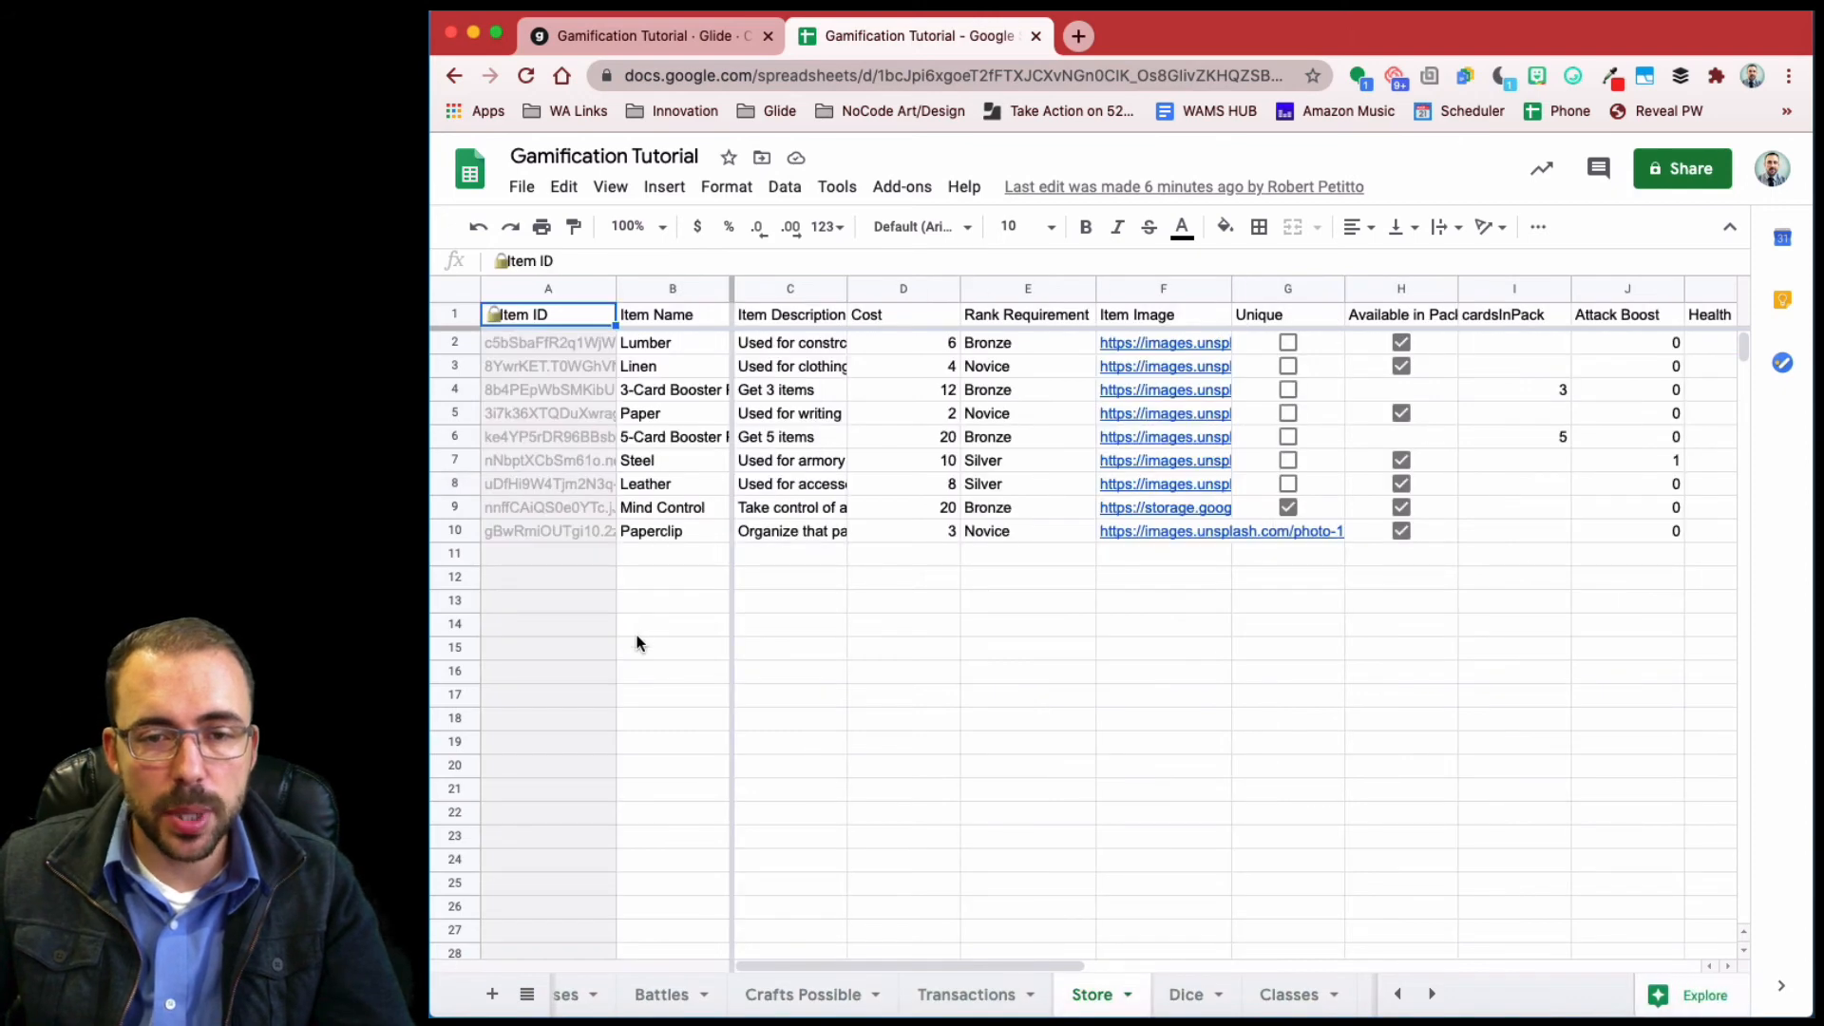
click(541, 535)
key(super+c)
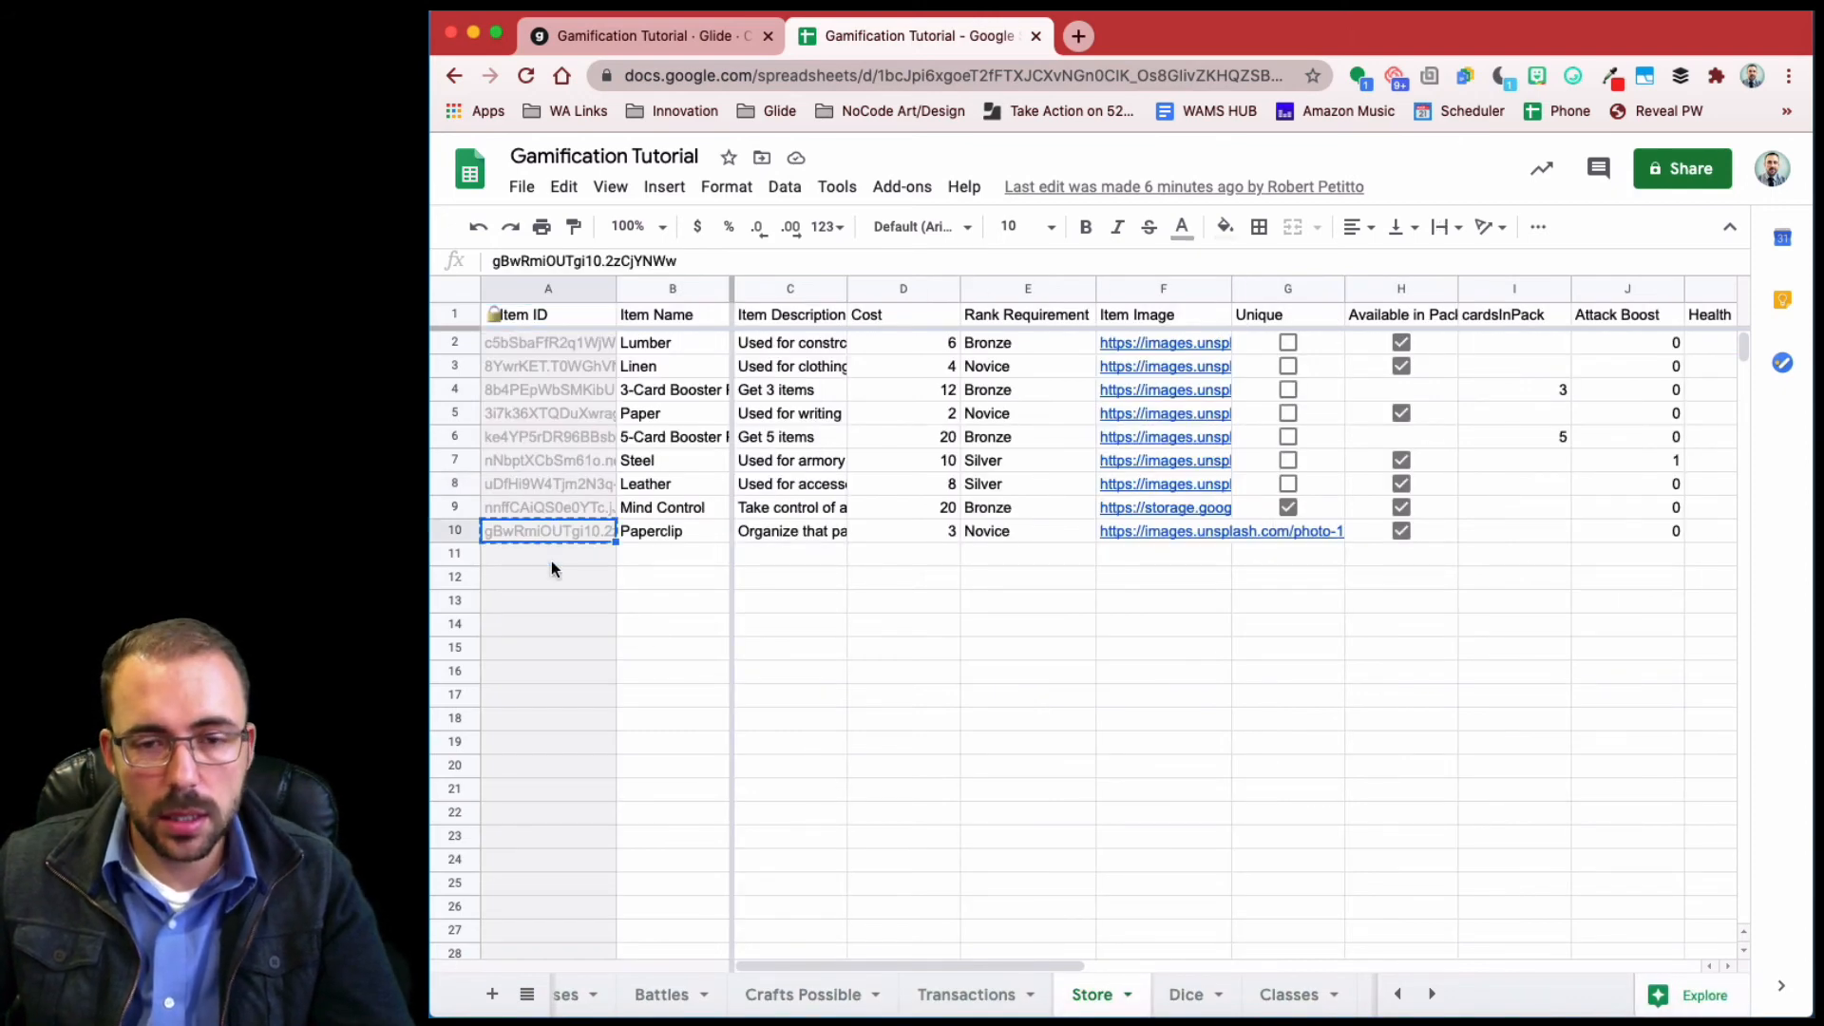
- Paste the Paperclip ID into cell G2 on both the Hunts and Hunt Log sheets
scroll(1282, 993, right, 10)
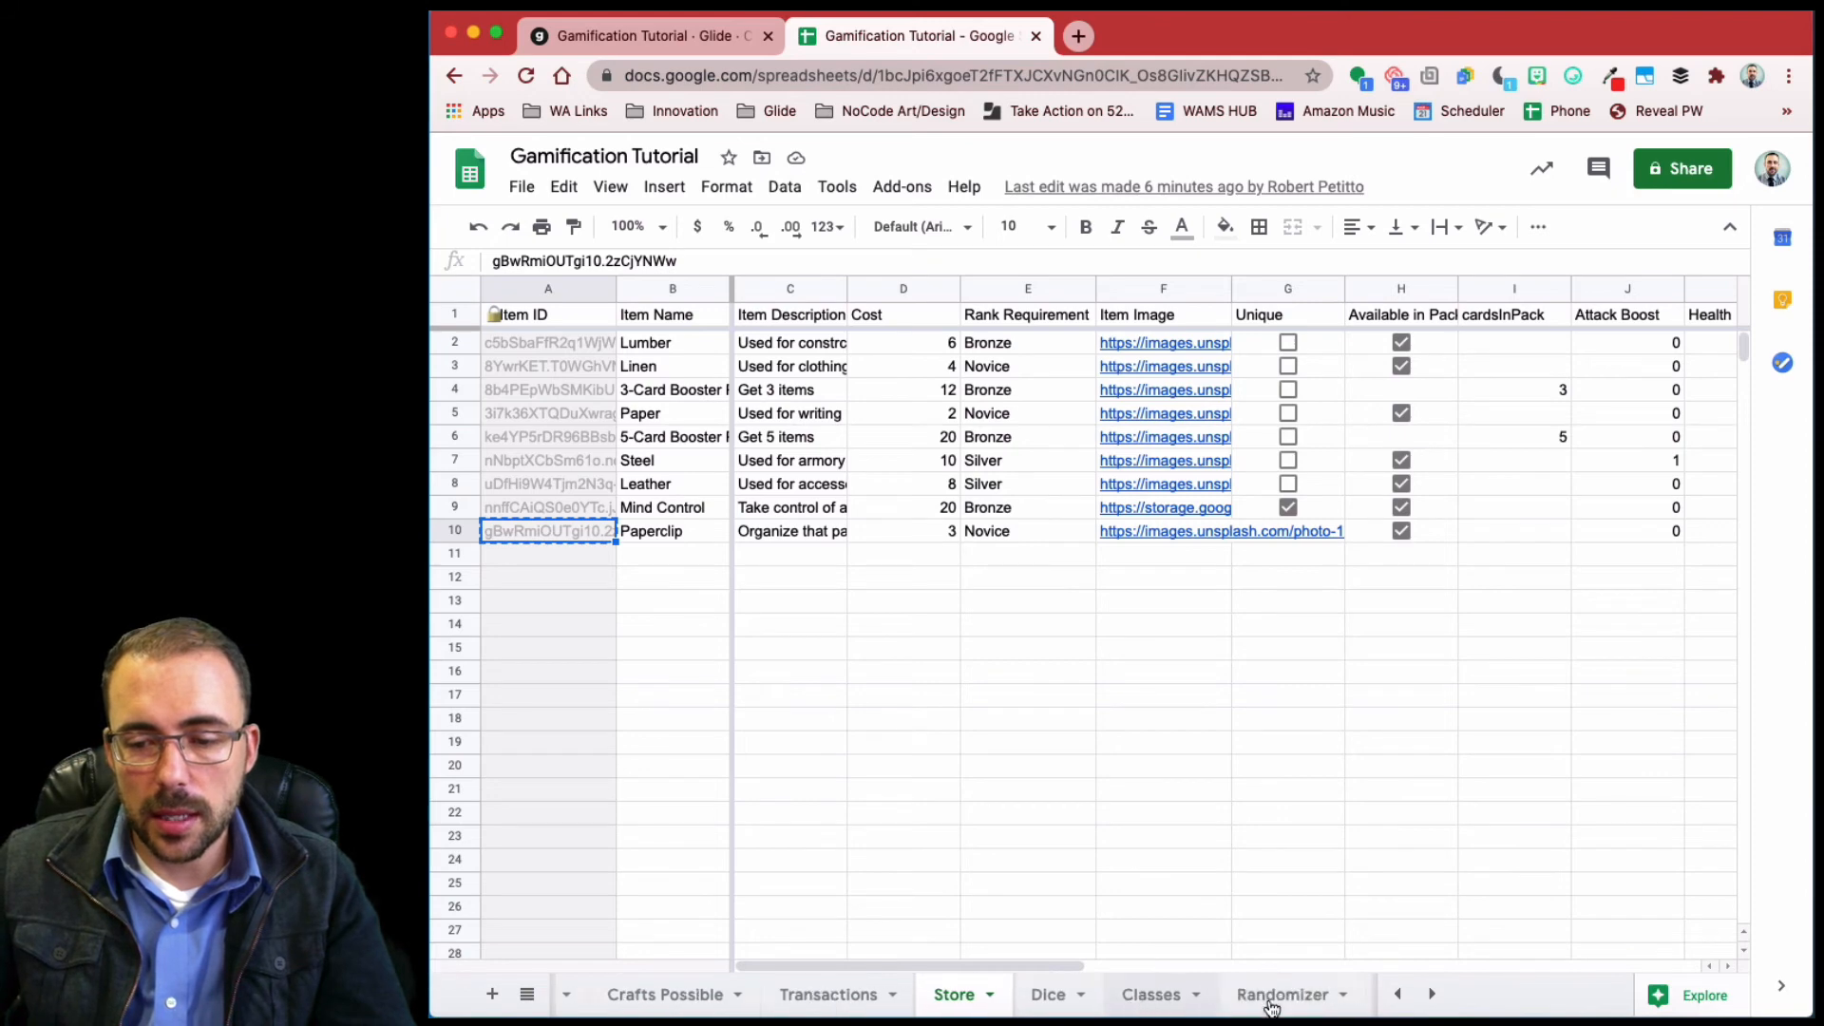
scroll(1171, 1004, left, 10)
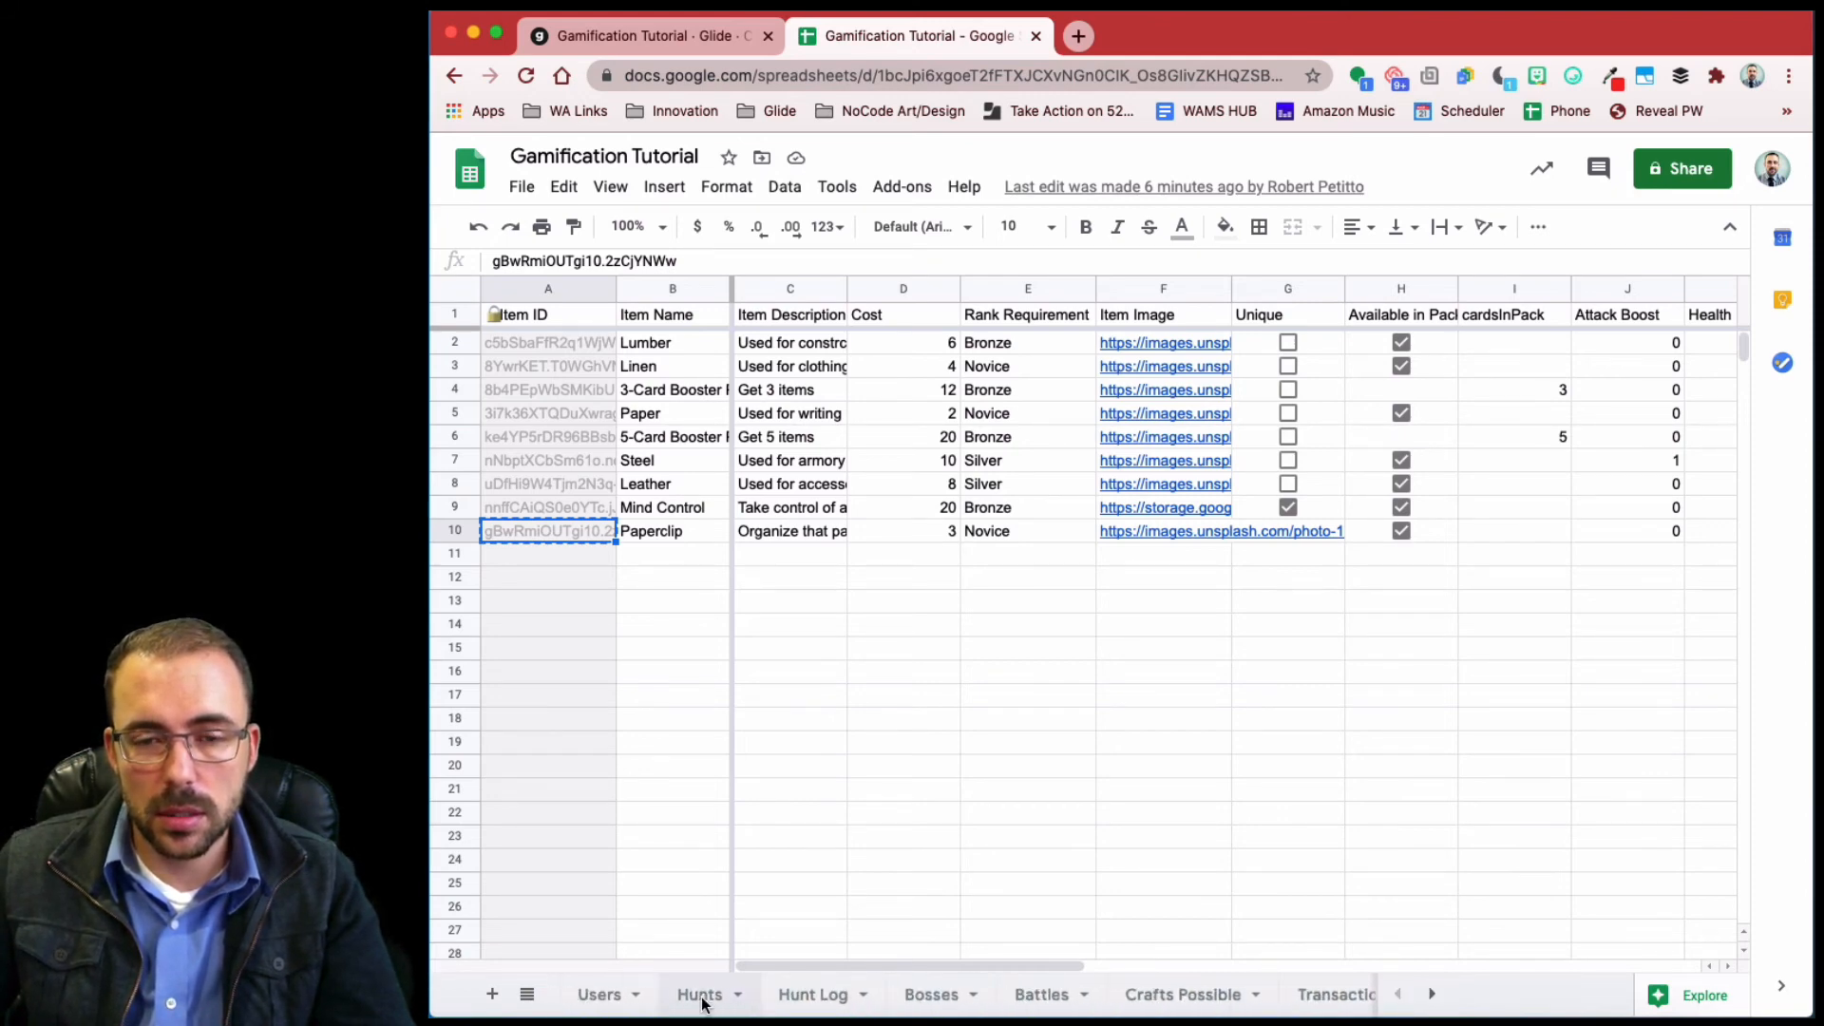
click(700, 995)
click(1215, 343)
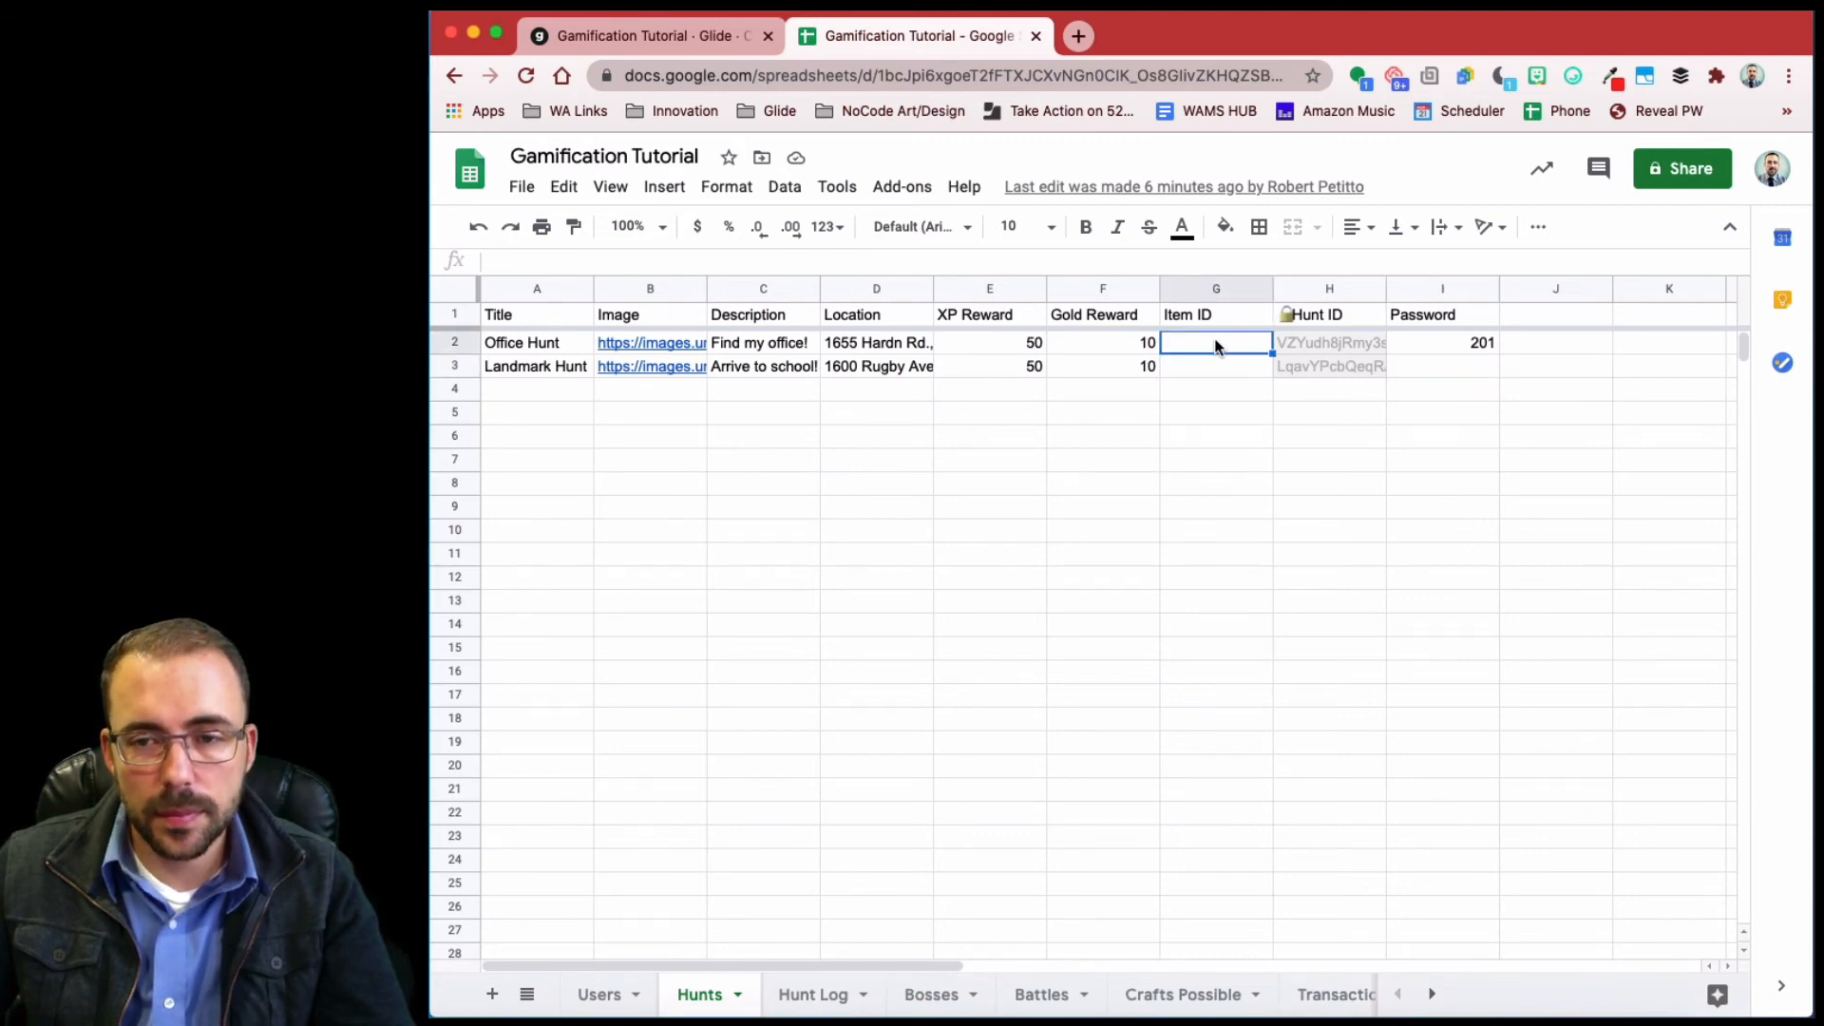
key(super+v)
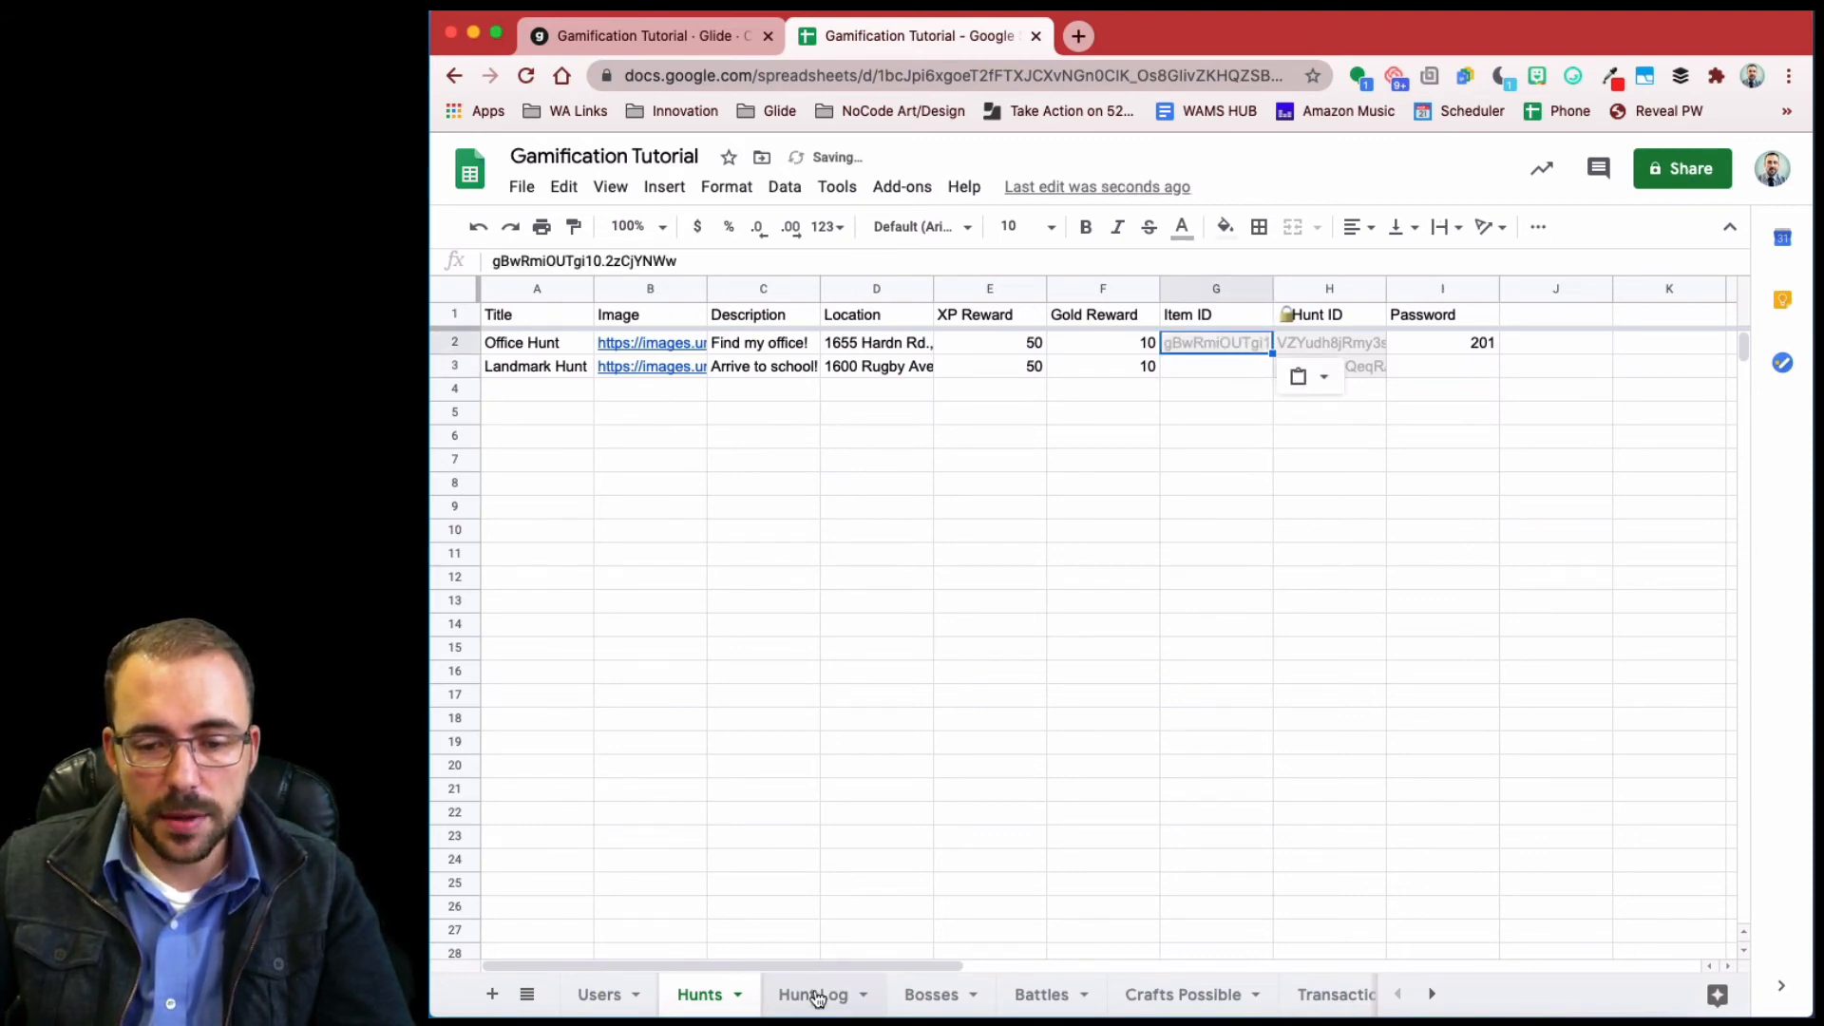
click(812, 994)
click(1243, 344)
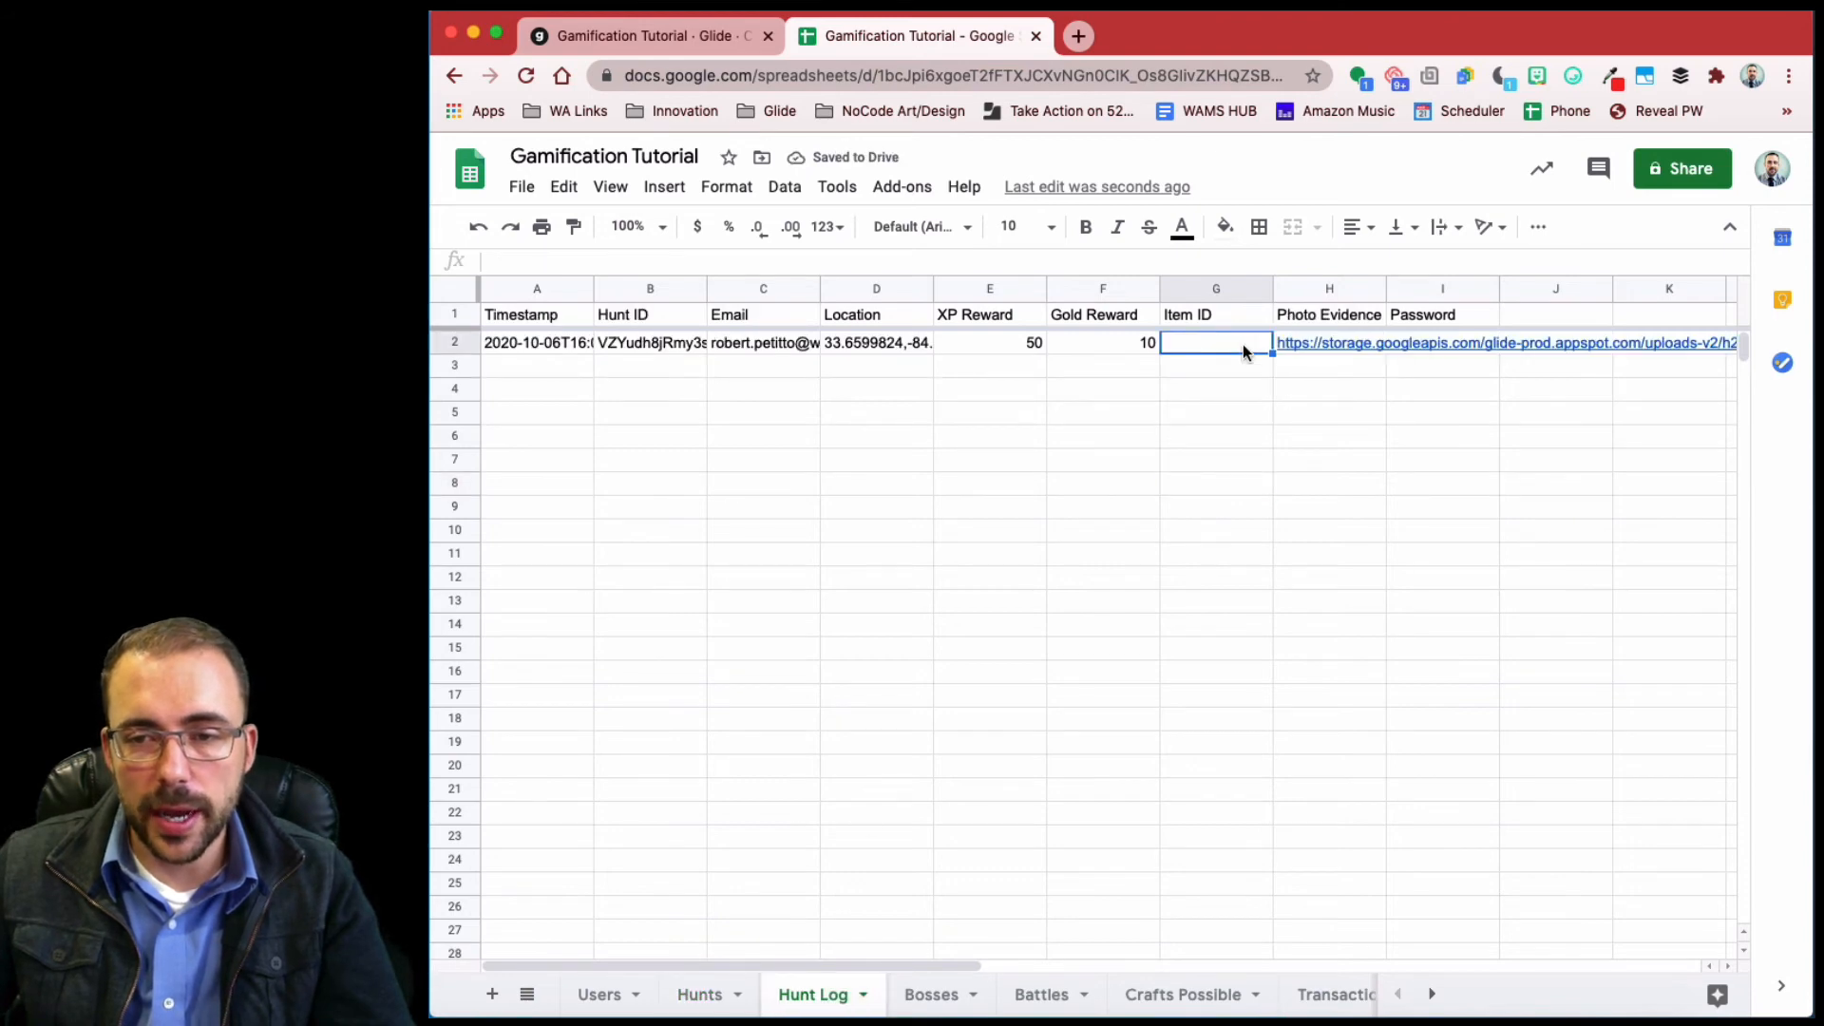
key(super+v)
click(1199, 506)
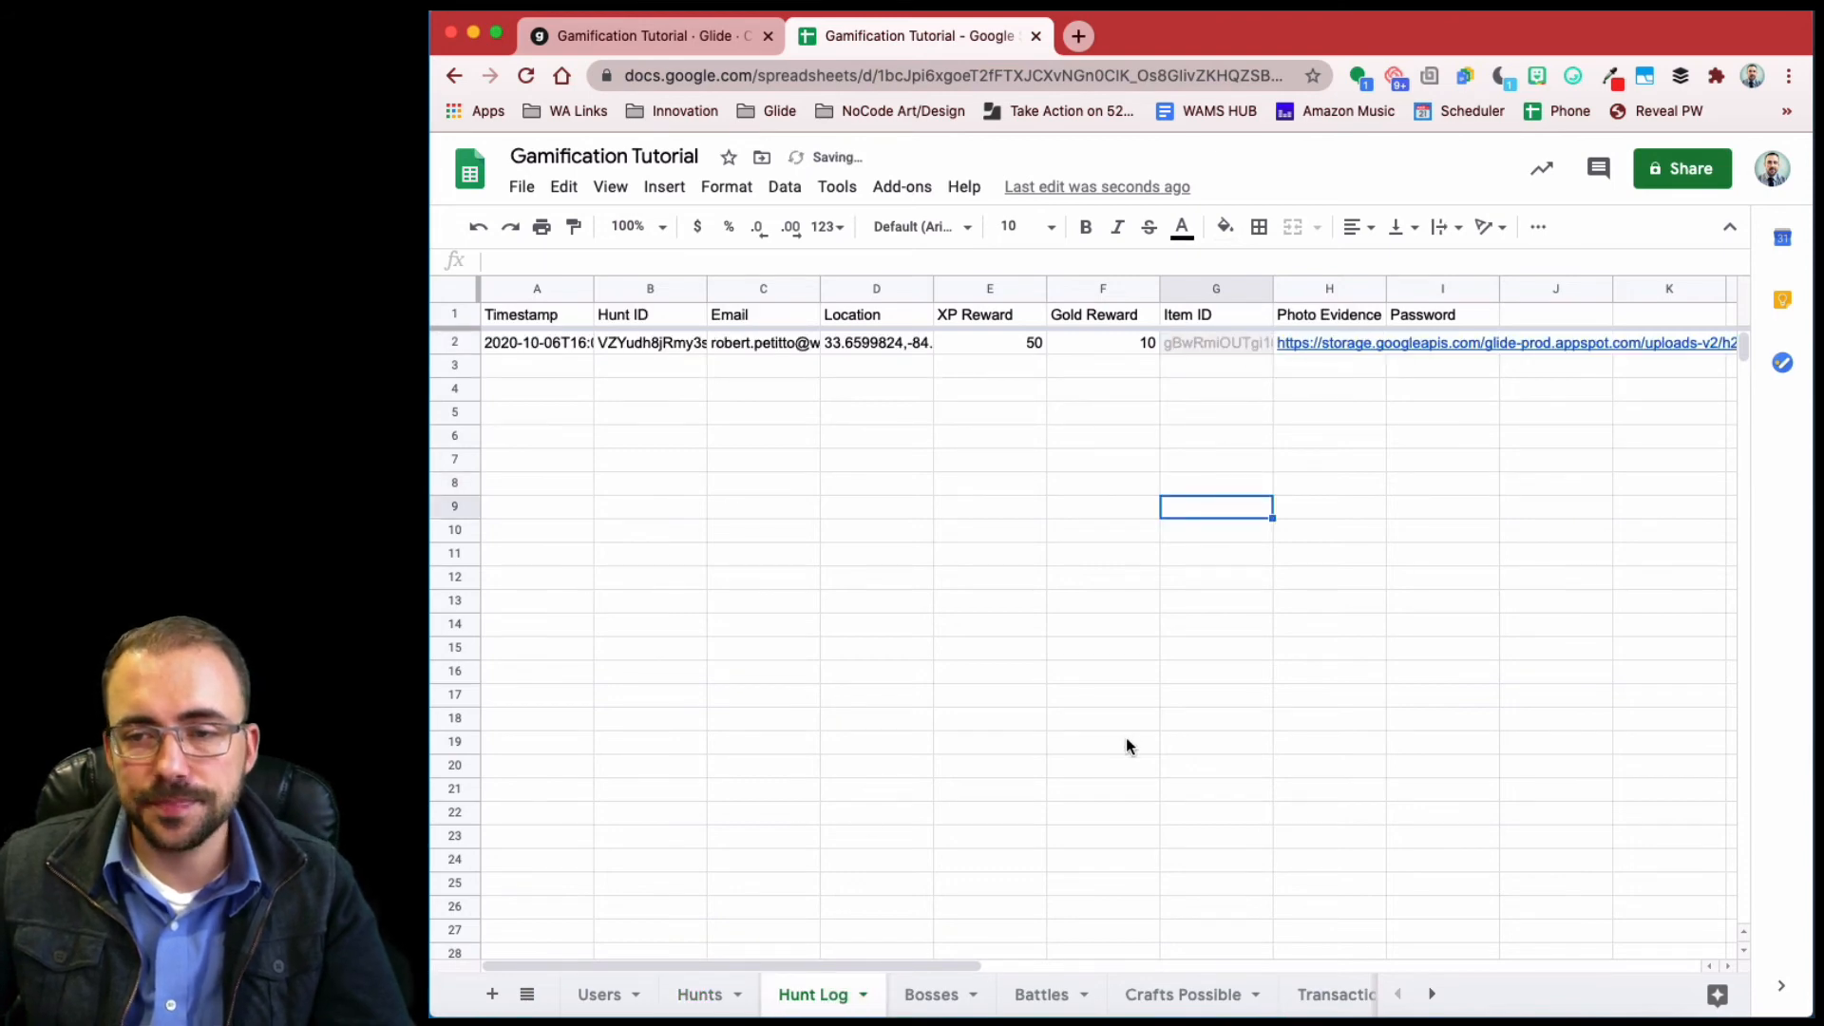
click(613, 38)
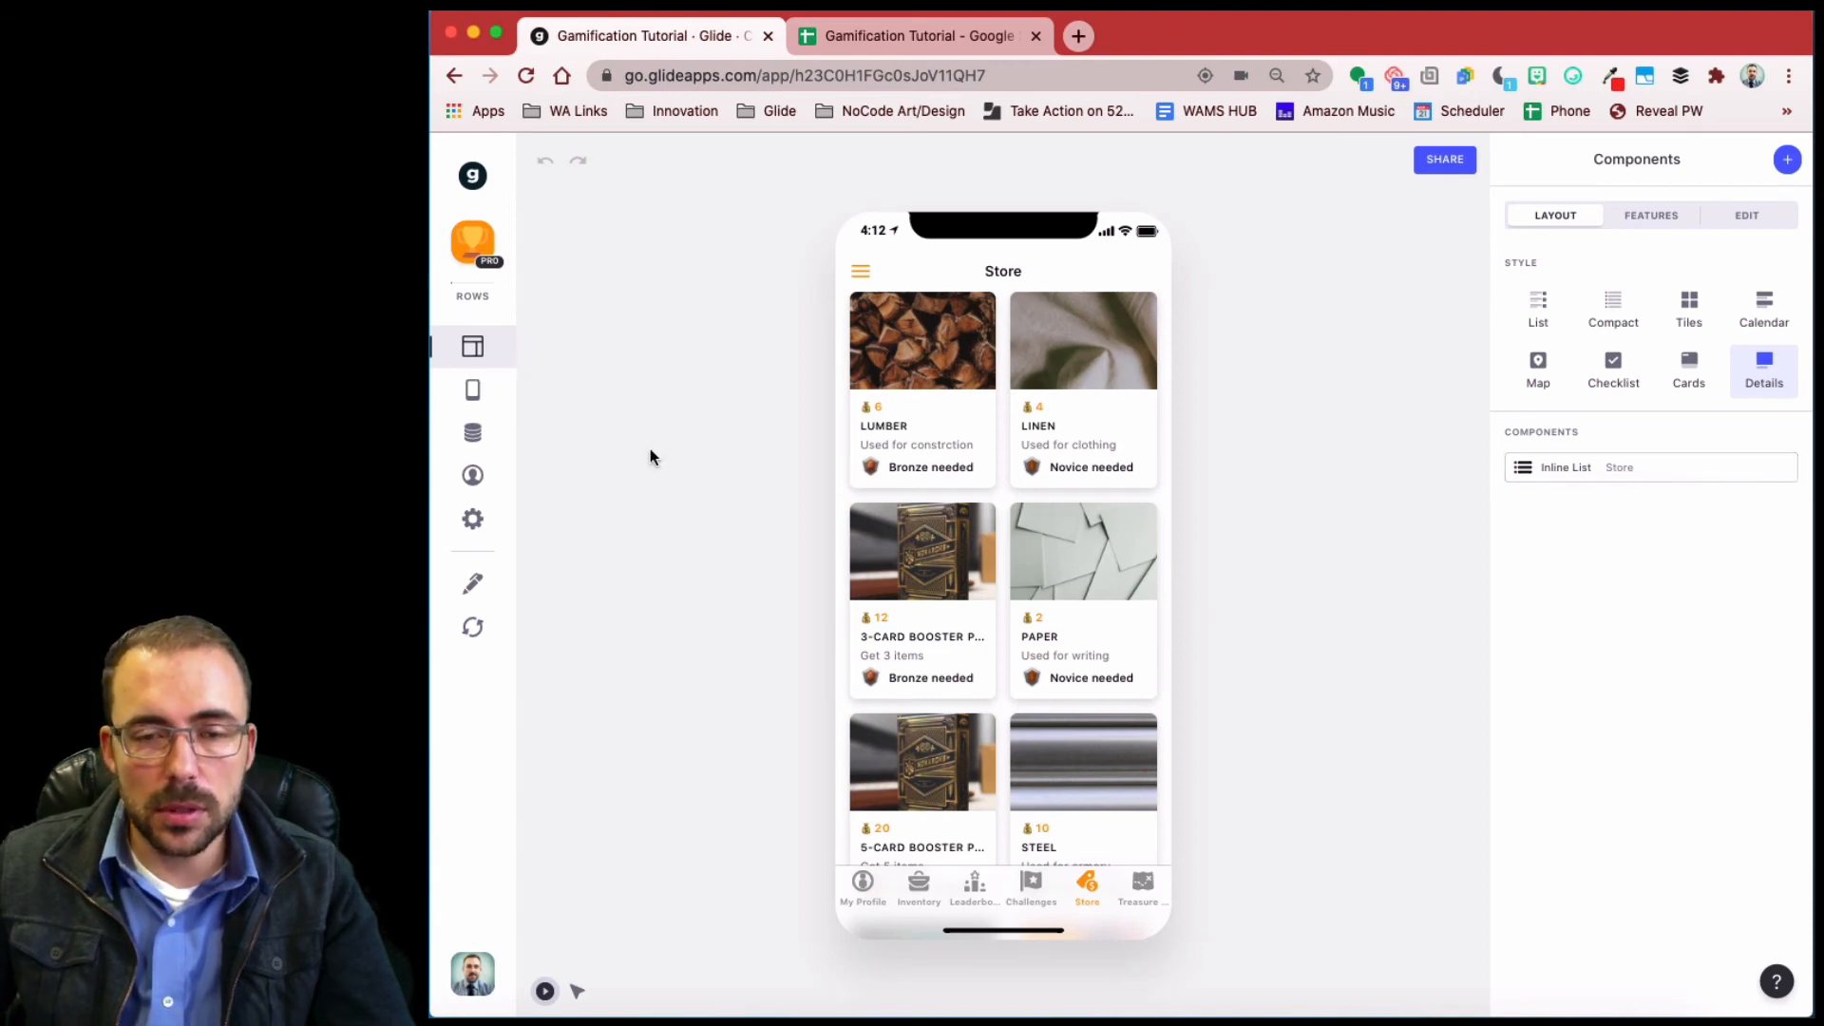
- Preview the Treasure Hunt list, check Landmark Hunt, then open Office Hunt, now marked already found
click(1144, 886)
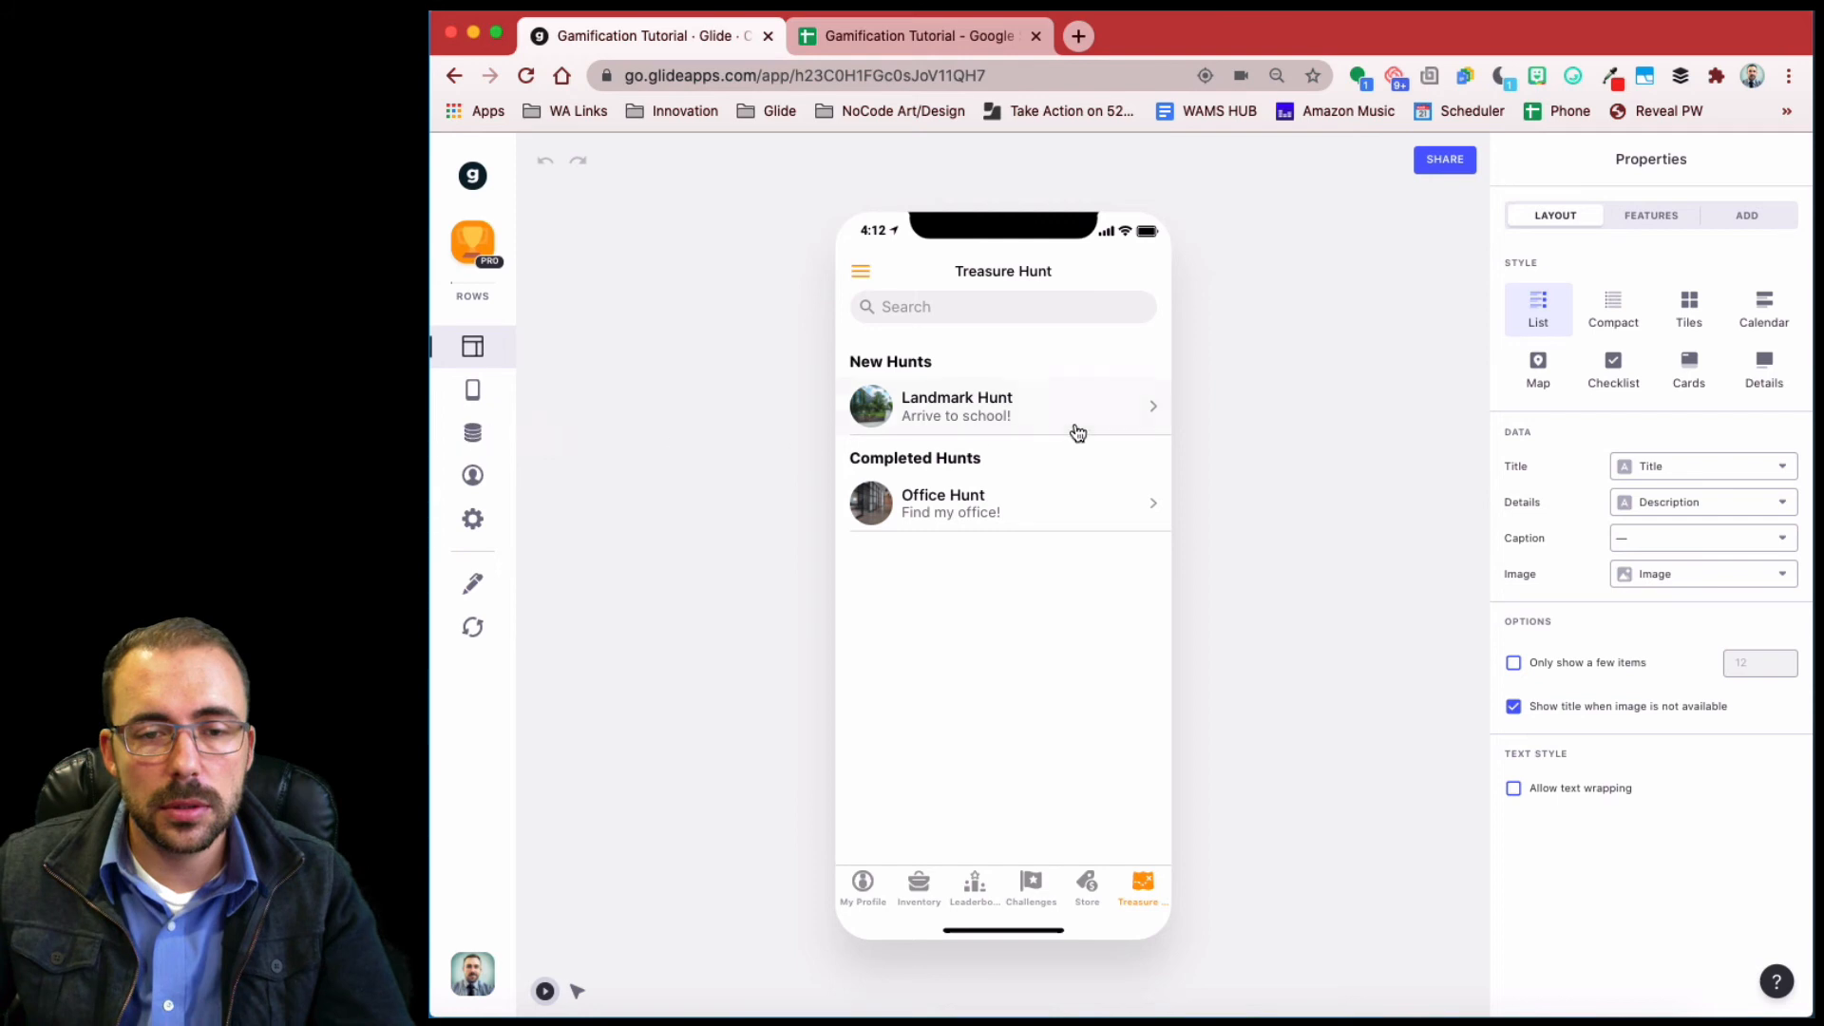
click(1026, 411)
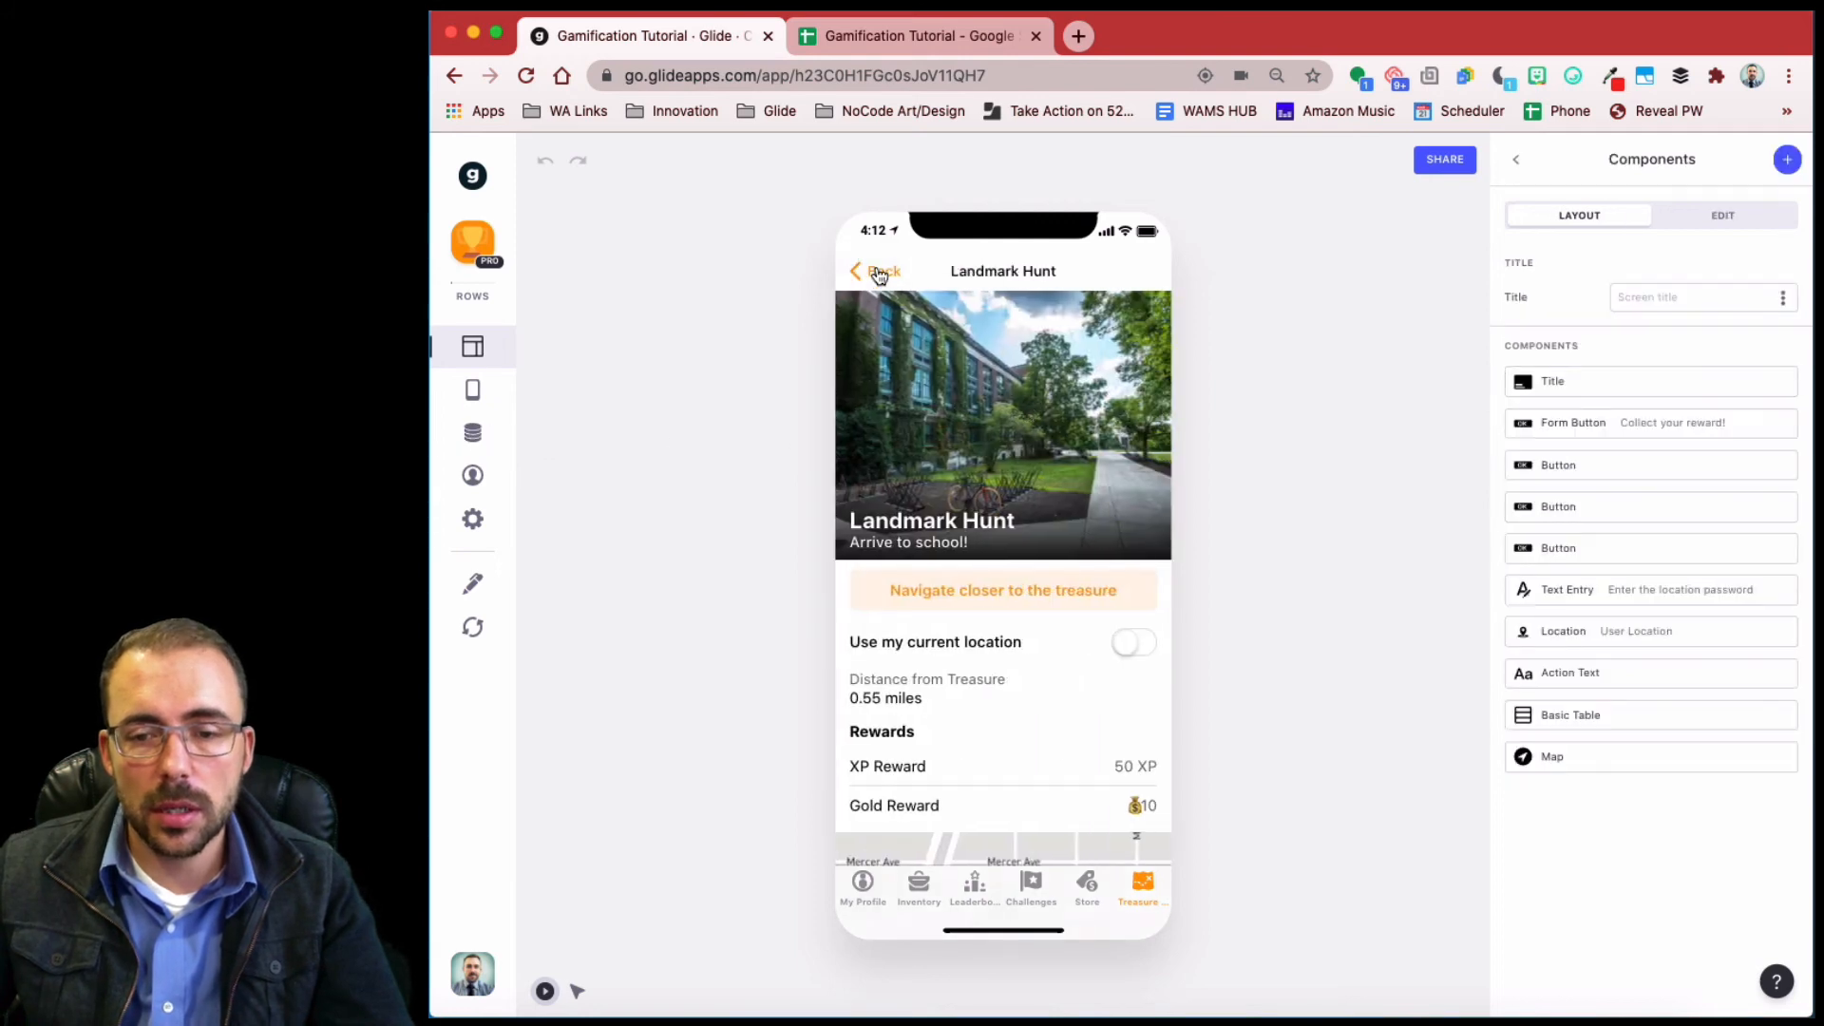
click(874, 272)
click(993, 497)
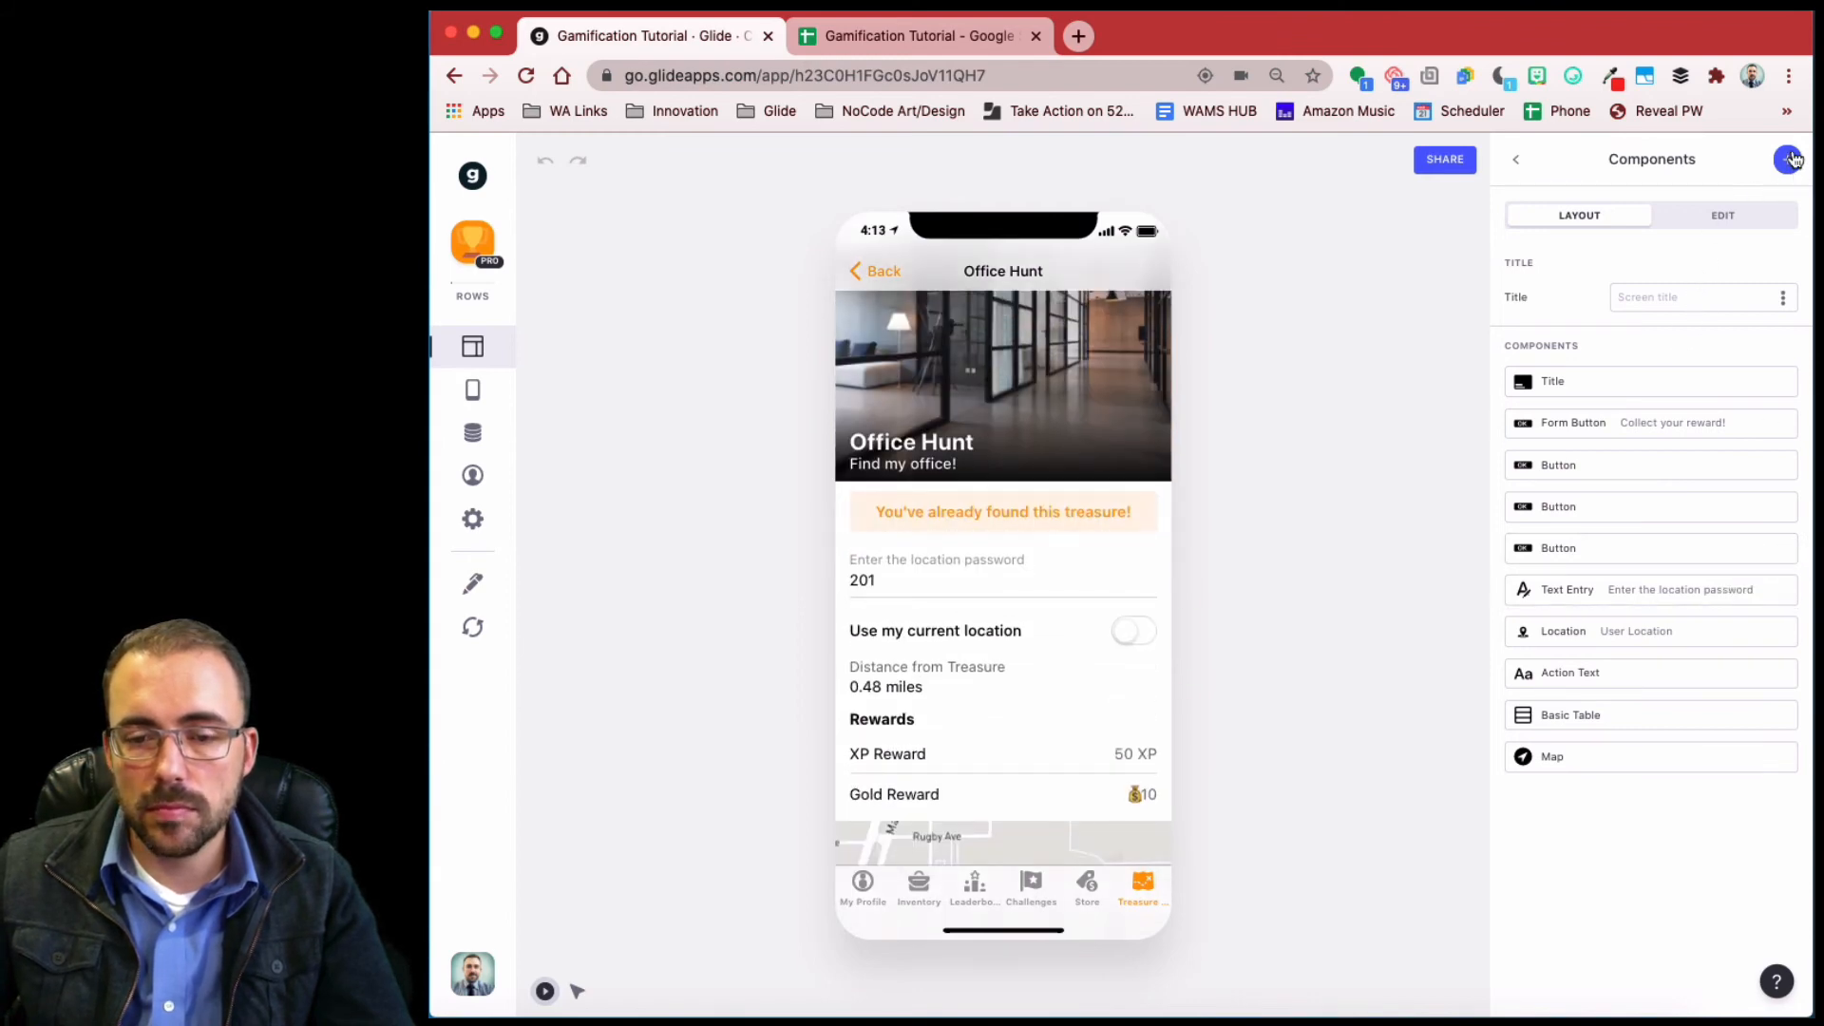
scroll(1043, 794, down, 3)
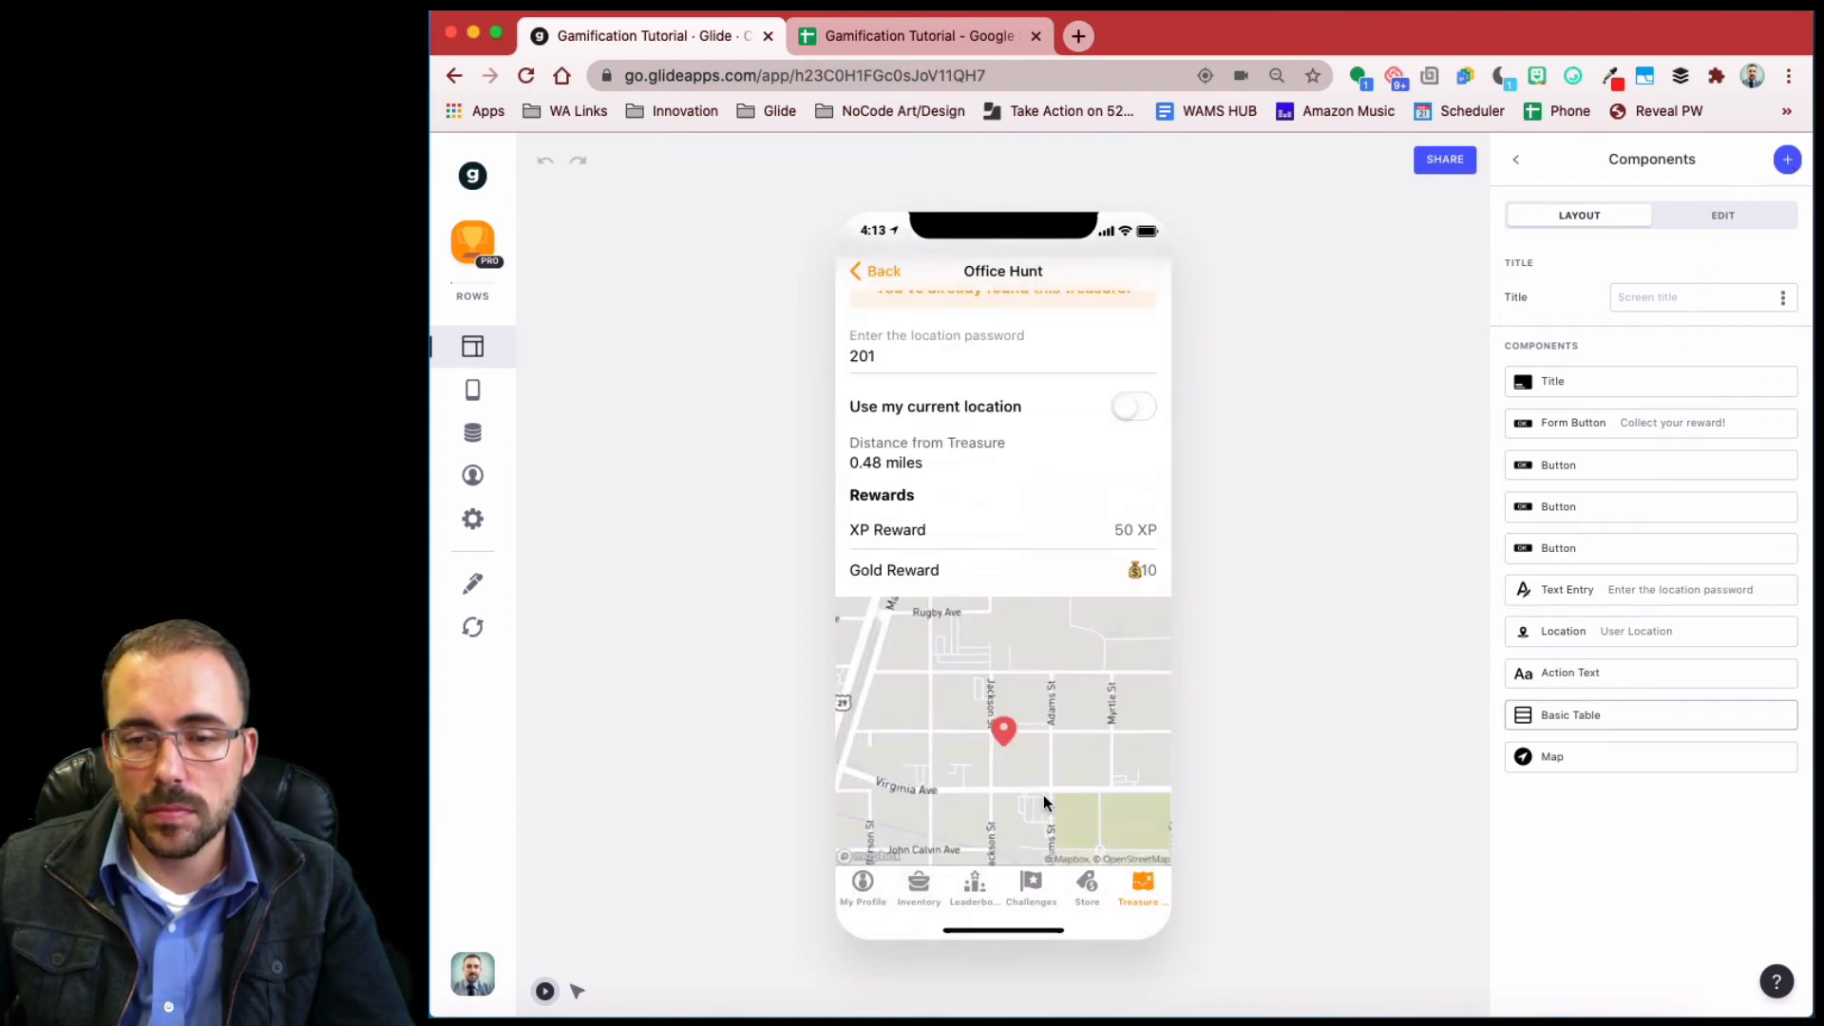
- Open the hunts data table and reload its data from the spreadsheet
click(472, 436)
scroll(1204, 276, right, 5)
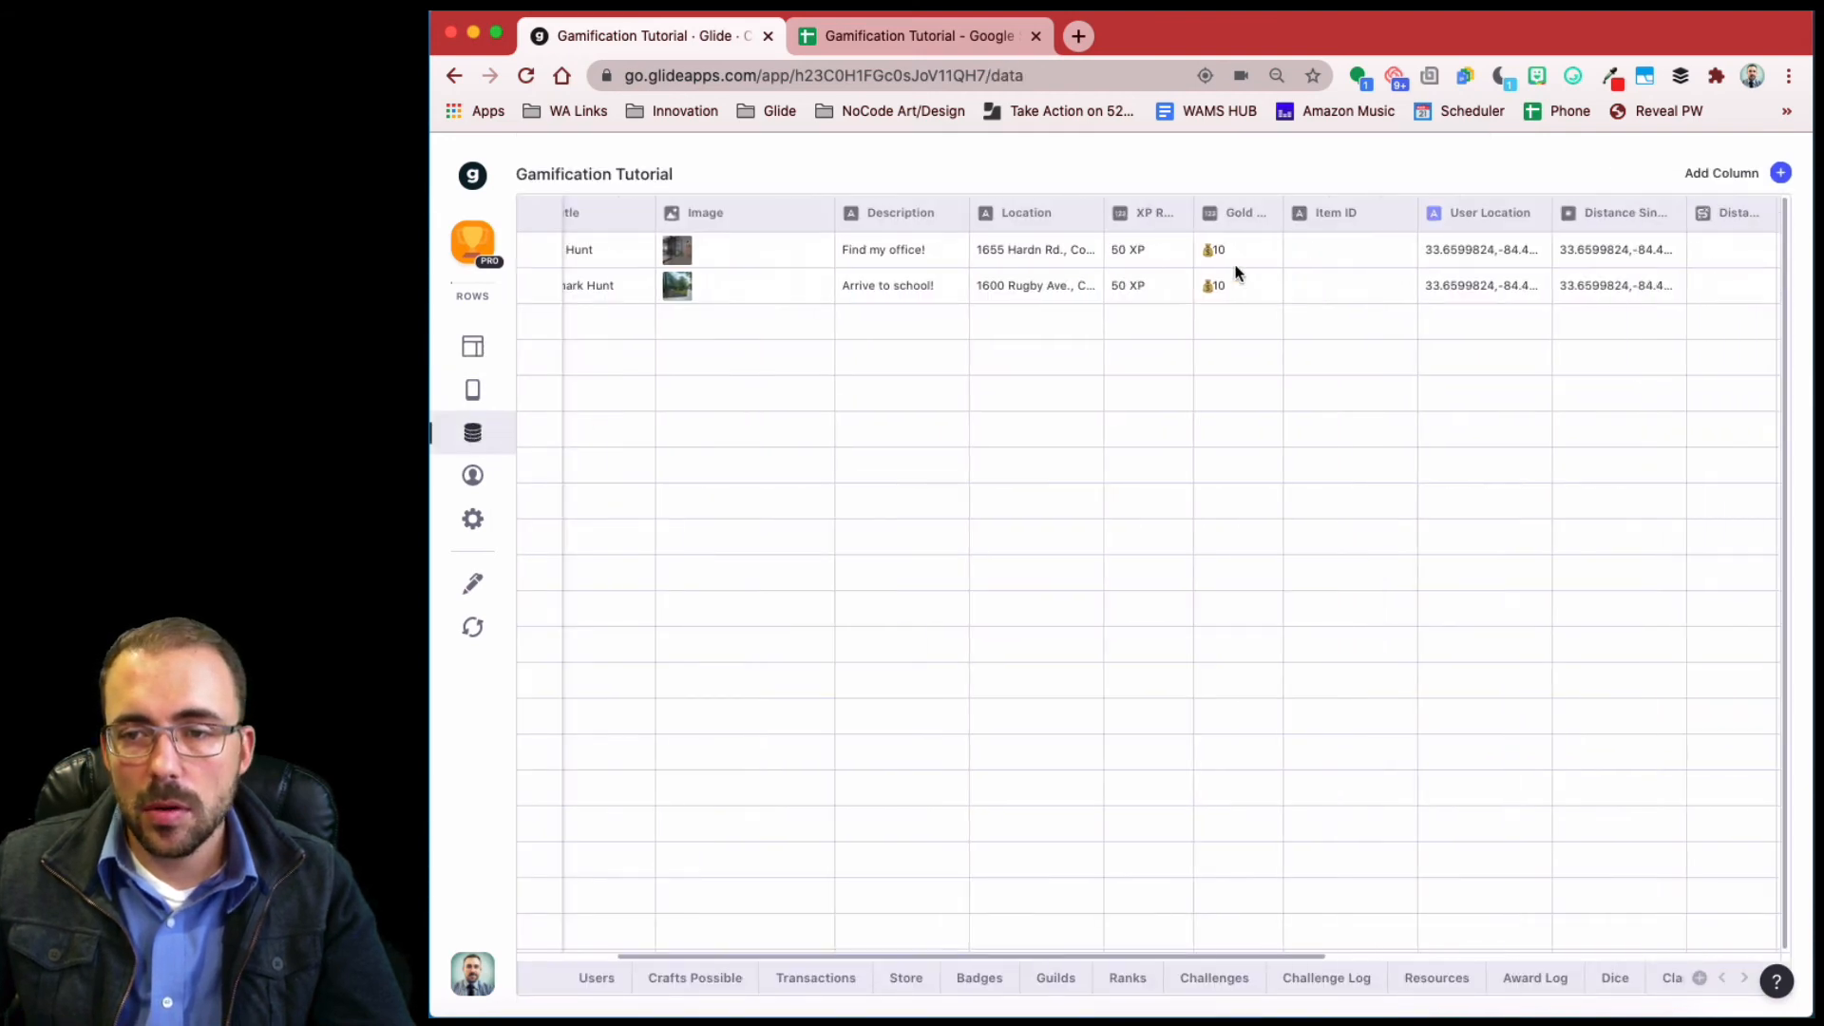
click(474, 628)
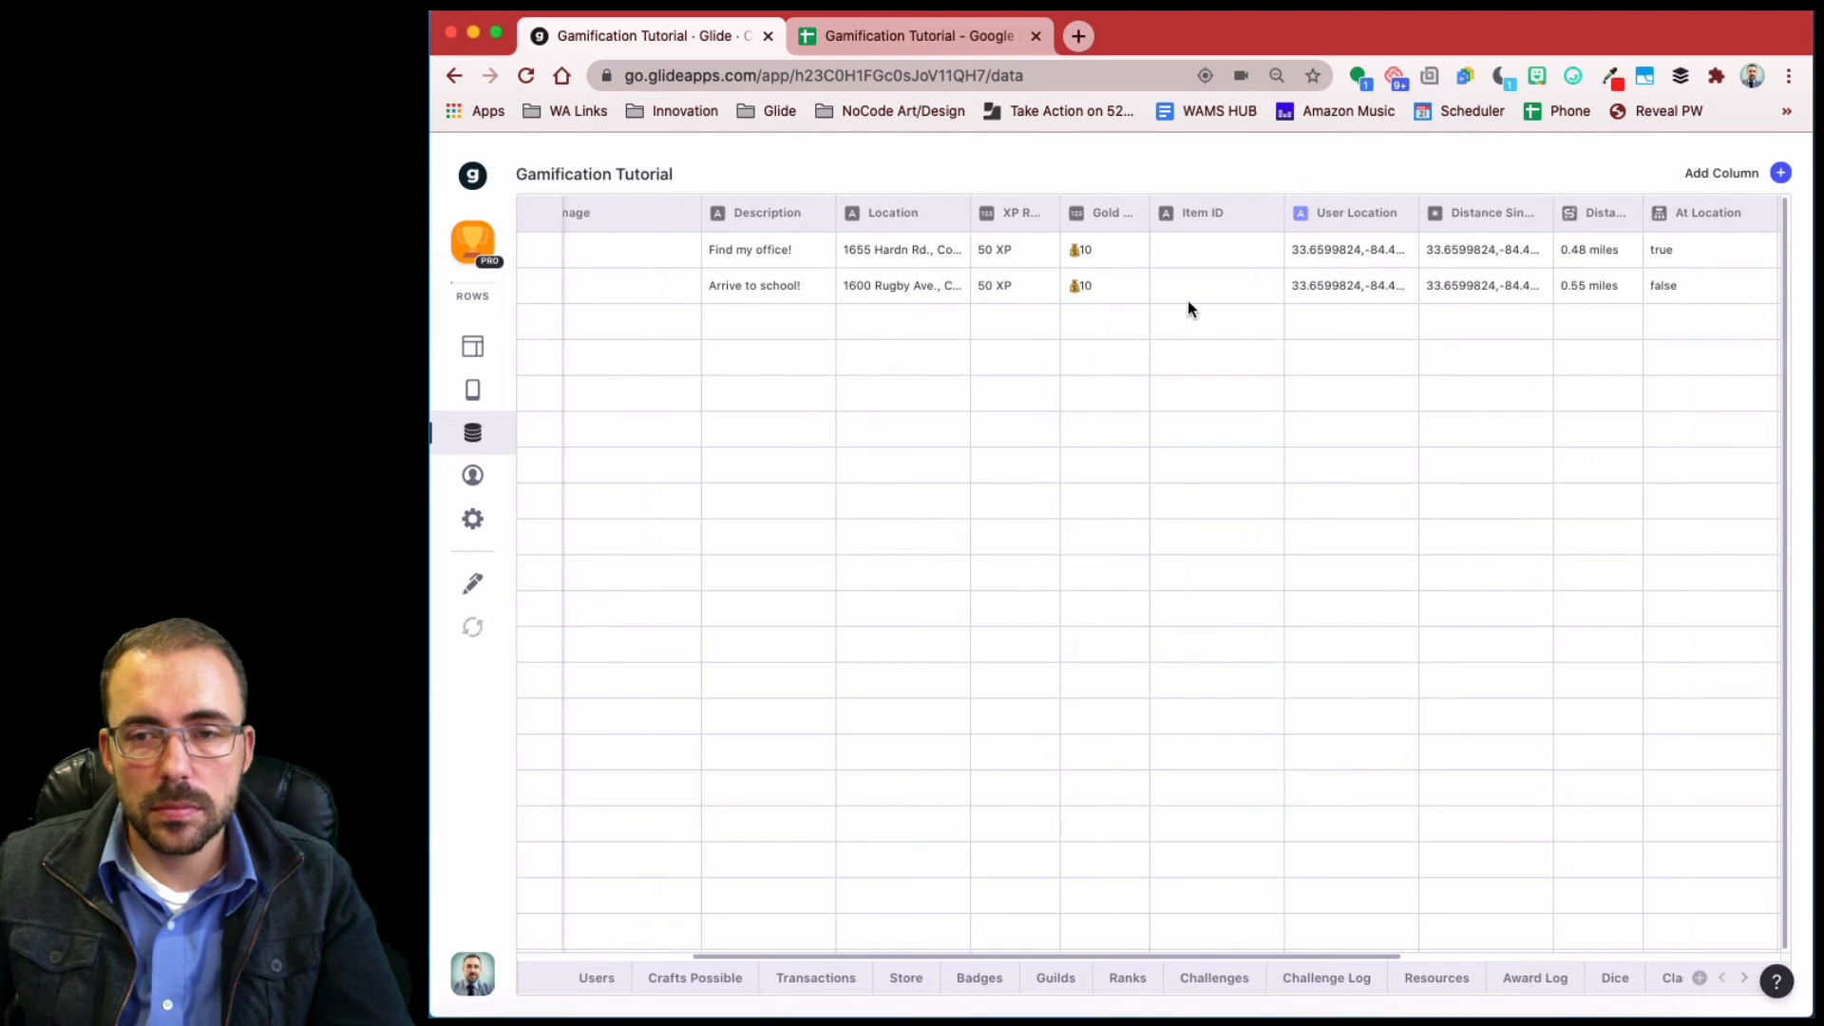
- Add a rel_item relation column matching Item ID to the Store table's Item ID
click(1781, 175)
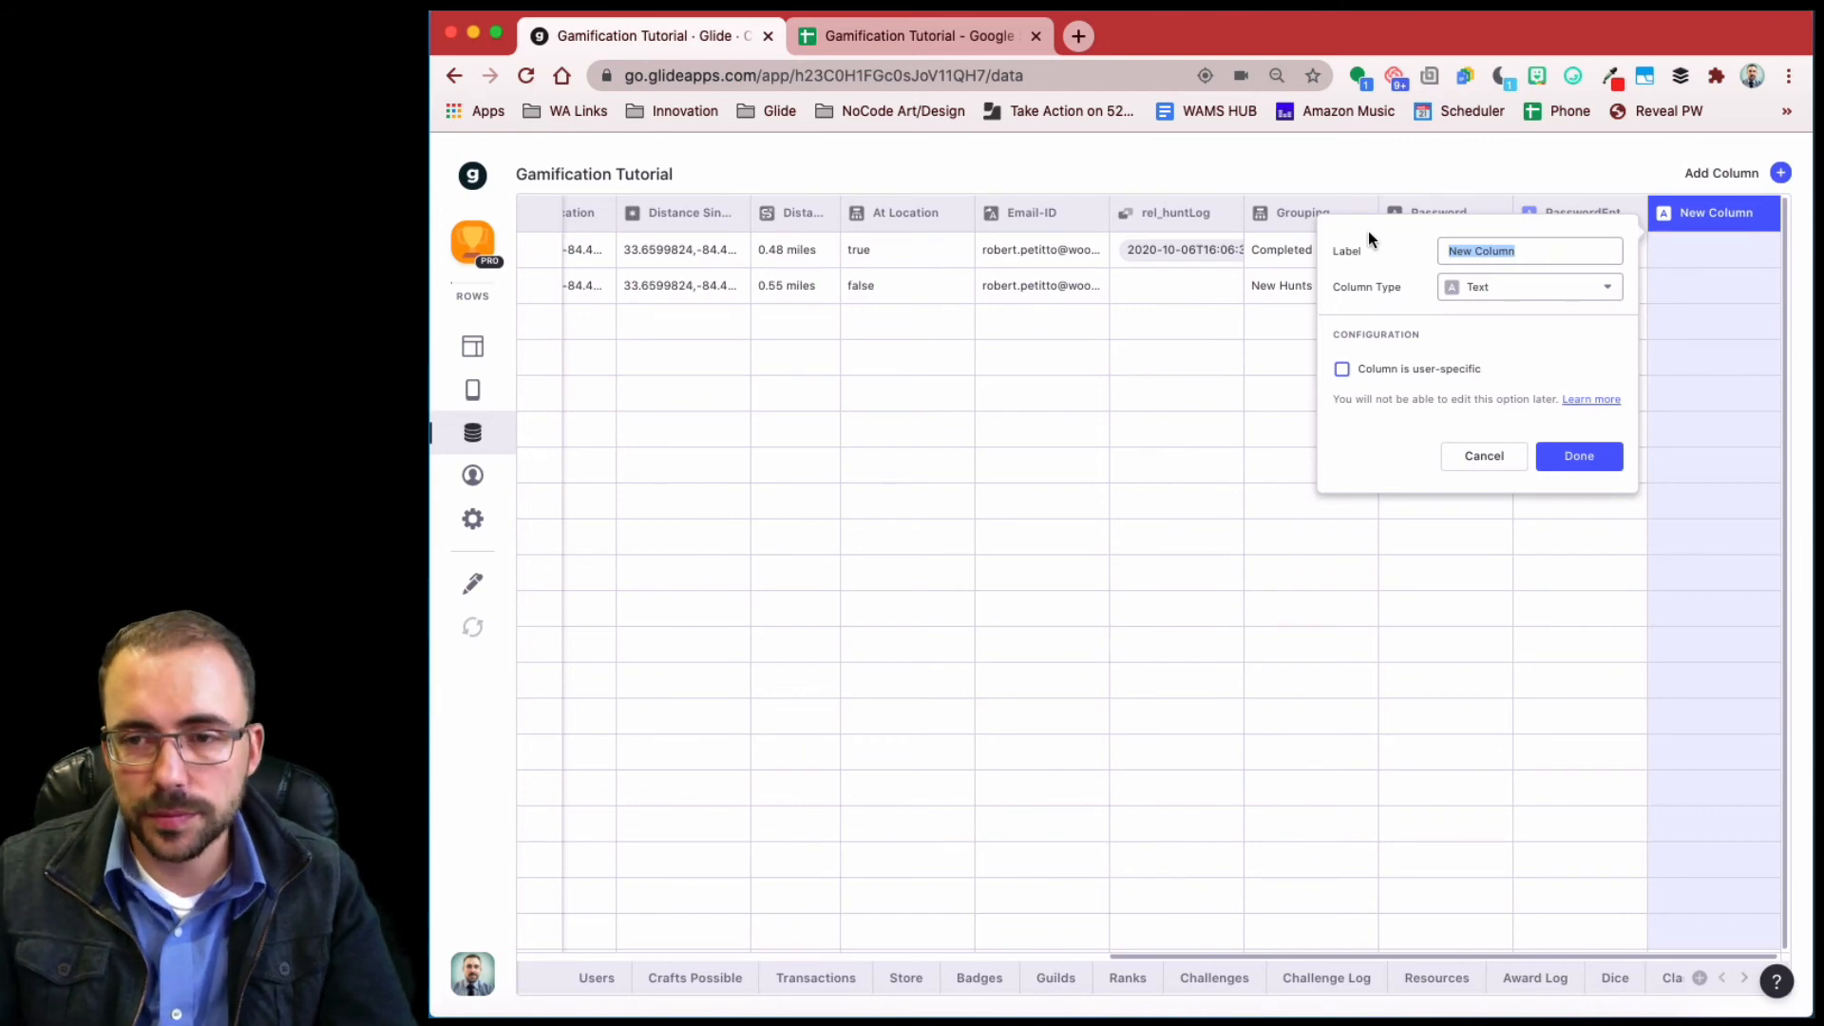
text(rel)
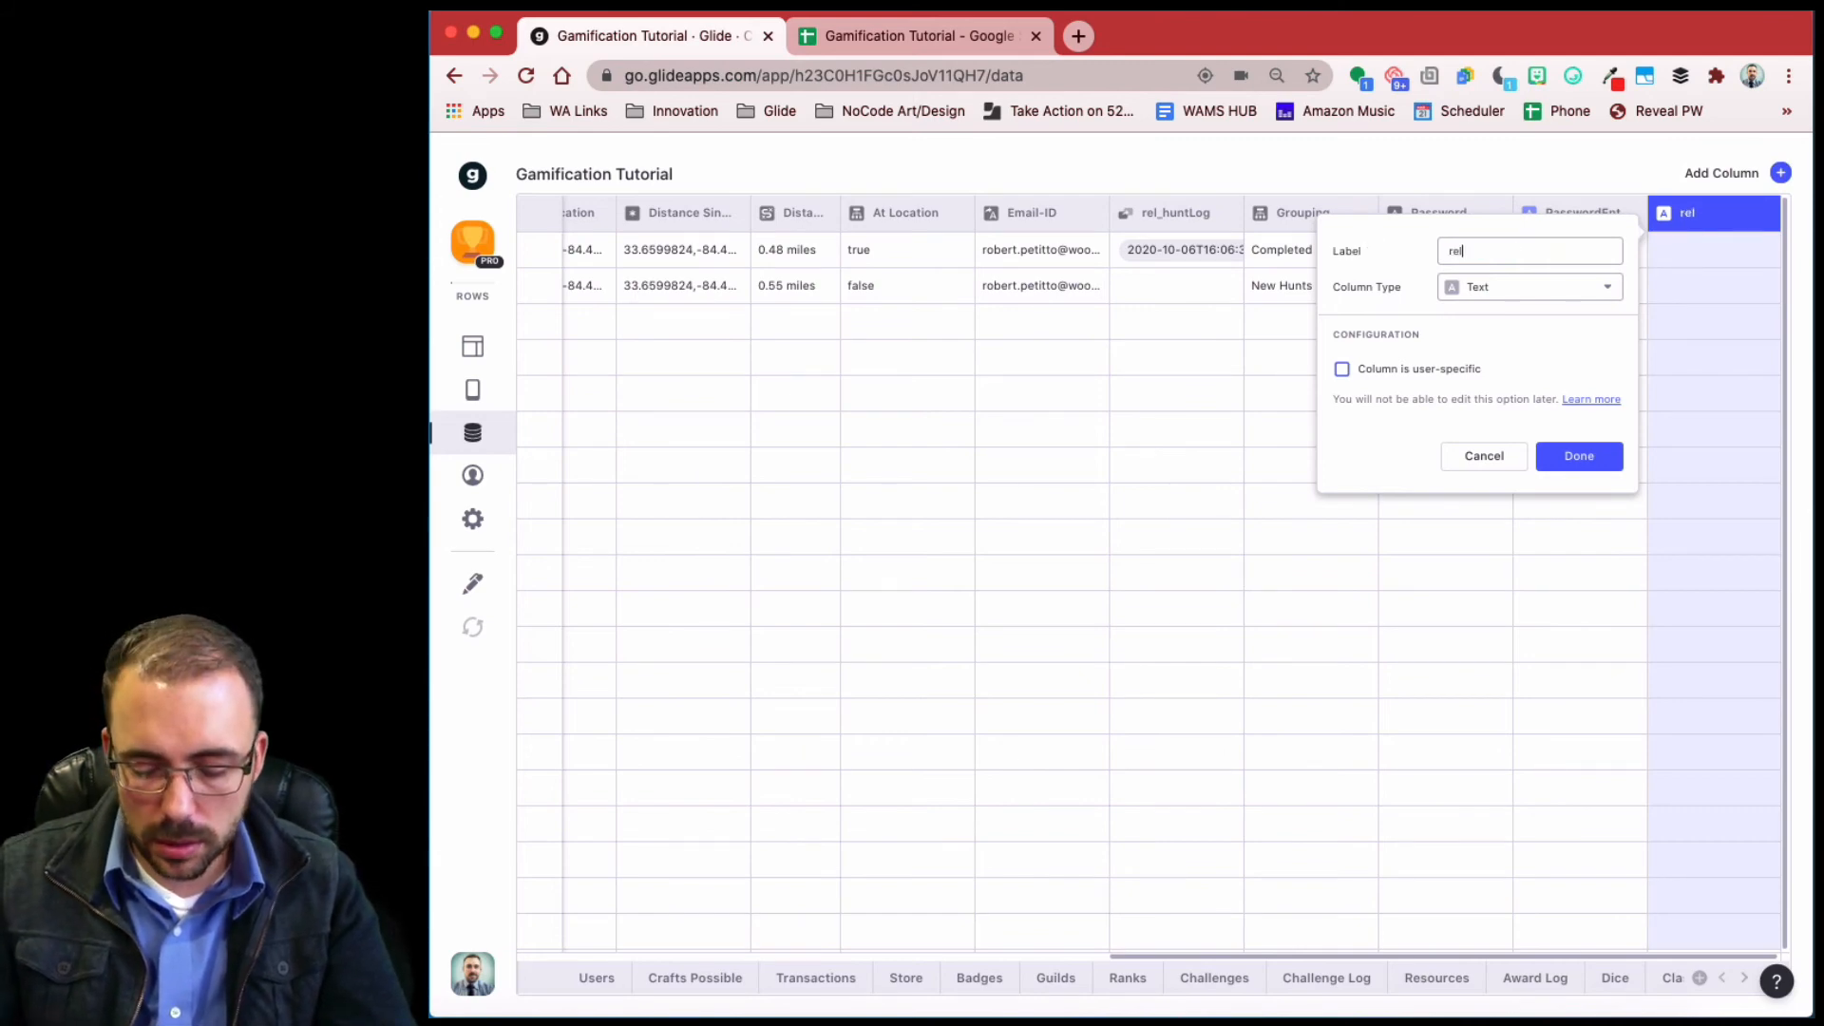
text(_item)
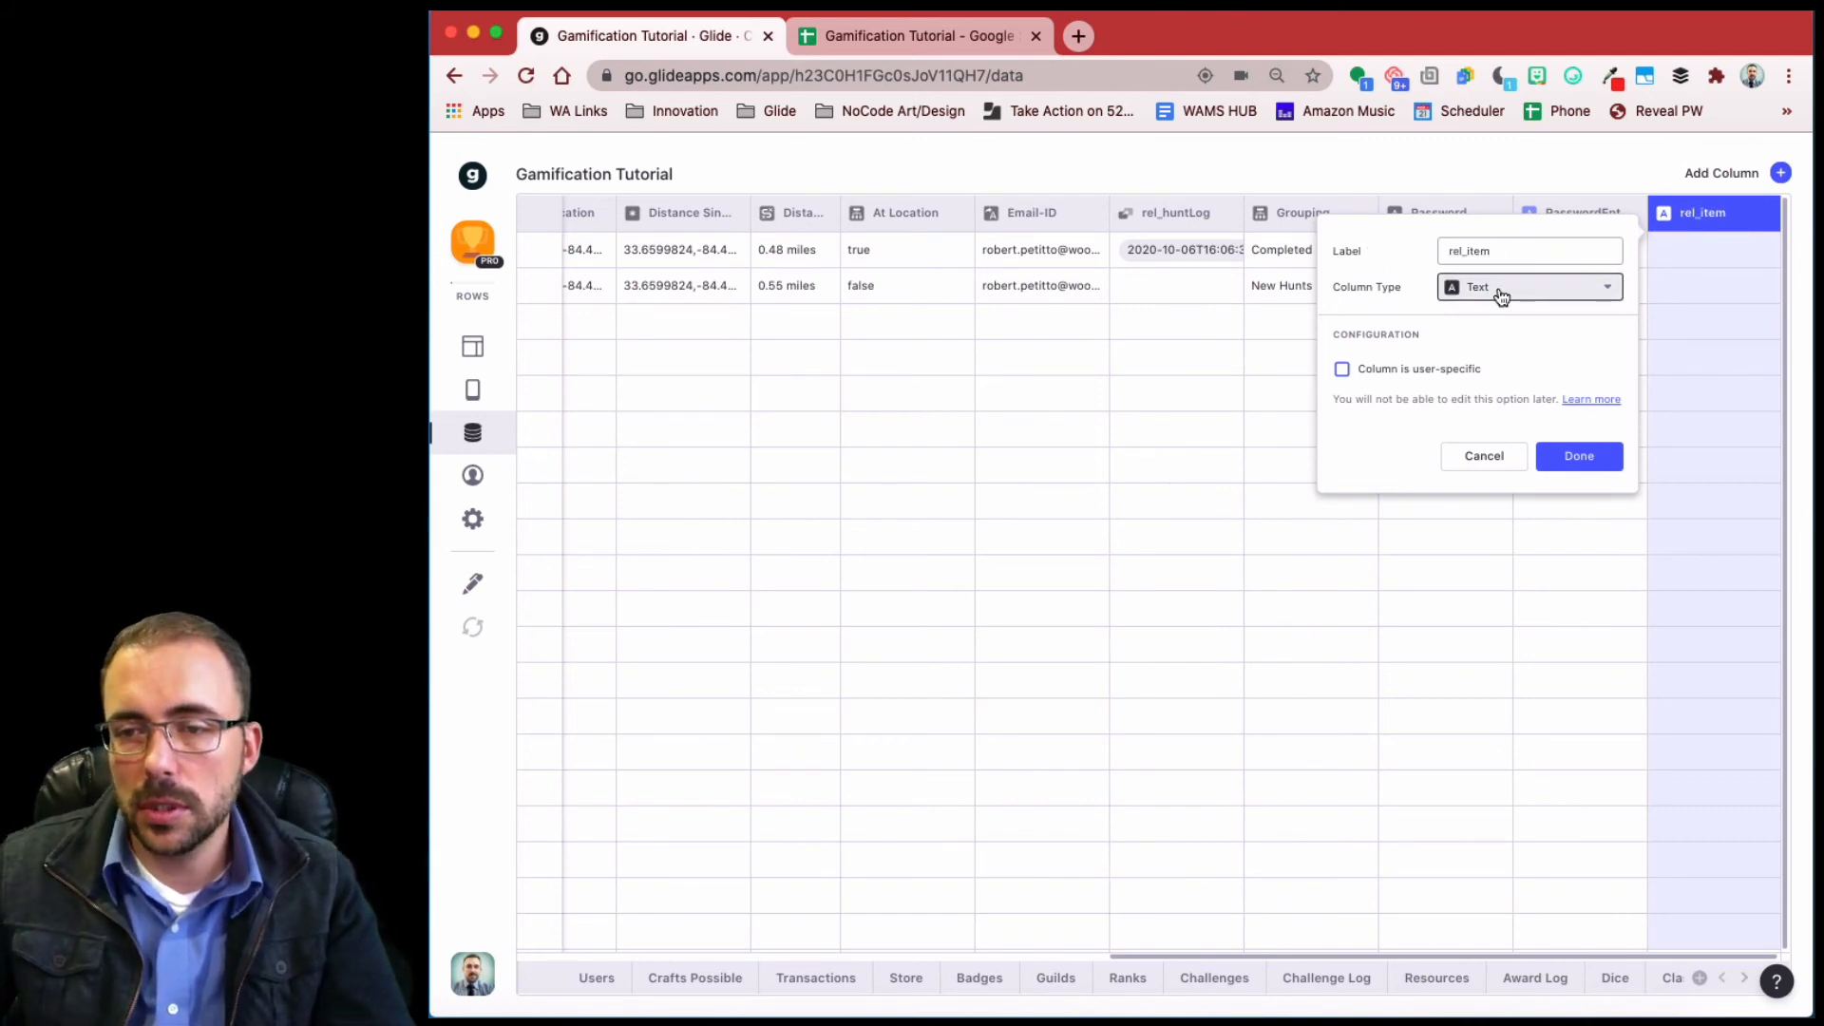
click(1499, 302)
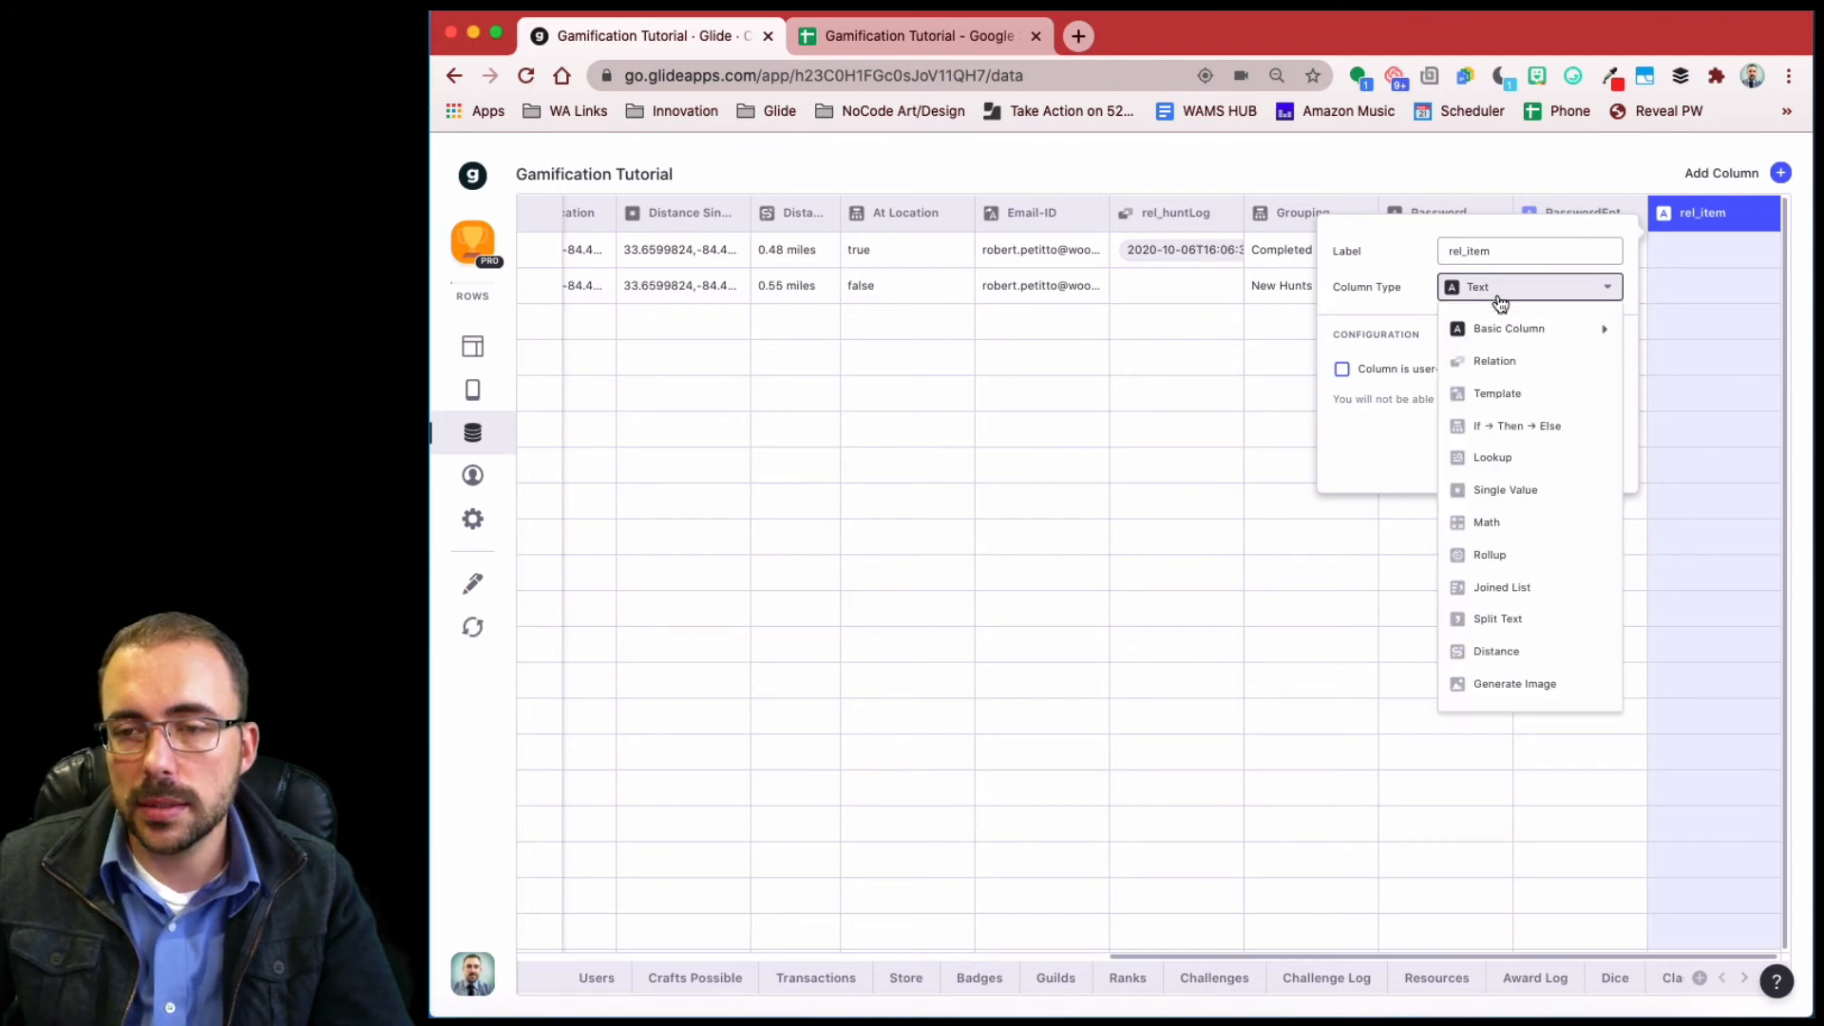
click(1505, 359)
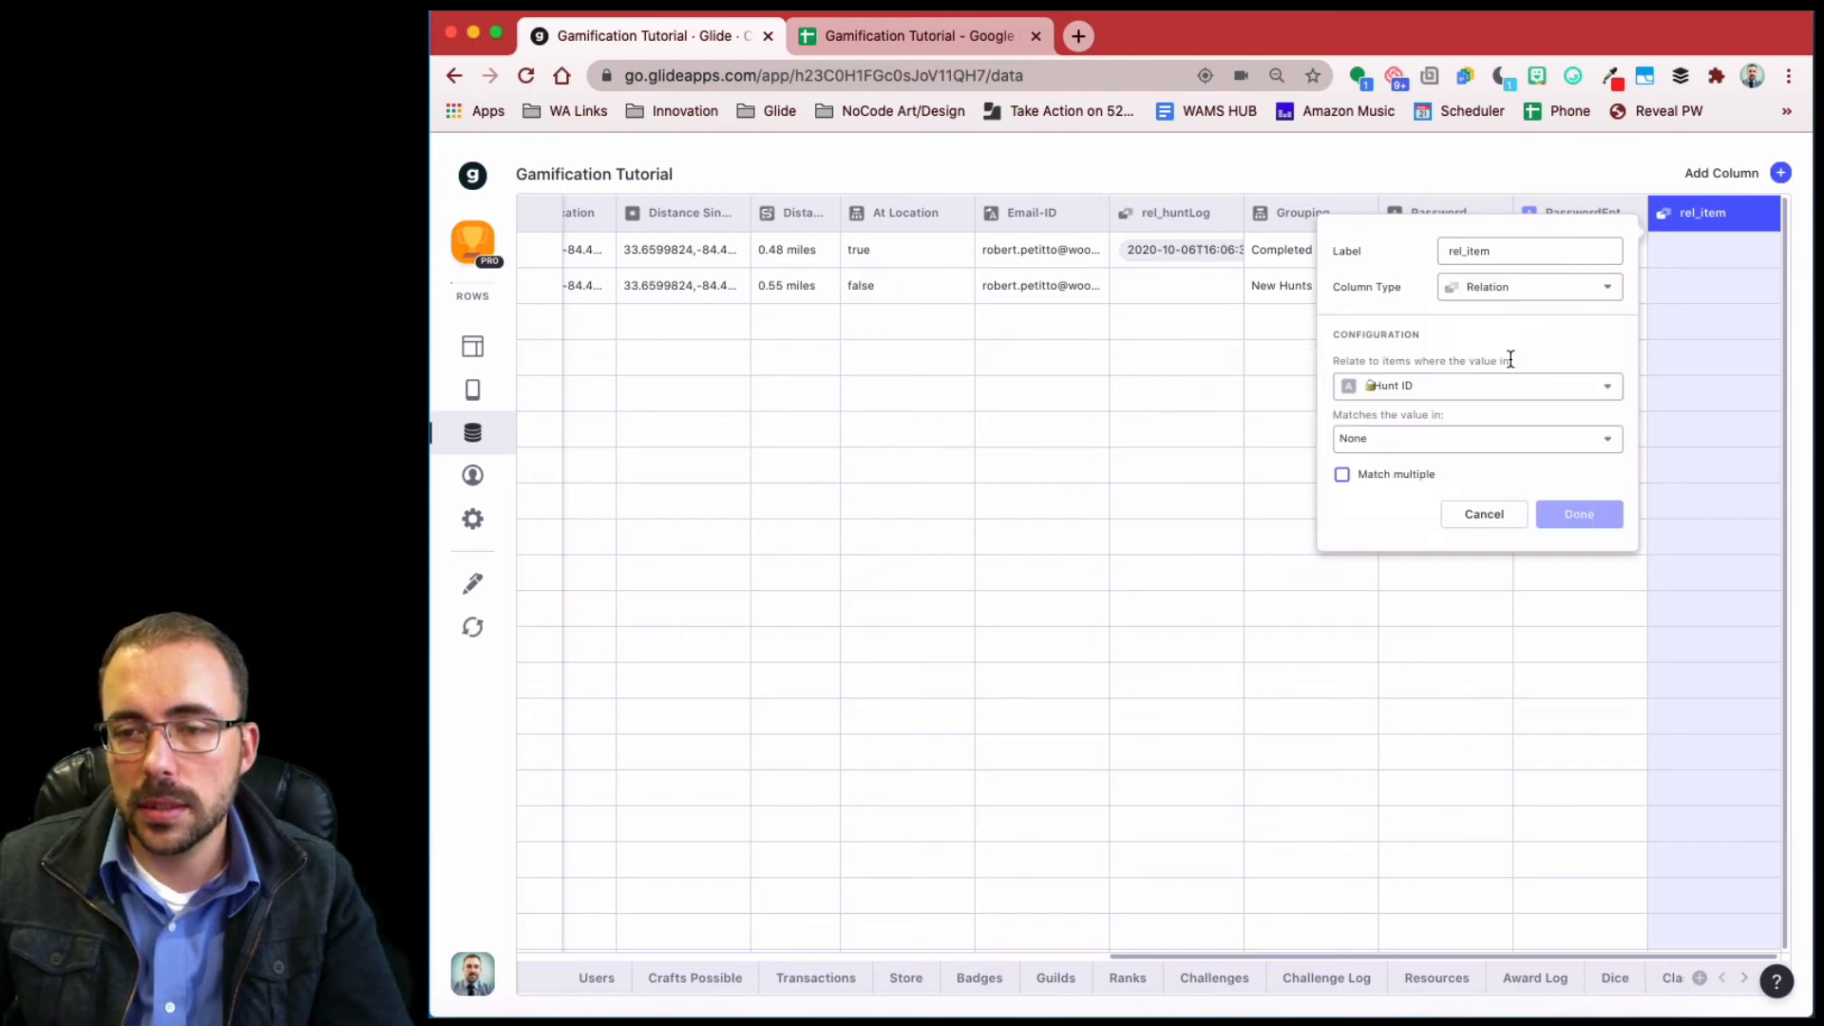
click(1470, 396)
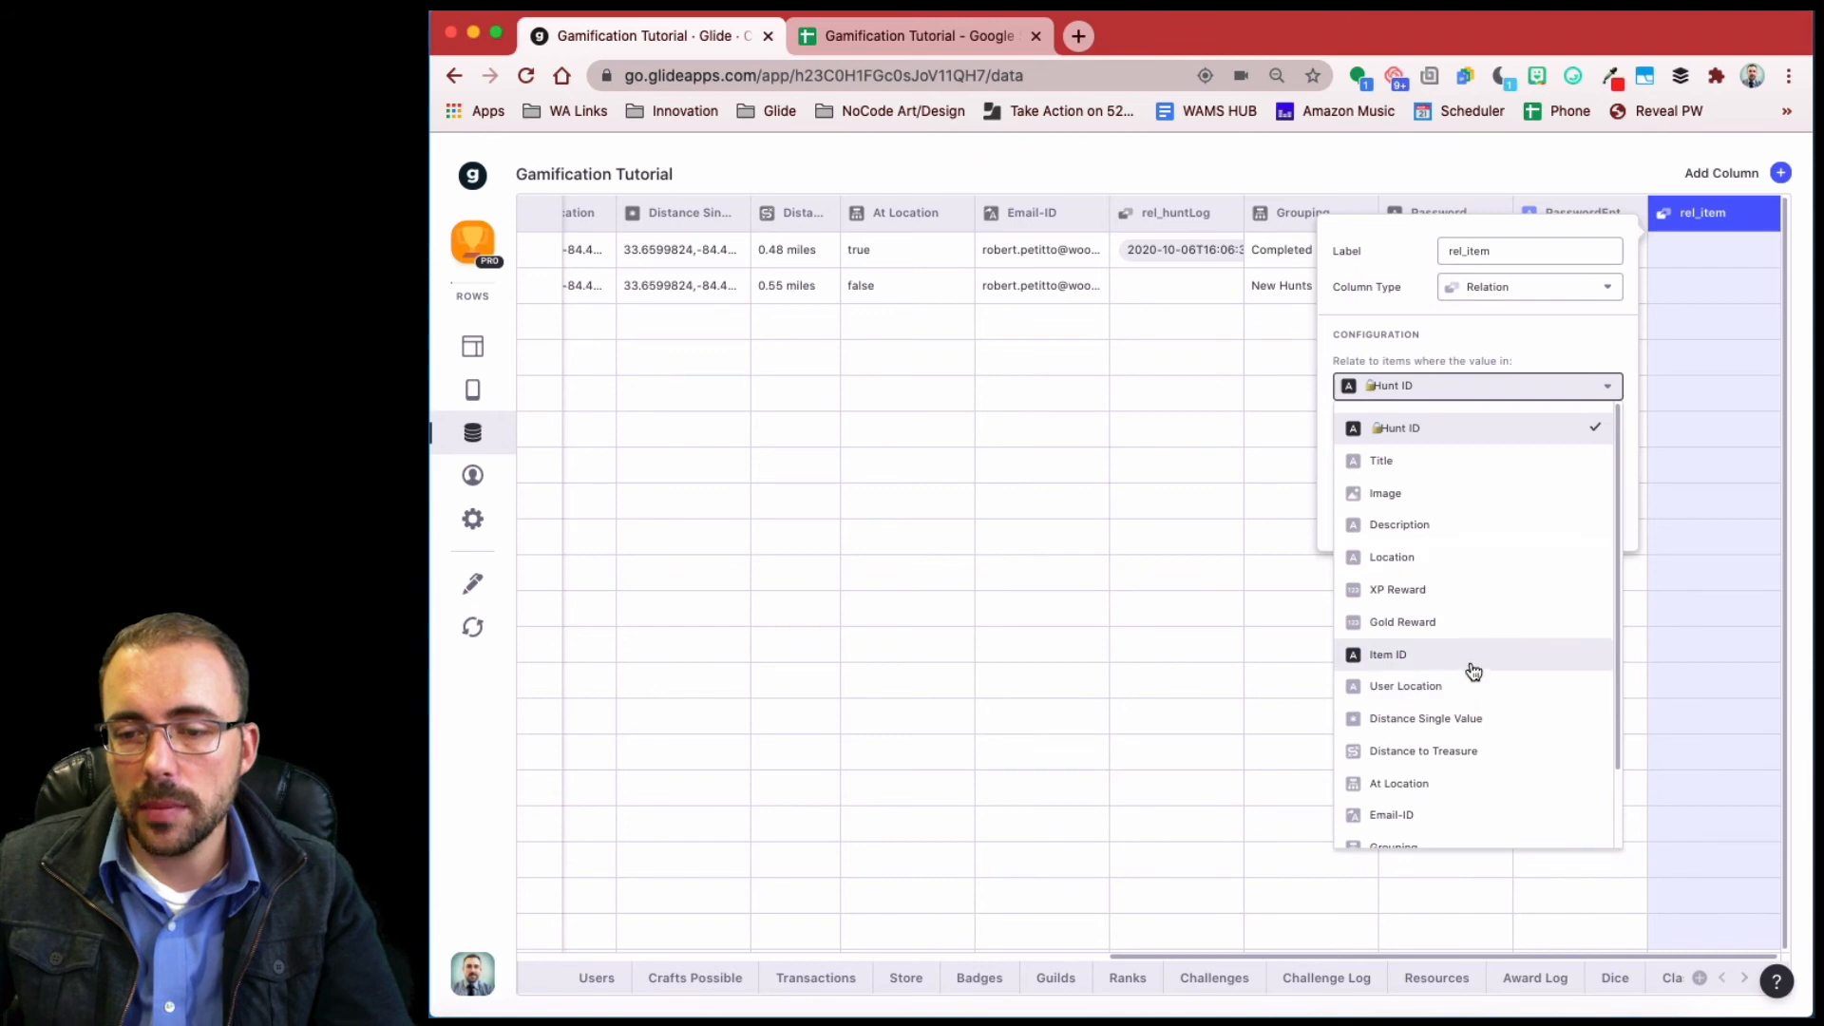
click(1467, 655)
click(1458, 440)
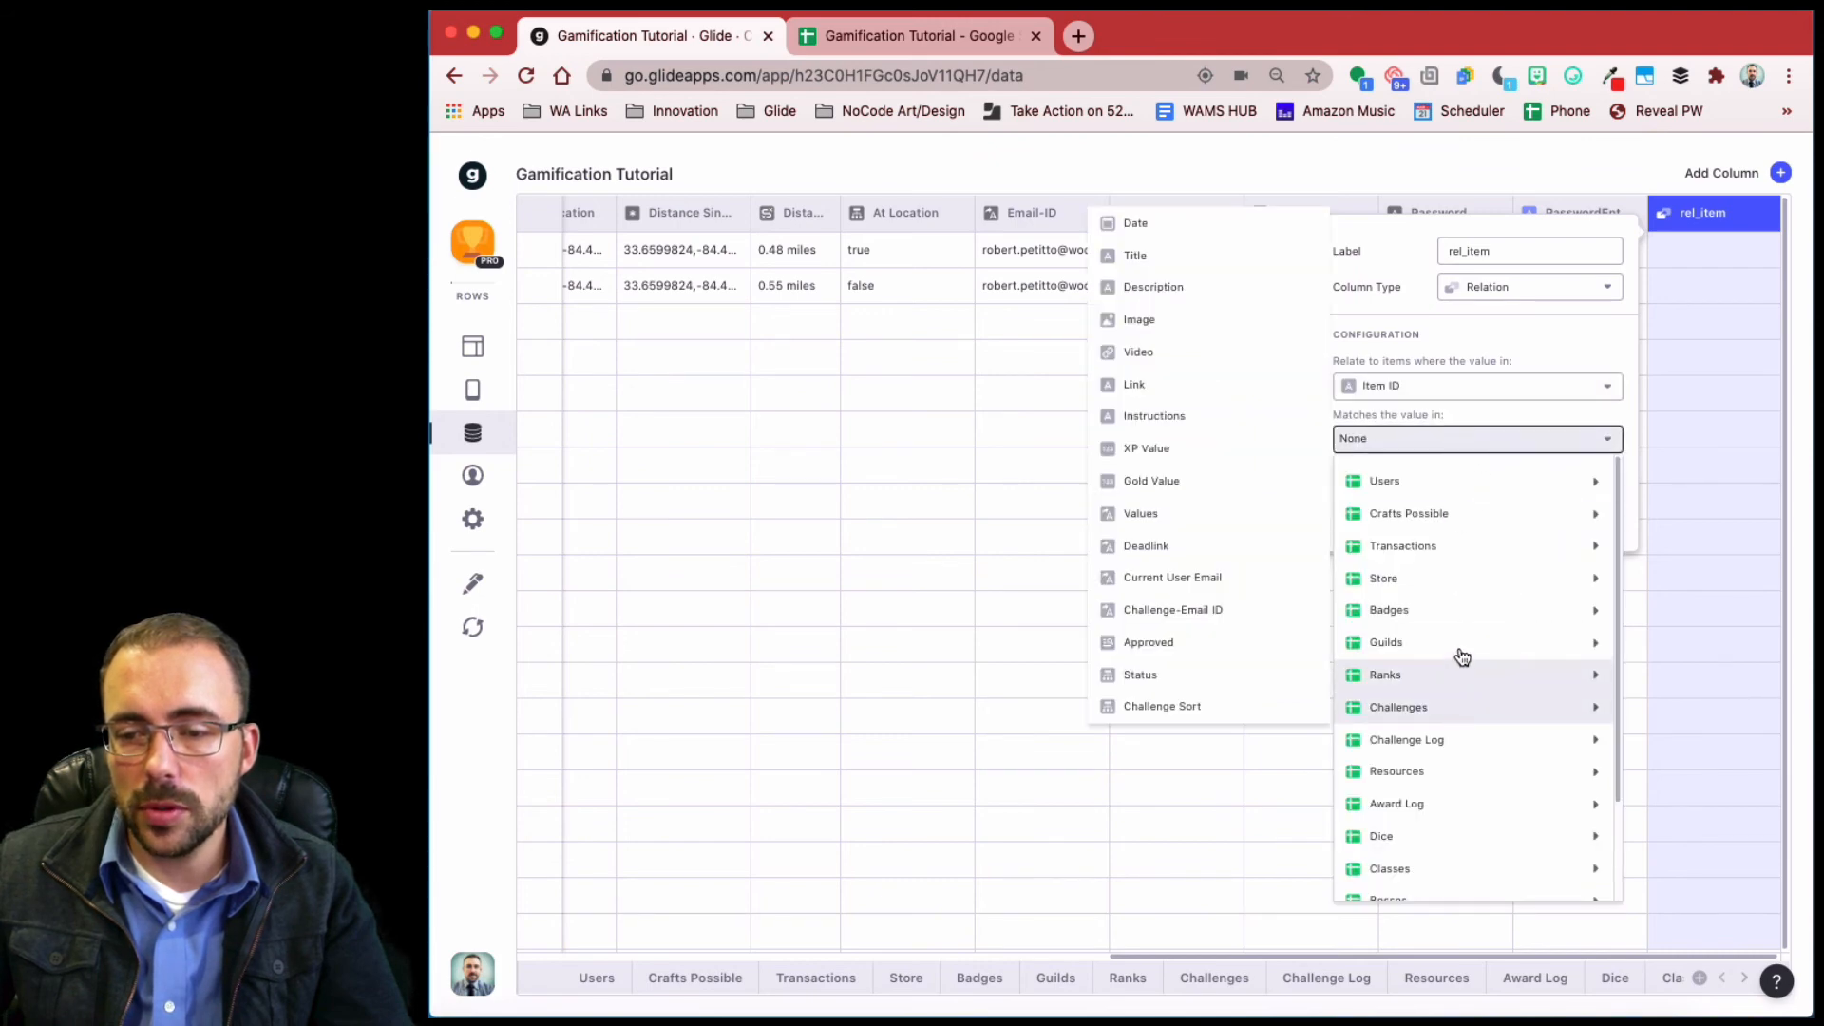
mouse_move(1432, 575)
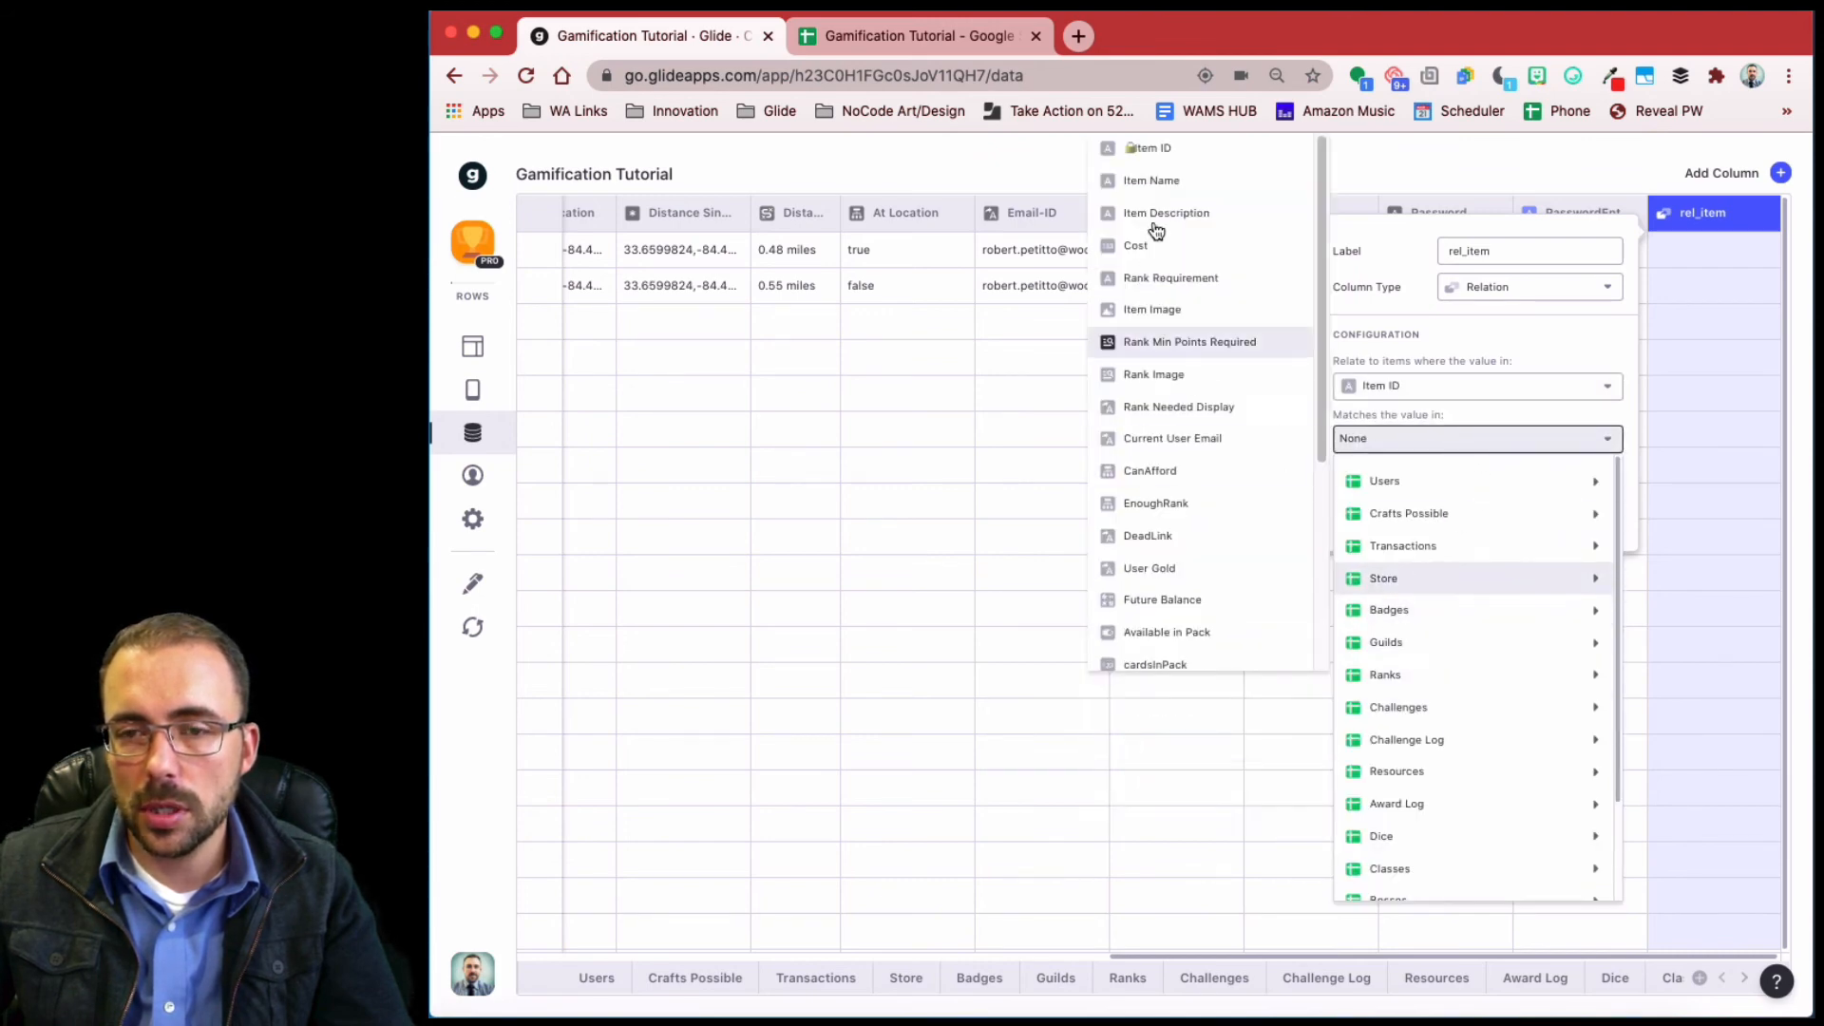
click(1167, 151)
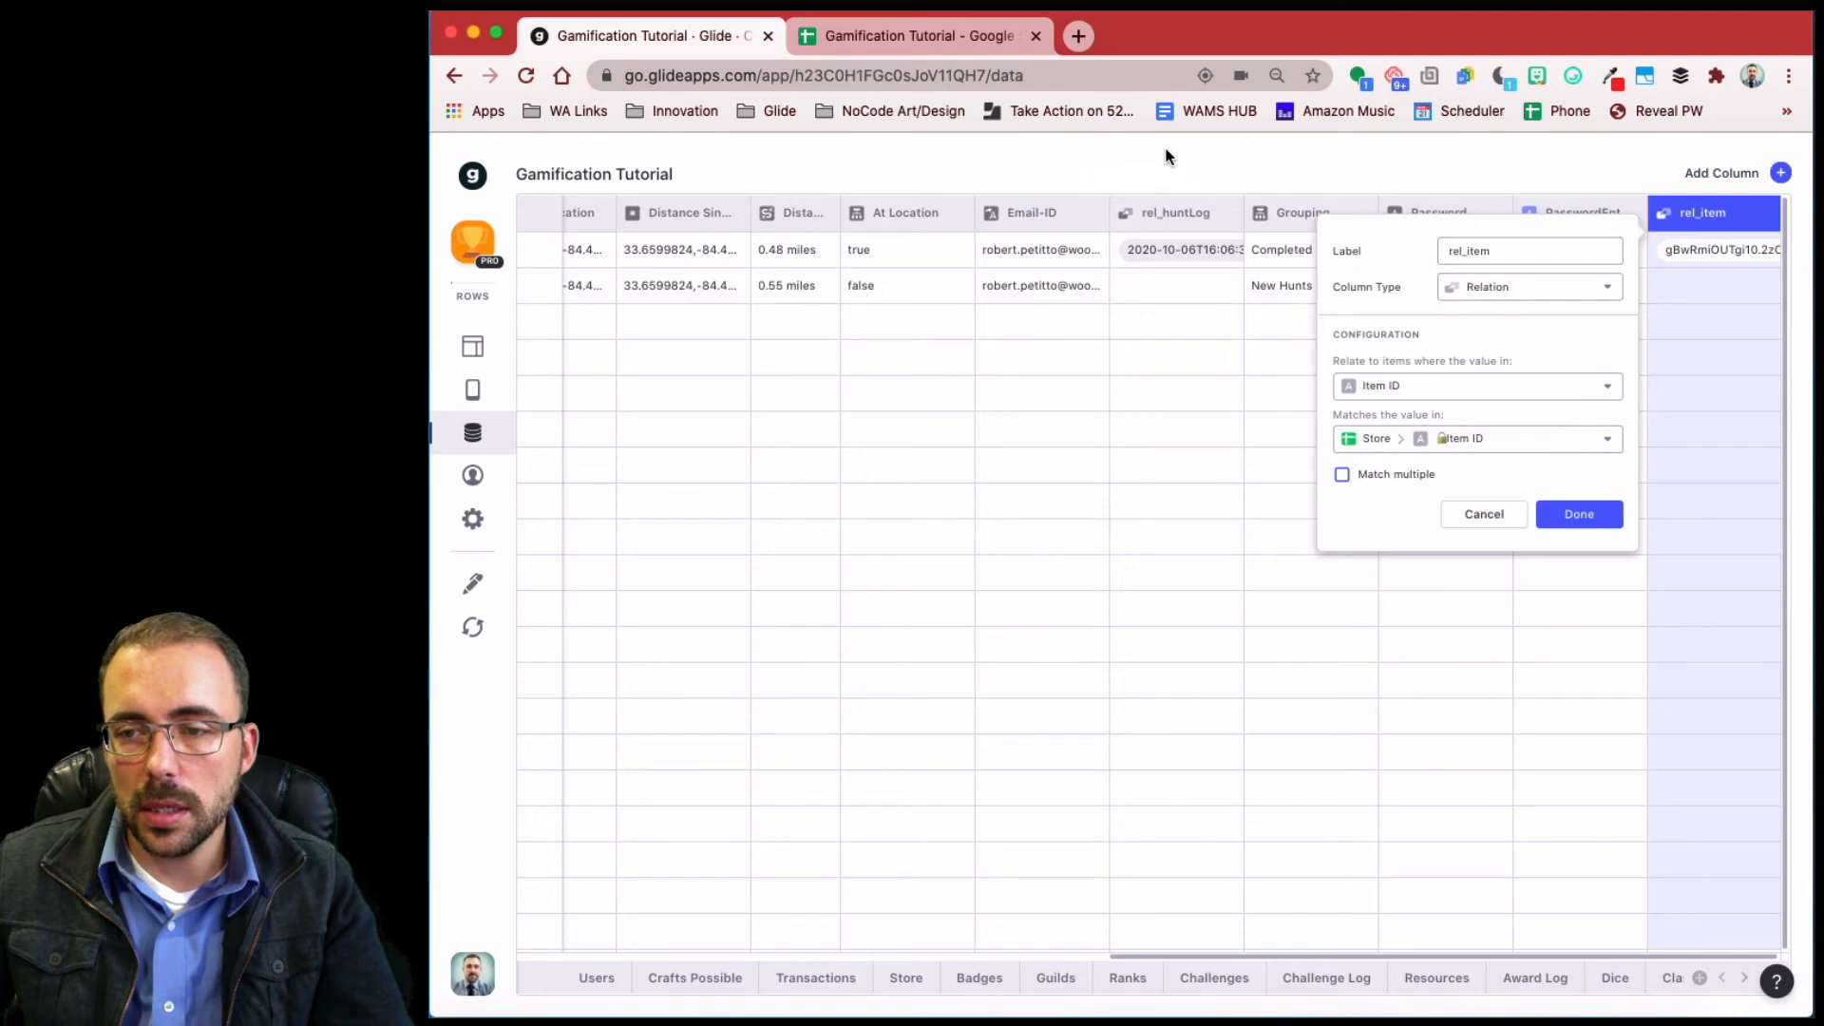
click(1582, 518)
click(1780, 174)
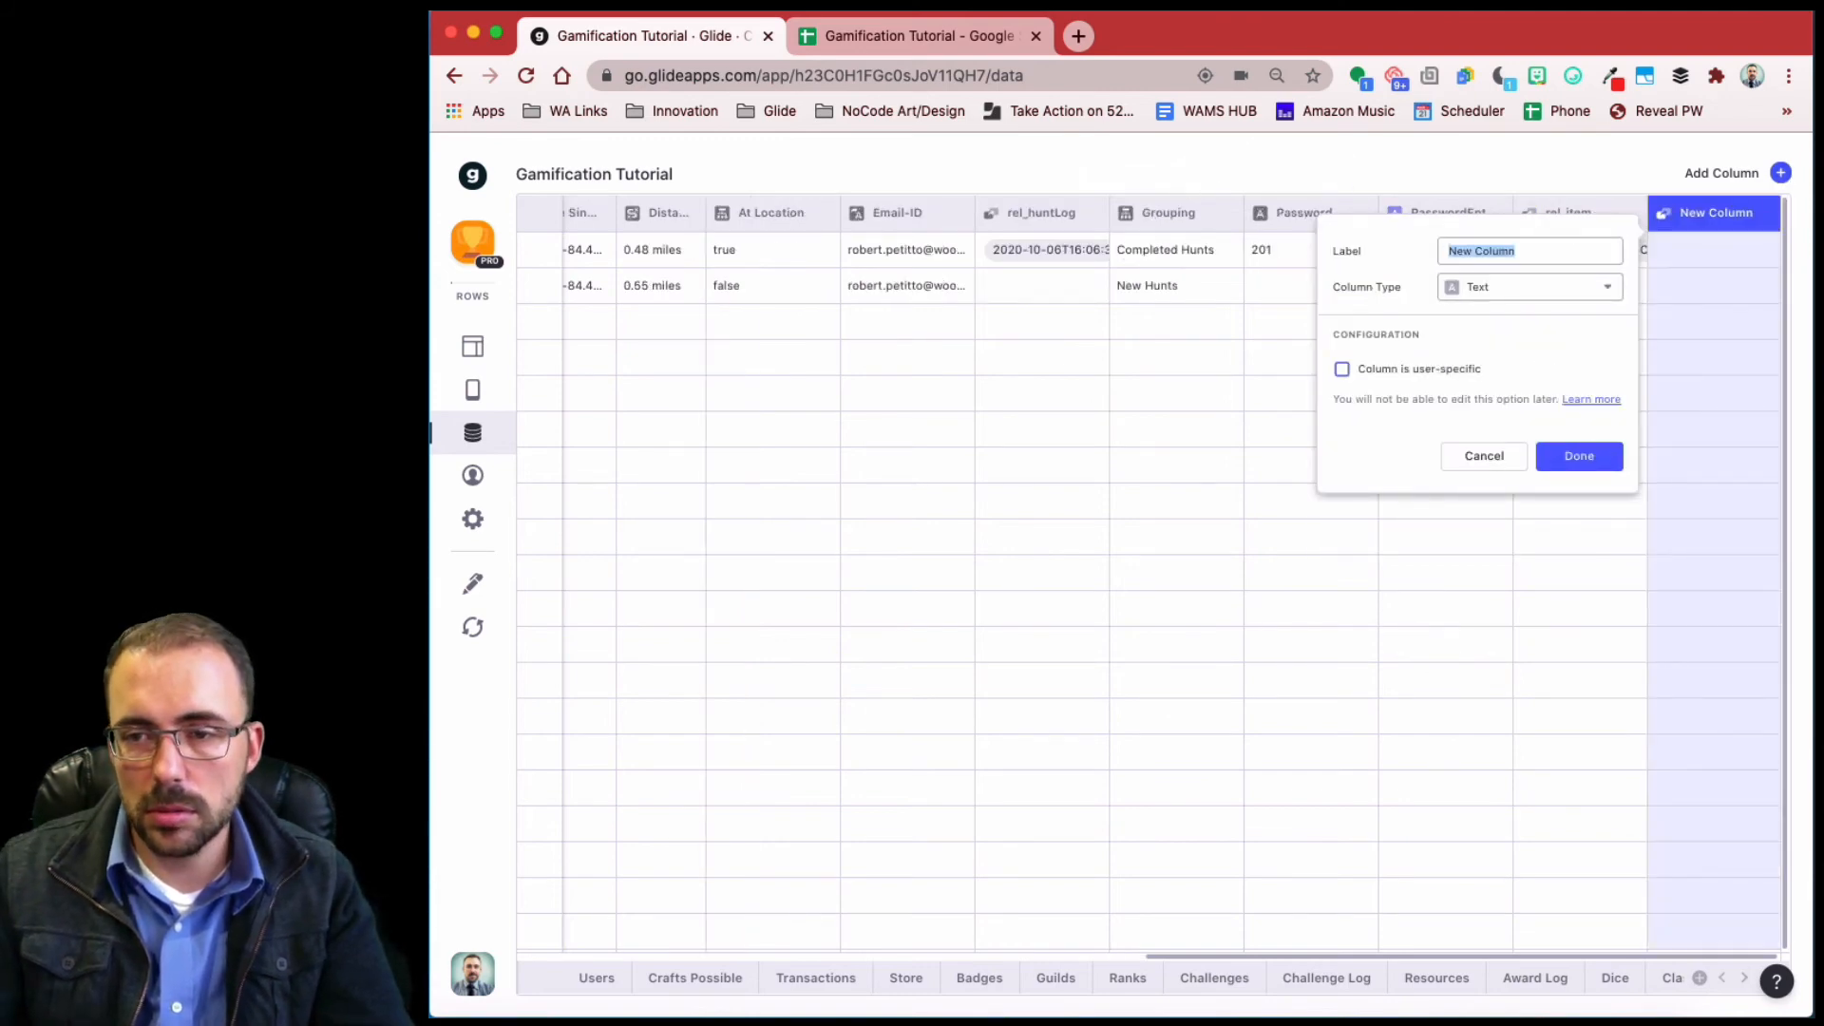
- Add an itemName lookup column that pulls Item Name through rel_item
text(itemName)
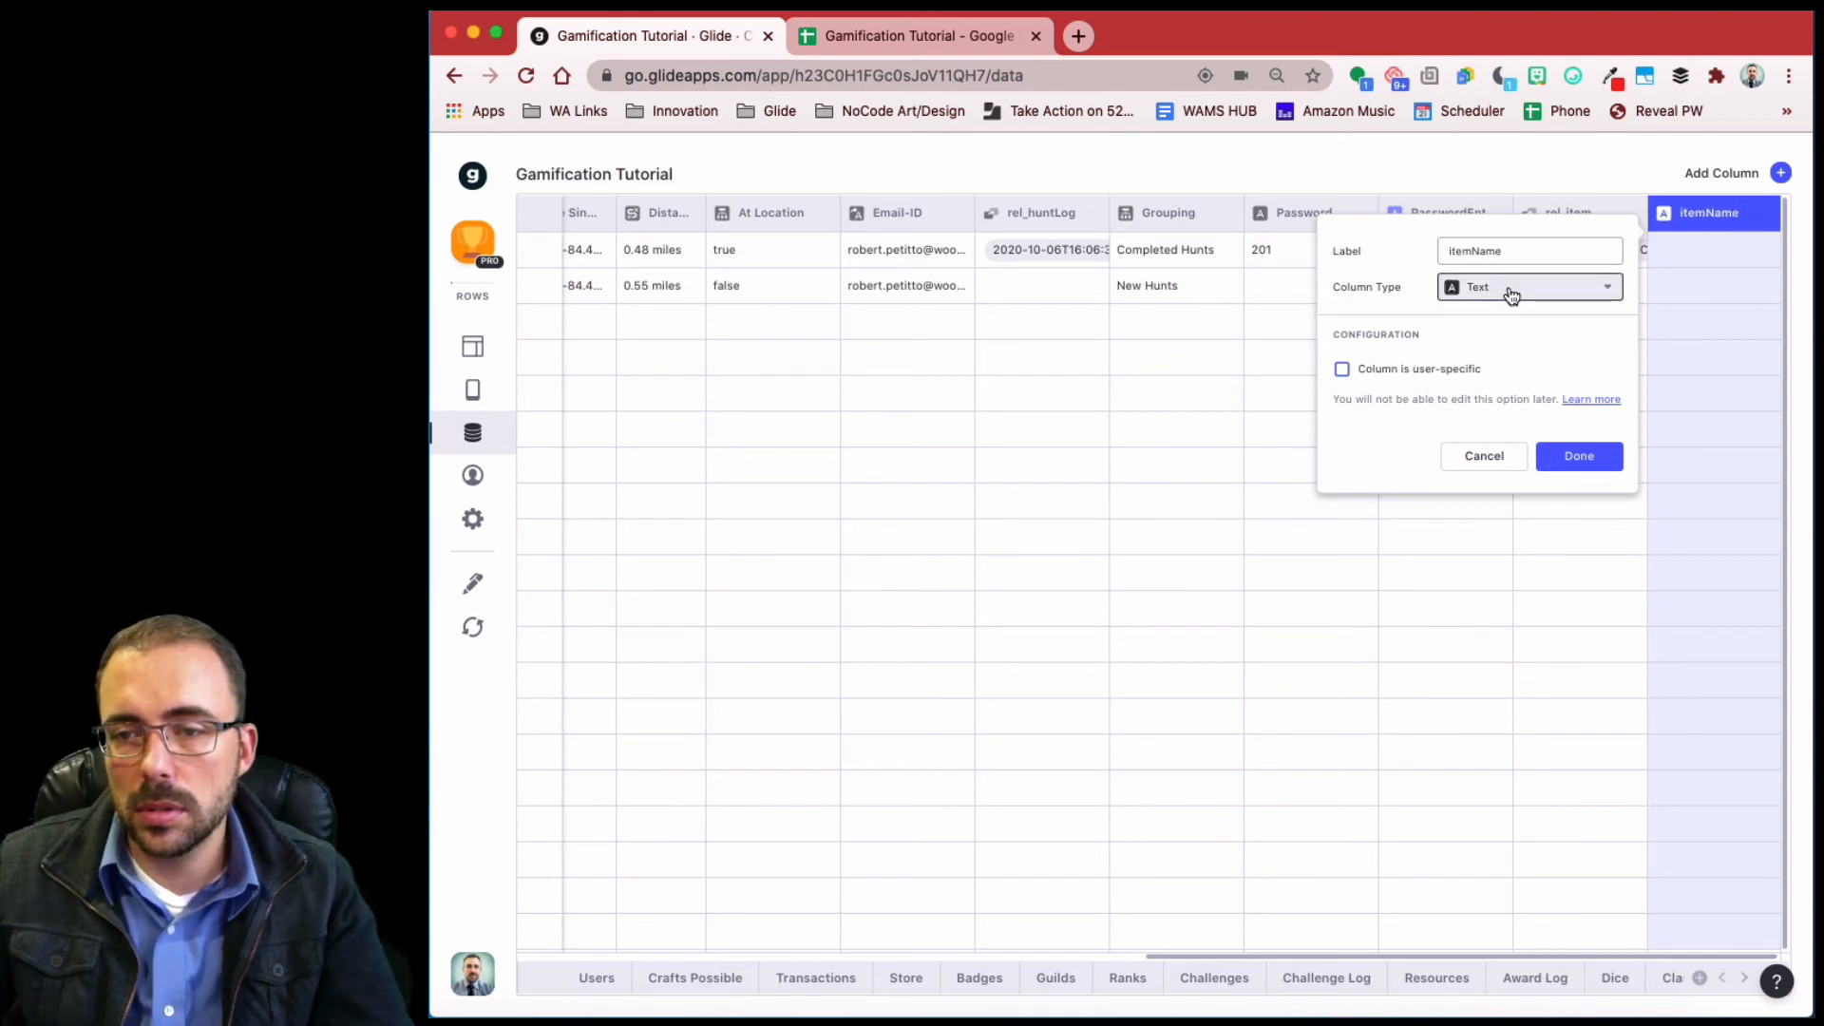
click(1510, 293)
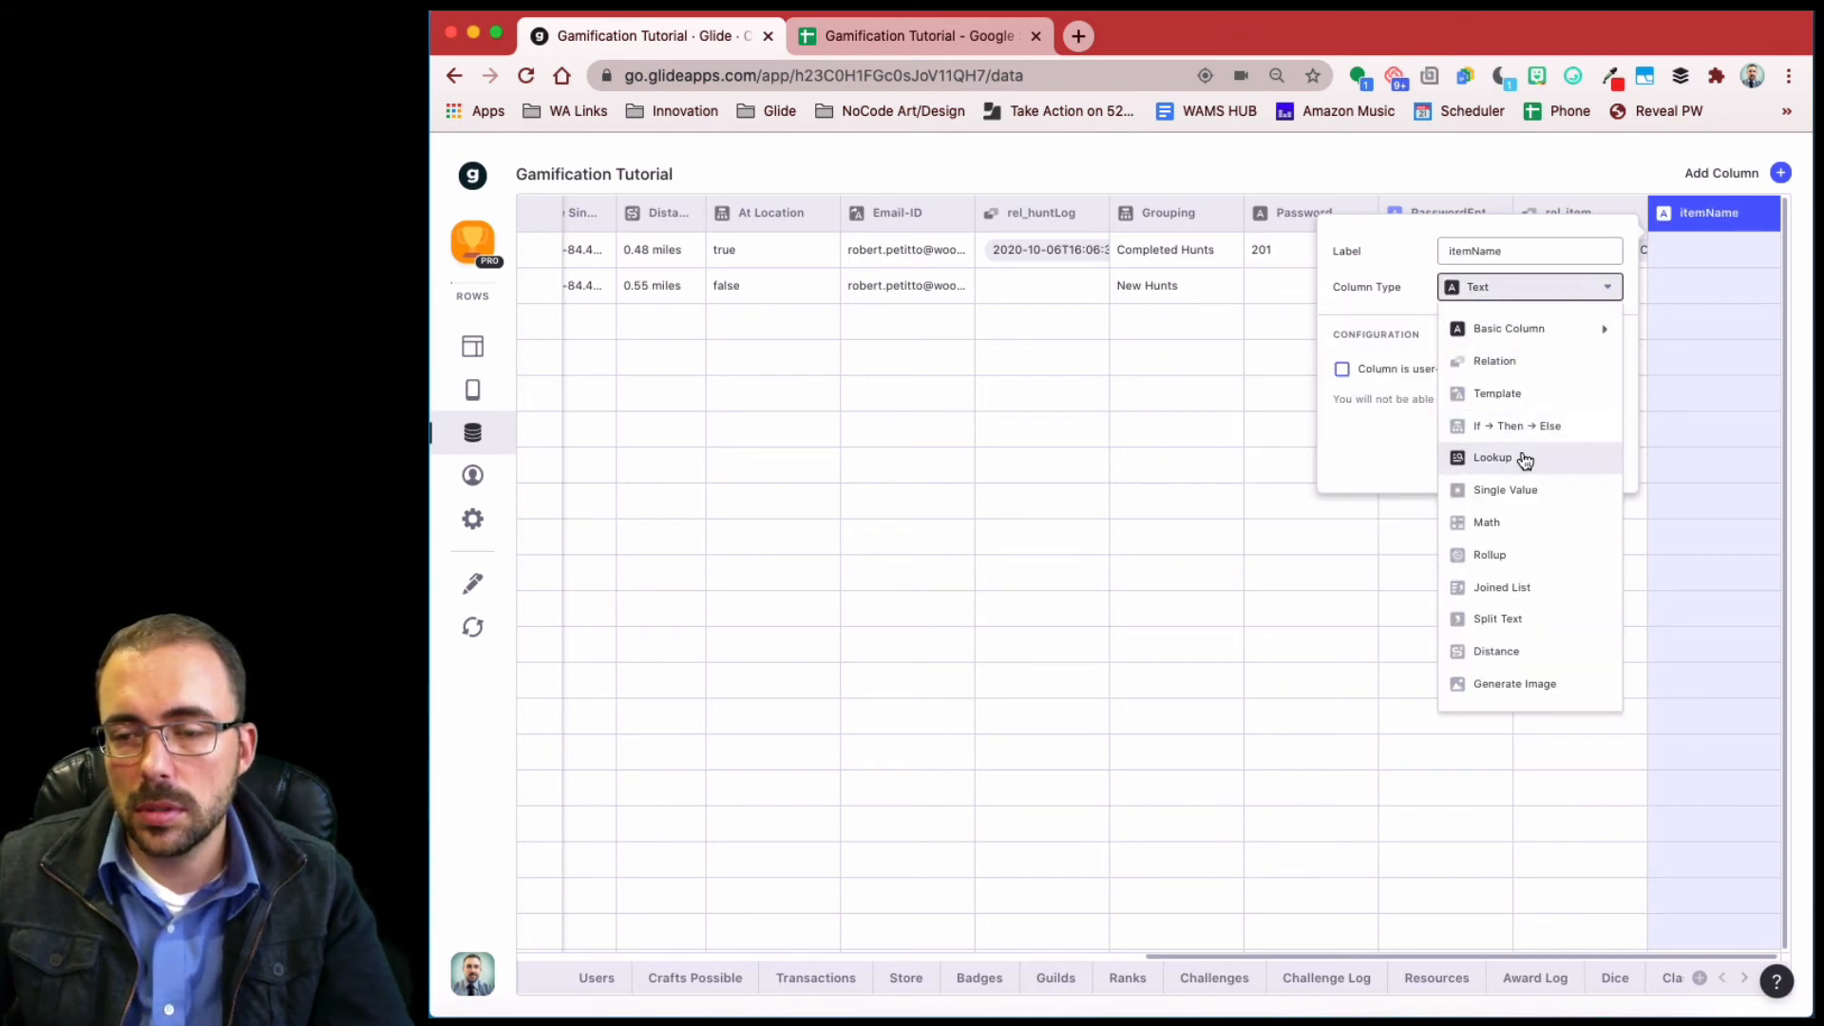
mouse_move(1529, 337)
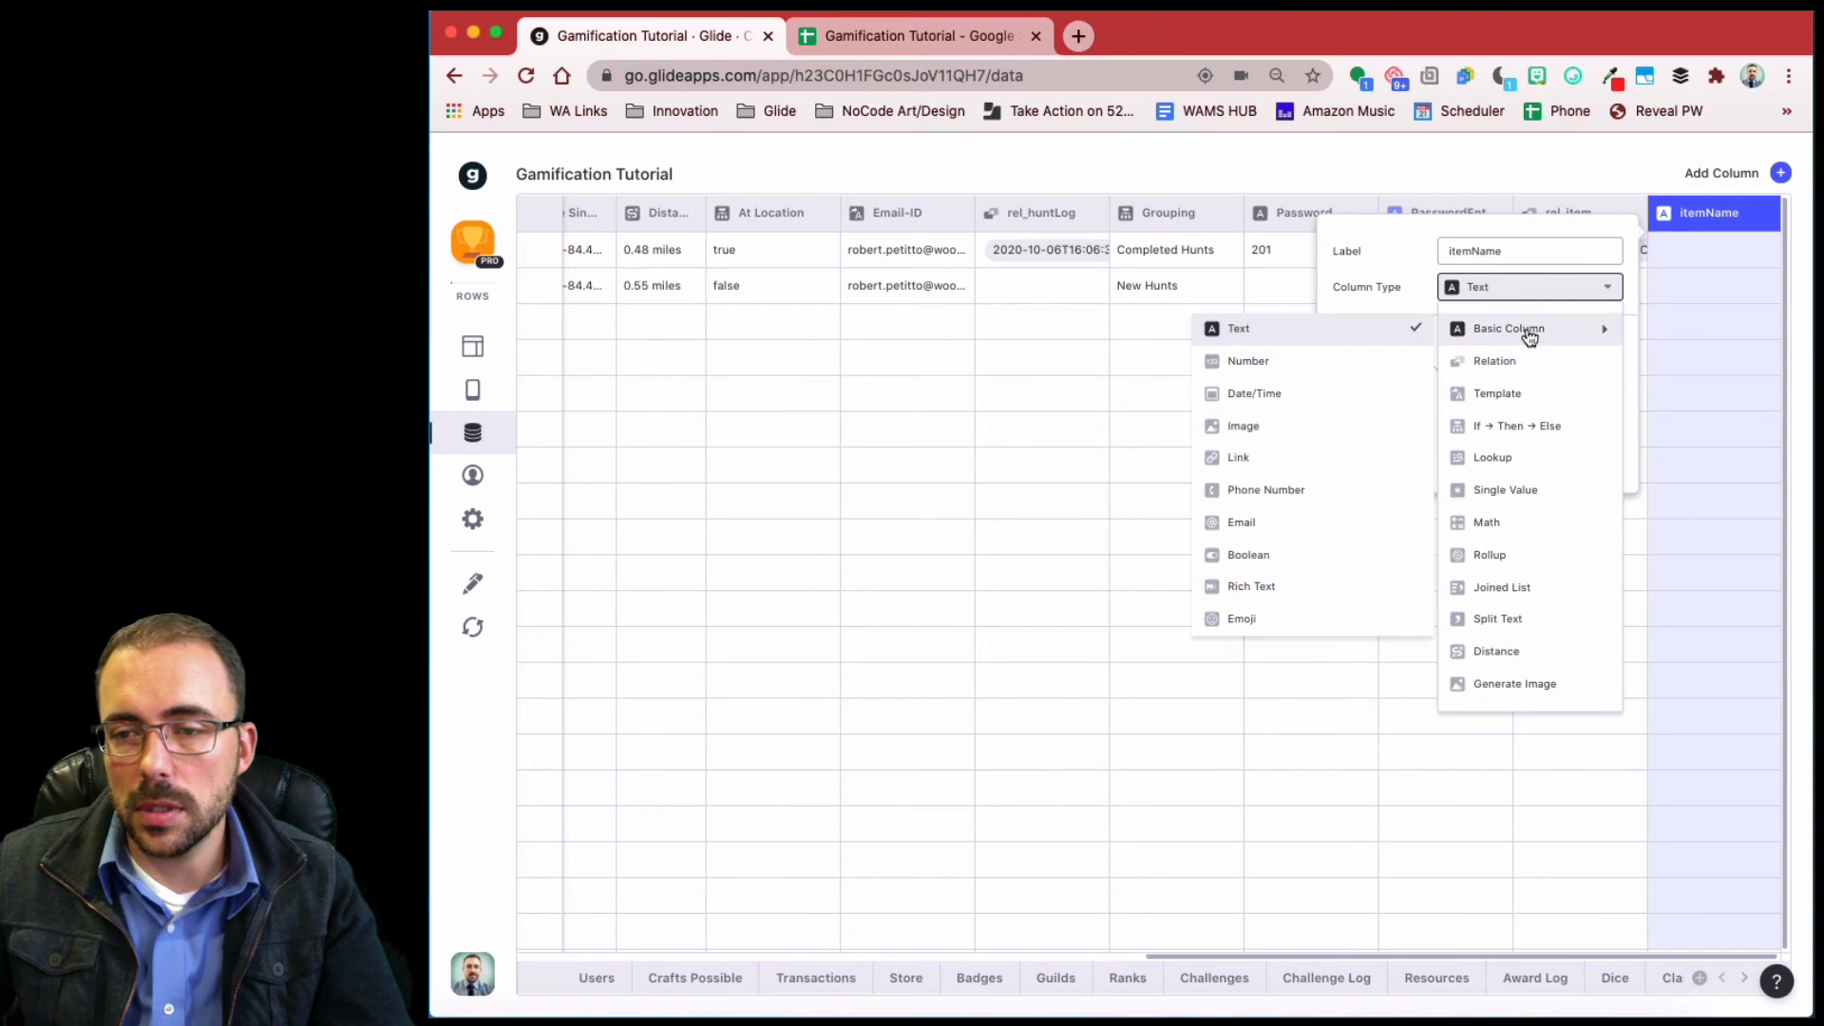
click(1525, 472)
click(1398, 389)
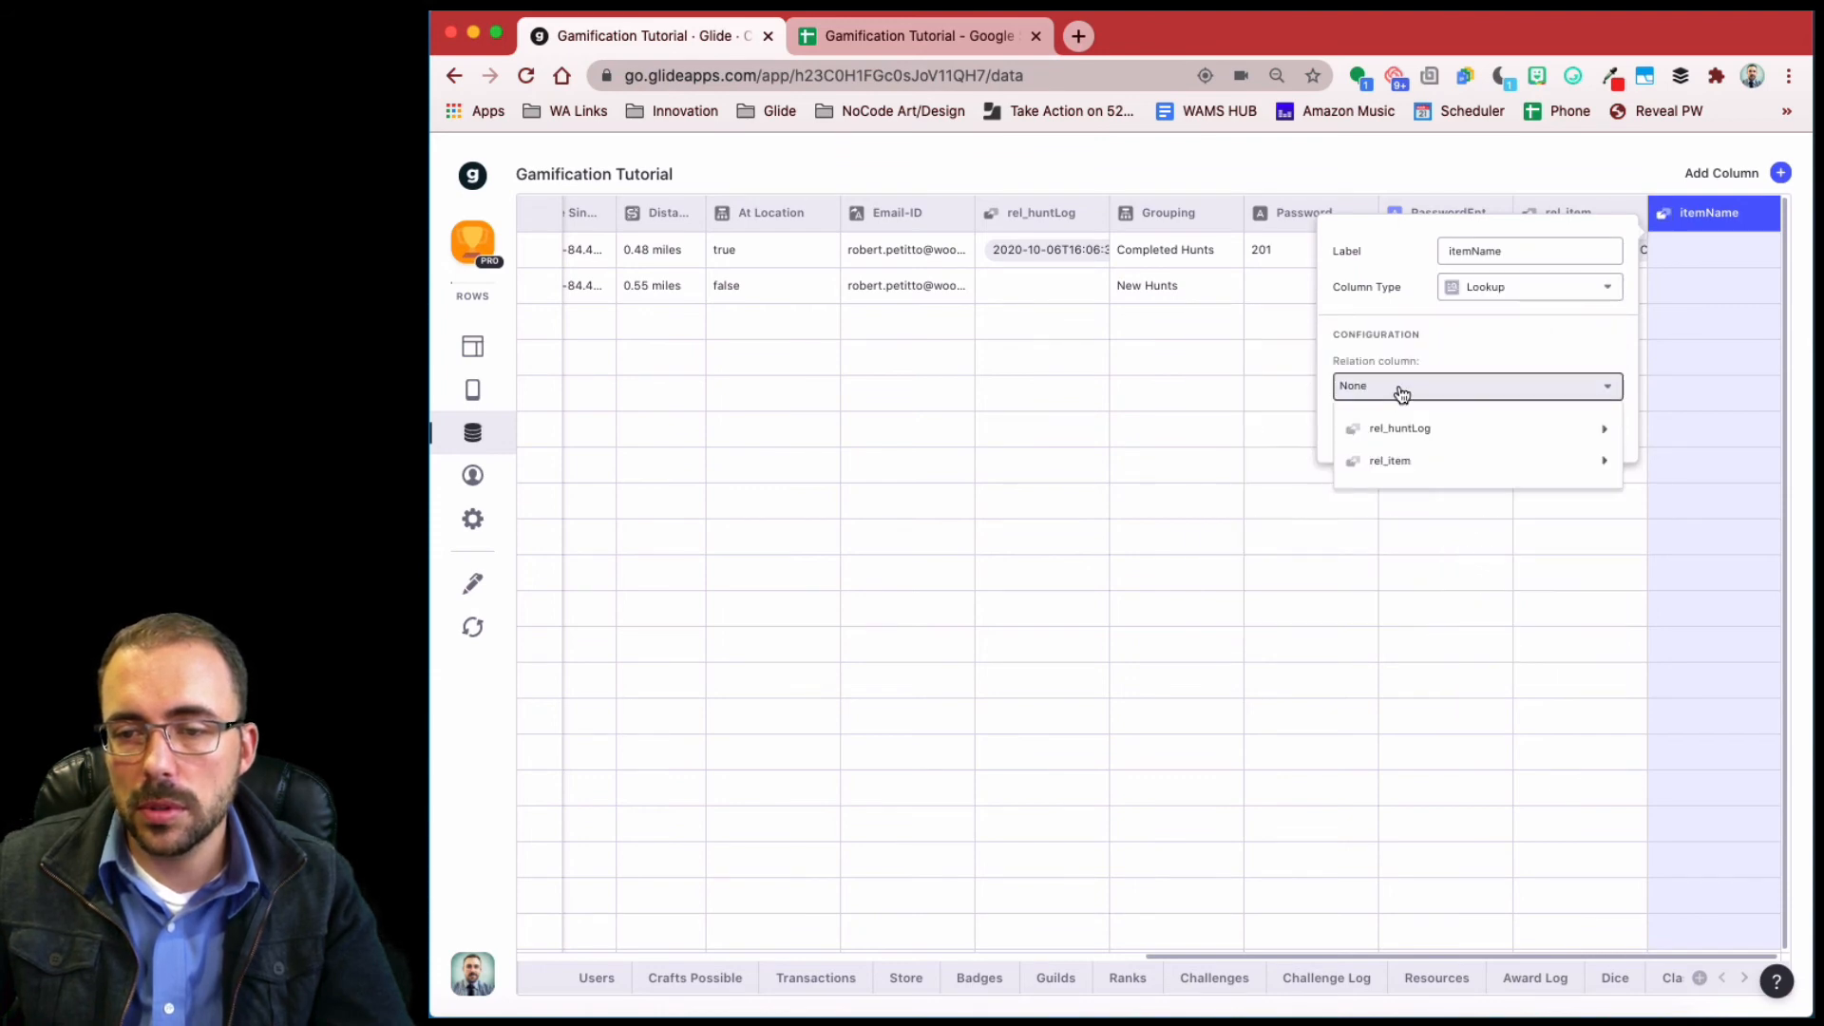
mouse_move(1358, 461)
click(1234, 493)
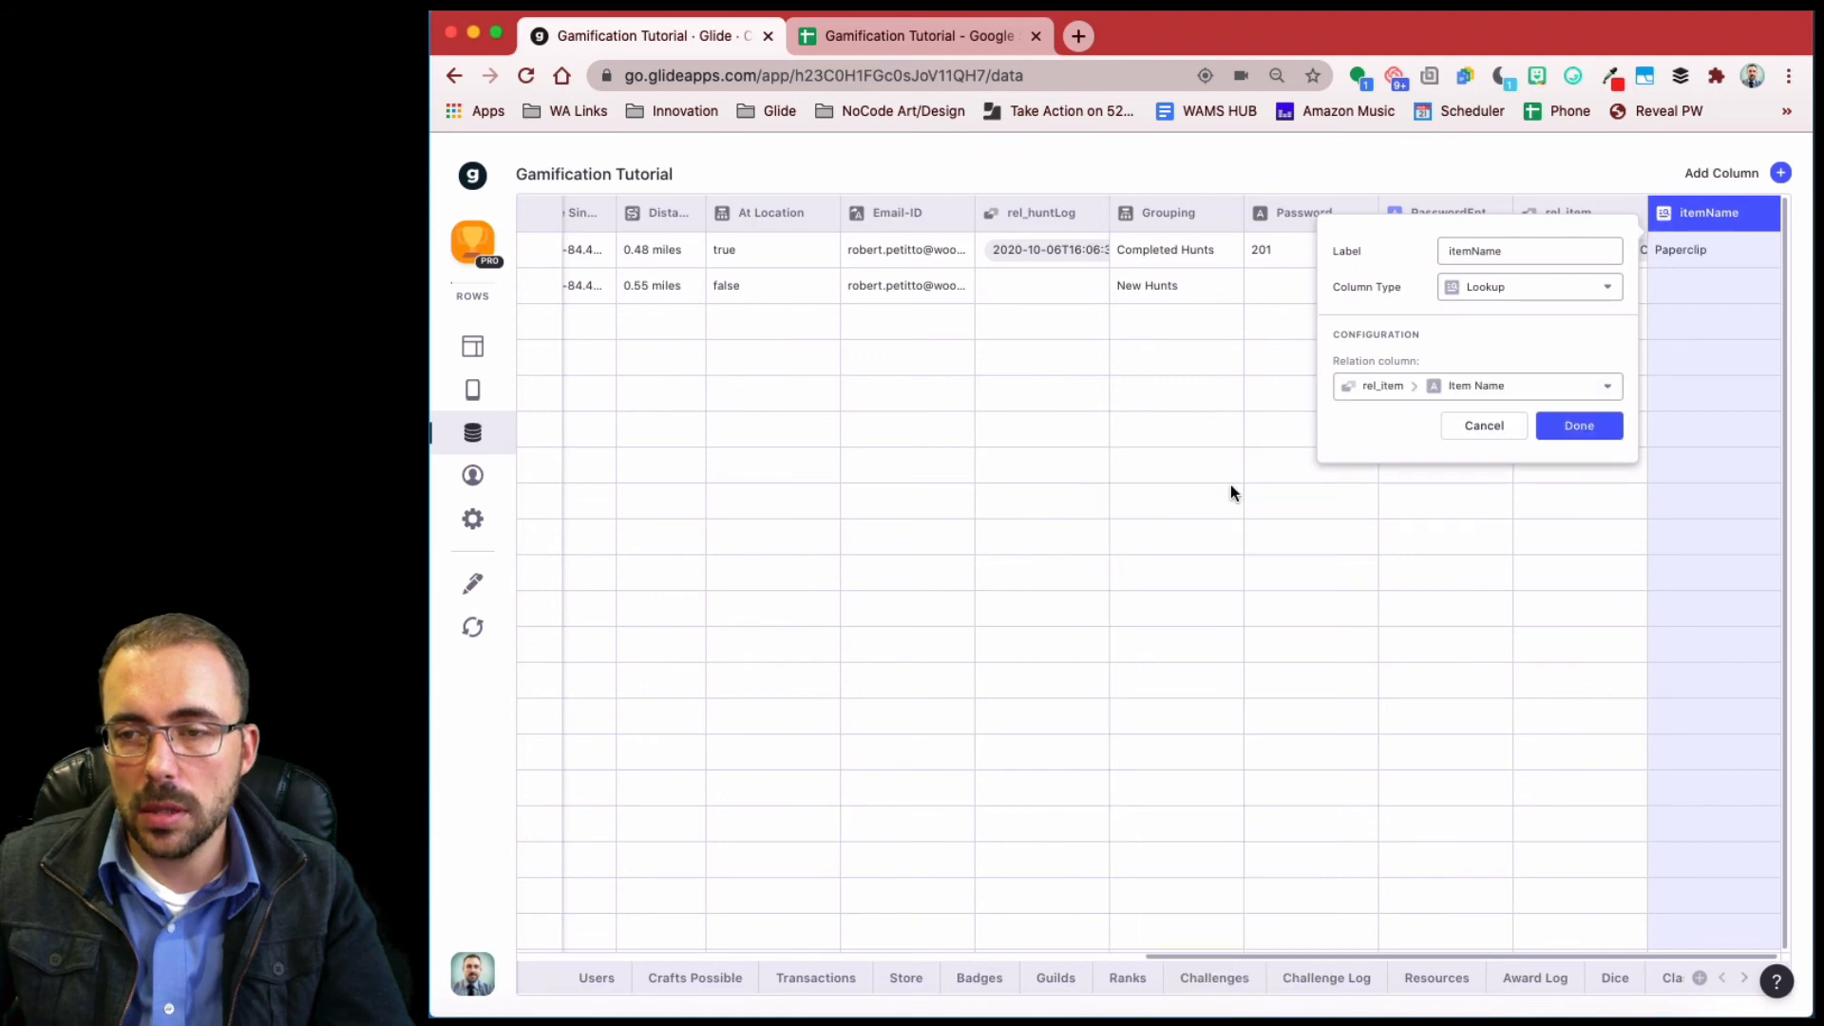
click(1575, 426)
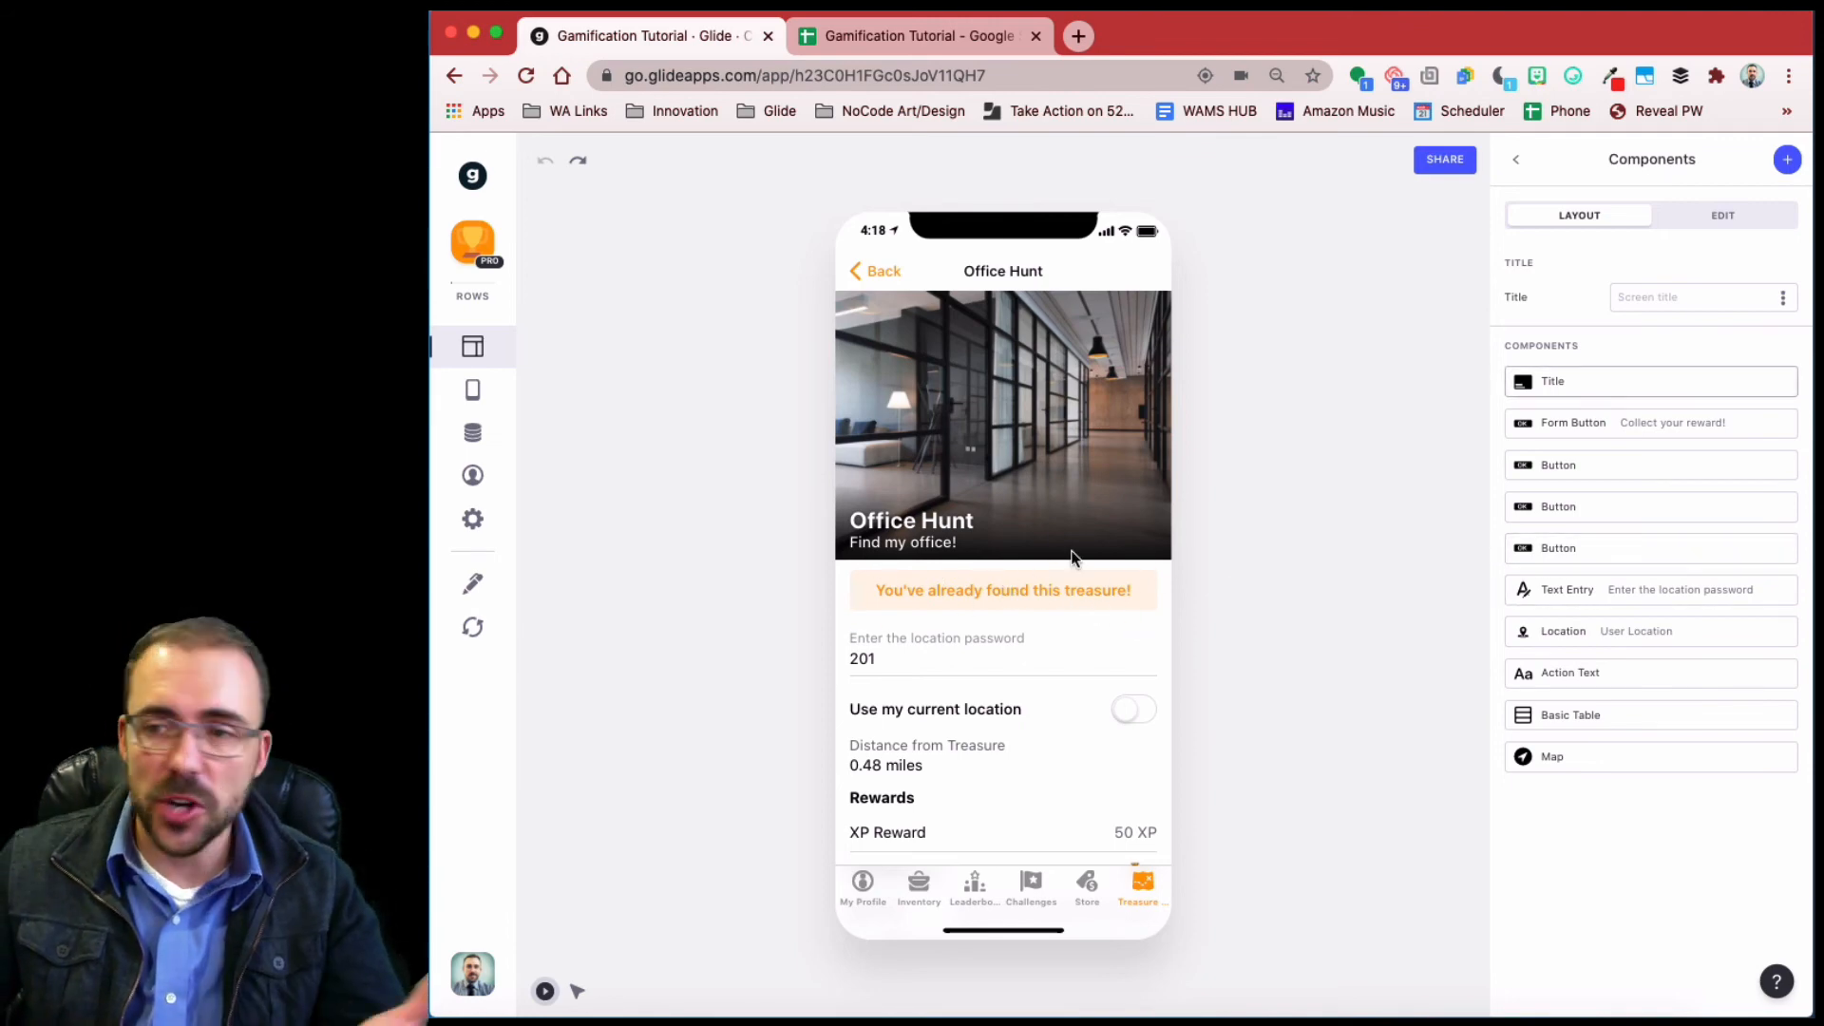
- Add a form button to Office Hunt, visible only when rel_huntLog is not empty
click(1789, 159)
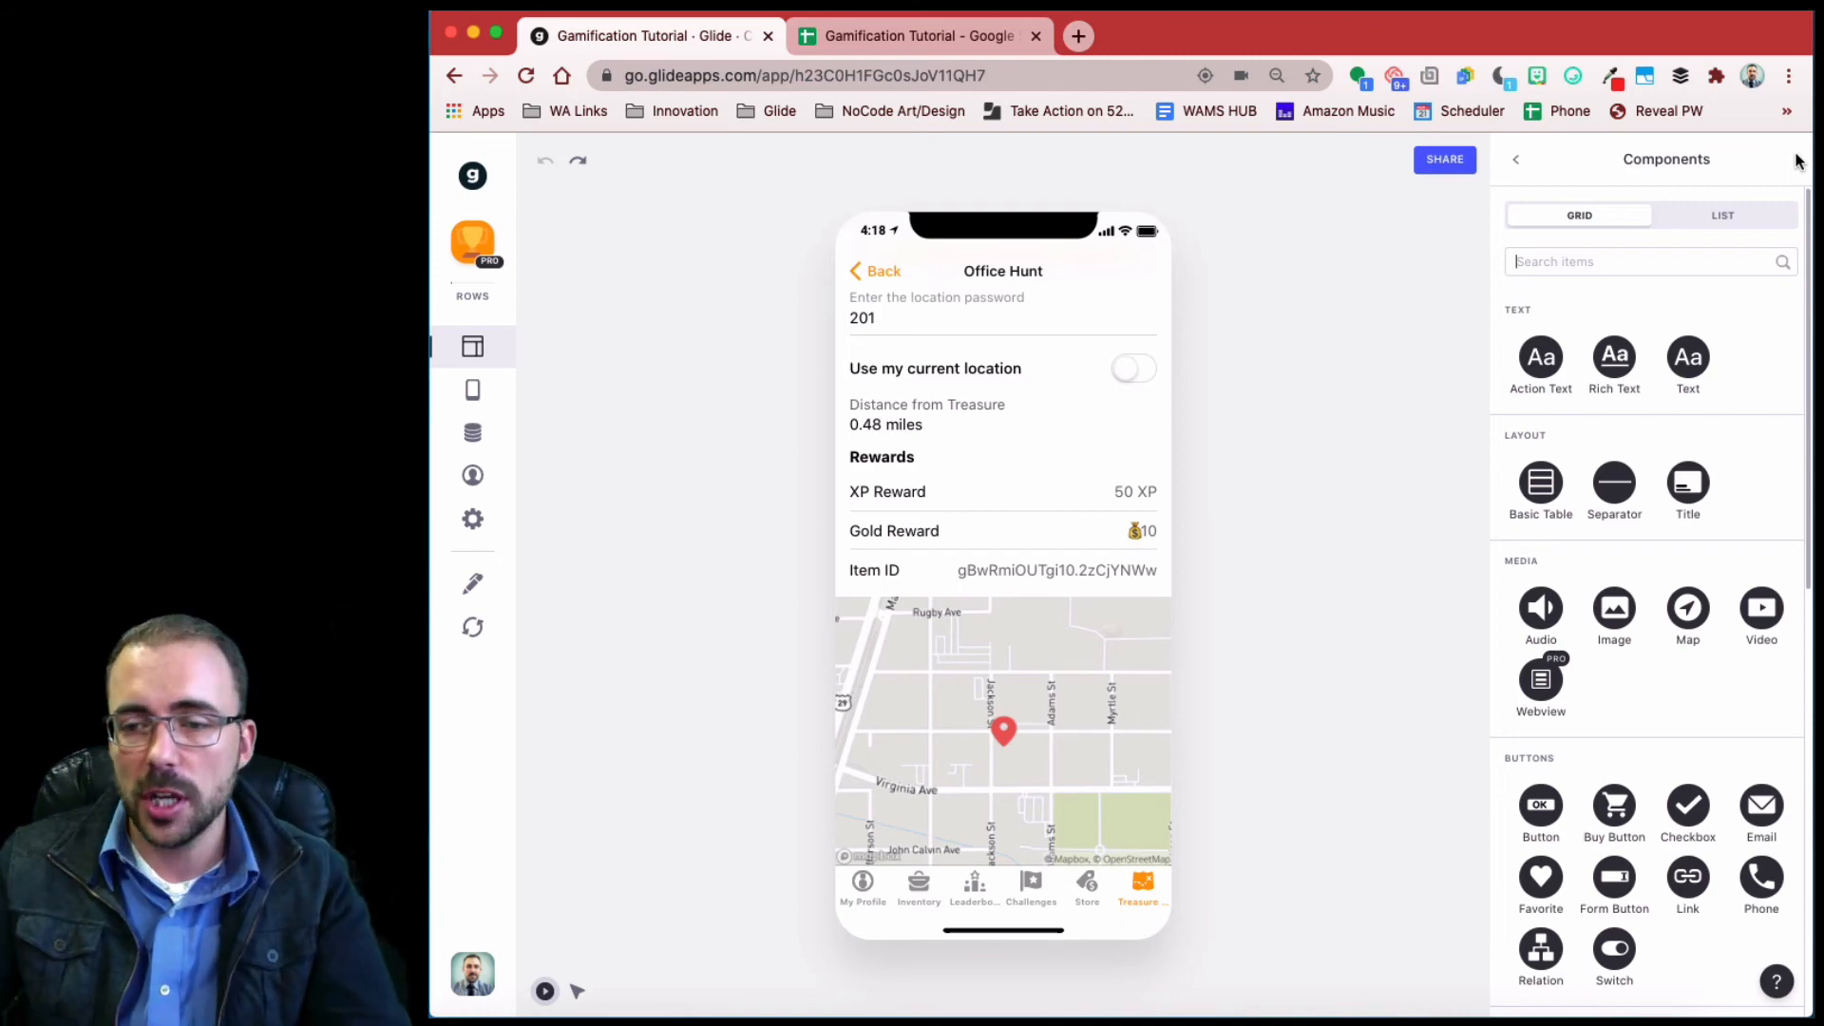
click(1626, 882)
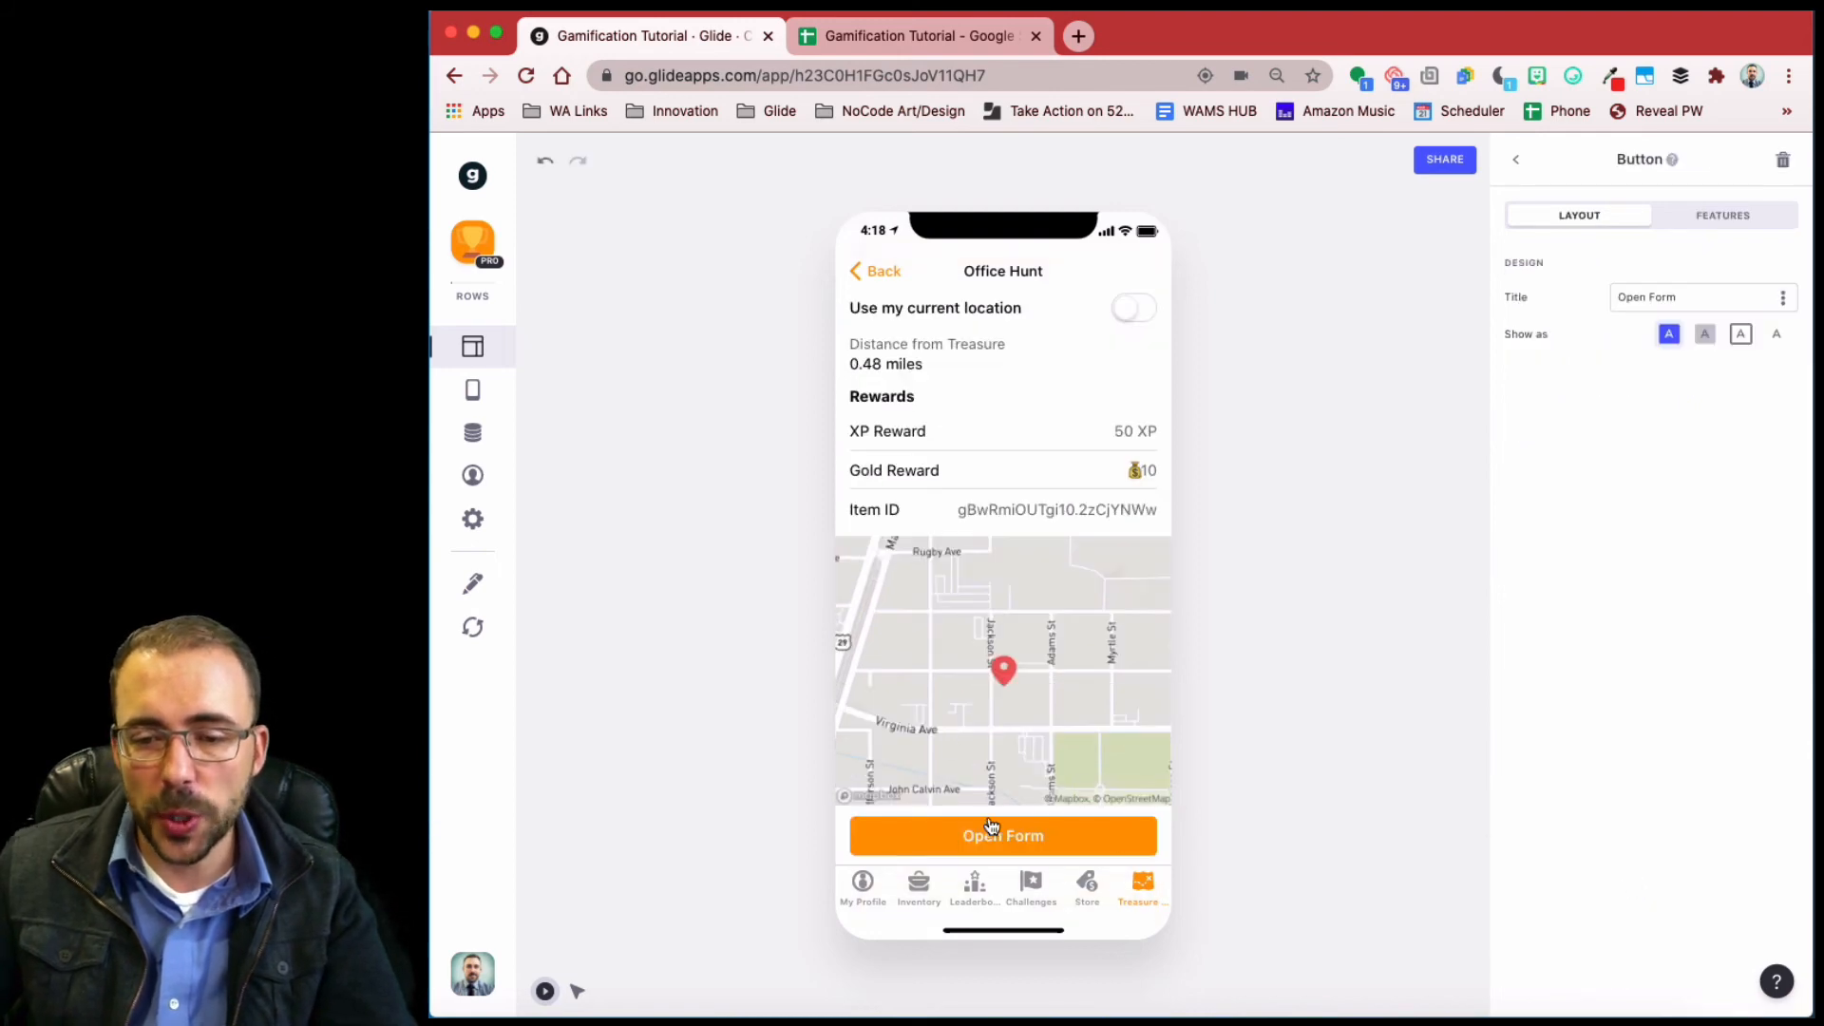
click(1719, 217)
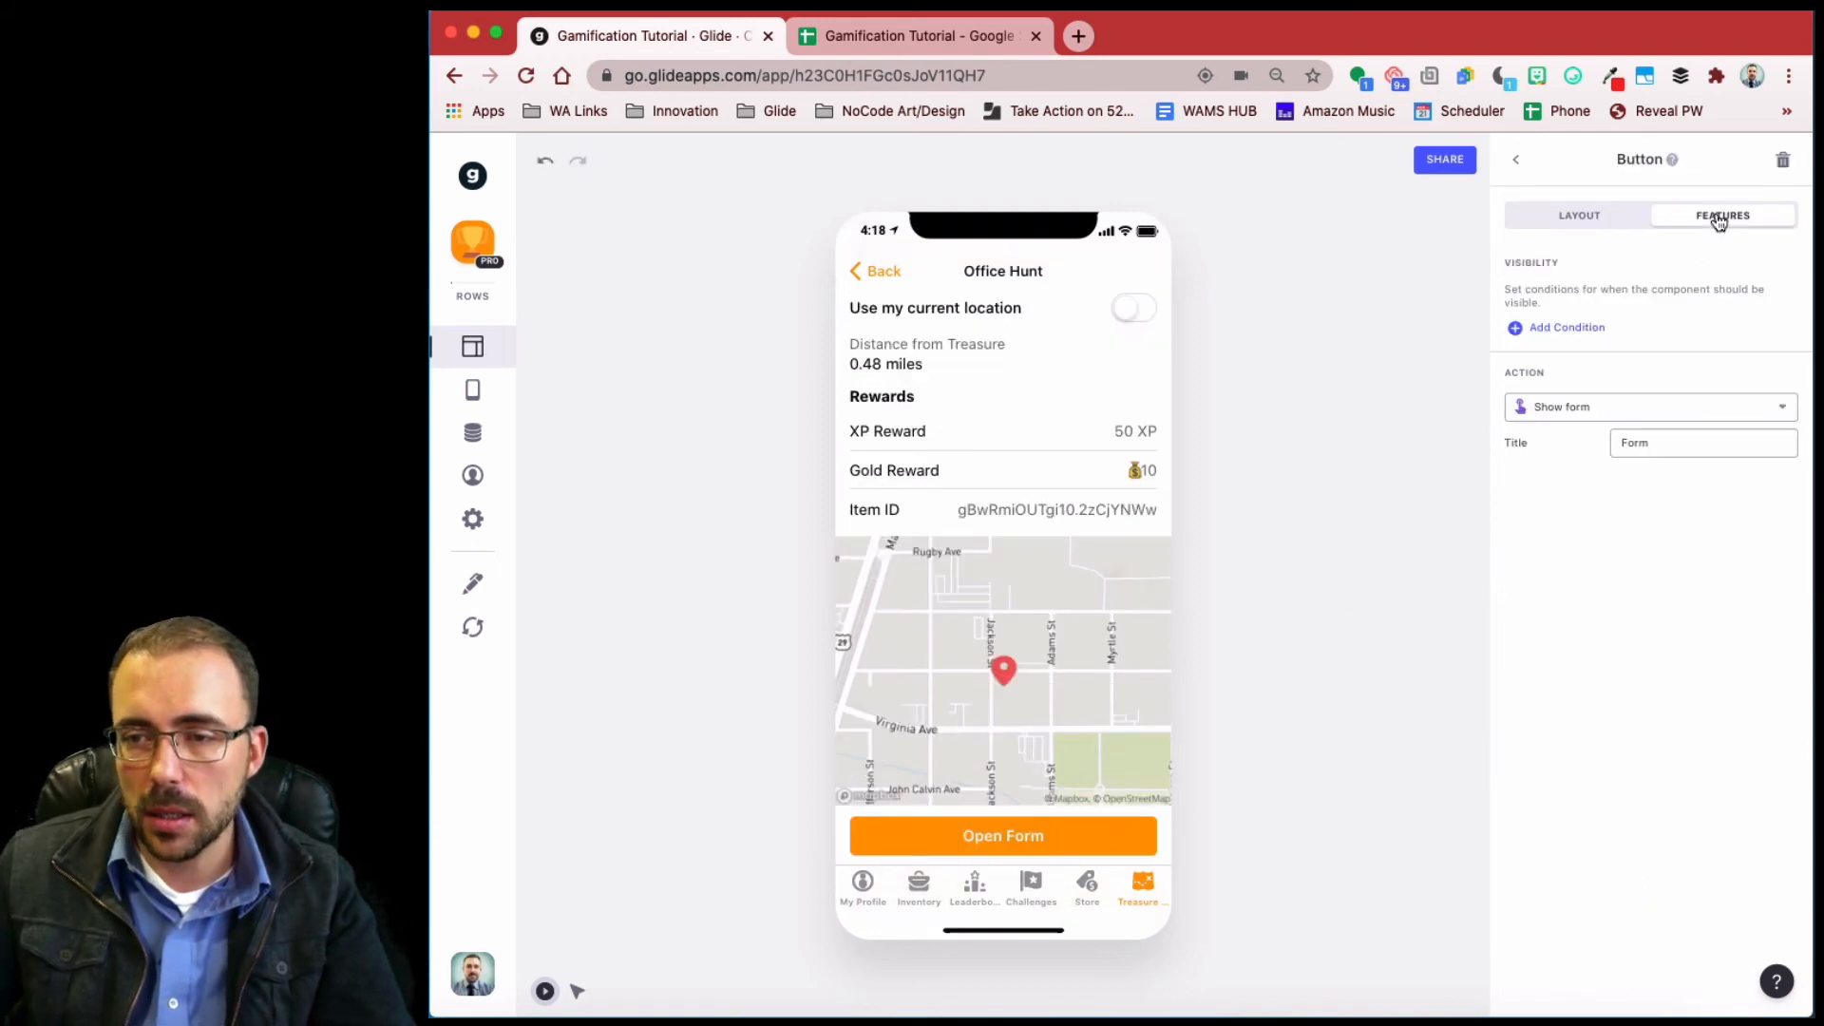
click(1567, 328)
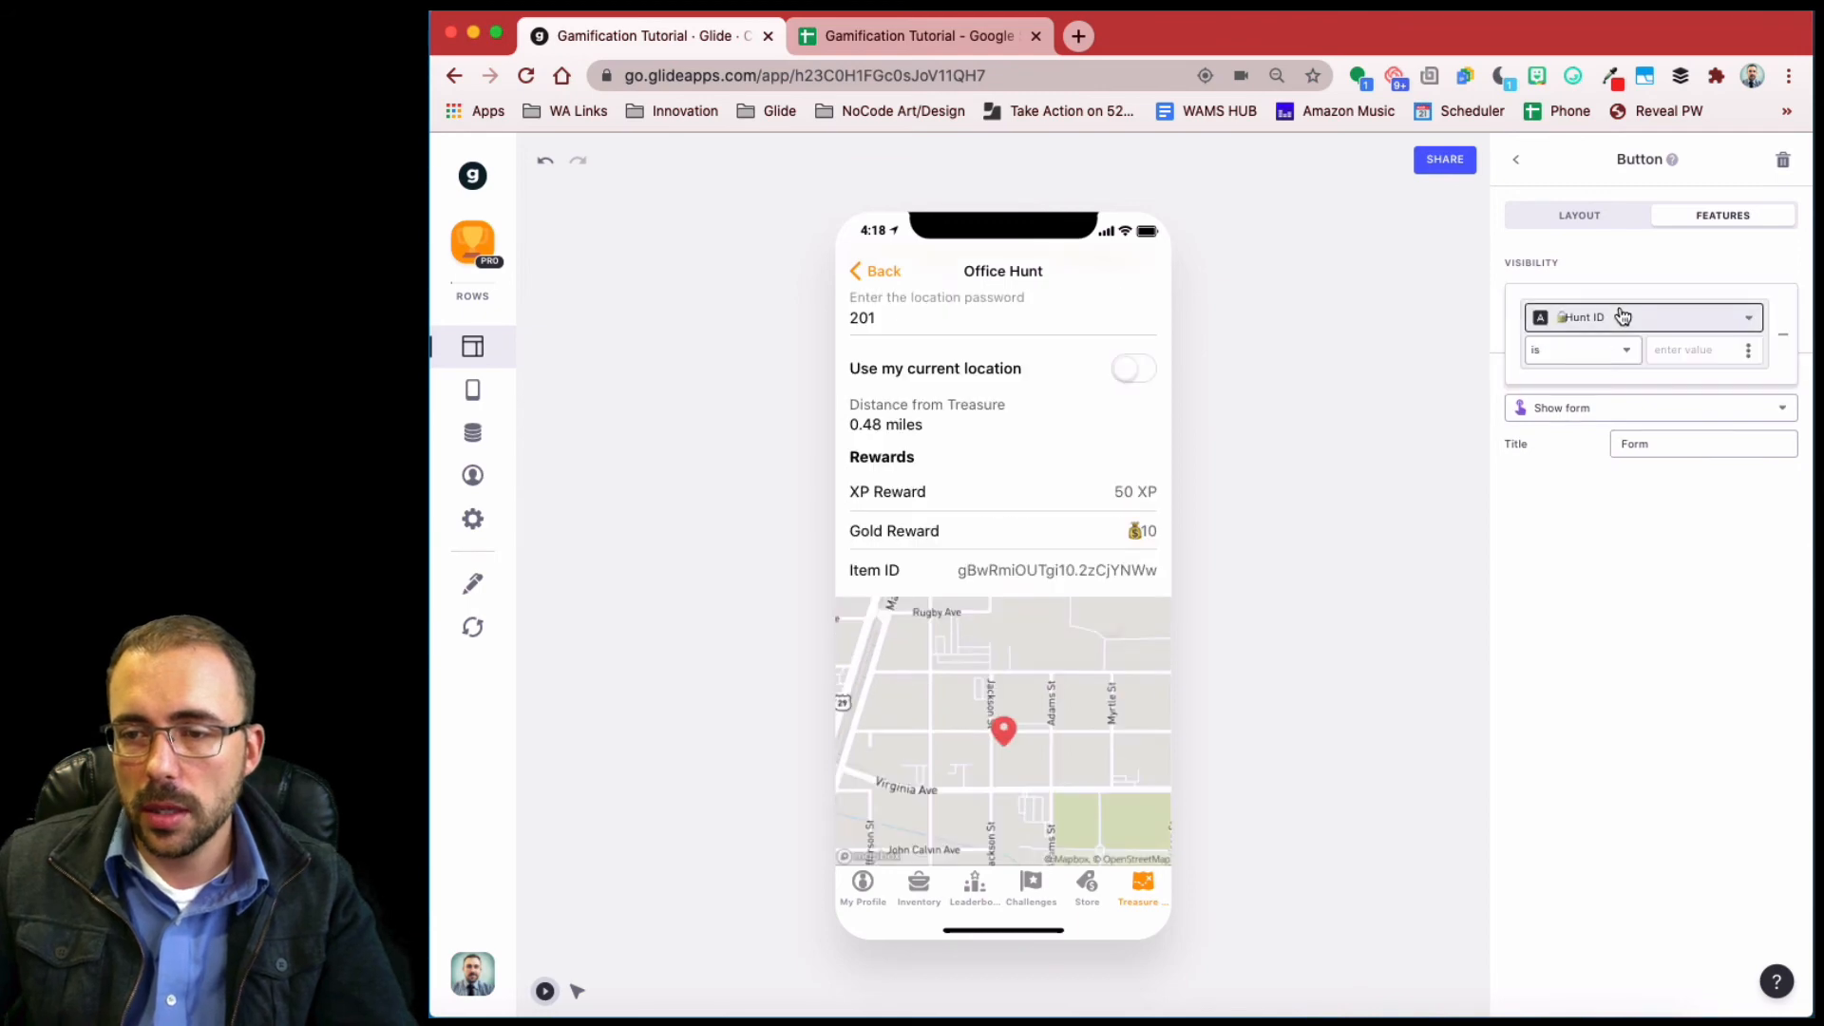
click(1622, 317)
scroll(1595, 616, down, 5)
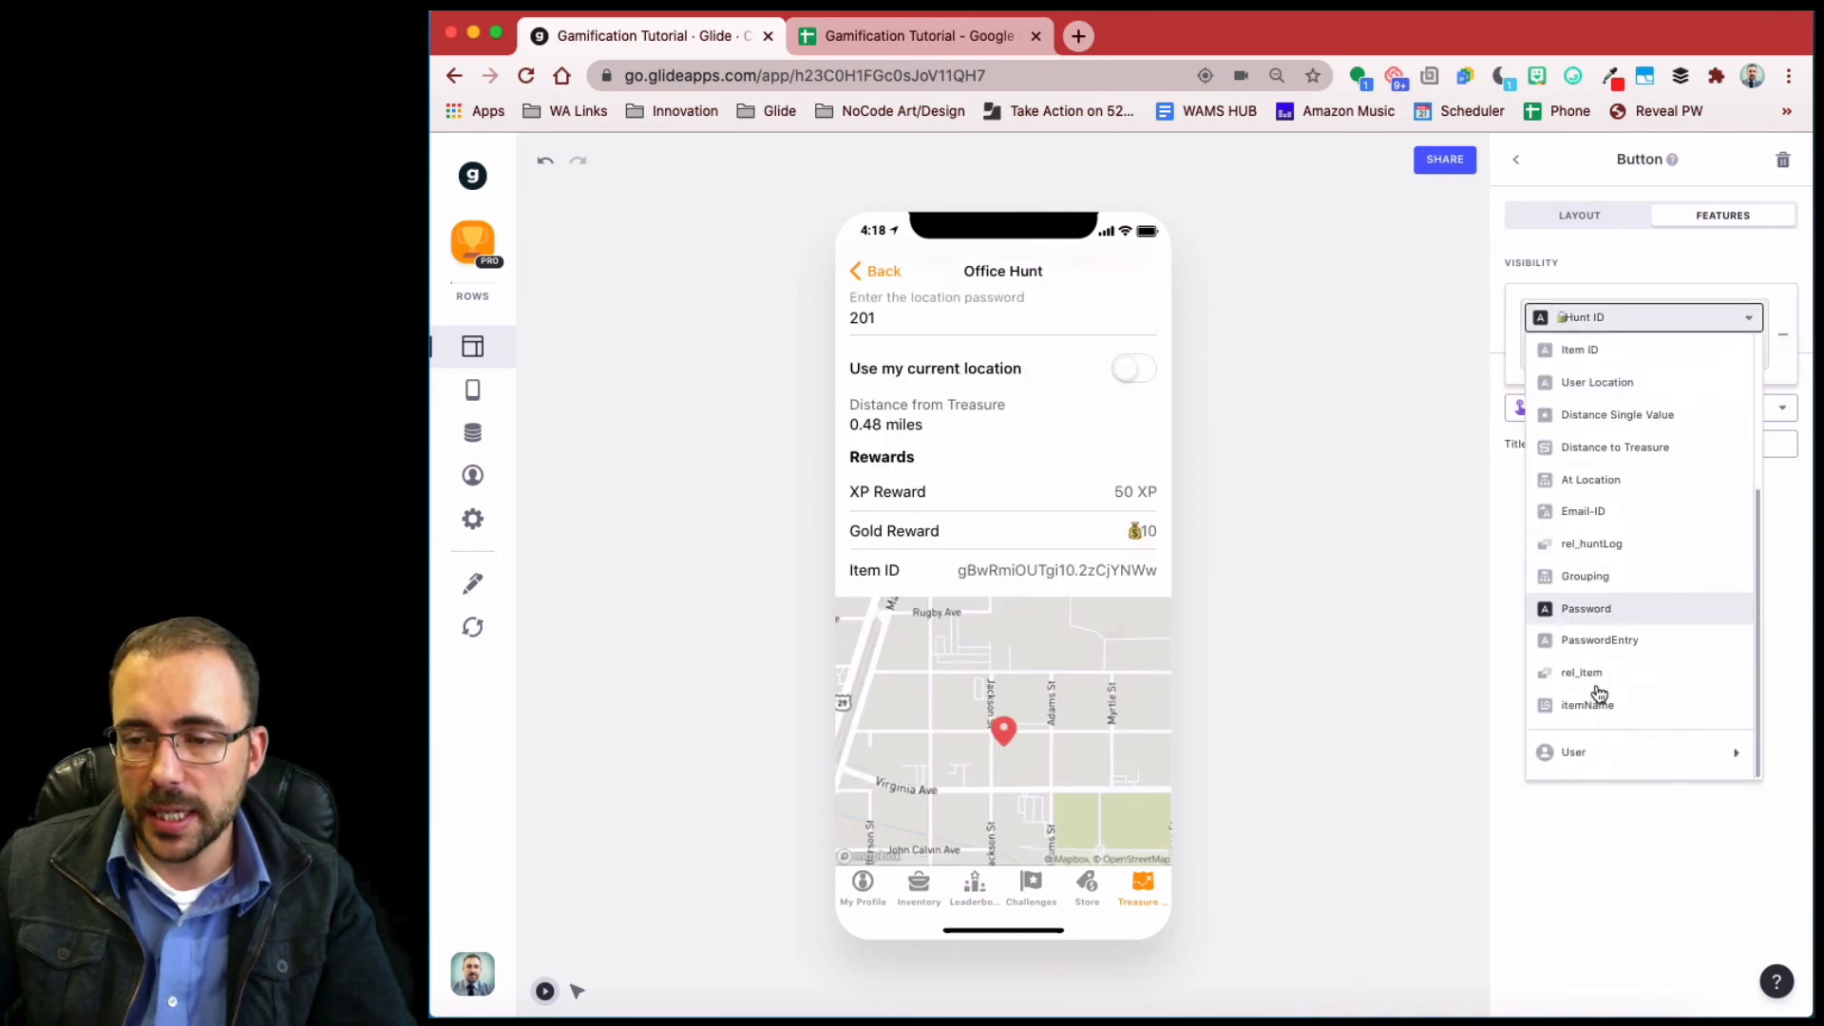
click(1606, 547)
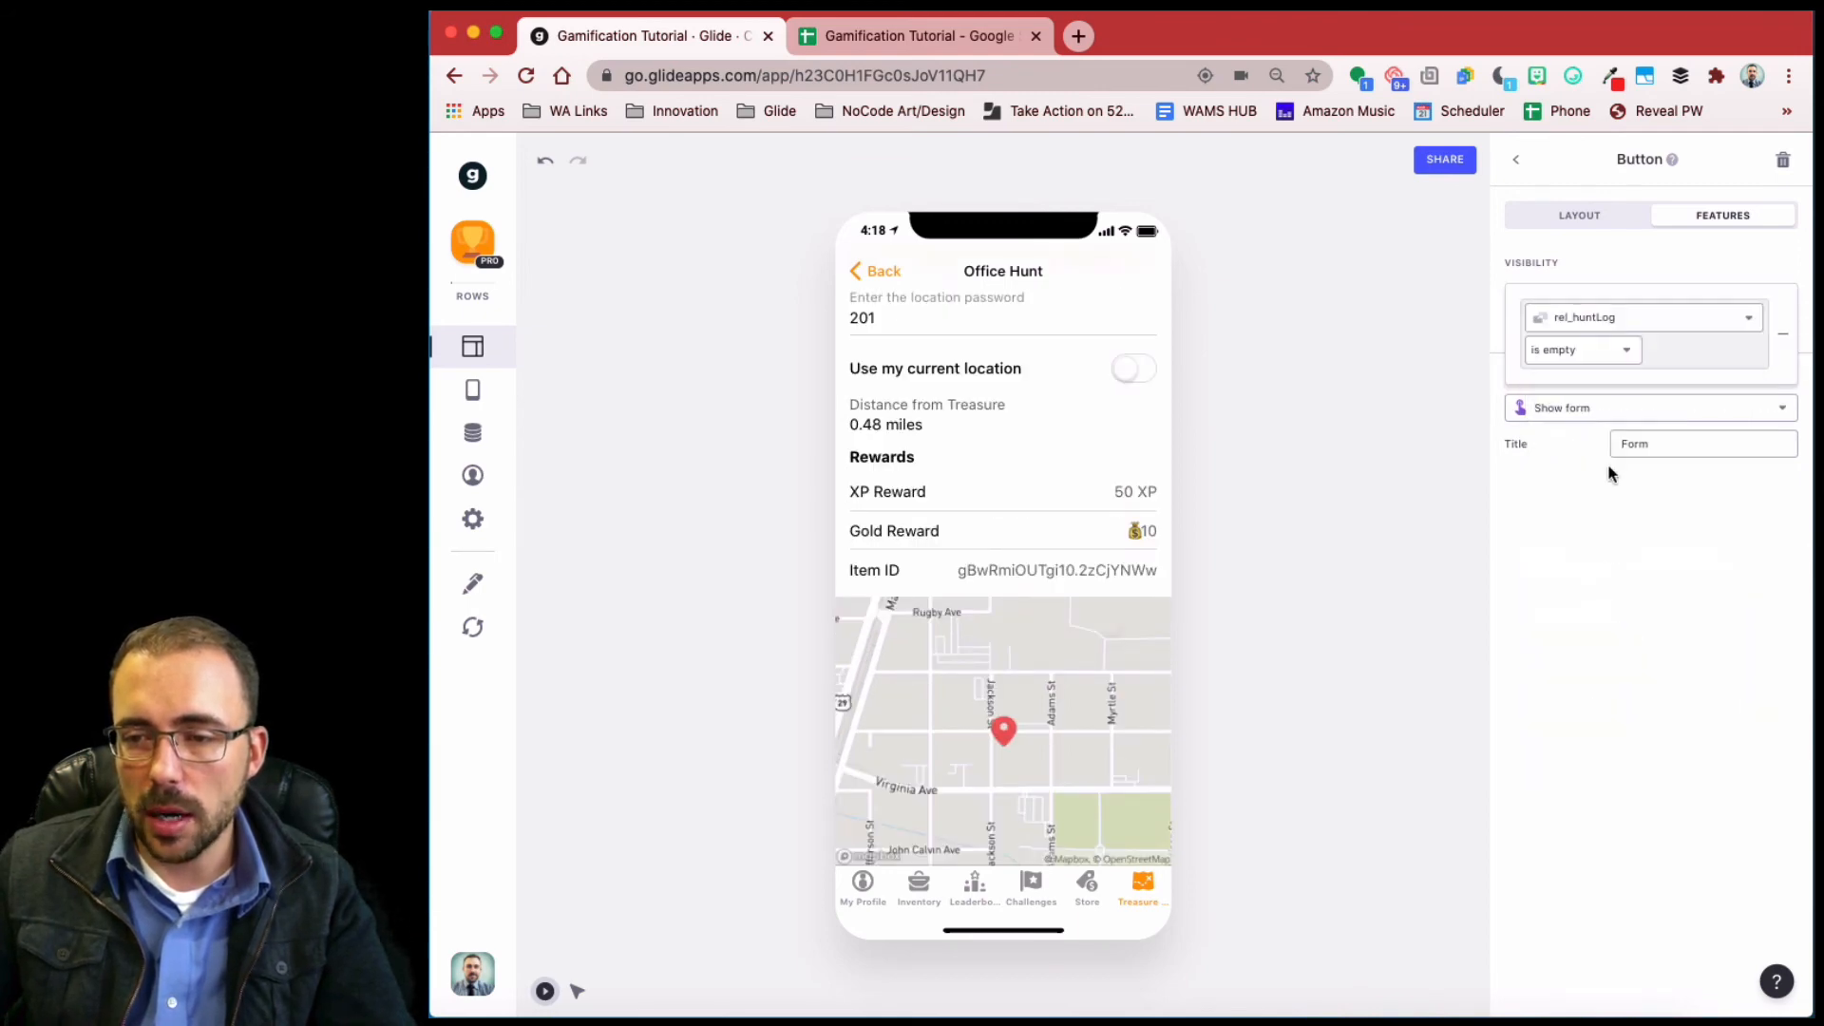
click(1582, 352)
click(1577, 424)
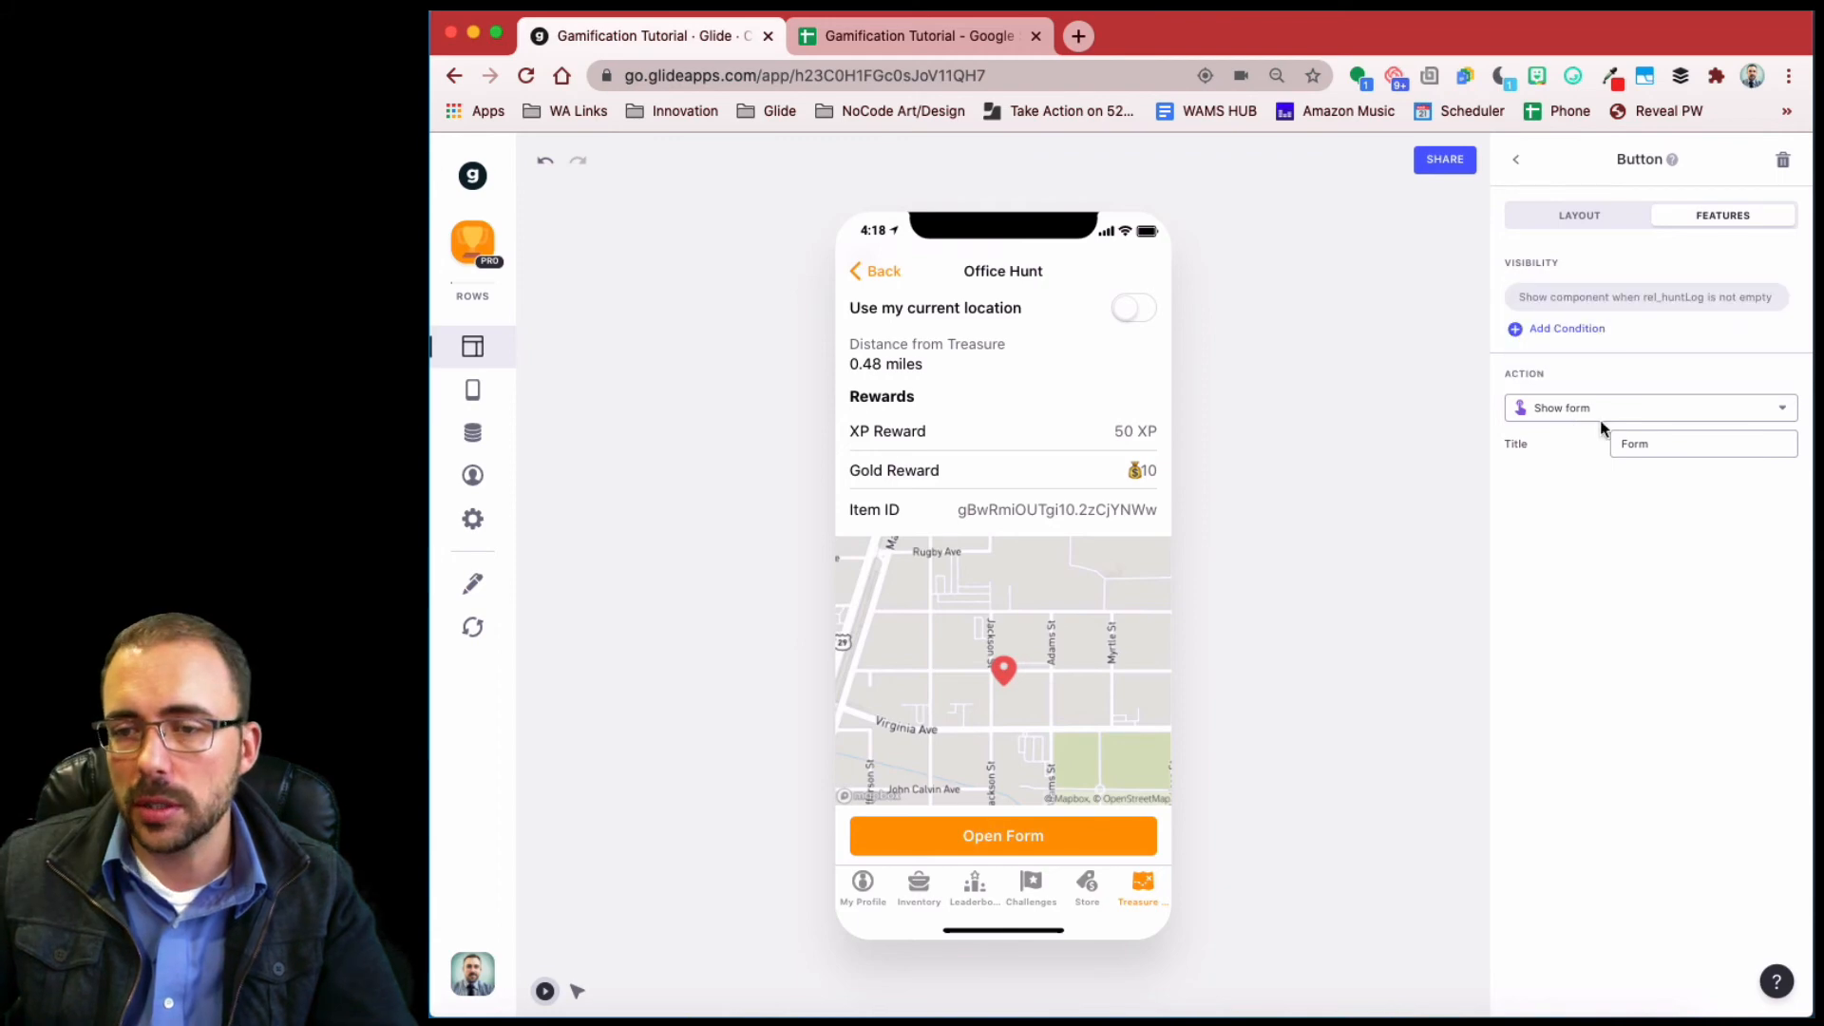
- Add a second visibility condition requiring Item ID to be not empty
click(1583, 326)
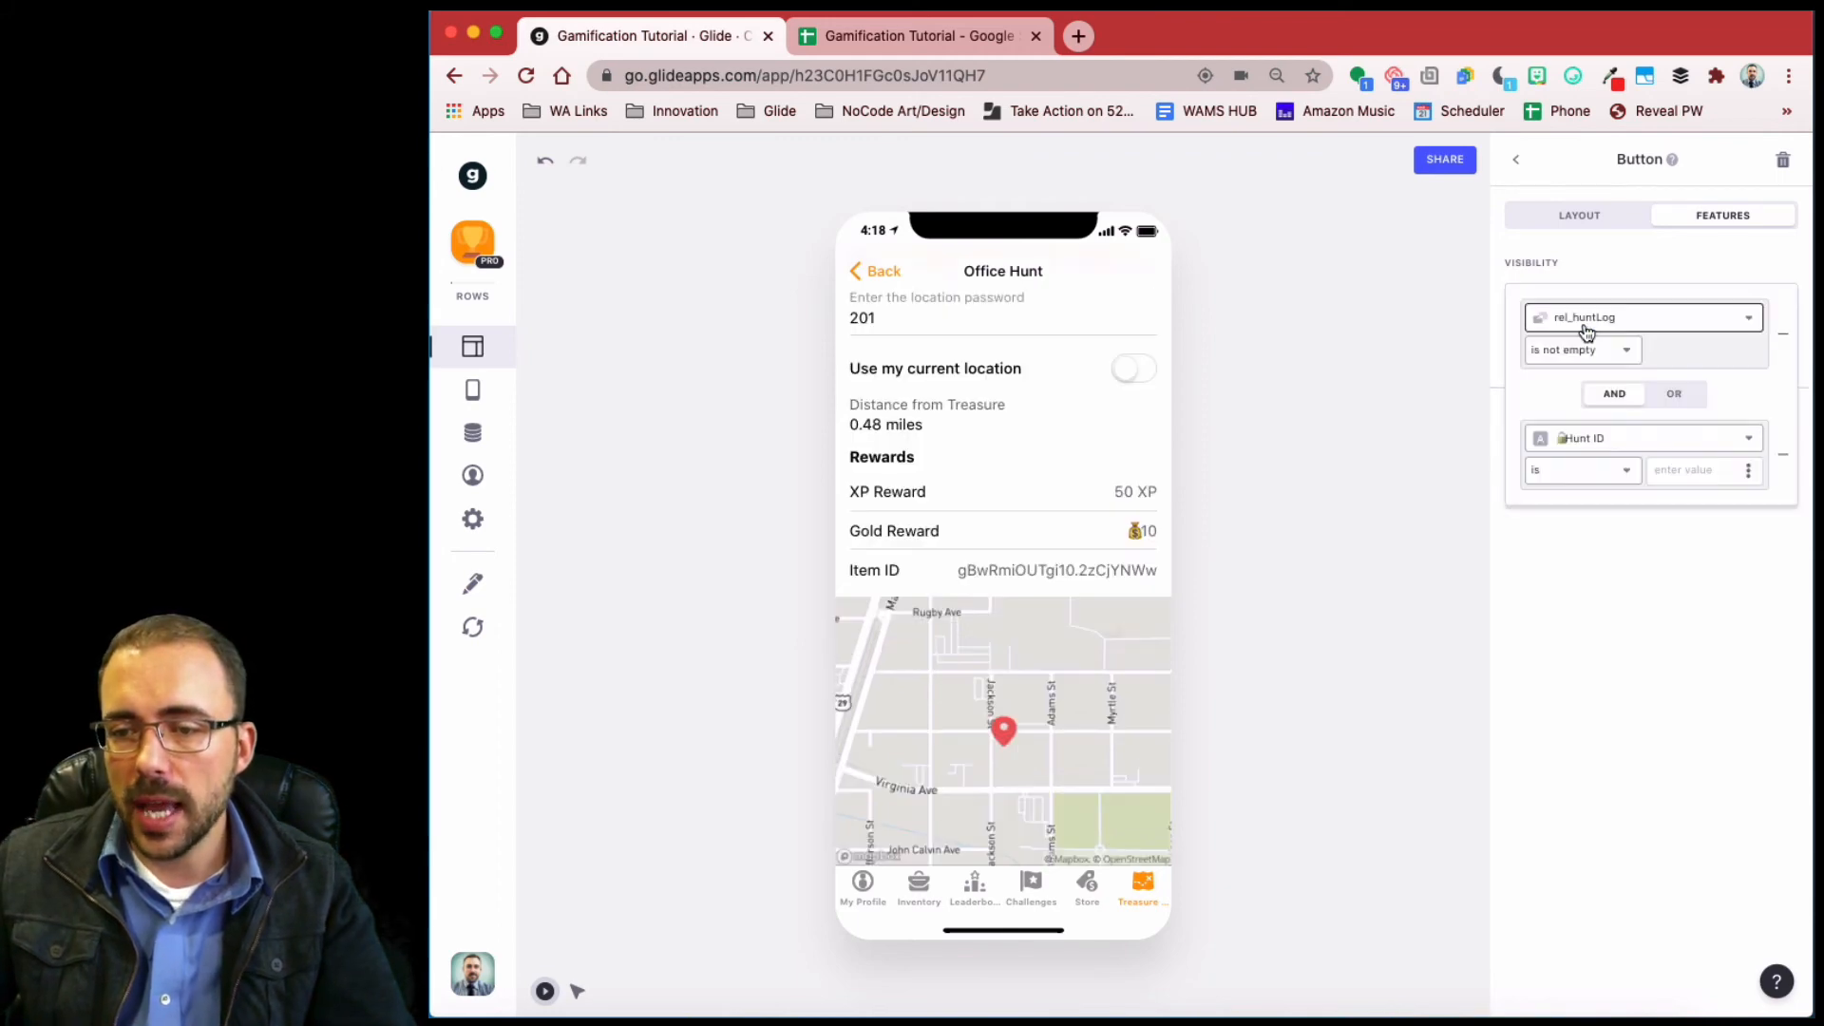
click(1608, 439)
click(1621, 707)
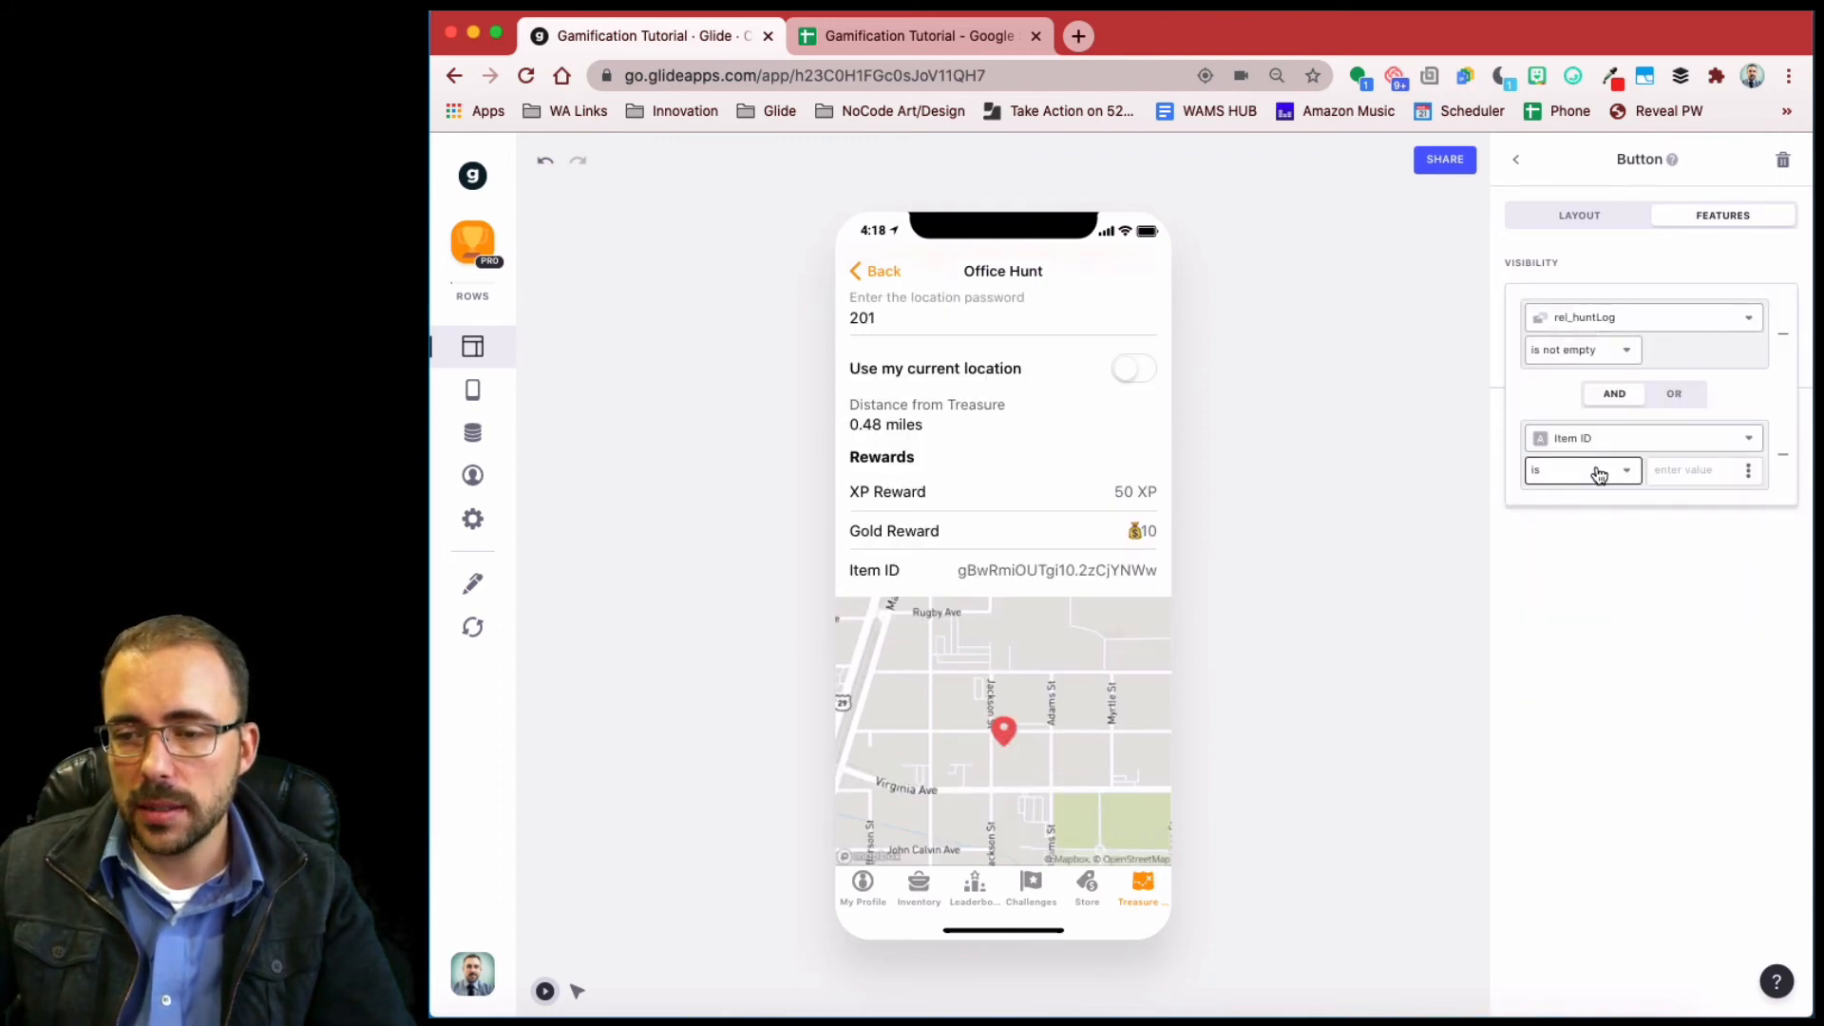
click(1596, 471)
click(1592, 600)
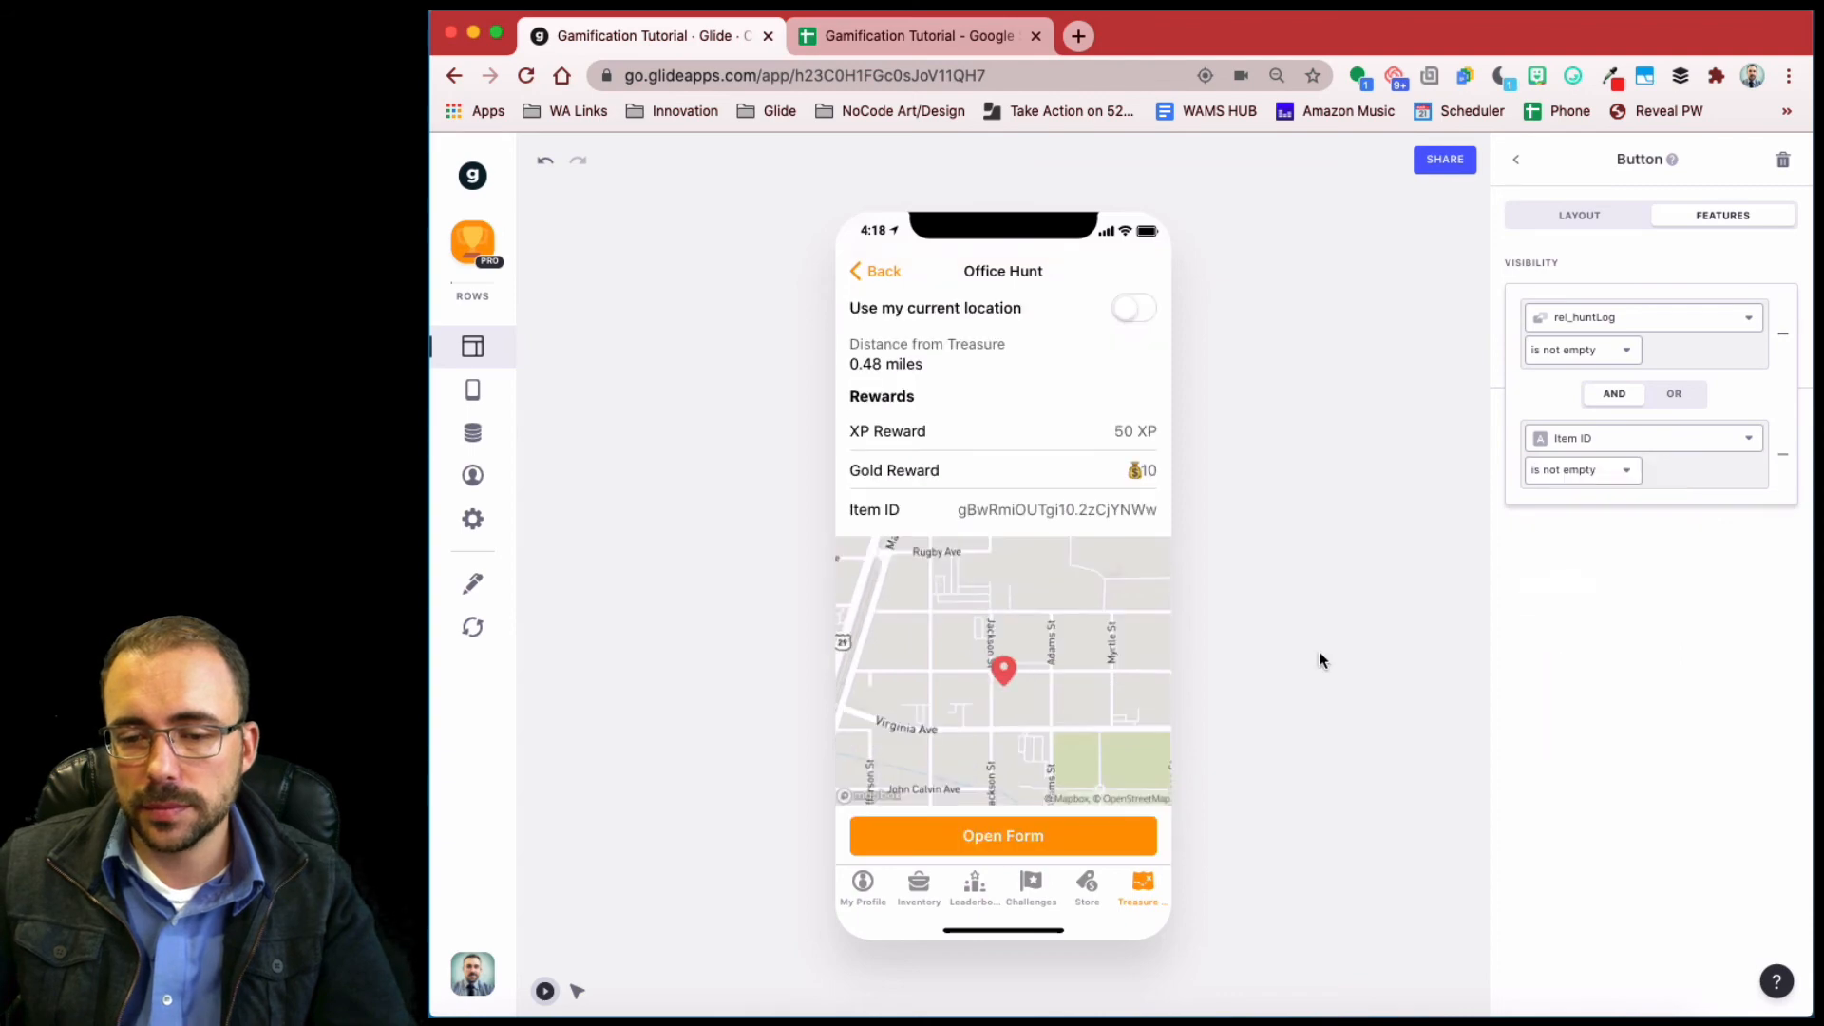
- Move the Open Form button above the password entry
click(1582, 219)
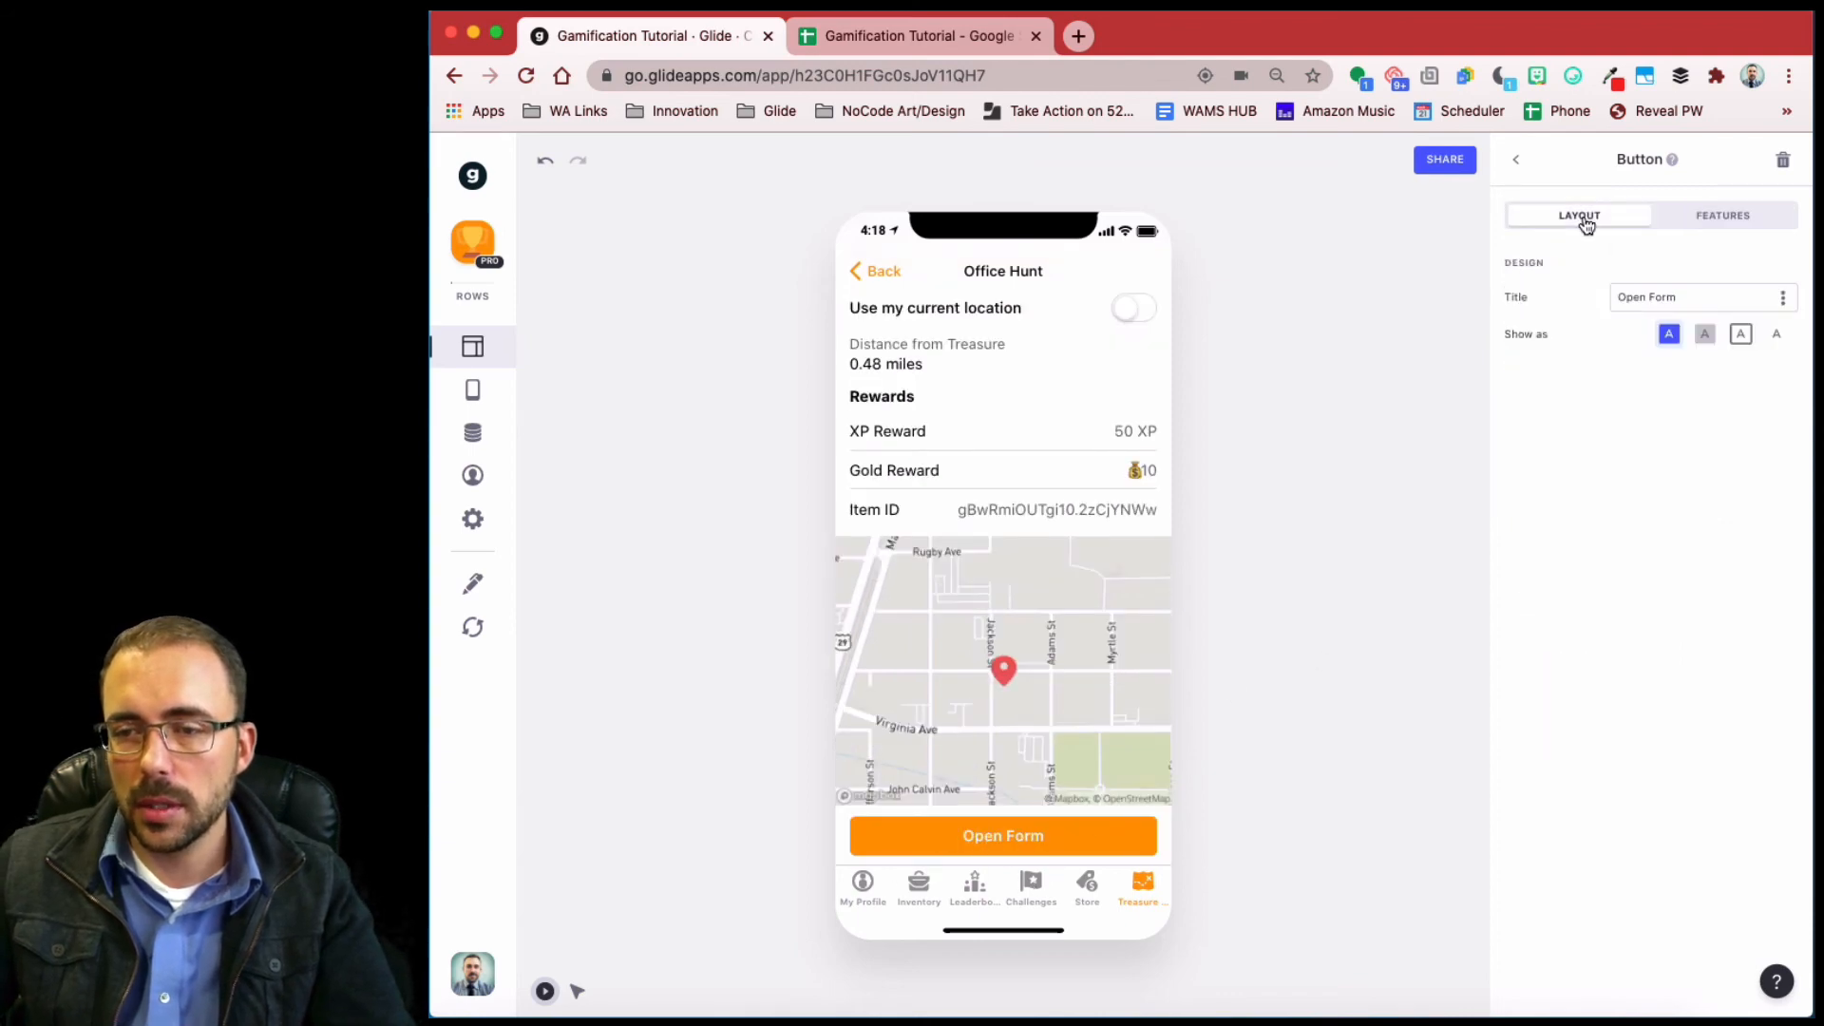
click(1520, 164)
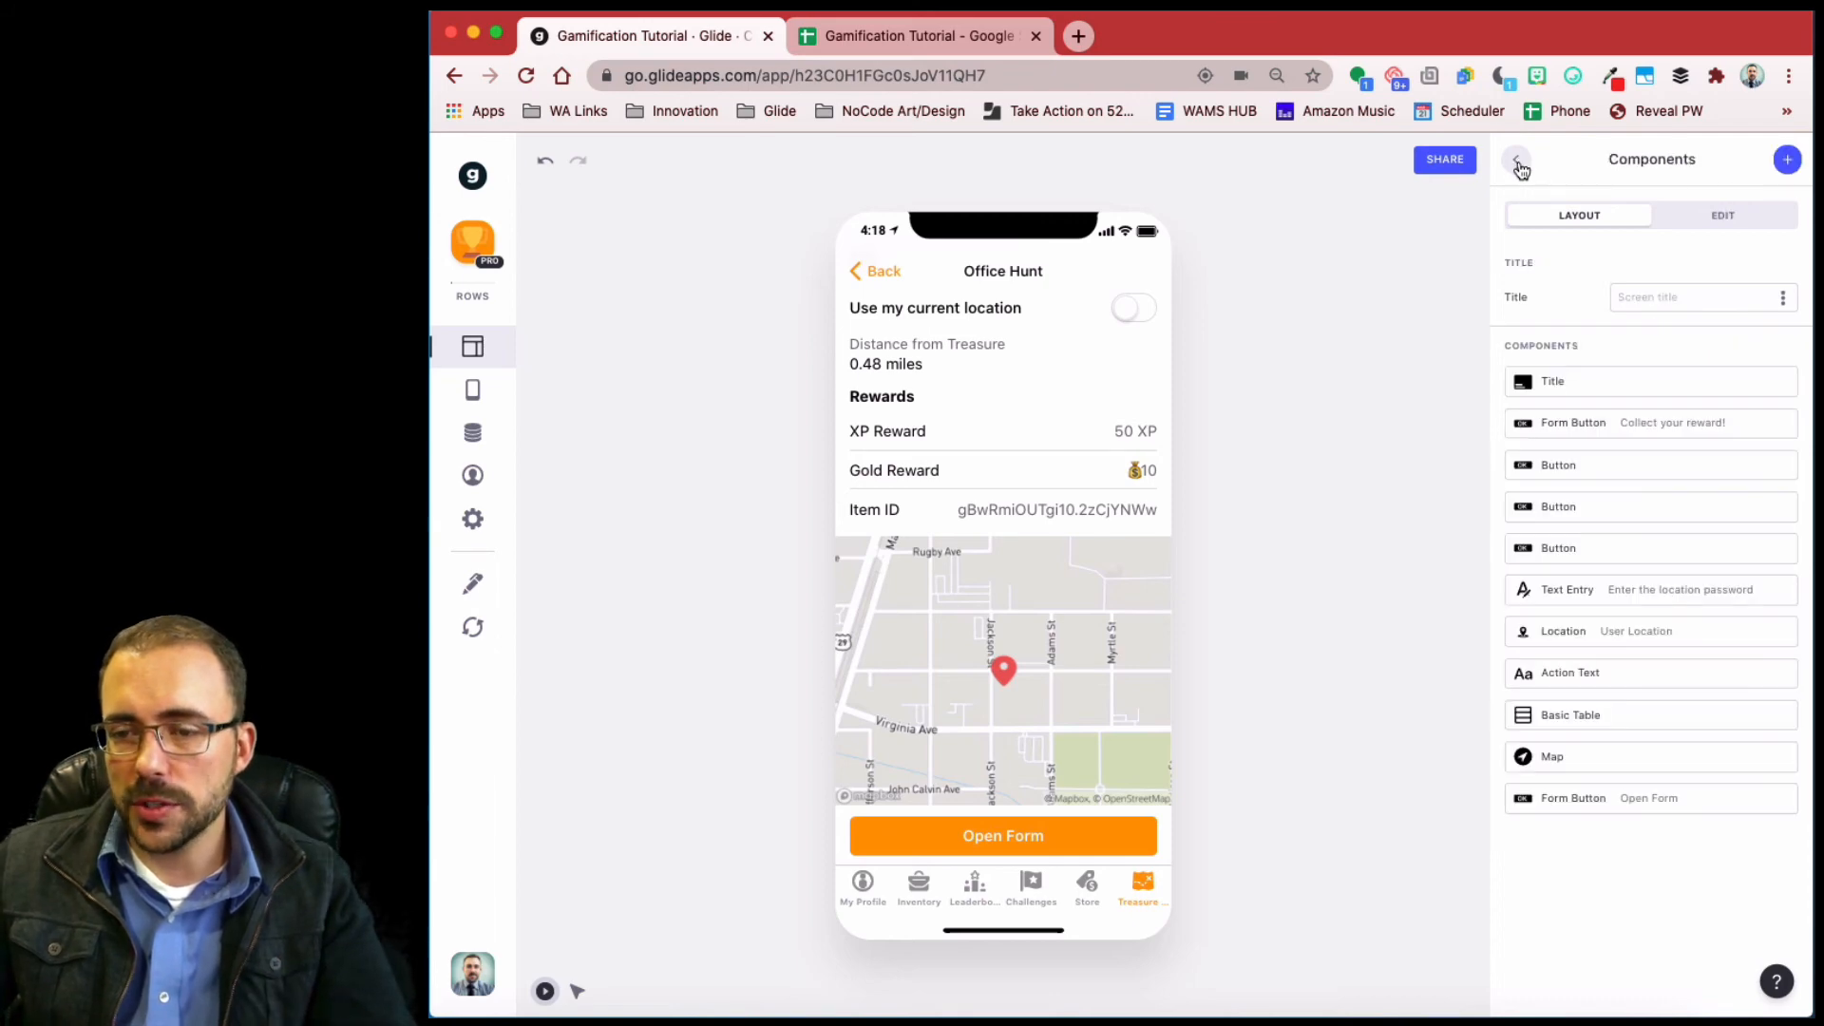
drag(1543, 808, 1547, 582)
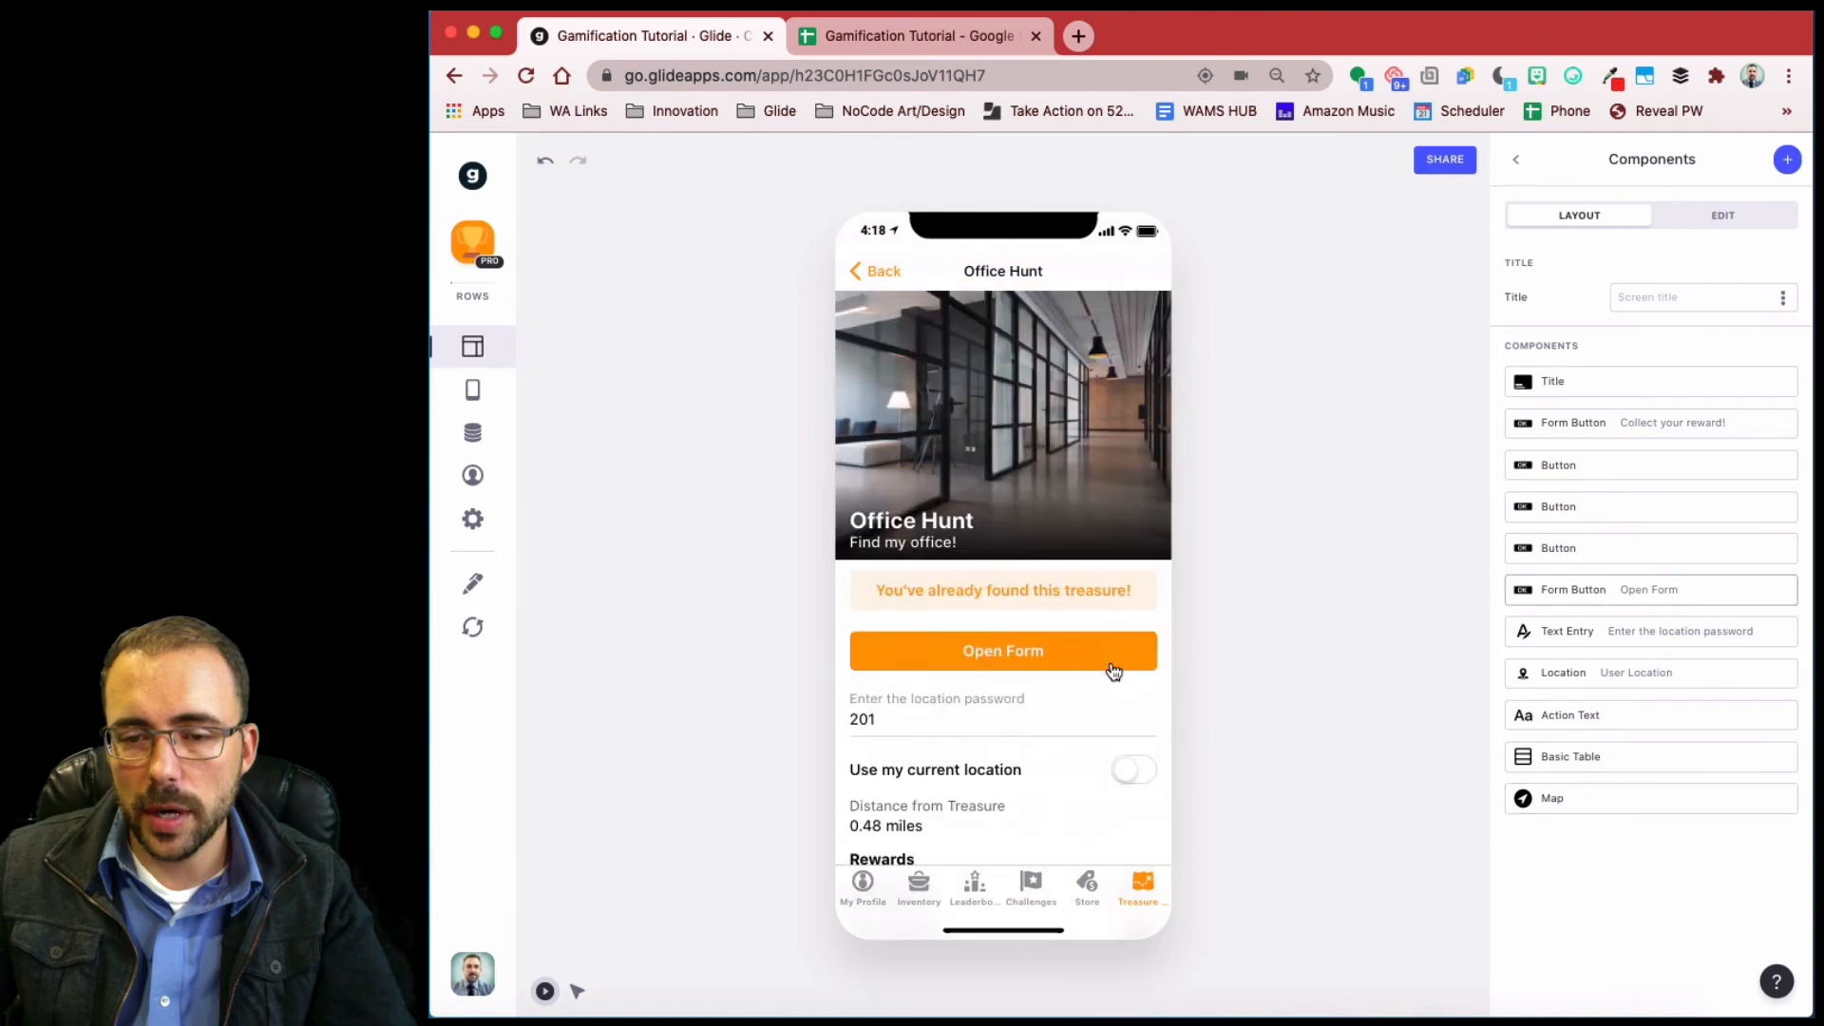
- Change the form button's title from Open Form to 'Collect your Item!'
click(1587, 591)
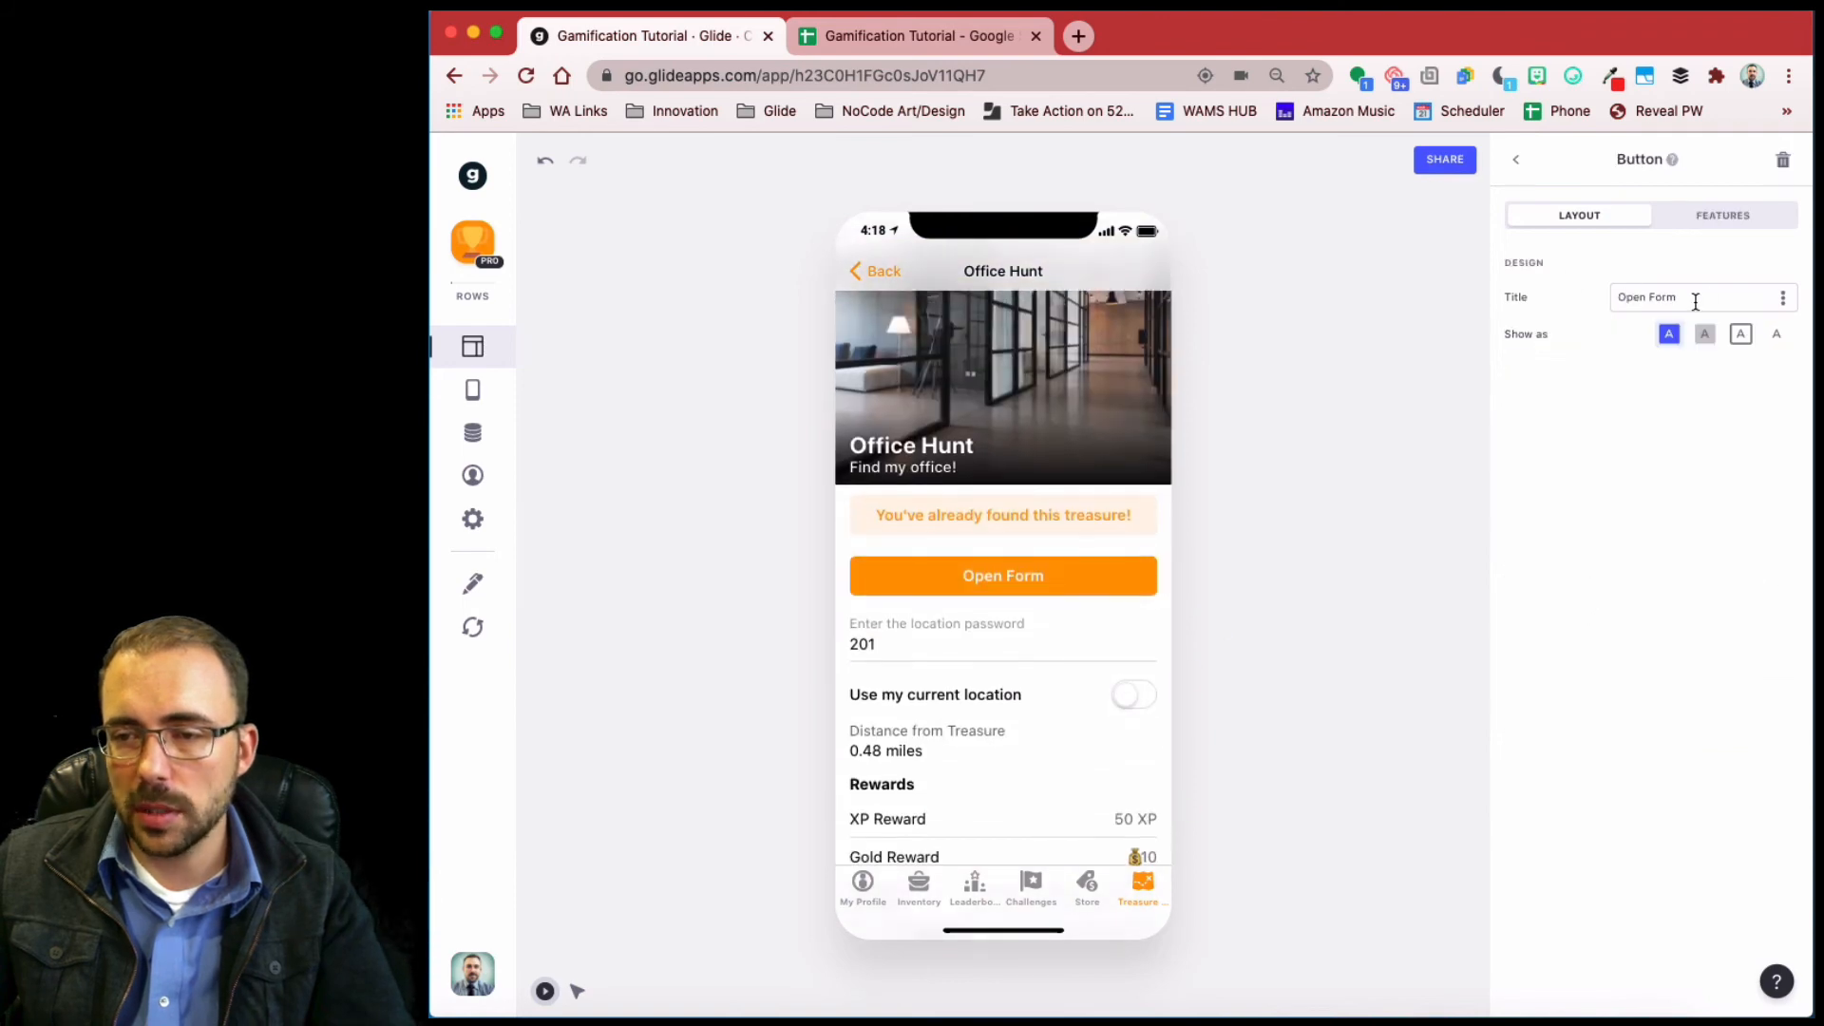
drag(1695, 302, 1598, 301)
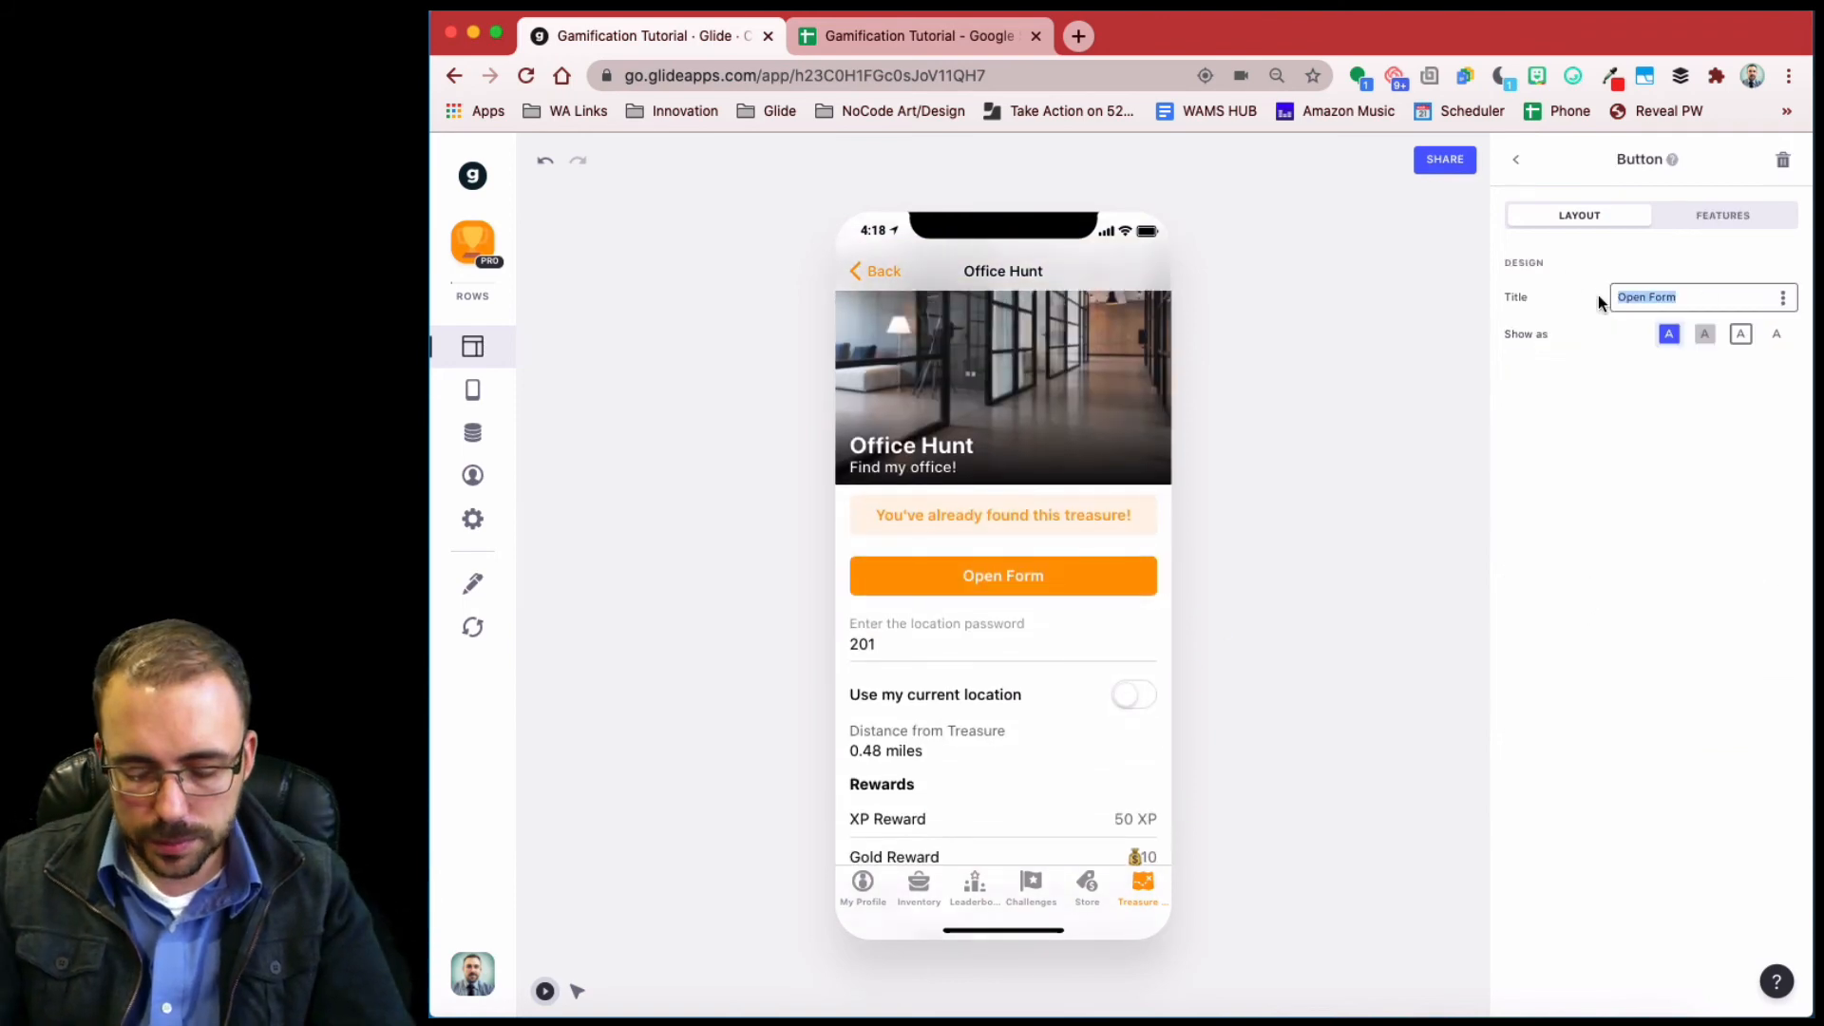
text(collect )
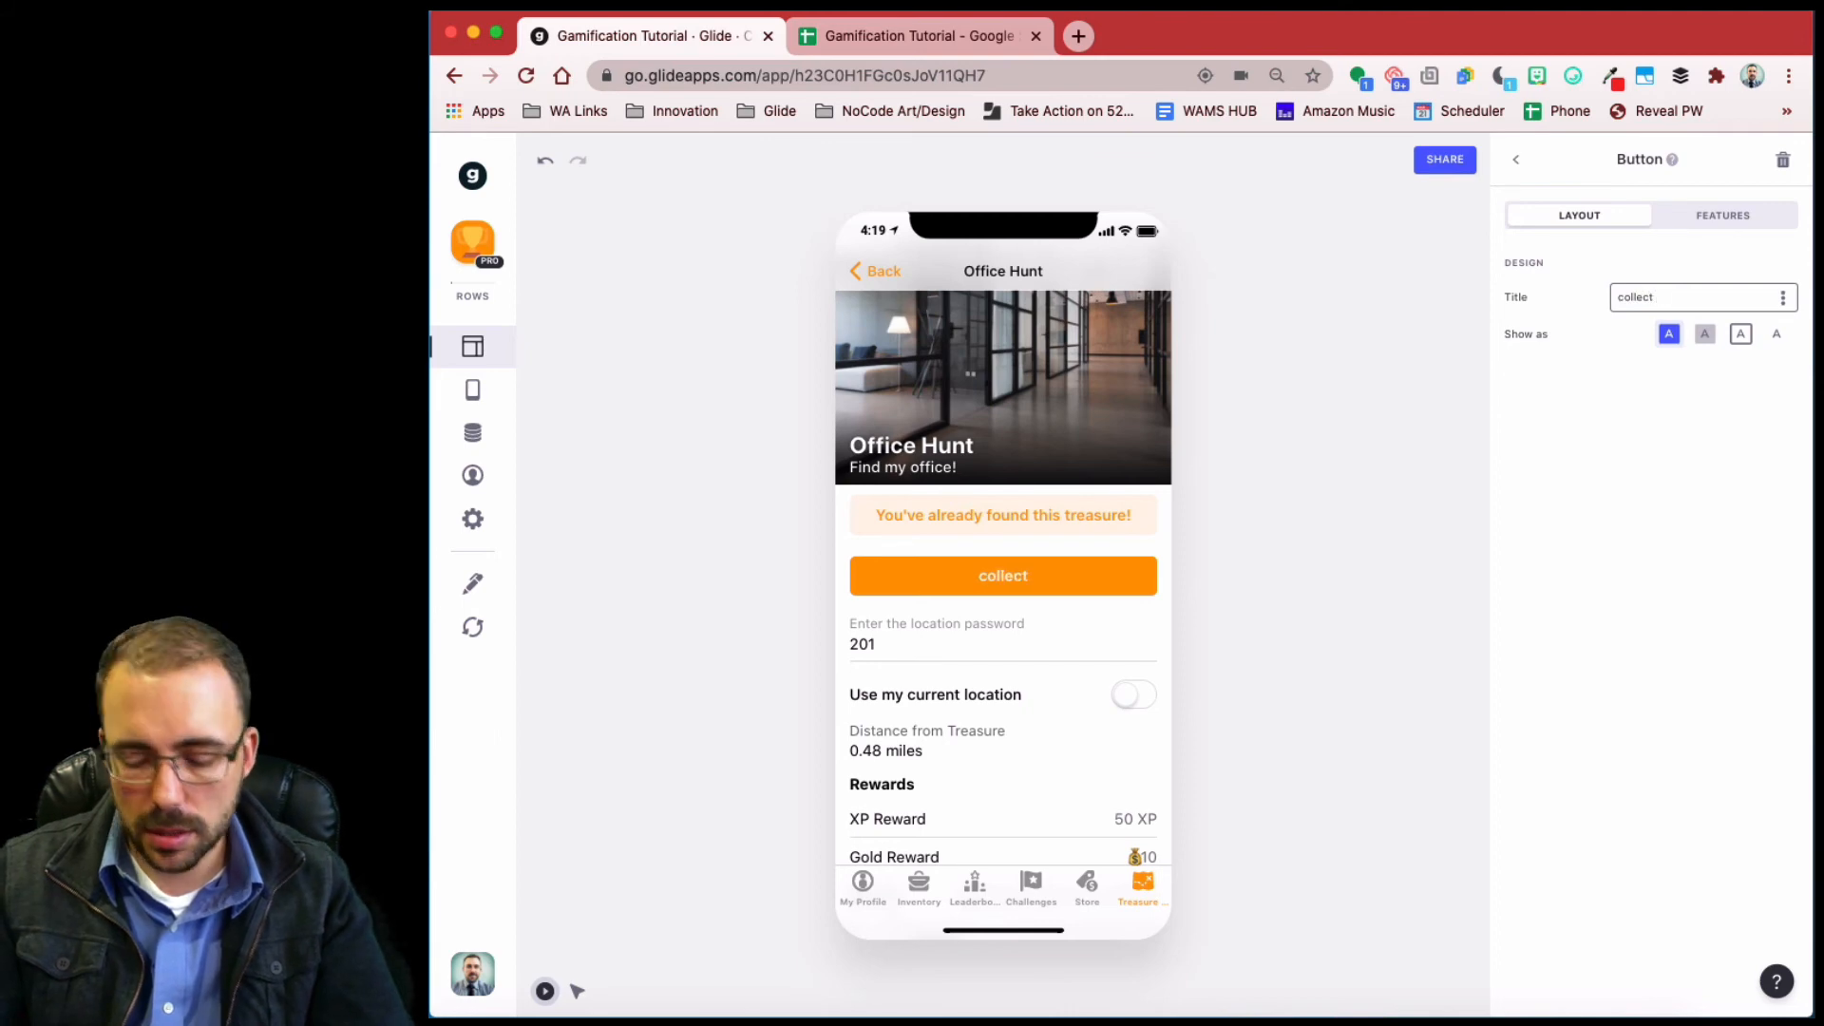
text(your Item)
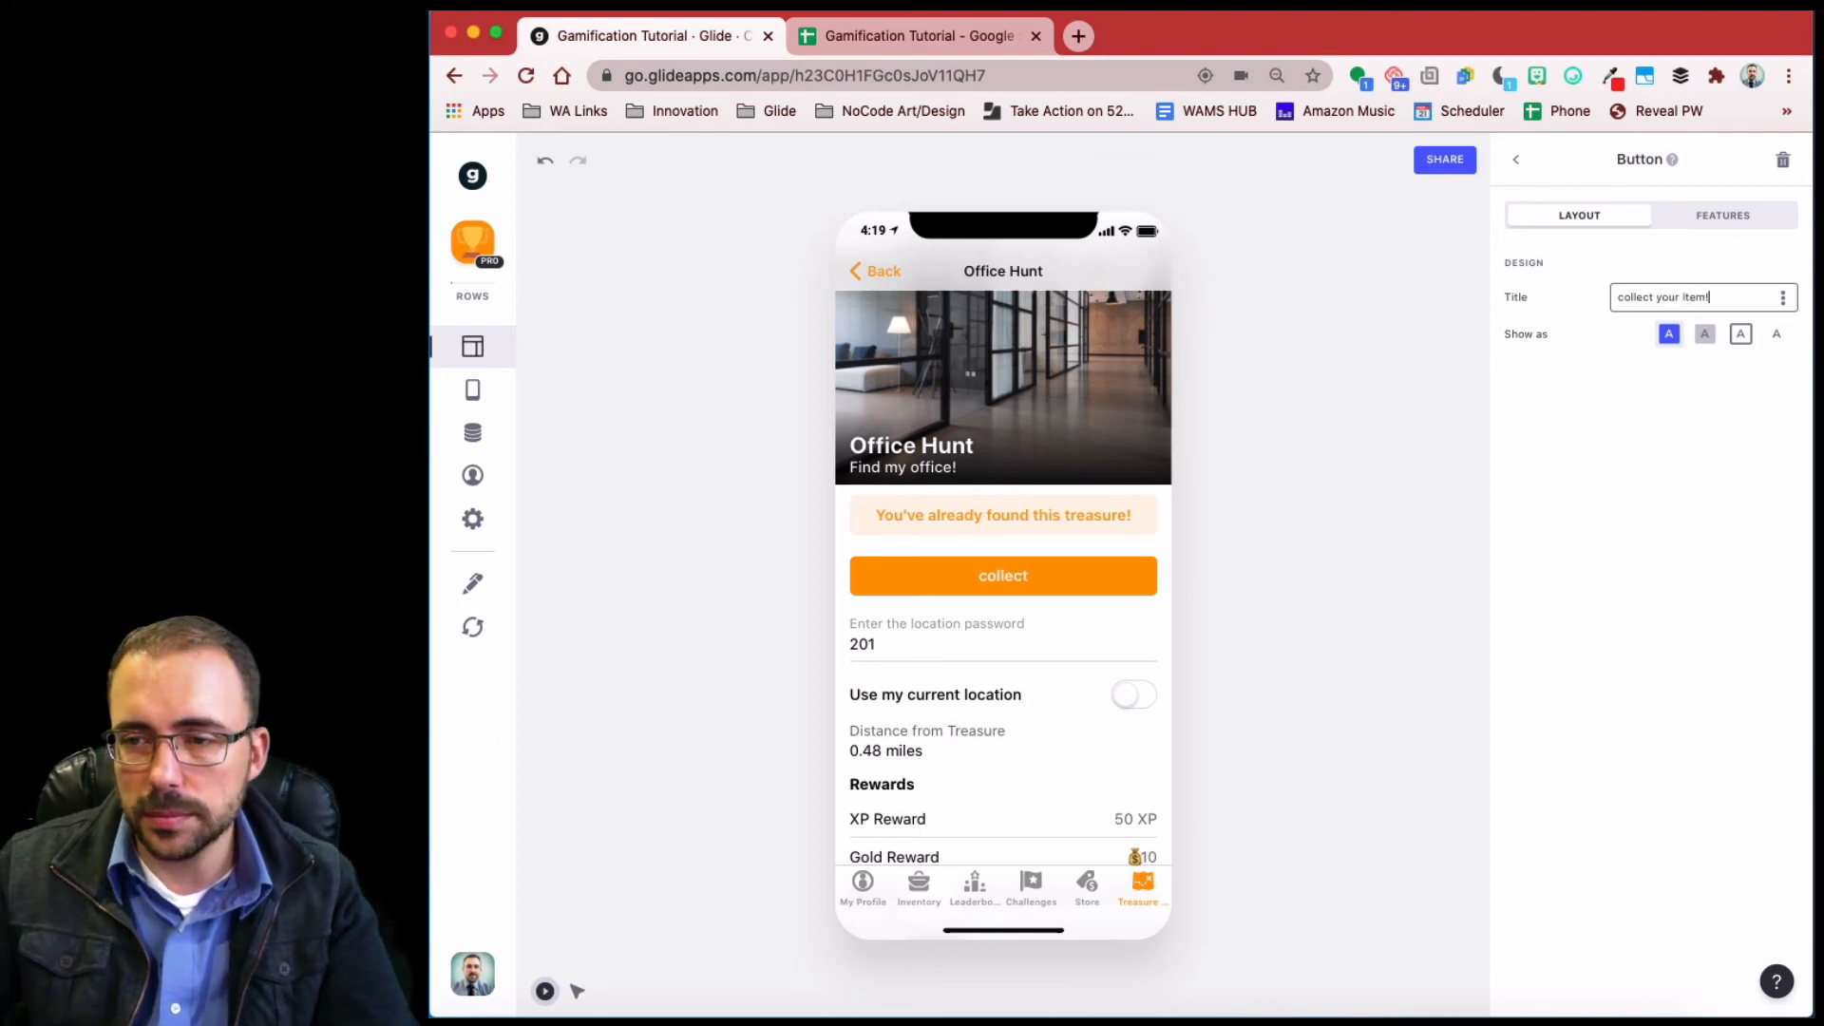
text(!)
text(C)
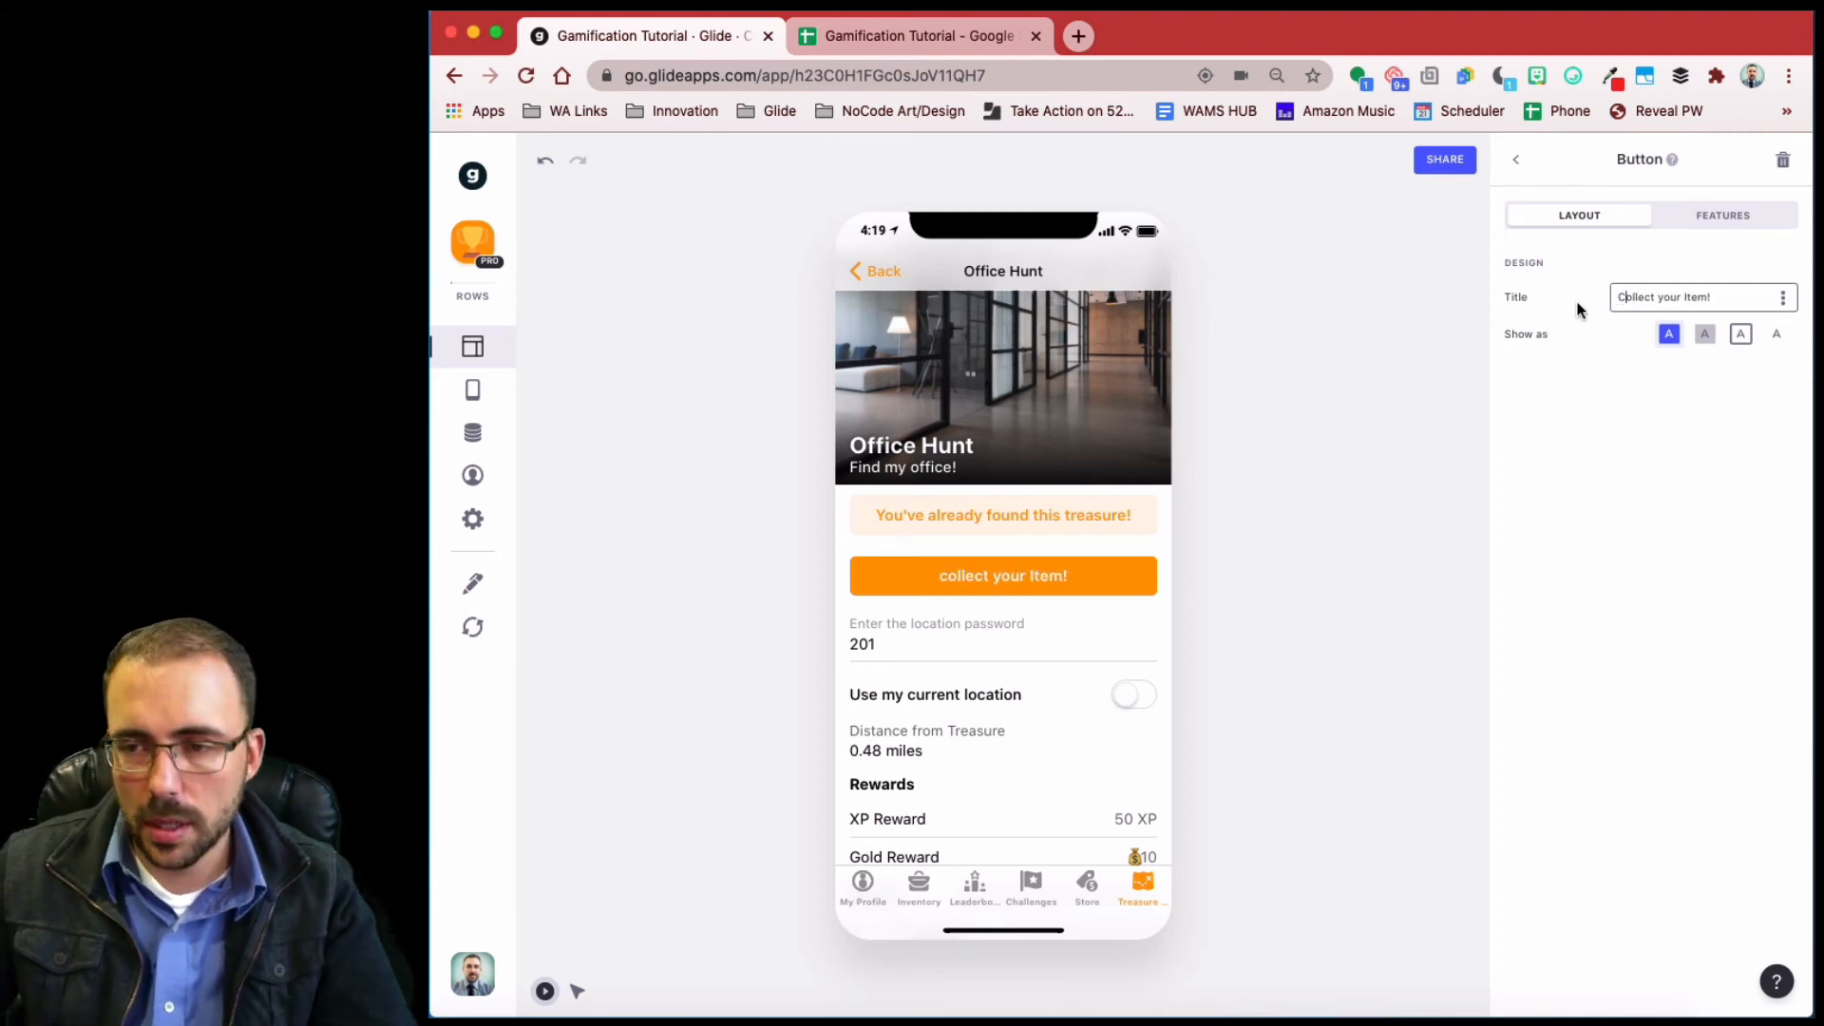
scroll(1090, 514, down, 5)
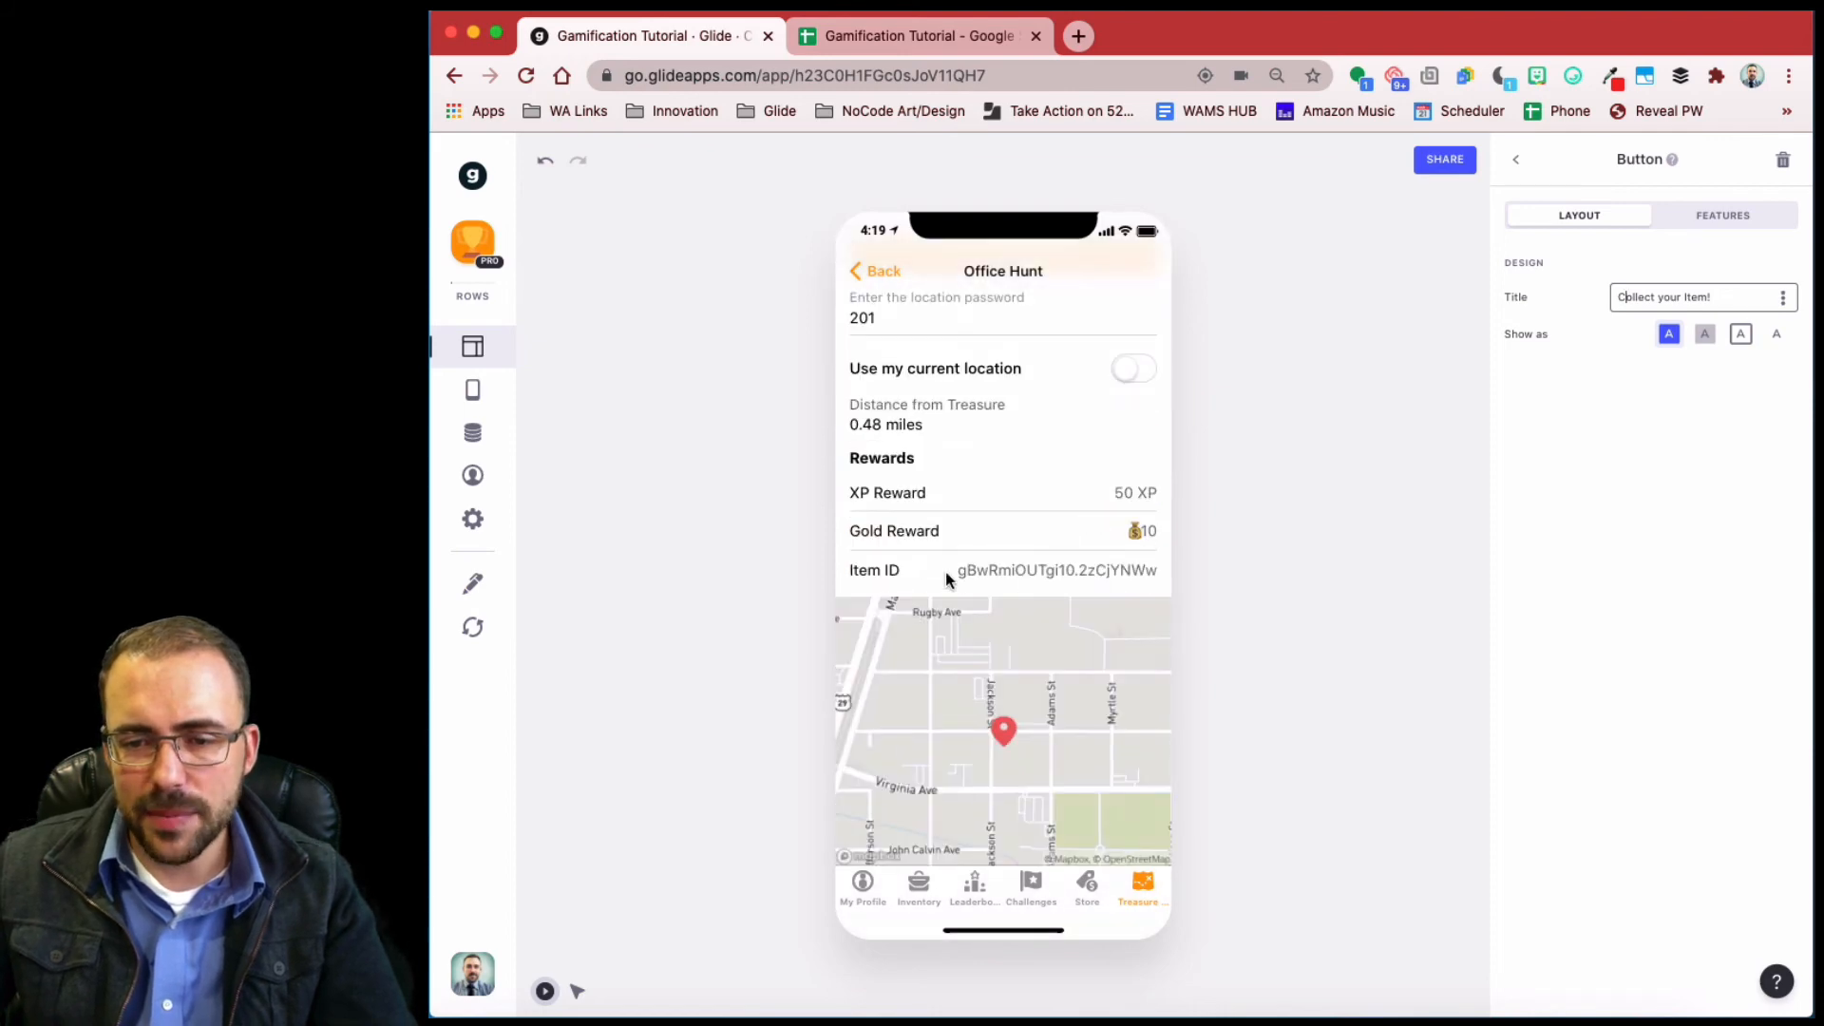
- Show itemName in the Rewards table's third row and relabel it 'Item Reward'
click(1516, 169)
click(1649, 753)
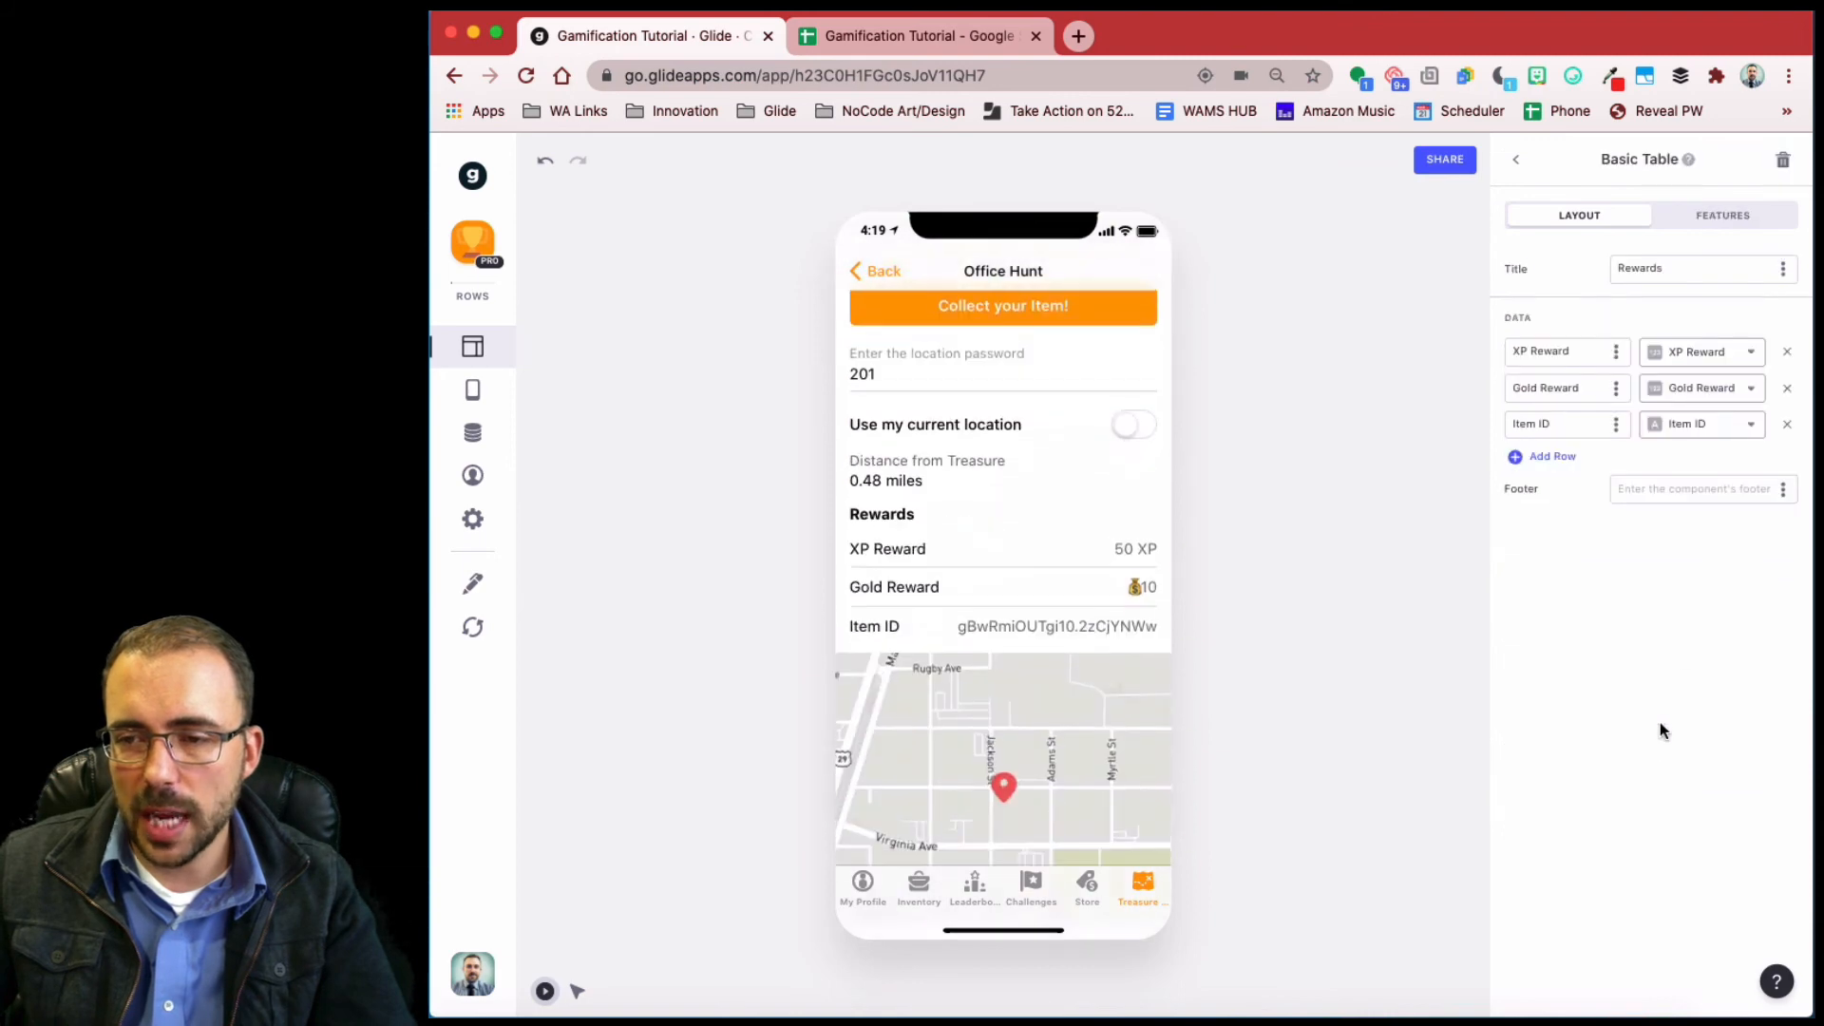
click(1706, 433)
scroll(1630, 632, down, 3)
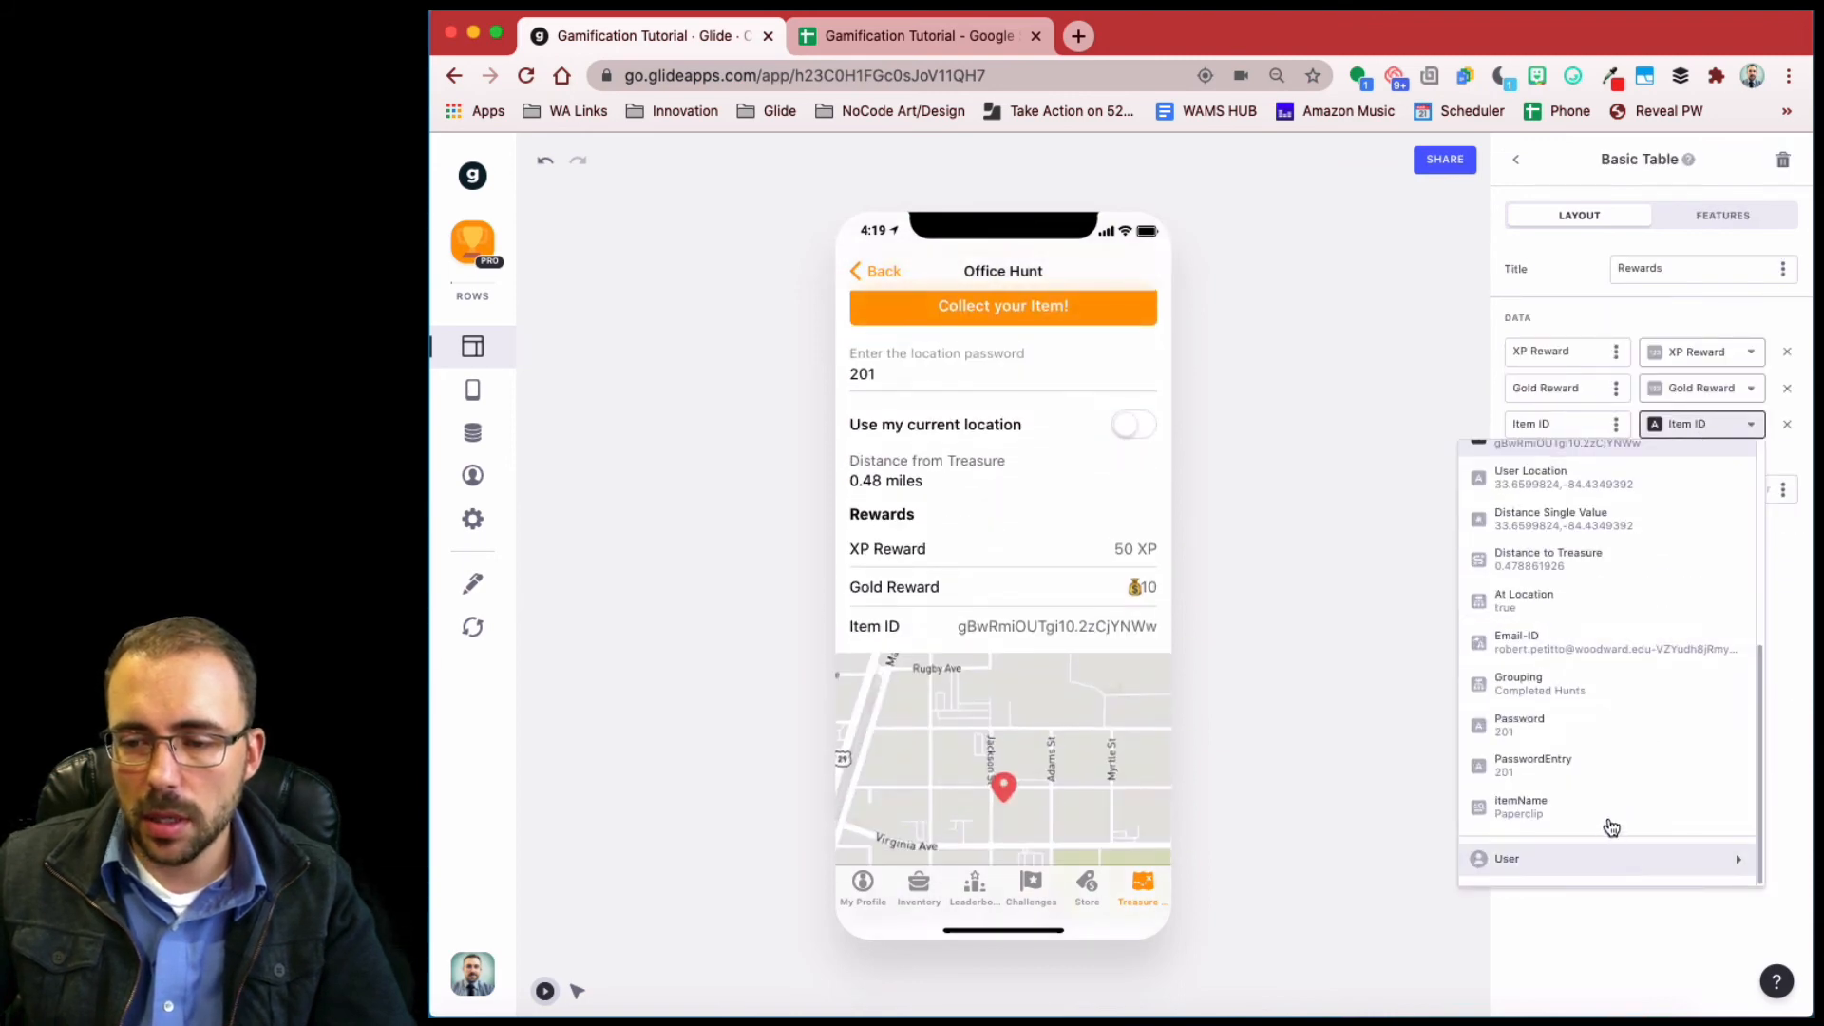
click(1612, 825)
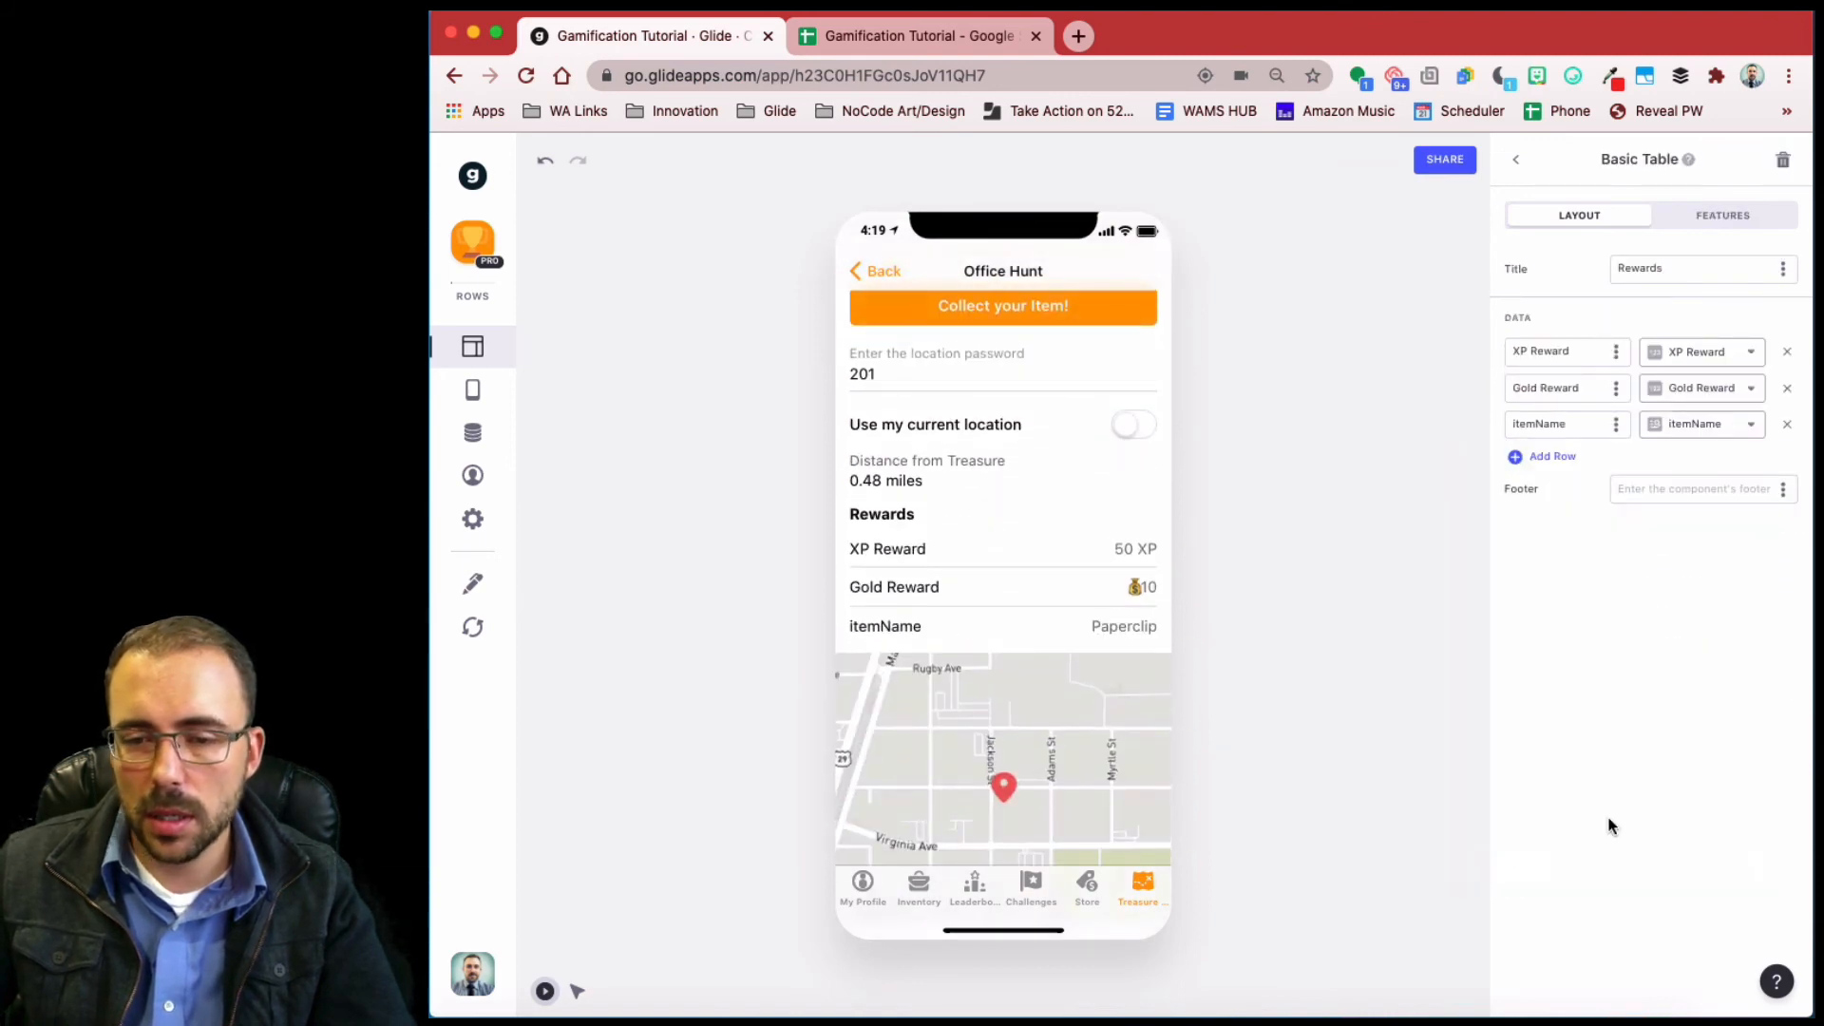
double_click(1584, 423)
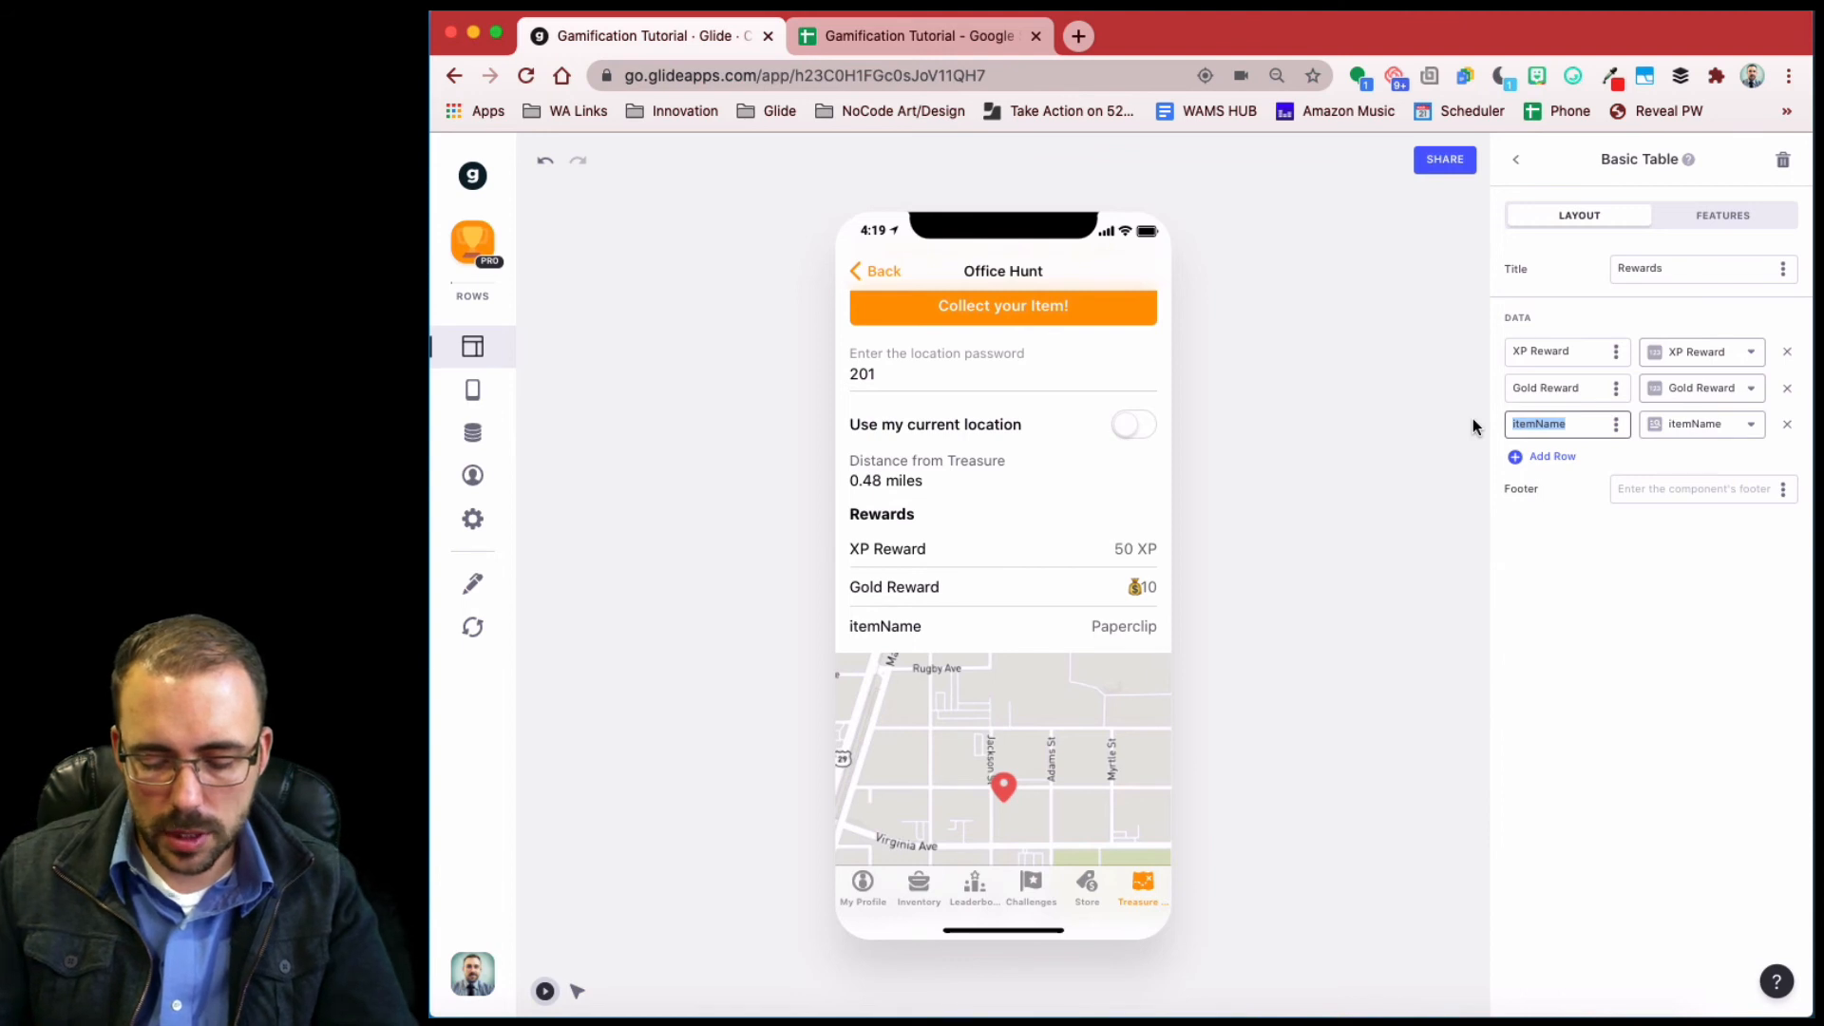
text(Item Reward)
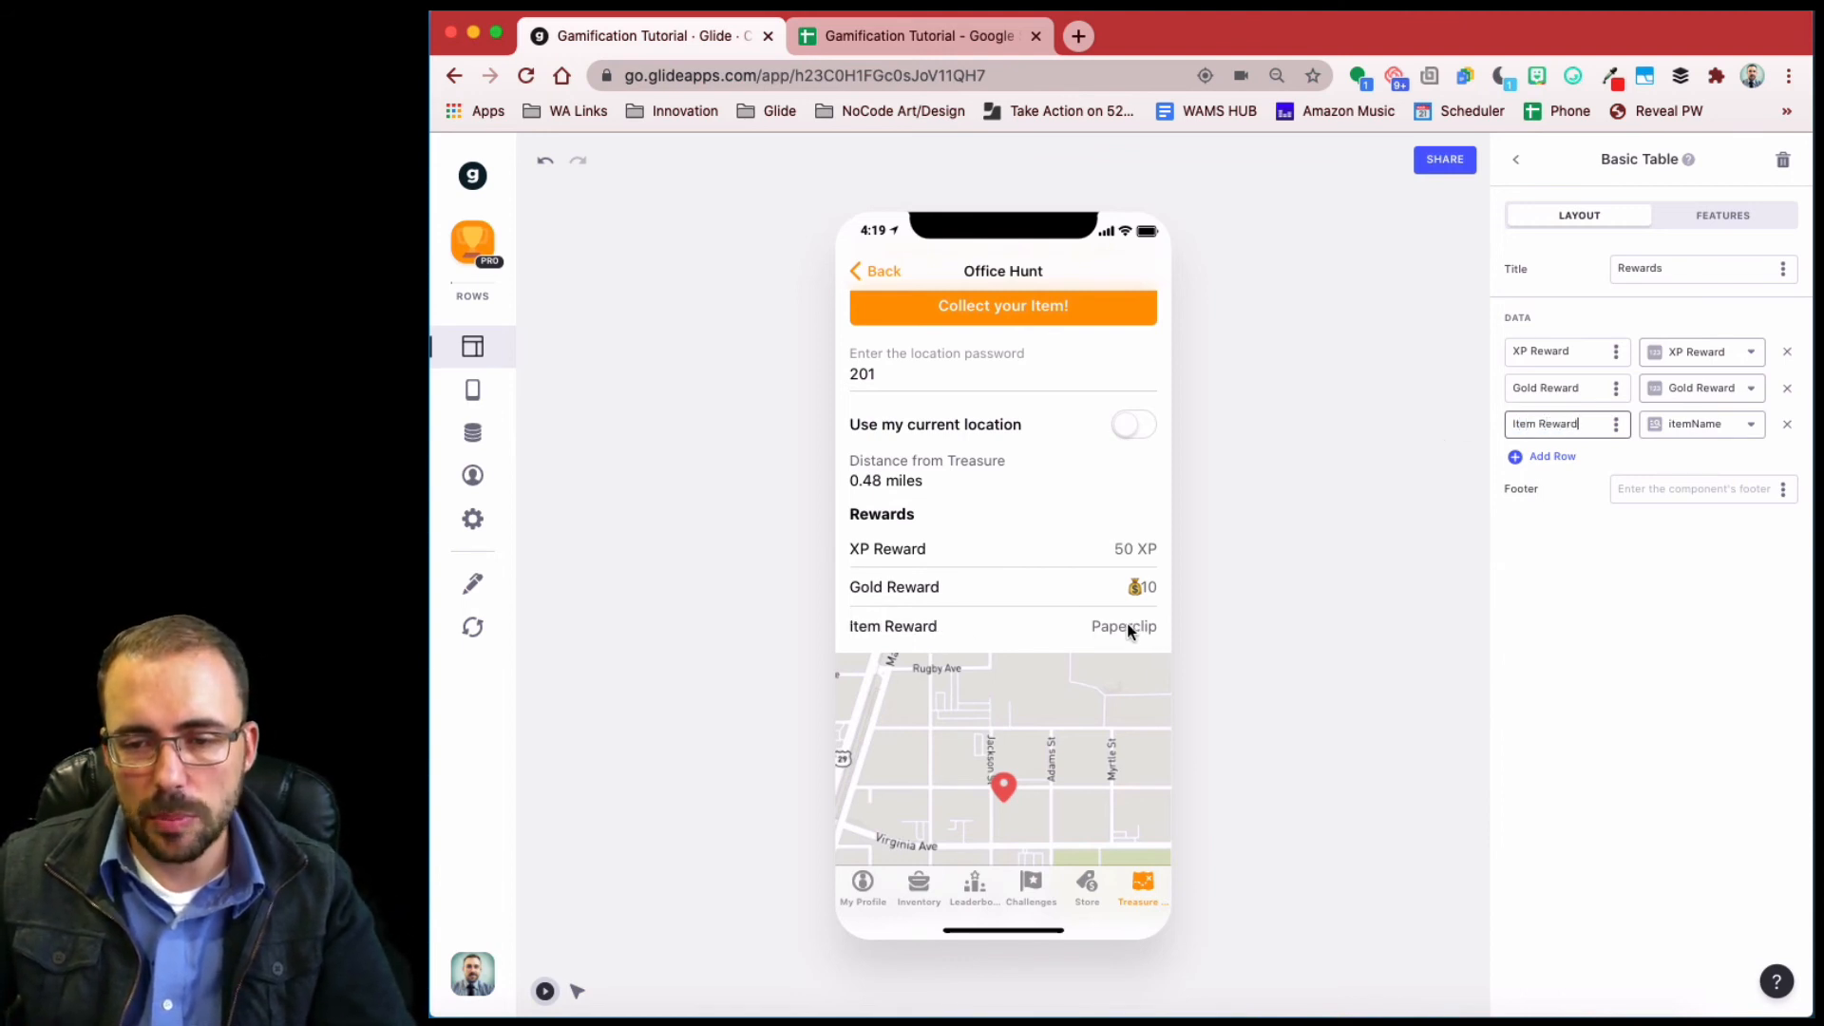
scroll(920, 525, up, 3)
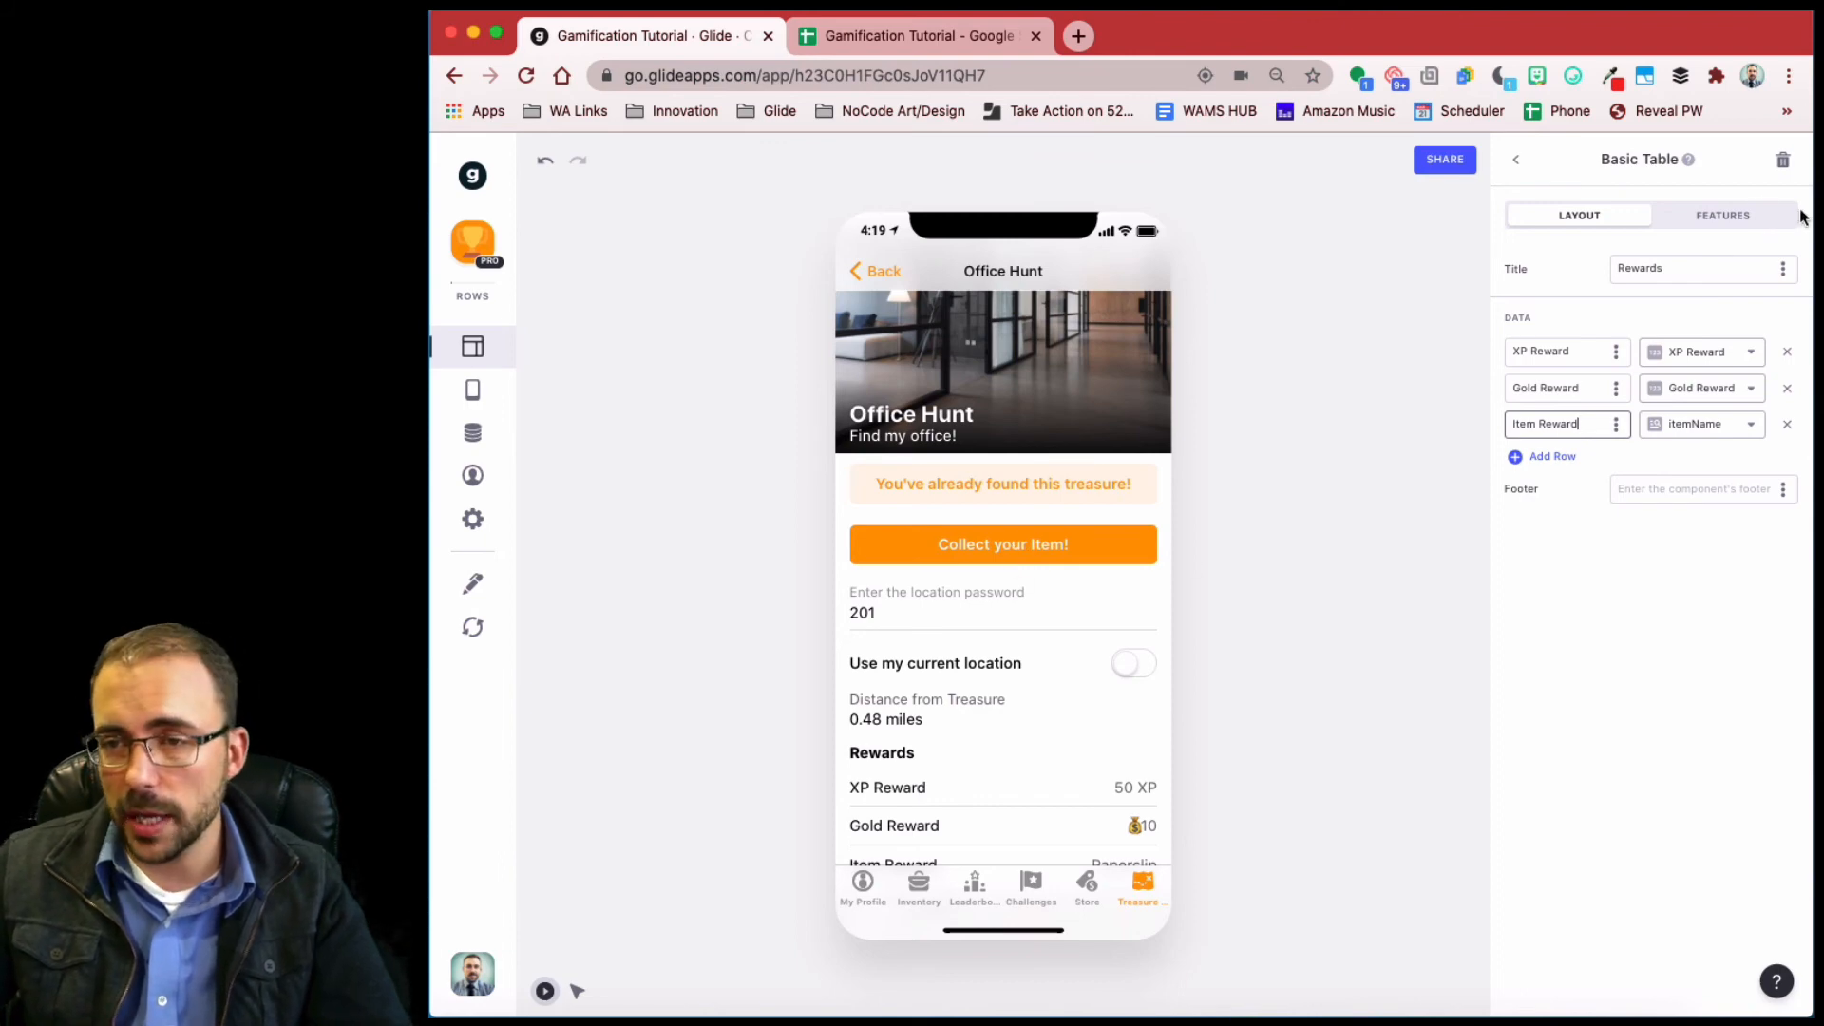
- Add a third visibility condition to Collect your Item!: Inventory Slots Available greater than 0
click(1516, 158)
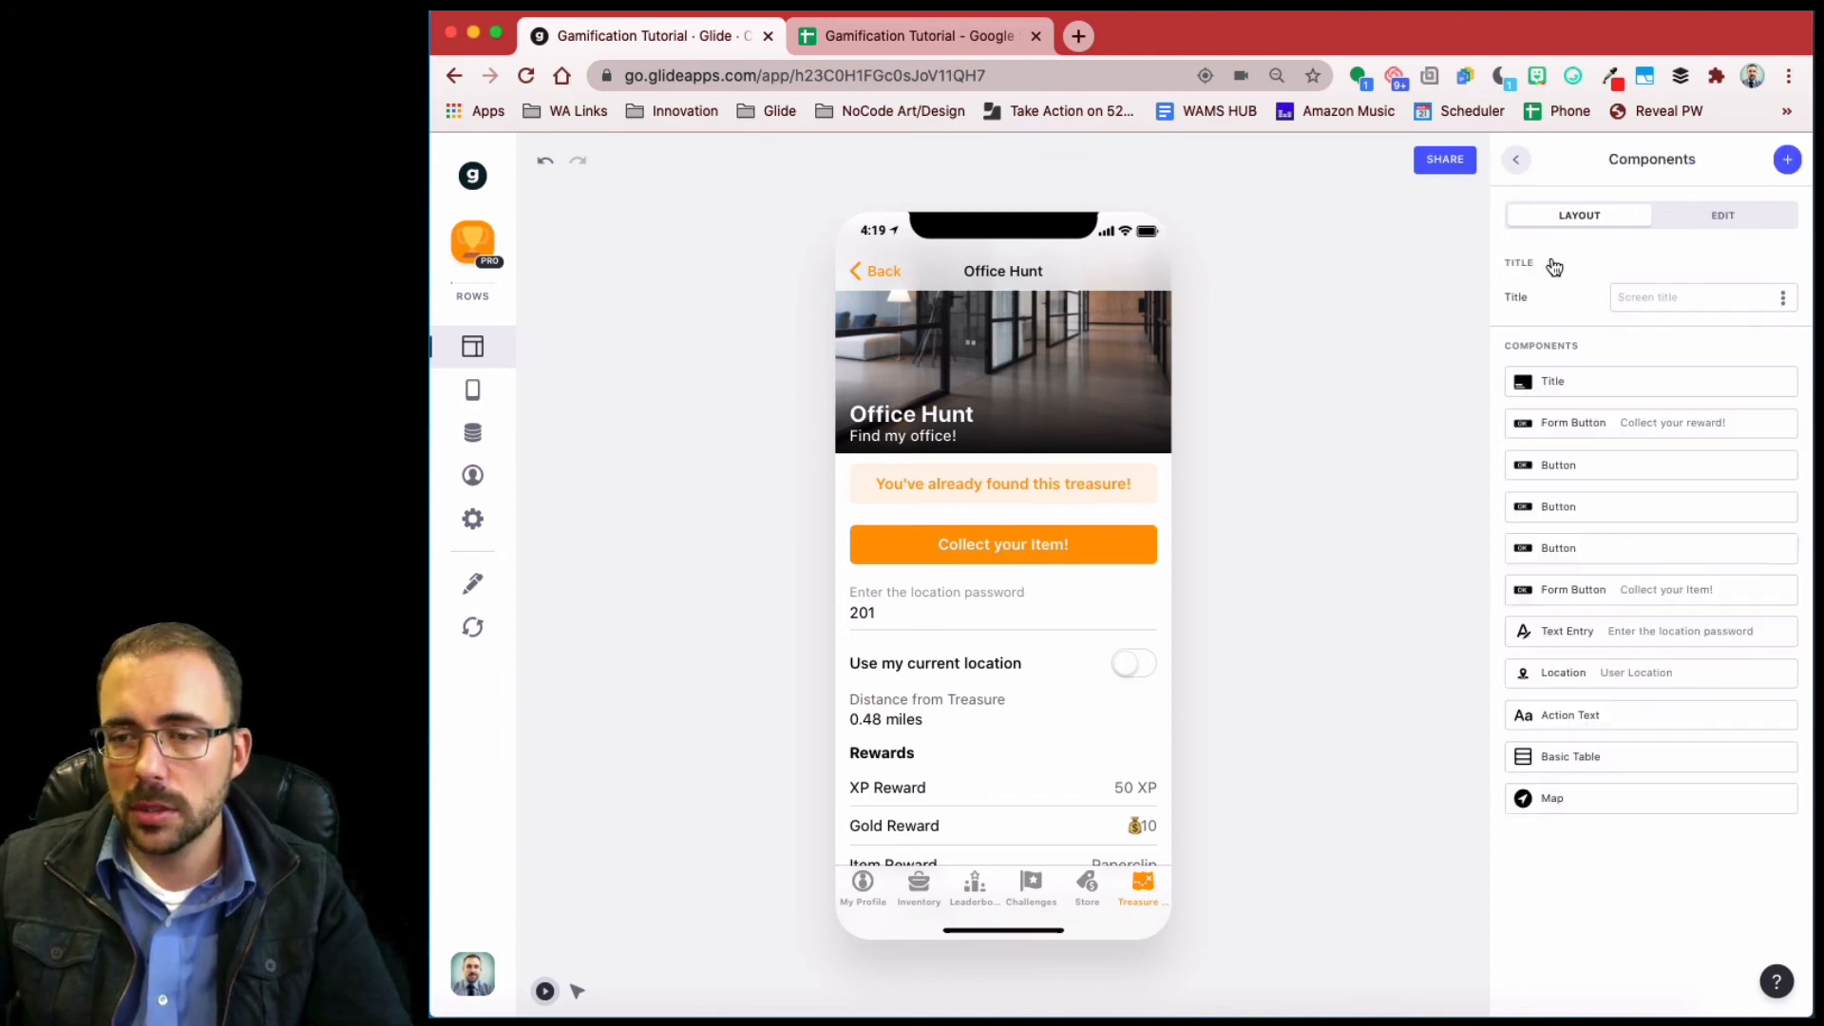
click(1633, 591)
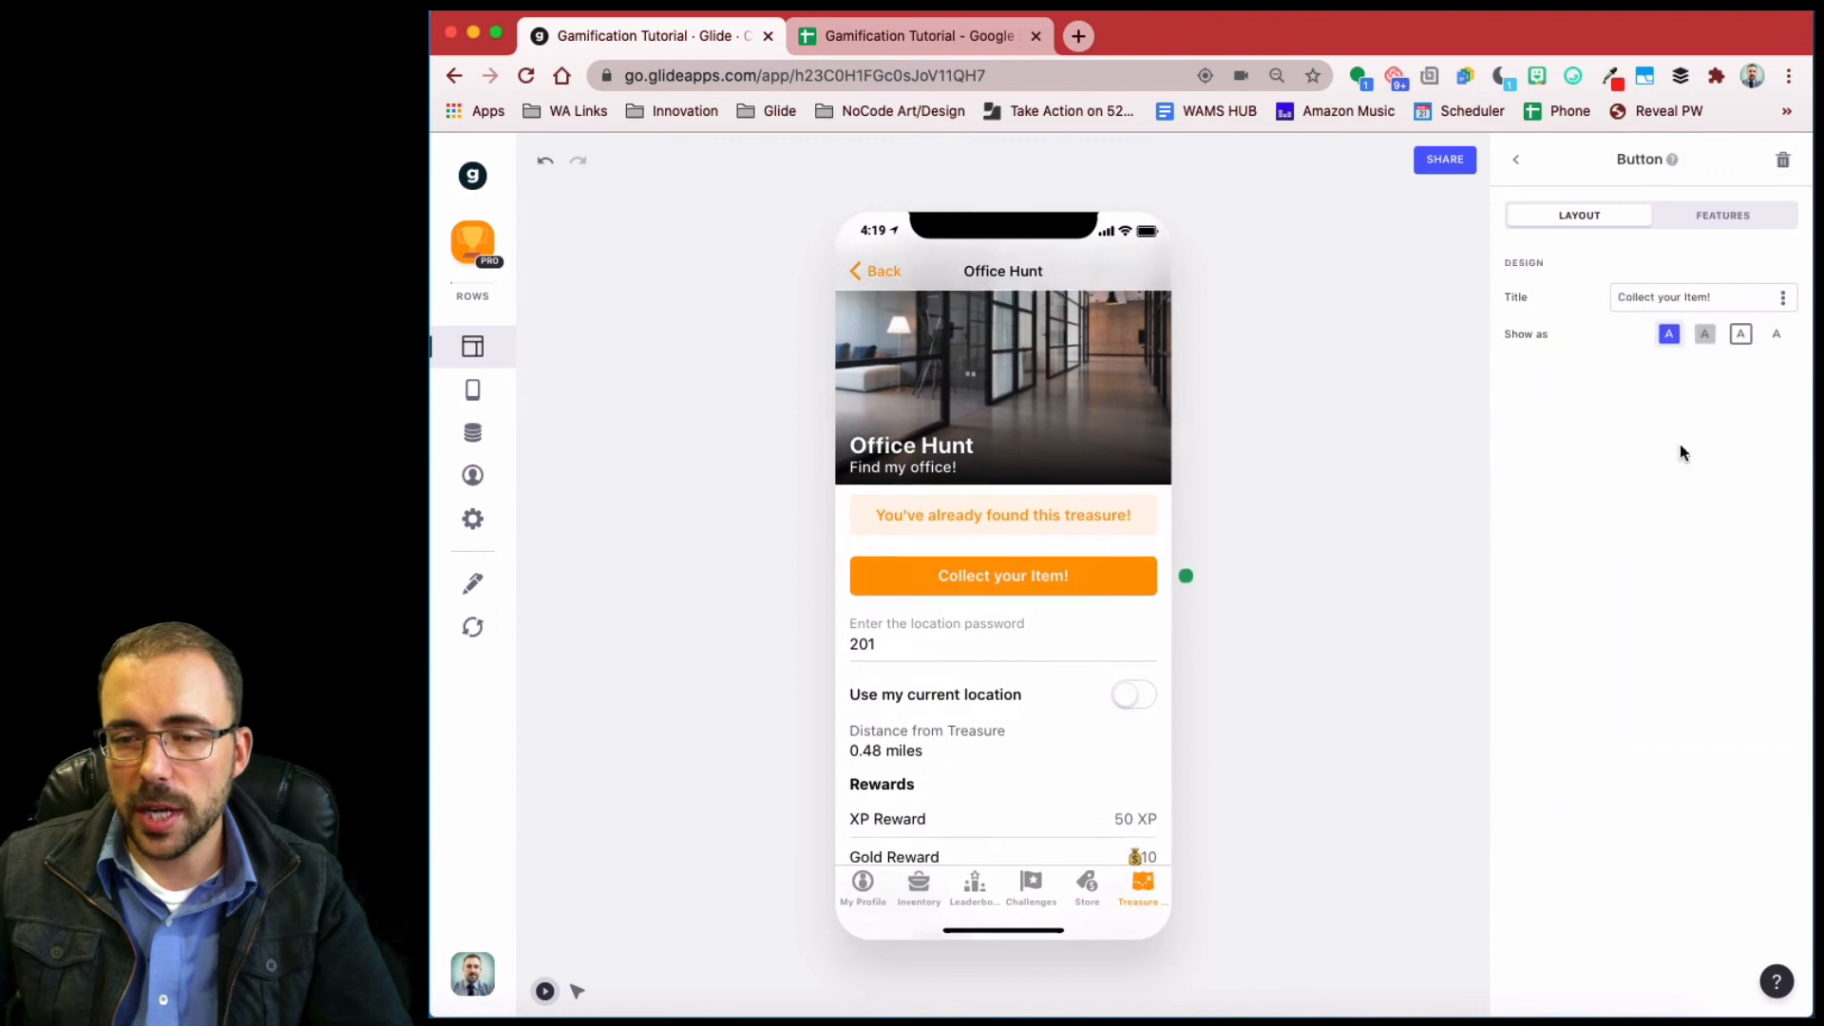
click(1723, 216)
click(1586, 366)
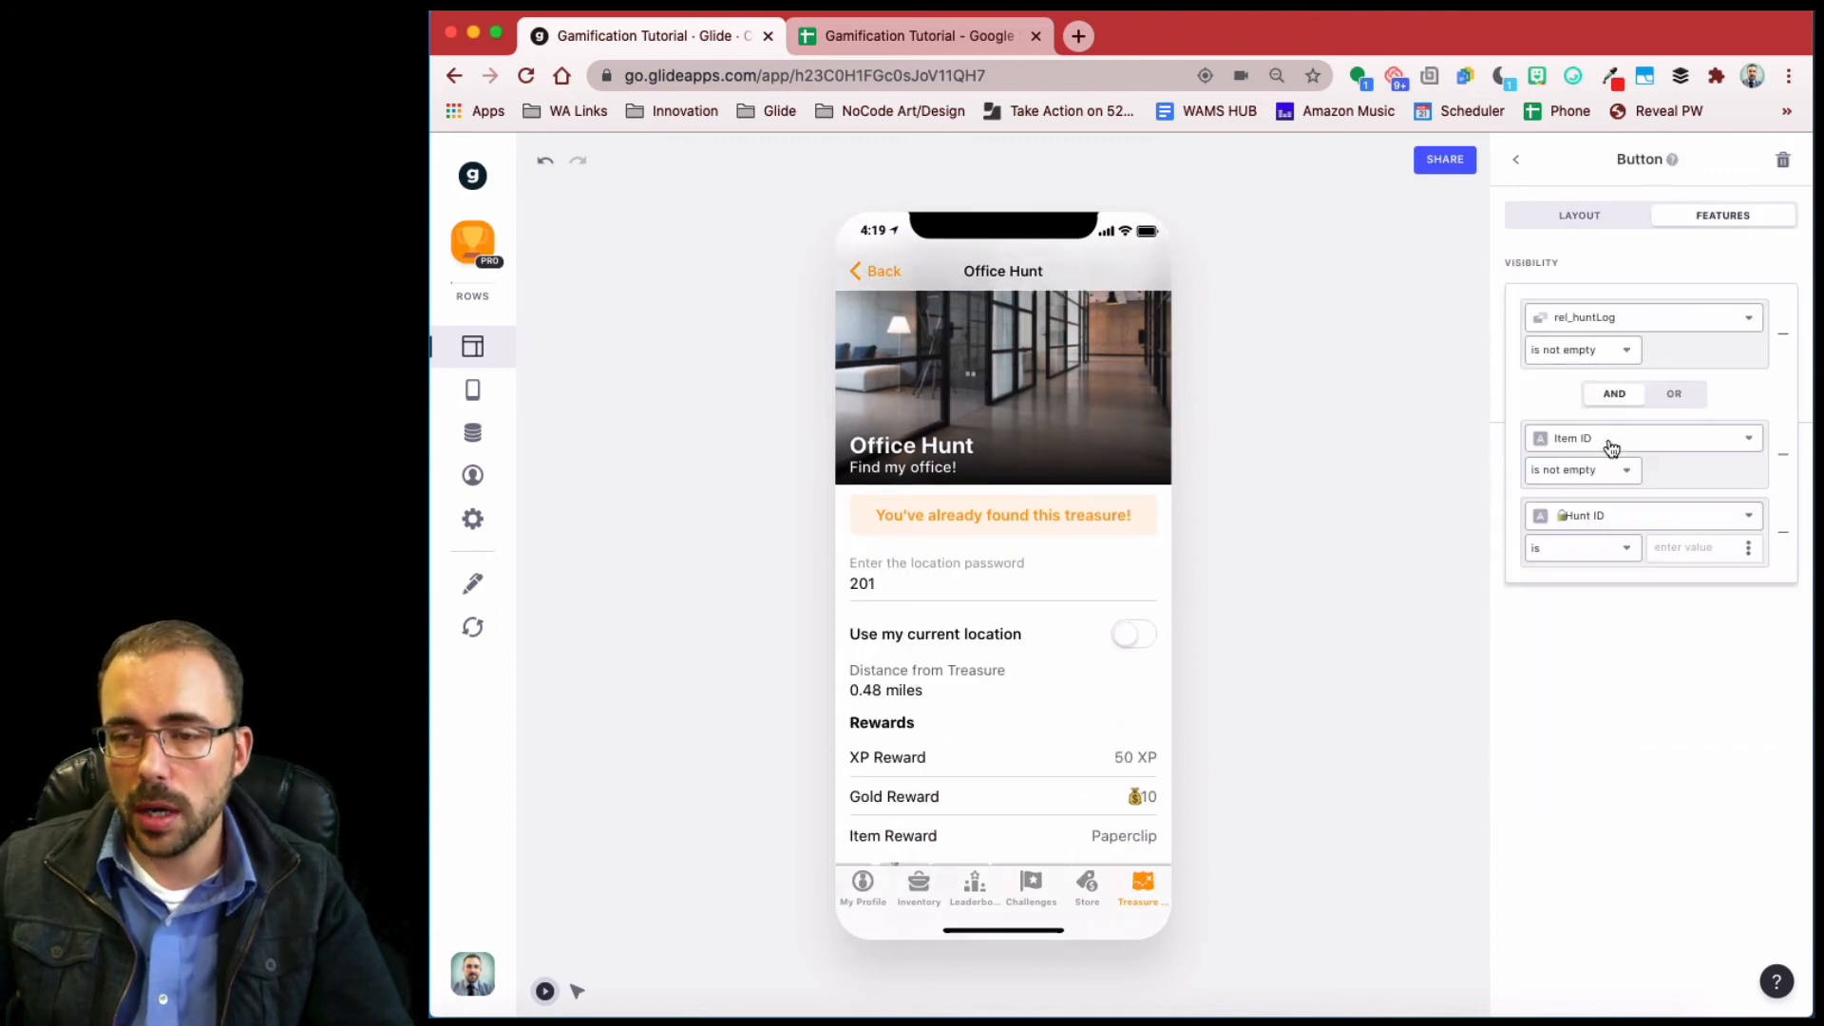
click(1612, 515)
scroll(1603, 682, down, 3)
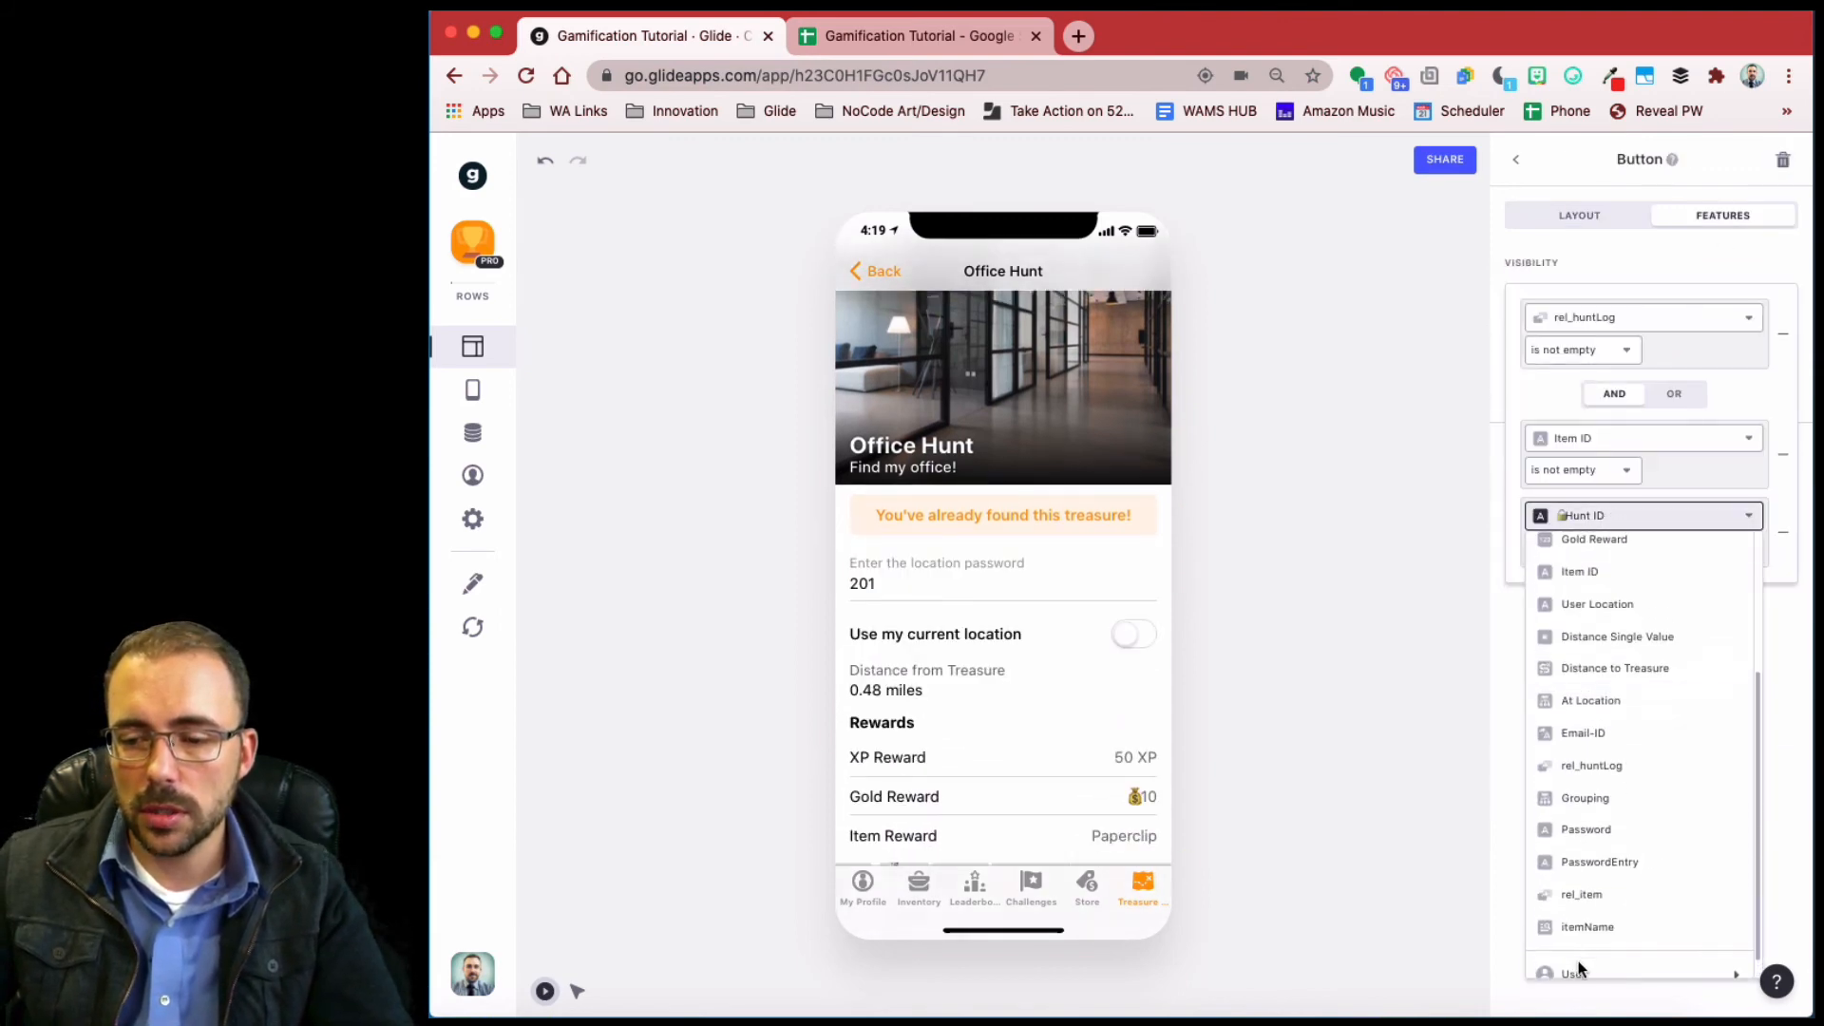
mouse_move(1577, 960)
scroll(1399, 958, down, 10)
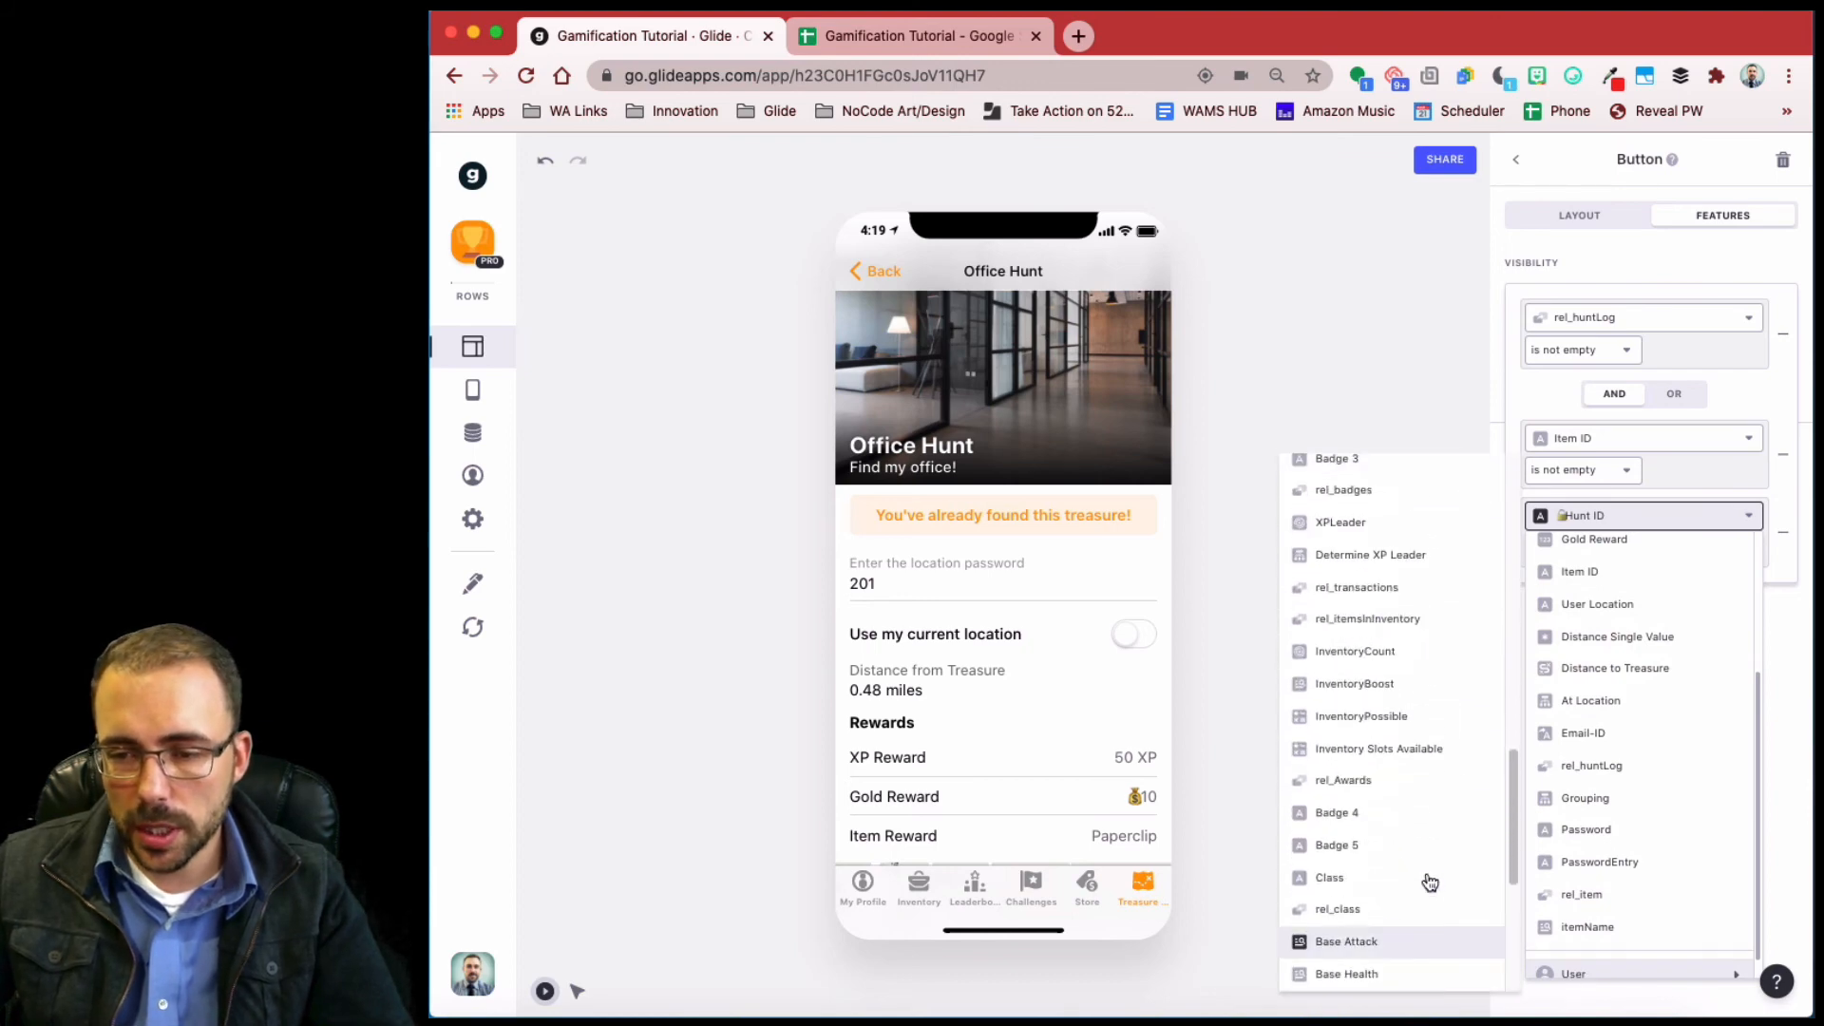
click(1450, 748)
click(1620, 557)
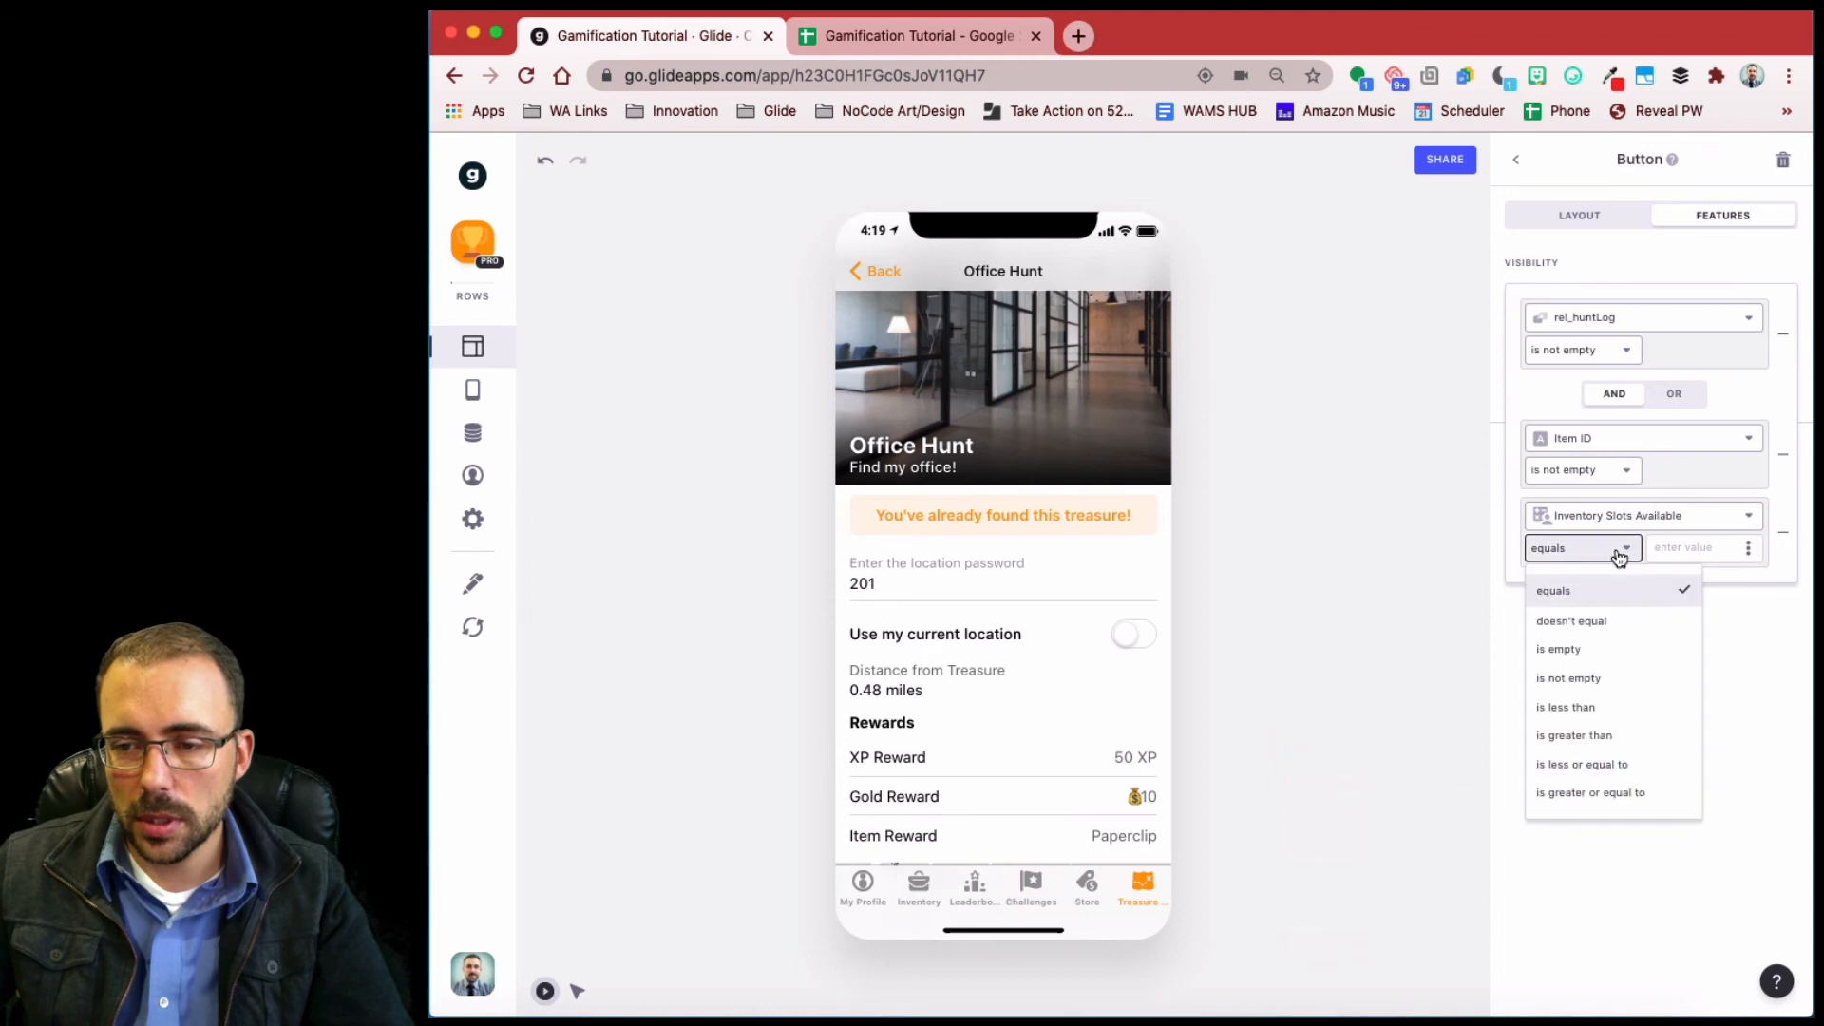
click(1612, 739)
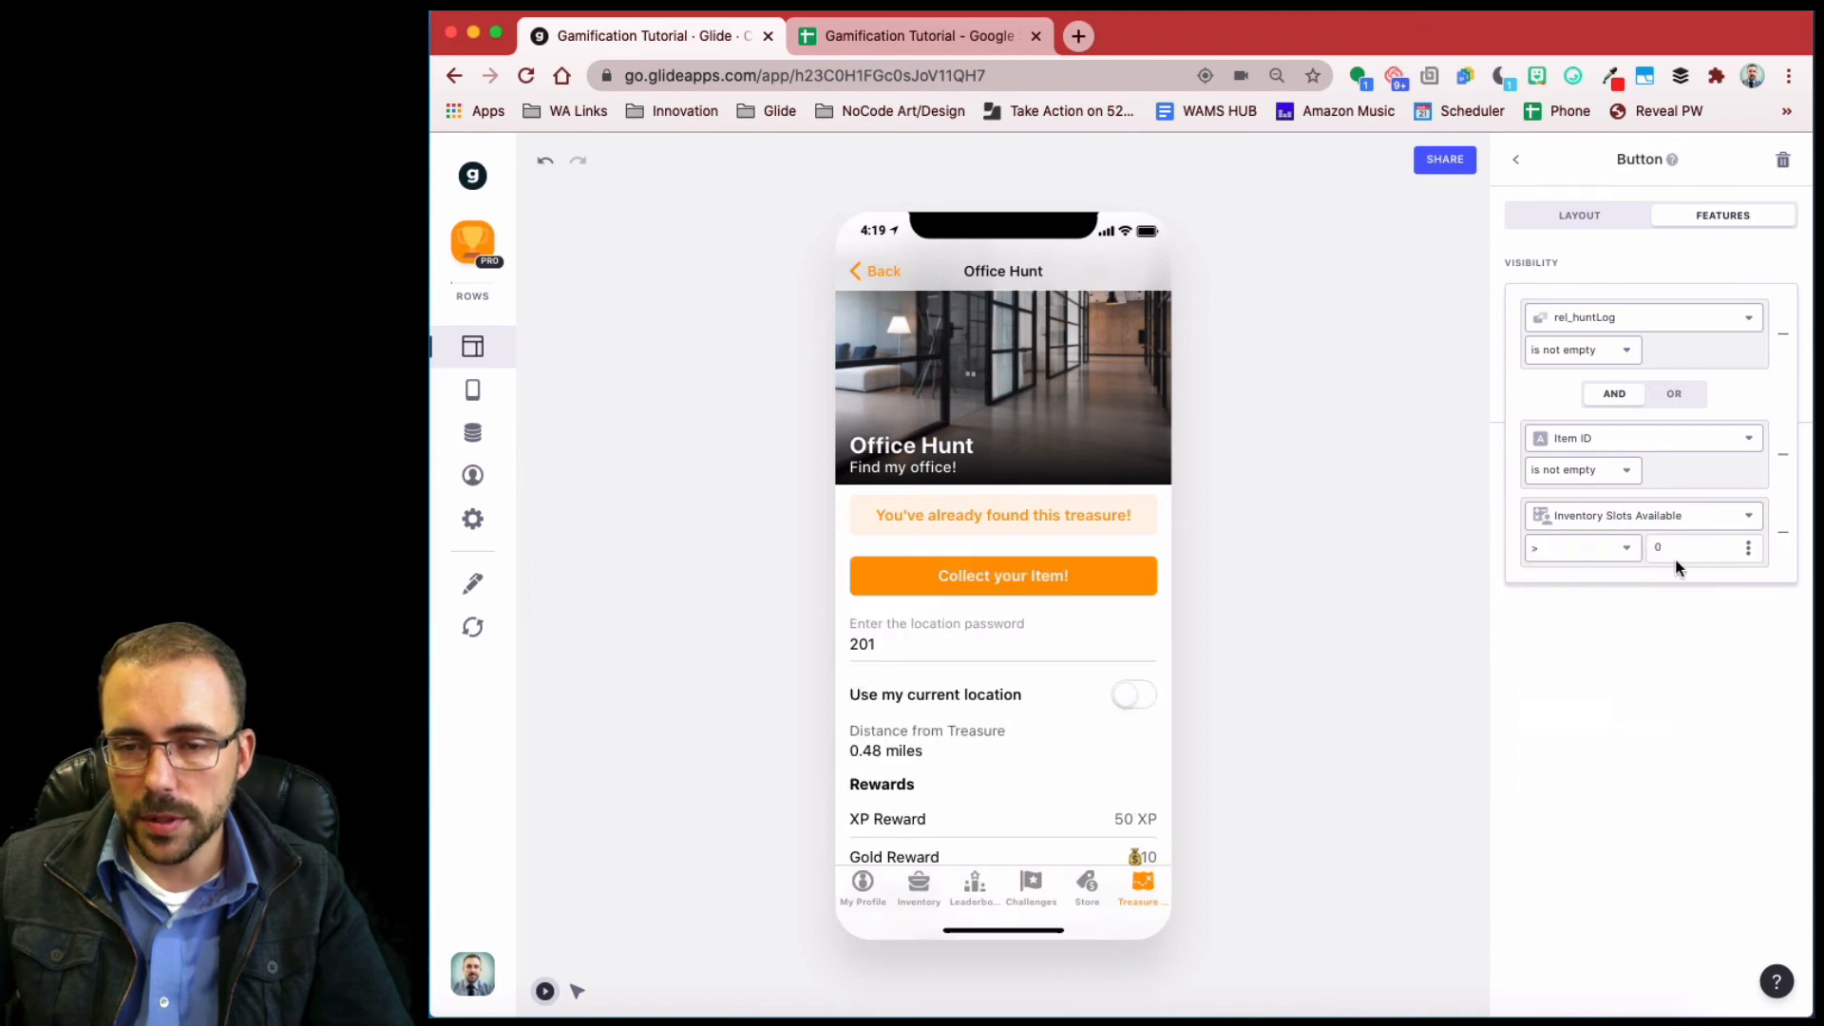
click(1519, 163)
click(1517, 162)
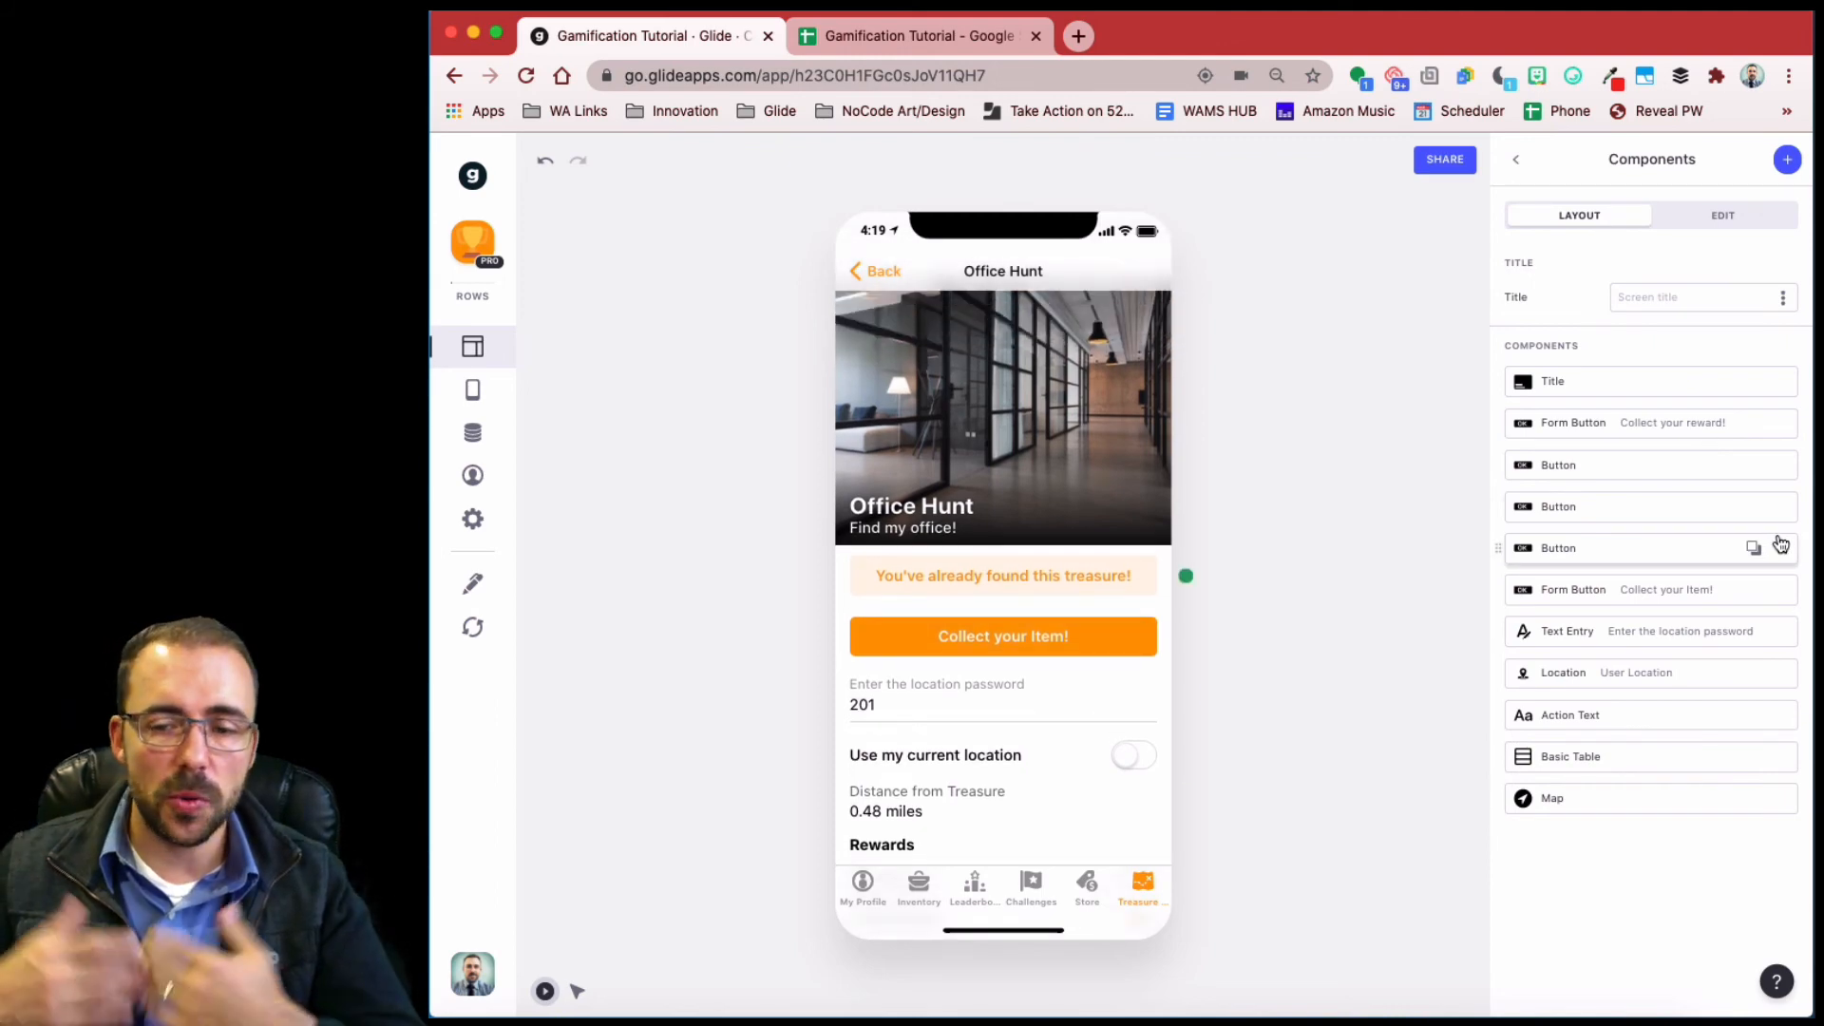
- Duplicate the Collect button and show the copy only when Inventory Slots Available is ≤ 0
click(1750, 590)
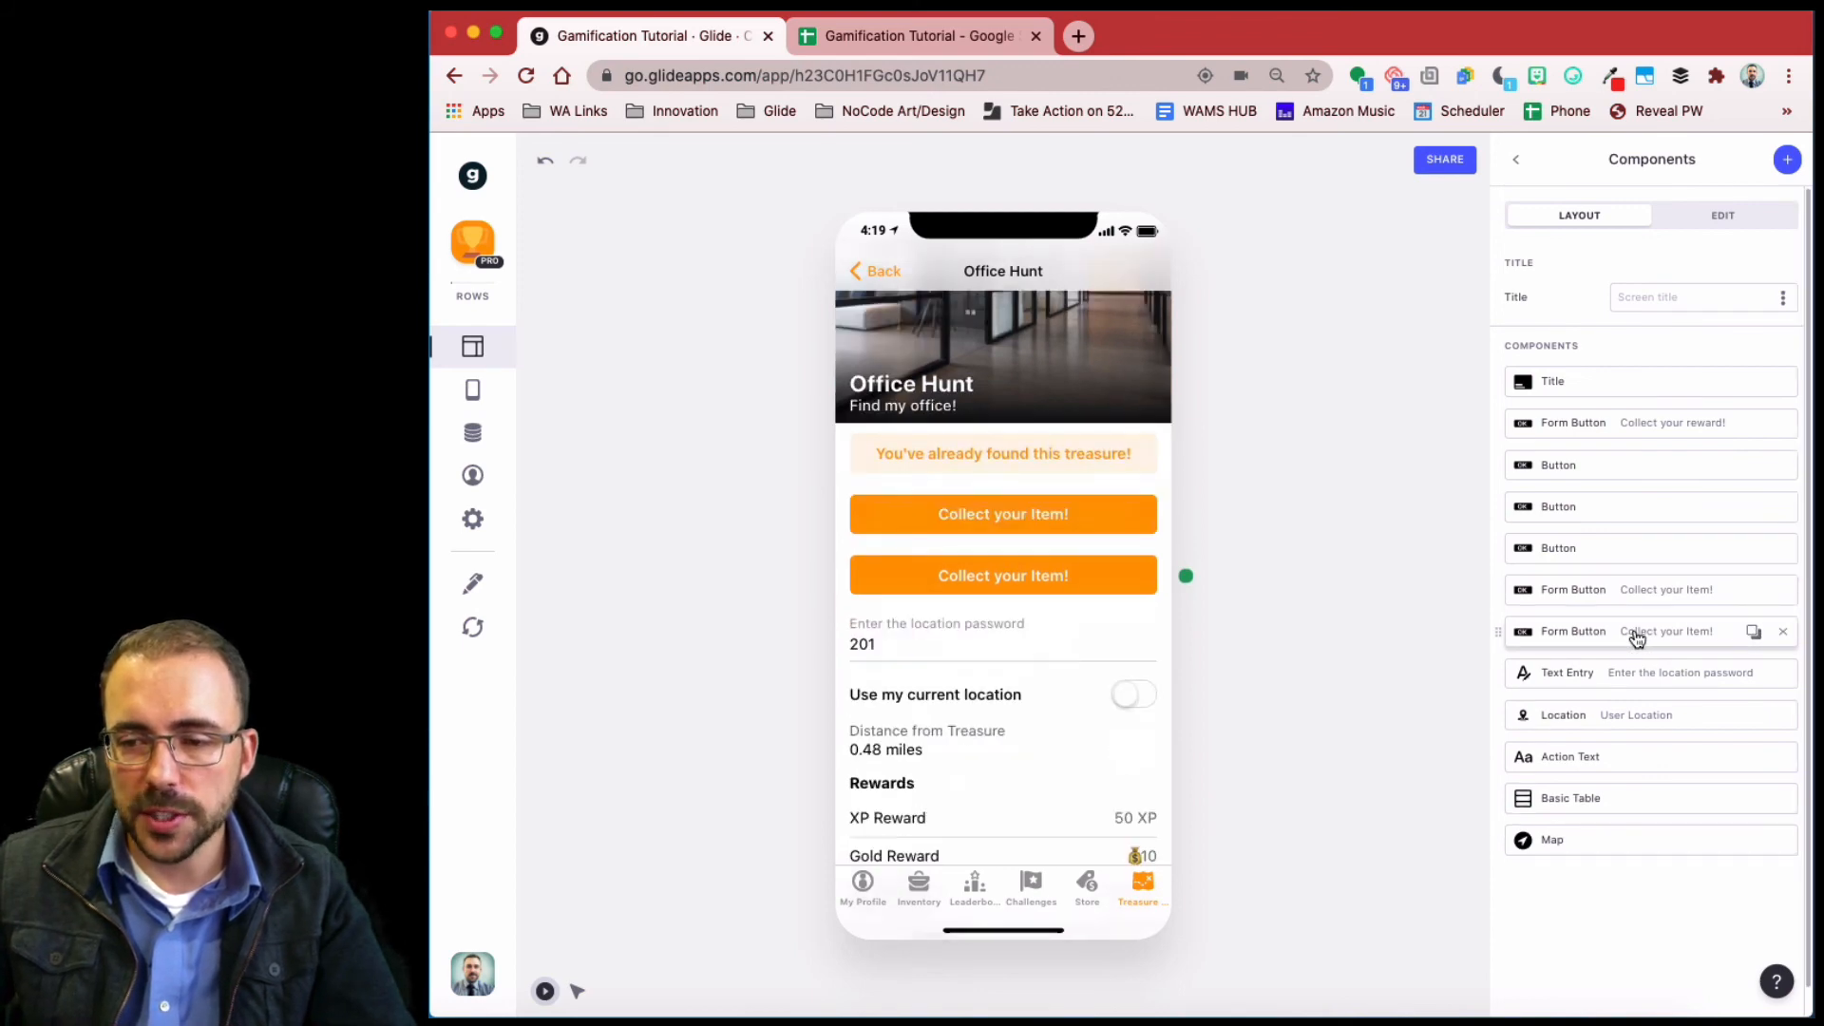
click(1635, 634)
click(1716, 217)
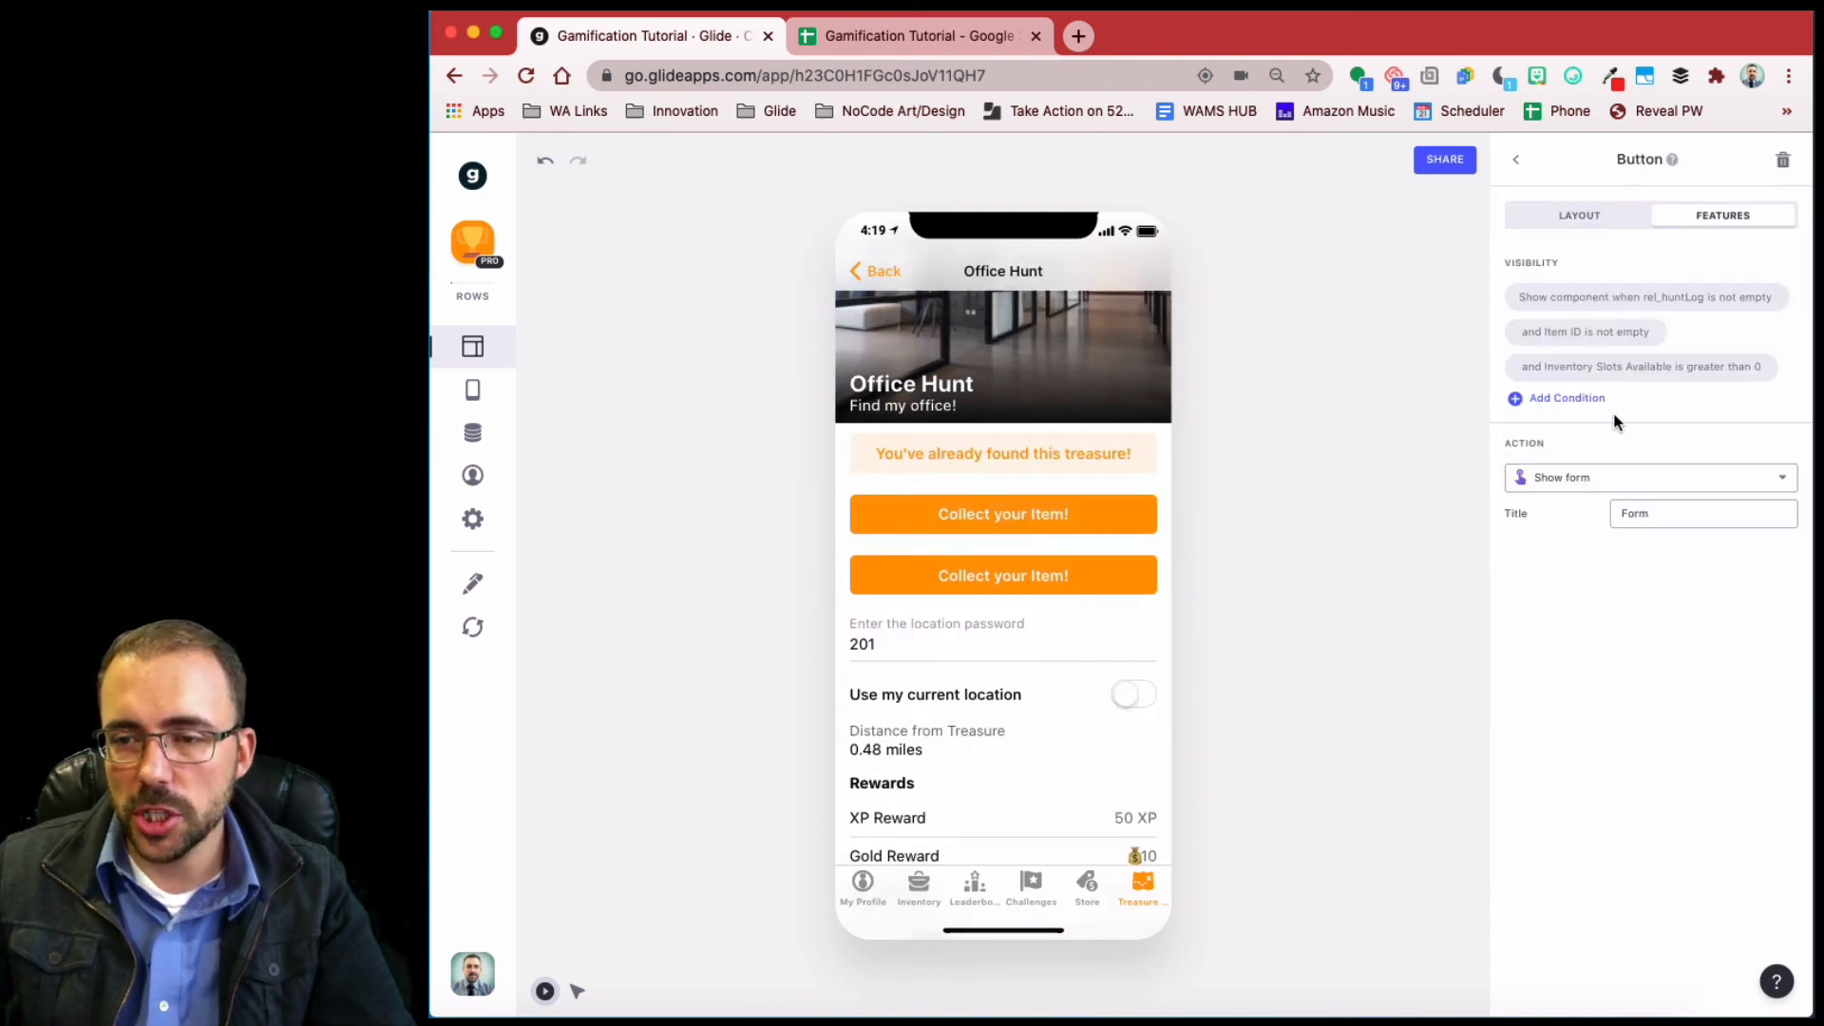
click(1647, 370)
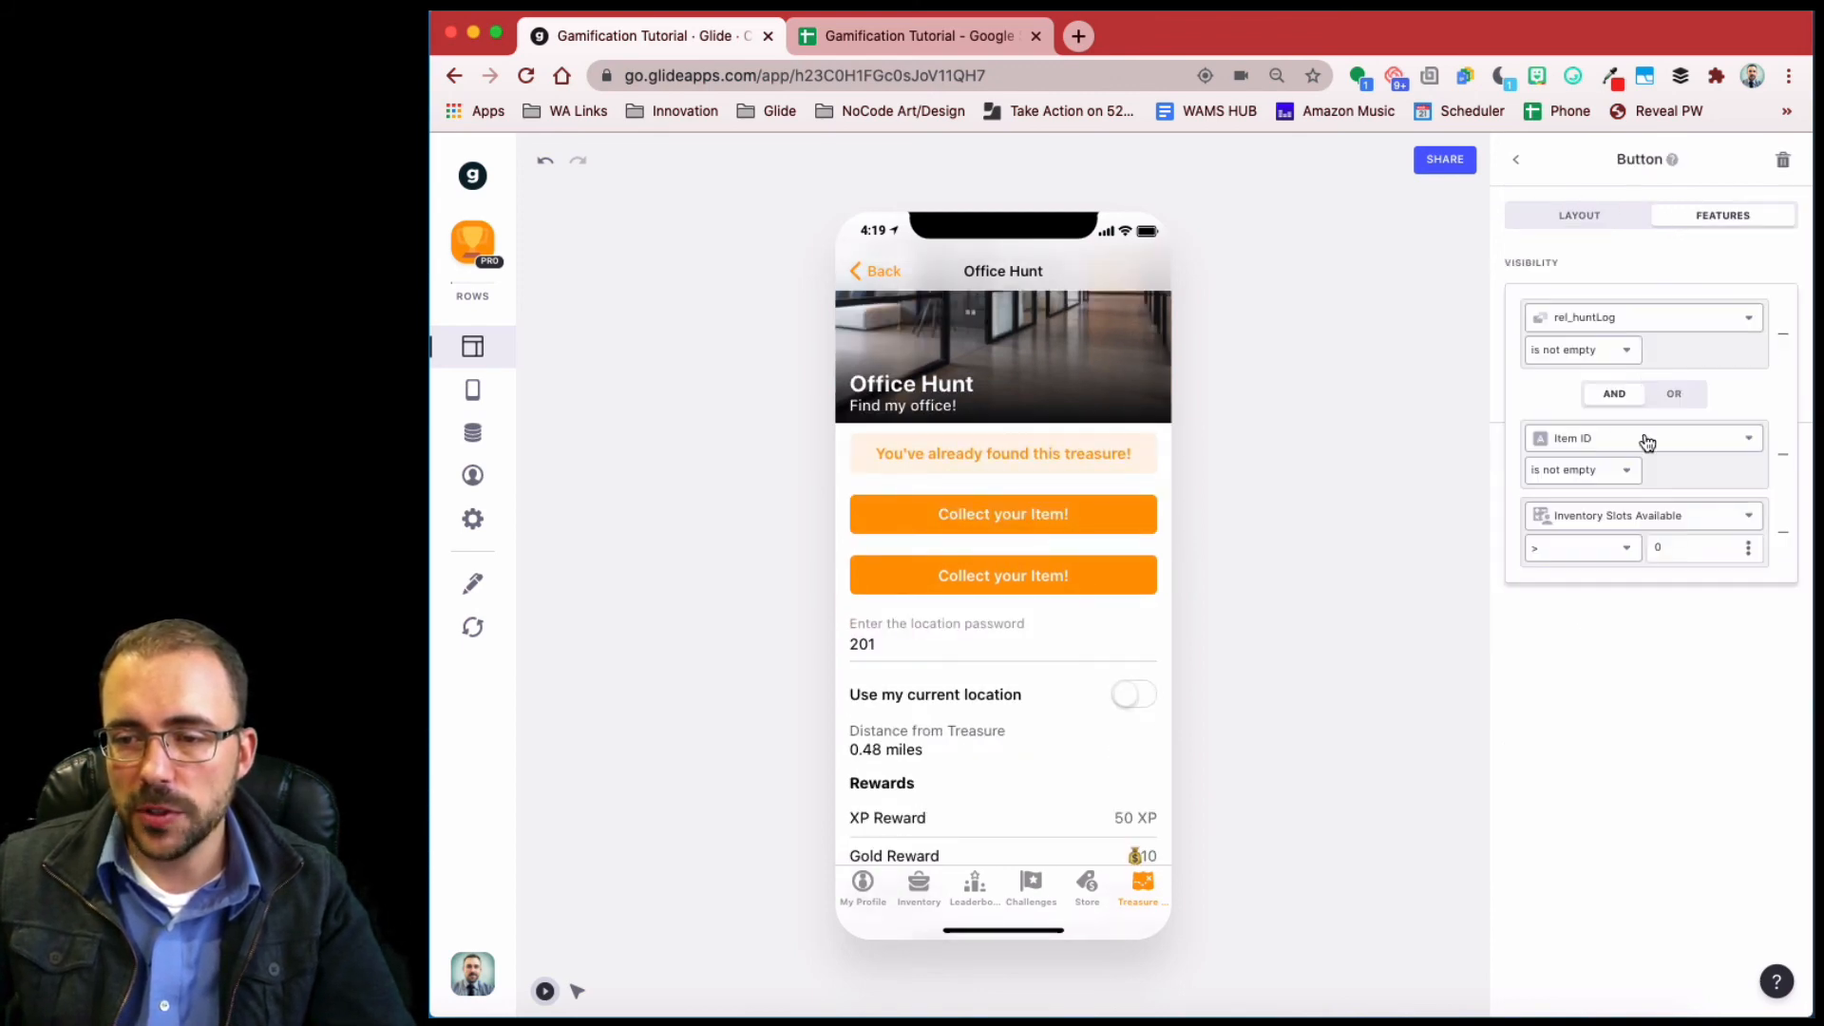
click(1612, 555)
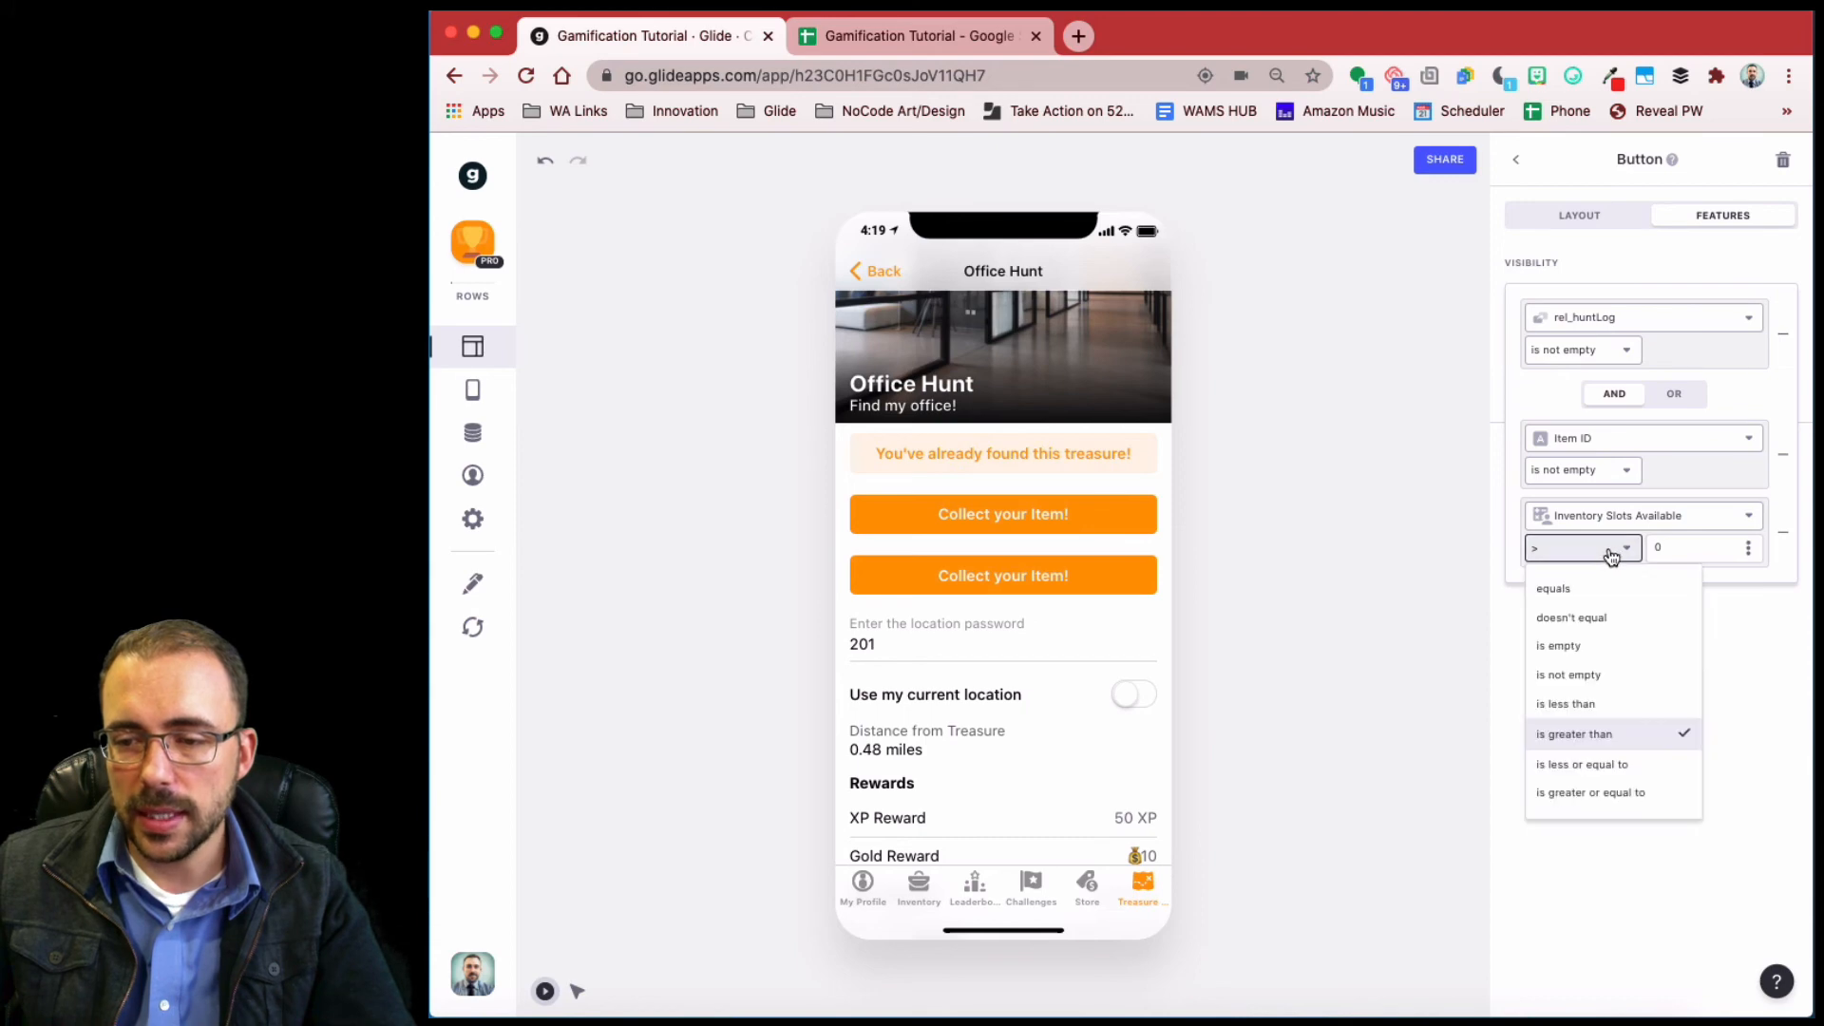
click(1612, 763)
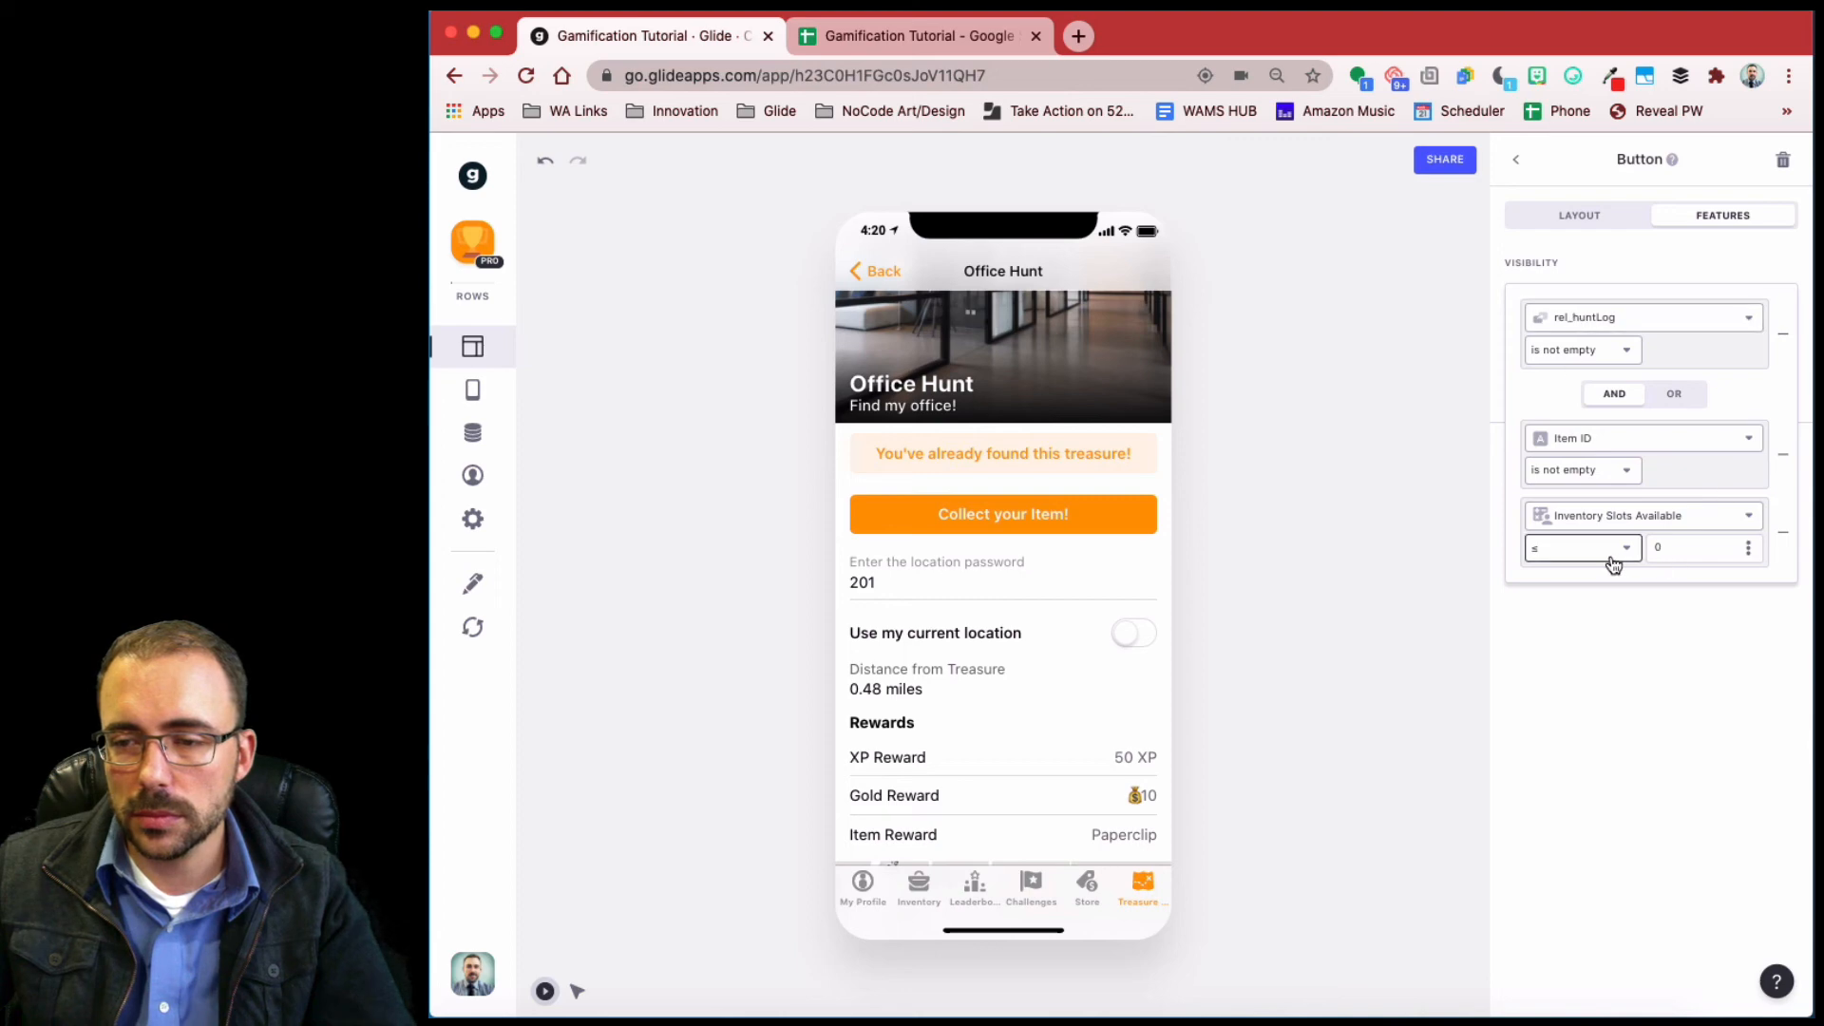
- Restyle the copy, set its action to Reshuffle, and title it 'Inventory Full. Drop an item to collect.'
click(1583, 220)
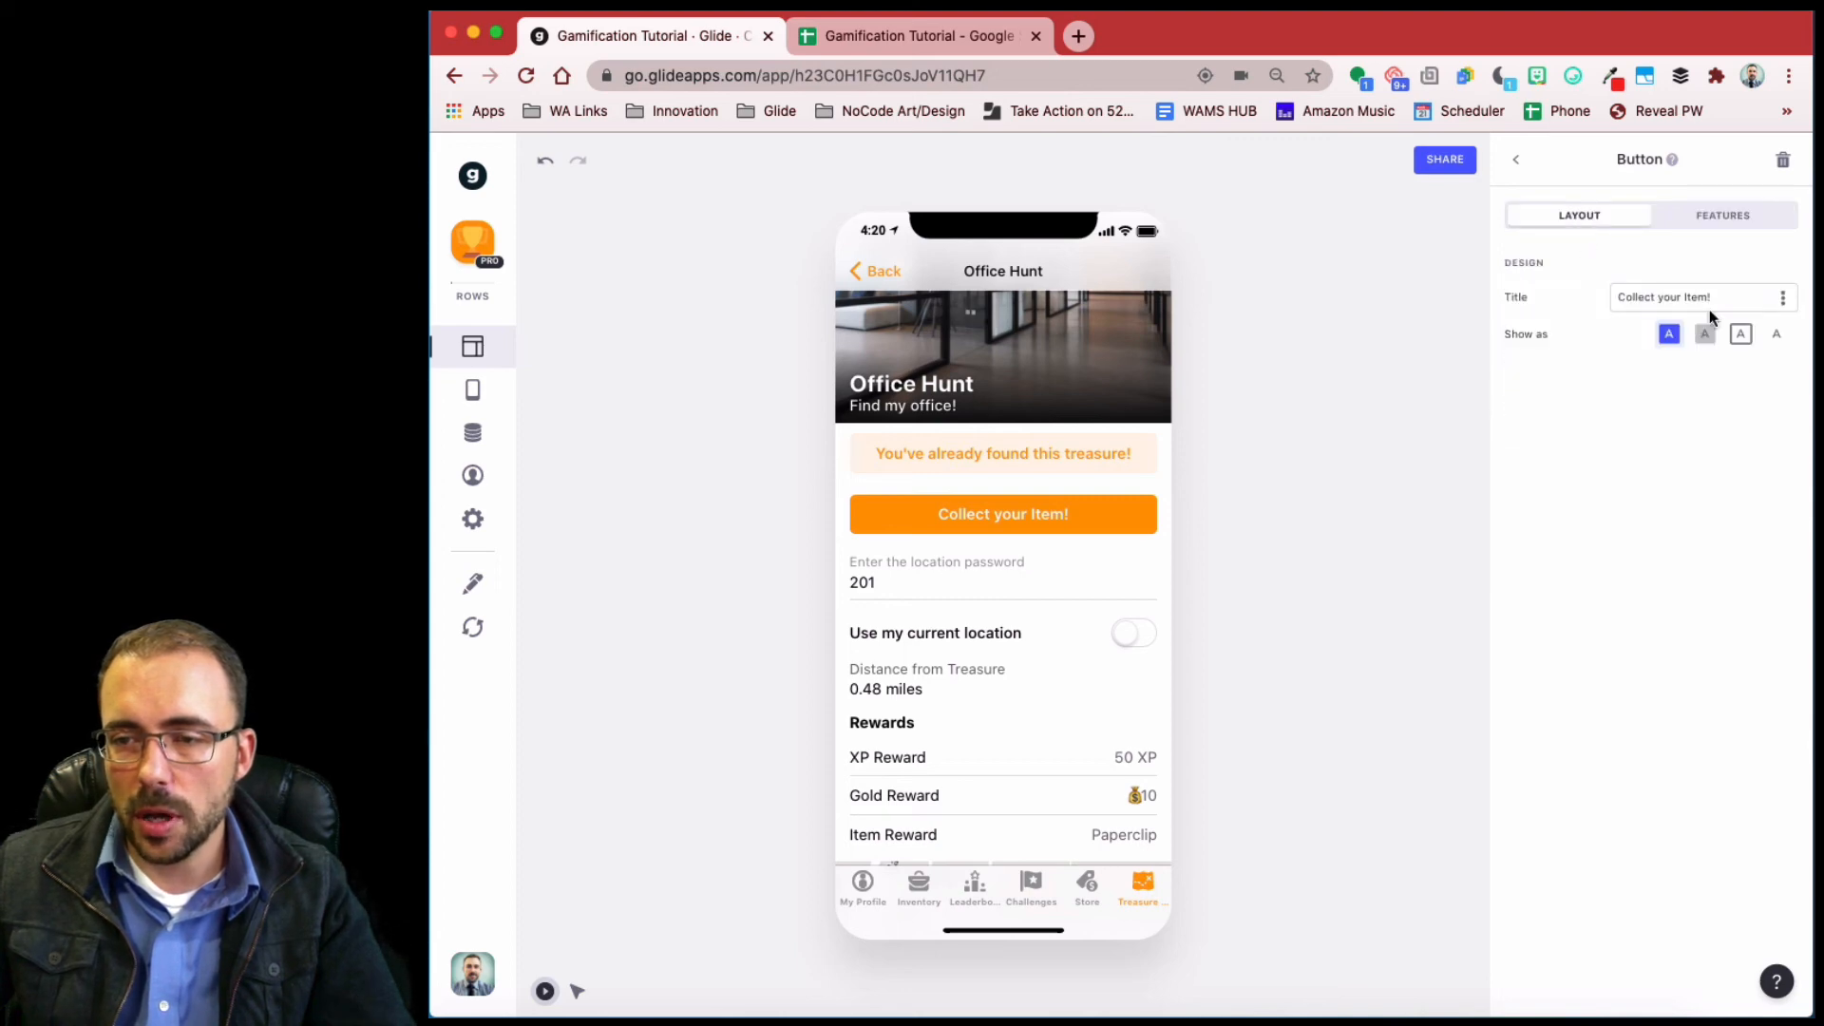
click(1705, 333)
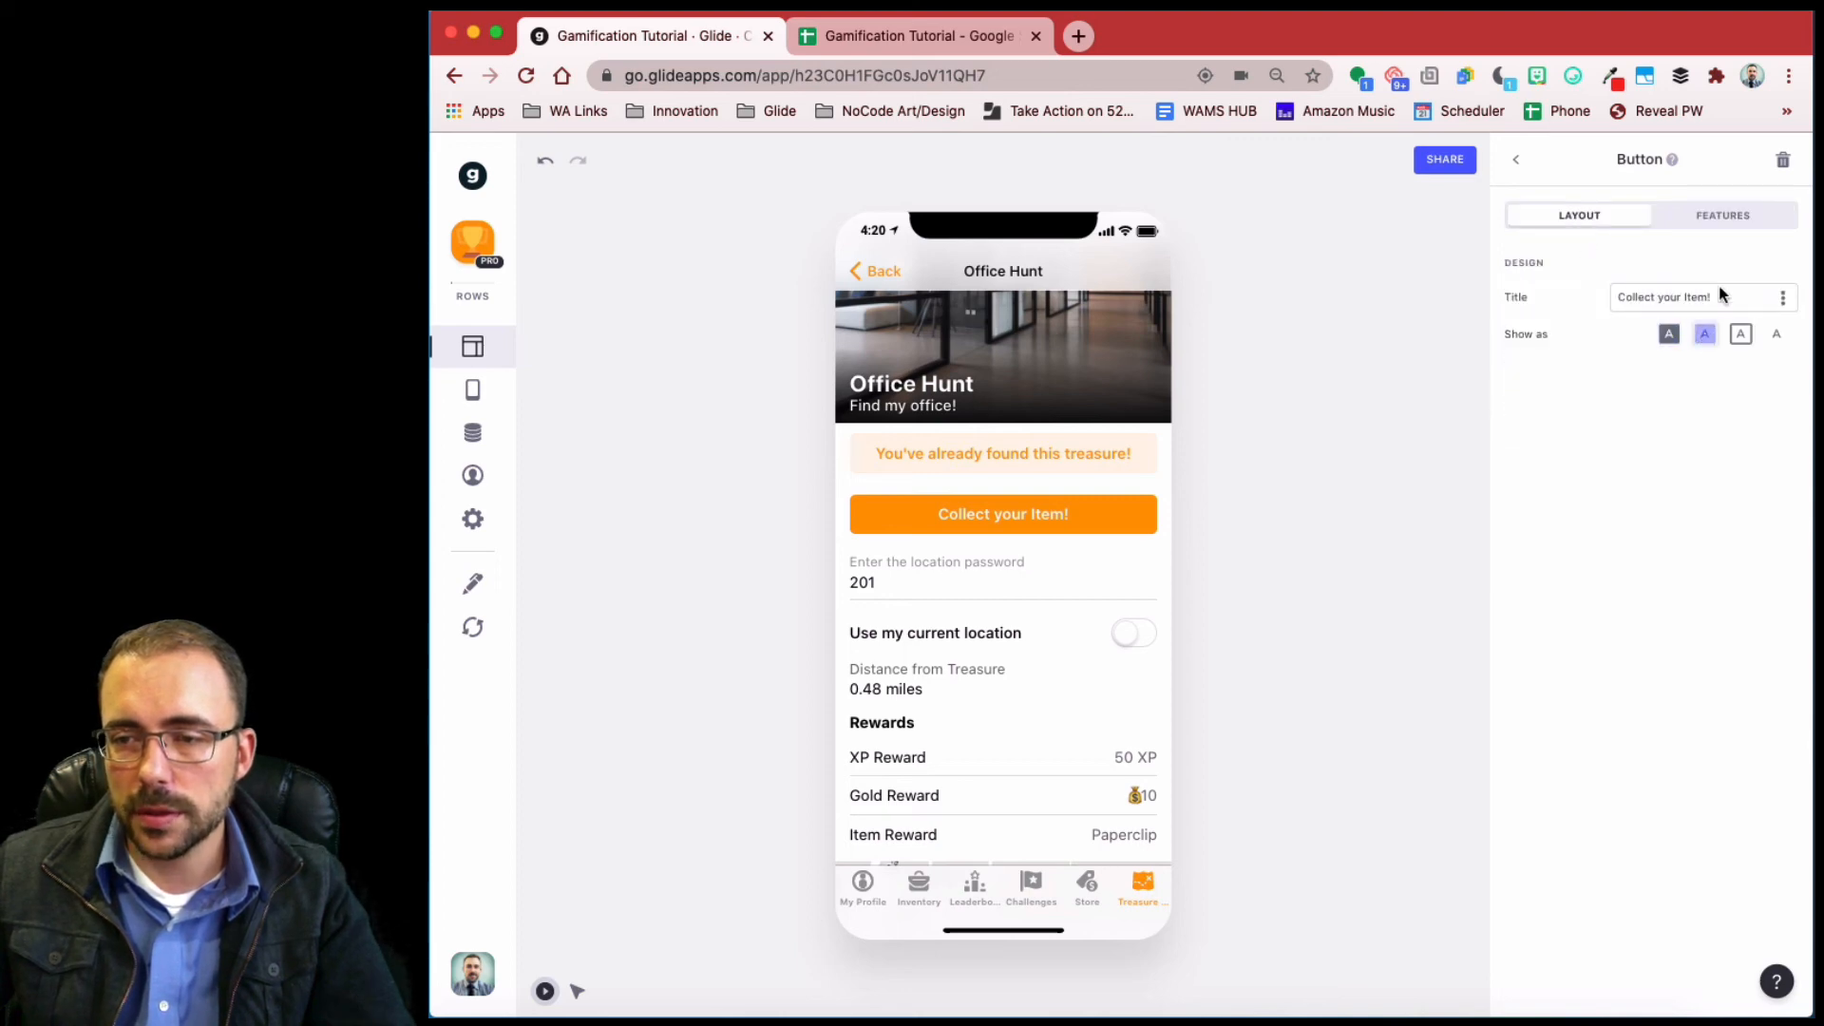
click(1707, 215)
click(1629, 478)
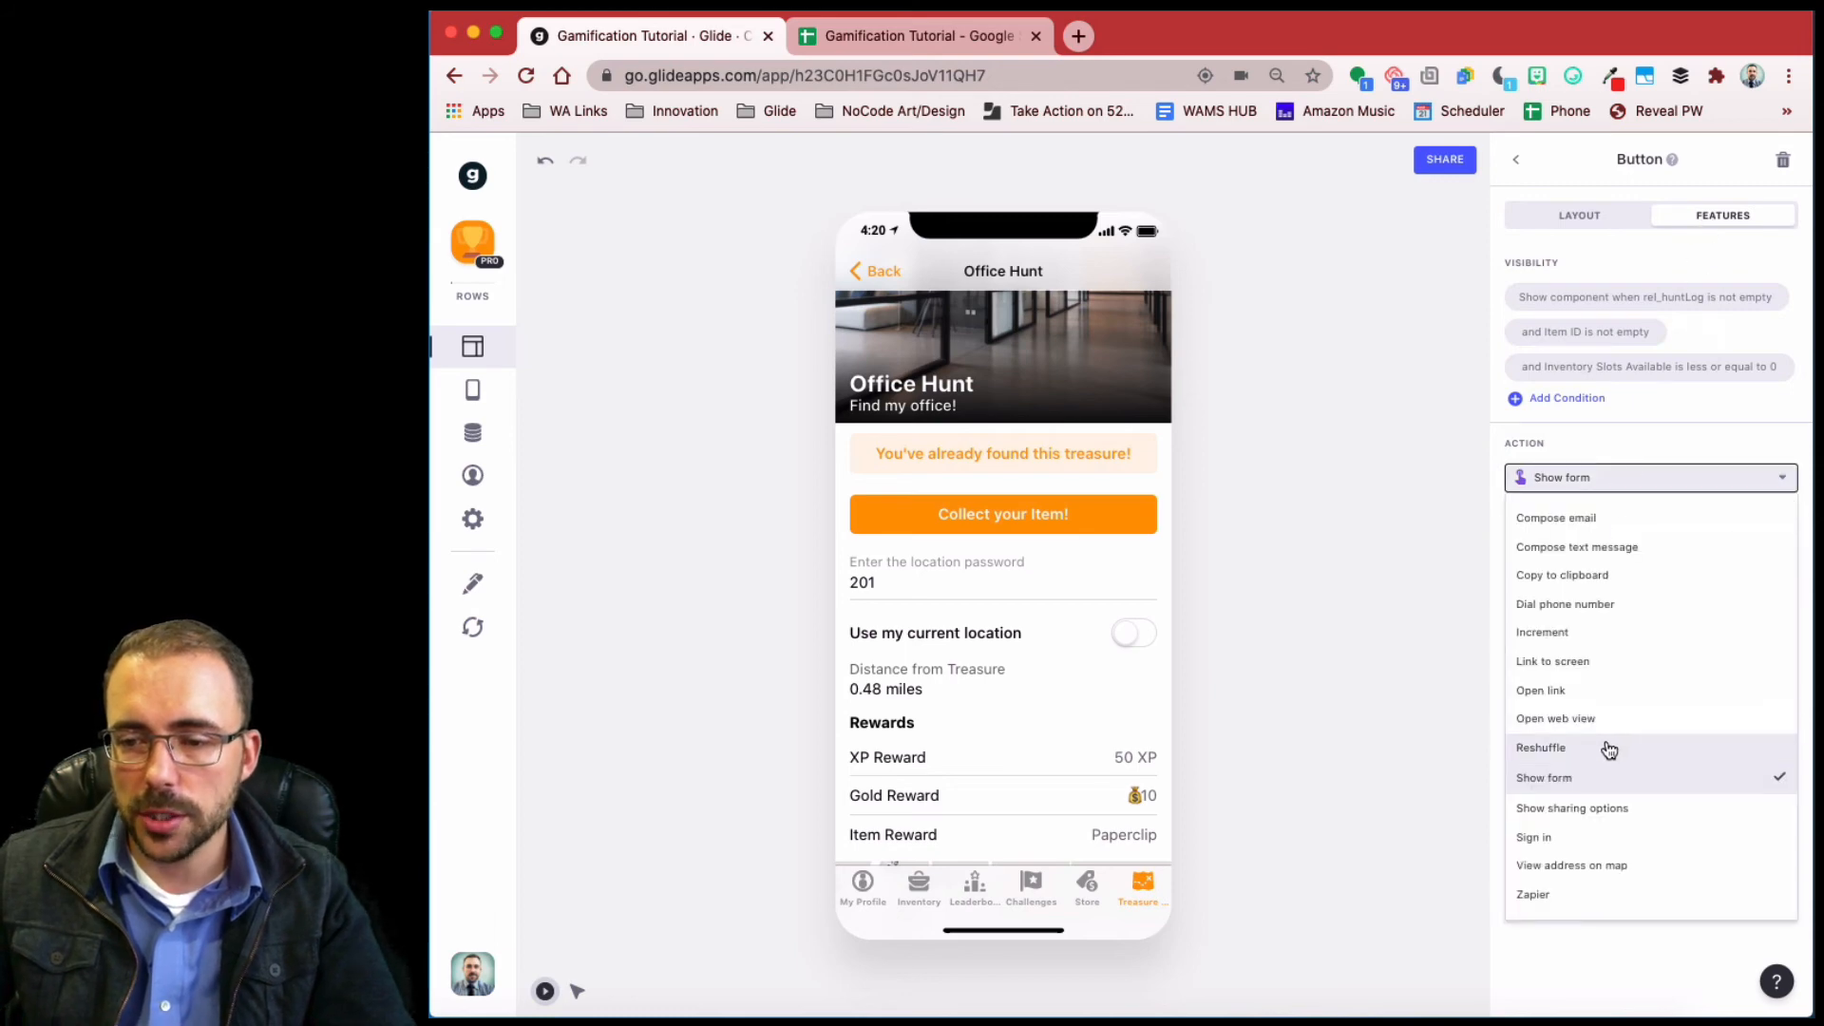
click(1617, 746)
click(1580, 215)
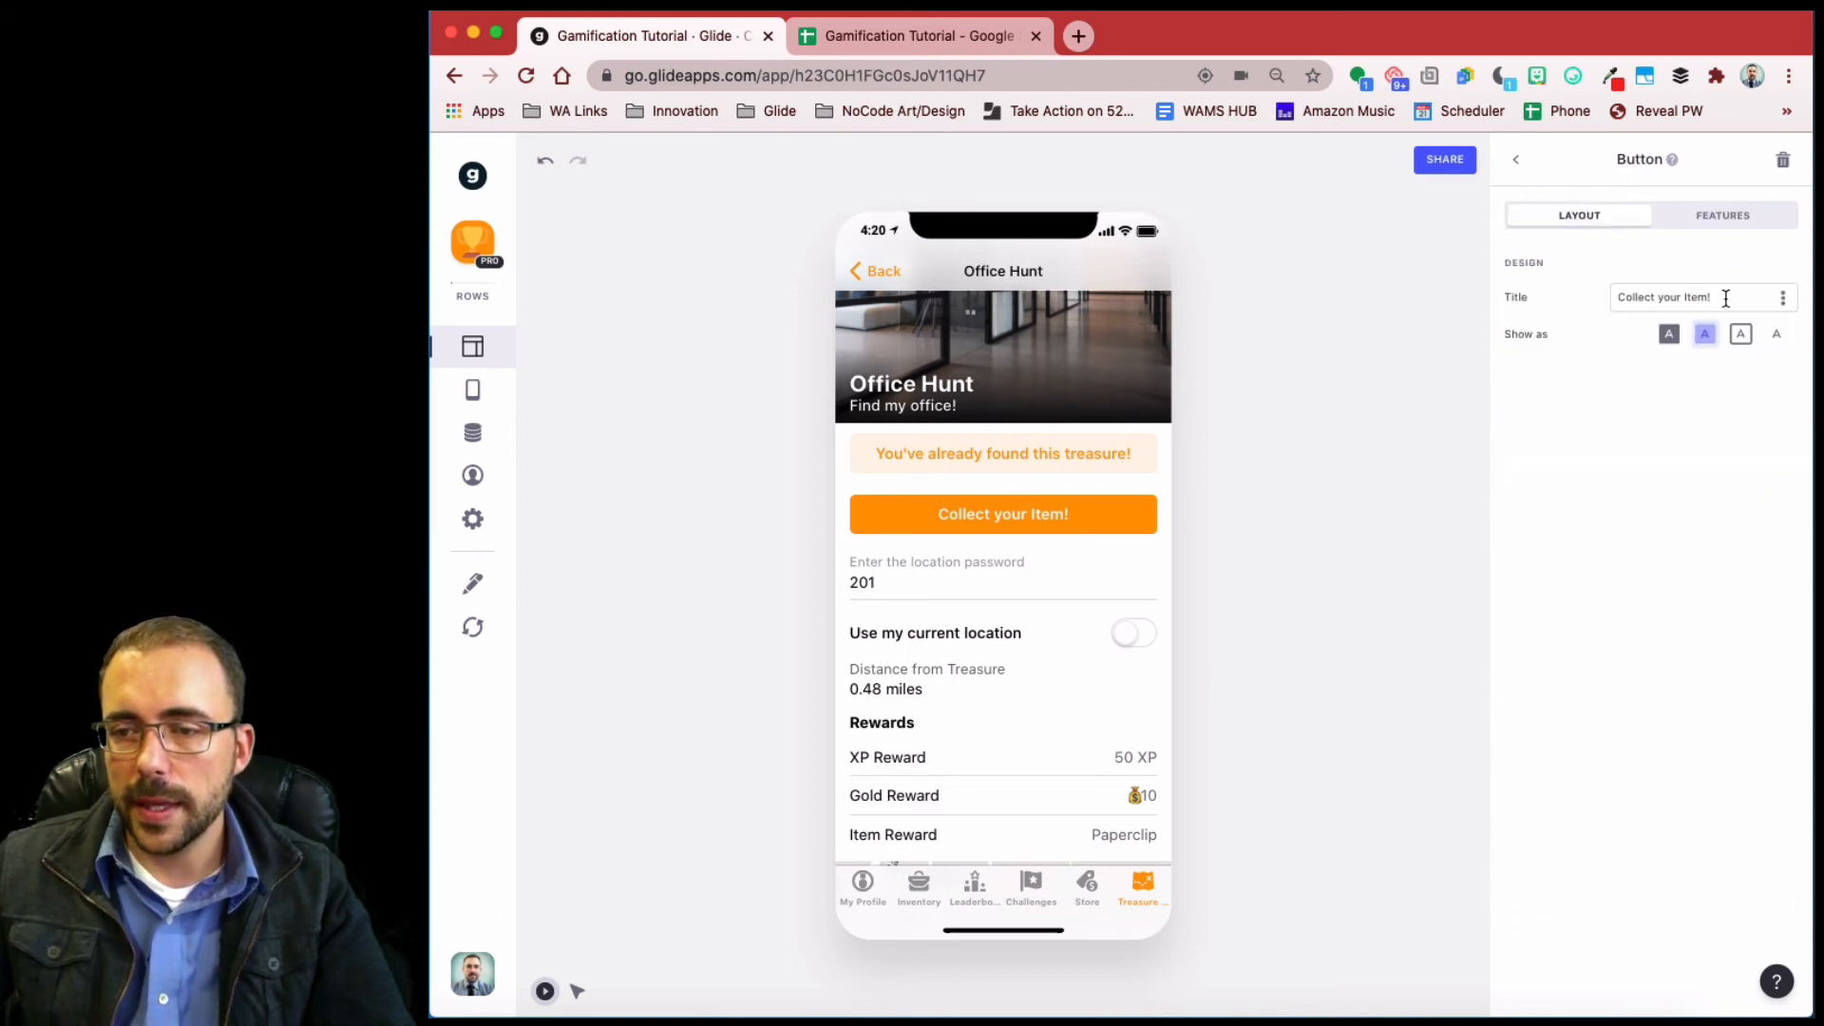
drag(1724, 296, 1561, 296)
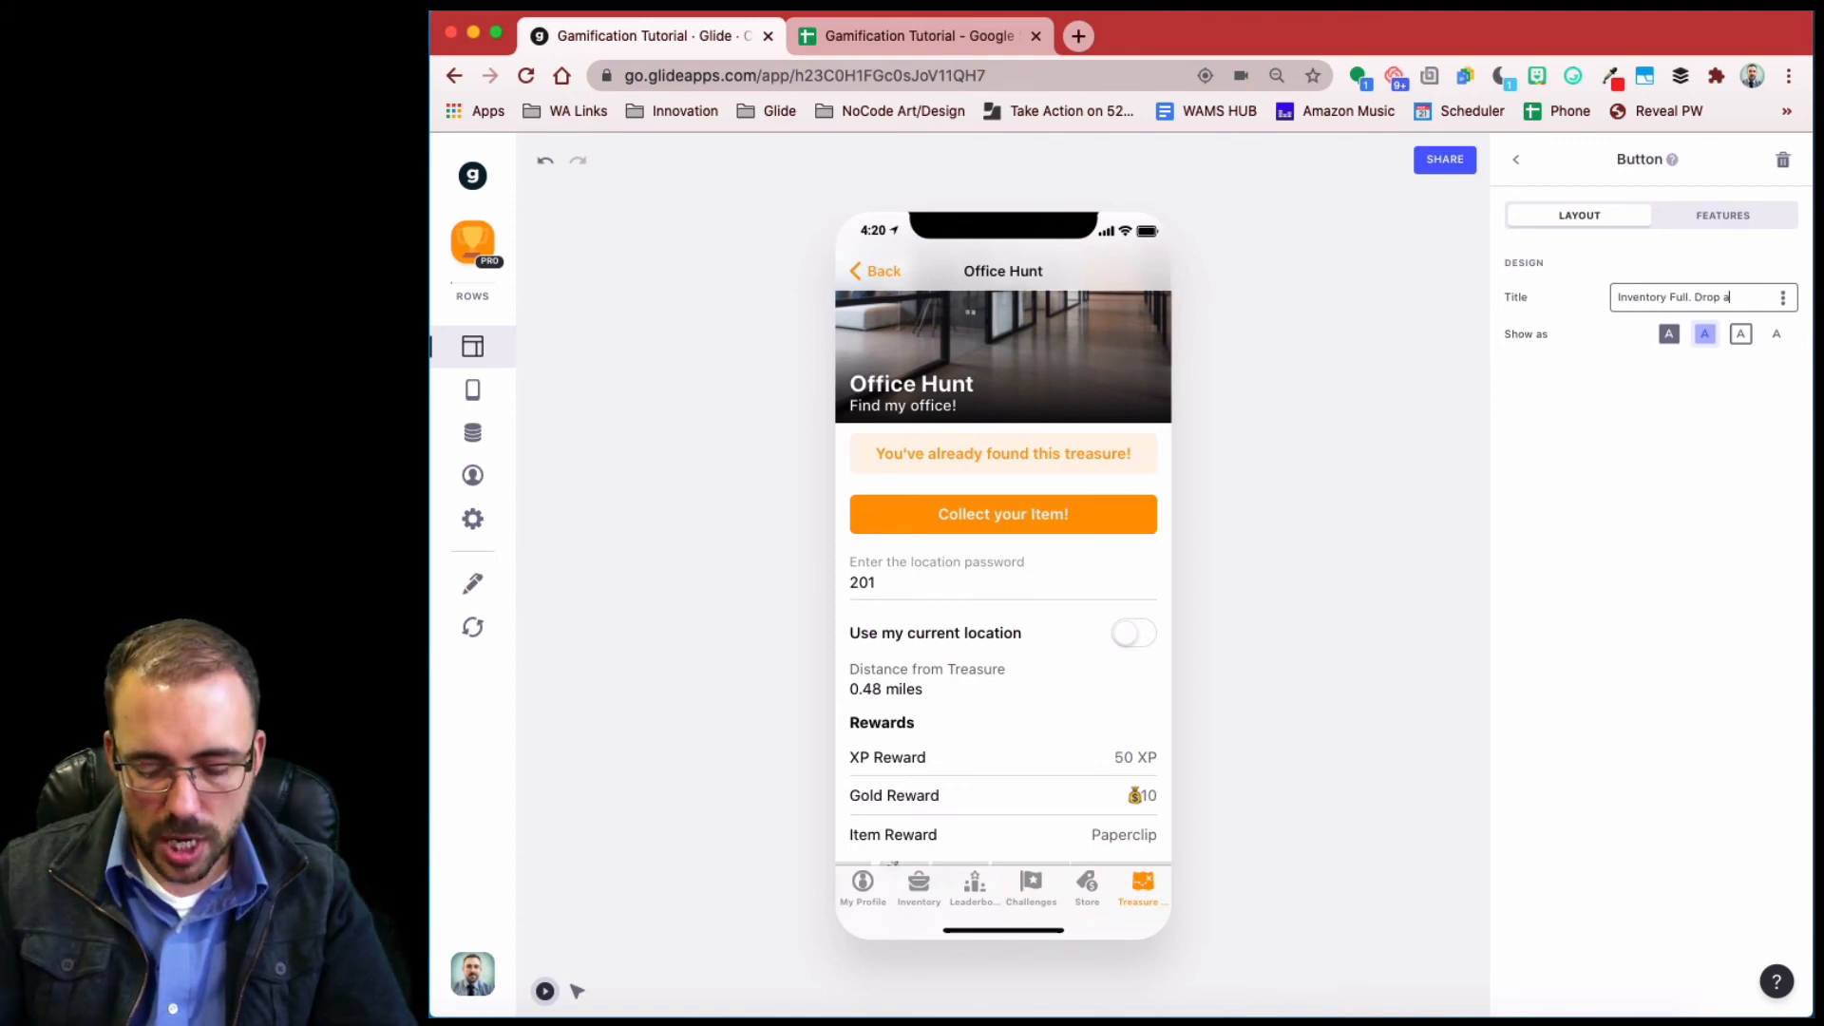
text(em to collect.)
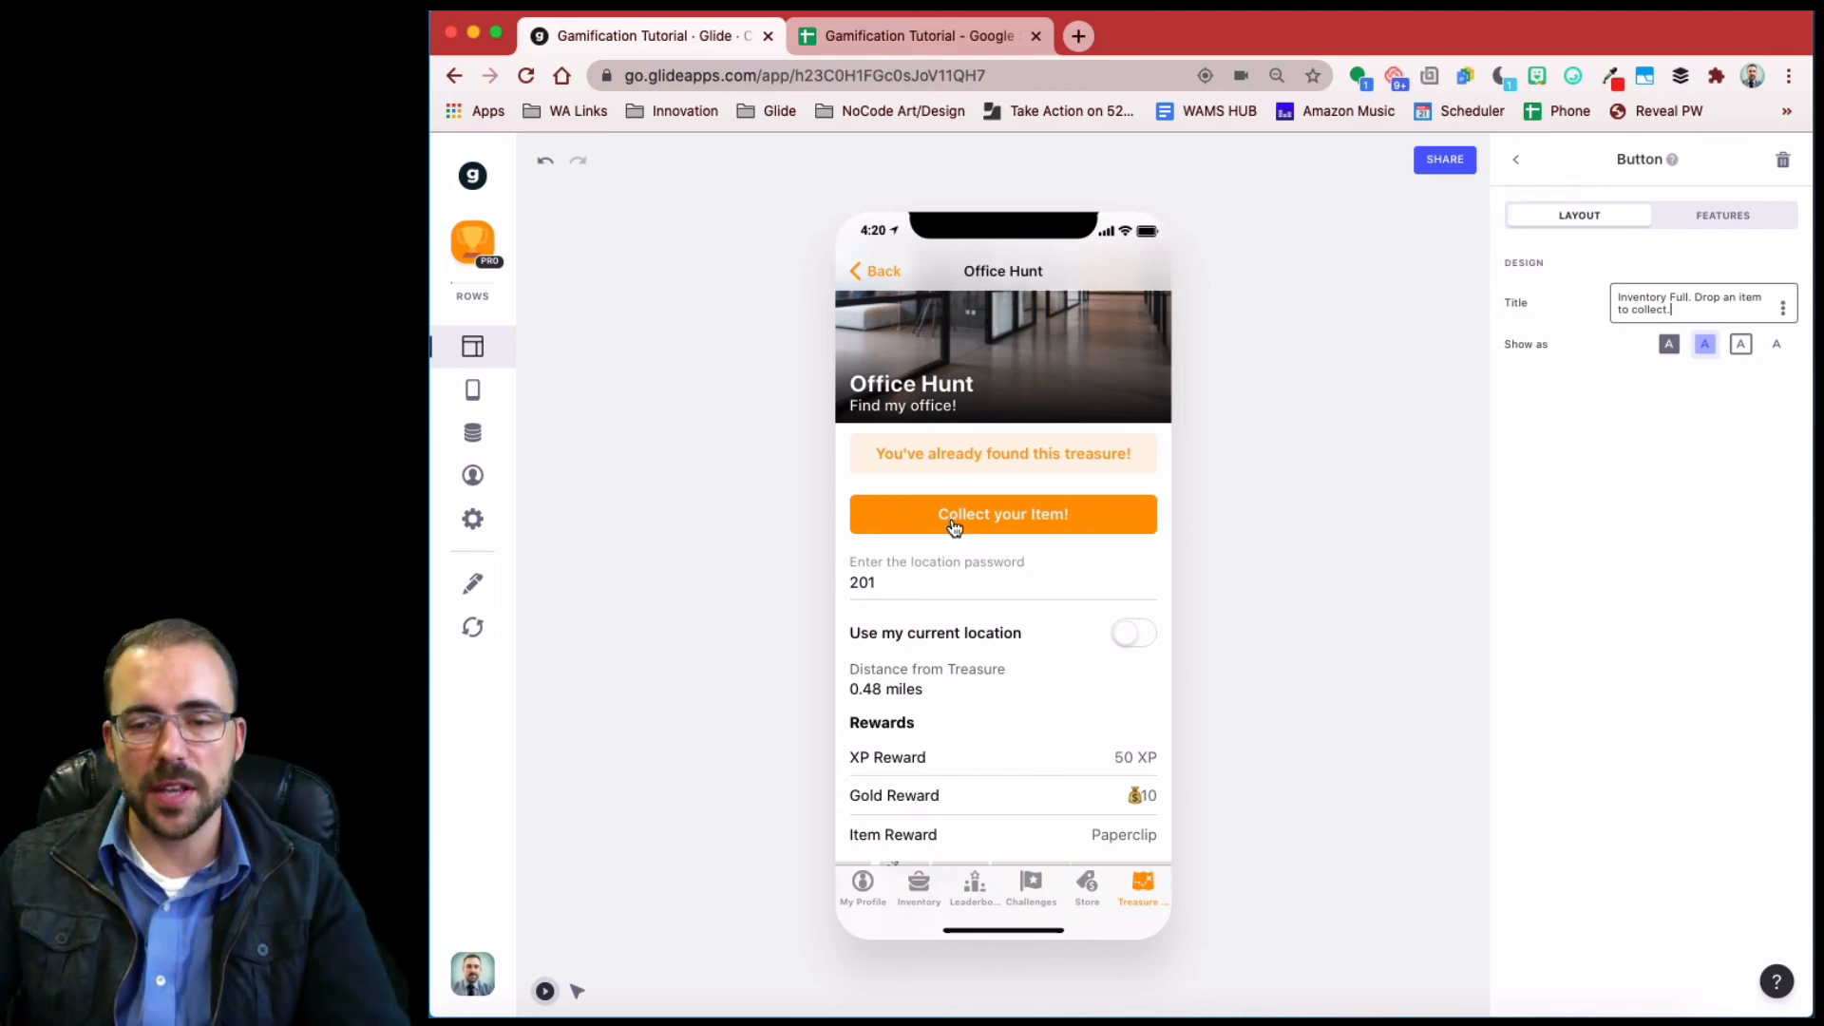
- Send the collect-item form's submissions to the Transactions sheet
click(1069, 521)
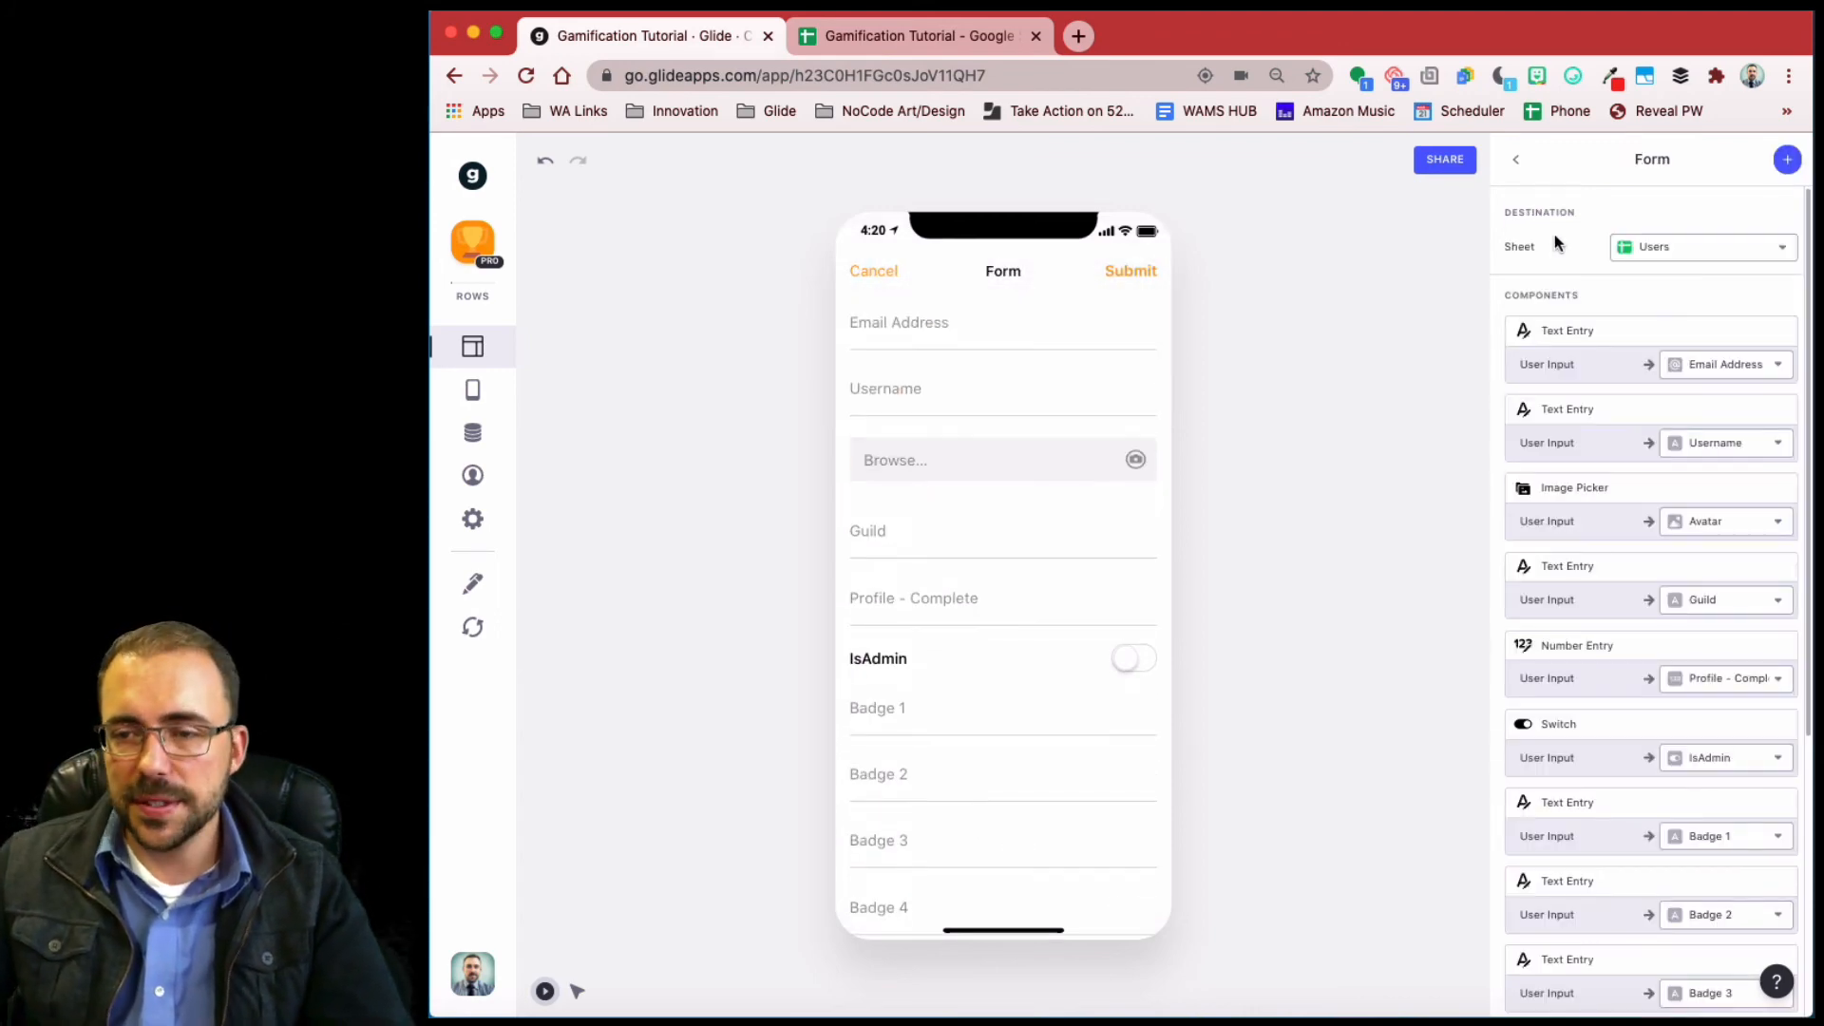
click(1676, 247)
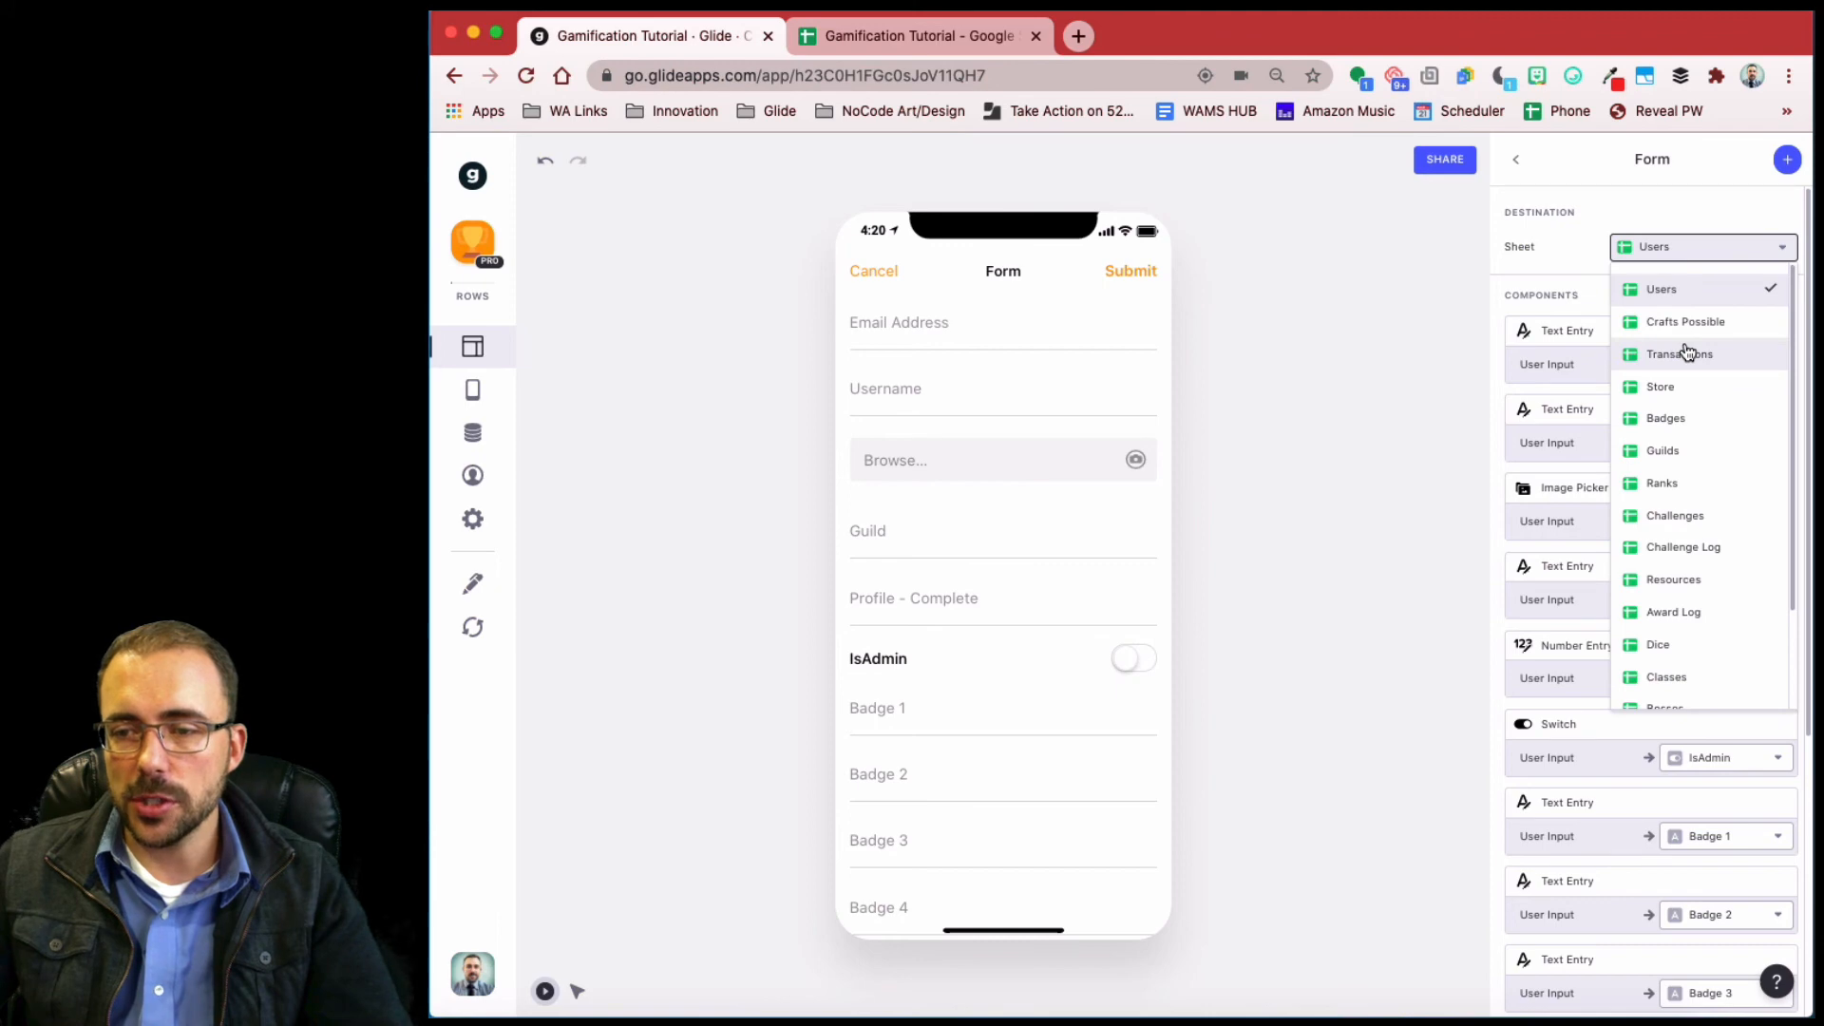
click(1686, 353)
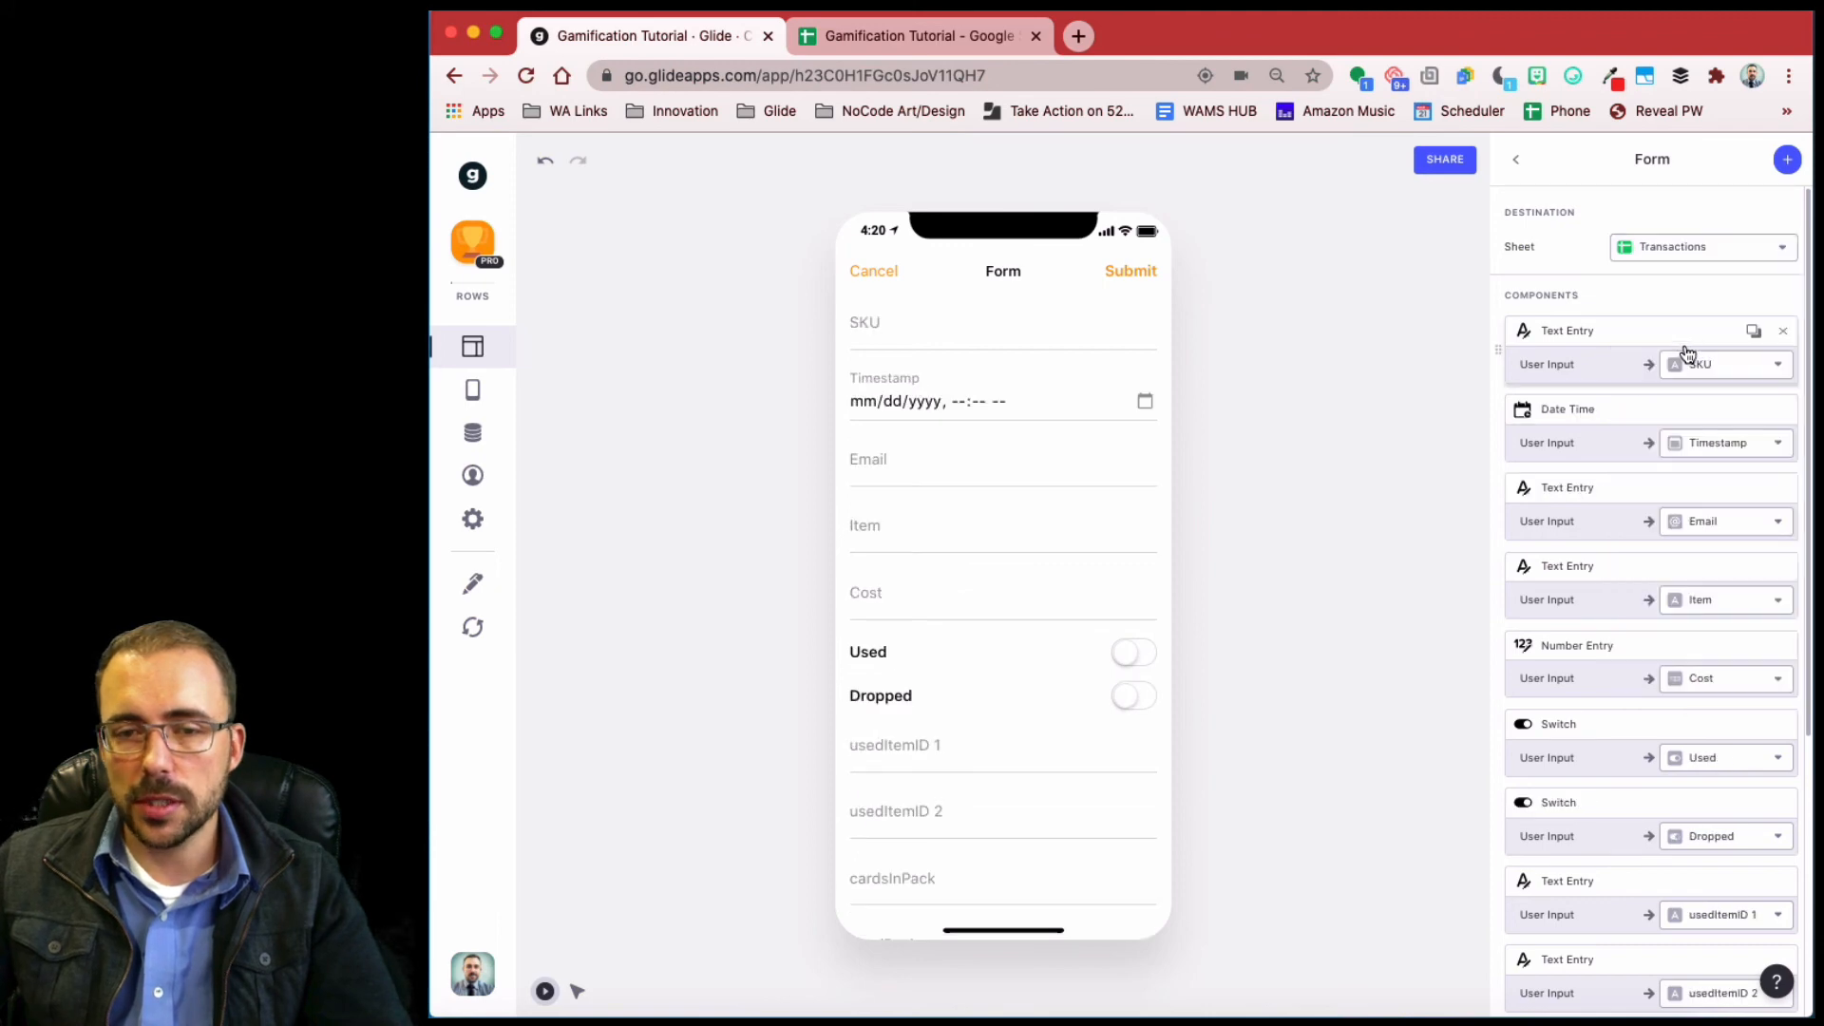
- Replace the SKU and Timestamp entry fields with the hunt's Item ID and current date/time
click(1785, 336)
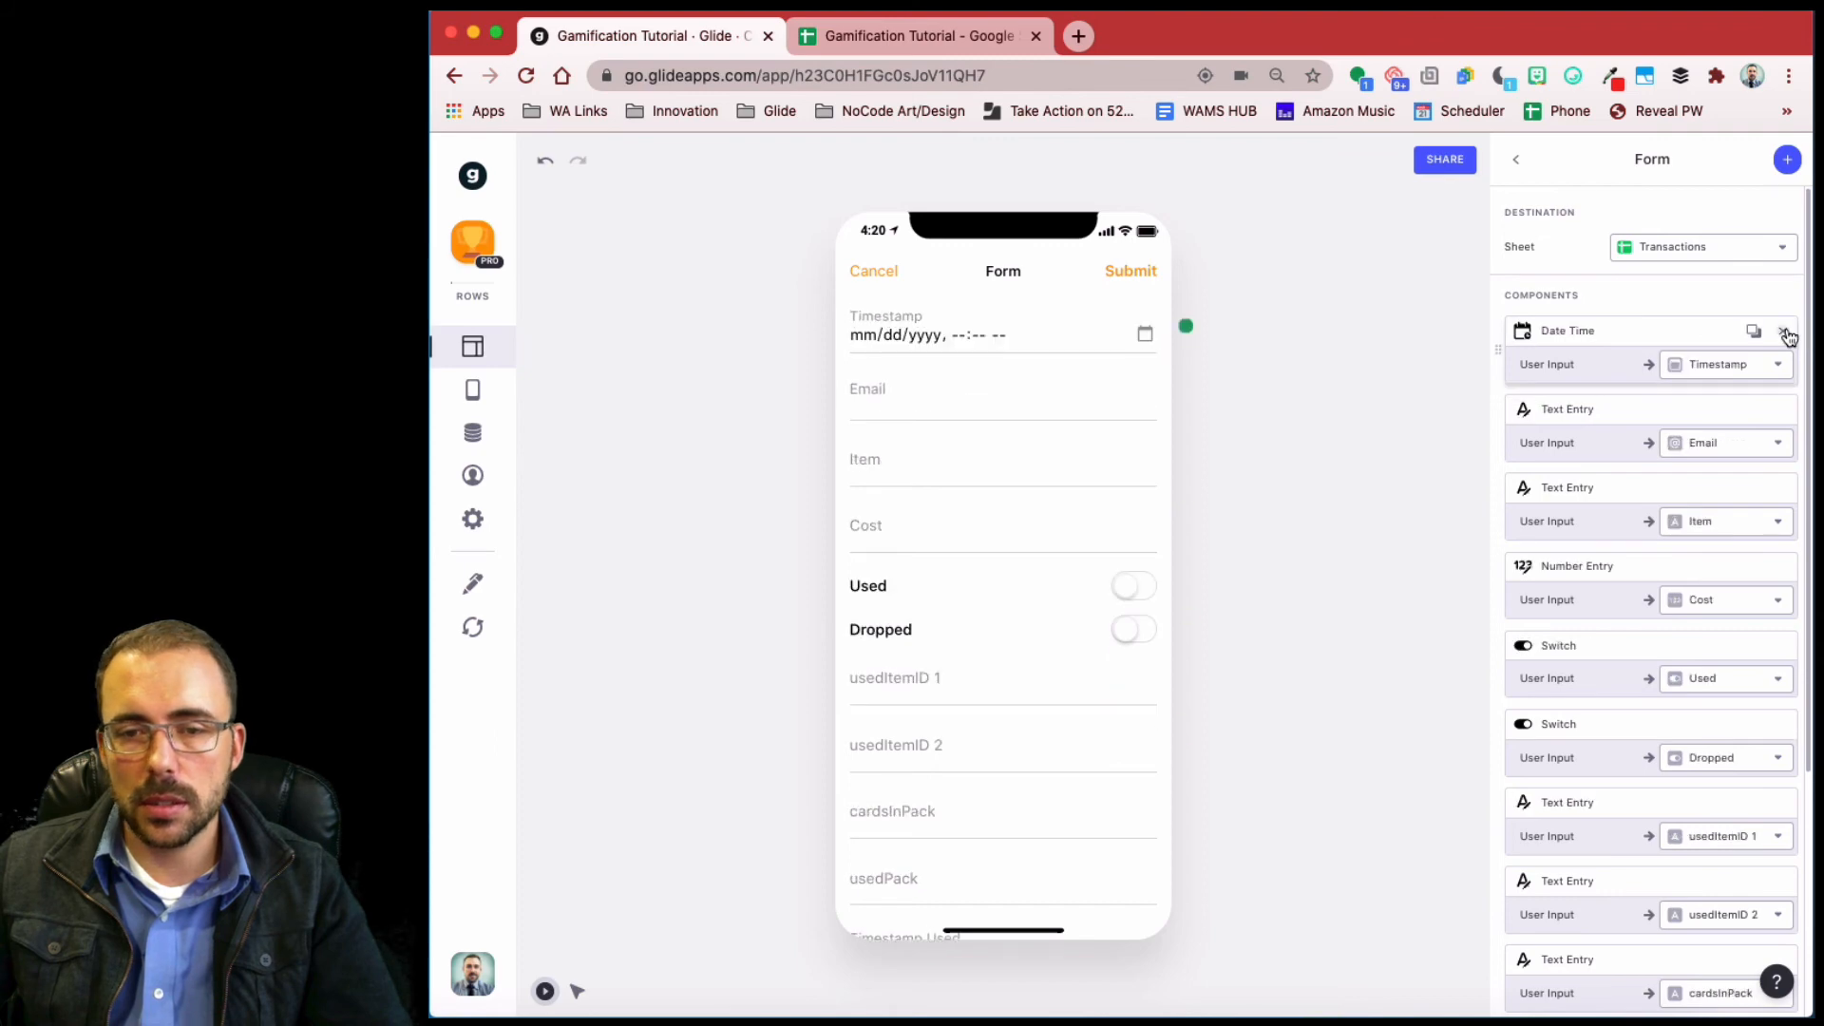
click(1787, 160)
scroll(1658, 654, down, 3)
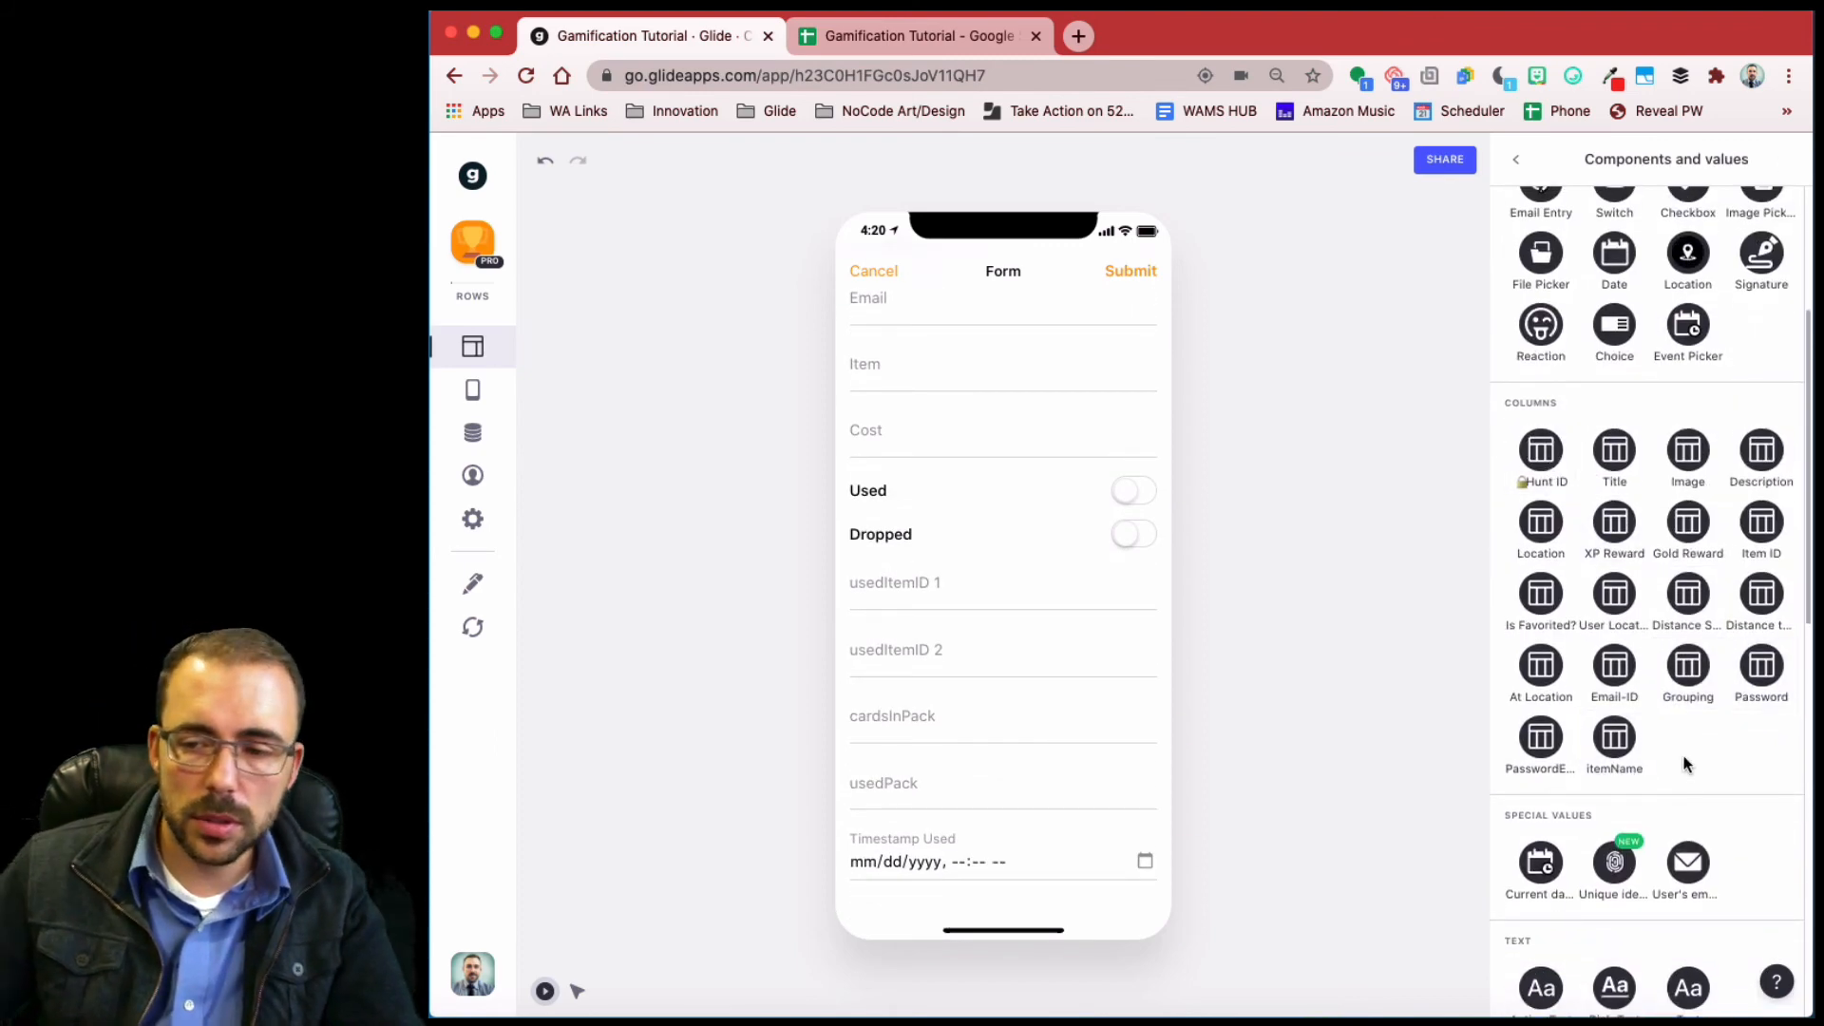
click(1756, 528)
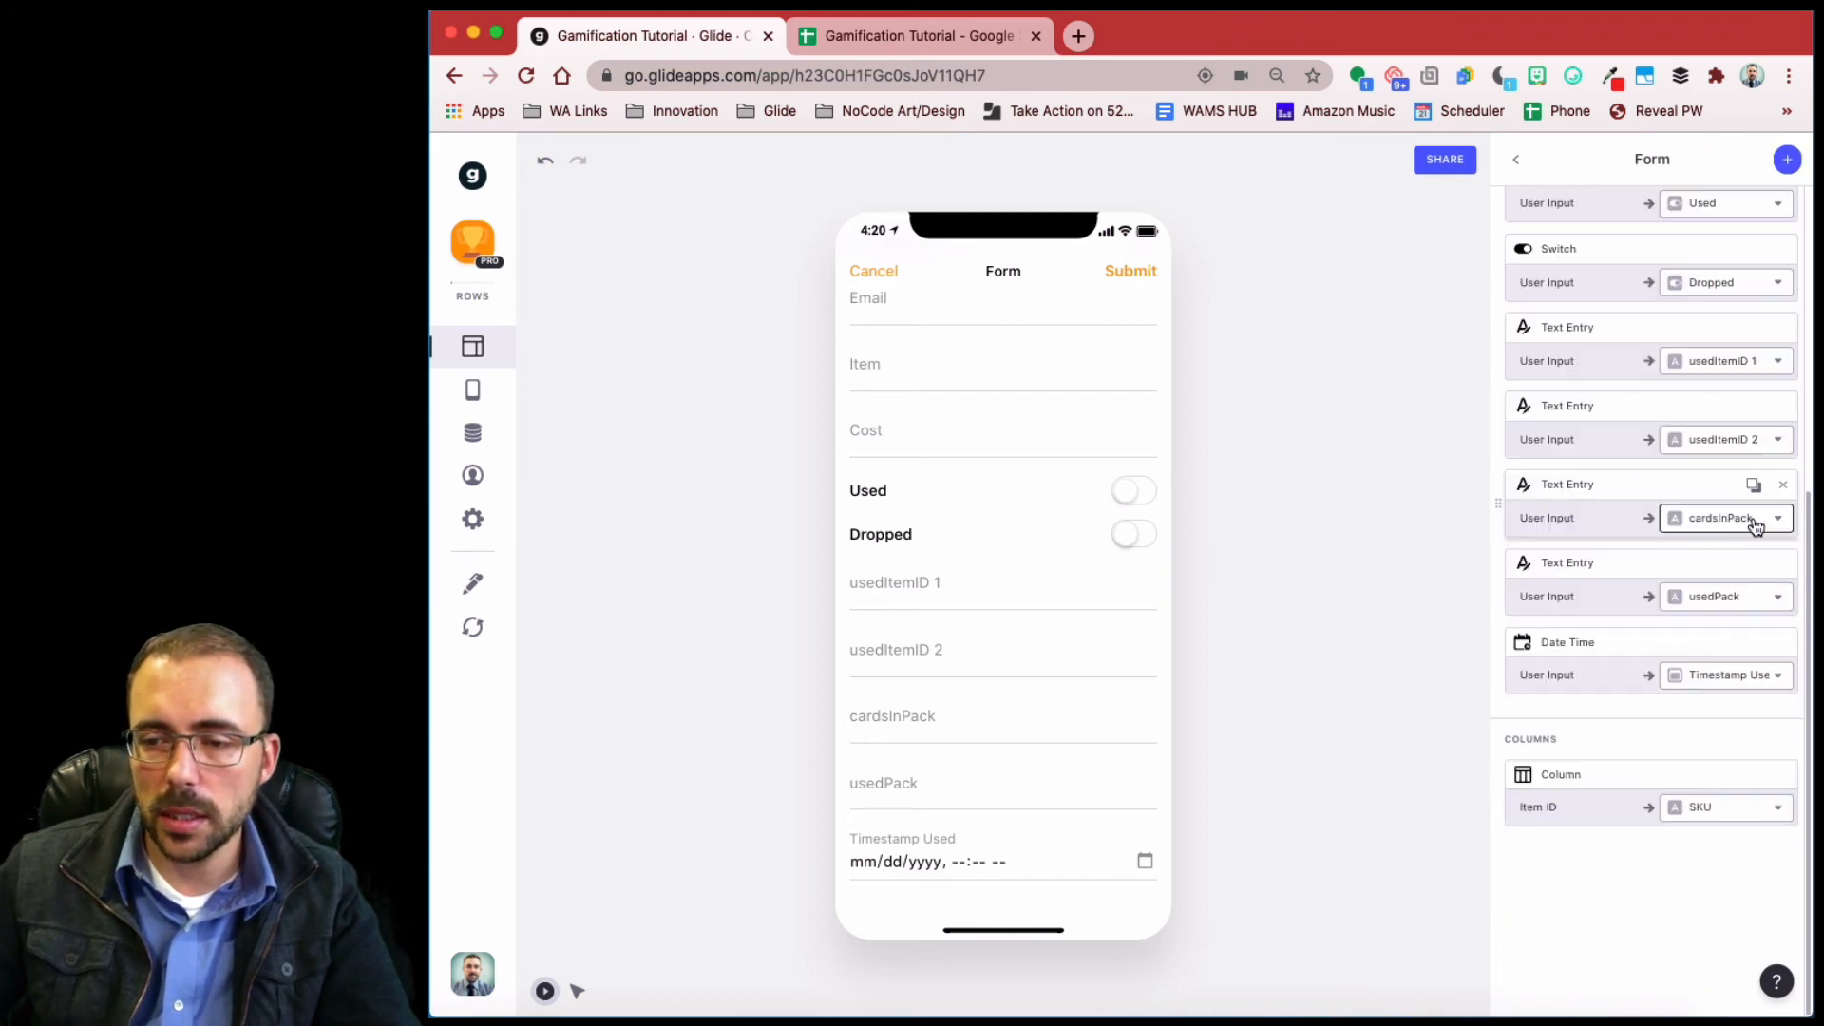
scroll(1602, 539, up, 3)
scroll(1603, 539, up, 2)
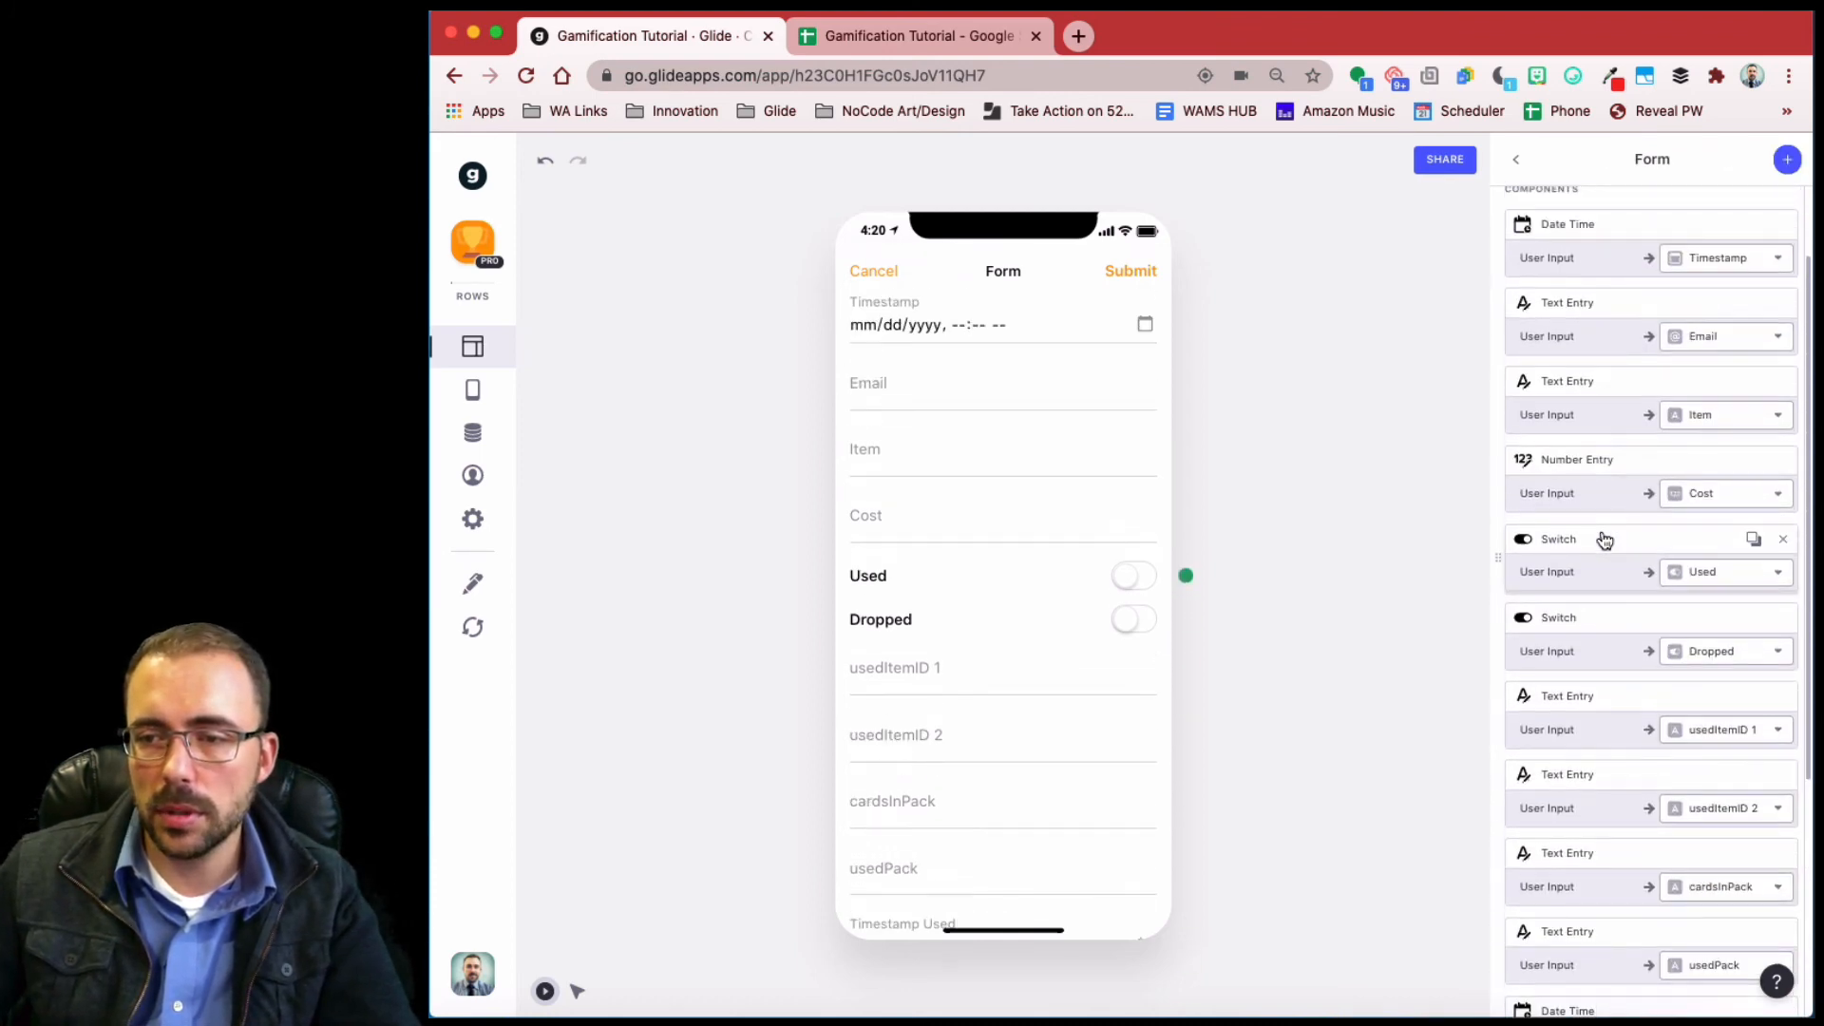
scroll(1748, 299, up, 1)
click(1780, 275)
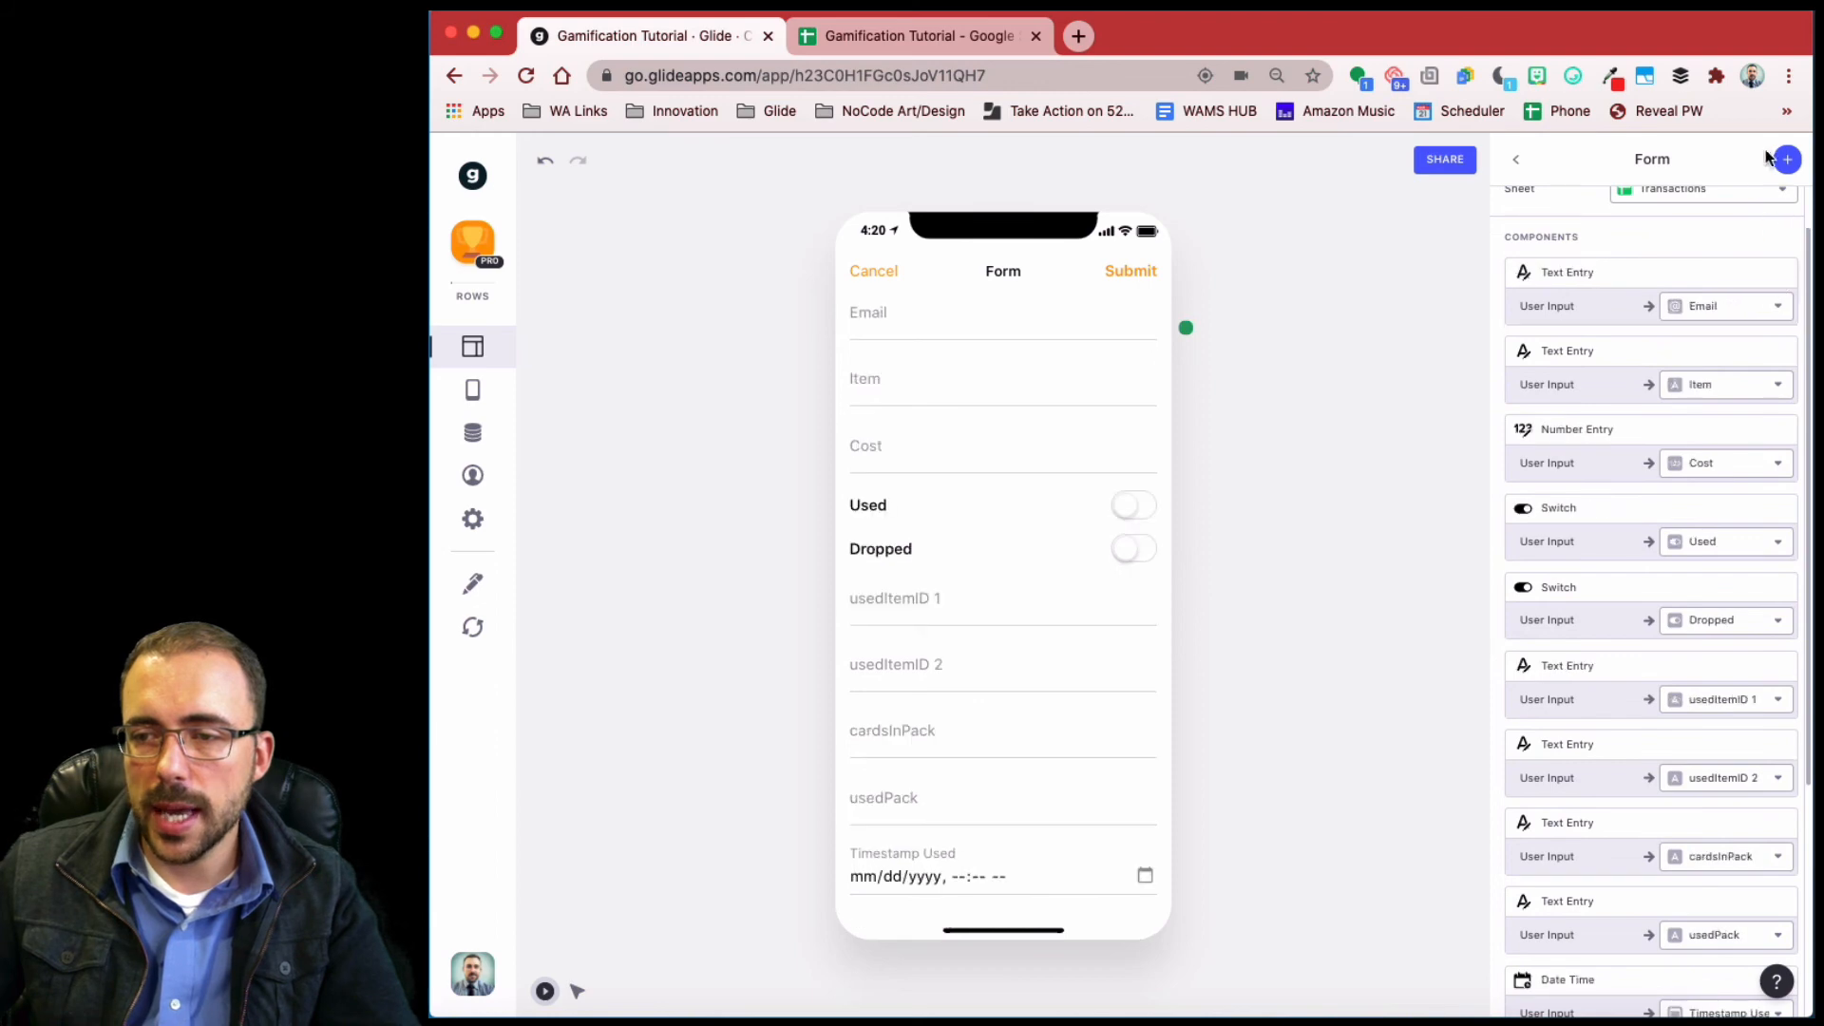
click(1786, 159)
scroll(1601, 801, down, 4)
scroll(1610, 801, down, 2)
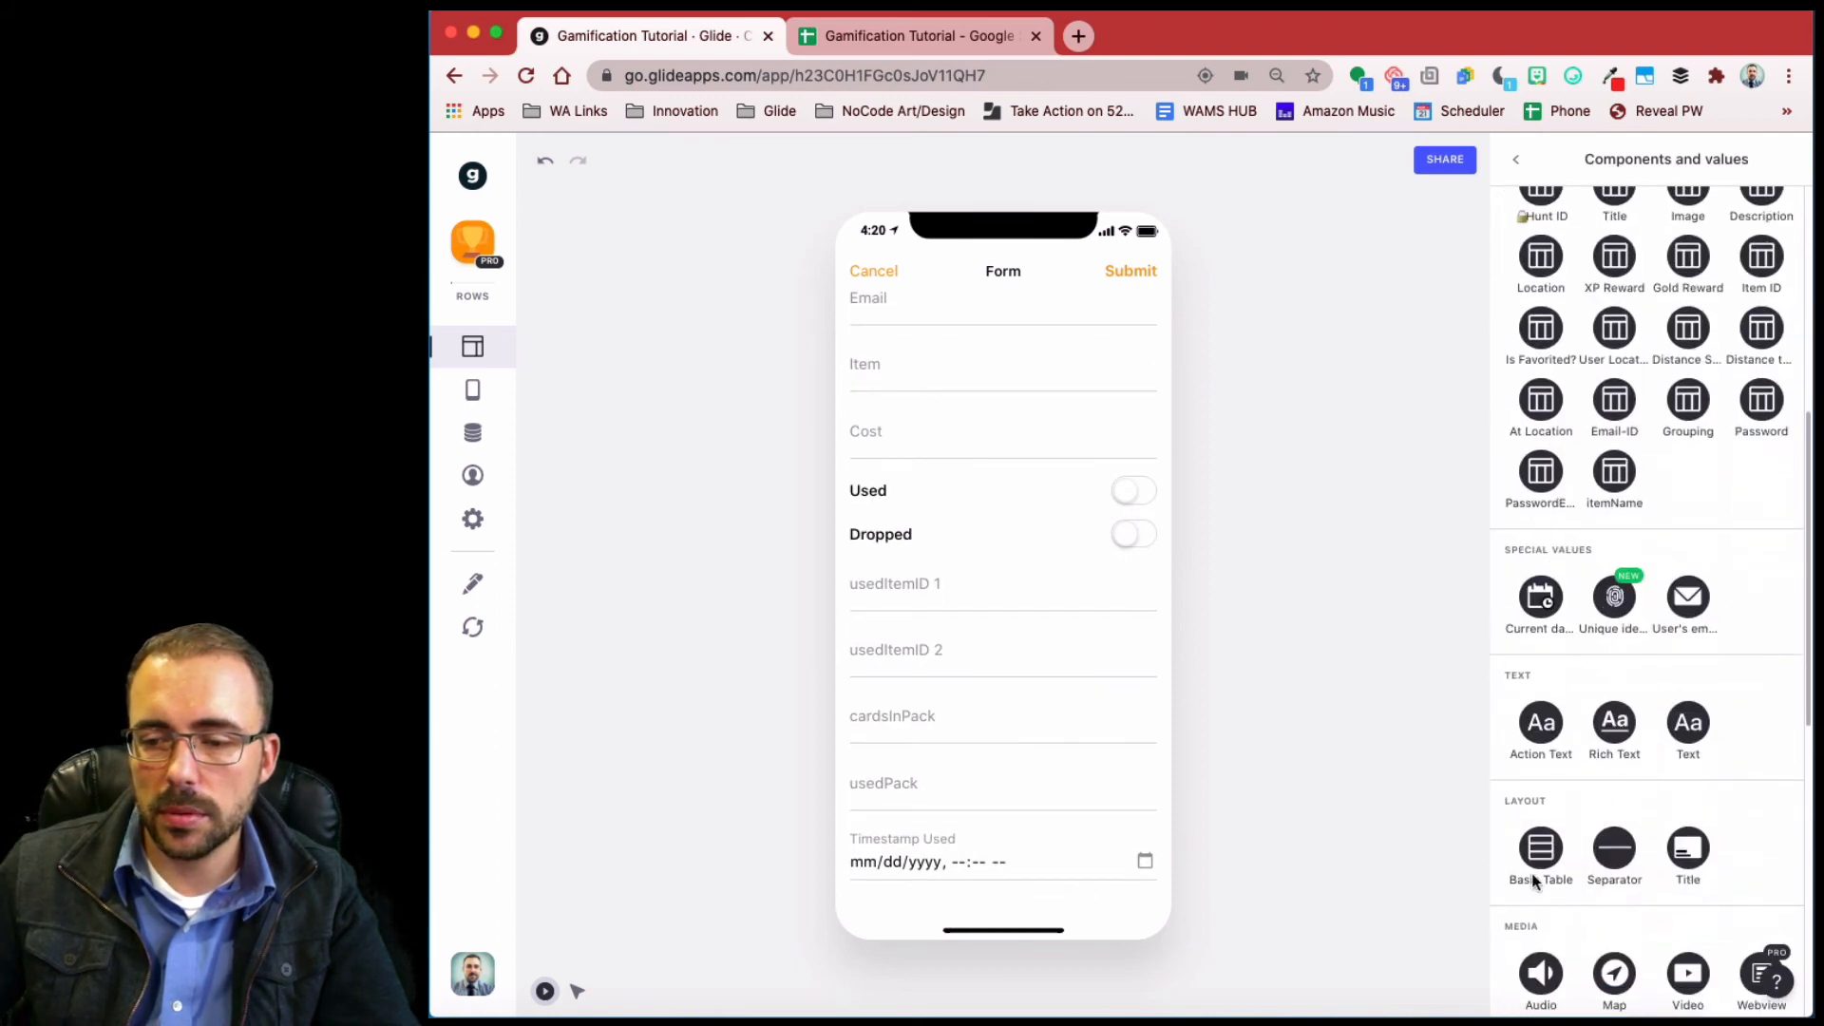
click(1538, 607)
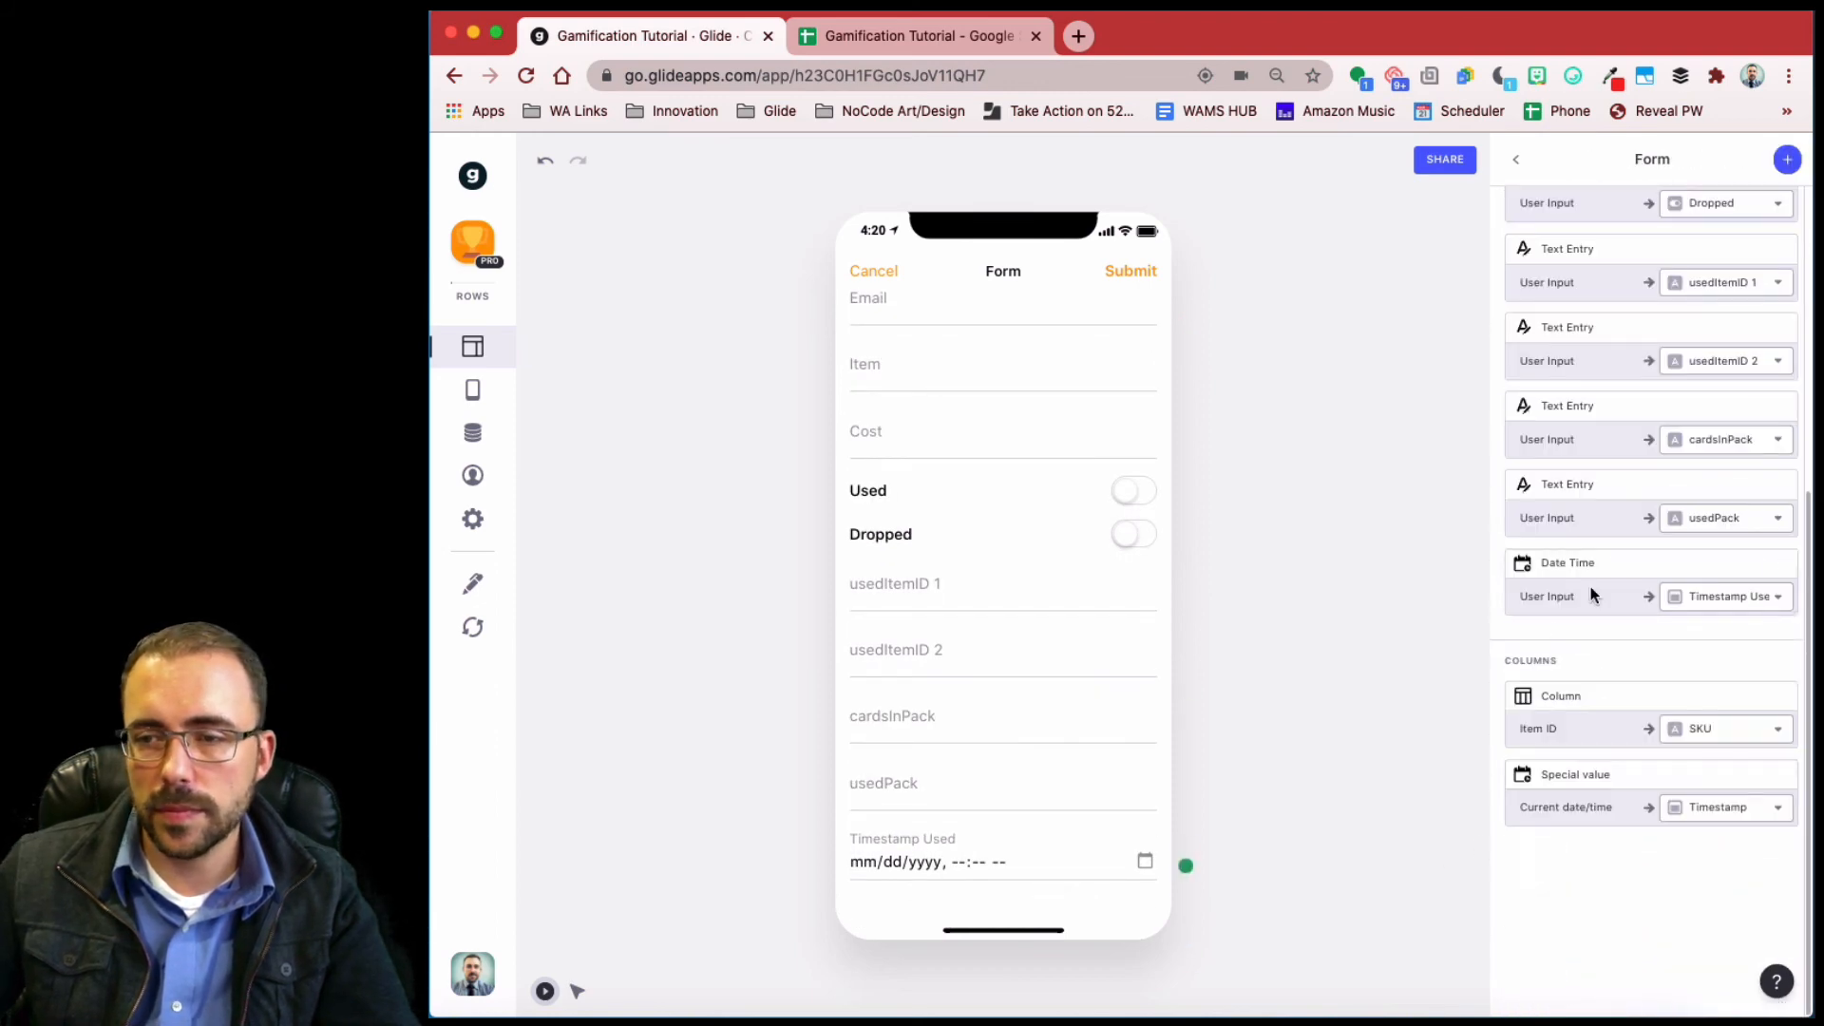
- Replace the Email and Item entry fields with the user's email and the hunt's itemName
scroll(1596, 580, up, 5)
click(1782, 334)
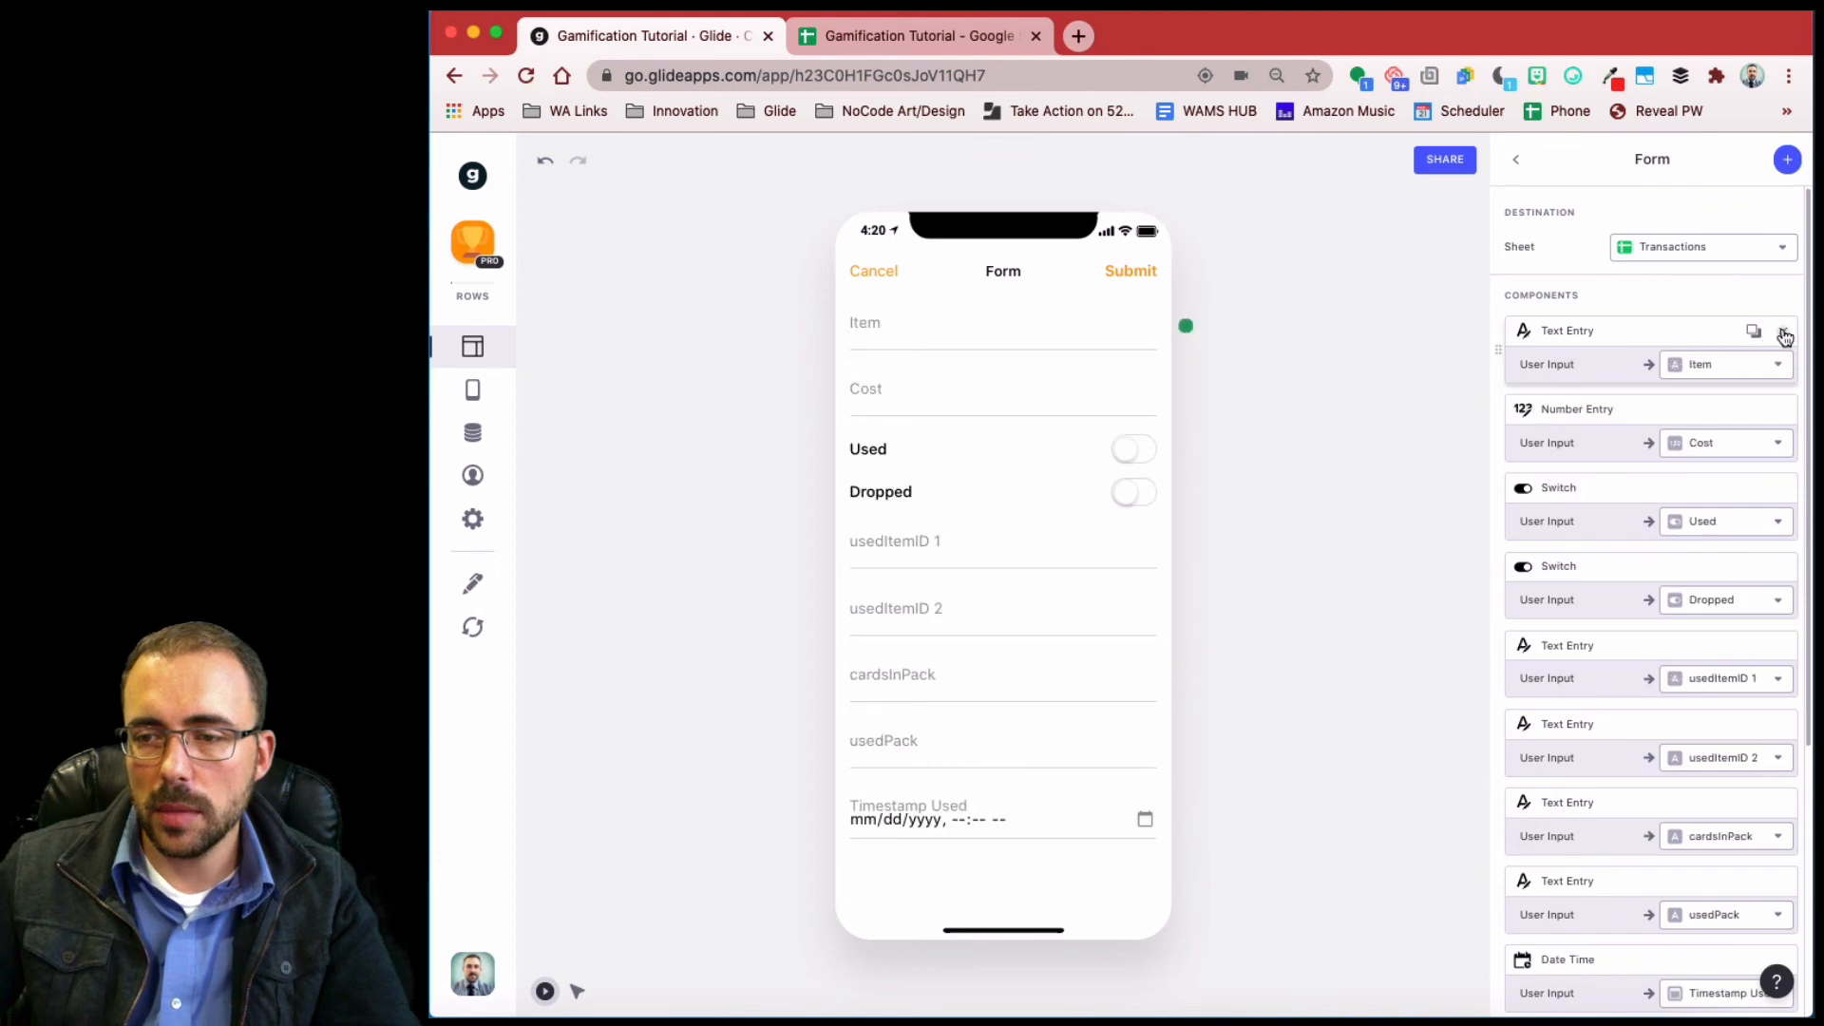
click(1786, 160)
scroll(1650, 686, down, 5)
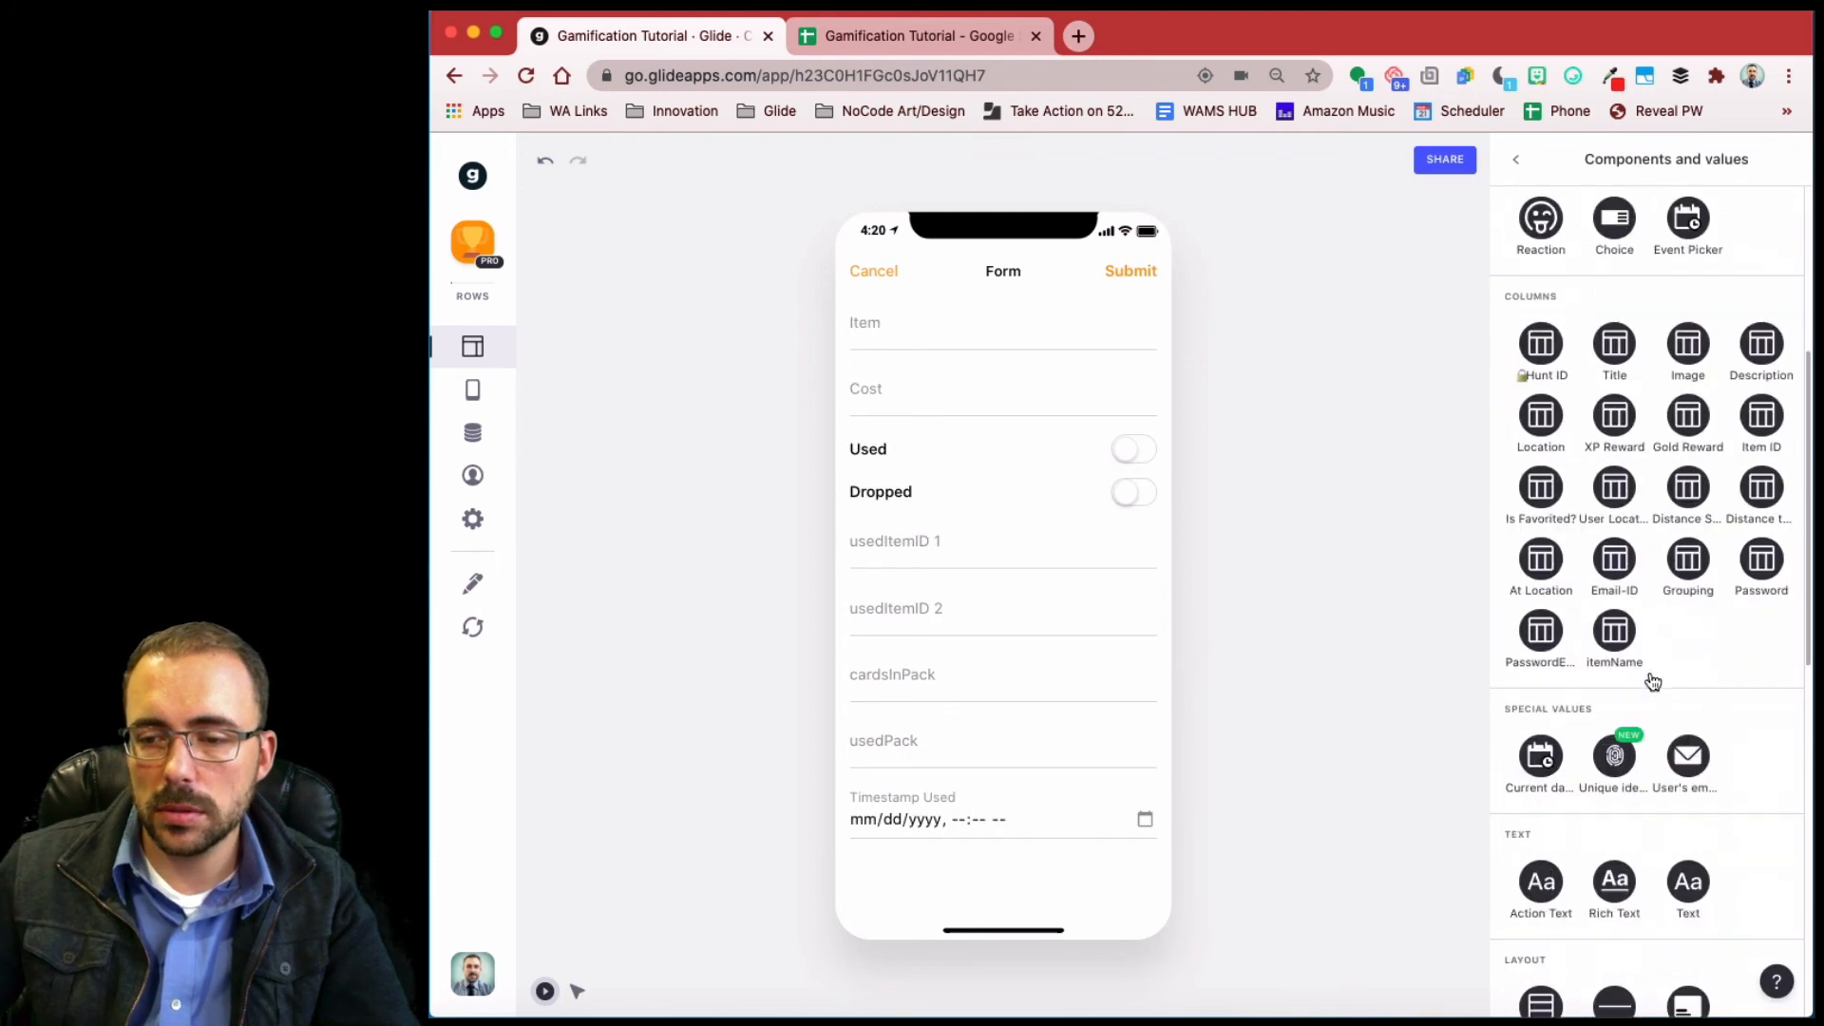
click(1686, 759)
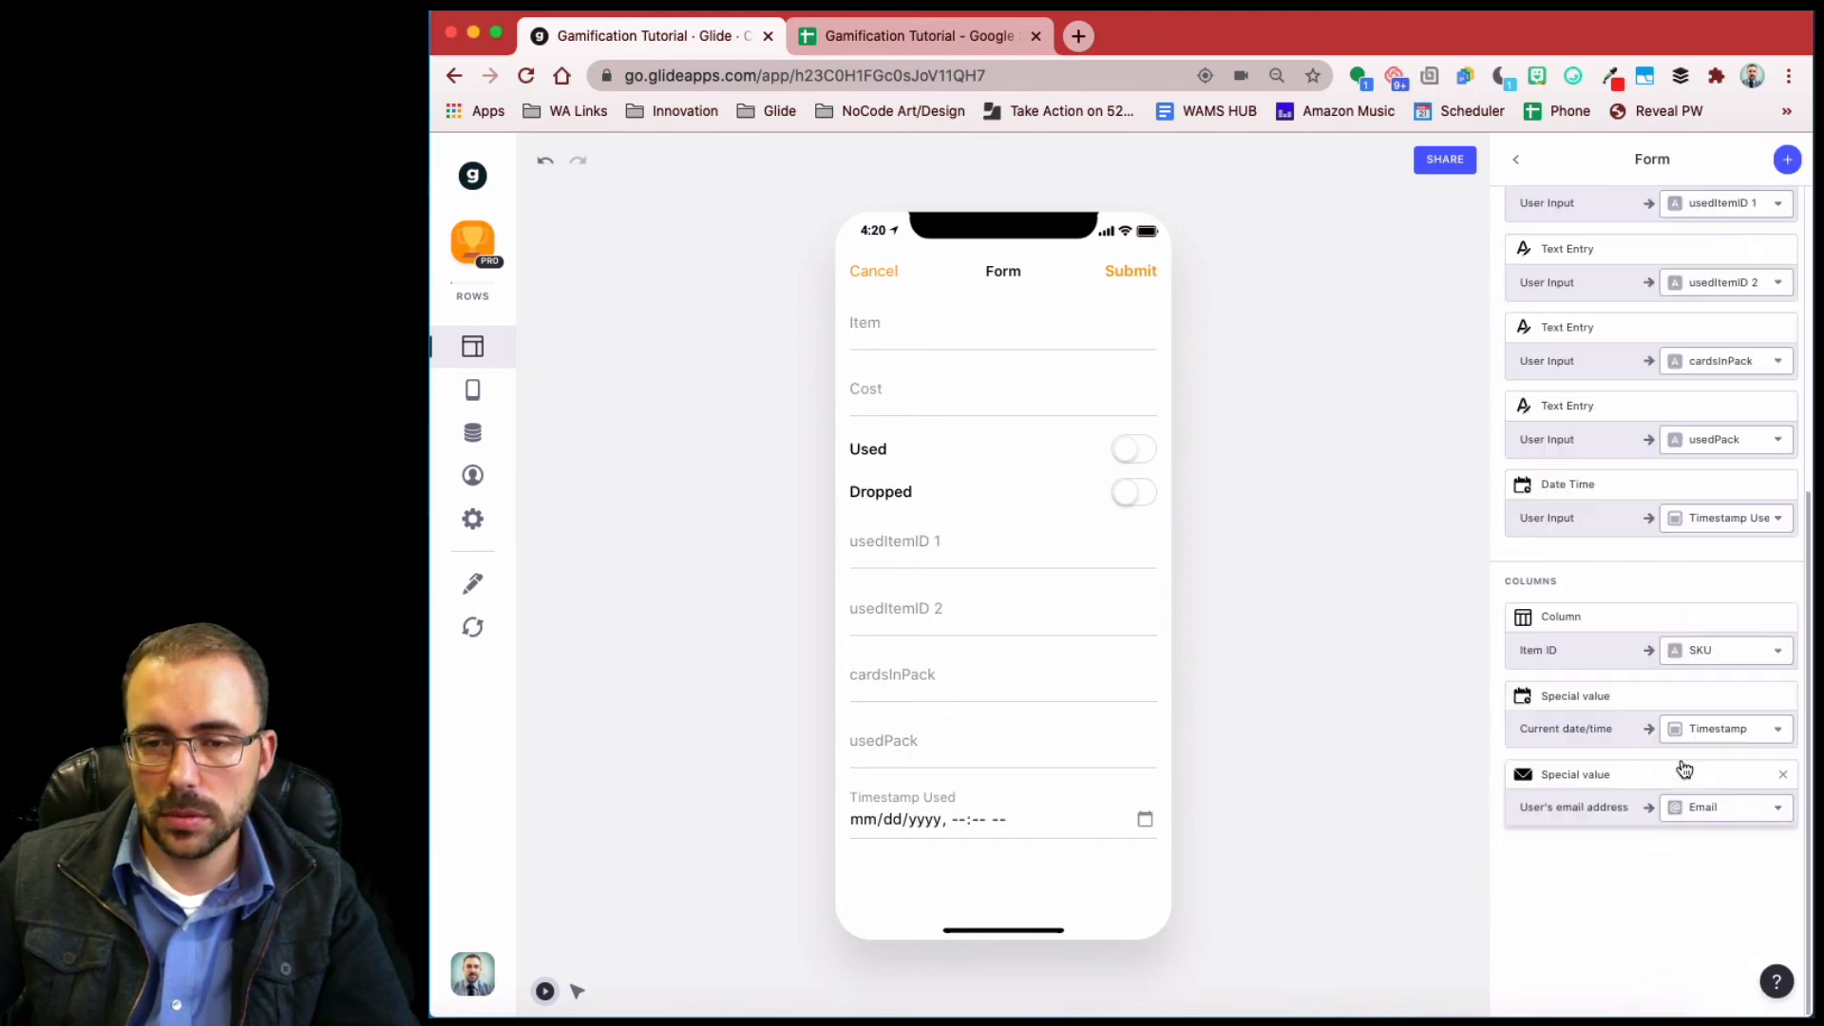
scroll(1644, 531, up, 5)
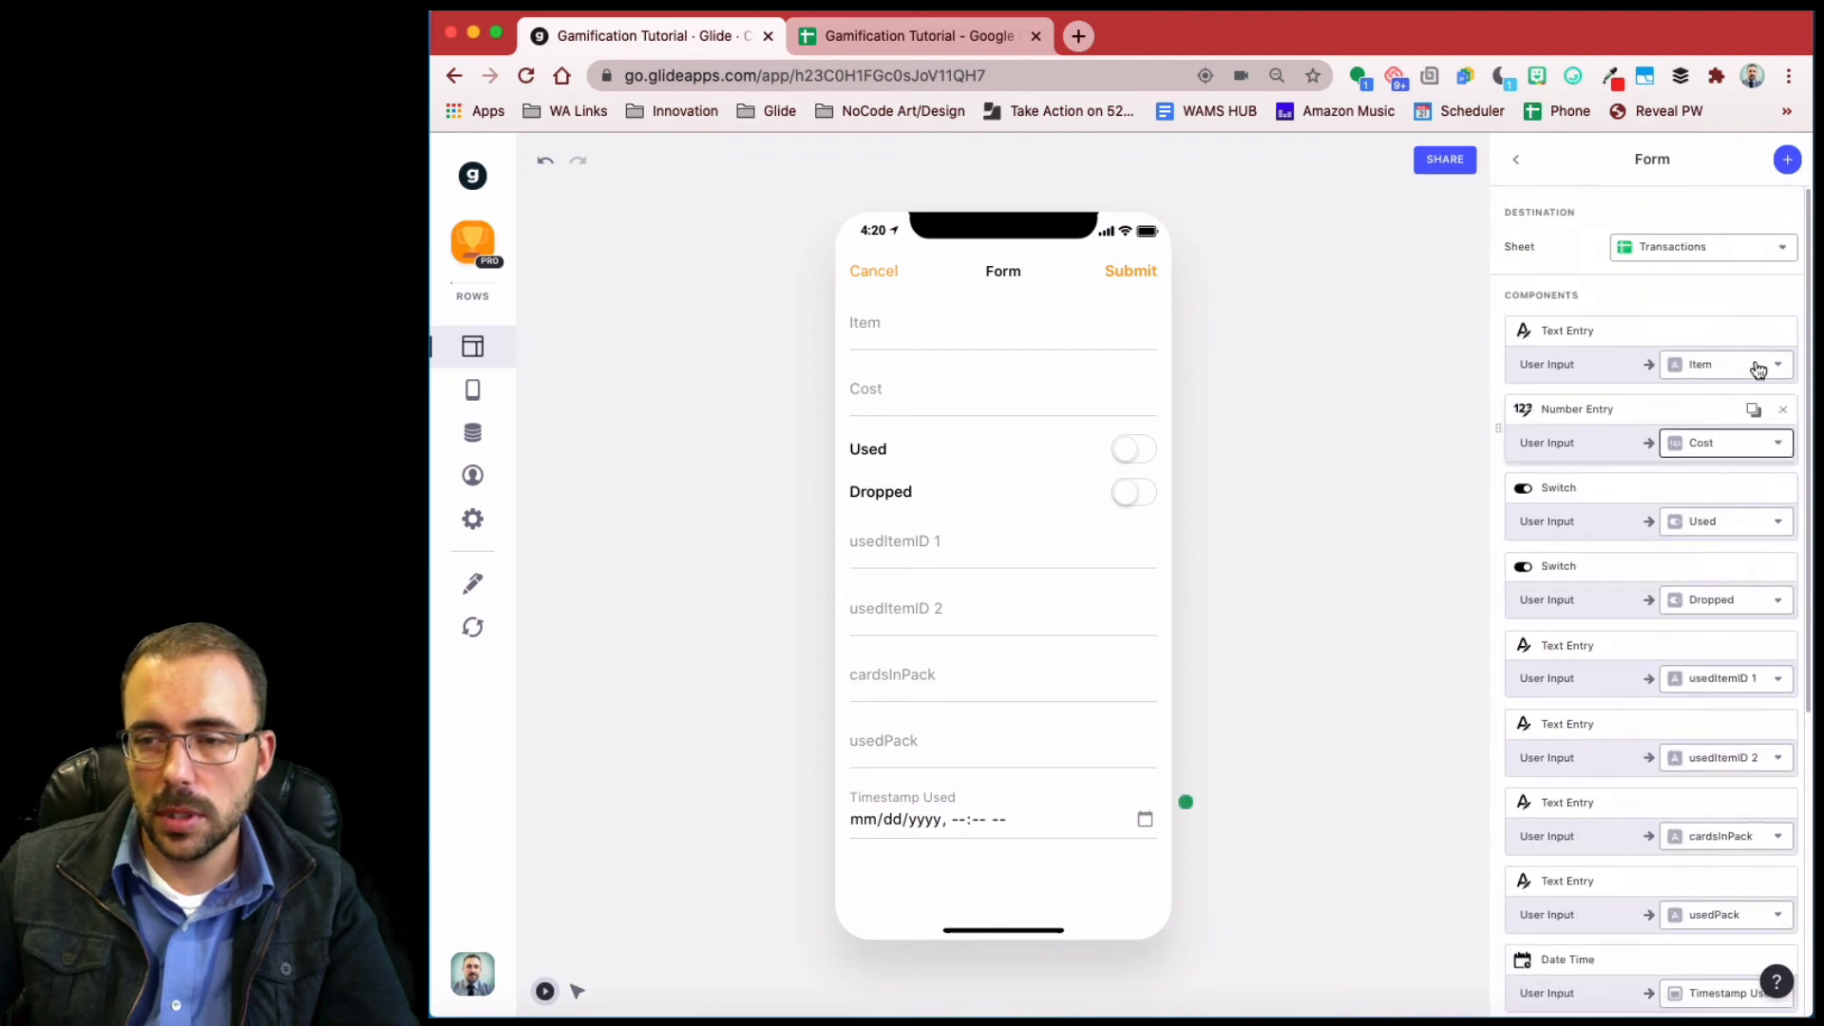
click(1780, 334)
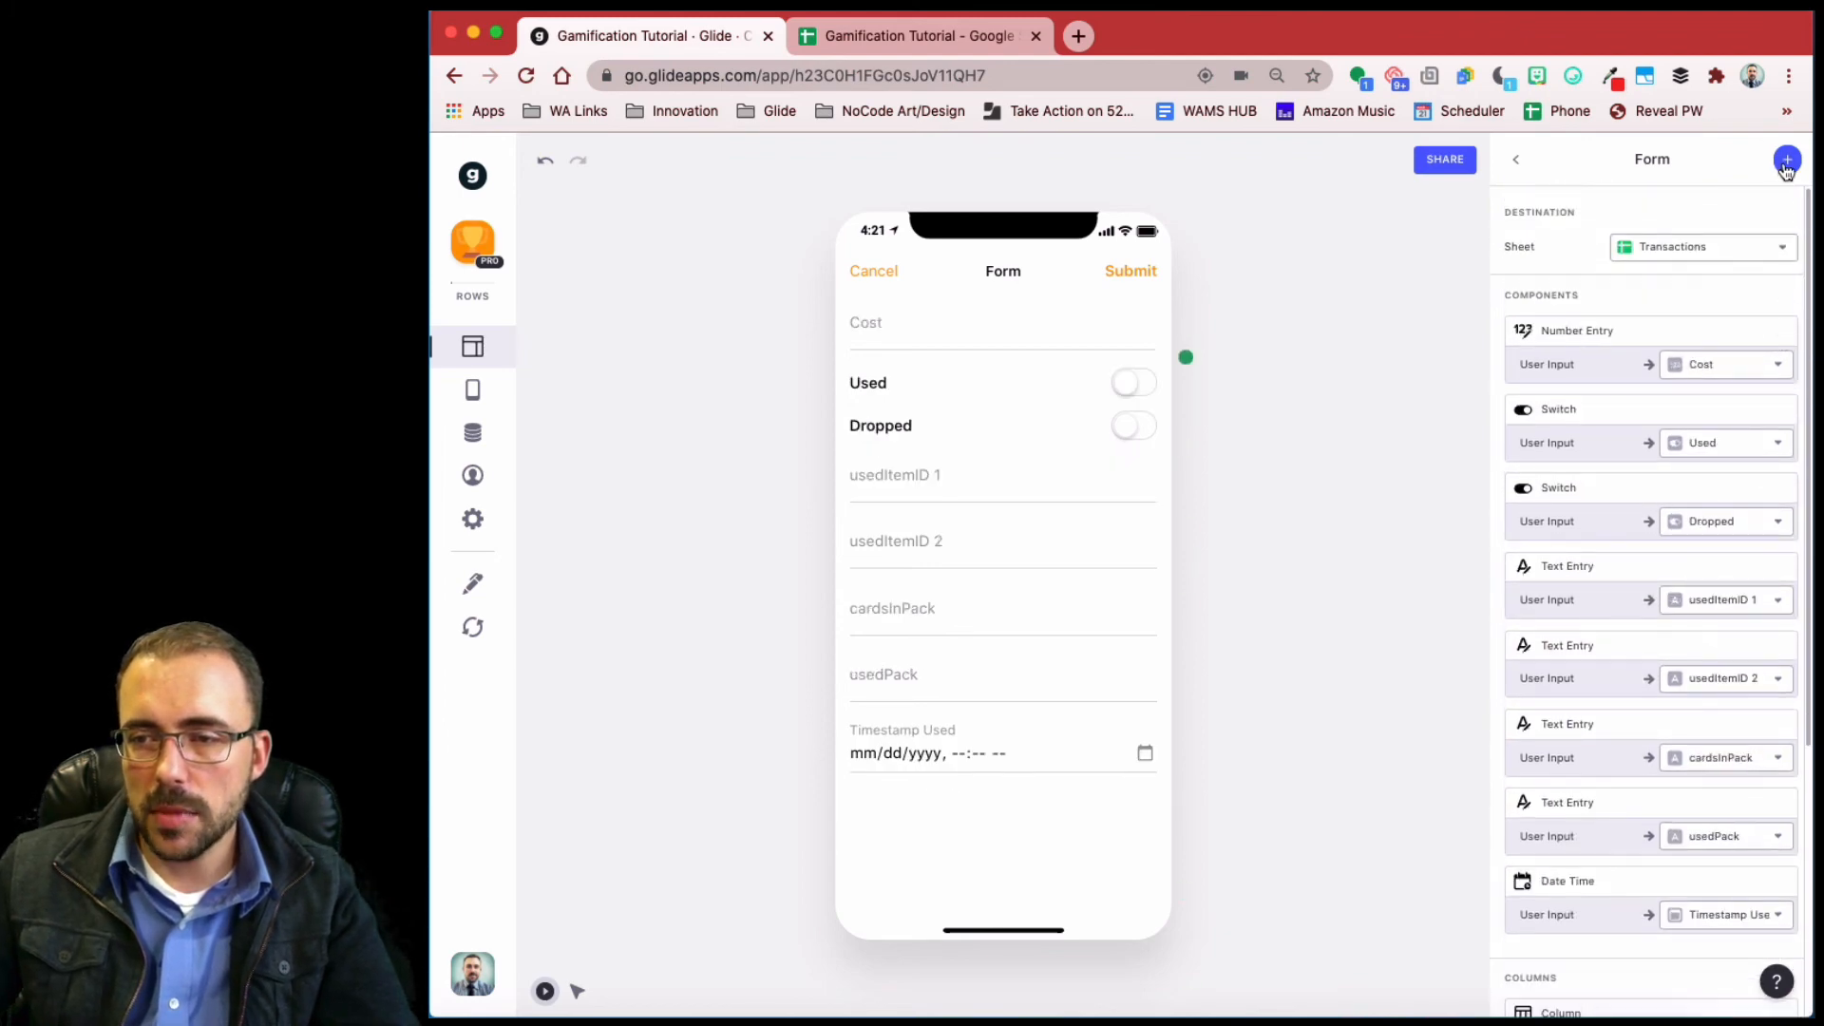
click(1786, 160)
scroll(1625, 734, down, 8)
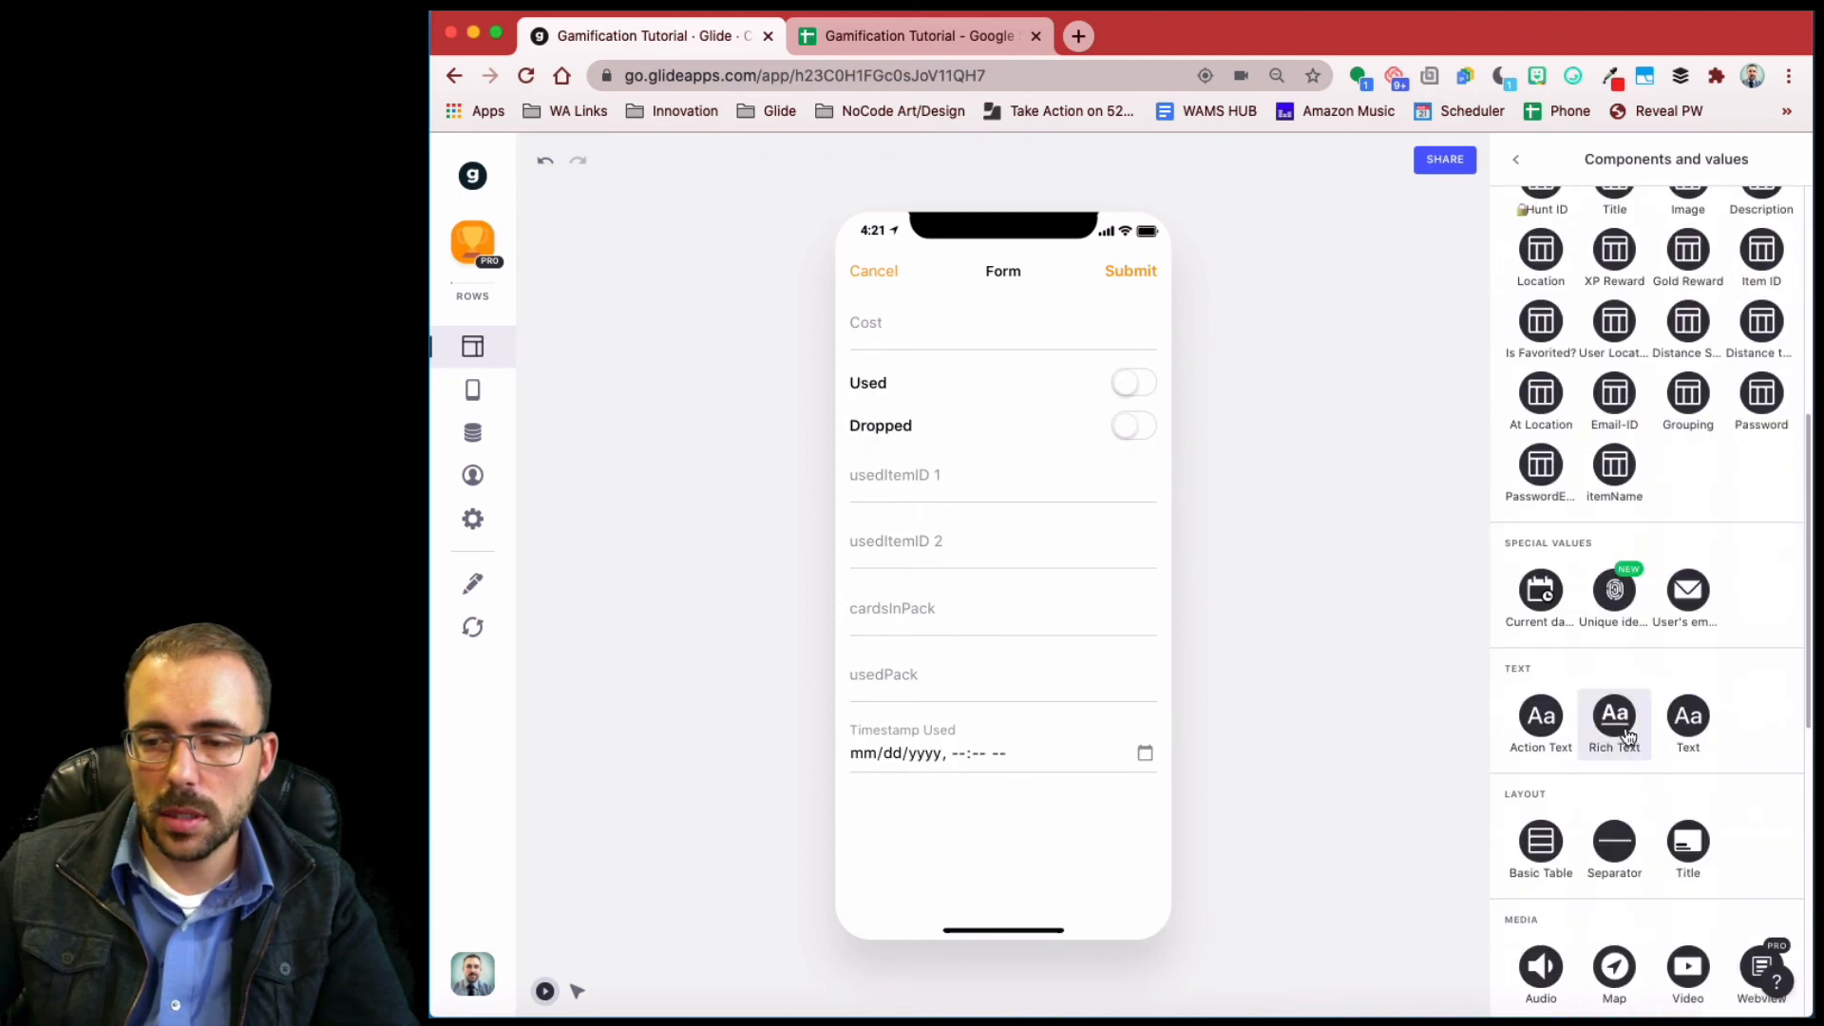
click(1619, 465)
scroll(1633, 653, up, 5)
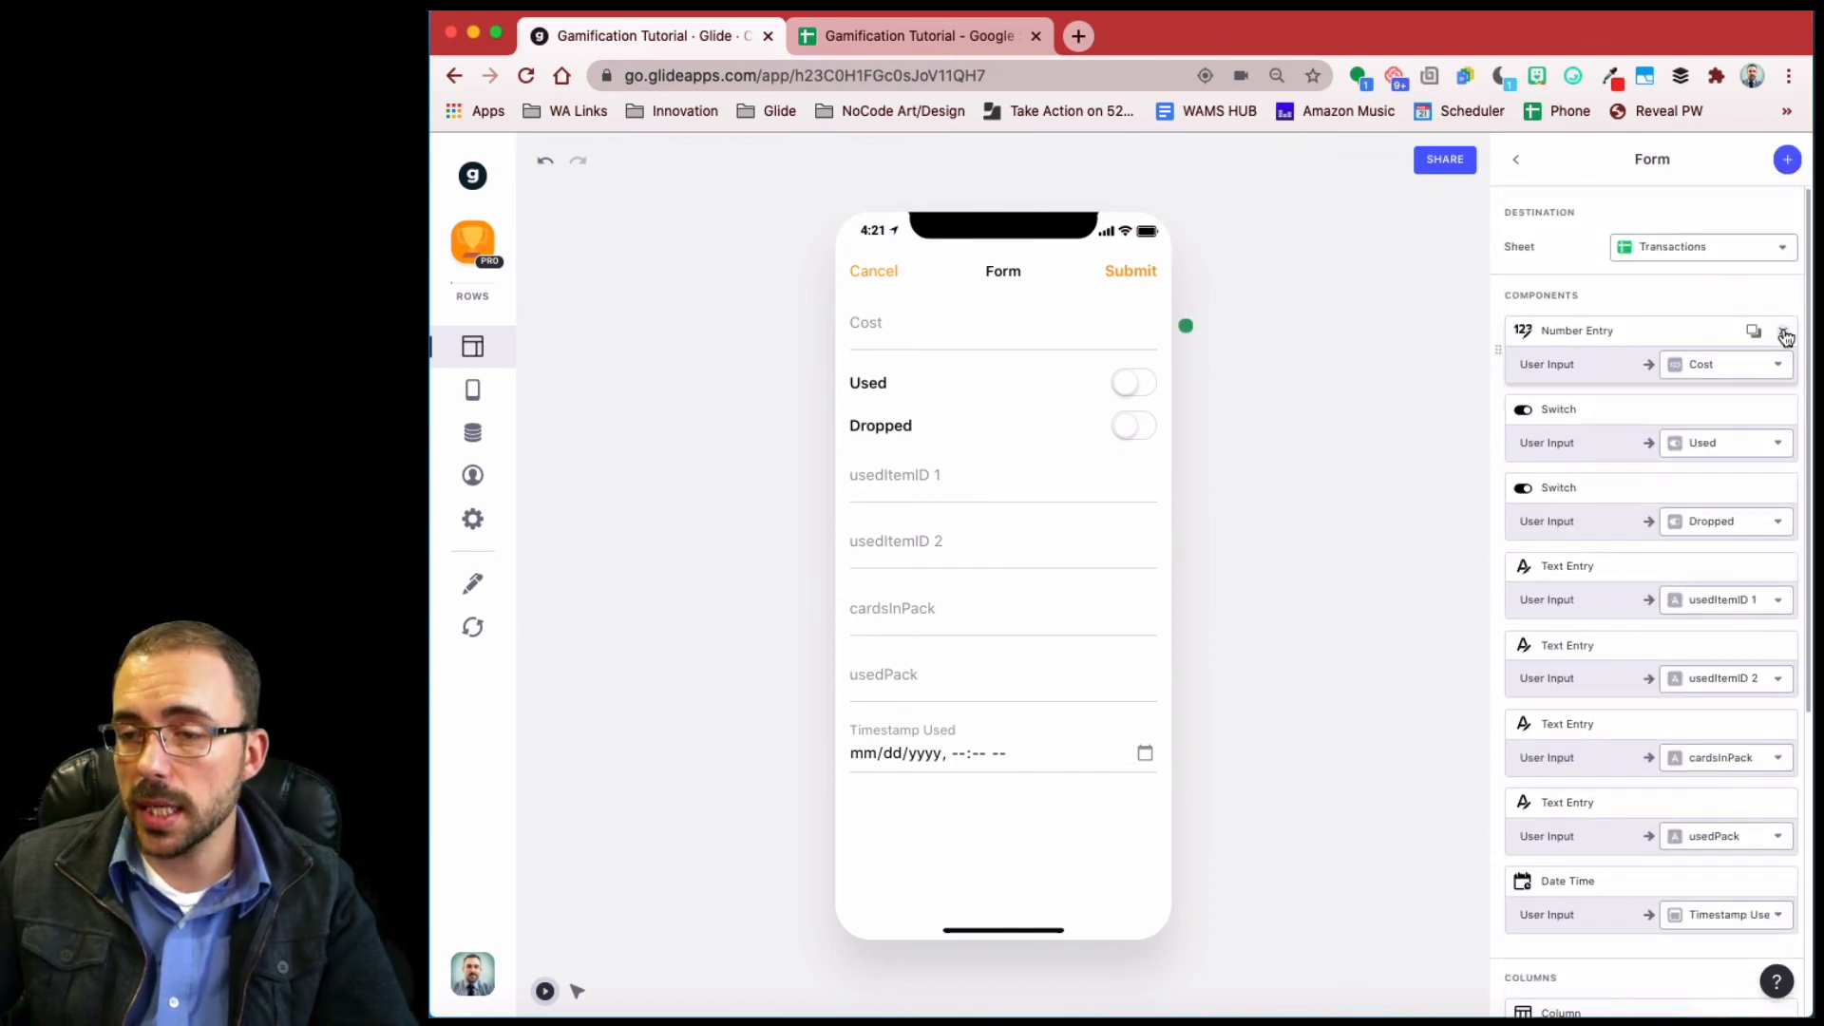
- Remove the Cost, Used, Dropped, usedItemID, cardsInPack and Timestamp Used fields from the form
click(1783, 332)
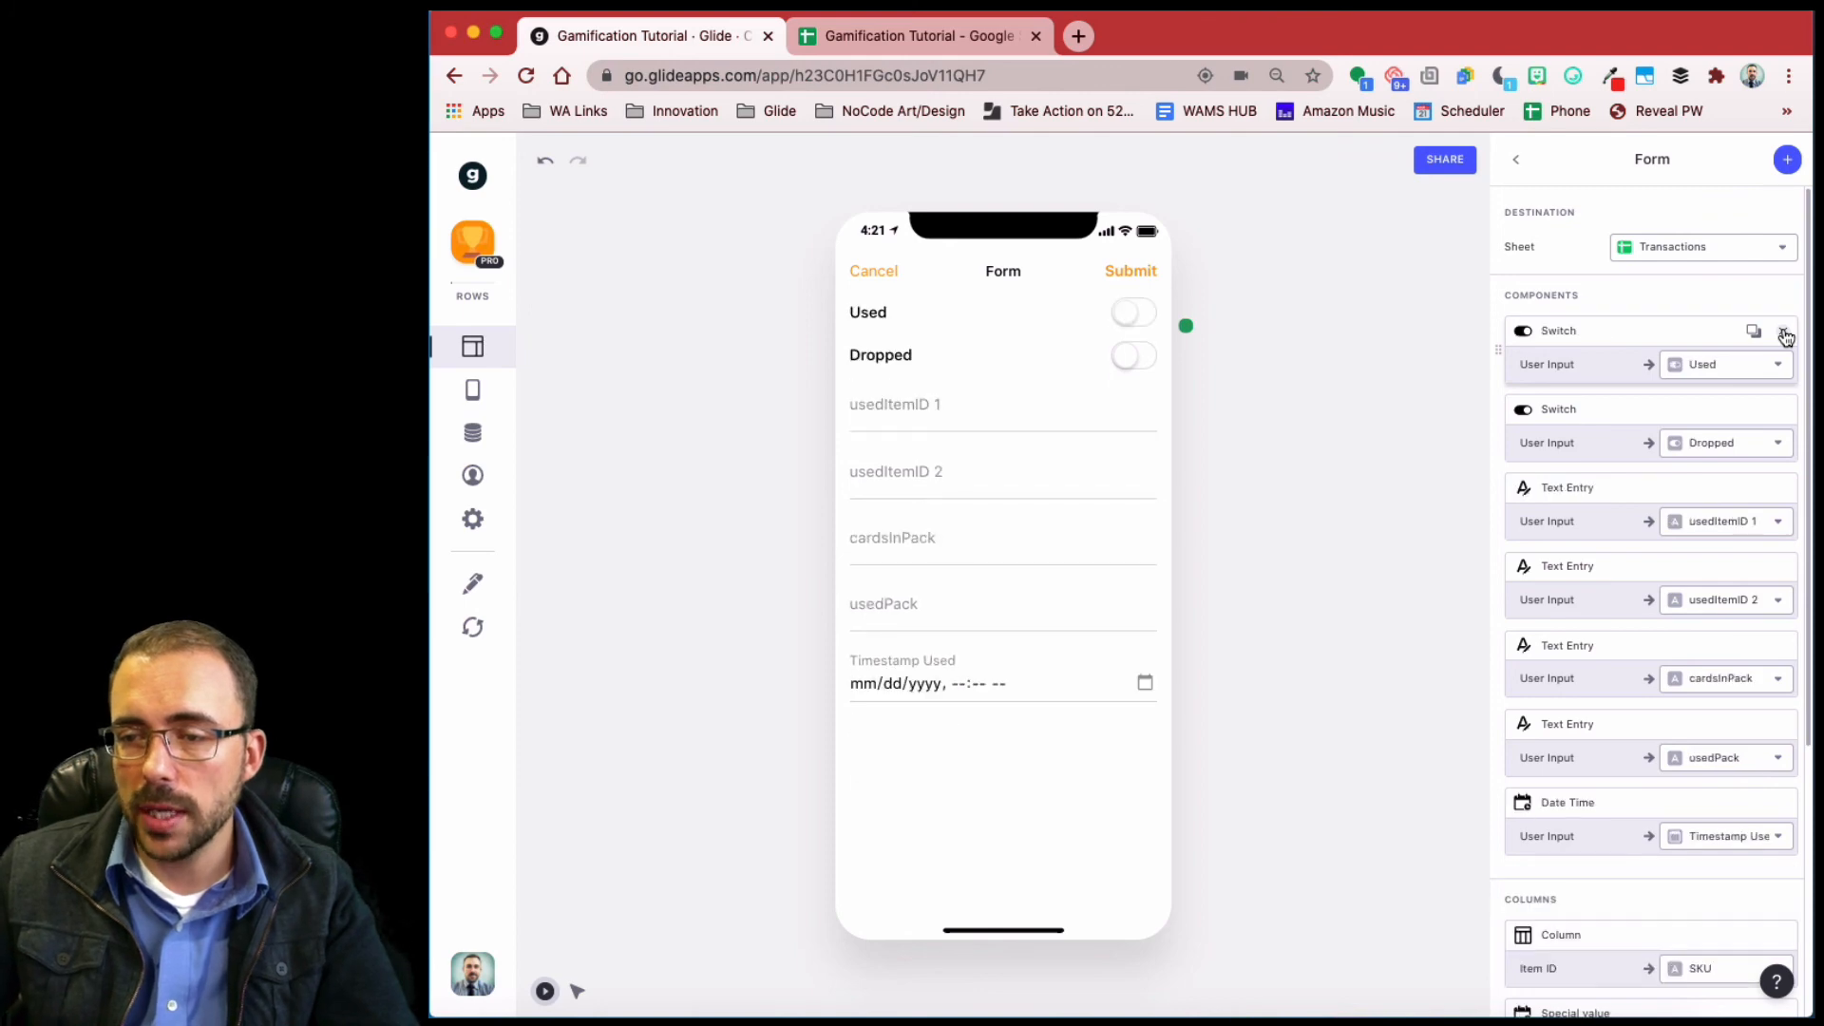
click(1784, 332)
click(1783, 332)
click(1784, 332)
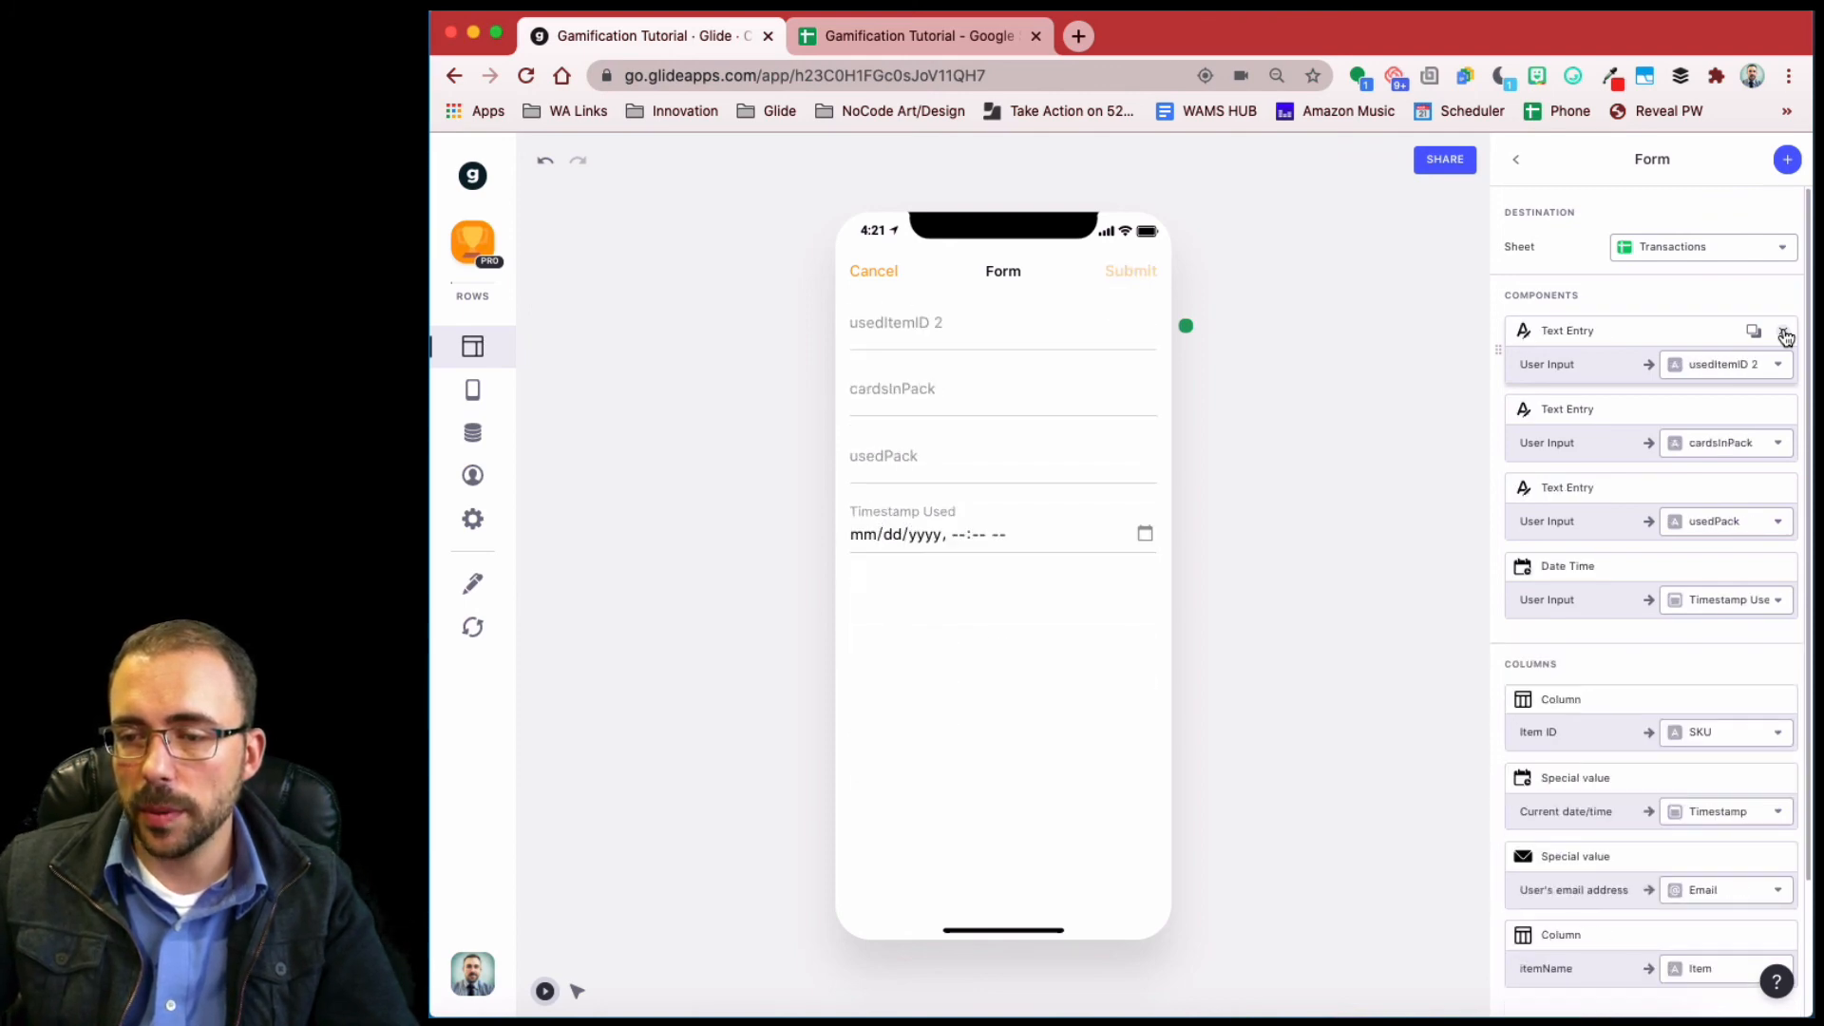
click(1784, 333)
click(1784, 333)
click(1784, 333)
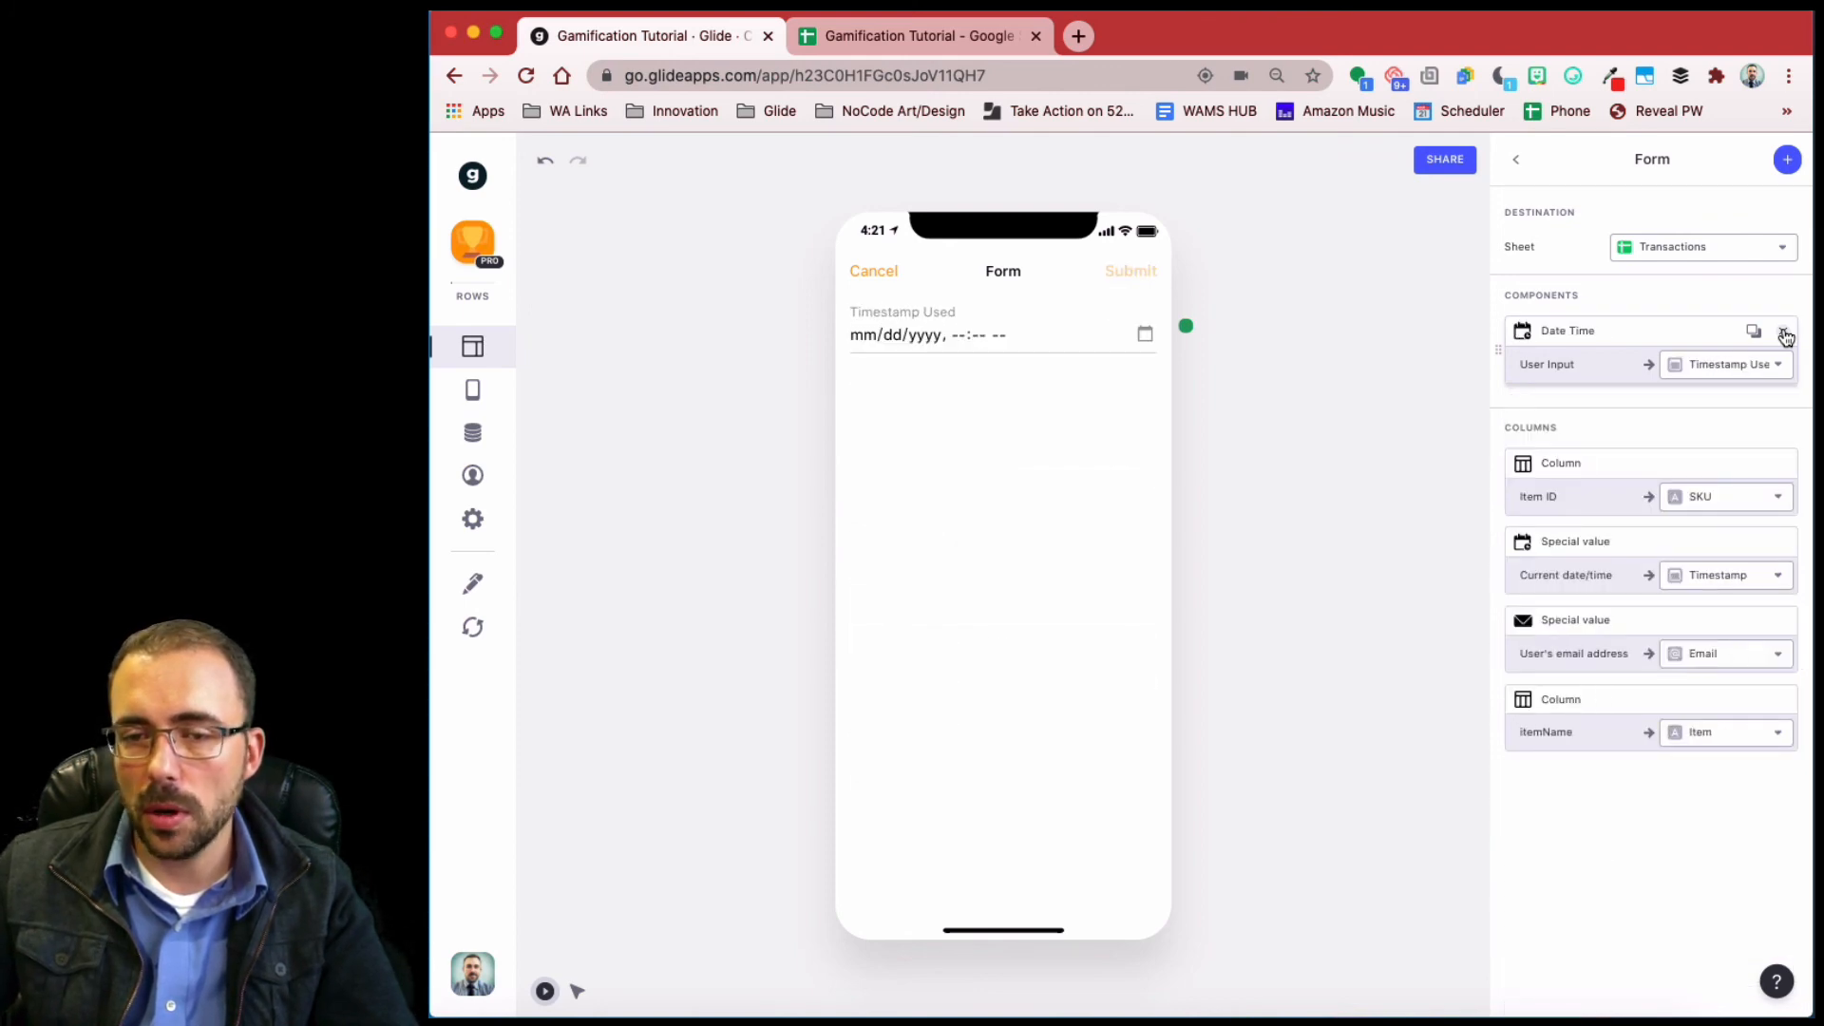
click(1783, 332)
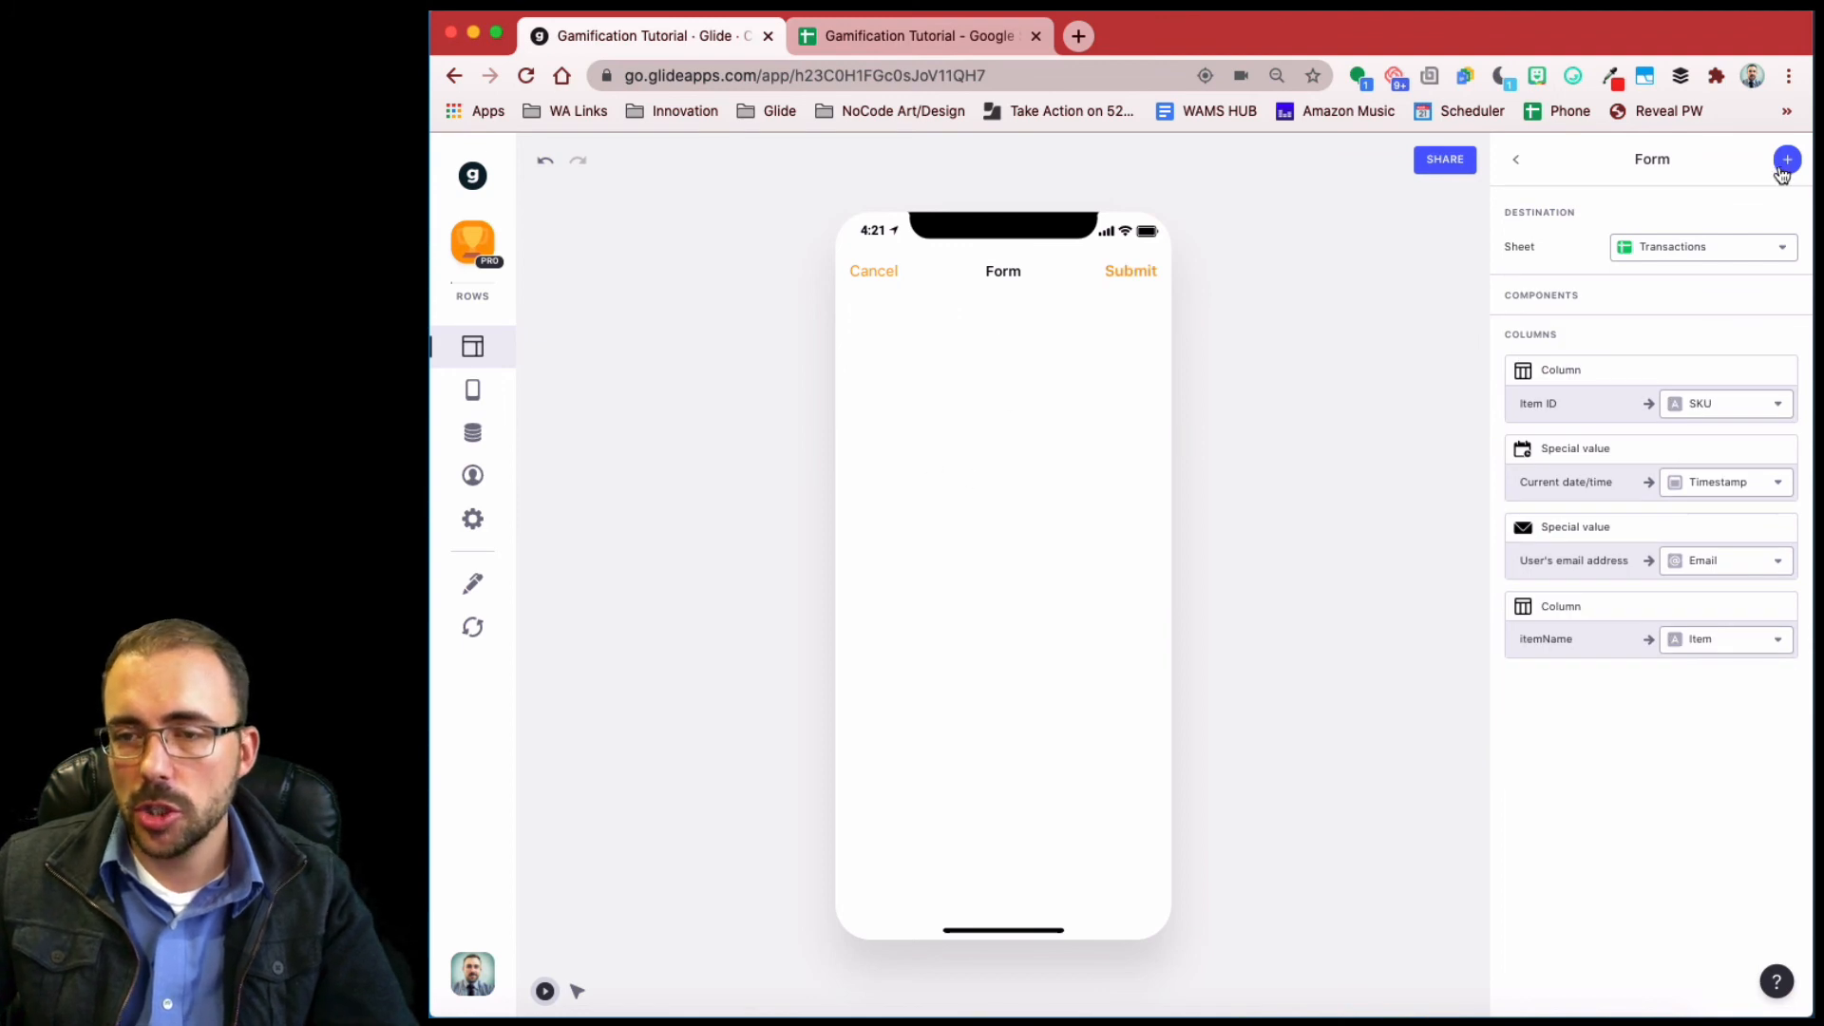
- Add an itemImage lookup column pulling Item Image through rel_item to the hunts table
click(474, 434)
scroll(1091, 465, right, 10)
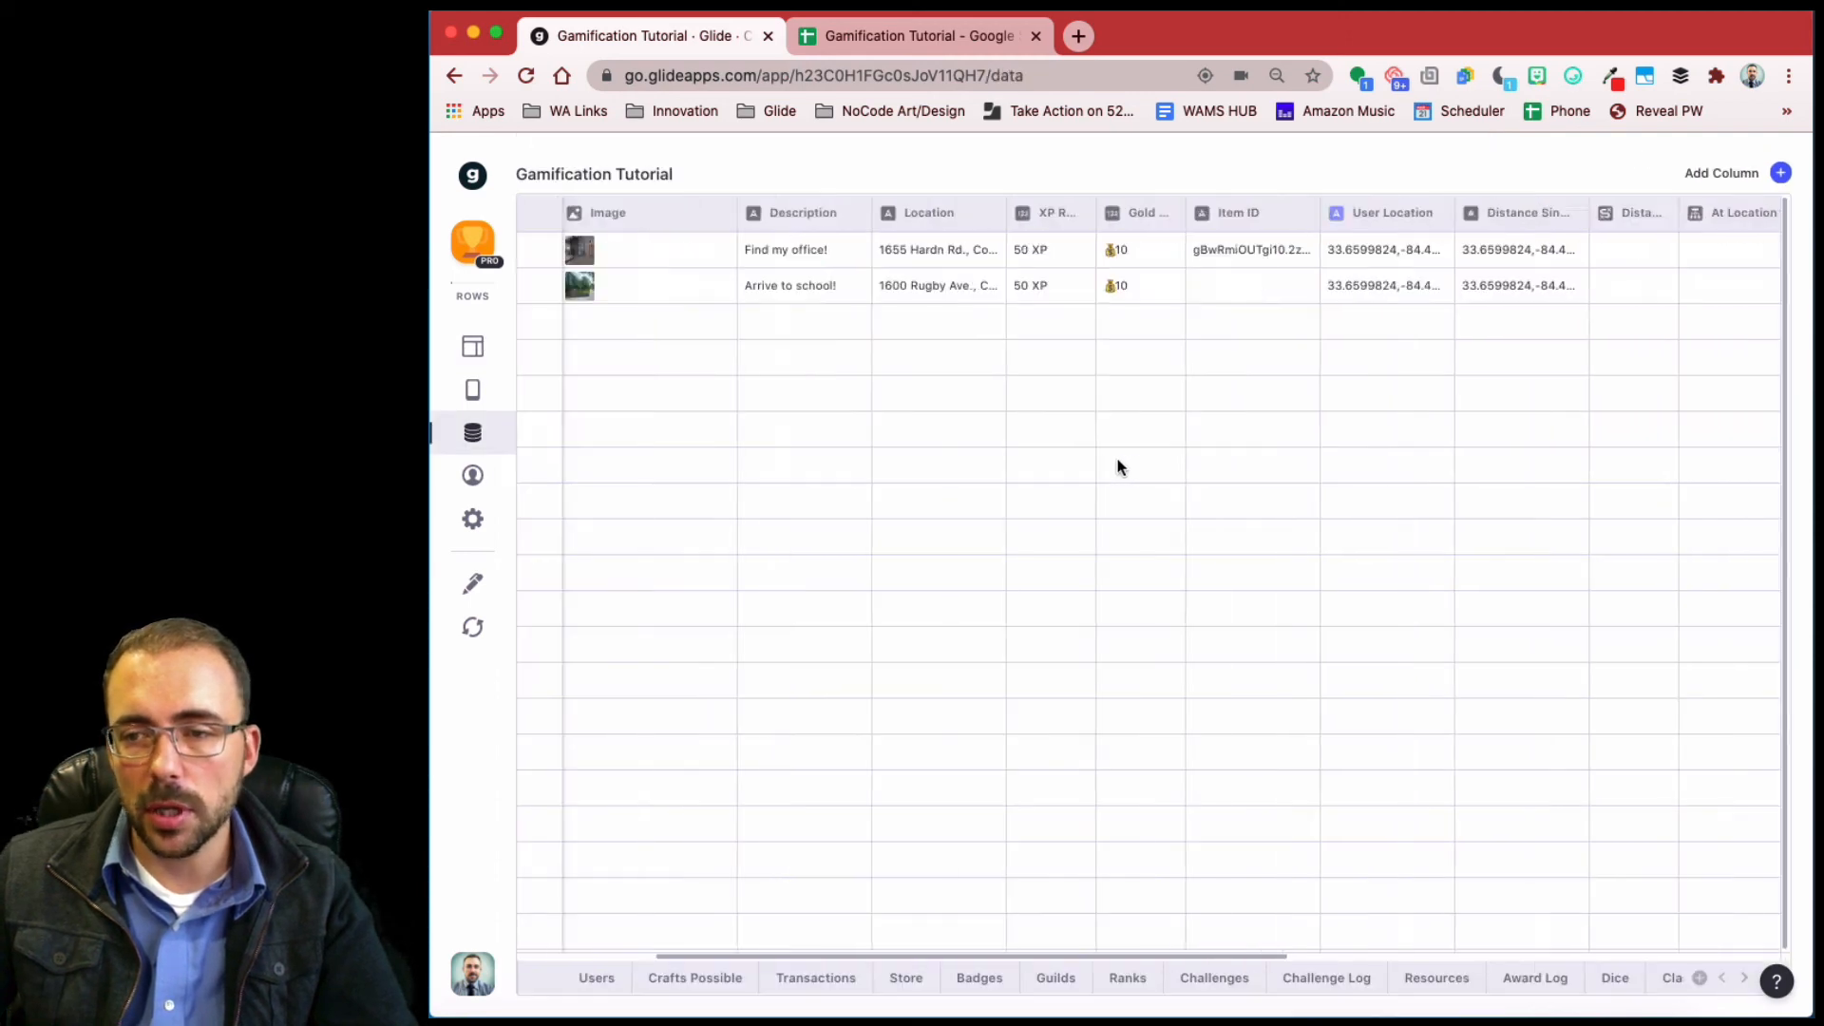
click(1781, 172)
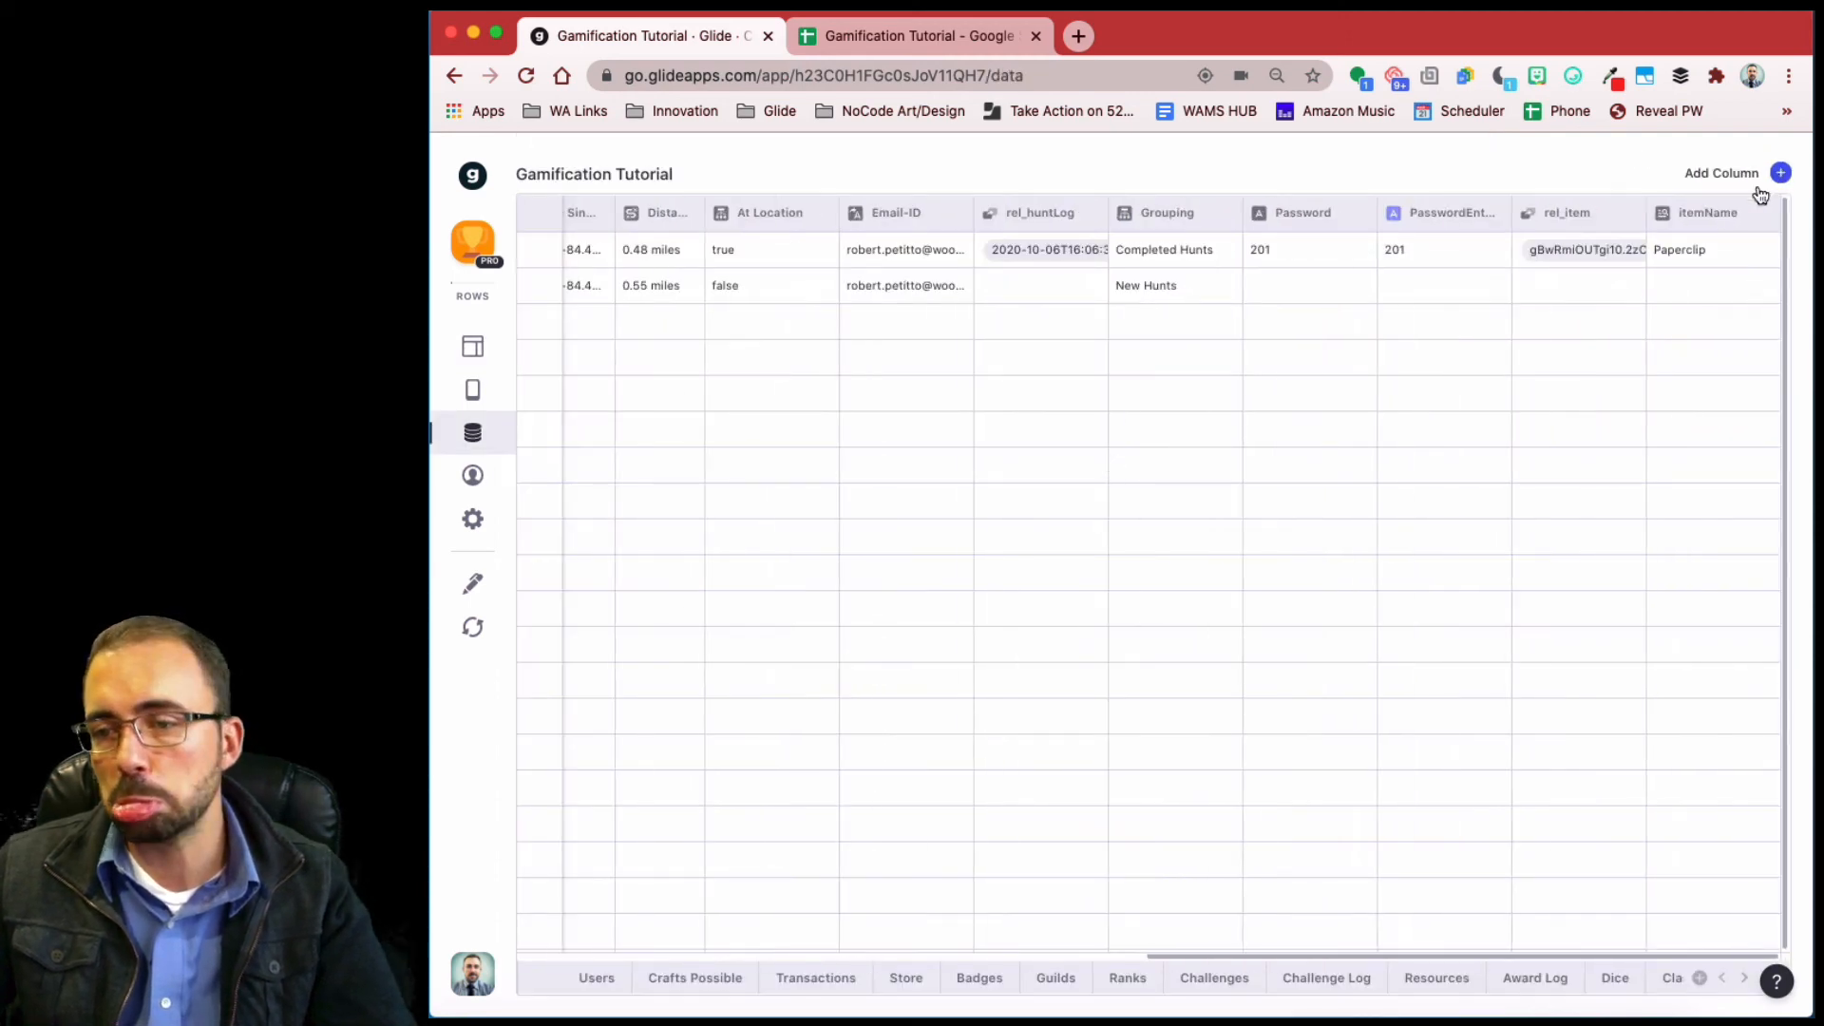
click(1575, 294)
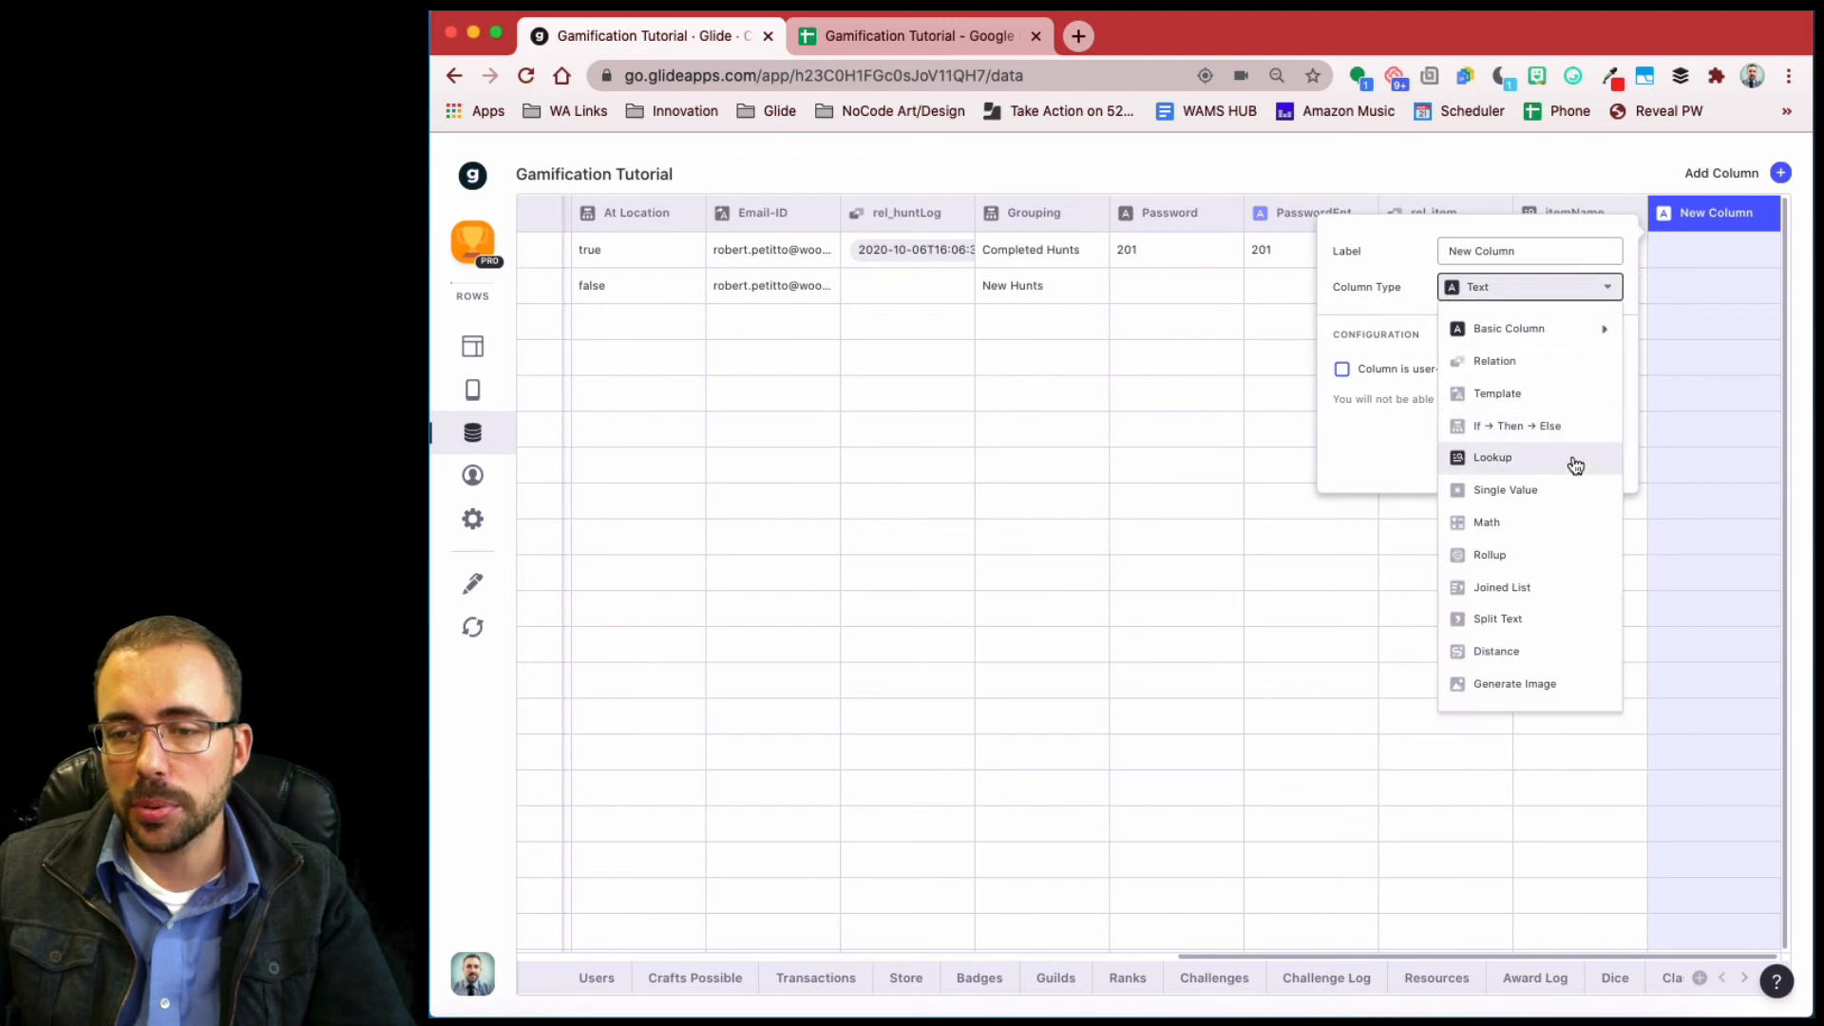
click(1575, 465)
text(itemImage)
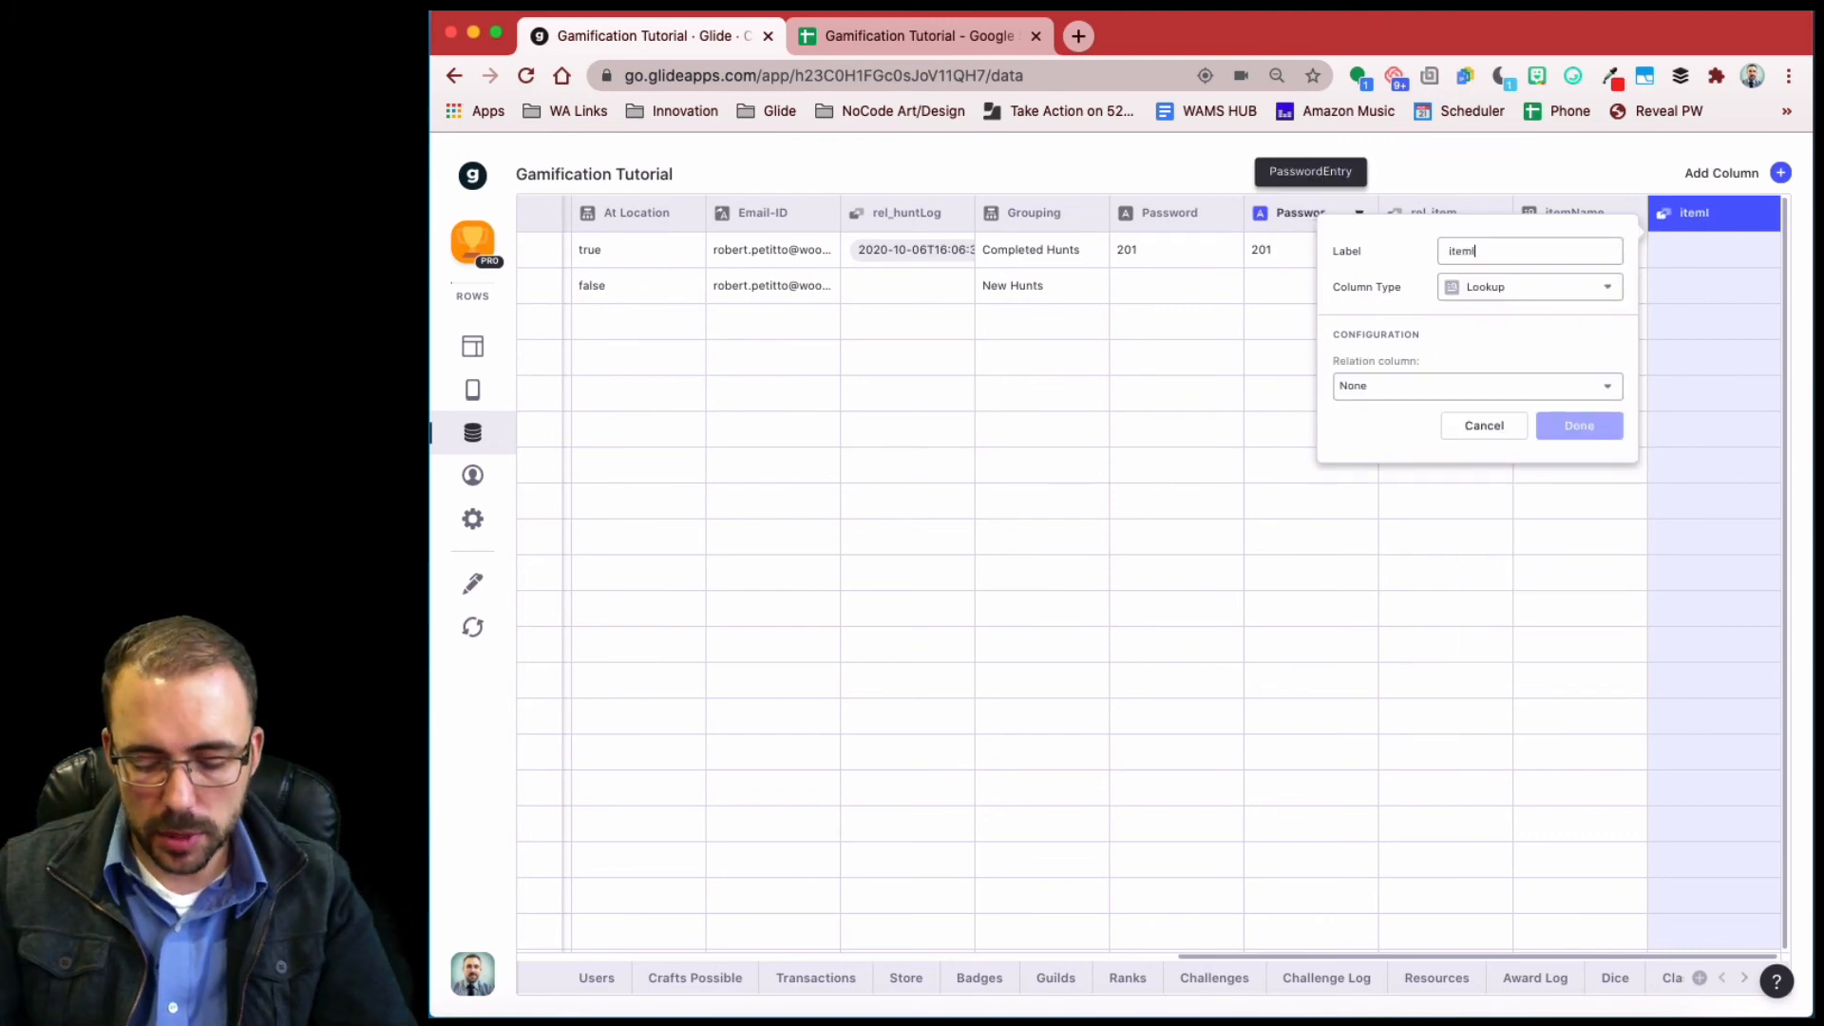
click(1473, 391)
mouse_move(1466, 461)
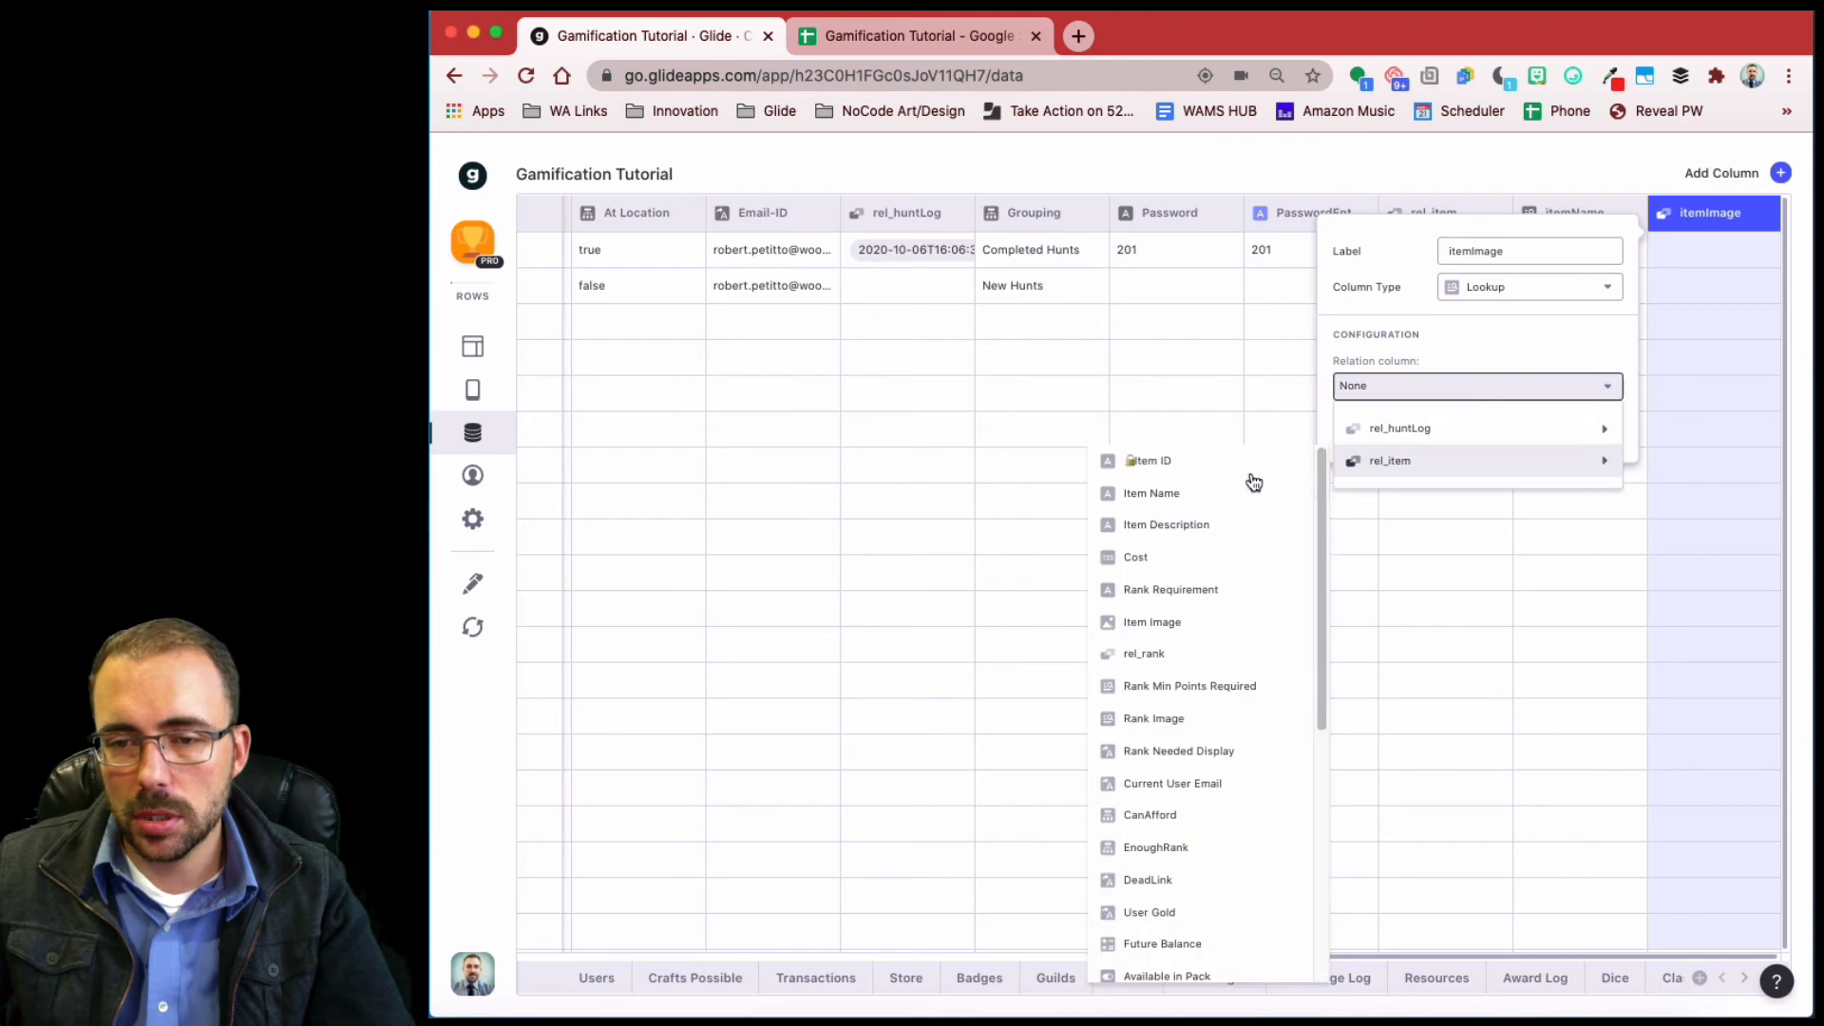
click(1219, 624)
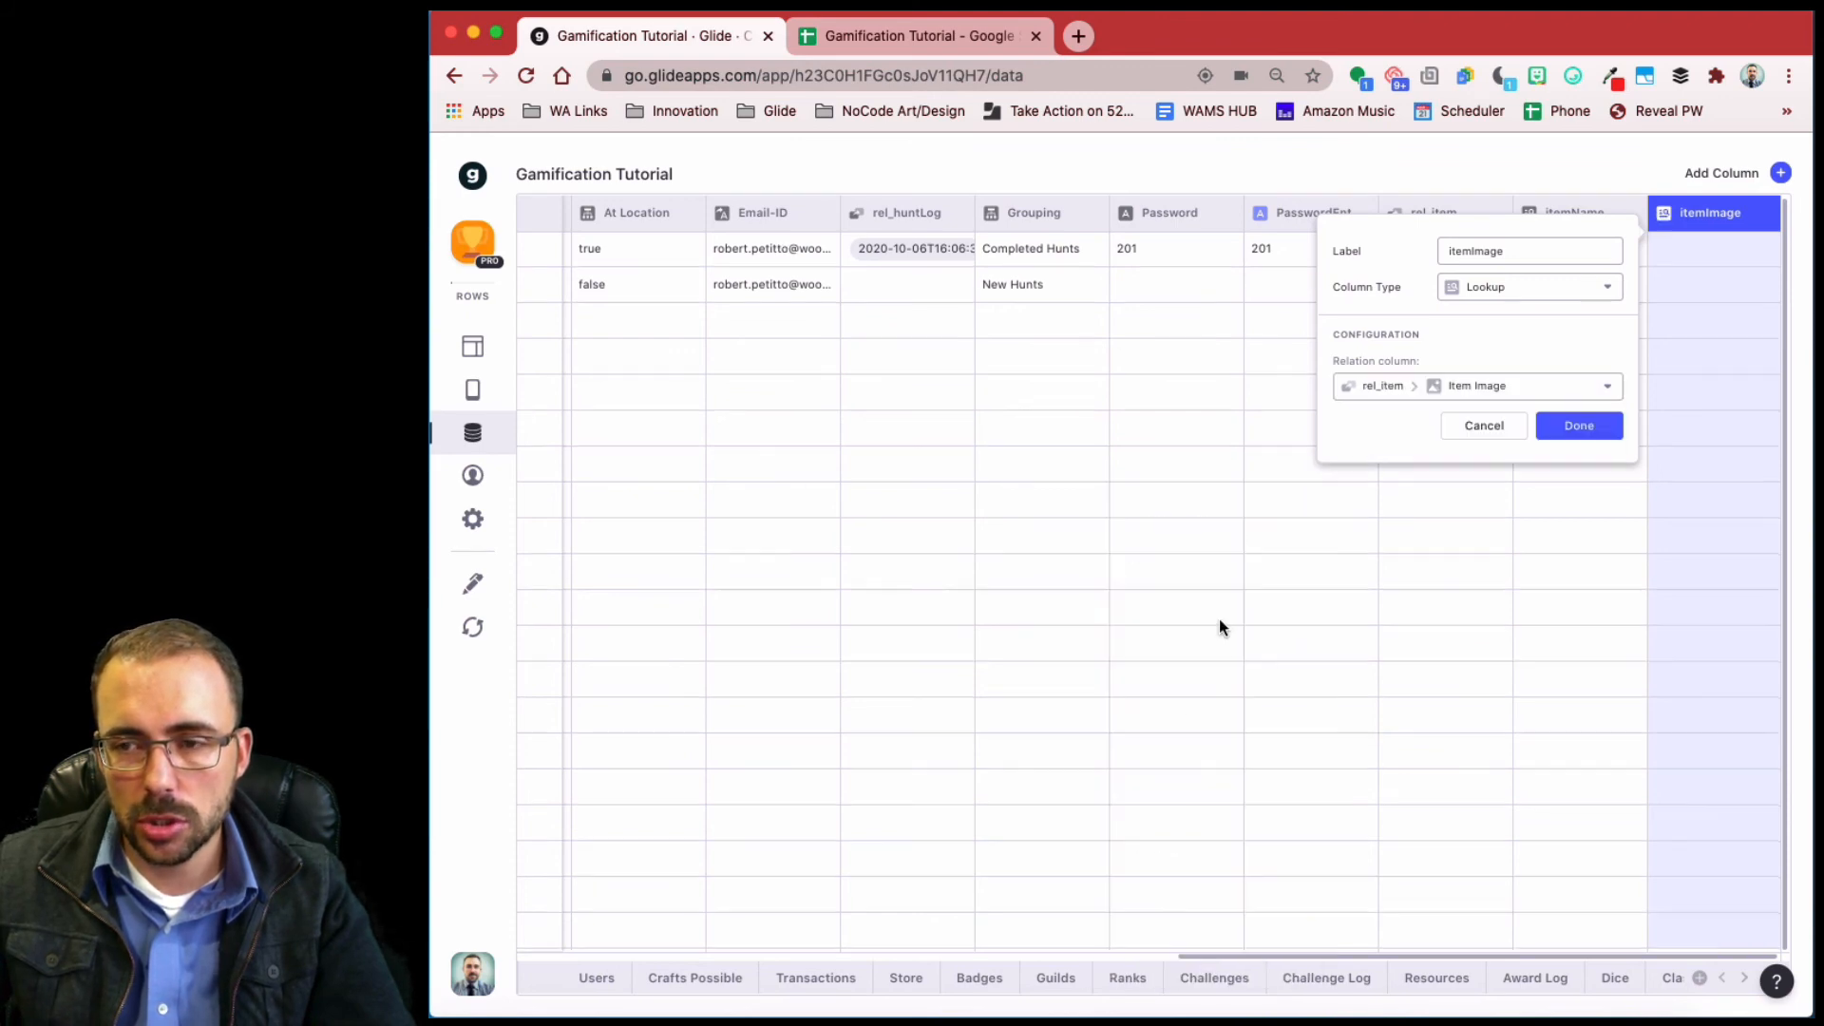
click(1558, 432)
click(478, 348)
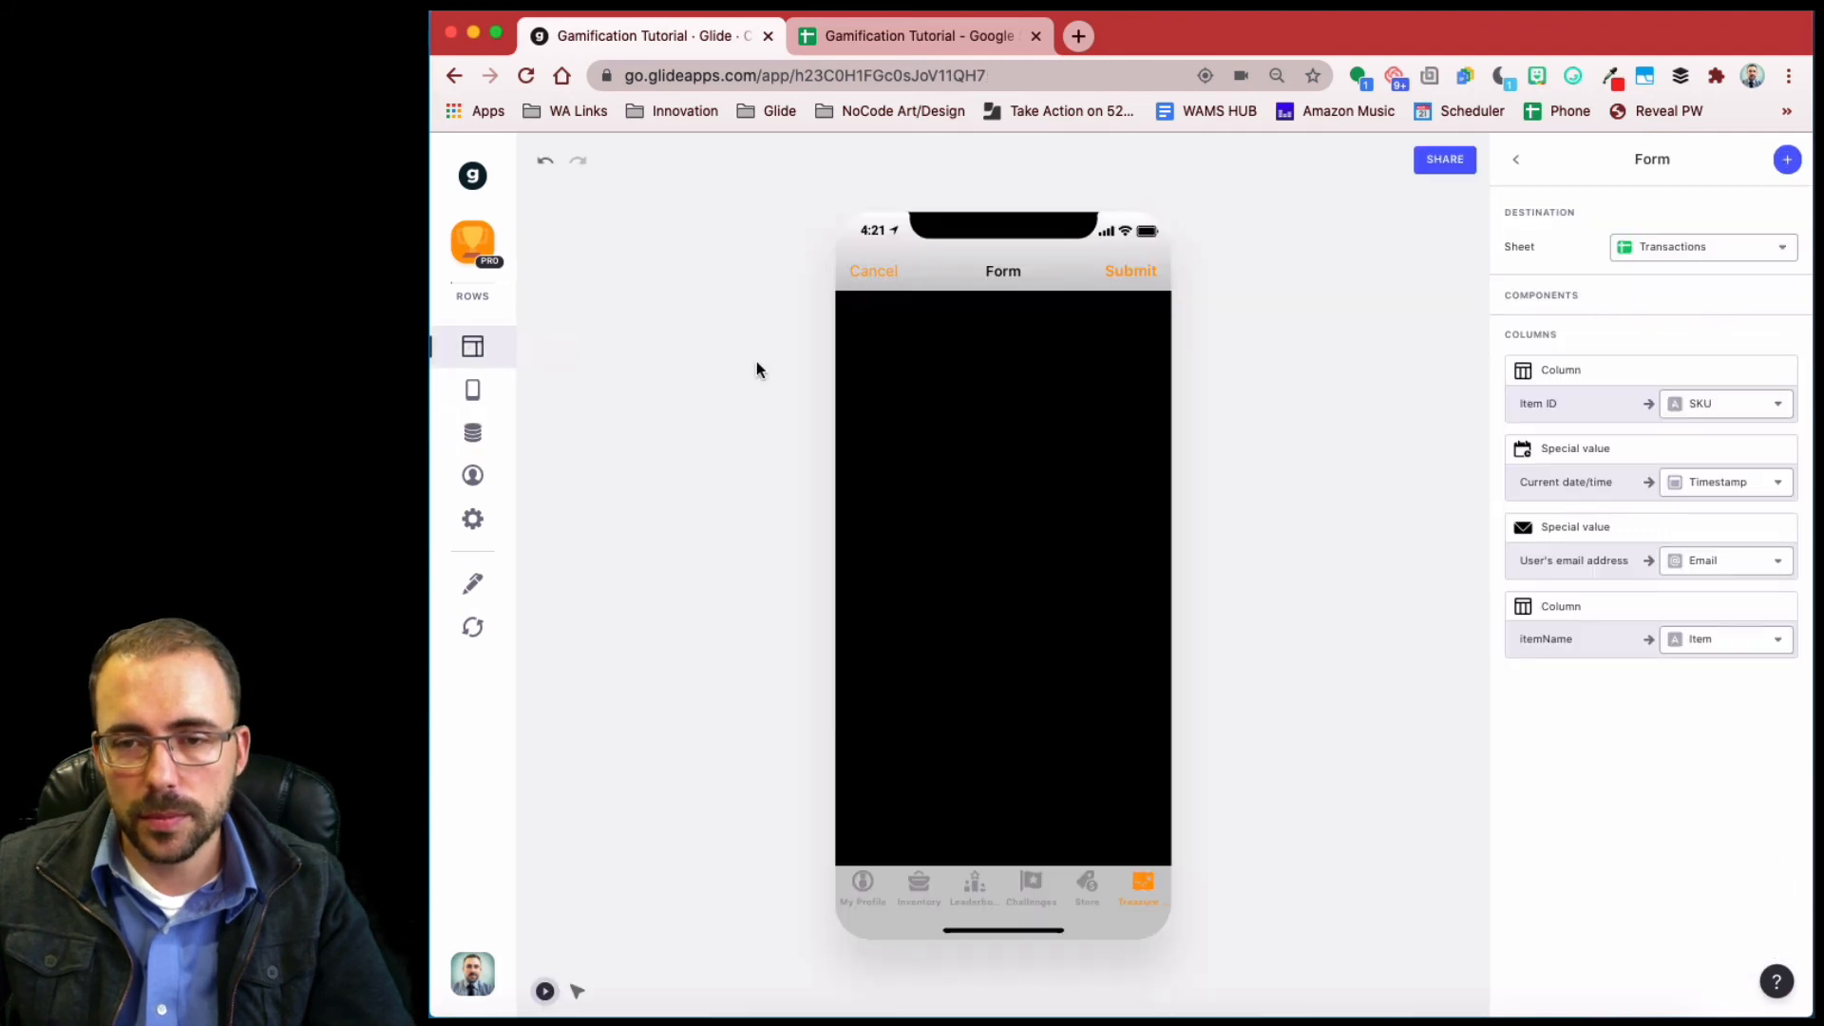
- Add an Image component to the form whose image comes from the itemImage column
click(1789, 160)
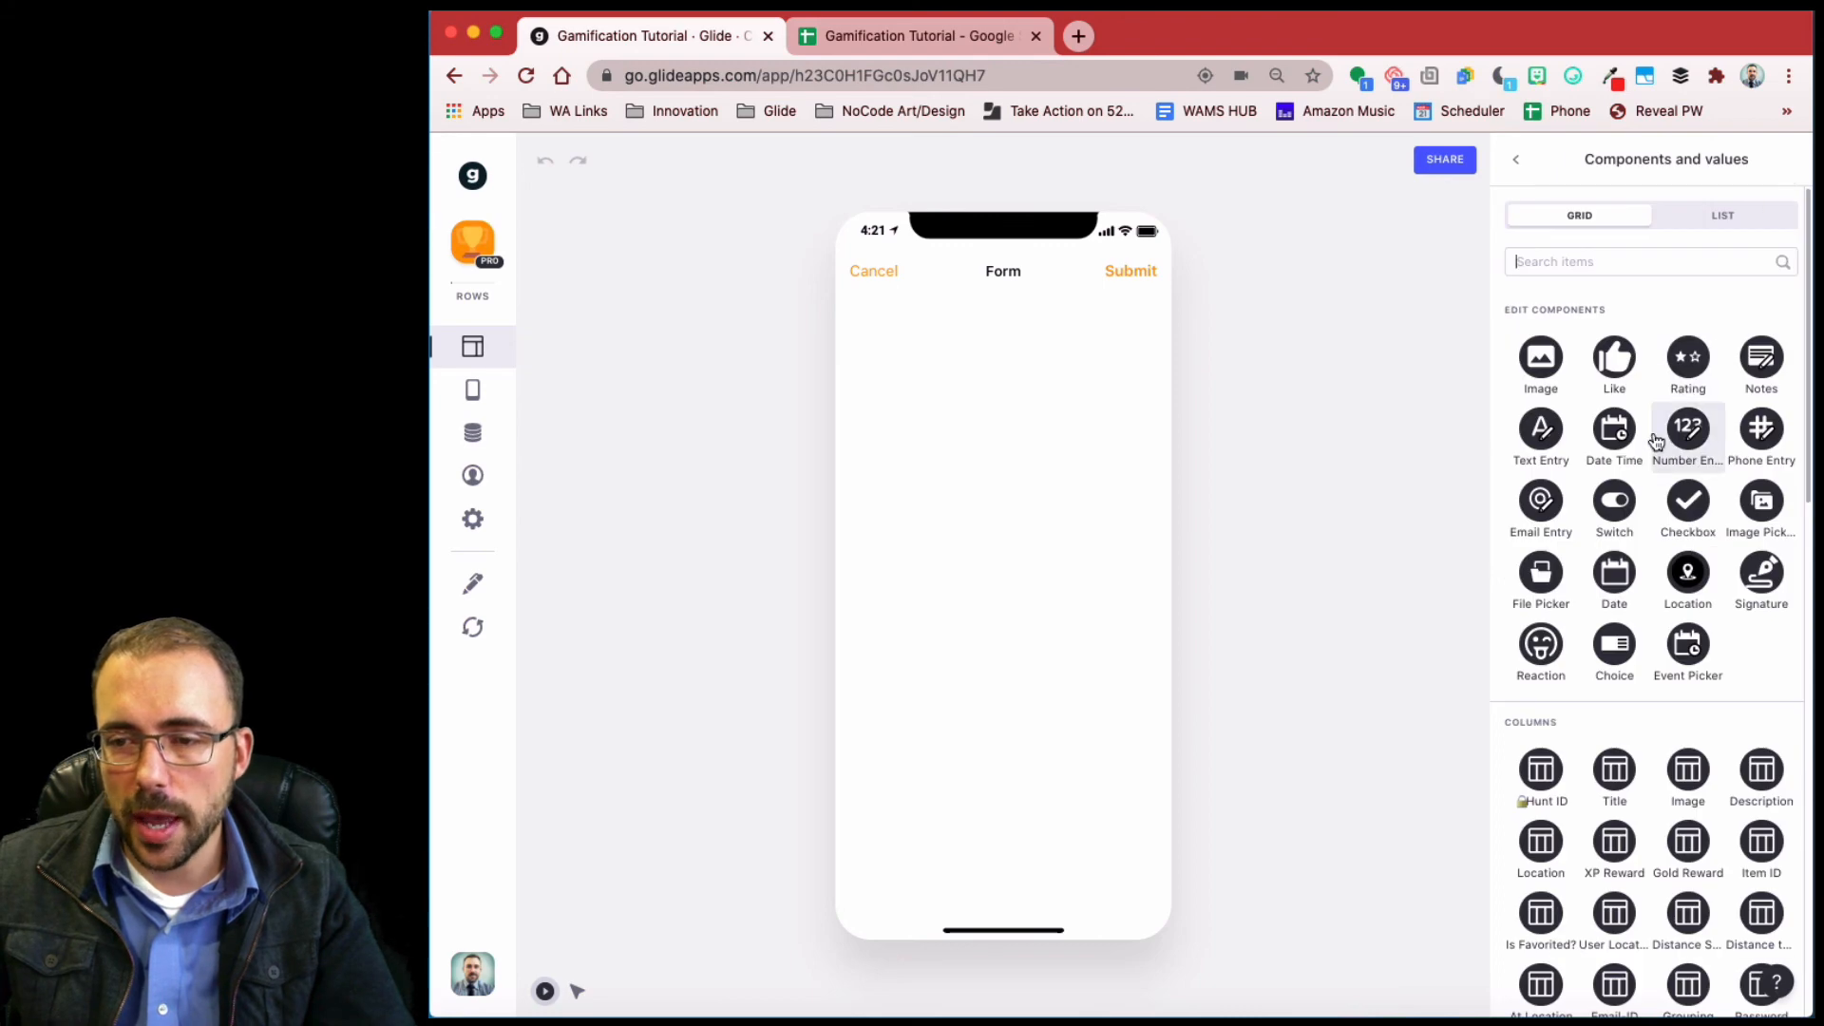
scroll(1654, 444, down, 10)
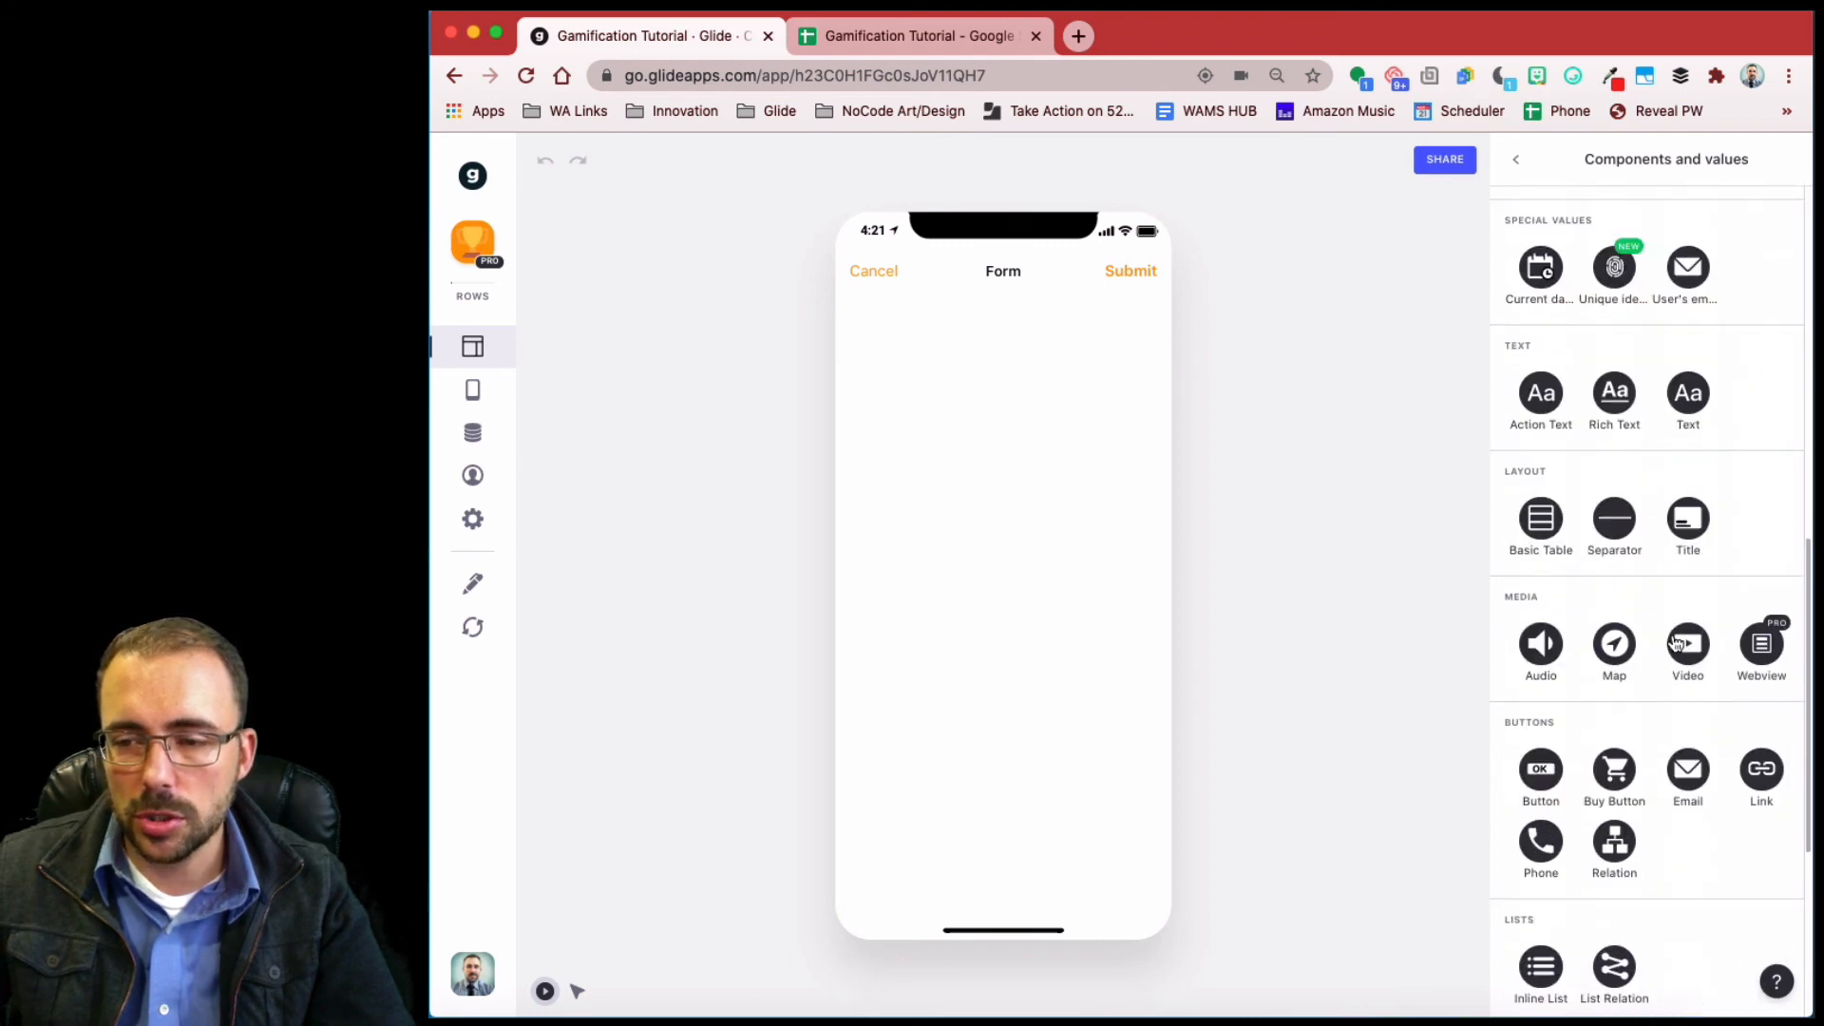
scroll(1676, 644, up, 10)
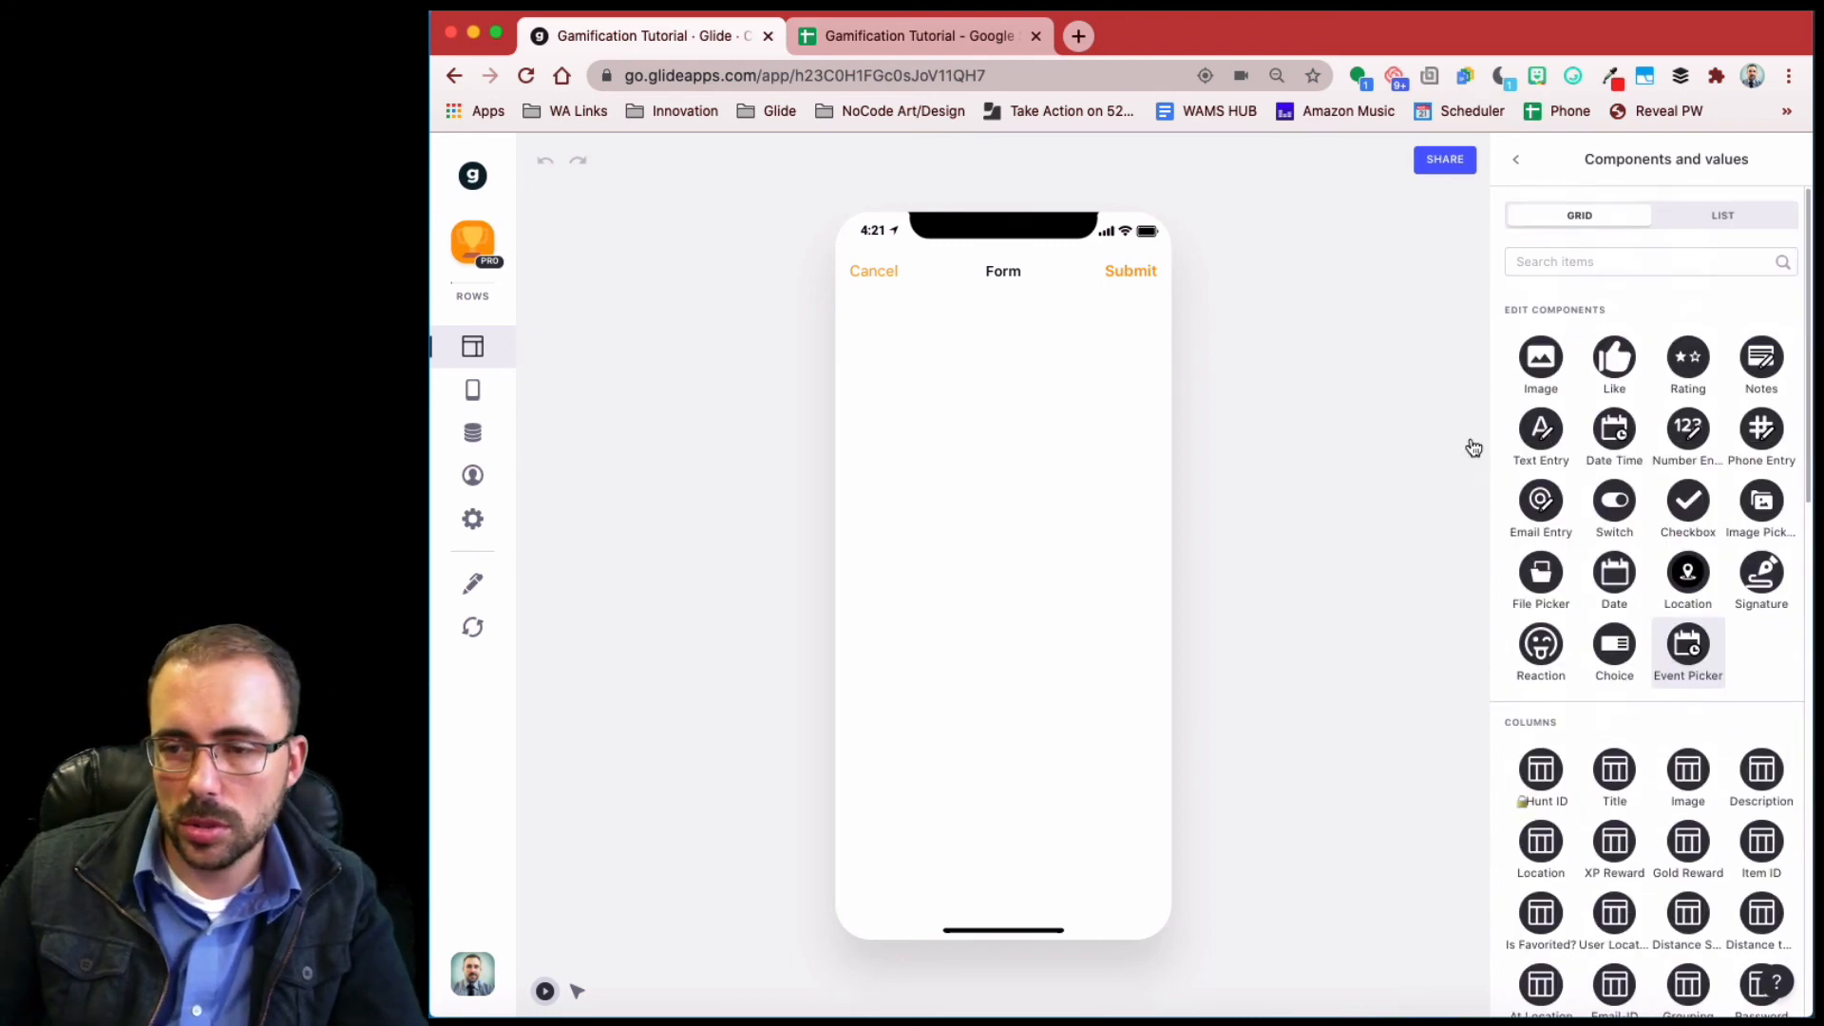
click(1548, 368)
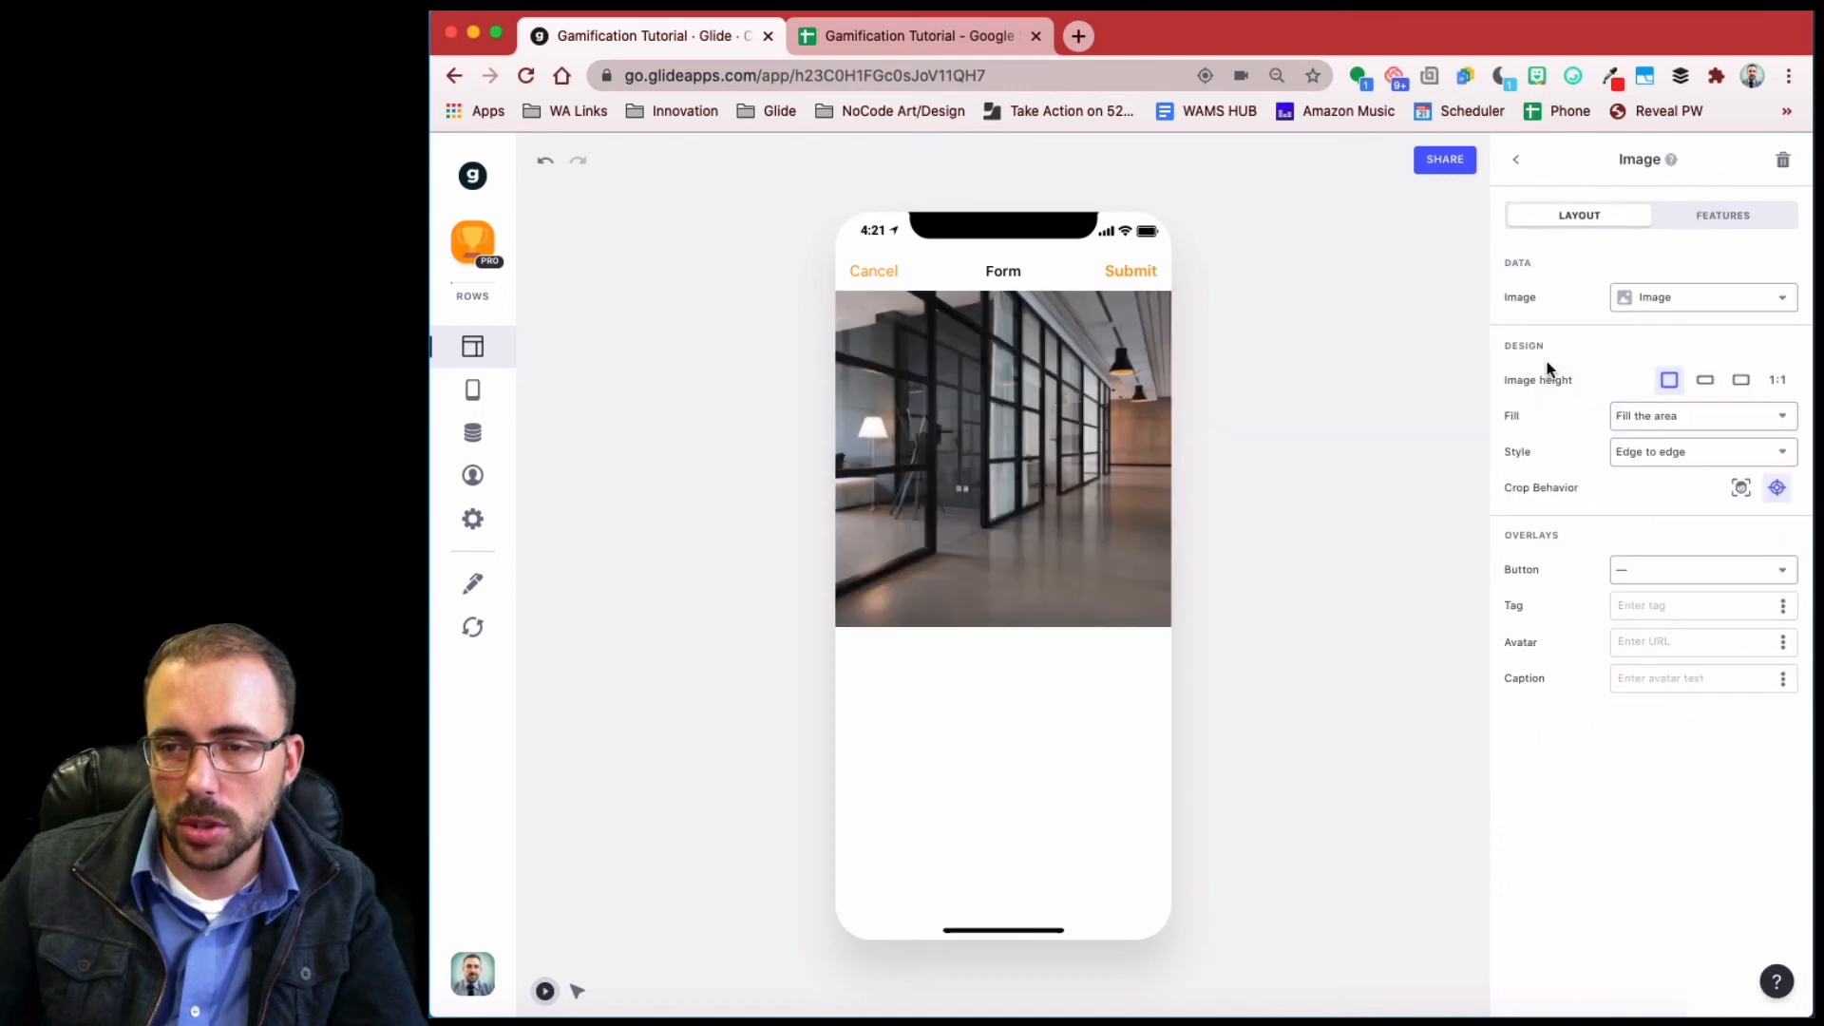
click(1742, 297)
scroll(1707, 717, down, 3)
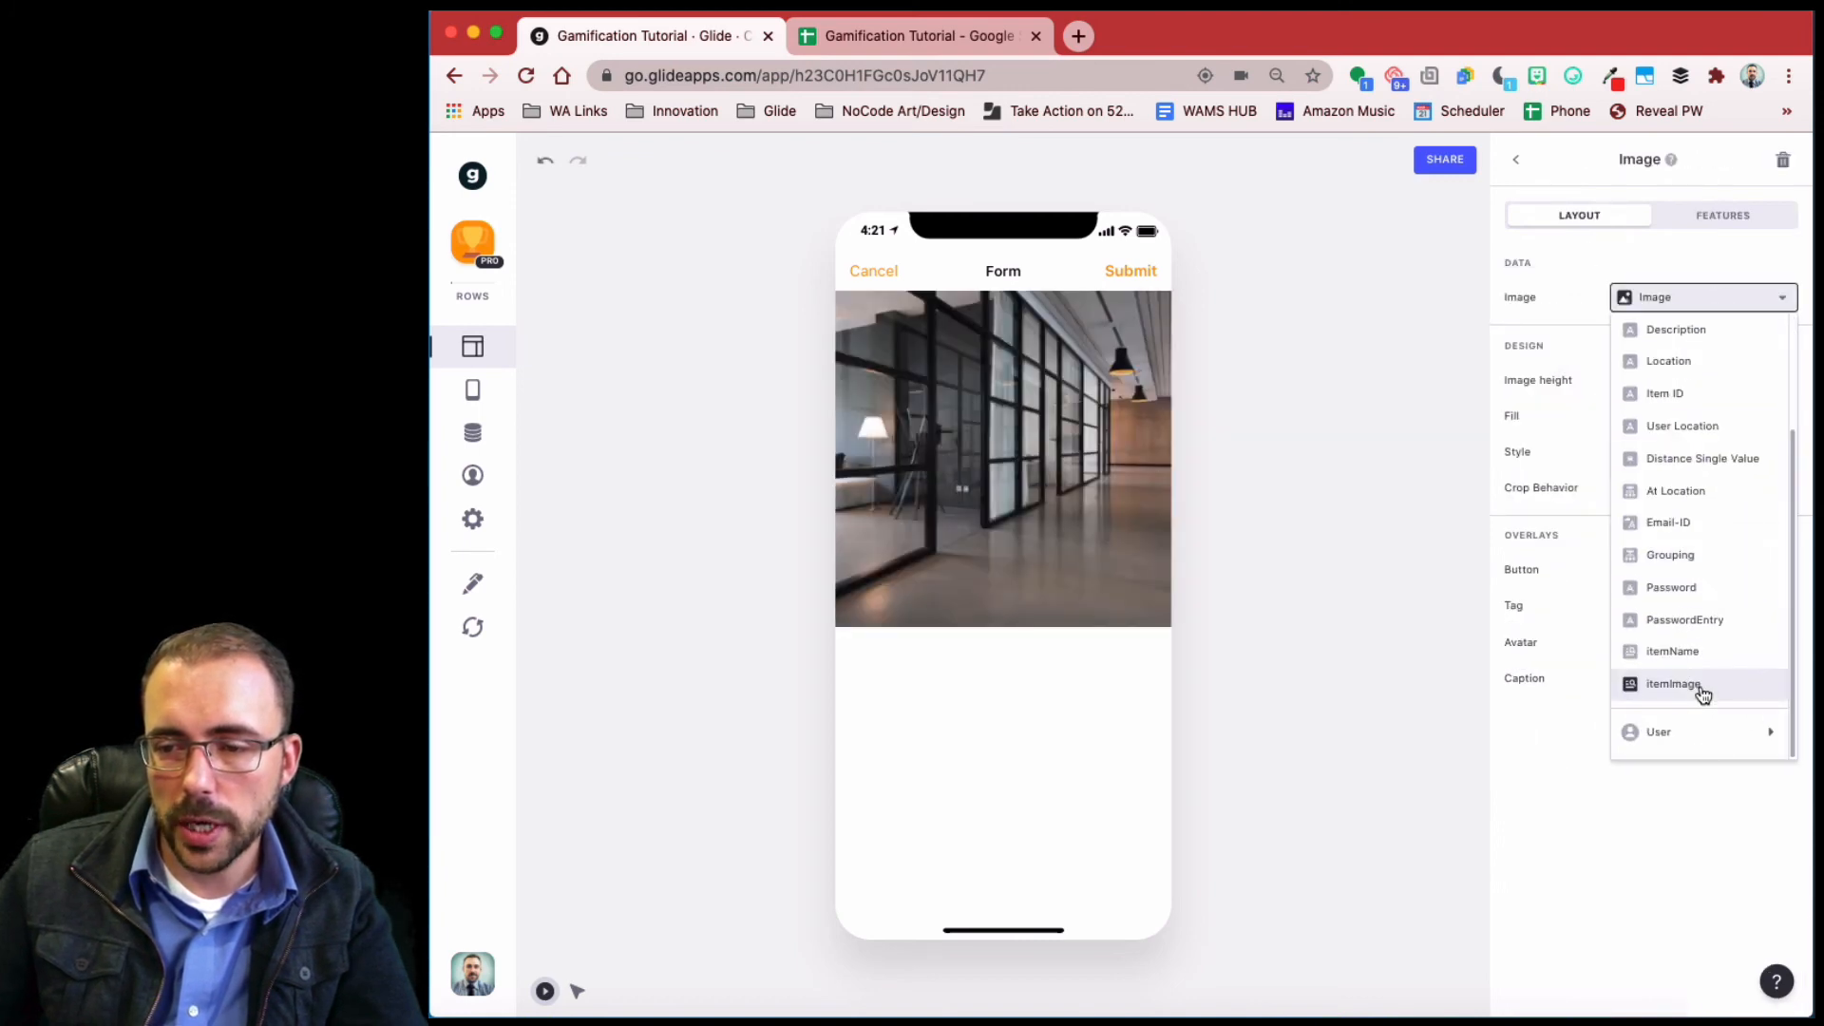
click(1701, 686)
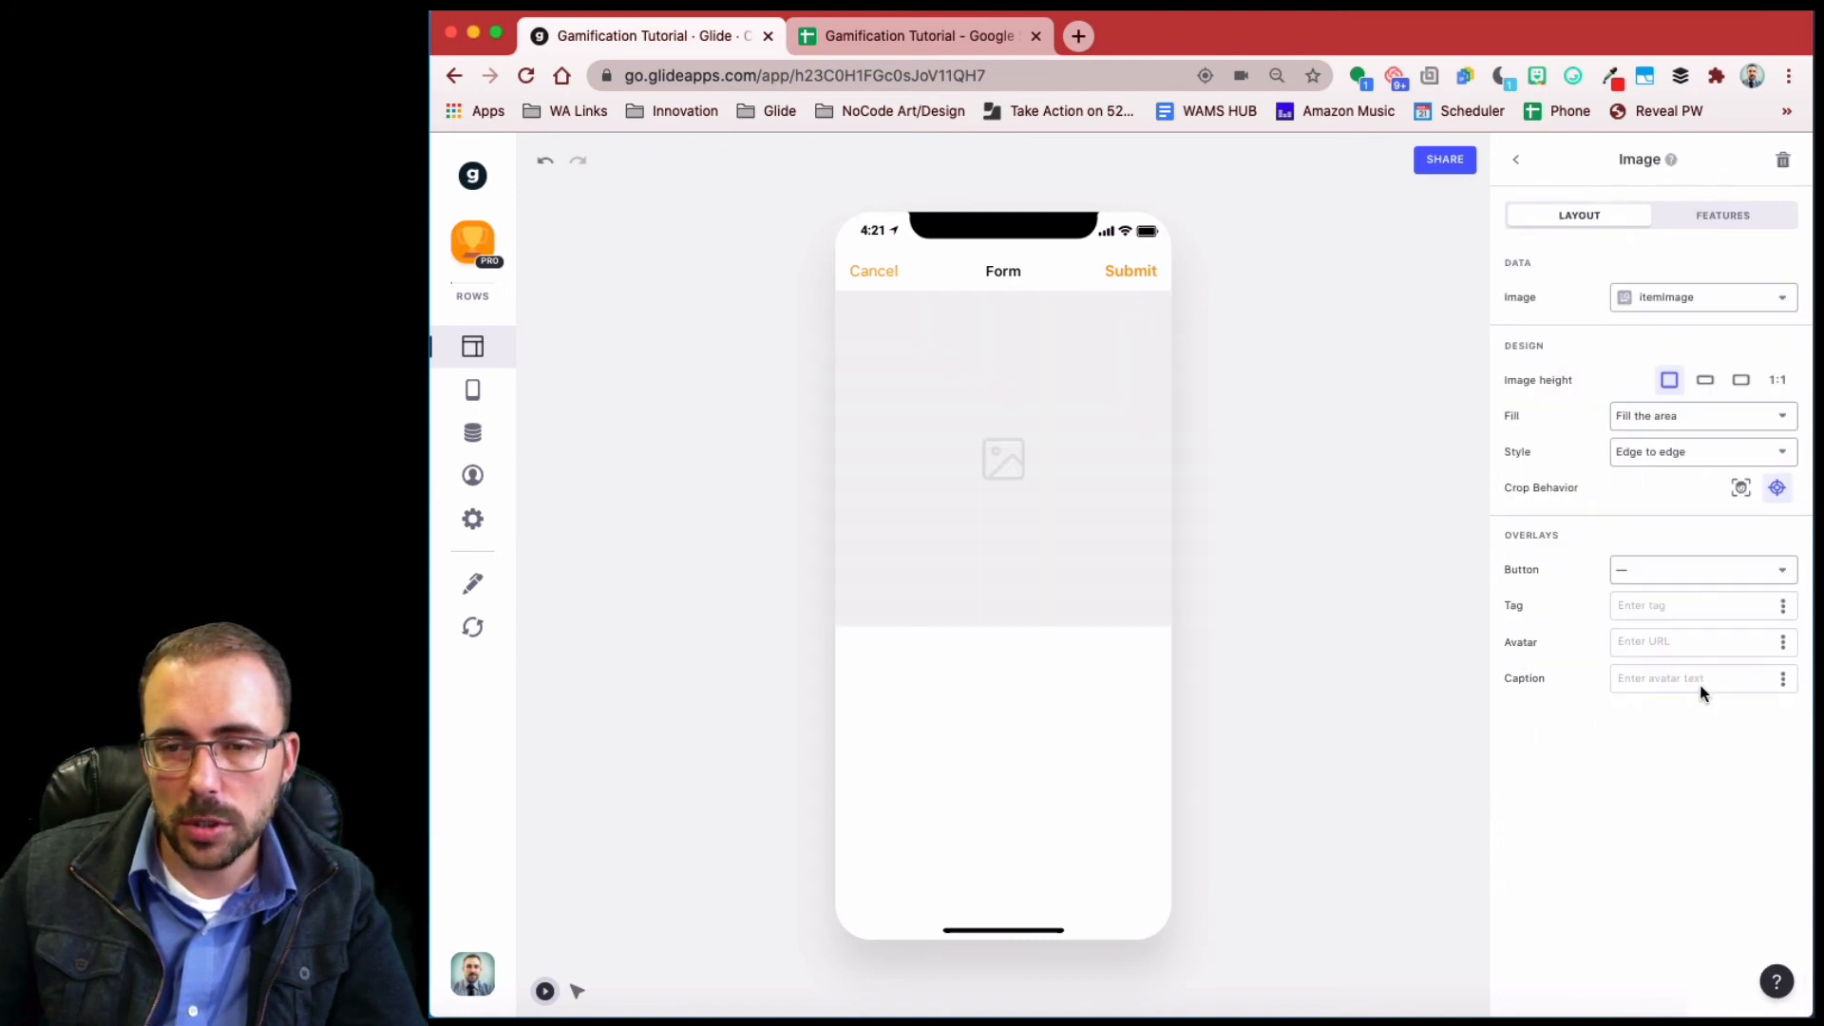
click(1515, 161)
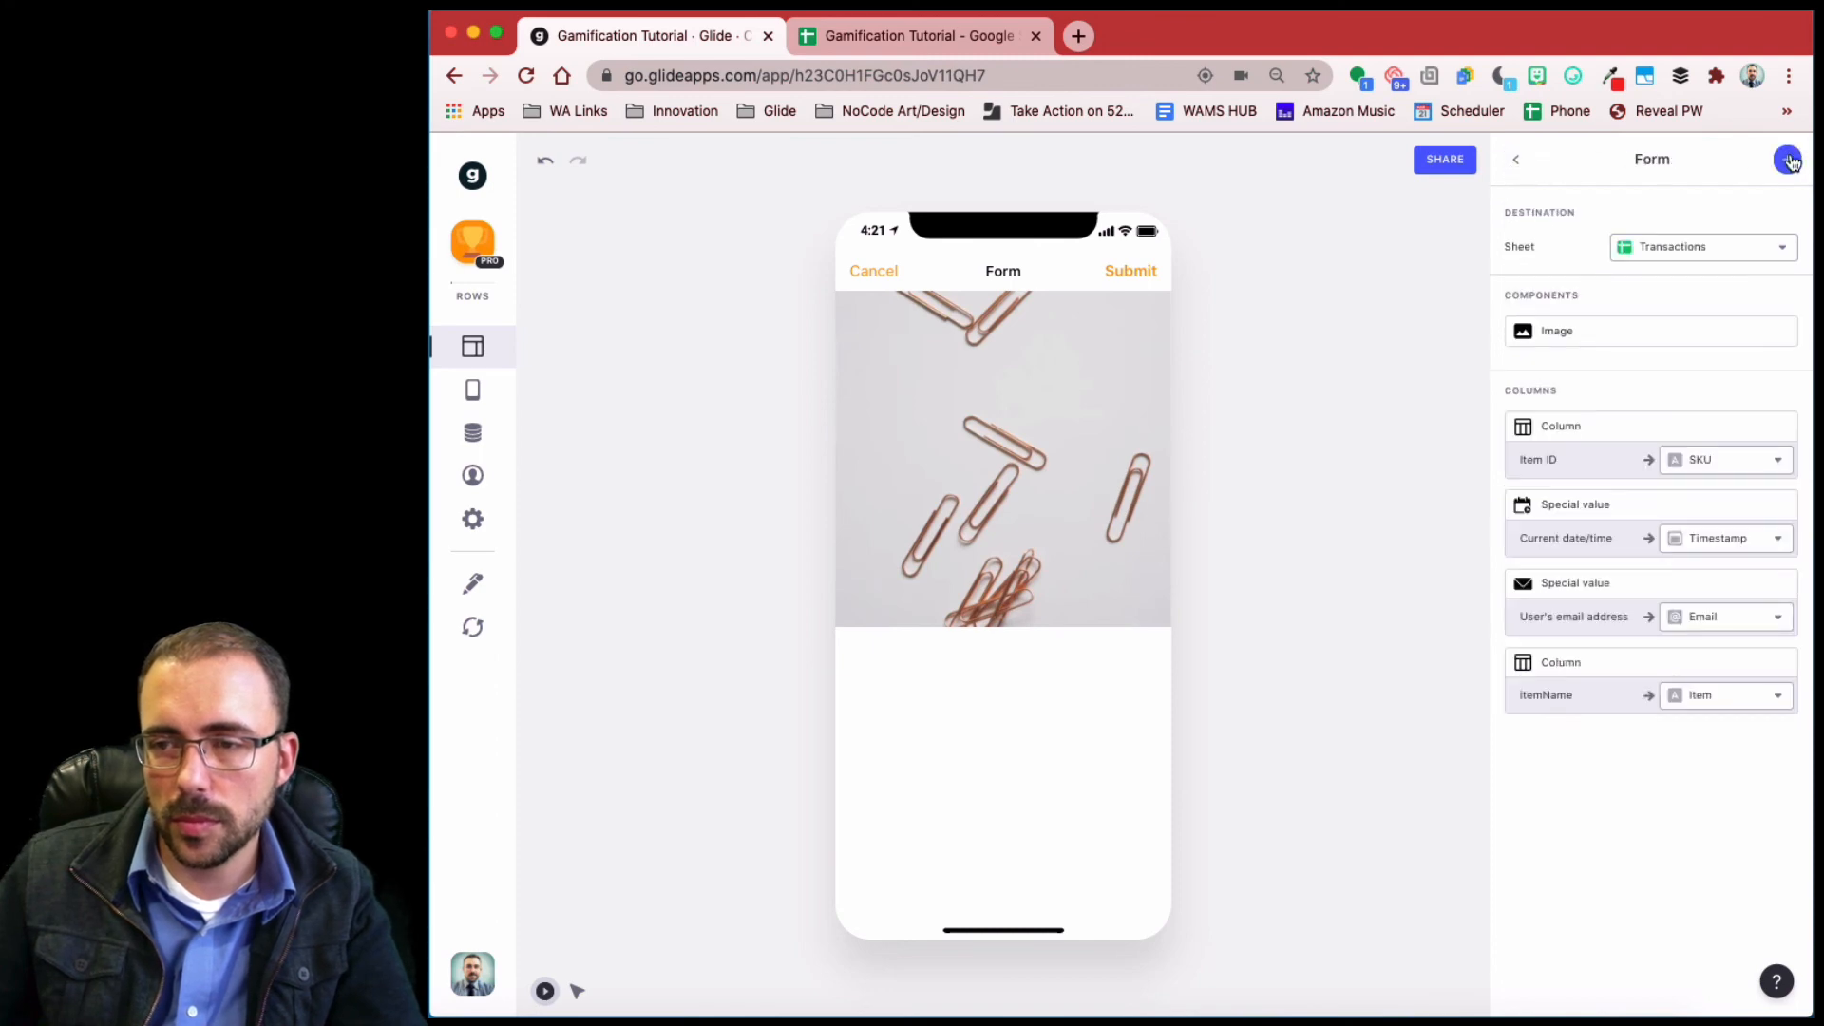
click(1791, 160)
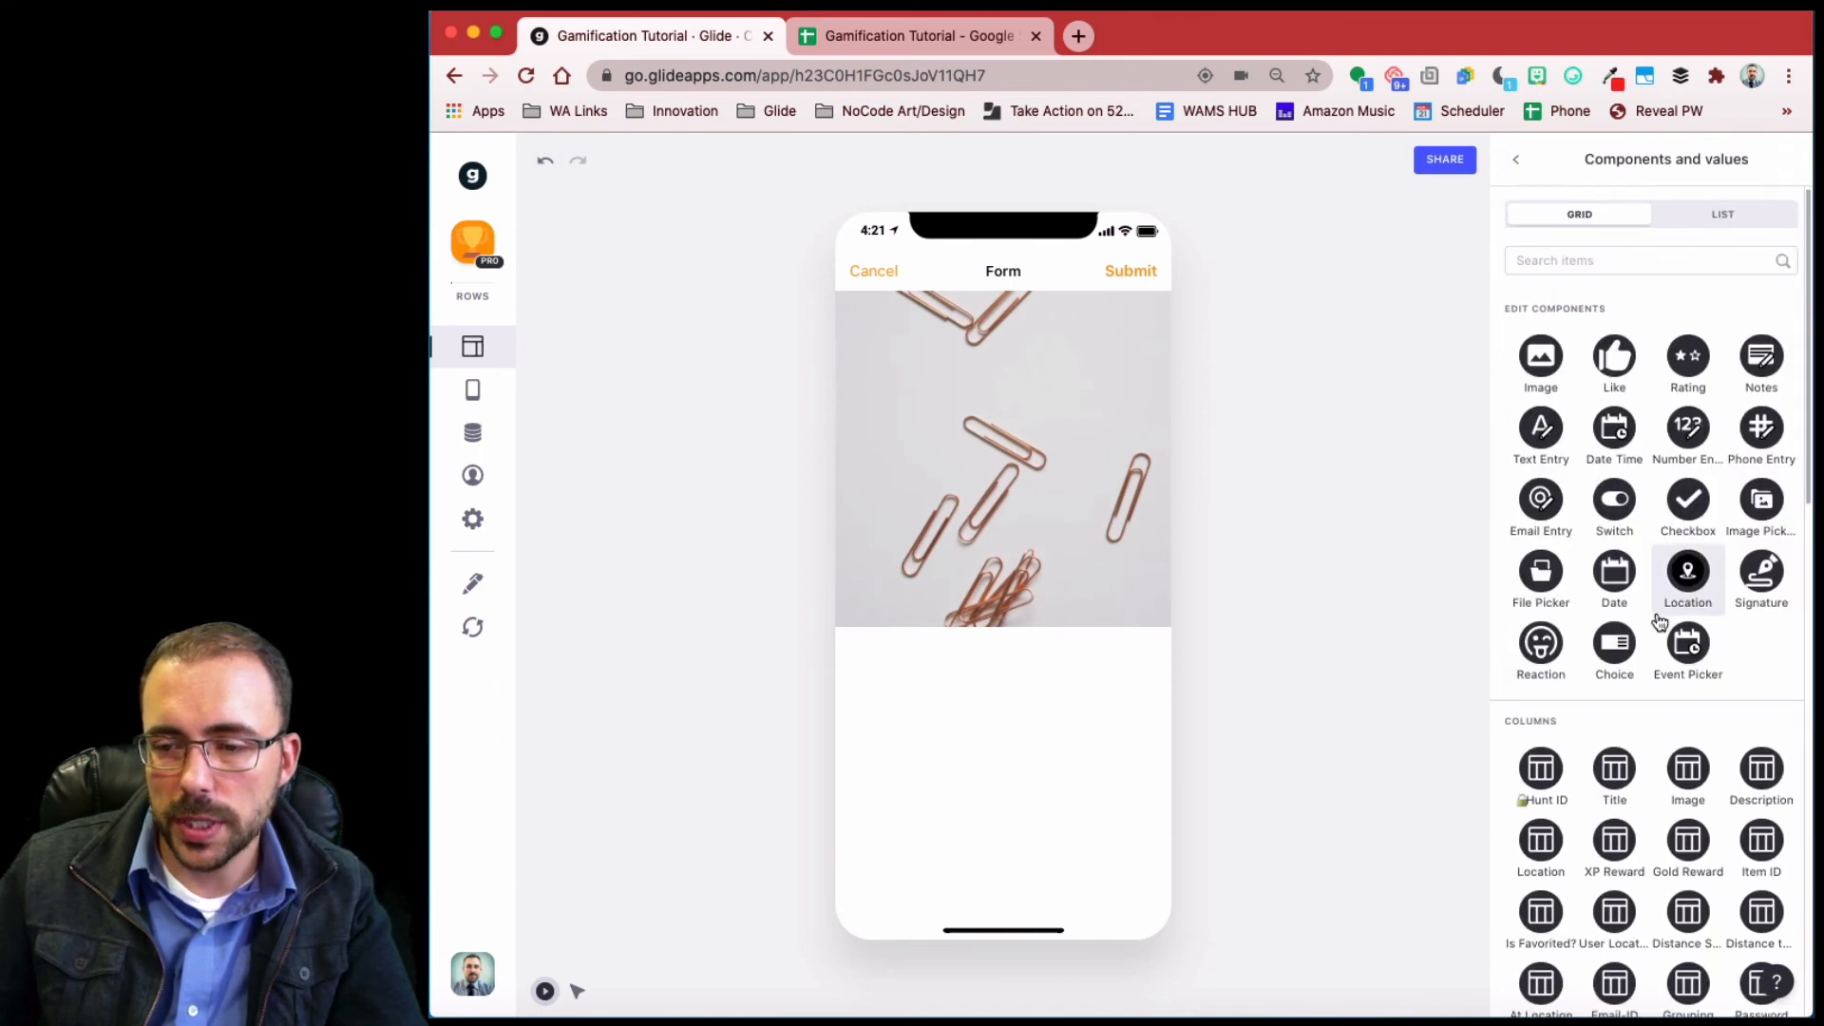
scroll(1656, 612, down, 10)
scroll(1656, 608, up, 5)
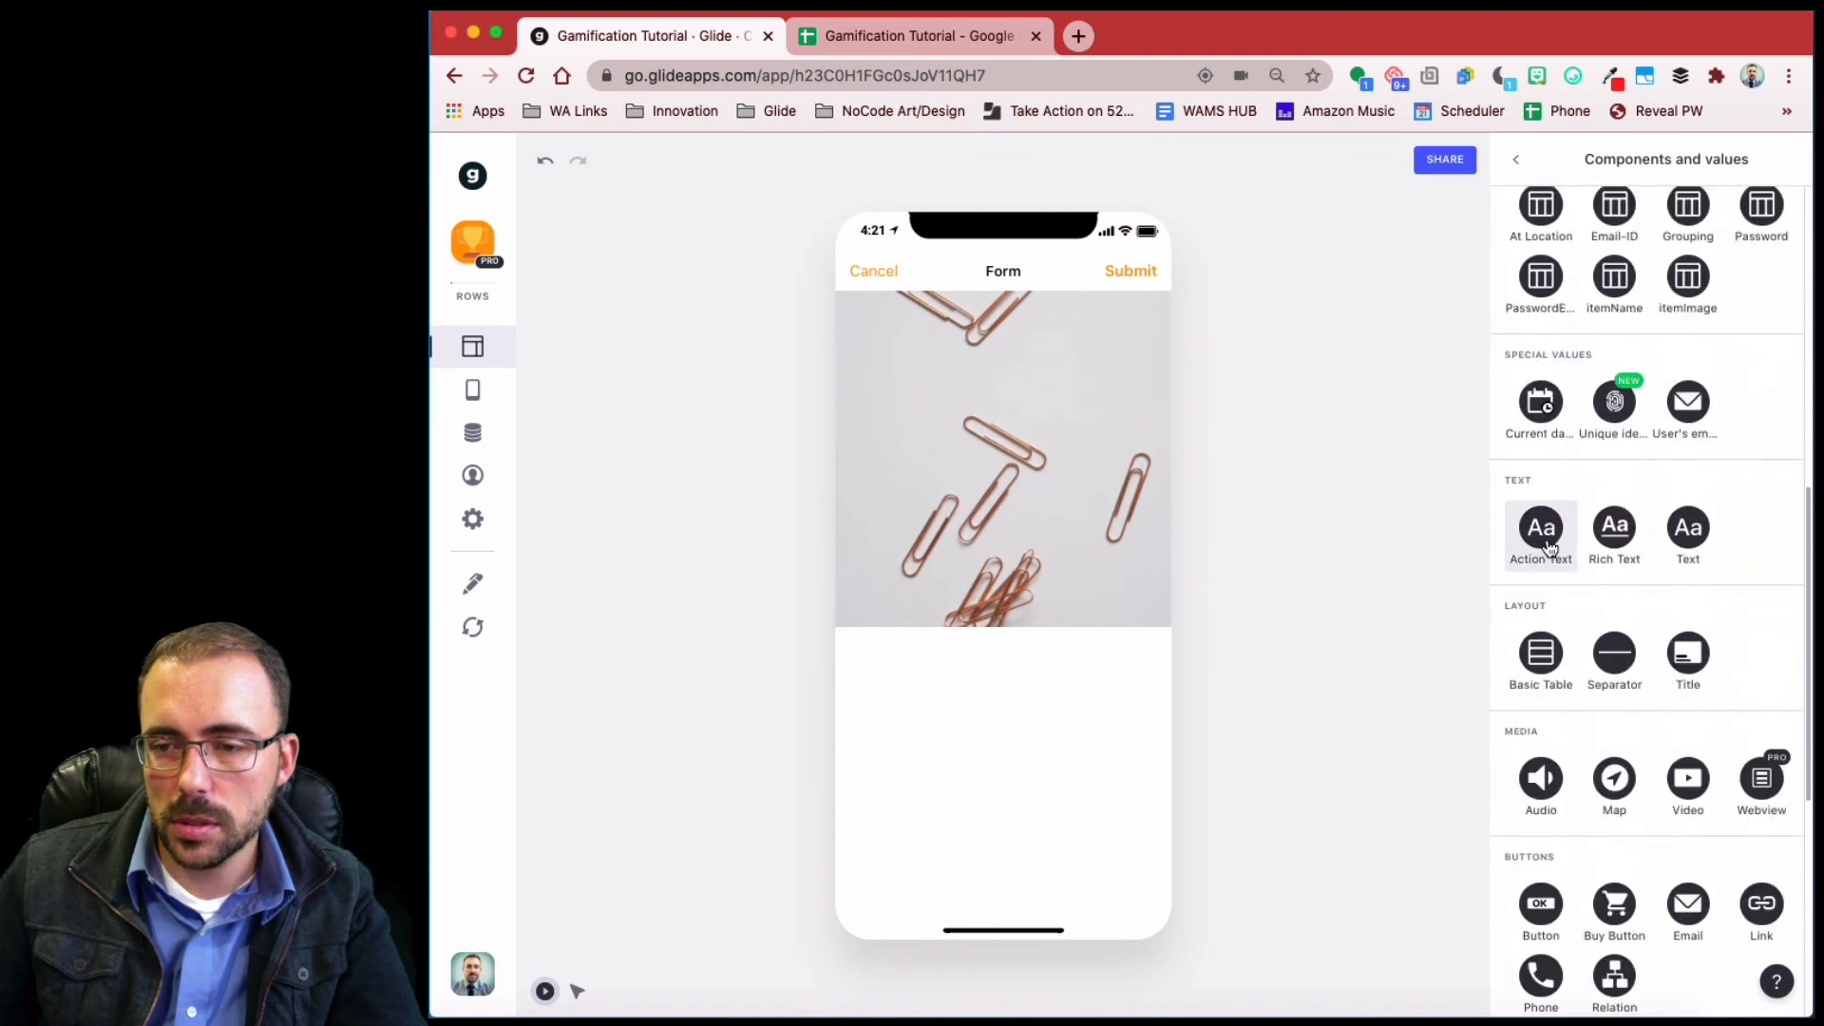
- Add a centered custom text block reading 'Tap Submit to collect your' to the form
click(1687, 528)
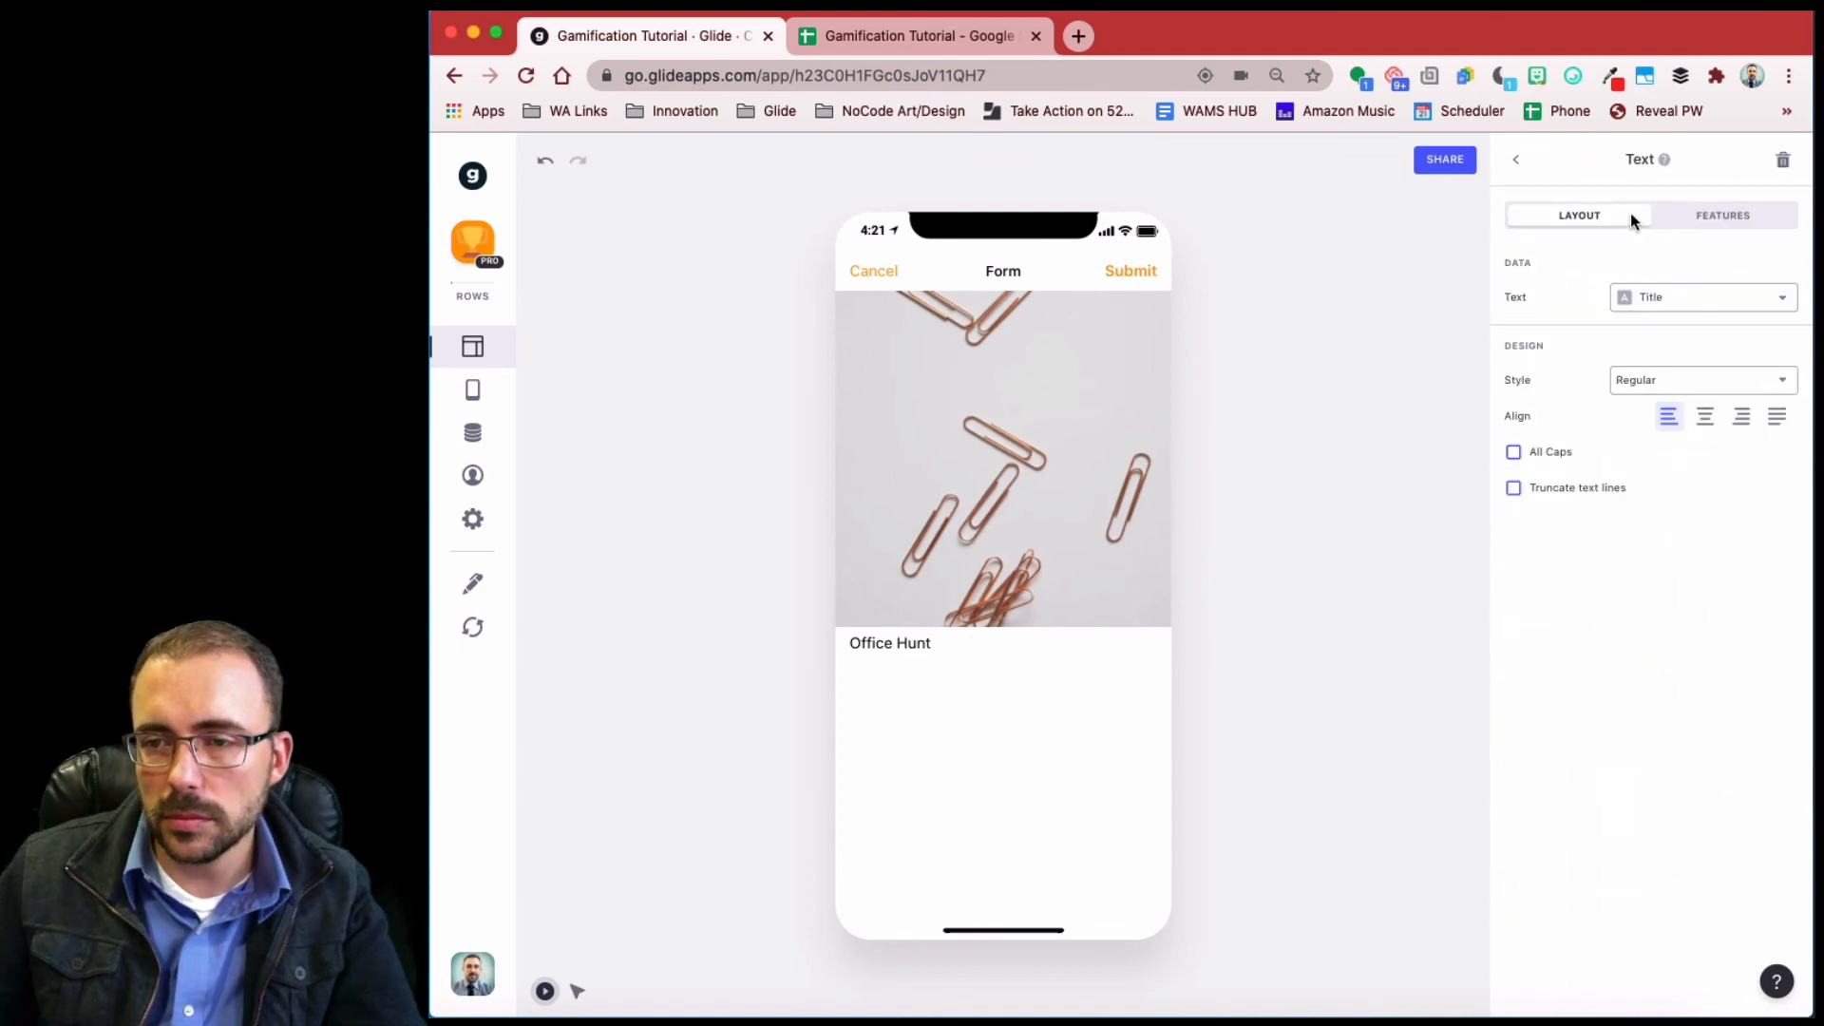
click(1705, 416)
click(1673, 297)
click(1670, 300)
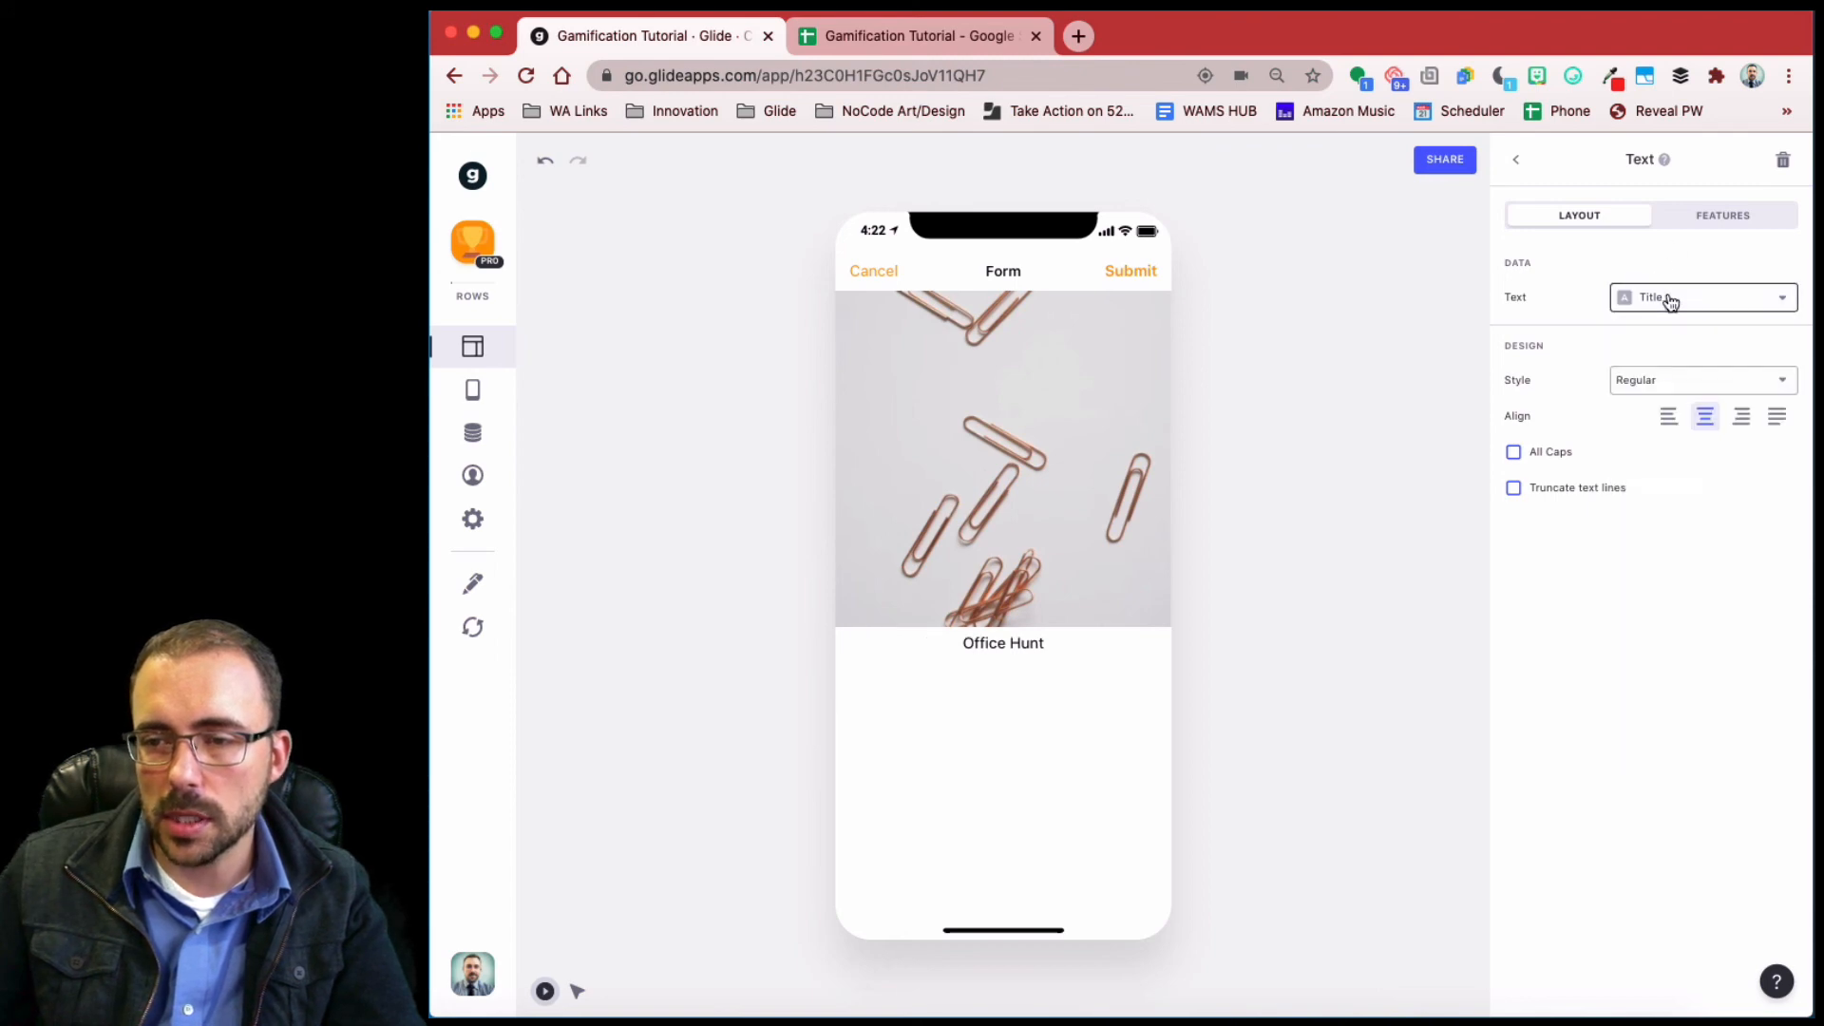
click(1665, 302)
click(1665, 344)
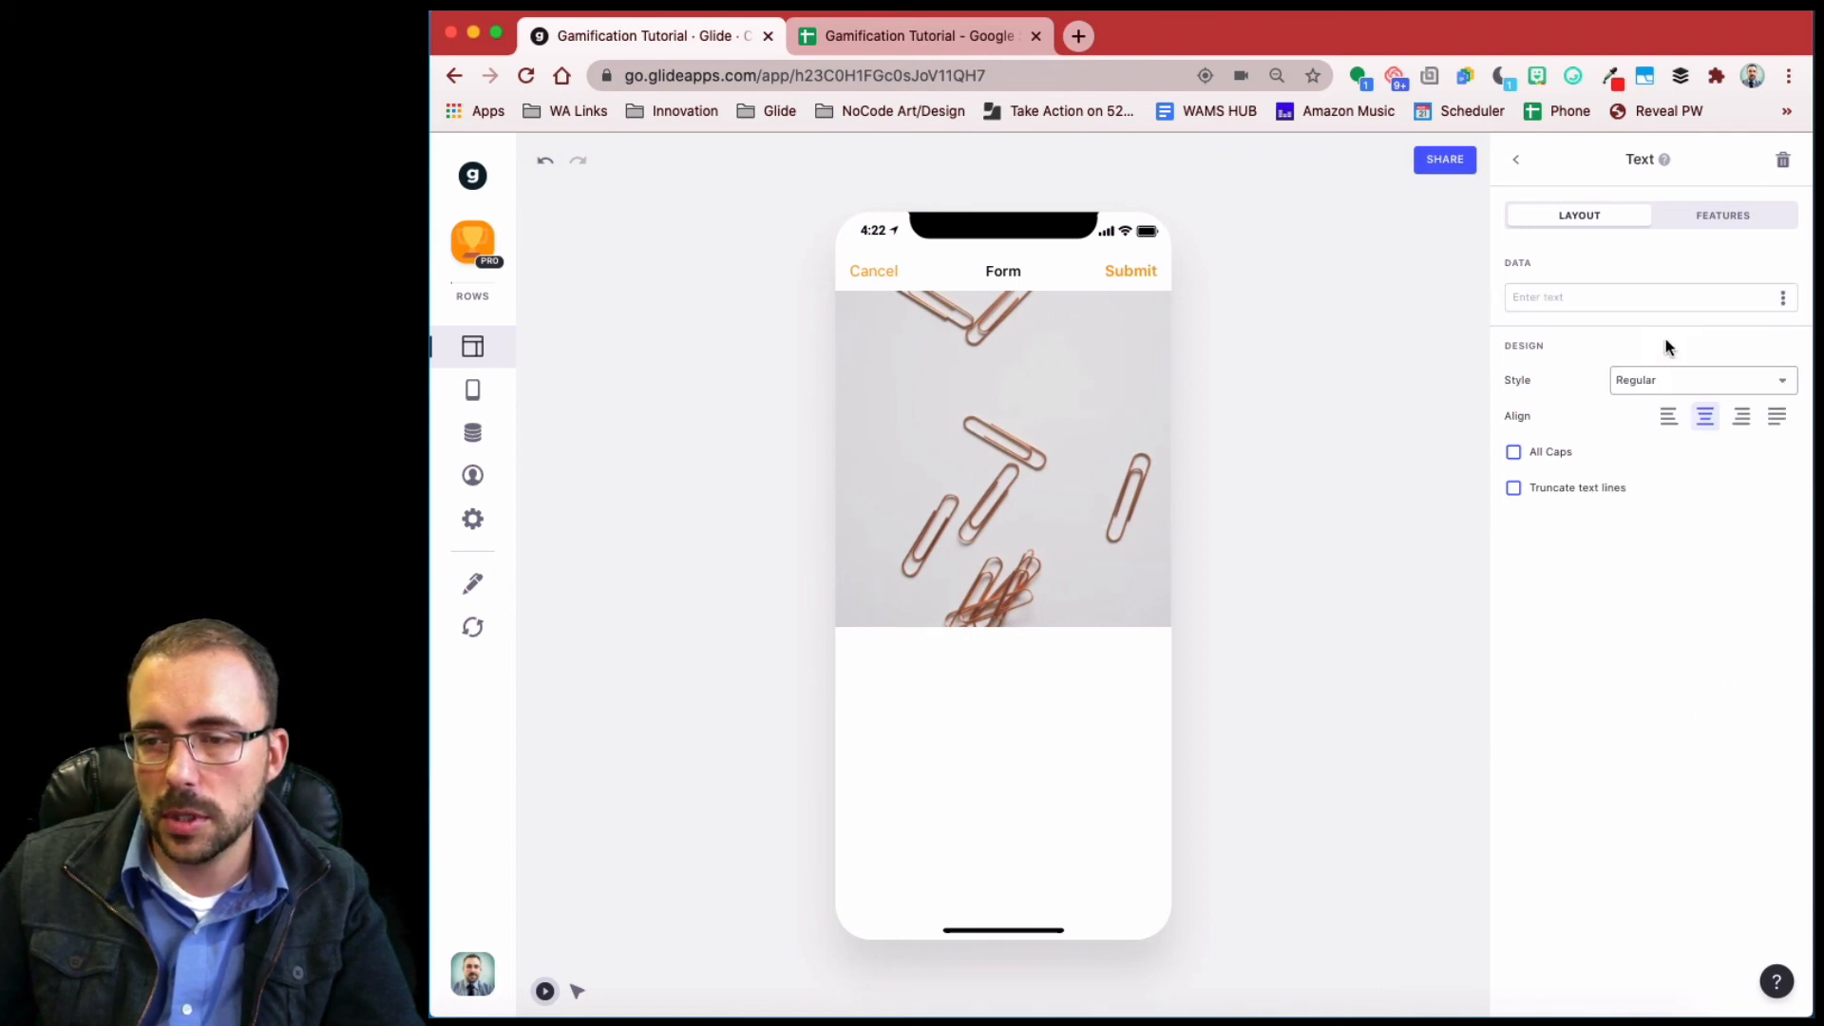
click(1618, 300)
text(Tap)
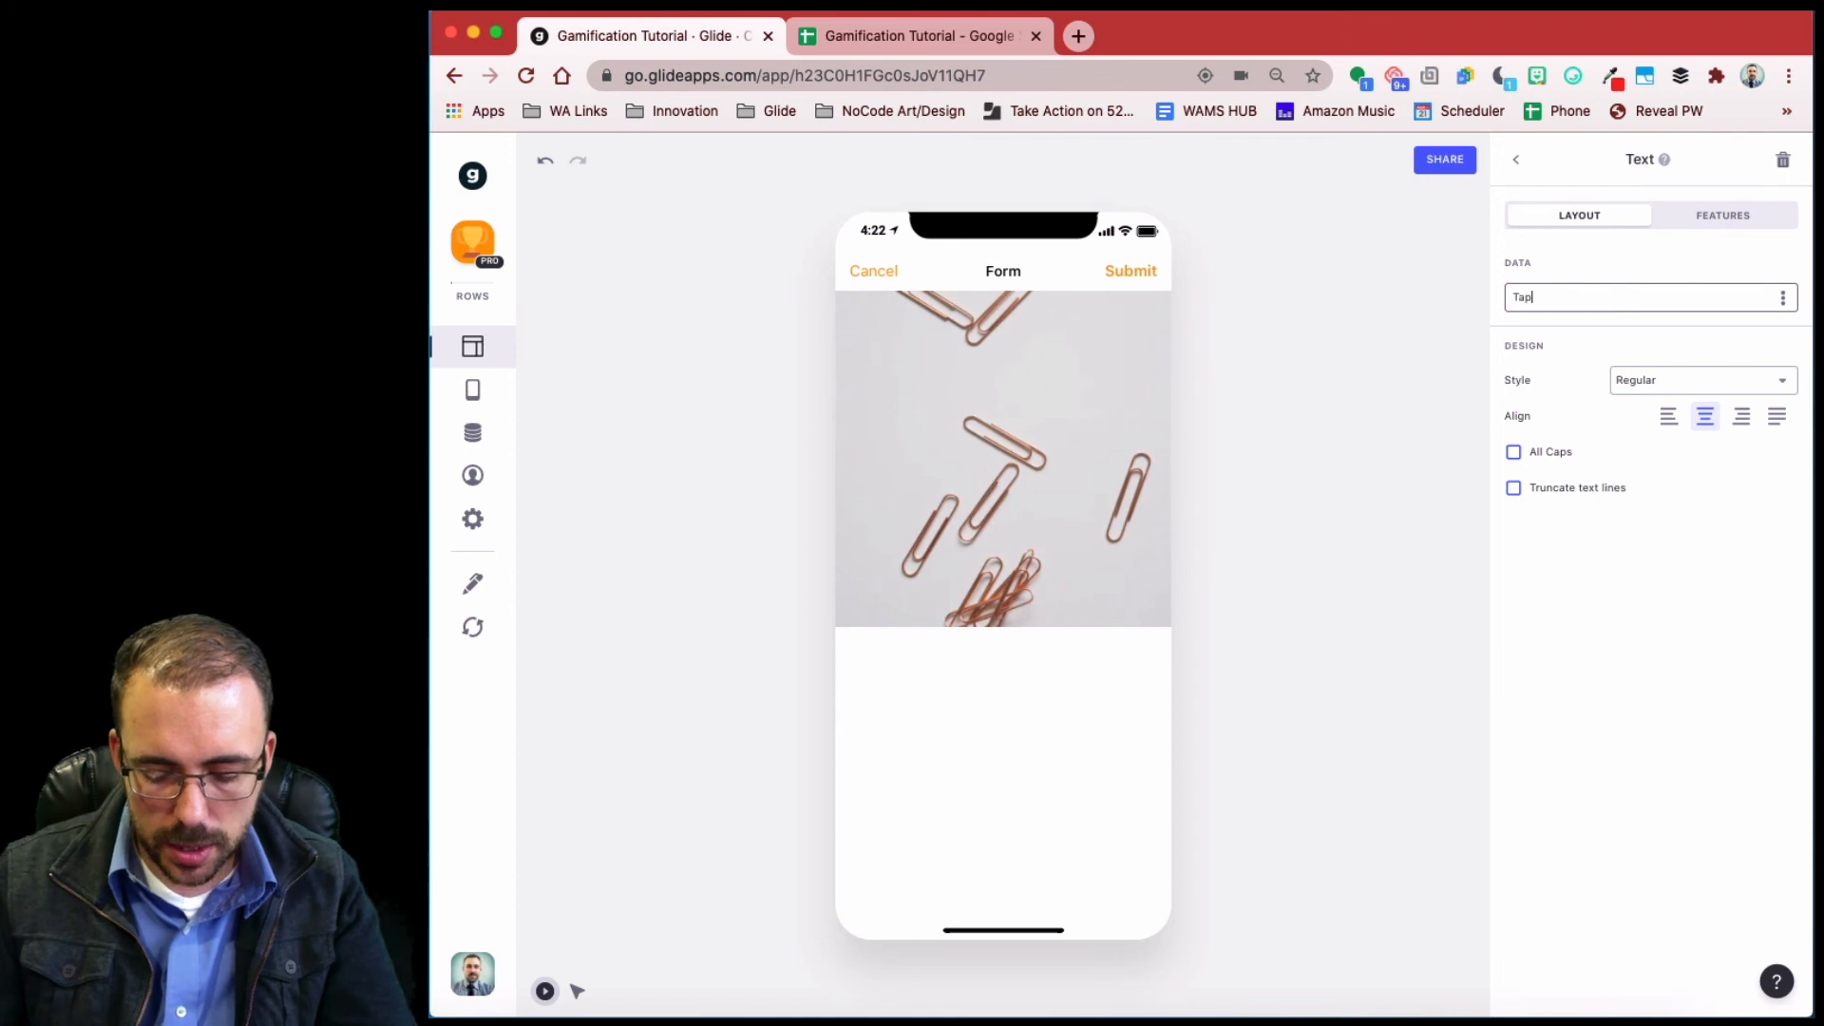
text( Submit)
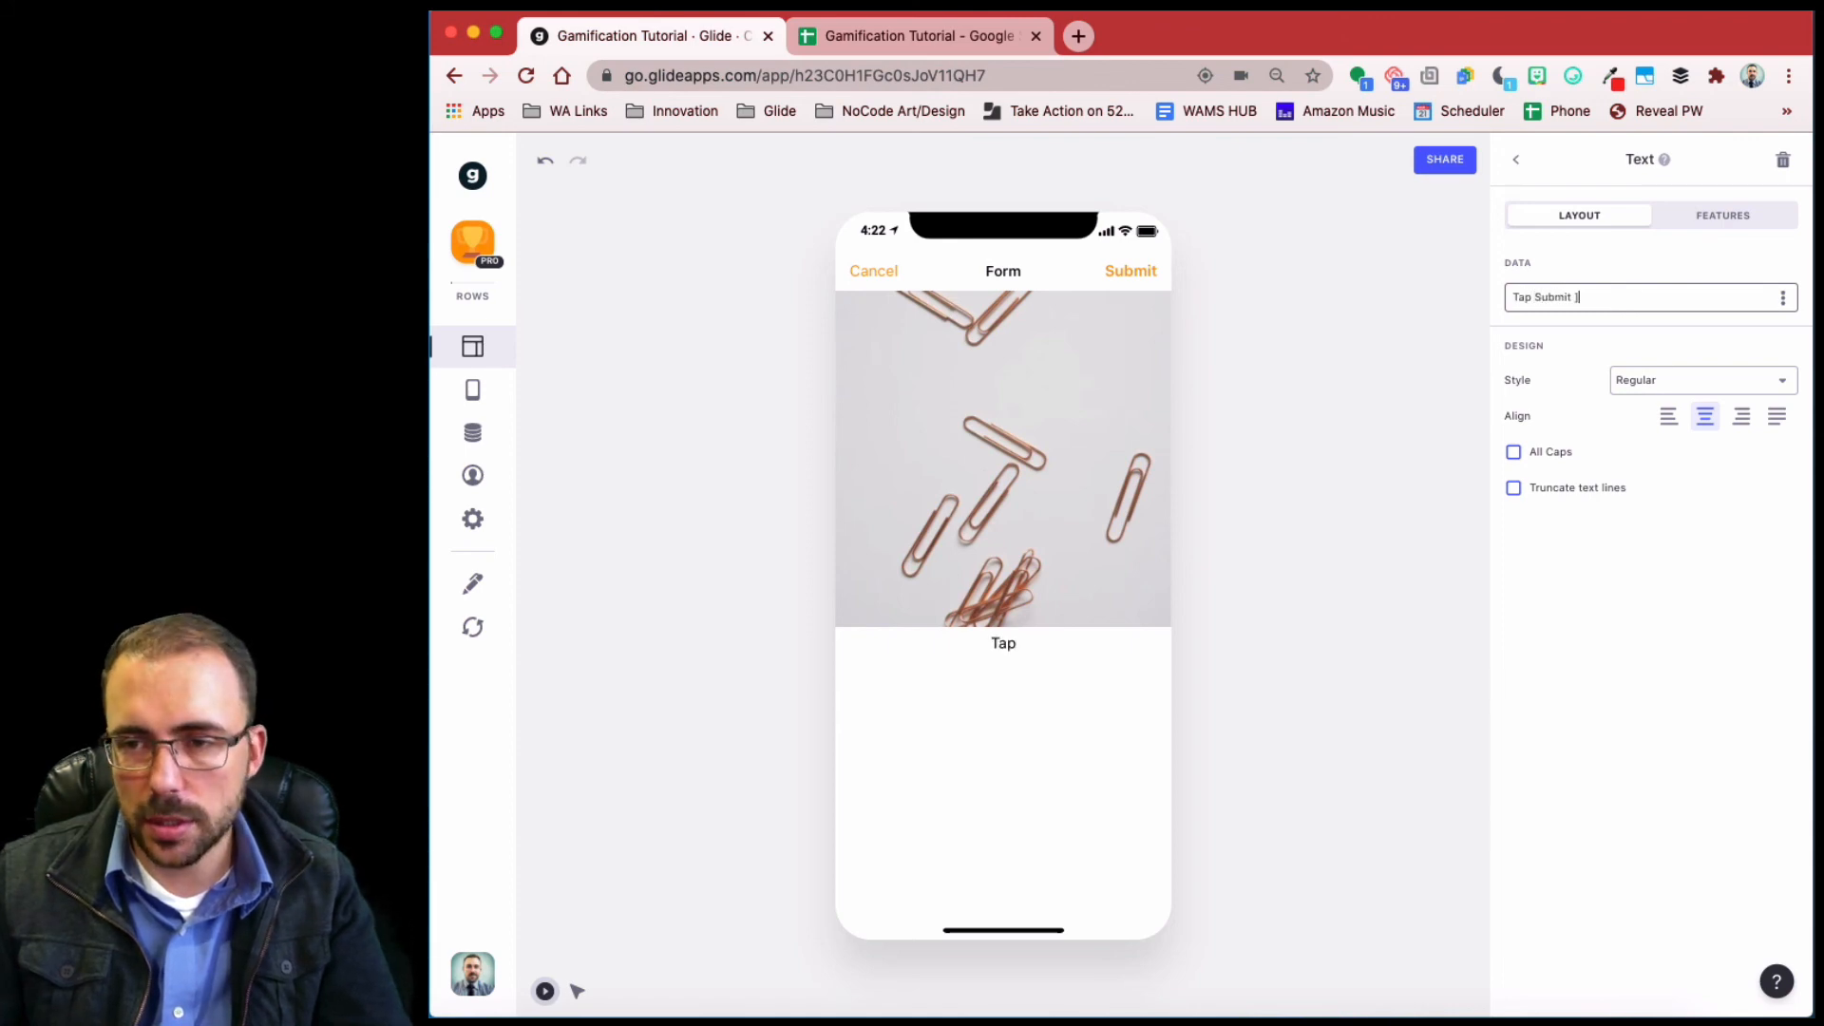
text( ])
key(BackSpace)
text(to)
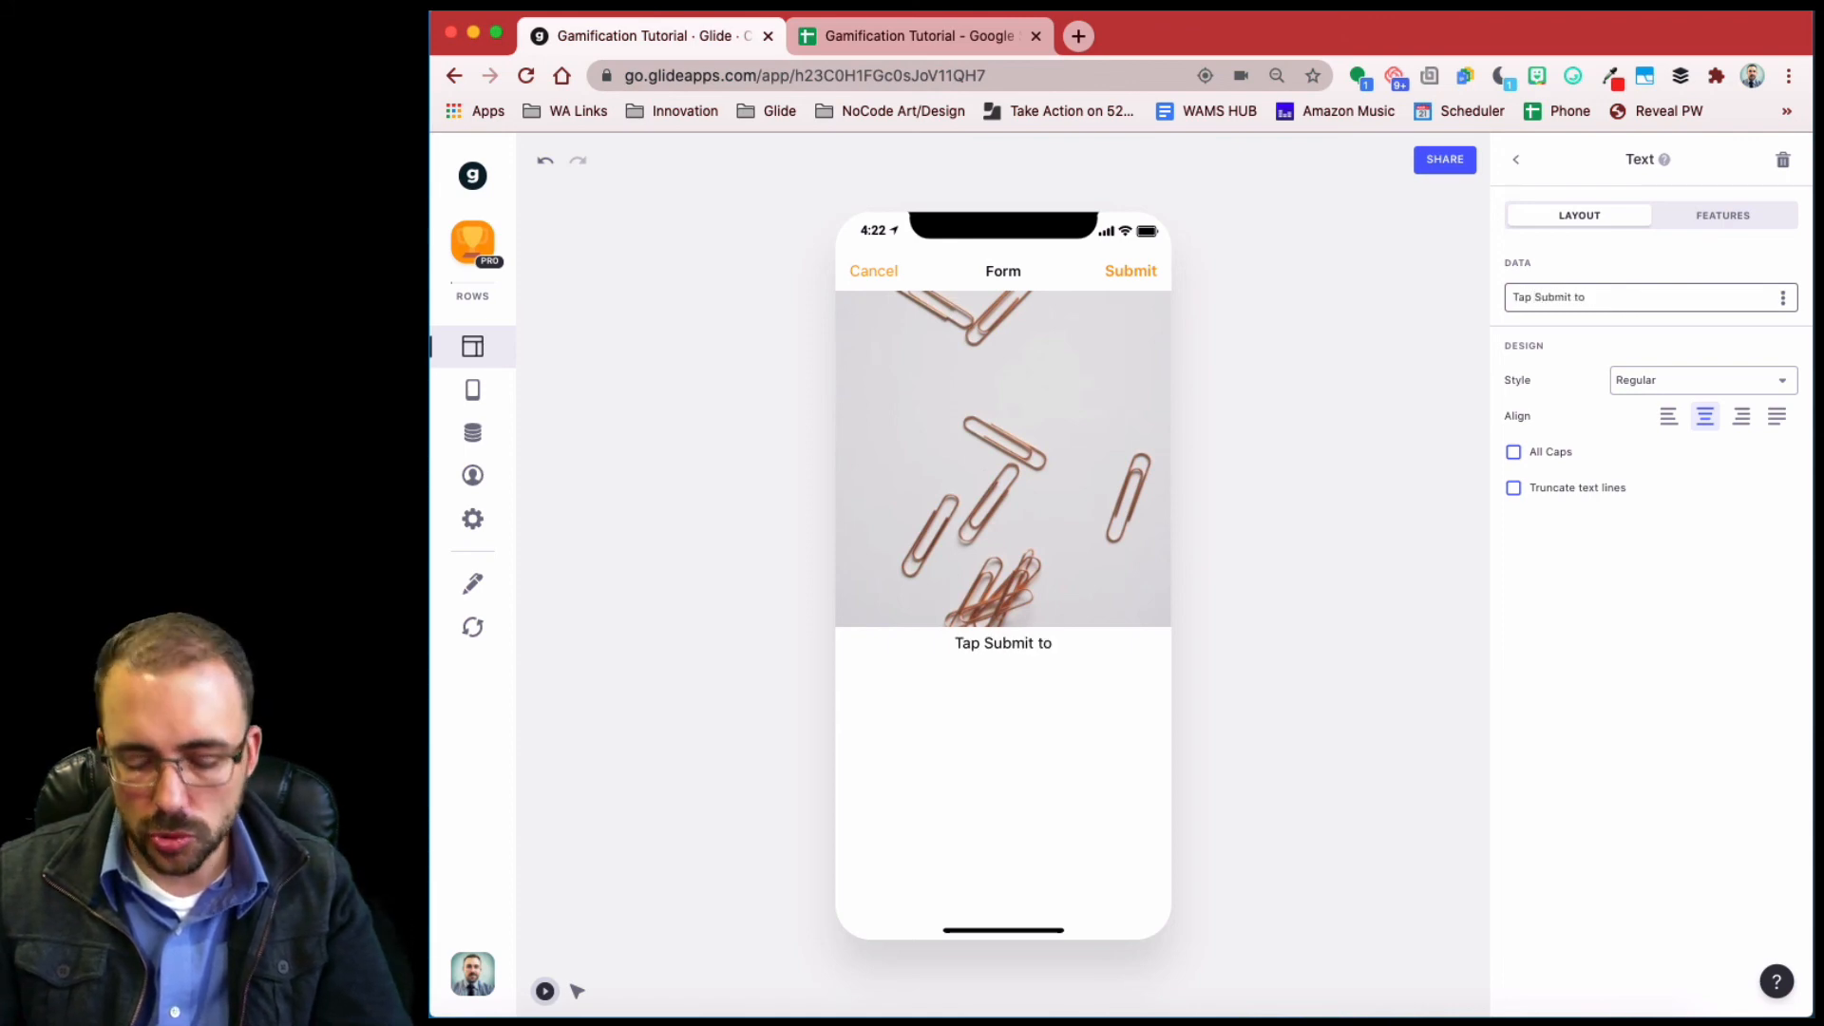
text( collect your)
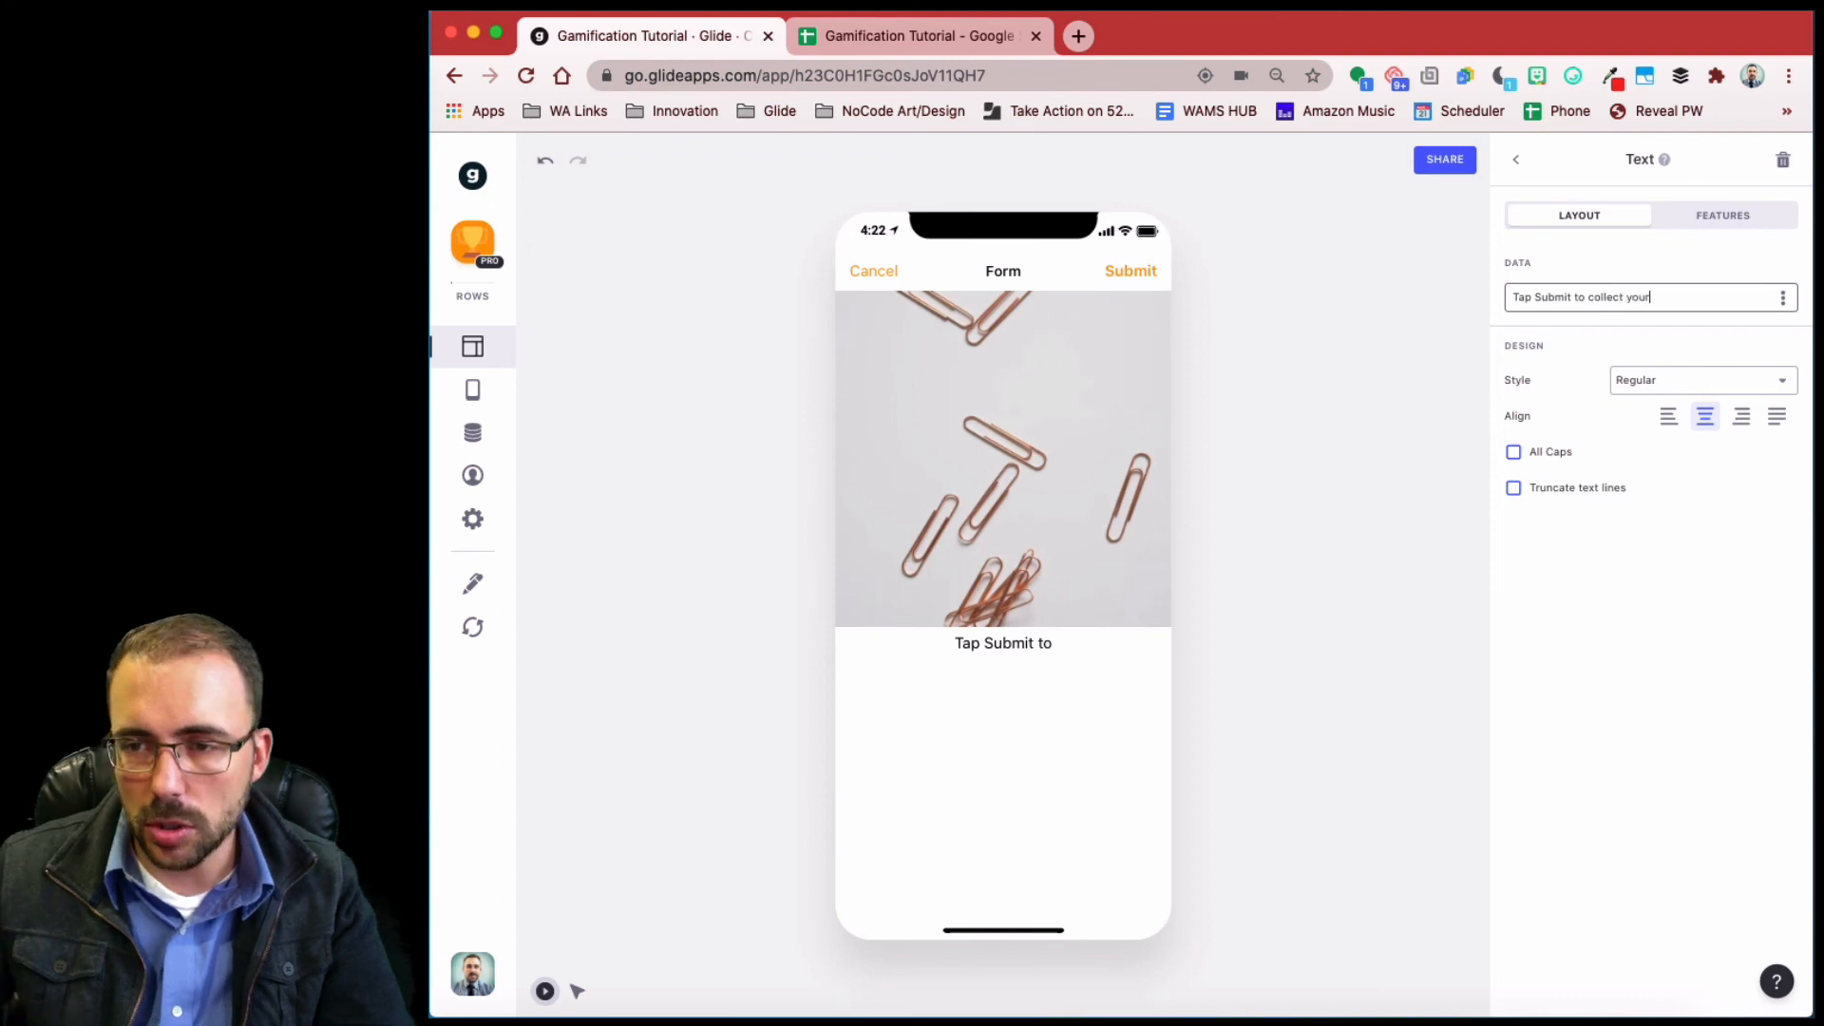
- Style that text as Headline 3 and put quotes around 'Submit'
click(1709, 385)
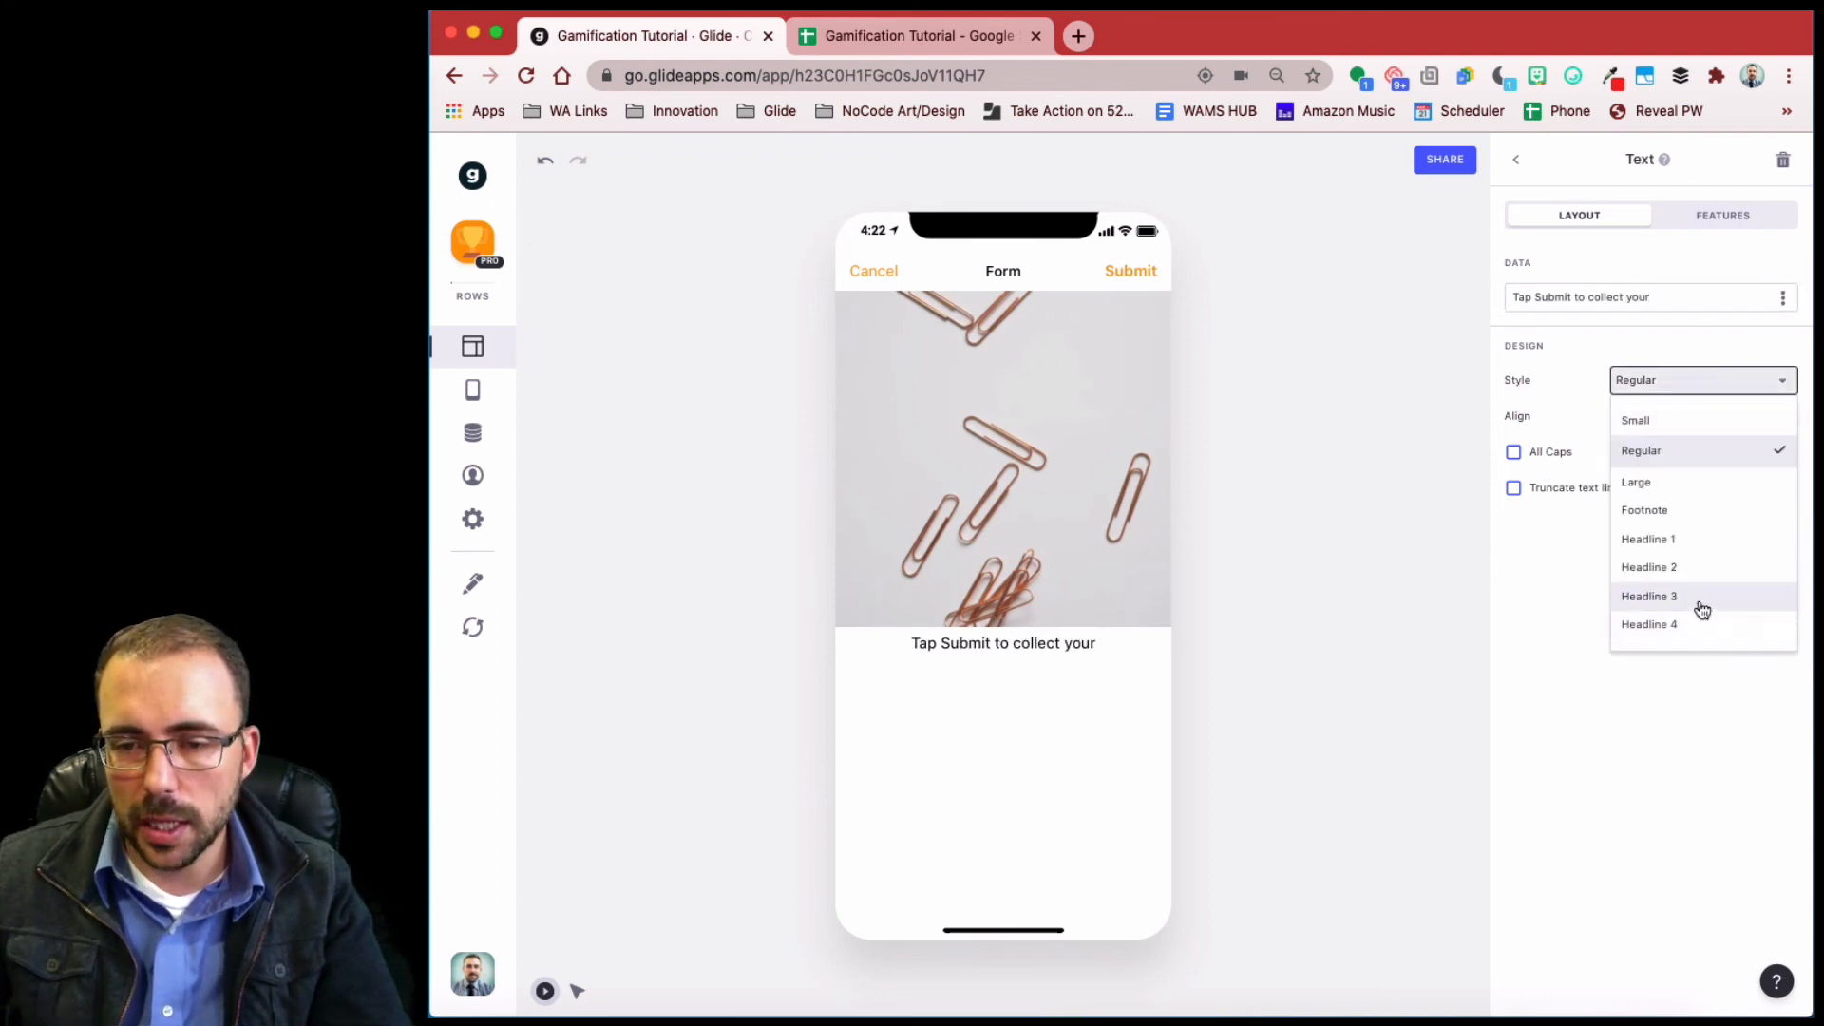
click(1702, 609)
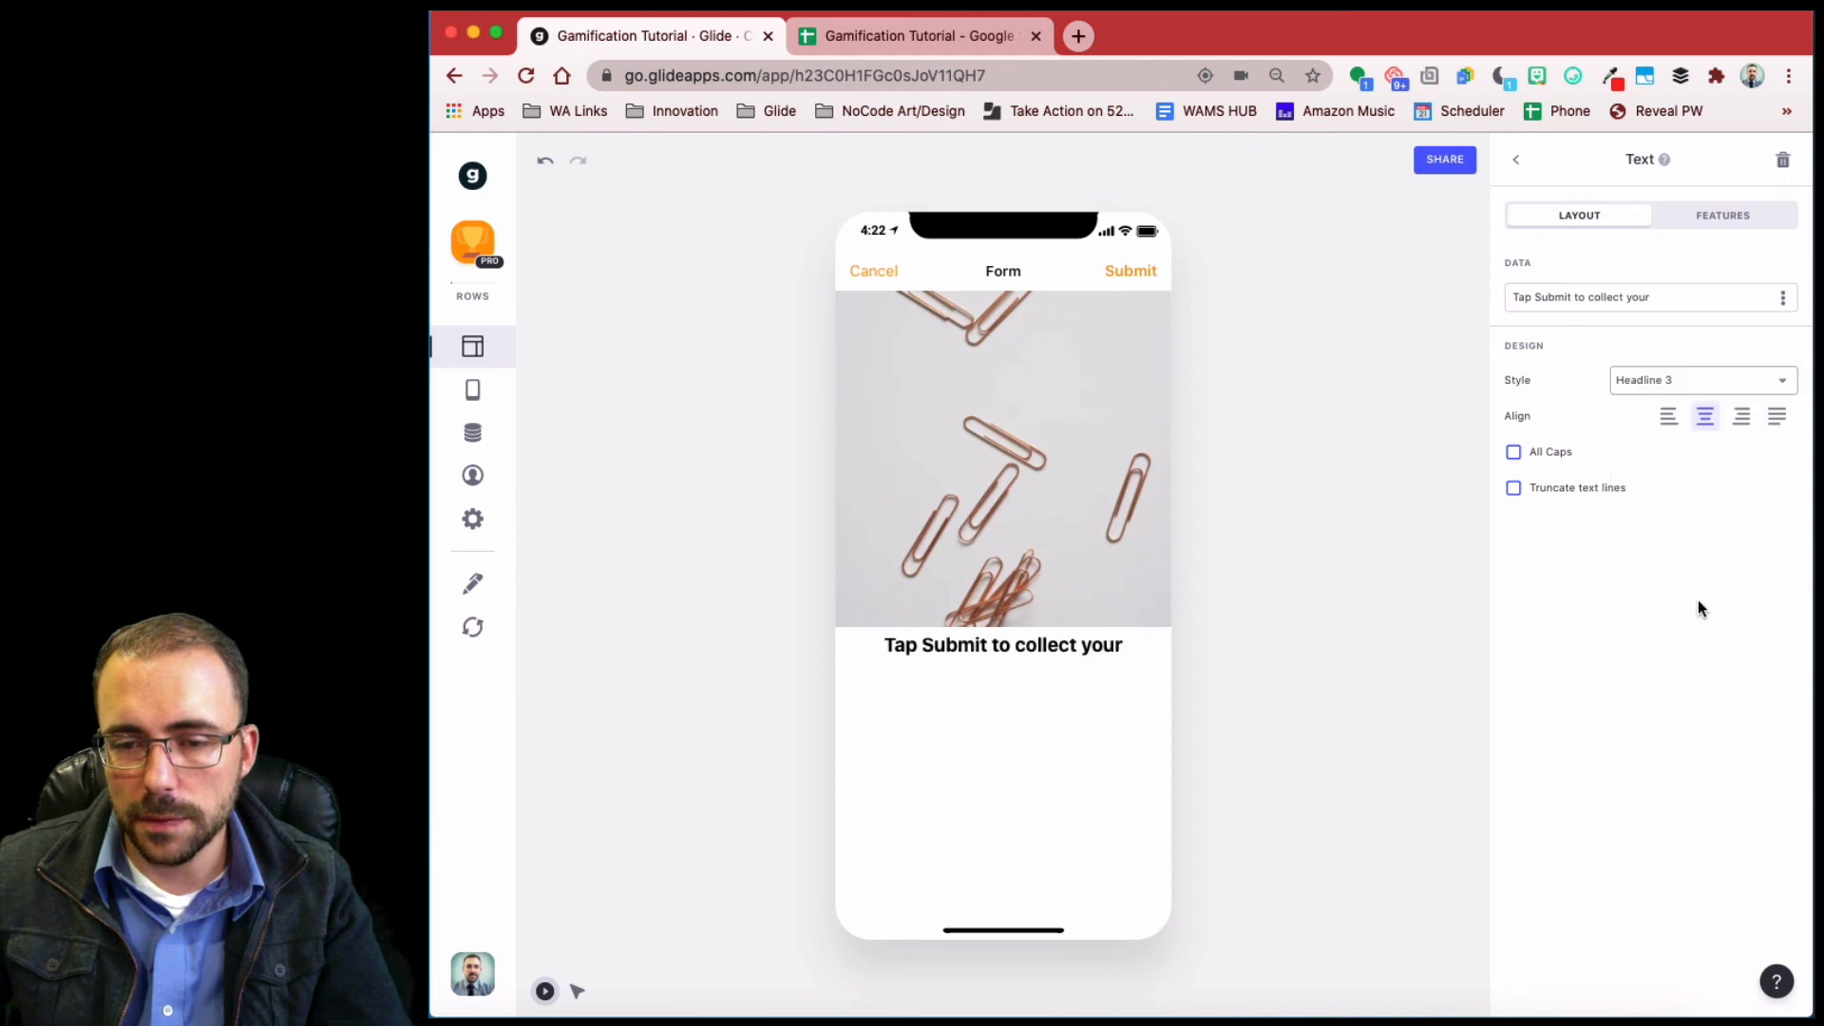
click(1535, 296)
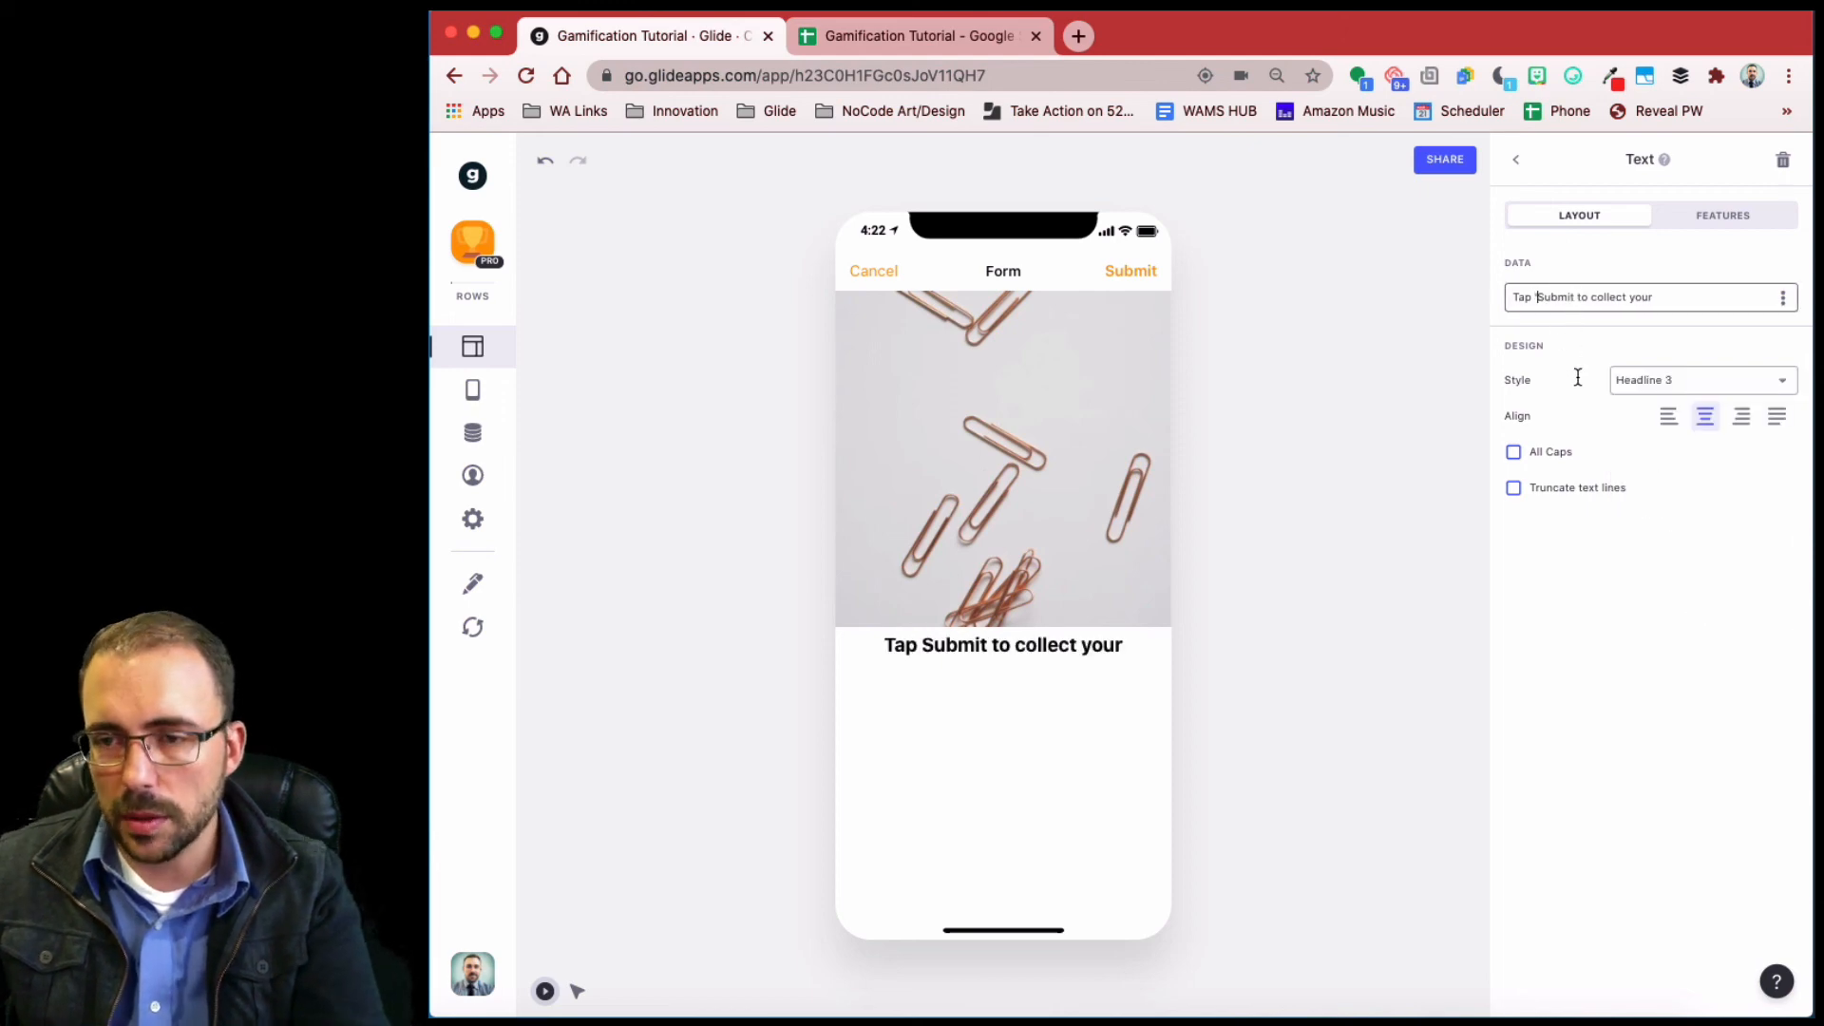
text(')
key(Right)
key(Right)
key(Right)
key(Right)
key(Right)
key(Right)
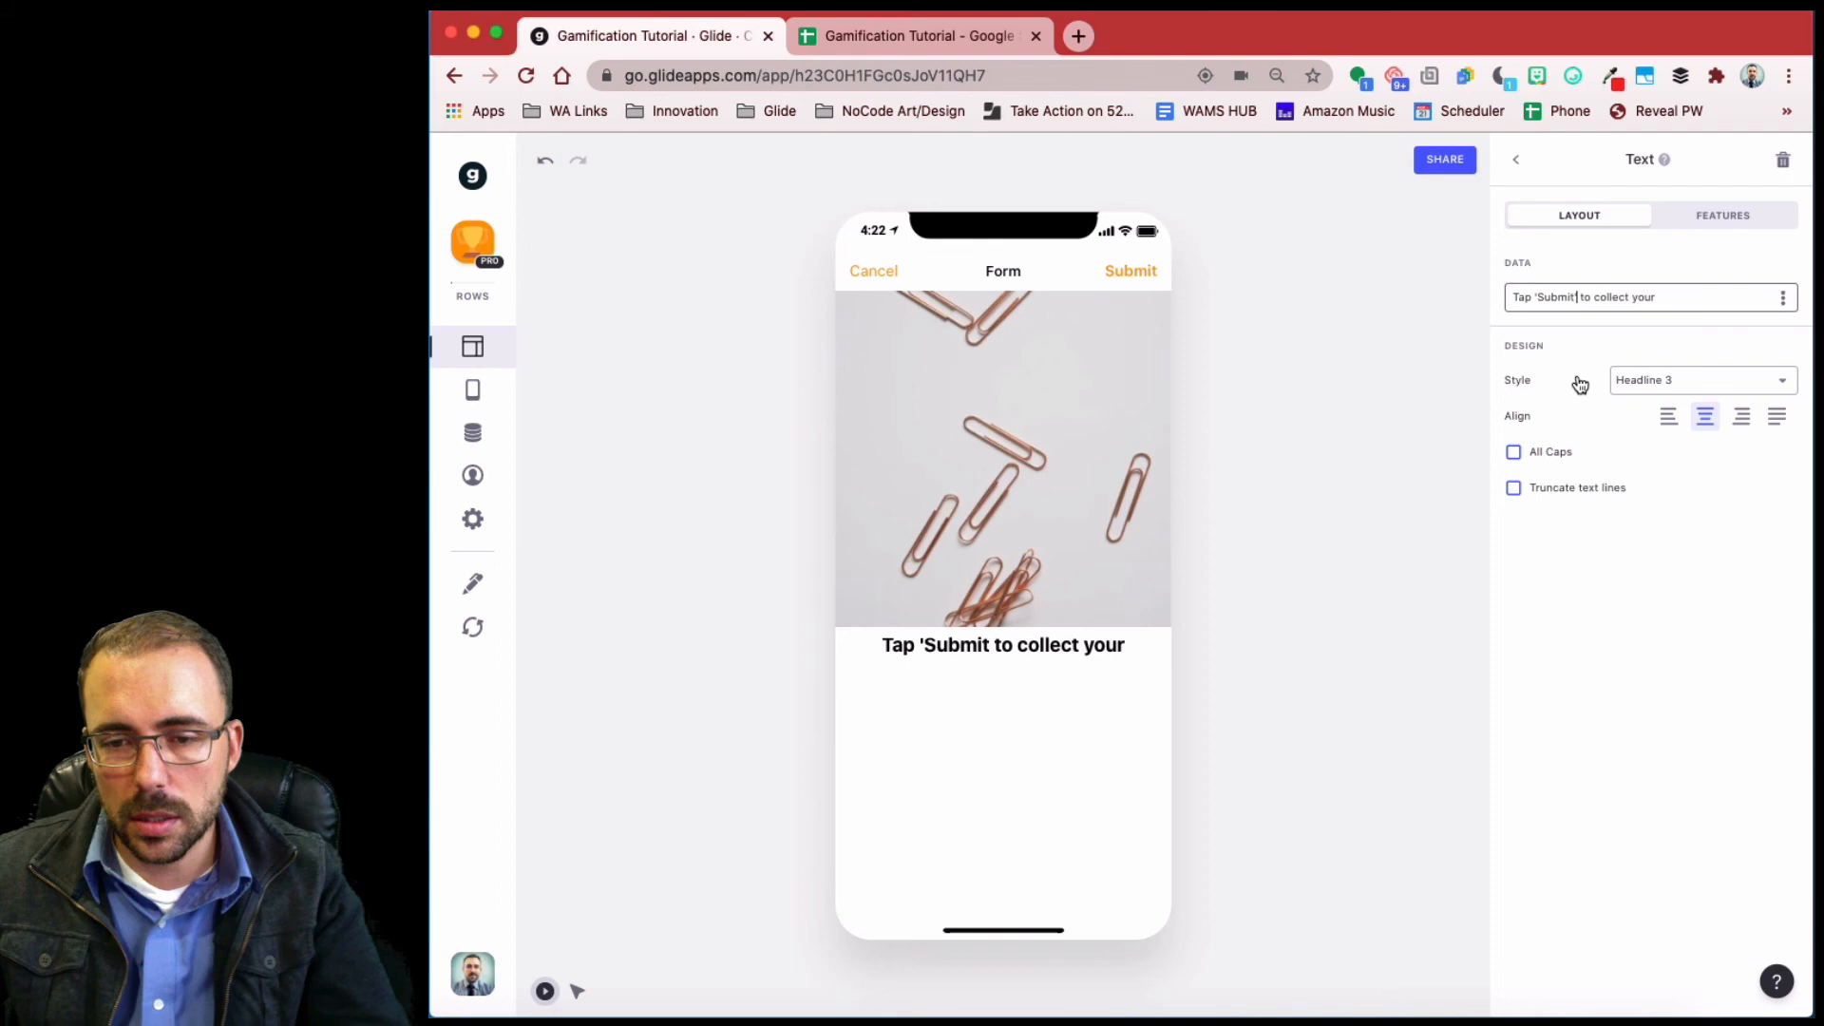
text(')
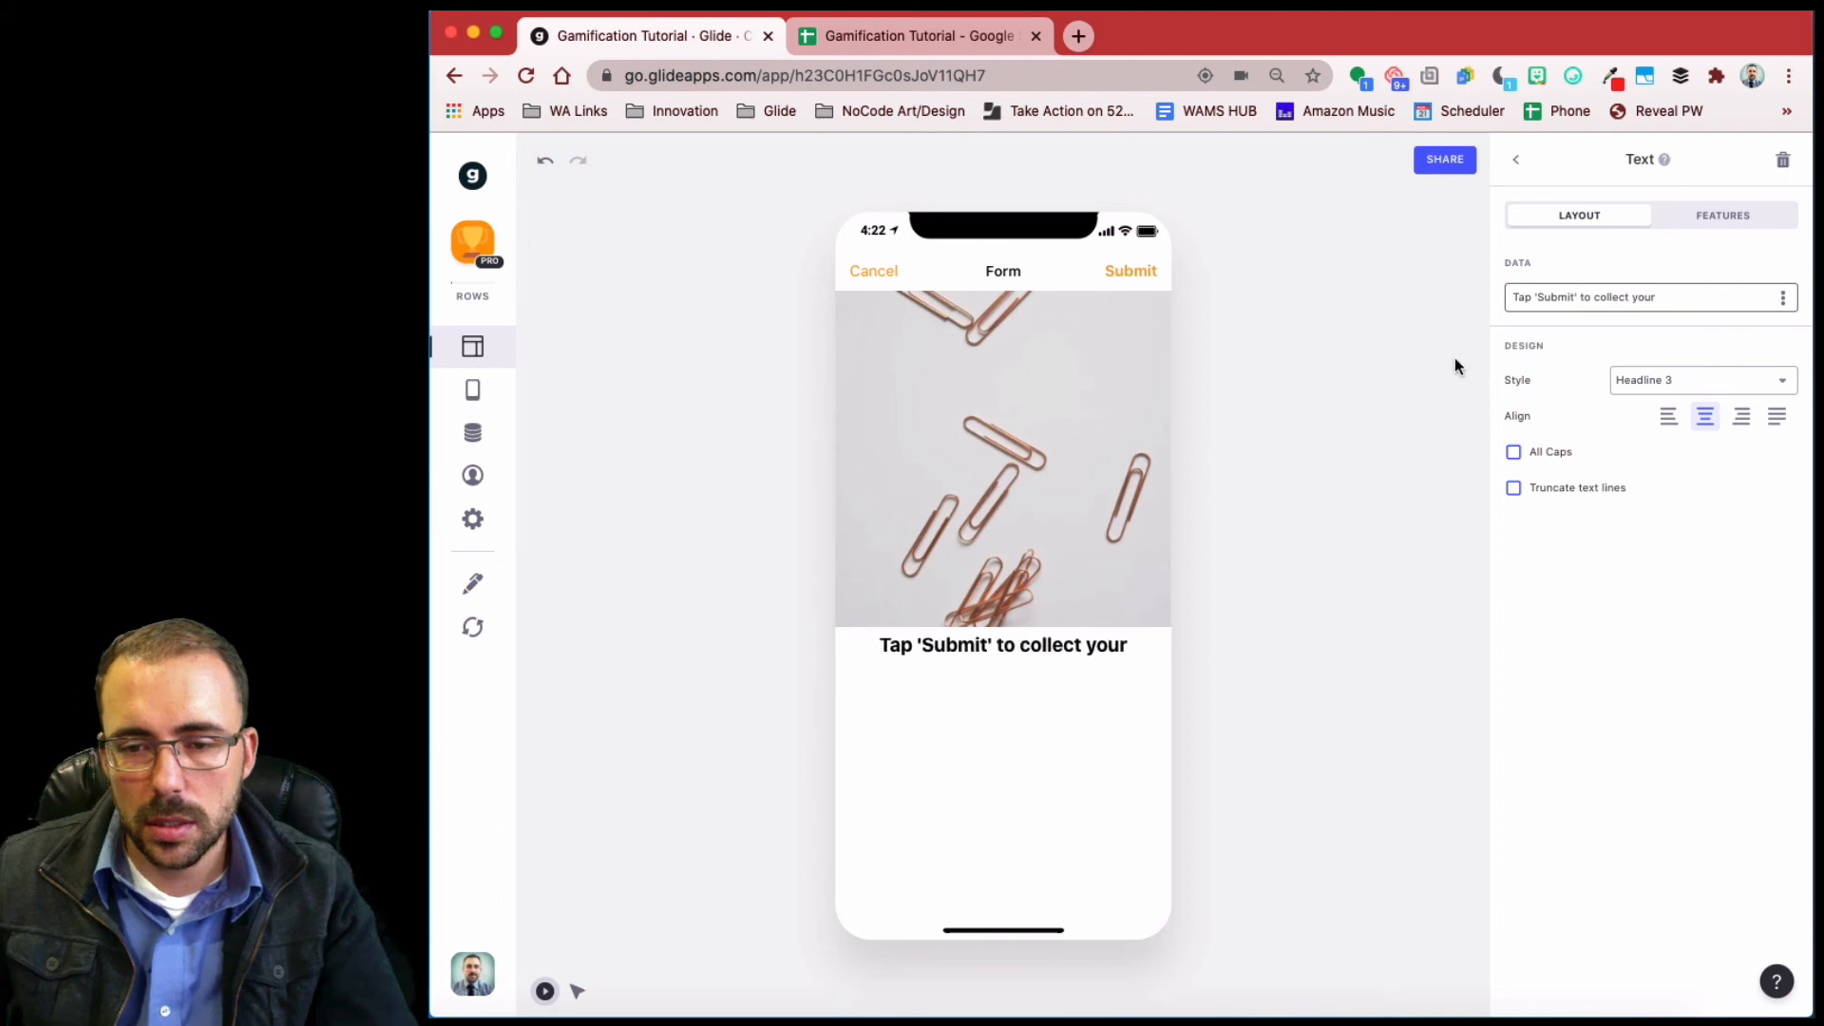
click(1515, 163)
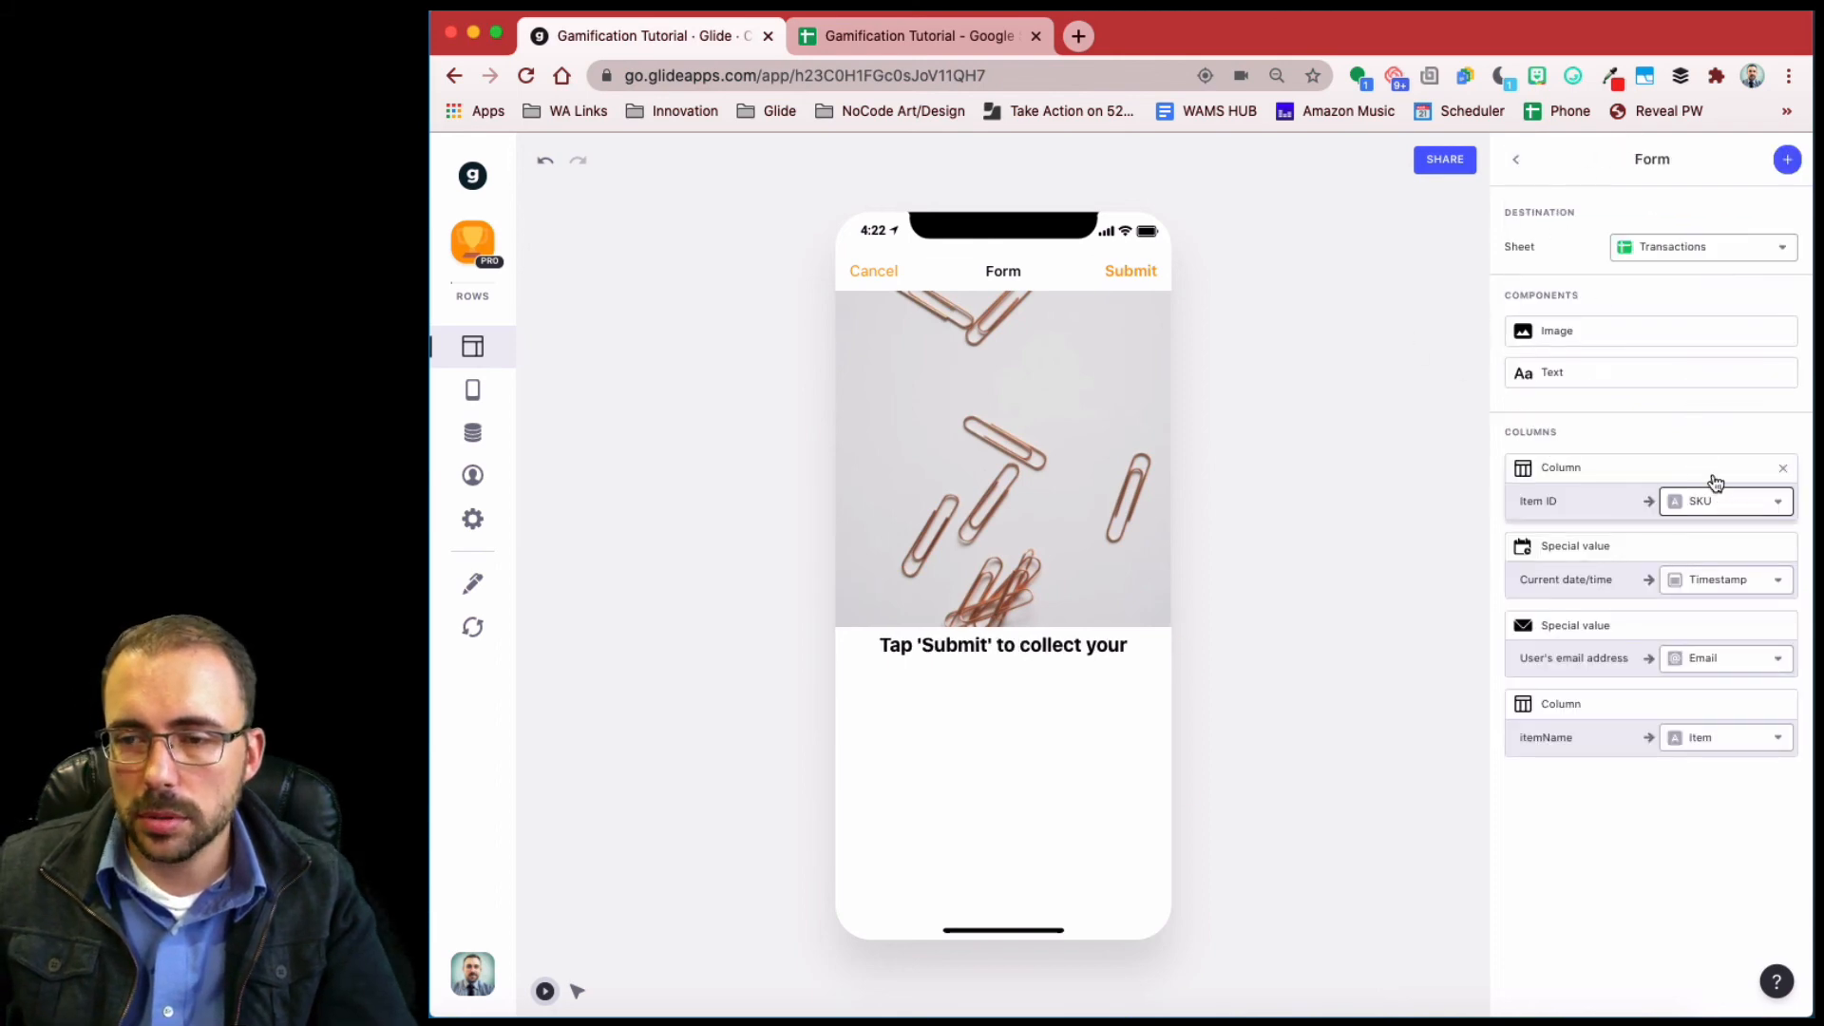
- Duplicate the text line so it shows itemName in Headline 1 style
click(1752, 375)
click(1686, 411)
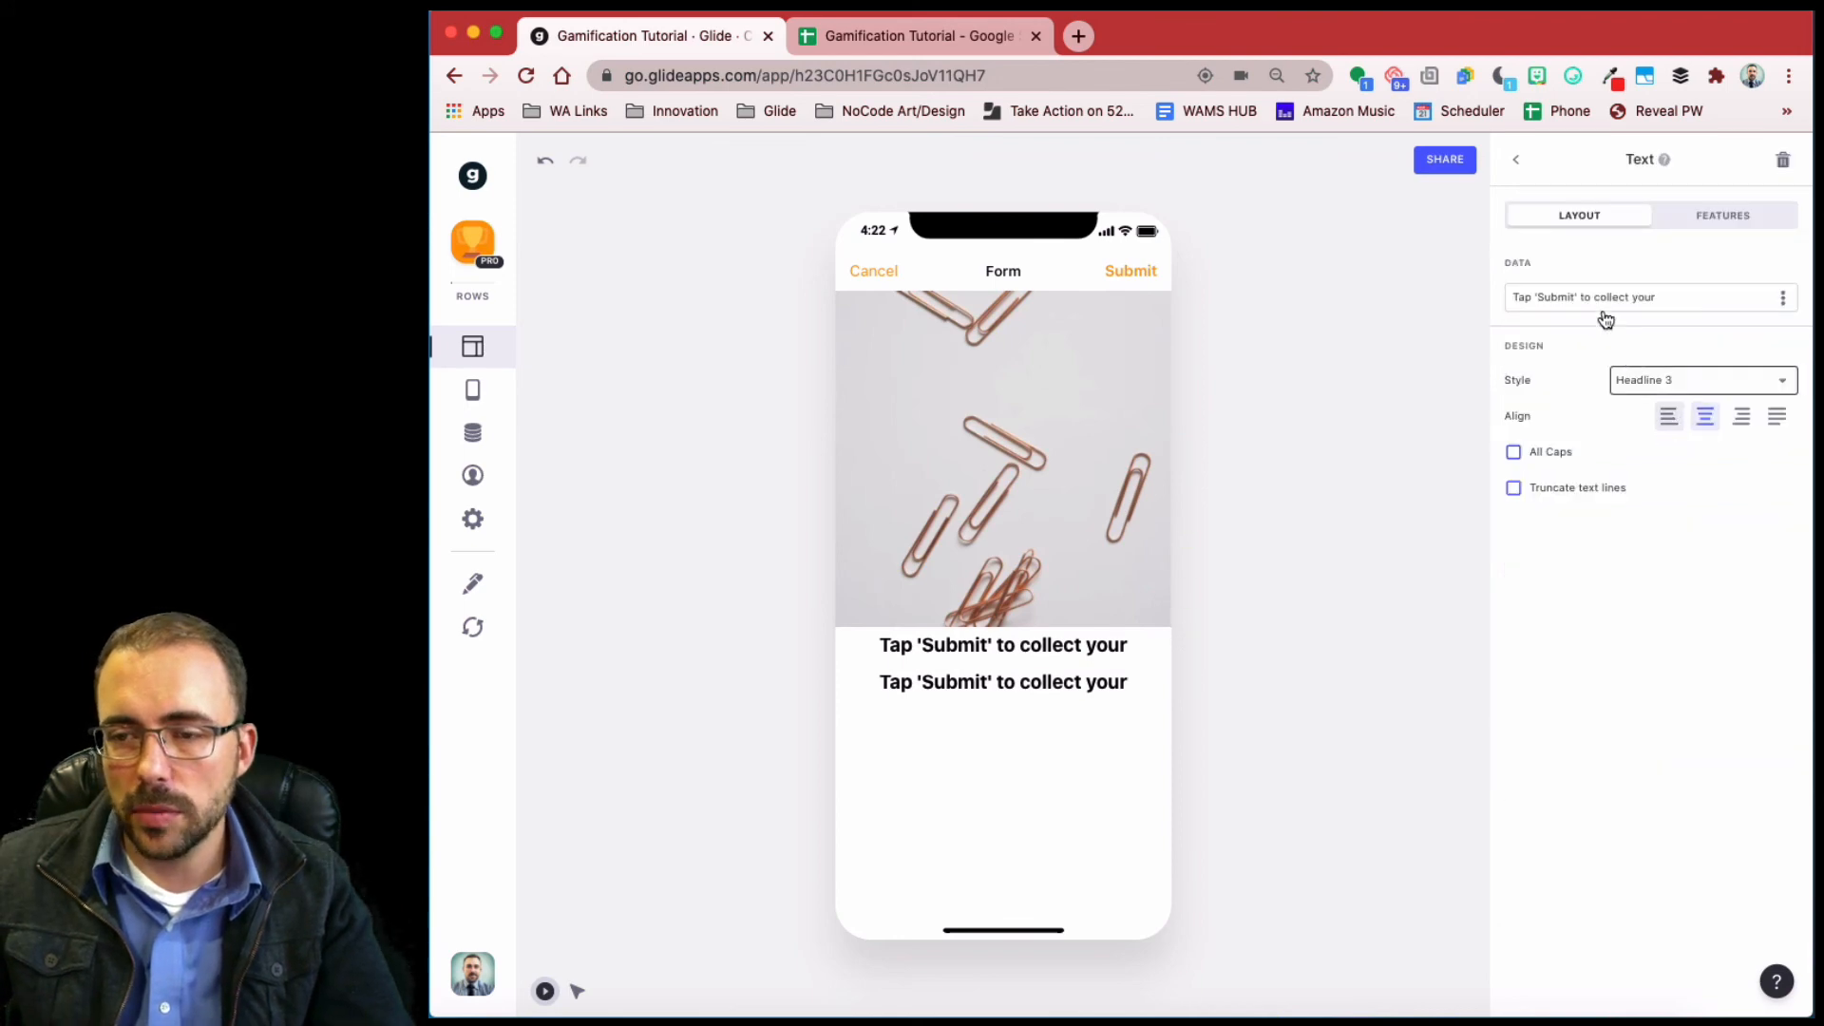
click(1668, 379)
click(1783, 300)
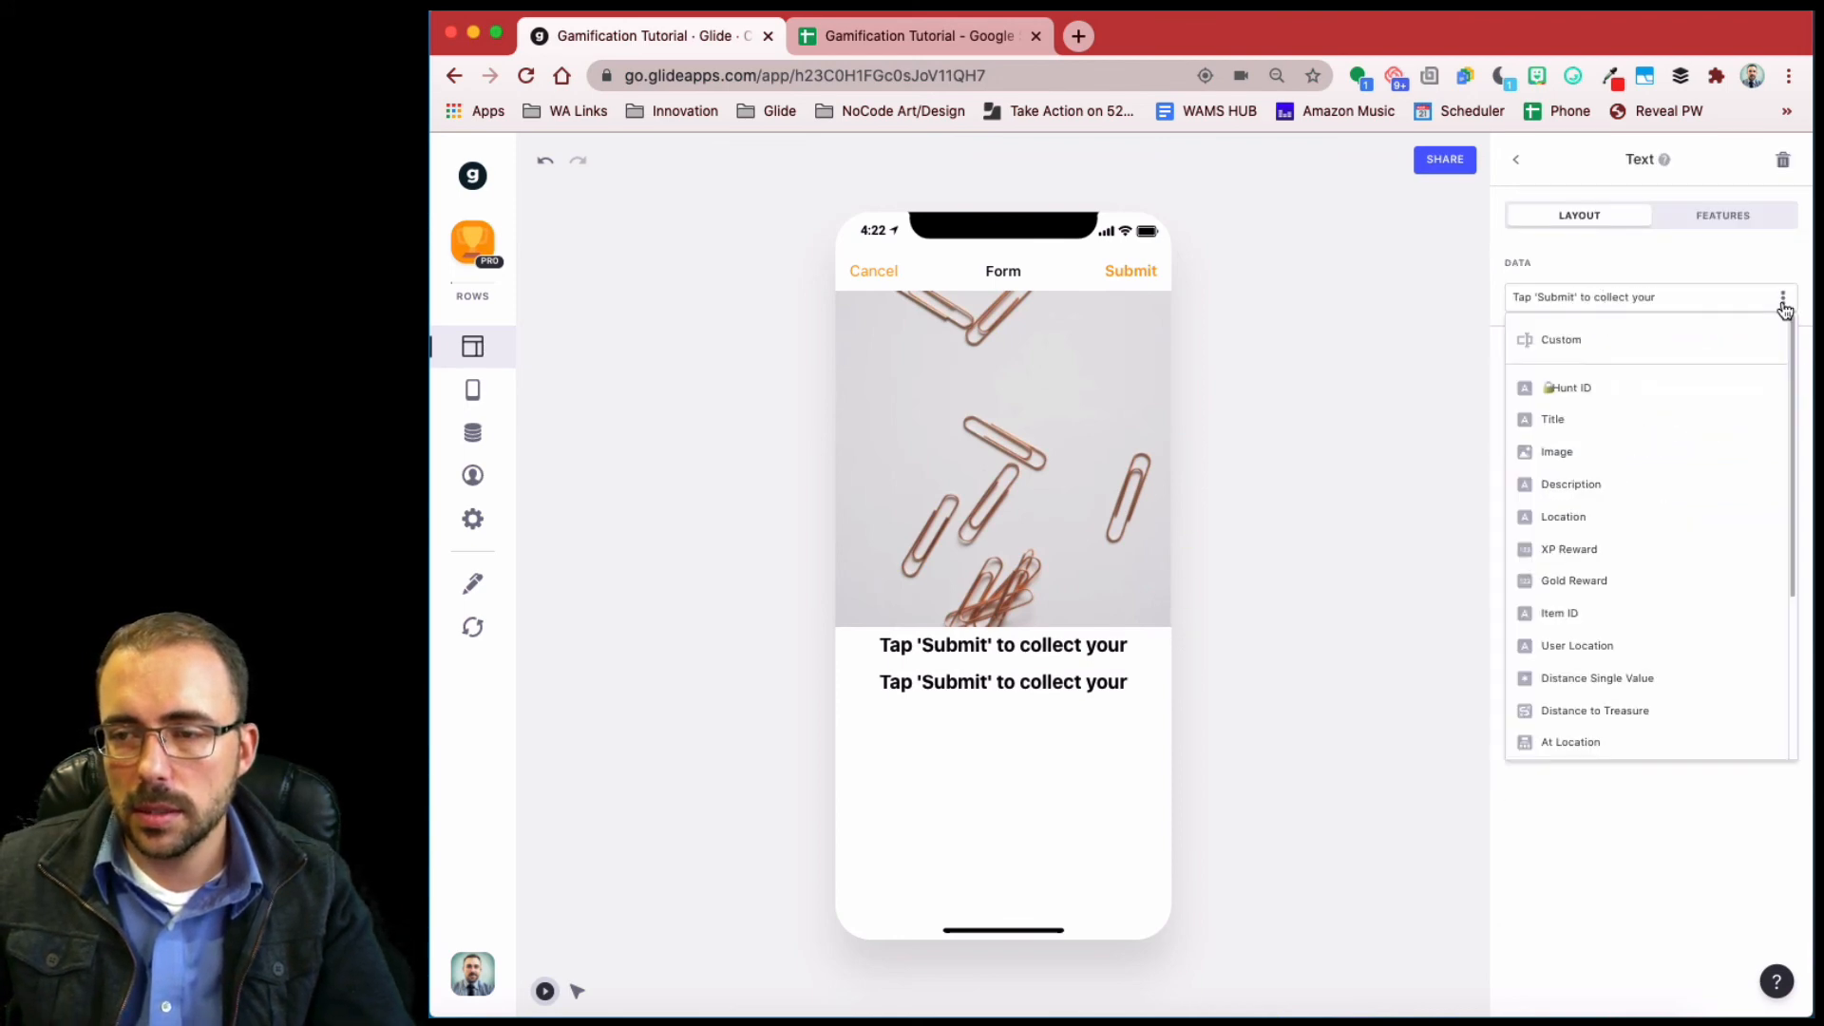
scroll(1644, 599, down, 5)
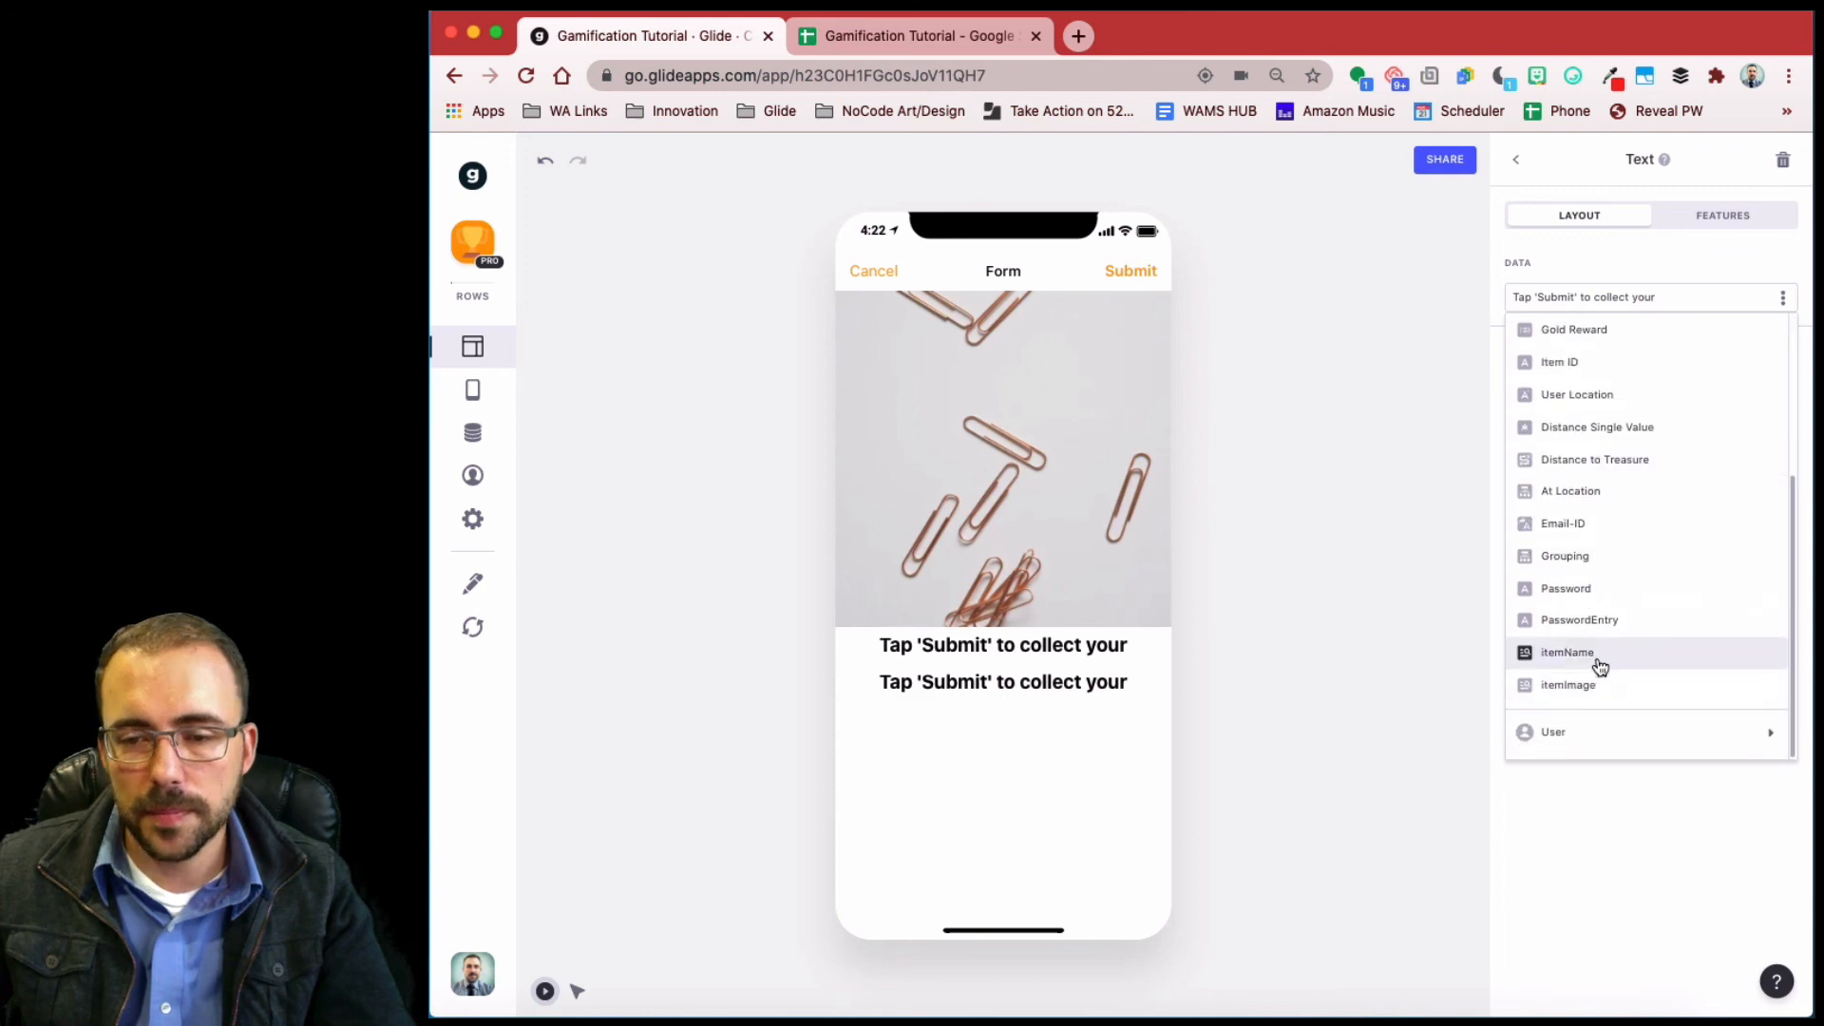
click(1597, 656)
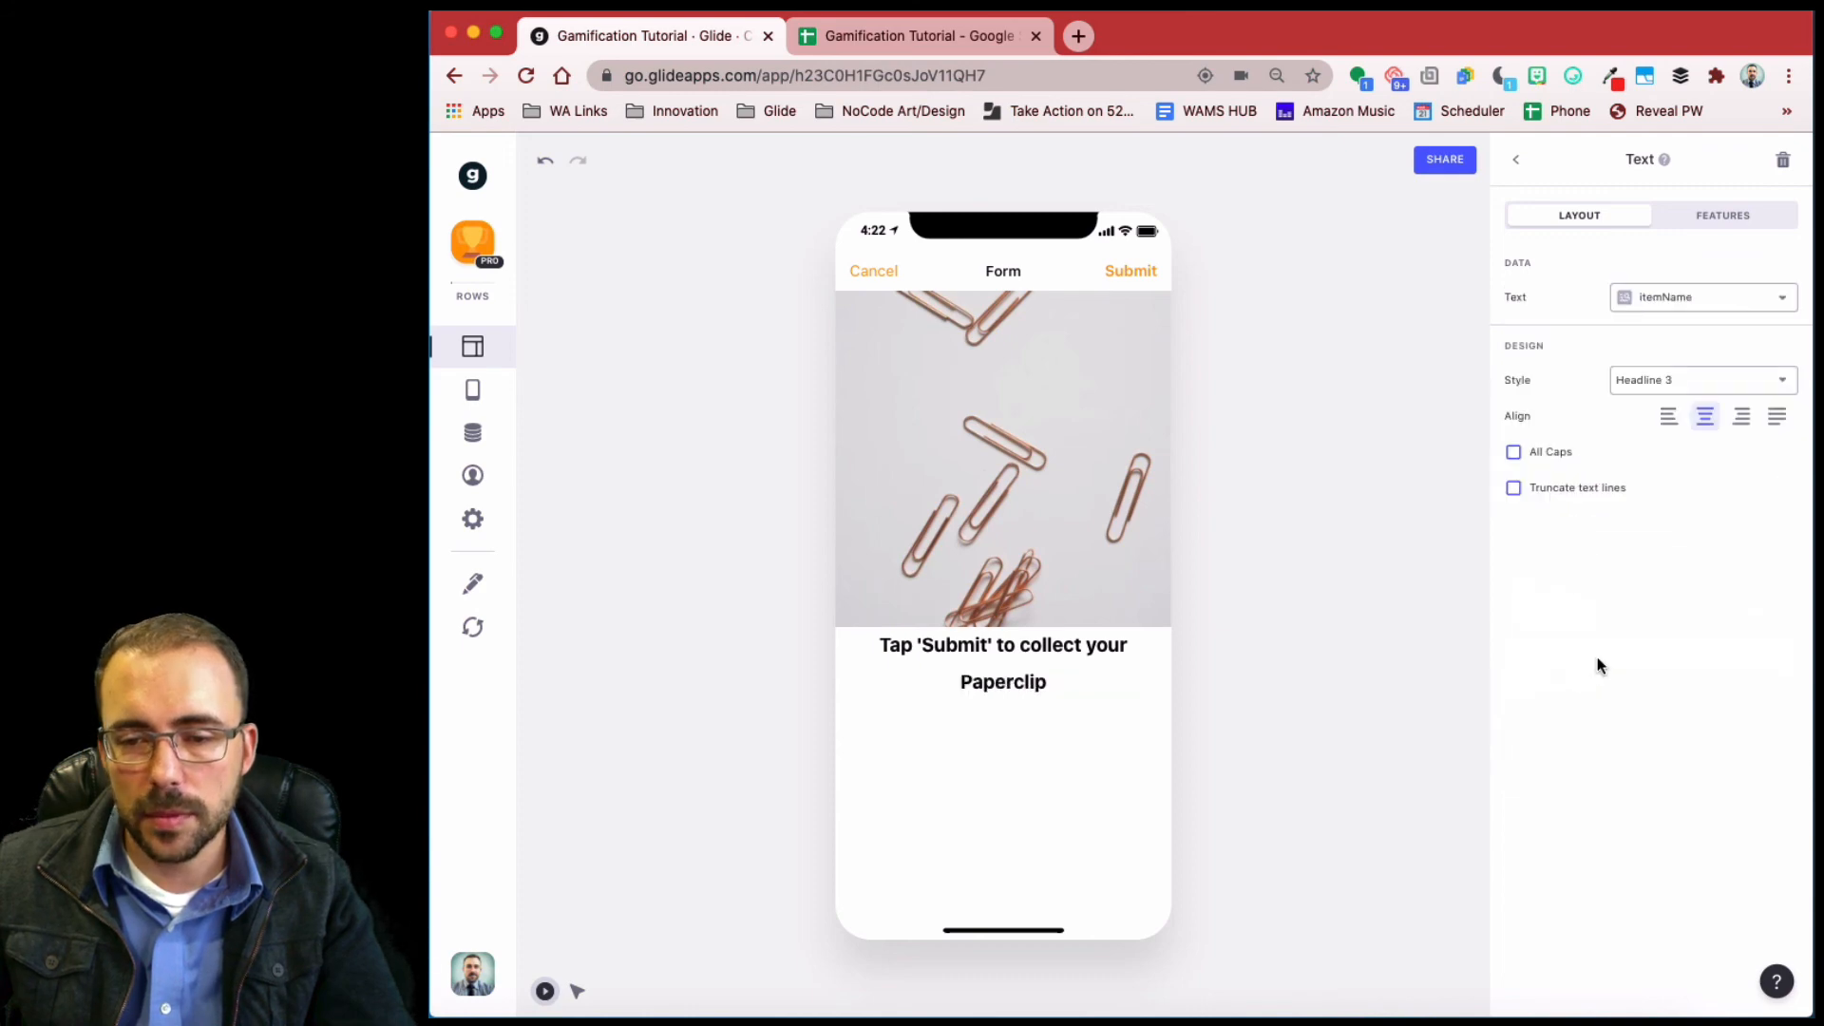
click(1658, 380)
click(1673, 534)
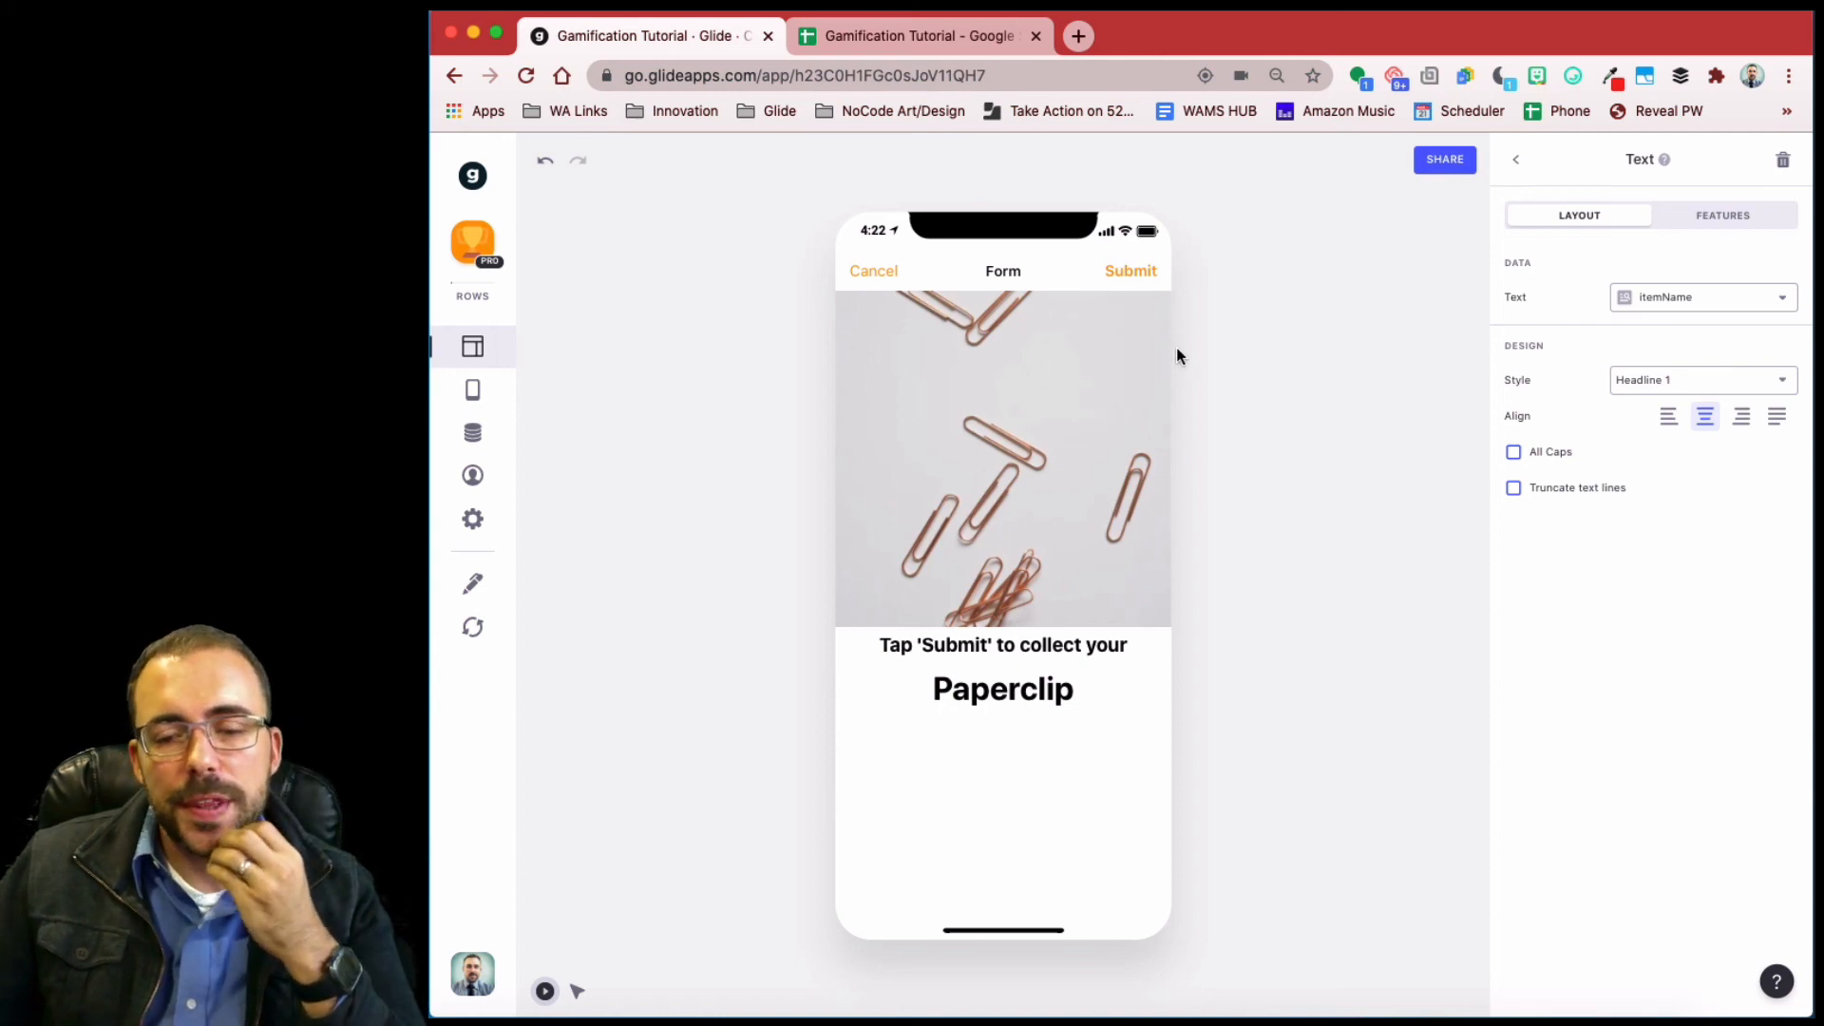
click(1252, 429)
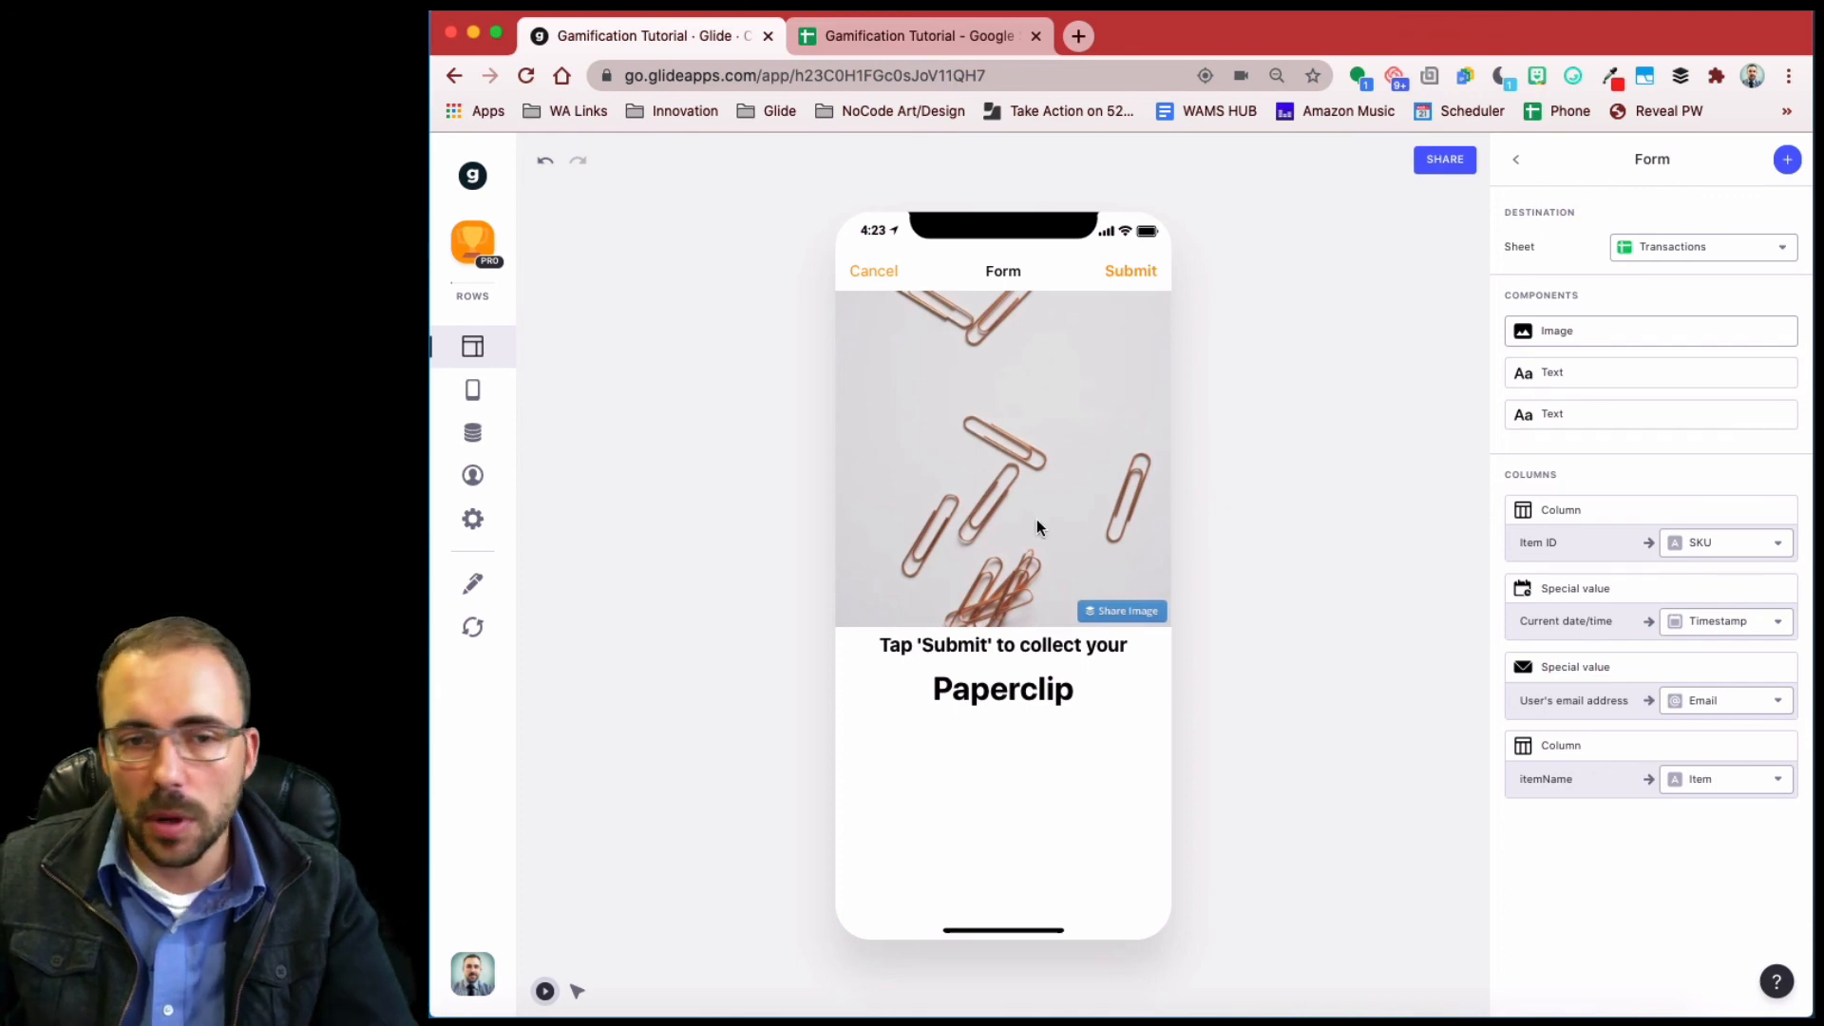
click(881, 38)
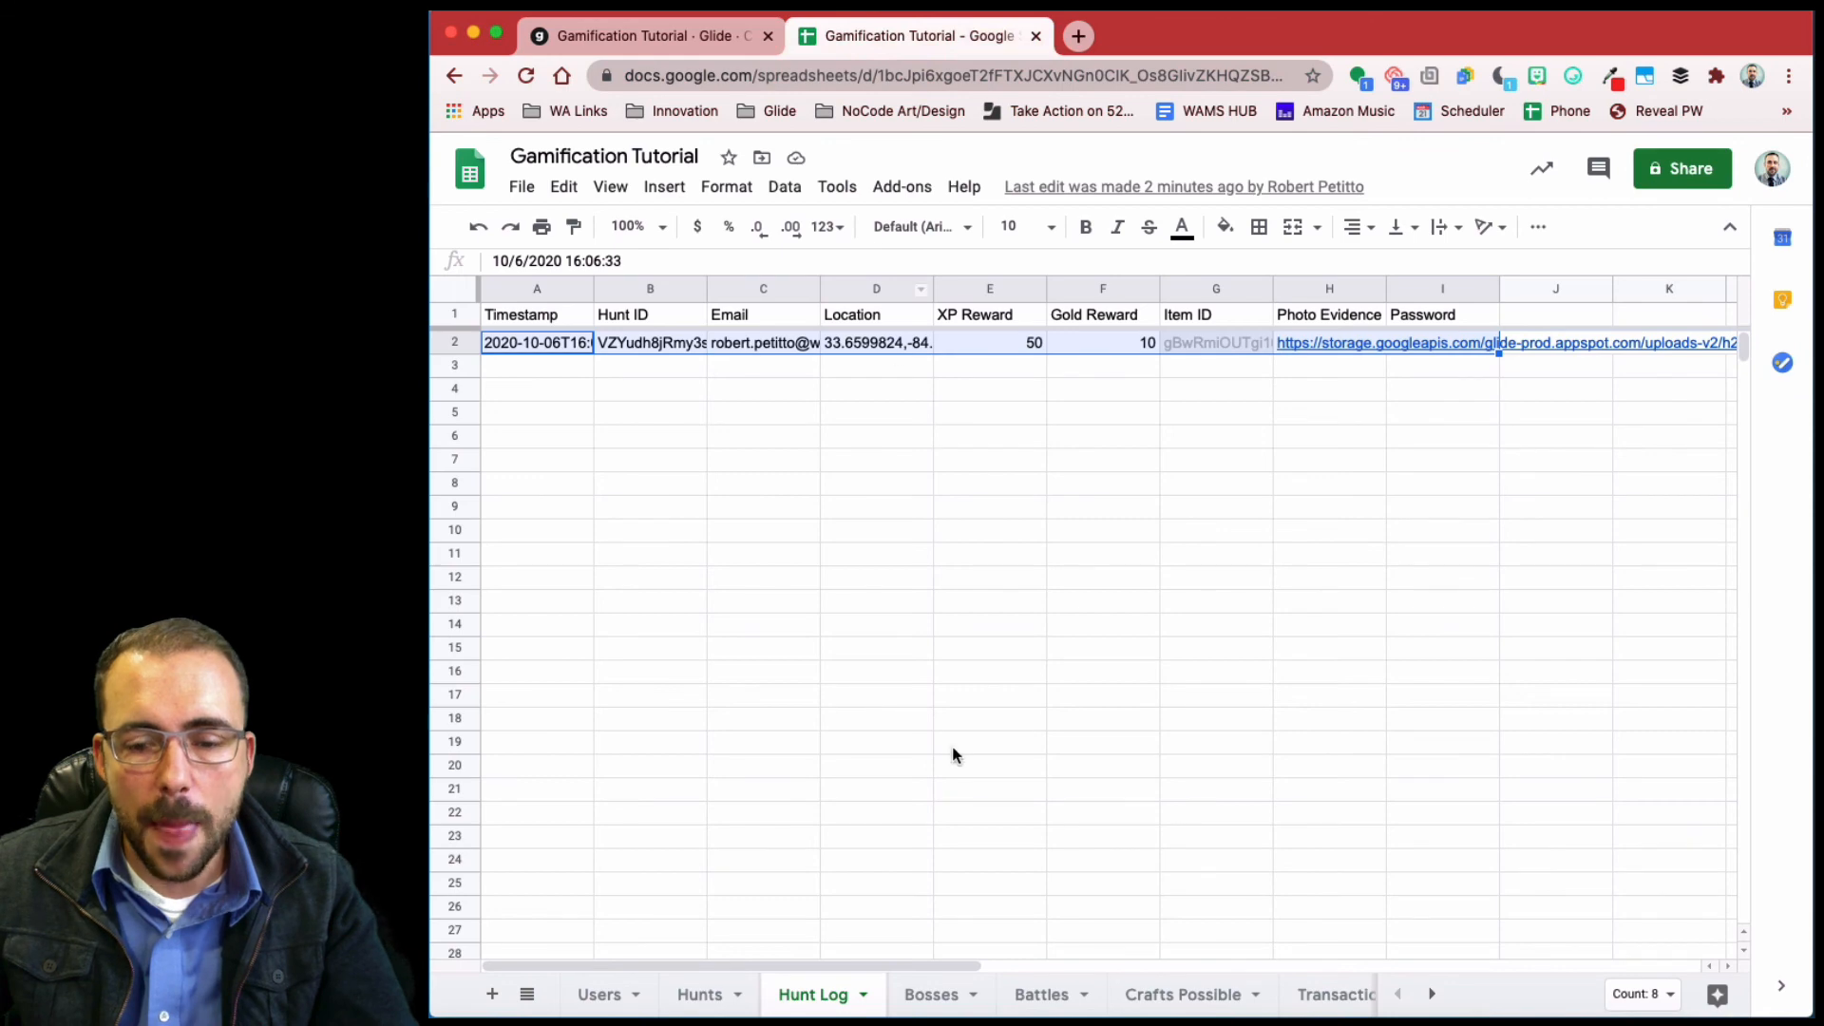
- Enter the heading 'Hunt ID' in cell N1 of the Transactions sheet
scroll(1150, 998, right, 3)
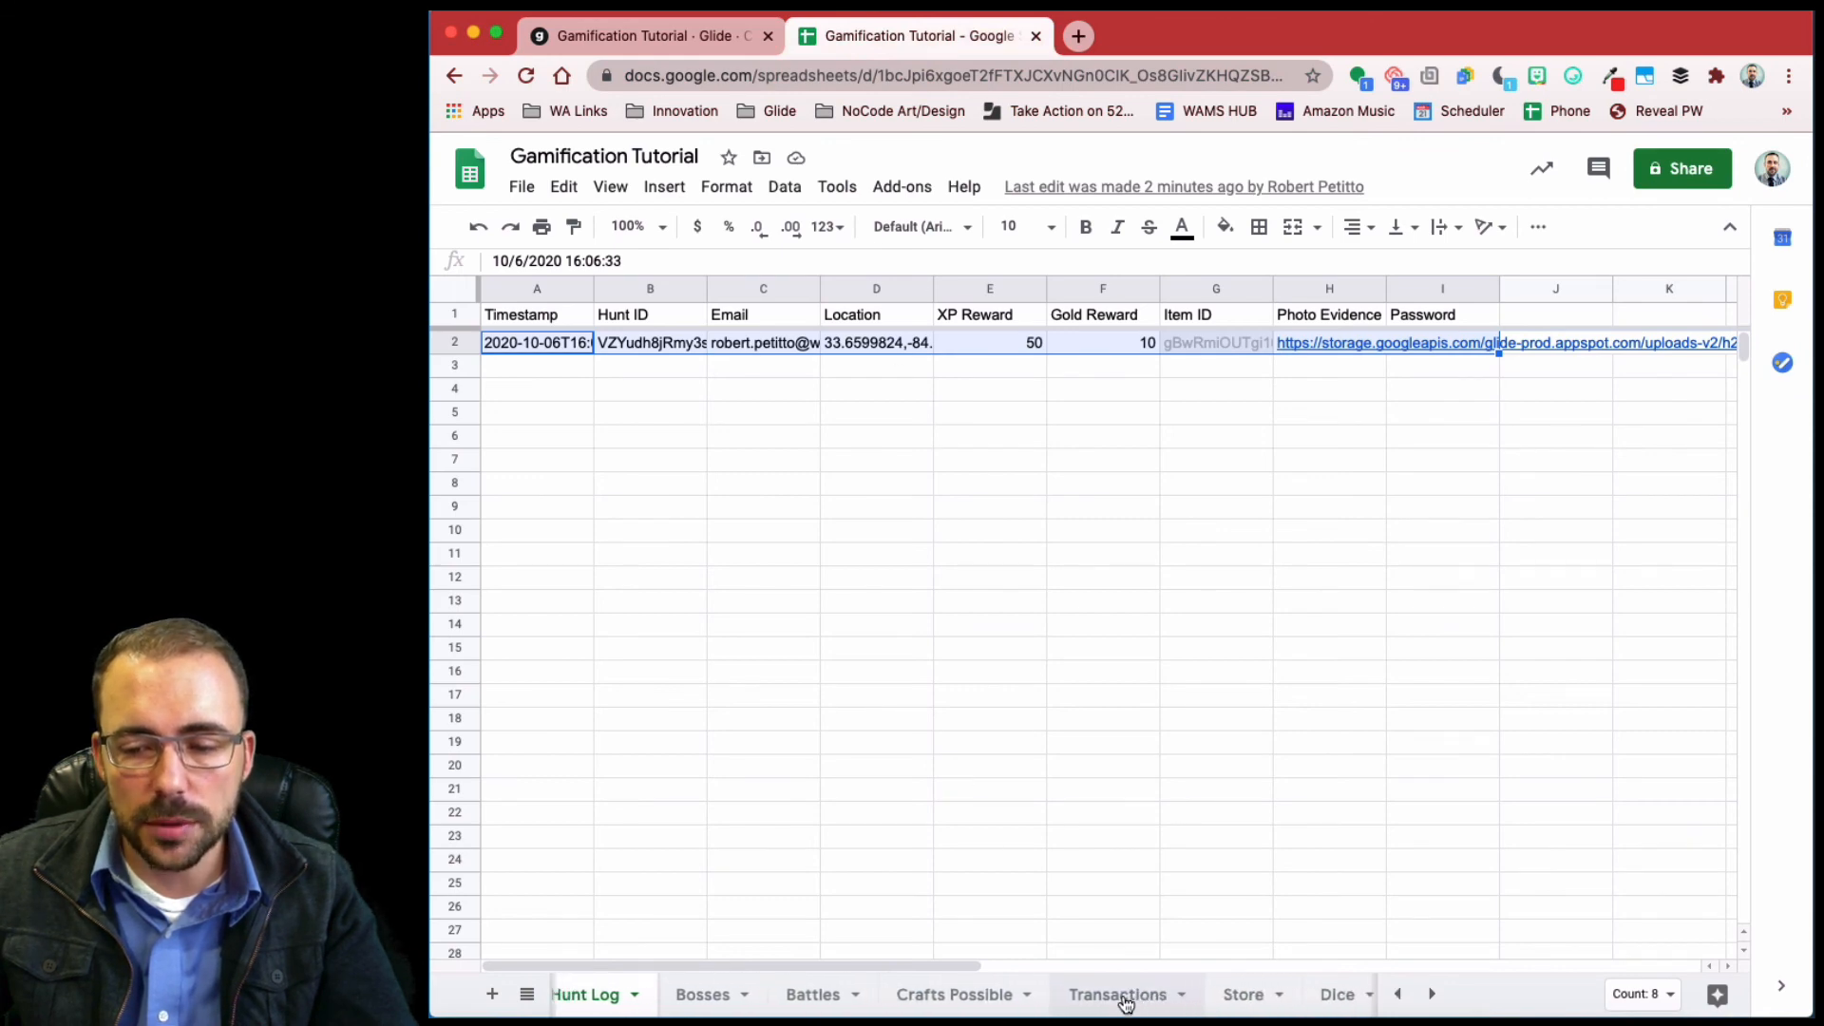
click(1107, 1004)
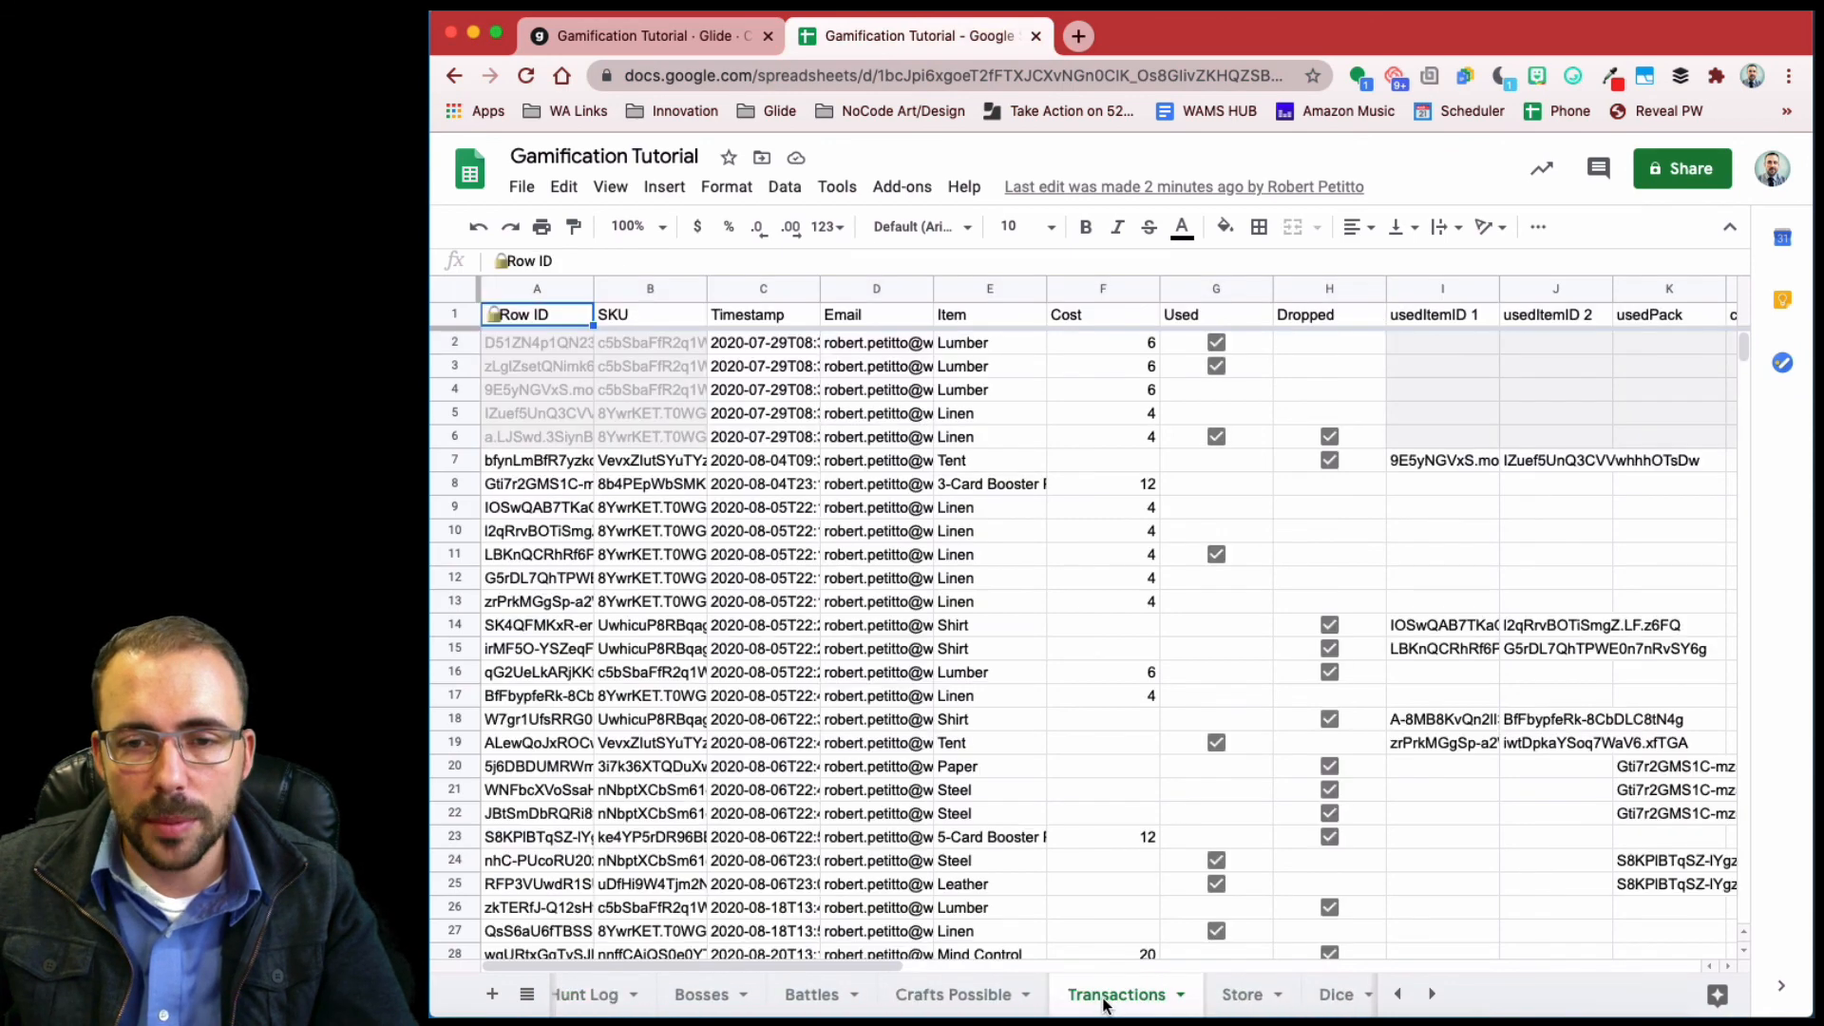
scroll(938, 454, right, 10)
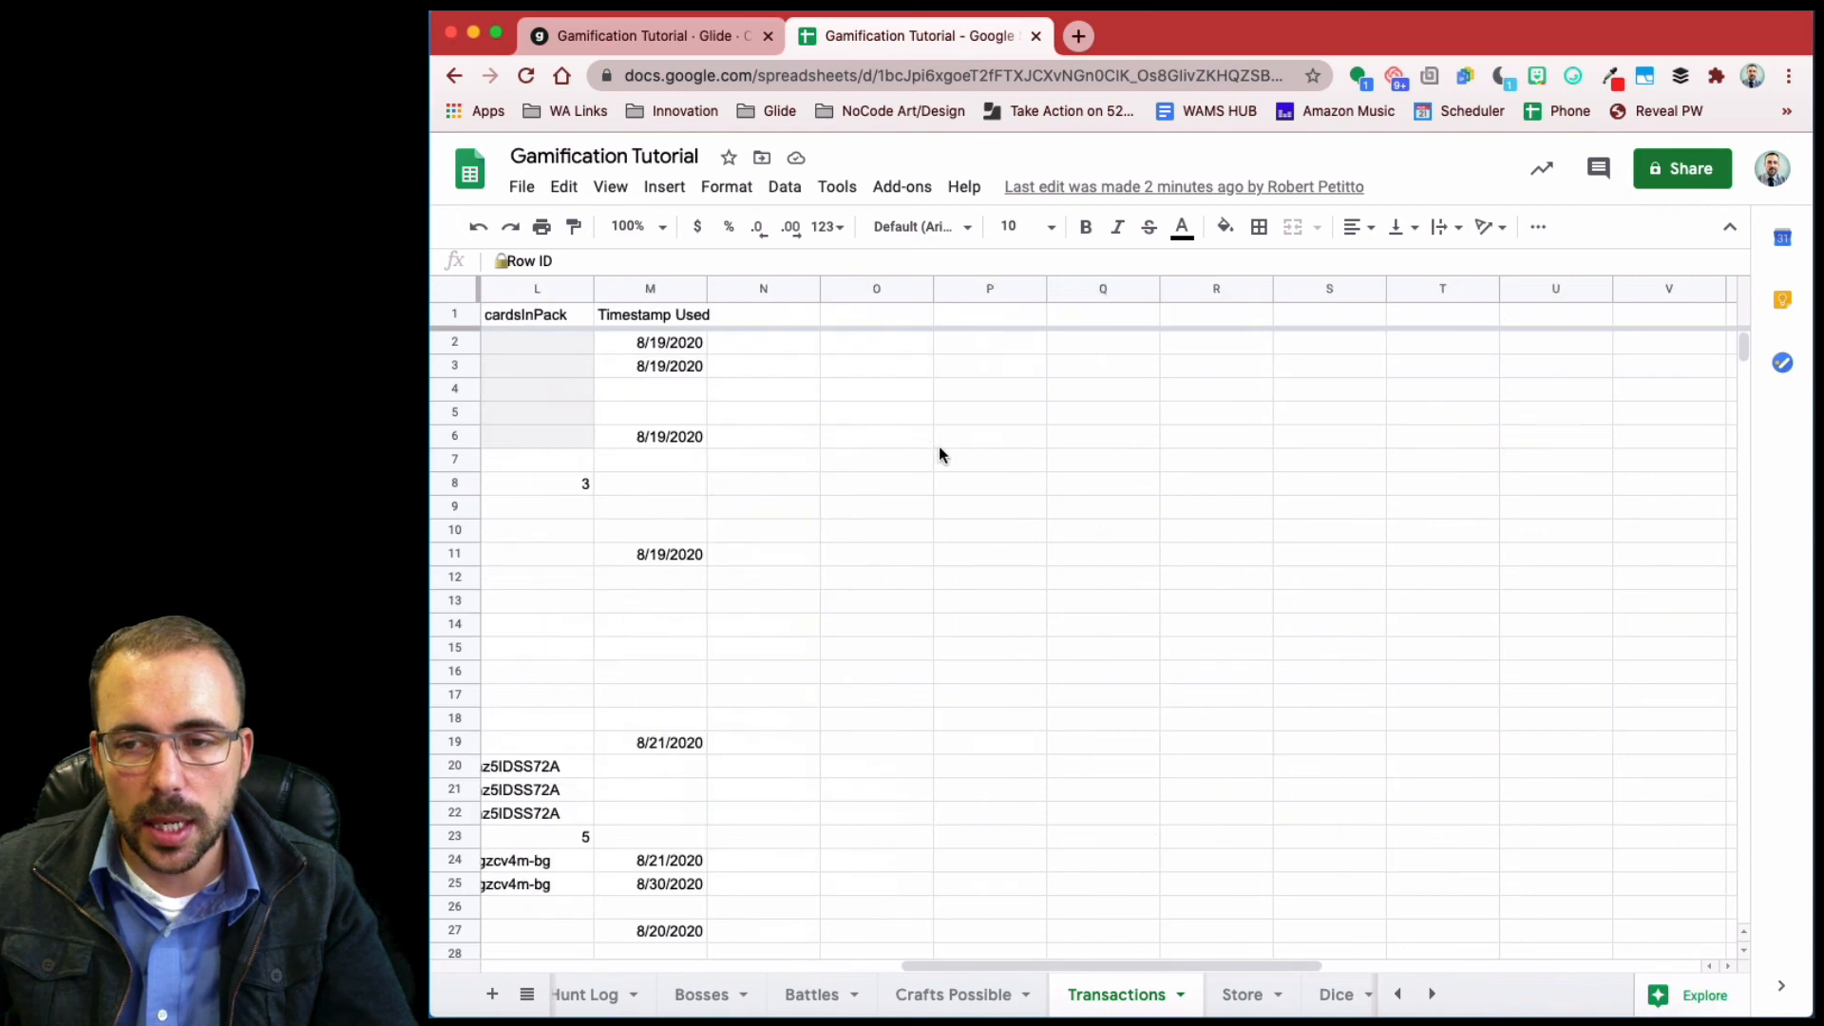
click(794, 318)
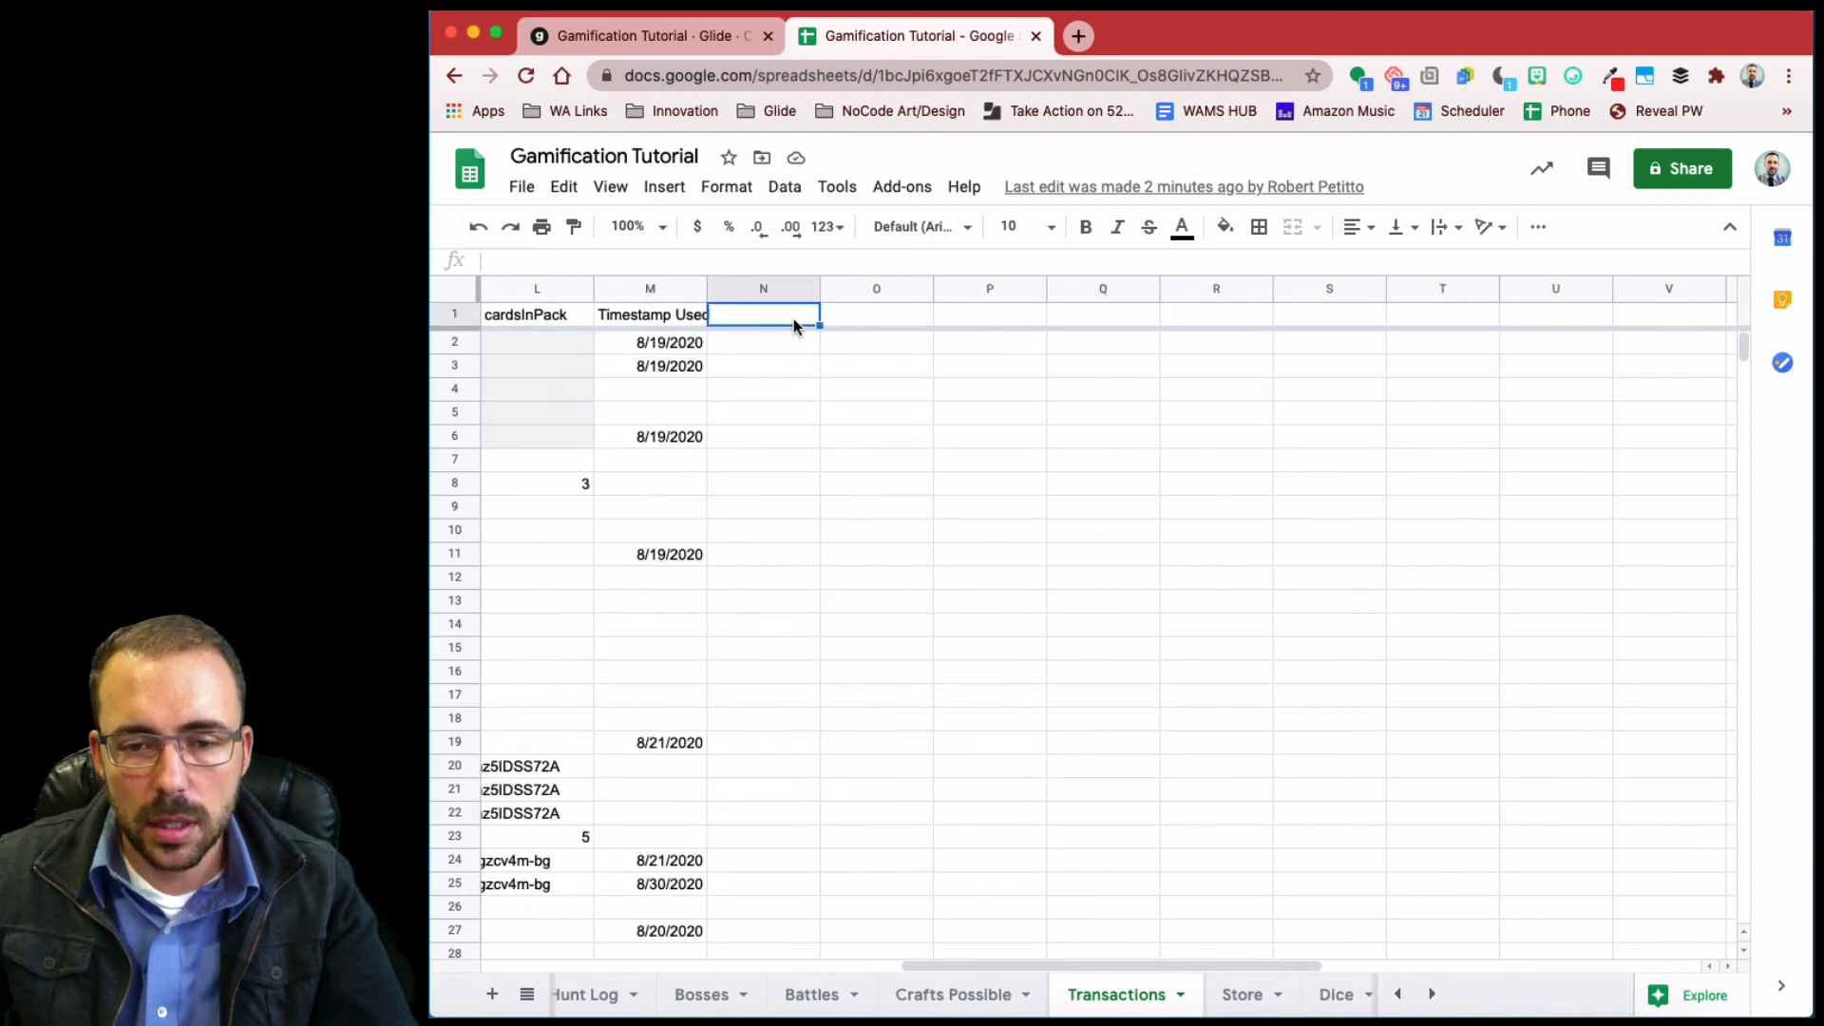
text(Hunt I)
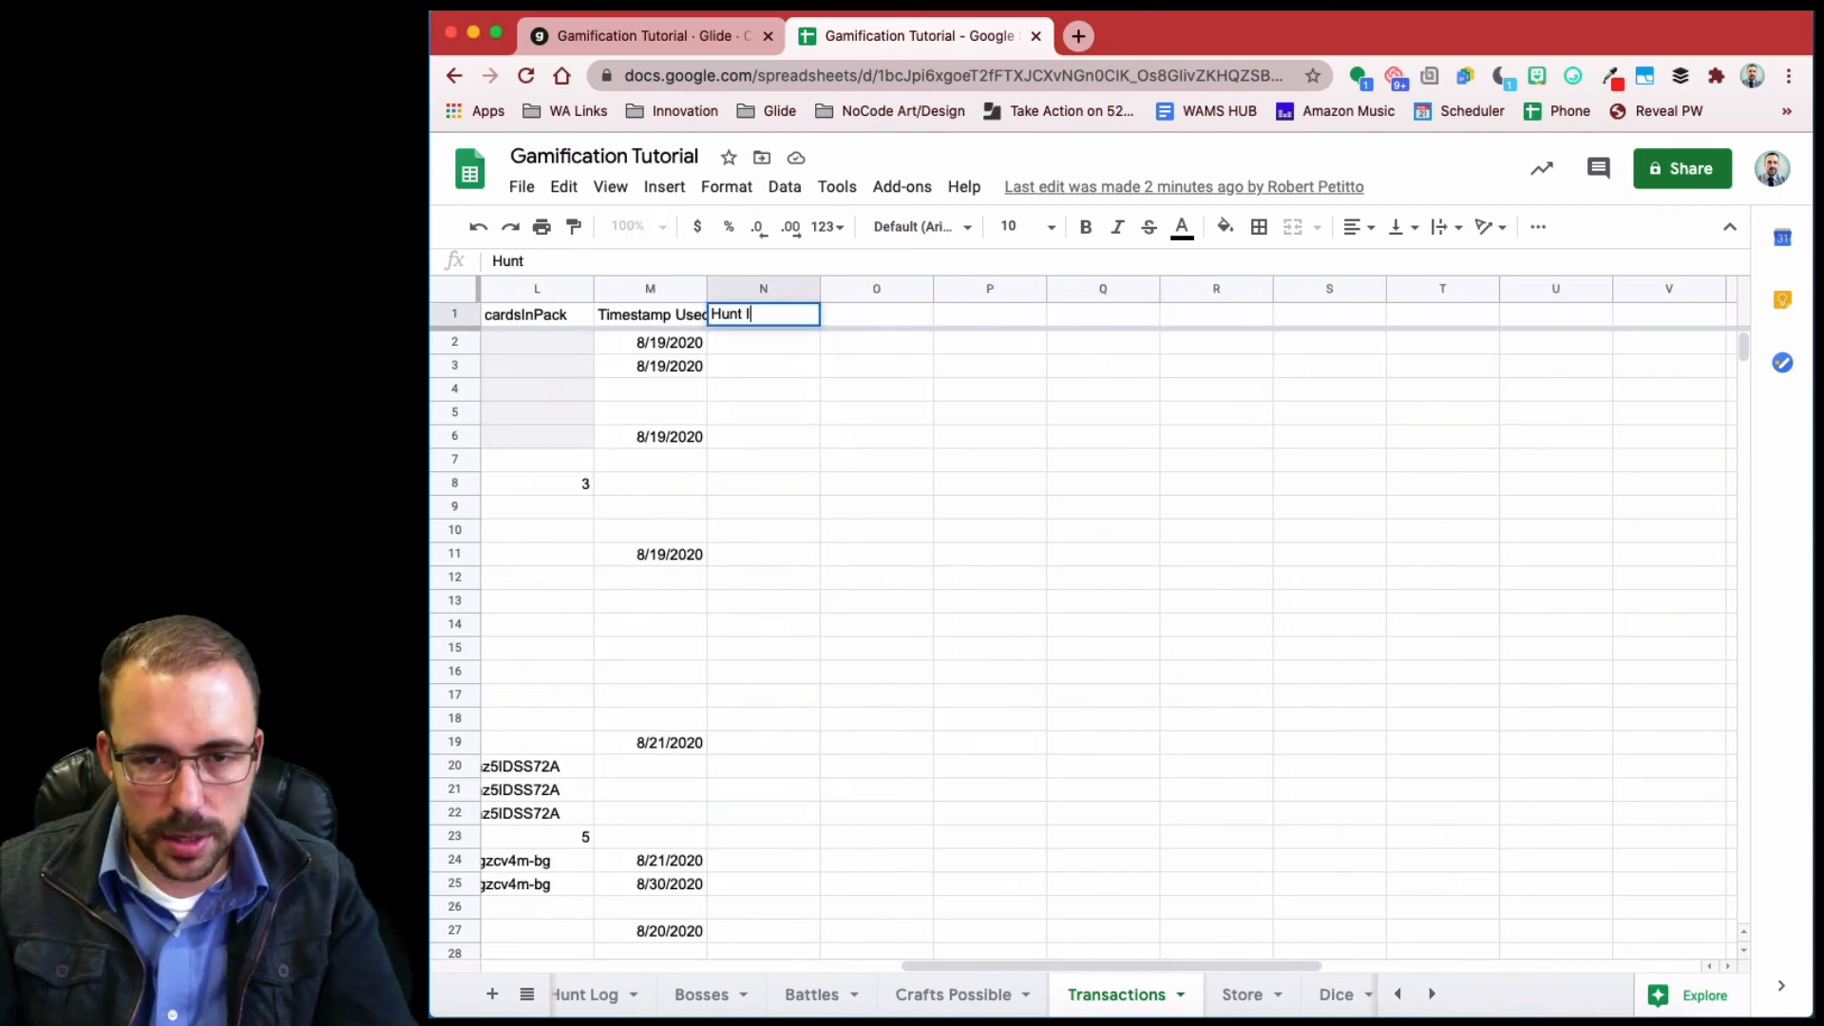
text(tem)
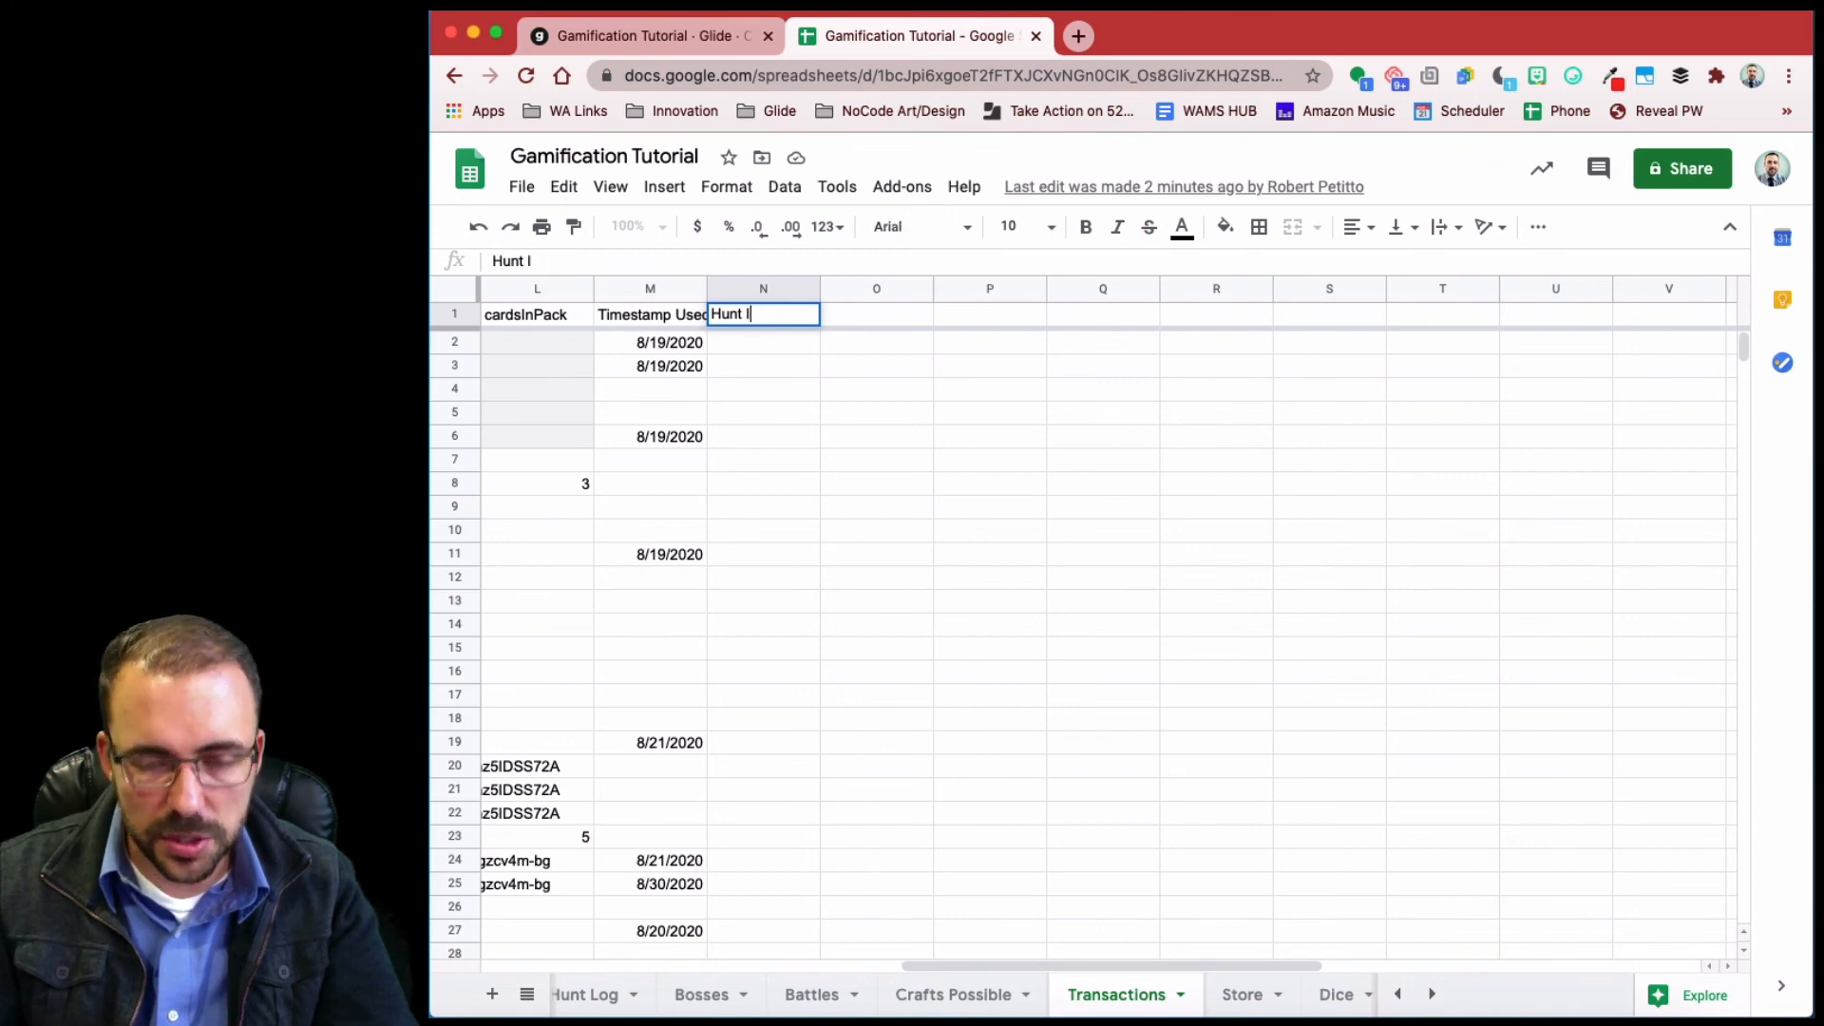
text(D)
click(777, 437)
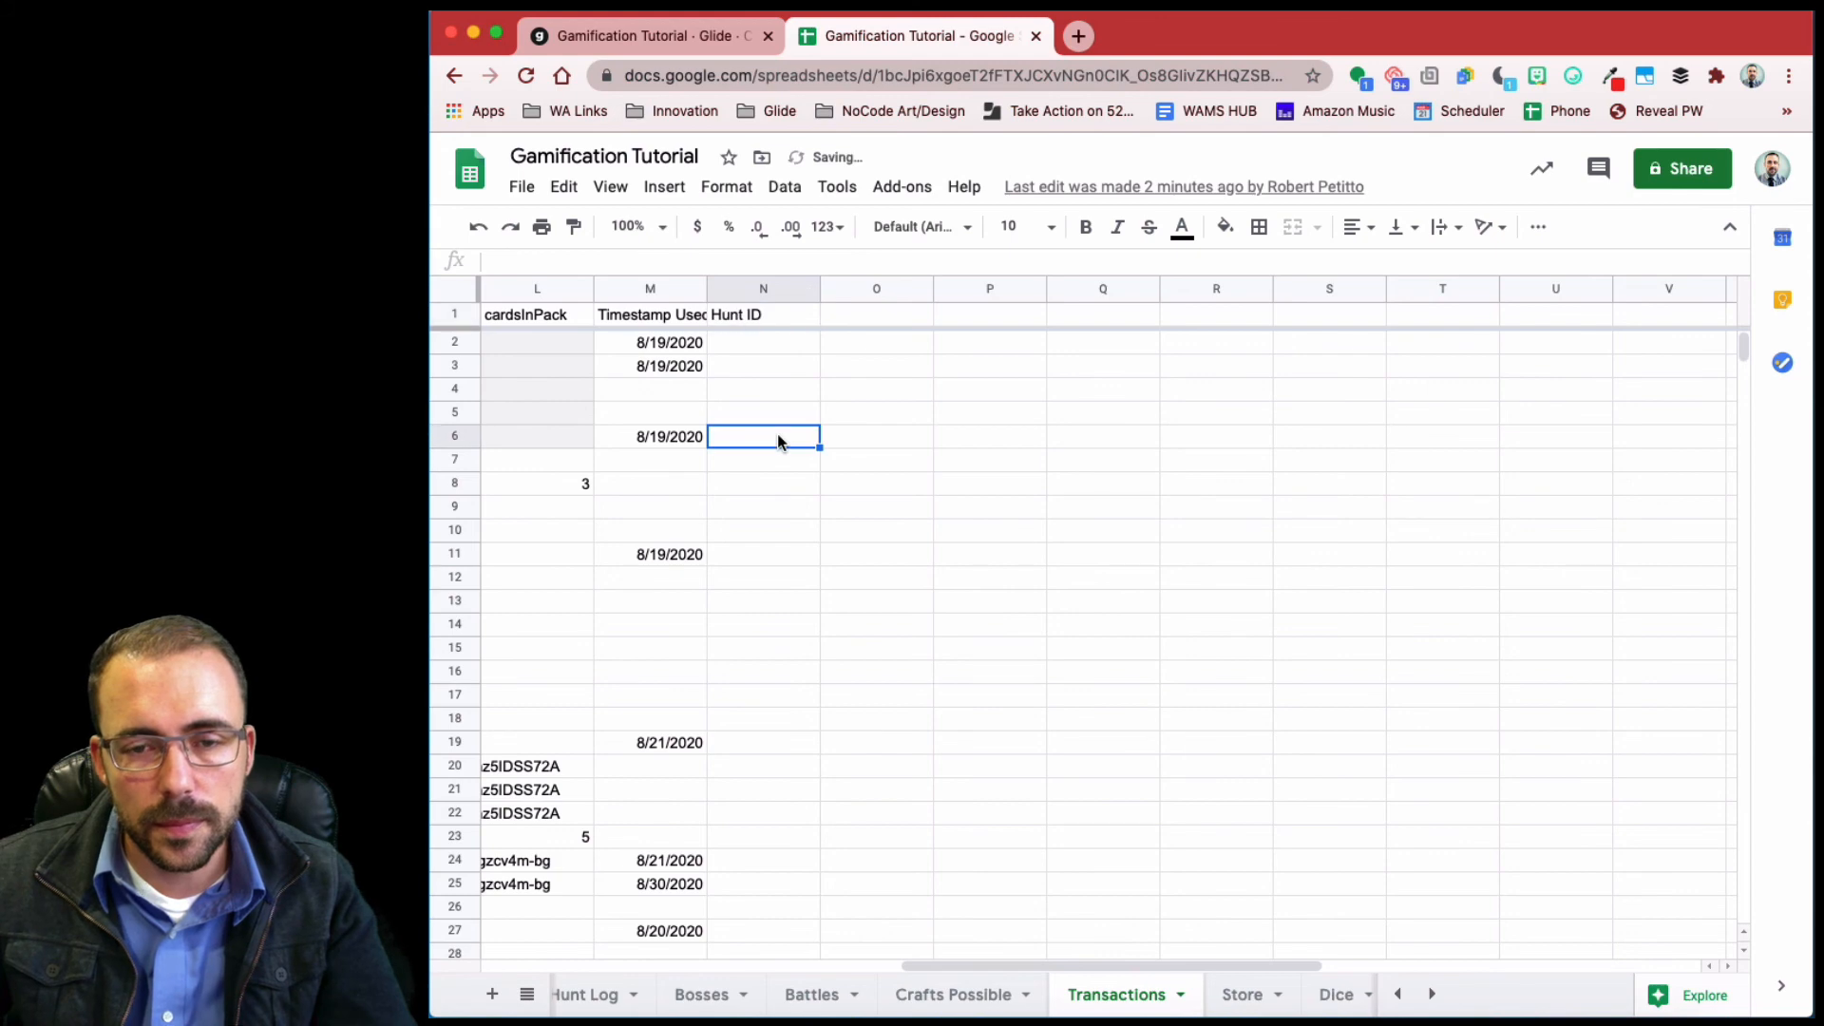
scroll(777, 433, left, 5)
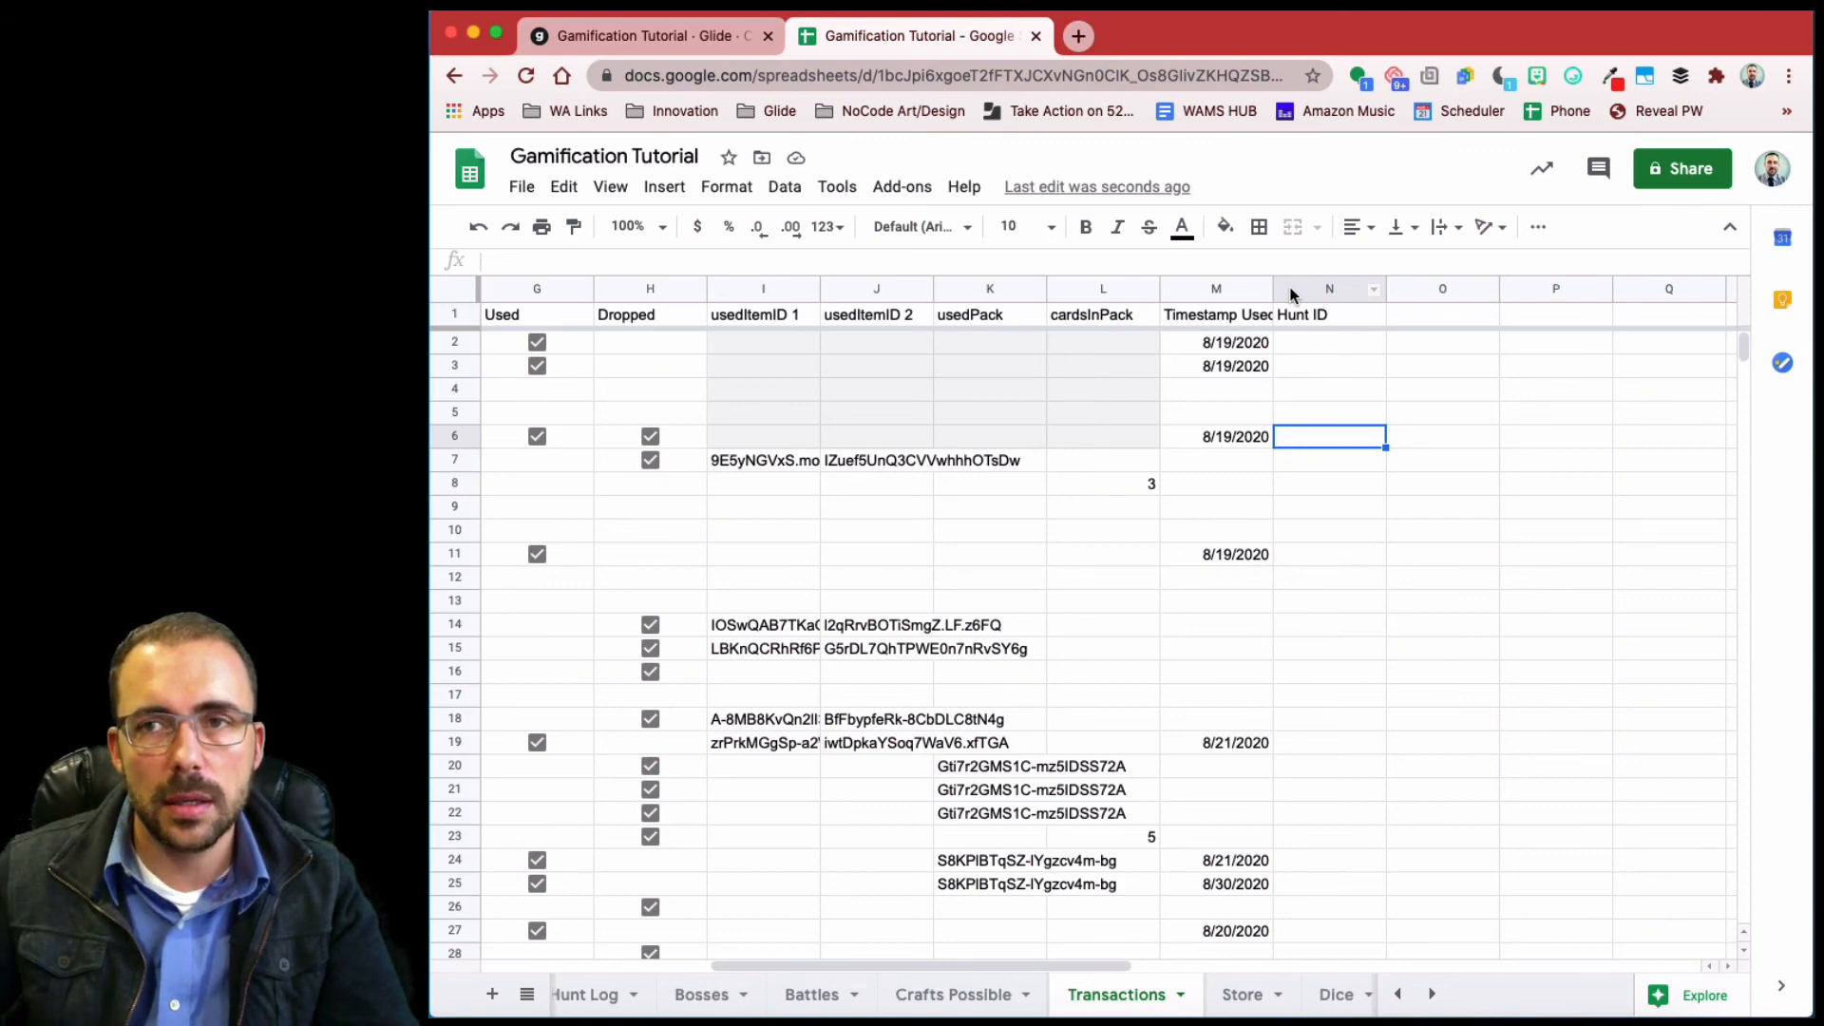
click(722, 19)
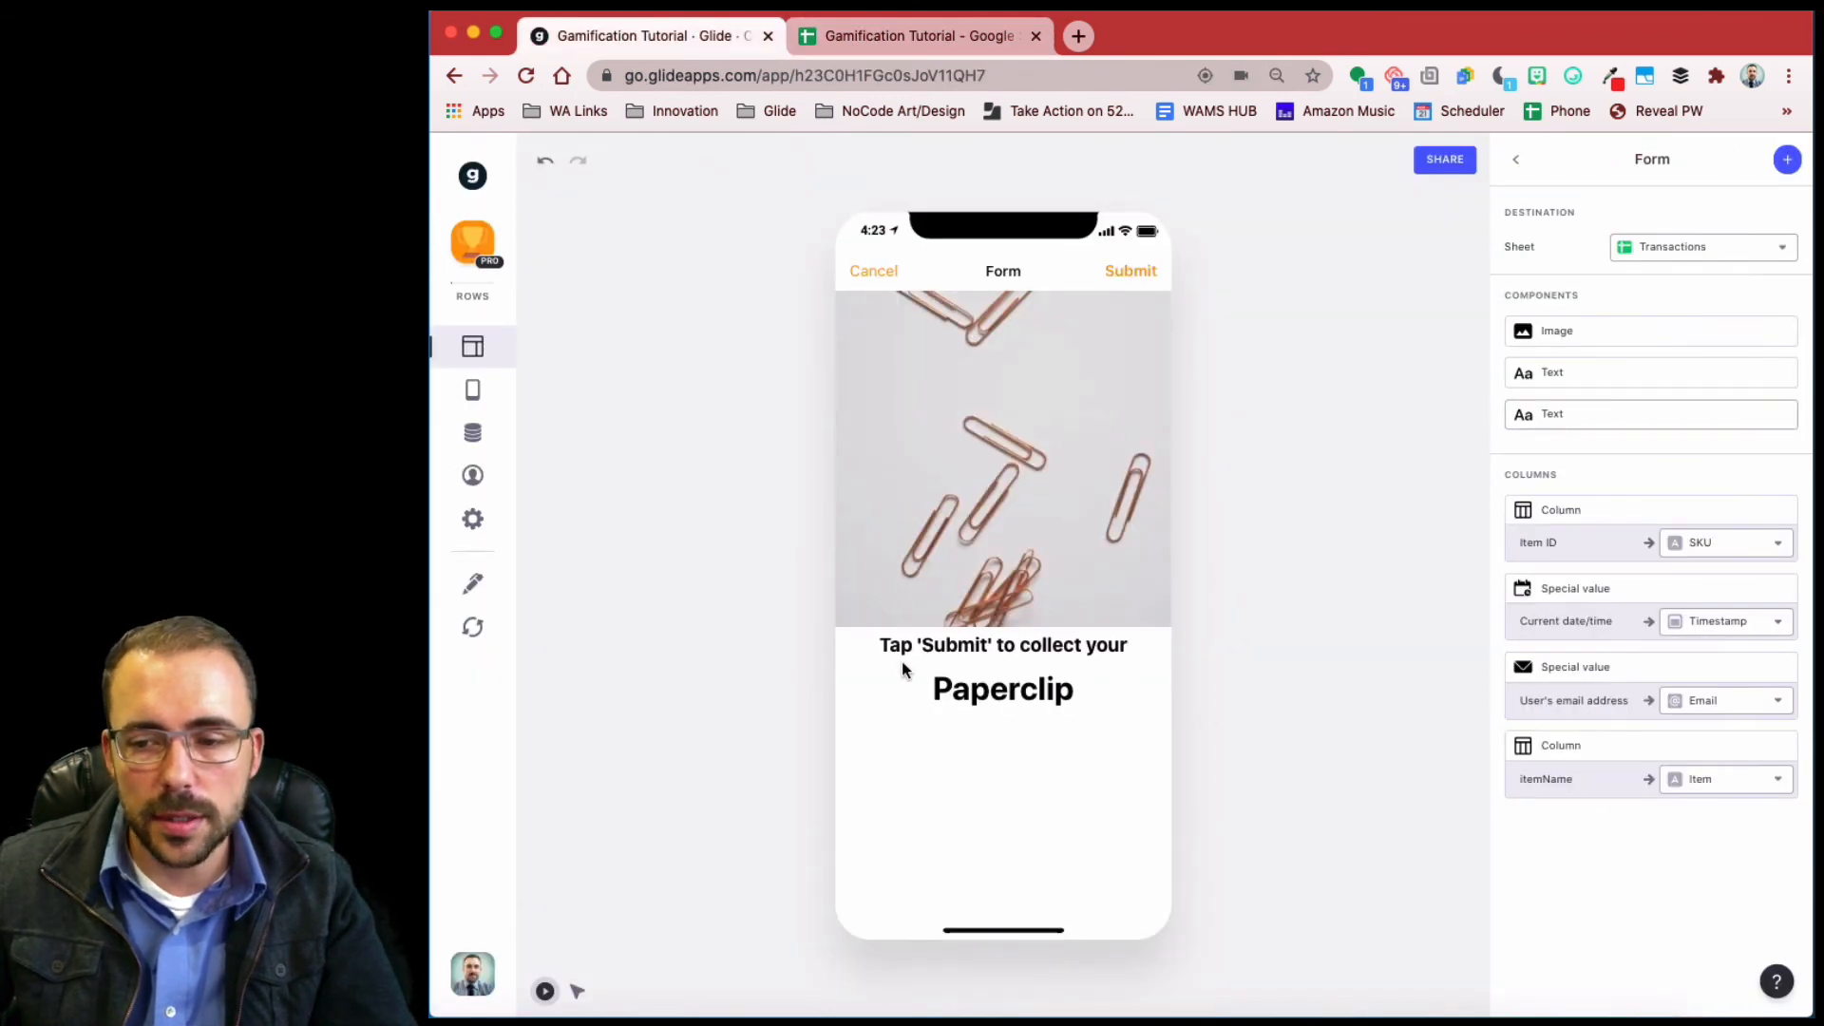
- Reload the sheet, save the hunt's Hunt ID into Transactions' Hunt ID, and test-submit the form
click(477, 631)
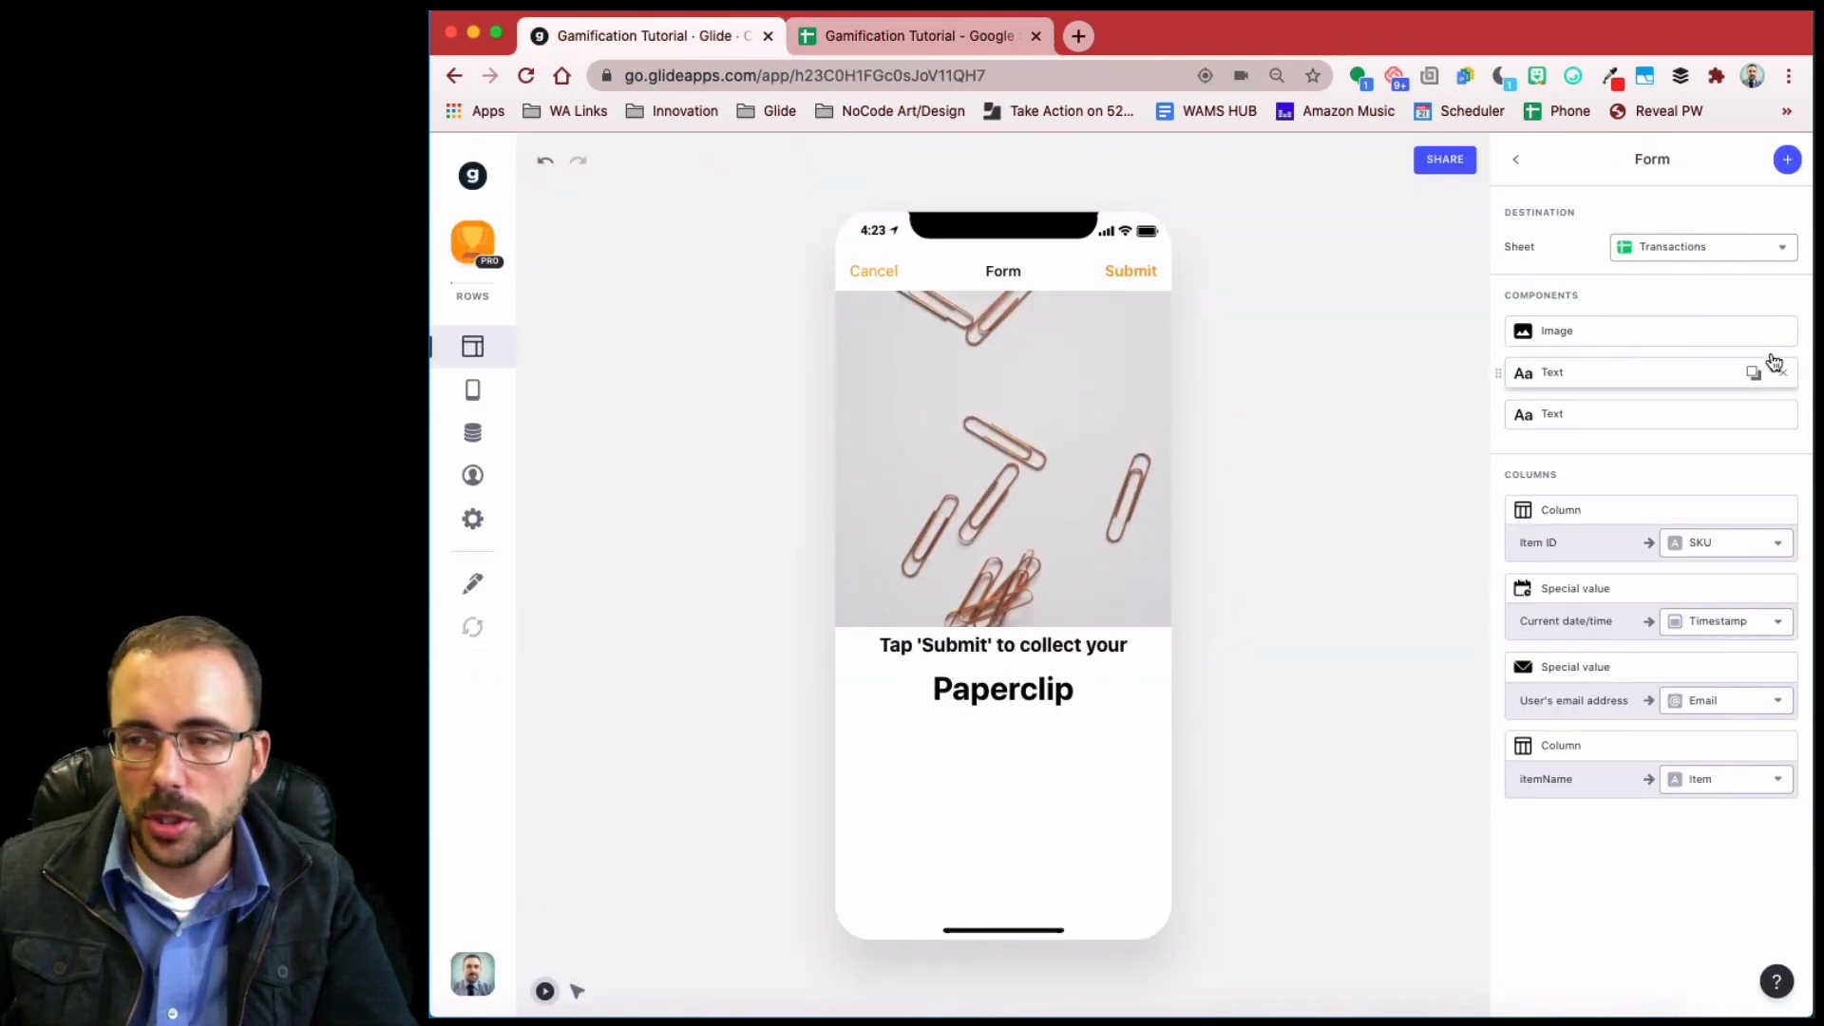
click(1786, 162)
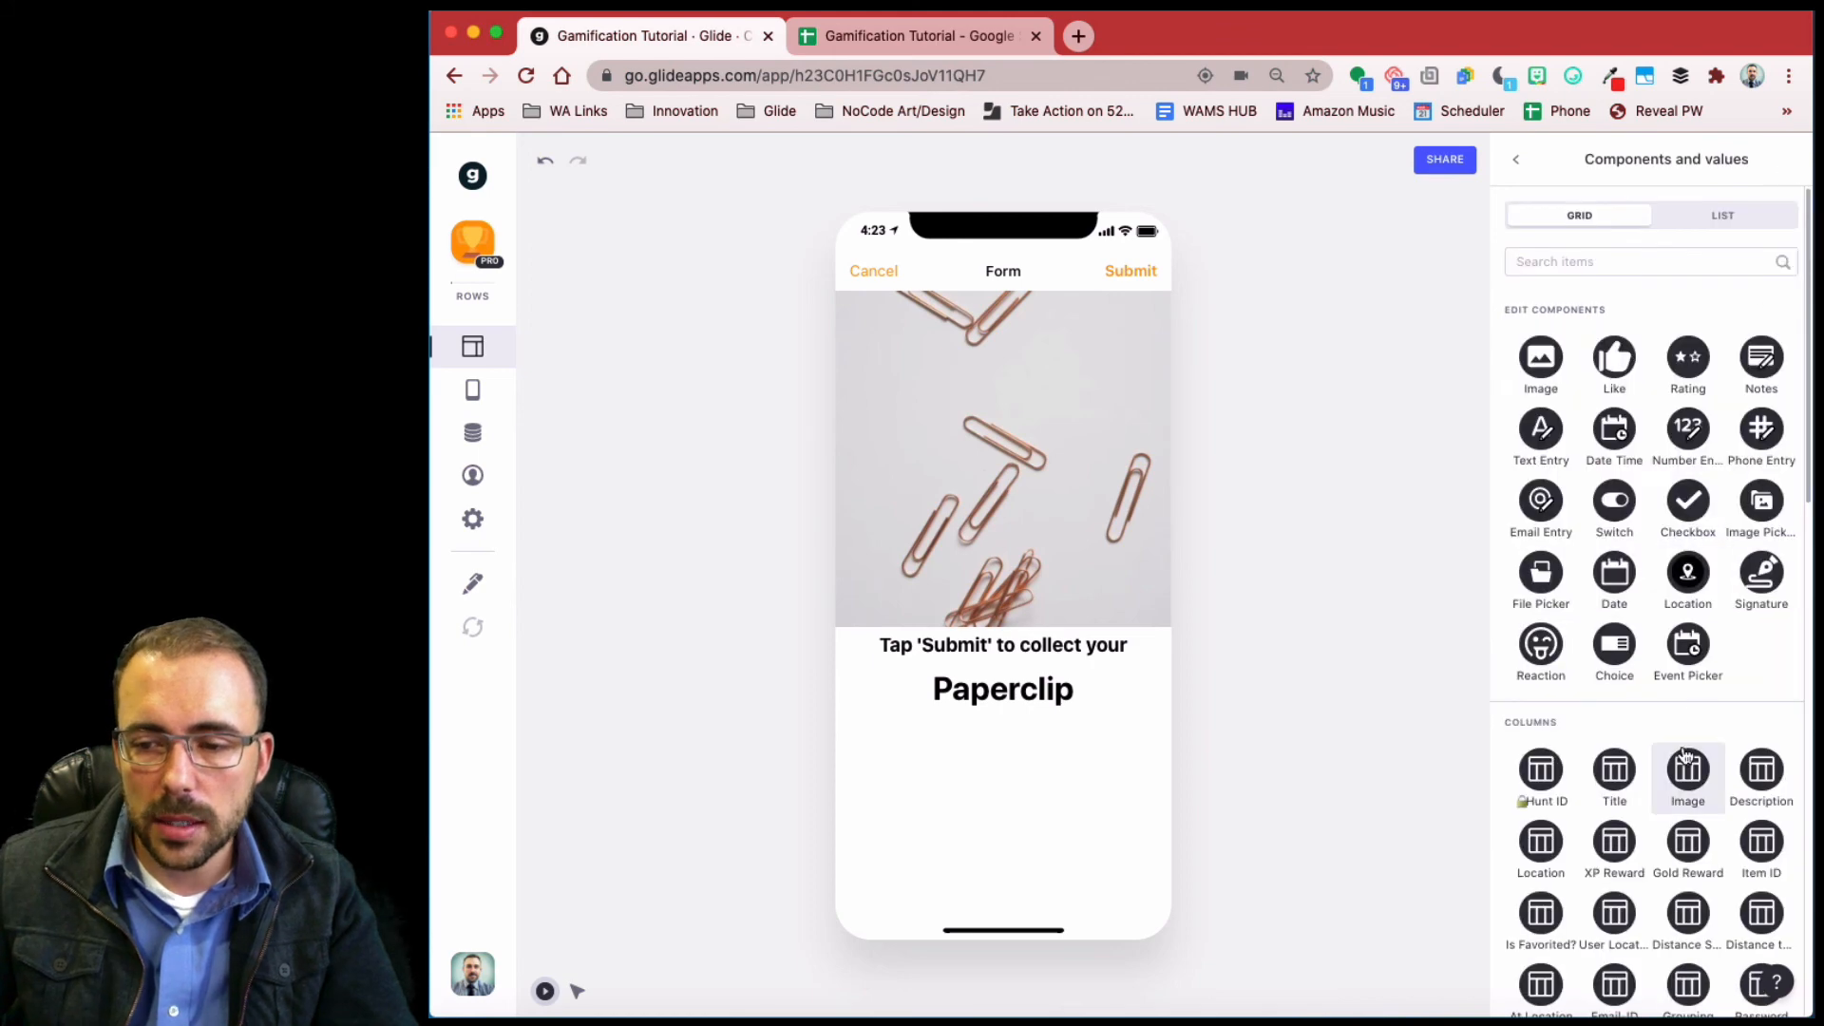
scroll(1543, 525, down, 3)
click(1541, 520)
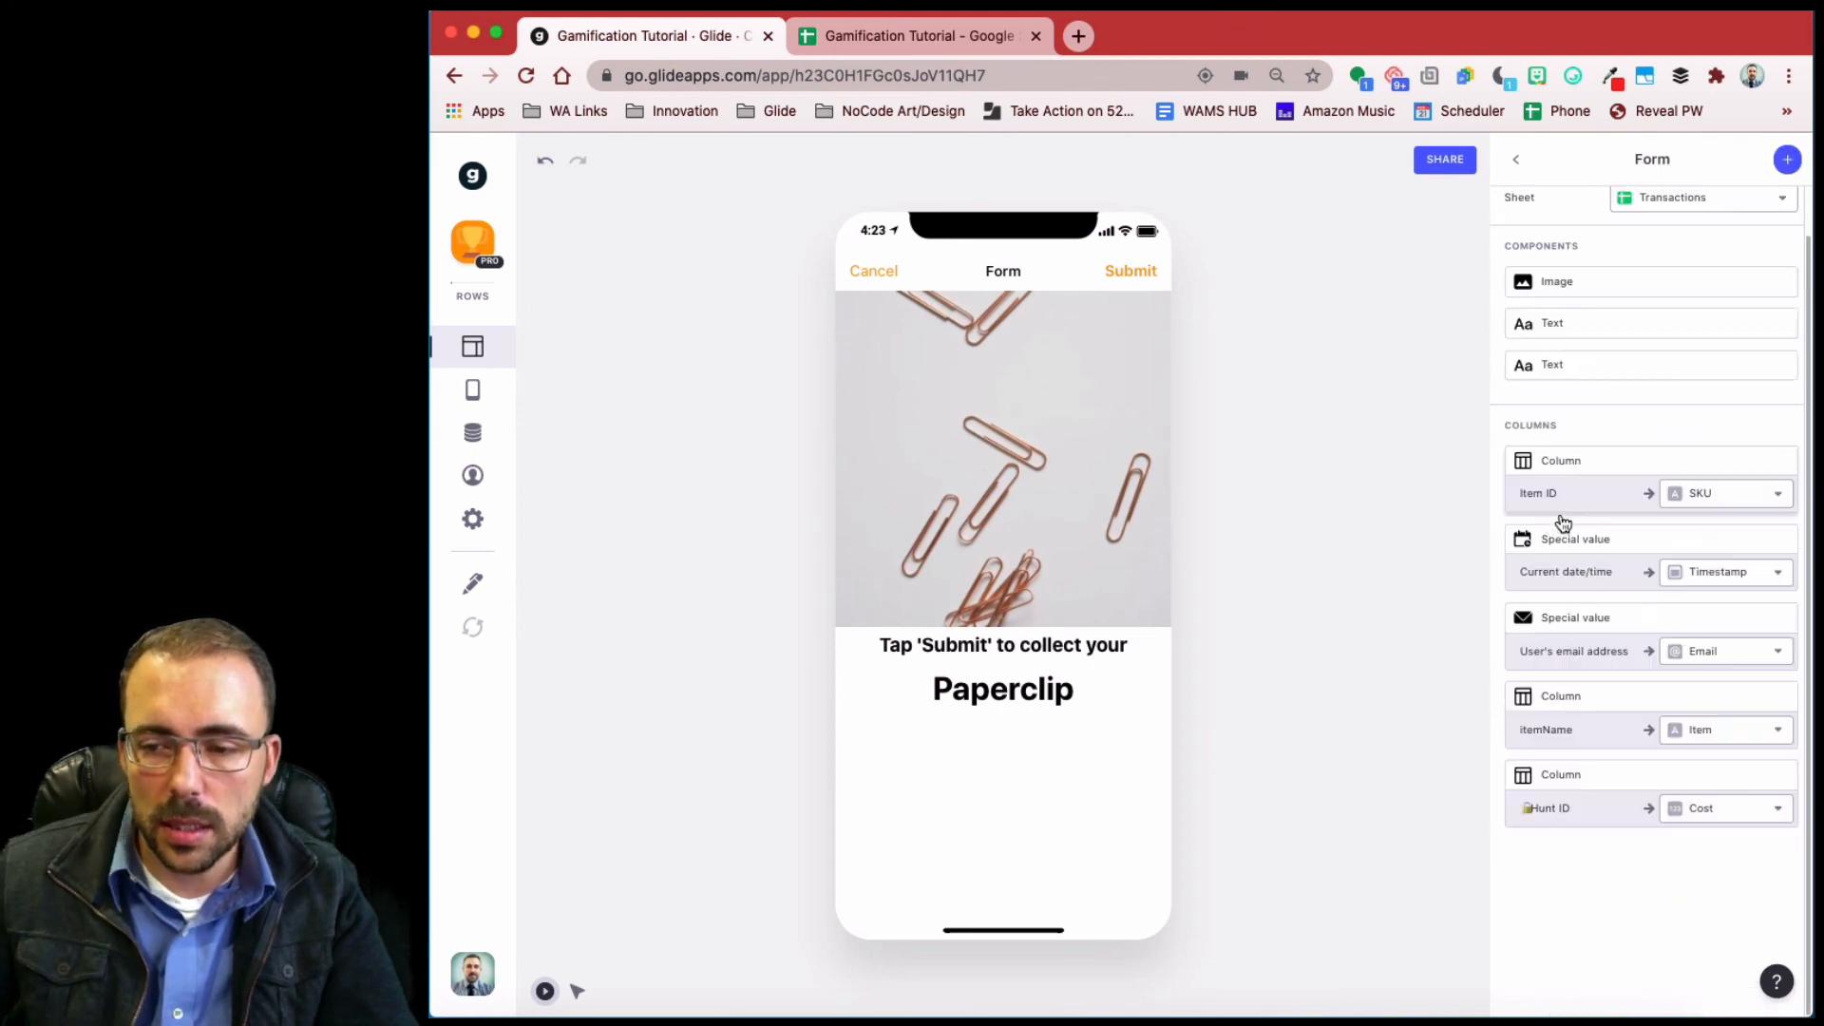
click(1717, 813)
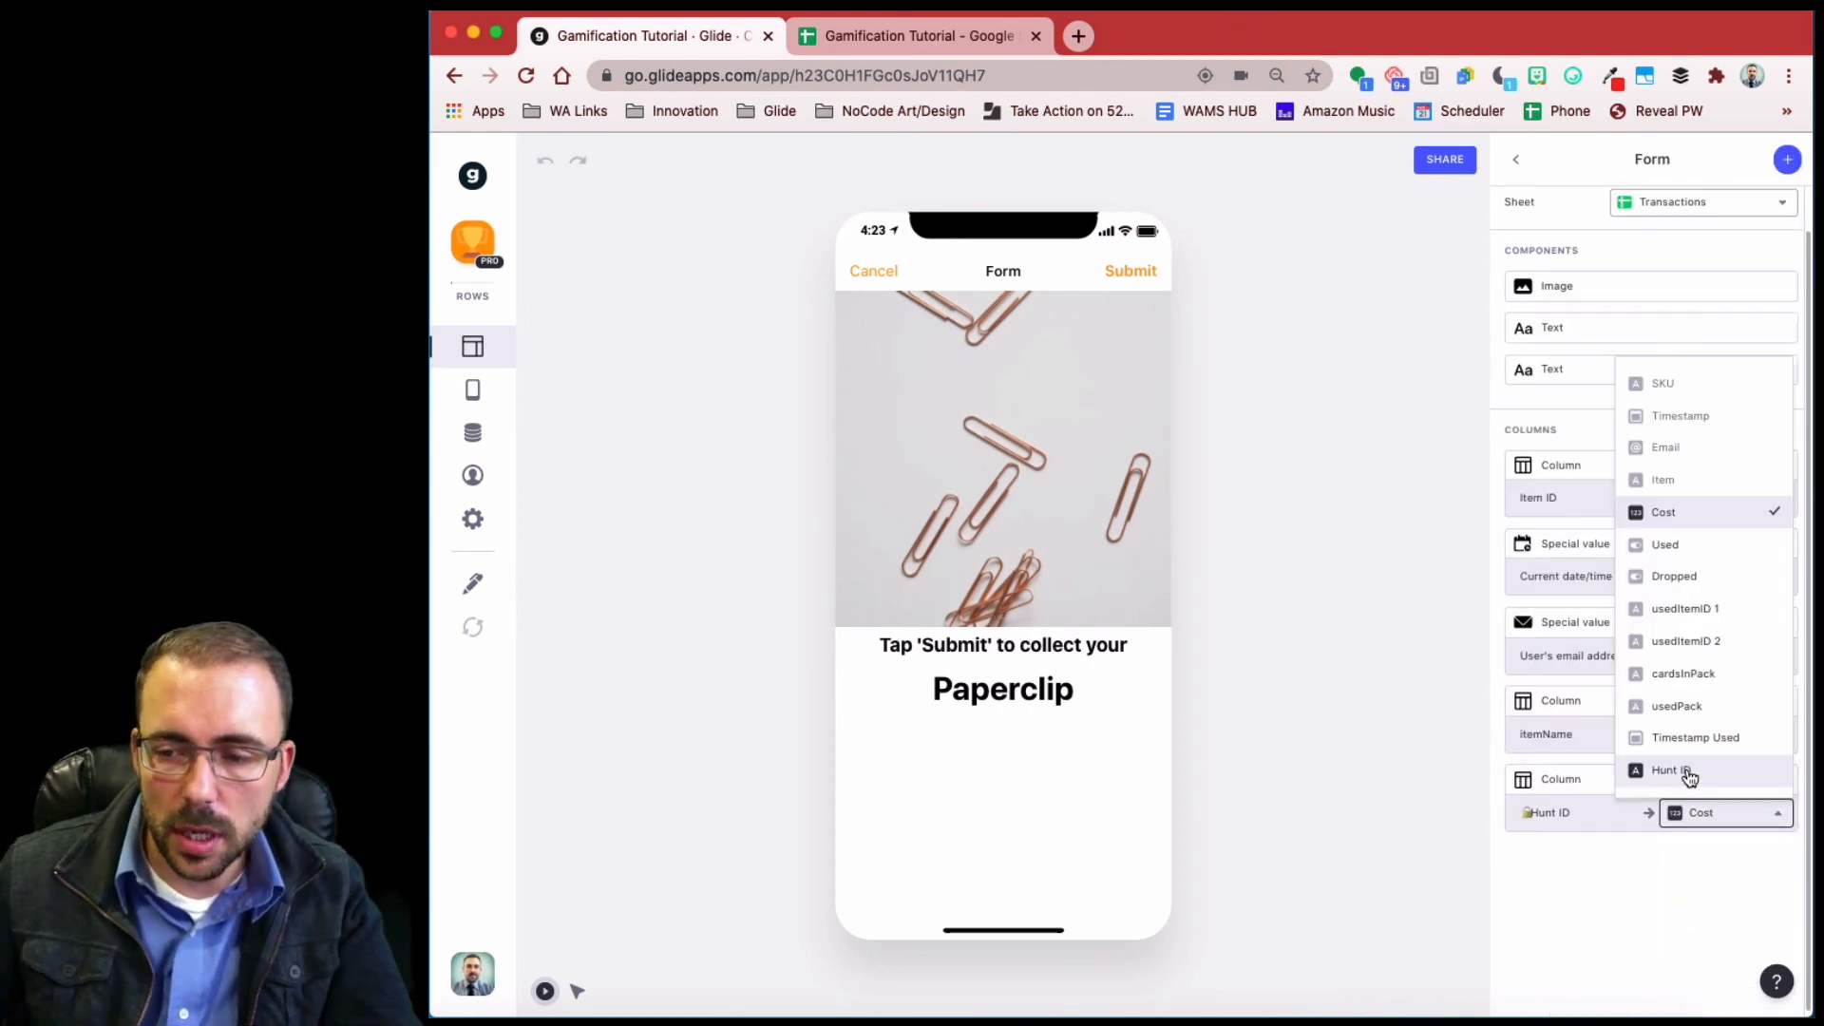
click(1687, 773)
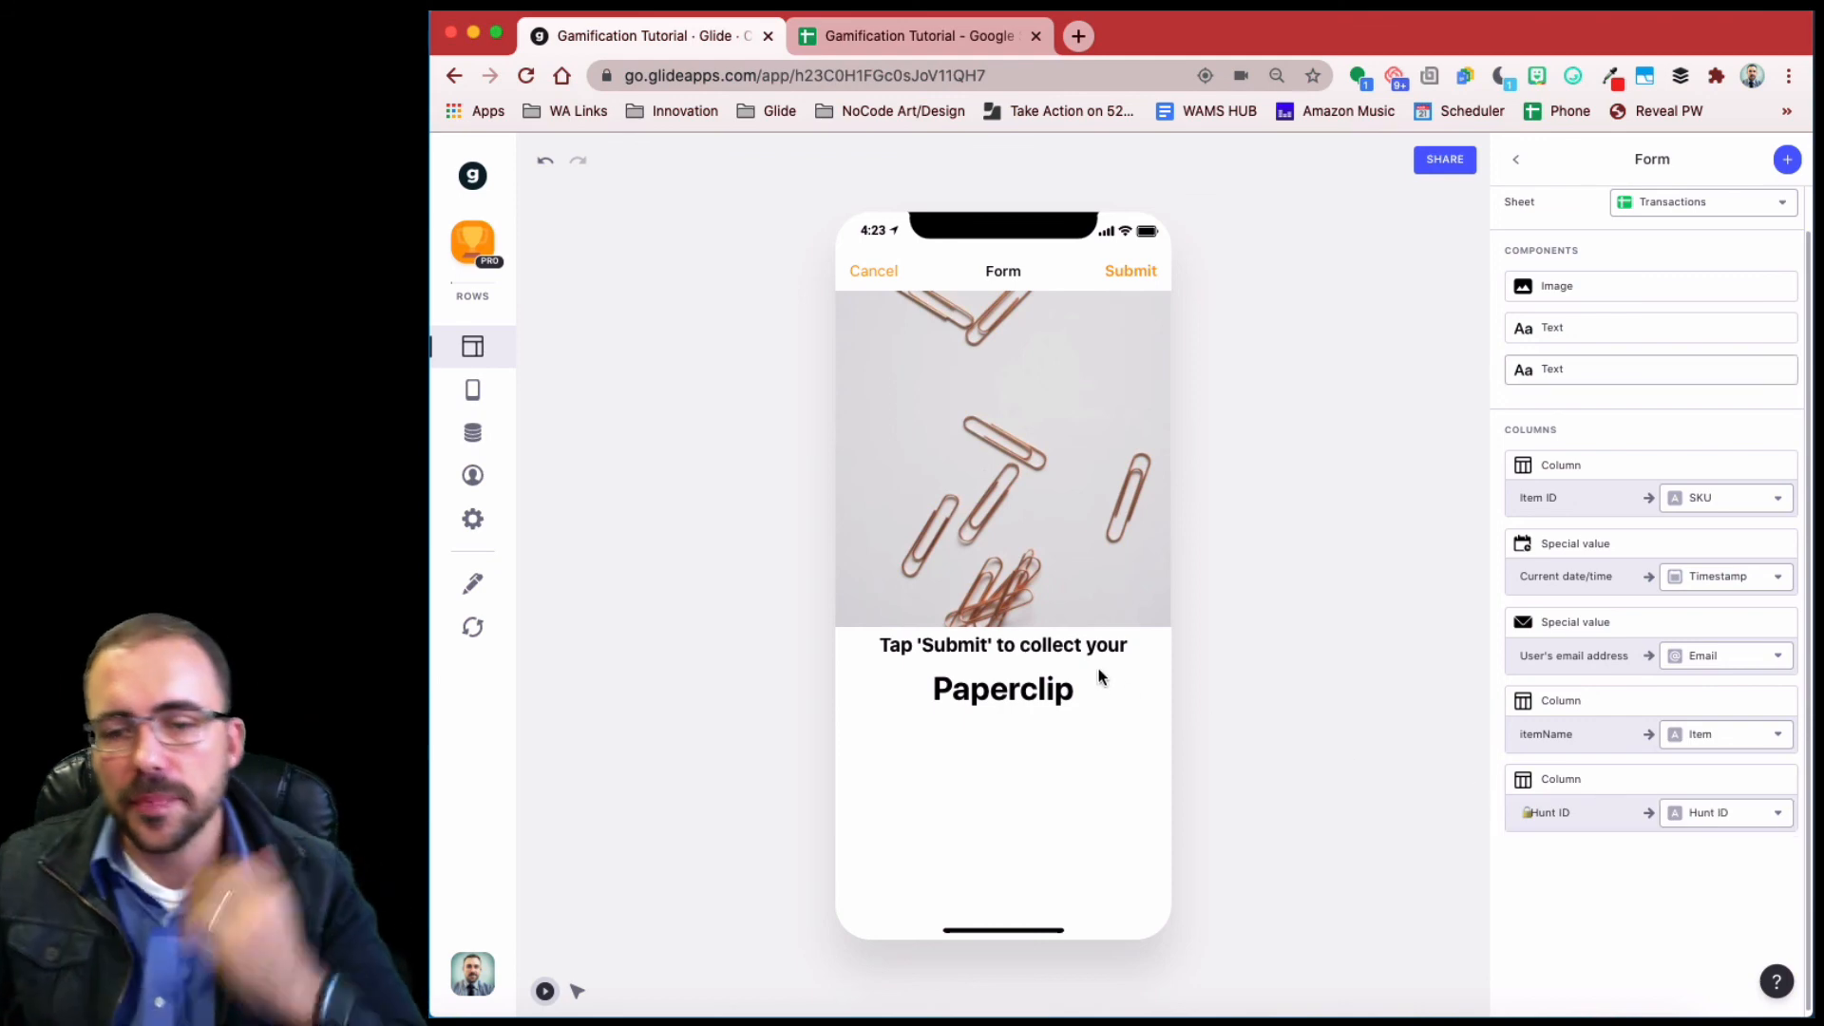
click(1143, 271)
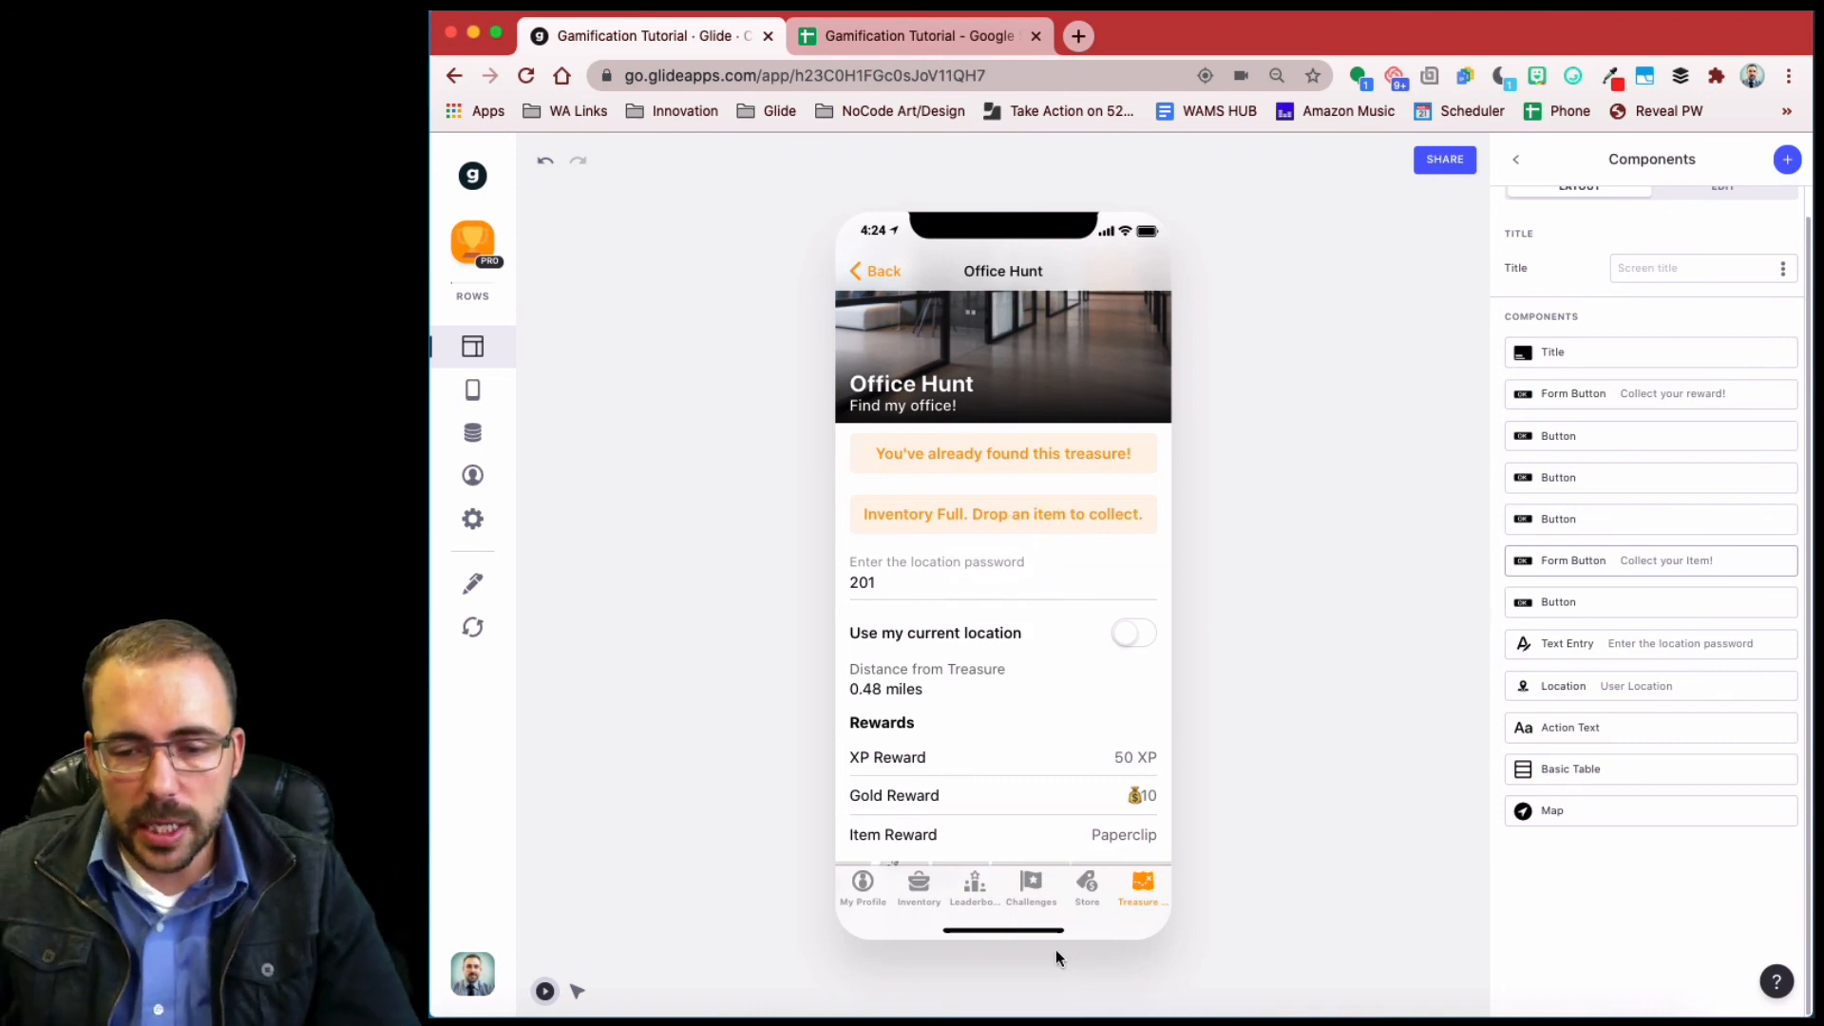
- Confirm Paperclip is in the inventory, drop the Paper item, and return to Office Hunt
click(916, 888)
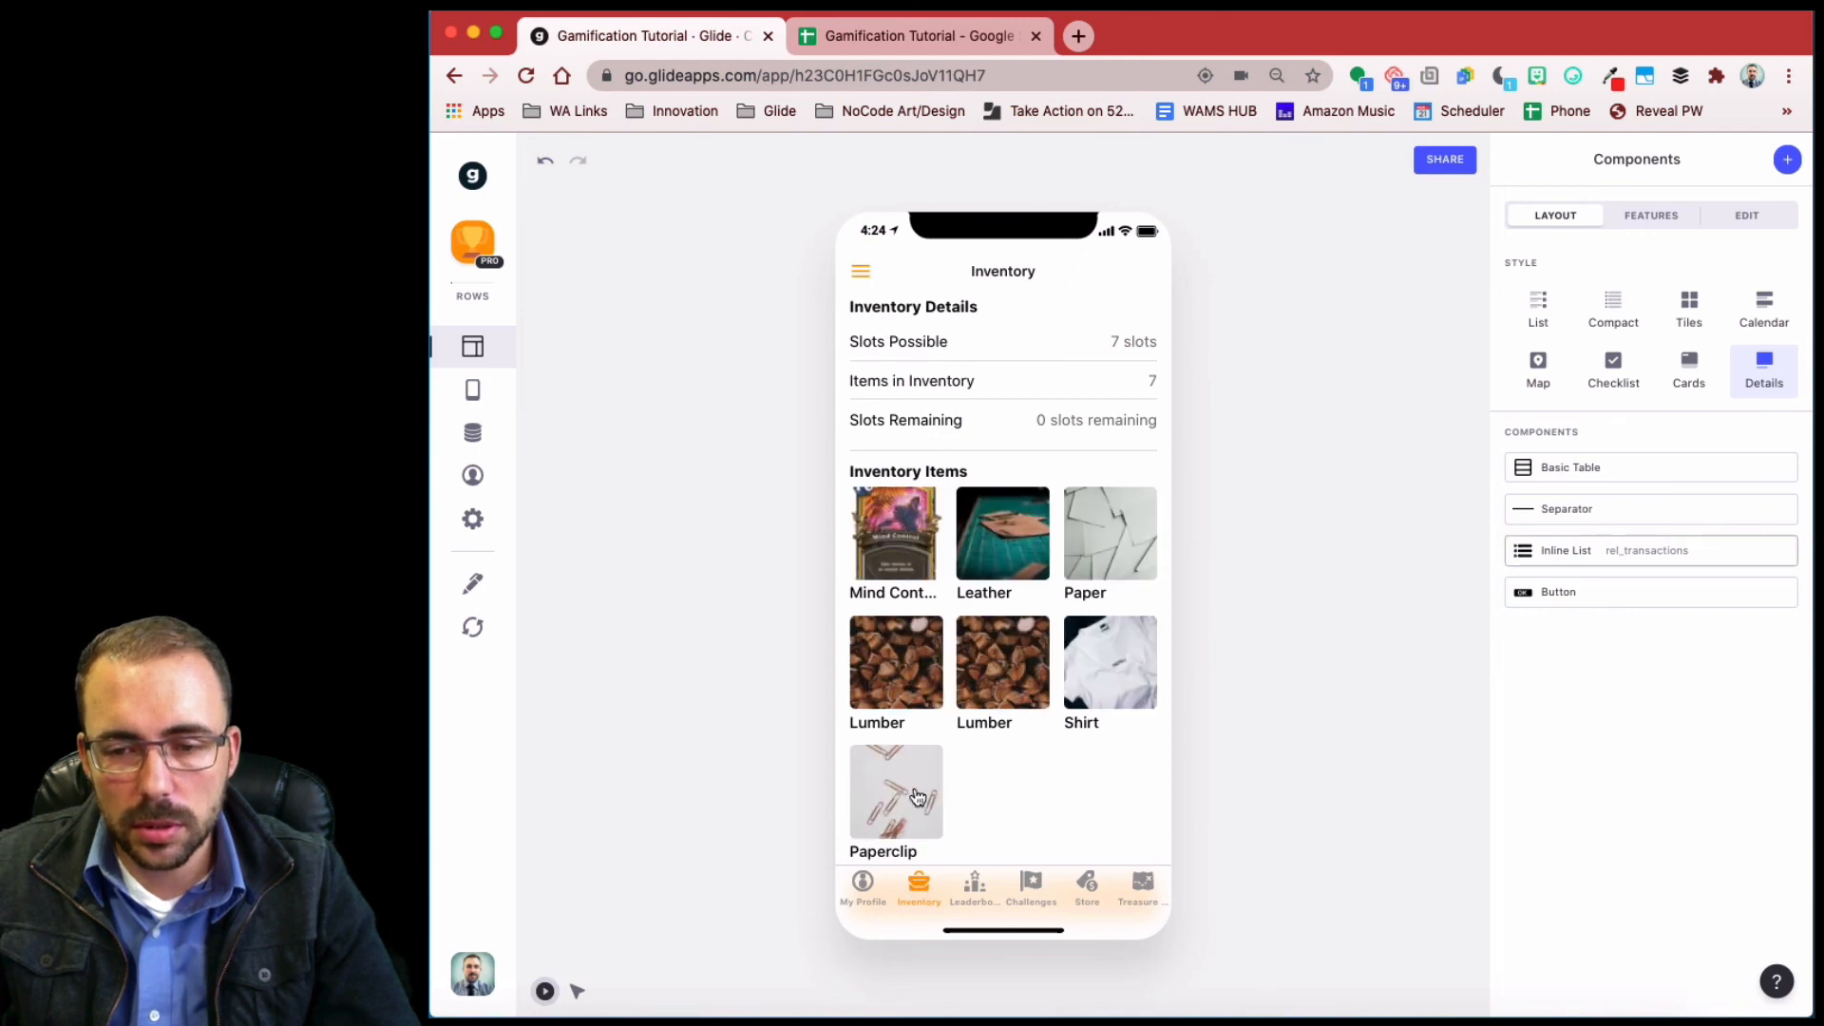
click(1149, 889)
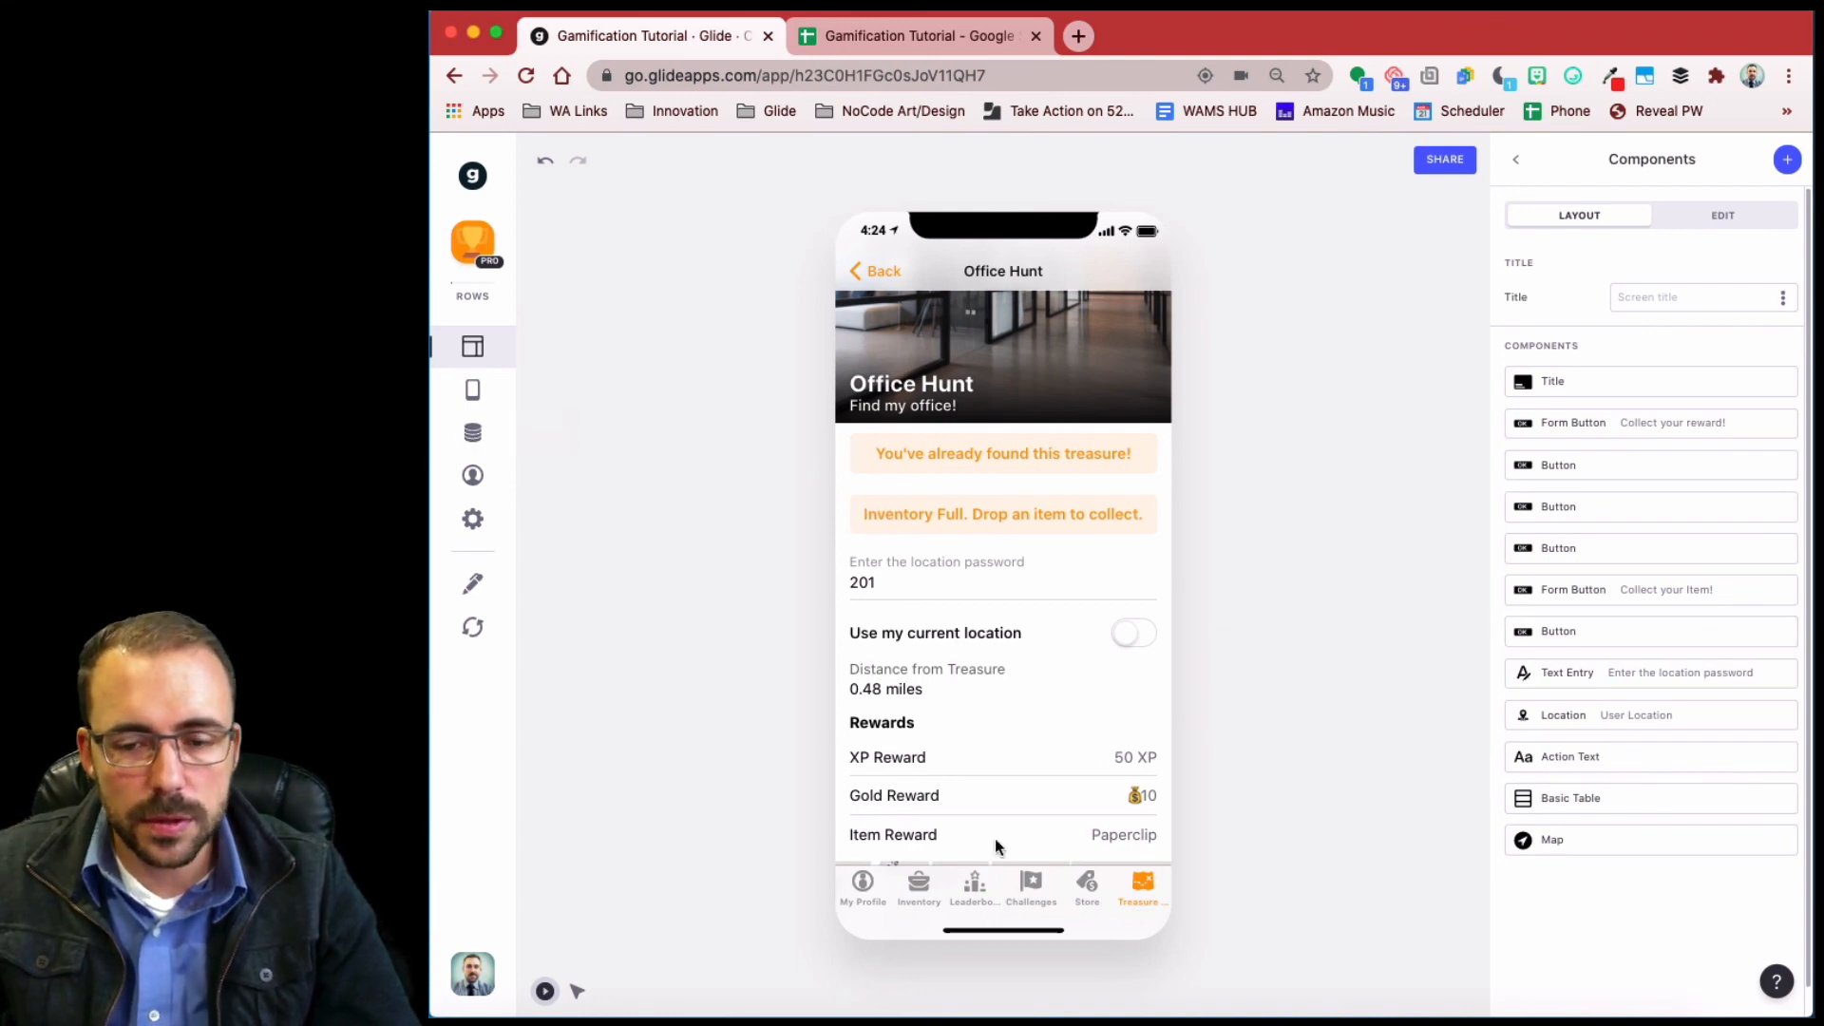
click(918, 889)
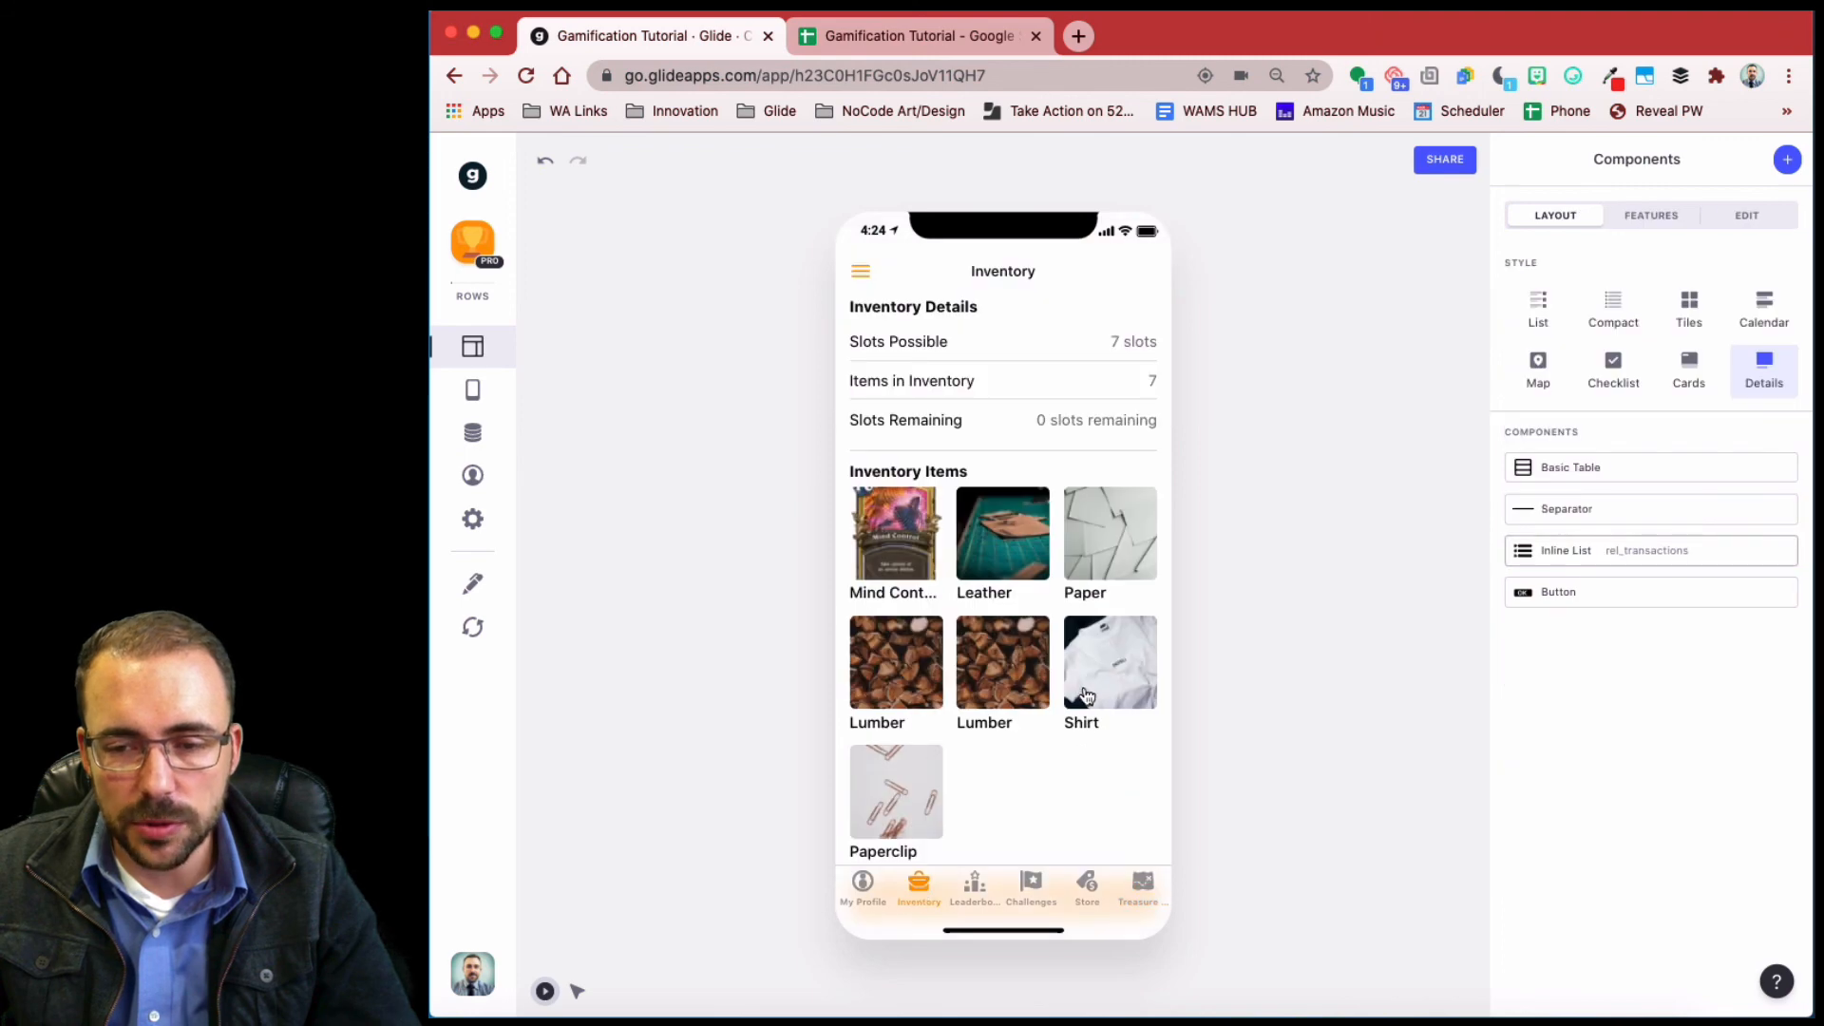
click(1115, 549)
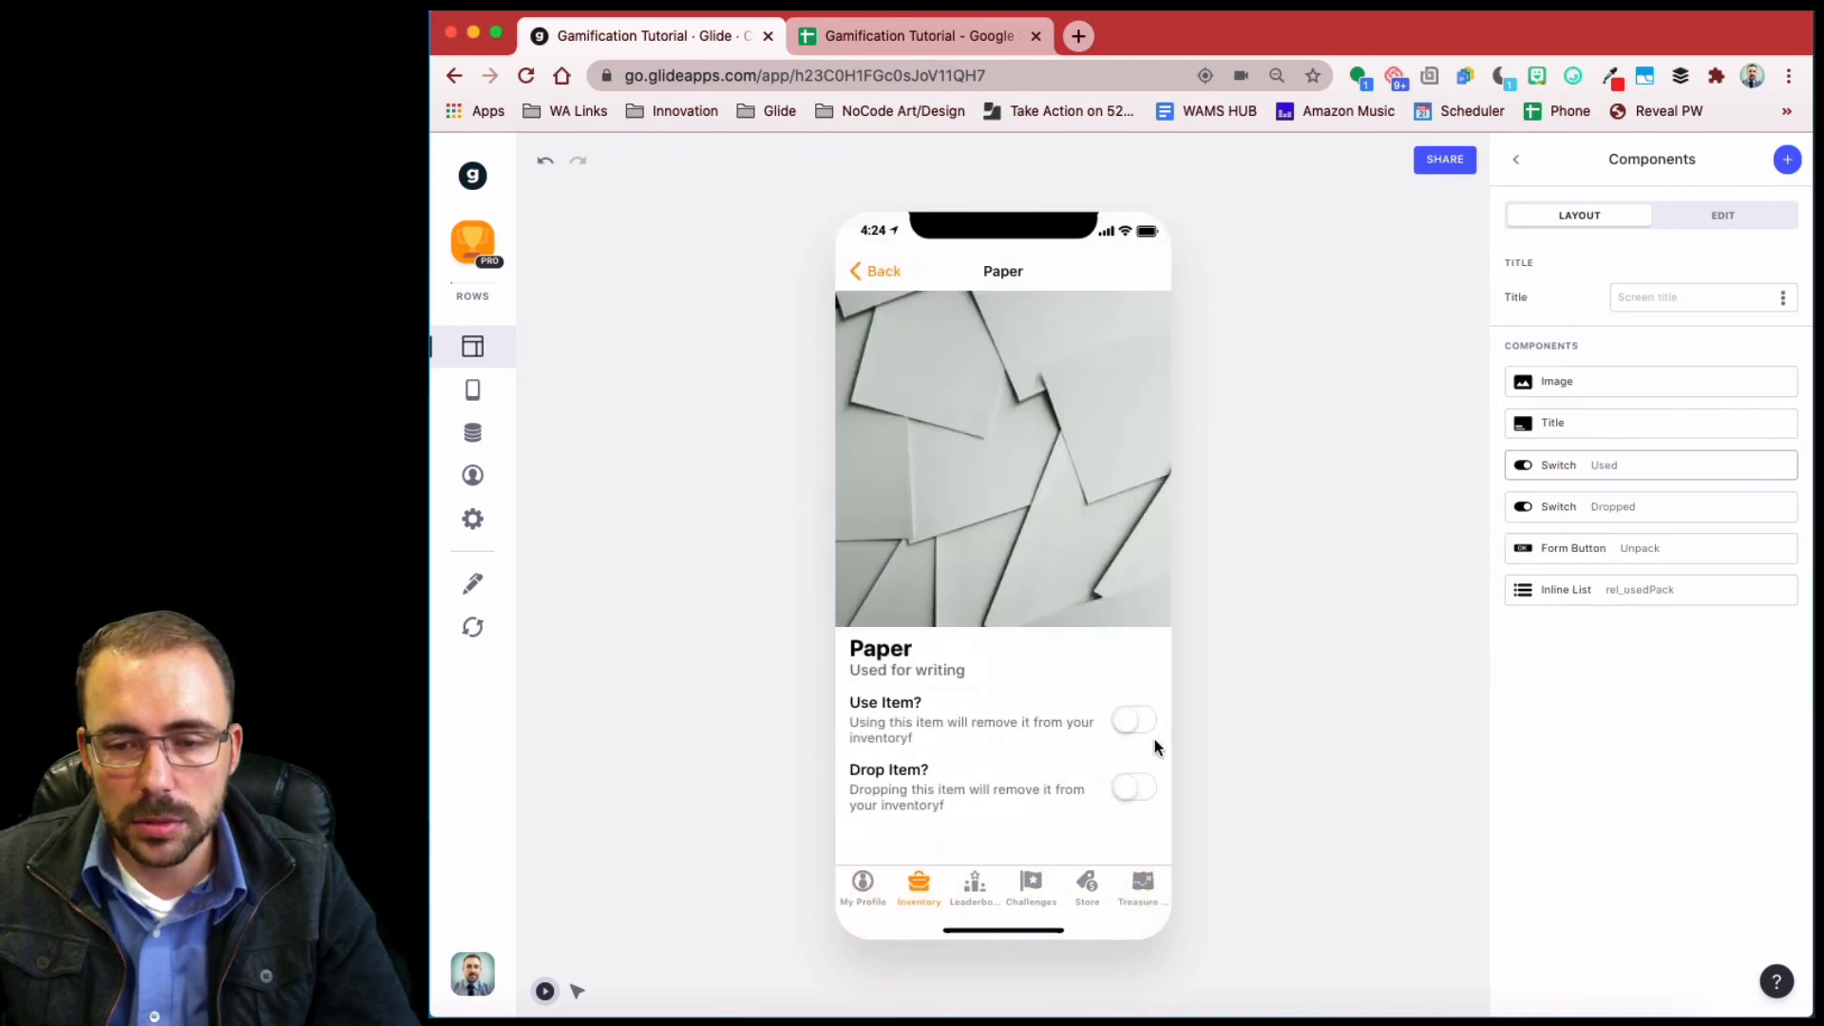
click(1136, 789)
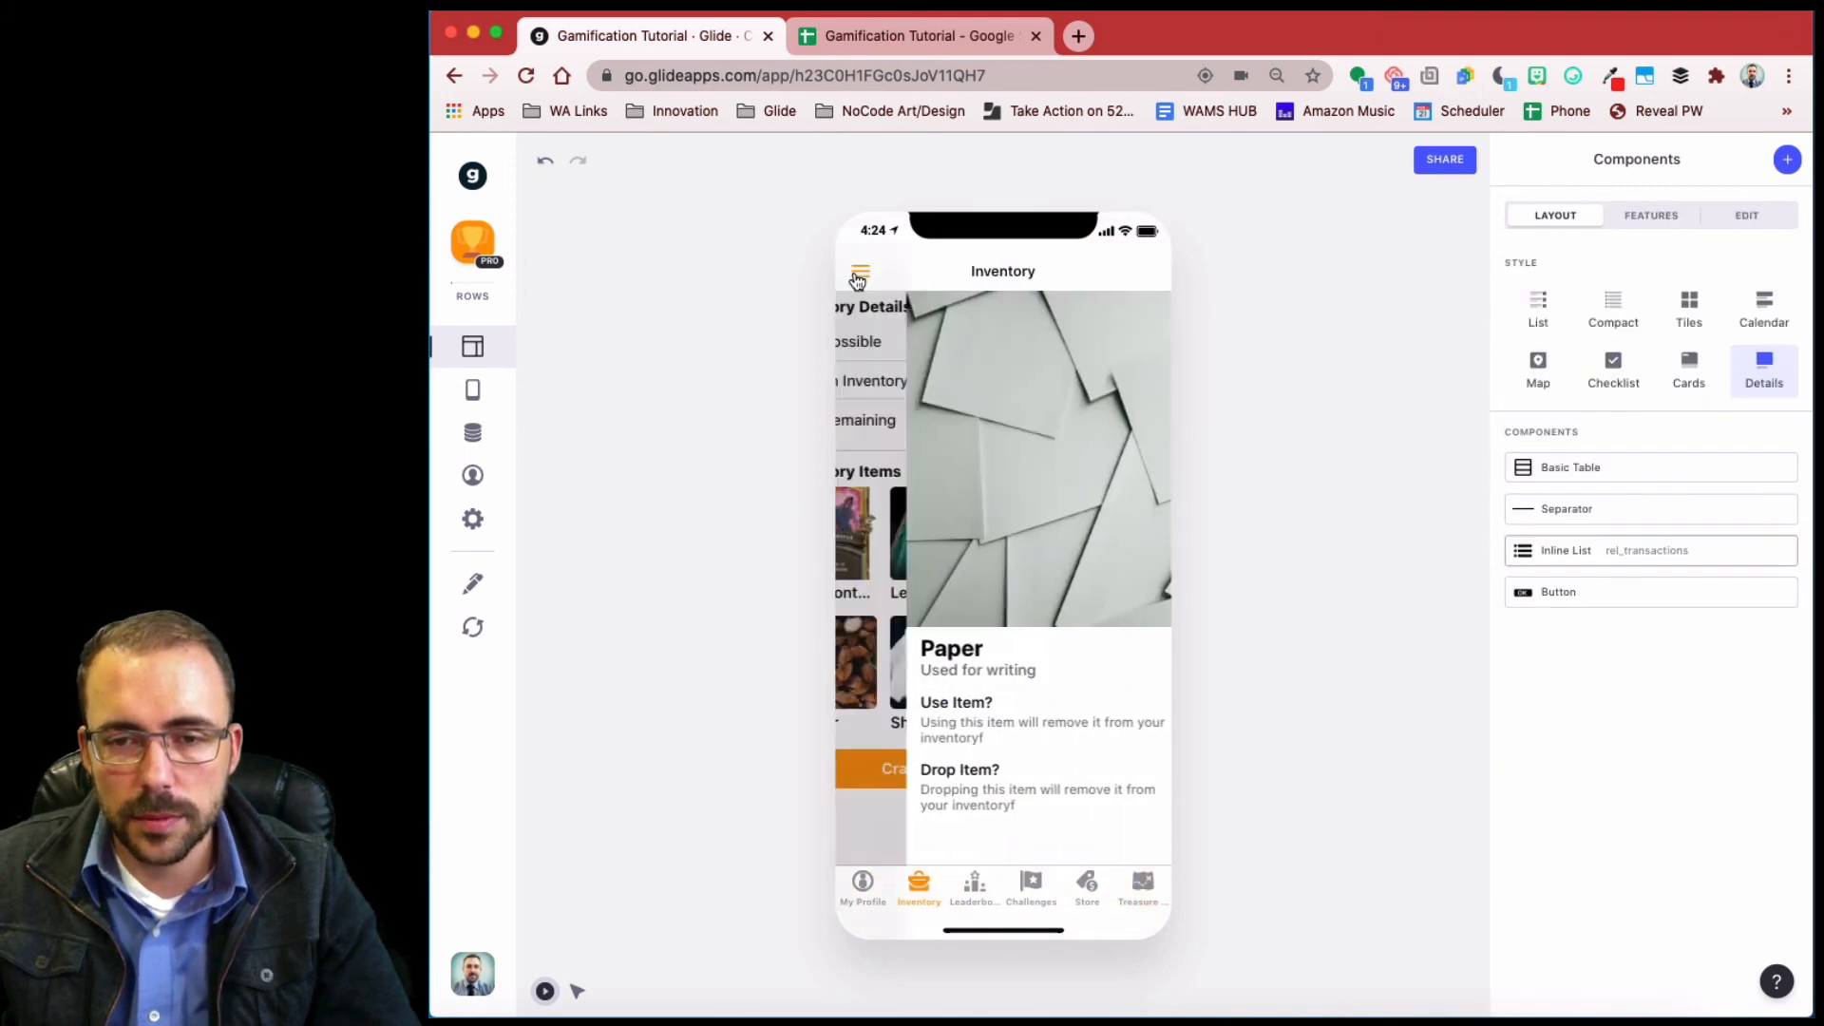
click(1148, 893)
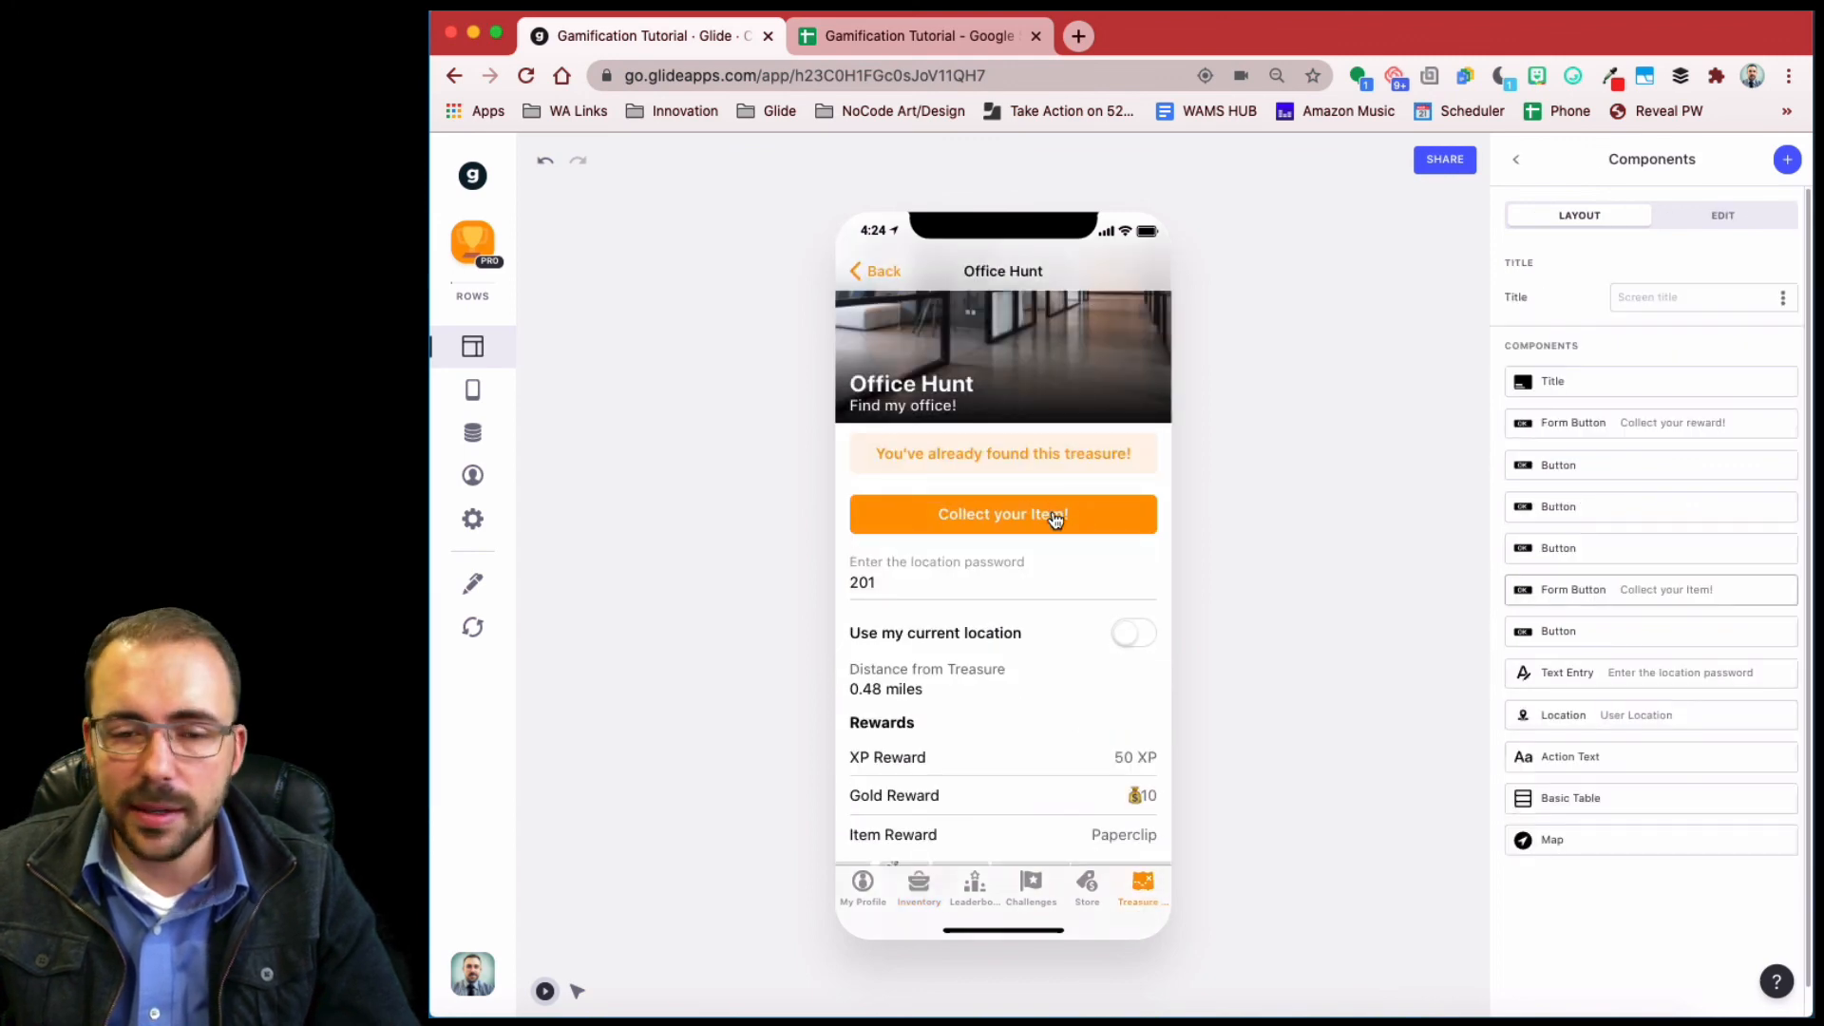
click(472, 433)
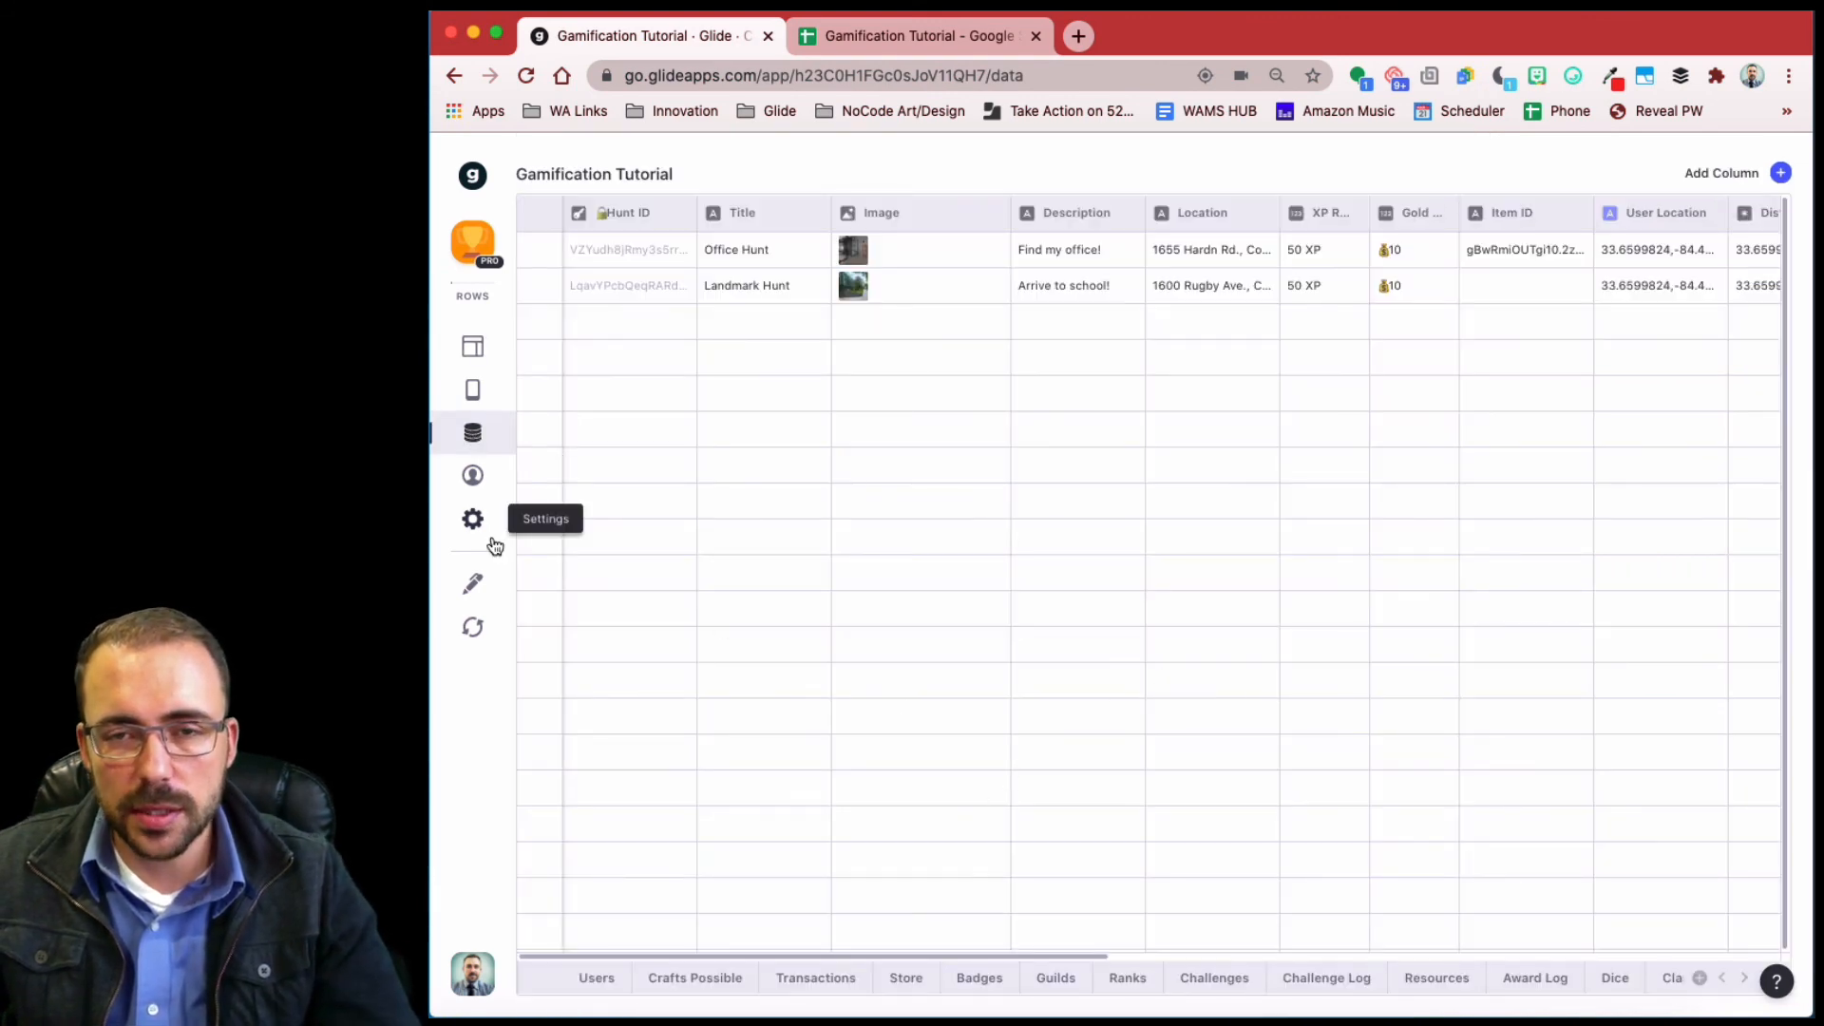
- Add a new column to the hunts table named rel_itemCollected
scroll(843, 519, right, 10)
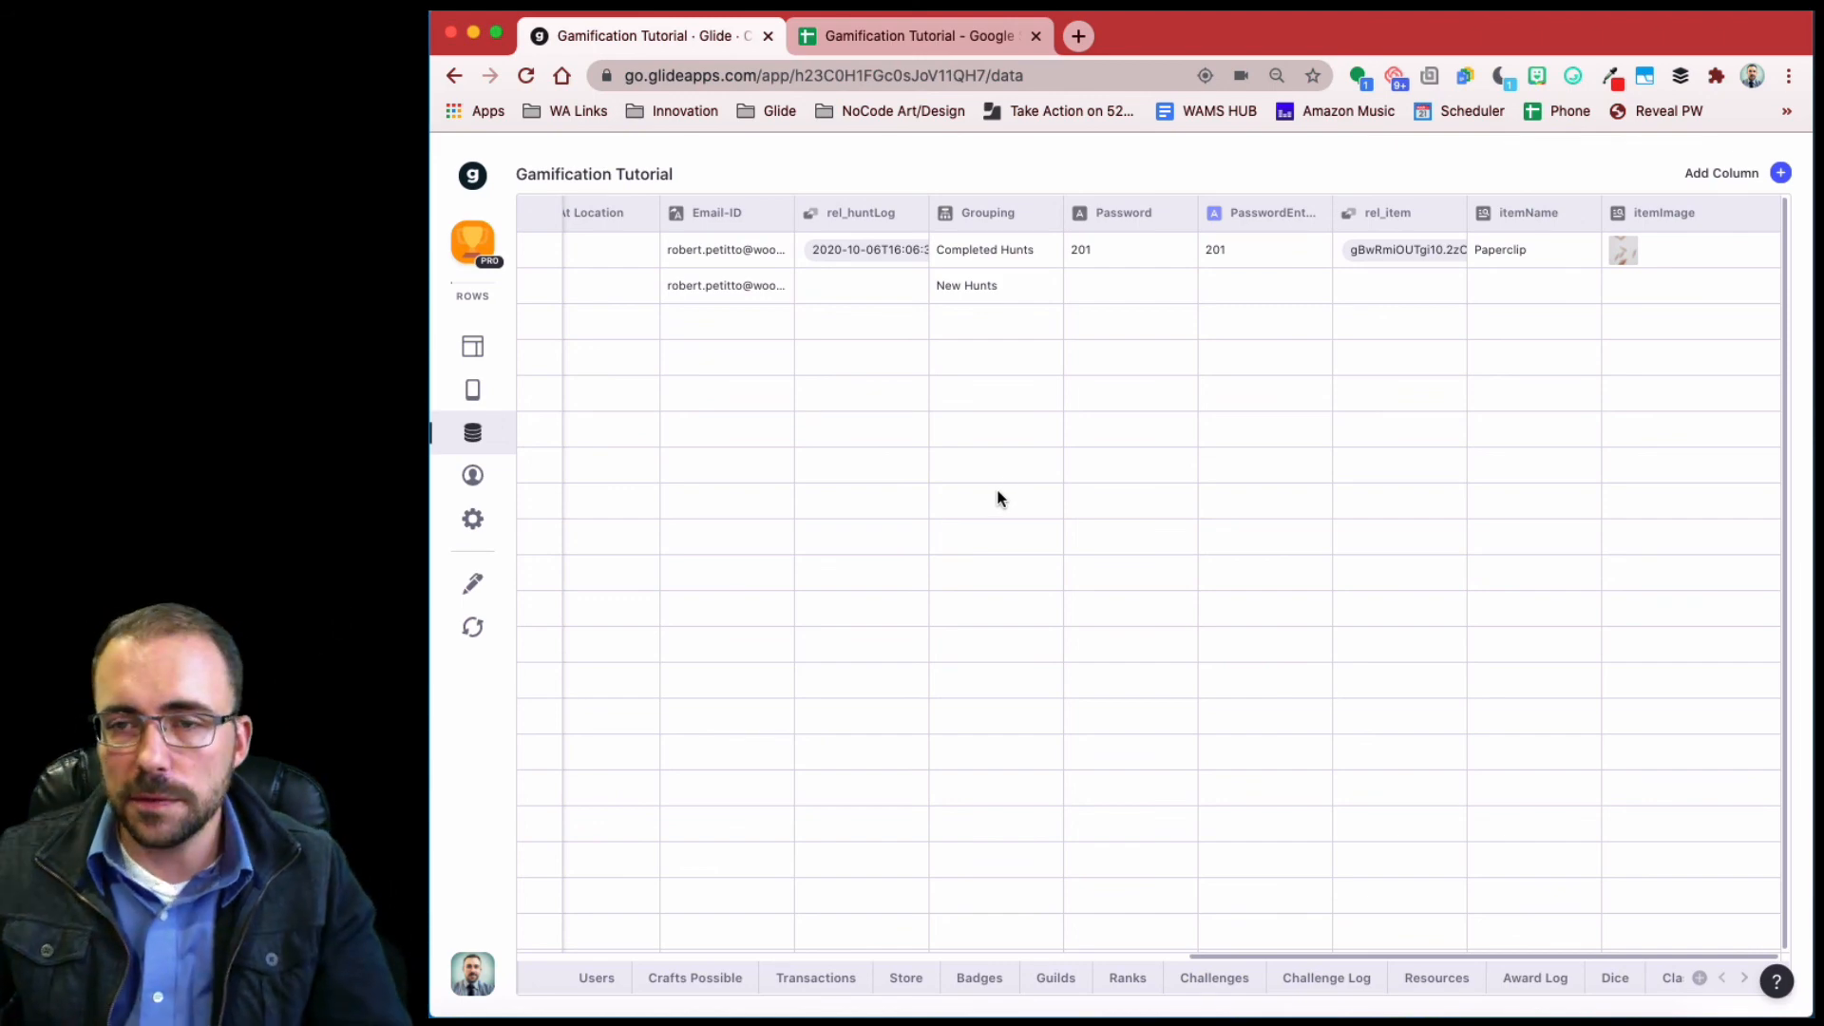
click(1782, 174)
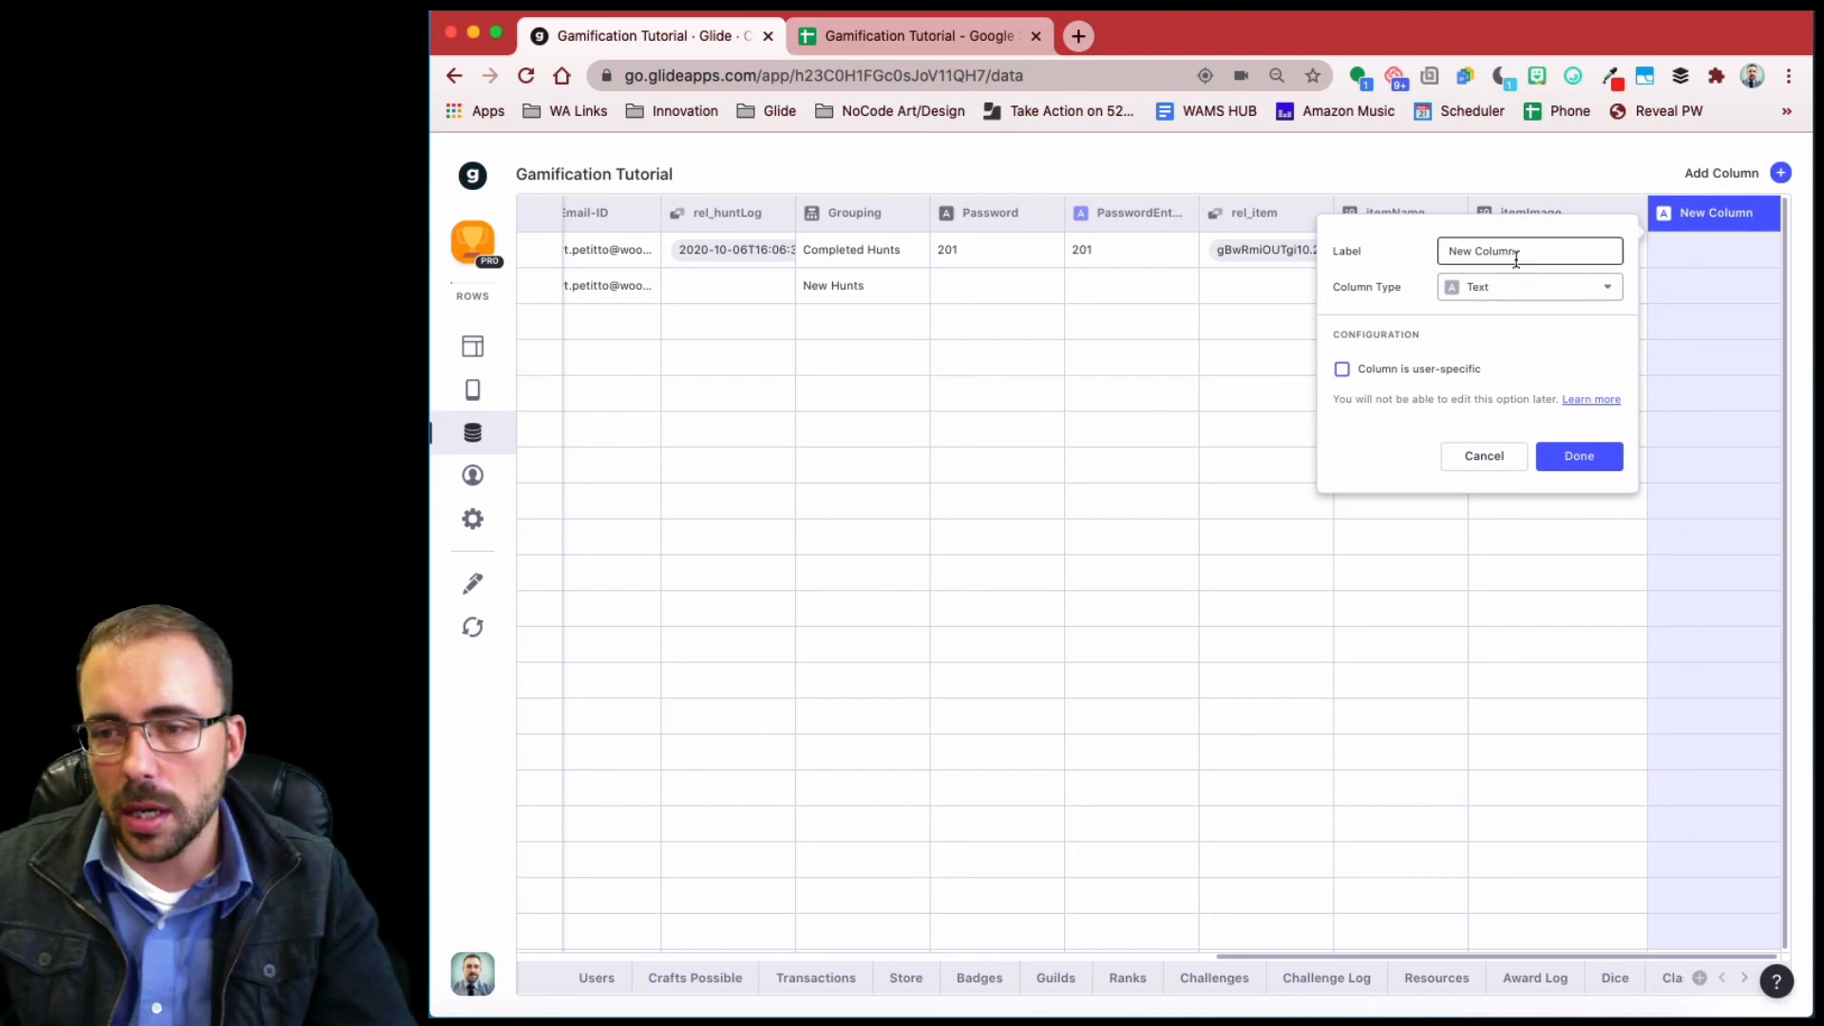
drag(1548, 251, 1371, 248)
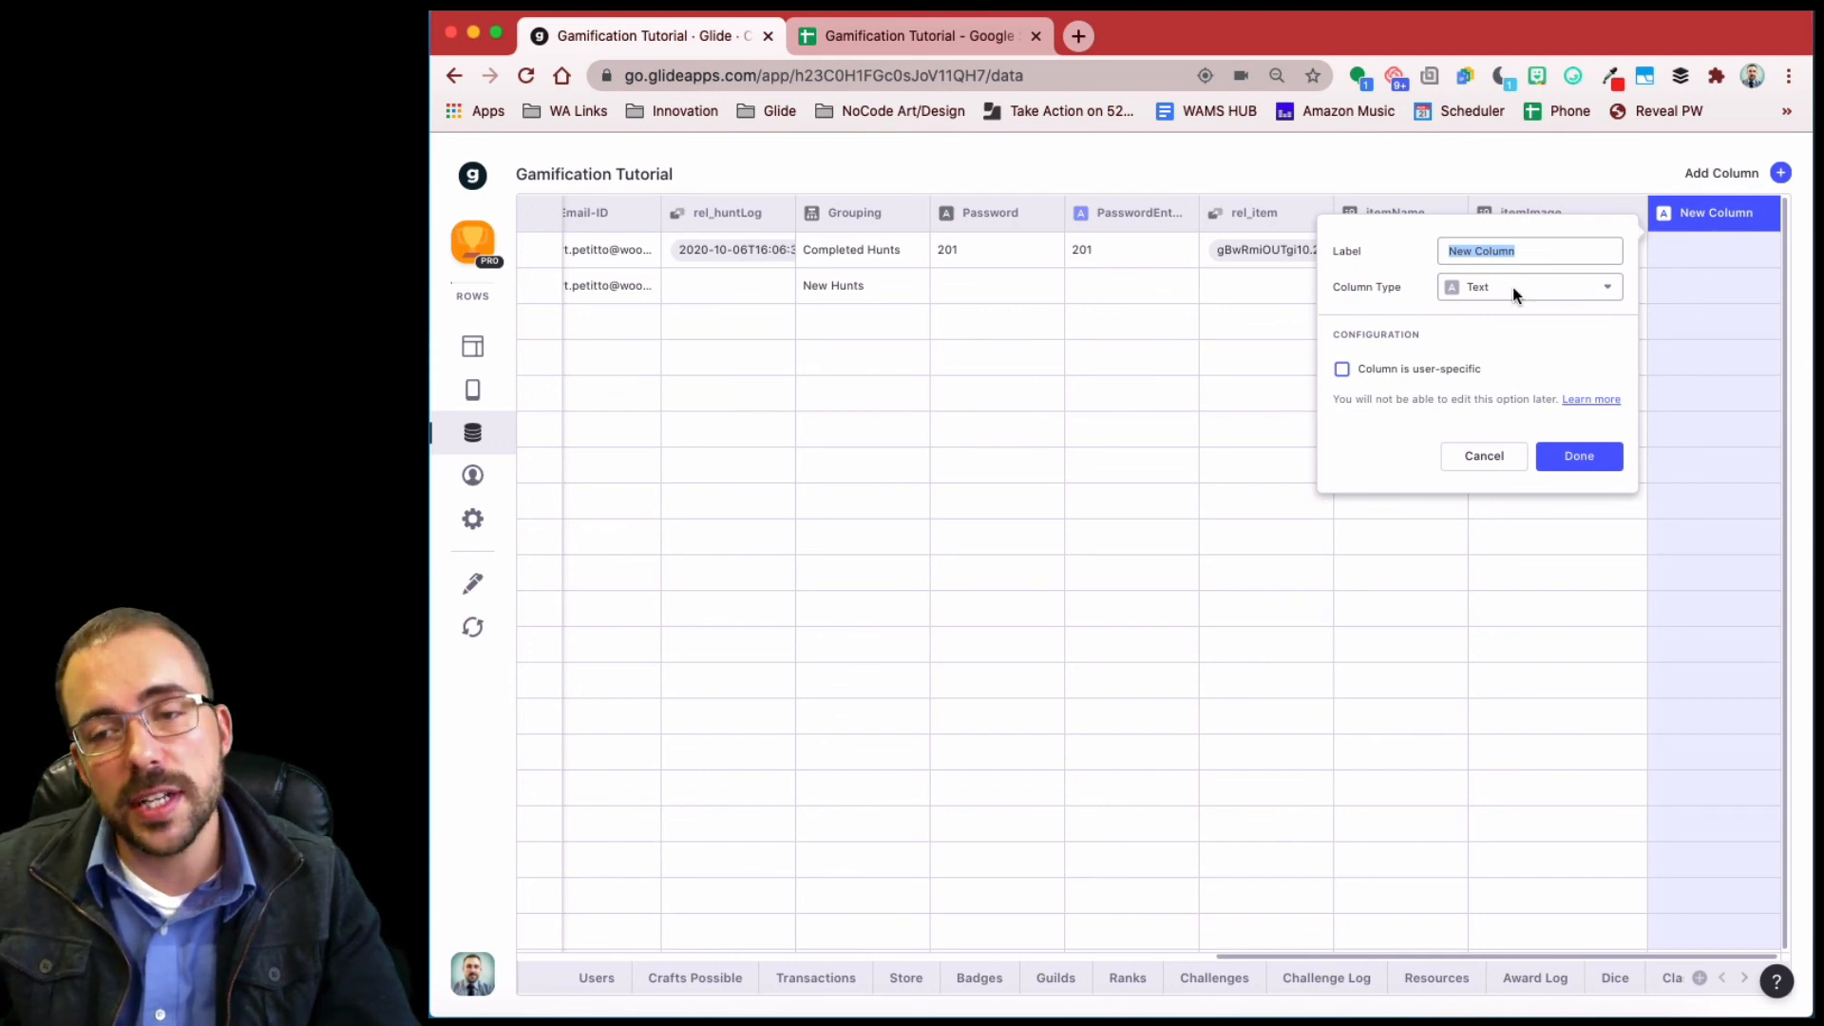
text(rel_itemCollected)
key(Tab)
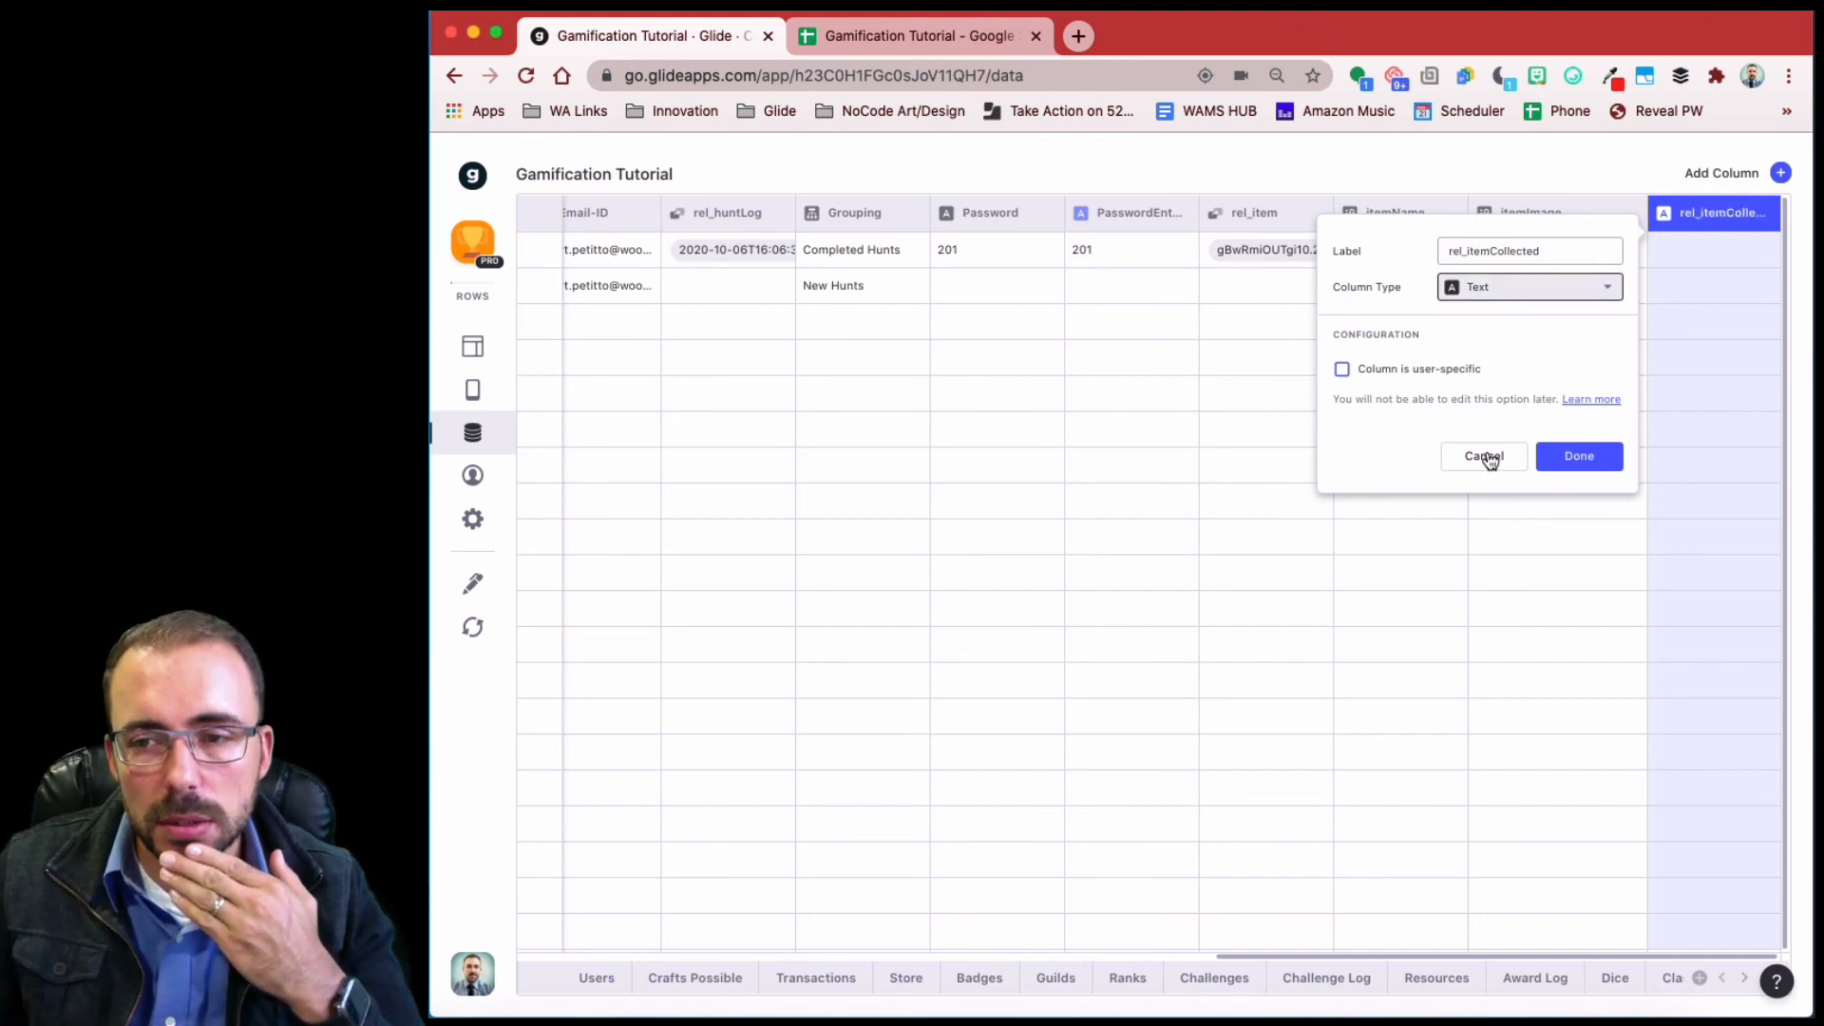
- Make rel_itemCollected a Relation matching Hunt ID to Transactions > Hunt ID
click(1482, 287)
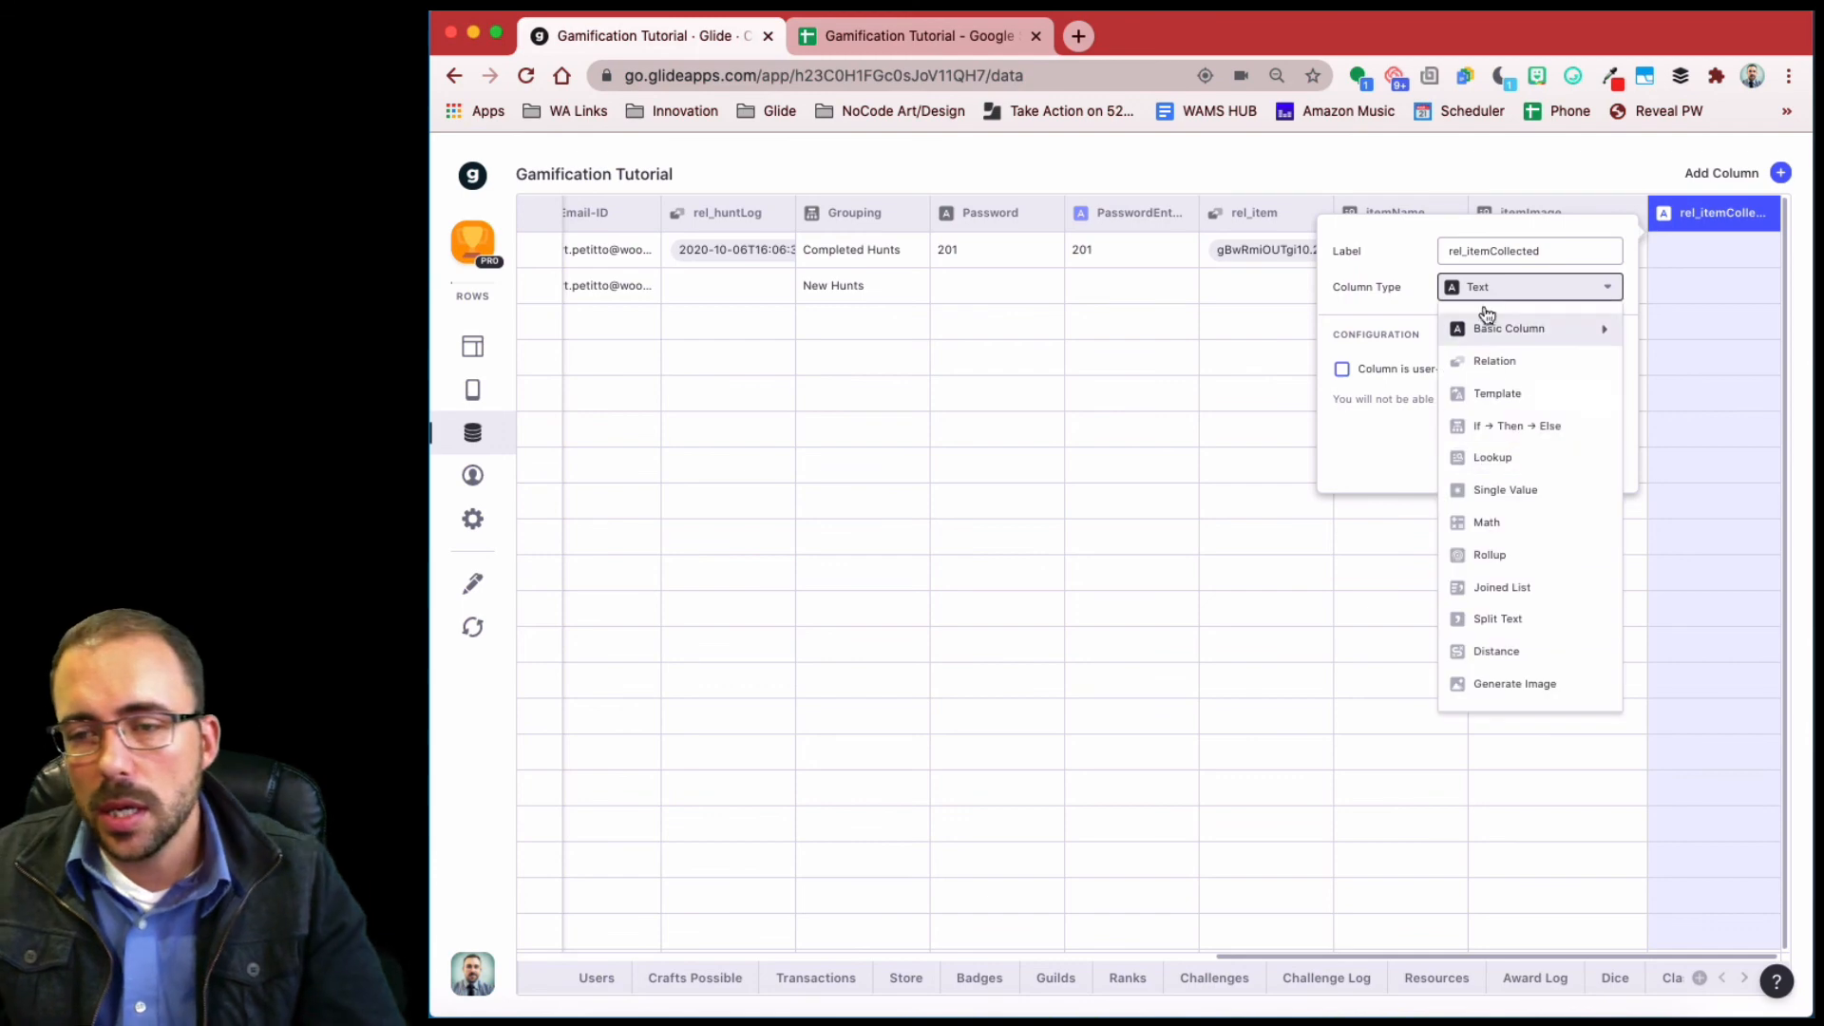
click(1508, 366)
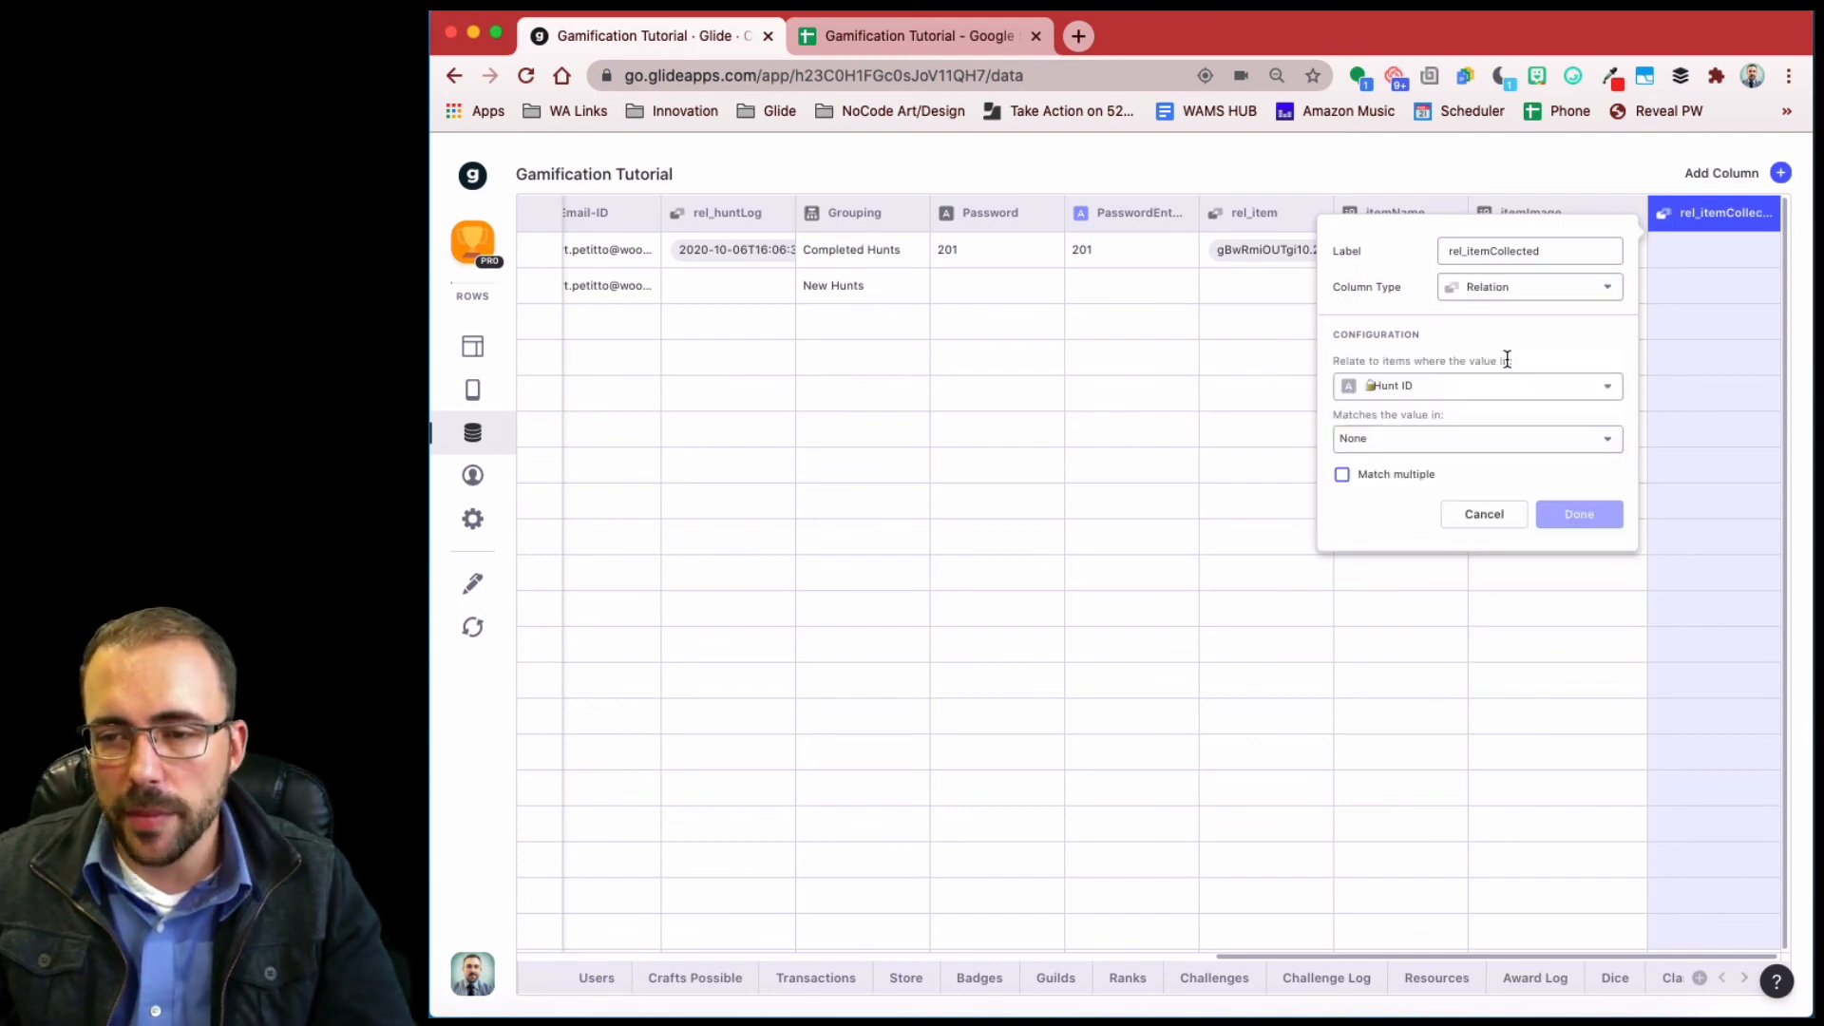
click(1438, 446)
scroll(1458, 817, down, 2)
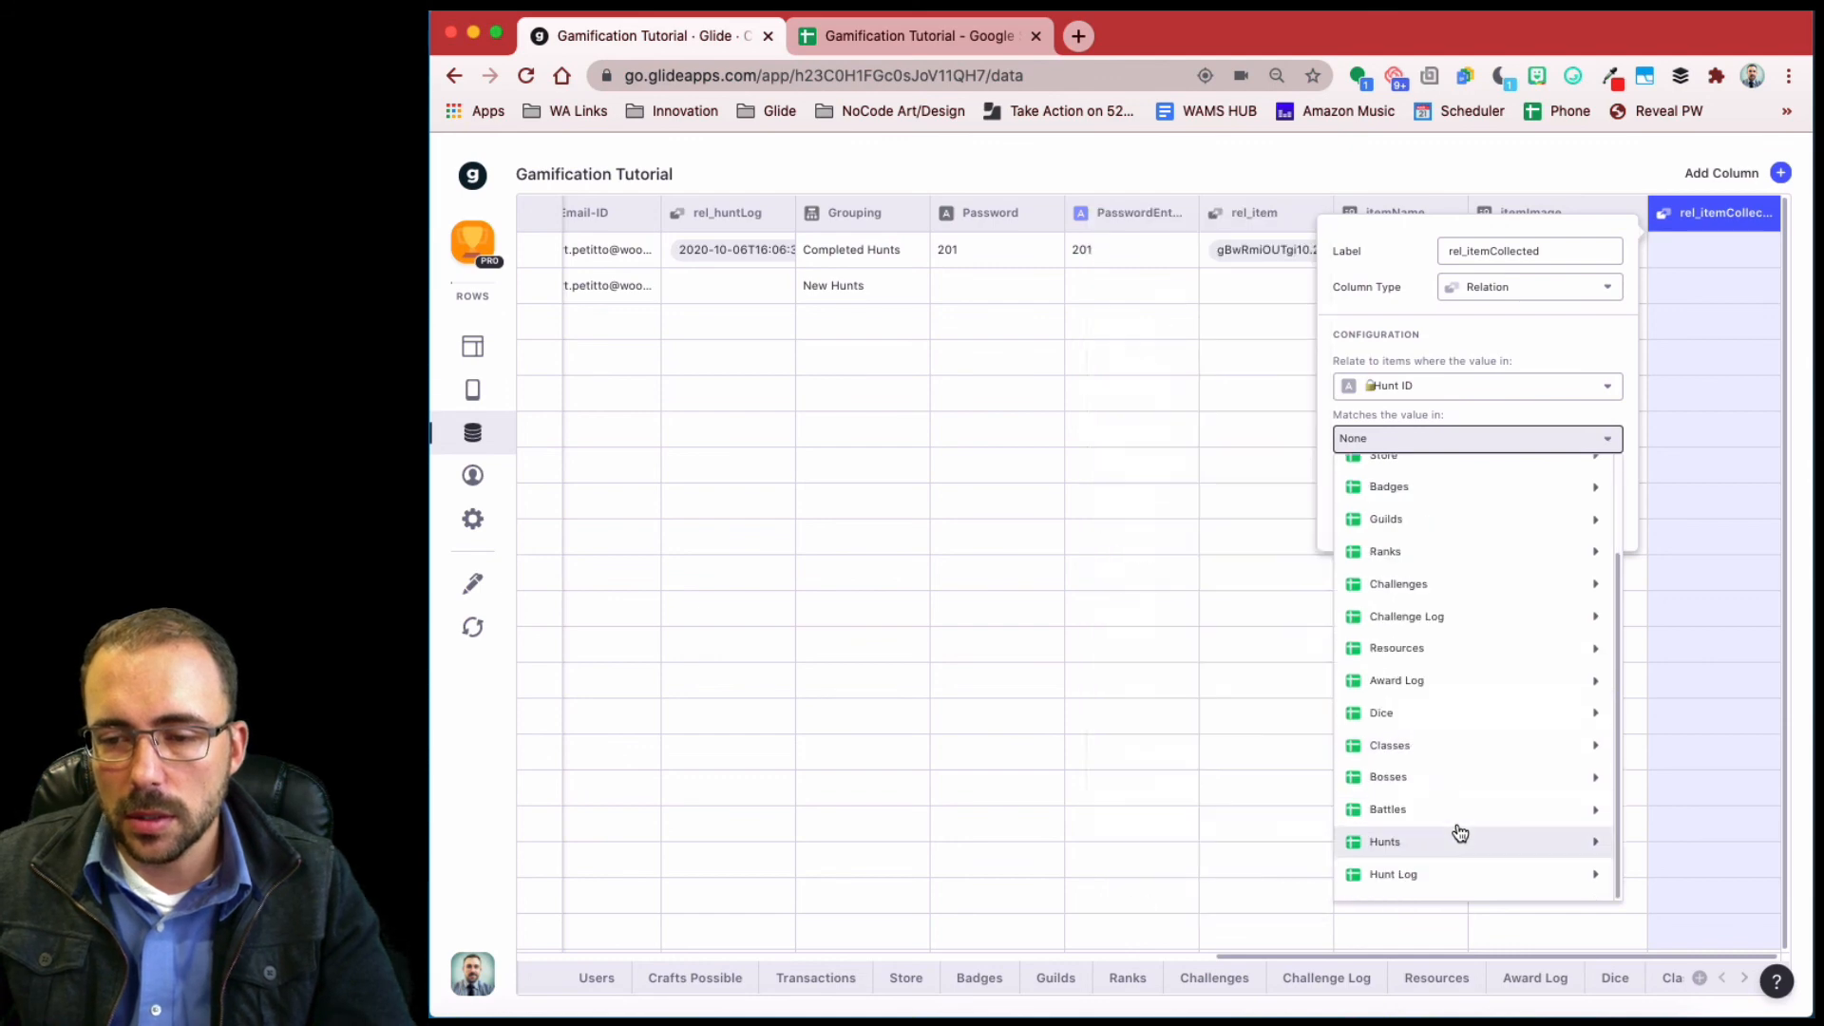
scroll(1440, 672, up, 2)
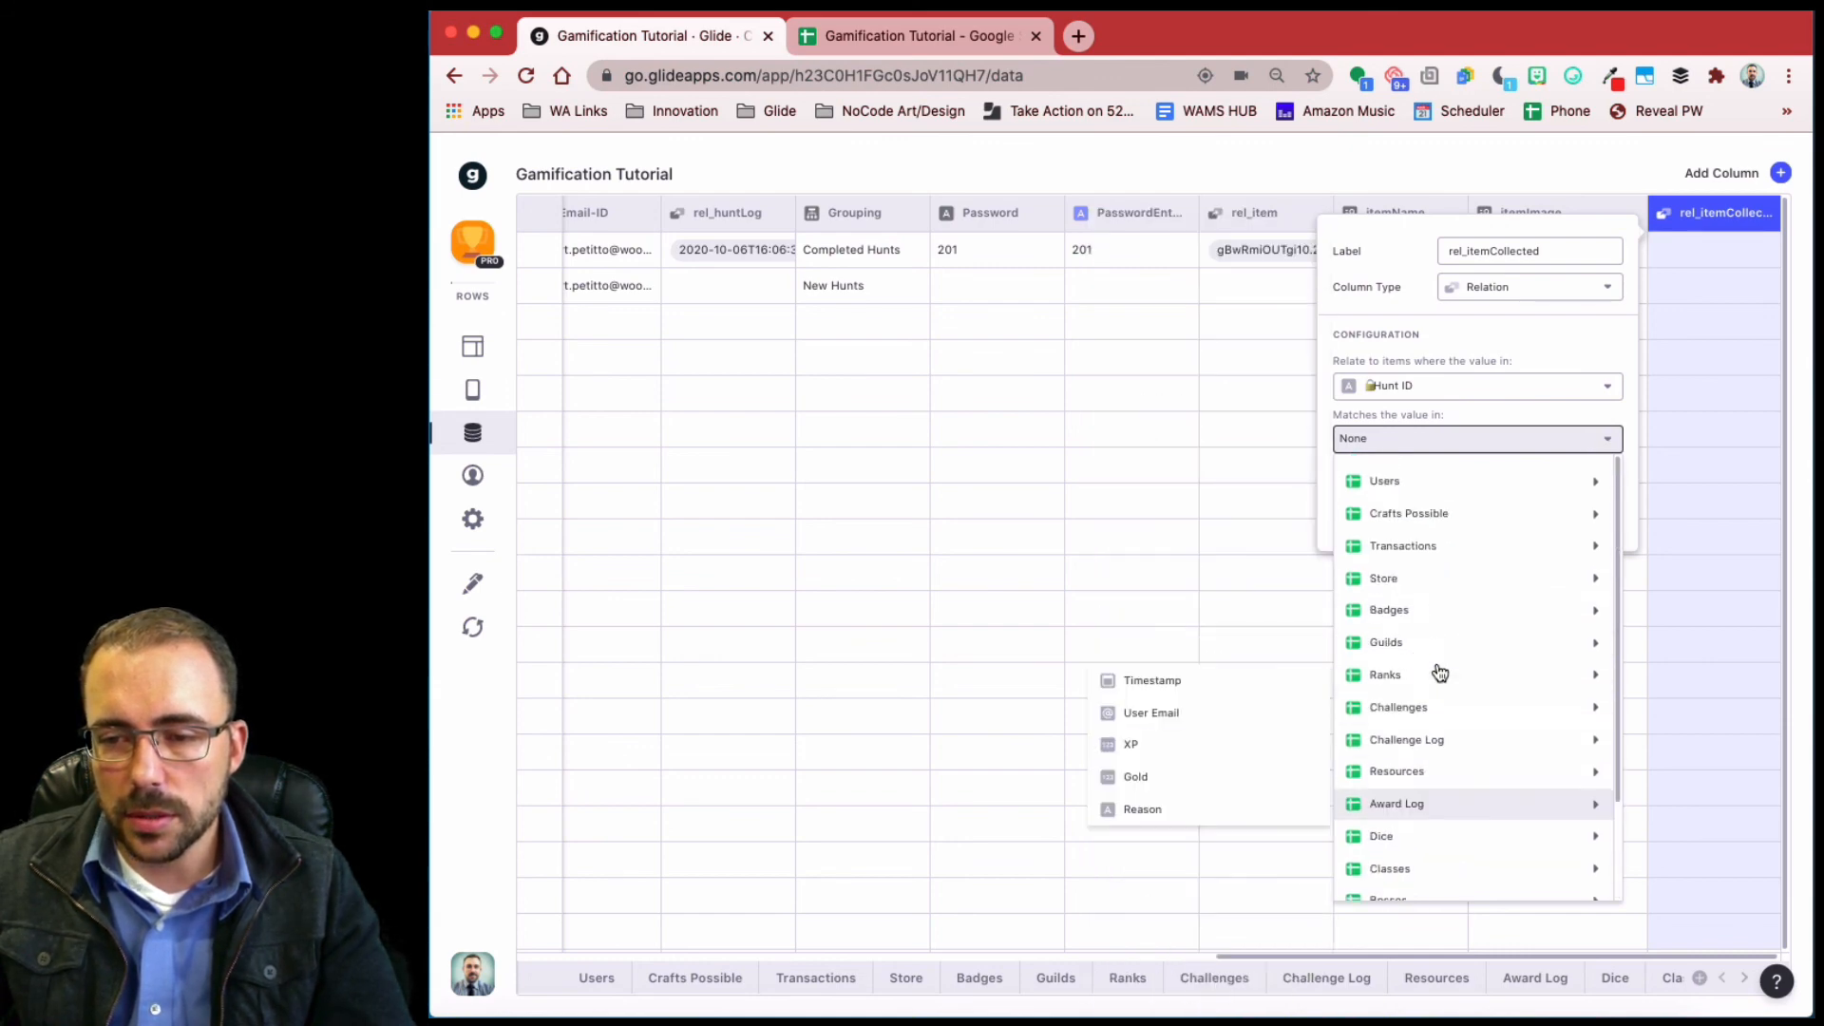
mouse_move(1428, 545)
scroll(1170, 653, down, 5)
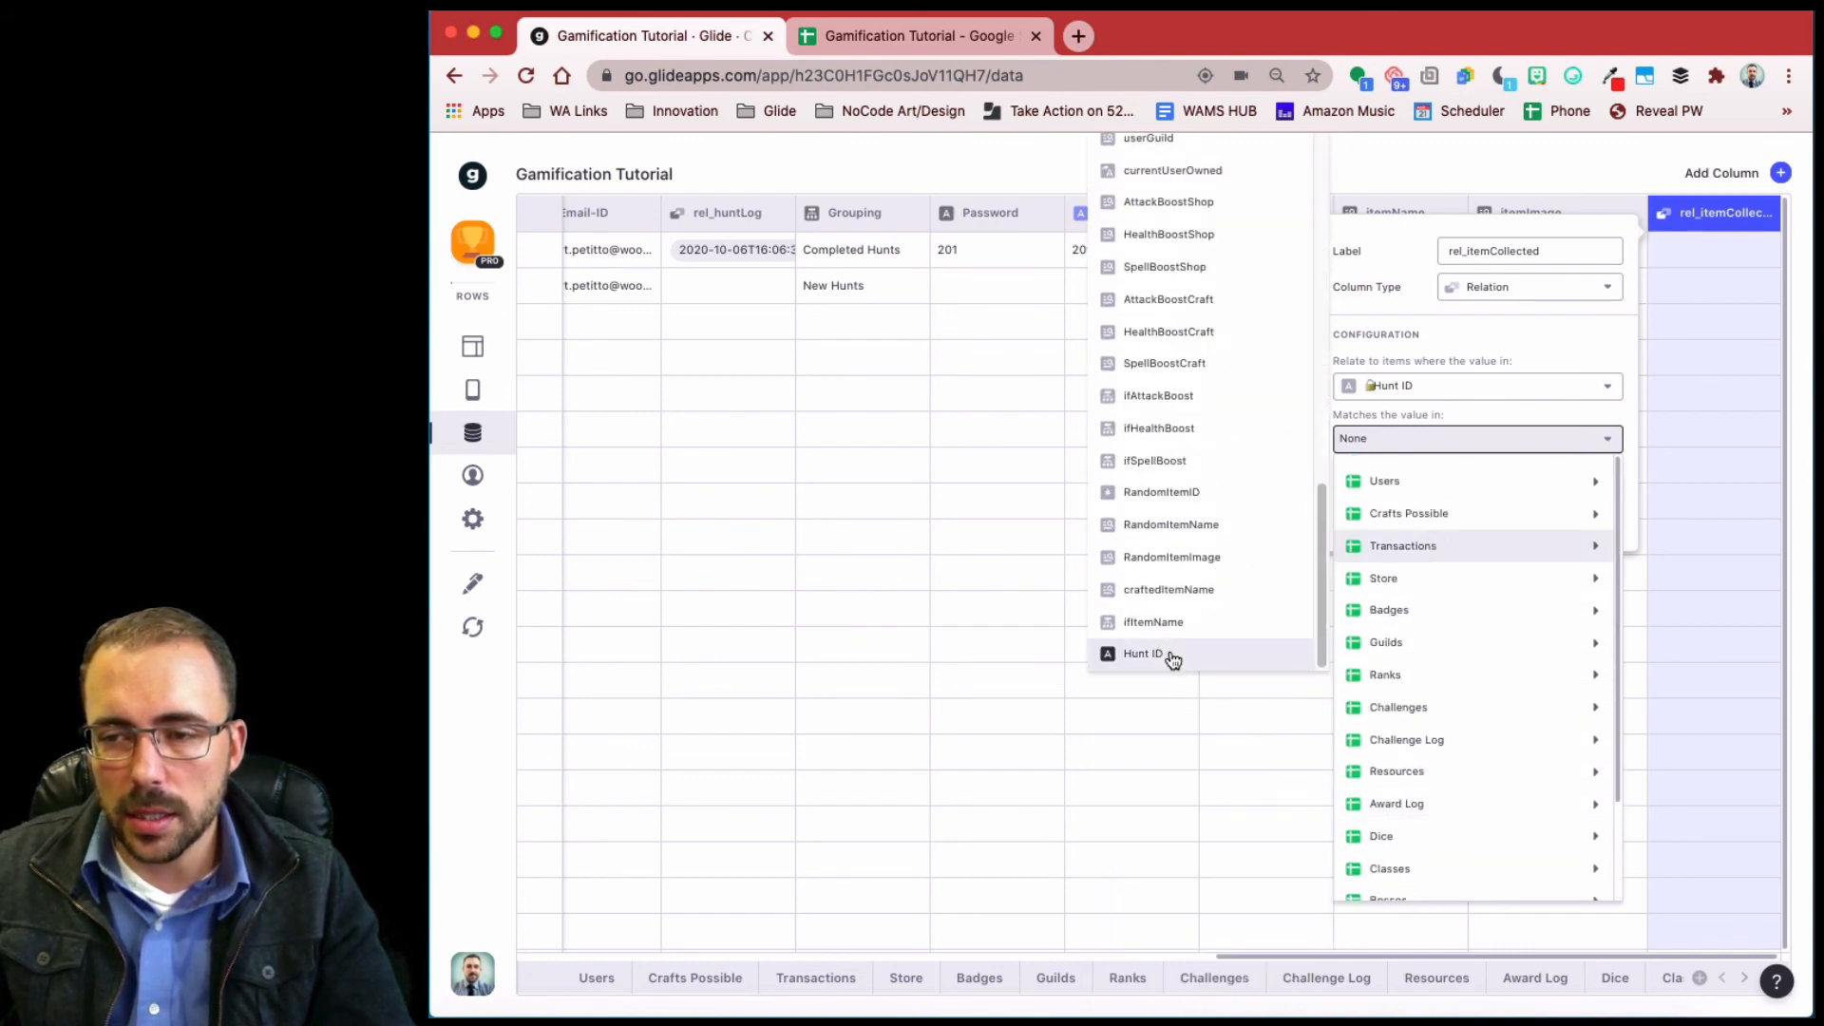
click(1144, 653)
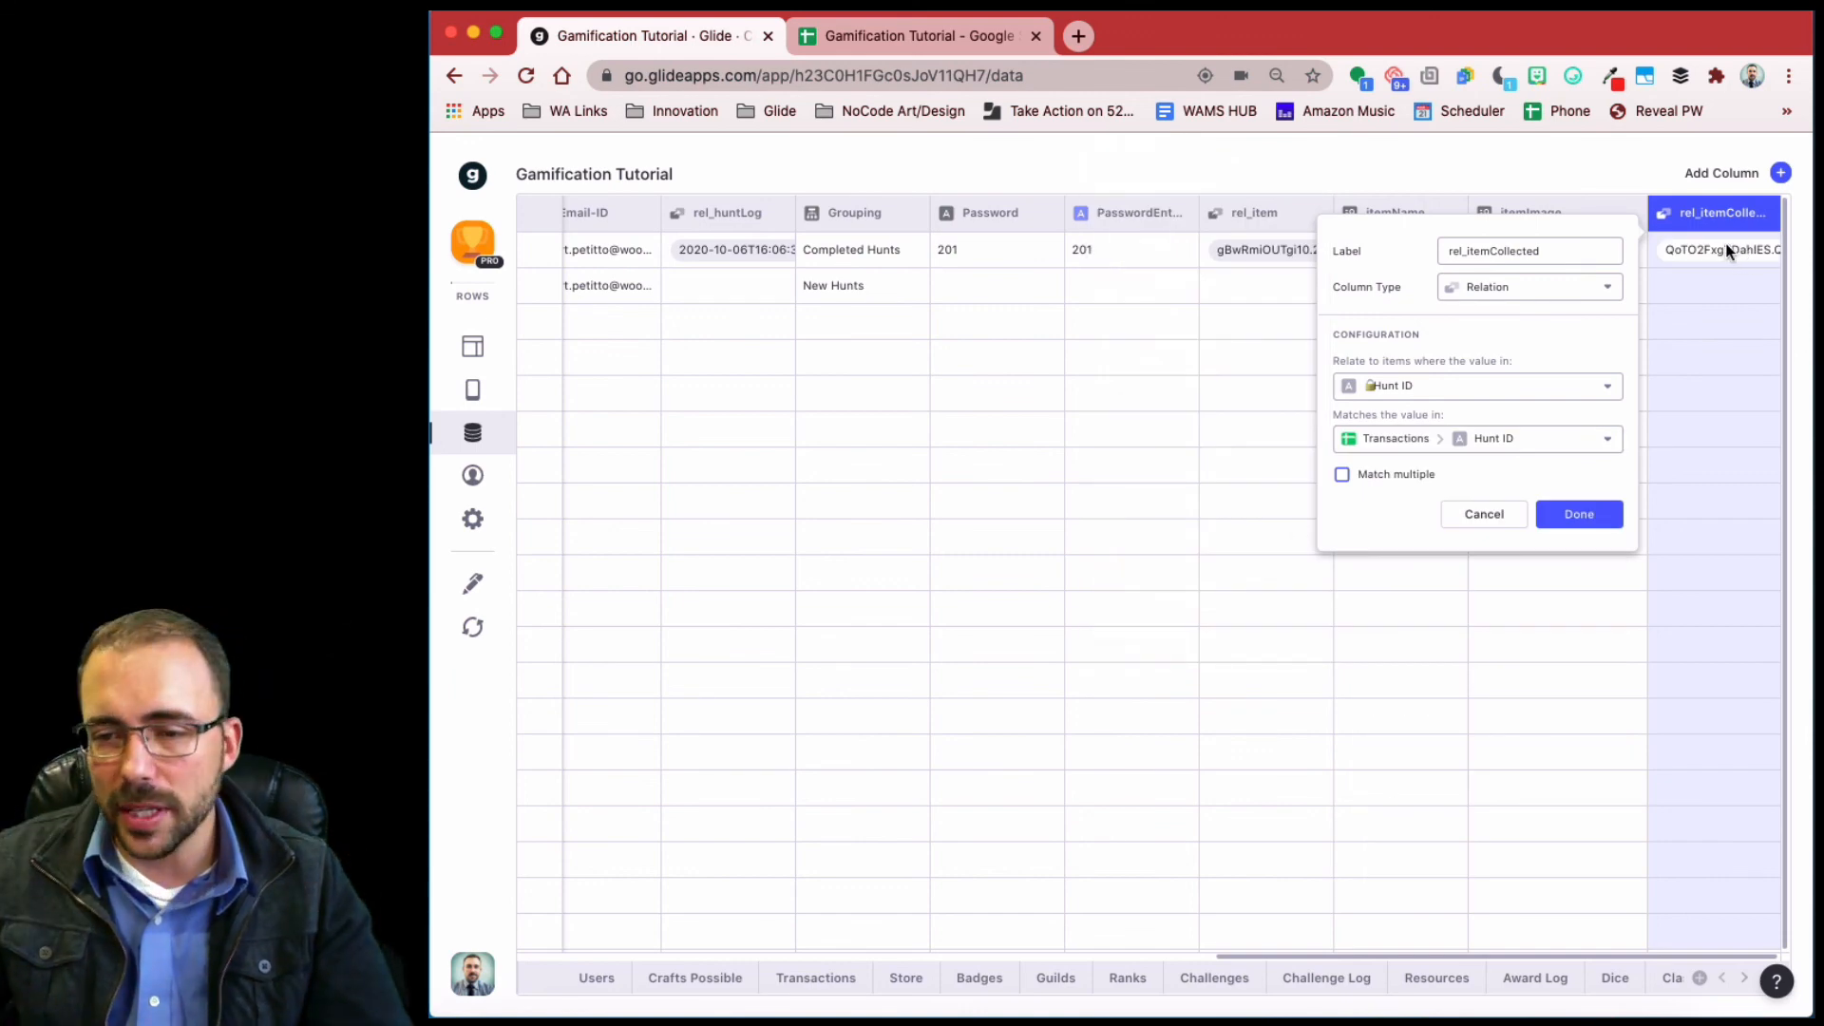
click(1572, 517)
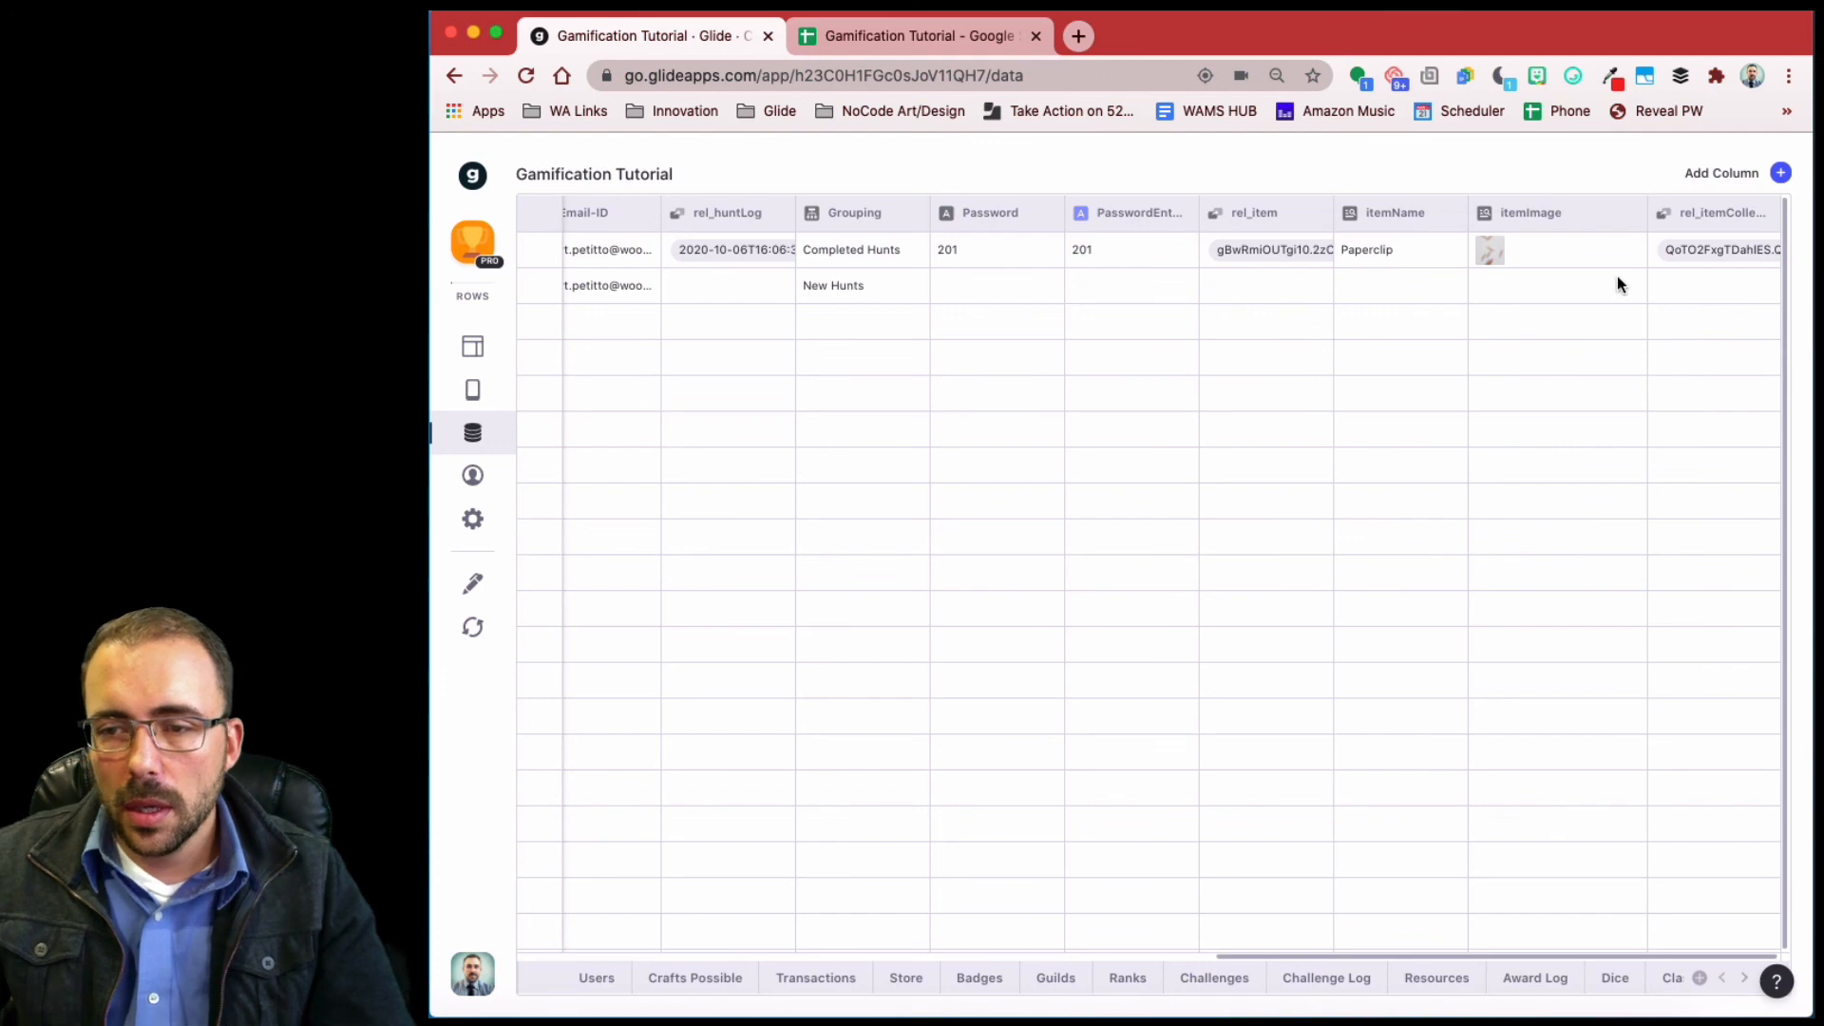
click(1781, 174)
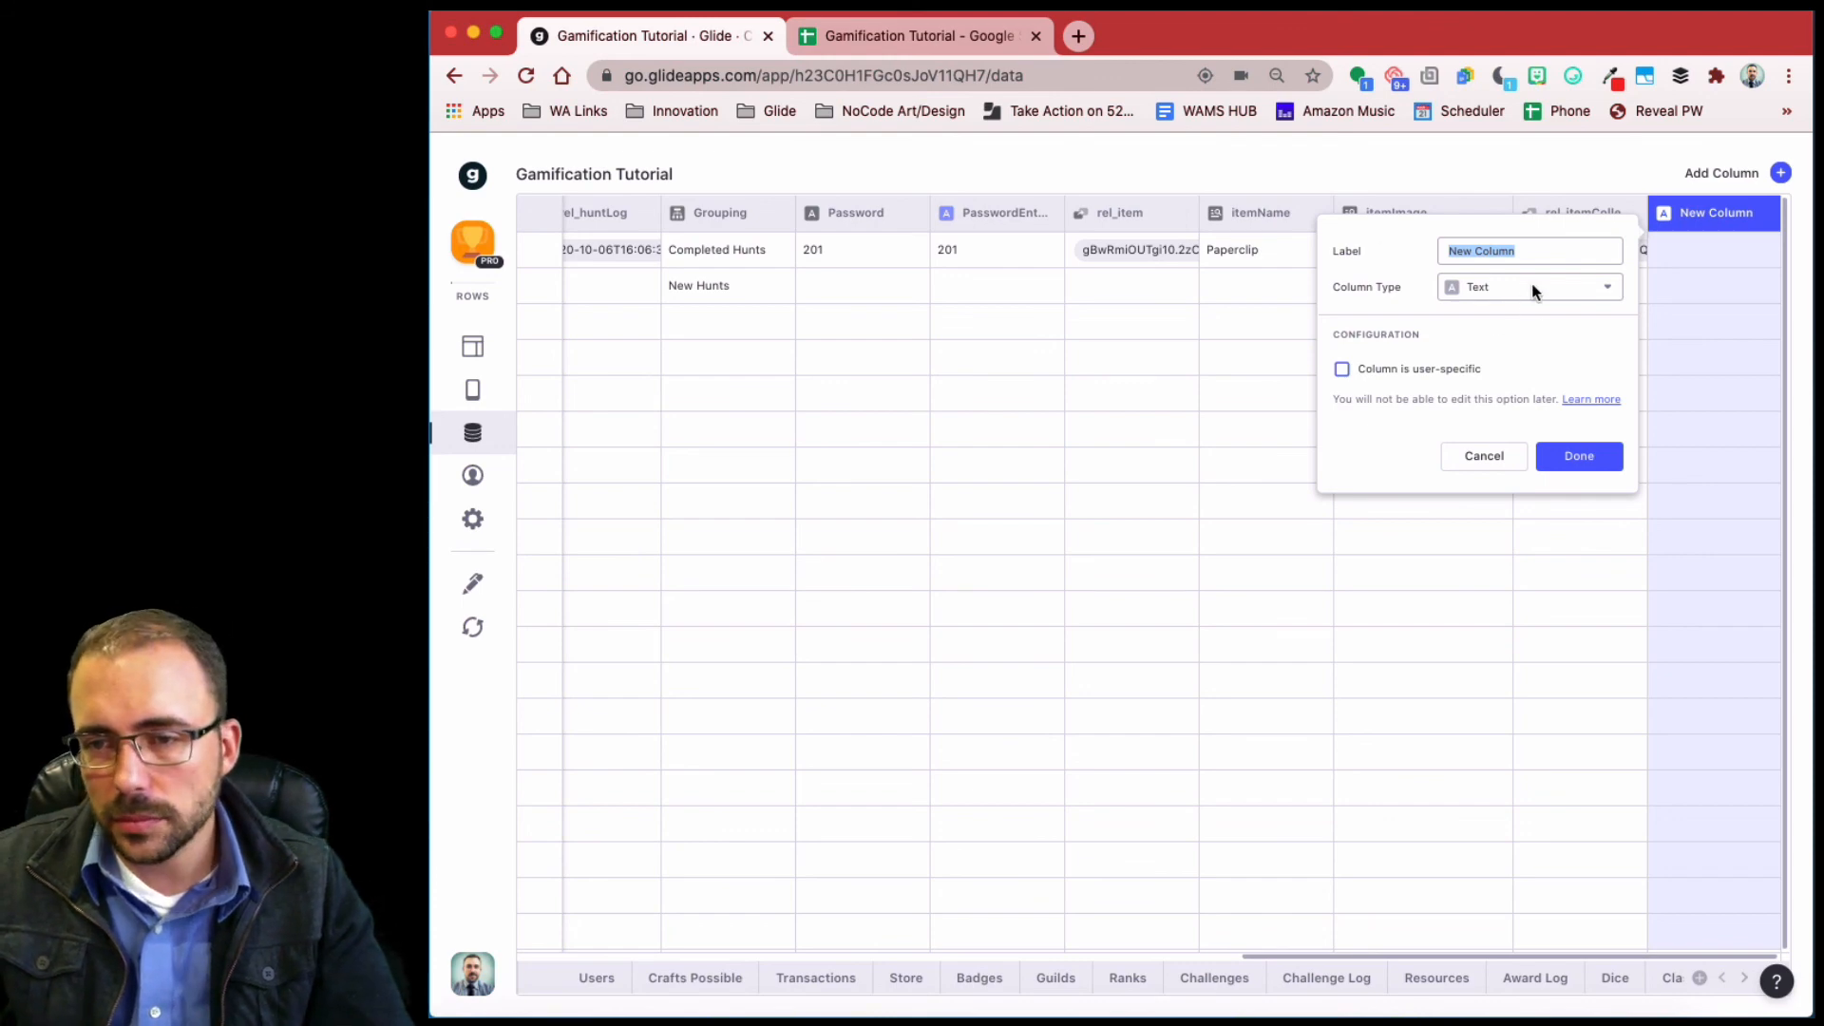
- Create an email-hunt Template column with text e-h and replacement keys e and h
text(email-hunt)
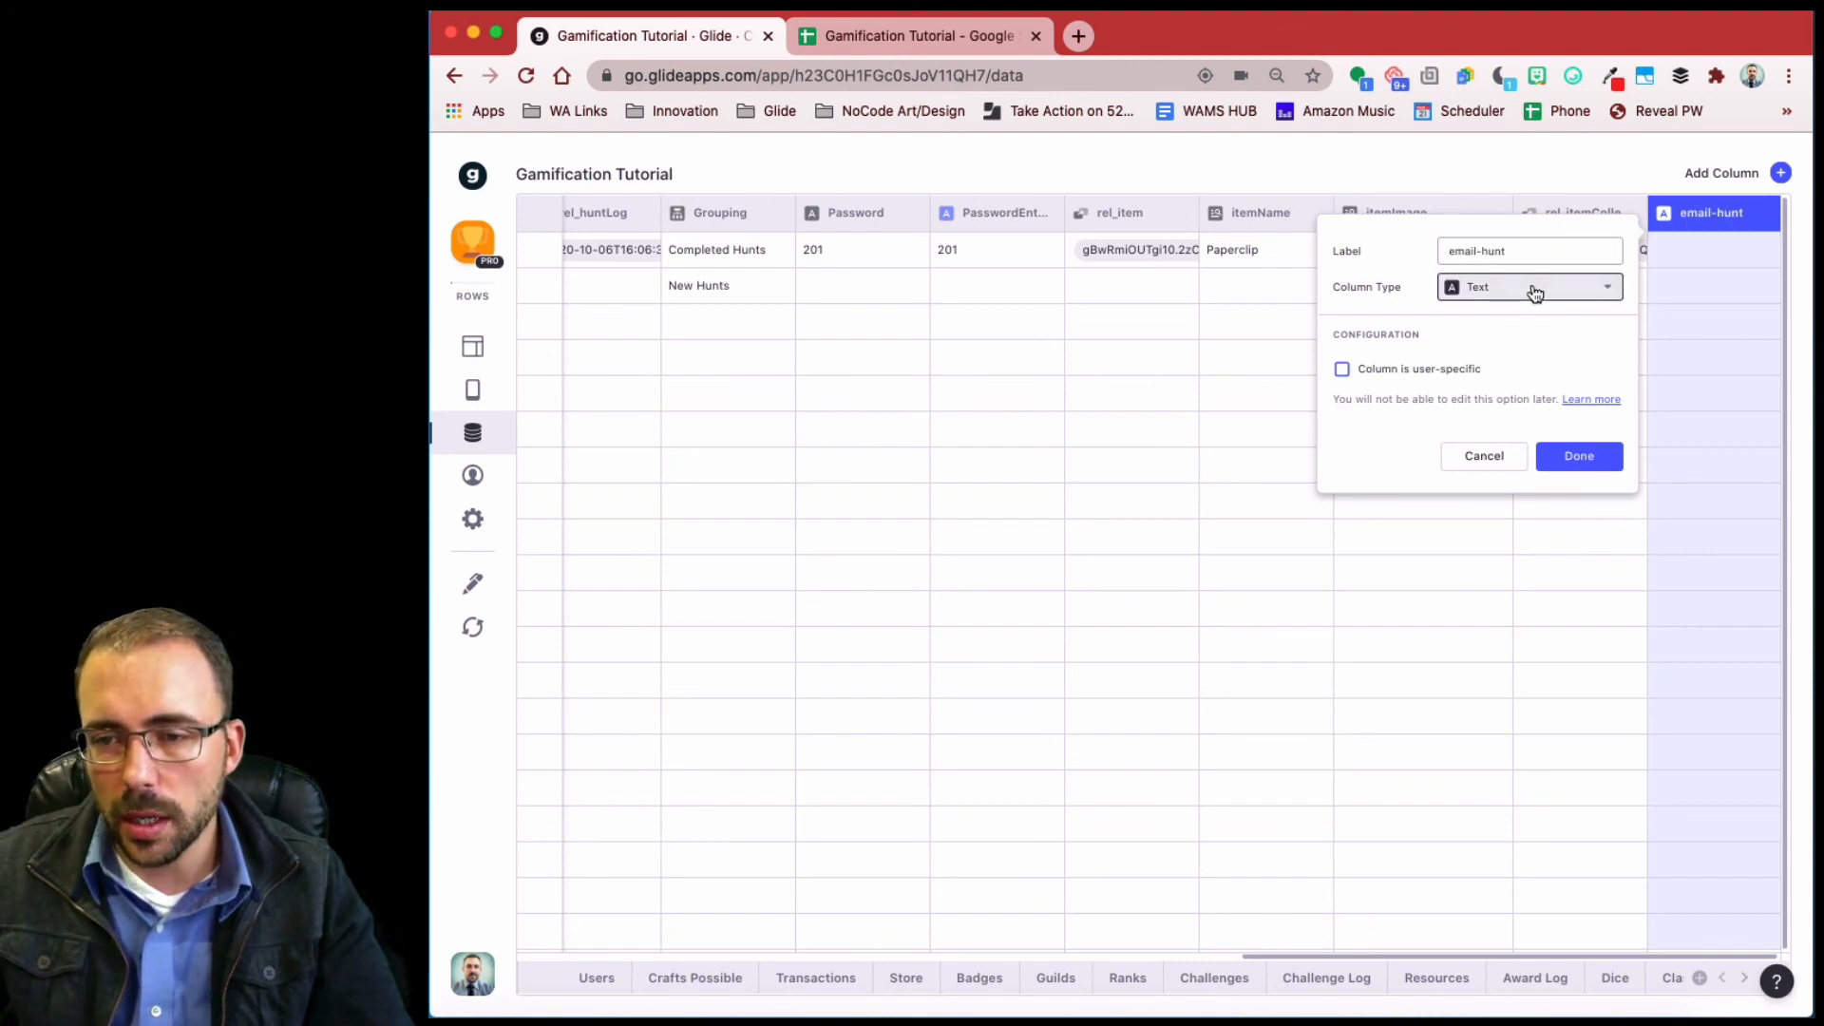
click(1534, 291)
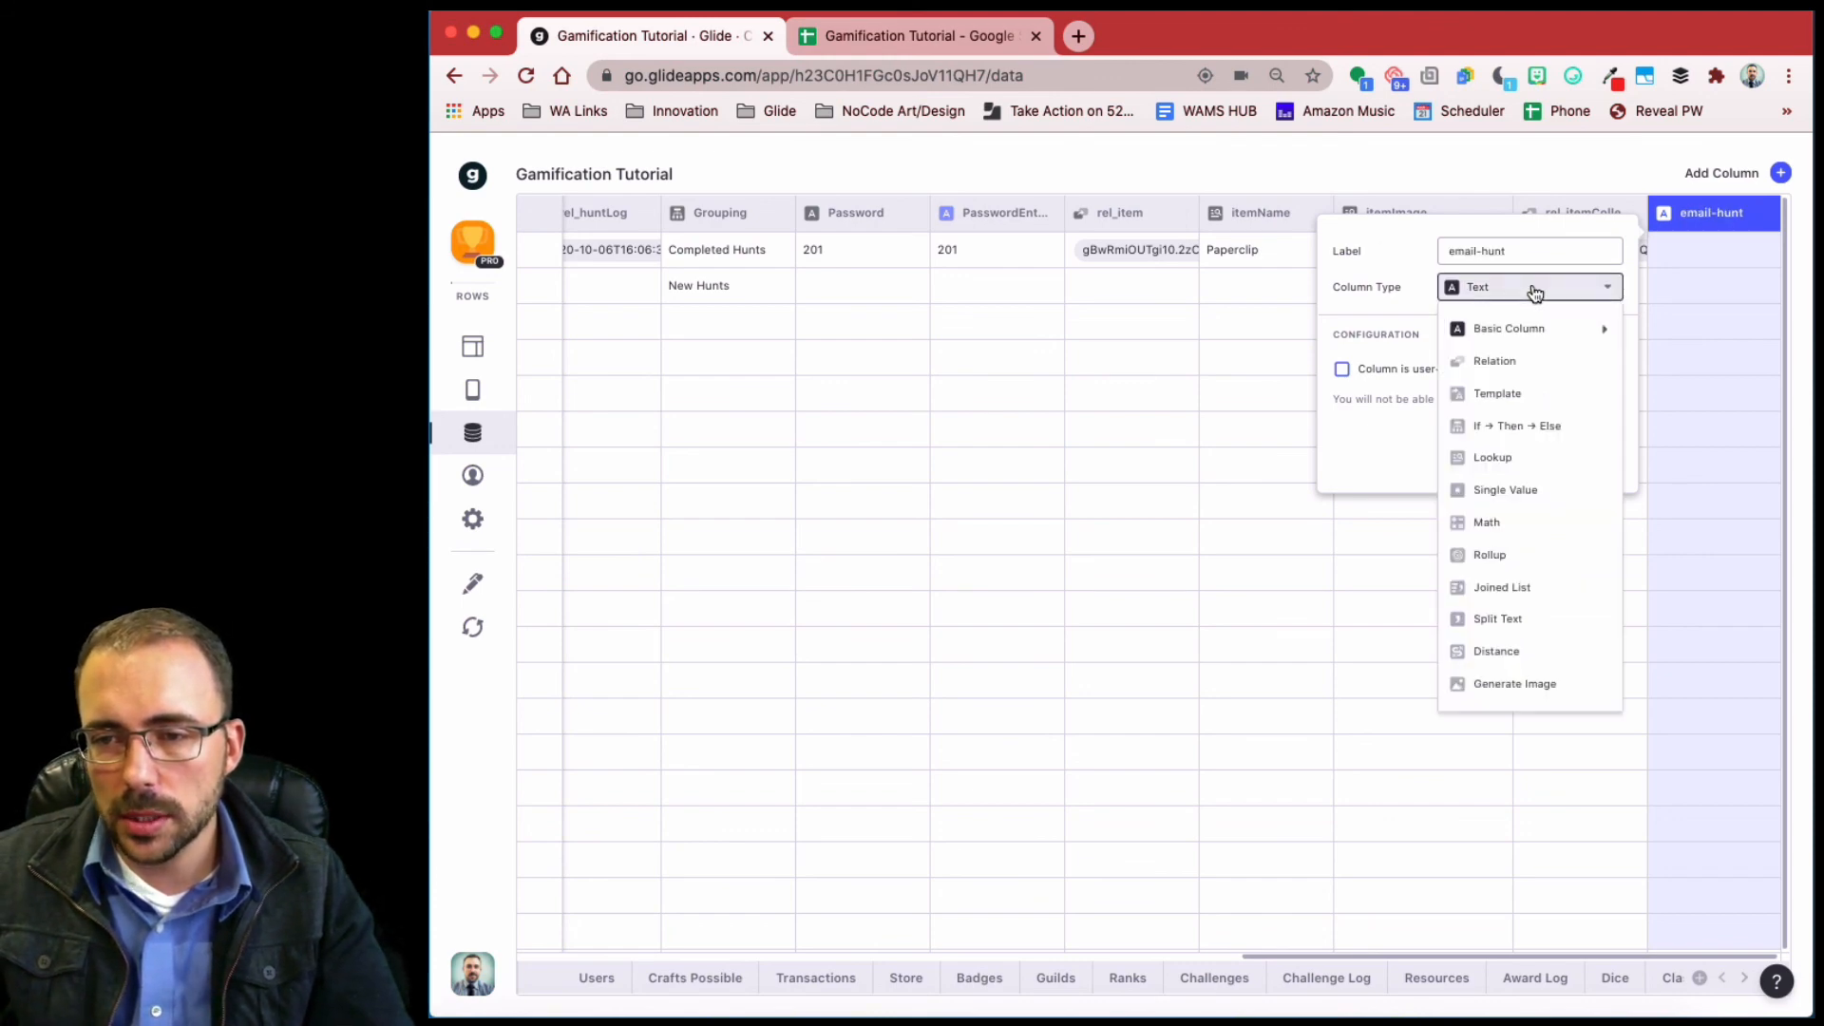
click(1526, 395)
click(1432, 368)
text(e-)
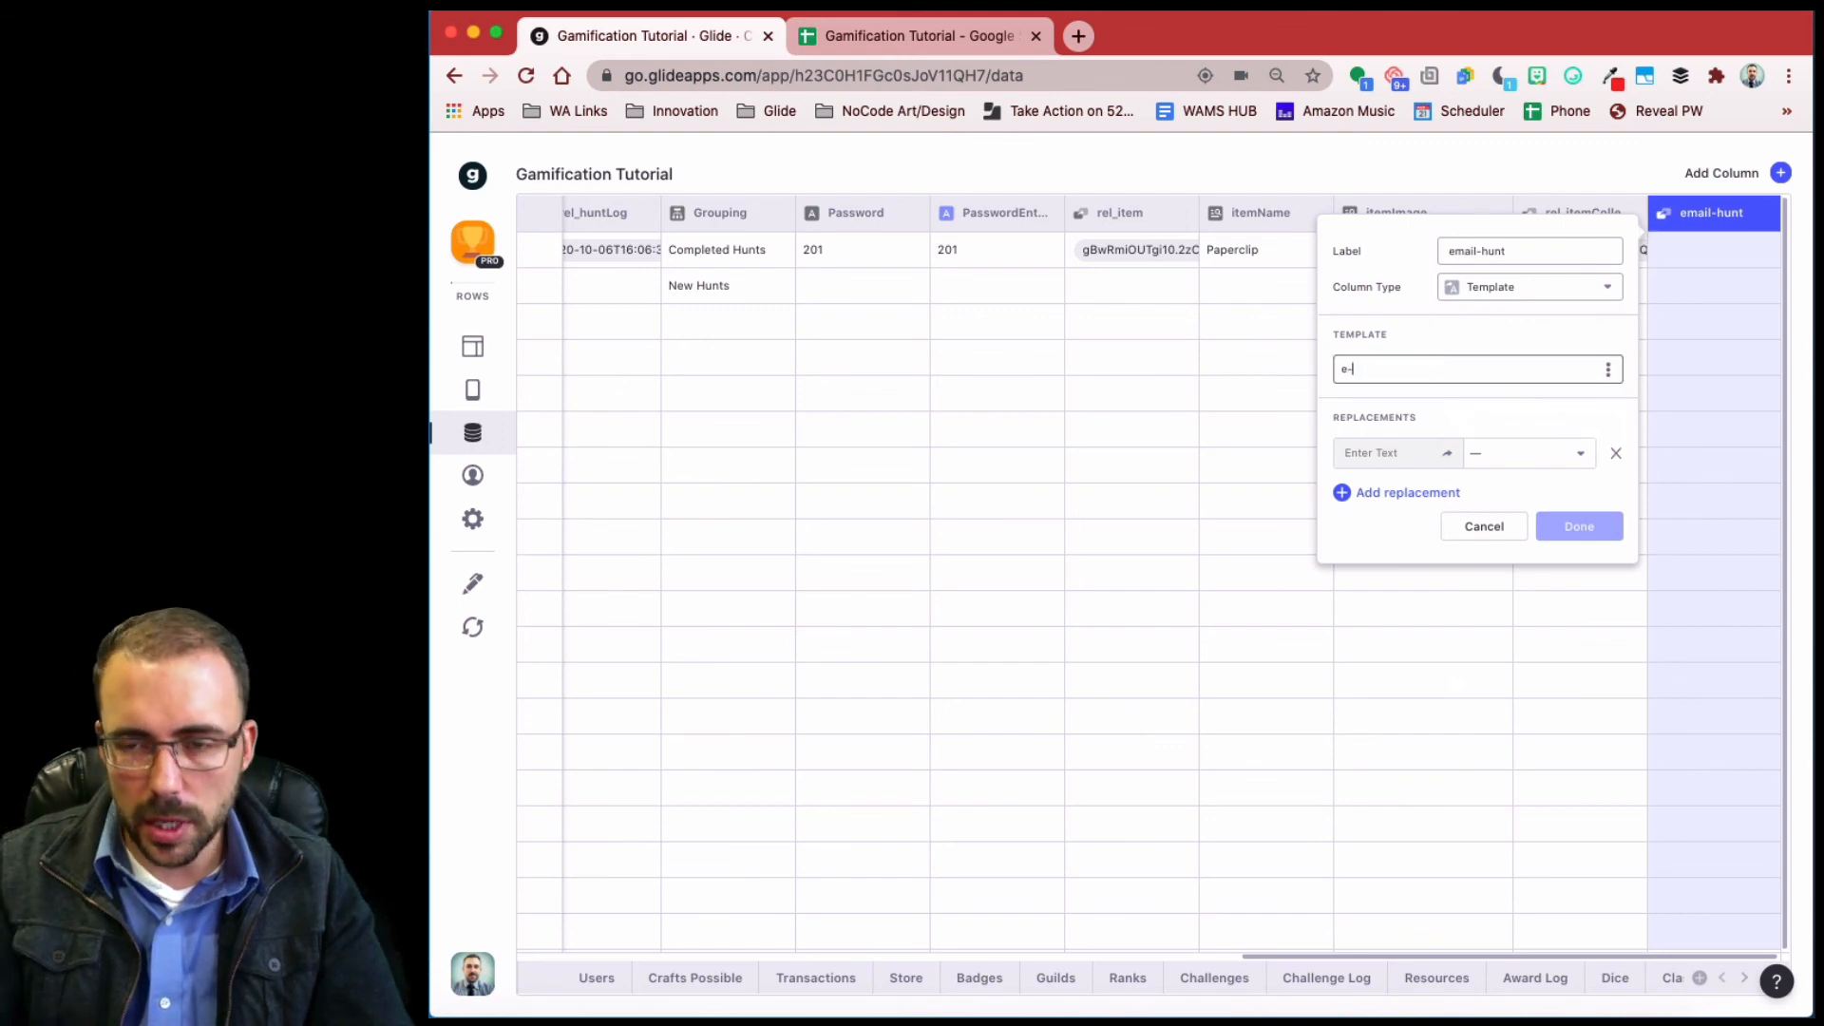
text(h)
click(1407, 494)
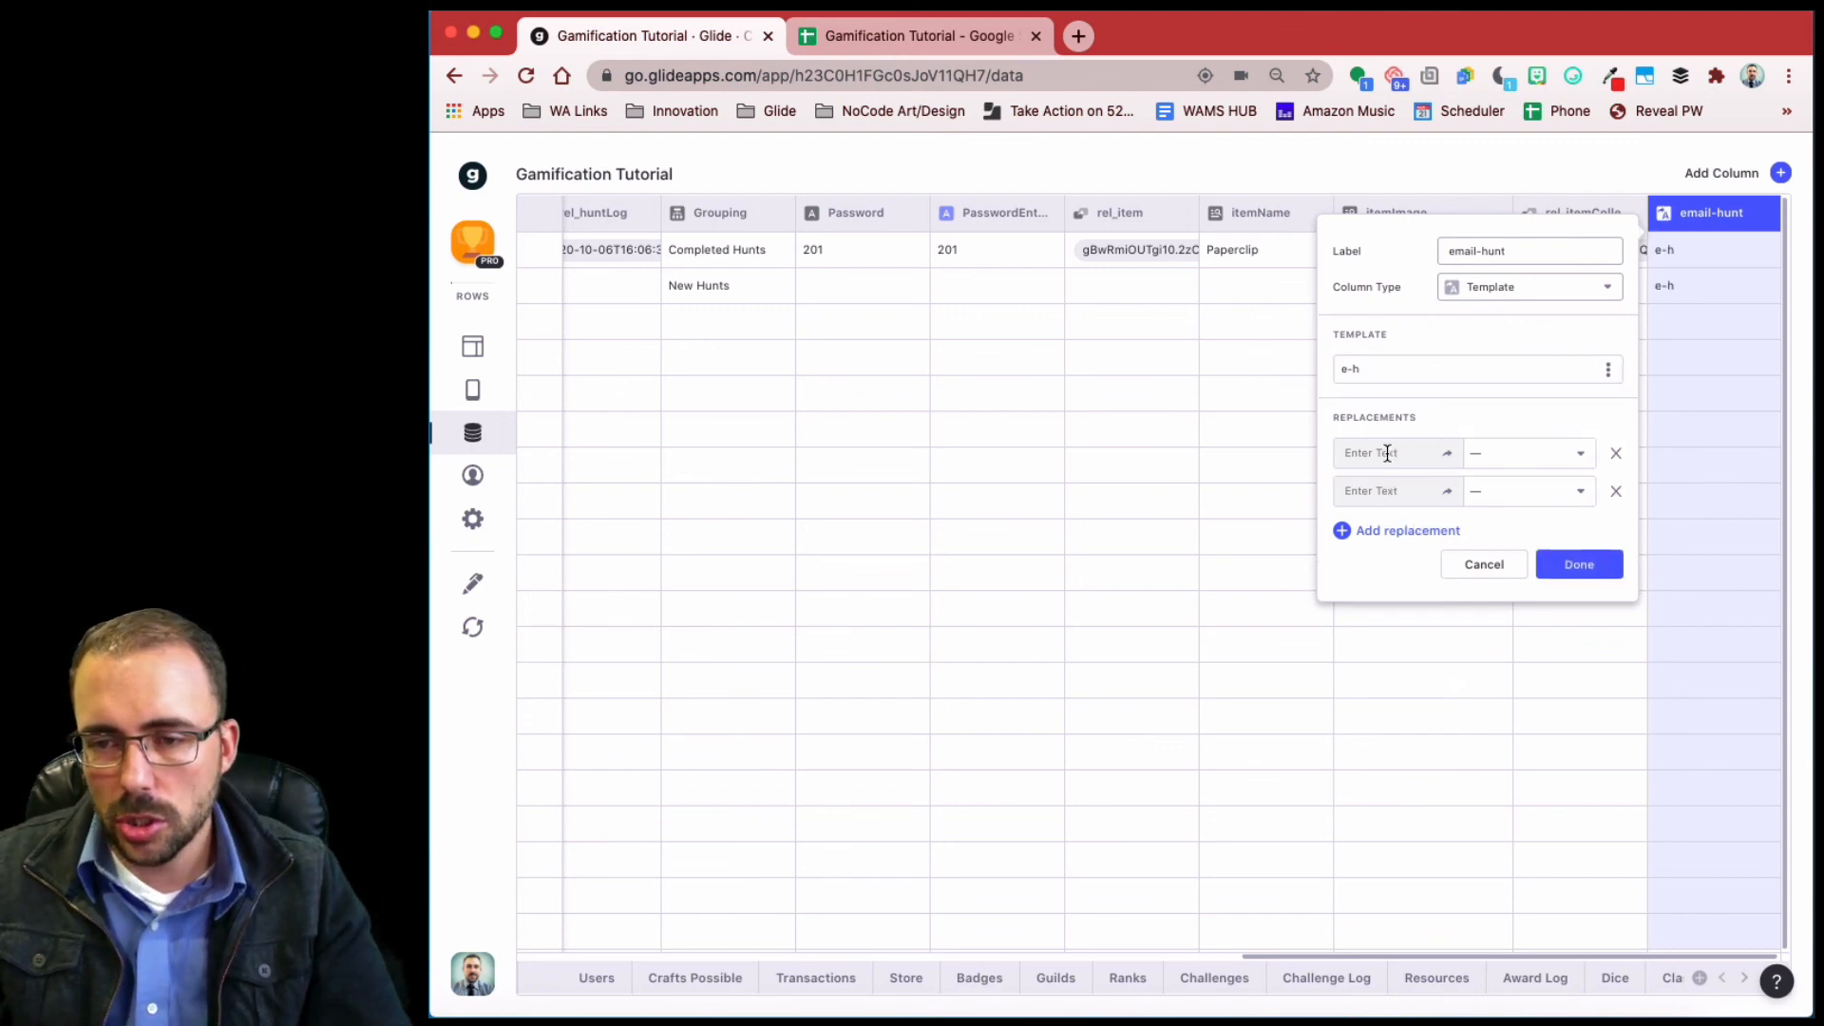
click(1387, 453)
text(e)
click(1383, 488)
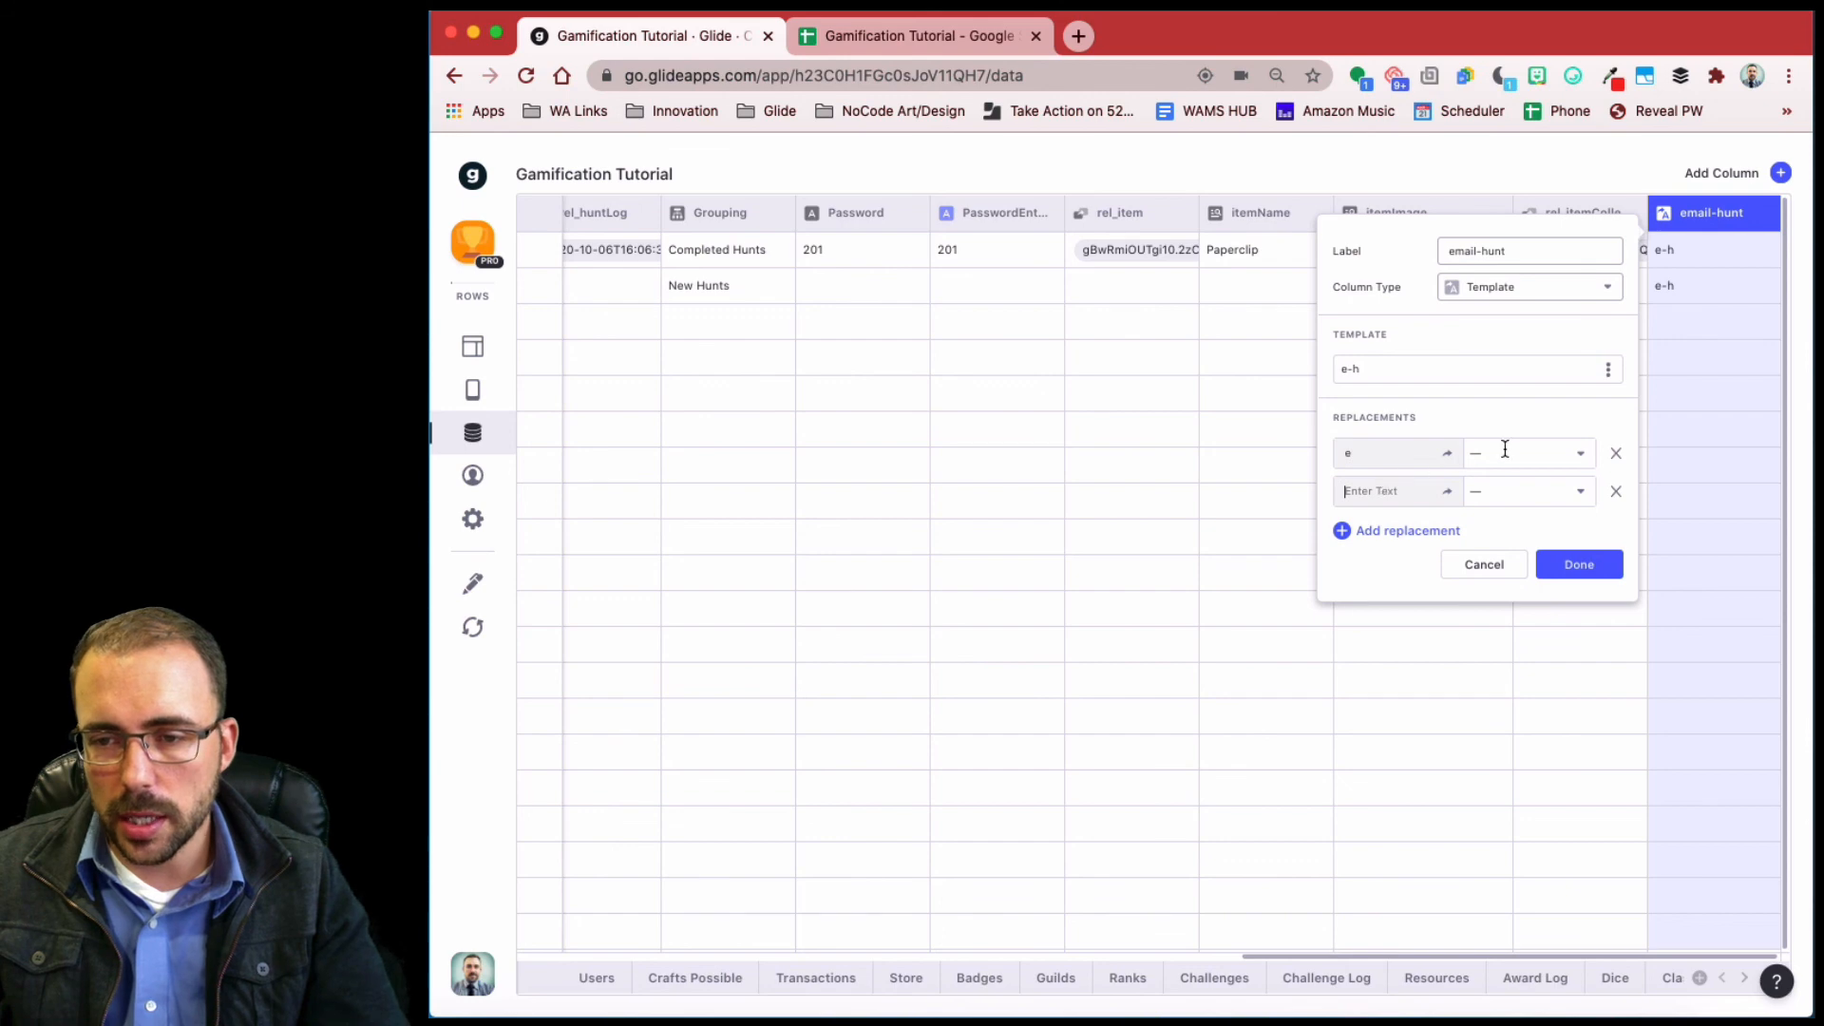
text(h)
- Replace e with User > Email Address and h with Hunt ID, then save the column
click(1512, 454)
scroll(1543, 551, down, 4)
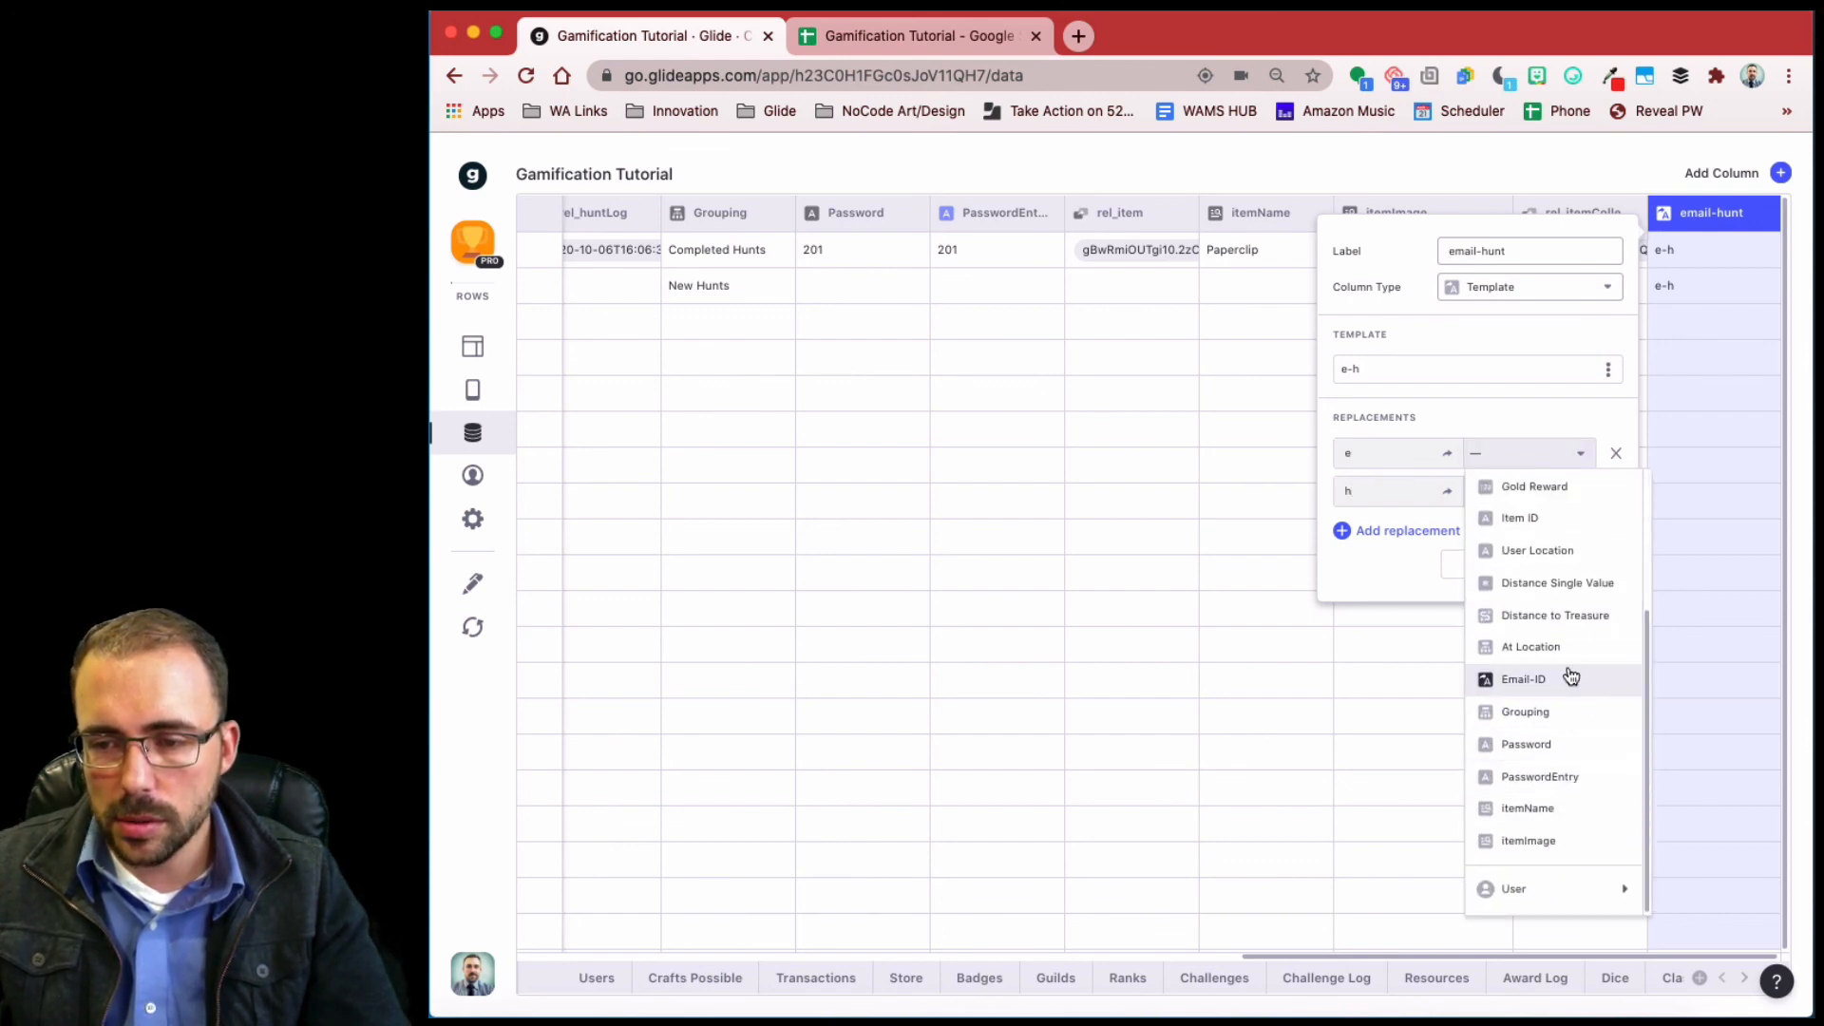
scroll(1580, 638, up, 2)
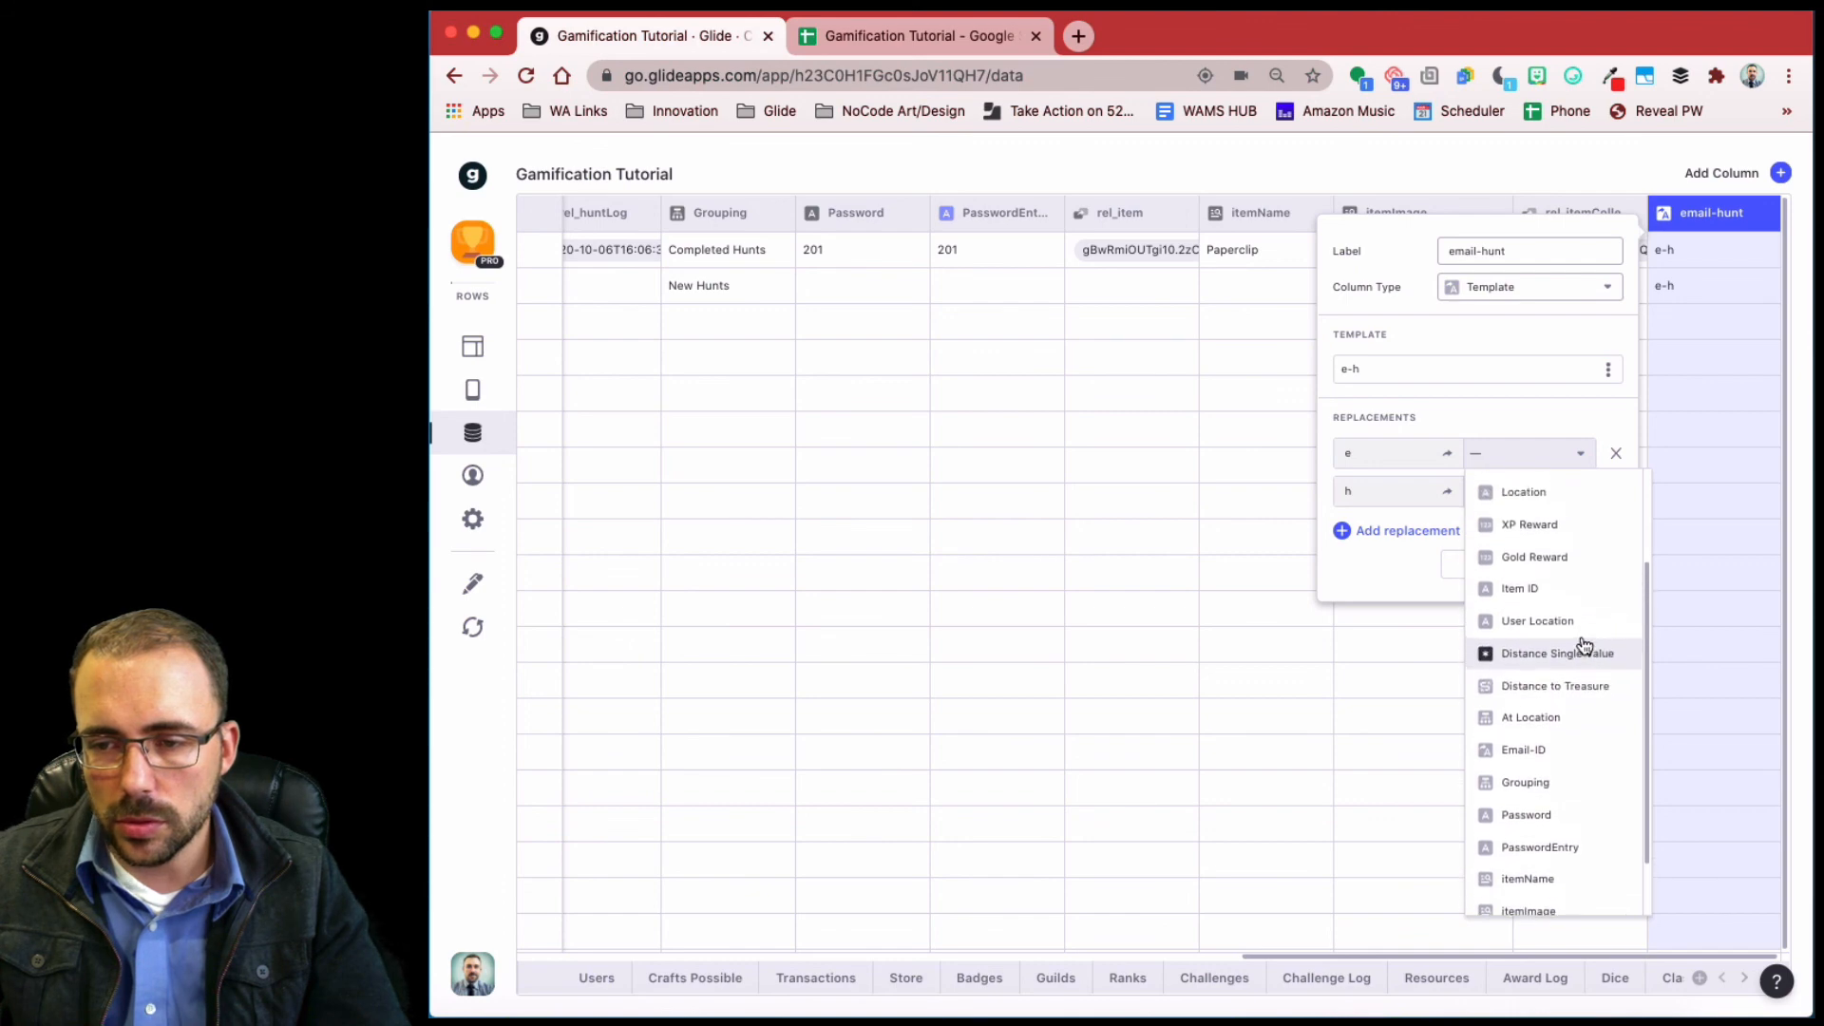
scroll(1581, 644, up, 4)
scroll(1578, 645, down, 6)
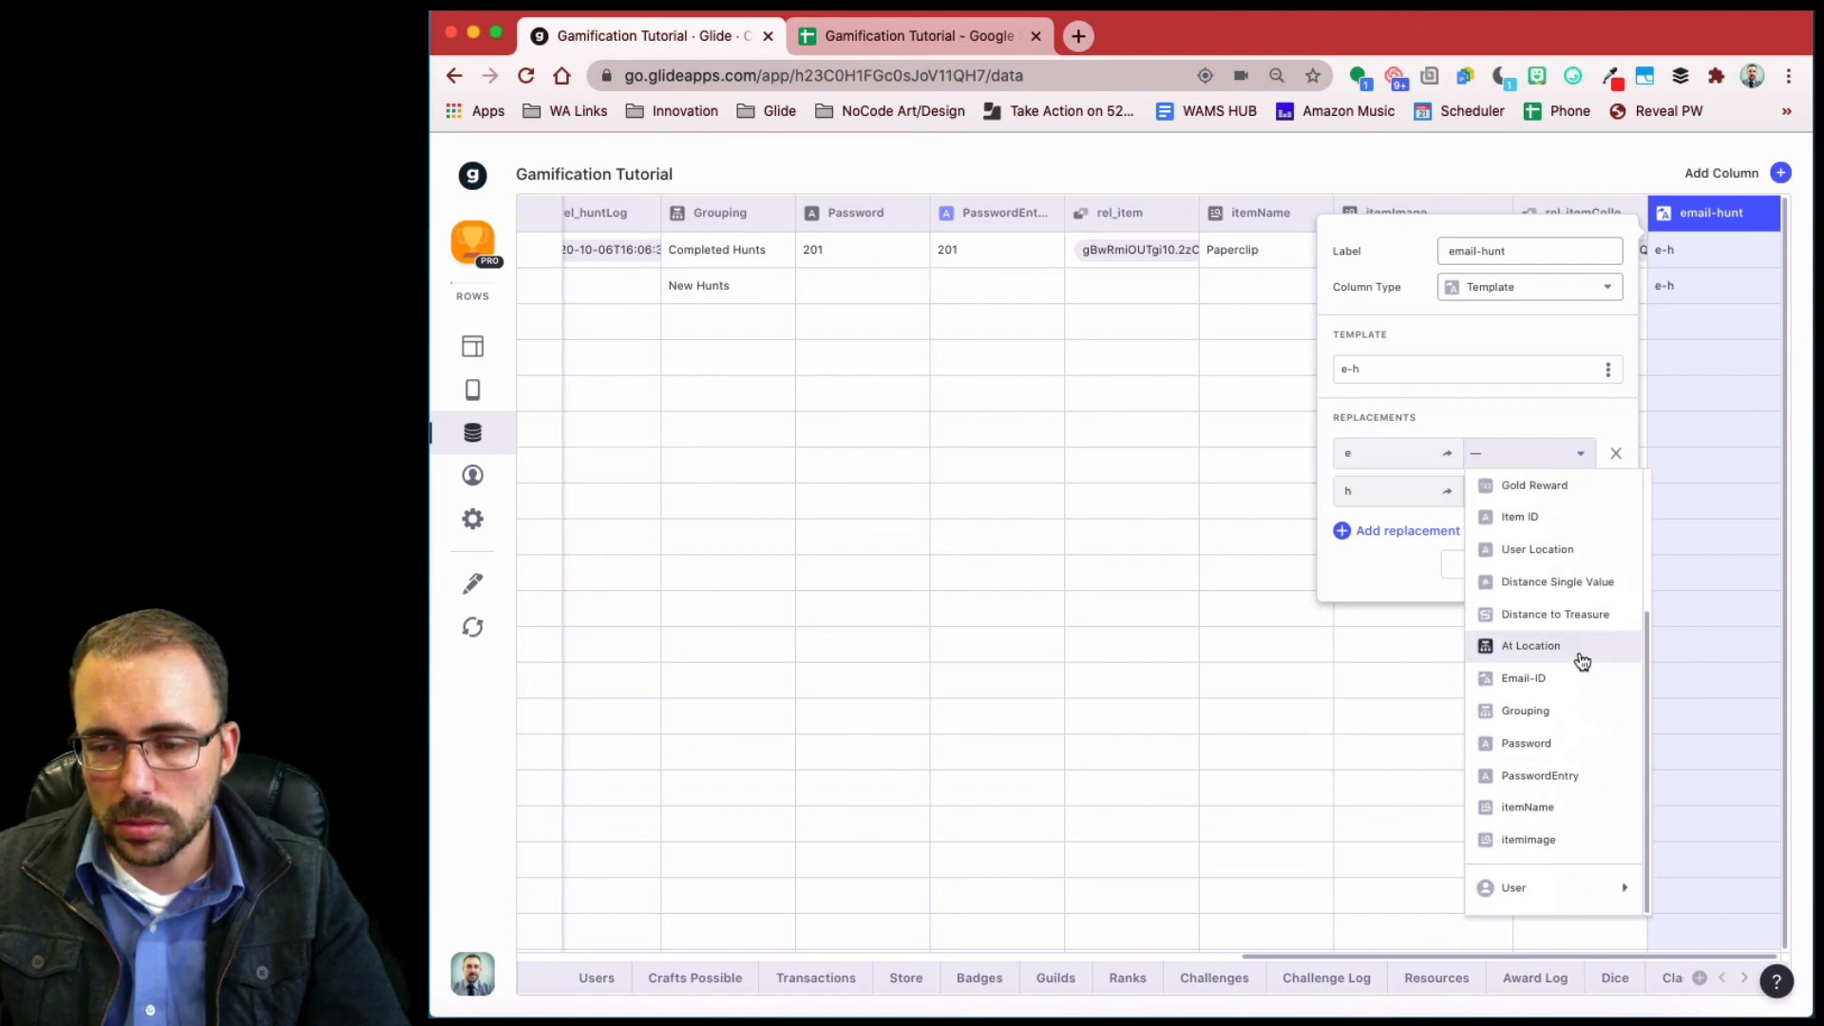
scroll(1578, 760, up, 5)
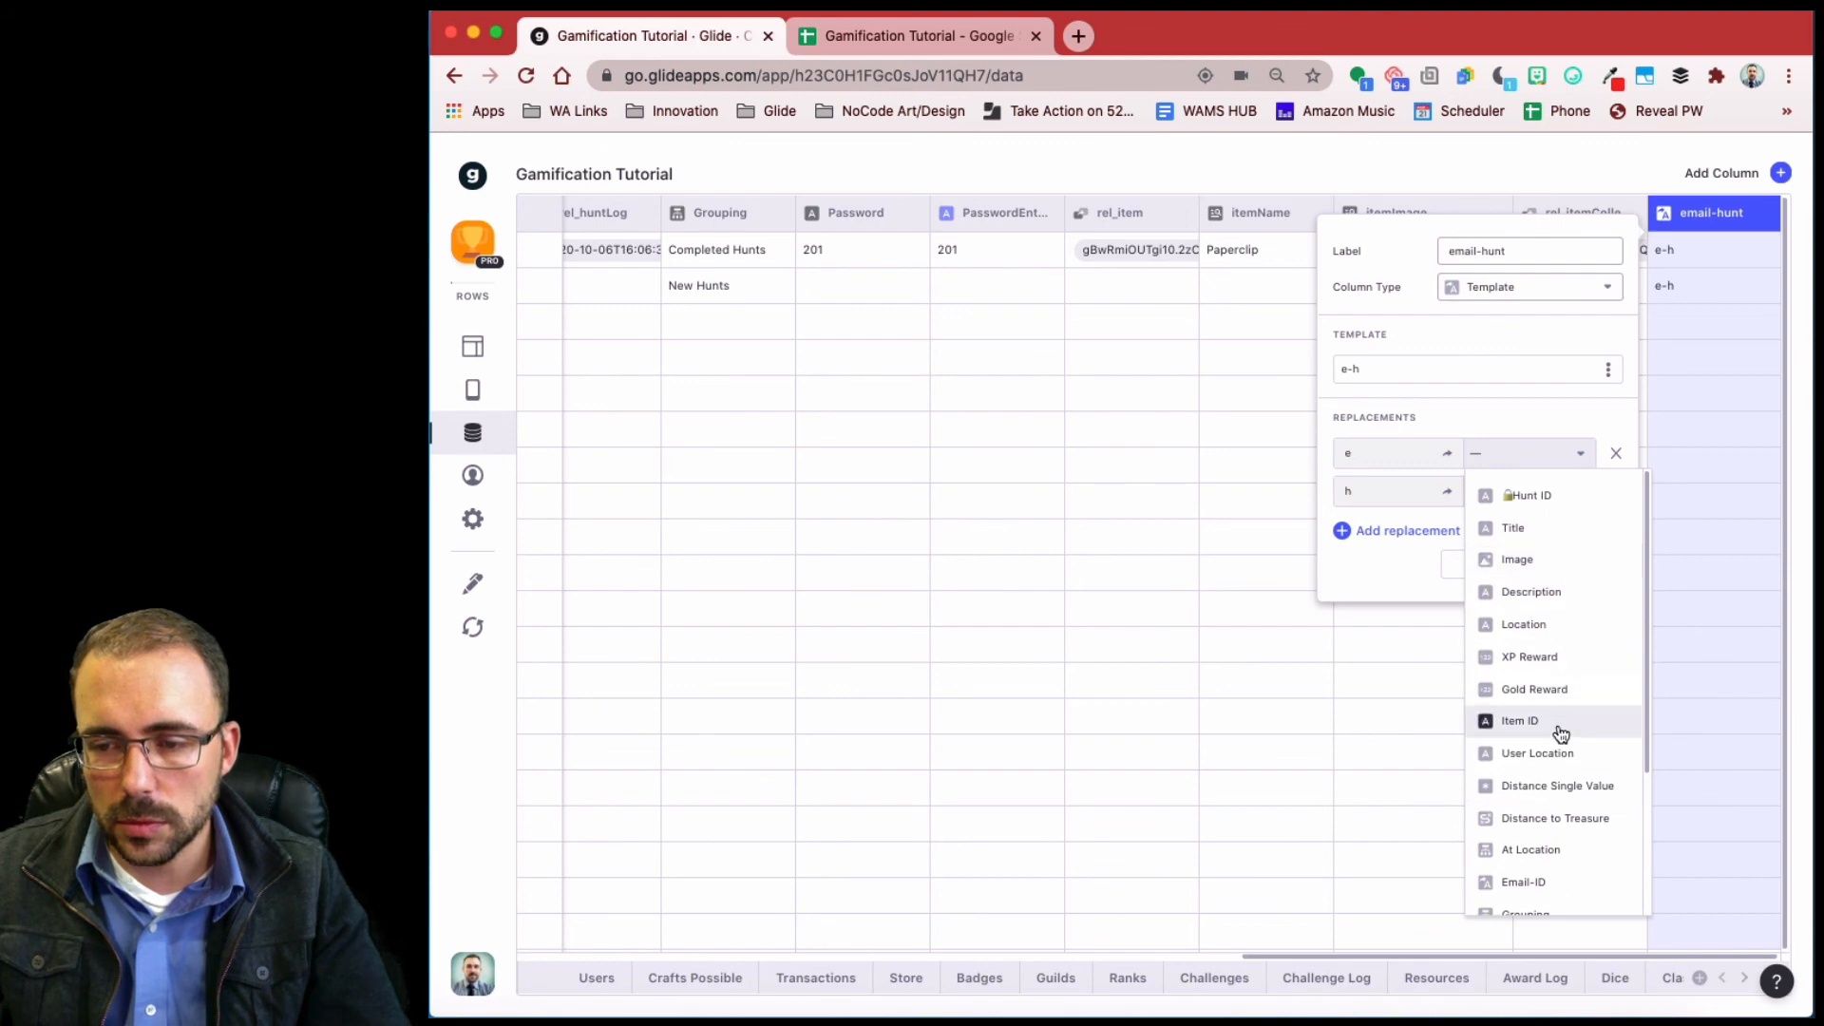
scroll(1558, 735, down, 5)
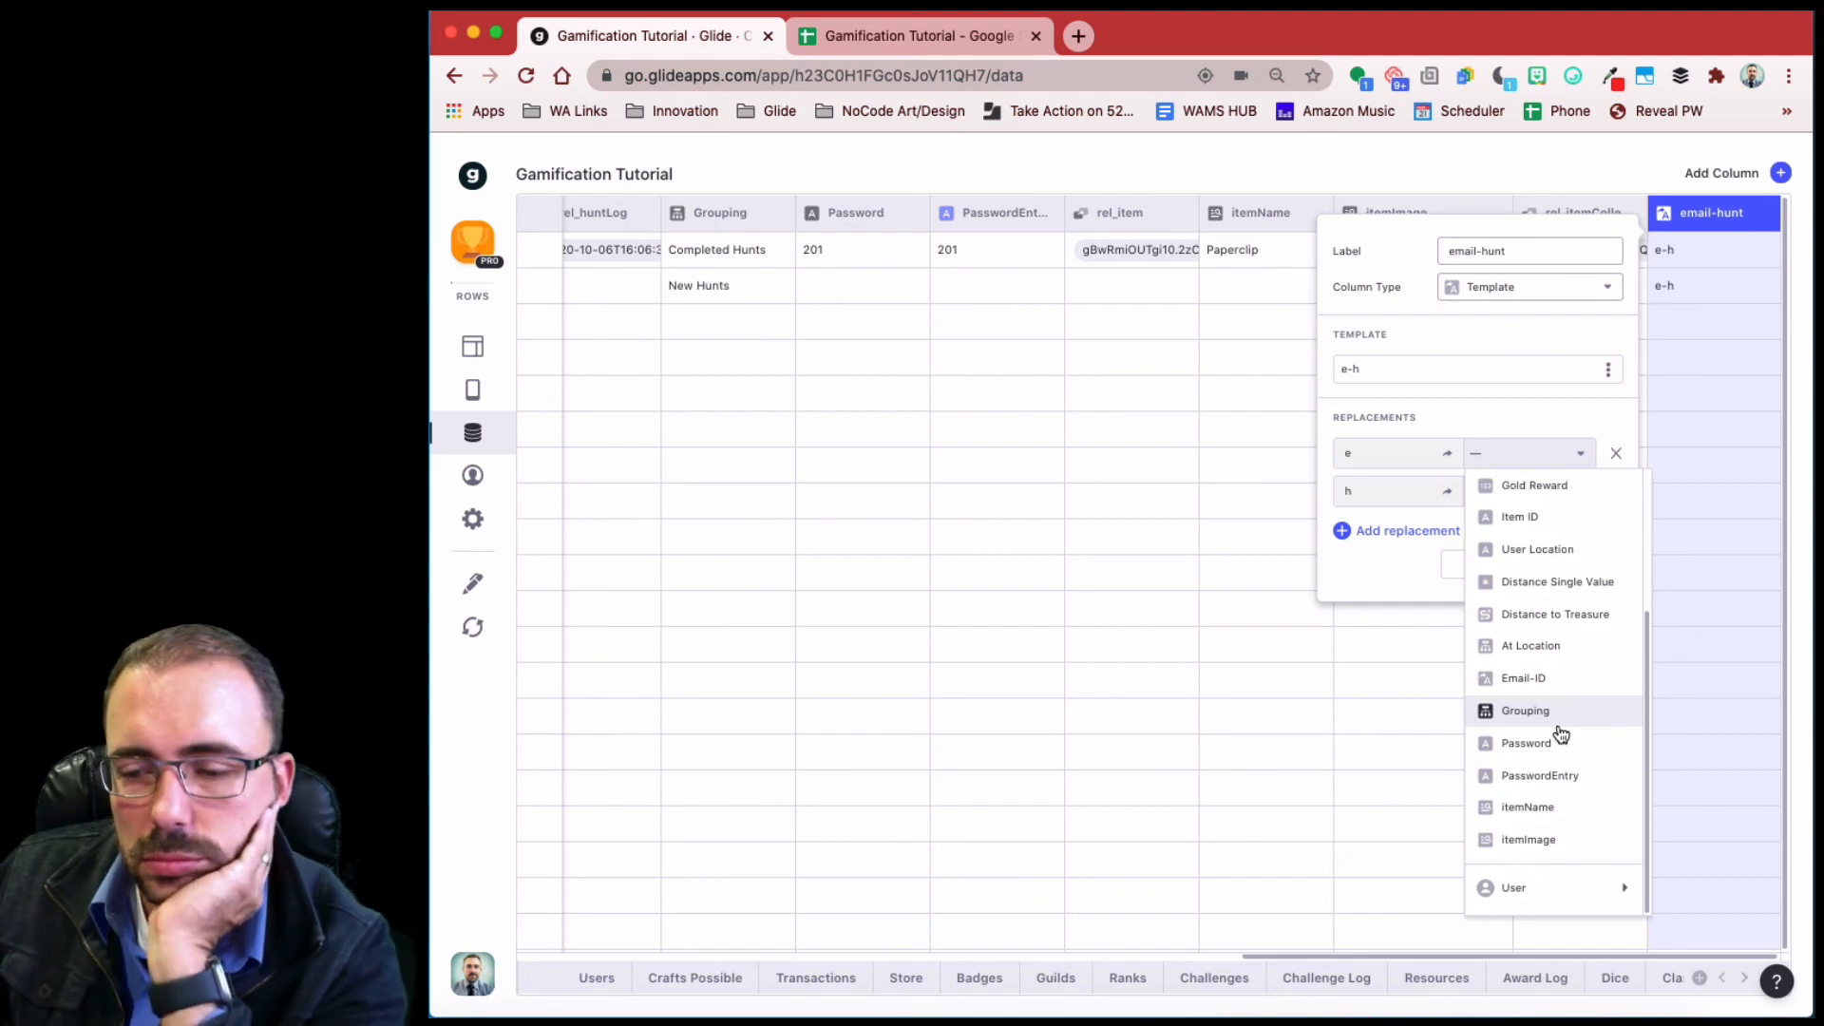
mouse_move(1557, 887)
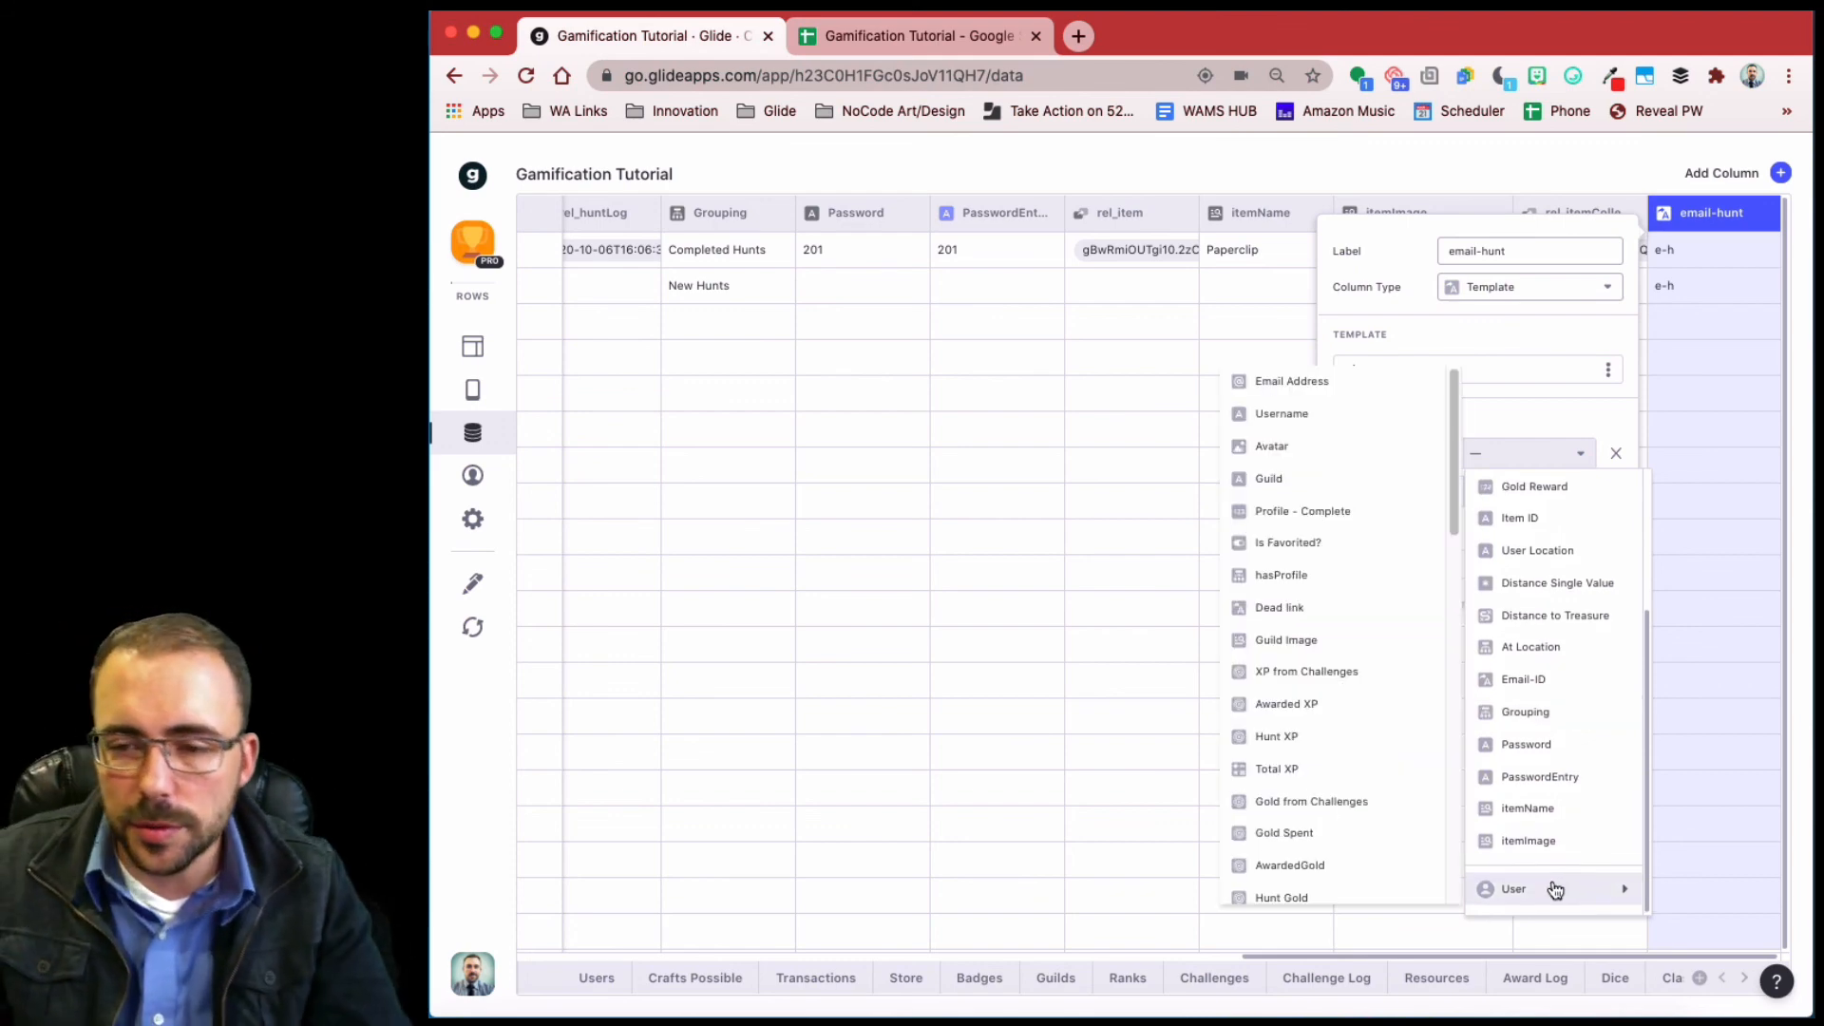
click(1343, 384)
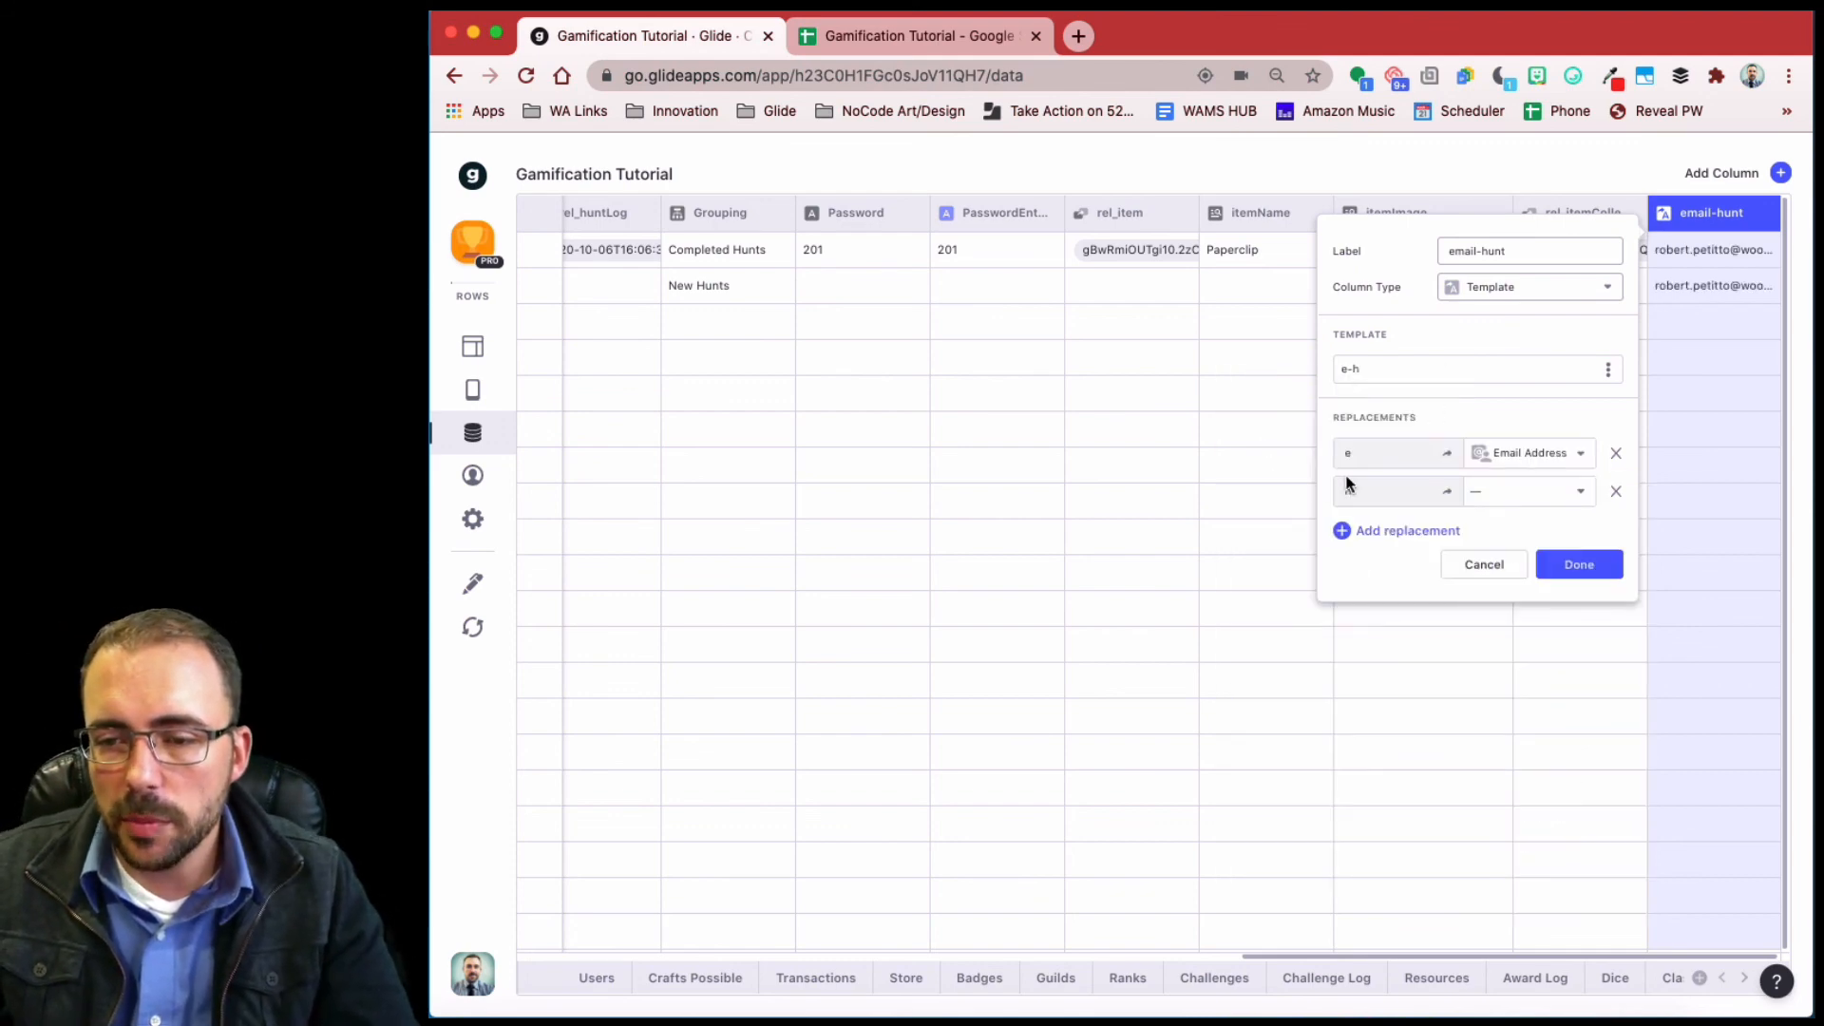
click(1511, 497)
click(1524, 530)
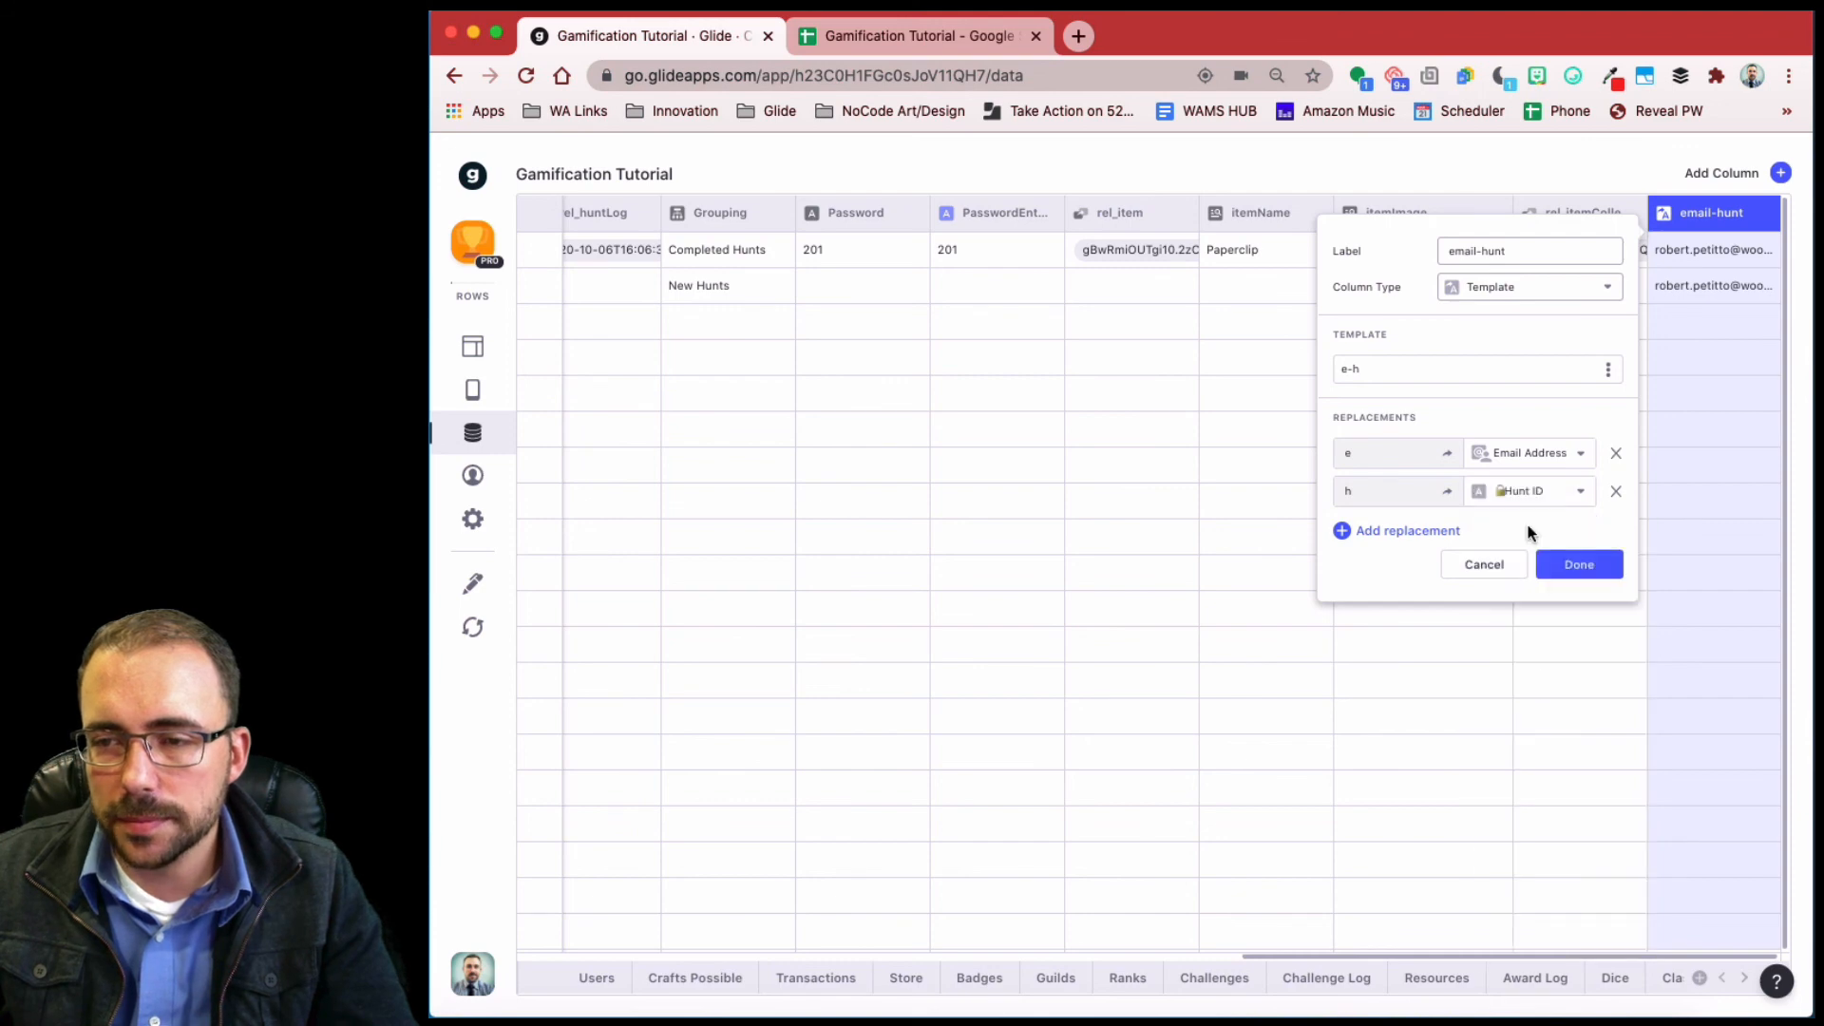
click(1580, 565)
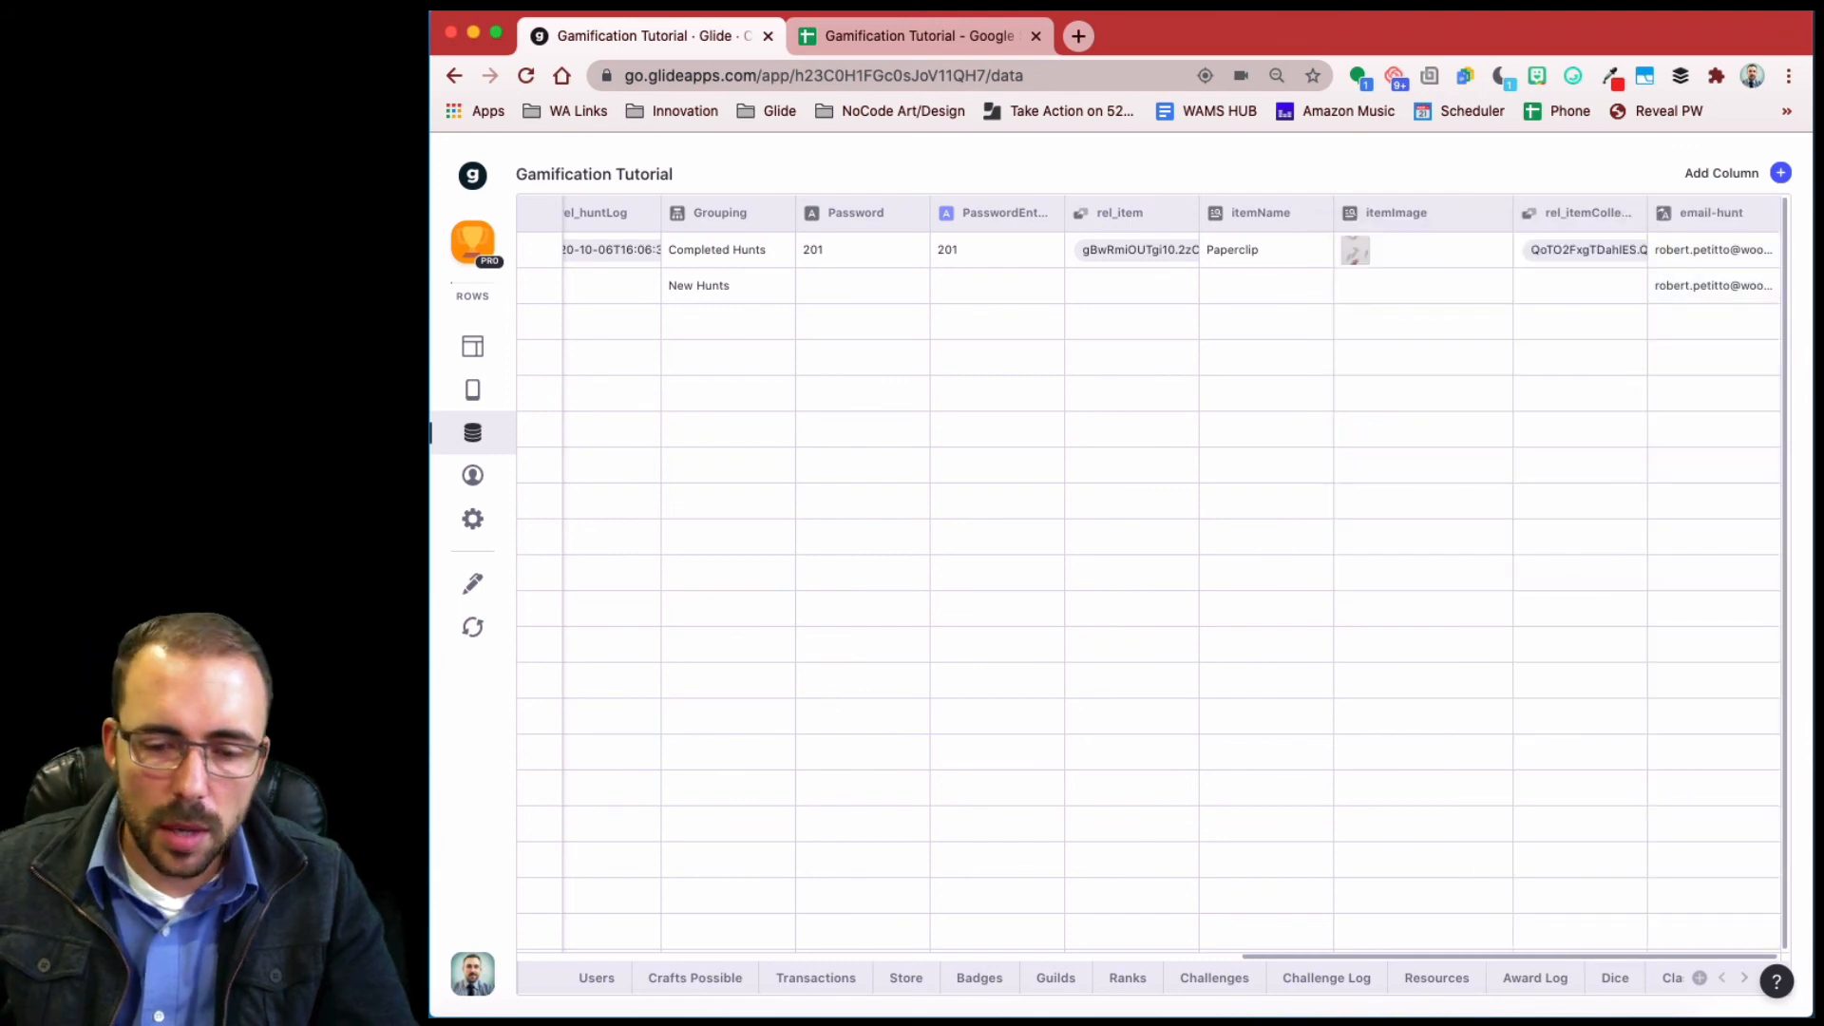
- In the Transactions table, add an e-h Template column with template text e-h
click(813, 976)
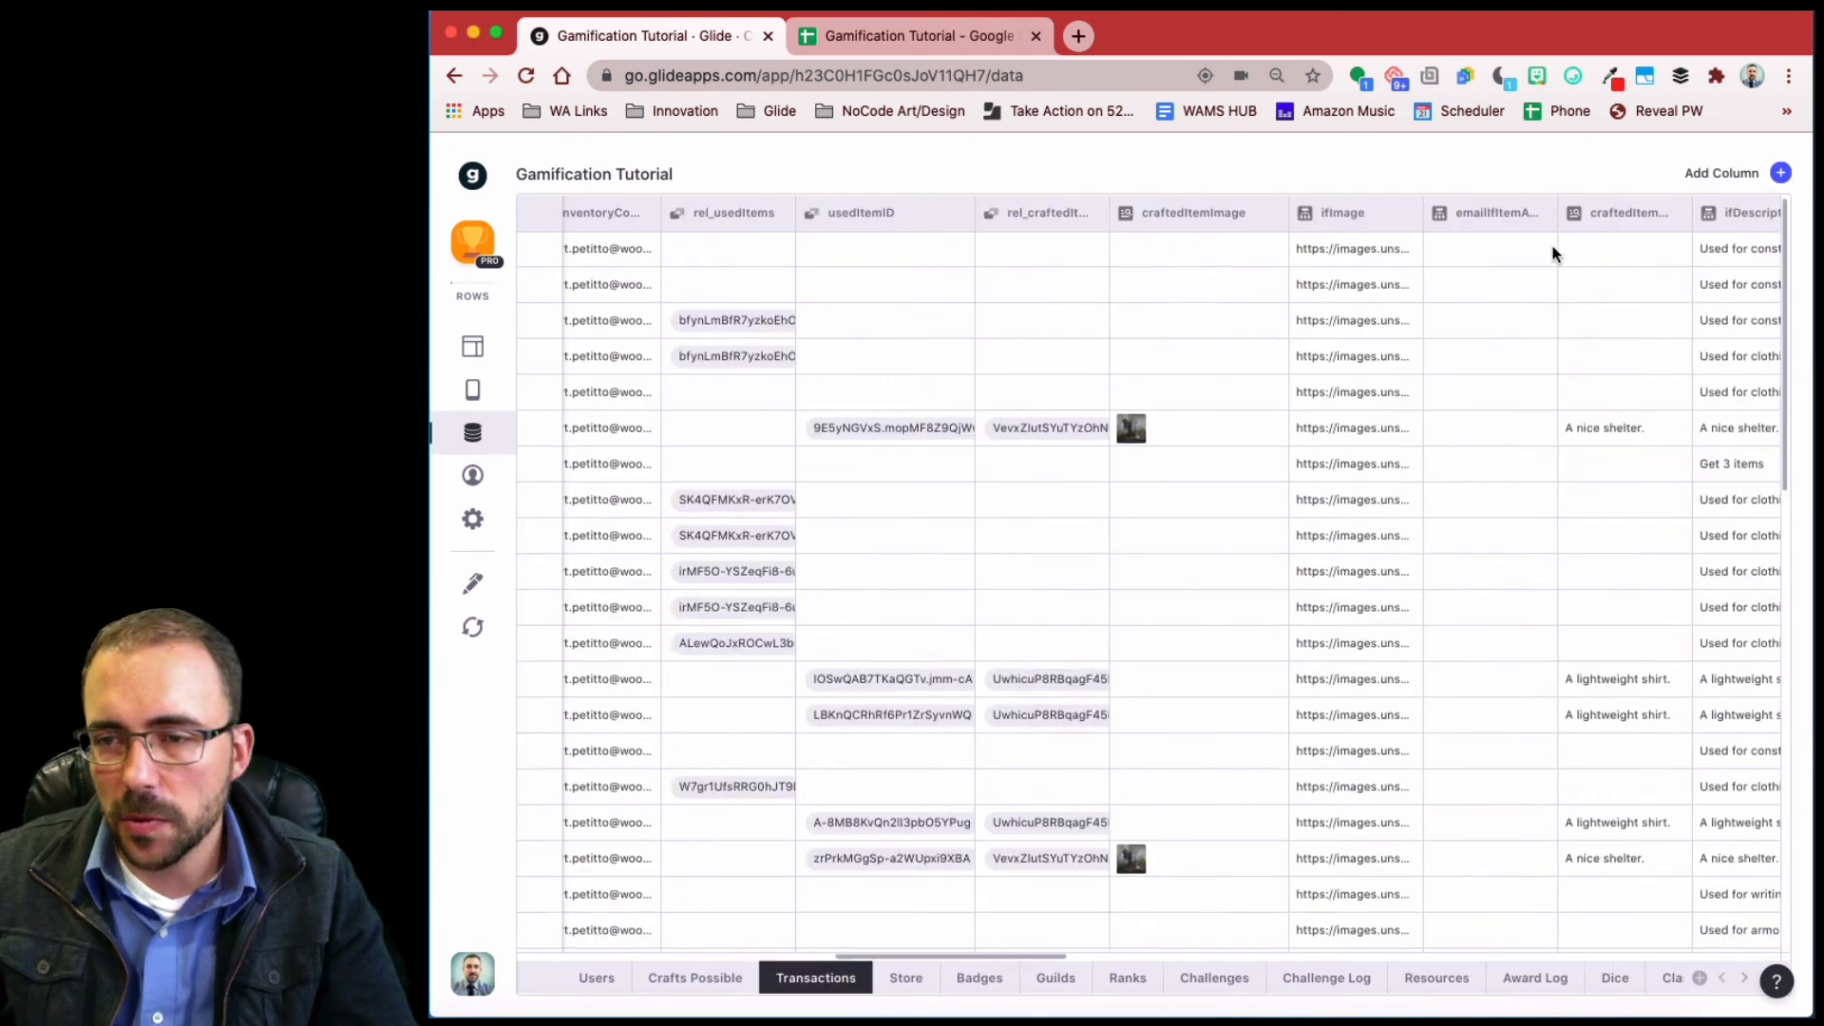
click(1781, 172)
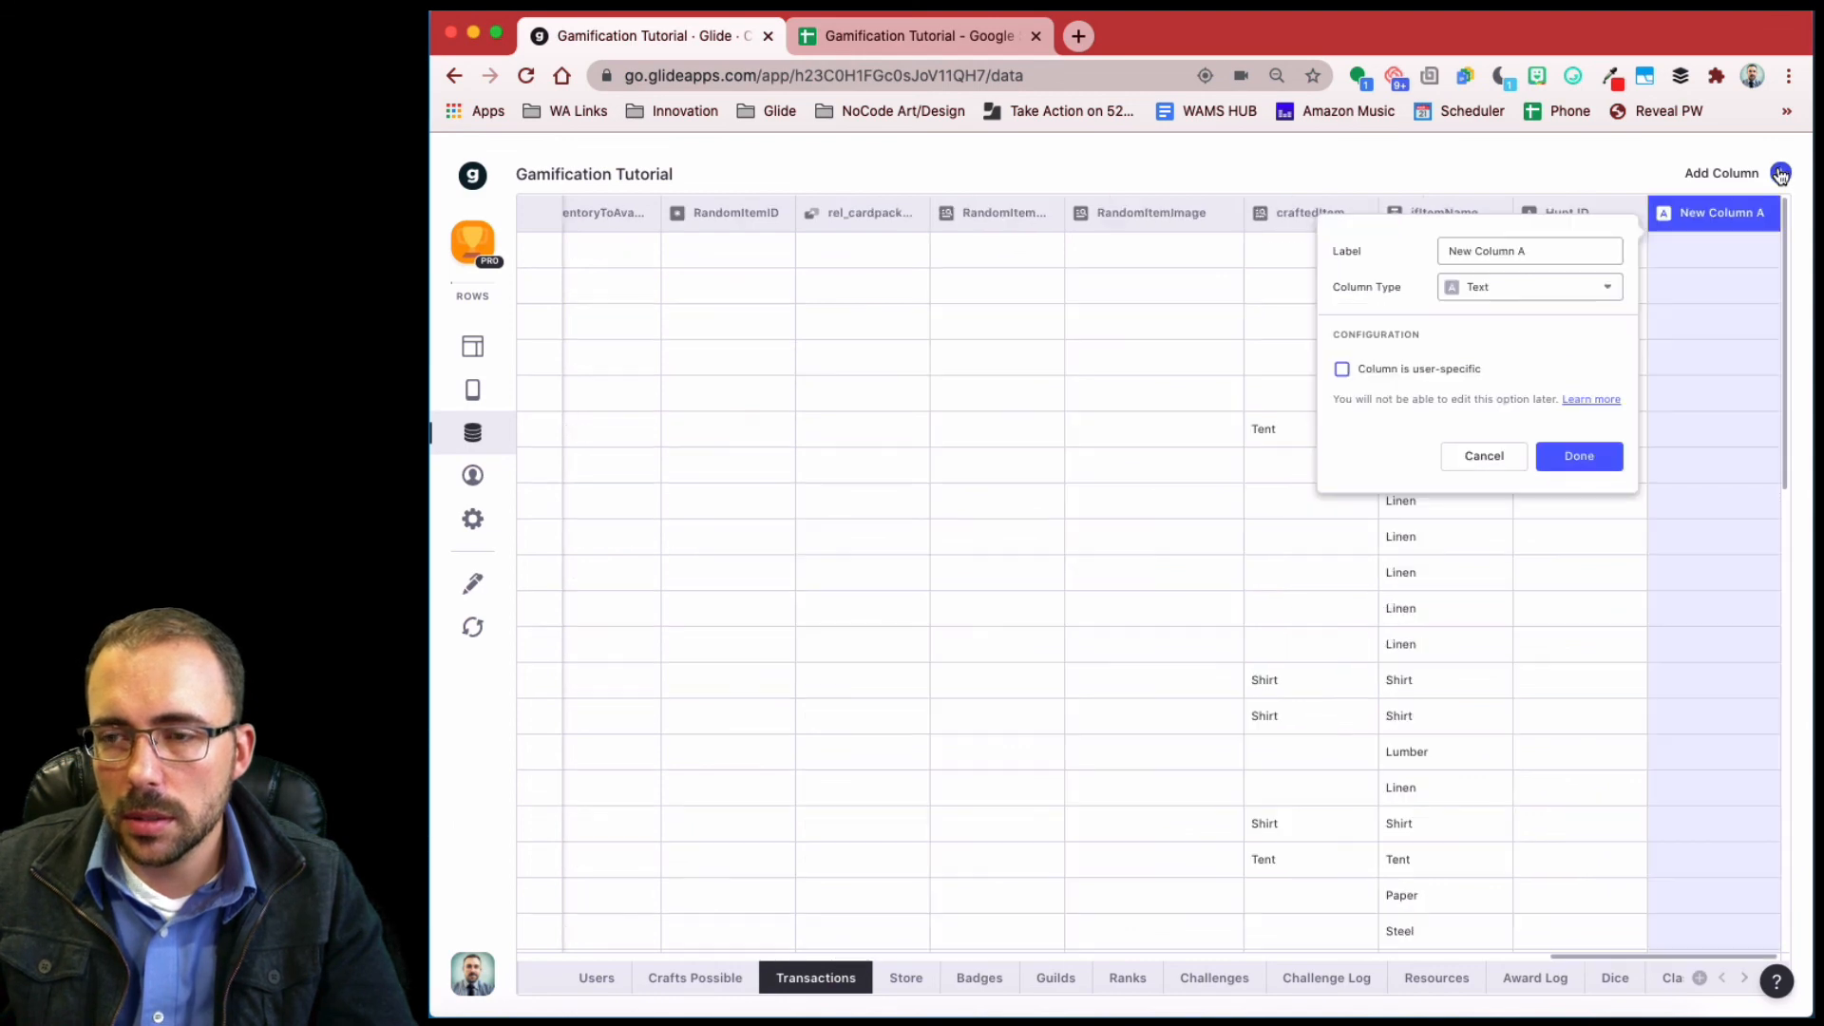
drag(1551, 249, 1381, 239)
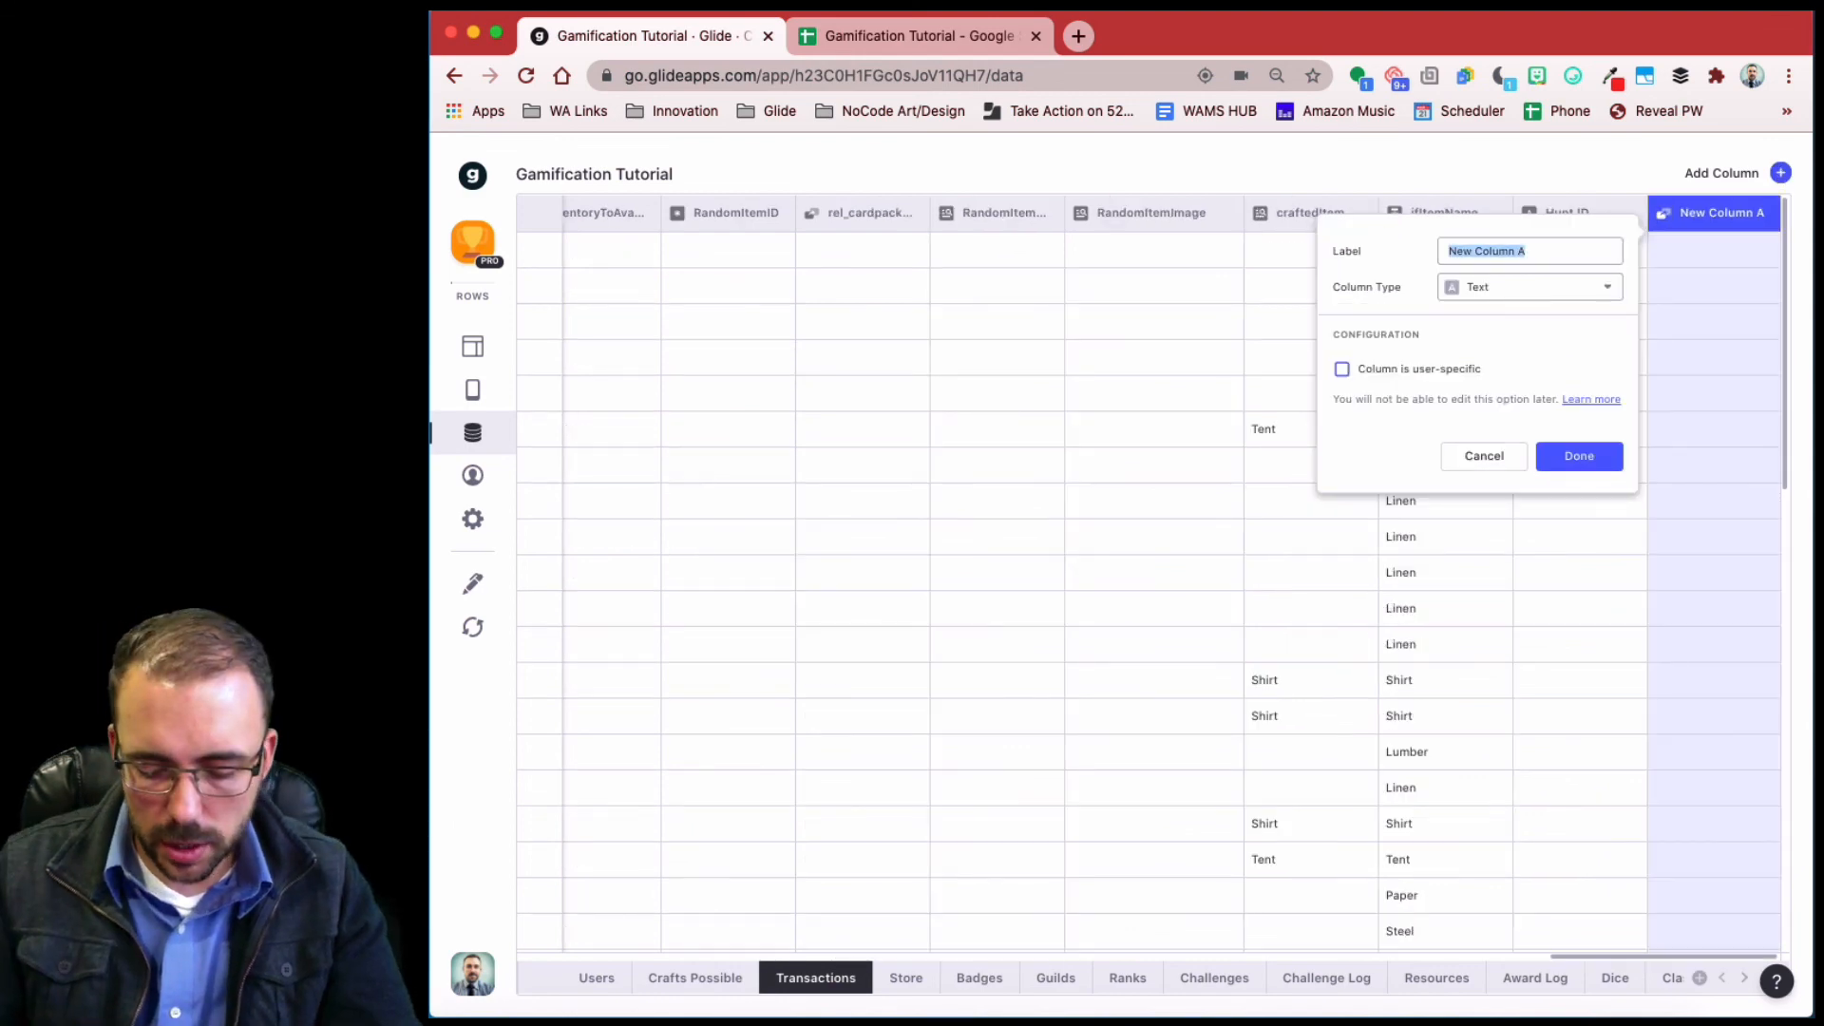
text(e-h)
click(1496, 285)
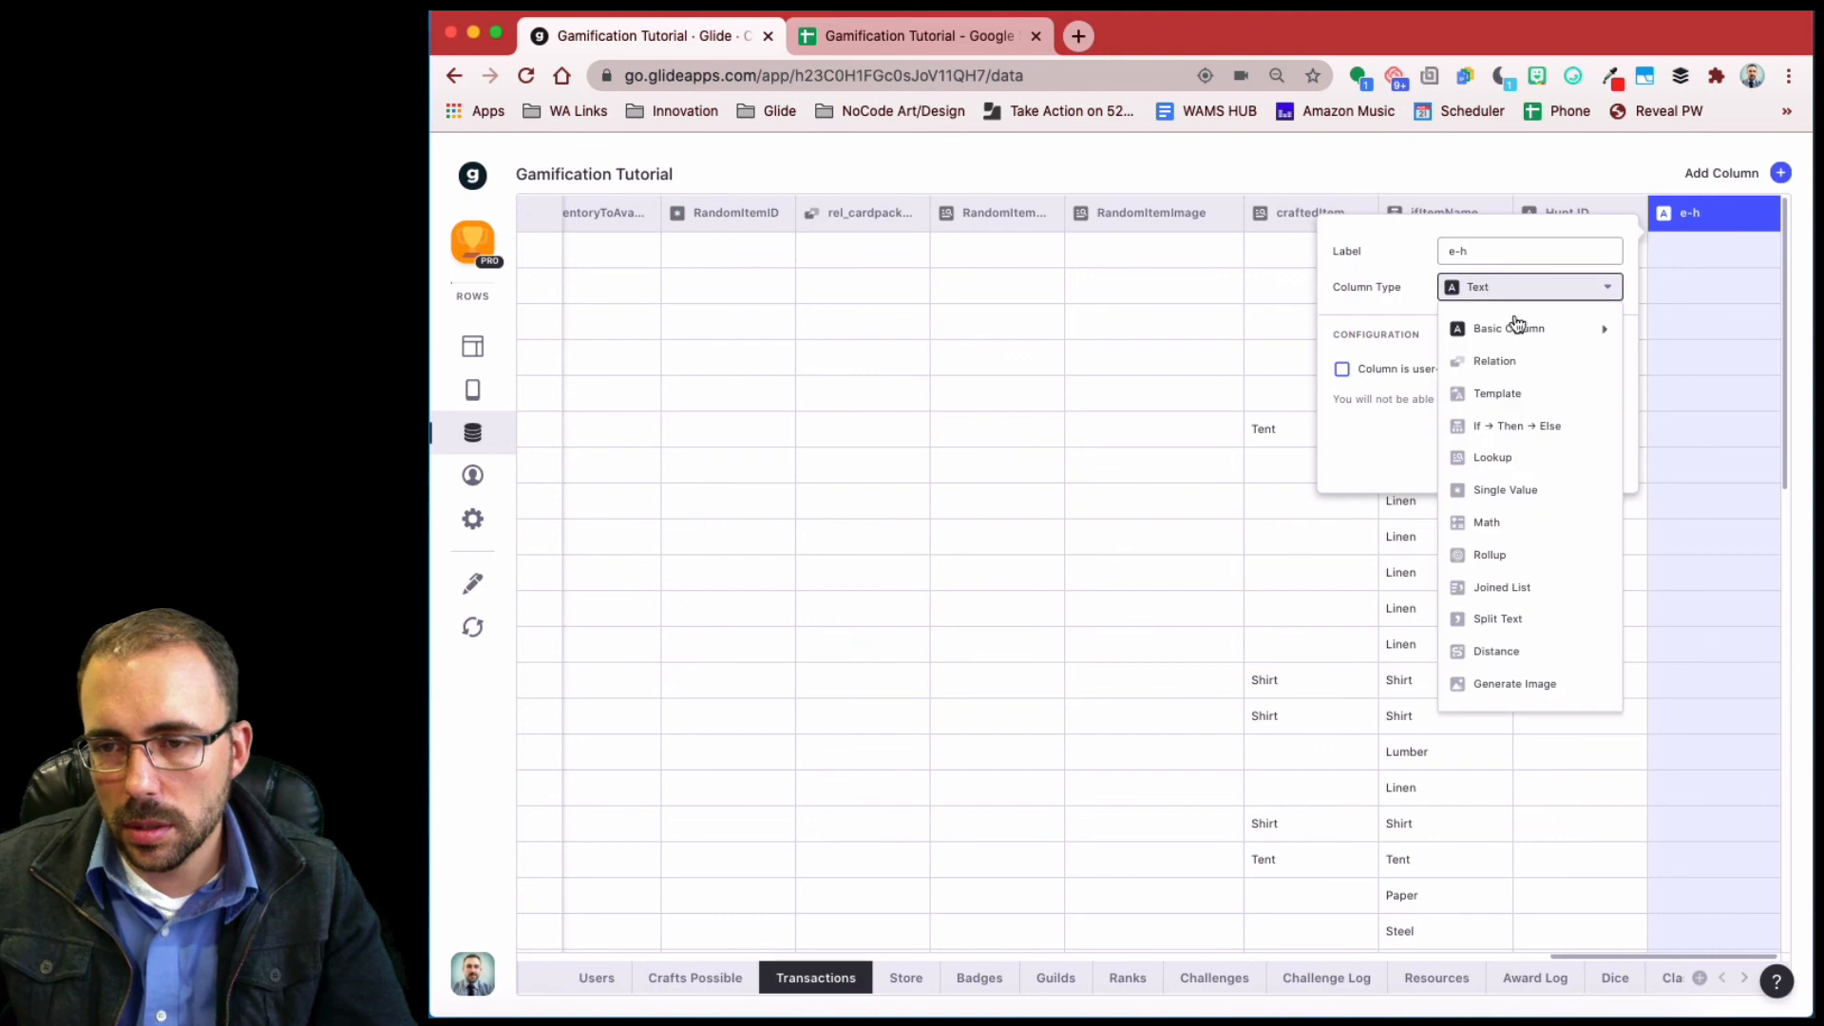
mouse_move(1518, 333)
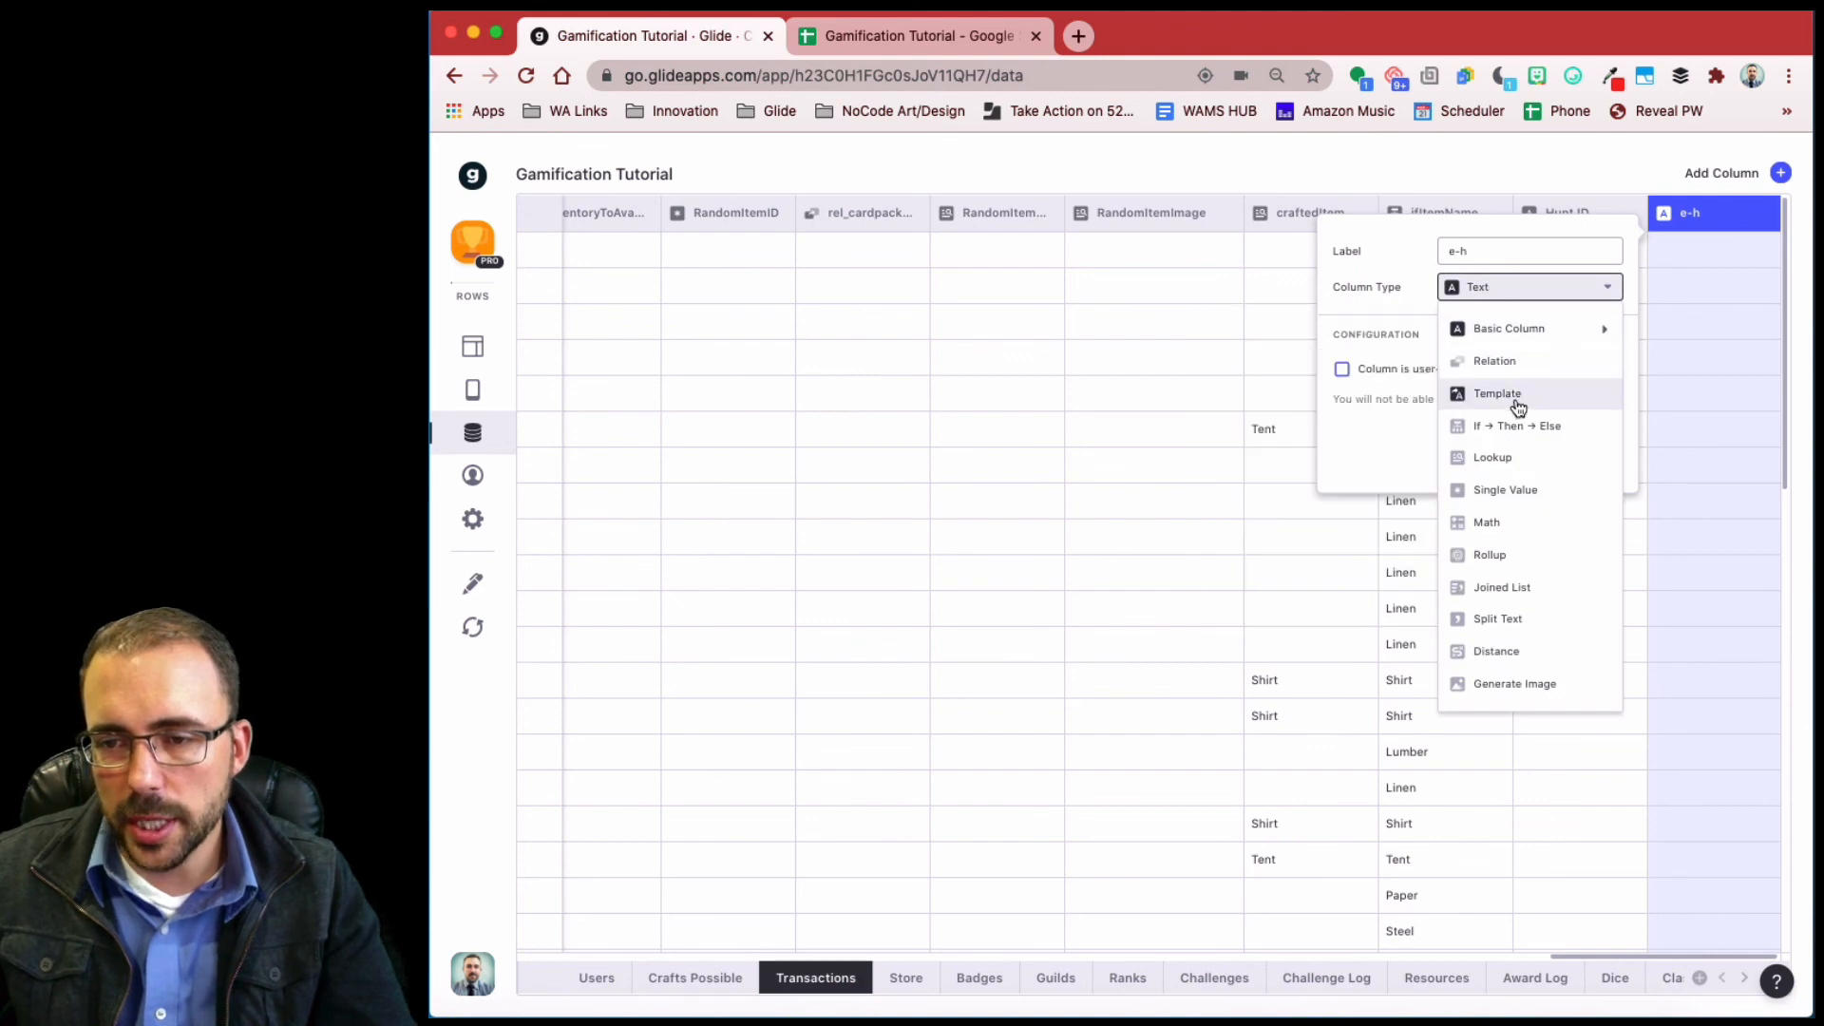
click(1518, 393)
click(1425, 370)
text(e-h)
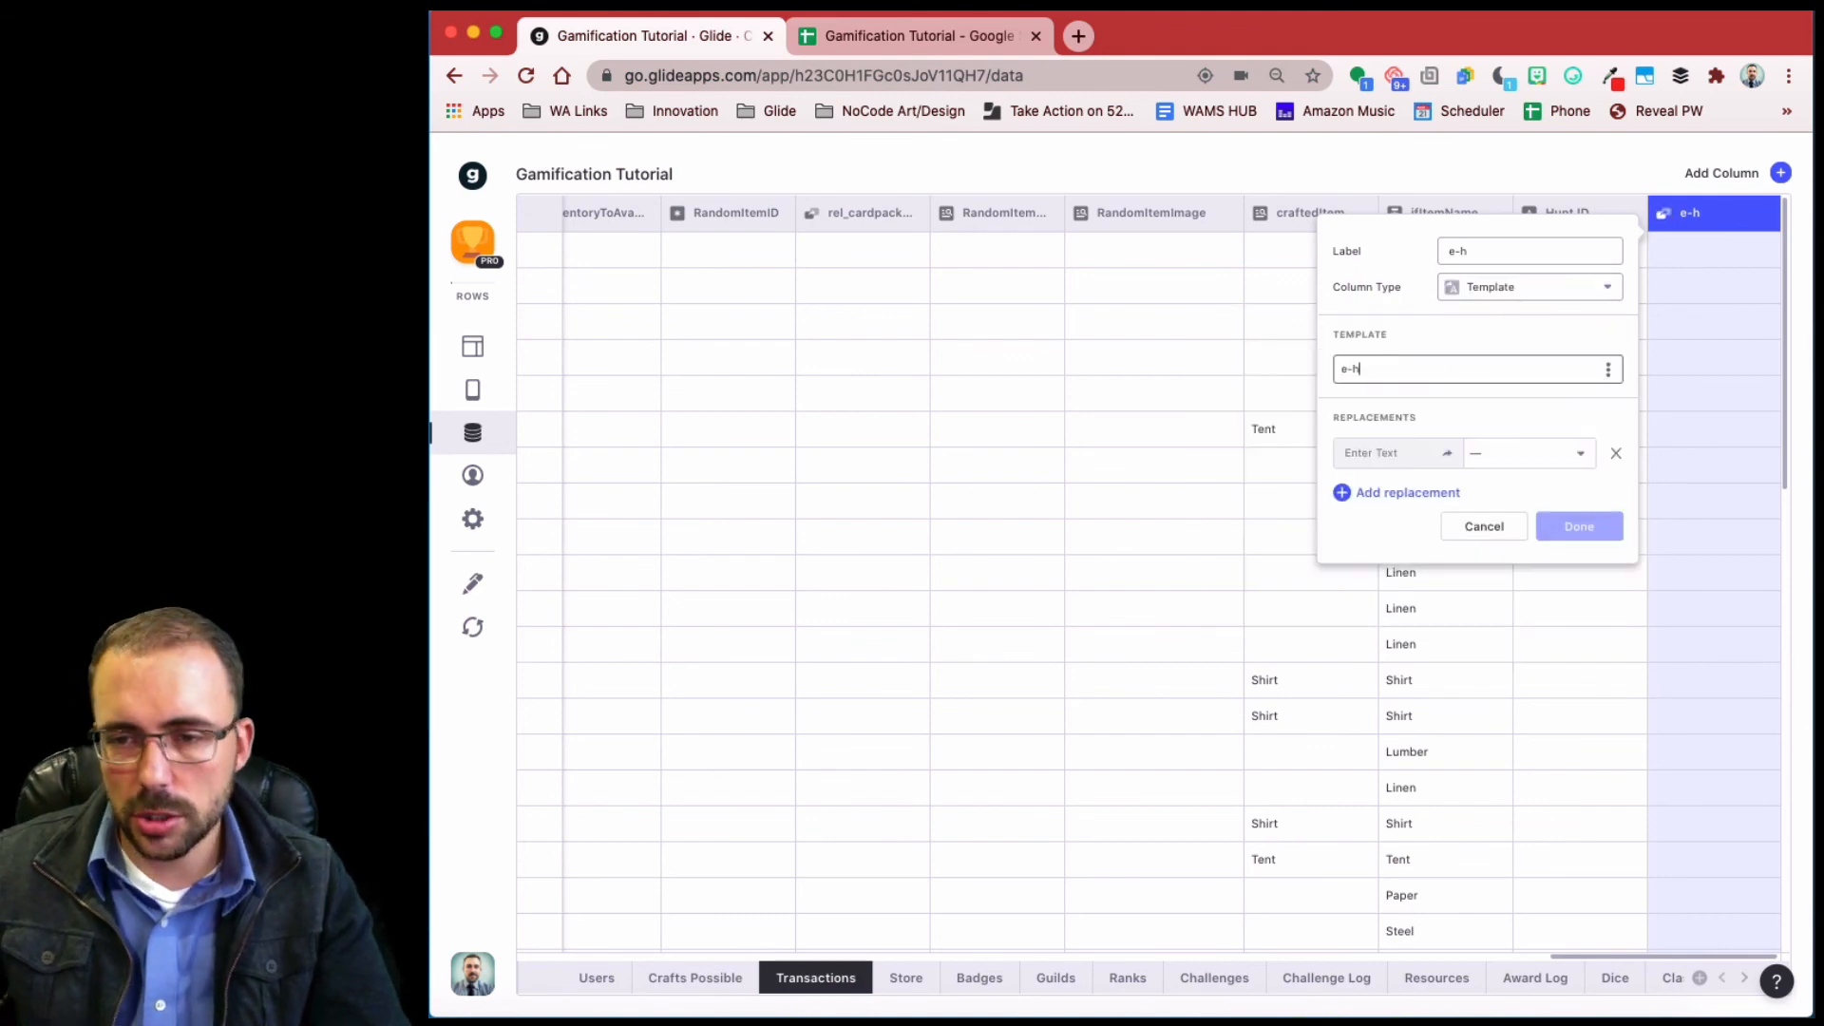
- Map replacement e to Email and h to Hunt ID, then save the column
click(1368, 453)
text(e)
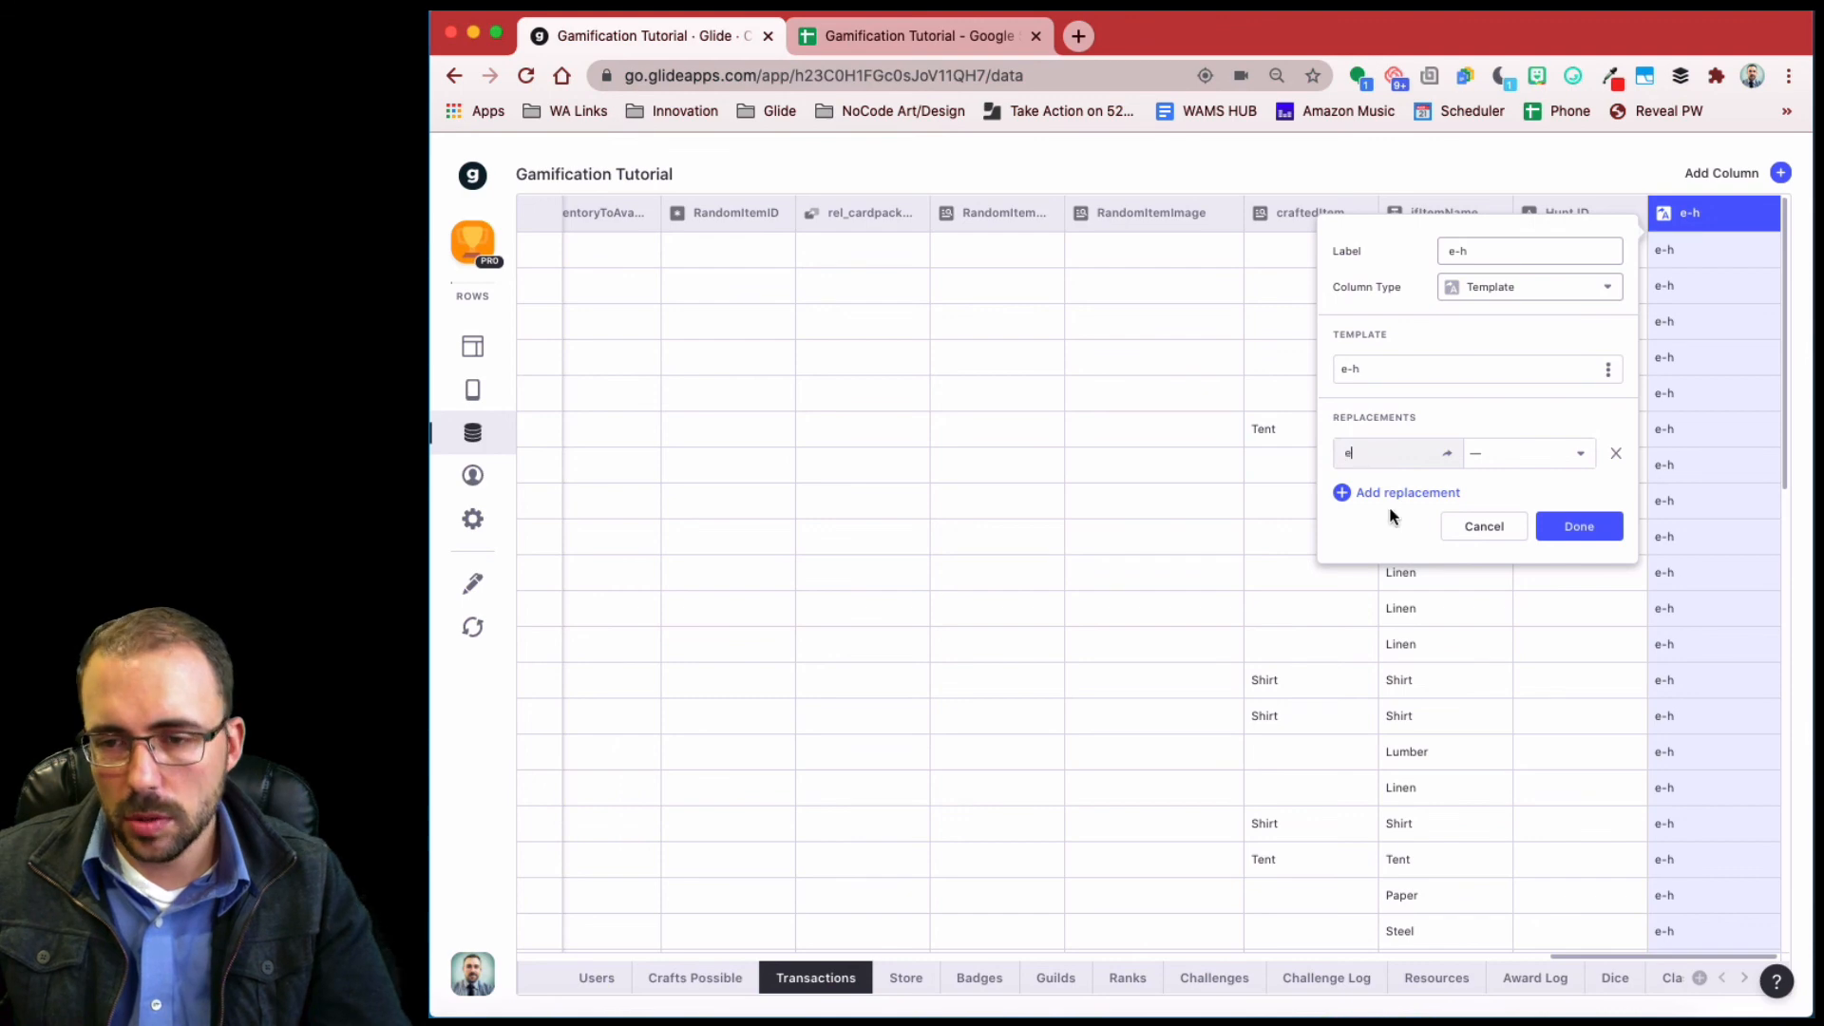
click(1478, 453)
click(1522, 594)
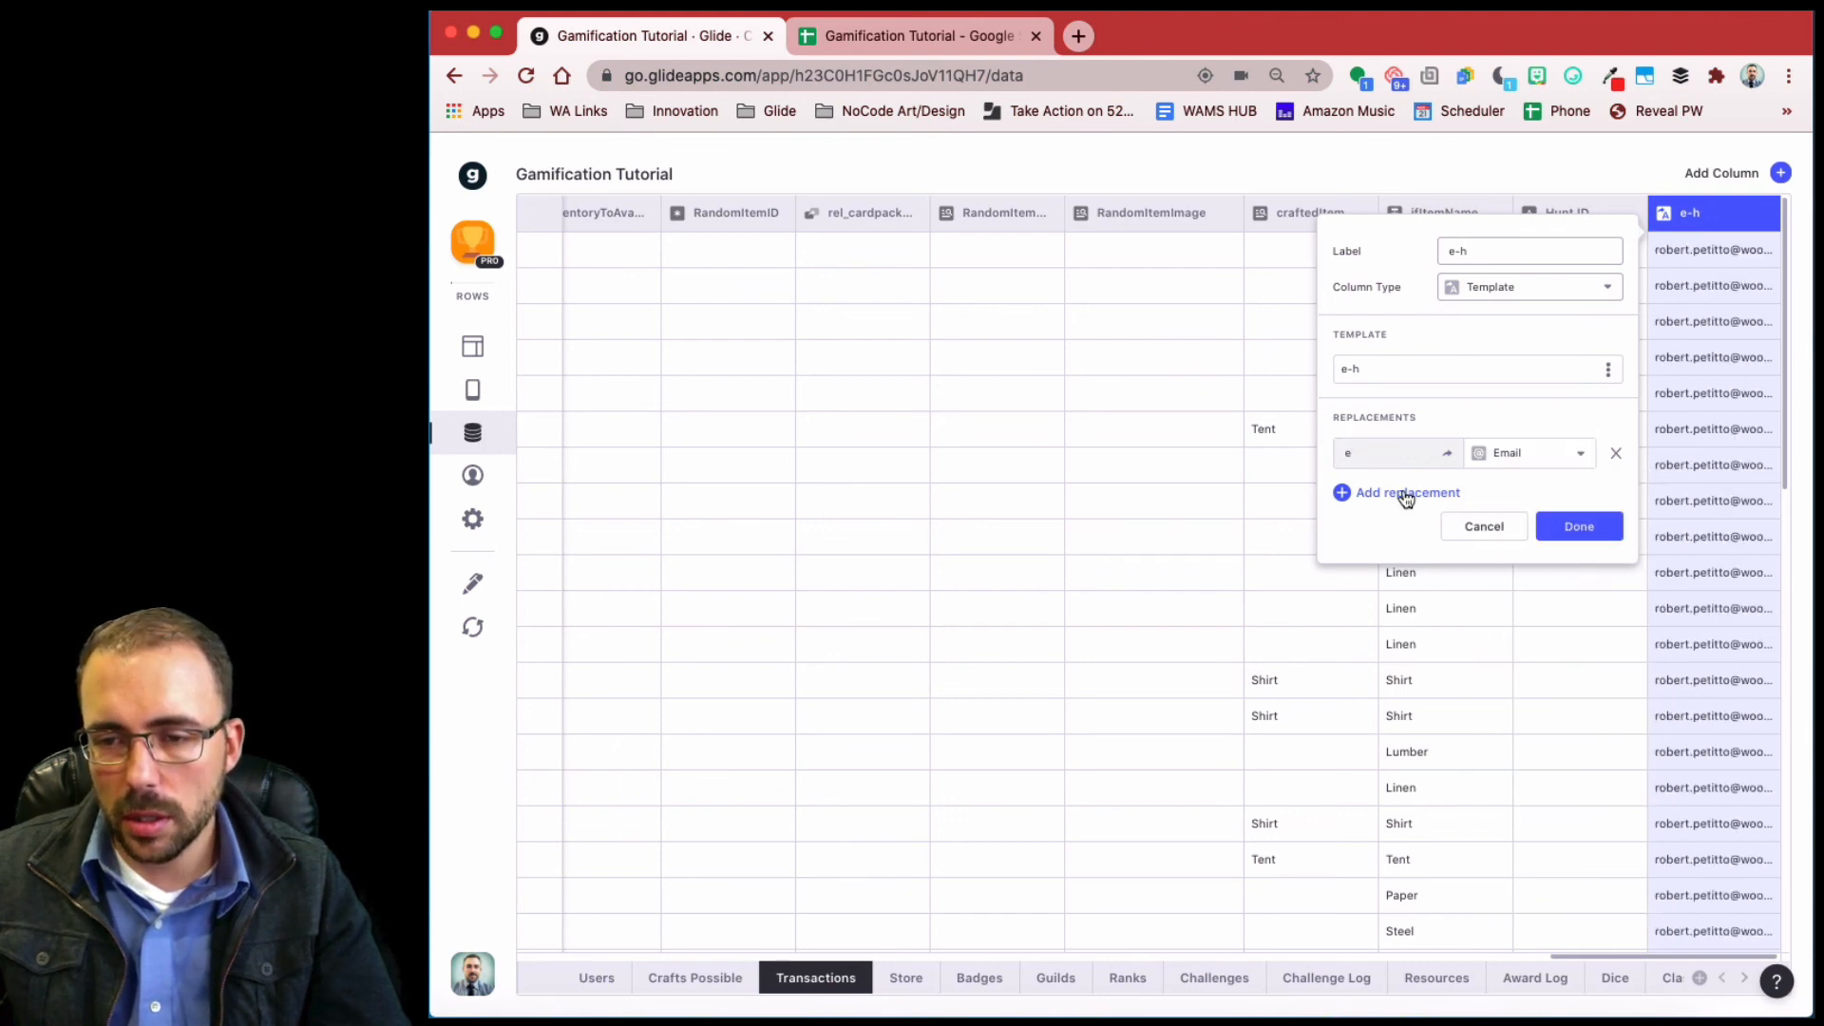
click(1406, 493)
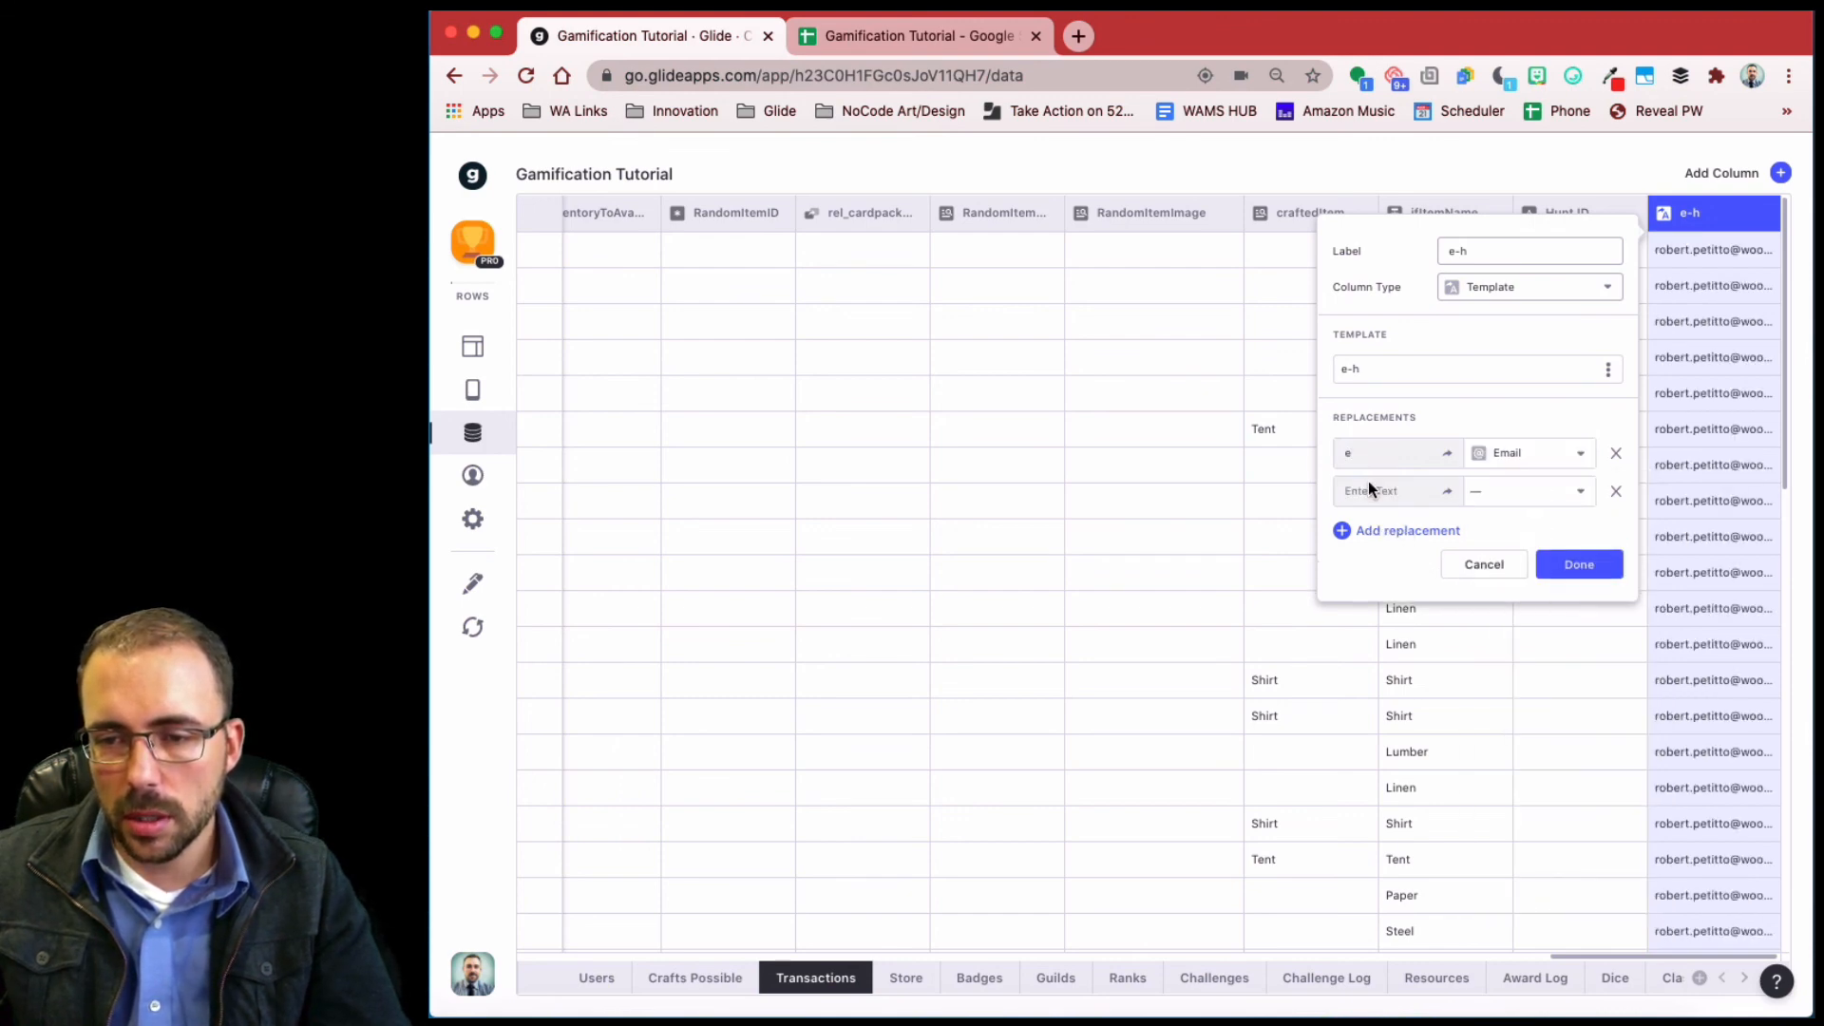
text(h)
click(1523, 492)
scroll(1519, 664, down, 10)
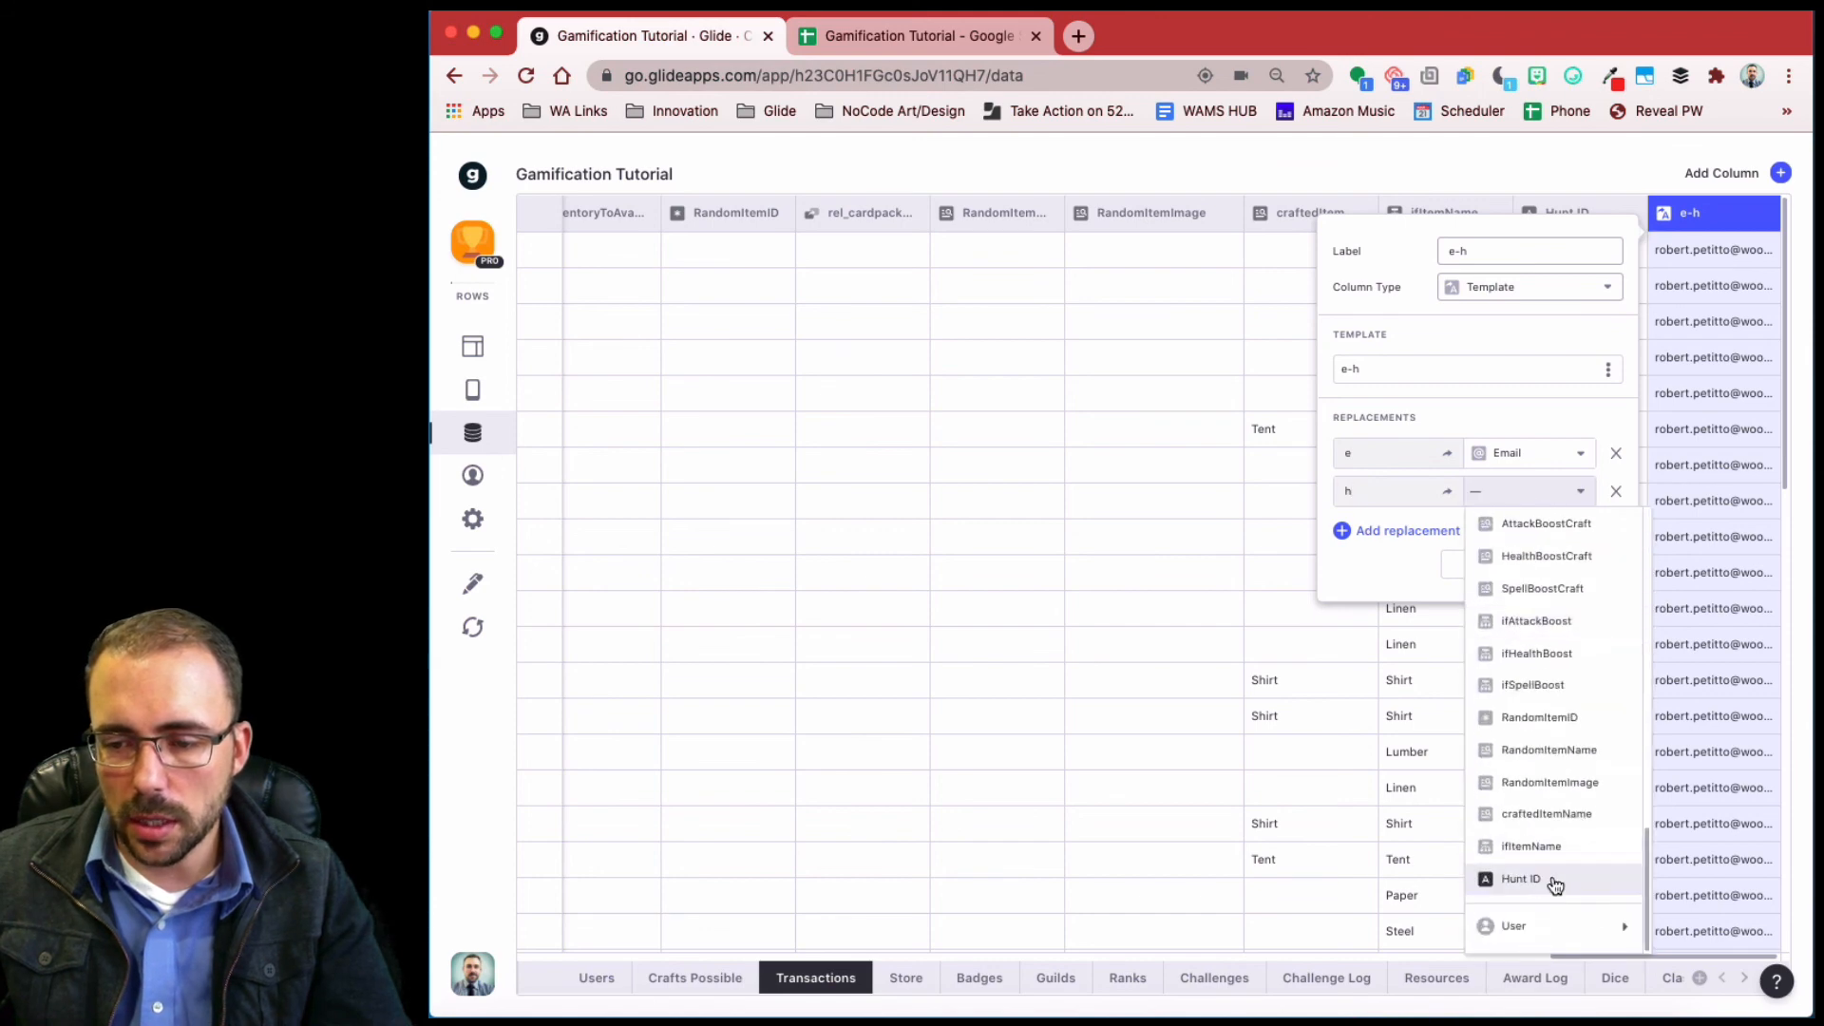
click(1522, 879)
click(1579, 566)
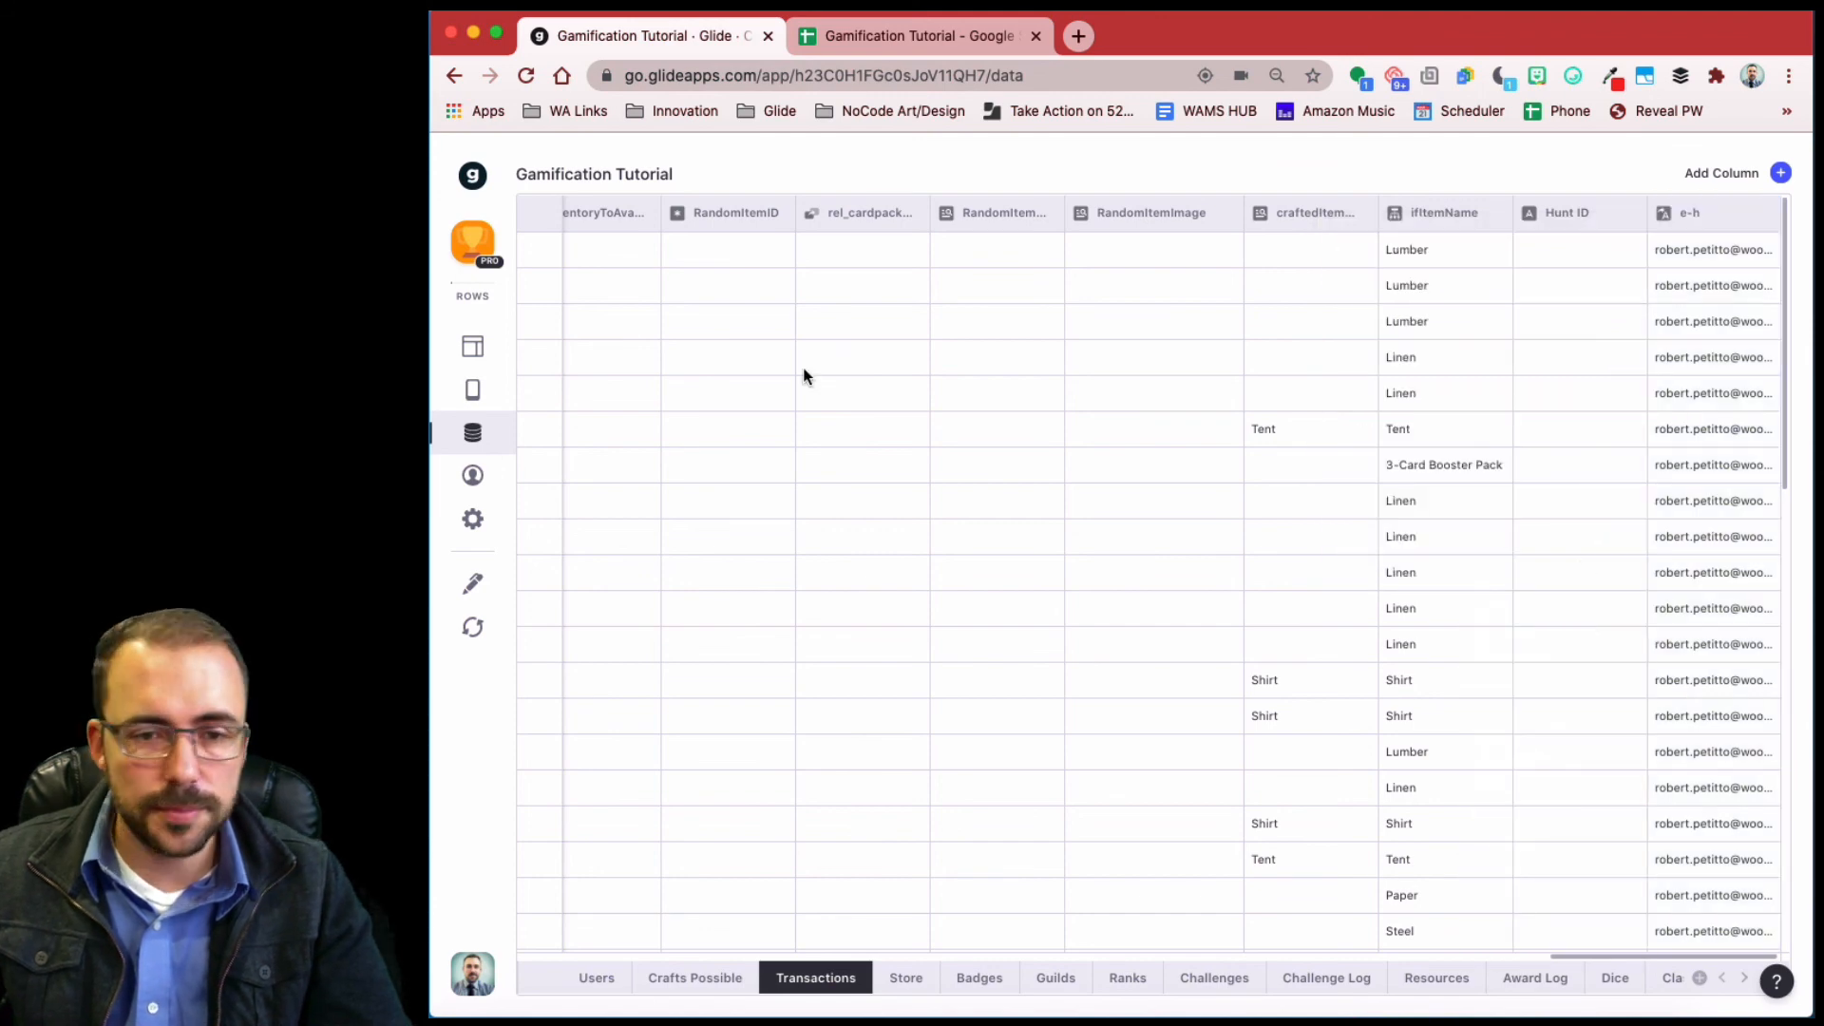
- Move the email-hunt column to sit before rel_itemCollected in the hunts table
click(474, 348)
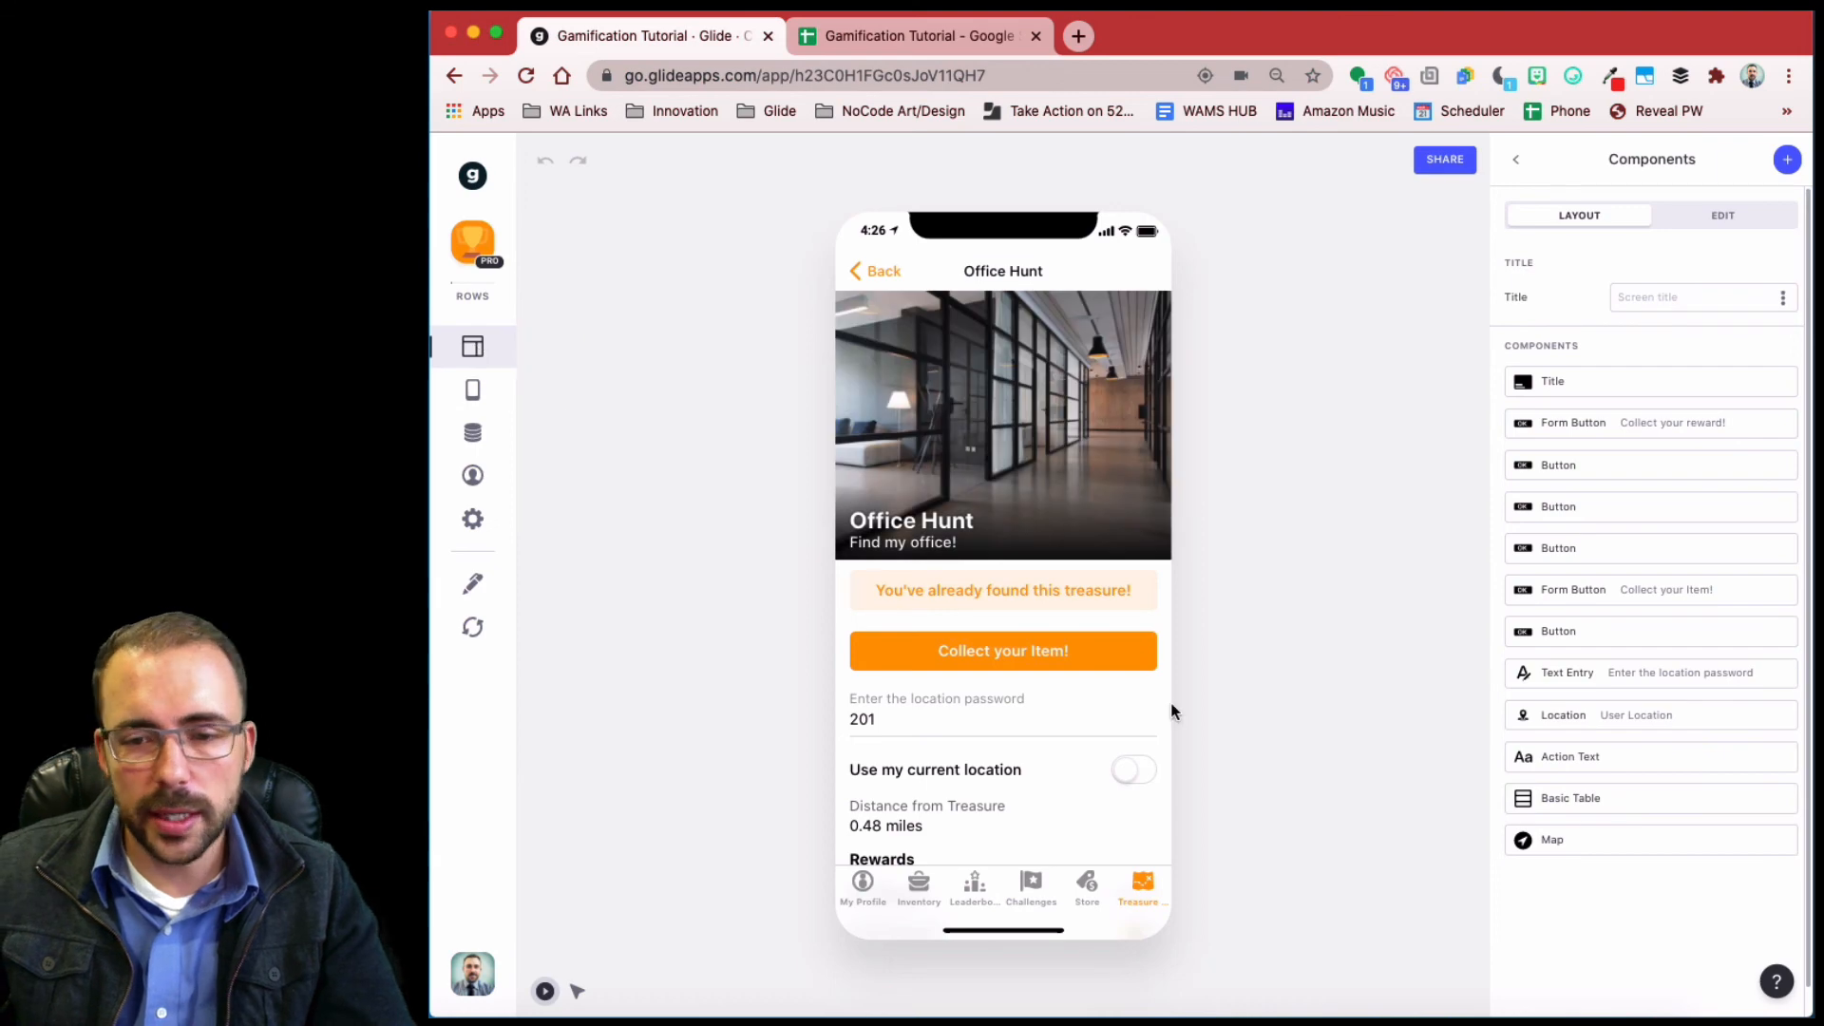
click(493, 435)
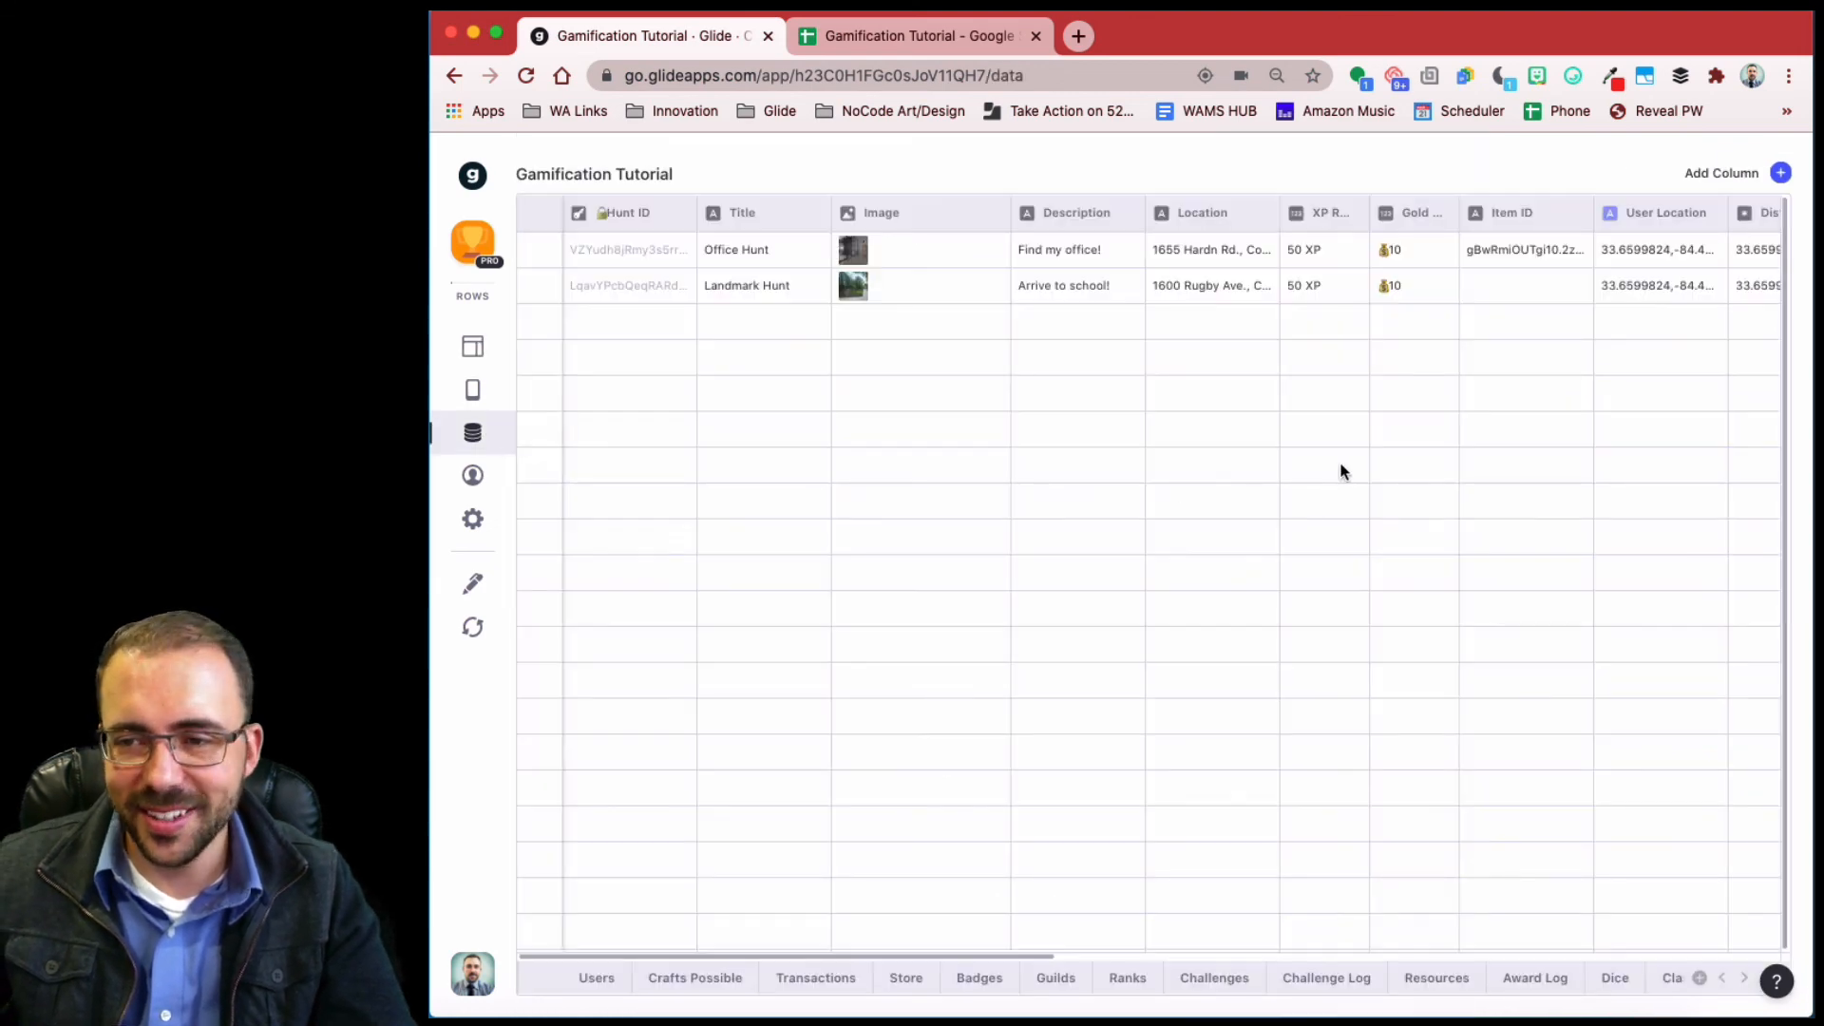
drag(1709, 213, 1579, 213)
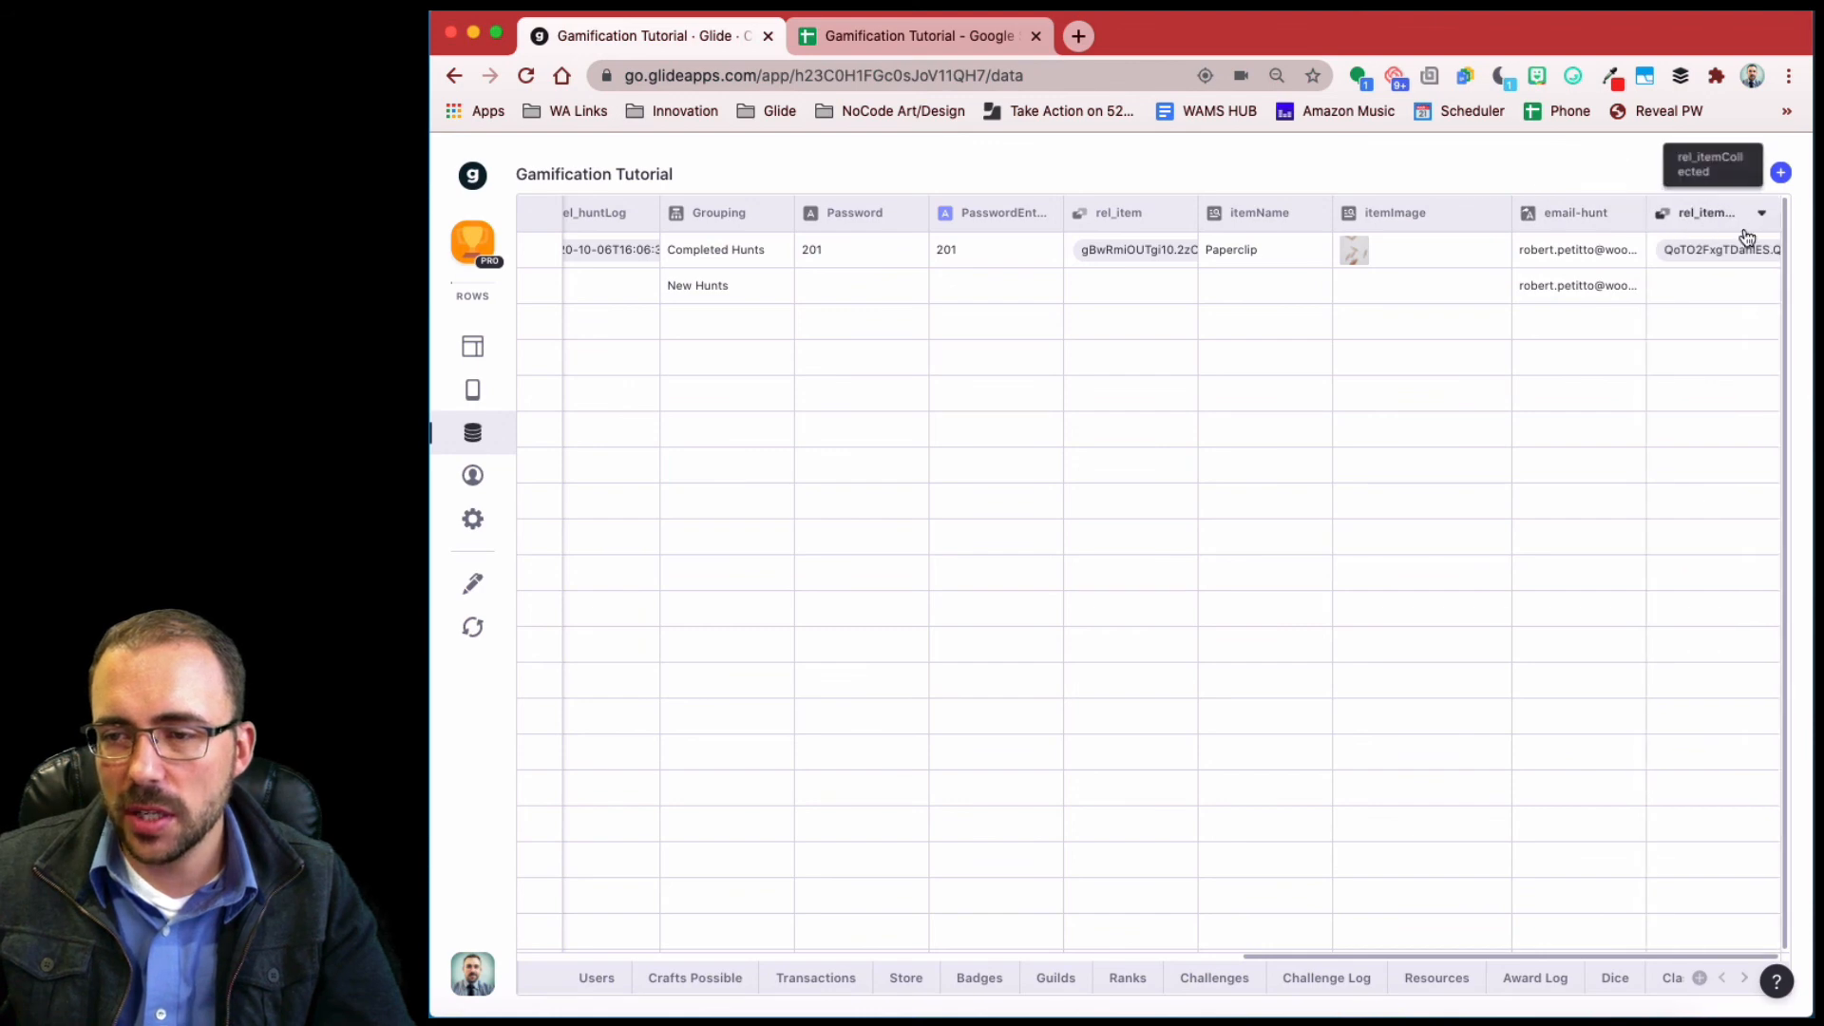
- Change rel_itemCollected to relate email-hunt with Transactions > e-h
click(1761, 218)
click(1735, 253)
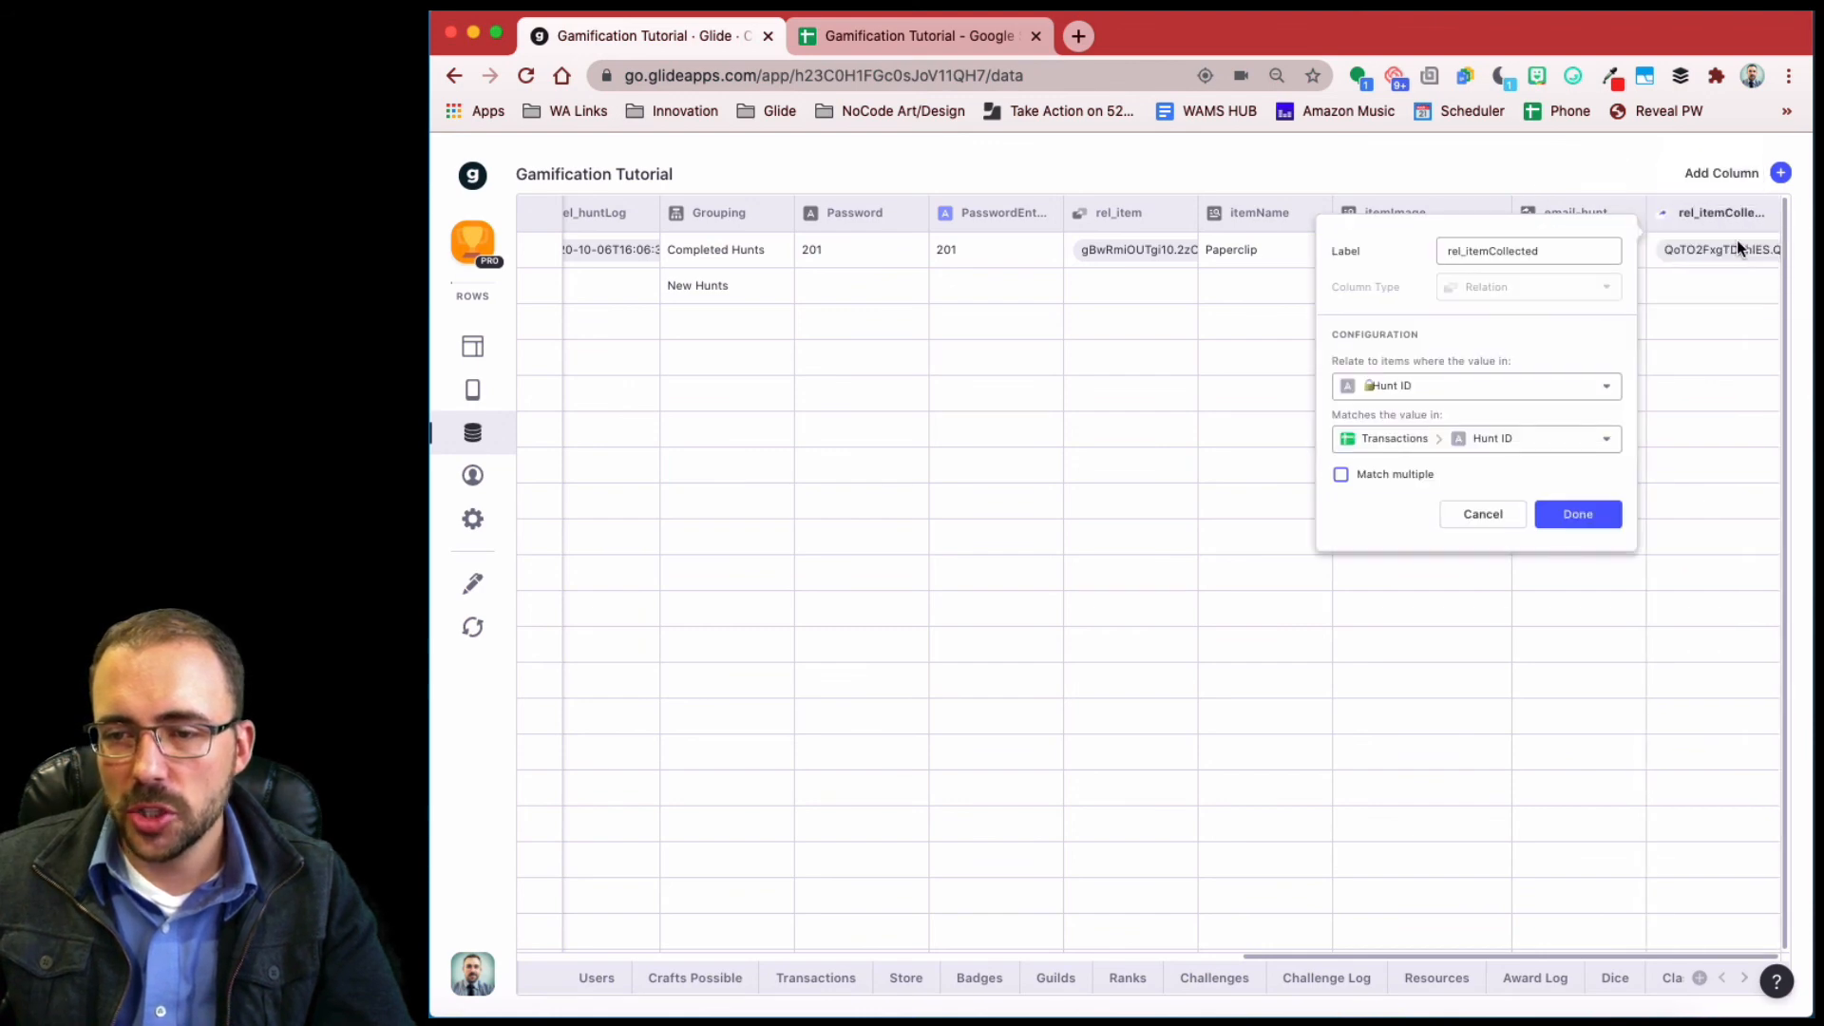
click(1432, 383)
scroll(1463, 475, down, 5)
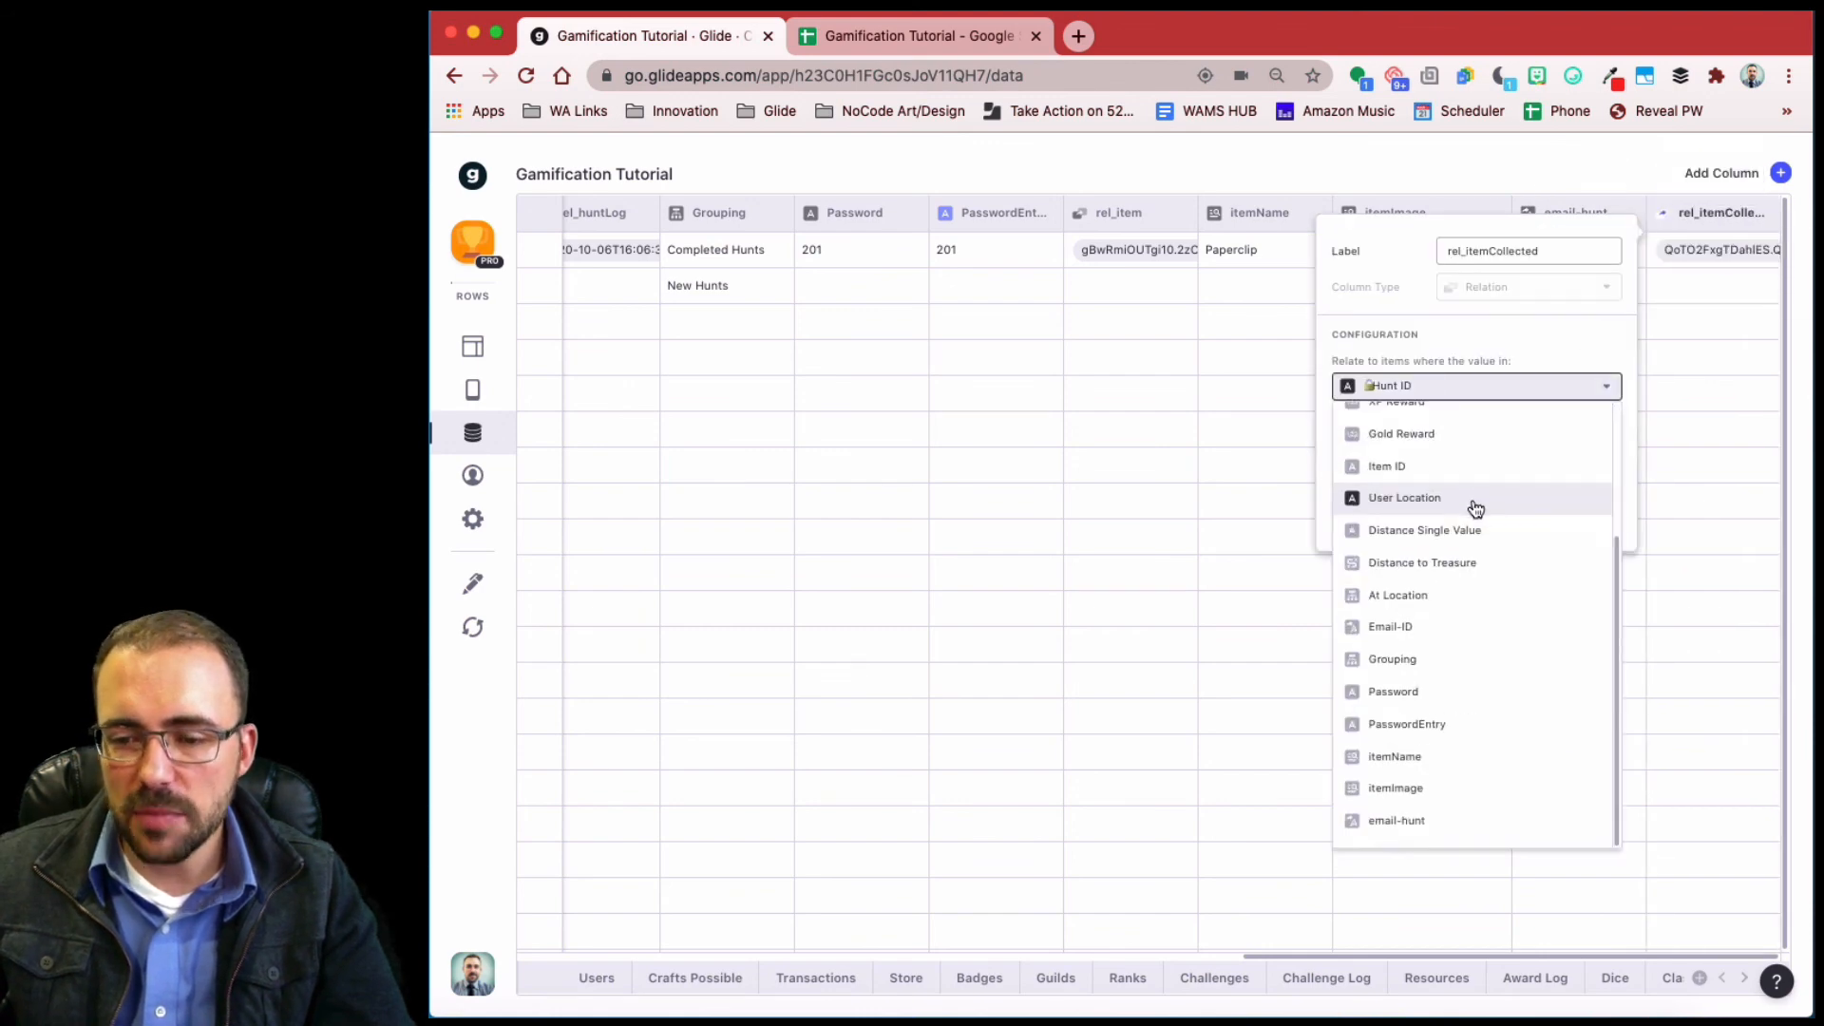
click(1450, 815)
click(1519, 438)
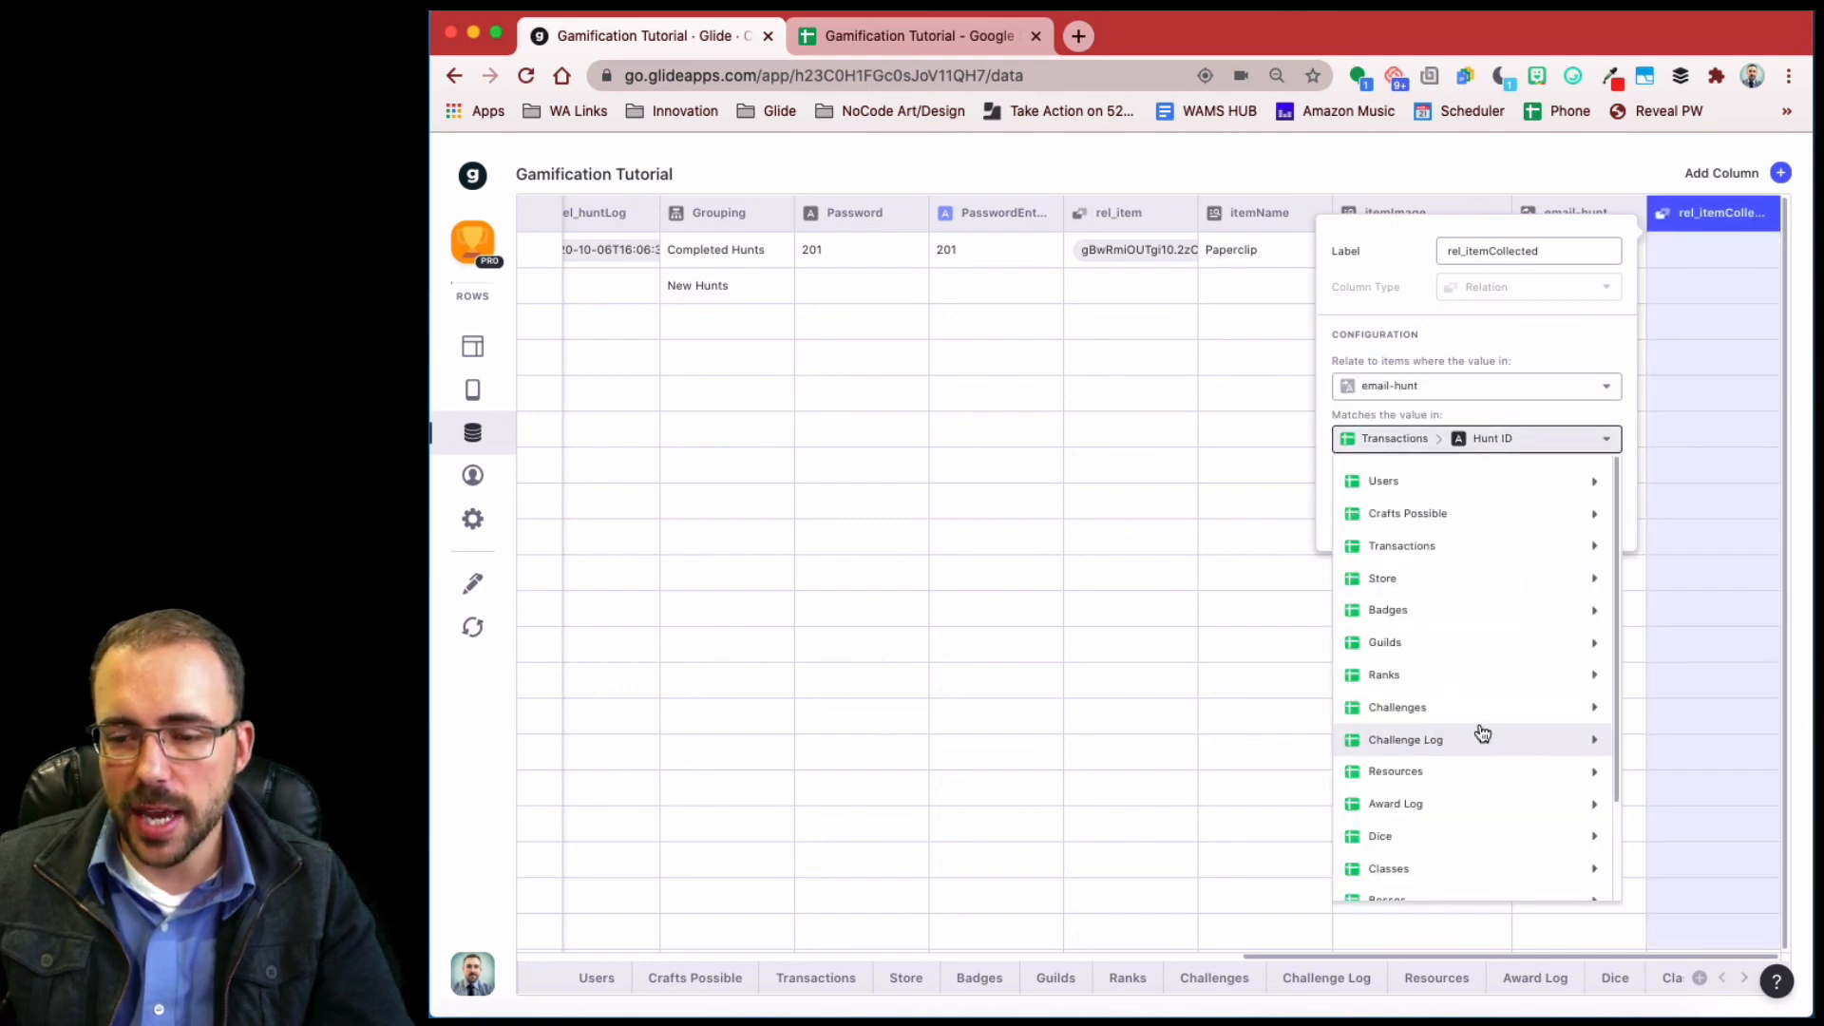
scroll(1477, 732, down, 2)
mouse_move(1484, 728)
scroll(1457, 590, up, 3)
mouse_move(1396, 545)
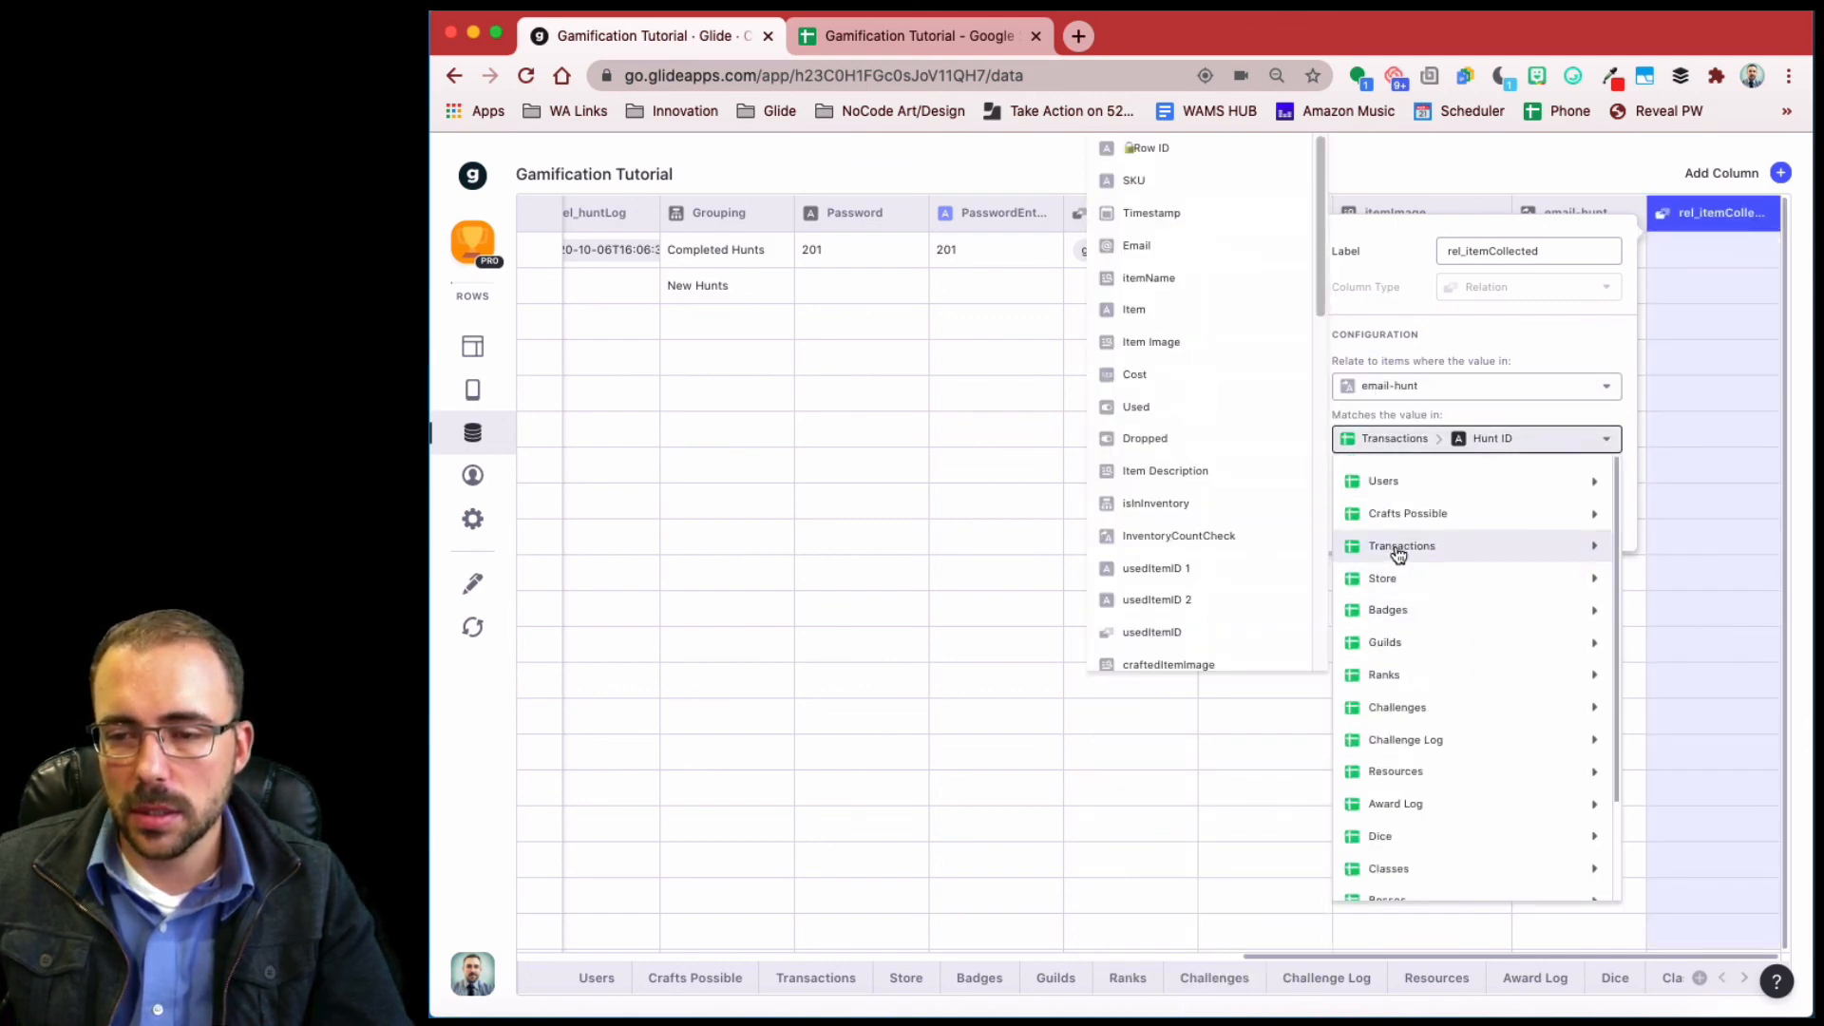
scroll(1193, 596, down, 5)
scroll(1182, 627, down, 5)
click(1132, 654)
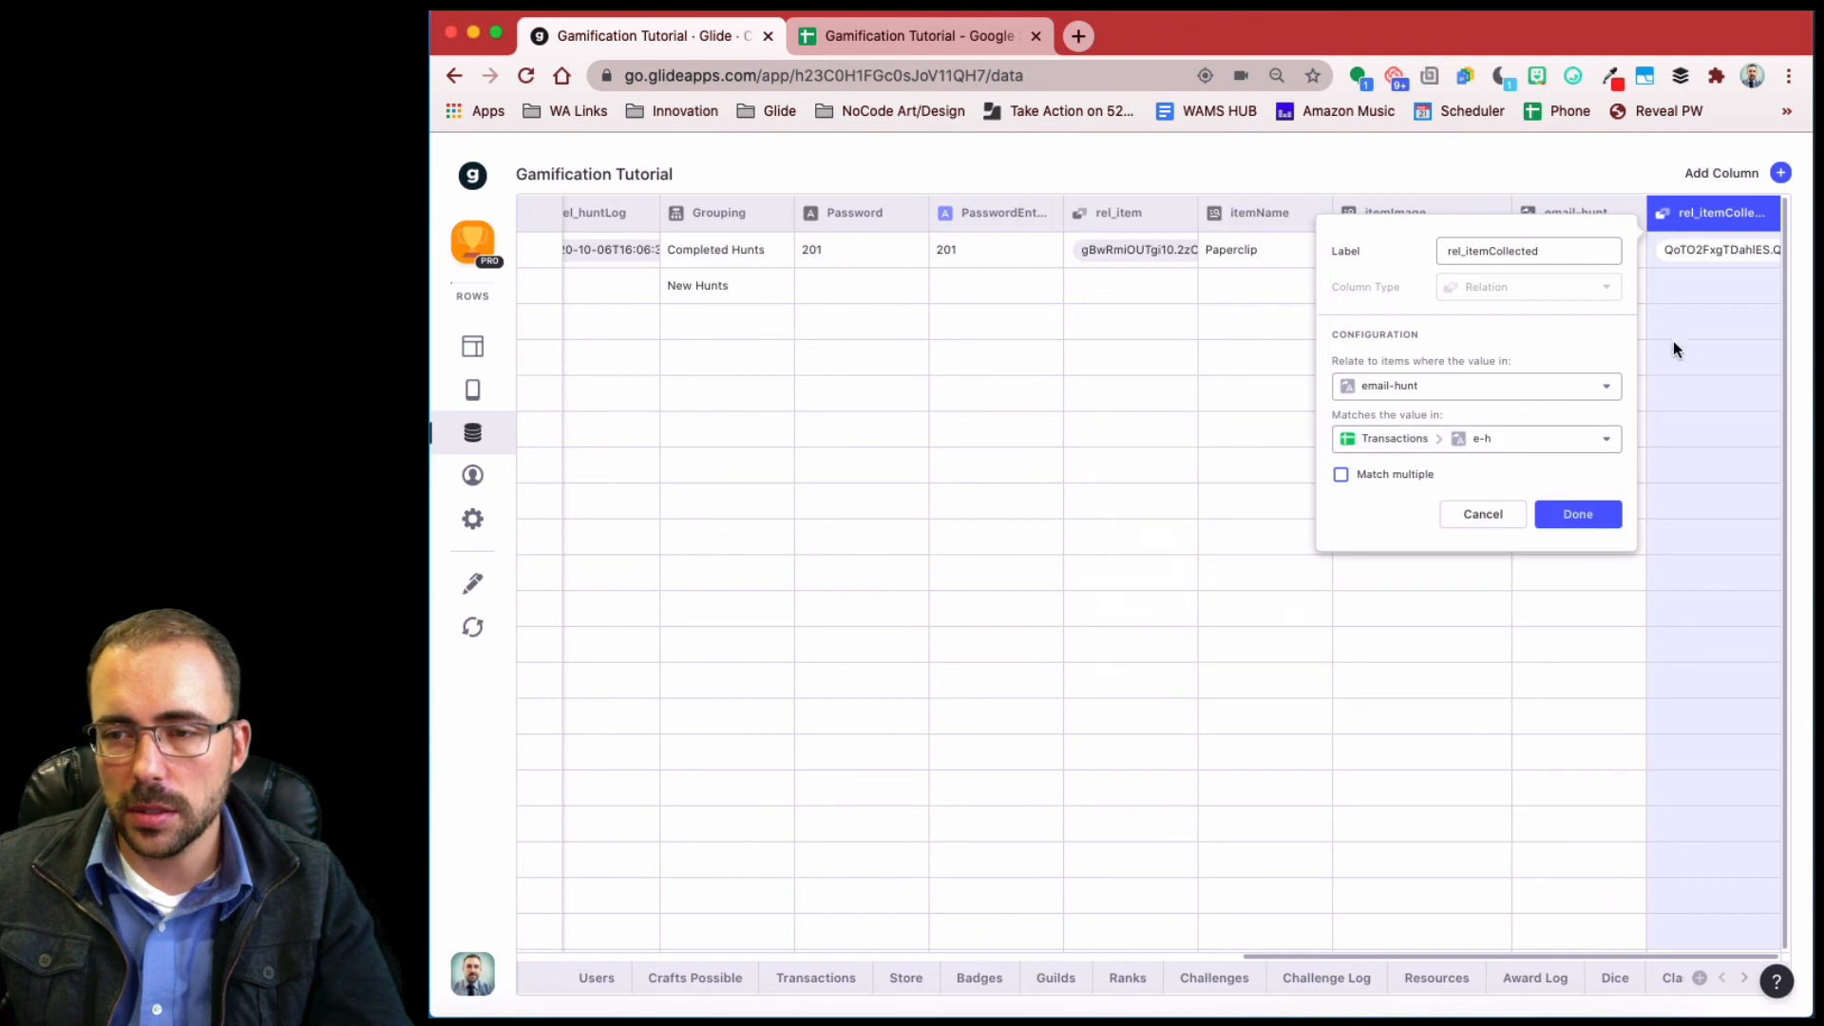
click(1577, 513)
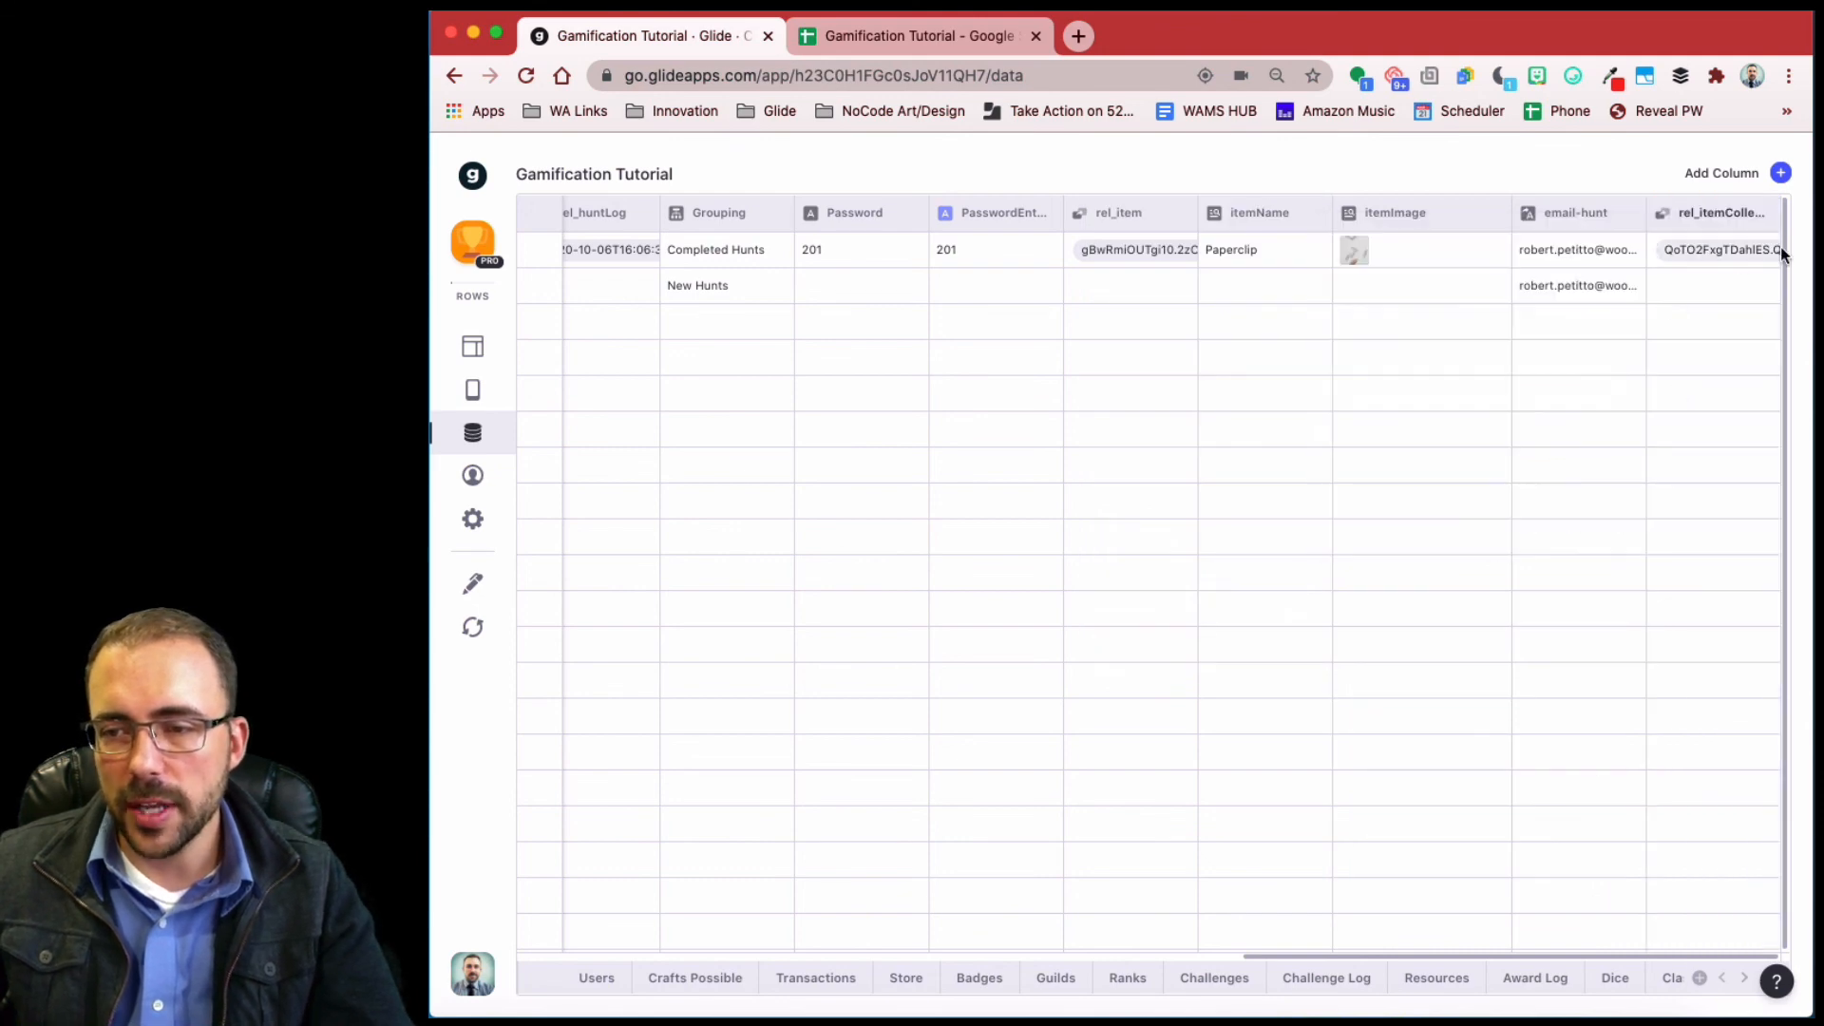
- Add a 'rel_itemCollected is empty' visibility condition to the Collect your Item! button
click(483, 351)
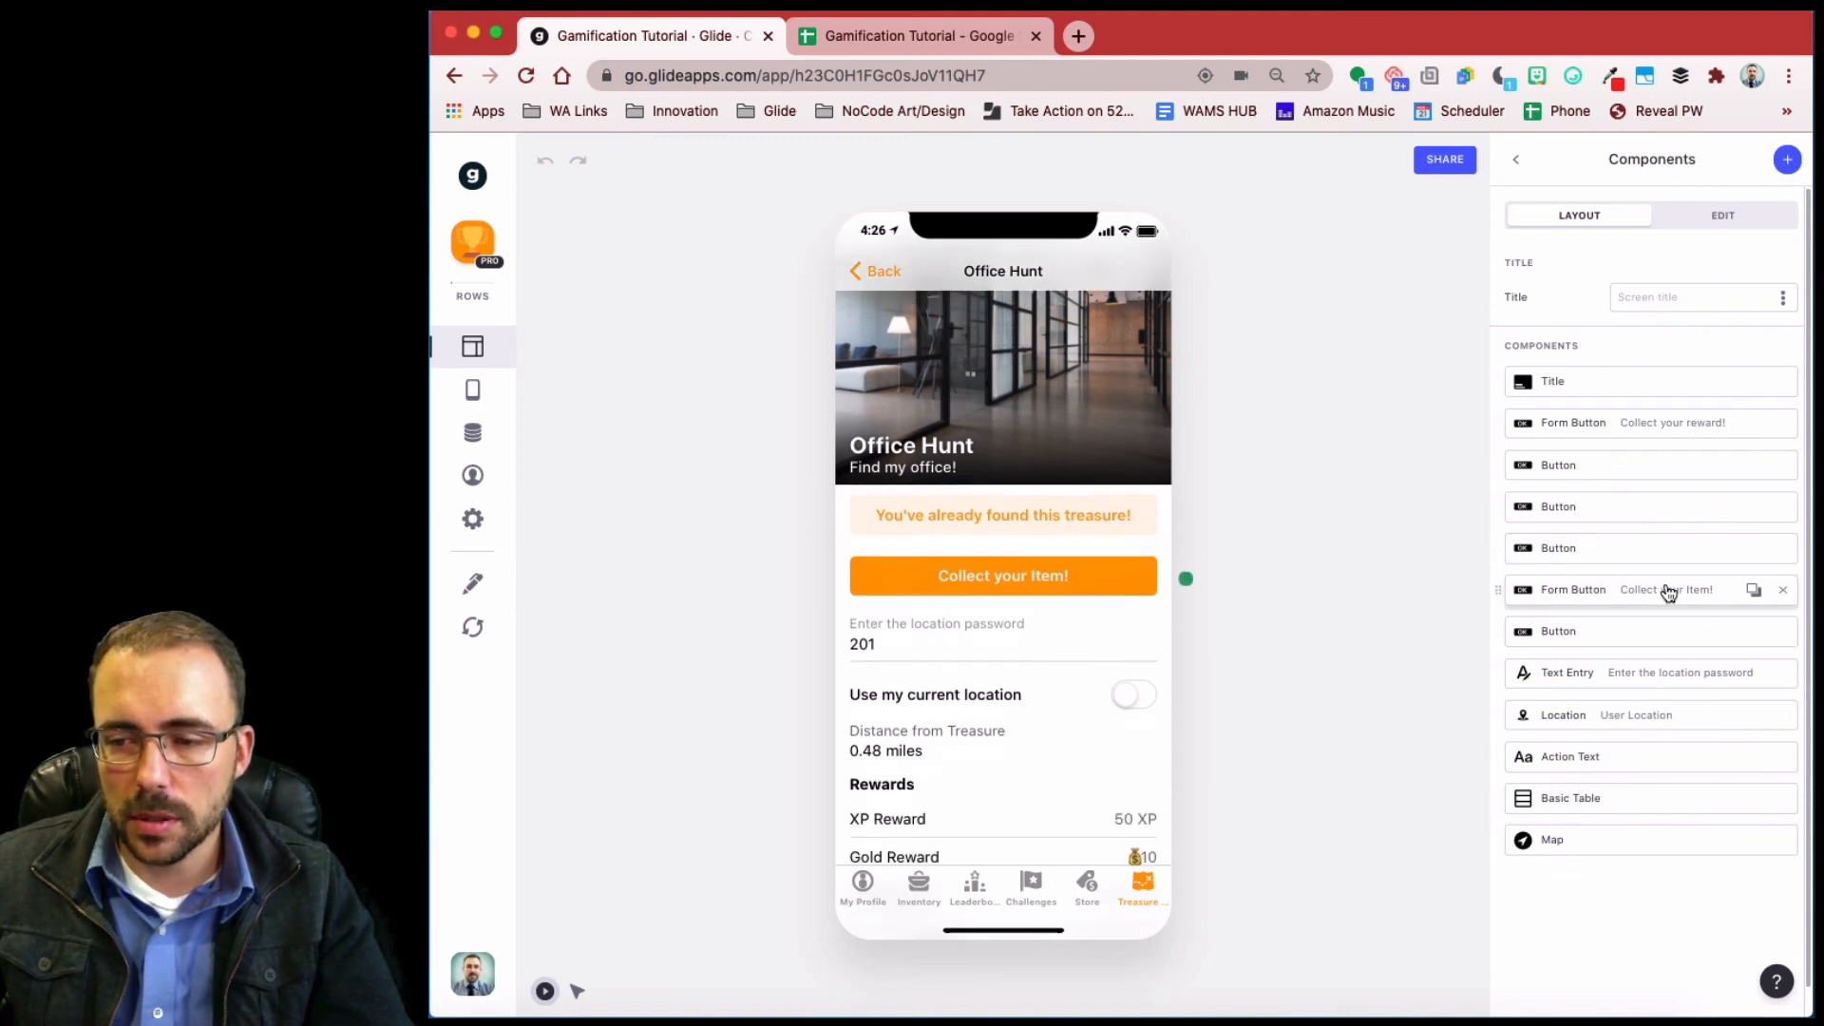
click(1596, 596)
click(1724, 215)
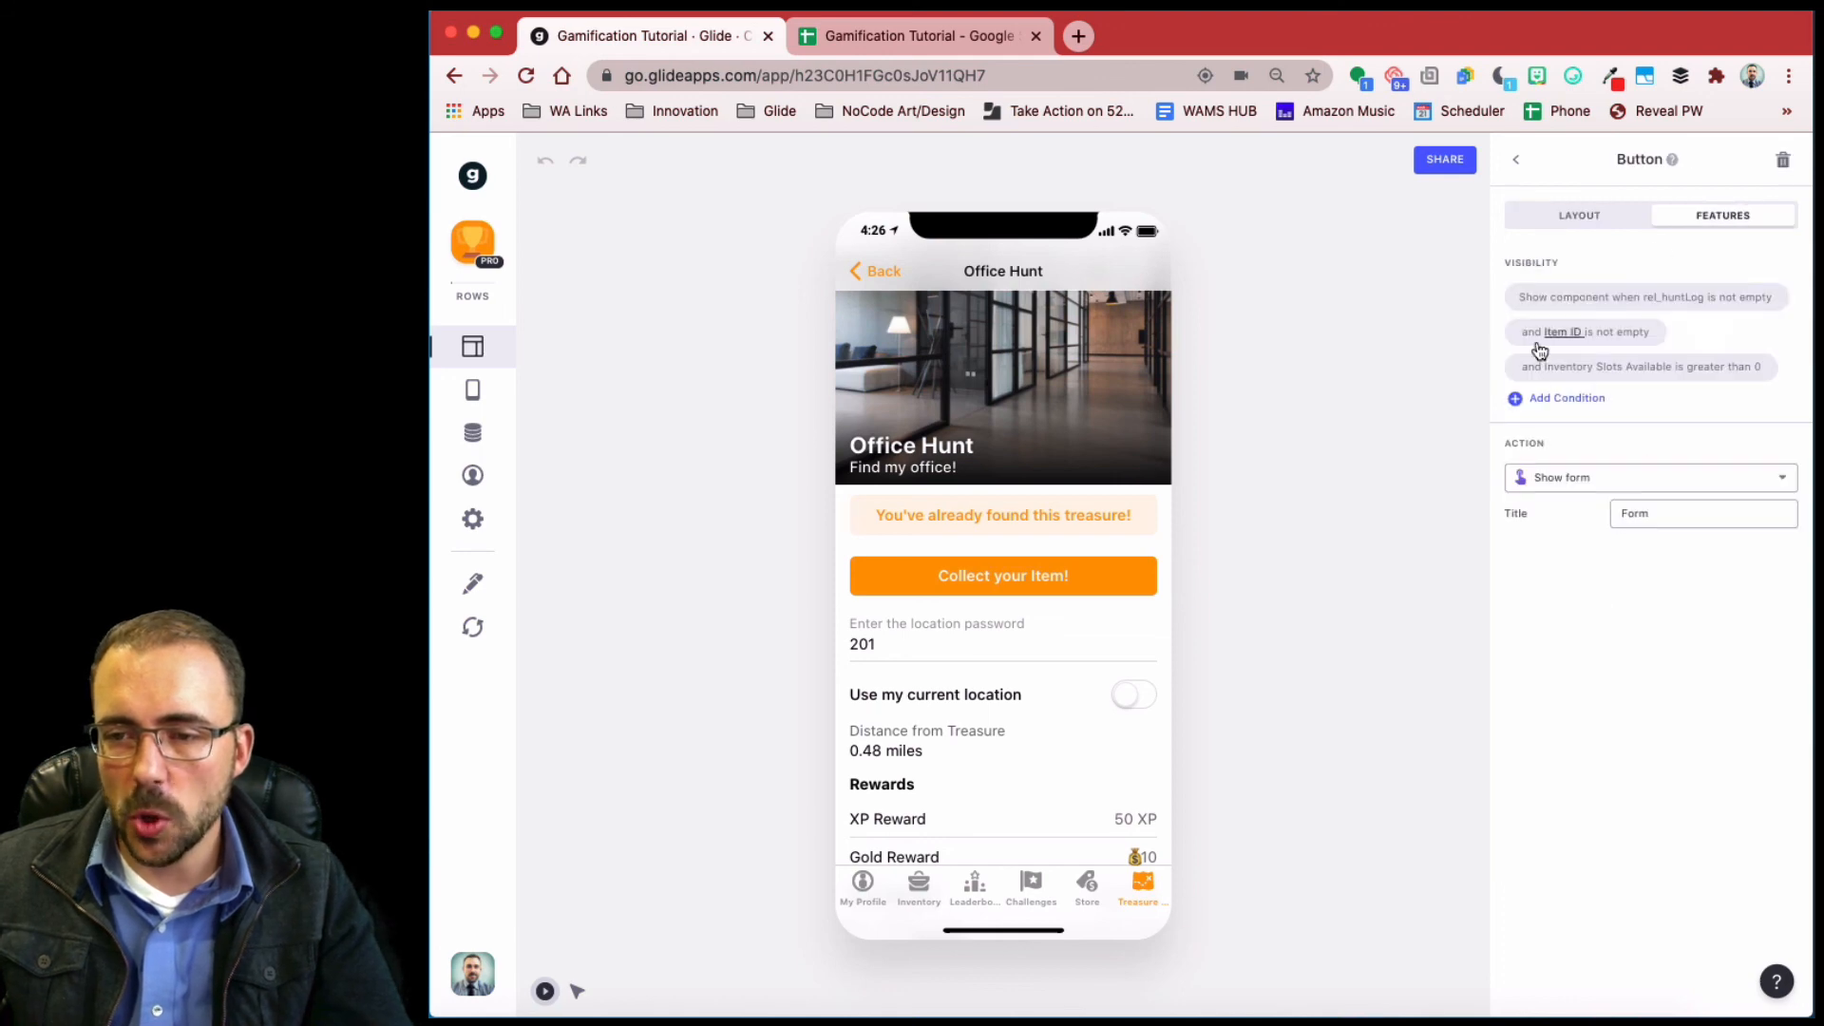
click(1567, 400)
click(1596, 595)
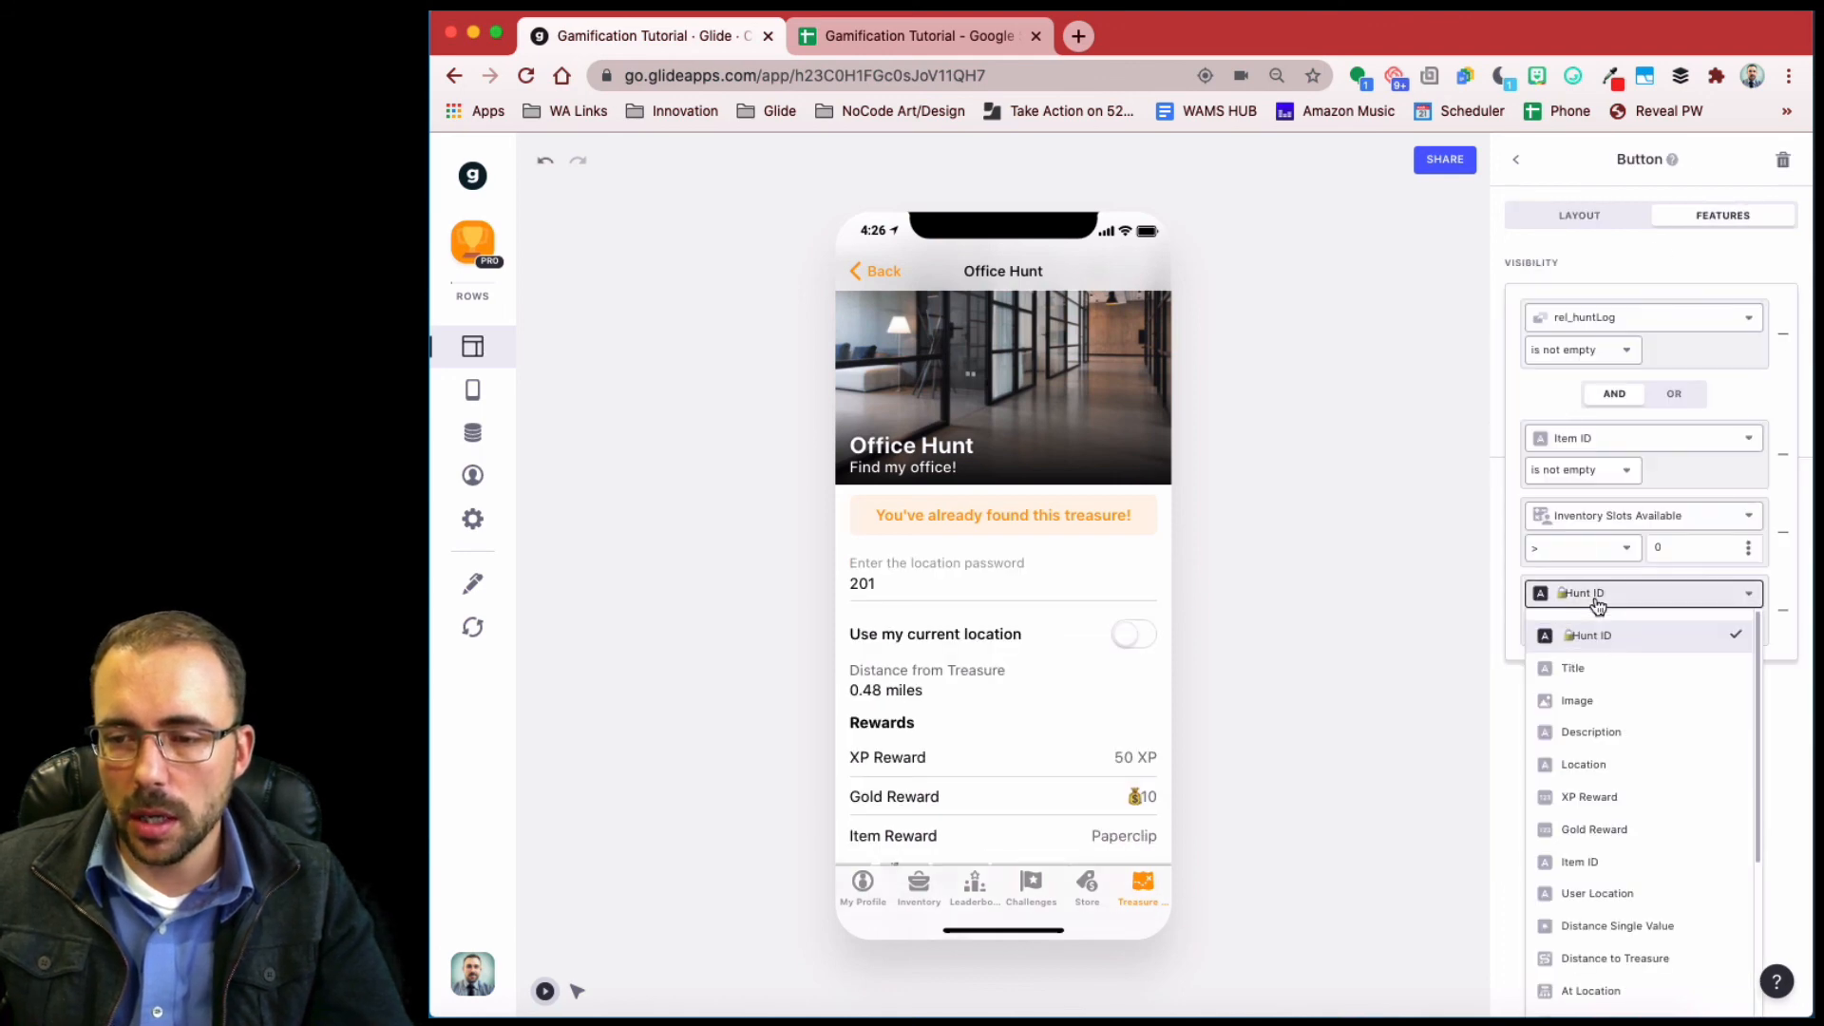
scroll(1628, 841, up, 1)
click(1634, 927)
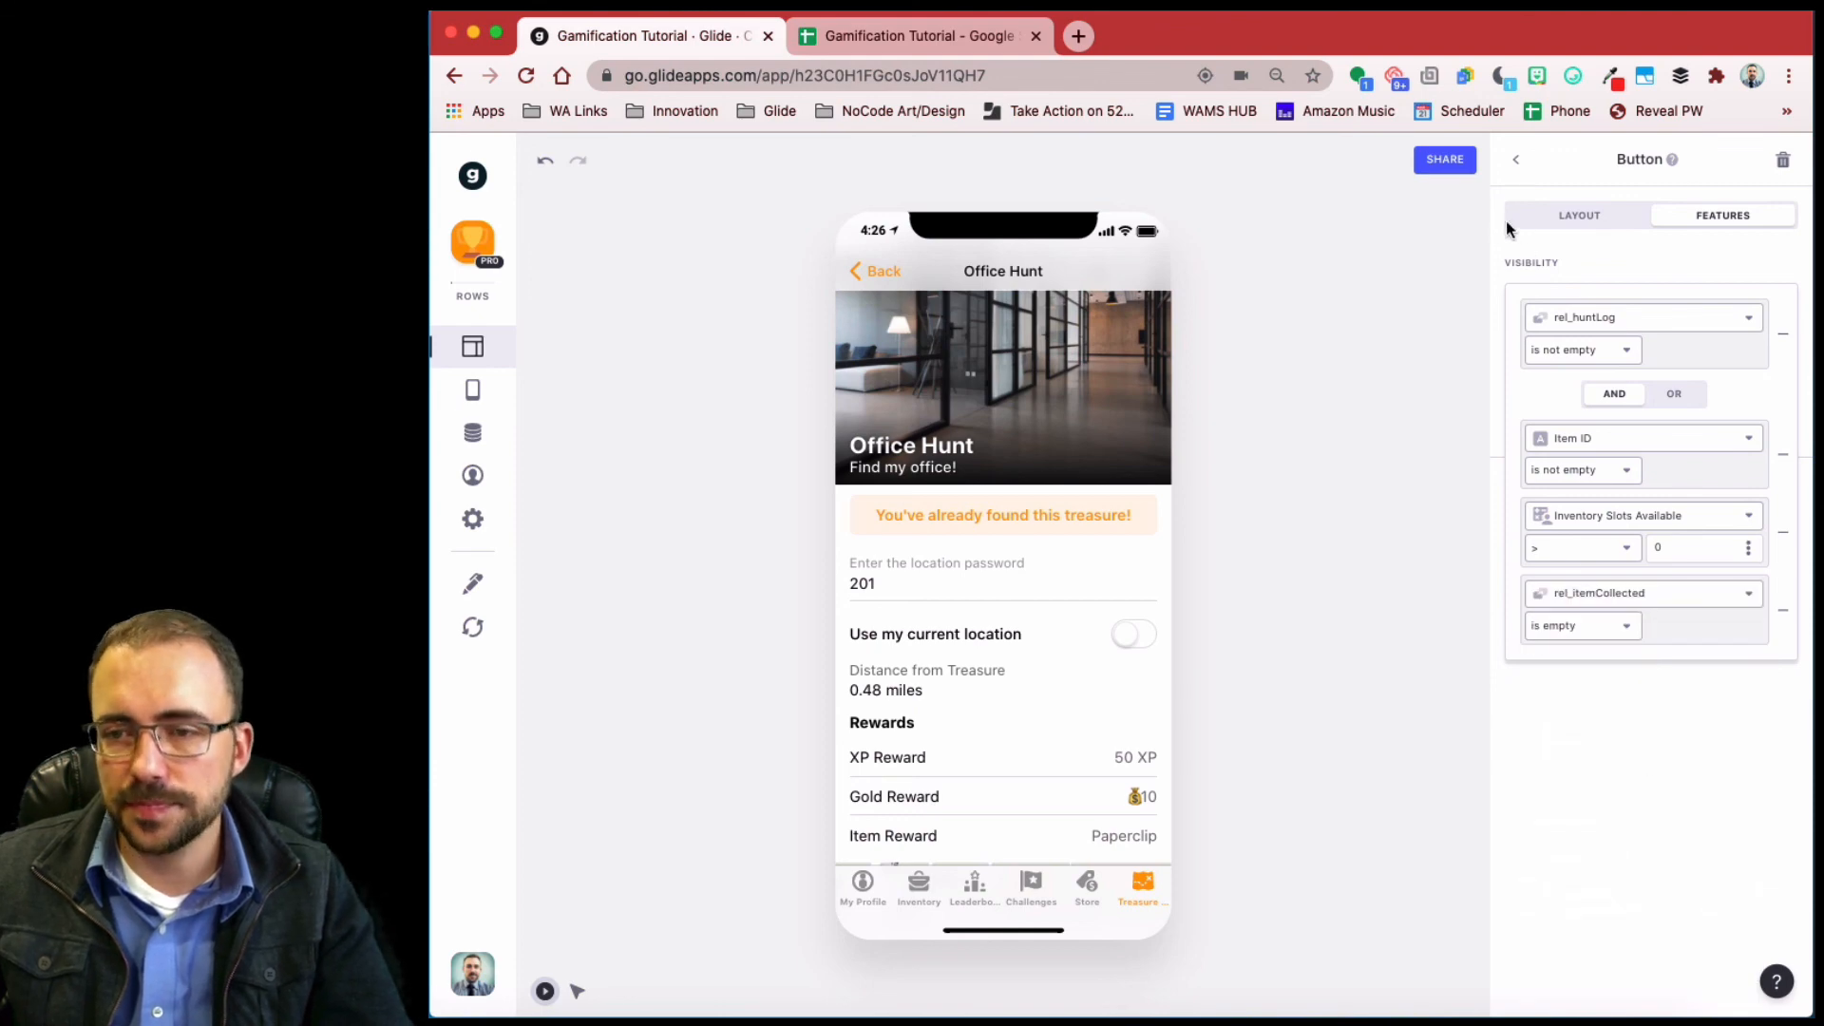
click(1516, 160)
click(1516, 159)
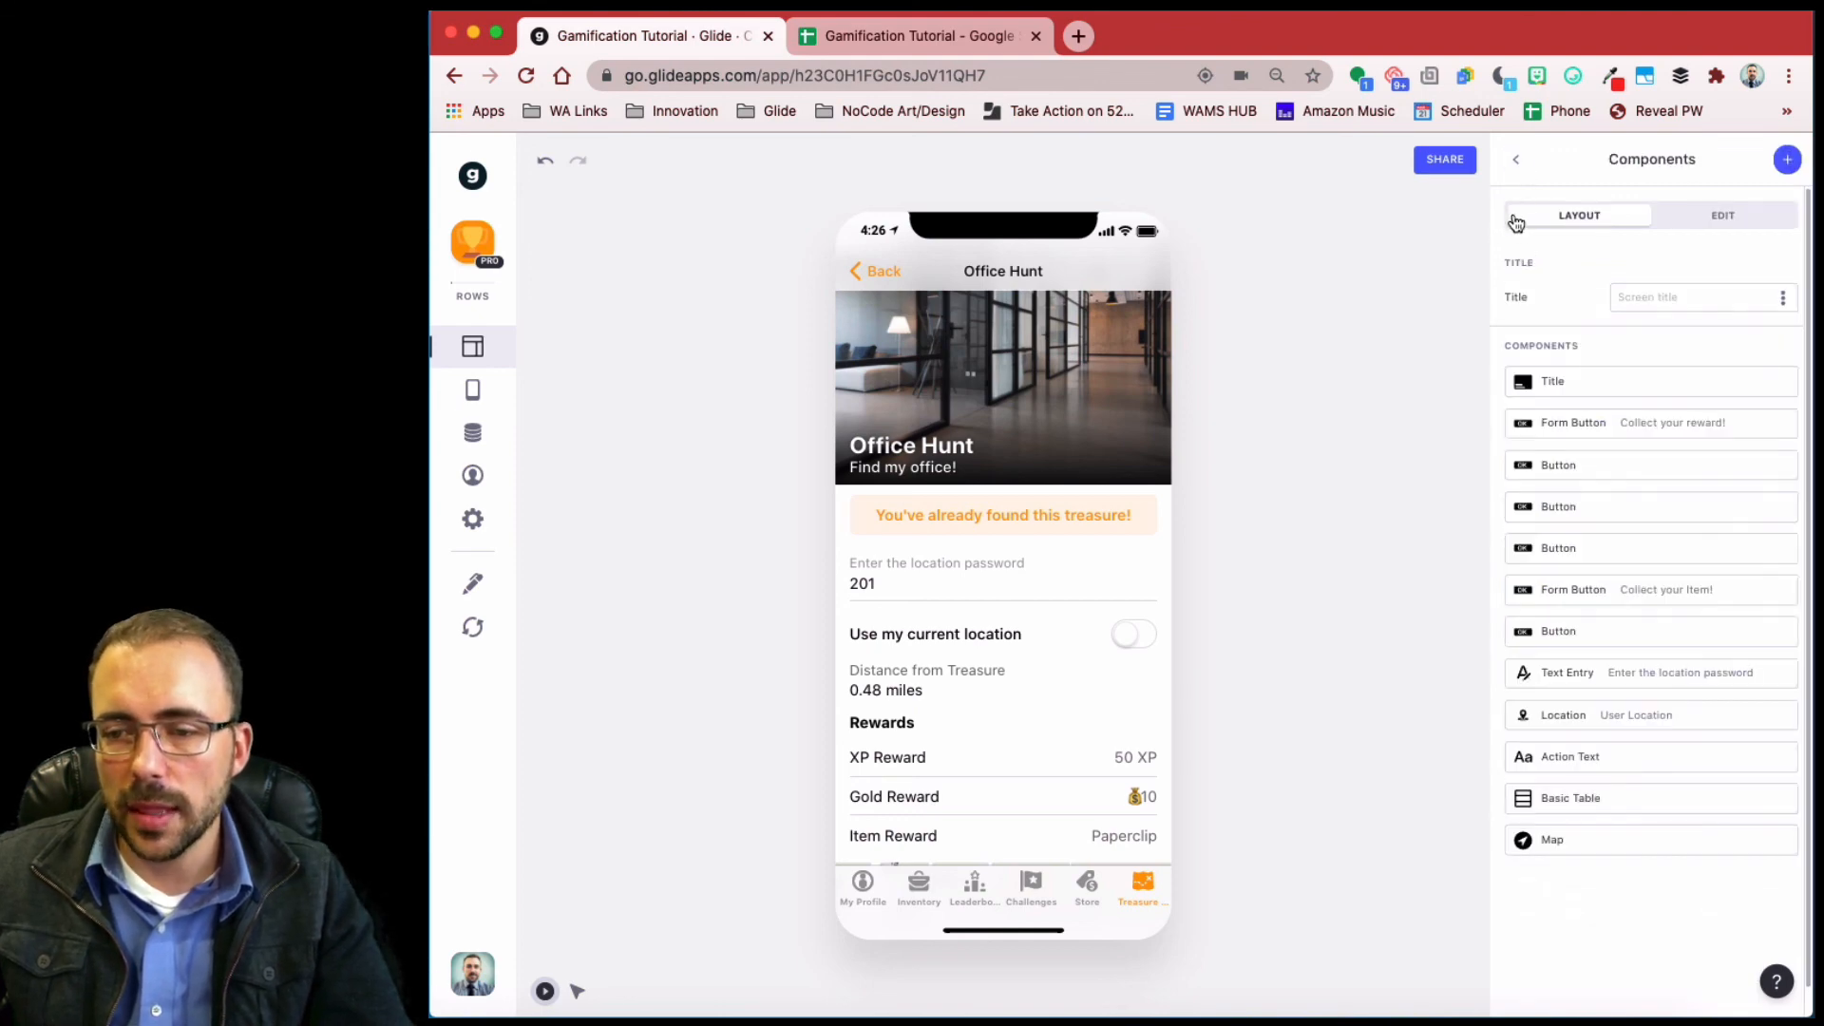
- Add a fourth visibility condition, 'rel_itemCollected is empty', to the inventory-full button
click(1588, 632)
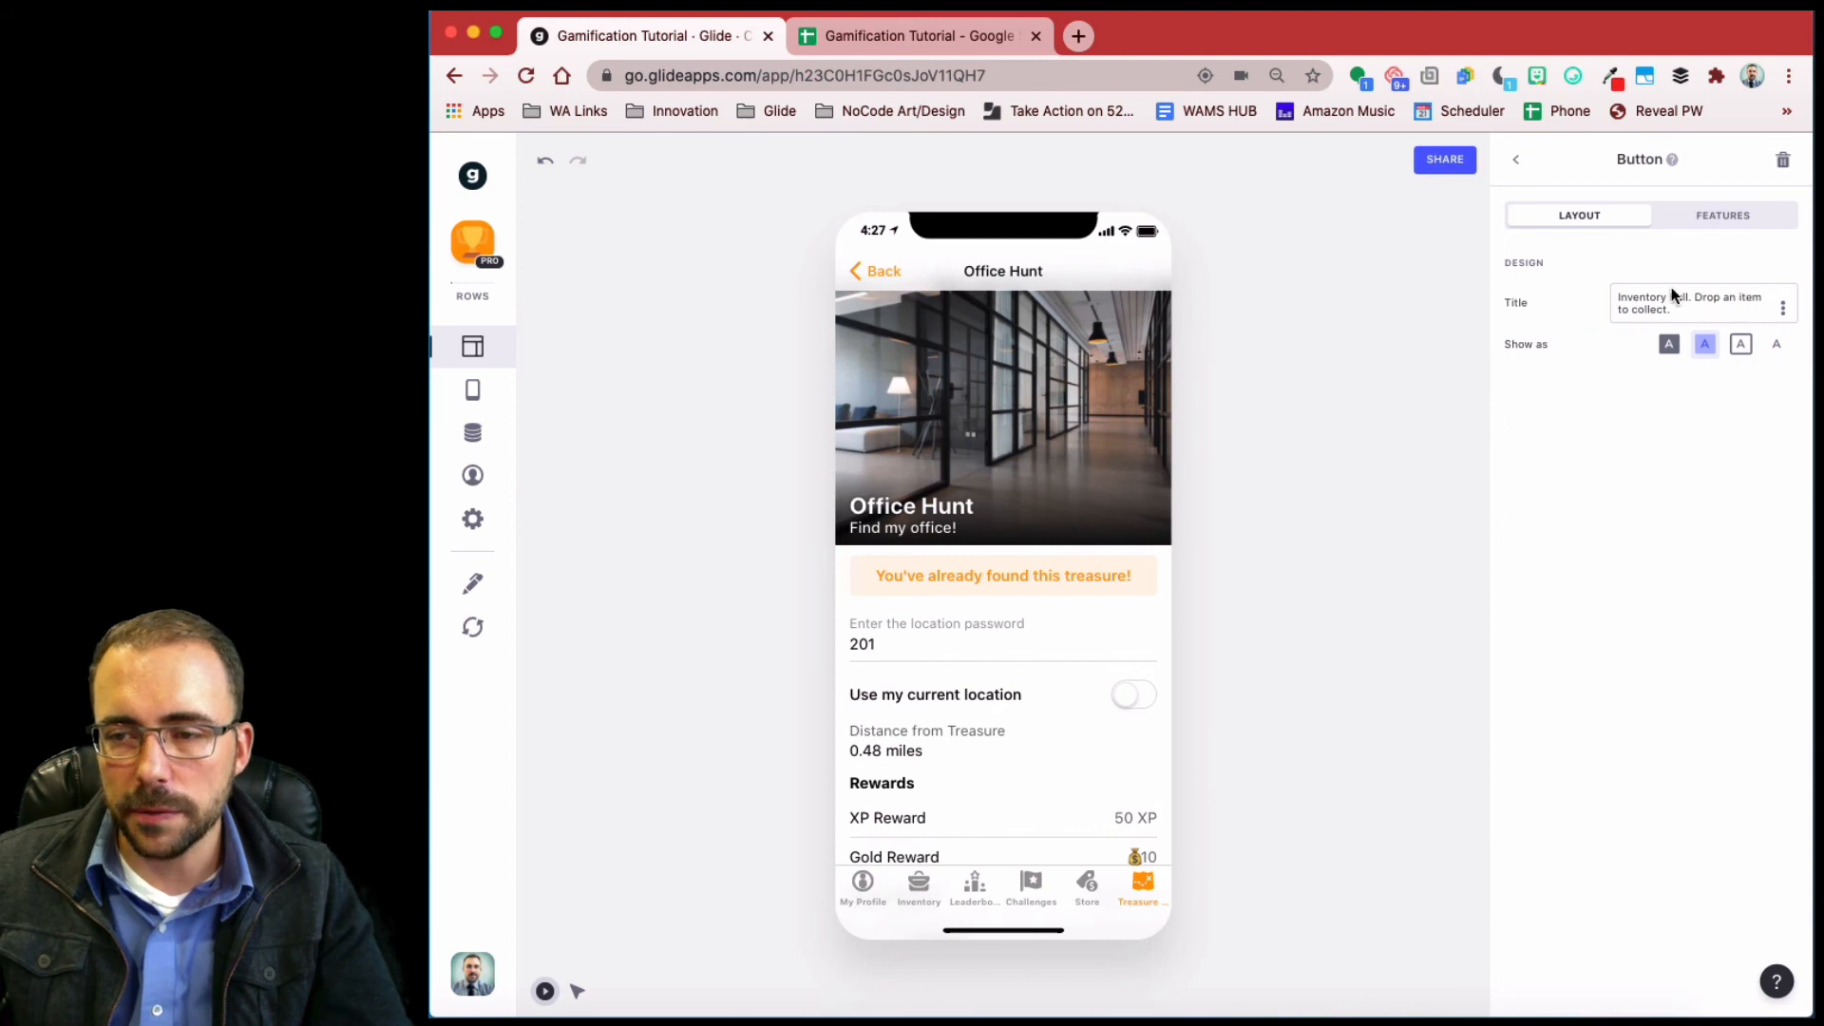
click(1722, 216)
click(1586, 399)
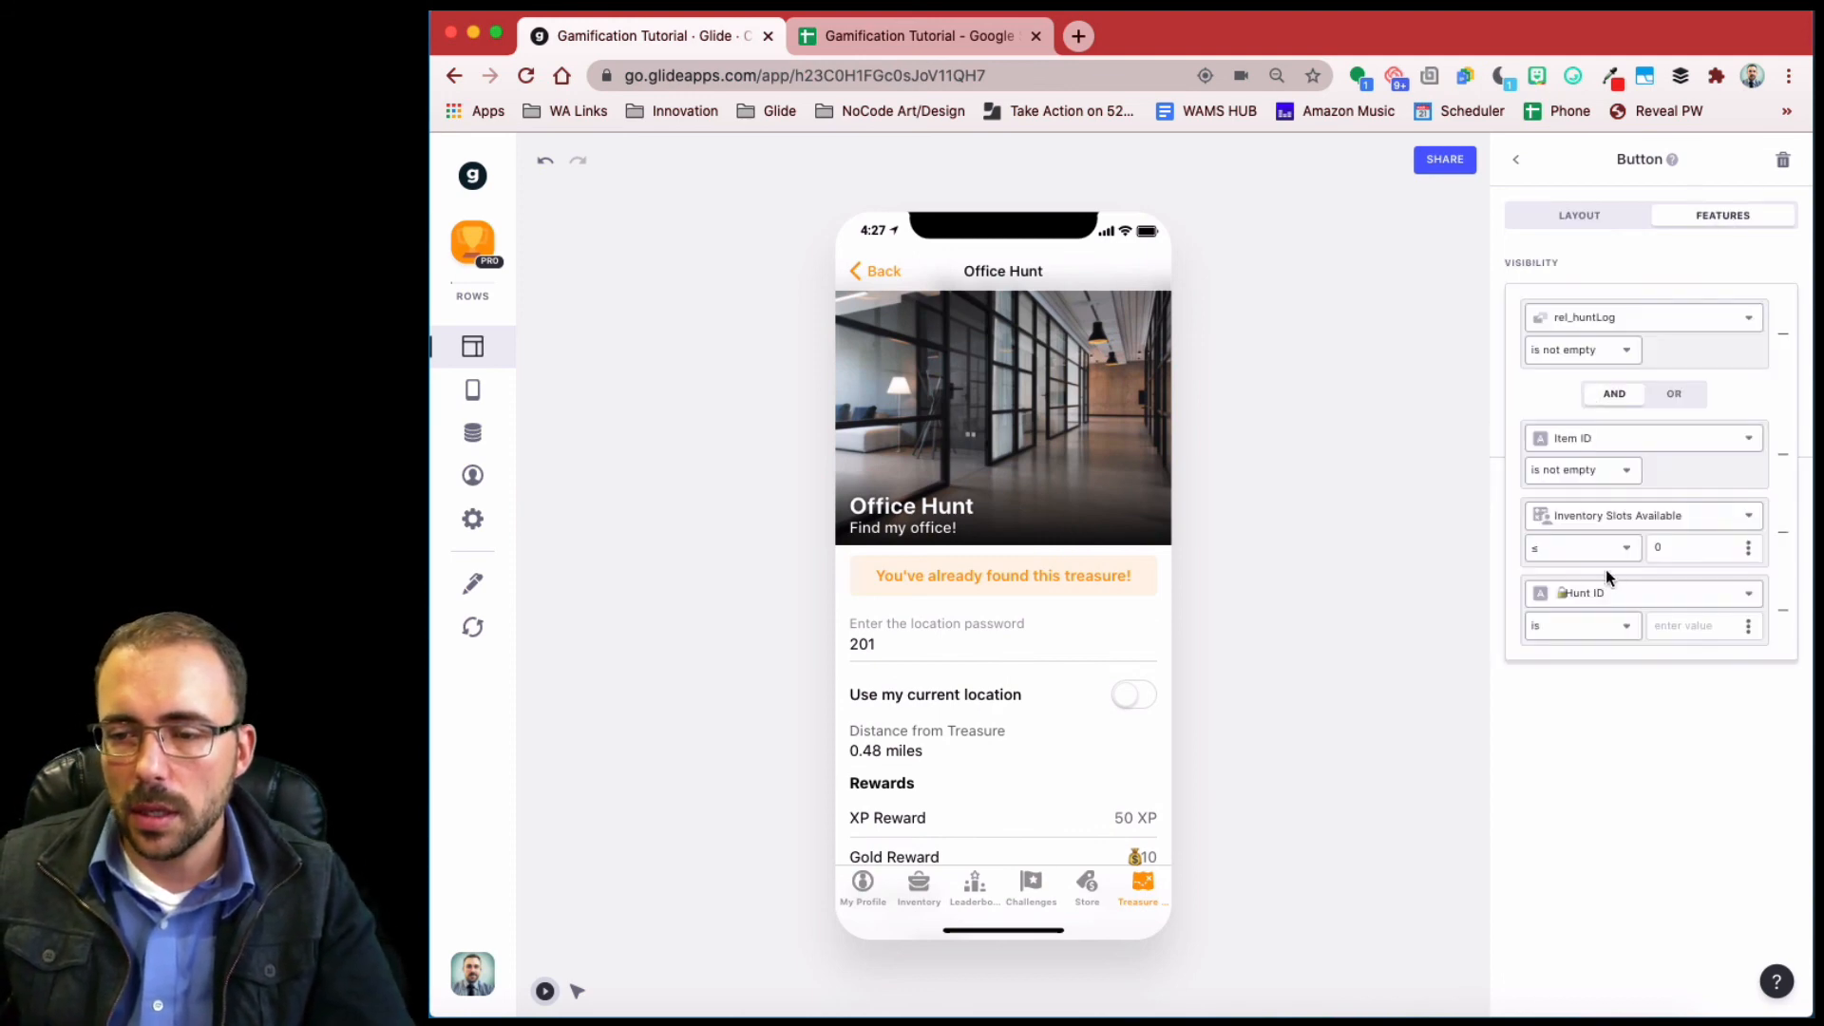
click(1605, 594)
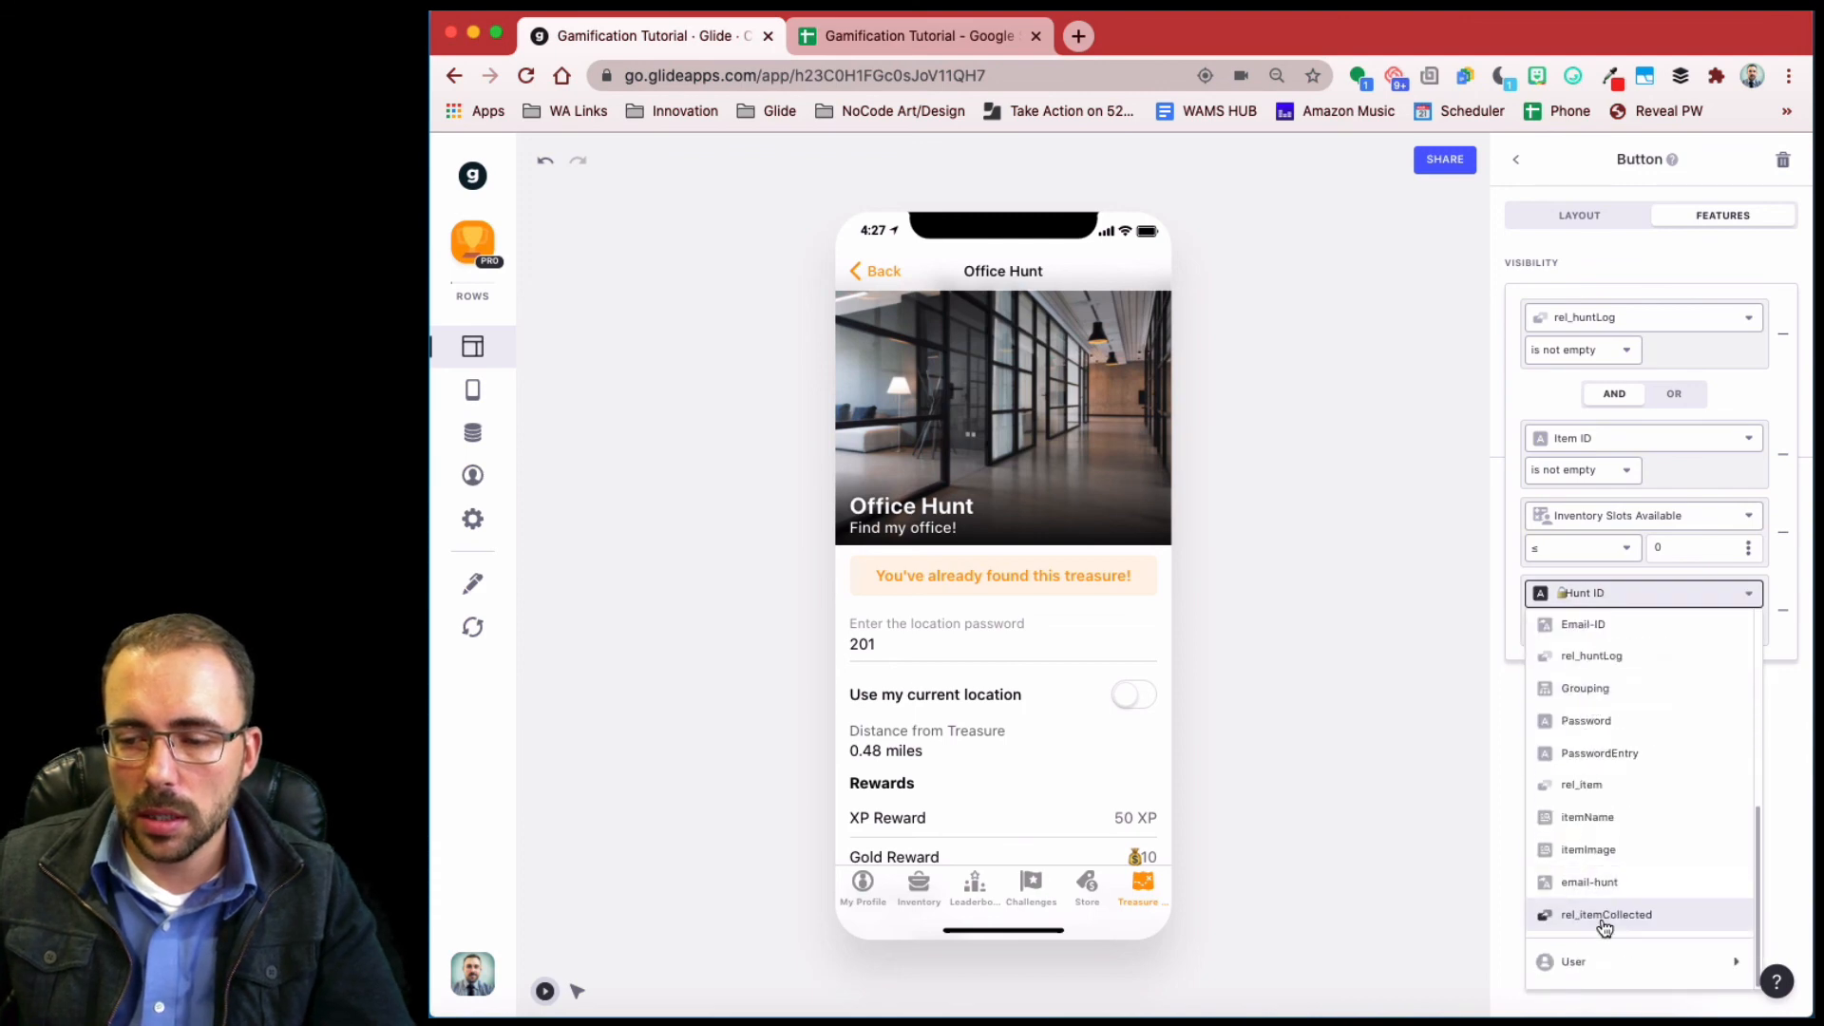
click(1605, 914)
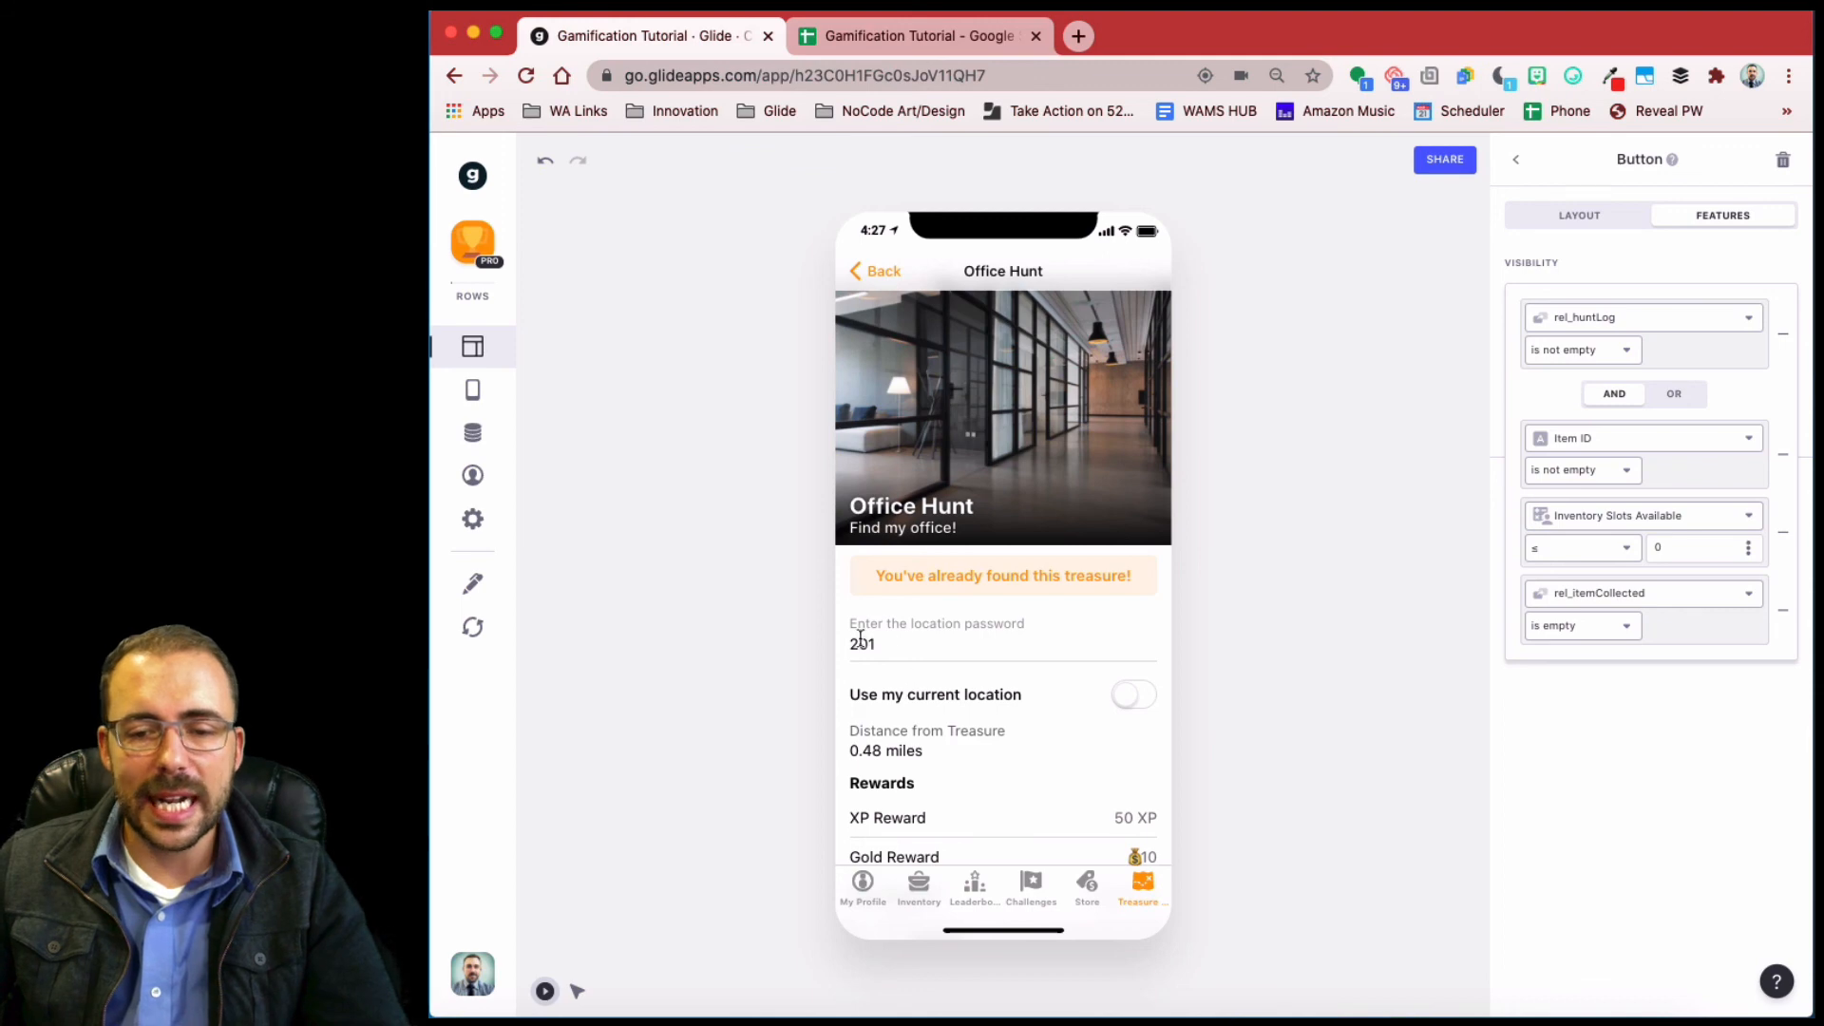
click(1518, 164)
click(1518, 162)
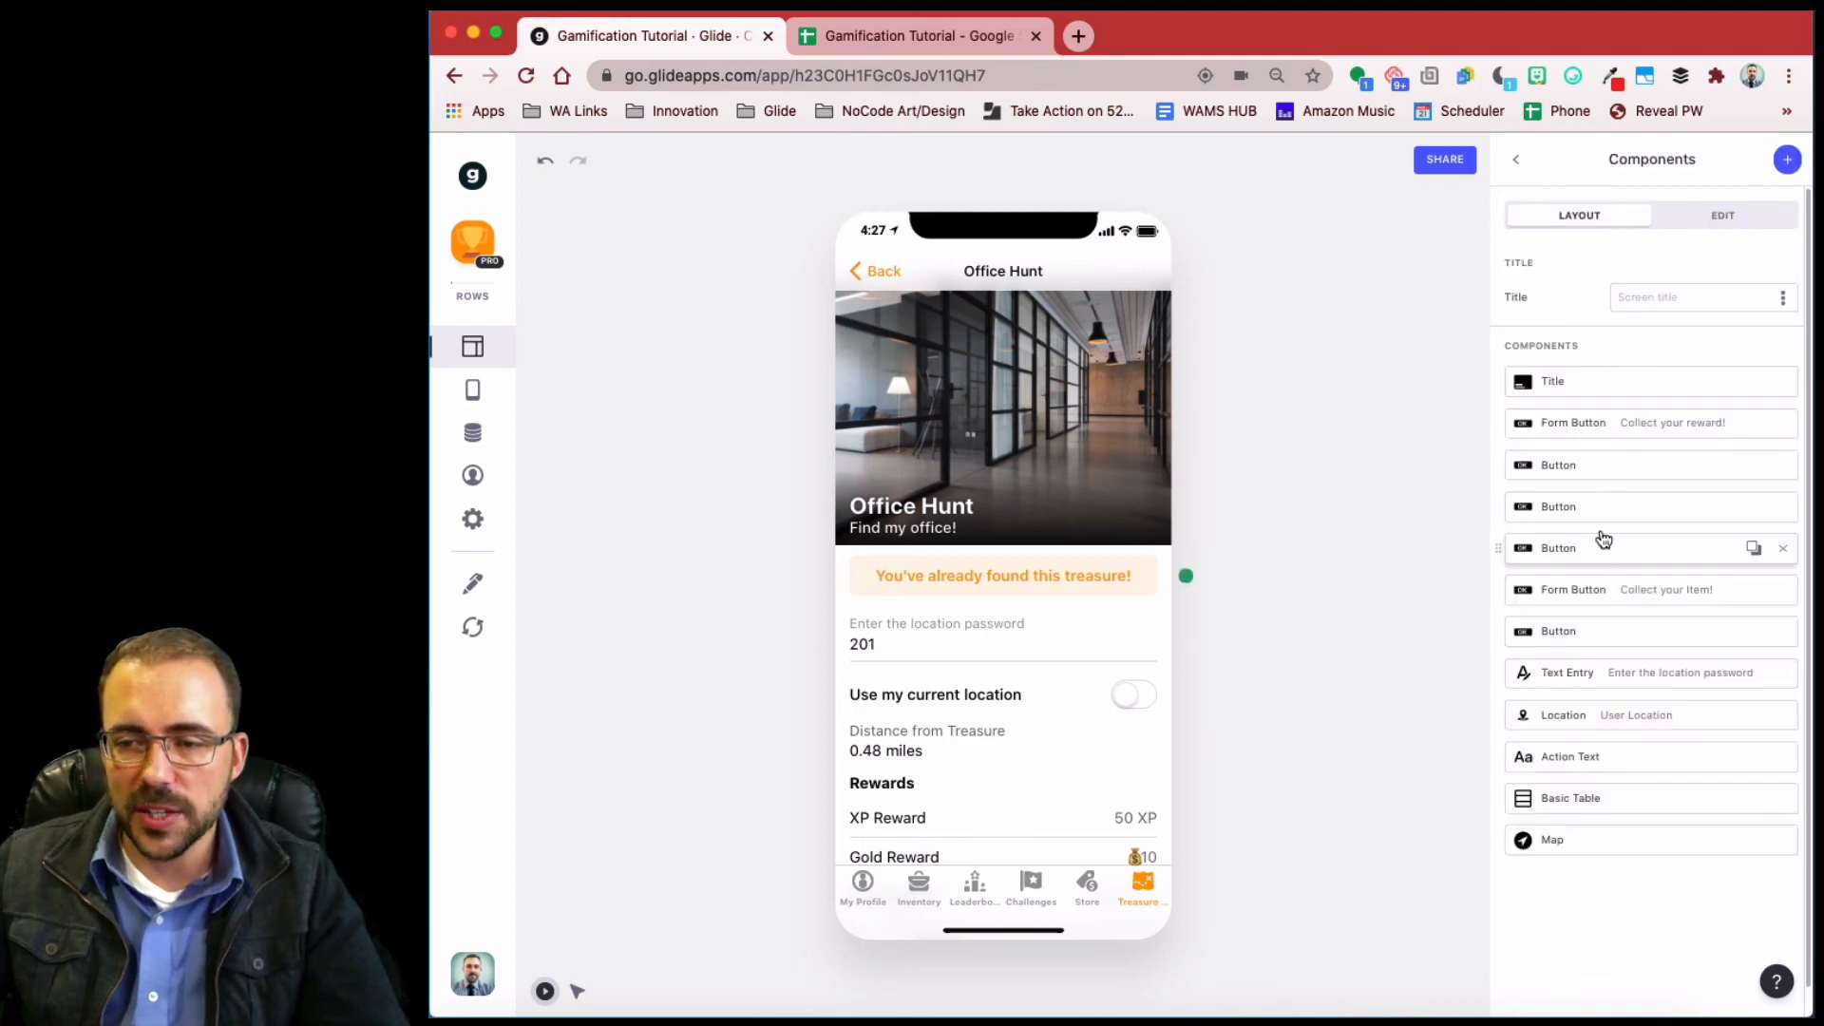
- Show the location password entry only while rel_huntLog is empty
click(1620, 672)
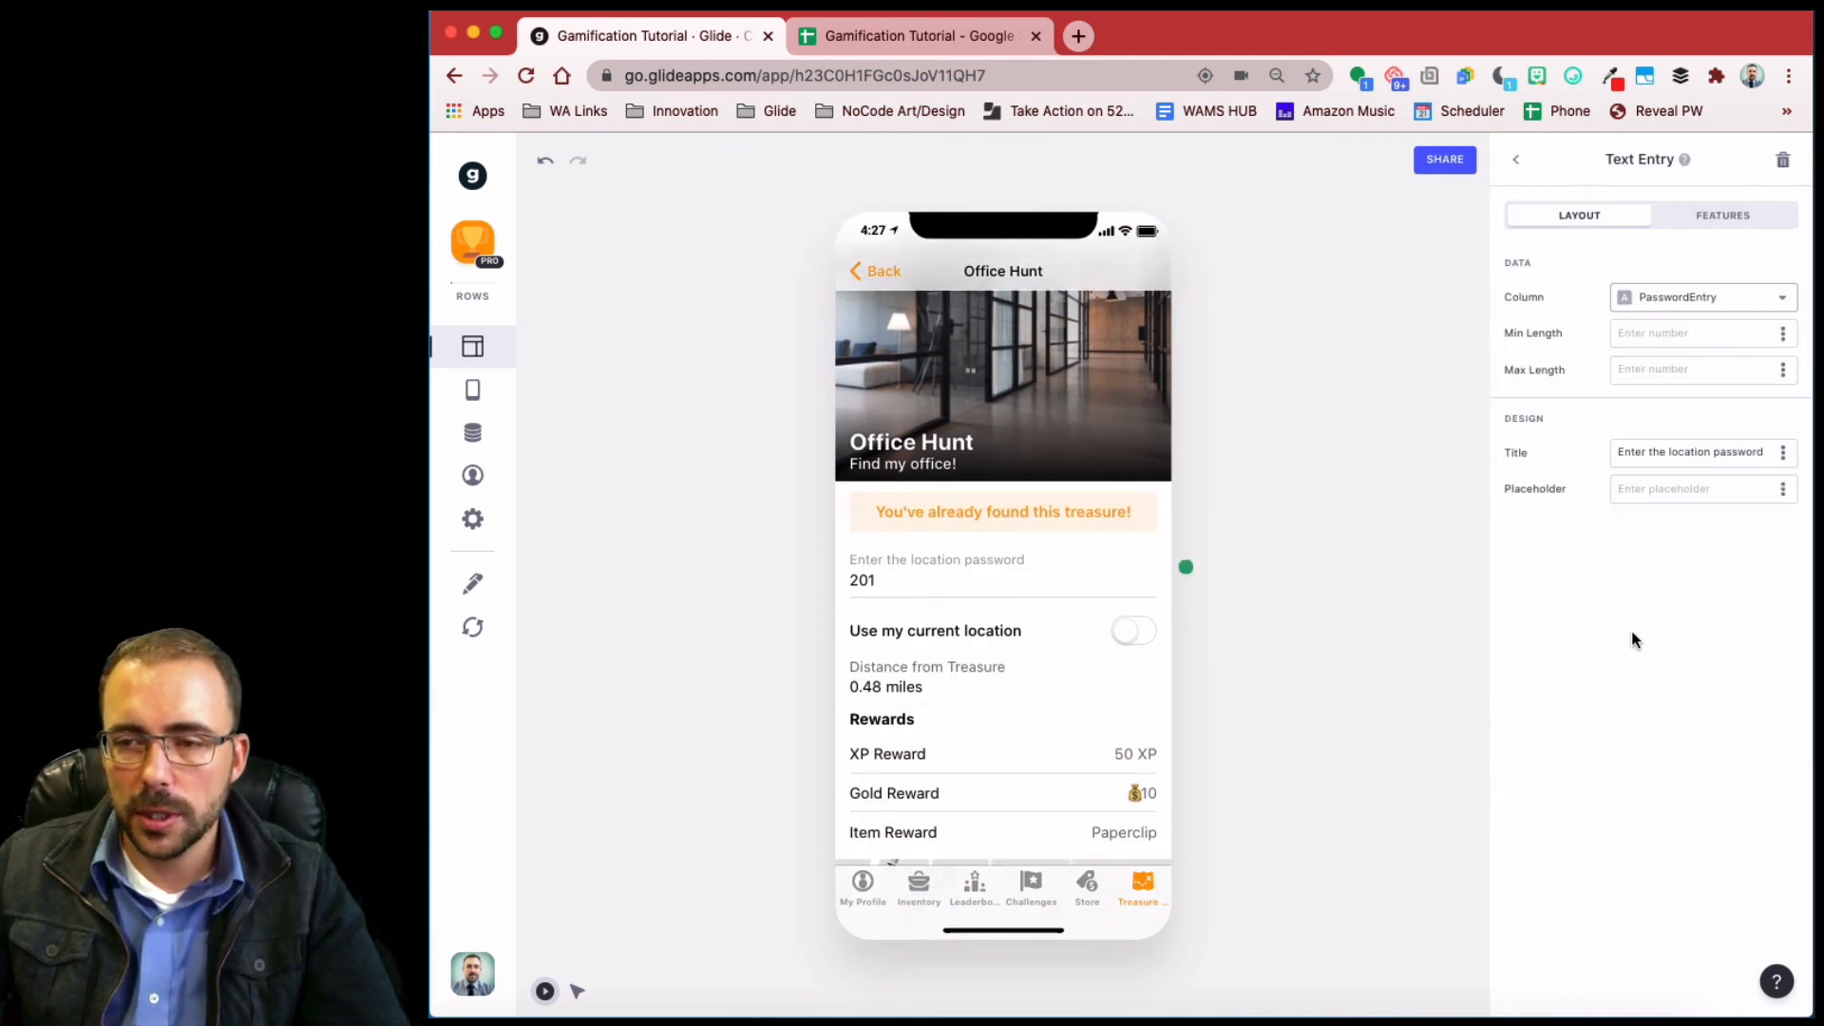
click(1714, 218)
click(1569, 331)
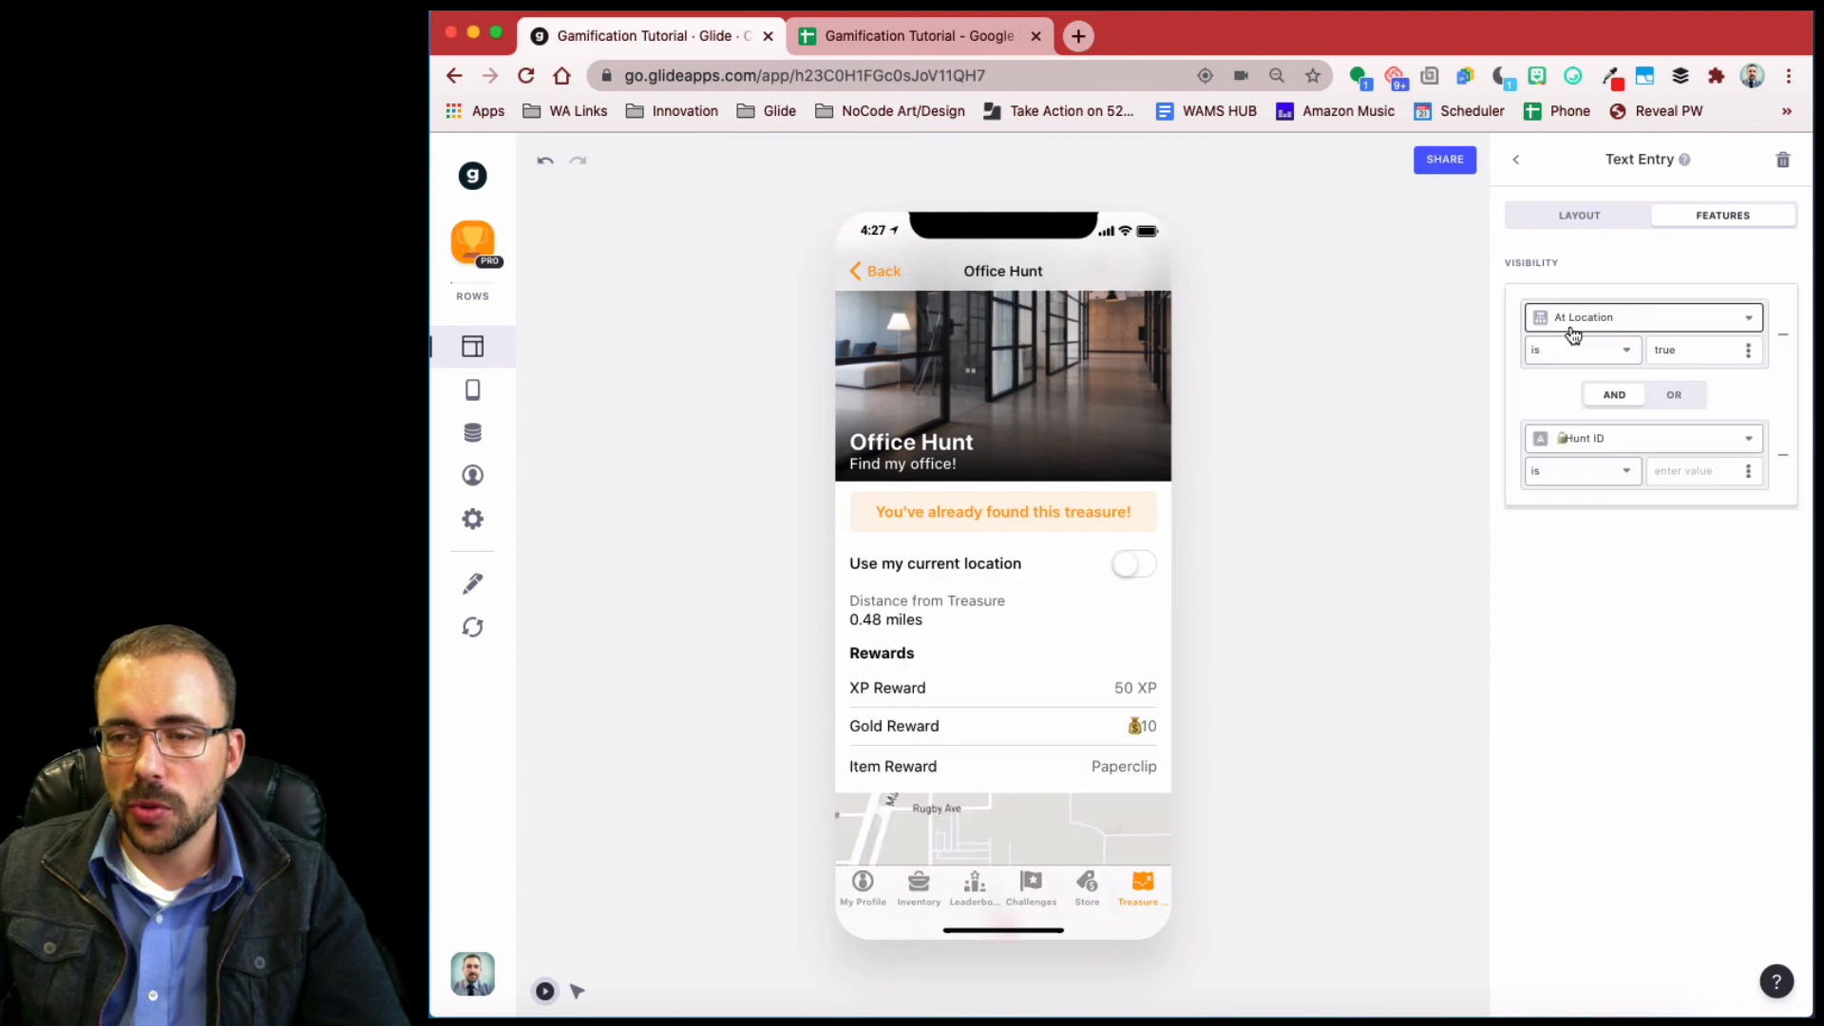
click(1614, 439)
scroll(1612, 616, down, 4)
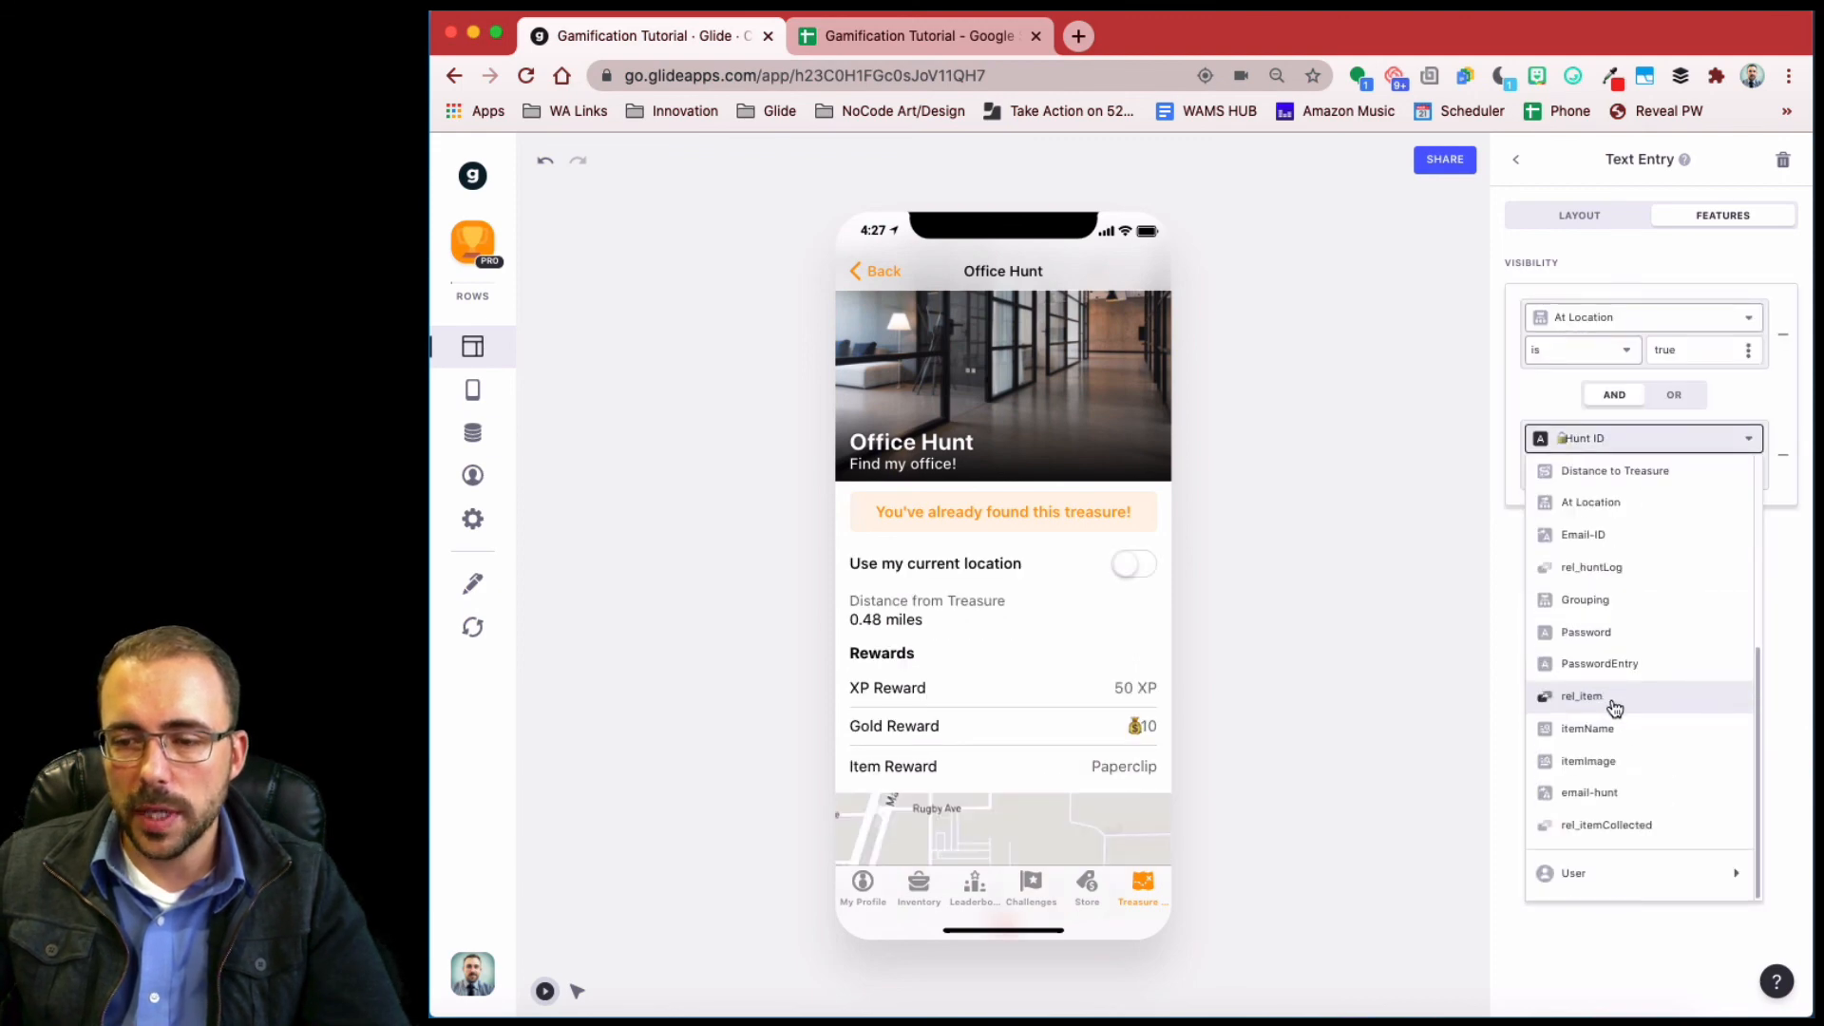
click(1609, 568)
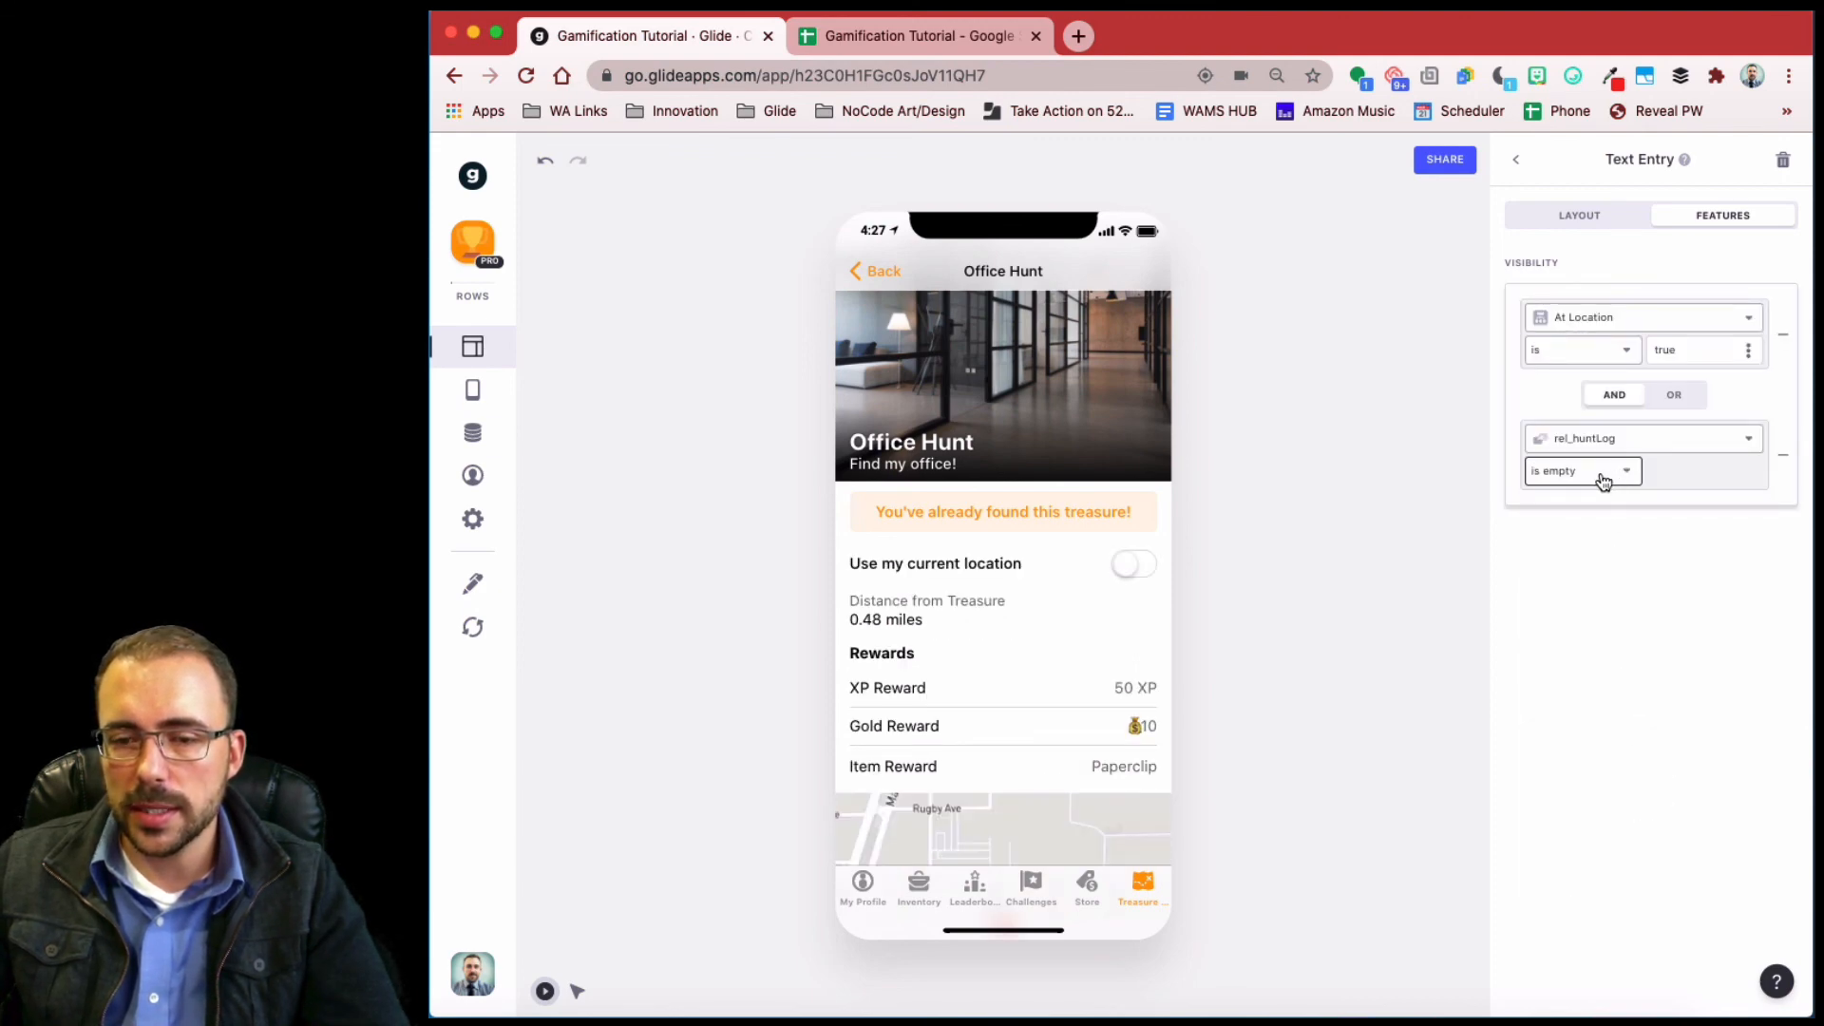
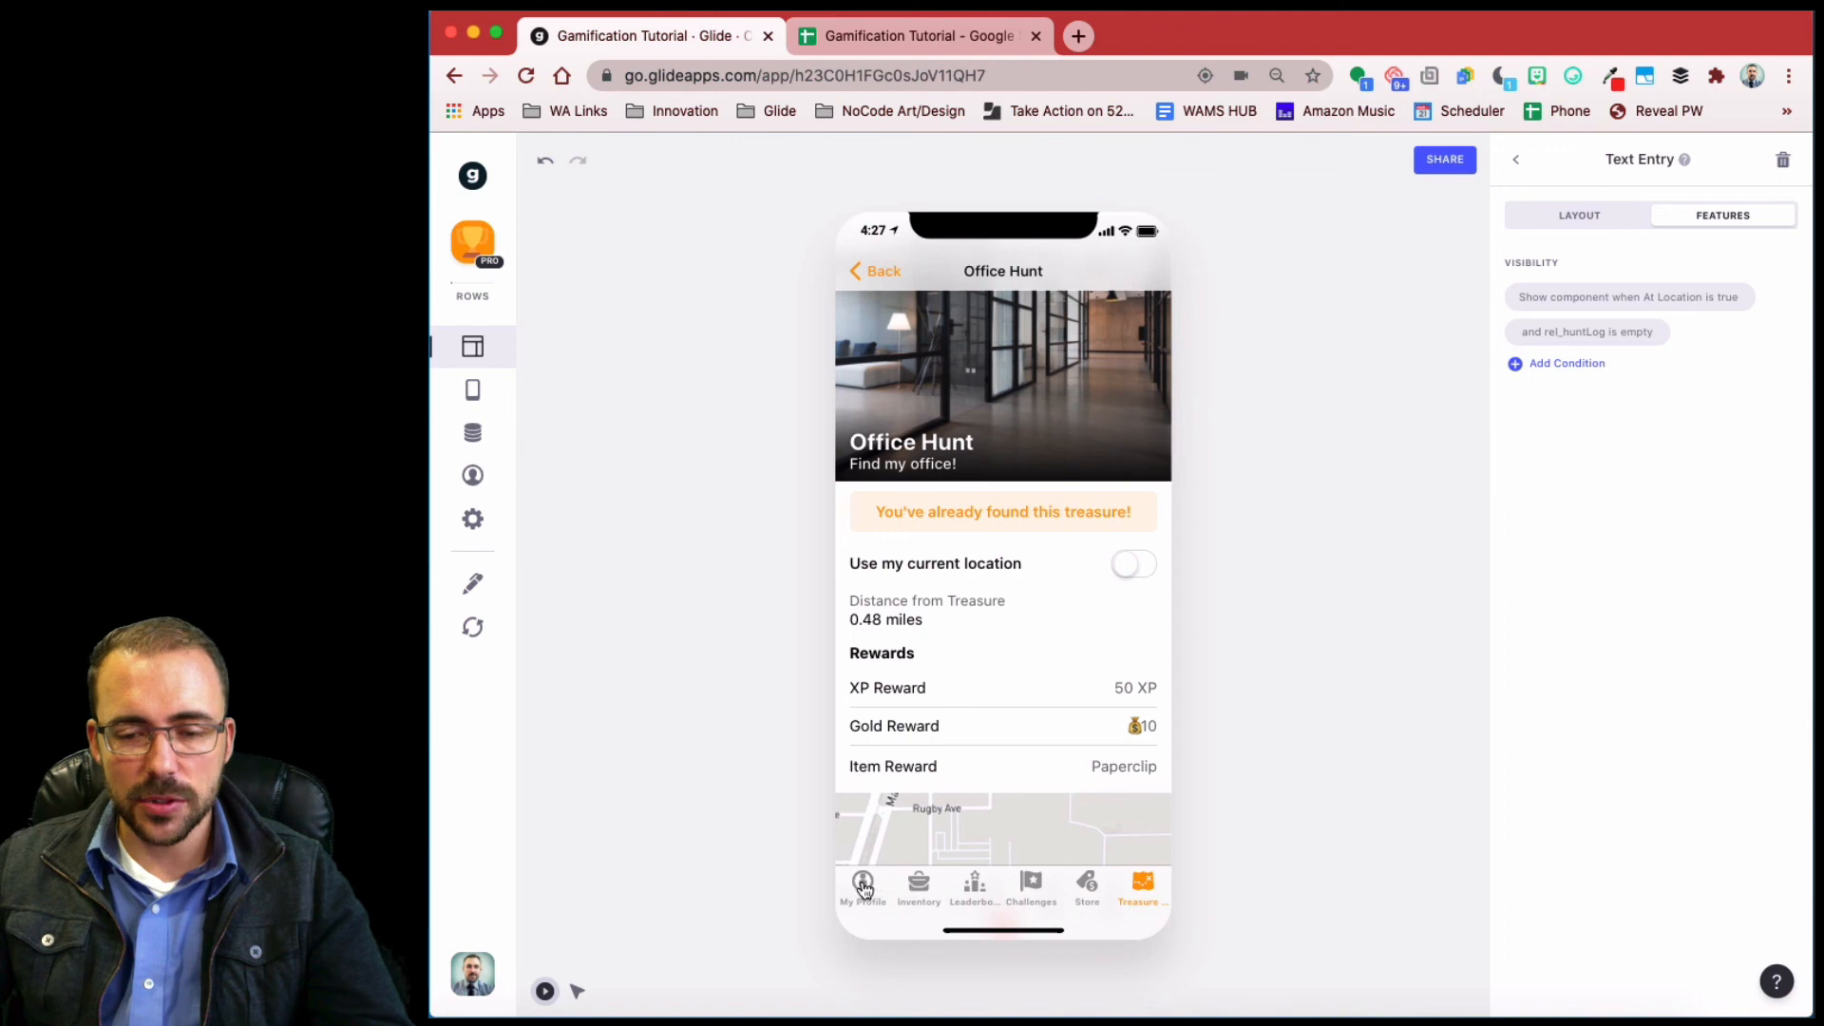
- Switch the app preview from the Office Hunt details to the My Profile screen via Inventory
click(913, 890)
click(861, 889)
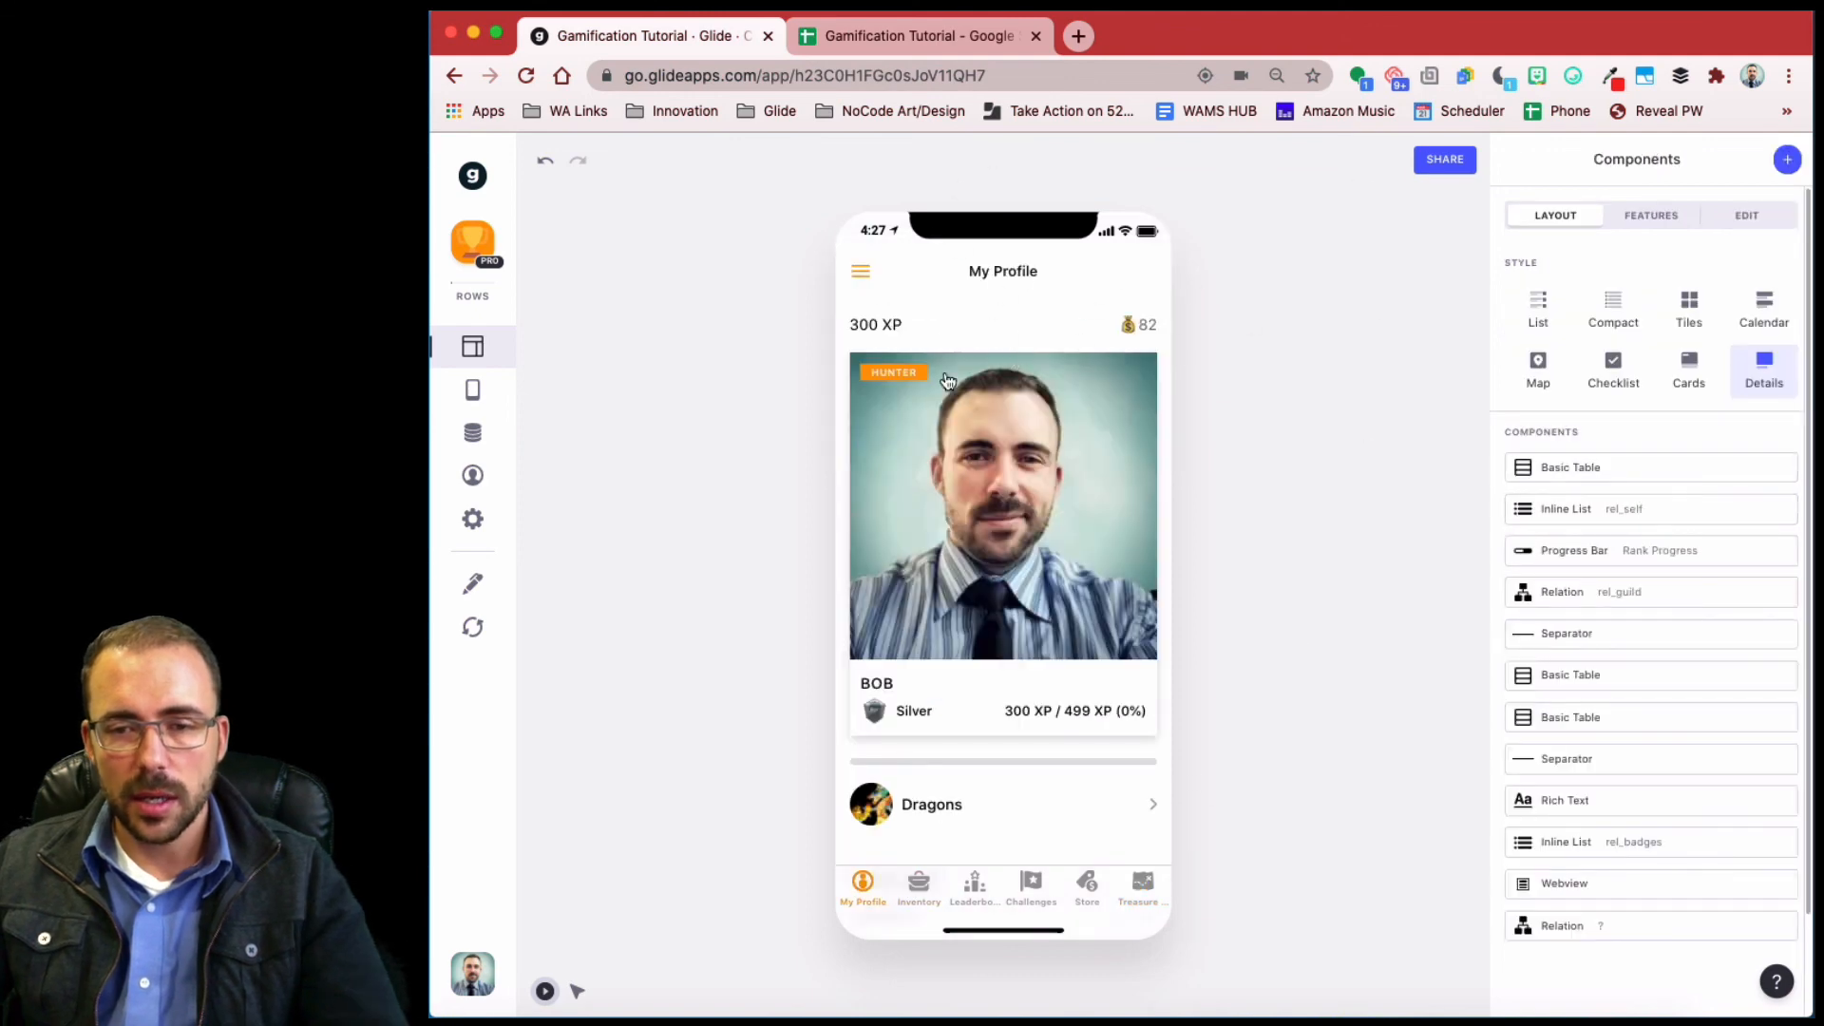